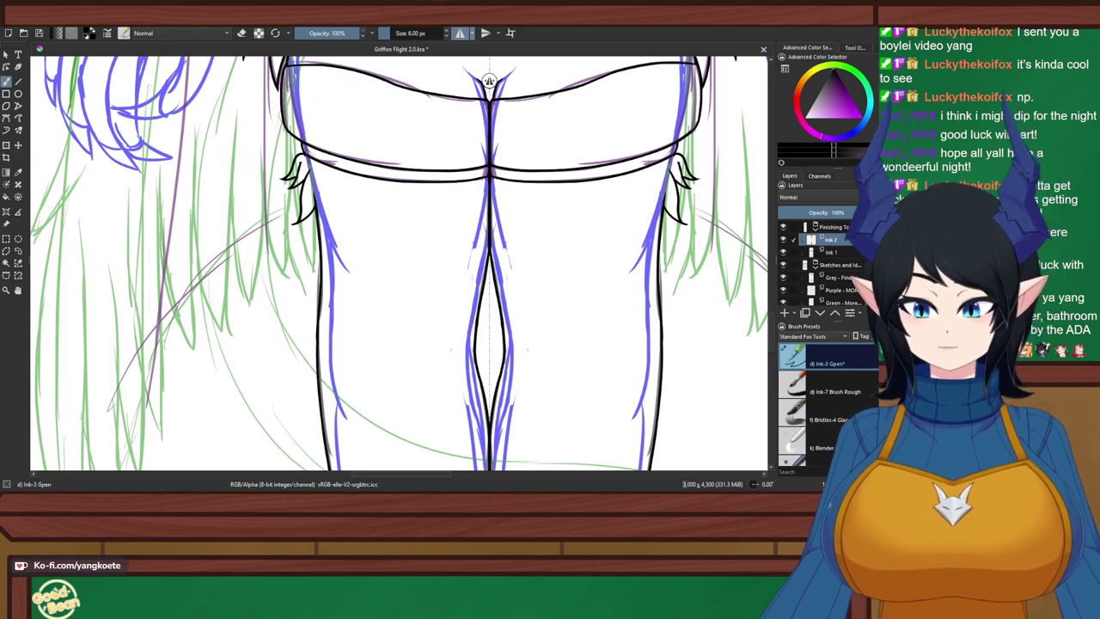
Zoom in on the thighs and ink a mirrored centre line down to the leg band
drag(438, 291, 348, 96)
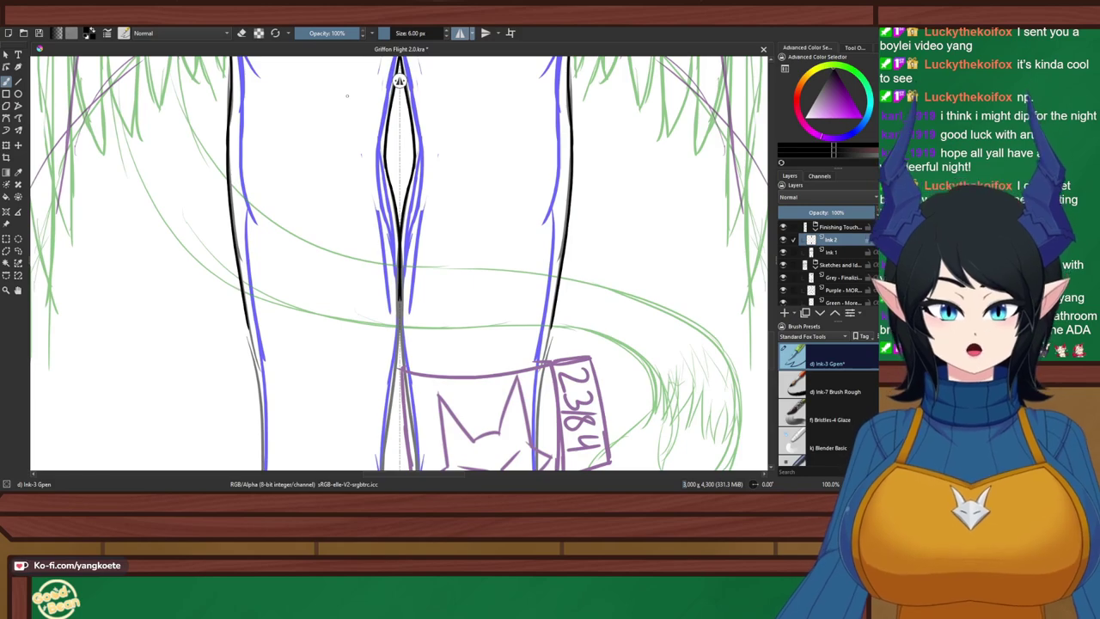
scroll(348, 96, down, 5)
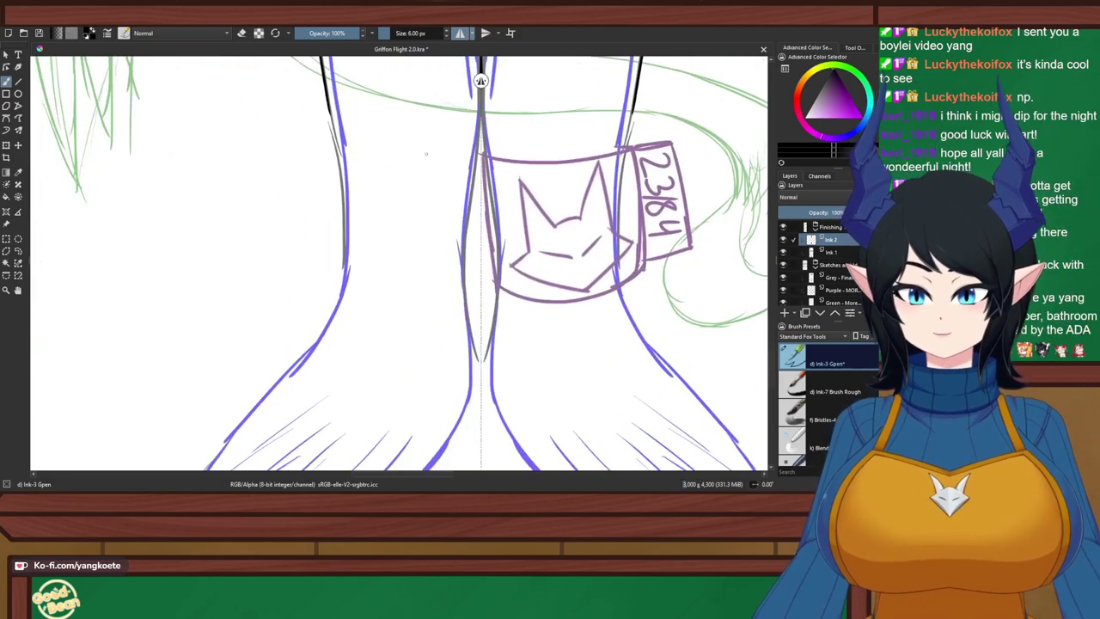
drag(424, 335, 435, 277)
scroll(435, 277, down, 3)
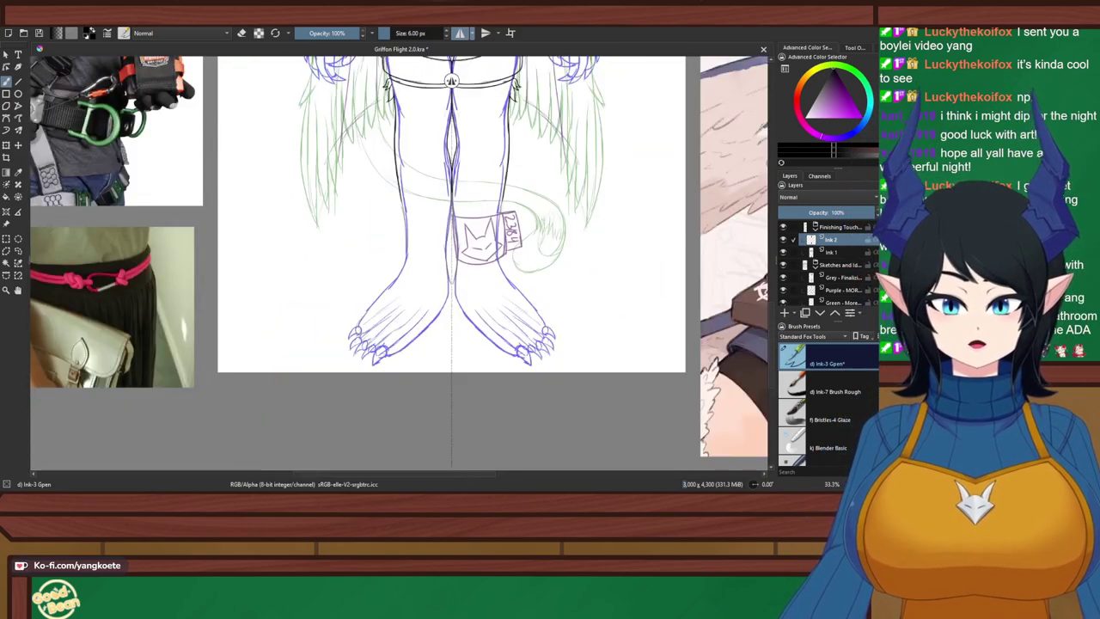
scroll(541, 295, up, 1)
right_click(543, 294)
right_click(543, 294)
drag(433, 206, 441, 231)
scroll(443, 244, up, 3)
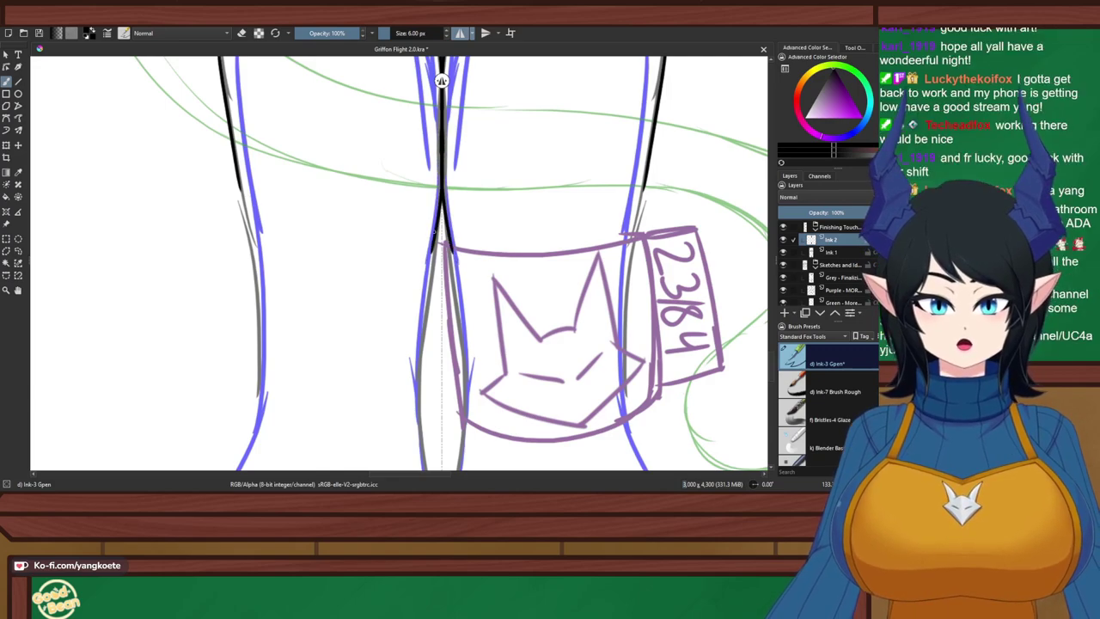
drag(440, 134, 424, 271)
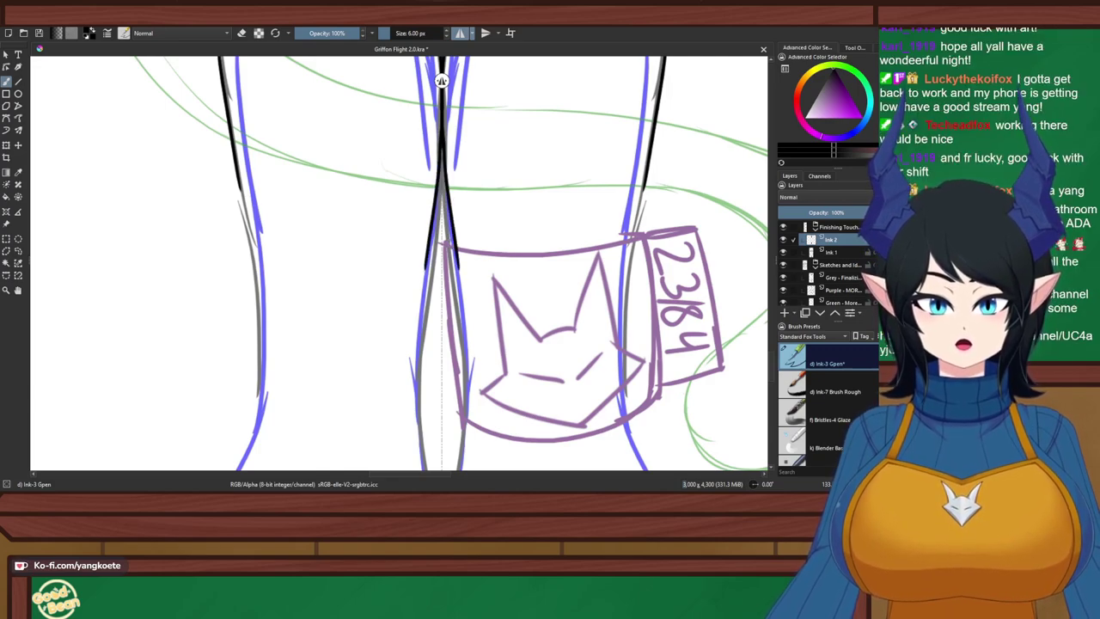
key(ctrl+z)
drag(439, 134, 431, 261)
key(ctrl+z)
drag(440, 136, 430, 285)
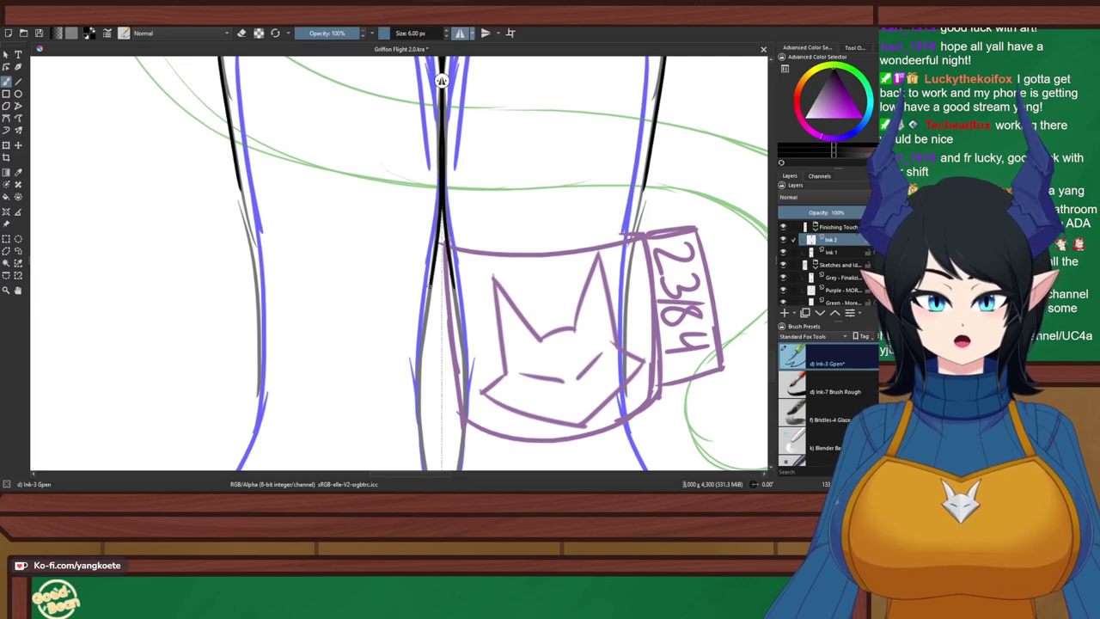
Erase the upper part of the centre line, re-ink its top, and trim its edges
key(e)
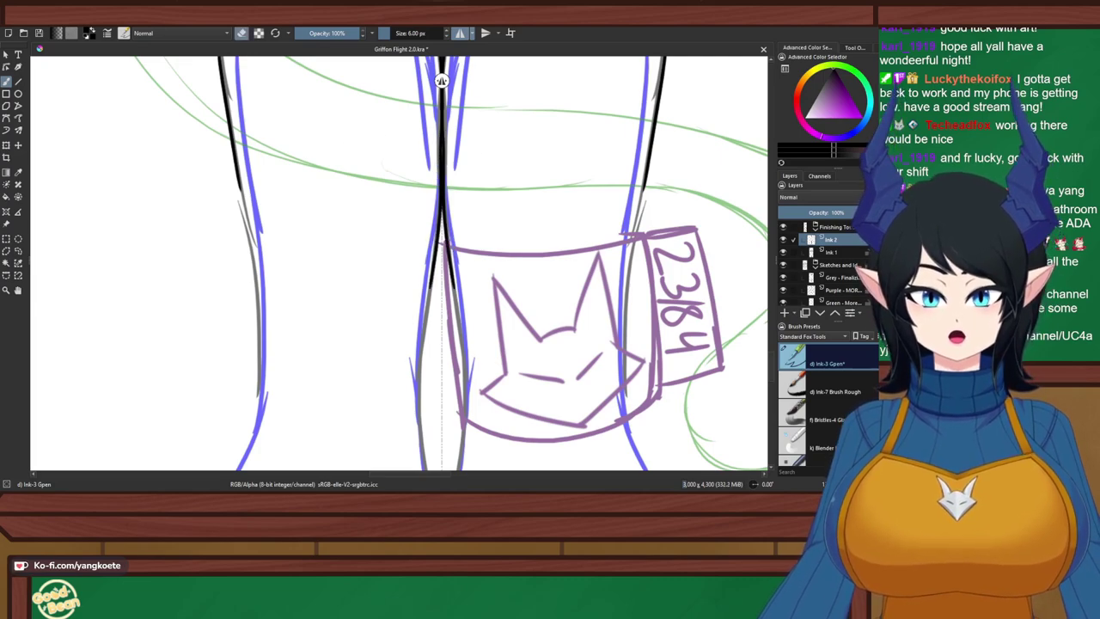
scroll(446, 140, up, 3)
key(ctrl+z)
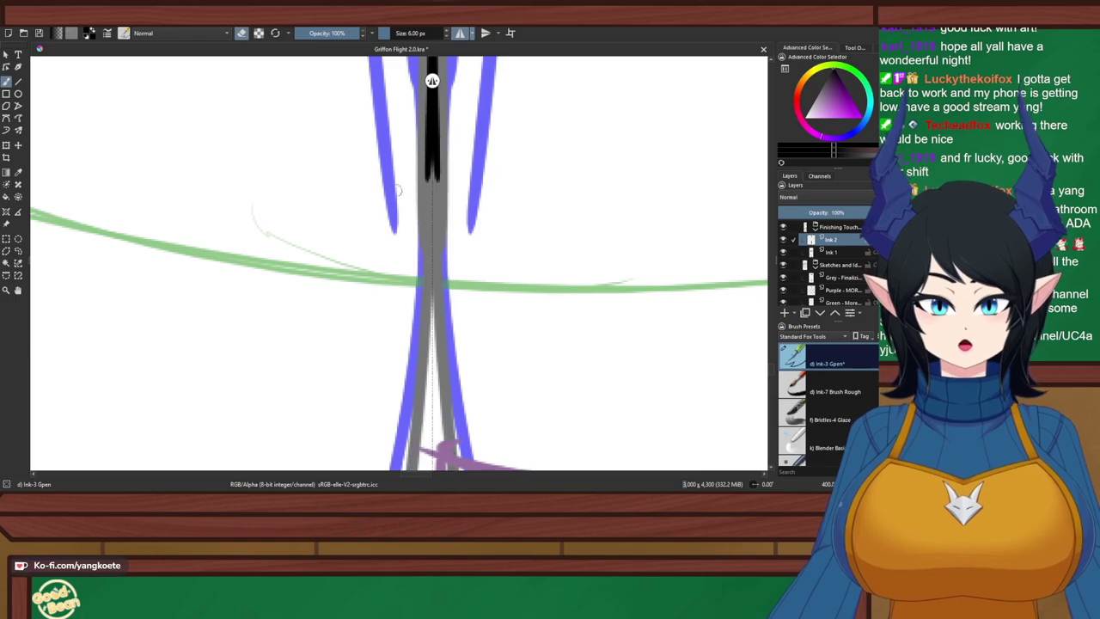
key(ctrl+shift+z)
mouse_move(409, 127)
mouse_down()
mouse_move(432, 165)
mouse_move(408, 178)
mouse_move(432, 182)
mouse_move(409, 198)
mouse_up()
key(e)
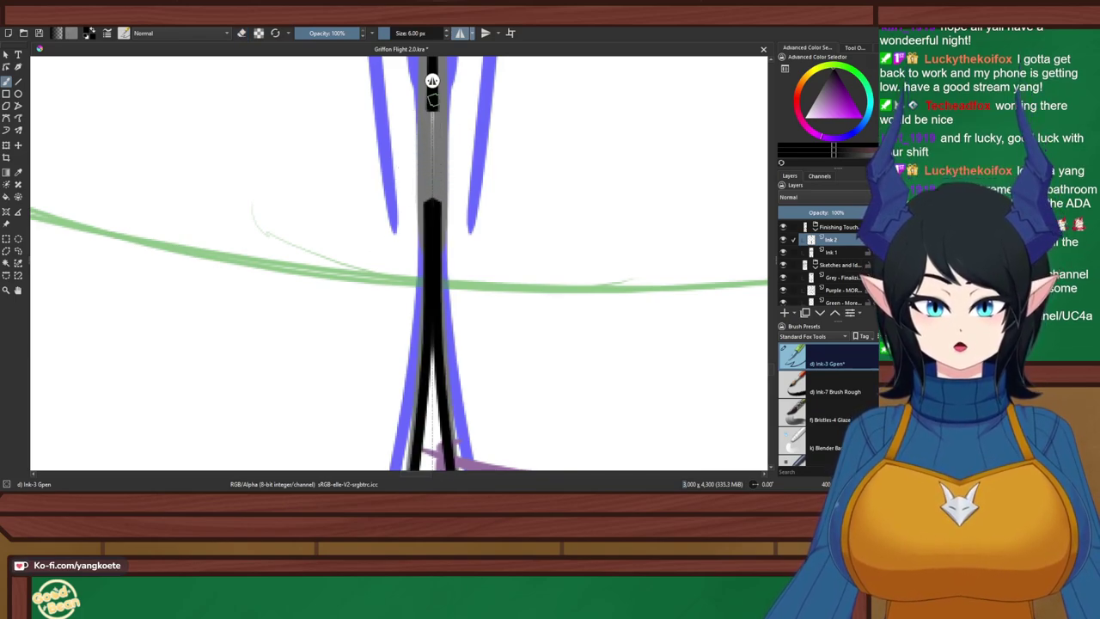
mouse_move(433, 99)
mouse_down()
mouse_move(434, 219)
mouse_move(417, 260)
mouse_up()
key(e)
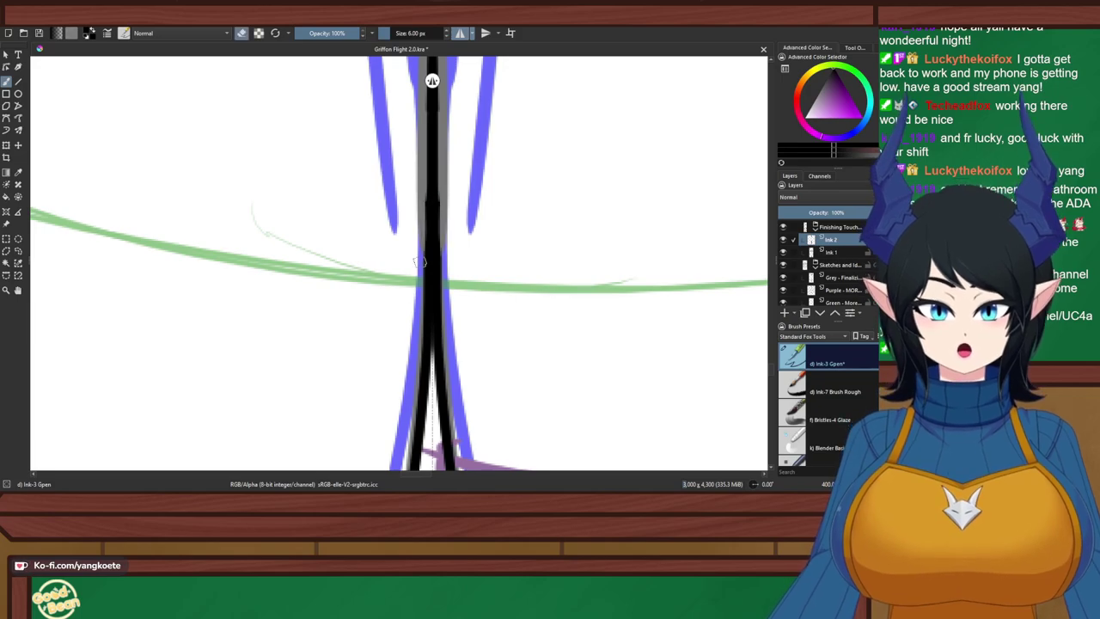
drag(417, 197, 415, 254)
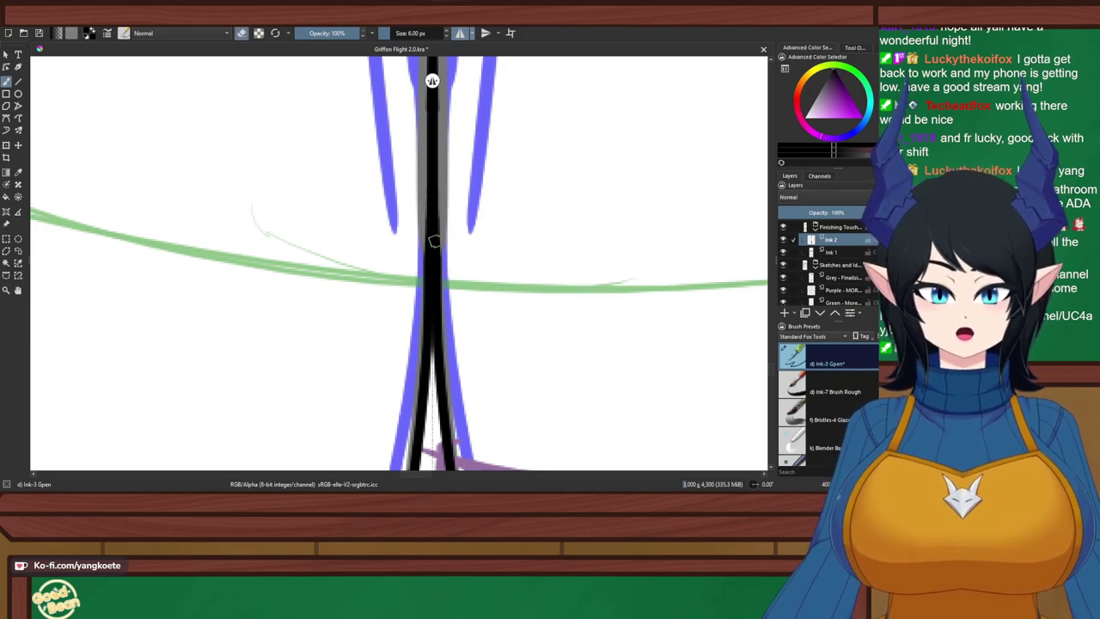
key(e)
Thicken the black centre line with repeated strokes, undoing the unsatisfactory attempts
scroll(448, 233, down, 2)
key(plus)
key(plus)
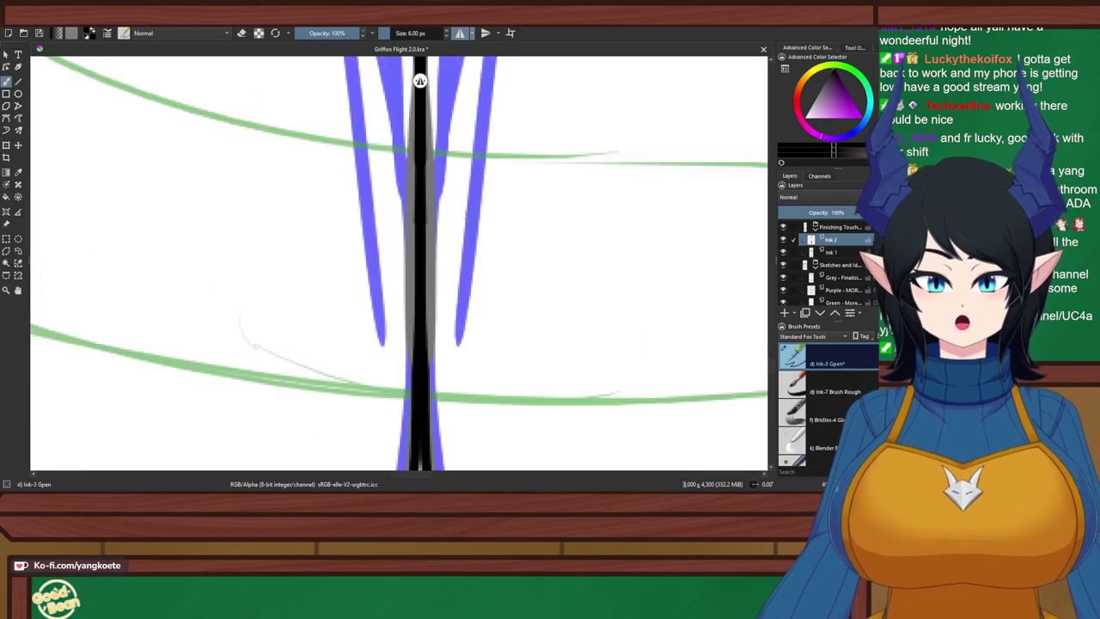
key(e)
key(e)
drag(420, 185, 421, 316)
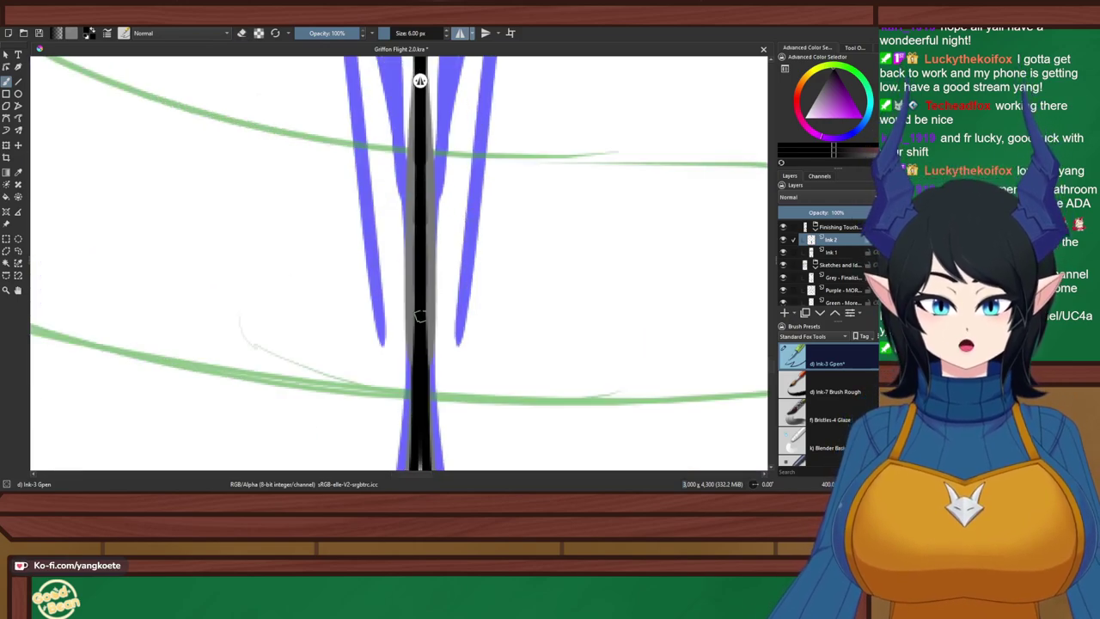
key(ctrl+z)
drag(421, 191, 421, 293)
key(ctrl+z)
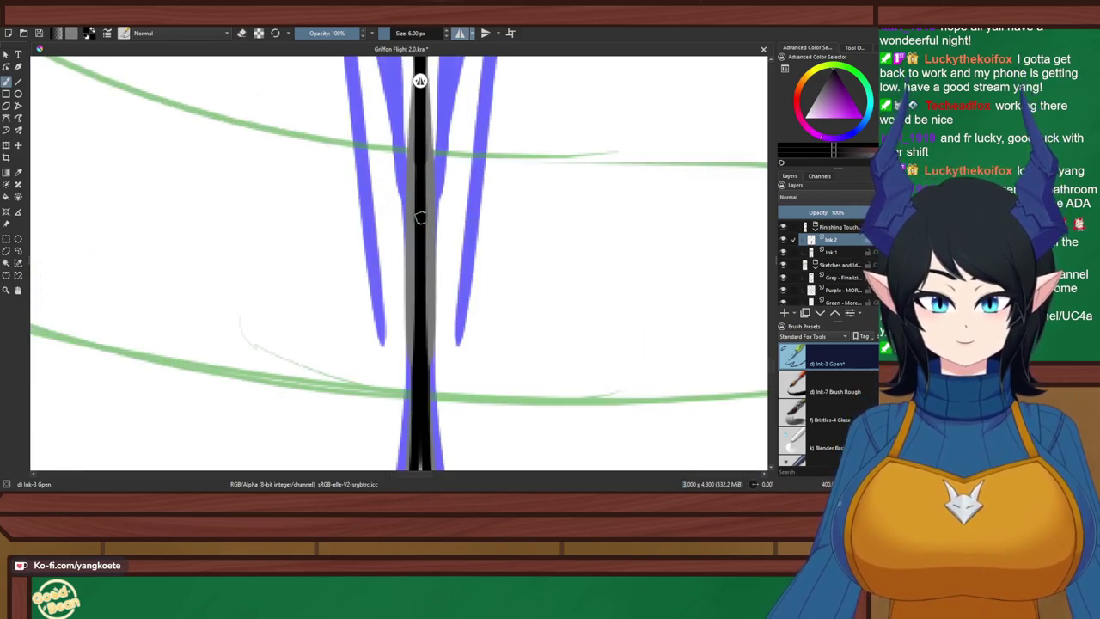
drag(420, 217, 422, 335)
key(ctrl+z)
drag(420, 201, 420, 342)
key(ctrl+z)
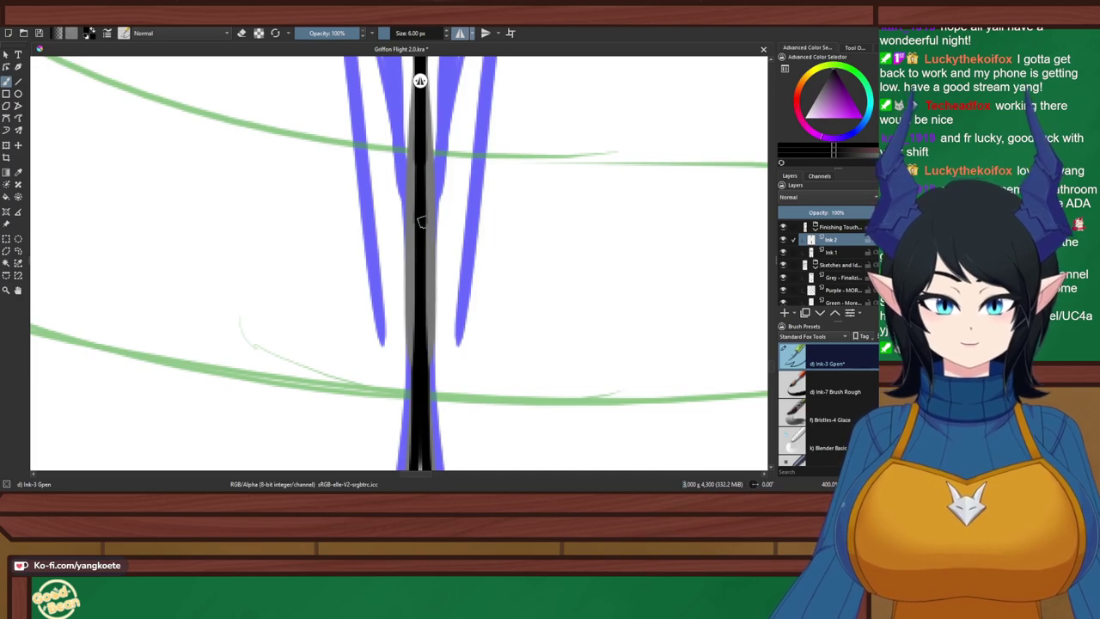
drag(420, 265, 420, 352)
key(ctrl+z)
drag(420, 225, 423, 373)
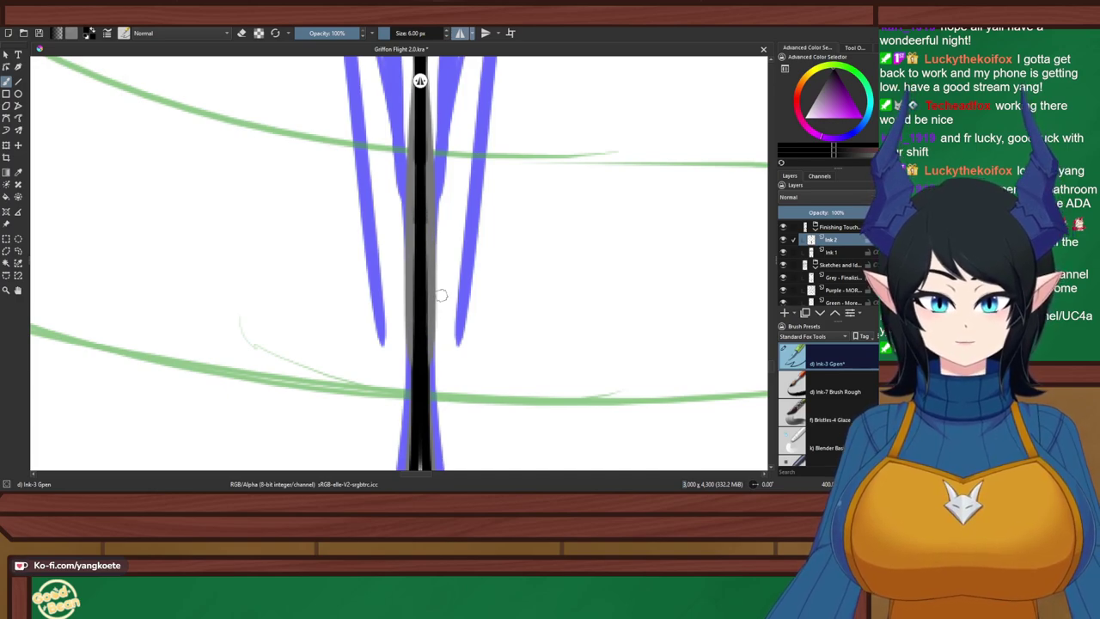
drag(421, 223, 424, 367)
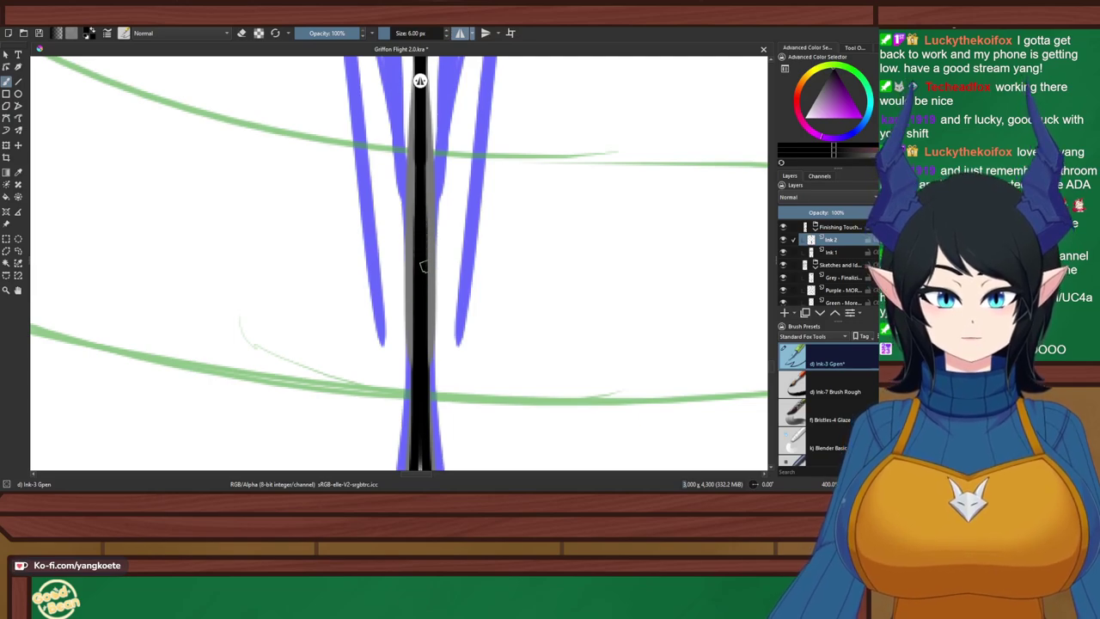
Pan along the thighs to check the finished centre line
drag(401, 338, 412, 193)
scroll(421, 201, up, 2)
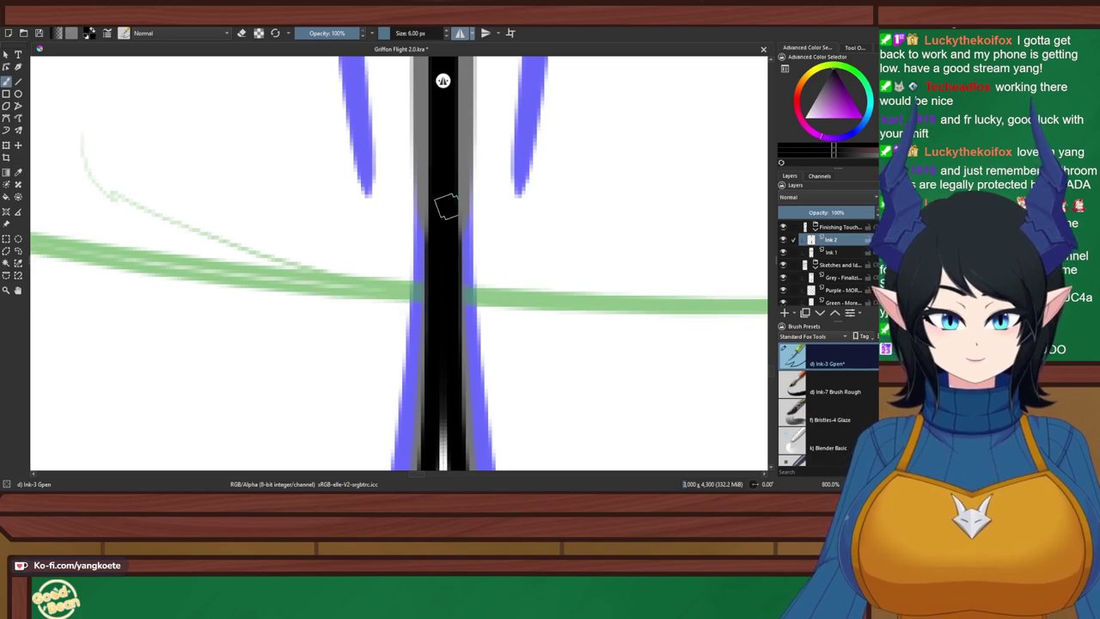
scroll(448, 204, down, 5)
mouse_move(455, 300)
mouse_down()
mouse_move(479, 139)
mouse_move(557, 270)
mouse_move(509, 290)
mouse_up()
scroll(479, 141, up, 1)
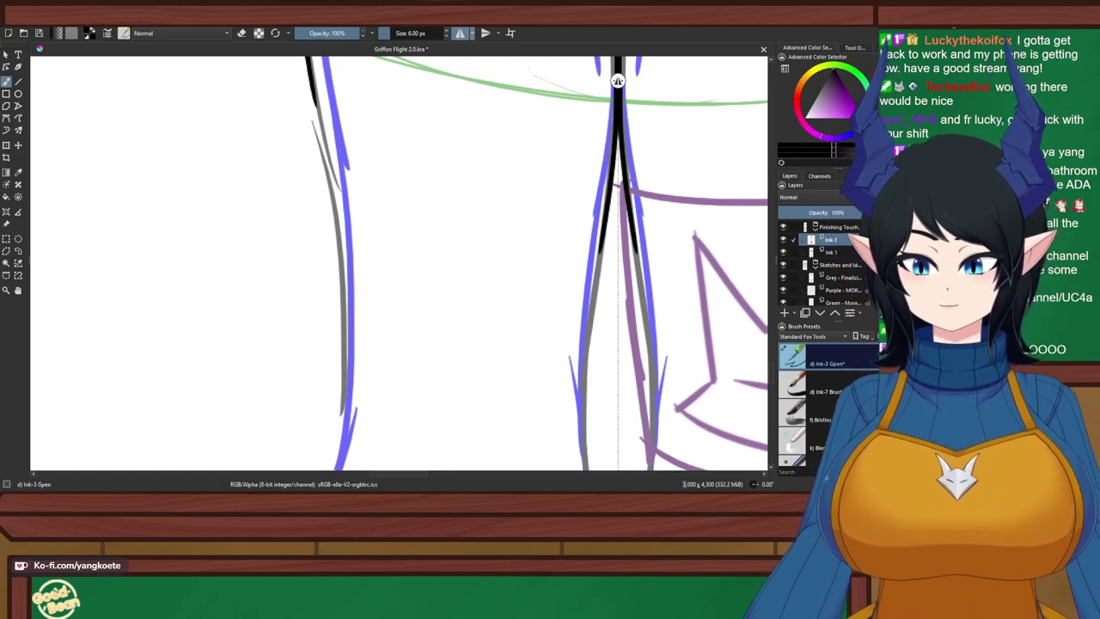
Turn off horizontal mirroring and bring the legs and feet into view
scroll(531, 284, down, 5)
scroll(531, 284, up, 3)
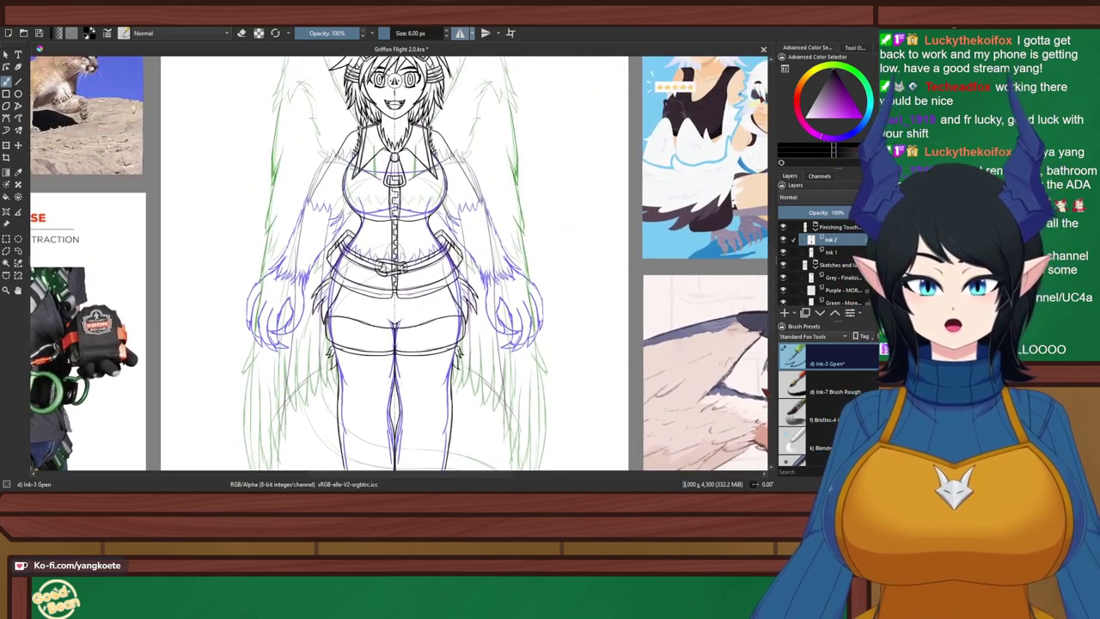
scroll(369, 182, up, 3)
click(460, 33)
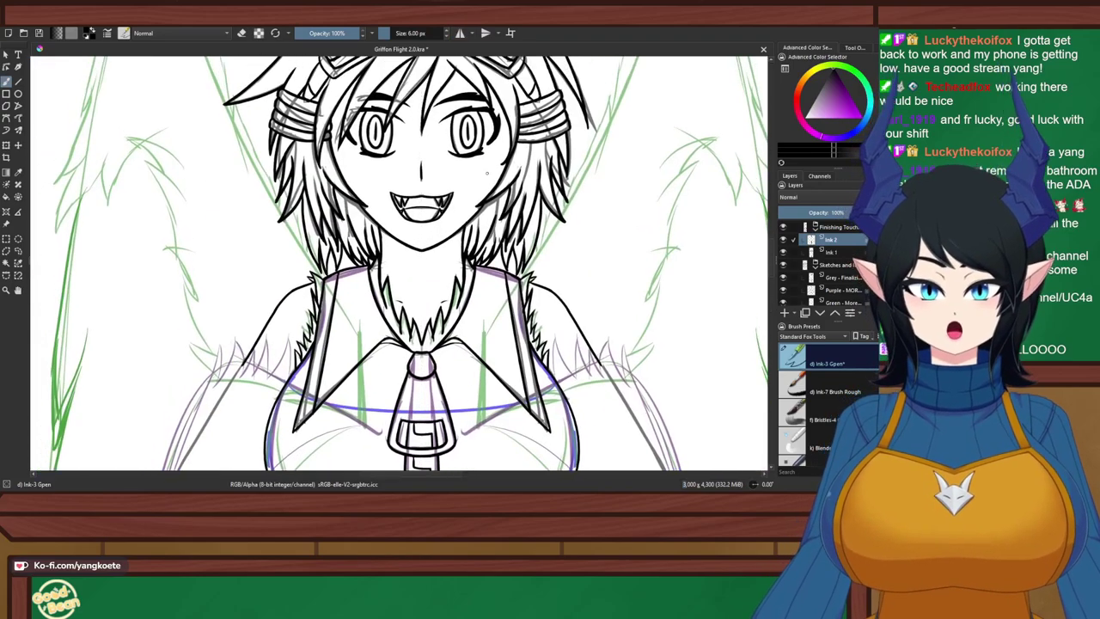
scroll(470, 247, down, 3)
mouse_move(463, 430)
mouse_down()
mouse_move(417, 319)
mouse_move(434, 243)
mouse_move(416, 106)
mouse_up()
scroll(400, 263, up, 3)
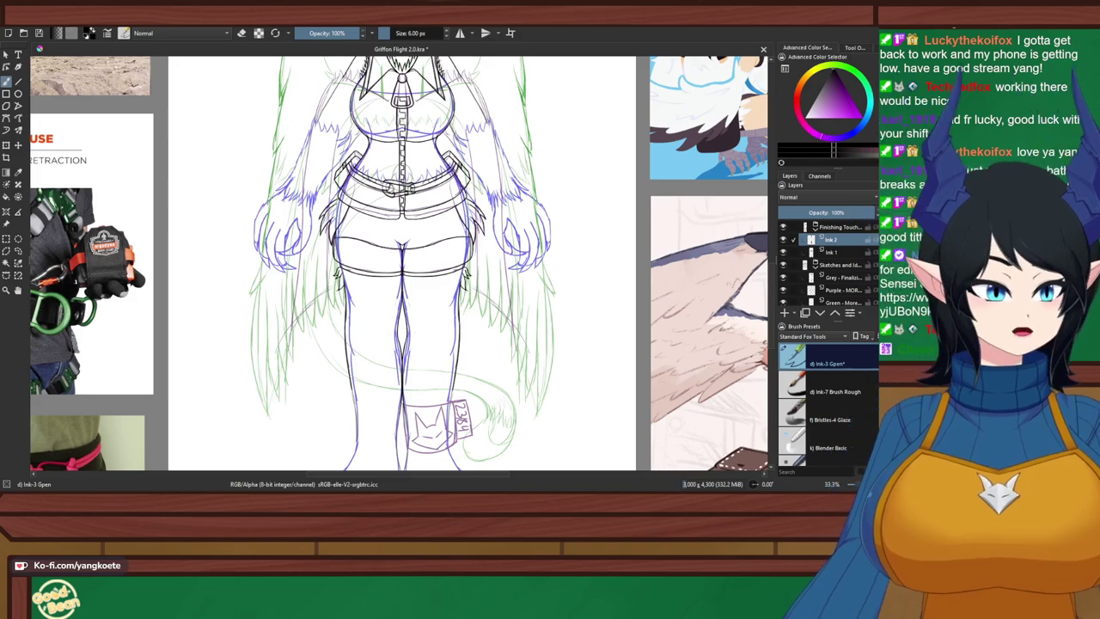
Hide the Sketches group and pan over the figure to review the clean ink
click(782, 264)
scroll(467, 389, down, 2)
drag(419, 291, 421, 323)
scroll(418, 263, down, 1)
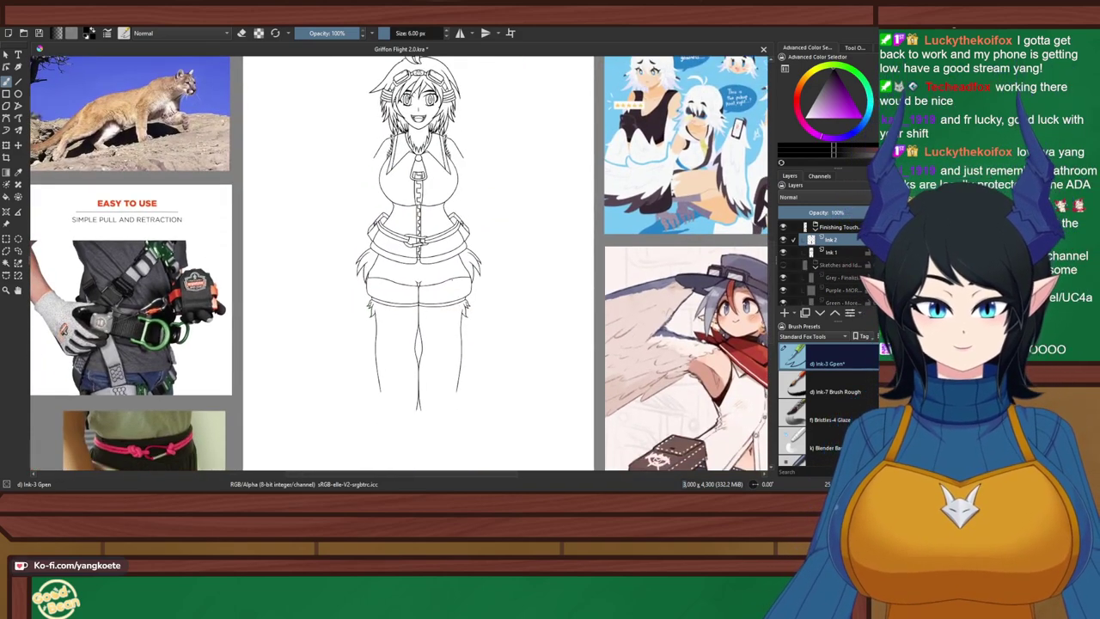
scroll(452, 245, up, 1)
drag(452, 245, 458, 274)
right_click(569, 248)
right_click(570, 249)
drag(516, 250, 516, 309)
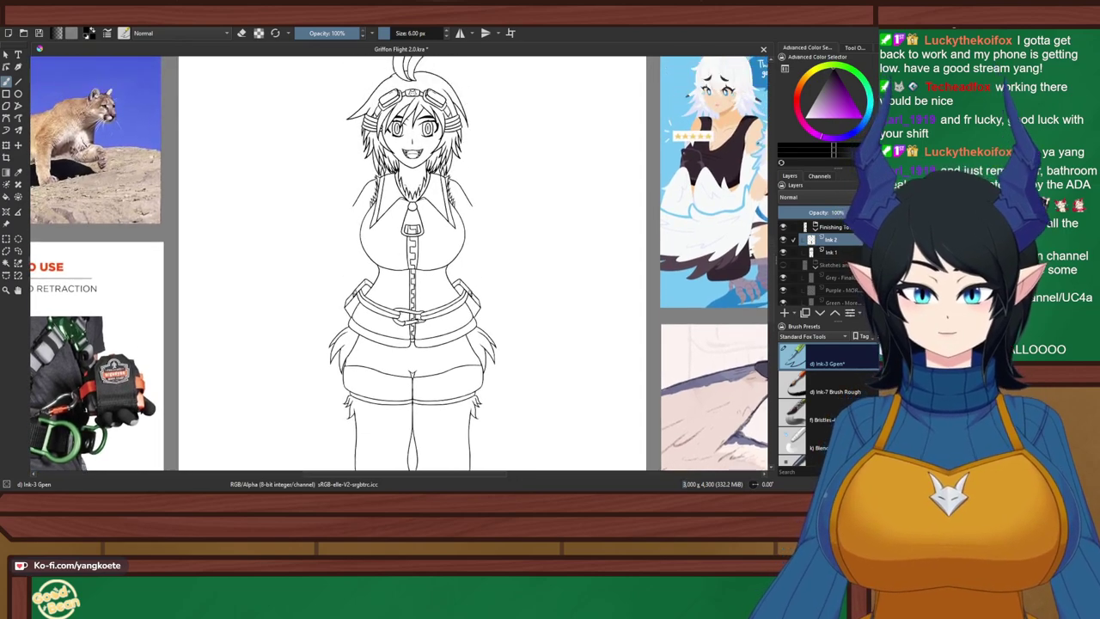
scroll(417, 241, up, 1)
drag(418, 242, 387, 260)
scroll(421, 298, down, 10)
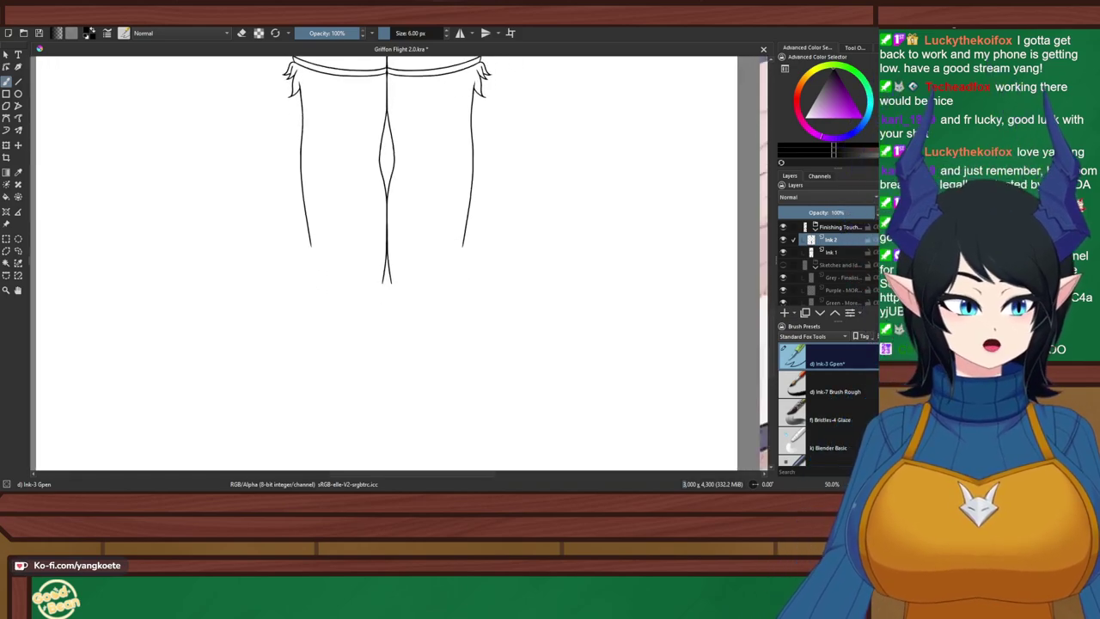
Show the sketch layers again, frame the legs, and turn on mirrored drawing
click(783, 265)
drag(373, 380, 379, 329)
scroll(379, 329, up, 1)
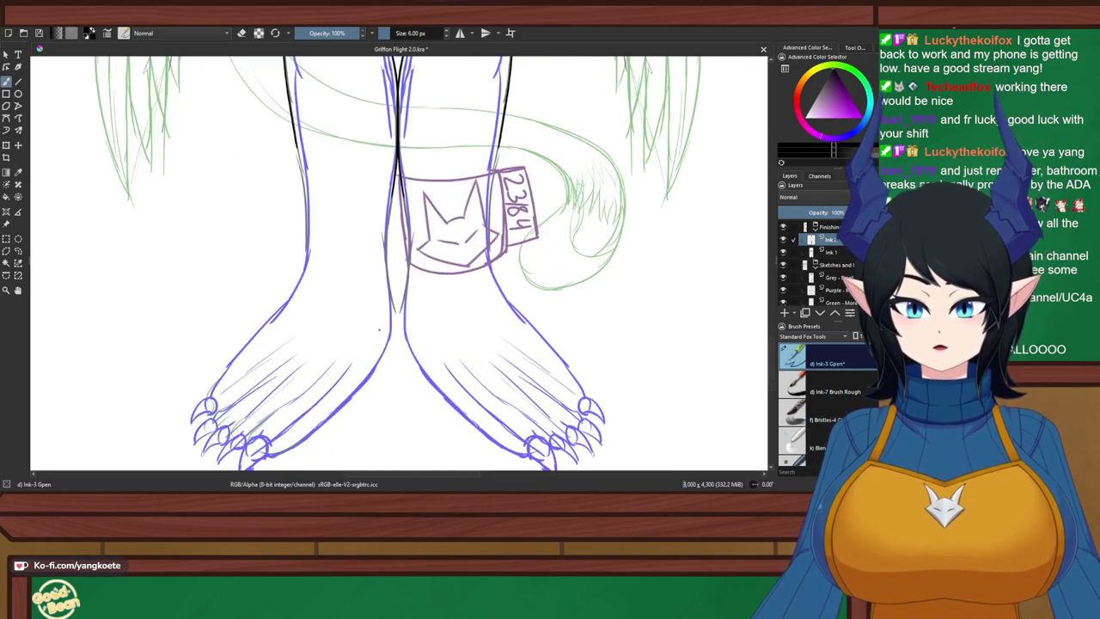
scroll(379, 329, up, 3)
scroll(379, 329, down, 3)
scroll(379, 329, up, 2)
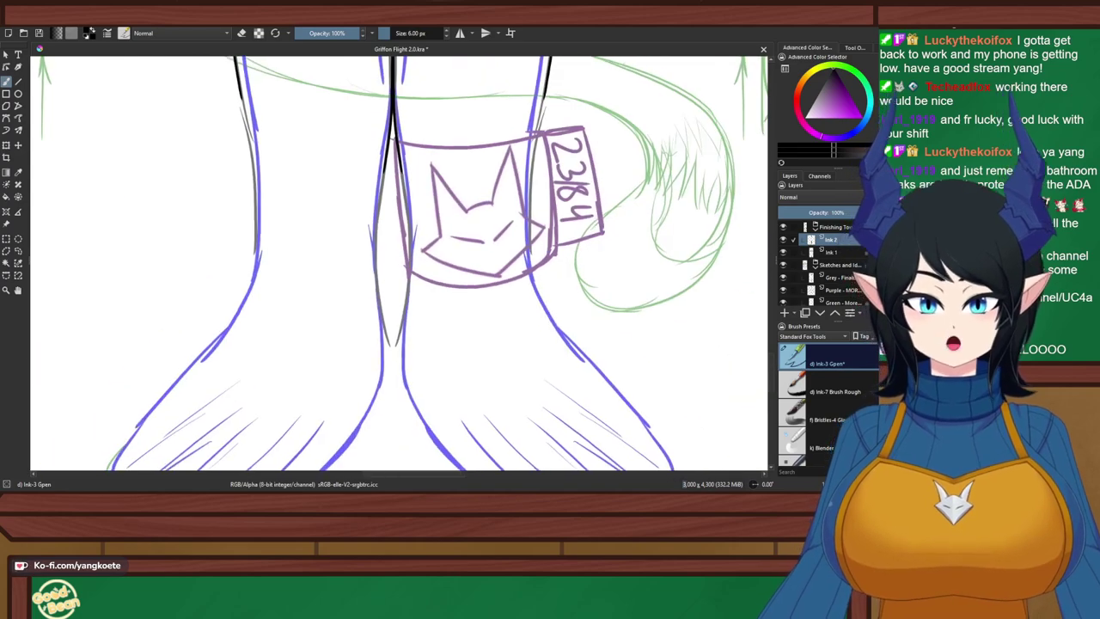
drag(399, 294, 391, 328)
scroll(388, 321, up, 2)
scroll(260, 241, up, 3)
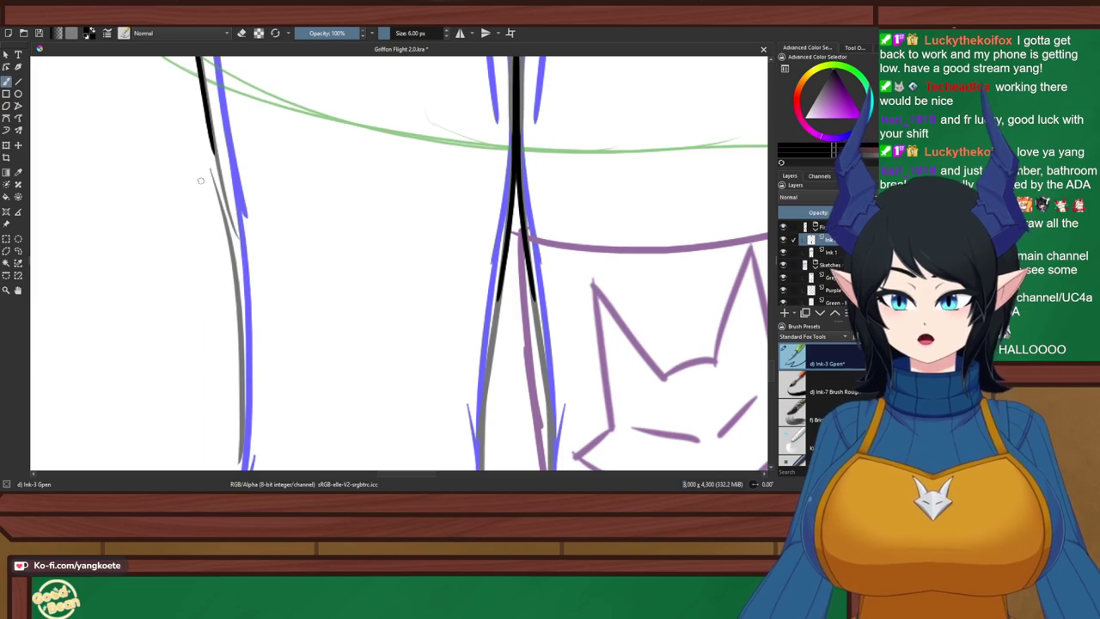
click(460, 33)
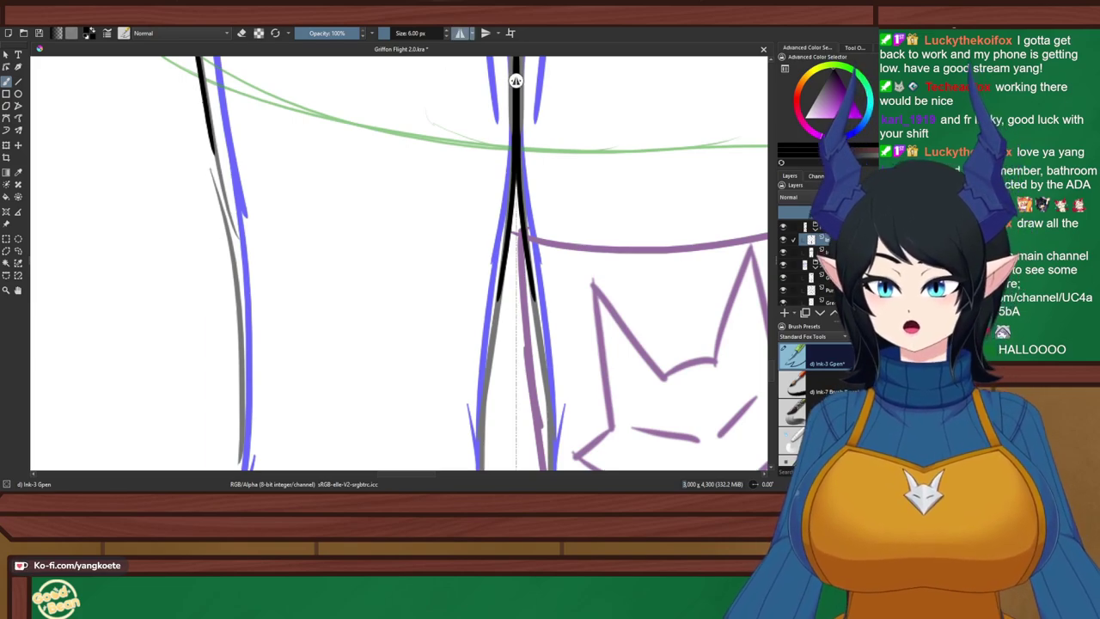
Ink the upper left leg line with mirroring, redrawing it until it sits cleanly
drag(204, 100, 239, 280)
key(ctrl+z)
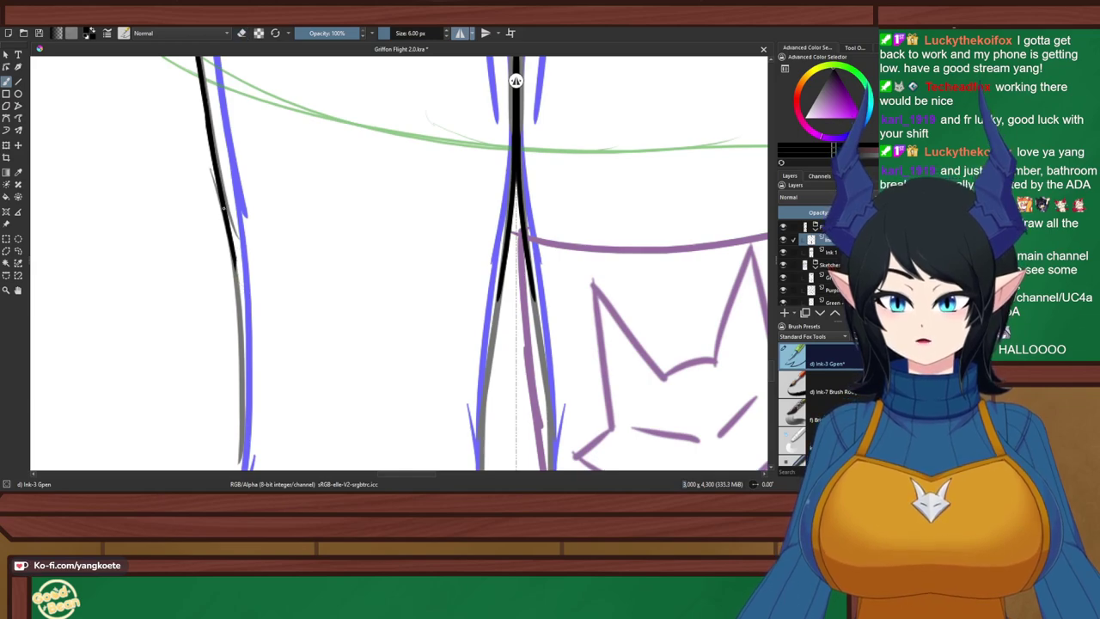
key(ctrl+z)
drag(224, 212, 245, 377)
key(ctrl+z)
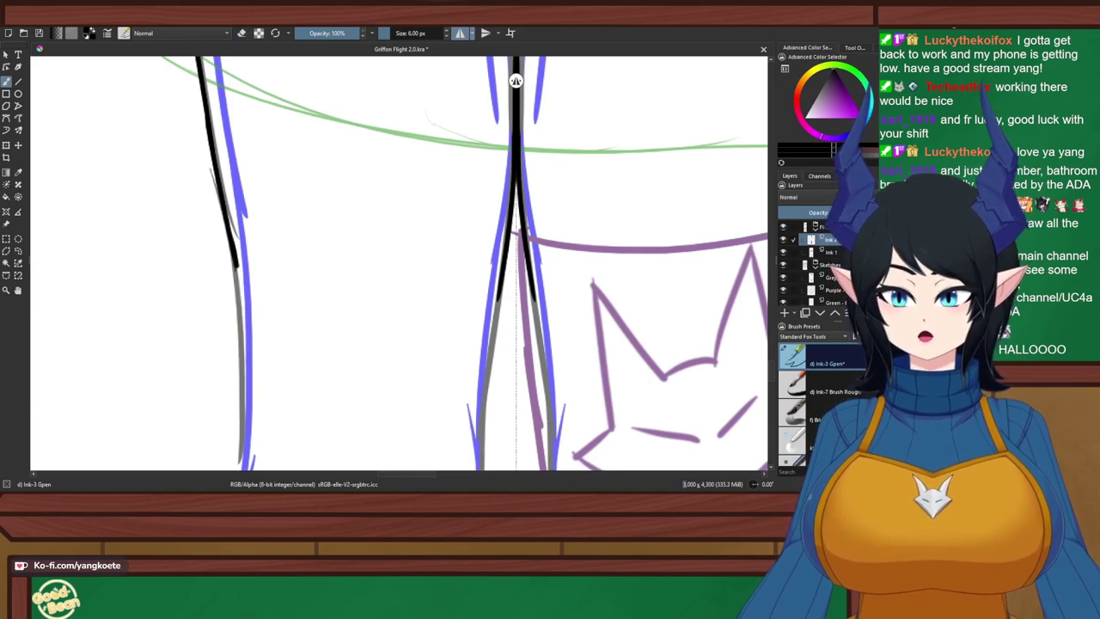
drag(236, 263, 246, 372)
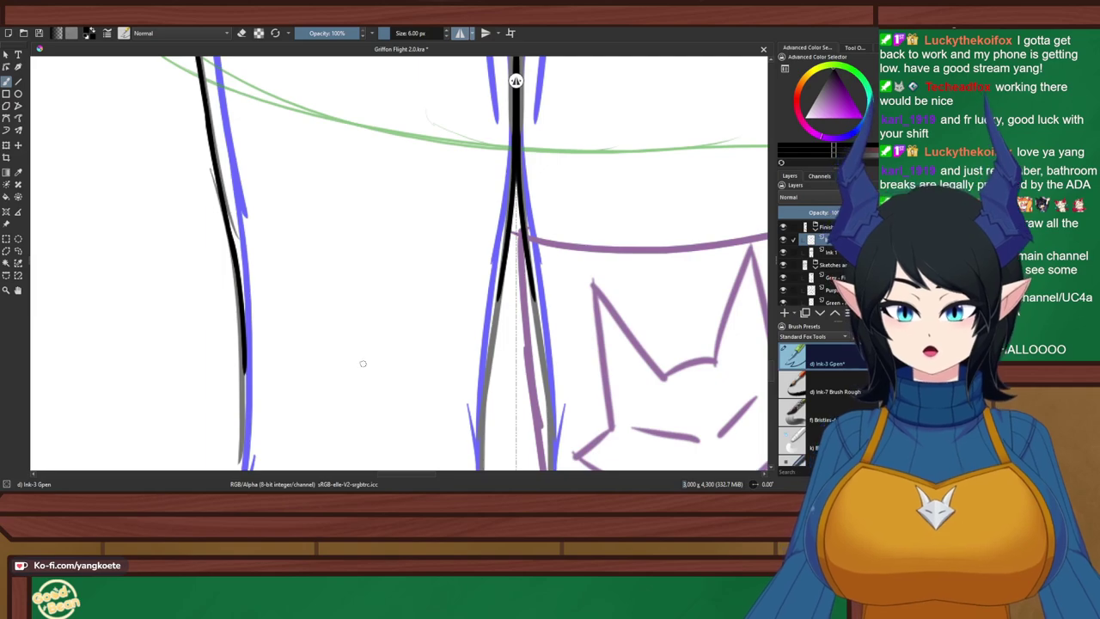
scroll(378, 292, down, 2)
drag(420, 325, 386, 220)
scroll(386, 218, up, 2)
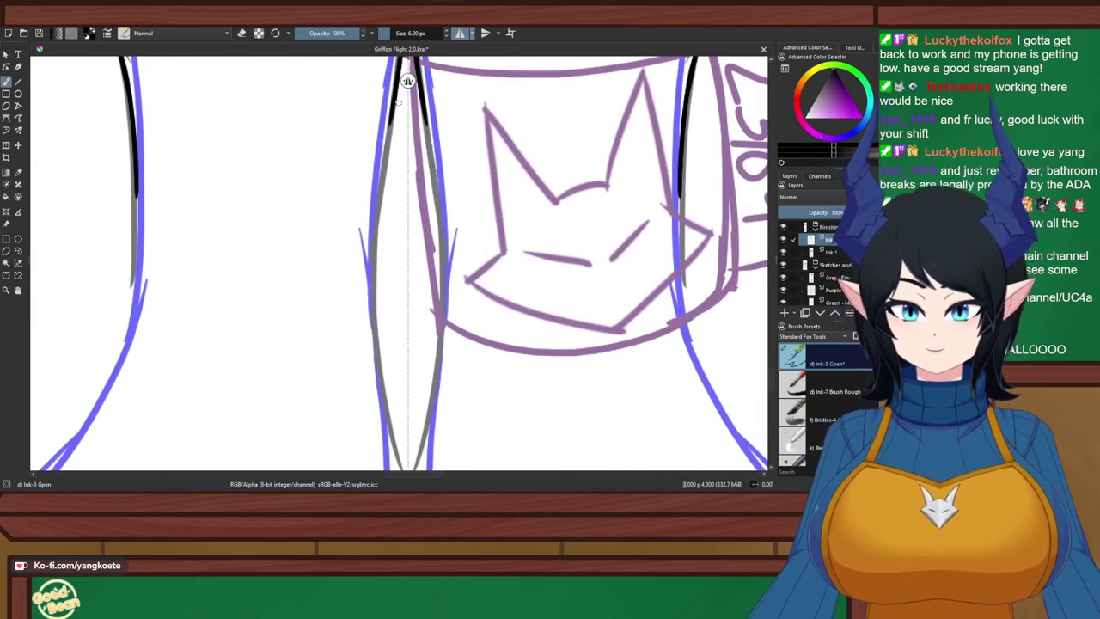
Ink the mirrored inner leg lines down the centre of the legs
mouse_move(397, 96)
mouse_down()
mouse_move(378, 315)
mouse_move(380, 355)
mouse_up()
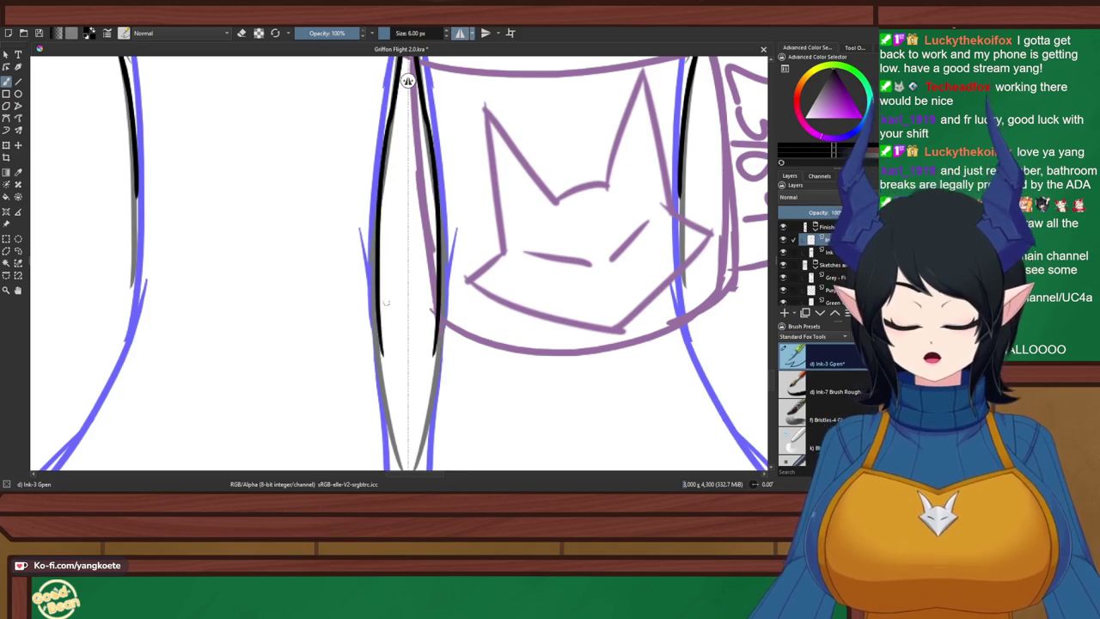
key(ctrl+z)
drag(395, 105, 377, 328)
key(ctrl+z)
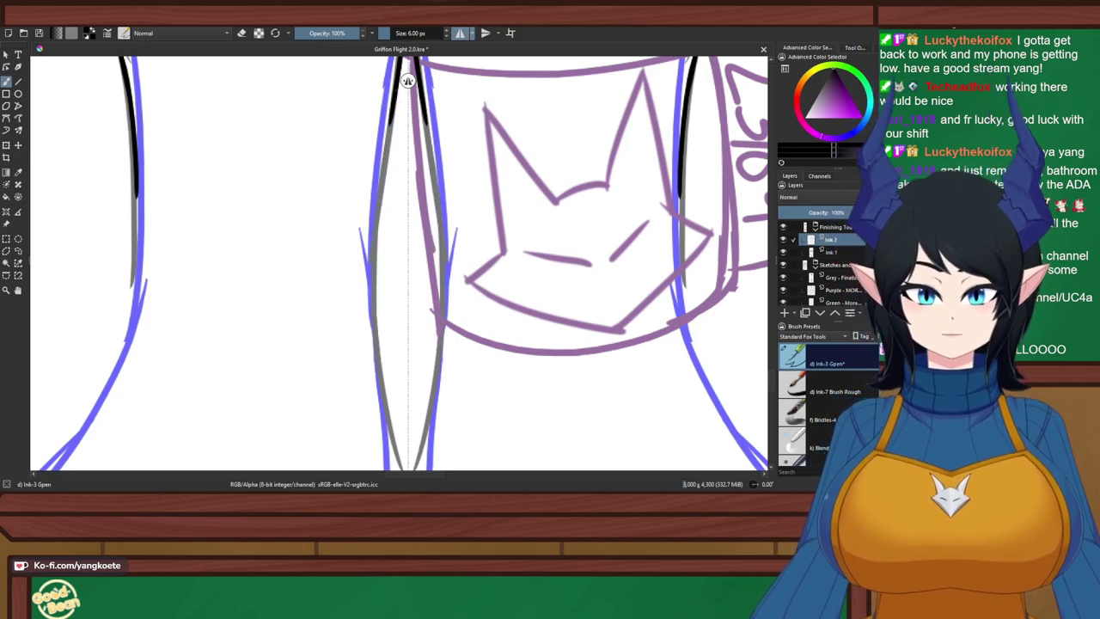
drag(383, 110, 381, 316)
drag(569, 413, 561, 285)
drag(416, 268, 414, 241)
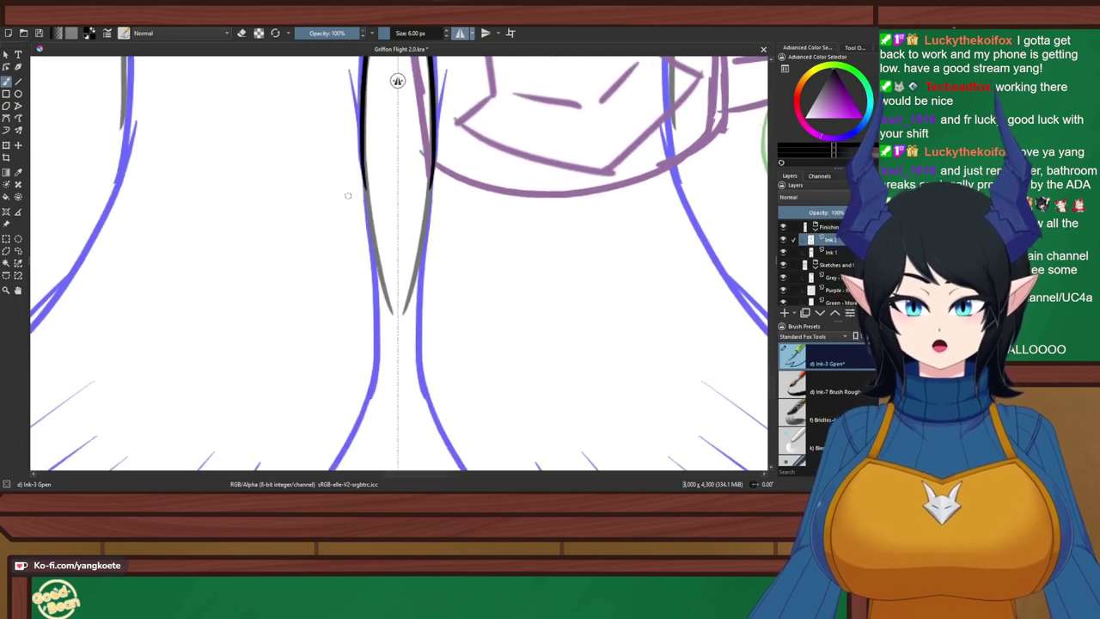
Extend both mirrored inner leg lines down to the knees, redrawing until clean
drag(363, 167, 381, 315)
drag(378, 277, 382, 391)
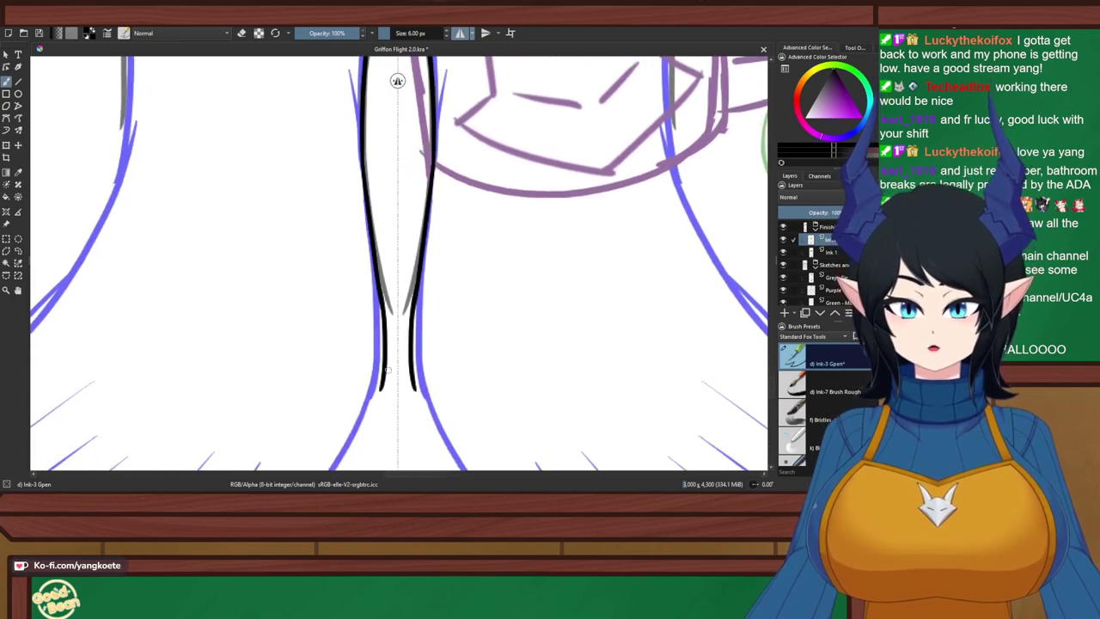
key(ctrl+z)
drag(379, 284, 373, 394)
key(ctrl+z)
drag(378, 285, 375, 392)
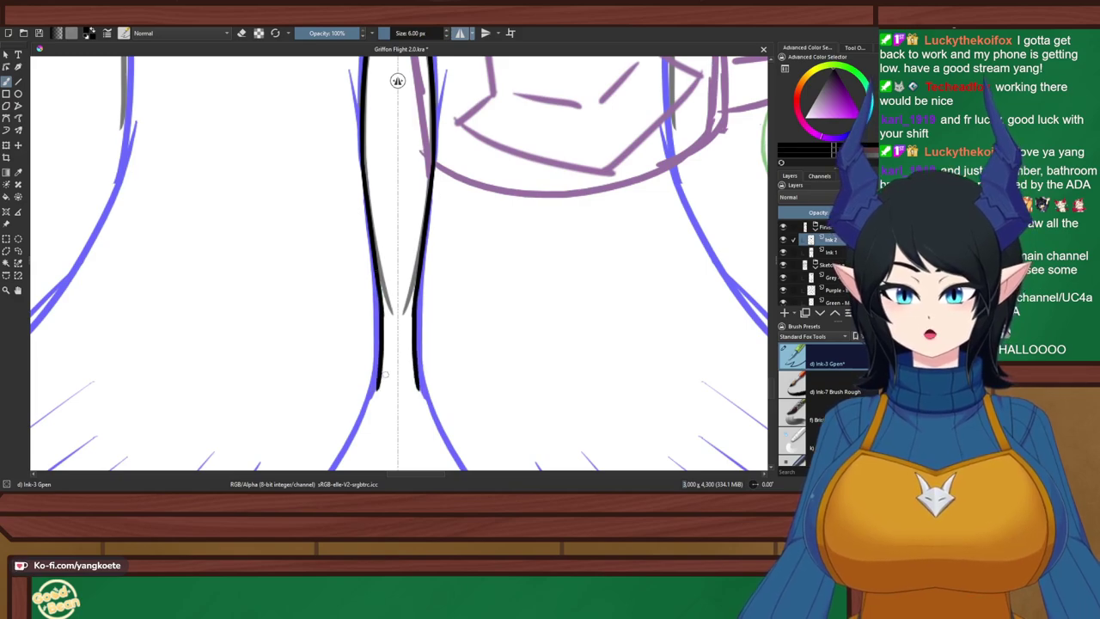
key(ctrl+z)
drag(378, 289, 371, 383)
key(ctrl+z)
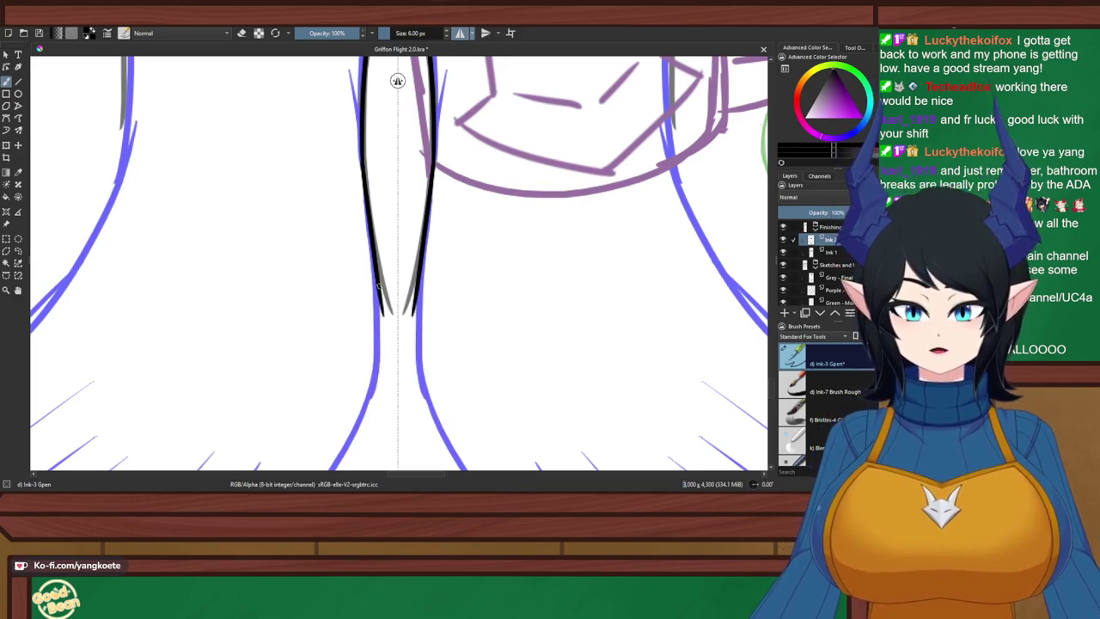
mouse_move(378, 287)
mouse_down()
mouse_move(389, 336)
mouse_move(379, 383)
mouse_up()
key(ctrl+z)
key(ctrl+z)
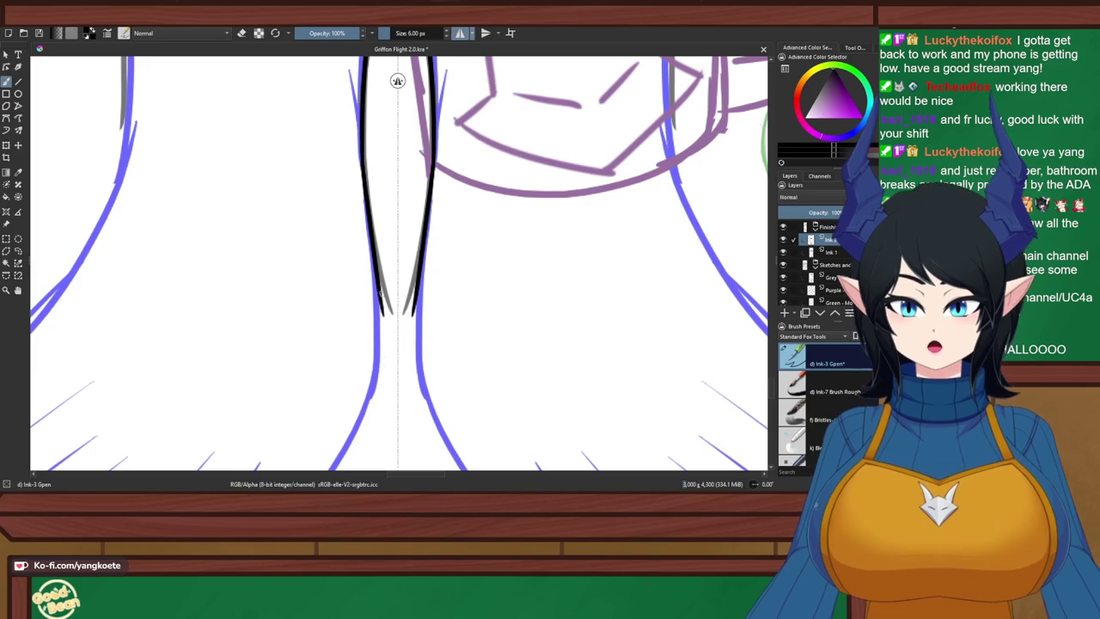
drag(384, 292, 375, 387)
key(ctrl+z)
mouse_move(383, 285)
mouse_down()
mouse_move(384, 342)
mouse_move(374, 395)
mouse_up()
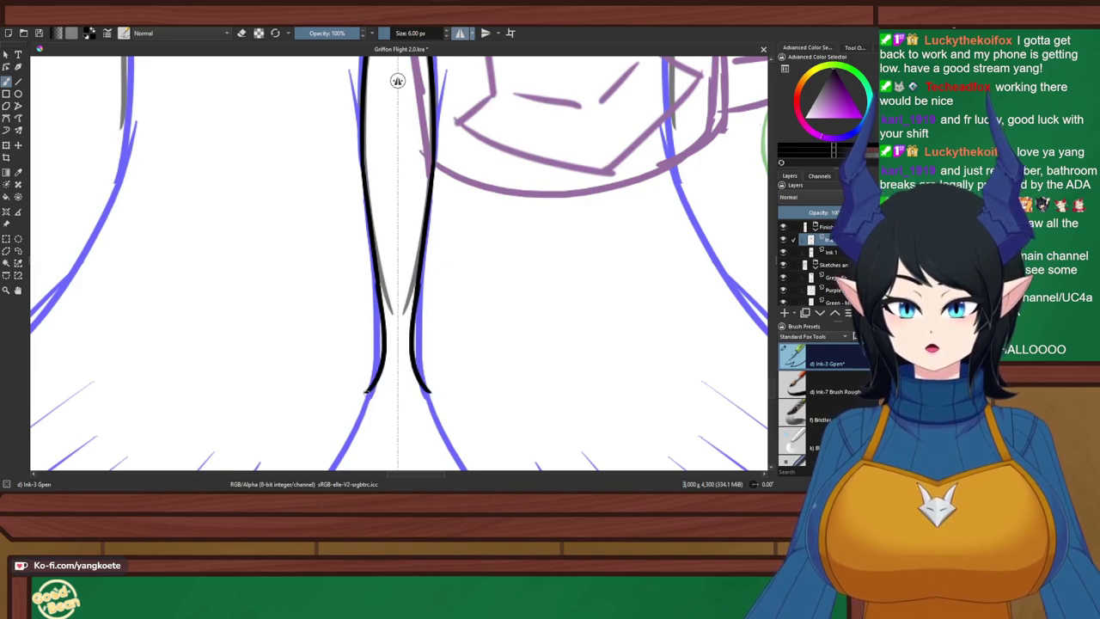
key(ctrl+z)
drag(383, 289, 383, 388)
Continue the inner leg lines down the shins
key(e)
key(e)
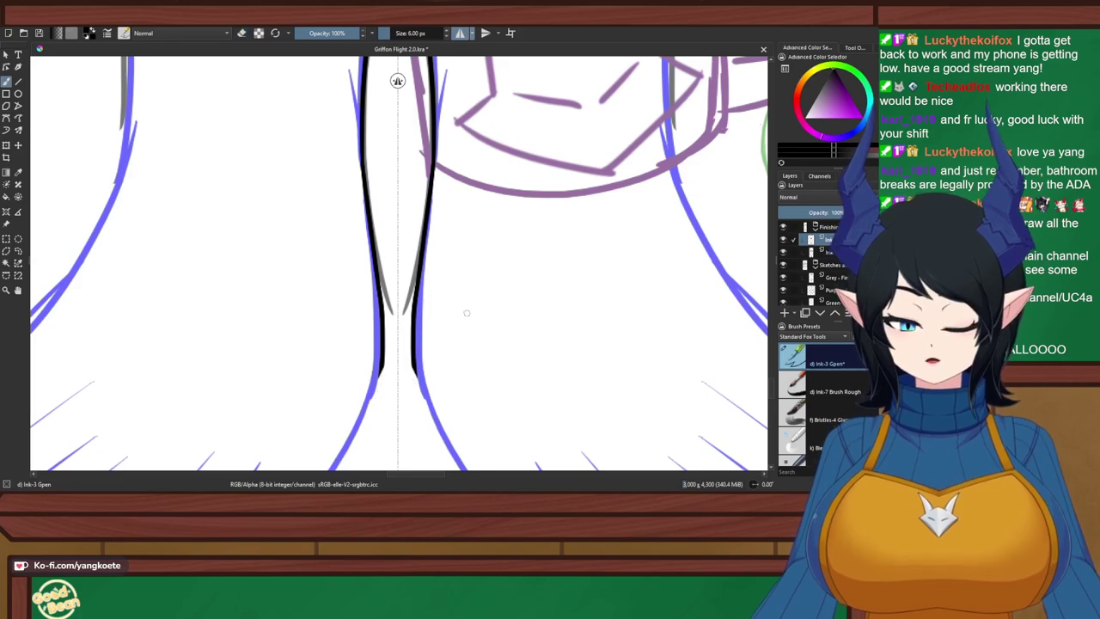
drag(555, 317, 381, 146)
key(e)
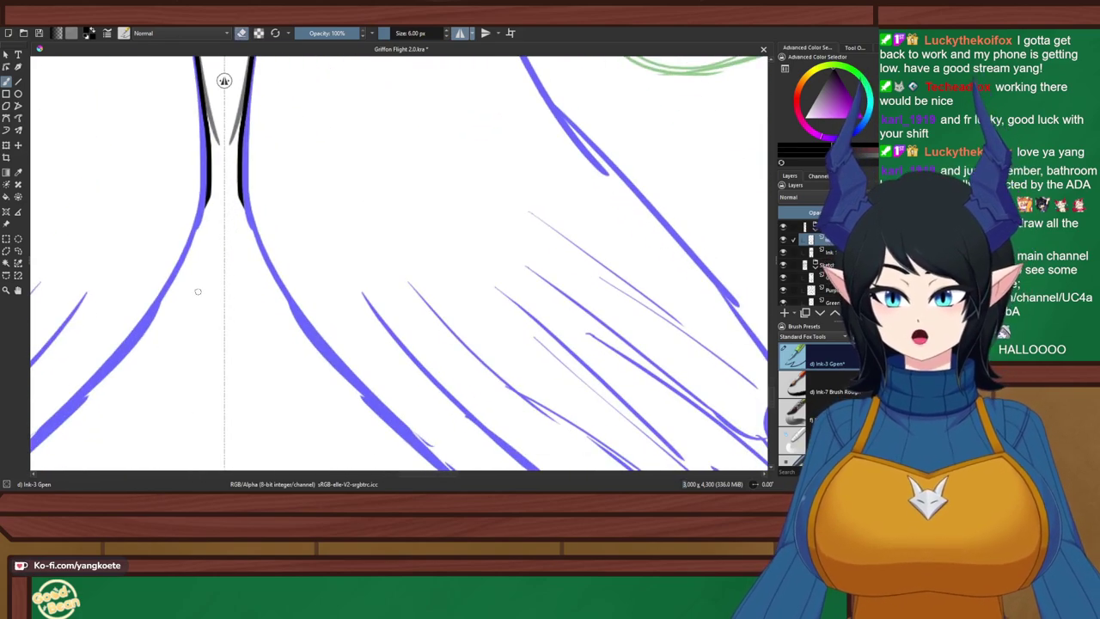
drag(245, 155, 301, 295)
key(ctrl+z)
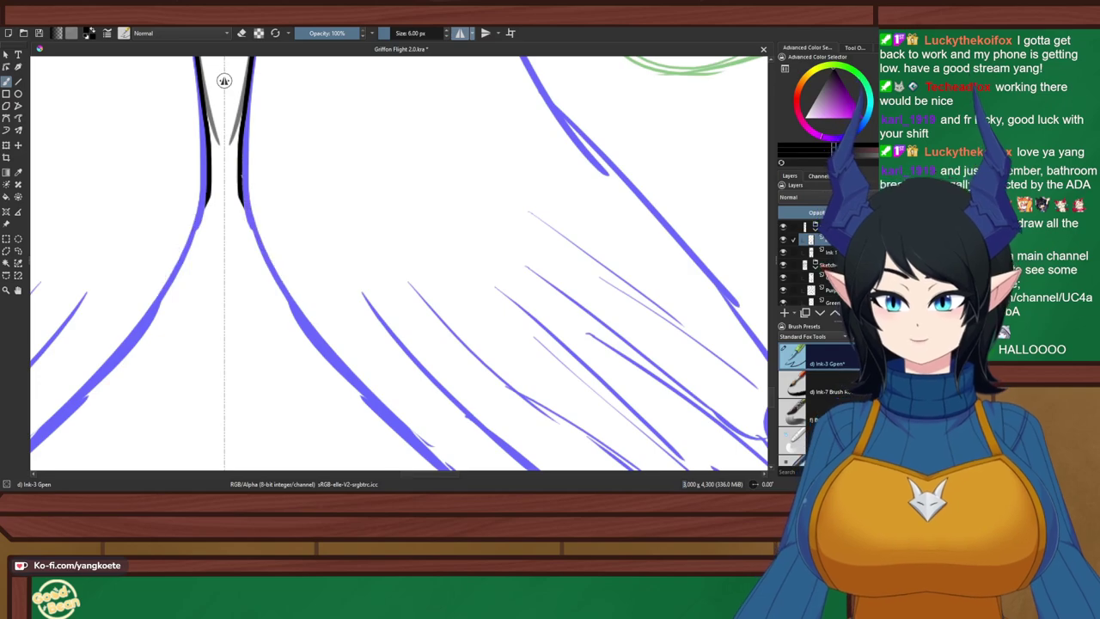
mouse_move(251, 185)
mouse_down()
mouse_move(251, 232)
mouse_move(297, 305)
mouse_up()
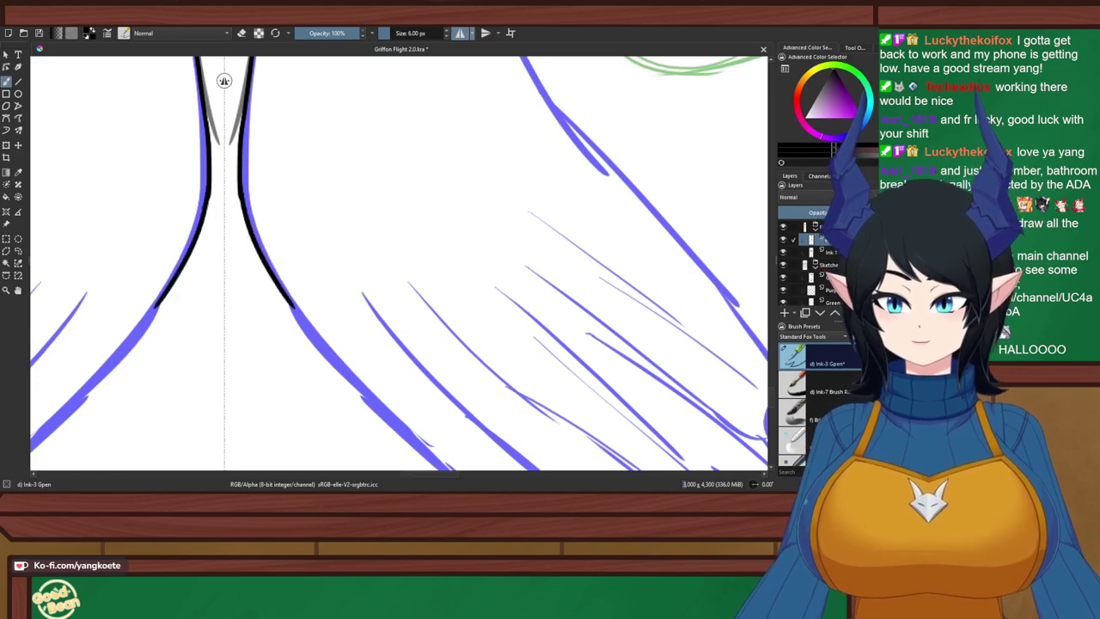
scroll(127, 145, up, 2)
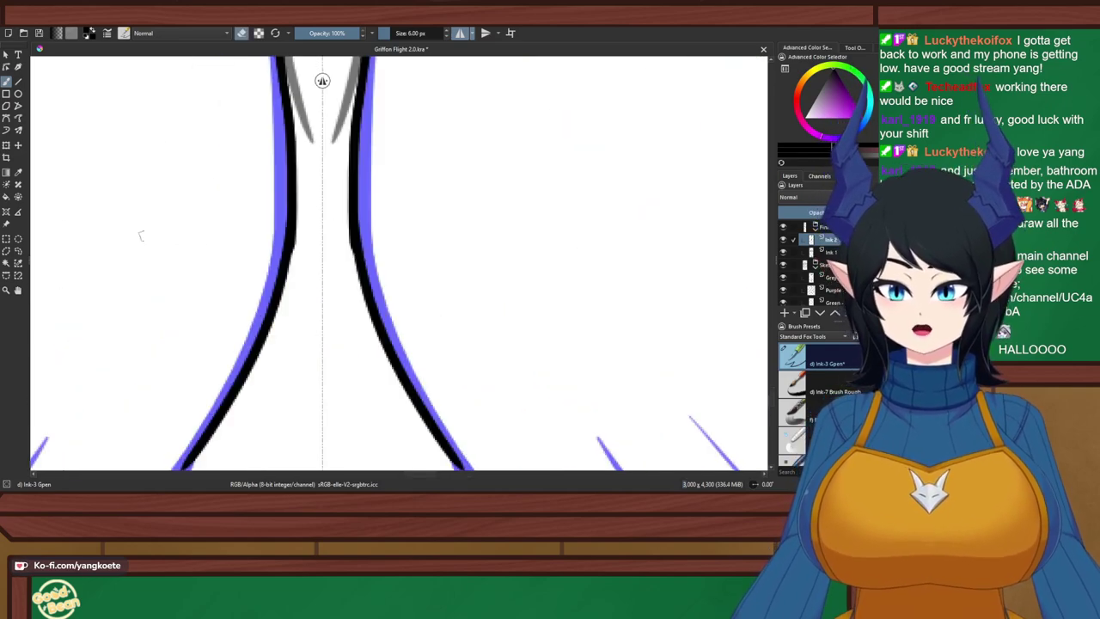
Trim the inner leg edges with the eraser and re-ink them with a short stroke
drag(304, 208, 302, 249)
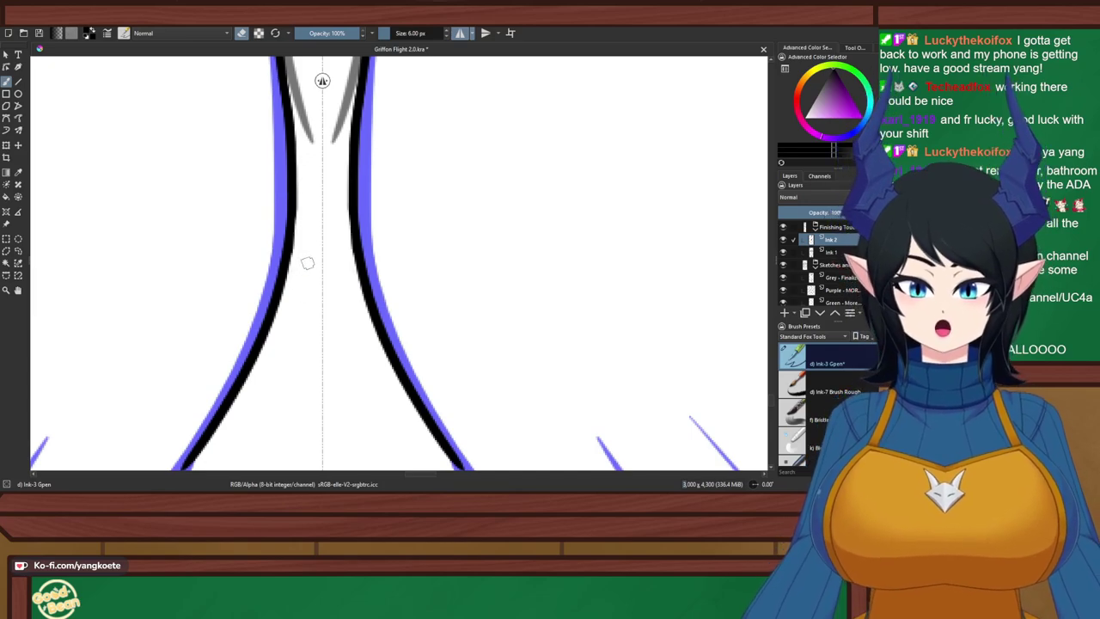
key(e)
drag(295, 207, 292, 257)
key(ctrl+z)
drag(292, 202, 286, 276)
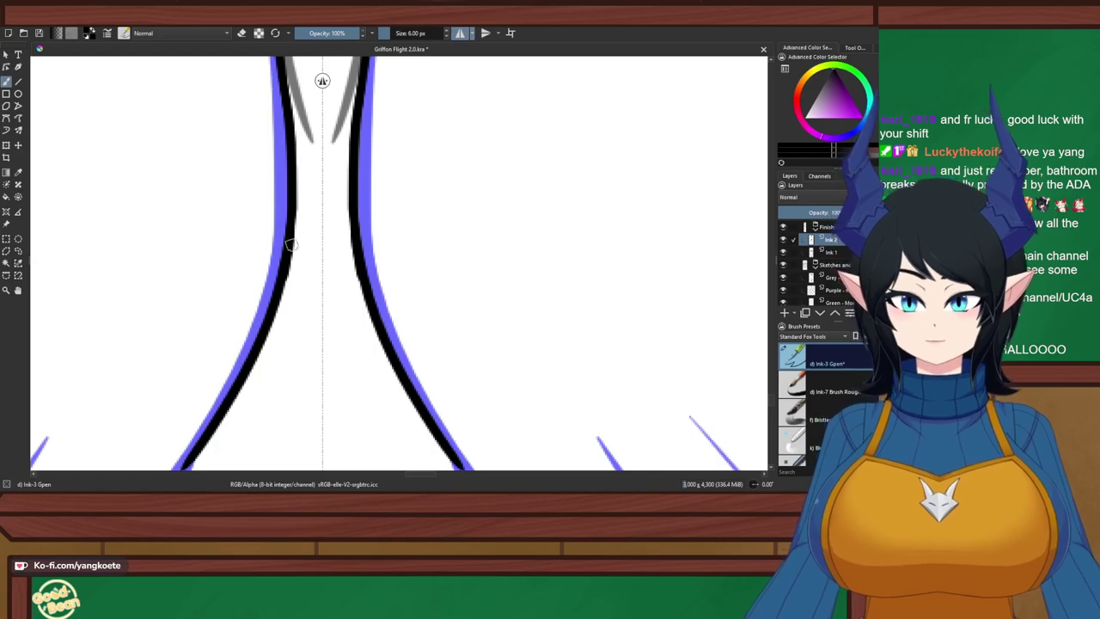
key(ctrl+z)
drag(296, 208, 285, 269)
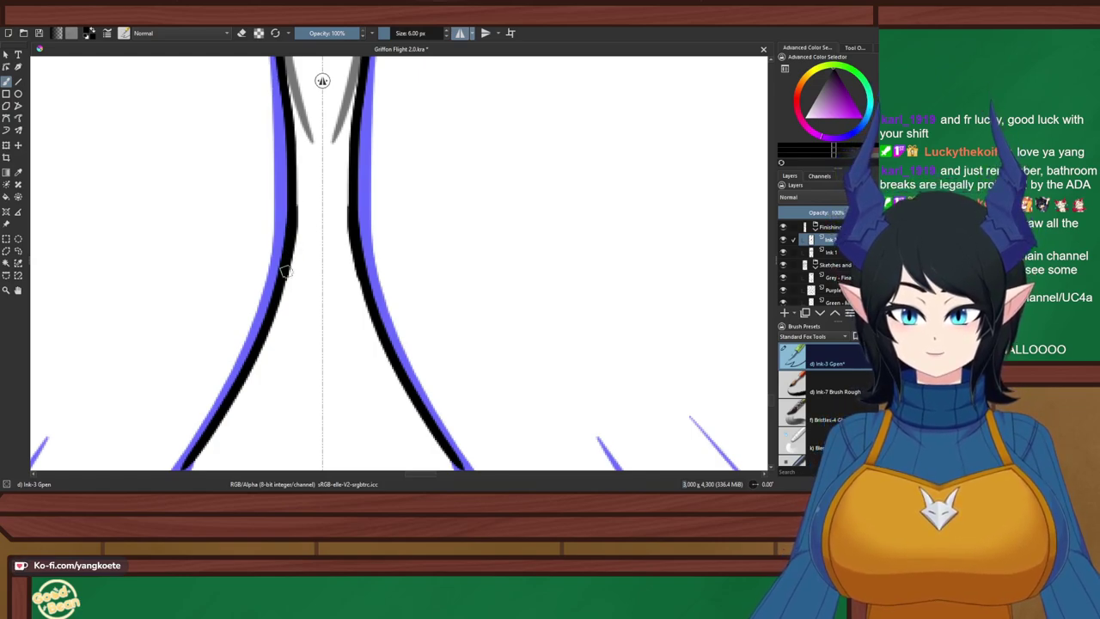
key(ctrl+z)
drag(292, 206, 281, 301)
key(ctrl+z)
key(ctrl+z)
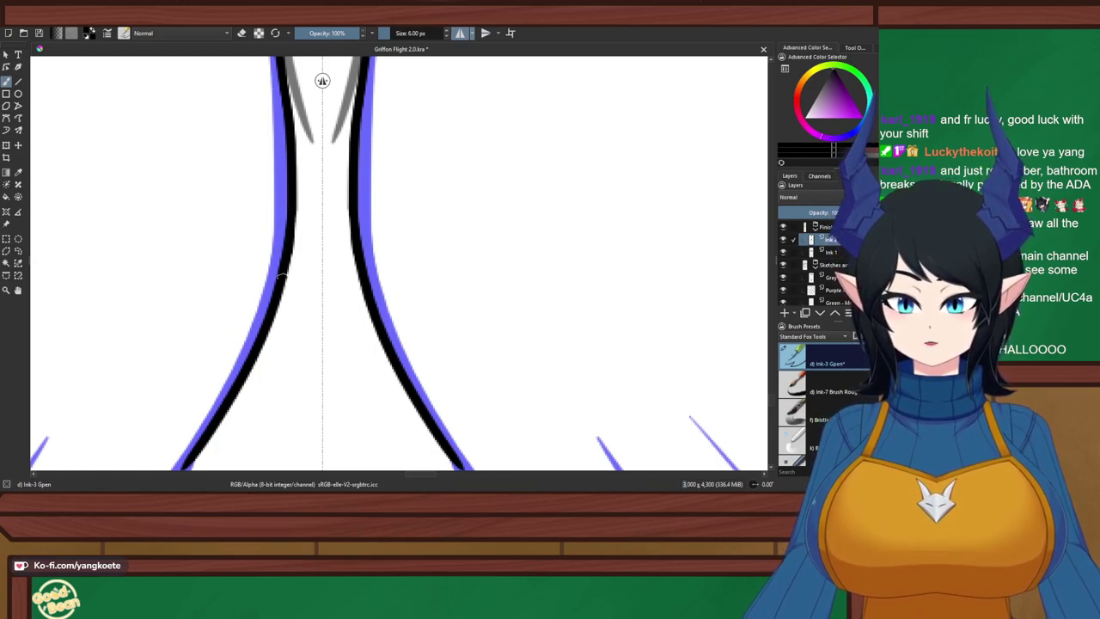
drag(293, 207, 287, 279)
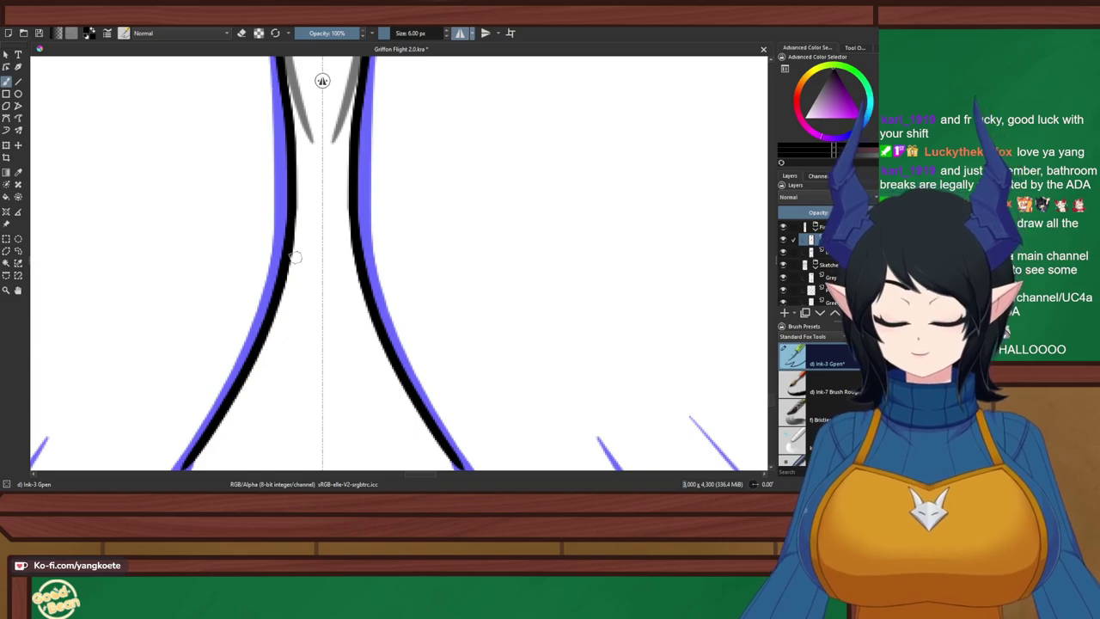
Frame the lower leg and leg band, and flip the canvas view horizontally
scroll(295, 258, down, 4)
drag(138, 435, 309, 379)
scroll(310, 379, up, 2)
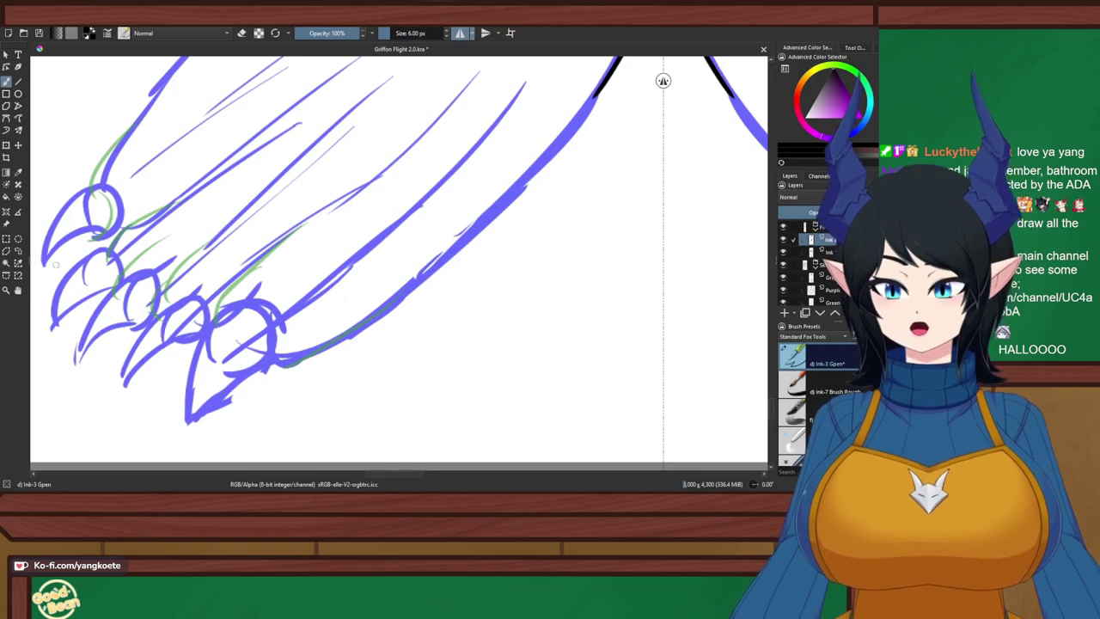
scroll(56, 264, down, 3)
drag(56, 264, 242, 351)
scroll(662, 134, up, 2)
scroll(438, 236, up, 1)
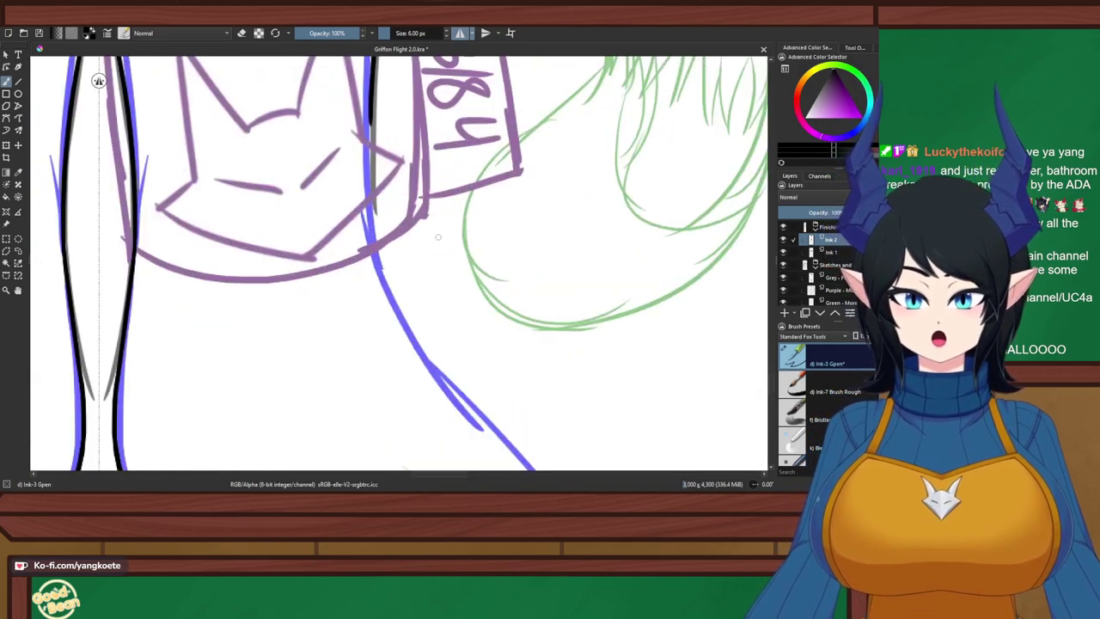
scroll(438, 237, down, 1)
key(m)
drag(438, 237, 328, 239)
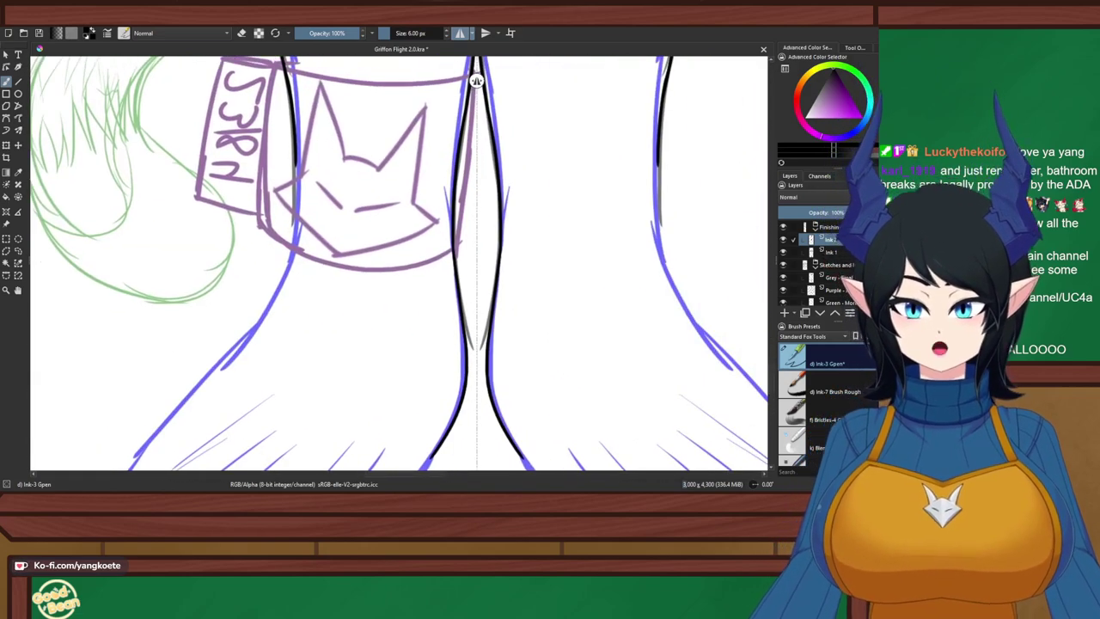
scroll(418, 228, up, 3)
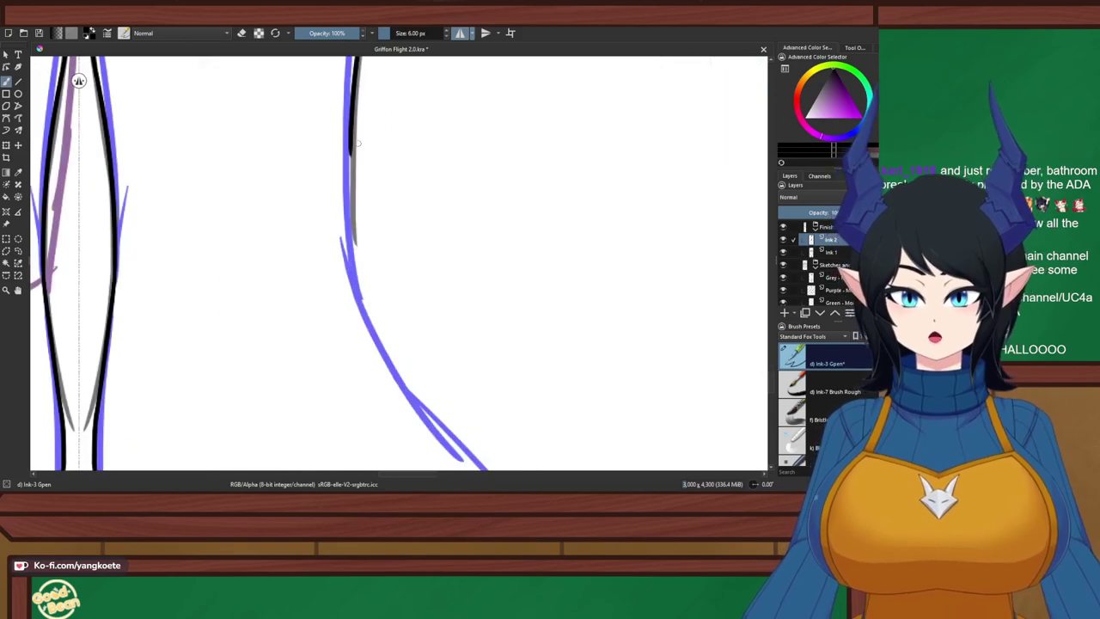
Ink the leg's outer edge along the blue sketch line, redrawing until clean
drag(351, 129, 367, 313)
key(ctrl+z)
drag(353, 103, 372, 321)
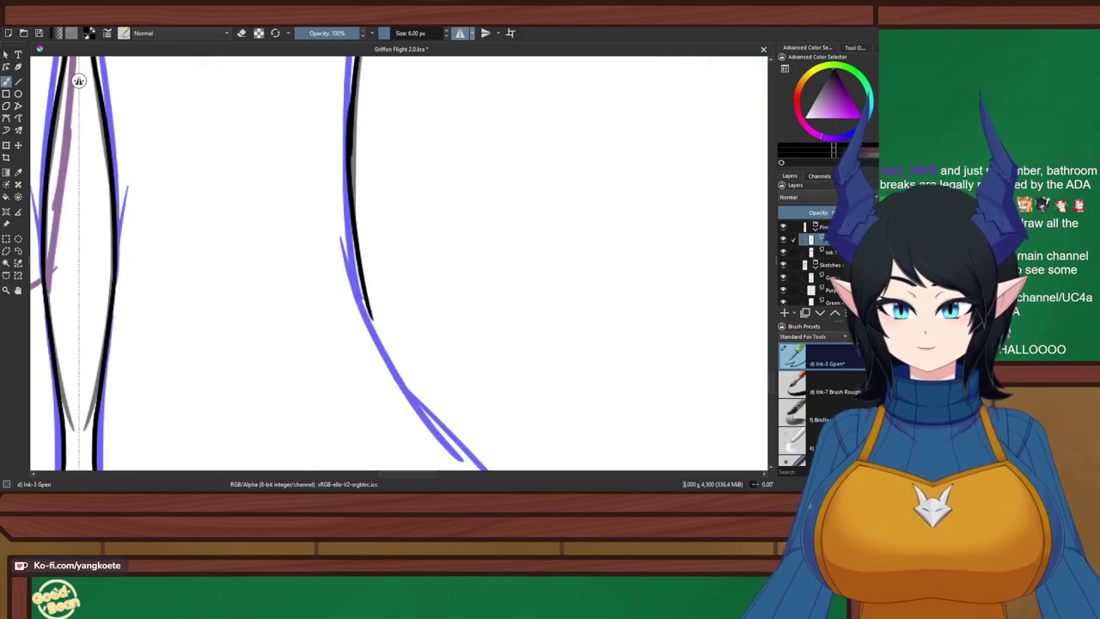
key(ctrl+z)
mouse_move(350, 134)
mouse_down()
mouse_move(373, 323)
mouse_move(272, 152)
mouse_up()
scroll(350, 257, up, 1)
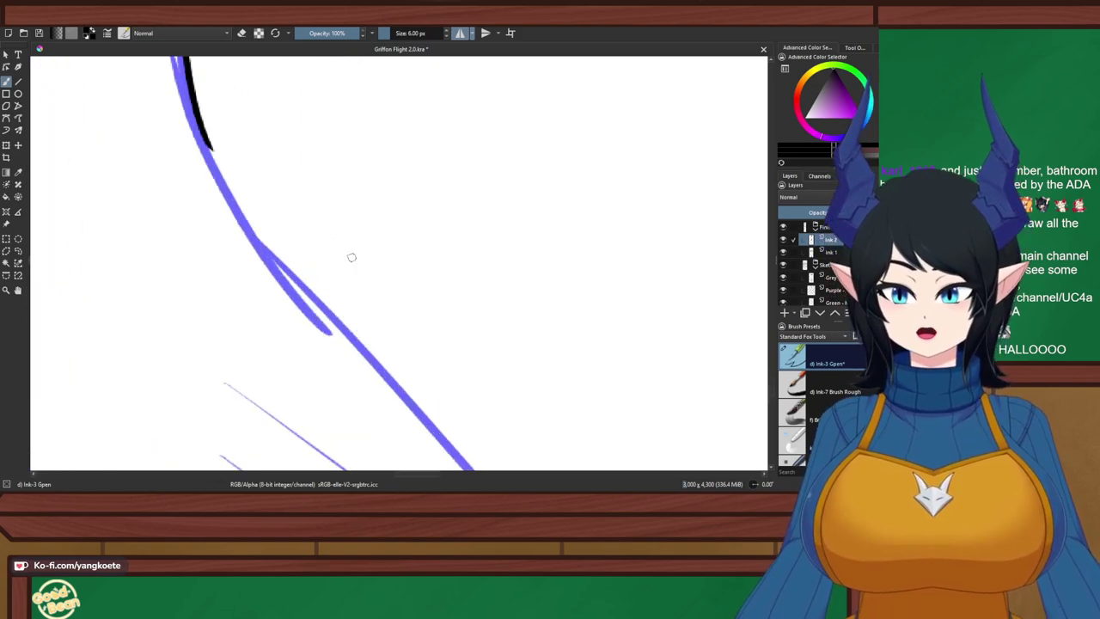
drag(204, 137, 295, 271)
key(ctrl+z)
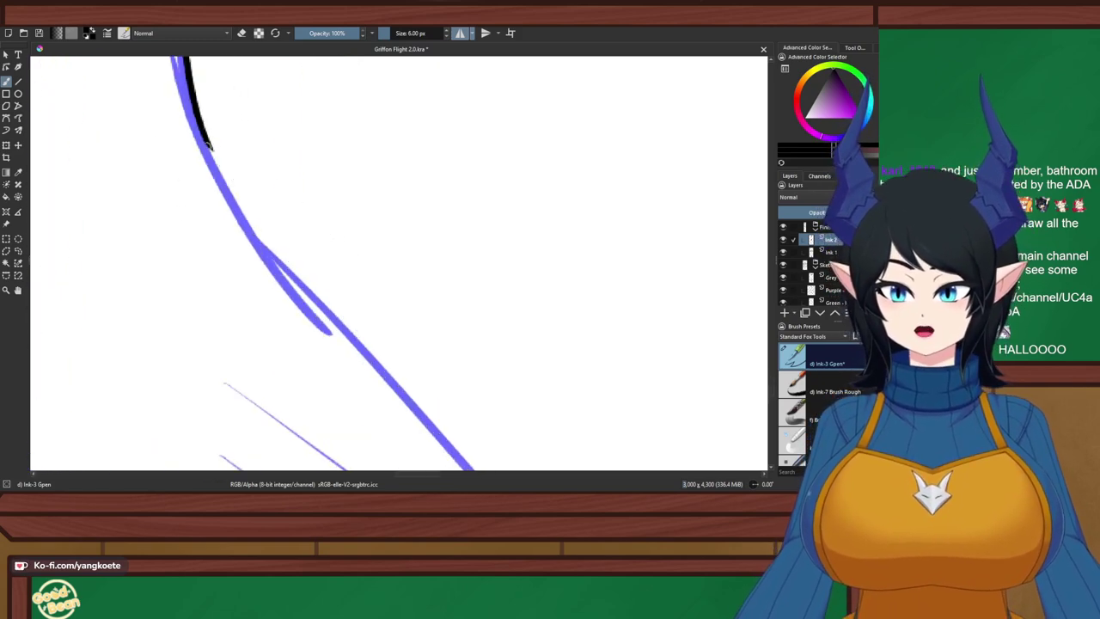
drag(204, 138, 307, 301)
key(ctrl+z)
drag(206, 136, 324, 305)
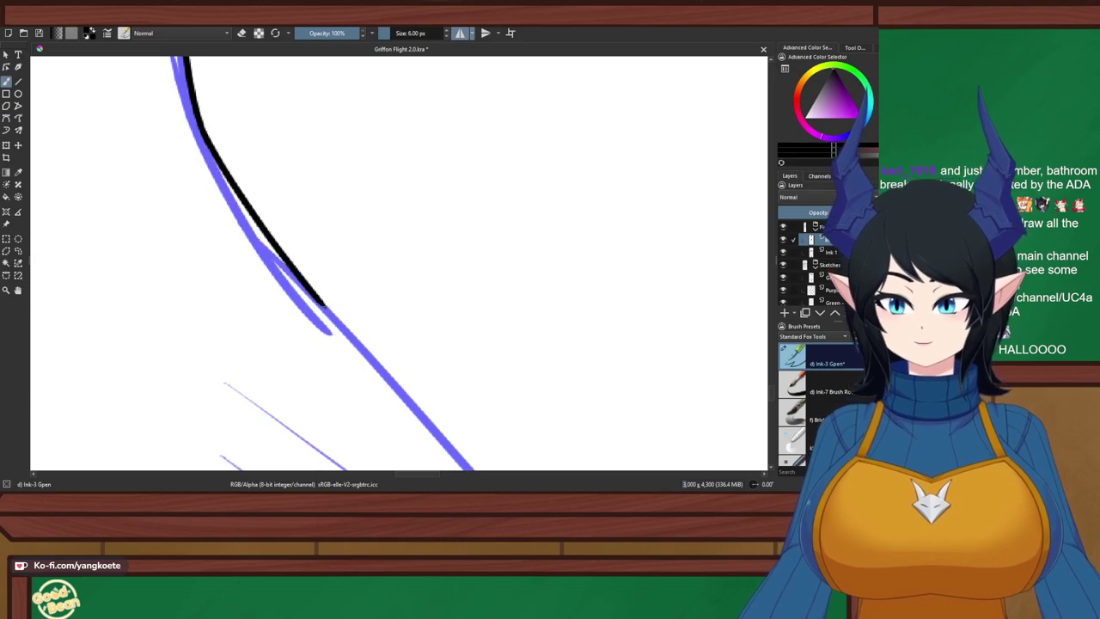
scroll(383, 258, down, 5)
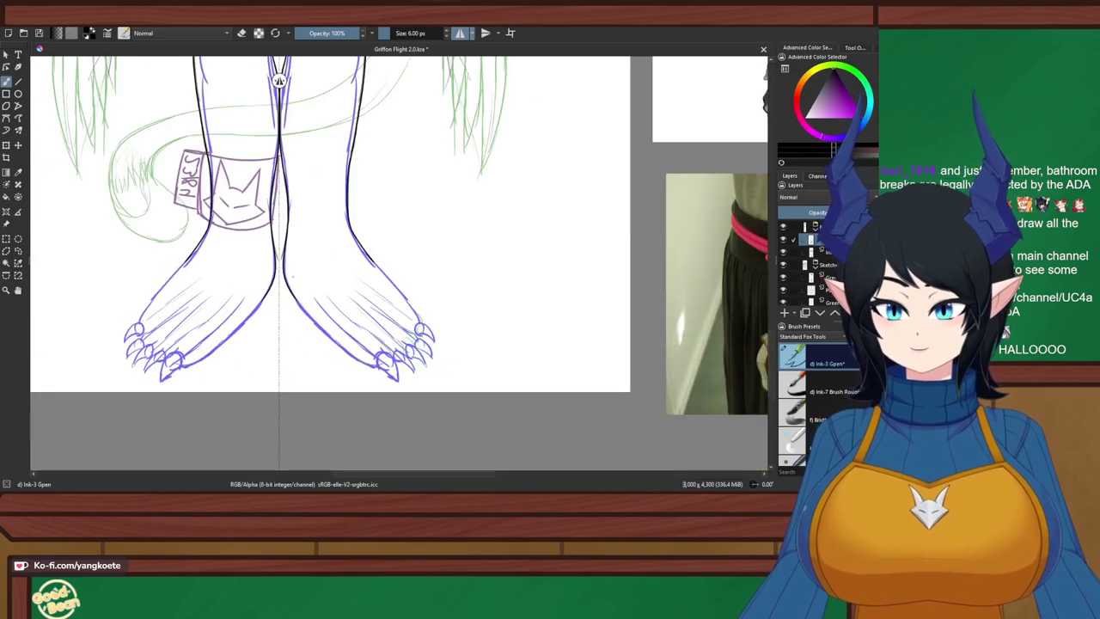
Hide the Purple sketch layer
scroll(293, 276, down, 1)
drag(293, 276, 353, 341)
scroll(824, 267, down, 1)
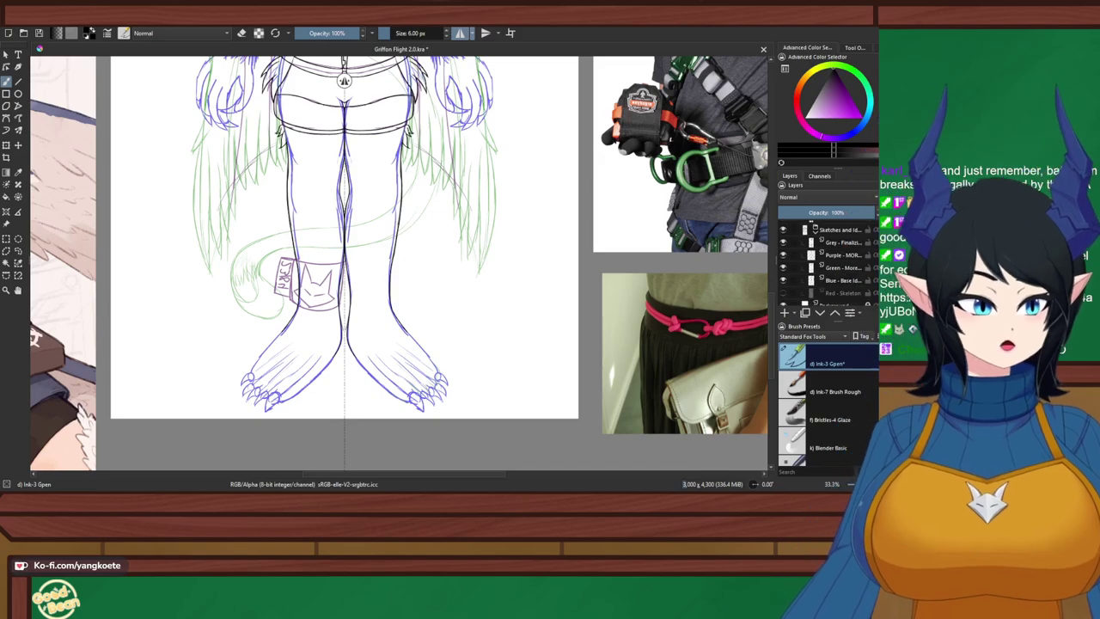
click(842, 280)
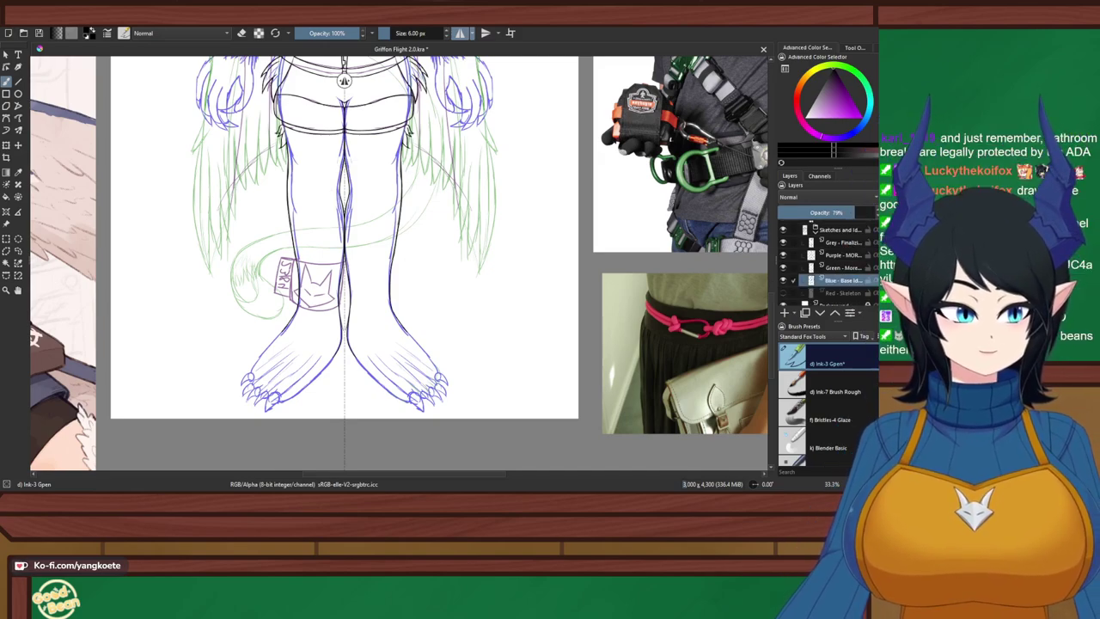
click(842, 255)
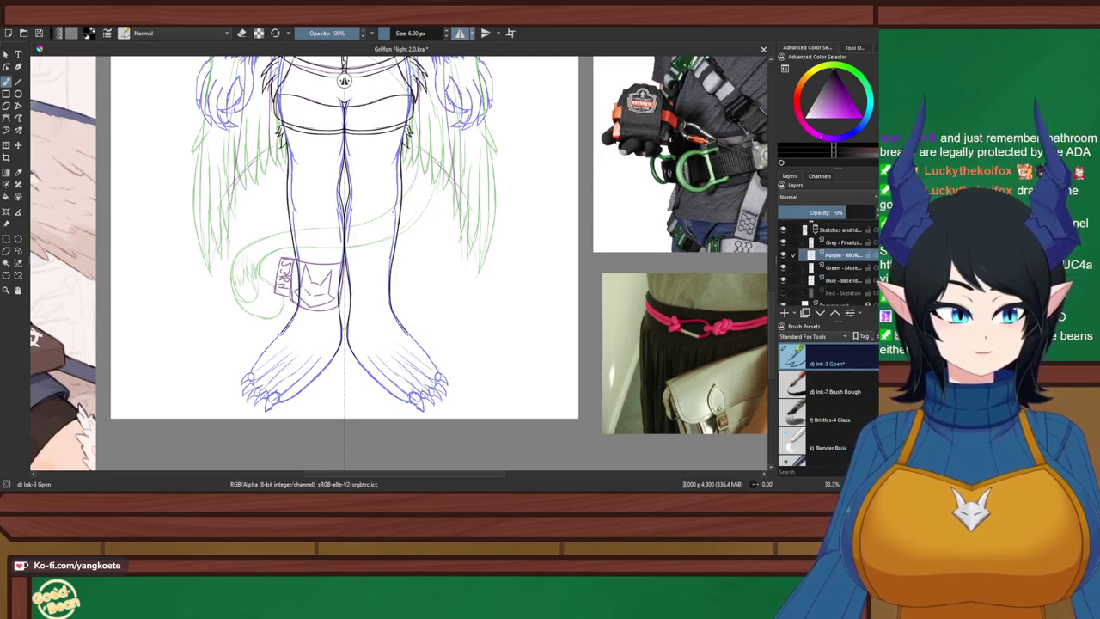
click(783, 255)
mouse_move(361, 172)
mouse_down()
mouse_move(379, 426)
mouse_move(385, 302)
mouse_up()
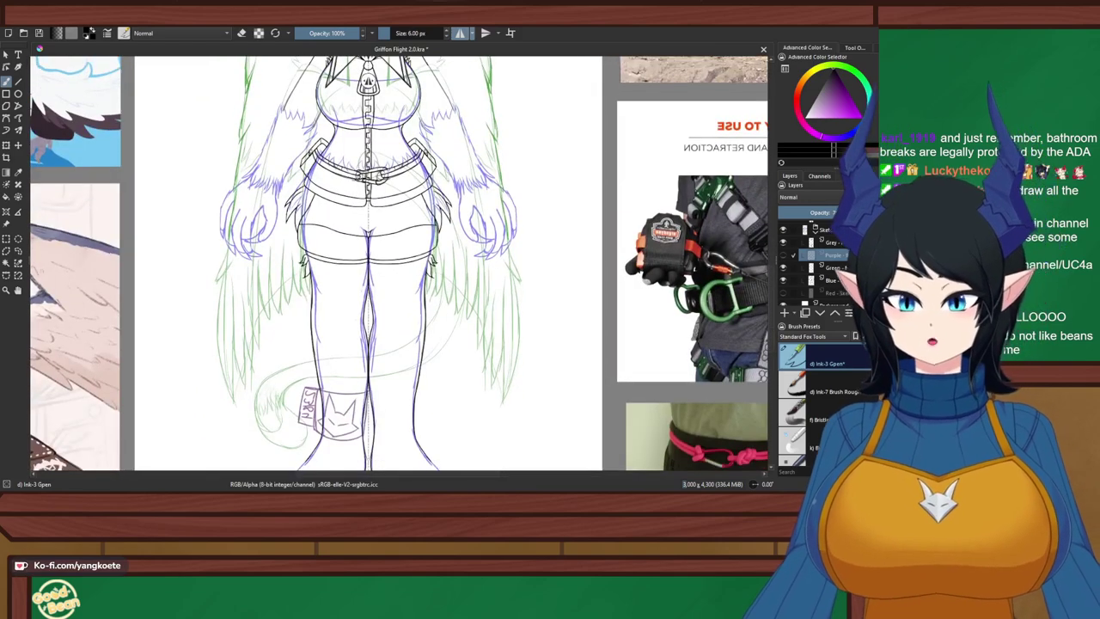
Save the drawing, pan across both clawed feet, and toggle the Purple layer back on
scroll(387, 301, down, 4)
scroll(429, 327, up, 5)
key(ctrl+s)
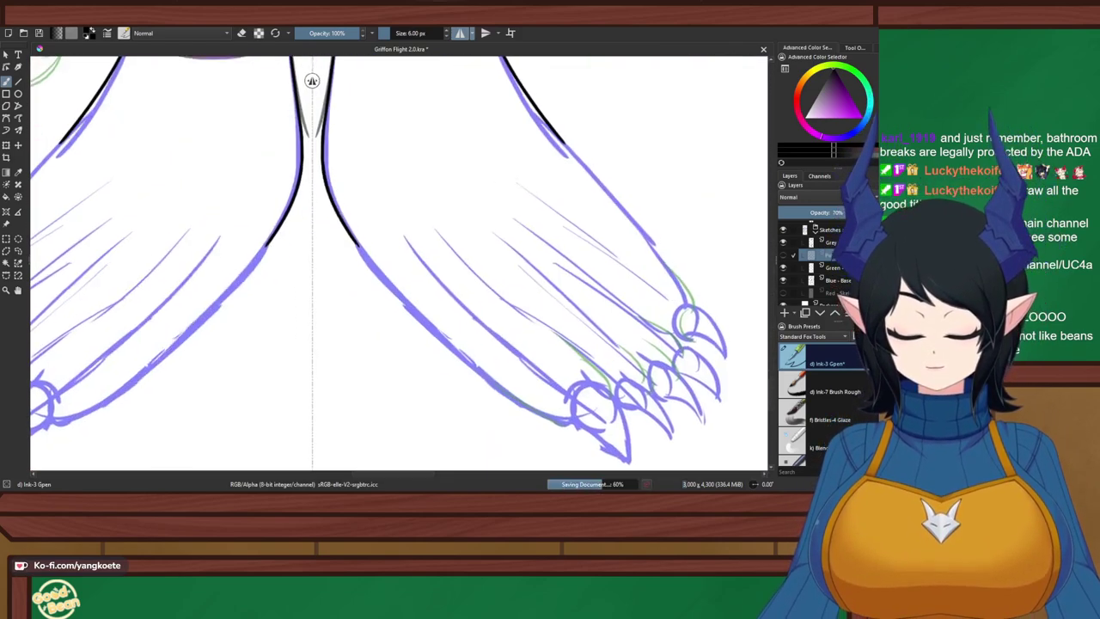
drag(462, 278, 406, 307)
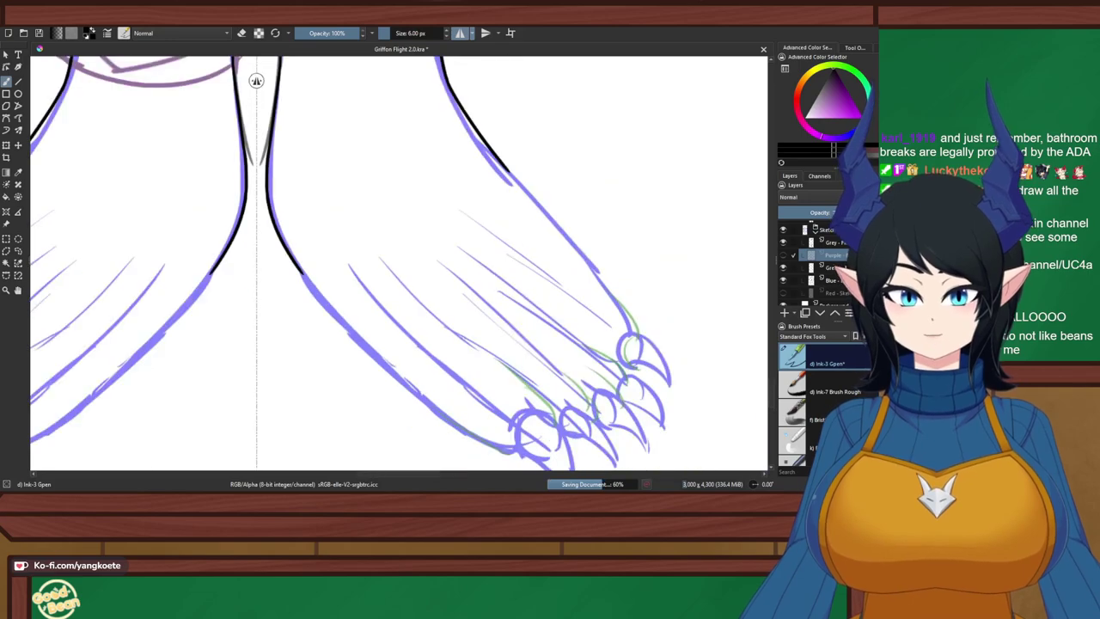
scroll(400, 263, left, 4)
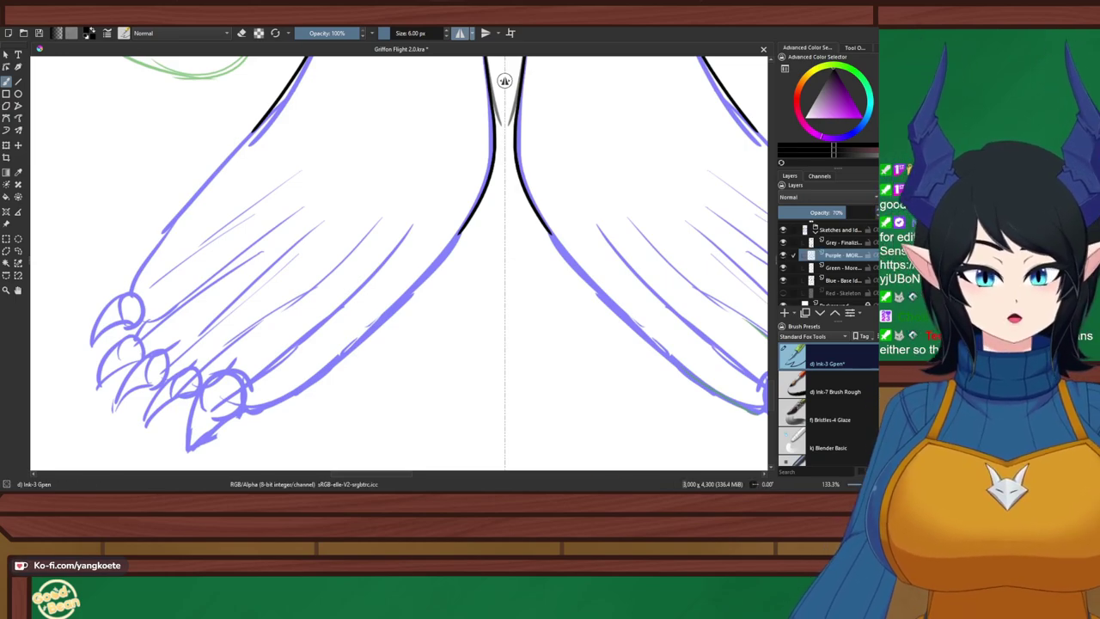
scroll(651, 310, down, 1)
drag(651, 310, 373, 288)
scroll(373, 288, up, 1)
click(783, 255)
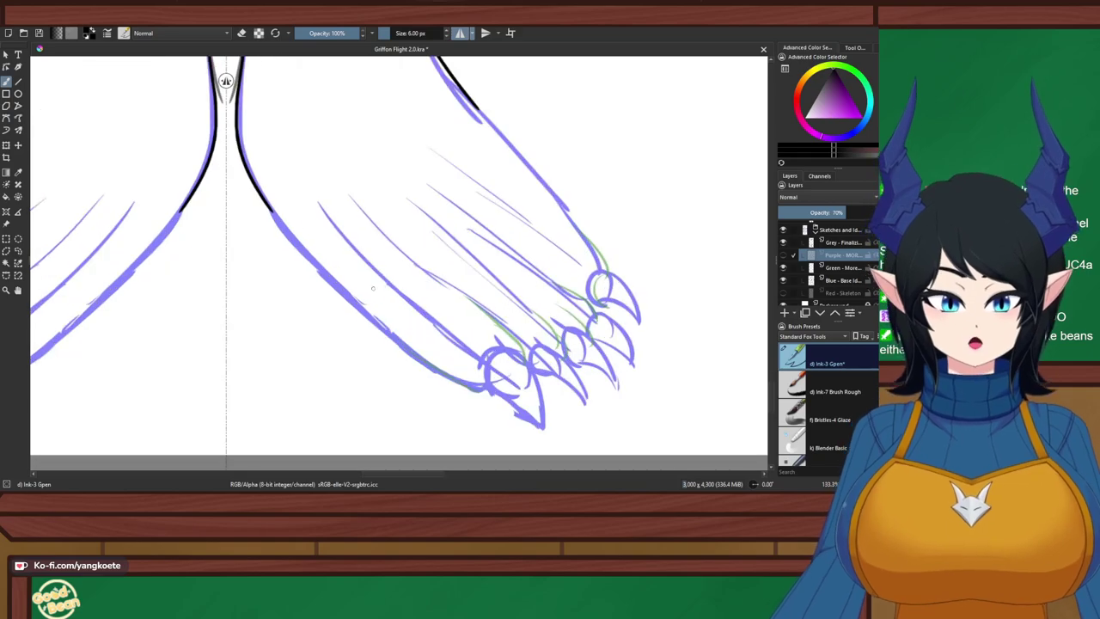
Center the foot at 200% zoom and make Ink 1 the active layer
drag(424, 240, 460, 286)
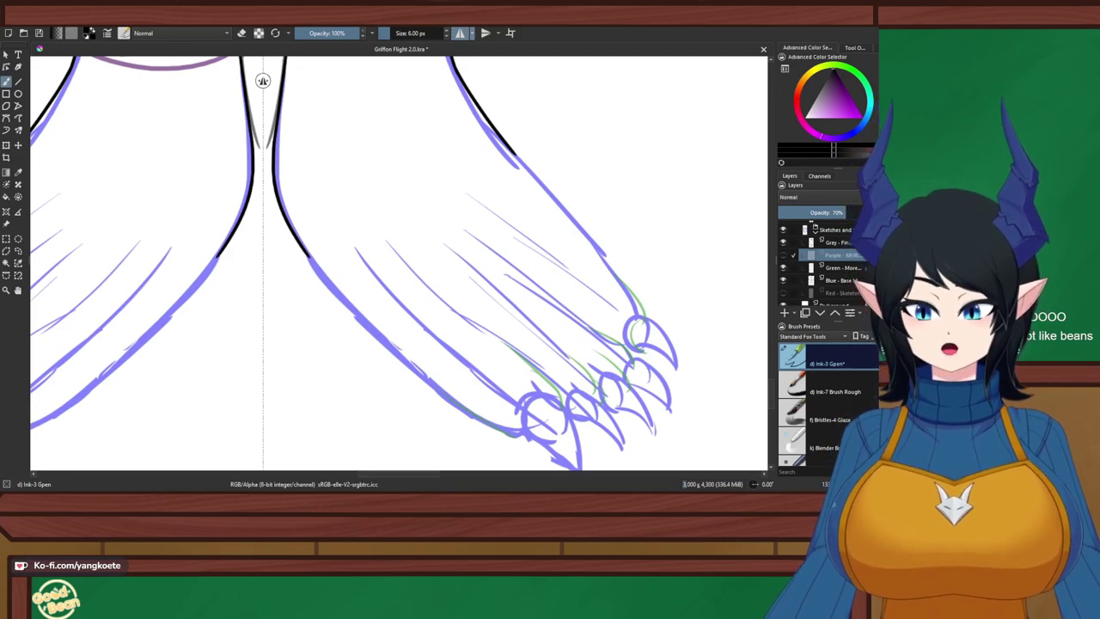
scroll(420, 232, up, 2)
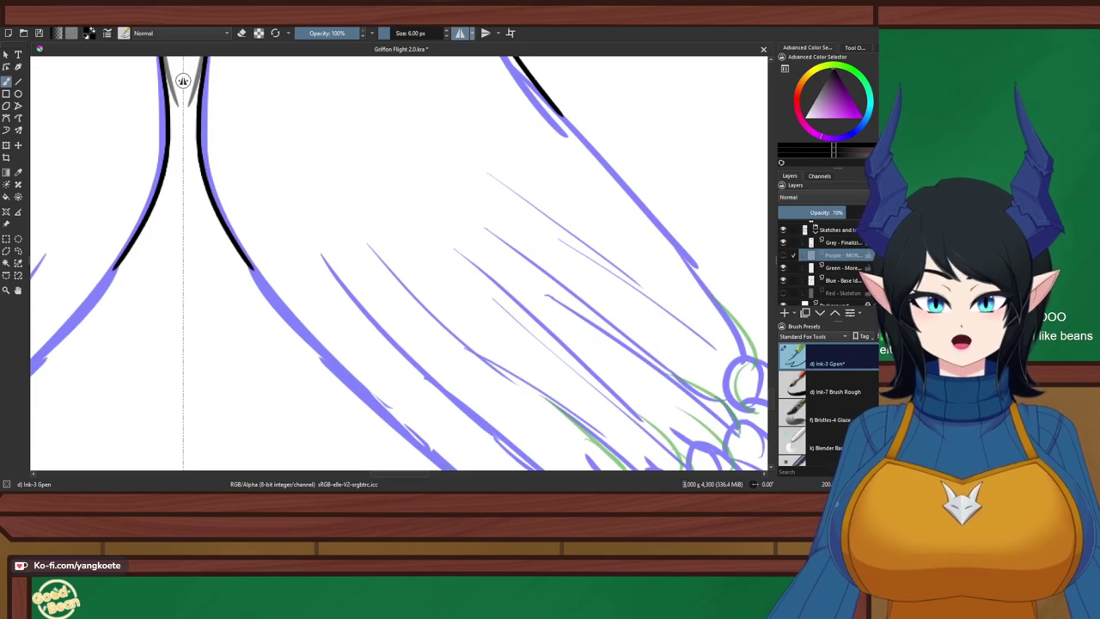
key(Page_Up)
key(Page_Up)
key(Page_Up)
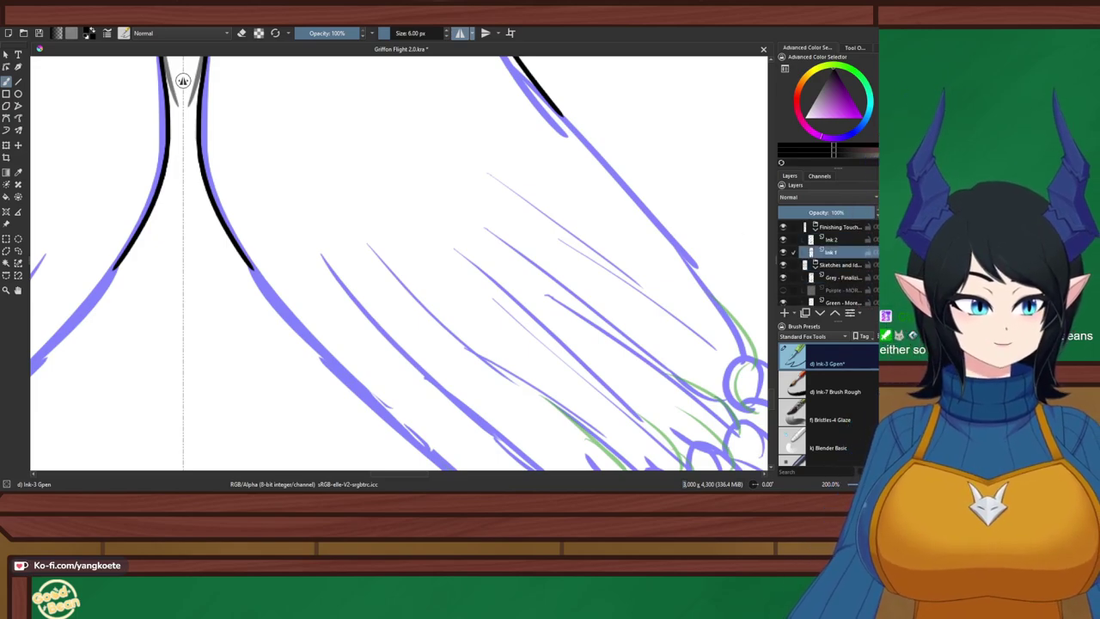
Switch to Ink 2, rotate the canvas 45°, and mirror the view
key(Page_Up)
drag(487, 244, 476, 208)
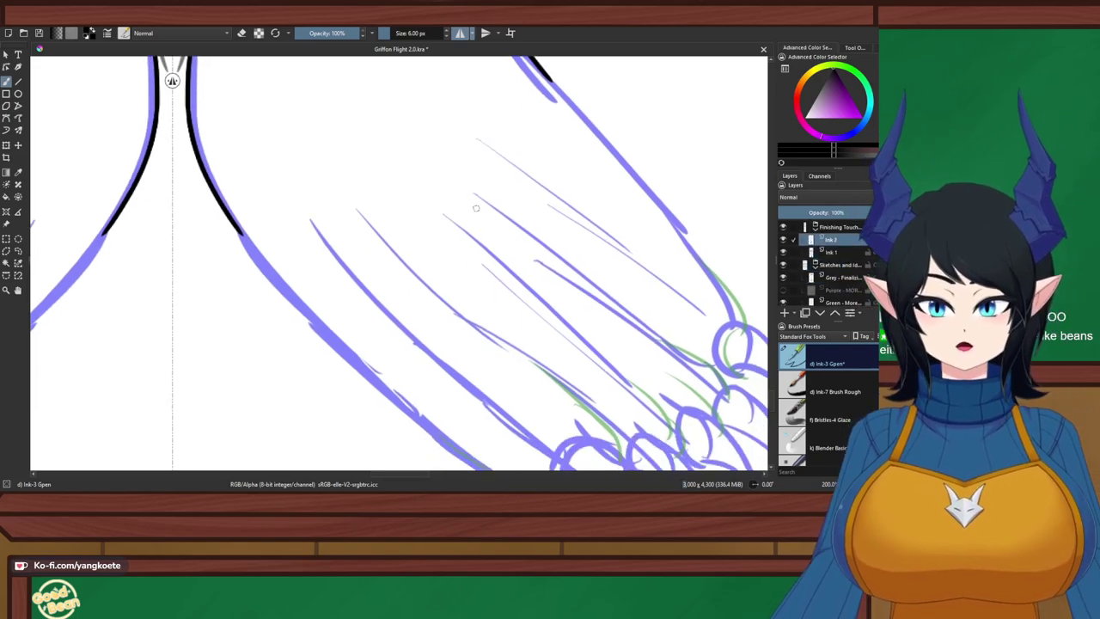
scroll(475, 208, down, 2)
scroll(340, 247, up, 2)
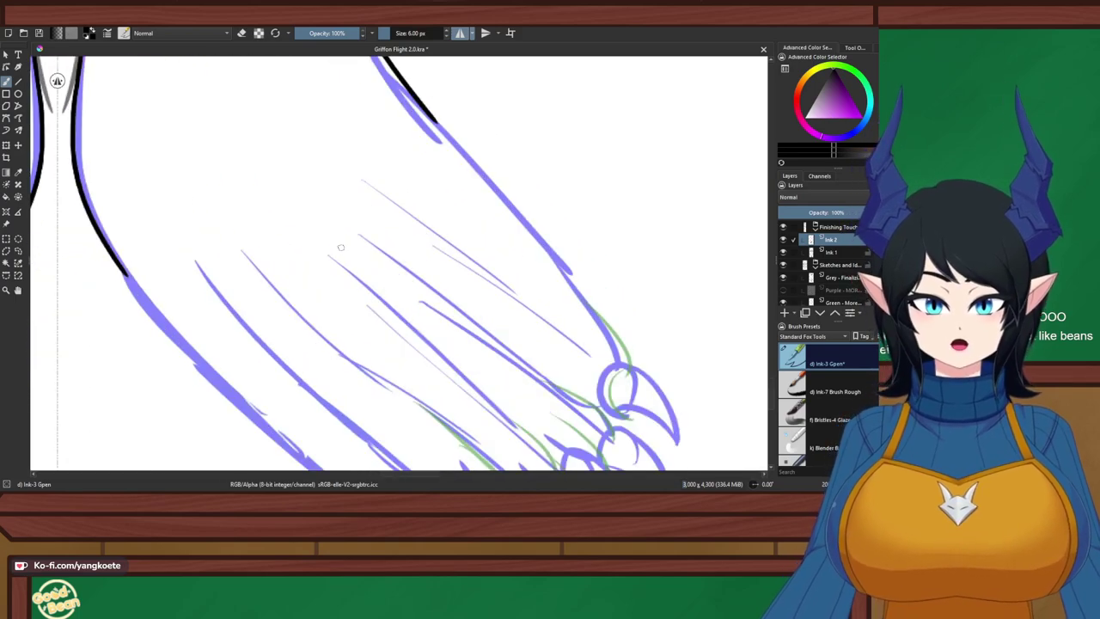
key(6)
key(6)
key(6)
key(6)
key(4)
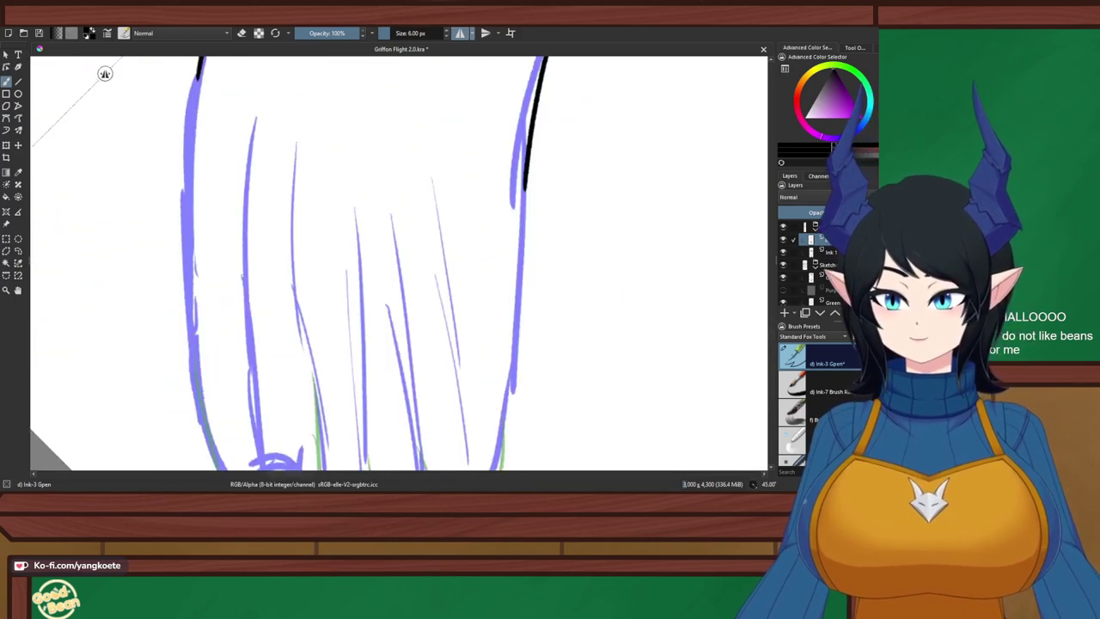
scroll(274, 273, down, 1)
key(m)
drag(284, 265, 258, 249)
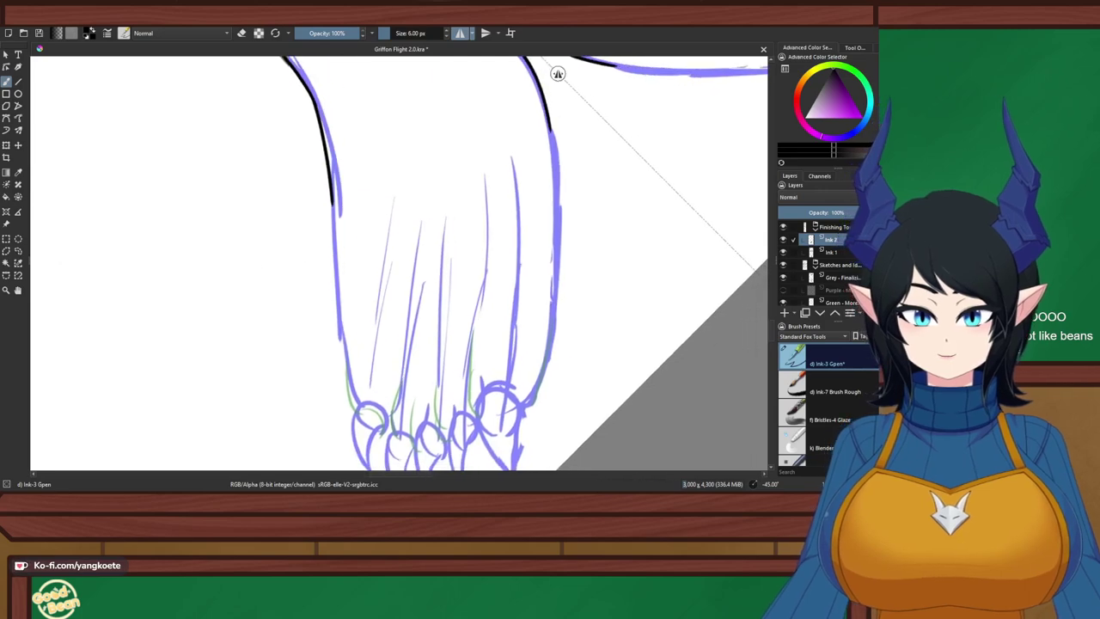
drag(557, 74, 562, 74)
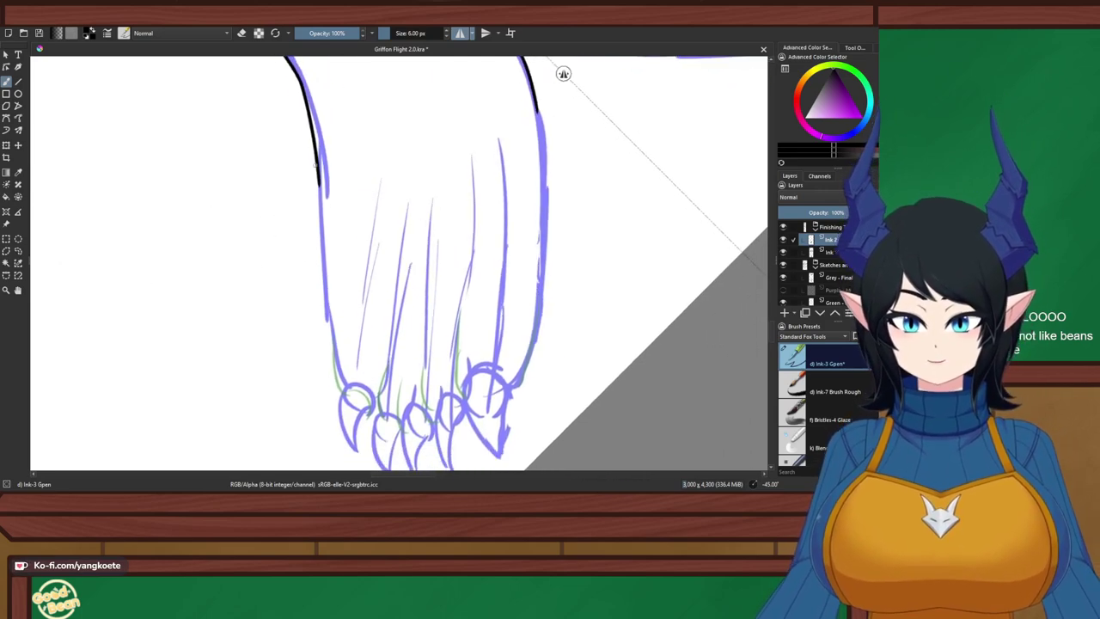
Ink the foot's left edge, keeping the longer stroke after comparing with undo and redo
drag(316, 166, 328, 308)
key(ctrl+z)
key(ctrl+shift+z)
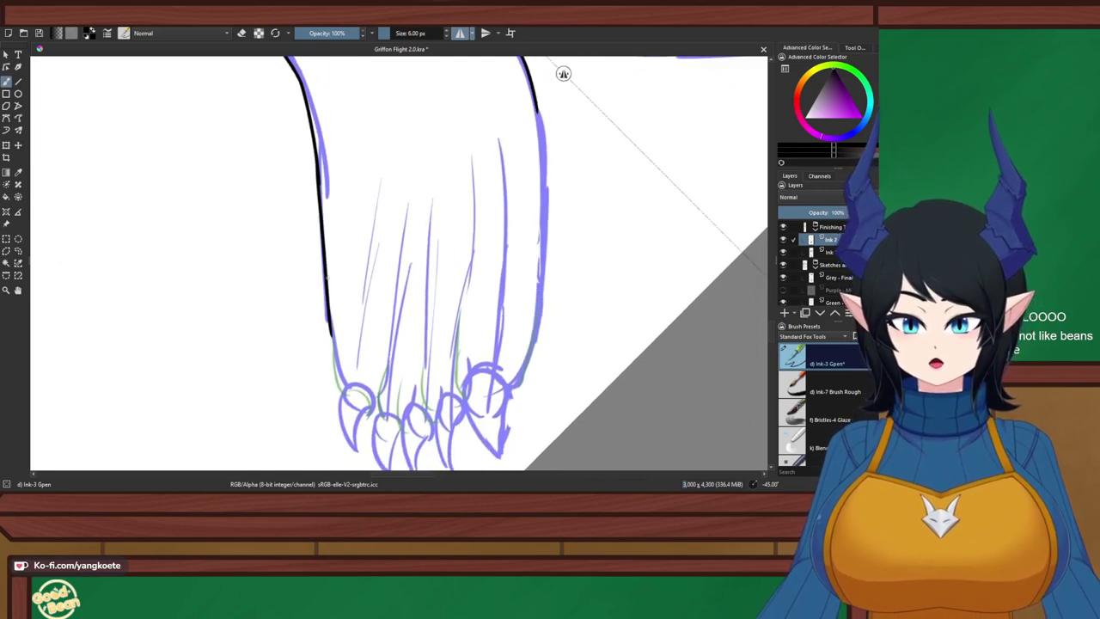
key(ctrl+z)
key(ctrl+shift+z)
key(ctrl+z)
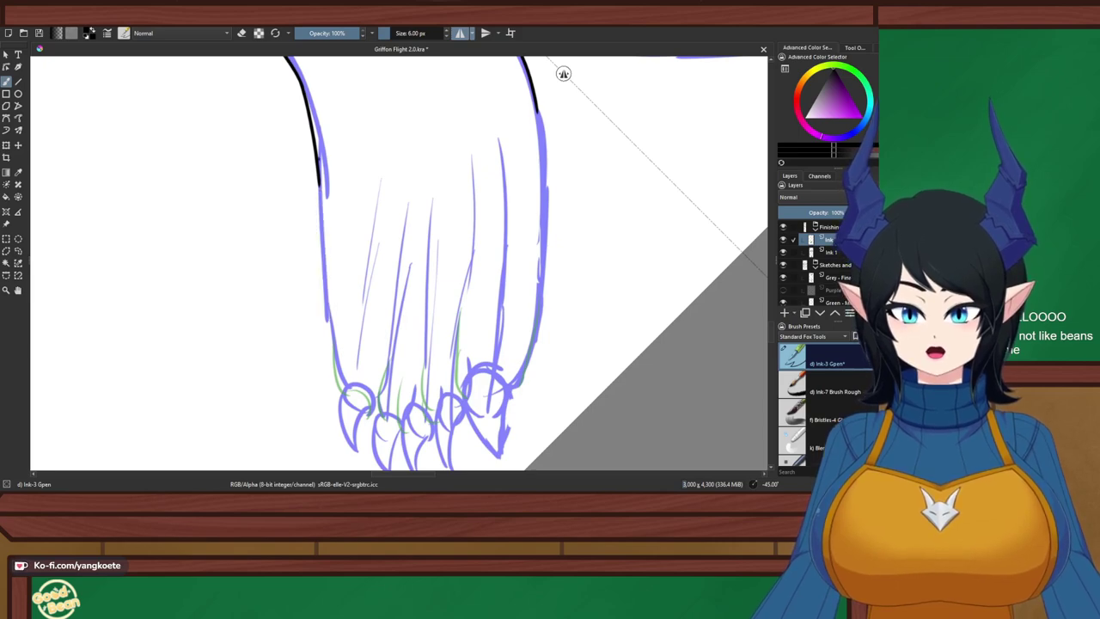
key(ctrl+shift+z)
key(ctrl+z)
key(ctrl+shift+z)
key(ctrl+z)
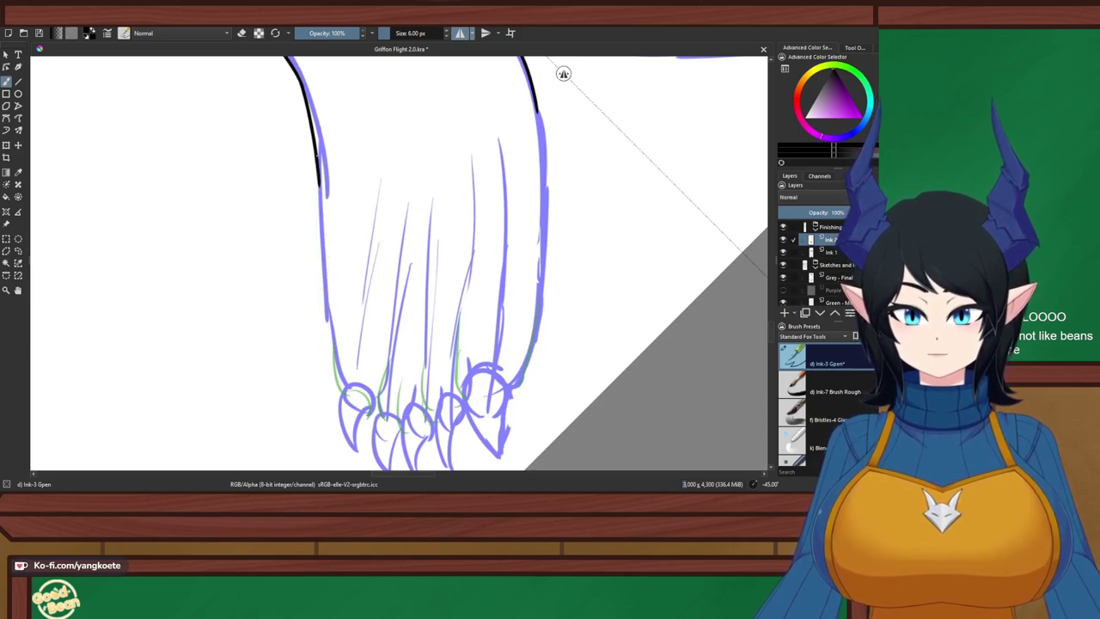
key(ctrl+shift+z)
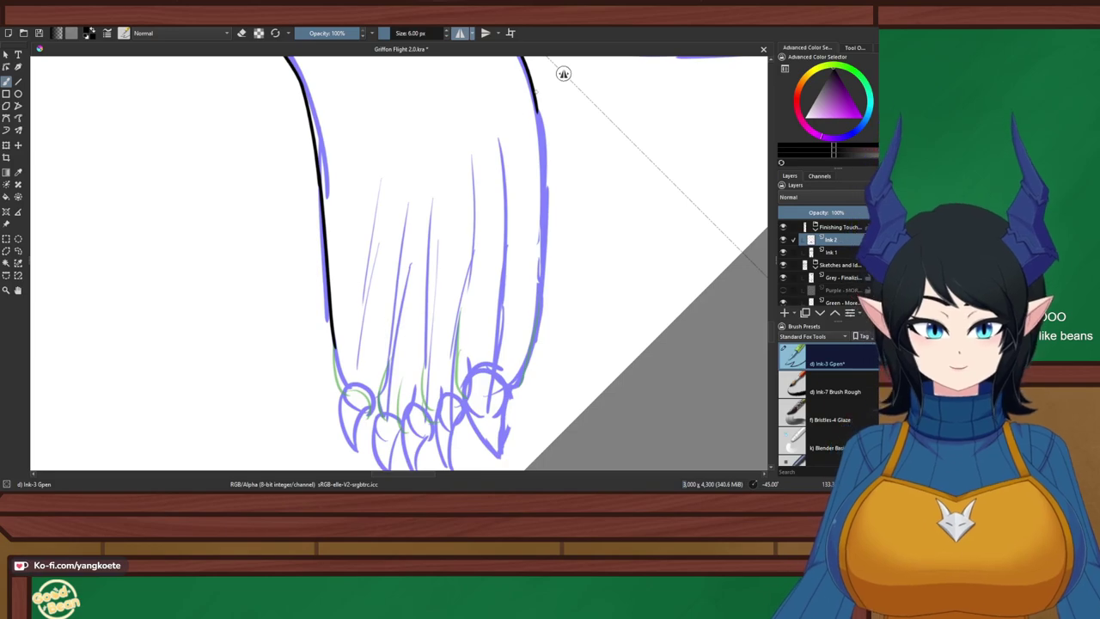
Ink the foot's right edge
drag(533, 98, 550, 264)
key(ctrl+z)
drag(536, 103, 546, 264)
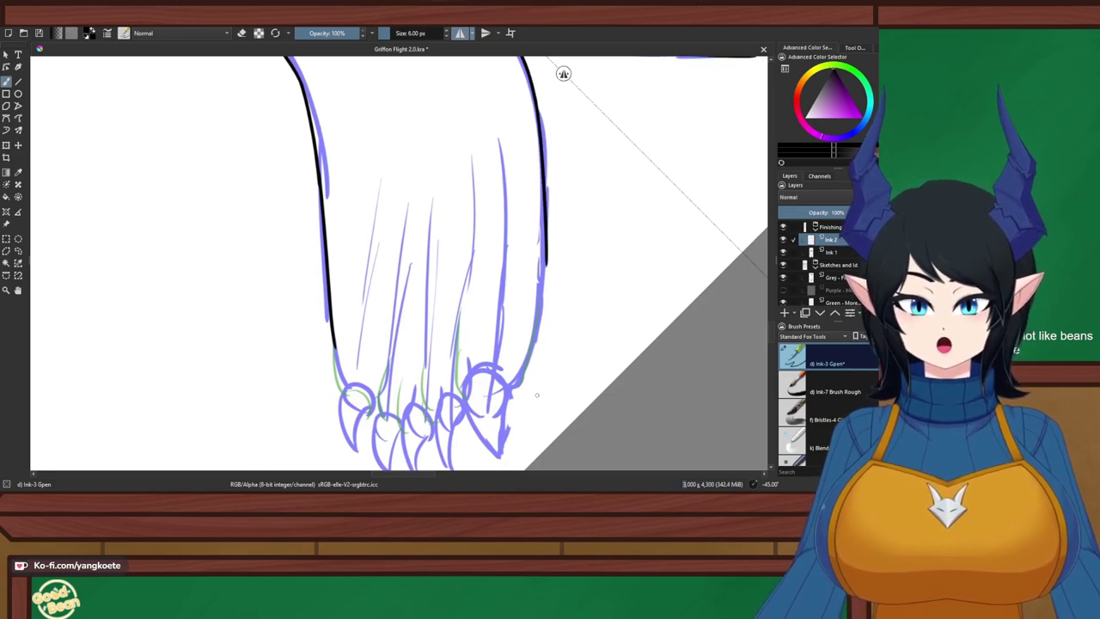
scroll(536, 395, up, 2)
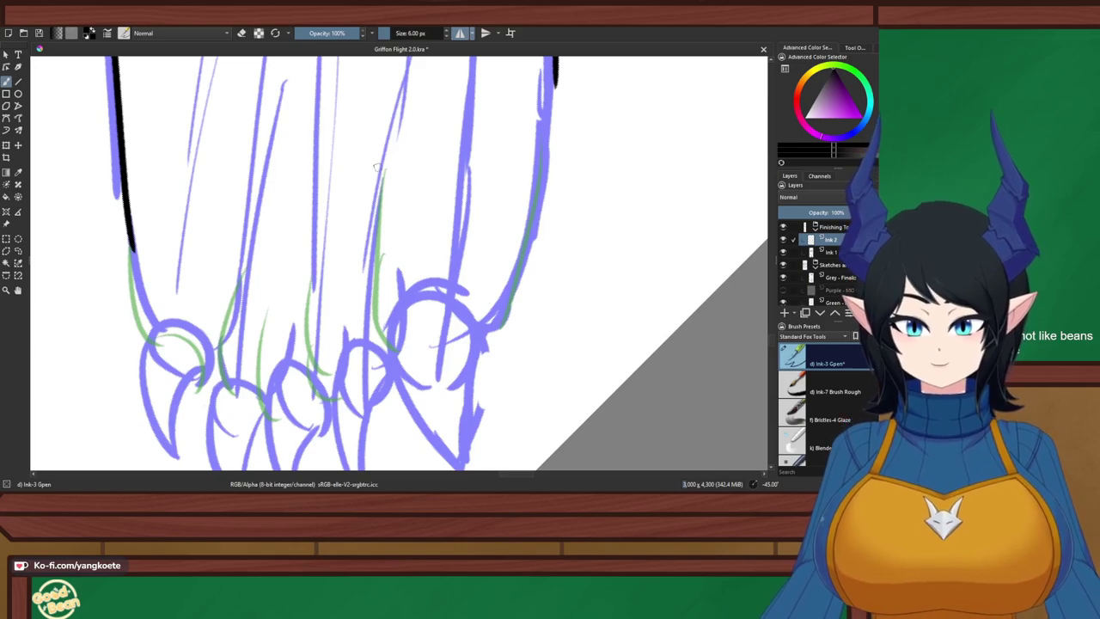
Ink the inner toe line down the foot to the claw
drag(380, 163, 372, 335)
drag(369, 256, 391, 354)
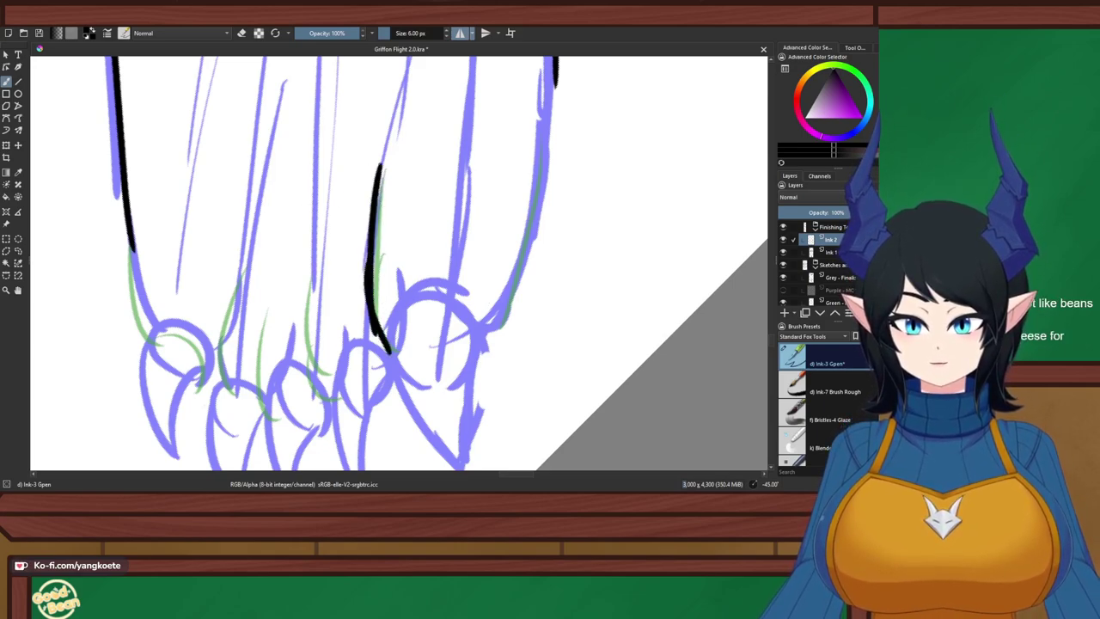
key(ctrl+z)
drag(373, 313, 391, 357)
key(ctrl+z)
drag(371, 318, 391, 367)
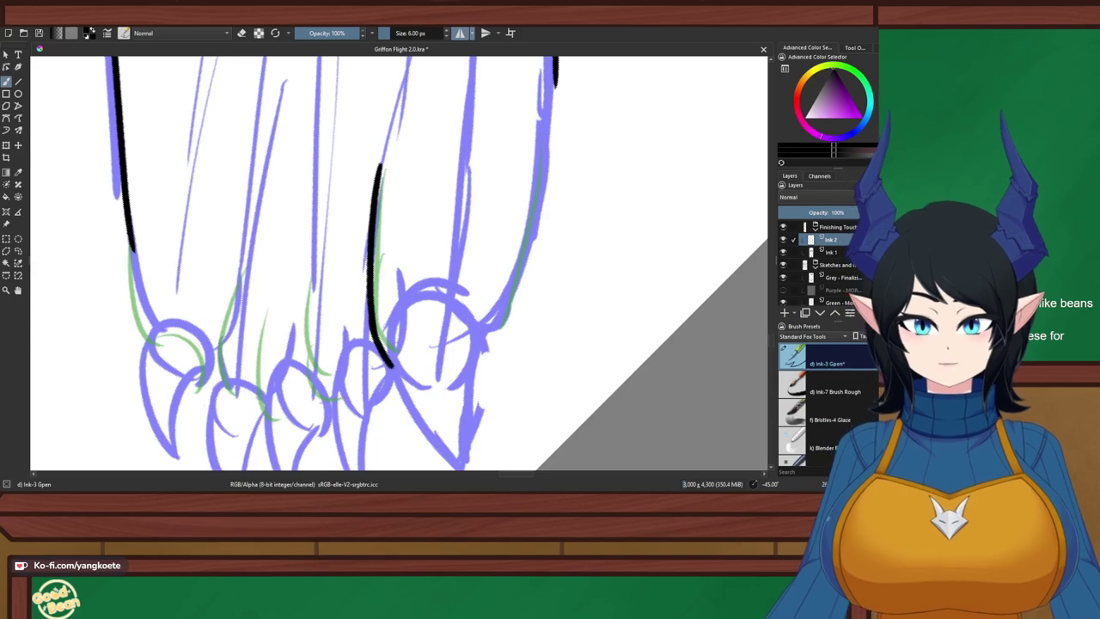
key(ctrl+z)
drag(371, 308, 390, 364)
key(ctrl+z)
drag(371, 311, 391, 362)
Reset the canvas rotation, pan to the toe claws, and ink the arch over the claw base
key(5)
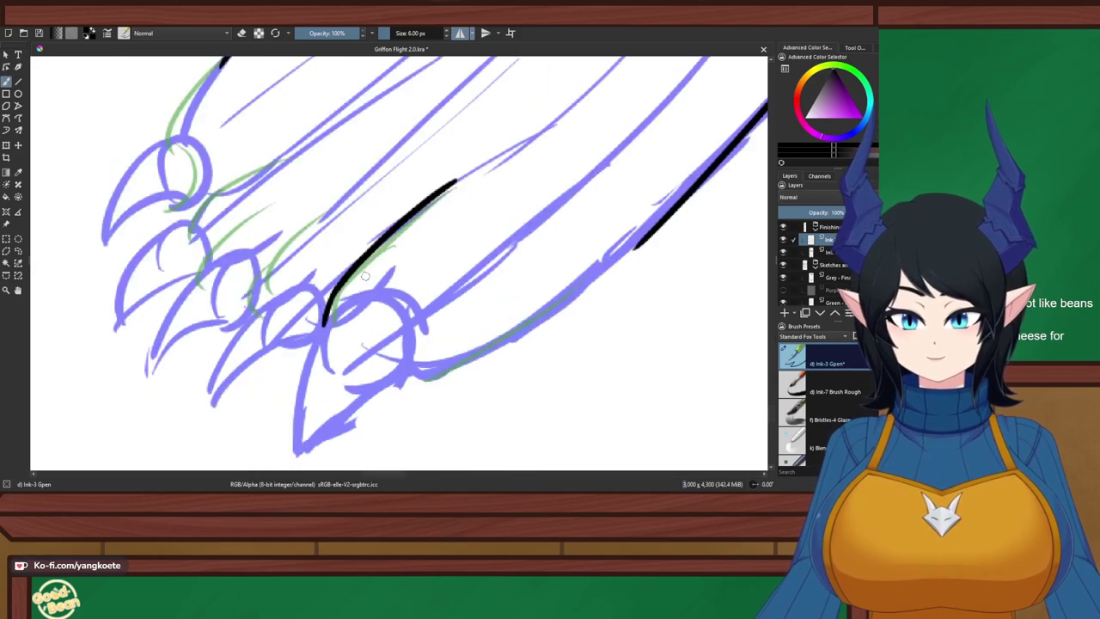
drag(468, 240, 489, 201)
key(e)
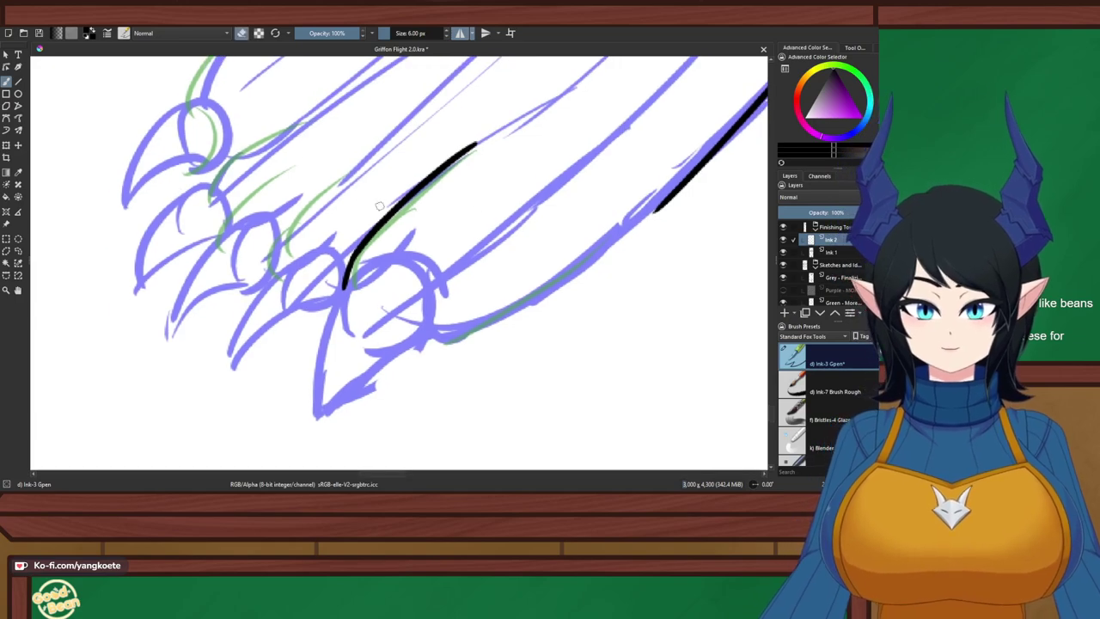
key(e)
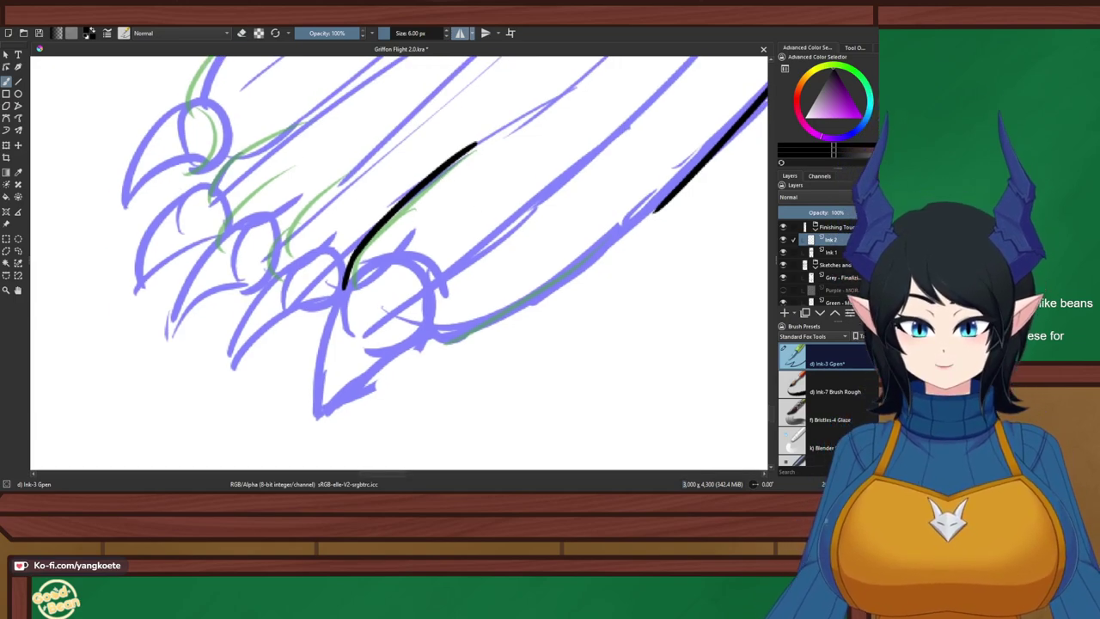
drag(336, 296, 428, 280)
key(ctrl+z)
drag(337, 293, 429, 329)
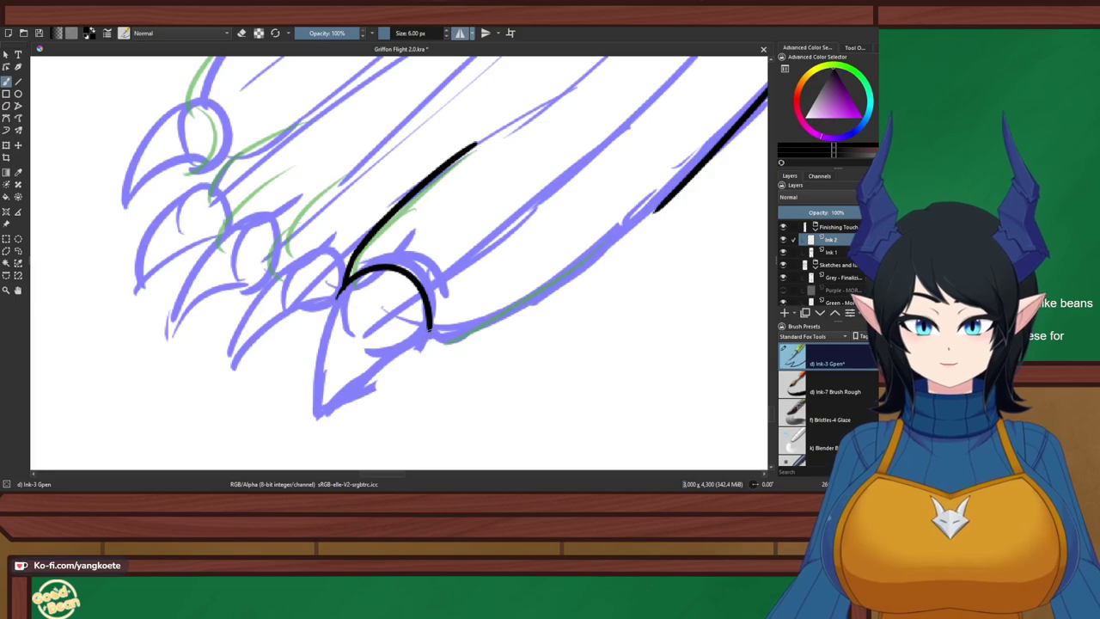
Ink the claw's lower edge toward the tip, retrying with undo until it sits right
key(e)
key(e)
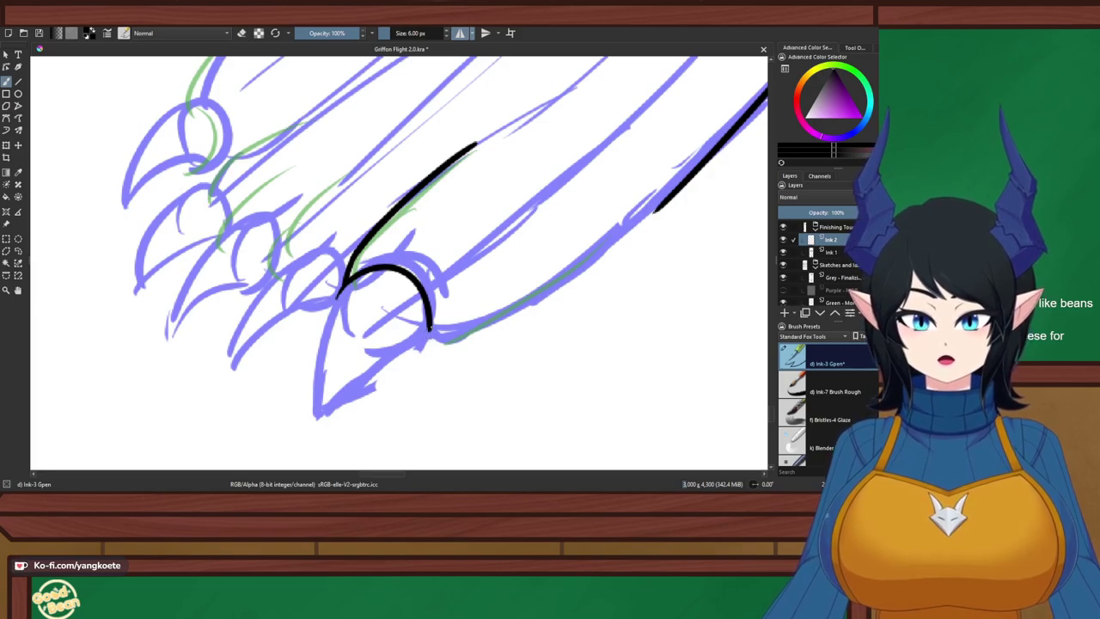
drag(430, 329, 342, 410)
key(ctrl+z)
drag(432, 329, 319, 411)
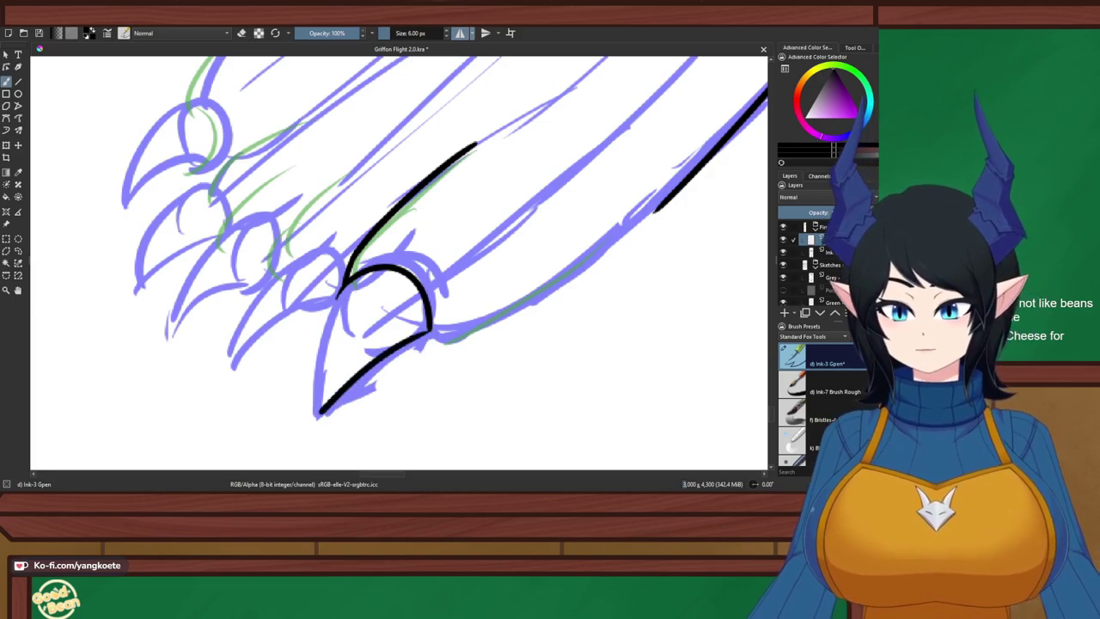
key(ctrl+z)
drag(429, 330, 314, 414)
key(ctrl+z)
mouse_move(432, 328)
mouse_down()
mouse_move(357, 389)
mouse_move(330, 429)
mouse_up()
key(ctrl+z)
drag(432, 328, 316, 430)
key(ctrl+z)
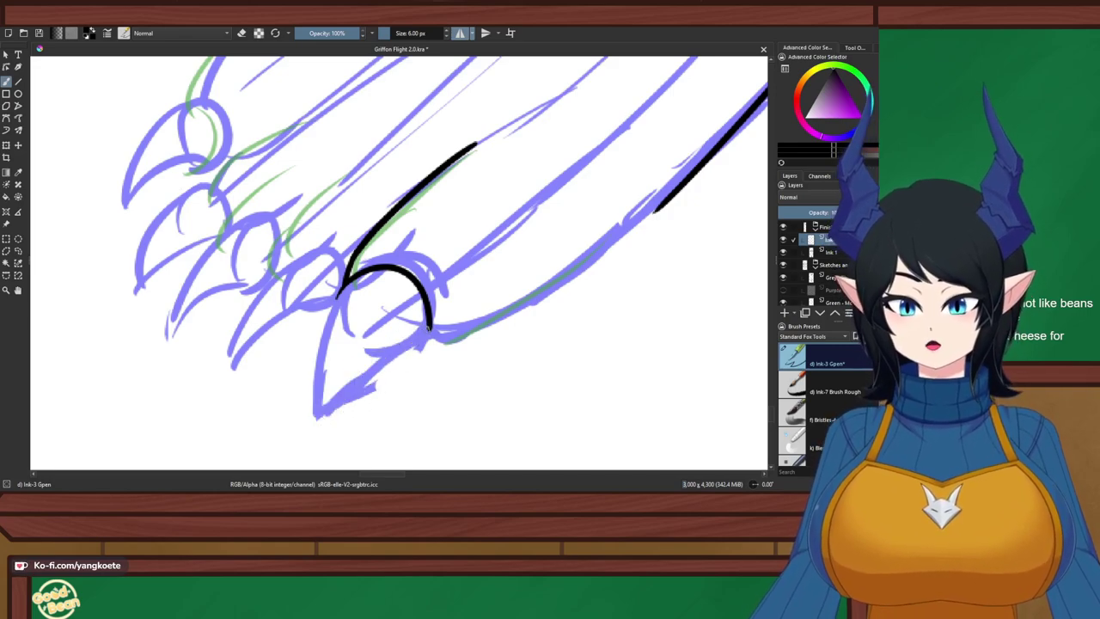
drag(431, 328, 340, 415)
key(ctrl+z)
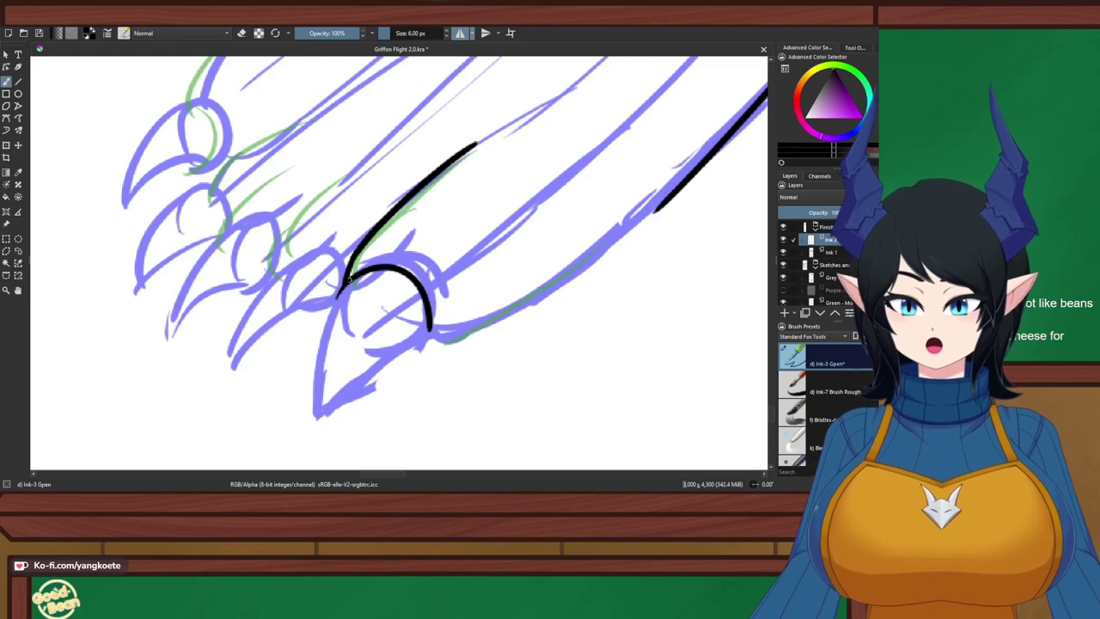
drag(345, 280, 315, 412)
key(ctrl+z)
drag(345, 282, 320, 424)
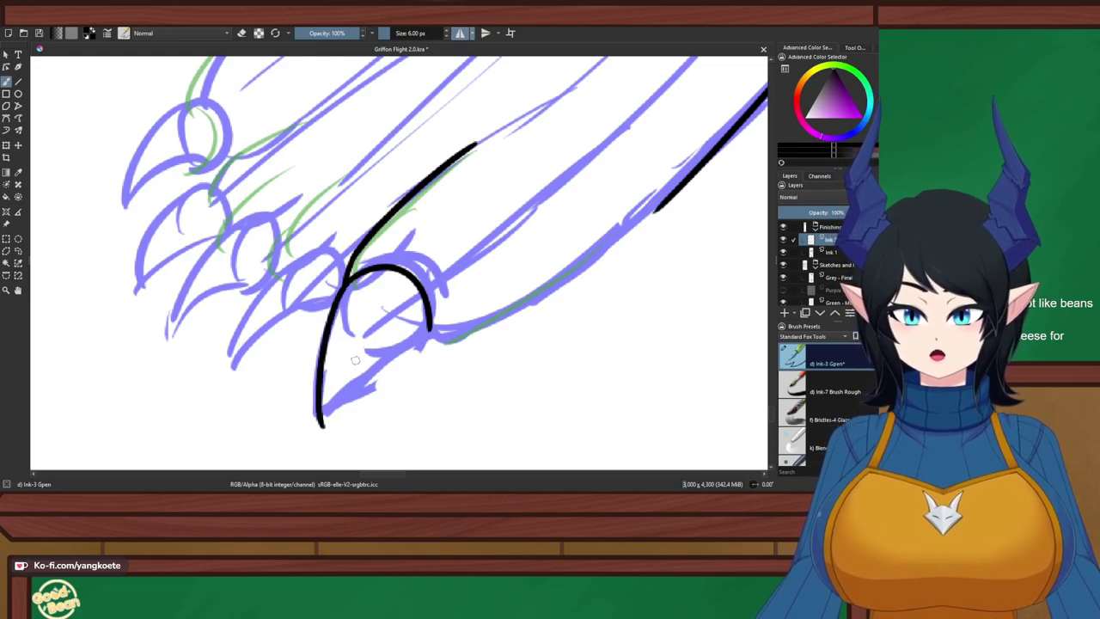
Ink the claw's outer curve down to the tip, redrawing until clean
drag(430, 328, 320, 412)
key(ctrl+z)
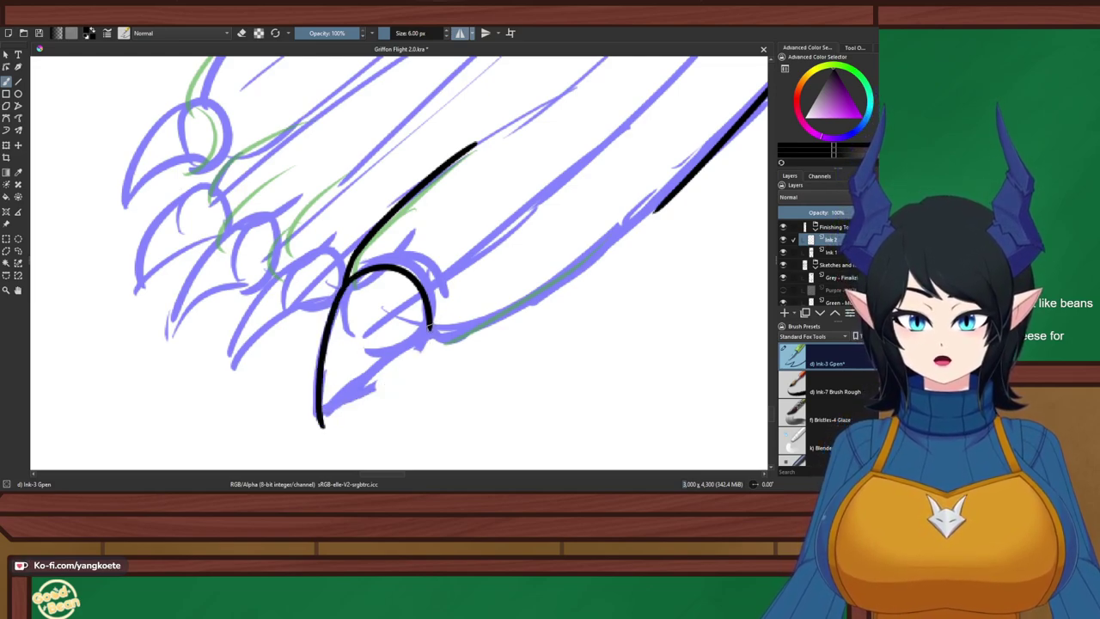
drag(430, 330, 328, 432)
key(ctrl+z)
drag(429, 329, 316, 430)
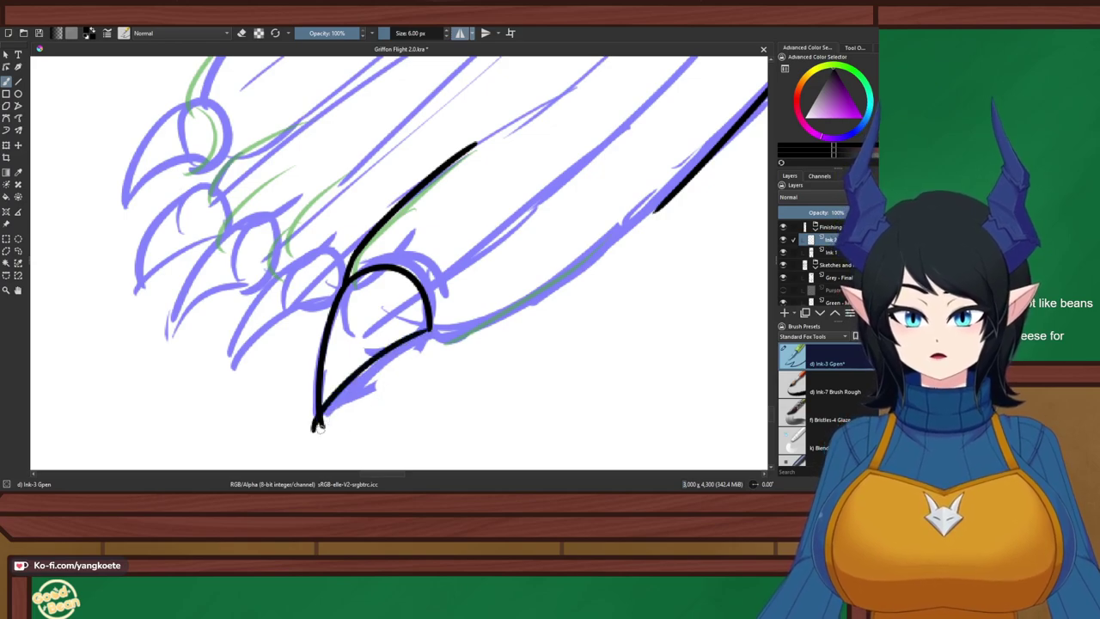
key(ctrl+z)
mouse_move(412, 342)
mouse_down()
mouse_move(321, 427)
mouse_move(421, 343)
mouse_up()
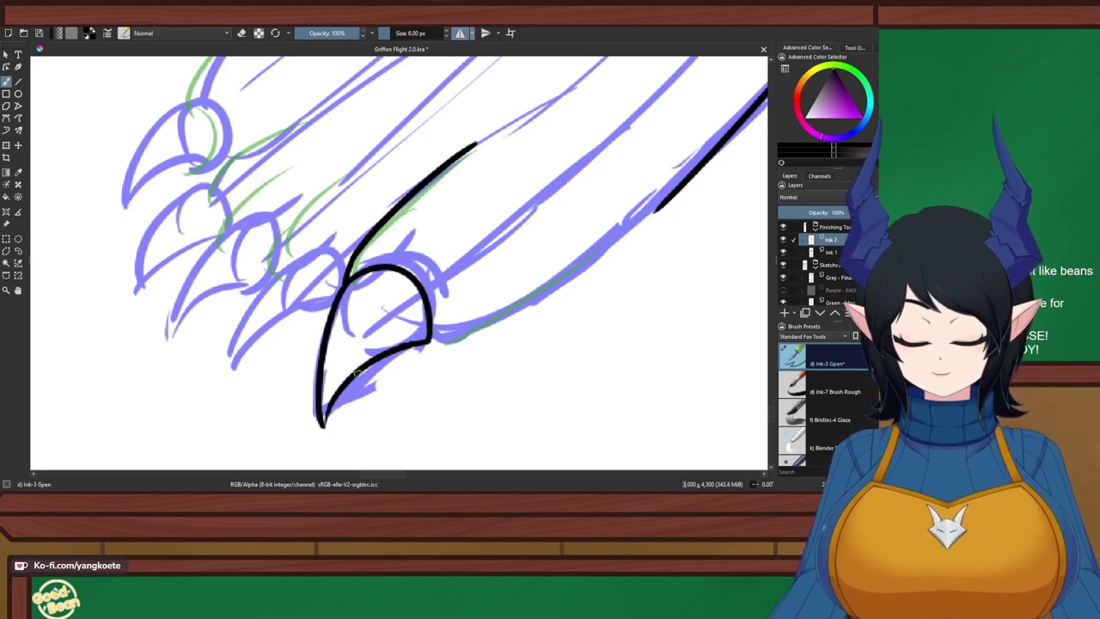
Zoom in on the claw tip and redraw the lower claw line down to it
drag(409, 384, 419, 287)
scroll(399, 286, up, 3)
drag(325, 324, 327, 271)
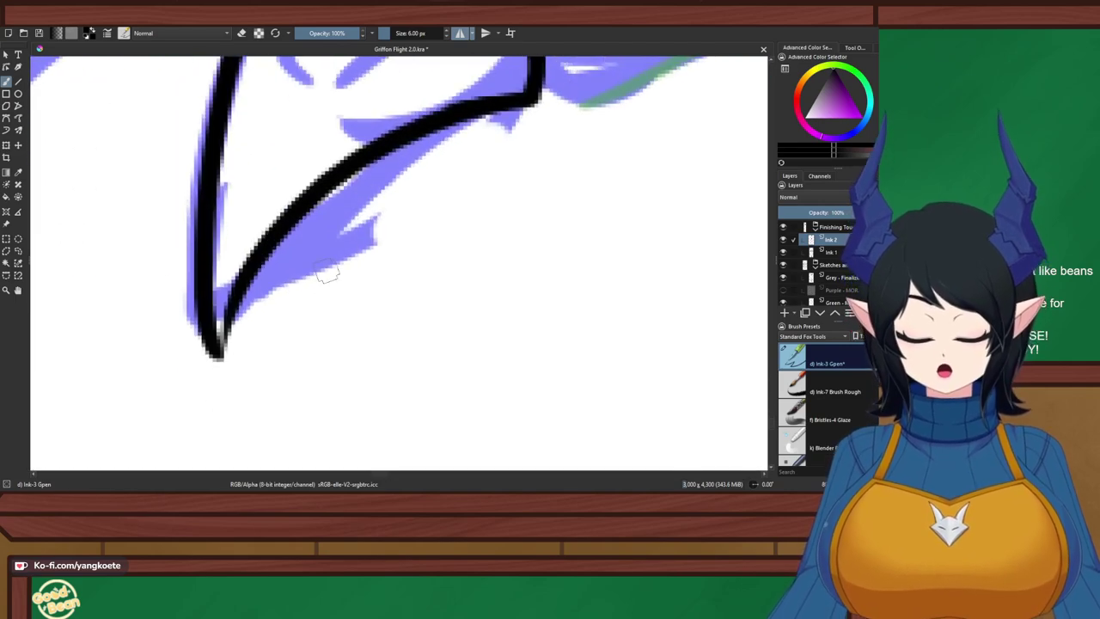
drag(278, 227, 222, 345)
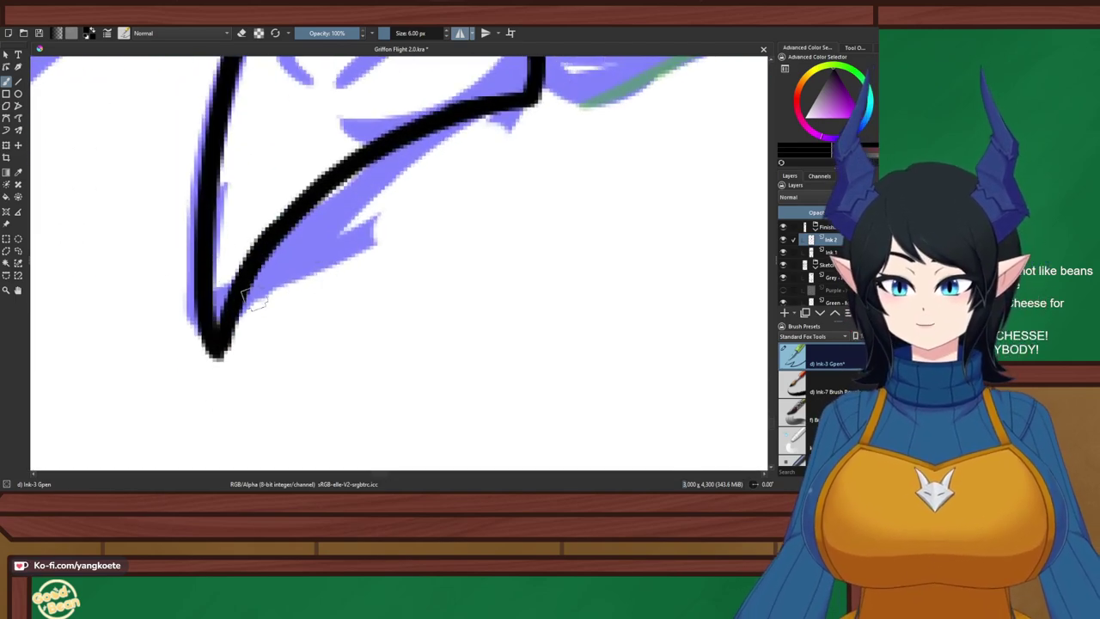
key(ctrl+z)
mouse_move(279, 229)
mouse_down()
mouse_move(211, 363)
mouse_move(226, 328)
mouse_move(215, 352)
mouse_up()
key(ctrl+z)
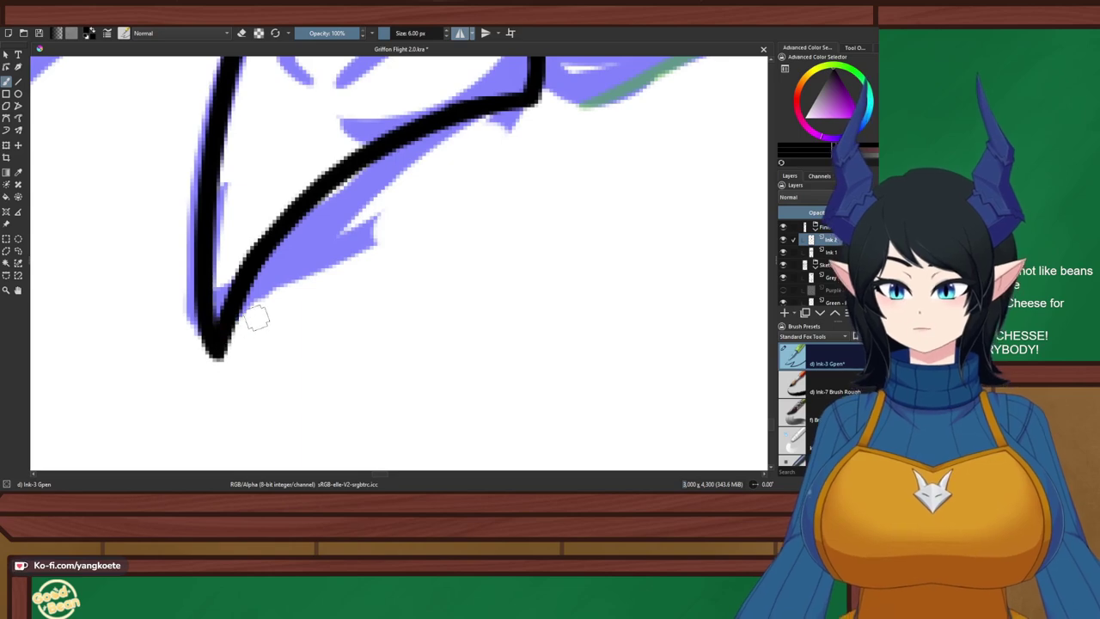
key(ctrl+z)
Thicken the claw line so it ends in a solid, filled pointed tip
drag(274, 230, 219, 360)
key(ctrl+z)
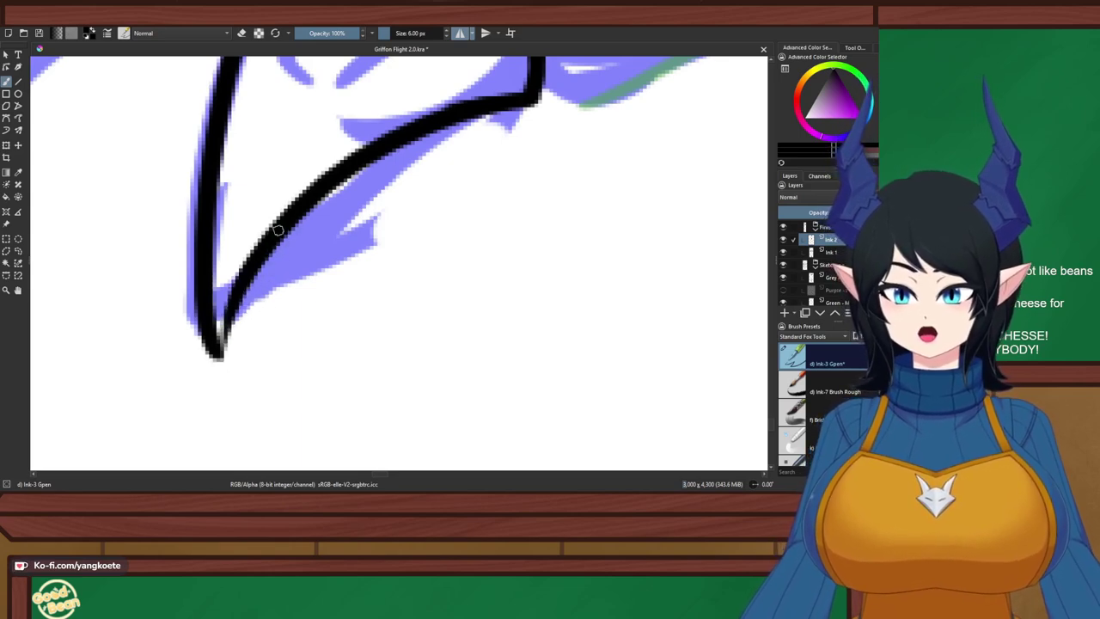
drag(277, 228, 218, 357)
key(ctrl+z)
drag(277, 229, 219, 357)
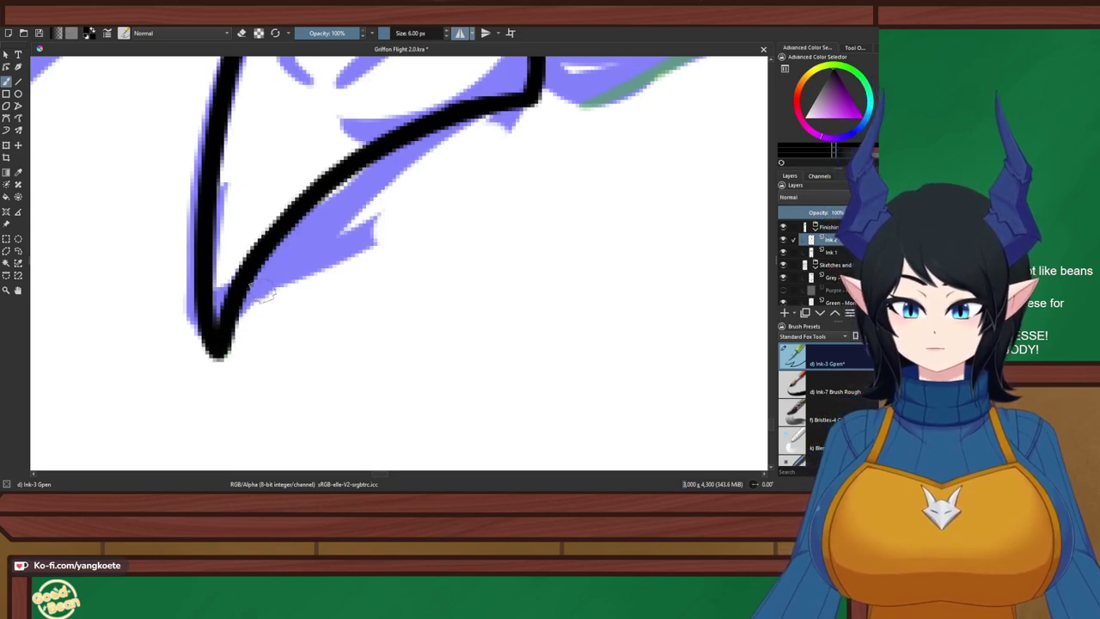
key(ctrl+z)
drag(277, 226, 220, 356)
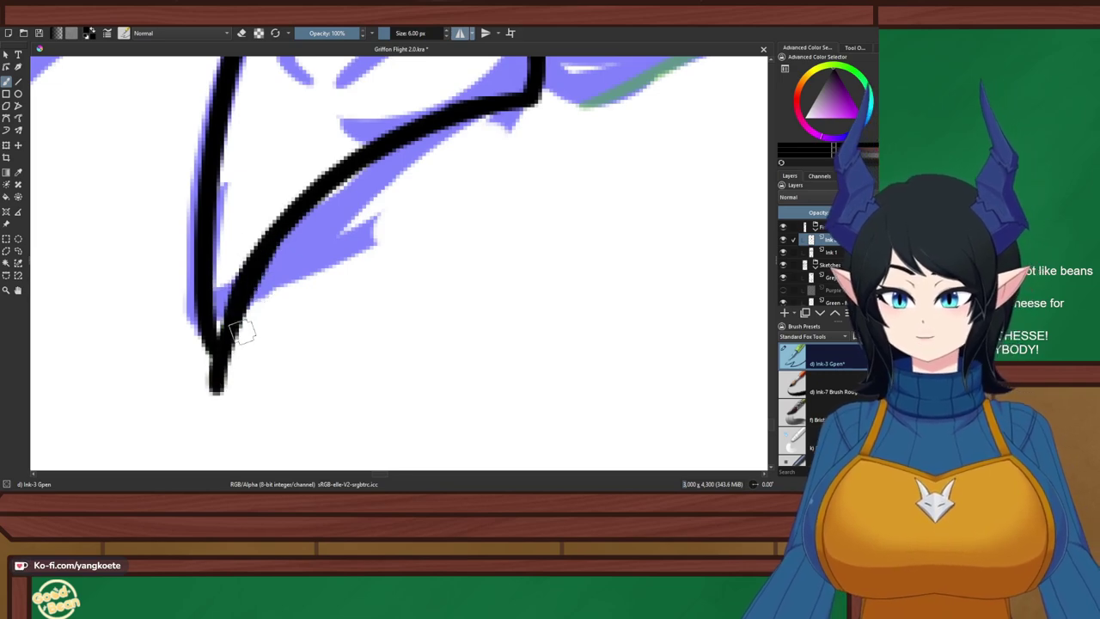
key(ctrl+z)
mouse_move(273, 231)
mouse_down()
mouse_move(239, 282)
mouse_move(219, 353)
mouse_up()
key(ctrl+z)
drag(271, 232, 221, 375)
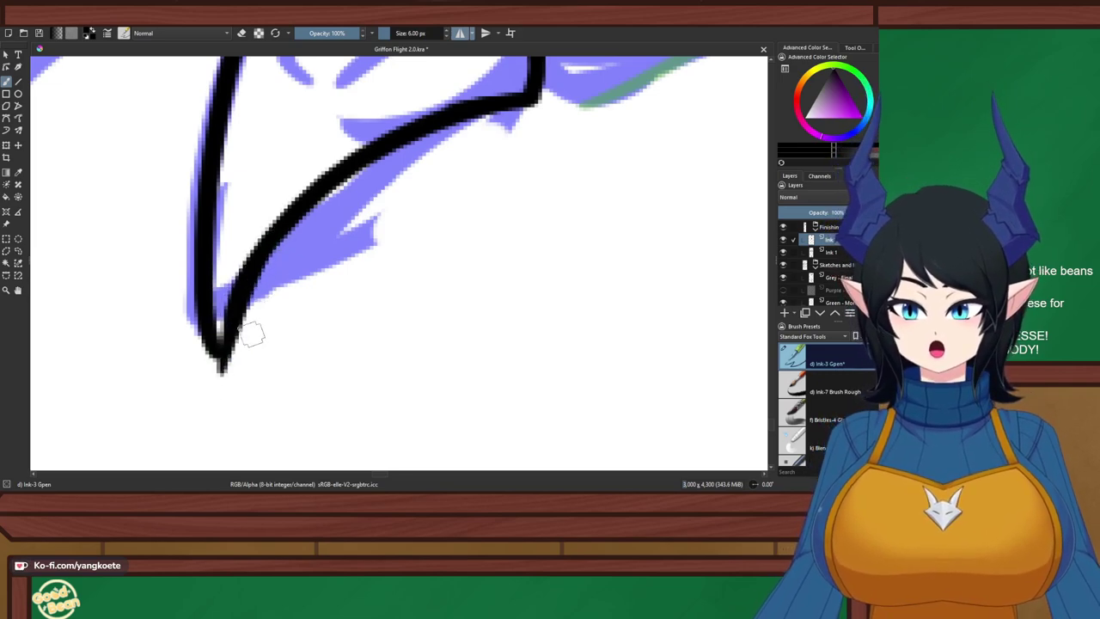
key(ctrl+z)
drag(268, 240, 221, 355)
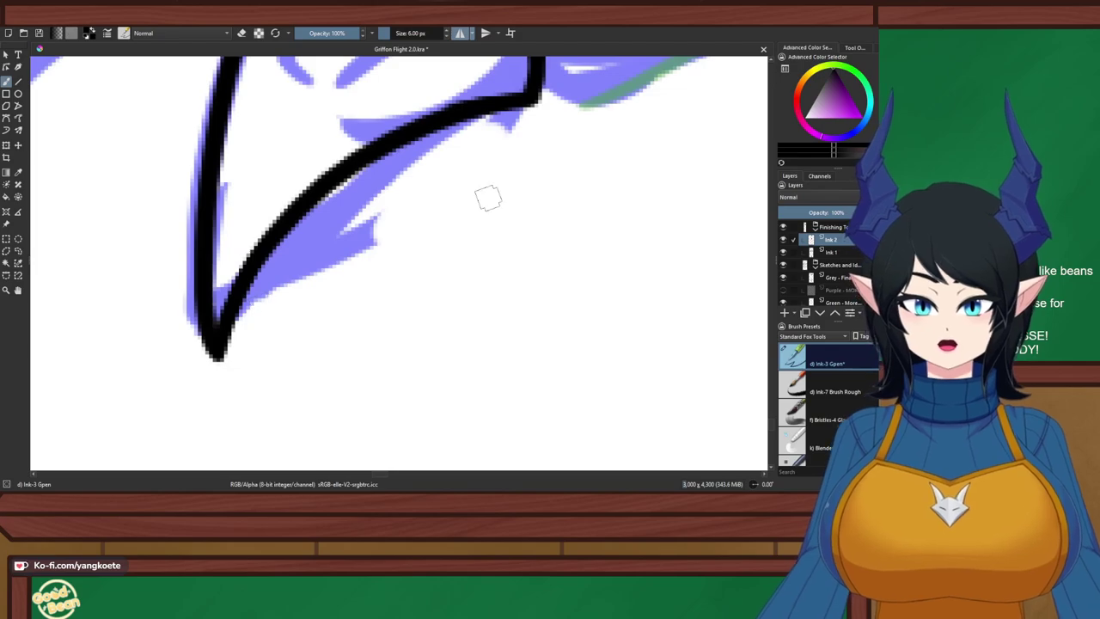
scroll(487, 198, down, 2)
drag(471, 209, 344, 307)
Rotate the canvas and ink the toe's left outline, trimming back the stroke's lower end
drag(403, 281, 334, 376)
scroll(334, 376, down, 2)
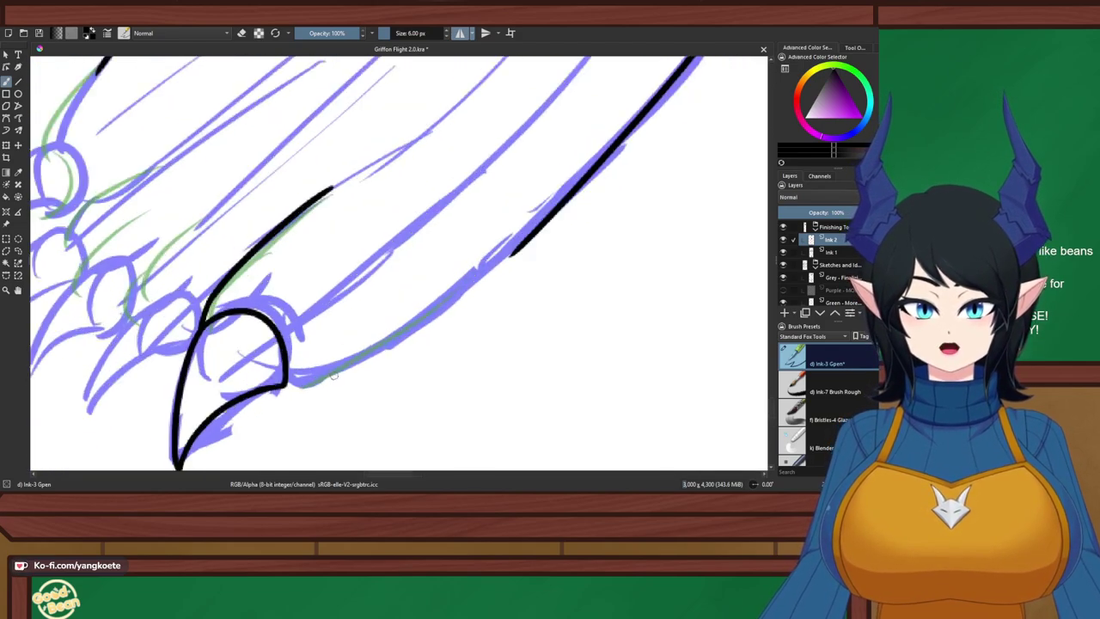
scroll(335, 375, up, 1)
key(6)
key(6)
key(6)
key(6)
key(6)
key(6)
key(6)
key(6)
key(6)
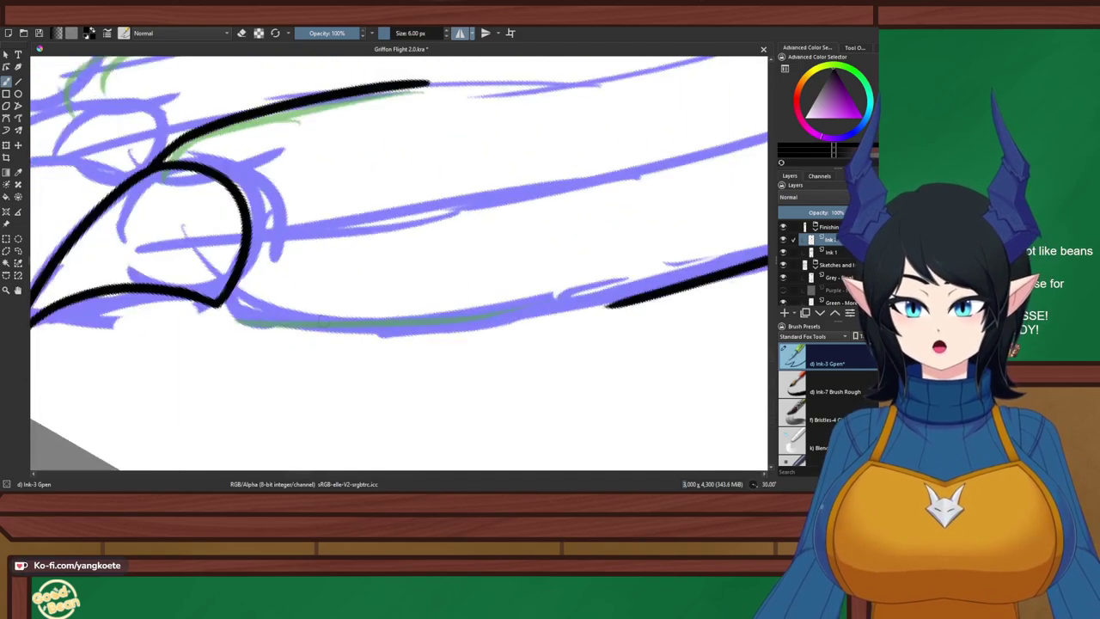
scroll(360, 353, down, 2)
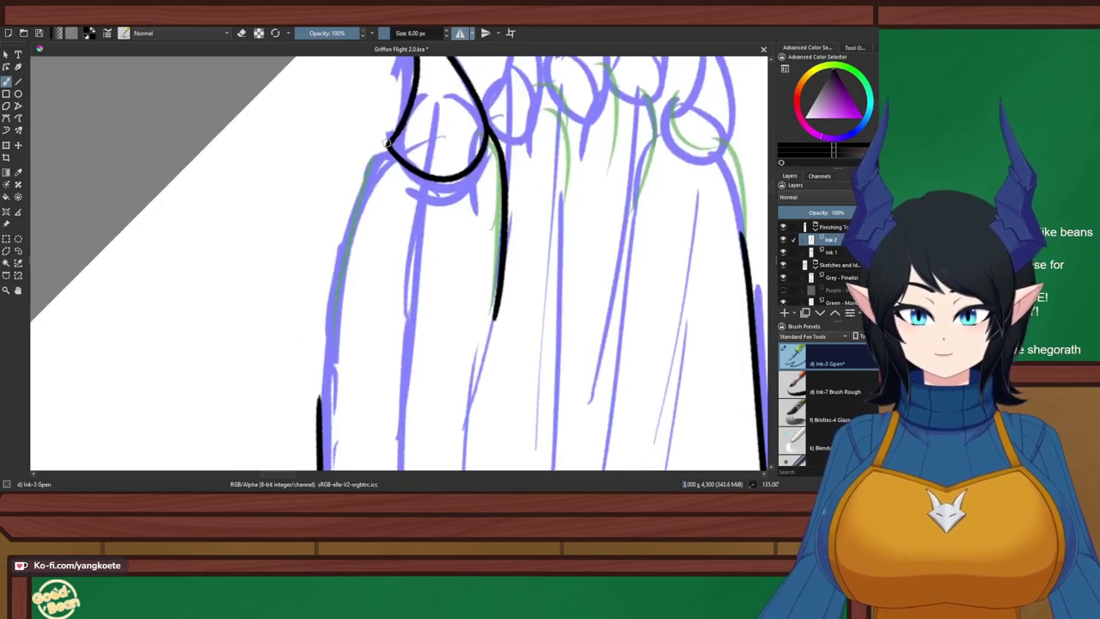
mouse_move(388, 143)
mouse_down()
mouse_move(350, 240)
mouse_move(316, 433)
mouse_up()
key(ctrl+z)
key(ctrl+shift+z)
key(ctrl+z)
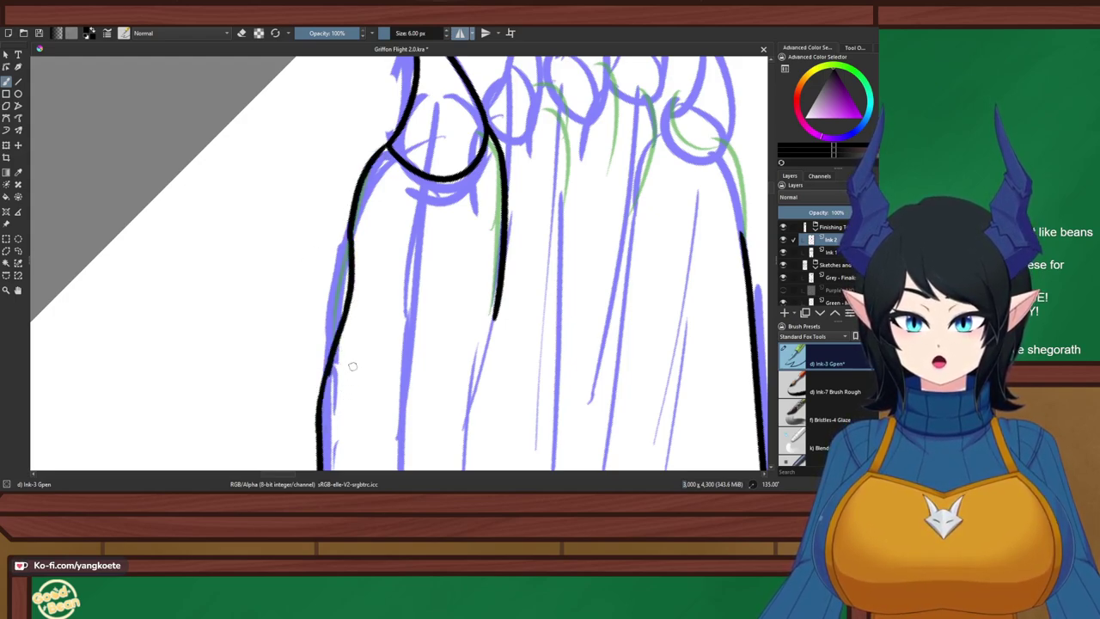
key(ctrl+z)
Bridge the gap in the left outline below the claw, redrawing until clean
drag(332, 350, 317, 432)
key(ctrl+z)
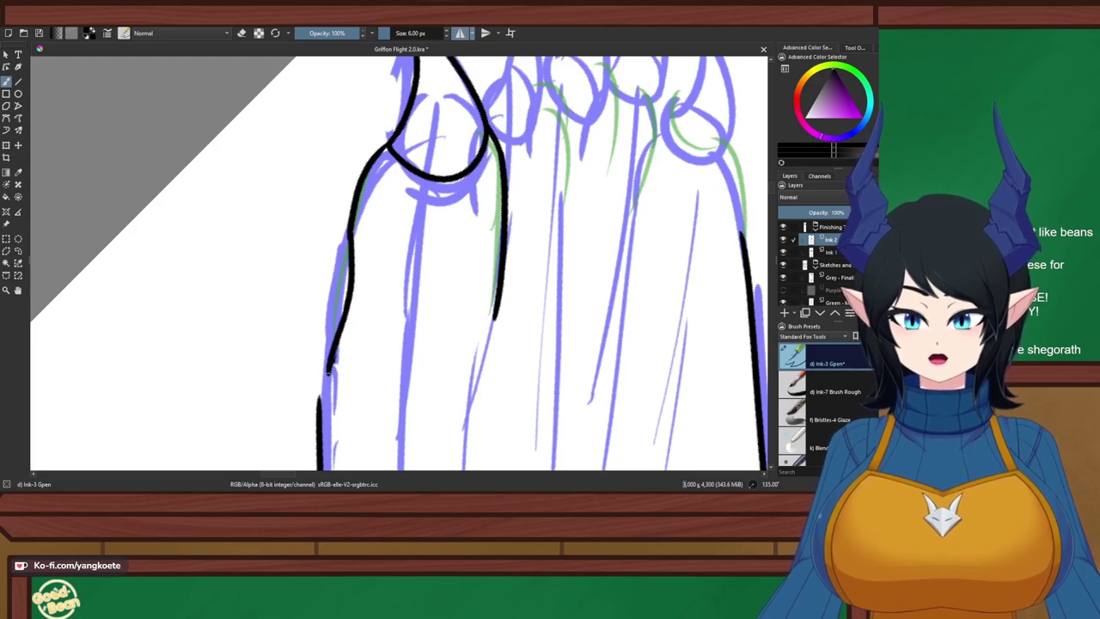
key(ctrl+z)
drag(330, 361, 317, 434)
key(ctrl+z)
drag(330, 356, 317, 432)
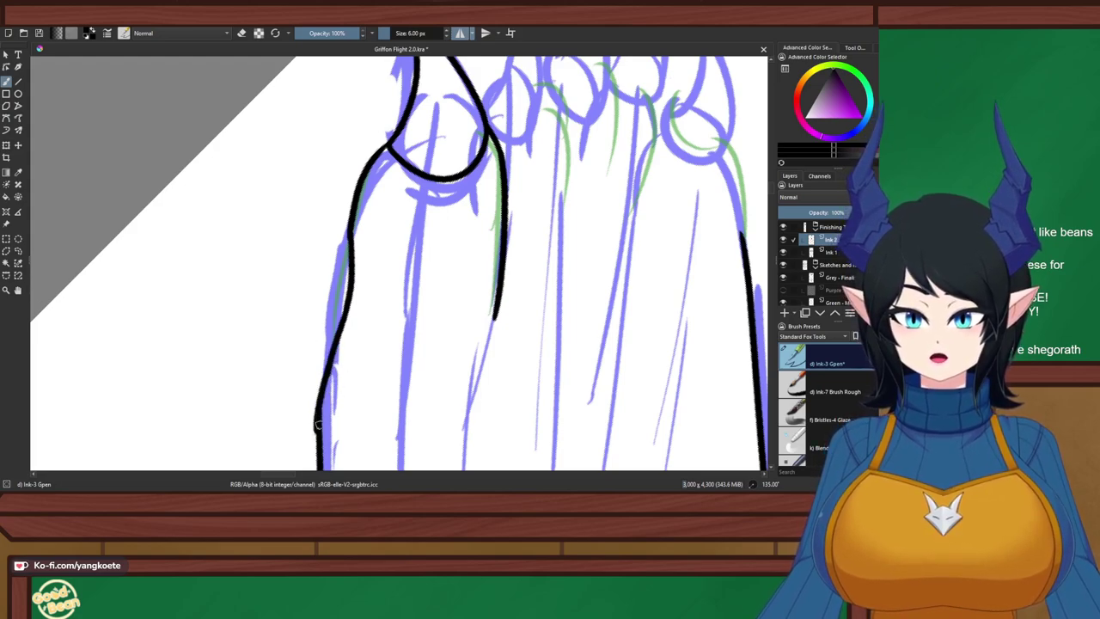
key(ctrl+z)
drag(335, 340, 318, 427)
key(ctrl+z)
drag(328, 357, 317, 422)
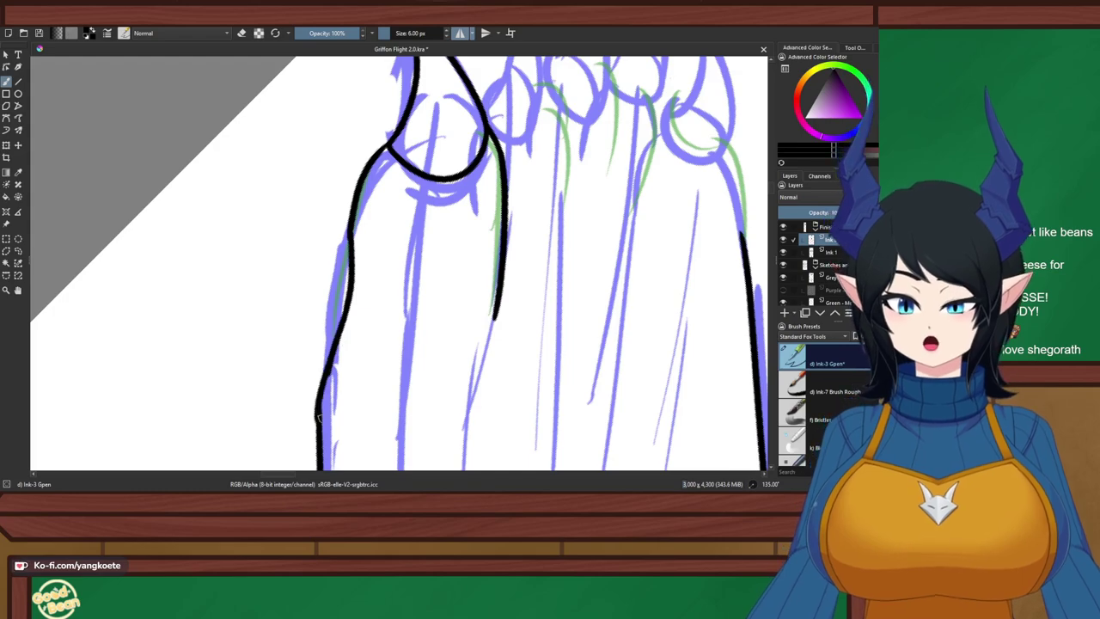
key(ctrl+z)
drag(333, 343, 317, 432)
Switch the brush to erasing mode and reset the canvas rotation to upright
key(e)
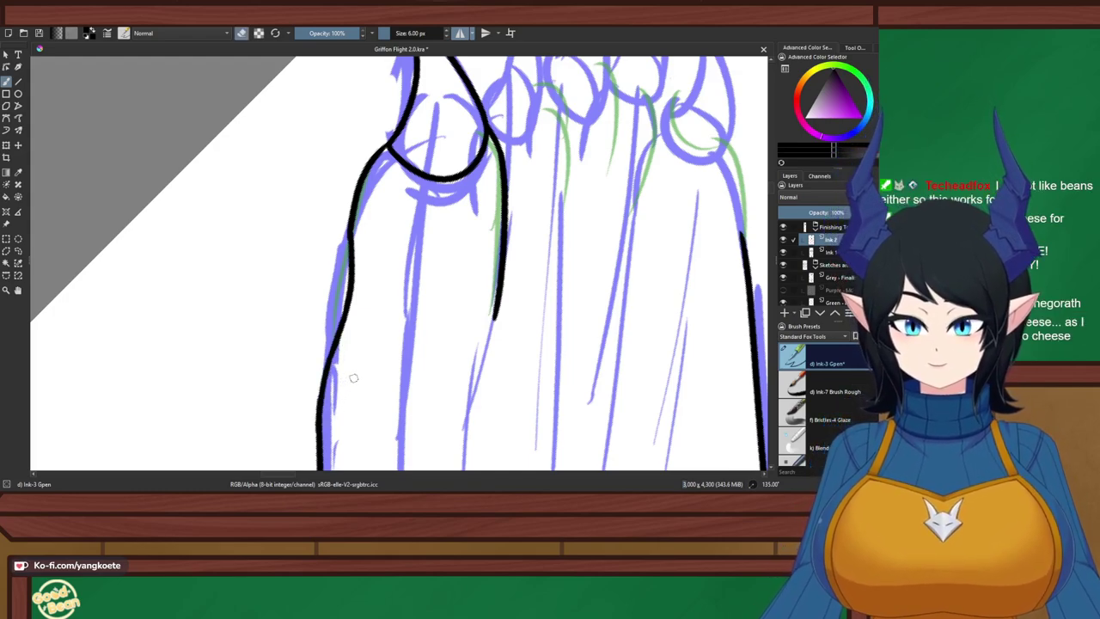
key(5)
scroll(393, 313, down, 4)
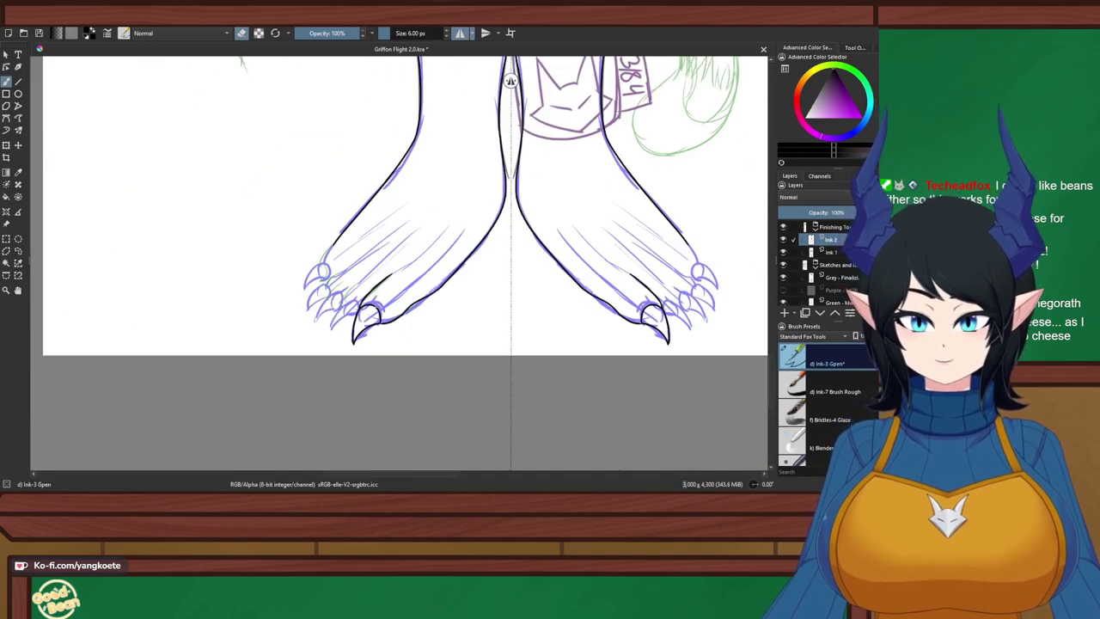
Save the drawing, frame the left foot's toes, and leave eraser mode
scroll(384, 310, up, 2)
scroll(382, 308, up, 1)
key(ctrl+s)
scroll(383, 308, down, 2)
drag(382, 310, 344, 439)
right_click(515, 297)
click(346, 272)
scroll(346, 274, up, 2)
drag(358, 266, 337, 327)
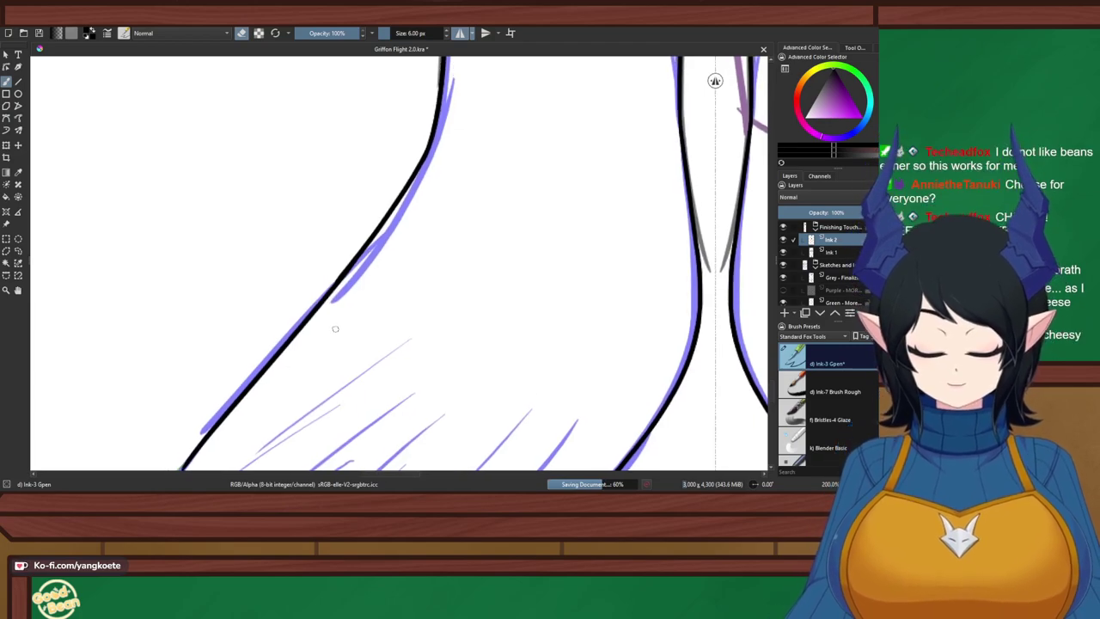
key(minus)
key(minus)
key(equal)
key(equal)
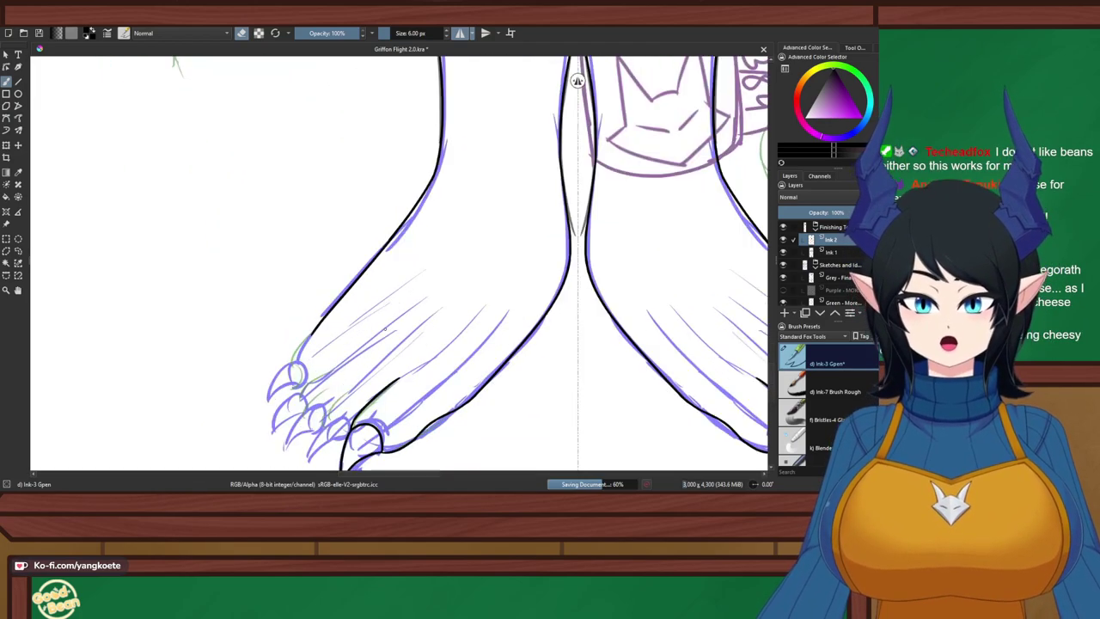
key(minus)
key(equal)
key(equal)
key(equal)
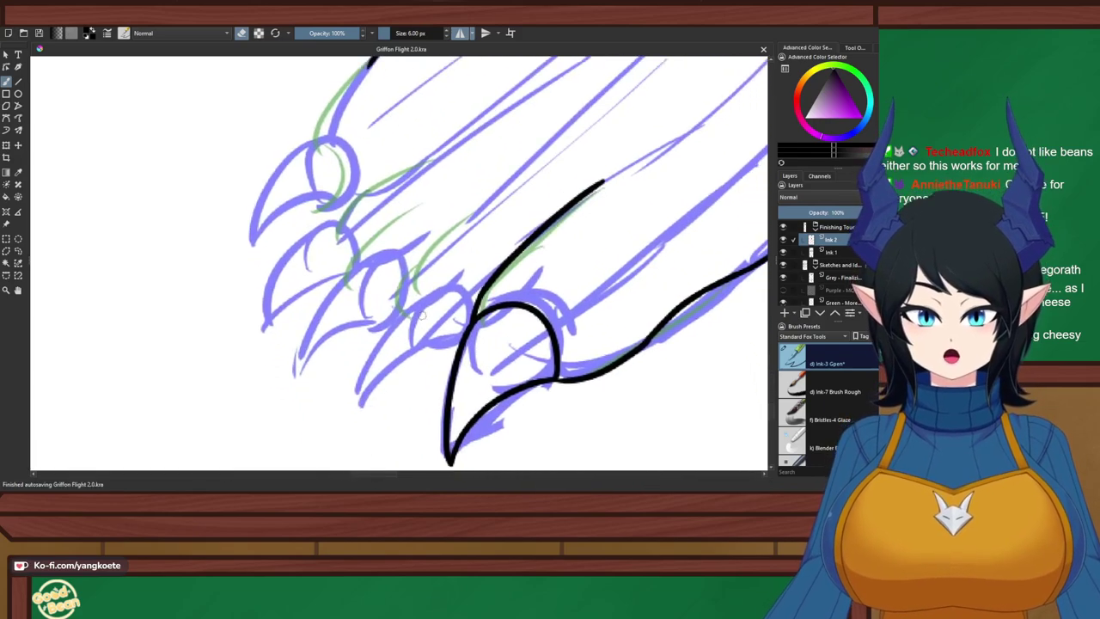
drag(421, 316, 406, 303)
key(e)
key(e)
key(e)
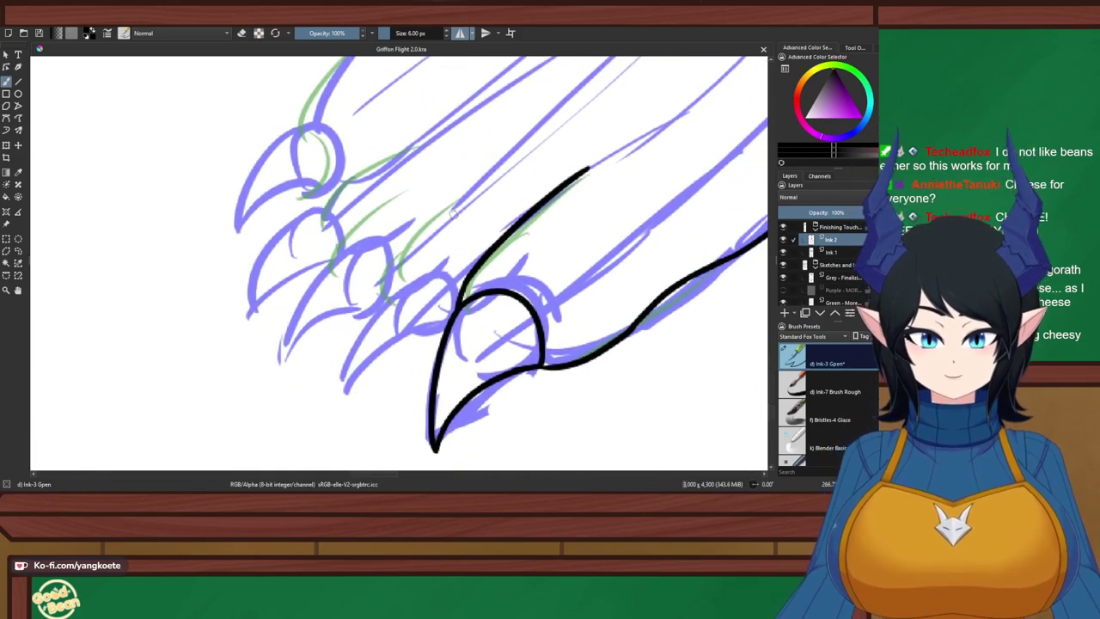
Try inking the next toe's outline, redrawing and finally undoing its lower tail
drag(461, 194, 392, 275)
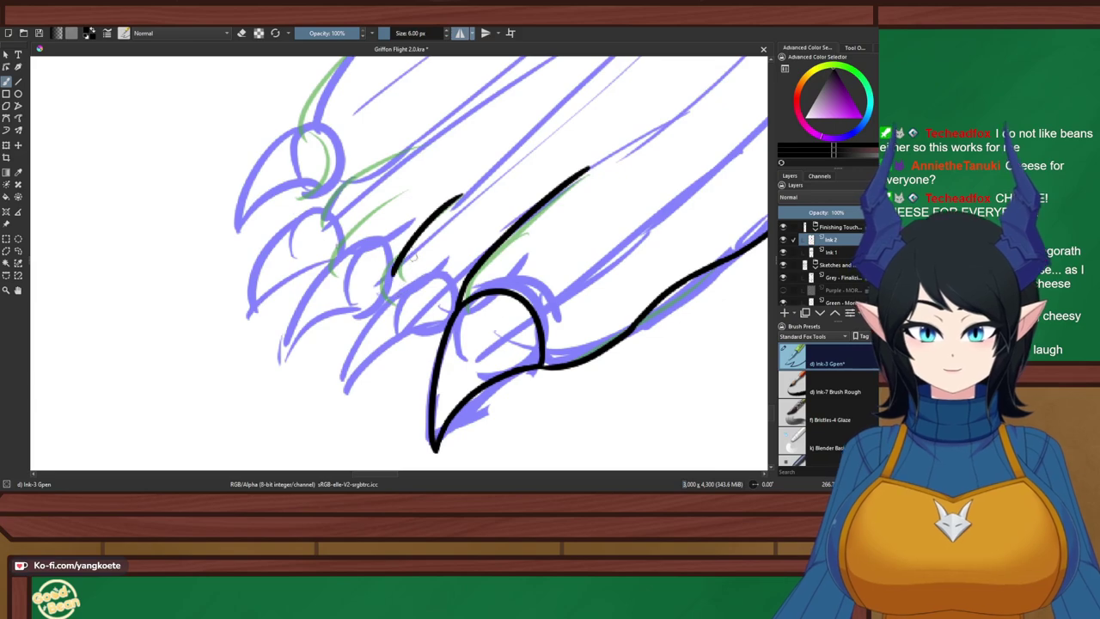
key(ctrl+z)
drag(466, 187, 398, 289)
key(ctrl+z)
key(ctrl+z)
drag(424, 244, 403, 294)
key(ctrl+z)
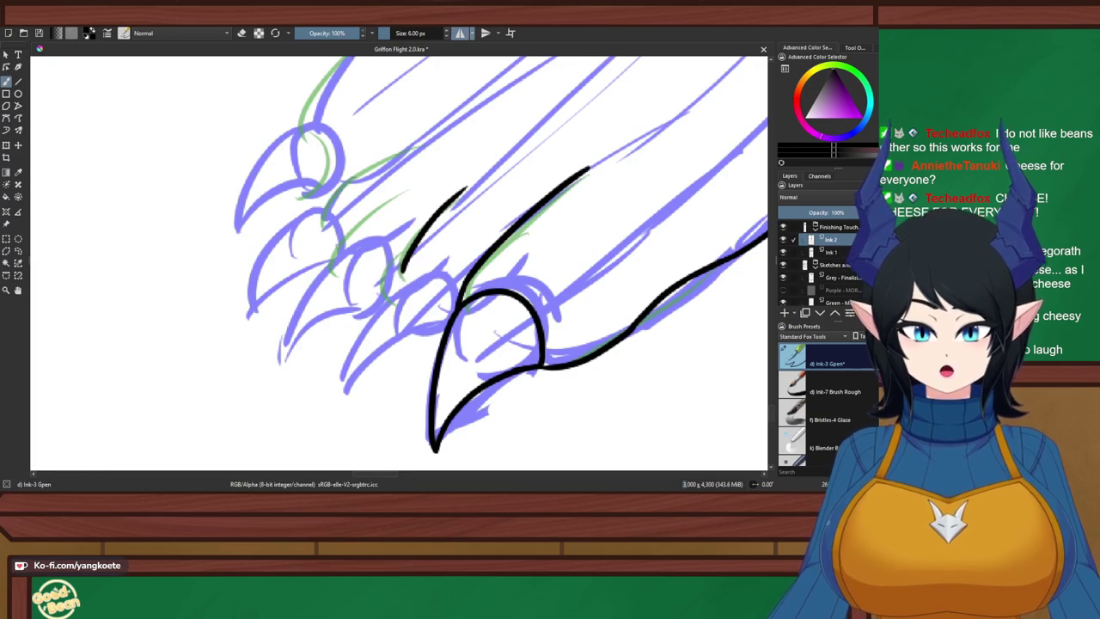
mouse_move(414, 253)
mouse_down()
mouse_move(397, 292)
mouse_move(451, 309)
mouse_up()
key(ctrl+z)
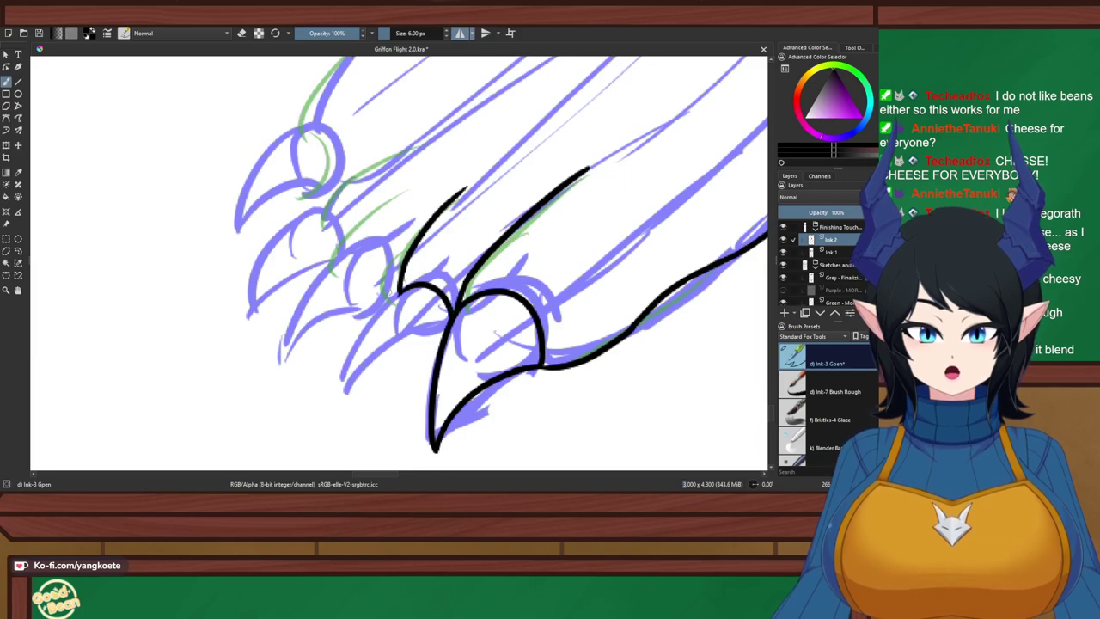
Ink the claw's curve and a longer left edge, redoing strokes until they fit
drag(399, 289, 337, 404)
key(ctrl+z)
drag(417, 286, 342, 388)
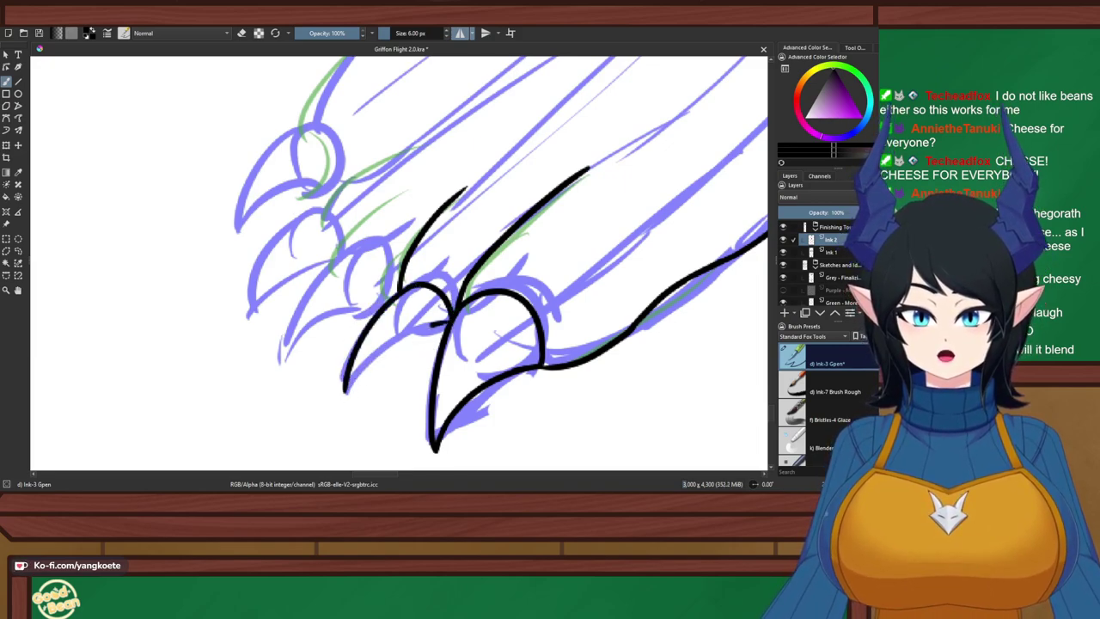
drag(436, 323, 354, 376)
key(ctrl+z)
drag(440, 321, 365, 398)
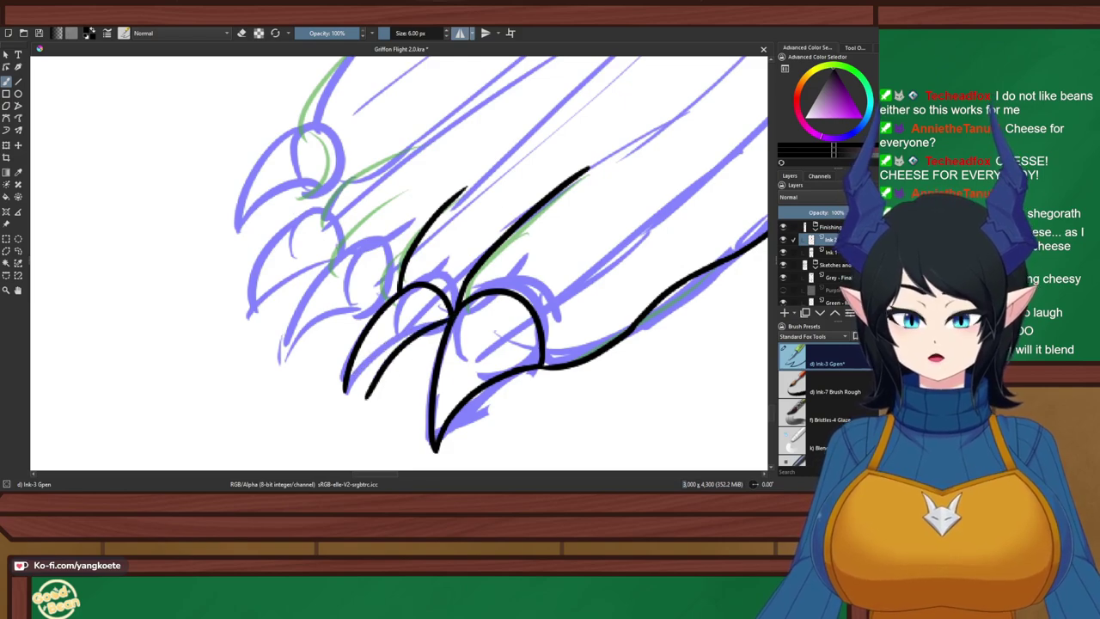
key(ctrl+z)
key(ctrl+z)
mouse_move(397, 291)
mouse_down()
mouse_move(371, 316)
mouse_move(352, 378)
mouse_up()
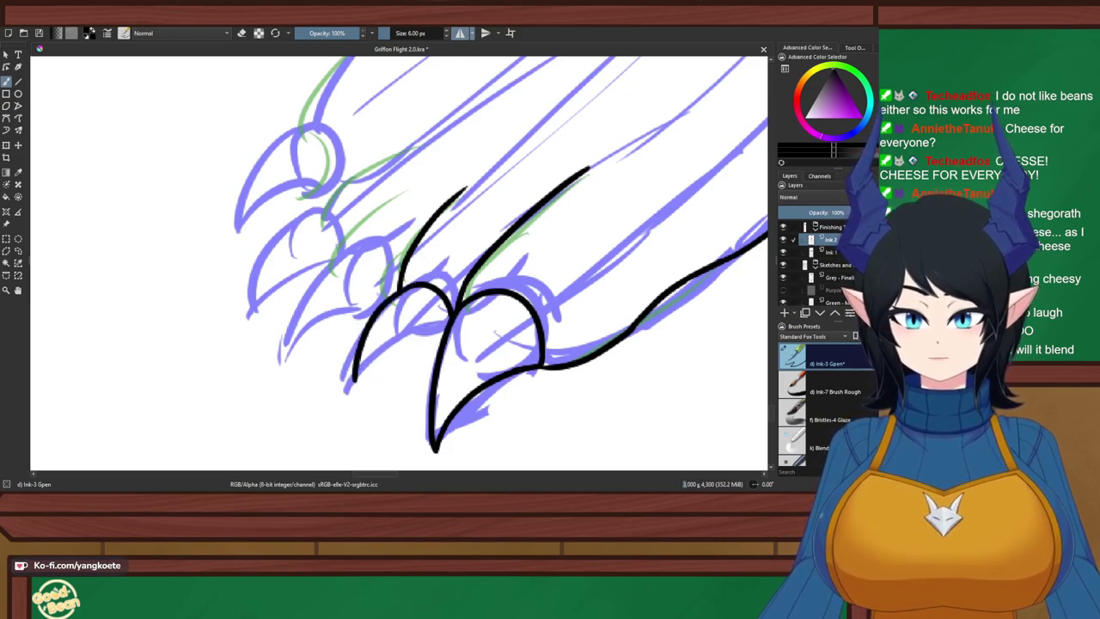
key(ctrl+z)
drag(398, 289, 359, 363)
key(ctrl+z)
drag(402, 289, 350, 403)
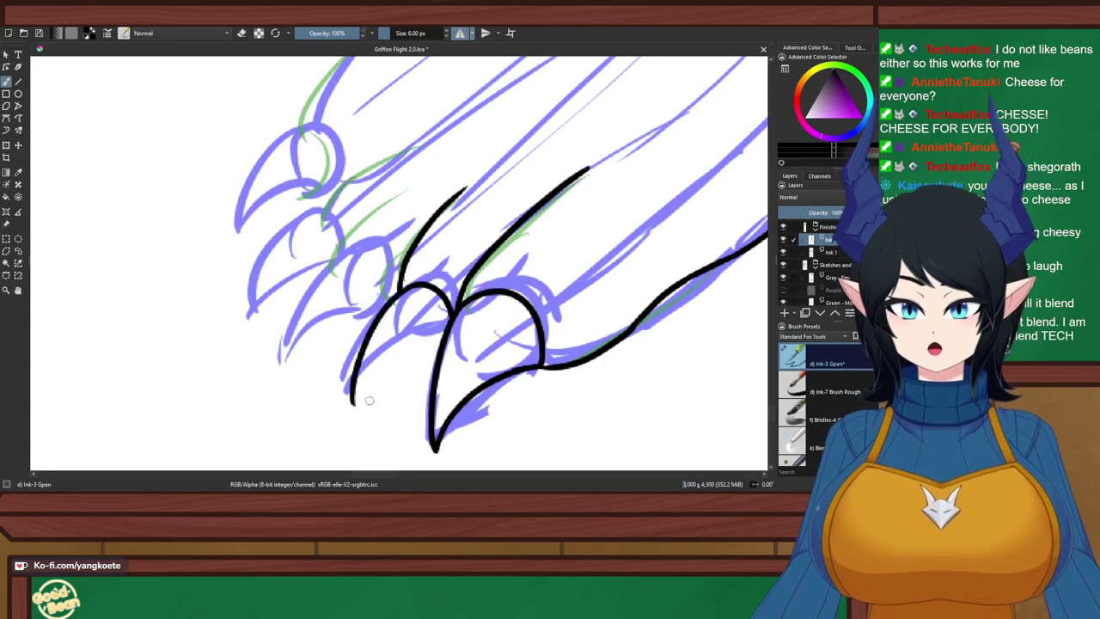
Try strokes for the second claw's inner edge, undoing the last one
drag(454, 319, 361, 418)
key(ctrl+z)
key(ctrl+z)
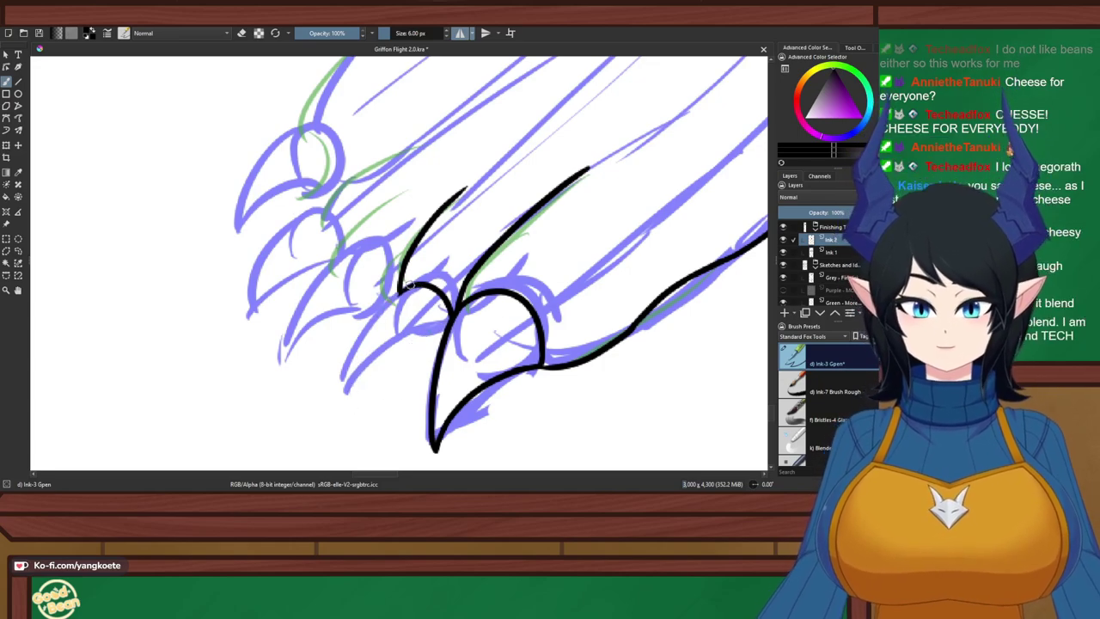
drag(401, 290, 353, 391)
key(ctrl+z)
drag(401, 290, 357, 391)
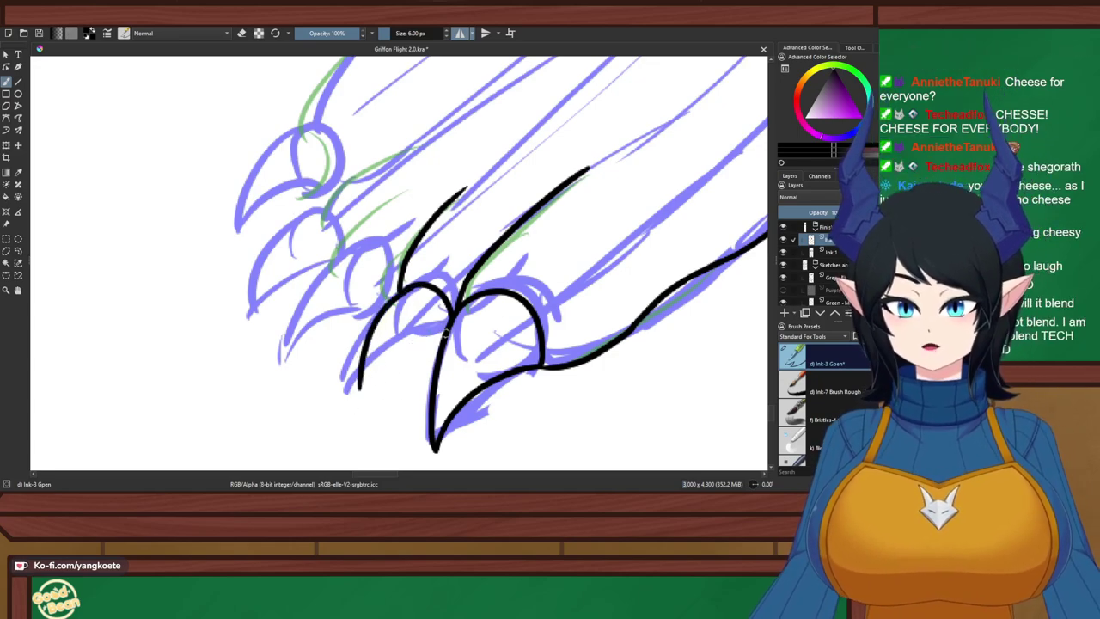
mouse_move(449, 319)
mouse_down()
mouse_move(376, 365)
mouse_move(367, 391)
mouse_up()
key(ctrl+z)
drag(447, 326, 349, 371)
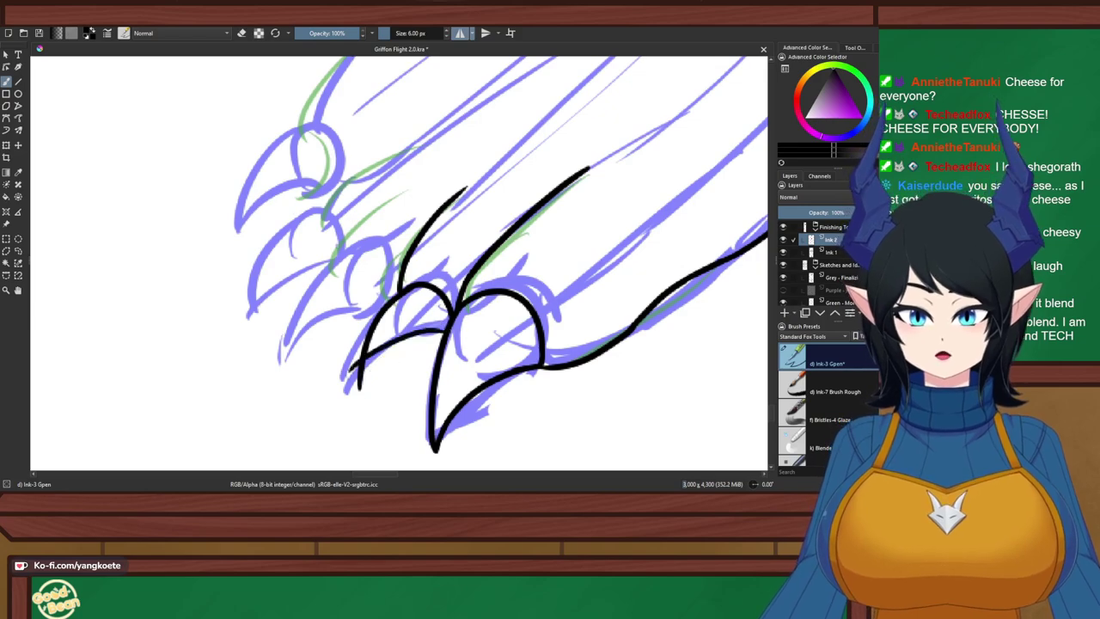
key(ctrl+z)
mouse_move(449, 323)
mouse_down()
mouse_move(400, 334)
mouse_move(359, 388)
mouse_move(385, 346)
mouse_up()
scroll(411, 379, up, 2)
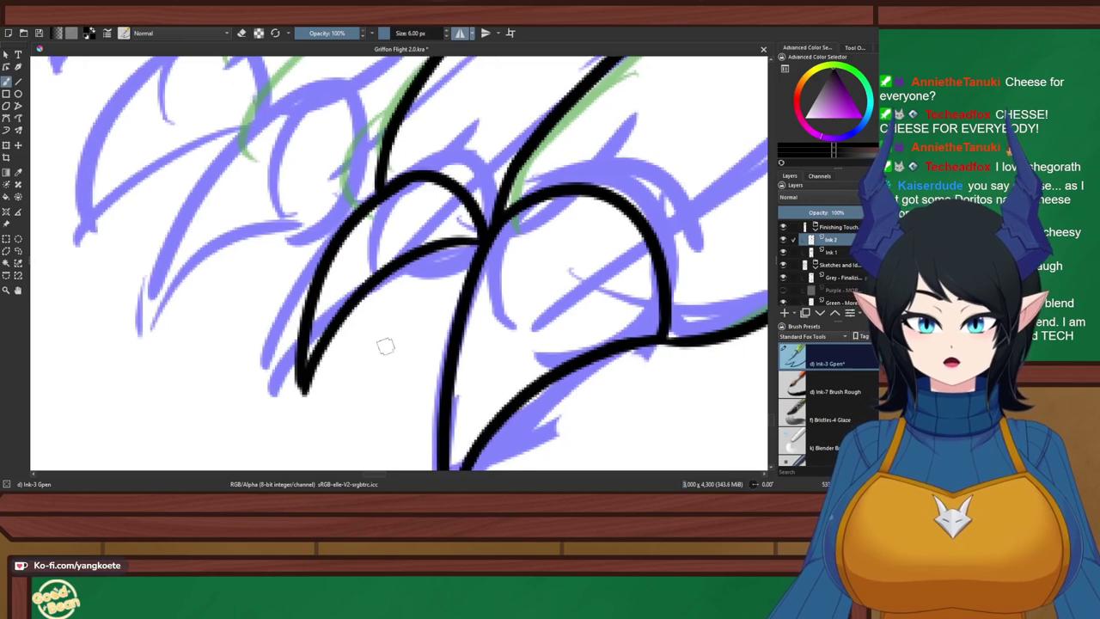
key(ctrl+z)
Draw the claw's left and right curves meeting at a pointed tip
mouse_move(475, 244)
mouse_down()
mouse_move(348, 385)
mouse_move(326, 452)
mouse_up()
key(ctrl+z)
drag(481, 245, 369, 423)
key(ctrl+z)
key(ctrl+z)
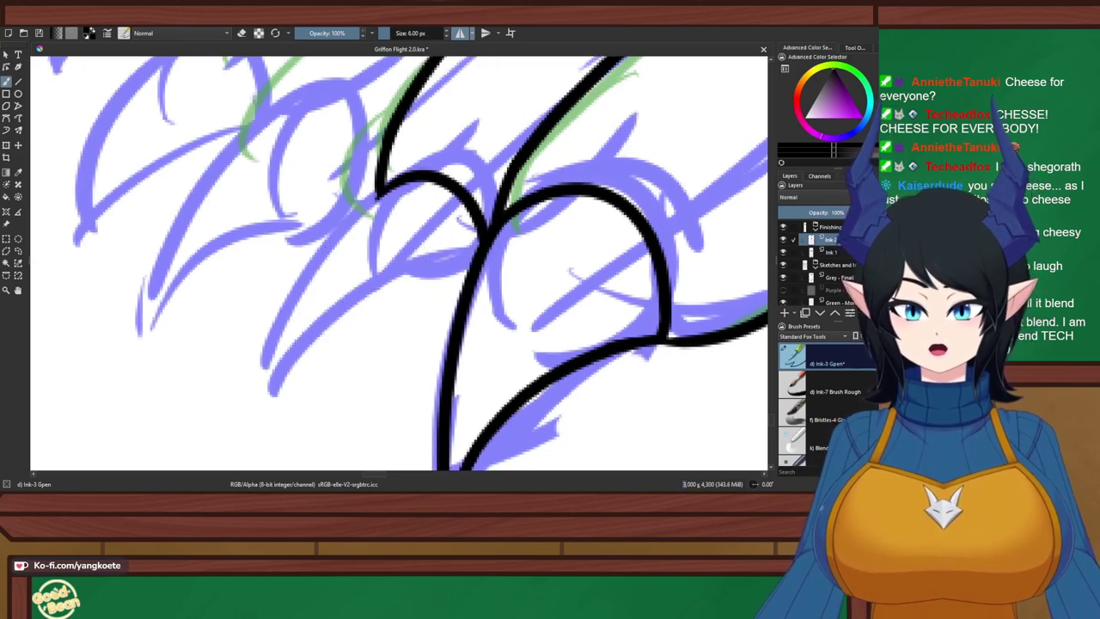
drag(393, 182, 327, 423)
drag(484, 243, 333, 435)
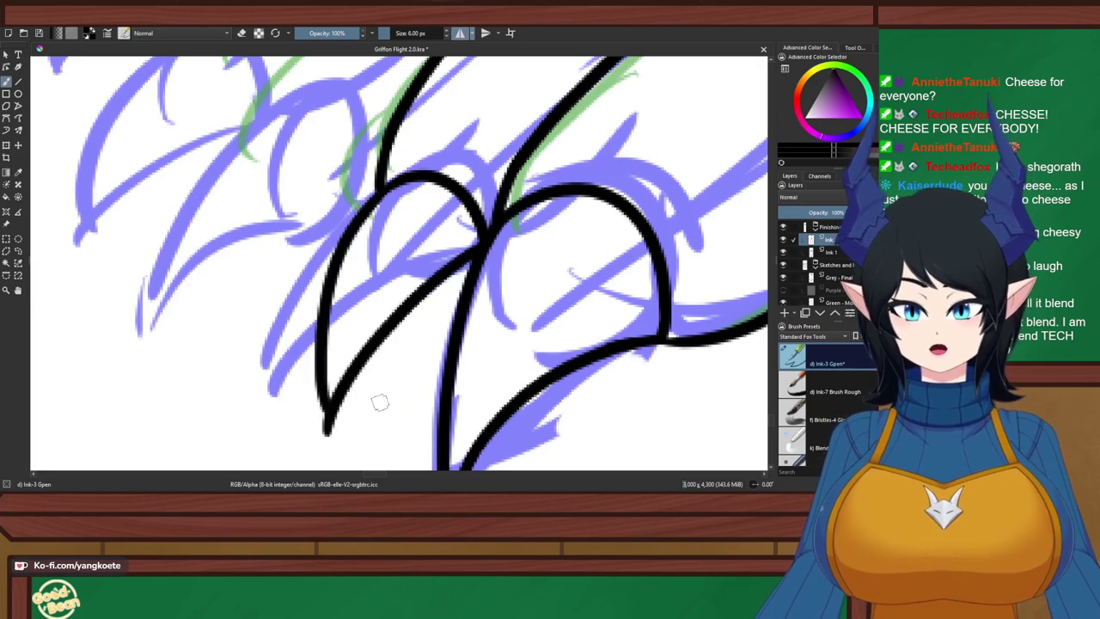
key(ctrl+z)
drag(480, 251, 335, 430)
drag(326, 392, 335, 429)
key(ctrl+z)
drag(325, 385, 334, 428)
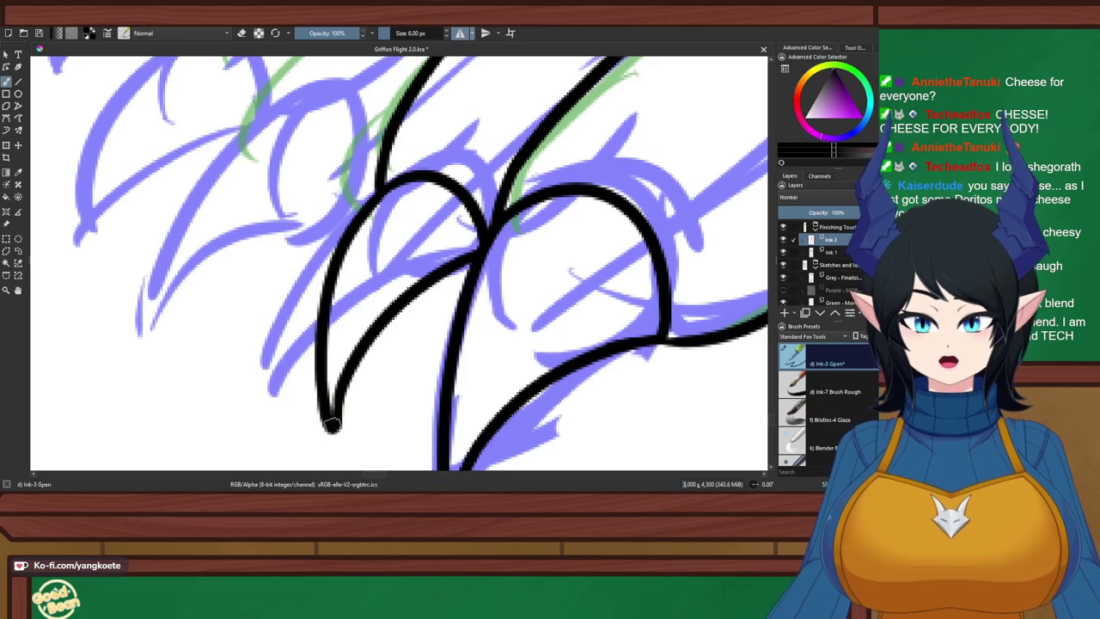
key(ctrl+z)
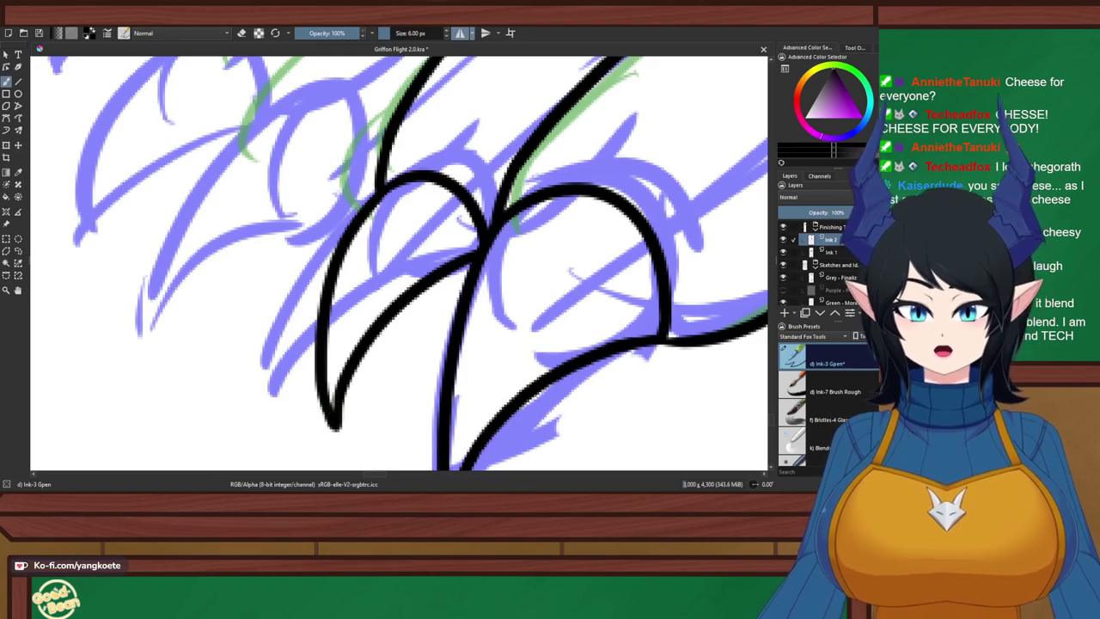
Zoom out to both feet and hide, then show, the sketch to check the ink
key(minus)
key(plus)
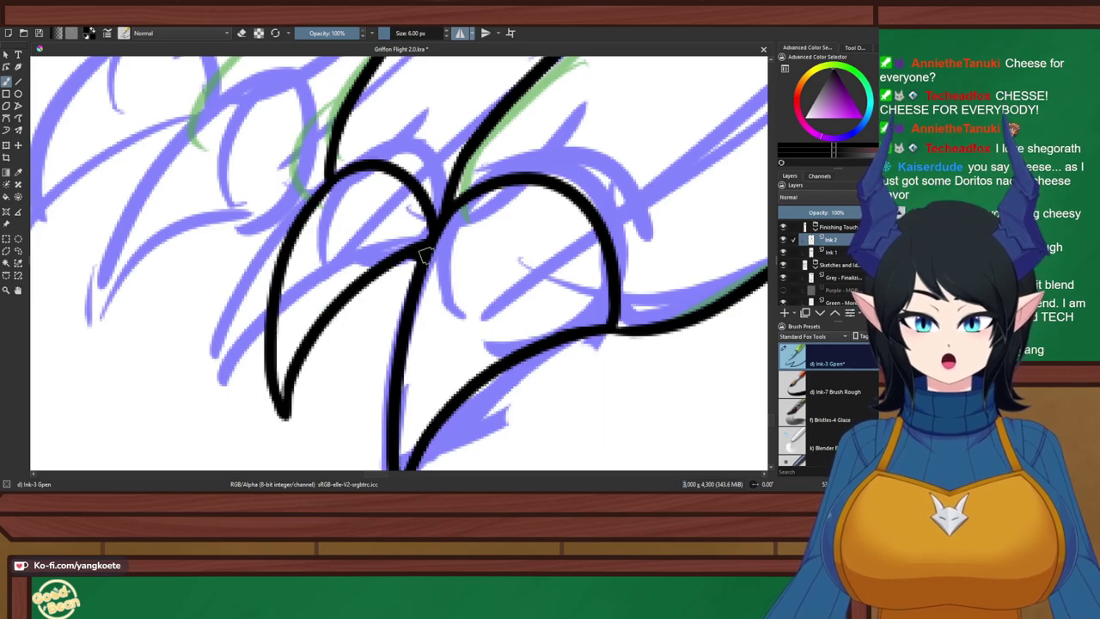
key(minus)
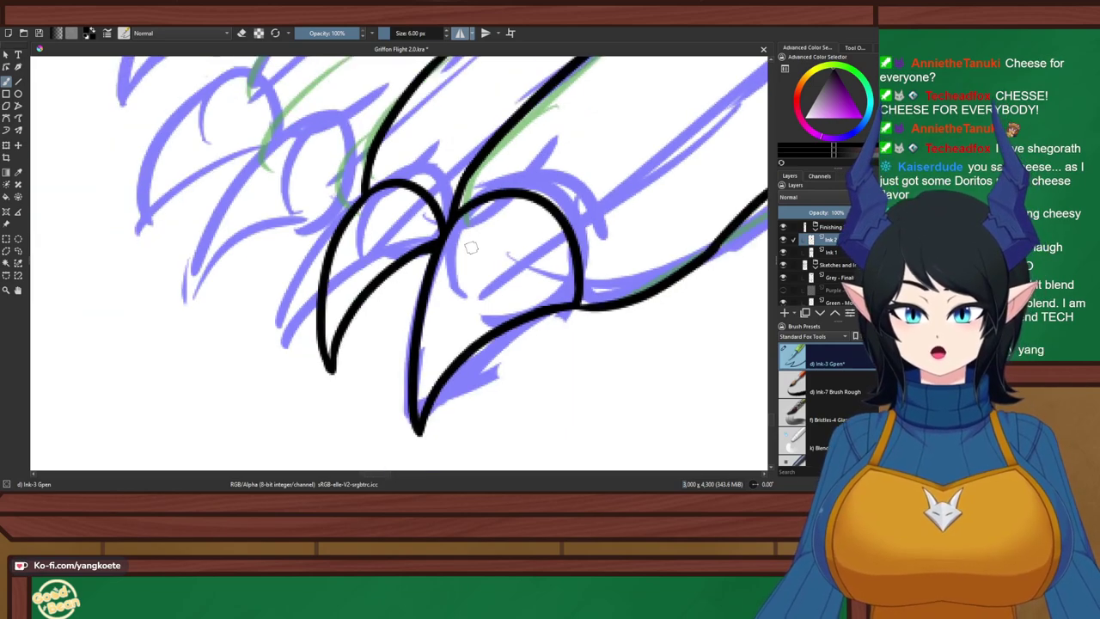
scroll(471, 248, down, 5)
drag(471, 247, 382, 291)
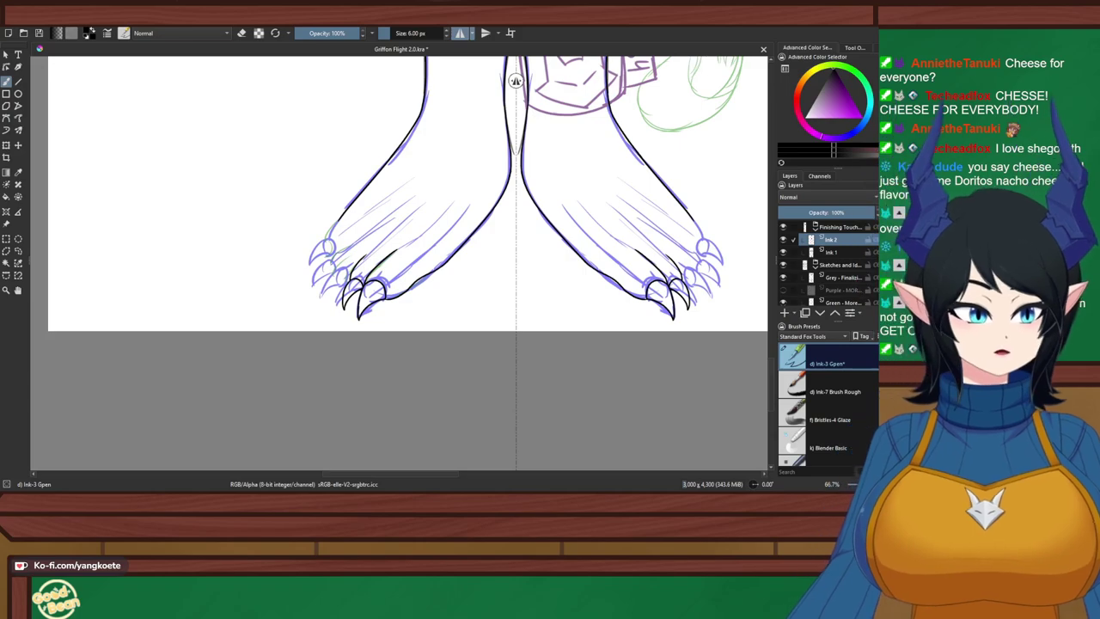
click(783, 265)
click(783, 265)
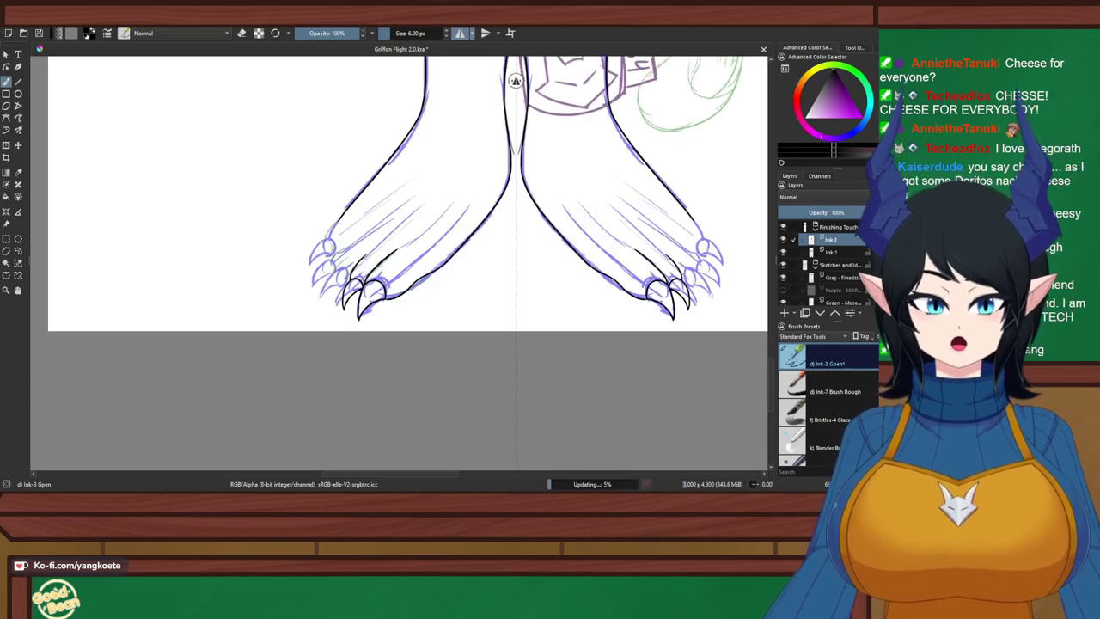
scroll(285, 303, up, 4)
drag(461, 228, 480, 249)
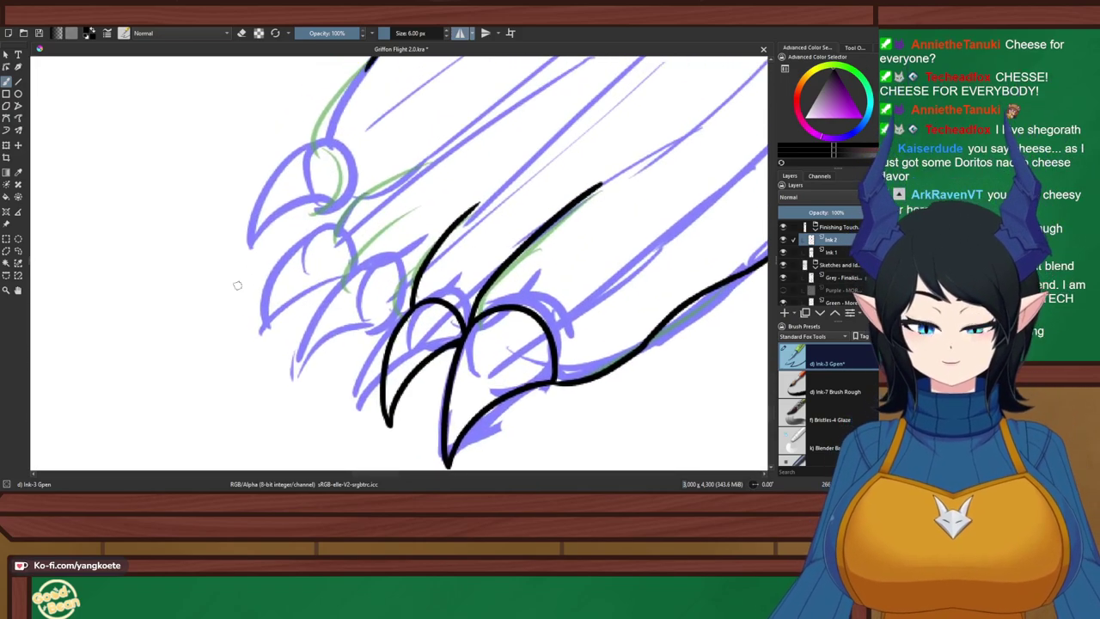
Ink a new claw line on the left side, adjusting its length and lower arc
drag(435, 191, 353, 251)
key(ctrl+z)
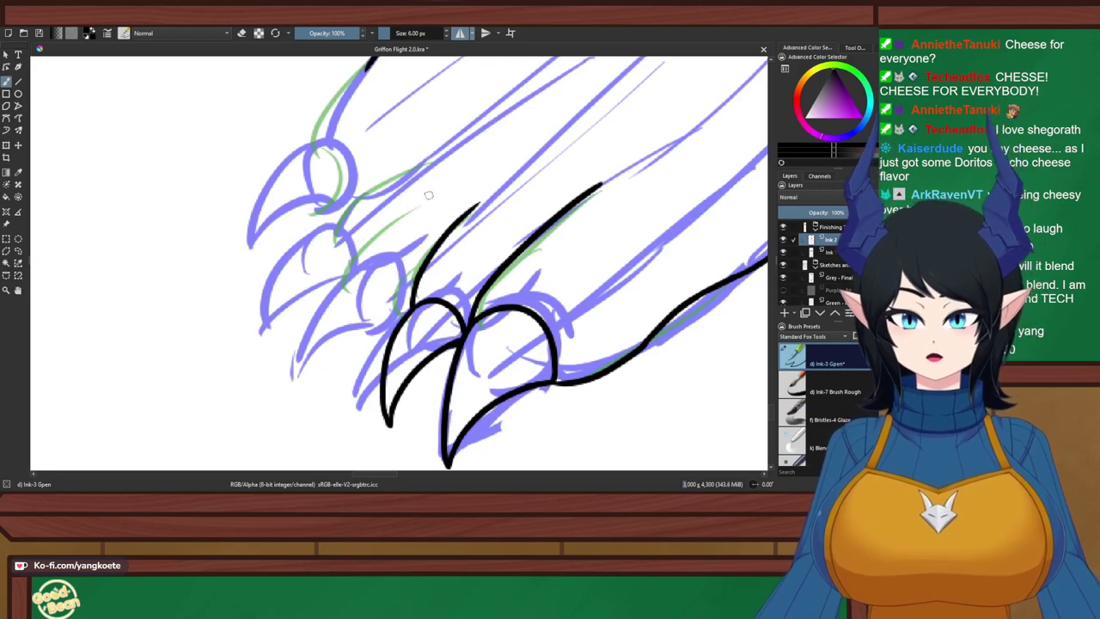
drag(426, 194, 361, 268)
key(ctrl+z)
key(ctrl+z)
drag(430, 193, 363, 254)
key(ctrl+z)
drag(442, 182, 368, 246)
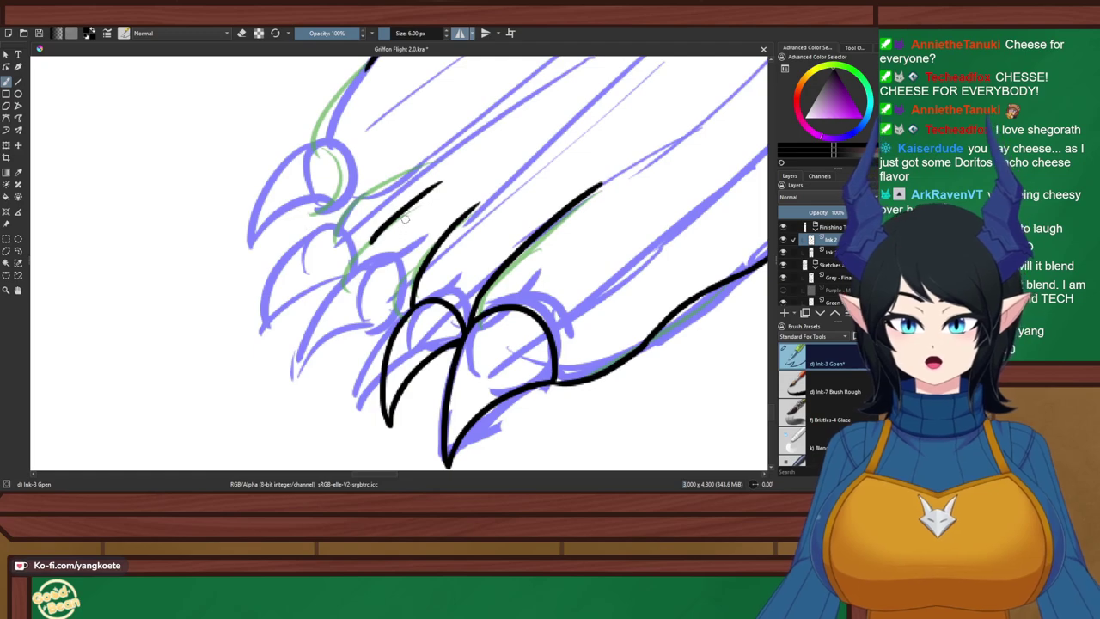
key(ctrl+z)
drag(442, 183, 369, 243)
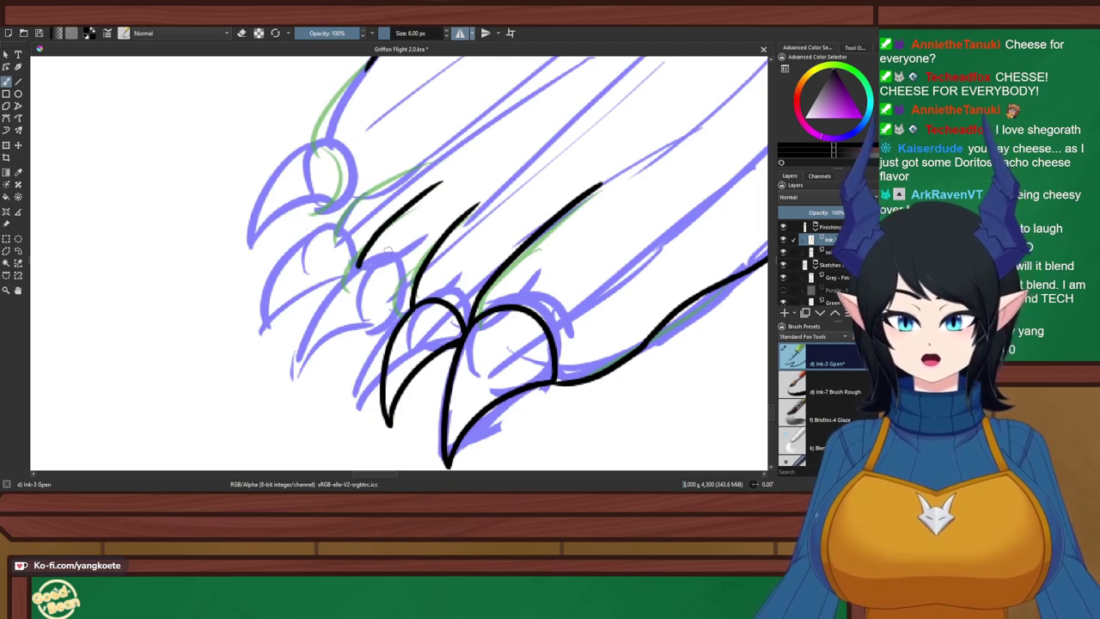
key(ctrl+z)
drag(406, 211, 361, 261)
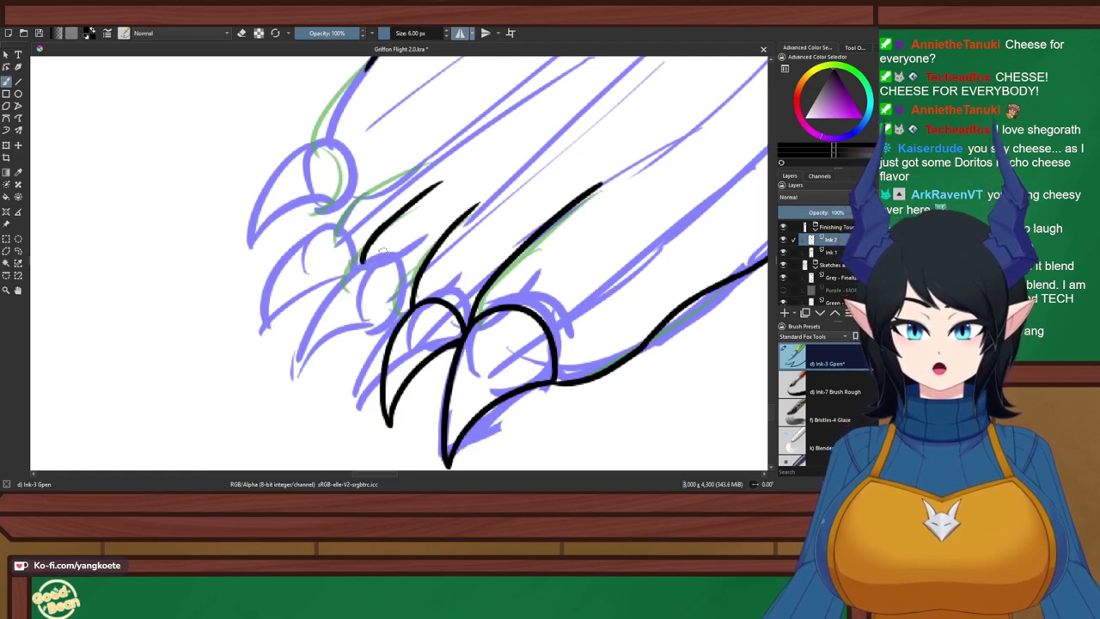
key(ctrl+z)
mouse_move(385, 225)
mouse_down()
mouse_move(359, 272)
mouse_move(414, 291)
mouse_up()
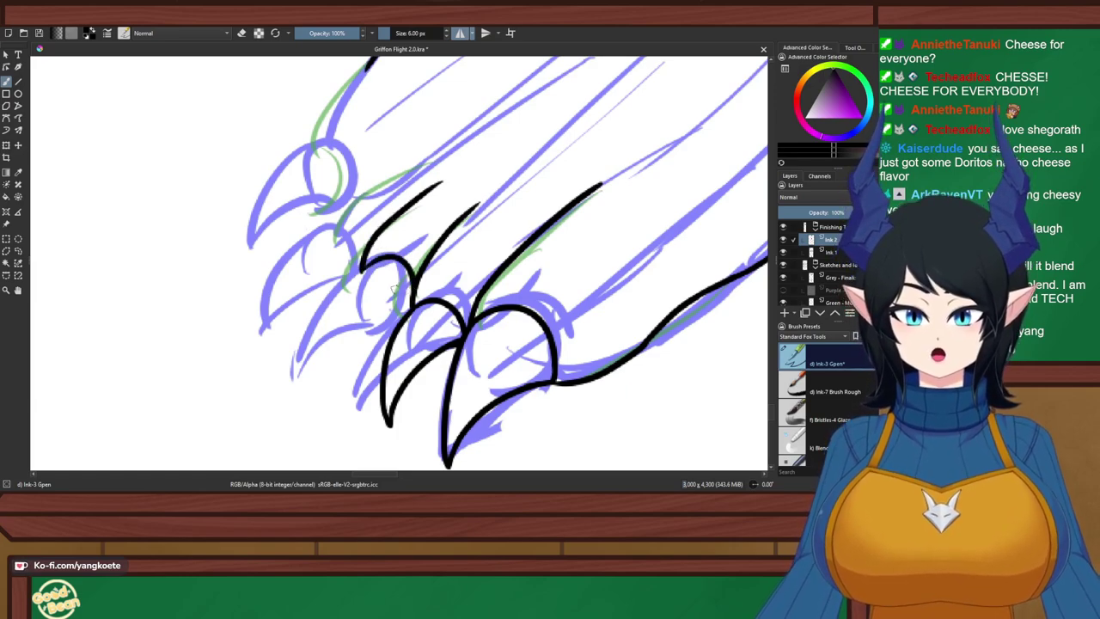
key(ctrl+z)
drag(361, 268, 410, 296)
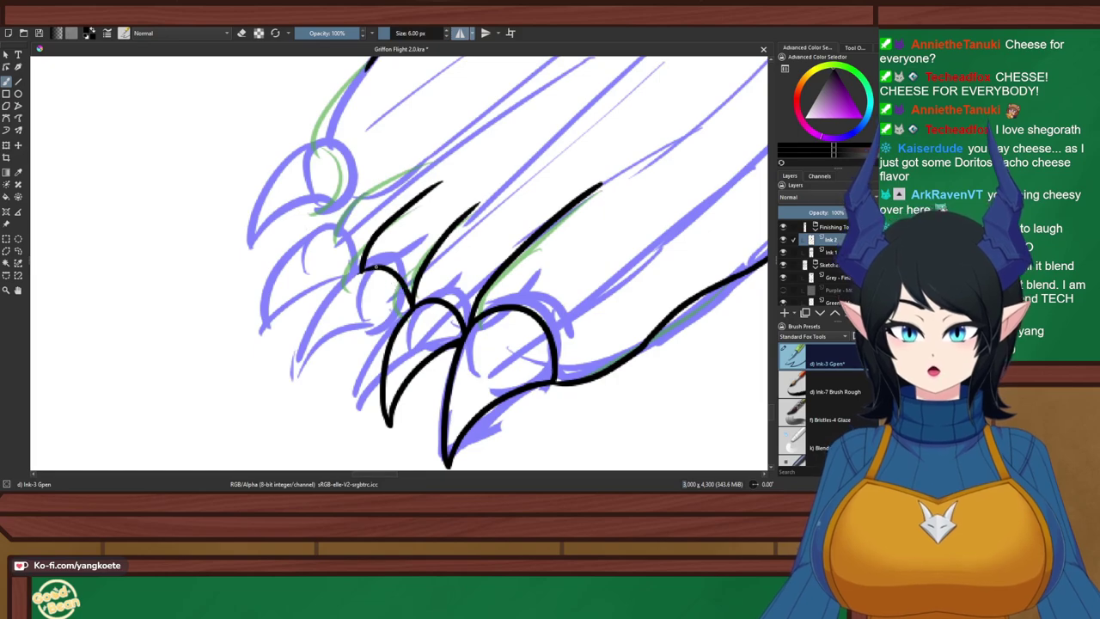
Try drawing the left claw's outer curve down from the claw line, then undo it
drag(361, 270, 322, 361)
key(ctrl+z)
drag(361, 271, 323, 361)
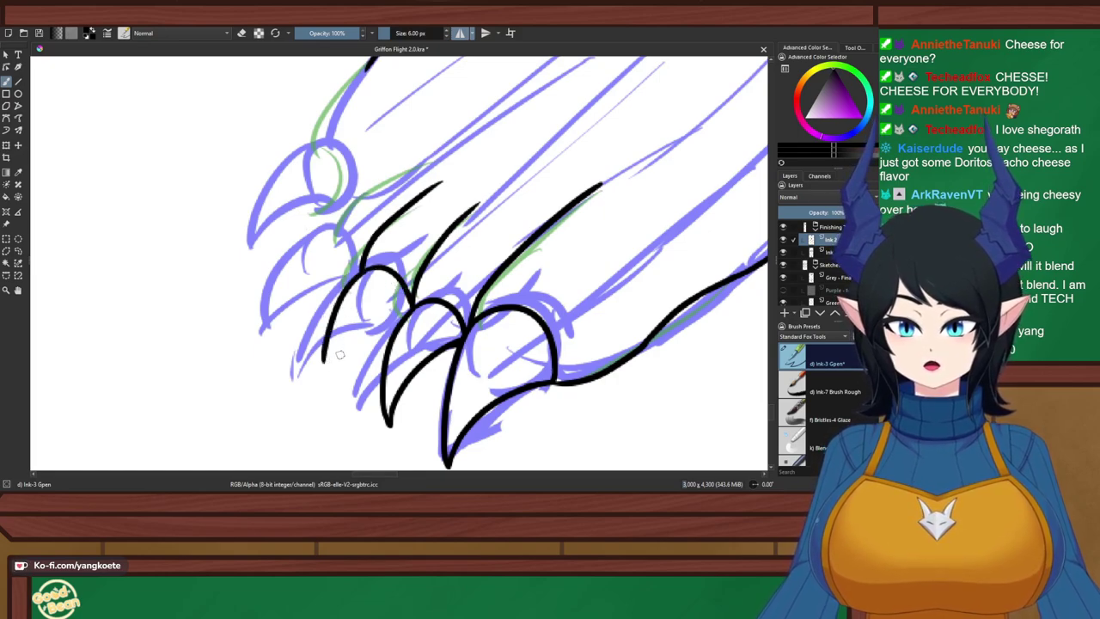
key(ctrl+z)
drag(361, 274, 325, 364)
key(ctrl+z)
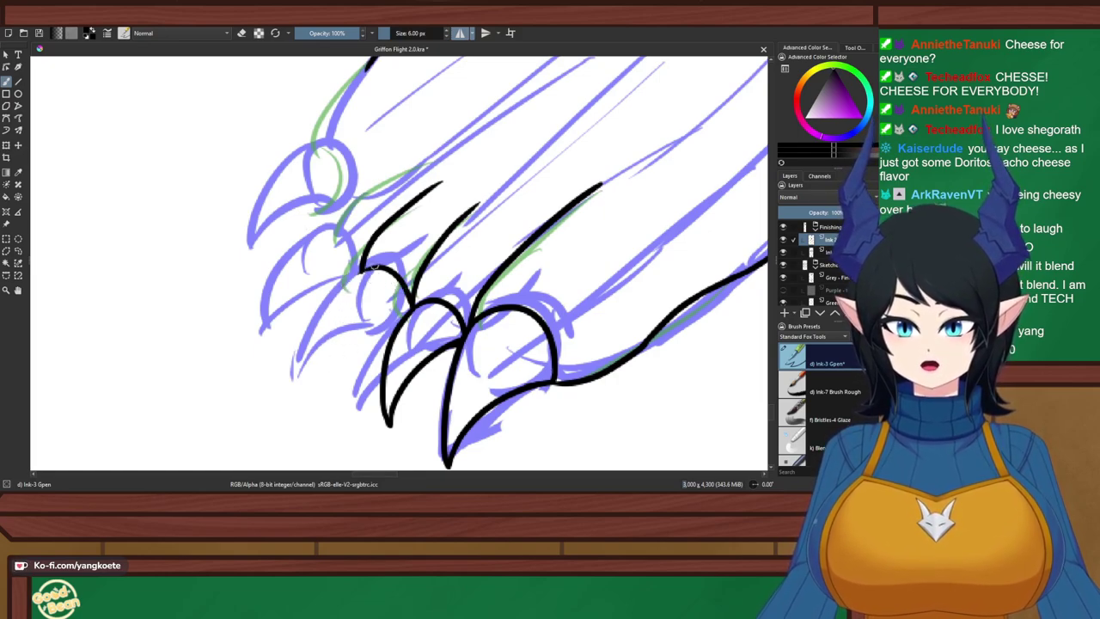
drag(356, 274, 327, 362)
key(ctrl+z)
mouse_move(363, 272)
mouse_down()
mouse_move(333, 302)
mouse_move(321, 357)
mouse_move(399, 312)
mouse_move(328, 383)
mouse_up()
key(ctrl+z)
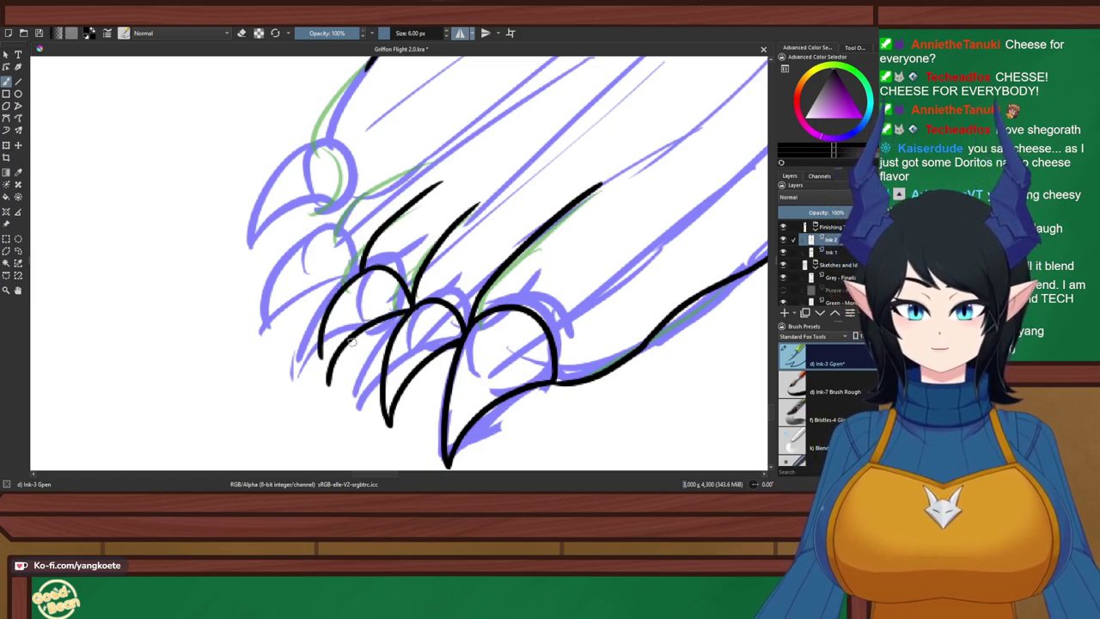
key(ctrl+z)
key(ctrl+z)
Draw the new claw's curve from the joint, thicken its top, and extend its left line
drag(411, 308, 347, 381)
key(ctrl+z)
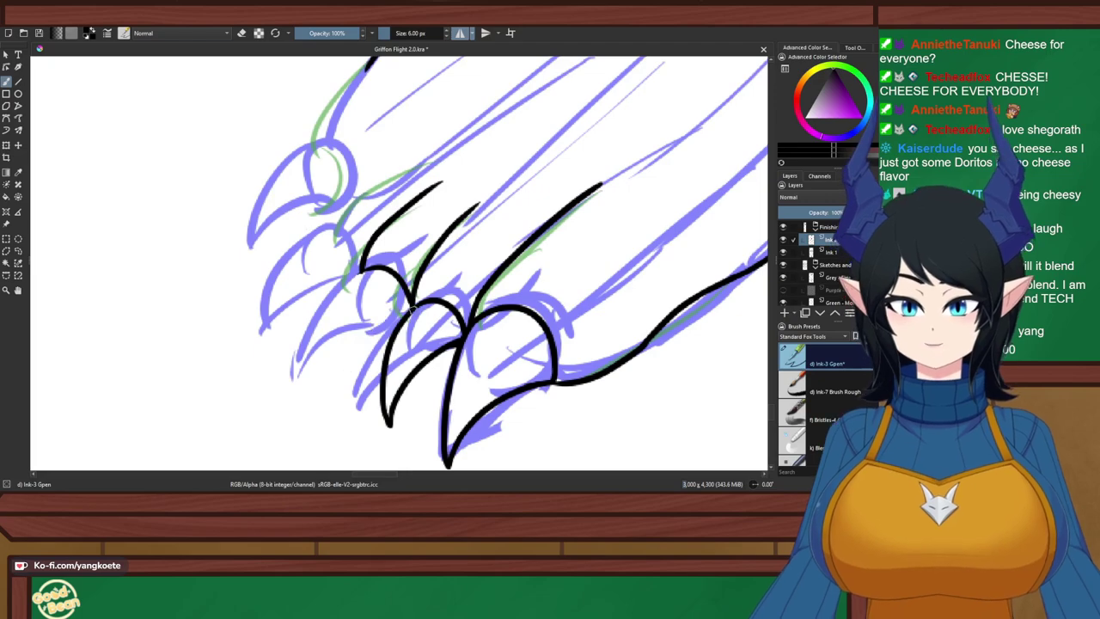
drag(414, 306, 351, 375)
mouse_move(361, 268)
mouse_down()
mouse_move(346, 331)
mouse_move(353, 367)
mouse_move(345, 334)
mouse_move(350, 373)
mouse_up()
key(ctrl+z)
drag(362, 269, 351, 302)
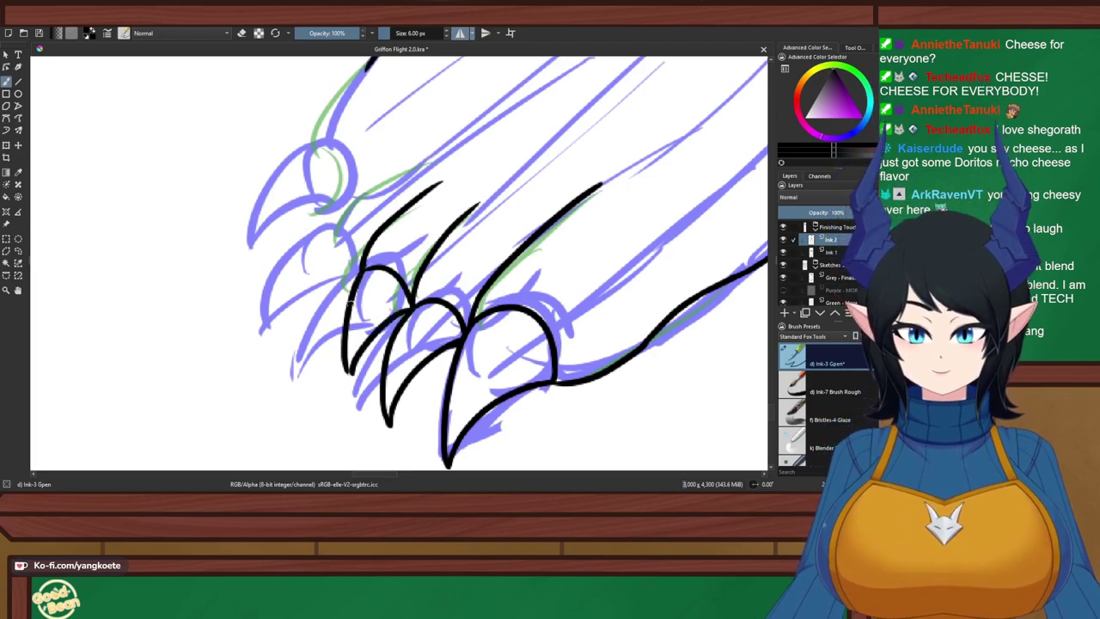
key(e)
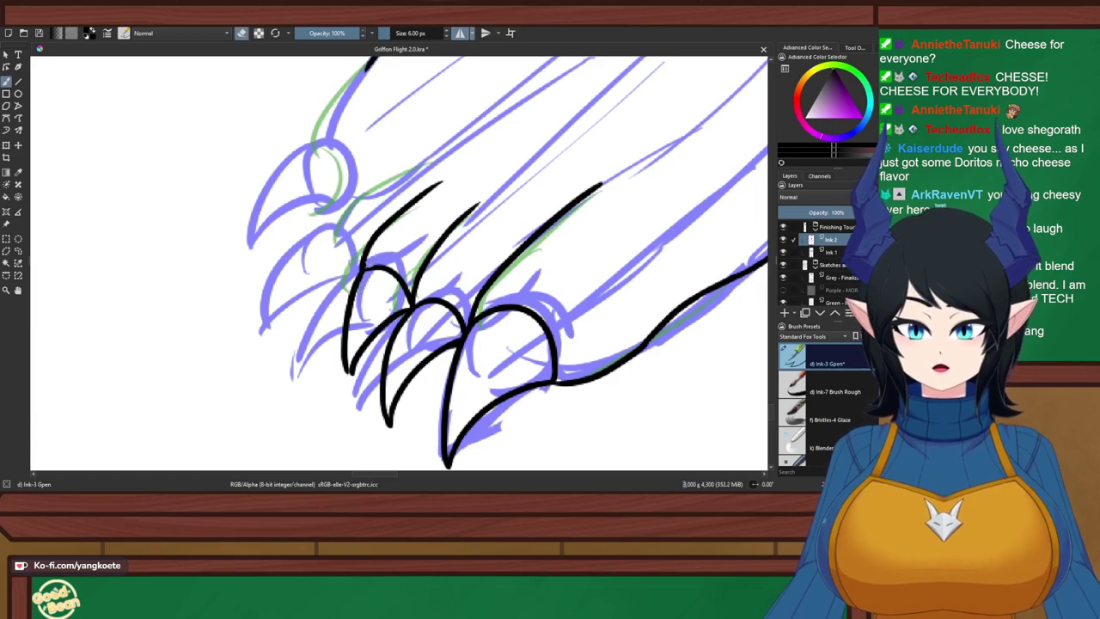
key(e)
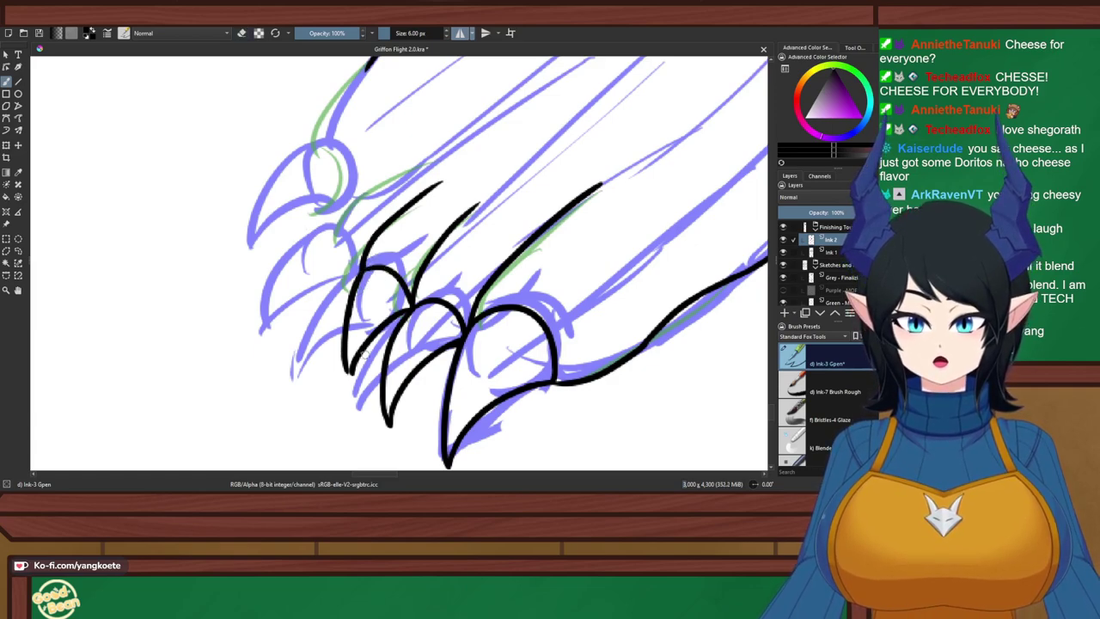
drag(349, 363, 352, 387)
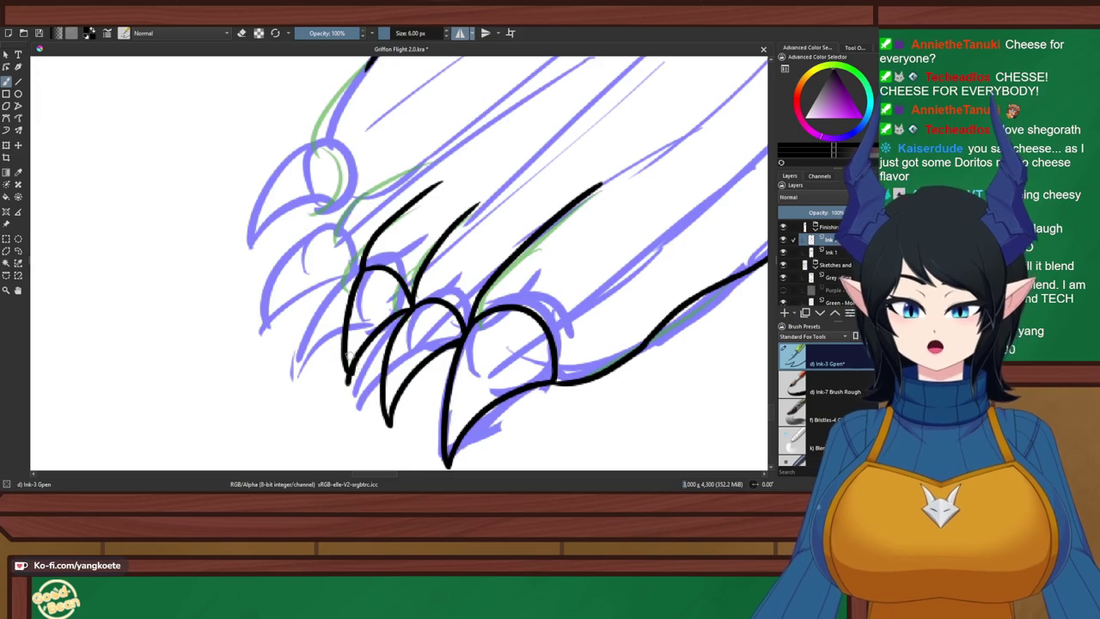
key(e)
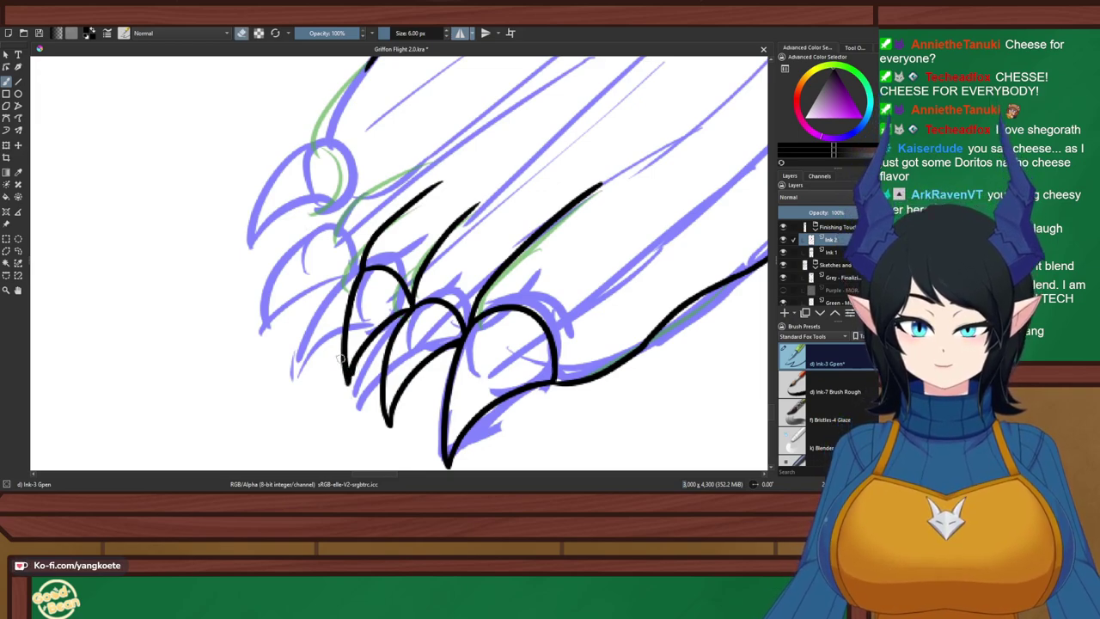
key(e)
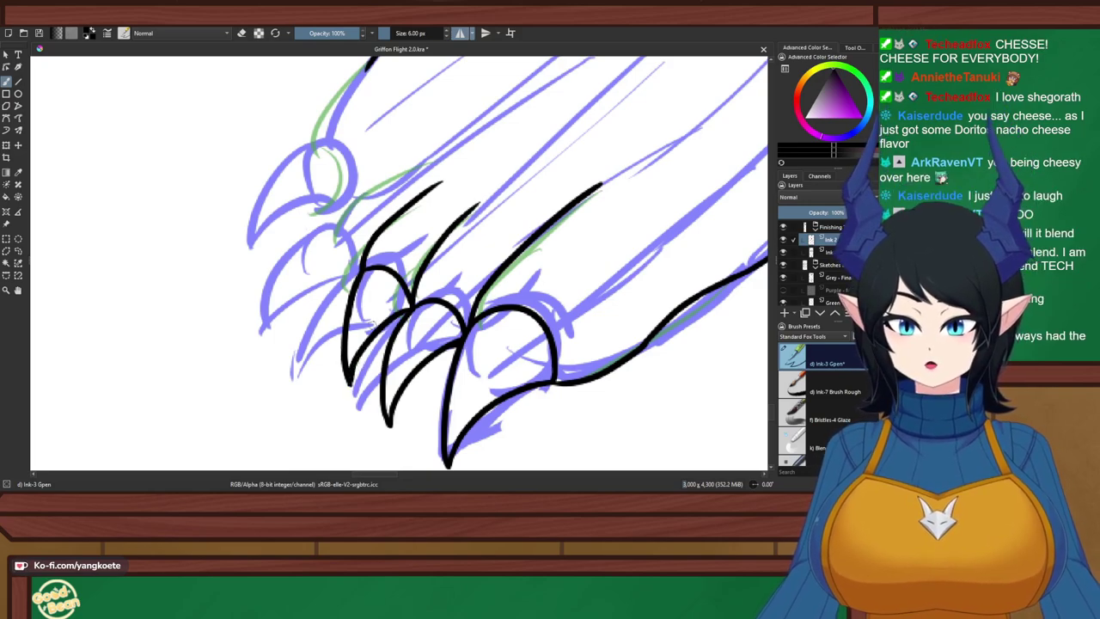
scroll(433, 270, down, 4)
Ink an arc from the claw line's tip down to the next claw
scroll(438, 280, up, 6)
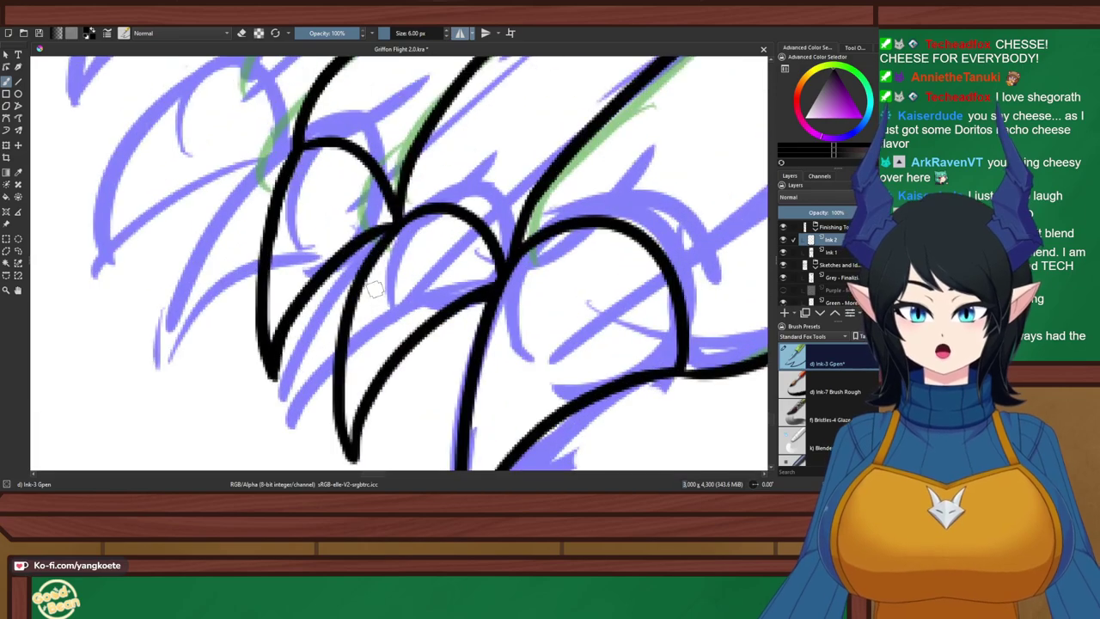
key(ctrl+z)
key(ctrl+z)
key(ctrl+z)
key(ctrl+z)
key(ctrl+z)
key(ctrl+z)
key(ctrl+z)
key(ctrl+z)
key(ctrl+z)
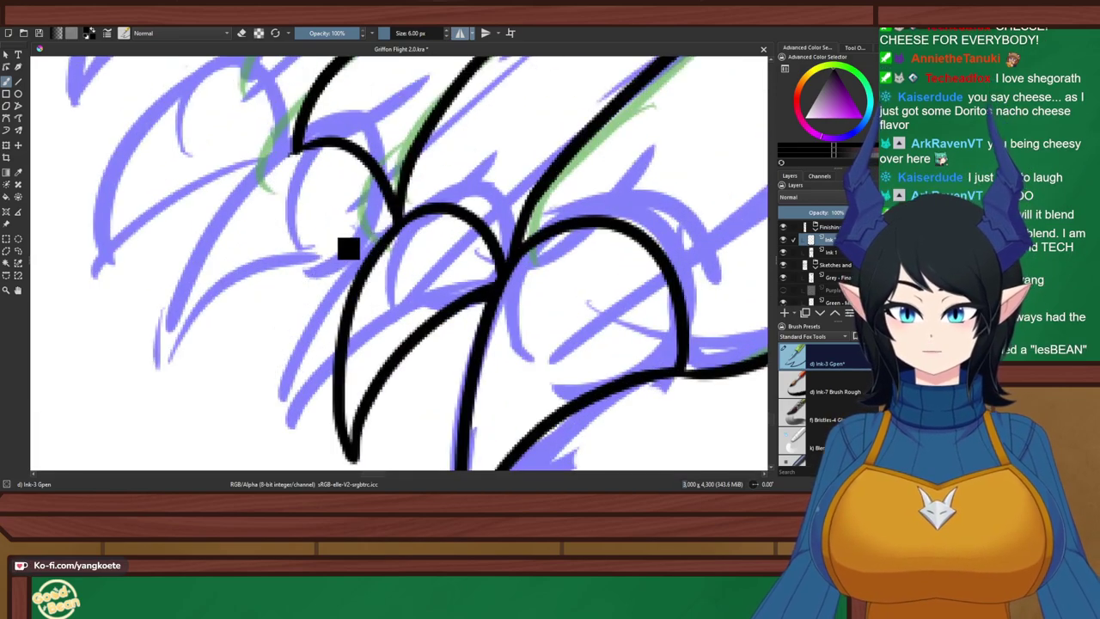
mouse_move(298, 151)
mouse_down()
mouse_move(340, 147)
mouse_move(389, 229)
mouse_up()
key(ctrl+z)
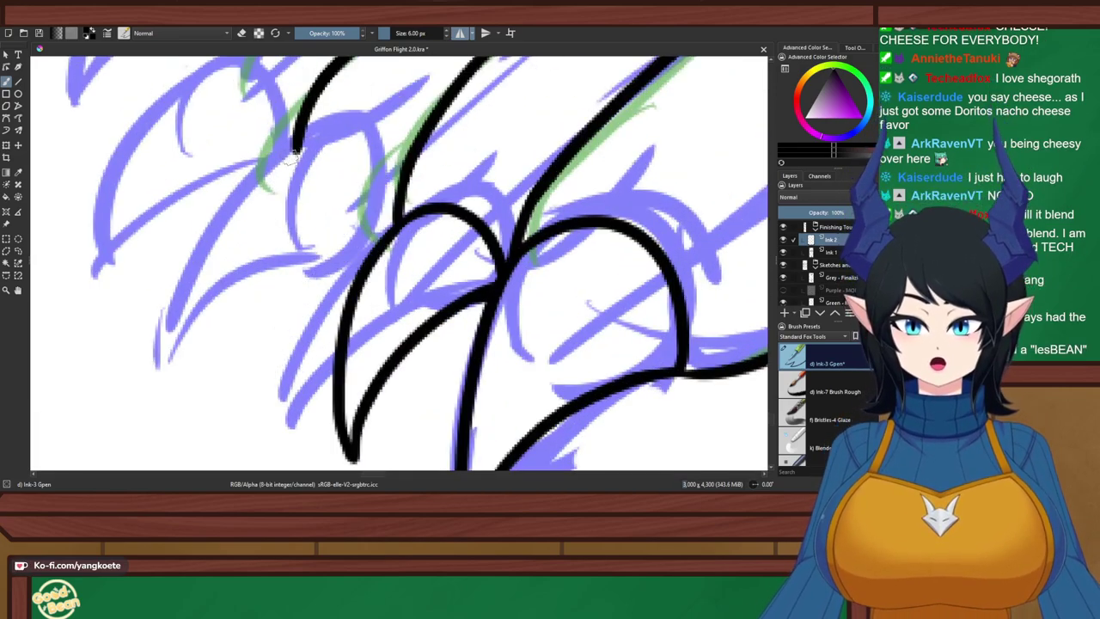
drag(297, 150, 407, 213)
key(ctrl+z)
mouse_move(294, 153)
mouse_down()
mouse_move(364, 135)
mouse_move(405, 208)
mouse_up()
key(ctrl+z)
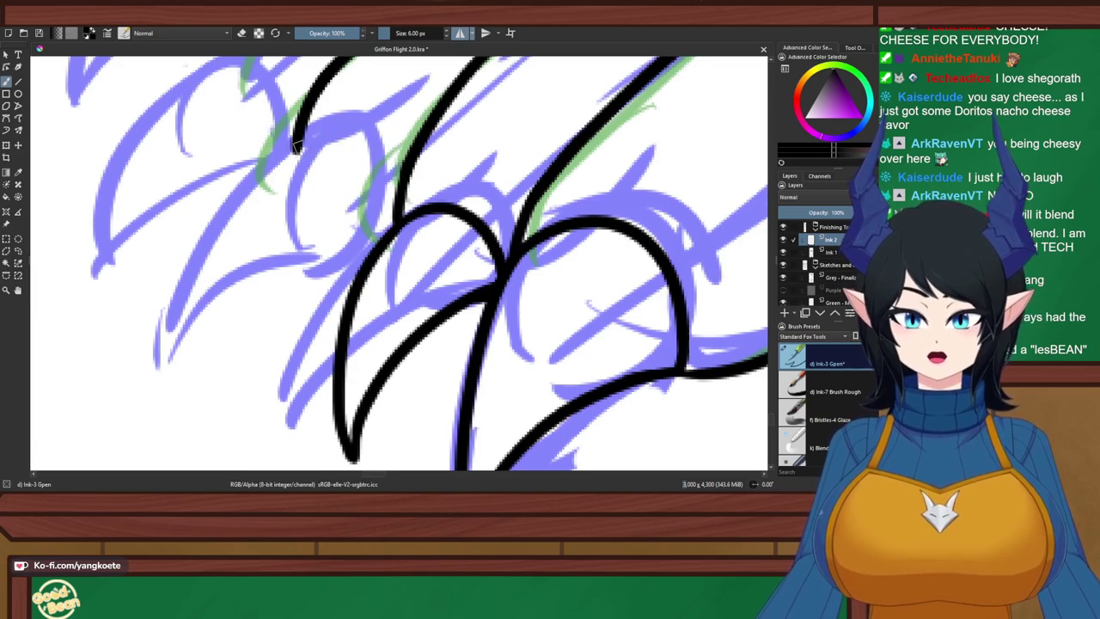
drag(293, 156, 397, 200)
key(ctrl+z)
mouse_move(293, 154)
mouse_down()
mouse_move(399, 176)
mouse_move(401, 198)
mouse_up()
key(ctrl+z)
drag(390, 150, 398, 203)
key(ctrl+z)
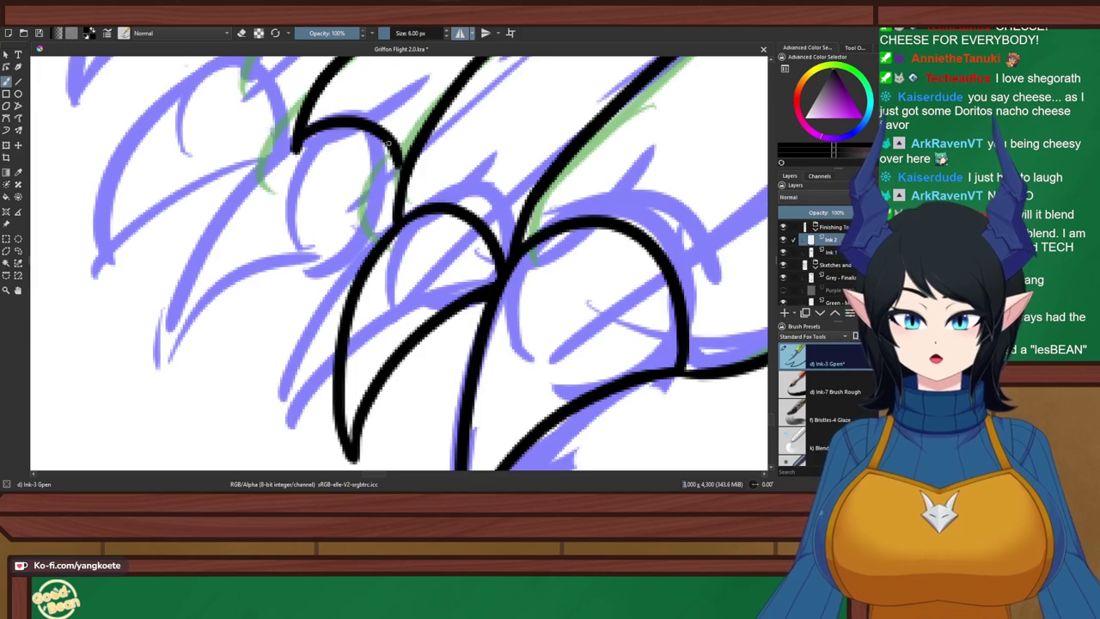
drag(390, 146, 398, 218)
Draw the lower claw curving down-left, trying strokes for its pointed tip
drag(294, 144, 242, 268)
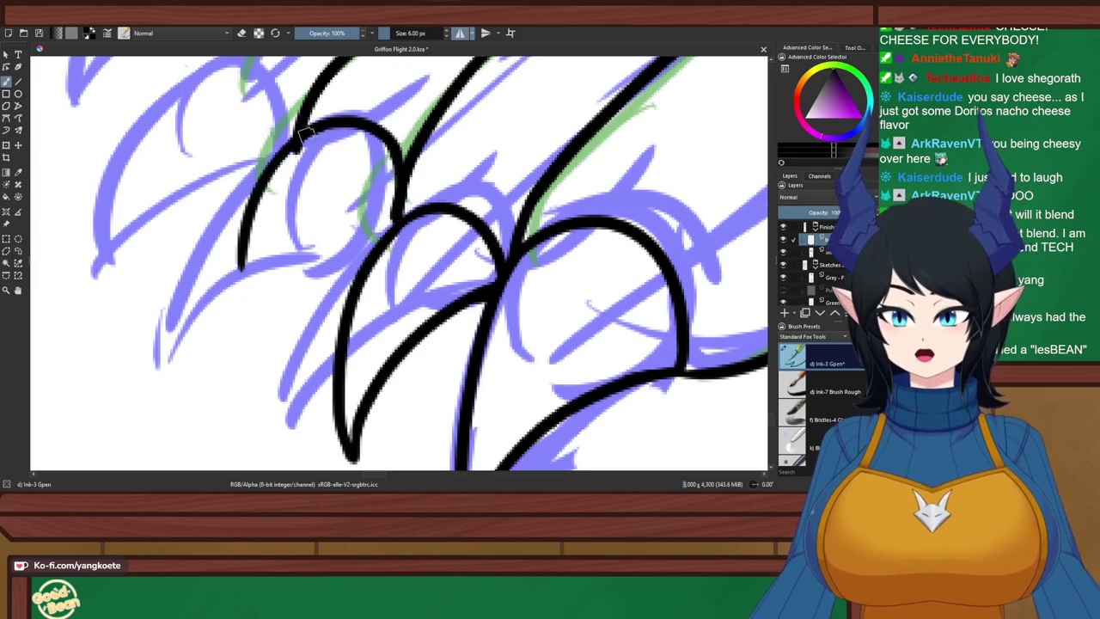
mouse_move(294, 144)
mouse_down()
mouse_move(233, 279)
mouse_move(233, 305)
mouse_up()
key(ctrl+z)
key(ctrl+z)
mouse_move(297, 138)
mouse_down()
mouse_move(251, 214)
mouse_move(237, 333)
mouse_move(395, 231)
mouse_move(324, 239)
mouse_move(242, 323)
mouse_move(232, 361)
mouse_up()
key(ctrl+z)
key(ctrl+z)
drag(259, 297, 236, 351)
key(ctrl+z)
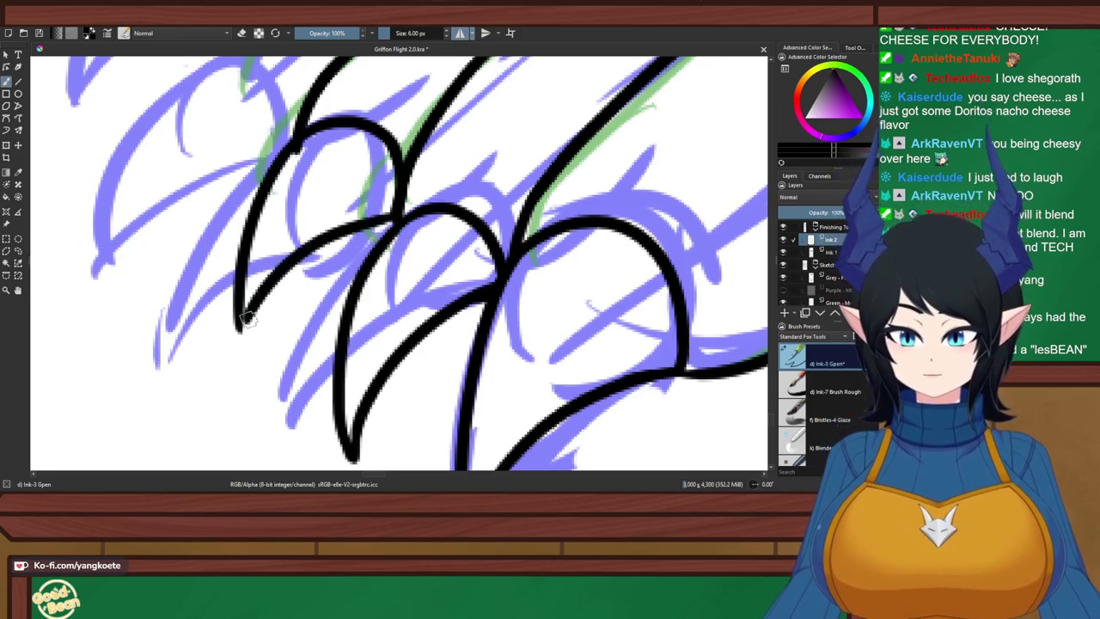
drag(250, 311, 238, 348)
key(ctrl+z)
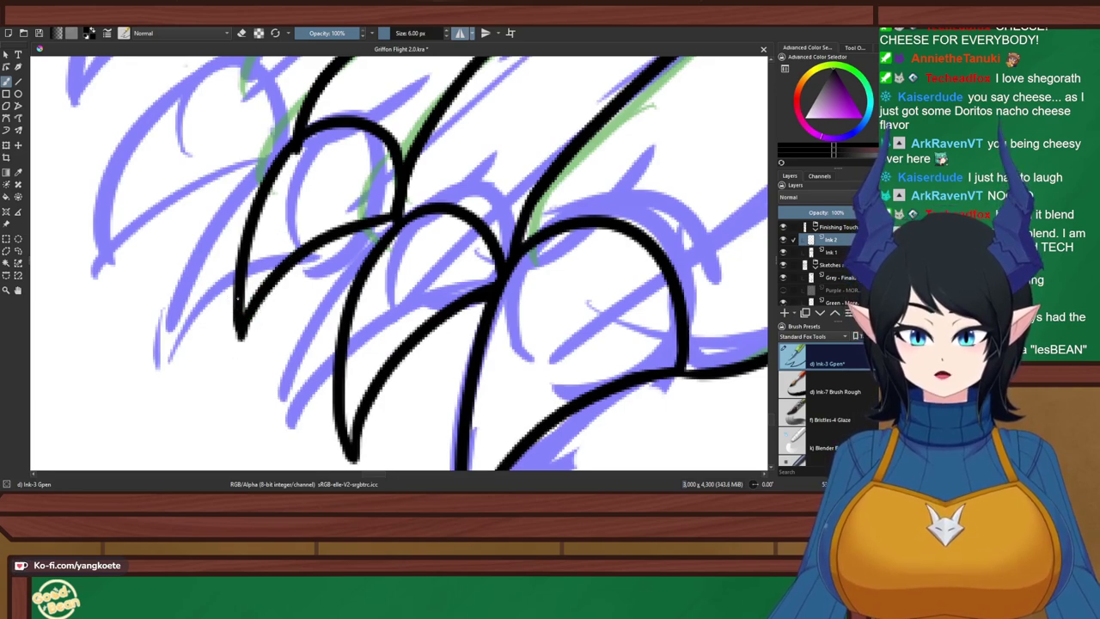
Thicken the line at the claw junction and bring up the pop-up palette
key(e)
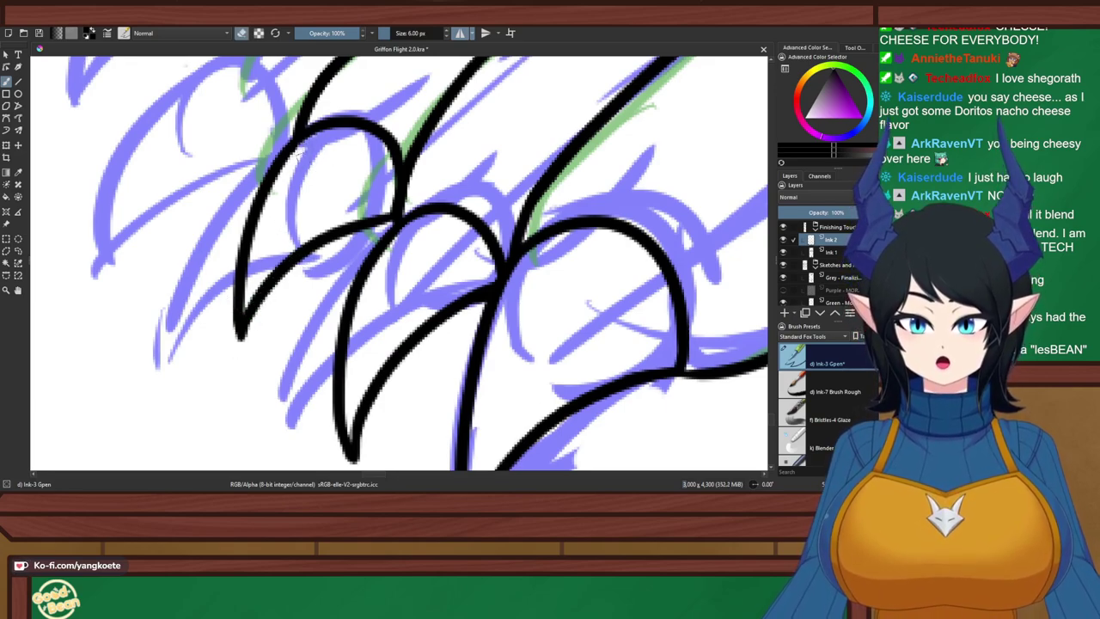
key(e)
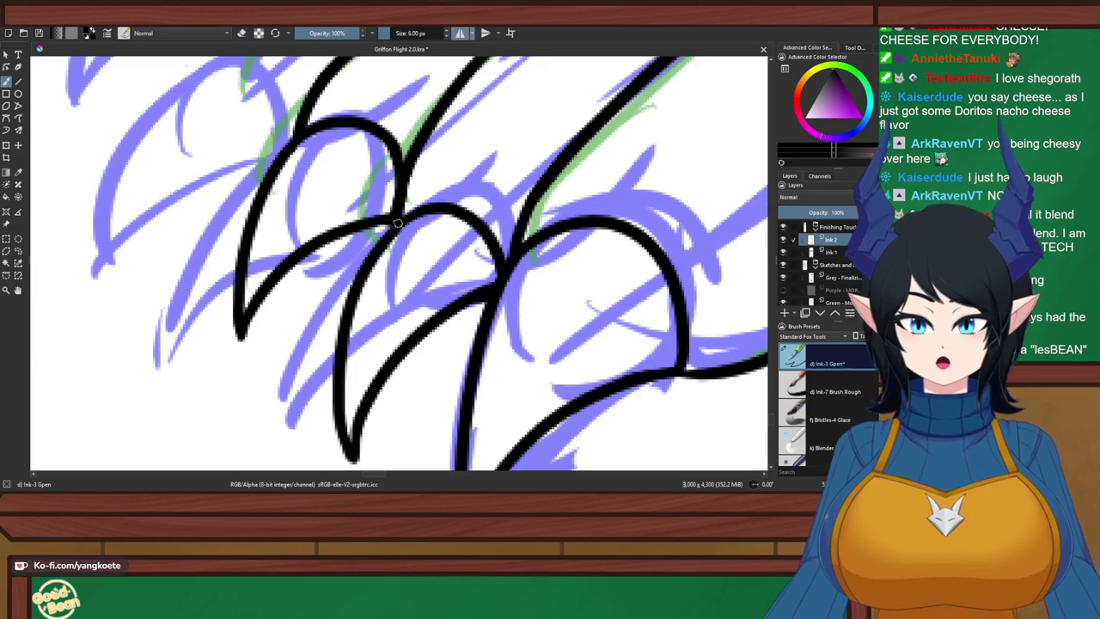
drag(399, 223, 378, 224)
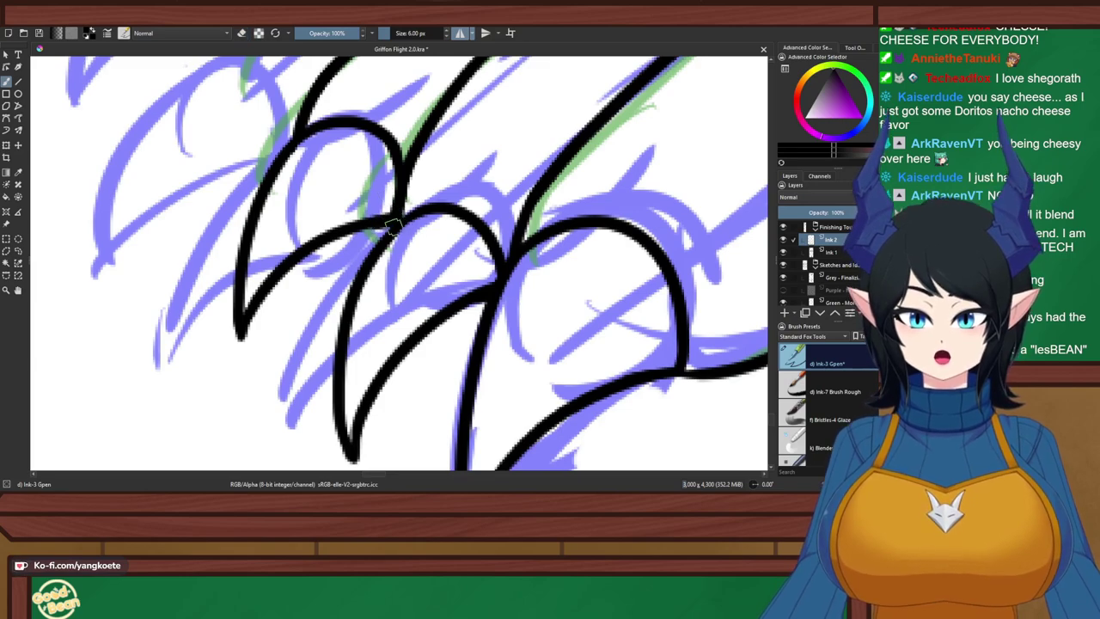
scroll(393, 221, down, 4)
drag(468, 181, 498, 242)
scroll(497, 243, up, 2)
right_click(584, 245)
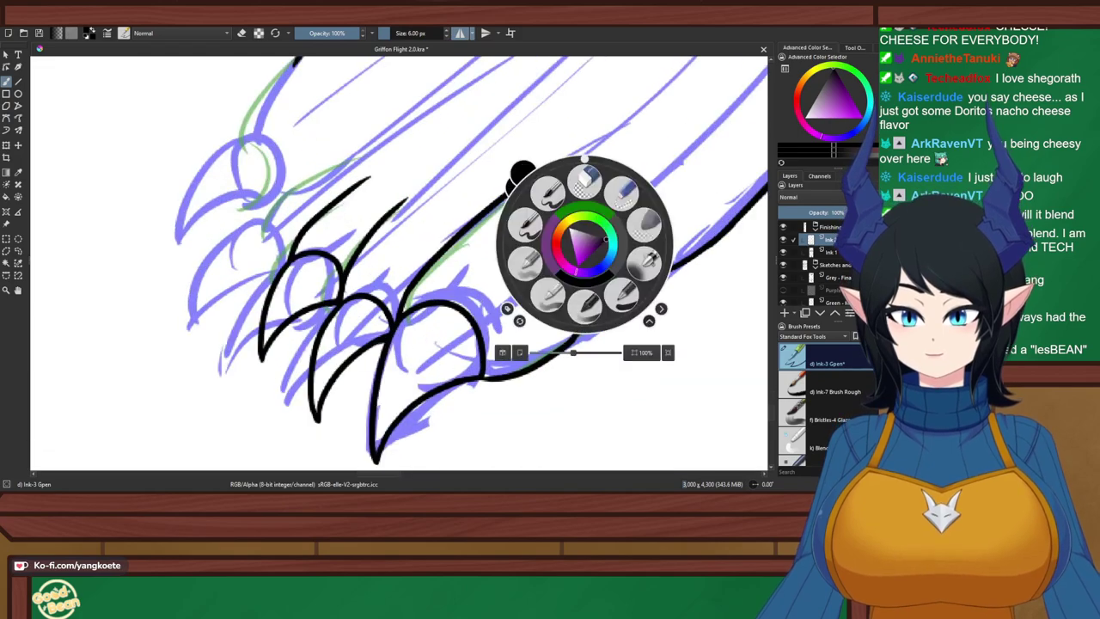
Ink the black toe line down along the green sketch, redrawing it until it fits
right_click(585, 245)
drag(314, 225, 441, 316)
scroll(476, 247, up, 2)
scroll(476, 248, down, 2)
scroll(476, 247, down, 2)
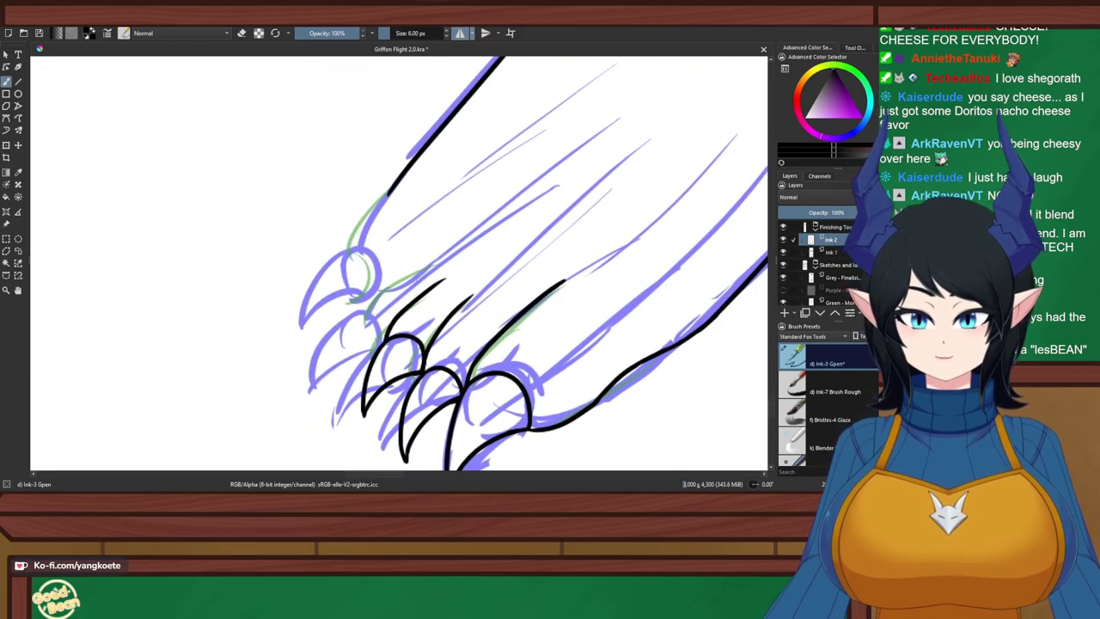
ctrl+scroll(387, 235, up, 4)
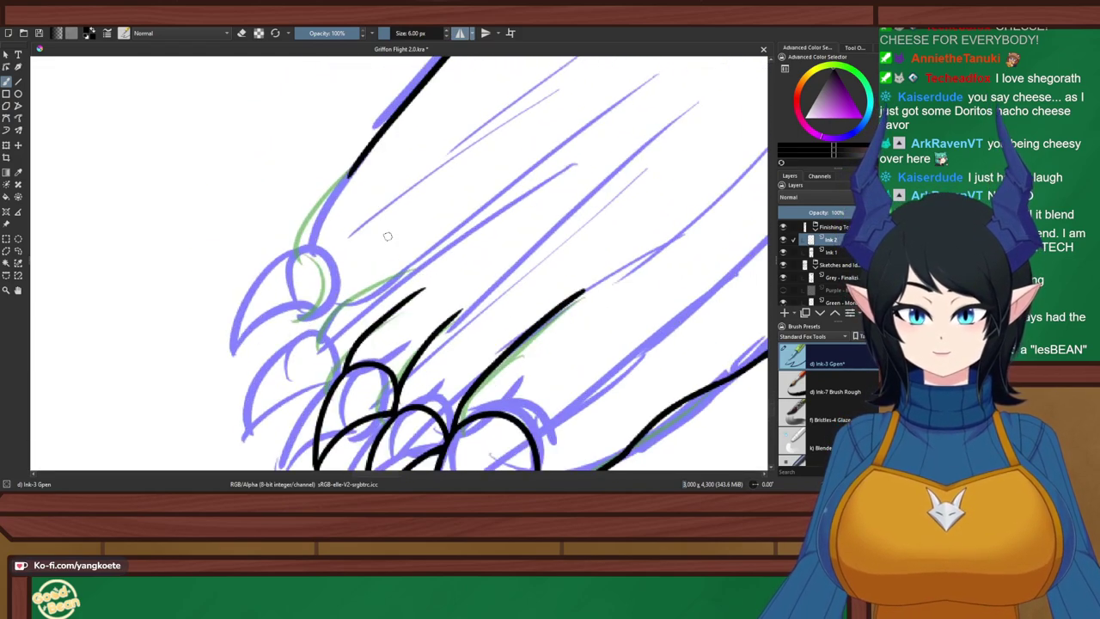
drag(357, 162, 301, 228)
key(ctrl+z)
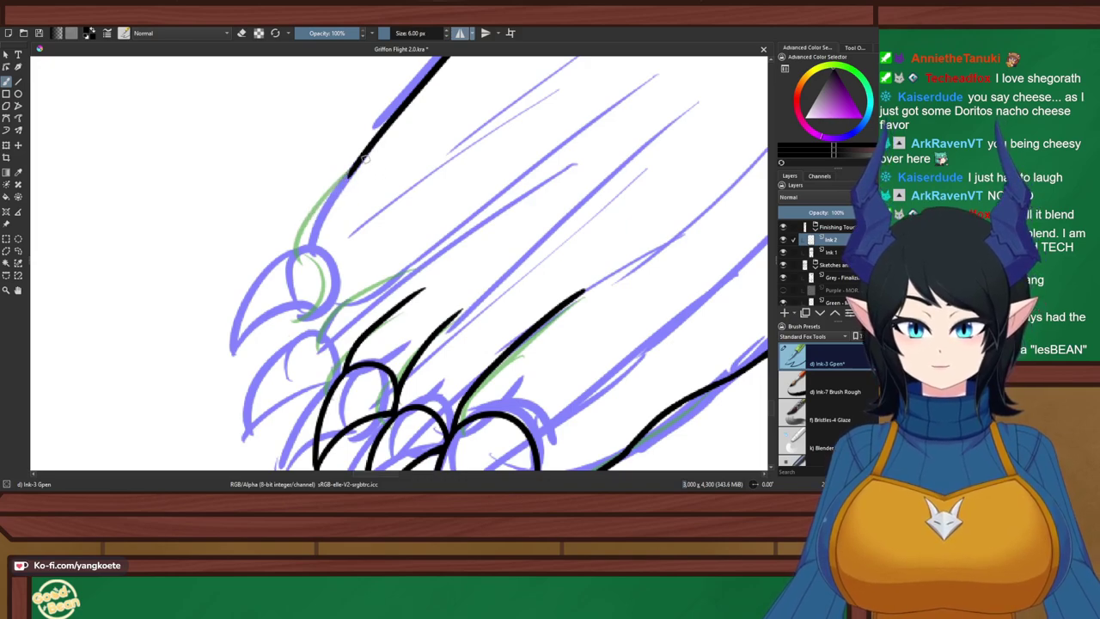
drag(355, 167, 308, 226)
key(ctrl+z)
drag(358, 170, 299, 228)
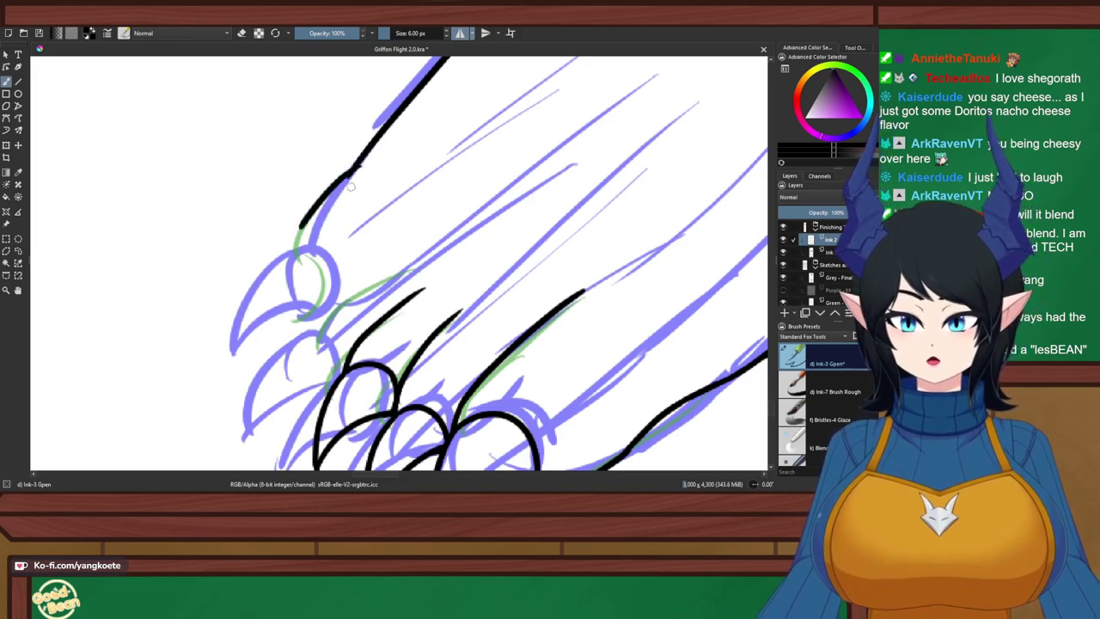
key(e)
key(e)
Thicken and join the upper toe line, then ink a line alongside the claw
drag(360, 159, 330, 184)
key(ctrl+z)
key(ctrl+z)
drag(371, 144, 357, 176)
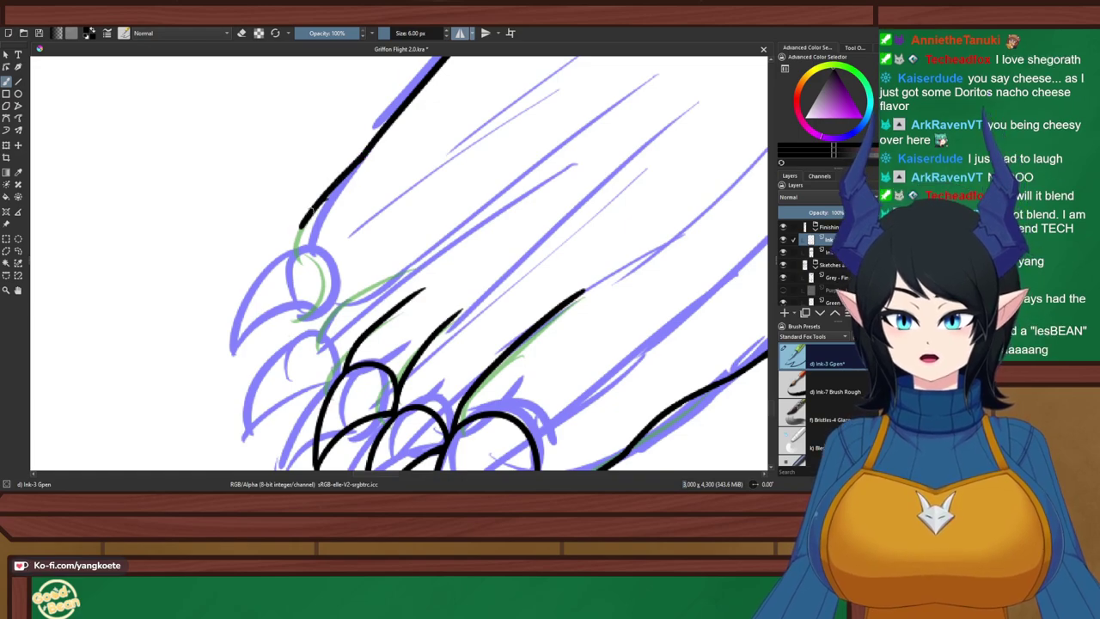
drag(311, 211, 294, 255)
key(ctrl+z)
mouse_move(310, 209)
mouse_down()
mouse_move(301, 248)
mouse_move(342, 287)
mouse_move(325, 325)
mouse_up()
key(ctrl+z)
drag(399, 262, 318, 340)
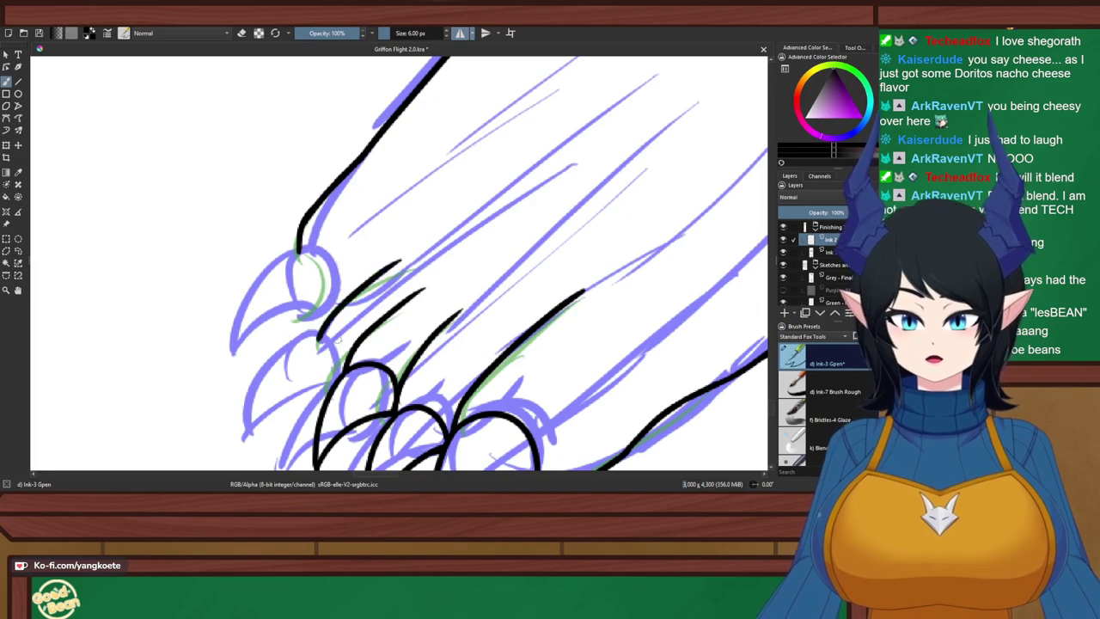
Ink the claw edge between the toes and the curved top of the claw
drag(496, 257, 518, 143)
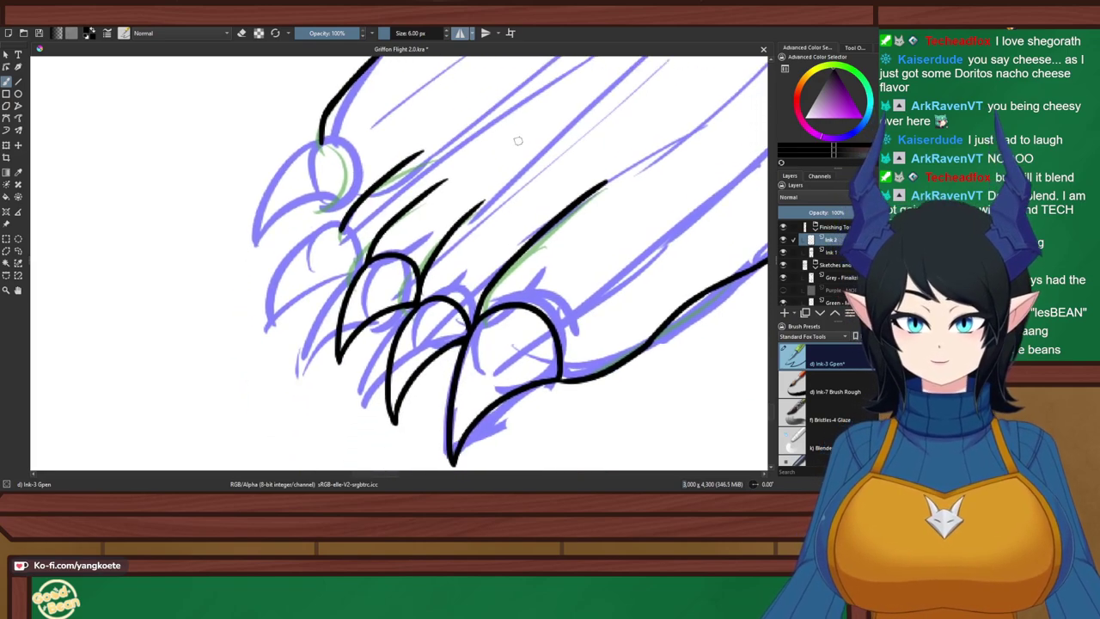
key(ctrl+z)
drag(414, 158, 336, 230)
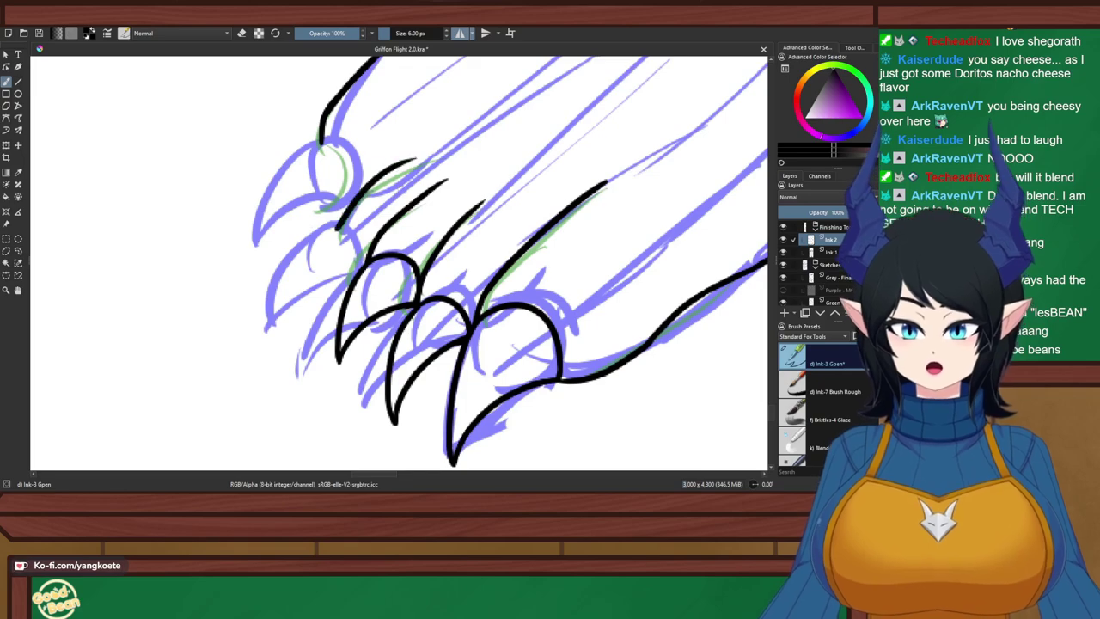
key(ctrl+z)
drag(405, 137, 327, 225)
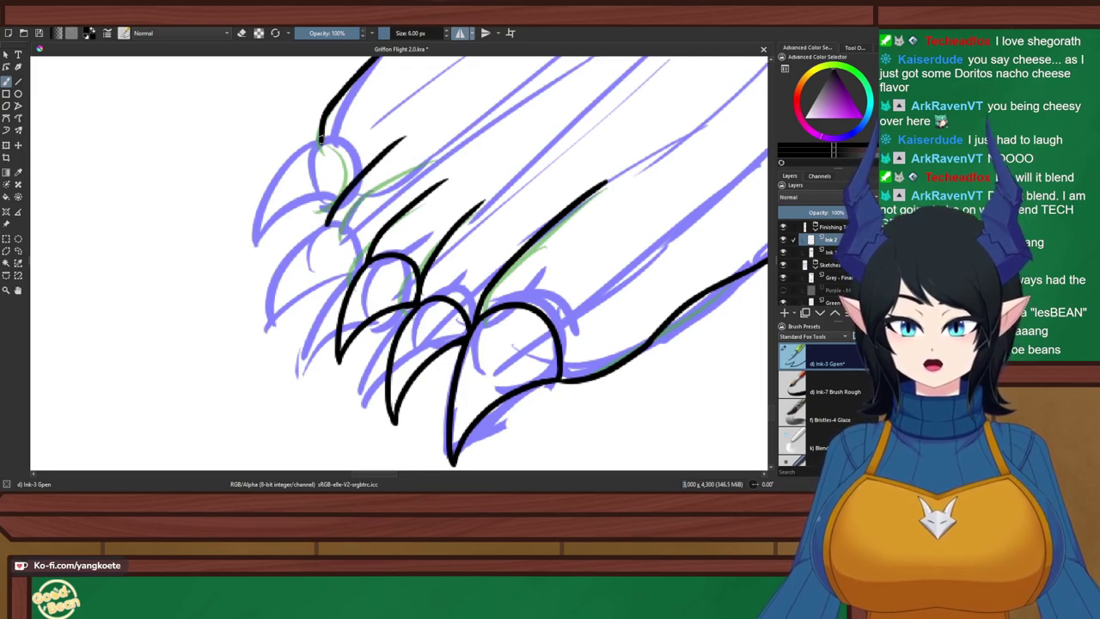
drag(321, 140, 364, 171)
key(ctrl+z)
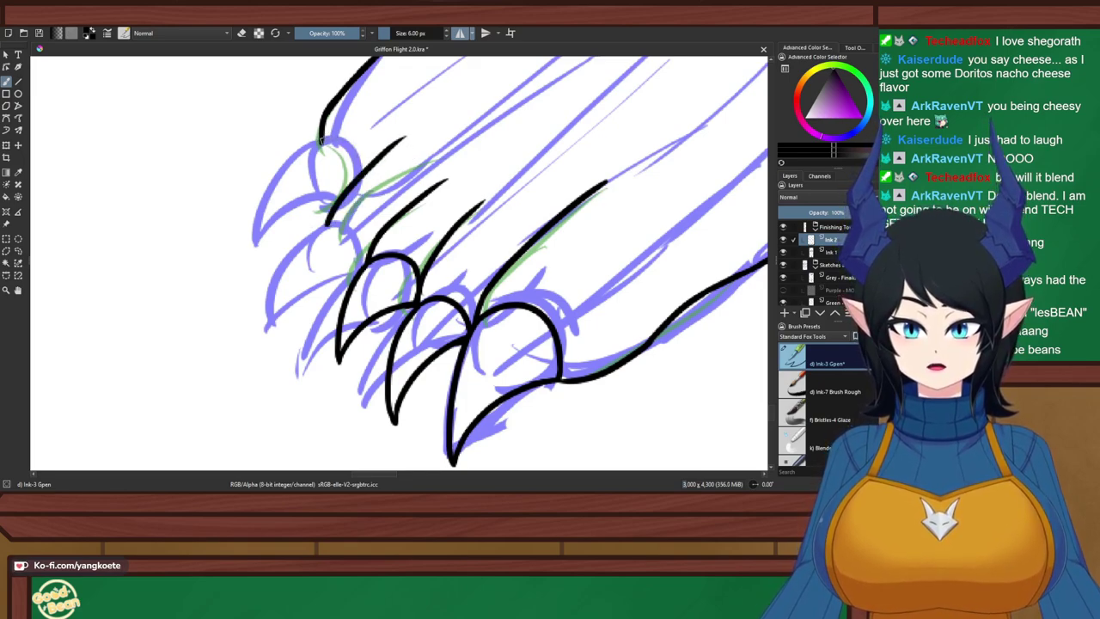
drag(319, 139, 369, 162)
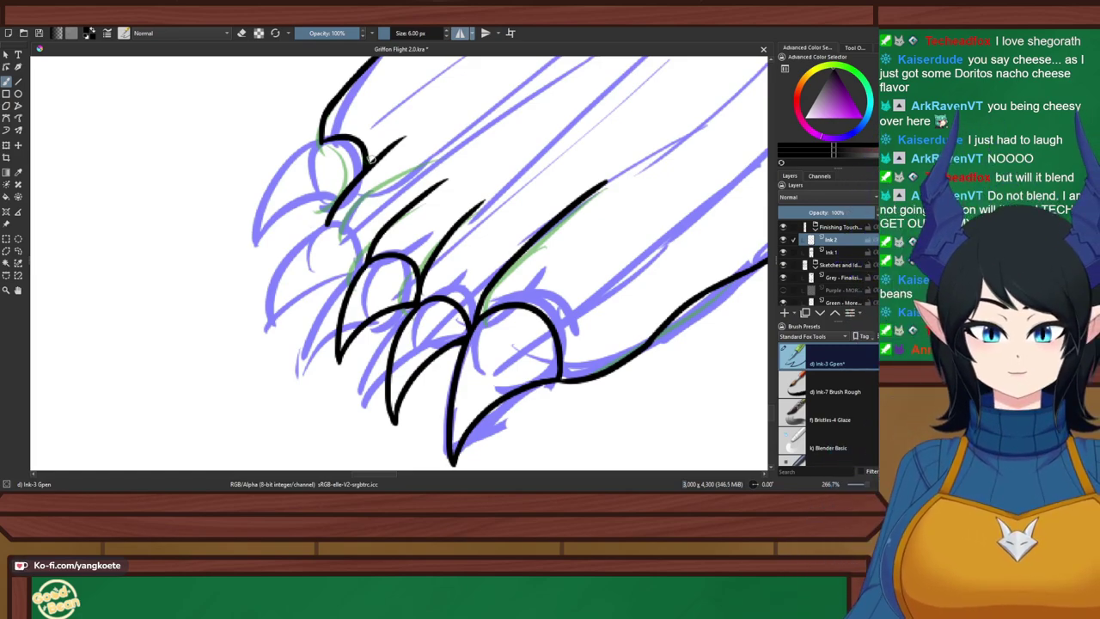
Ink a curved claw-tip stroke running down-left, retrying it several times
scroll(415, 173, up, 2)
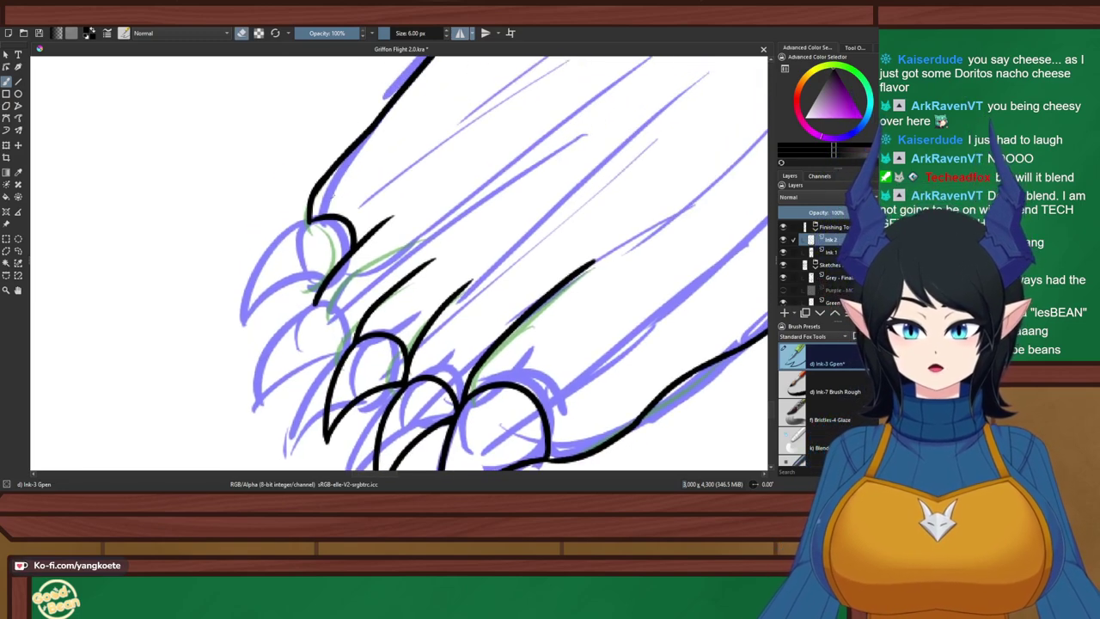
key(e)
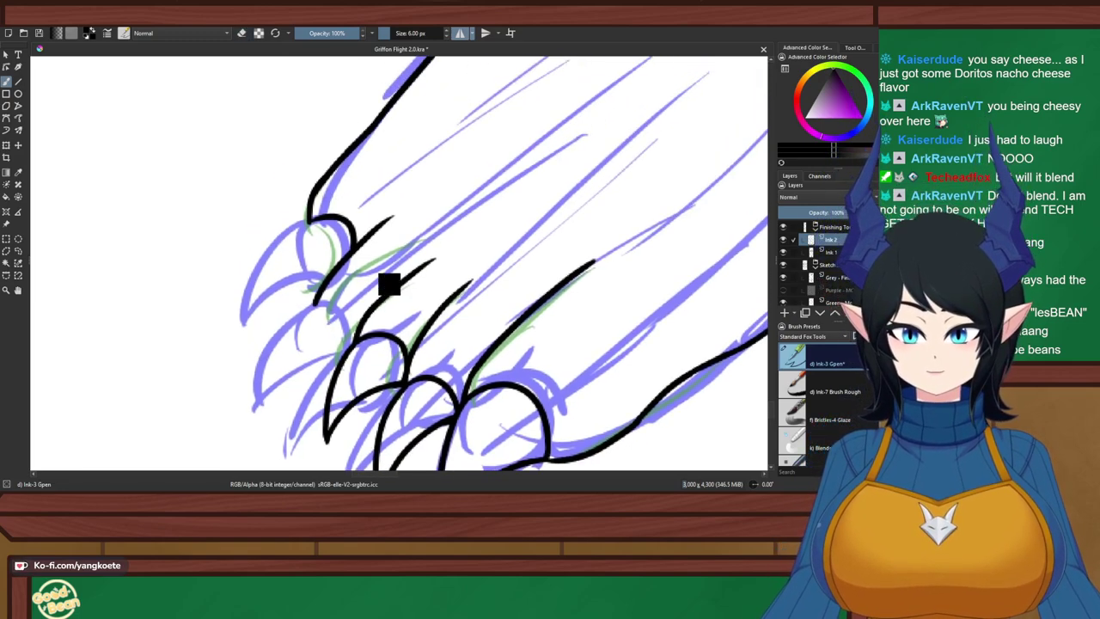
key(ctrl+z)
key(ctrl+z)
mouse_move(396, 220)
mouse_down()
mouse_move(330, 290)
mouse_move(385, 312)
mouse_up()
key(ctrl+z)
key(ctrl+z)
mouse_move(330, 283)
mouse_down()
mouse_move(371, 298)
mouse_move(282, 370)
mouse_up()
key(ctrl+z)
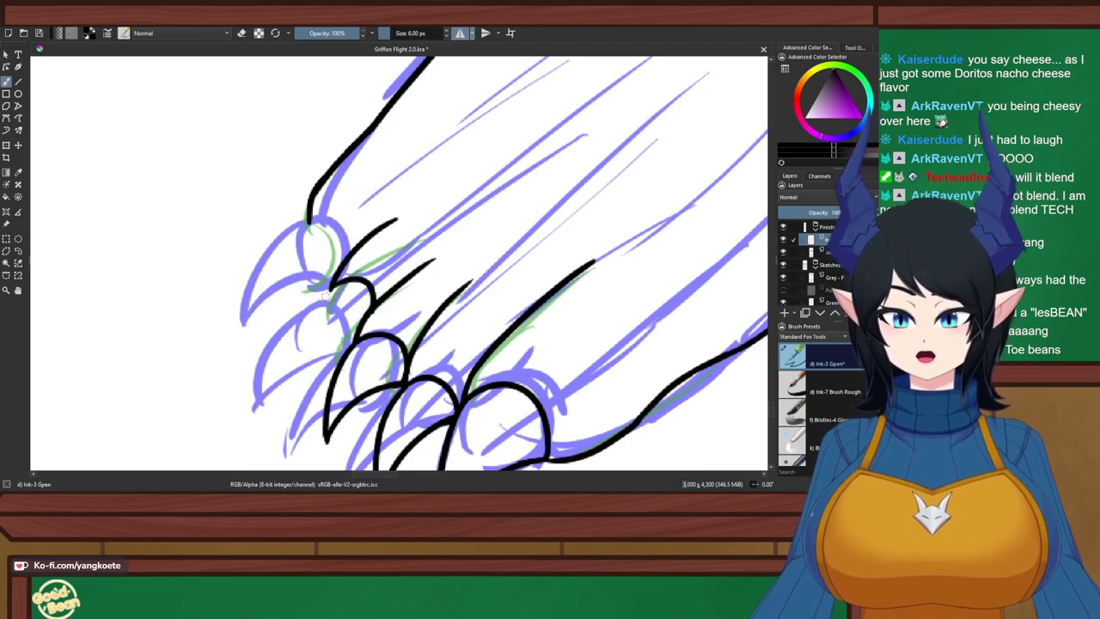
mouse_move(330, 285)
mouse_down()
mouse_move(288, 337)
mouse_move(279, 371)
mouse_up()
Ink the left claw's outer edge and its lower connecting edge
key(ctrl+z)
drag(332, 285, 281, 381)
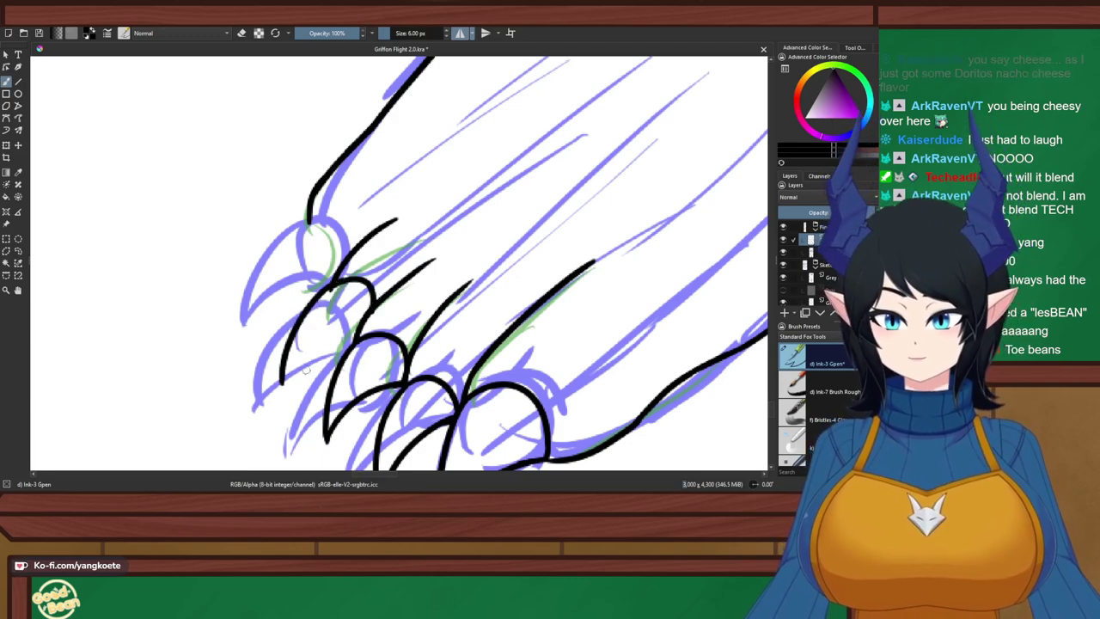
drag(353, 341, 282, 381)
key(ctrl+z)
drag(353, 340, 282, 380)
key(ctrl+z)
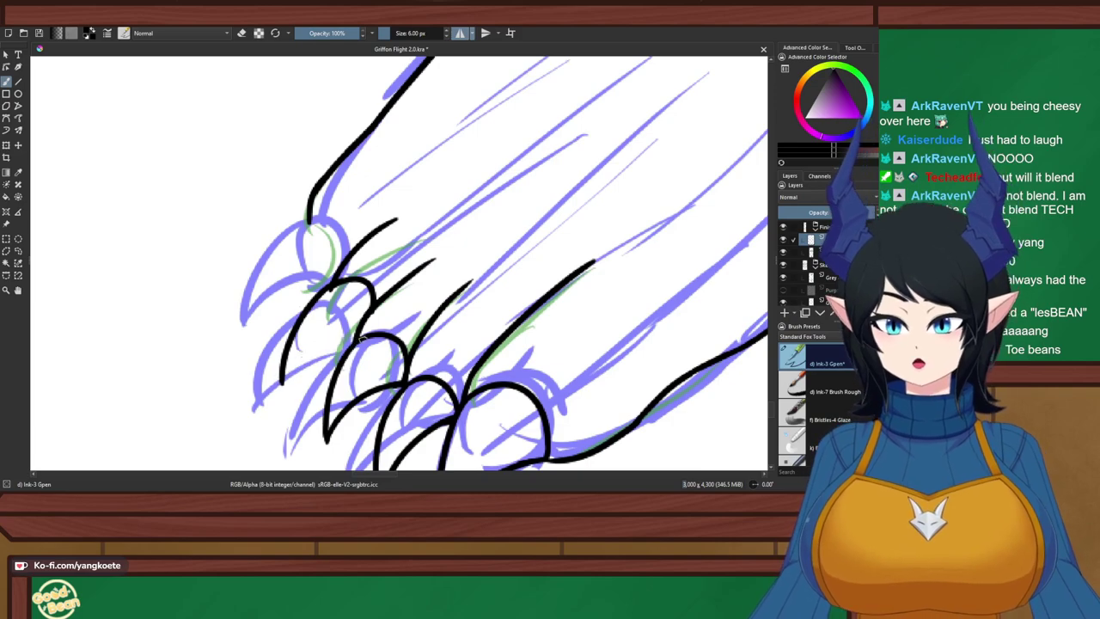
drag(361, 340, 280, 382)
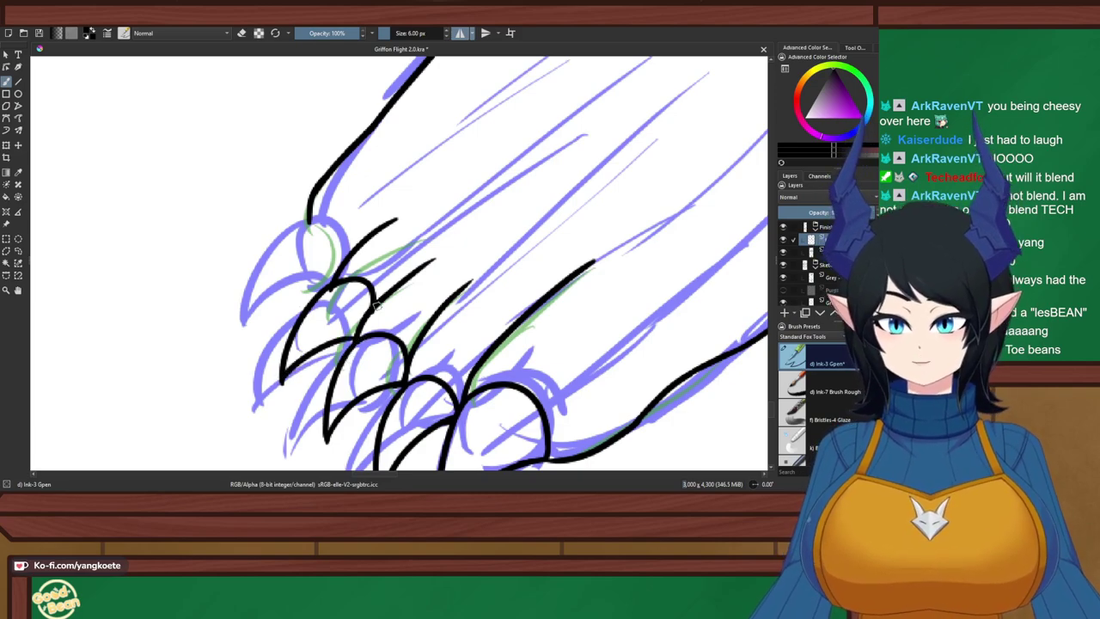
Ink the claw line from the claw top and the inner line of the upper claw
scroll(376, 305, down, 3)
scroll(361, 326, up, 4)
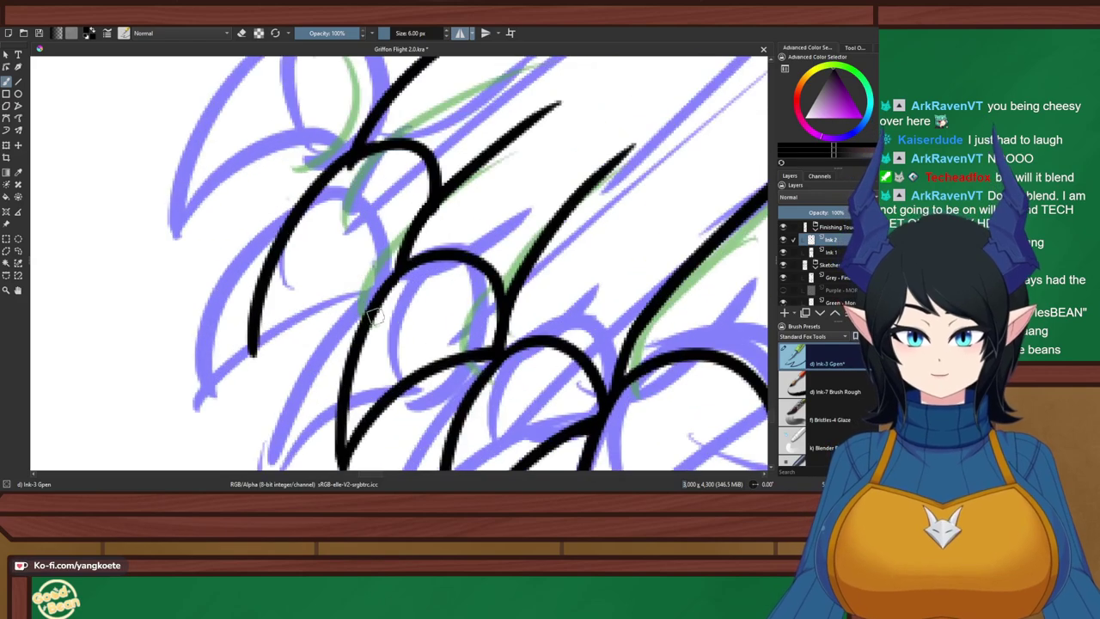
mouse_move(420, 234)
mouse_down()
mouse_move(325, 265)
mouse_move(256, 342)
mouse_up()
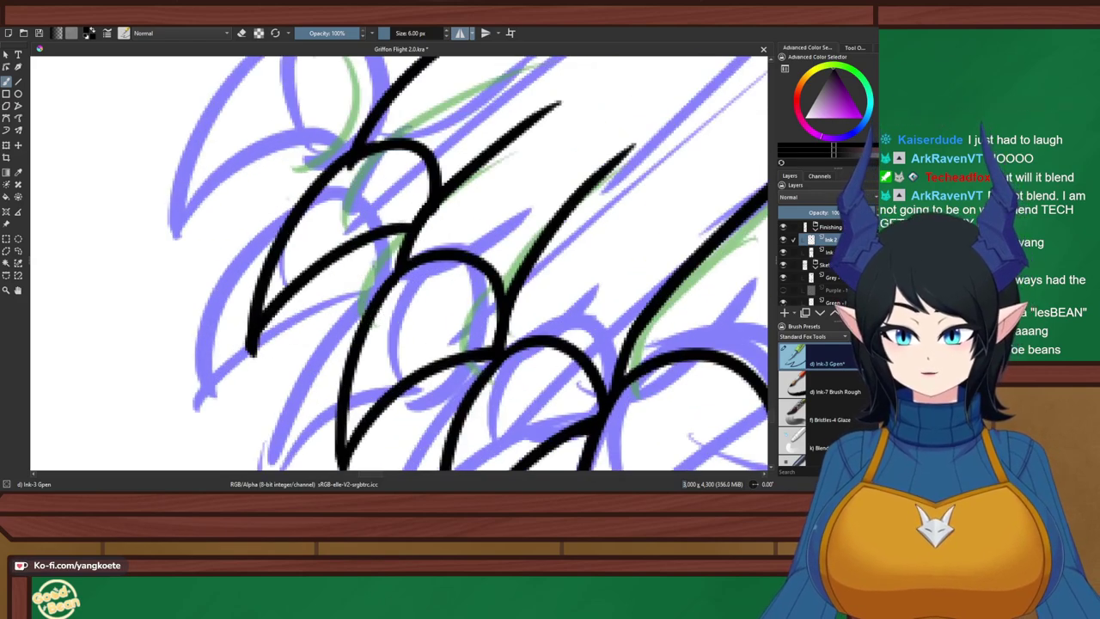
key(ctrl+z)
drag(423, 217, 282, 340)
drag(346, 167, 264, 323)
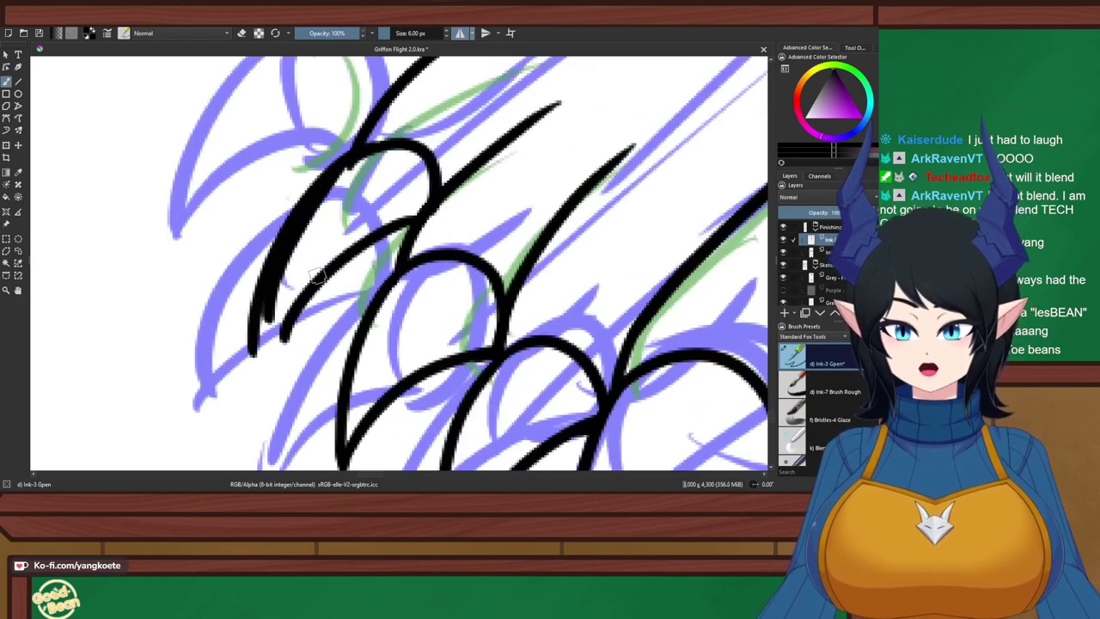
key(ctrl+z)
drag(368, 159, 284, 310)
key(ctrl+z)
drag(350, 165, 280, 337)
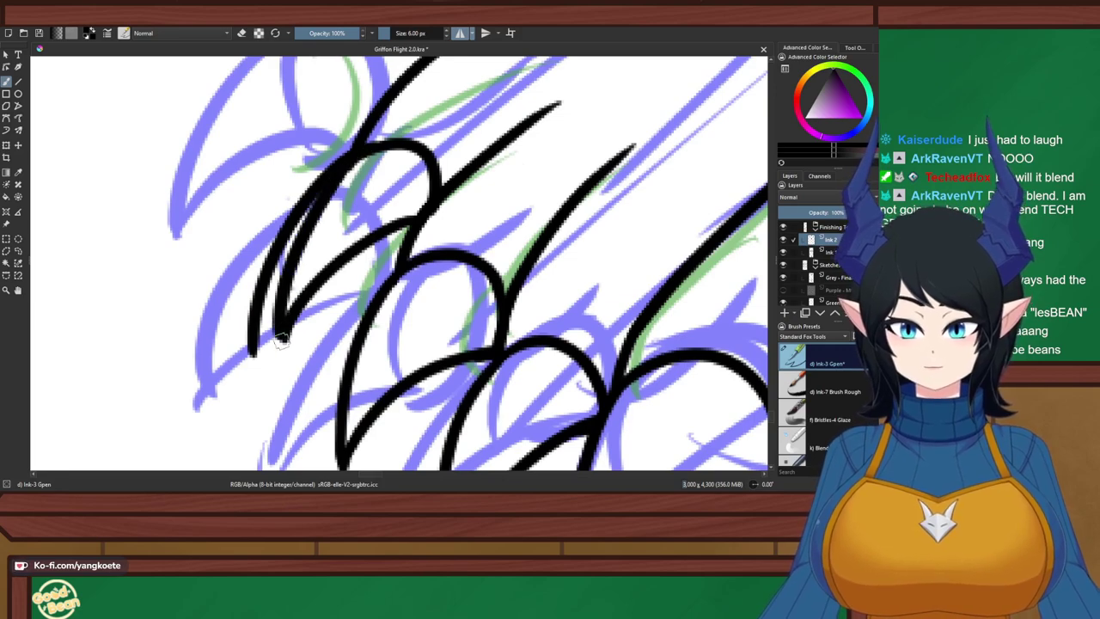
Erase the old outer claw line and redraw a longer claw outline down-left
key(e)
mouse_move(336, 162)
mouse_down()
mouse_move(274, 253)
mouse_move(309, 190)
mouse_up()
mouse_move(263, 256)
mouse_down()
mouse_move(249, 309)
mouse_move(244, 372)
mouse_up()
key(e)
key(e)
drag(346, 154, 320, 200)
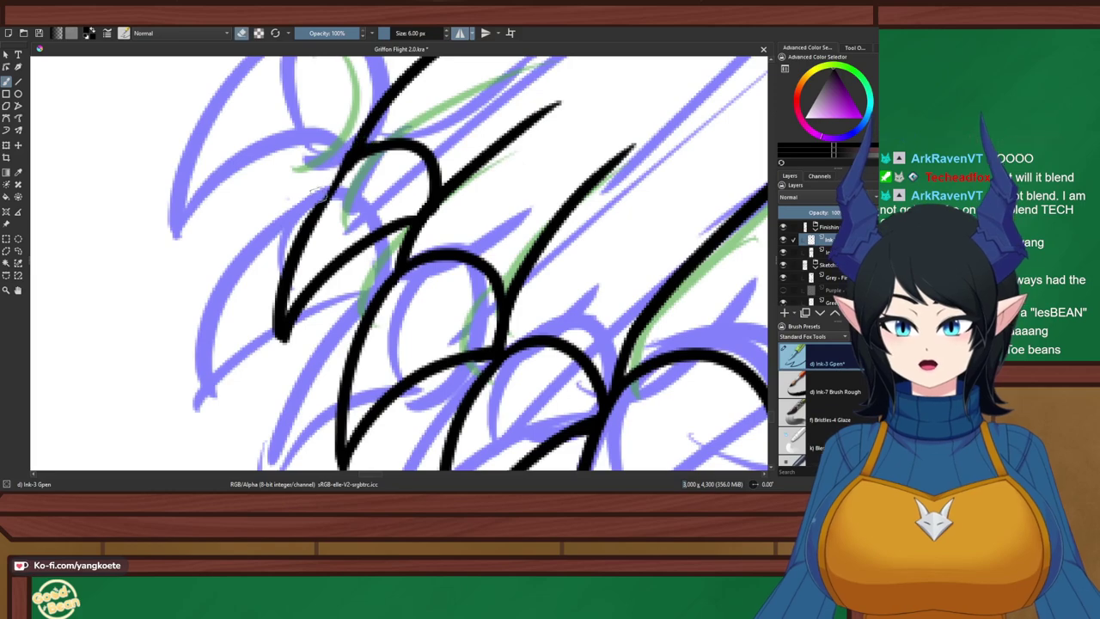
key(ctrl+z)
key(e)
key(e)
drag(364, 135, 318, 186)
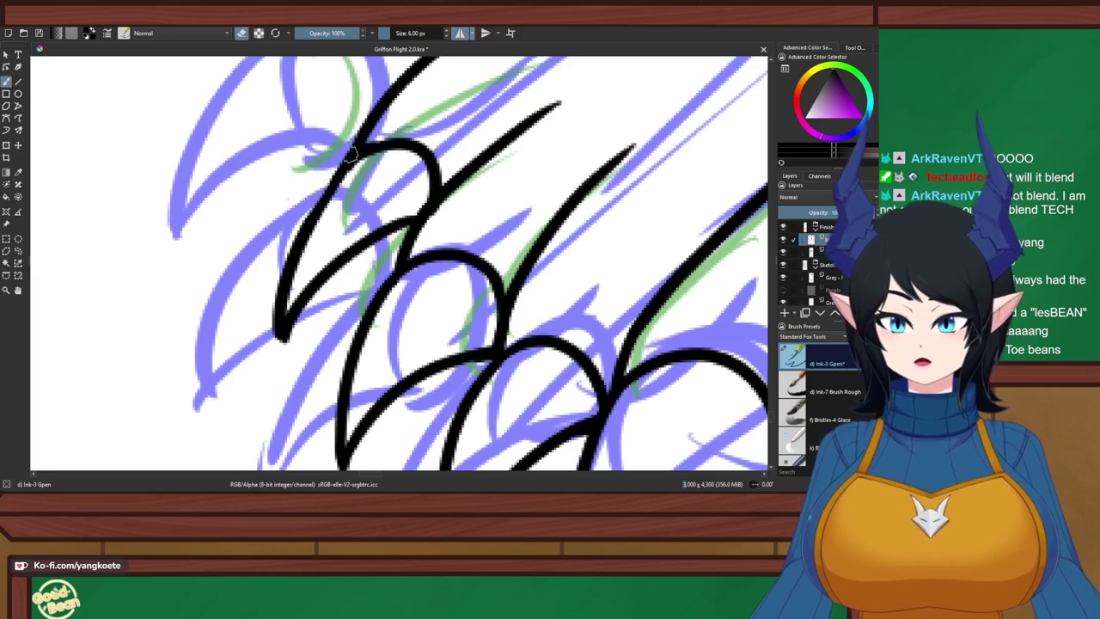
key(e)
drag(362, 136, 306, 227)
key(ctrl+z)
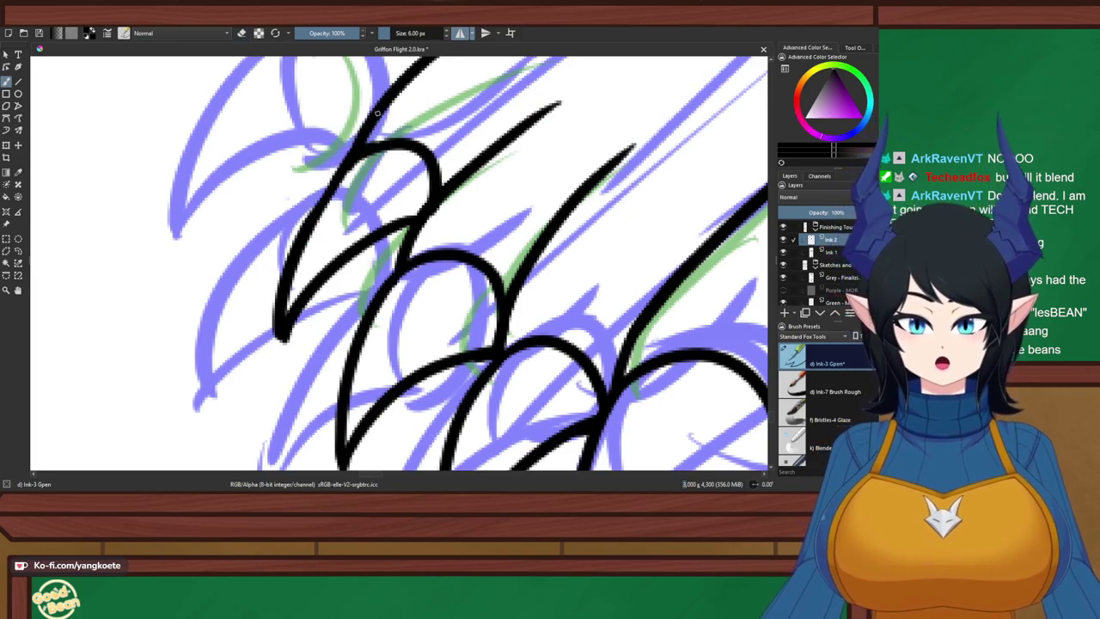
drag(368, 125, 297, 264)
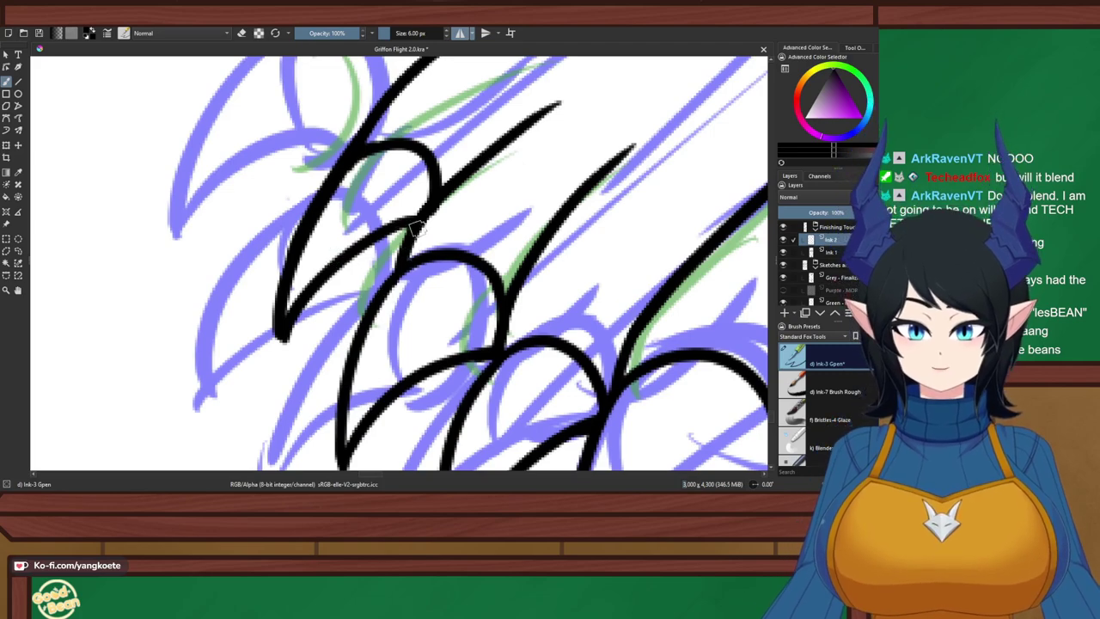
Hide and re-show the Sketches group to check the ink on both feet
scroll(404, 224, down, 5)
scroll(401, 271, down, 1)
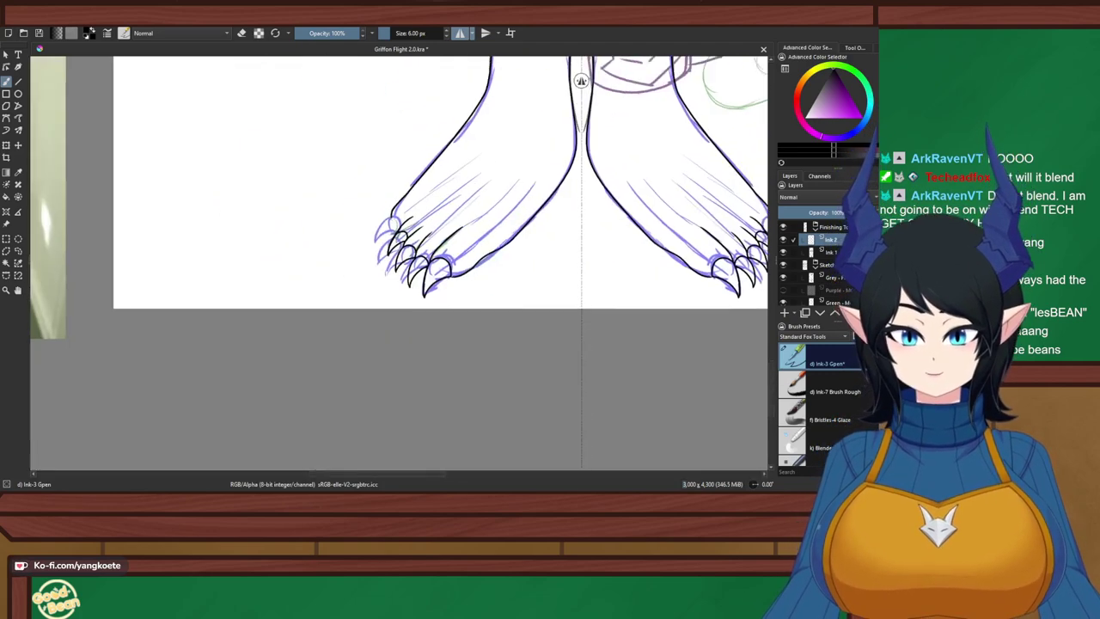
drag(481, 206, 381, 260)
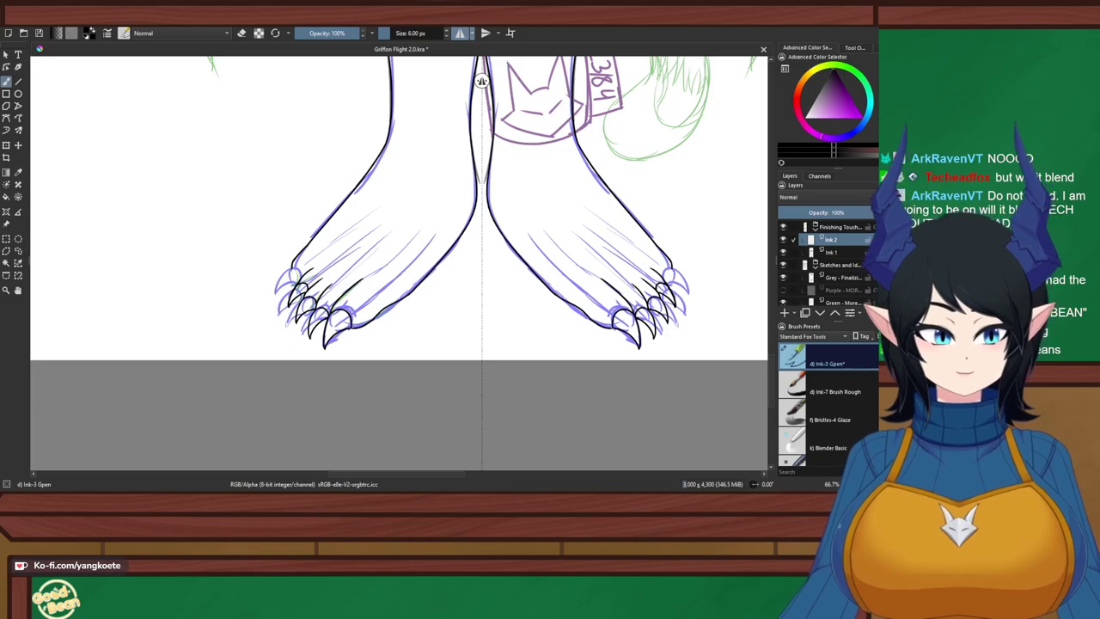
click(783, 264)
click(783, 264)
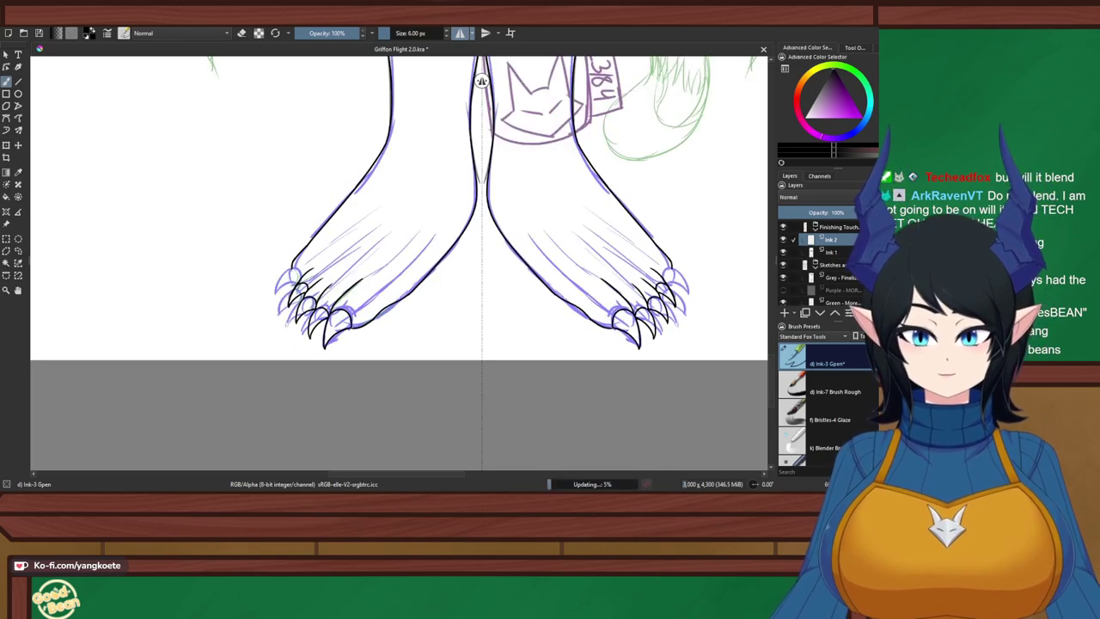
scroll(322, 294, up, 5)
drag(321, 294, 436, 333)
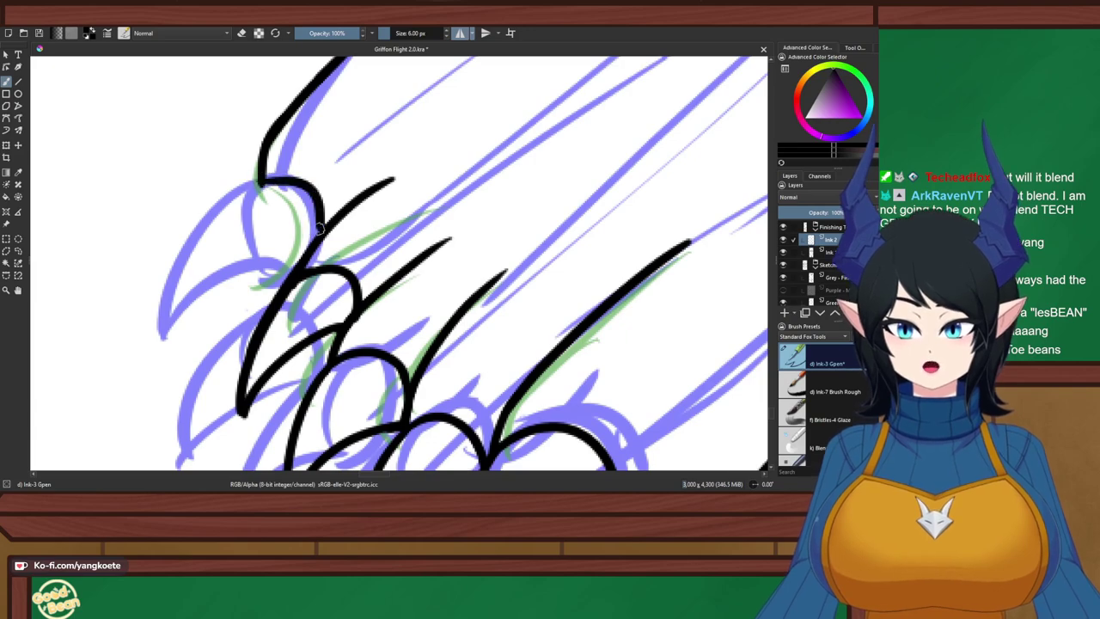
Ink a curve over the top toe, erase its overshoot, and join a new claw line to the lower curve
drag(264, 183, 315, 216)
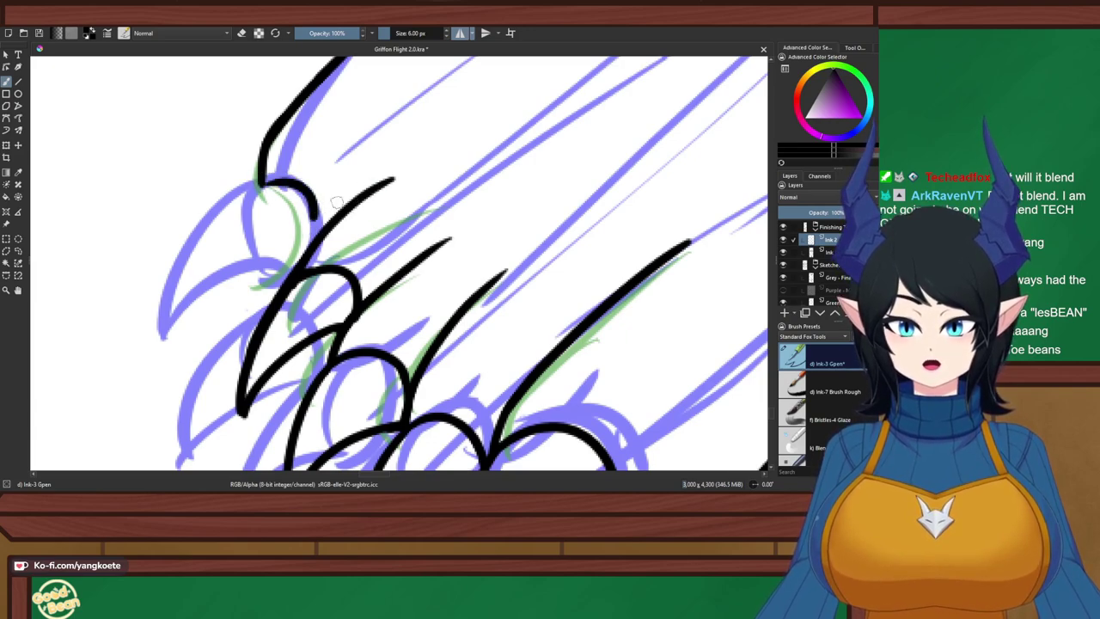
key(e)
drag(394, 170, 314, 251)
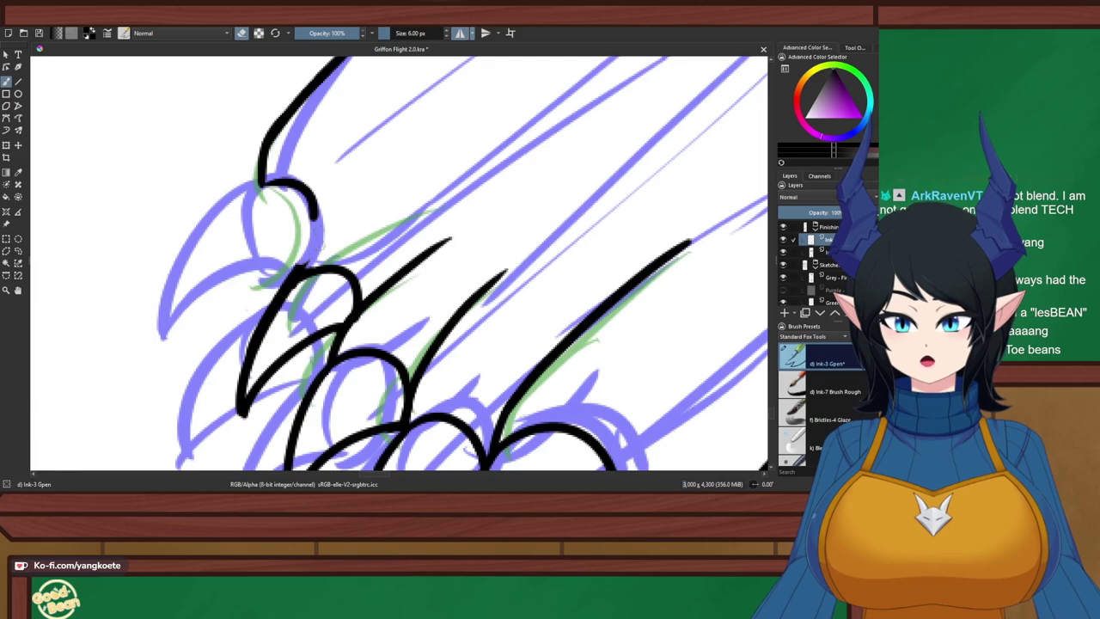
key(e)
drag(372, 183, 277, 277)
key(ctrl+z)
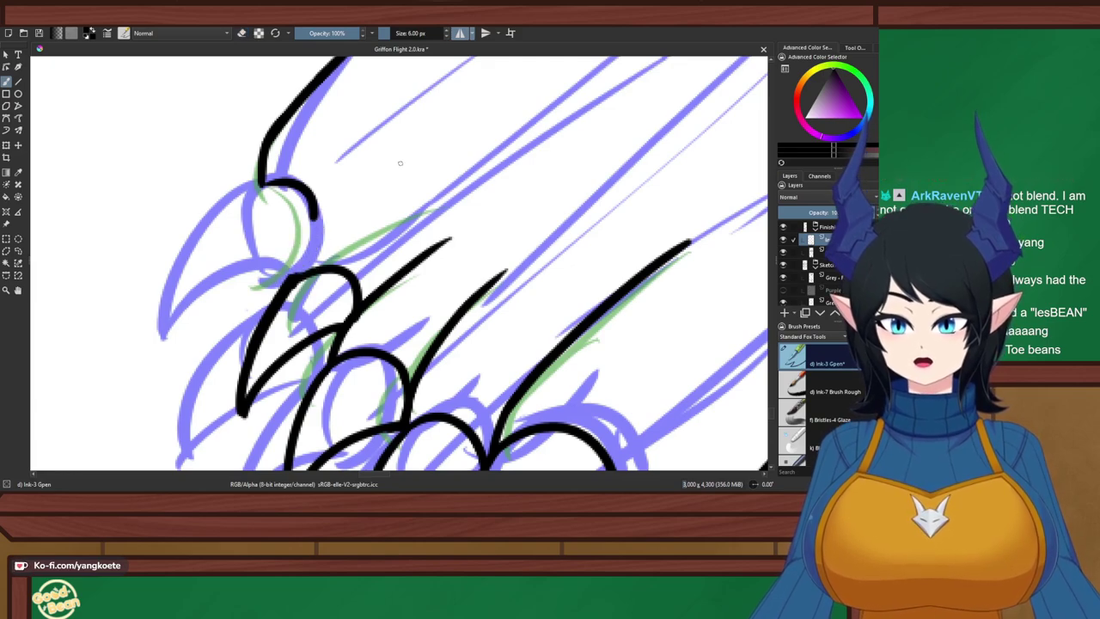
drag(400, 163, 294, 258)
mouse_move(334, 213)
mouse_down()
mouse_move(287, 272)
mouse_move(351, 277)
mouse_move(353, 294)
mouse_up()
Ink the lower claw's curve and the left claw's side down to its tip
key(e)
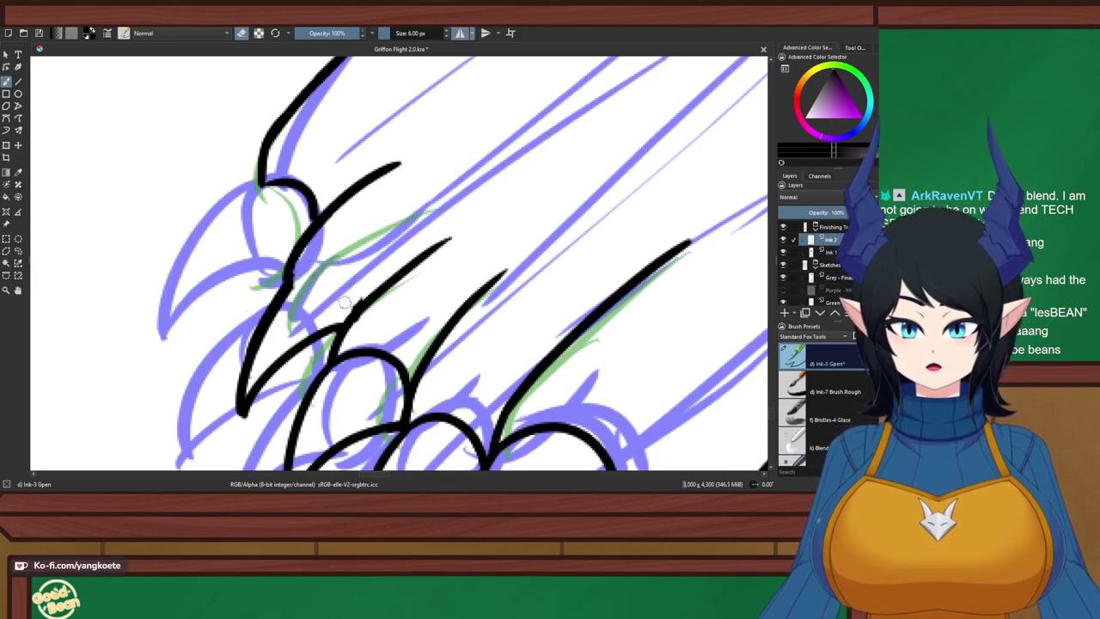
key(e)
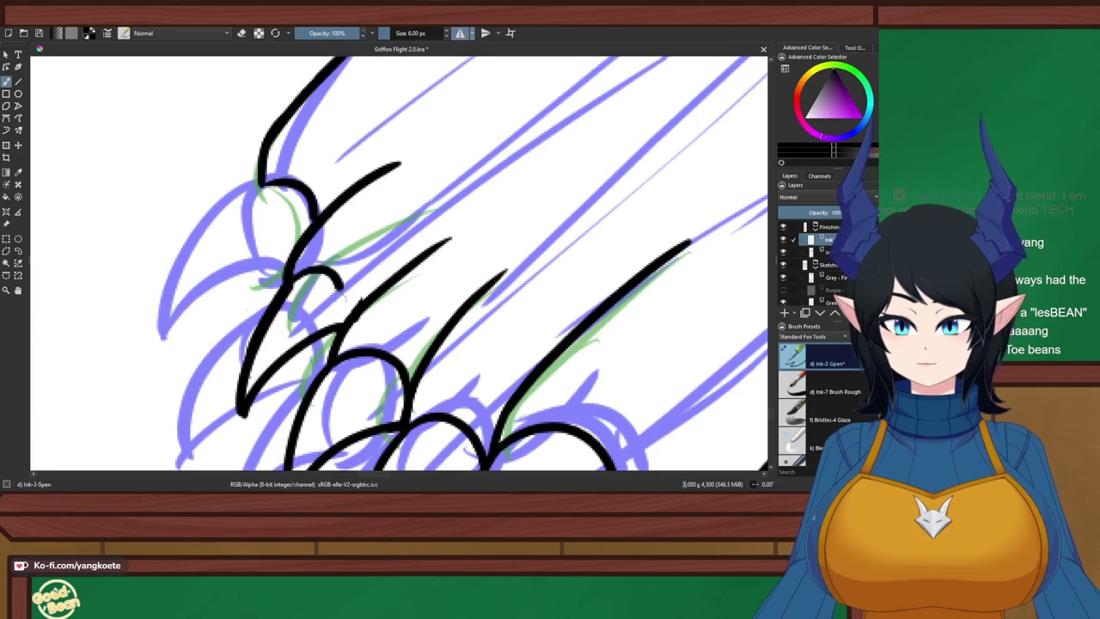
mouse_move(290, 280)
mouse_down()
mouse_move(345, 317)
mouse_move(339, 327)
mouse_up()
key(ctrl+z)
mouse_move(291, 280)
mouse_down()
mouse_move(338, 326)
mouse_move(295, 343)
mouse_move(244, 413)
mouse_move(341, 351)
mouse_move(246, 415)
mouse_up()
key(e)
key(e)
key(ctrl+z)
key(ctrl+z)
drag(340, 331, 259, 405)
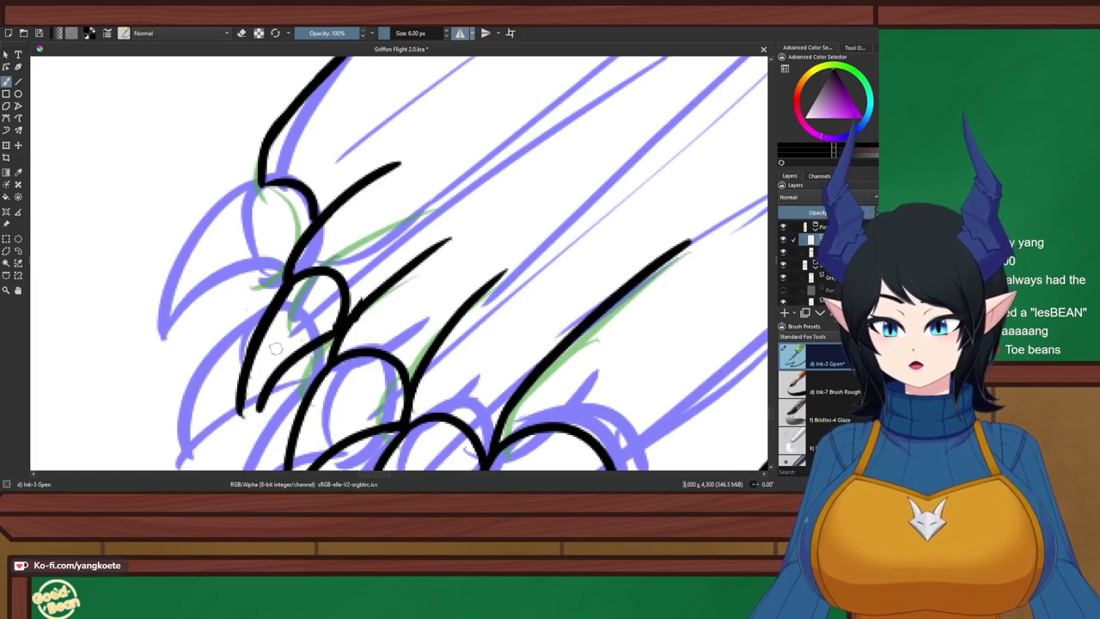
drag(281, 297, 258, 405)
Erase the overshooting old line along the upper left claw
key(e)
drag(246, 346, 239, 414)
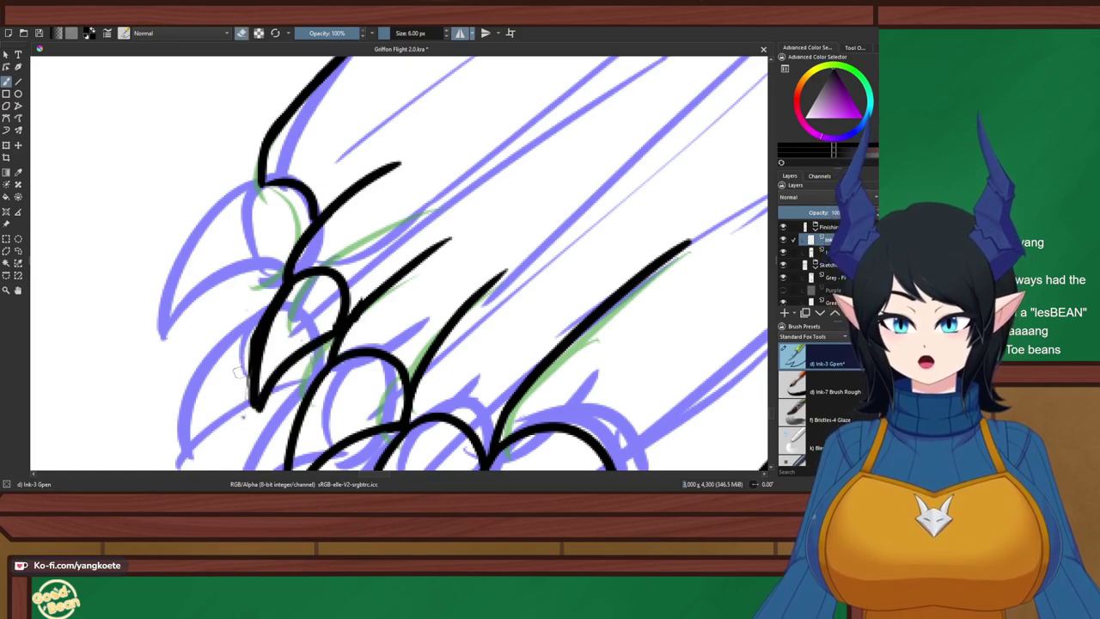
mouse_move(237, 371)
mouse_down()
mouse_move(255, 327)
mouse_move(249, 385)
mouse_up()
key(ctrl+z)
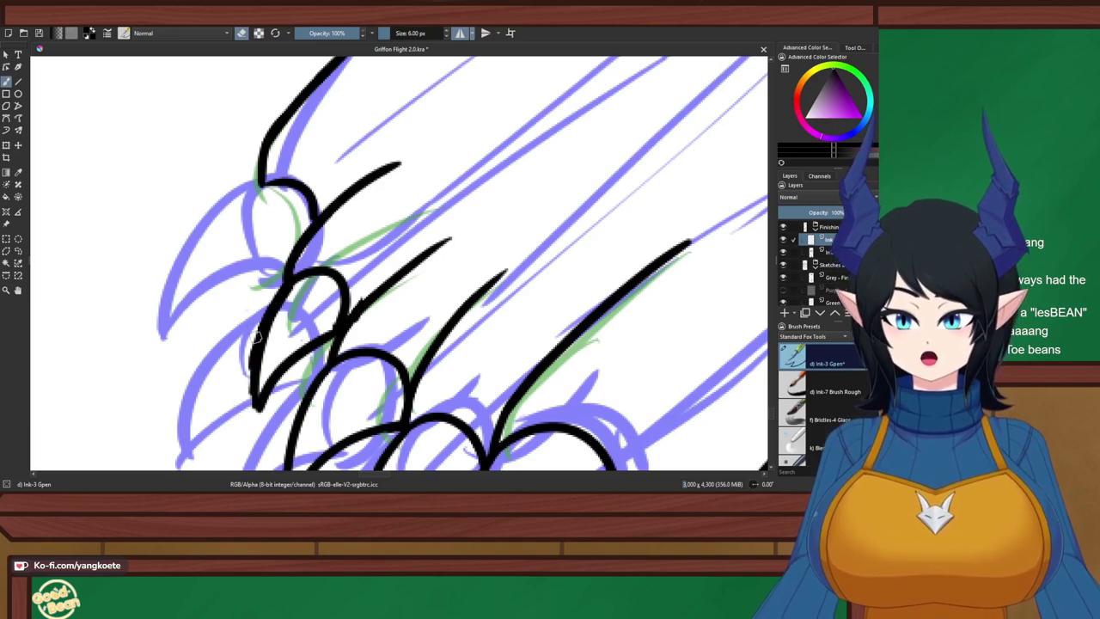
drag(269, 298, 241, 396)
key(ctrl+z)
drag(269, 301, 243, 386)
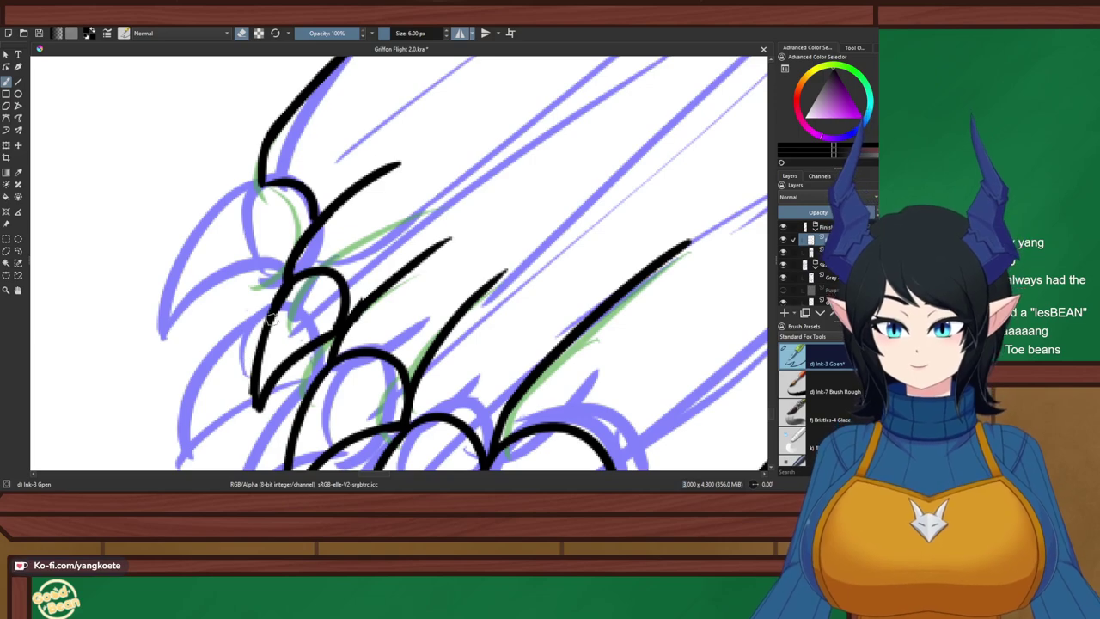
key(e)
Redraw the left claw line to its tip and trim its outer edge
drag(293, 277, 256, 409)
key(e)
drag(263, 313, 247, 407)
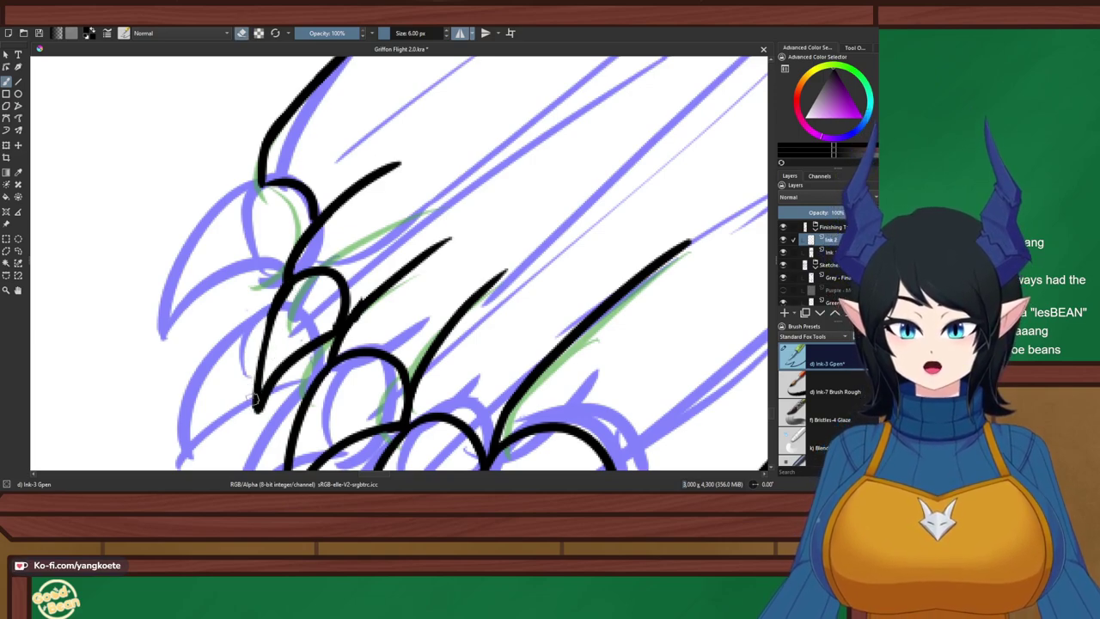
key(ctrl+z)
drag(269, 302, 243, 402)
drag(256, 345, 243, 411)
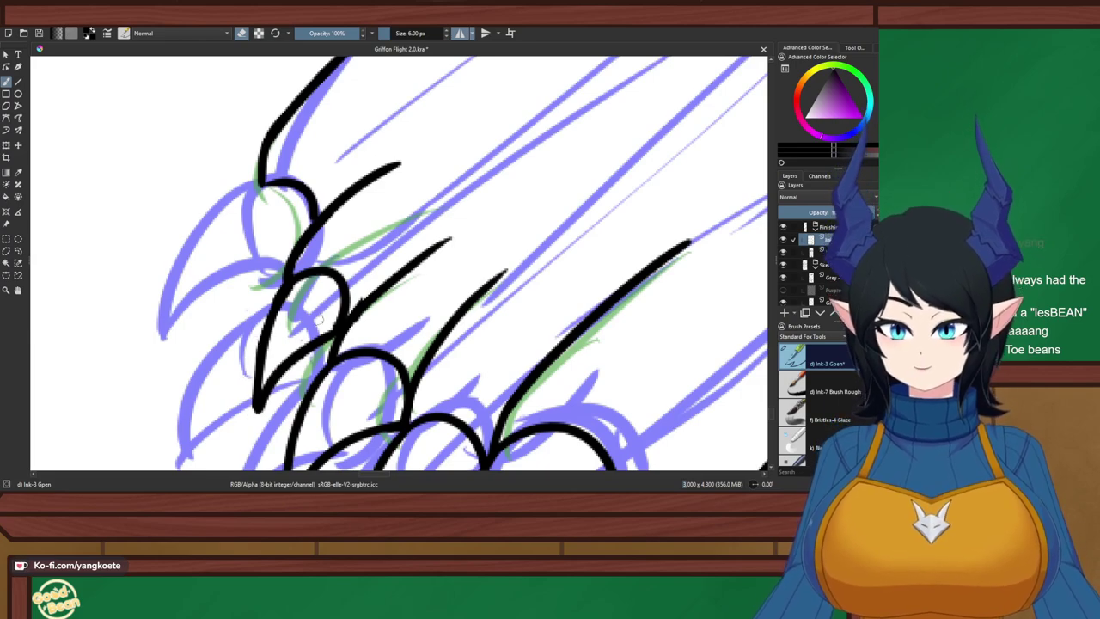
key(e)
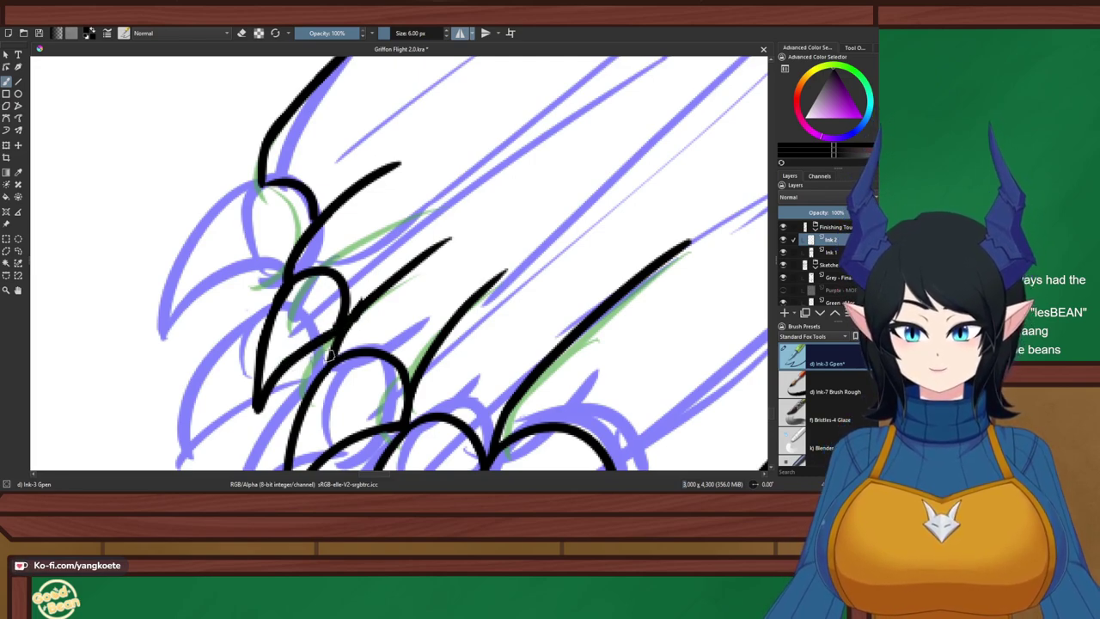
Try a stroke curving down-left from the top claw, undoing each attempt
mouse_move(279, 183)
mouse_down()
mouse_move(211, 301)
mouse_move(301, 252)
mouse_move(283, 244)
mouse_move(227, 313)
mouse_up()
key(ctrl+z)
key(ctrl+z)
drag(299, 247, 216, 312)
key(ctrl+z)
key(ctrl+z)
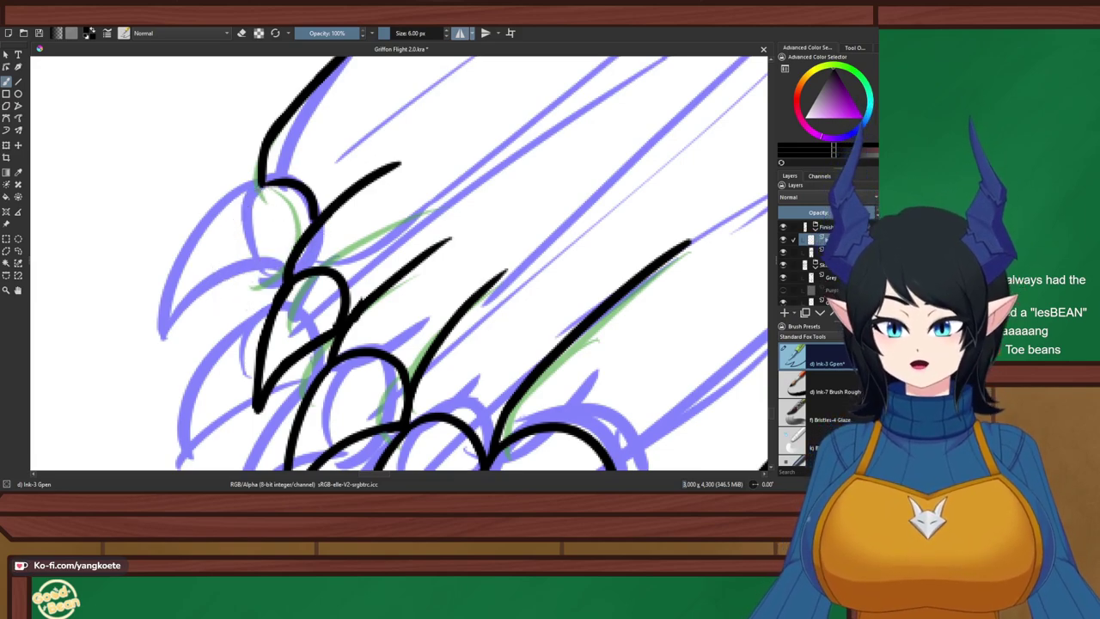
mouse_move(277, 182)
mouse_down()
mouse_move(249, 193)
mouse_move(220, 317)
mouse_up()
key(ctrl+z)
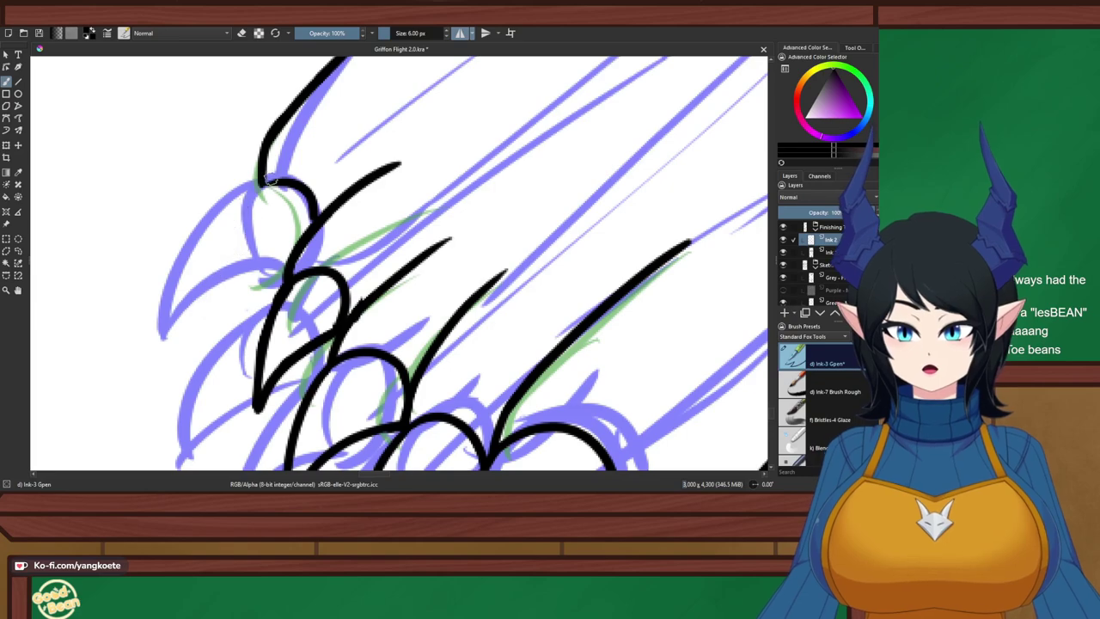
mouse_move(273, 180)
mouse_down()
mouse_move(225, 295)
mouse_move(303, 239)
mouse_move(227, 302)
mouse_up()
key(ctrl+z)
key(ctrl+z)
Ink a shorter inner claw curve and the left claw line, retrying them with undo
drag(302, 243, 234, 304)
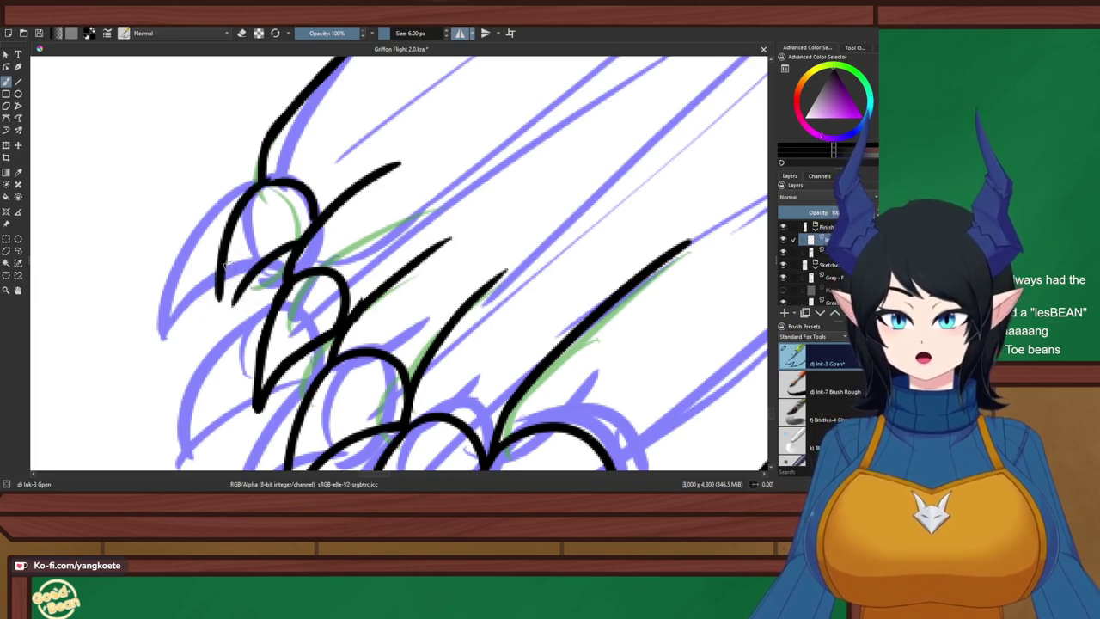
drag(221, 263, 223, 324)
key(ctrl+z)
key(ctrl+z)
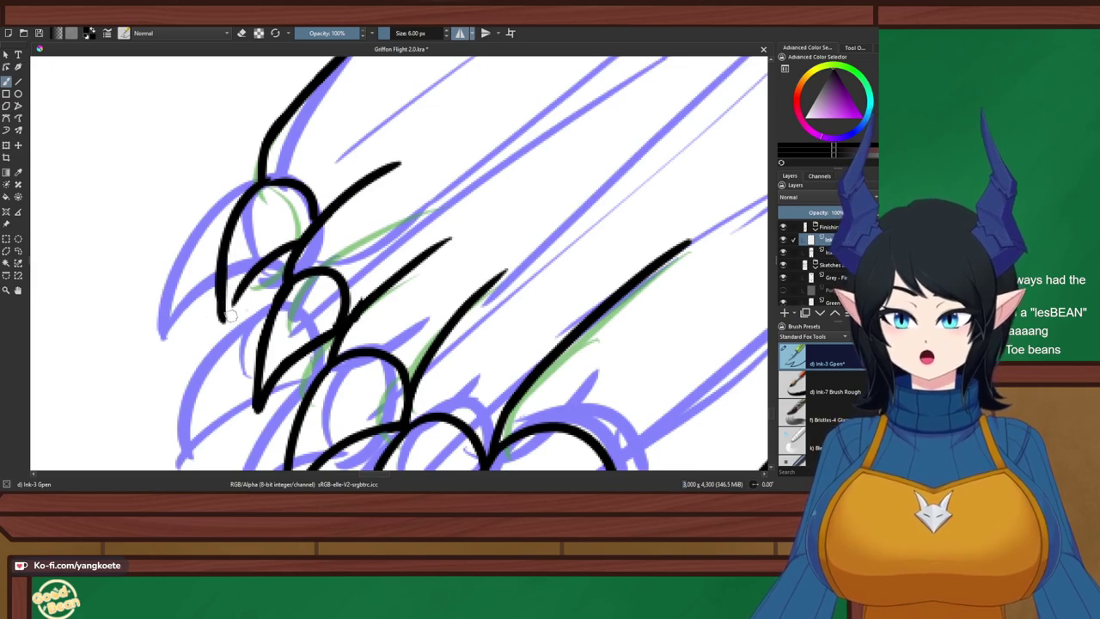
key(ctrl+z)
mouse_move(221, 265)
mouse_down()
mouse_move(221, 326)
mouse_move(262, 271)
mouse_move(225, 326)
mouse_up()
key(ctrl+z)
key(ctrl+z)
drag(263, 268, 225, 328)
key(ctrl+z)
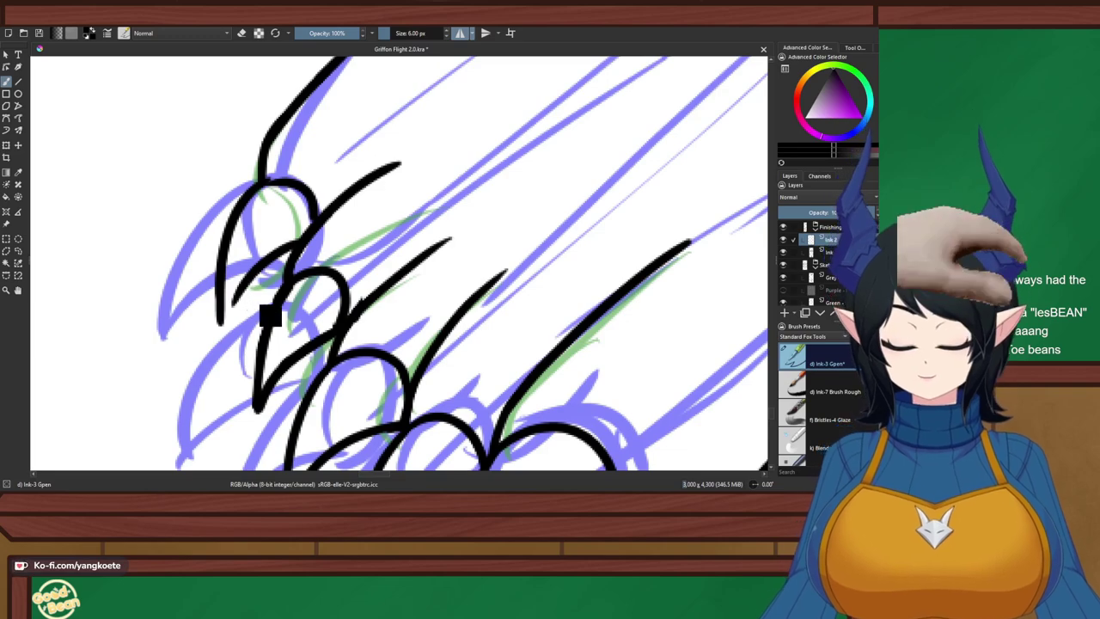
key(ctrl+z)
key(ctrl+z)
key(e)
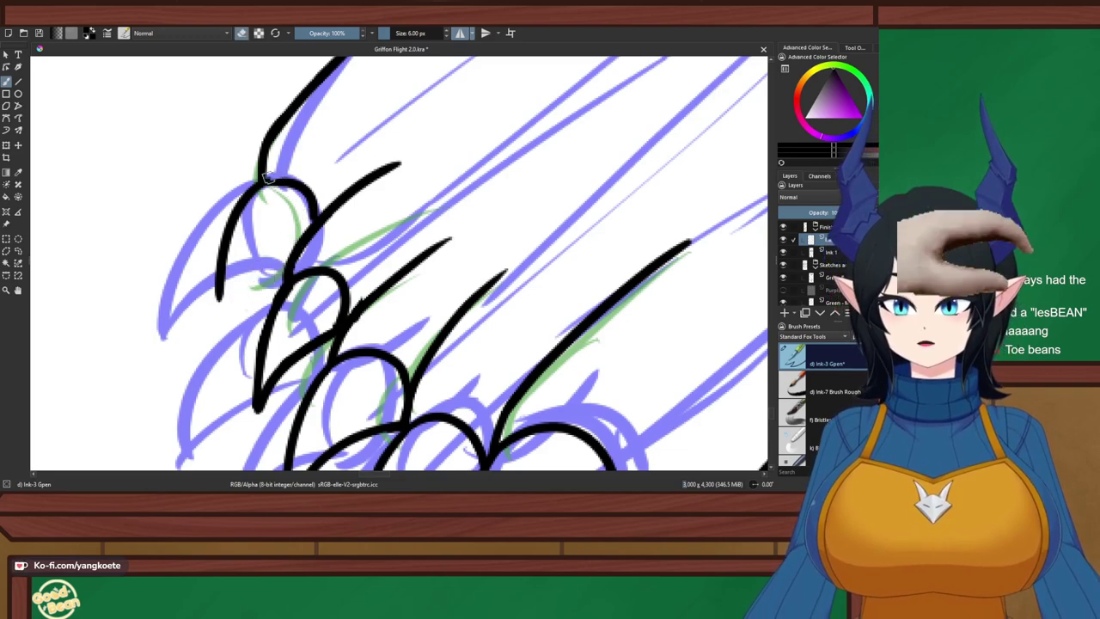
key(e)
mouse_move(276, 183)
mouse_down()
mouse_move(302, 194)
mouse_move(235, 276)
mouse_up()
key(ctrl+z)
Ink the inner claw curve and close the left talon tip
mouse_move(309, 230)
mouse_down()
mouse_move(232, 291)
mouse_move(221, 320)
mouse_up()
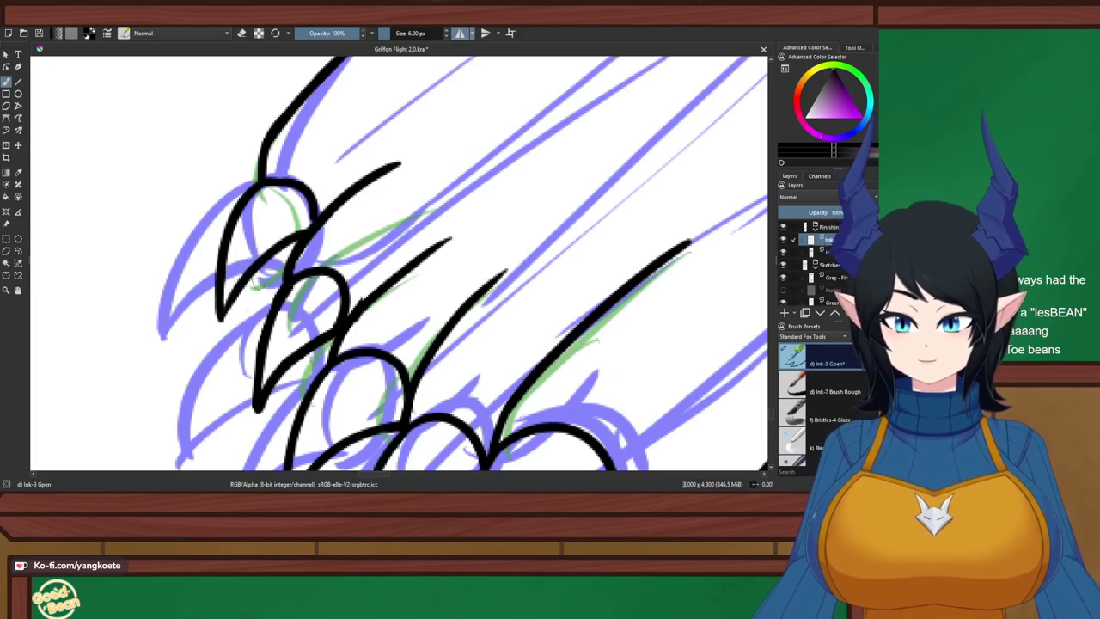
drag(244, 281, 227, 321)
key(ctrl+z)
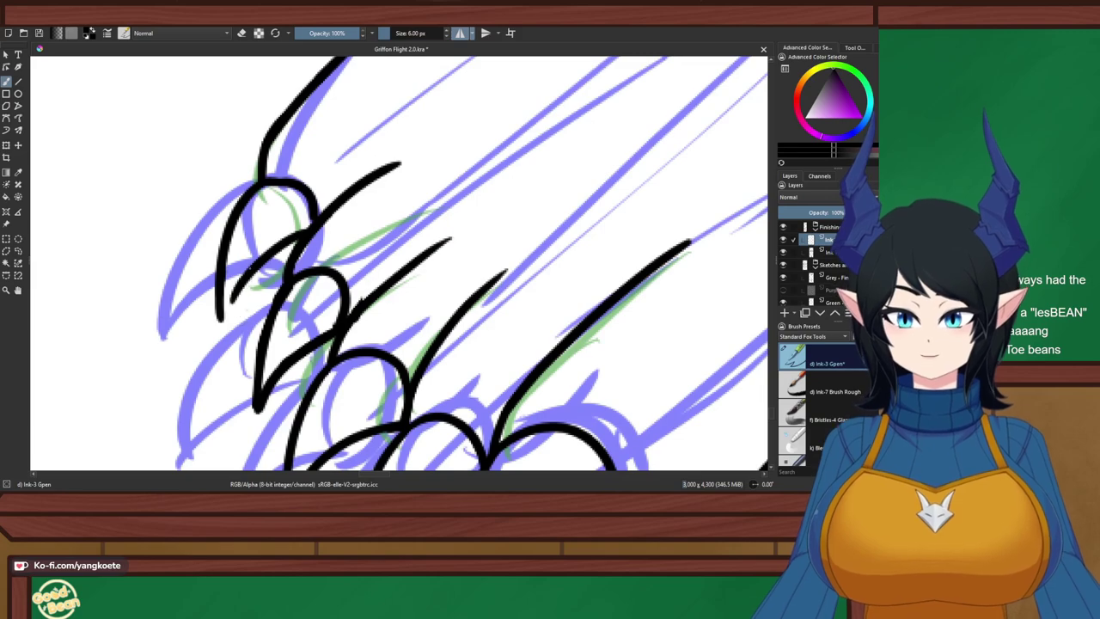
drag(242, 282, 225, 324)
drag(227, 275, 222, 332)
key(ctrl+z)
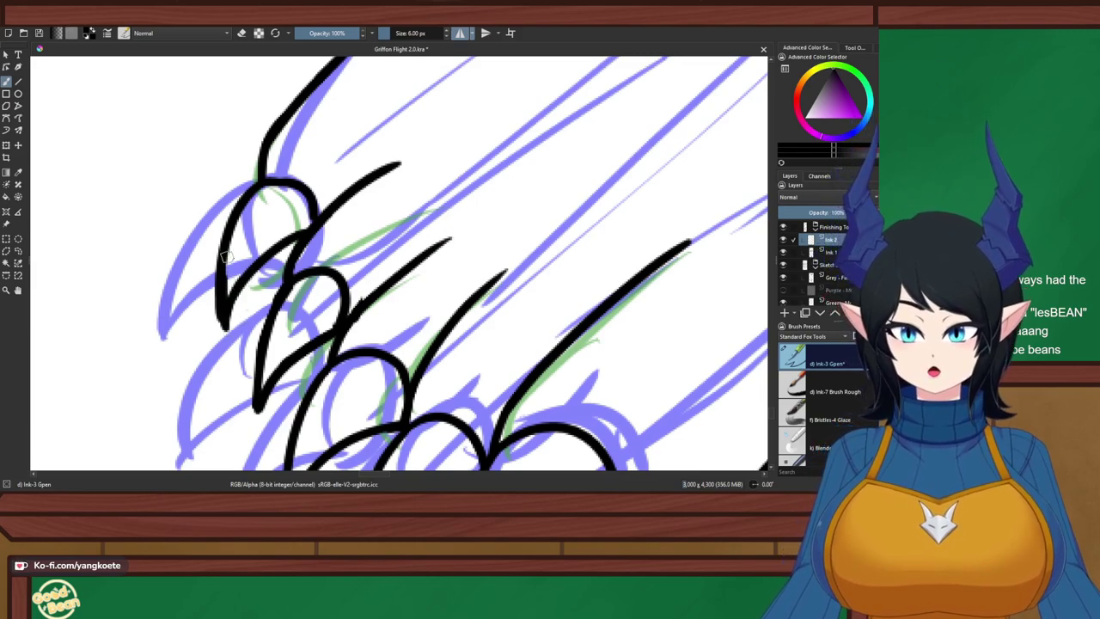
drag(228, 251, 225, 332)
key(ctrl+z)
Try thinning the left talon's outer edge with the eraser, then revert it
key(e)
drag(224, 246, 220, 327)
key(ctrl+z)
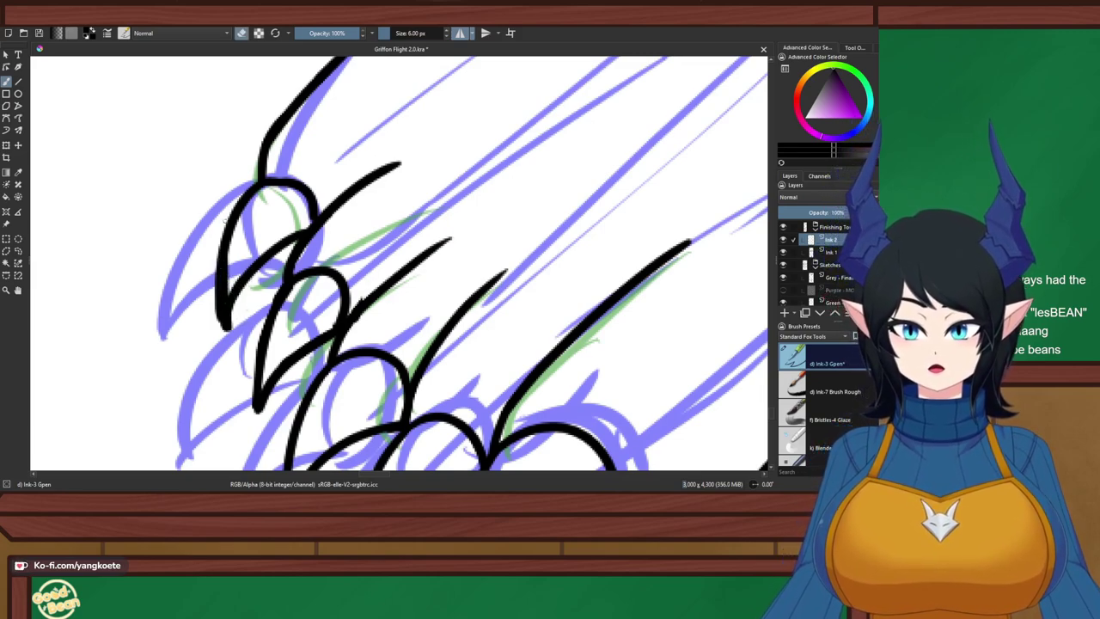
drag(223, 225, 227, 321)
key(ctrl+z)
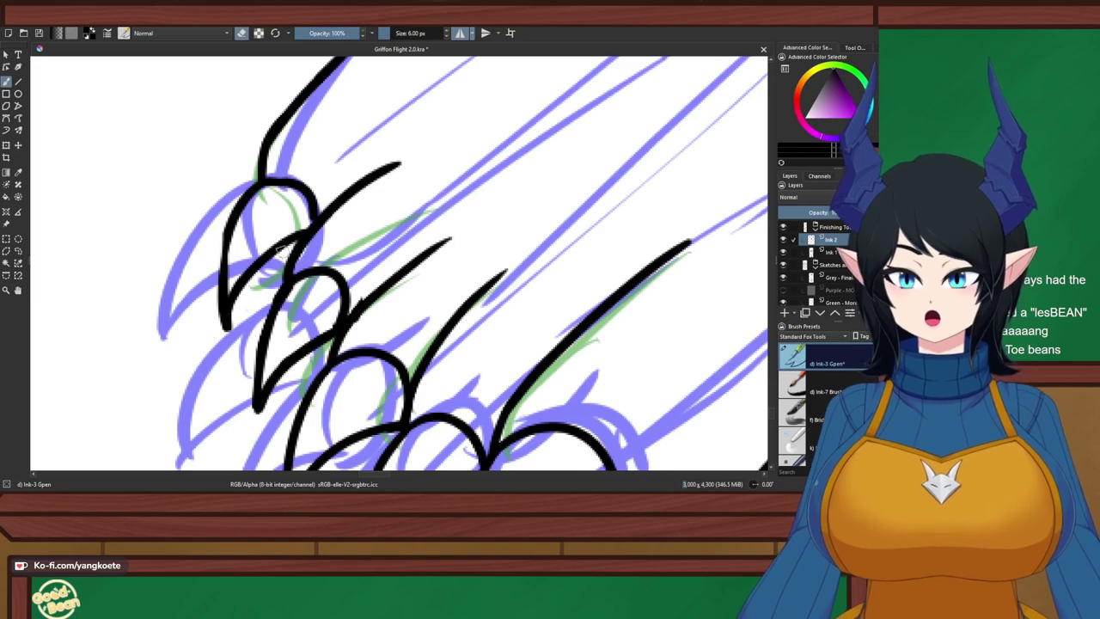
key(e)
Redraw the left claw contour stroke, shifting it further left until it fits
drag(234, 208, 223, 305)
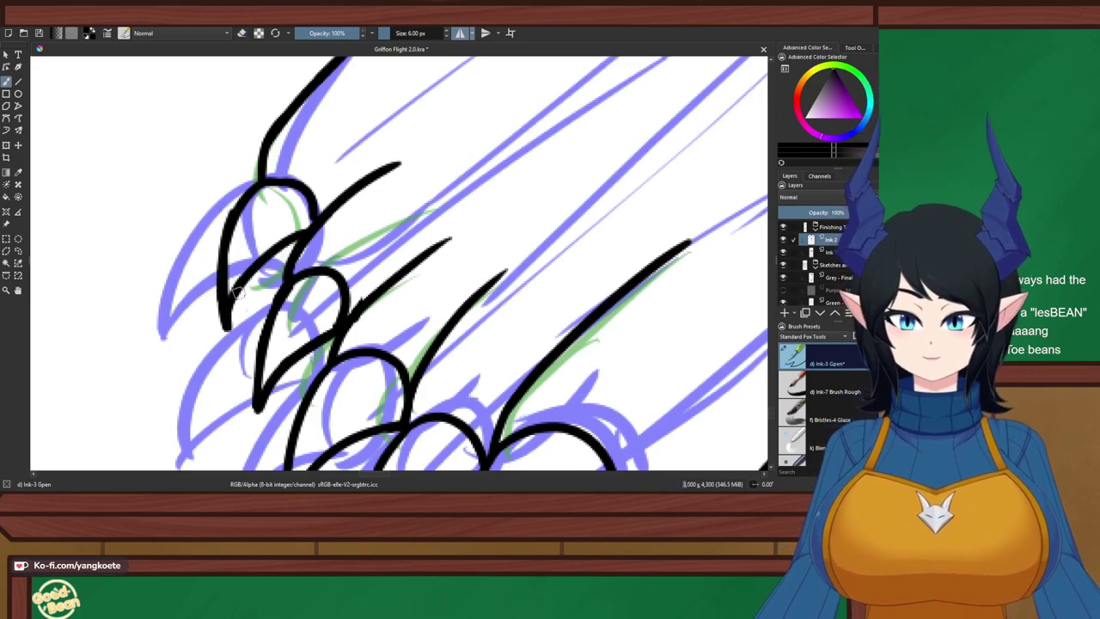
key(ctrl+z)
drag(239, 190, 227, 310)
key(ctrl+z)
drag(259, 177, 218, 317)
key(ctrl+z)
key(ctrl+z)
drag(258, 177, 224, 327)
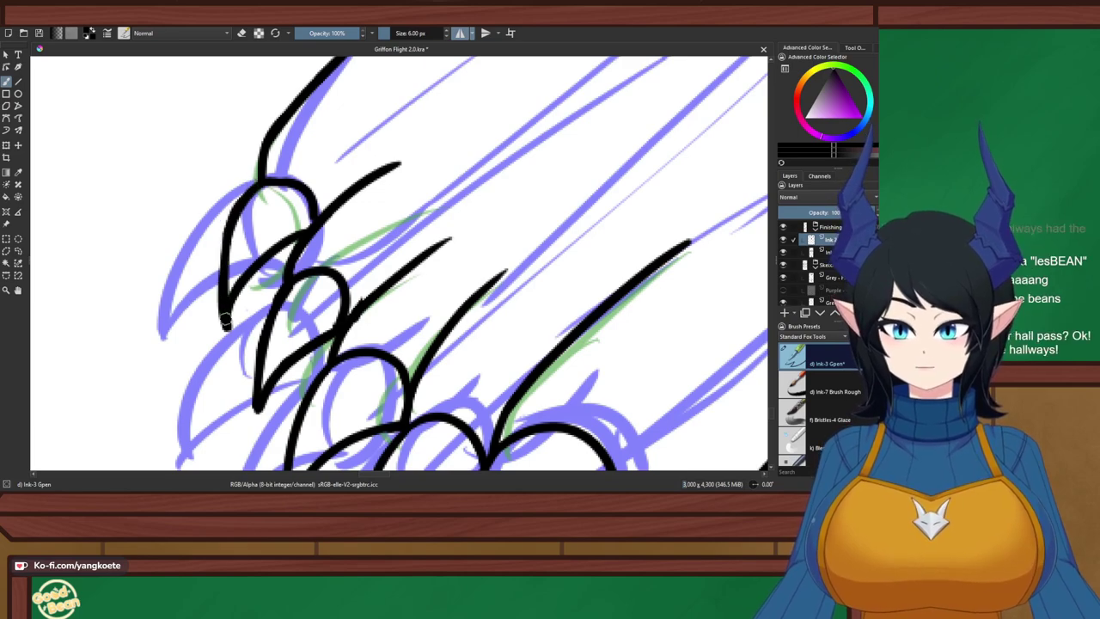
Erase to trim the left claw line and clear the ink joining the top claw
key(e)
mouse_move(234, 289)
mouse_down()
mouse_move(241, 200)
mouse_move(220, 328)
mouse_up()
key(e)
key(e)
mouse_move(229, 255)
mouse_down()
mouse_move(231, 332)
mouse_move(241, 275)
mouse_up()
drag(221, 320, 225, 292)
drag(234, 296, 303, 232)
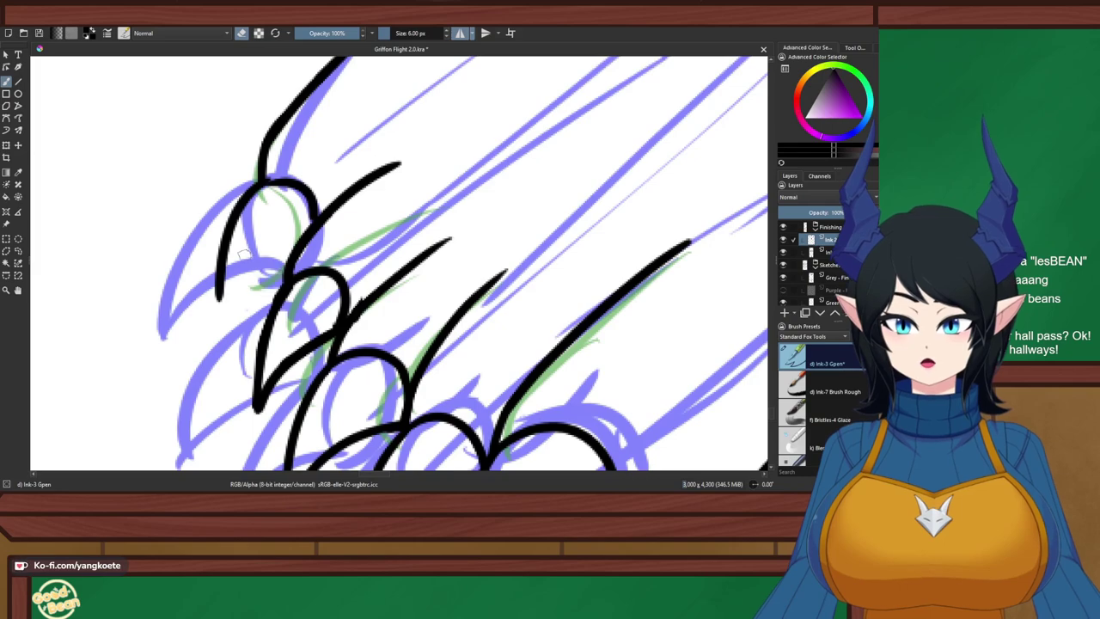
key(ctrl+z)
key(ctrl+z)
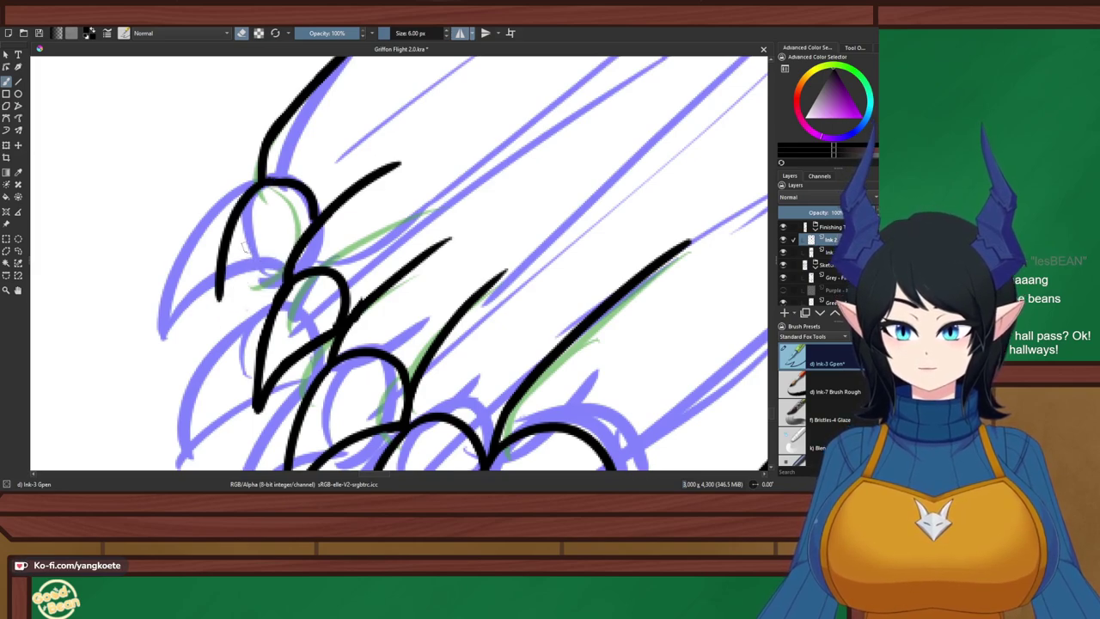
mouse_move(251, 177)
mouse_down()
mouse_move(242, 242)
mouse_move(232, 209)
mouse_move(226, 293)
mouse_up()
mouse_move(261, 201)
mouse_down()
mouse_move(273, 159)
mouse_move(273, 202)
mouse_move(291, 169)
mouse_move(287, 194)
mouse_move(305, 178)
mouse_move(314, 220)
mouse_up()
Ink a new arc over the top claw and a hooked tuft stroke over the sketch
key(e)
drag(259, 184, 320, 220)
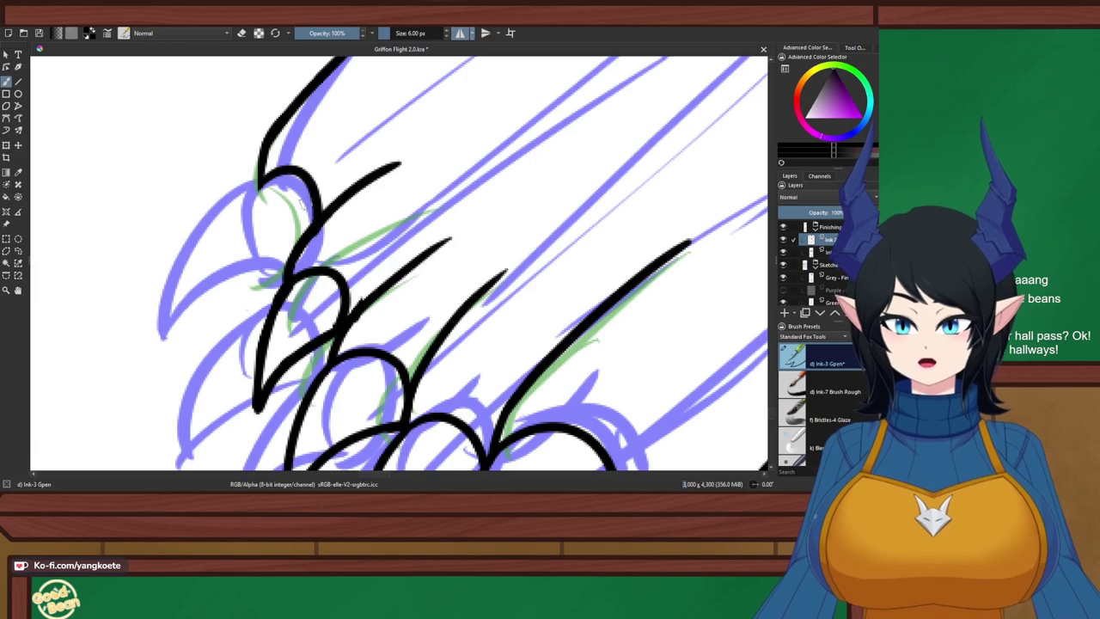
drag(274, 172, 228, 275)
key(ctrl+z)
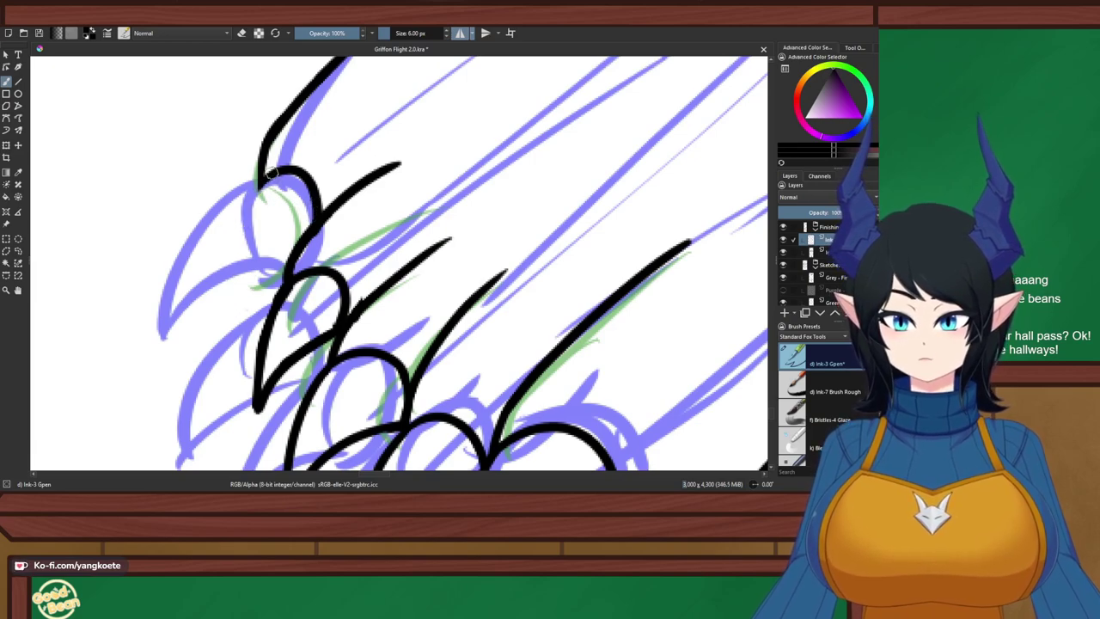
mouse_move(274, 170)
mouse_down()
mouse_move(223, 236)
mouse_move(215, 305)
mouse_move(223, 286)
mouse_move(221, 306)
mouse_move(299, 235)
mouse_move(255, 290)
mouse_up()
key(ctrl+z)
key(ctrl+z)
key(ctrl+z)
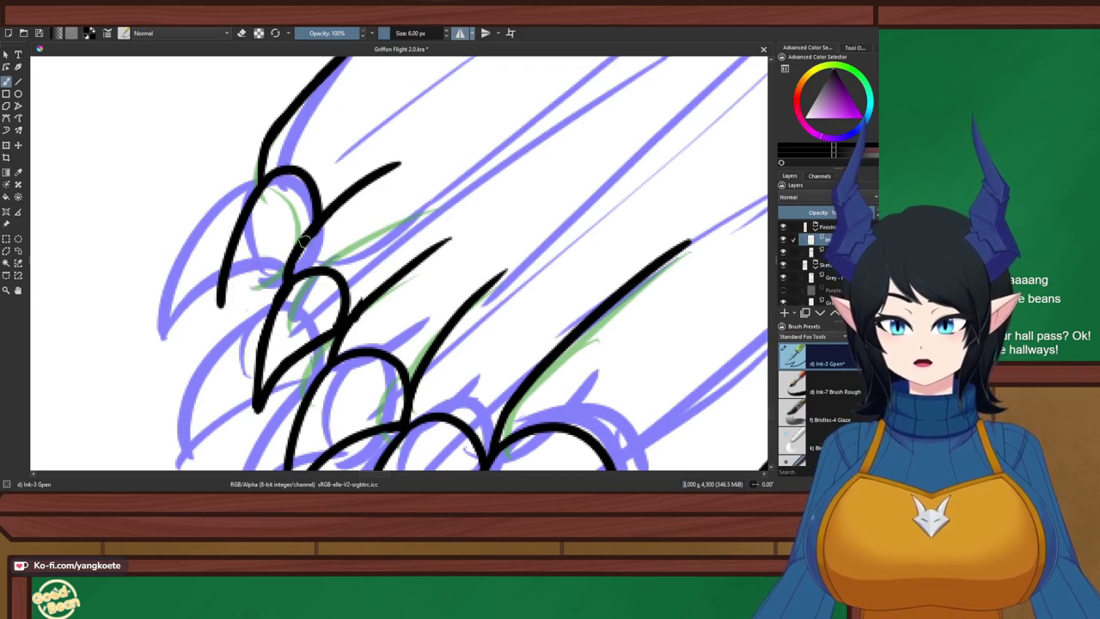
mouse_move(307, 234)
mouse_down()
mouse_move(258, 272)
mouse_move(254, 298)
mouse_up()
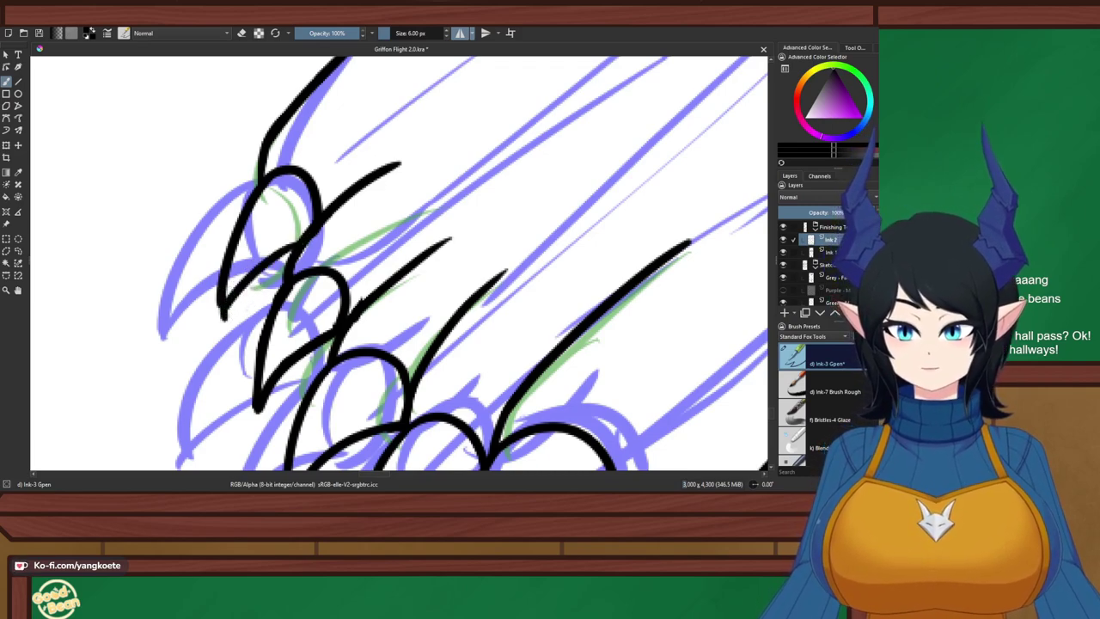
Trim the lower-left tuft line's edge with the eraser
key(e)
drag(220, 266, 219, 317)
key(ctrl+z)
drag(219, 265, 223, 310)
key(e)
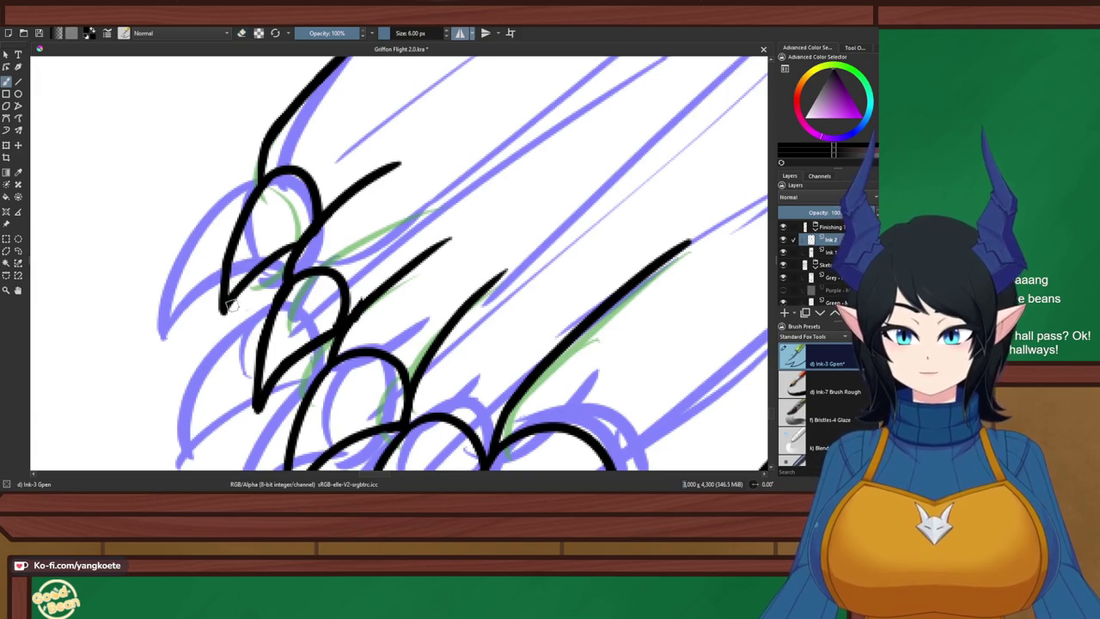
key(e)
key(e)
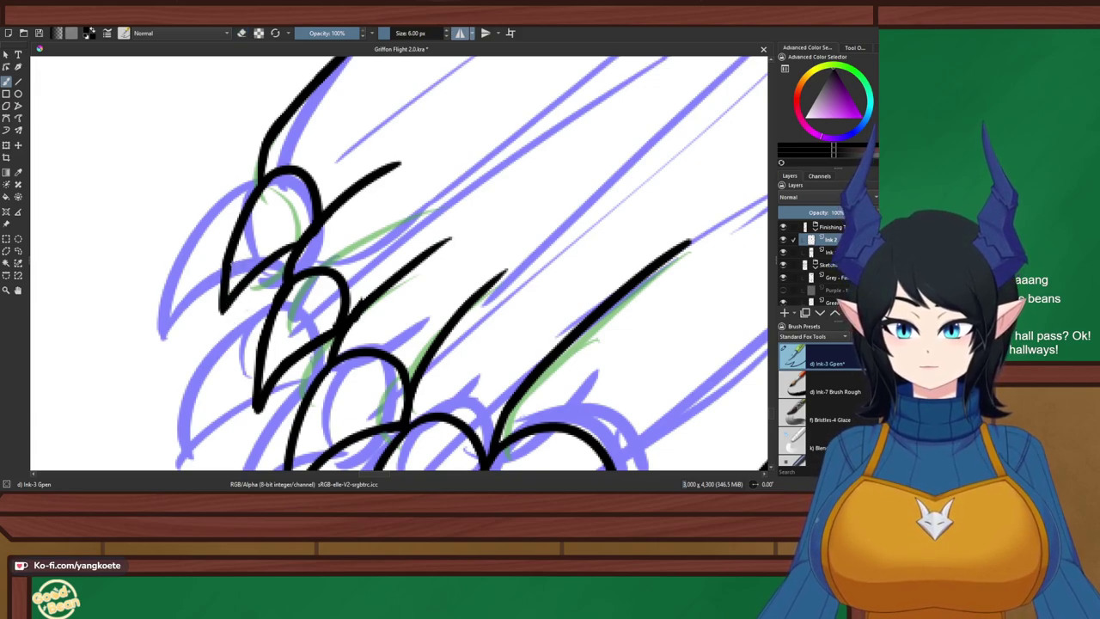
mouse_move(225, 273)
mouse_down()
mouse_move(222, 315)
mouse_move(228, 268)
mouse_up()
key(ctrl+z)
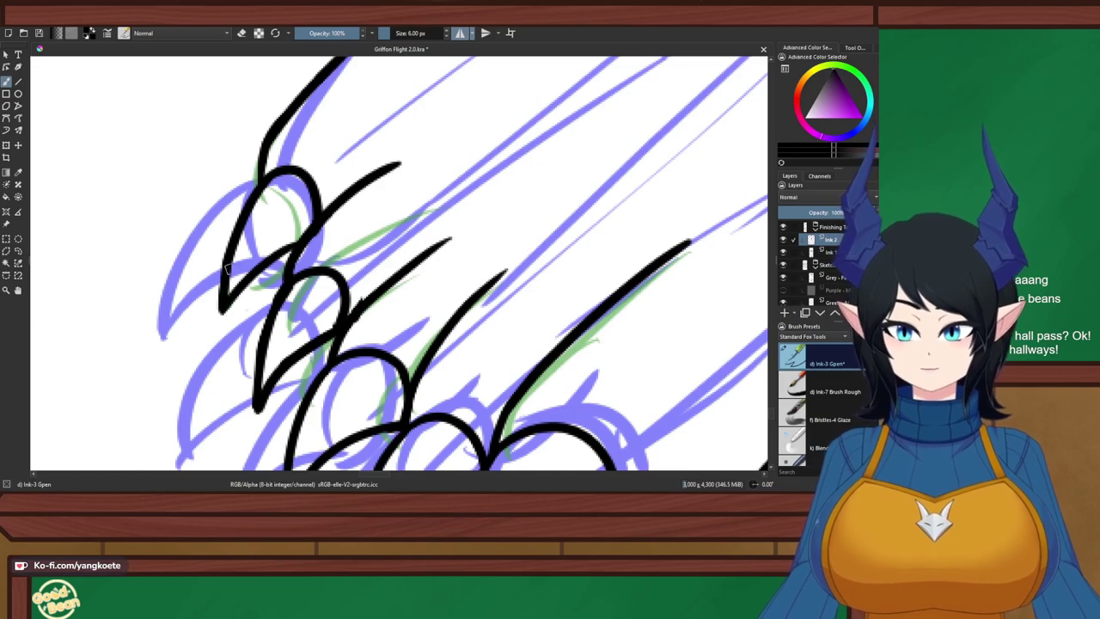
Frame the feet and hide the Sketches group in the Layers docker
key(2)
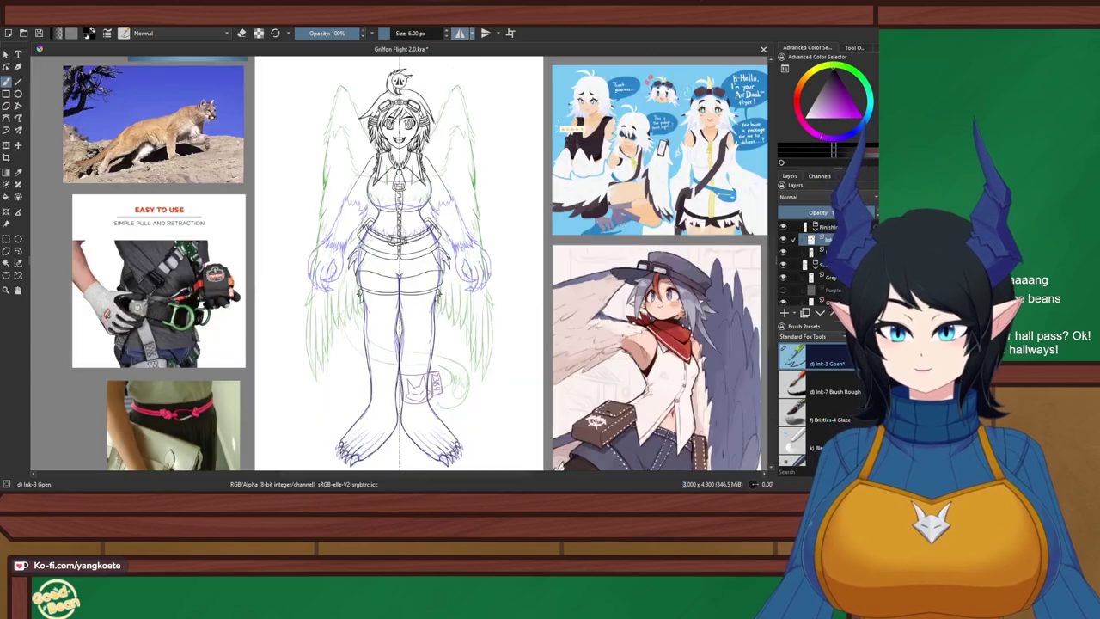
drag(376, 460, 400, 339)
scroll(399, 339, up, 5)
mouse_move(484, 315)
mouse_down()
mouse_move(469, 325)
mouse_move(447, 311)
mouse_move(380, 366)
mouse_move(381, 387)
mouse_up()
click(783, 265)
Zoom in closer on the clean-inked feet and switch to the eraser
scroll(385, 317, down, 2)
scroll(386, 317, down, 1)
scroll(381, 356, up, 1)
scroll(385, 80, up, 1)
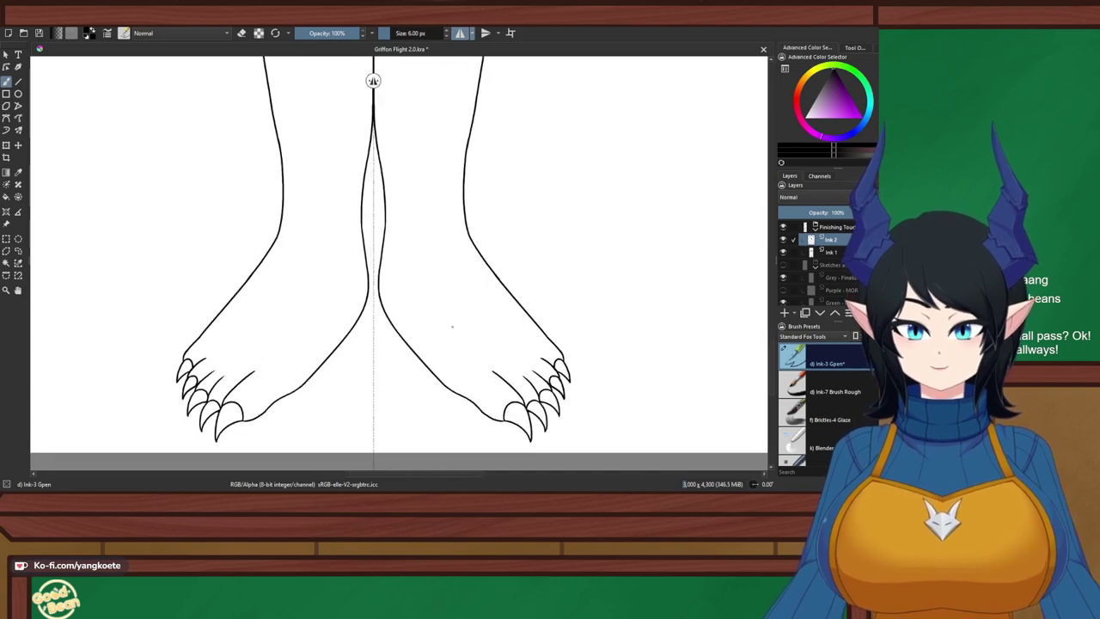
scroll(521, 331, up, 1)
drag(521, 330, 515, 298)
key(e)
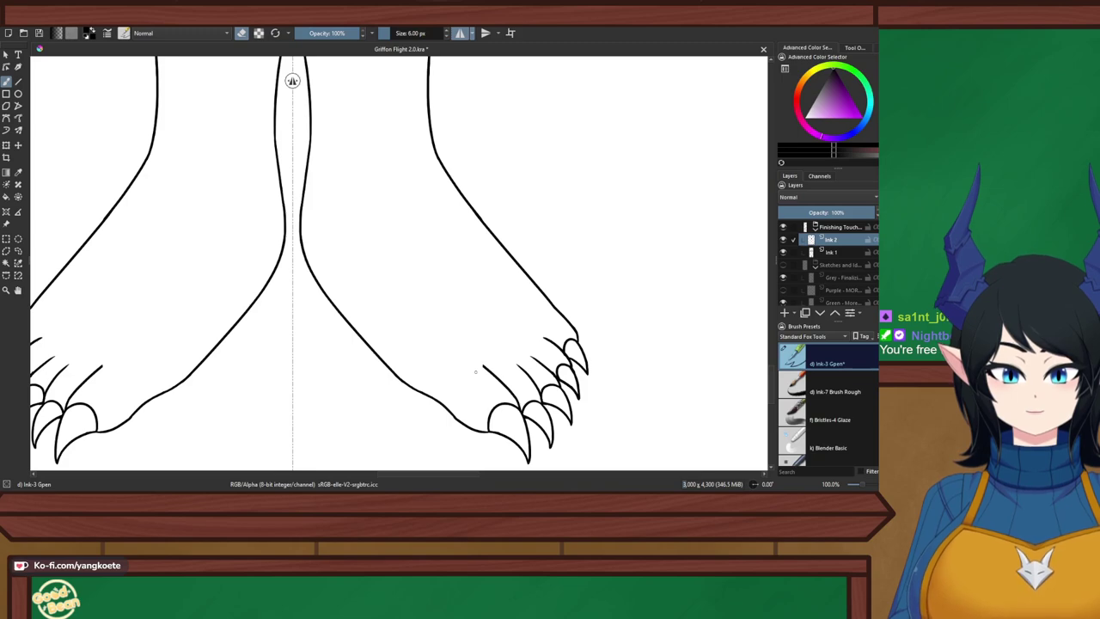
scroll(475, 371, up, 4)
Ink three toe-separation lines on the right foot, redrawing the upper one until it fits
key(e)
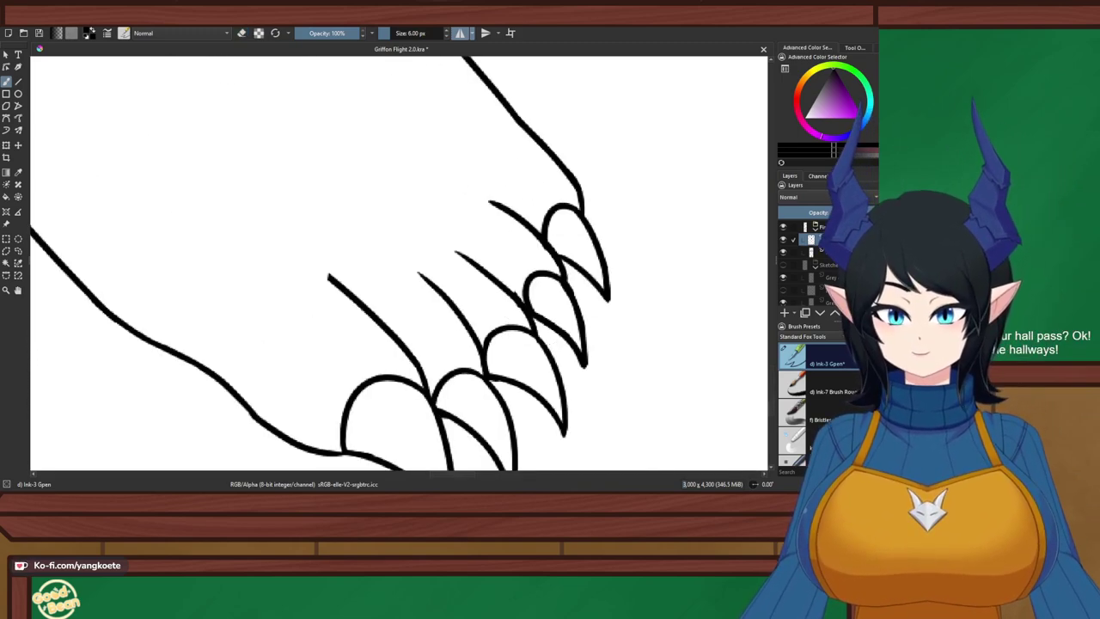
drag(354, 223, 413, 287)
key(ctrl+z)
drag(375, 231, 445, 296)
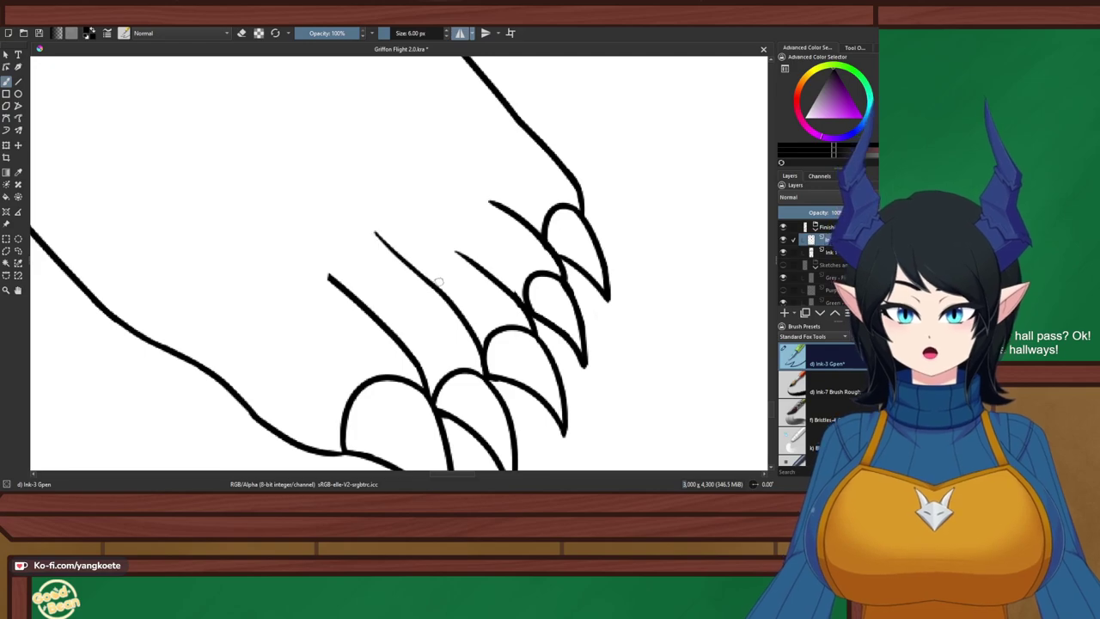
drag(412, 204, 481, 260)
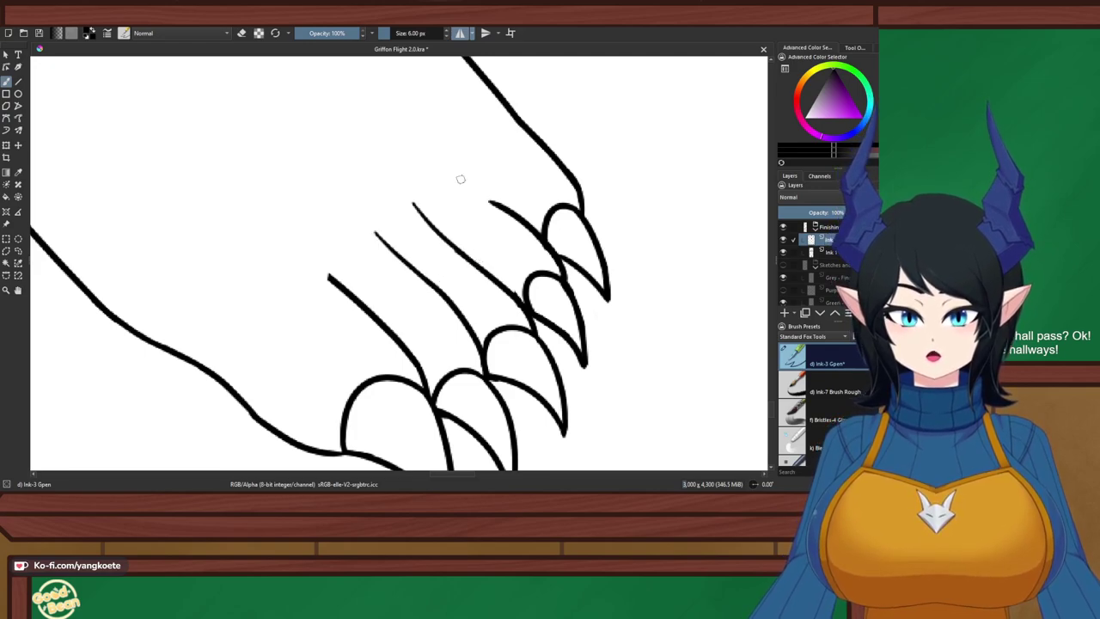
drag(460, 179, 526, 219)
key(ctrl+z)
mouse_move(462, 168)
mouse_down()
mouse_move(521, 209)
mouse_move(539, 239)
mouse_up()
key(ctrl+z)
key(ctrl+z)
drag(470, 171, 556, 254)
Erase the leftover spur below the toe line and trim the upper foot outline
key(e)
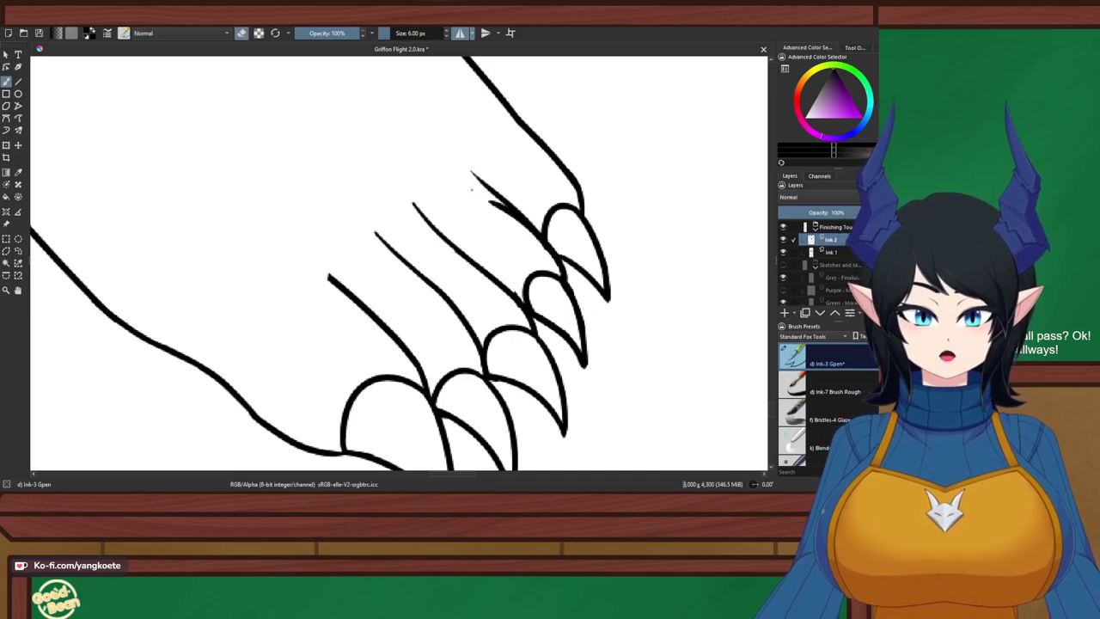
drag(489, 202, 520, 228)
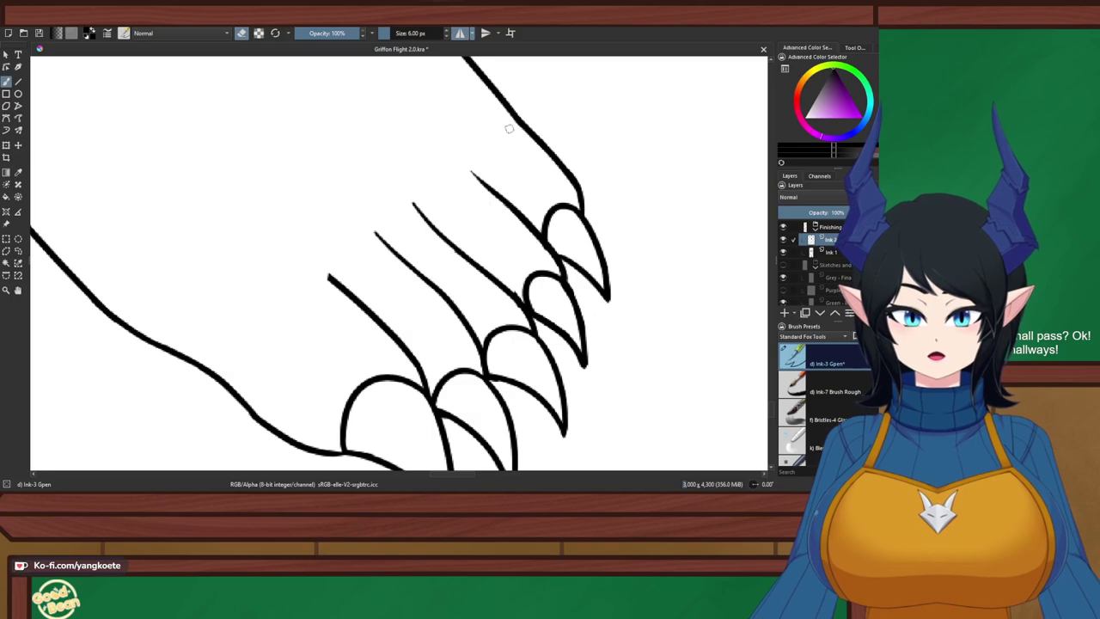
drag(546, 135, 531, 131)
drag(569, 171, 576, 191)
key(e)
Extend the upper foot outline down to connect with the outermost claw tip
drag(514, 114, 570, 203)
key(ctrl+z)
drag(514, 113, 547, 154)
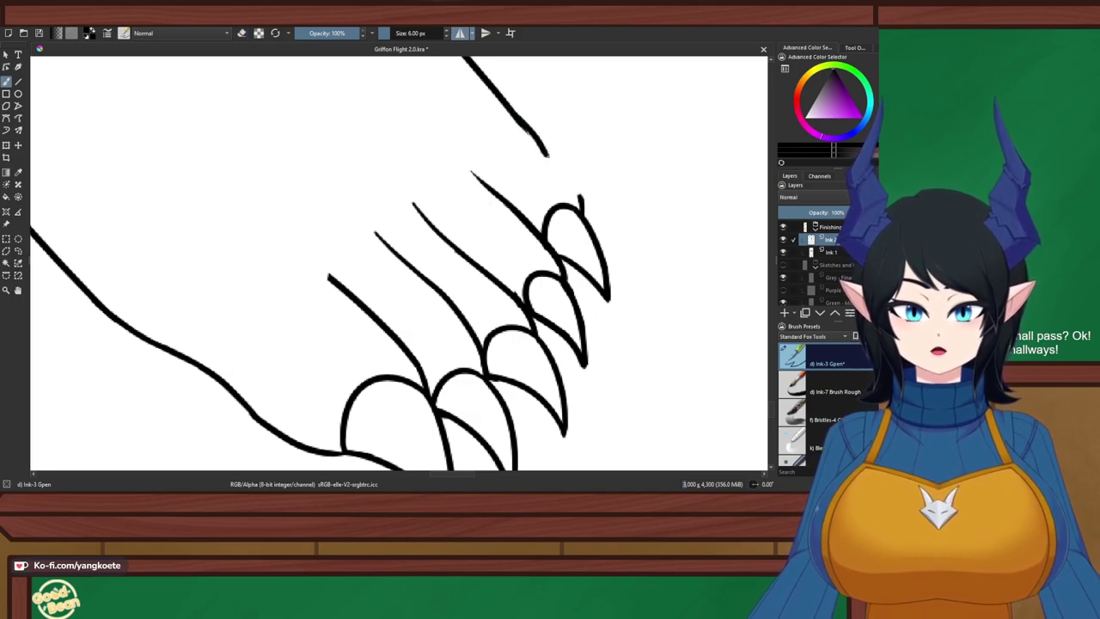
key(ctrl+z)
drag(515, 116, 579, 200)
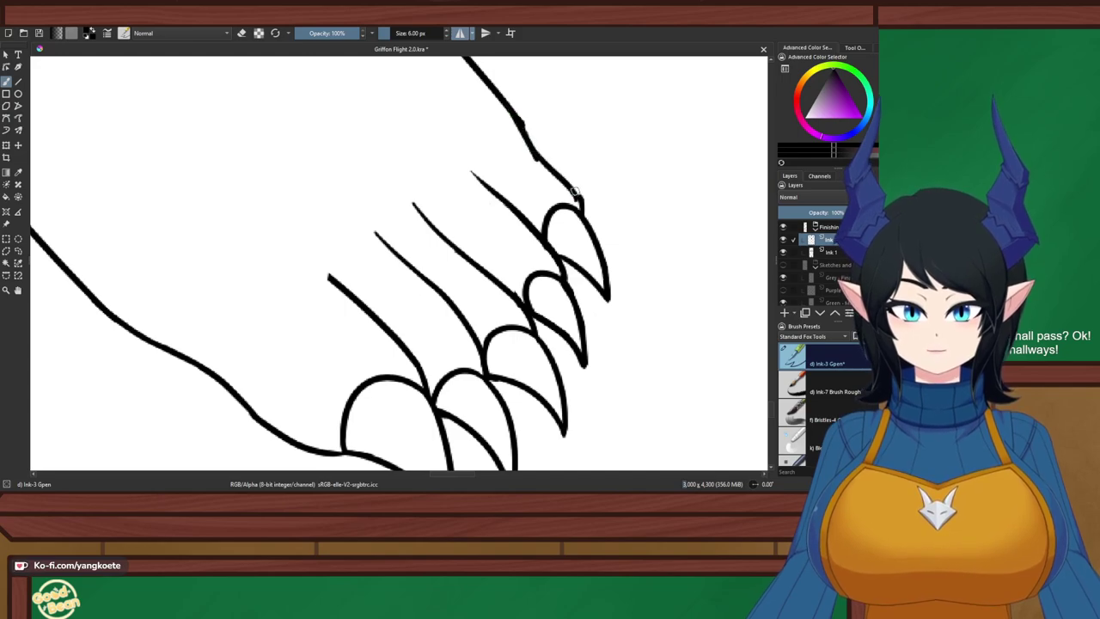
key(ctrl+z)
key(ctrl+z)
drag(515, 116, 578, 203)
key(ctrl+z)
key(ctrl+z)
drag(546, 160, 583, 210)
key(ctrl+z)
Try a touch-up stroke along the outline, undo it, and view both mirrored feet
key(e)
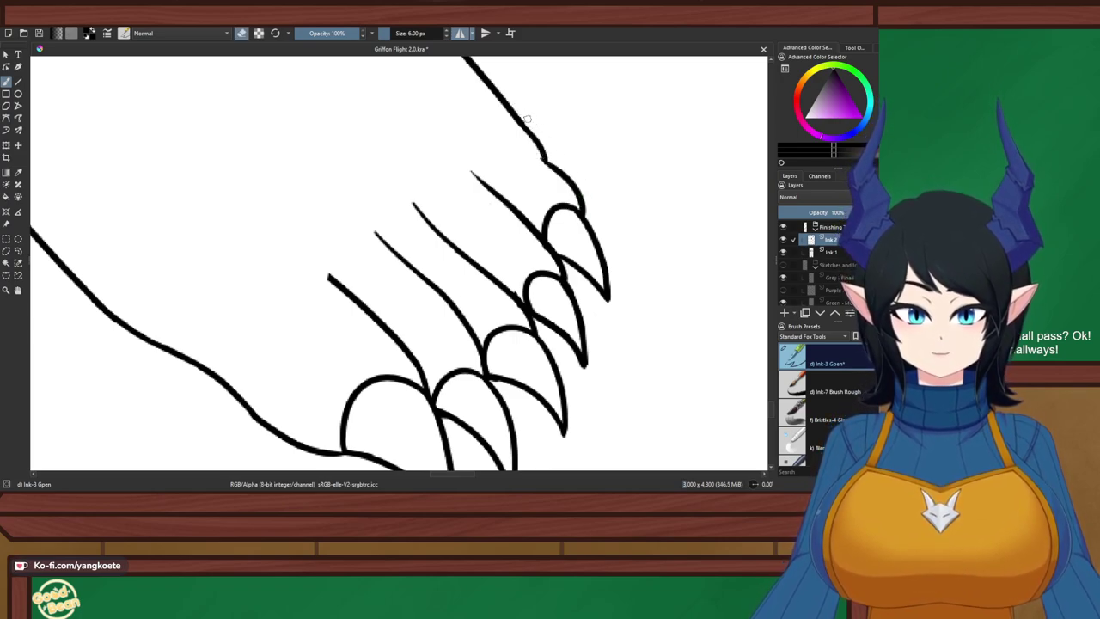
key(e)
drag(498, 90, 537, 148)
key(ctrl+z)
key(ctrl+z)
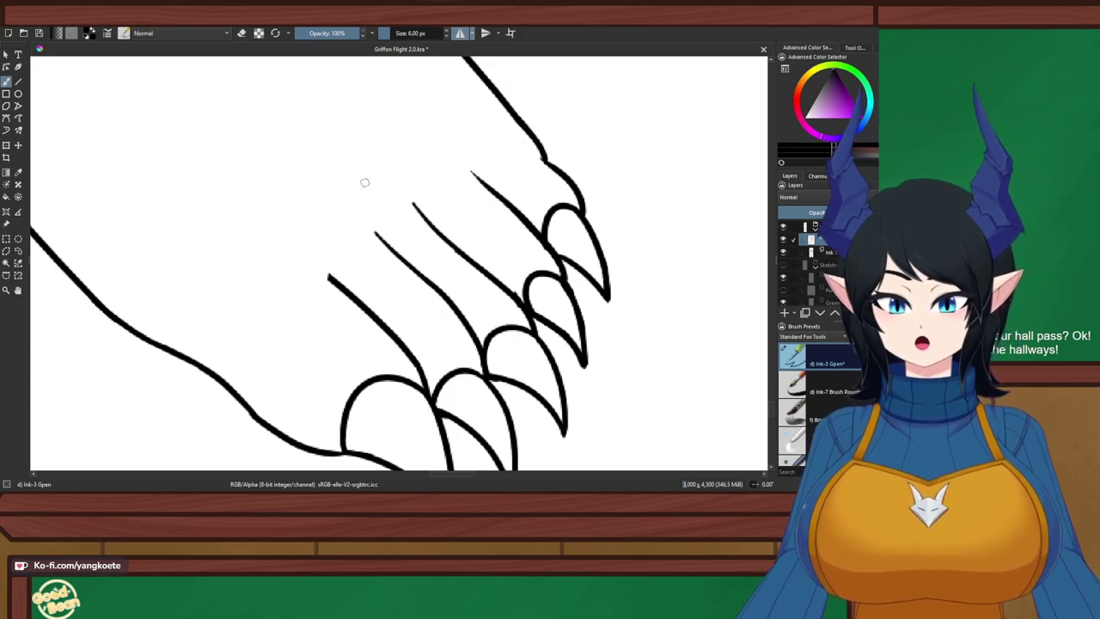
scroll(365, 182, down, 4)
drag(364, 182, 543, 269)
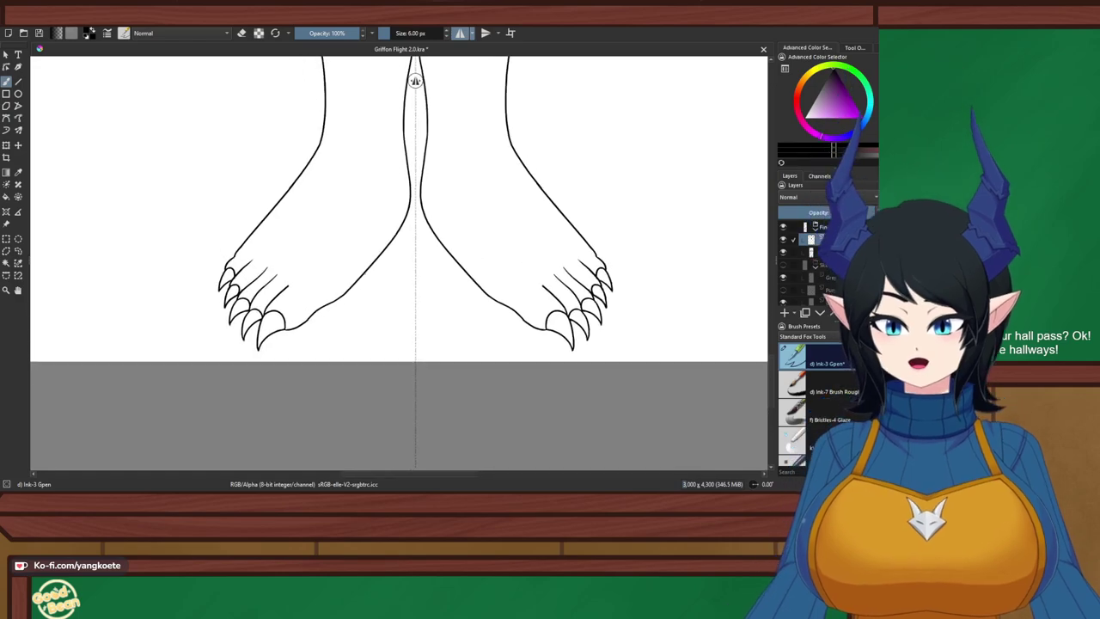
Cut gaps in both inner leg lines and rejoin them to the feet
scroll(412, 81, up, 1)
scroll(379, 295, up, 2)
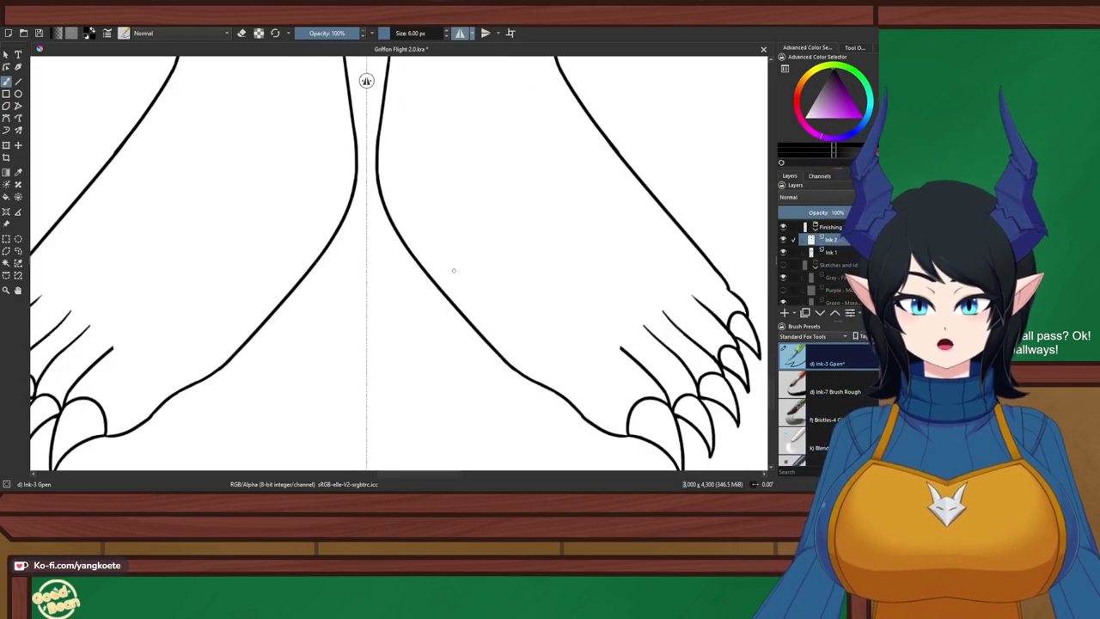
key(e)
mouse_move(413, 259)
mouse_down()
mouse_move(462, 321)
mouse_move(429, 274)
mouse_move(461, 304)
mouse_up()
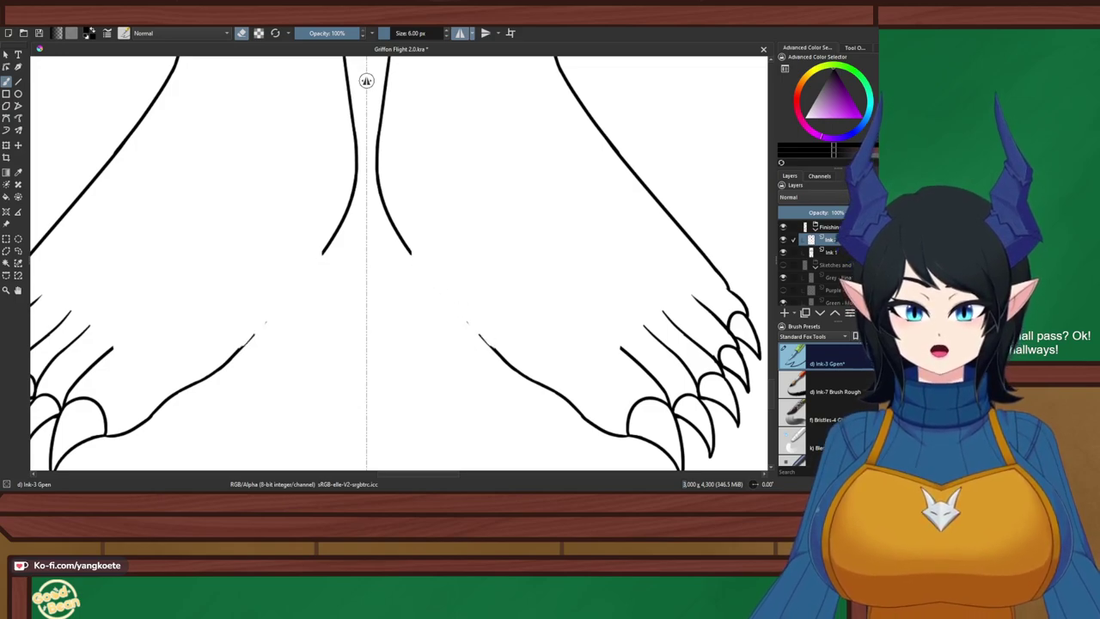
key(e)
drag(411, 250, 484, 337)
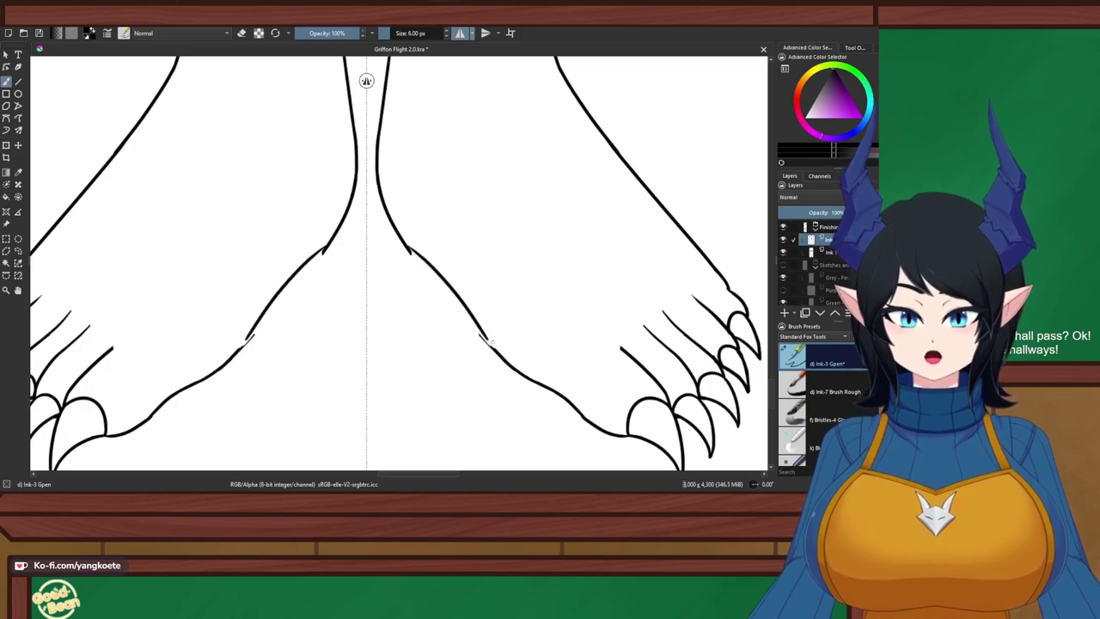
Erase the stray spur beside the leg line and retrace the lower leg line darker
key(e)
scroll(464, 302, up, 5)
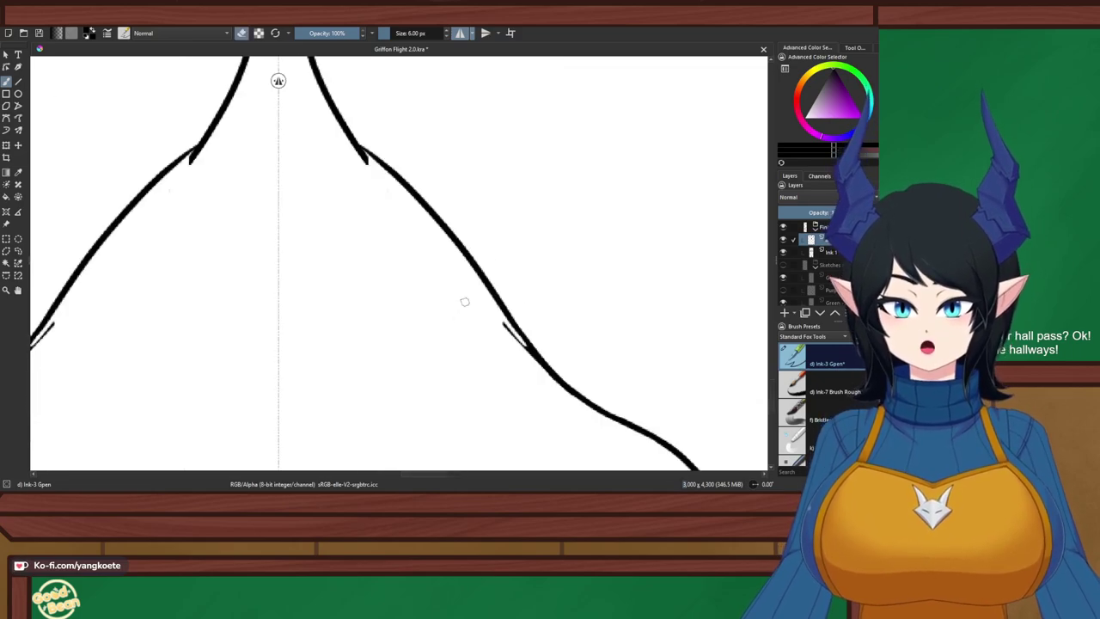
drag(483, 351, 517, 401)
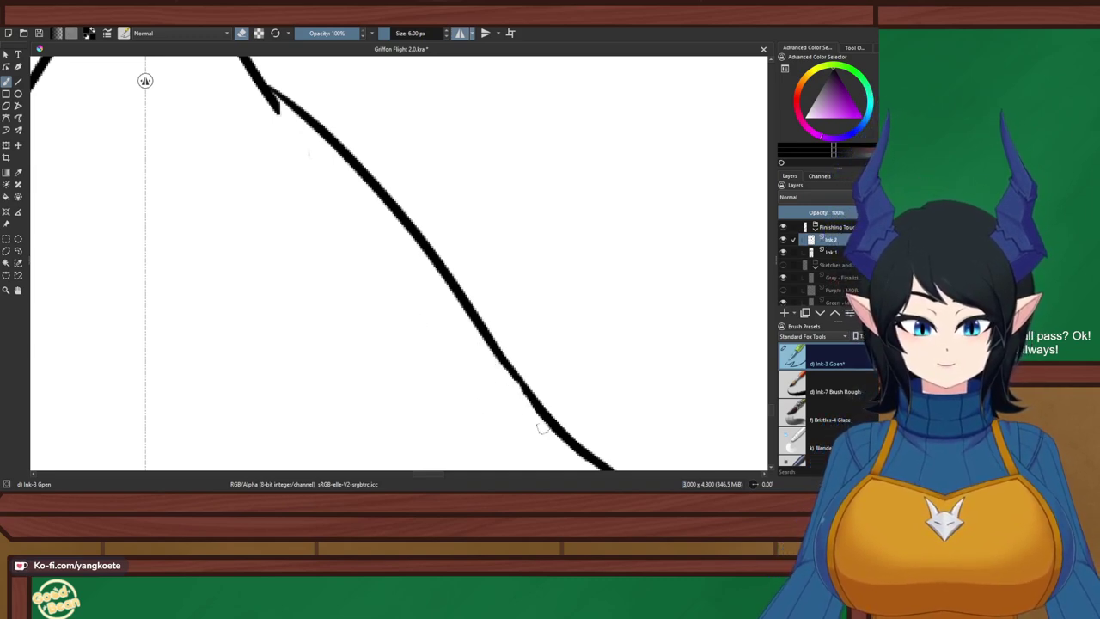
key(e)
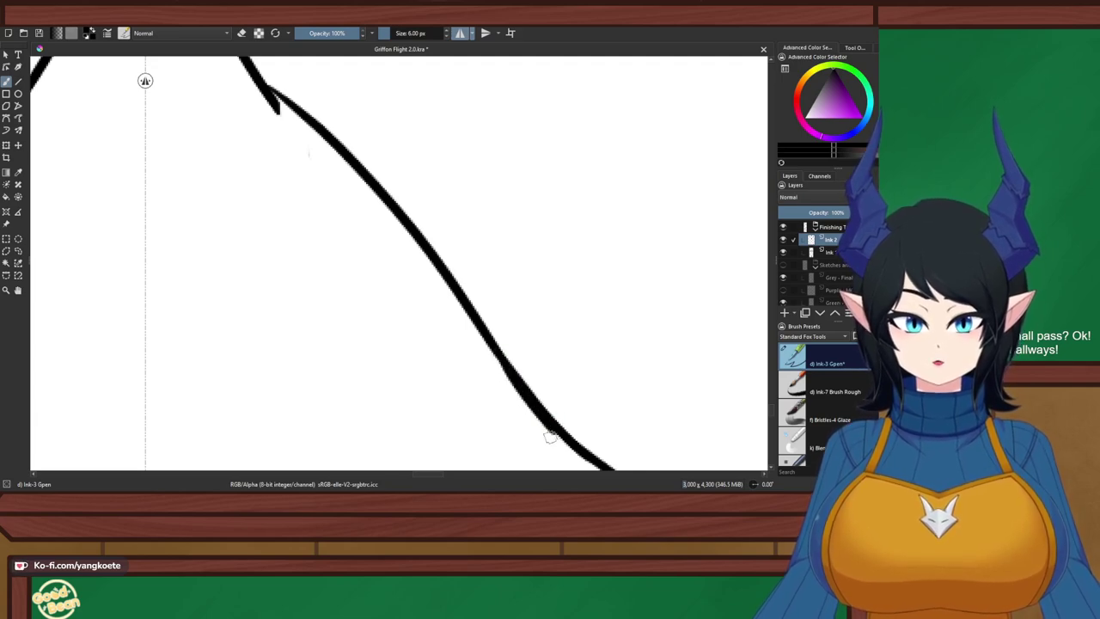
drag(492, 342, 555, 417)
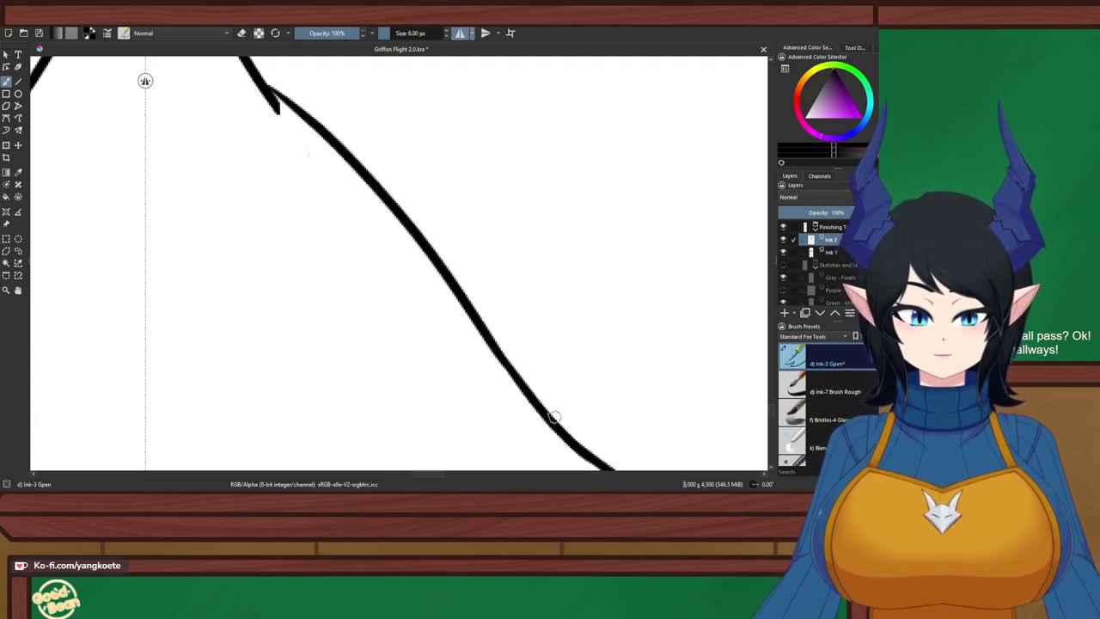
Ink a shorter stroke at the leg-line junction and trim its overlapping stub
scroll(517, 256, up, 1)
scroll(392, 326, down, 2)
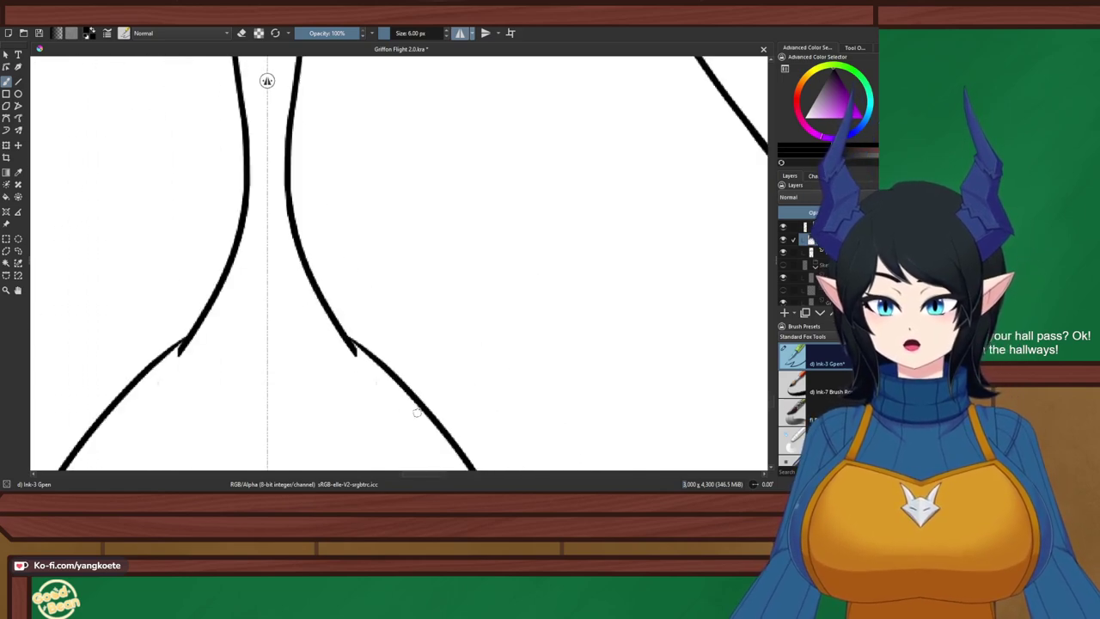
scroll(350, 344, up, 2)
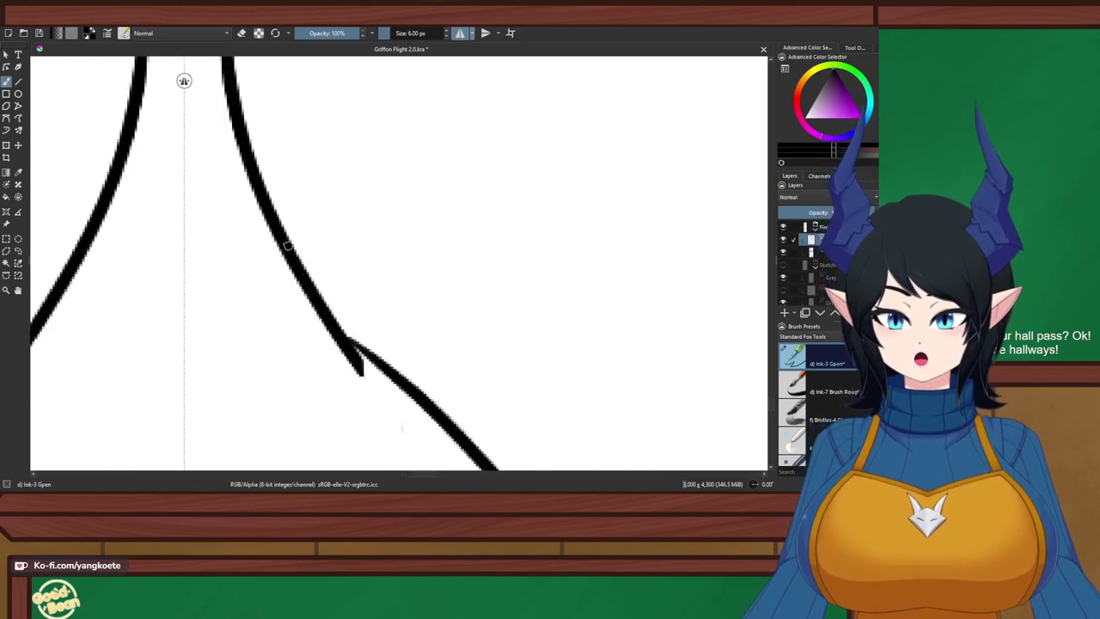
drag(294, 251, 387, 365)
key(ctrl+z)
drag(325, 304, 386, 366)
key(e)
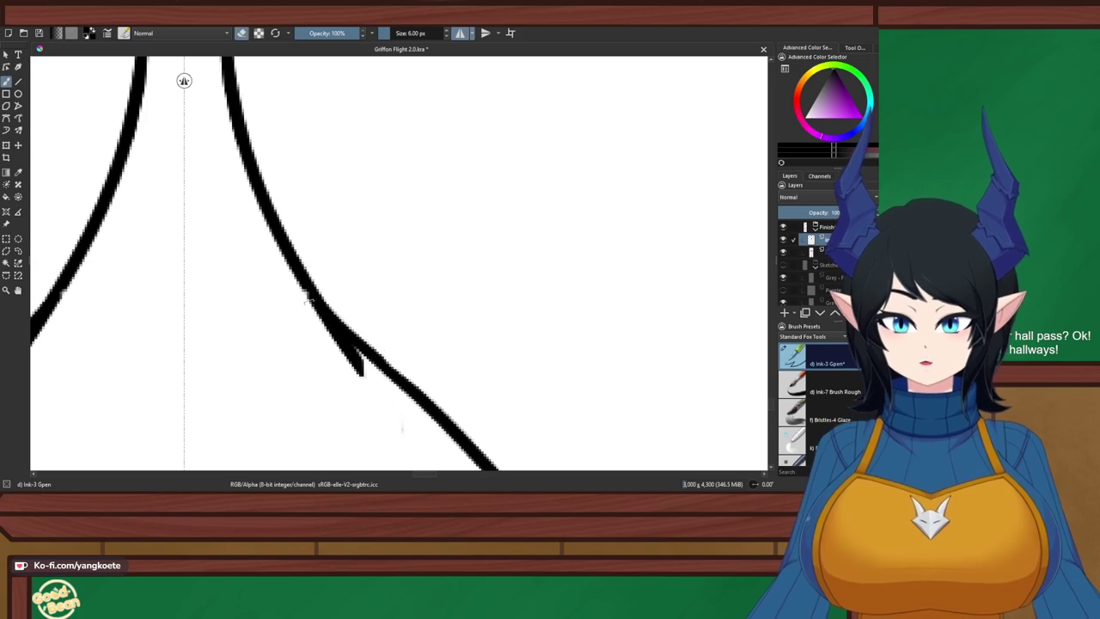
drag(307, 296, 367, 374)
drag(326, 328, 370, 371)
key(e)
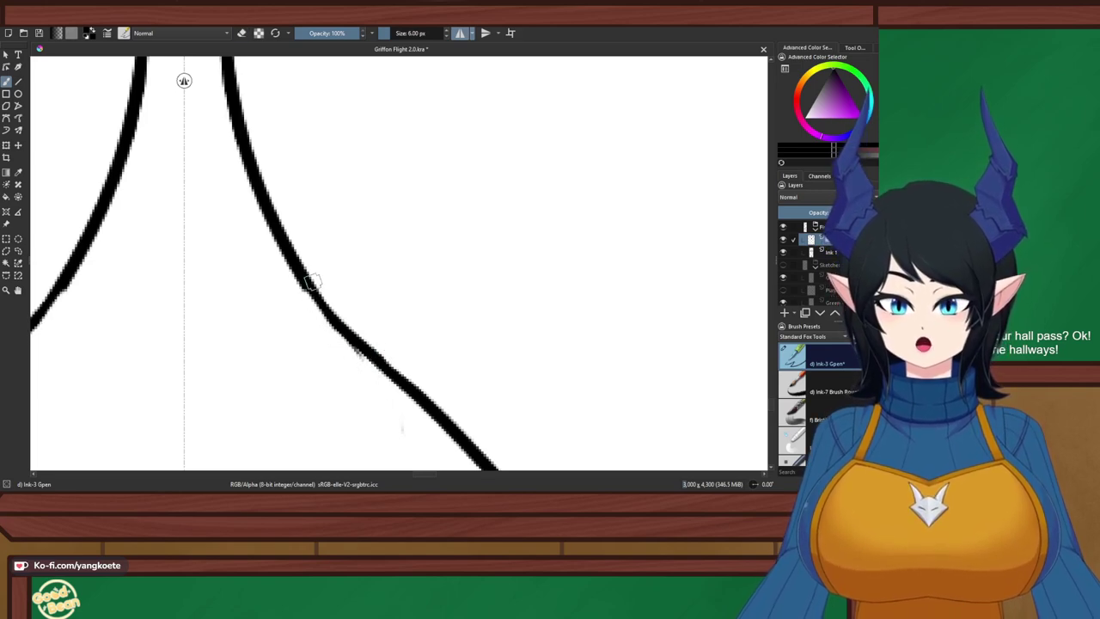
Redraw the leg curve from the junction downward and smooth the join
drag(299, 268, 360, 348)
key(ctrl+z)
drag(305, 273, 368, 356)
key(ctrl+z)
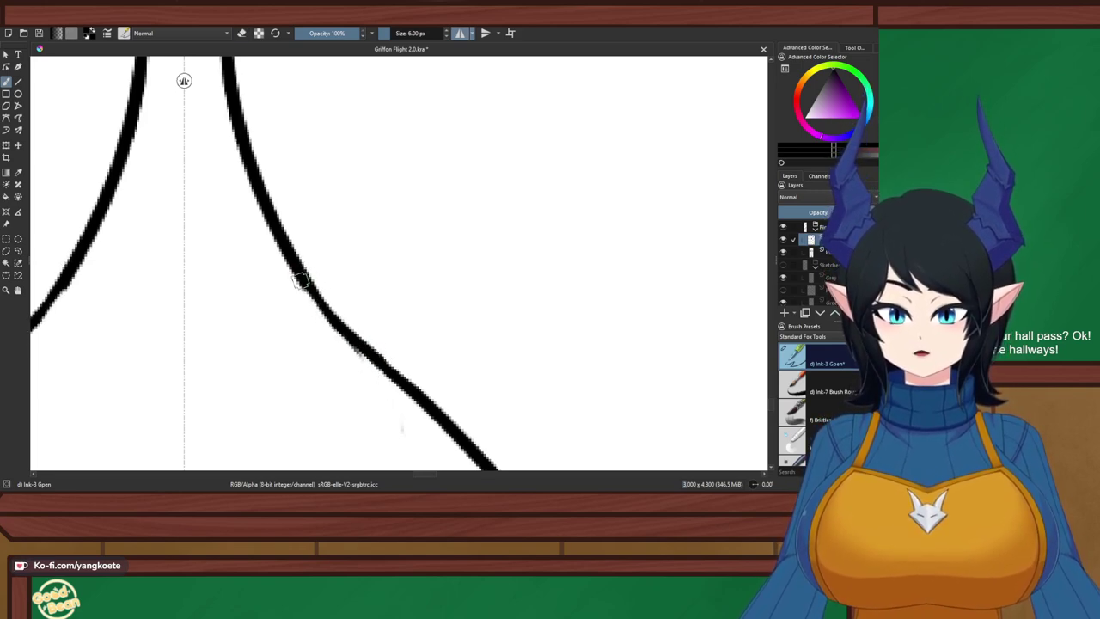
drag(292, 273, 404, 380)
drag(341, 333, 407, 389)
key(ctrl+z)
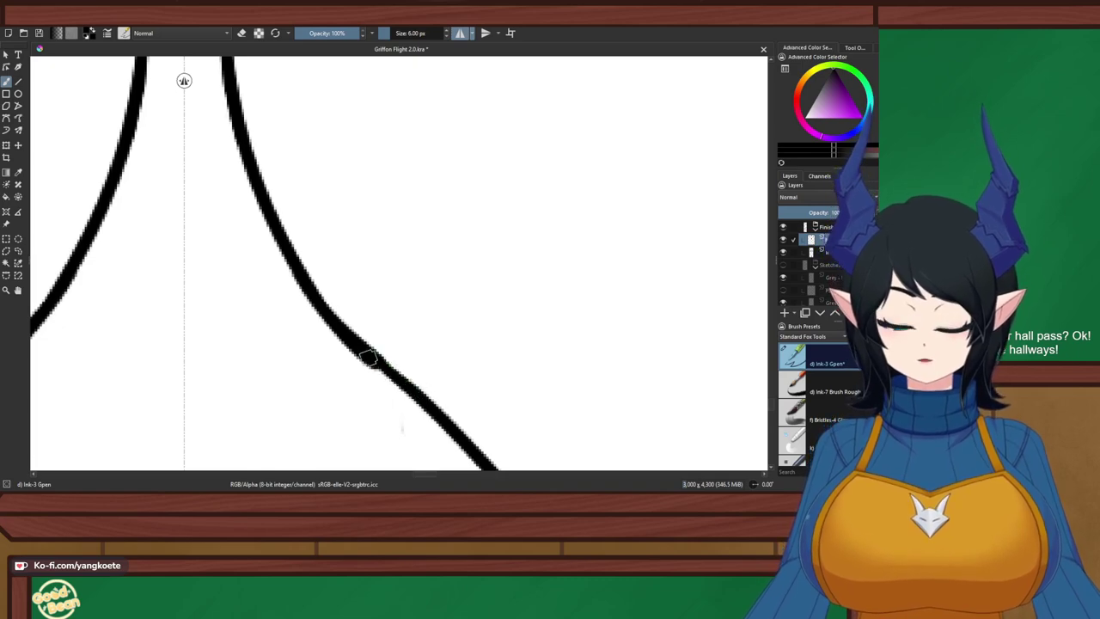
drag(369, 357, 422, 399)
Retrace the inner leg curve down to the foot until the mirrored stroke fits cleanly
key(e)
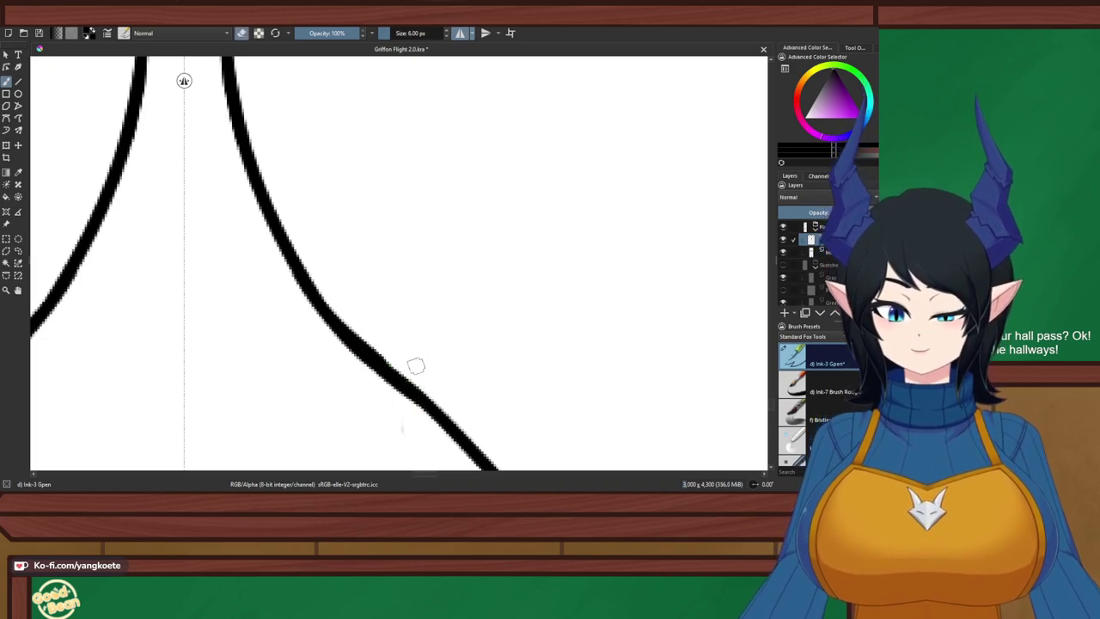
key(e)
drag(323, 303, 421, 389)
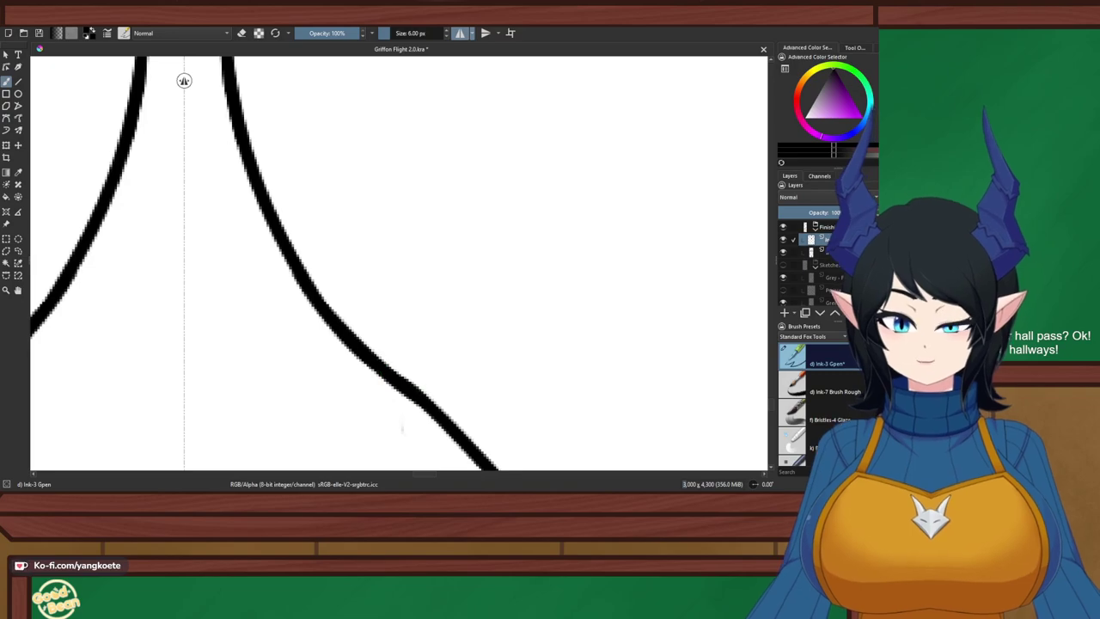
key(ctrl+z)
drag(328, 307, 416, 379)
key(ctrl+z)
drag(324, 303, 423, 395)
scroll(538, 241, down, 5)
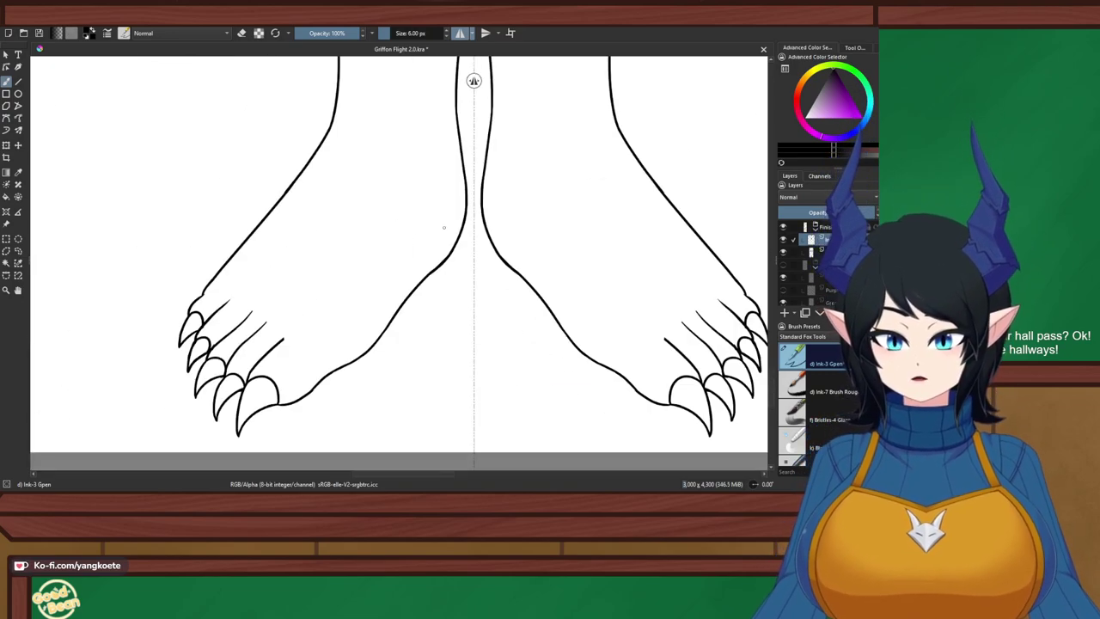
scroll(452, 239, down, 4)
scroll(517, 234, up, 3)
drag(517, 234, 518, 248)
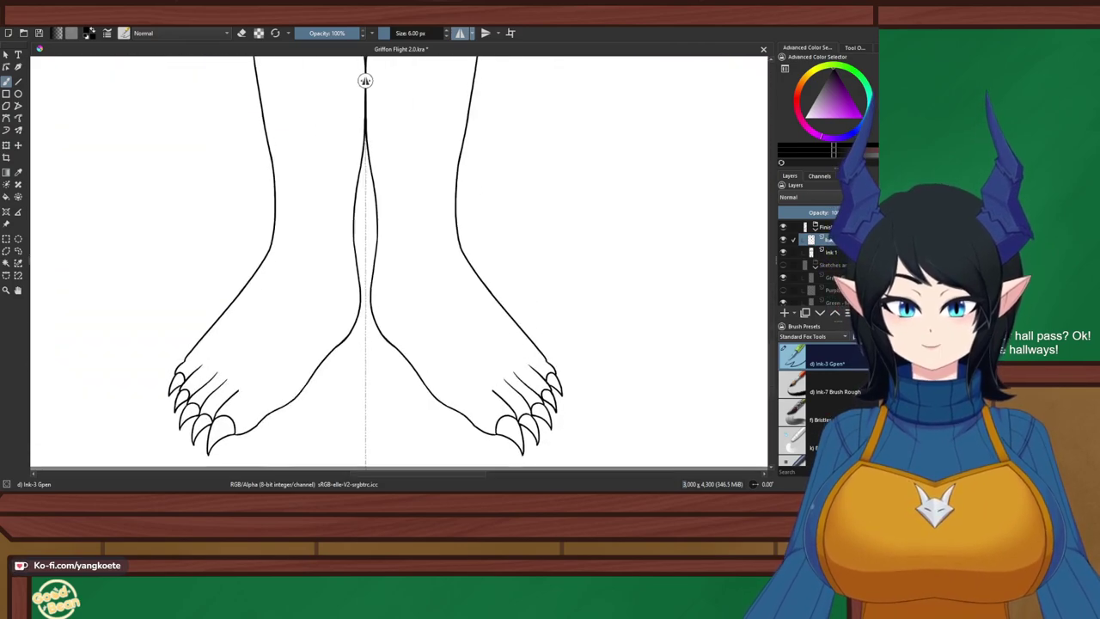
scroll(506, 299, up, 2)
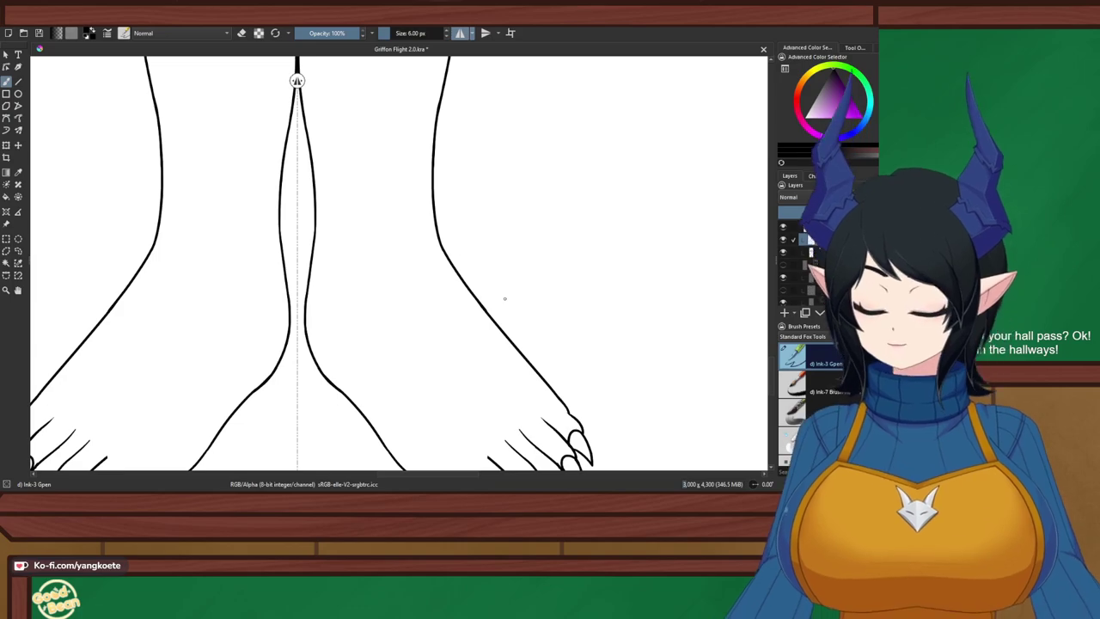
scroll(504, 298, down, 5)
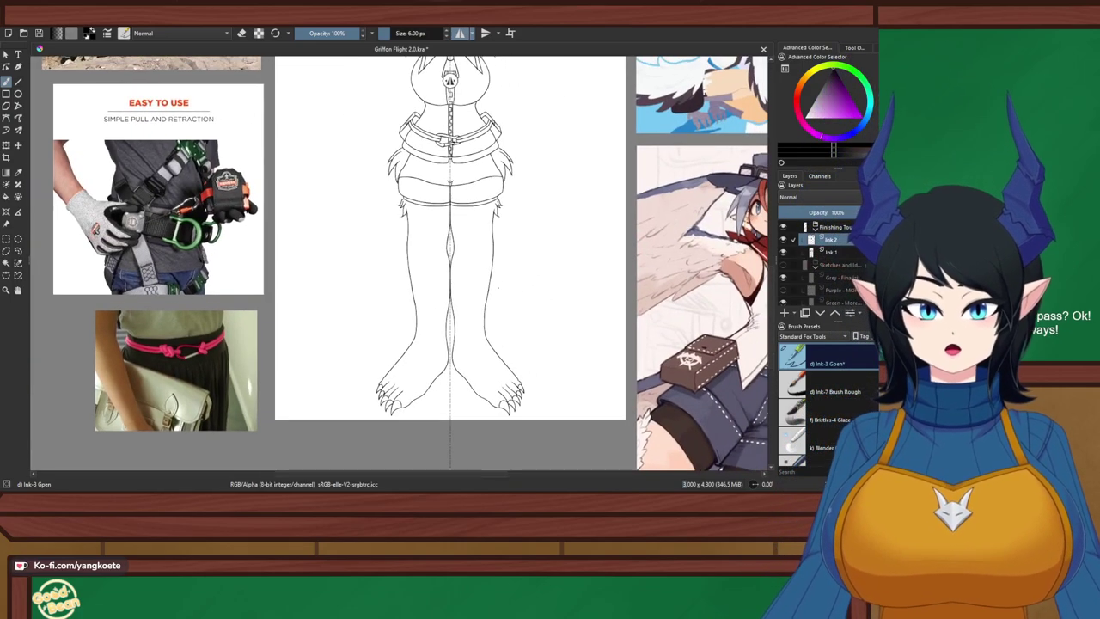
scroll(497, 288, up, 4)
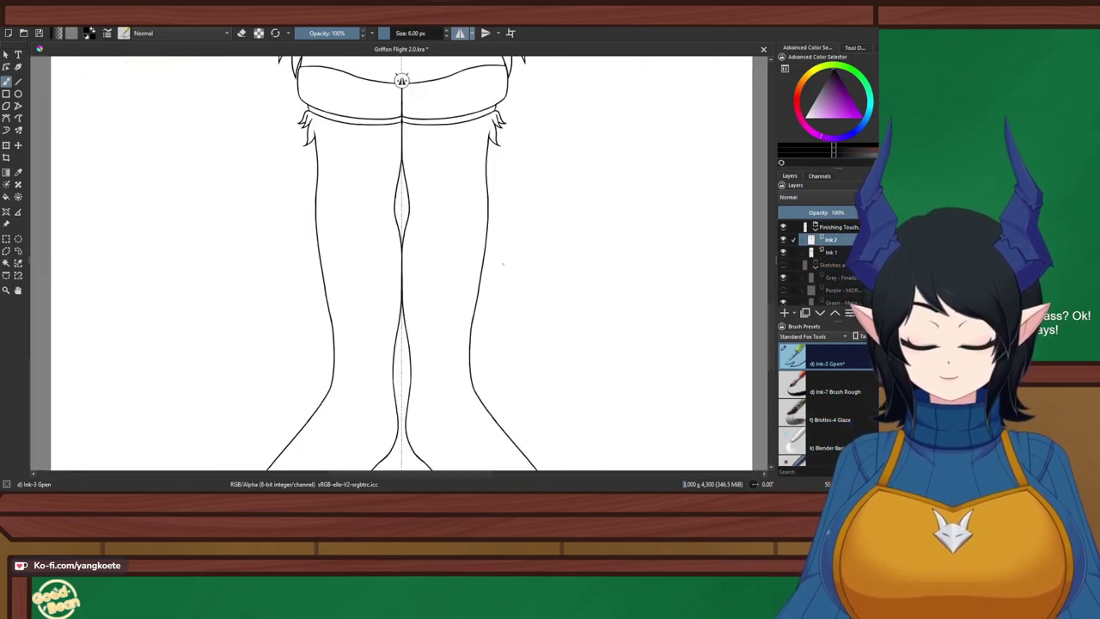
scroll(503, 264, down, 5)
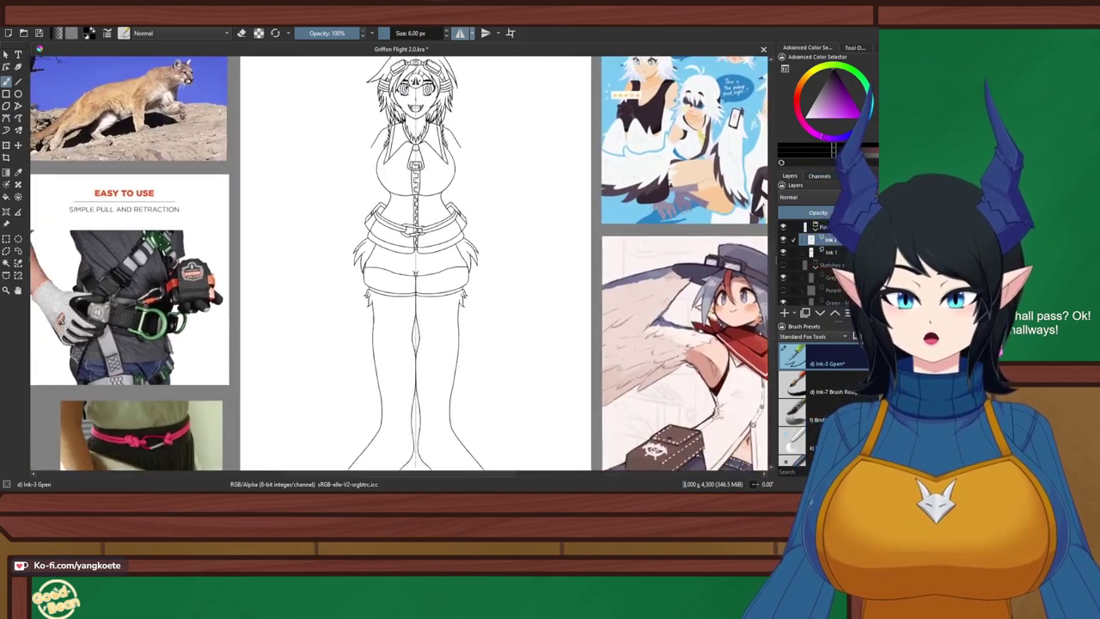
scroll(335, 214, down, 4)
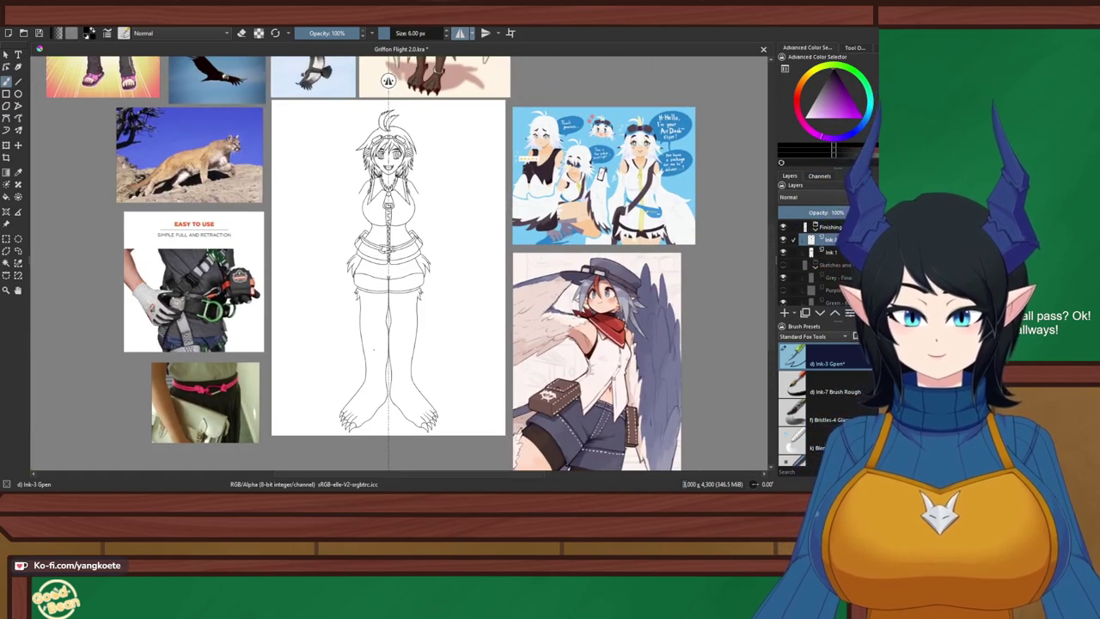
scroll(366, 387, up, 3)
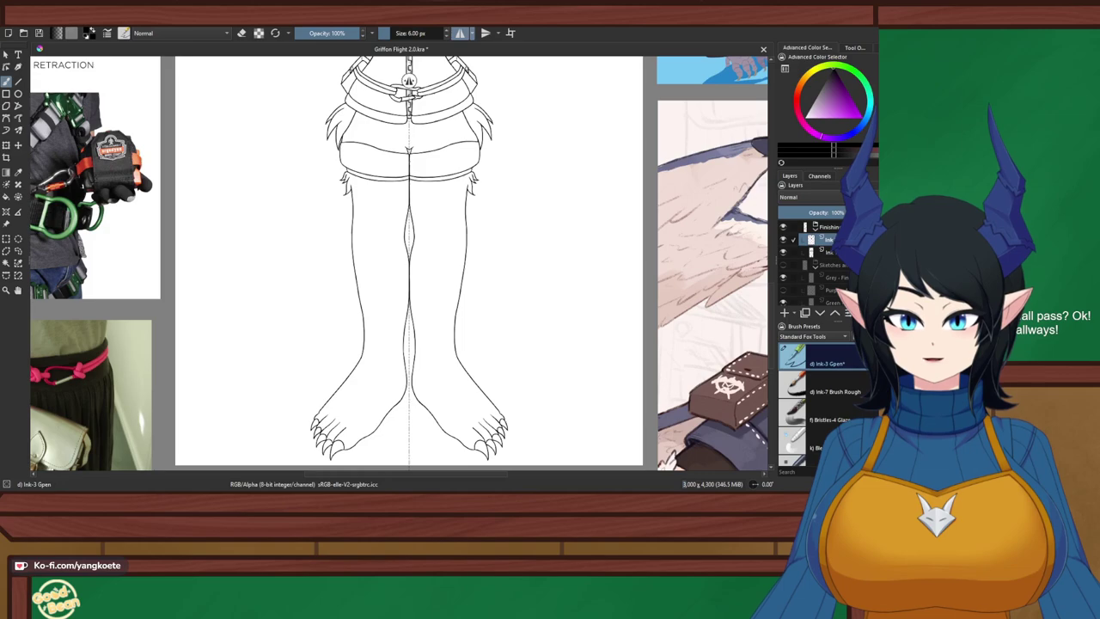
scroll(405, 285, up, 3)
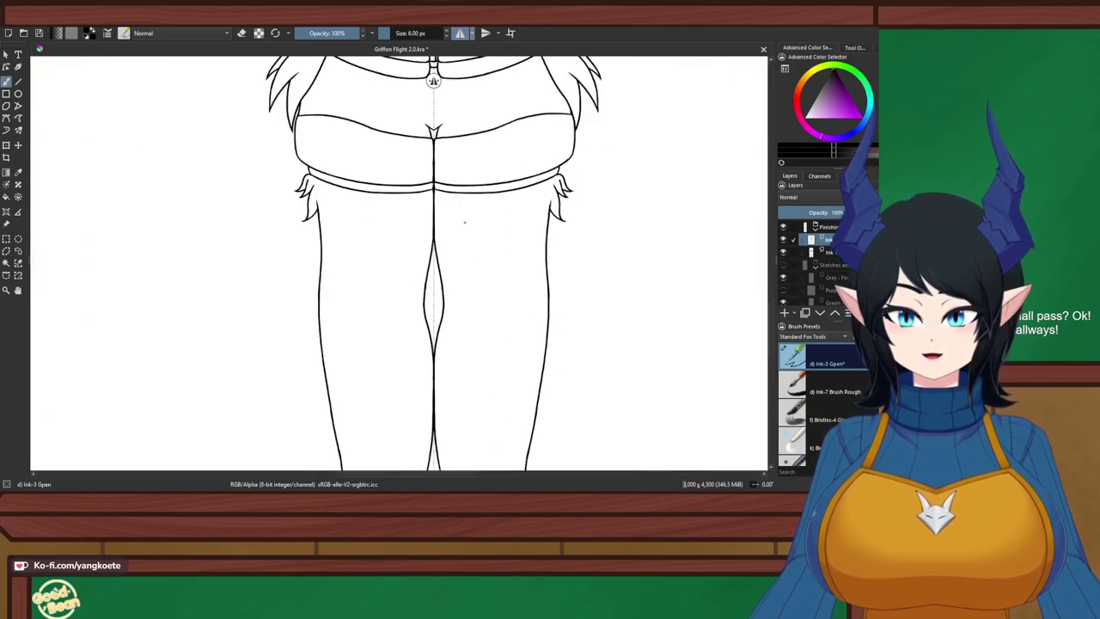
drag(443, 212, 455, 341)
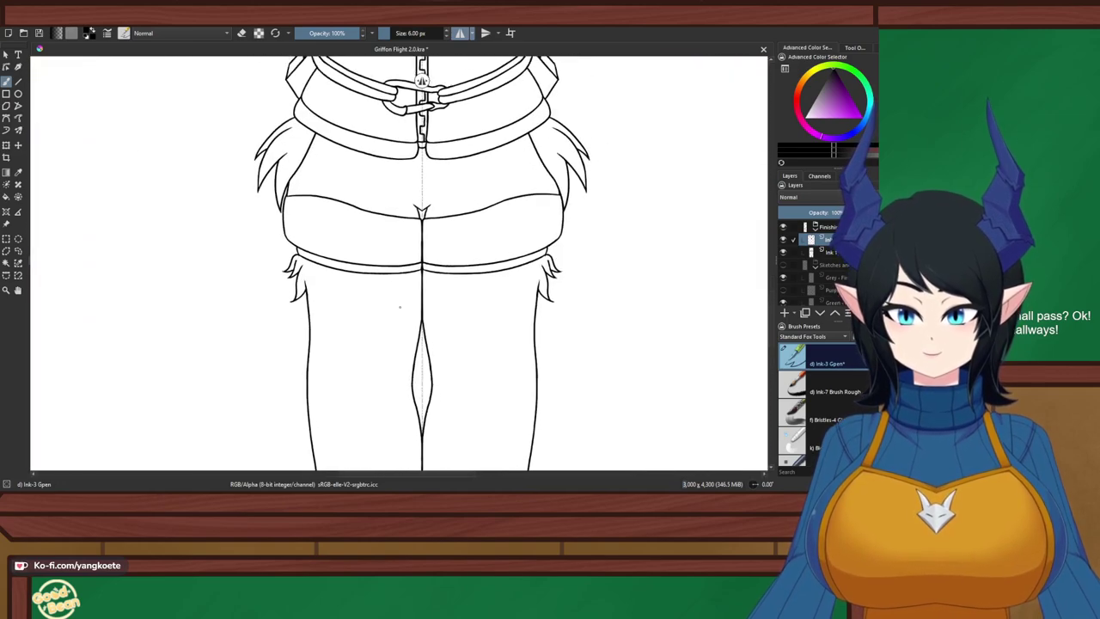
scroll(362, 294, down, 3)
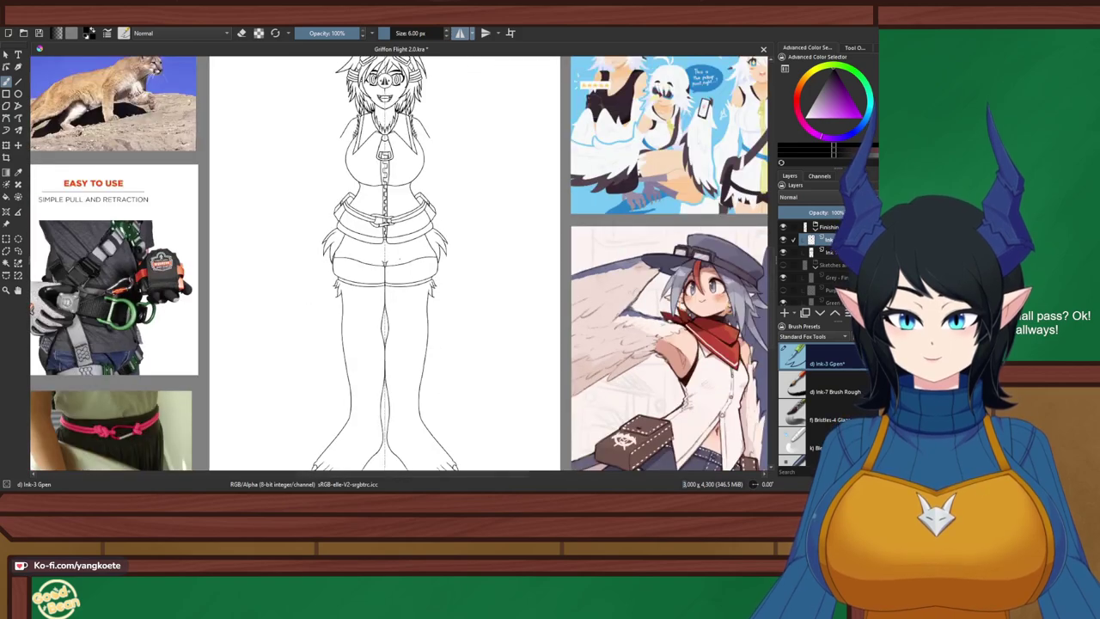
scroll(400, 251, up, 2)
drag(397, 247, 466, 316)
scroll(280, 255, down, 2)
right_click(467, 316)
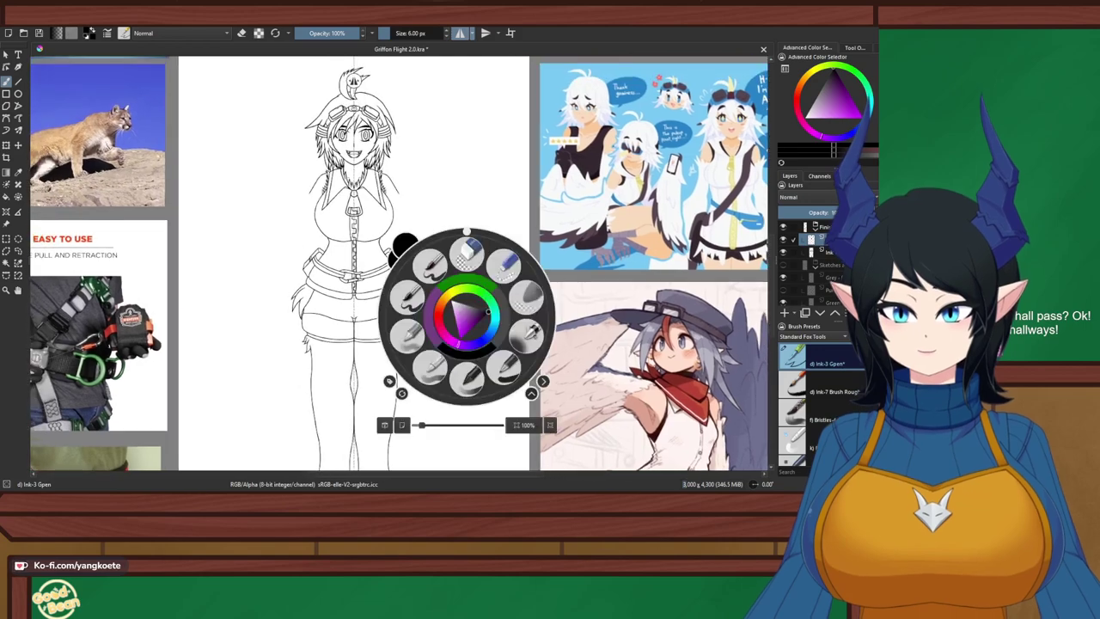
Make the Sketches group visible again beneath the ink layers
right_click(467, 316)
scroll(389, 307, up, 1)
drag(390, 307, 409, 335)
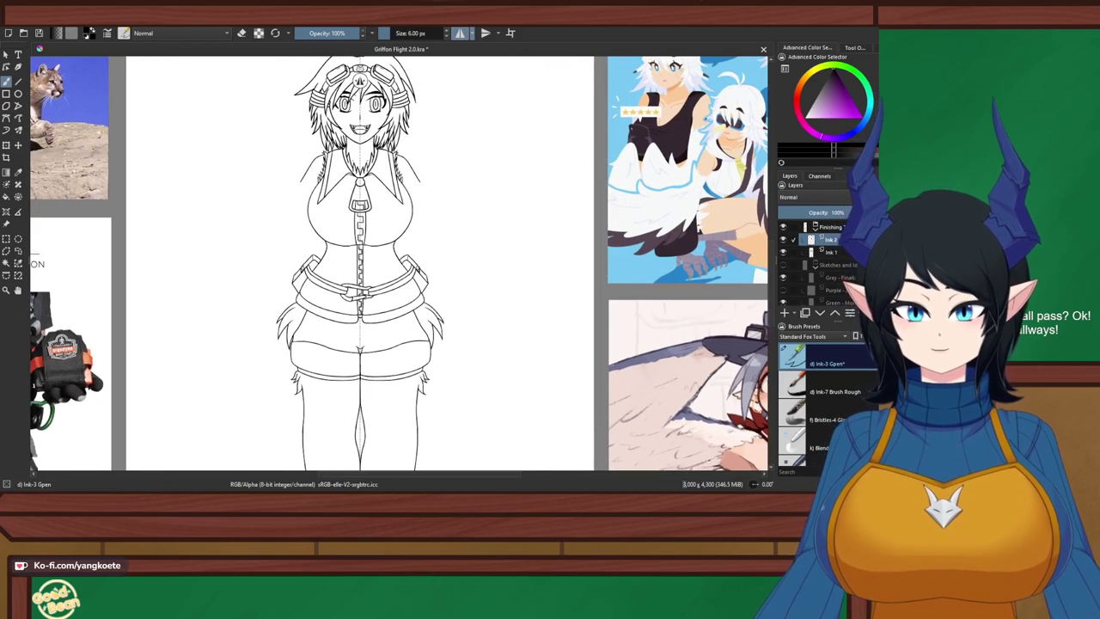
click(783, 264)
click(783, 264)
click(782, 265)
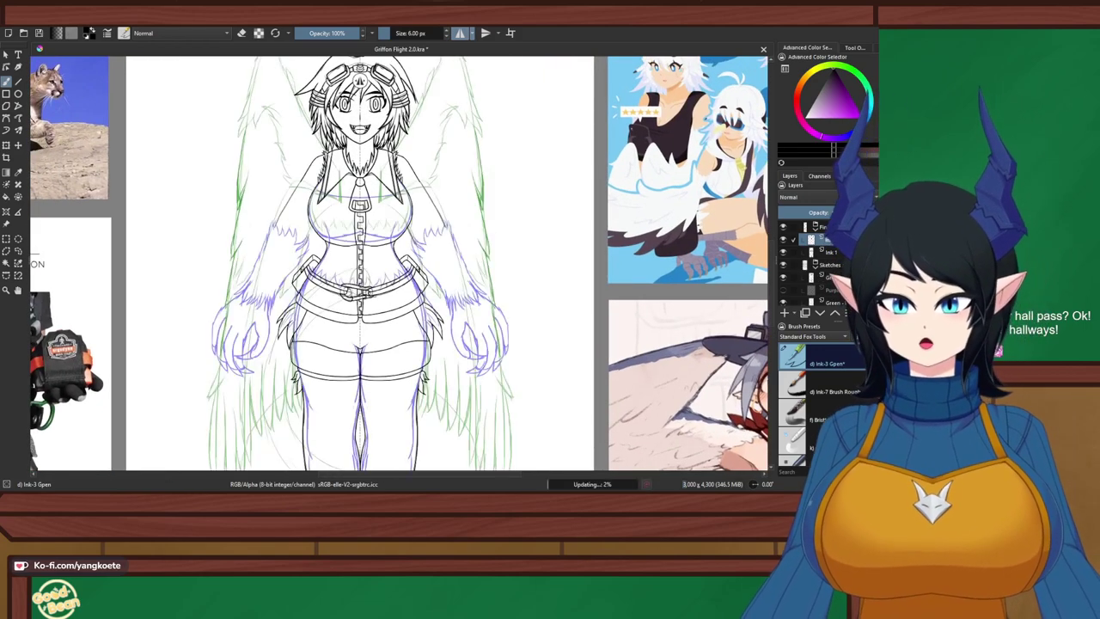
Zoom in on the leg band and rotate the canvas for inking
scroll(378, 258, down, 3)
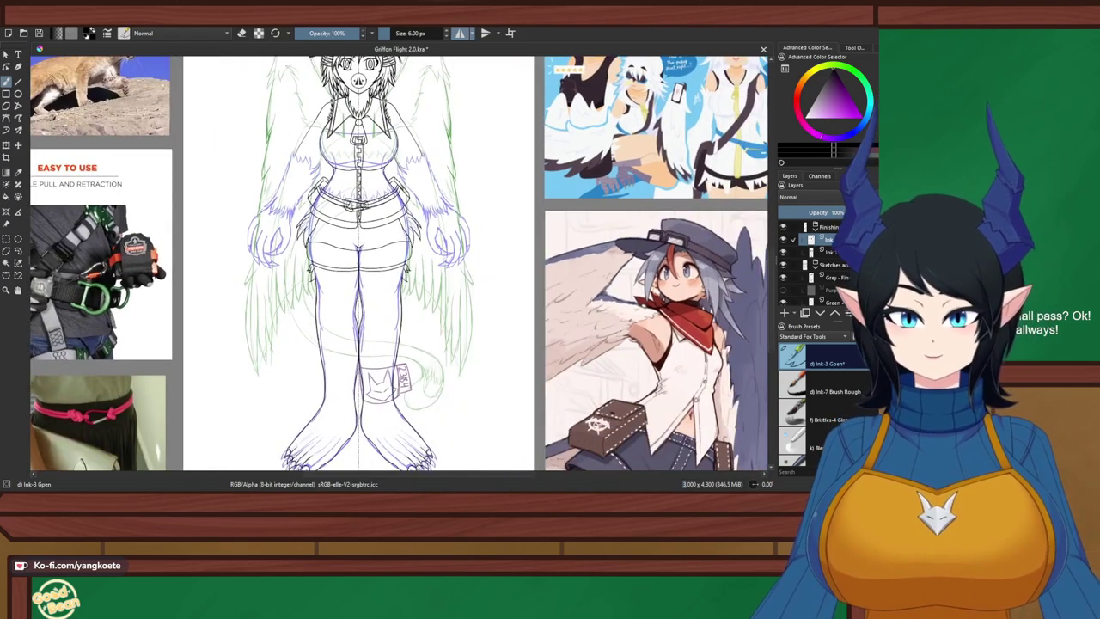
drag(382, 397, 468, 265)
scroll(443, 273, up, 4)
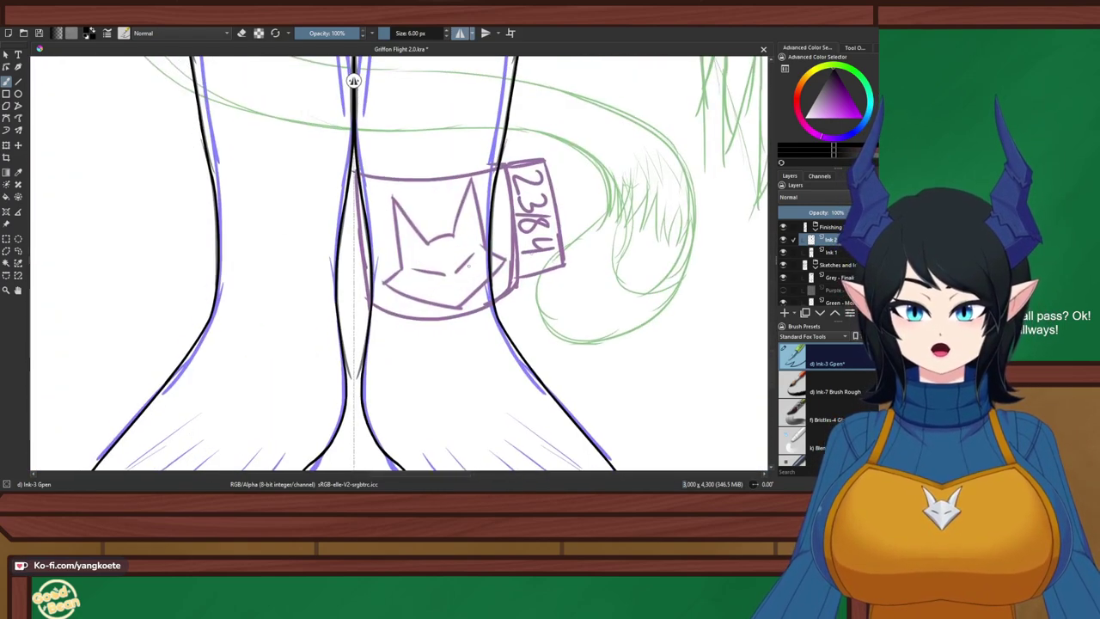
scroll(557, 175, up, 1)
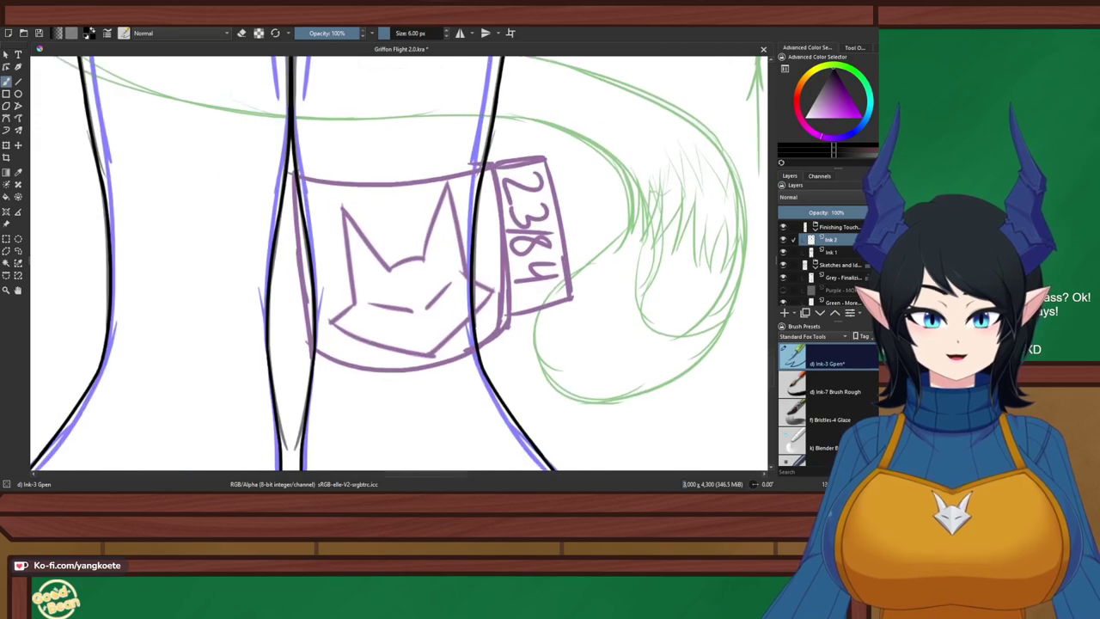
drag(558, 175, 564, 188)
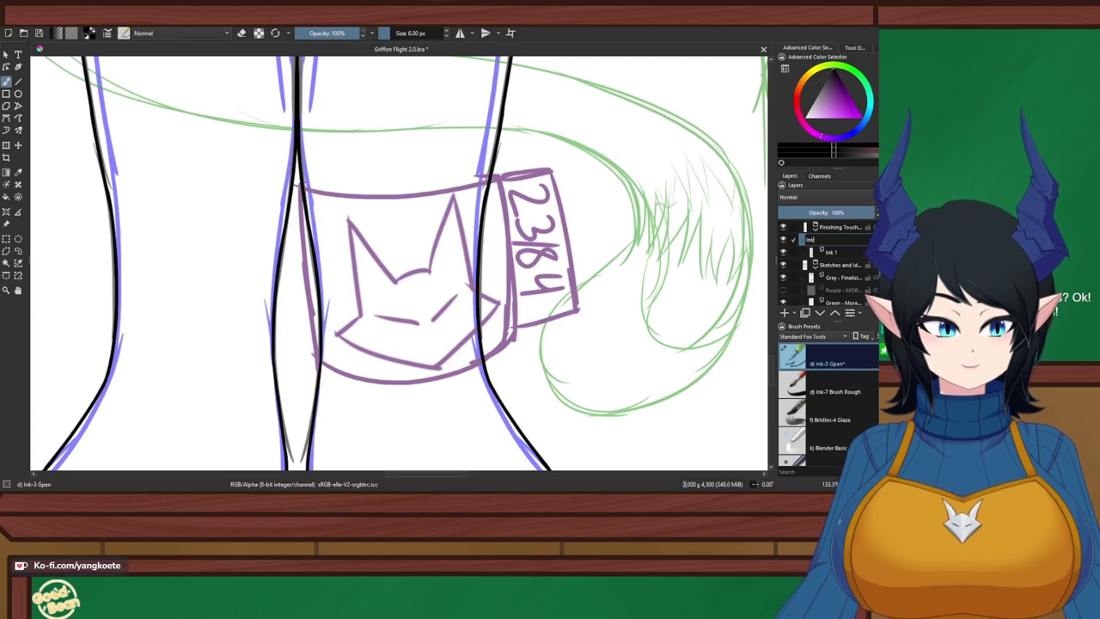
key(6)
key(6)
key(6)
key(6)
key(6)
key(6)
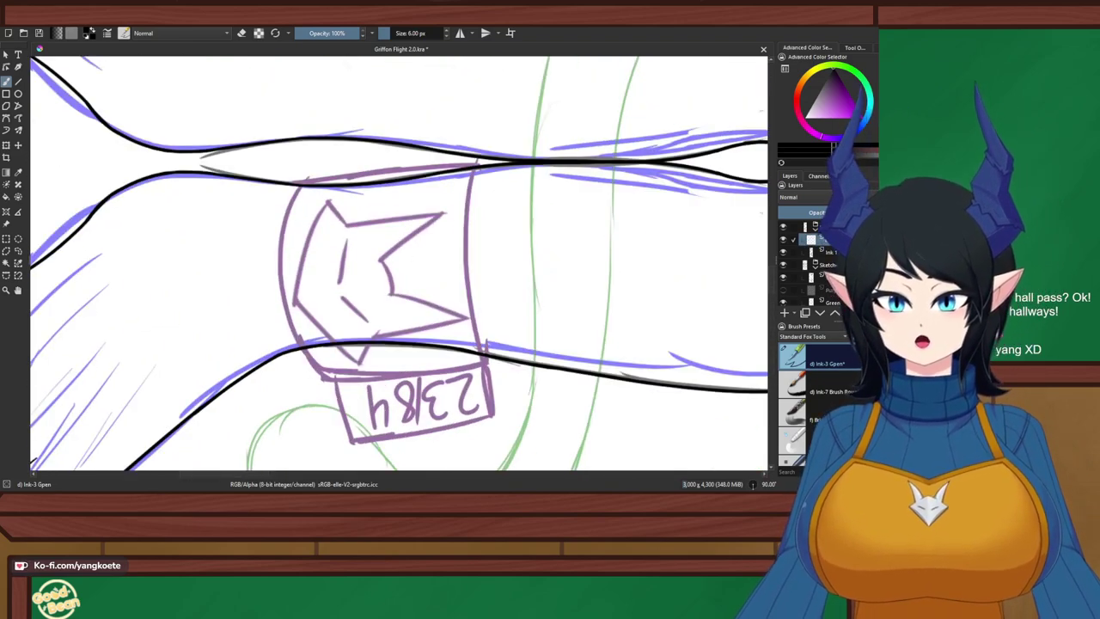
drag(398, 304, 357, 241)
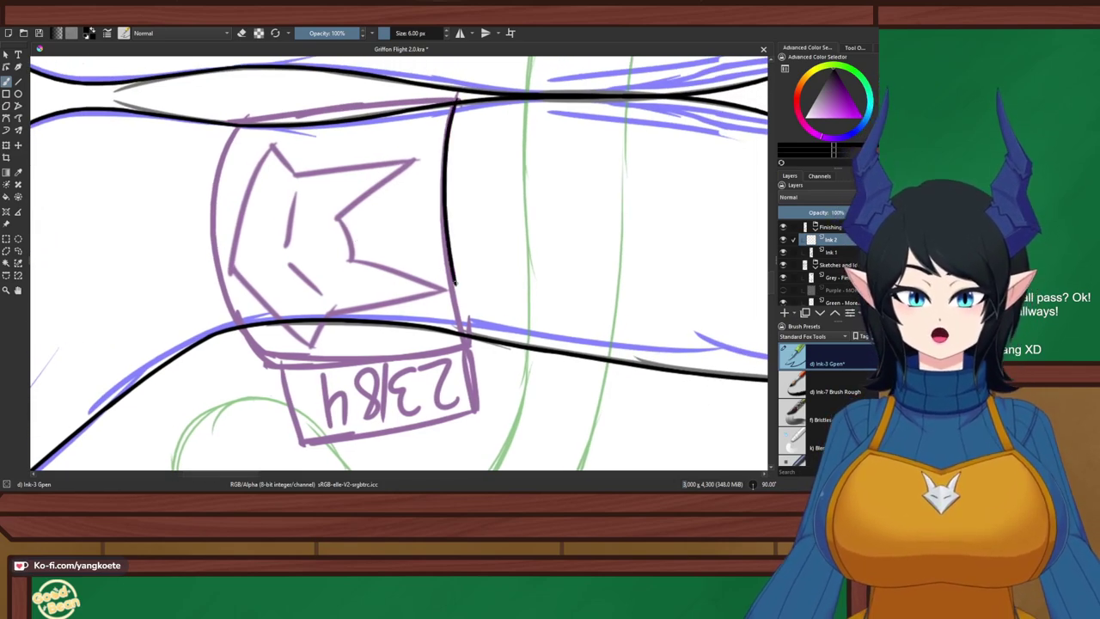
Test-ink the leg band's right edge several times, undo every stroke, and reset rotation upright
drag(456, 99, 446, 328)
key(ctrl+z)
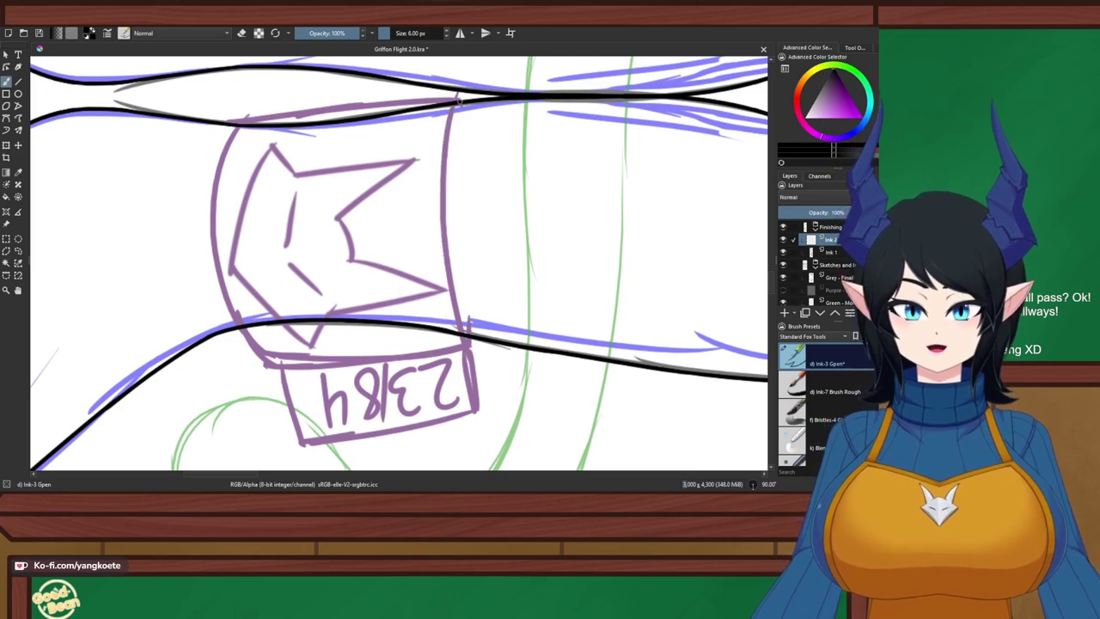
drag(458, 96, 459, 342)
key(ctrl+z)
drag(458, 99, 461, 344)
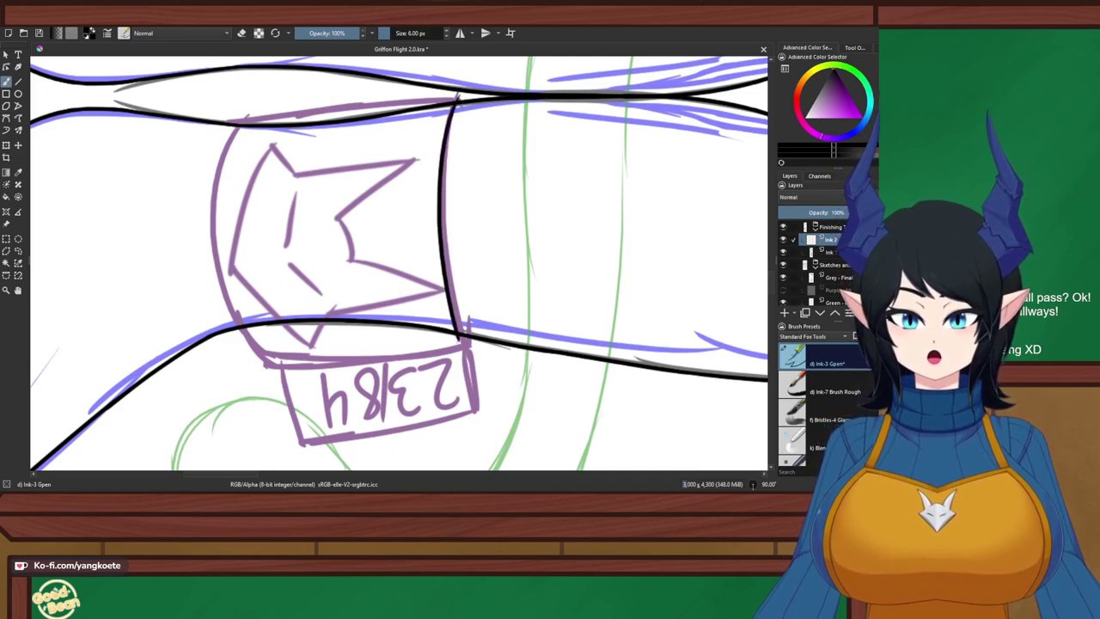
key(ctrl+z)
key(ctrl+z)
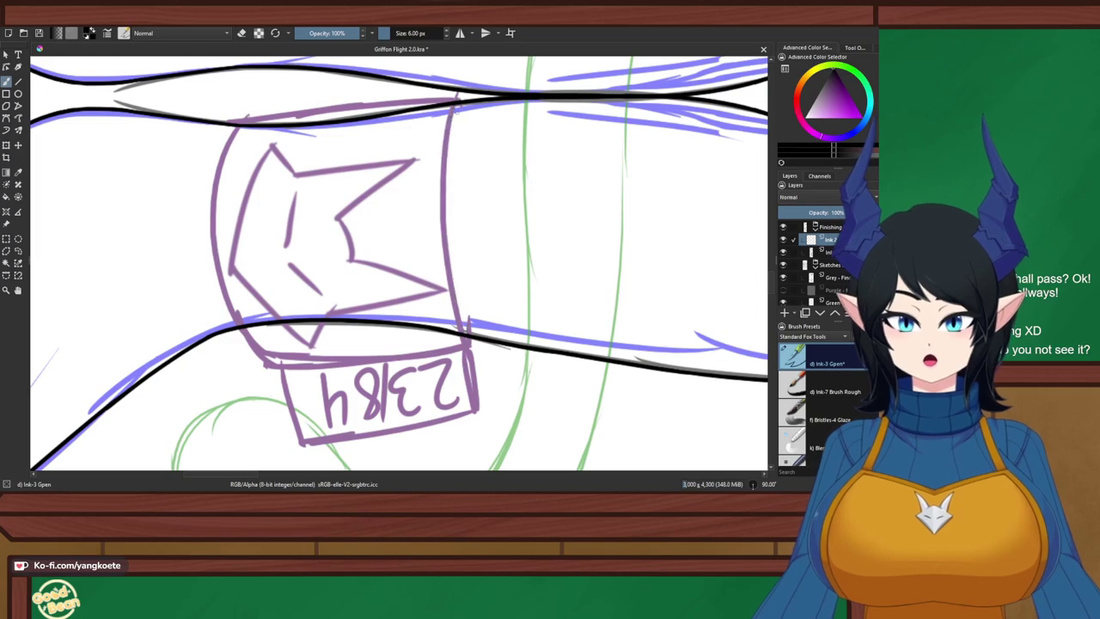
mouse_move(444, 105)
mouse_down()
mouse_move(442, 258)
mouse_move(458, 332)
mouse_up()
key(ctrl+z)
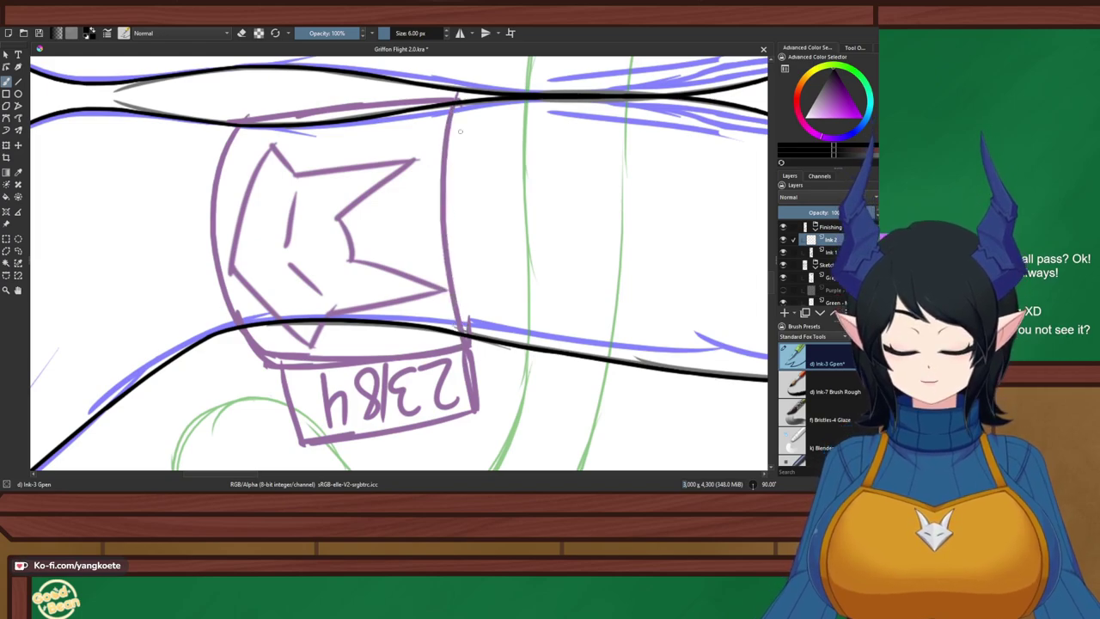
key(6)
key(5)
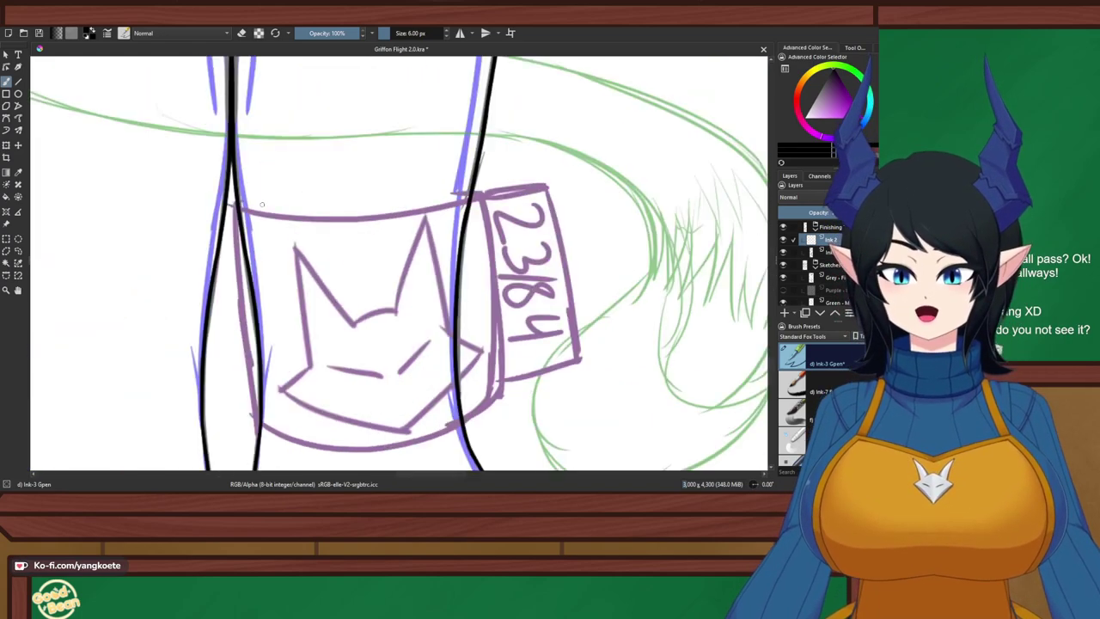
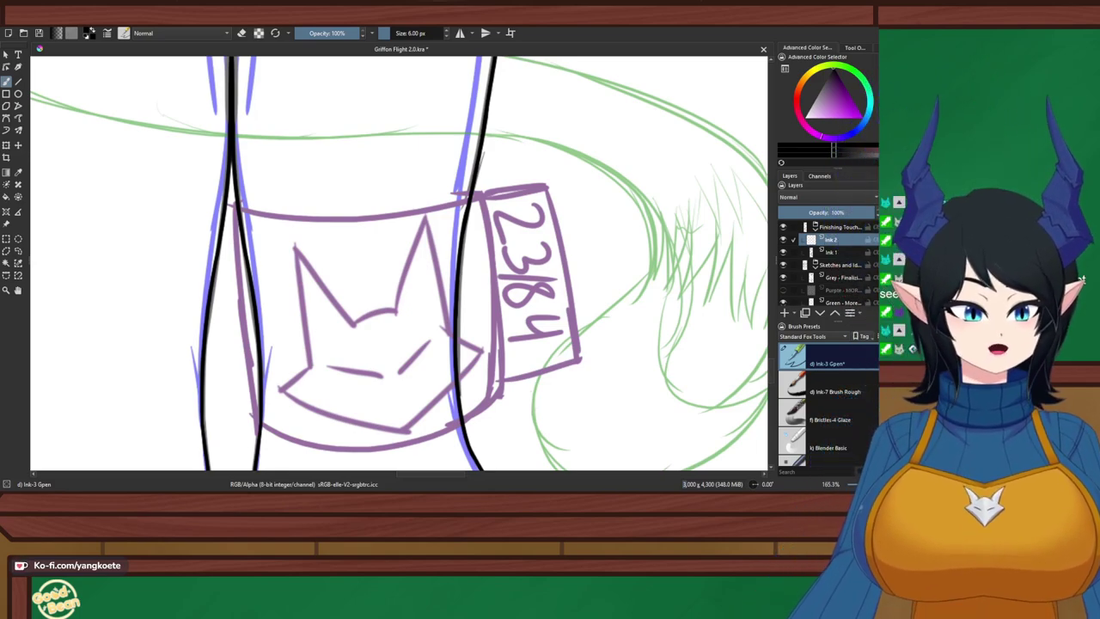
Rotate, pan and zoom around the canvas to review the whole figure's line art
scroll(320, 207, down, 2)
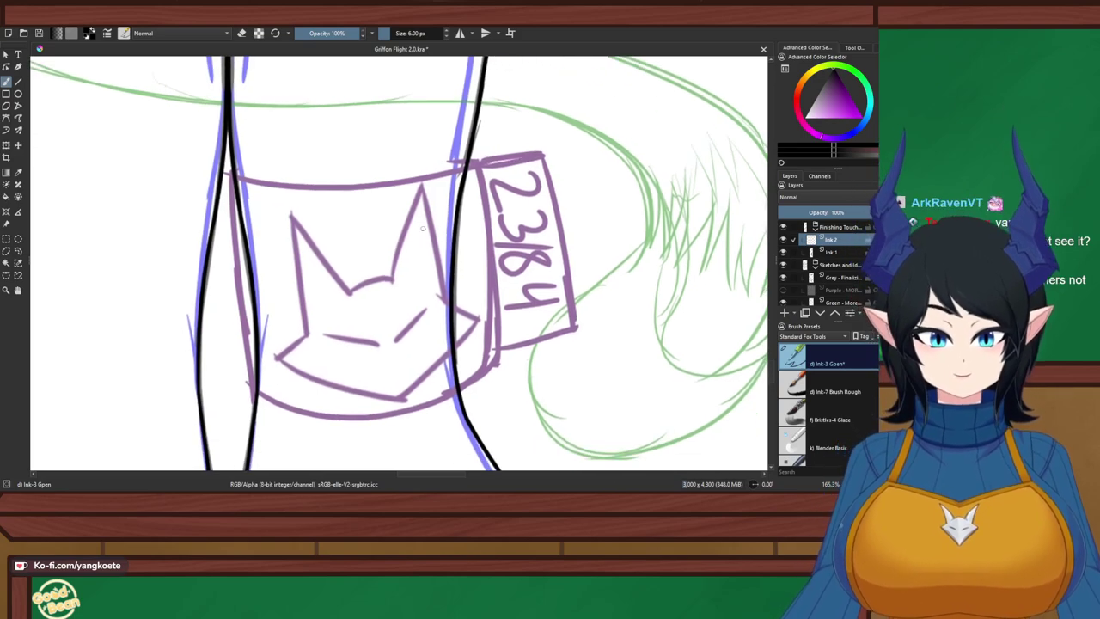
key(4)
key(4)
key(6)
key(6)
key(6)
key(4)
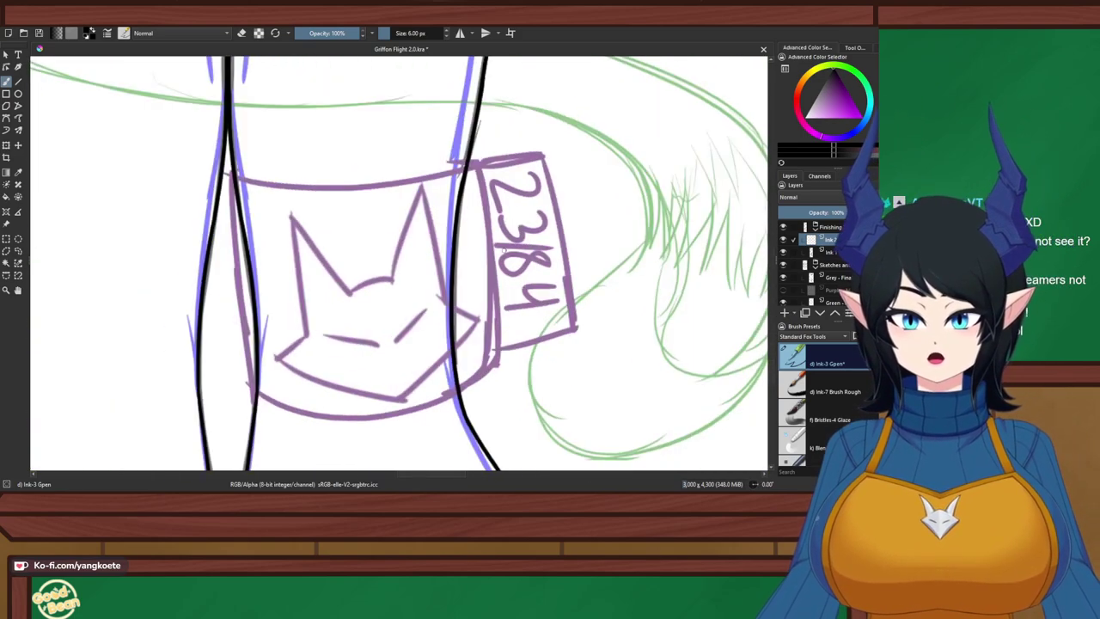
scroll(397, 169, down, 6)
drag(397, 169, 392, 391)
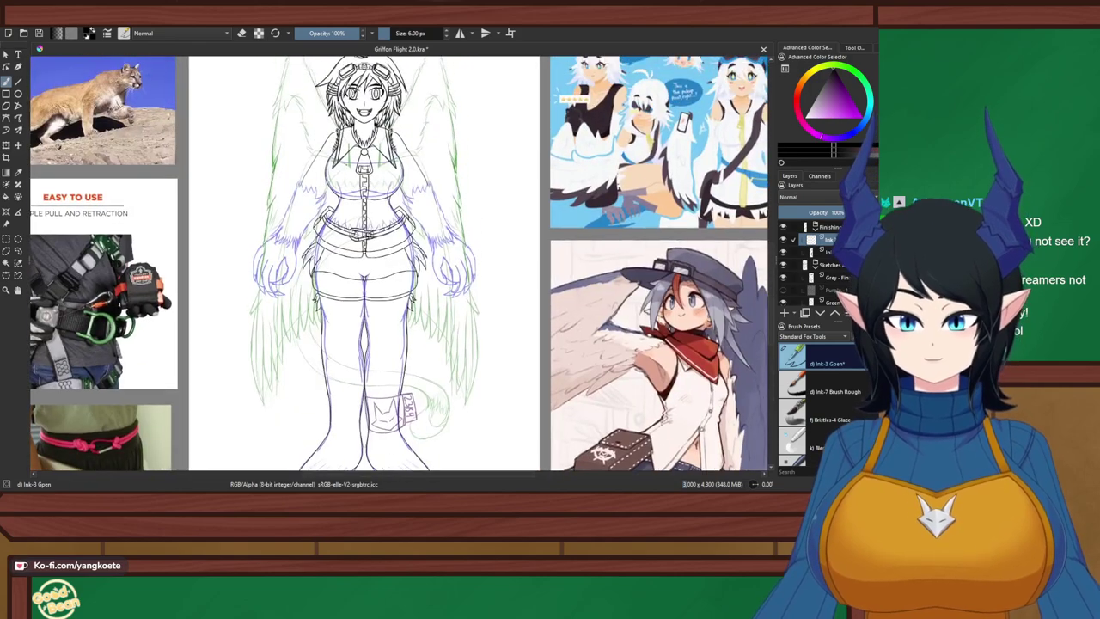
drag(345, 173, 344, 221)
key(plus)
key(plus)
key(plus)
key(plus)
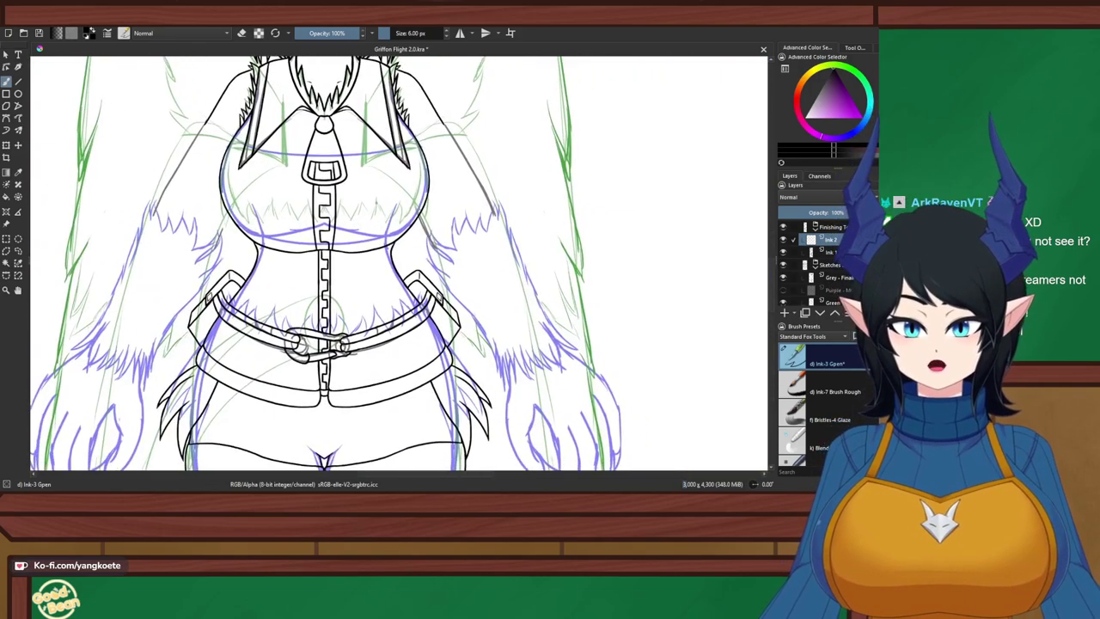
key(minus)
key(minus)
key(minus)
key(minus)
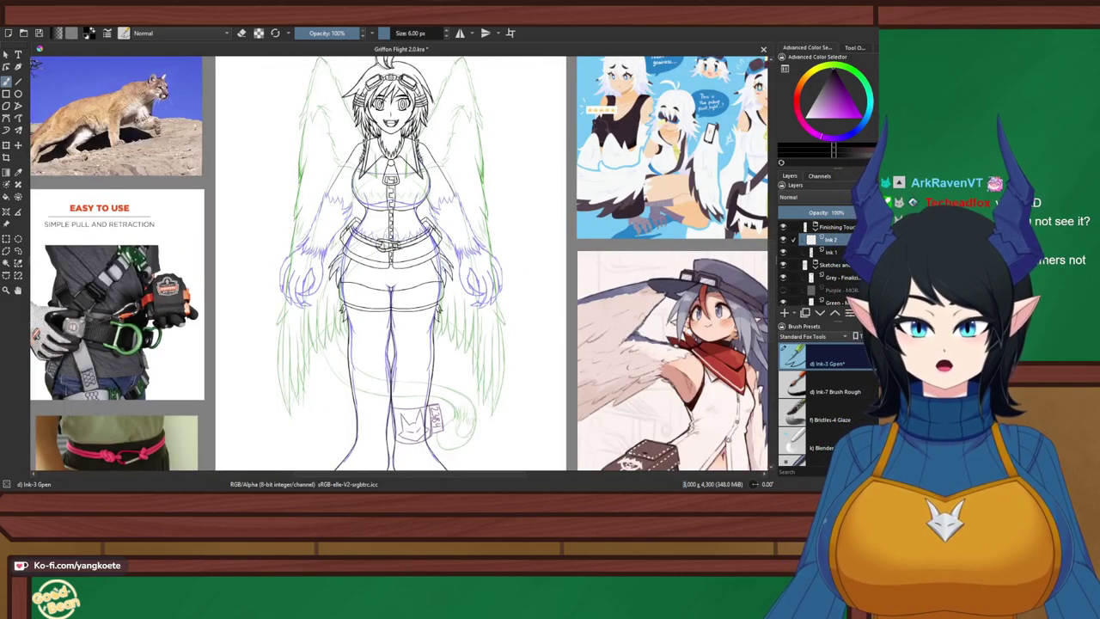
key(plus)
key(plus)
key(plus)
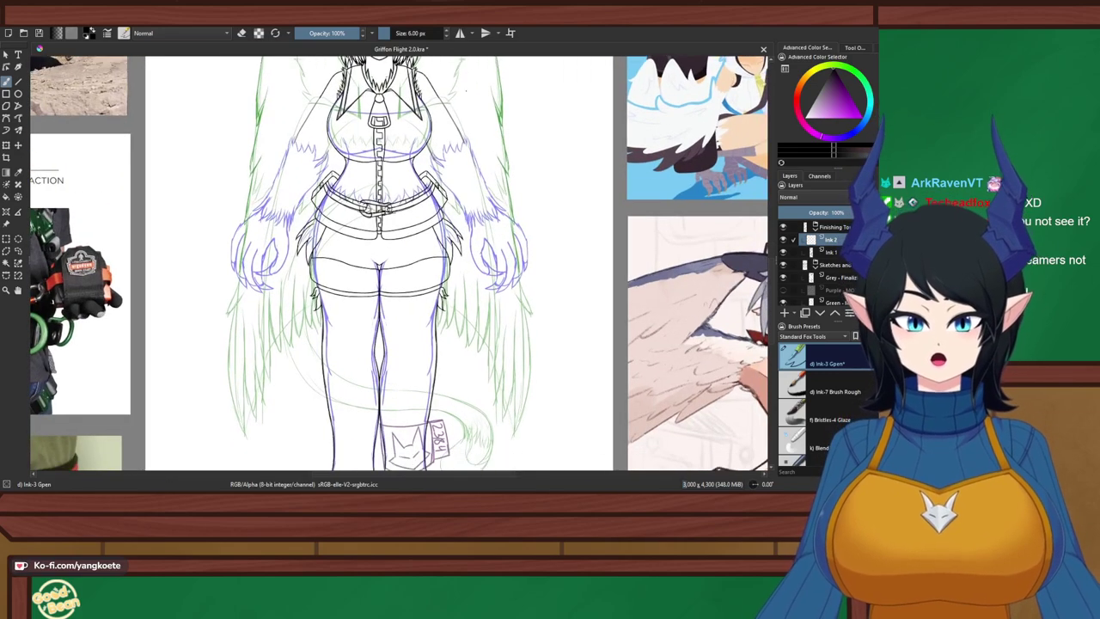
scroll(300, 222, up, 1)
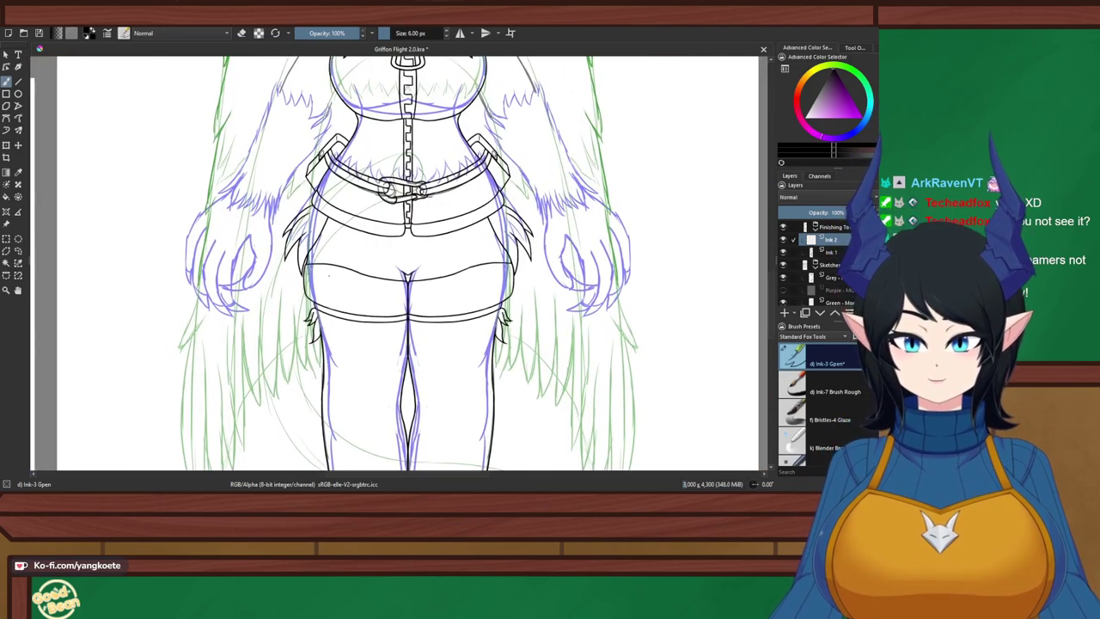
scroll(326, 221, down, 1)
key(minus)
key(minus)
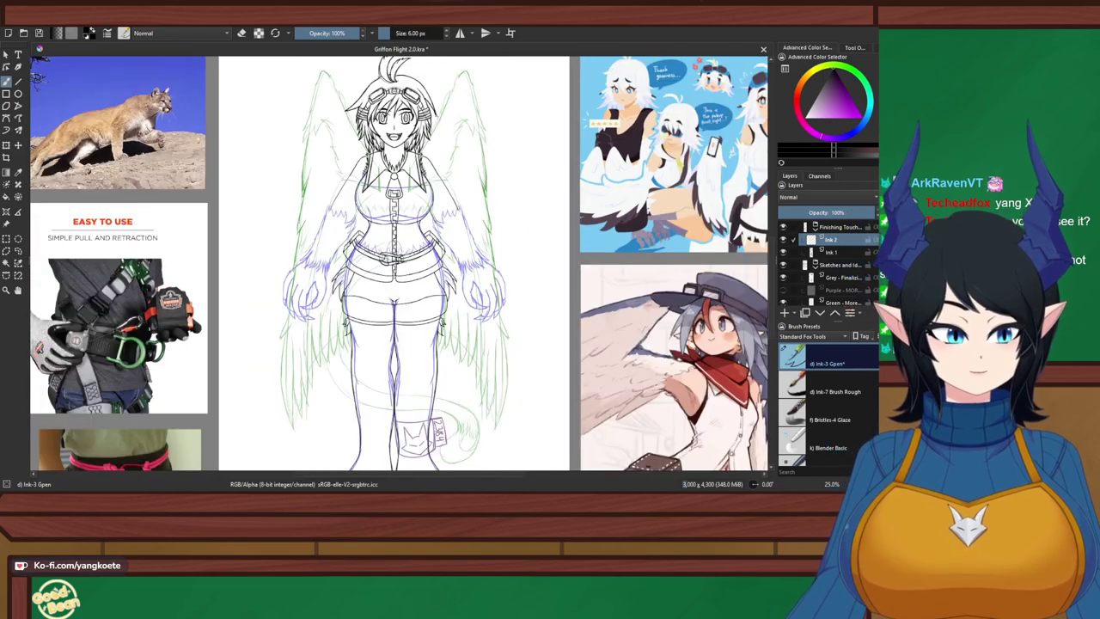
Hide the Sketches group and bring the inked legs into view
click(783, 265)
drag(491, 305, 498, 221)
scroll(431, 327, up, 2)
drag(414, 330, 443, 284)
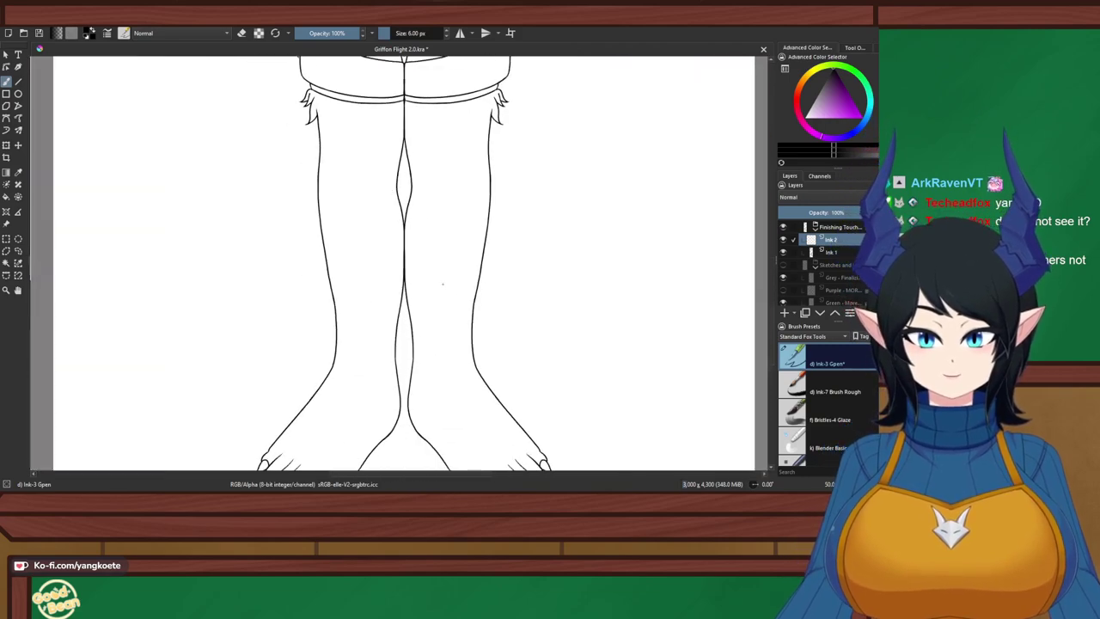
Turn on horizontal mirror mode and try several mirrored outer-thigh strokes, undoing each
scroll(328, 222, up, 2)
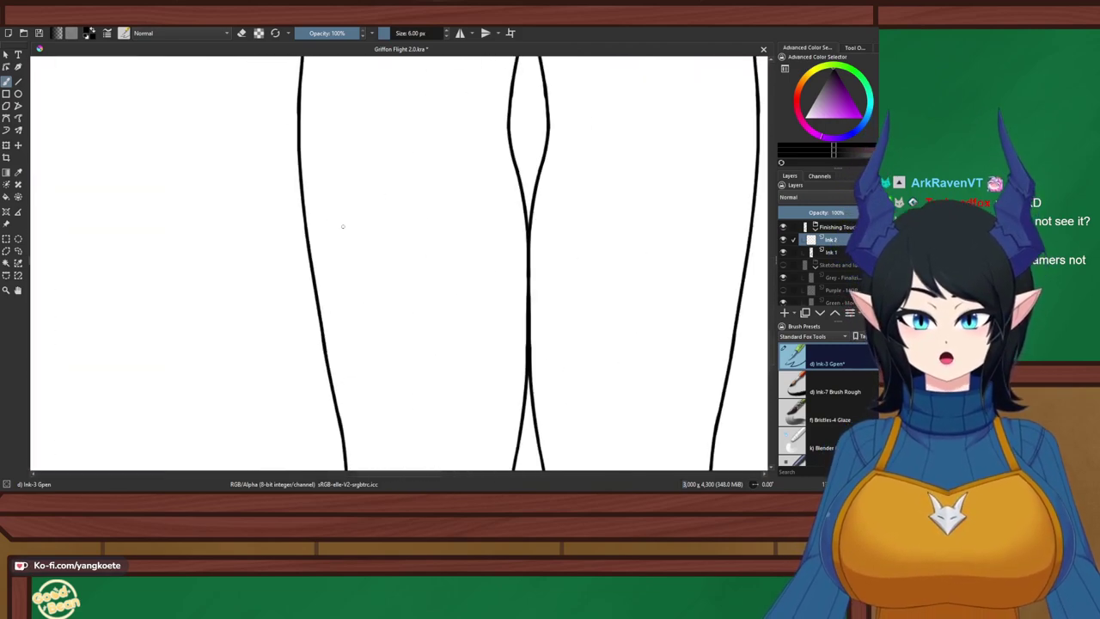
key(m)
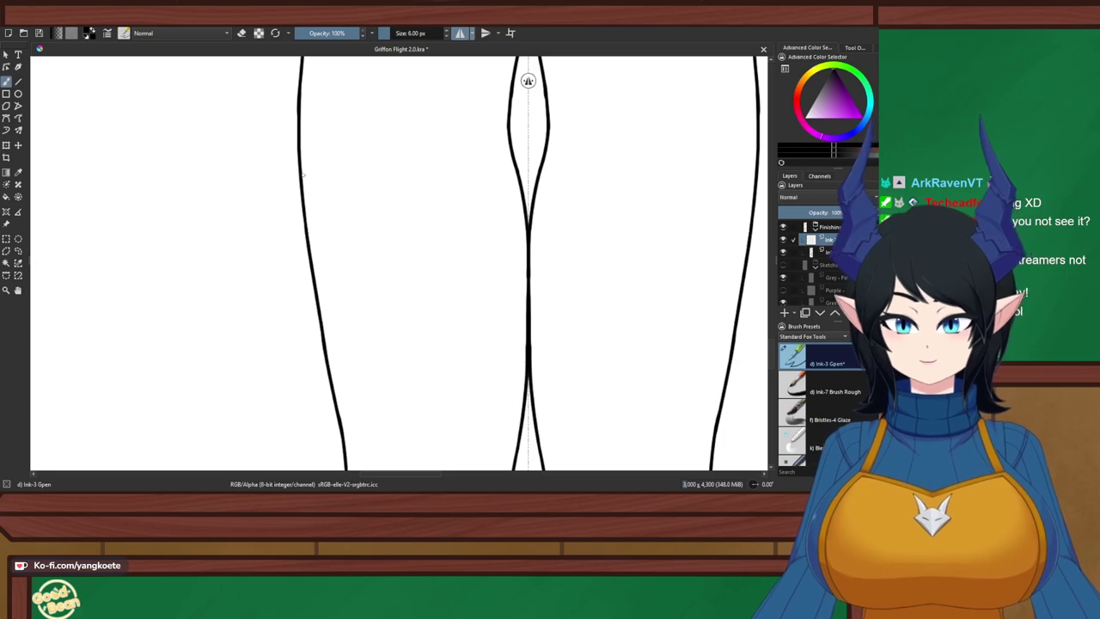
mouse_move(303, 156)
mouse_down()
mouse_move(294, 258)
mouse_move(311, 225)
mouse_up()
key(ctrl+z)
key(ctrl+z)
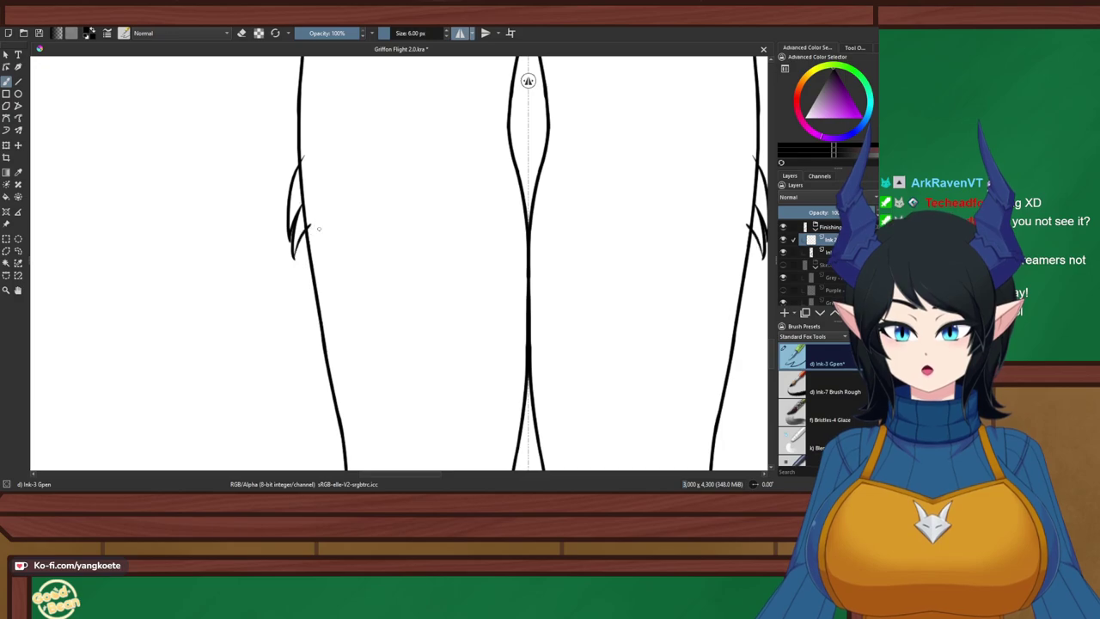
scroll(339, 170, down, 5)
drag(339, 170, 341, 207)
scroll(351, 216, up, 5)
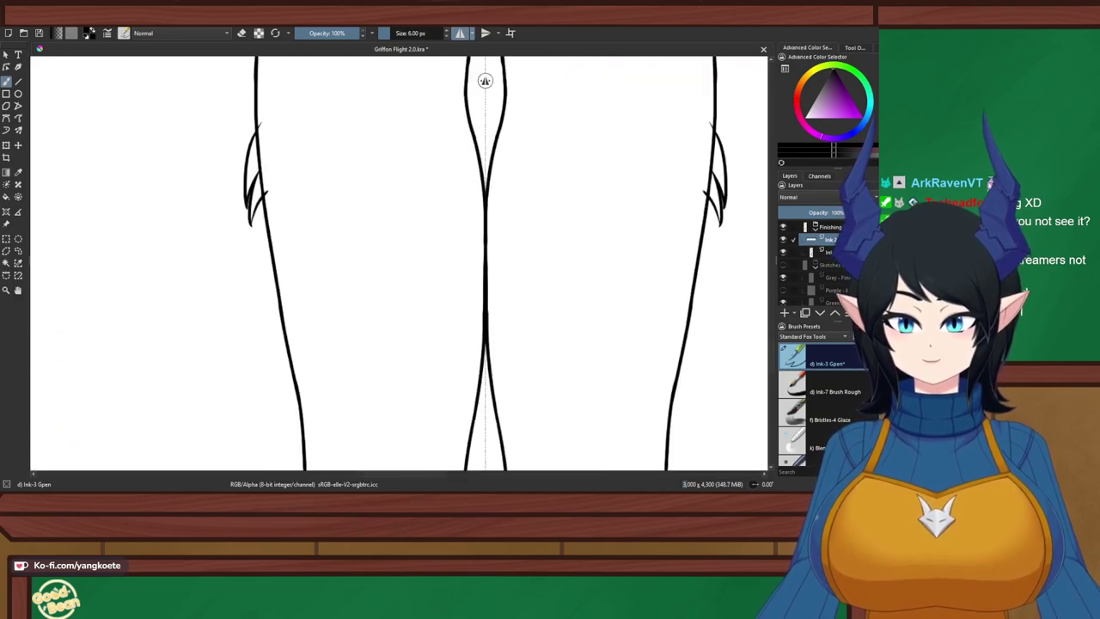
key(ctrl+z)
key(ctrl+z)
drag(260, 131, 252, 208)
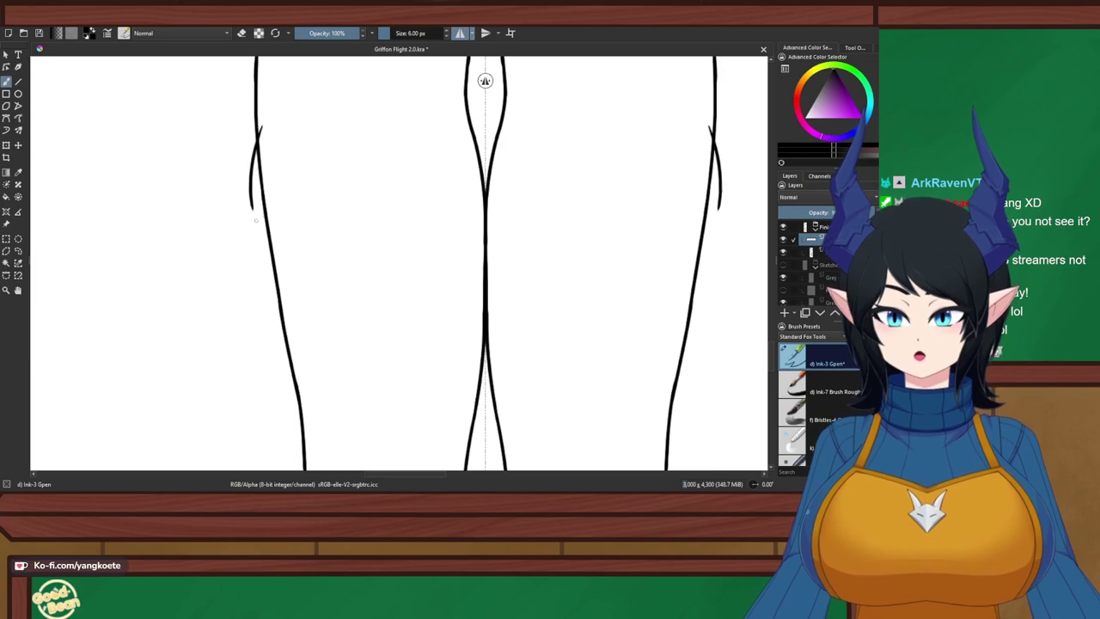
key(ctrl+z)
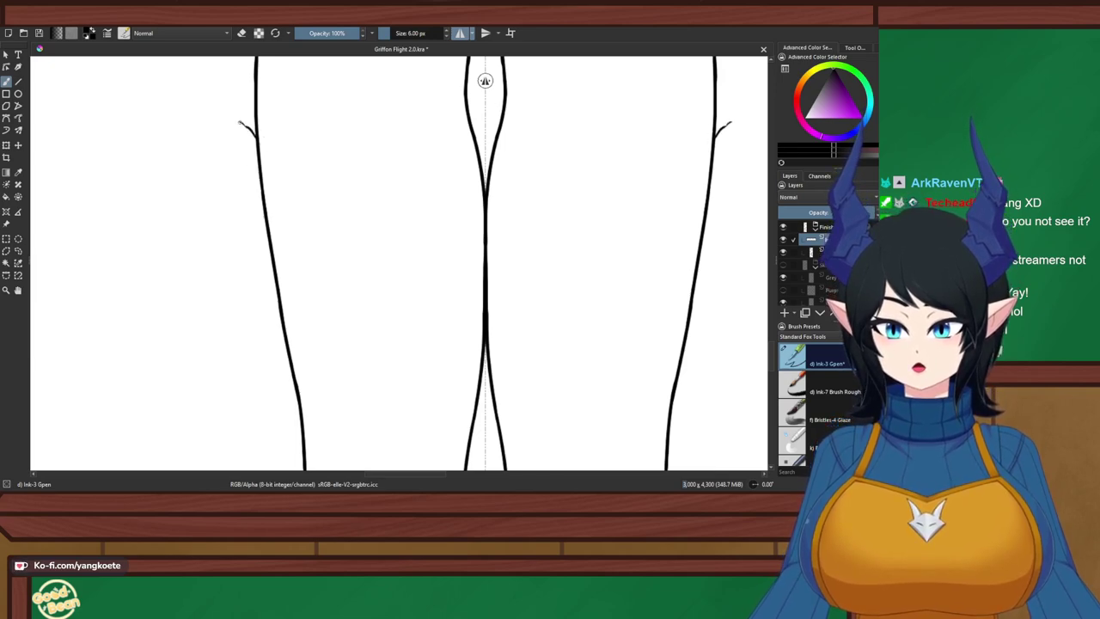
mouse_move(238, 120)
mouse_down()
mouse_move(383, 269)
mouse_move(296, 227)
mouse_up()
key(ctrl+z)
key(ctrl+z)
key(ctrl+z)
scroll(385, 269, up, 1)
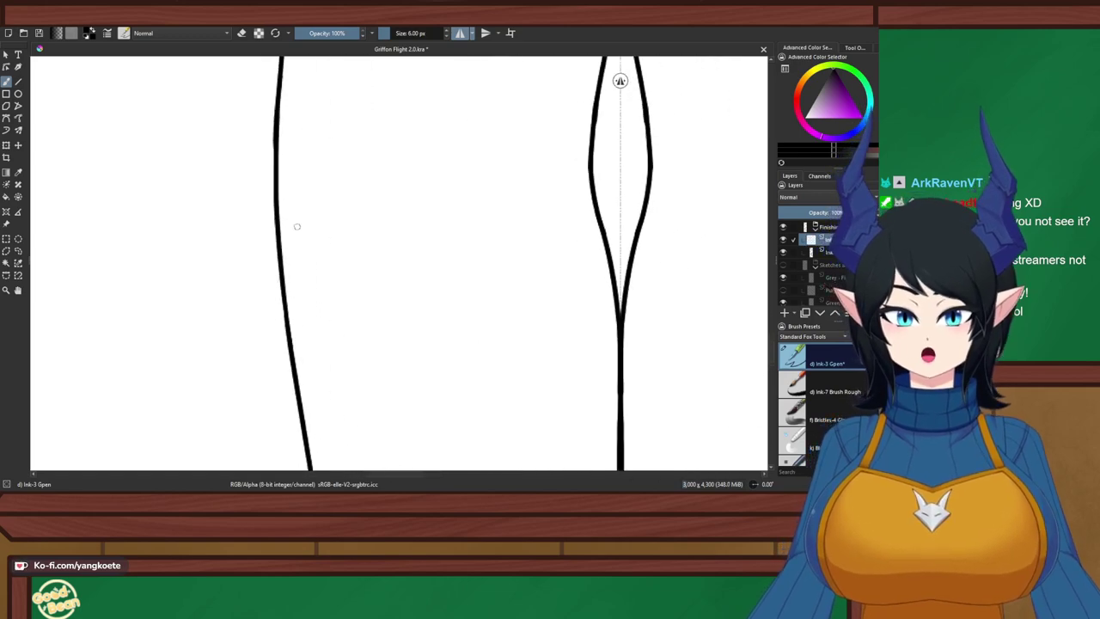
mouse_move(249, 100)
mouse_down()
mouse_move(281, 146)
mouse_move(282, 135)
mouse_move(324, 268)
mouse_up()
key(ctrl+z)
Ink the spiky fur tuft on the outer thigh, redrawing its lower spikes
mouse_move(262, 214)
mouse_down()
mouse_move(287, 234)
mouse_move(263, 265)
mouse_move(256, 300)
mouse_move(282, 270)
mouse_move(262, 368)
mouse_move(286, 332)
mouse_move(282, 271)
mouse_move(263, 373)
mouse_move(286, 338)
mouse_up()
key(ctrl+z)
key(ctrl+z)
key(ctrl+z)
key(ctrl+z)
key(ctrl+z)
key(ctrl+z)
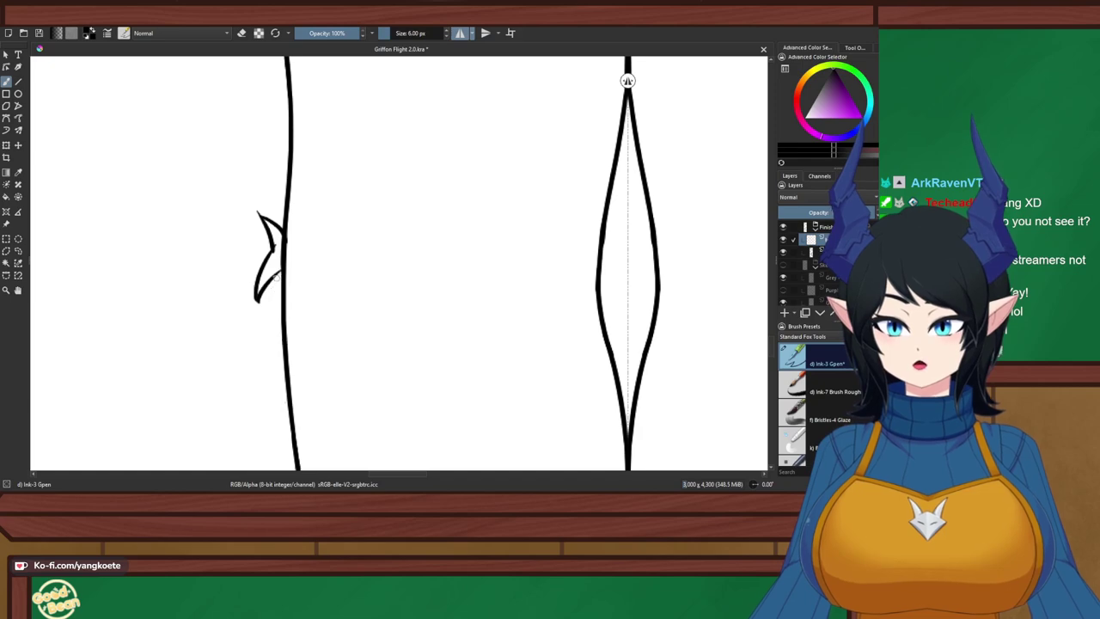
drag(280, 273, 254, 367)
drag(284, 330, 255, 371)
key(ctrl+z)
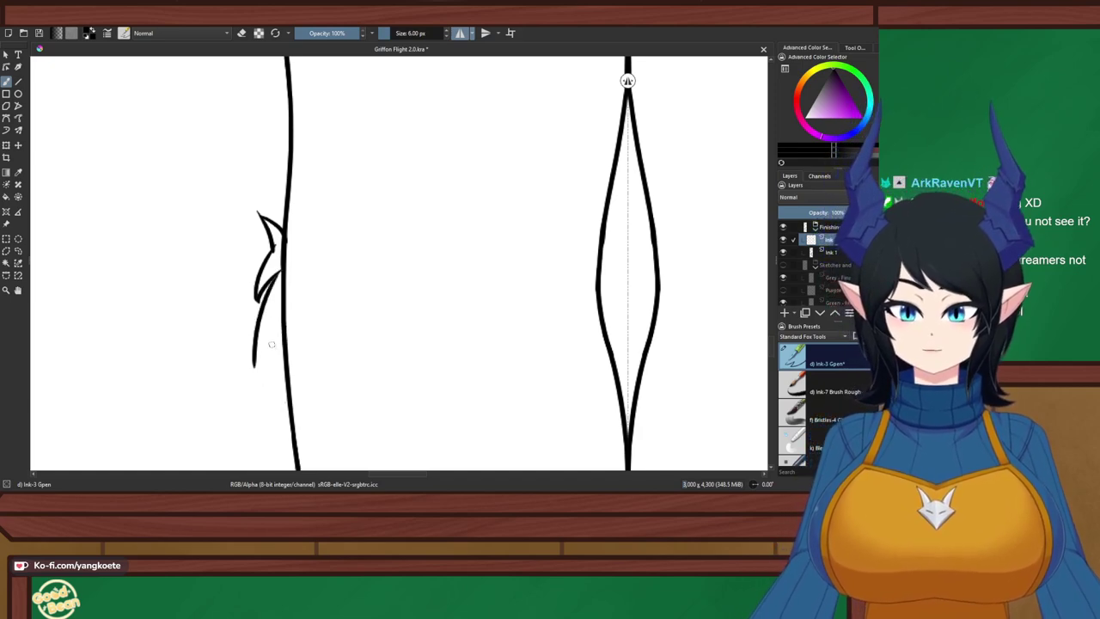
mouse_move(277, 318)
mouse_down()
mouse_move(256, 360)
mouse_move(268, 405)
mouse_up()
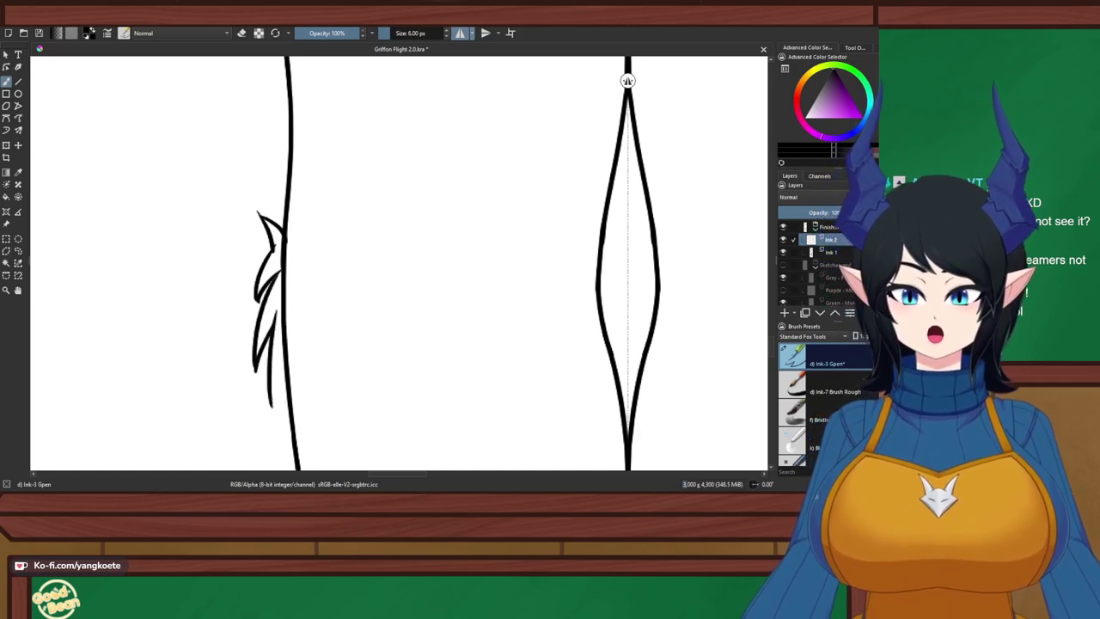
drag(286, 368, 273, 407)
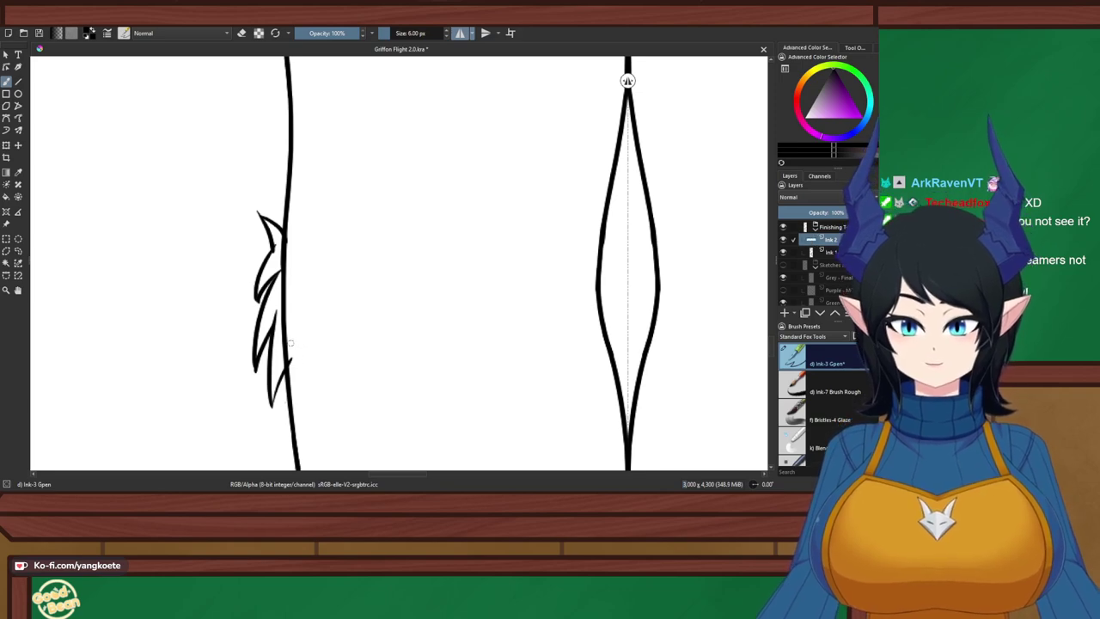
scroll(329, 299, down, 3)
scroll(394, 292, up, 2)
scroll(355, 295, up, 1)
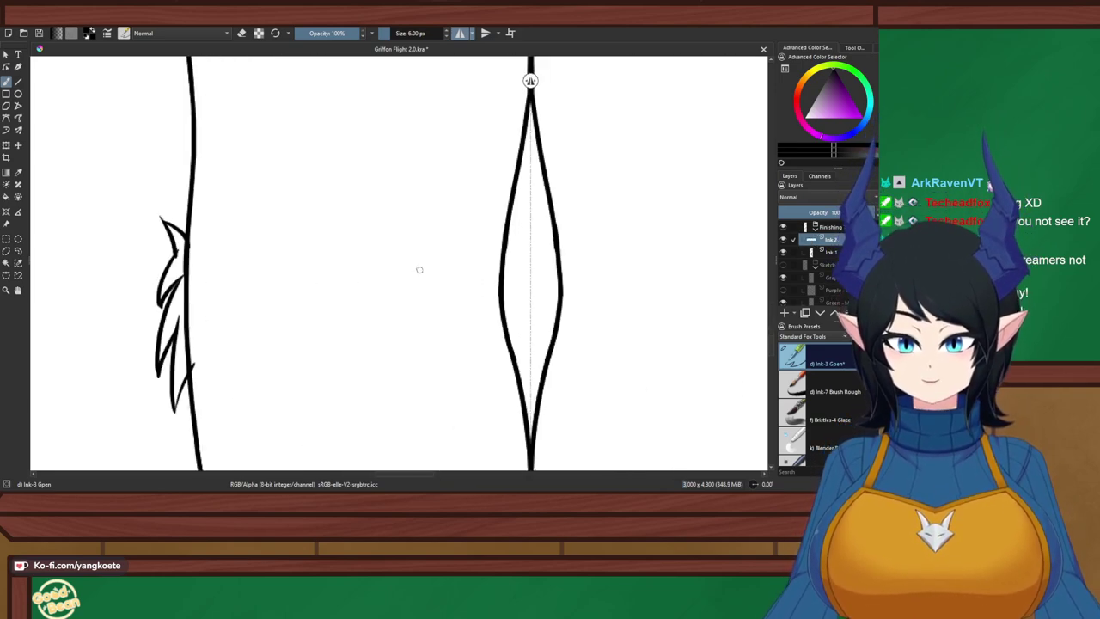
Ink a small mirrored spike on both inner leg contours, trimming and thickening it
drag(502, 317, 522, 360)
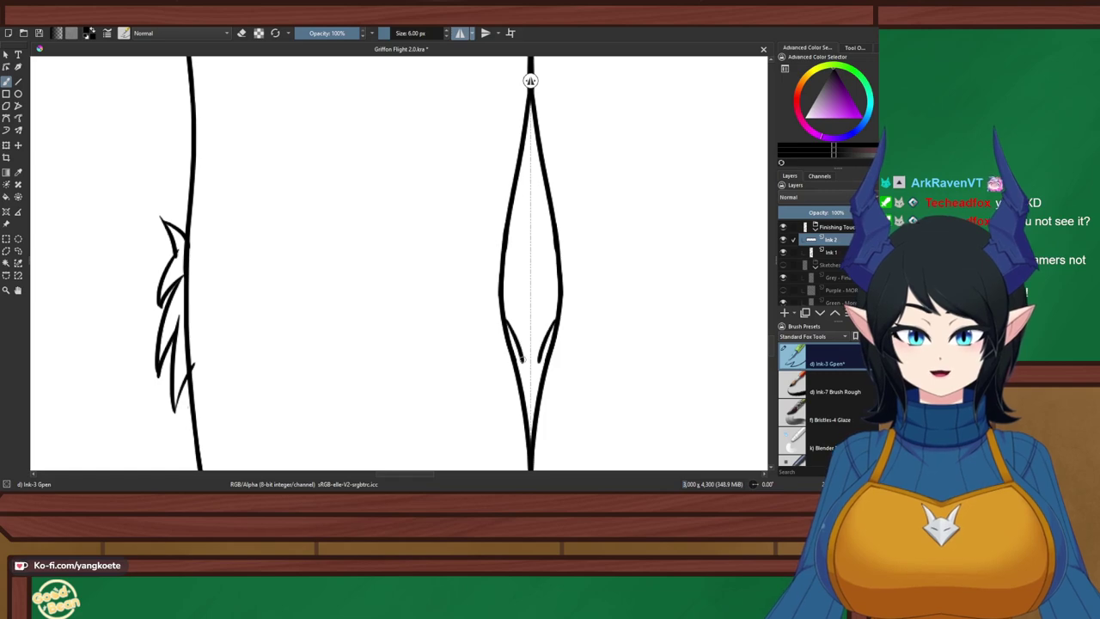
key(e)
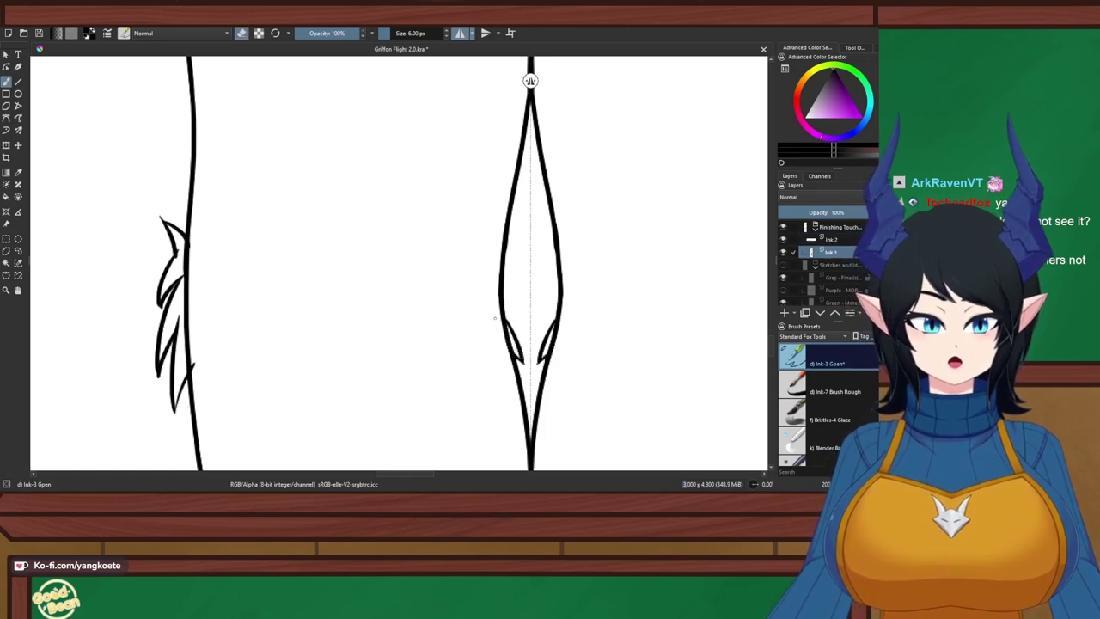
mouse_move(501, 338)
mouse_down()
mouse_move(501, 325)
mouse_move(511, 354)
mouse_move(521, 349)
mouse_move(520, 373)
mouse_move(510, 348)
mouse_move(519, 374)
mouse_up()
key(e)
key(ctrl+z)
key(ctrl+z)
key(ctrl+z)
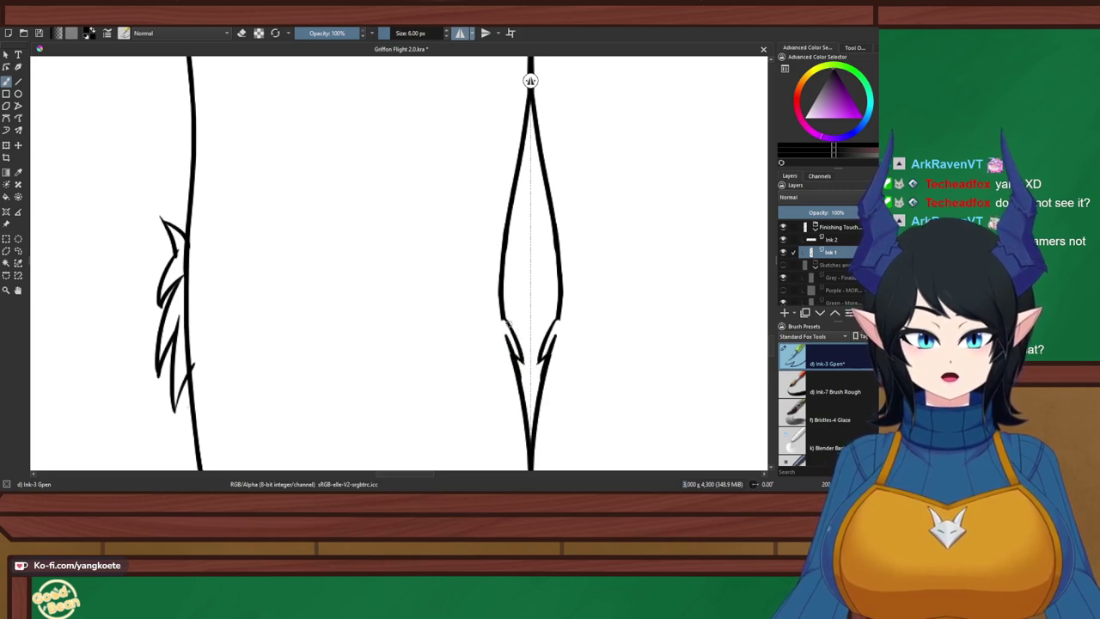
key(e)
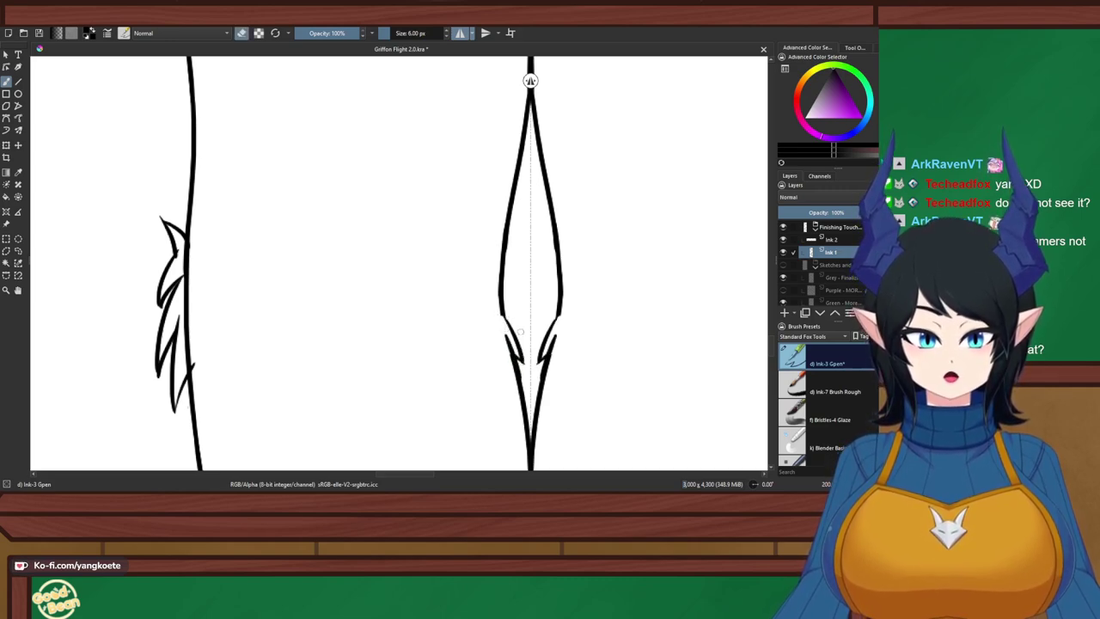
key(e)
drag(505, 312, 523, 347)
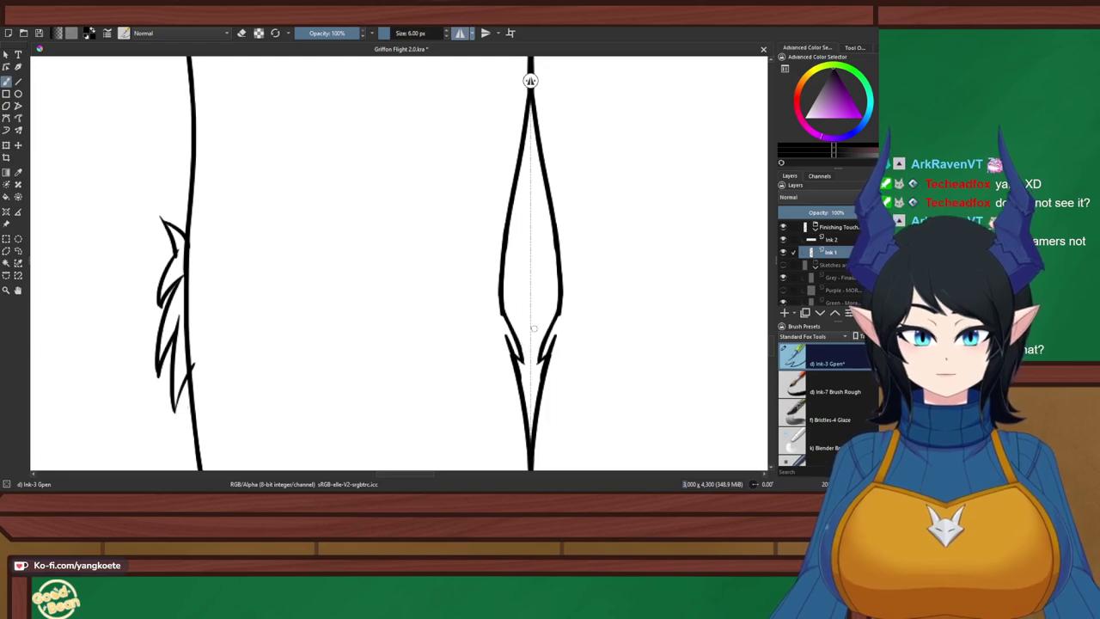
scroll(466, 289, down, 4)
Erase the leg line behind the left leg's fur tuft and test a joining stroke
right_click(500, 293)
right_click(500, 293)
scroll(434, 309, up, 4)
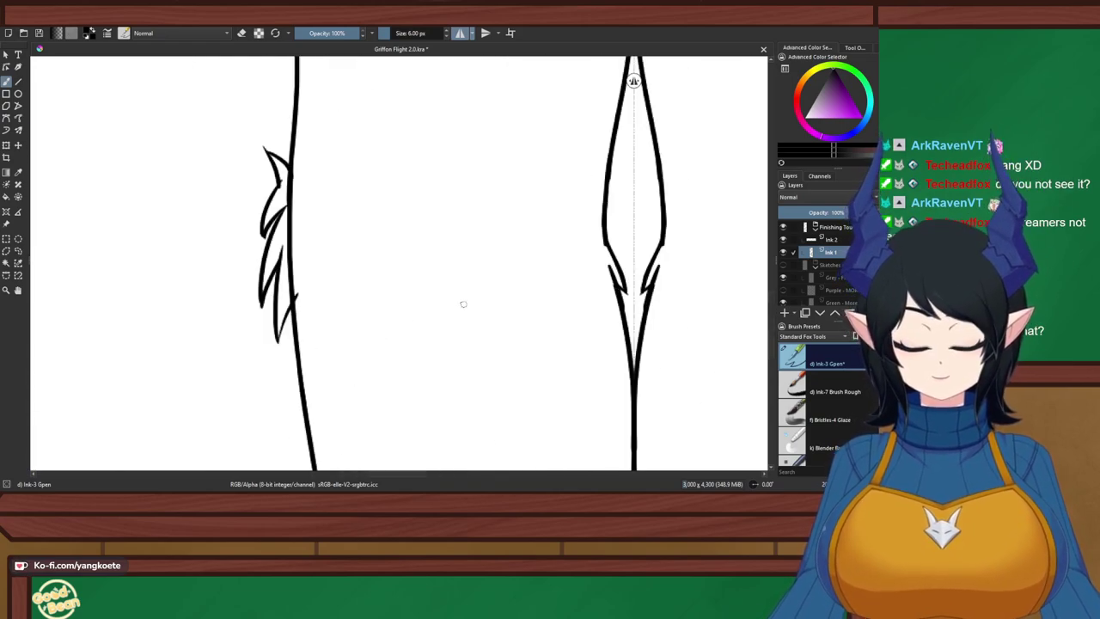
mouse_move(335, 307)
mouse_down()
mouse_move(351, 263)
mouse_move(344, 317)
mouse_up()
scroll(339, 317, up, 1)
key(e)
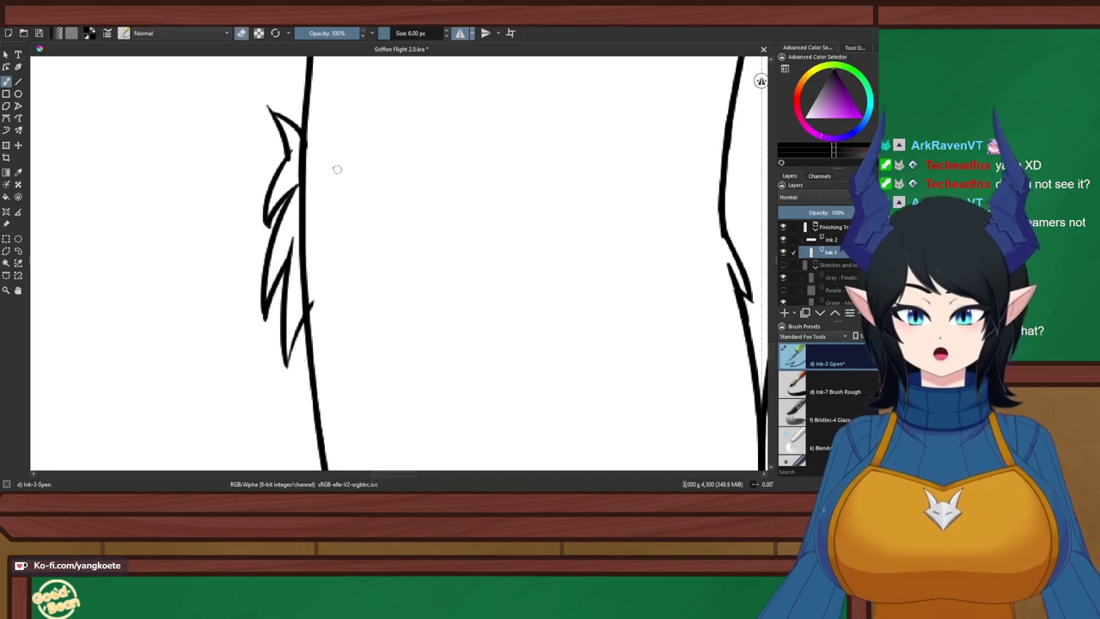
mouse_move(306, 137)
mouse_down()
mouse_move(301, 273)
mouse_move(301, 260)
mouse_move(313, 311)
mouse_up()
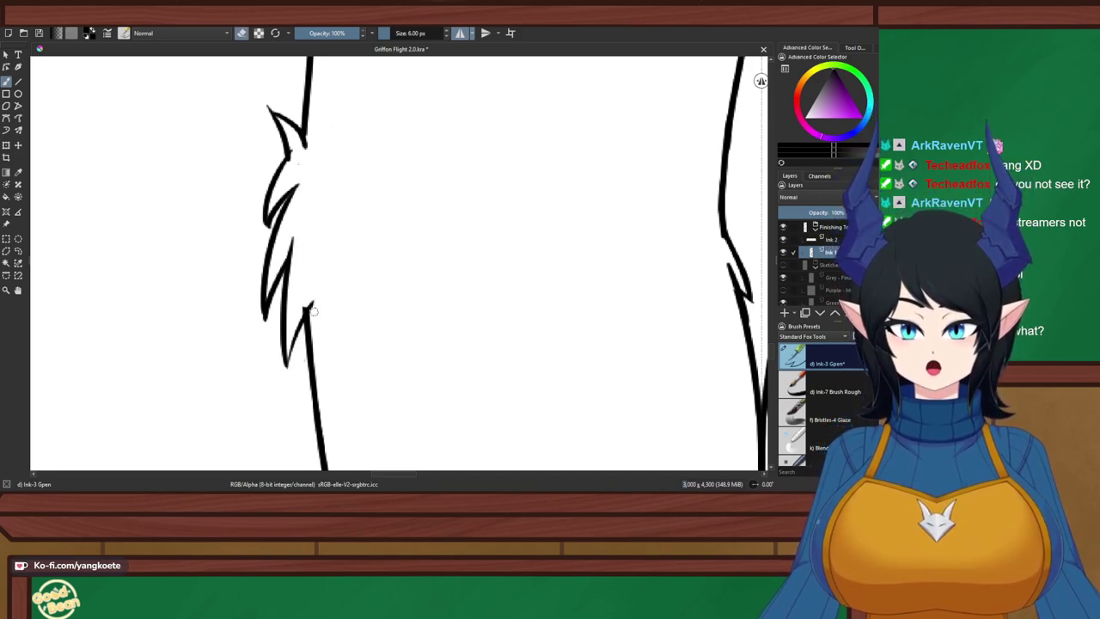
key(e)
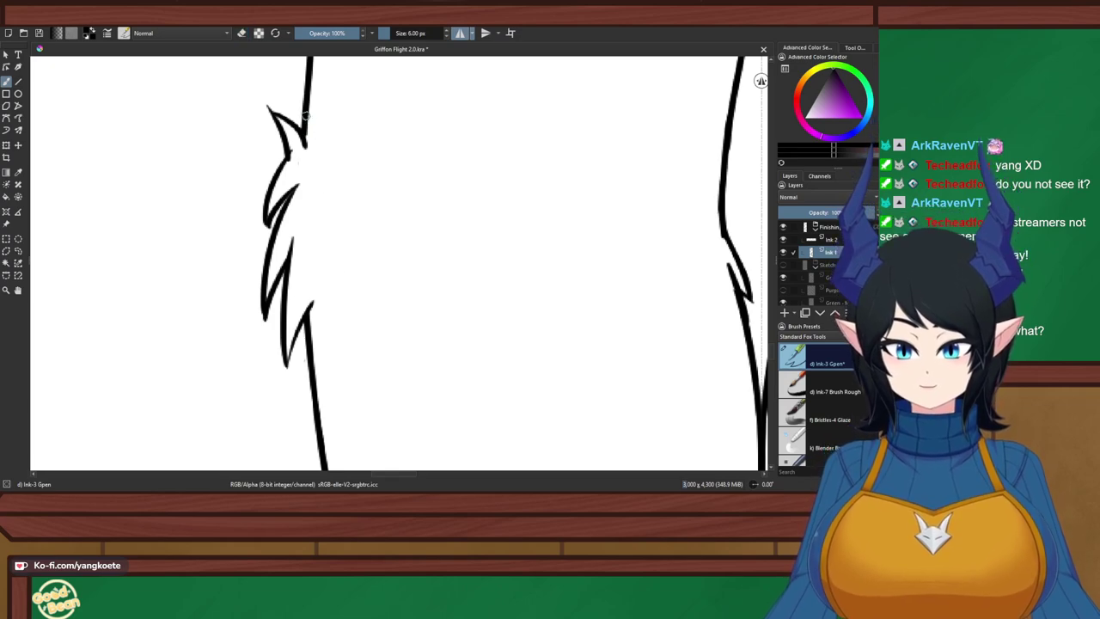
drag(305, 114, 306, 165)
key(ctrl+z)
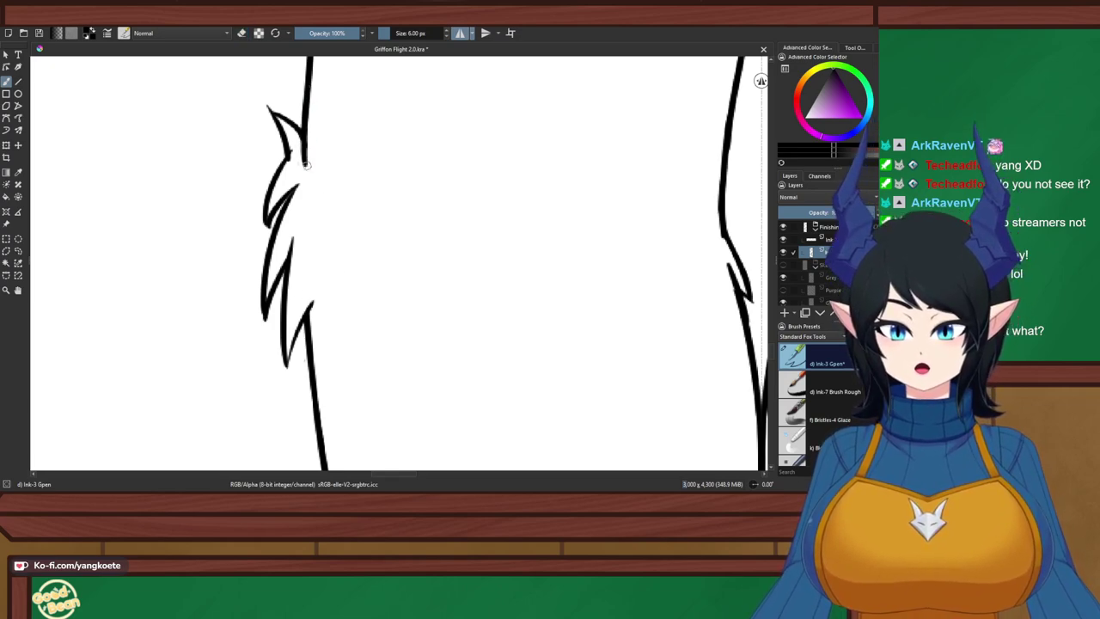
scroll(377, 205, down, 6)
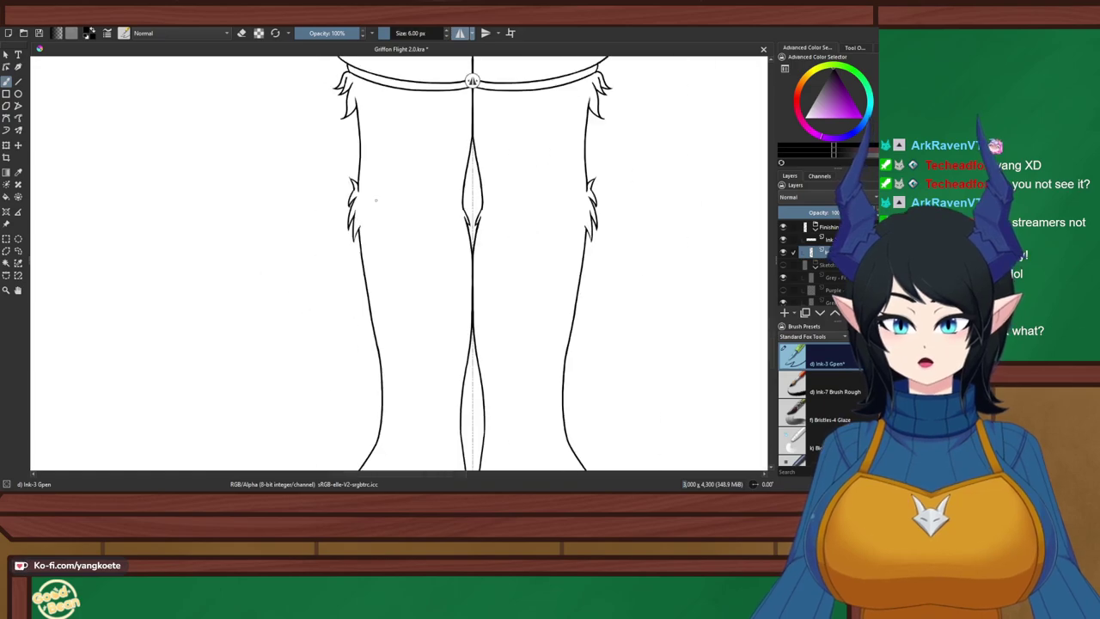
scroll(366, 225, up, 2)
scroll(482, 81, down, 1)
scroll(375, 235, up, 6)
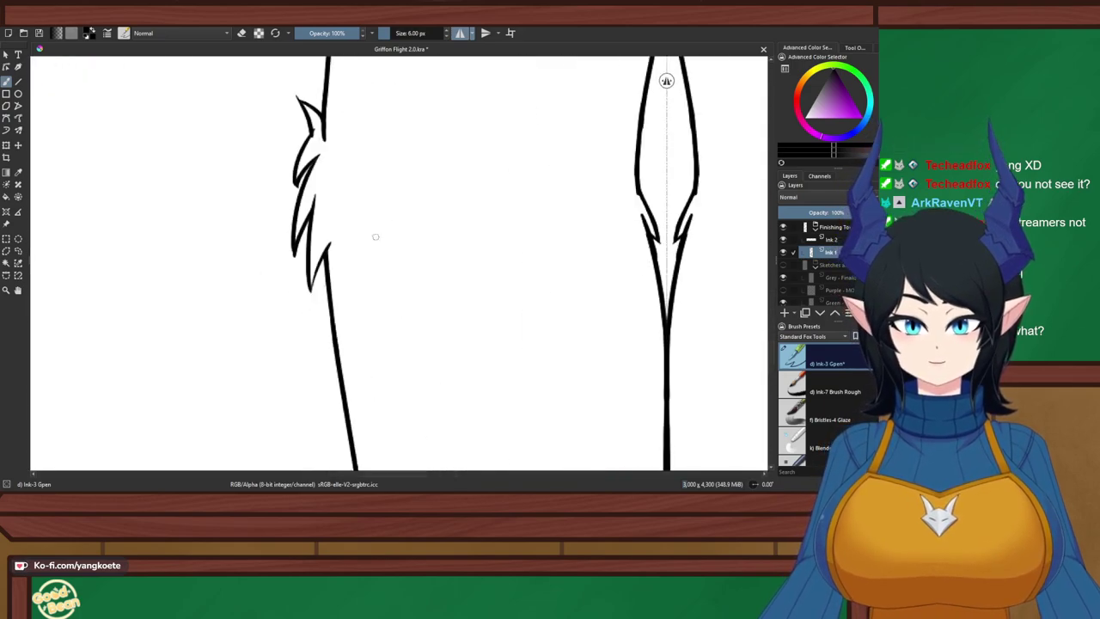
Trim the tuft's upper tip and redraw the zigzag's middle diagonal and sharp lower point
key(e)
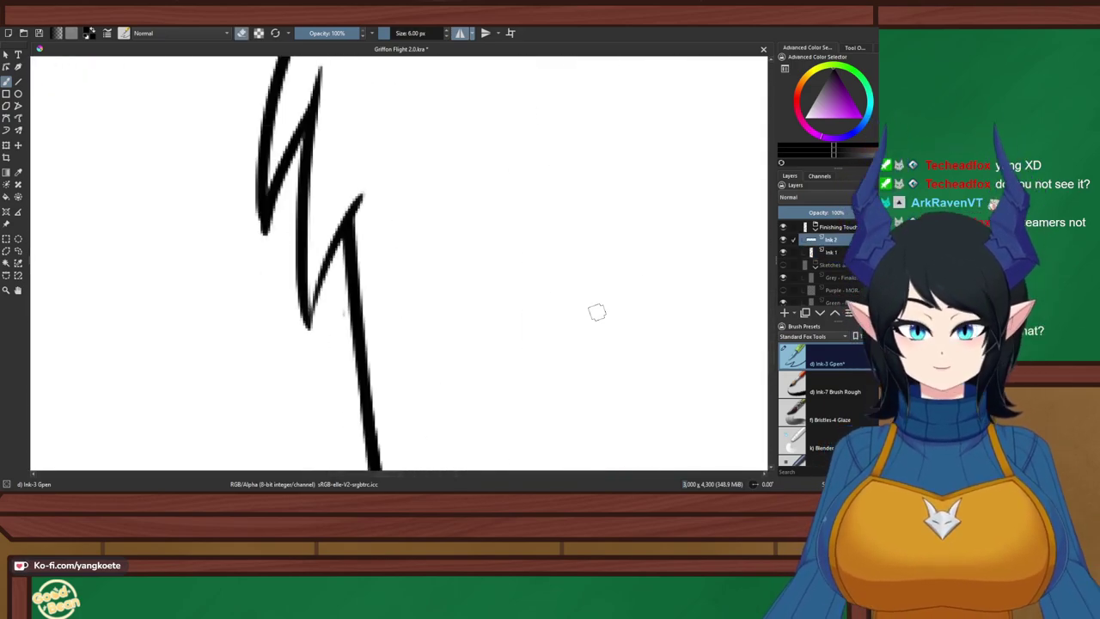
drag(354, 177, 367, 243)
key(e)
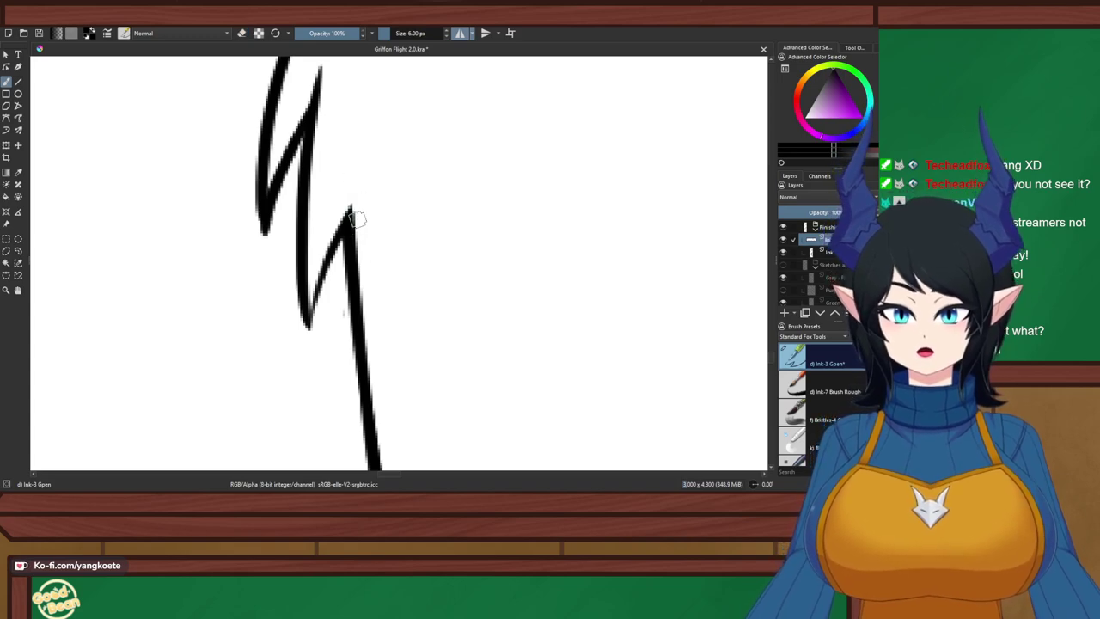
drag(349, 190, 353, 272)
key(ctrl+z)
key(ctrl+z)
mouse_move(349, 221)
mouse_down()
mouse_move(317, 296)
mouse_move(344, 297)
mouse_move(355, 209)
mouse_move(312, 322)
mouse_up()
key(ctrl+z)
key(ctrl+z)
drag(354, 216, 306, 335)
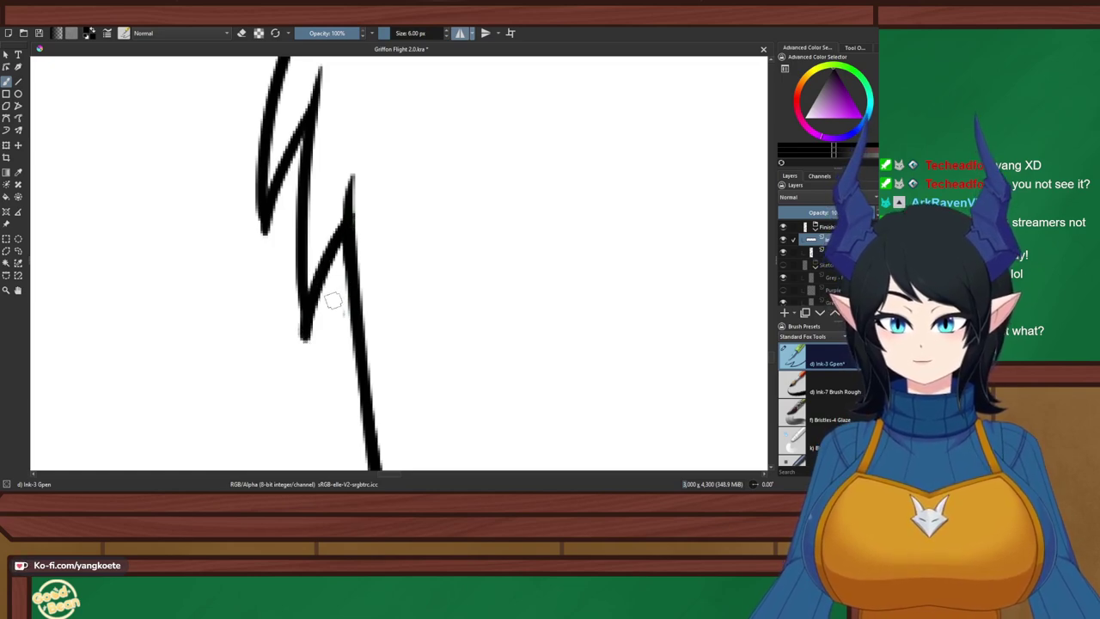
key(ctrl+z)
drag(353, 218, 315, 318)
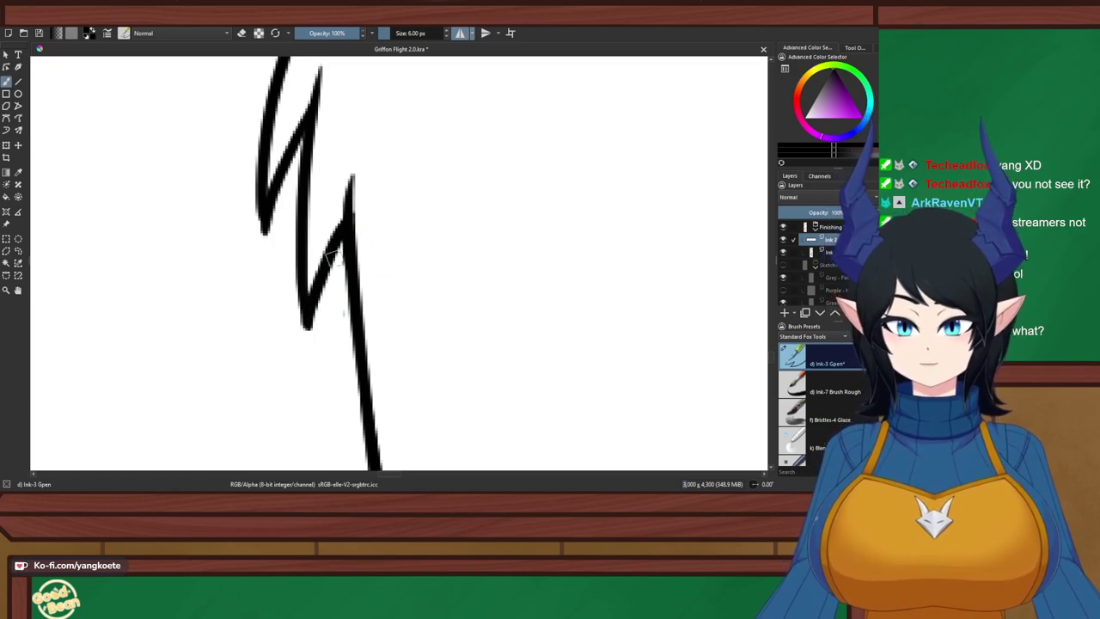
key(ctrl+z)
drag(353, 211, 310, 323)
mouse_move(323, 285)
mouse_down()
mouse_move(322, 334)
mouse_move(305, 286)
mouse_move(317, 344)
mouse_up()
Return the brush to inking and move down to the Ink 1 layer
key(e)
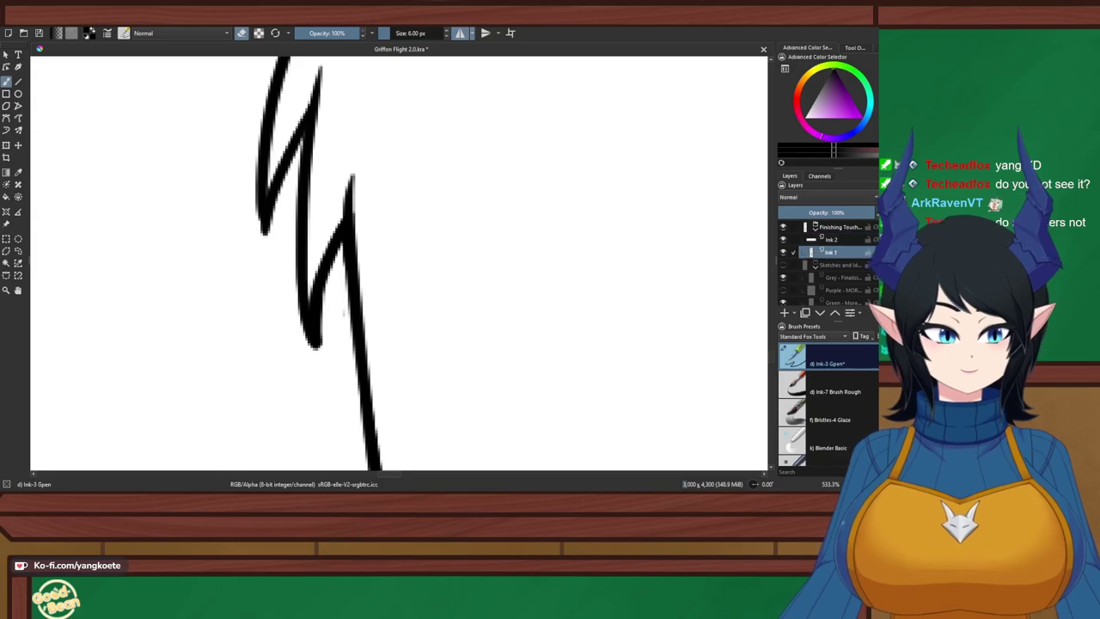
key(Page_Down)
key(e)
scroll(320, 172, down, 8)
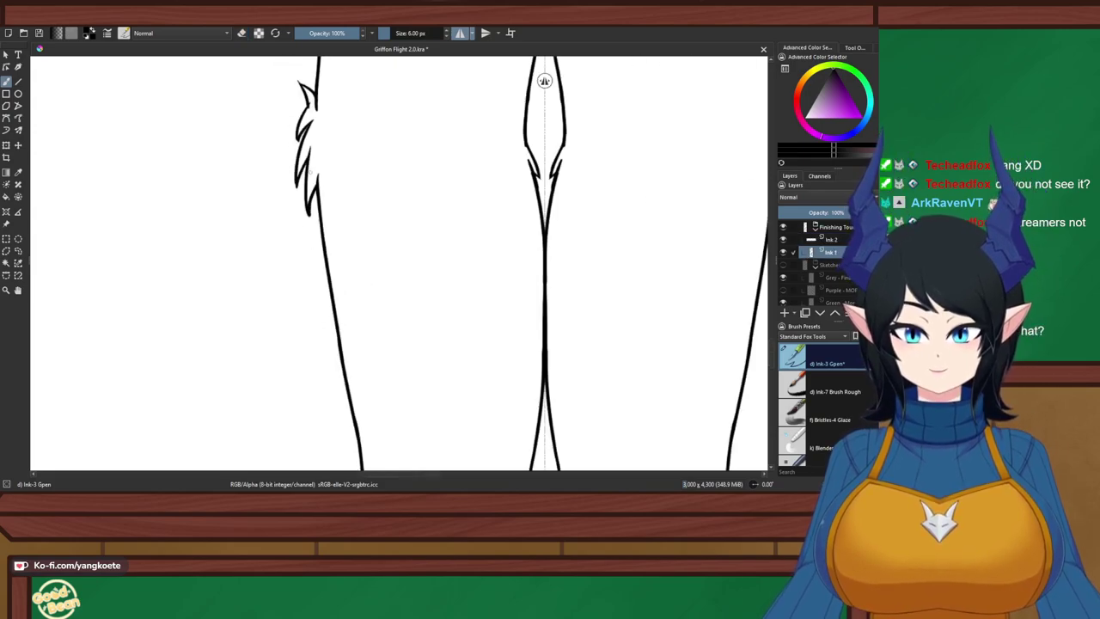
Draw mirrored pointed tips inside the inner leg lines, retrying the curves and upper diagonals
key(plus)
key(plus)
key(plus)
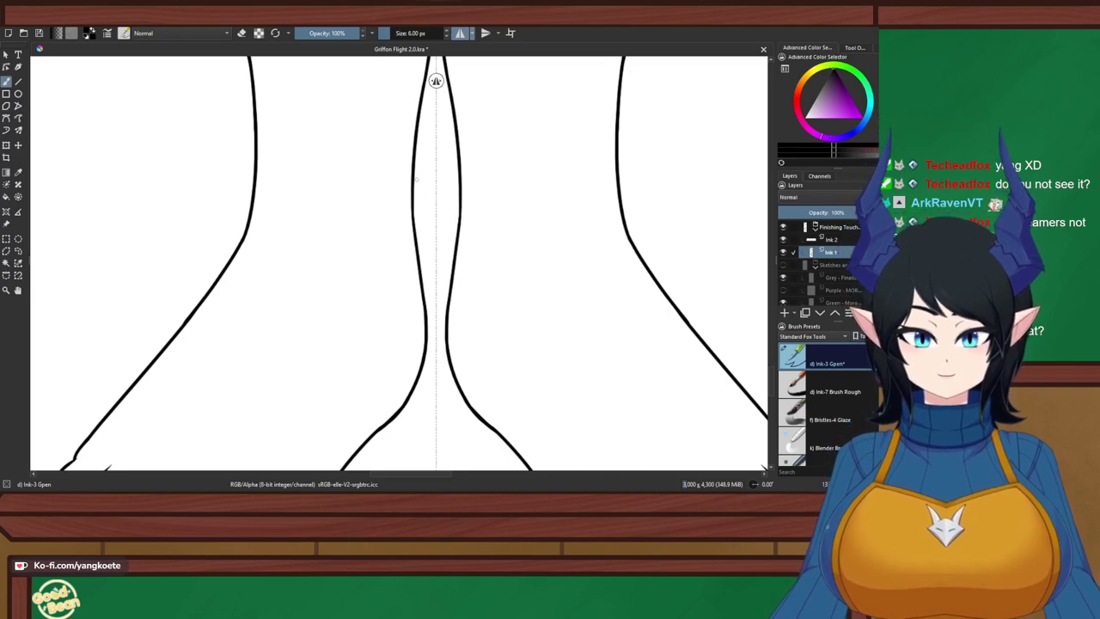
drag(416, 179, 430, 213)
key(ctrl+z)
drag(411, 177, 430, 226)
key(ctrl+z)
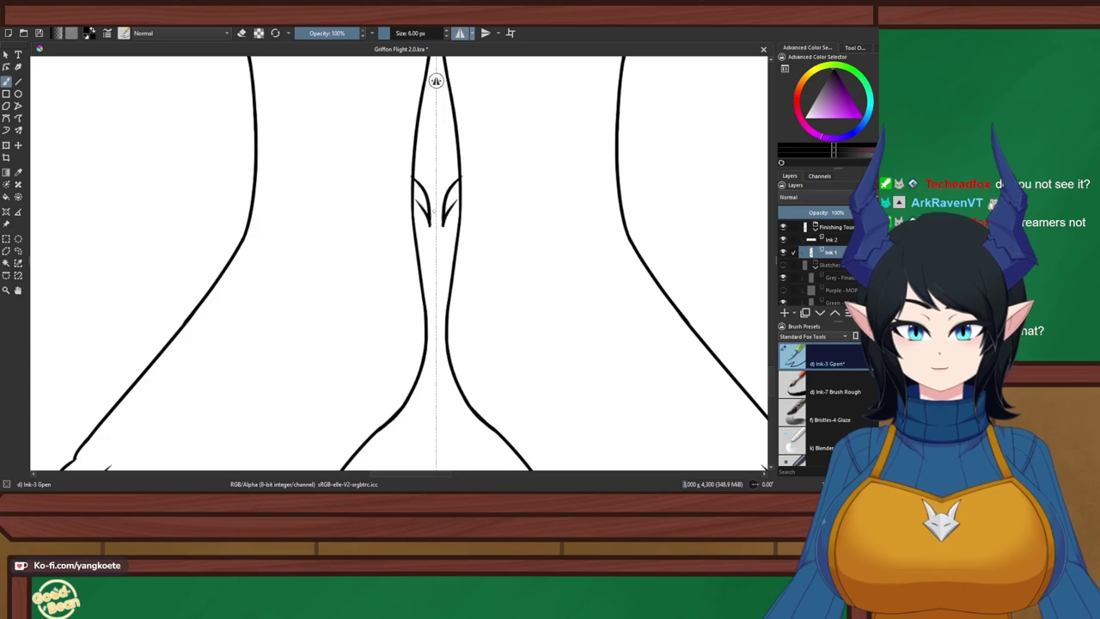
drag(415, 180, 427, 165)
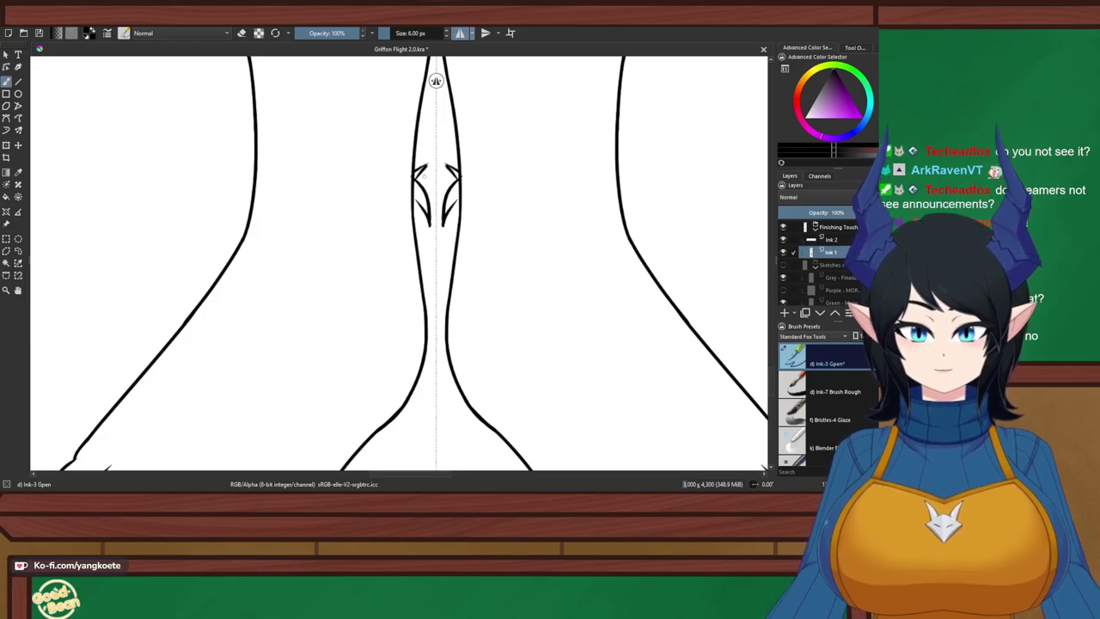
scroll(419, 199, down, 2)
scroll(419, 199, up, 4)
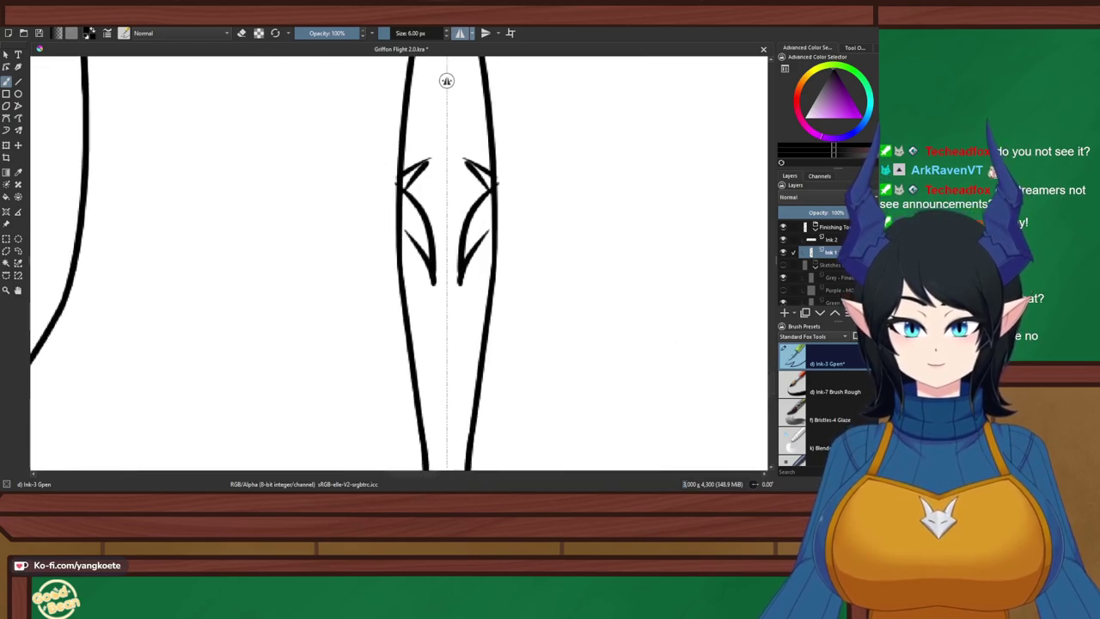
scroll(503, 159, up, 3)
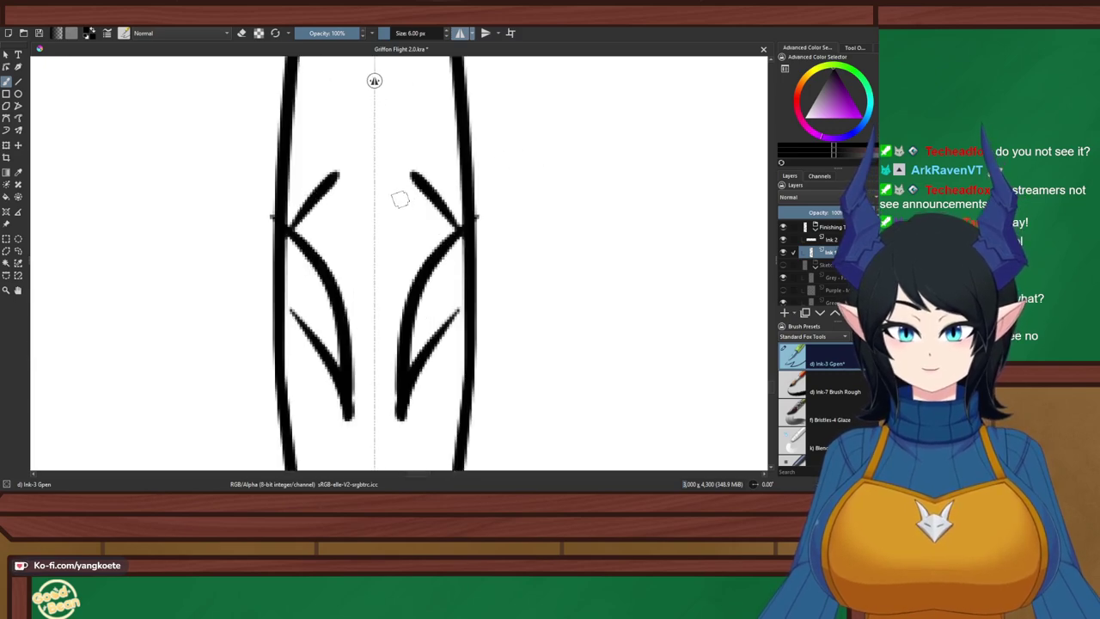
key(ctrl+z)
mouse_move(285, 230)
mouse_down()
mouse_move(342, 185)
mouse_move(292, 209)
mouse_up()
Erase and redraw the chevron tufts' mirrored diagonals down to the inner leg line
key(e)
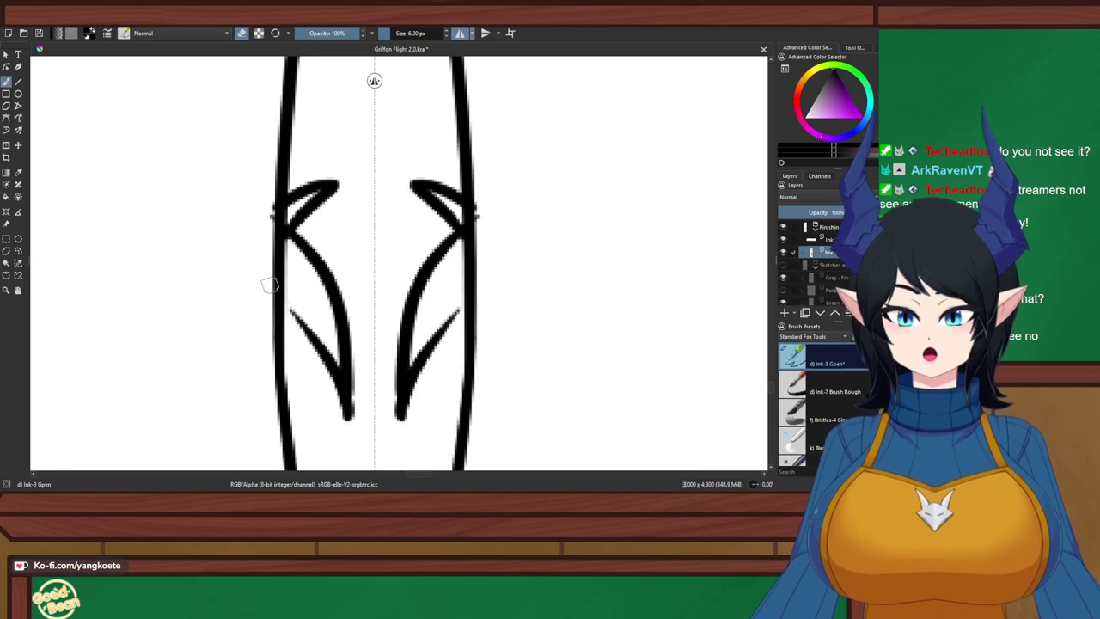
mouse_move(269, 285)
mouse_down()
mouse_move(279, 310)
mouse_move(272, 227)
mouse_move(283, 217)
mouse_move(271, 220)
mouse_move(284, 305)
mouse_move(312, 344)
mouse_up()
key(e)
key(ctrl+z)
drag(267, 294, 323, 353)
key(ctrl+z)
drag(278, 322, 276, 307)
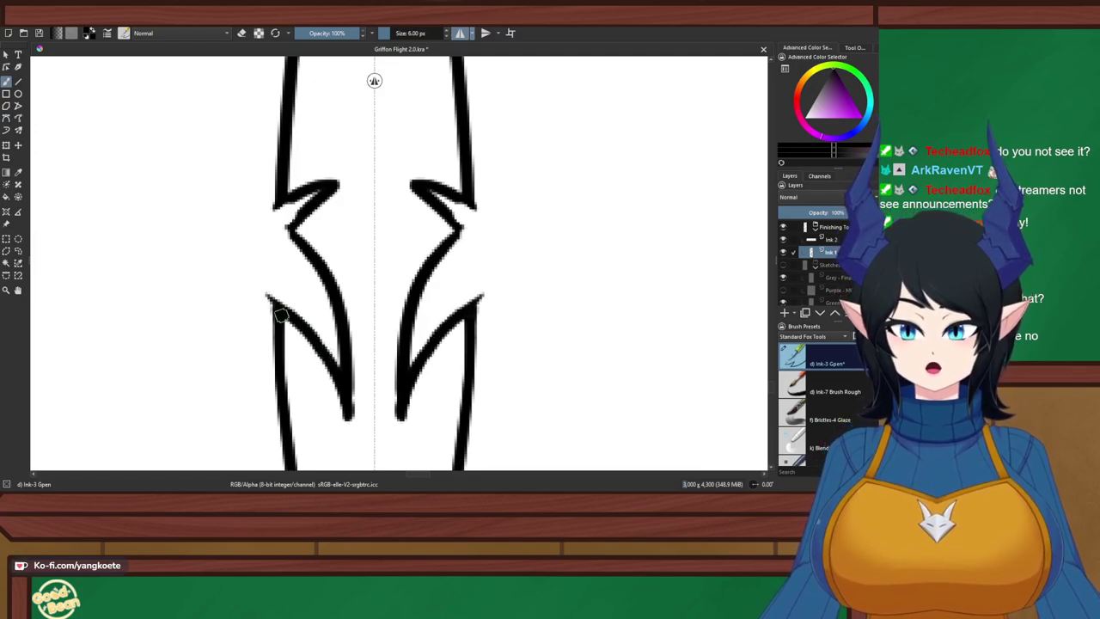
mouse_move(296, 195)
mouse_down()
mouse_move(265, 219)
mouse_move(276, 211)
mouse_up()
key(ctrl+z)
Extend the tufts' upper arms downward on both sides and straighten the notch stroke
key(e)
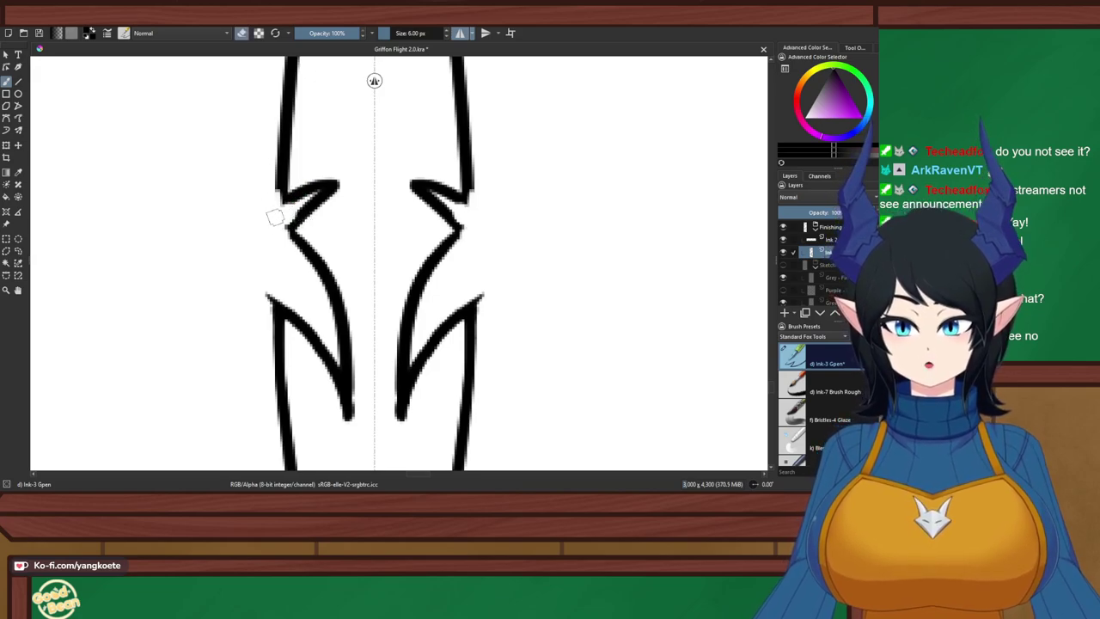
key(e)
drag(279, 161, 288, 223)
key(ctrl+z)
mouse_move(280, 169)
mouse_down()
mouse_move(279, 201)
mouse_move(280, 236)
mouse_up()
key(e)
key(e)
drag(327, 196, 292, 251)
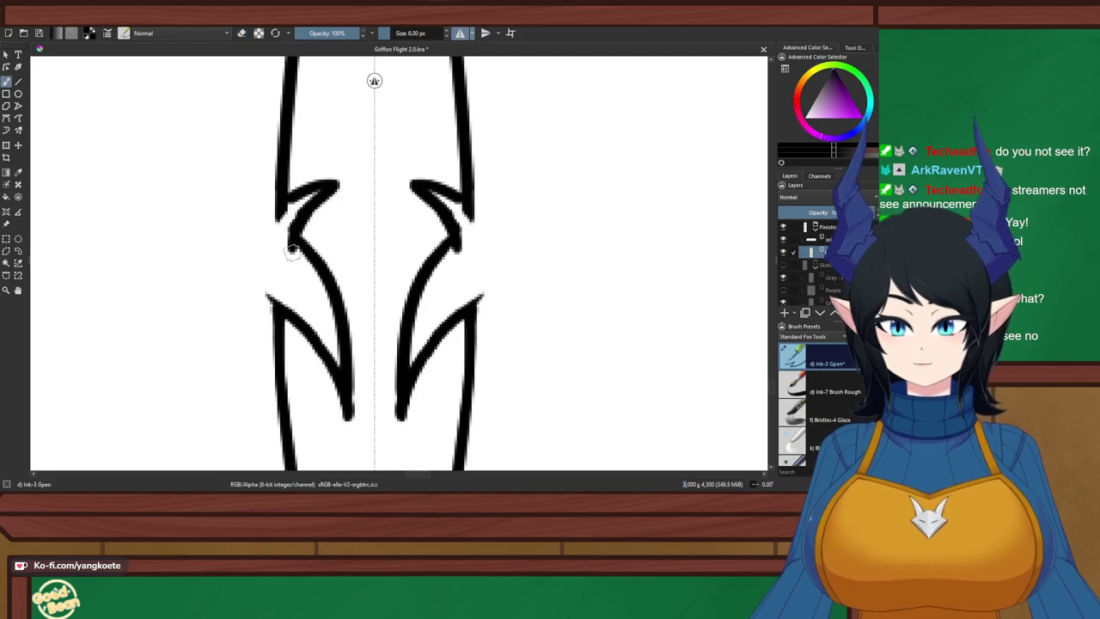
key(ctrl+z)
mouse_move(332, 189)
mouse_down()
mouse_move(287, 254)
mouse_move(304, 252)
mouse_move(314, 229)
mouse_move(283, 227)
mouse_move(311, 257)
mouse_up()
key(e)
Thicken the knee spike's lower line and fill the upper notch of both chevrons
scroll(355, 205, down, 2)
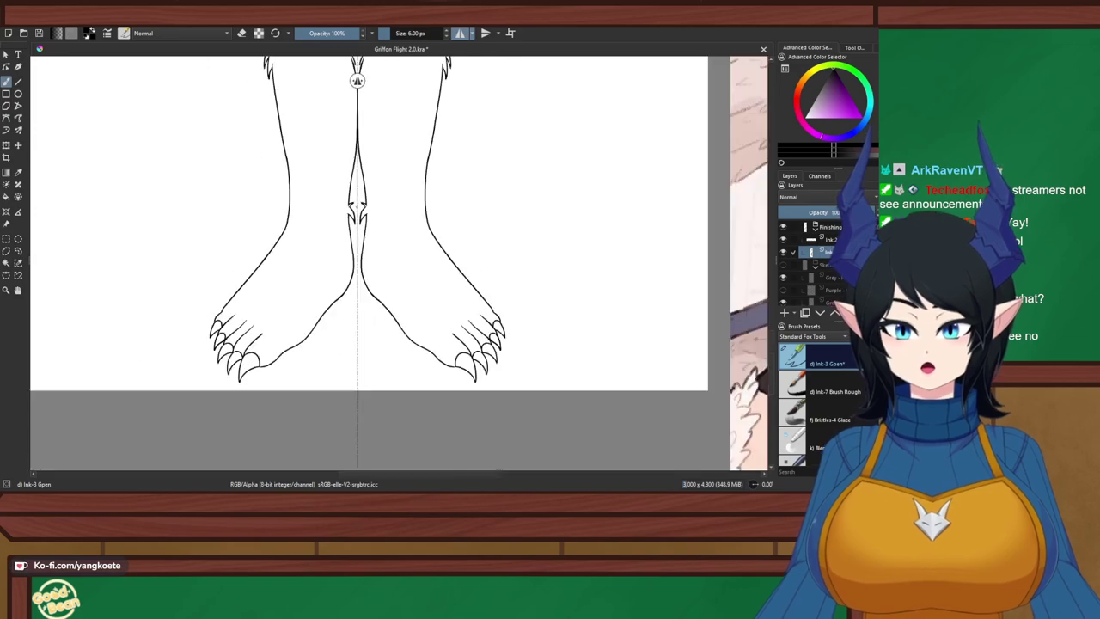
drag(355, 204, 357, 450)
scroll(390, 259, down, 1)
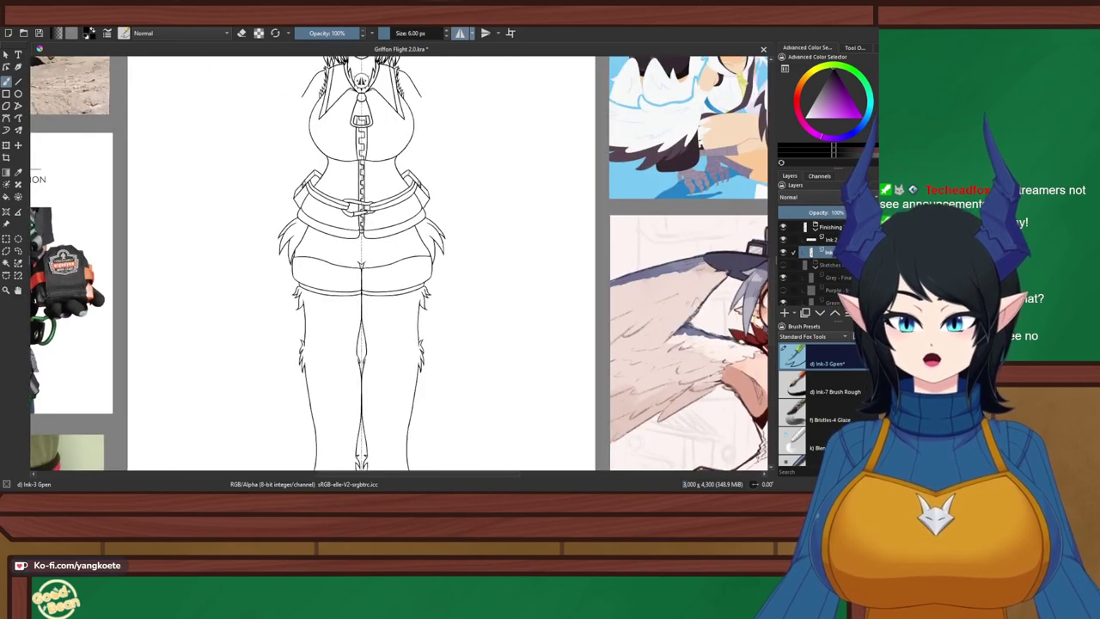
scroll(360, 361, up, 6)
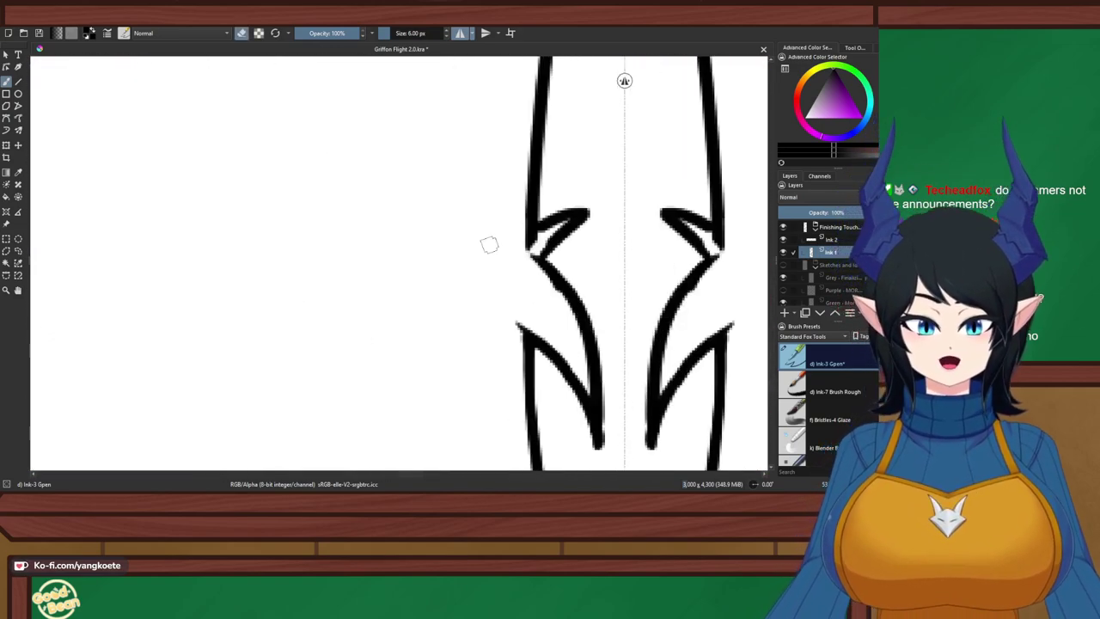
key(e)
drag(576, 220, 546, 261)
key(ctrl+z)
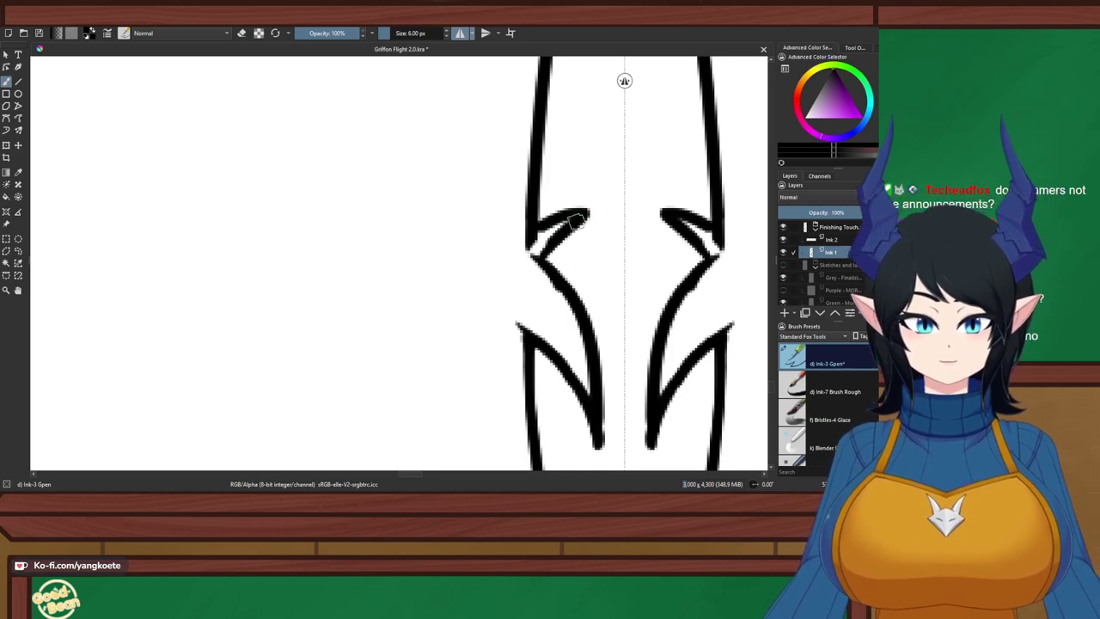
mouse_move(576, 220)
mouse_down()
mouse_move(542, 258)
mouse_move(557, 301)
mouse_up()
key(e)
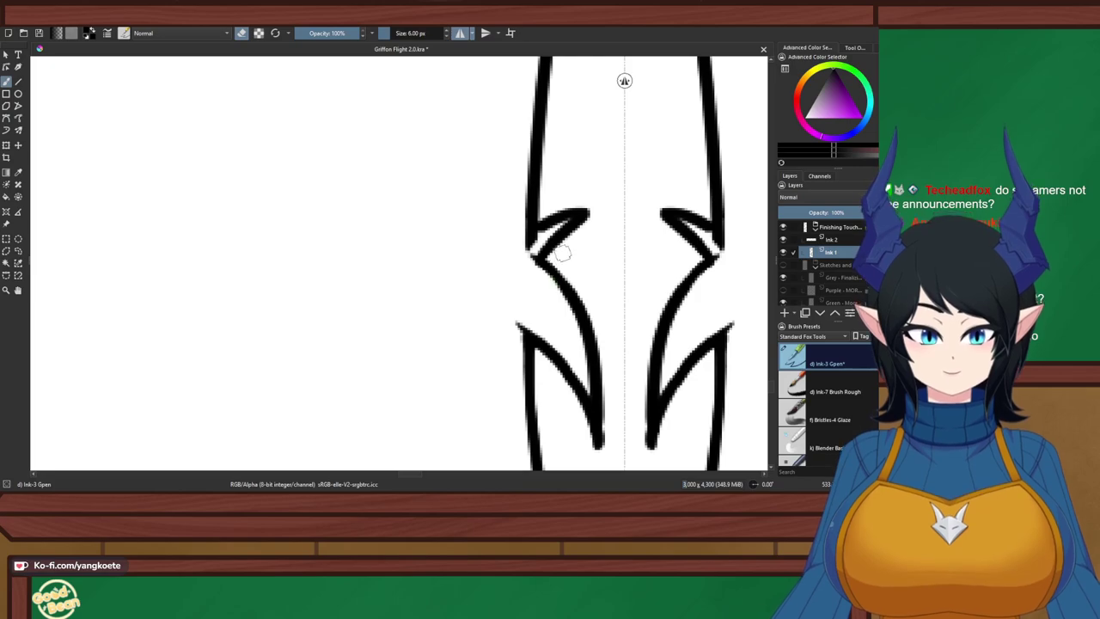
key(e)
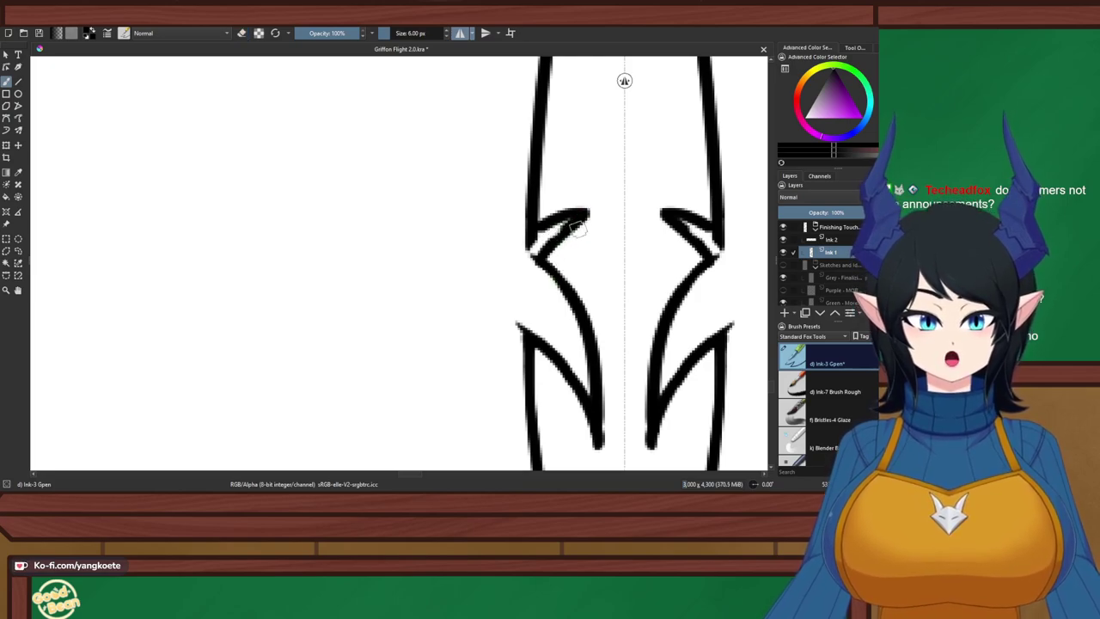
mouse_move(578, 226)
mouse_down()
mouse_move(559, 244)
mouse_move(548, 283)
mouse_move(527, 260)
mouse_up()
key(e)
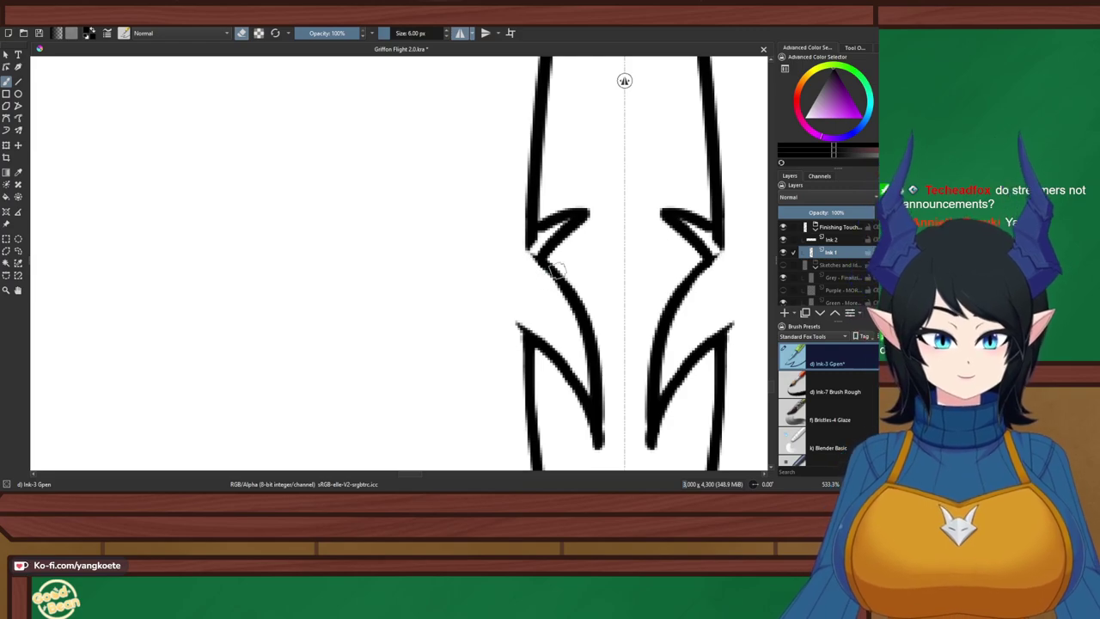
key(e)
Zoom out to the whole figure and turn the Sketches group back on
scroll(555, 271, down, 6)
mouse_move(707, 271)
mouse_down()
mouse_move(614, 327)
mouse_move(552, 302)
mouse_up()
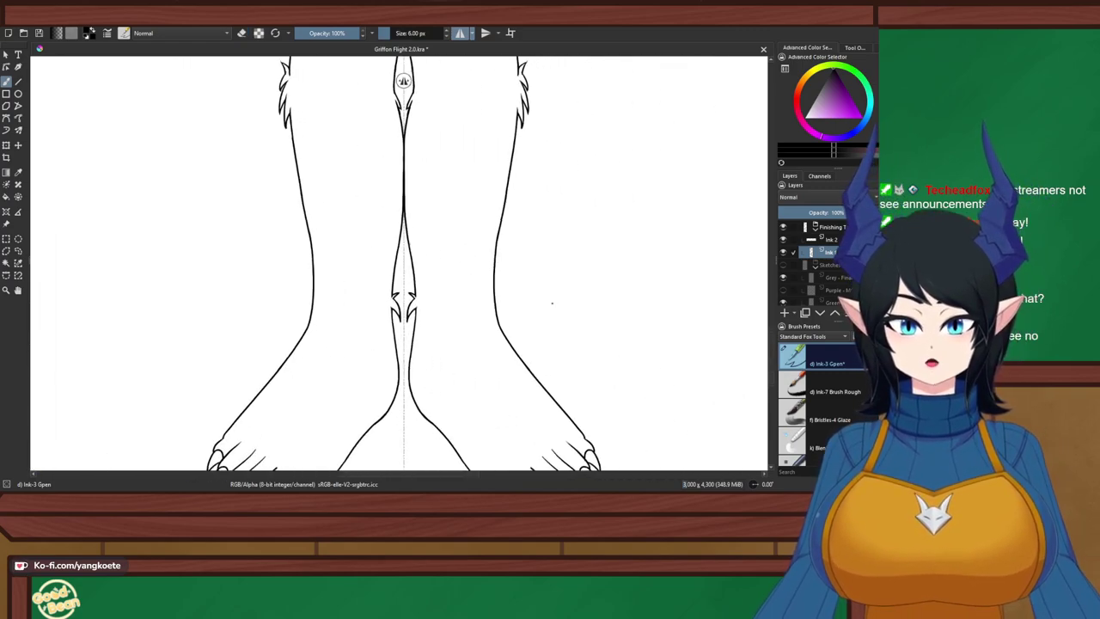
key(minus)
key(minus)
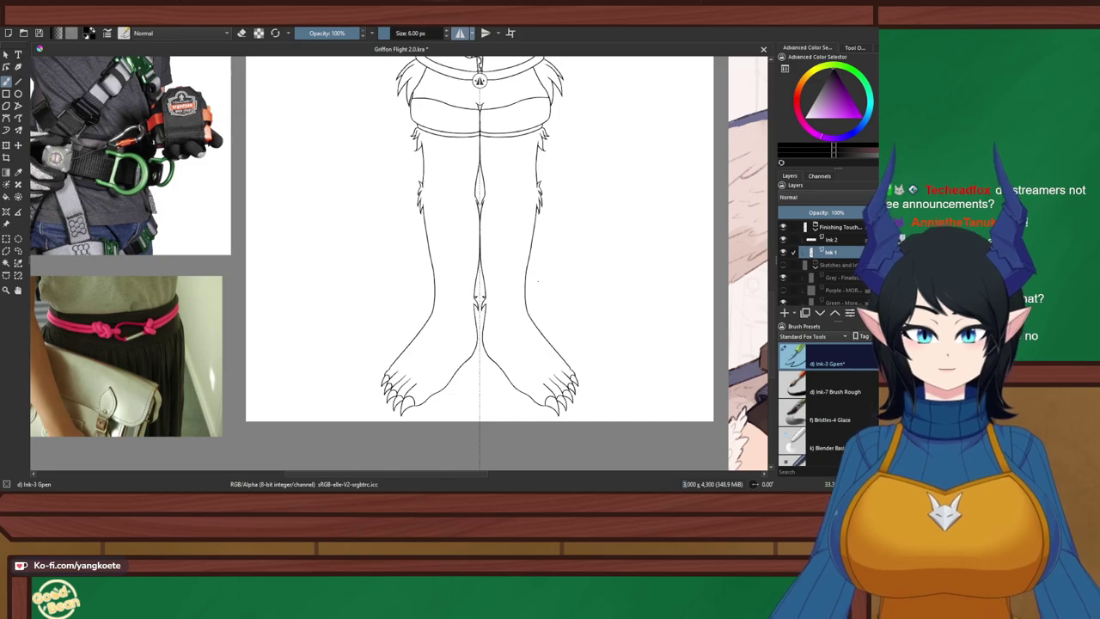
scroll(468, 279, up, 2)
drag(488, 345, 412, 337)
key(minus)
key(minus)
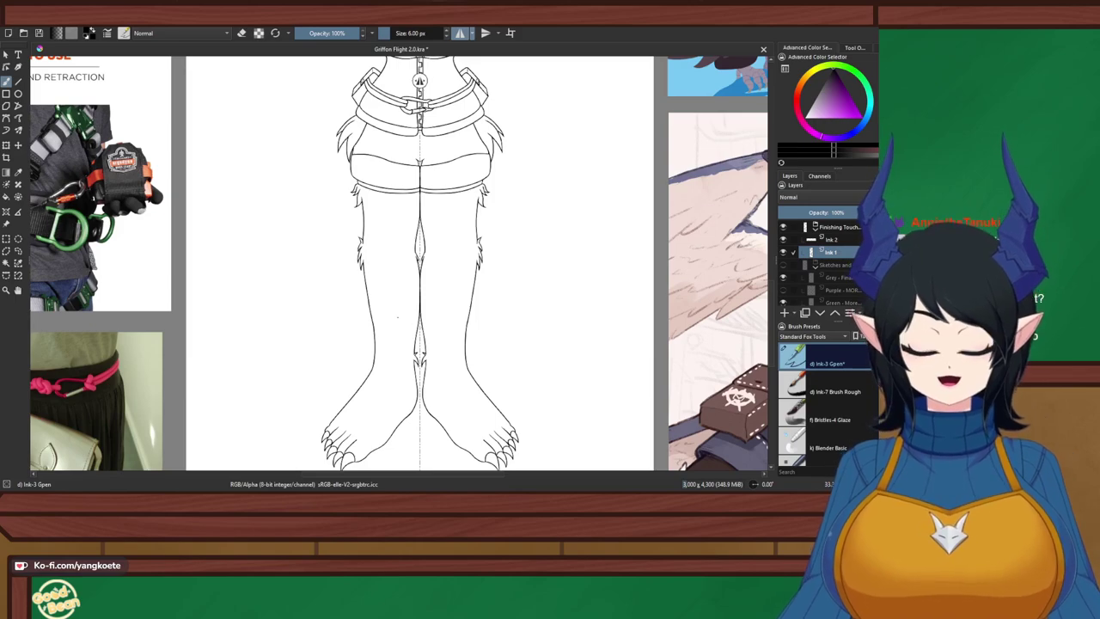
scroll(399, 263, up, 2)
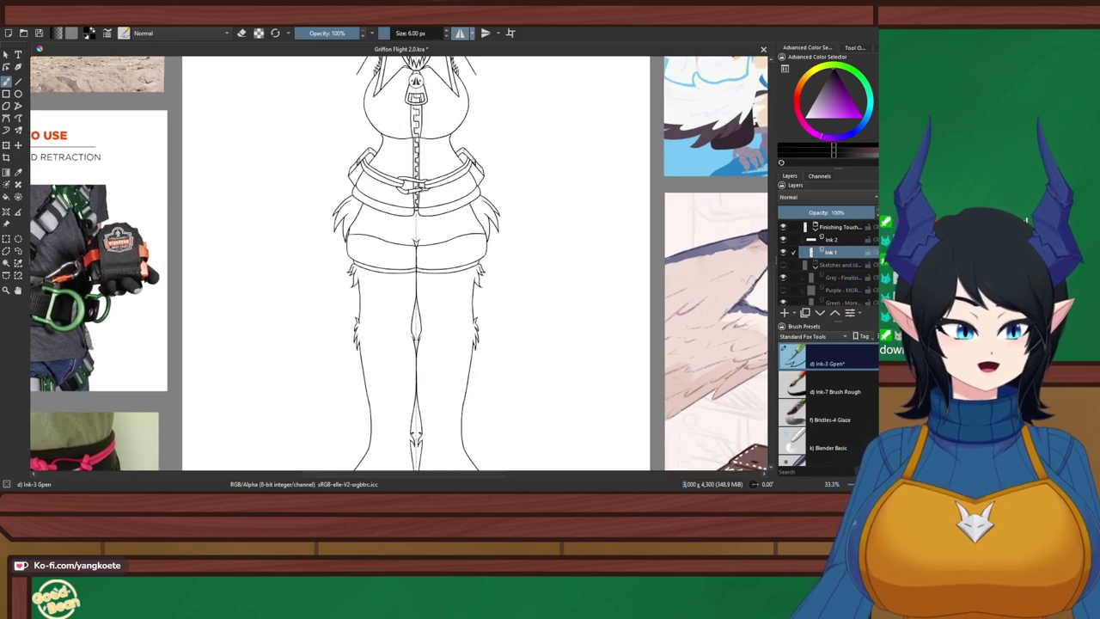
click(783, 264)
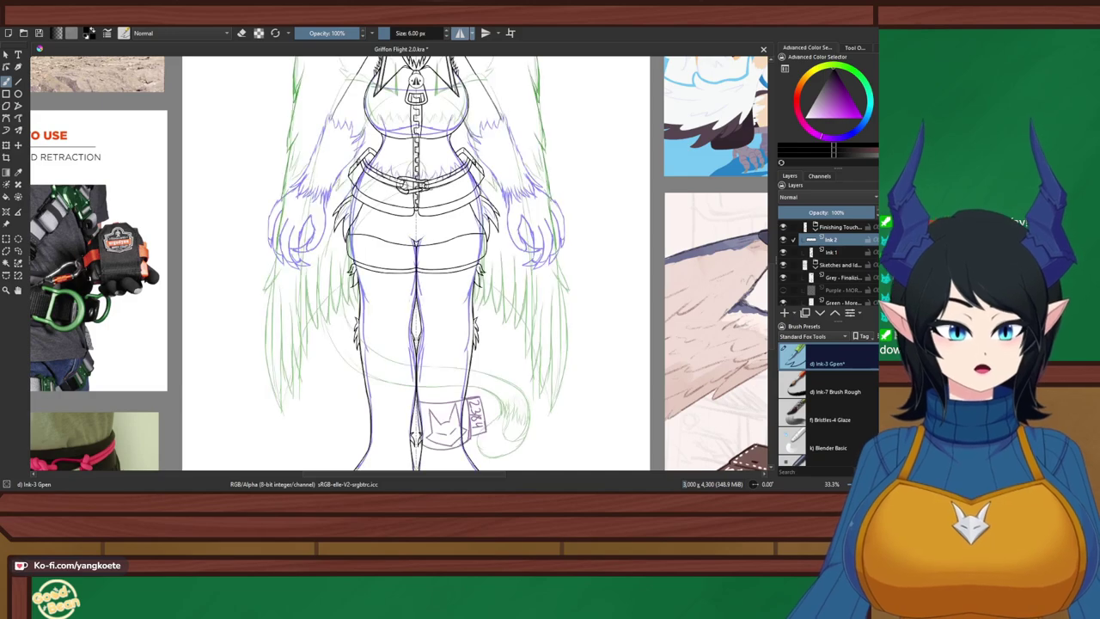
Frame the lower torso, then rotate and mirror the canvas view for easier strokes
drag(423, 183, 418, 294)
scroll(418, 294, up, 1)
scroll(430, 229, up, 4)
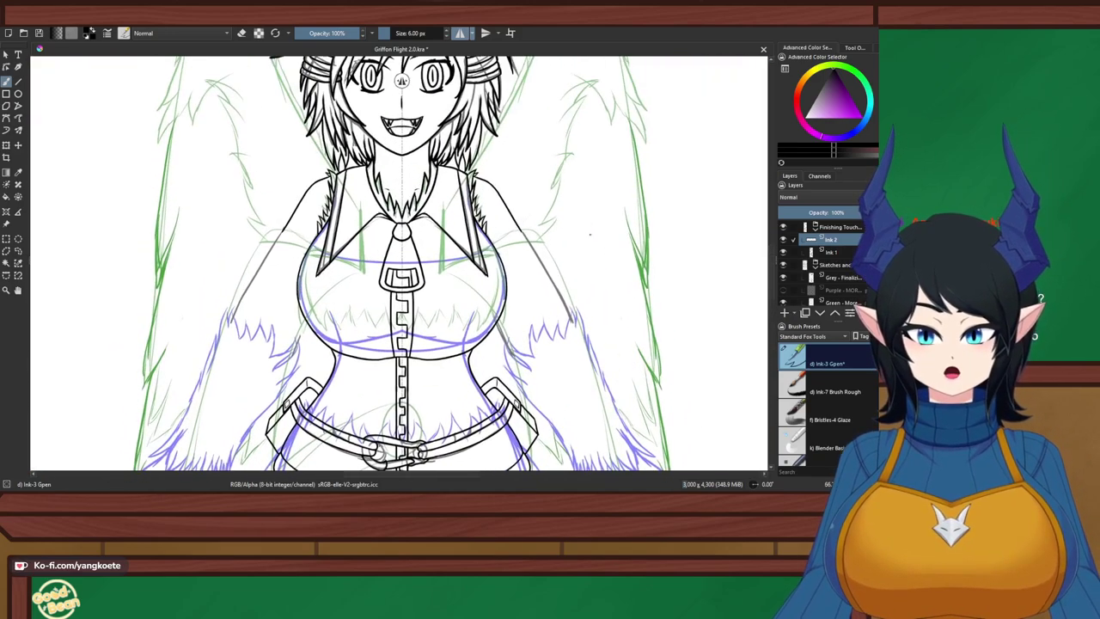
scroll(505, 396, up, 1)
drag(505, 394, 400, 234)
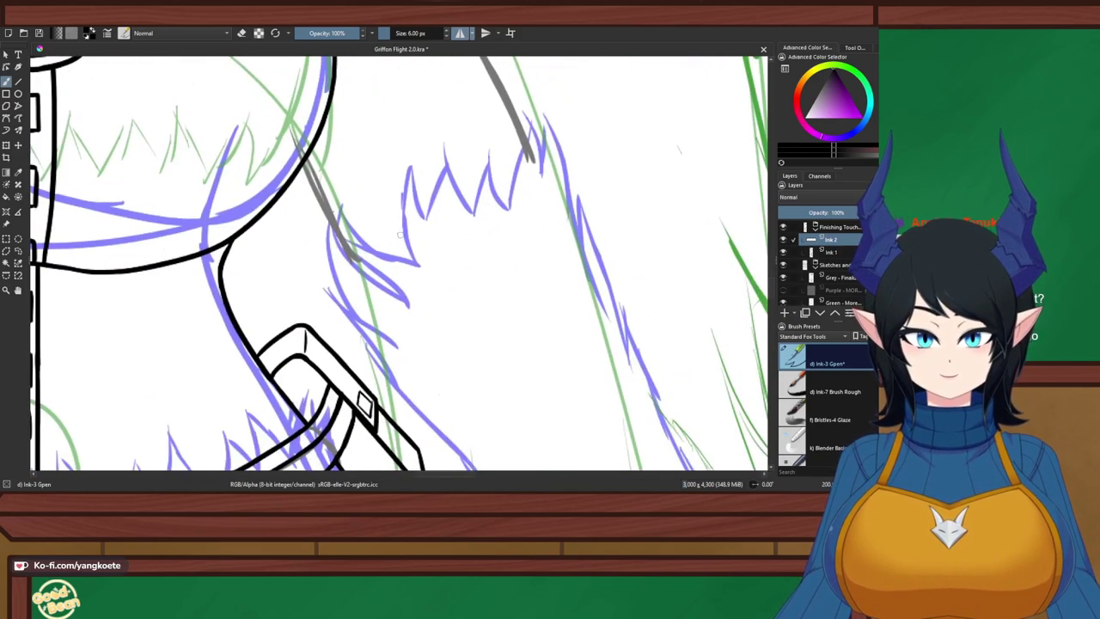
scroll(540, 296, down, 4)
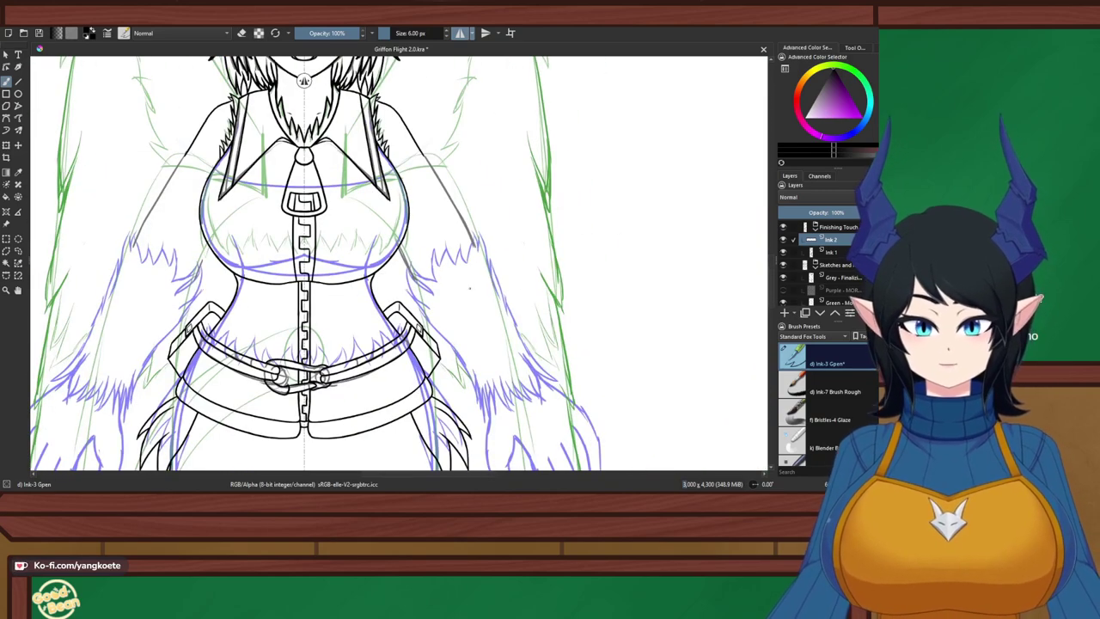
scroll(479, 216, up, 1)
drag(479, 216, 508, 374)
scroll(502, 319, up, 3)
drag(501, 318, 498, 370)
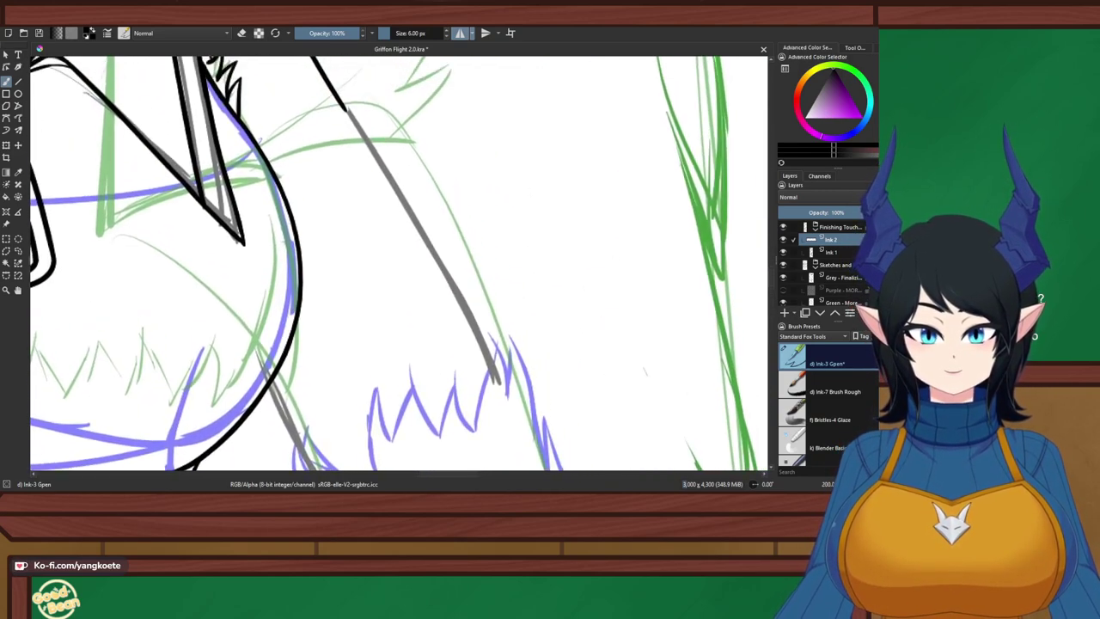
key(6)
key(6)
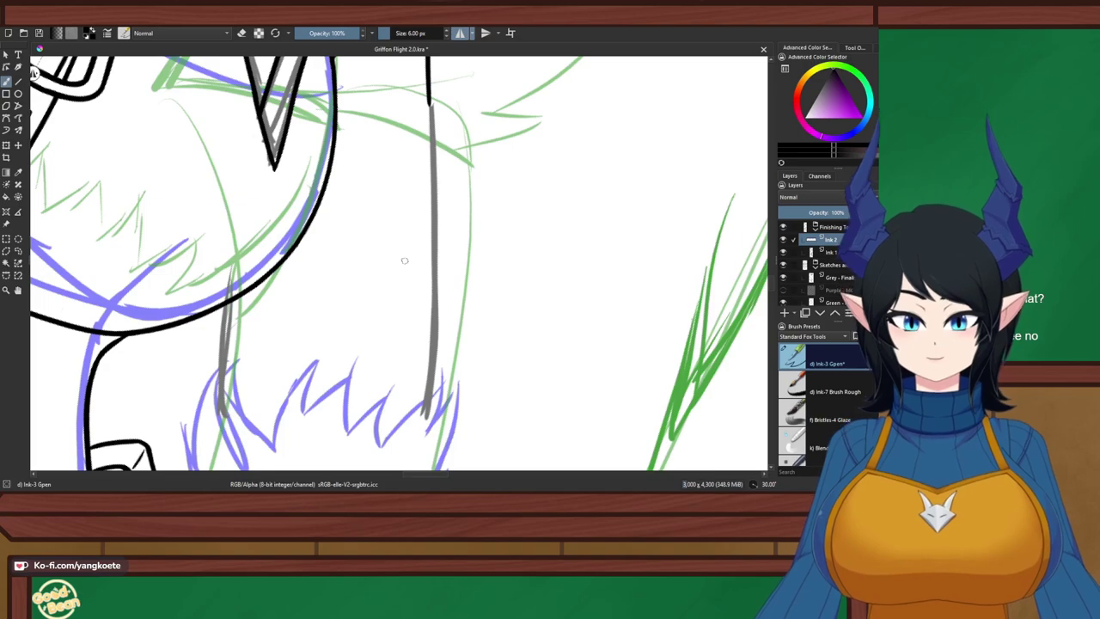
key(m)
Ink the first grey guide line down toward the fur tufts, redrawing until clean
drag(366, 87, 353, 352)
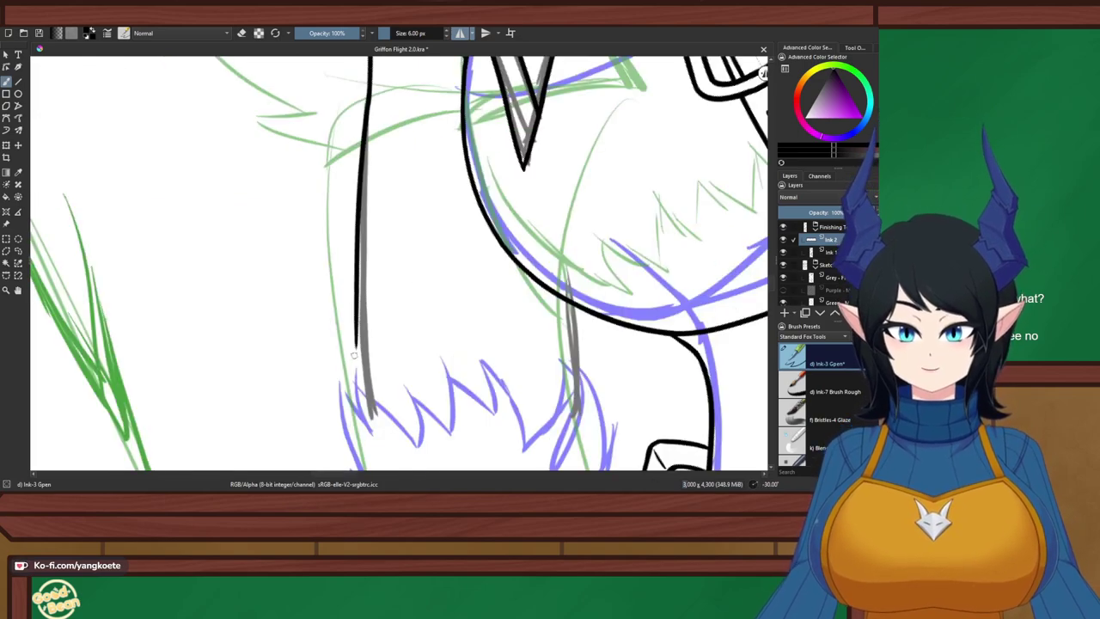
key(ctrl+z)
drag(370, 82, 370, 356)
key(ctrl+z)
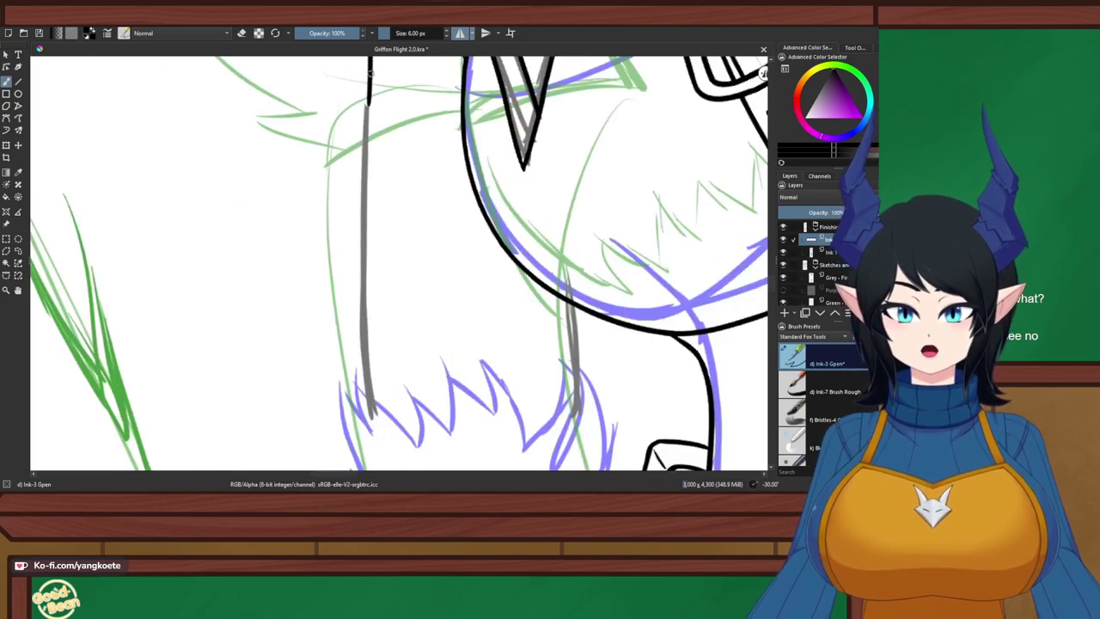
drag(370, 72, 369, 369)
key(ctrl+z)
drag(371, 67, 371, 344)
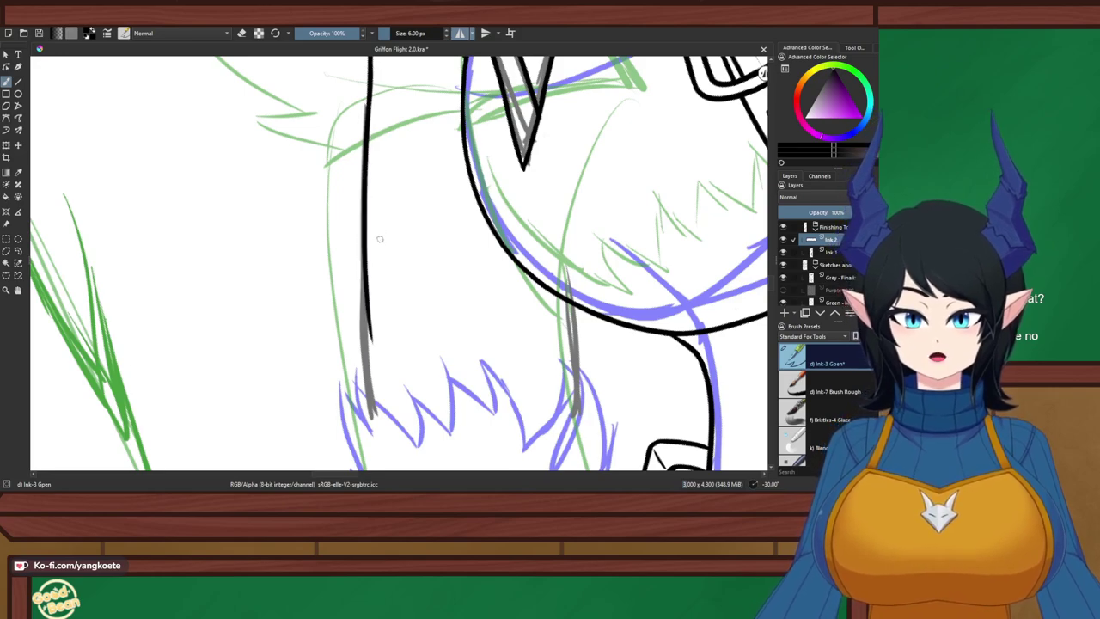
key(ctrl+z)
drag(370, 69, 359, 344)
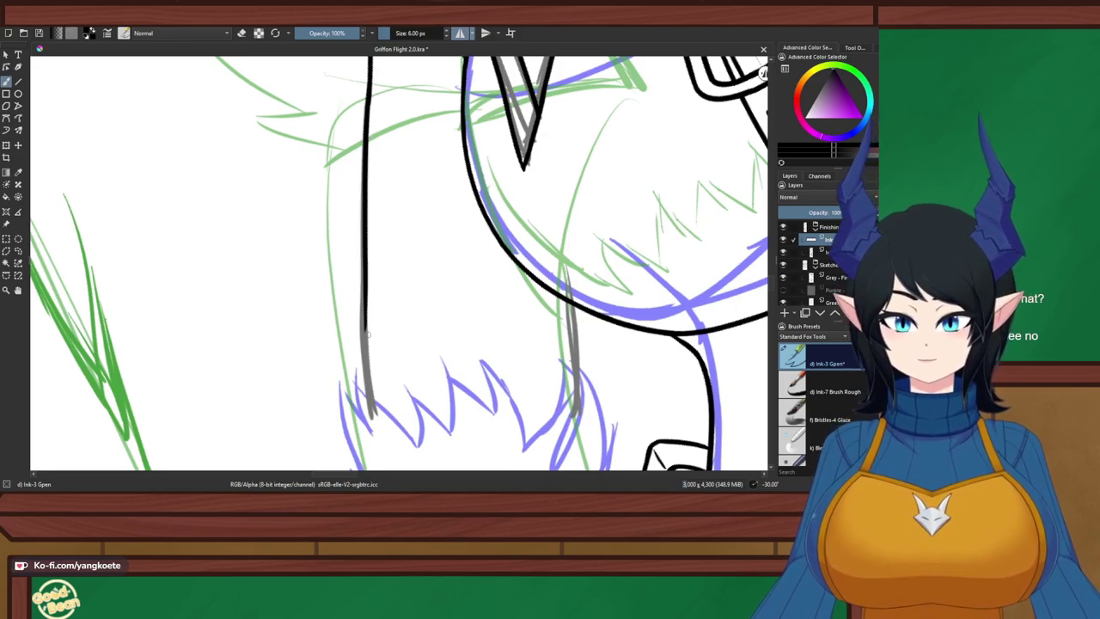
drag(371, 218, 374, 420)
key(ctrl+z)
drag(365, 274, 378, 418)
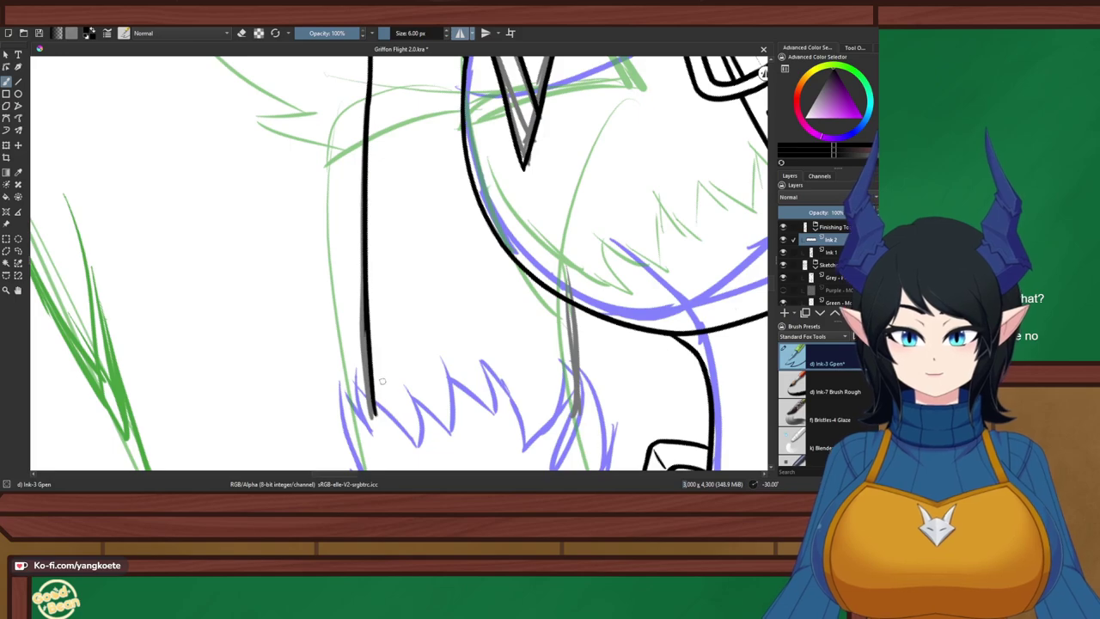
Ink the second grey guide line down into the purple fur tuft, touching up with the eraser
key(e)
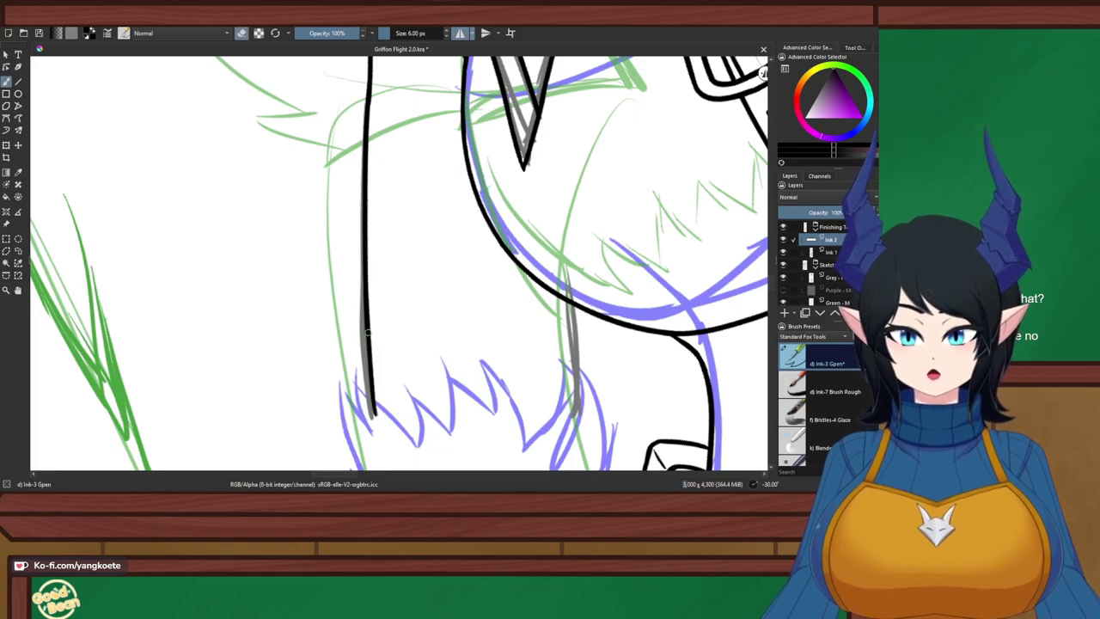
scroll(483, 343, up, 3)
drag(419, 345, 513, 275)
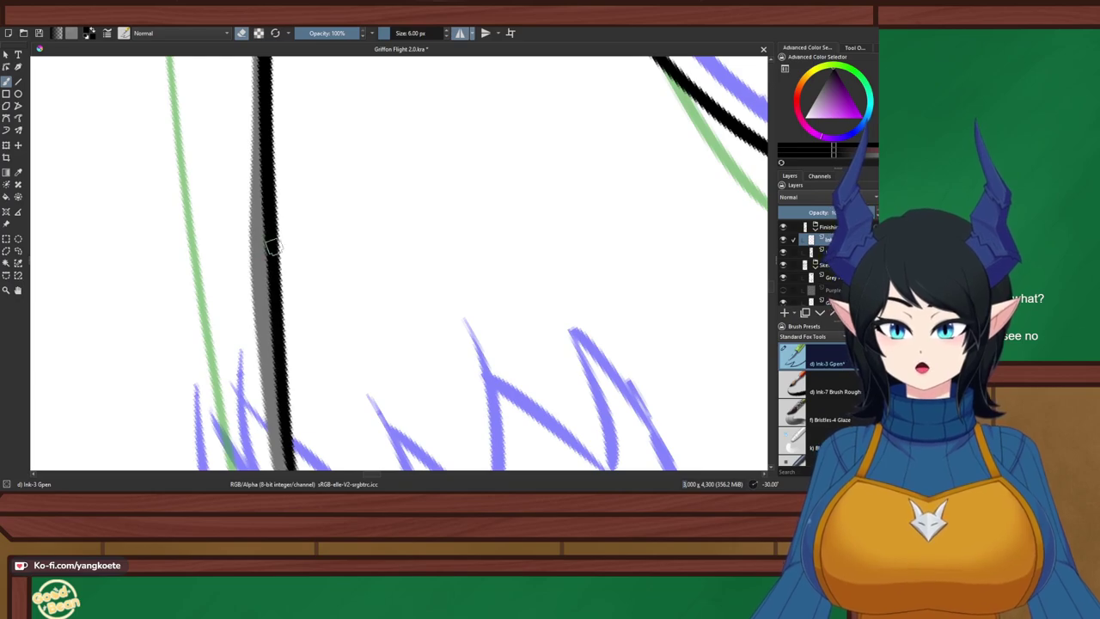
scroll(270, 246, down, 5)
scroll(298, 313, up, 5)
key(e)
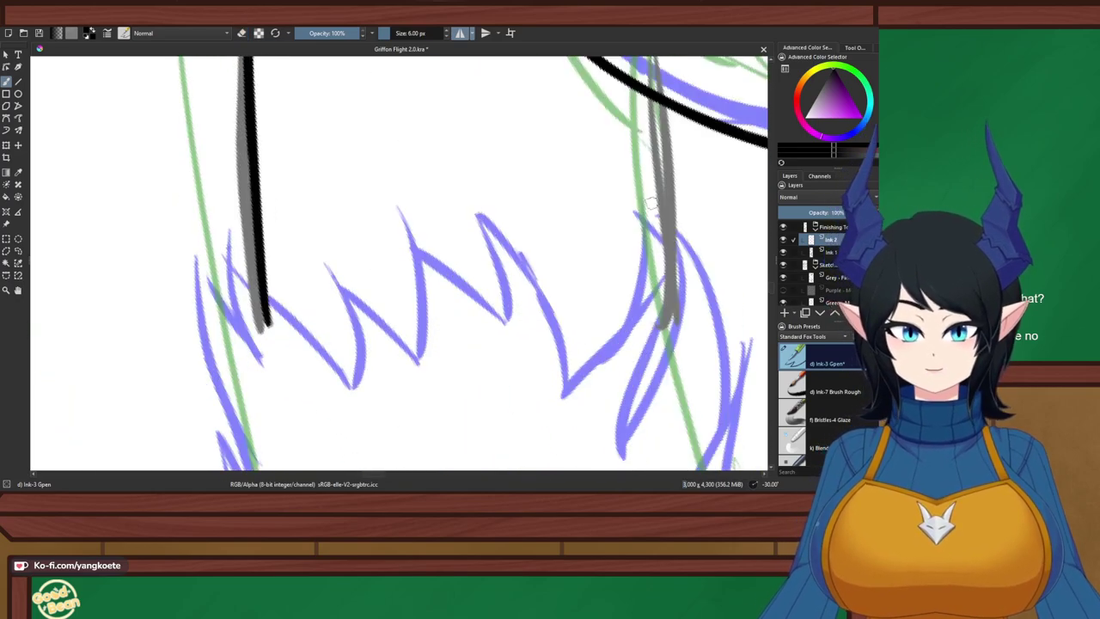
drag(660, 75, 673, 292)
key(e)
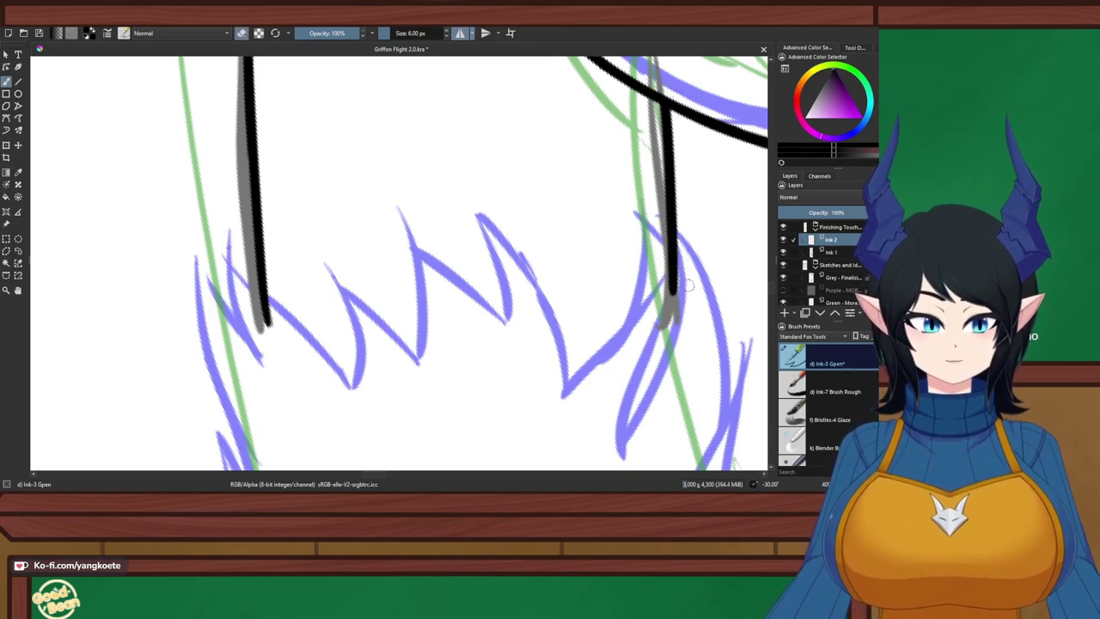
key(e)
drag(674, 277, 666, 356)
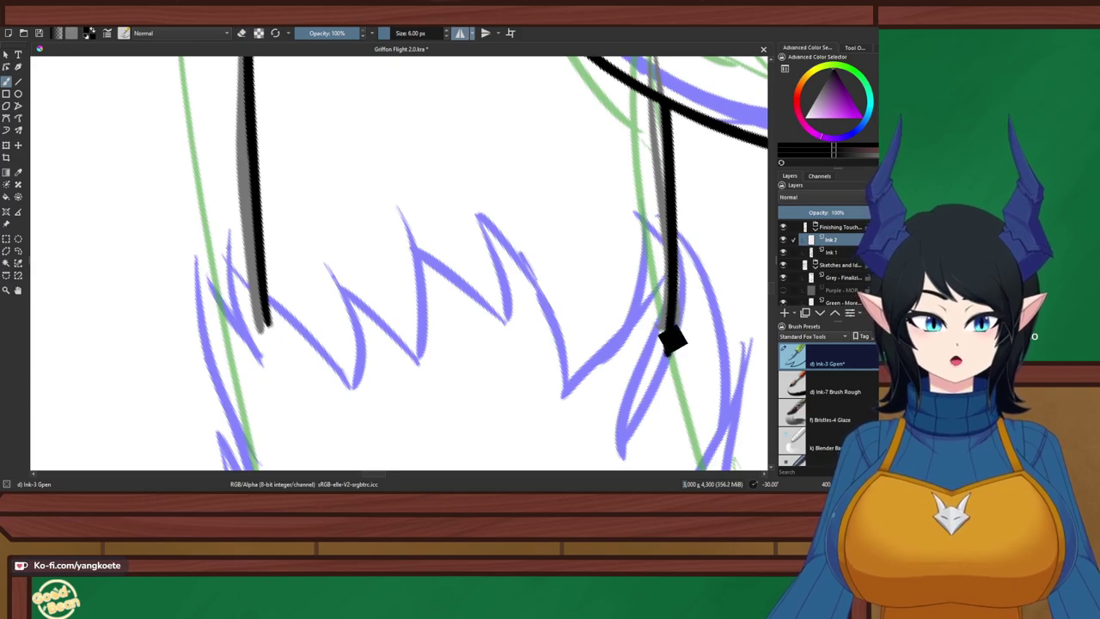
scroll(577, 286, down, 4)
drag(507, 299, 356, 301)
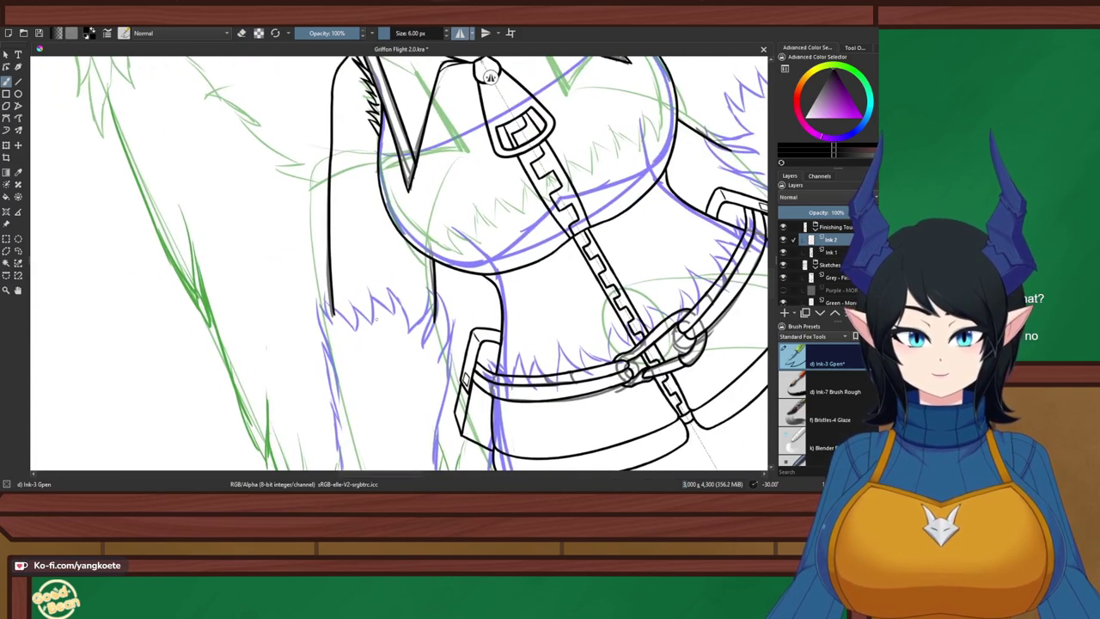
Reset the canvas rotation to 0° and look over the figure down to the legs
key(5)
scroll(370, 313, down, 3)
drag(412, 343, 335, 258)
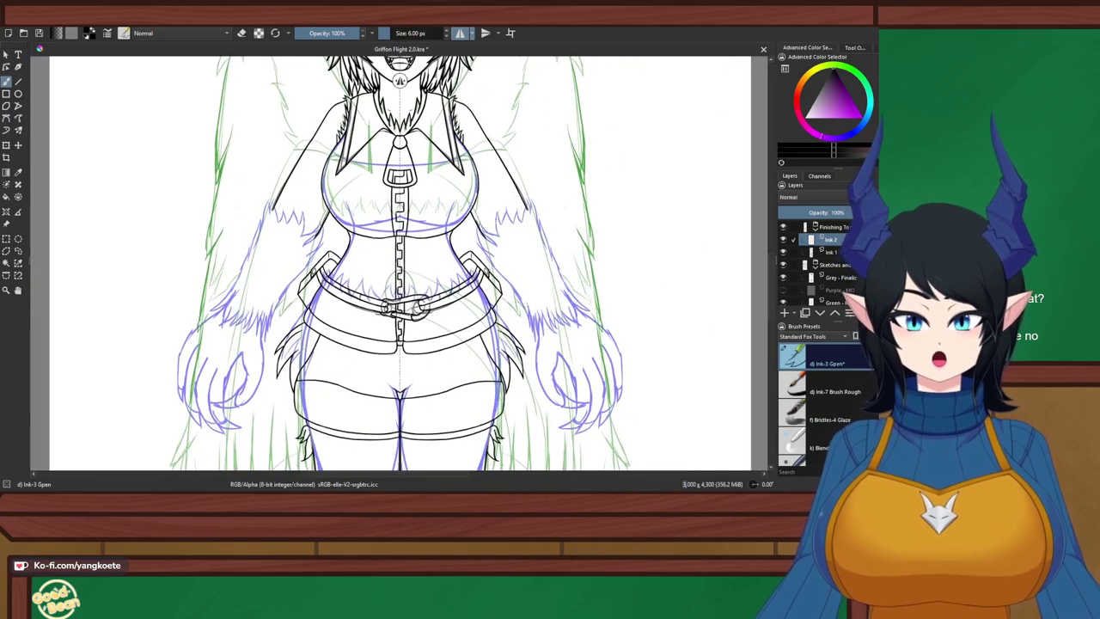
drag(456, 204, 443, 248)
scroll(443, 249, up, 5)
scroll(514, 145, up, 4)
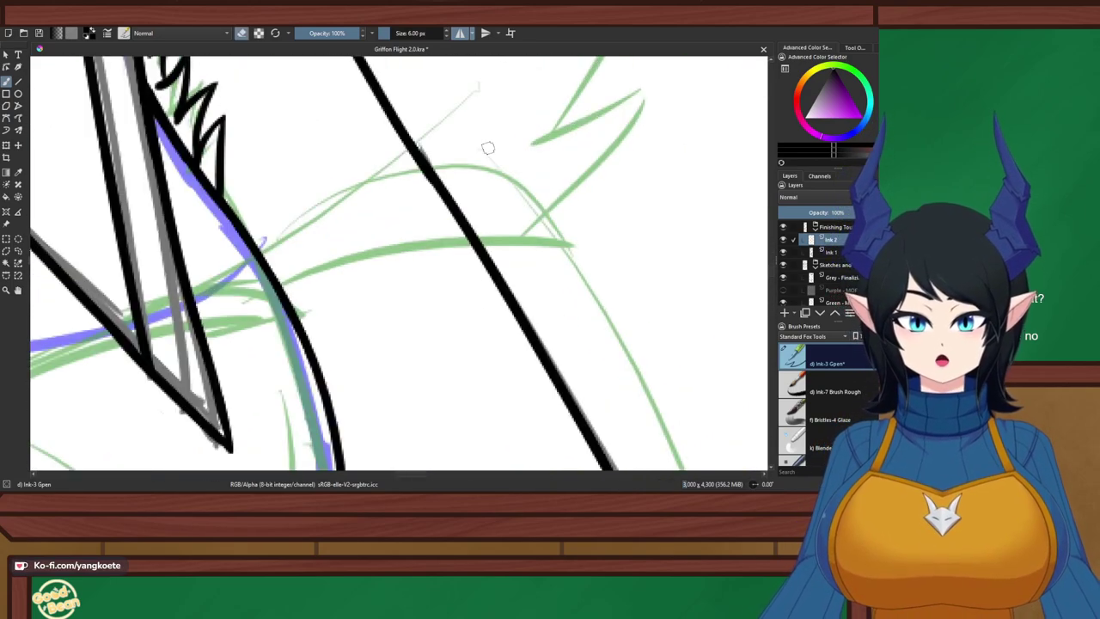
scroll(528, 288, down, 3)
scroll(529, 289, down, 4)
drag(455, 404, 421, 112)
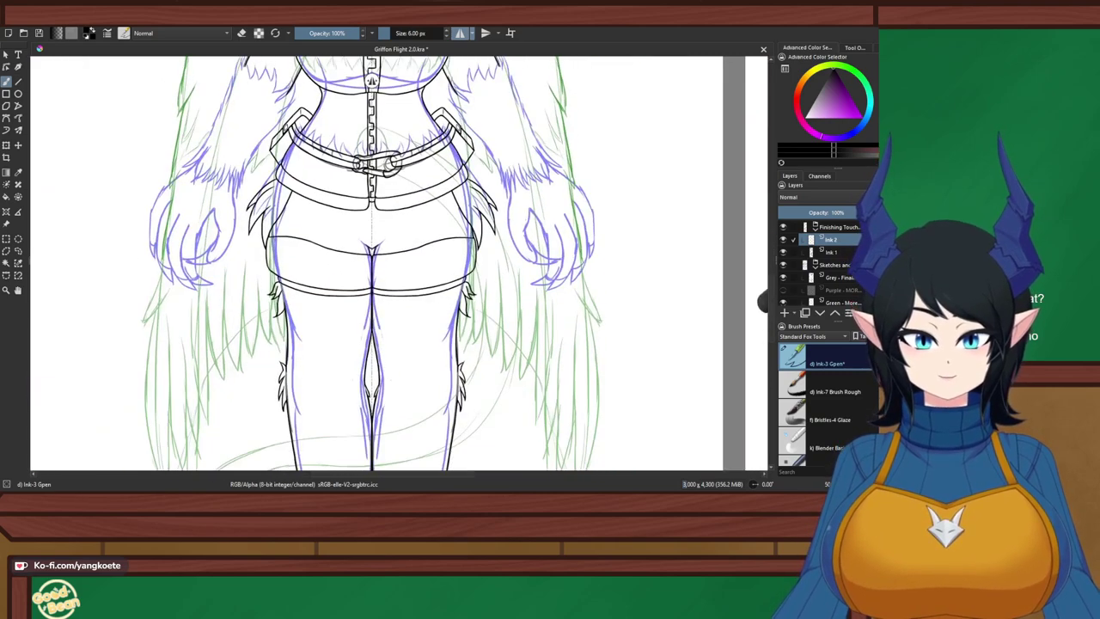
drag(378, 395, 397, 114)
scroll(332, 258, up, 2)
scroll(474, 81, up, 2)
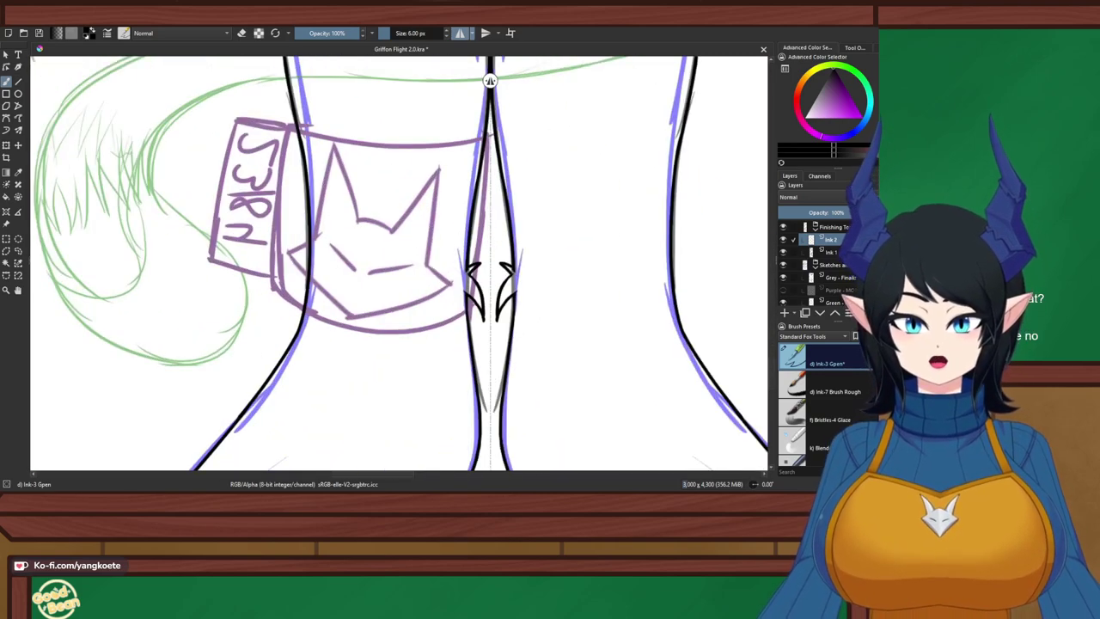
Turn off mirrored drawing, unflip the view and rotate it 90° onto the thigh band
click(460, 34)
key(m)
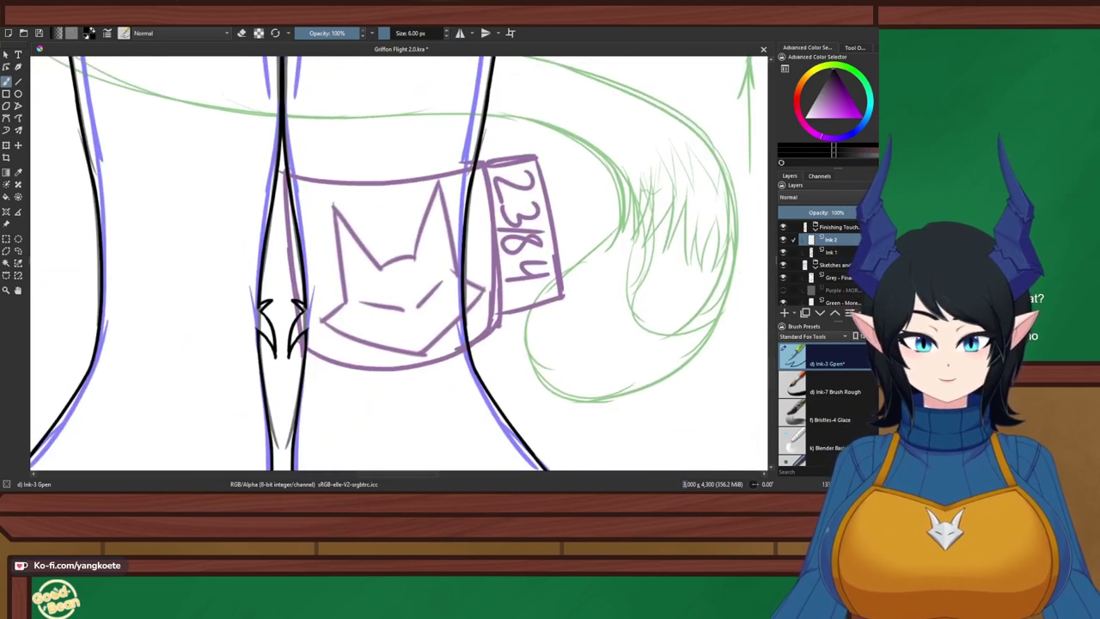
drag(452, 286, 376, 317)
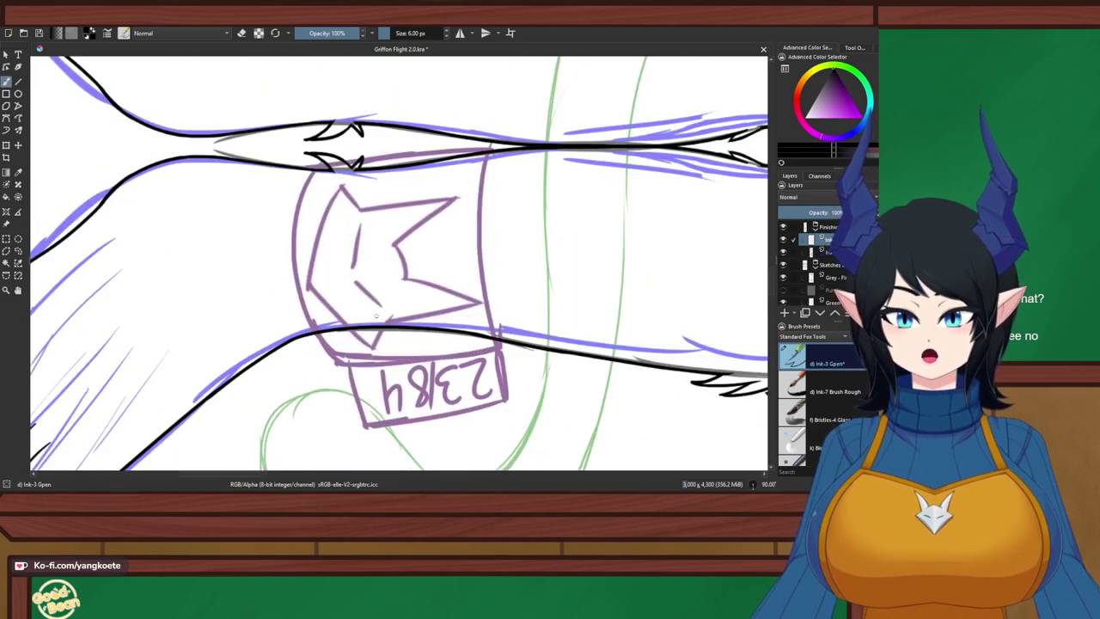
scroll(449, 228, up, 2)
drag(440, 230, 504, 307)
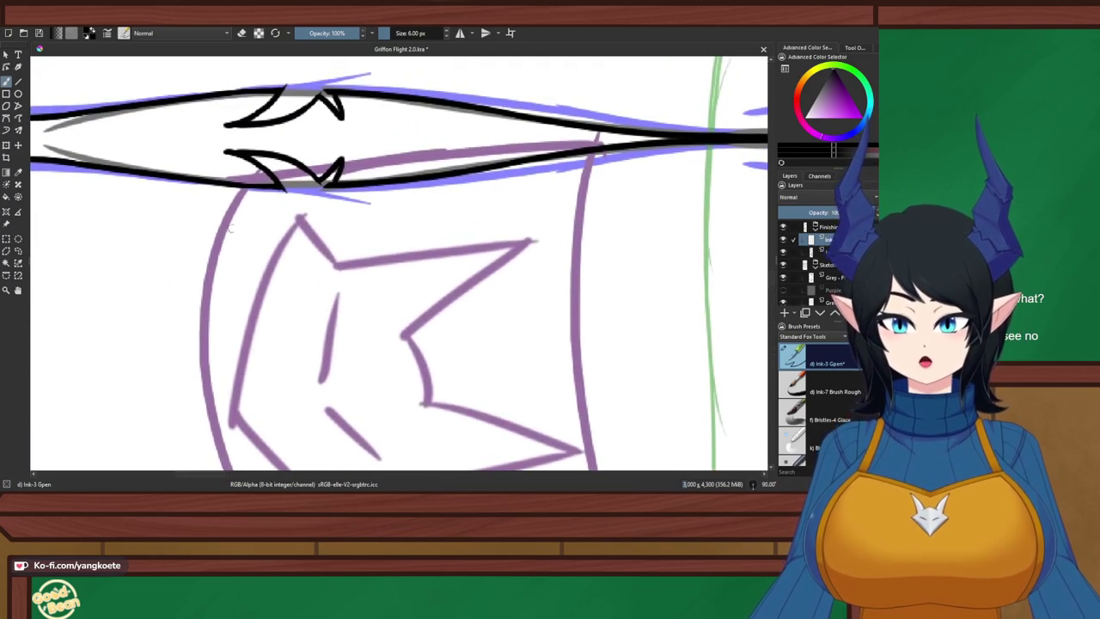
Add a new paint layer above Ink 2 and ink the band's top edge and right side
key(Insert)
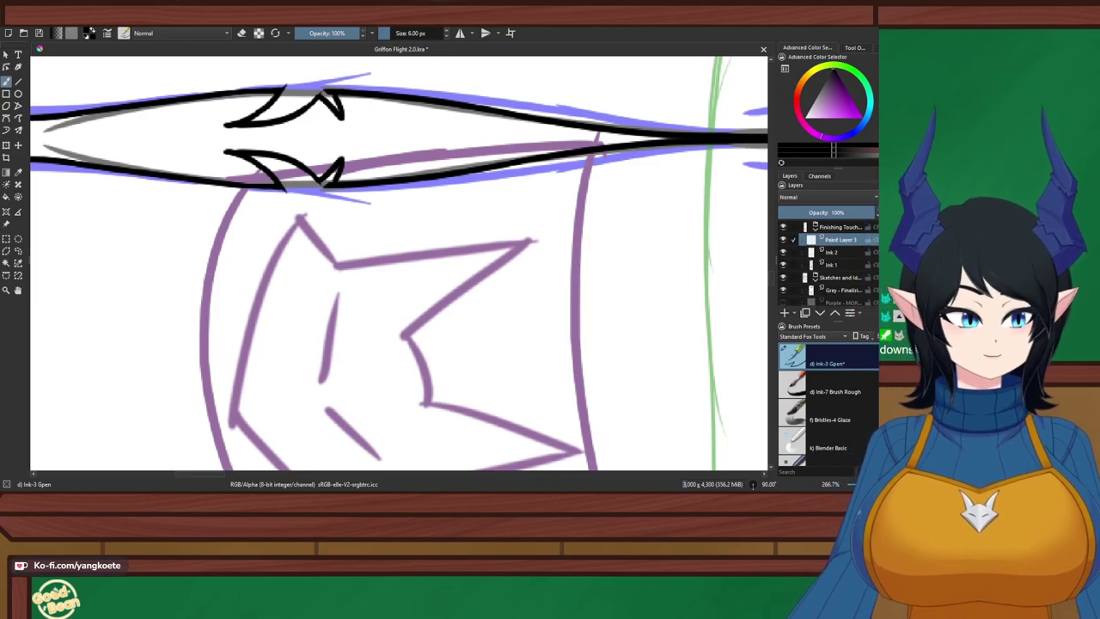
drag(268, 170, 503, 140)
key(ctrl+z)
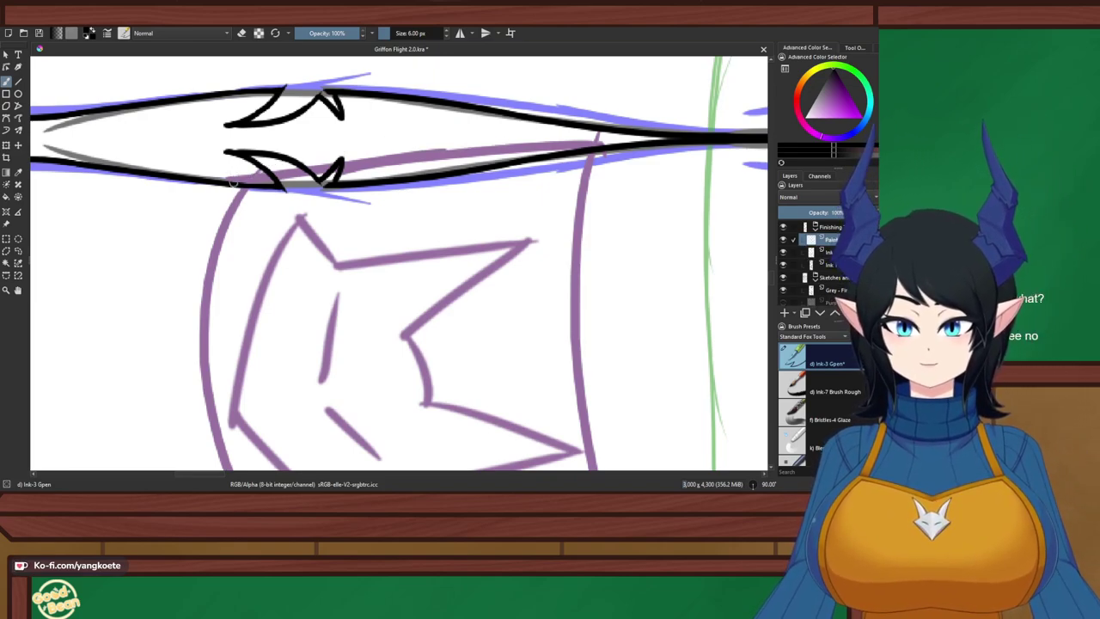
drag(275, 176, 586, 145)
key(ctrl+z)
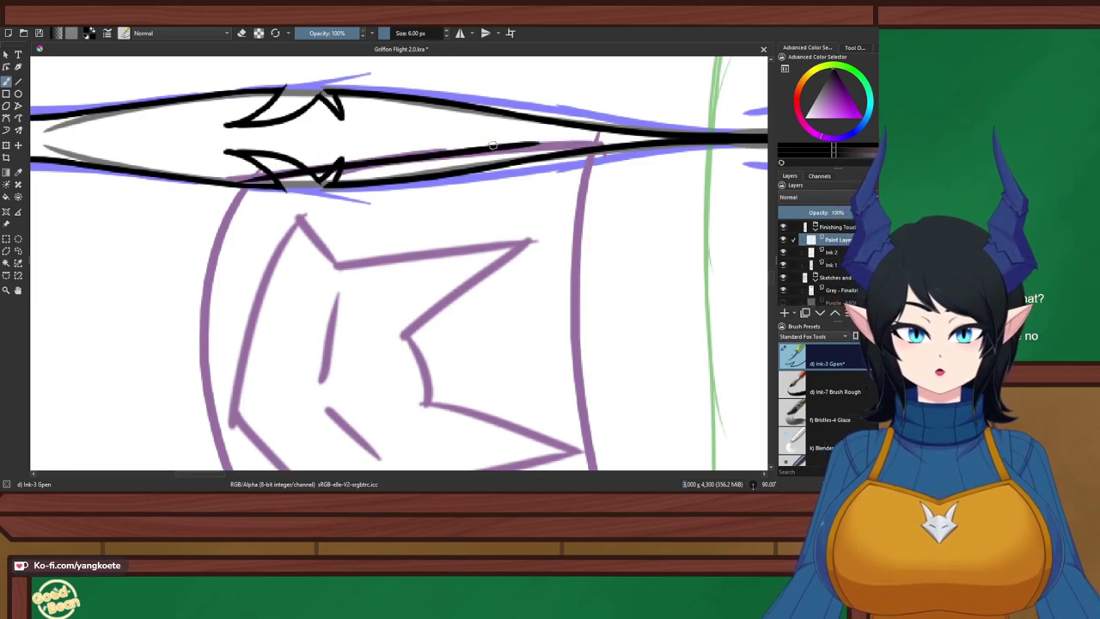
drag(505, 146, 586, 145)
key(ctrl+z)
drag(510, 144, 608, 141)
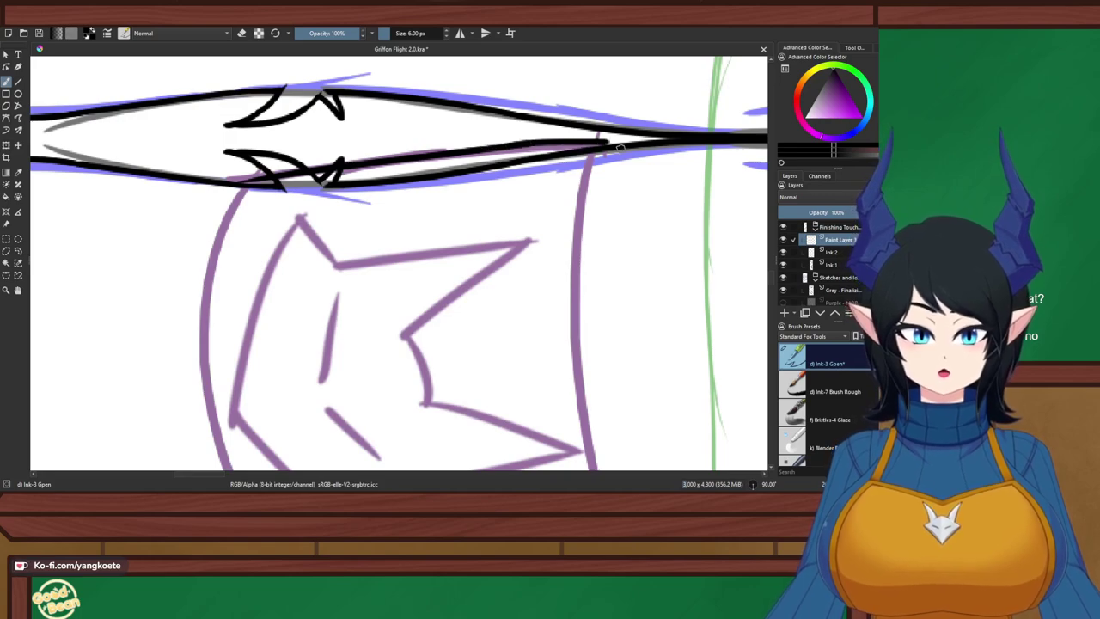
key(ctrl+z)
mouse_move(510, 145)
mouse_down()
mouse_move(604, 139)
mouse_move(563, 139)
mouse_move(599, 137)
mouse_move(560, 269)
mouse_up()
key(ctrl+z)
key(ctrl+z)
key(ctrl+z)
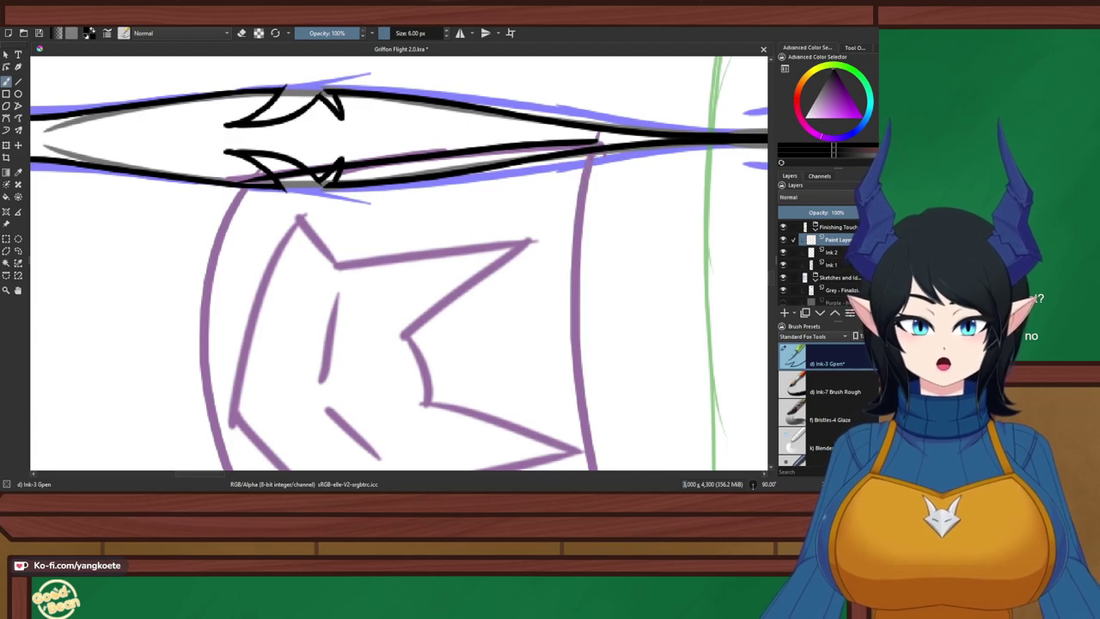
drag(599, 139, 575, 313)
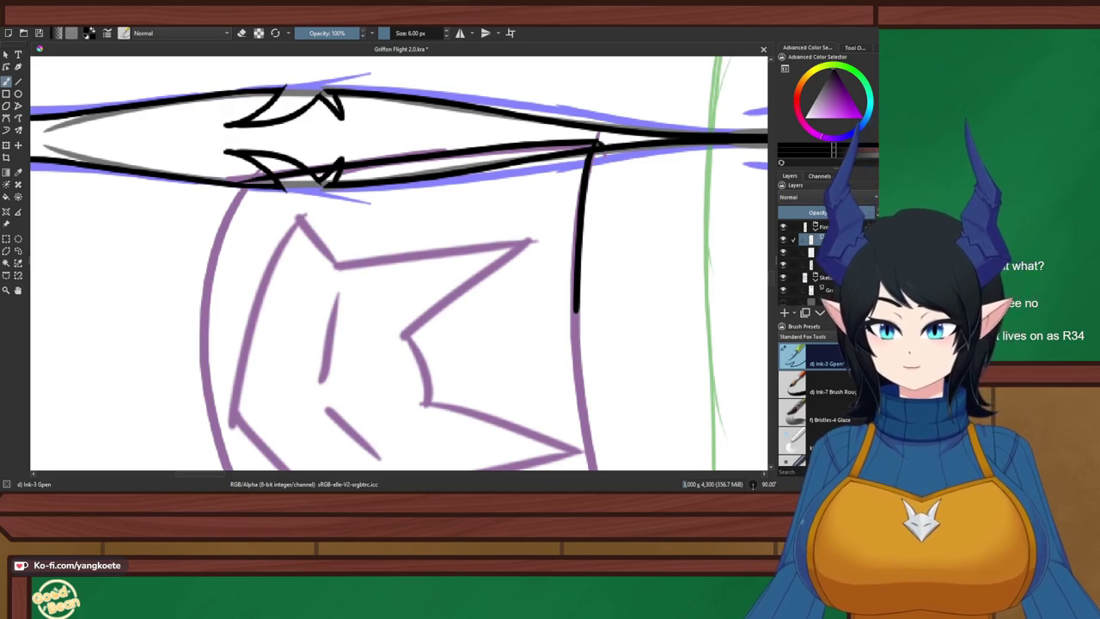
Trace the thigh band's left side, undoing and retrying several times
drag(249, 177, 190, 406)
key(ctrl+z)
drag(256, 175, 206, 406)
key(ctrl+z)
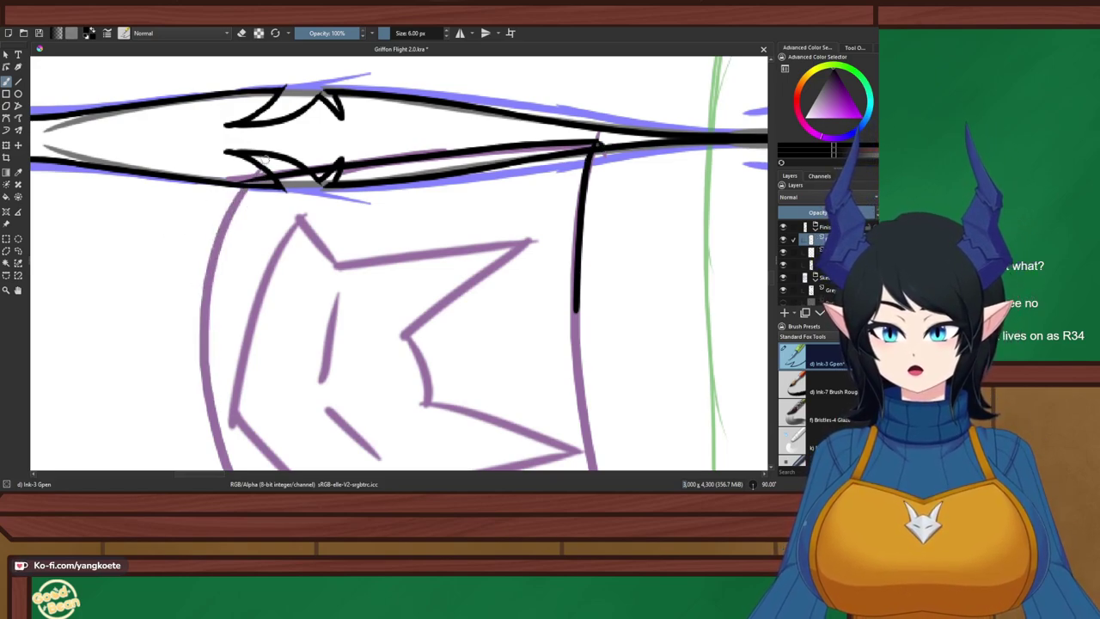
mouse_move(254, 172)
mouse_down()
mouse_move(231, 227)
mouse_move(202, 406)
mouse_up()
key(ctrl+z)
drag(263, 161, 216, 441)
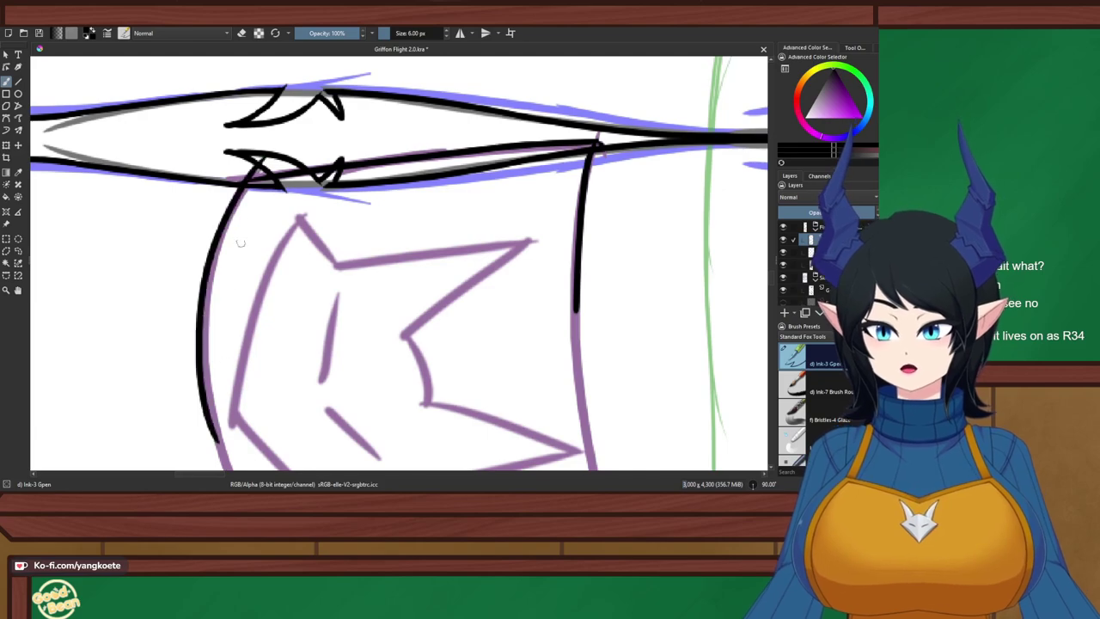
key(ctrl+z)
drag(255, 169, 222, 428)
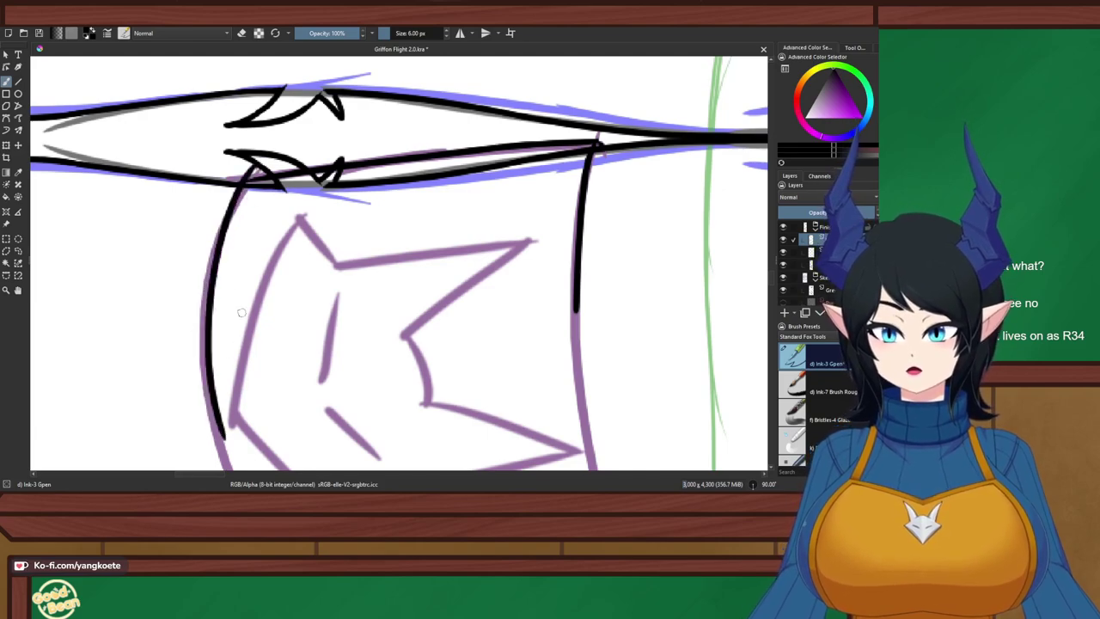
scroll(258, 299, down, 2)
drag(273, 313, 333, 227)
scroll(334, 227, up, 1)
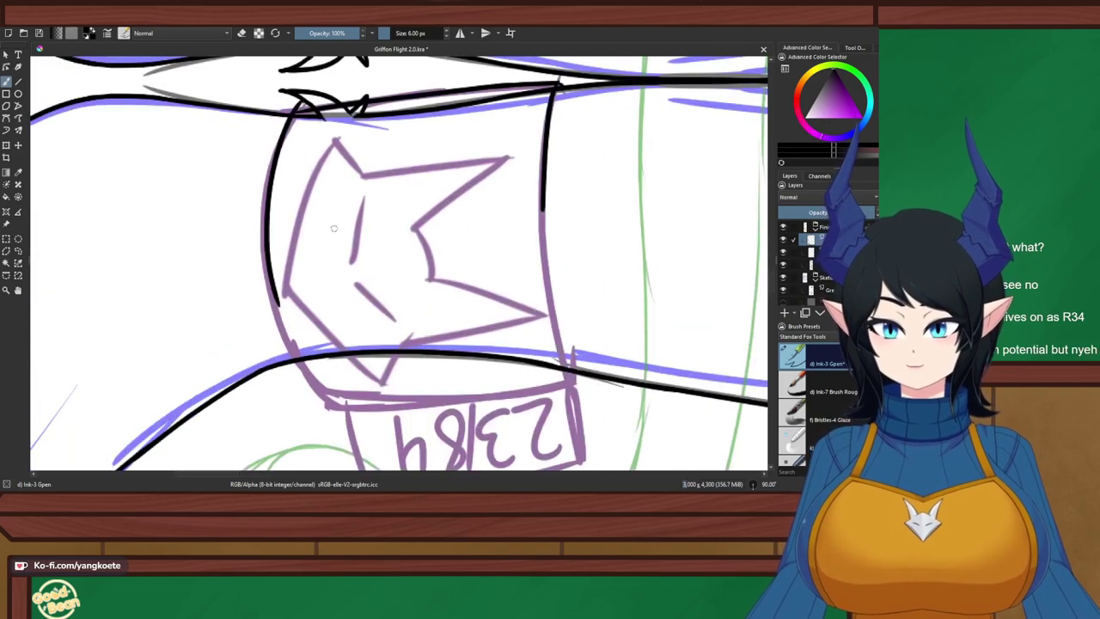
key(ctrl+z)
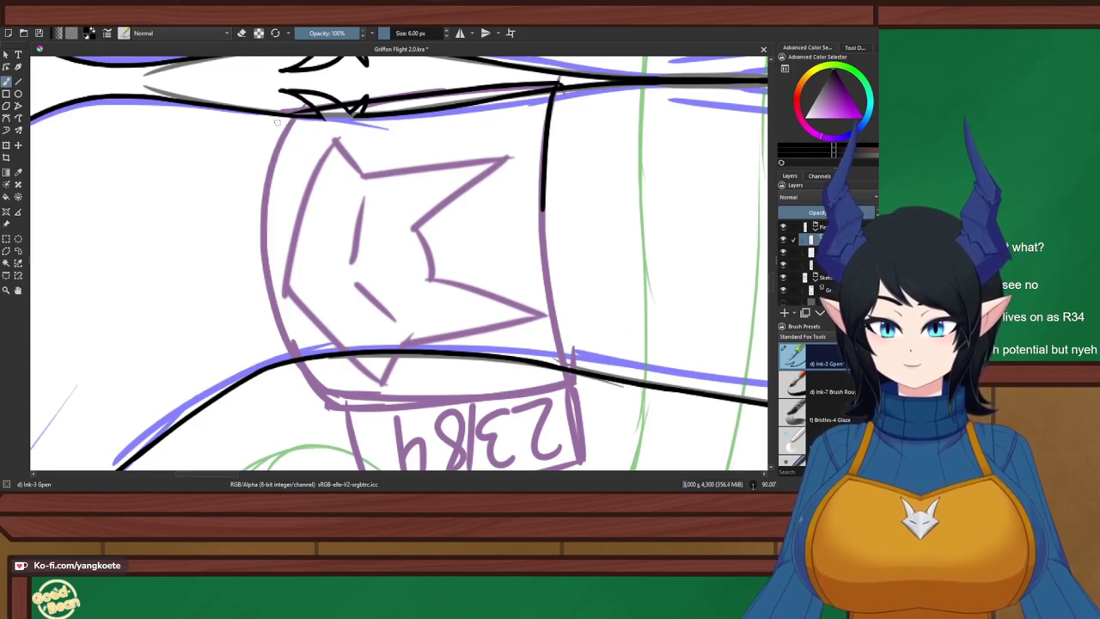
Redraw the band's left edge along its sketch line until clean
drag(291, 101, 289, 347)
key(ctrl+z)
drag(292, 103, 290, 370)
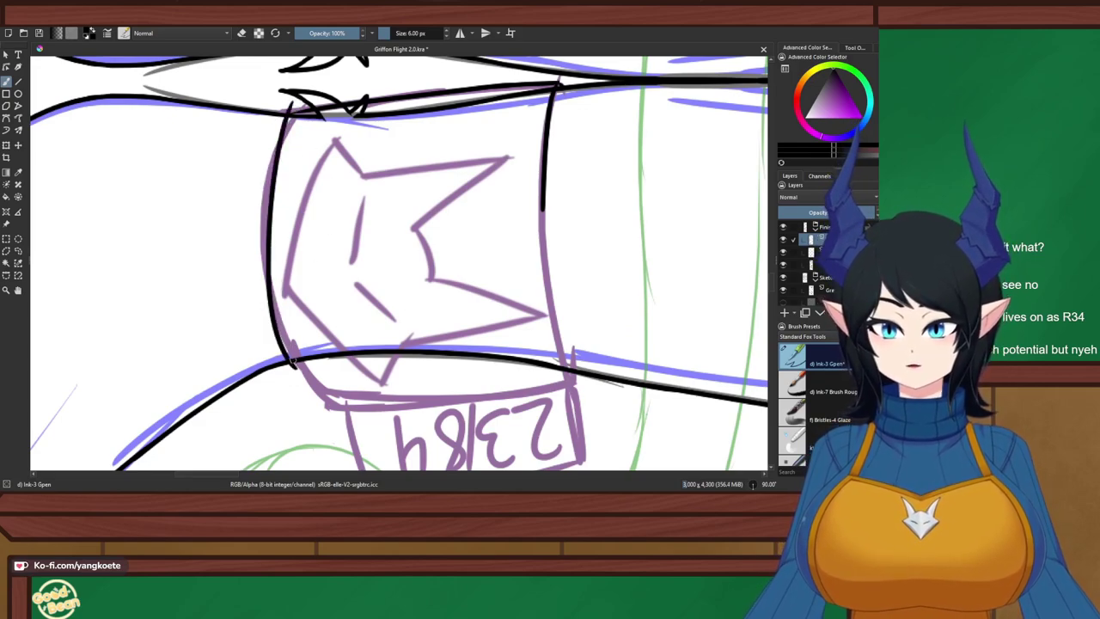
key(ctrl+z)
drag(288, 107, 305, 362)
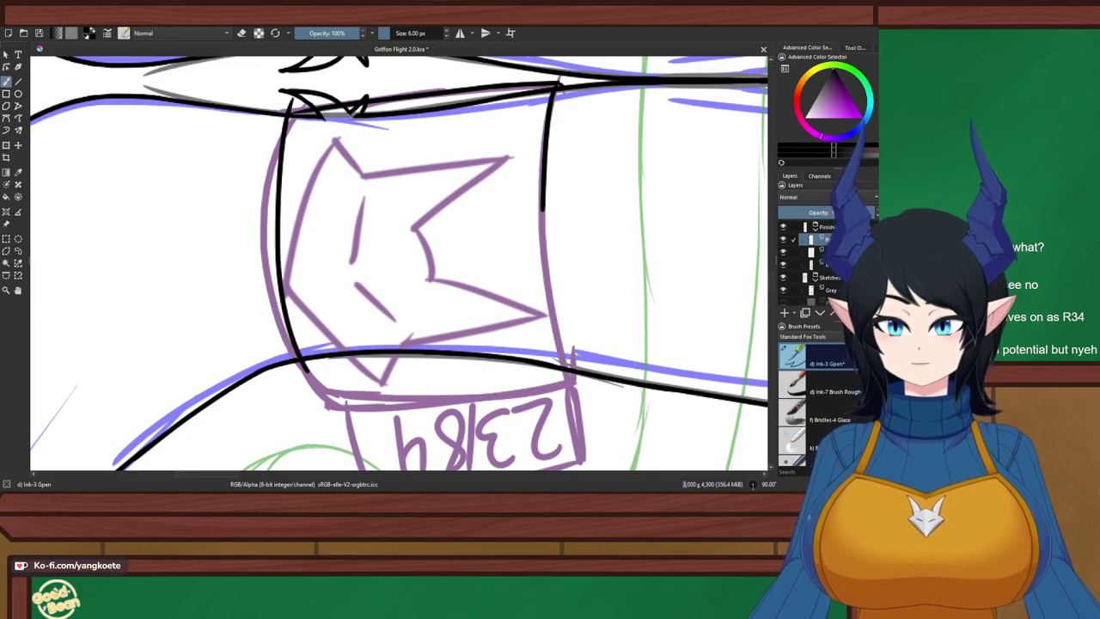
key(ctrl+z)
drag(290, 105, 306, 366)
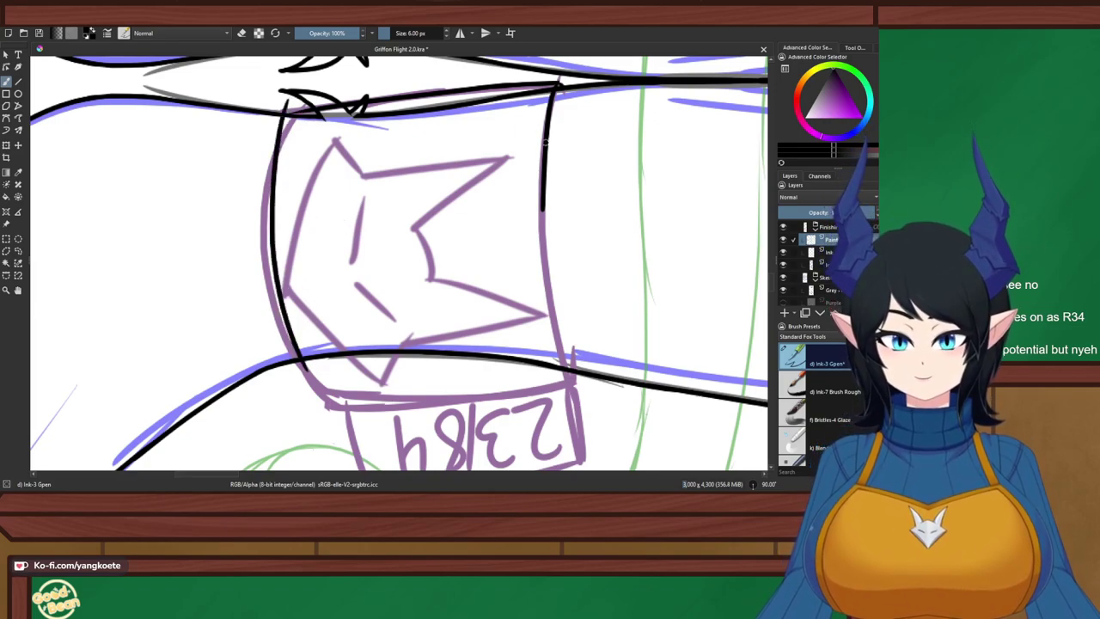
Trace the band's right purple sketch line, undoing uneven attempts
drag(545, 134, 567, 365)
key(ctrl+z)
drag(545, 130, 565, 367)
key(ctrl+z)
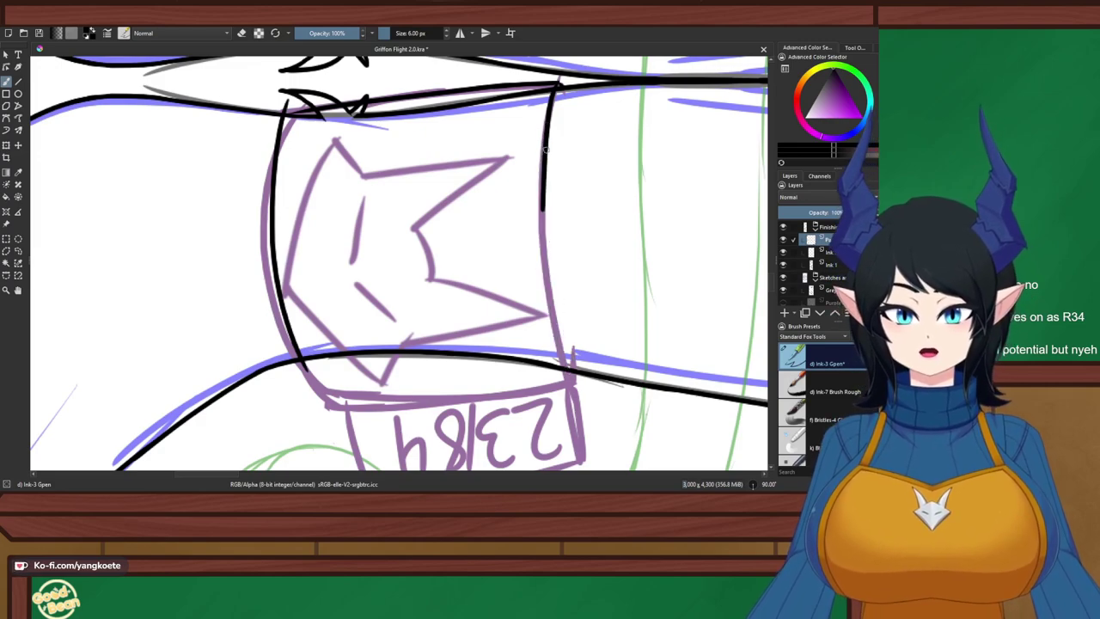
mouse_move(545, 133)
mouse_down()
mouse_move(563, 346)
mouse_move(552, 309)
mouse_move(571, 394)
mouse_up()
key(ctrl+z)
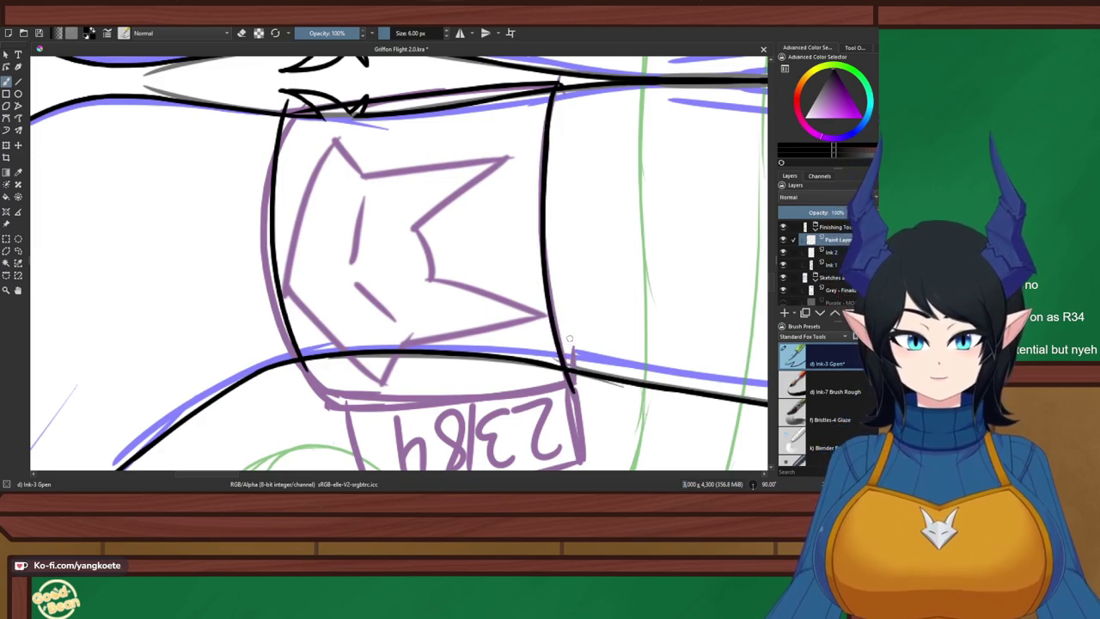
key(ctrl+z)
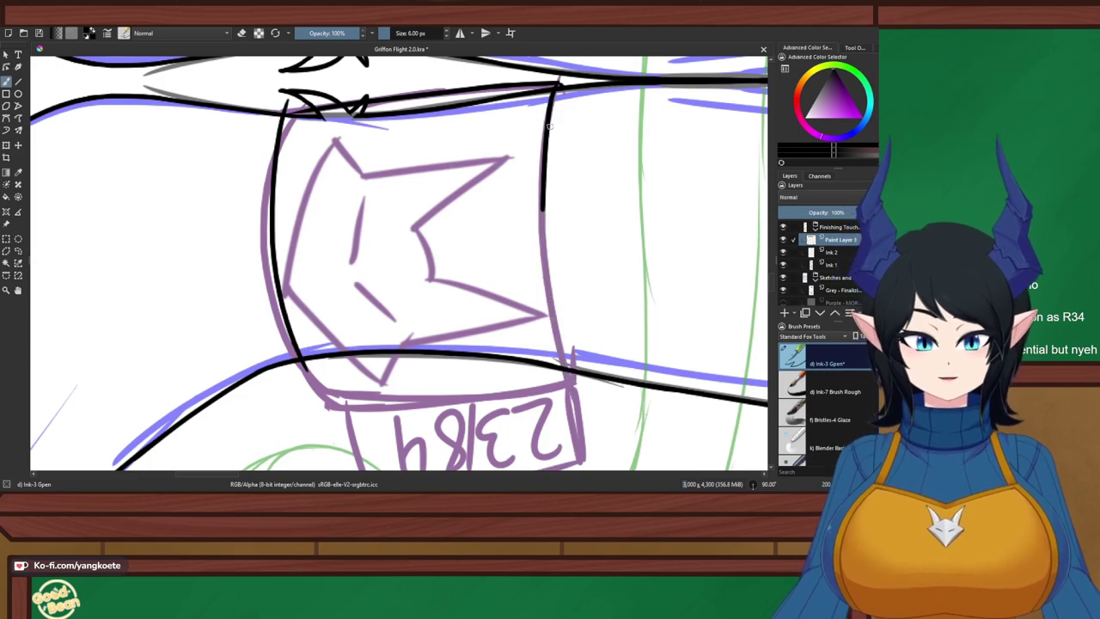
drag(546, 129, 567, 367)
key(ctrl+z)
drag(545, 131, 572, 392)
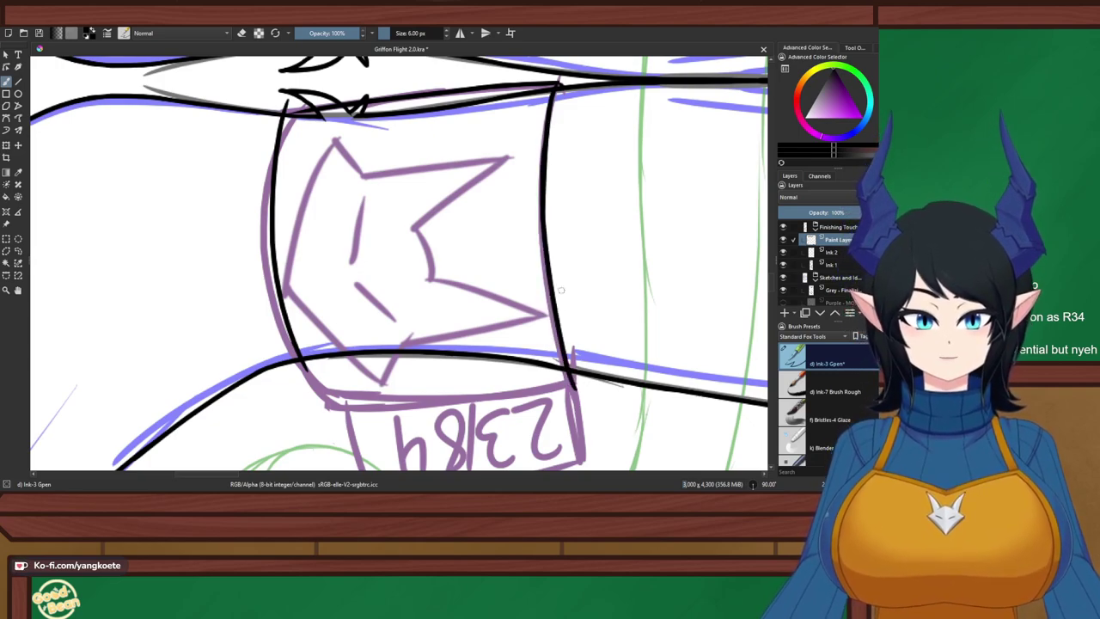
key(ctrl+z)
Finish the band's right edge as one continuous stroke down to its bottom
drag(548, 99, 542, 210)
drag(547, 127, 574, 386)
key(ctrl+z)
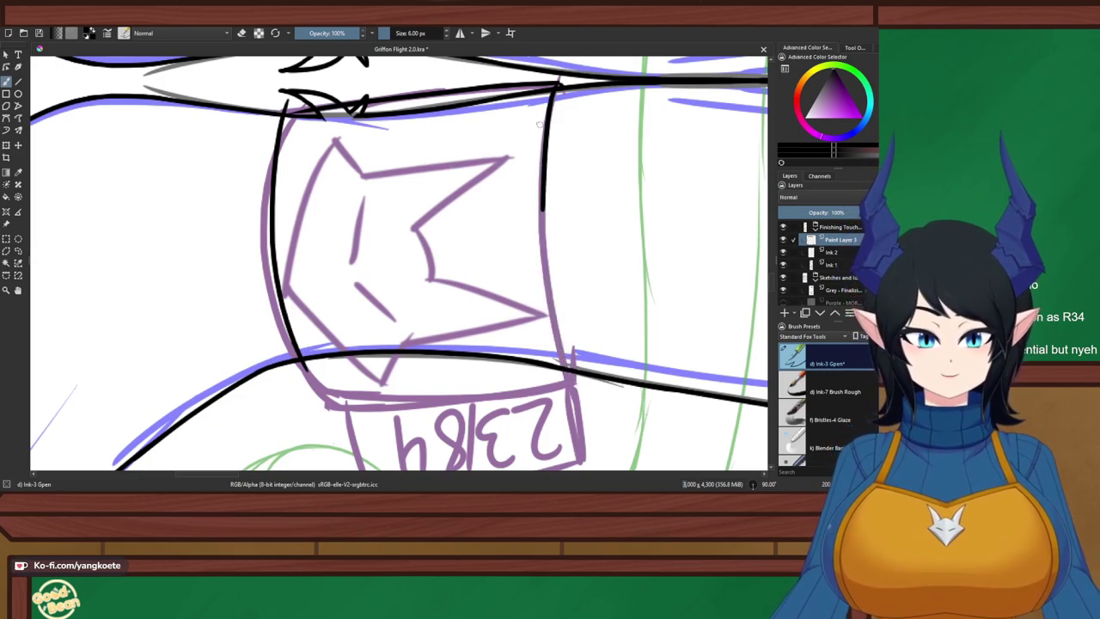
drag(544, 144, 573, 399)
key(ctrl+z)
drag(543, 152, 574, 393)
key(ctrl+z)
key(ctrl+z)
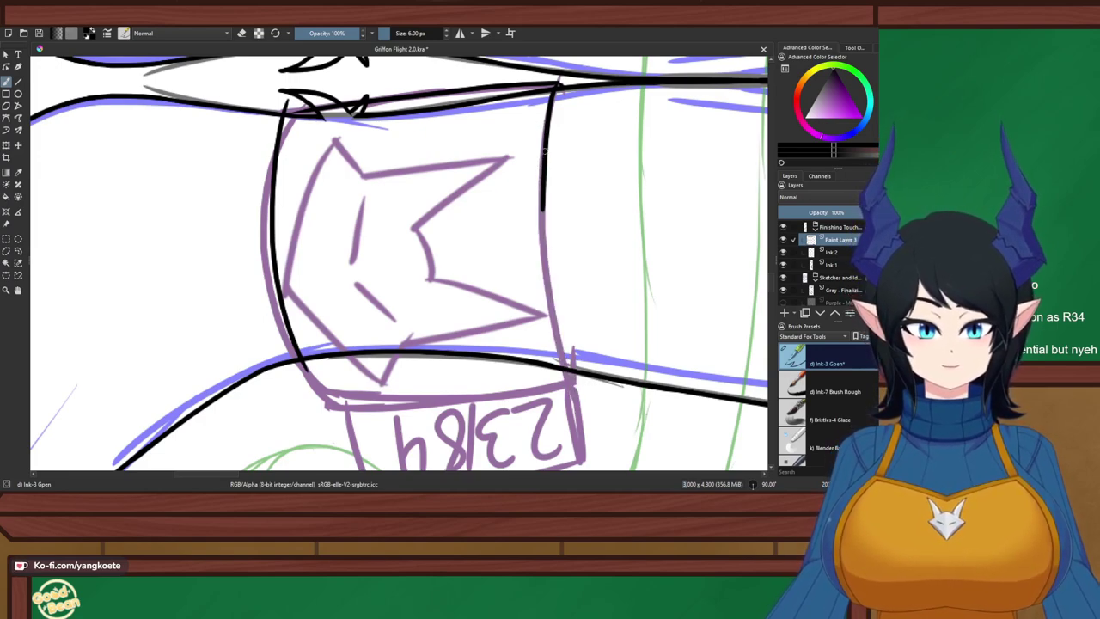
drag(544, 145, 570, 381)
key(ctrl+z)
drag(543, 158, 574, 394)
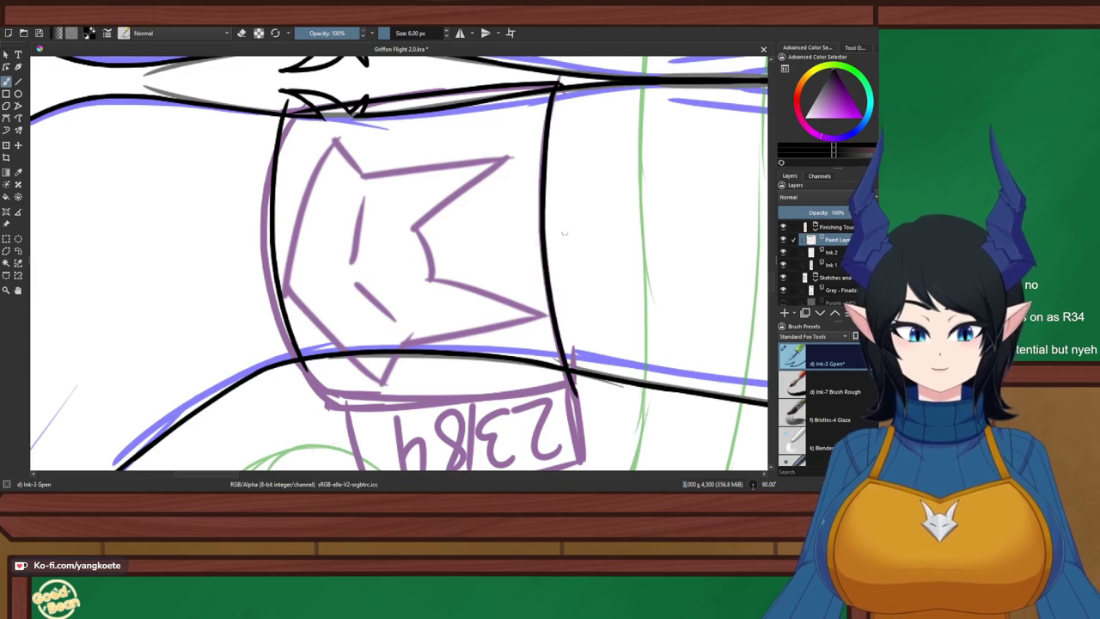
Erase the ink tip poking above the band's top and the stray black ink around the grey gap
key(e)
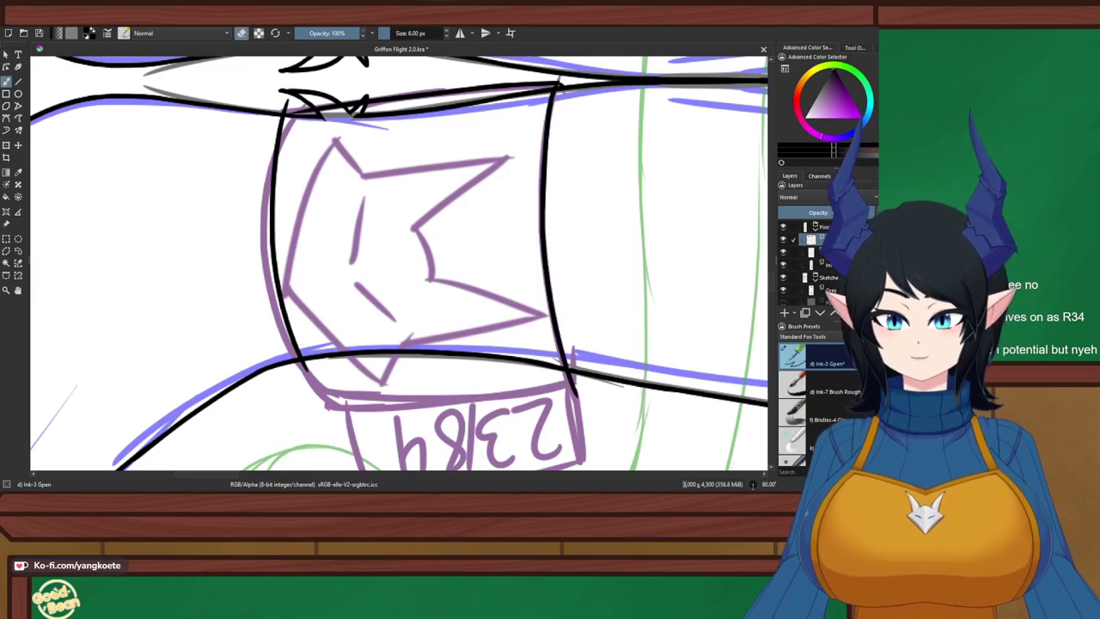
scroll(248, 121, up, 6)
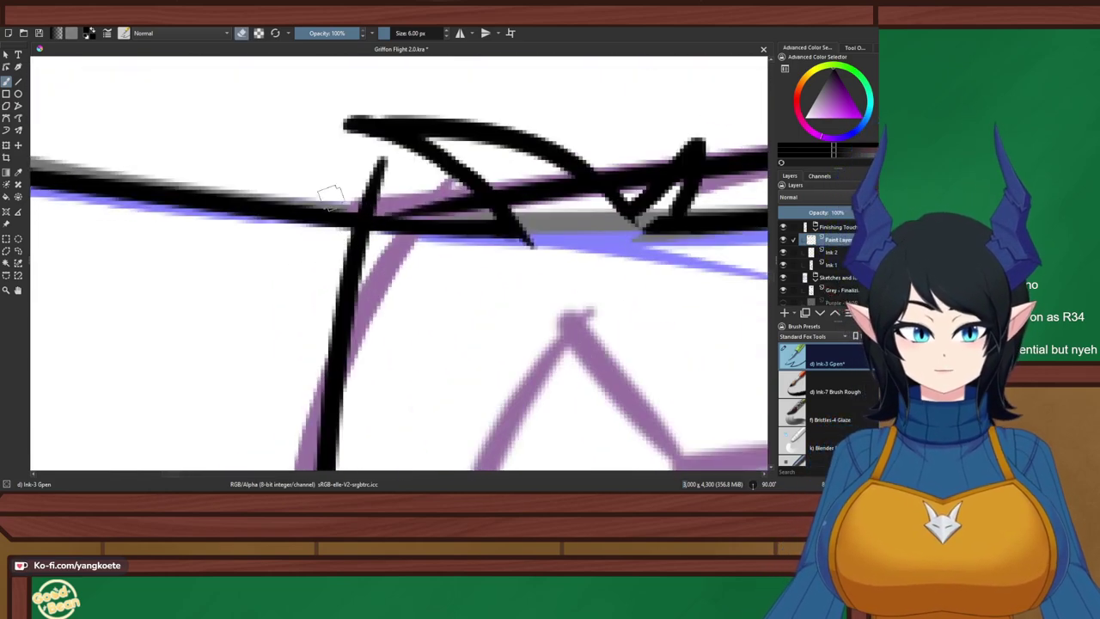
mouse_move(378, 156)
mouse_down()
mouse_move(388, 172)
mouse_move(351, 199)
mouse_up()
key(e)
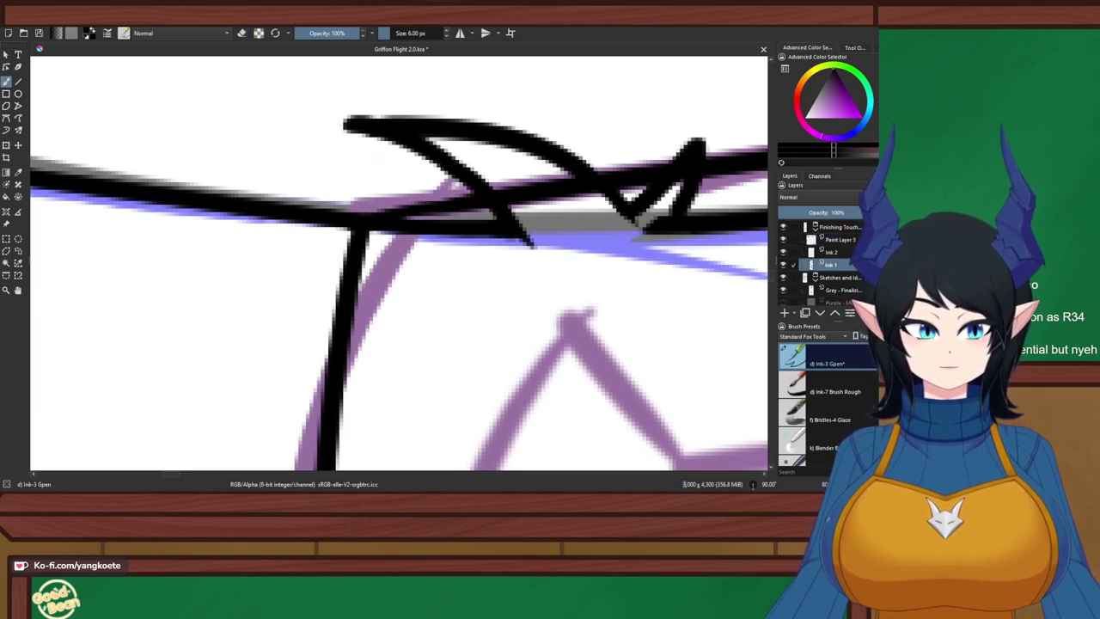
drag(456, 215, 577, 221)
key(ctrl+z)
key(e)
mouse_move(511, 219)
mouse_down()
mouse_move(439, 220)
mouse_move(520, 225)
mouse_up()
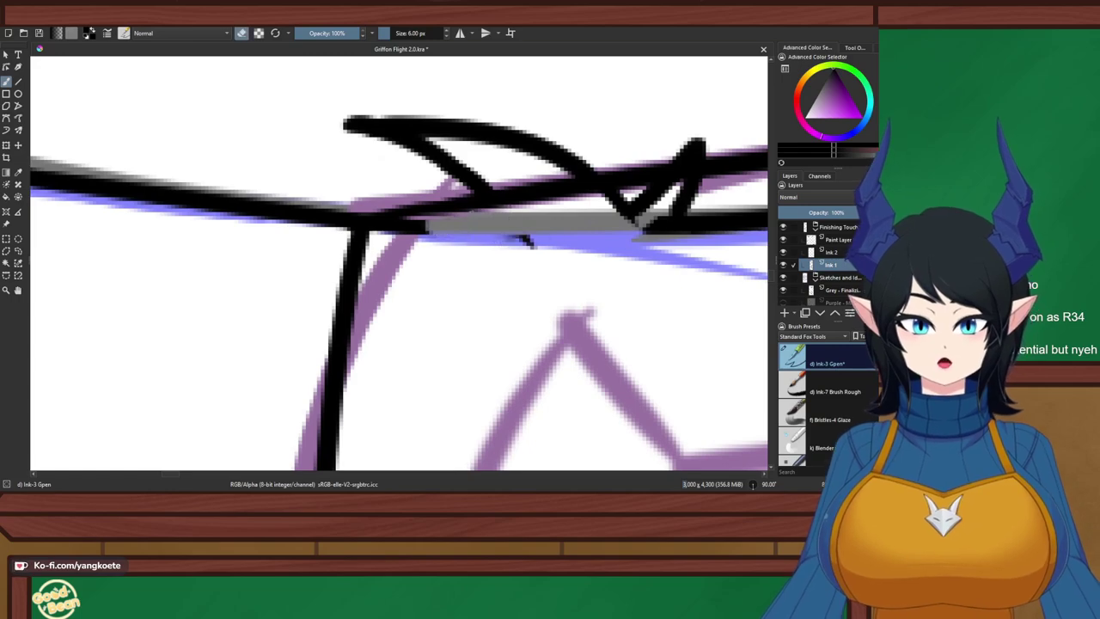
mouse_move(431, 228)
mouse_down()
mouse_move(383, 236)
mouse_move(422, 216)
mouse_up()
drag(483, 191, 467, 181)
drag(582, 168, 525, 156)
mouse_move(526, 155)
mouse_down()
mouse_move(566, 169)
mouse_move(425, 150)
mouse_move(361, 125)
mouse_move(393, 157)
mouse_move(483, 128)
mouse_move(515, 141)
mouse_move(437, 167)
mouse_move(460, 164)
mouse_move(529, 247)
mouse_up()
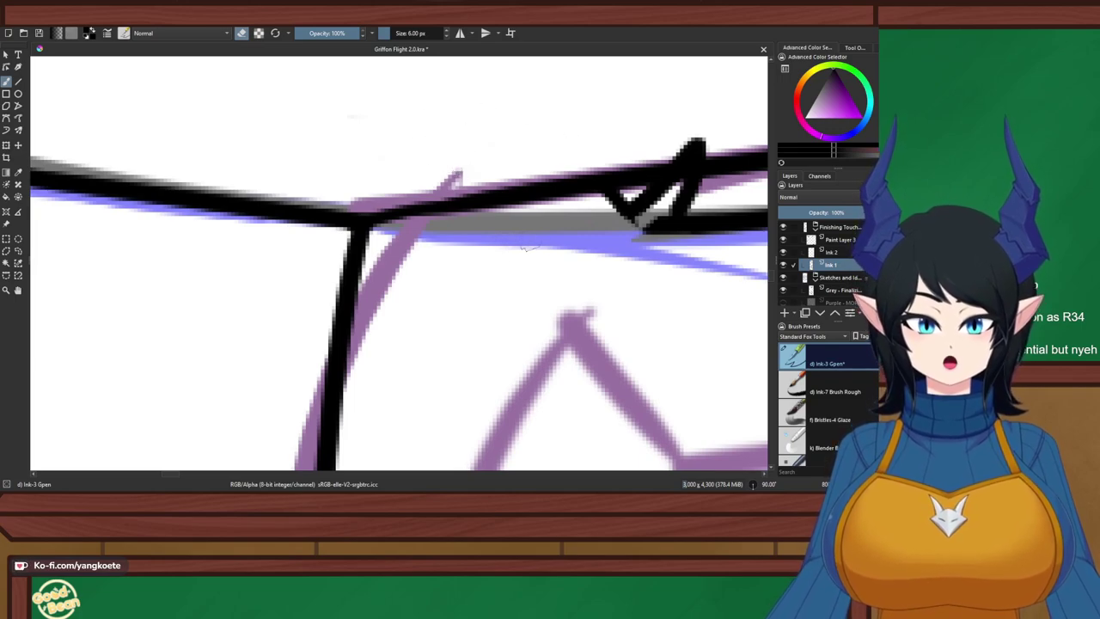
Erase a stretch of the band's top line and try a new top-edge stroke, then undo it
key(e)
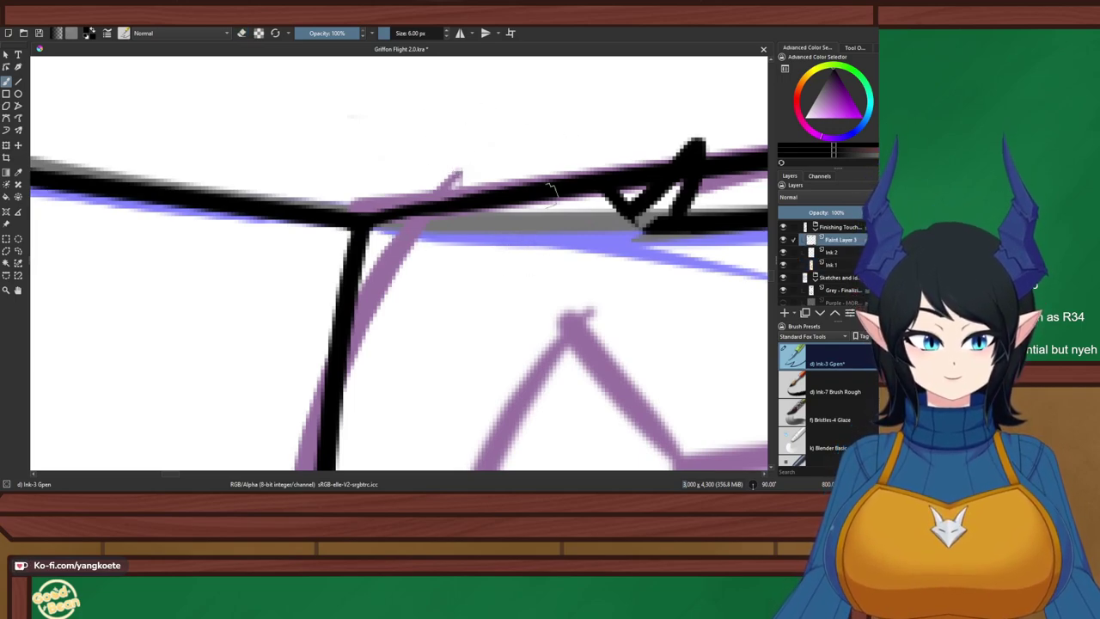
key(e)
drag(340, 203, 505, 200)
key(e)
mouse_move(686, 174)
mouse_down()
mouse_move(581, 169)
mouse_move(365, 216)
mouse_move(709, 171)
mouse_move(356, 221)
mouse_move(679, 165)
mouse_up()
key(ctrl+z)
key(ctrl+z)
key(ctrl+z)
scroll(481, 199, down, 3)
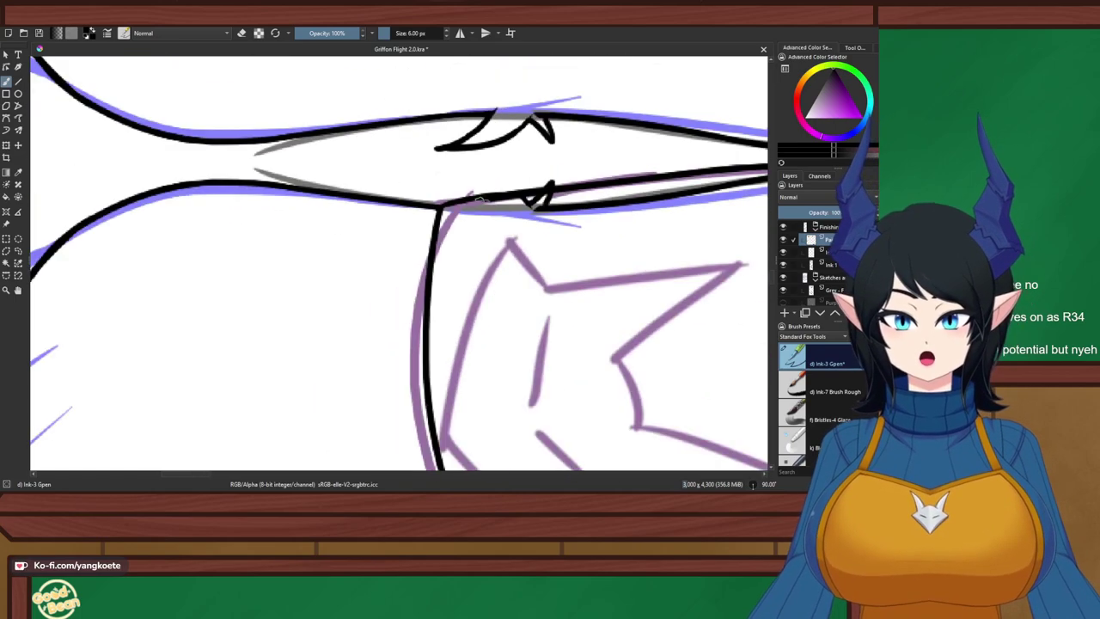
scroll(481, 200, up, 3)
scroll(352, 236, down, 2)
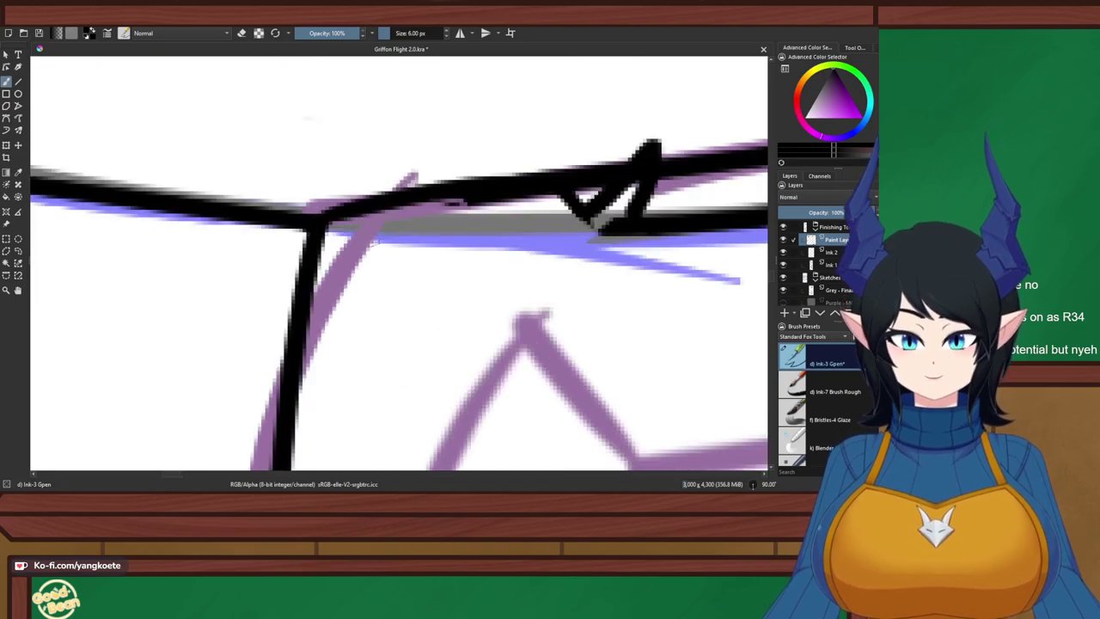
scroll(565, 224, up, 1)
drag(564, 223, 412, 231)
Erase the top-edge overshoot and the black ink covering the grey sketch line
key(e)
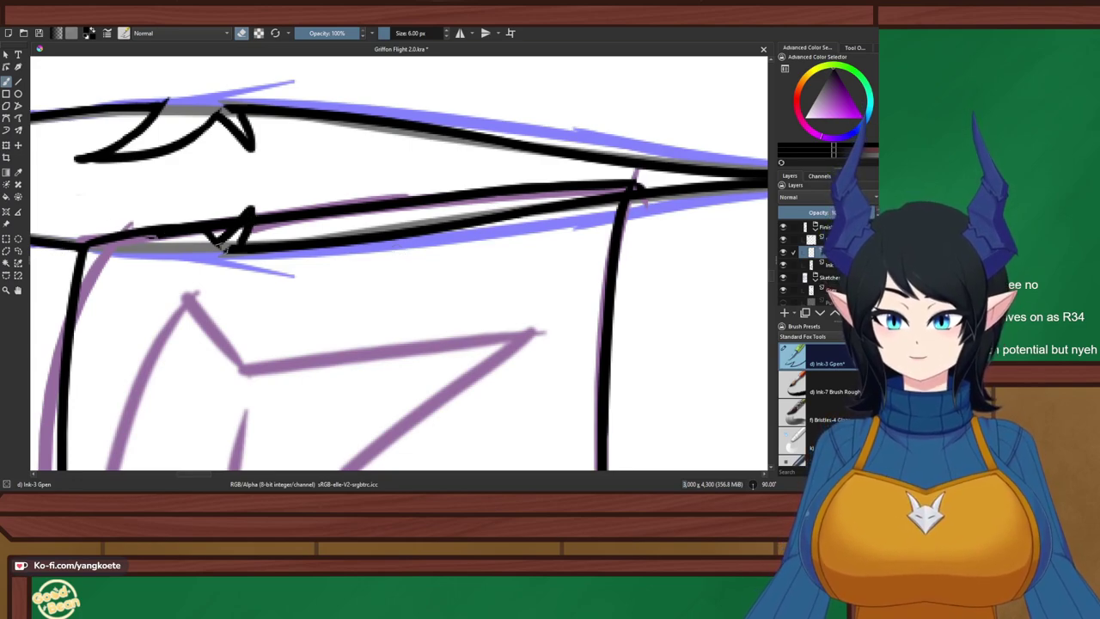
mouse_move(612, 196)
mouse_down()
mouse_move(237, 247)
mouse_move(225, 232)
mouse_move(249, 211)
mouse_move(244, 235)
mouse_move(272, 262)
mouse_up()
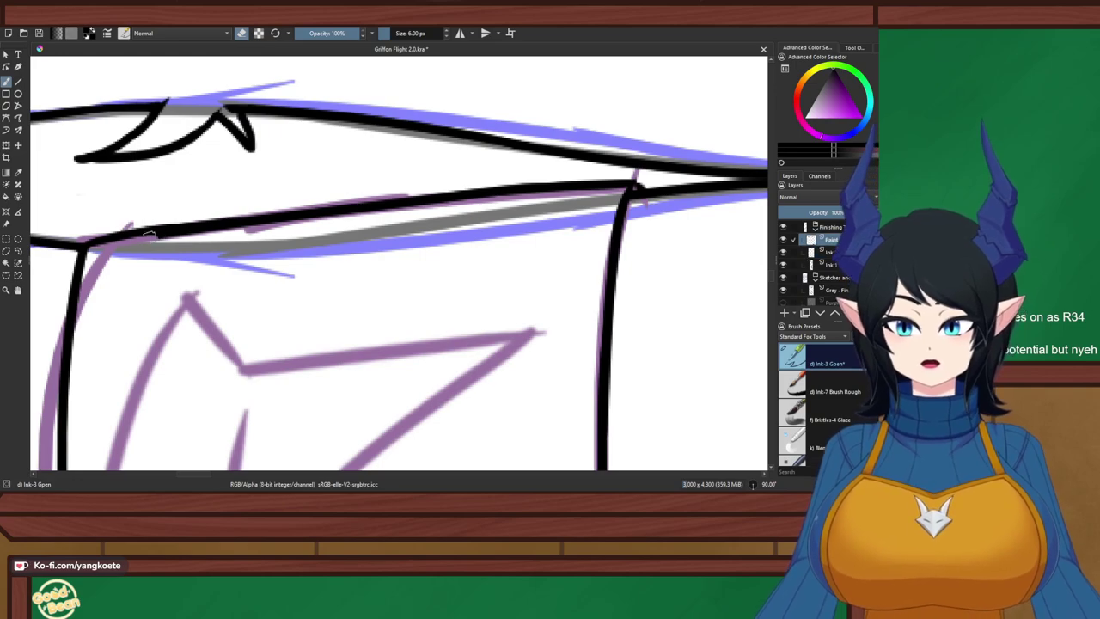
drag(157, 230, 362, 224)
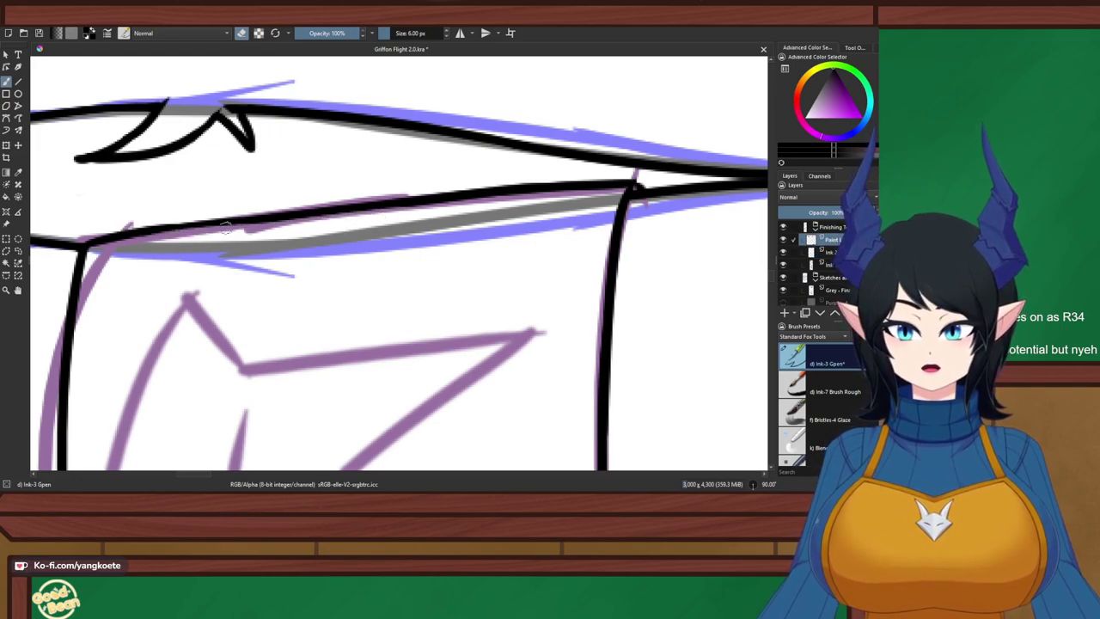
drag(194, 237, 397, 202)
key(e)
Ink a clean, thicker top edge along the band, trimming its underside and thickening its right end
drag(56, 247, 526, 188)
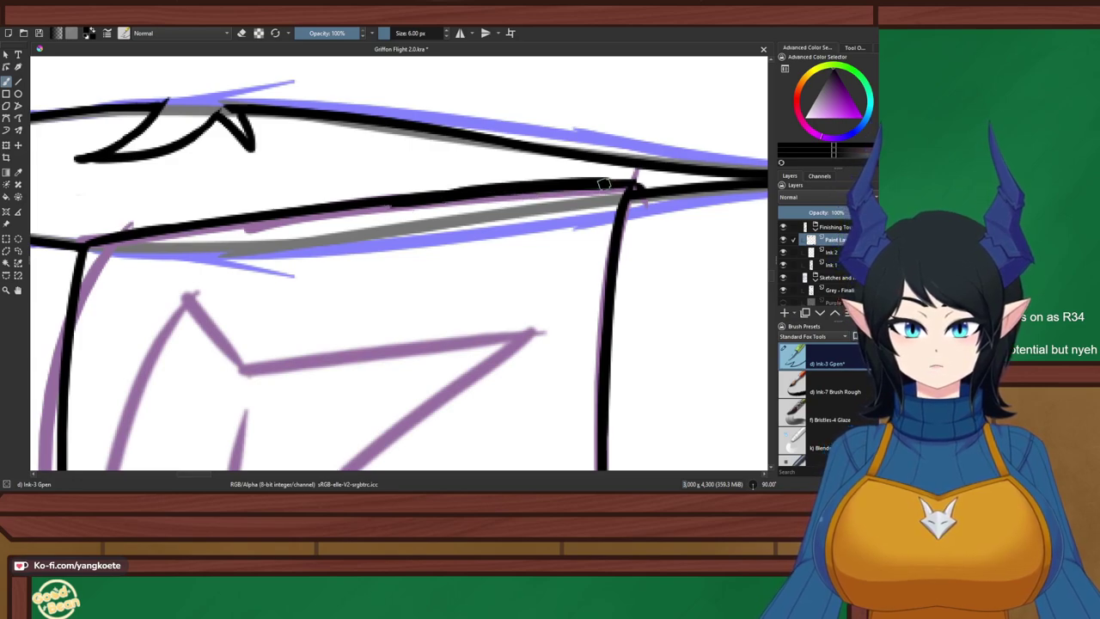
drag(421, 198, 590, 184)
key(ctrl+z)
drag(437, 198, 631, 182)
key(e)
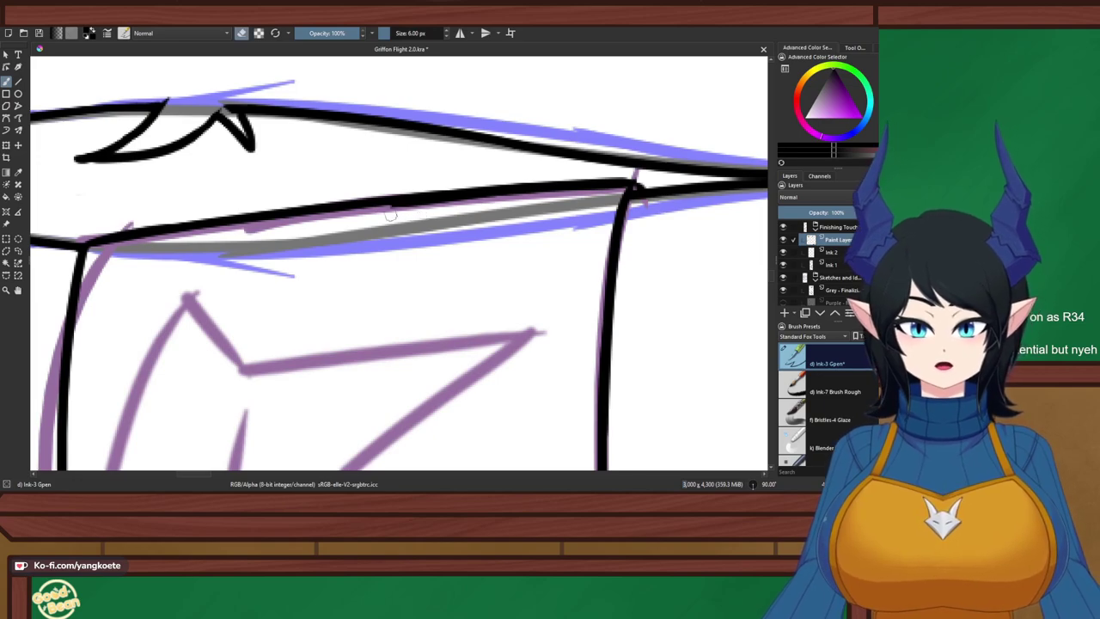
drag(390, 217, 591, 190)
key(ctrl+z)
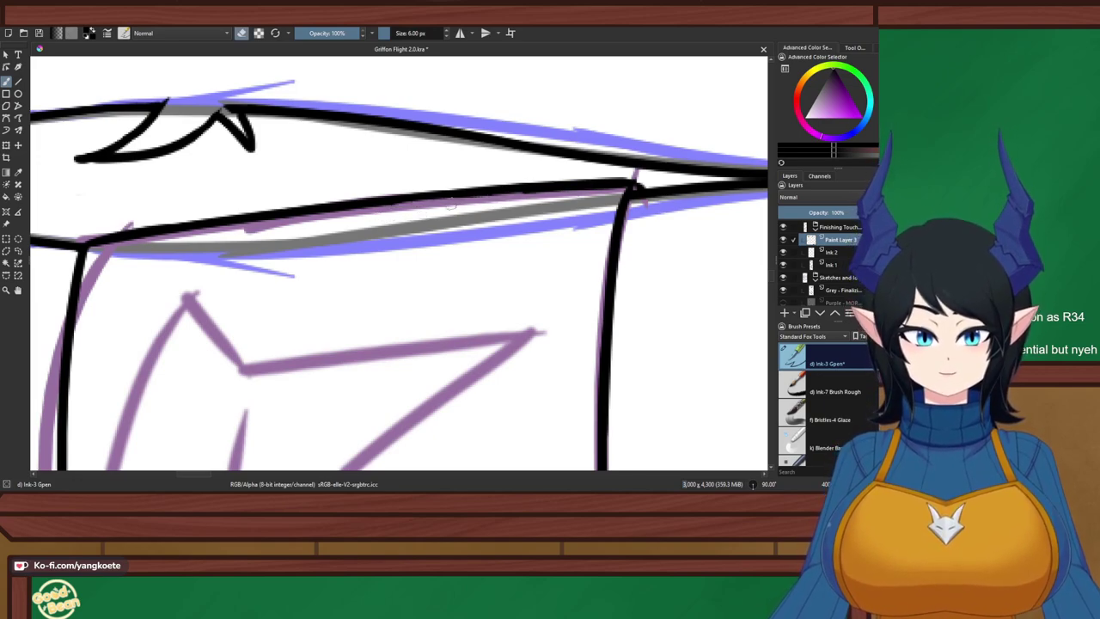
drag(469, 200, 624, 194)
key(e)
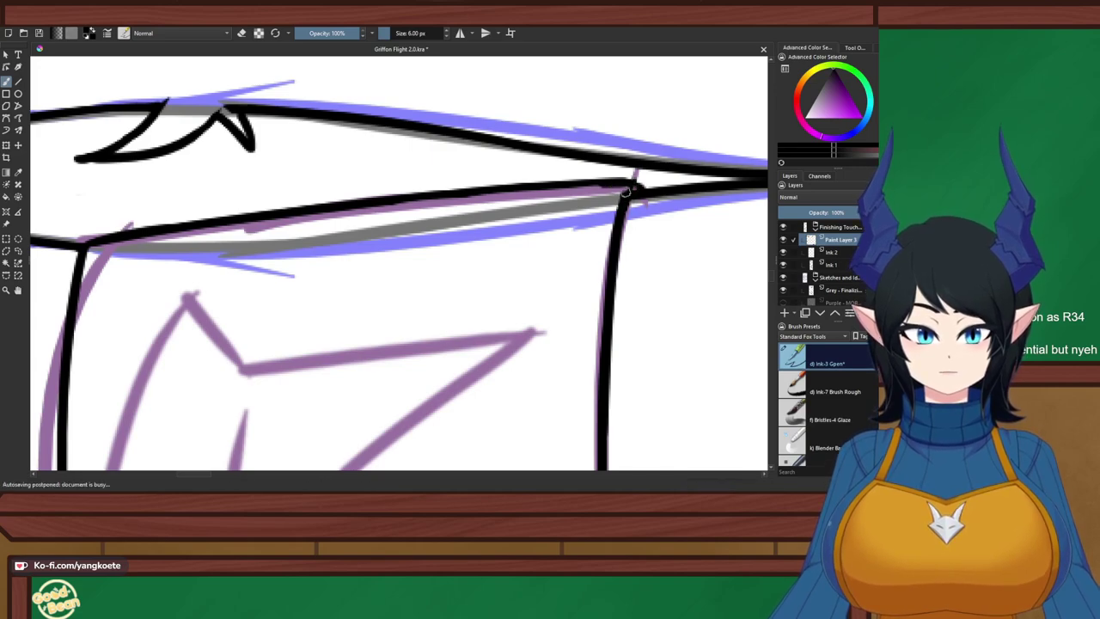
key(e)
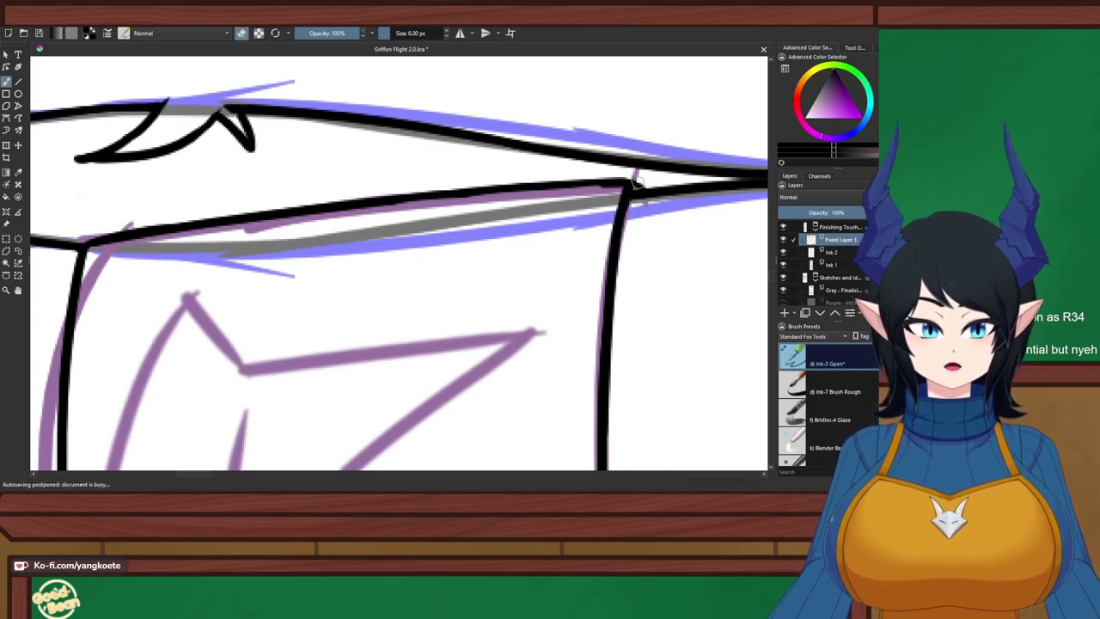
key(e)
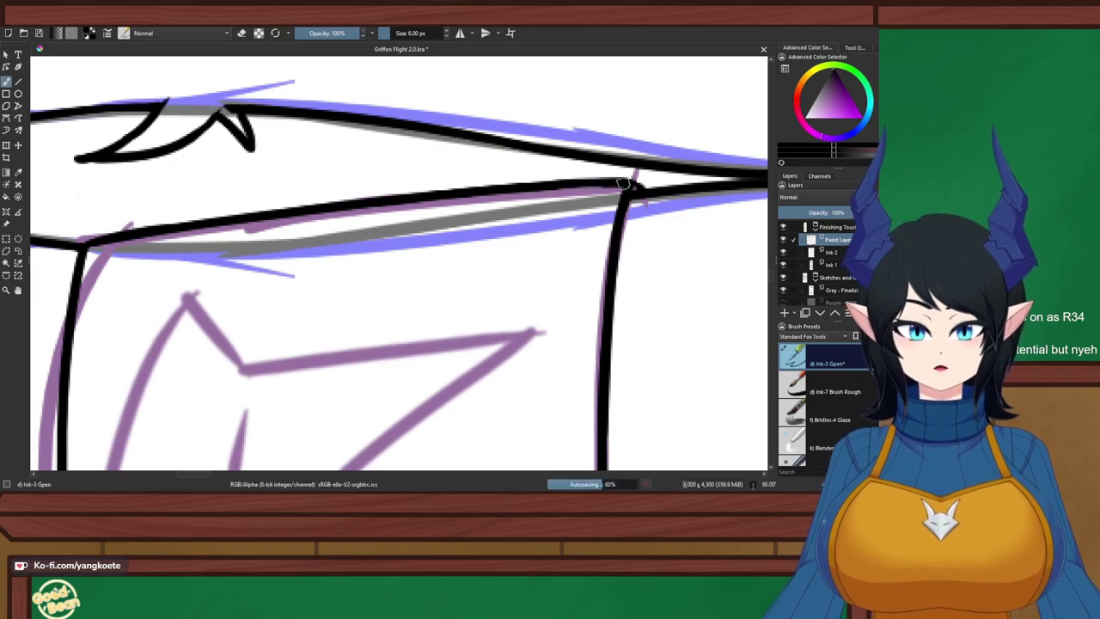
drag(531, 190, 619, 185)
Reset the canvas rotation, move to the fox badge and fill the line junction with ink
key(5)
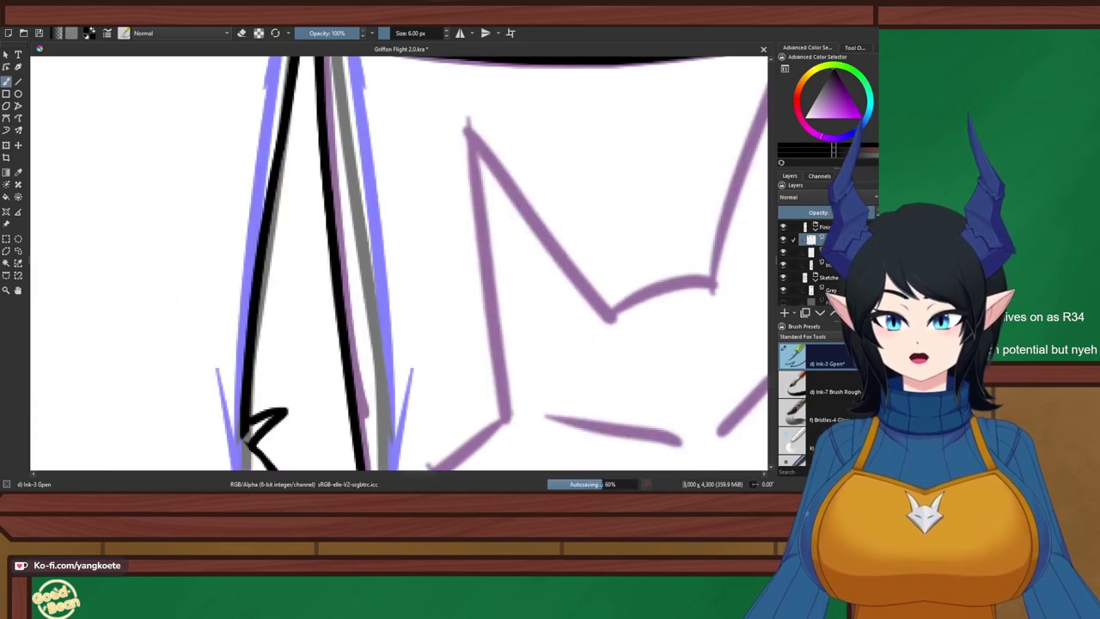
scroll(563, 215, down, 2)
drag(502, 233, 232, 240)
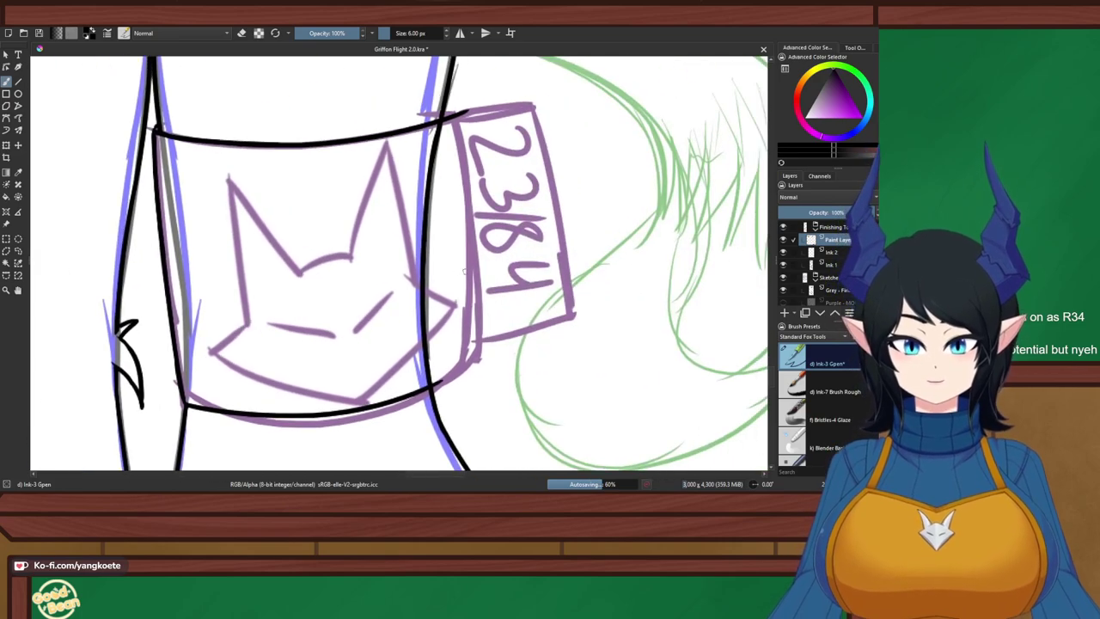
right_click(465, 272)
right_click(465, 273)
scroll(434, 139, up, 8)
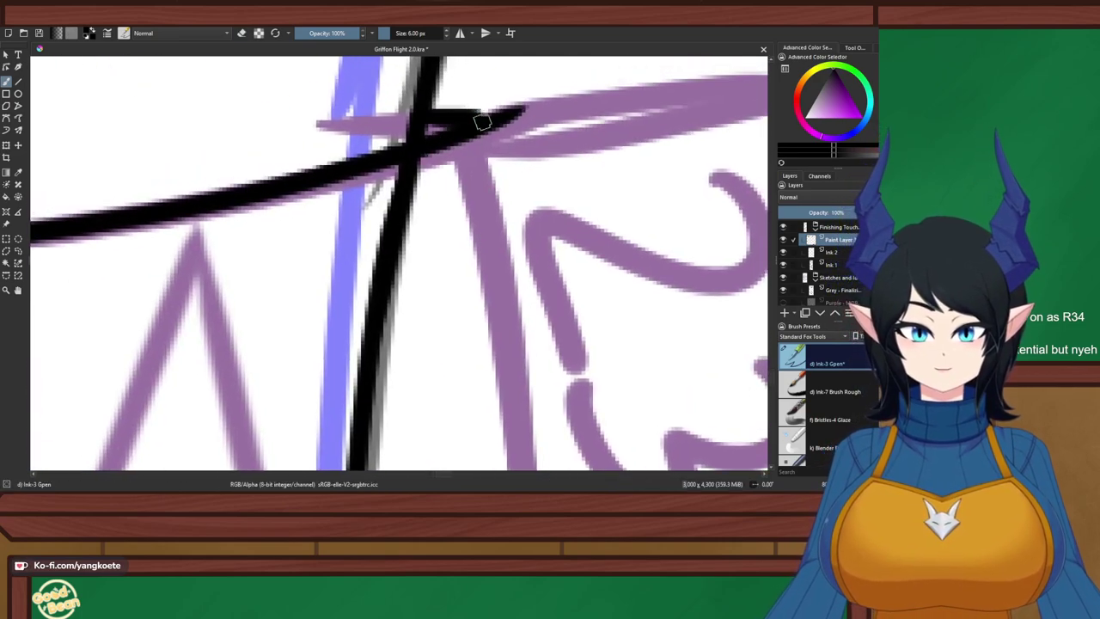
drag(447, 125, 520, 106)
Mirror the canvas and rotate it 90° clockwise at the badge corner, then save the document
key(e)
key(e)
scroll(522, 189, down, 5)
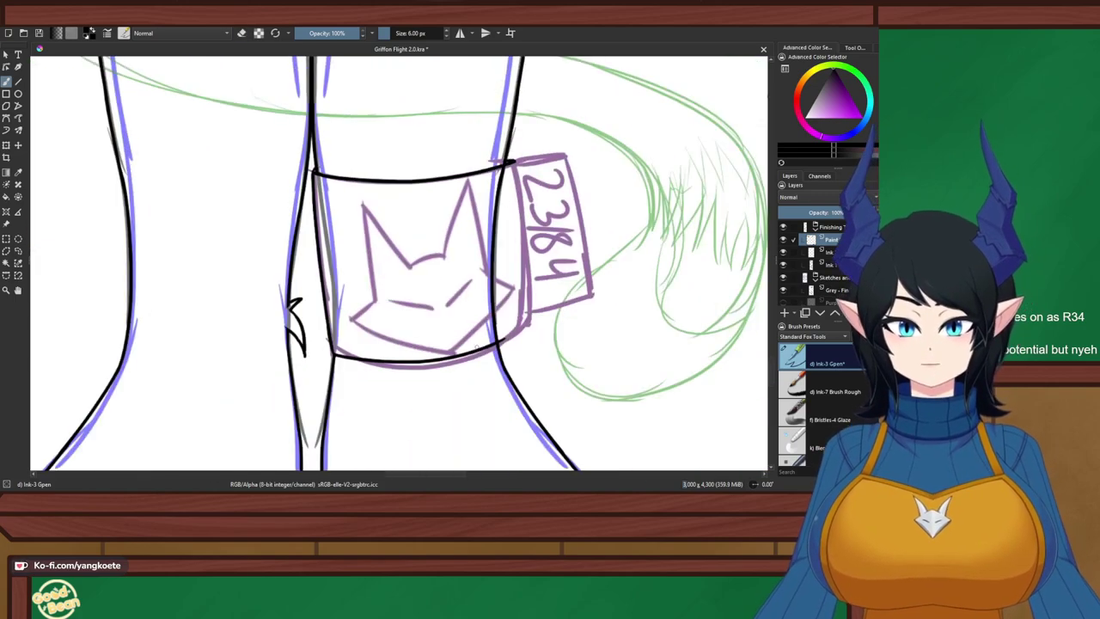
scroll(522, 189, up, 3)
drag(526, 260, 455, 367)
scroll(456, 367, up, 2)
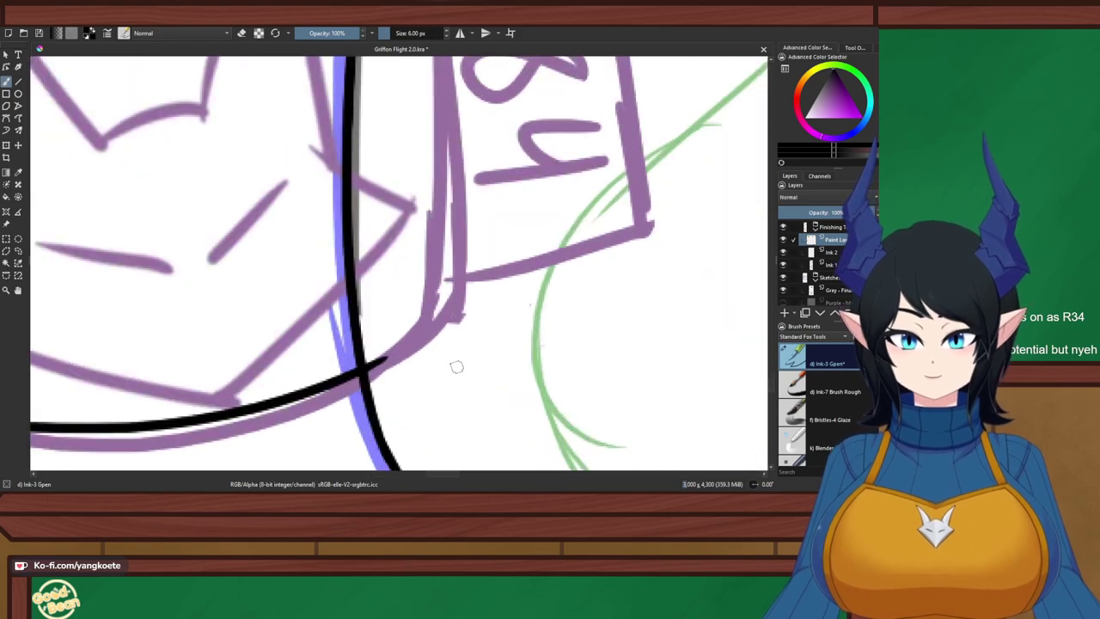
key(m)
drag(341, 367, 294, 206)
scroll(437, 388, up, 2)
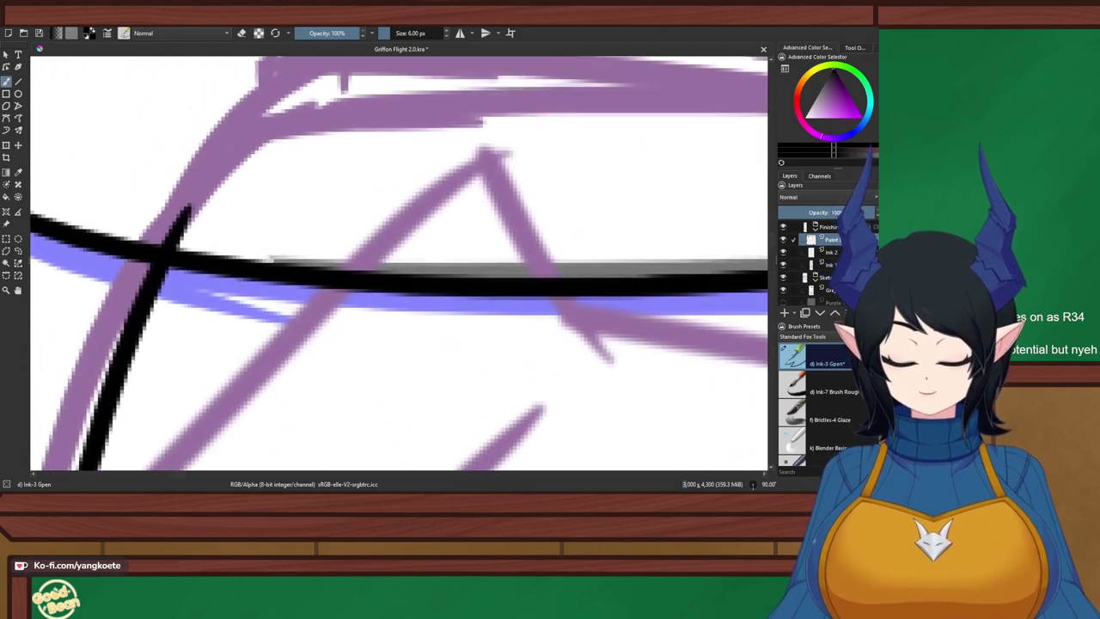
scroll(309, 395, down, 1)
key(ctrl+s)
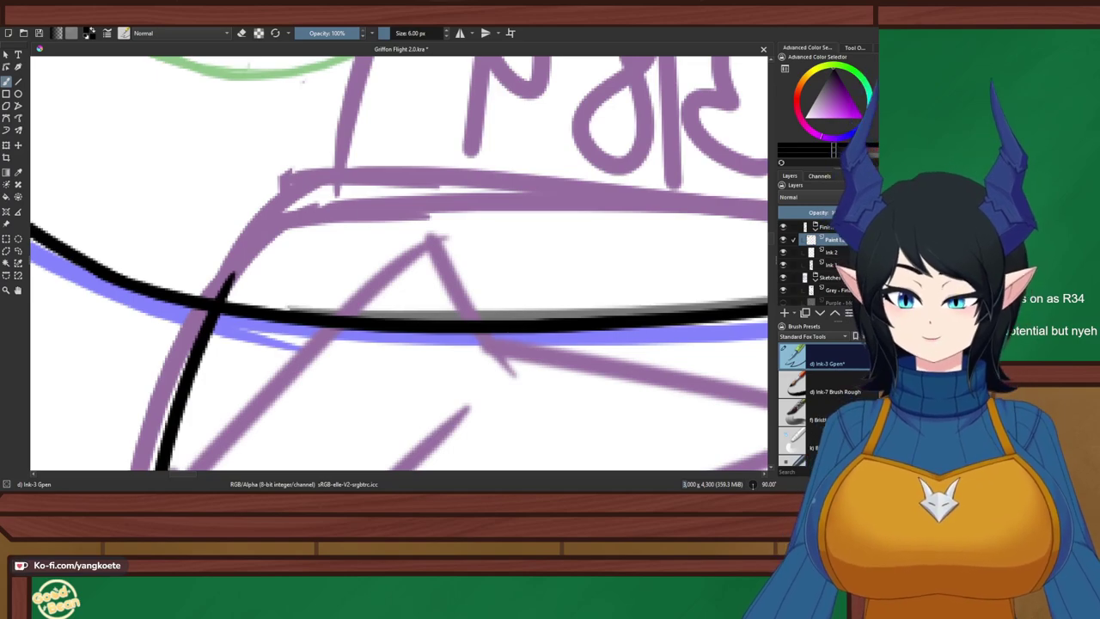
Ink the curved corner line along the purple sketch after two retries, then reset rotation and view the band
scroll(293, 243, up, 2)
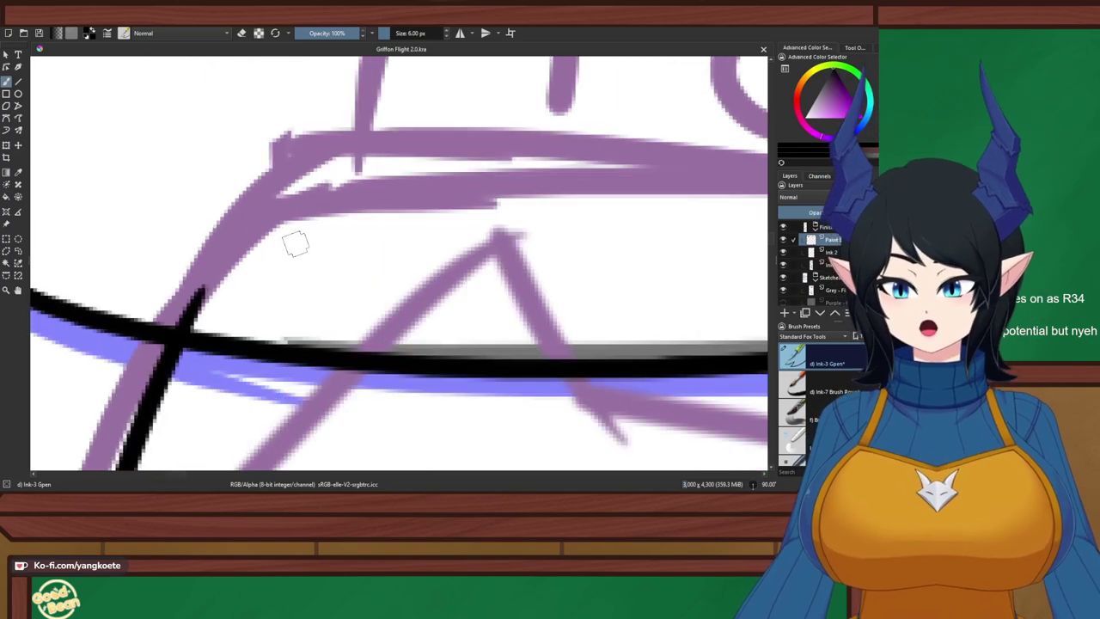
mouse_move(335, 143)
mouse_down()
mouse_move(227, 248)
mouse_move(194, 323)
mouse_up()
key(ctrl+z)
drag(326, 143, 194, 323)
key(ctrl+z)
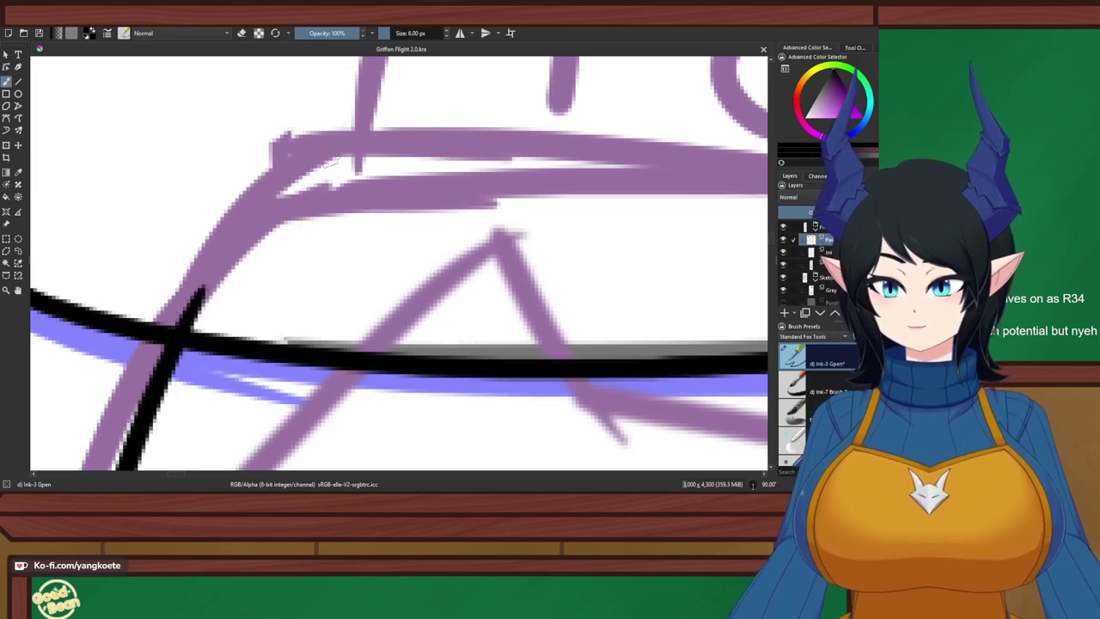
drag(327, 140, 220, 286)
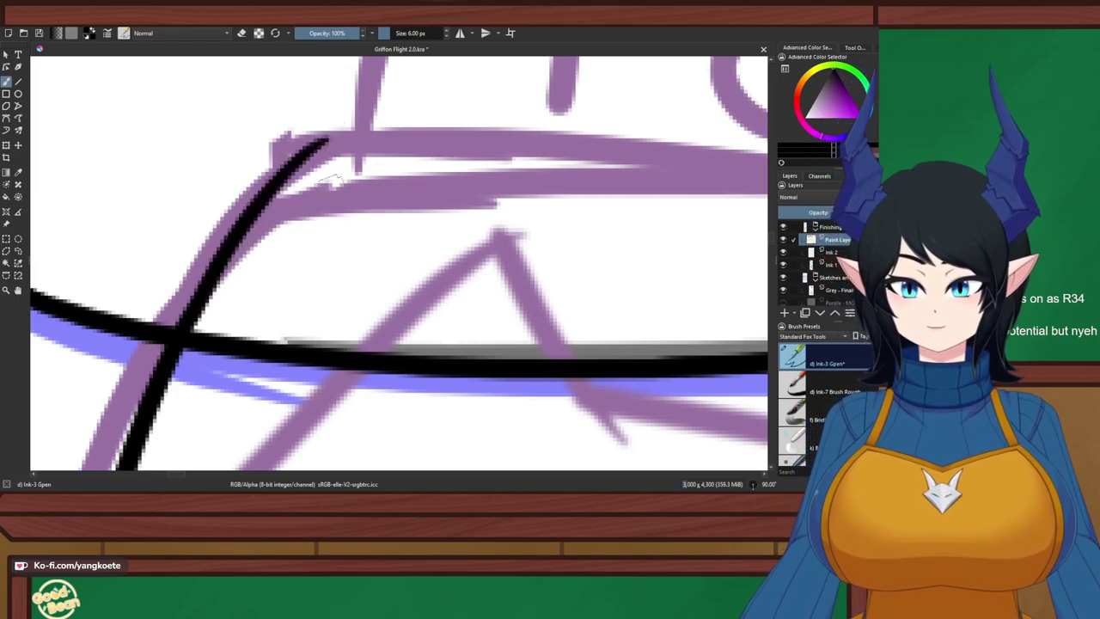
key(5)
scroll(369, 168, down, 4)
drag(366, 168, 370, 356)
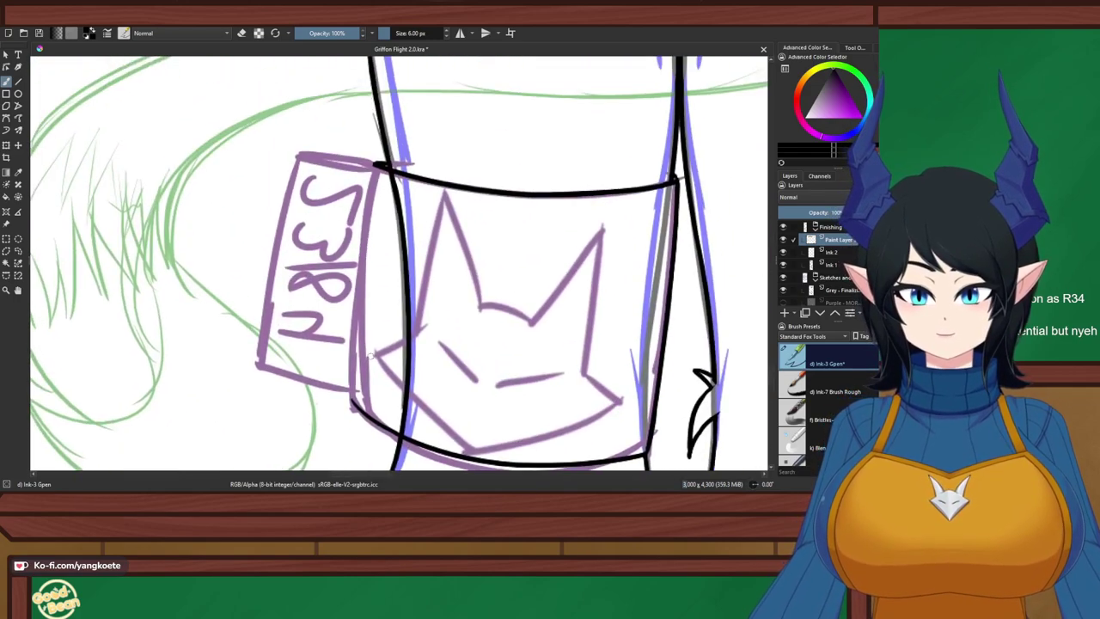
On a new paint layer, ink the band's edge line beside the number tag
scroll(369, 314, up, 1)
drag(368, 312, 369, 286)
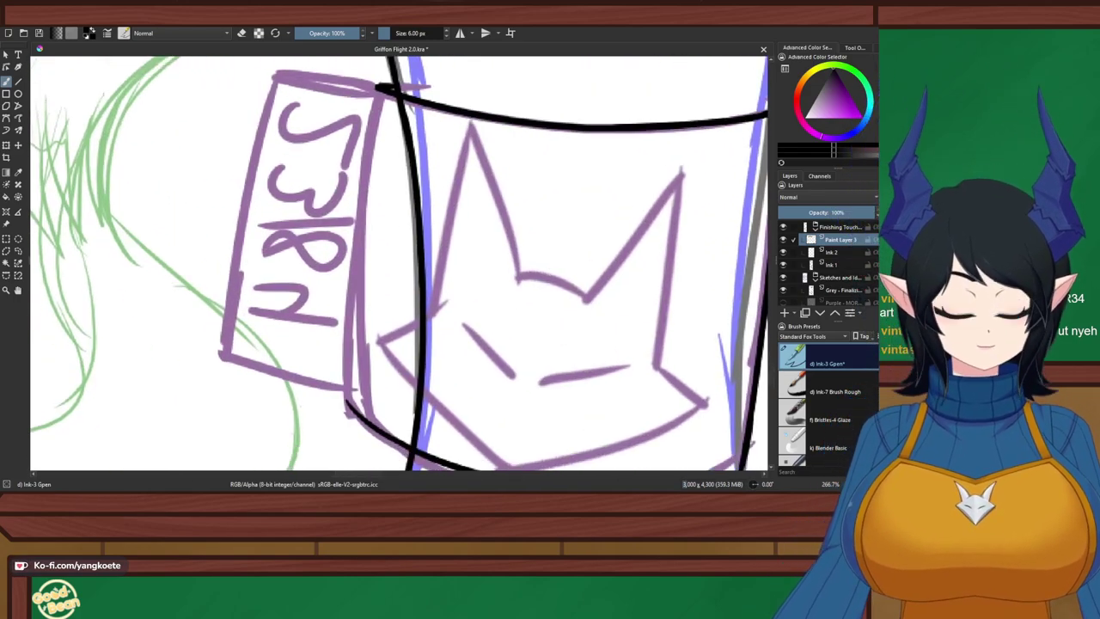
click(785, 312)
drag(383, 69, 339, 325)
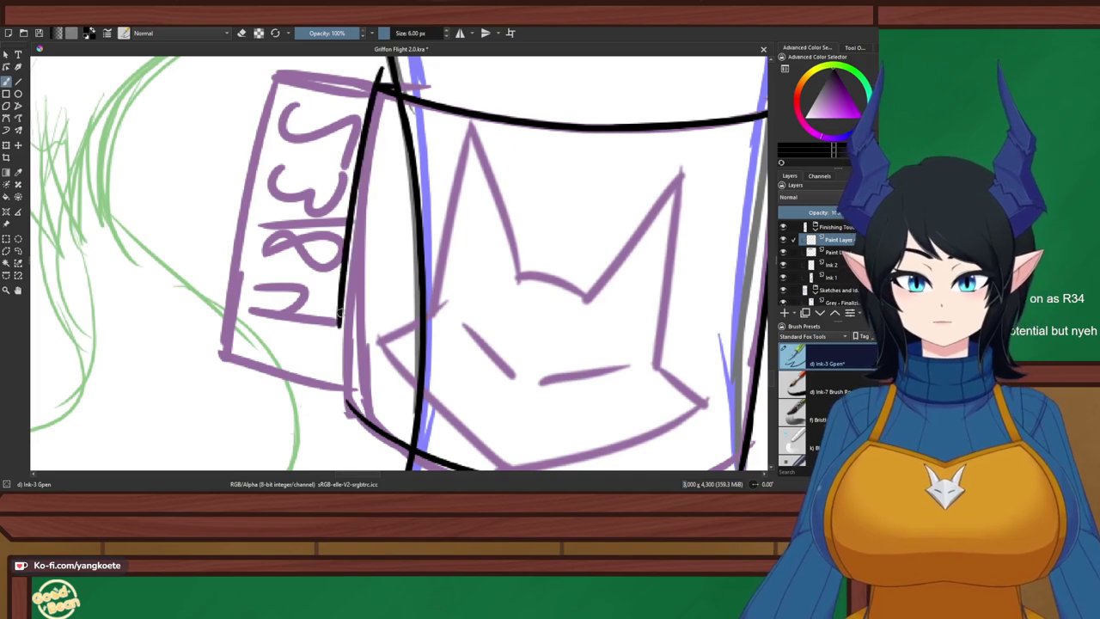
key(ctrl+z)
drag(380, 68, 356, 371)
key(ctrl+z)
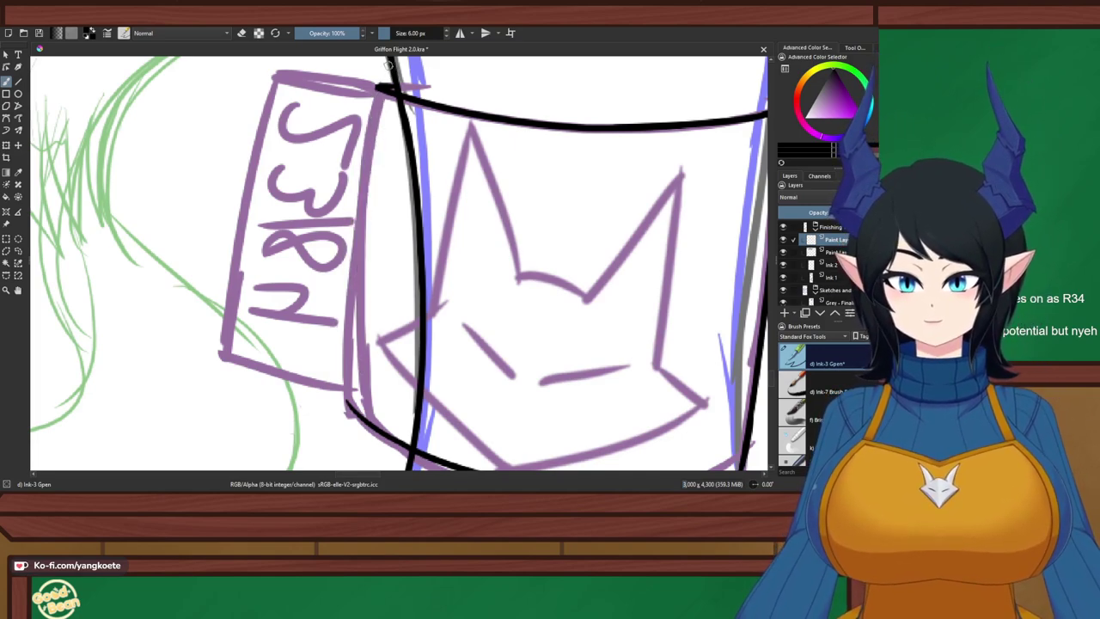
drag(383, 68, 346, 371)
Try extending the edge line down to the band's bottom, undoing each attempt
drag(352, 306, 342, 455)
key(ctrl+z)
key(ctrl+z)
drag(350, 291, 357, 462)
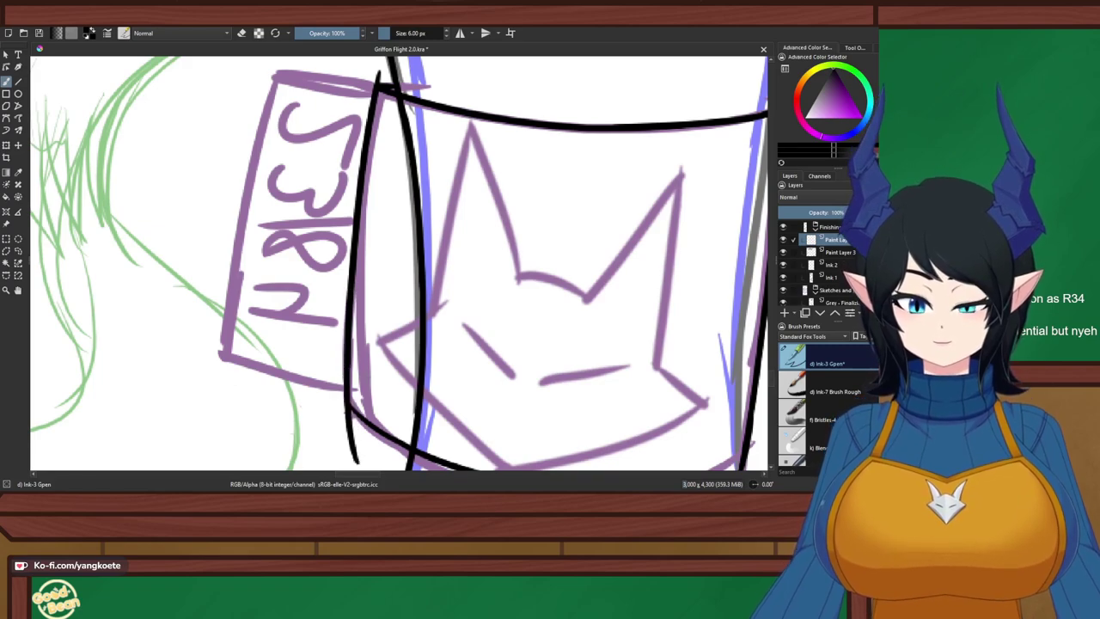
key(ctrl+z)
drag(352, 325, 360, 465)
key(ctrl+z)
drag(351, 296, 359, 457)
key(ctrl+z)
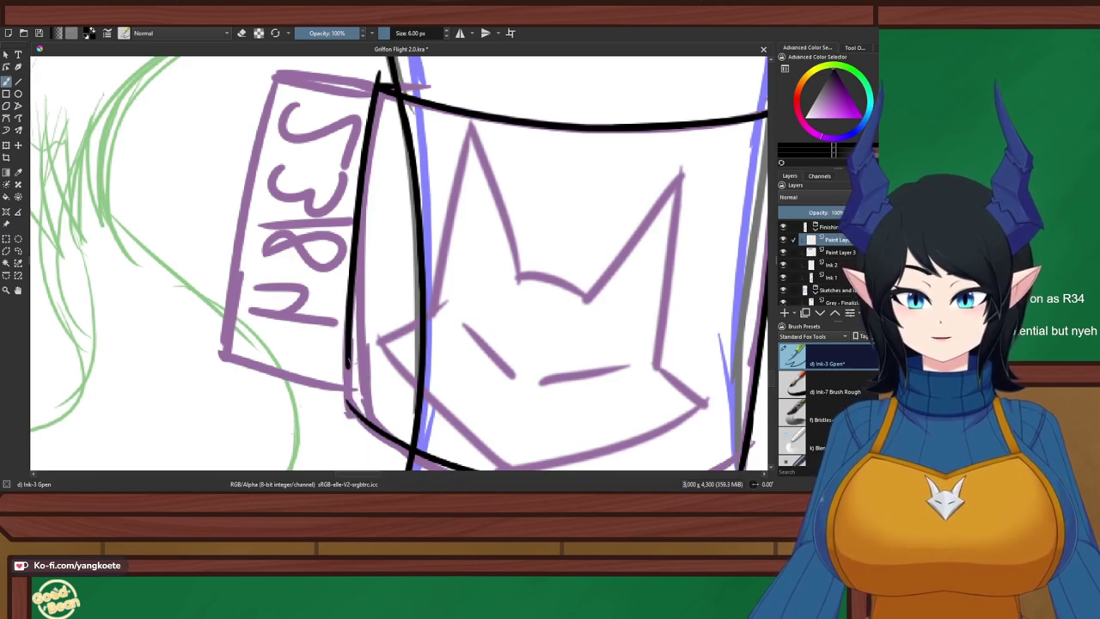
drag(350, 344, 354, 464)
key(ctrl+z)
drag(351, 319, 356, 464)
key(ctrl+z)
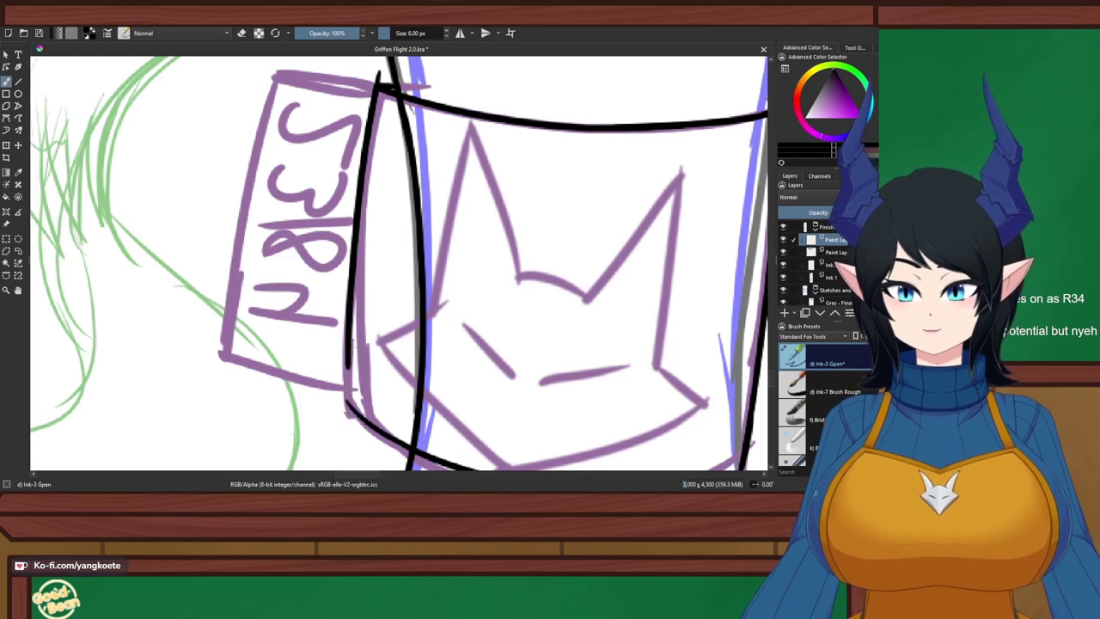
drag(351, 308, 354, 464)
key(ctrl+z)
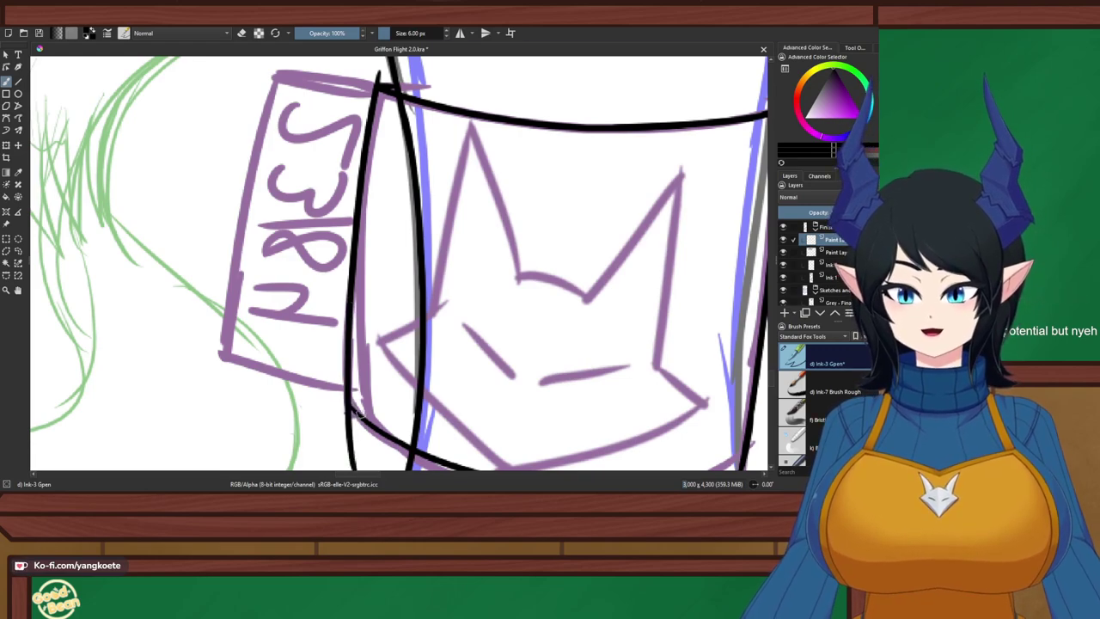
Erase the line below the diagonal junction and try thickening the corner line, undoing the attempts
scroll(359, 412, up, 4)
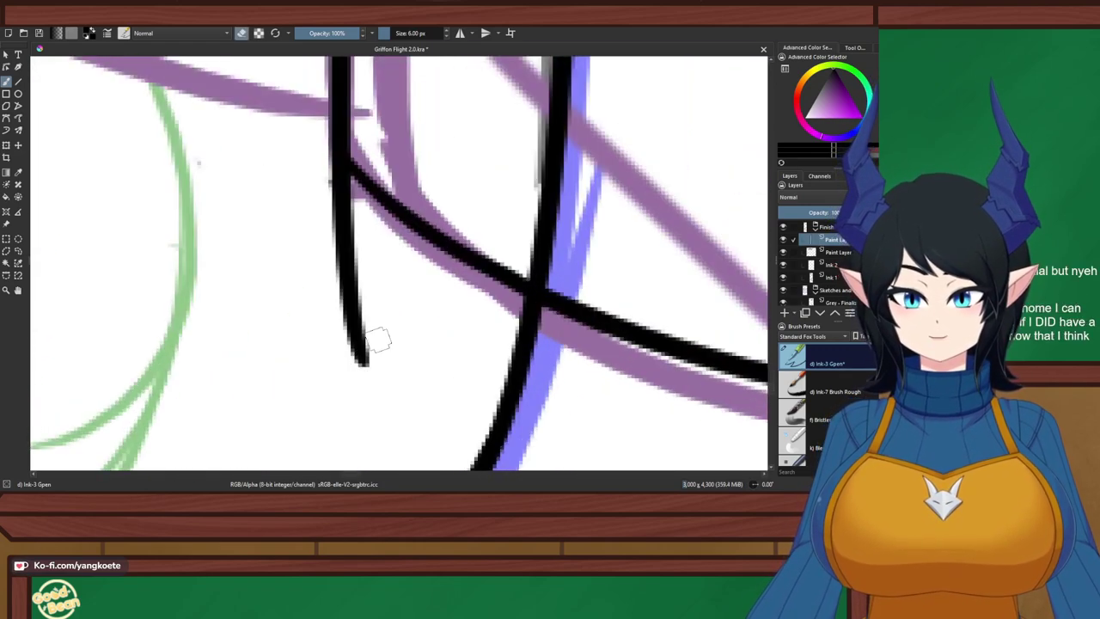
mouse_move(319, 156)
mouse_down()
mouse_move(361, 211)
mouse_move(370, 281)
mouse_move(341, 372)
mouse_move(356, 357)
mouse_move(341, 280)
mouse_up()
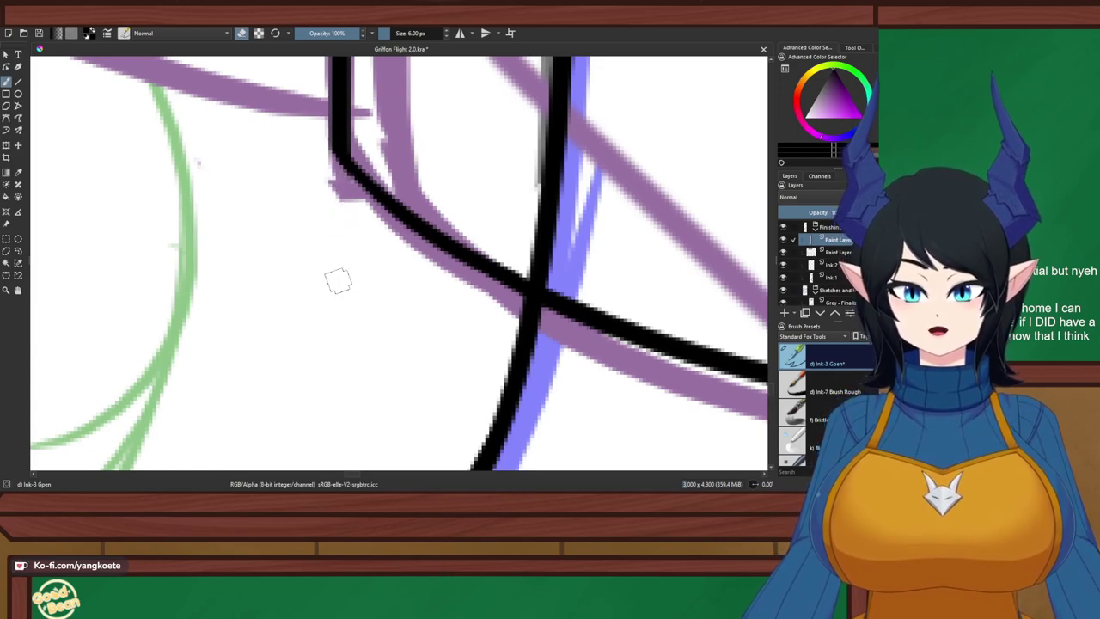
key(e)
drag(344, 140, 399, 208)
key(ctrl+z)
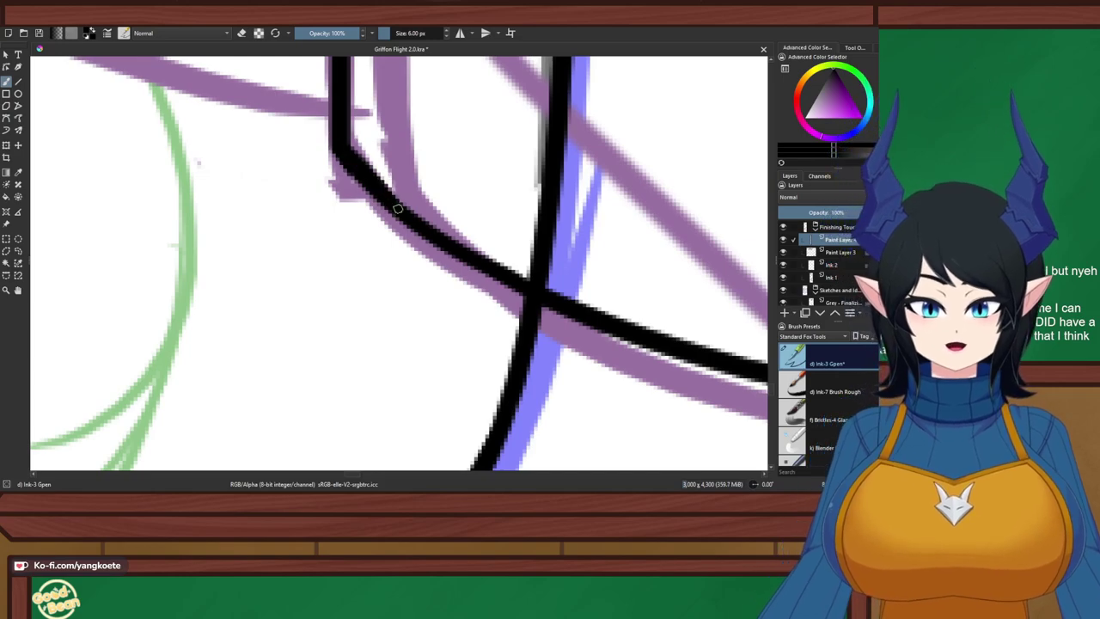
key(ctrl+z)
drag(353, 158, 415, 228)
key(ctrl+z)
drag(341, 147, 466, 262)
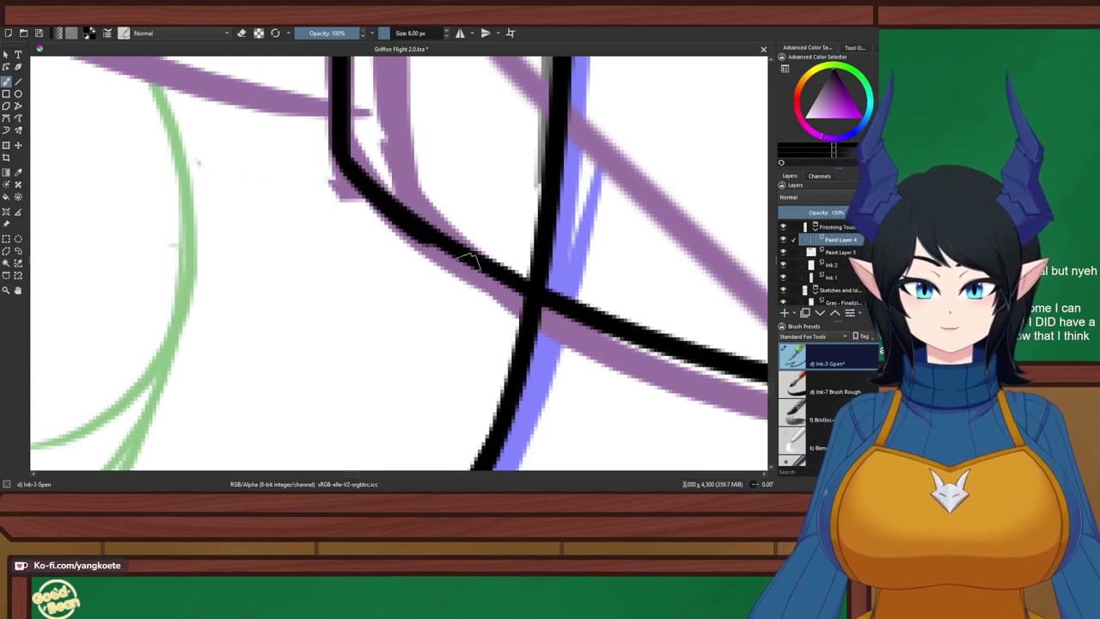
key(ctrl+z)
drag(340, 154, 466, 249)
key(ctrl+z)
drag(343, 151, 511, 275)
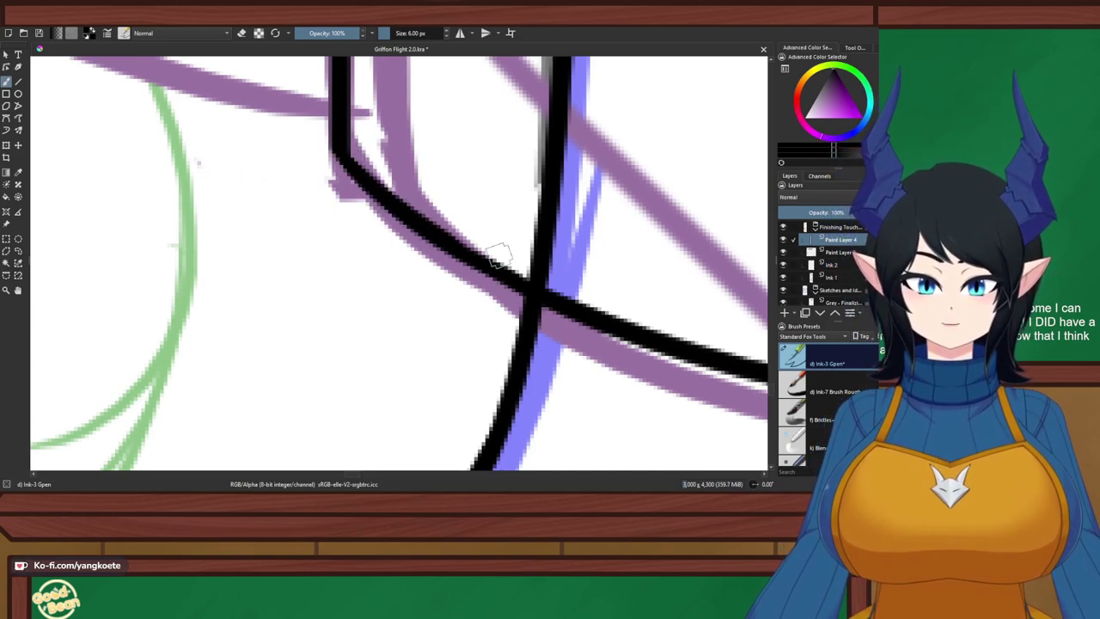
key(ctrl+z)
mouse_move(416, 216)
mouse_down()
mouse_move(516, 279)
mouse_move(457, 490)
mouse_move(461, 370)
mouse_up()
key(ctrl+z)
key(ctrl+z)
Rotate the view a quarter turn and try thickening the top-left corner line, undoing each stroke
scroll(545, 253, down, 3)
drag(445, 195, 467, 310)
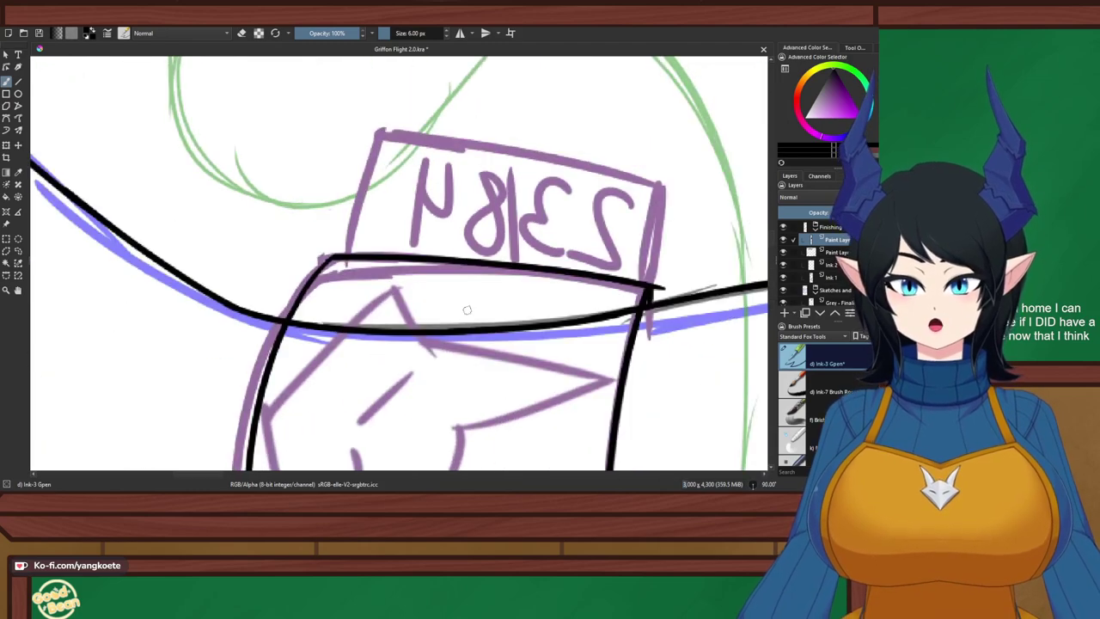
scroll(368, 284, up, 5)
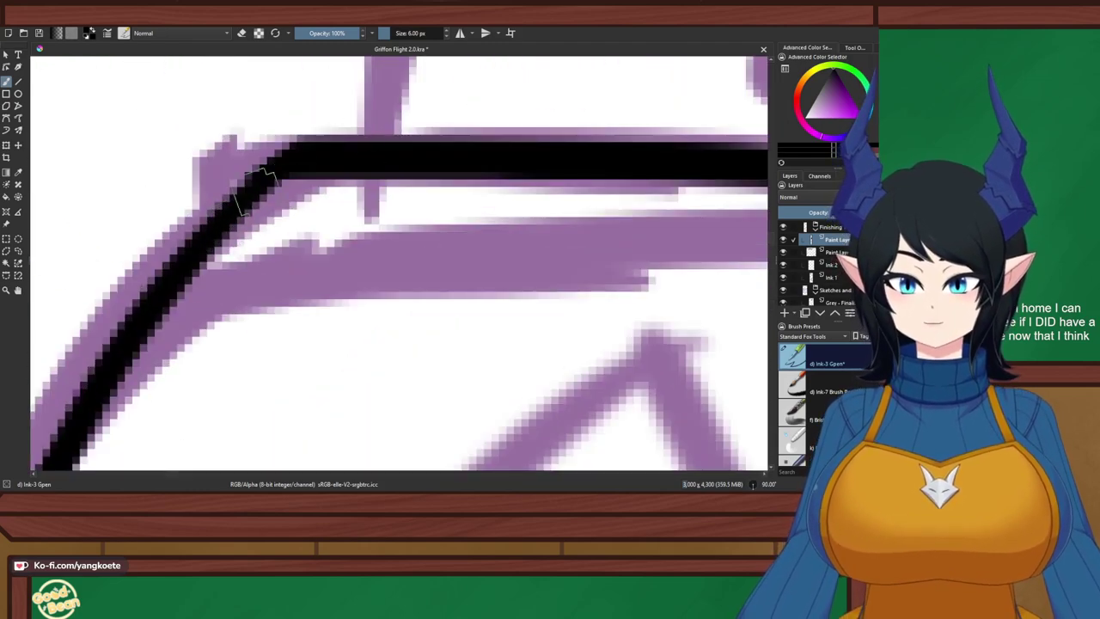
drag(250, 200, 324, 151)
key(ctrl+z)
drag(232, 218, 312, 168)
key(ctrl+z)
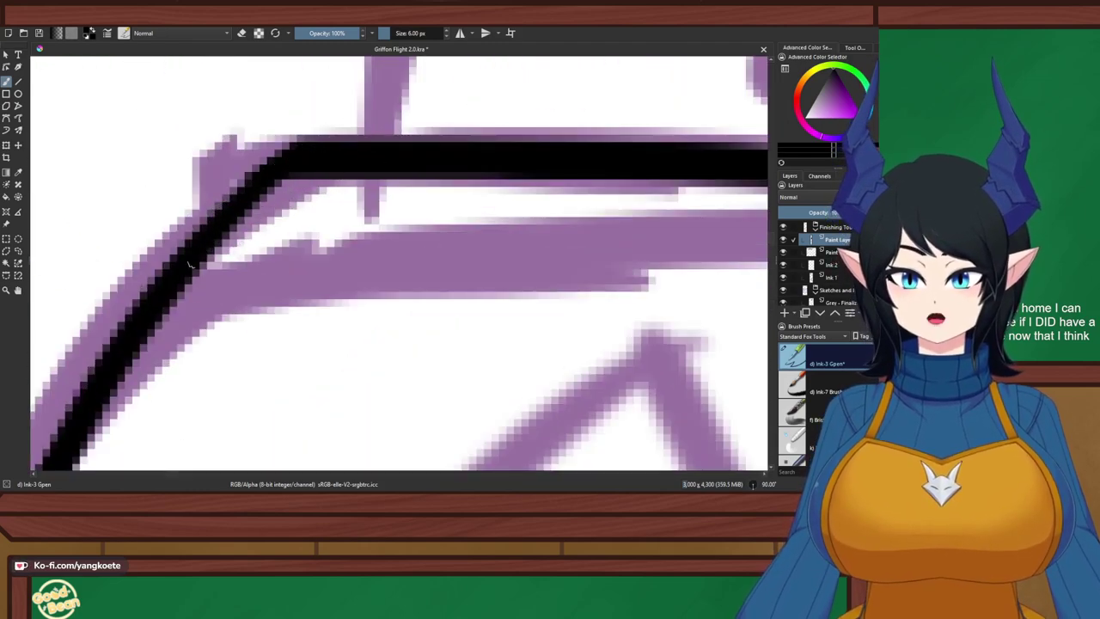
mouse_move(190, 265)
mouse_down()
mouse_move(319, 159)
mouse_move(172, 279)
mouse_move(305, 174)
mouse_up()
key(ctrl+z)
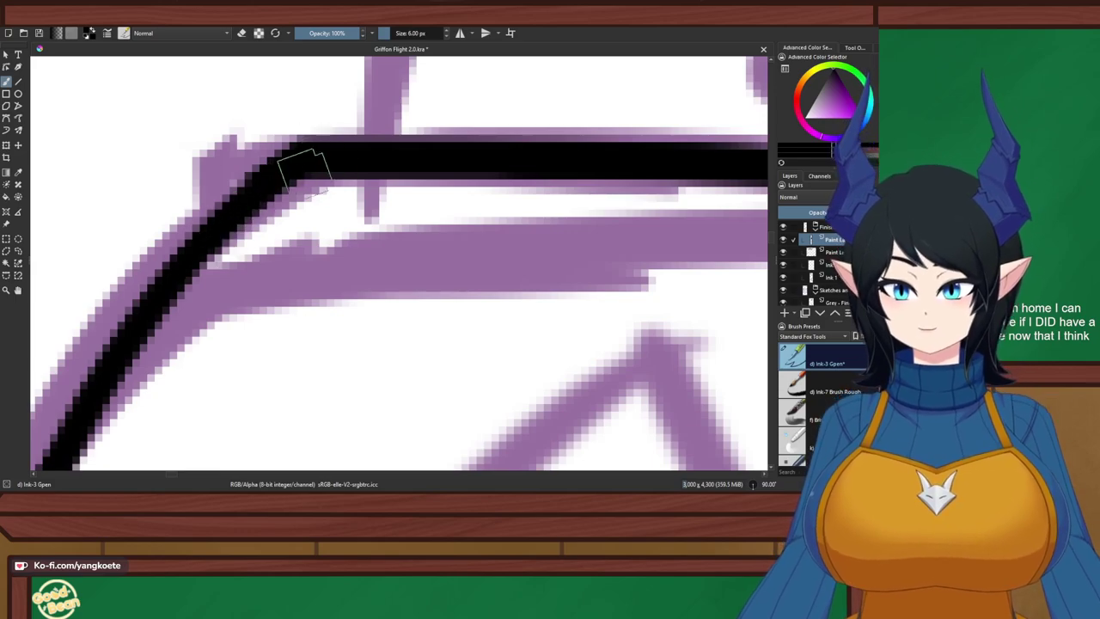
key(ctrl+z)
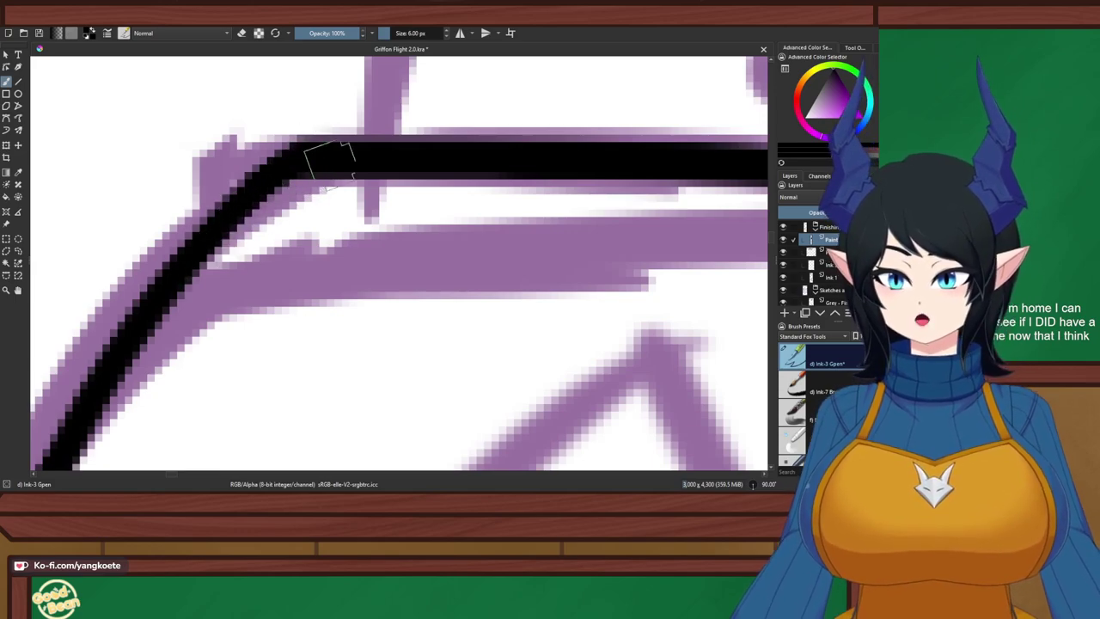
Erase the top-edge overshoot right of the crossing at the band's other corner
scroll(307, 168, down, 5)
drag(595, 178, 423, 193)
scroll(424, 194, up, 4)
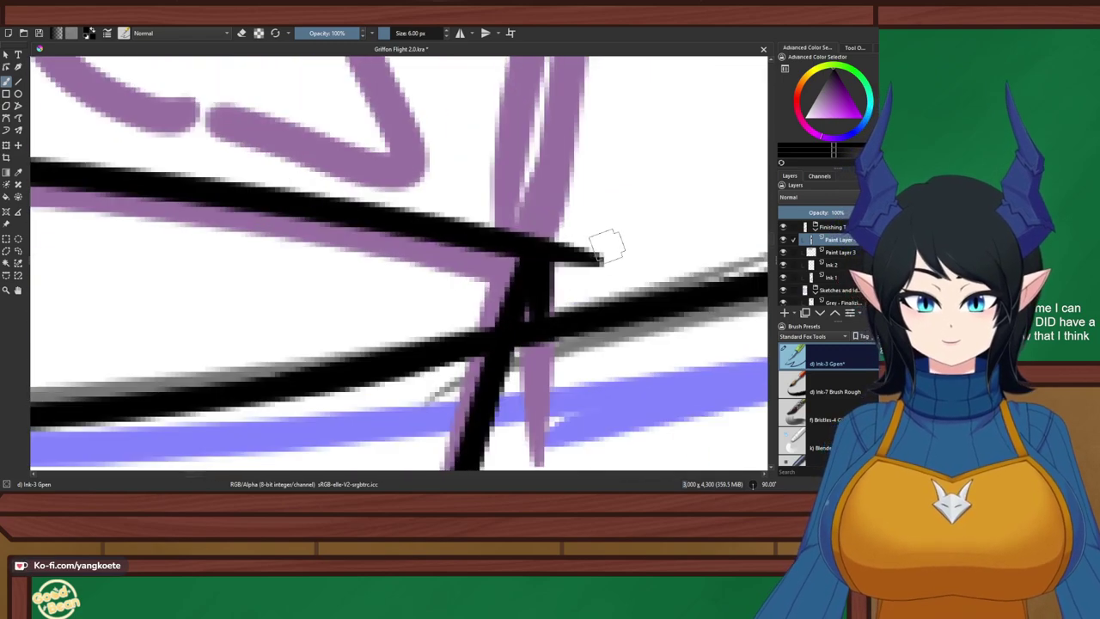
scroll(605, 246, up, 2)
key(e)
mouse_move(584, 249)
mouse_down()
mouse_move(522, 288)
mouse_move(532, 224)
mouse_move(544, 299)
mouse_move(580, 254)
mouse_move(606, 295)
mouse_up()
scroll(663, 238, down, 4)
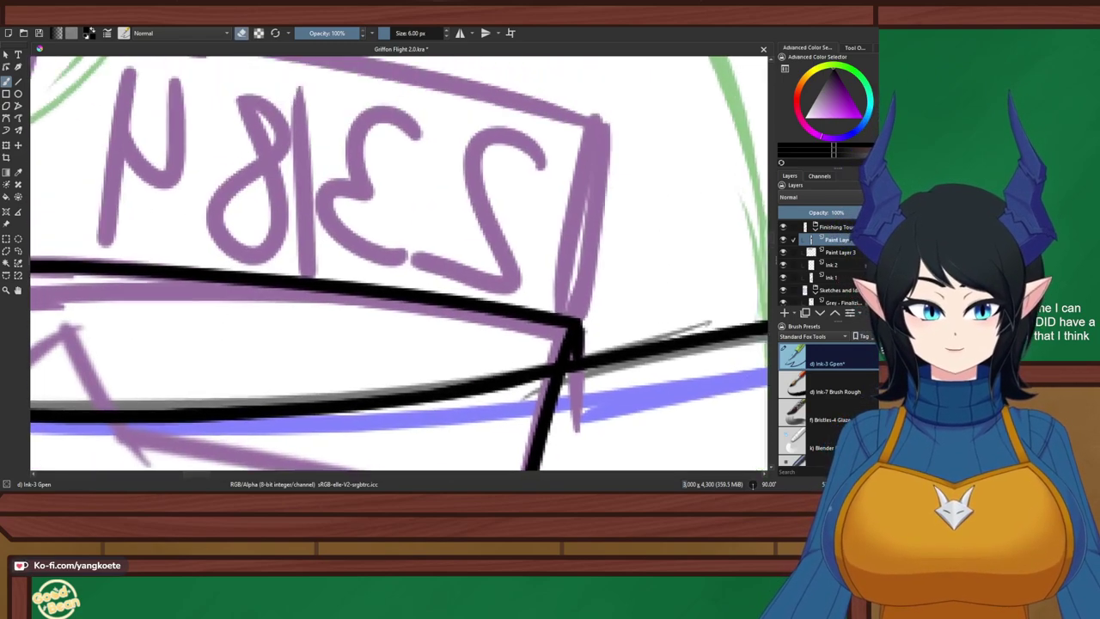
scroll(710, 310, down, 2)
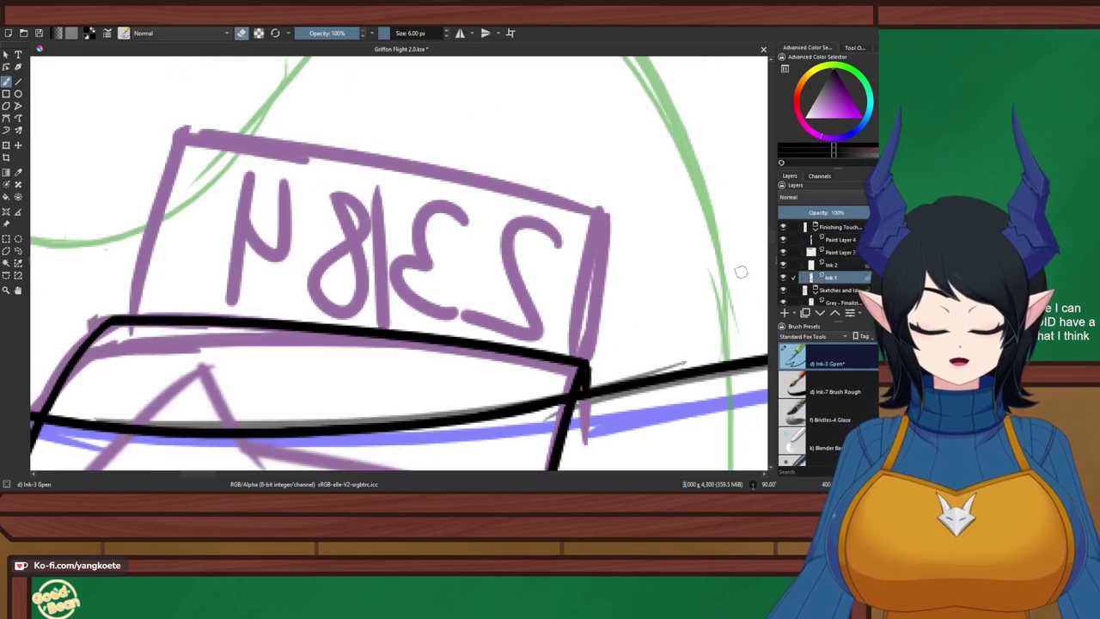
Mirror the view and ink the 23184 tag's left, top and right edges
key(m)
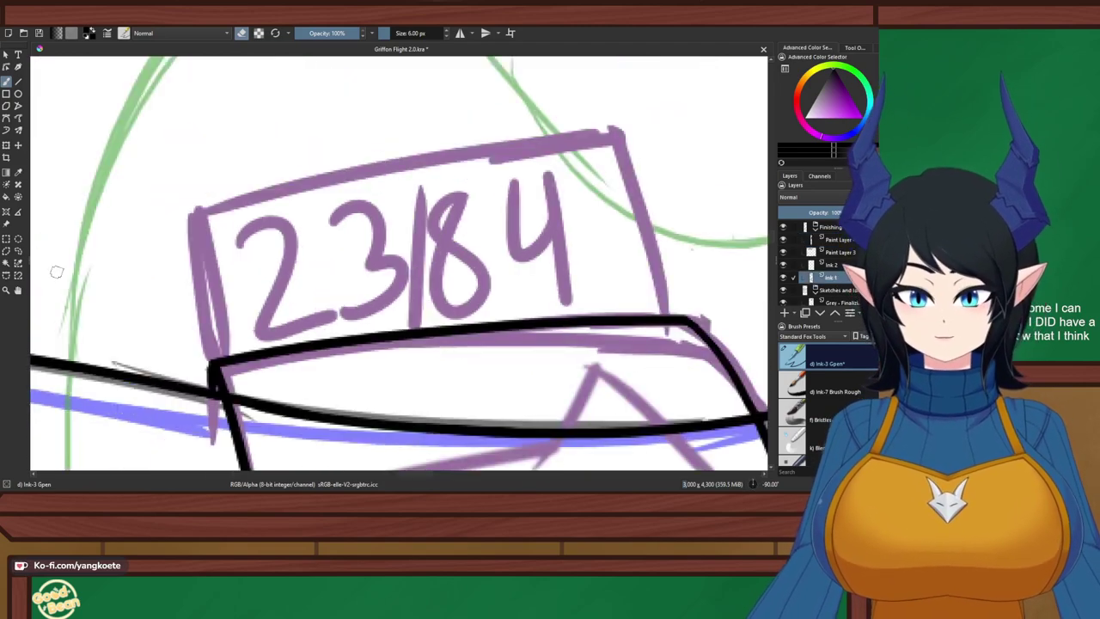
drag(323, 323, 400, 281)
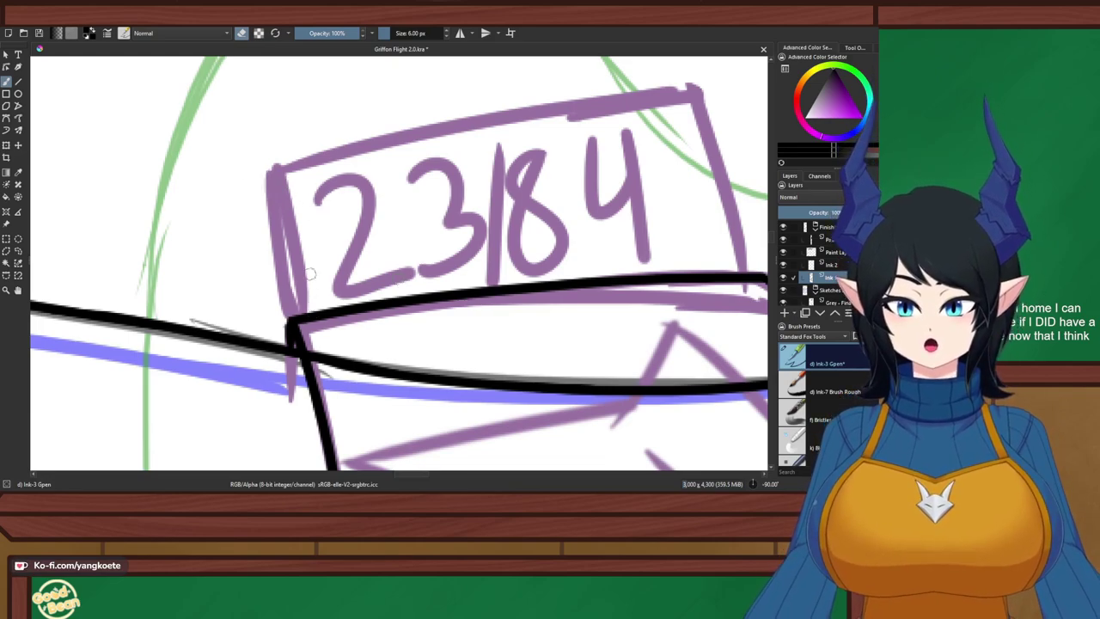
drag(271, 166, 293, 298)
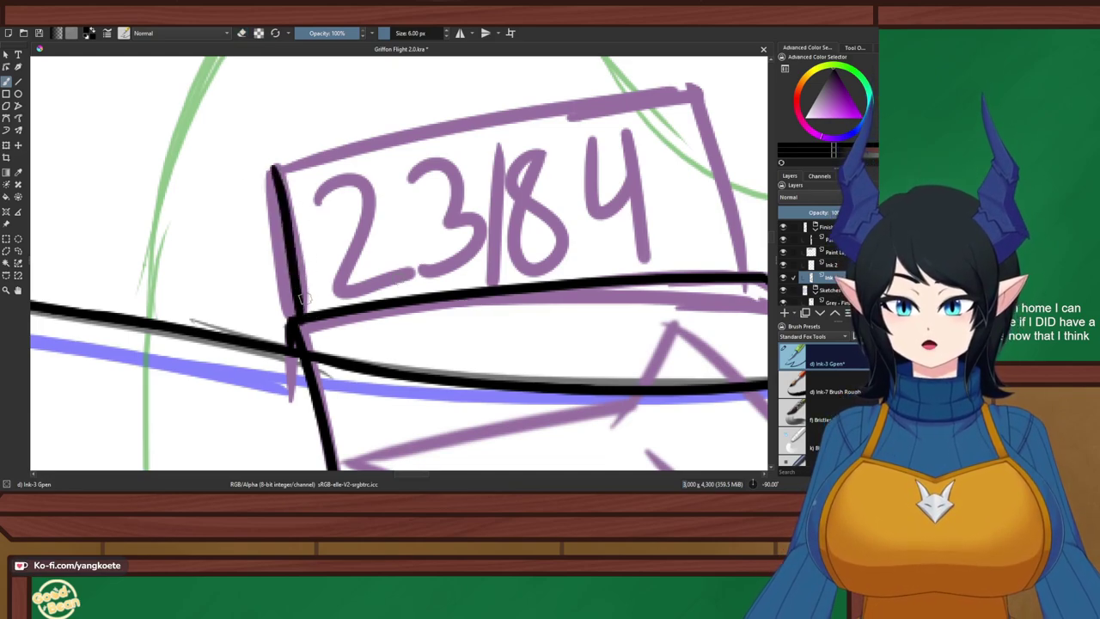
mouse_move(273, 170)
mouse_down()
mouse_move(724, 78)
mouse_move(734, 254)
mouse_up()
key(ctrl+z)
drag(685, 80, 751, 271)
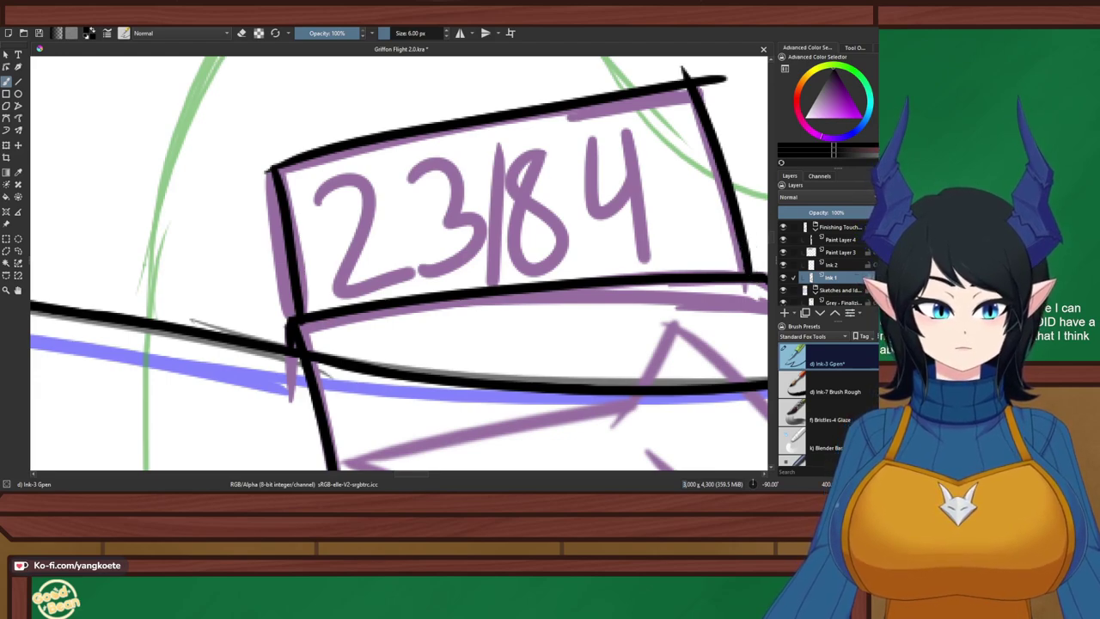
Erase the spike and overshoots at the tag's top corners
key(e)
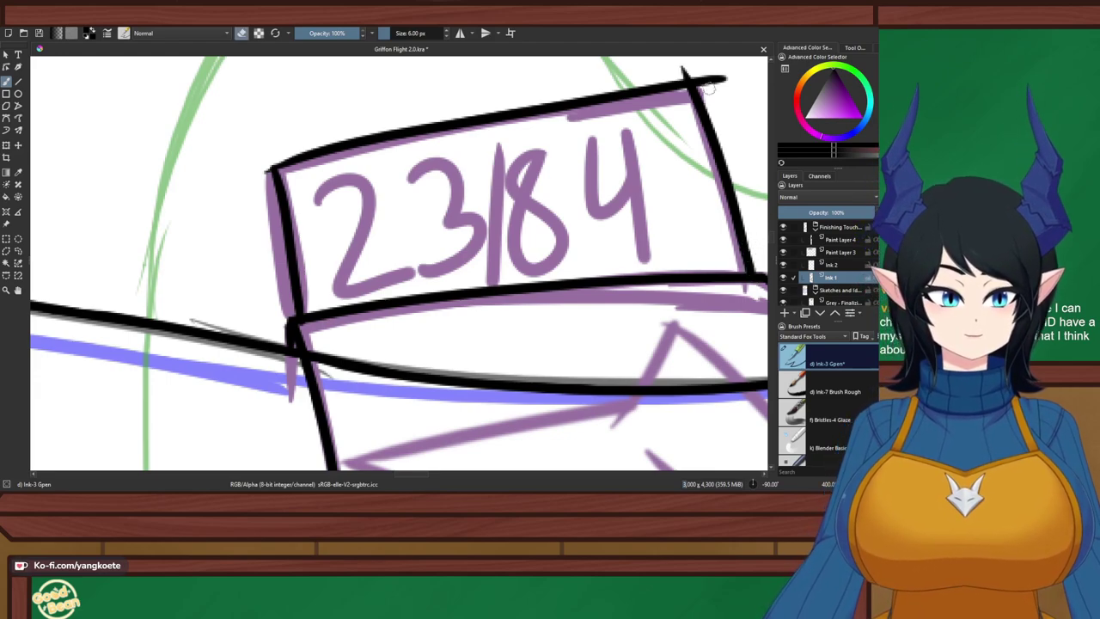
mouse_move(681, 70)
mouse_down()
mouse_move(707, 90)
mouse_move(724, 77)
mouse_up()
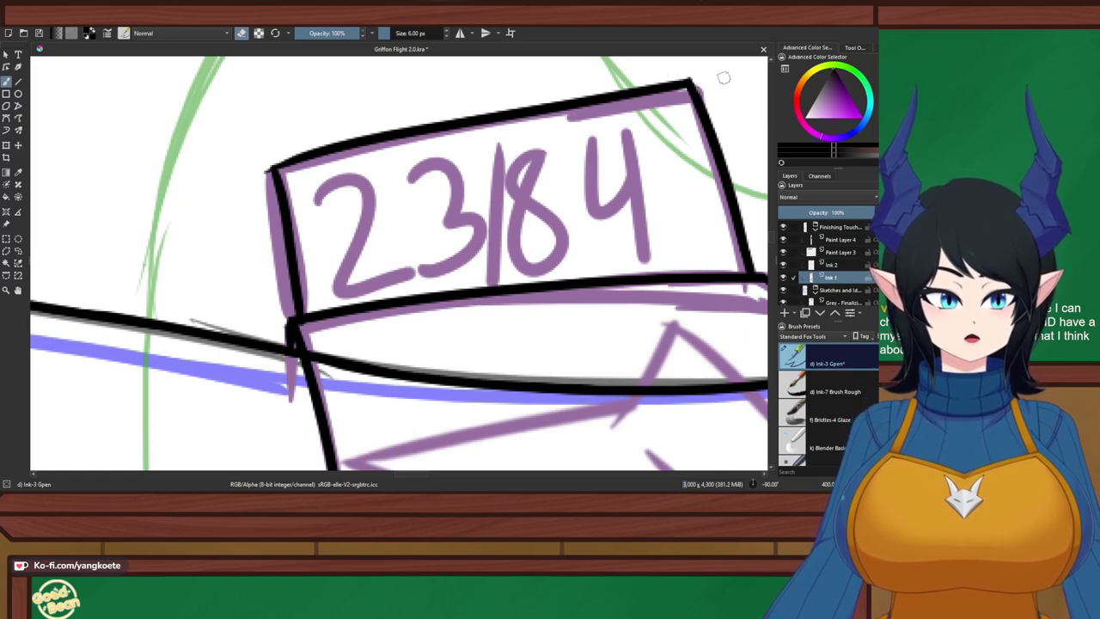
drag(267, 162, 292, 311)
key(e)
Redraw the tag's left edge until it runs cleanly down to the bottom corner
key(ctrl+z)
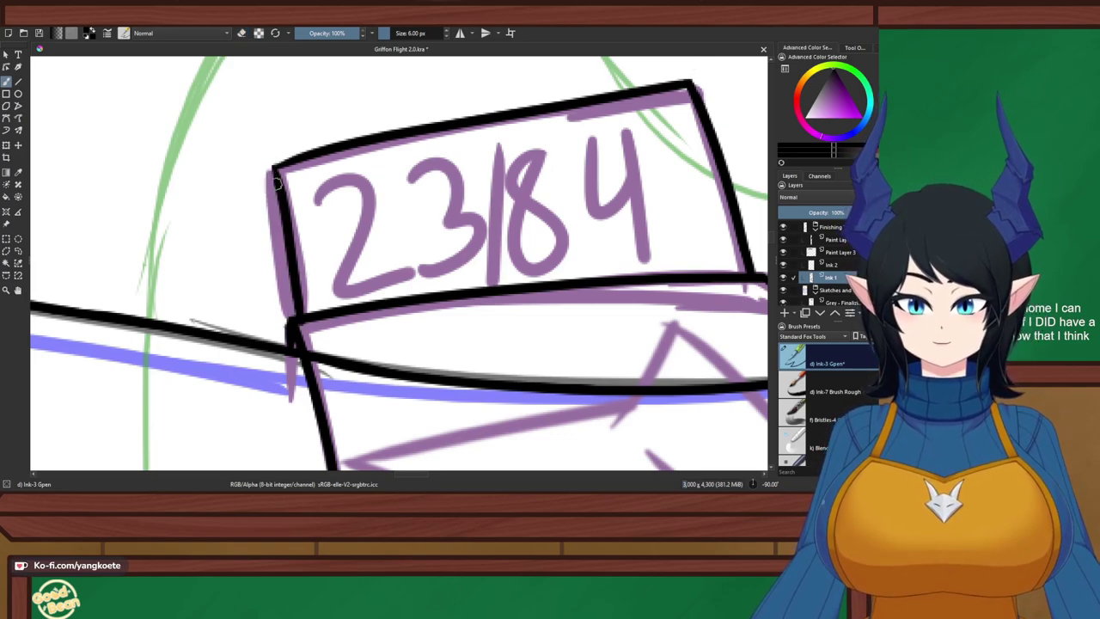
drag(272, 168, 276, 279)
key(ctrl+z)
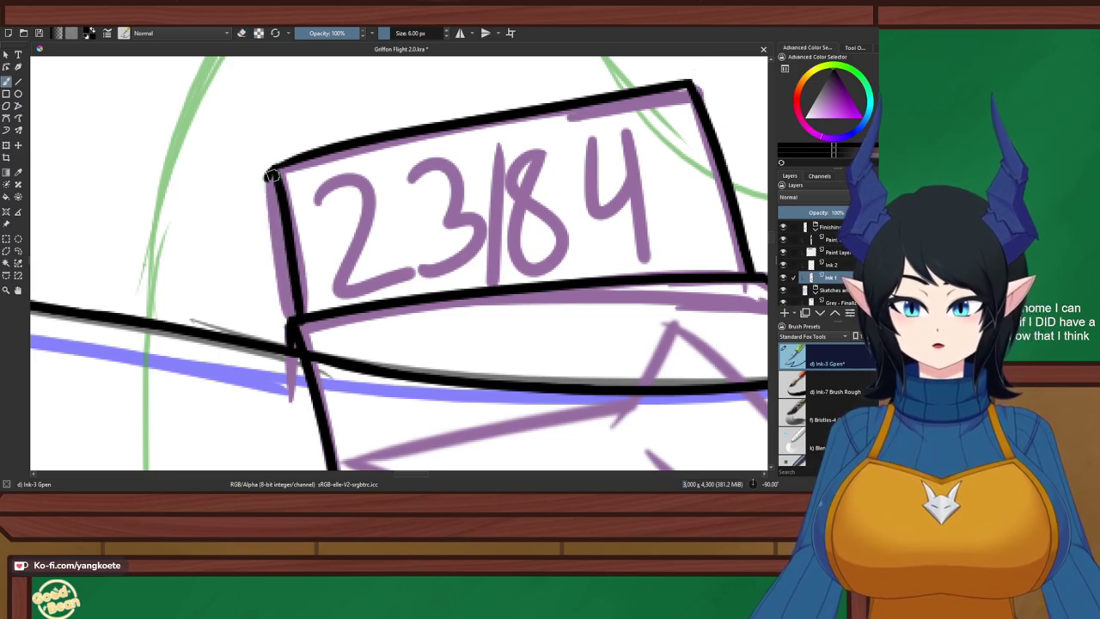
drag(270, 173, 292, 300)
key(ctrl+z)
drag(268, 178, 298, 309)
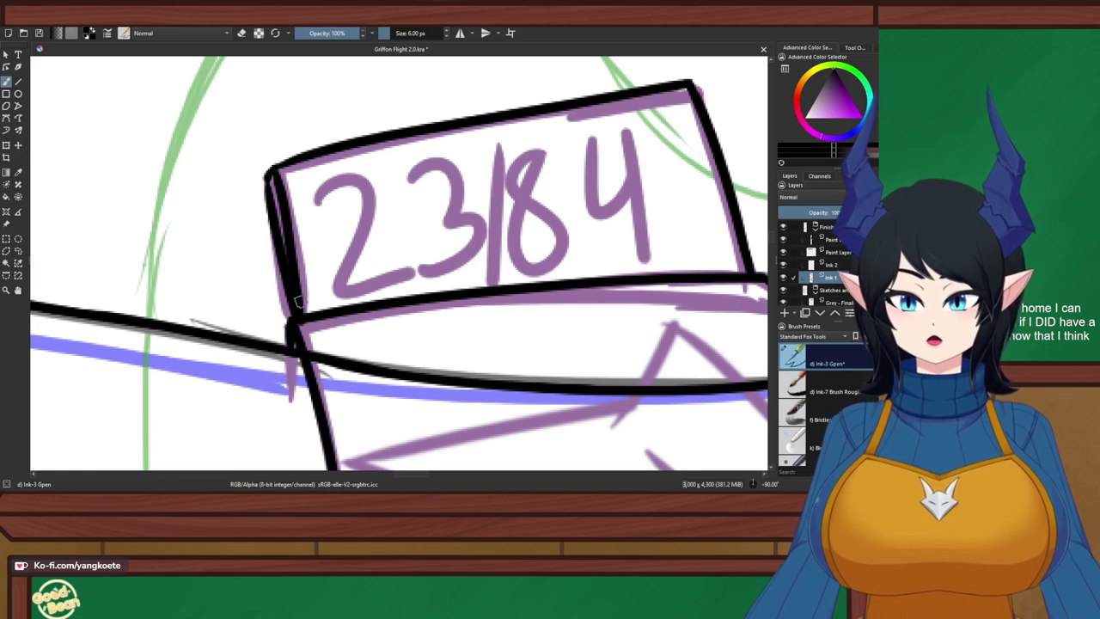
key(ctrl+z)
drag(266, 175, 294, 318)
key(ctrl+z)
drag(281, 278, 291, 325)
key(ctrl+z)
drag(282, 282, 292, 322)
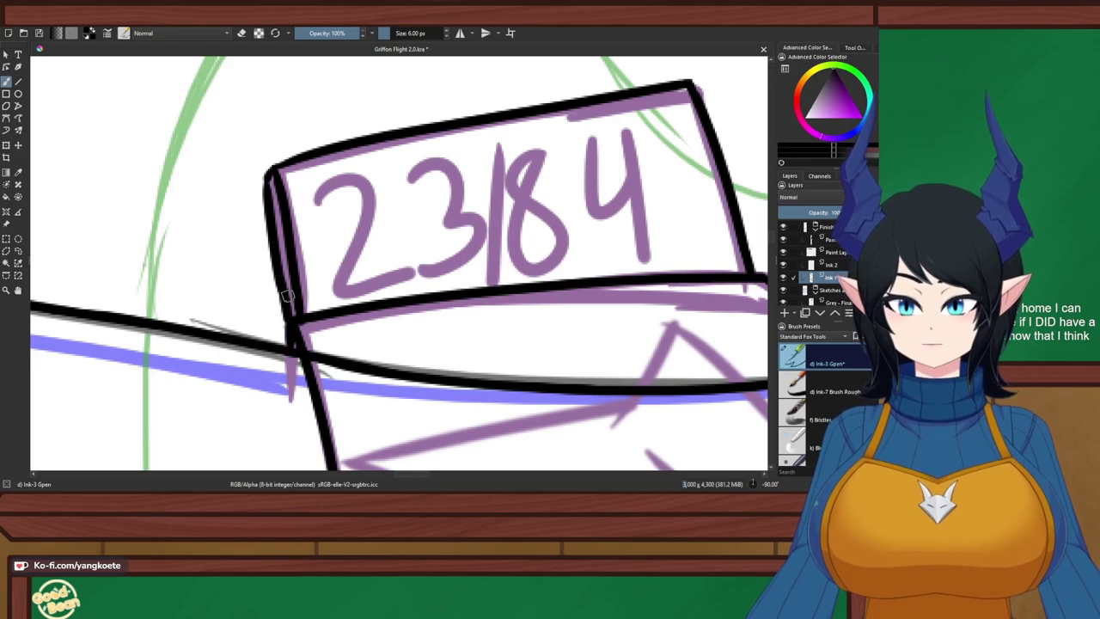
Fill the tag's top-left corner and rotate the canvas back upright
drag(268, 182, 277, 170)
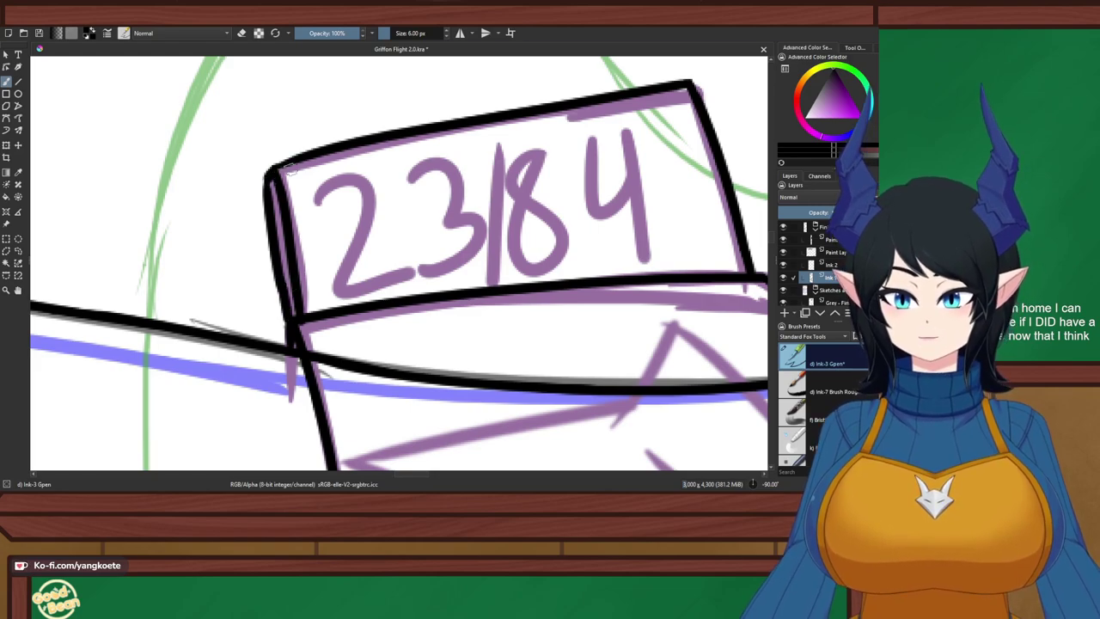
key(5)
scroll(492, 154, down, 4)
drag(353, 163, 471, 161)
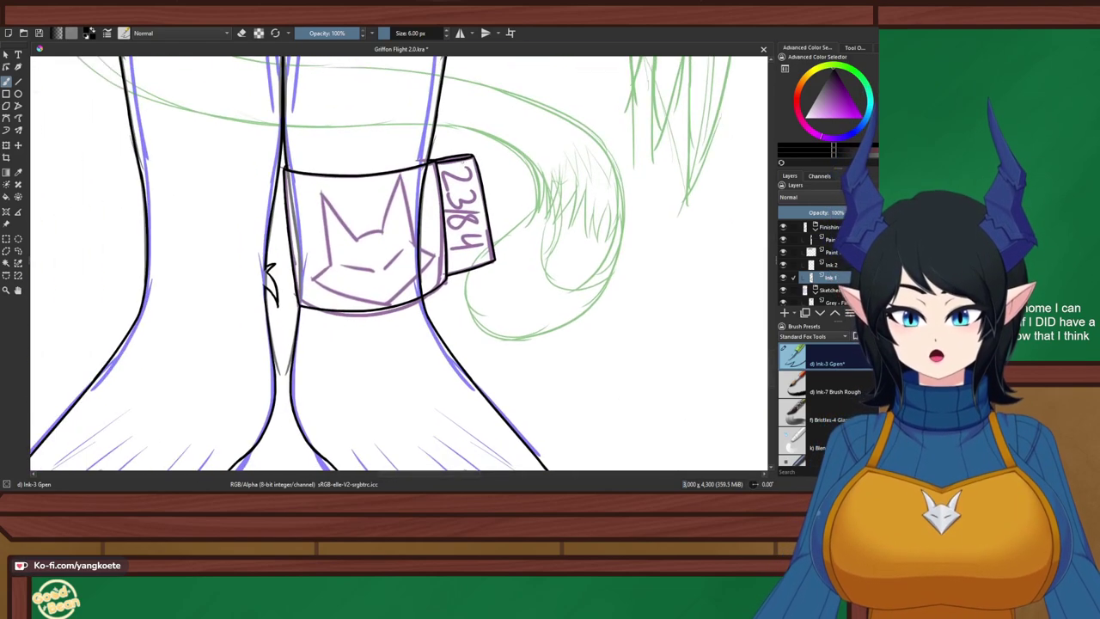
Outline a polygonal selection beside the tag along the leg band
scroll(414, 272, up, 3)
scroll(345, 190, down, 5)
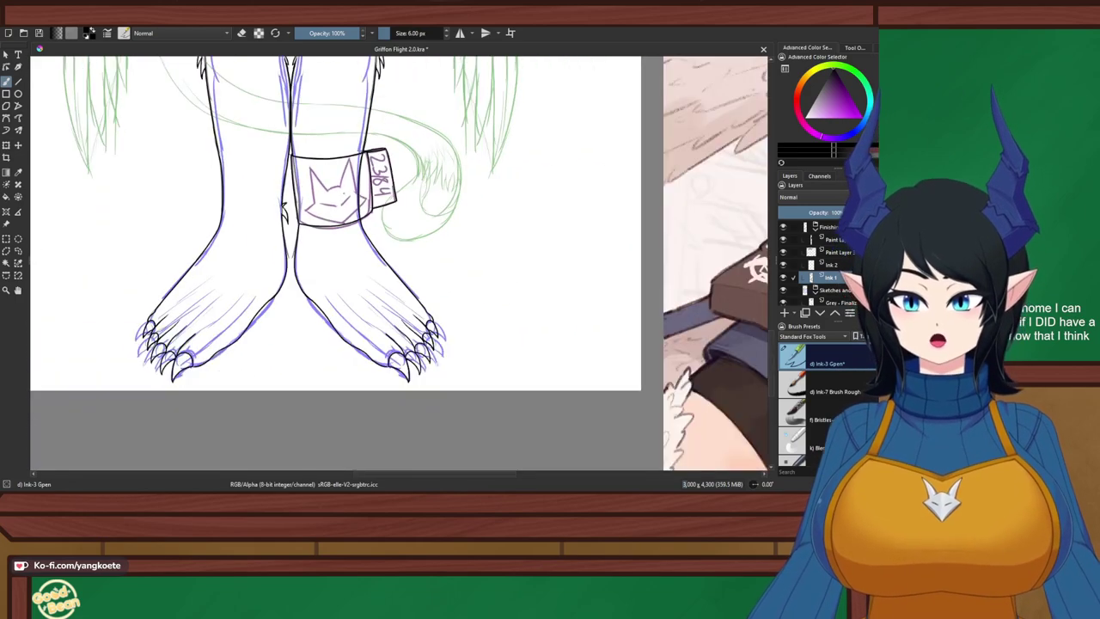
drag(345, 190, 435, 256)
scroll(378, 270, up, 5)
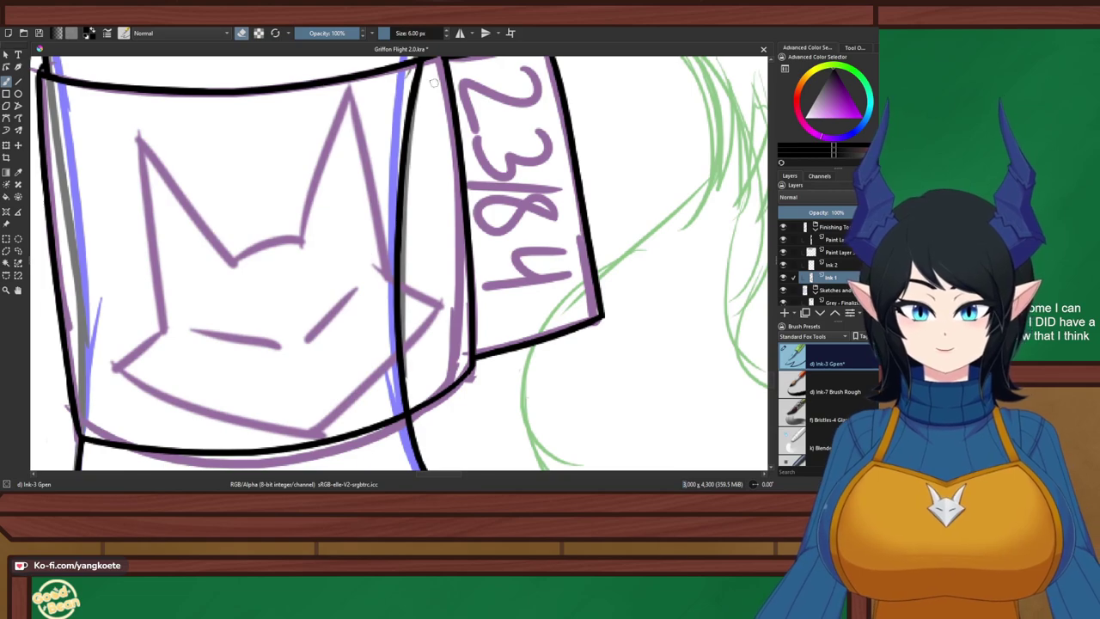
key(l)
drag(447, 172, 429, 221)
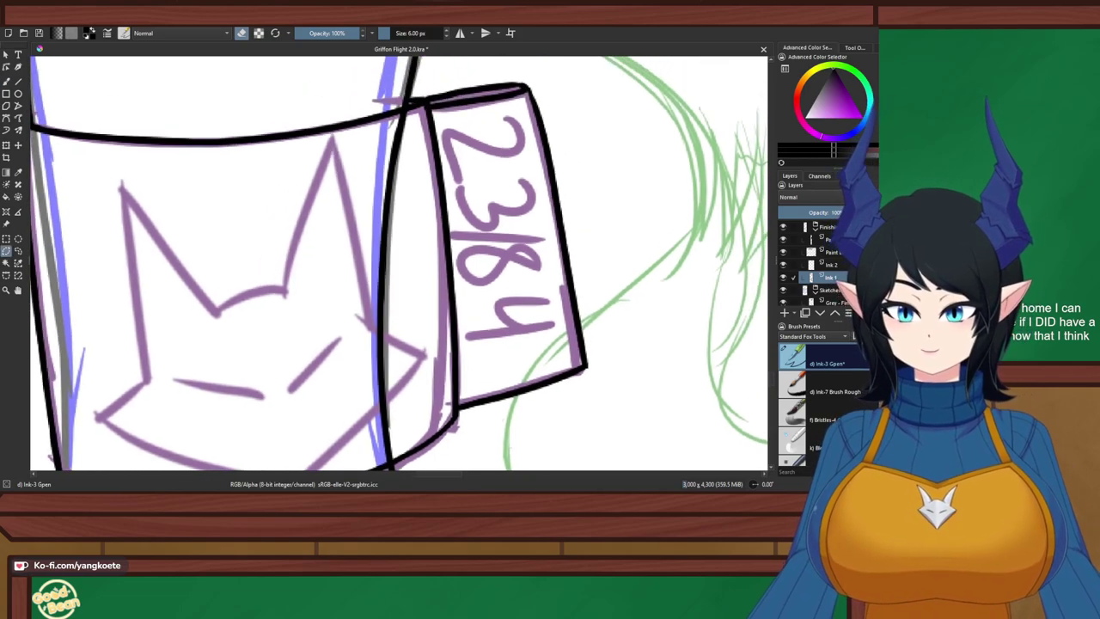
click(418, 105)
drag(405, 443, 420, 333)
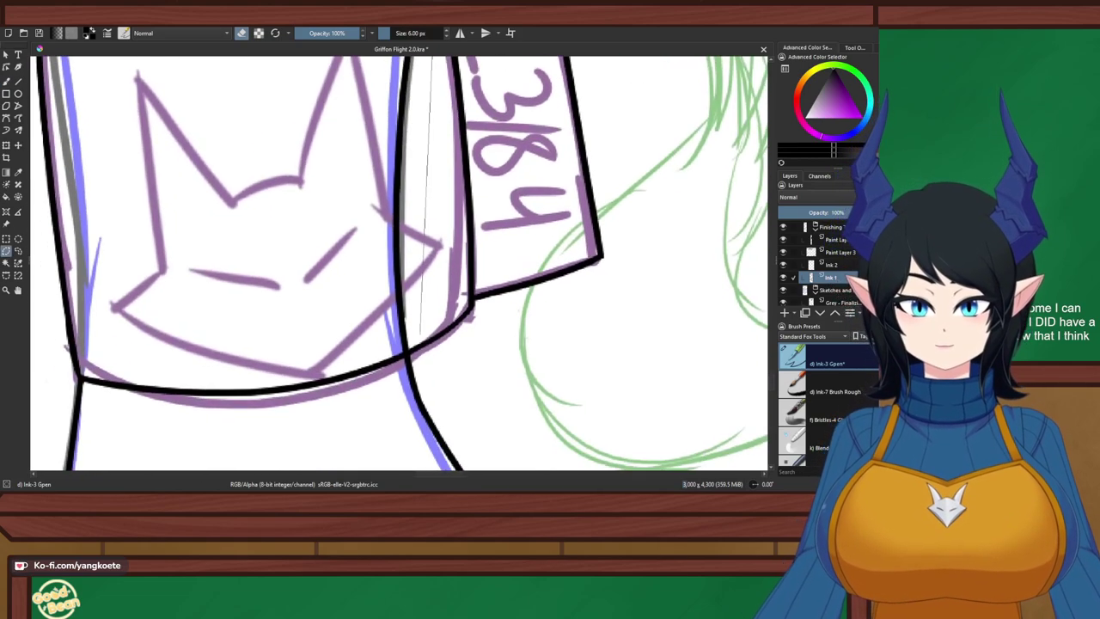
scroll(408, 349, up, 2)
click(416, 355)
click(332, 351)
double_click(270, 259)
scroll(272, 255, down, 4)
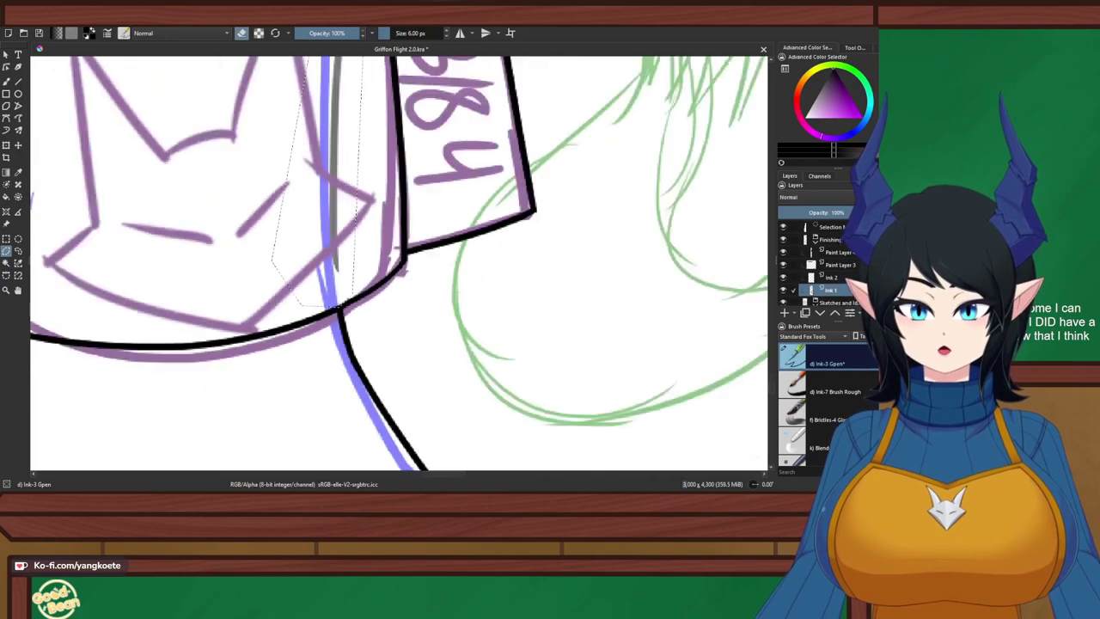
drag(272, 254, 313, 336)
Clear the selection and save the drawing
click(6, 239)
click(302, 159)
scroll(301, 159, down, 1)
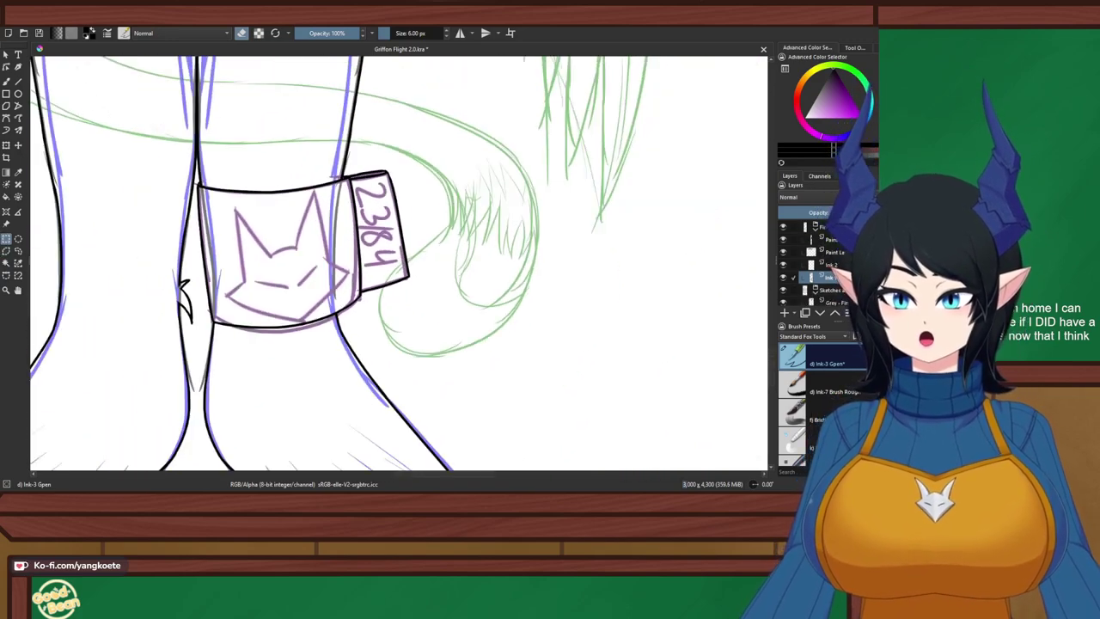
drag(302, 159, 413, 252)
key(ctrl+s)
Zoom in and toggle between eraser and ink at the band's top-left junction
scroll(450, 295, up, 2)
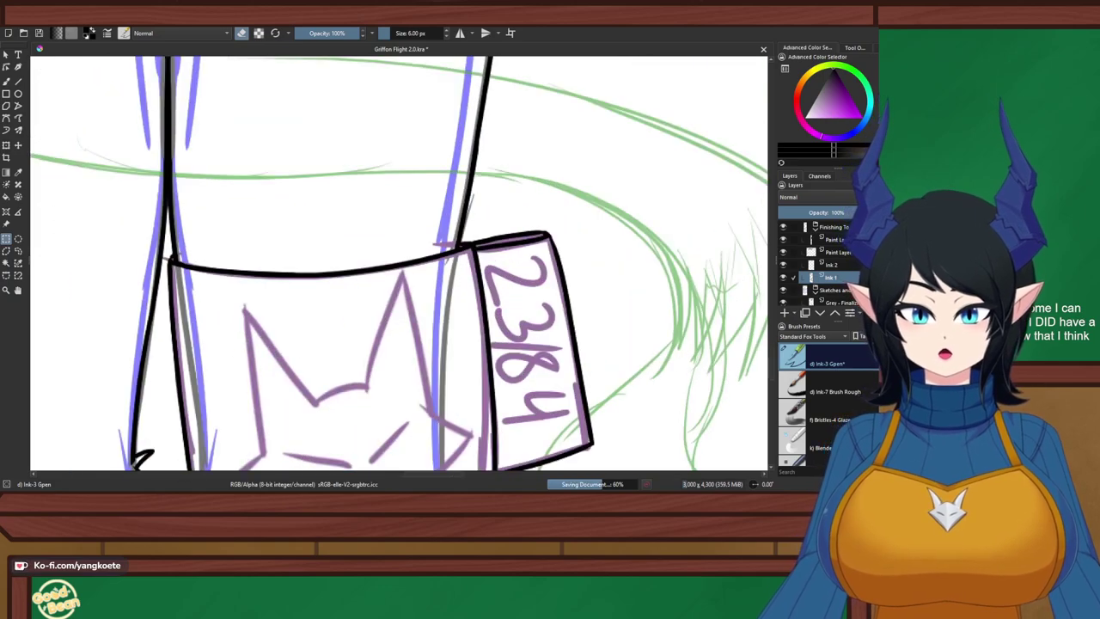
scroll(201, 266, up, 2)
scroll(111, 232, up, 2)
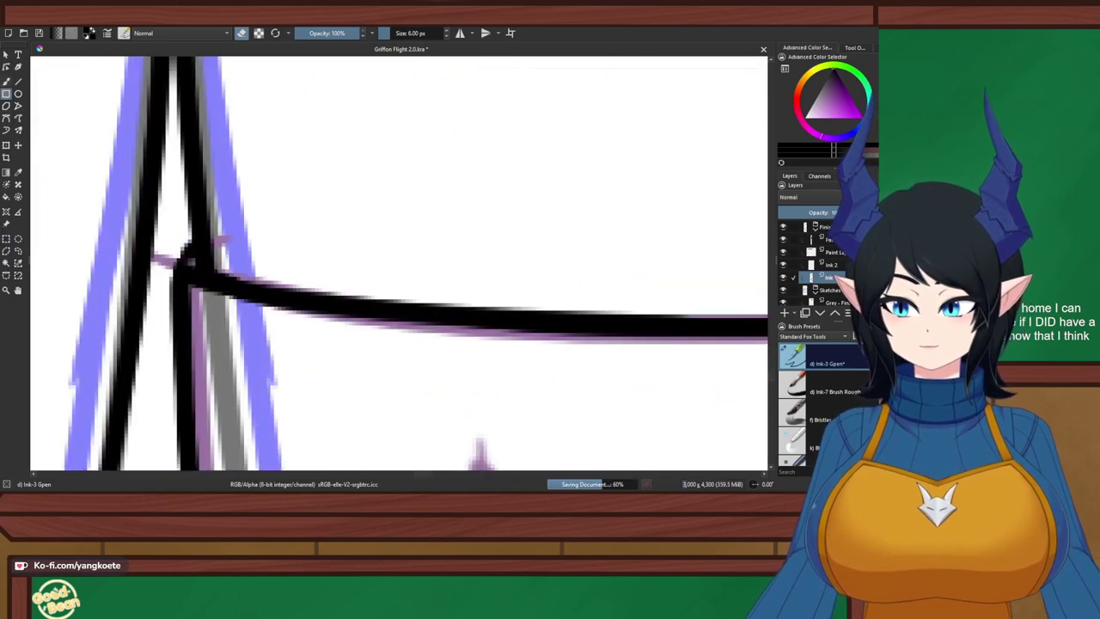
scroll(220, 238, up, 1)
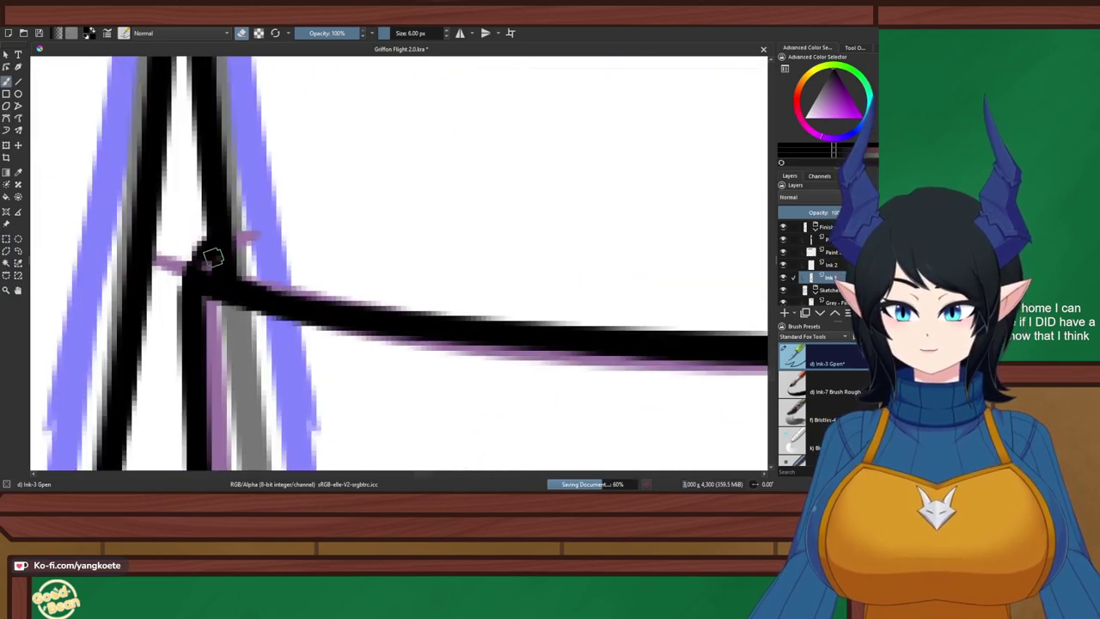
key(e)
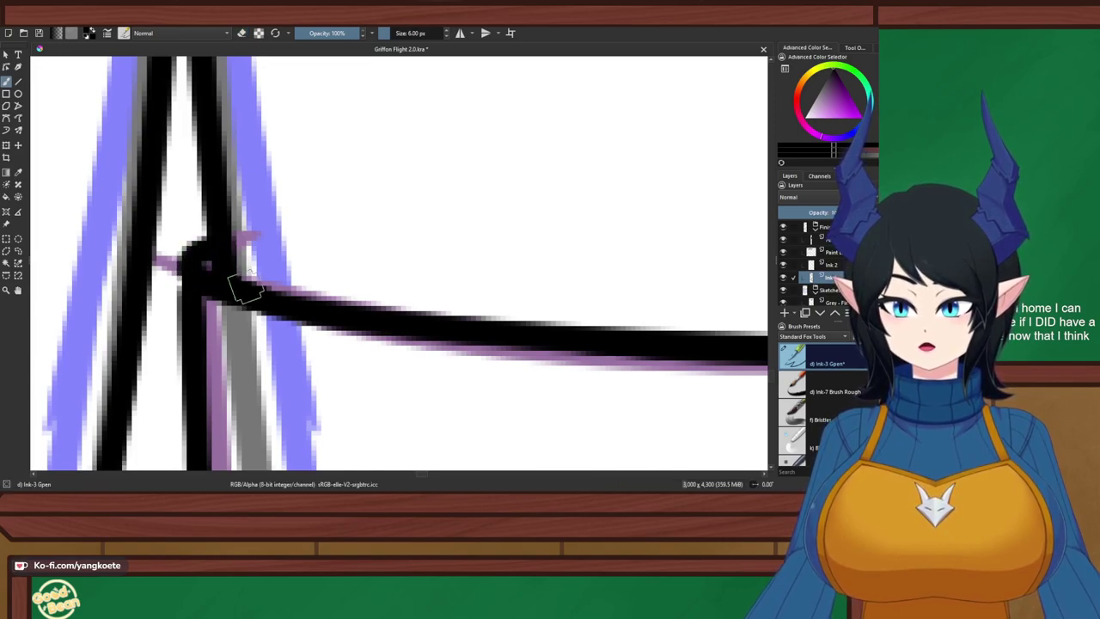
key(e)
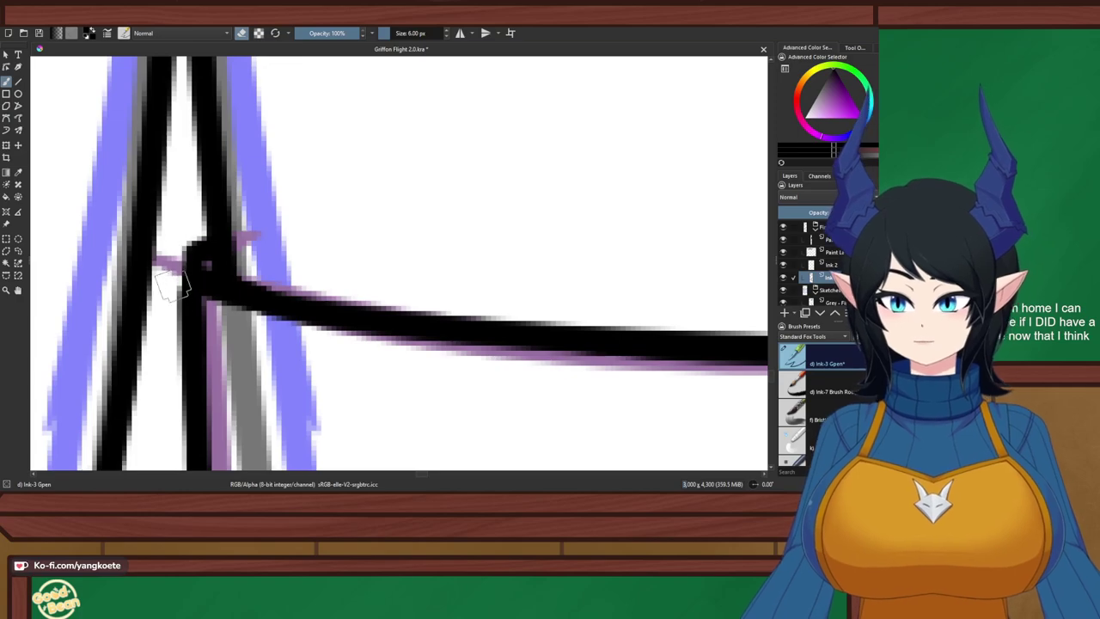
key(e)
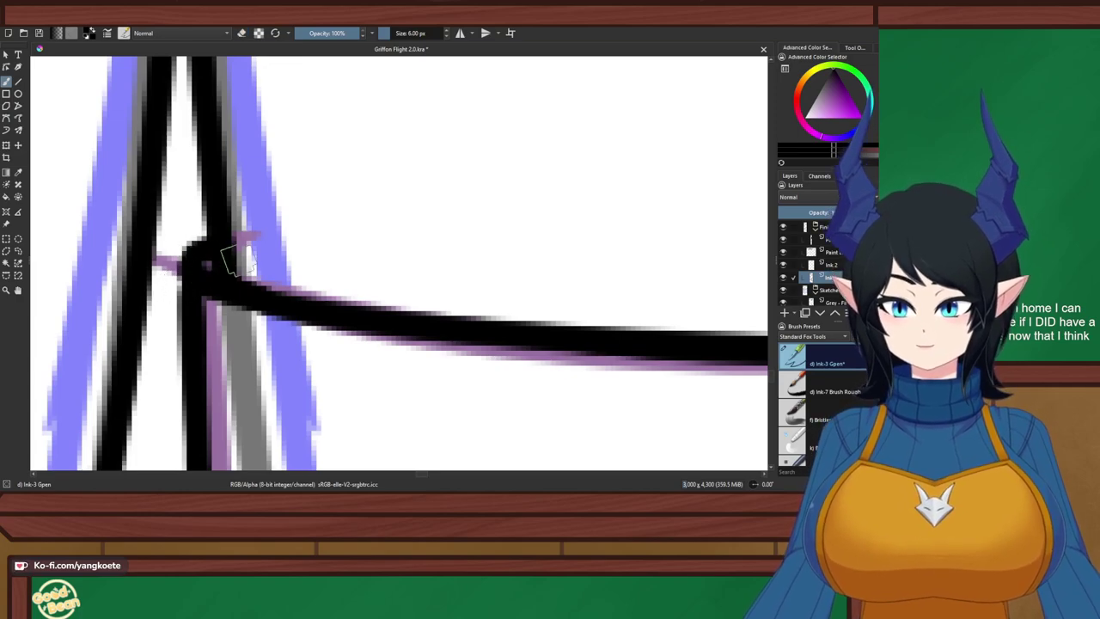
Center the view on the band and leg line junction and save again
scroll(333, 161, down, 6)
scroll(303, 178, up, 5)
scroll(347, 170, up, 3)
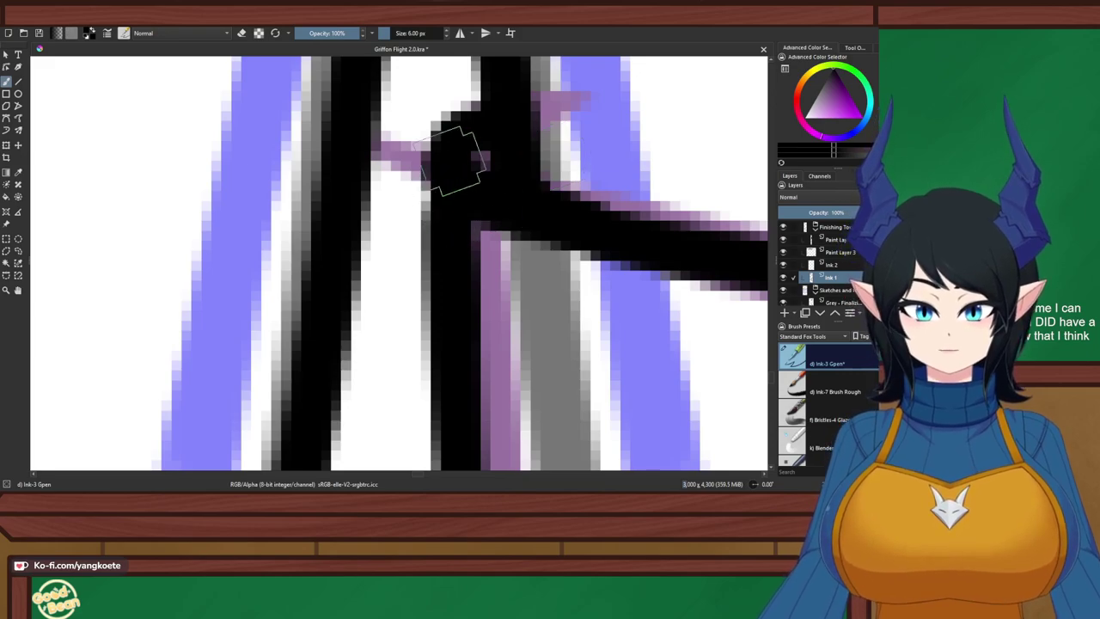
scroll(584, 172, down, 9)
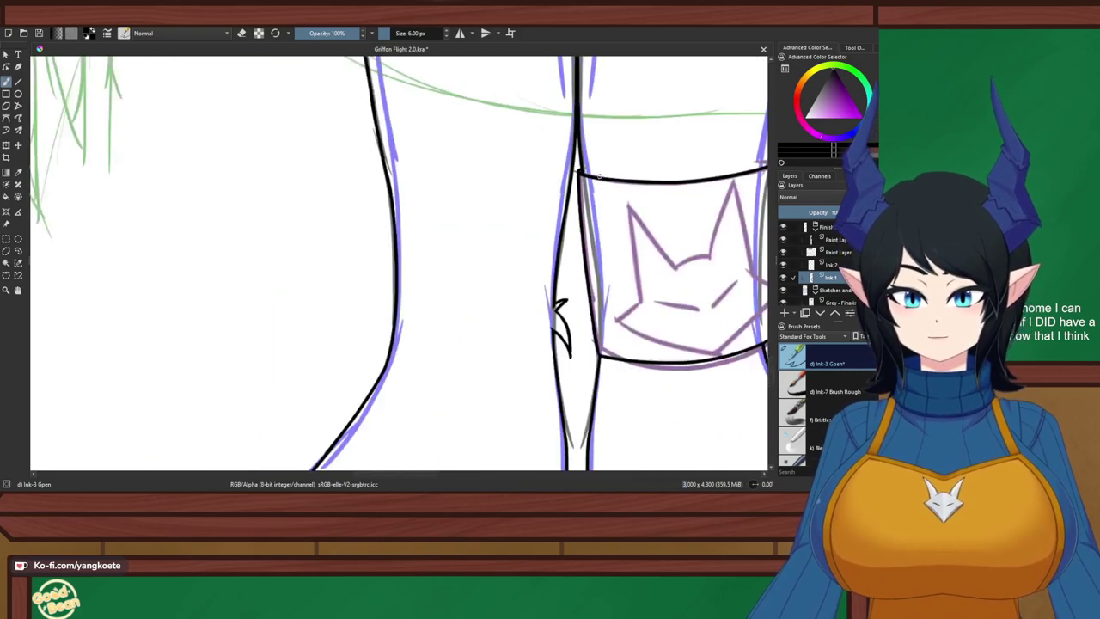
drag(589, 168, 535, 187)
scroll(541, 182, up, 4)
scroll(537, 177, up, 4)
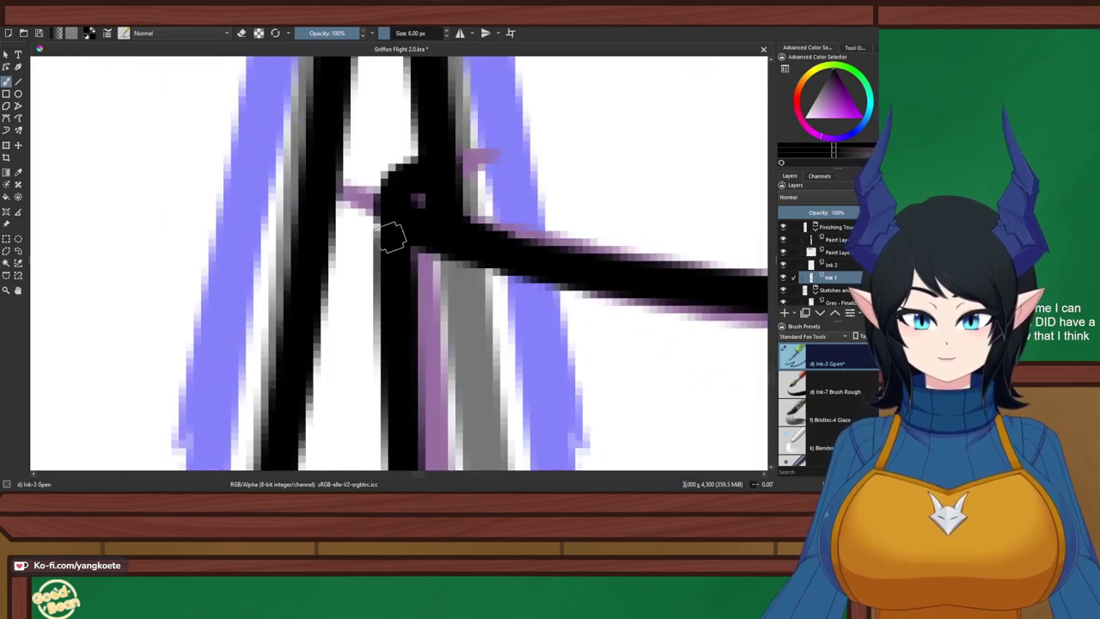
key(ctrl+s)
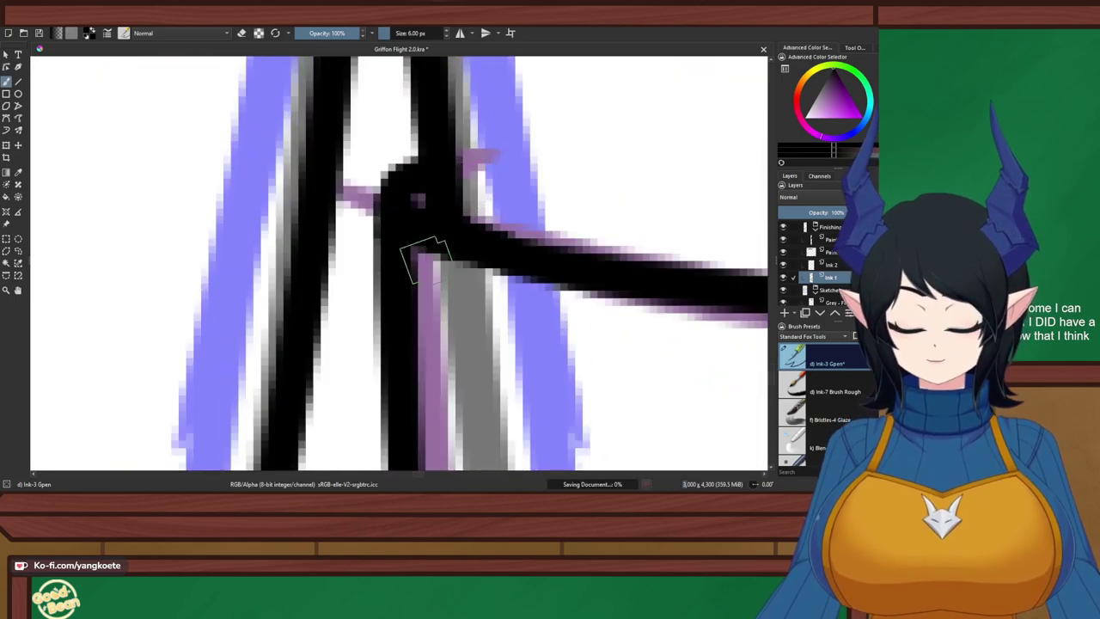
scroll(397, 241, down, 8)
scroll(389, 257, down, 2)
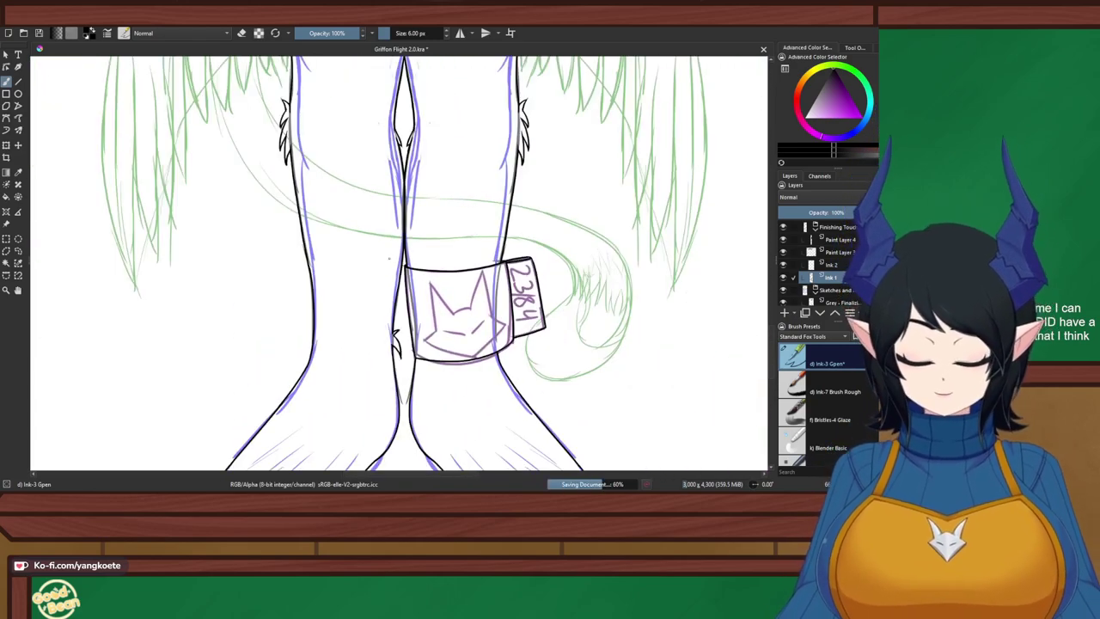
Merge Paint Layer 4 down through Paint Layer 3 and Ink 2 into Ink 1
scroll(388, 258, down, 3)
scroll(606, 296, up, 1)
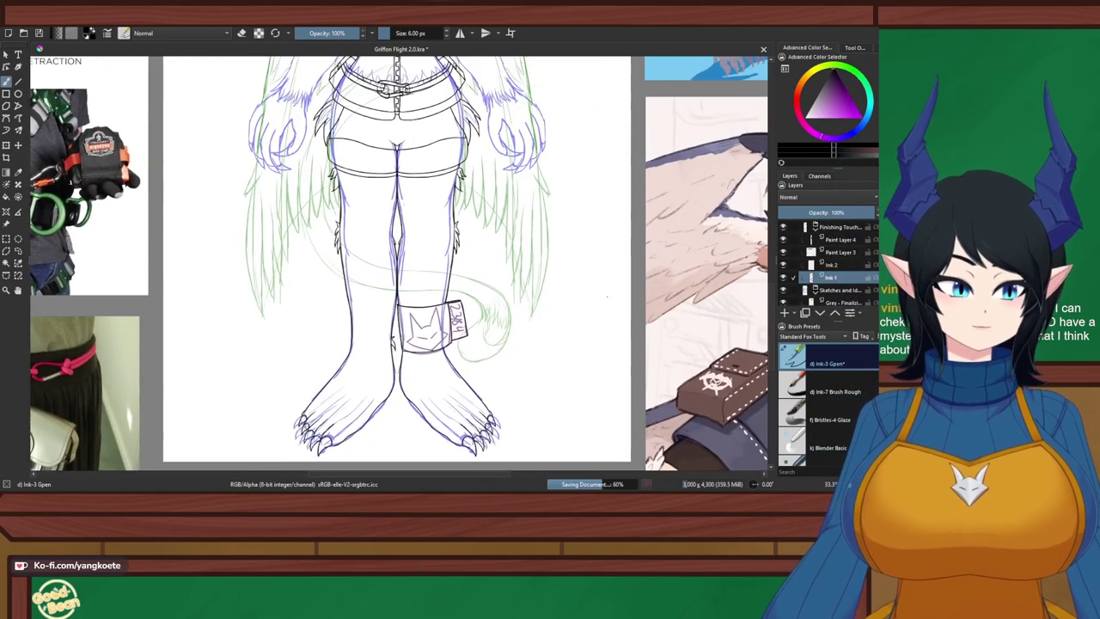
click(840, 240)
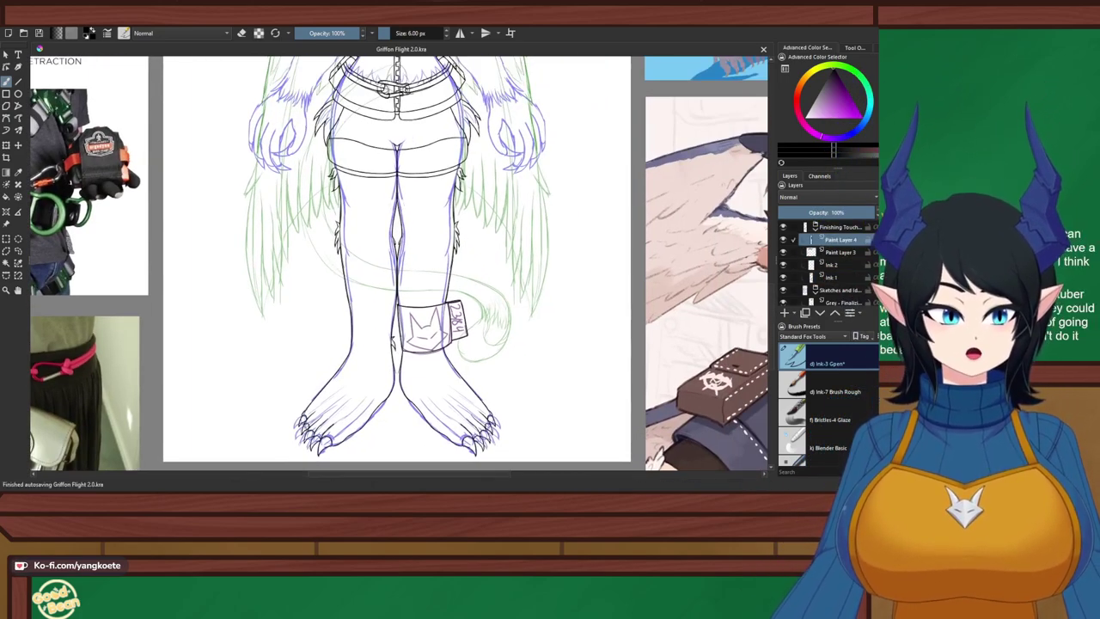
key(ctrl+e)
key(ctrl+e)
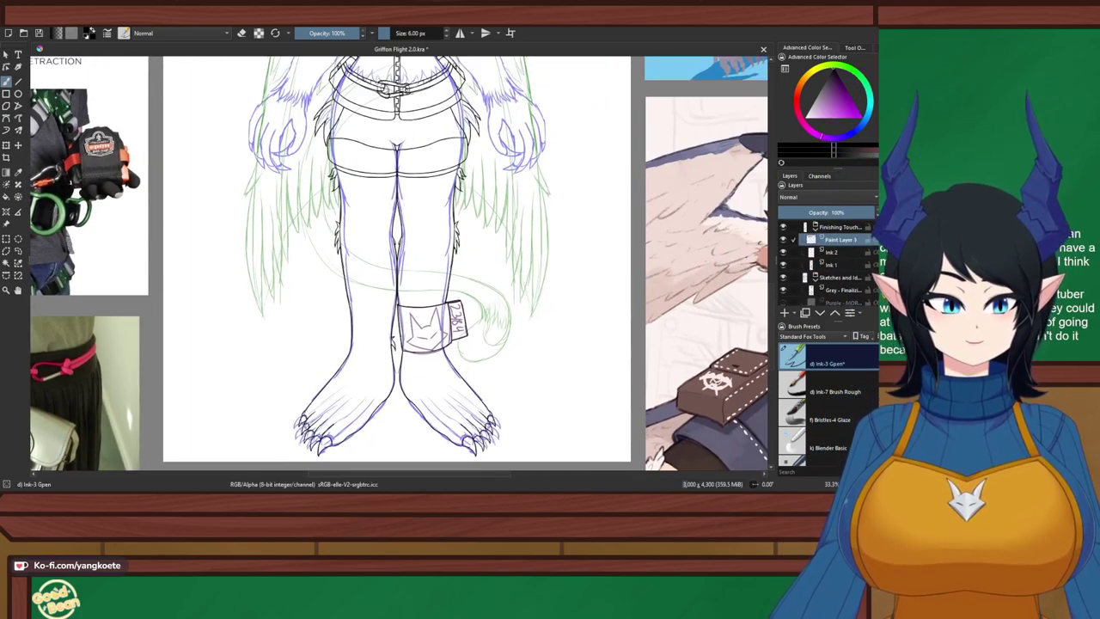
key(ctrl+e)
key(ctrl+e)
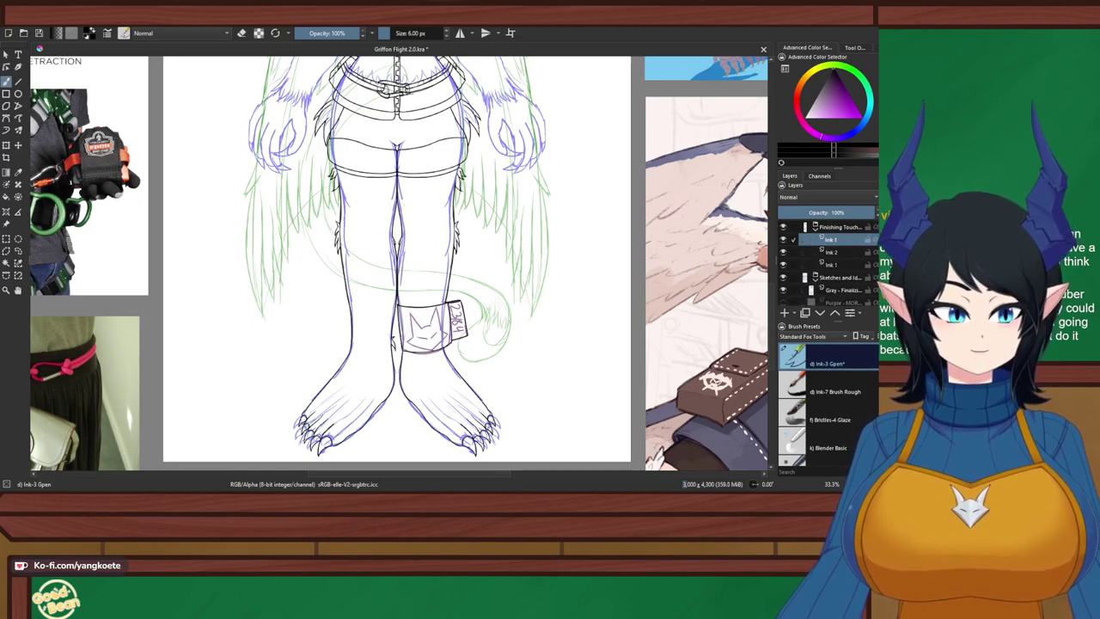
mouse_move(378, 121)
mouse_down()
mouse_move(407, 292)
mouse_move(416, 265)
mouse_up()
Turn on horizontal mirroring for drawing and save
scroll(406, 275, up, 2)
click(460, 33)
key(ctrl+s)
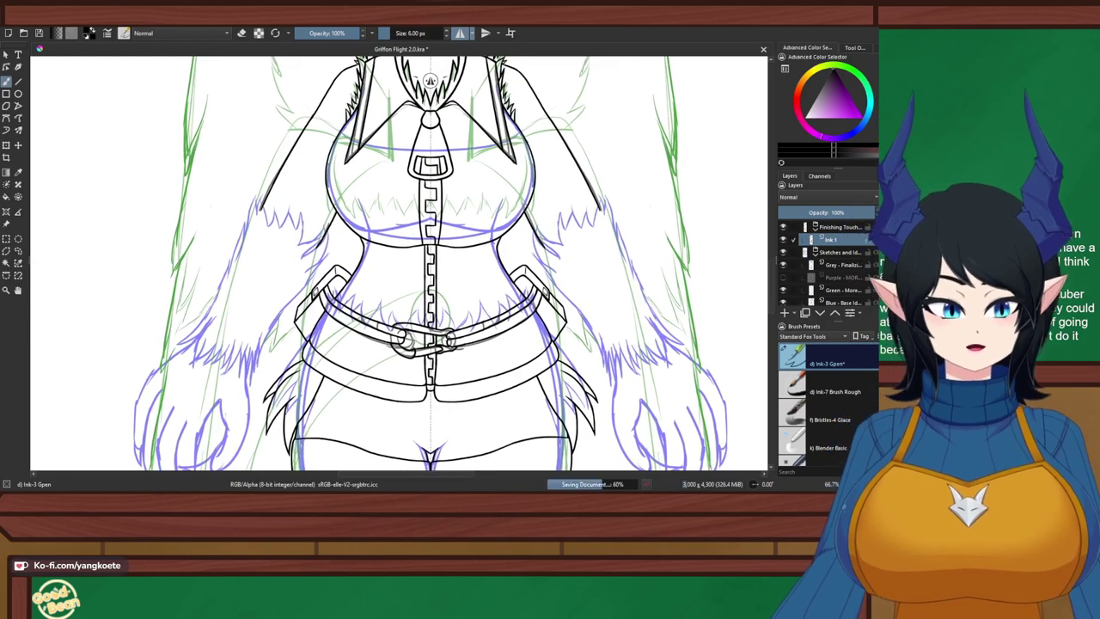
Hide the green and grey sketch layers
click(782, 289)
drag(510, 205, 483, 179)
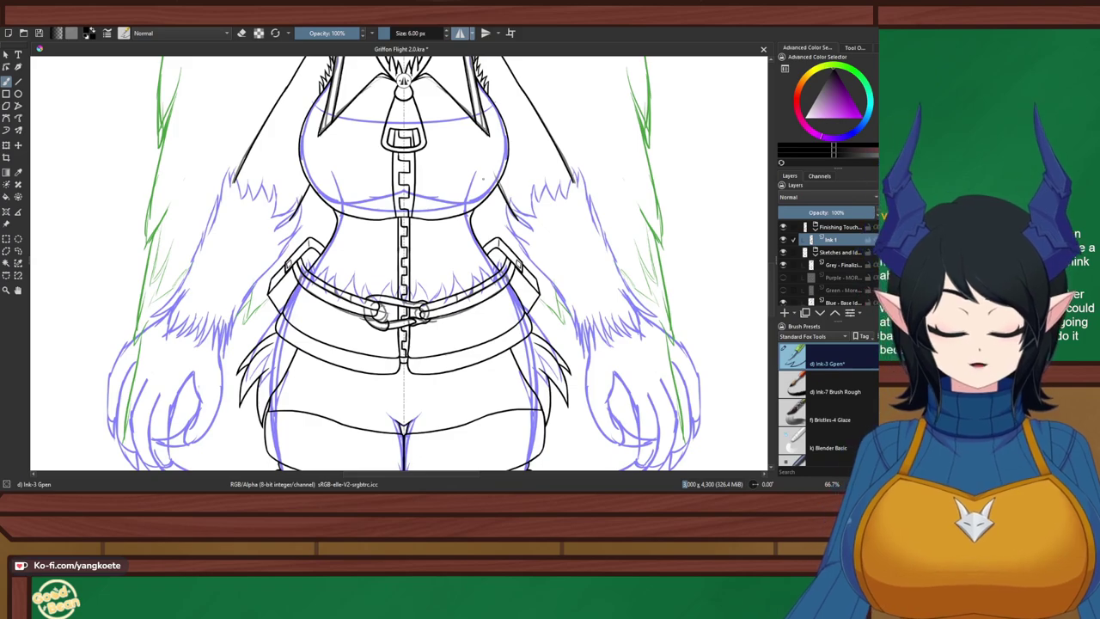
click(782, 265)
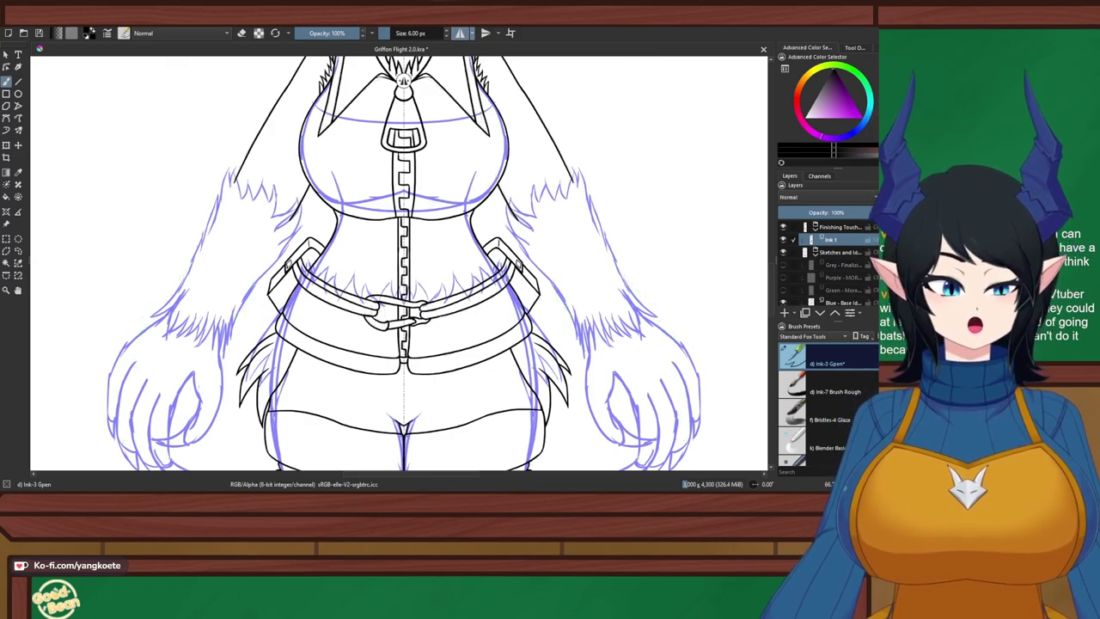
Toggle the grey sketch layer back on and off while panning down over the figure
mouse_move(631, 286)
mouse_down()
mouse_move(571, 251)
mouse_move(516, 260)
mouse_move(493, 245)
mouse_up()
click(782, 264)
scroll(552, 272, down, 4)
scroll(492, 245, up, 2)
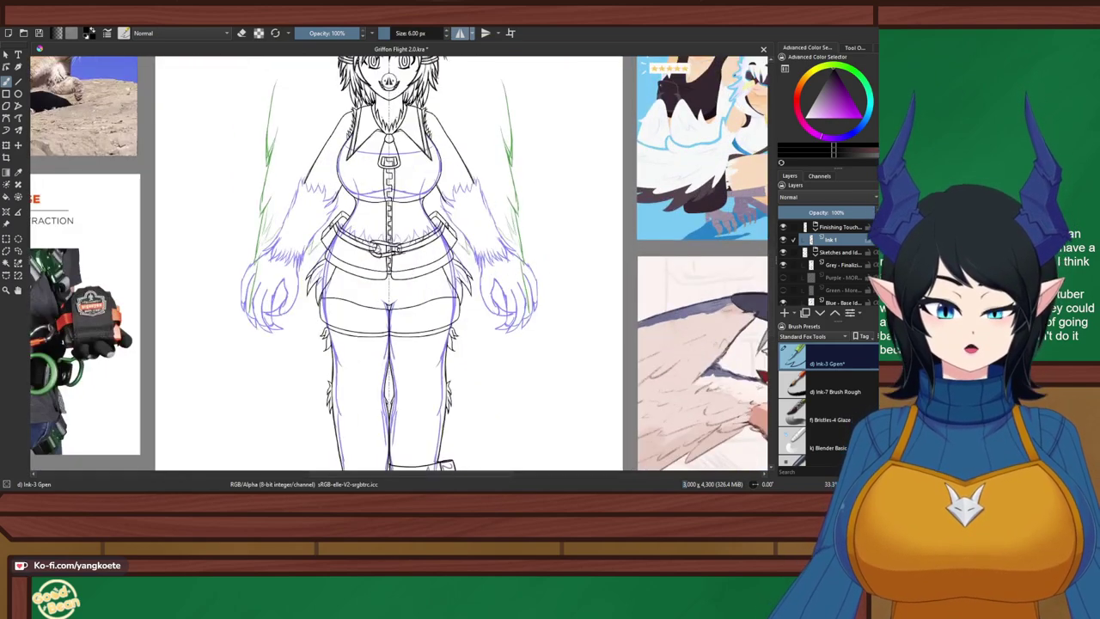
click(782, 264)
scroll(397, 287, down, 1)
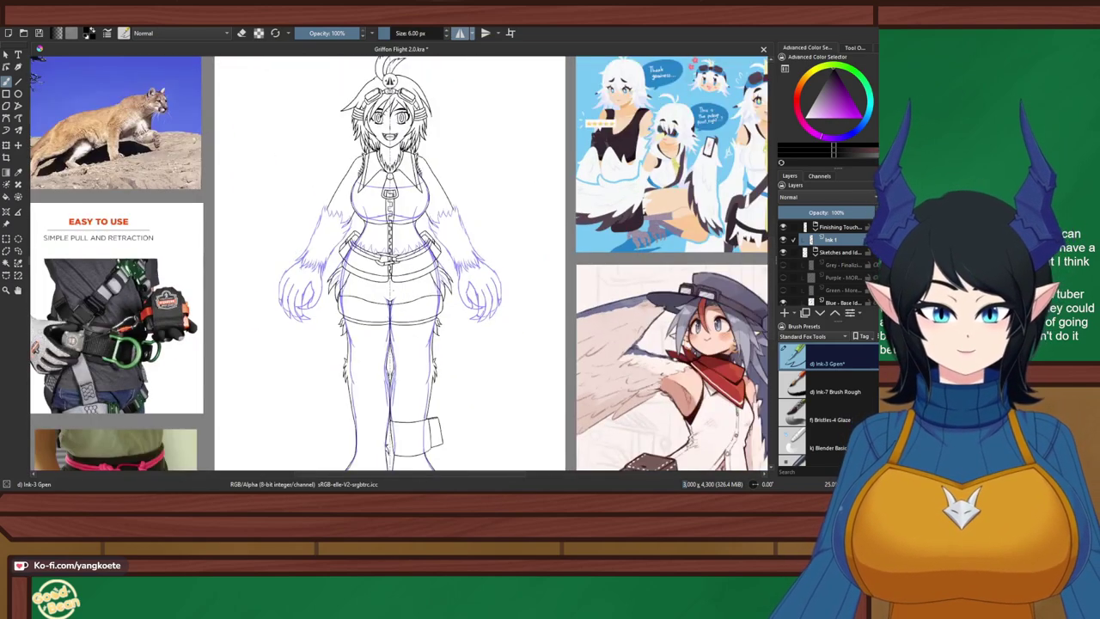
drag(397, 287, 402, 217)
scroll(340, 267, up, 3)
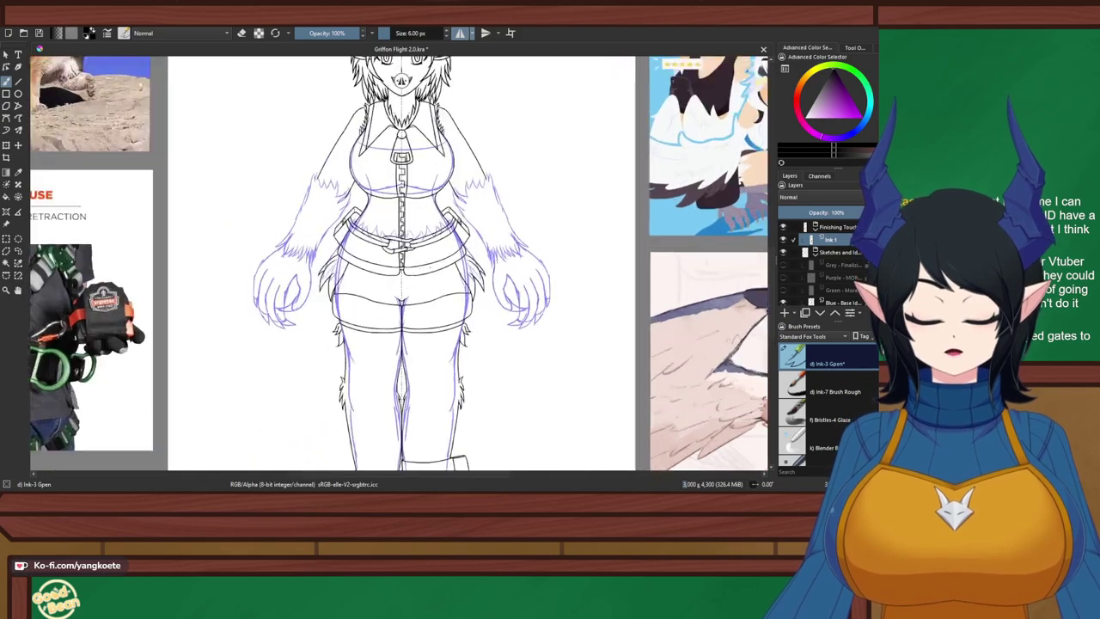
scroll(492, 191, up, 1)
drag(492, 191, 442, 243)
scroll(420, 170, down, 3)
Frame the legs and ink the first stitching dashes along the shorts hem
scroll(361, 249, up, 3)
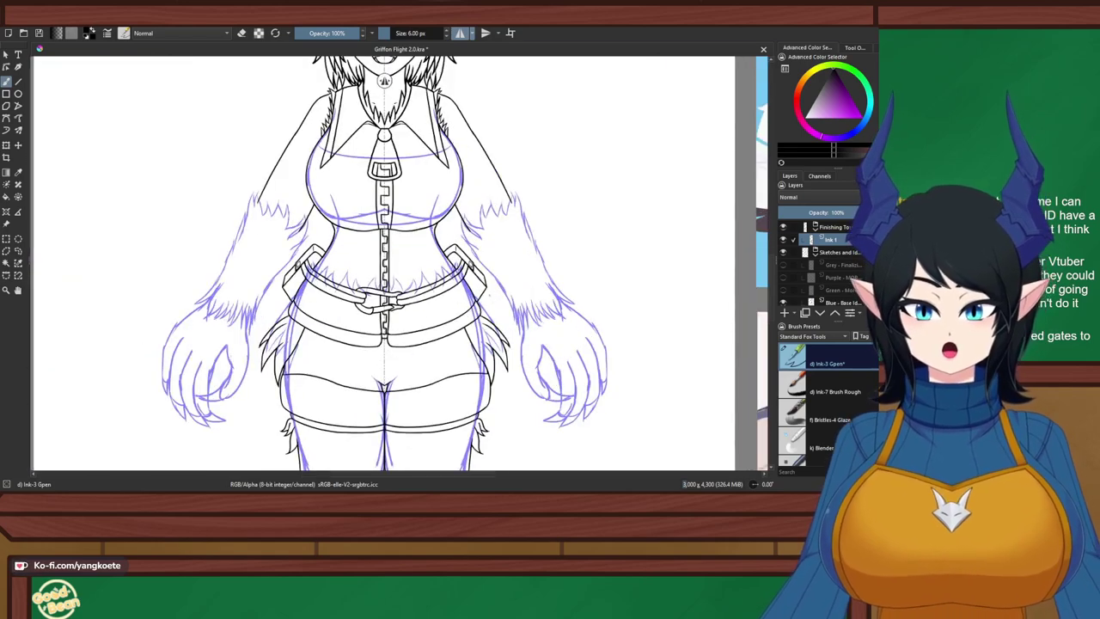
scroll(502, 282, up, 2)
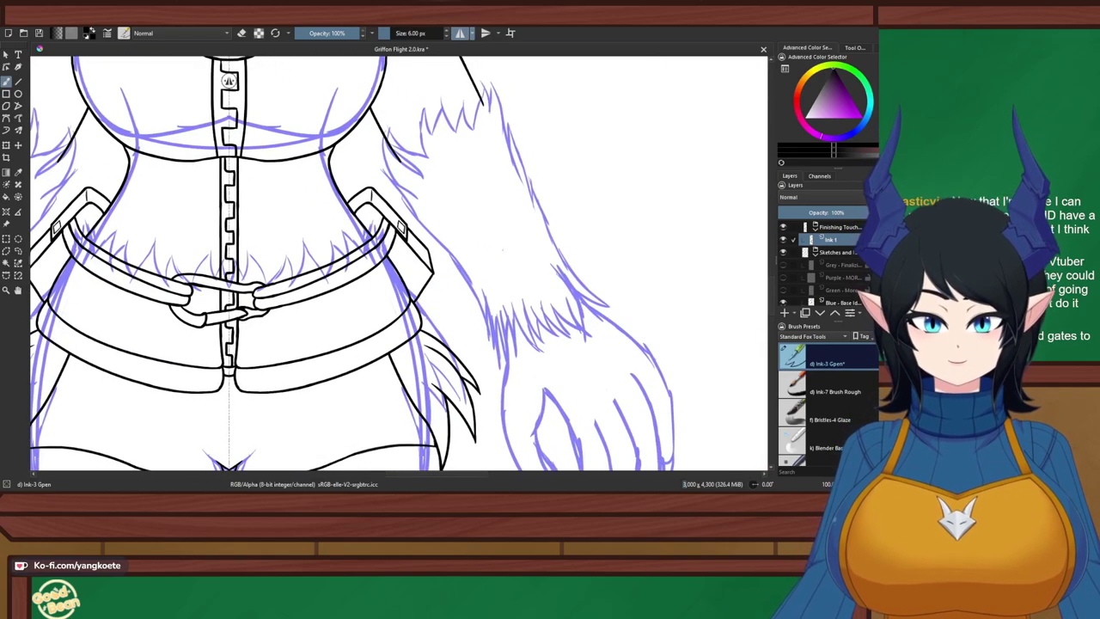
scroll(572, 311, down, 1)
scroll(486, 449, down, 1)
drag(485, 449, 454, 307)
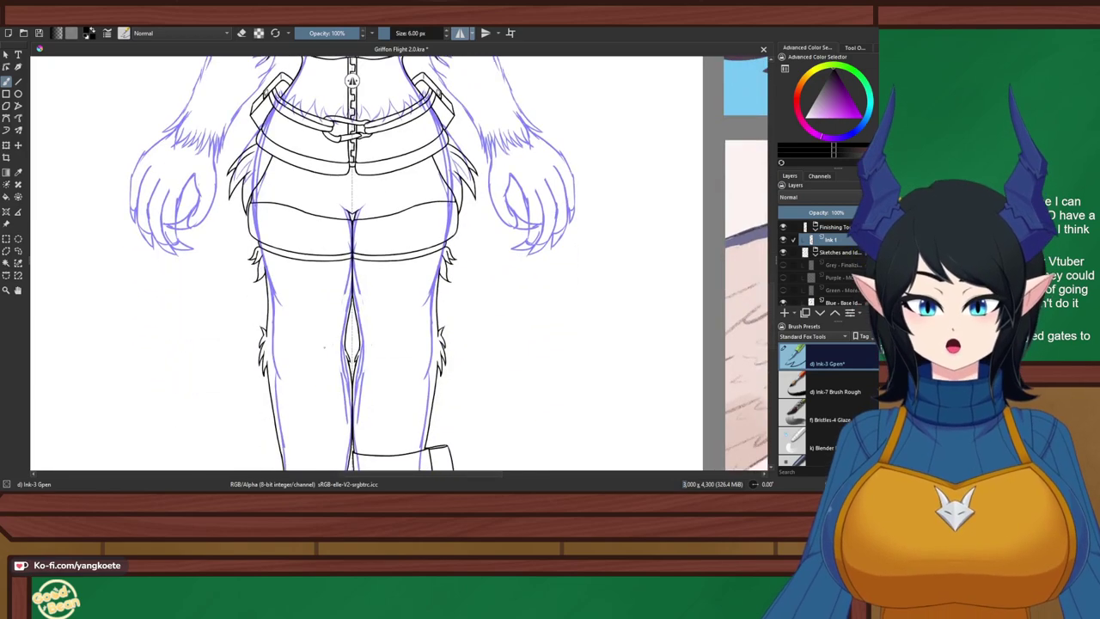
scroll(347, 451, down, 2)
drag(347, 451, 368, 298)
scroll(368, 298, up, 4)
scroll(381, 80, down, 6)
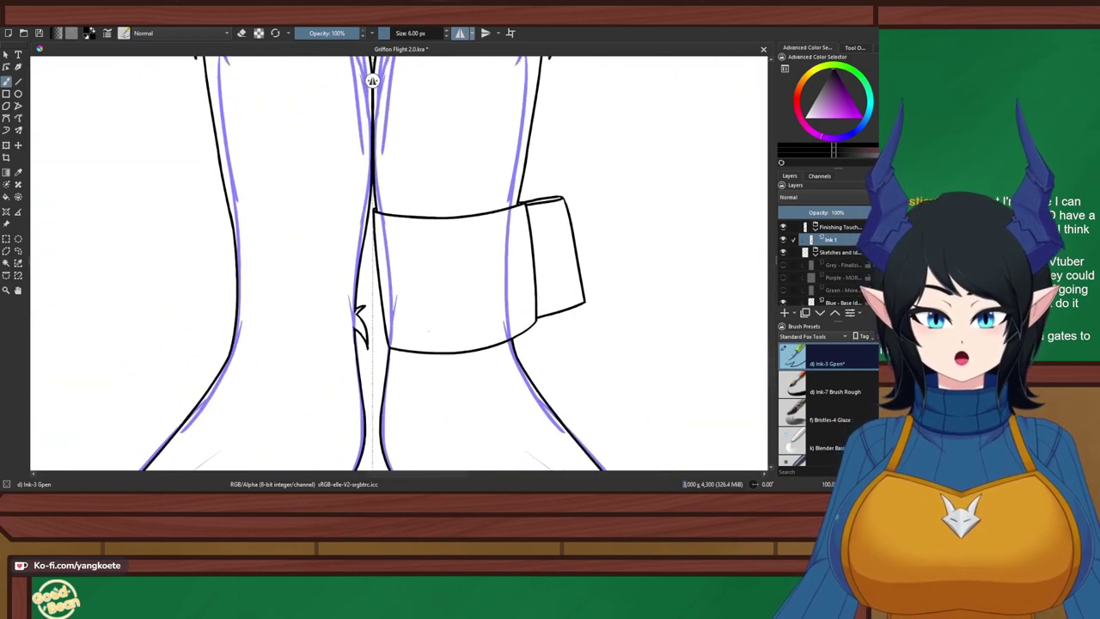
scroll(347, 228, up, 4)
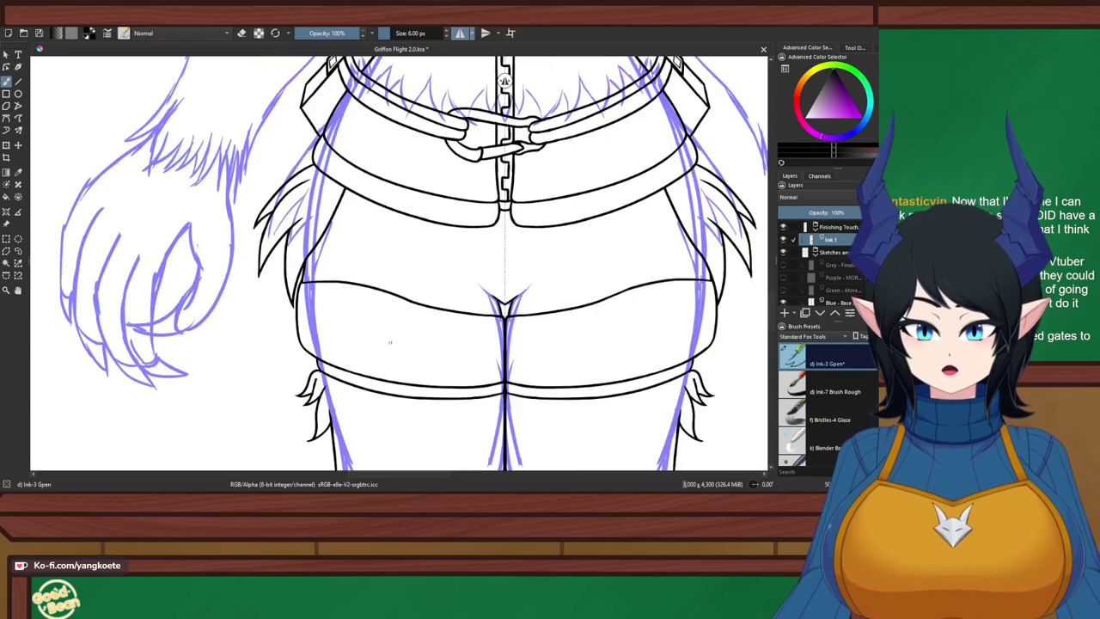
scroll(388, 352, up, 6)
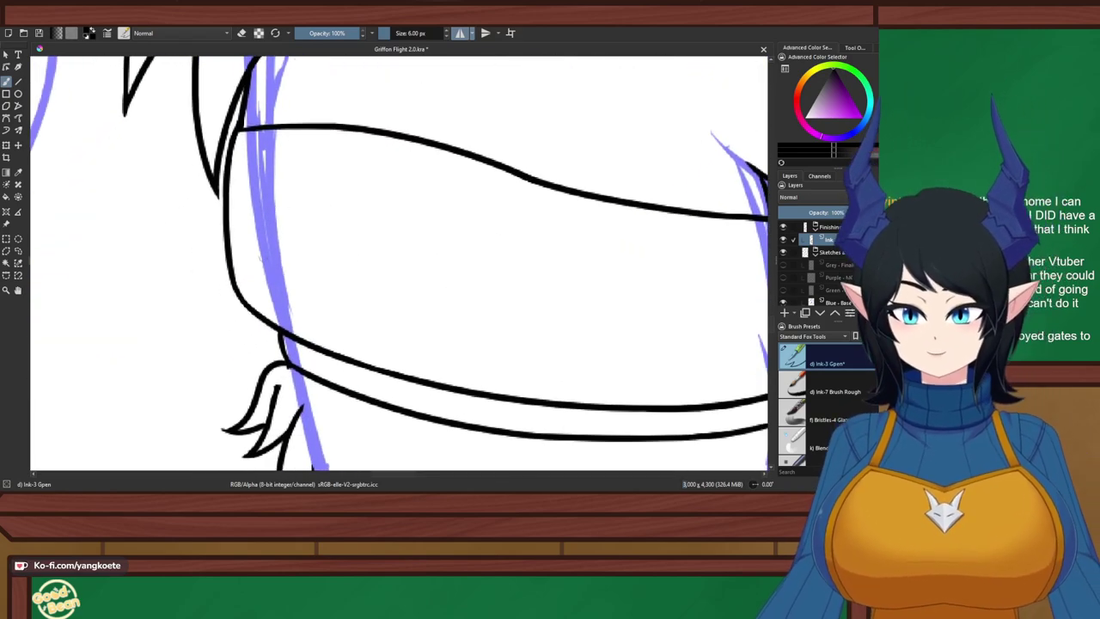
mouse_move(243, 140)
mouse_down()
mouse_move(239, 268)
mouse_move(256, 271)
mouse_move(243, 275)
mouse_move(245, 292)
mouse_move(325, 338)
mouse_move(301, 294)
mouse_move(298, 241)
mouse_move(341, 172)
mouse_up()
key(ctrl+z)
key(ctrl+z)
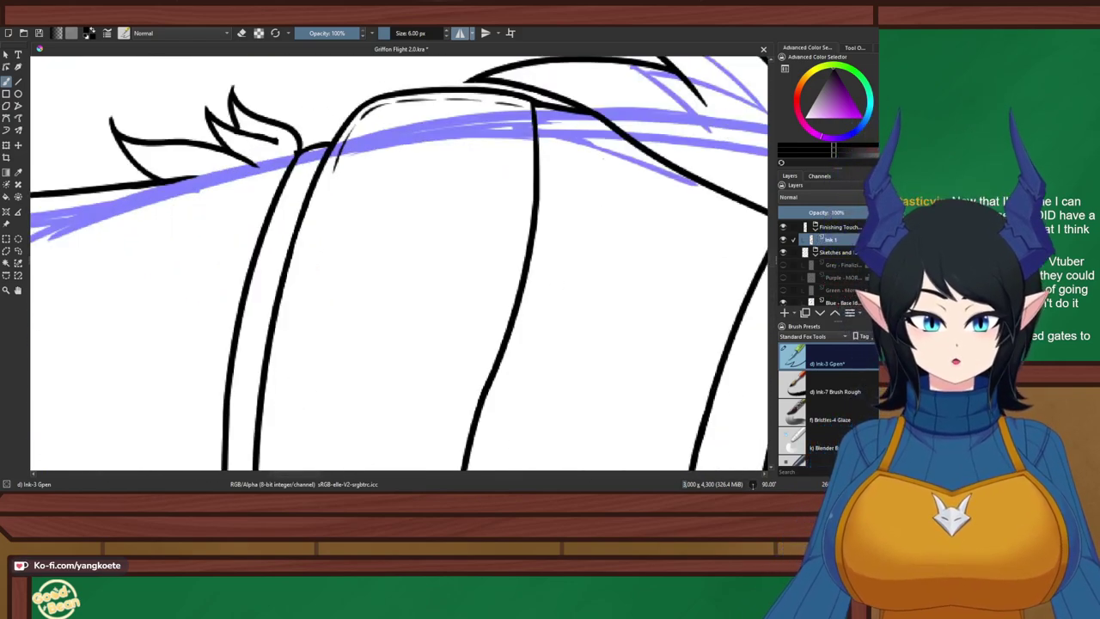
key(ctrl+z)
drag(526, 118, 524, 252)
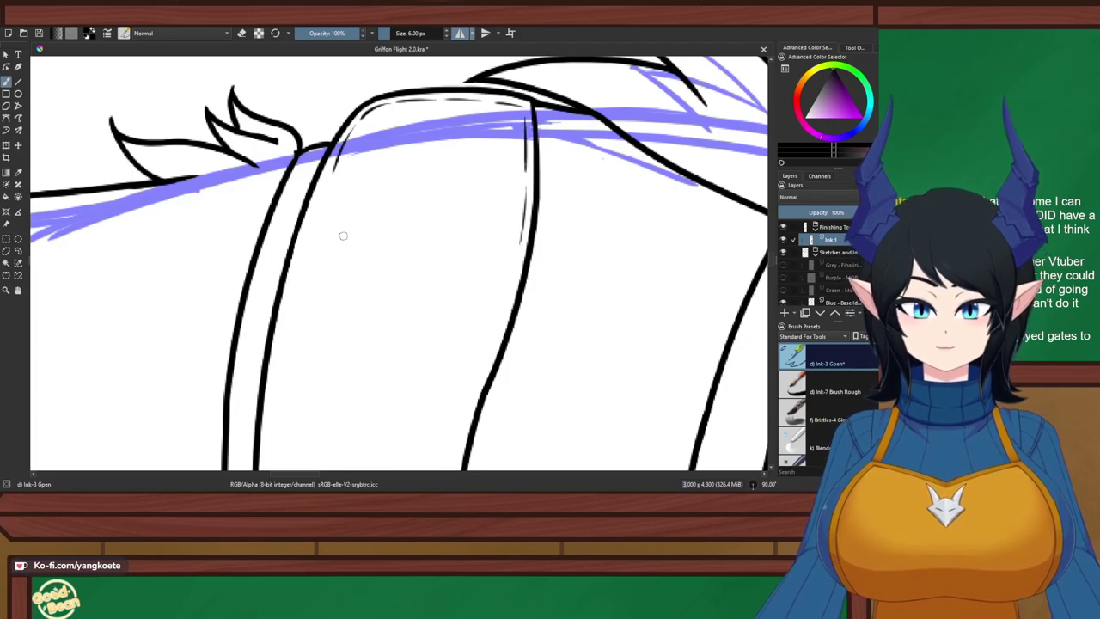
drag(334, 176, 314, 230)
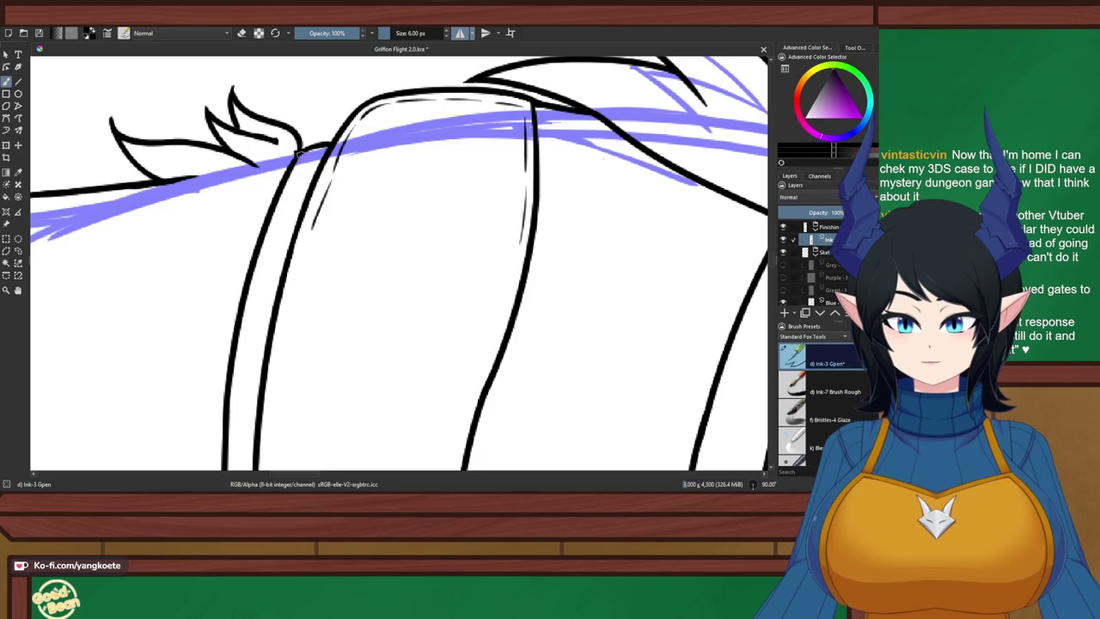
Continue the stitching dashes beside both hem lines
key(e)
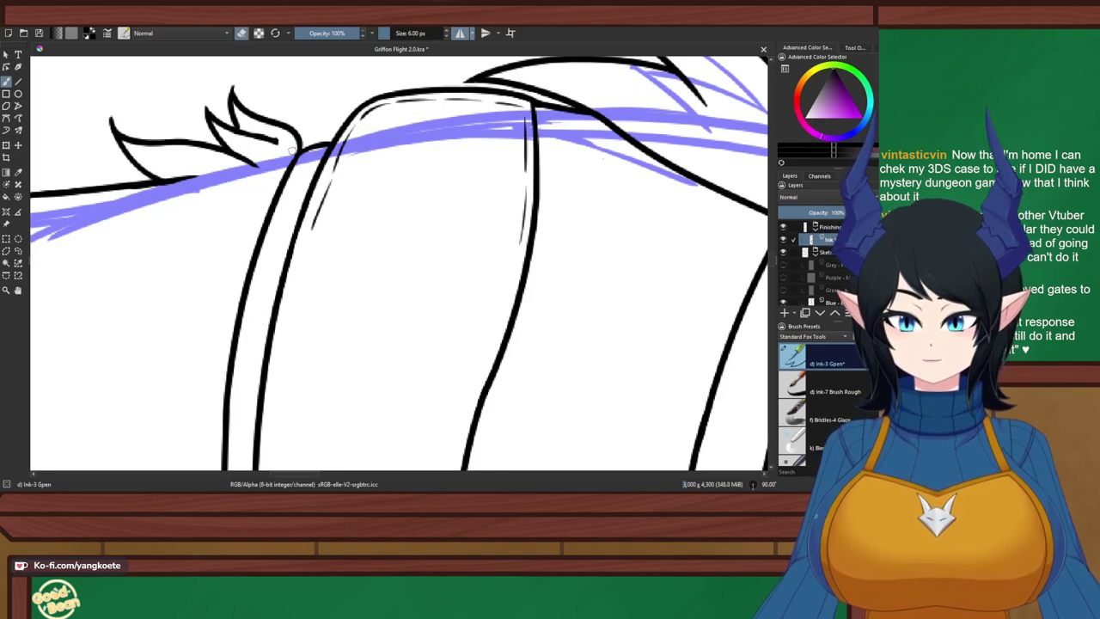
key(e)
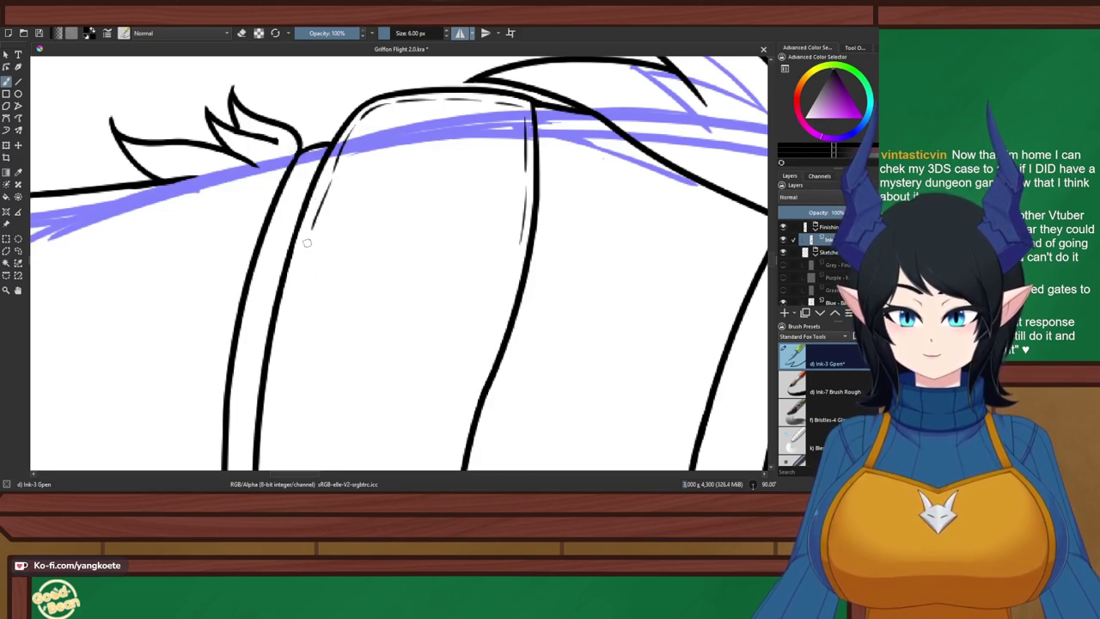
drag(310, 237, 280, 362)
drag(516, 256, 508, 311)
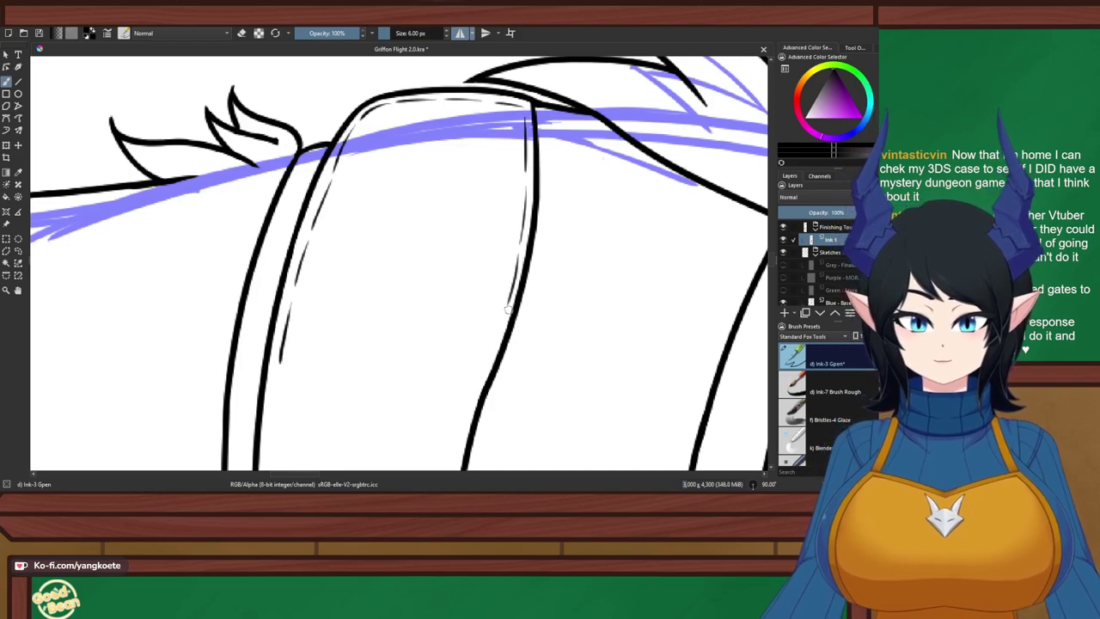
scroll(520, 295, down, 10)
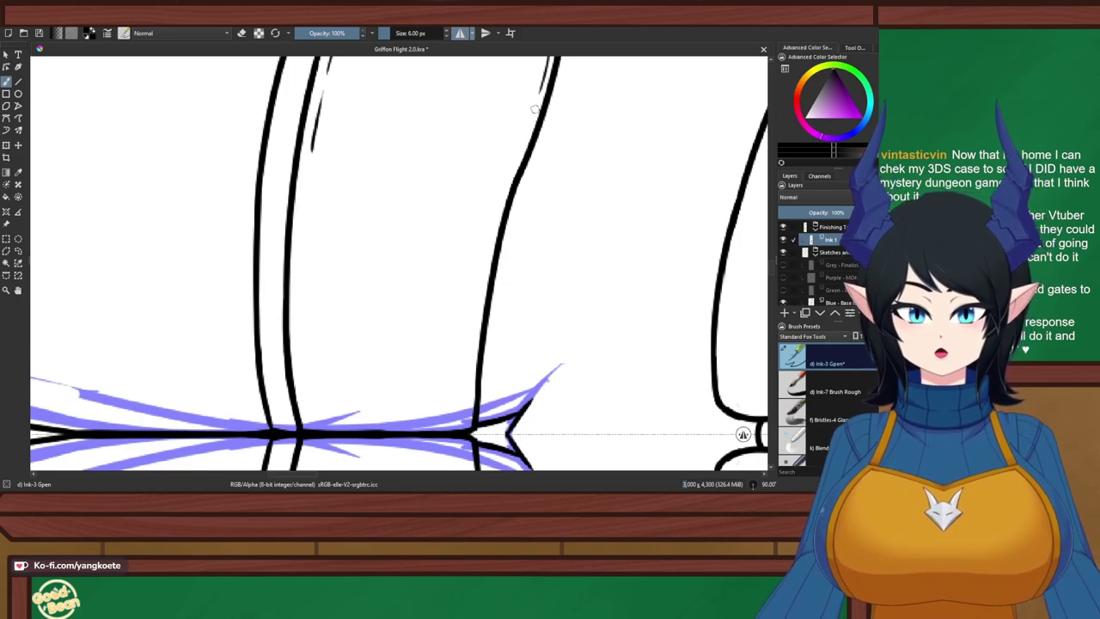
mouse_move(534, 123)
mouse_down()
mouse_move(537, 162)
mouse_move(489, 244)
mouse_up()
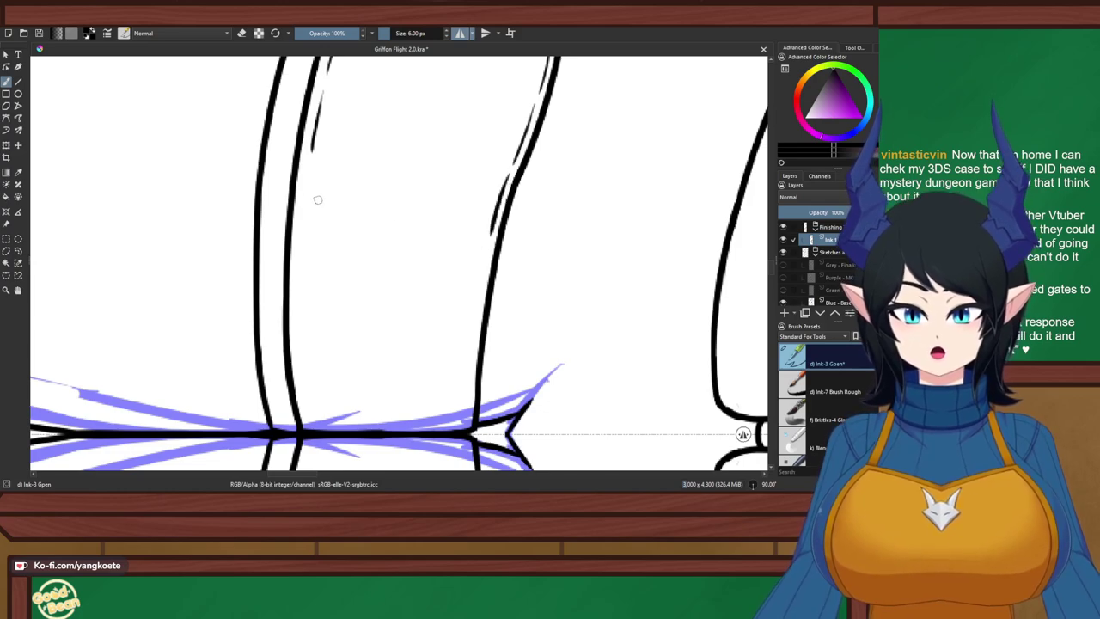
drag(311, 163, 311, 242)
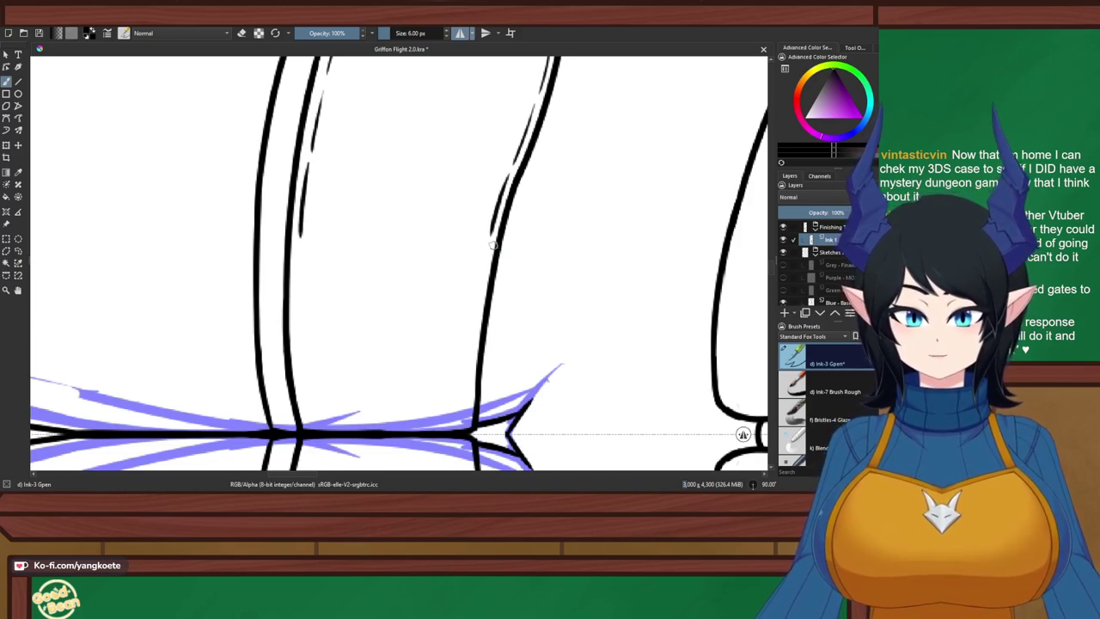
Redo uneven dashes beside the right and left lines, extending the left stitching down
drag(493, 241, 479, 325)
key(ctrl+z)
drag(488, 249, 481, 316)
key(ctrl+z)
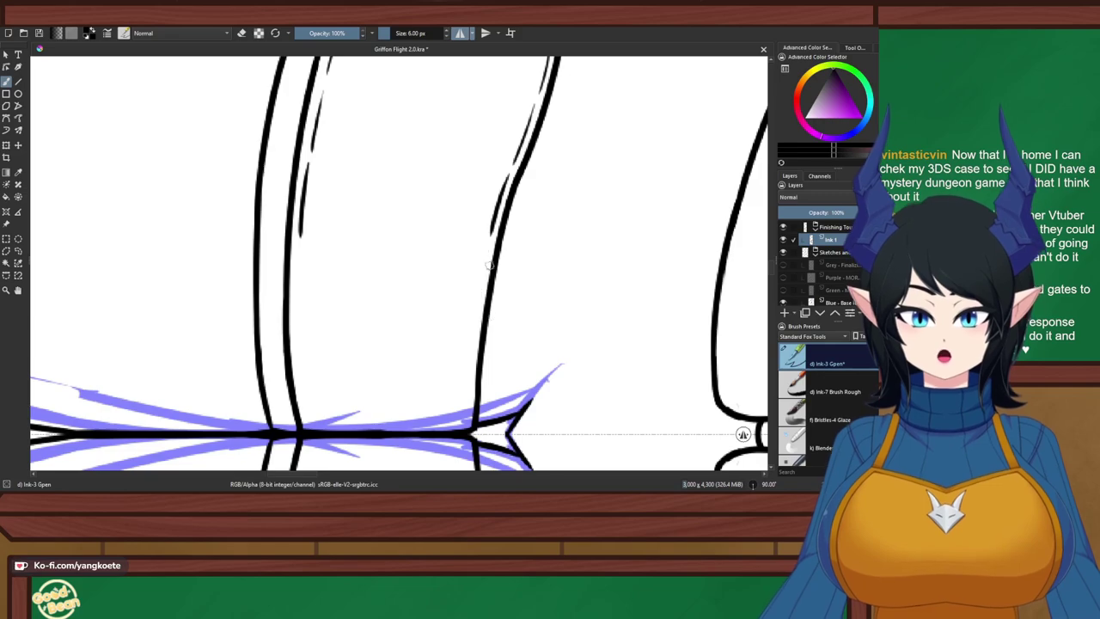
drag(488, 247, 476, 319)
drag(296, 255, 297, 325)
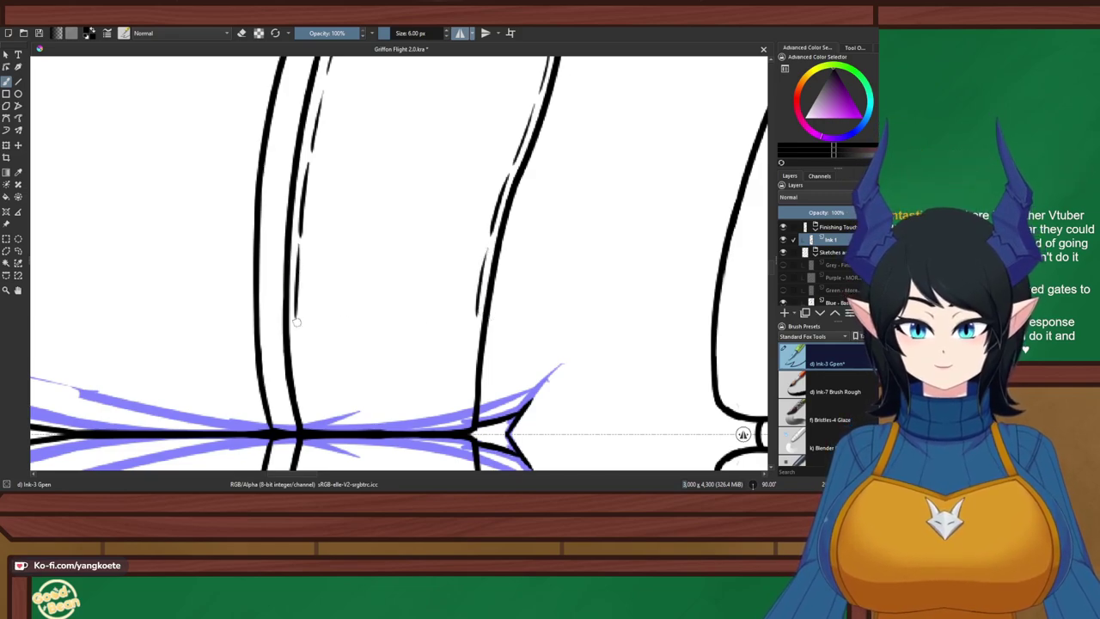
key(ctrl+z)
drag(299, 253, 303, 386)
key(ctrl+z)
drag(297, 332, 311, 418)
Add the last dash beside the right line and reset the canvas rotation
drag(473, 322, 474, 366)
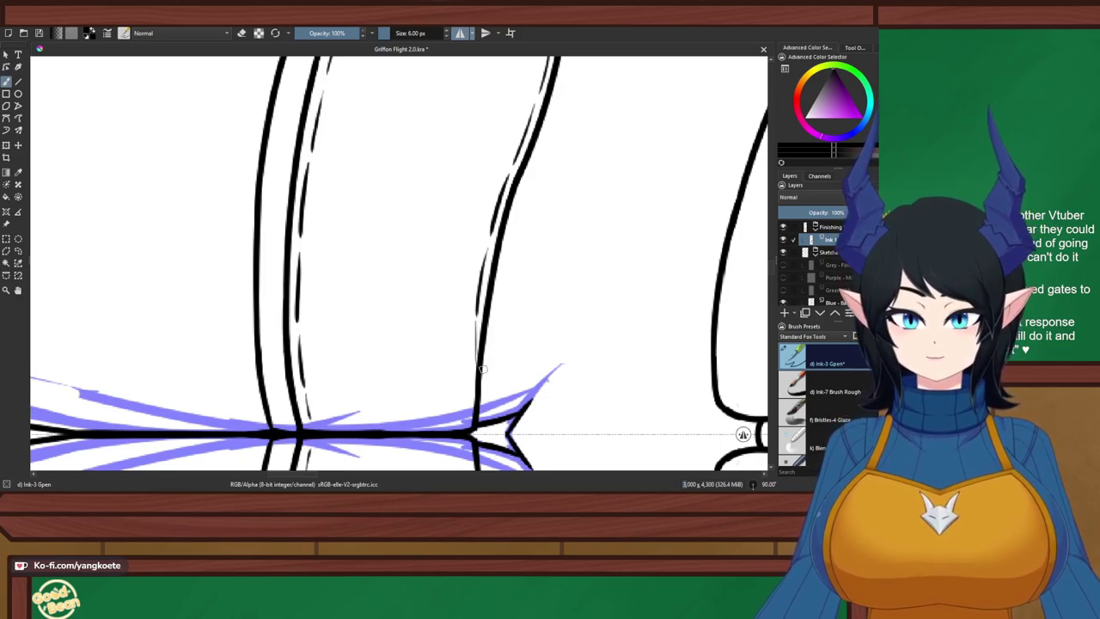
key(ctrl+z)
mouse_move(474, 321)
mouse_down()
mouse_move(468, 417)
mouse_move(318, 389)
mouse_up()
key(ctrl+z)
key(5)
Pan out to check the finished stitching and save the drawing
scroll(379, 342, down, 3)
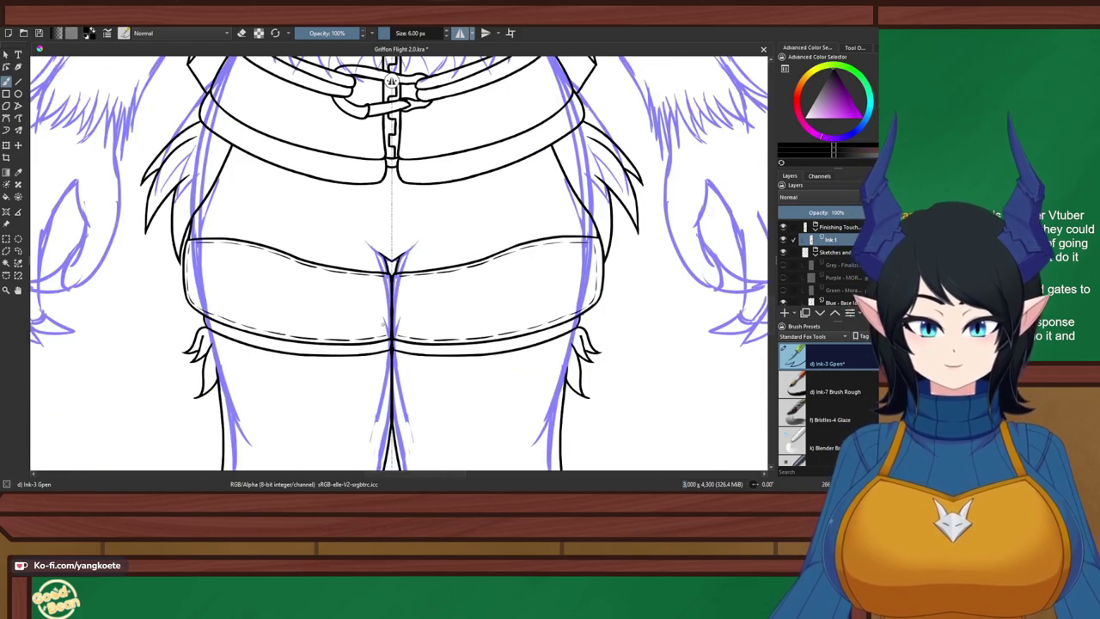
drag(417, 313, 460, 300)
scroll(204, 265, down, 2)
scroll(296, 288, up, 4)
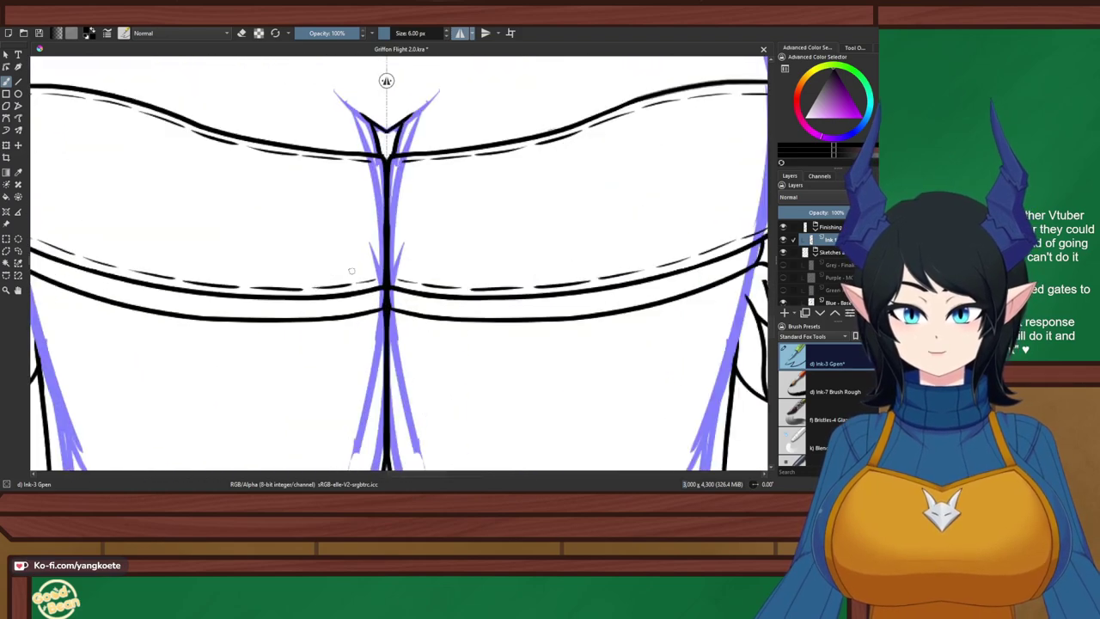
scroll(352, 272, down, 5)
key(ctrl+s)
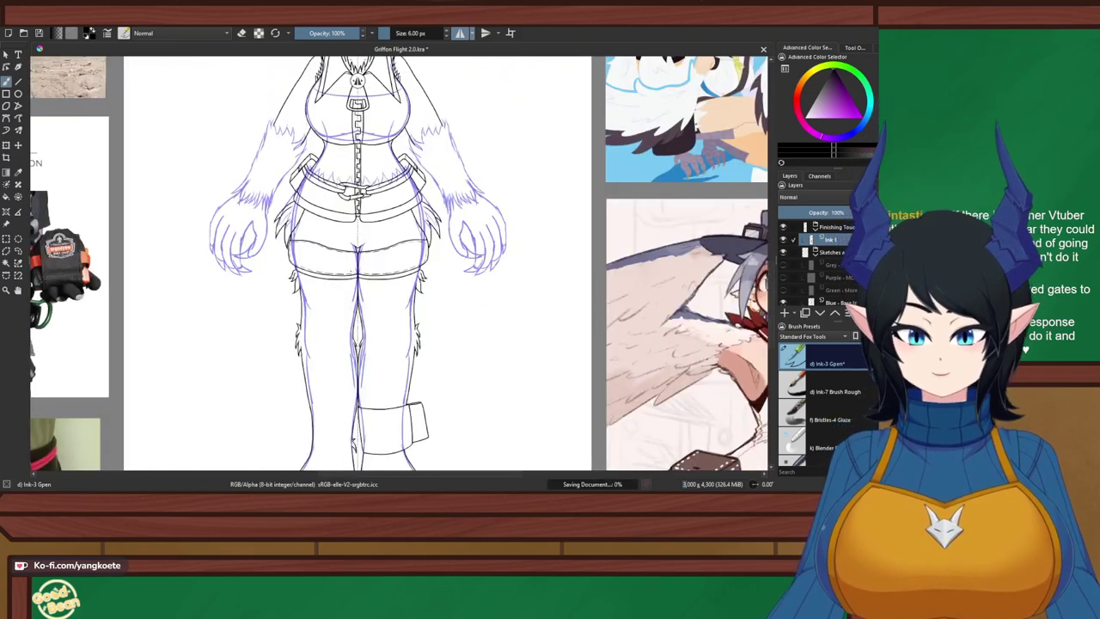
Turn off mirrored drawing and add a new paint layer above Ink 1
drag(357, 257, 371, 328)
click(459, 34)
scroll(451, 181, up, 8)
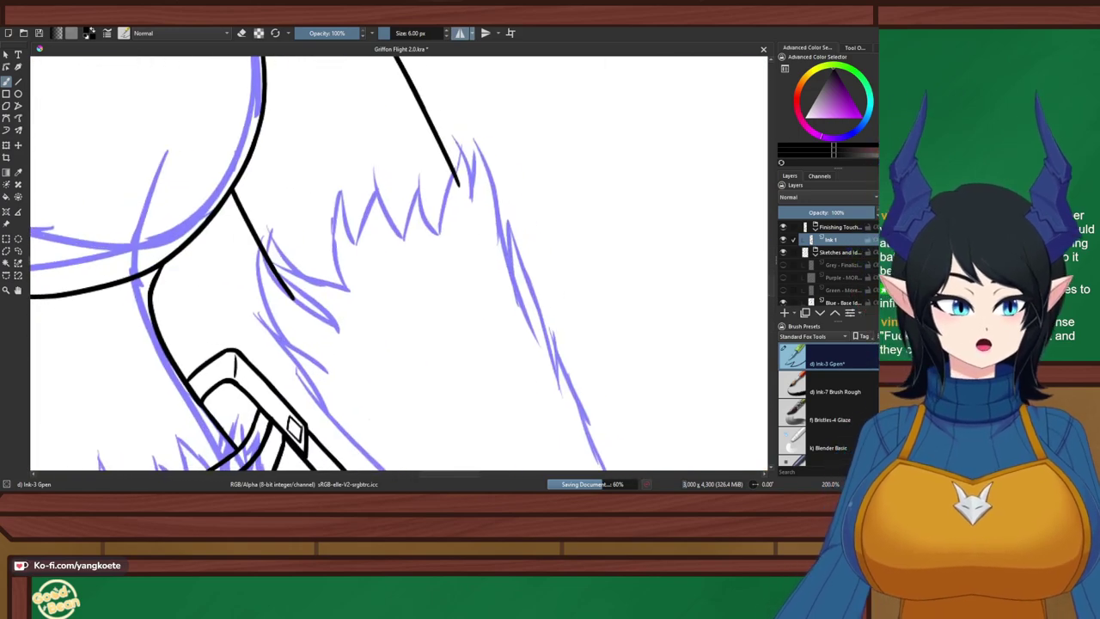
key(Insert)
Ink the first fur tuft line on the arm fur beside the bust, redrawing it shorter
scroll(439, 203, up, 2)
drag(439, 203, 396, 286)
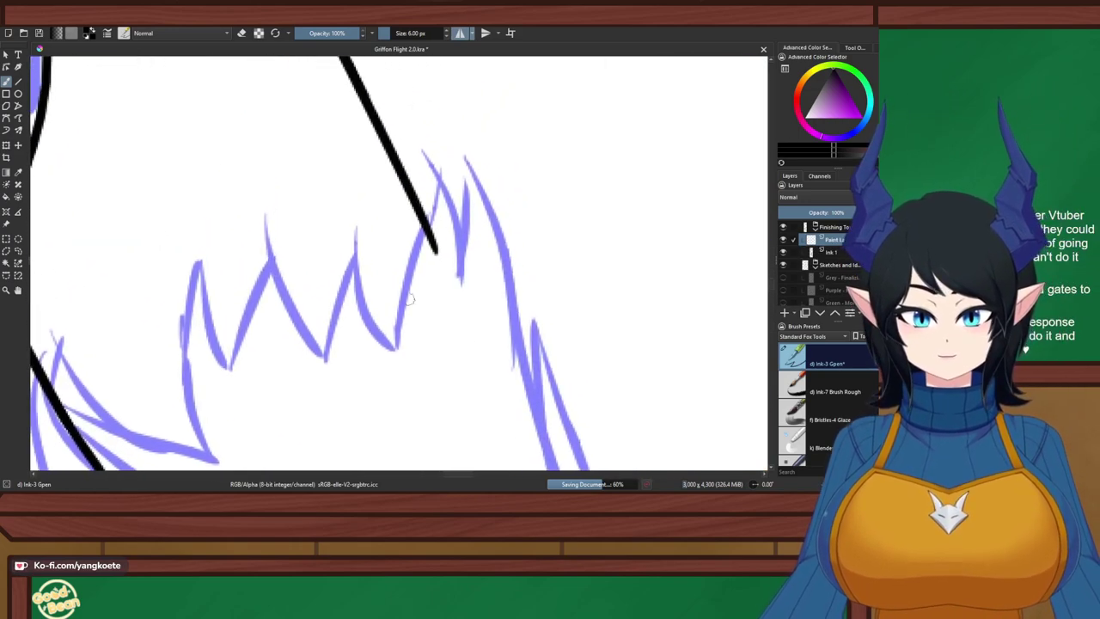
drag(442, 165, 405, 314)
key(ctrl+z)
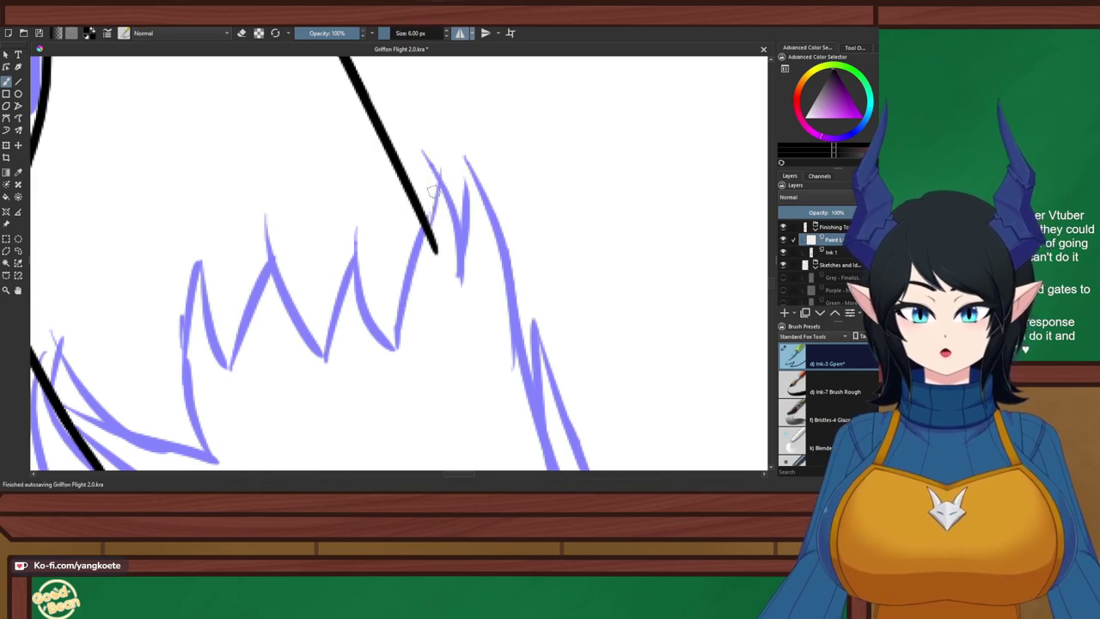
drag(440, 174, 406, 344)
drag(438, 170, 461, 303)
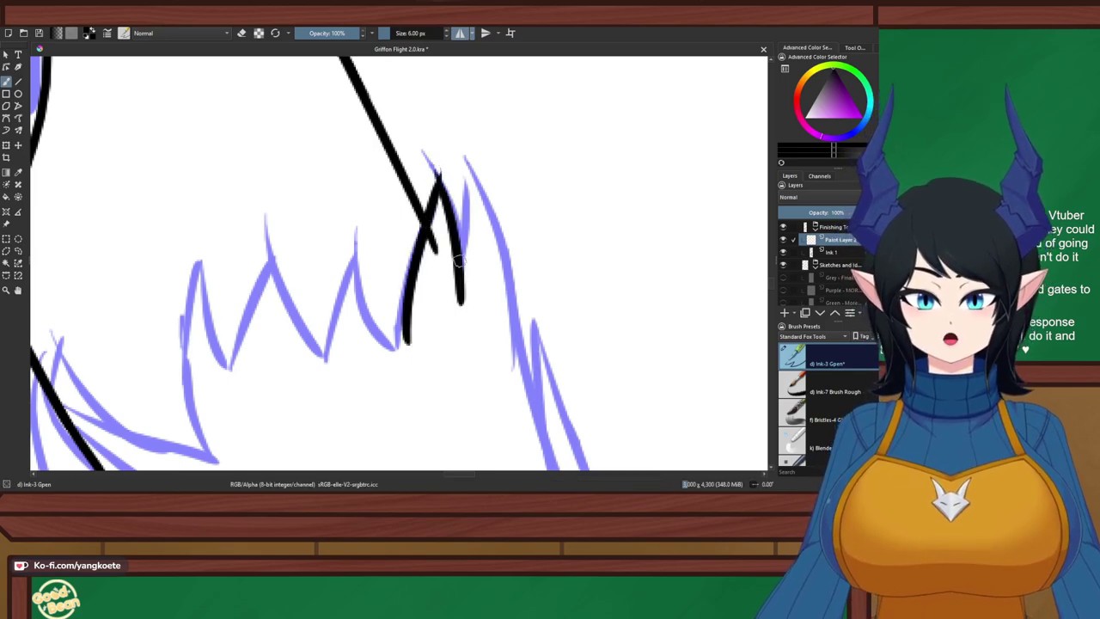
key(ctrl+z)
drag(439, 171, 460, 282)
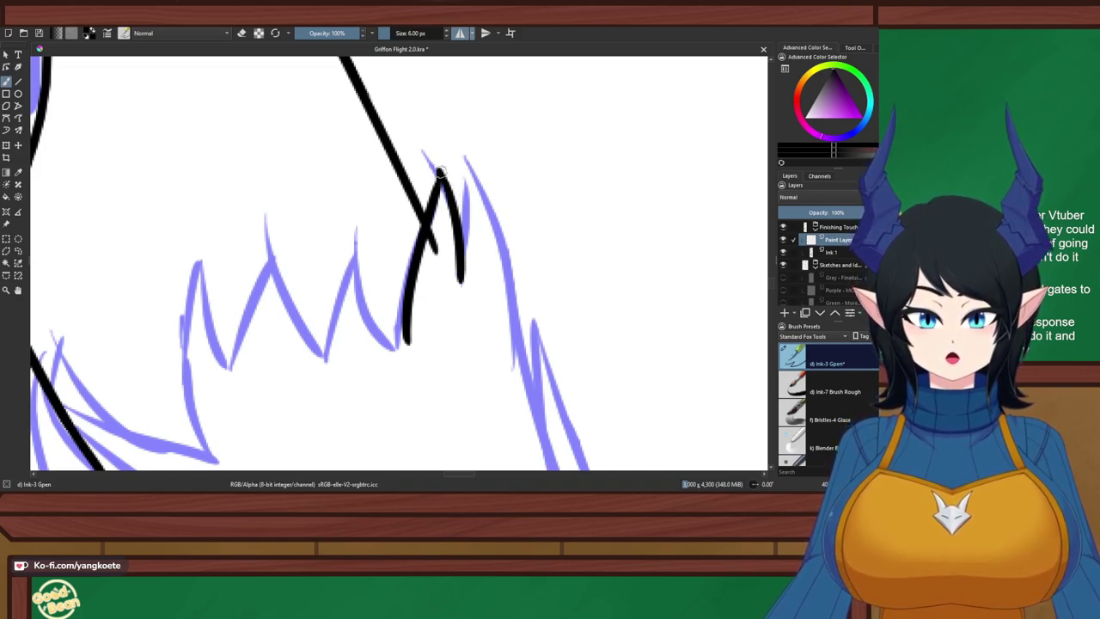
Ink a second fur tuft line beside the first, retrying until it sits right
drag(466, 165, 470, 290)
key(ctrl+z)
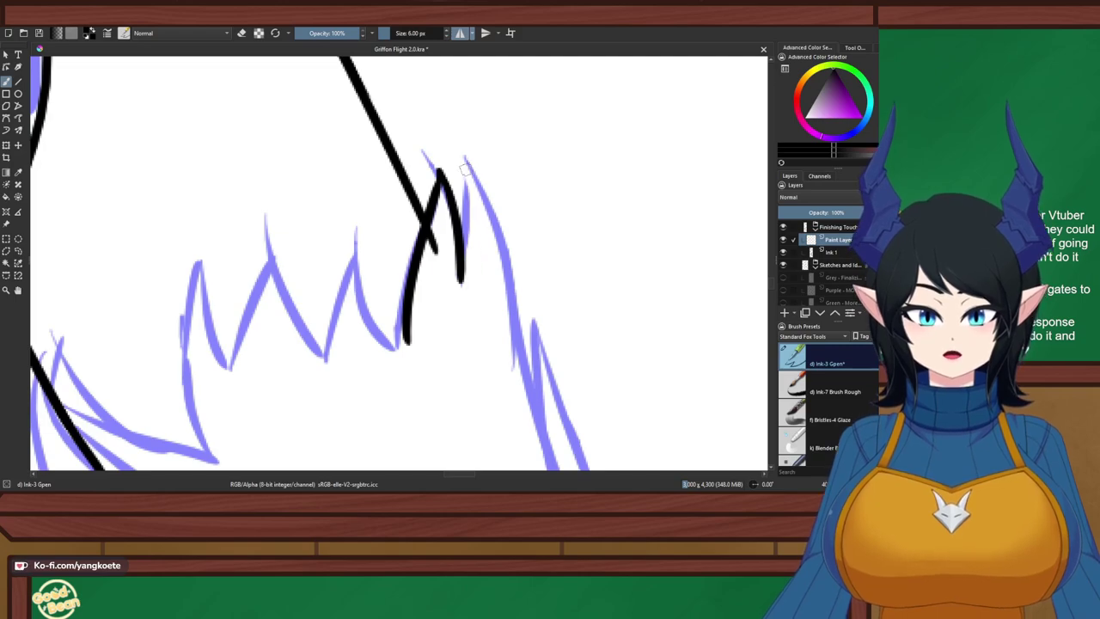
drag(465, 159, 468, 286)
key(ctrl+z)
drag(465, 157, 465, 275)
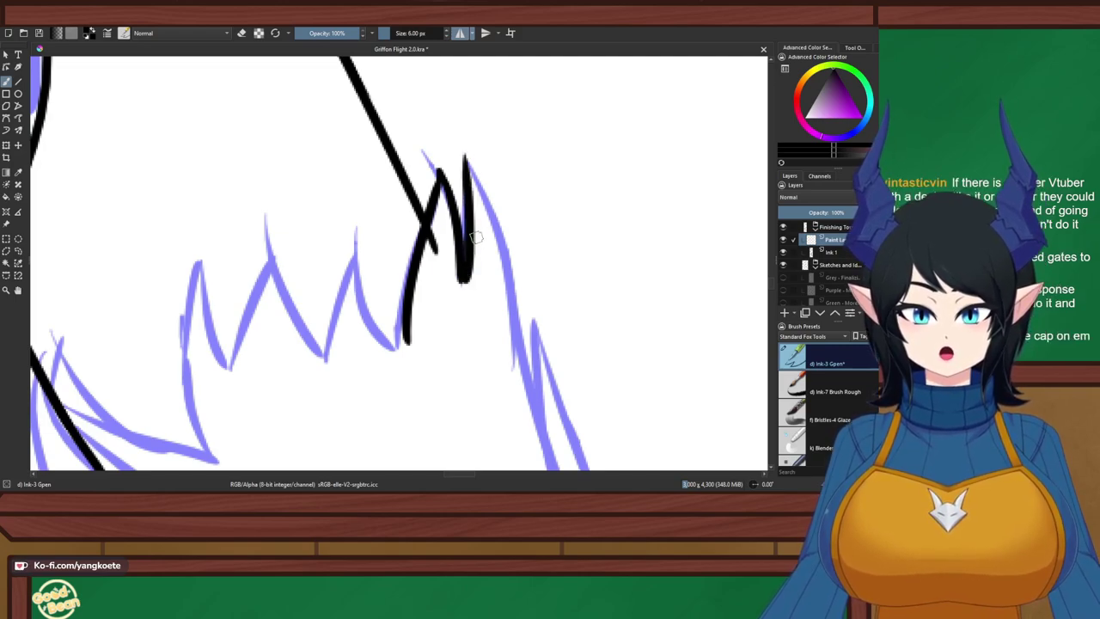
key(ctrl+z)
drag(463, 156, 460, 280)
Erase the line overshoot below the crossing on the Ink 1 layer
key(e)
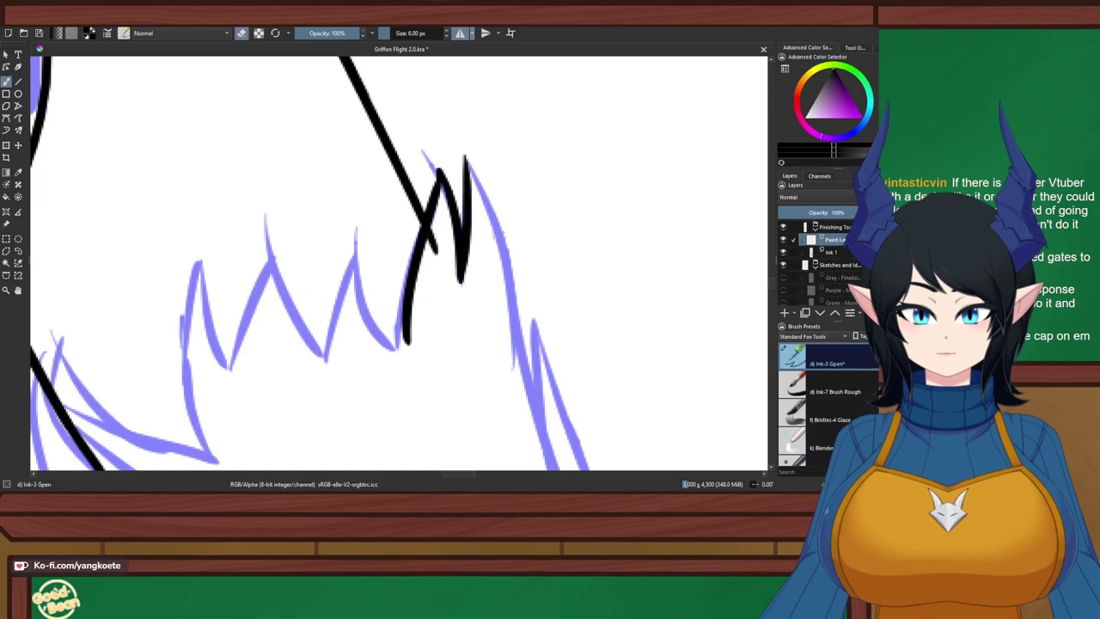
click(831, 251)
drag(432, 234, 436, 259)
key(e)
Ink the descending edge of a fur spike
mouse_move(412, 196)
mouse_down()
mouse_move(428, 147)
mouse_move(431, 158)
mouse_move(422, 140)
mouse_move(436, 194)
mouse_up()
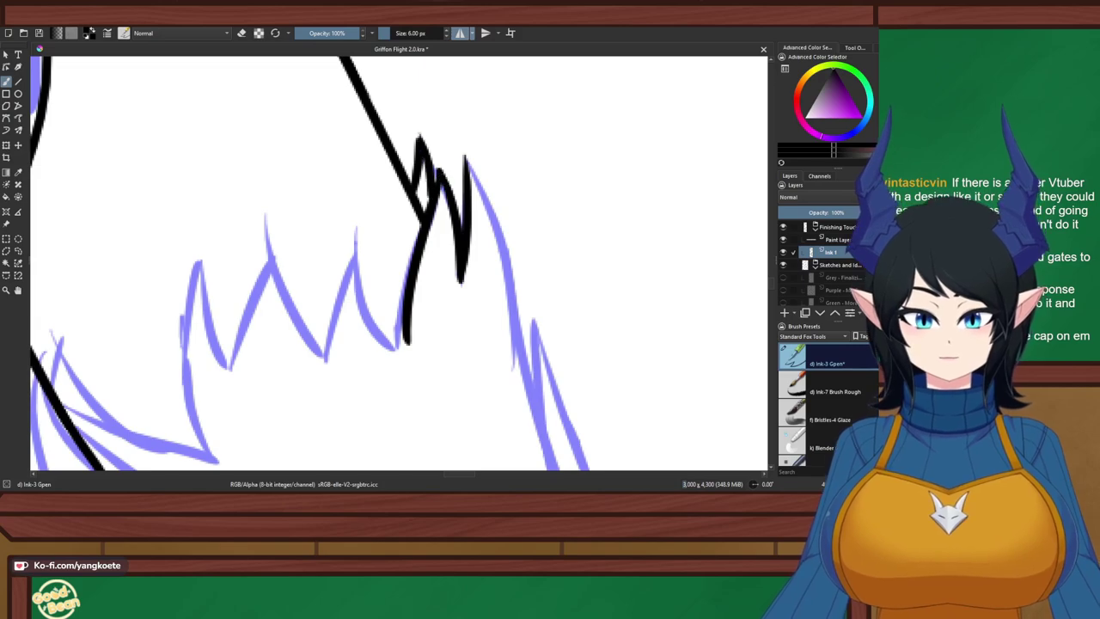
key(ctrl+z)
drag(419, 135, 434, 188)
Ink a line down from the jagged fur peak on Paint Layer 2
scroll(440, 176, down, 5)
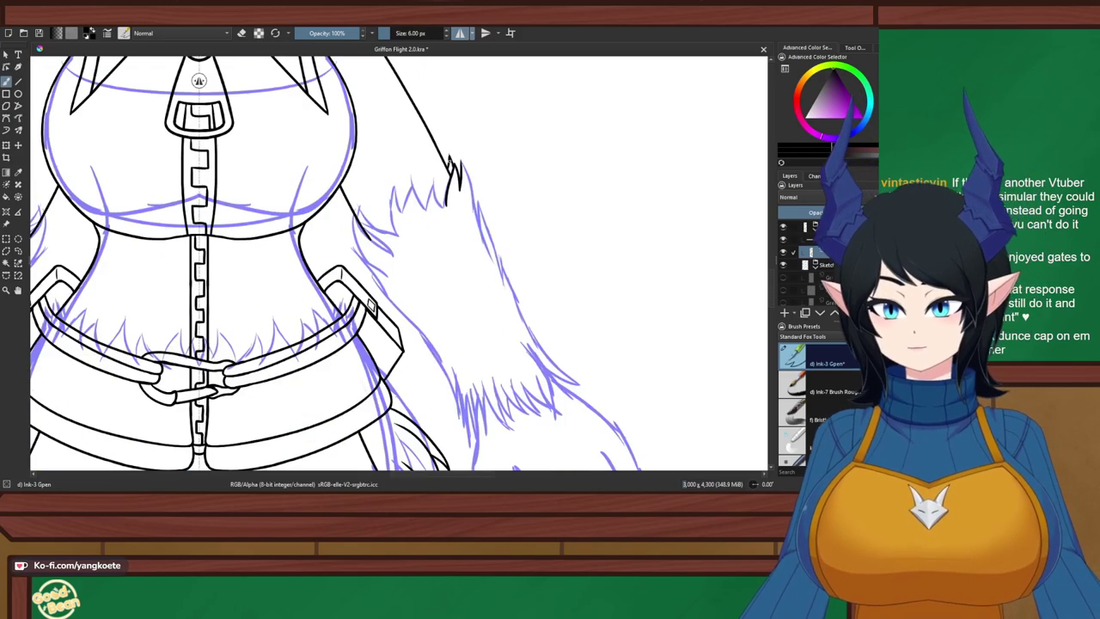
scroll(562, 174, up, 1)
scroll(344, 200, up, 1)
scroll(380, 226, down, 4)
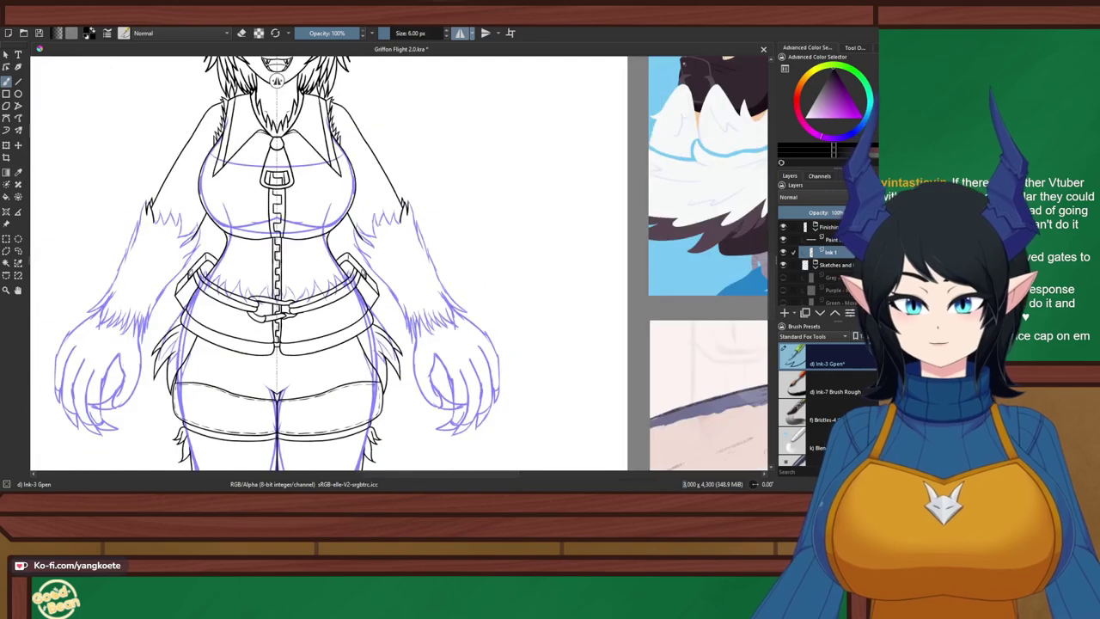
scroll(378, 227, up, 1)
scroll(384, 214, up, 3)
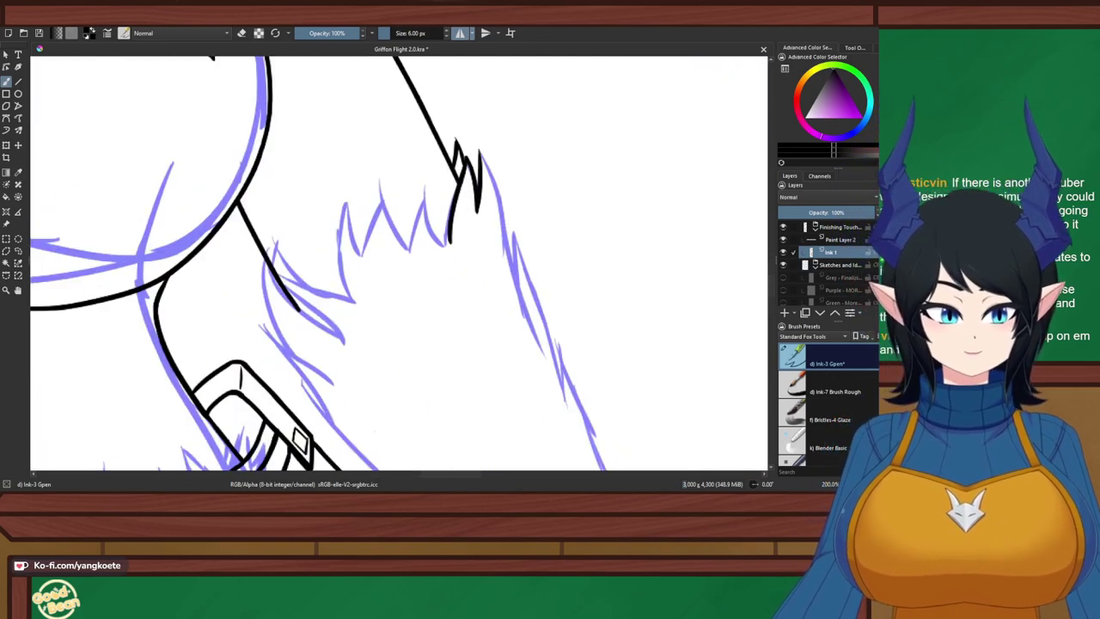
click(840, 240)
drag(528, 239, 467, 194)
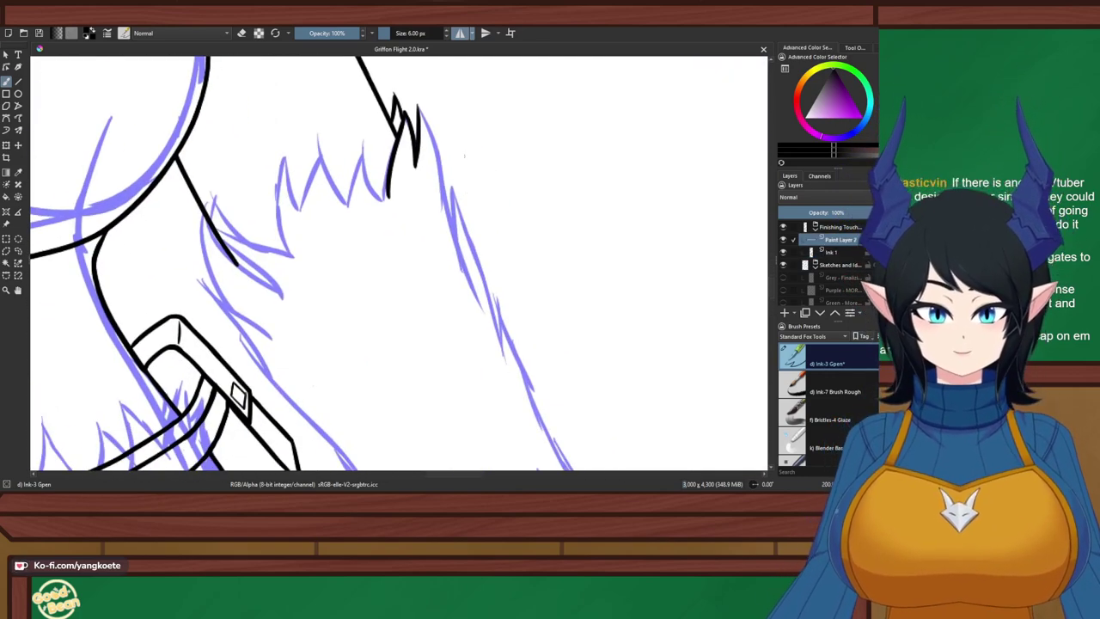
drag(412, 93, 445, 199)
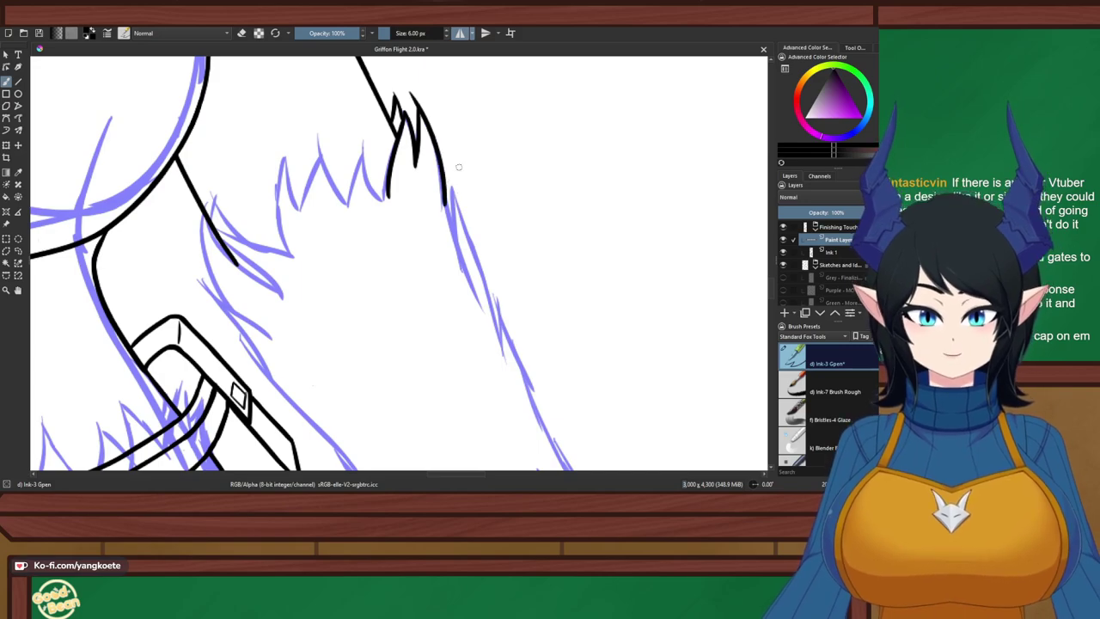
scroll(458, 167, up, 3)
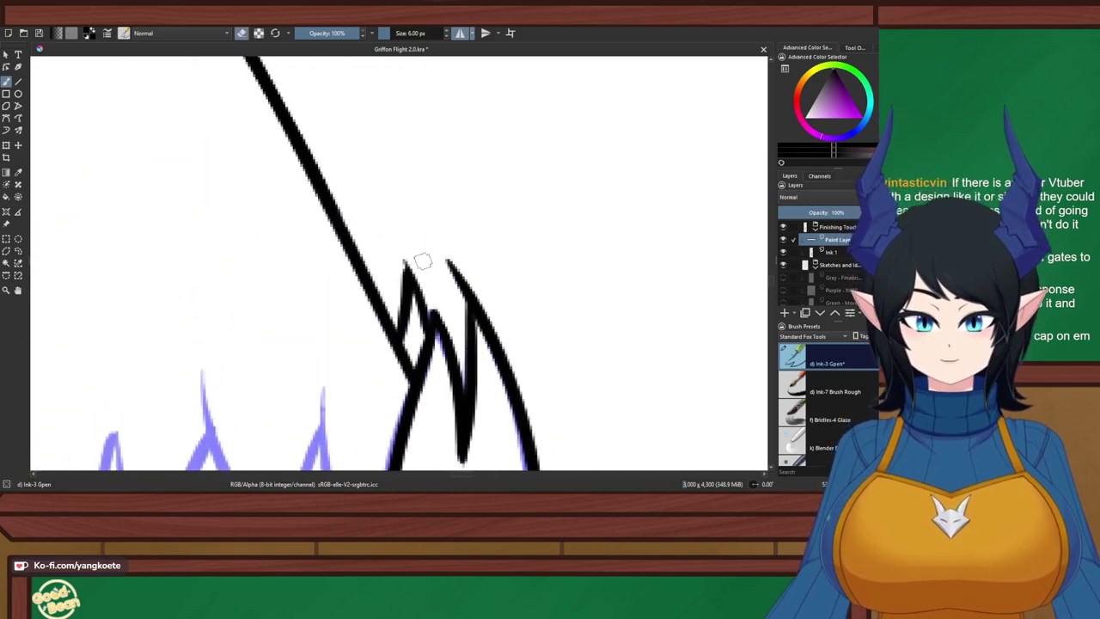
Trim the claw tip's left edge on Ink 1 and the peak's overshooting tip on Paint Layer 2
click(840, 265)
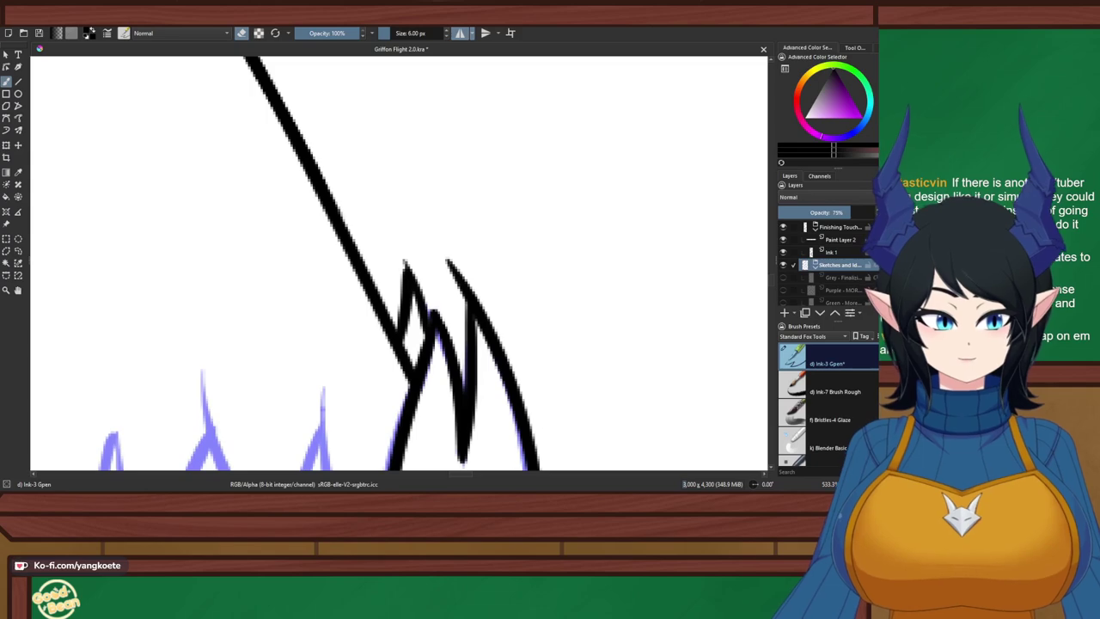
key(Page_Up)
key(e)
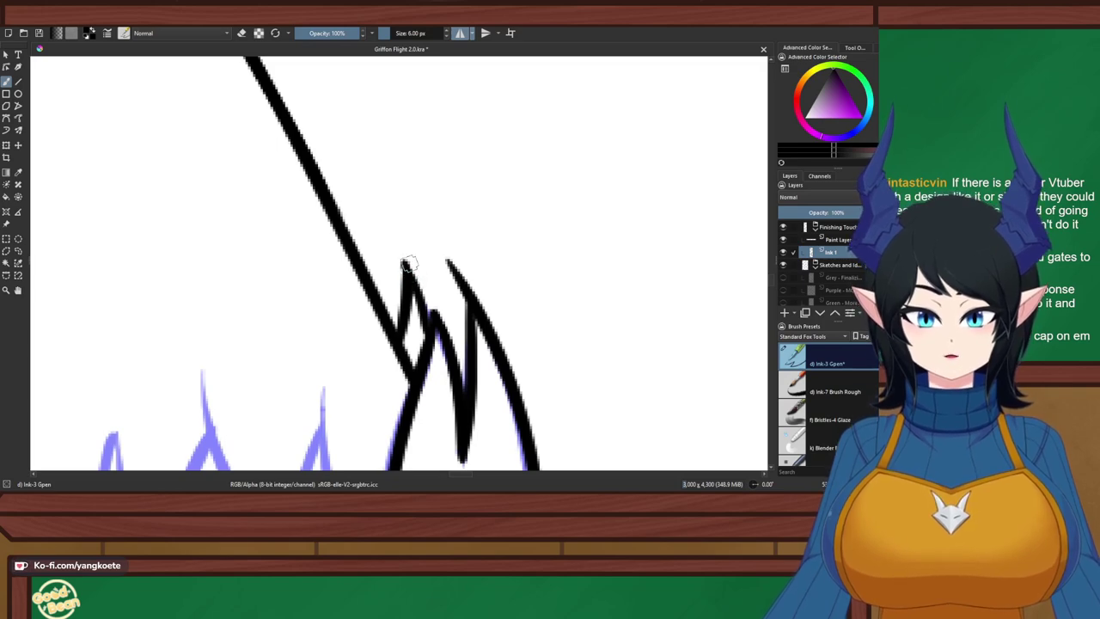
key(e)
drag(398, 248, 397, 272)
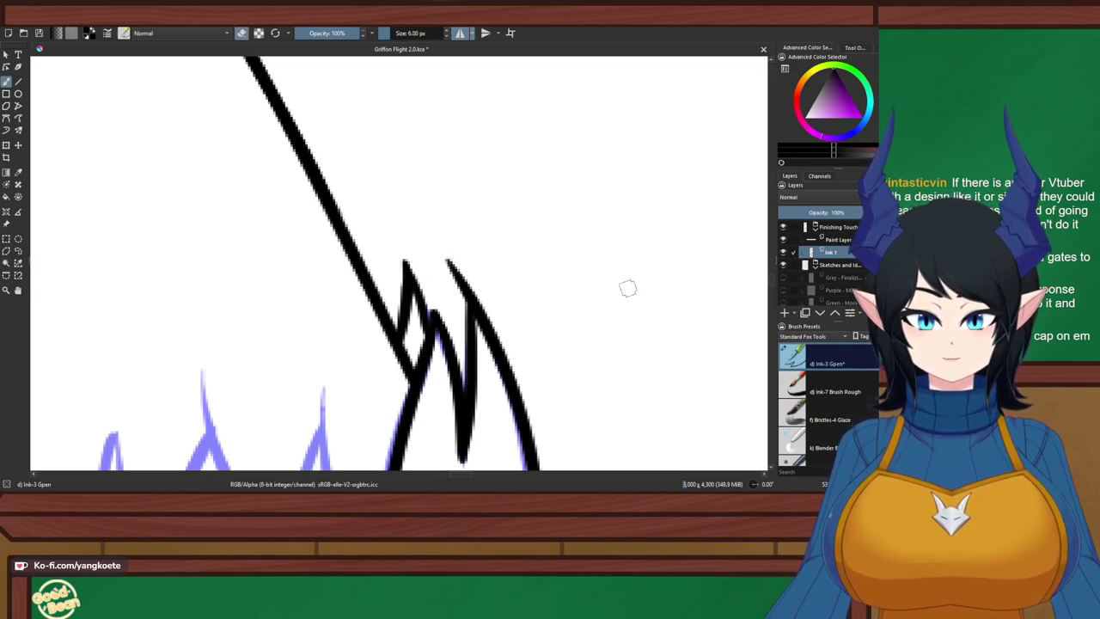
click(840, 239)
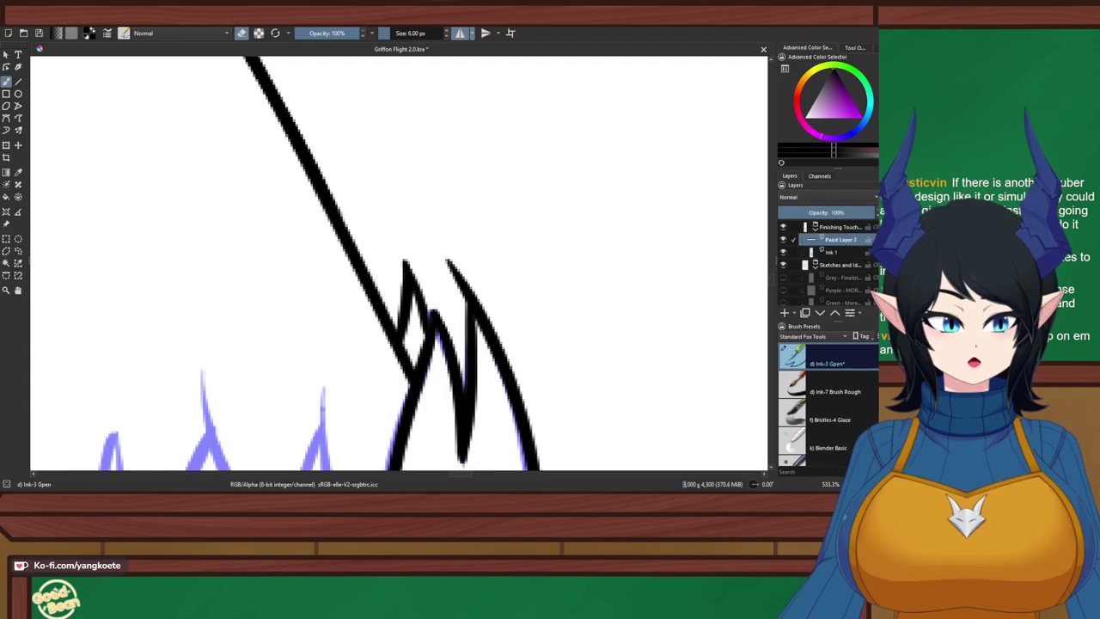
mouse_move(454, 261)
mouse_down()
mouse_move(458, 297)
mouse_move(459, 275)
mouse_up()
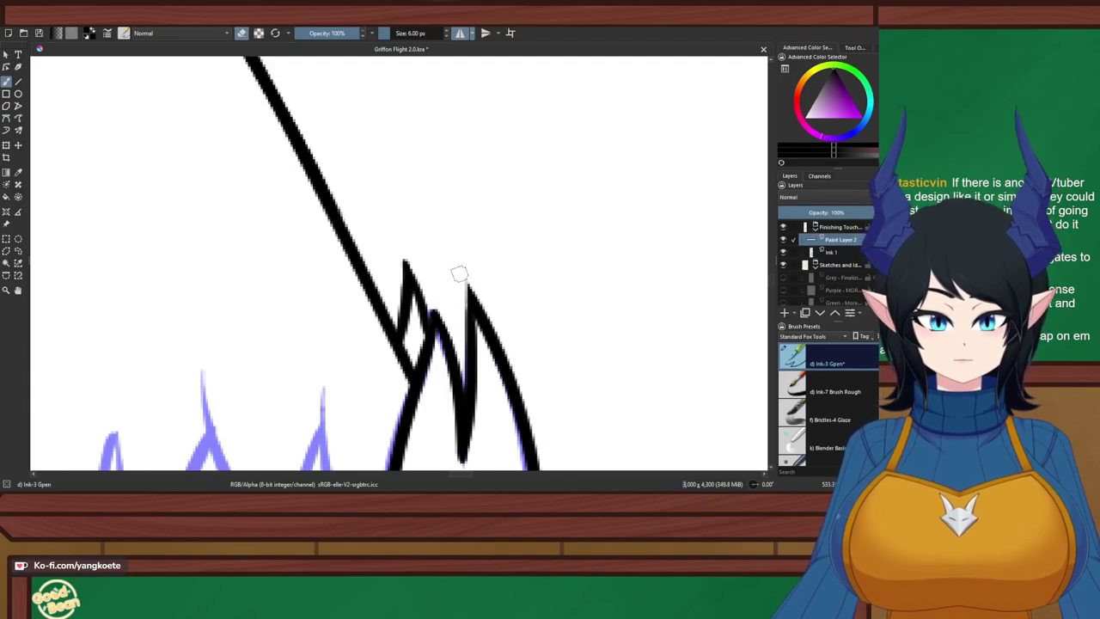
key(e)
Ink the right edge of the arm fur along the sketch edge
scroll(567, 239, down, 3)
drag(567, 239, 506, 117)
drag(404, 232, 410, 232)
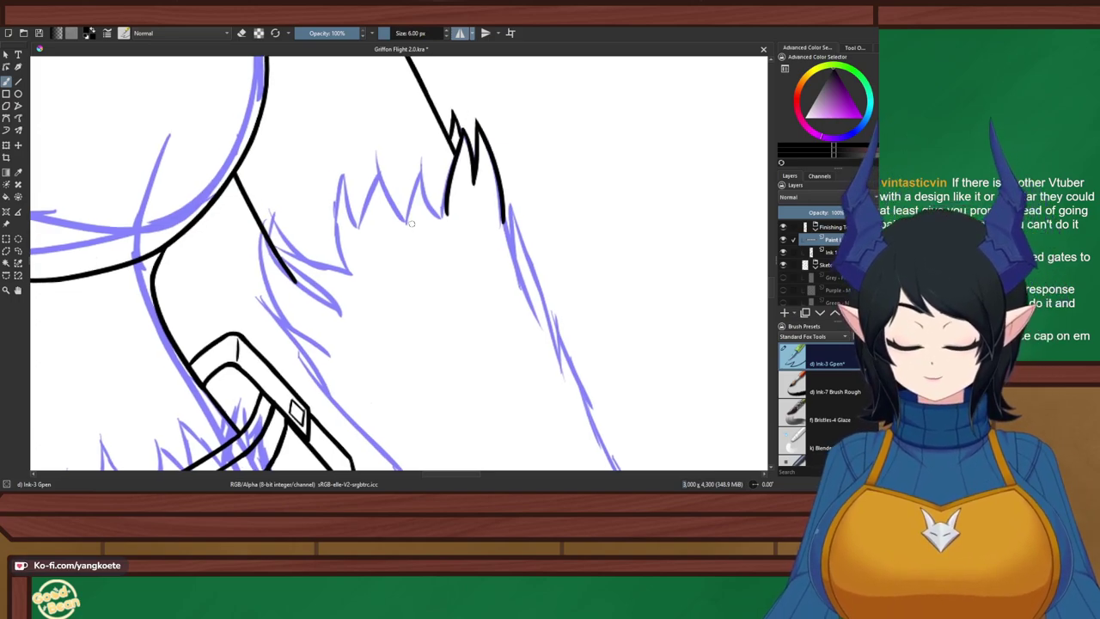
drag(565, 194, 462, 124)
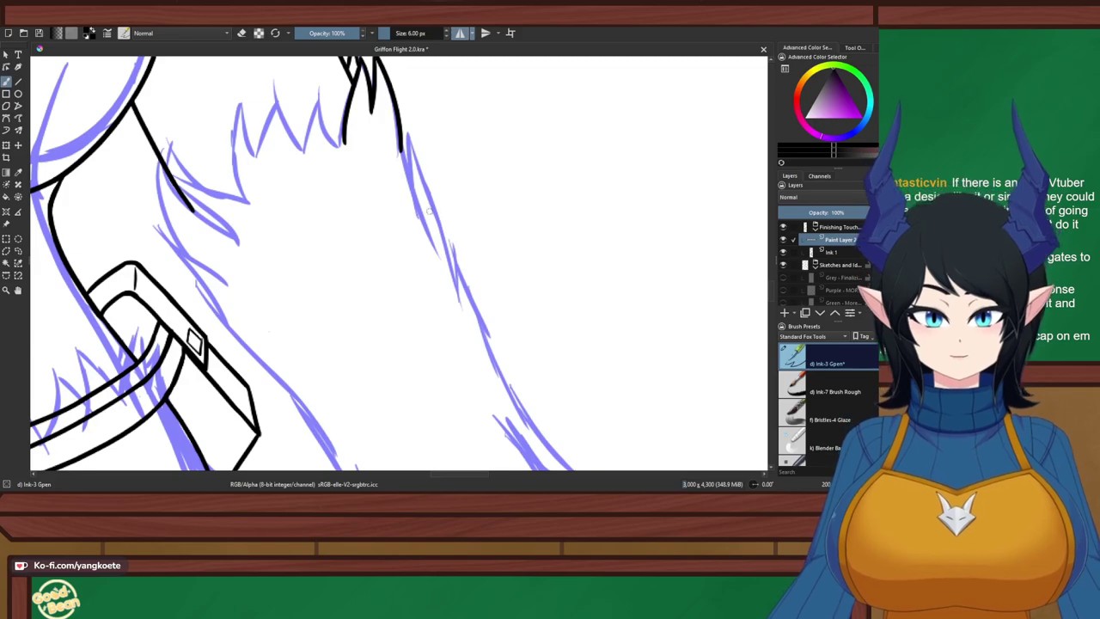
drag(398, 119, 440, 266)
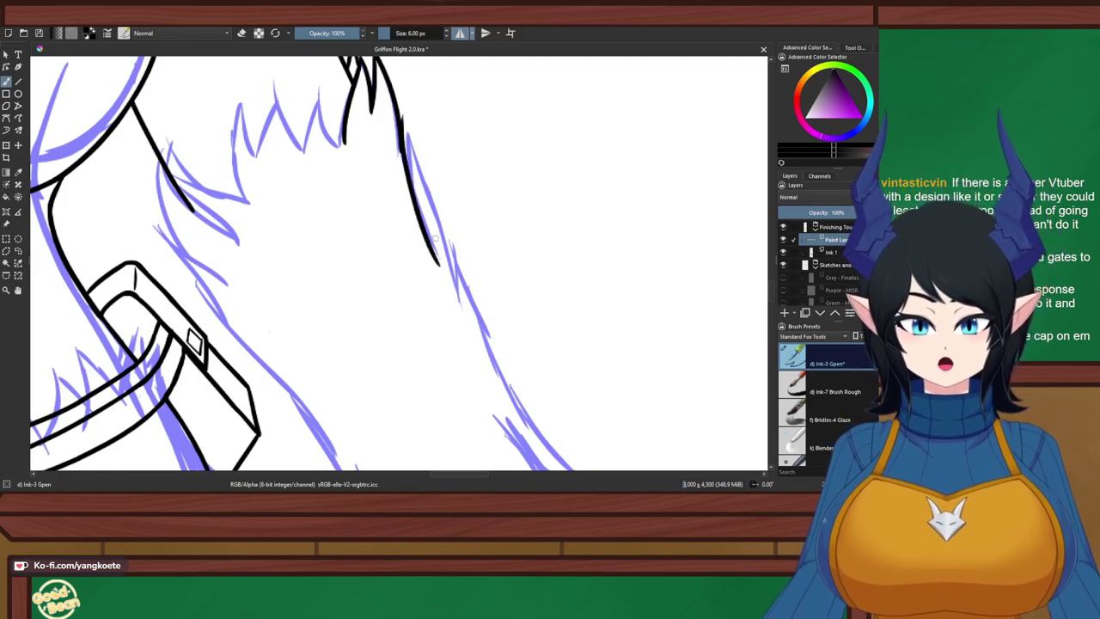
key(ctrl+z)
drag(398, 125, 438, 254)
key(ctrl+z)
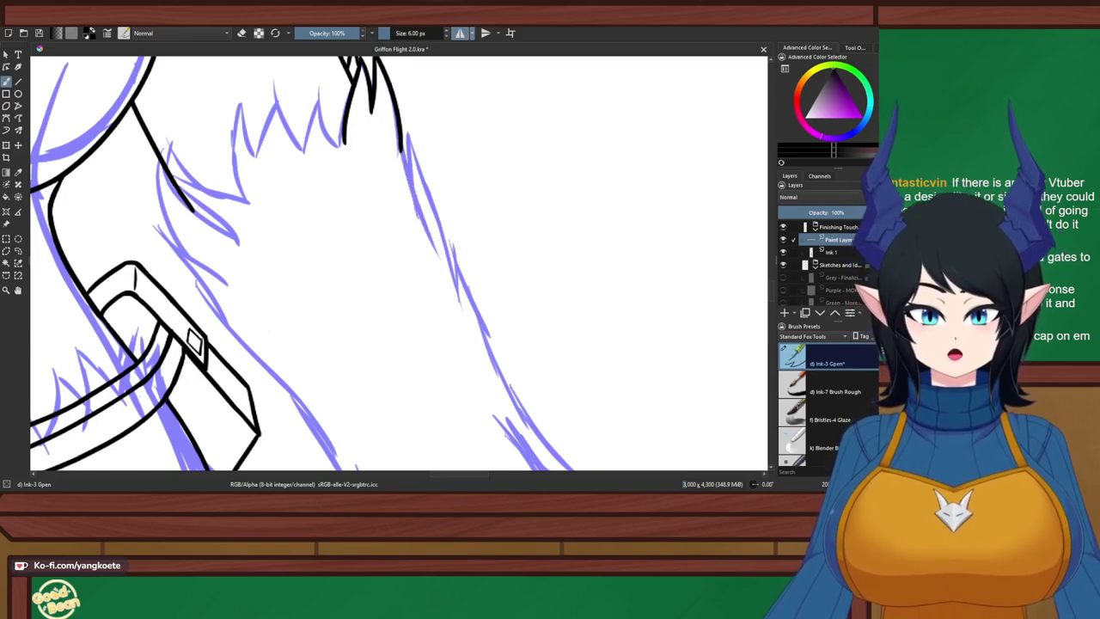
drag(400, 134, 431, 237)
key(ctrl+z)
drag(399, 138, 427, 244)
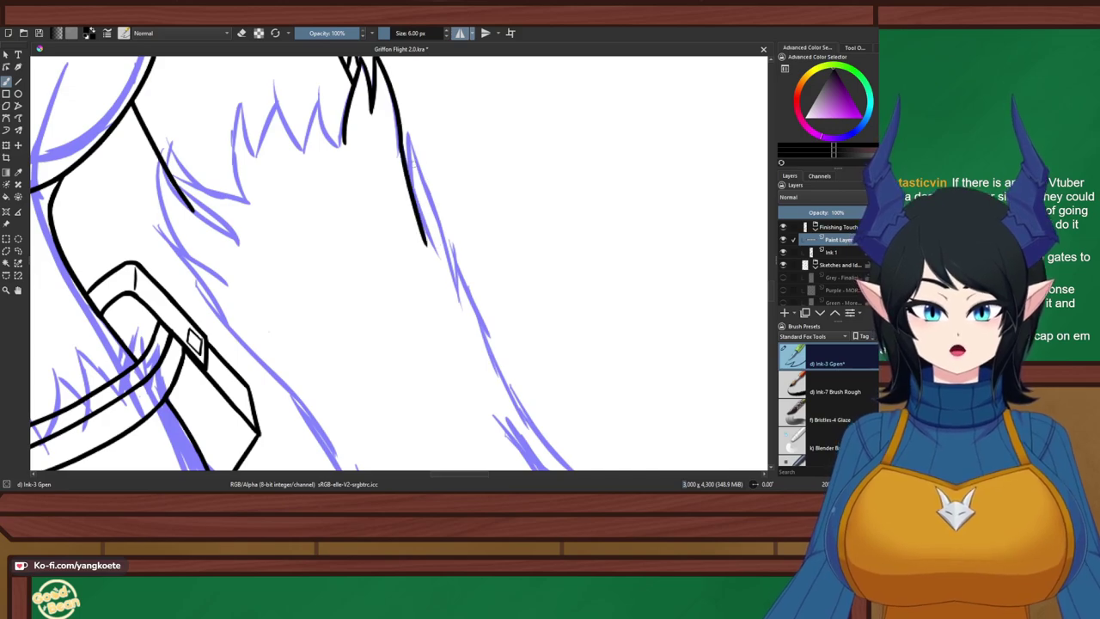
Add a short upper fur edge stroke and a long line down the right fur edge
drag(405, 159, 413, 102)
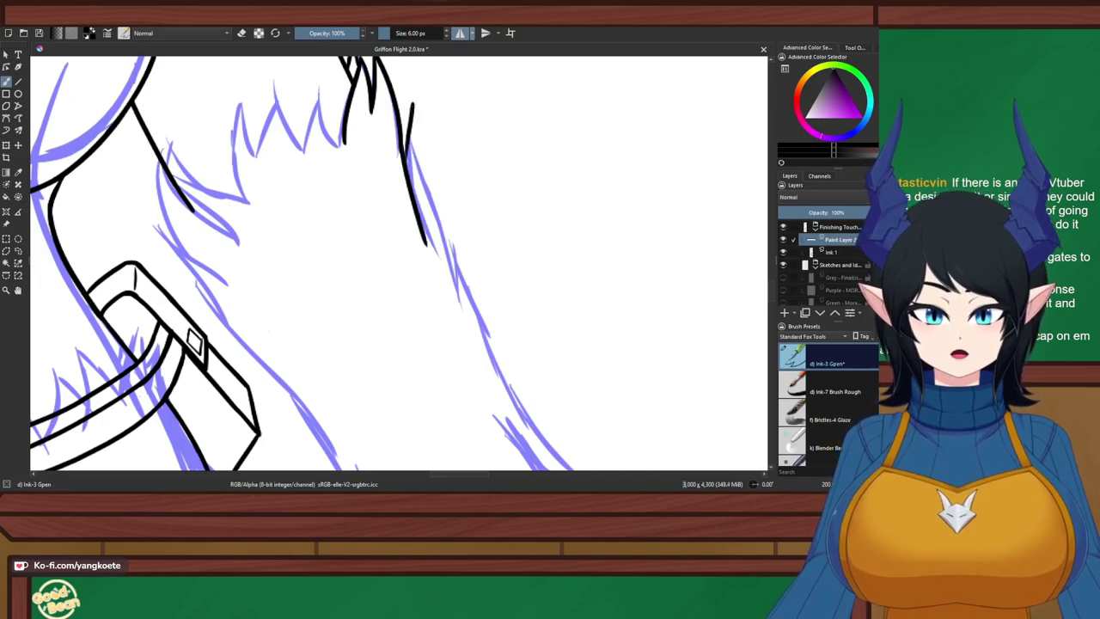
key(ctrl+z)
mouse_move(404, 155)
mouse_down()
mouse_move(410, 112)
mouse_move(455, 268)
mouse_up()
key(ctrl+z)
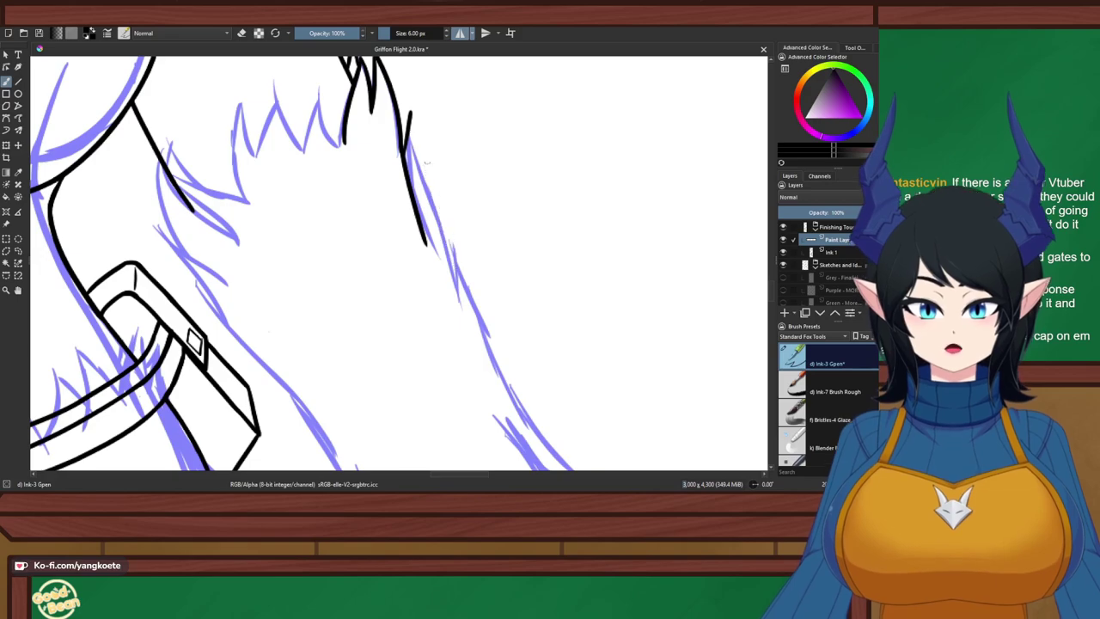
key(ctrl+z)
drag(405, 112, 409, 176)
key(ctrl+z)
drag(407, 108, 405, 162)
key(ctrl+z)
key(ctrl+z)
key(ctrl+z)
drag(409, 122, 405, 174)
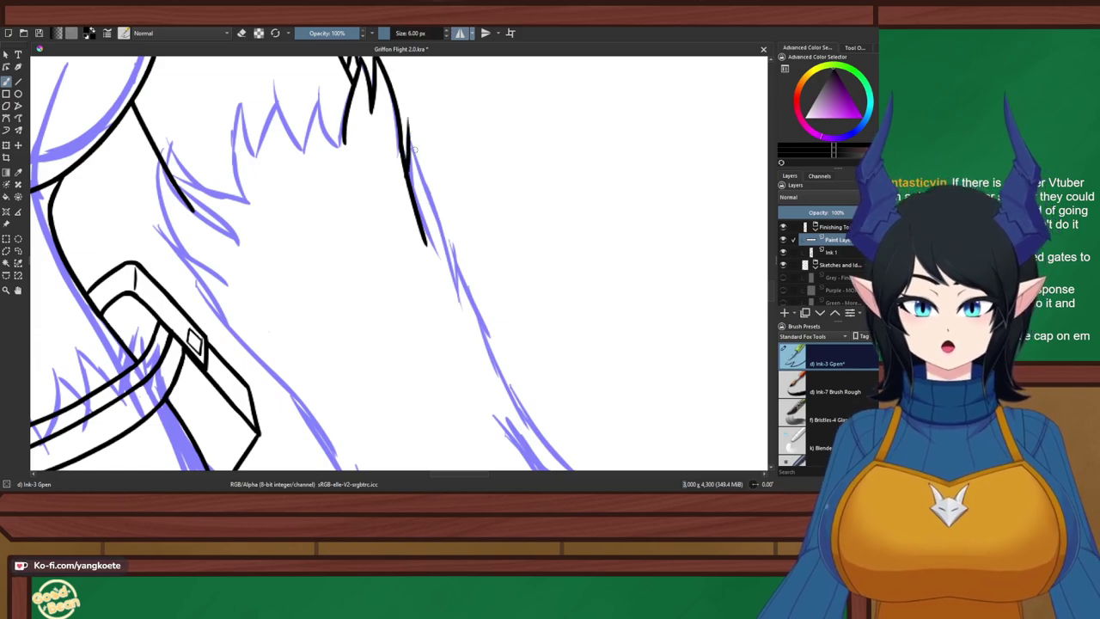
key(ctrl+z)
drag(408, 120, 408, 177)
drag(413, 121, 449, 275)
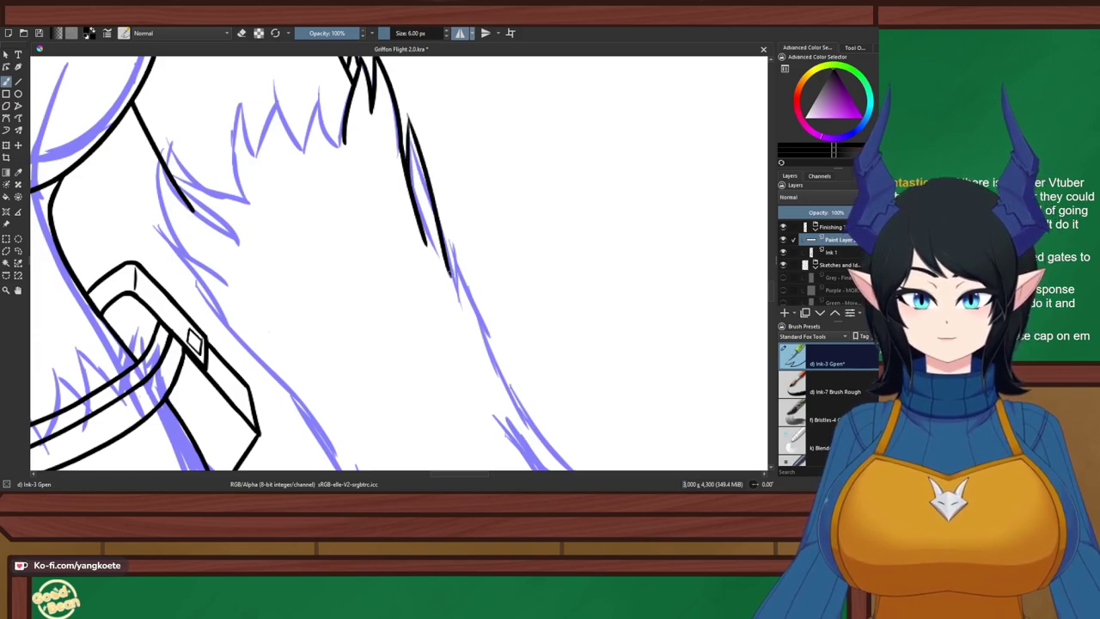
Try thickening the fur spike tip with taller strokes, undoing each attempt
scroll(437, 181, up, 5)
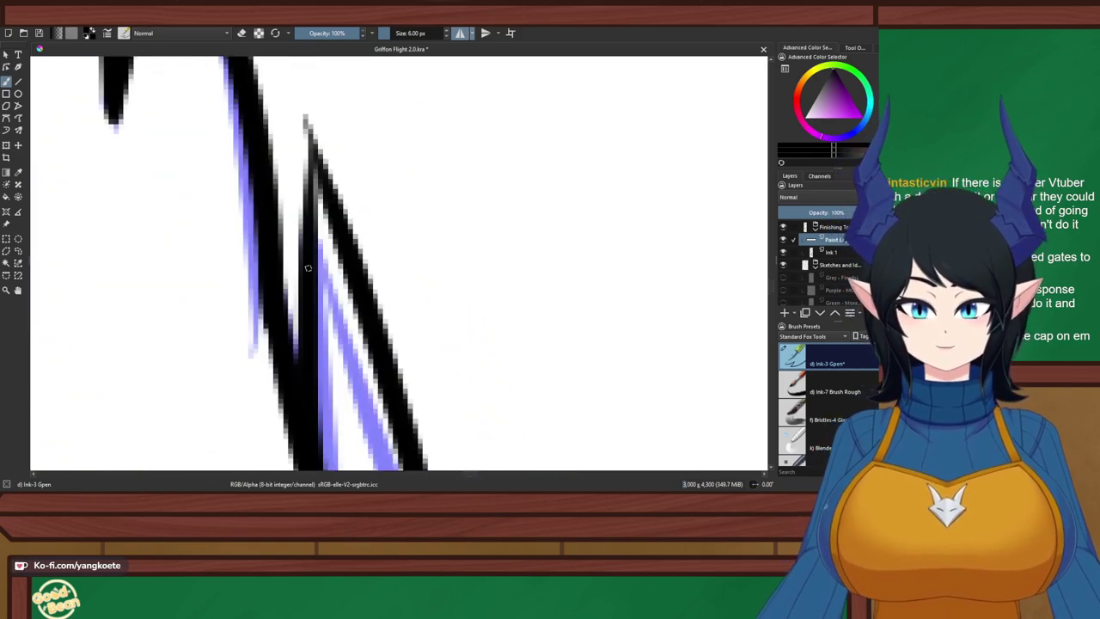
drag(305, 254, 304, 146)
key(ctrl+z)
mouse_move(313, 257)
mouse_down()
mouse_move(306, 133)
mouse_move(320, 179)
mouse_move(305, 275)
mouse_move(308, 129)
mouse_move(318, 169)
mouse_move(305, 118)
mouse_move(331, 182)
mouse_up()
key(ctrl+z)
key(ctrl+z)
key(ctrl+z)
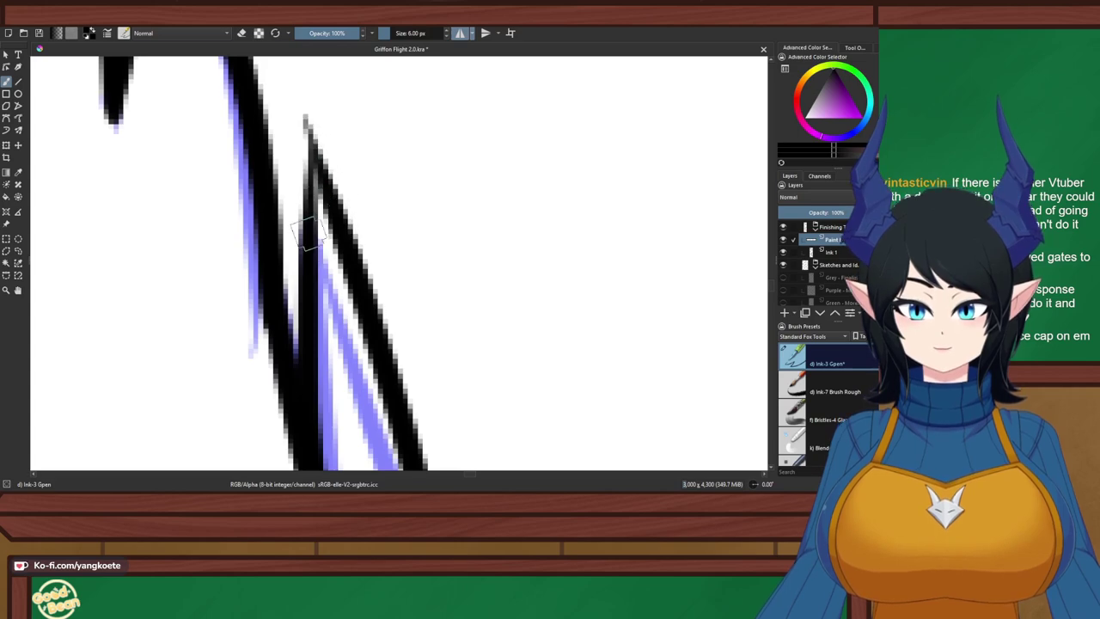
drag(310, 234, 308, 106)
key(ctrl+z)
mouse_move(309, 220)
mouse_down()
mouse_move(300, 96)
mouse_move(337, 212)
mouse_move(303, 105)
mouse_up()
key(ctrl+z)
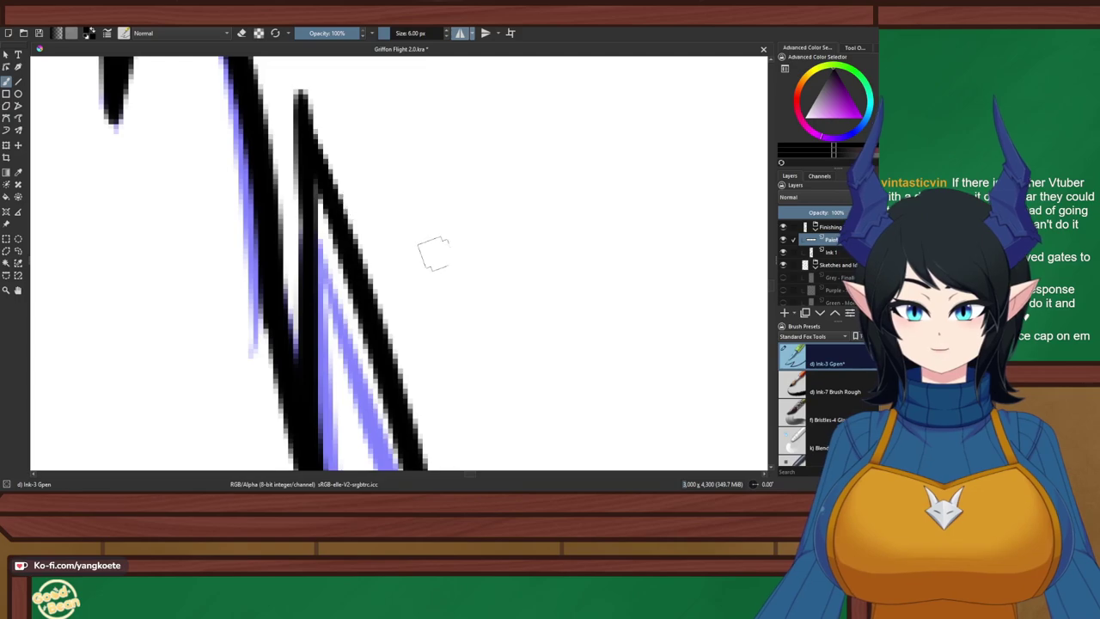
Zoom out to view the whole torso with the inked arm fur
scroll(415, 224, down, 5)
drag(438, 258, 506, 189)
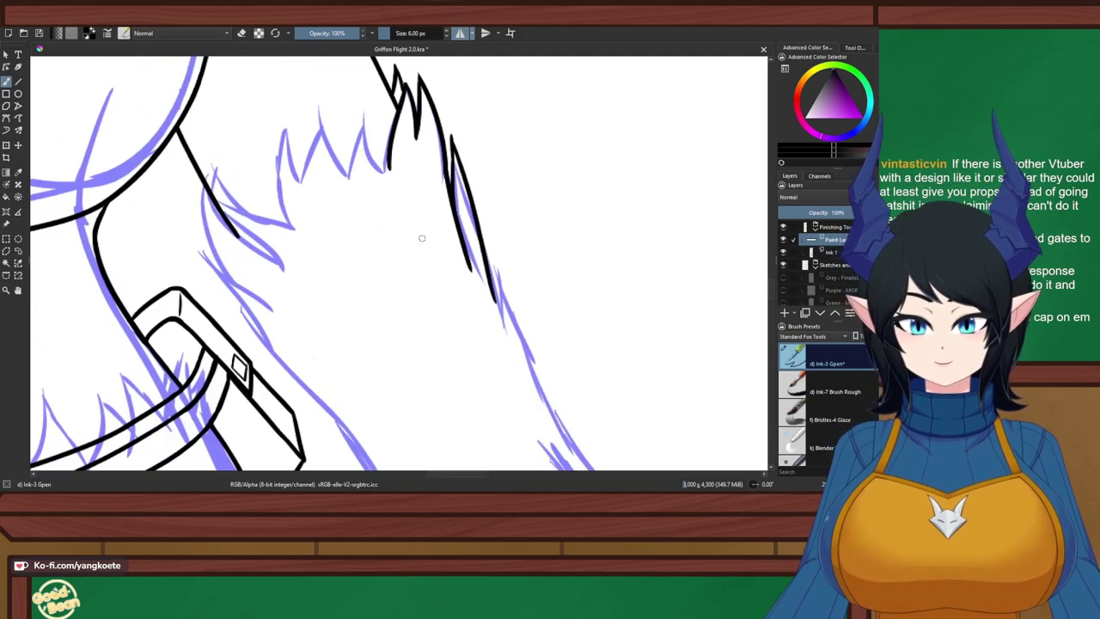
scroll(422, 238, down, 3)
scroll(444, 258, up, 3)
key(e)
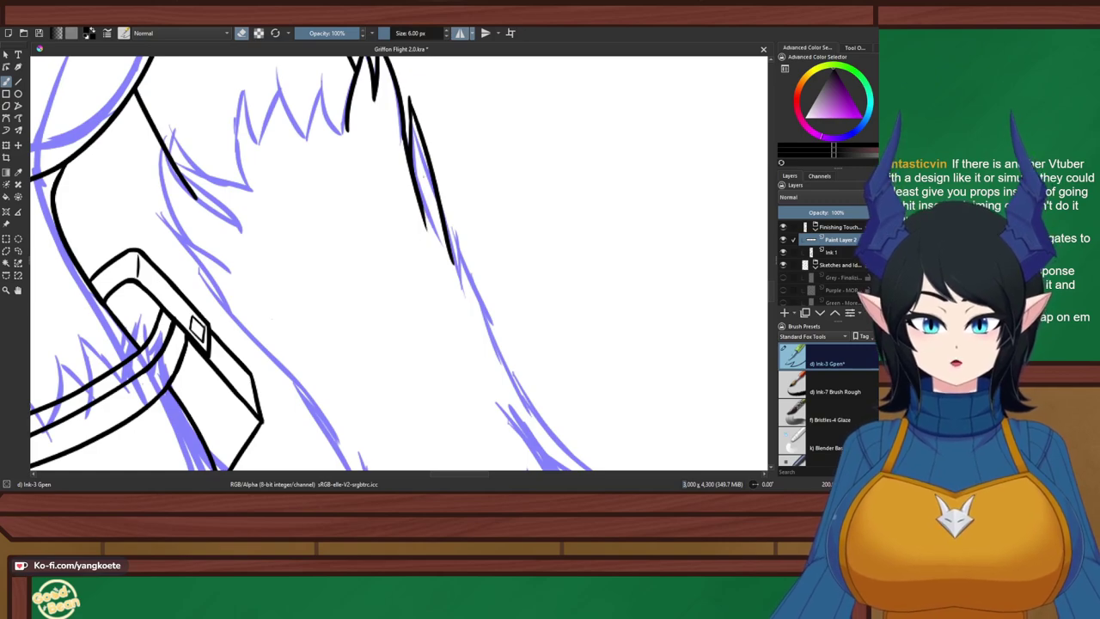
key(e)
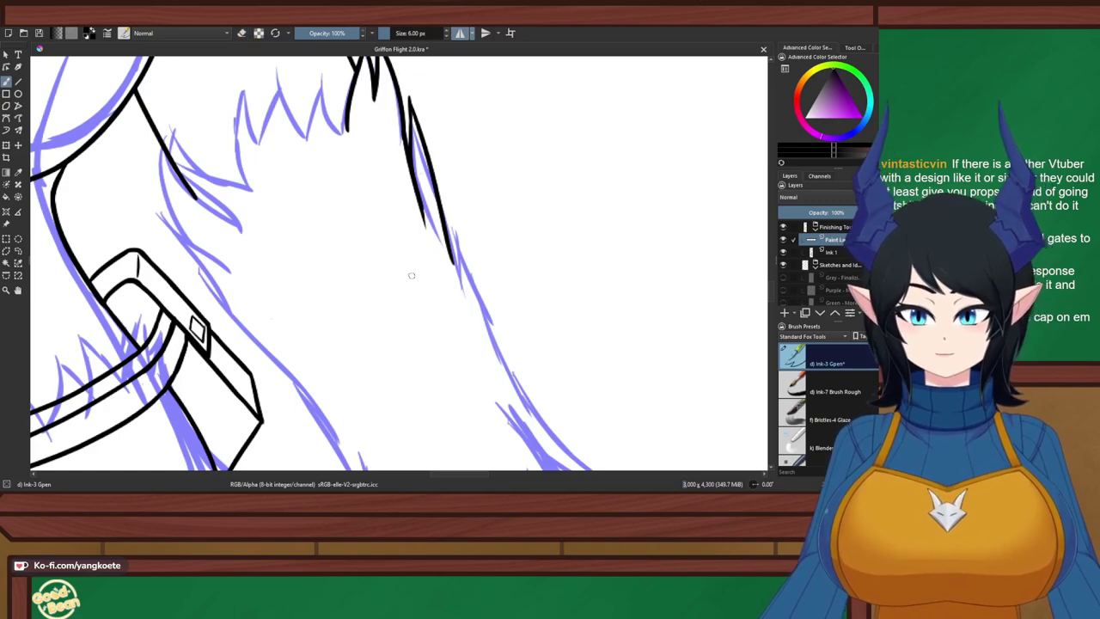
scroll(408, 275, down, 4)
drag(344, 292, 472, 242)
scroll(829, 266, down, 3)
Lower the Blue - Base Ideas layer opacity from 57% to 54%
click(841, 274)
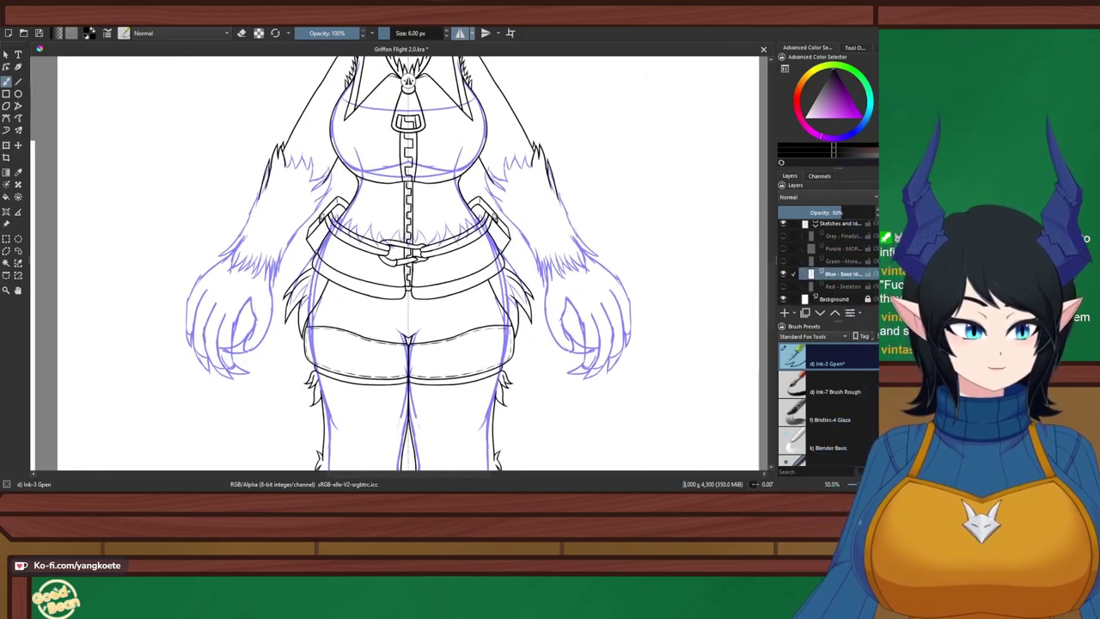
drag(833, 213, 830, 212)
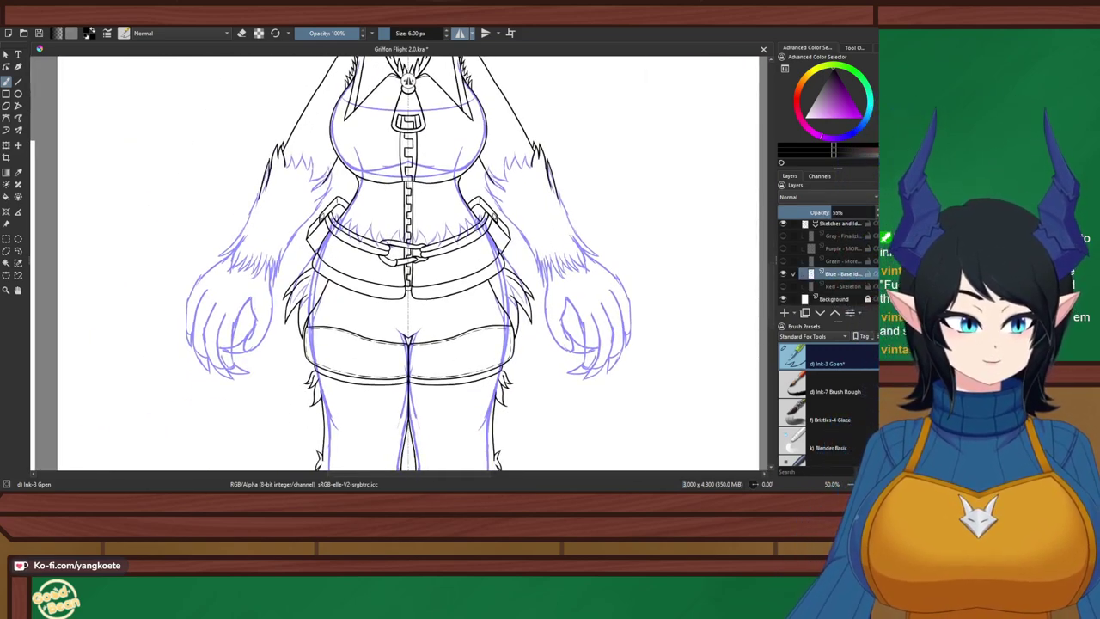
scroll(825, 262, up, 2)
Move in on the forearm fur on Paint Layer 2 and rotate the canvas for the next stroke
click(831, 252)
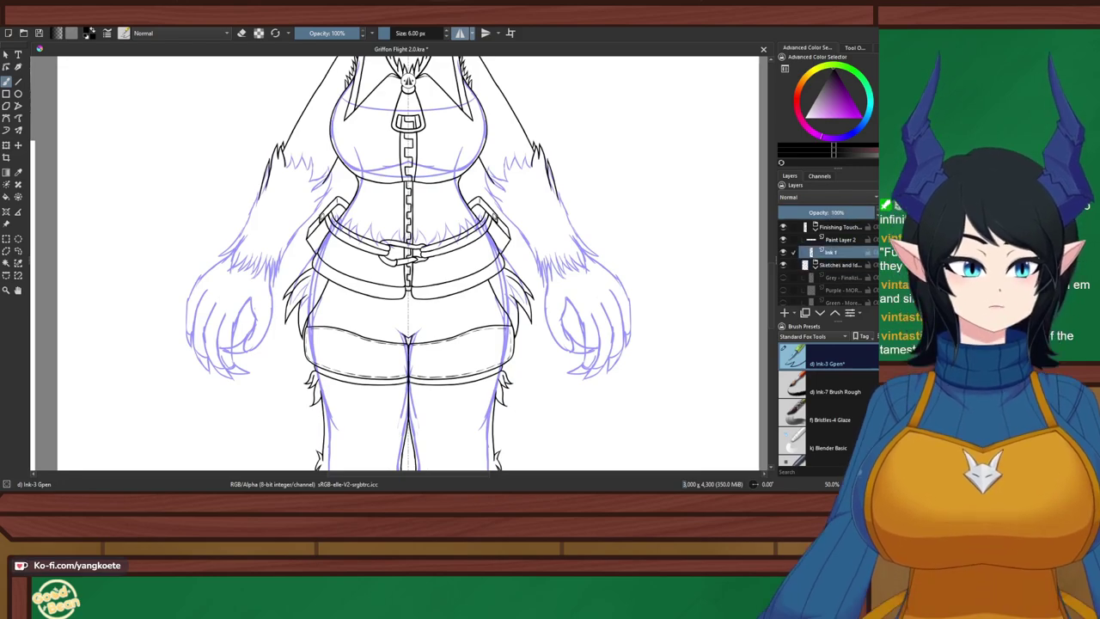
scroll(661, 198, up, 3)
scroll(500, 198, up, 1)
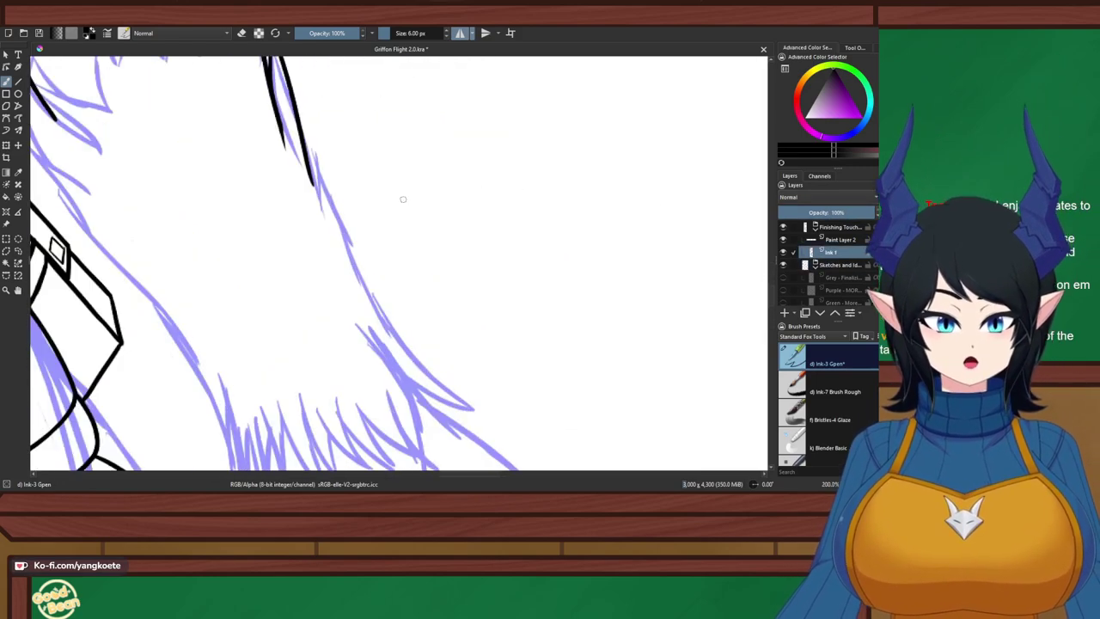
drag(403, 198, 499, 197)
scroll(623, 240, down, 1)
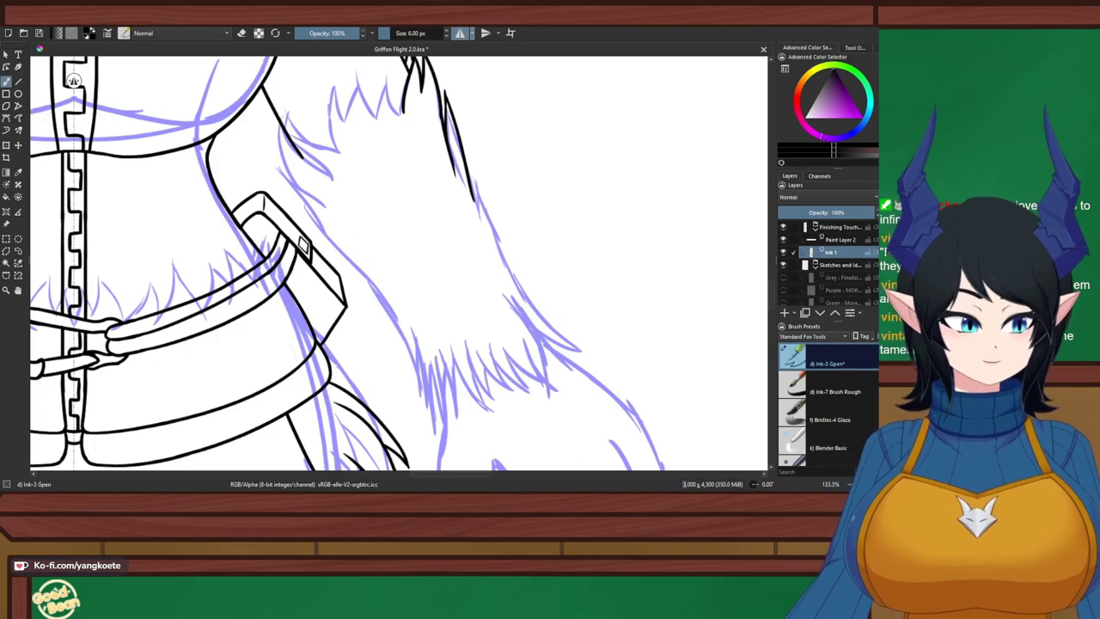
click(833, 239)
scroll(321, 91, up, 2)
mouse_move(320, 91)
mouse_down()
mouse_move(351, 160)
mouse_move(410, 143)
mouse_up()
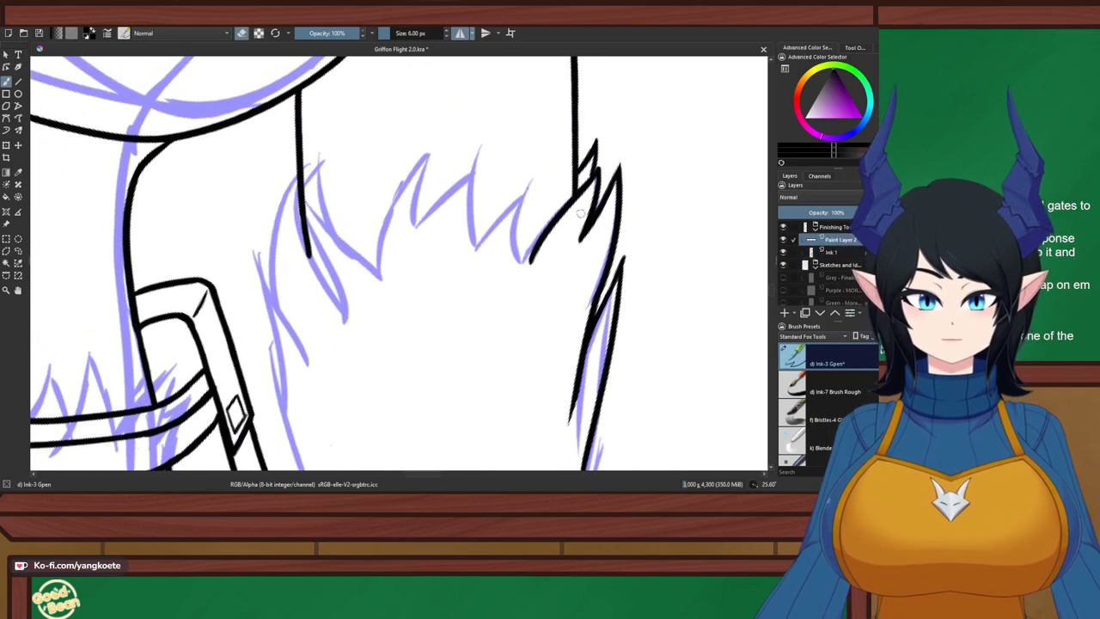
Ink a curved black line beside the fur and the first spike on the right tuft
drag(540, 182, 529, 267)
key(ctrl+z)
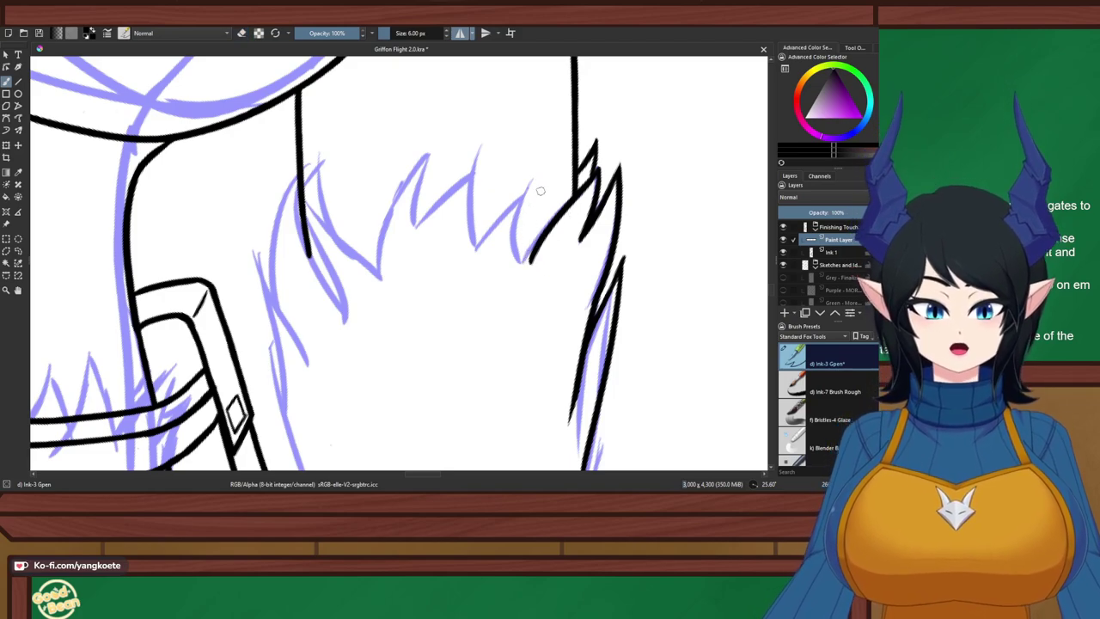
mouse_move(549, 184)
mouse_down()
mouse_move(539, 281)
mouse_move(529, 274)
mouse_up()
key(e)
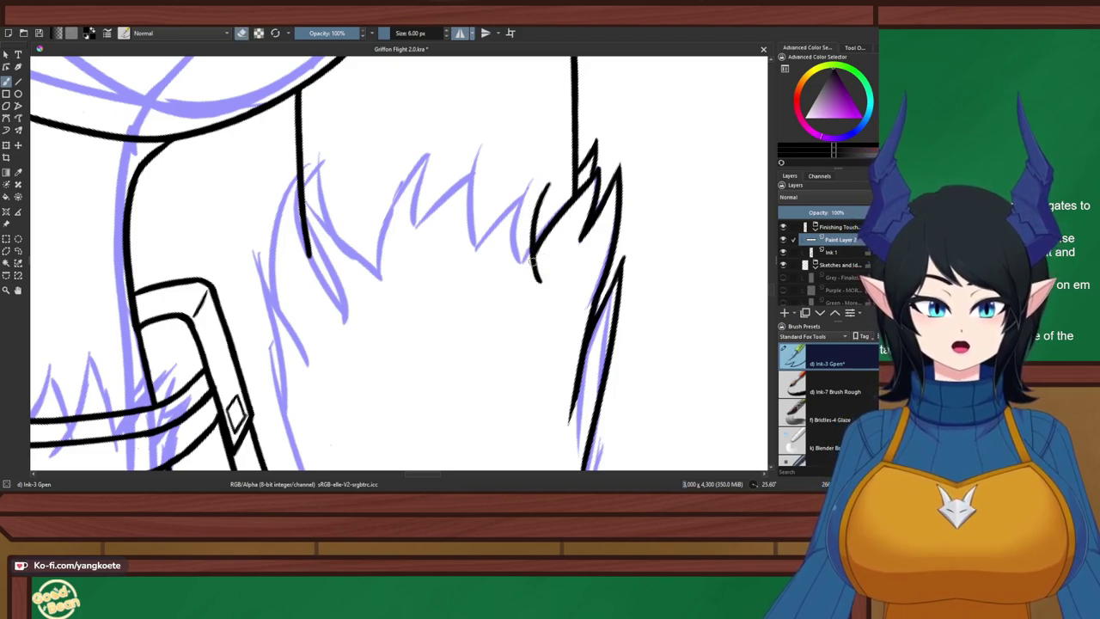
key(e)
drag(547, 184, 495, 251)
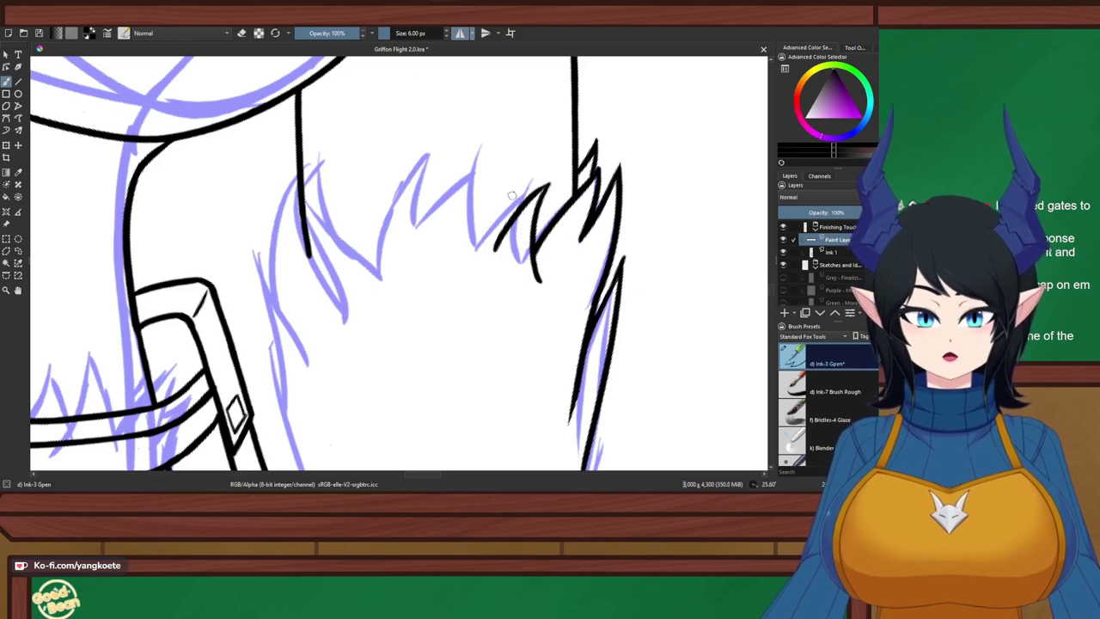
Ink fur strokes left of the tuft and another spike further left
drag(514, 184, 498, 263)
key(ctrl+z)
drag(505, 192, 491, 259)
key(ctrl+z)
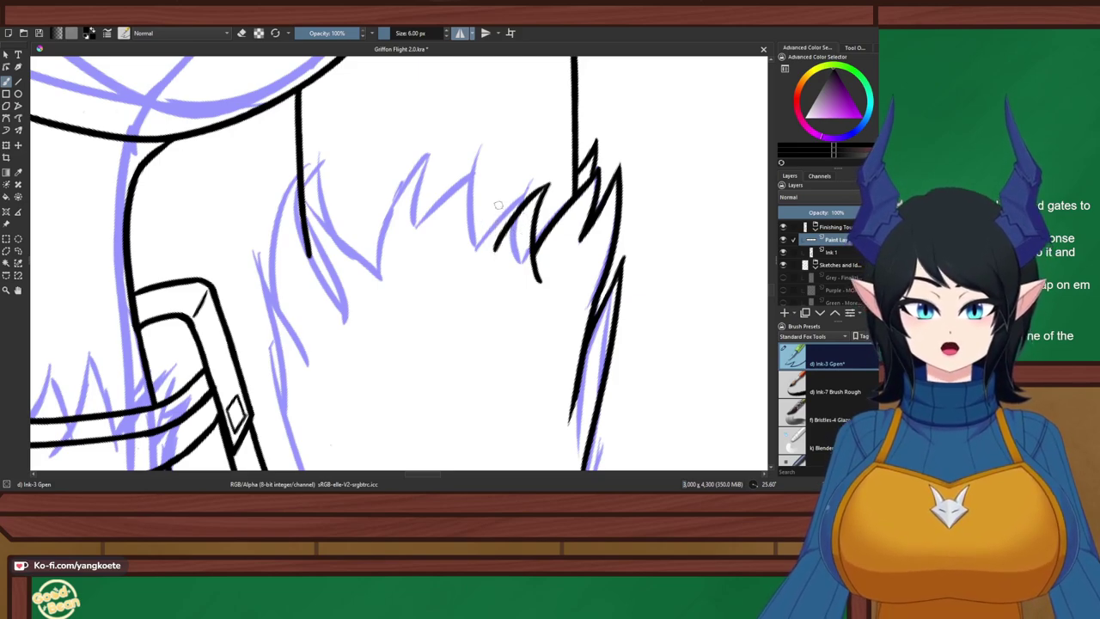
drag(505, 184, 493, 266)
drag(508, 179, 471, 261)
key(e)
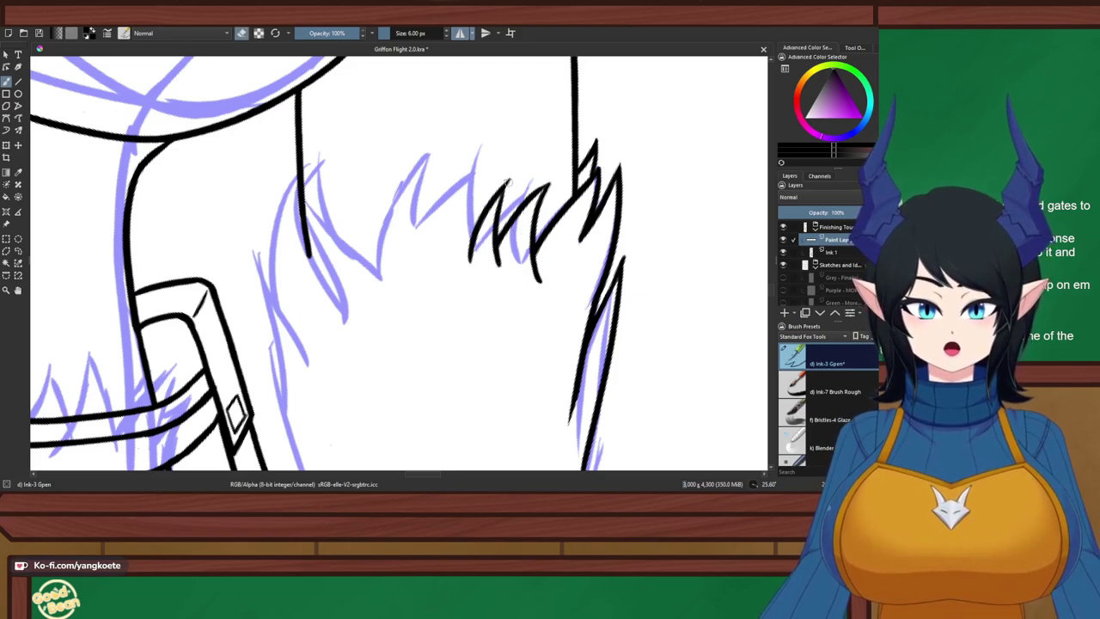
key(e)
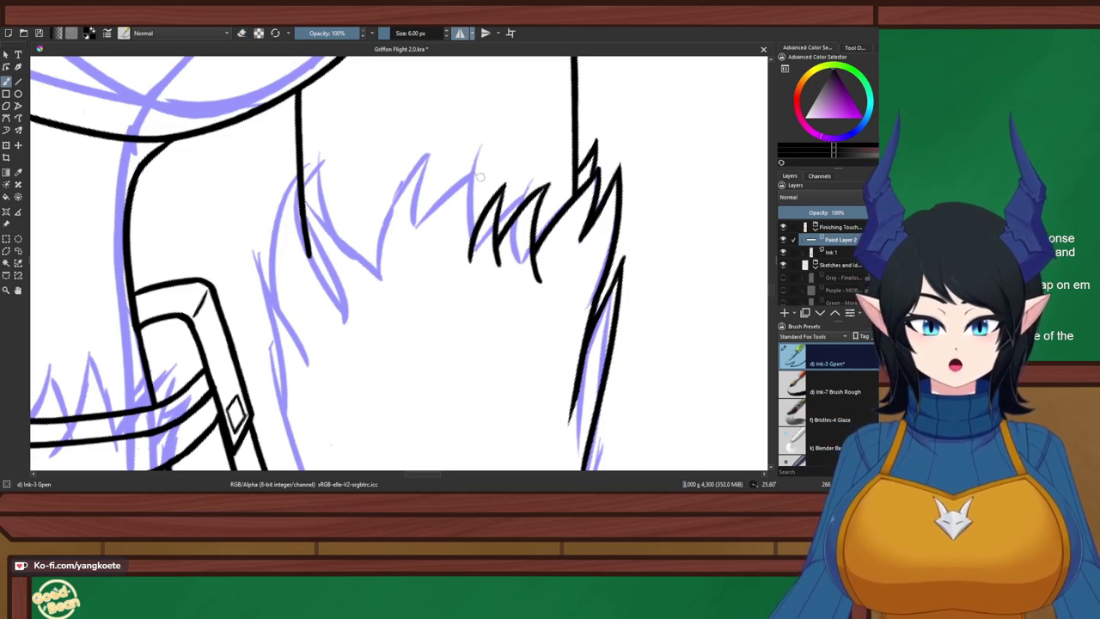
Redraw a fur spike stroke near the tuft's left side until it sits right
drag(474, 160, 470, 254)
key(ctrl+z)
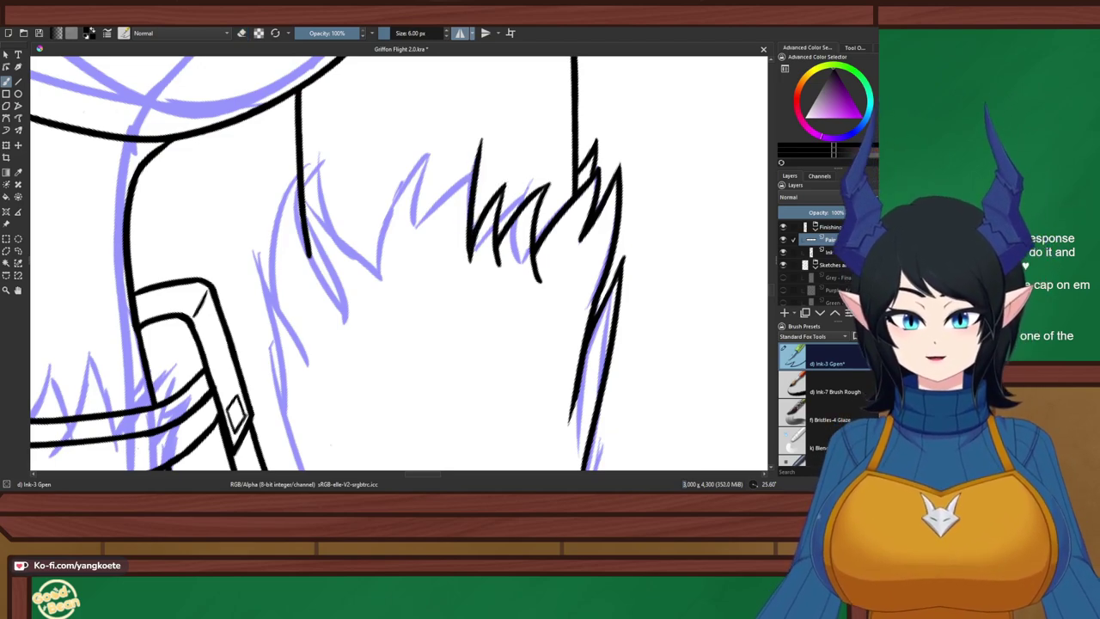
key(ctrl+z)
drag(493, 141, 474, 249)
key(e)
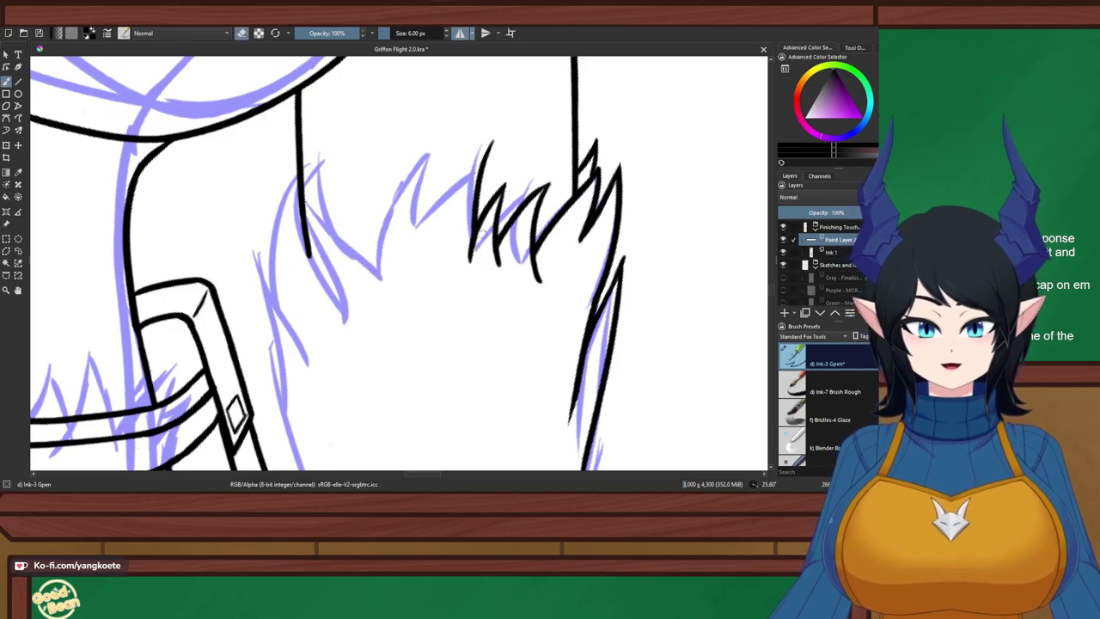
key(e)
Ink a long fur spike down-left from the tuft top and erase its overshooting tip
drag(492, 140, 421, 263)
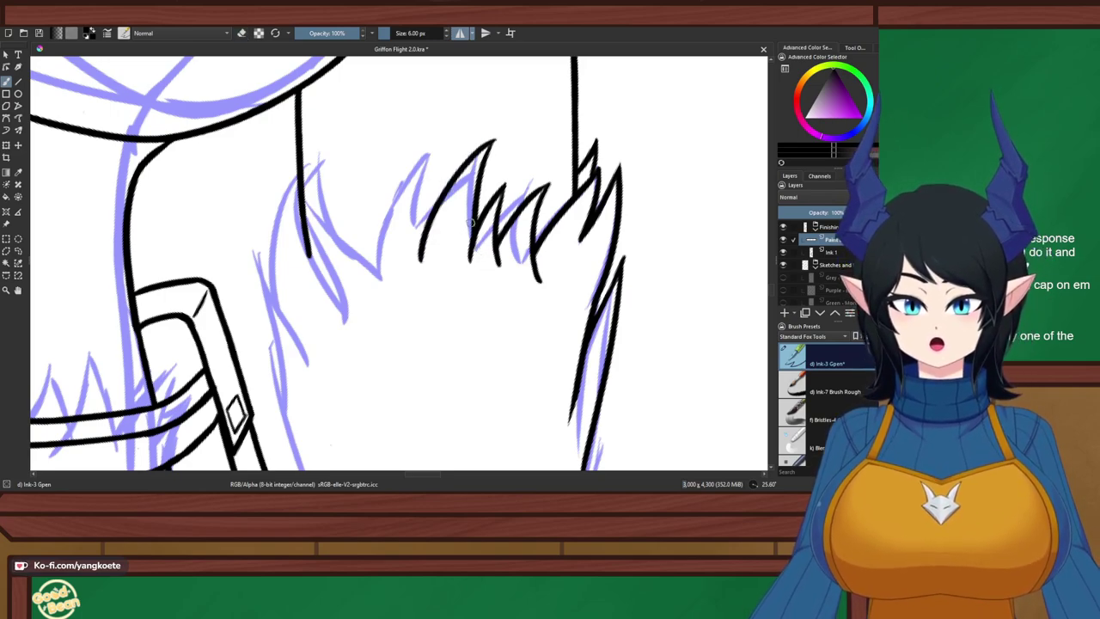
key(ctrl+z)
drag(497, 138, 441, 225)
key(ctrl+z)
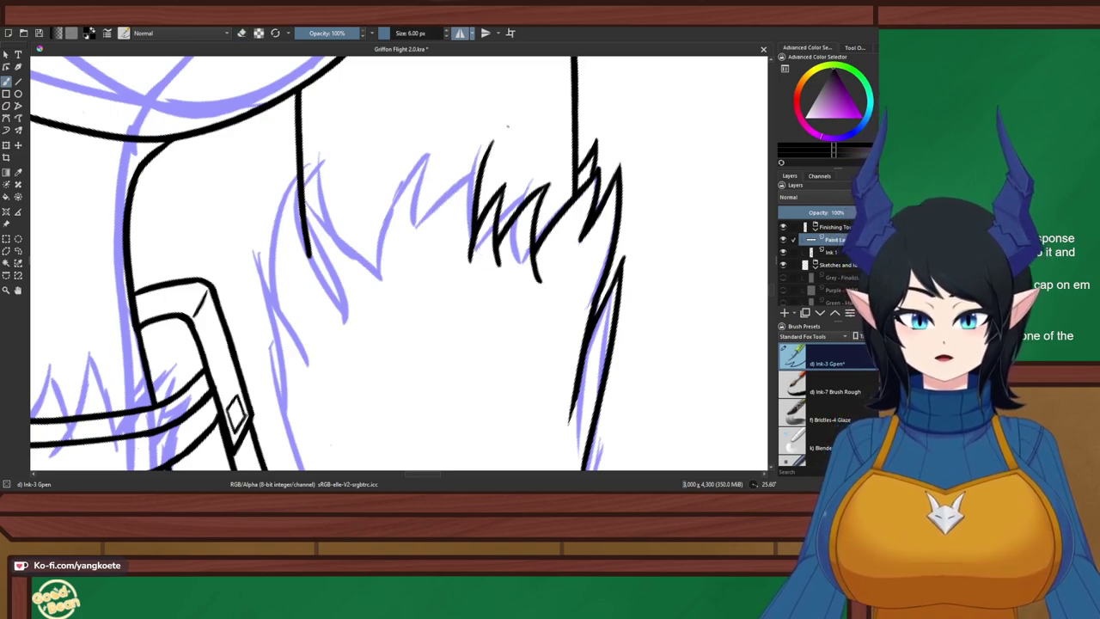
drag(493, 140, 427, 239)
key(e)
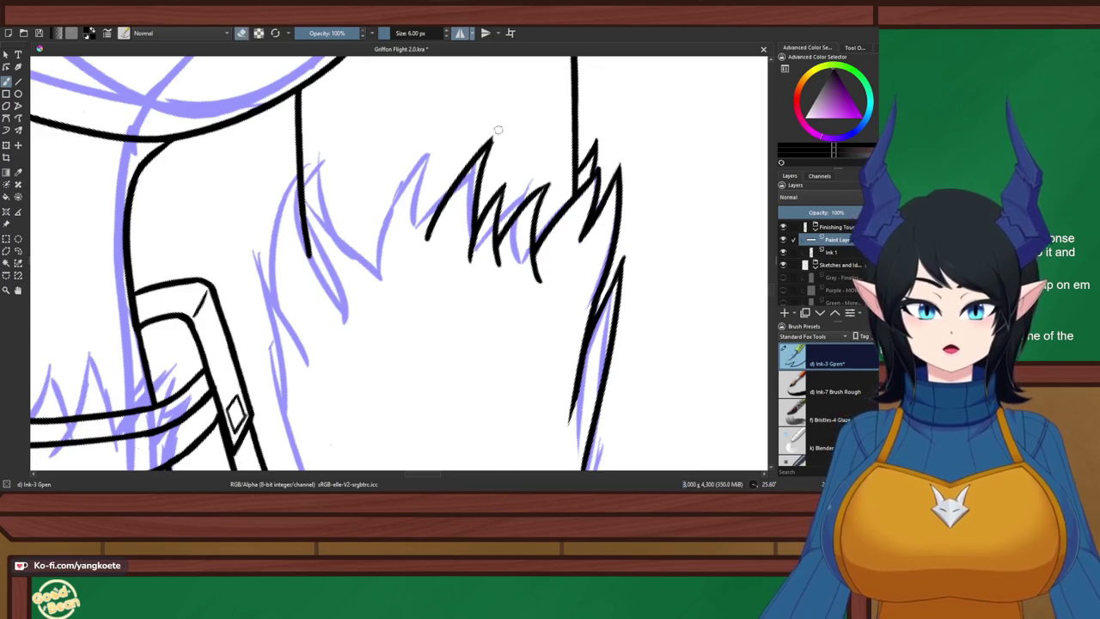
mouse_move(497, 139)
mouse_down()
mouse_move(490, 152)
mouse_move(498, 121)
mouse_up()
key(e)
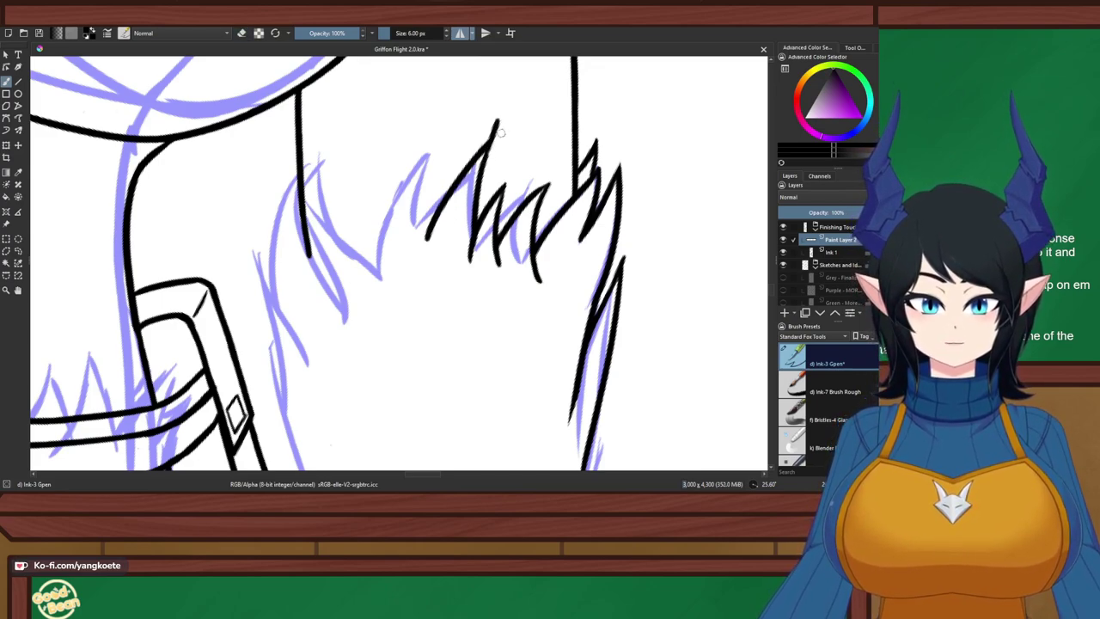
Redraw the top fur stroke shorter and erase its tip to trim it
key(ctrl+z)
drag(483, 163, 513, 110)
key(ctrl+z)
drag(481, 168, 513, 109)
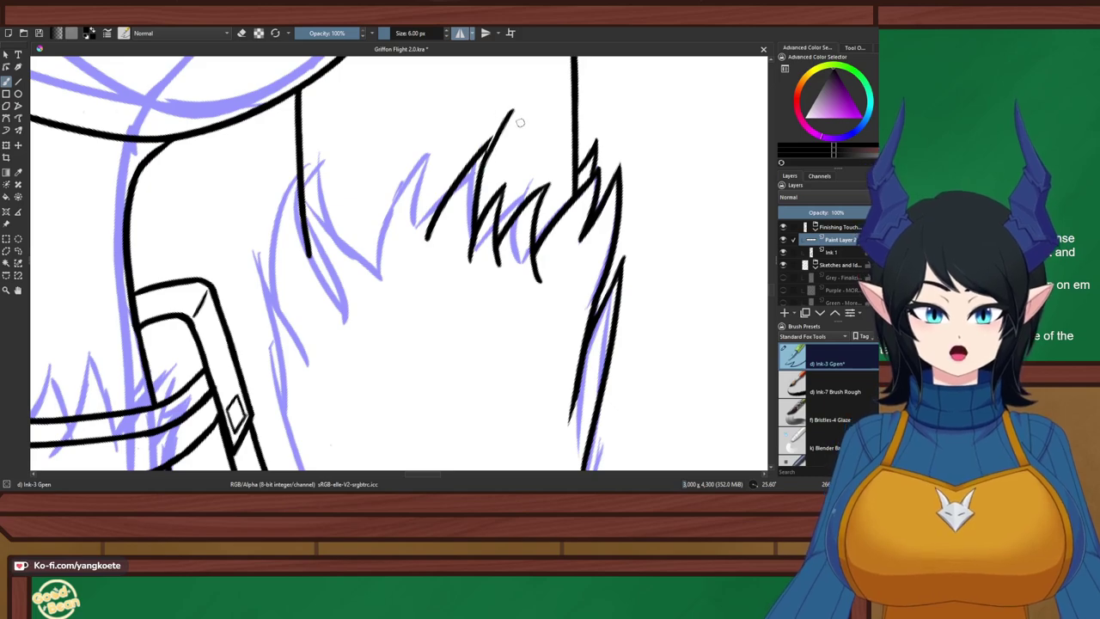
key(ctrl+z)
drag(479, 177, 505, 123)
key(e)
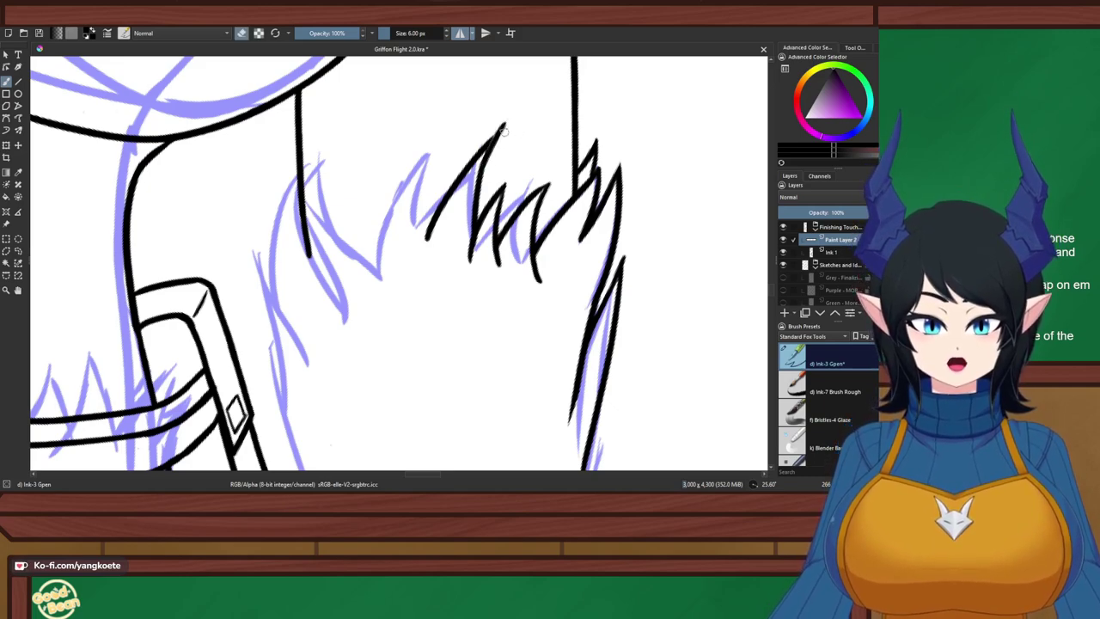
key(e)
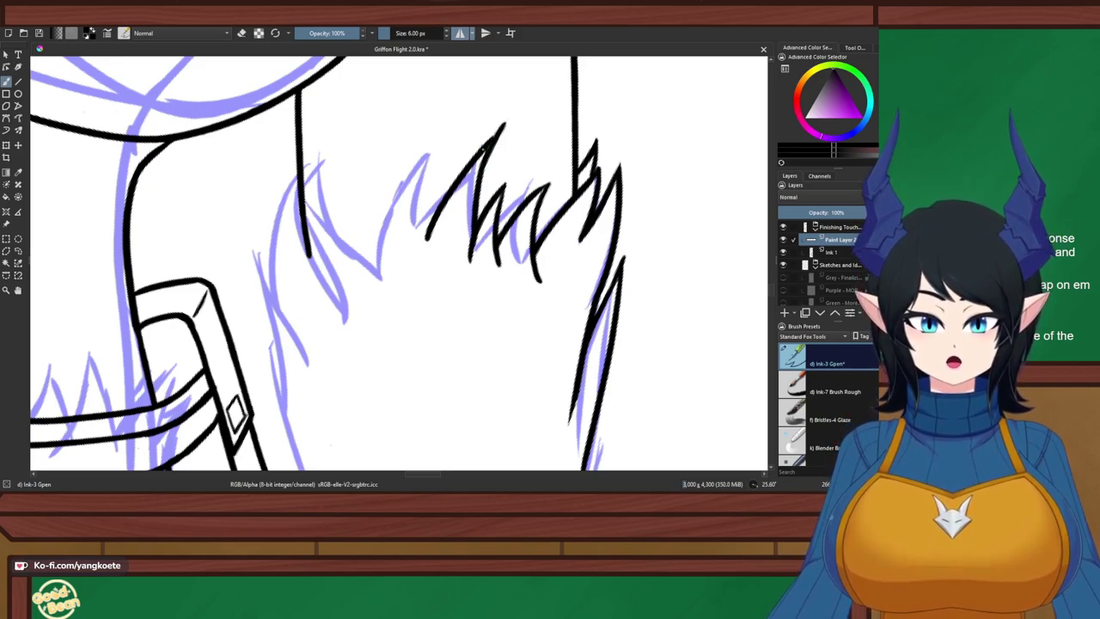
key(e)
mouse_move(502, 119)
mouse_down()
mouse_move(505, 142)
mouse_move(504, 119)
mouse_up()
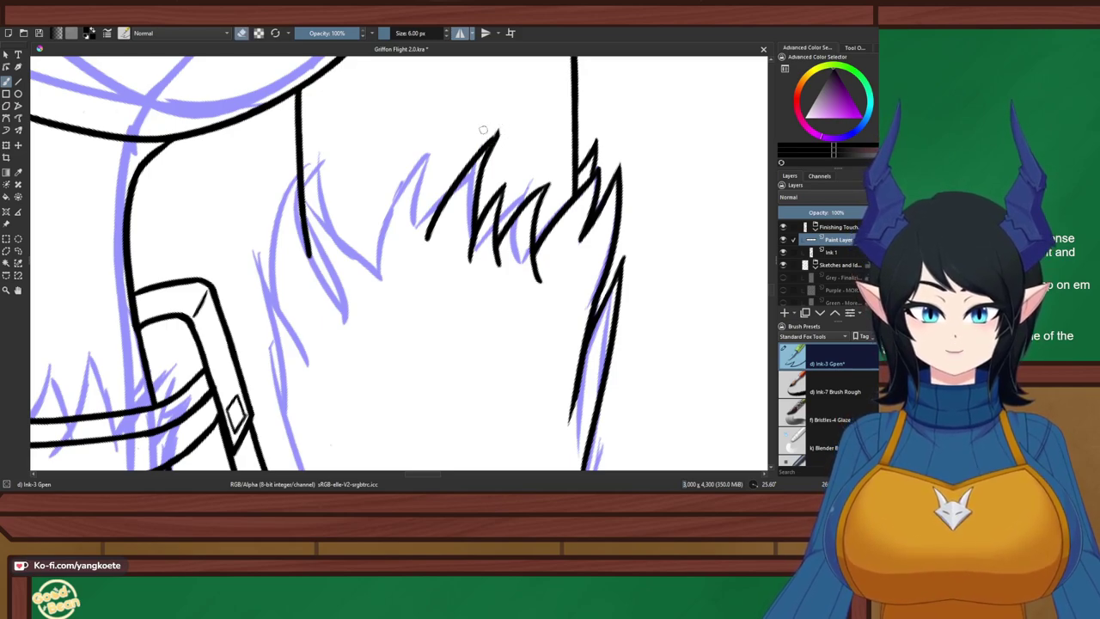
key(e)
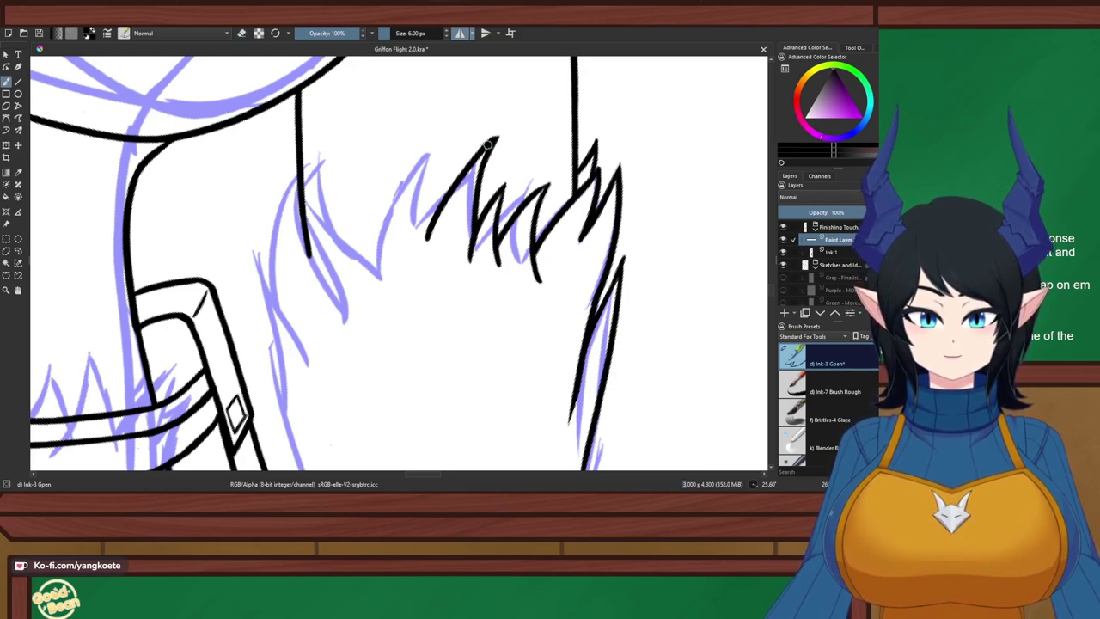
Ink fur strokes left of the spikes, ending with a long curved stroke down-left
mouse_move(487, 147)
mouse_down()
mouse_move(501, 131)
mouse_move(425, 241)
mouse_up()
key(ctrl+z)
key(ctrl+z)
drag(447, 138, 427, 253)
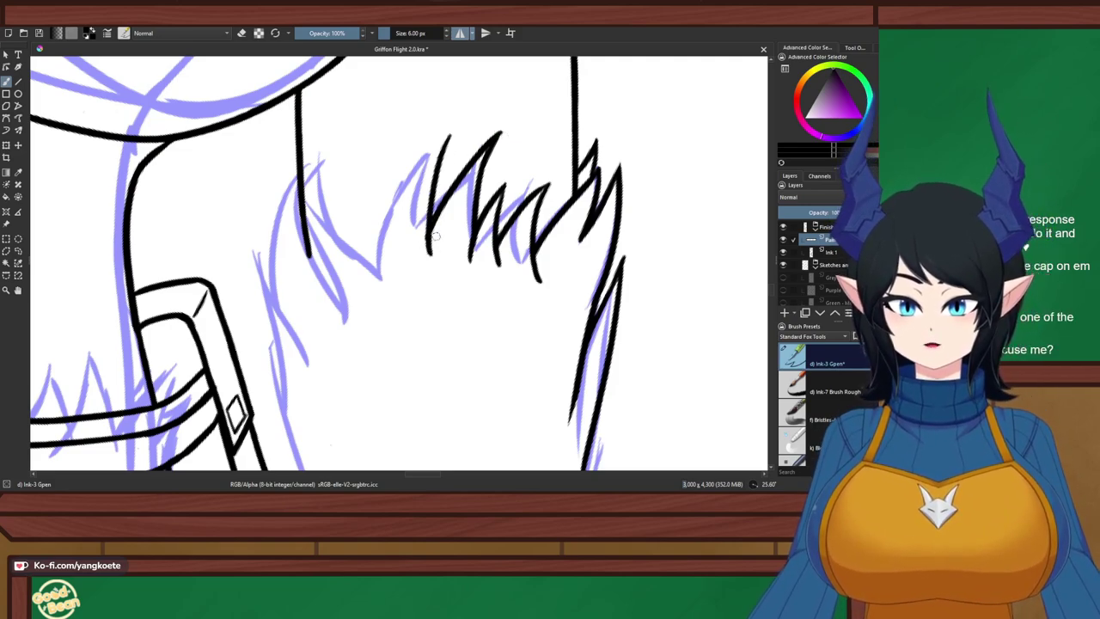
key(ctrl+z)
drag(457, 140, 436, 208)
key(ctrl+z)
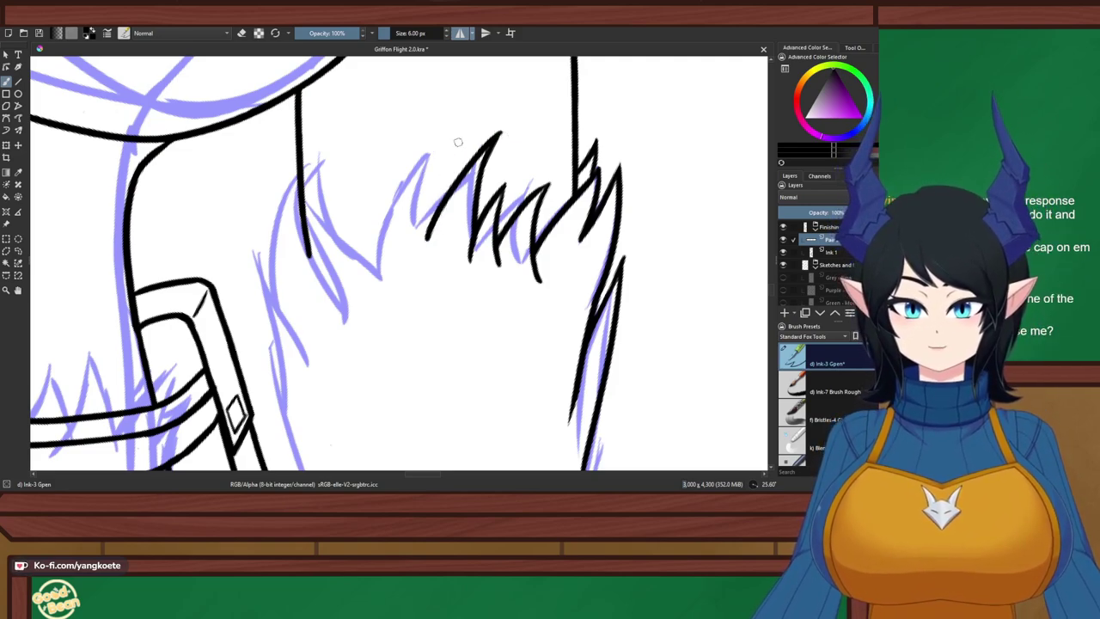
drag(458, 142, 440, 210)
drag(454, 143, 375, 270)
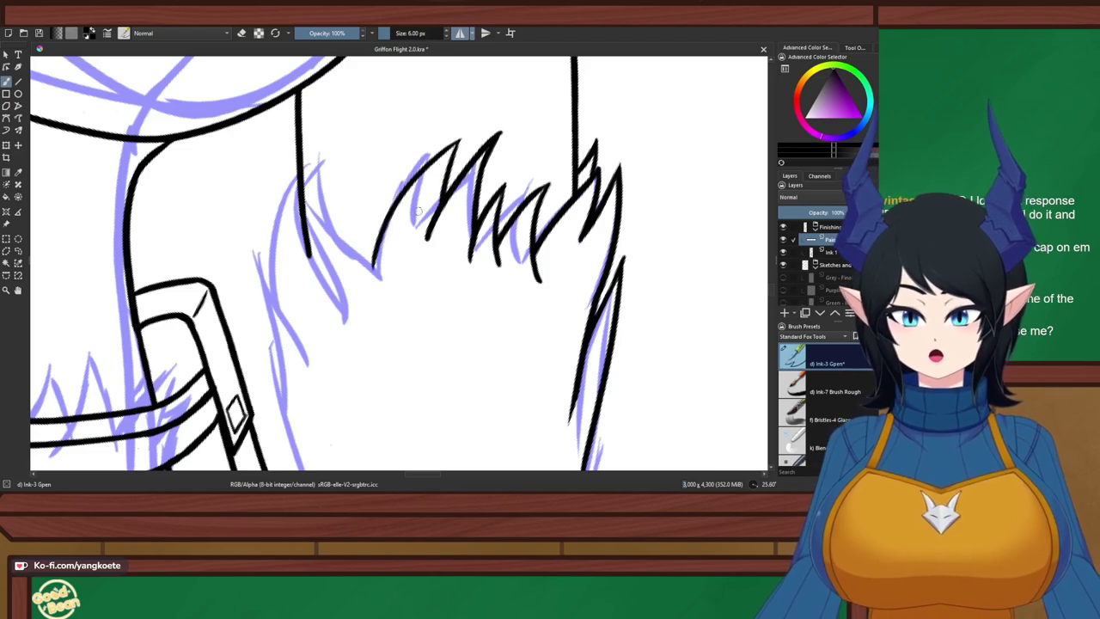
Ink curved strokes joining the fur and running down from the tip
drag(318, 162, 373, 269)
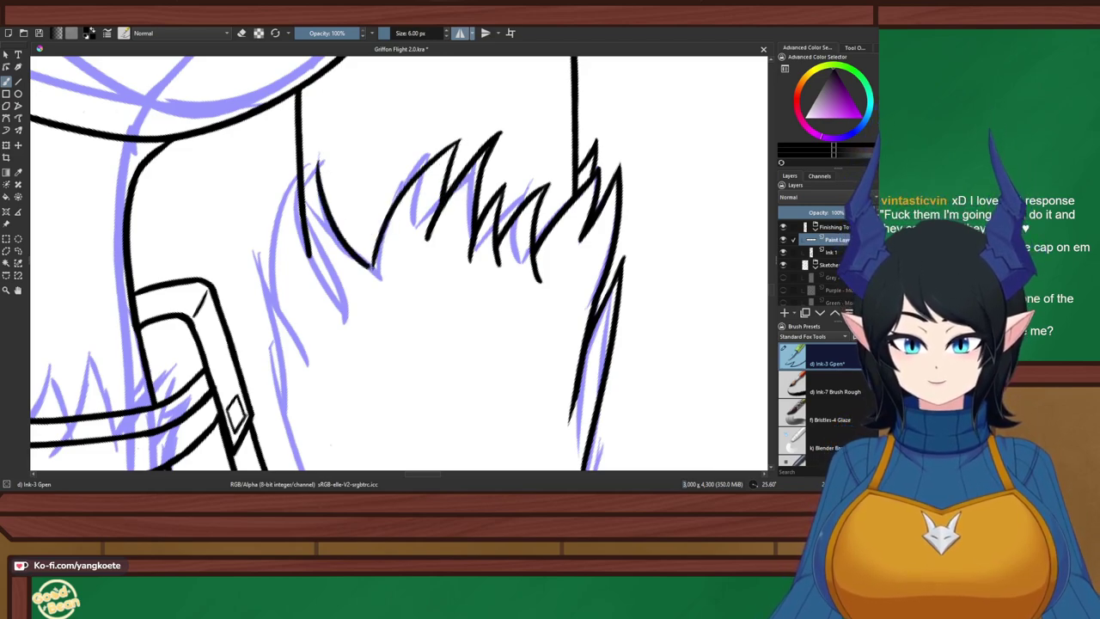
key(ctrl+z)
drag(333, 155, 404, 286)
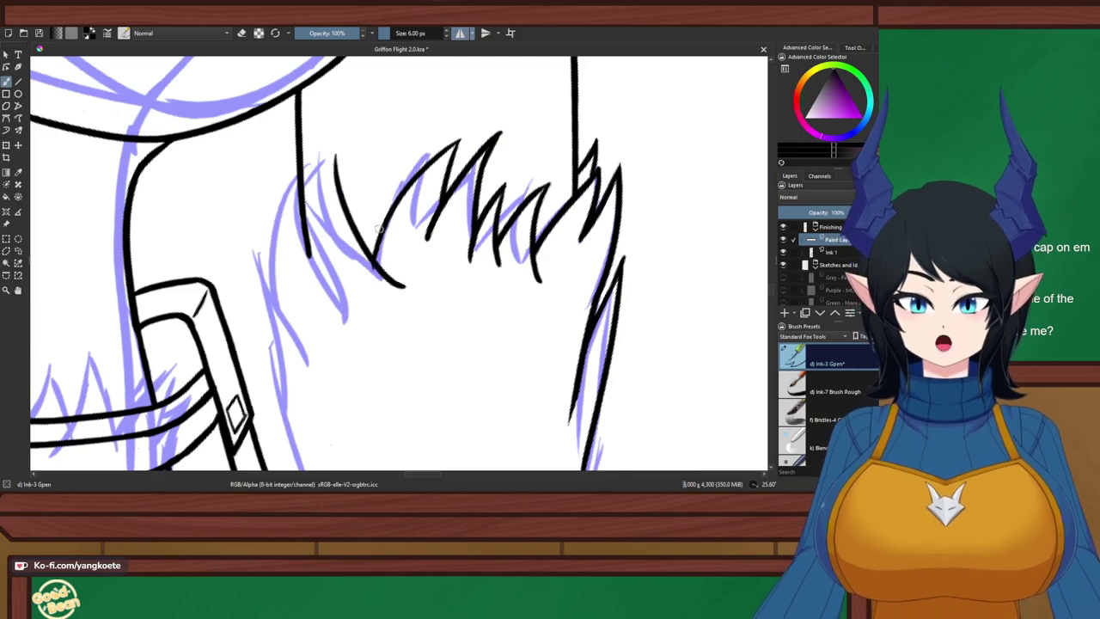
key(e)
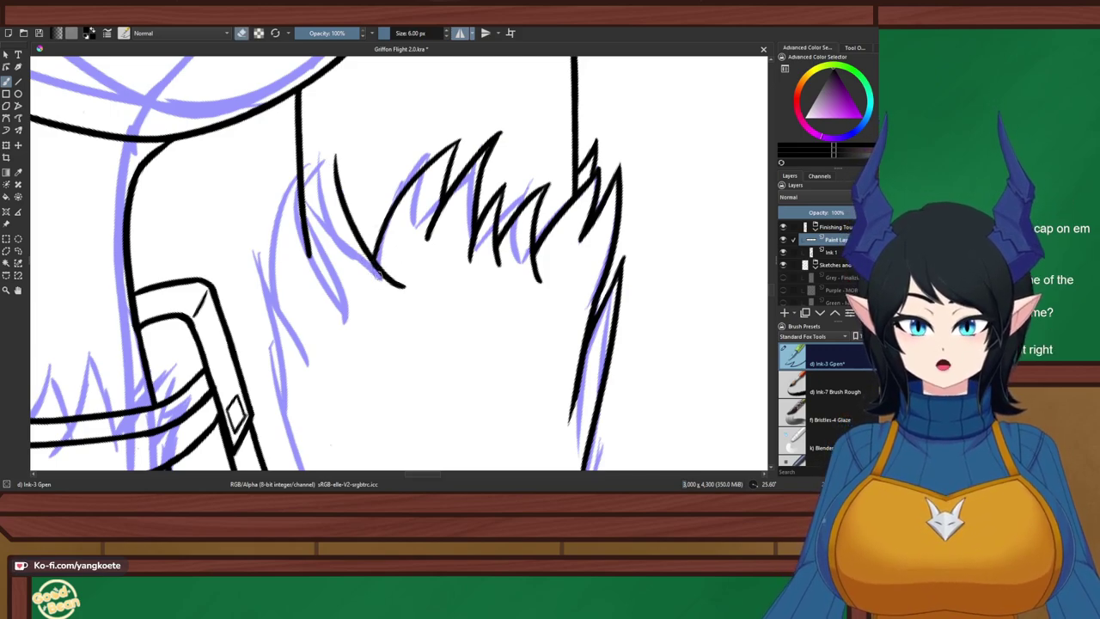
key(e)
drag(335, 154, 321, 275)
key(ctrl+z)
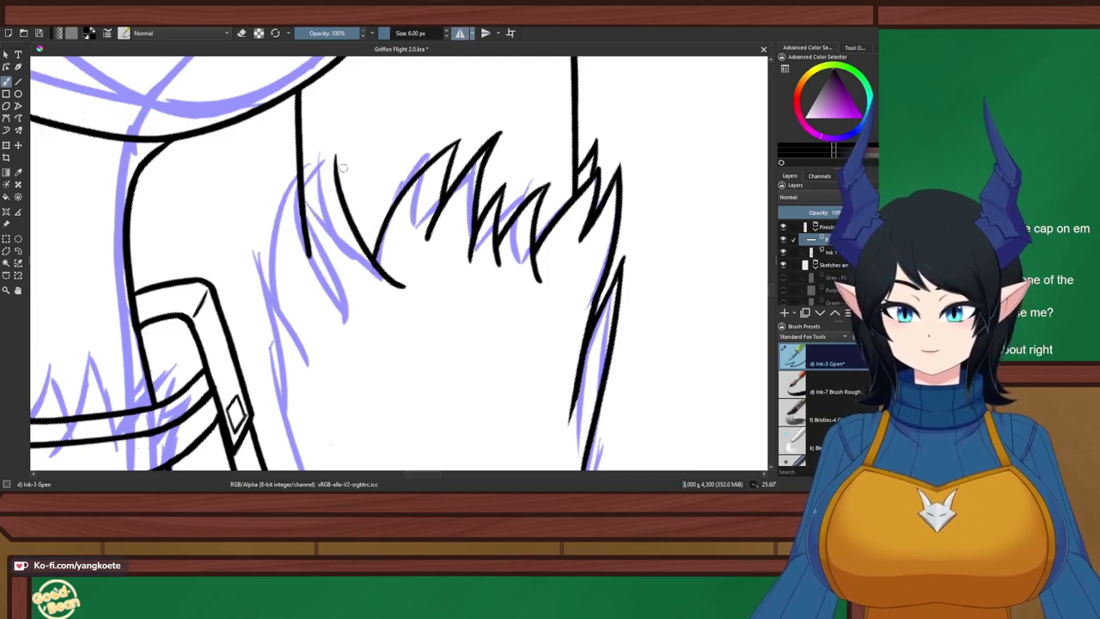
drag(335, 155, 340, 293)
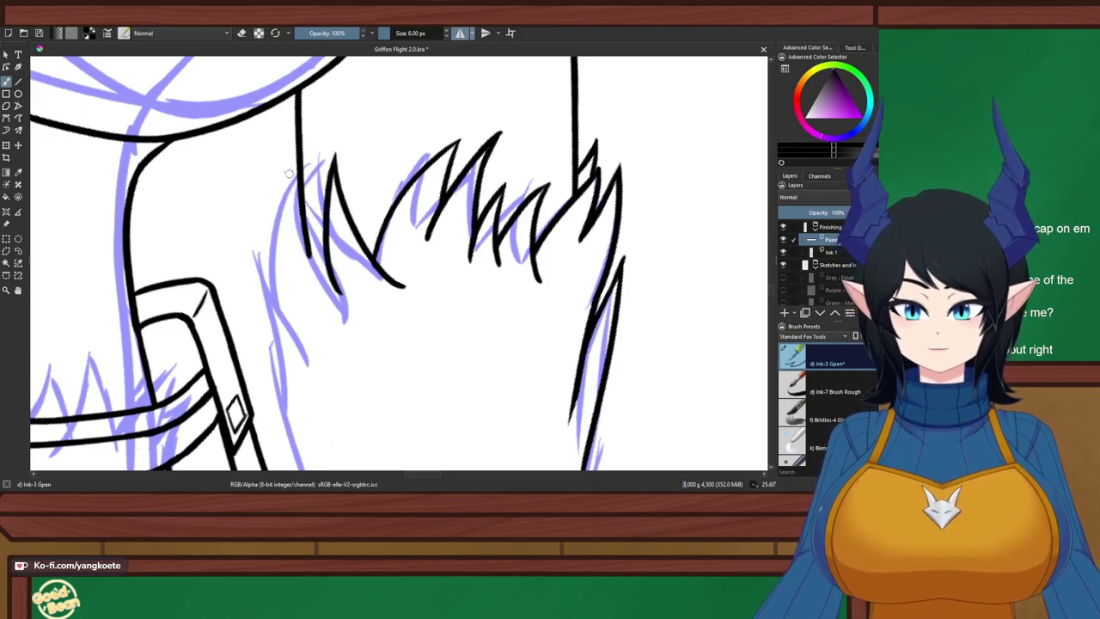
Ink the left edge of the fur tuft with its spikes and trim the left tip
drag(290, 174, 348, 301)
key(ctrl+z)
drag(284, 178, 355, 303)
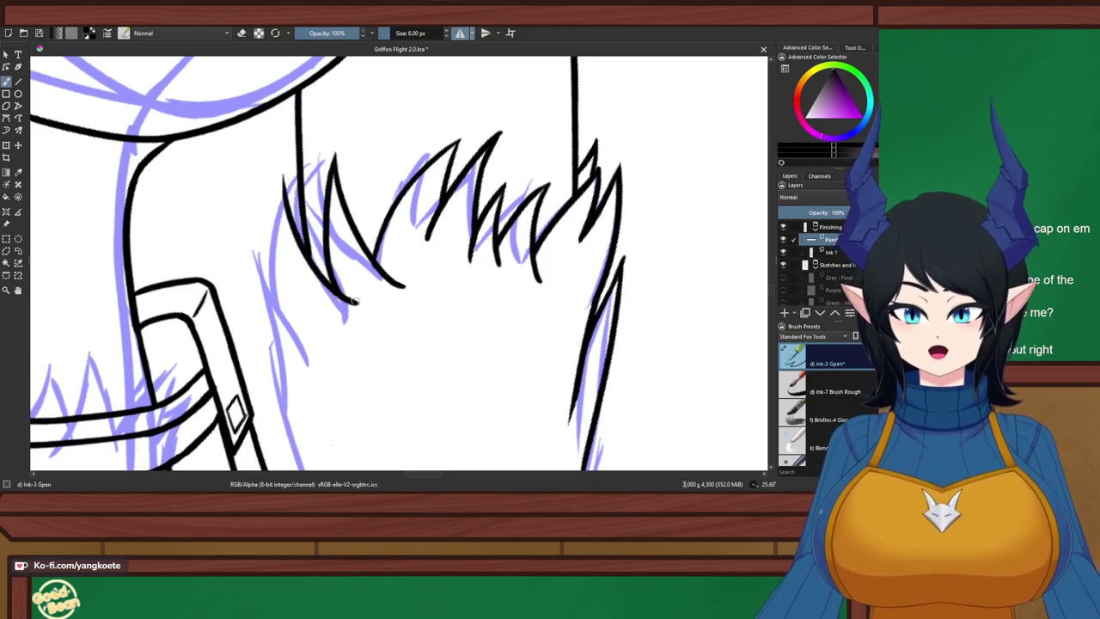
mouse_move(280, 176)
mouse_down()
mouse_move(278, 273)
mouse_move(307, 350)
mouse_up()
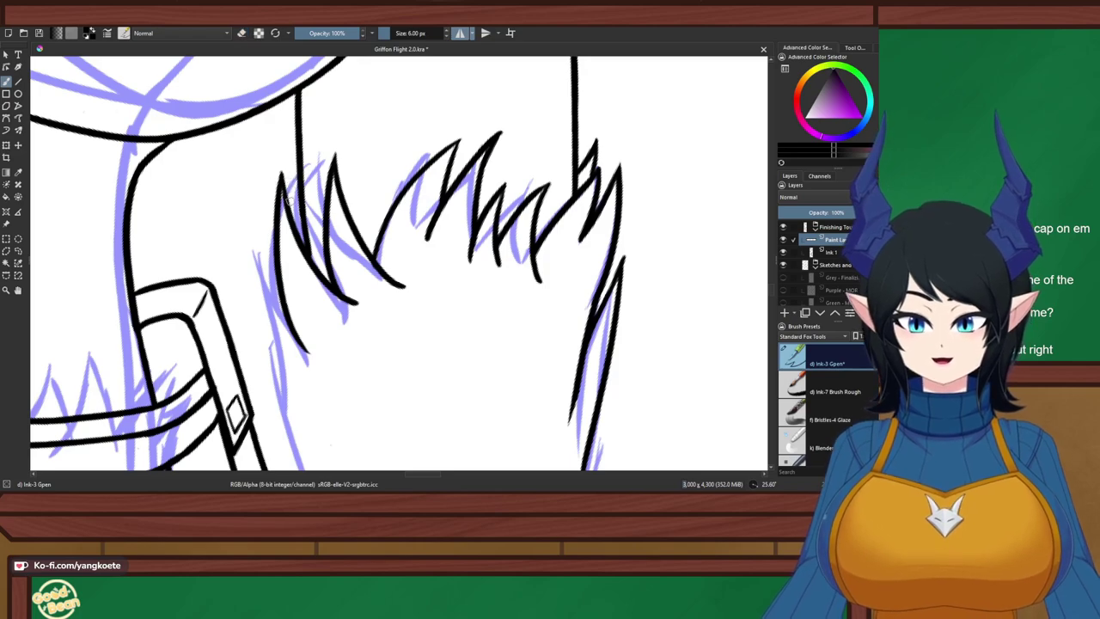
mouse_move(260, 165)
mouse_down()
mouse_move(276, 197)
mouse_move(279, 178)
mouse_move(277, 209)
mouse_move(280, 179)
mouse_up()
key(ctrl+z)
key(ctrl+z)
click(283, 210)
key(ctrl+z)
key(ctrl+z)
key(ctrl+z)
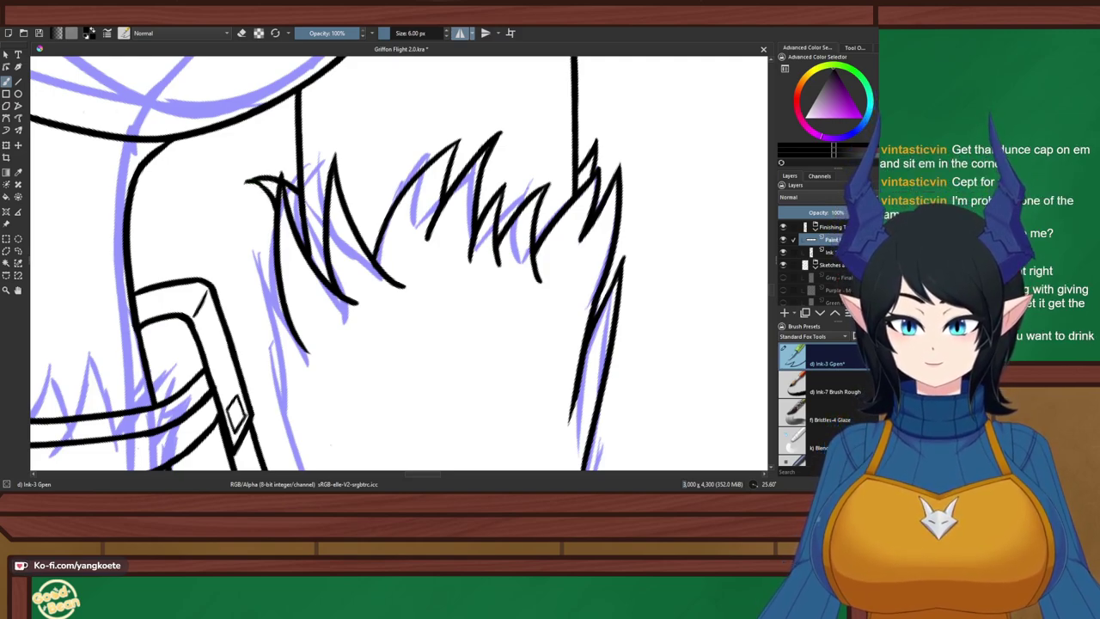
key(e)
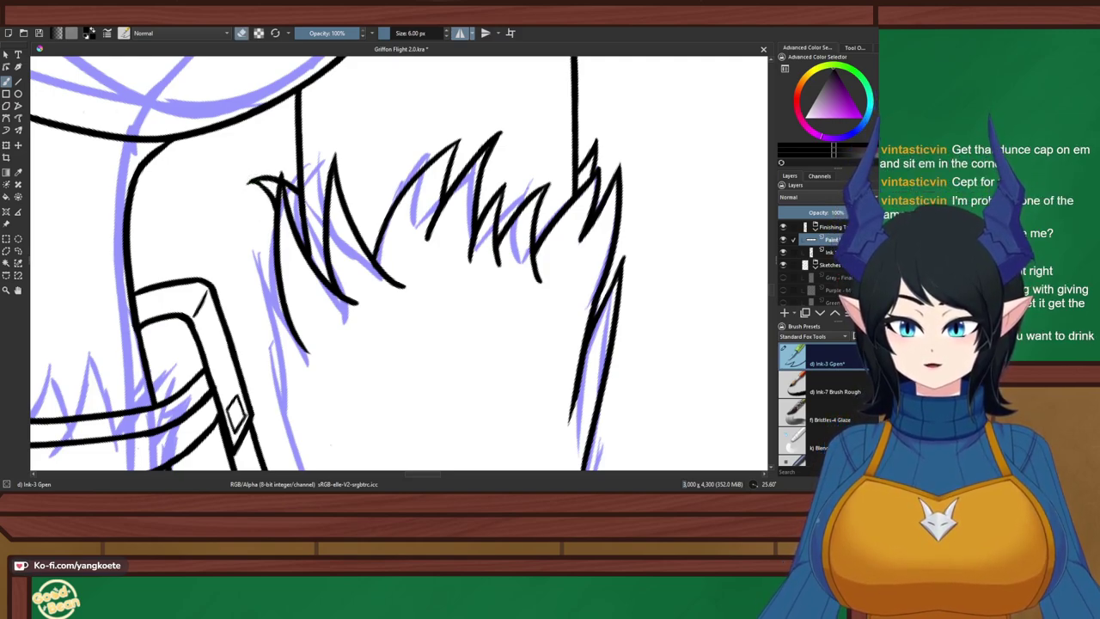
drag(245, 178, 257, 178)
key(e)
Save the document with Ctrl+S and move the view onto the strap and fur below
key(ctrl+s)
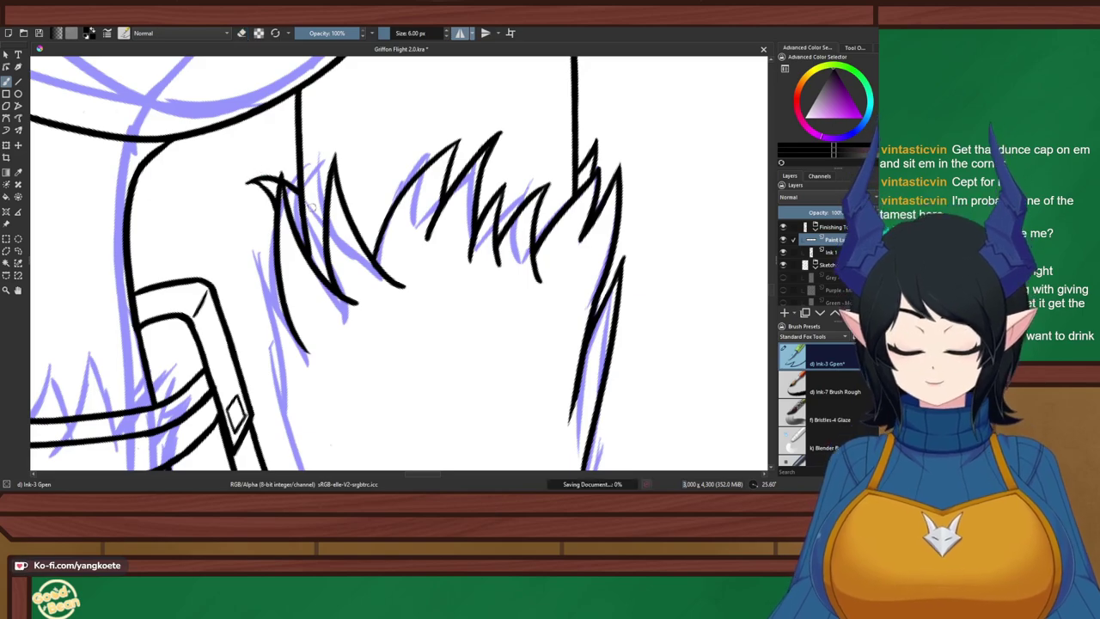
drag(311, 208, 340, 176)
drag(354, 335, 353, 293)
scroll(346, 288, up, 1)
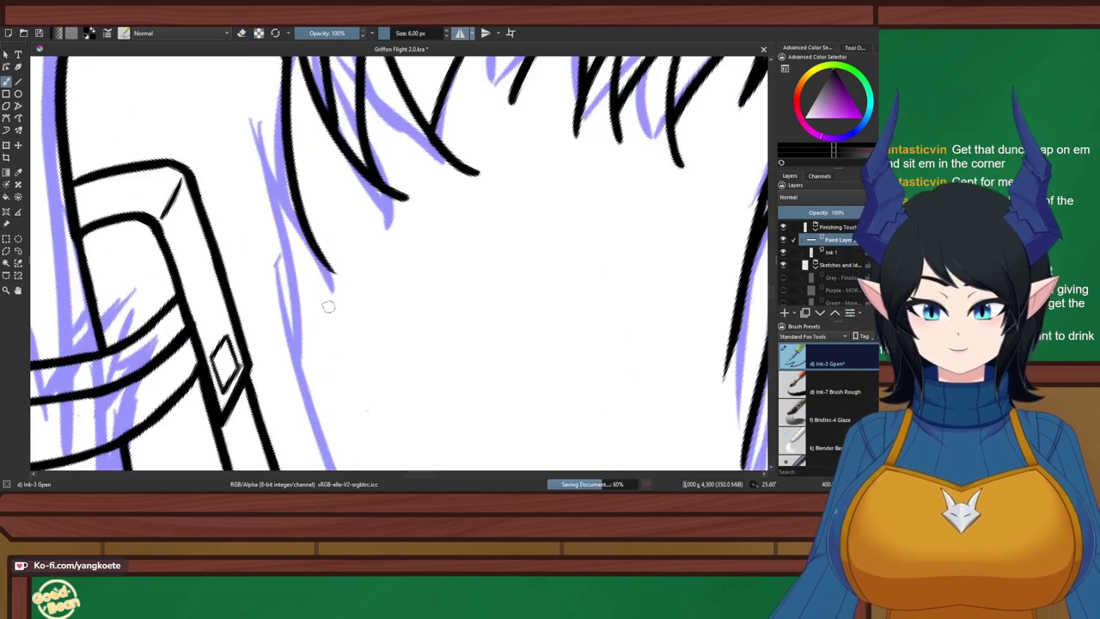
scroll(329, 306, down, 2)
scroll(391, 257, down, 2)
drag(391, 252, 453, 234)
scroll(414, 253, up, 2)
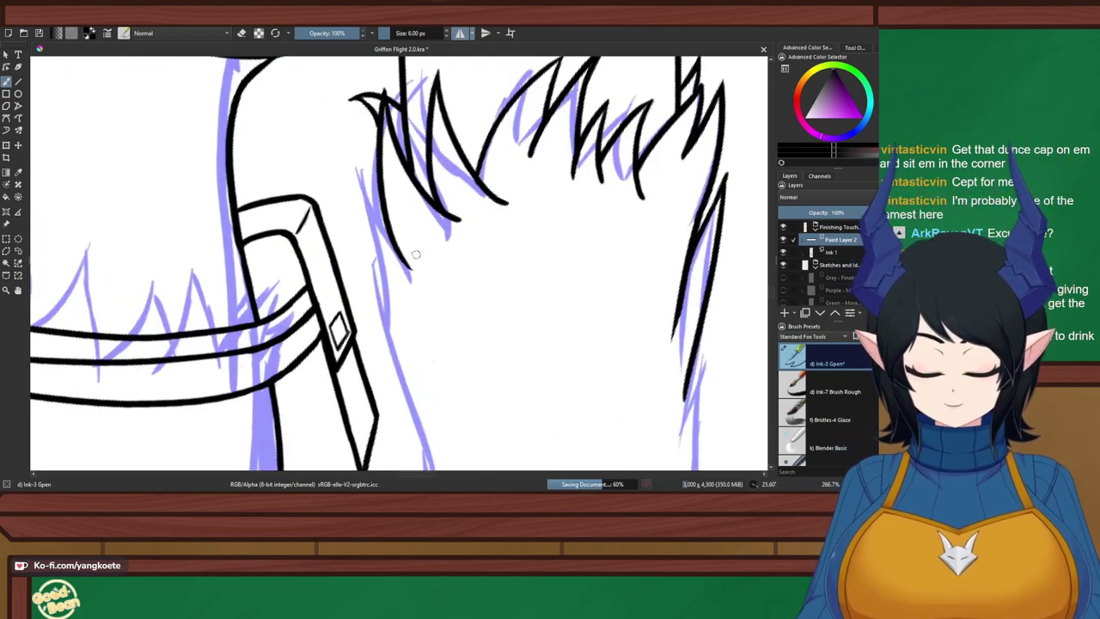
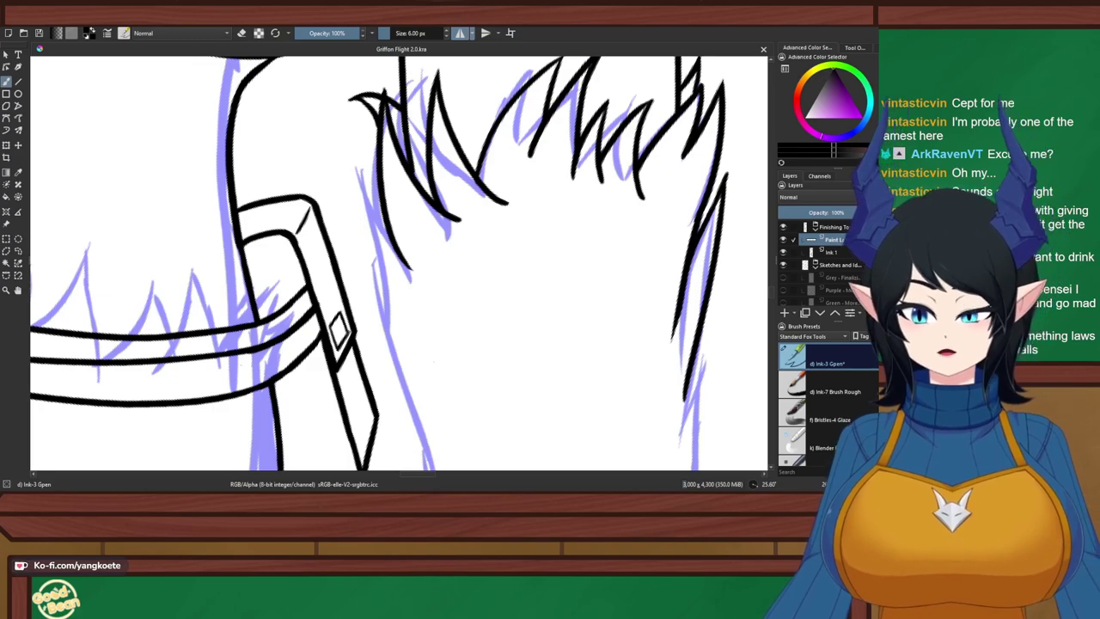
Ink two fur strands beside the strap, redrawing one and erasing its thin tip
drag(436, 363, 415, 305)
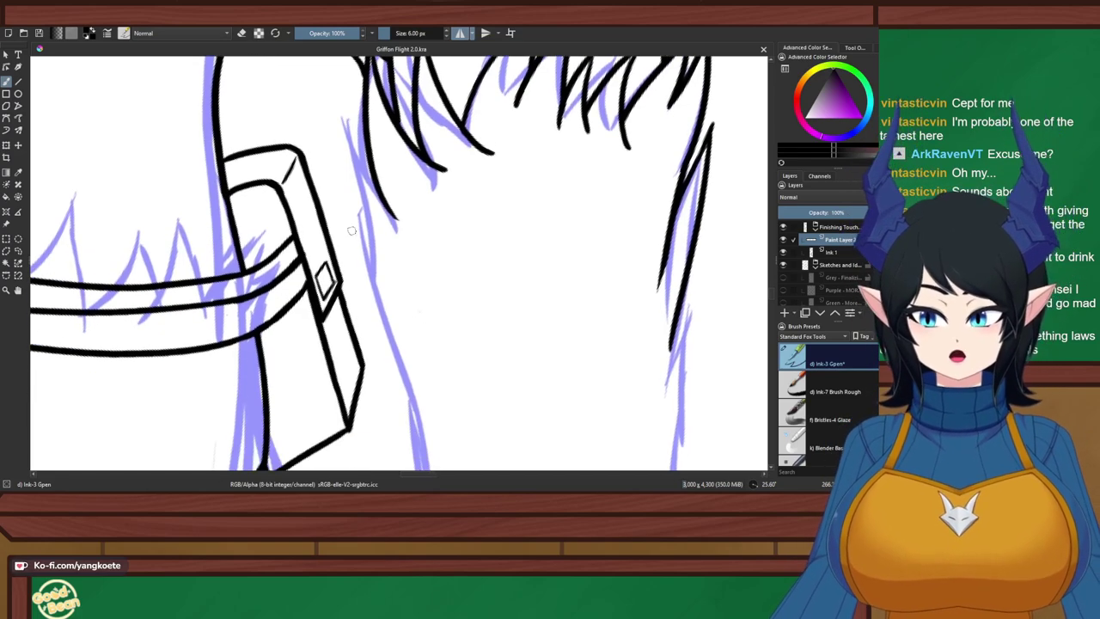
drag(342, 122, 403, 228)
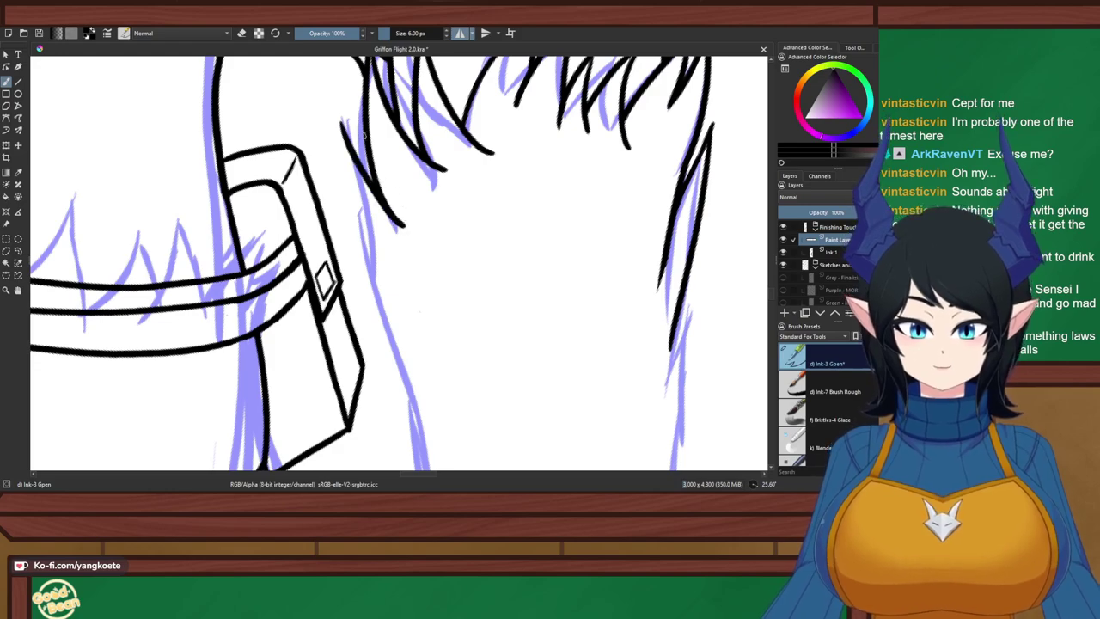
drag(340, 122, 380, 299)
key(ctrl+z)
drag(340, 103, 383, 281)
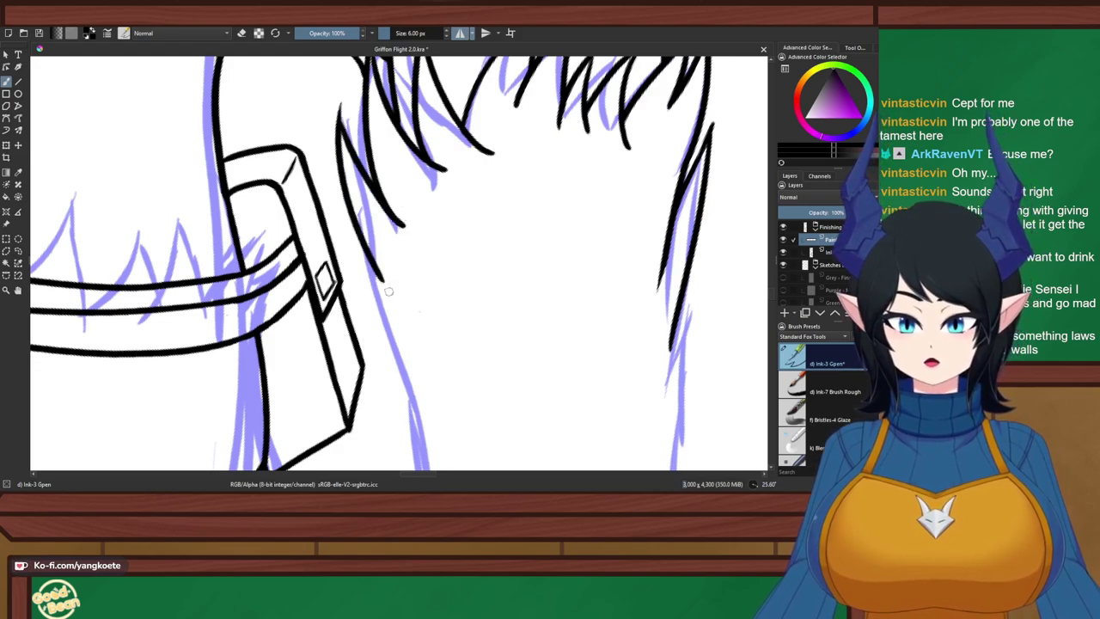
key(e)
mouse_move(339, 108)
mouse_down()
mouse_move(342, 135)
mouse_move(332, 128)
mouse_up()
key(e)
key(e)
key(e)
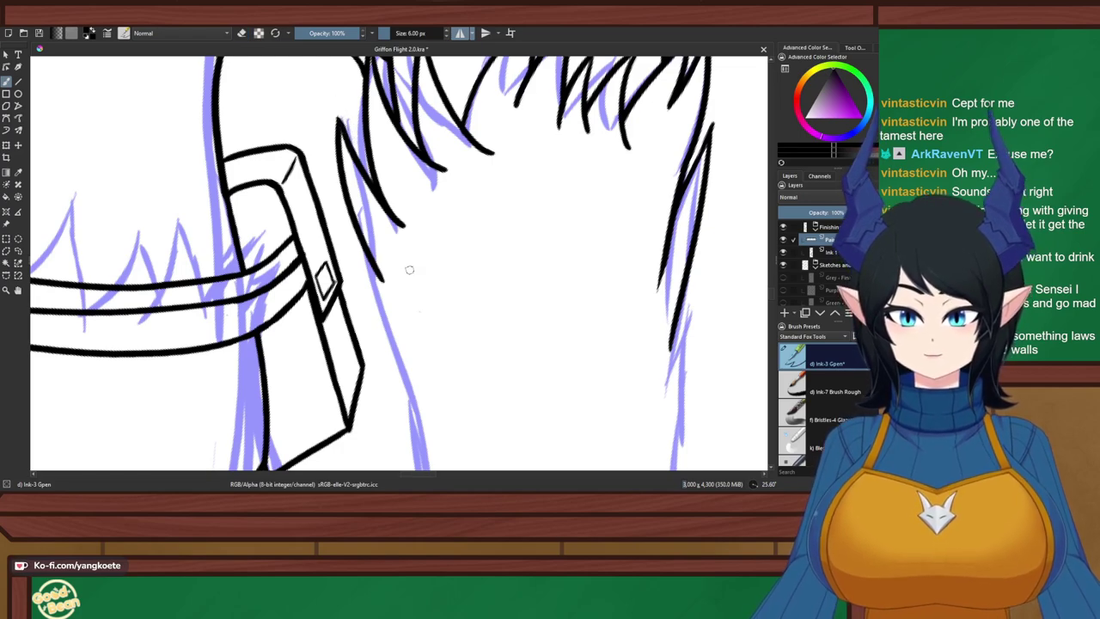
Zoom out, recenter the drawing and reset the canvas rotation to upright
scroll(408, 296, down, 4)
drag(409, 295, 374, 267)
key(5)
scroll(436, 301, up, 3)
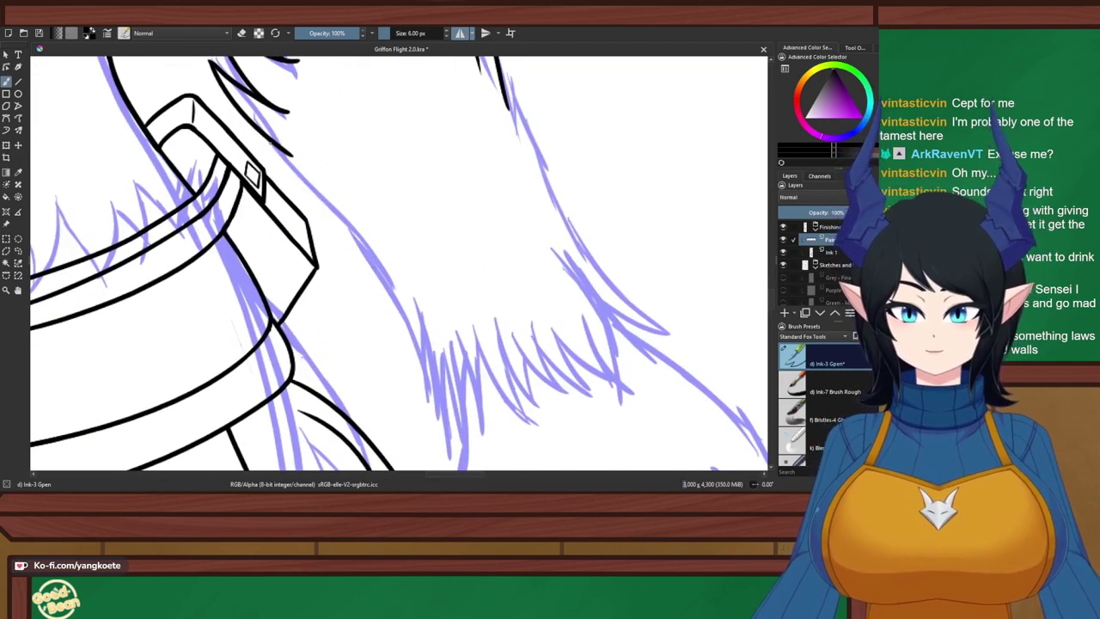
Ink a fur line beside the strap and a short stroke by the buckle
drag(266, 143, 347, 216)
key(ctrl+z)
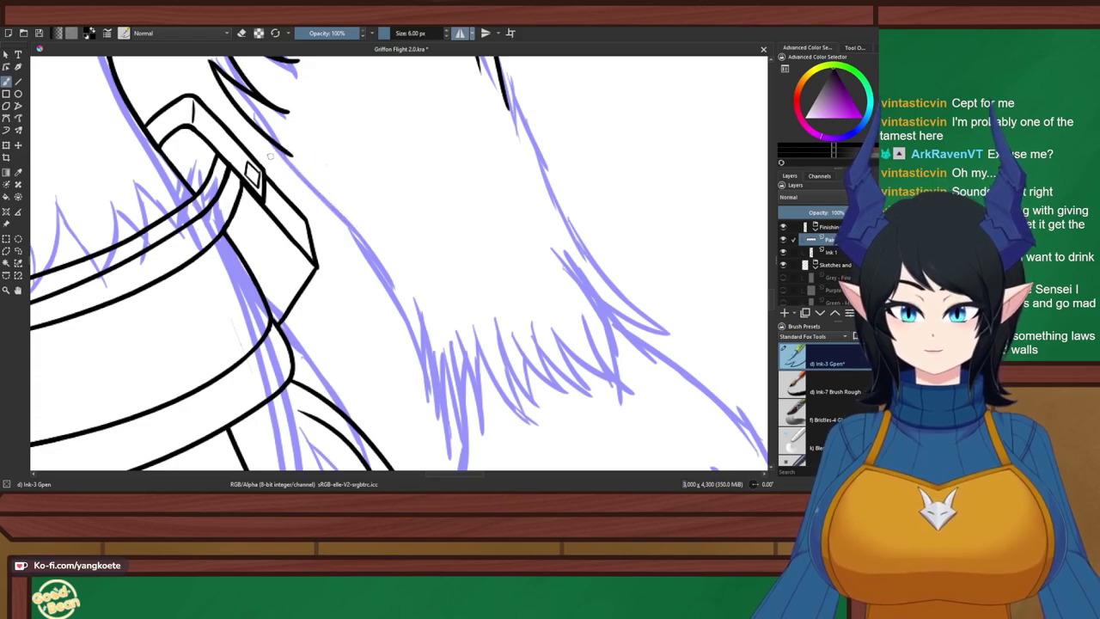
drag(270, 154, 378, 256)
drag(263, 154, 331, 183)
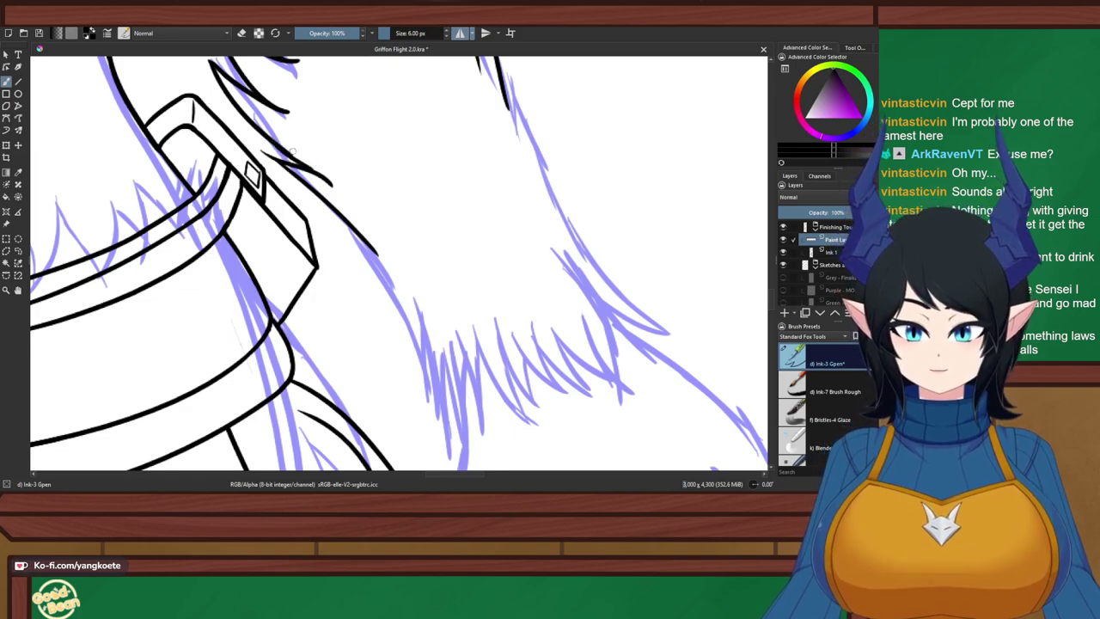
key(e)
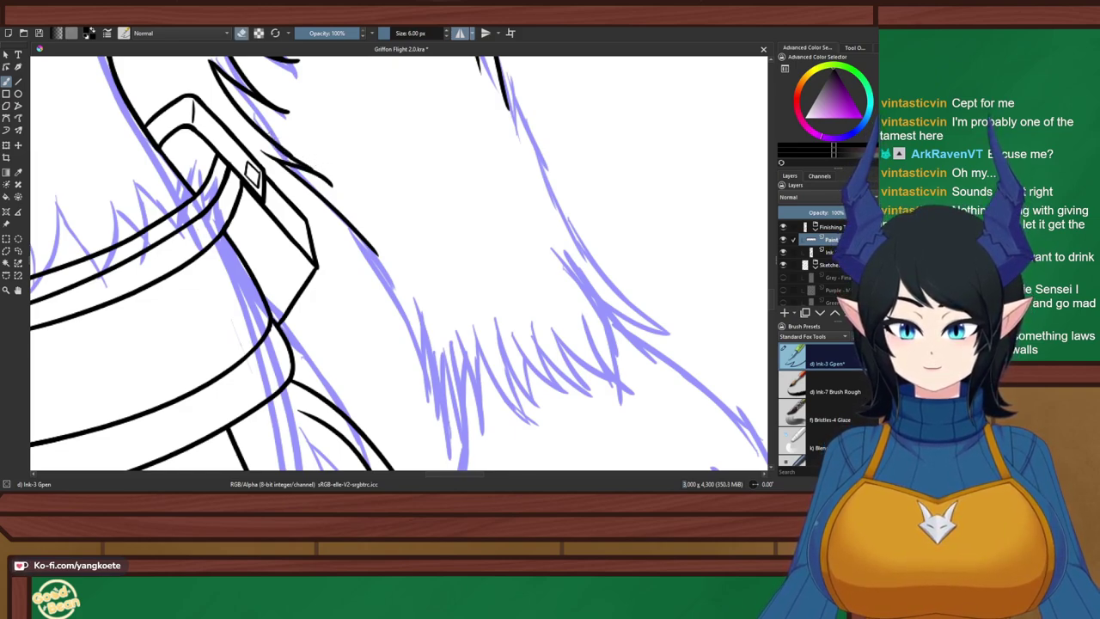
key(e)
scroll(322, 154, down, 5)
drag(323, 154, 432, 257)
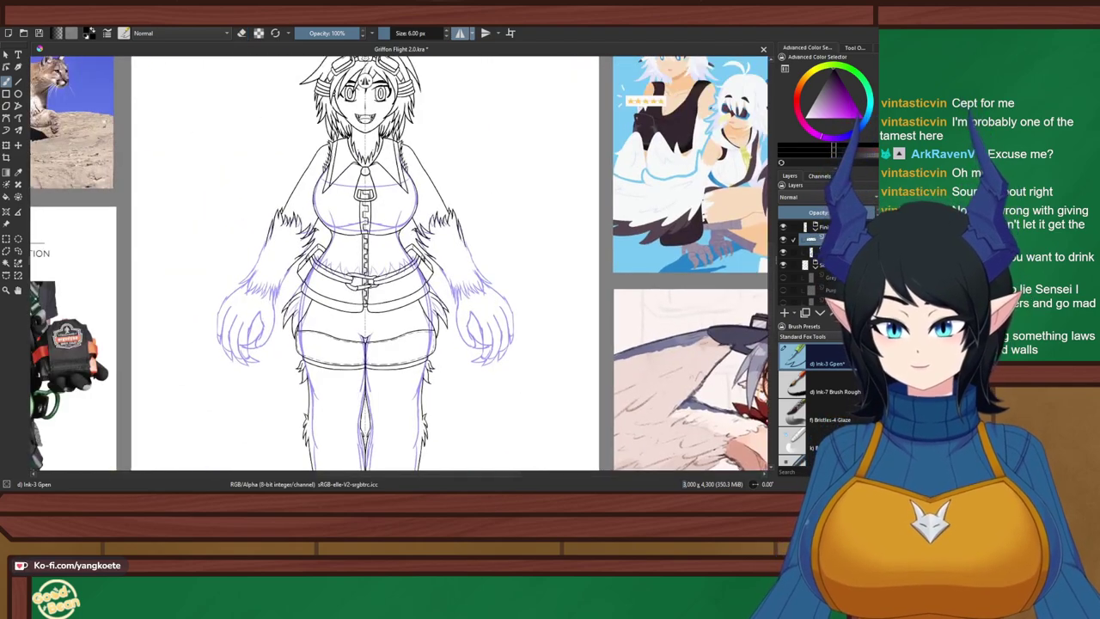
right_click(660, 301)
right_click(661, 301)
scroll(473, 232, up, 5)
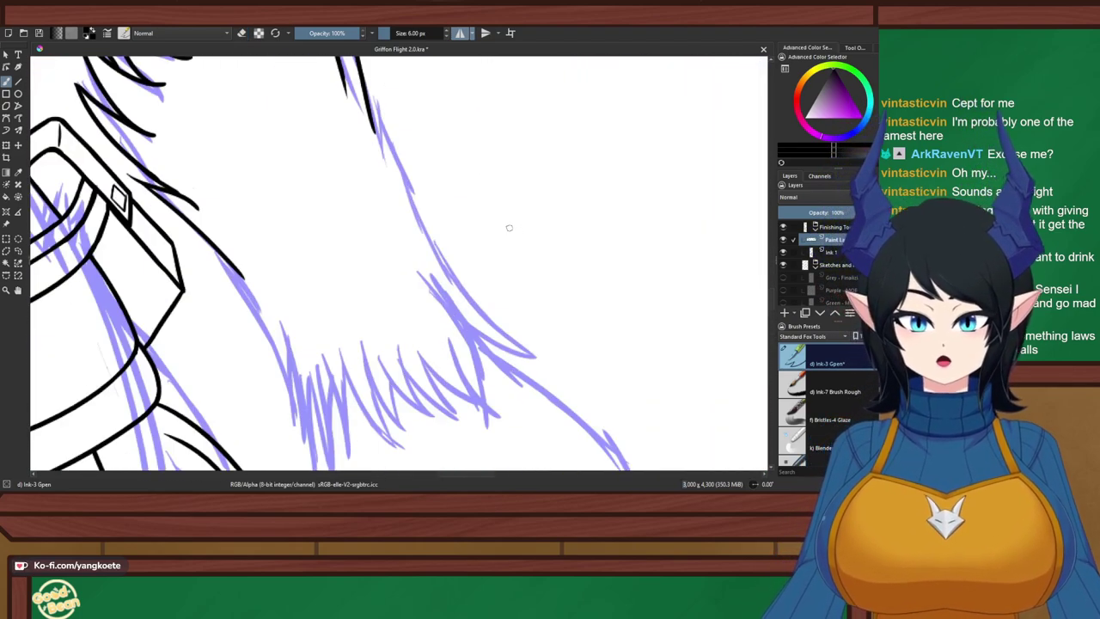
Ink a stroke along the arm's upper fur edge, redrawing it twice
key(e)
key(e)
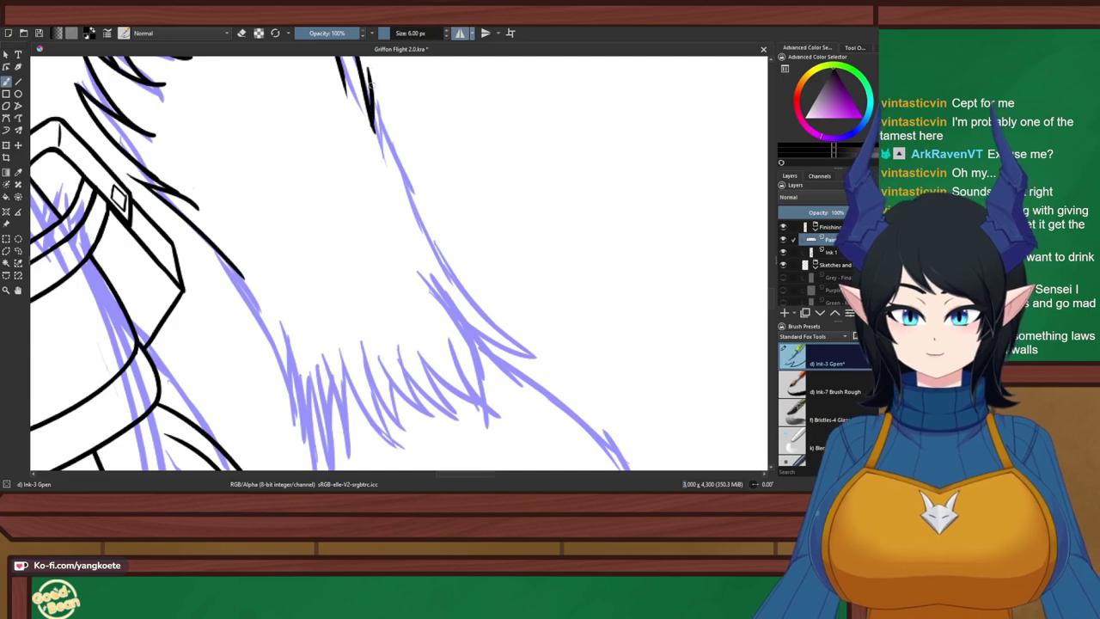
drag(368, 65, 428, 208)
key(ctrl+z)
drag(370, 65, 412, 165)
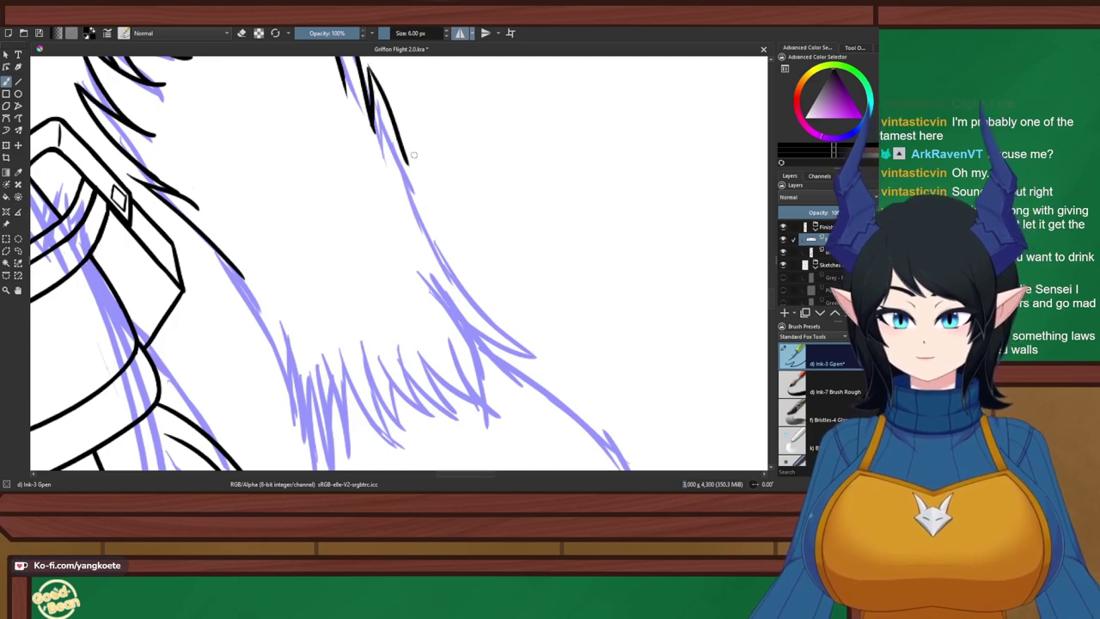
key(ctrl+z)
drag(367, 62, 410, 165)
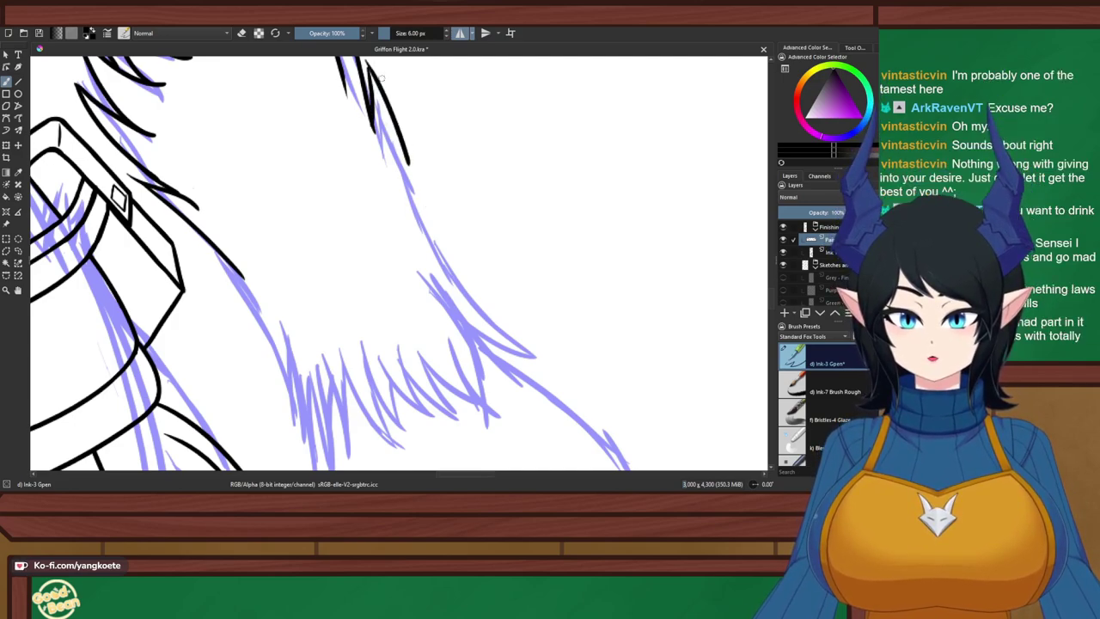
drag(350, 101, 356, 212)
scroll(380, 167, up, 3)
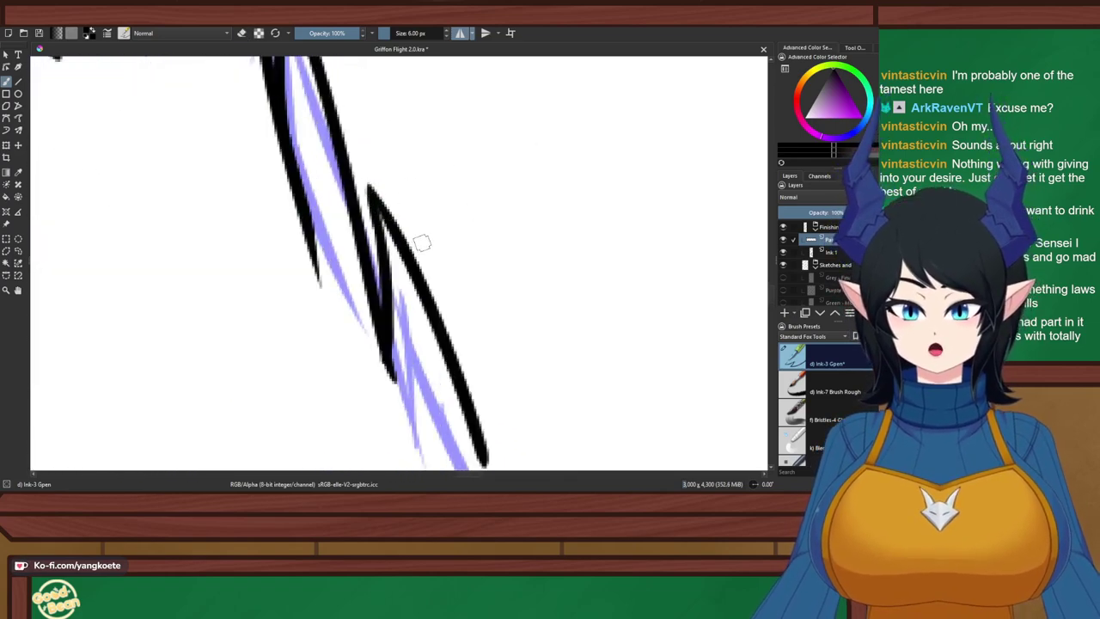
Extend the black fur outline down over the purple sketch
scroll(417, 241, down, 5)
drag(593, 327, 575, 234)
right_click(575, 234)
right_click(575, 234)
drag(445, 227, 445, 178)
scroll(445, 178, up, 1)
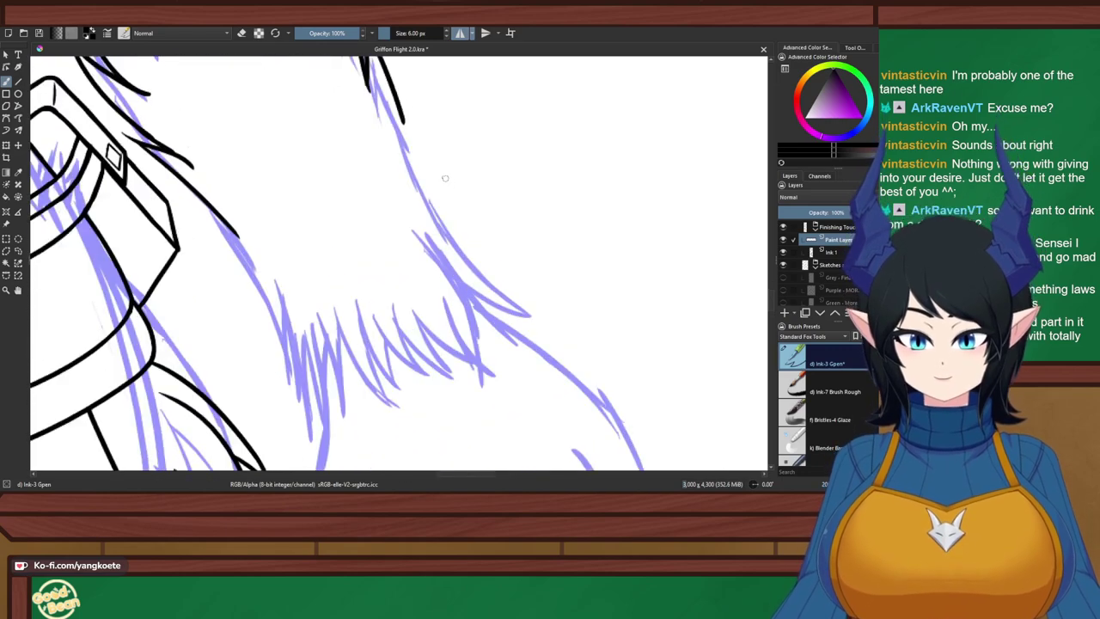
drag(393, 93, 415, 187)
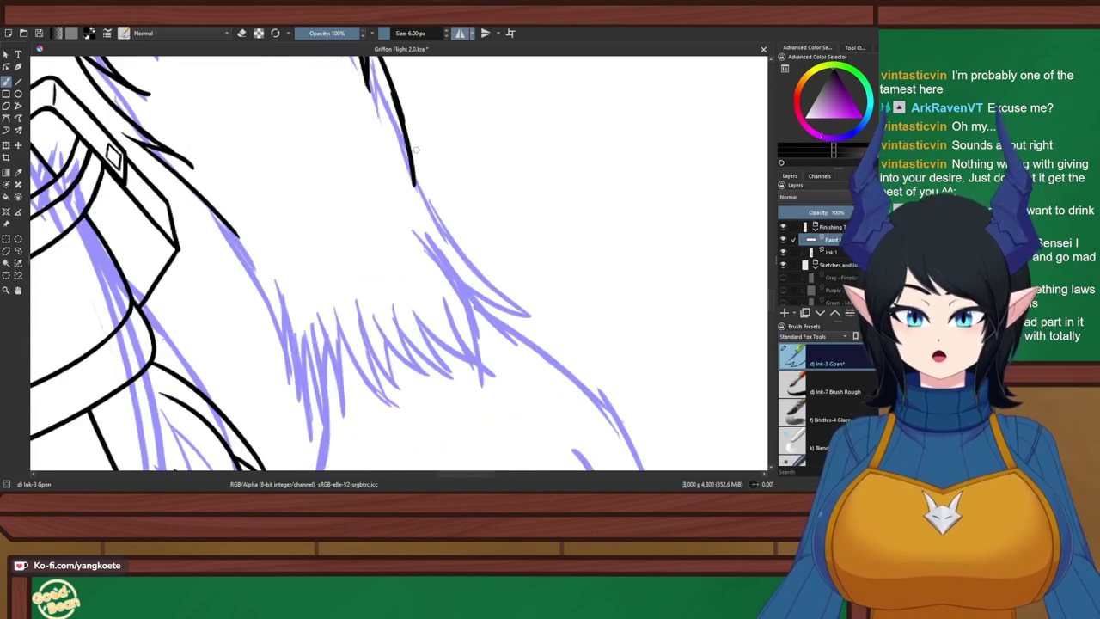
key(ctrl+z)
drag(400, 100, 420, 182)
key(ctrl+z)
drag(394, 96, 417, 184)
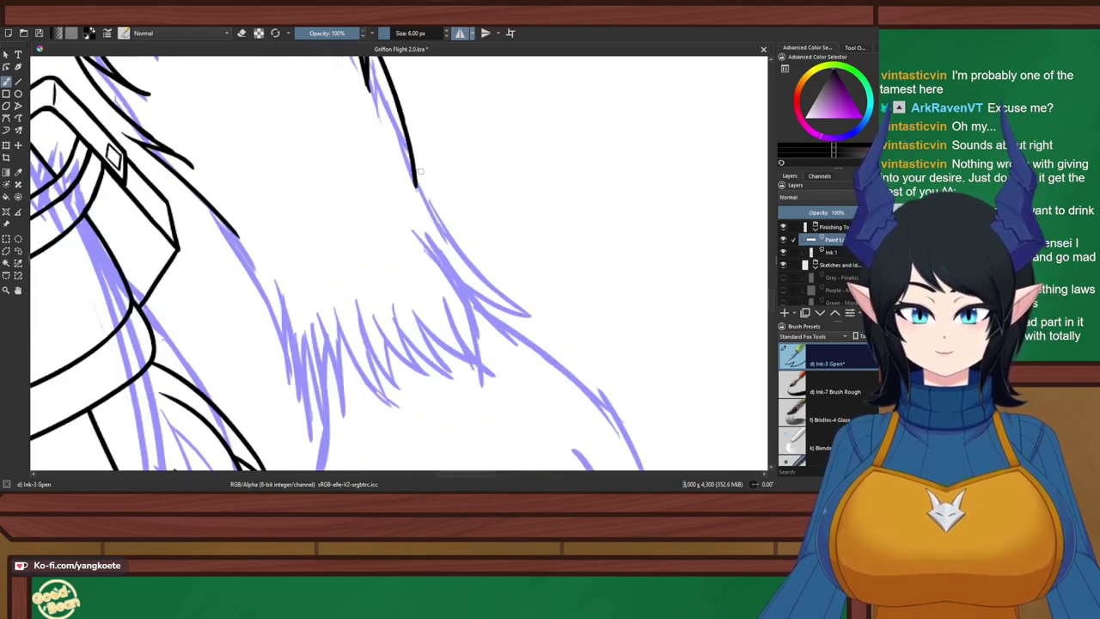
Continue the fur outline further down along the sketch, retrying the stroke several times
drag(410, 137, 459, 262)
key(ctrl+z)
drag(413, 154, 482, 250)
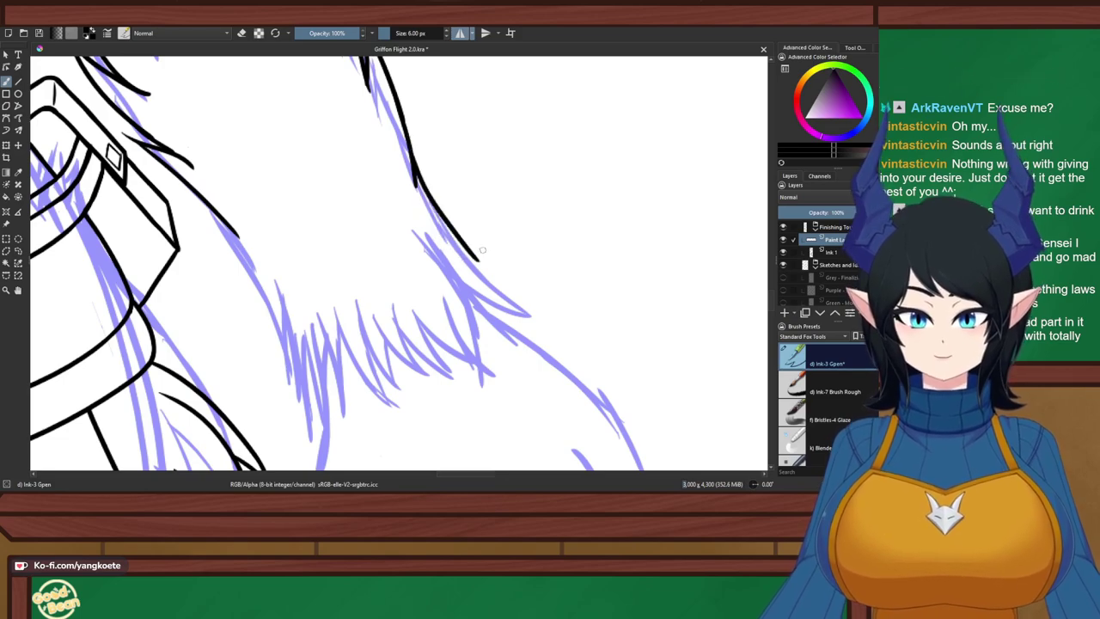
key(ctrl+z)
mouse_move(413, 151)
mouse_down()
mouse_move(444, 215)
mouse_move(498, 251)
mouse_up()
key(ctrl+z)
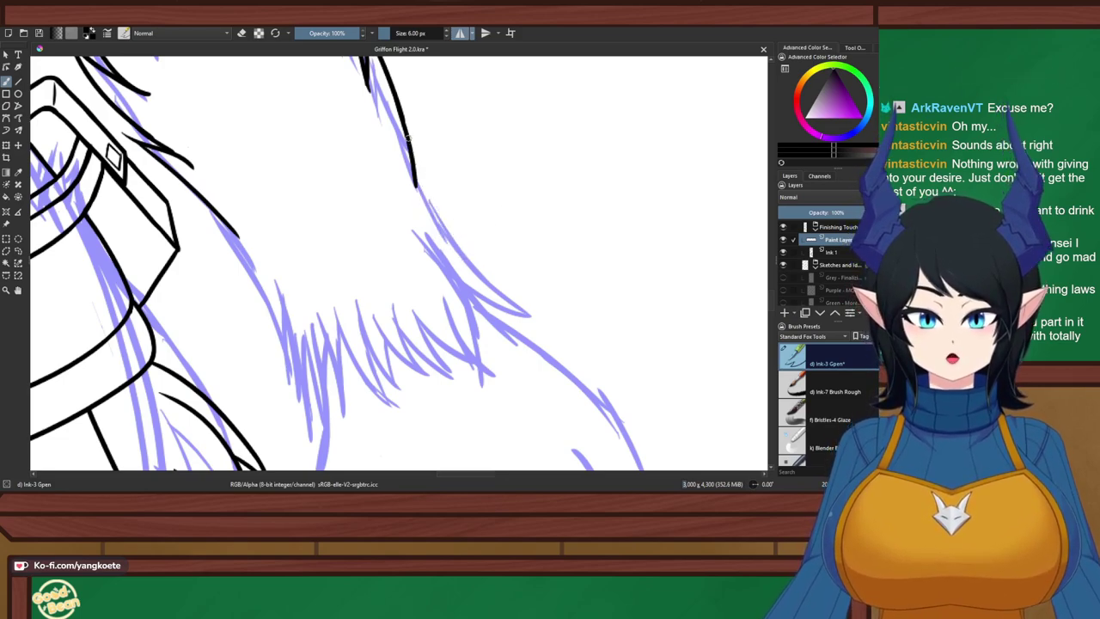
drag(404, 134, 483, 251)
Thin the outline's left edge with the eraser, drop its lower part, and rotate the canvas
key(e)
drag(410, 177, 408, 153)
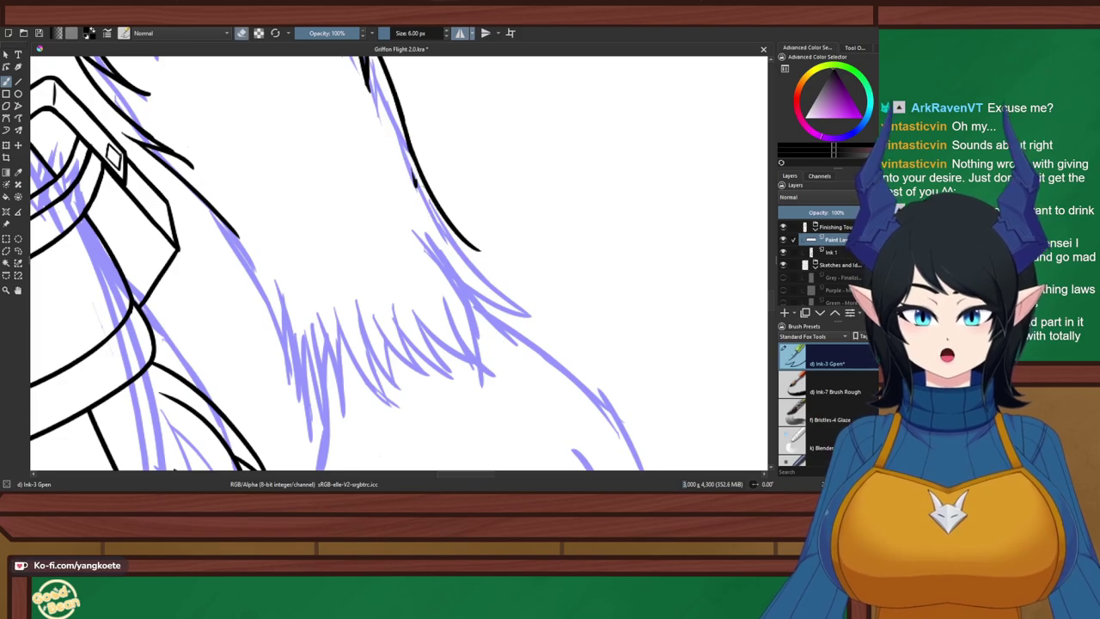
key(e)
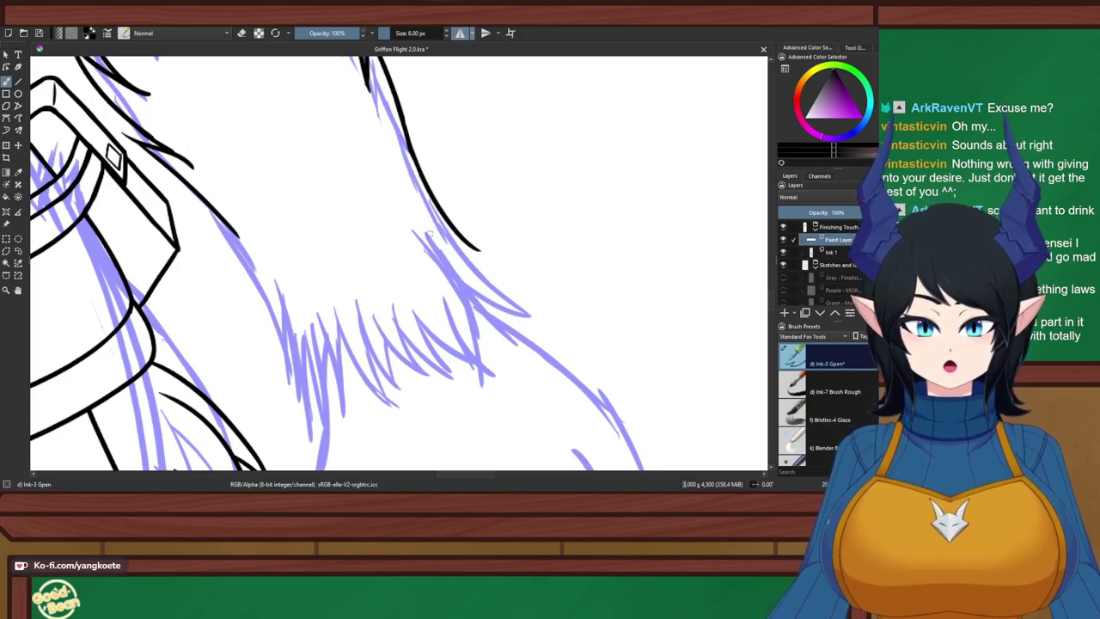
key(ctrl+z)
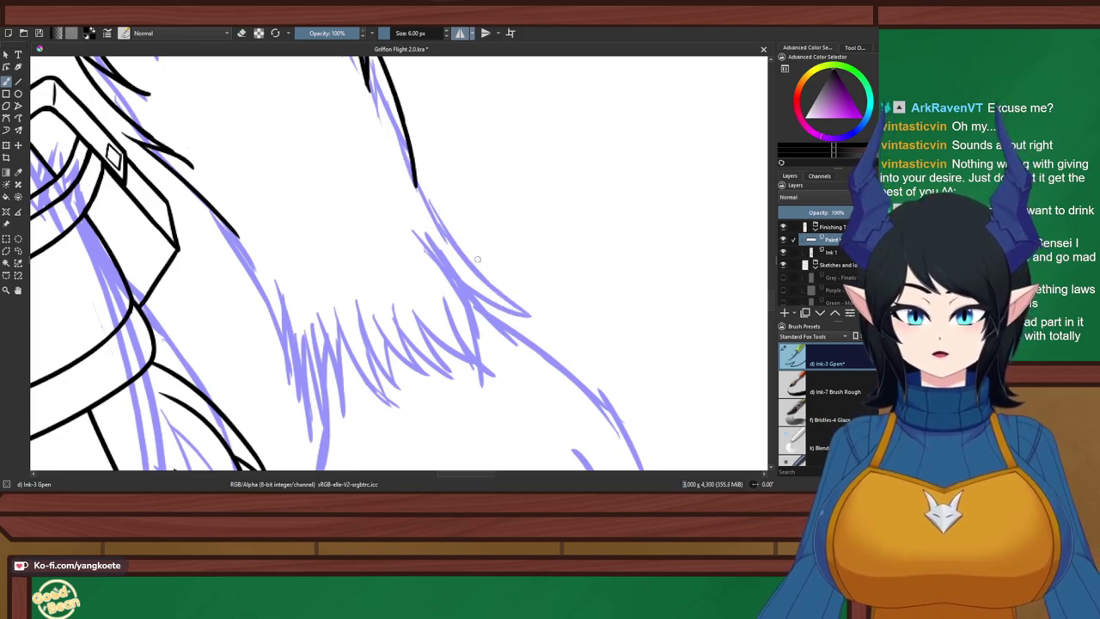
scroll(476, 259, down, 3)
scroll(439, 225, up, 2)
drag(351, 153, 407, 262)
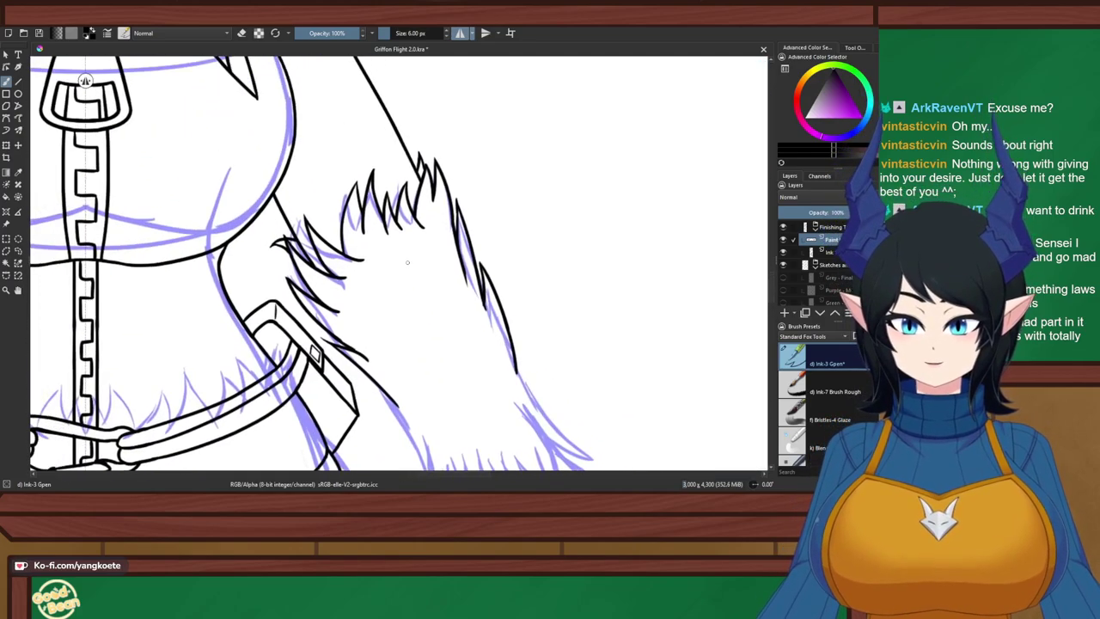
scroll(407, 262, down, 3)
mouse_move(290, 266)
mouse_down()
mouse_move(234, 199)
mouse_move(566, 311)
mouse_move(515, 392)
mouse_up()
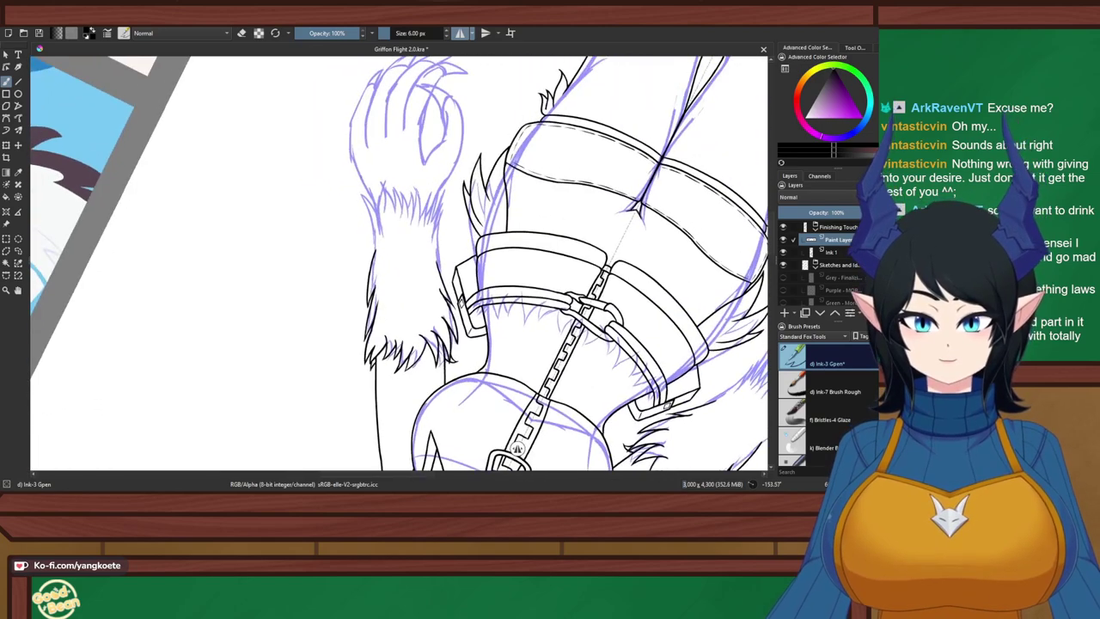
Ink the fur edge line down the forearm, retrying the long stroke several times
scroll(446, 222, up, 4)
drag(433, 211, 455, 283)
scroll(455, 283, down, 2)
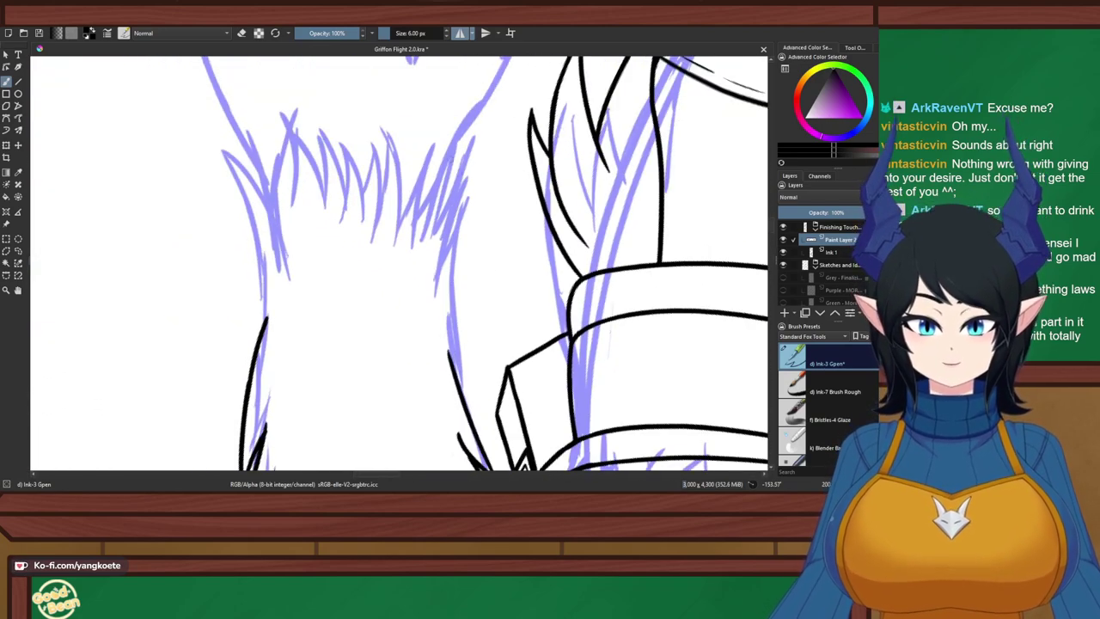
drag(476, 139, 446, 273)
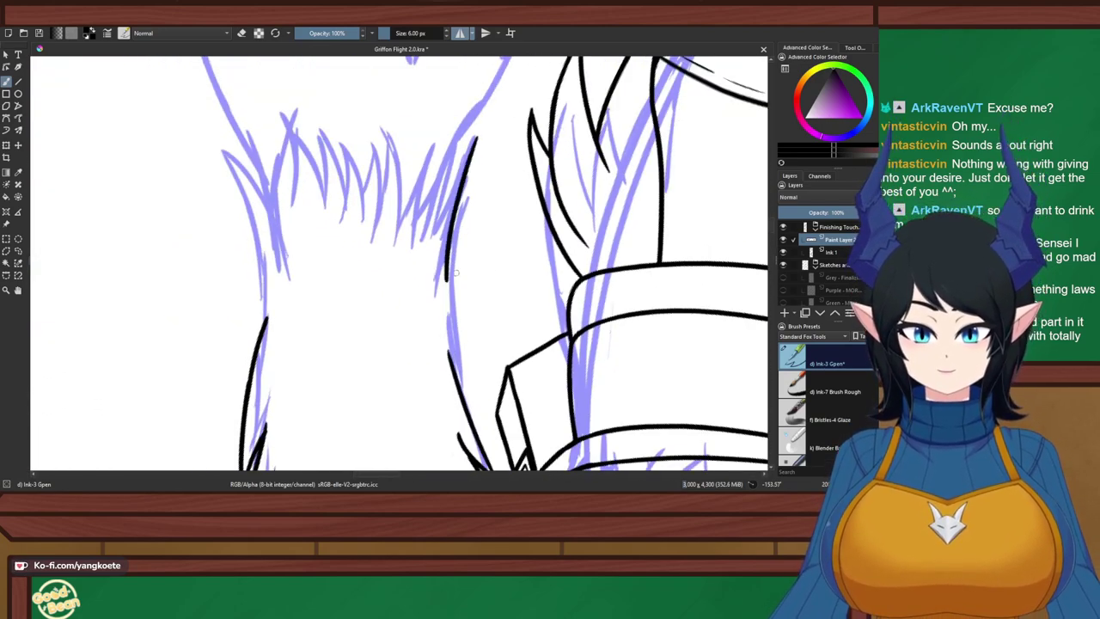
mouse_move(451, 234)
mouse_down()
mouse_move(475, 183)
mouse_move(464, 345)
mouse_up()
key(ctrl+z)
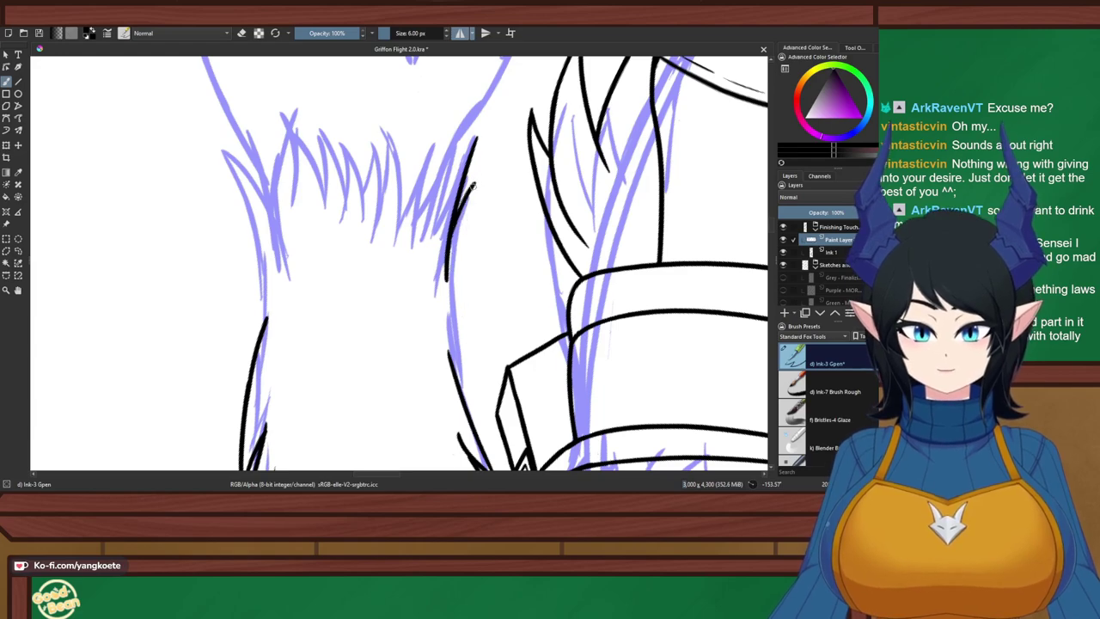
drag(474, 183, 465, 375)
key(ctrl+z)
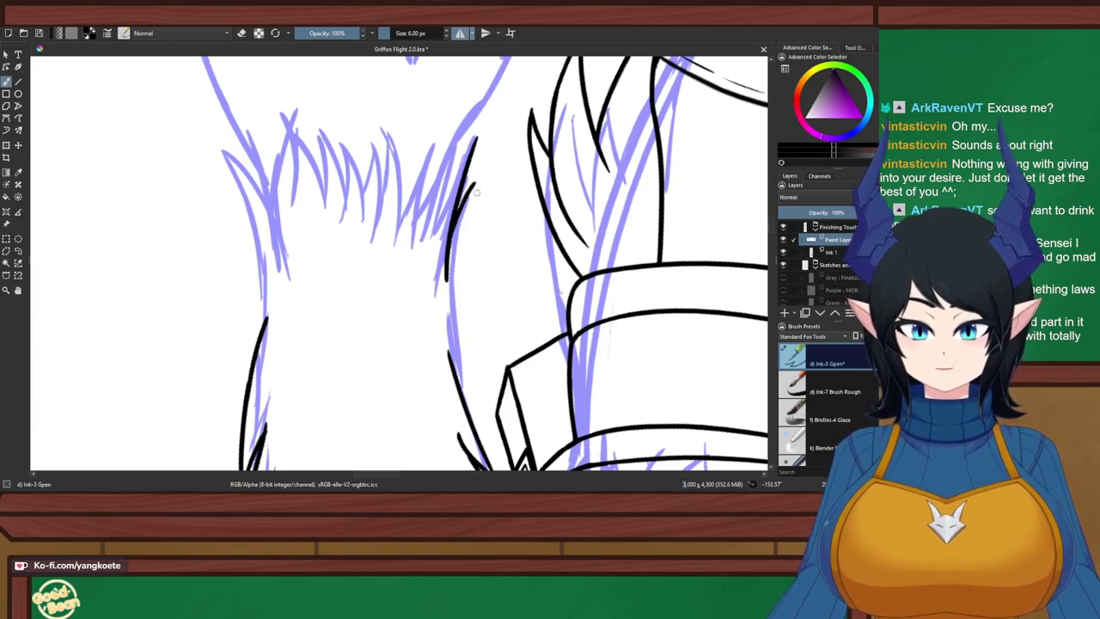
drag(477, 178, 448, 383)
key(ctrl+z)
drag(476, 179, 472, 378)
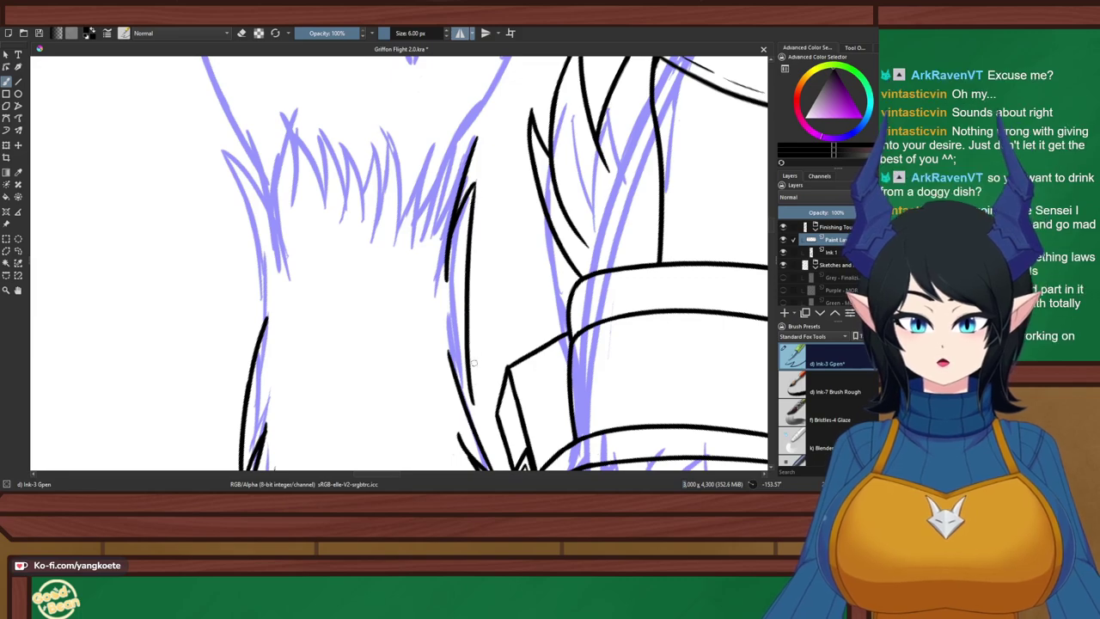
drag(442, 340, 474, 405)
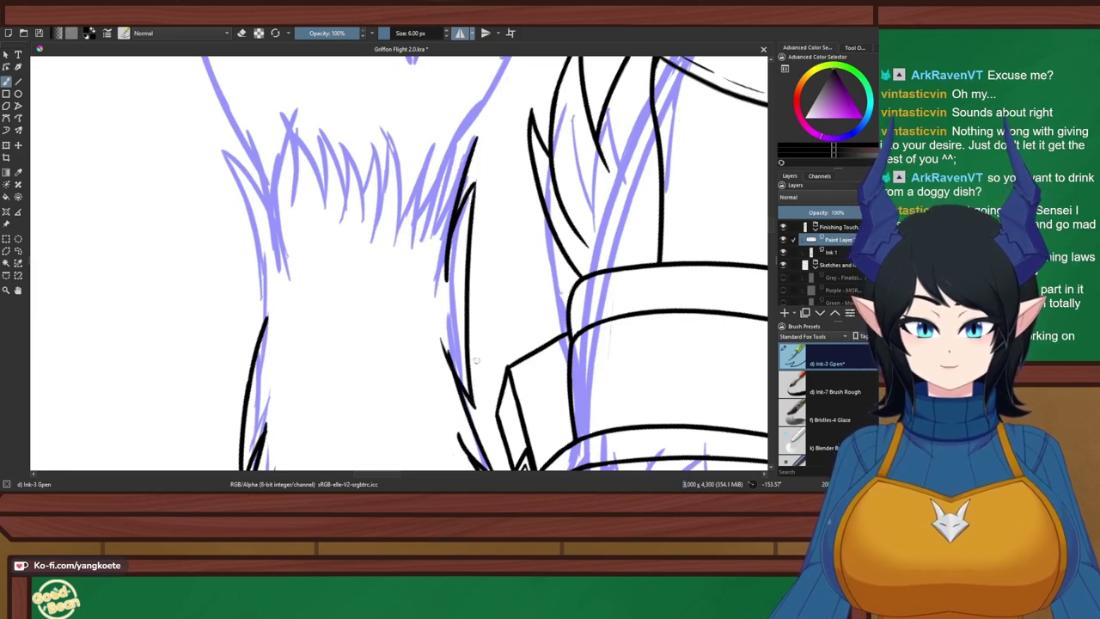
Reset the canvas rotation to upright and begin re-inking the upper fur edge line
key(5)
key(ctrl+z)
key(ctrl+z)
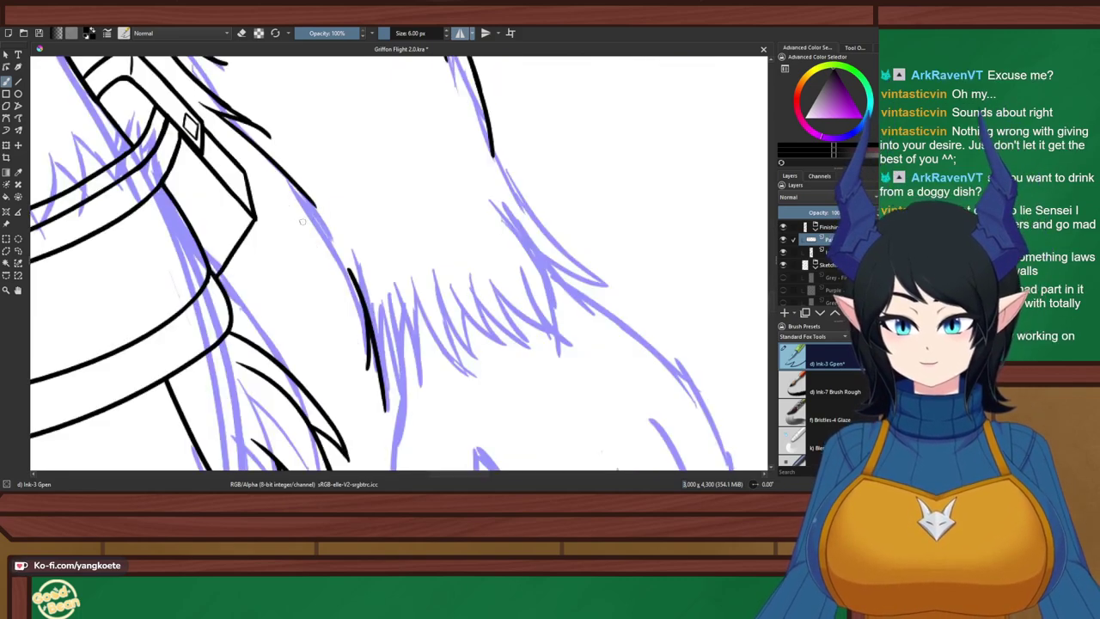
scroll(314, 230, up, 2)
scroll(314, 172, down, 1)
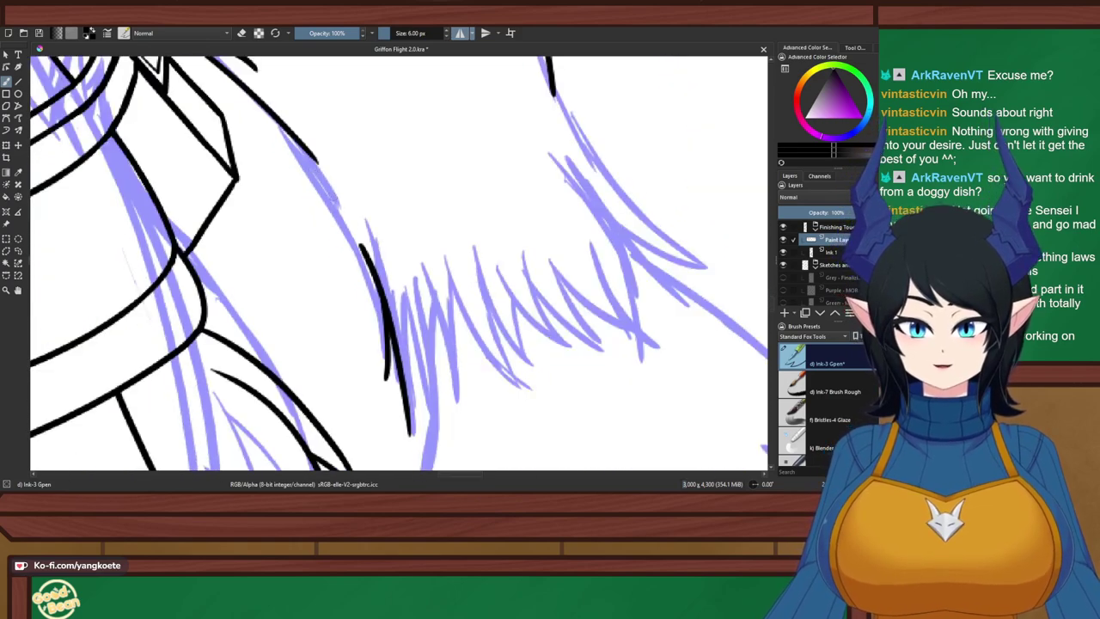
drag(314, 158, 364, 277)
key(ctrl+z)
drag(310, 153, 383, 293)
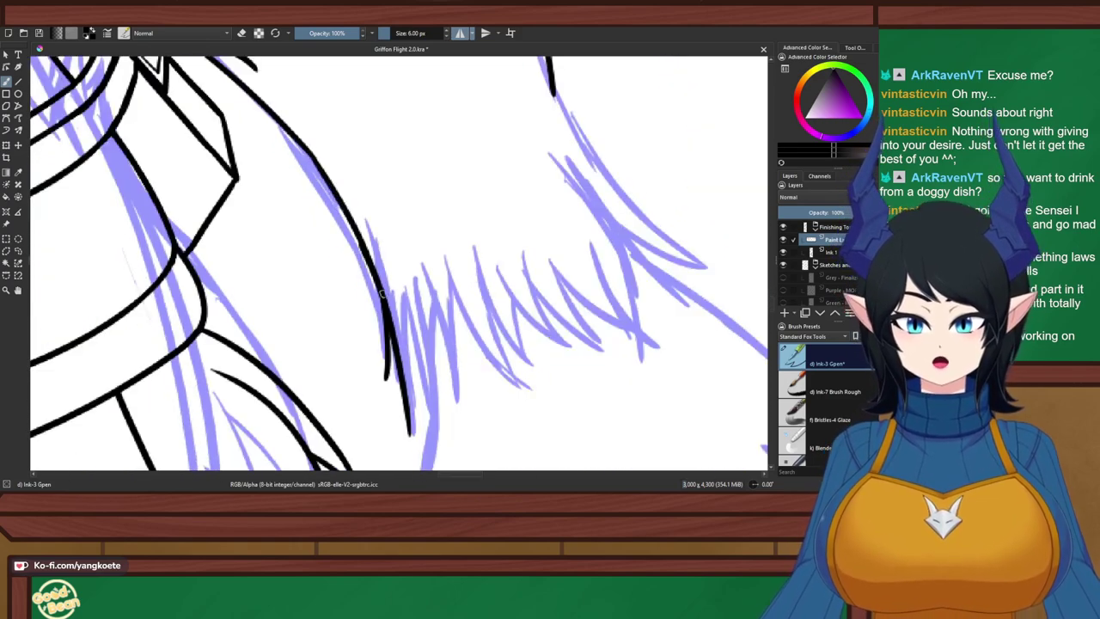
key(ctrl+z)
drag(293, 138, 374, 286)
key(ctrl+z)
key(ctrl+z)
key(ctrl+z)
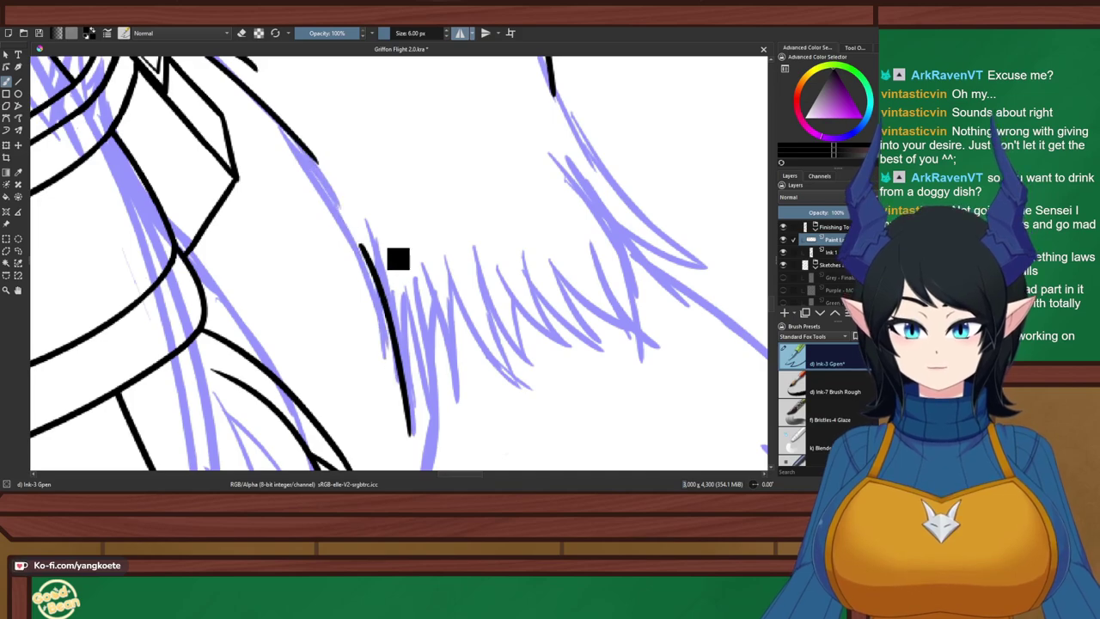
drag(303, 143, 393, 354)
key(ctrl+z)
Settle the upper fur edge line after repeated retries and ink the next stroke below
drag(291, 134, 388, 359)
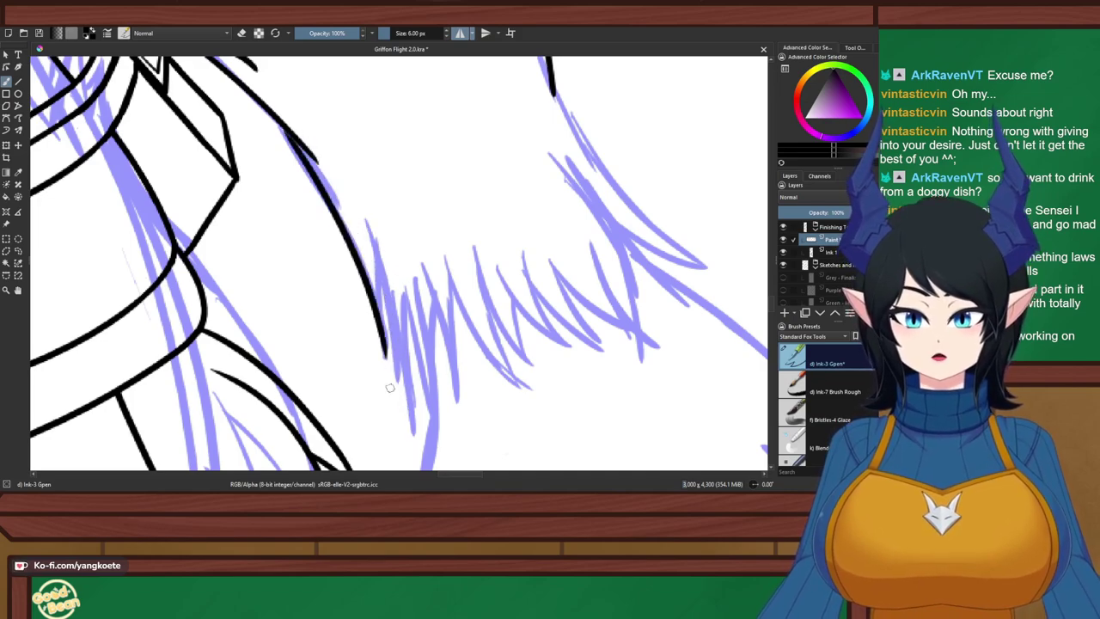
key(ctrl+z)
mouse_move(290, 135)
mouse_down()
mouse_move(338, 205)
mouse_move(389, 337)
mouse_up()
key(ctrl+z)
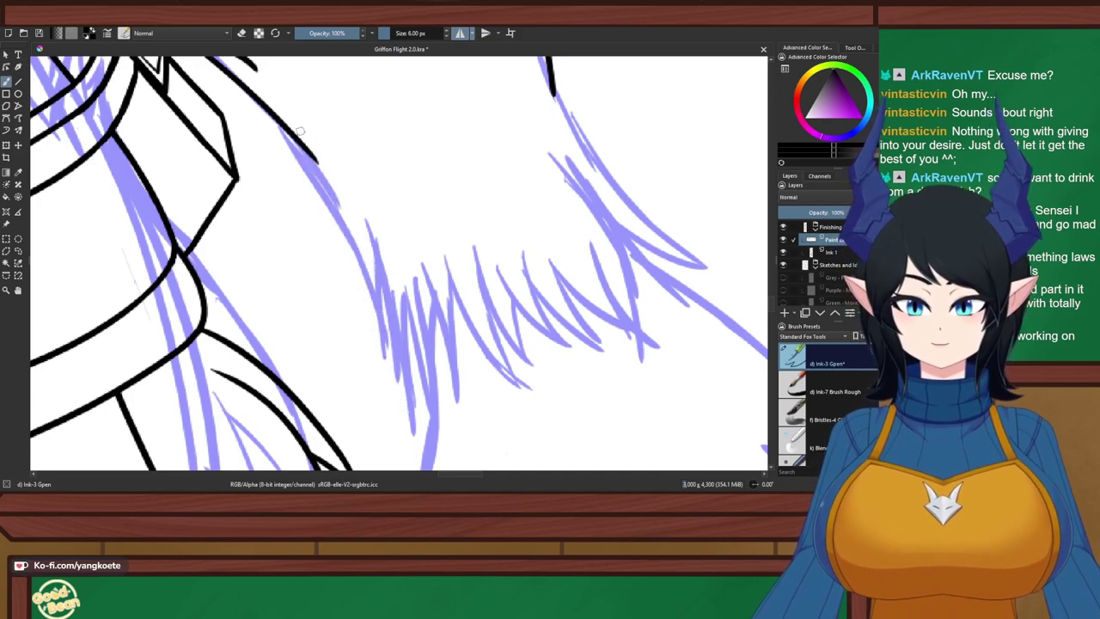
drag(296, 135, 417, 367)
key(ctrl+z)
mouse_move(290, 134)
mouse_down()
mouse_move(388, 337)
mouse_move(318, 163)
mouse_move(382, 325)
mouse_up()
key(ctrl+z)
key(ctrl+z)
drag(285, 125, 378, 319)
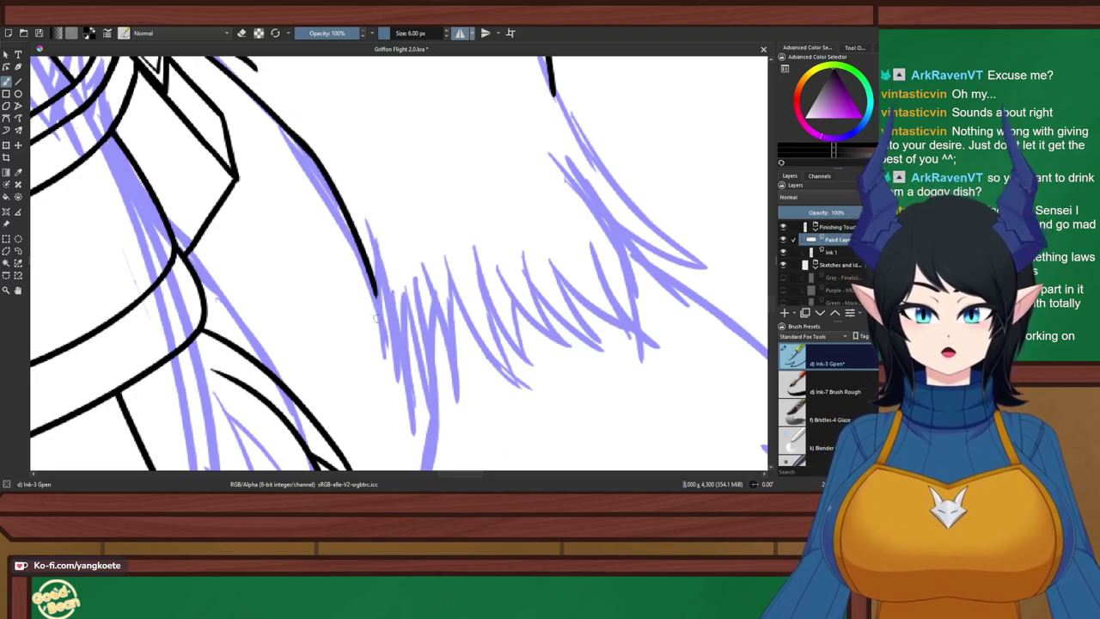
key(ctrl+z)
drag(318, 163, 382, 313)
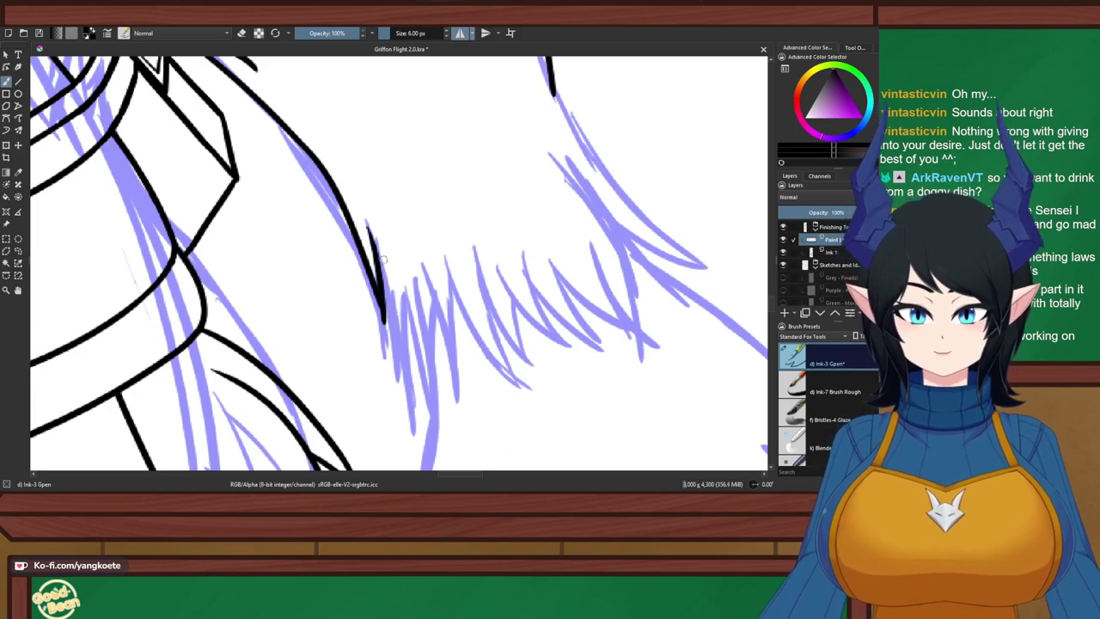
drag(368, 225, 398, 388)
Ink the lower fur tuft's stroke, redrawing it repeatedly until it sits right
drag(409, 287, 416, 400)
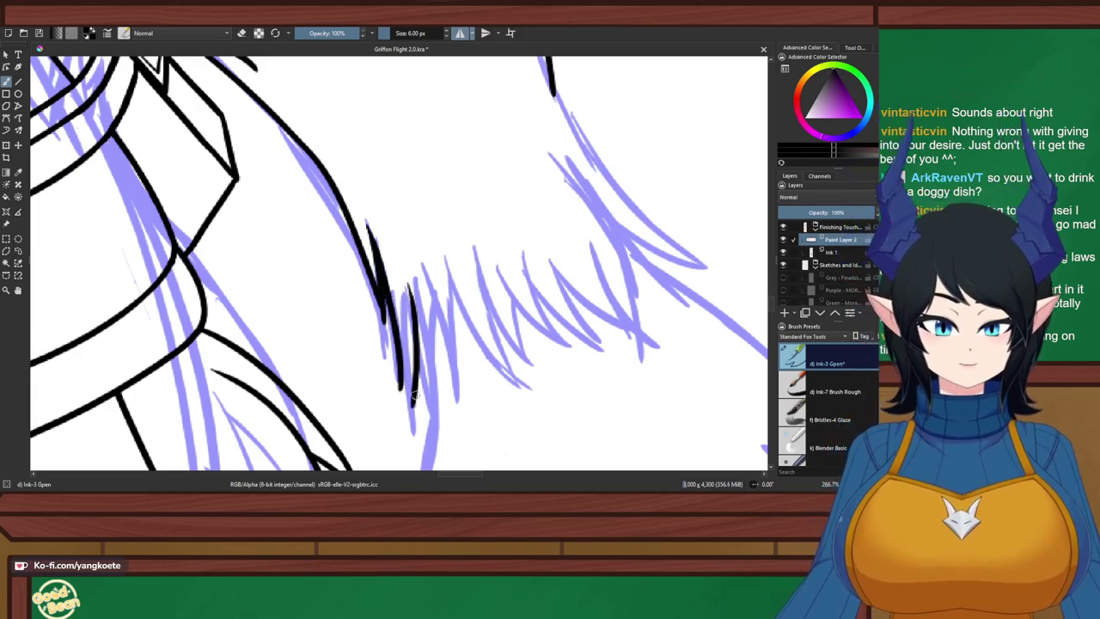
key(ctrl+z)
drag(409, 285, 418, 397)
key(ctrl+z)
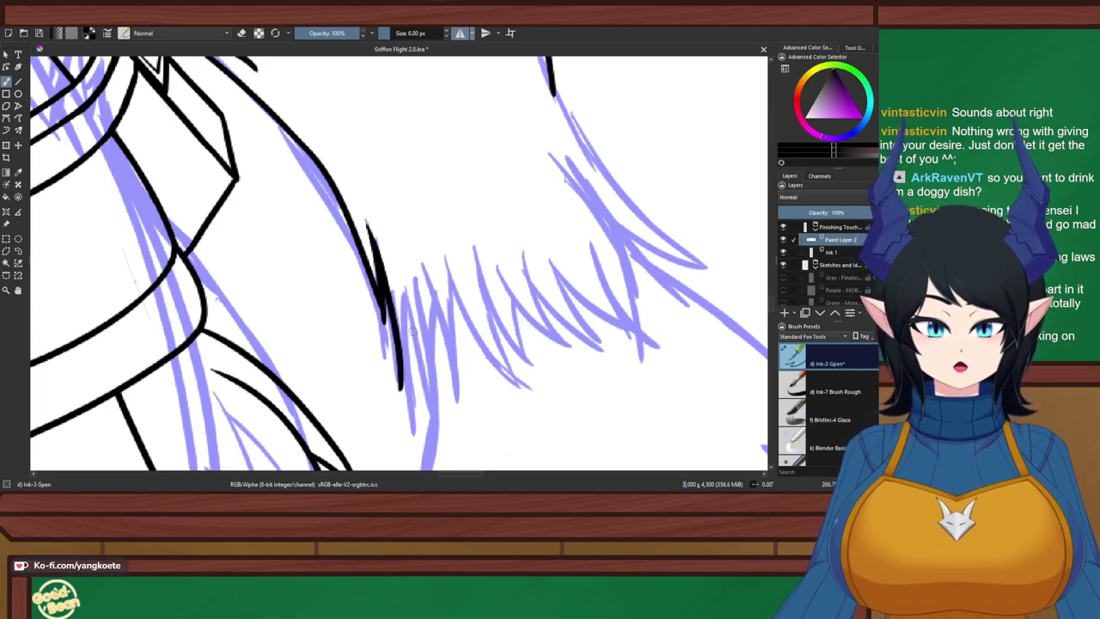
drag(409, 296, 416, 434)
key(ctrl+z)
drag(417, 325, 413, 435)
key(ctrl+z)
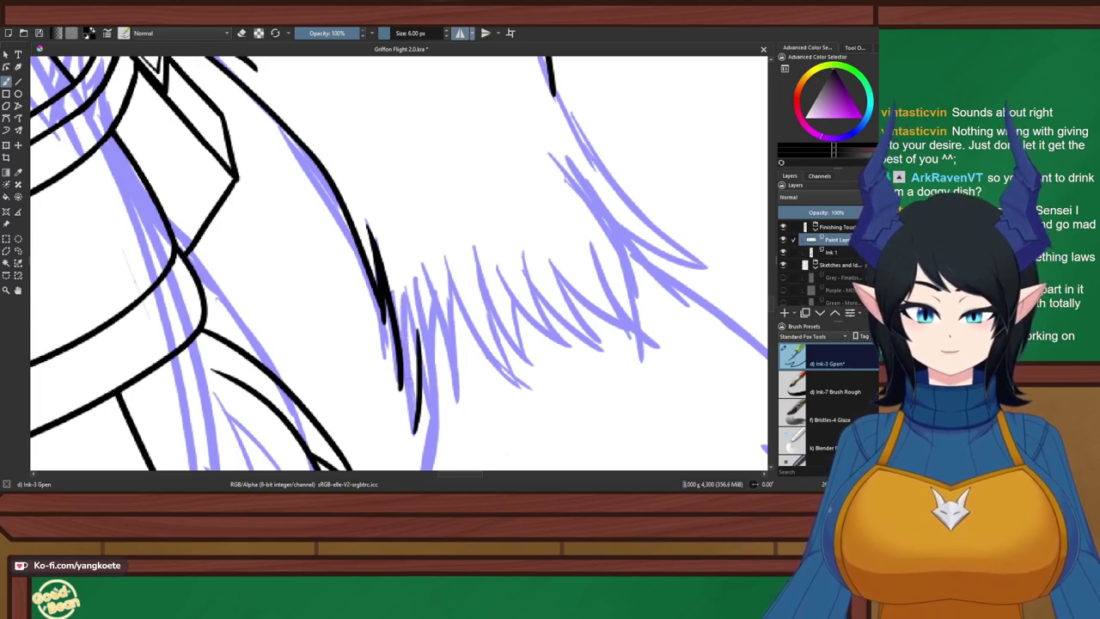
drag(401, 350, 409, 449)
key(ctrl+z)
drag(399, 349, 397, 440)
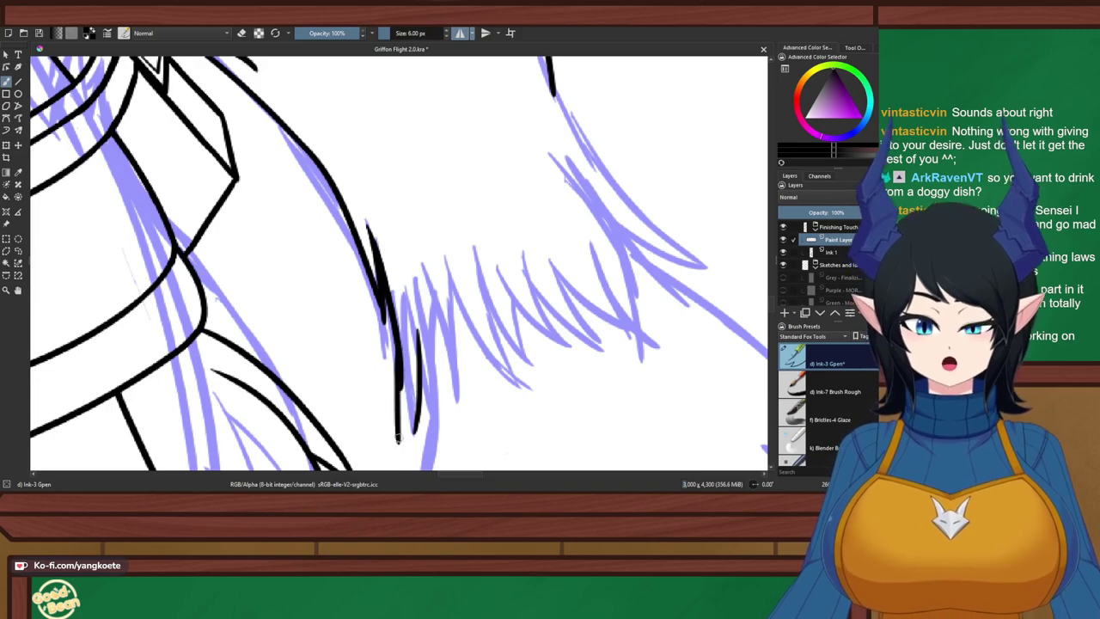
key(ctrl+z)
drag(397, 352, 397, 440)
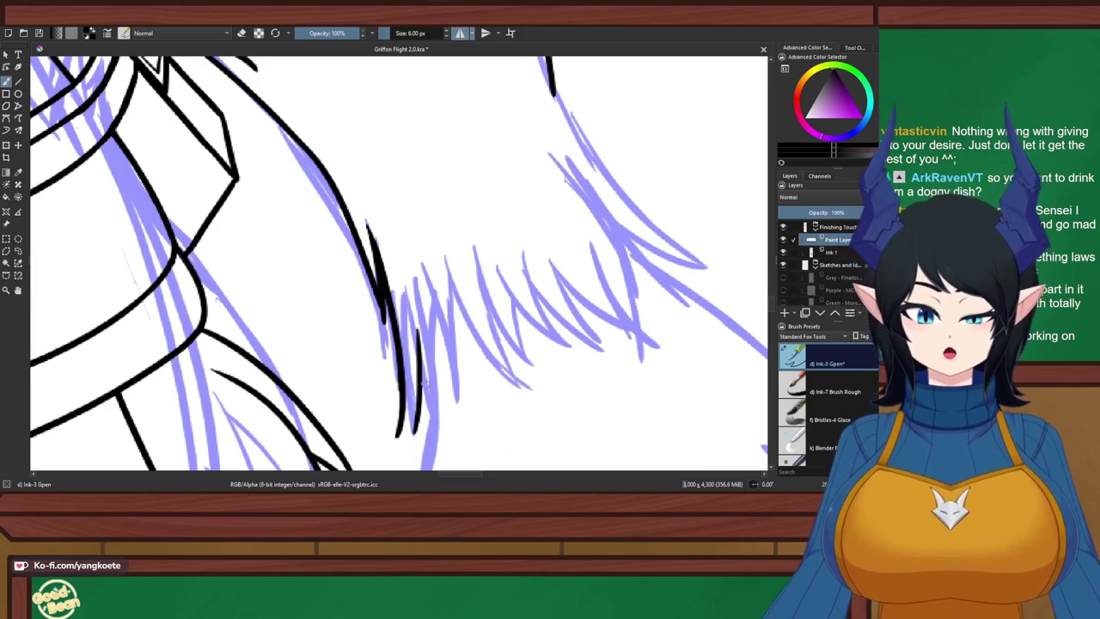
Join the tuft lines with a curve and taper the tuft tip to a point
drag(422, 371, 397, 455)
key(ctrl+z)
drag(421, 371, 400, 445)
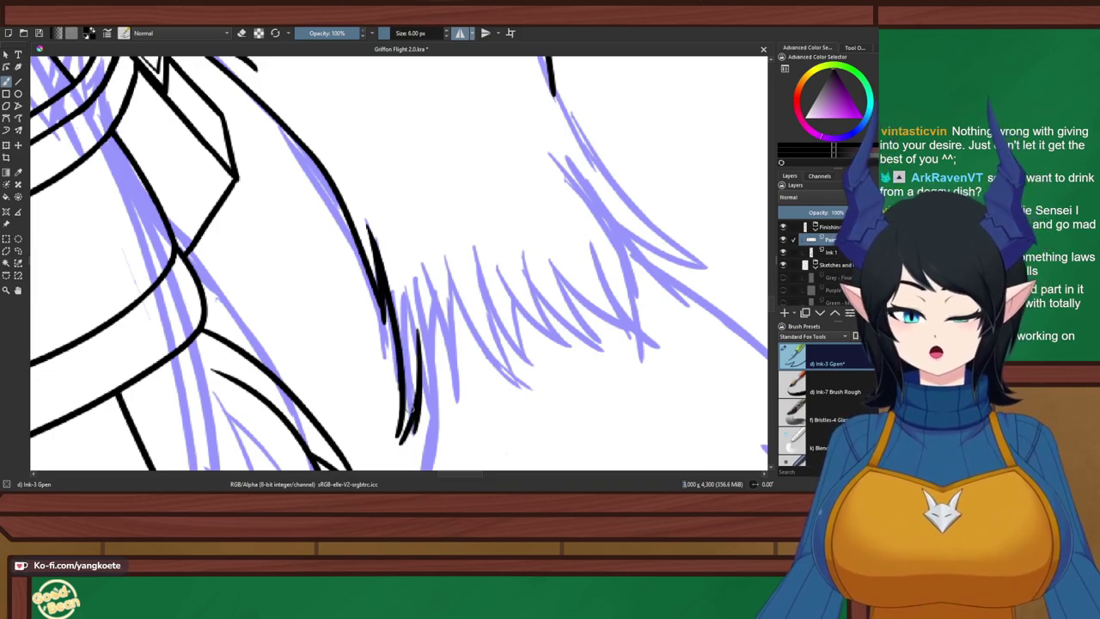
drag(406, 395, 386, 452)
key(ctrl+z)
drag(414, 416, 387, 452)
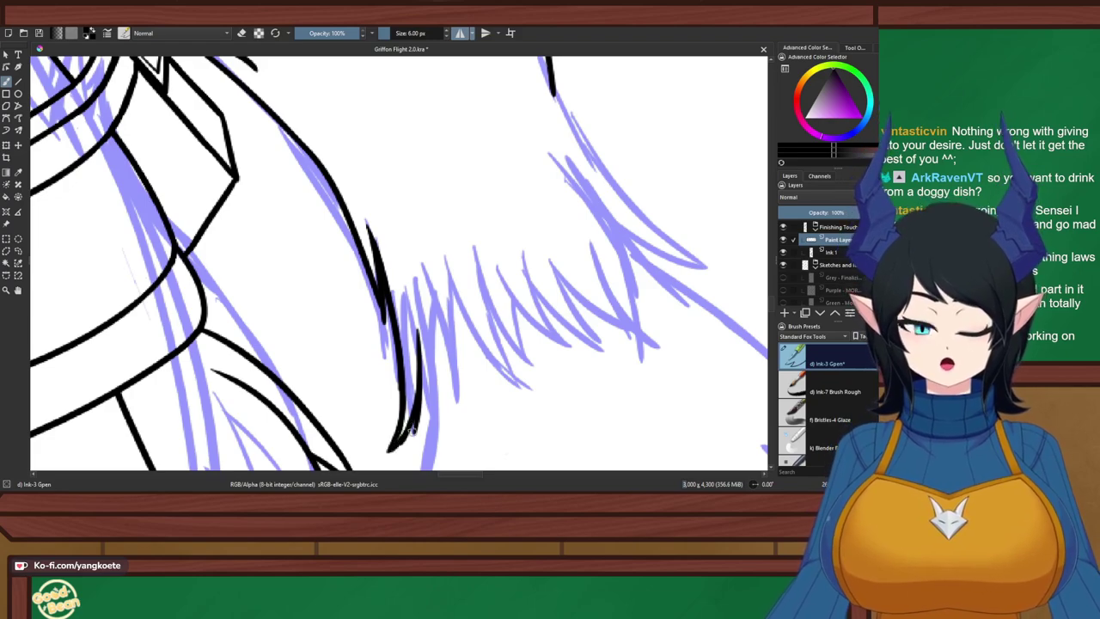
scroll(445, 366, down, 3)
scroll(444, 343, up, 4)
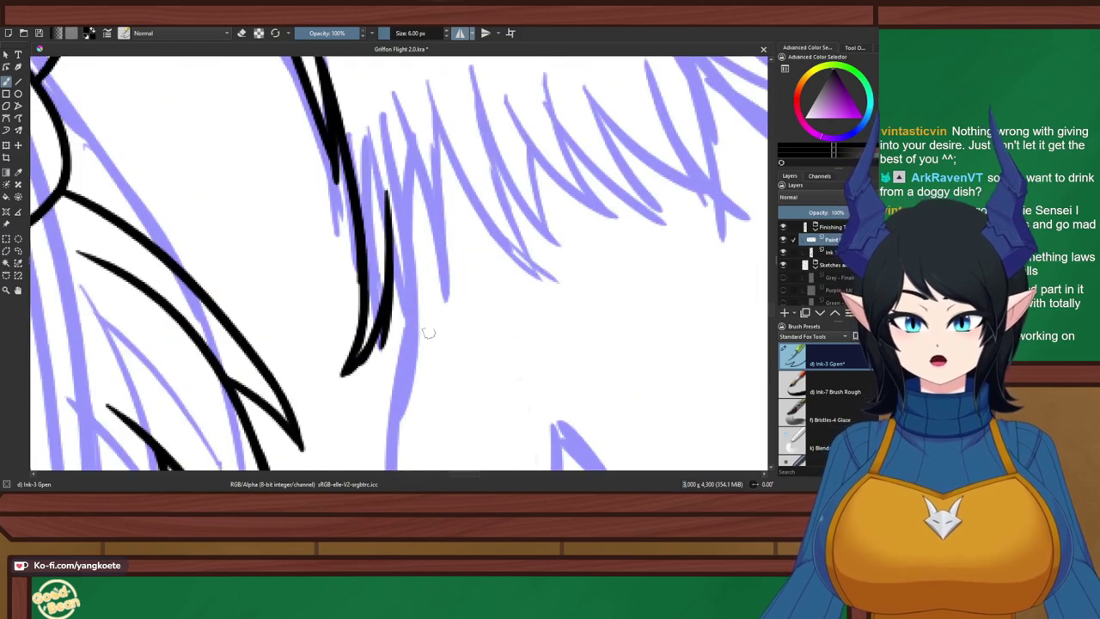
Erase the stray inner ink line and ink a curved fur spike with a tapered tip
key(e)
mouse_move(385, 253)
mouse_down()
mouse_move(391, 325)
mouse_move(387, 281)
mouse_move(351, 392)
mouse_up()
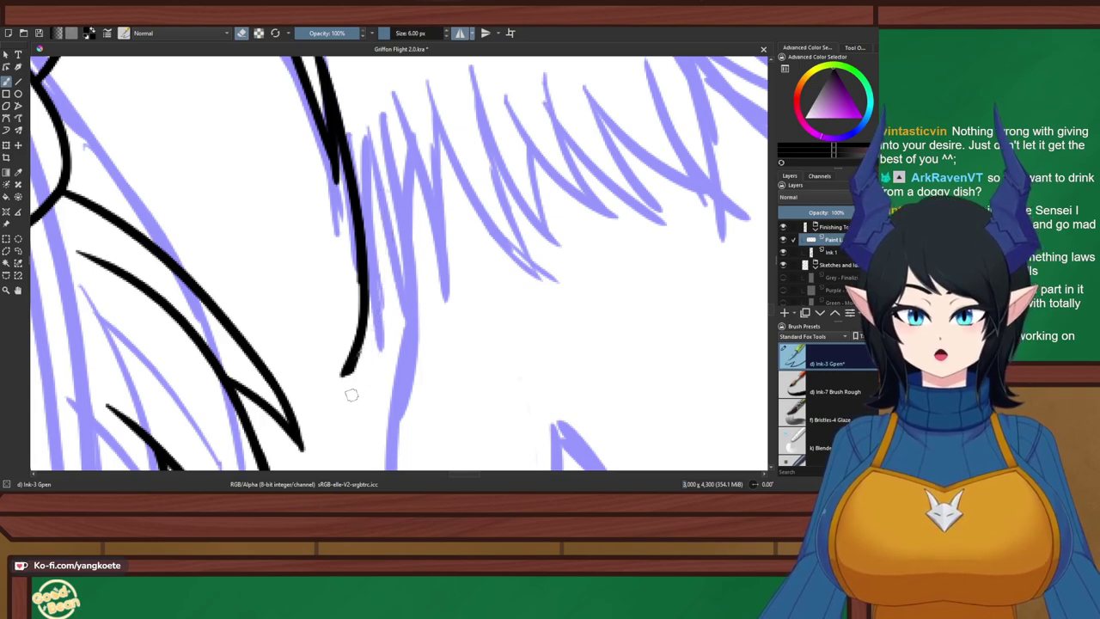
key(e)
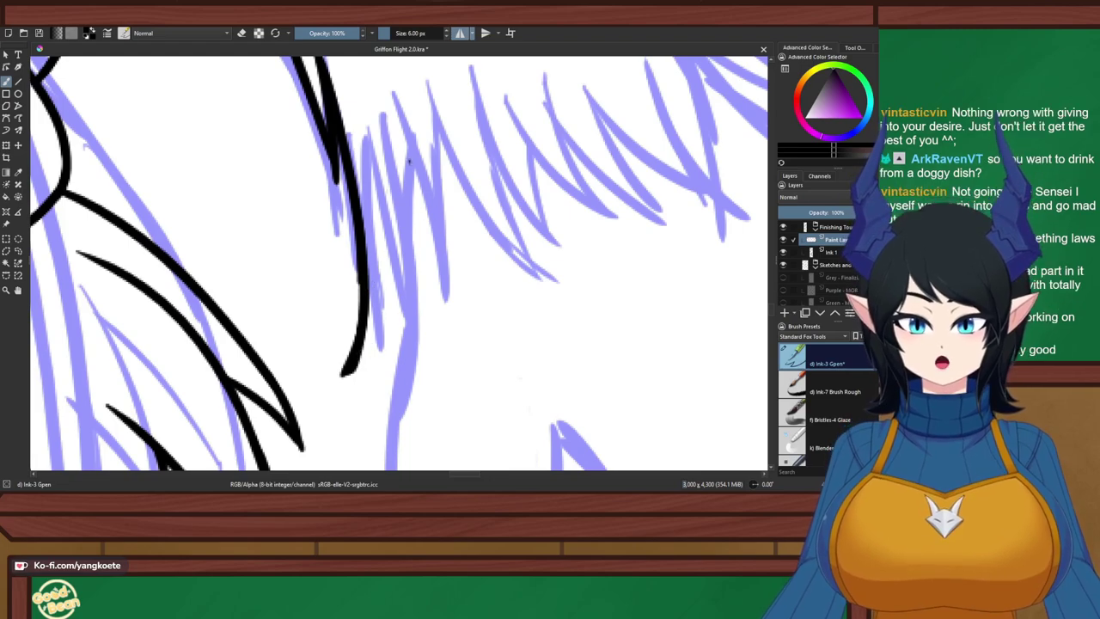
drag(413, 165, 353, 366)
drag(386, 302, 337, 384)
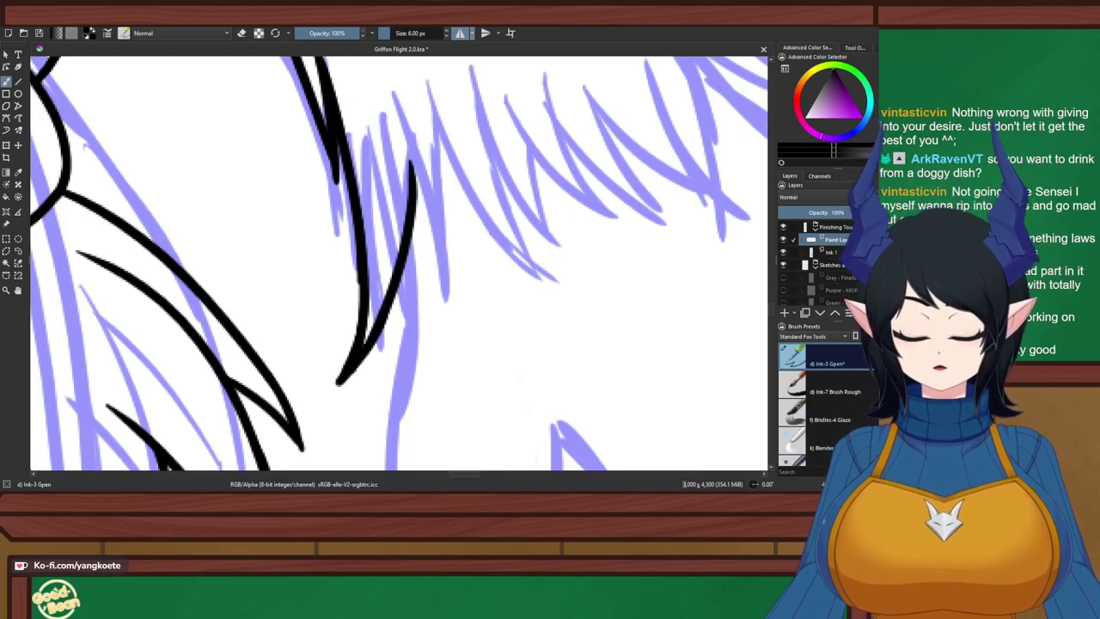
key(ctrl+z)
drag(379, 319, 342, 378)
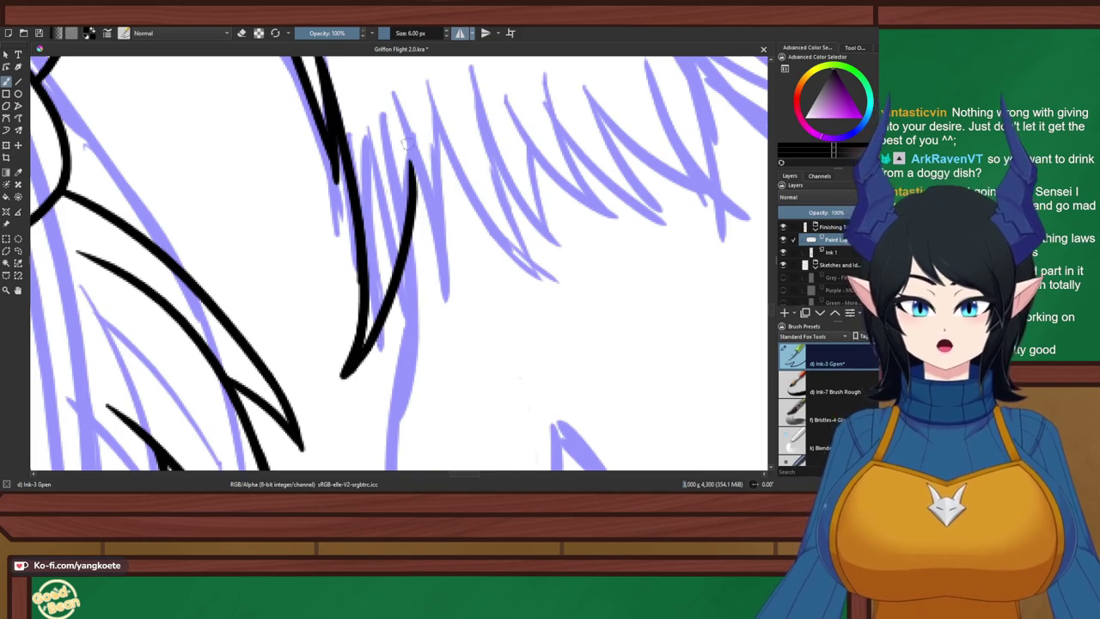
Ink the next fur spike's edge, retrying the stroke and a companion line beside it
drag(389, 101, 446, 287)
key(ctrl+z)
drag(392, 107, 438, 276)
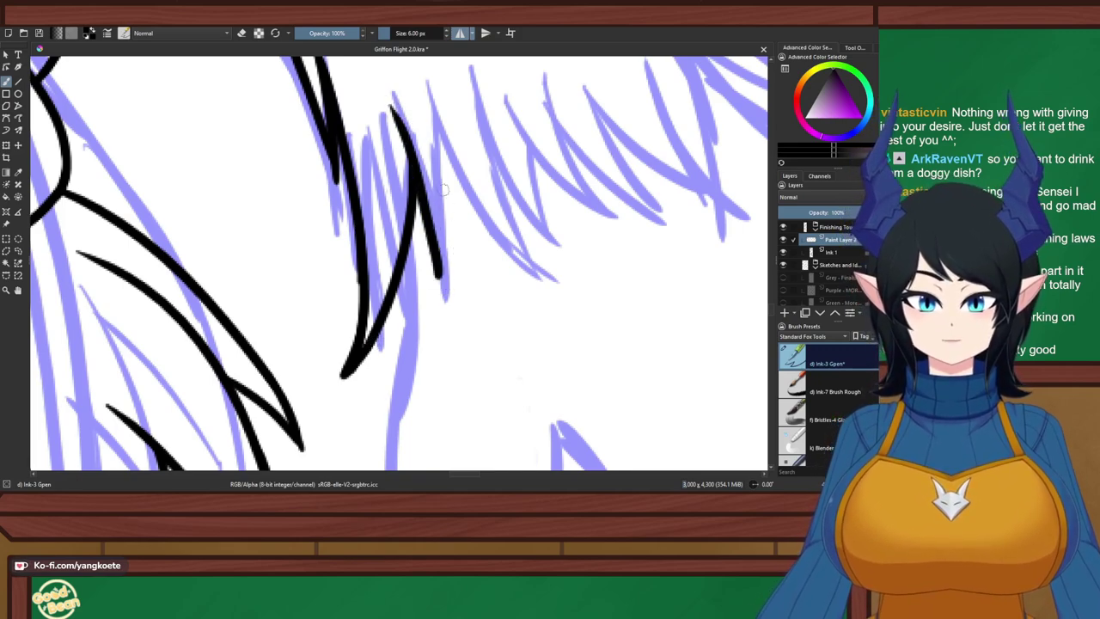
drag(453, 102, 437, 285)
key(ctrl+z)
key(ctrl+z)
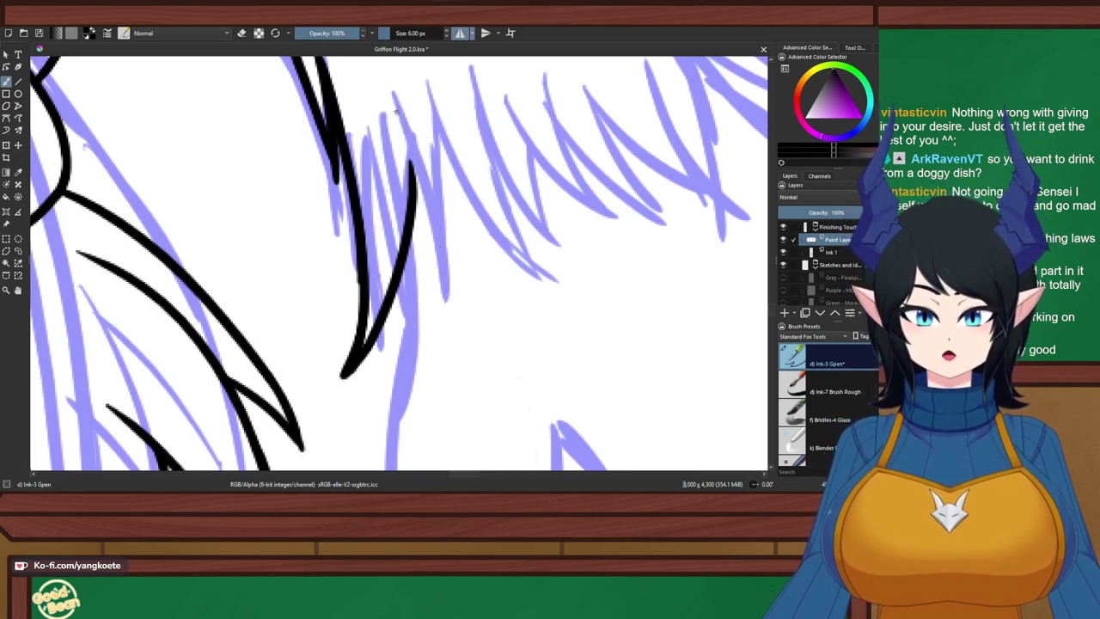
drag(396, 110, 439, 306)
drag(450, 118, 437, 308)
key(ctrl+z)
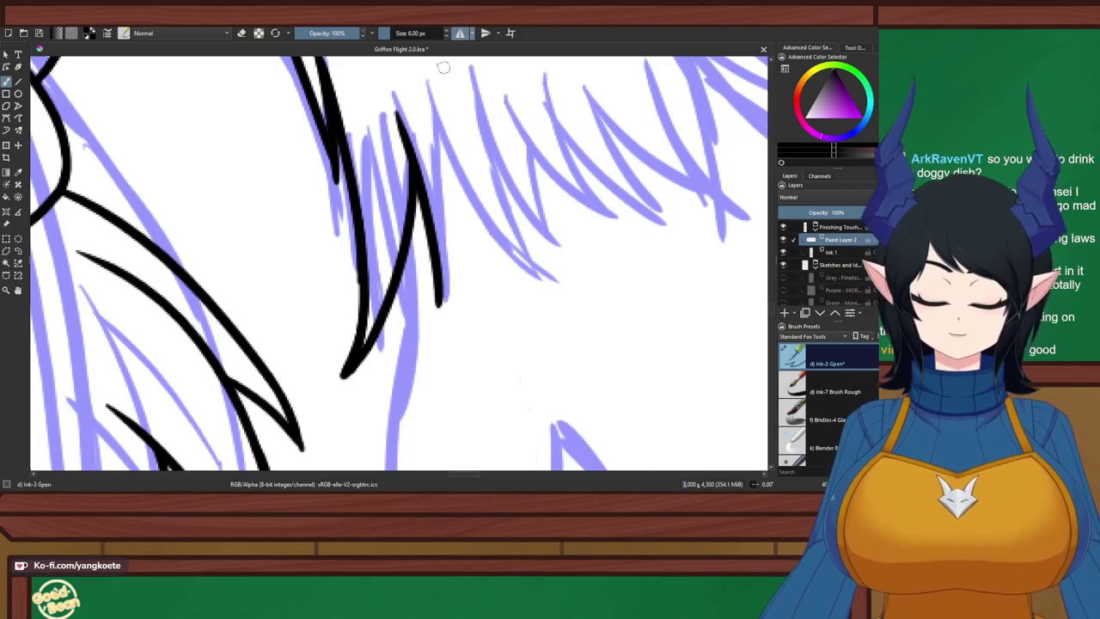
scroll(355, 237, down, 2)
Rotate the canvas about 26.55° clockwise and ink the right fur edge, erasing the excess
drag(406, 227, 383, 304)
scroll(415, 208, up, 1)
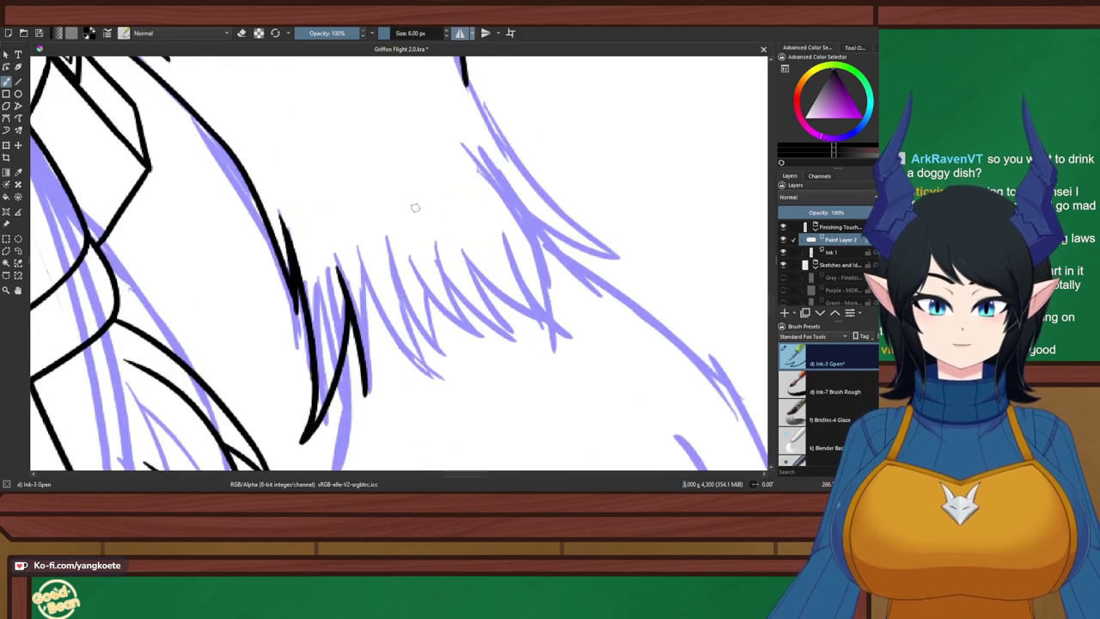
drag(376, 223, 357, 227)
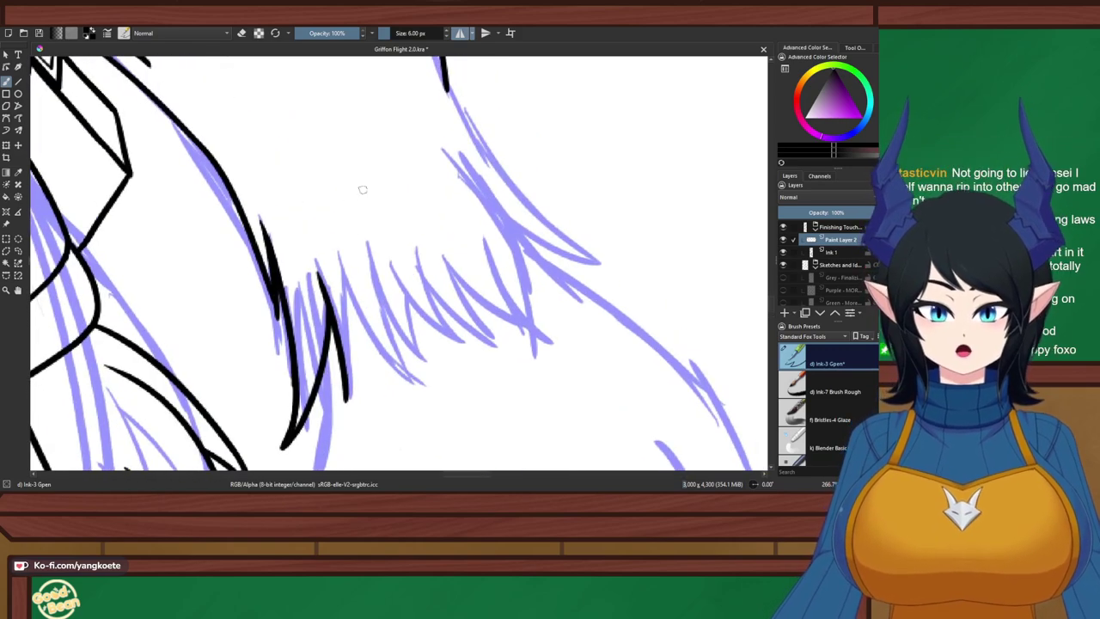
drag(396, 170, 454, 153)
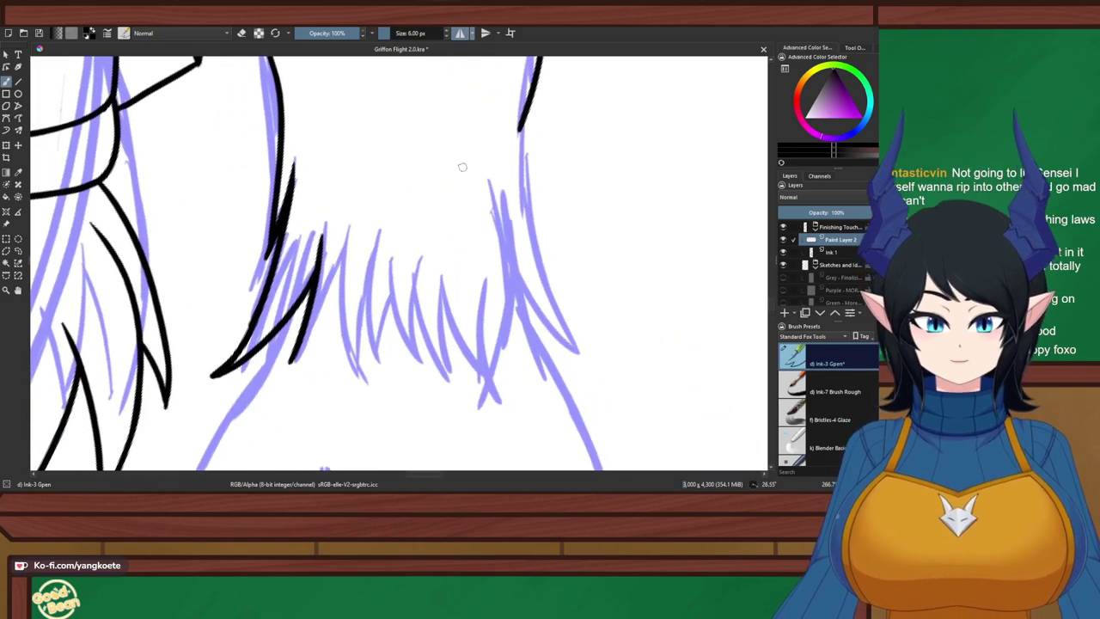
drag(519, 132, 563, 286)
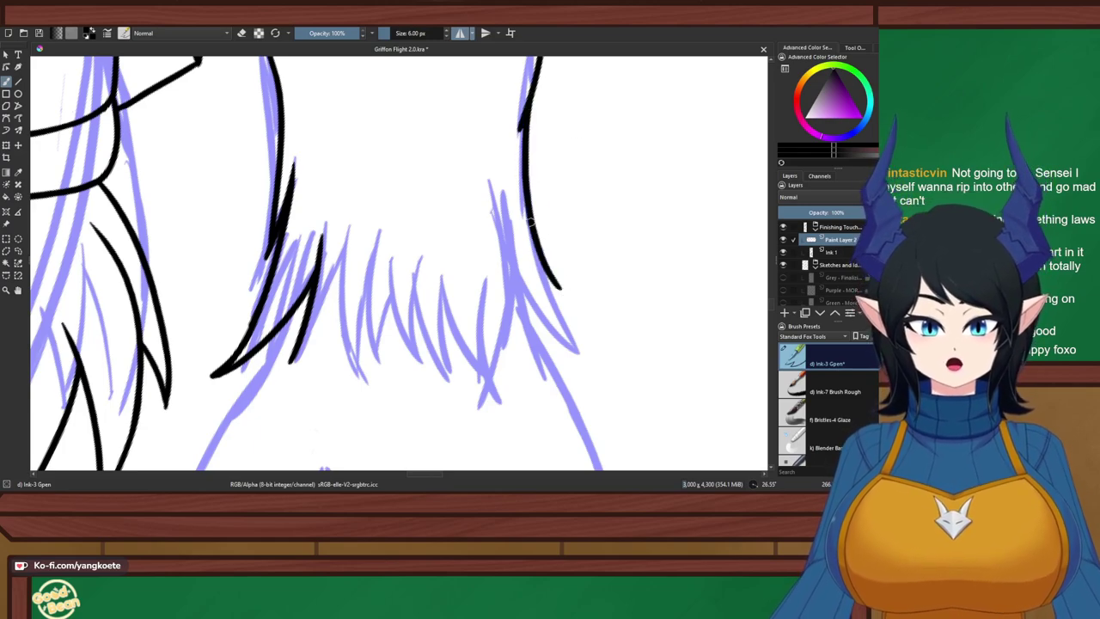
key(e)
drag(520, 111, 519, 139)
key(e)
drag(536, 78, 525, 173)
Redraw the upper part of the right line and extend its end downward, slightly shorter
key(ctrl+z)
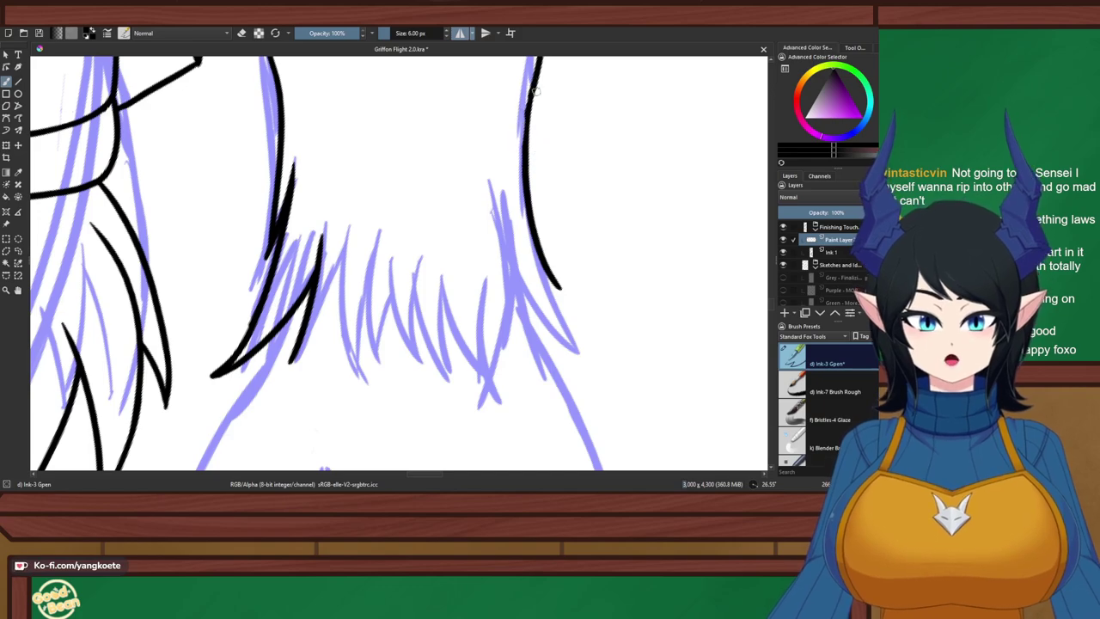
drag(533, 82, 527, 188)
key(ctrl+z)
drag(535, 75, 522, 183)
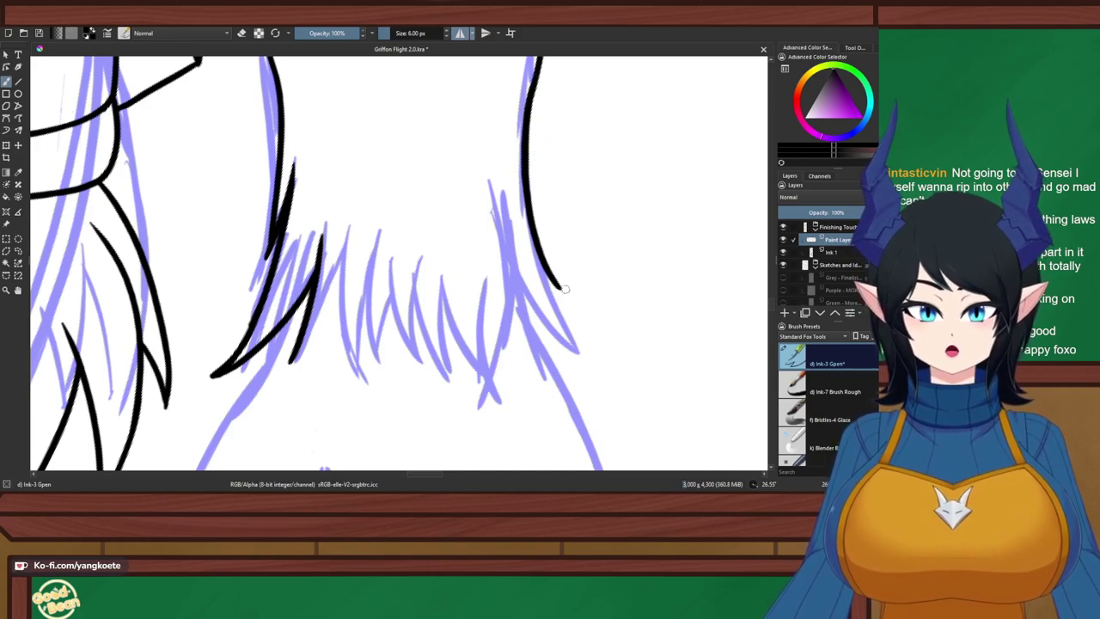
drag(536, 245, 592, 335)
key(ctrl+z)
drag(541, 255, 606, 346)
key(ctrl+z)
key(ctrl+z)
key(ctrl+z)
key(ctrl+z)
drag(538, 256, 591, 331)
key(ctrl+z)
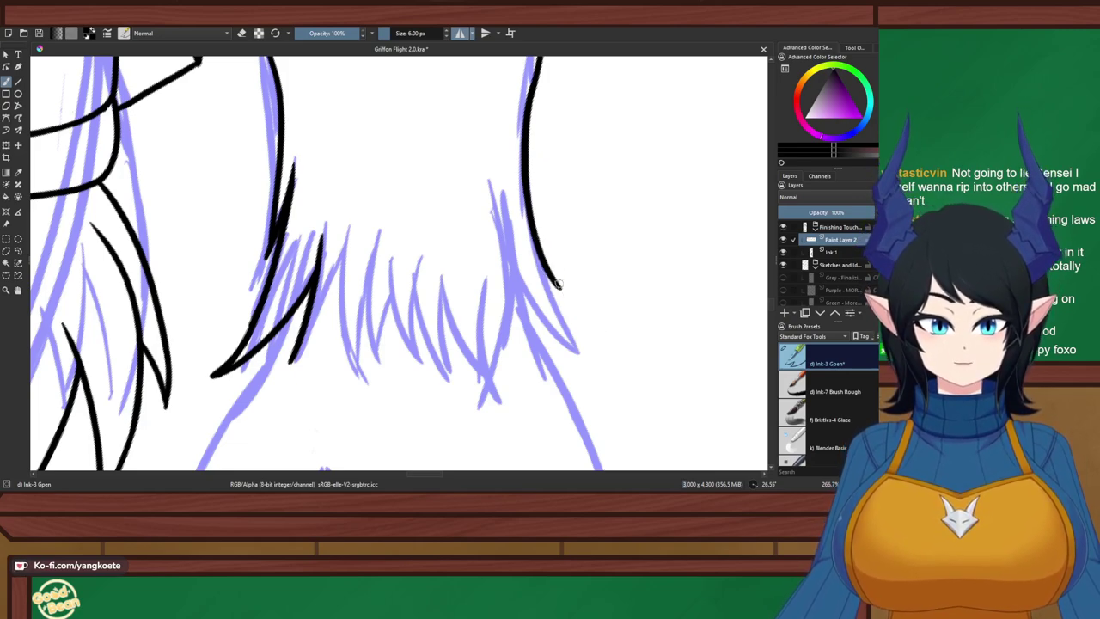
drag(550, 276, 595, 331)
Ink a stroke into the tuft's pointed tip, retrying it and dropping an overlong extension
drag(514, 267, 597, 335)
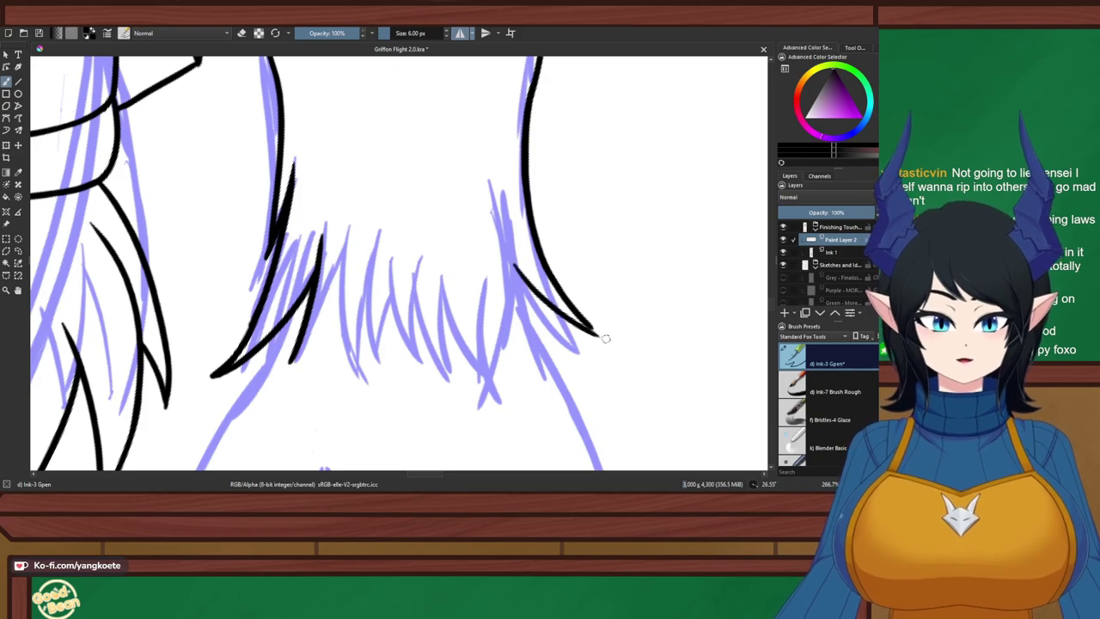
key(ctrl+z)
drag(518, 269, 599, 324)
key(ctrl+z)
drag(515, 255, 603, 341)
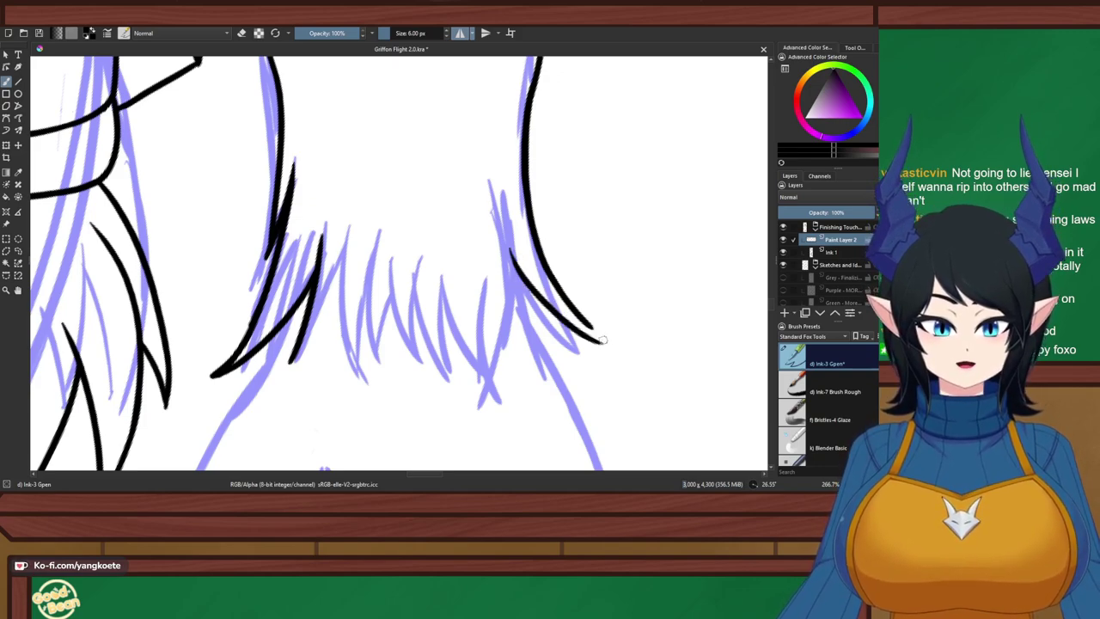
drag(573, 307, 609, 350)
key(ctrl+z)
key(ctrl+z)
drag(516, 258, 607, 340)
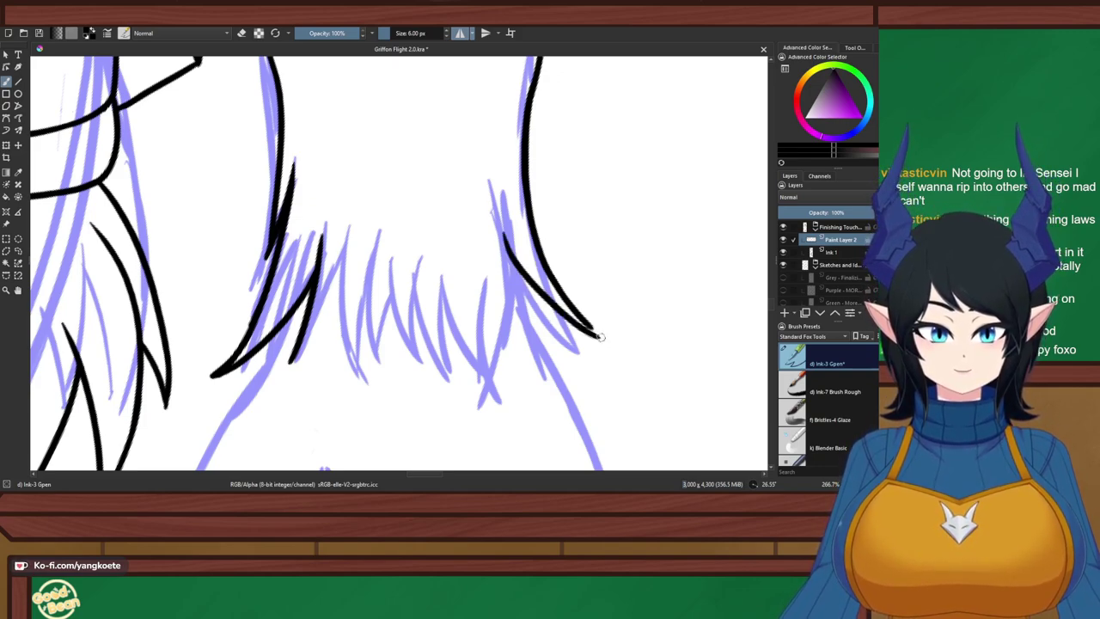
key(ctrl+z)
drag(512, 256, 594, 325)
key(e)
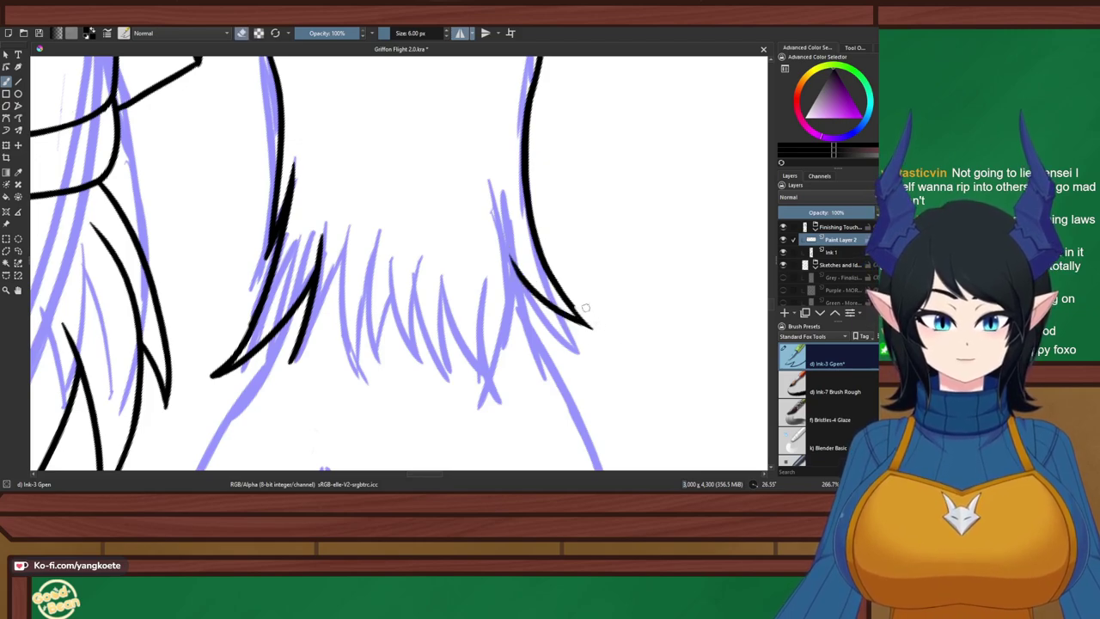
key(e)
mouse_move(571, 303)
mouse_down()
mouse_move(602, 336)
mouse_move(594, 326)
mouse_up()
key(ctrl+z)
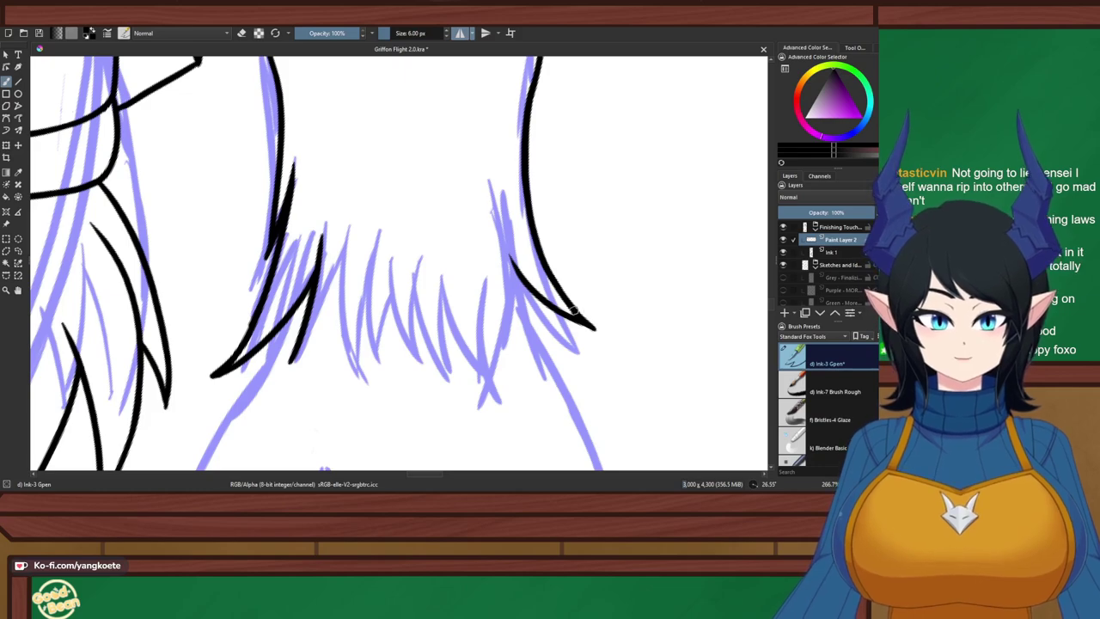
Ink the inner edge stroke down the tuft and add a second stroke beside it
drag(507, 205, 499, 365)
key(ctrl+z)
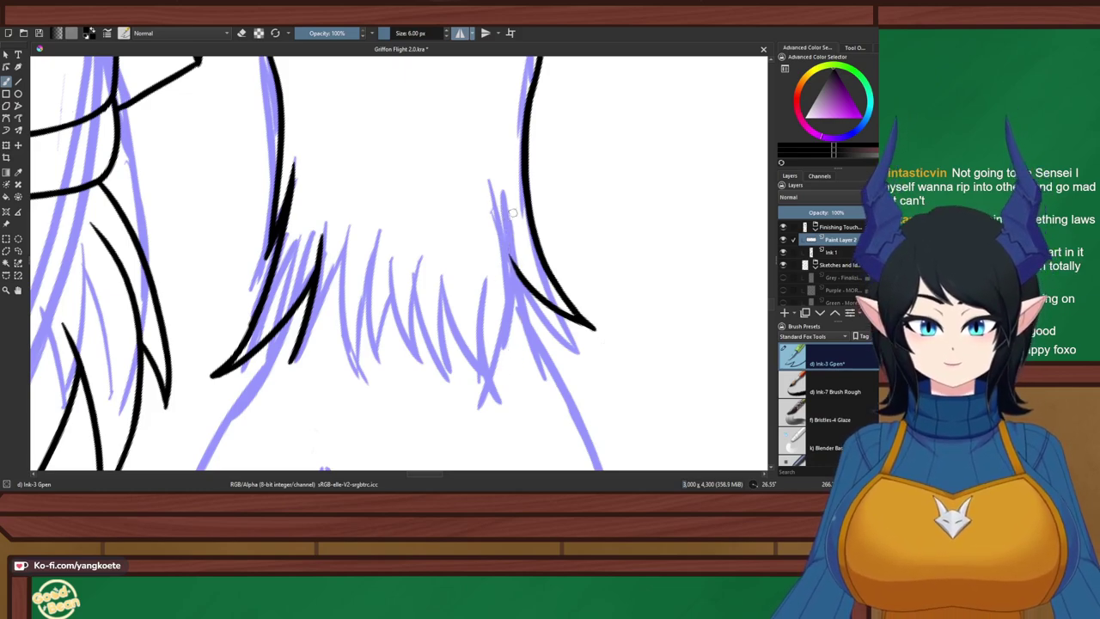
drag(508, 204, 493, 381)
key(ctrl+z)
drag(508, 215, 496, 373)
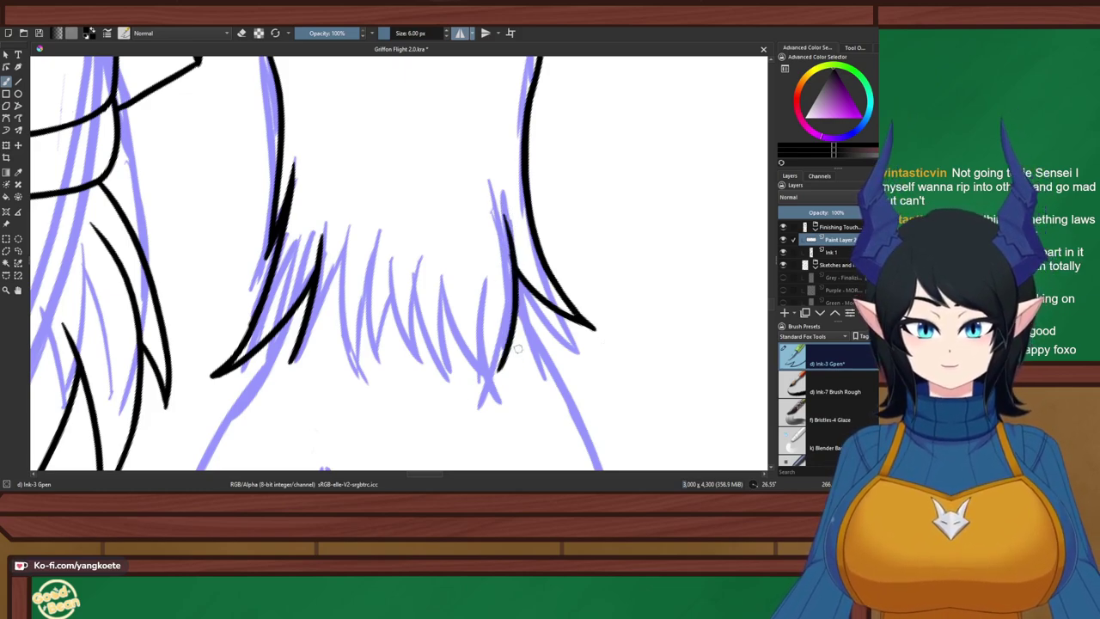
key(ctrl+z)
drag(509, 217, 495, 373)
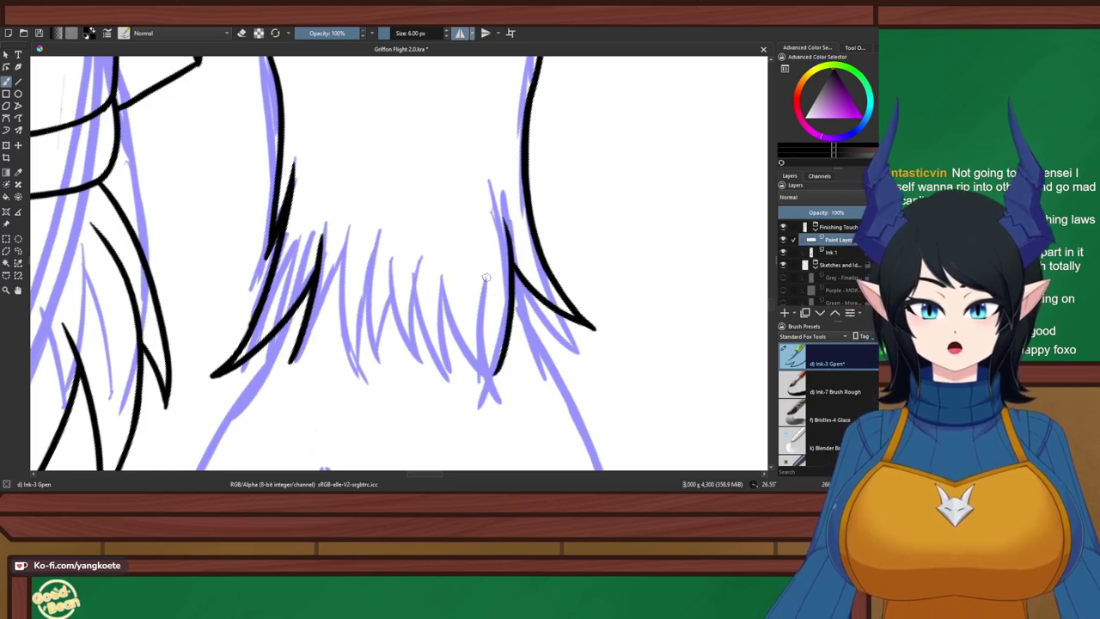
key(ctrl+z)
mouse_move(507, 211)
mouse_down()
mouse_move(519, 284)
mouse_move(550, 354)
mouse_move(523, 297)
mouse_move(570, 368)
mouse_up()
key(ctrl+z)
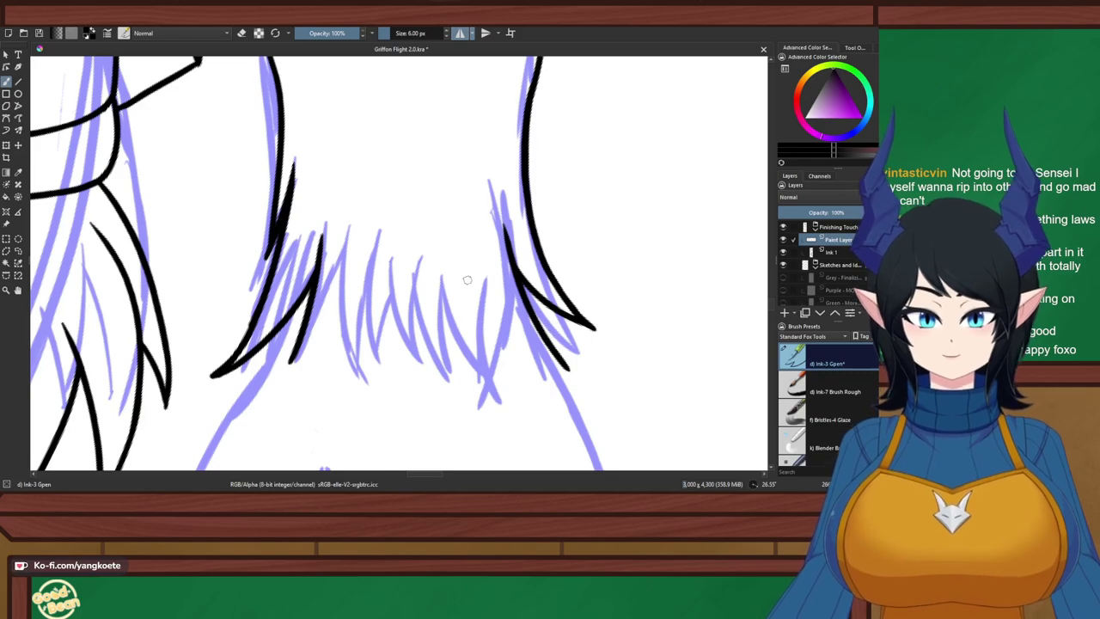
drag(465, 261, 568, 368)
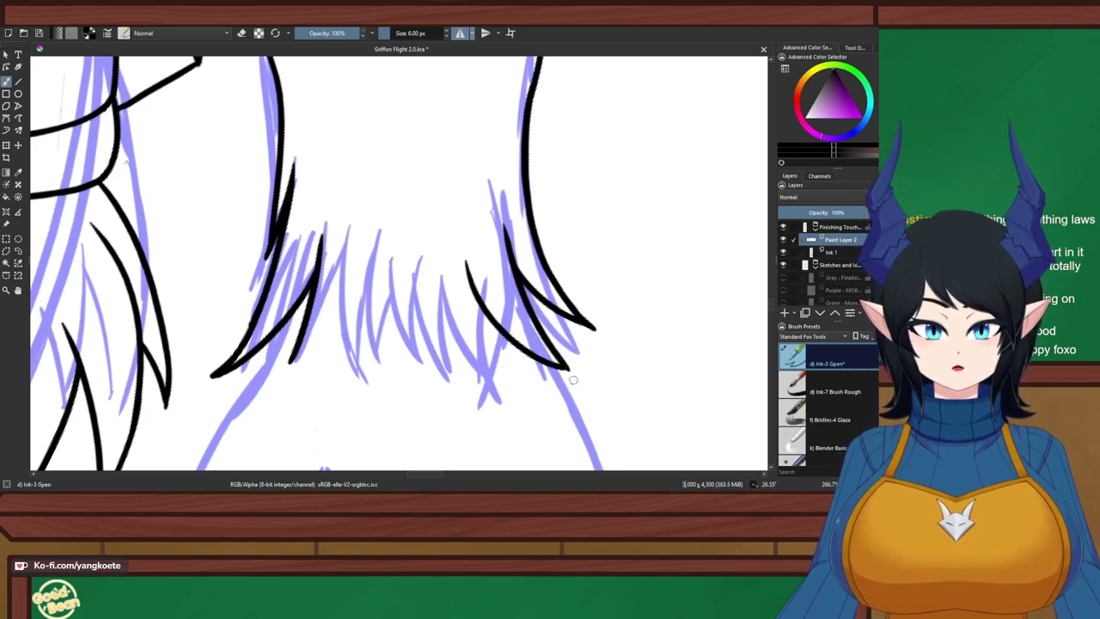
Thin the underside of the lower ink stroke and retry extending its tip
key(e)
key(ctrl+z)
drag(552, 369, 586, 375)
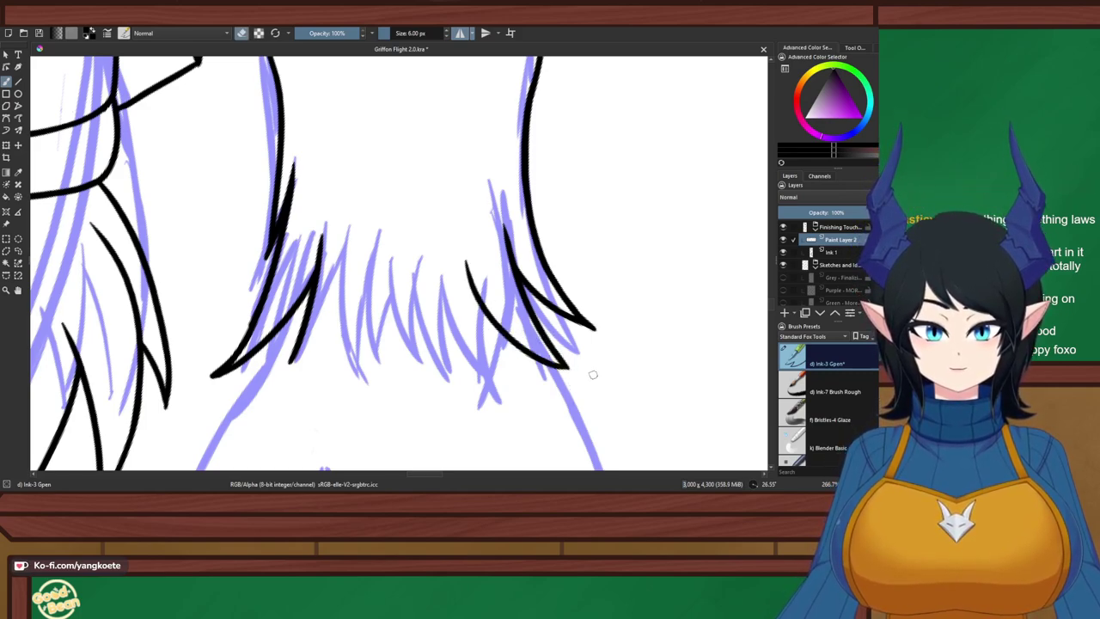
key(e)
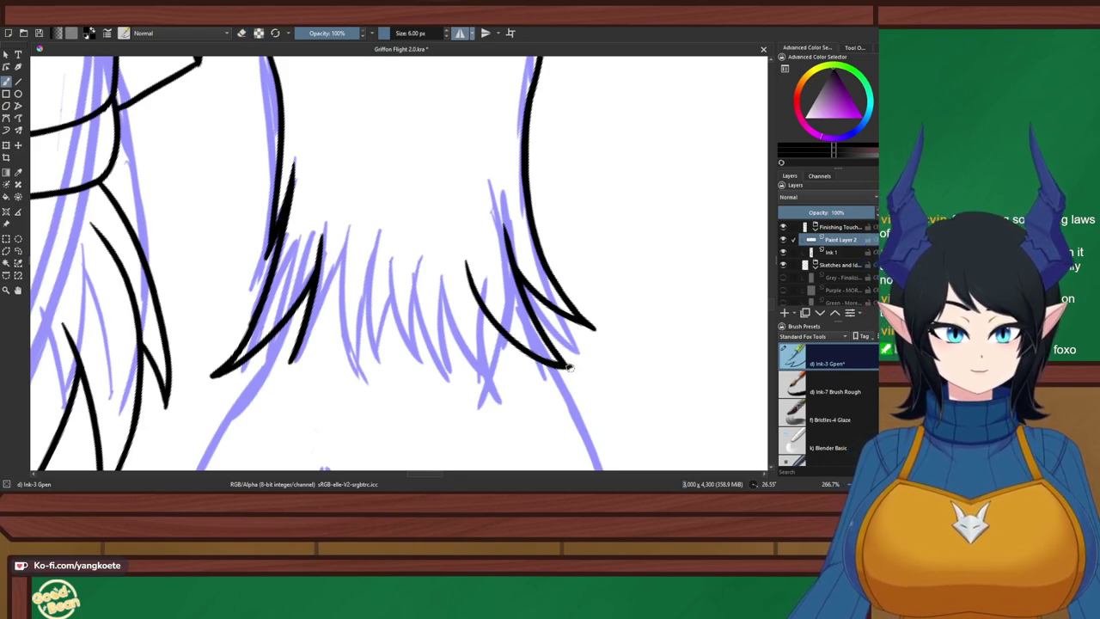
drag(545, 364, 573, 368)
key(ctrl+z)
key(e)
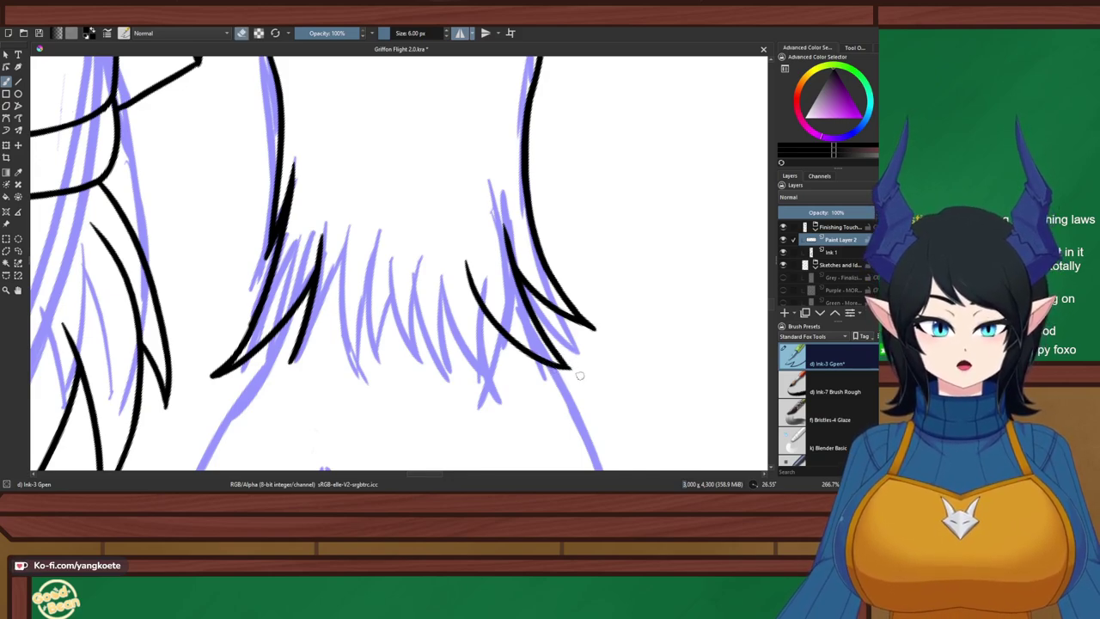
key(e)
Ink fur strokes down and beside the feather lines, keeping only the good ones
drag(471, 292, 487, 378)
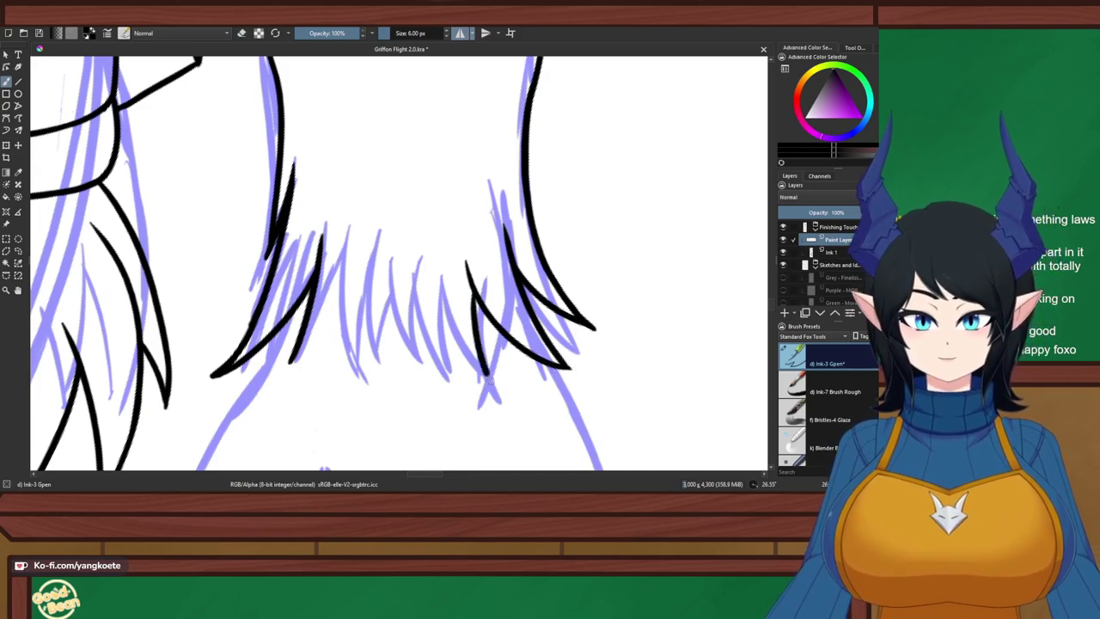
drag(437, 267, 495, 387)
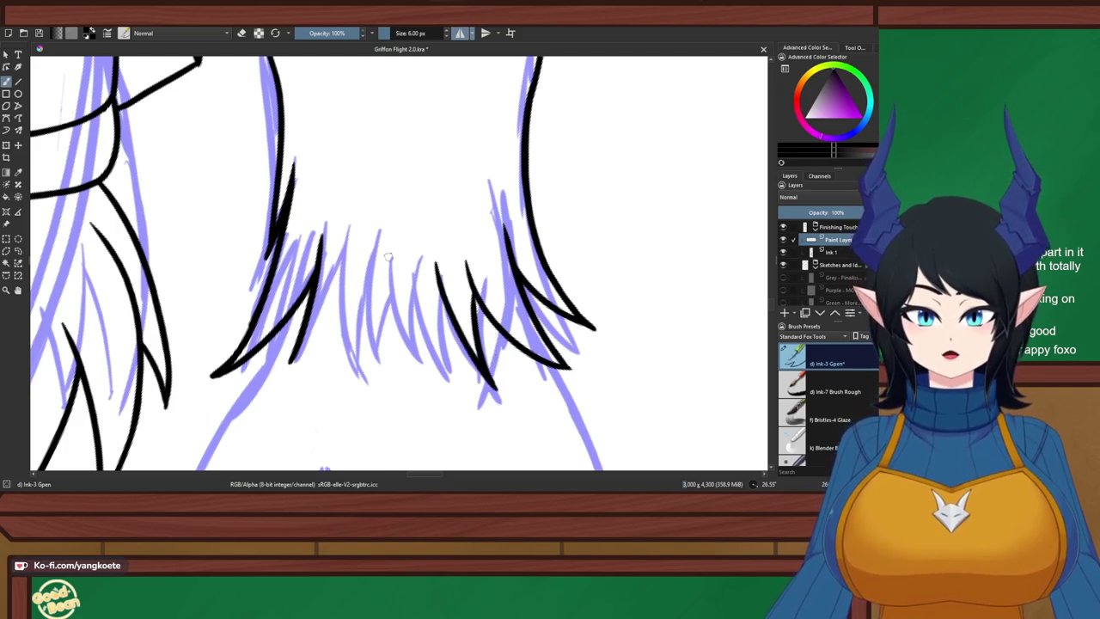
drag(387, 252, 429, 376)
key(ctrl+z)
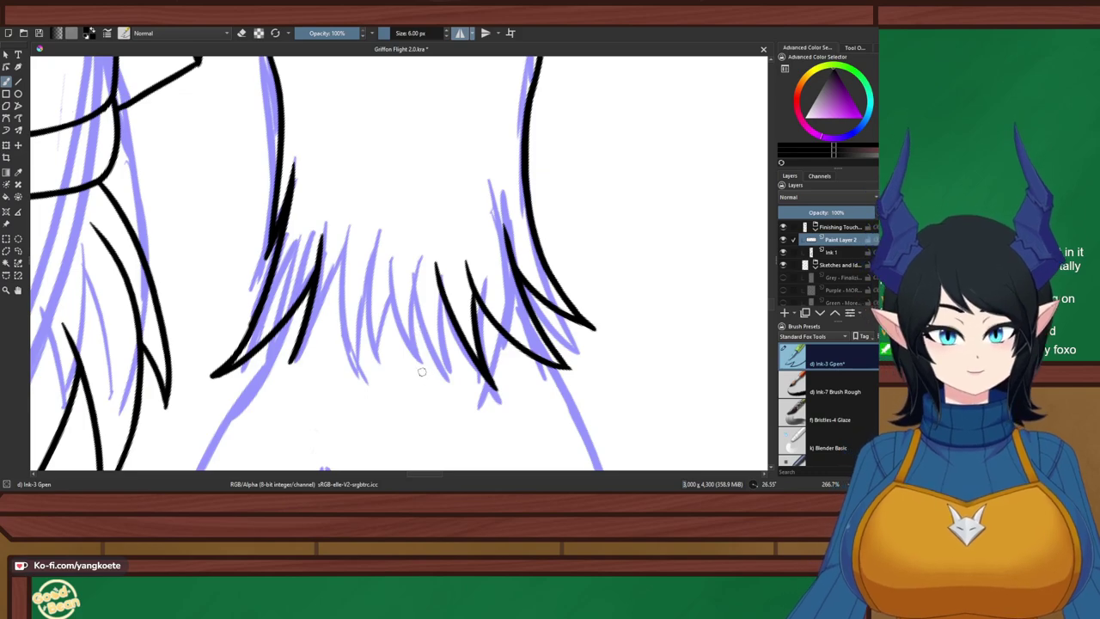
mouse_move(345, 222)
mouse_down()
mouse_move(363, 369)
mouse_move(386, 274)
mouse_move(368, 379)
mouse_up()
key(ctrl+z)
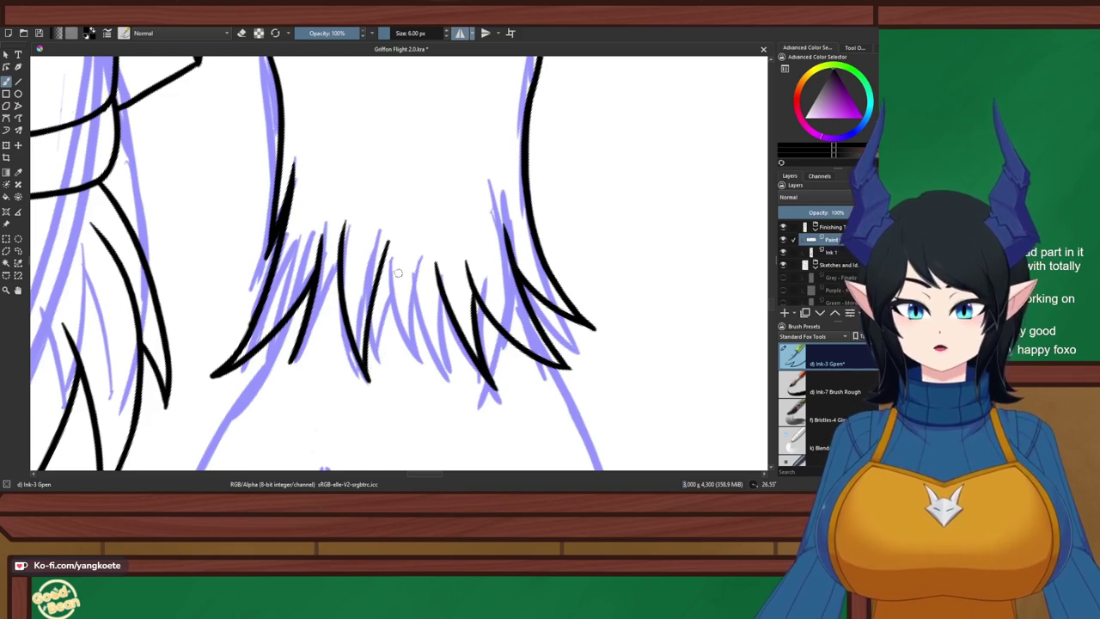
key(ctrl+z)
key(ctrl+z)
key(ctrl+z)
key(ctrl+shift+z)
Ink a new fur lock in the middle tuft, redrawing it until the length is right
drag(407, 241, 387, 390)
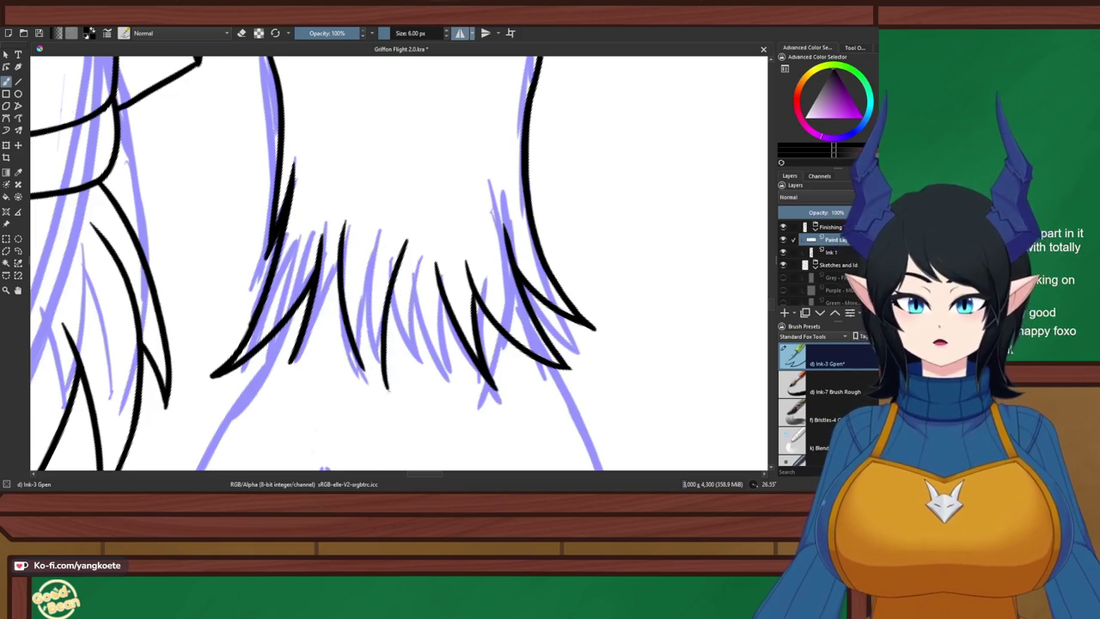
drag(352, 320, 384, 394)
key(ctrl+z)
drag(354, 329, 400, 407)
key(ctrl+z)
key(ctrl+z)
mouse_move(350, 330)
mouse_down()
mouse_move(393, 411)
mouse_move(389, 401)
mouse_up()
key(ctrl+z)
key(ctrl+z)
drag(363, 363, 388, 401)
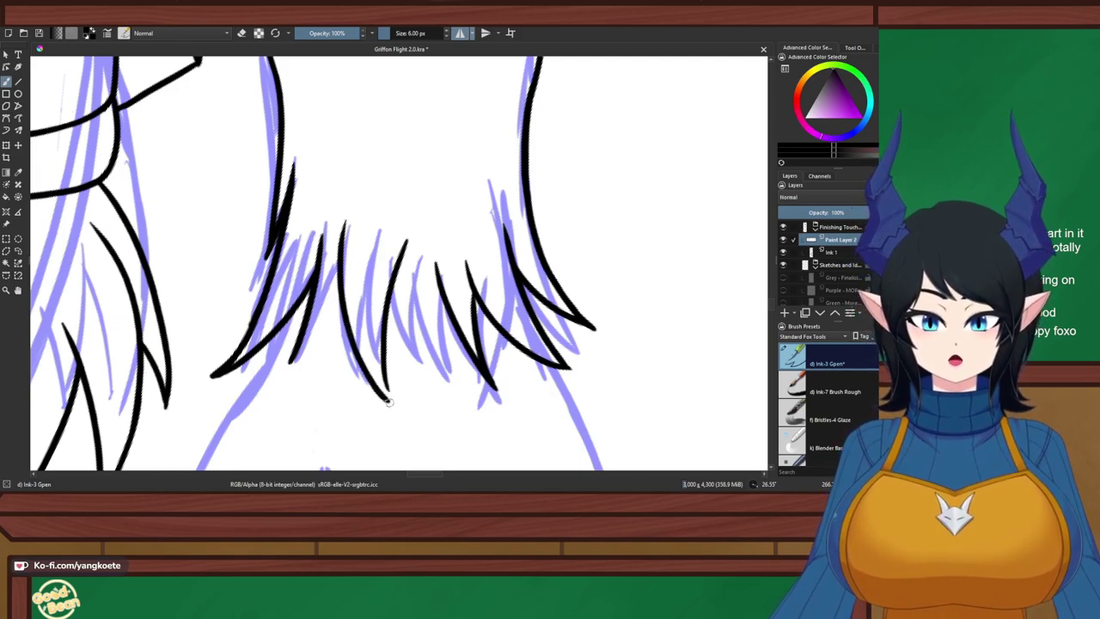
key(ctrl+z)
drag(382, 357, 398, 396)
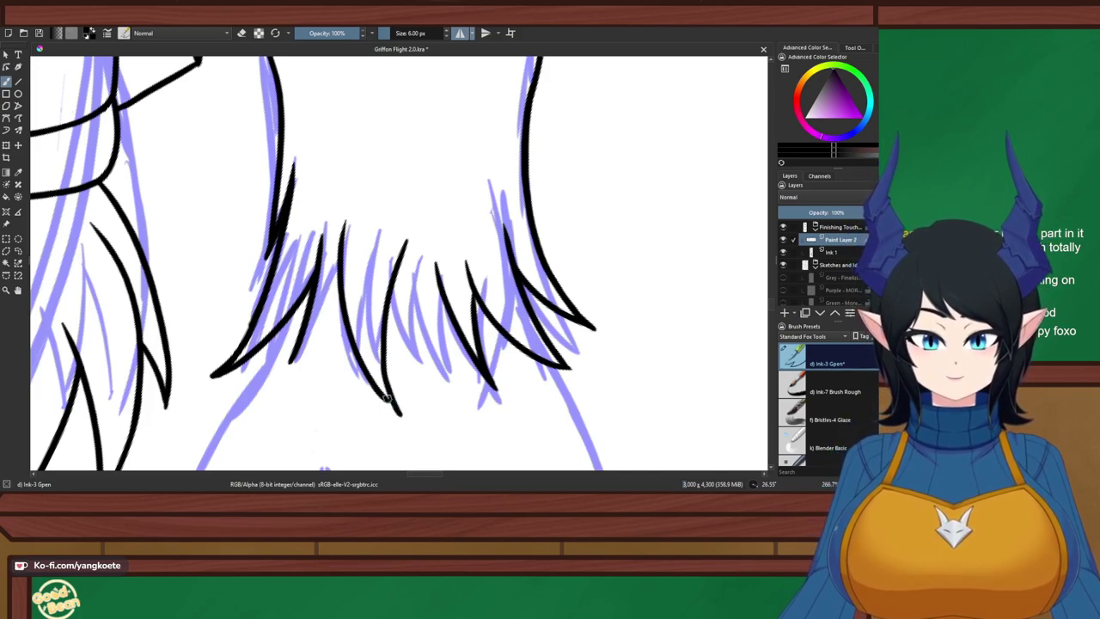
Trim the newest fur stroke's tip with the eraser, zoomed in on the fur tips
key(e)
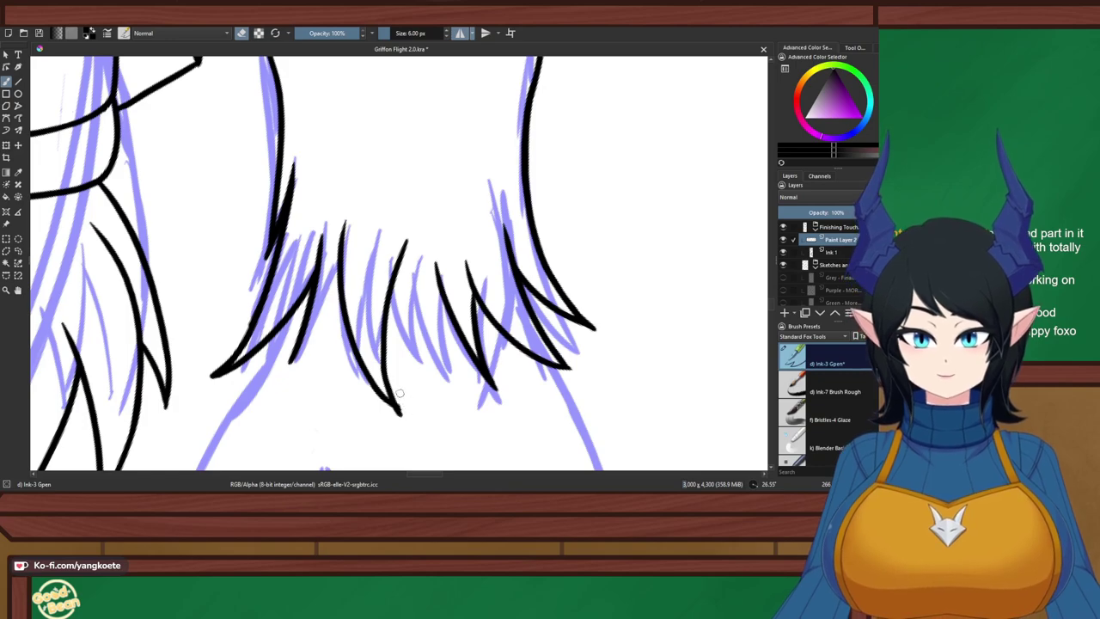
drag(390, 402, 421, 423)
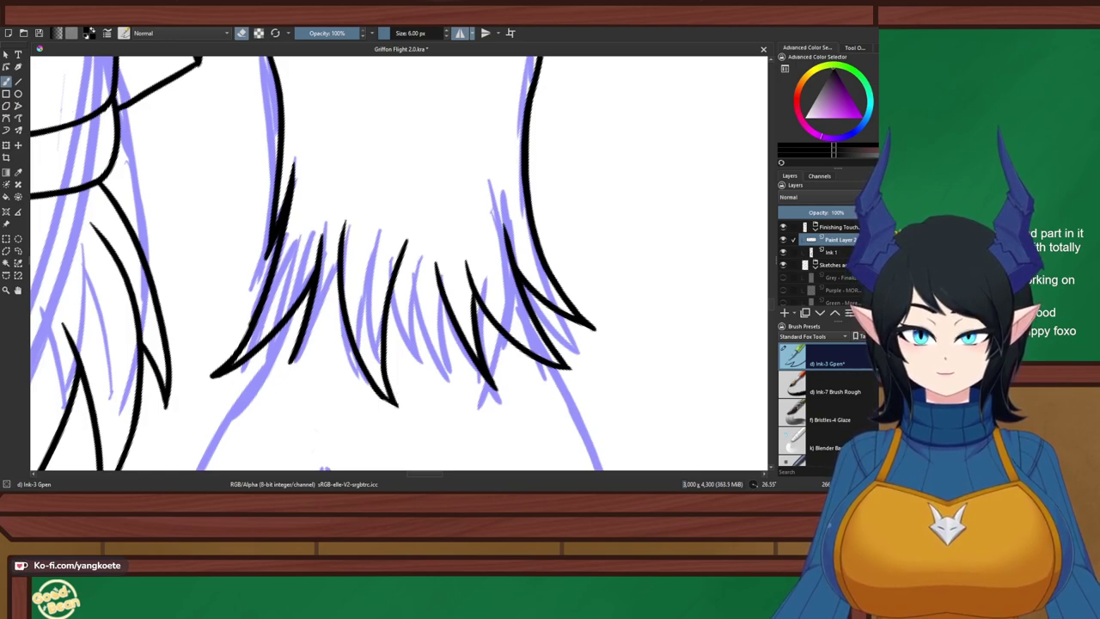
key(e)
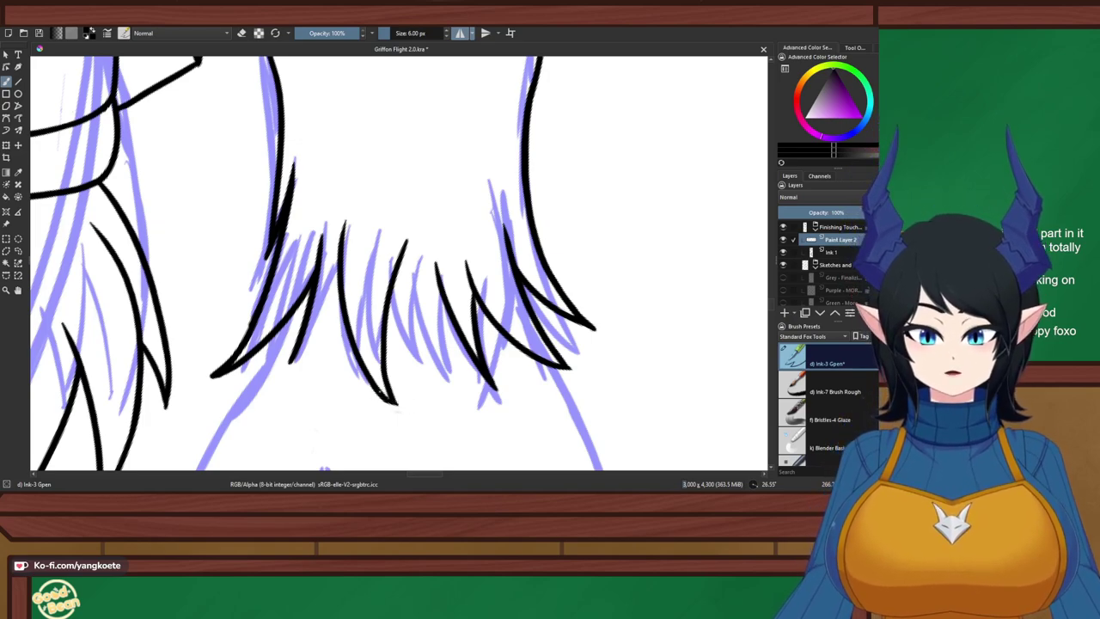
key(e)
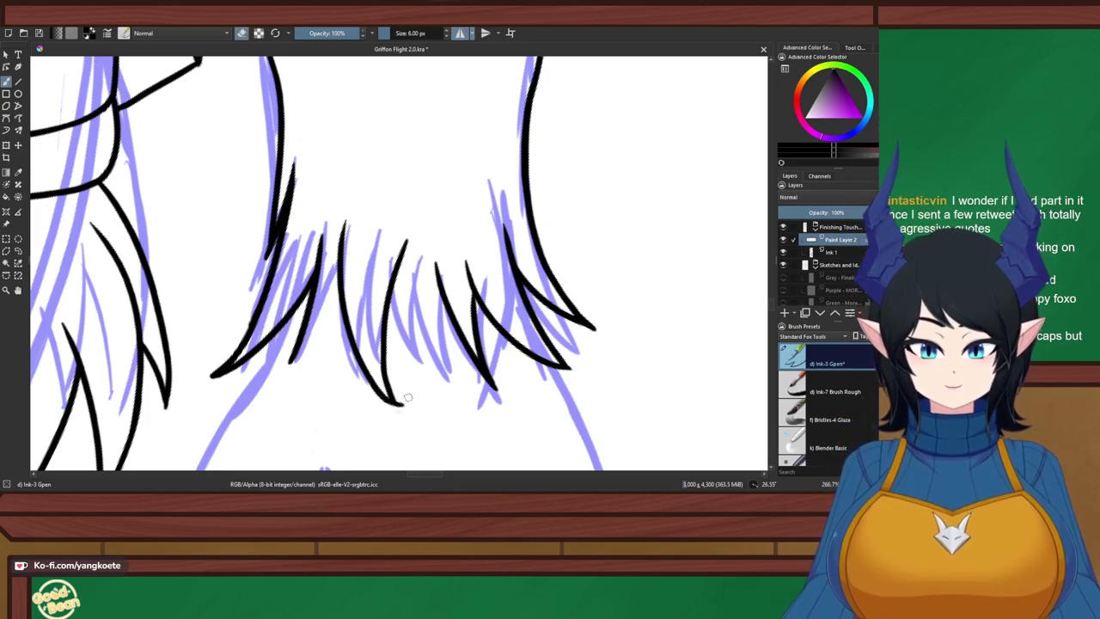
key(e)
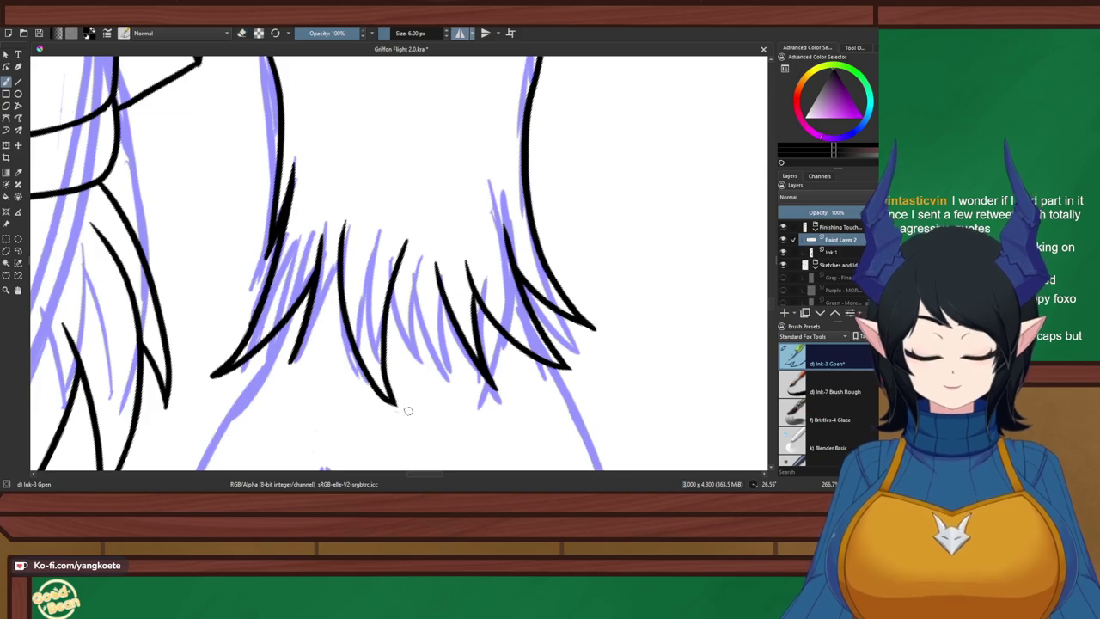
scroll(344, 457, up, 1)
drag(375, 410, 355, 400)
key(e)
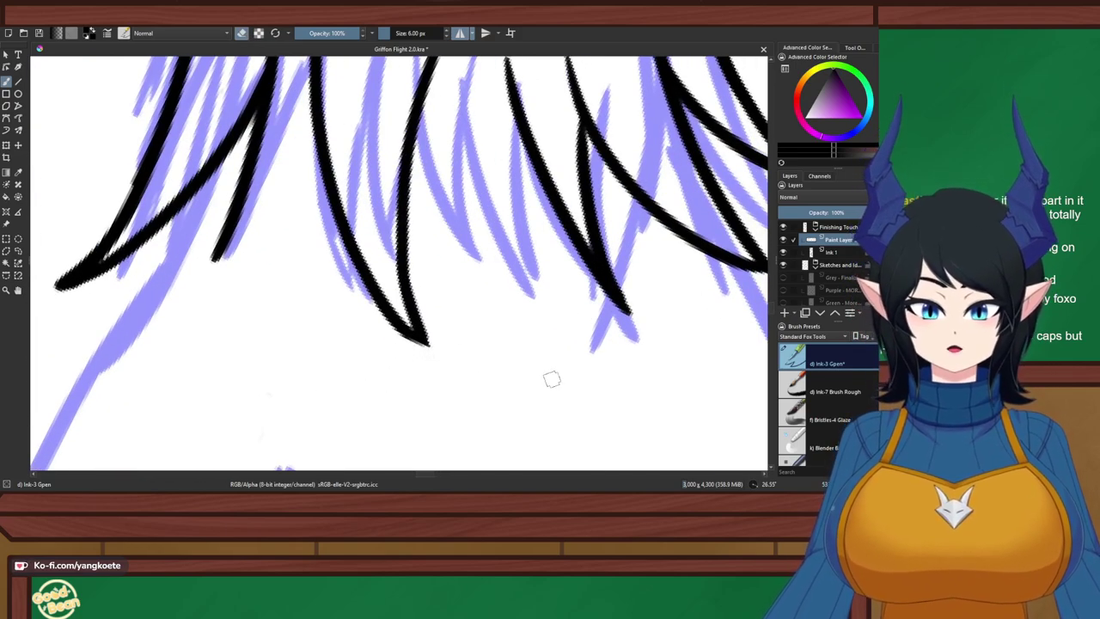
key(e)
drag(397, 315, 442, 347)
key(ctrl+z)
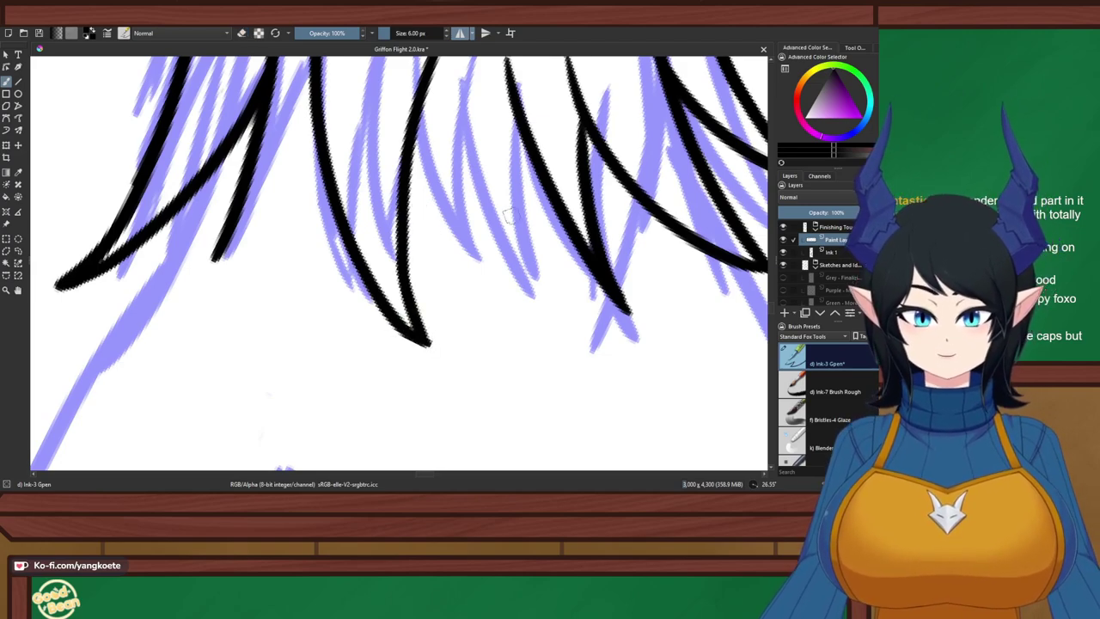
Ink a longer fur lock with a joined tip and two more locks beside it
scroll(473, 281, down, 1)
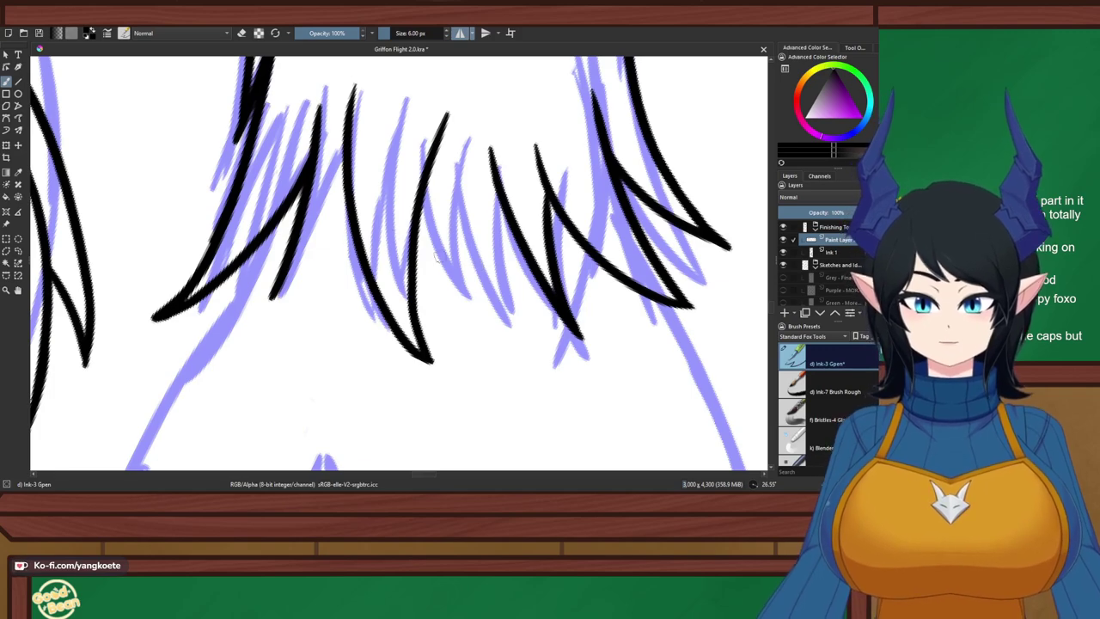
drag(425, 170, 488, 319)
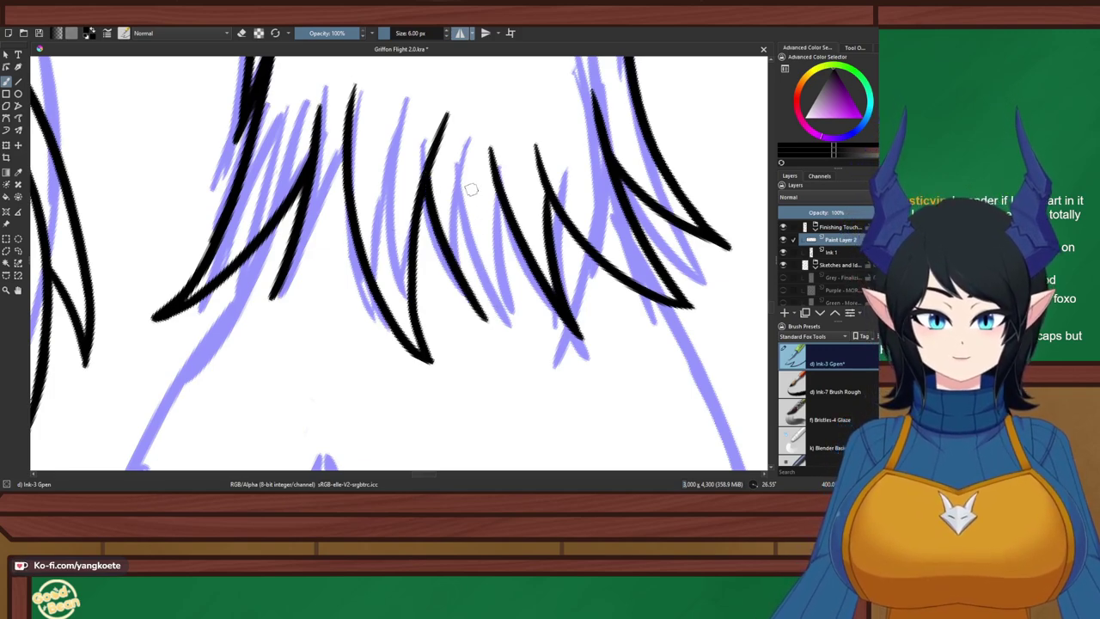
key(ctrl+z)
mouse_move(428, 170)
mouse_down()
mouse_move(488, 323)
mouse_move(507, 343)
mouse_up()
drag(474, 202, 511, 342)
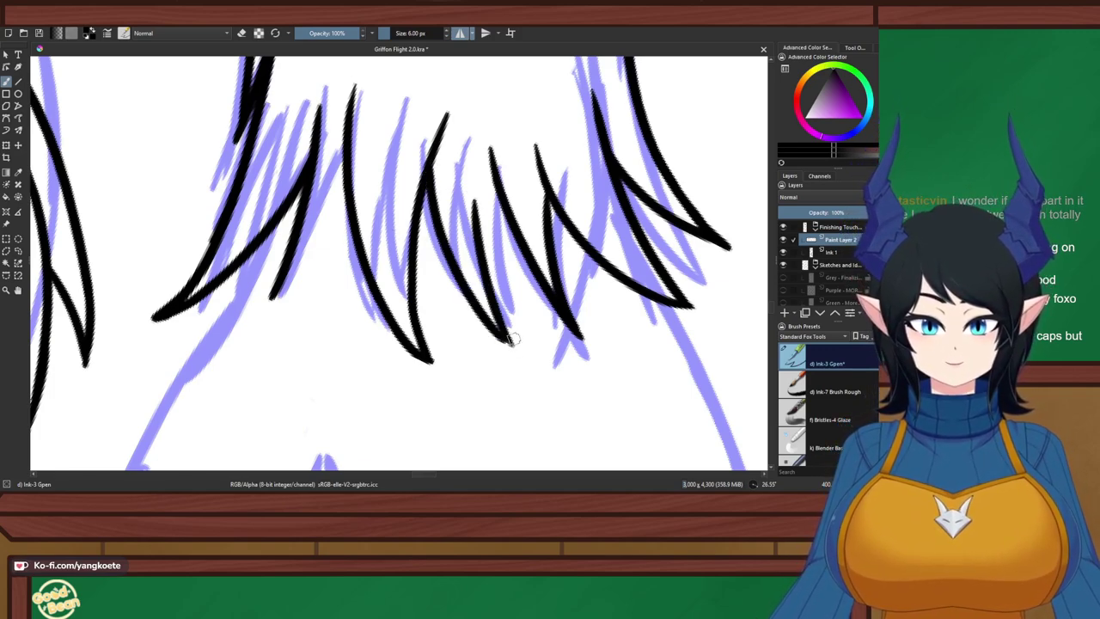
drag(490, 272, 550, 347)
drag(513, 237, 546, 353)
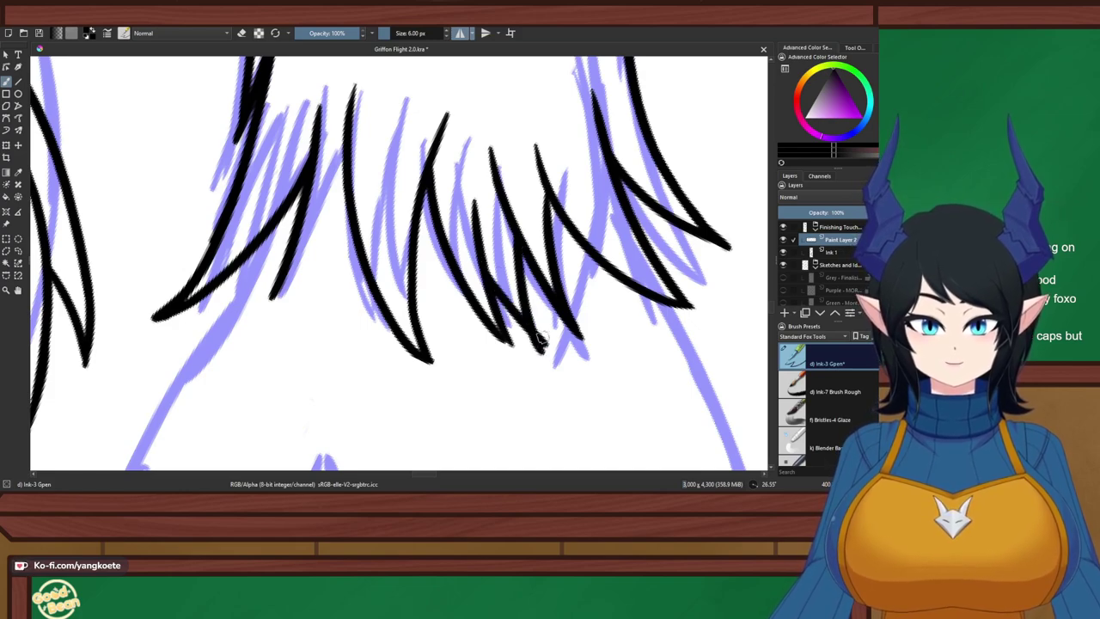
key(ctrl+z)
drag(521, 246, 548, 348)
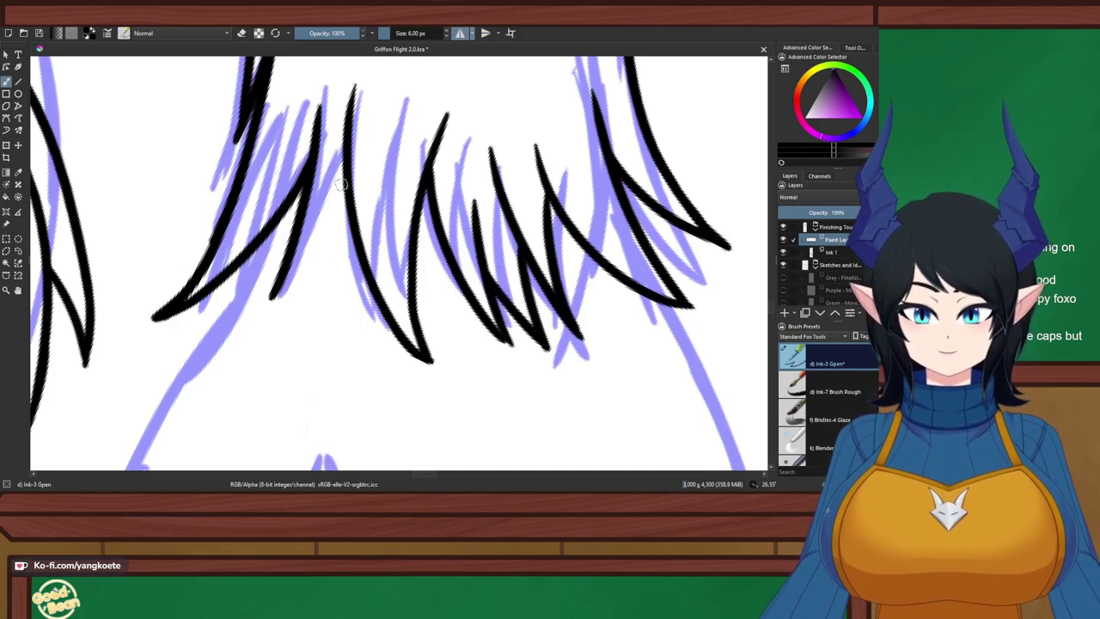
Ink a long curving fur lock with a redrawn tip, then reset the canvas rotation
mouse_move(346, 182)
mouse_down()
mouse_move(300, 285)
mouse_move(269, 321)
mouse_up()
mouse_move(288, 258)
mouse_down()
mouse_move(258, 320)
mouse_move(286, 310)
mouse_up()
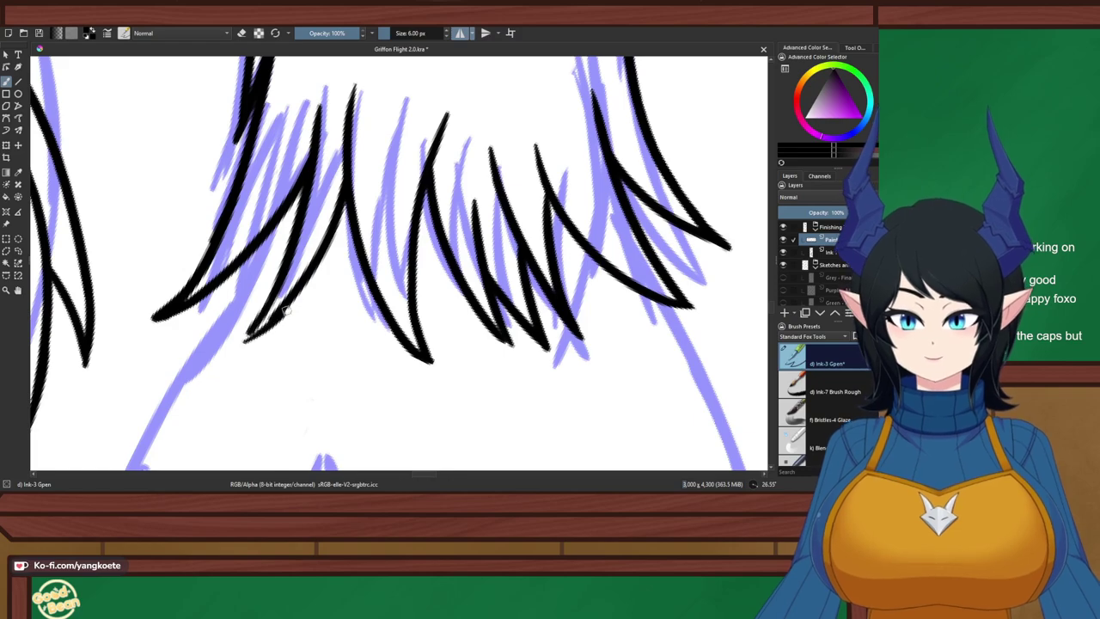
key(ctrl+z)
drag(236, 341, 284, 310)
key(5)
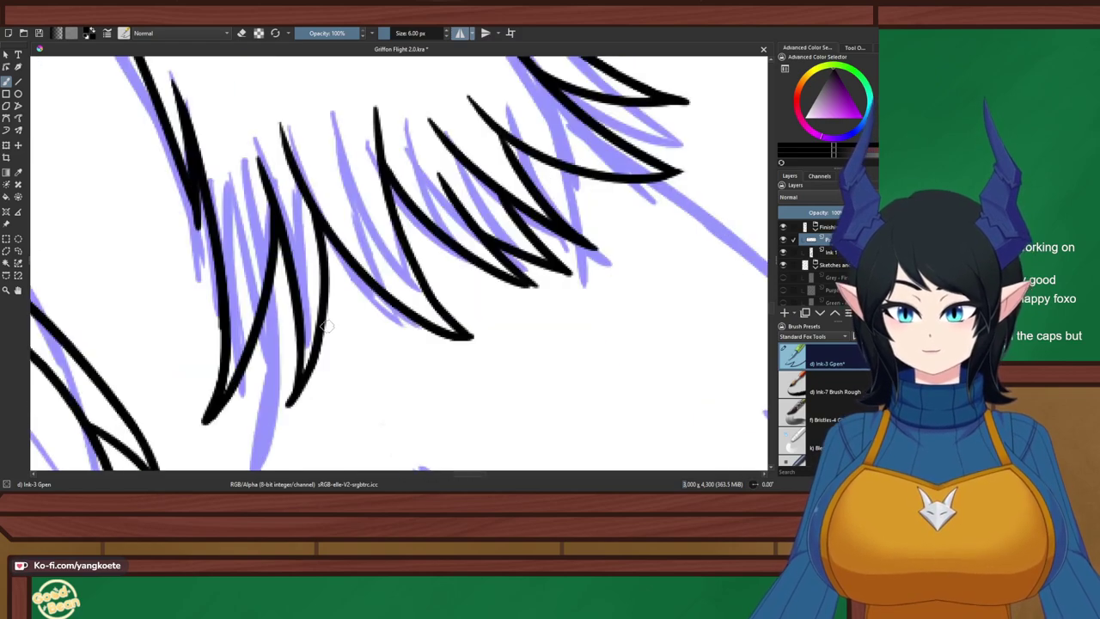
scroll(354, 263, down, 4)
drag(430, 226, 574, 209)
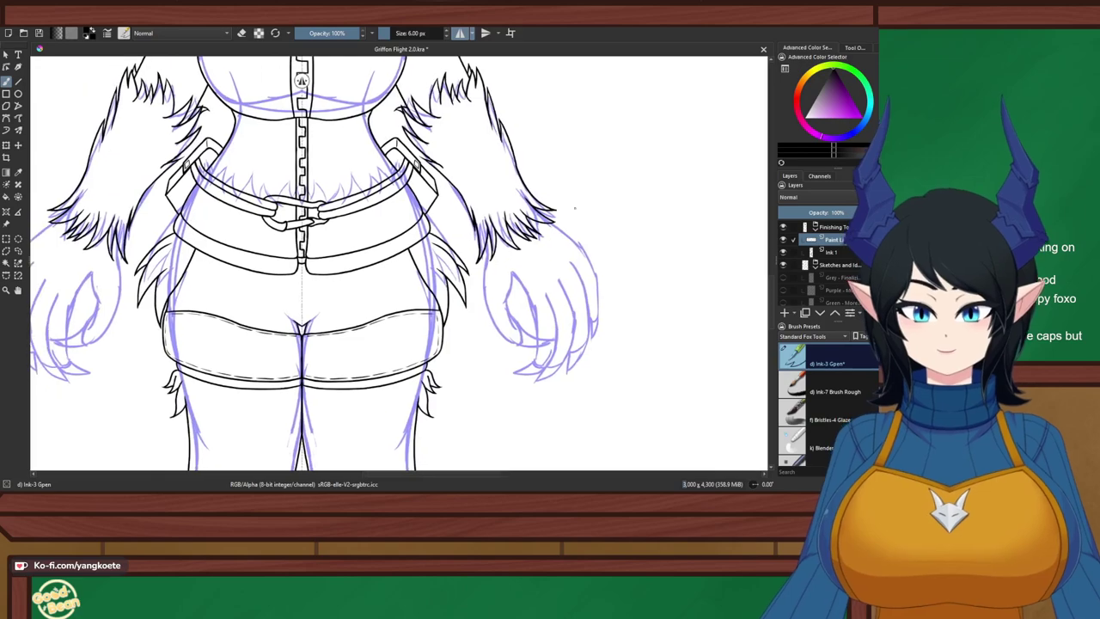
Hide the Sketches group so only the black ink shows over the torso
scroll(574, 208, down, 2)
scroll(401, 260, up, 1)
drag(401, 261, 378, 290)
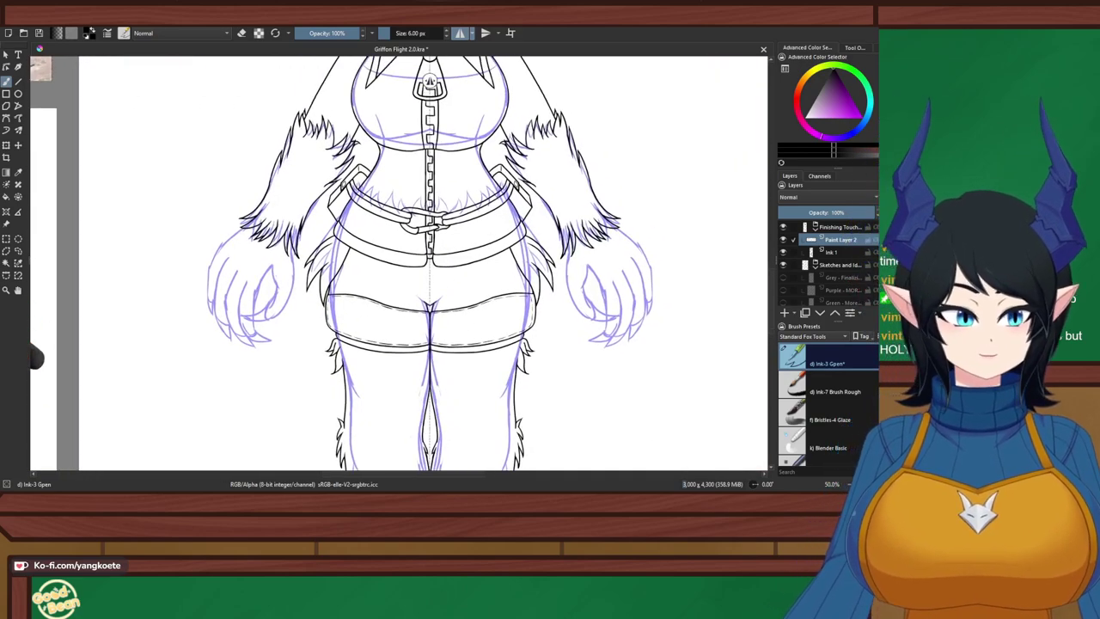
click(783, 265)
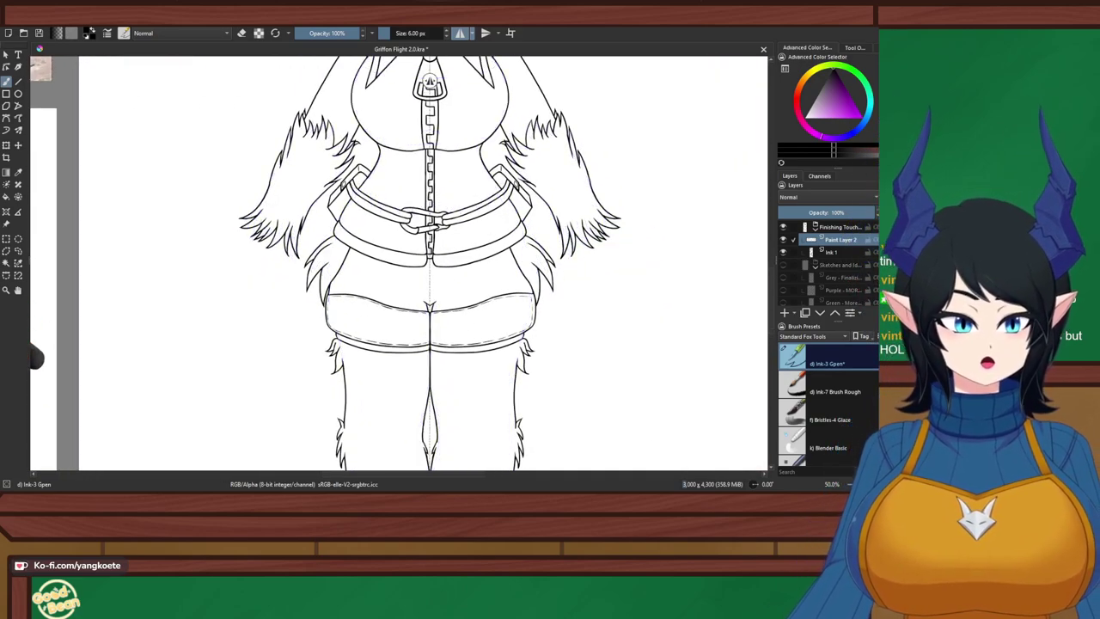
scroll(429, 83, up, 8)
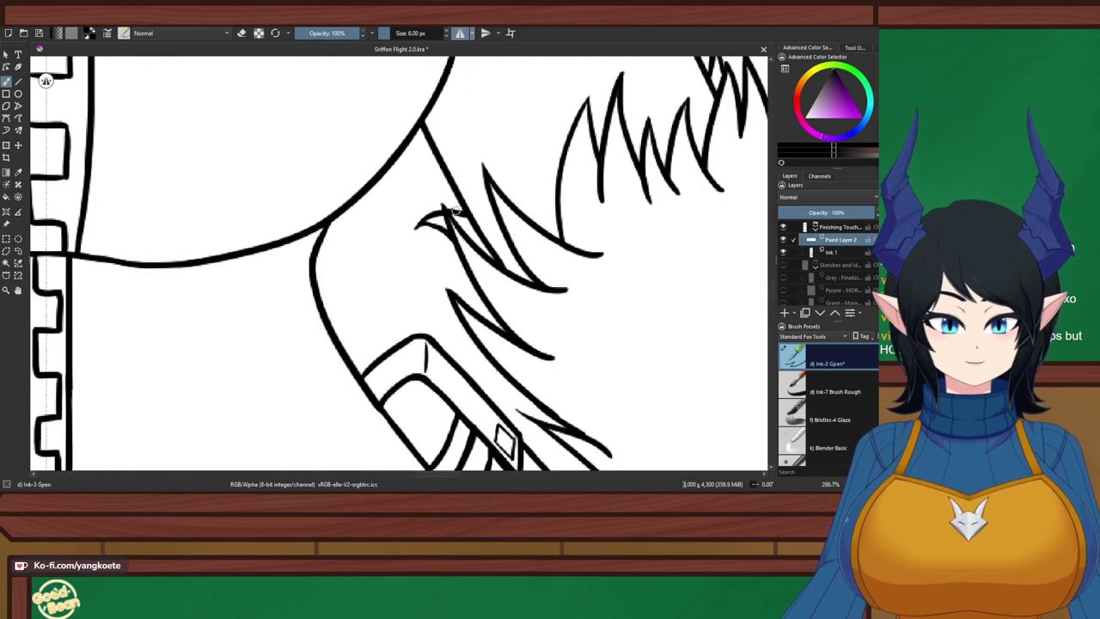
scroll(454, 212, up, 2)
Erase the stray extension and nubs at the spike tip, then ink a new pointed feather spike
key(e)
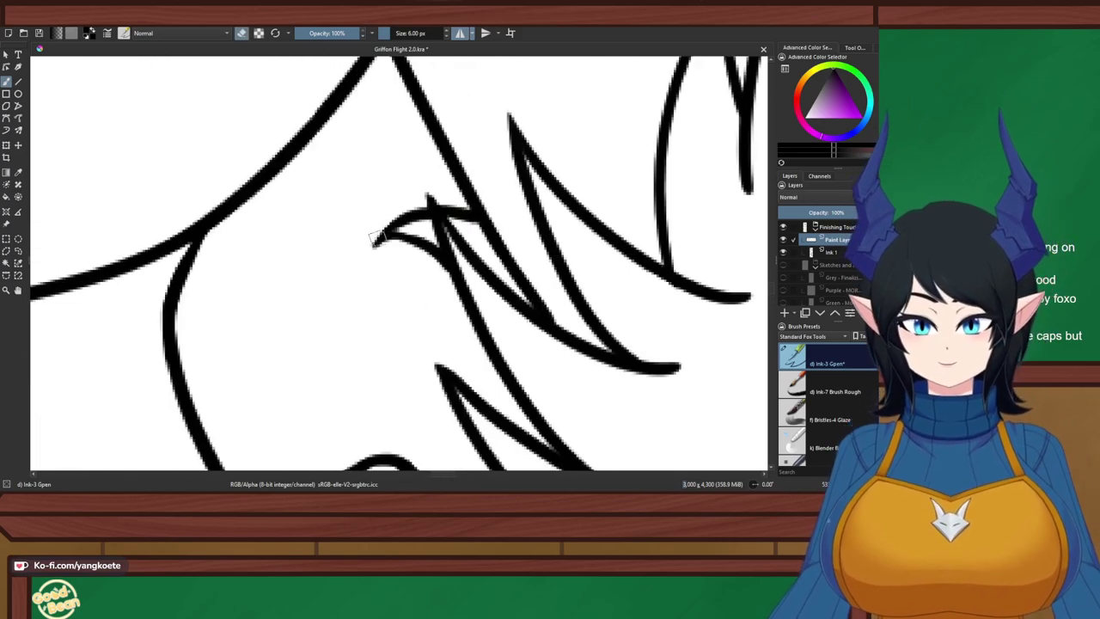
mouse_move(376, 240)
mouse_down()
mouse_move(382, 284)
mouse_move(384, 228)
mouse_move(396, 259)
mouse_move(404, 213)
mouse_move(418, 260)
mouse_move(418, 213)
mouse_move(439, 265)
mouse_up()
drag(449, 213, 452, 210)
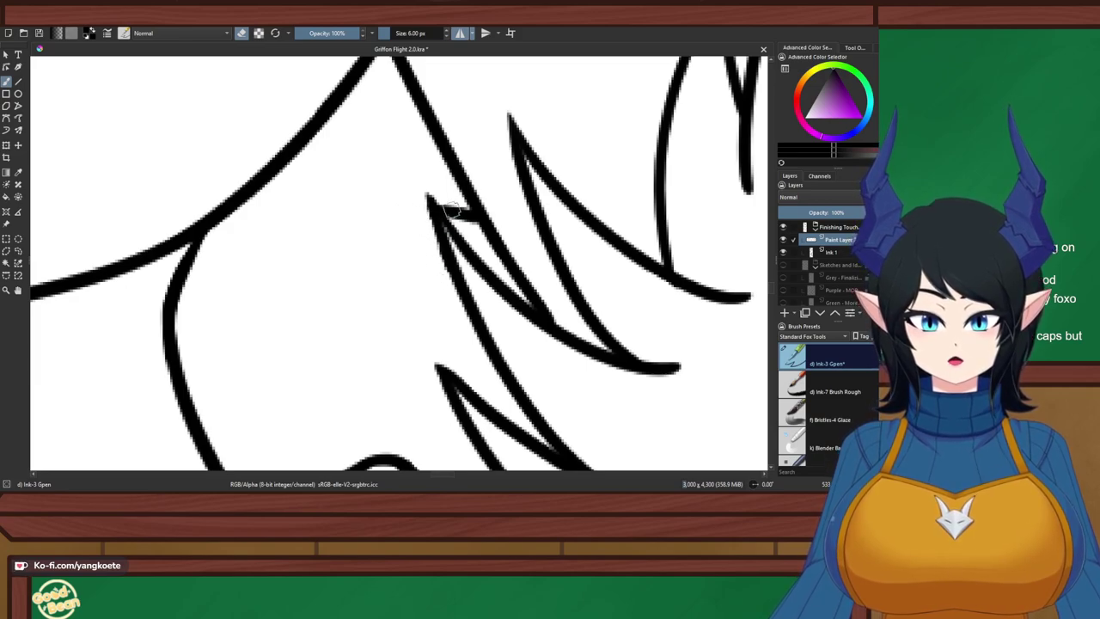
key(e)
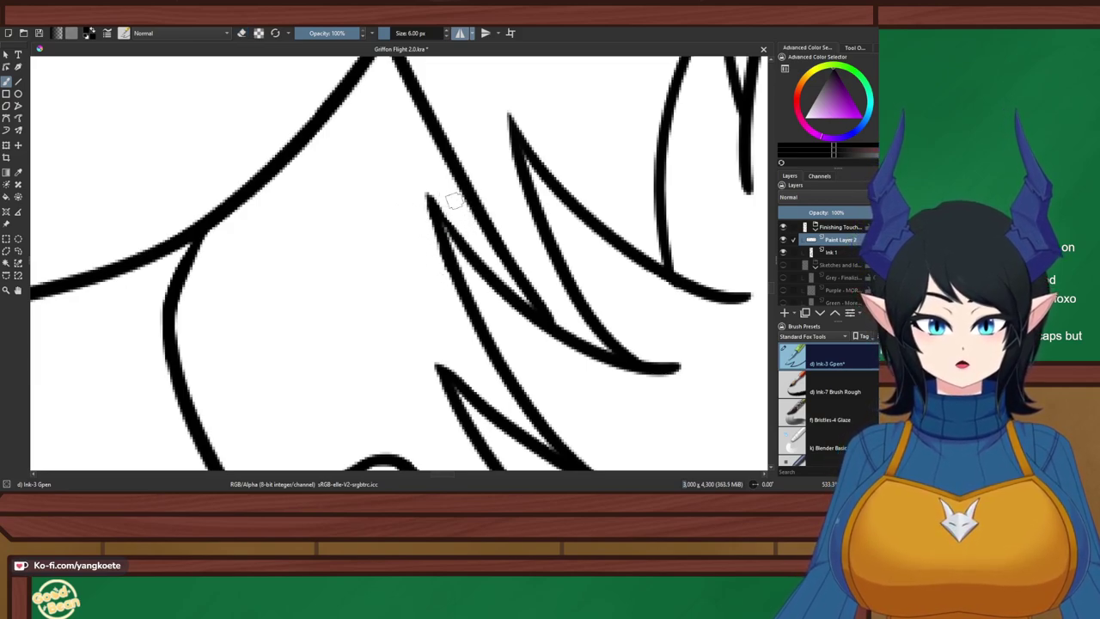
mouse_move(468, 247)
mouse_down()
mouse_move(423, 144)
mouse_move(468, 190)
mouse_up()
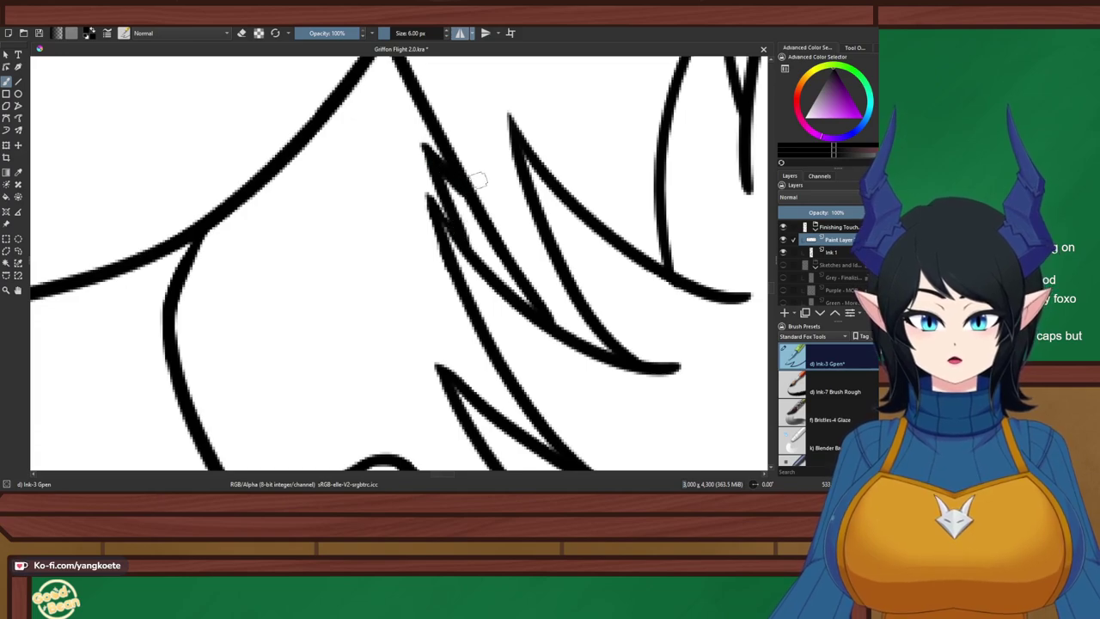
scroll(444, 209, down, 5)
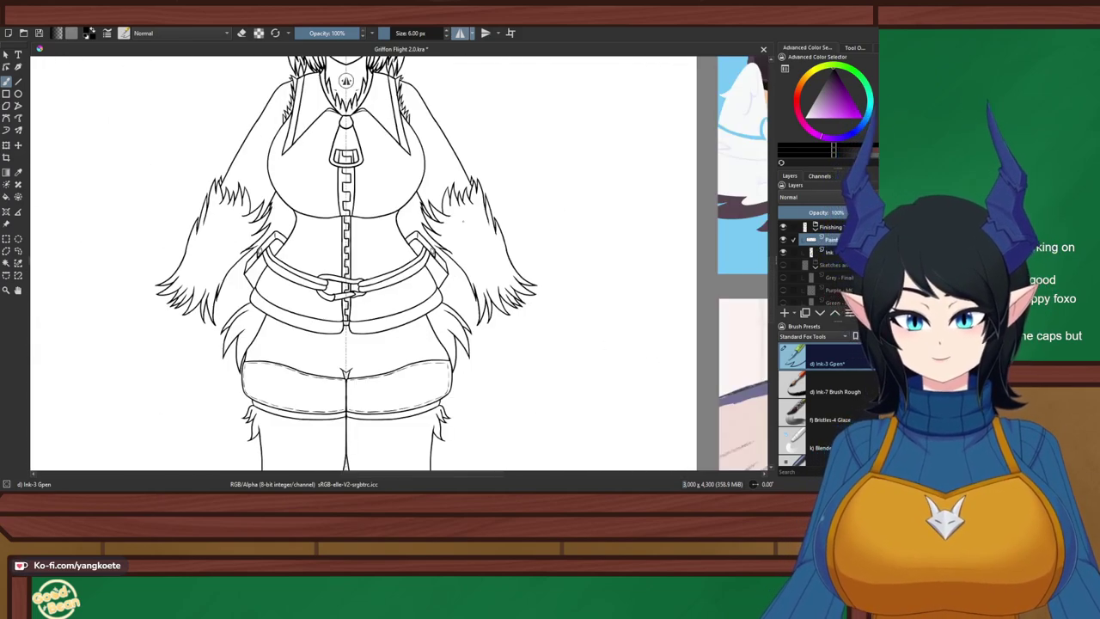
scroll(463, 222, down, 4)
scroll(463, 221, up, 4)
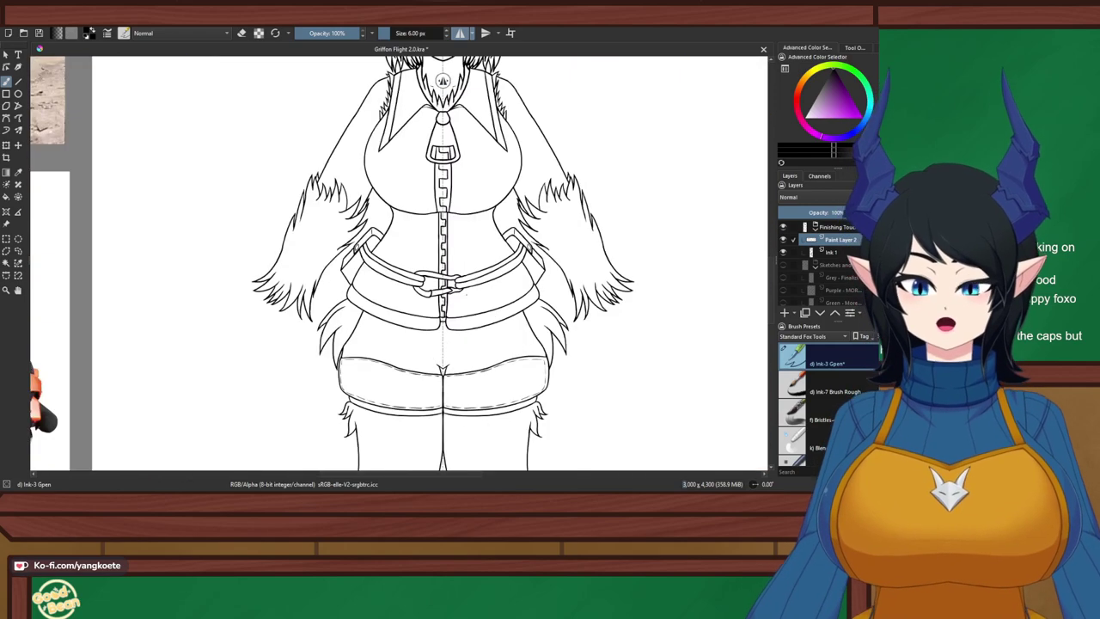
drag(466, 293, 459, 337)
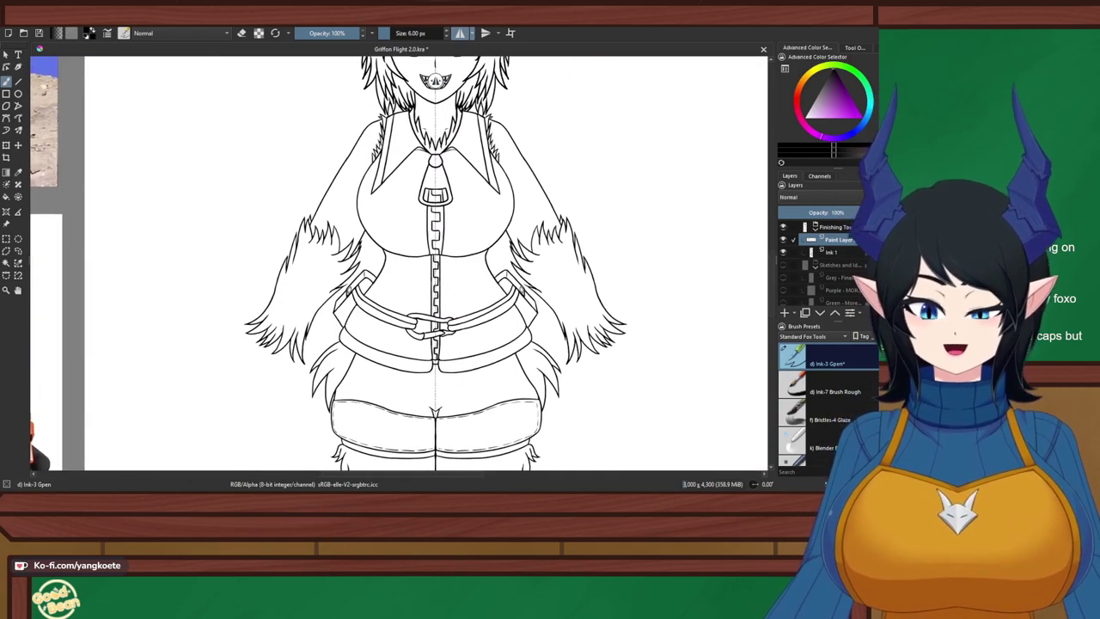
scroll(506, 322, up, 6)
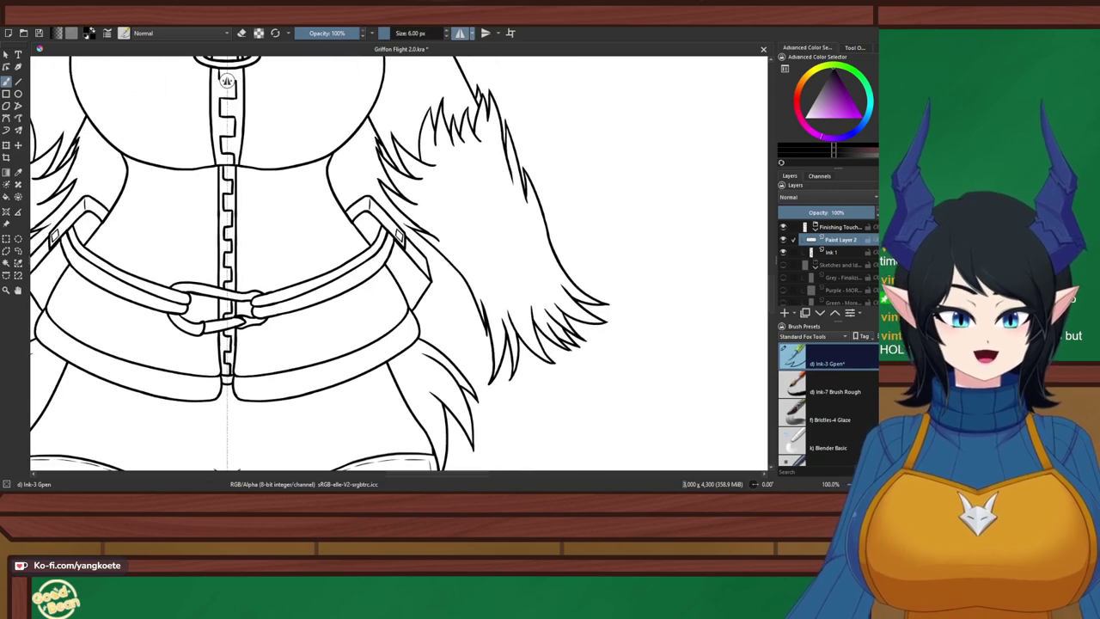
Draw thin zigzag fur strokes inside the right arm tuft, retrying misplaced ones
mouse_move(417, 206)
mouse_down()
mouse_move(421, 120)
mouse_move(447, 210)
mouse_move(453, 116)
mouse_move(492, 203)
mouse_move(494, 124)
mouse_up()
key(ctrl+z)
key(ctrl+z)
key(ctrl+z)
key(ctrl+z)
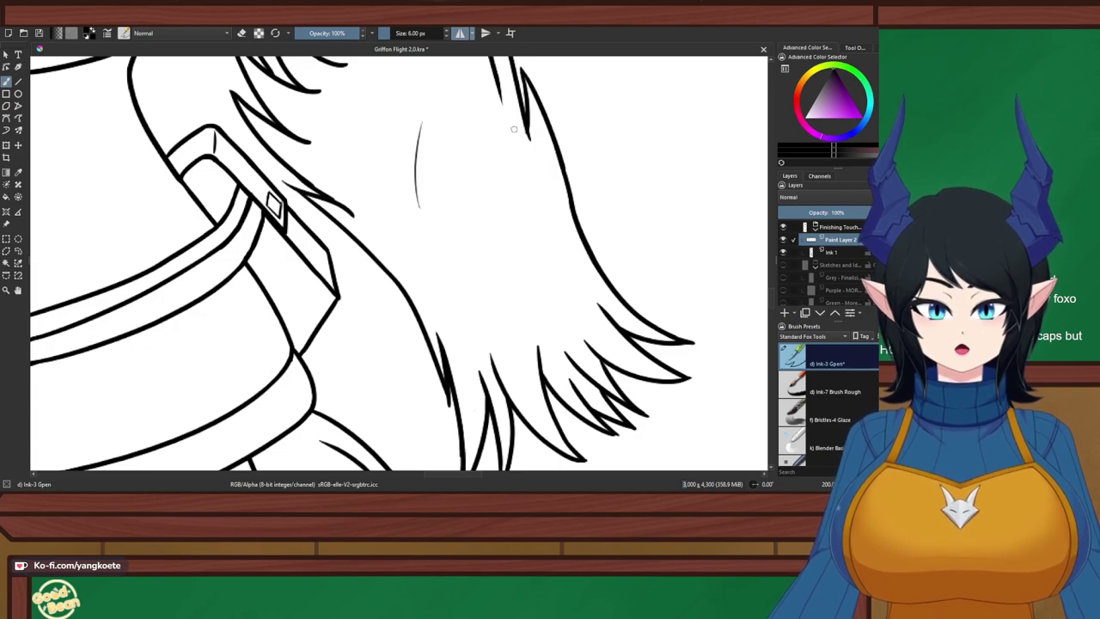
key(ctrl+z)
mouse_move(330, 197)
mouse_down()
mouse_move(413, 238)
mouse_move(394, 228)
mouse_move(373, 174)
mouse_up()
key(ctrl+z)
mouse_move(354, 215)
mouse_down()
mouse_move(337, 149)
mouse_move(385, 203)
mouse_move(375, 117)
mouse_move(427, 182)
mouse_move(421, 90)
mouse_move(427, 184)
mouse_up()
key(ctrl+z)
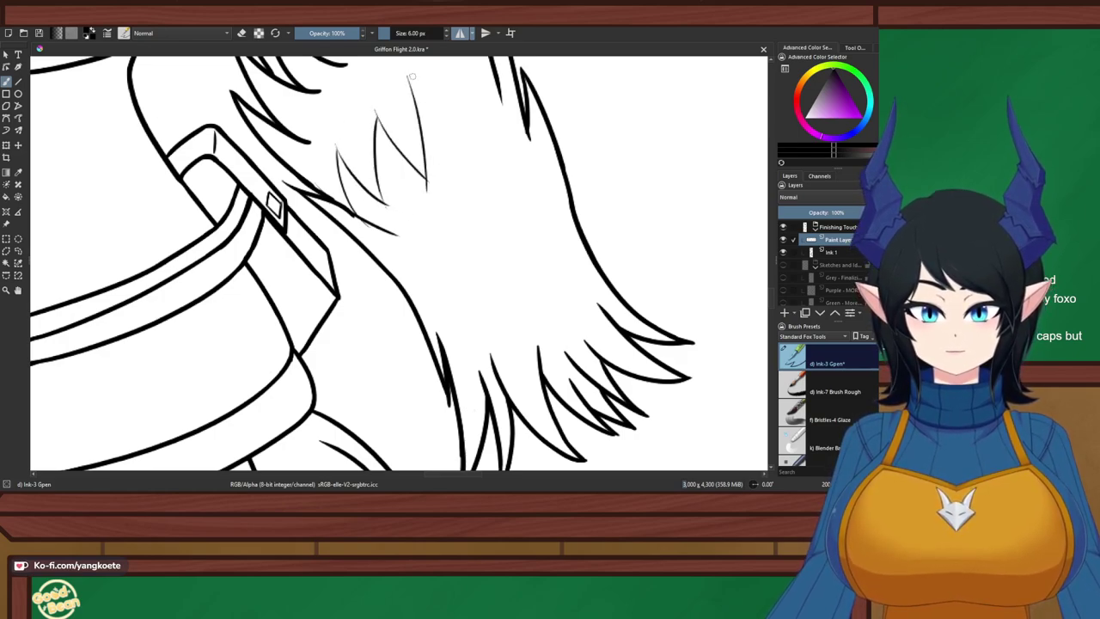
drag(412, 77, 471, 165)
key(ctrl+z)
mouse_move(406, 73)
mouse_down()
mouse_move(466, 181)
mouse_move(458, 67)
mouse_move(507, 156)
mouse_move(494, 65)
mouse_move(509, 167)
mouse_up()
key(ctrl+z)
Pan toward the torso and compare the zigzag strokes by undoing and restoring them
scroll(505, 133, down, 3)
mouse_move(516, 126)
mouse_down()
mouse_move(503, 184)
mouse_move(514, 230)
mouse_up()
scroll(502, 185, up, 1)
scroll(507, 208, down, 3)
scroll(507, 208, up, 3)
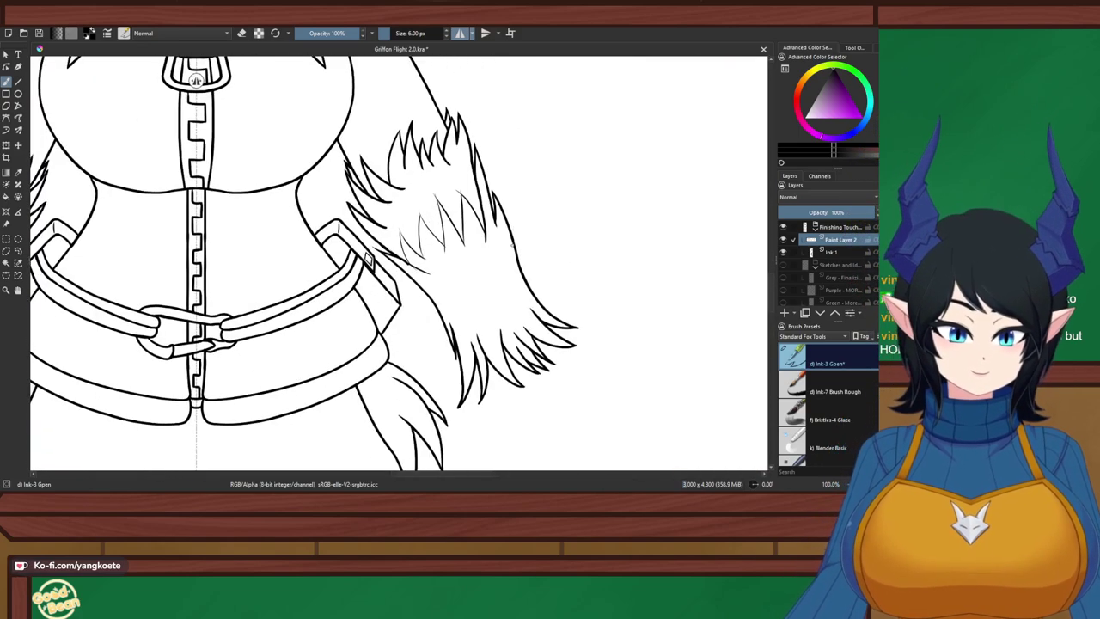
key(ctrl+z)
key(ctrl+z)
key(ctrl+z)
key(ctrl+shift+z)
key(ctrl+shift+z)
key(ctrl+shift+z)
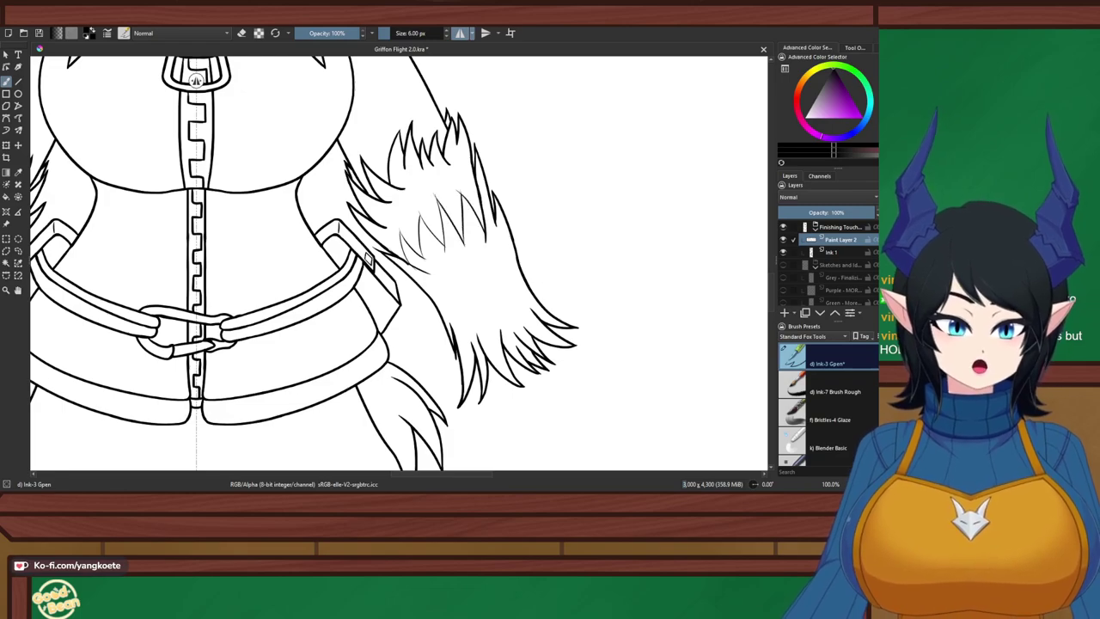
scroll(509, 237, up, 3)
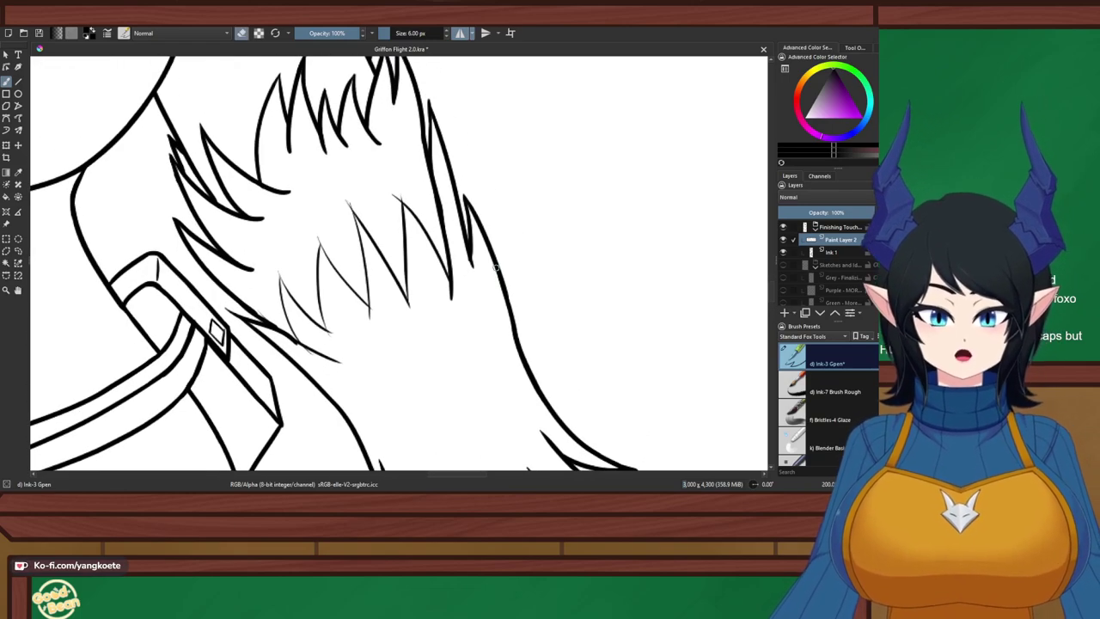
Erase a short overshoot on the right fur contour and re-ink that fur stroke
key(e)
mouse_move(447, 230)
mouse_down()
mouse_move(440, 218)
mouse_move(453, 260)
mouse_up()
key(e)
key(ctrl+z)
drag(436, 197, 457, 267)
key(ctrl+z)
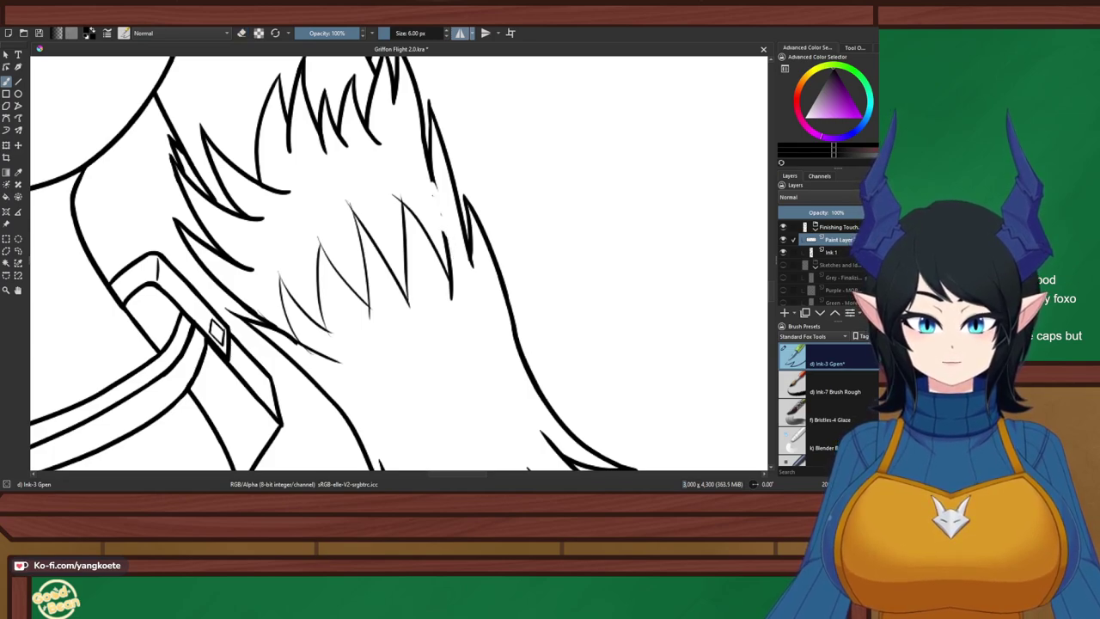
drag(434, 197, 447, 238)
Redraw a jagged fur edge running down the right contour, undoing failed attempts
drag(647, 352, 449, 249)
key(ctrl+z)
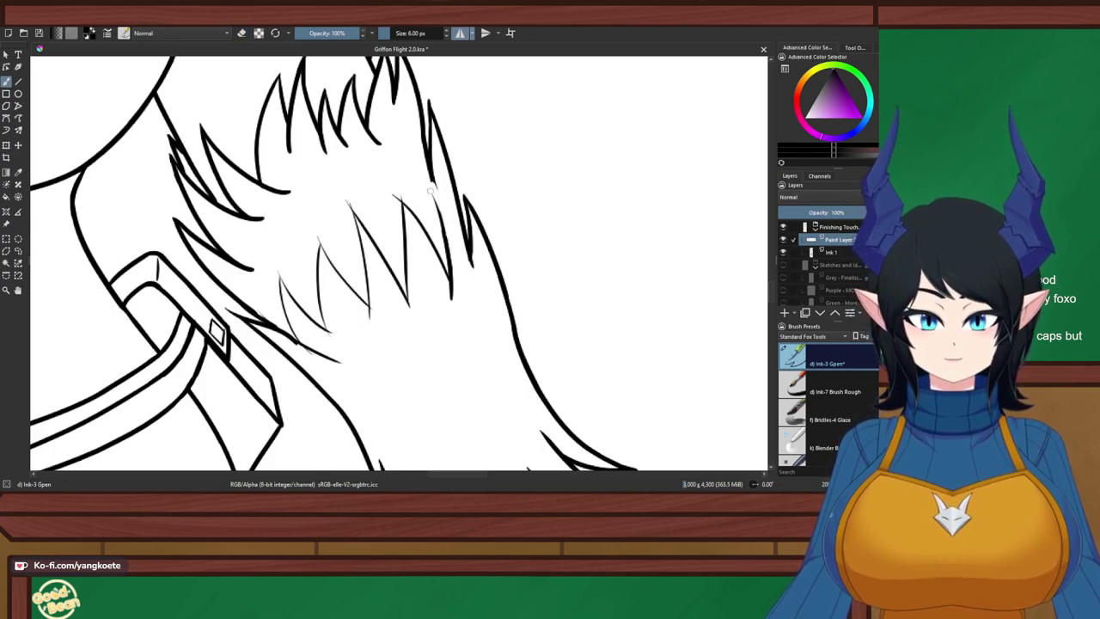
drag(435, 194, 477, 280)
key(ctrl+z)
drag(435, 194, 486, 284)
key(ctrl+z)
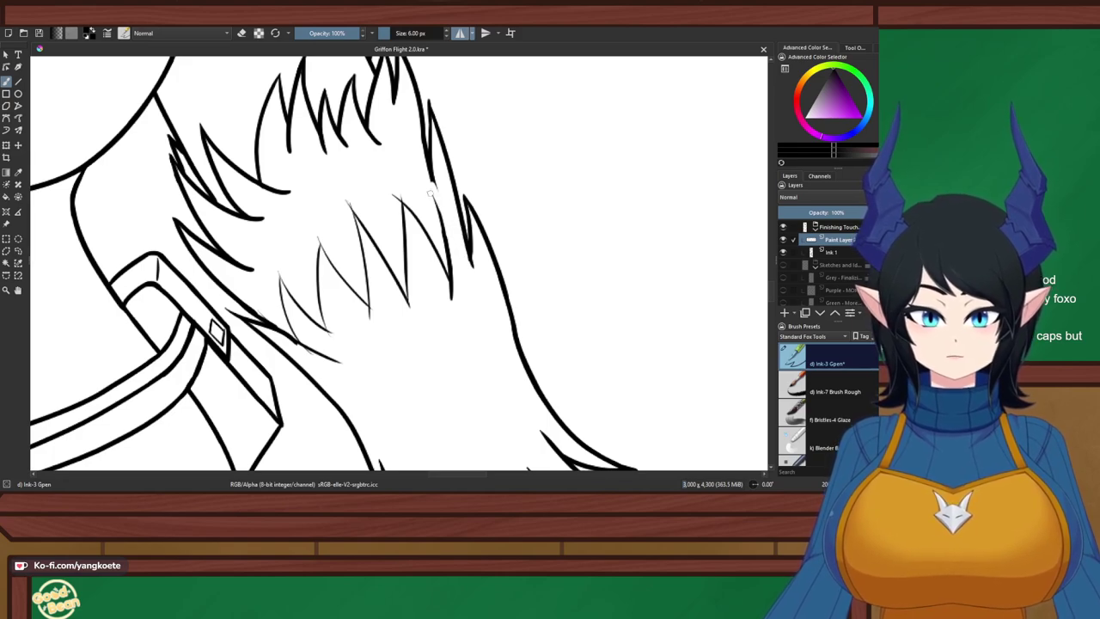
drag(430, 189, 480, 287)
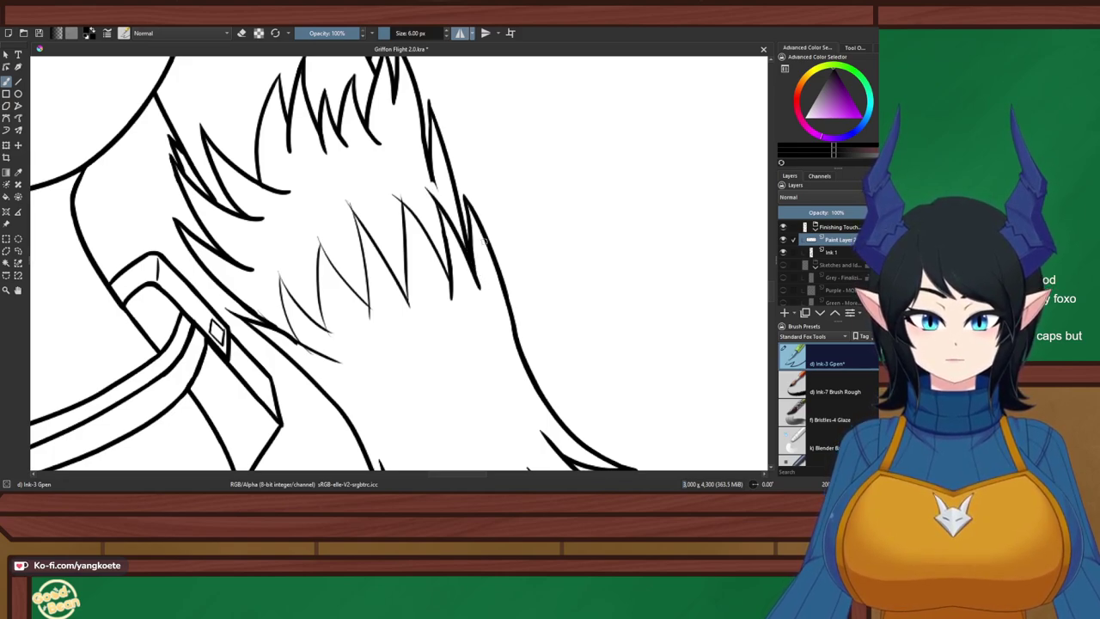
Erase a stray stroke tip, then re-ink the thin feather line in a cleaner stroke
key(e)
drag(392, 195, 398, 203)
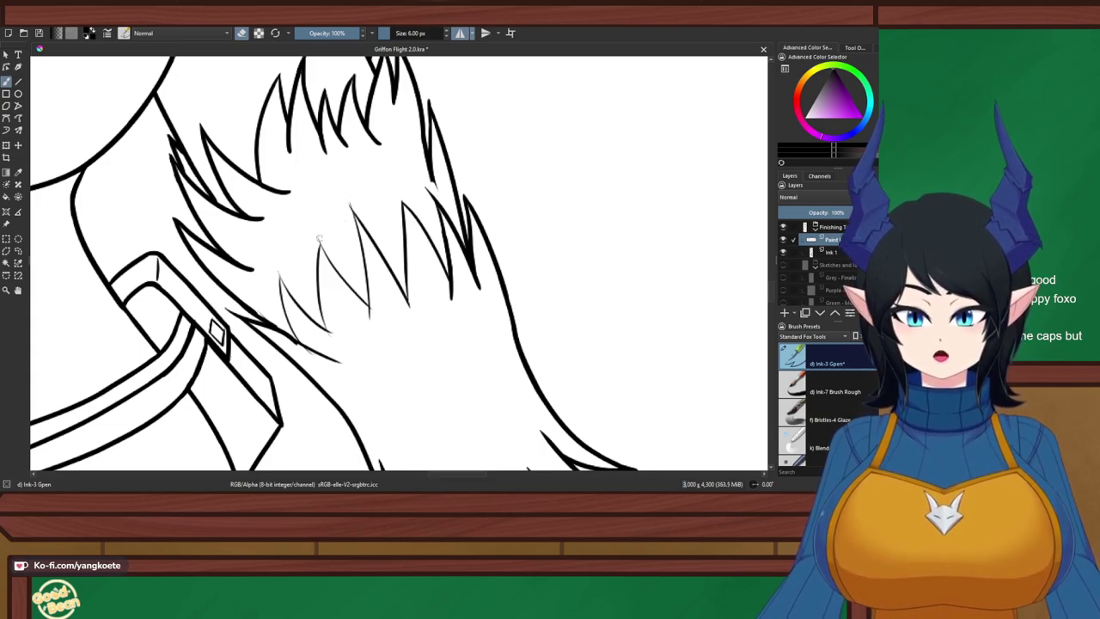
key(e)
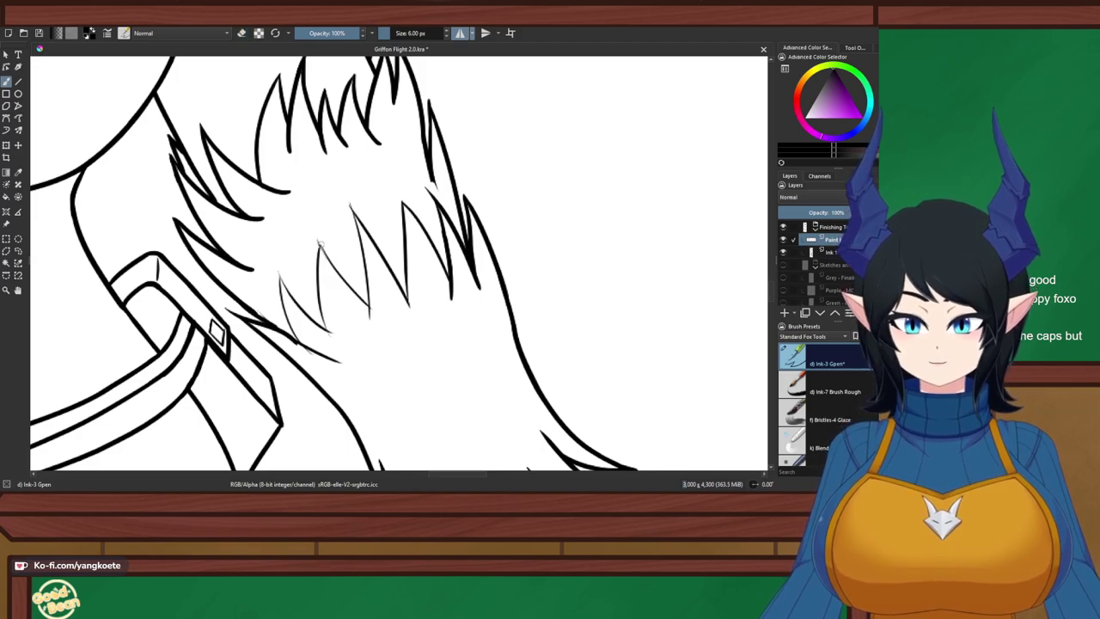
drag(319, 243, 352, 286)
drag(321, 245, 371, 308)
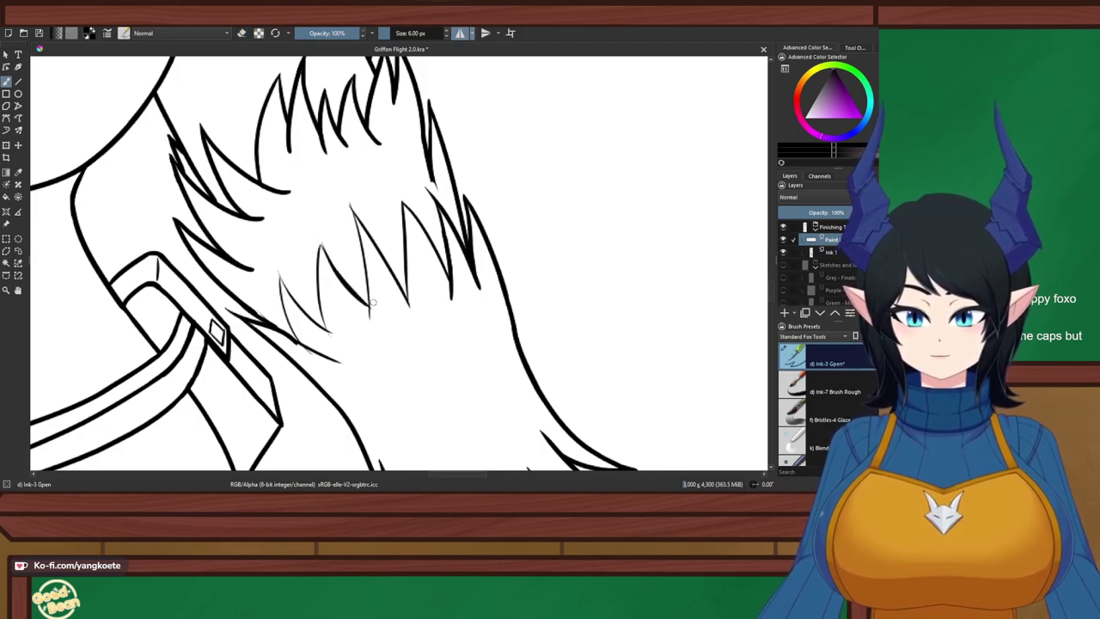
key(ctrl+z)
drag(320, 244, 369, 300)
key(ctrl+z)
drag(318, 244, 371, 307)
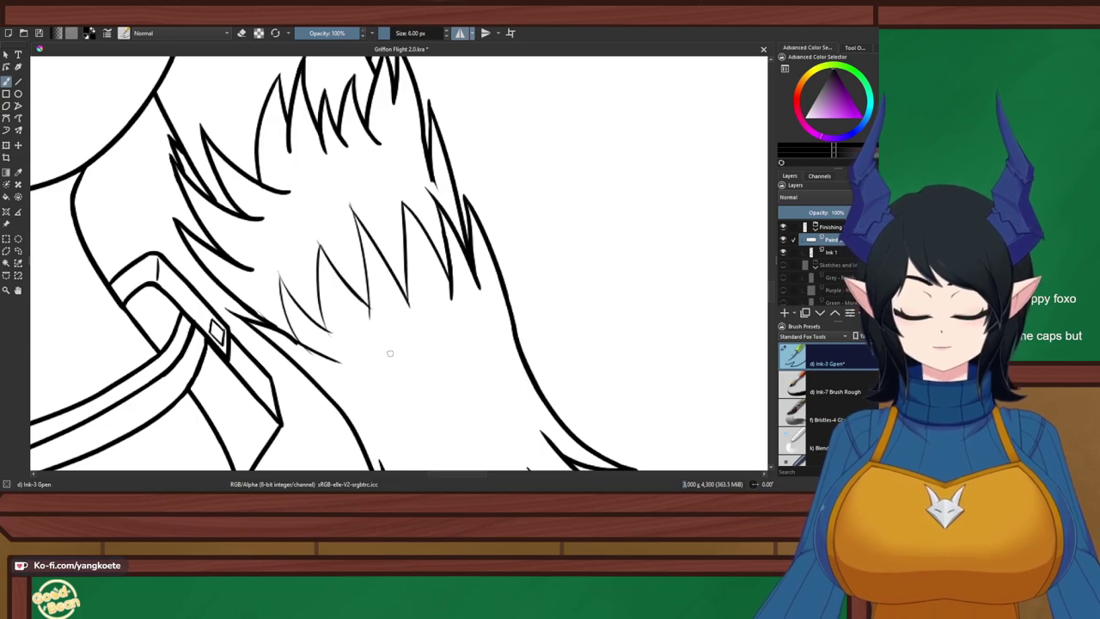
Erase the faint tail and stray line end, then redraw the left feather edge longer
scroll(364, 311, up, 3)
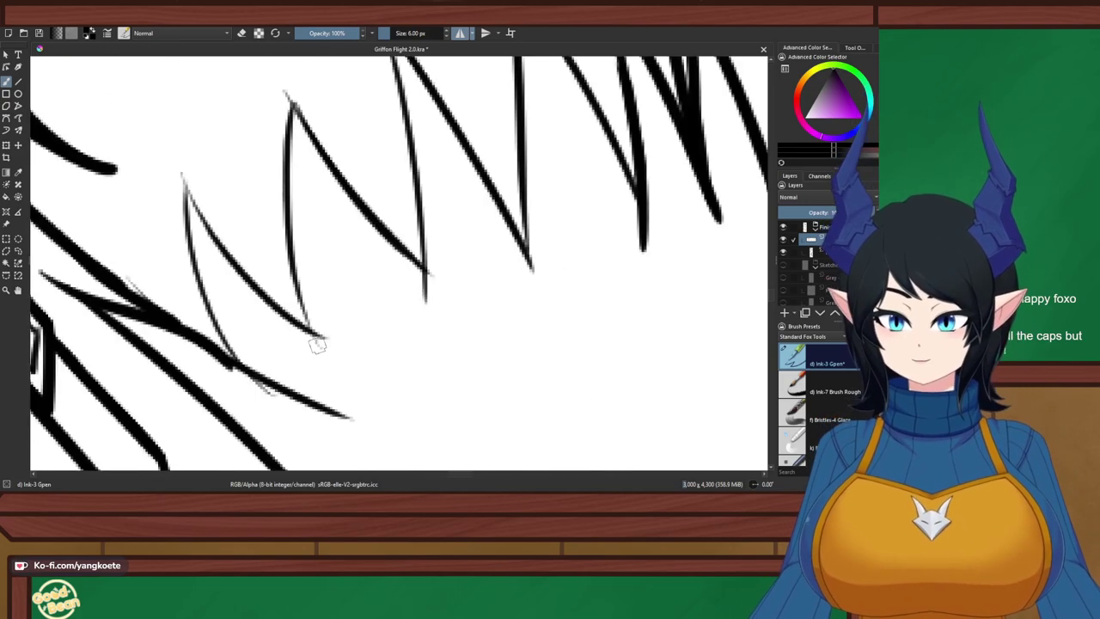
key(e)
drag(237, 376, 287, 412)
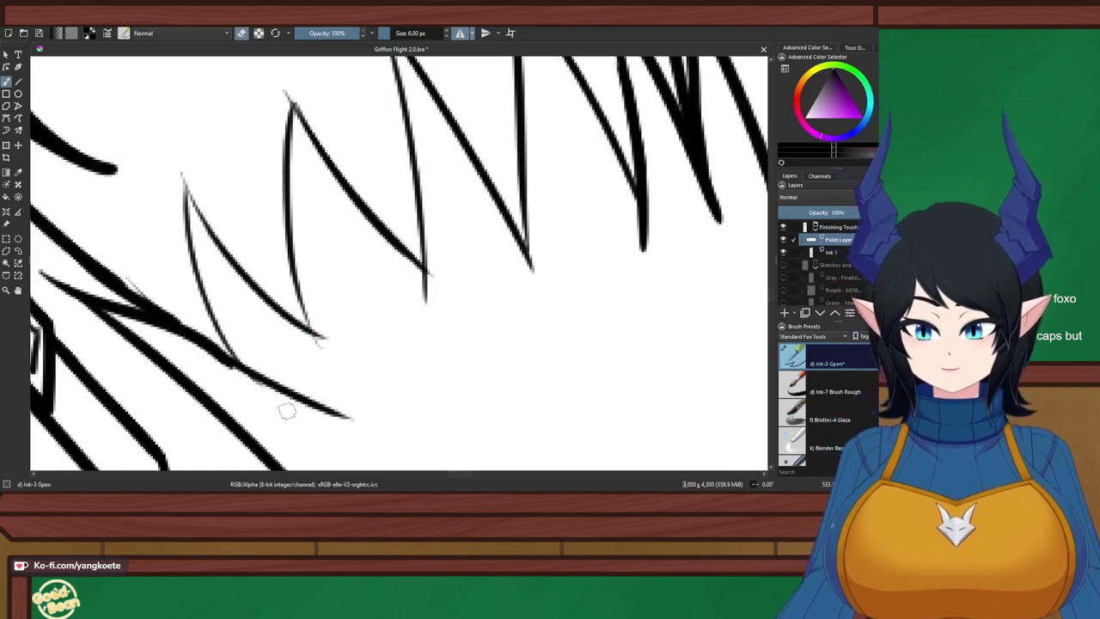
drag(210, 360, 269, 398)
key(e)
mouse_move(185, 184)
mouse_down()
mouse_move(233, 329)
mouse_move(246, 307)
mouse_move(235, 359)
mouse_up()
key(ctrl+z)
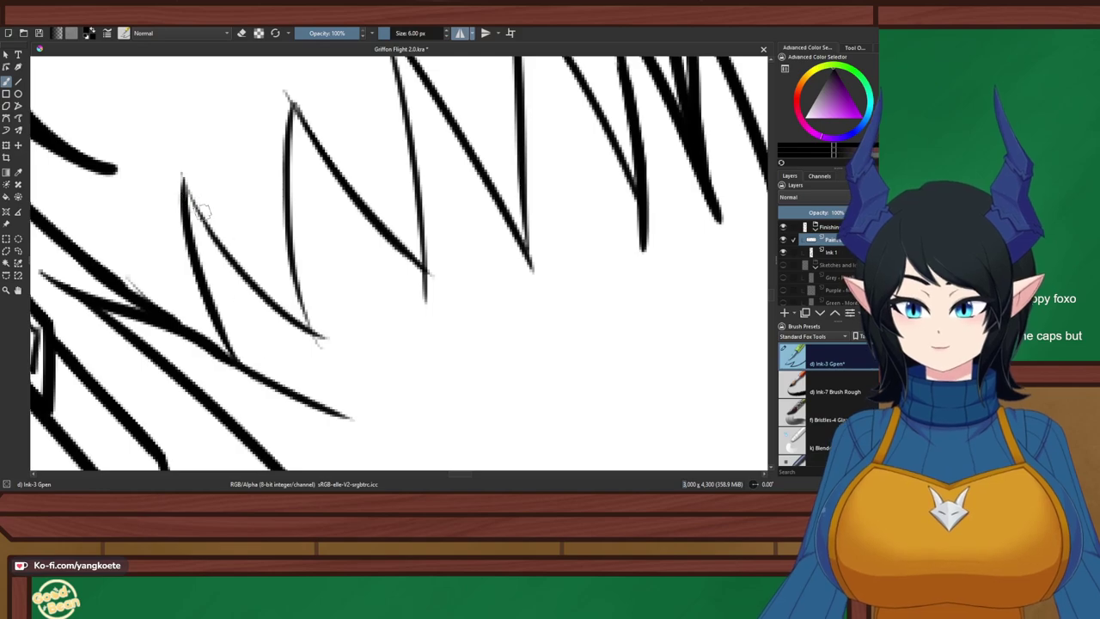
drag(215, 232, 182, 179)
key(ctrl+z)
mouse_move(223, 239)
mouse_down()
mouse_move(180, 178)
mouse_move(203, 221)
mouse_move(275, 287)
mouse_up()
key(ctrl+z)
key(ctrl+z)
drag(182, 178, 297, 311)
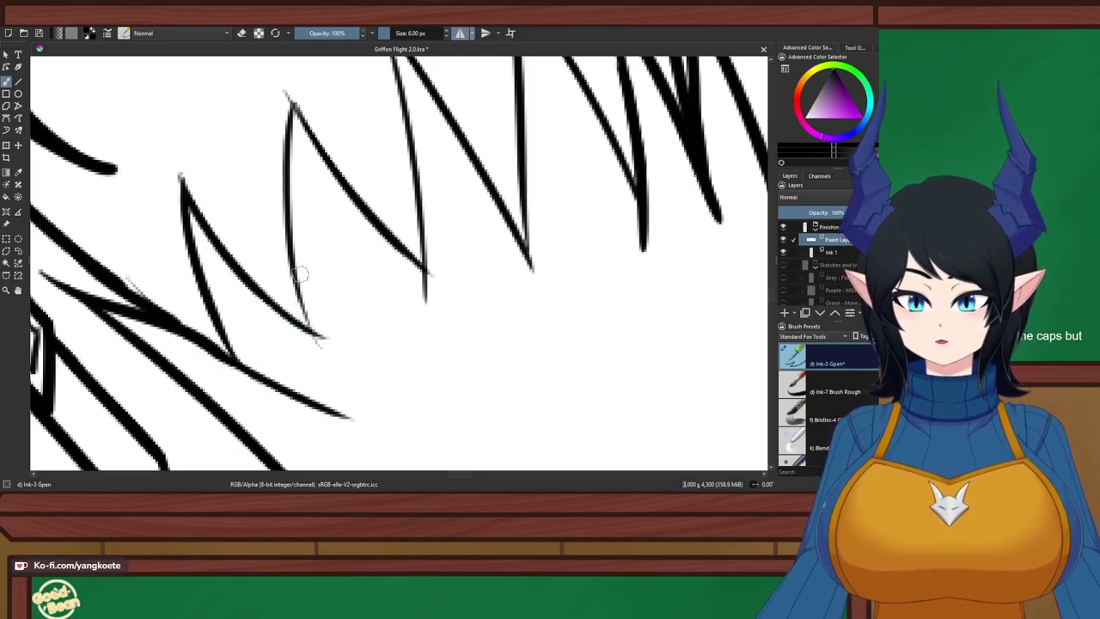
Remove the overshoot below the feather tip and redraw the lower-left stroke tapering to its tip
key(e)
drag(318, 347, 329, 349)
key(e)
drag(289, 253, 324, 333)
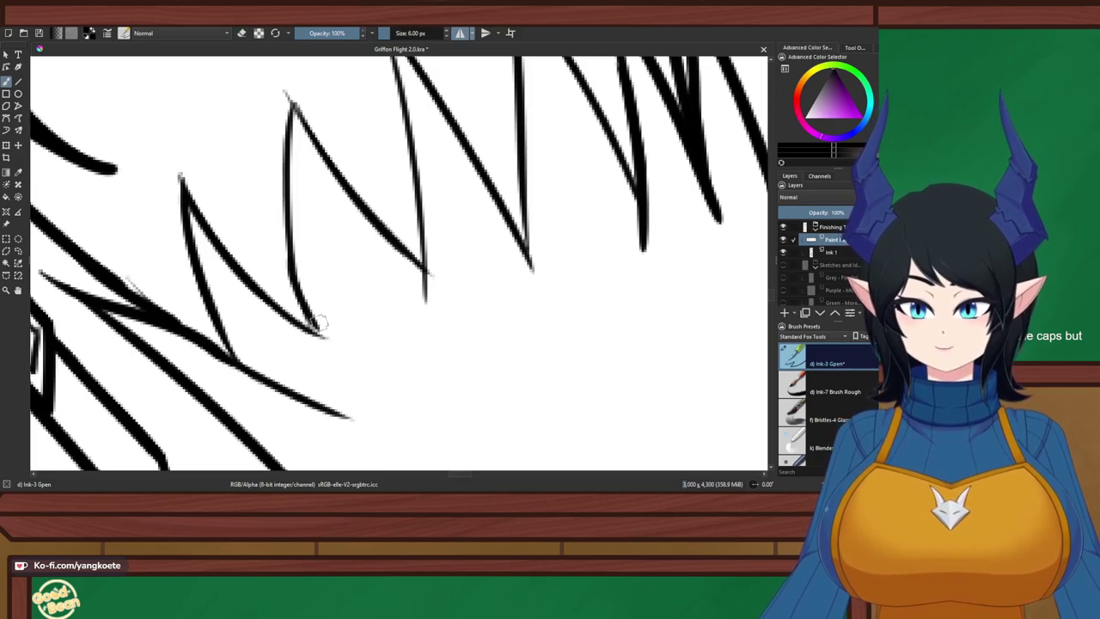
key(ctrl+z)
drag(283, 210, 323, 335)
key(ctrl+z)
mouse_move(286, 202)
mouse_down()
mouse_move(299, 292)
mouse_move(323, 337)
mouse_move(346, 346)
mouse_up()
Erase the stray tip above the feather point and re-ink the upper-right edge to the tip
key(e)
drag(288, 87, 279, 94)
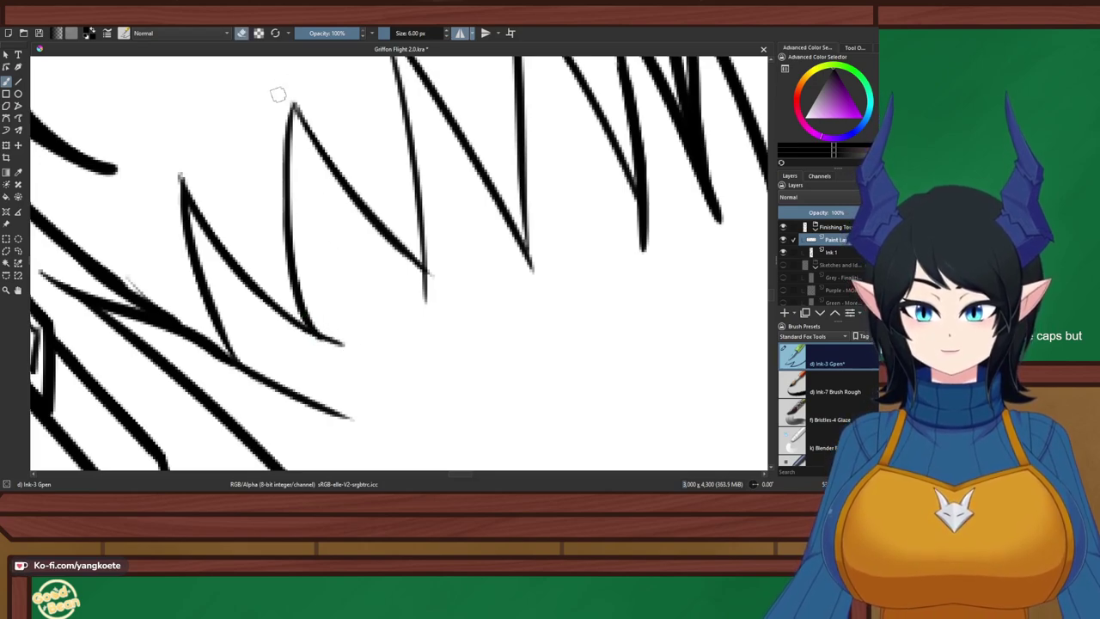
key(e)
drag(317, 142, 292, 97)
key(ctrl+z)
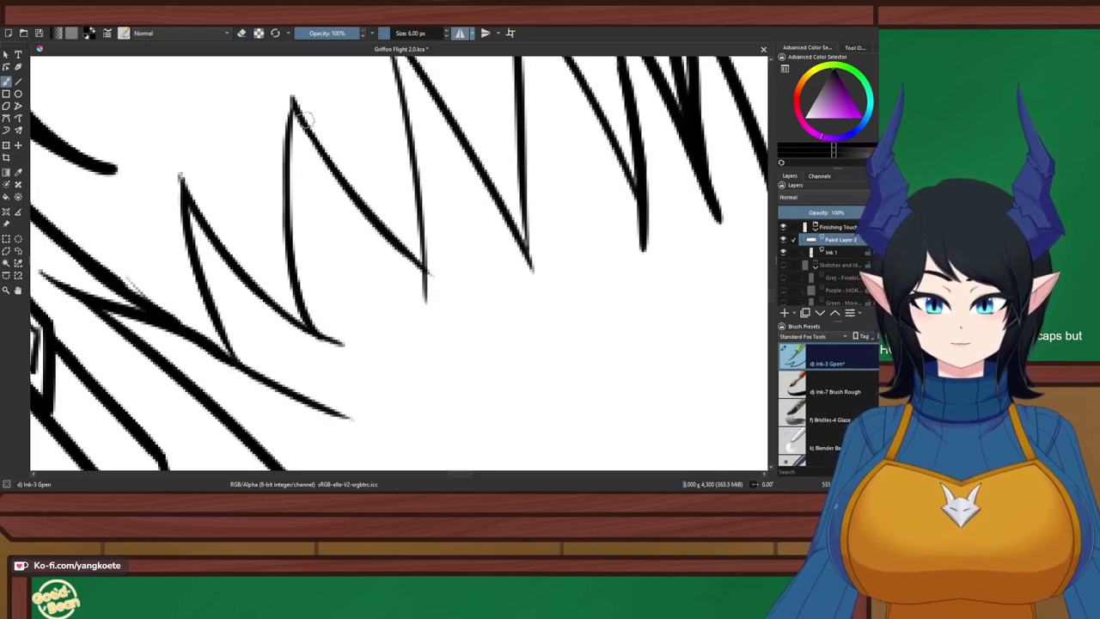
key(ctrl+z)
drag(317, 146, 297, 101)
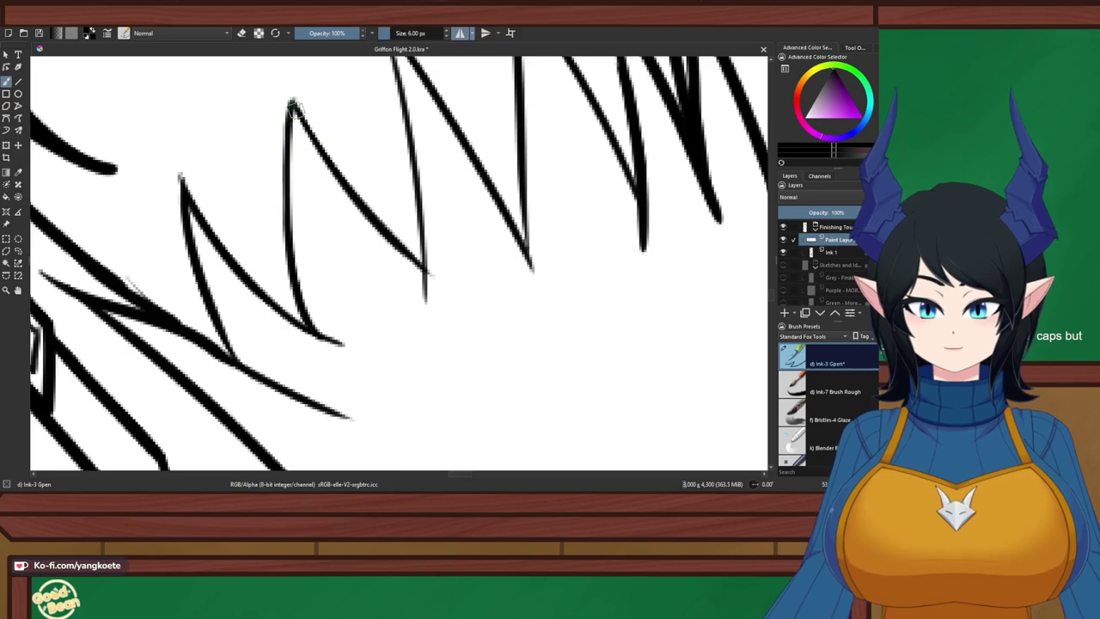
Erase the stray ink tip at the left and redraw the middle stroke's tip longer and thinner
key(e)
drag(178, 174, 173, 194)
key(e)
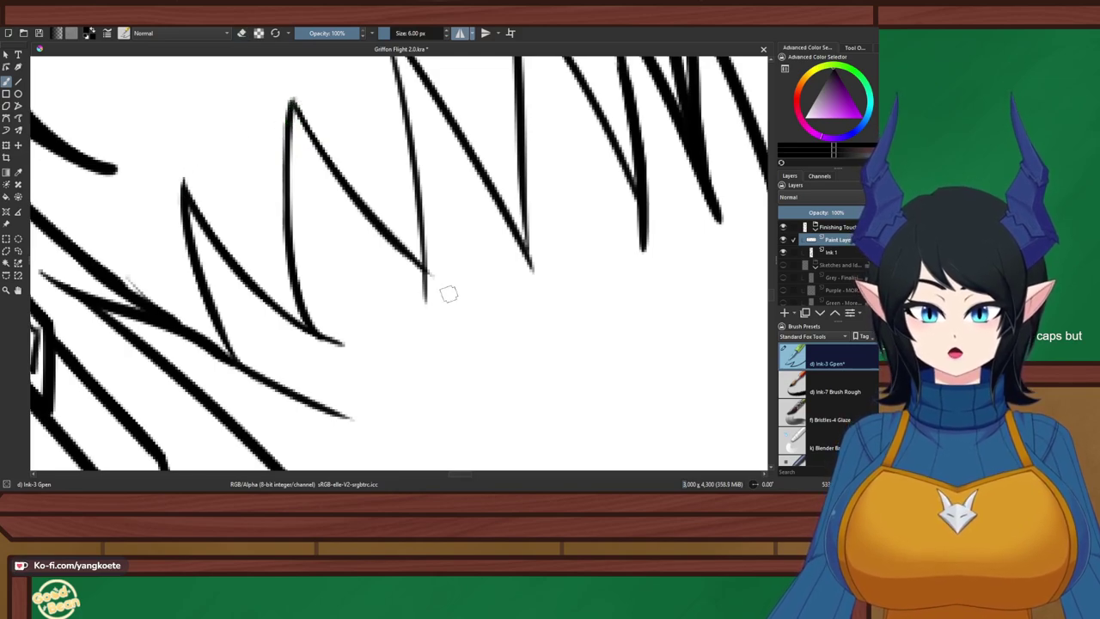
key(e)
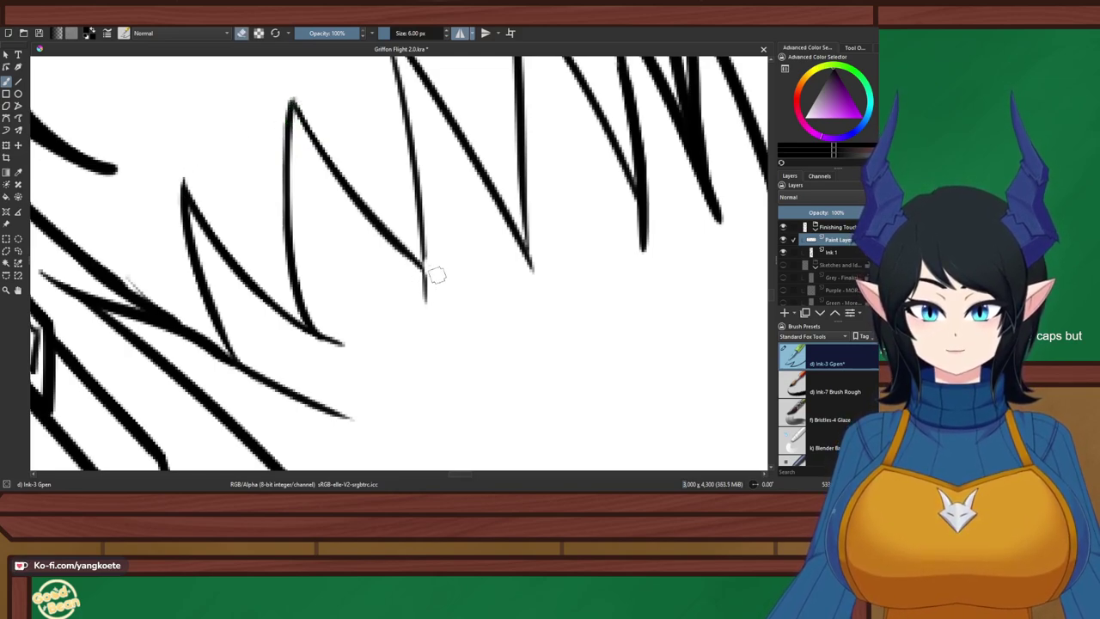
key(e)
drag(423, 222, 424, 313)
key(ctrl+z)
drag(419, 191, 427, 322)
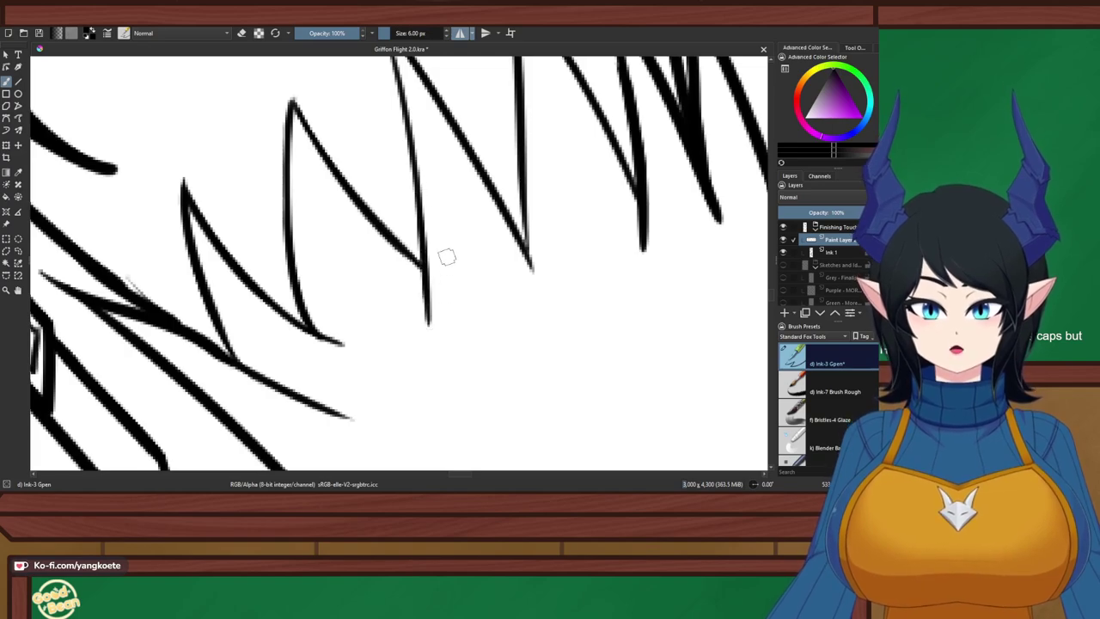
scroll(262, 140, down, 3)
Zoom out, turn off horizontal mirror mode, and bring the figure's feet into view
key(minus)
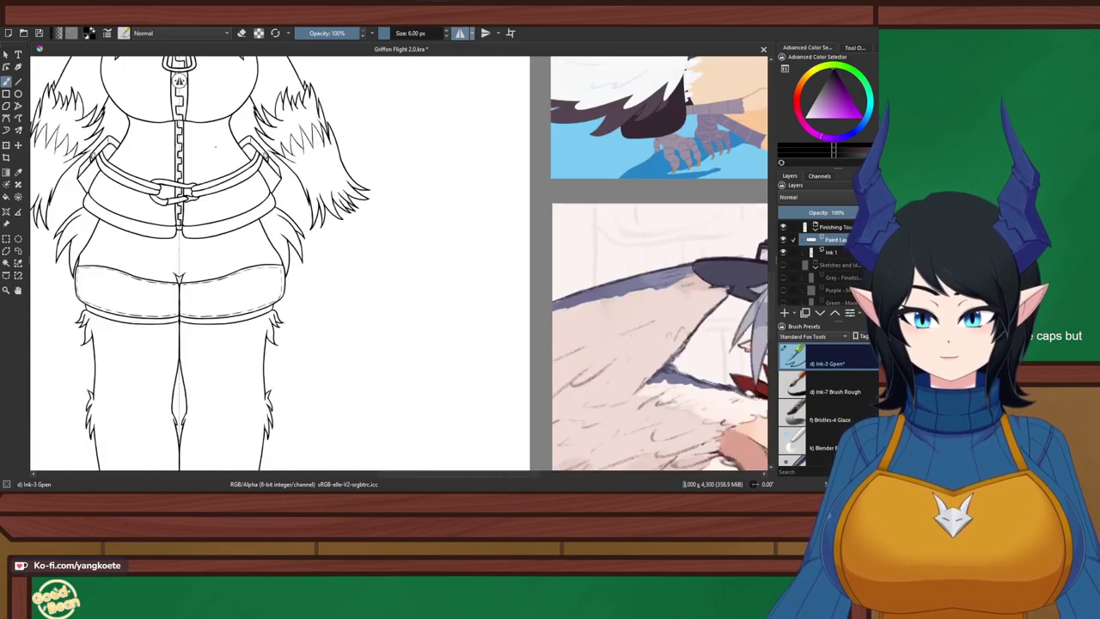
drag(215, 147, 403, 259)
click(460, 33)
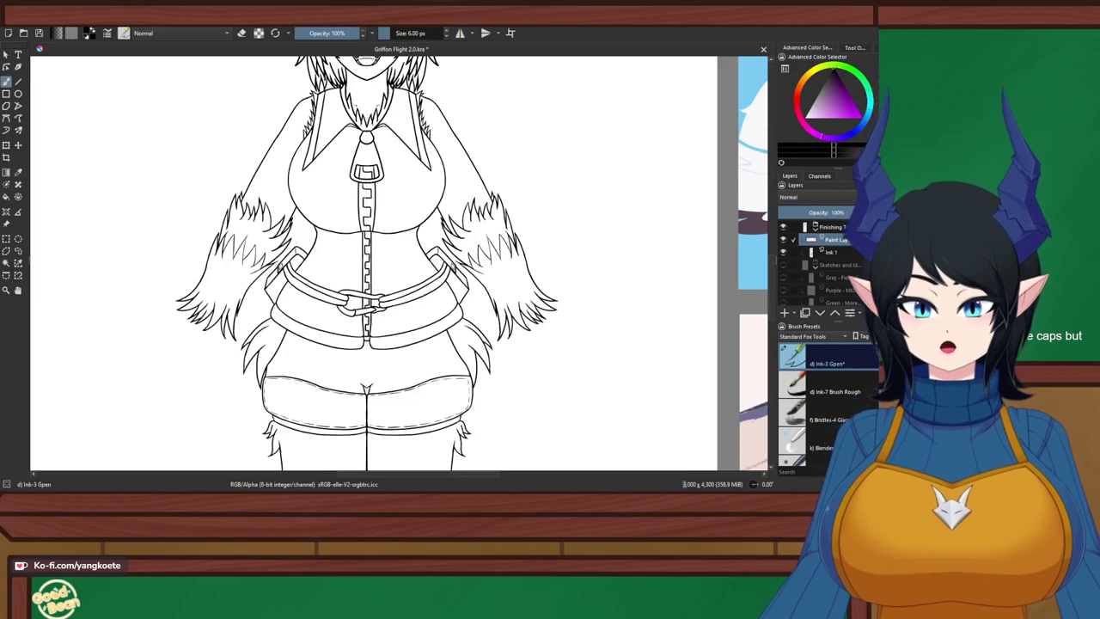
scroll(592, 273, down, 2)
drag(591, 273, 568, 249)
right_click(614, 250)
click(465, 206)
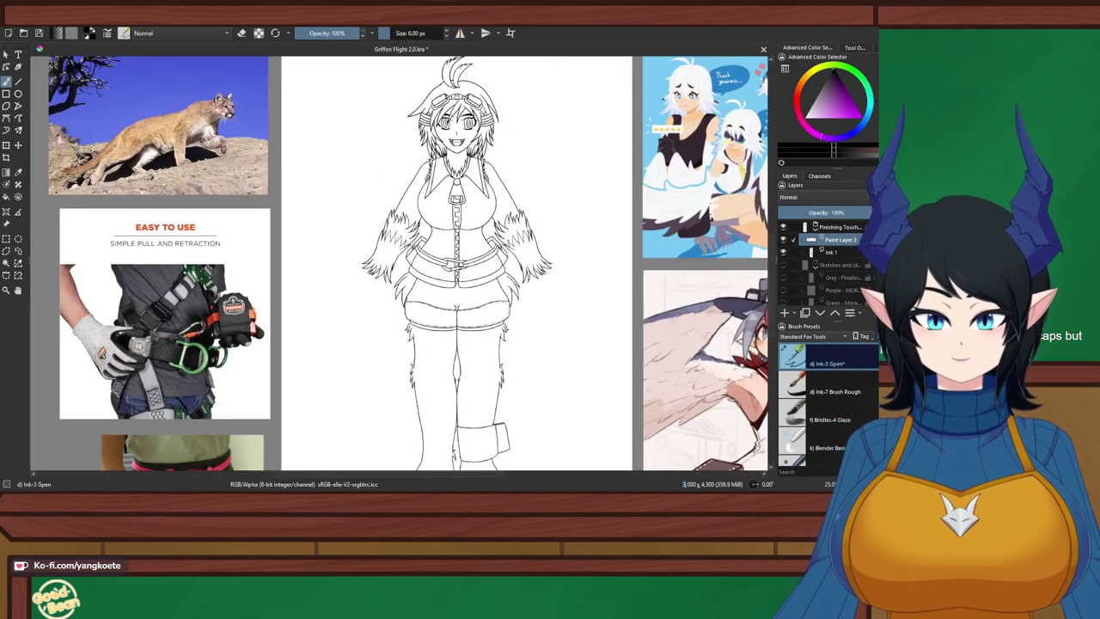
drag(479, 269, 465, 183)
scroll(485, 141, up, 2)
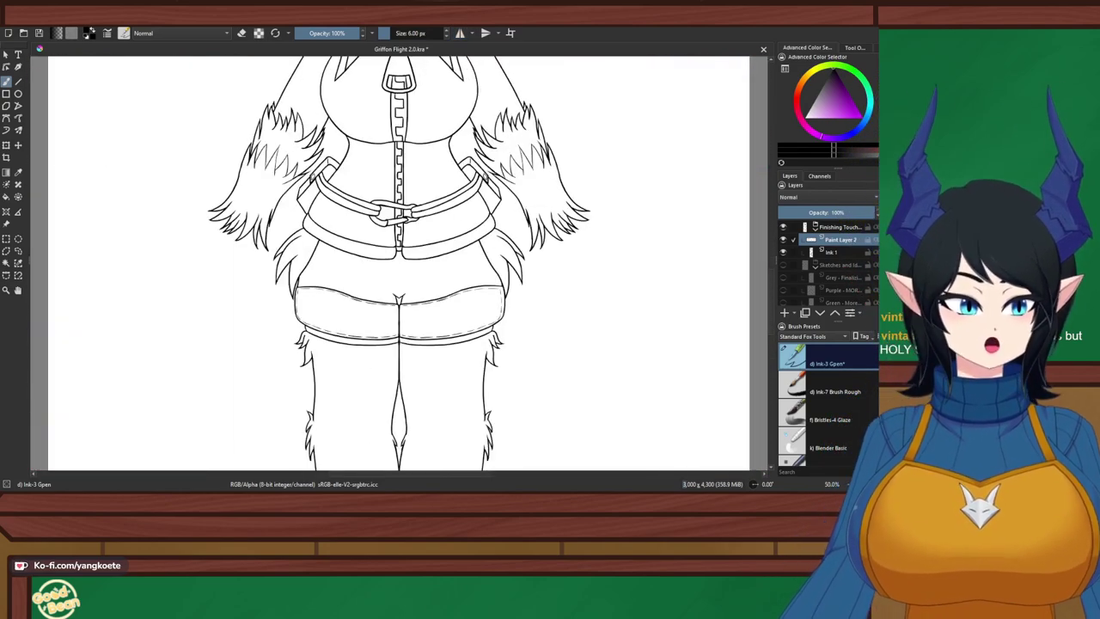
Make the purple Sketches group visible and keep Paint Layer 2 as the active layer
click(783, 265)
scroll(632, 281, up, 4)
scroll(584, 268, down, 2)
drag(584, 267, 496, 235)
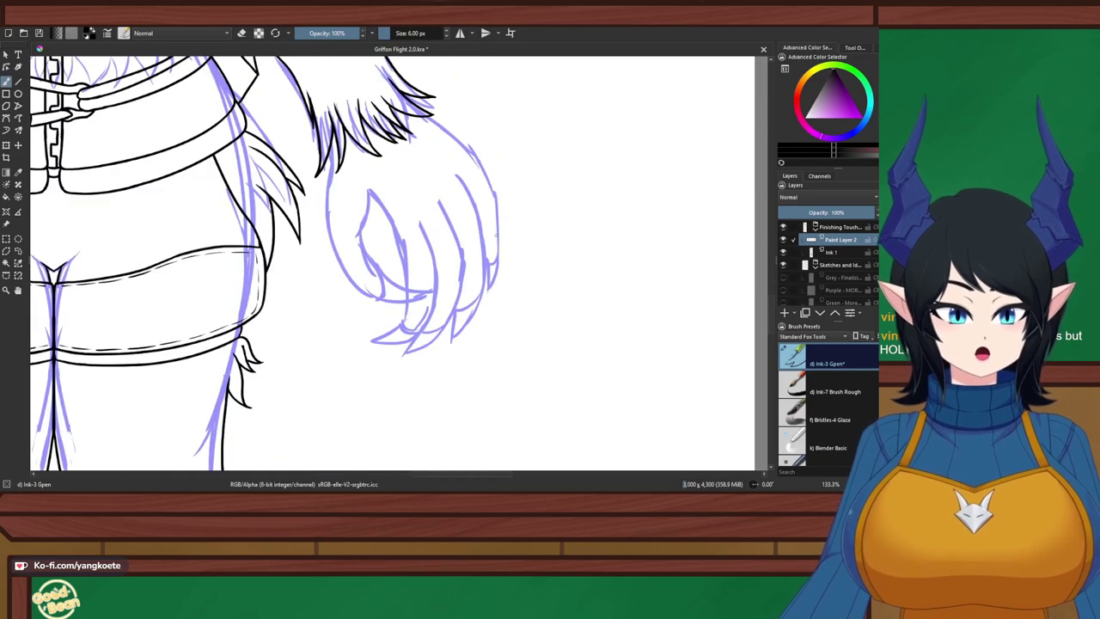
click(831, 253)
click(840, 240)
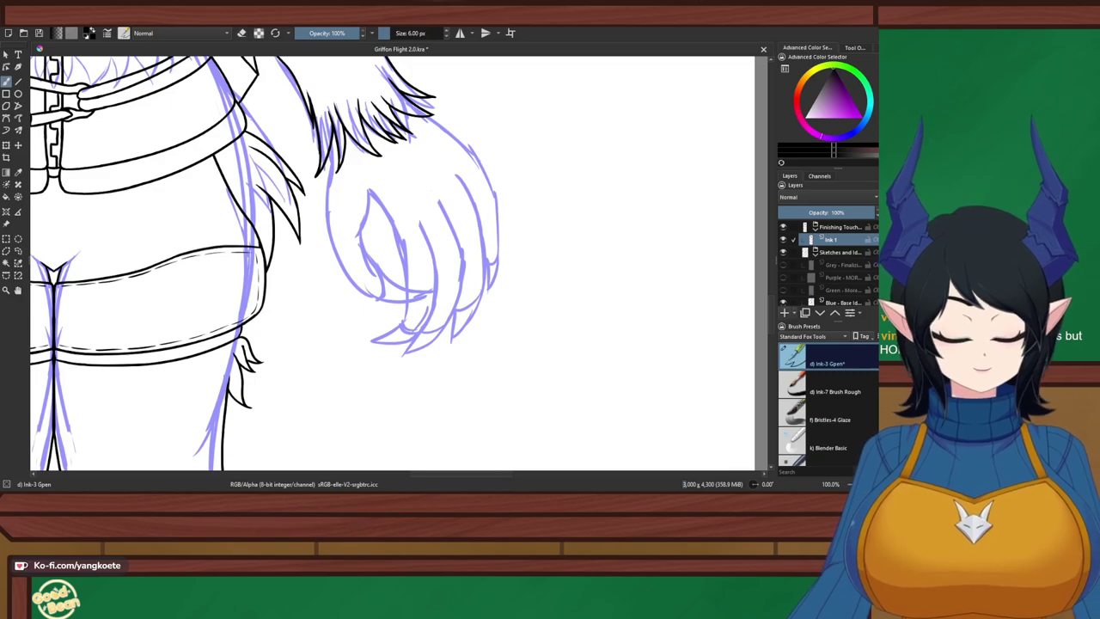
Frame and rotate the view onto the clawed hand sketch, then save the document
scroll(387, 254, up, 2)
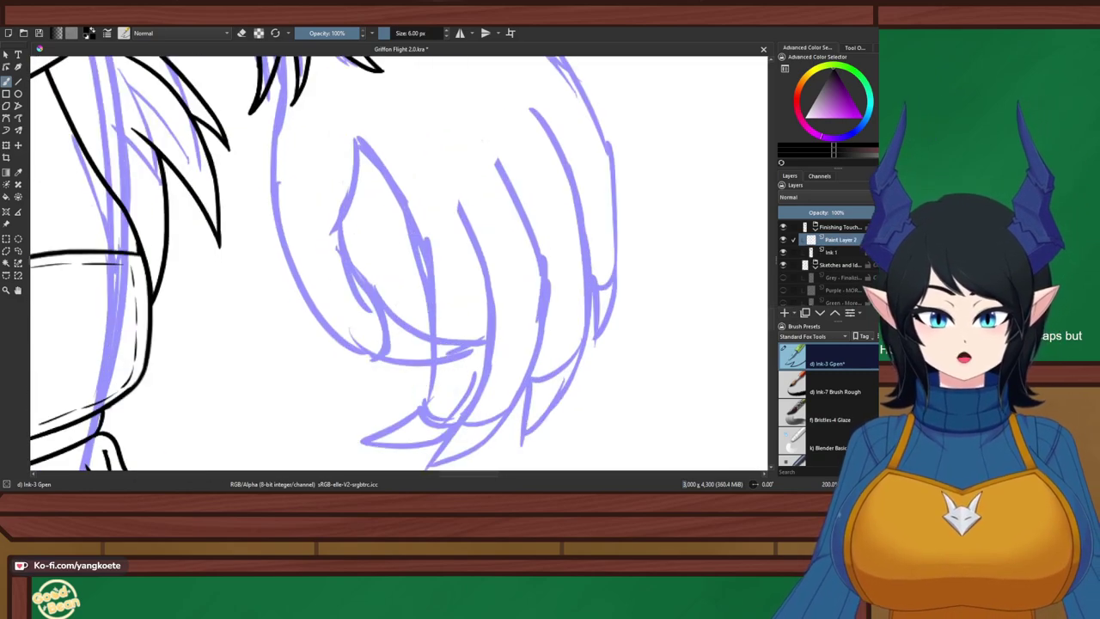
scroll(402, 330, down, 2)
scroll(409, 230, up, 1)
drag(409, 230, 431, 261)
key(4)
key(4)
key(4)
key(4)
key(4)
key(4)
key(4)
key(4)
key(4)
key(4)
key(4)
key(4)
key(4)
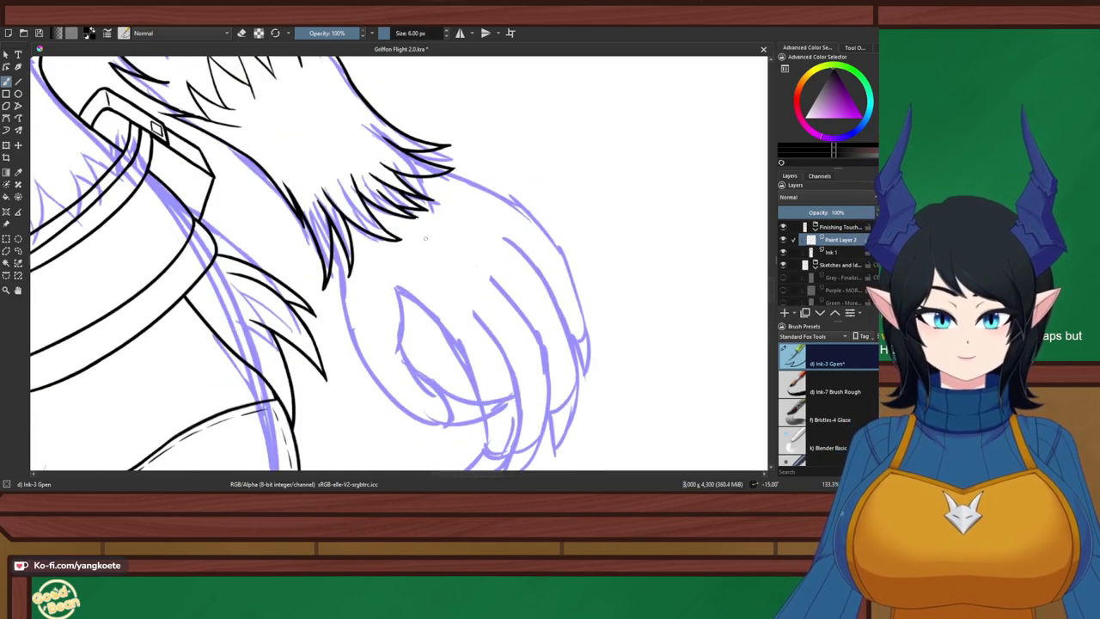
key(6)
key(6)
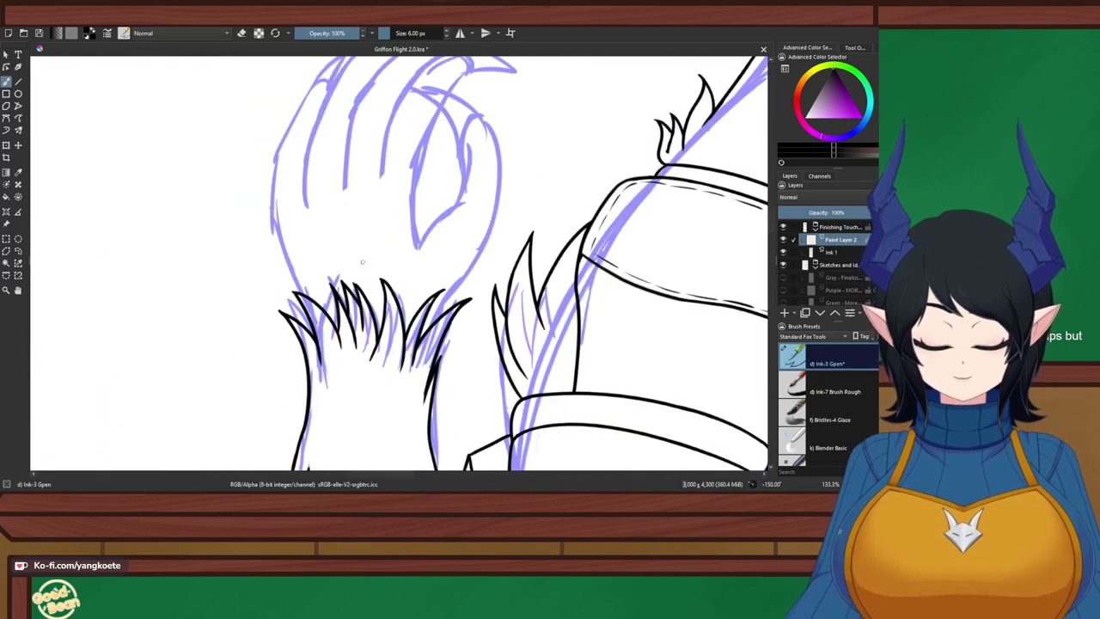
scroll(431, 242, down, 2)
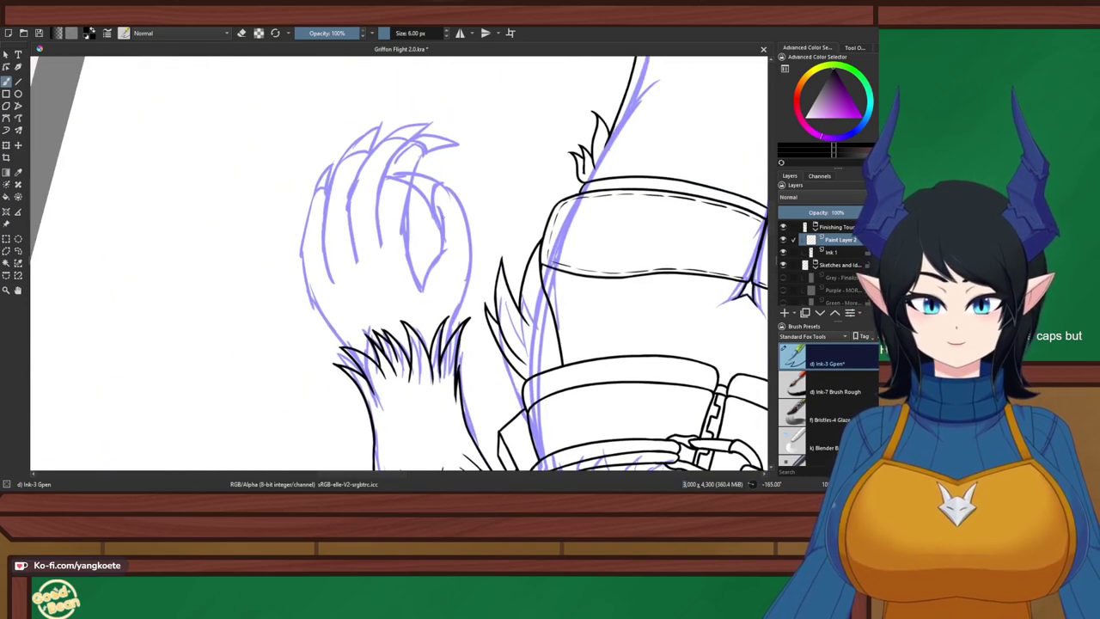
scroll(360, 218, up, 2)
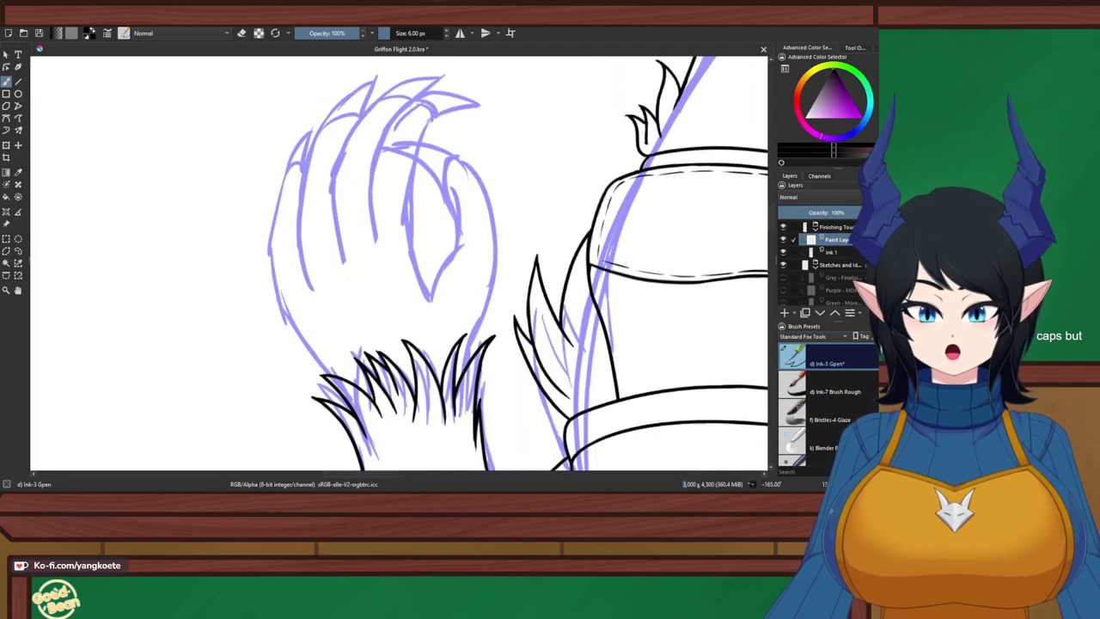
key(ctrl+s)
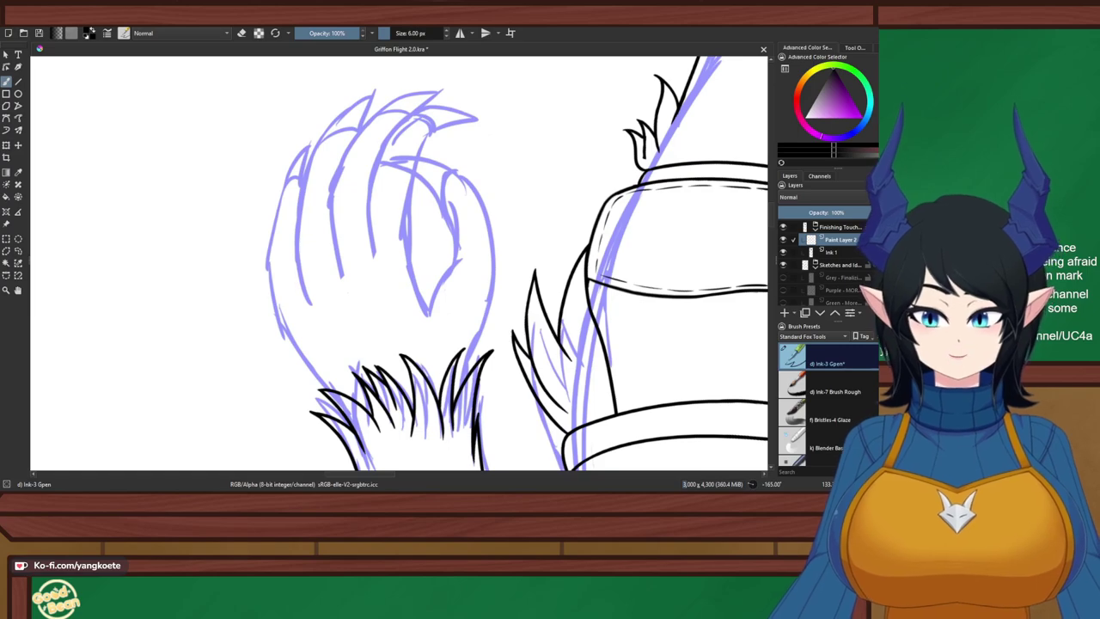
Save the file and try inking the thumb's top edge and hook, undoing attempts
key(ctrl+s)
scroll(411, 287, up, 2)
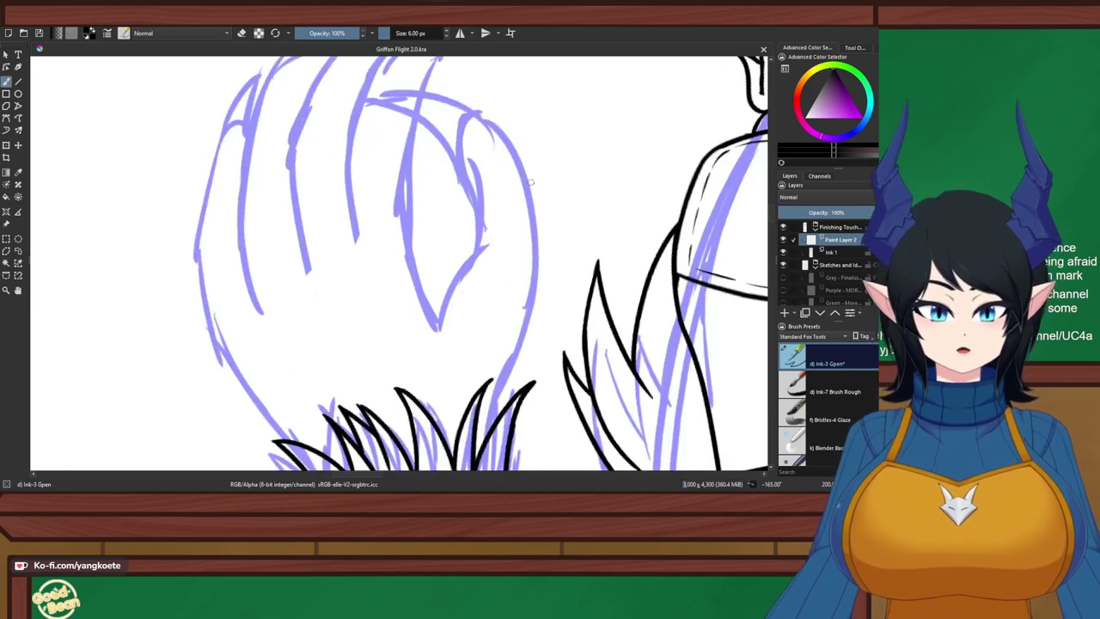
mouse_move(472, 110)
mouse_down()
mouse_move(464, 197)
mouse_move(458, 151)
mouse_move(465, 197)
mouse_up()
key(ctrl+z)
key(ctrl+z)
mouse_move(472, 110)
mouse_down()
mouse_move(458, 159)
mouse_move(474, 212)
mouse_move(468, 116)
mouse_move(475, 204)
mouse_up()
key(ctrl+z)
drag(466, 116, 497, 142)
key(ctrl+z)
scroll(623, 125, up, 3)
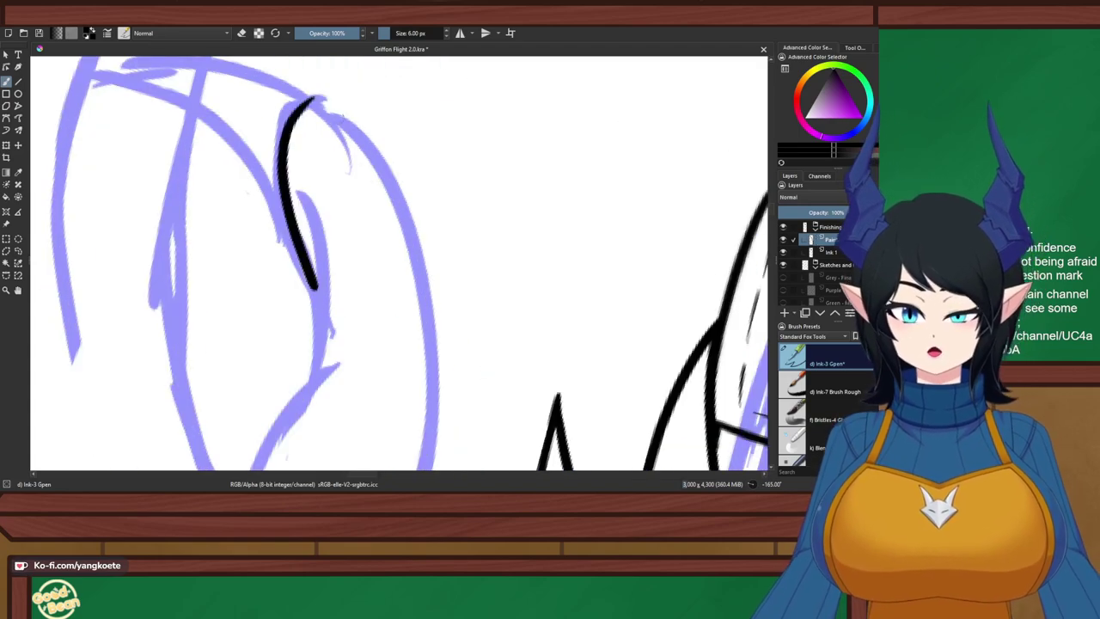
mouse_move(296, 116)
mouse_down()
mouse_move(334, 98)
mouse_move(378, 156)
mouse_up()
key(ctrl+z)
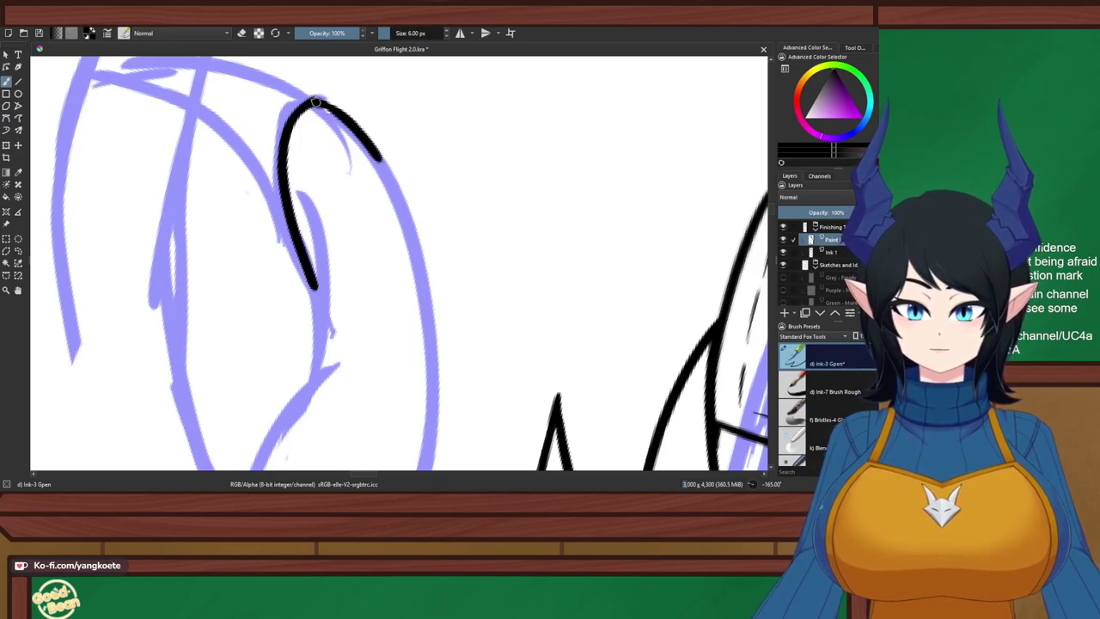
Ink the curve down the right side of the thumb over the sketch
drag(366, 145, 421, 269)
key(ctrl+z)
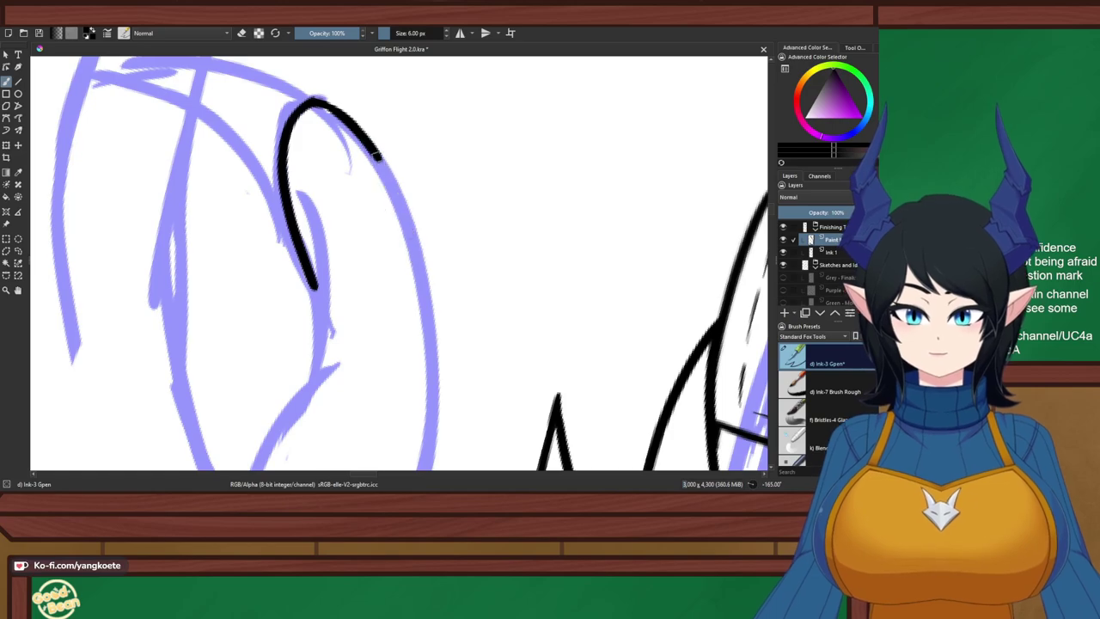
drag(379, 156, 420, 275)
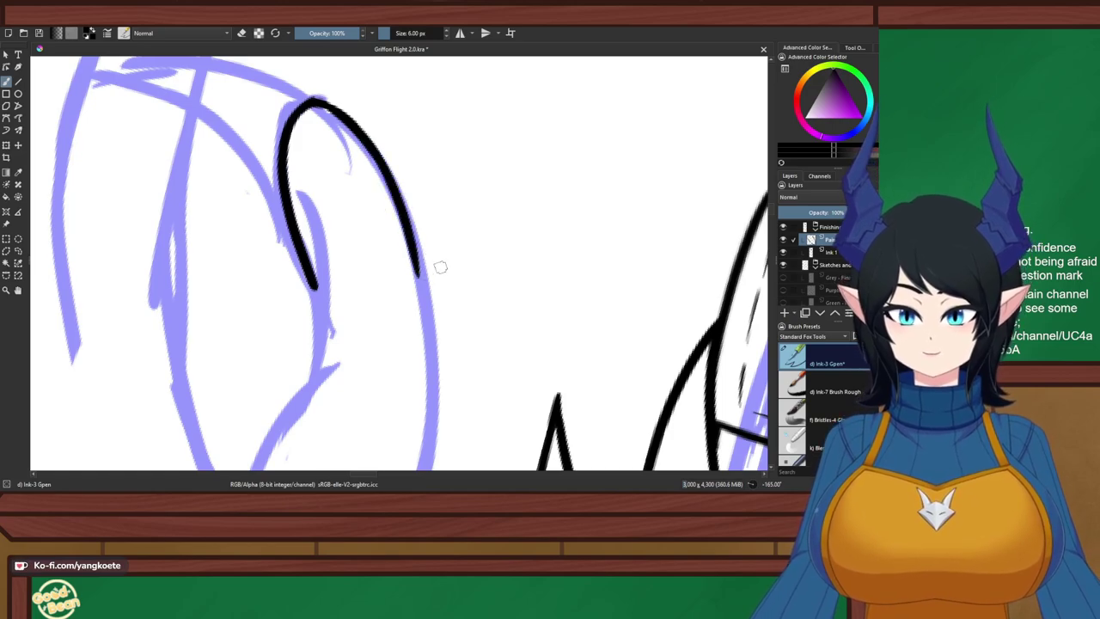
scroll(438, 238, down, 2)
drag(436, 238, 450, 213)
scroll(444, 222, up, 2)
mouse_move(417, 267)
mouse_down()
mouse_move(444, 222)
mouse_move(317, 419)
mouse_up()
Ink the thumb's lower-left edge and join it to the upper line without overshoot
key(ctrl+z)
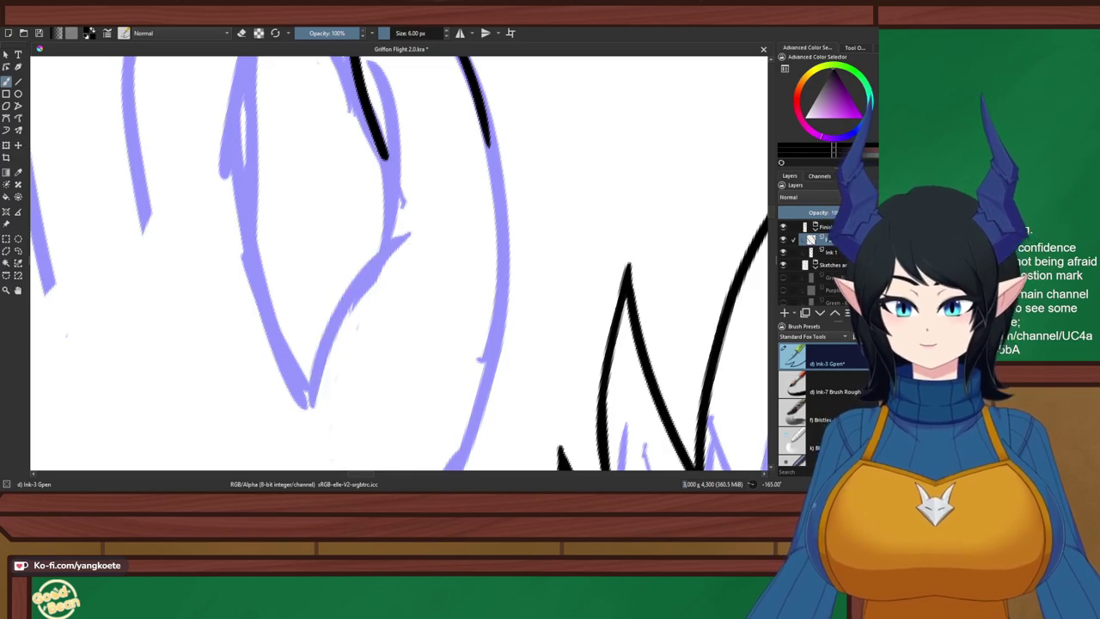
drag(402, 239, 297, 455)
drag(379, 146, 387, 256)
key(ctrl+z)
drag(392, 204, 385, 258)
key(ctrl+z)
key(ctrl+z)
drag(392, 211, 394, 246)
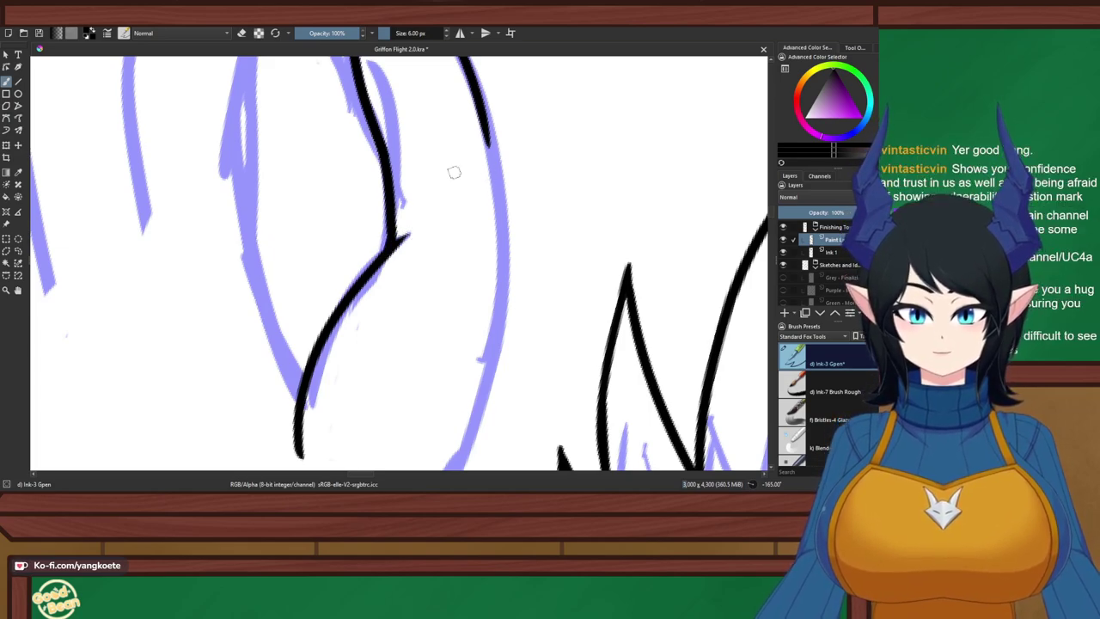
Reset the canvas rotation to upright and shift the view slightly
key(5)
scroll(479, 173, down, 3)
drag(434, 179, 429, 198)
scroll(429, 199, up, 2)
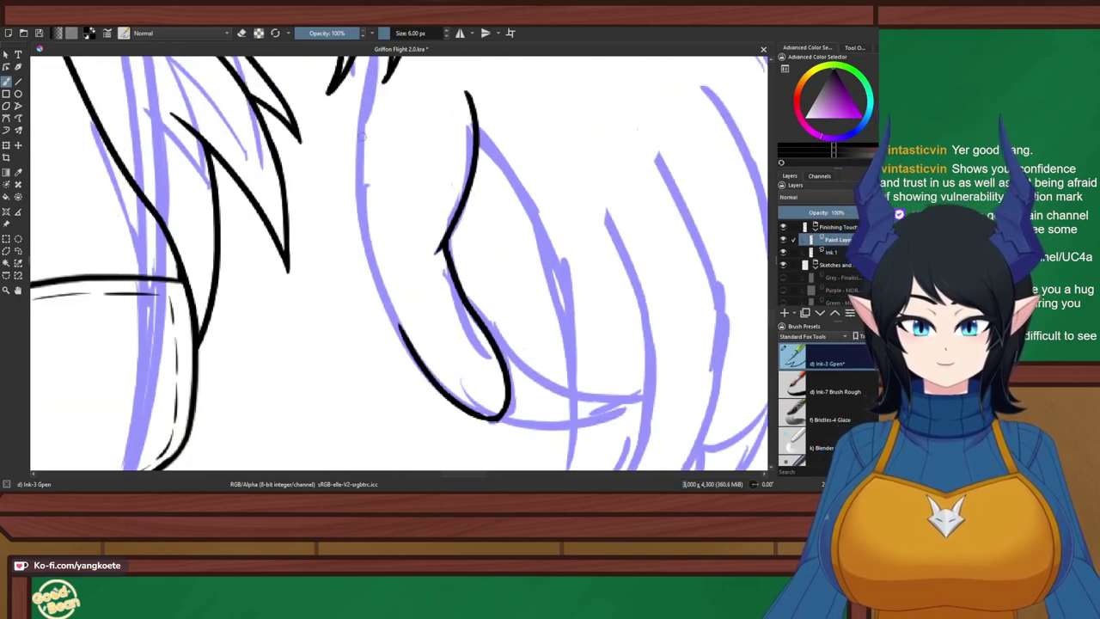
Ink a line down the purple sketch beside the hand, undoing and retrying several strokes
drag(383, 133, 378, 186)
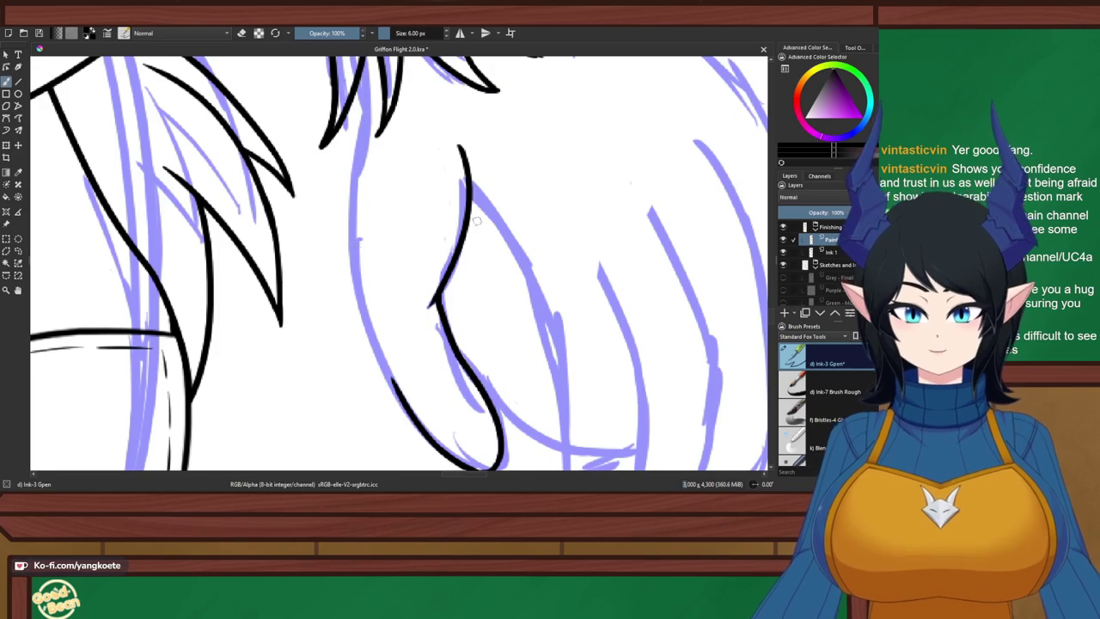
drag(477, 222, 475, 263)
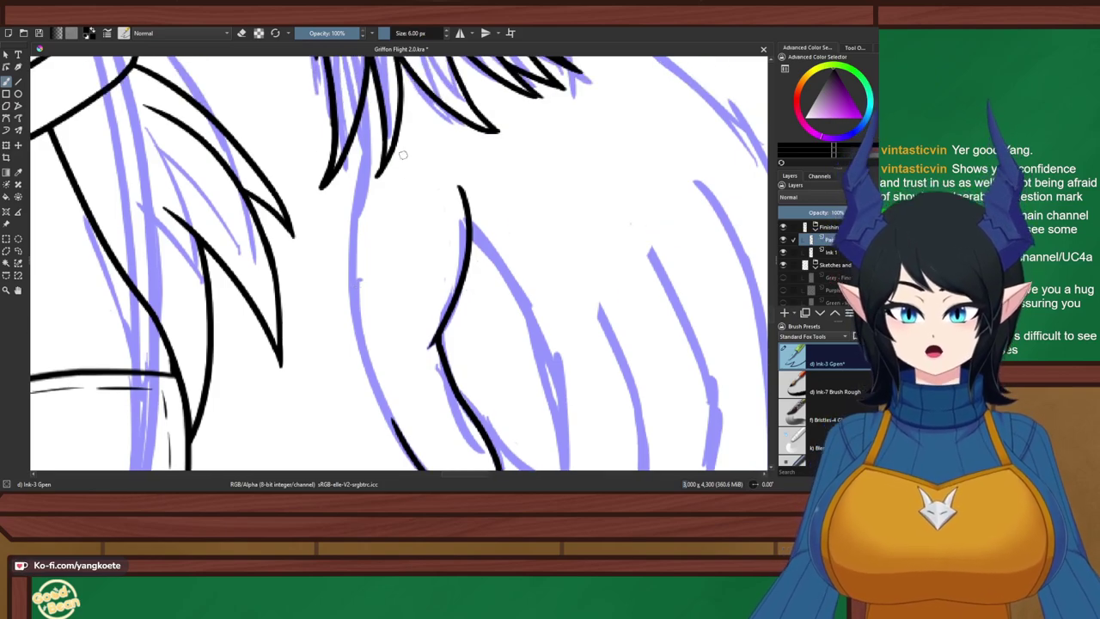
drag(367, 99, 363, 227)
key(ctrl+z)
drag(364, 108, 360, 224)
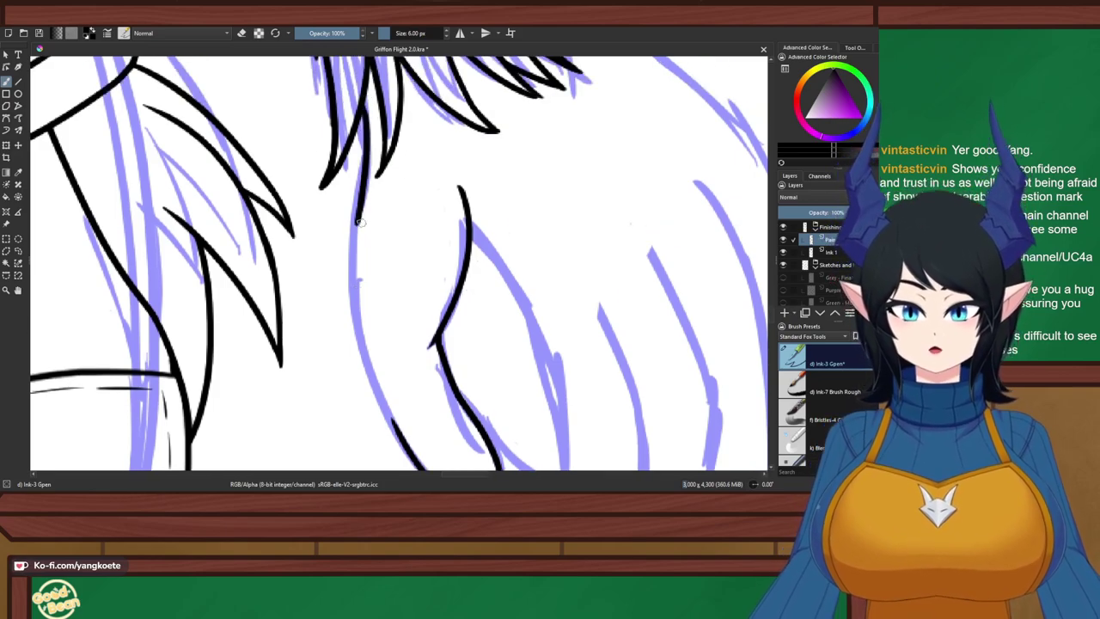
key(ctrl+z)
drag(367, 96, 361, 233)
key(ctrl+z)
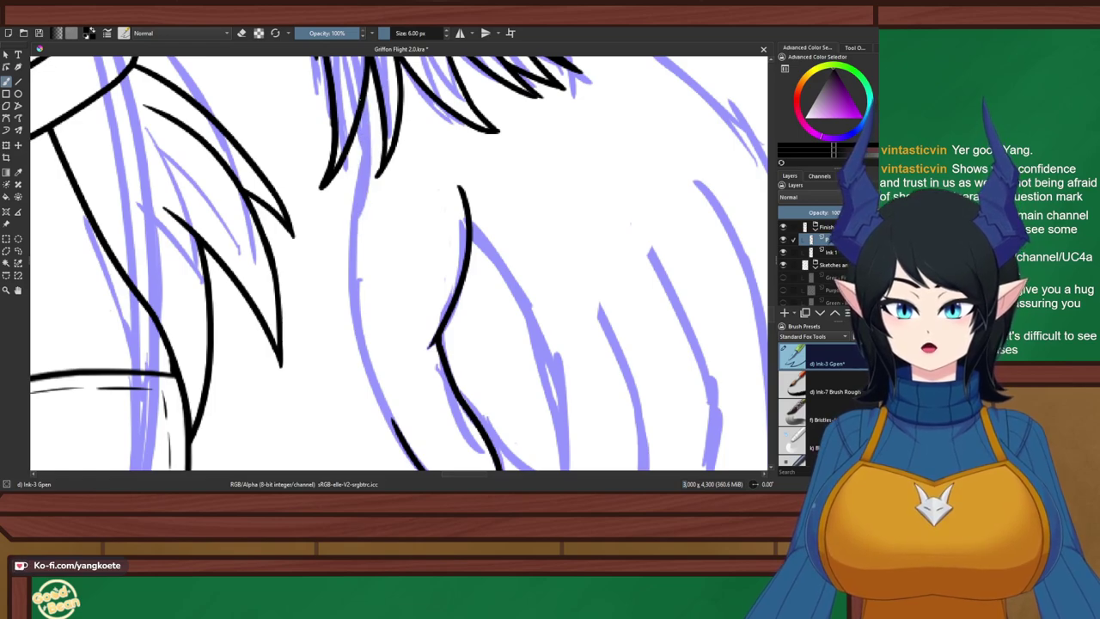
mouse_move(365, 112)
mouse_down()
mouse_move(347, 242)
mouse_move(376, 401)
mouse_up()
key(ctrl+z)
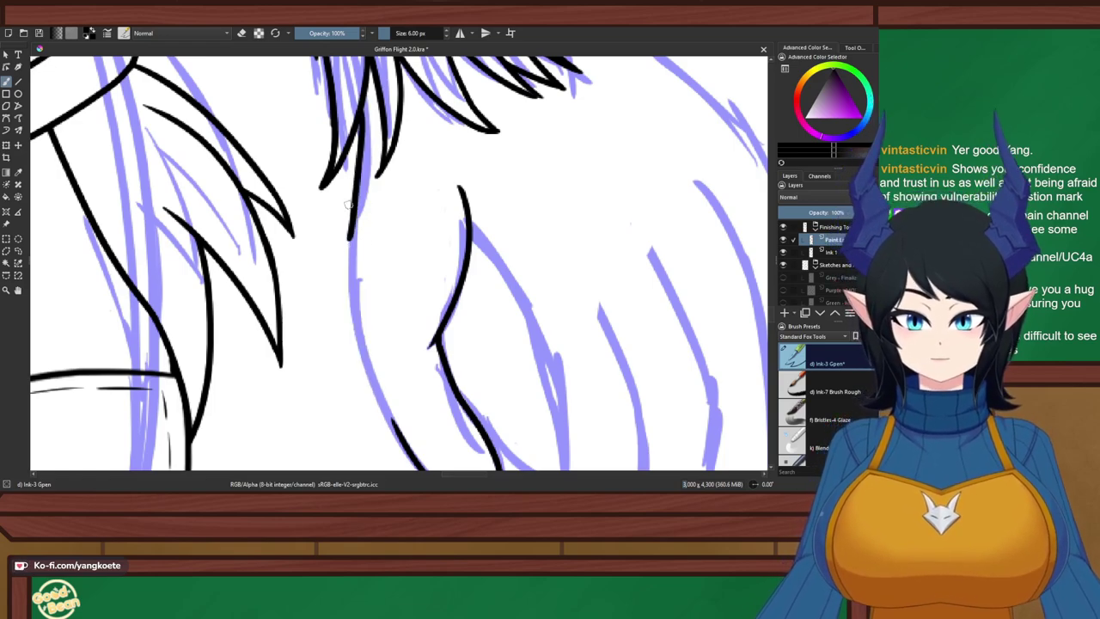
drag(354, 208, 394, 428)
key(ctrl+z)
mouse_move(350, 232)
mouse_down()
mouse_move(386, 419)
mouse_move(378, 385)
mouse_move(405, 439)
mouse_up()
key(ctrl+z)
drag(377, 391, 398, 431)
key(ctrl+z)
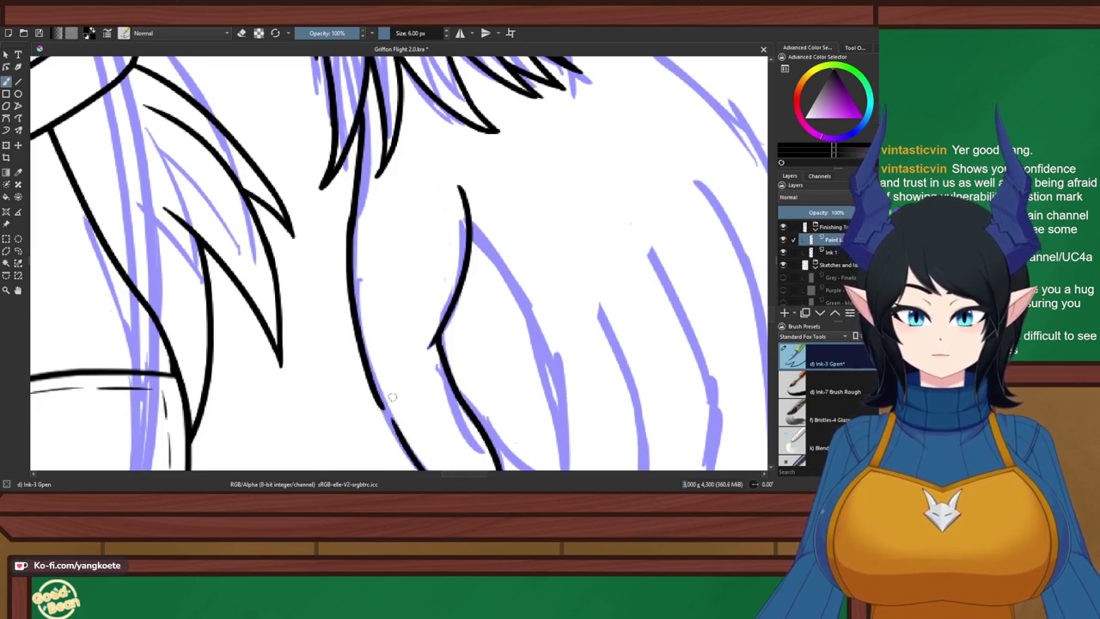
key(ctrl+z)
Ink the long fur-edge line down to the lower outline, retrying until it fits
drag(355, 194, 388, 404)
key(ctrl+z)
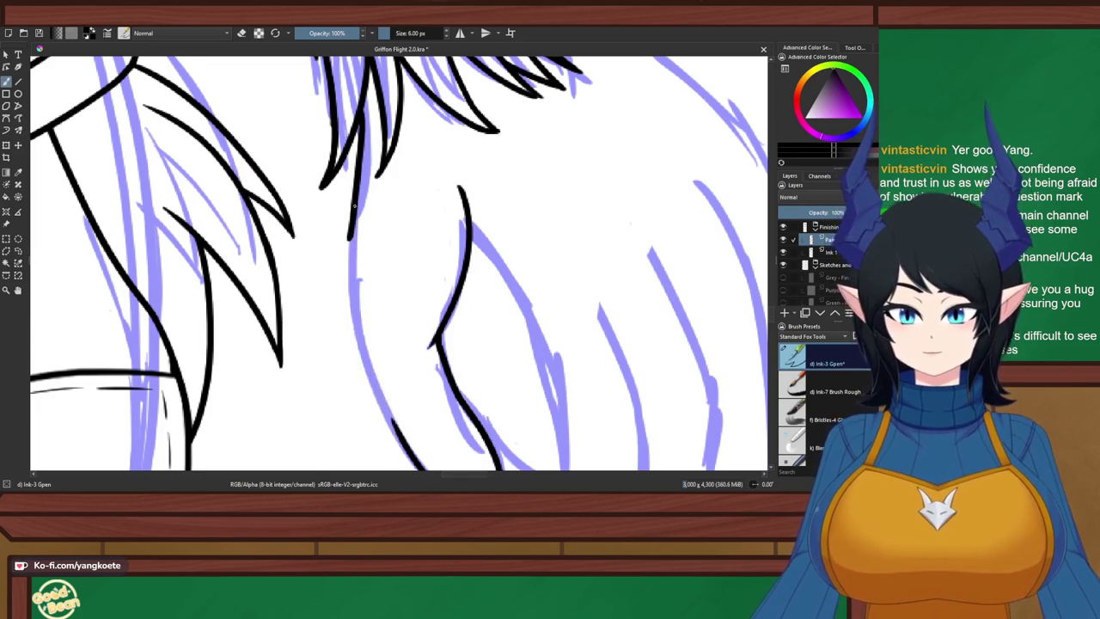
drag(354, 205, 381, 406)
key(ctrl+z)
drag(350, 199, 399, 424)
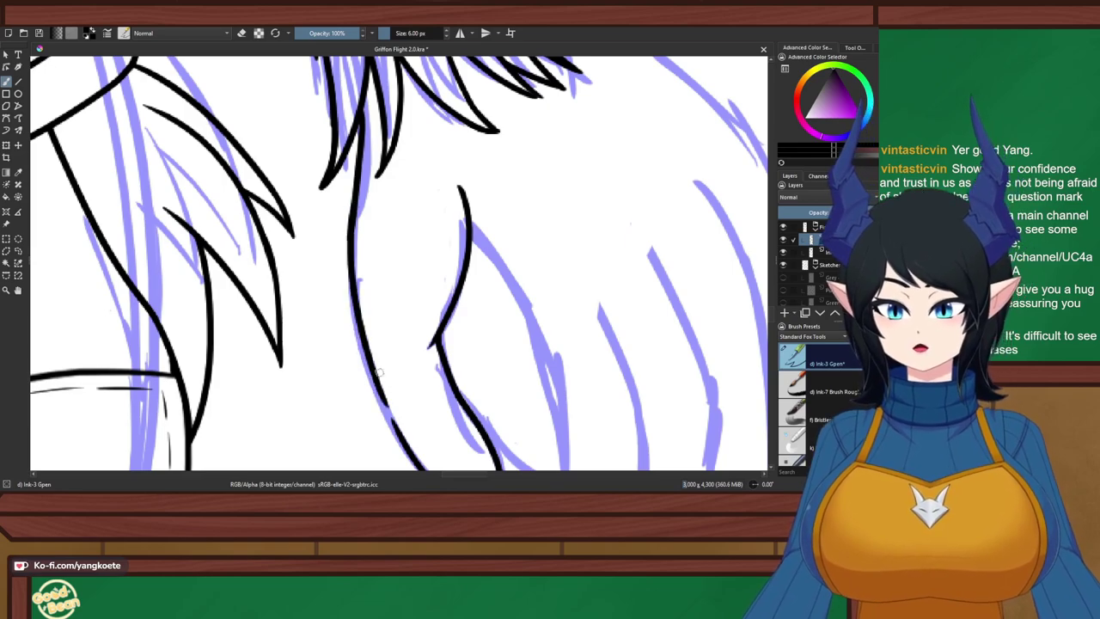
key(ctrl+z)
mouse_move(352, 214)
mouse_down()
mouse_move(355, 311)
mouse_move(388, 411)
mouse_up()
key(ctrl+z)
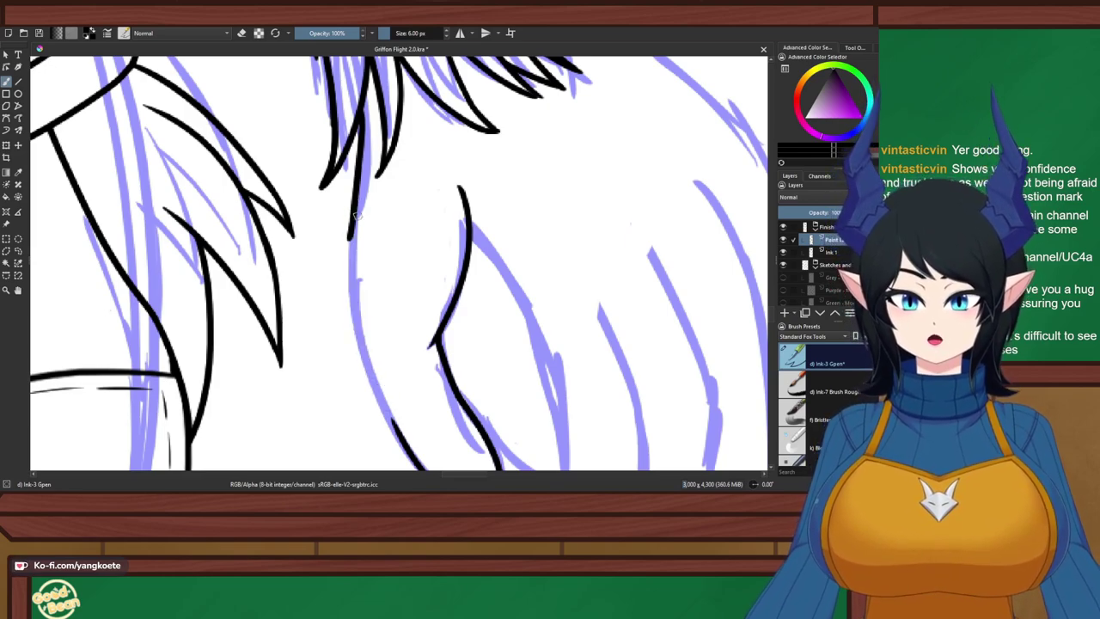
mouse_move(352, 215)
mouse_down()
mouse_move(355, 315)
mouse_move(395, 421)
mouse_up()
key(ctrl+z)
mouse_move(353, 215)
mouse_down()
mouse_move(351, 308)
mouse_move(387, 397)
mouse_up()
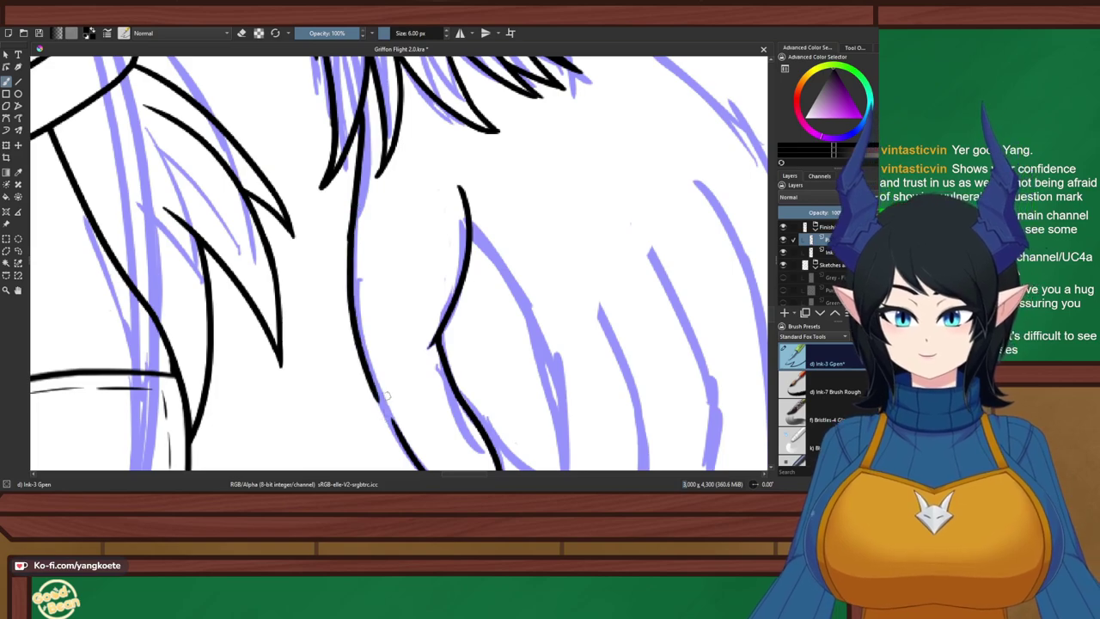
drag(364, 357, 401, 433)
key(ctrl+z)
key(ctrl+z)
drag(350, 227, 386, 412)
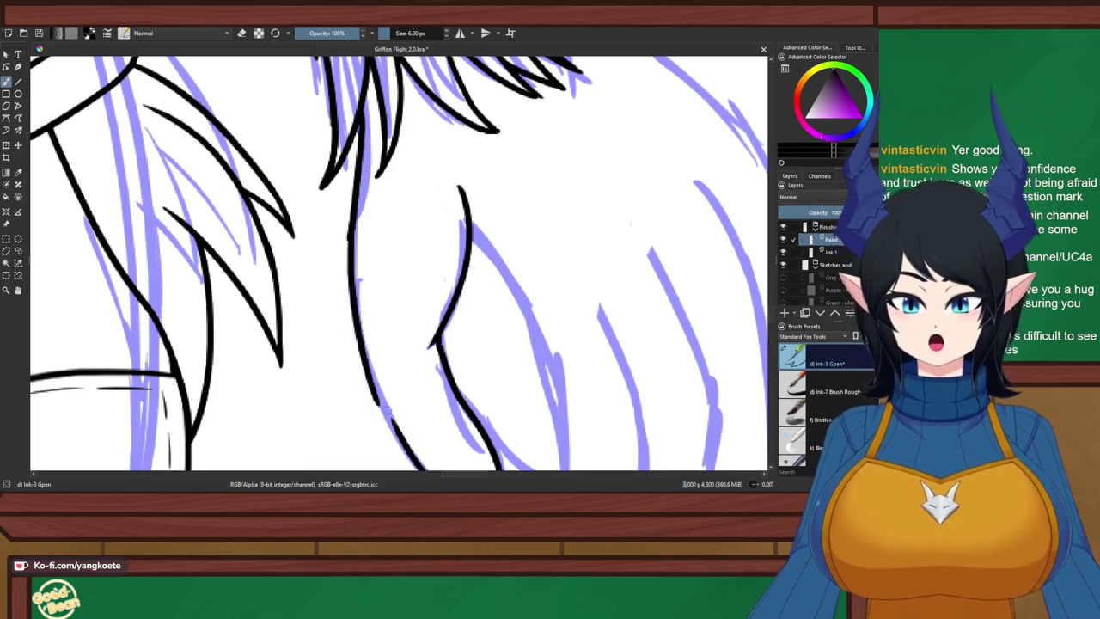
key(ctrl+z)
mouse_move(353, 215)
mouse_down()
mouse_move(391, 379)
mouse_move(369, 356)
mouse_move(386, 406)
mouse_up()
key(ctrl+z)
key(ctrl+z)
mouse_move(351, 223)
mouse_down()
mouse_move(371, 371)
mouse_move(388, 412)
mouse_up()
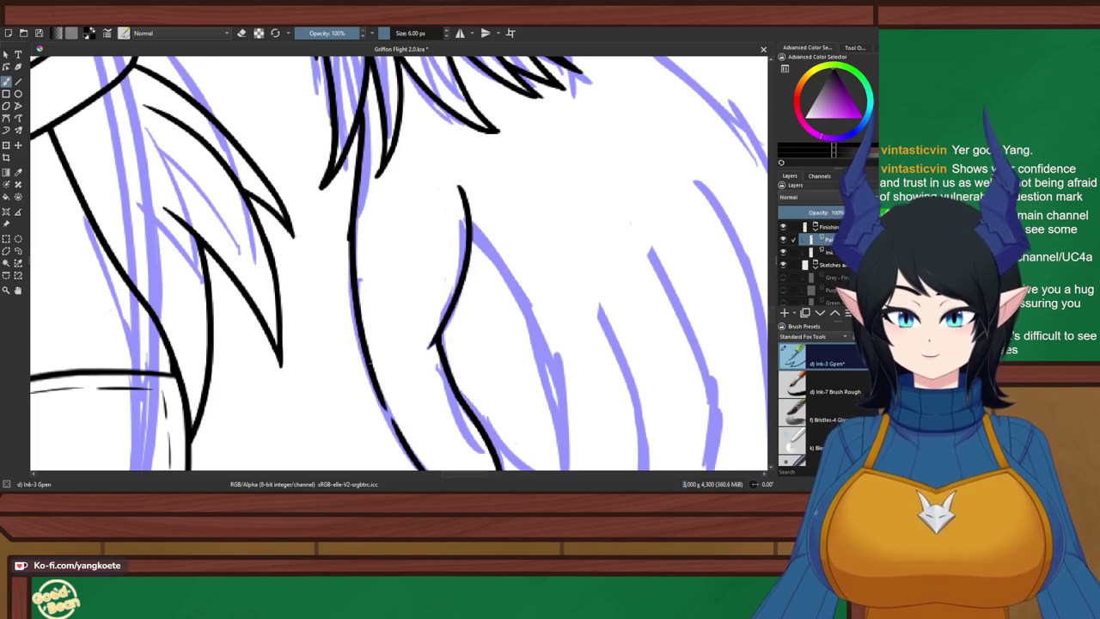
Zoom in and erase along the thick ink line's left edge to smooth it
key(e)
scroll(336, 192, up, 2)
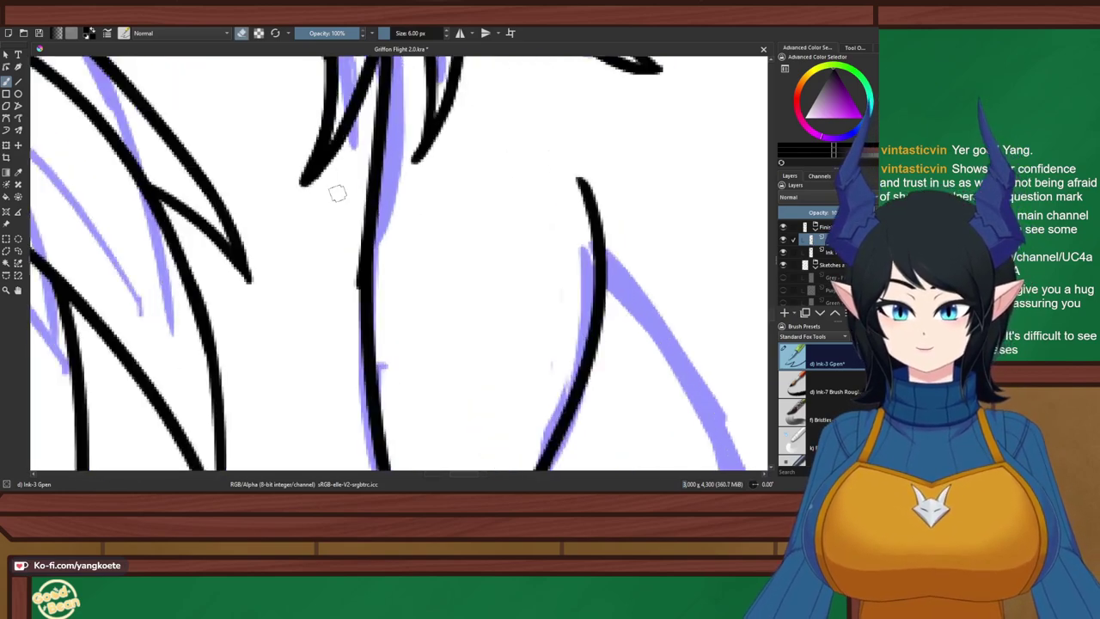
scroll(337, 192, up, 1)
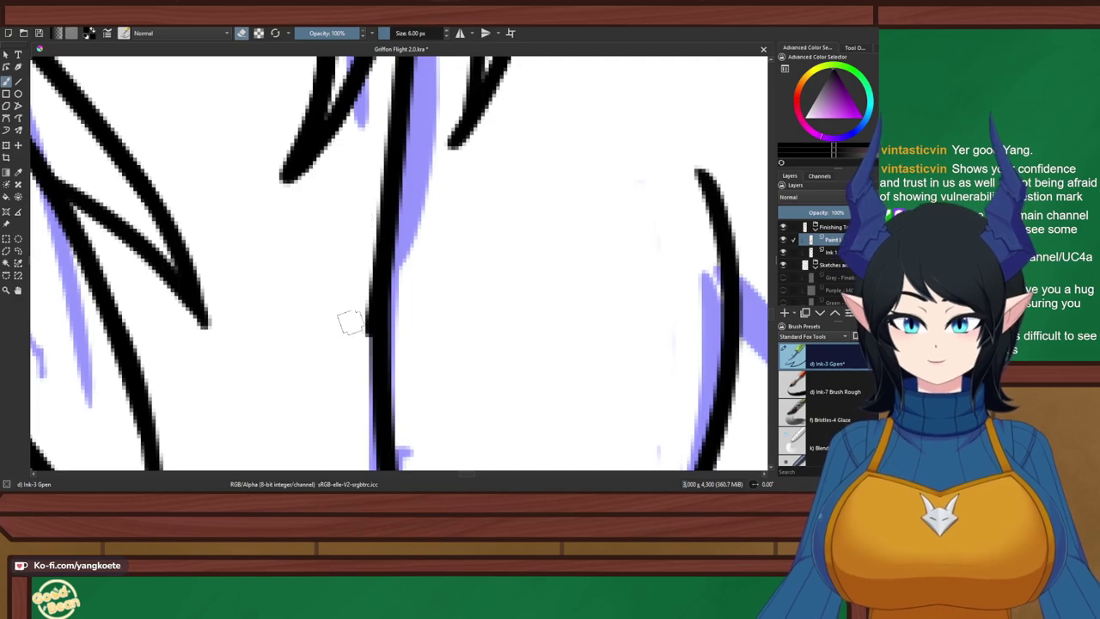
drag(359, 255, 356, 369)
drag(357, 276, 367, 361)
drag(368, 253, 363, 327)
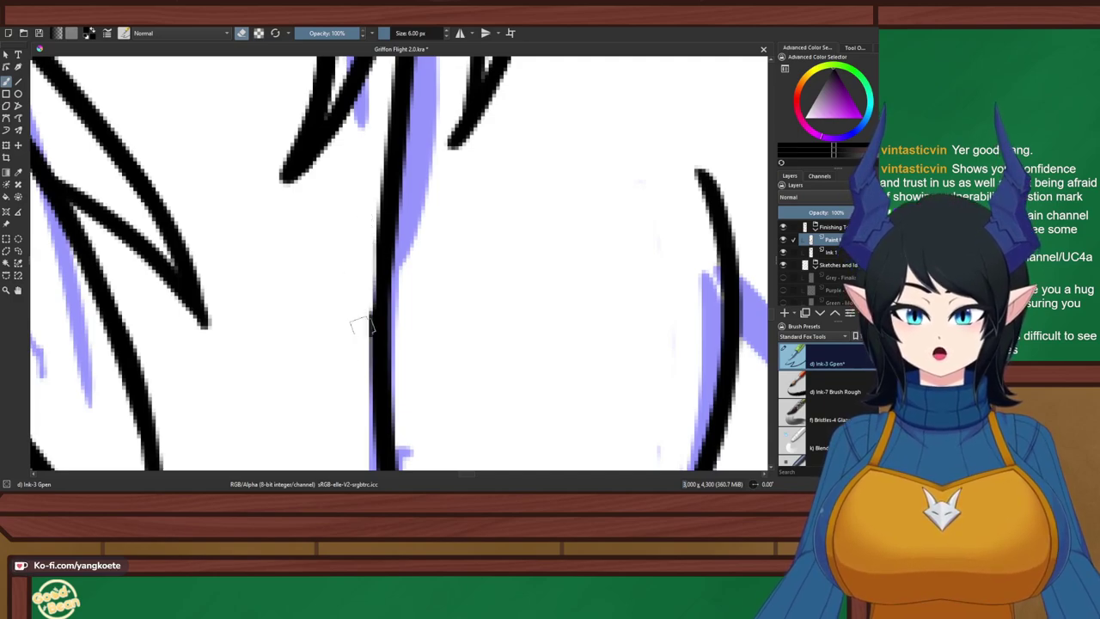
scroll(385, 253, down, 4)
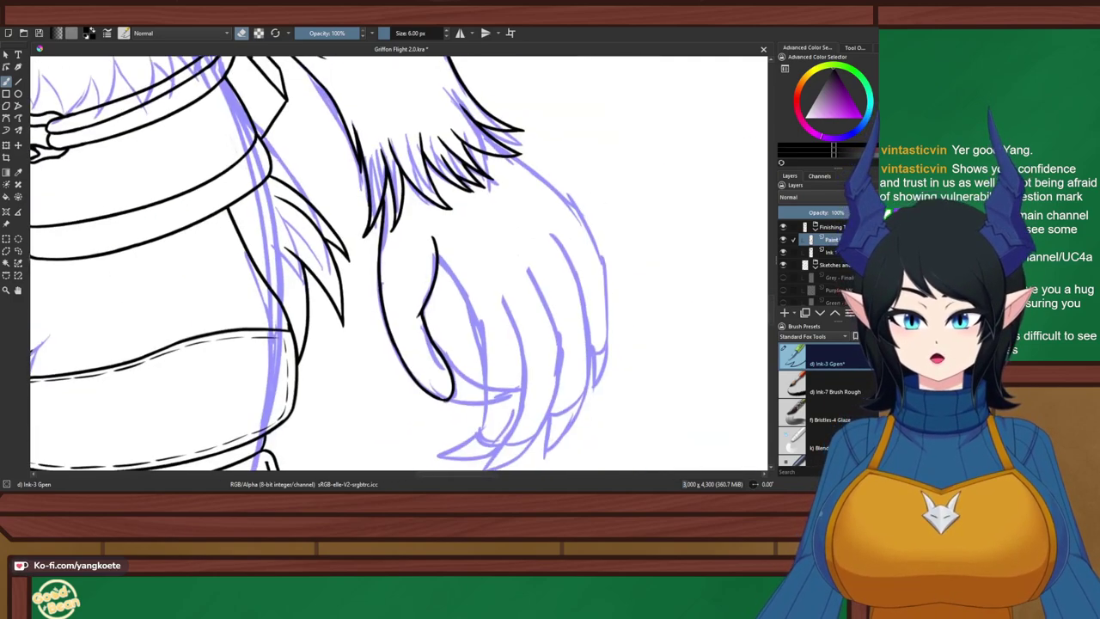
Return to the ink brush and mirror the view to check the hand's proportions
drag(518, 369, 428, 276)
key(e)
scroll(428, 277, up, 3)
scroll(429, 277, down, 3)
scroll(400, 289, up, 3)
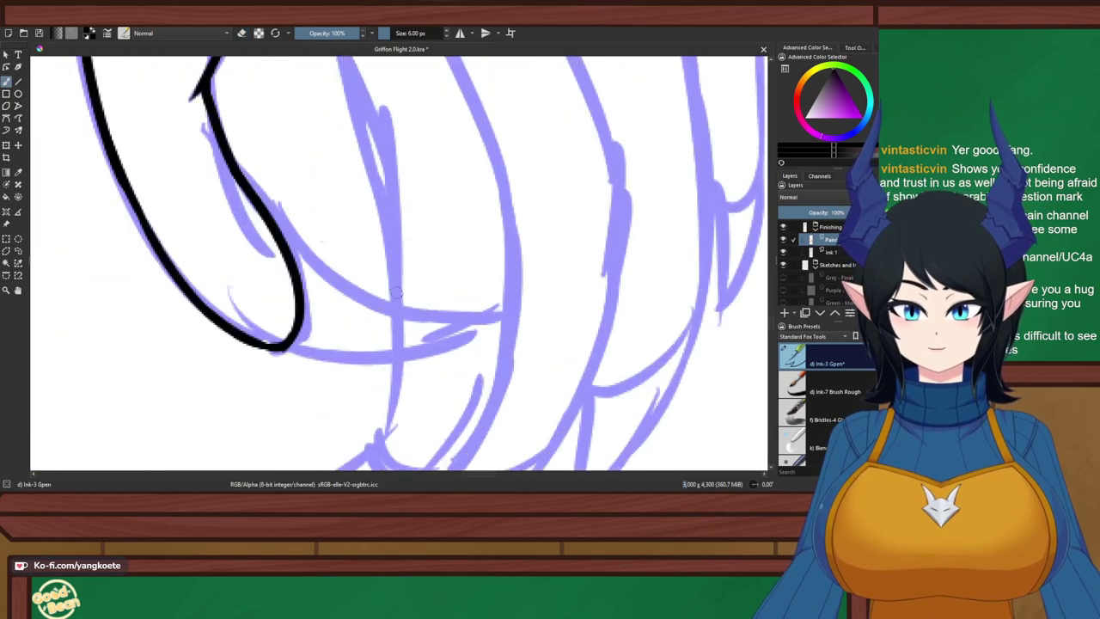
scroll(399, 293, down, 3)
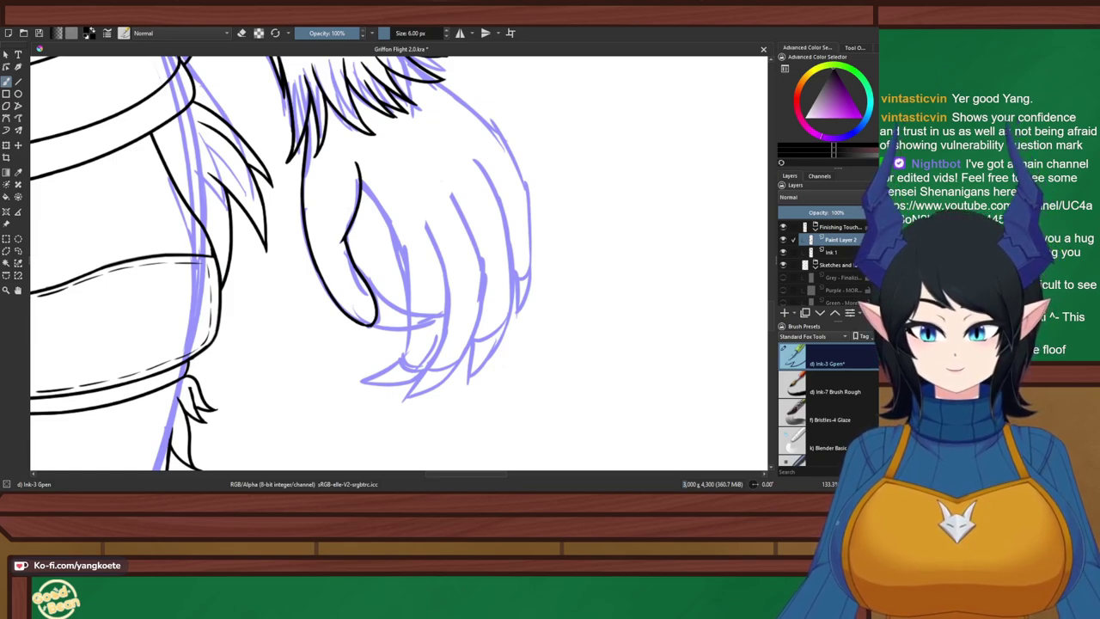
scroll(453, 269, up, 2)
scroll(452, 272, down, 2)
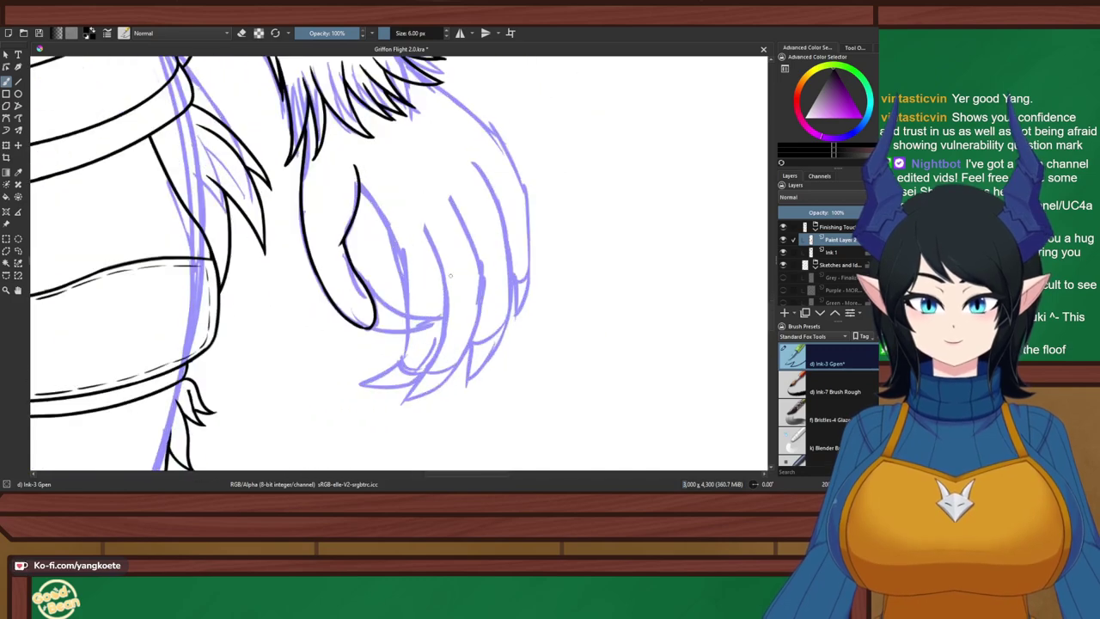
scroll(451, 274, up, 1)
drag(450, 273, 401, 206)
key(m)
scroll(454, 255, up, 1)
scroll(431, 233, down, 1)
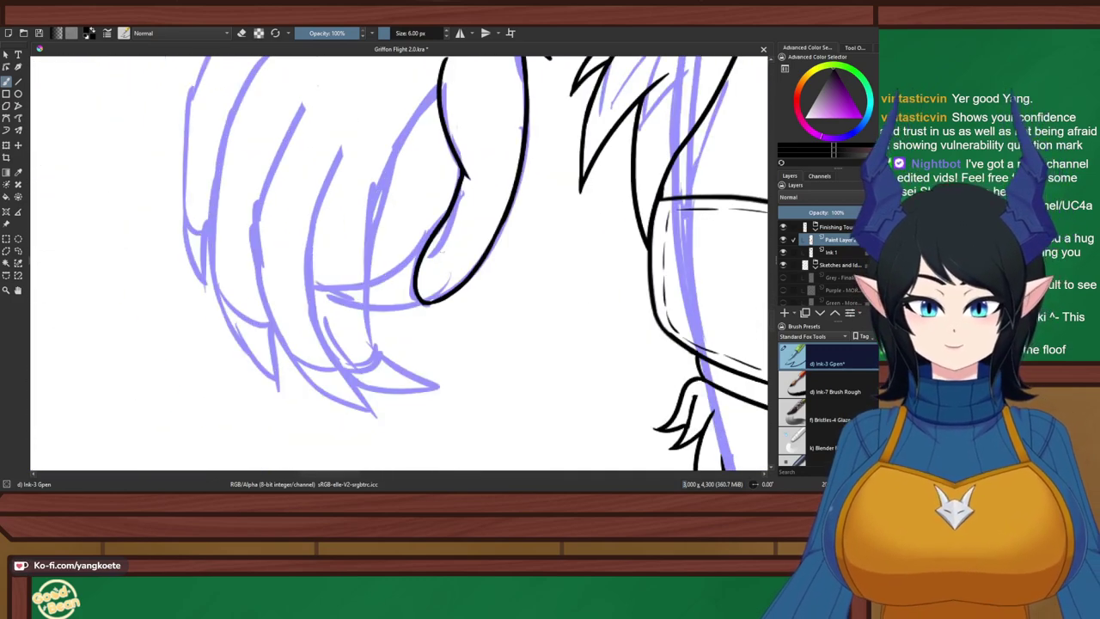
Add a new paint layer and ink the line down the hand, retrying strokes
key(Insert)
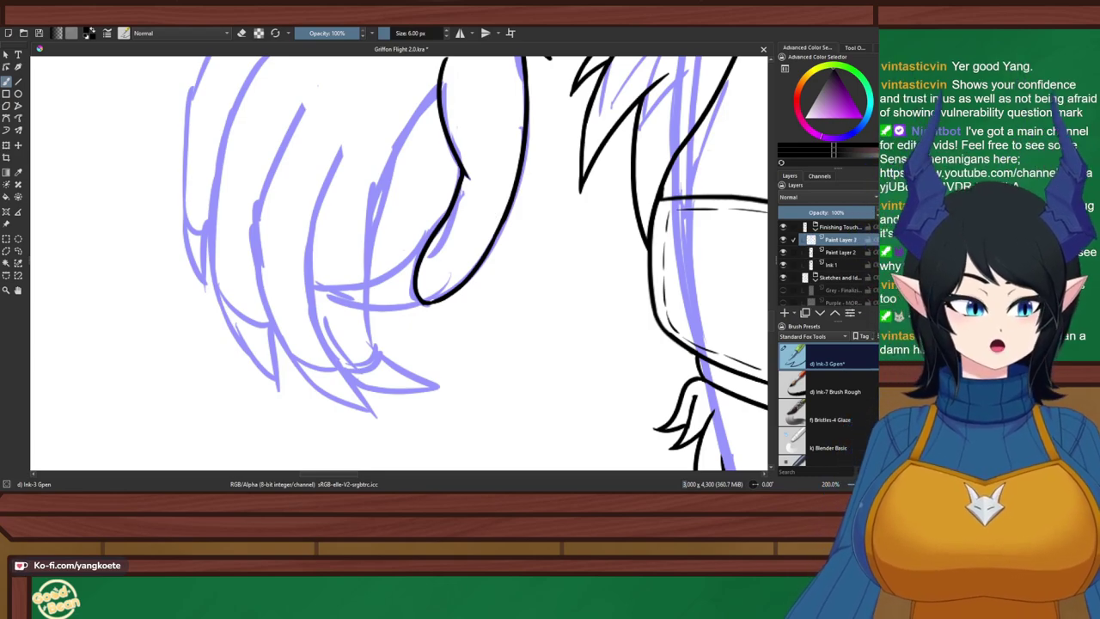
mouse_move(447, 69)
mouse_down()
mouse_move(375, 208)
mouse_move(371, 254)
mouse_up()
key(ctrl+z)
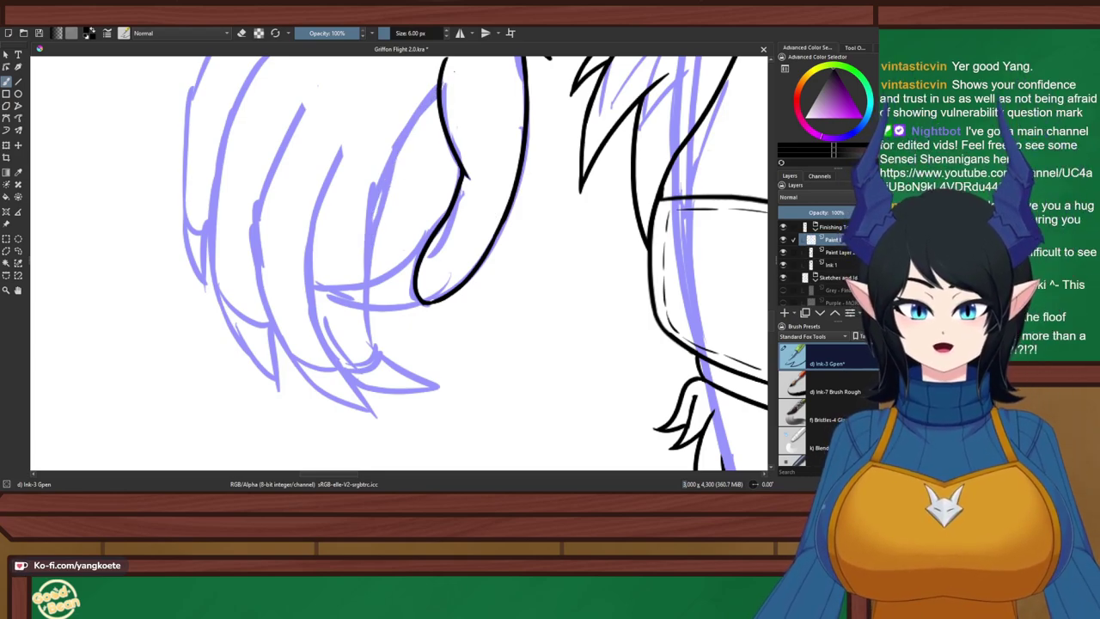
drag(447, 73, 374, 238)
key(ctrl+z)
mouse_move(447, 69)
mouse_down()
mouse_move(376, 219)
mouse_move(370, 331)
mouse_up()
key(ctrl+z)
drag(385, 170, 370, 336)
key(ctrl+z)
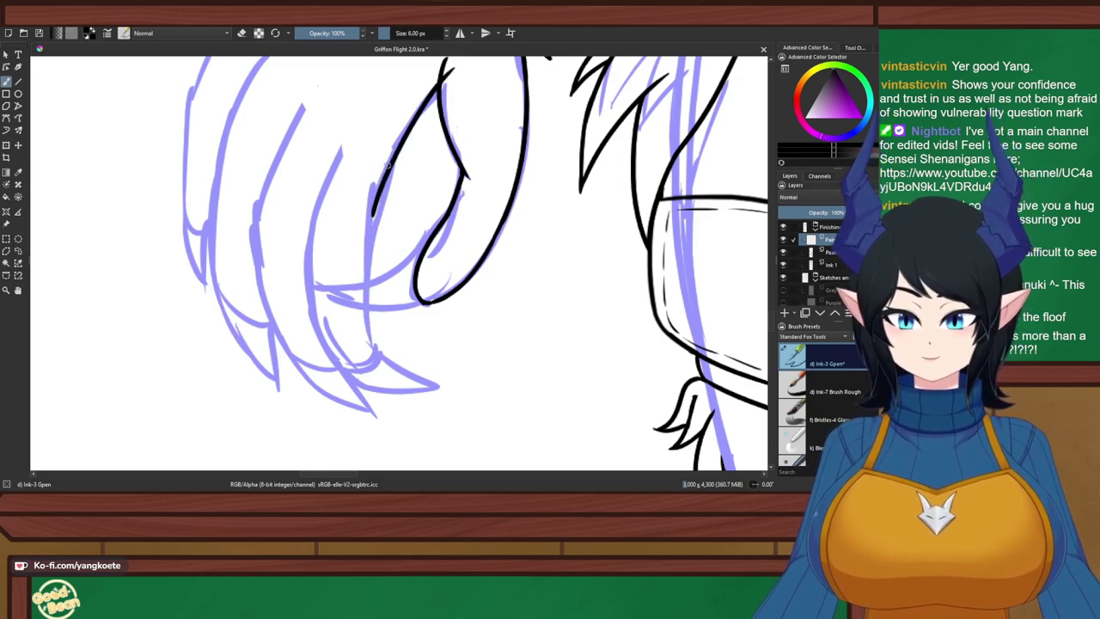
mouse_move(390, 164)
mouse_down()
mouse_move(374, 208)
mouse_move(371, 346)
mouse_up()
key(ctrl+z)
drag(388, 168, 375, 346)
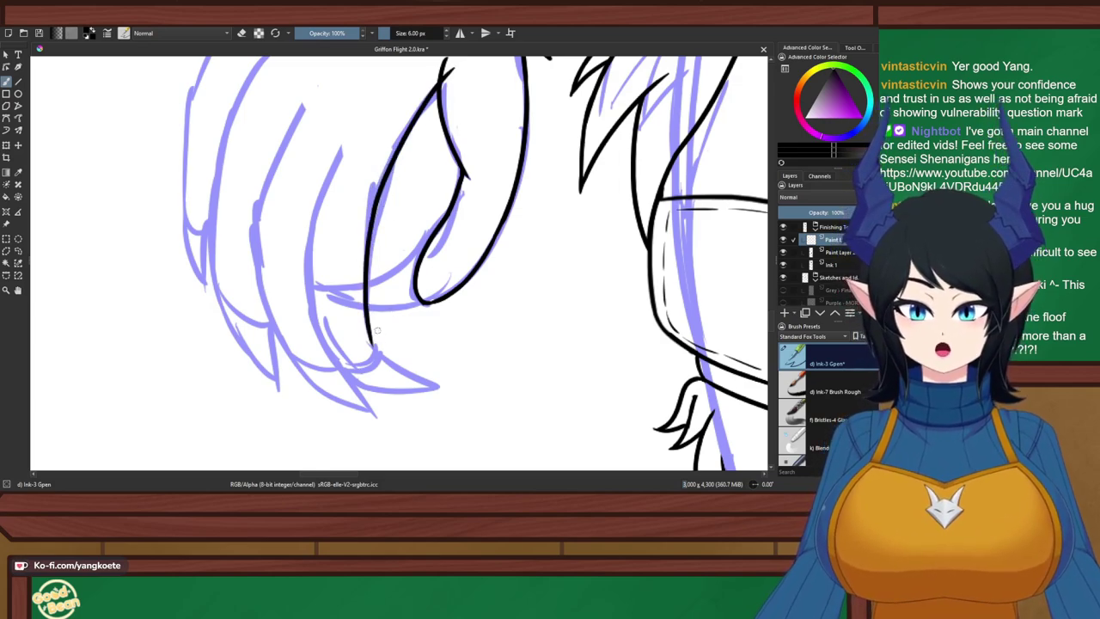
Erase the stray tip of the new hand line
scroll(395, 259, up, 3)
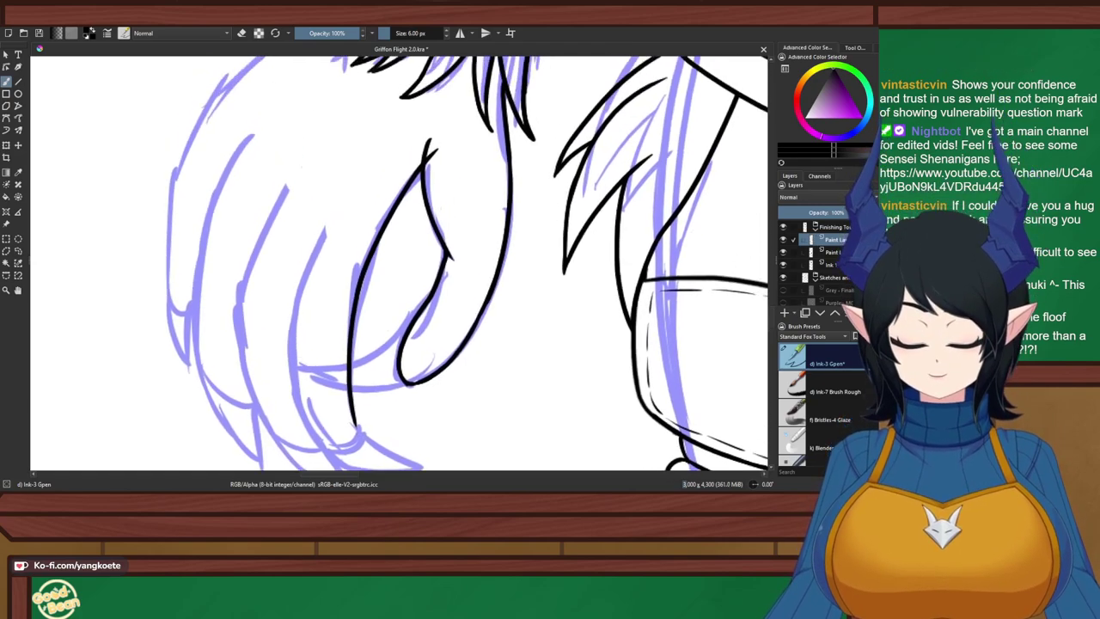
scroll(417, 260, down, 4)
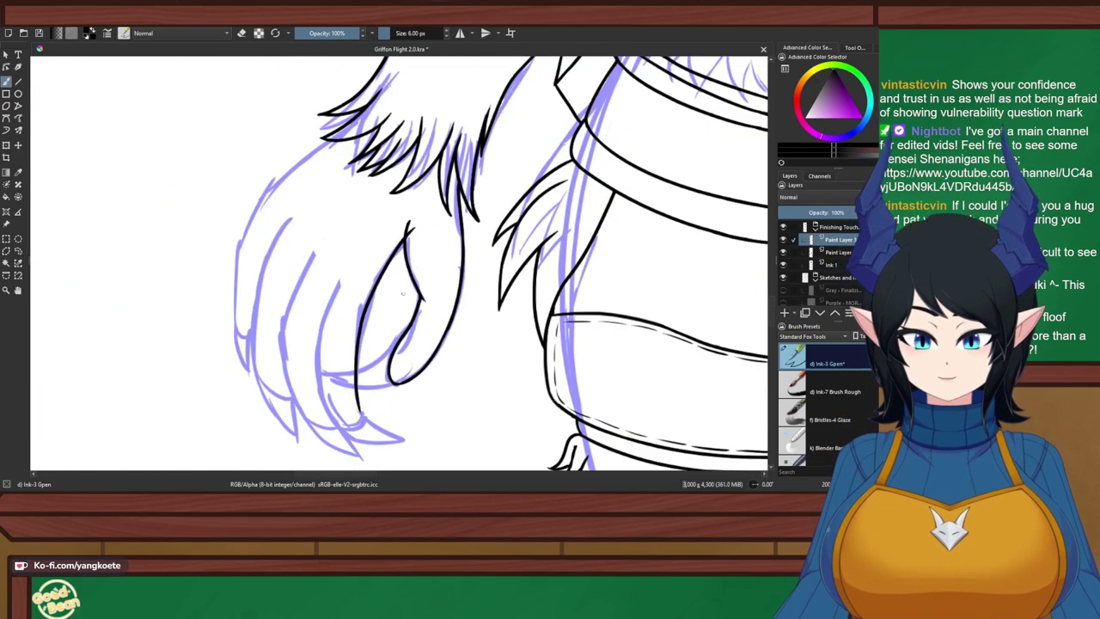
scroll(407, 265, up, 3)
key(e)
mouse_move(424, 181)
mouse_down()
mouse_move(410, 234)
mouse_move(403, 218)
mouse_up()
key(e)
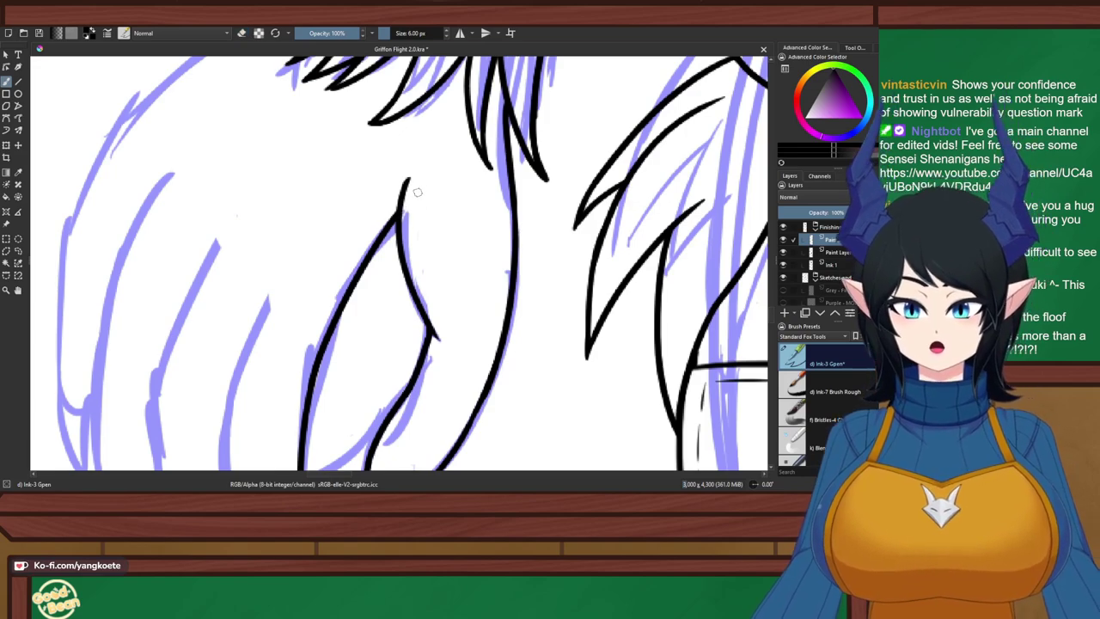
scroll(425, 185, down, 3)
scroll(404, 240, down, 3)
scroll(384, 290, up, 3)
scroll(385, 289, up, 3)
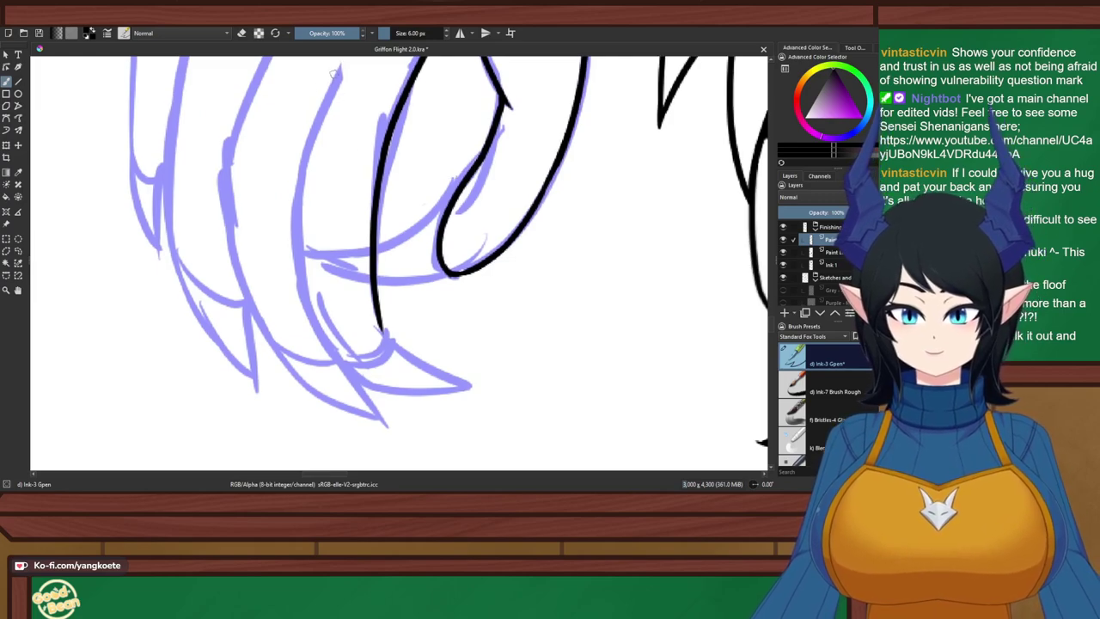
Ink the finger outline down toward the claw, redoing its upper and lower parts
drag(333, 71, 298, 230)
key(ctrl+z)
drag(333, 63, 302, 244)
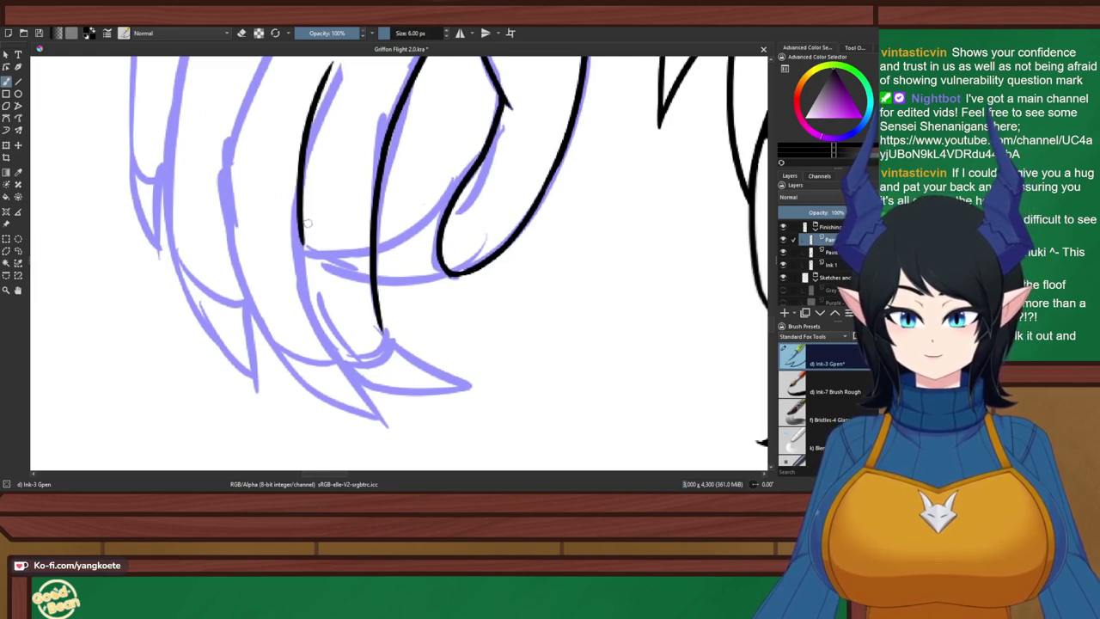
mouse_move(301, 182)
mouse_down()
mouse_move(306, 247)
mouse_move(337, 351)
mouse_up()
key(ctrl+z)
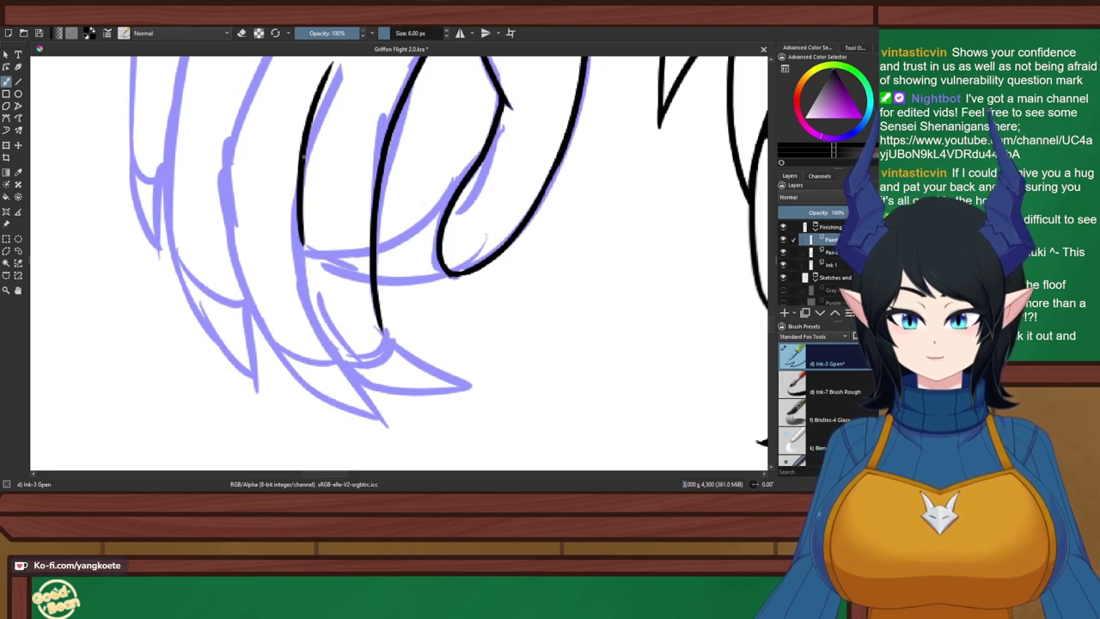
drag(302, 174, 339, 350)
key(ctrl+z)
key(ctrl+shift+z)
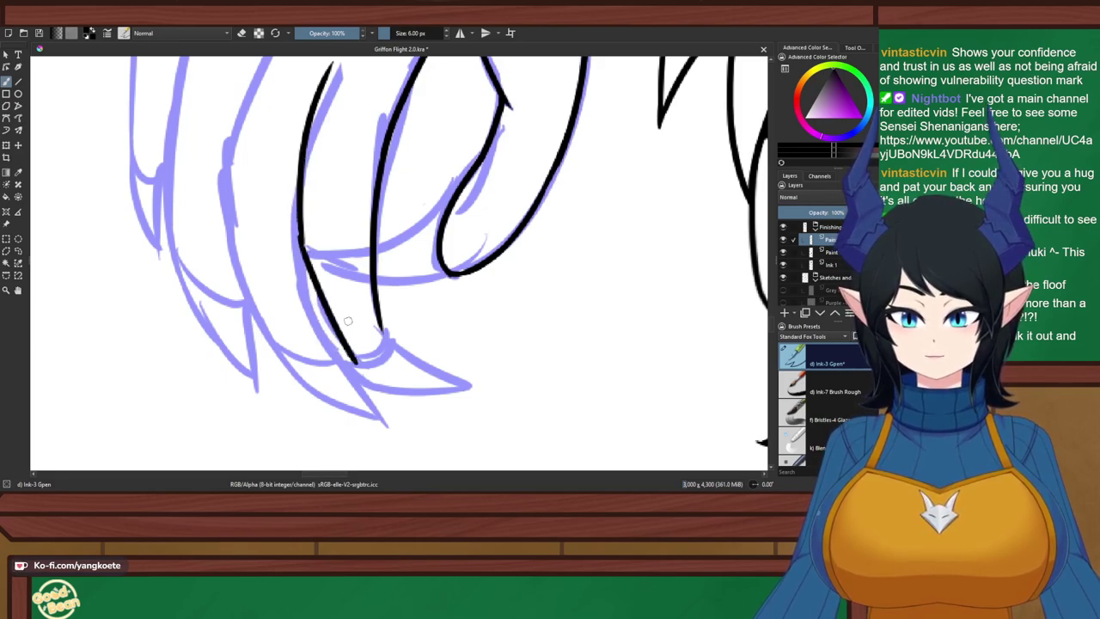
key(ctrl+z)
key(ctrl+z)
mouse_move(337, 62)
mouse_down()
mouse_move(287, 230)
mouse_move(341, 334)
mouse_up()
Draw the finger line to its tip and curve it up to join the neighbouring line
key(ctrl+z)
drag(295, 210, 348, 359)
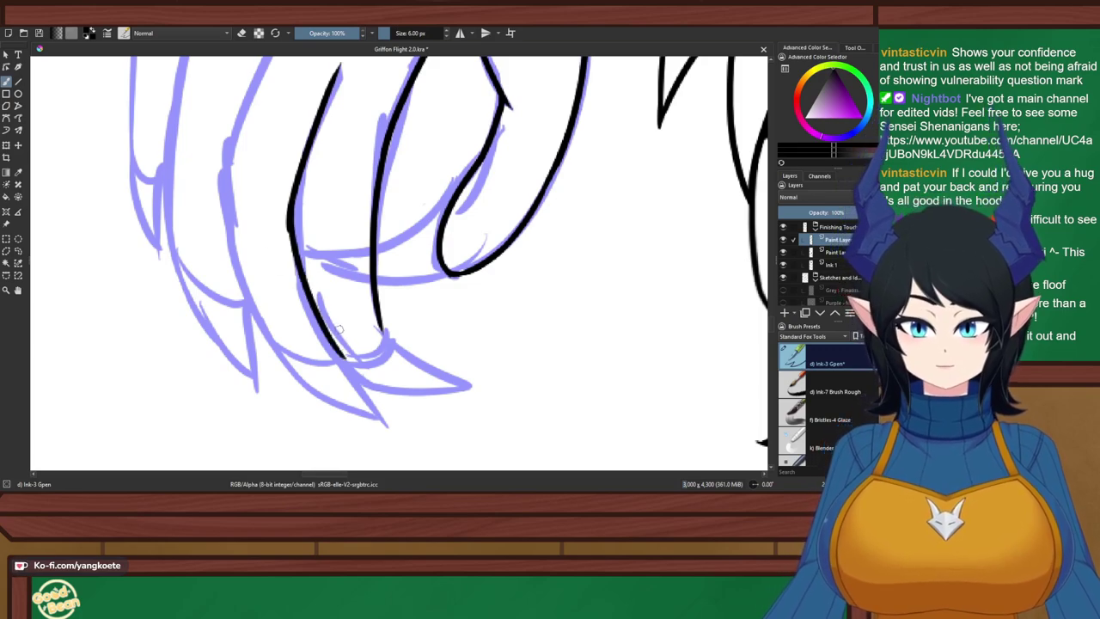
key(ctrl+z)
drag(289, 211, 348, 355)
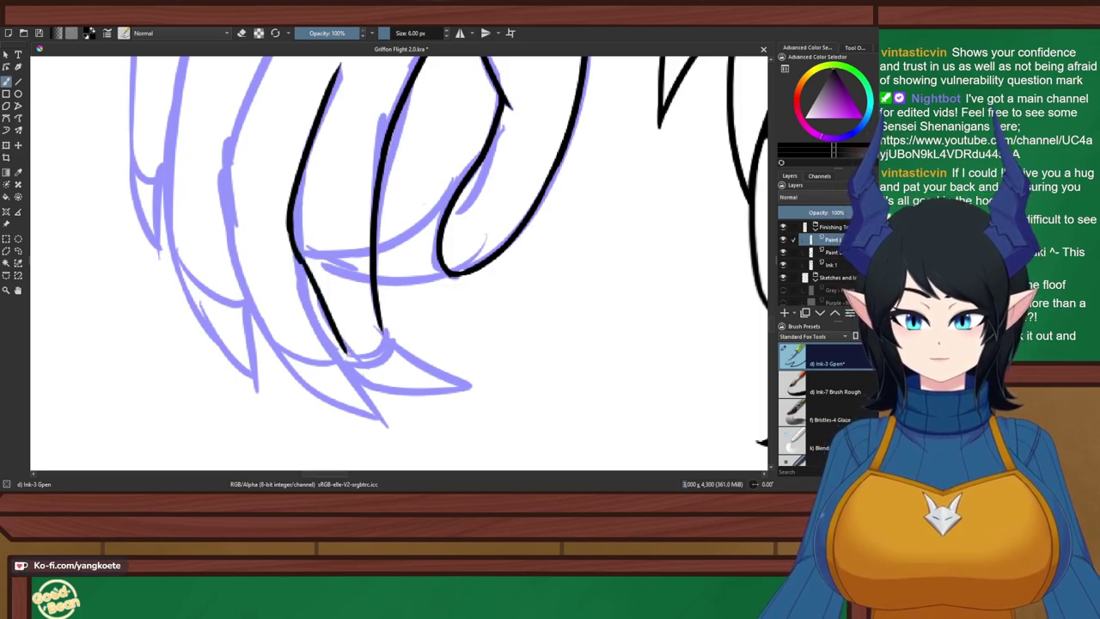
key(ctrl+z)
drag(296, 252, 352, 361)
key(ctrl+z)
drag(298, 258, 349, 354)
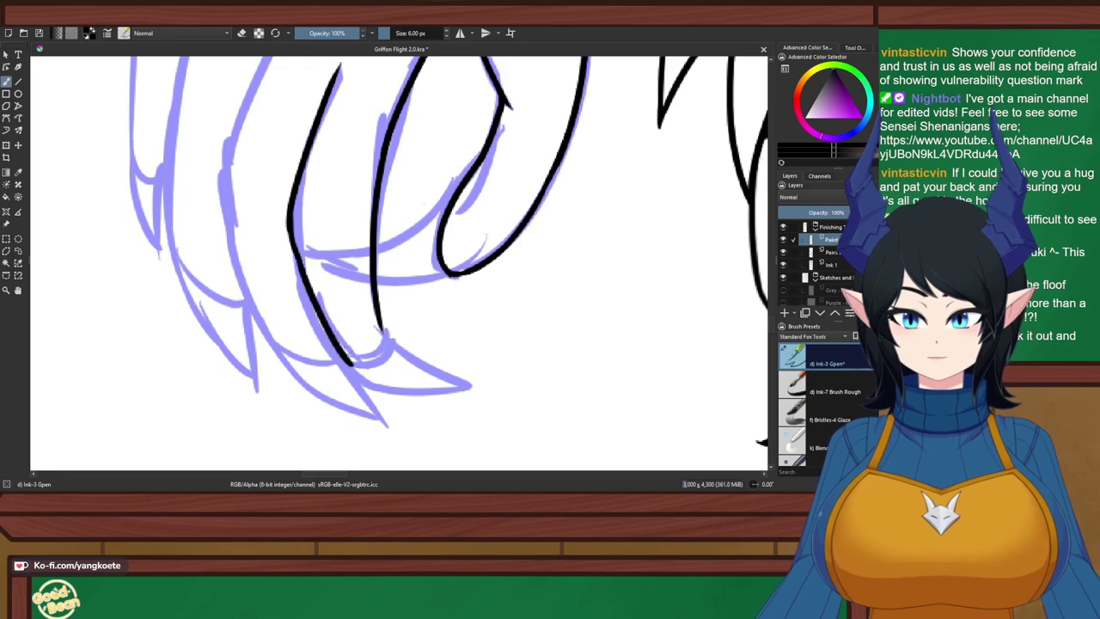
drag(381, 311, 370, 343)
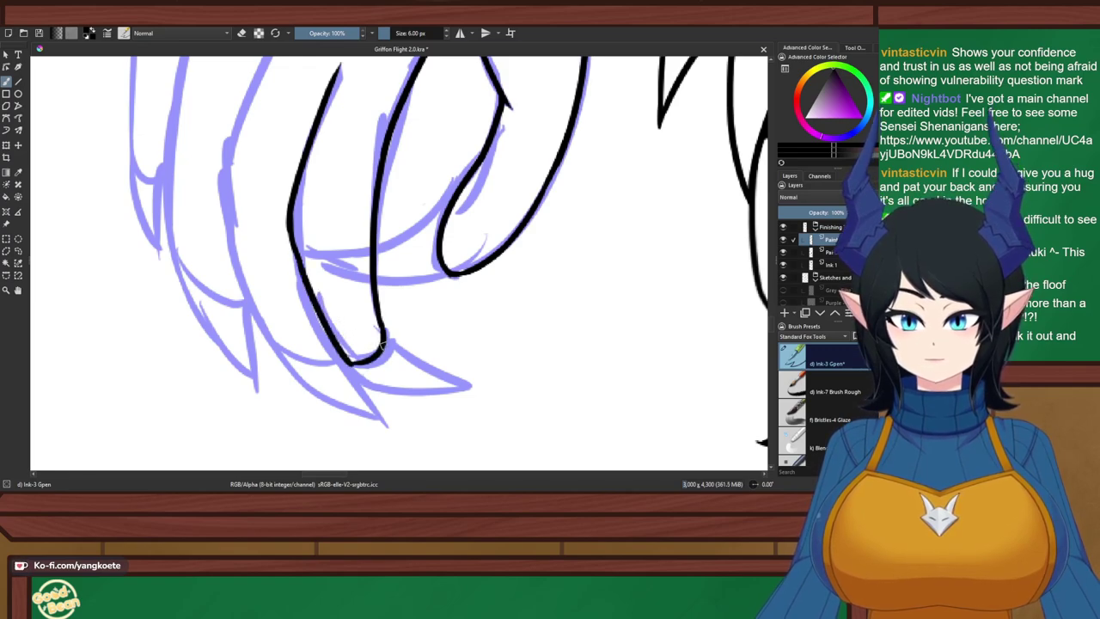
key(e)
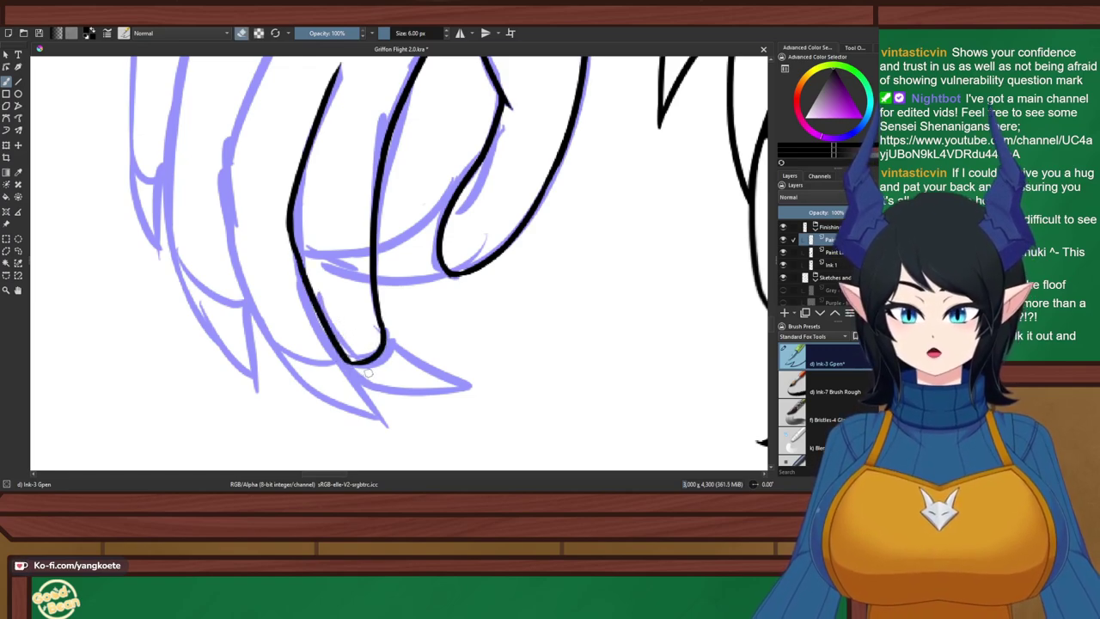
key(e)
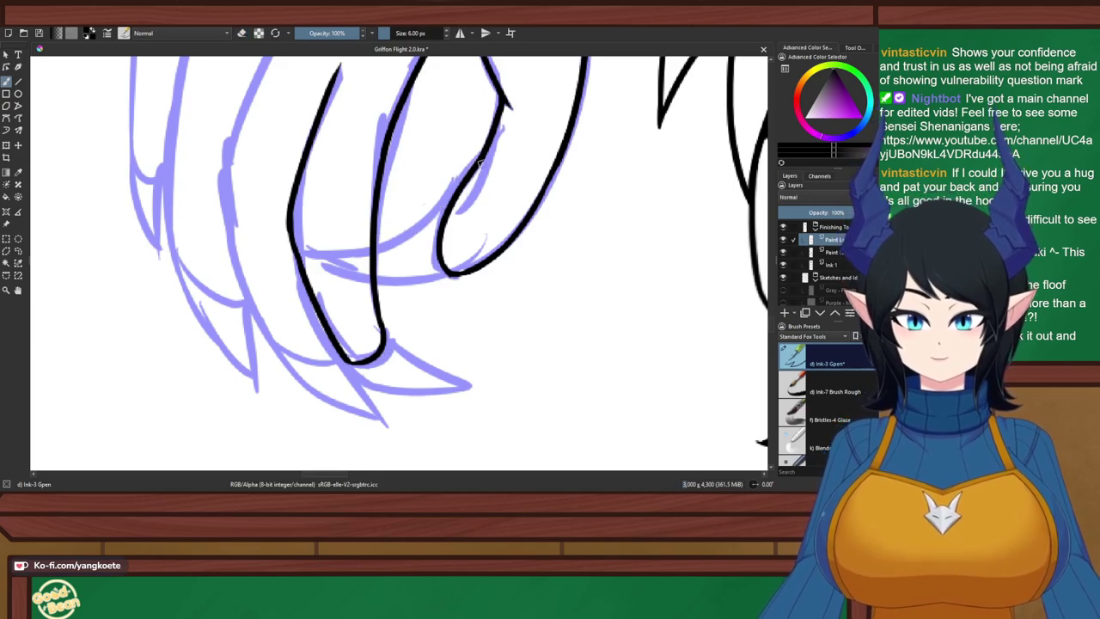
drag(480, 160, 352, 252)
key(ctrl+z)
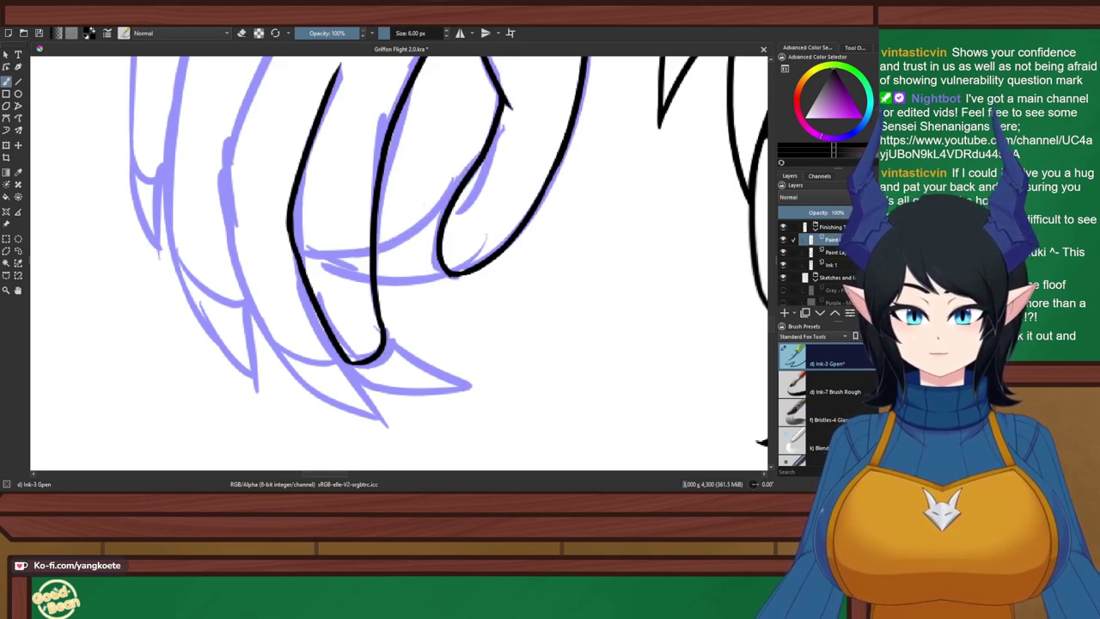
On the Ink 1 layer, ink the finger crease along the lower sketch line
click(831, 264)
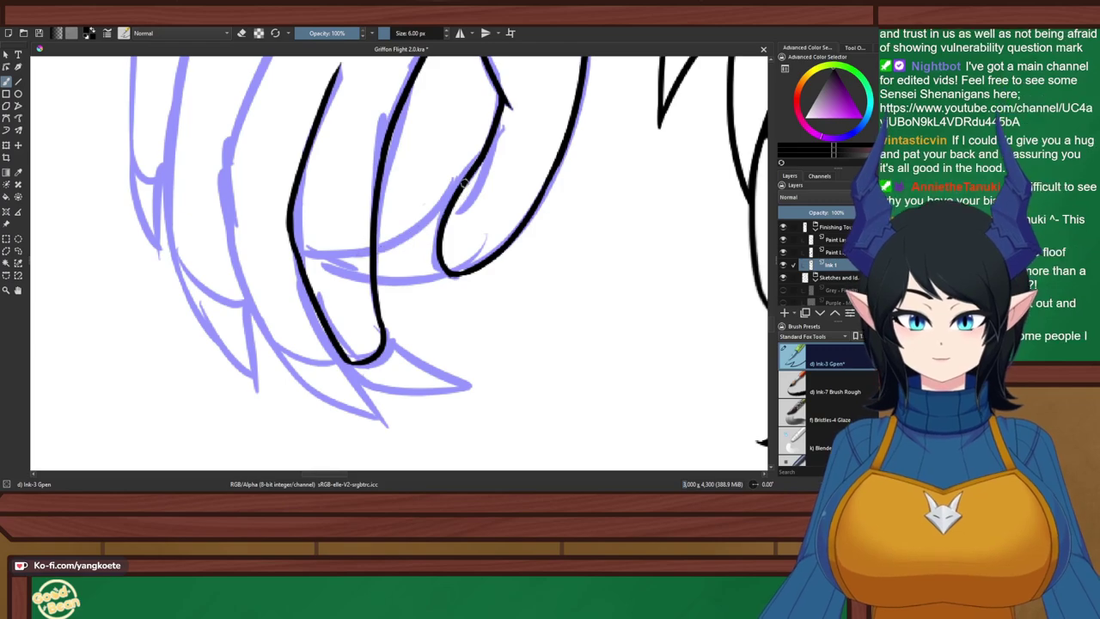
mouse_move(474, 171)
mouse_down()
mouse_move(416, 230)
mouse_move(390, 230)
mouse_move(372, 251)
mouse_up()
key(ctrl+z)
key(ctrl+z)
drag(477, 163, 342, 275)
key(ctrl+z)
key(ctrl+z)
mouse_move(453, 196)
mouse_down()
mouse_move(354, 251)
mouse_move(471, 277)
mouse_up()
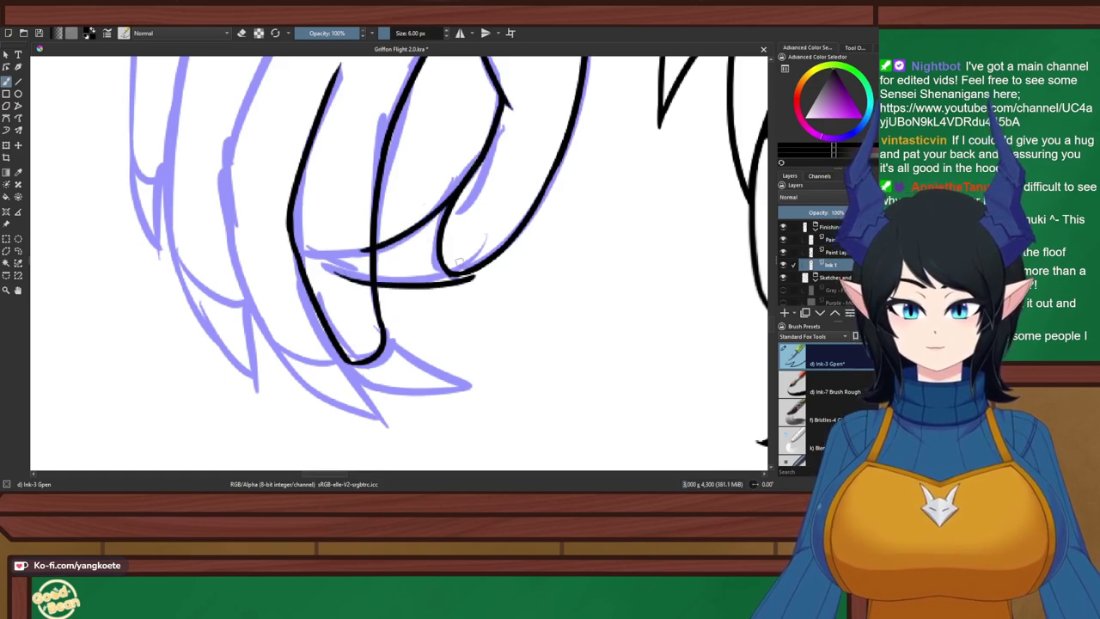
key(ctrl+z)
drag(335, 270, 455, 273)
Erase the crease ink overhanging past the vertical finger line
key(e)
mouse_move(369, 247)
mouse_down()
mouse_move(364, 238)
mouse_move(351, 274)
mouse_up()
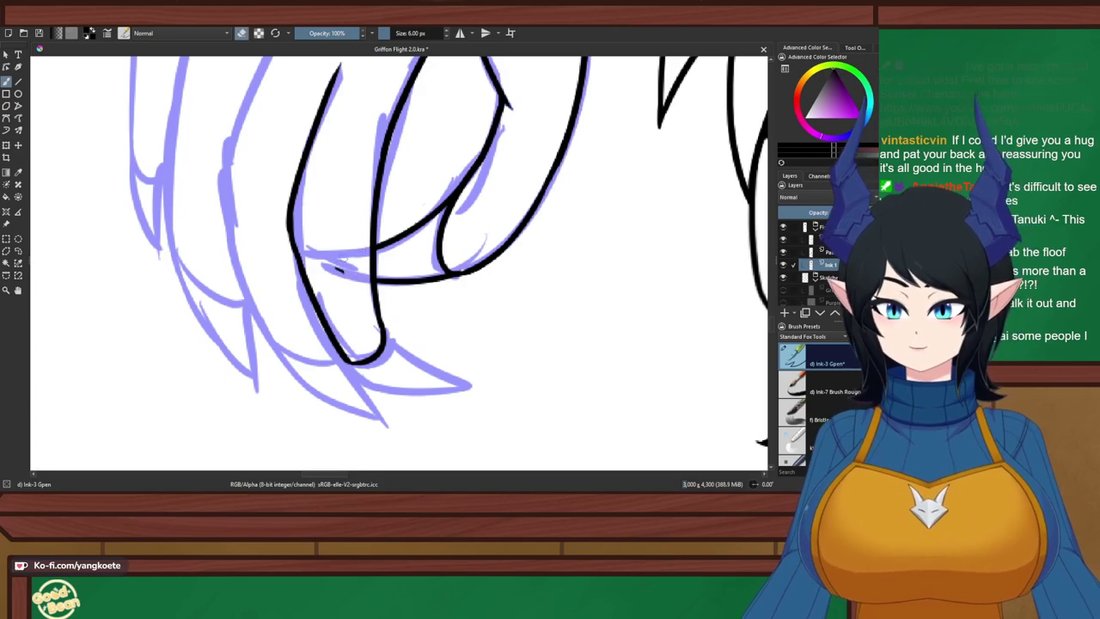
key(e)
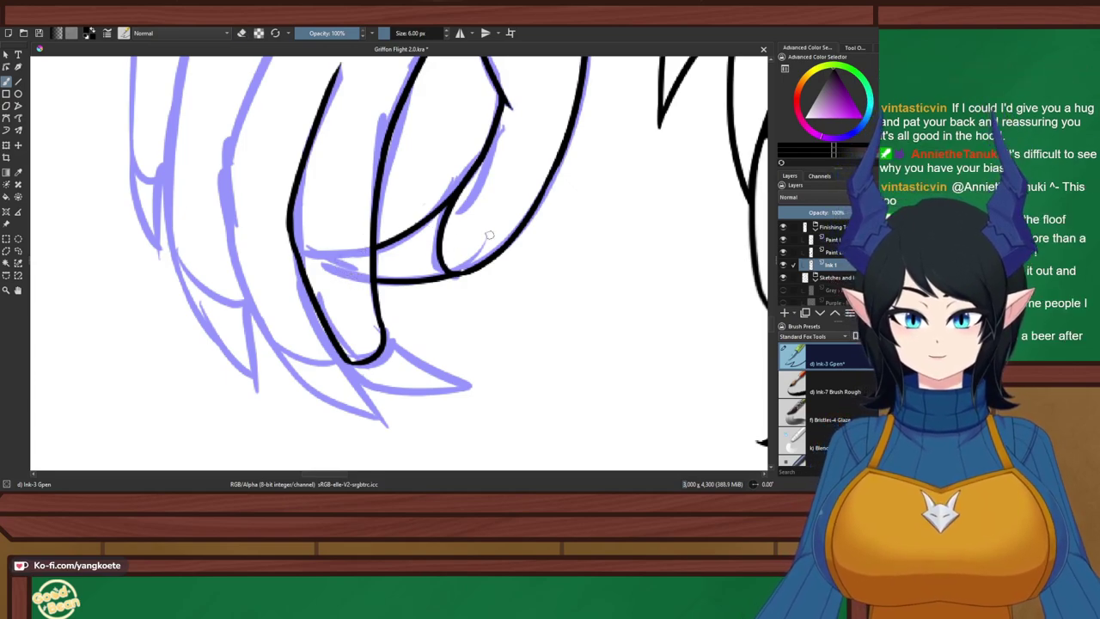
scroll(542, 225, down, 4)
scroll(543, 223, up, 2)
drag(536, 233, 529, 261)
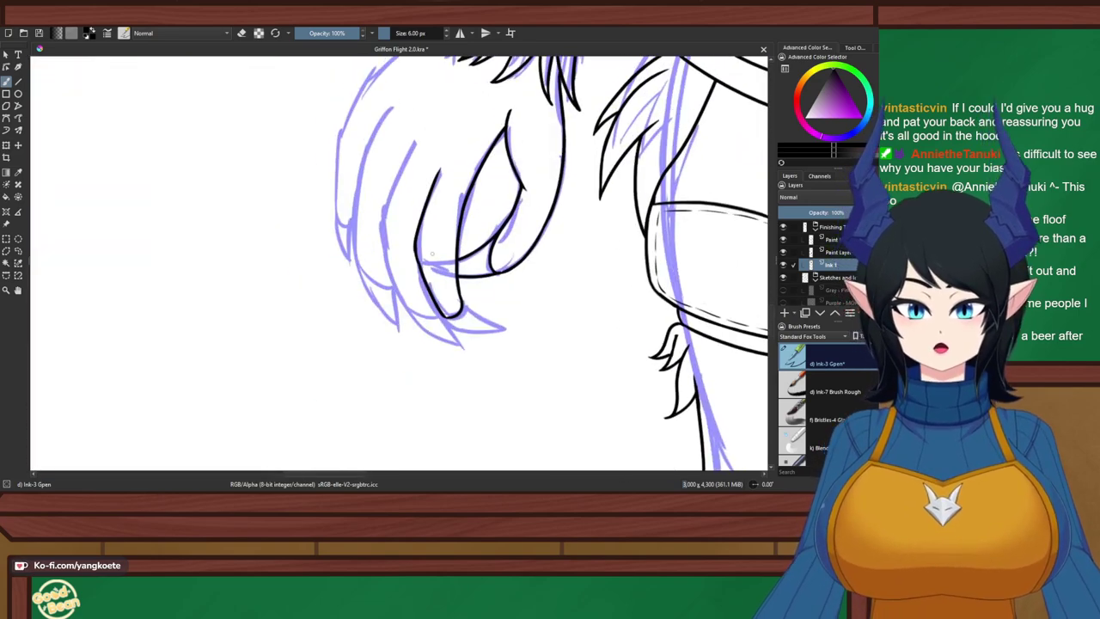
scroll(432, 252, up, 5)
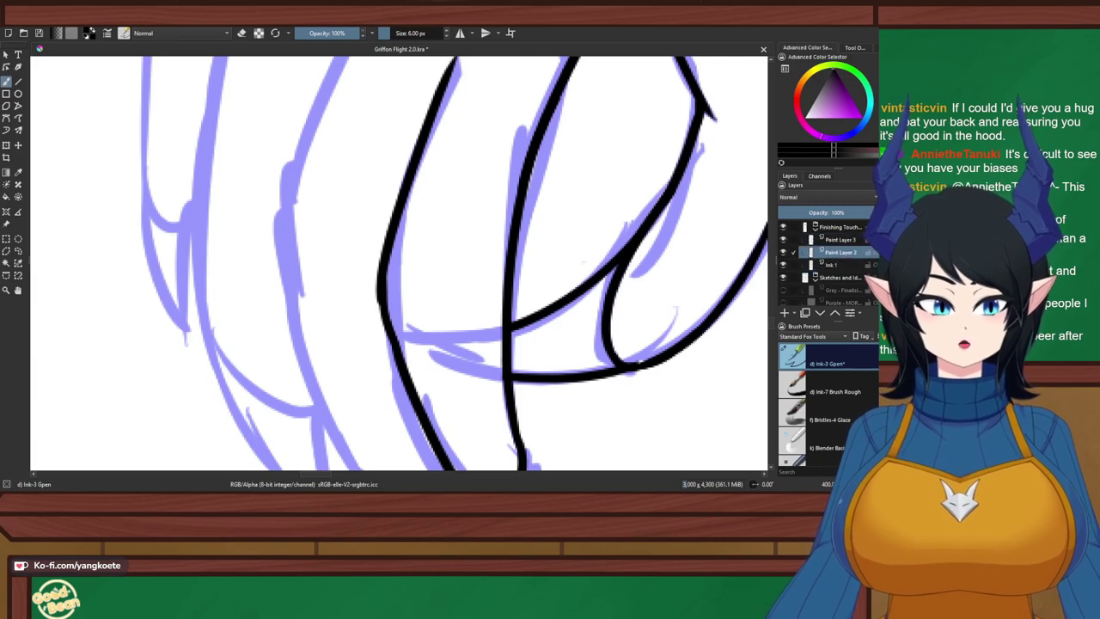
Smooth the finger line's left edge by alternately shaving and redrawing ink
key(e)
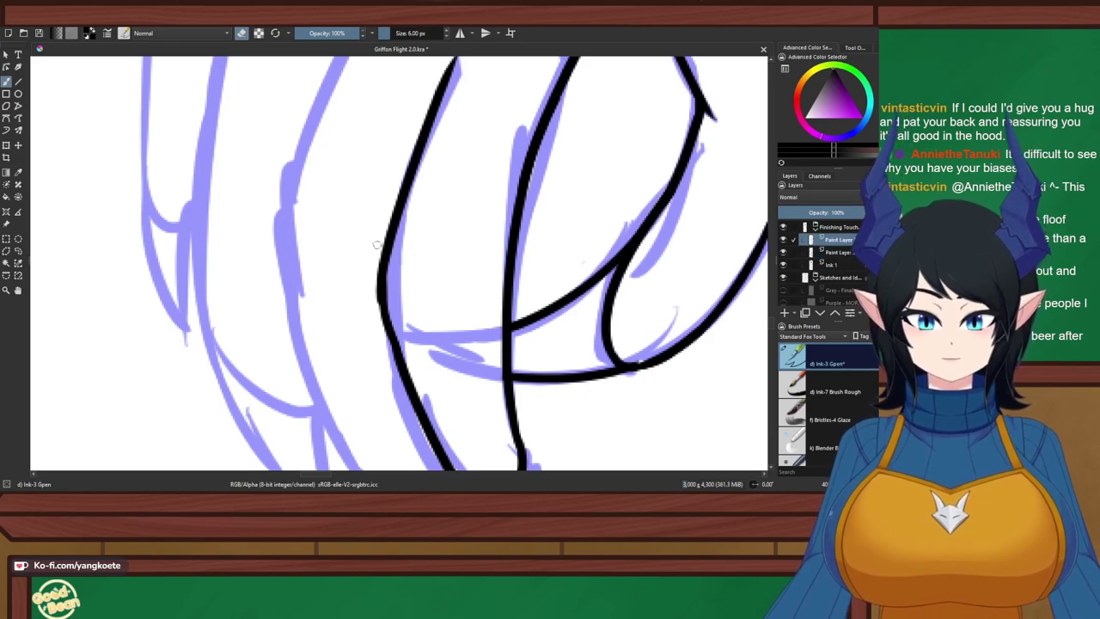
drag(374, 249, 375, 311)
key(e)
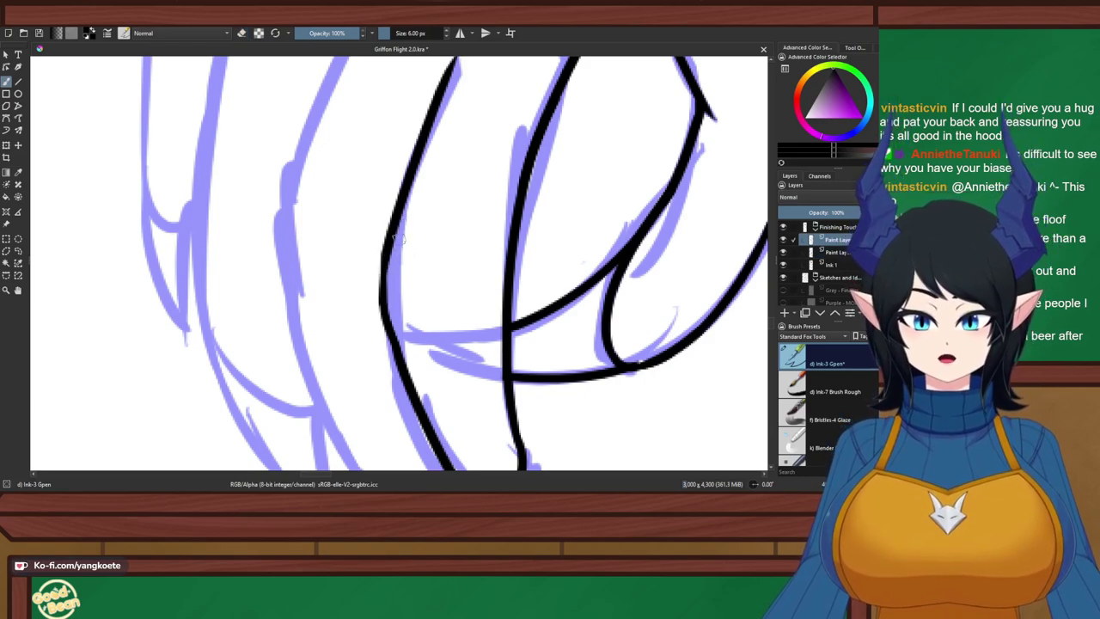
mouse_move(388, 230)
mouse_down()
mouse_move(381, 284)
mouse_move(394, 268)
mouse_move(385, 251)
mouse_move(390, 333)
mouse_up()
key(ctrl+z)
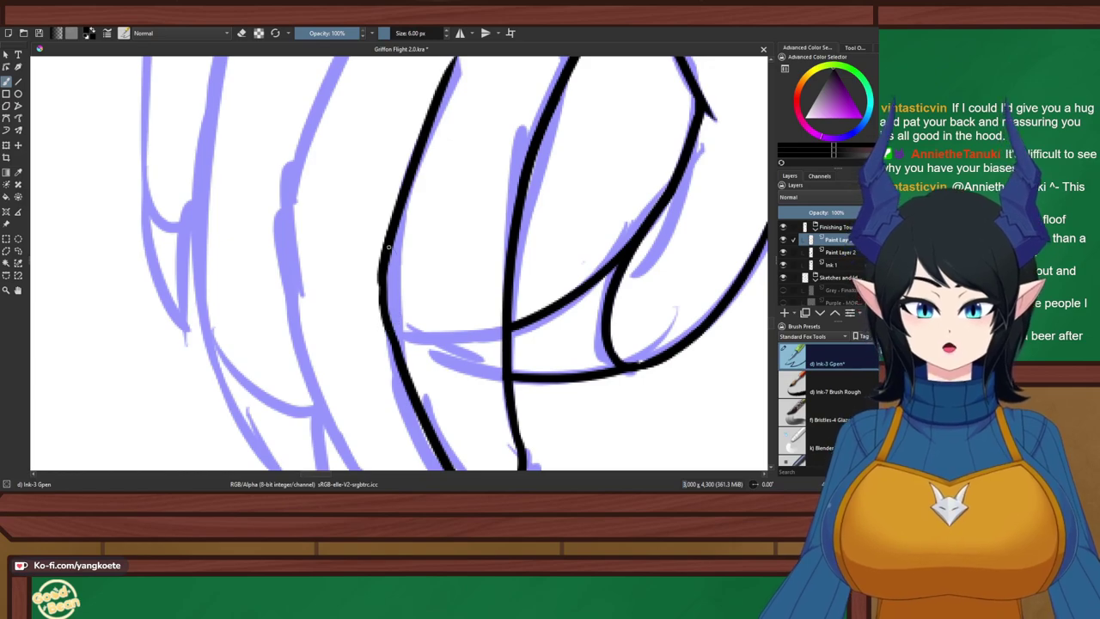
drag(386, 260, 391, 331)
key(e)
drag(379, 234, 377, 296)
key(ctrl+z)
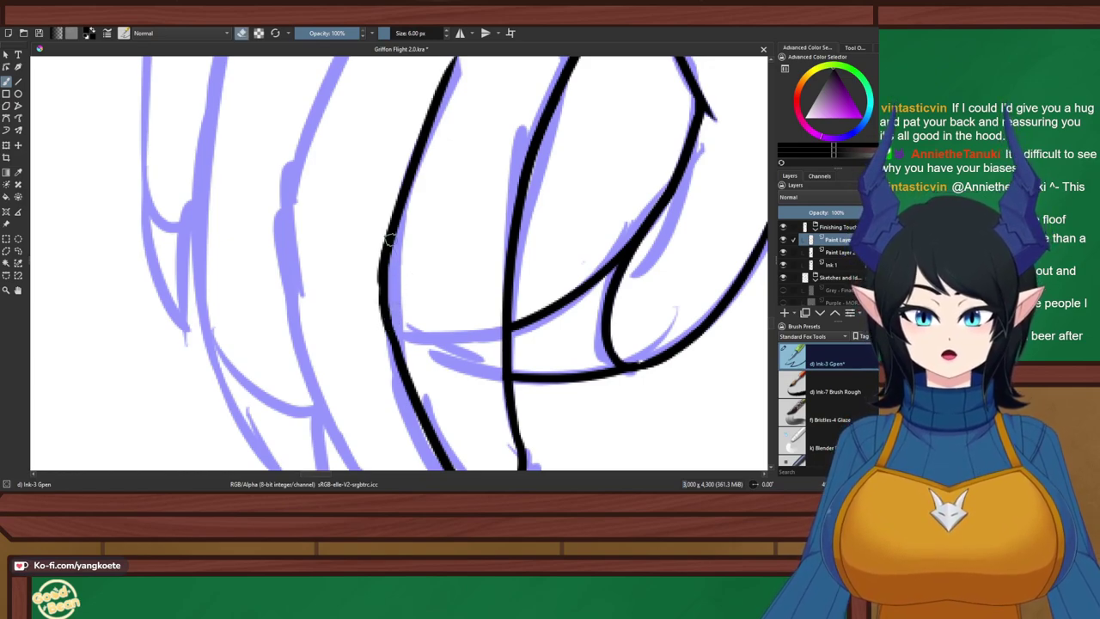
drag(384, 232, 384, 302)
key(ctrl+z)
key(e)
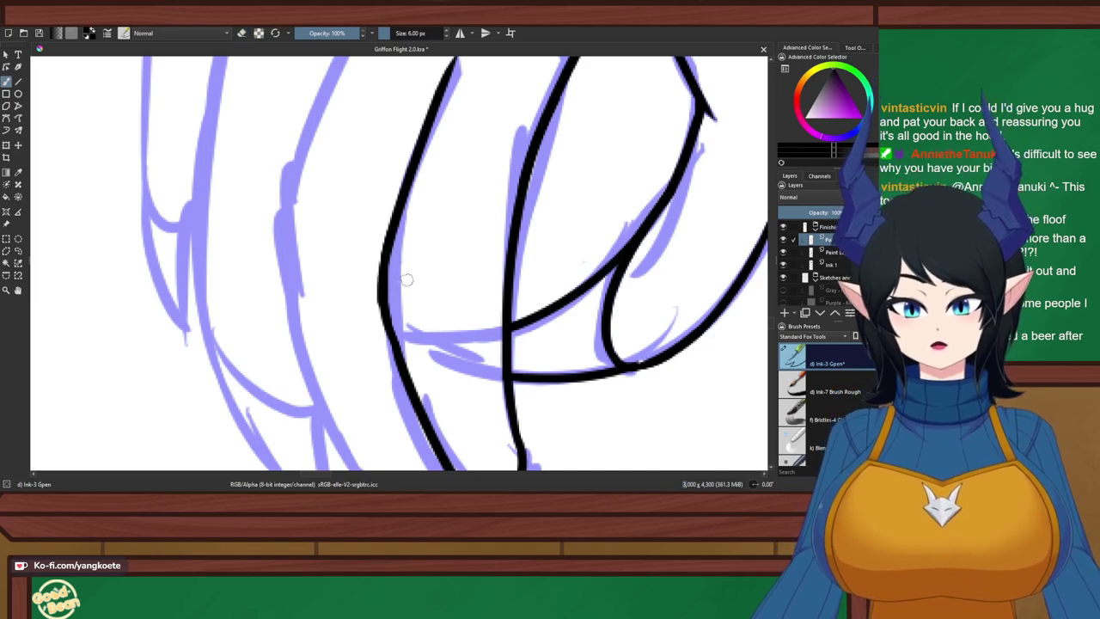
scroll(351, 173, down, 3)
scroll(383, 176, up, 3)
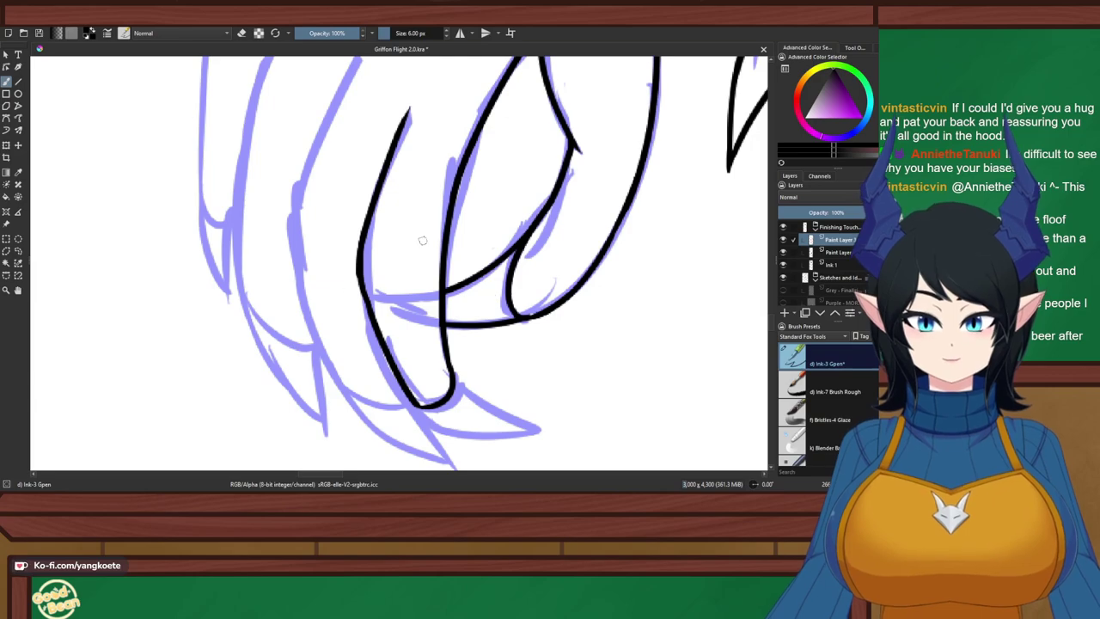
Ink the inner curve beside the clawed finger, redrawing until the lower stroke joins the finger line
drag(444, 227, 440, 347)
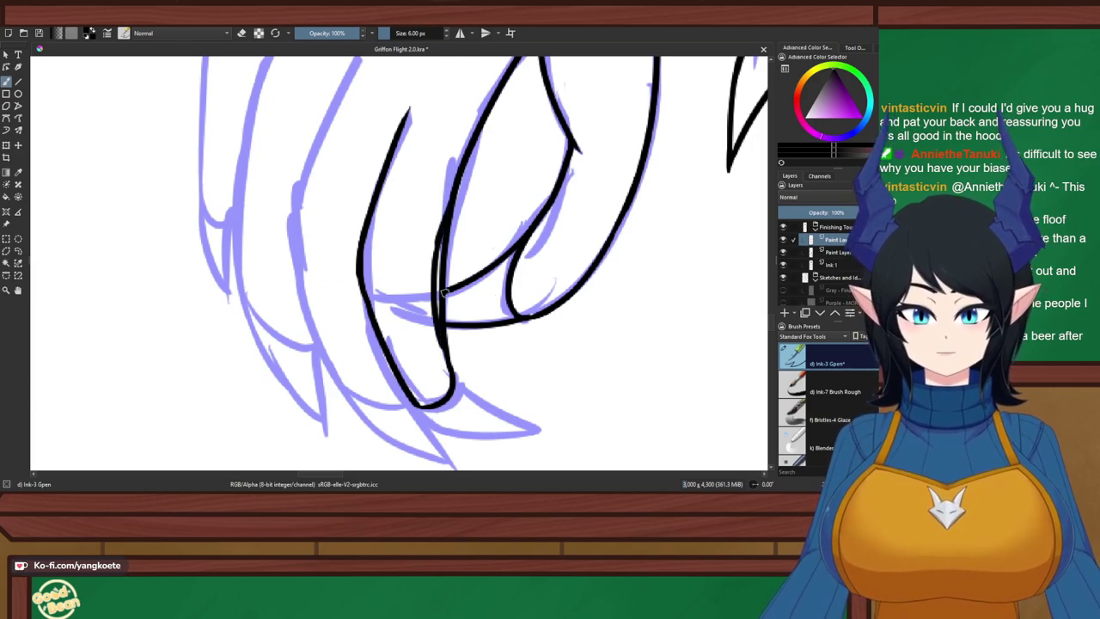
key(ctrl+z)
mouse_move(439, 237)
mouse_down()
mouse_move(434, 294)
mouse_move(441, 368)
mouse_up()
key(ctrl+z)
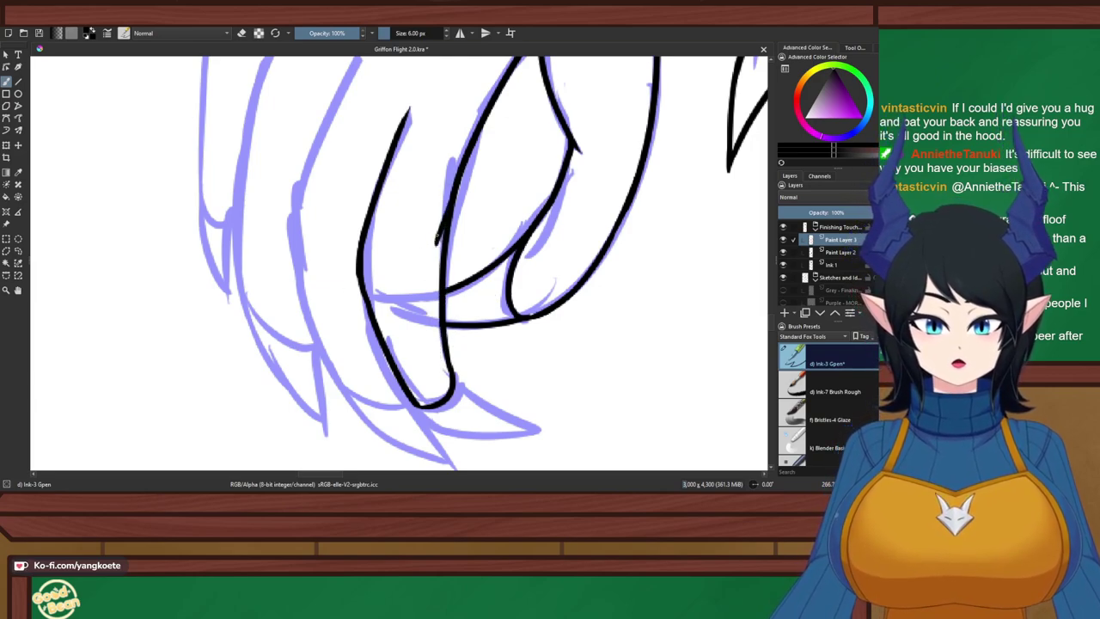
drag(439, 238, 439, 347)
key(ctrl+z)
mouse_move(442, 232)
mouse_down()
mouse_move(429, 296)
mouse_move(453, 375)
mouse_up()
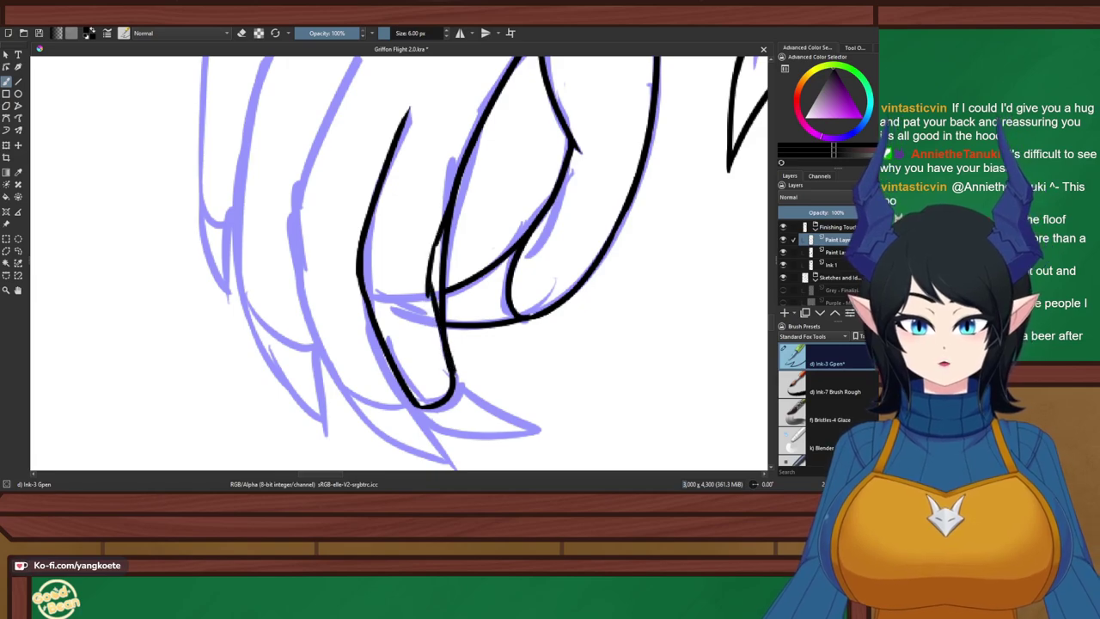
key(ctrl+z)
mouse_move(431, 273)
mouse_down()
mouse_move(442, 348)
mouse_move(451, 376)
mouse_up()
key(ctrl+z)
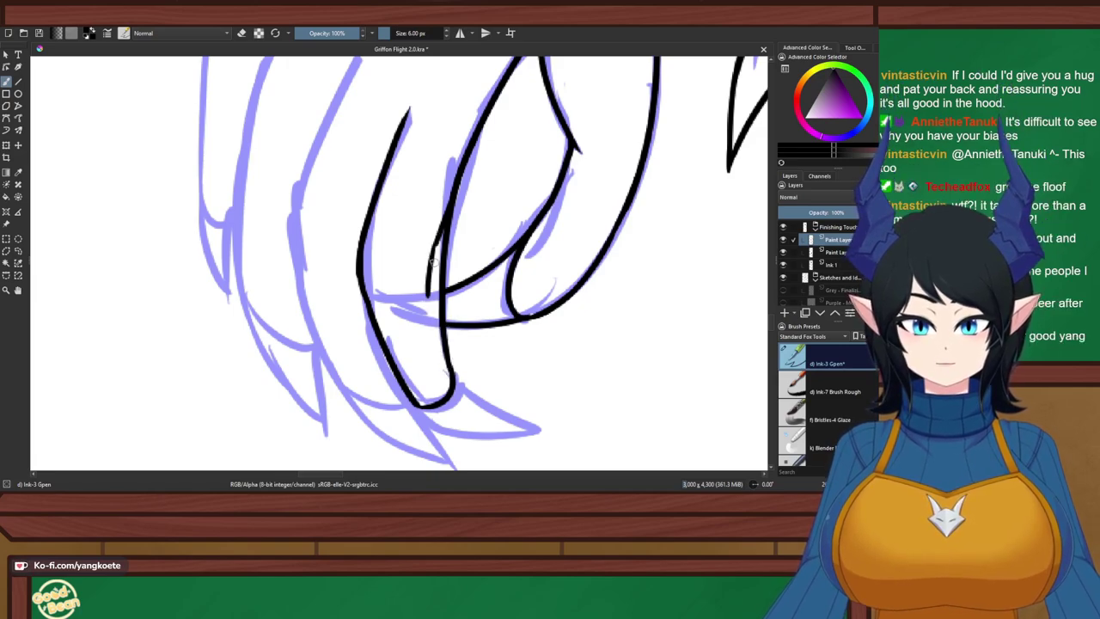
drag(430, 275, 450, 371)
In eraser mode, remove the overlapping black ink line and thin the finger line's right edge
key(e)
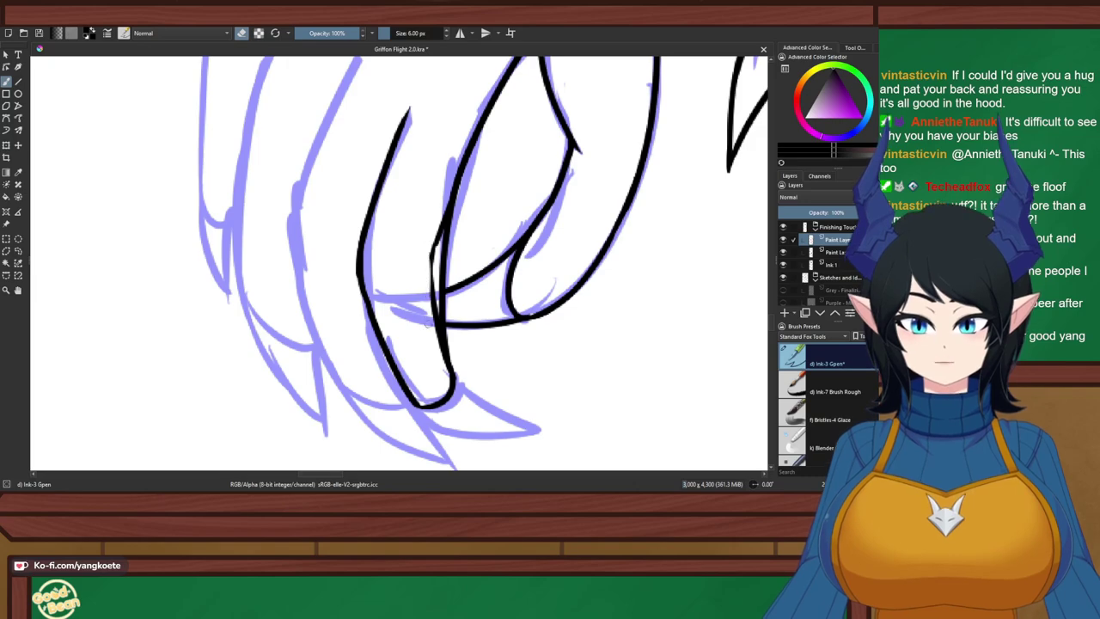
drag(451, 220, 452, 351)
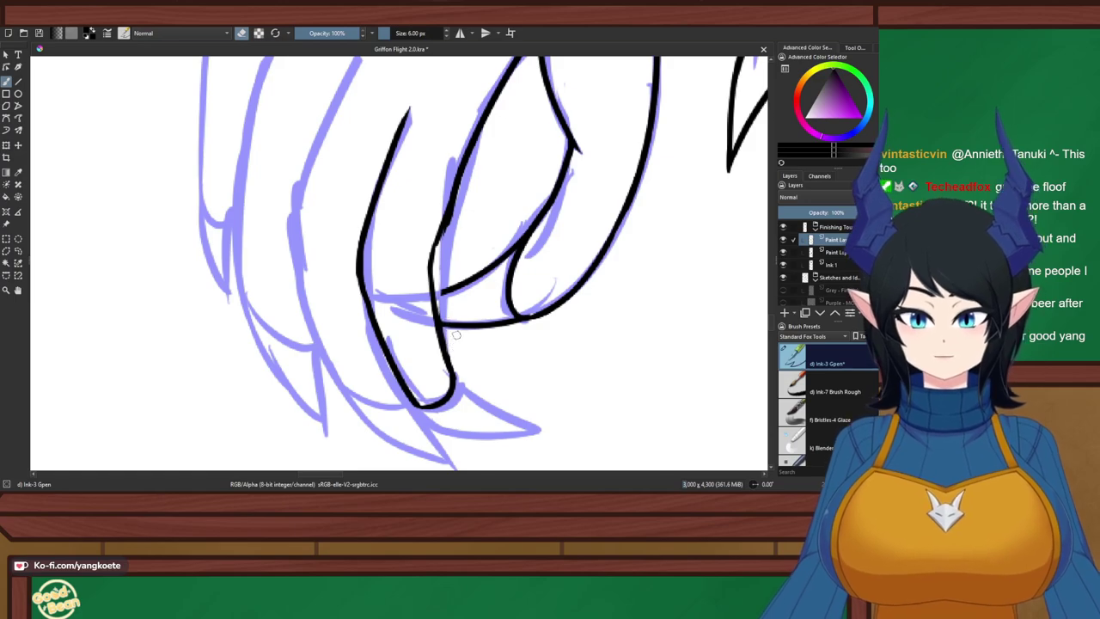
scroll(456, 324, down, 4)
scroll(447, 277, up, 4)
drag(451, 276, 444, 246)
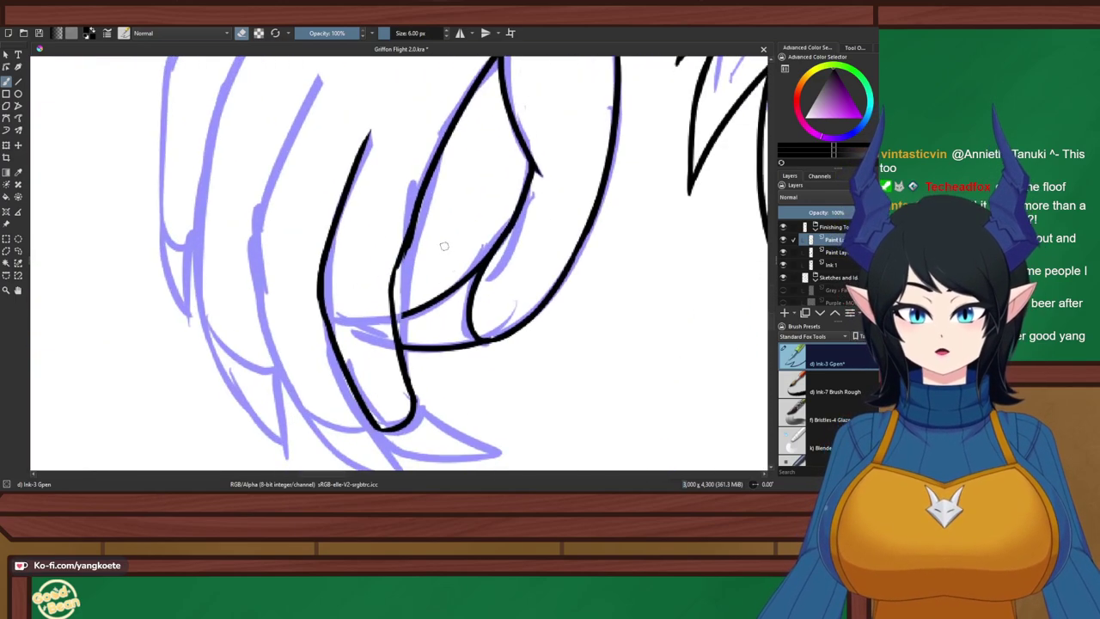
drag(422, 208, 408, 256)
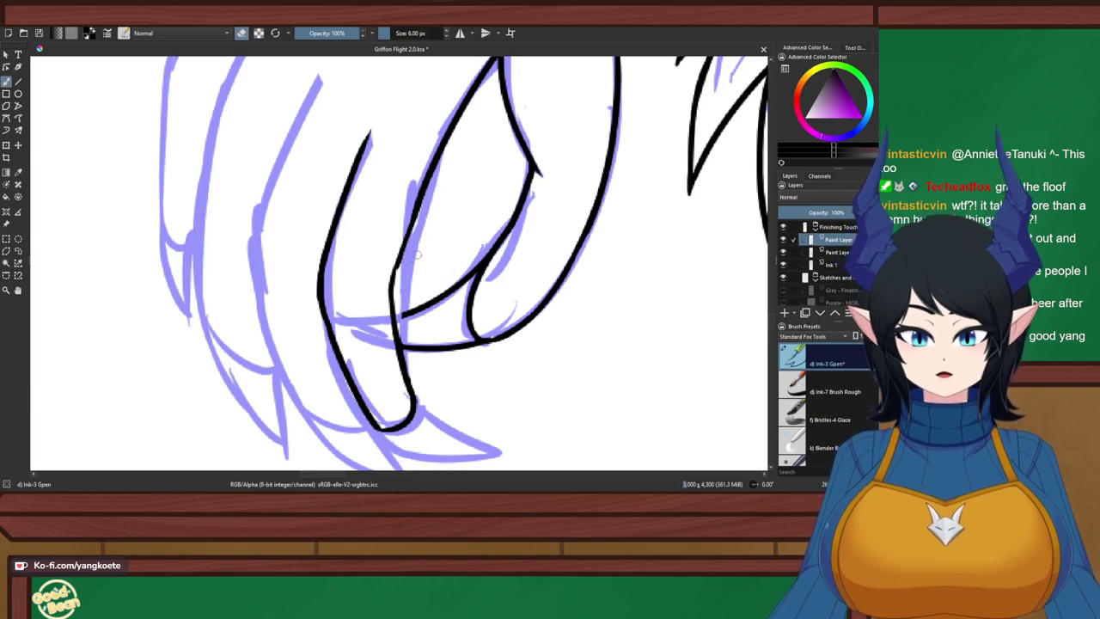
Back in ink mode, try several strokes running down the finger line, undoing each attempt
key(e)
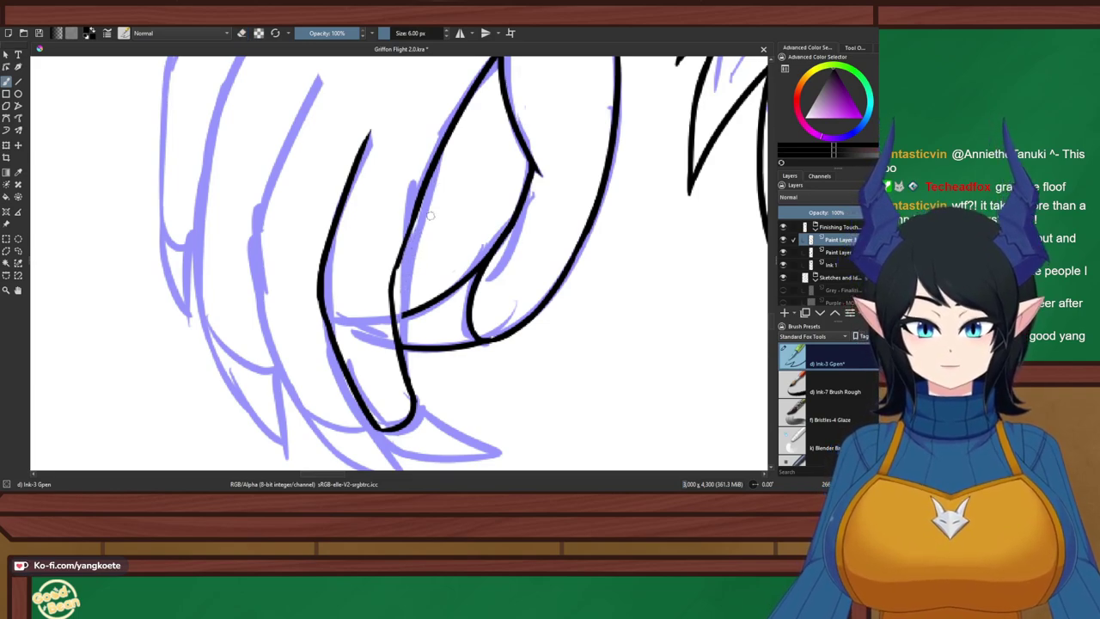
mouse_move(421, 194)
mouse_down()
mouse_move(401, 246)
mouse_move(403, 281)
mouse_move(429, 173)
mouse_move(393, 283)
mouse_up()
key(ctrl+z)
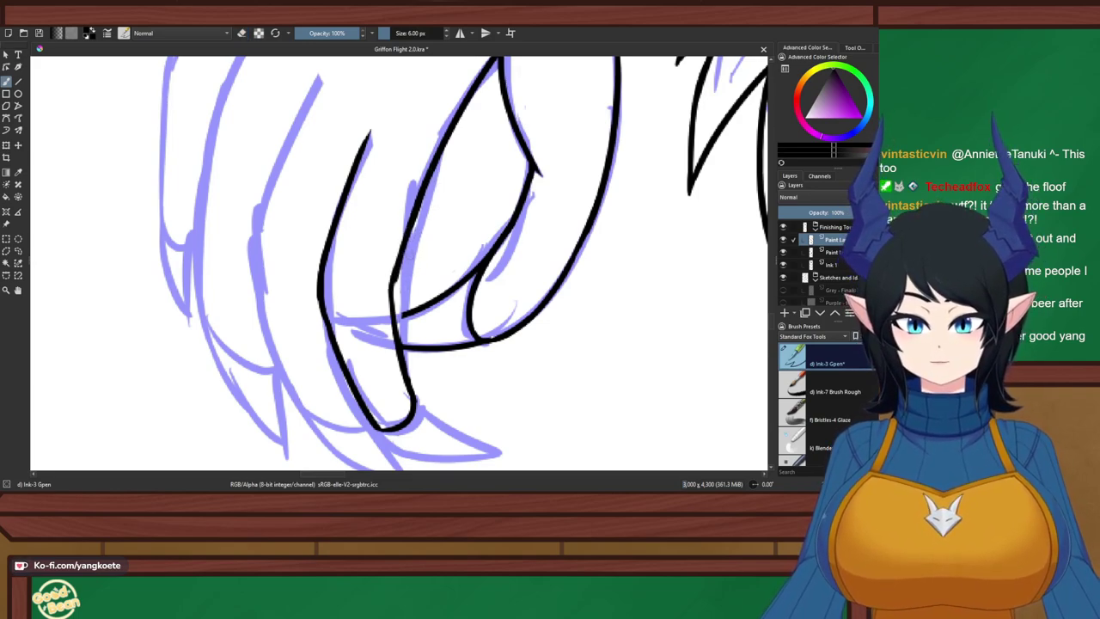
drag(408, 237, 397, 323)
key(ctrl+z)
drag(402, 256, 397, 336)
key(ctrl+z)
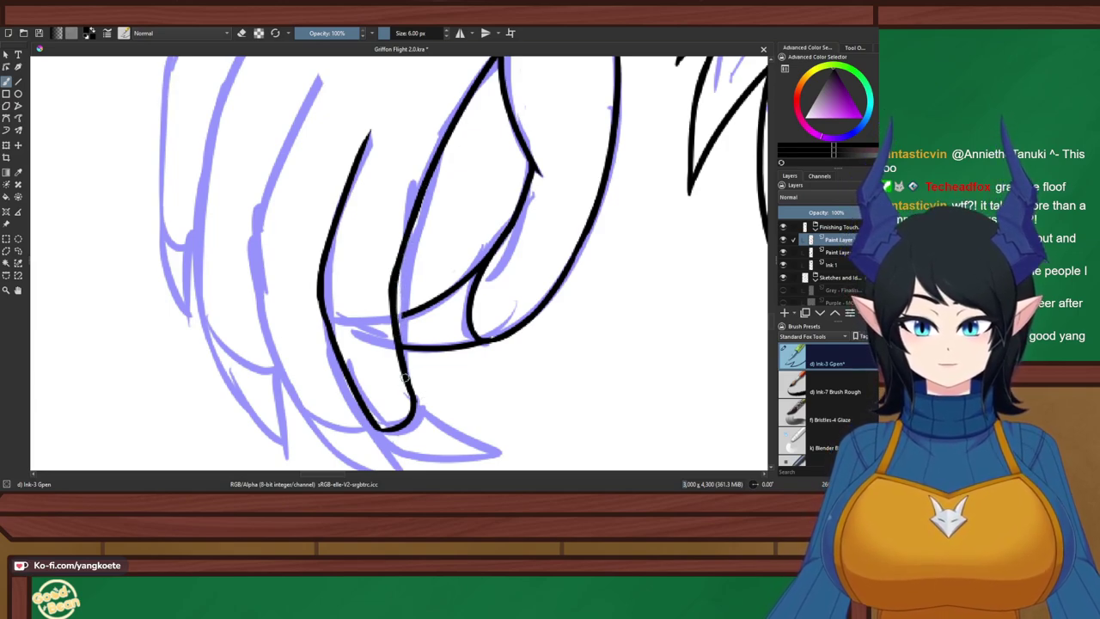
Erase to trim the line end near the fingertip, then test a short fingertip stroke and undo it
key(e)
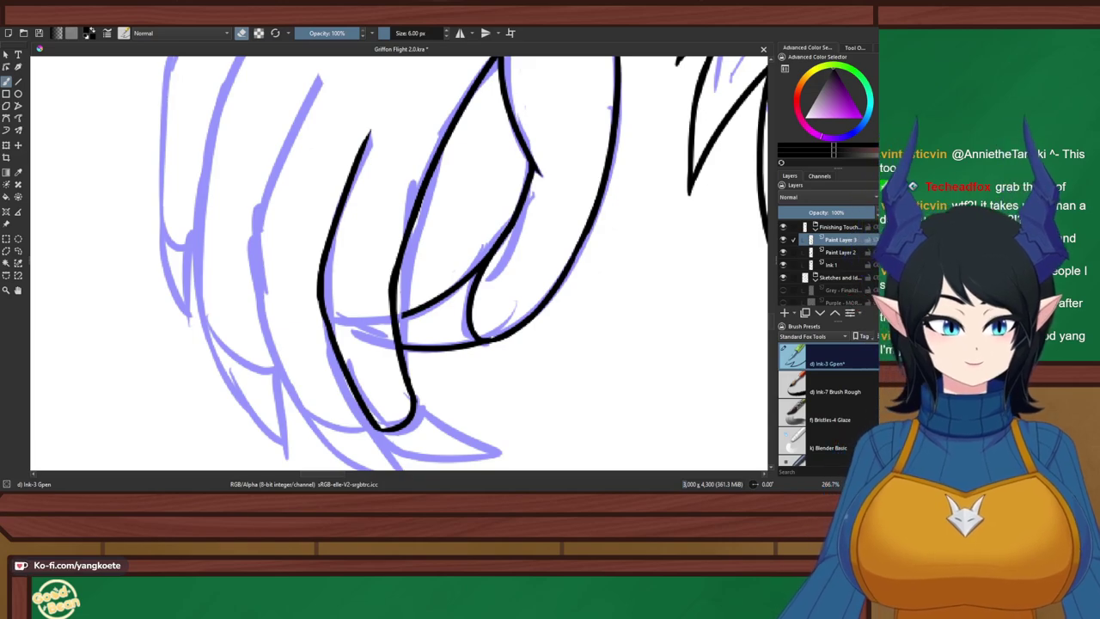
mouse_move(420, 307)
mouse_down()
mouse_move(373, 324)
mouse_move(430, 299)
mouse_up()
key(e)
key(ctrl+z)
key(ctrl+z)
key(ctrl+z)
drag(372, 331, 430, 307)
key(ctrl+z)
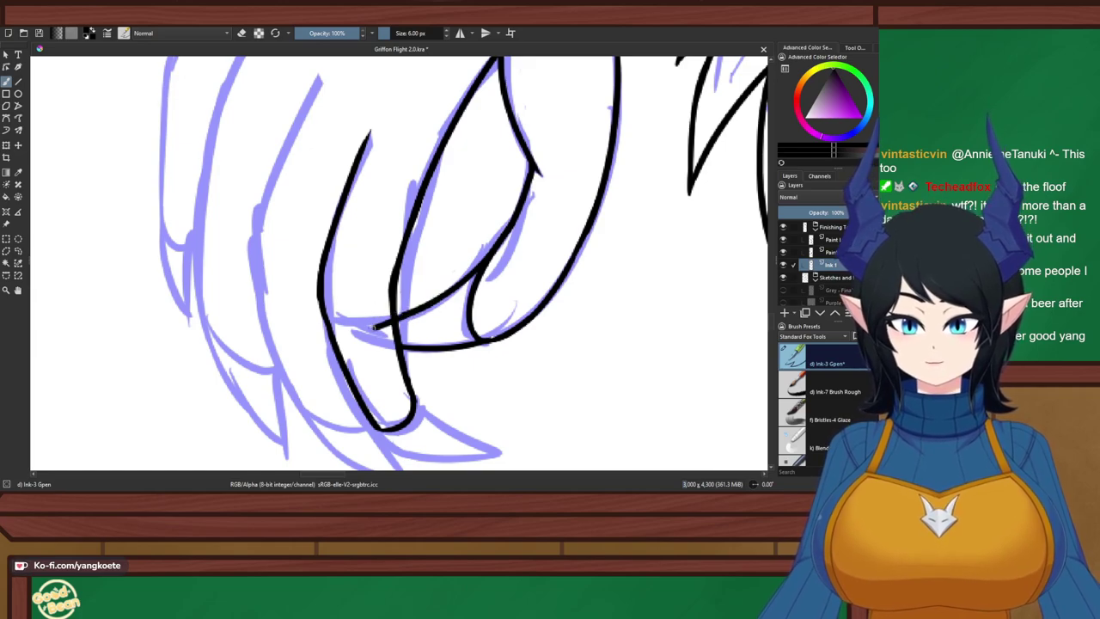
key(e)
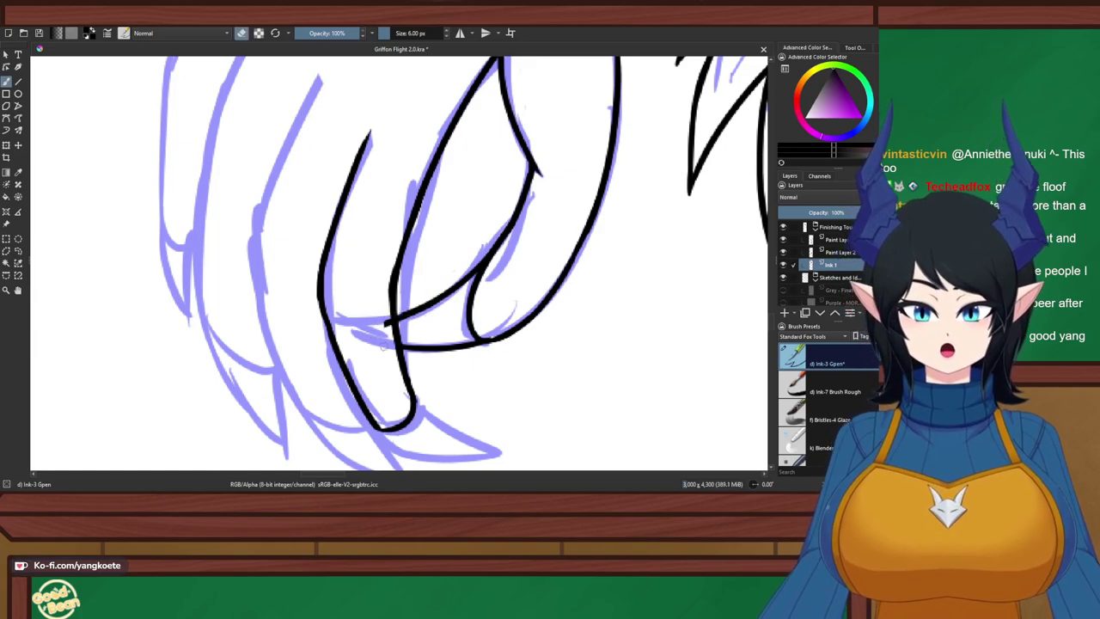
key(e)
scroll(531, 183, down, 5)
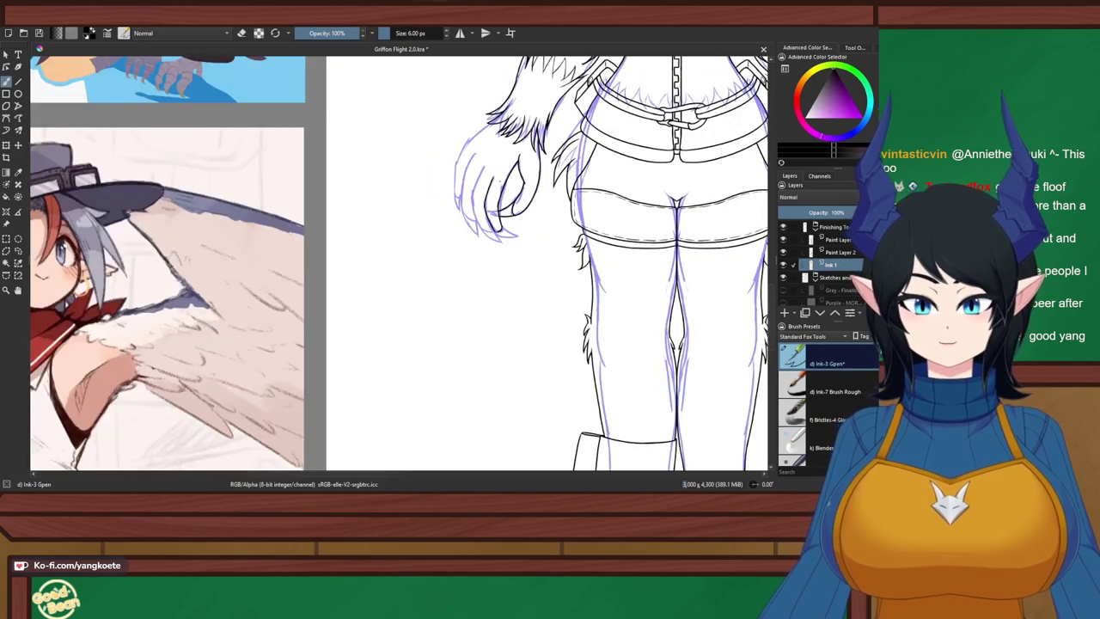
Hide and reshow the purple sketch to check the inks, then make Paint Layer 2 the drawing layer
mouse_move(562, 193)
mouse_down()
mouse_move(539, 221)
mouse_move(420, 251)
mouse_up()
click(782, 278)
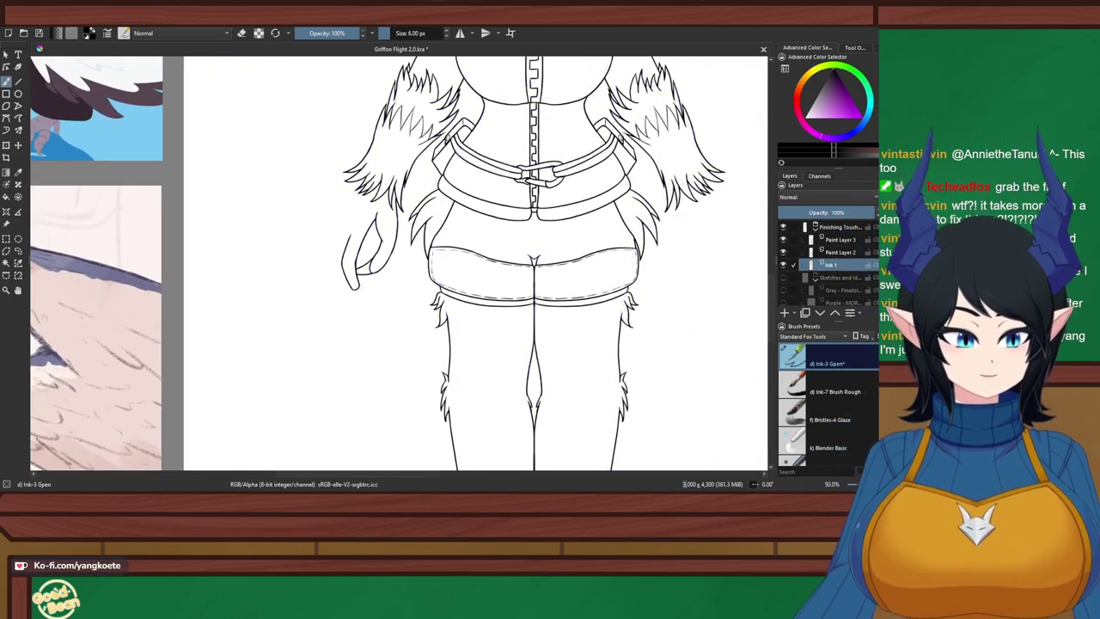
click(782, 277)
scroll(310, 299, up, 5)
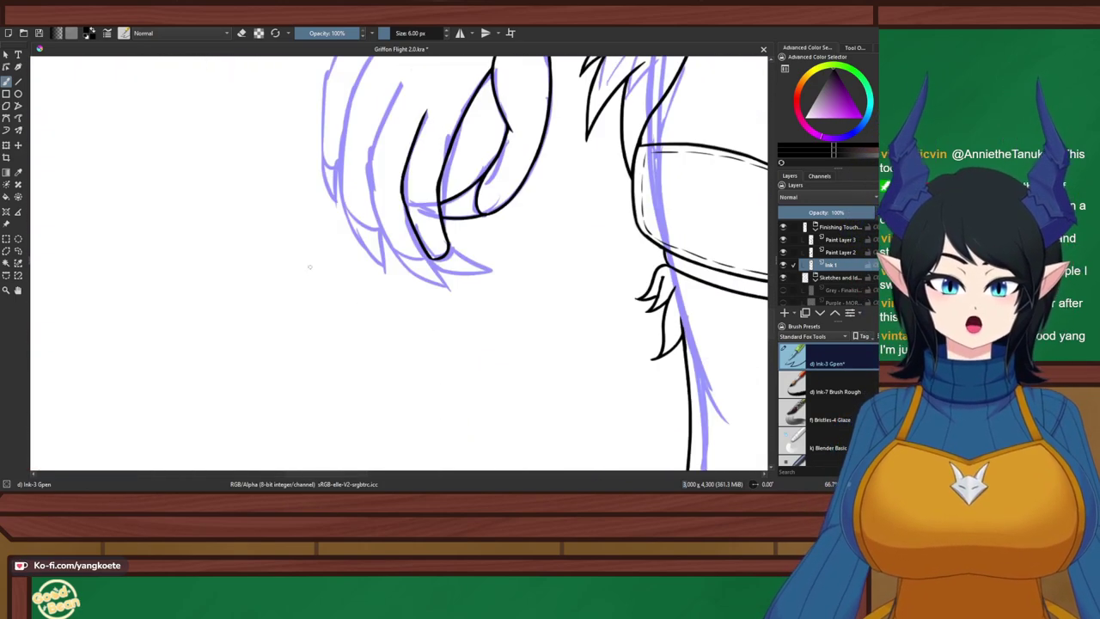
drag(485, 278, 470, 304)
scroll(470, 304, up, 1)
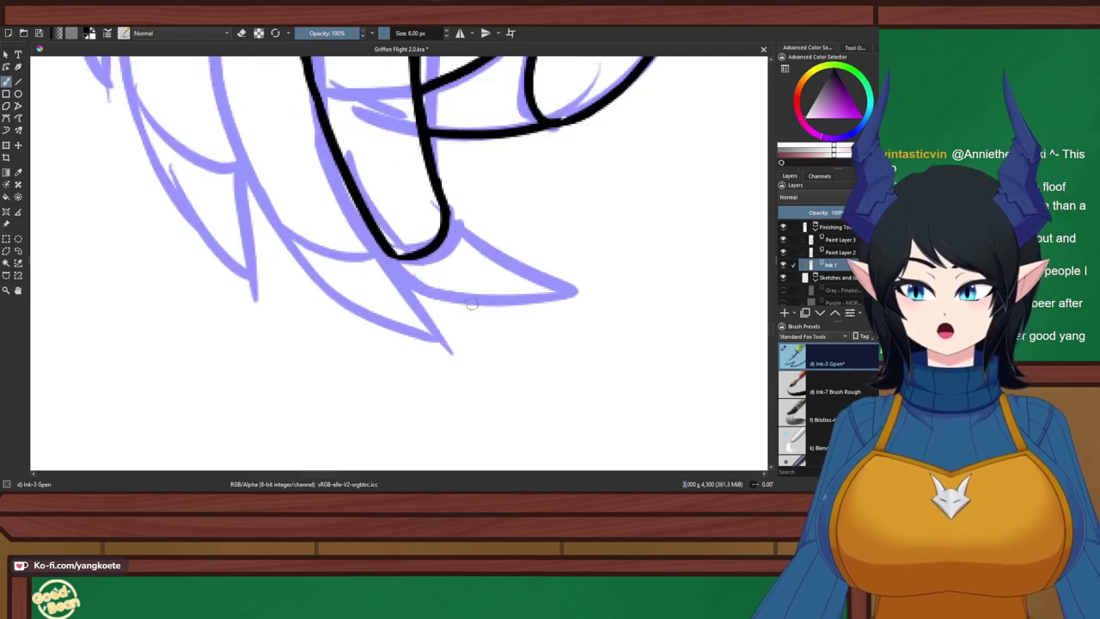
key(Page_Up)
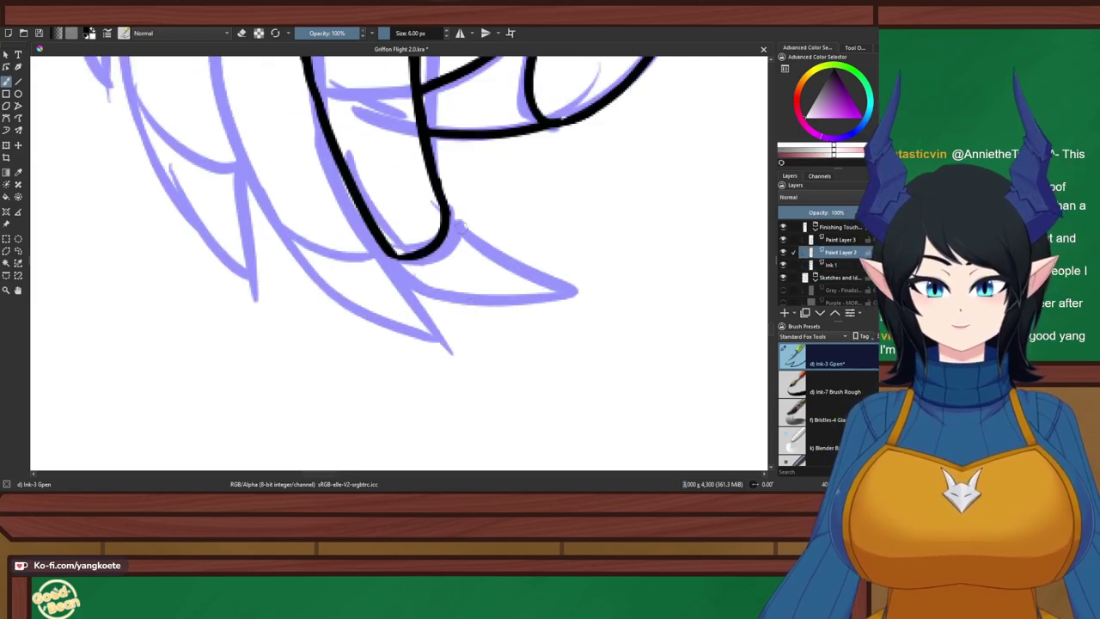
Try claw lines and a claw tip below the fingertip, then undo those strokes
drag(435, 199, 565, 327)
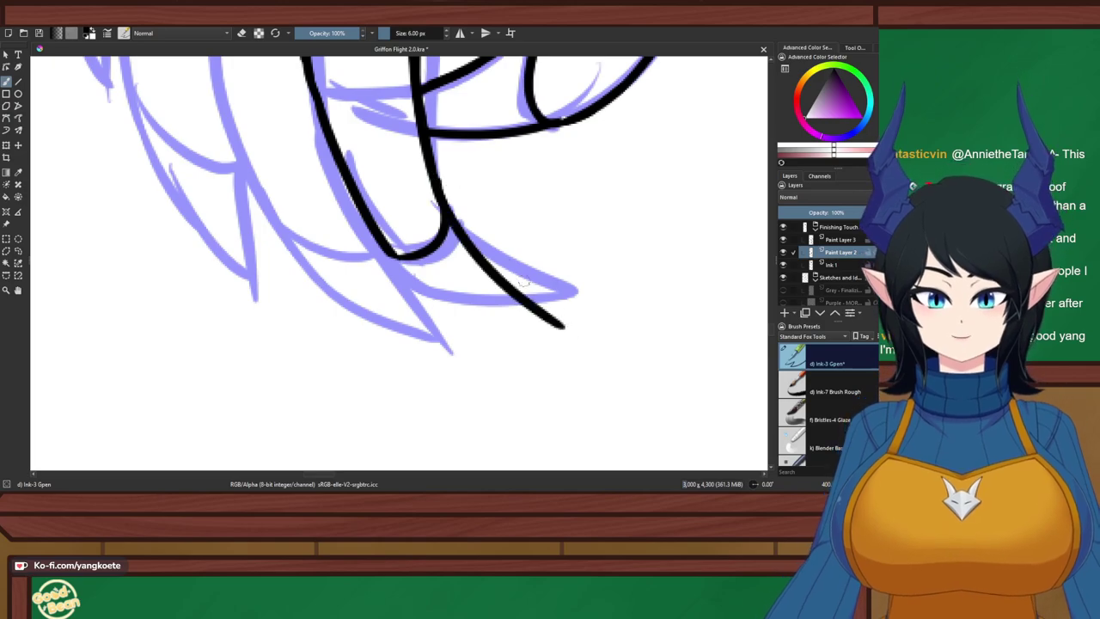
drag(378, 253, 574, 342)
key(ctrl+z)
mouse_move(368, 227)
mouse_down()
mouse_move(542, 332)
mouse_move(579, 335)
mouse_up()
key(ctrl+z)
key(ctrl+z)
mouse_move(526, 303)
mouse_down()
mouse_move(601, 339)
mouse_move(595, 333)
mouse_up()
key(e)
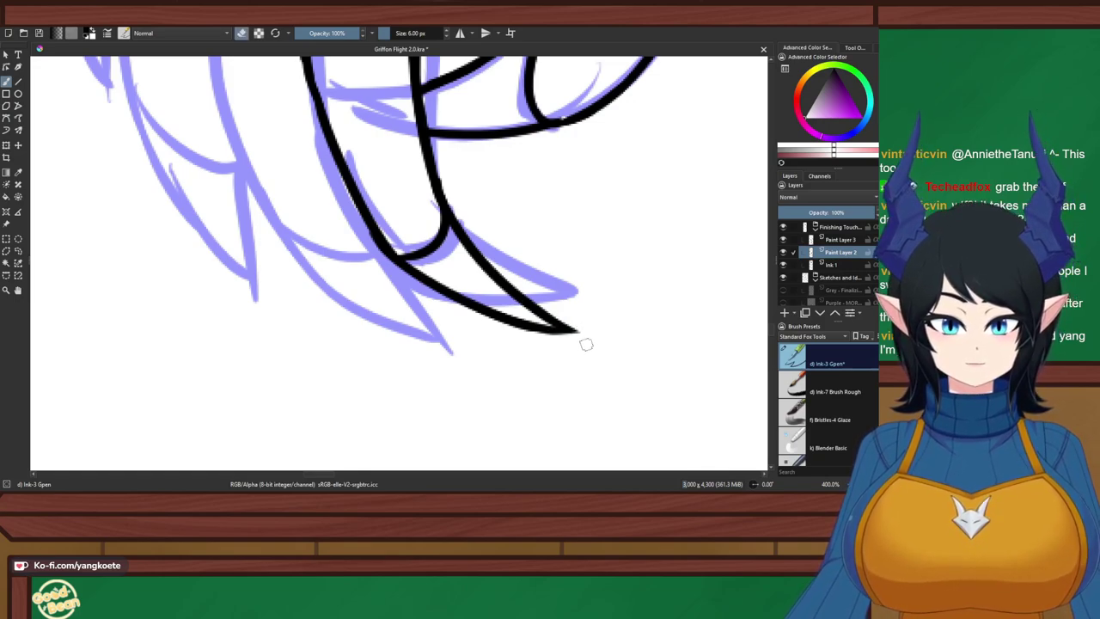
key(ctrl+z)
key(ctrl+z)
key(ctrl+z)
key(ctrl+z)
key(ctrl+z)
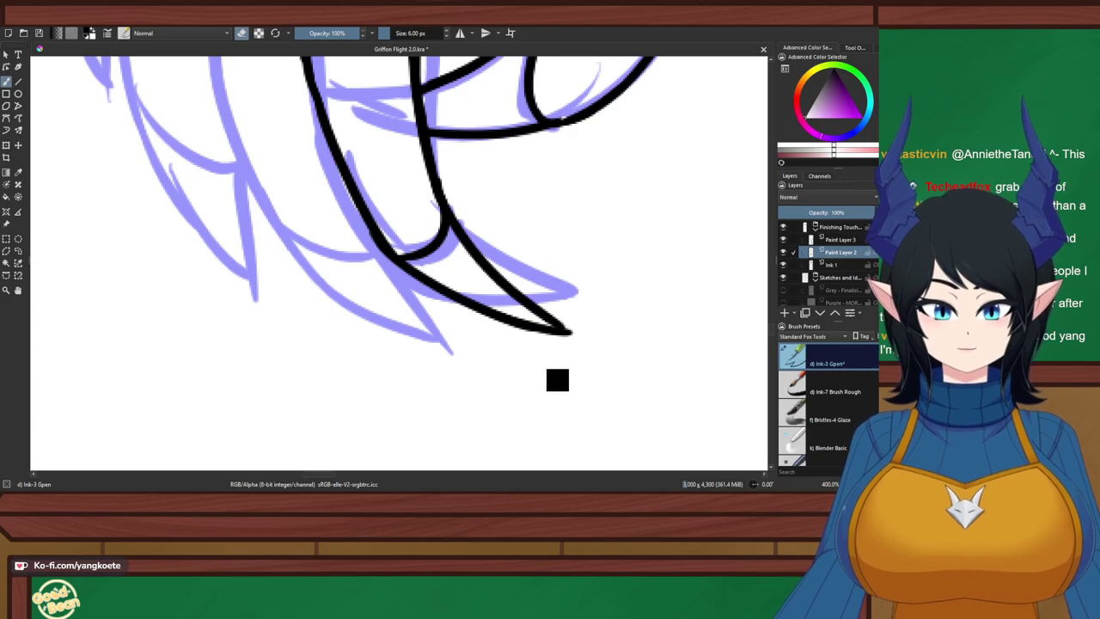
key(e)
Ink the claw's outer edge and a second line closing it into a sharp point
drag(438, 193, 550, 302)
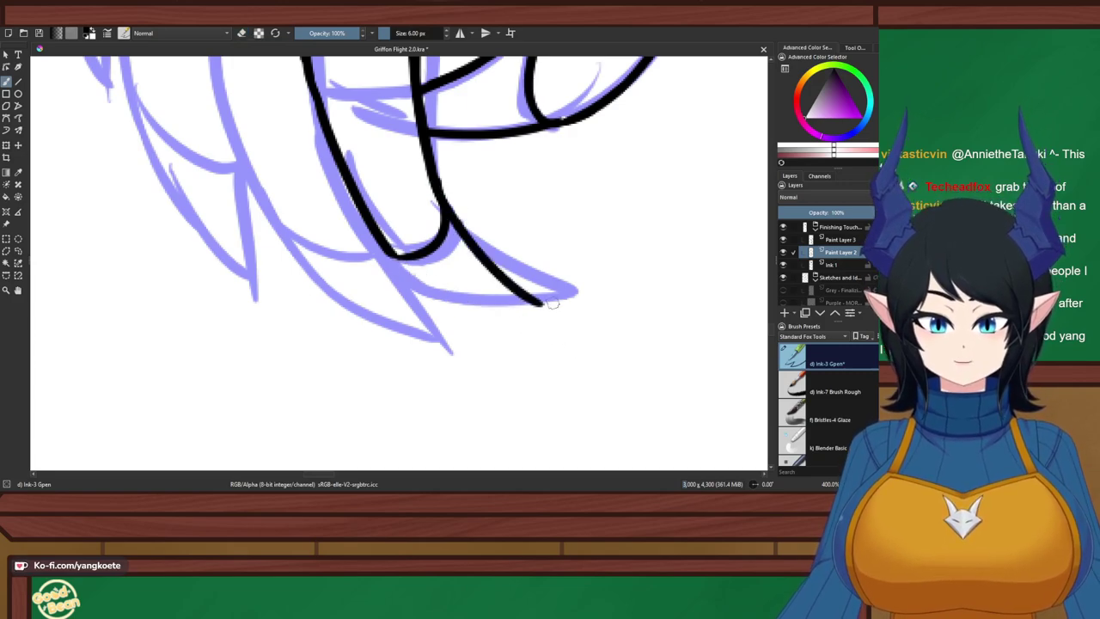
key(ctrl+z)
drag(435, 180, 555, 333)
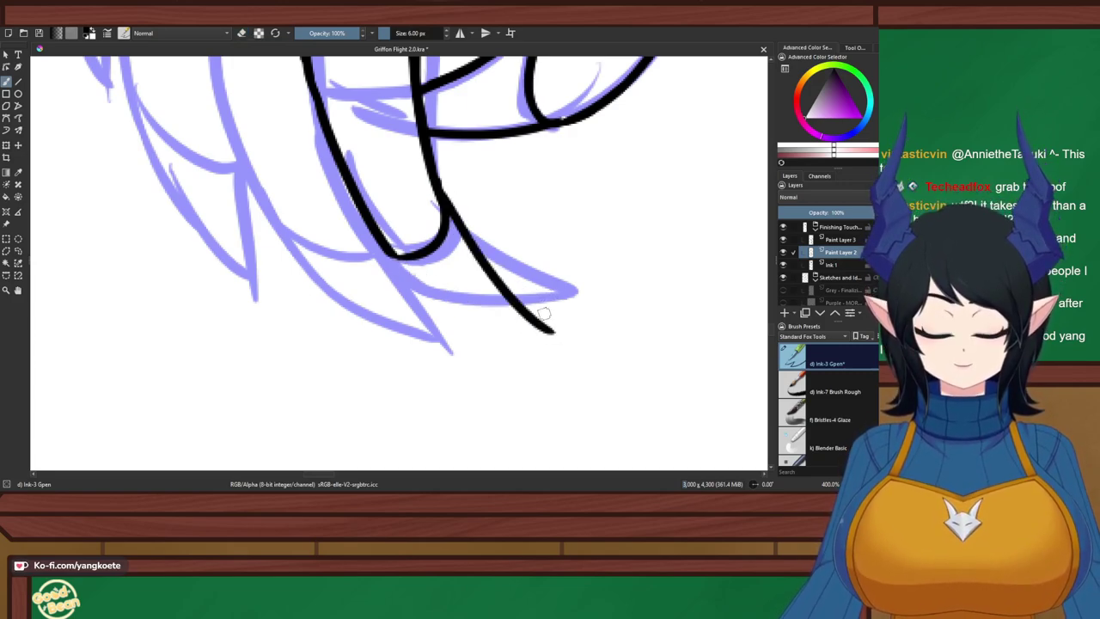
key(ctrl+z)
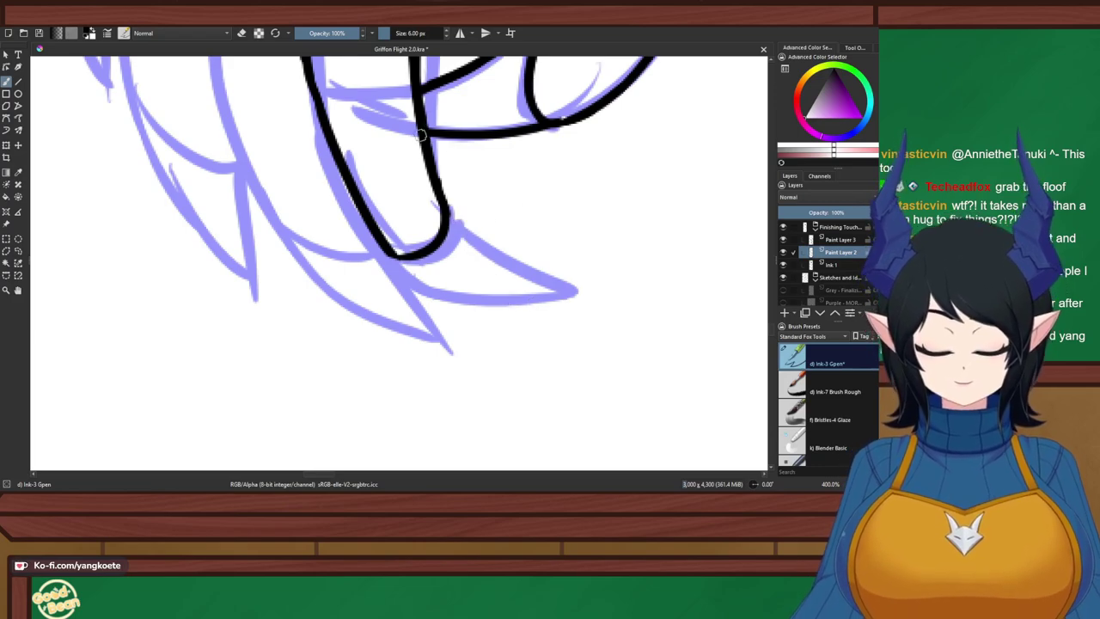
drag(432, 176, 548, 301)
key(ctrl+z)
drag(442, 175, 541, 322)
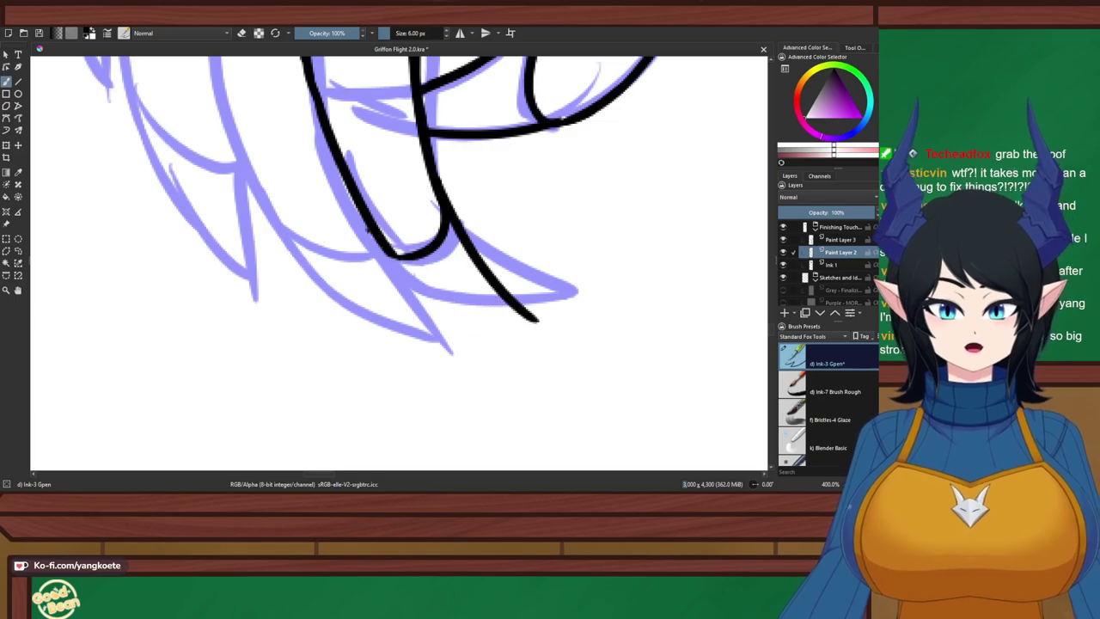
drag(369, 233, 537, 319)
key(ctrl+z)
drag(371, 234, 537, 319)
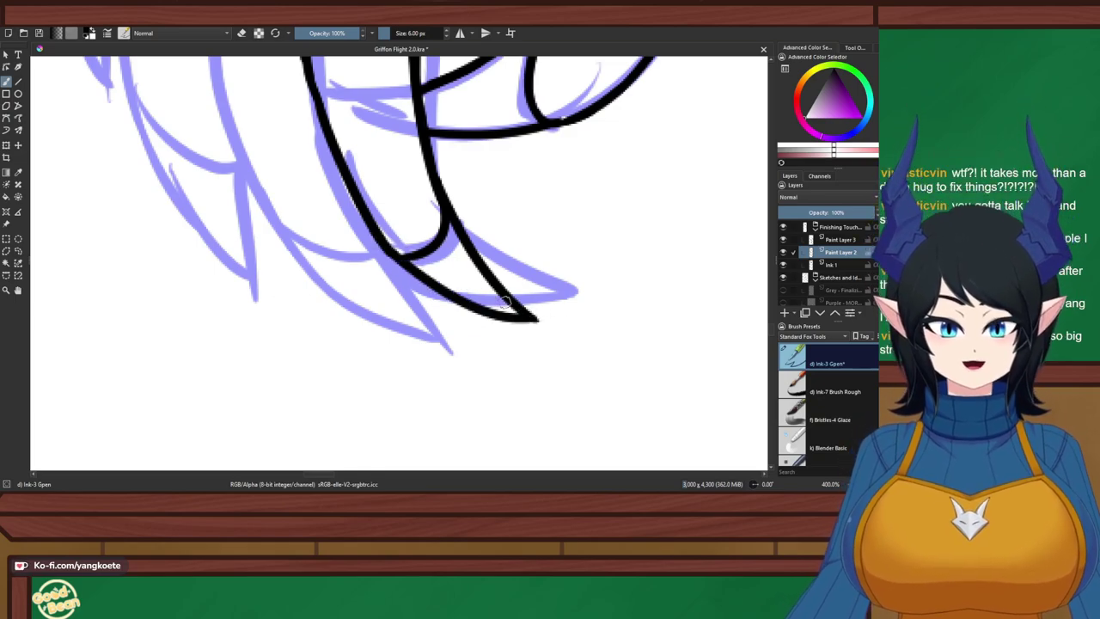
scroll(488, 253, down, 5)
scroll(518, 263, up, 1)
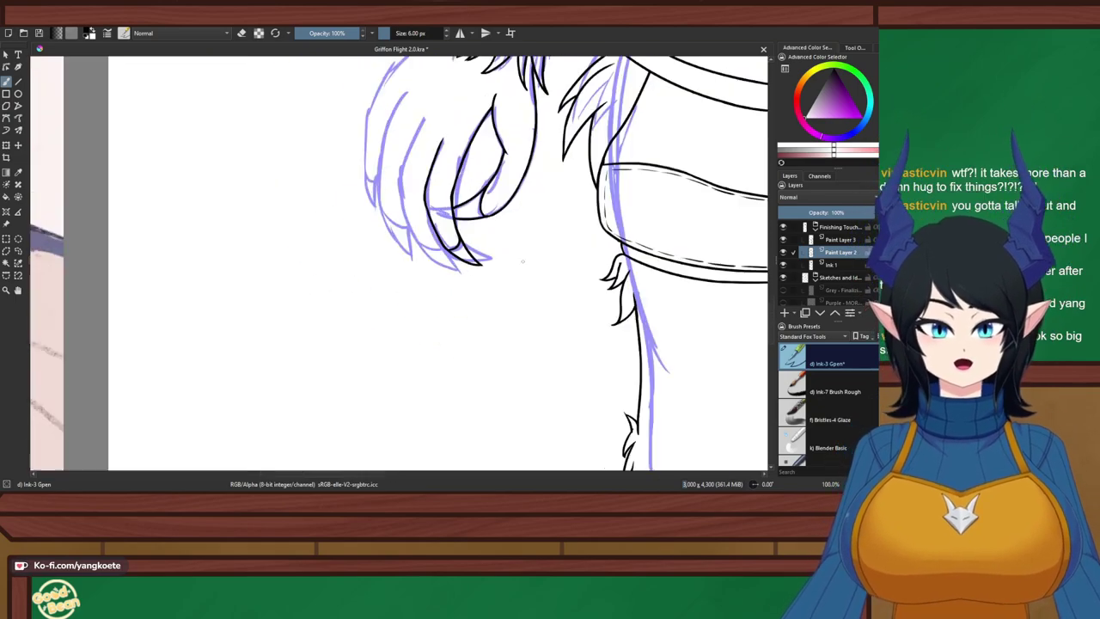
Frame the whole hand and ink the upper outline of the next finger, redrawing it shorter
drag(519, 262, 524, 361)
scroll(455, 287, up, 3)
scroll(455, 287, down, 2)
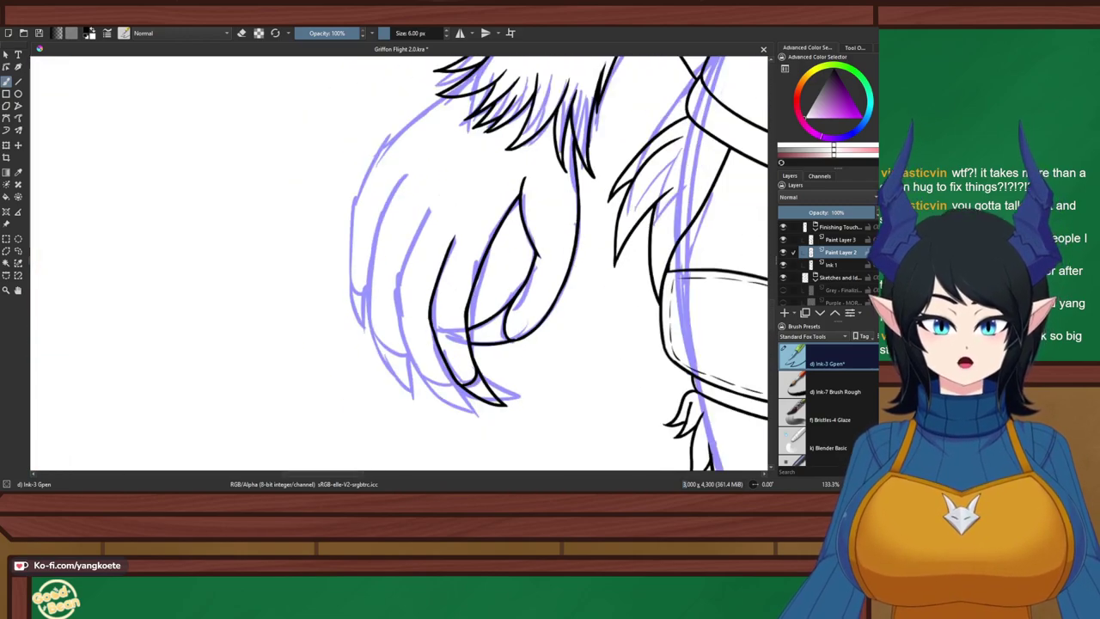
scroll(469, 247, up, 3)
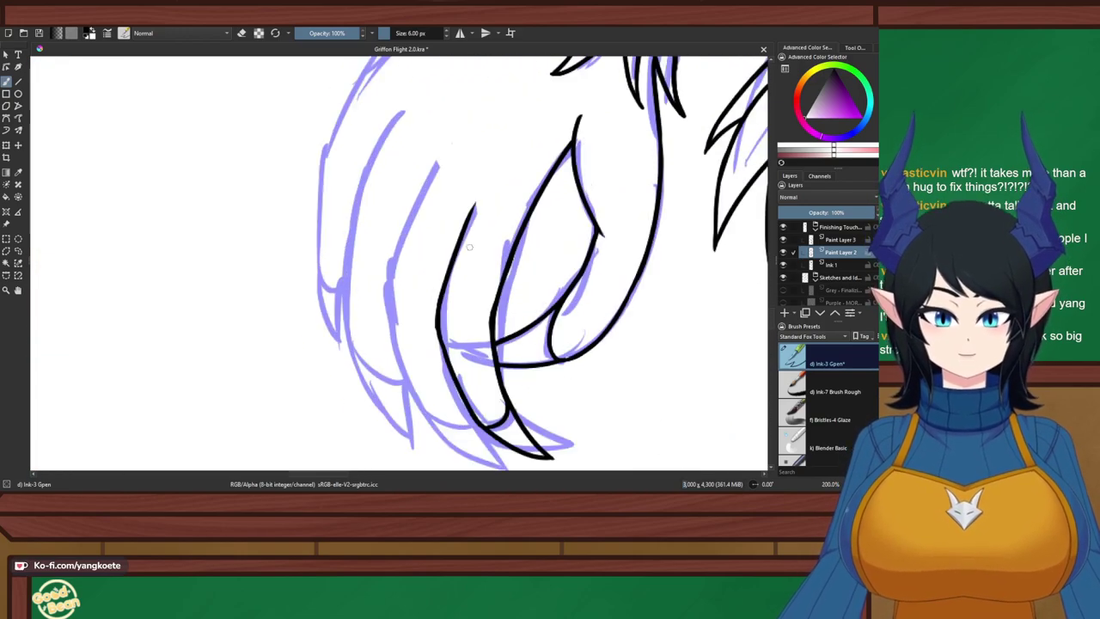
drag(440, 159, 384, 268)
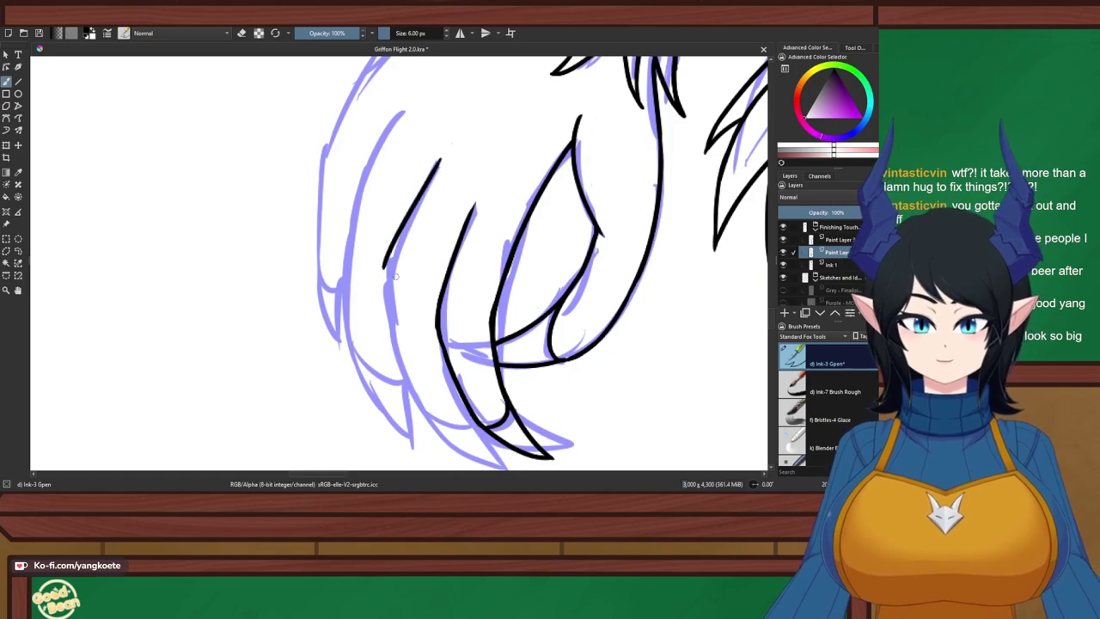
key(ctrl+z)
mouse_move(436, 161)
mouse_down()
mouse_move(386, 256)
mouse_move(394, 311)
mouse_up()
key(ctrl+z)
Extend the finger line downward into a claw, retrying the lower and claw strokes with undo
drag(384, 249, 397, 330)
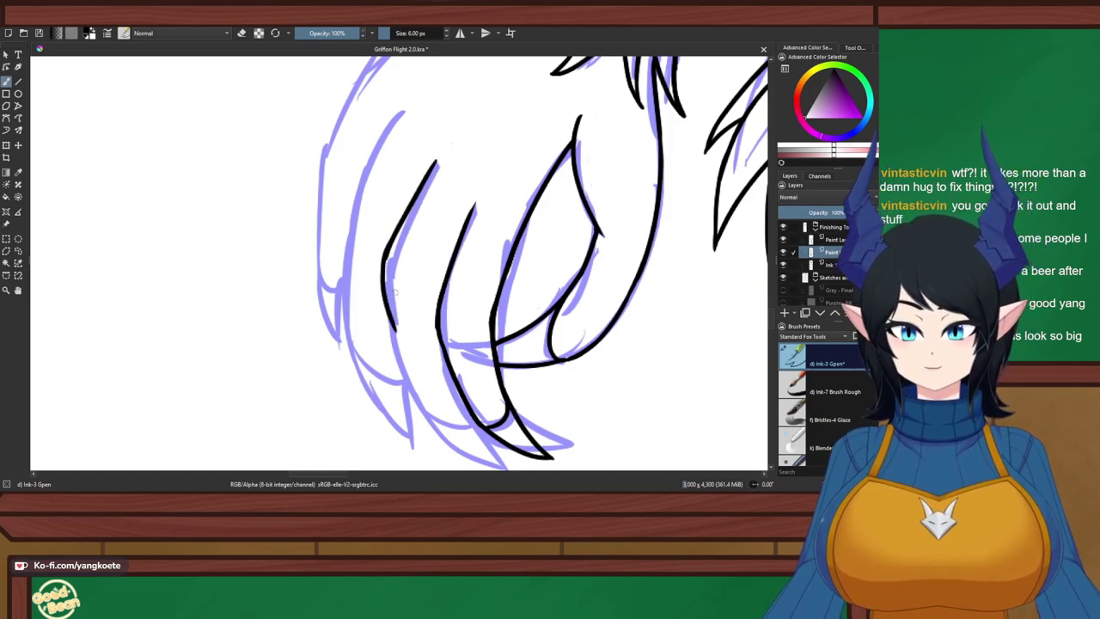
key(ctrl+z)
drag(387, 230, 398, 294)
key(ctrl+z)
mouse_move(389, 245)
mouse_down()
mouse_move(386, 279)
mouse_move(383, 263)
mouse_move(407, 372)
mouse_move(387, 318)
mouse_move(431, 418)
mouse_up()
key(ctrl+z)
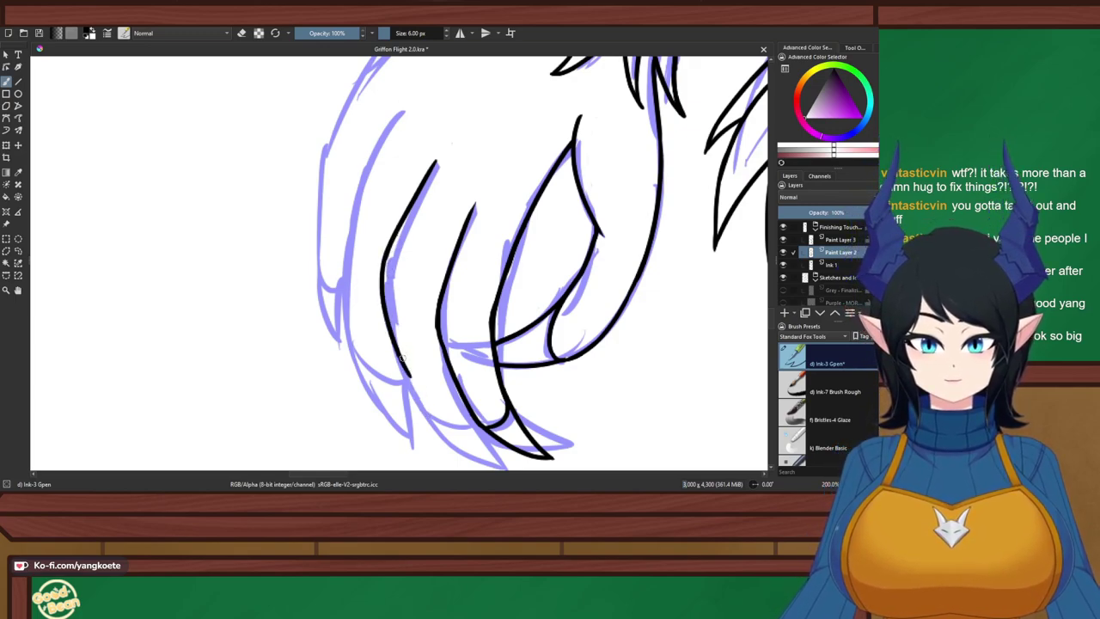
drag(395, 340, 434, 419)
key(ctrl+z)
mouse_move(393, 339)
mouse_down()
mouse_move(437, 421)
mouse_move(416, 383)
mouse_move(440, 421)
mouse_move(472, 422)
mouse_move(442, 424)
mouse_move(477, 419)
mouse_up()
key(ctrl+z)
key(ctrl+z)
key(ctrl+z)
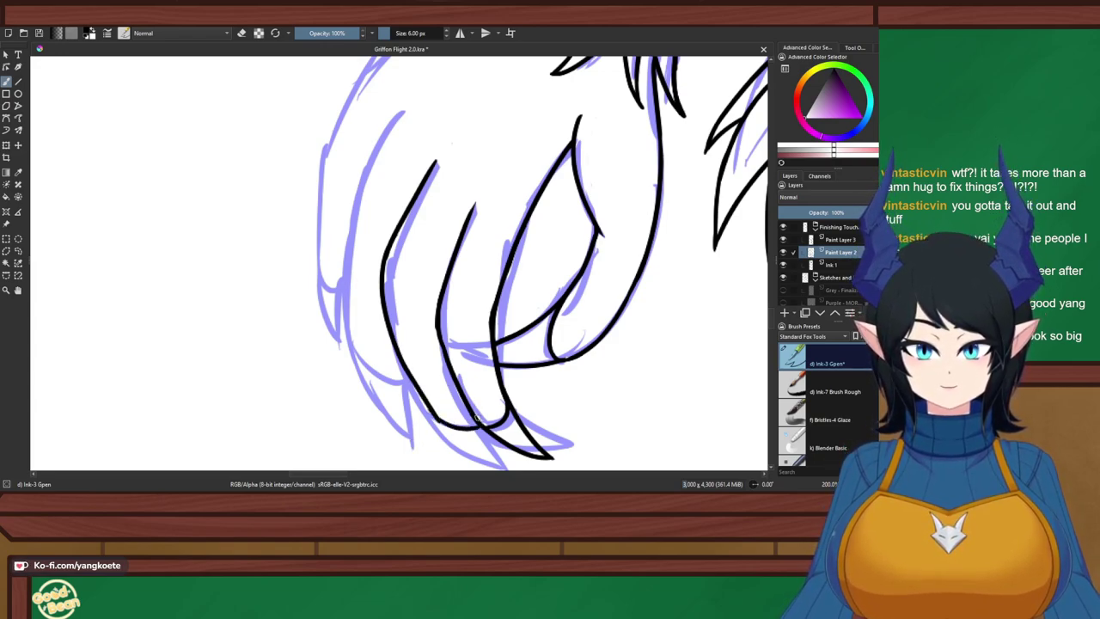
scroll(488, 348, down, 3)
drag(492, 367, 468, 328)
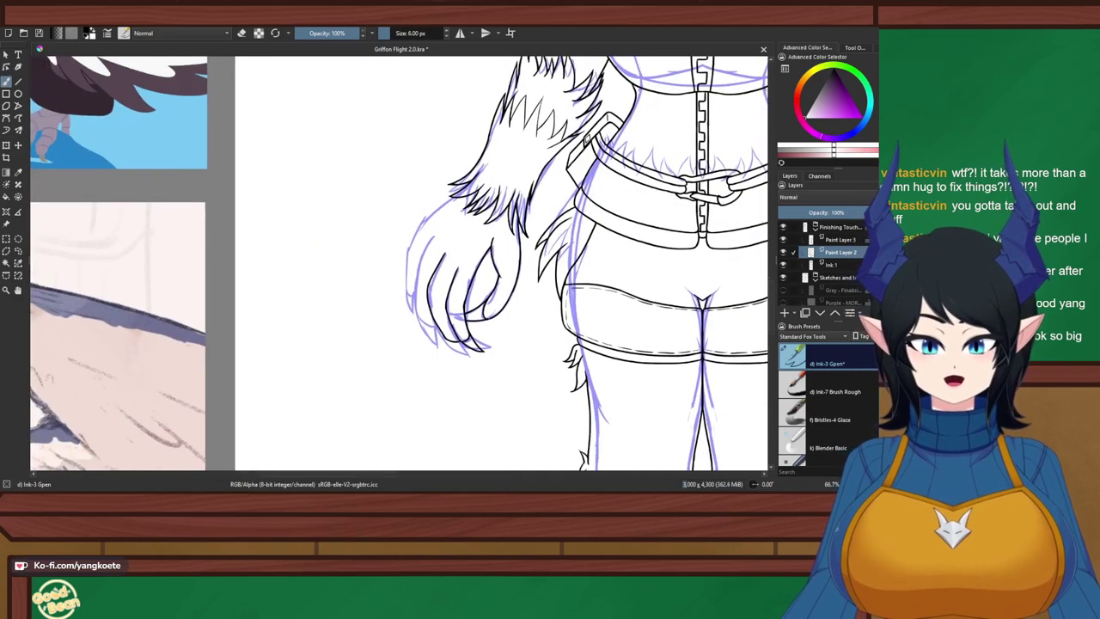
Ink the two lower claw edges so they meet in a V-shaped tip
scroll(464, 335, up, 6)
scroll(456, 344, down, 1)
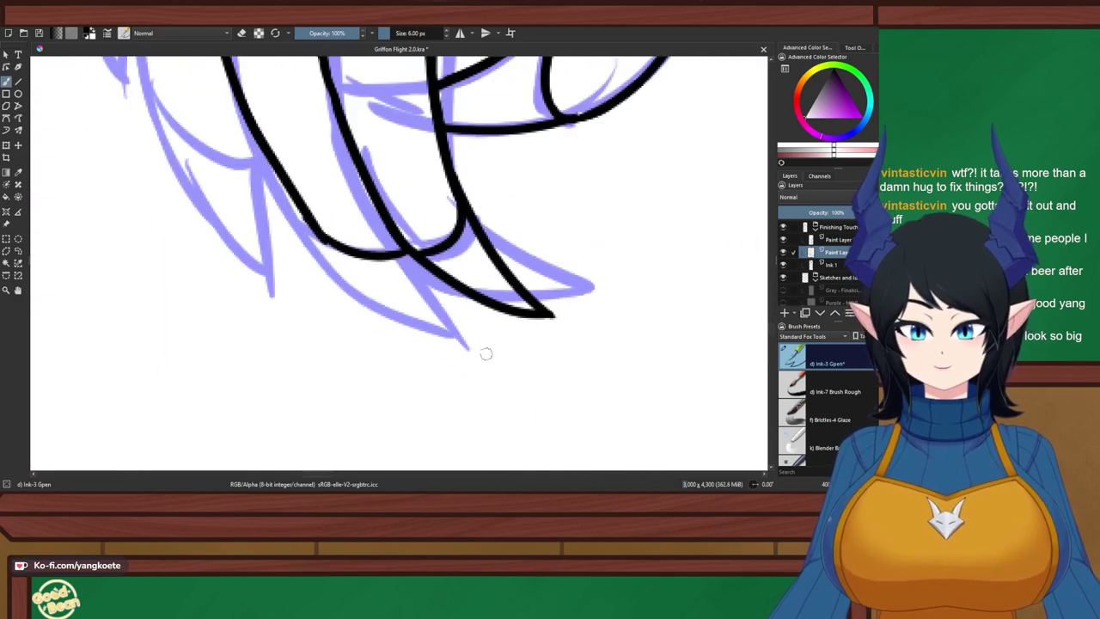
drag(329, 239, 487, 359)
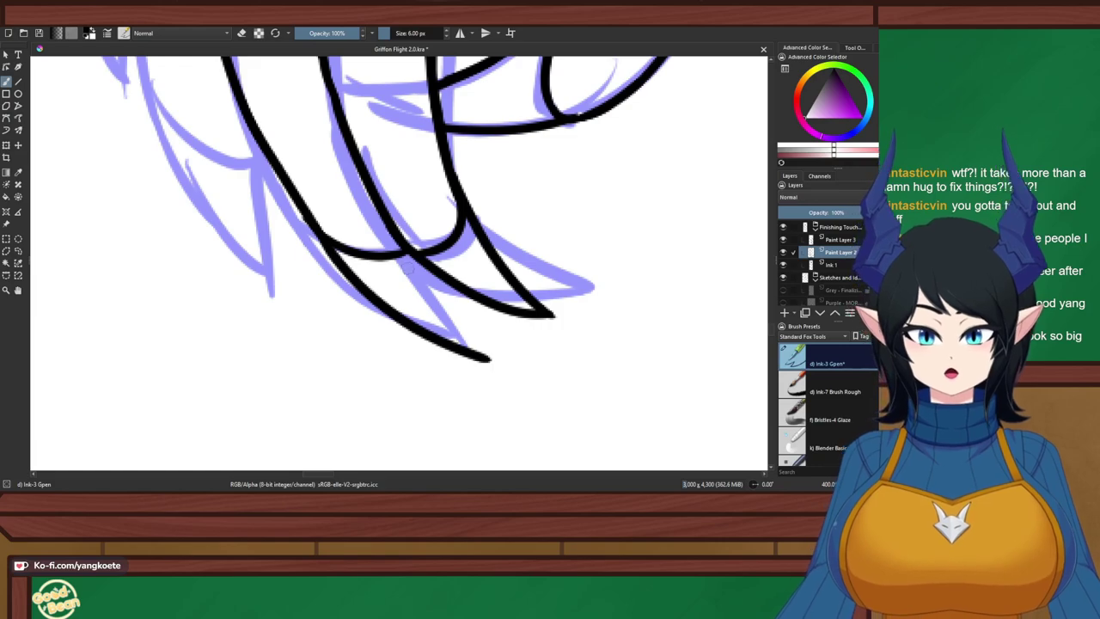
mouse_move(404, 248)
mouse_down()
mouse_move(454, 327)
mouse_move(495, 358)
mouse_up()
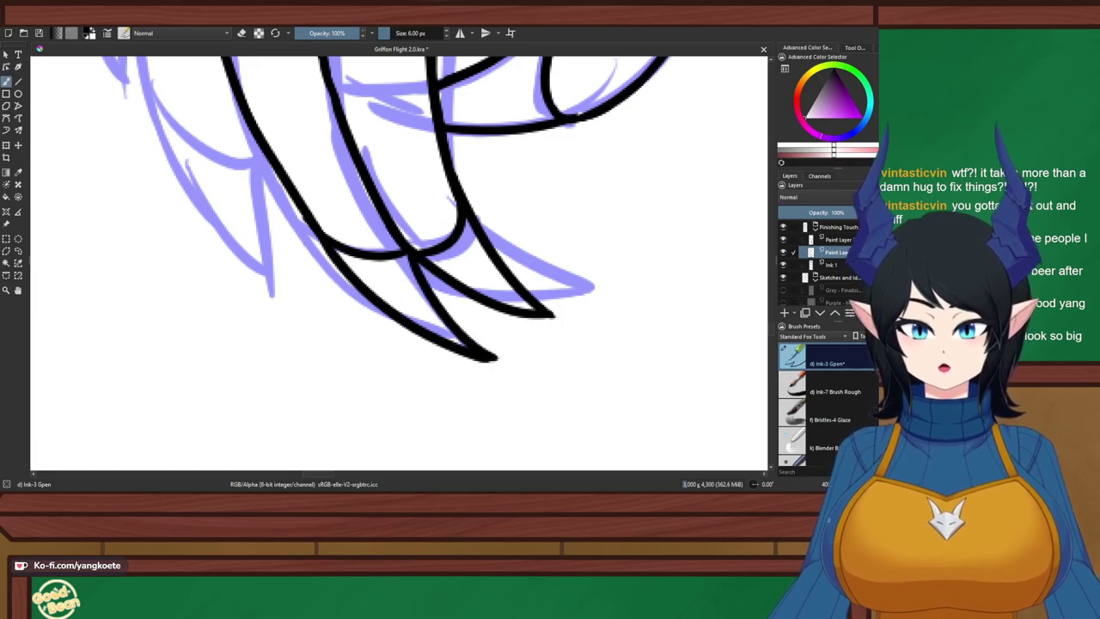
scroll(402, 332, down, 5)
scroll(374, 292, up, 2)
Ink a finger line running down the hand, redrawing it until the length fits
drag(374, 292, 420, 340)
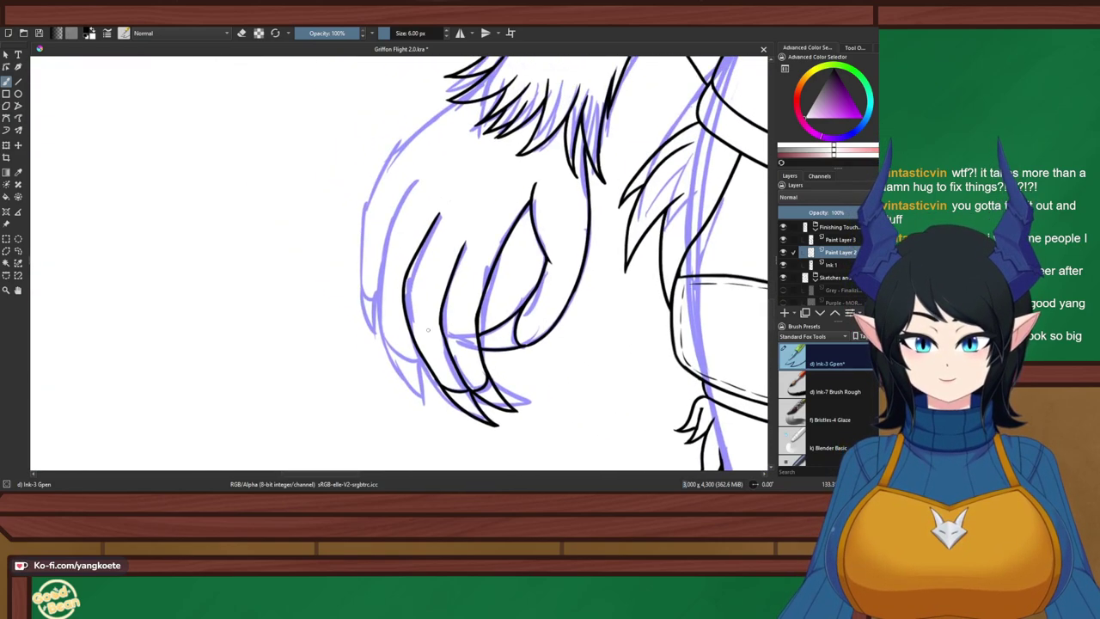
scroll(428, 331, up, 1)
drag(414, 99, 364, 227)
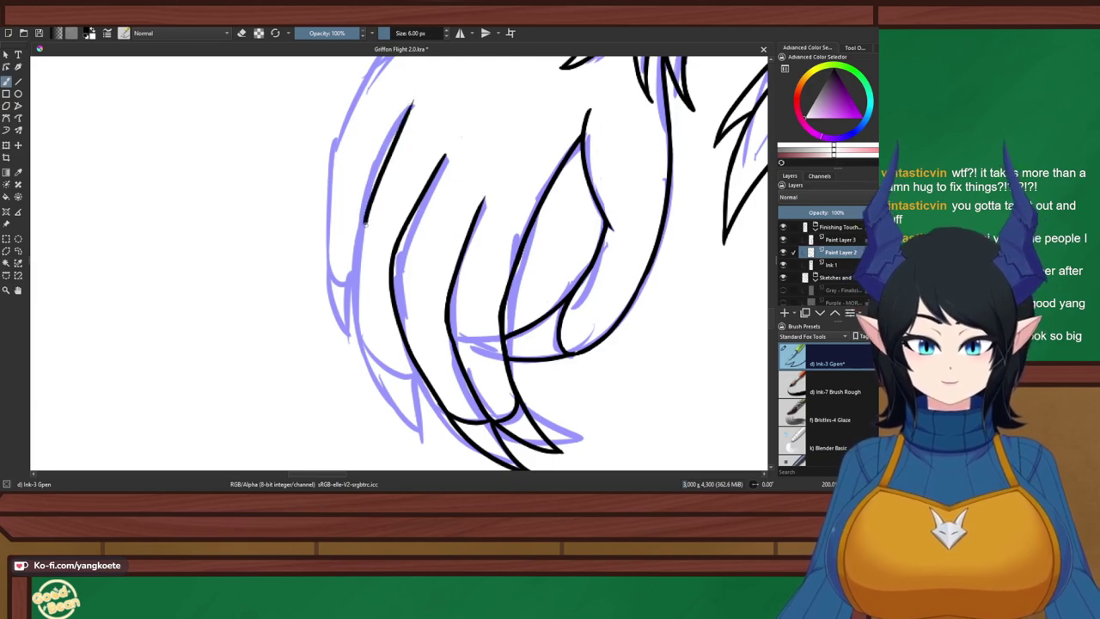
key(ctrl+z)
drag(415, 95, 360, 197)
key(ctrl+z)
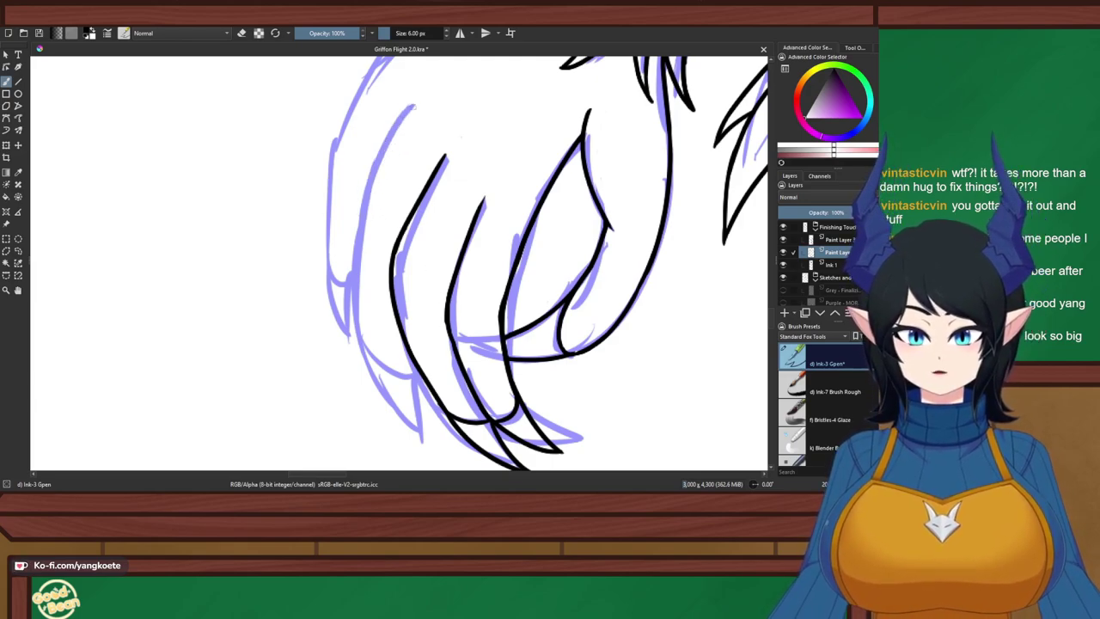
drag(416, 98, 351, 220)
Ink the left finger line down toward the claw, retrying the stroke several times
drag(368, 170, 383, 342)
key(ctrl+z)
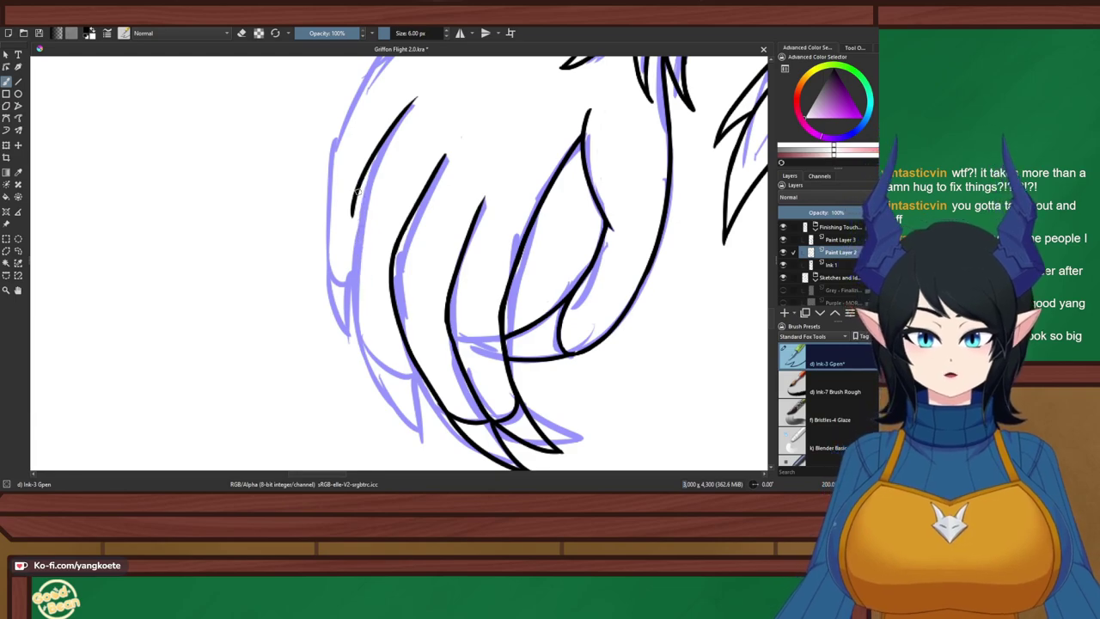
drag(361, 189, 387, 354)
key(ctrl+z)
drag(364, 182, 383, 333)
key(ctrl+z)
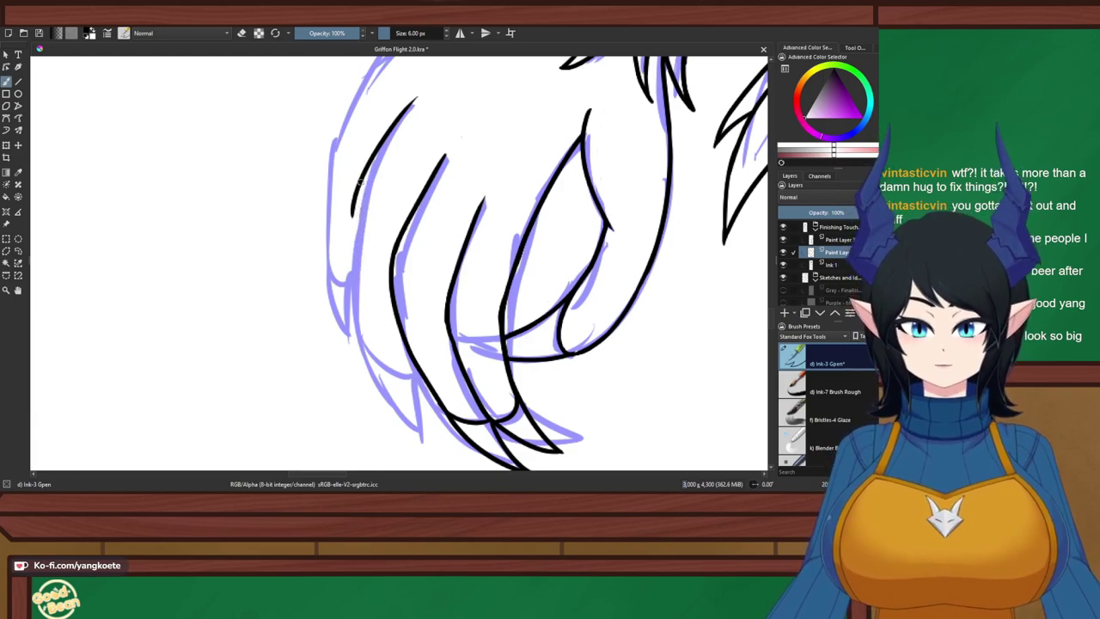
drag(354, 177, 392, 362)
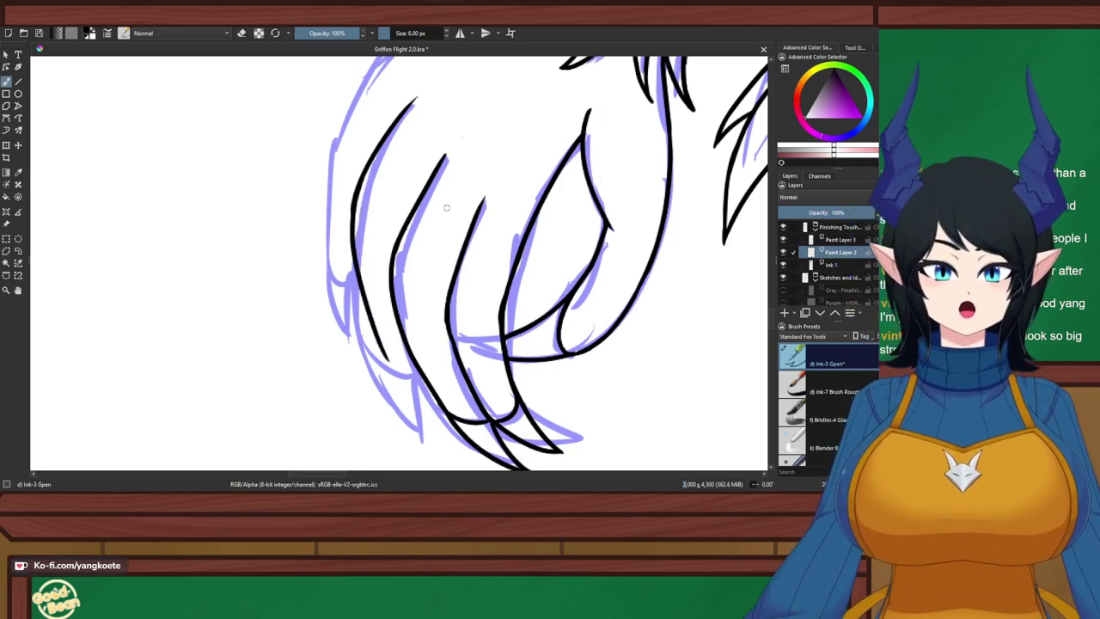
Ink down the left finger and along the knuckle curve to the claw tip
drag(427, 377, 429, 324)
scroll(430, 324, up, 1)
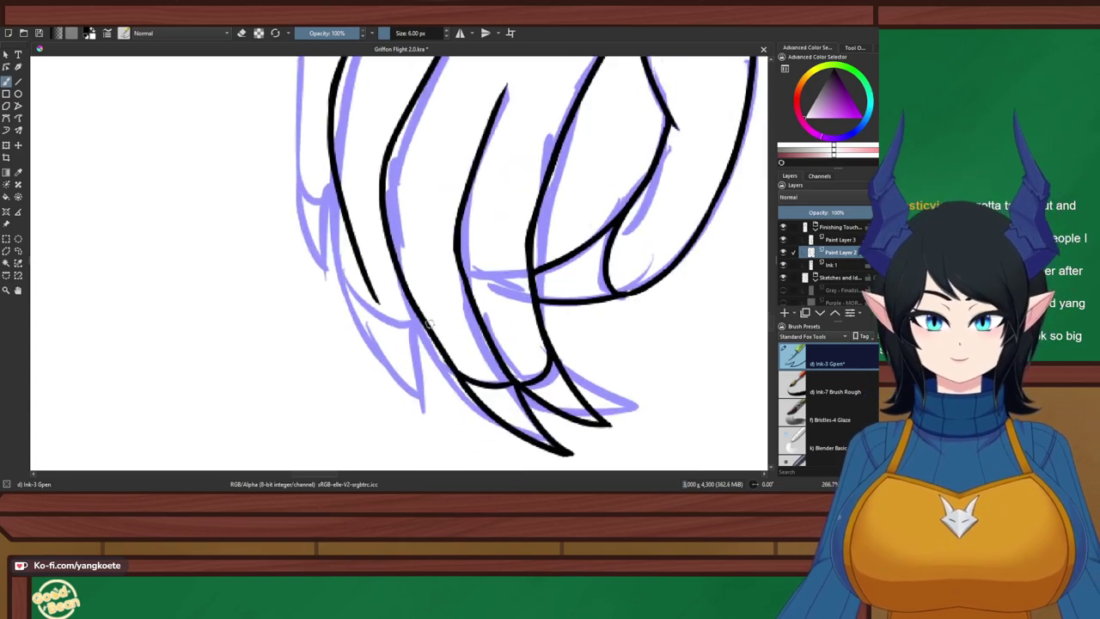
mouse_move(361, 277)
mouse_down()
mouse_move(405, 340)
mouse_move(440, 349)
mouse_up()
mouse_move(384, 320)
mouse_down()
mouse_move(400, 356)
mouse_move(471, 416)
mouse_up()
key(ctrl+z)
mouse_move(385, 318)
mouse_down()
mouse_move(475, 423)
mouse_move(497, 426)
mouse_up()
Ink the left claw's right edge down to its tip
drag(442, 354, 486, 423)
key(ctrl+z)
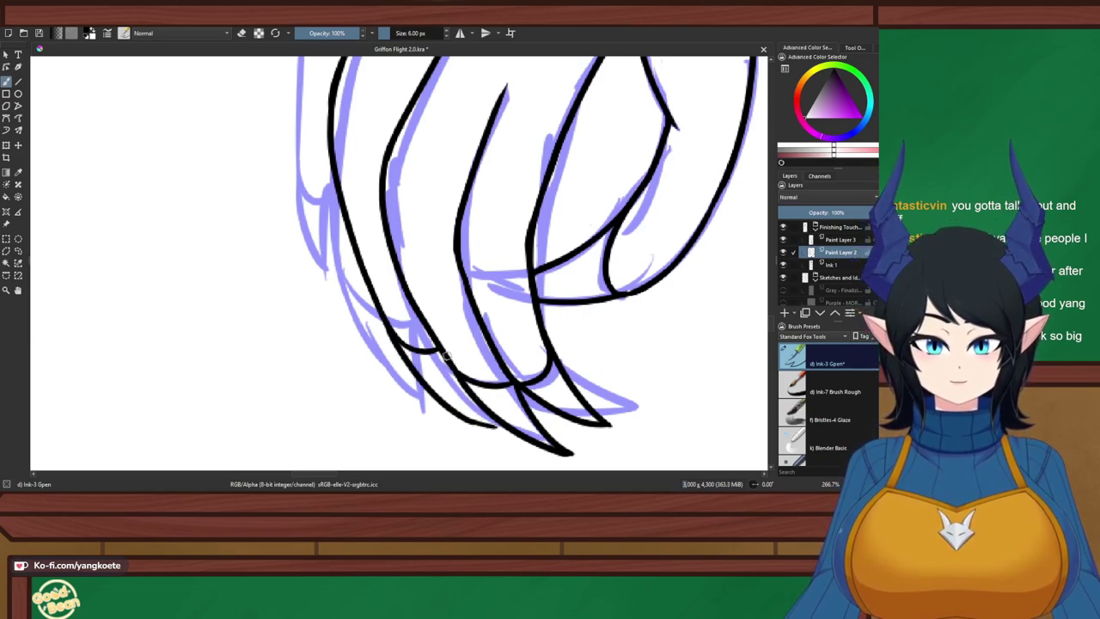
drag(442, 352, 495, 426)
key(ctrl+z)
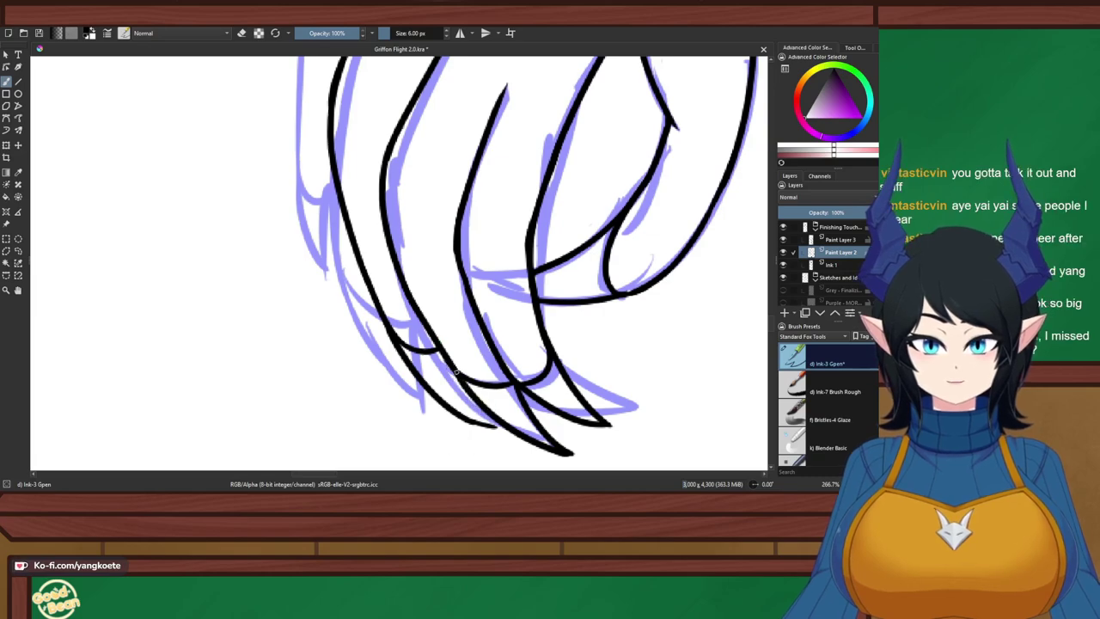
drag(459, 378, 496, 428)
key(ctrl+z)
key(ctrl+z)
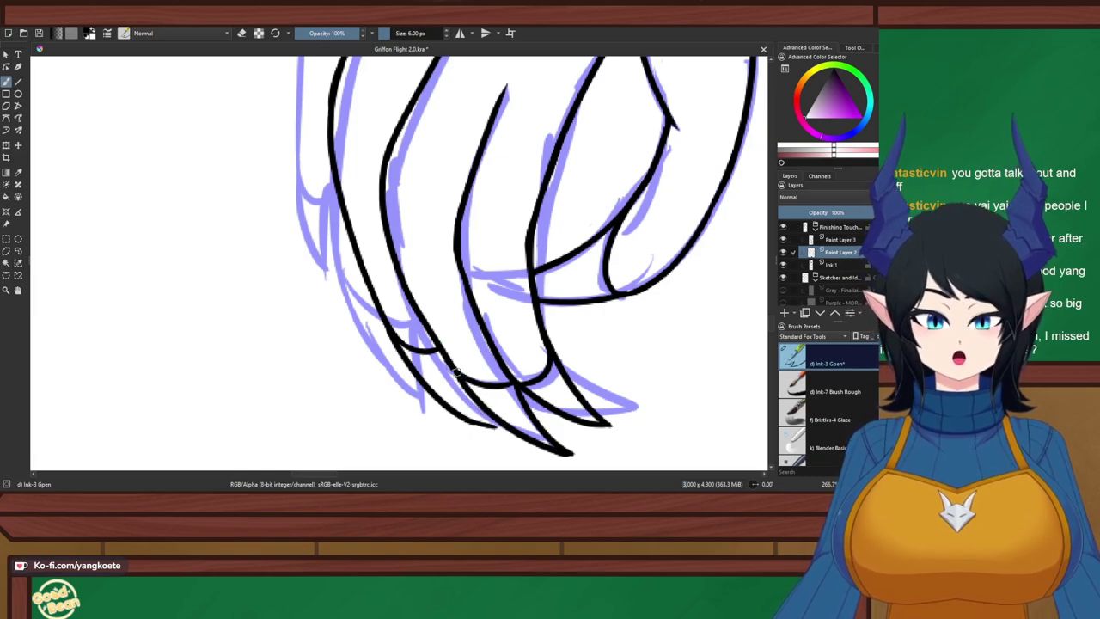
drag(463, 387, 494, 424)
Zoom in on the hand and ink the palm's upper-left edge on Paint Layer 3
key(minus)
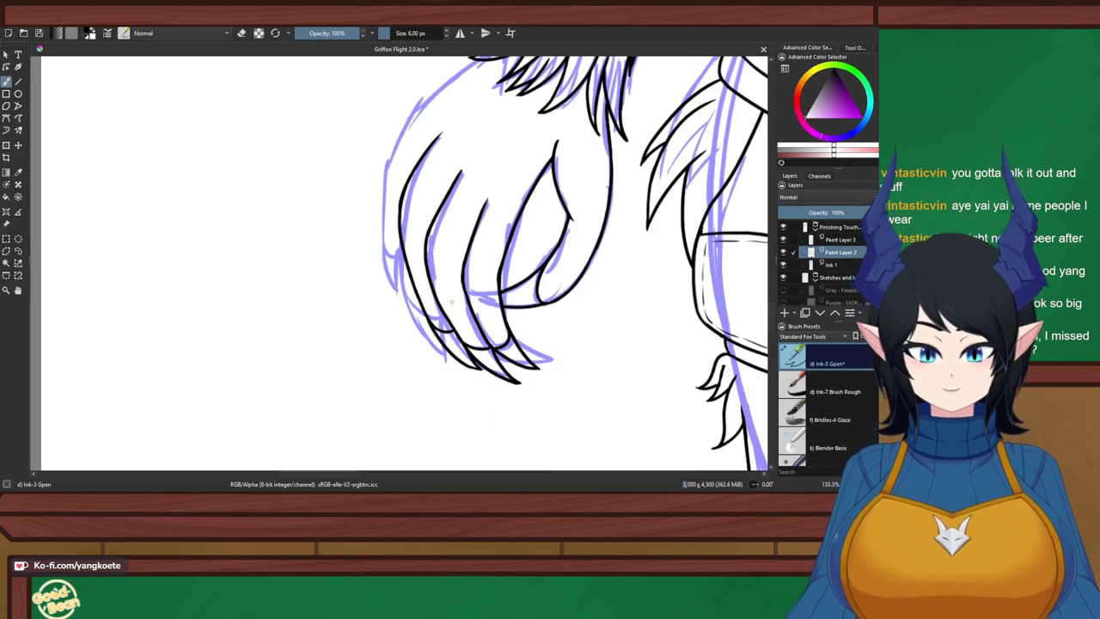
scroll(452, 301, down, 1)
scroll(457, 225, up, 2)
drag(446, 290, 442, 314)
scroll(507, 300, down, 1)
right_click(661, 272)
right_click(661, 273)
drag(661, 273, 637, 283)
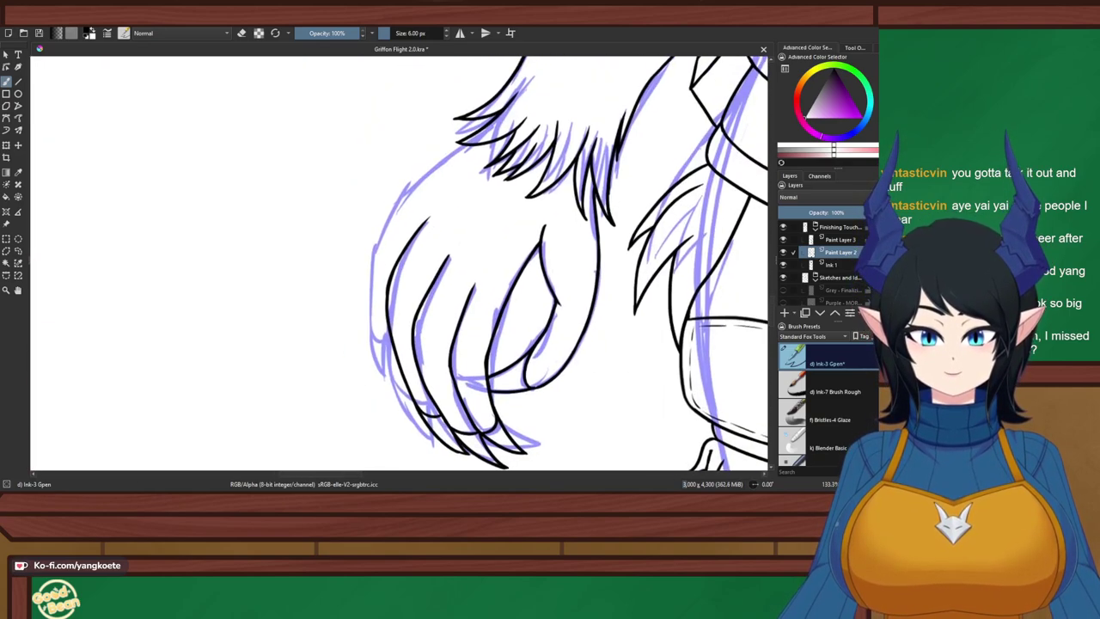
key(minus)
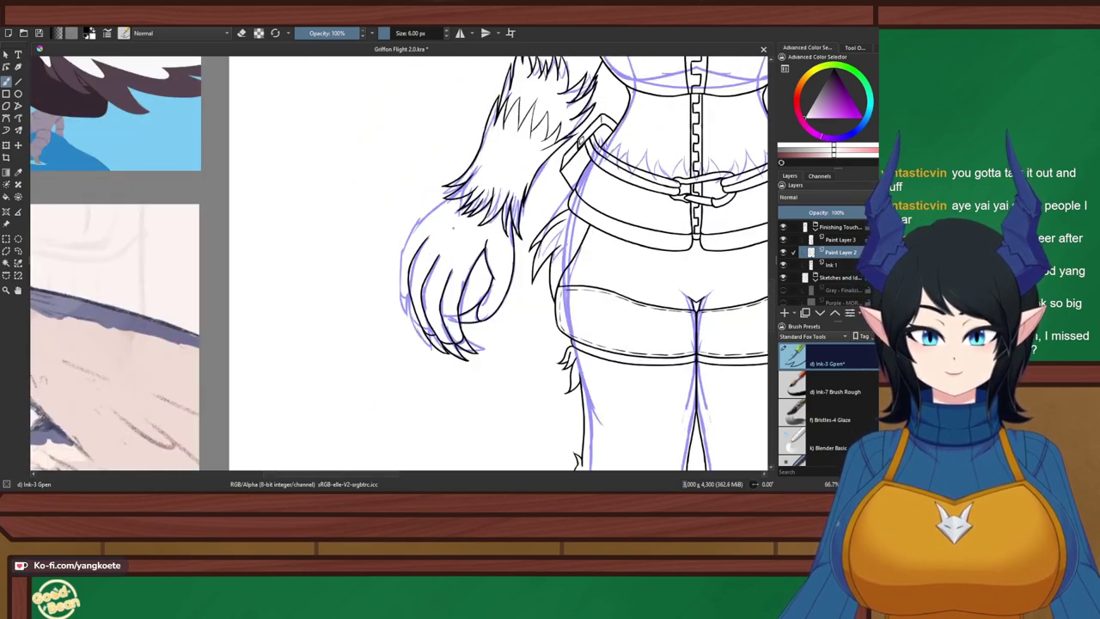
key(plus)
key(plus)
key(plus)
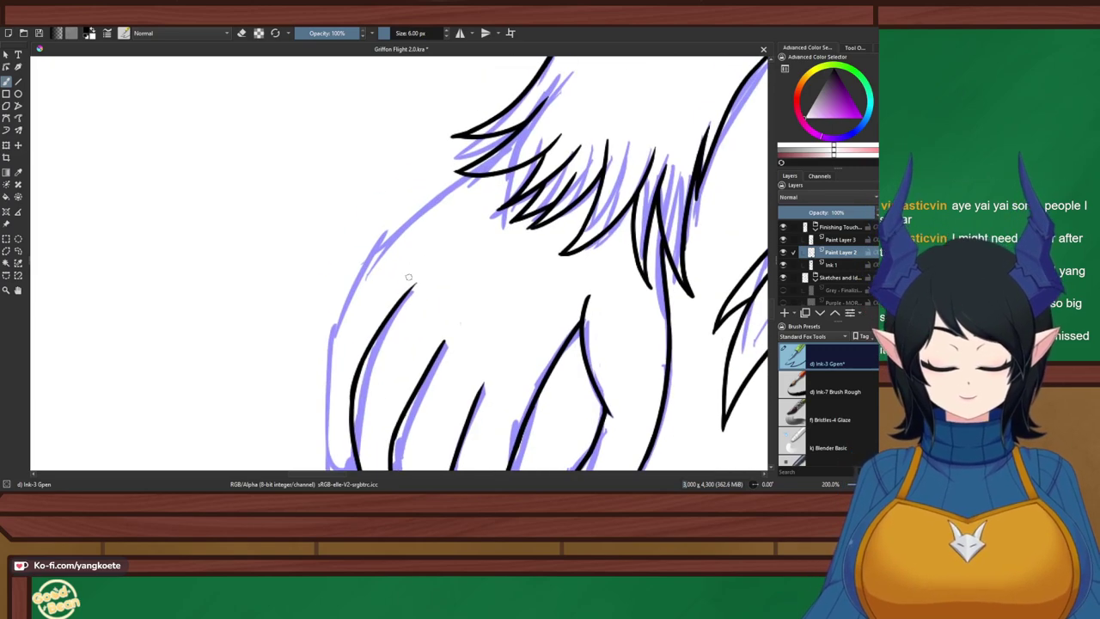
drag(409, 278, 422, 163)
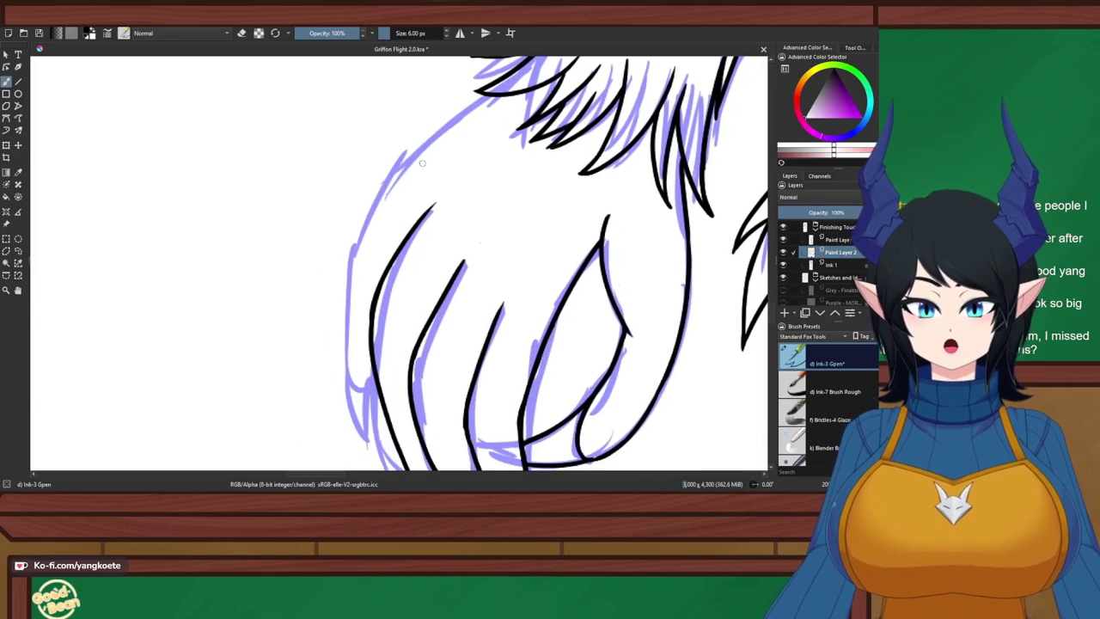
key(Page_Up)
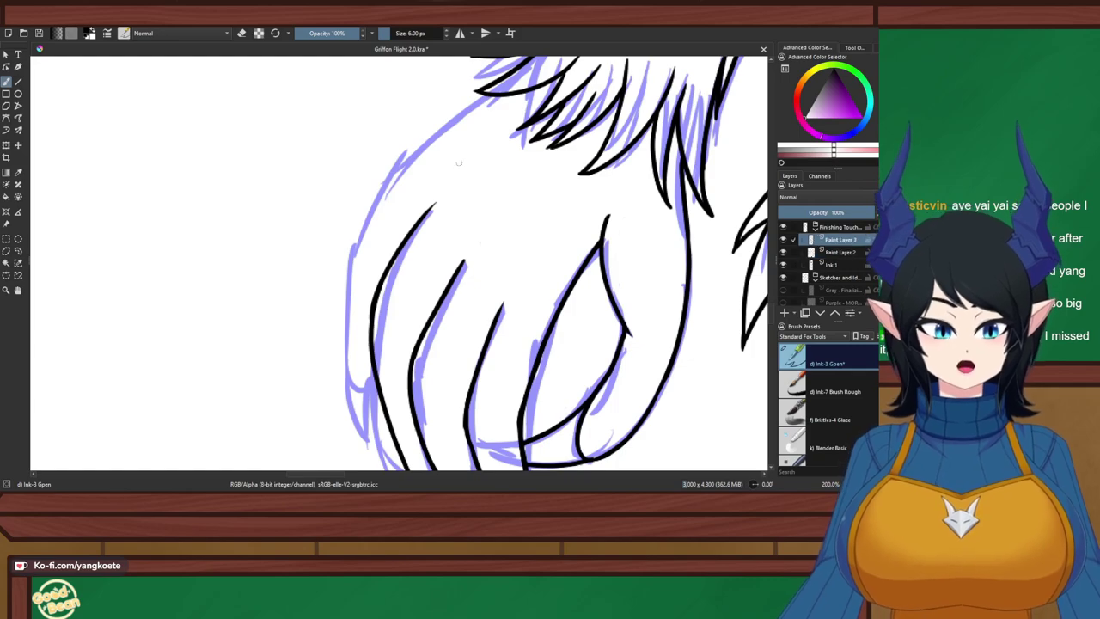
drag(519, 77, 386, 177)
key(ctrl+z)
mouse_move(519, 70)
mouse_down()
mouse_move(356, 214)
mouse_move(343, 251)
mouse_up()
key(ctrl+z)
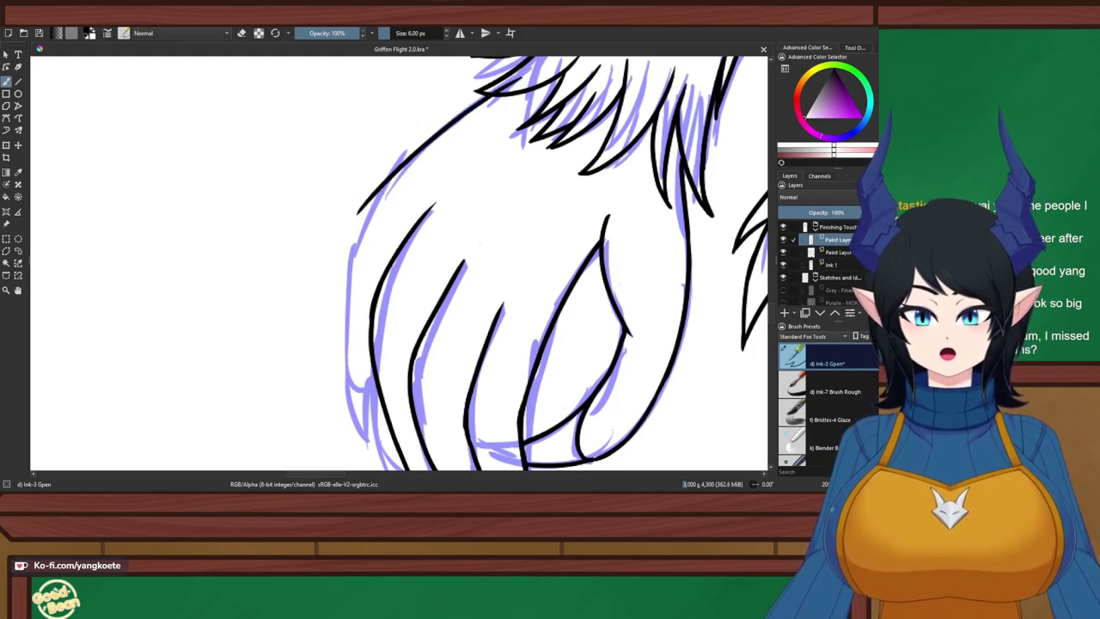
Extend the palm edge line downward and erase its overshooting lower end
mouse_move(378, 191)
mouse_down()
mouse_move(351, 232)
mouse_move(349, 326)
mouse_up()
key(ctrl+z)
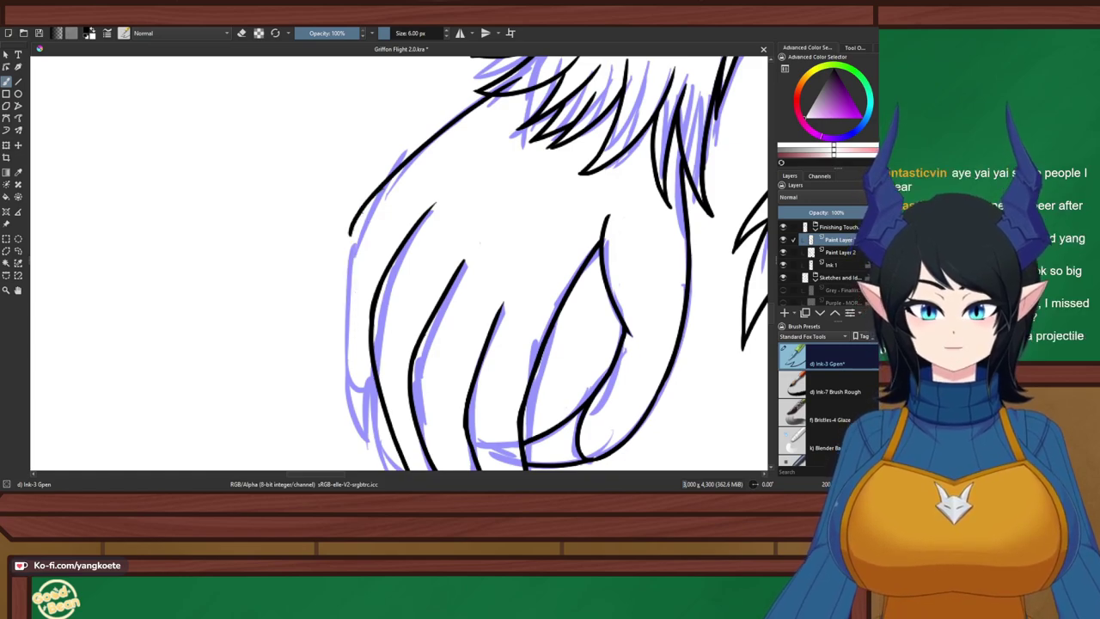
drag(354, 222, 352, 332)
key(ctrl+z)
key(ctrl+z)
key(ctrl+z)
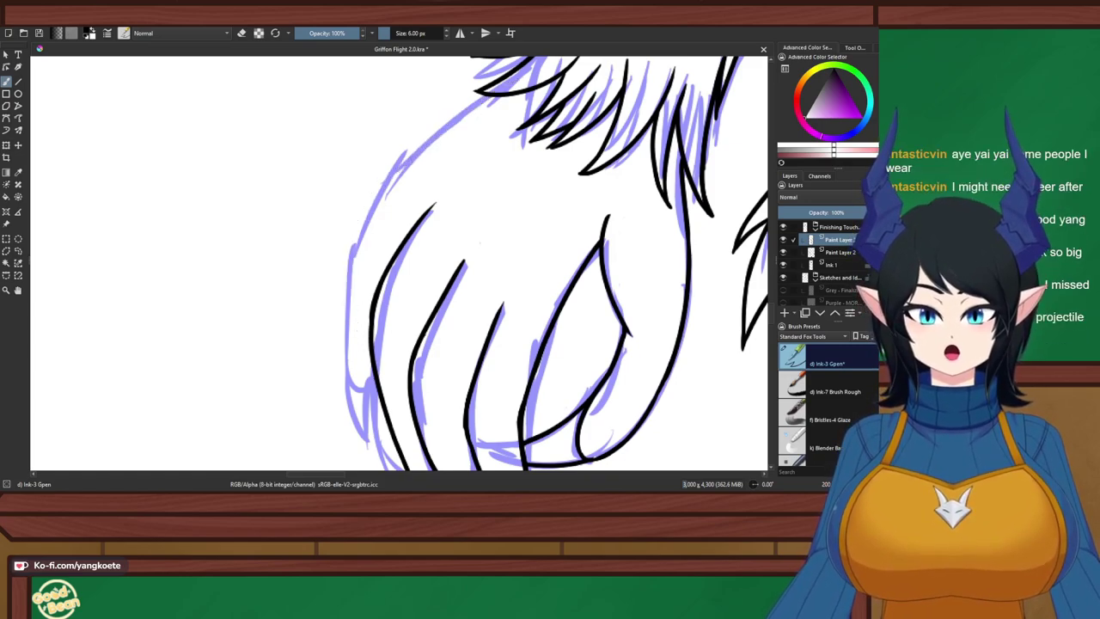
key(ctrl+shift+z)
key(e)
mouse_move(385, 177)
mouse_down()
mouse_move(354, 219)
mouse_move(395, 172)
mouse_move(346, 313)
mouse_up()
key(e)
Ink the hand's left outer contour all the way down to the bottom
key(ctrl+z)
drag(400, 165, 340, 295)
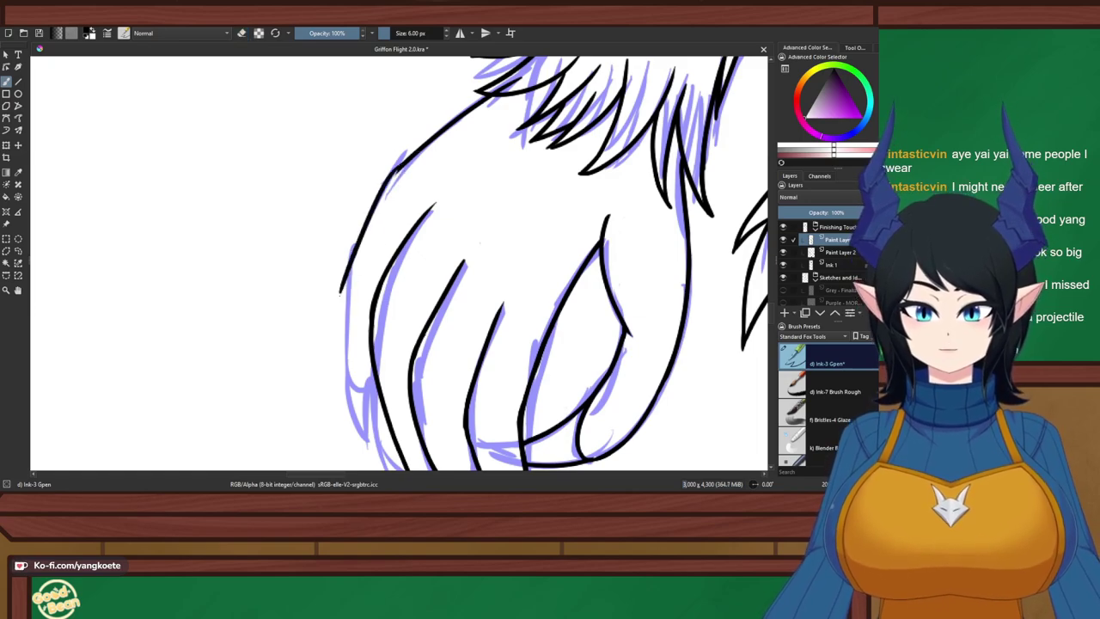
key(ctrl+z)
drag(424, 141, 341, 292)
key(ctrl+z)
mouse_move(412, 154)
mouse_down()
mouse_move(338, 296)
mouse_move(365, 380)
mouse_up()
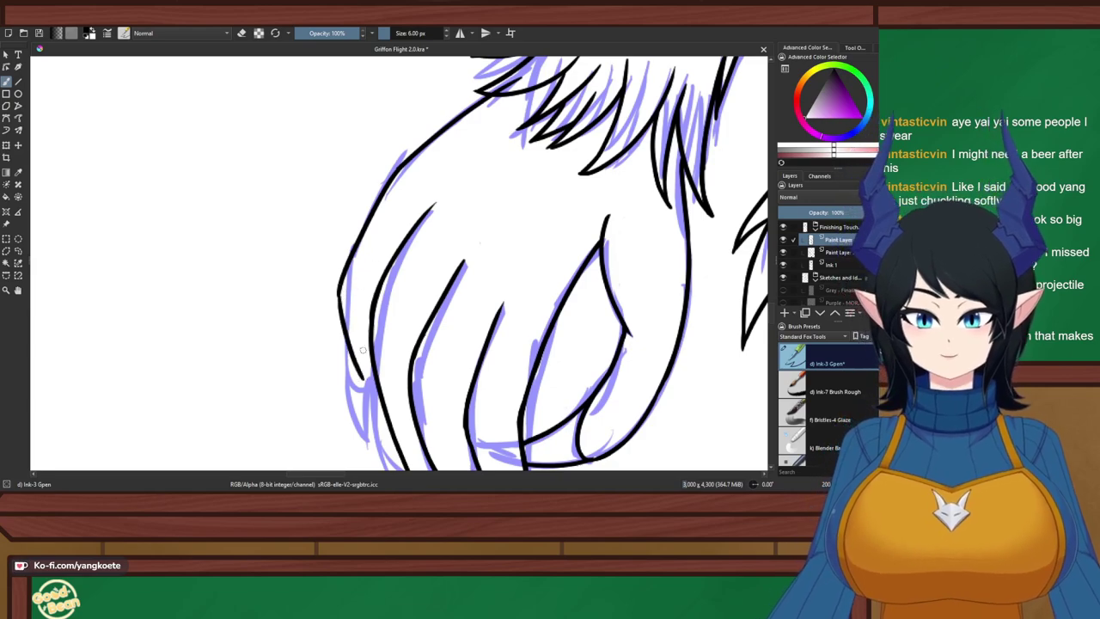
key(ctrl+z)
drag(338, 297, 378, 423)
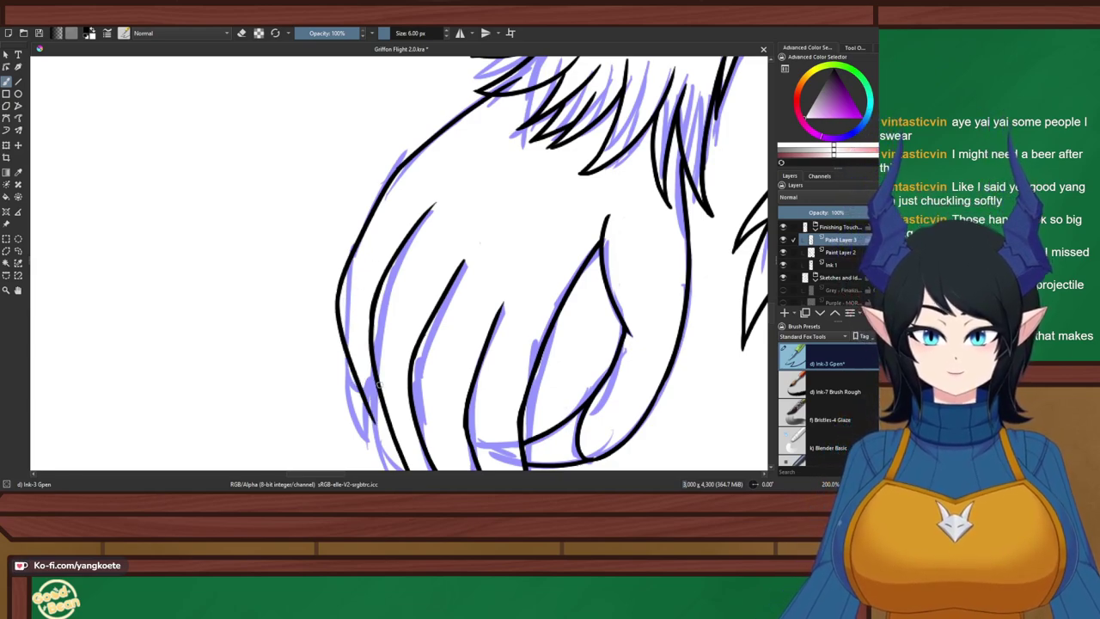
scroll(453, 353, down, 3)
scroll(457, 446, up, 2)
scroll(429, 322, down, 1)
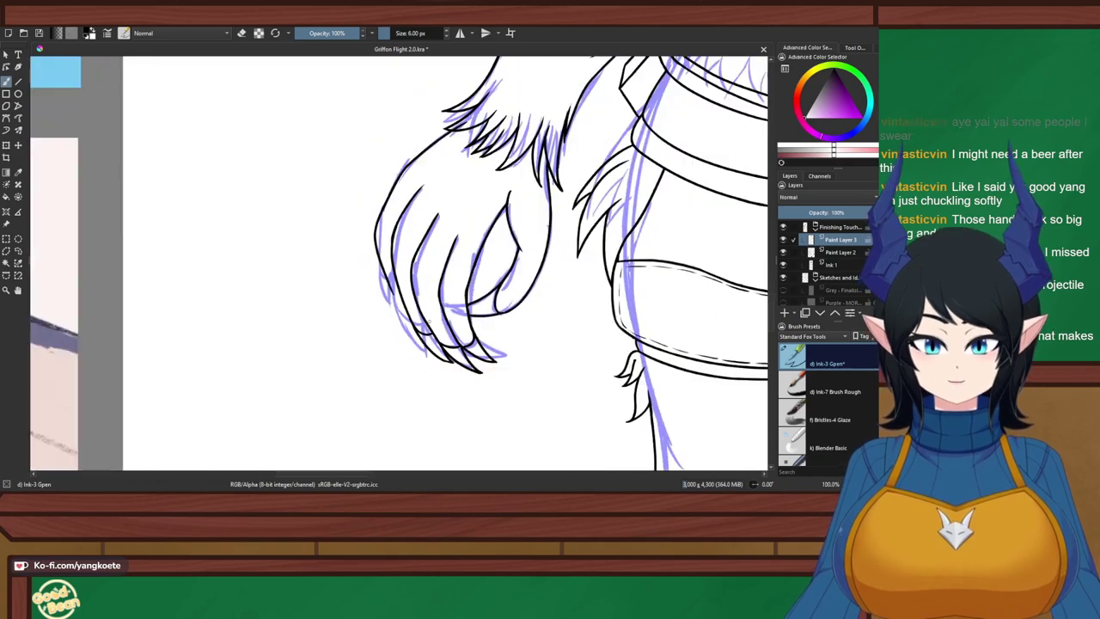
Hide the purple sketch group to check the inked hand and hips
drag(429, 322, 299, 318)
click(793, 277)
click(782, 277)
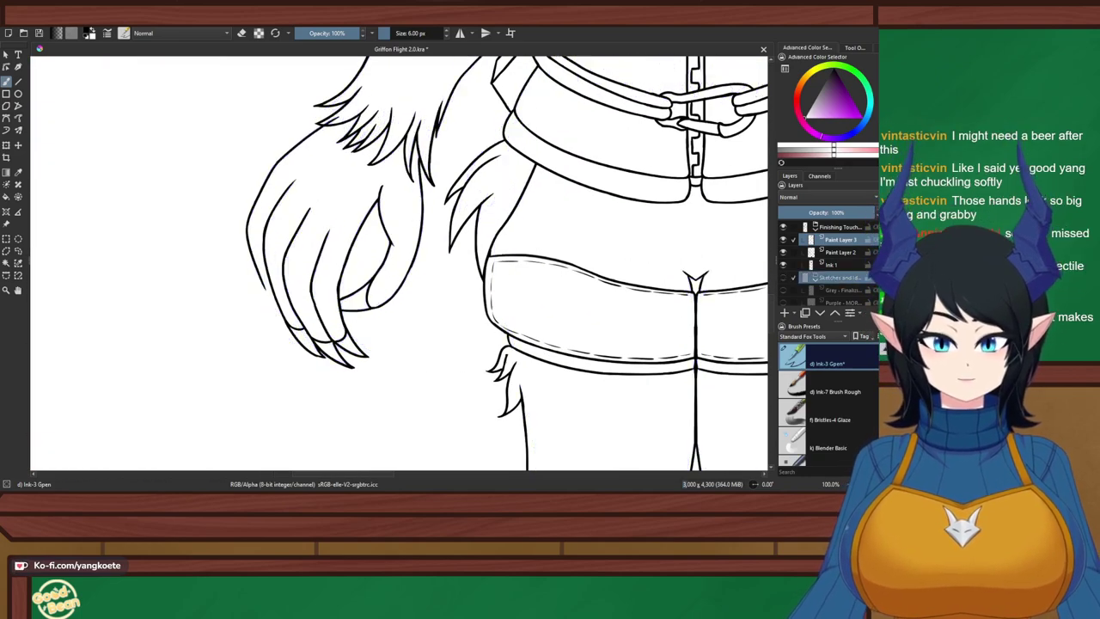
scroll(303, 269, down, 4)
scroll(303, 269, up, 4)
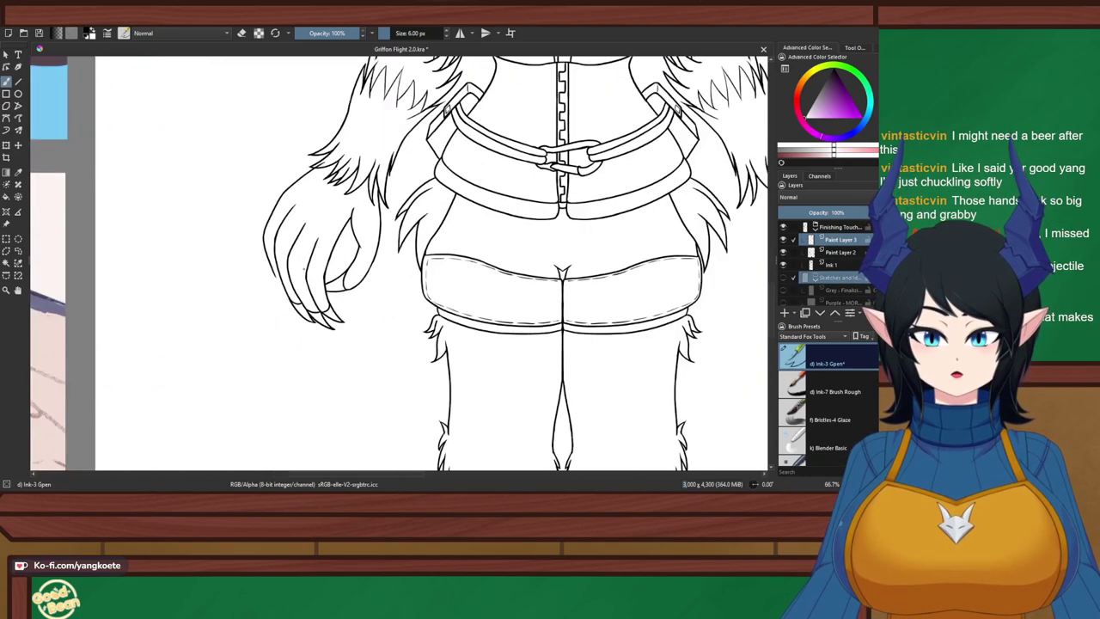
scroll(303, 269, down, 4)
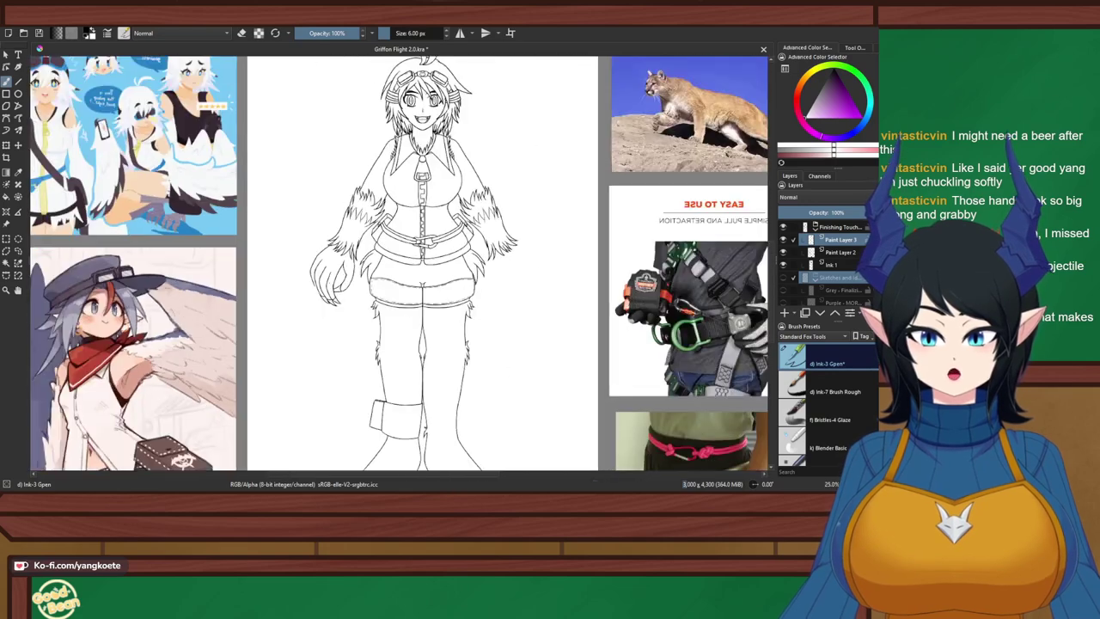
scroll(309, 270, up, 4)
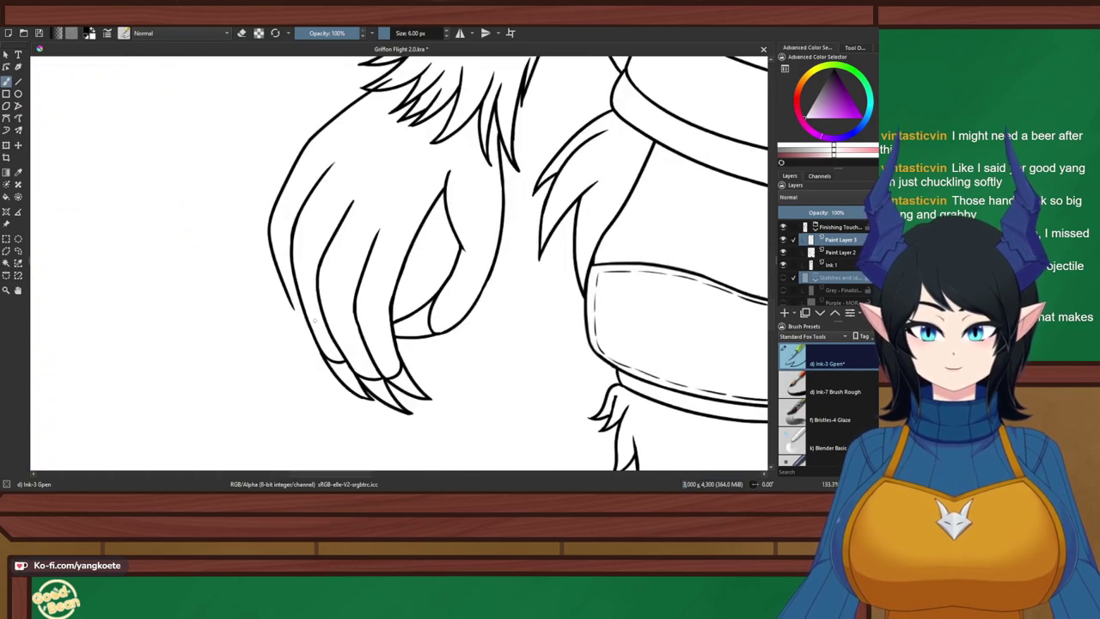
scroll(338, 320, down, 5)
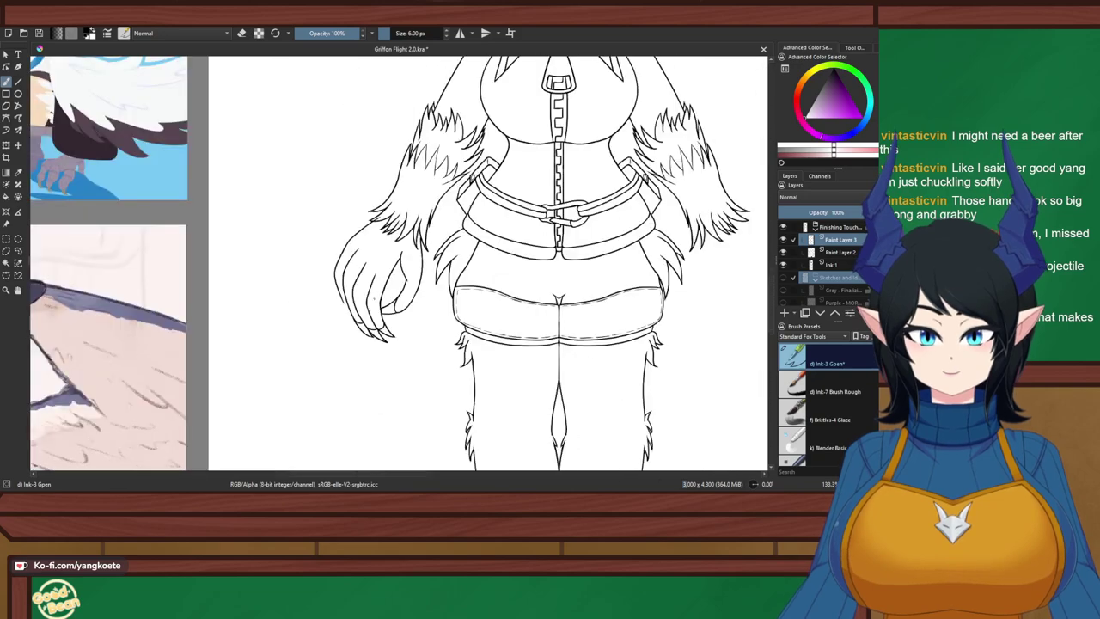
scroll(416, 307, up, 2)
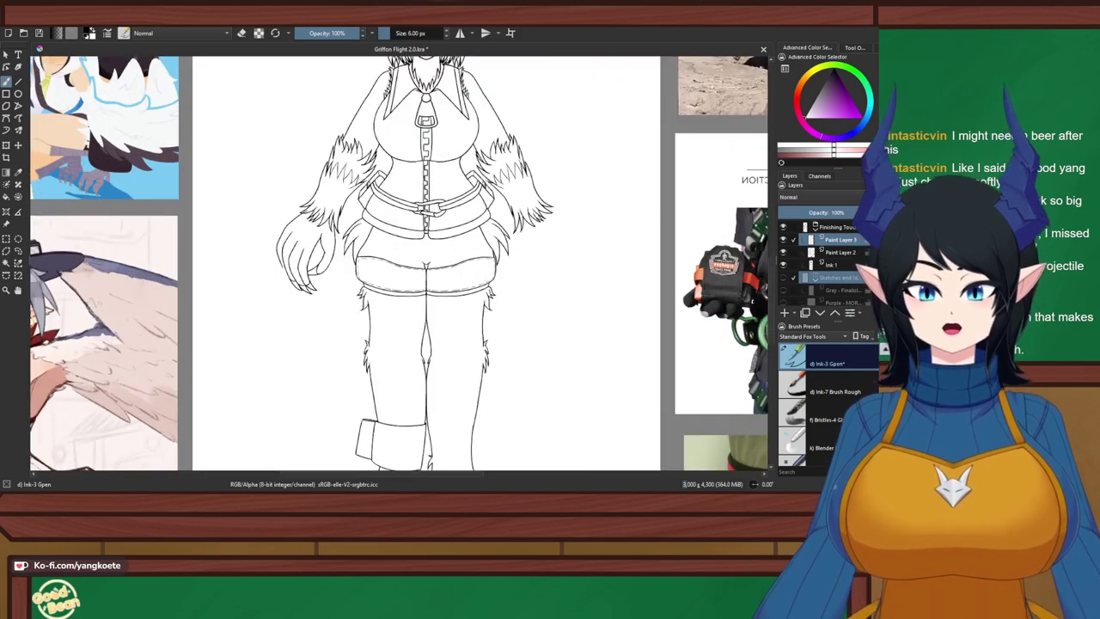
scroll(402, 148, up, 7)
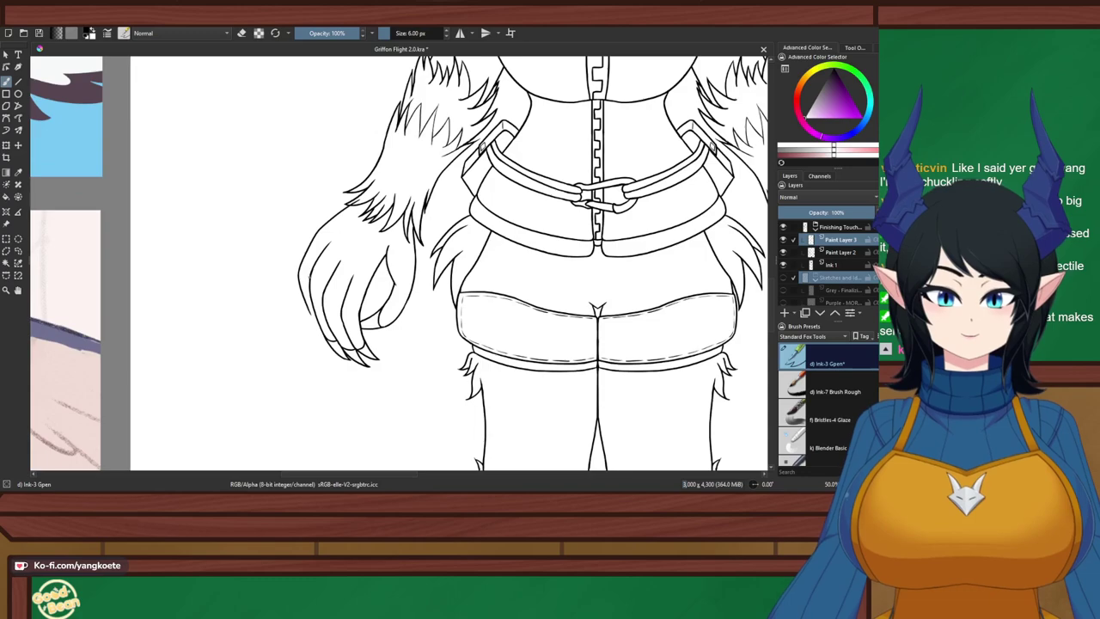
scroll(403, 149, up, 1)
Erase the overshooting stray hair dash
mouse_move(403, 149)
mouse_down()
mouse_move(438, 169)
mouse_move(325, 183)
mouse_move(410, 166)
mouse_move(348, 175)
mouse_move(432, 138)
mouse_up()
key(e)
scroll(432, 139, down, 6)
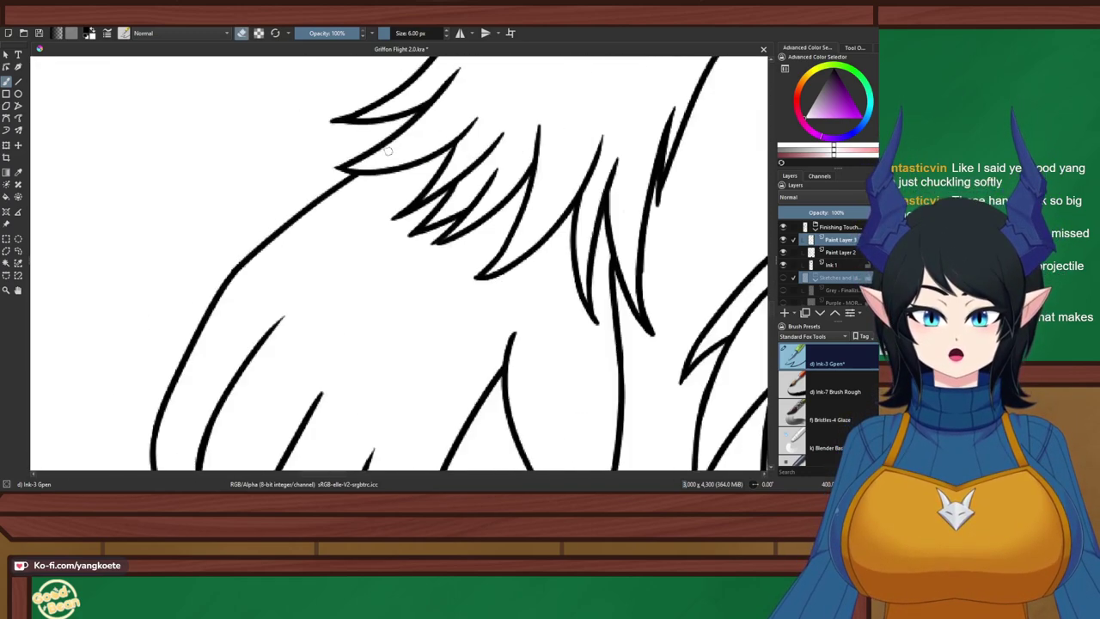
key(e)
scroll(348, 278, up, 4)
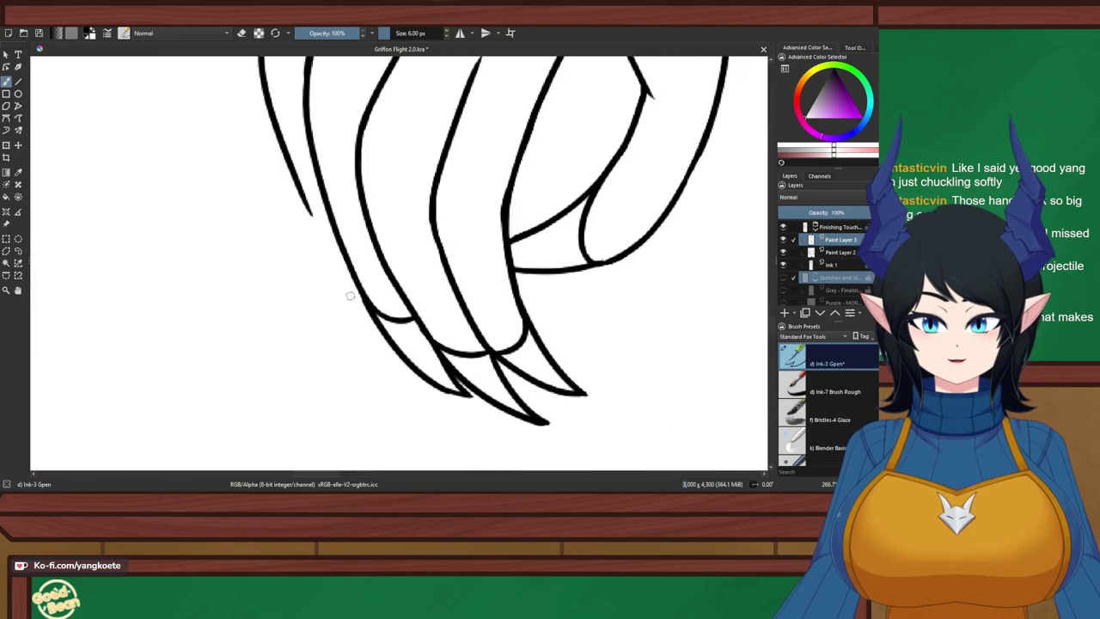
Show the purple sketch again and ink a longer line along the claw's outer edge
click(783, 278)
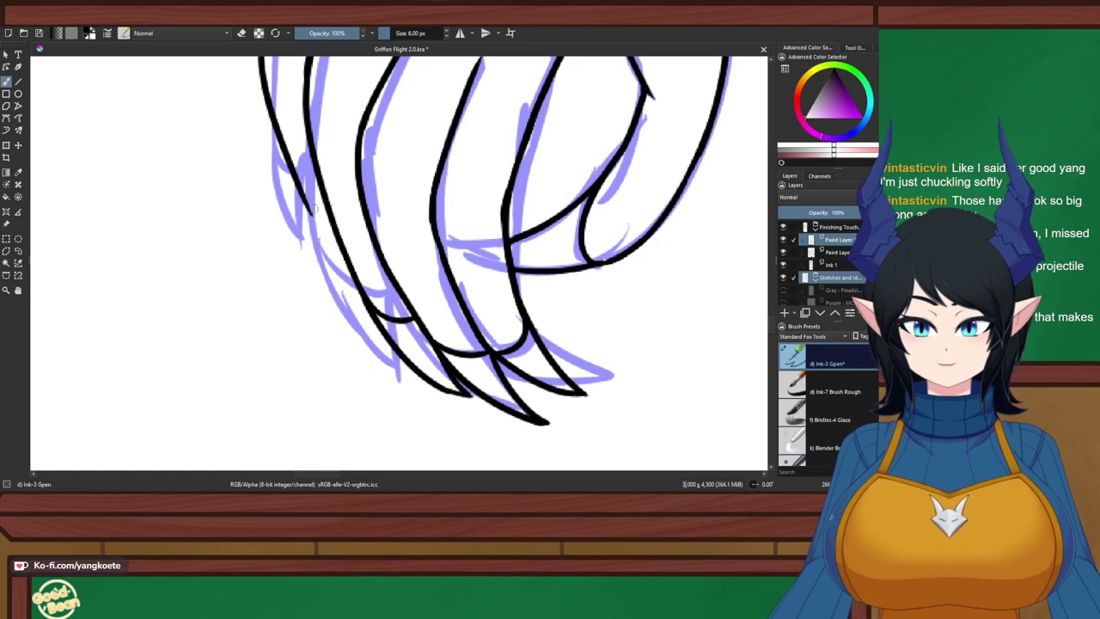
drag(308, 210, 340, 282)
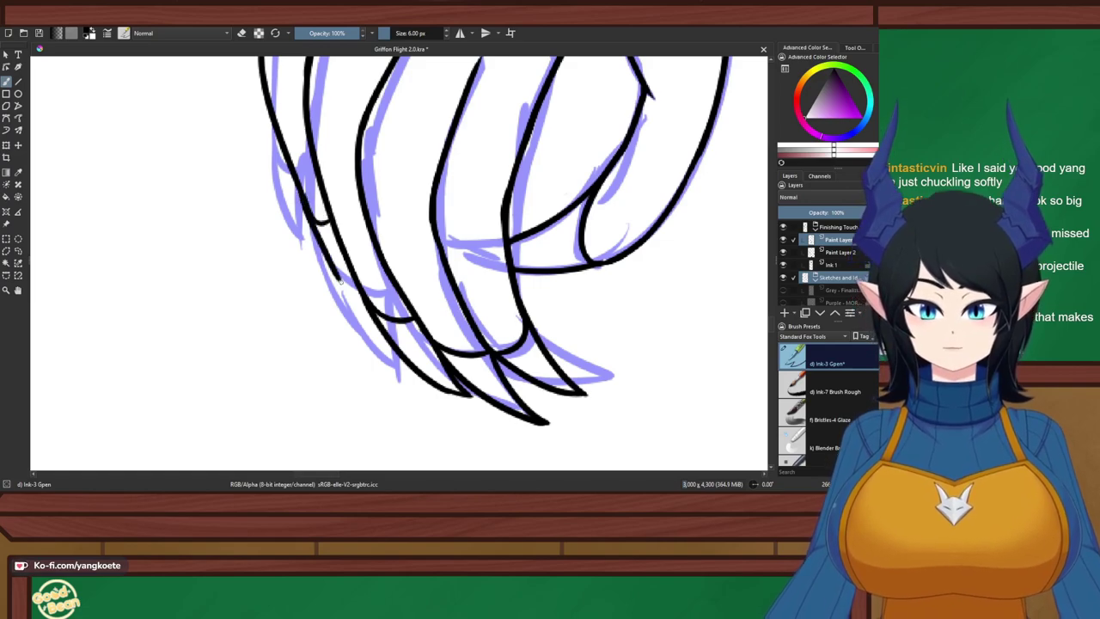
key(ctrl+z)
mouse_move(299, 196)
mouse_down()
mouse_move(353, 275)
mouse_move(218, 301)
mouse_up()
key(ctrl+z)
scroll(354, 258, down, 5)
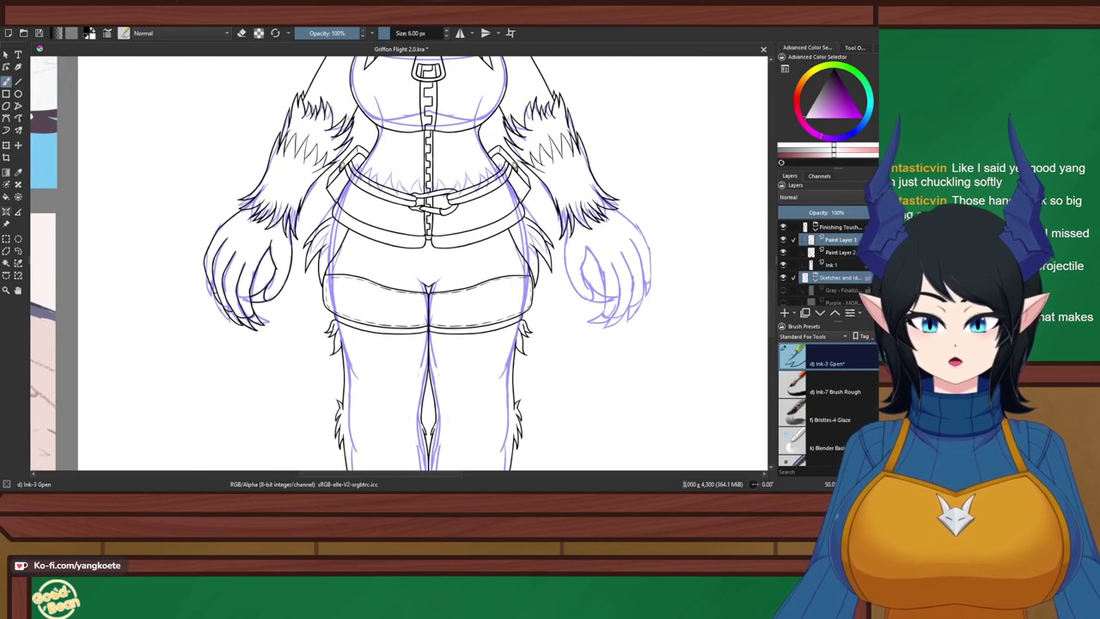
click(7, 225)
click(6, 239)
Merge Paint Layer 3 down into Paint Layer 2
drag(145, 158, 314, 361)
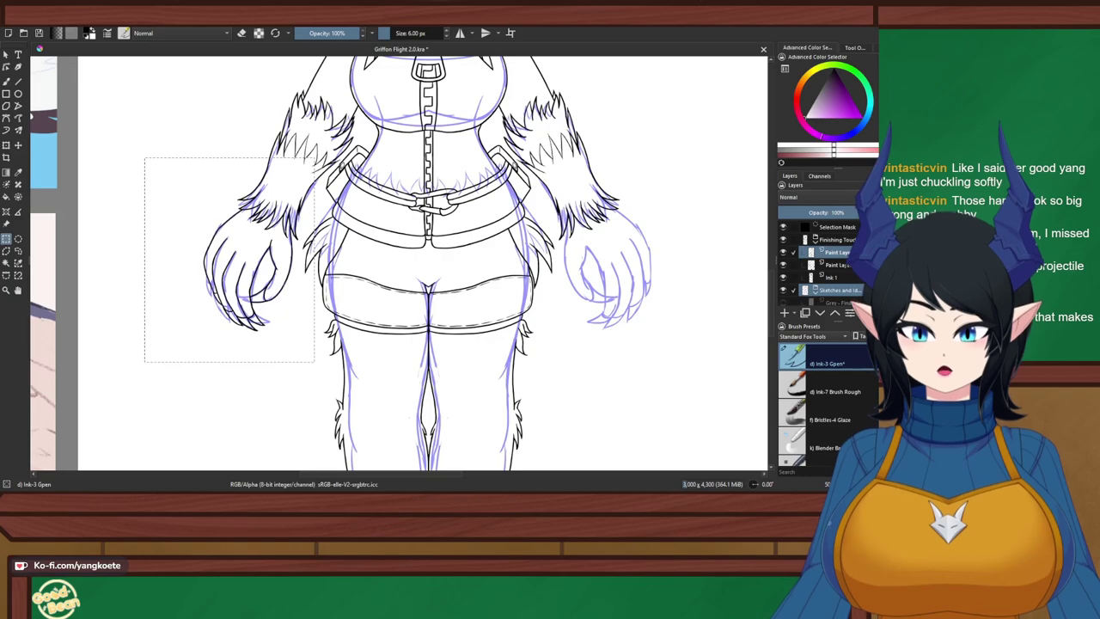
click(840, 265)
key(ctrl+shift+a)
scroll(260, 314, up, 1)
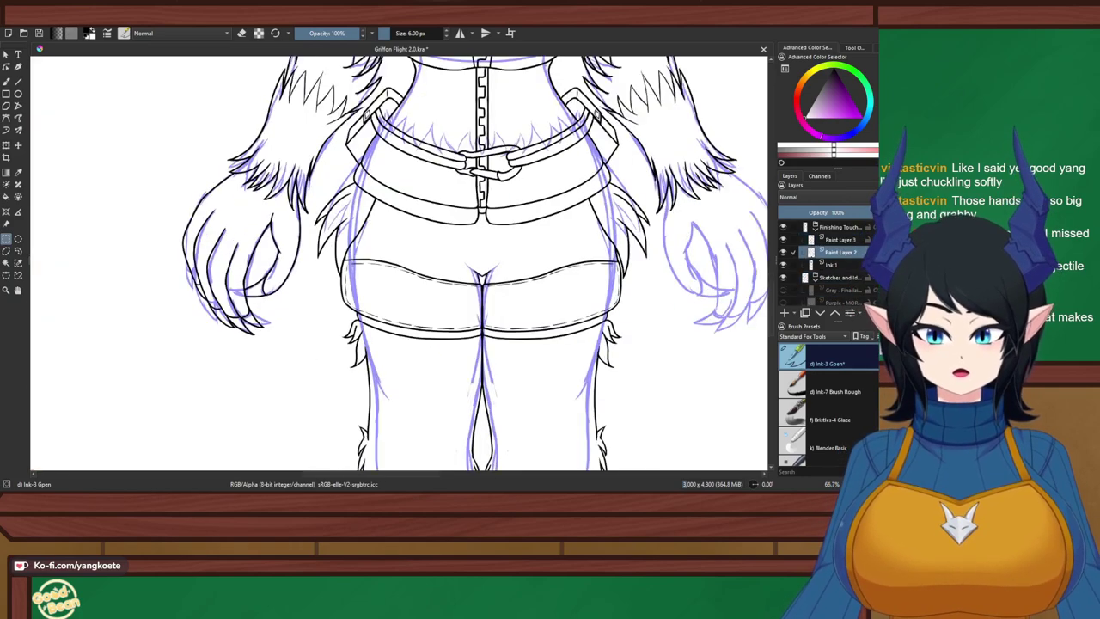
drag(261, 314, 298, 315)
click(841, 239)
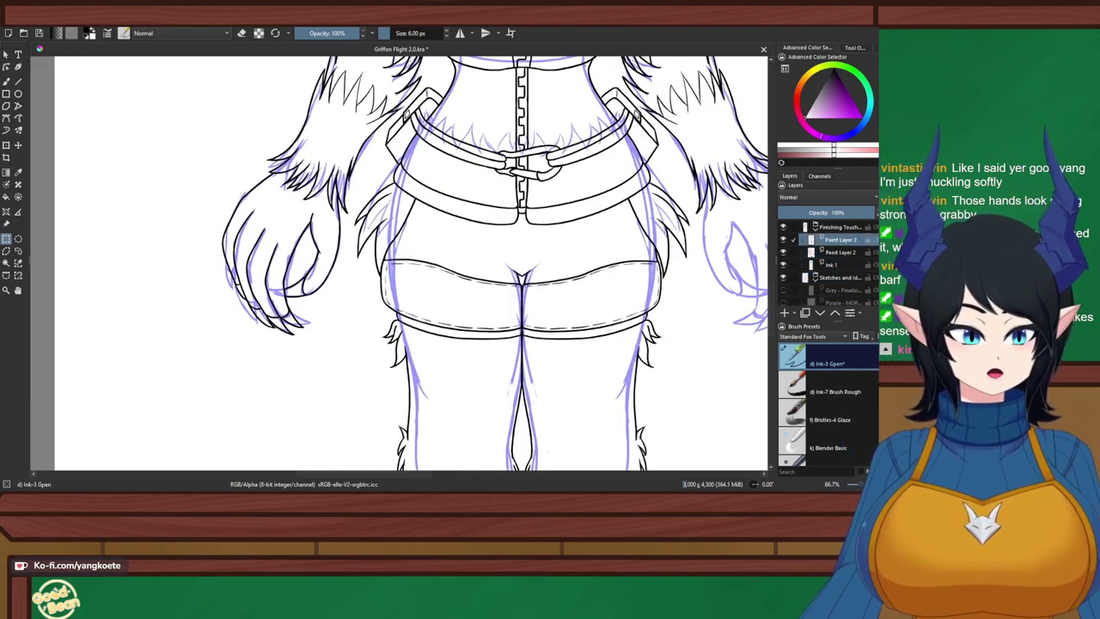
key(ctrl+e)
key(ctrl+e)
Outline a polygon selection around the inked left claw
scroll(129, 316, up, 2)
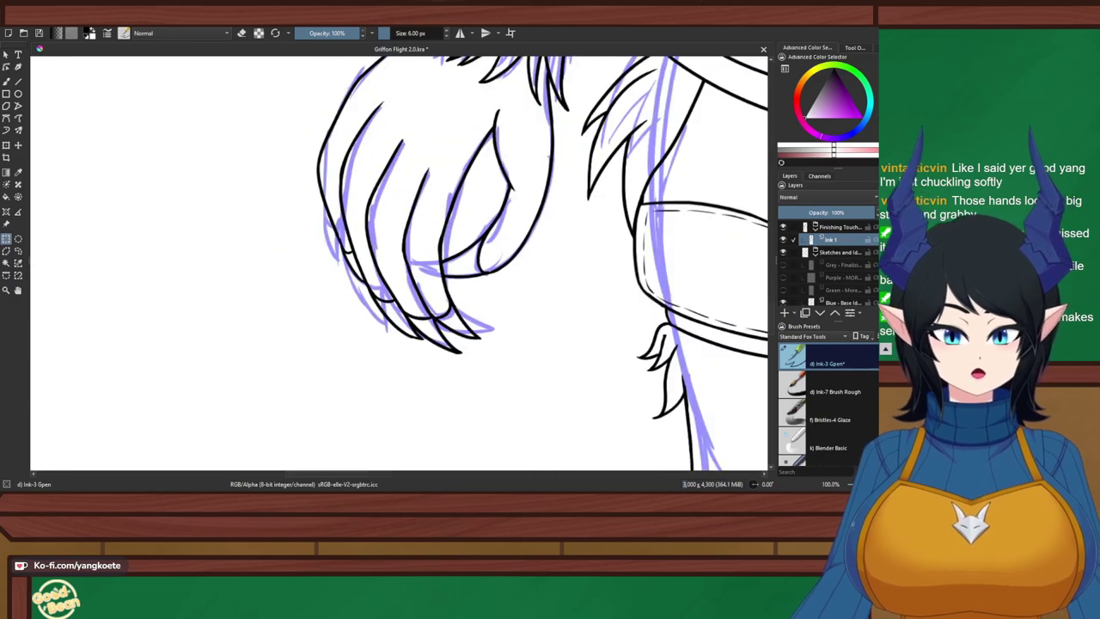
drag(129, 315, 103, 363)
scroll(318, 101, up, 2)
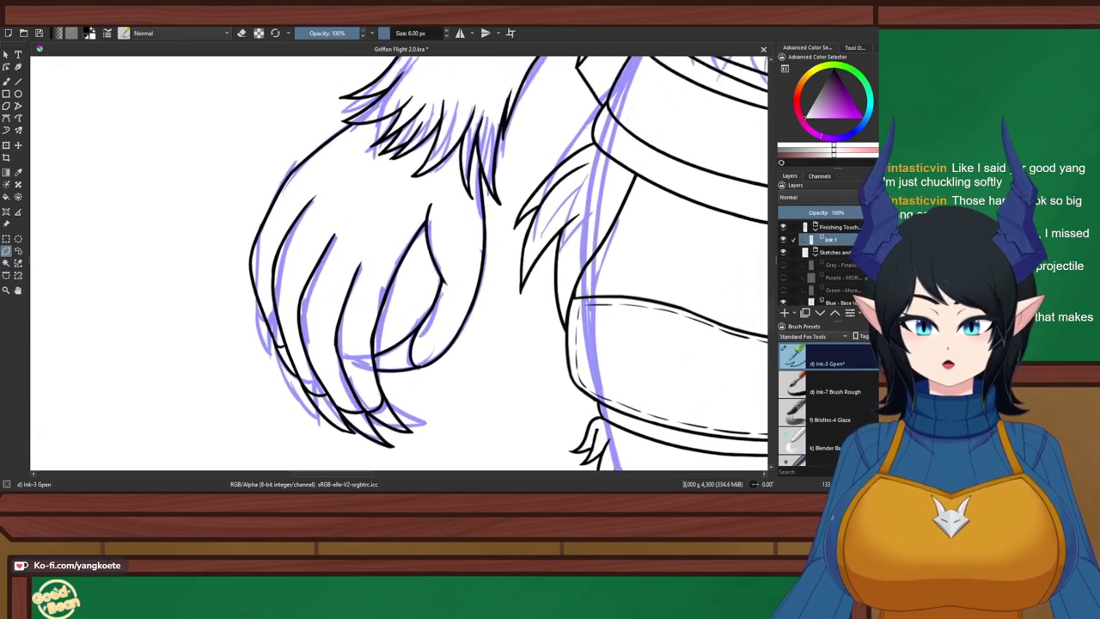
scroll(301, 117, down, 2)
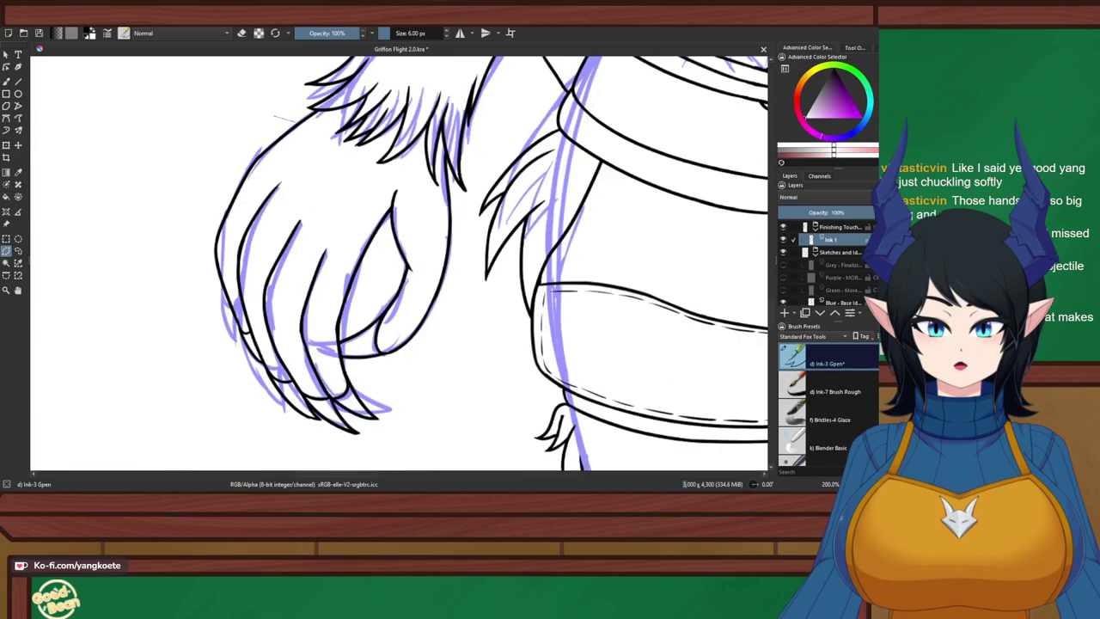
drag(299, 119, 257, 179)
click(267, 79)
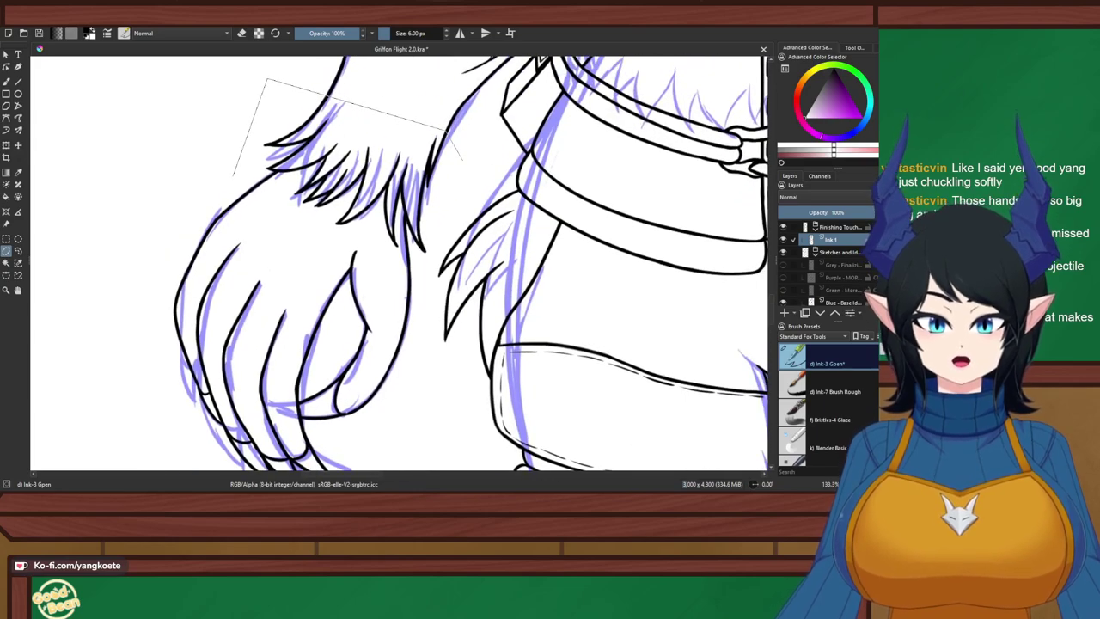
click(463, 160)
scroll(421, 287, down, 1)
click(405, 414)
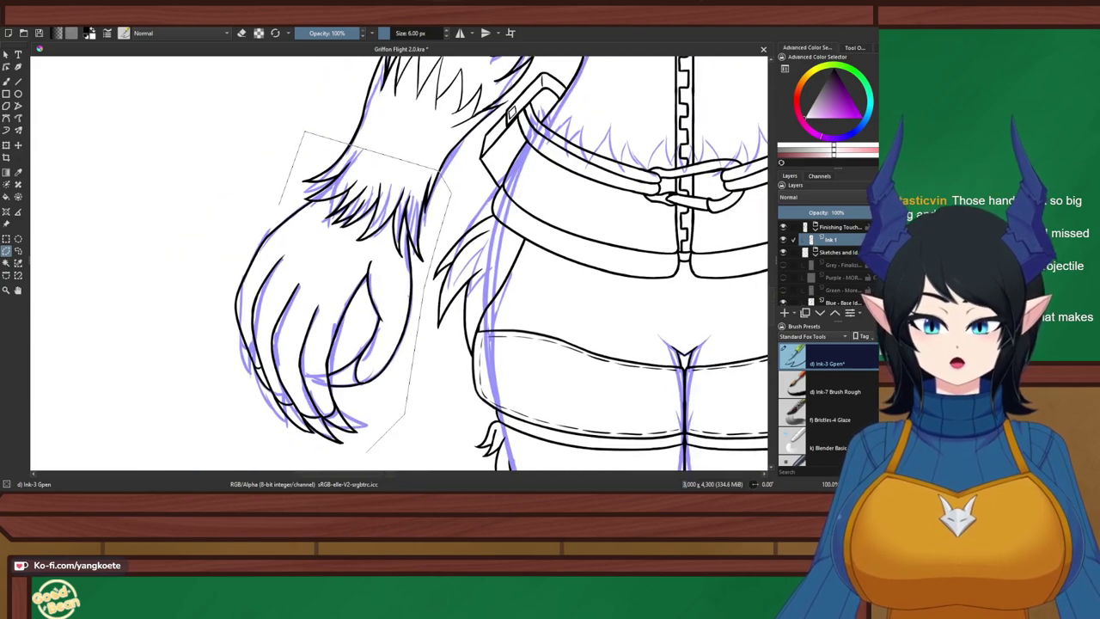
mouse_move(366, 452)
mouse_down()
mouse_move(226, 419)
mouse_move(199, 244)
mouse_move(249, 198)
mouse_up()
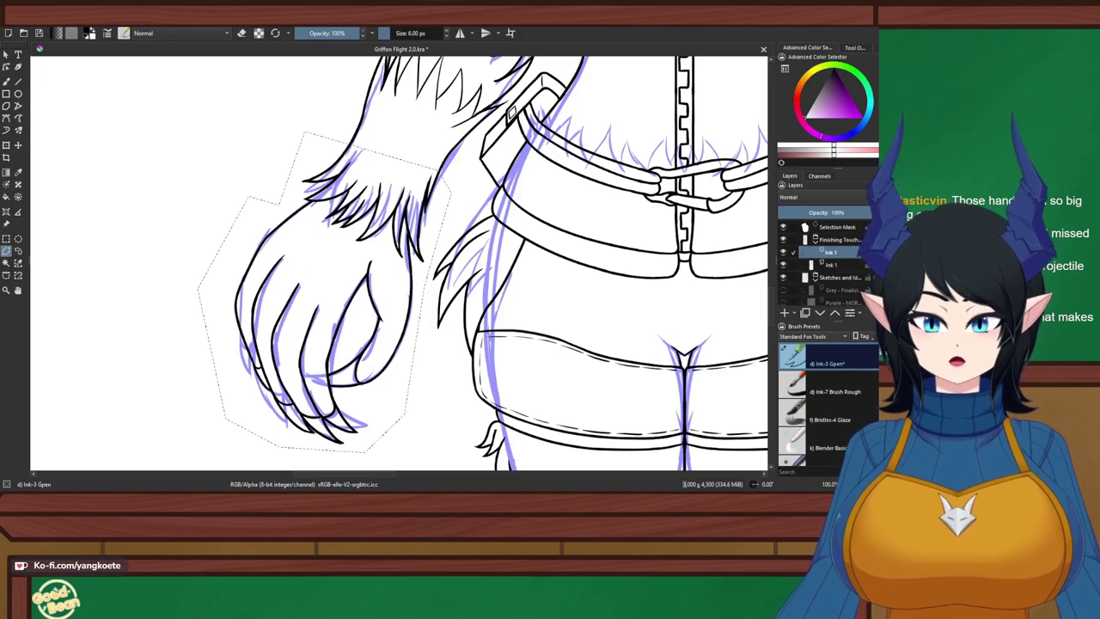
scroll(289, 198, down, 2)
Flip the selected claw horizontally and position it over the right hand
key(ctrl+t)
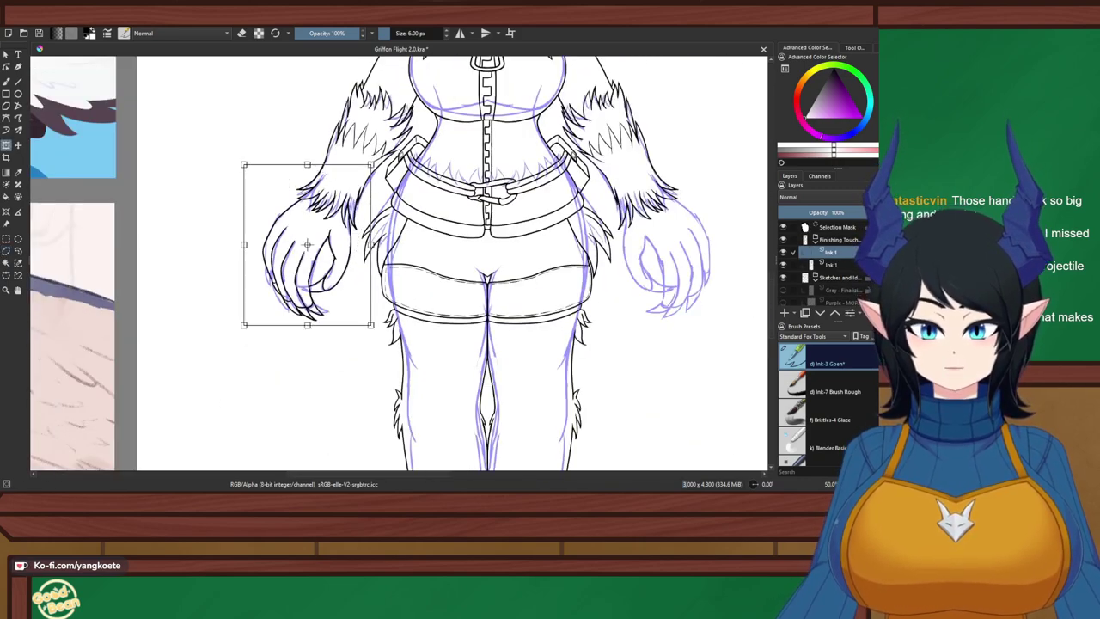
key(h)
drag(318, 228, 674, 233)
scroll(741, 172, up, 3)
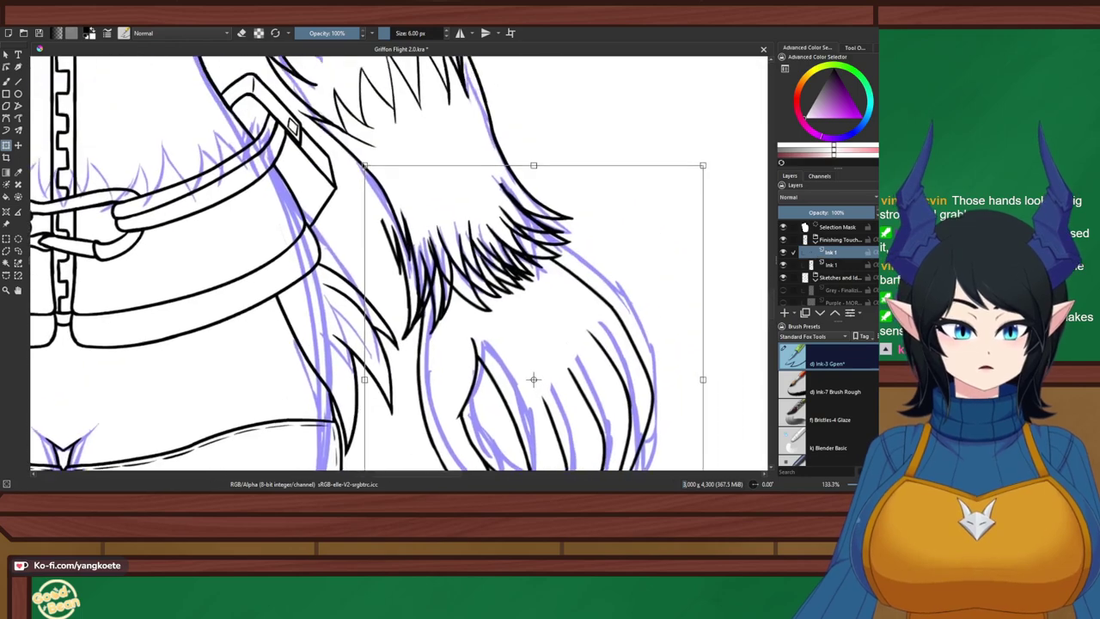
scroll(584, 258, up, 3)
drag(584, 257, 530, 316)
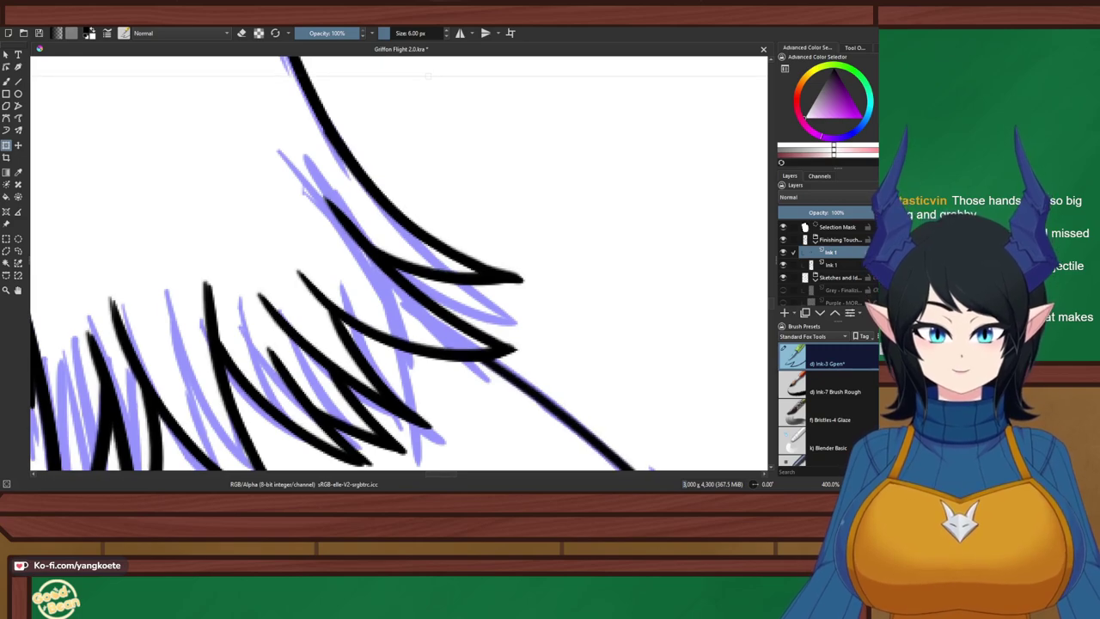
scroll(437, 277, down, 5)
scroll(433, 311, up, 2)
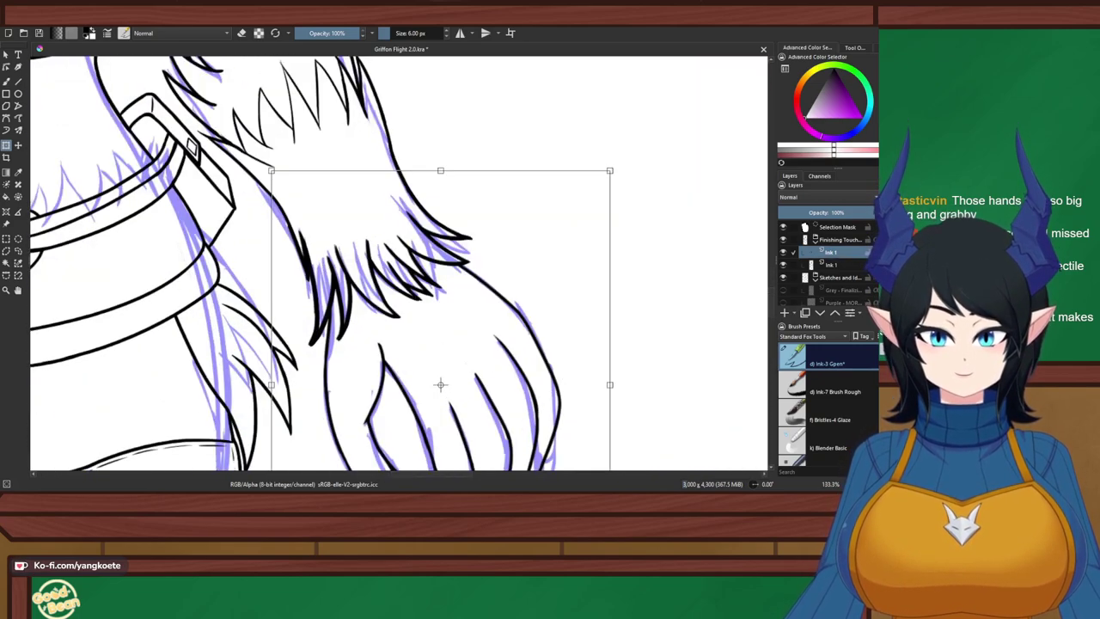
Apply the transform on Ink 1, clear the selection and recentre the figure
click(831, 265)
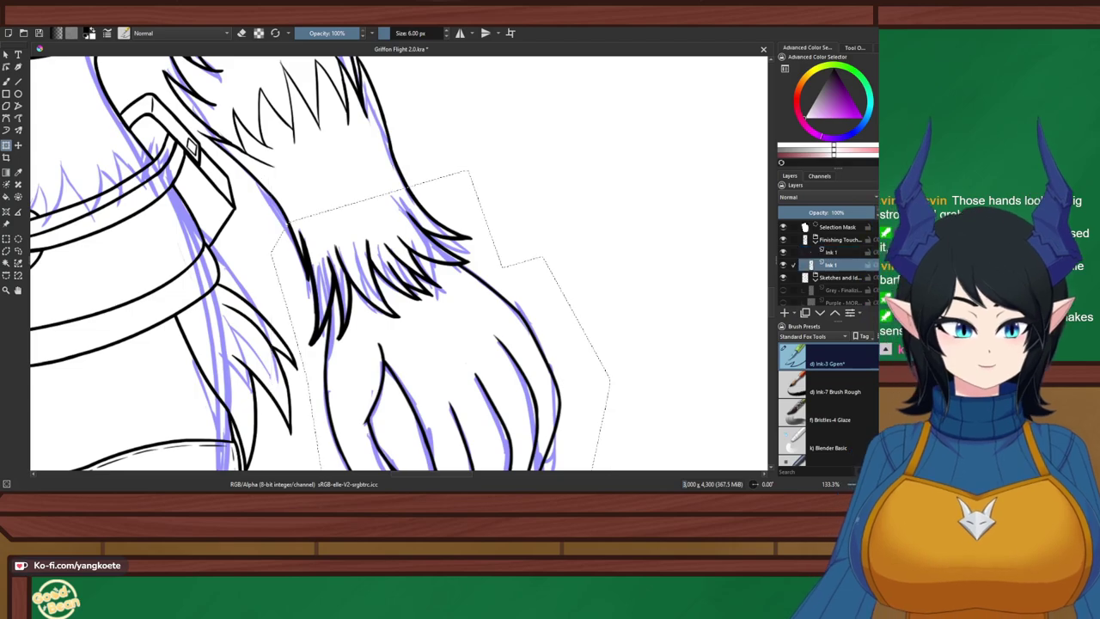
scroll(542, 280, down, 3)
drag(542, 280, 578, 232)
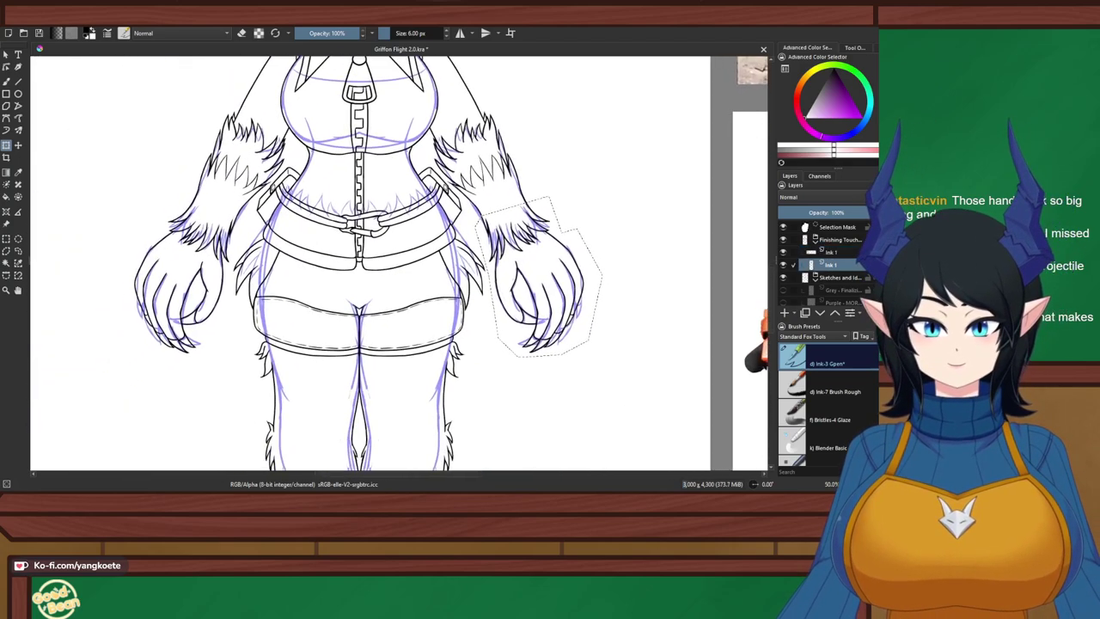
key(ctrl+r)
key(ctrl+shift+a)
scroll(405, 214, down, 2)
drag(404, 214, 403, 247)
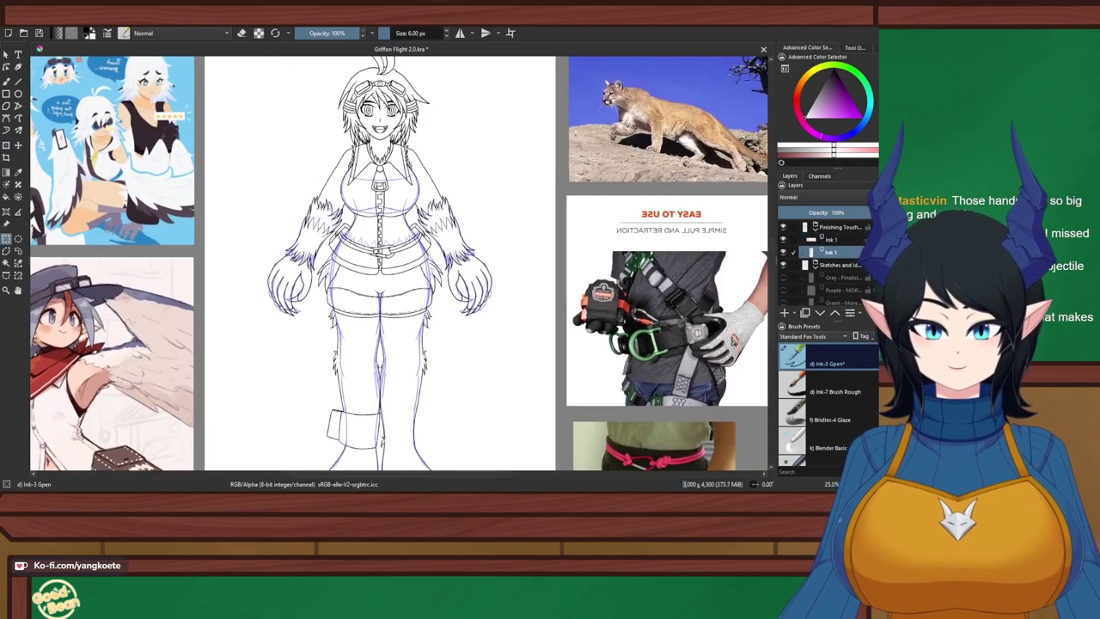
Hide the Sketches and Ideas group and recentre the view on the clean black line art
click(782, 265)
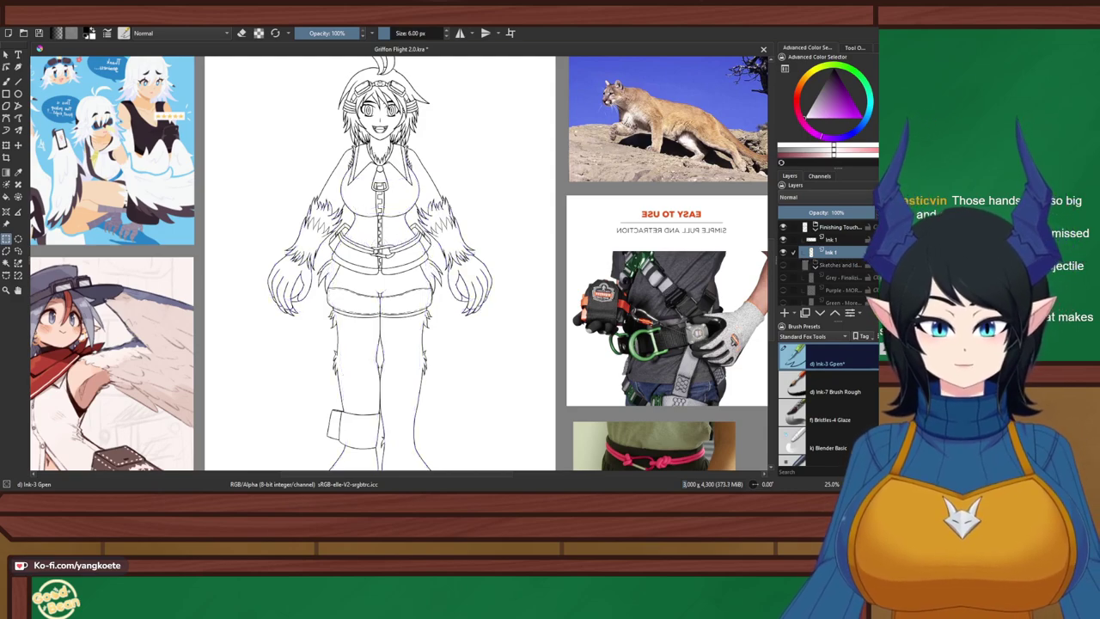
scroll(378, 262, up, 1)
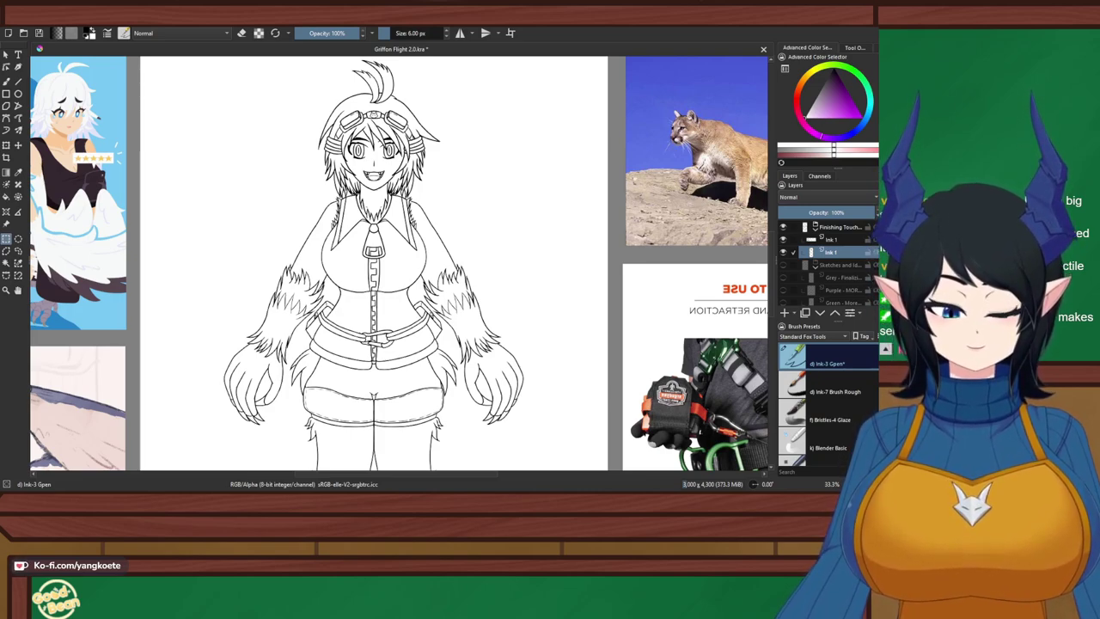
drag(378, 262, 409, 221)
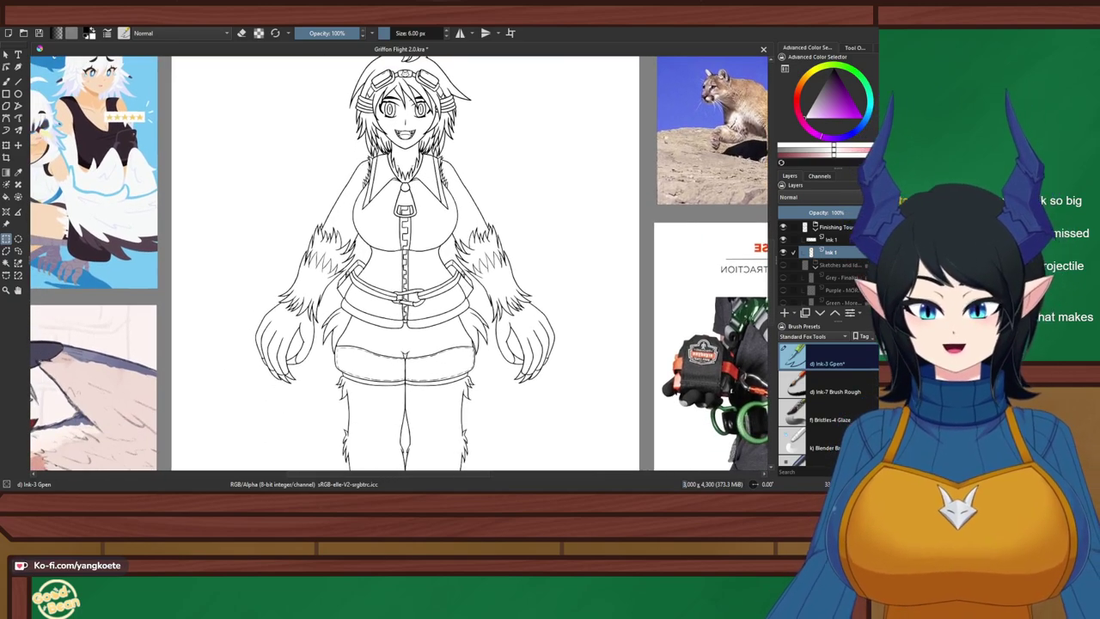
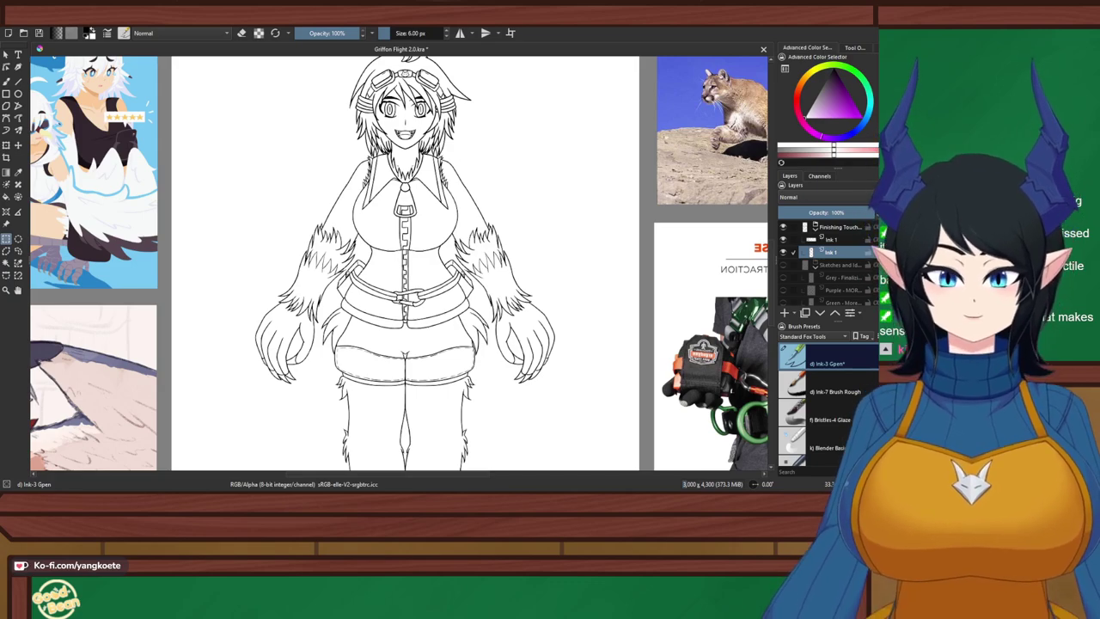
Unmirror the canvas with M and zoom out to see the full page and reference images
key(m)
scroll(399, 264, up, 2)
scroll(492, 293, down, 4)
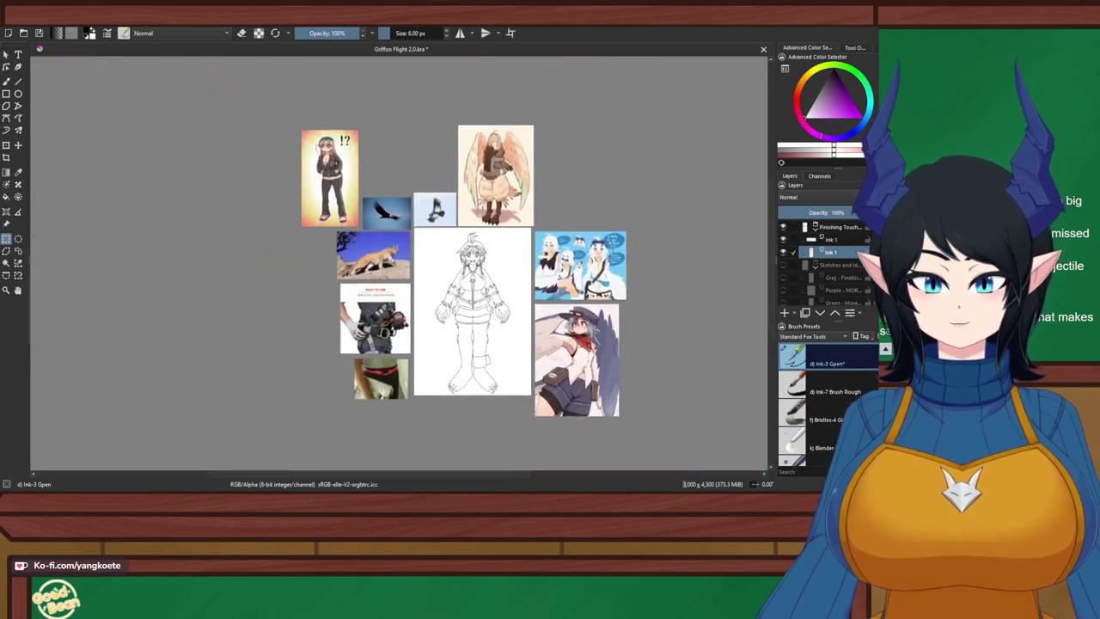
scroll(489, 344, up, 3)
scroll(452, 292, down, 1)
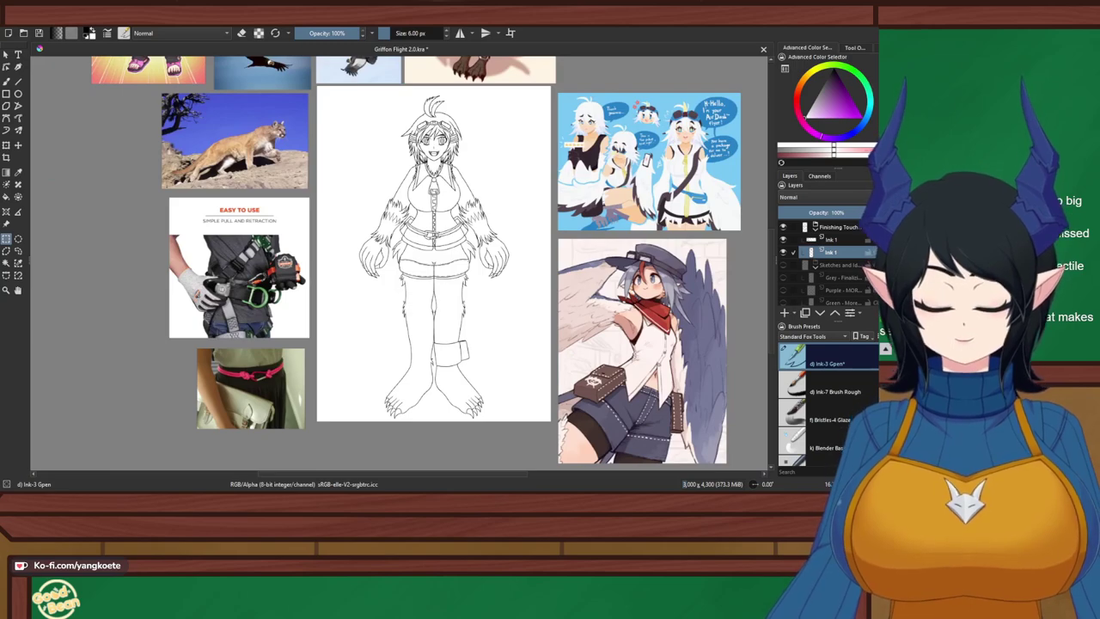
scroll(434, 240, up, 3)
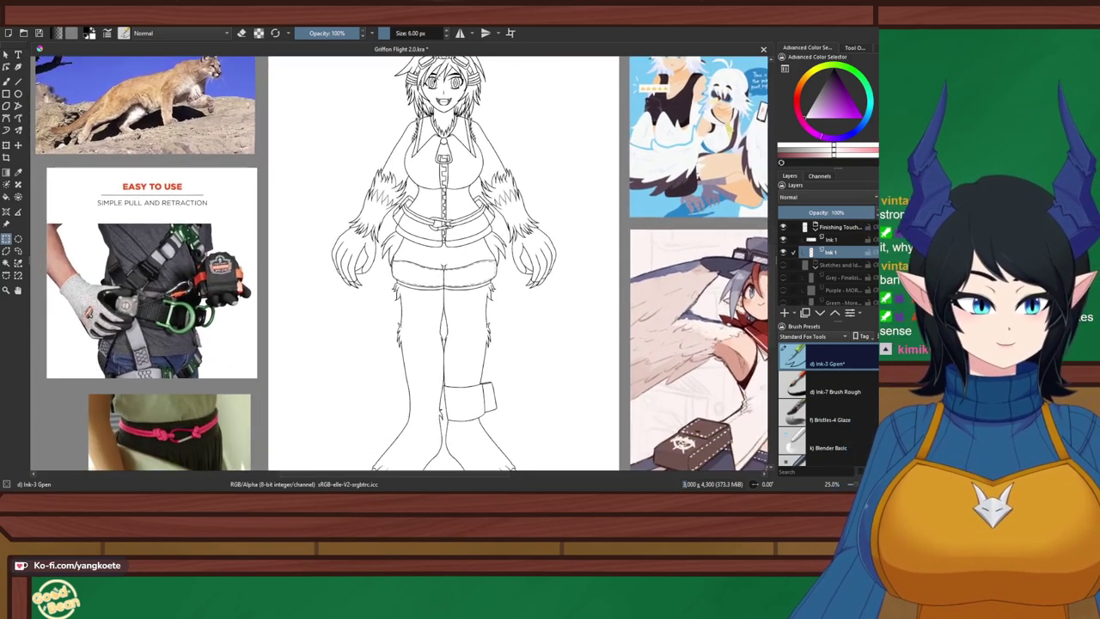
scroll(825, 262, down, 3)
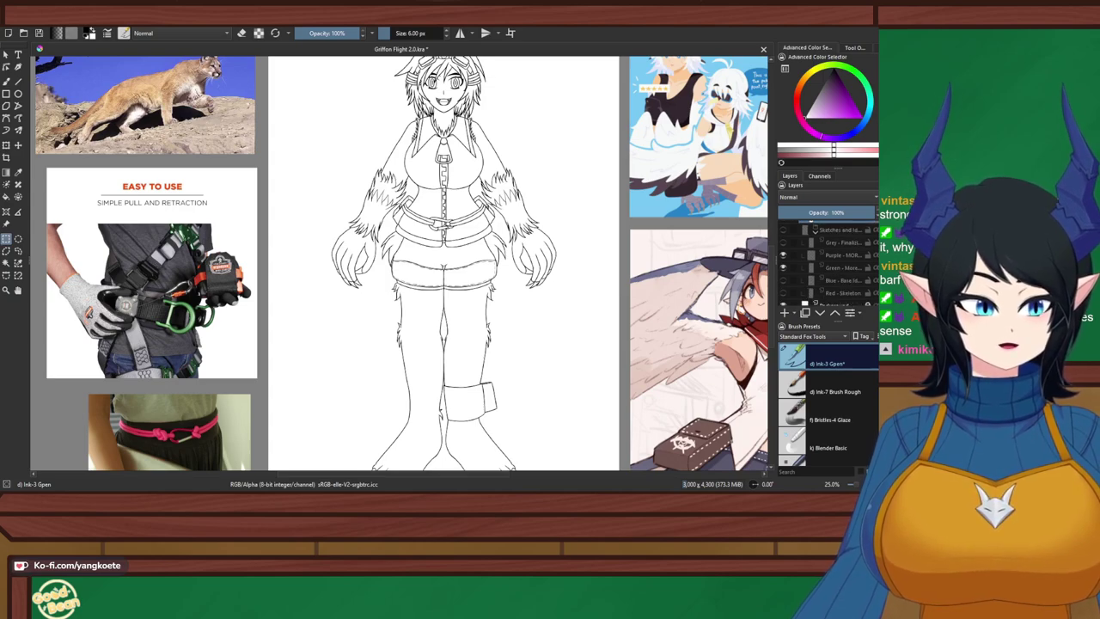
Show the Sketches and Ideas group and toggle its sketch layers, including Purple
click(782, 231)
click(783, 242)
click(783, 243)
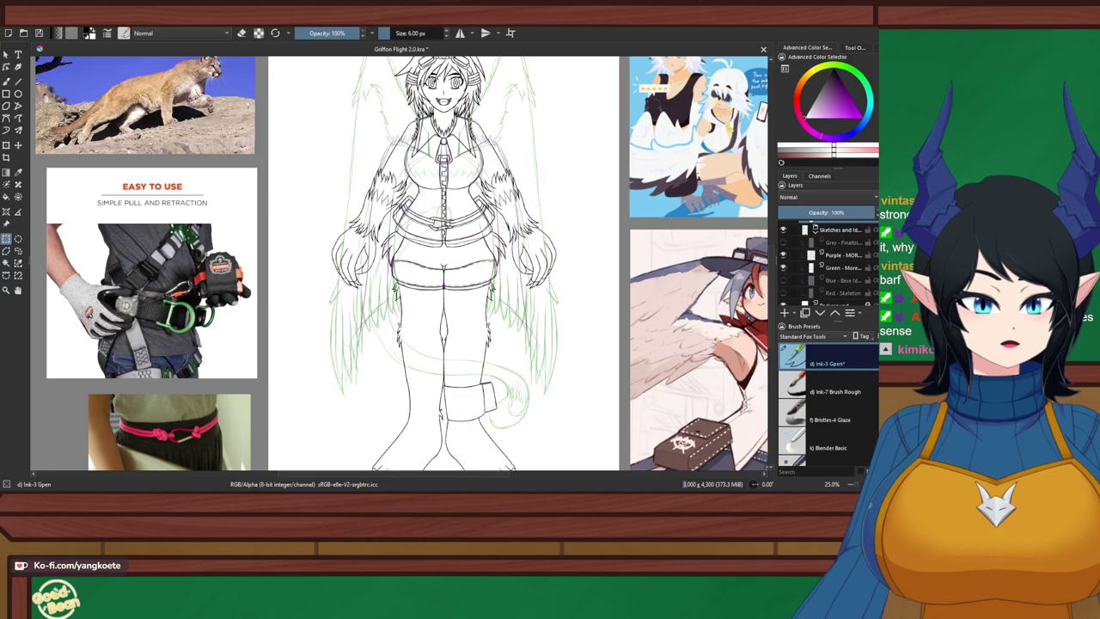
click(783, 255)
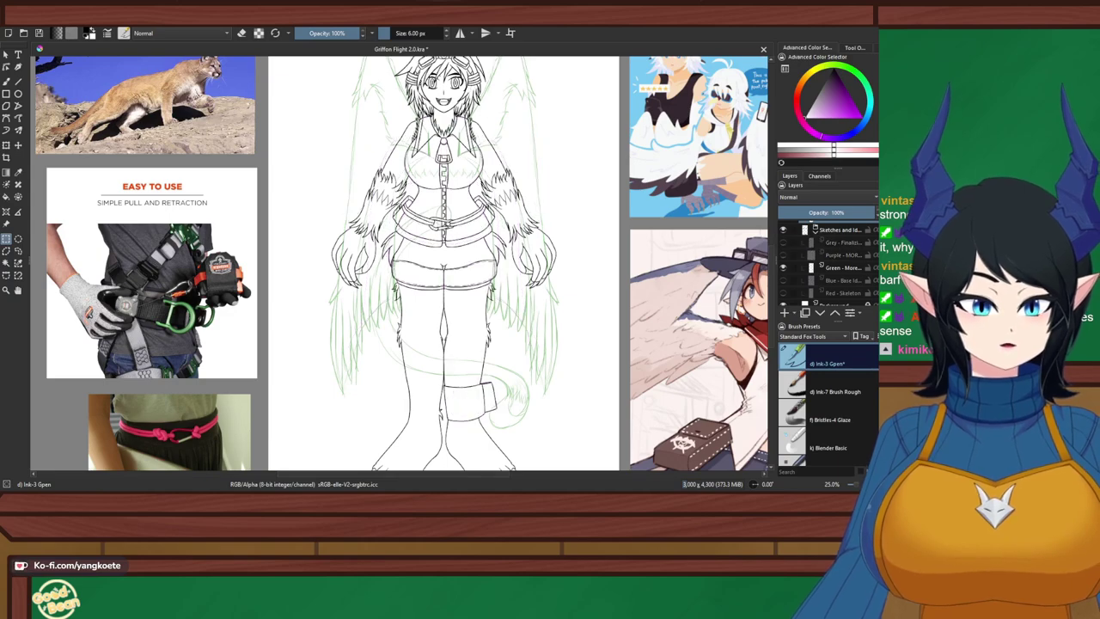
click(783, 255)
click(783, 255)
mouse_move(481, 241)
mouse_down()
mouse_move(458, 316)
mouse_move(416, 173)
mouse_up()
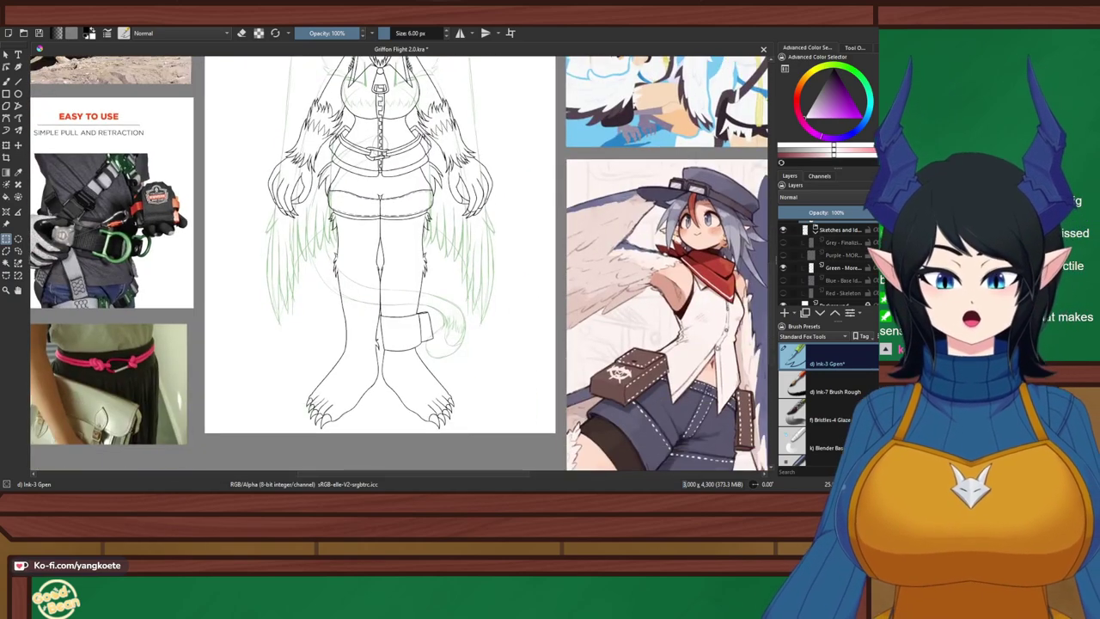
scroll(311, 249, up, 2)
Switch back to the inking brush and look over the legs and tail sketch
key(b)
scroll(339, 144, down, 1)
scroll(349, 169, up, 1)
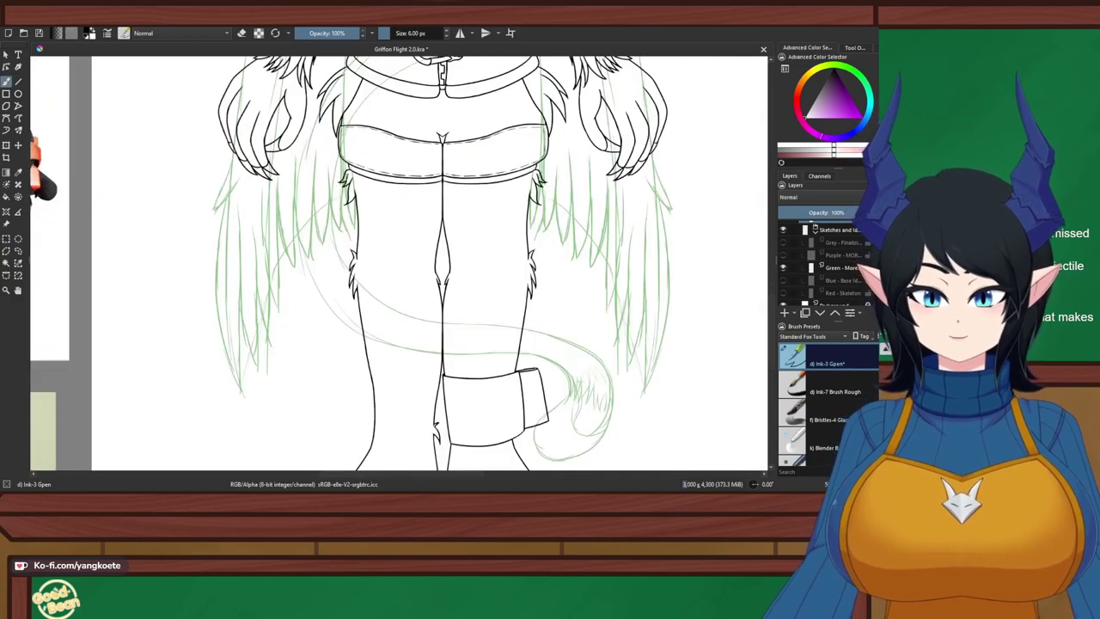
scroll(345, 182, down, 1)
mouse_move(345, 182)
mouse_down()
mouse_move(339, 232)
mouse_move(359, 244)
mouse_move(360, 299)
mouse_up()
scroll(369, 258, down, 2)
scroll(360, 232, up, 1)
scroll(829, 262, up, 1)
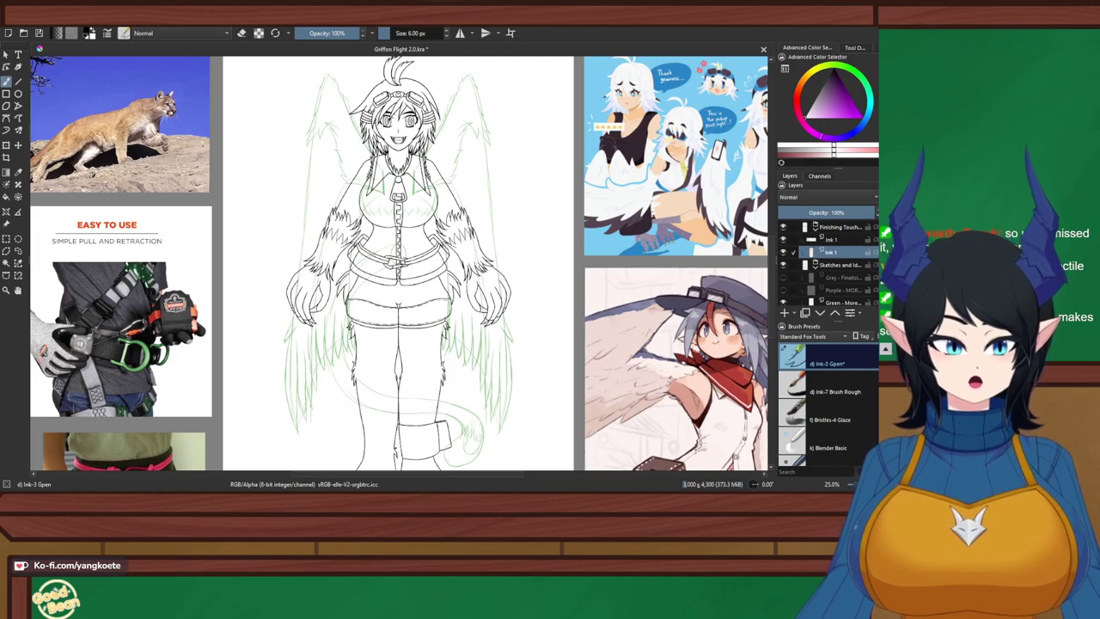
Merge the upper Ink 1 layer down into the lower Ink 1 with Ctrl+E
click(831, 240)
key(ctrl+e)
drag(526, 308, 532, 253)
scroll(532, 252, down, 1)
scroll(532, 253, up, 1)
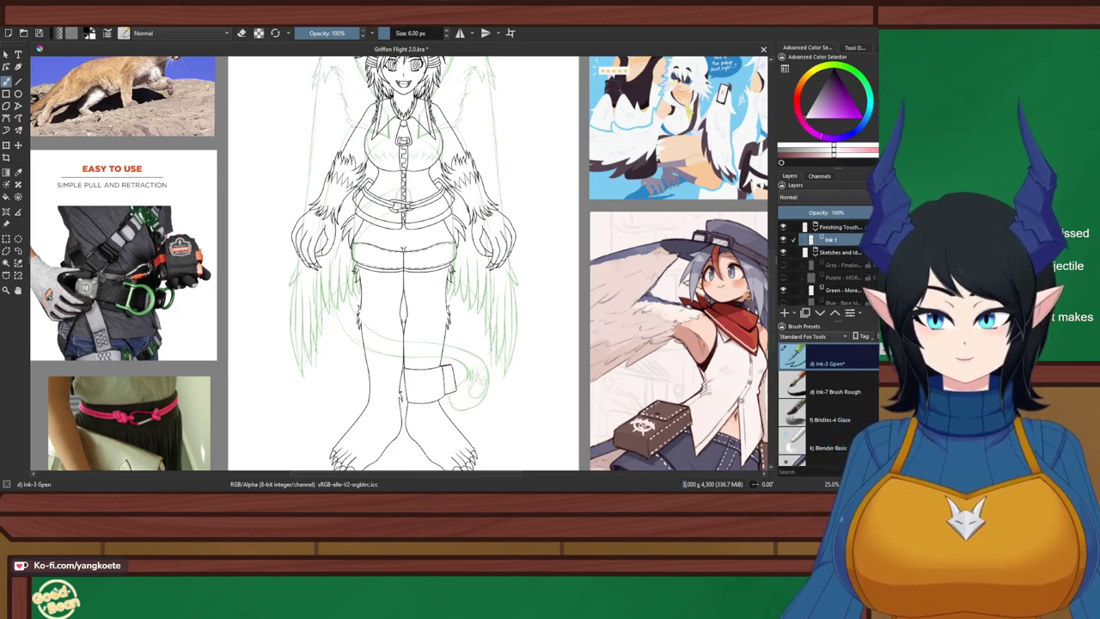
scroll(450, 242, down, 1)
drag(432, 184, 472, 371)
Zoom in on the figure and save the document with Ctrl+S
scroll(442, 236, up, 2)
scroll(441, 236, up, 1)
scroll(446, 150, up, 1)
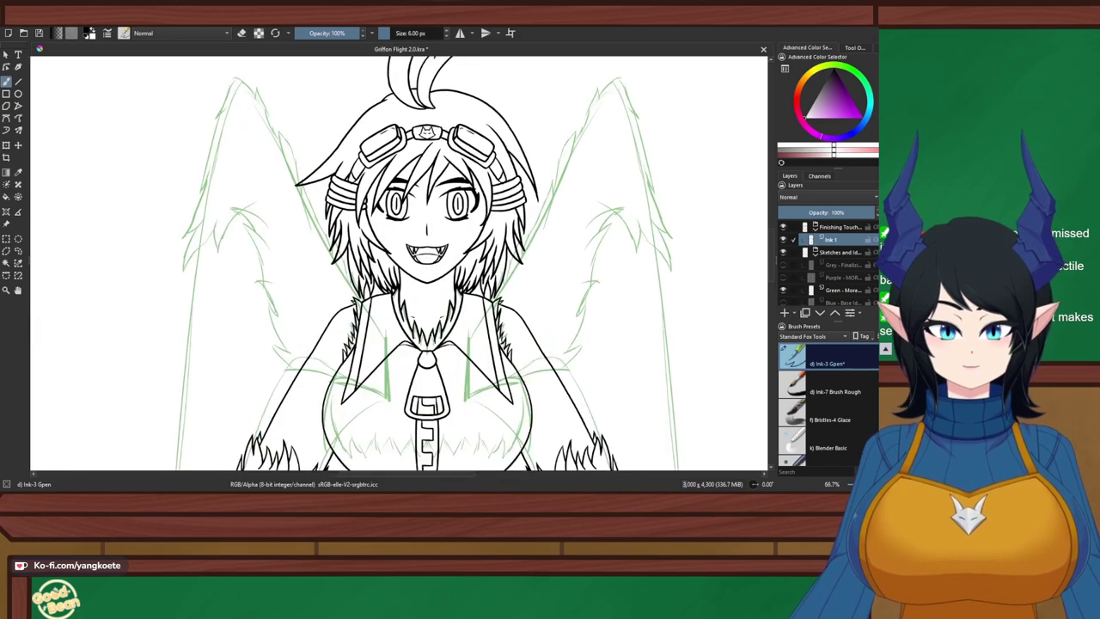
scroll(426, 263, up, 1)
key(ctrl+s)
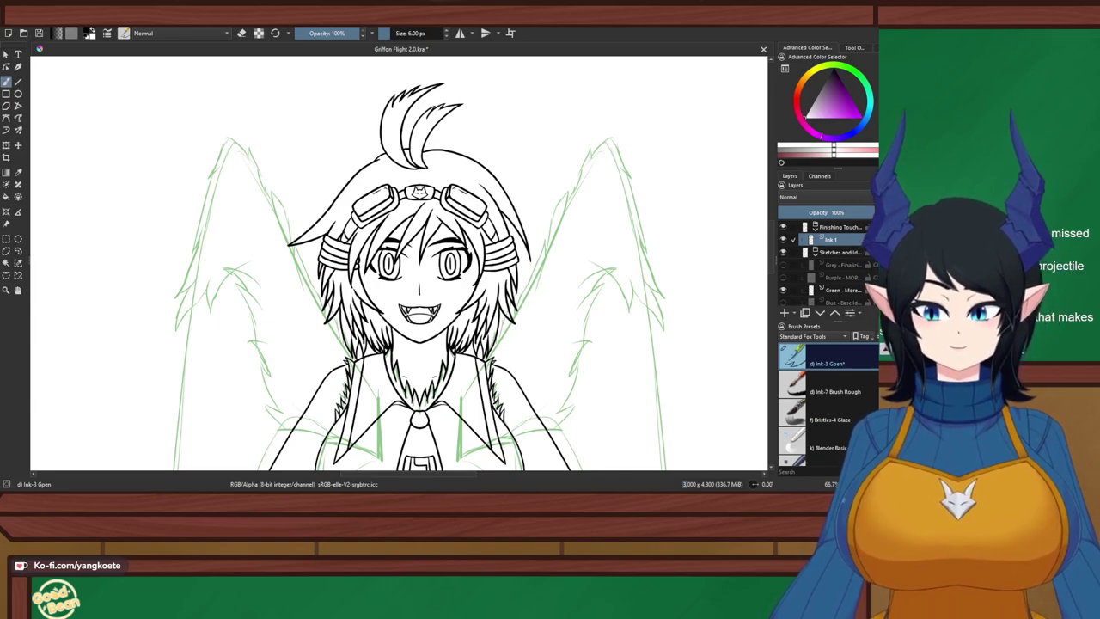
key(ctrl+s)
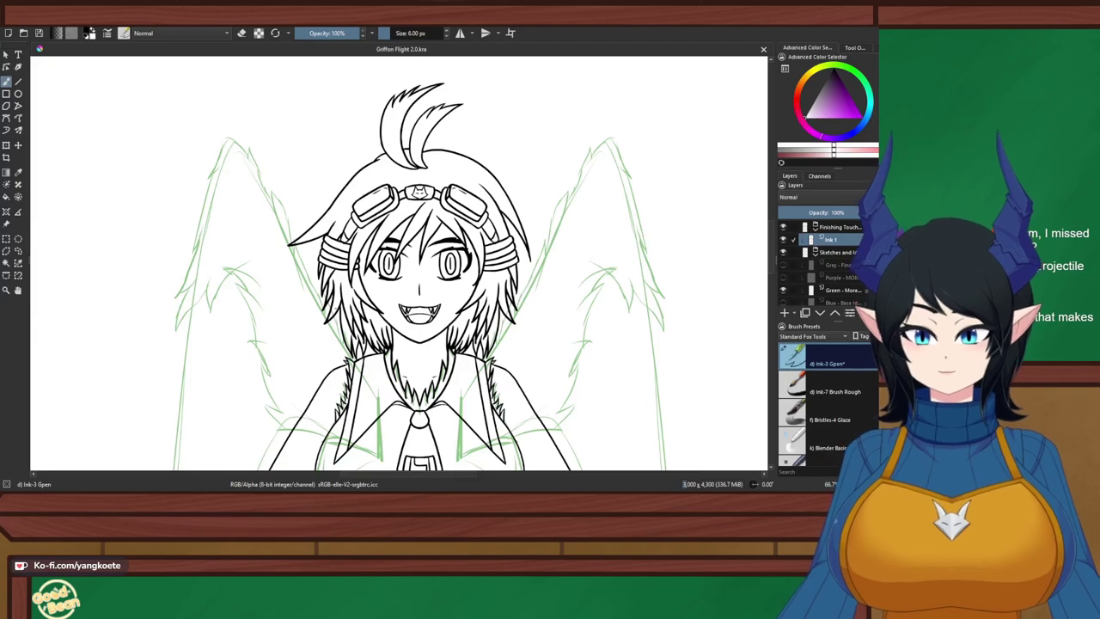
Check the figure, feet and side references against the wing sketches, then save
drag(361, 378, 394, 244)
scroll(391, 249, down, 2)
drag(412, 370, 408, 216)
scroll(404, 262, up, 4)
scroll(408, 215, up, 1)
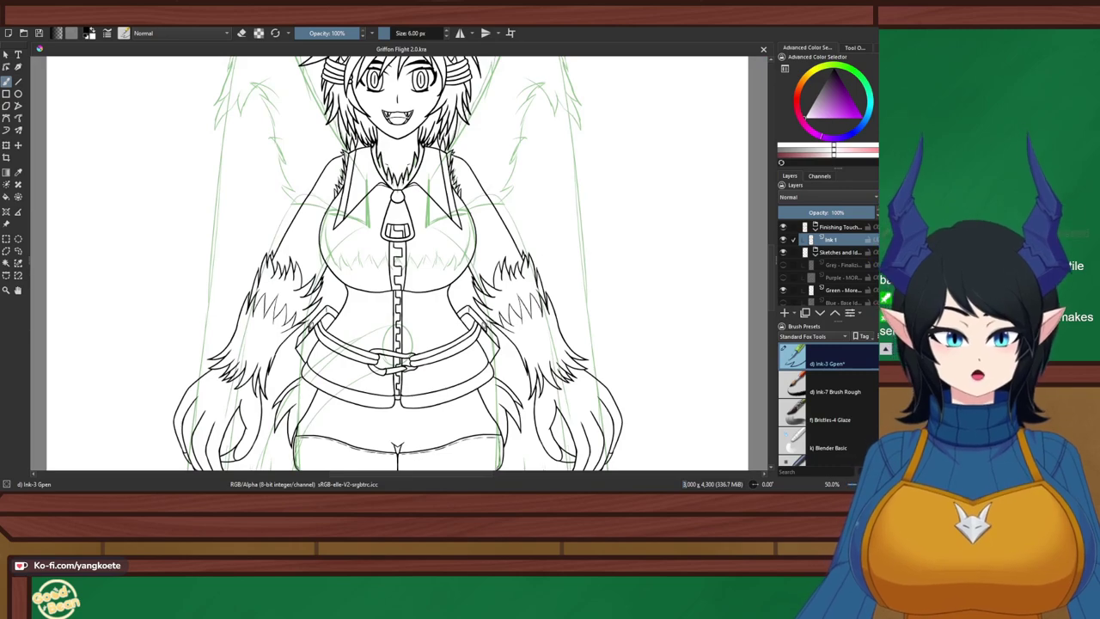
scroll(501, 262, down, 2)
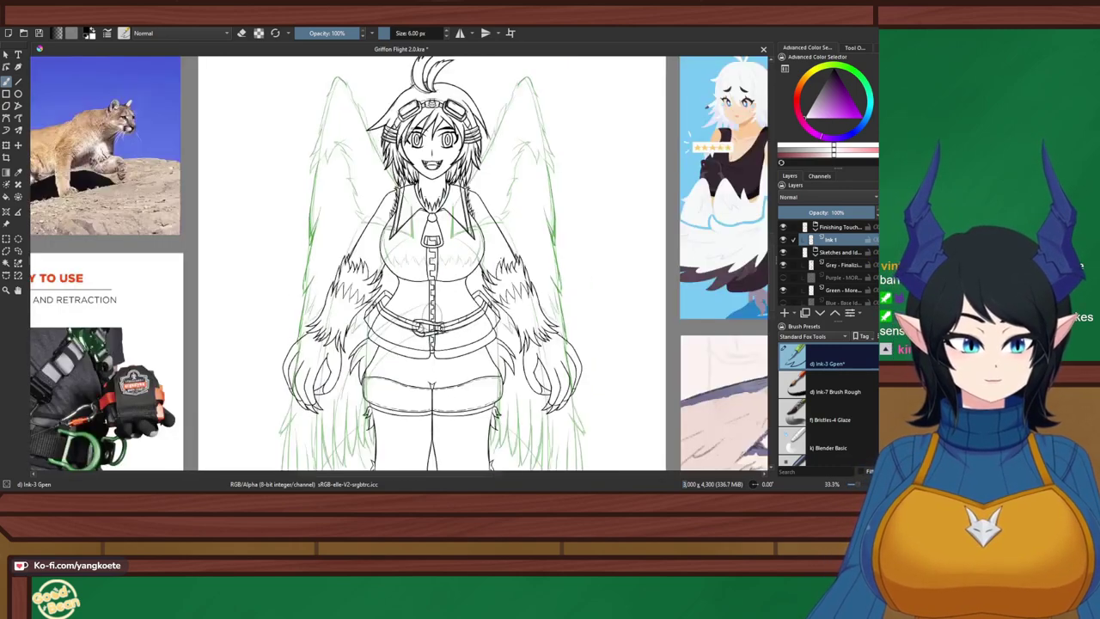
drag(501, 262, 508, 71)
scroll(399, 262, up, 4)
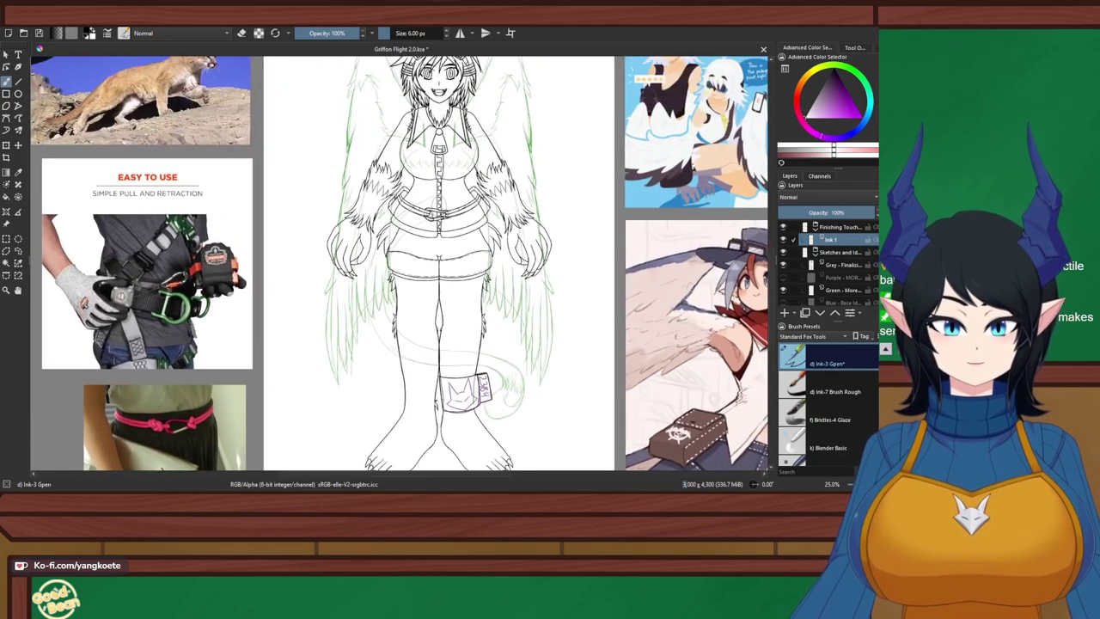
scroll(399, 262, up, 1)
key(ctrl+s)
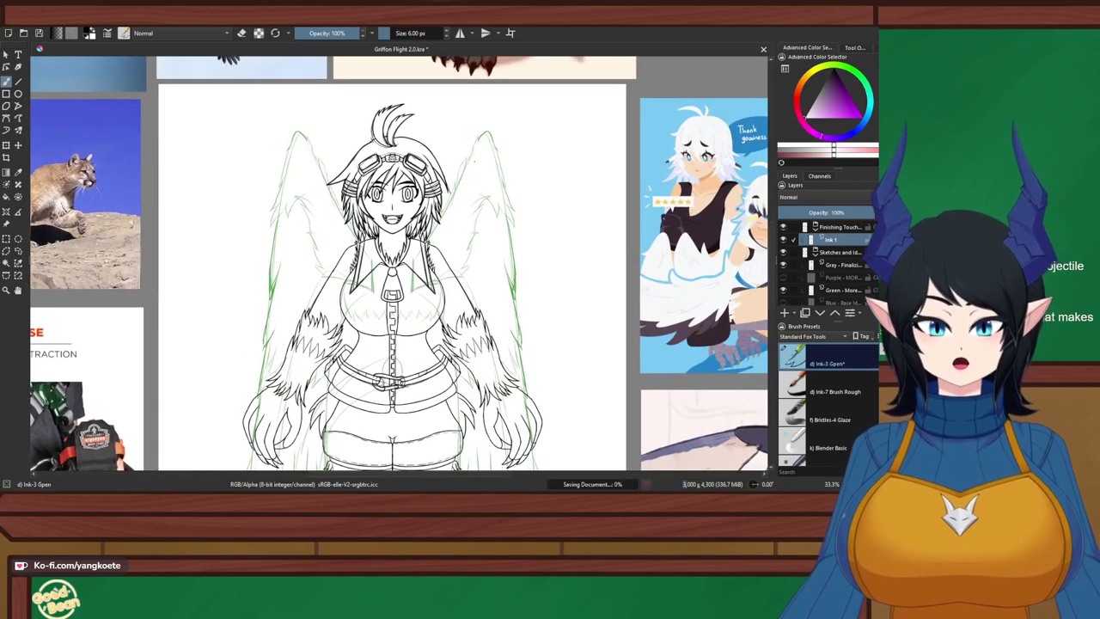
Zoom in past the head to a close-up of the right clawed hand
scroll(399, 262, up, 4)
drag(467, 155, 473, 153)
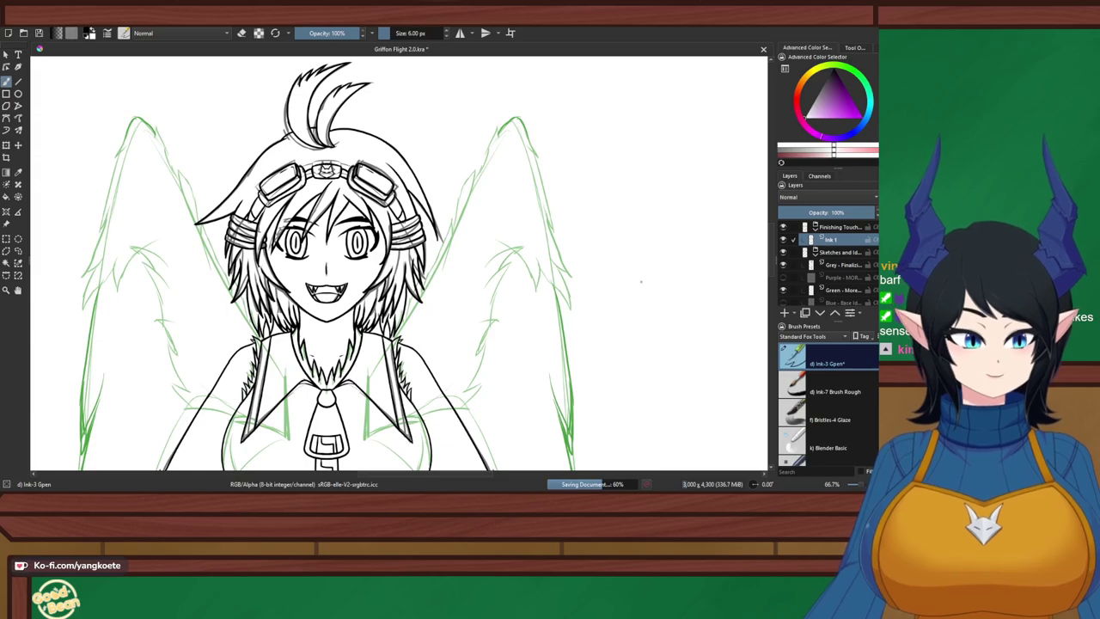
scroll(515, 258, down, 1)
scroll(399, 262, down, 6)
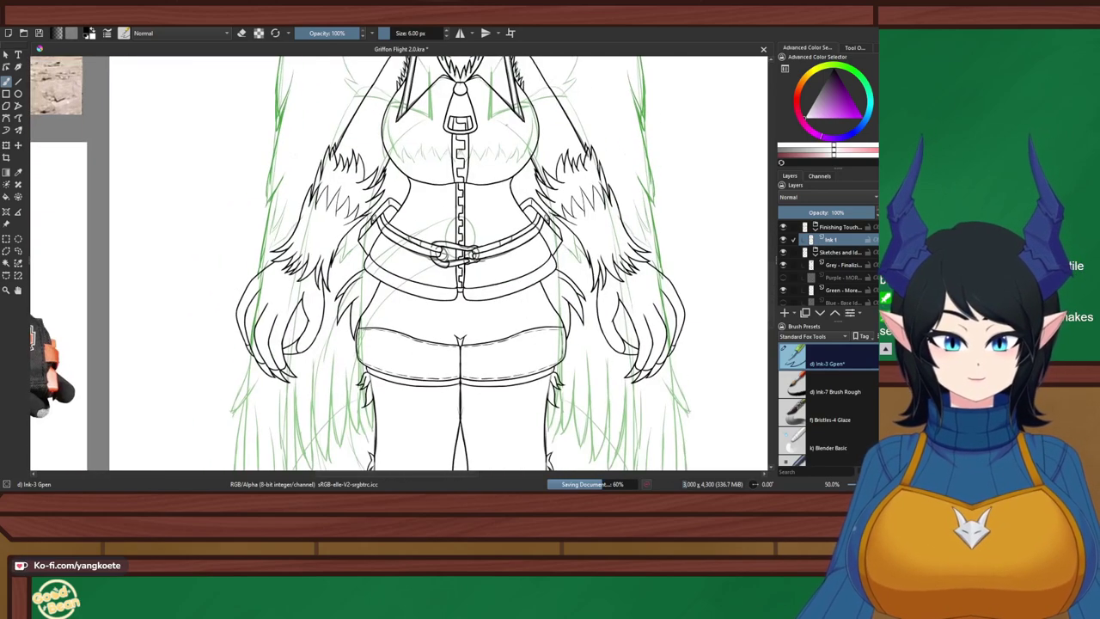
scroll(471, 220, up, 2)
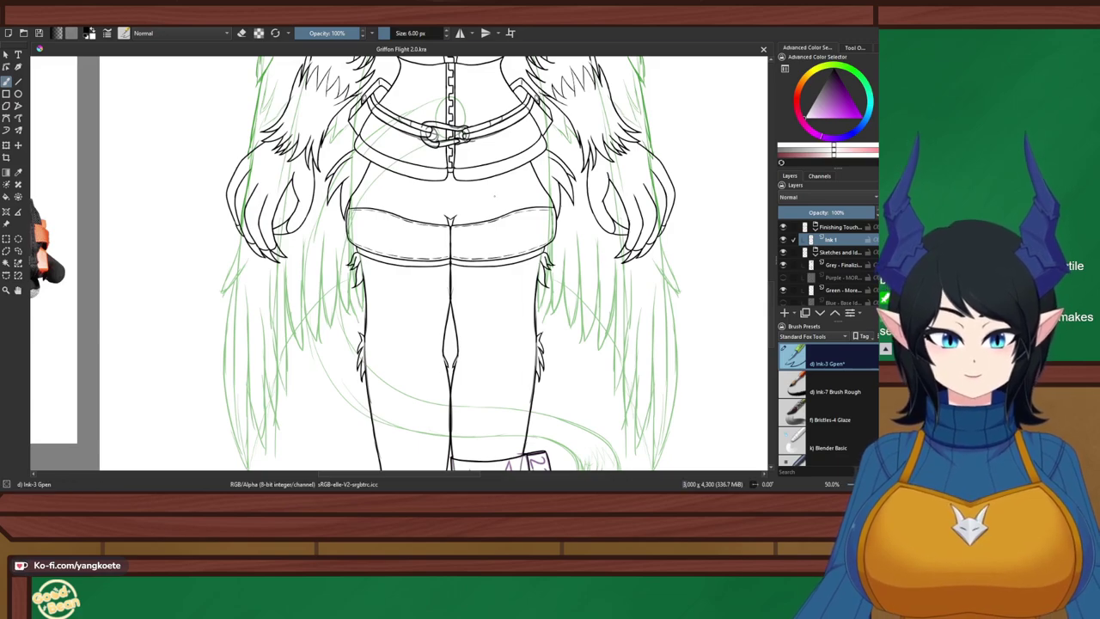
drag(494, 188, 485, 198)
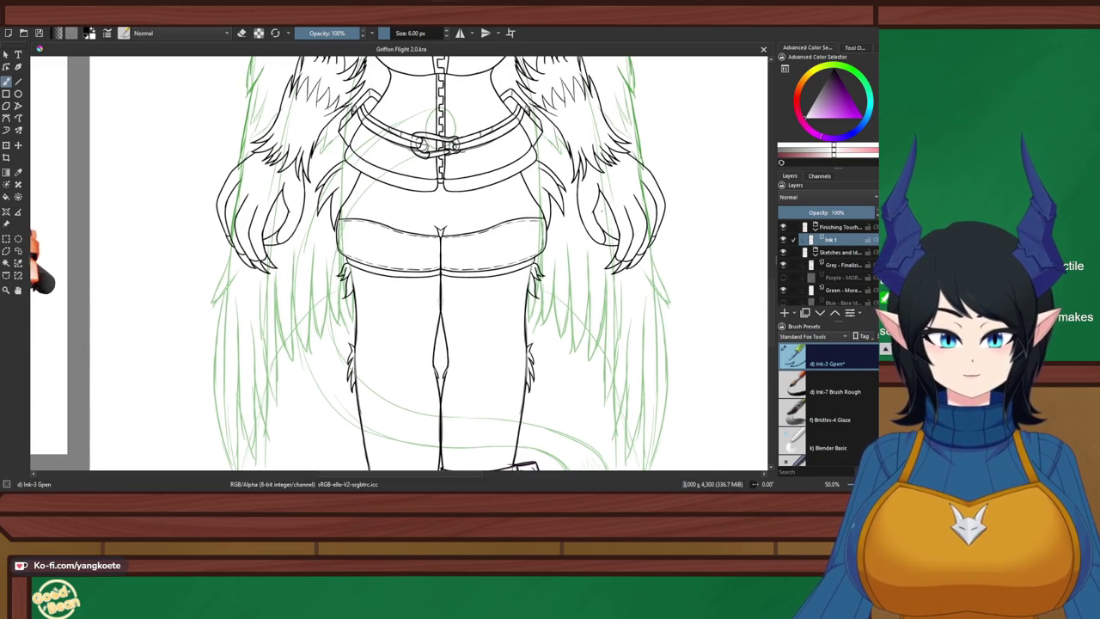
scroll(570, 181, up, 3)
Mirror the view over the clawed hand and erase the top tip of a claw line
drag(570, 181, 402, 193)
click(459, 33)
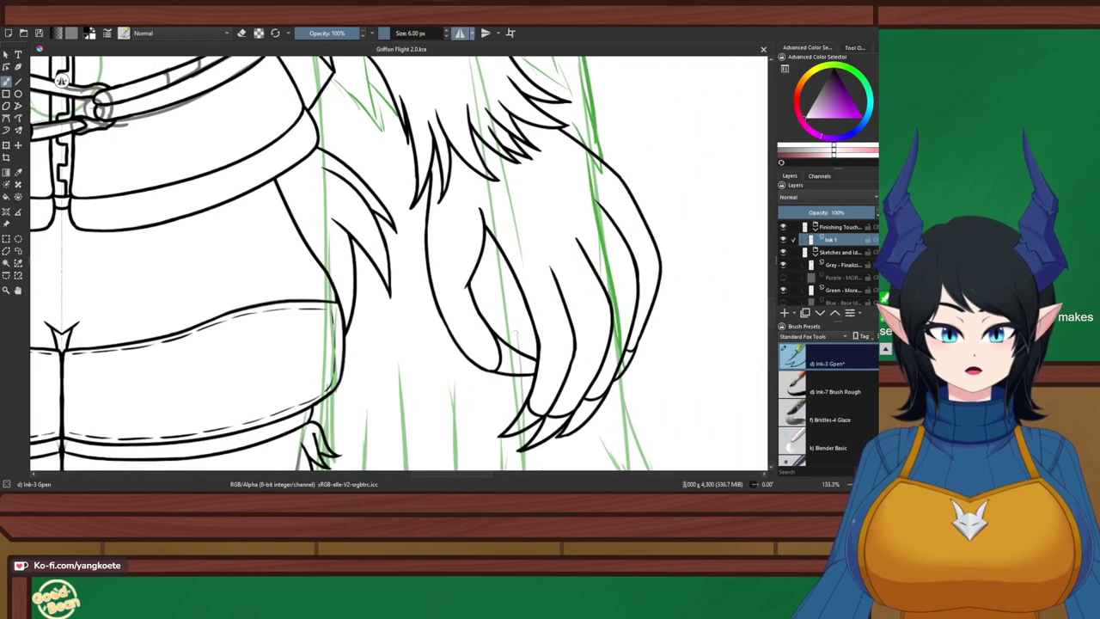
scroll(532, 239, up, 2)
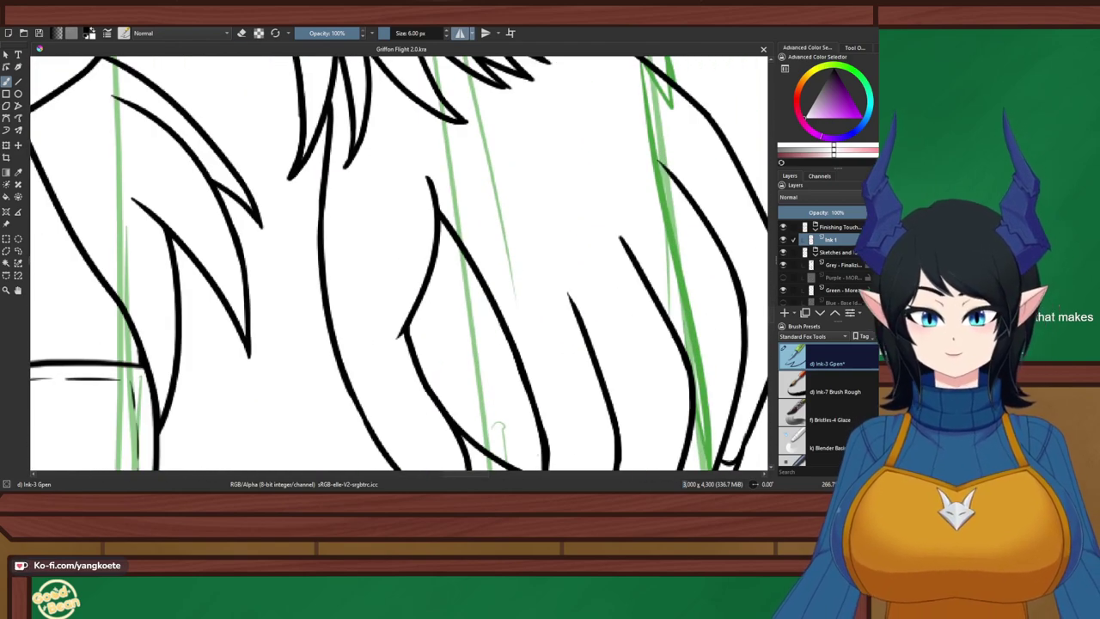
key(e)
drag(424, 185, 438, 205)
key(e)
scroll(443, 191, down, 5)
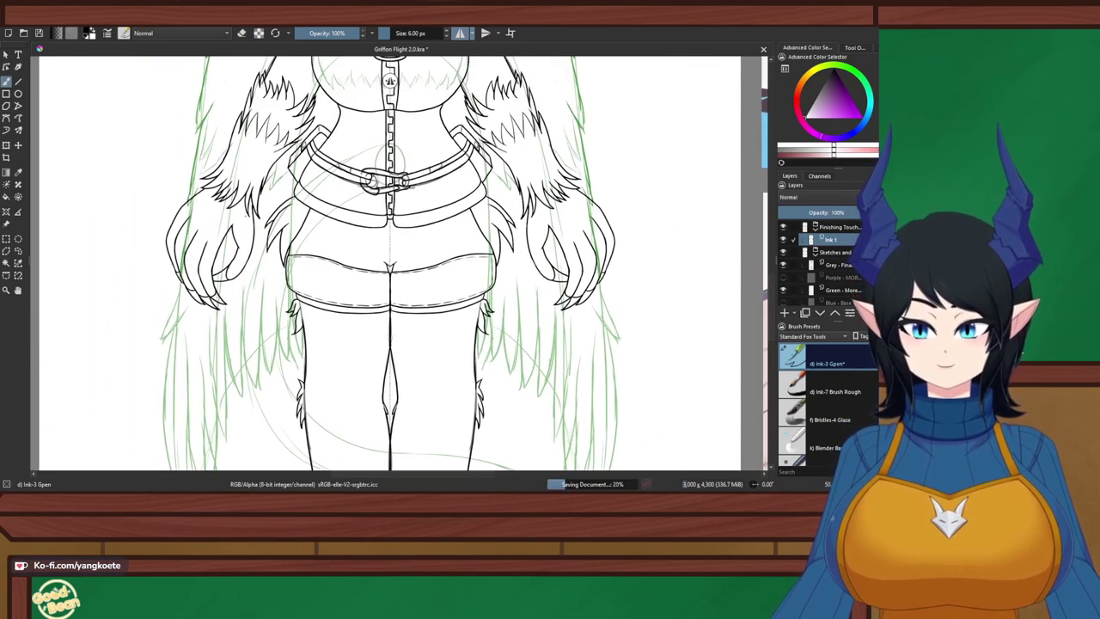
scroll(204, 224, up, 5)
Undo the short stray stroke left above the claw line
drag(153, 233, 180, 224)
key(e)
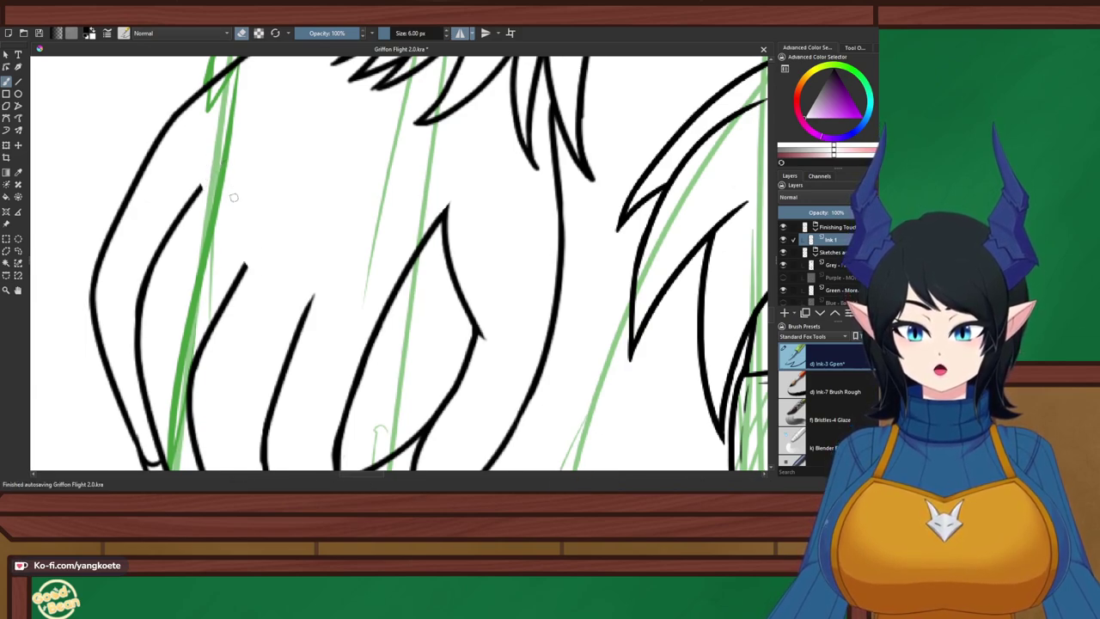
key(ctrl+z)
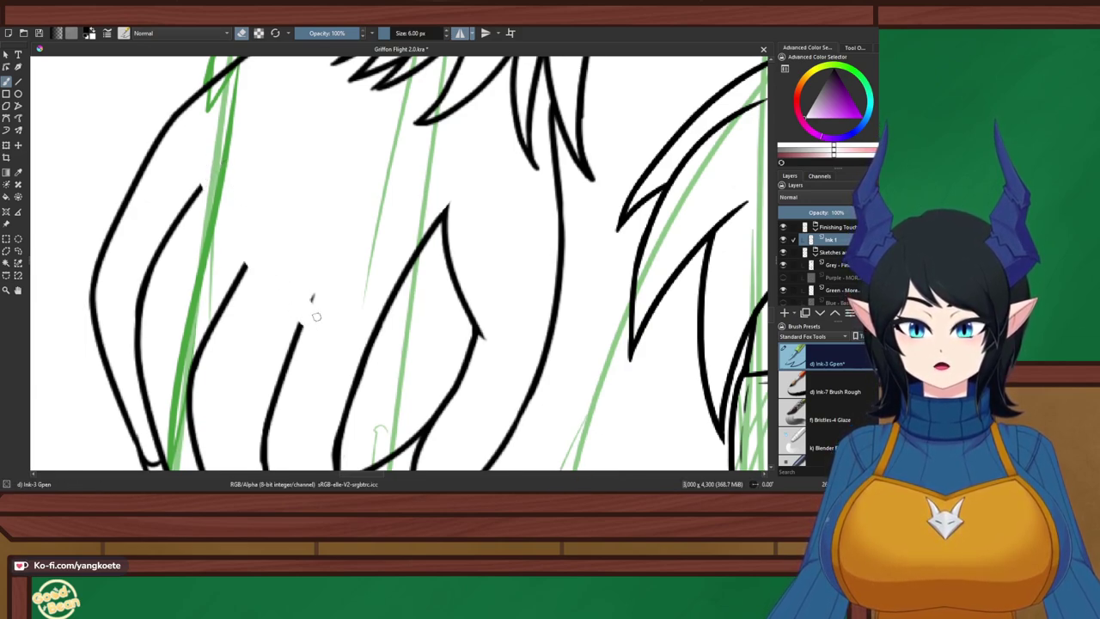
scroll(313, 277, down, 4)
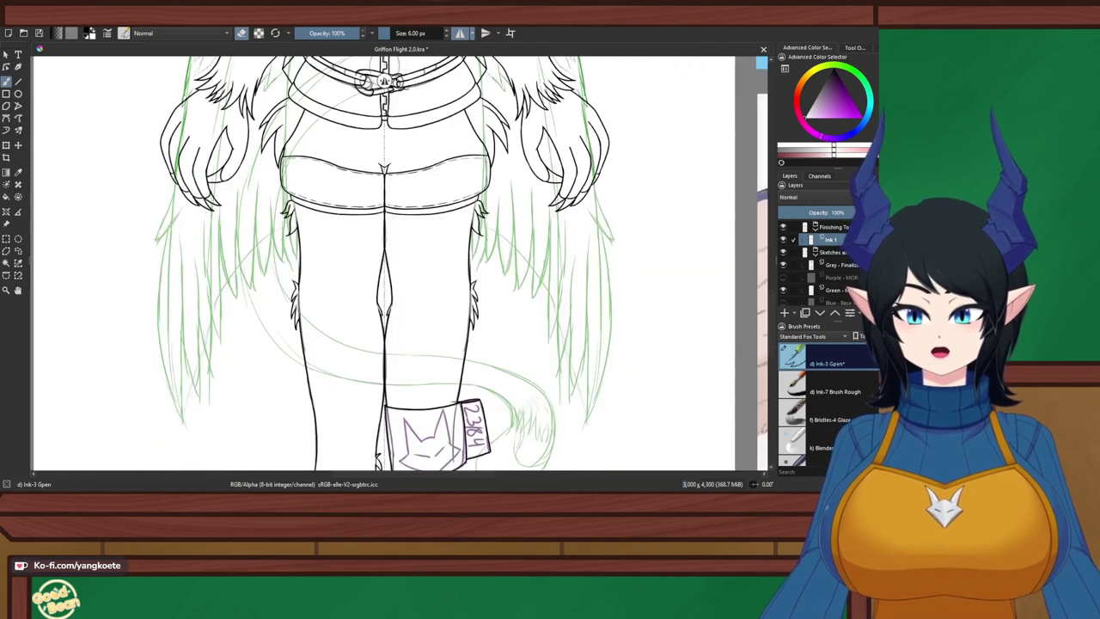
scroll(571, 216, up, 5)
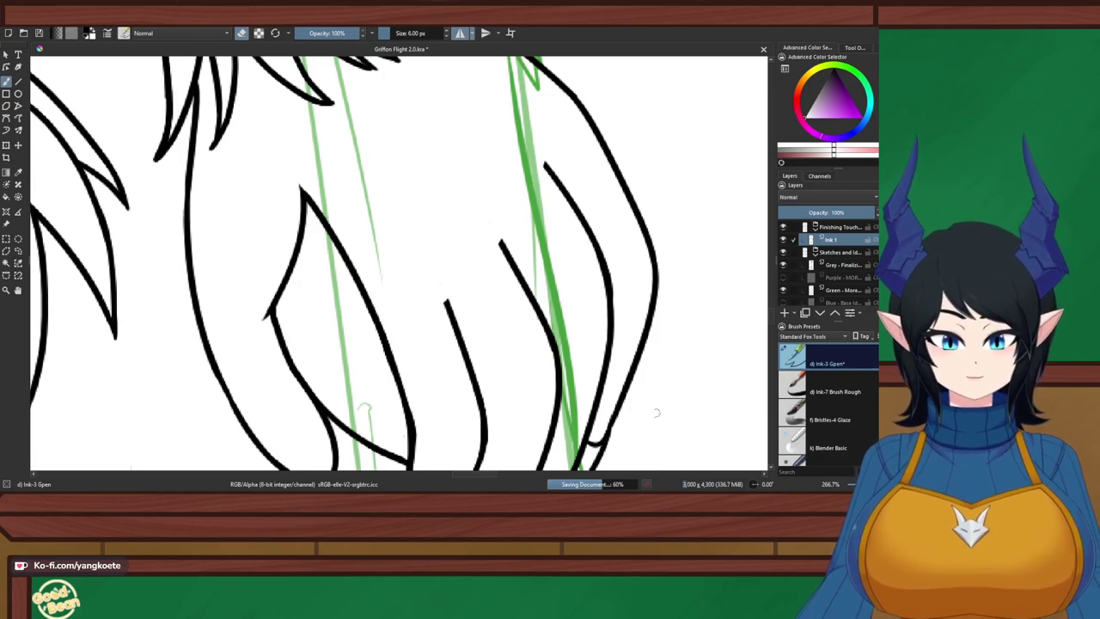
Erase the overshooting ends of the middle claw line and several other strokes
key(e)
key(e)
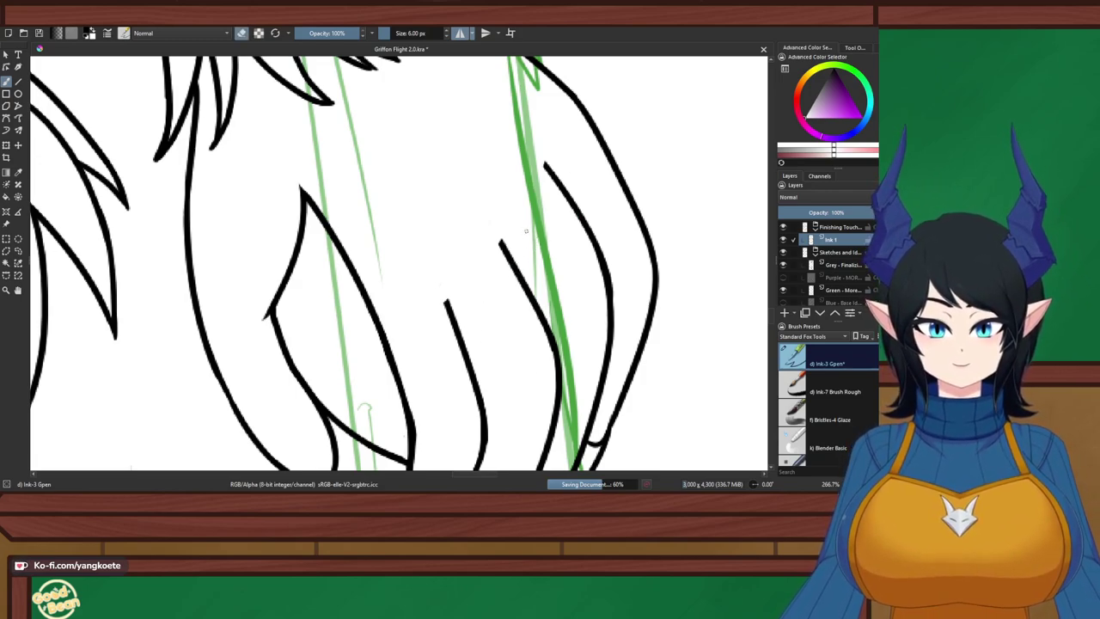
drag(496, 249, 516, 237)
drag(548, 184, 563, 171)
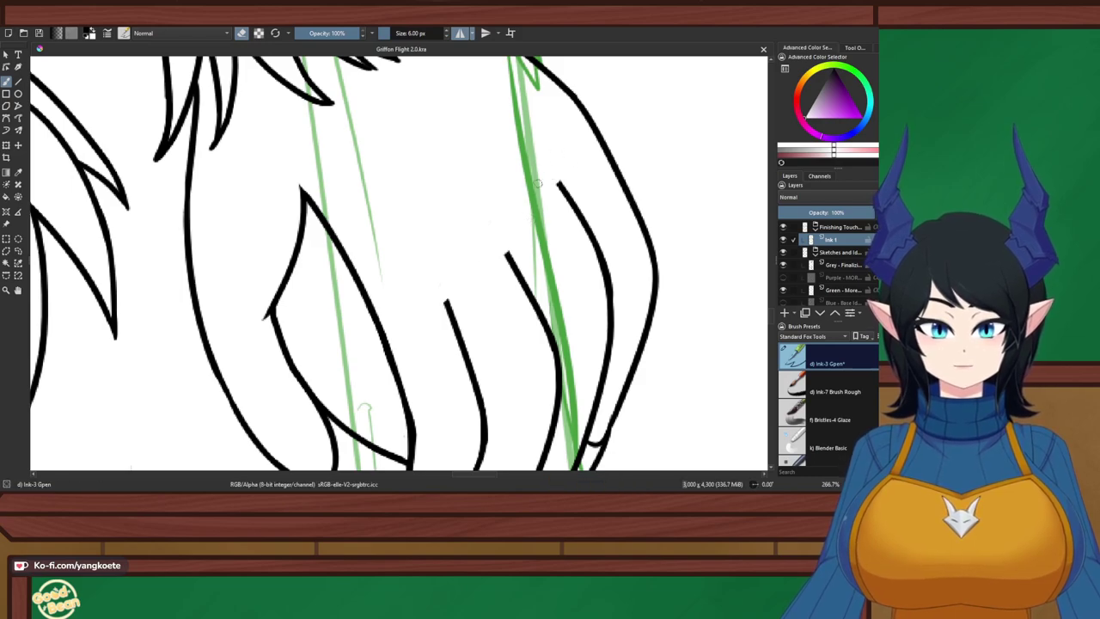
click(557, 182)
click(561, 185)
click(505, 256)
click(502, 260)
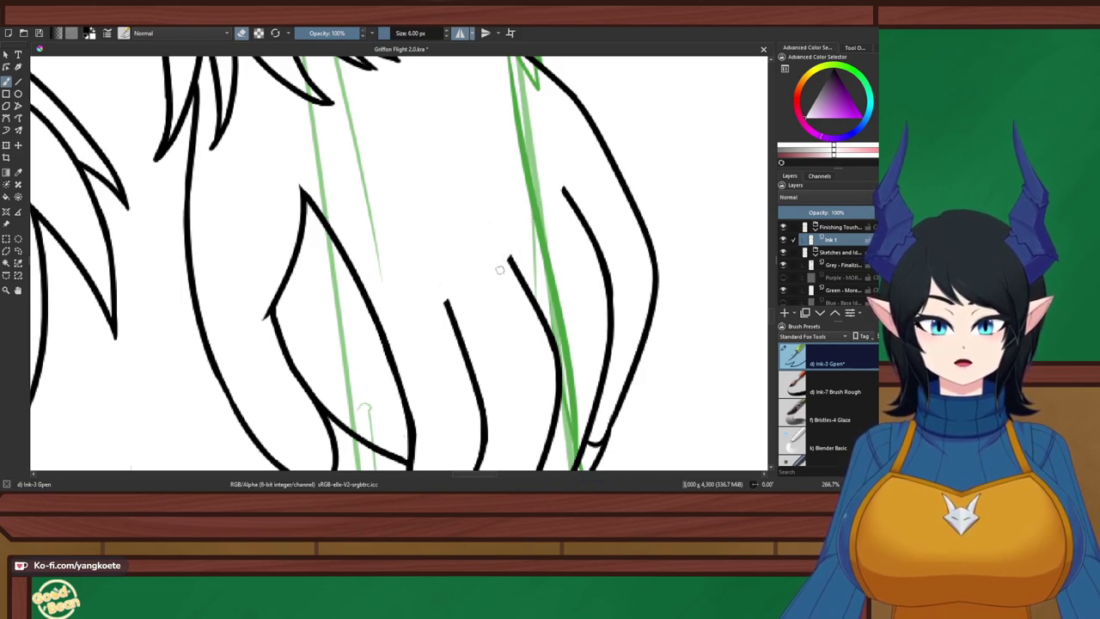
click(448, 300)
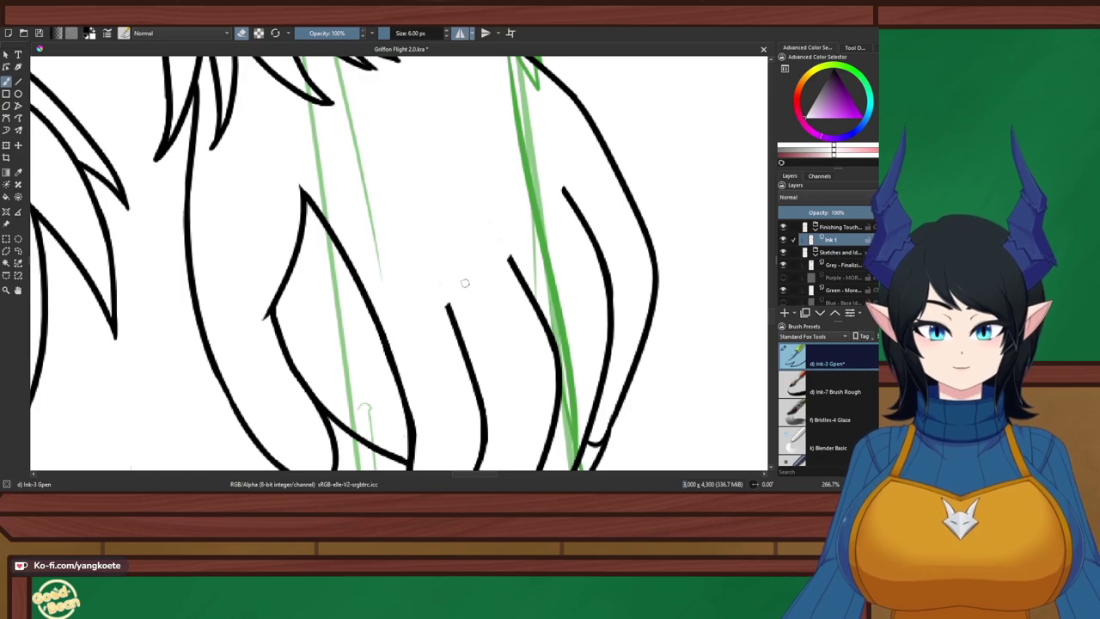
Zoom out and save the drawing with Ctrl+S
scroll(522, 249, down, 6)
key(ctrl+s)
drag(516, 249, 531, 352)
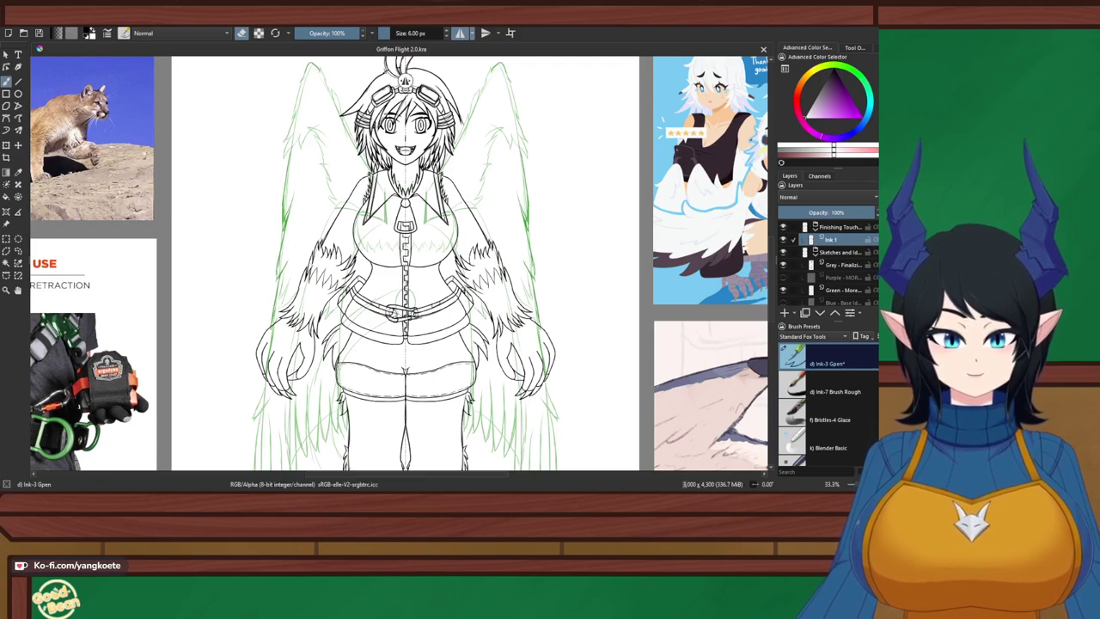
drag(291, 263, 283, 293)
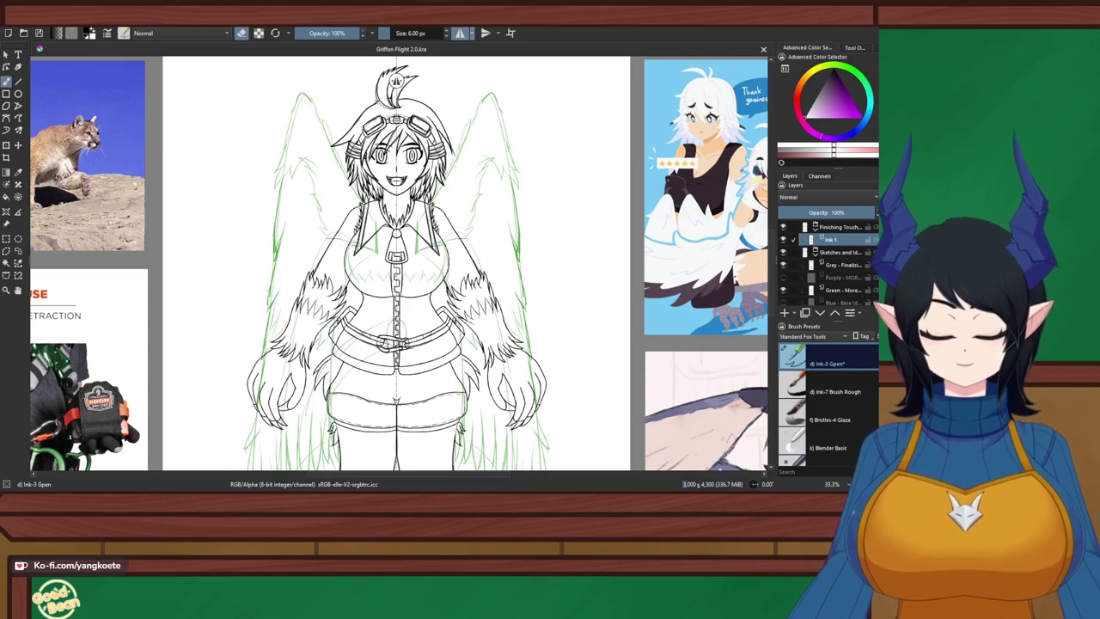
drag(327, 455, 325, 441)
scroll(327, 441, up, 3)
drag(550, 279, 64, 299)
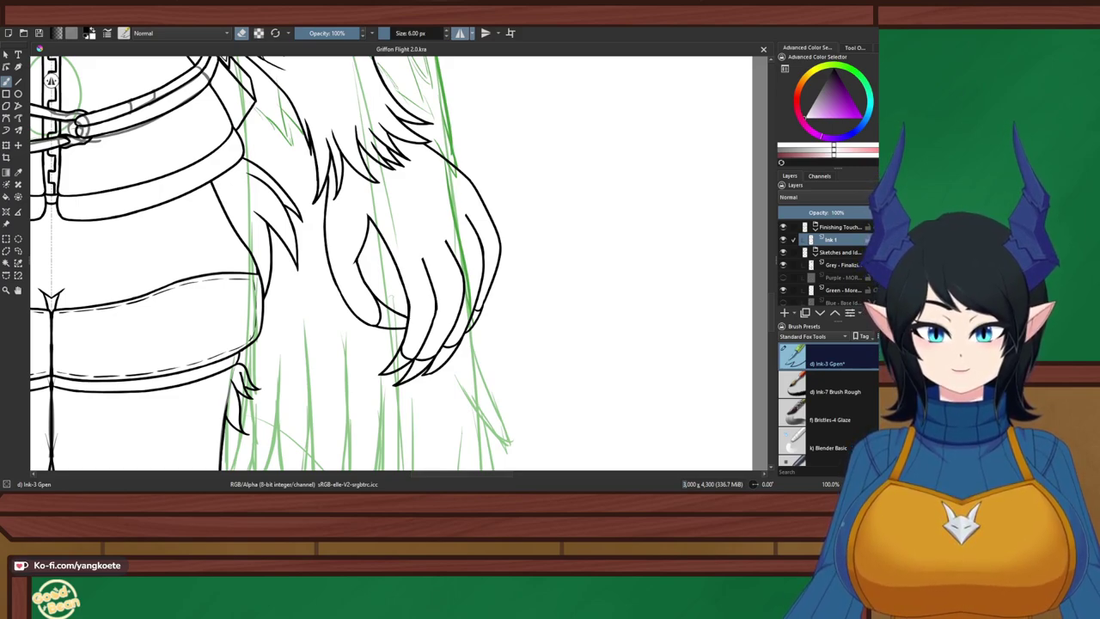
Leave eraser mode, draw two knuckle creases on the claw fingers, and save
scroll(395, 300, up, 1)
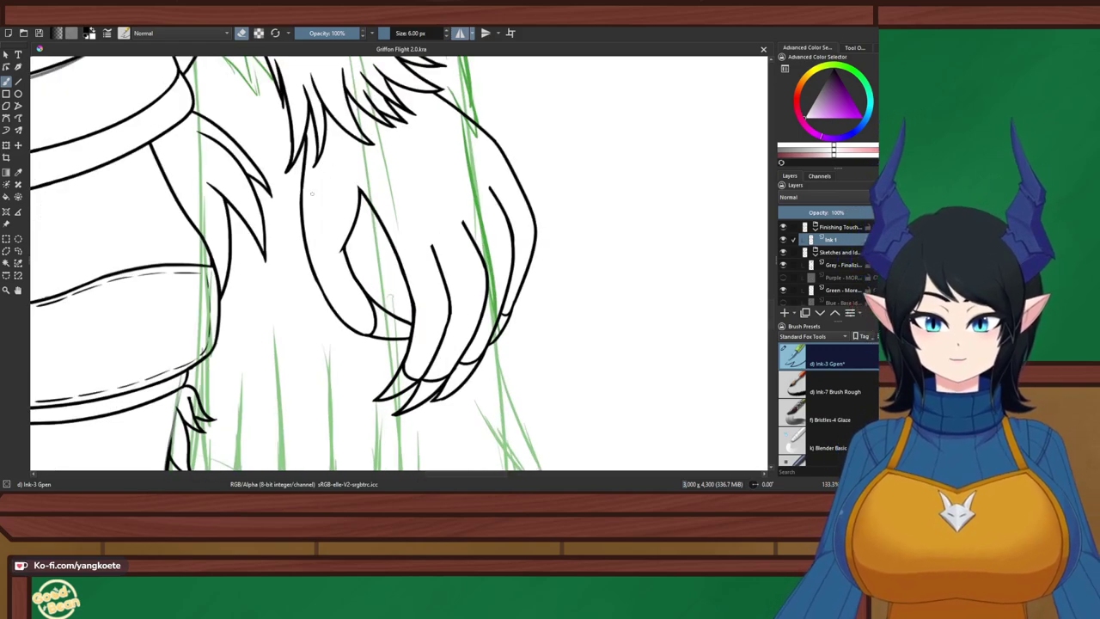
key(e)
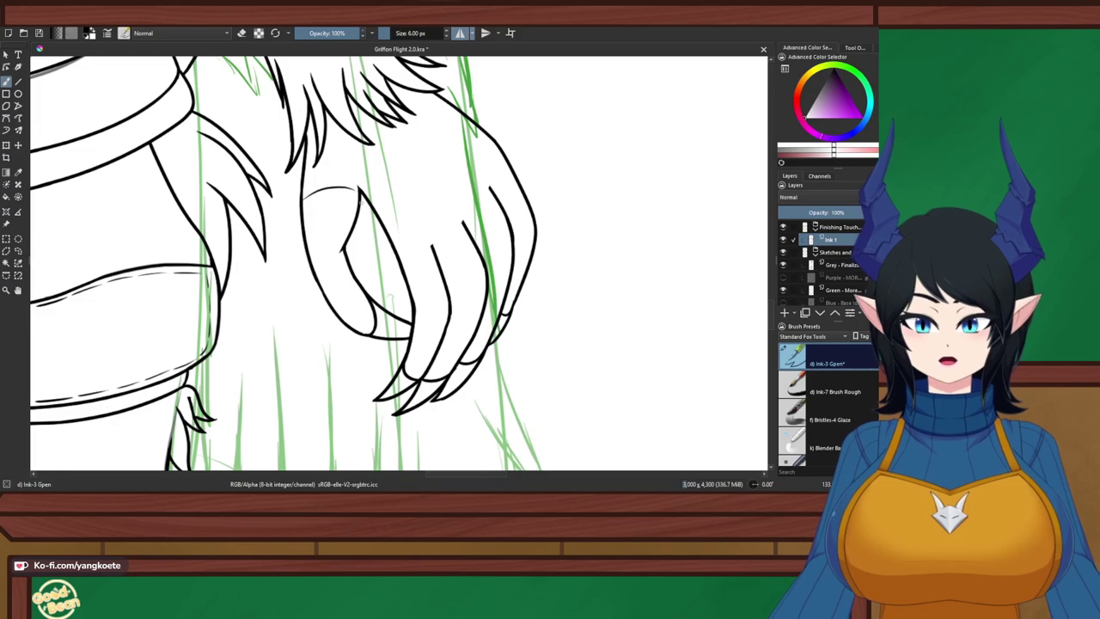
drag(307, 209, 358, 197)
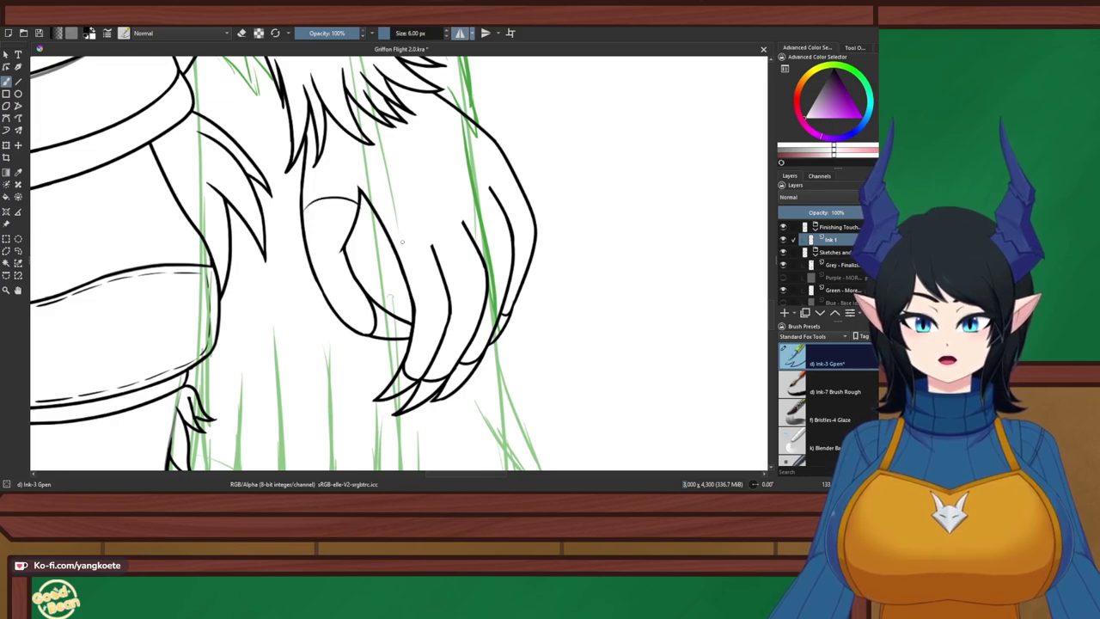
mouse_move(404, 260)
mouse_down()
mouse_move(483, 264)
mouse_move(531, 207)
mouse_up()
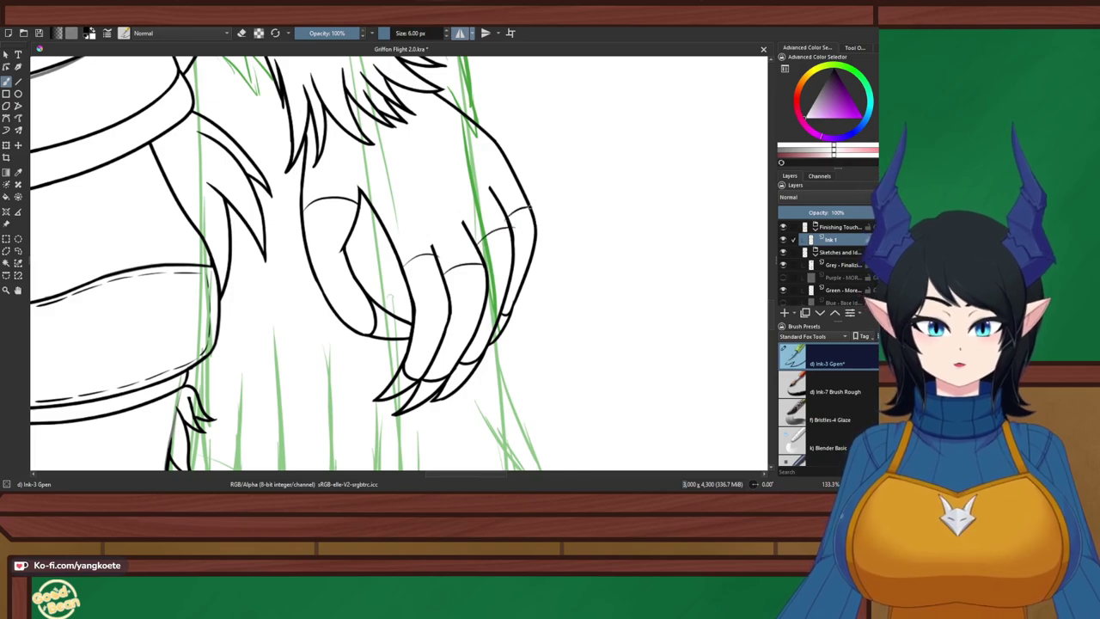
scroll(534, 204, down, 3)
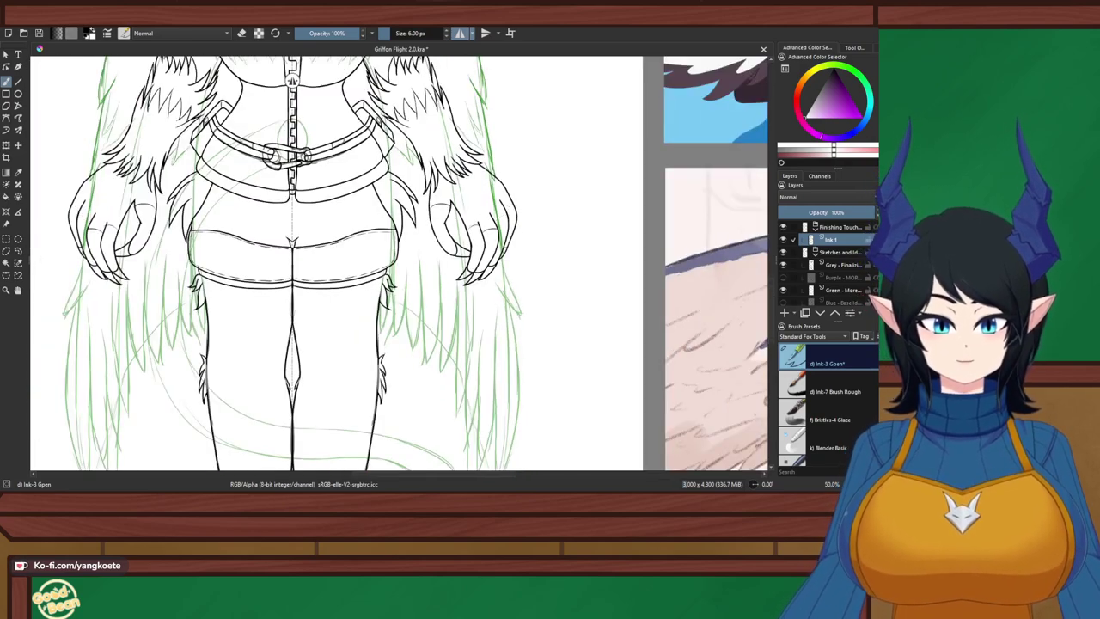
key(ctrl+s)
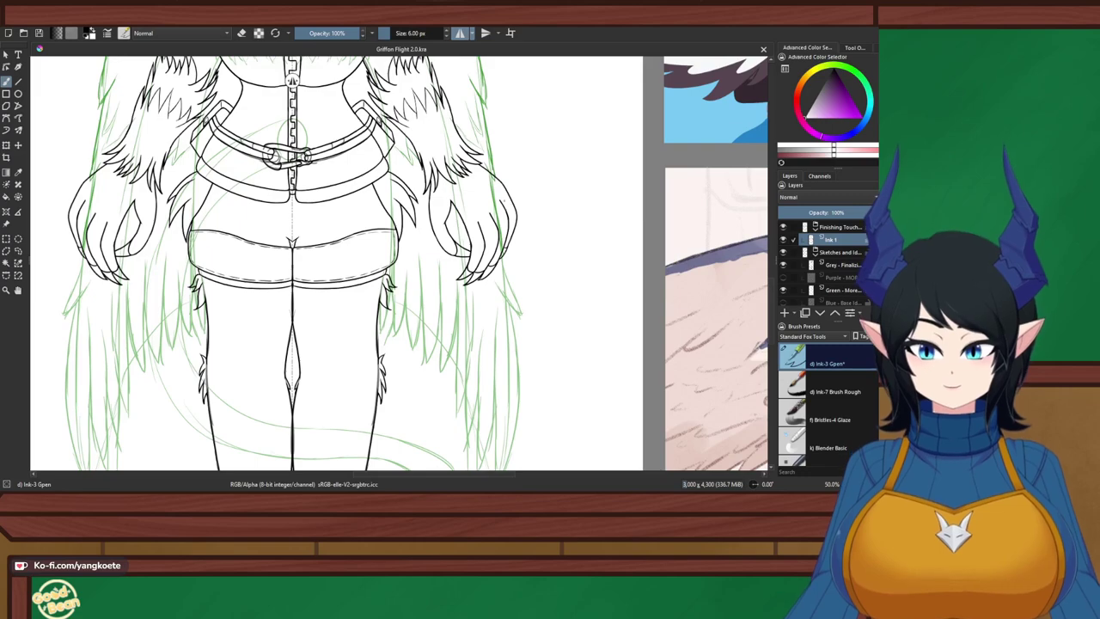
Look over the right hand and whole figure, then add a new paint layer above Ink 1
scroll(496, 198, up, 3)
drag(462, 177, 487, 265)
scroll(488, 263, down, 2)
scroll(486, 264, up, 1)
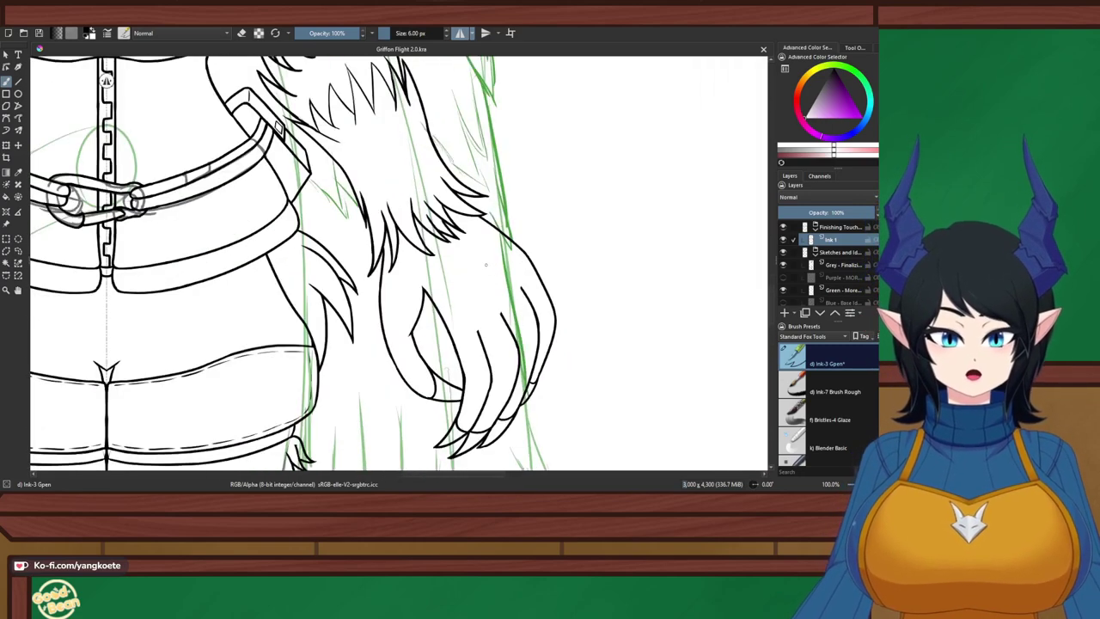
scroll(486, 265, down, 3)
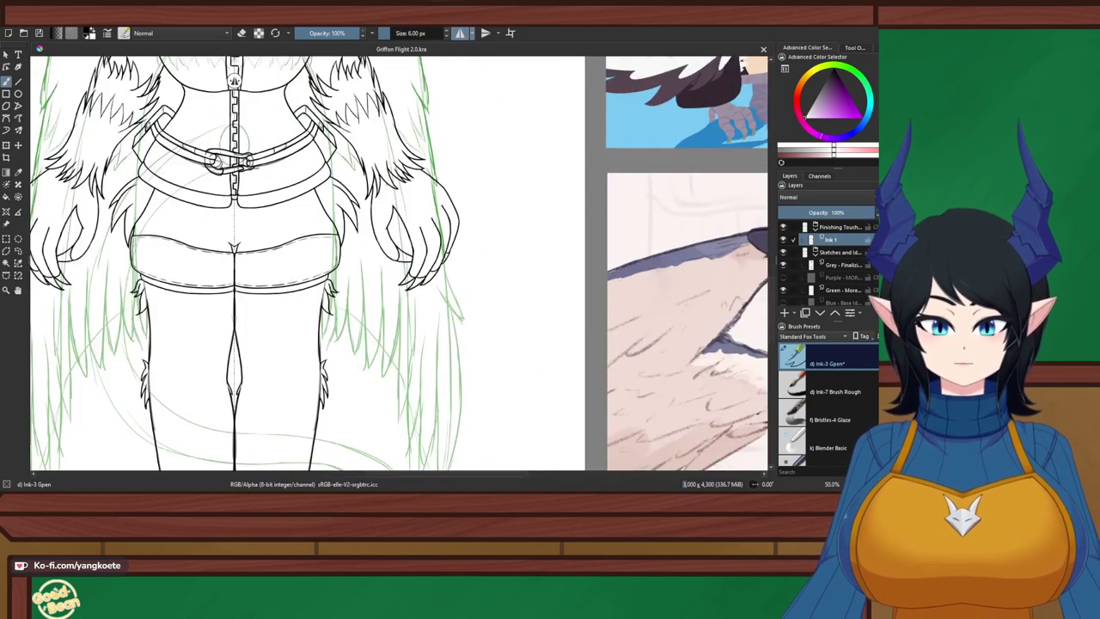
scroll(399, 263, down, 2)
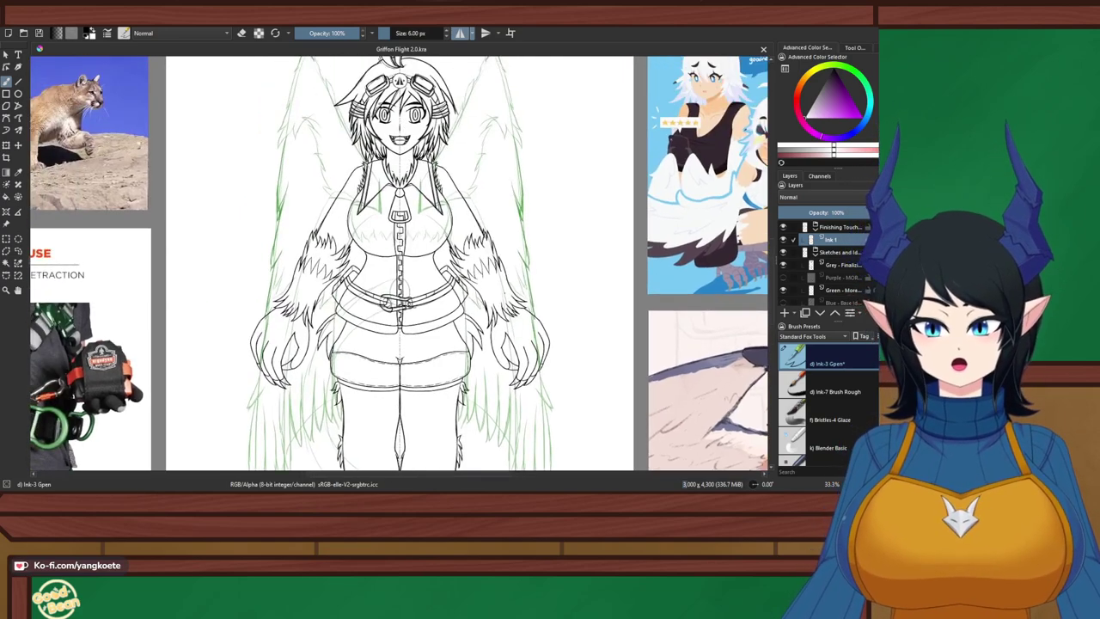
mouse_move(400, 344)
mouse_down()
mouse_move(424, 261)
mouse_move(409, 346)
mouse_up()
scroll(437, 226, up, 3)
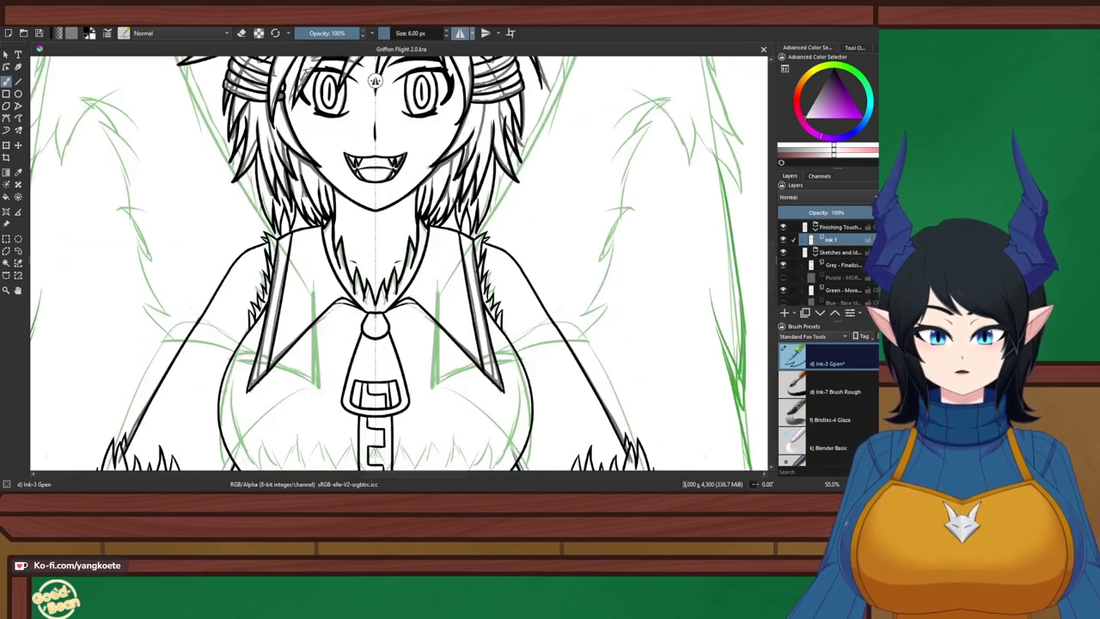
drag(437, 225, 437, 260)
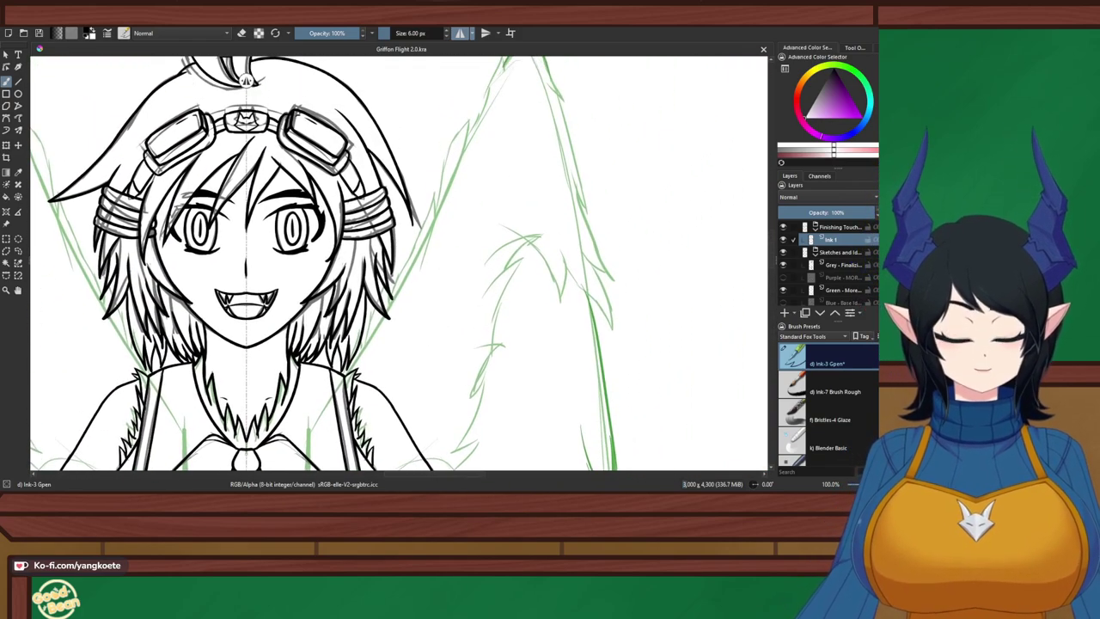
key(Insert)
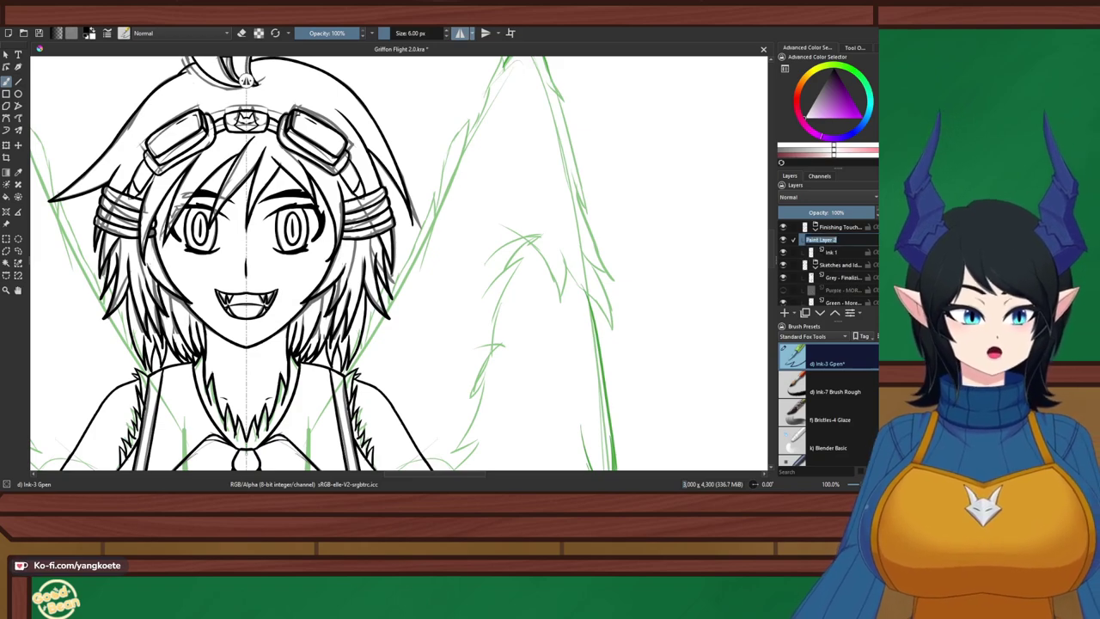
Name the new paint layer Ink 2
key(BackSpace)
text(Ink2)
key(Return)
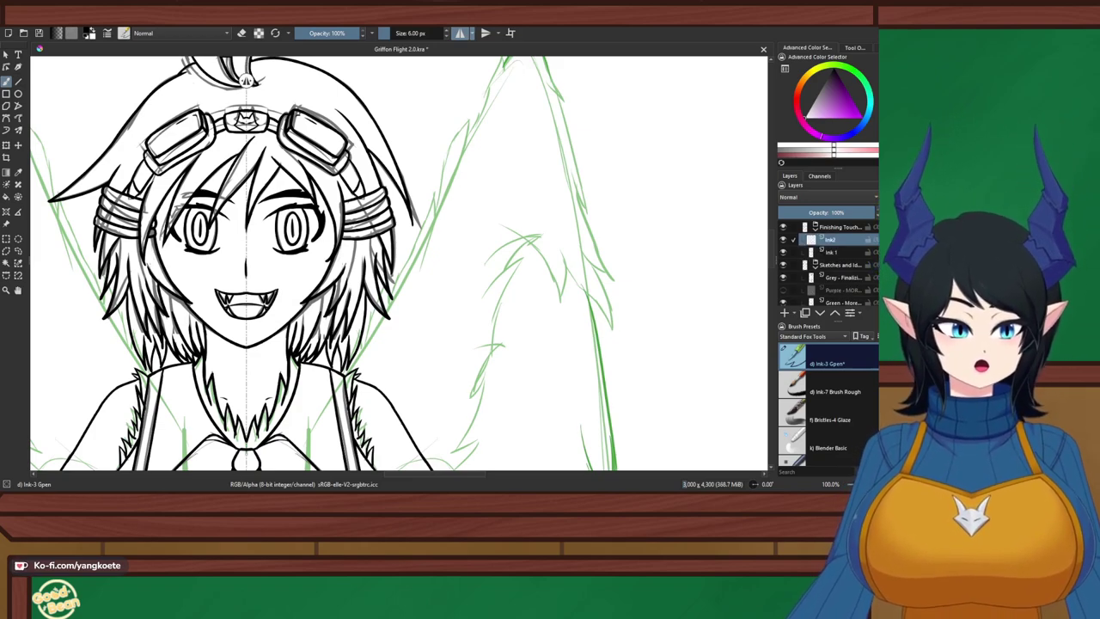
key(F2)
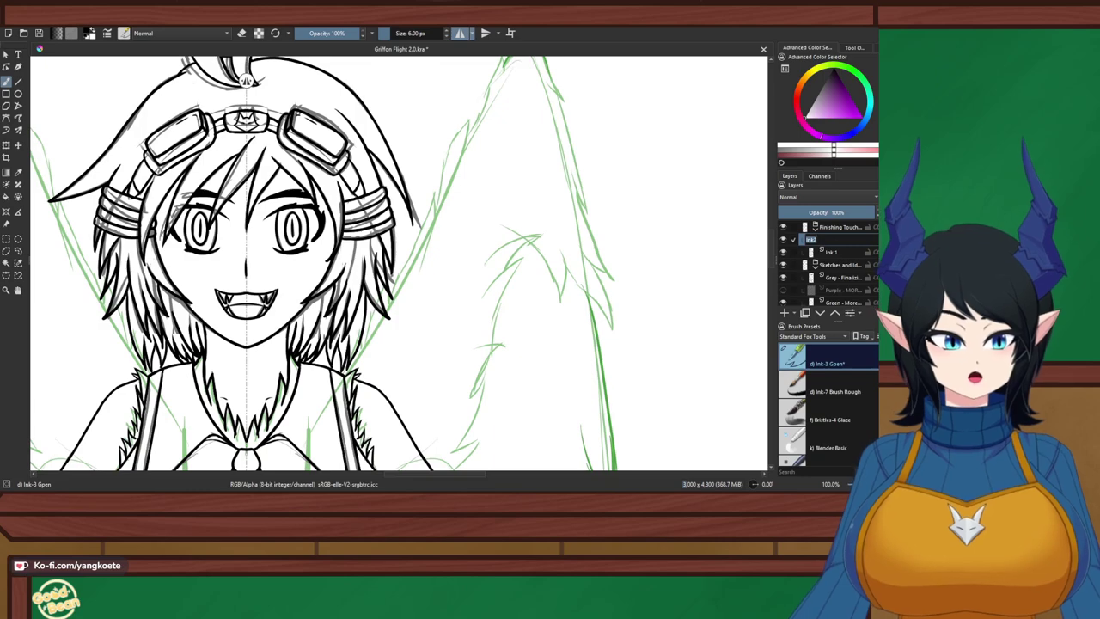
key(Return)
Temporarily hide the green sketch layers to compare the ink, then show them again
scroll(416, 250, down, 5)
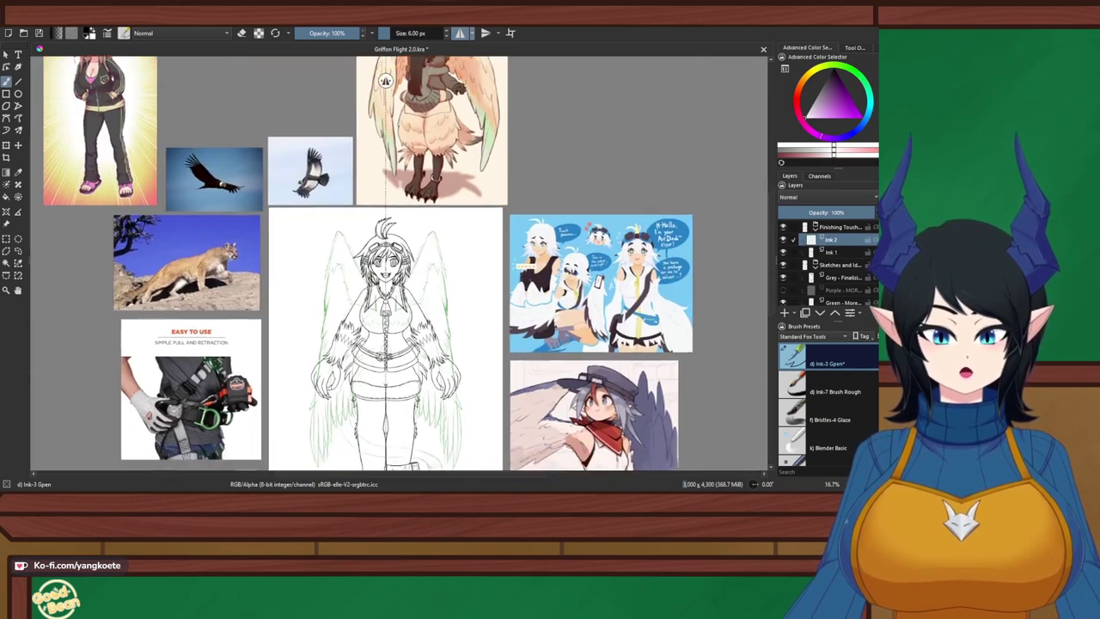
scroll(398, 263, up, 1)
click(783, 265)
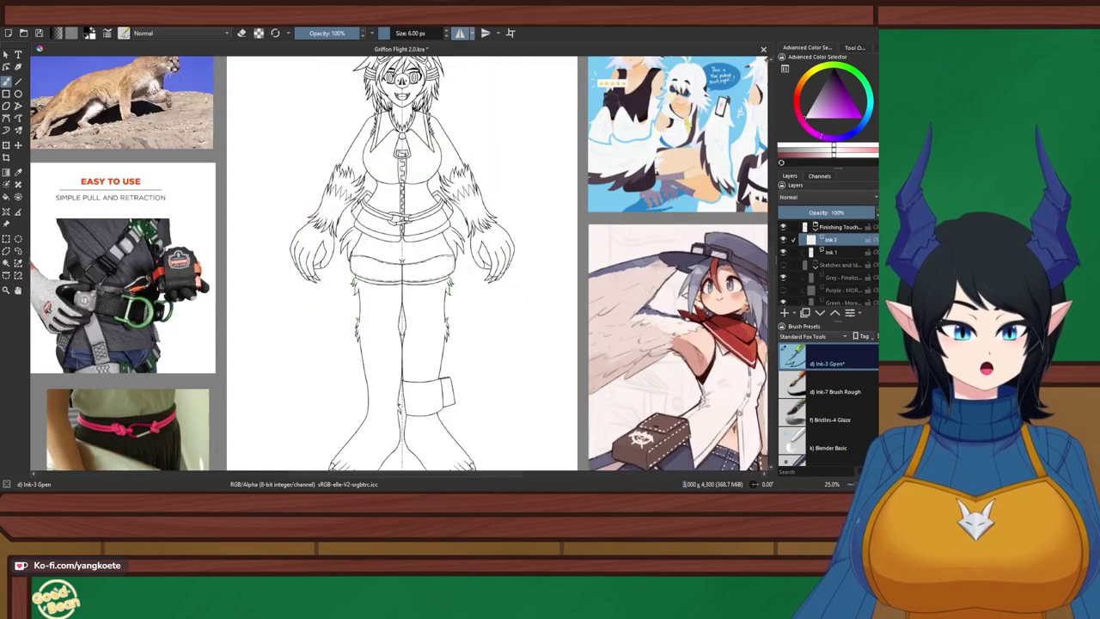
drag(402, 258, 428, 305)
scroll(516, 186, down, 1)
drag(515, 187, 510, 168)
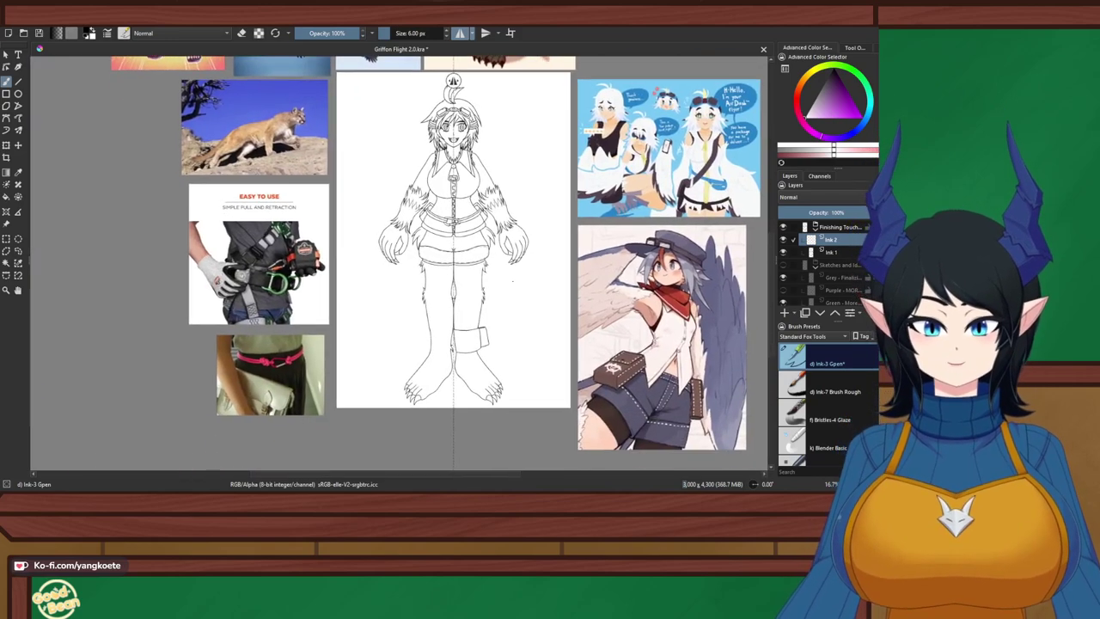
scroll(510, 270, up, 1)
drag(482, 257, 501, 361)
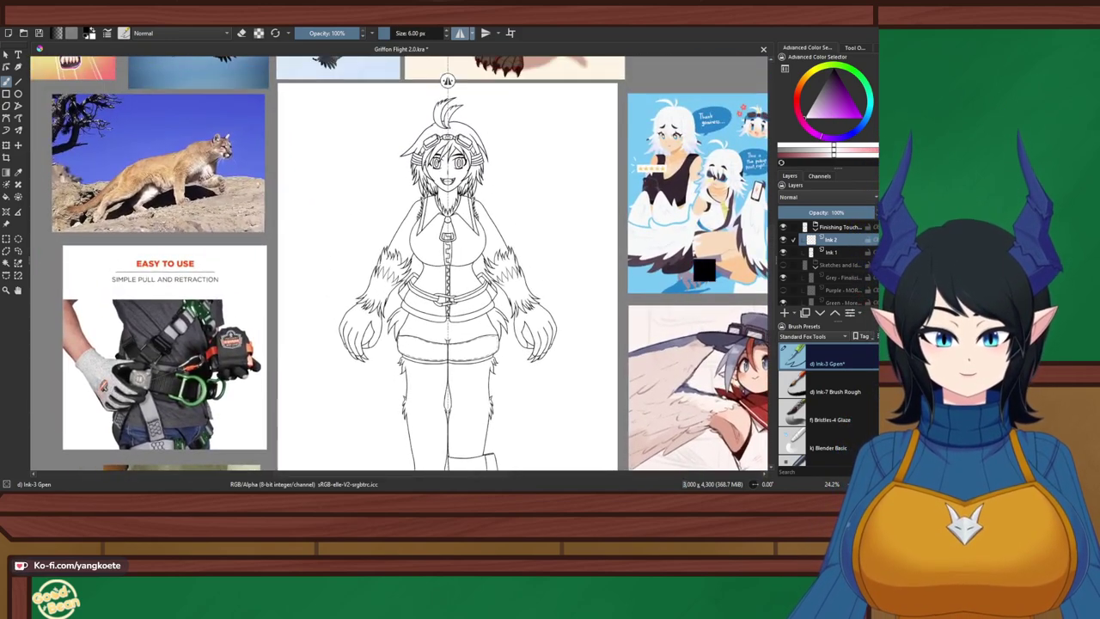
click(783, 264)
Pan down the figure to the leg band
drag(516, 300, 516, 245)
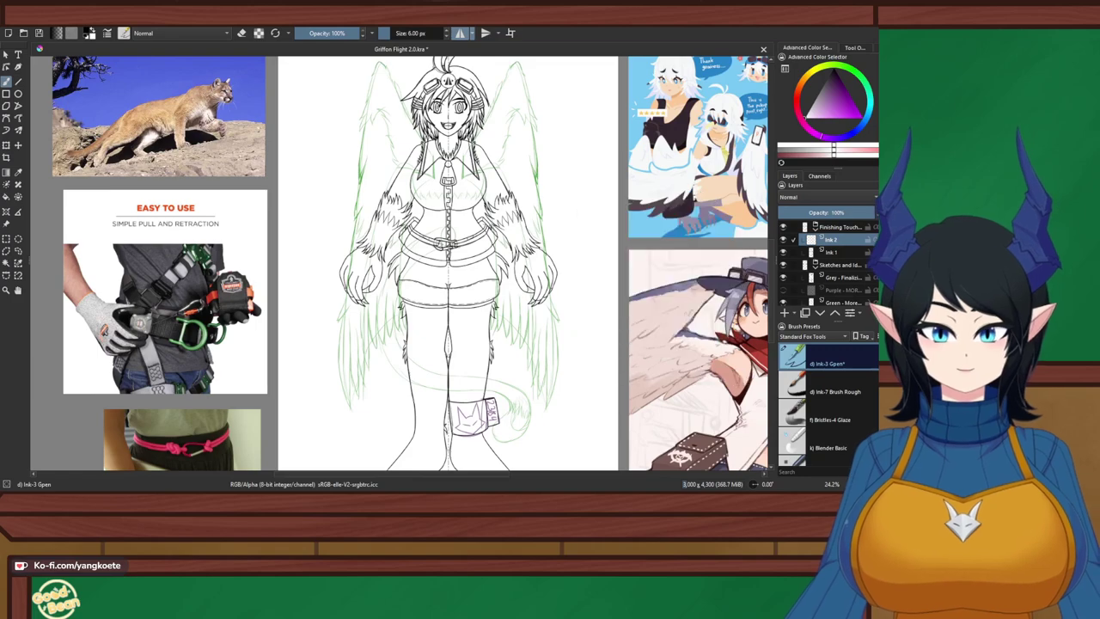
drag(481, 322, 467, 259)
scroll(468, 258, up, 1)
drag(447, 215, 403, 120)
scroll(411, 337, up, 2)
scroll(365, 306, up, 2)
scroll(364, 306, down, 1)
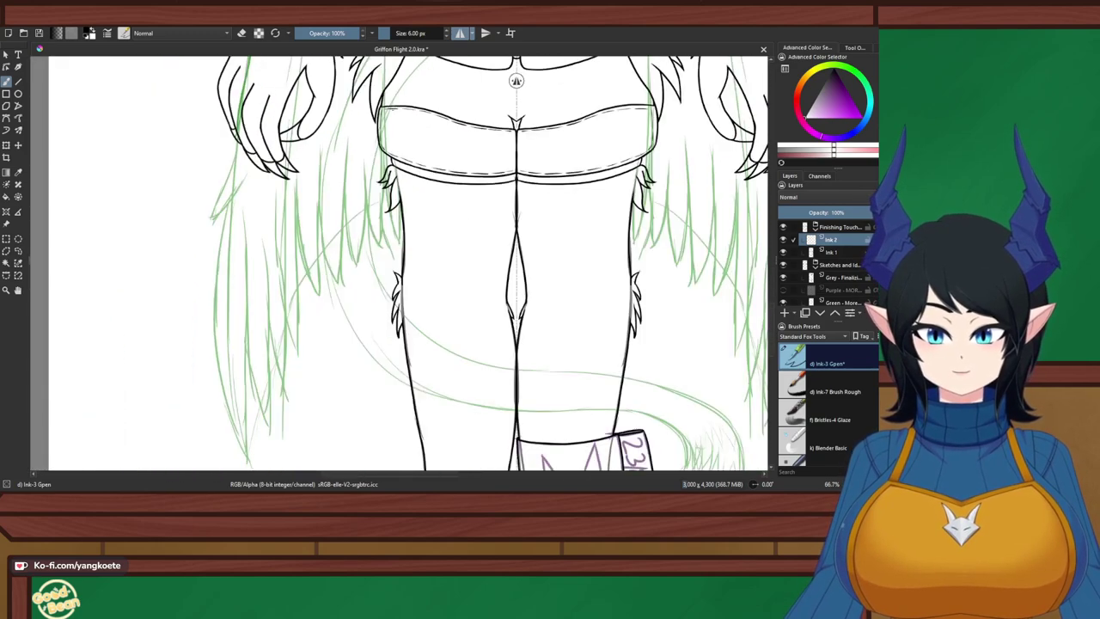
drag(481, 344, 332, 194)
drag(419, 190, 429, 225)
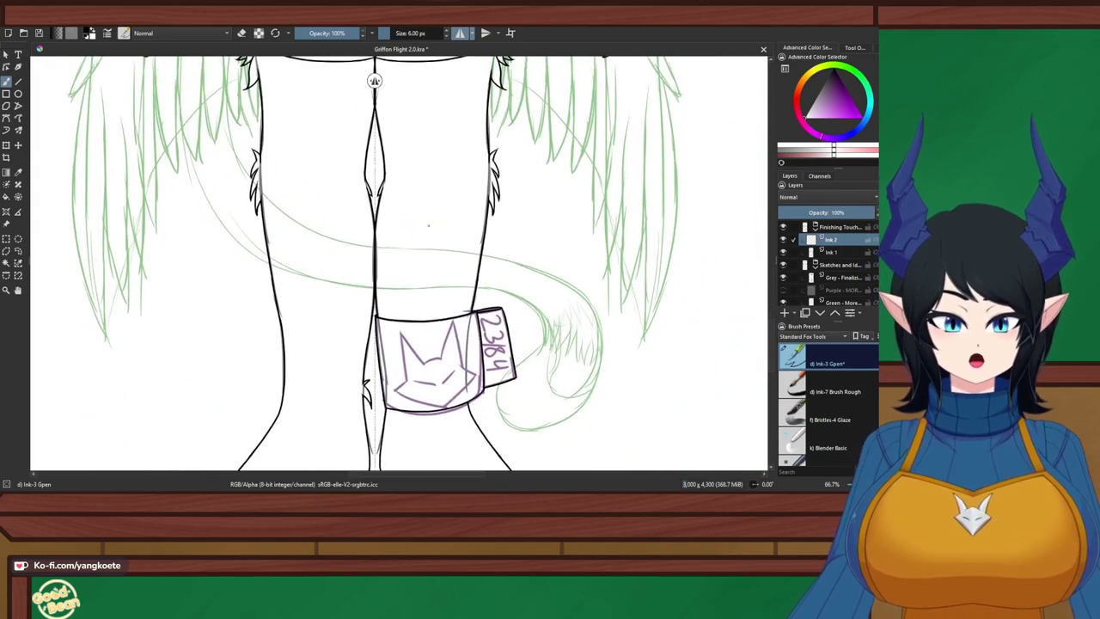
scroll(421, 217, down, 2)
Pan from the cougar reference photo to the character's legs and clawed feet
drag(631, 272, 656, 318)
scroll(657, 318, up, 1)
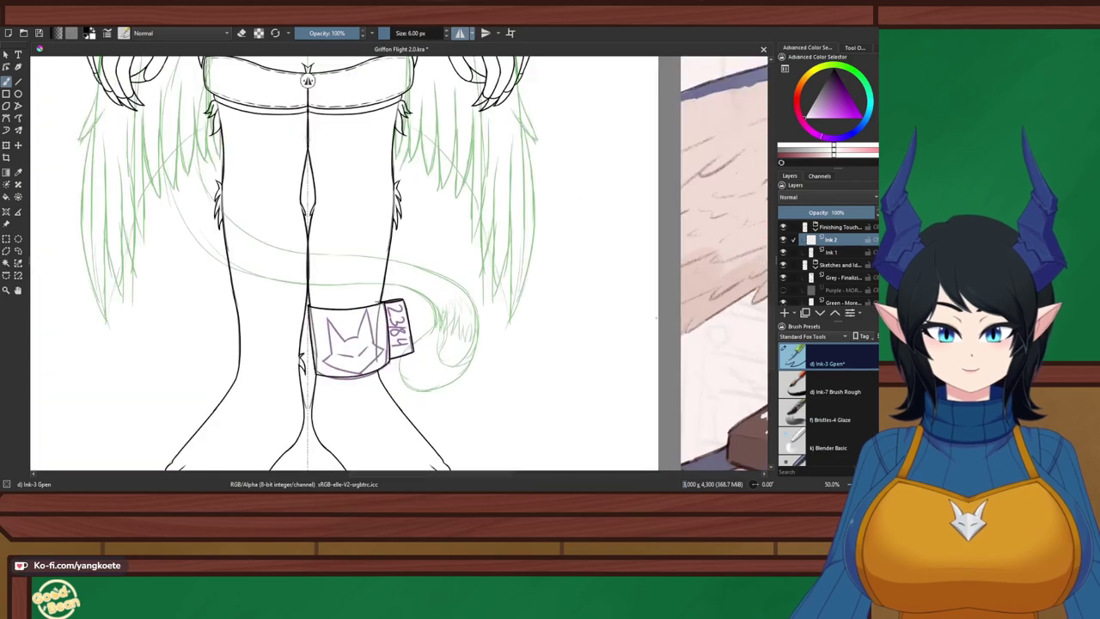
drag(415, 253, 475, 269)
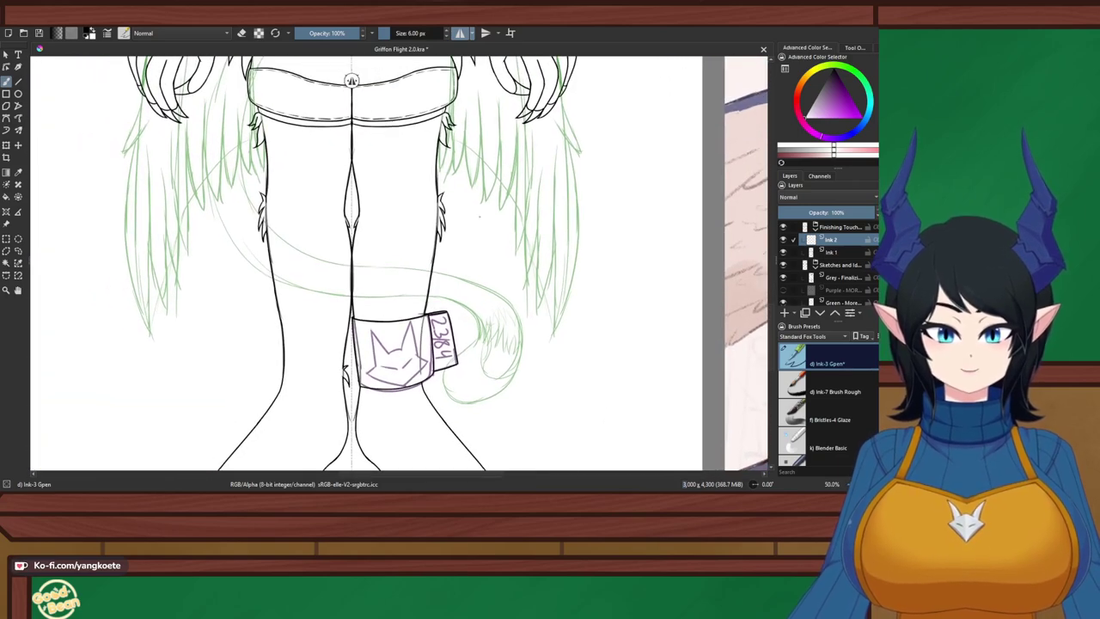
drag(459, 342, 475, 421)
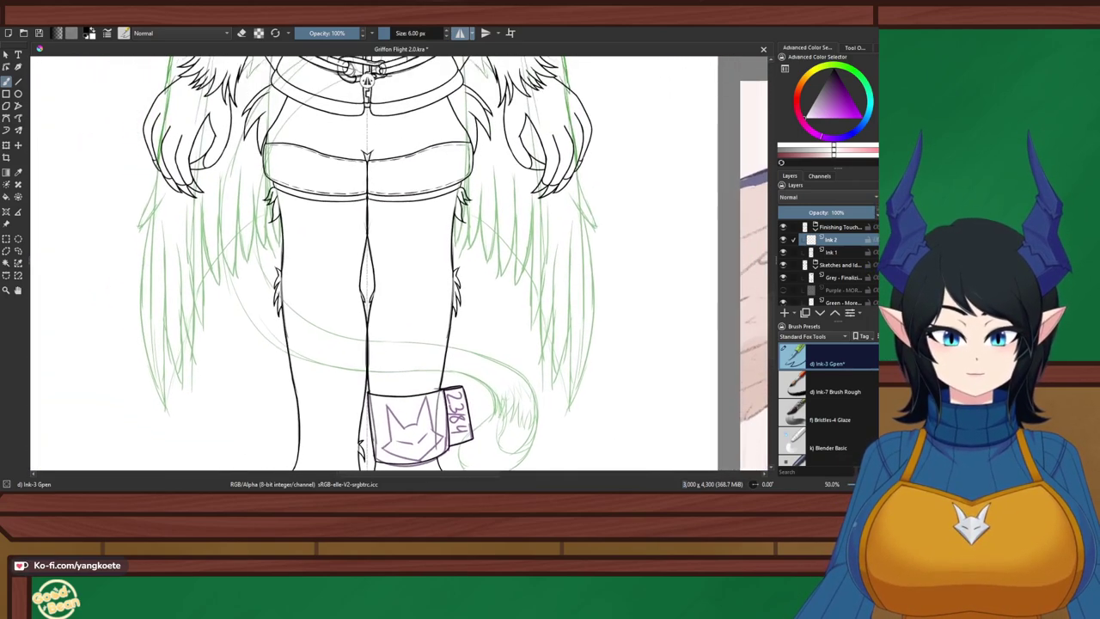
scroll(538, 262, up, 1)
scroll(468, 297, down, 4)
scroll(343, 249, up, 3)
drag(205, 131, 313, 234)
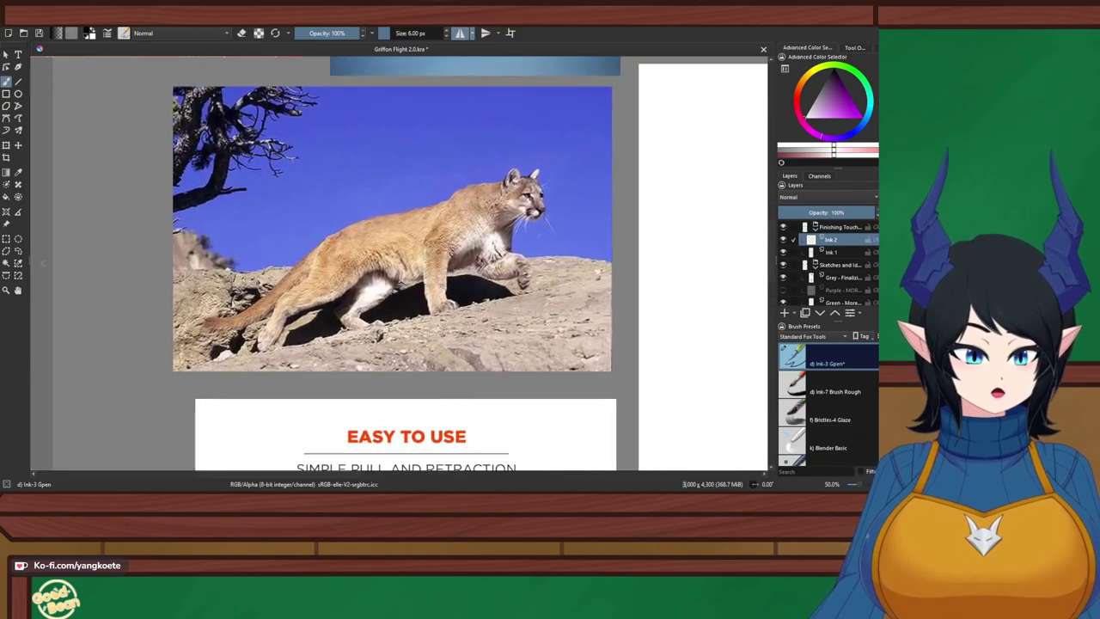
scroll(311, 243, down, 1)
drag(327, 369, 343, 218)
drag(563, 464, 369, 309)
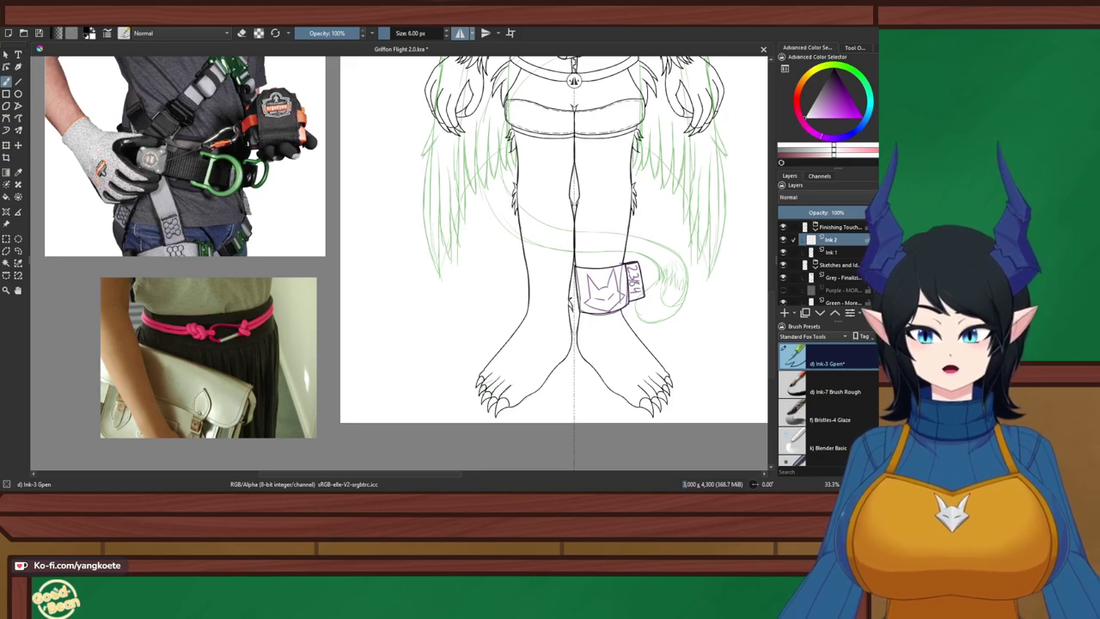
Zoom in and ink a hair strand beside her face, retrying until it sits right
drag(395, 155, 219, 409)
scroll(481, 215, up, 4)
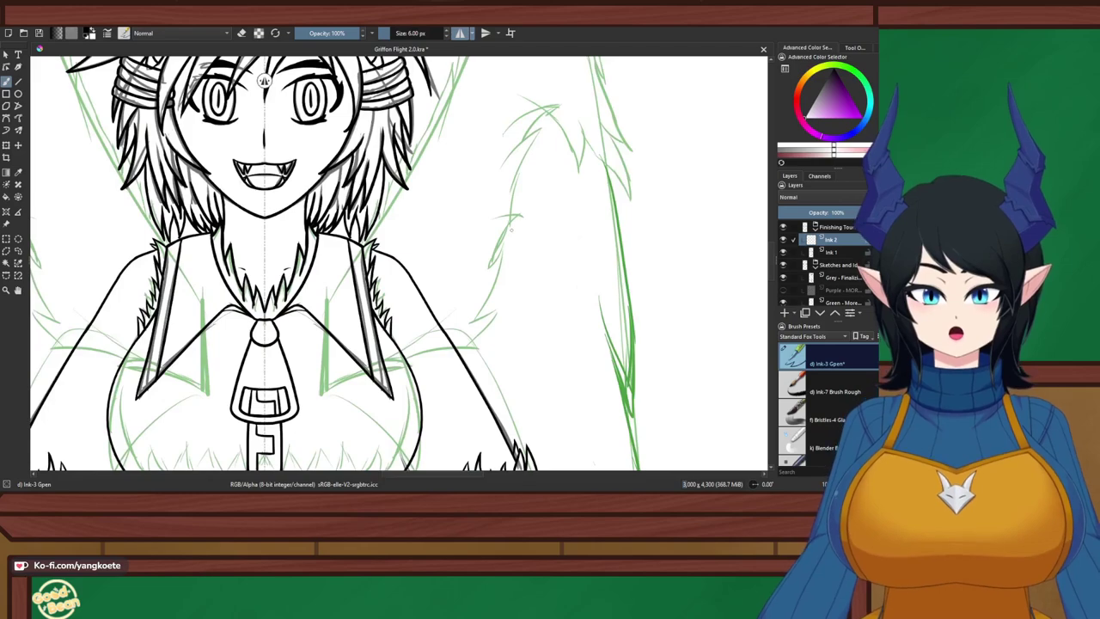
scroll(420, 202, up, 2)
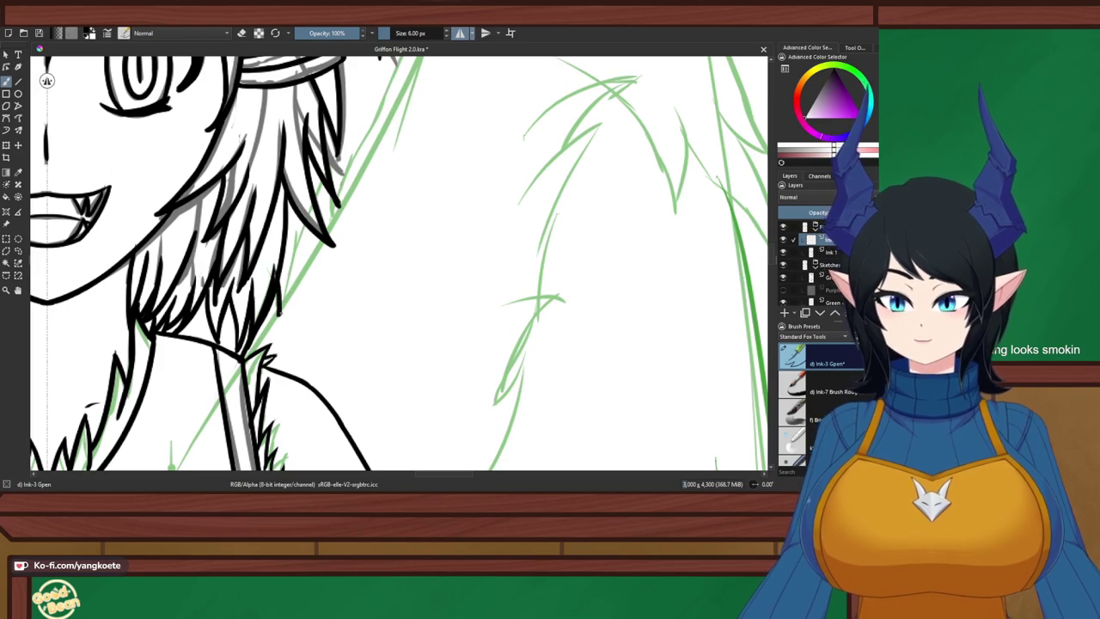
drag(282, 302, 313, 214)
key(ctrl+z)
drag(331, 171, 280, 302)
key(ctrl+z)
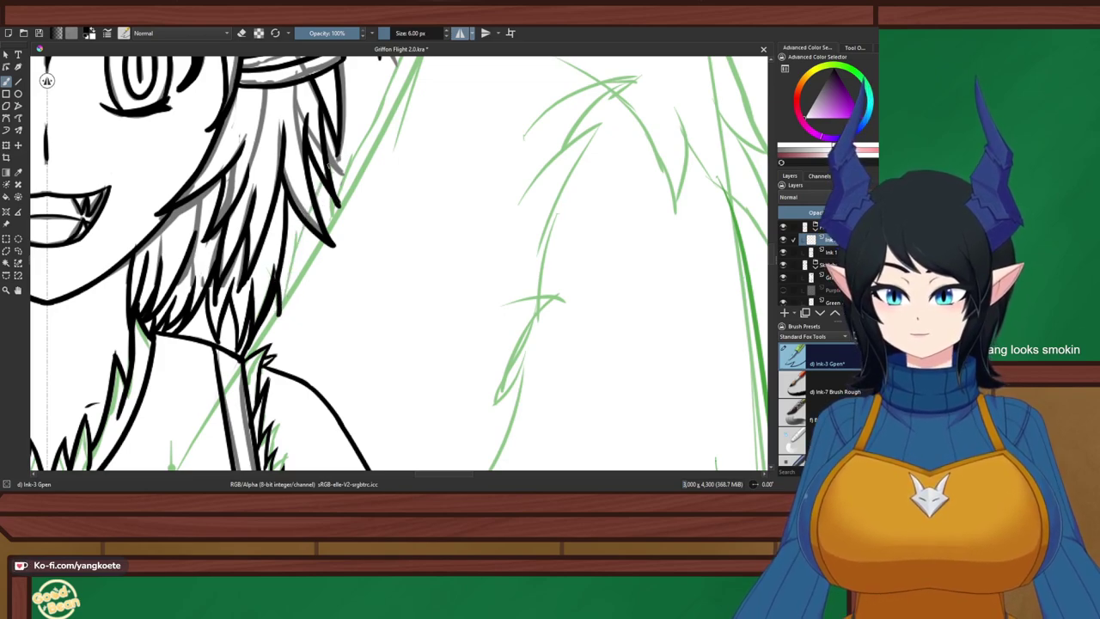
drag(331, 172, 287, 309)
key(ctrl+z)
drag(308, 216, 280, 318)
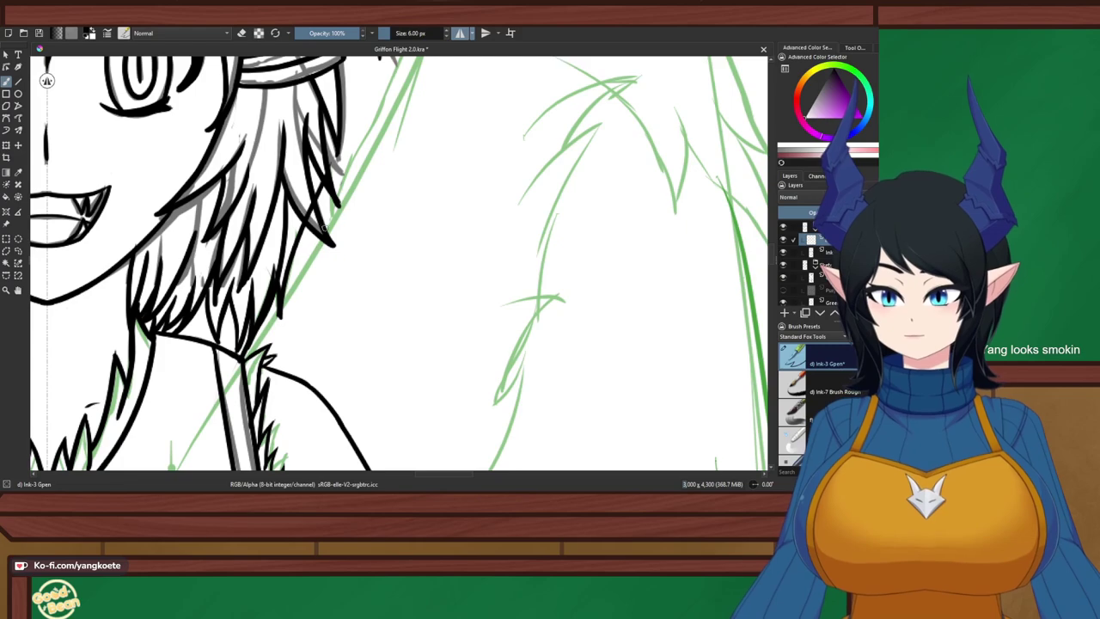
Try short strokes at the hair tip, undoing each attempt
drag(331, 153, 329, 238)
key(ctrl+z)
drag(334, 156, 335, 212)
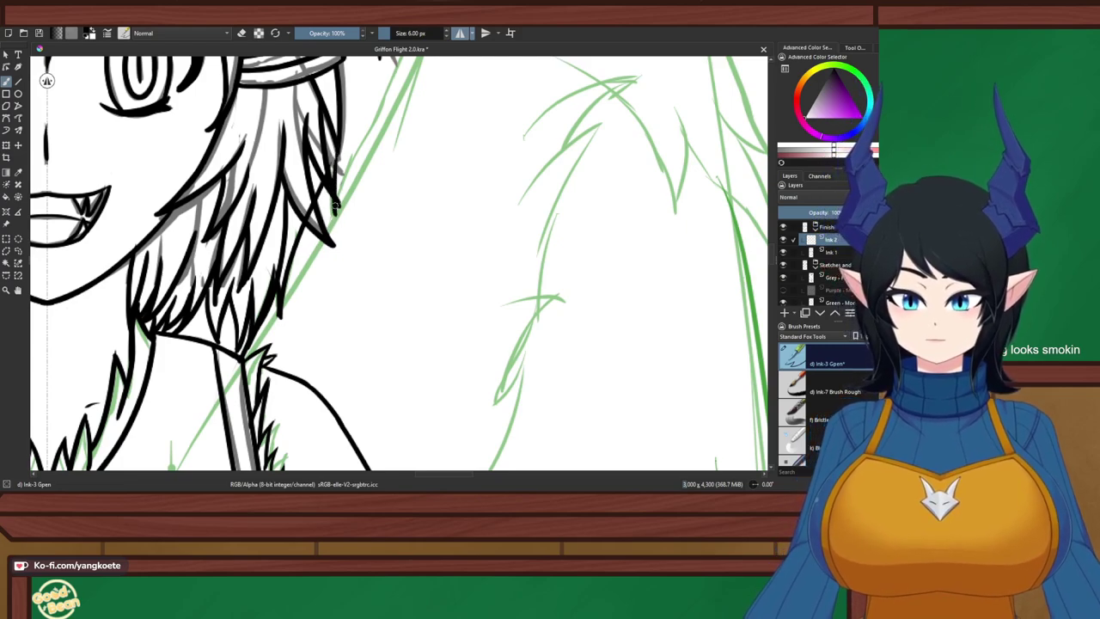
key(ctrl+z)
mouse_move(335, 152)
mouse_down()
mouse_move(337, 227)
mouse_move(376, 126)
mouse_move(334, 226)
mouse_up()
key(ctrl+z)
key(ctrl+z)
key(ctrl+z)
key(ctrl+z)
mouse_move(341, 156)
mouse_down()
mouse_move(337, 208)
mouse_move(346, 153)
mouse_move(328, 179)
mouse_move(346, 155)
mouse_move(337, 207)
mouse_move(350, 144)
mouse_up()
key(ctrl+z)
key(ctrl+z)
Switch to the eraser with E and erase the stray line left of the hair tip
key(e)
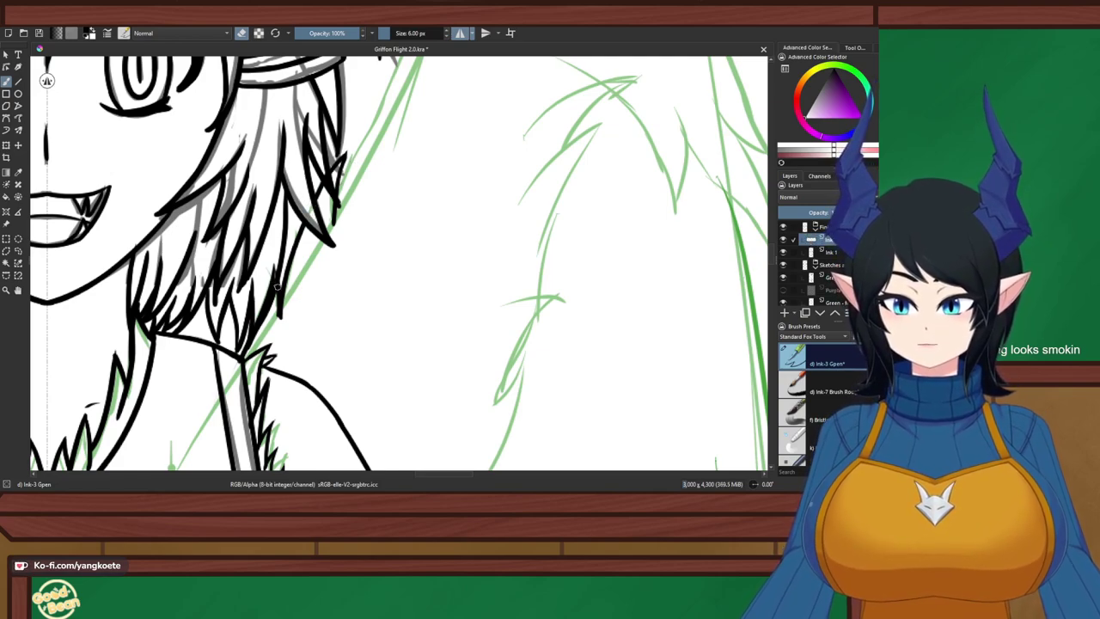
mouse_move(274, 265)
mouse_down()
mouse_move(267, 294)
mouse_move(275, 261)
mouse_move(252, 326)
mouse_up()
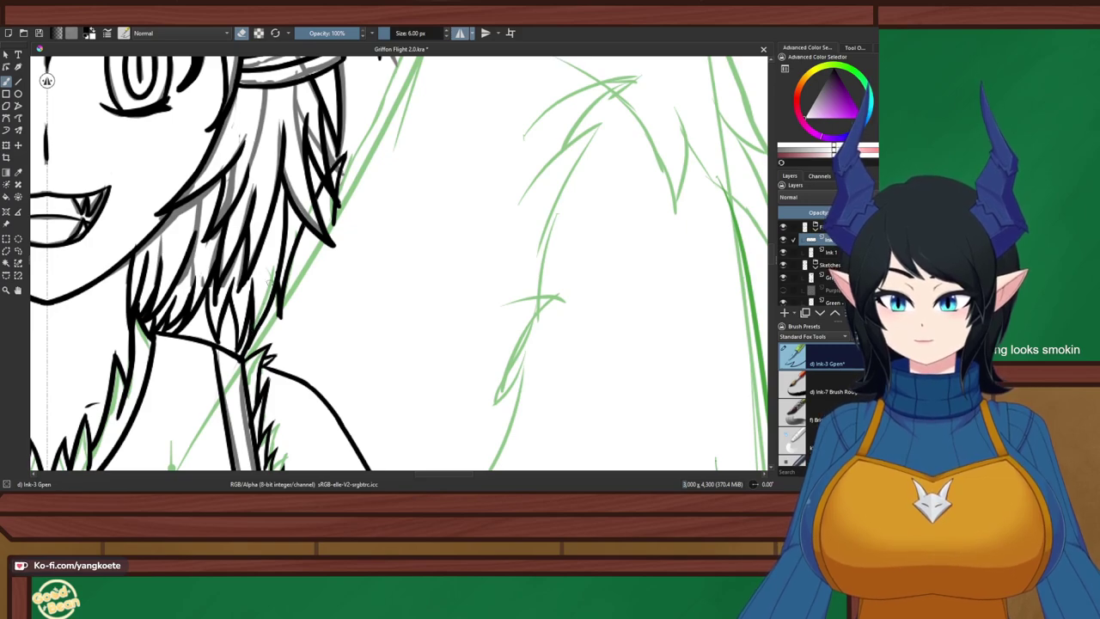
scroll(273, 236, down, 3)
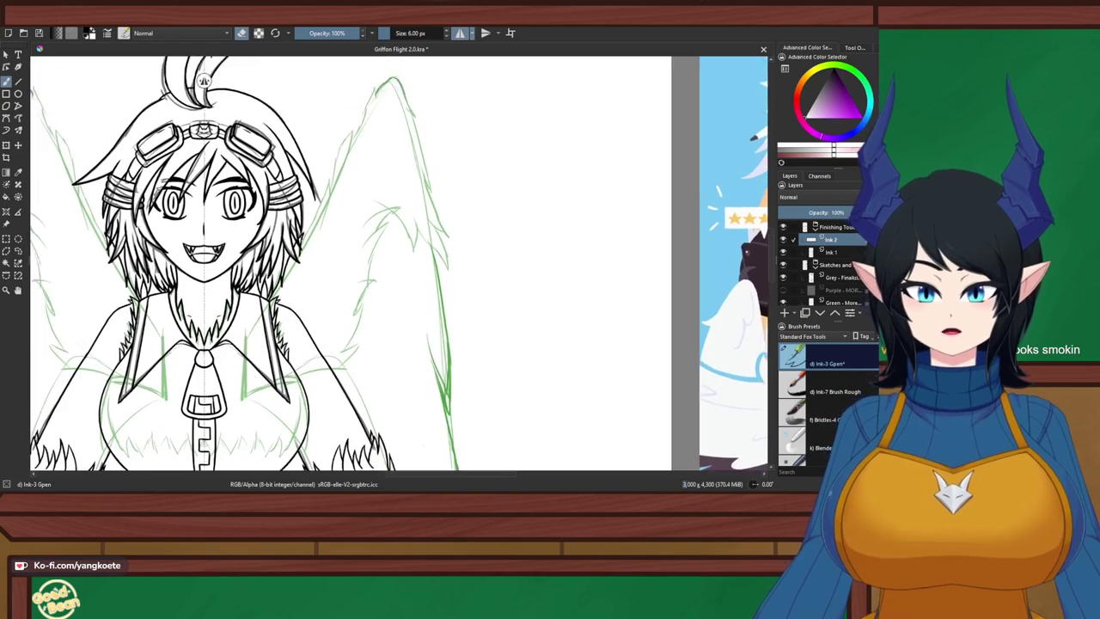
Check the head by centring it, mirroring the view with M, tilting it and resetting rotation
drag(445, 113, 447, 179)
right_click(450, 179)
click(351, 205)
scroll(317, 232, up, 3)
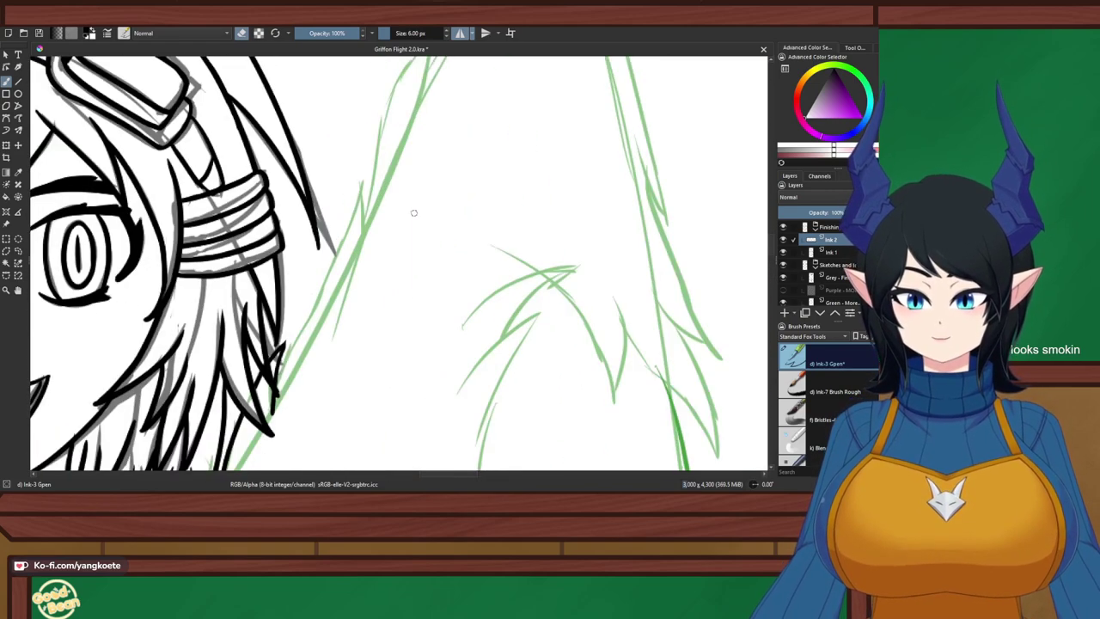
scroll(380, 210, down, 2)
drag(380, 211, 513, 210)
key(m)
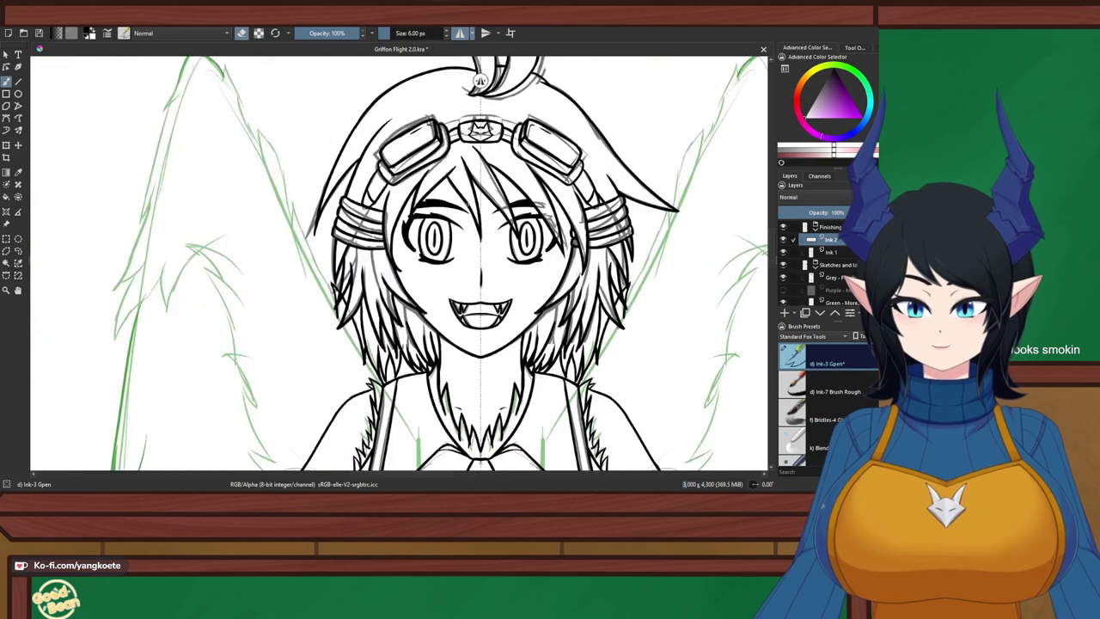
key(m)
drag(380, 210, 525, 217)
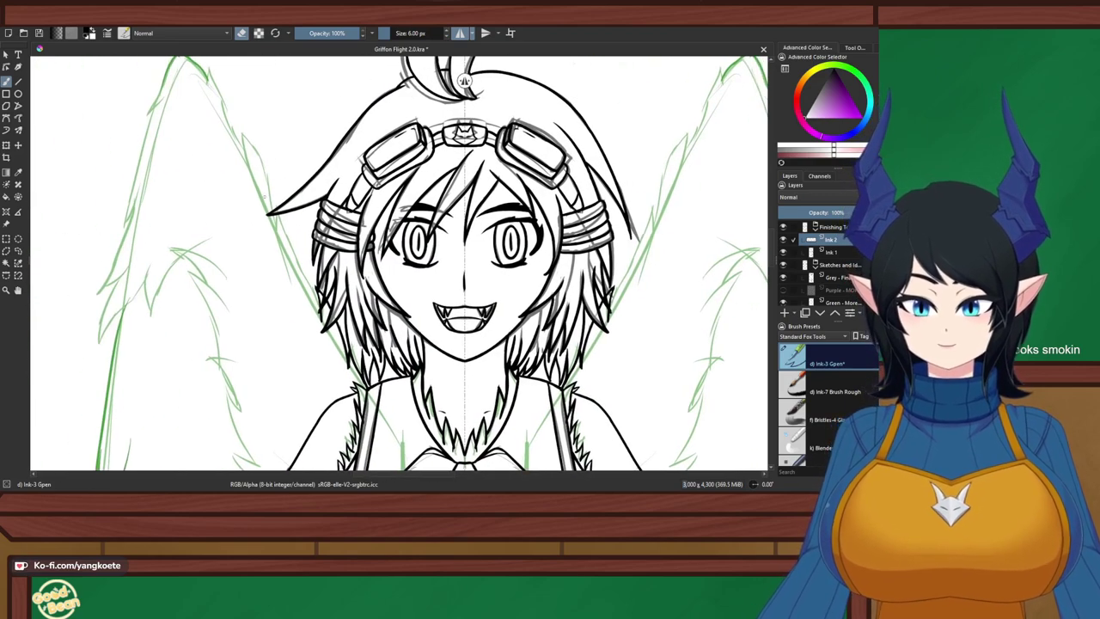
drag(464, 80, 531, 79)
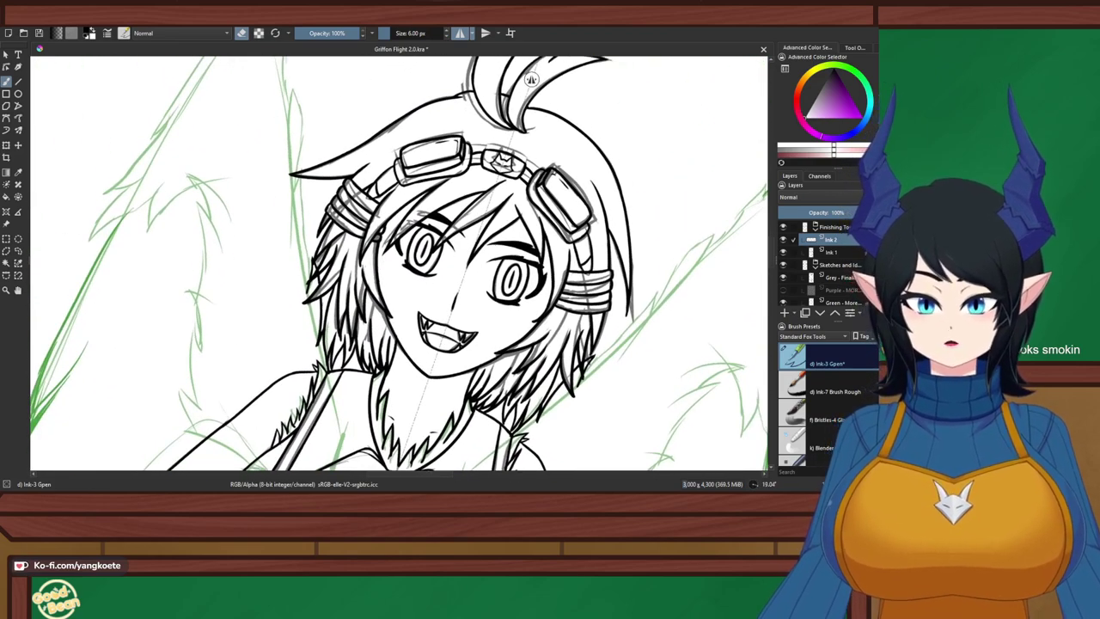
key(5)
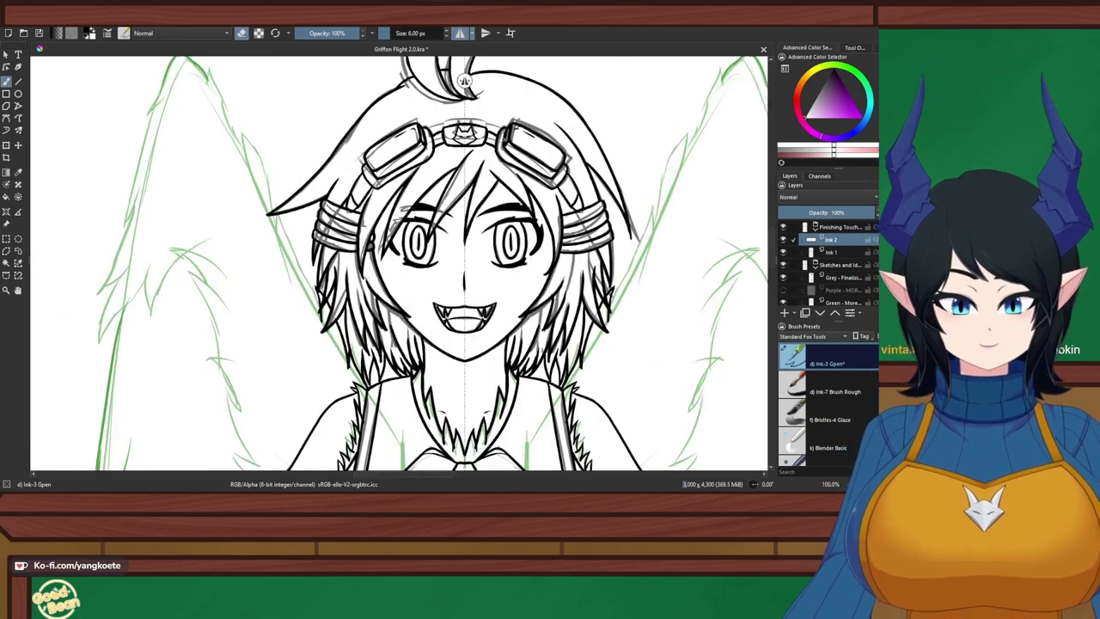
Pan down to inspect the belt, shorts, torso and clawed hands
drag(488, 150, 446, 151)
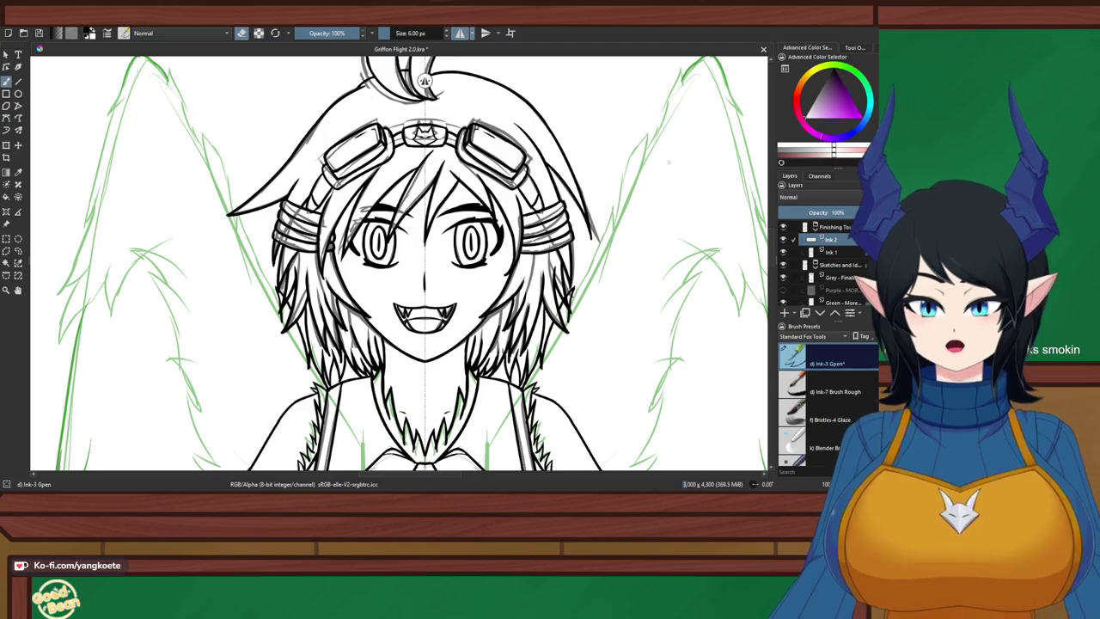
scroll(669, 162, down, 4)
scroll(567, 343, up, 4)
drag(367, 291, 545, 212)
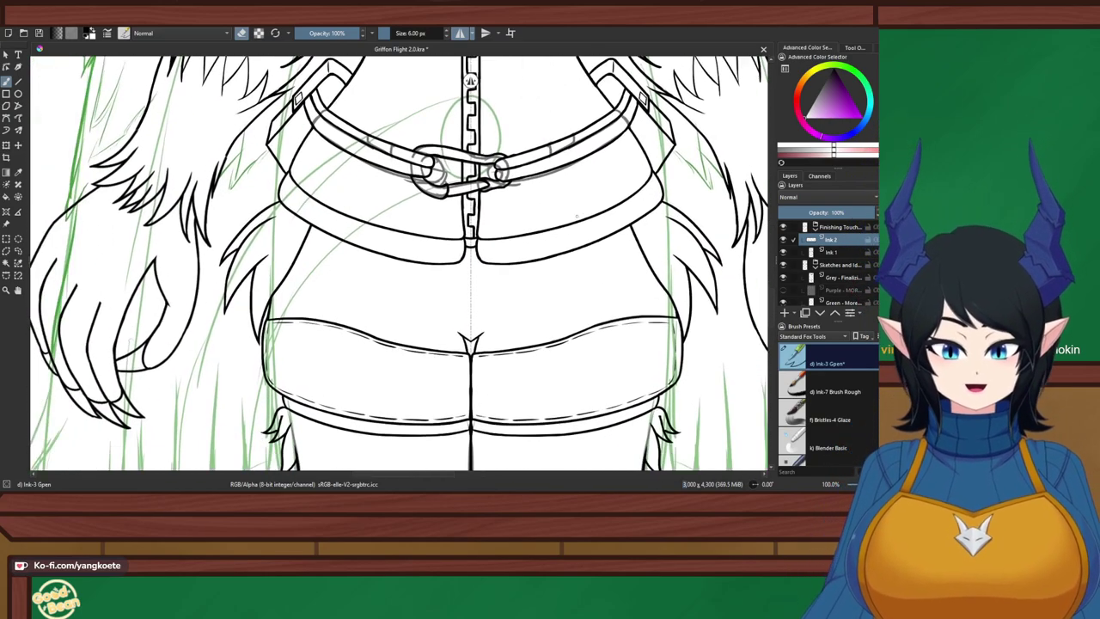
scroll(576, 217, down, 2)
mouse_move(641, 191)
mouse_down()
mouse_move(588, 251)
mouse_move(570, 294)
mouse_up()
Centre the view on the torso at 50% to look it over
right_click(589, 251)
right_click(588, 251)
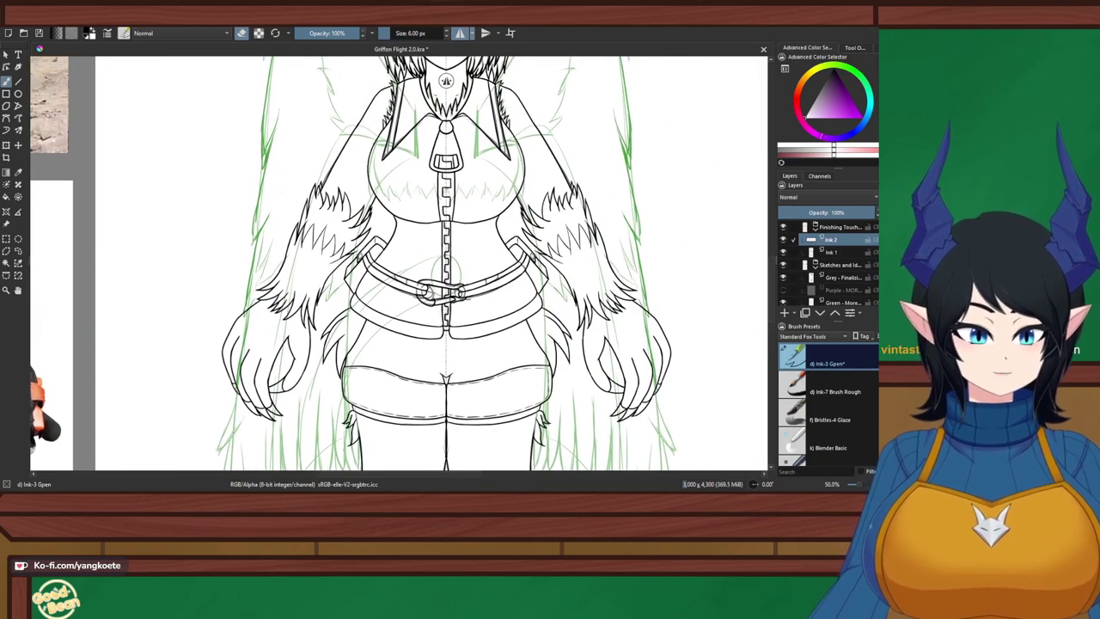
scroll(438, 283, down, 1)
scroll(506, 251, up, 1)
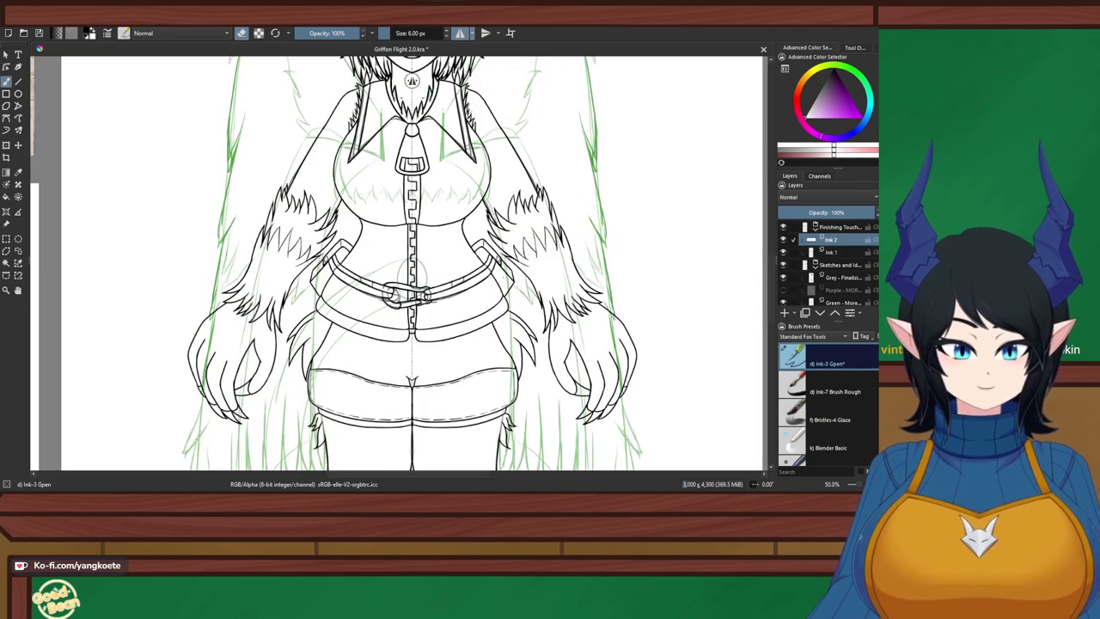
mouse_move(506, 251)
mouse_down()
mouse_move(516, 213)
mouse_move(502, 266)
mouse_move(519, 361)
mouse_up()
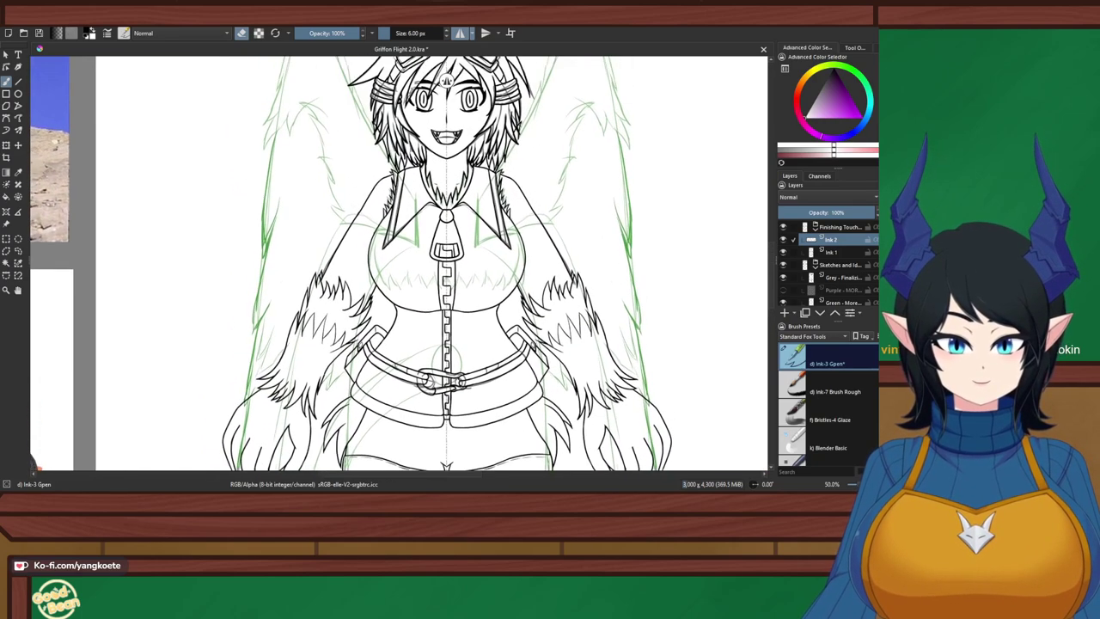
scroll(519, 360, down, 1)
scroll(542, 403, up, 1)
right_click(636, 322)
right_click(636, 322)
mouse_move(636, 322)
mouse_down()
mouse_move(629, 259)
mouse_move(636, 292)
mouse_up()
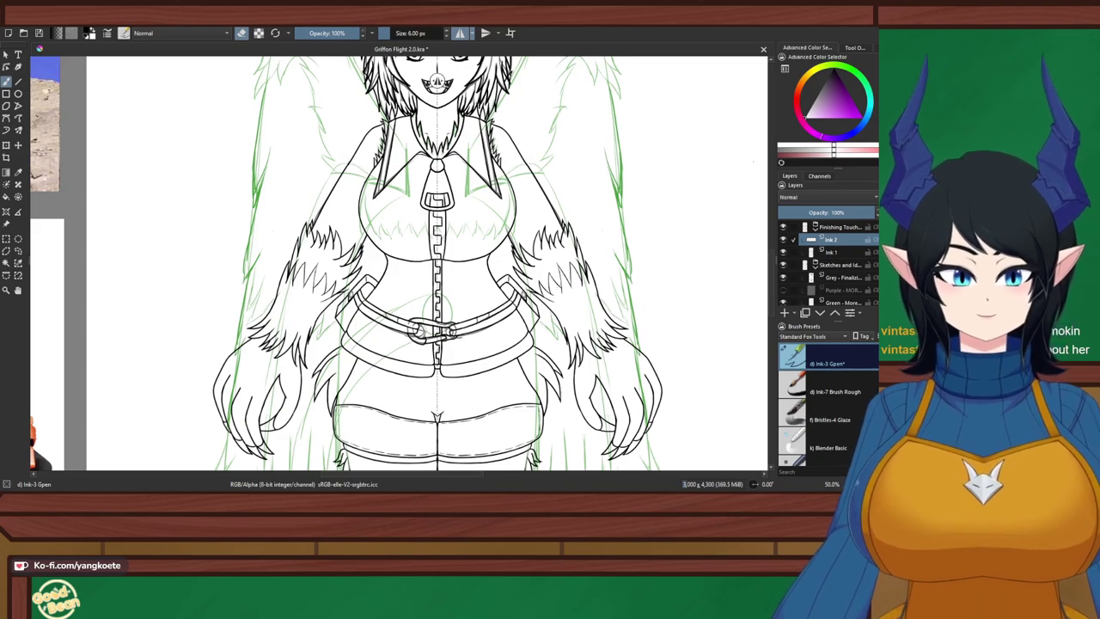
Bring the head back and zoom to 200% on the wing sketch by the goggles
drag(553, 94, 447, 321)
scroll(503, 221, up, 1)
scroll(504, 221, up, 3)
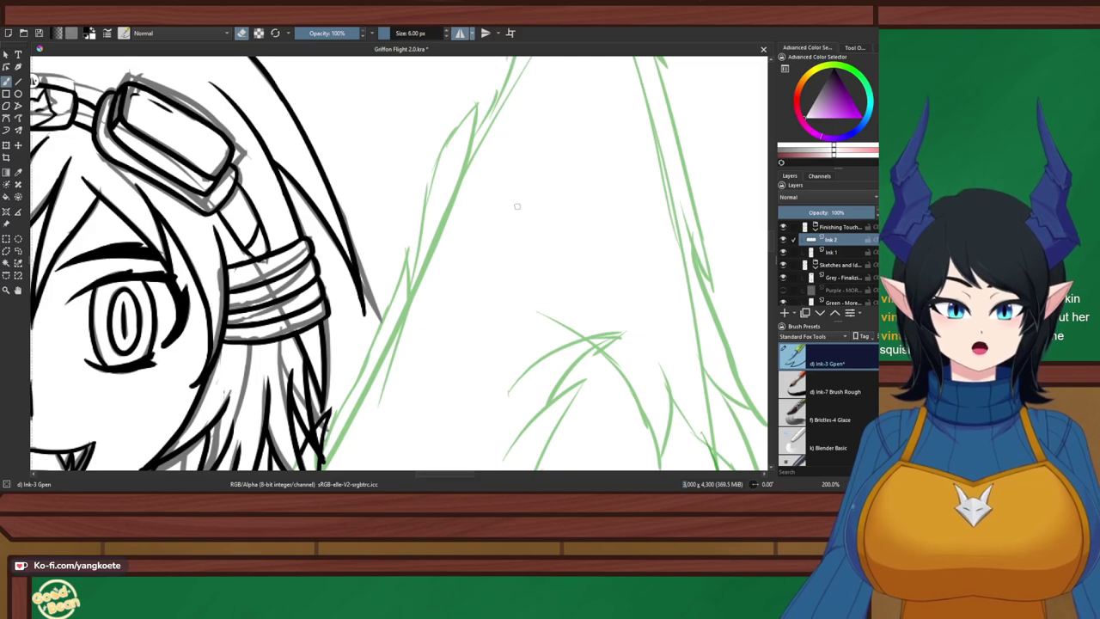
Ink the first feather line over the green wing sketch, undoing and erasing tries
drag(478, 98, 468, 212)
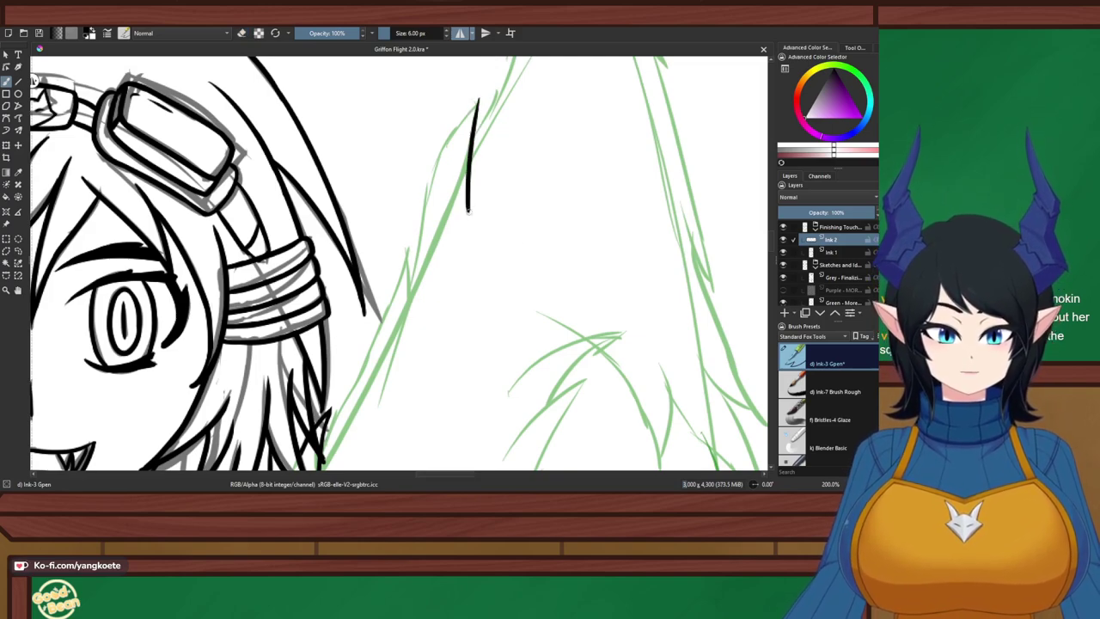
key(ctrl+z)
drag(476, 95, 460, 204)
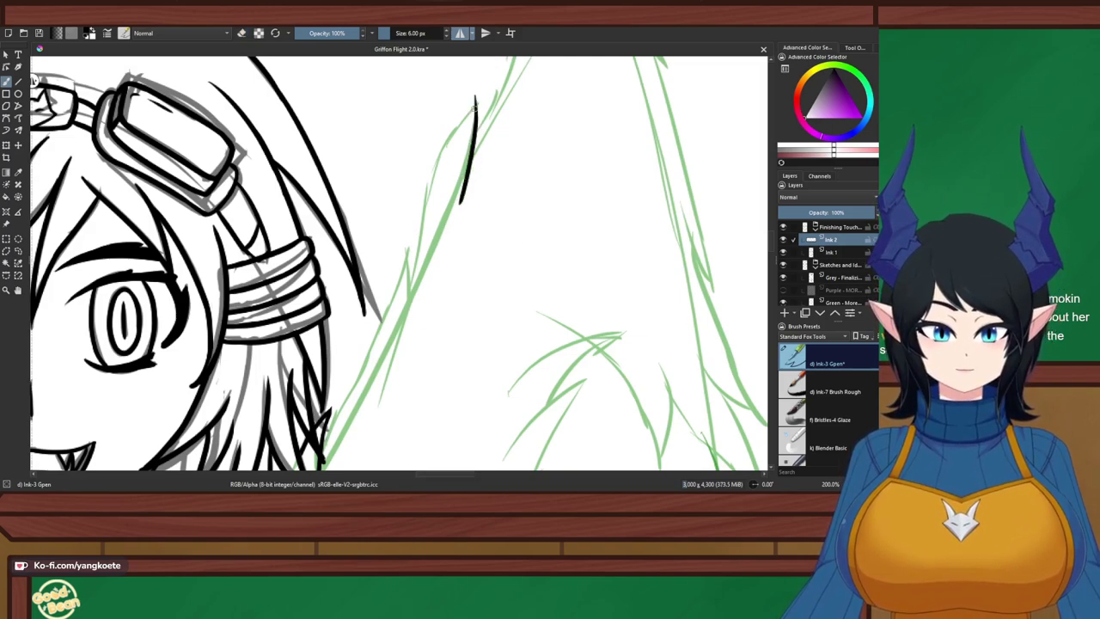
drag(475, 96, 418, 253)
key(ctrl+z)
key(ctrl+z)
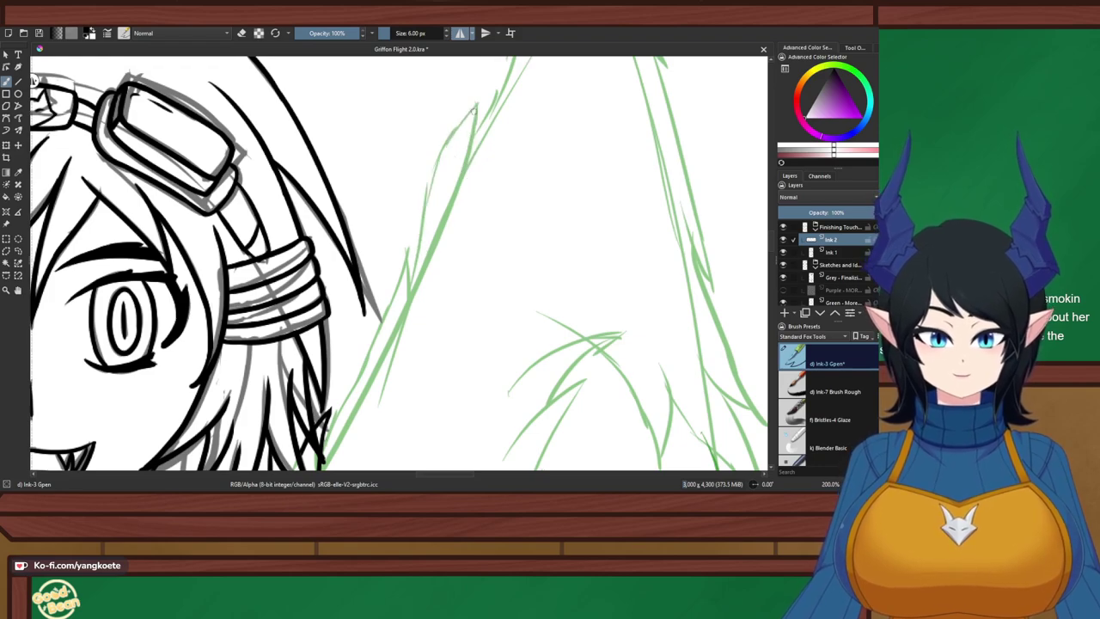
drag(479, 96, 459, 241)
drag(478, 96, 413, 272)
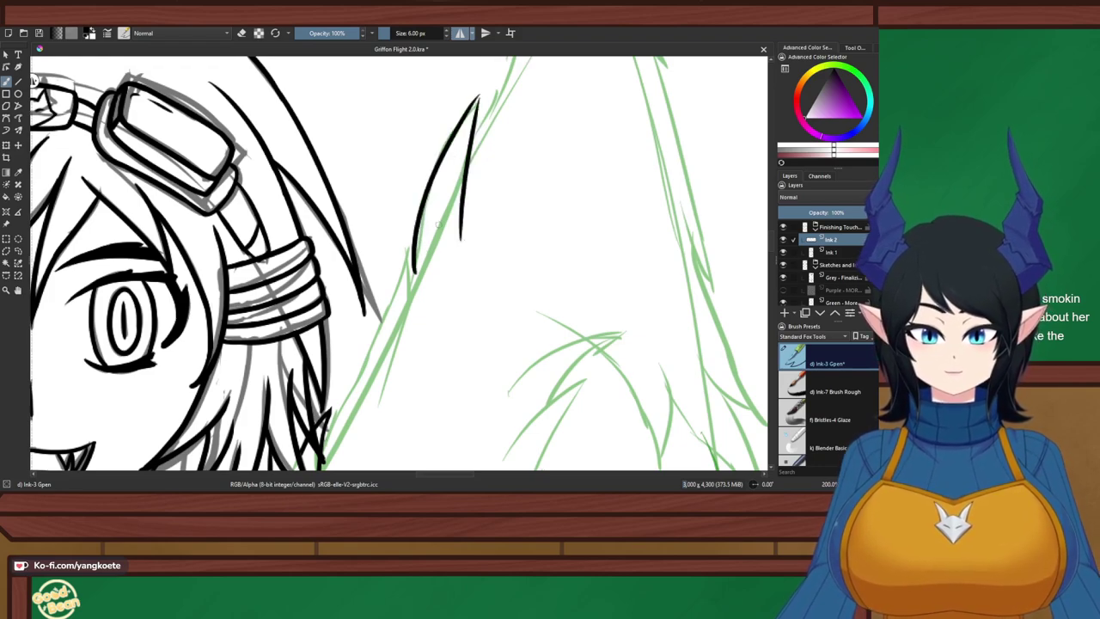
key(ctrl+z)
drag(479, 95, 418, 303)
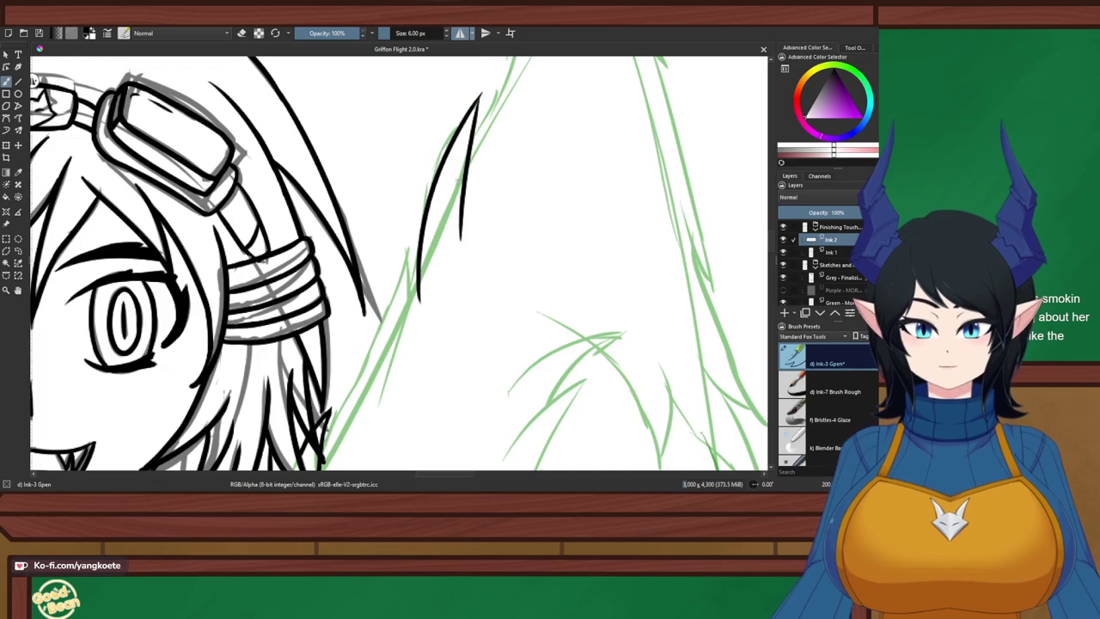
key(e)
mouse_move(483, 101)
mouse_down()
mouse_move(419, 300)
mouse_move(483, 101)
mouse_move(453, 211)
mouse_up()
key(e)
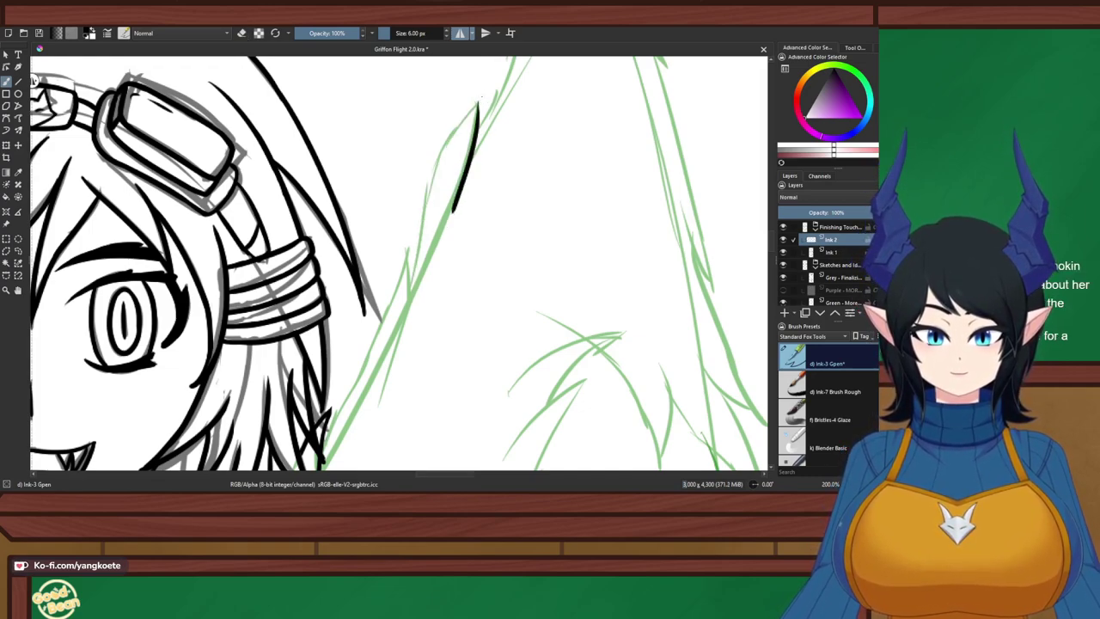
Trace a long curved feather line along the wing sketch, retrying several times
drag(479, 99, 417, 275)
key(ctrl+z)
drag(479, 98, 409, 265)
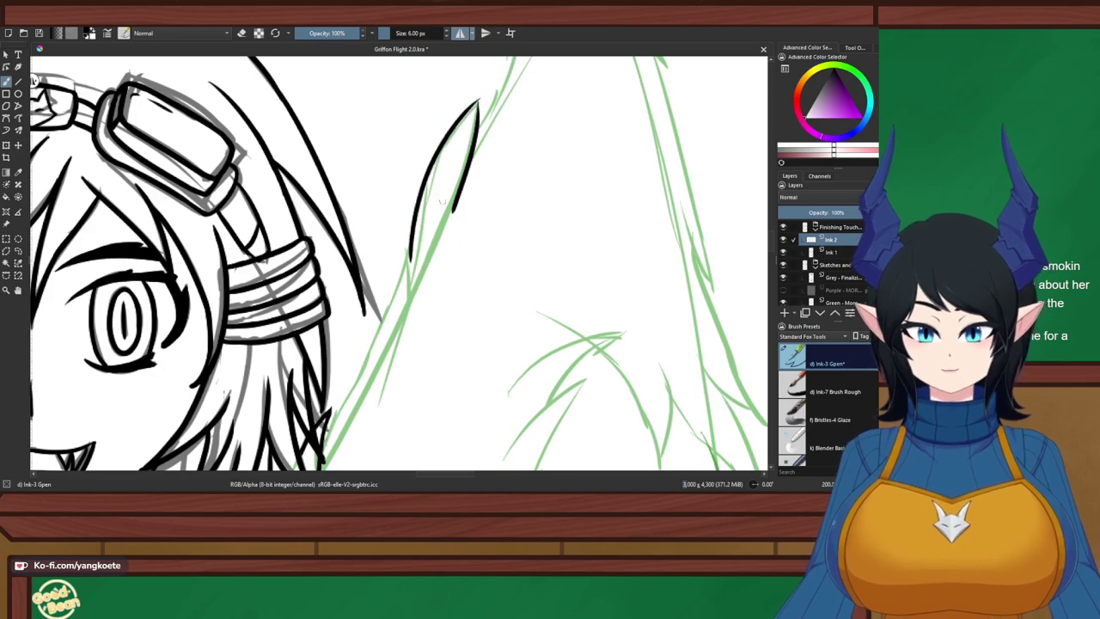
key(ctrl+z)
drag(486, 94, 407, 279)
key(ctrl+z)
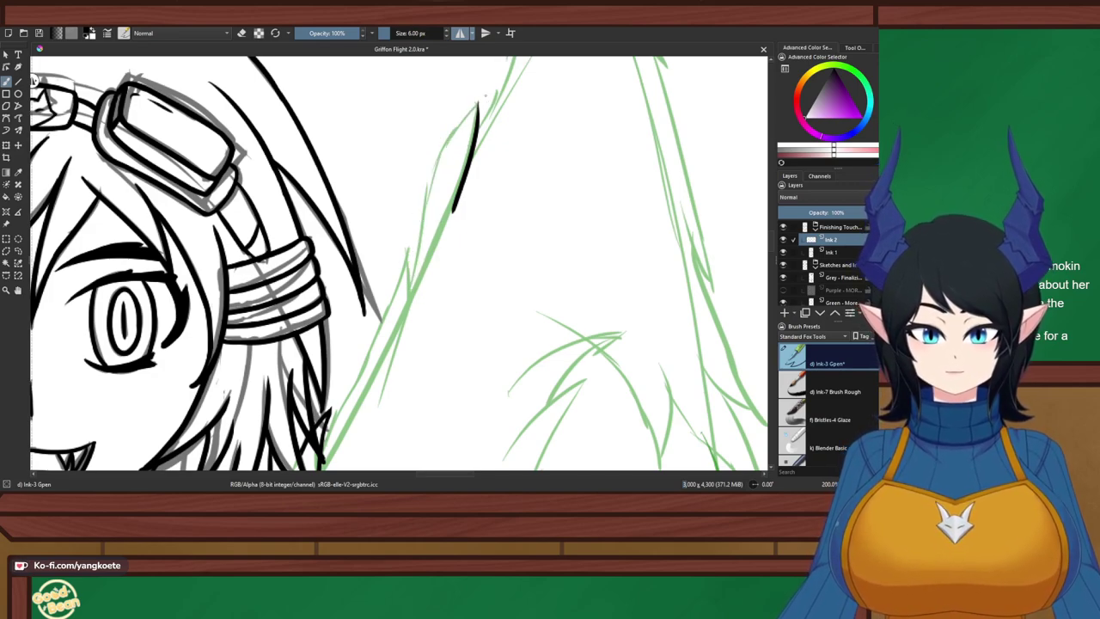
drag(485, 96, 409, 305)
key(ctrl+z)
Settle the curved outer wing edge running down from its tip
mouse_move(493, 94)
mouse_down()
mouse_move(404, 280)
mouse_move(404, 315)
mouse_up()
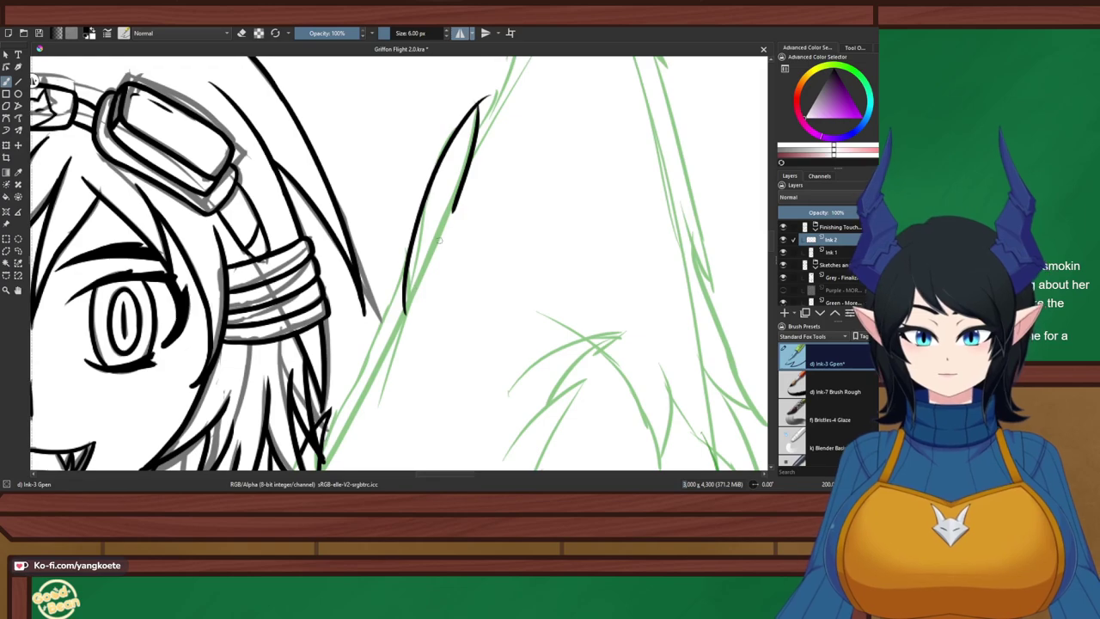
key(ctrl+z)
drag(488, 96, 406, 308)
key(ctrl+z)
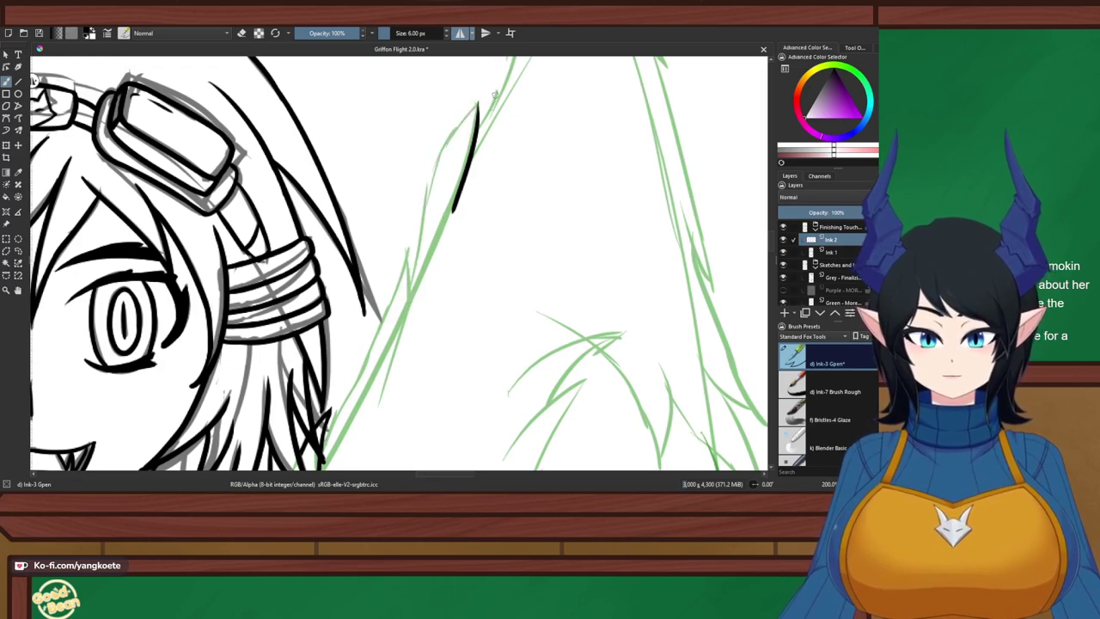
drag(496, 93, 409, 315)
key(ctrl+z)
mouse_move(478, 101)
mouse_down()
mouse_move(421, 209)
mouse_move(409, 292)
mouse_up()
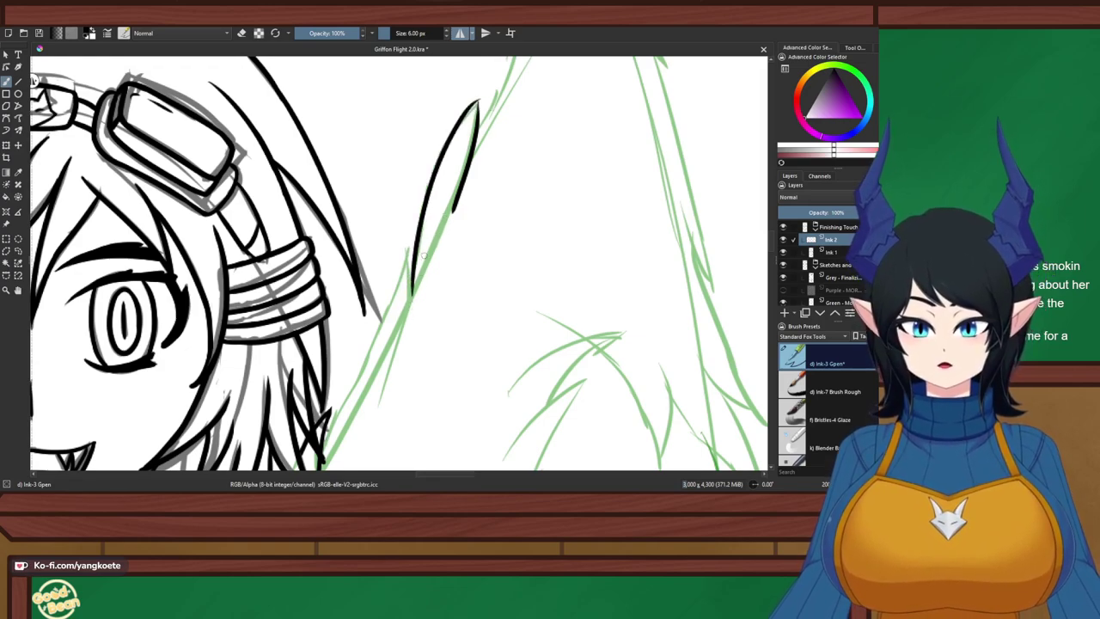
Attempt extending the wing edge line down-left toward the hair, undoing the extensions
drag(424, 255, 407, 325)
key(ctrl+z)
drag(409, 243, 378, 397)
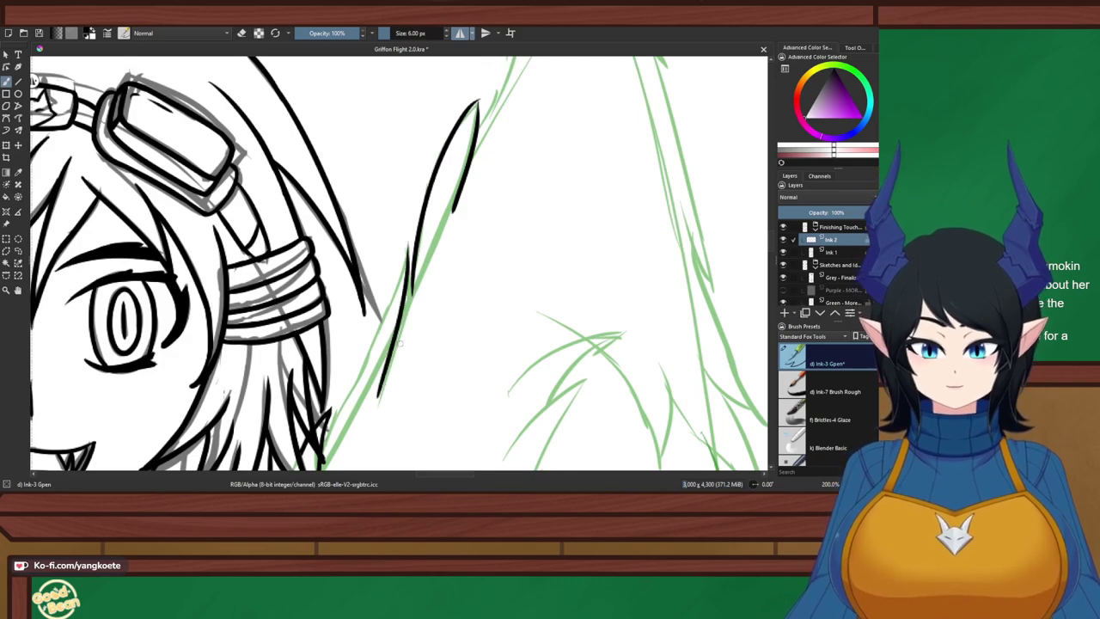
key(ctrl+z)
drag(411, 237, 395, 397)
key(ctrl+z)
mouse_move(411, 232)
mouse_down()
mouse_move(382, 387)
mouse_move(325, 462)
mouse_up()
key(ctrl+z)
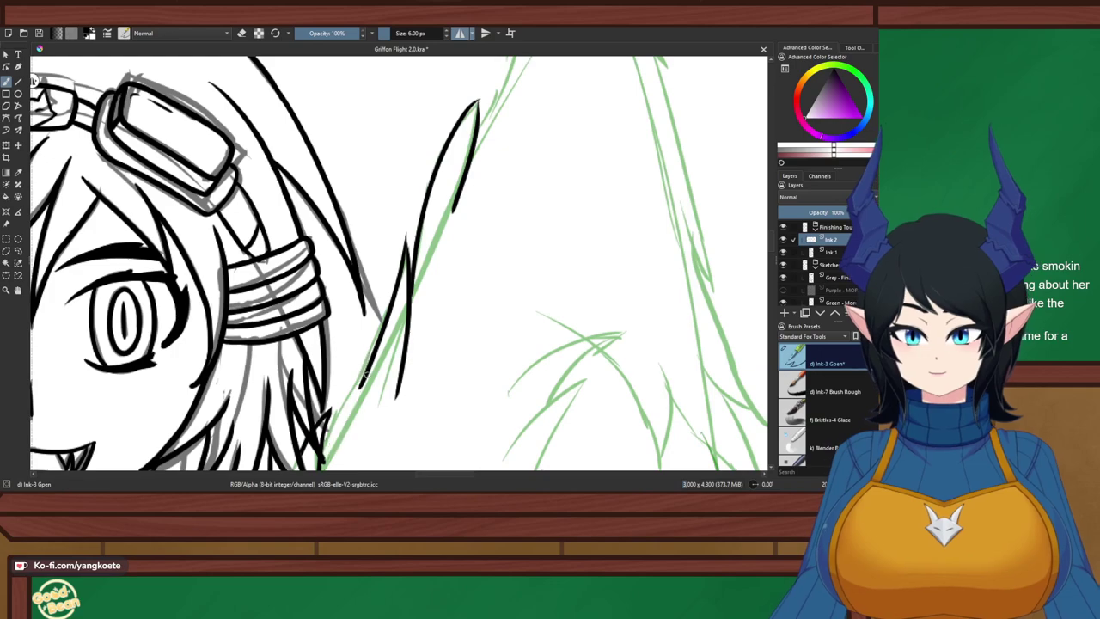
drag(370, 370, 325, 465)
key(ctrl+z)
Pan out to see both wings and erase the thick right side of the wing line
key(e)
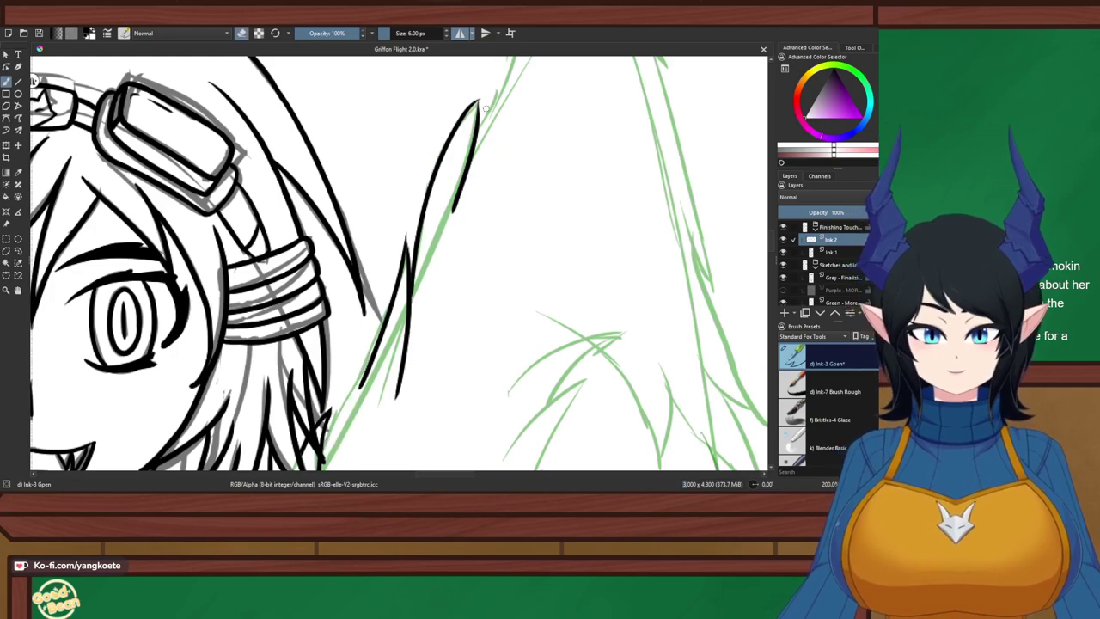
ctrl+scroll(492, 100, up, 3)
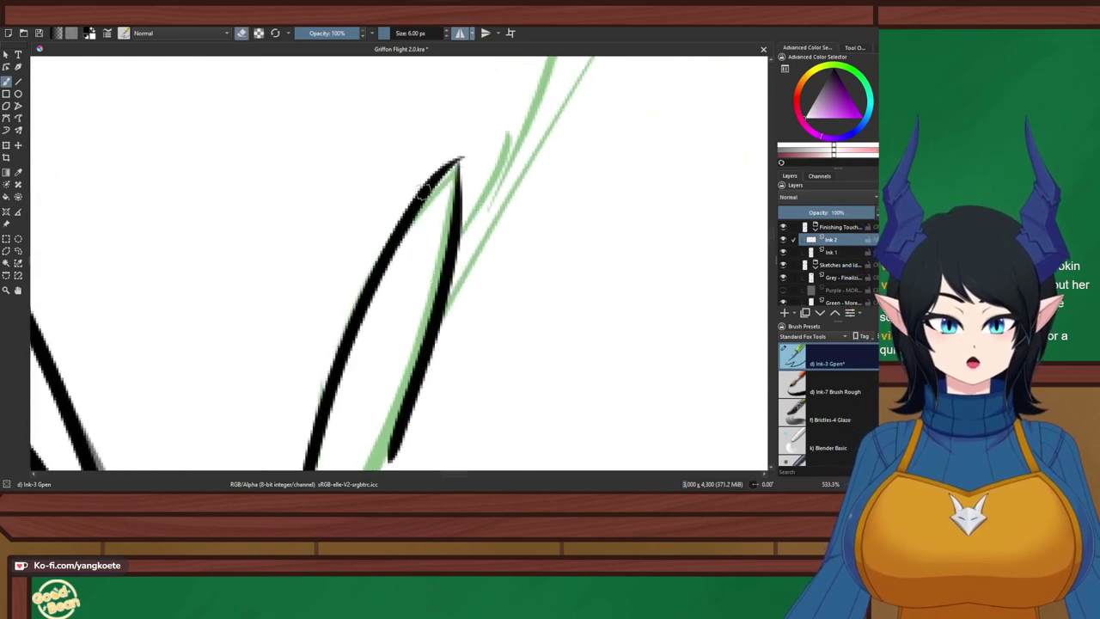
key(e)
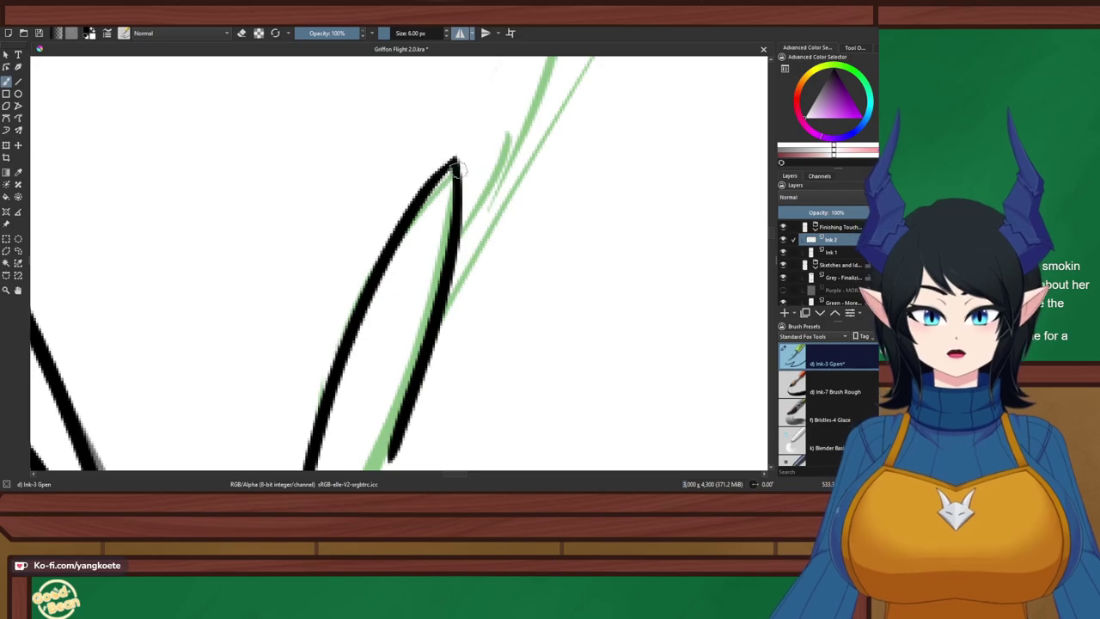
ctrl+scroll(439, 157, down, 3)
drag(439, 157, 457, 138)
scroll(456, 147, down, 2)
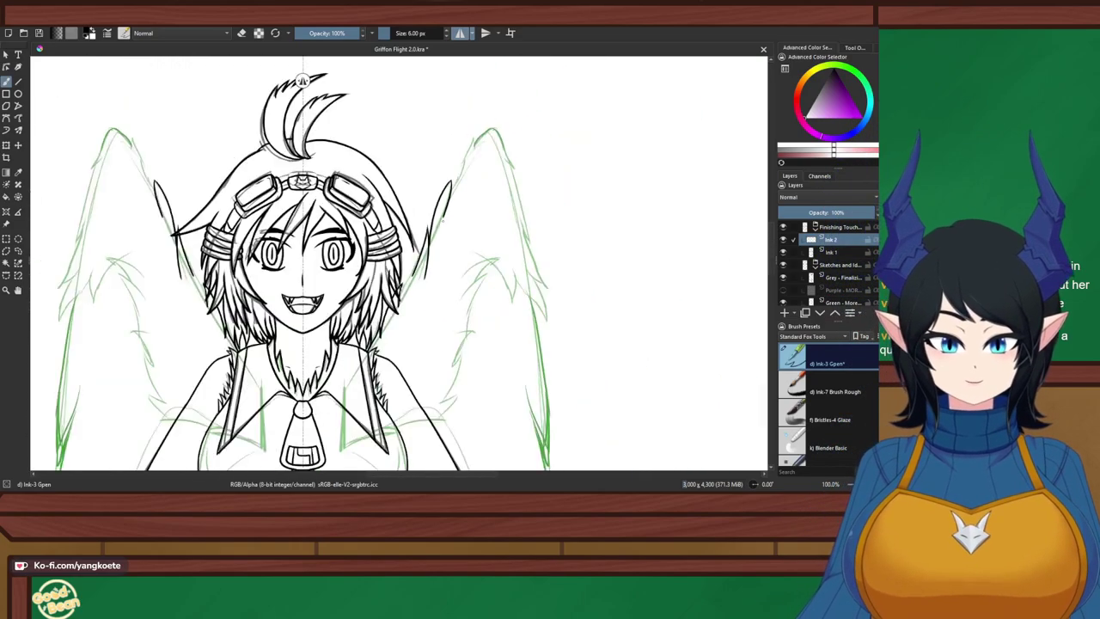
scroll(456, 163, up, 2)
ctrl+scroll(482, 135, down, 2)
ctrl+scroll(482, 135, up, 4)
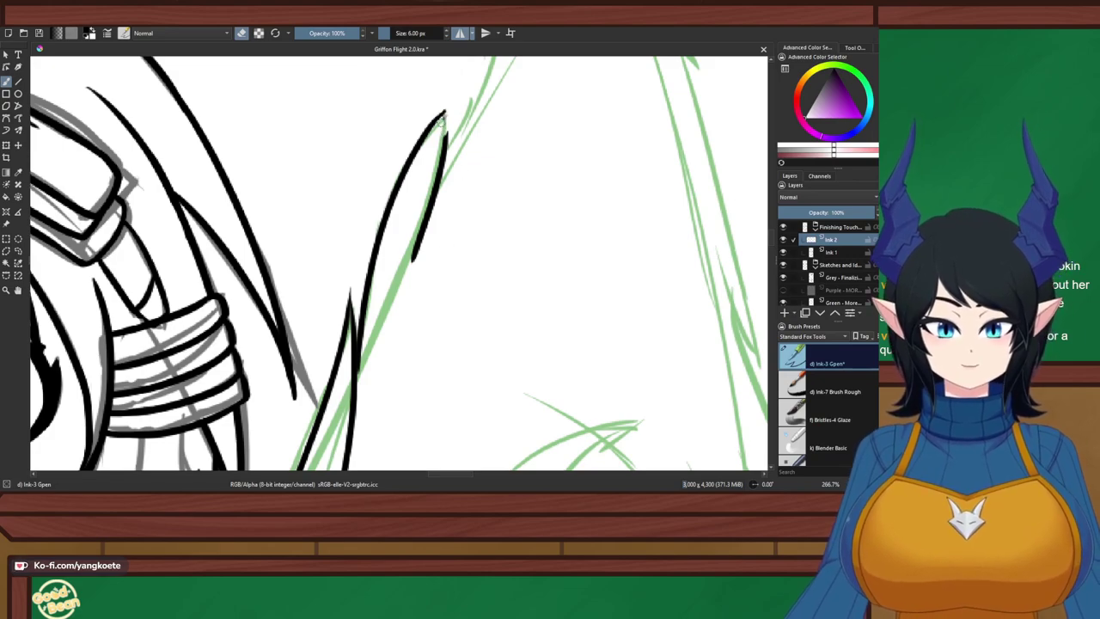
mouse_move(448, 121)
mouse_down()
mouse_move(430, 180)
mouse_move(456, 145)
mouse_move(408, 268)
mouse_up()
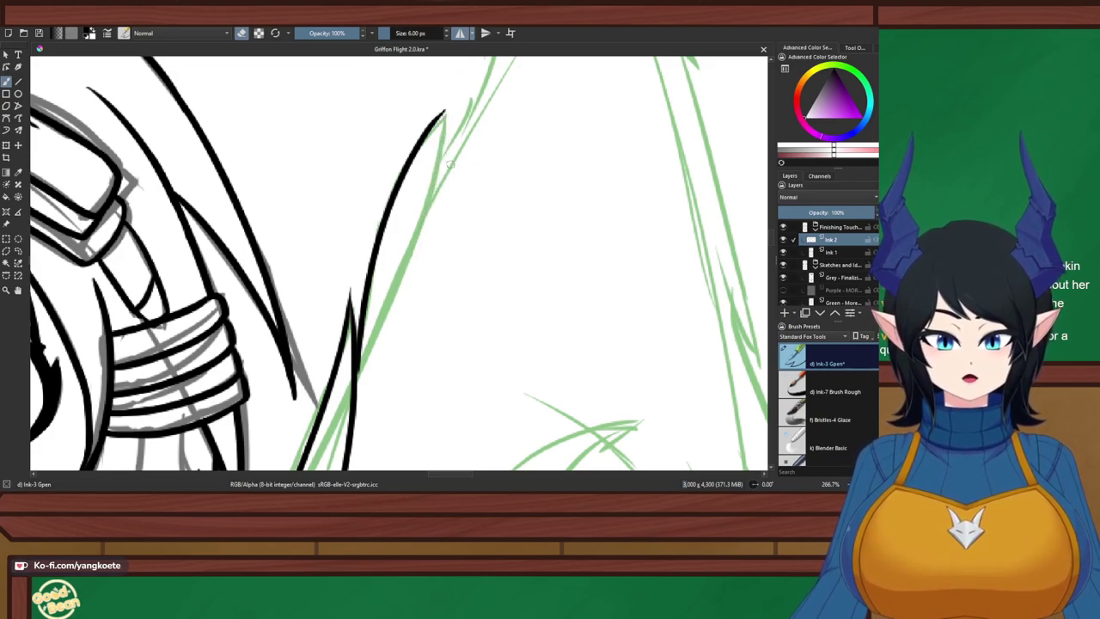
key(e)
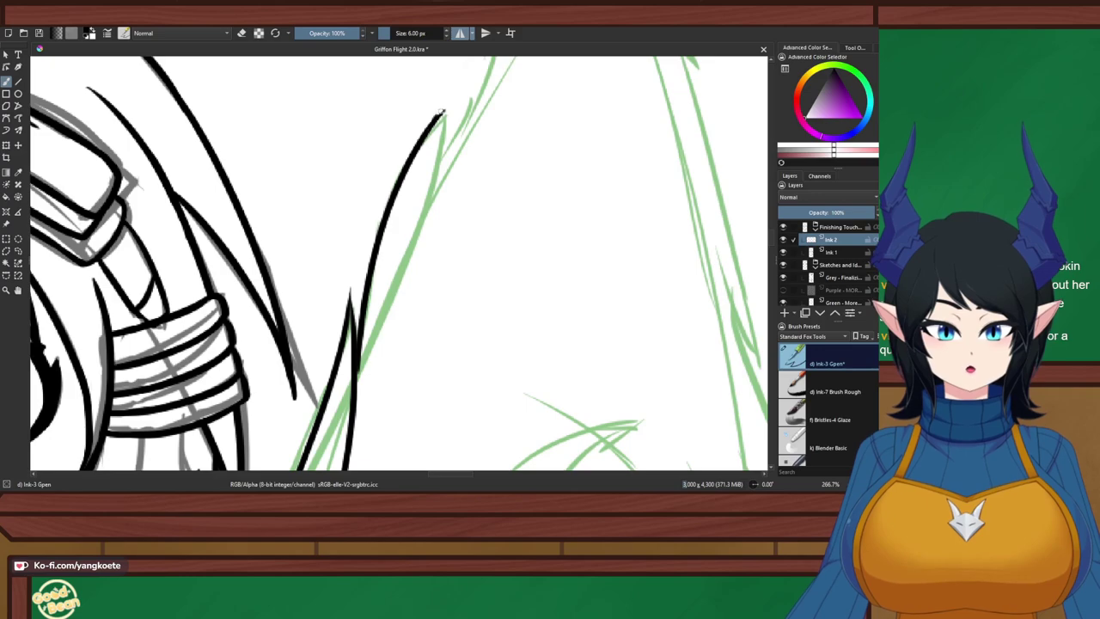
Extend the wing line's top and thicken its right side
mouse_move(444, 112)
mouse_down()
mouse_move(453, 91)
mouse_move(421, 238)
mouse_up()
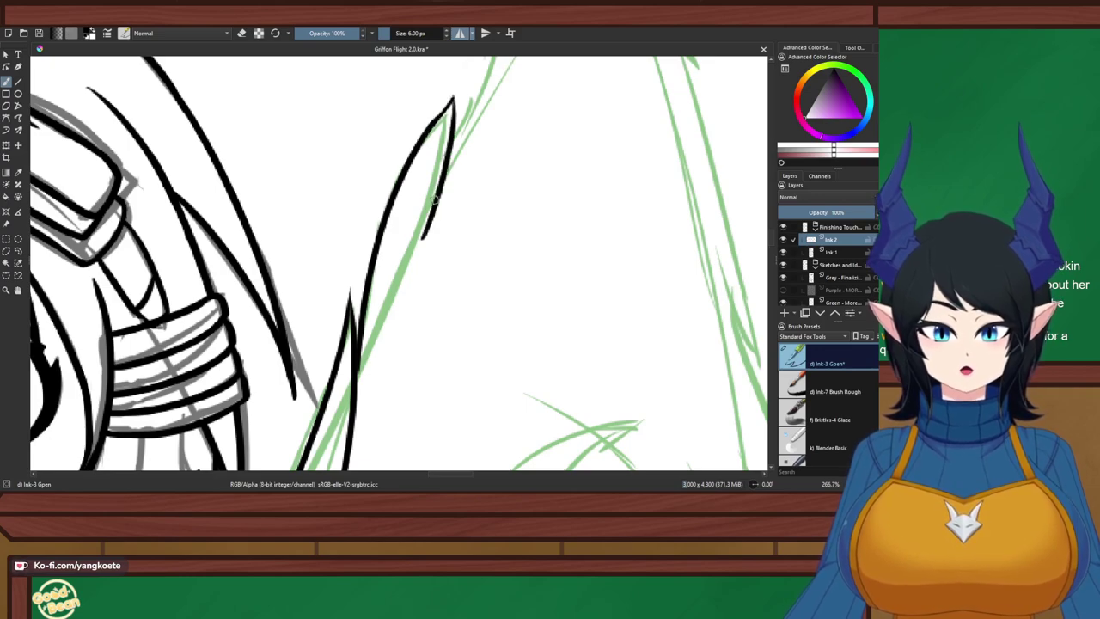
key(ctrl+z)
key(ctrl+z)
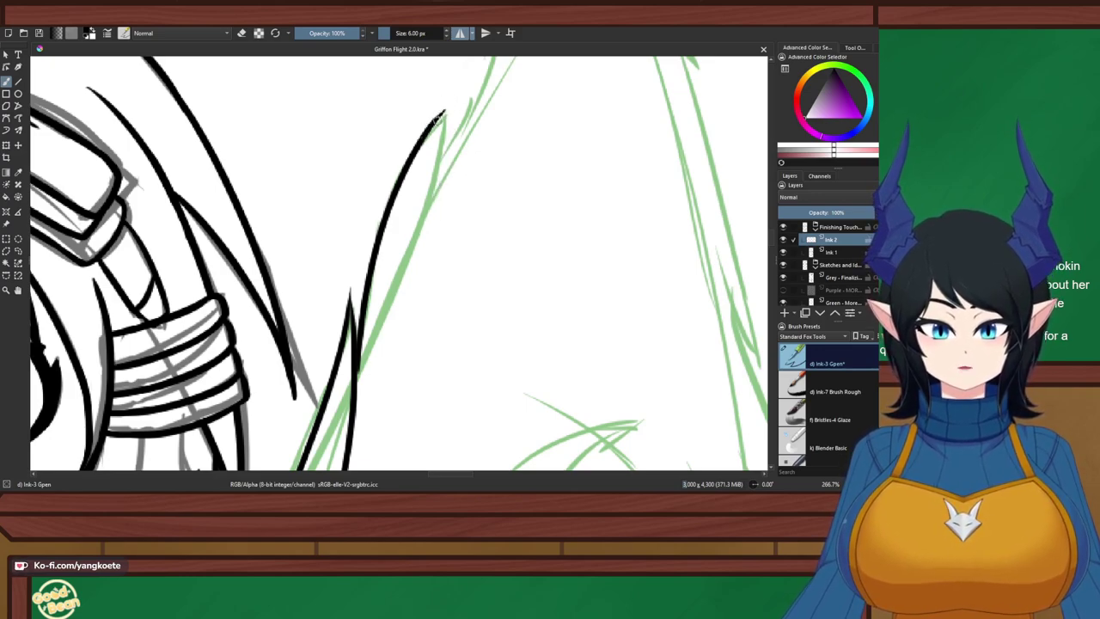
mouse_move(436, 122)
mouse_down()
mouse_move(446, 102)
mouse_move(421, 239)
mouse_up()
key(ctrl+z)
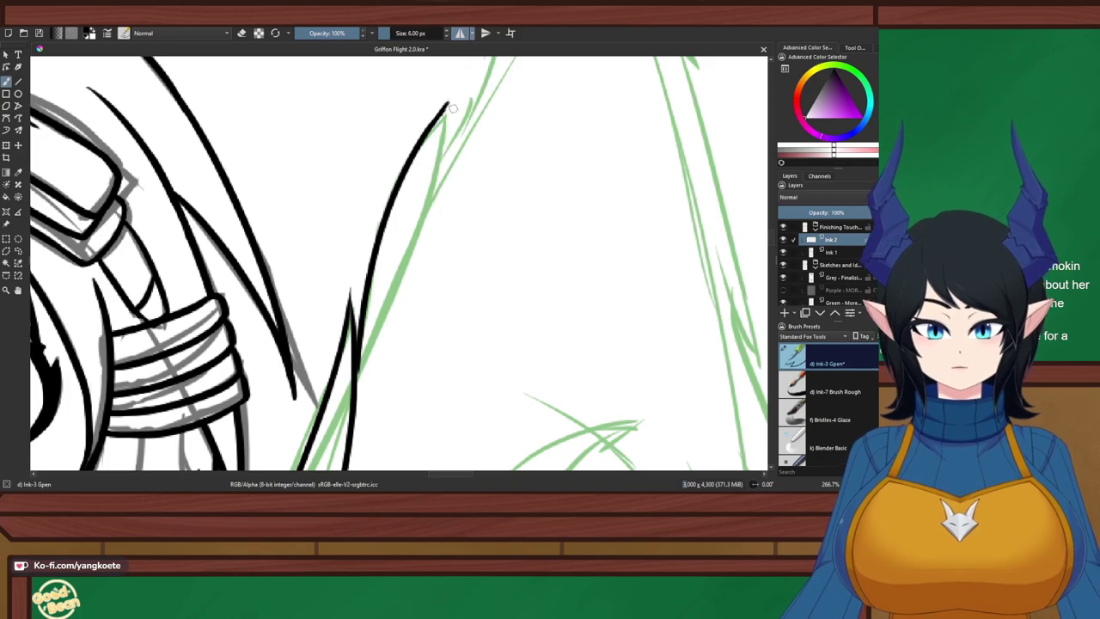
drag(448, 103, 413, 247)
key(ctrl+z)
drag(448, 102, 417, 257)
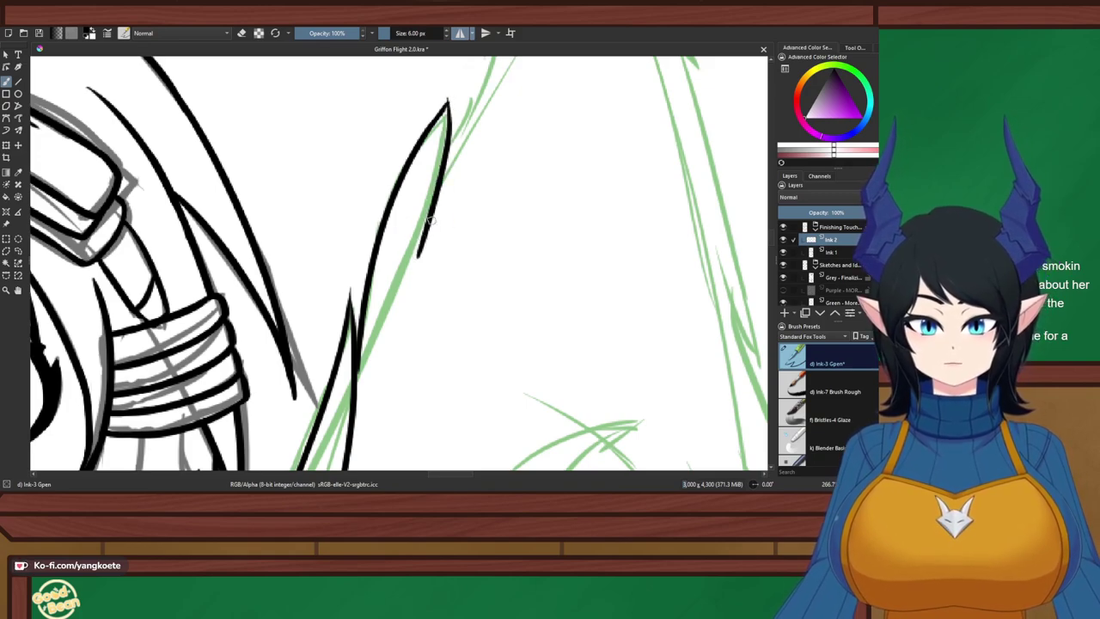
Notch the wing tip with the eraser to form a jagged, pointed feather tip
key(e)
key(e)
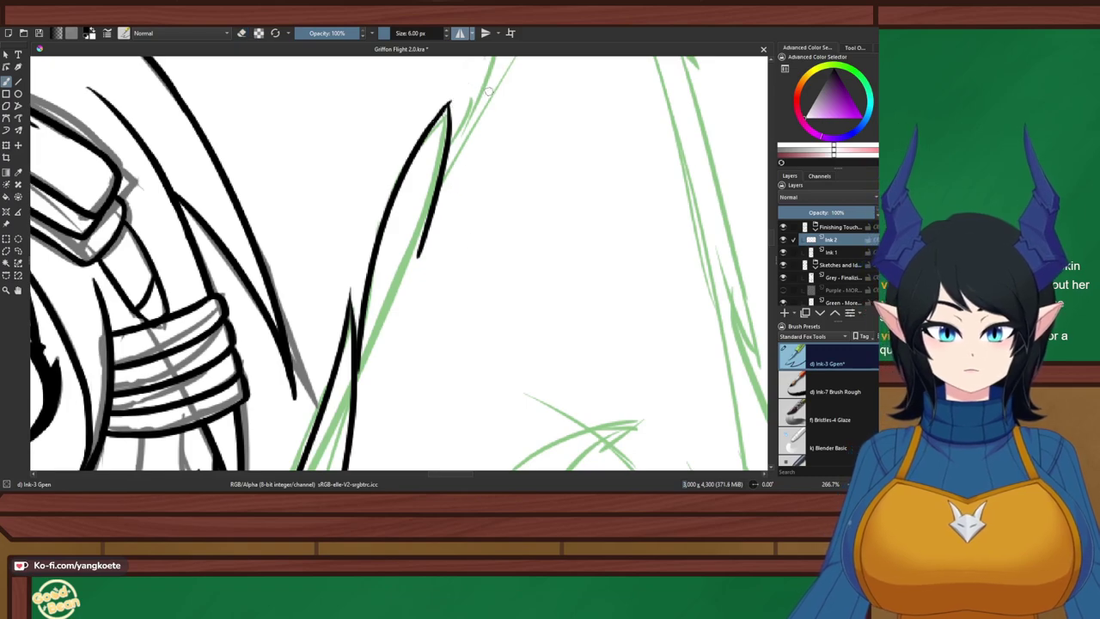
mouse_move(454, 137)
mouse_down()
mouse_move(466, 96)
mouse_move(462, 146)
mouse_up()
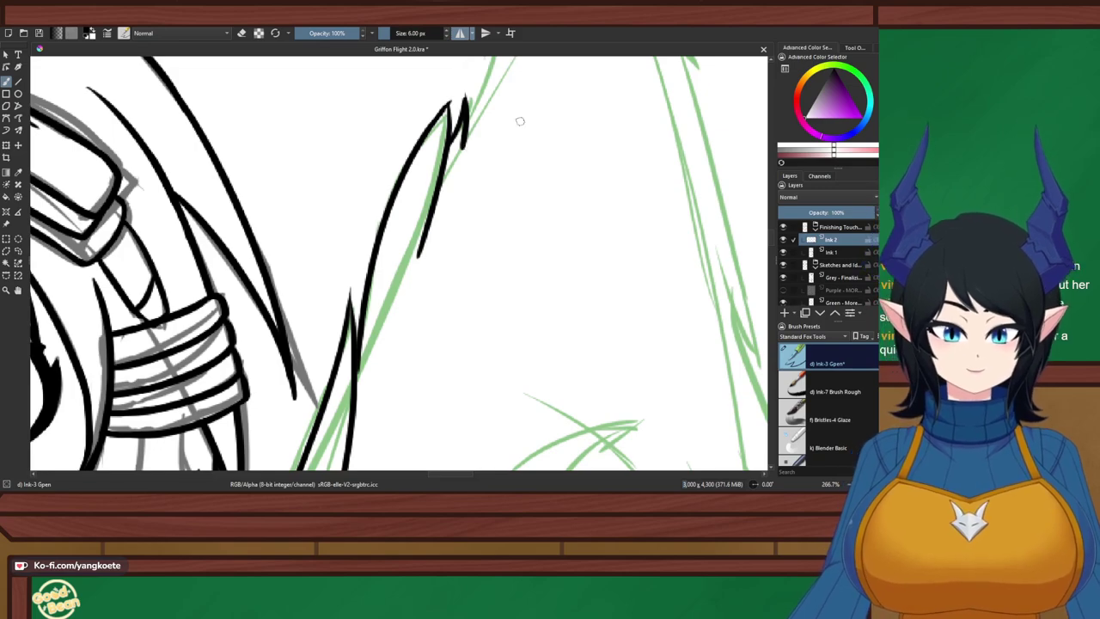
scroll(490, 138, down, 4)
scroll(465, 121, up, 5)
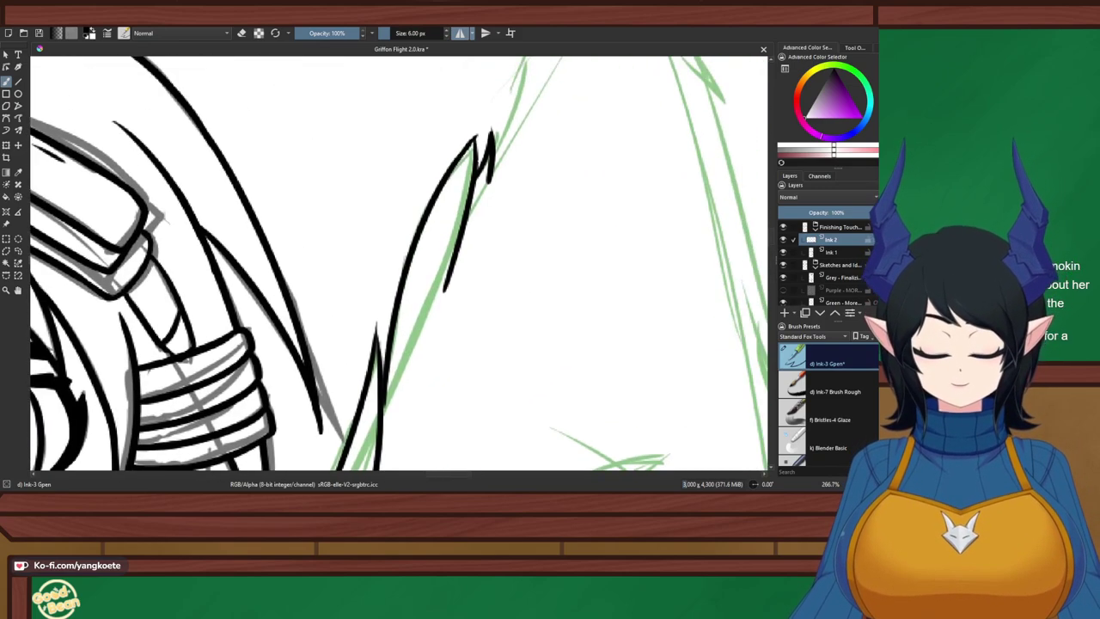
scroll(453, 174, up, 2)
key(e)
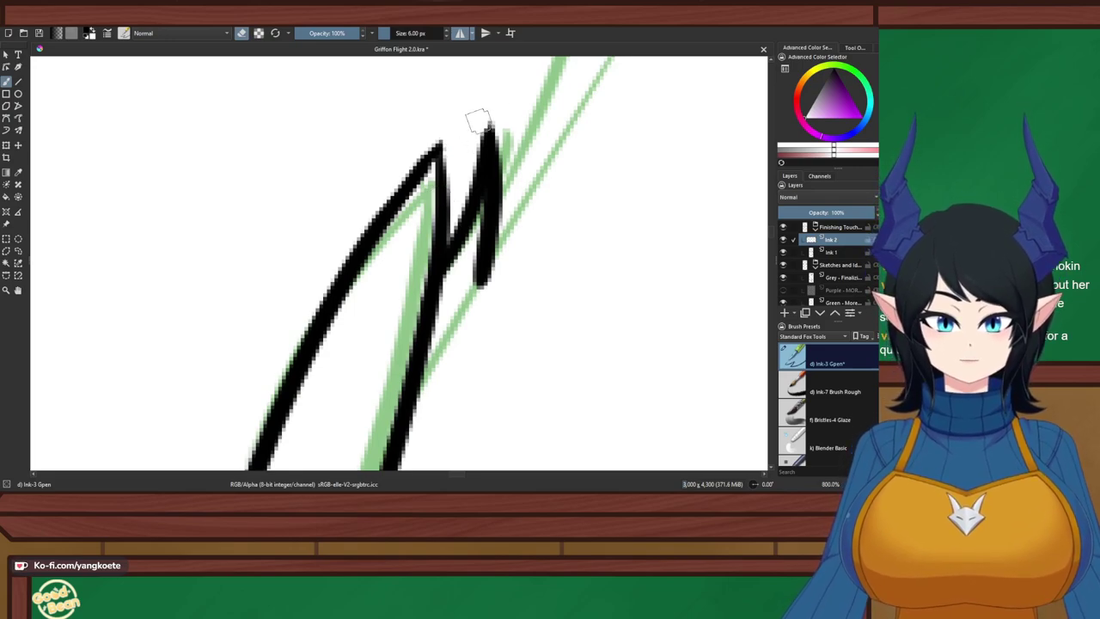
key(e)
scroll(516, 96, down, 4)
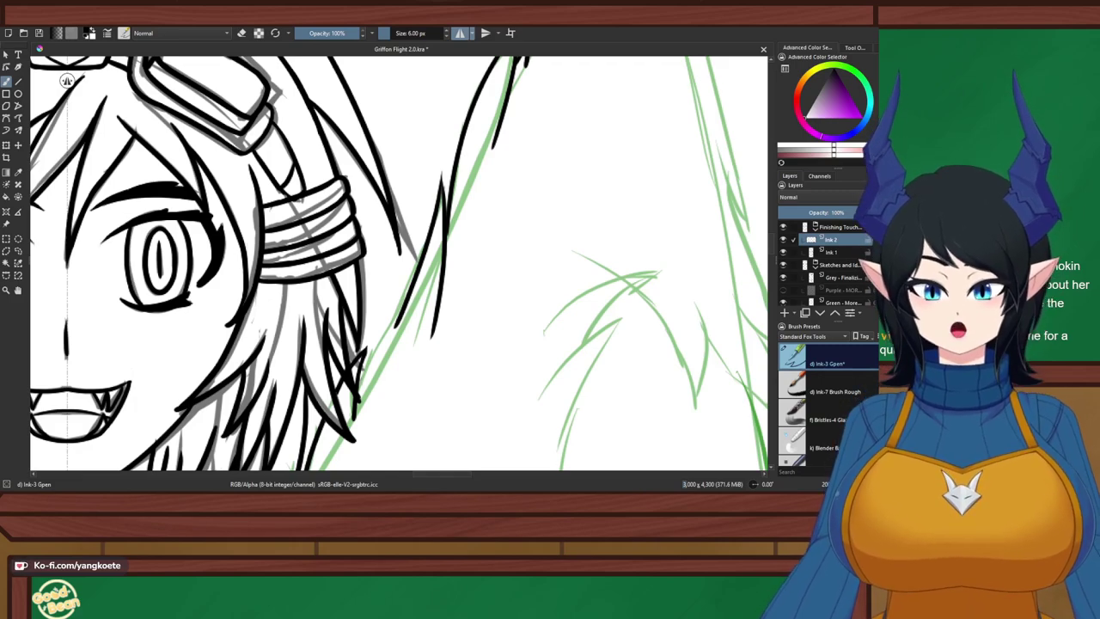
Ink the wing edge down-left from the hair tips, redoing the stroke until it follows the sketch
drag(359, 394, 427, 288)
scroll(427, 288, up, 2)
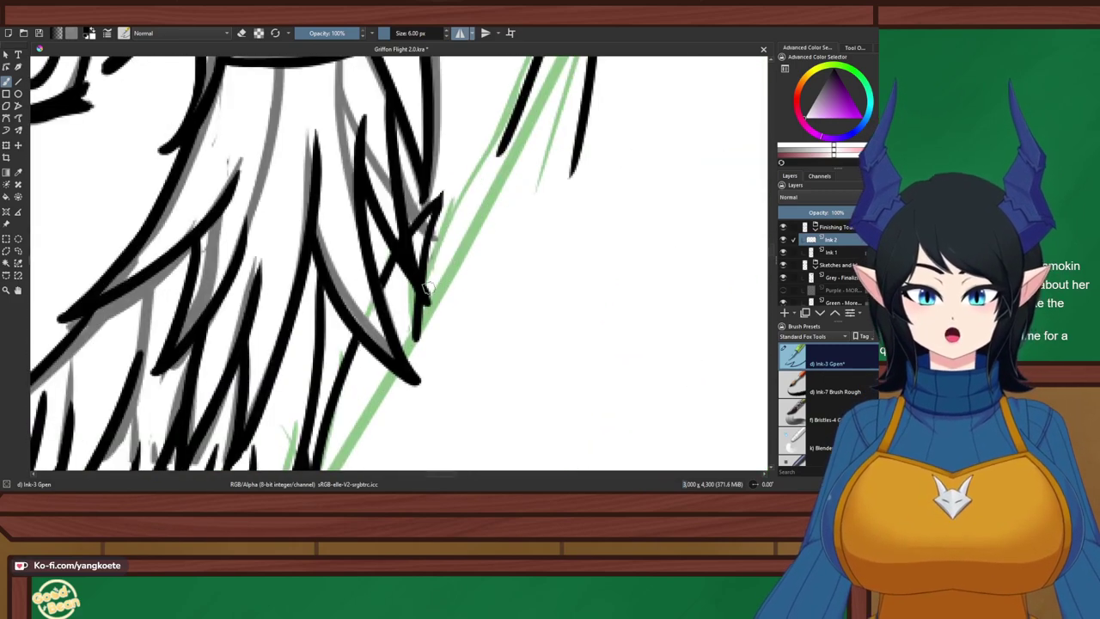
drag(512, 125, 445, 219)
key(ctrl+z)
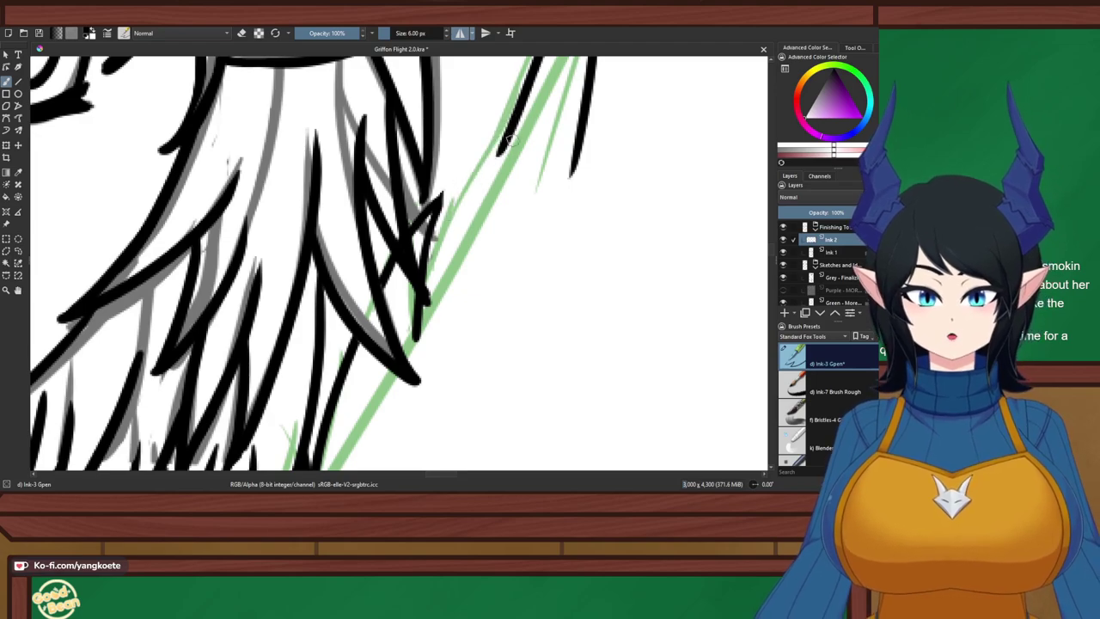
mouse_move(513, 137)
mouse_down()
mouse_move(449, 222)
mouse_move(413, 323)
mouse_up()
key(ctrl+z)
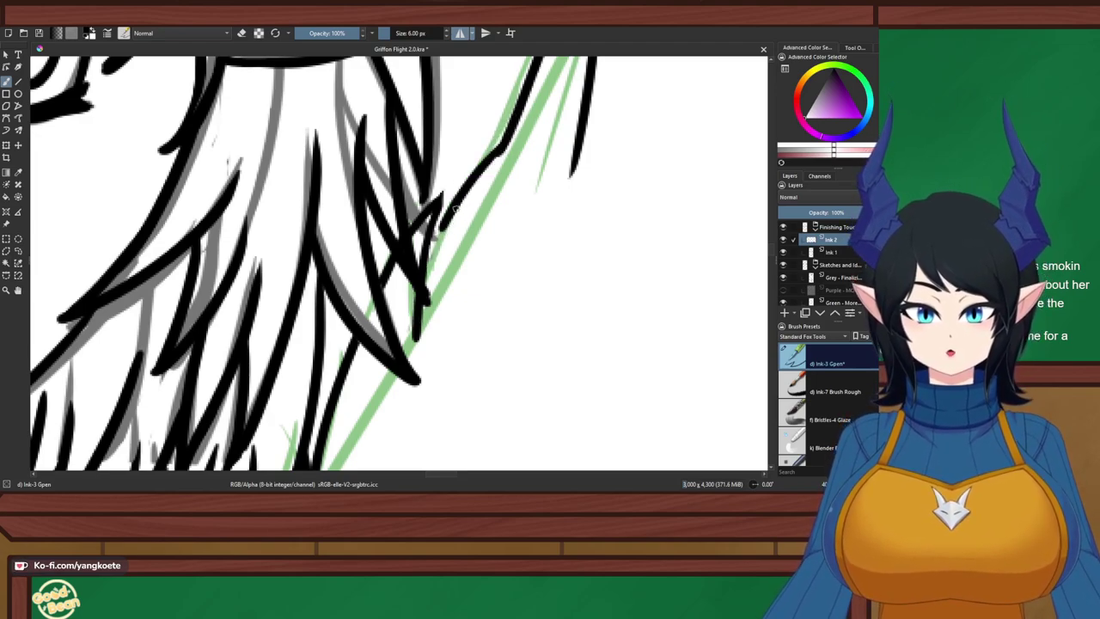
drag(445, 223, 425, 324)
key(ctrl+z)
drag(460, 203, 418, 342)
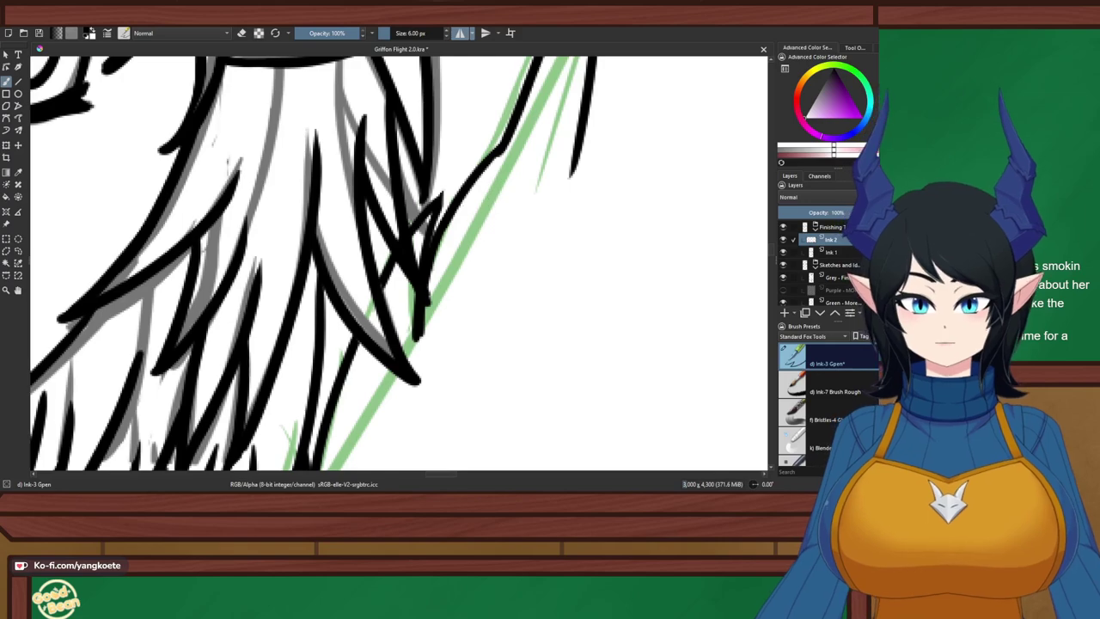
key(ctrl+z)
drag(452, 211, 422, 315)
key(ctrl+z)
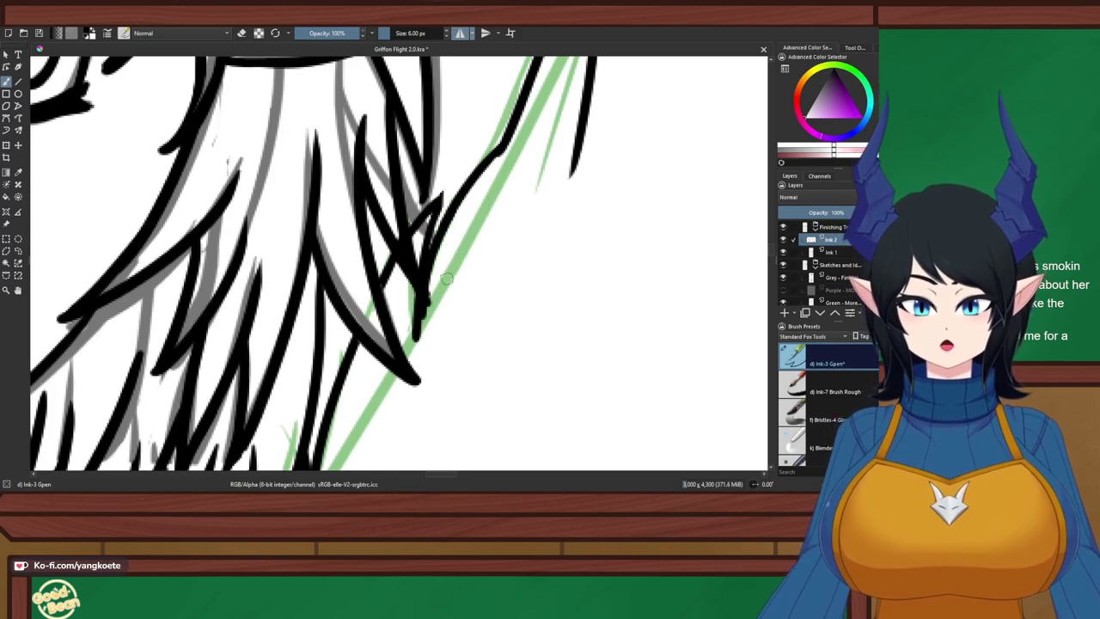
key(ctrl+z)
drag(459, 208, 412, 330)
key(ctrl+z)
drag(460, 206, 421, 316)
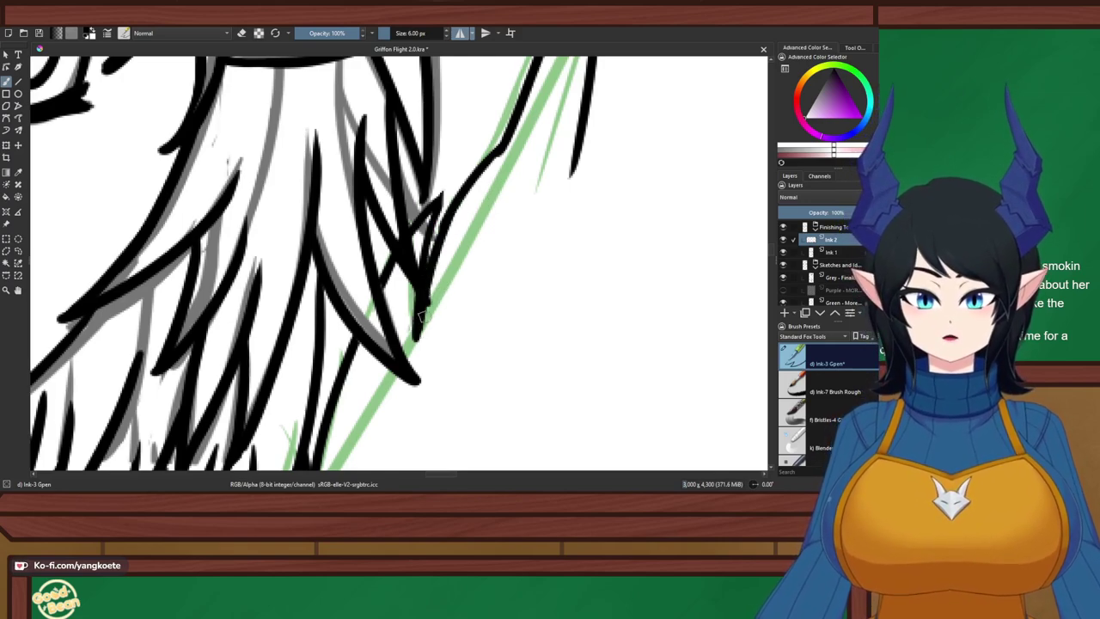
key(ctrl+z)
drag(455, 211, 419, 338)
key(e)
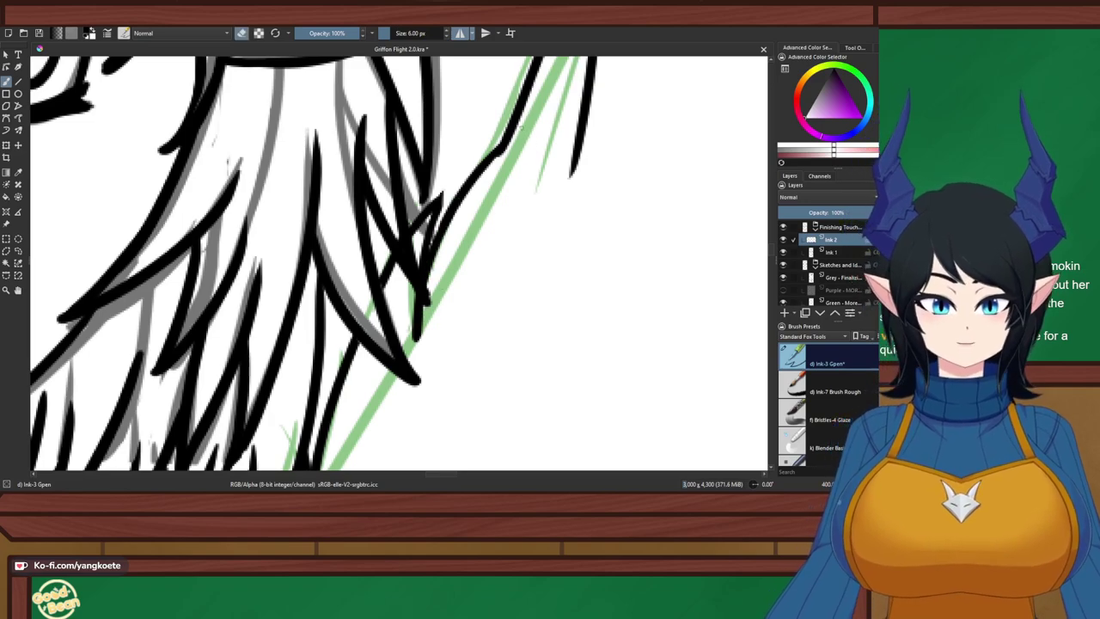
key(e)
key(ctrl+z)
drag(516, 113, 485, 162)
Thin the edge with the eraser, then lay the final black line along the green strand
scroll(540, 116, down, 3)
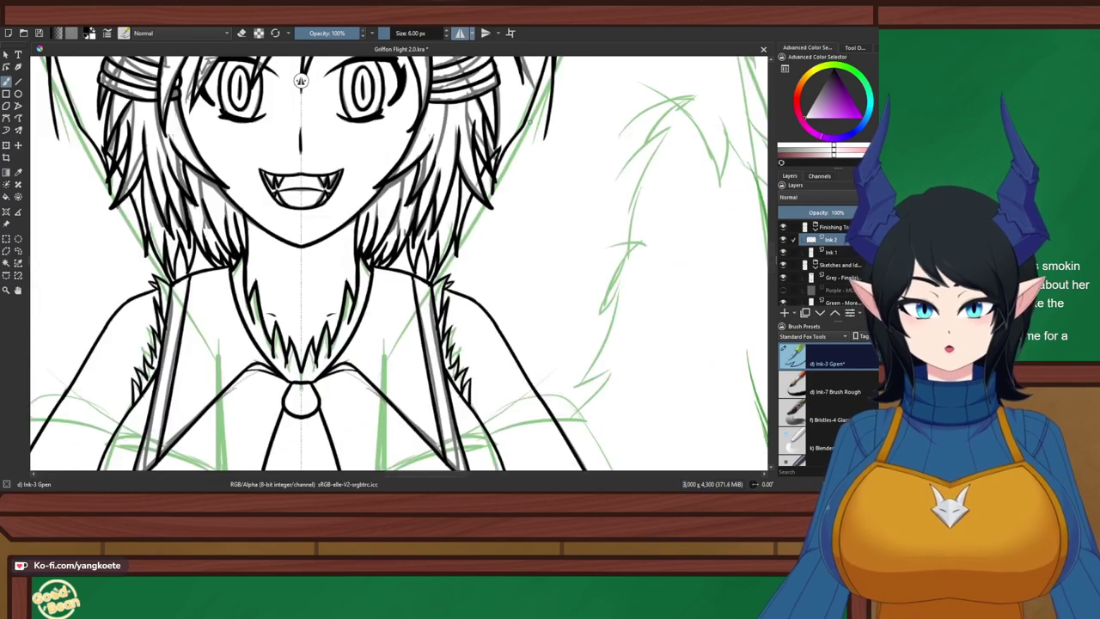
drag(541, 117, 423, 304)
scroll(477, 210, up, 1)
scroll(447, 159, up, 3)
key(e)
key(e)
drag(455, 227, 414, 310)
key(ctrl+z)
key(ctrl+z)
drag(455, 207, 415, 297)
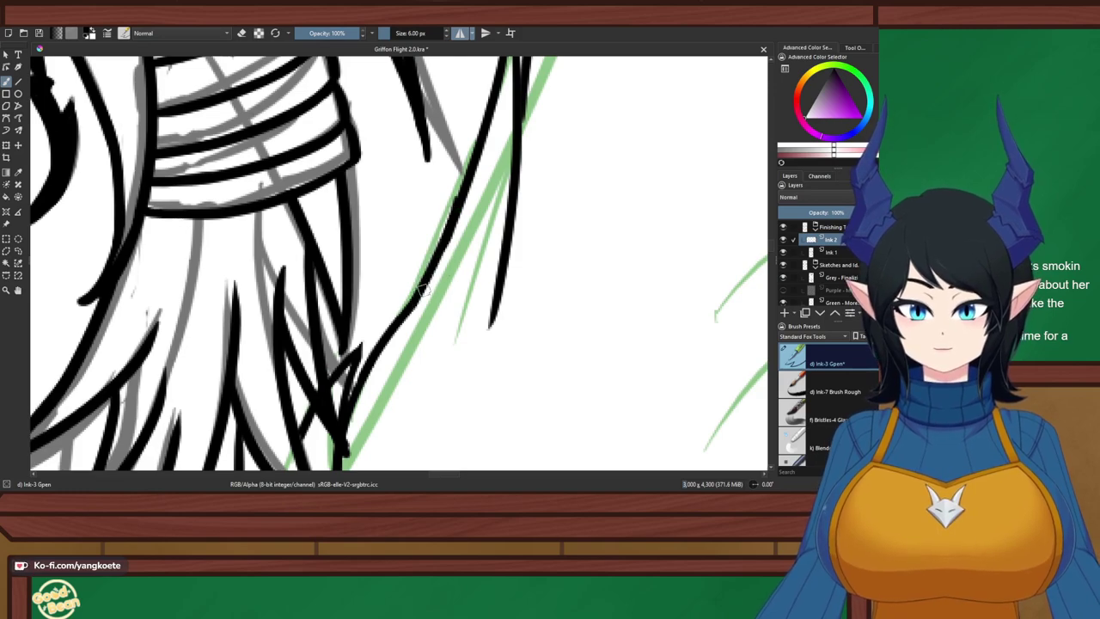
key(ctrl+z)
drag(458, 221, 412, 300)
key(ctrl+z)
drag(459, 216, 404, 307)
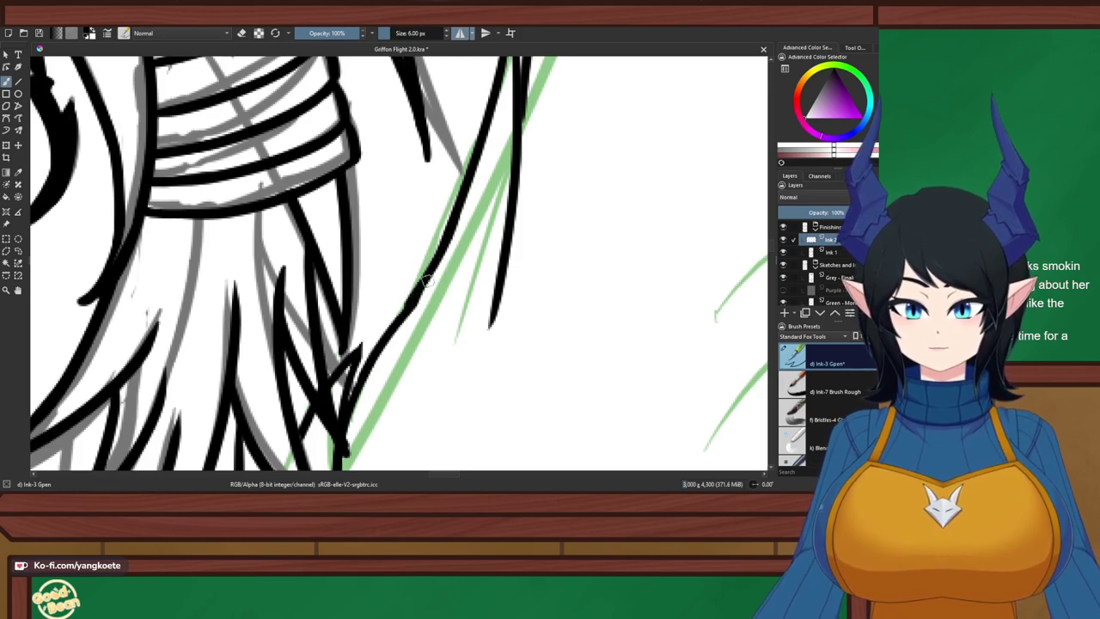
key(ctrl+z)
drag(455, 225, 408, 309)
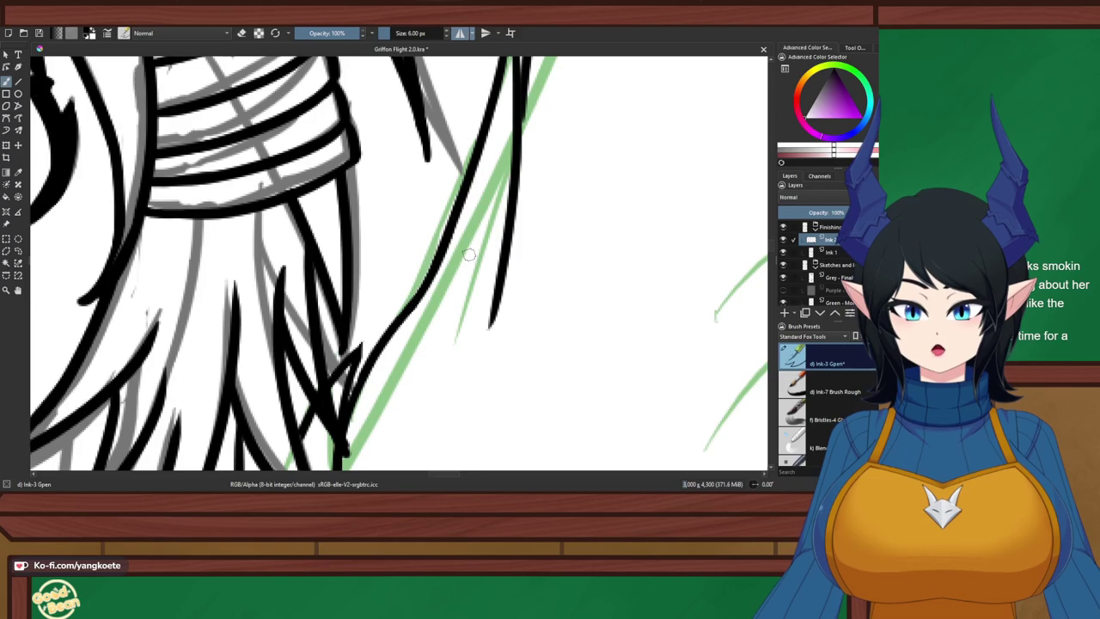
scroll(520, 218, down, 2)
mouse_move(520, 218)
mouse_down()
mouse_move(429, 264)
mouse_move(342, 432)
mouse_up()
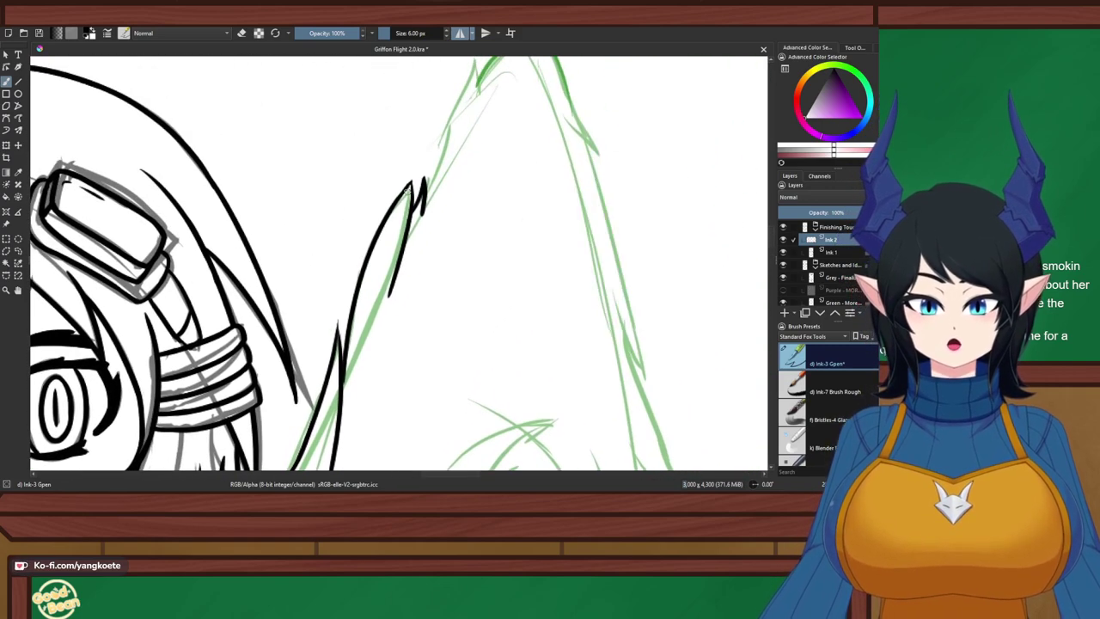
Mirror the view and ink the peak's feather edge along the green sketch, extending it to the lower stroke
scroll(408, 189, up, 2)
drag(408, 189, 358, 269)
scroll(506, 120, down, 1)
drag(506, 120, 453, 233)
key(m)
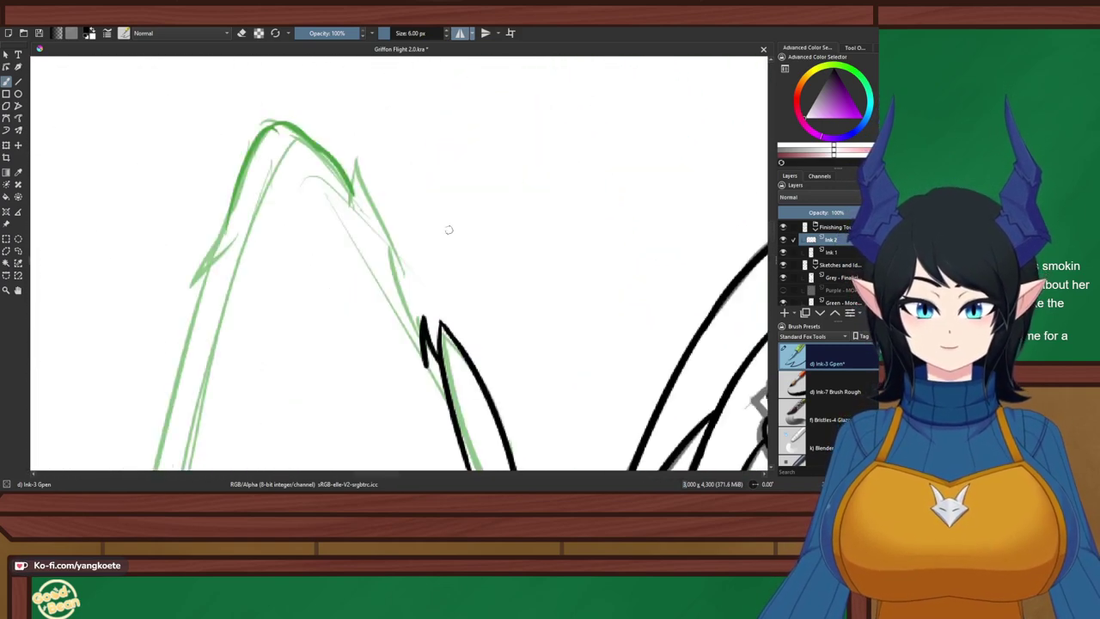
mouse_move(348, 208)
mouse_down()
mouse_move(361, 160)
mouse_move(396, 271)
mouse_up()
key(ctrl+z)
drag(357, 152, 407, 281)
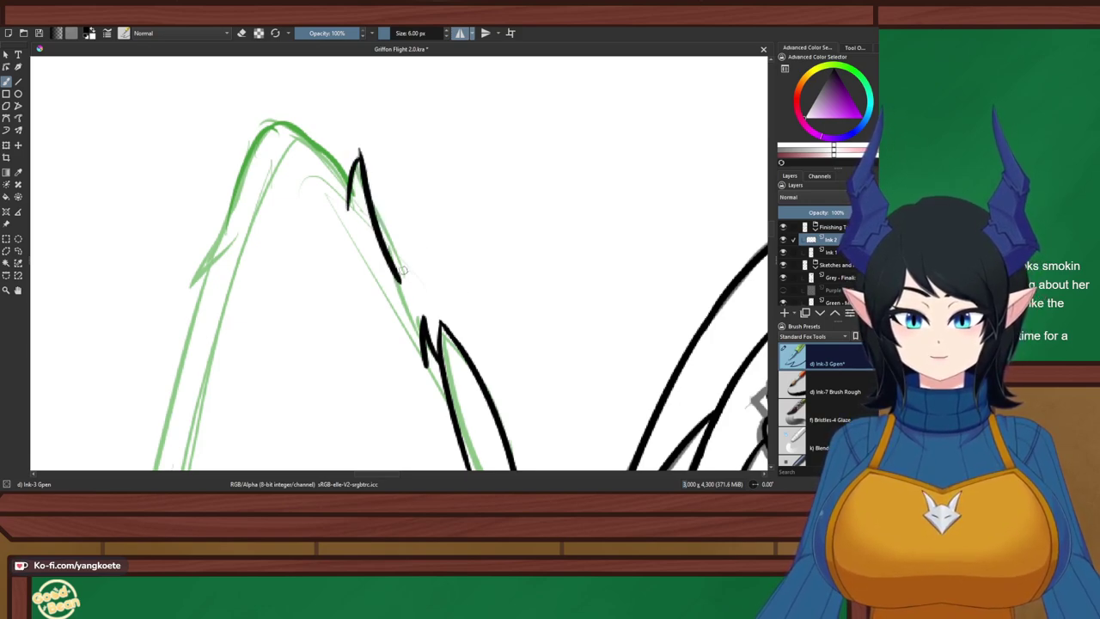
key(ctrl+z)
key(ctrl+z)
drag(360, 147, 349, 228)
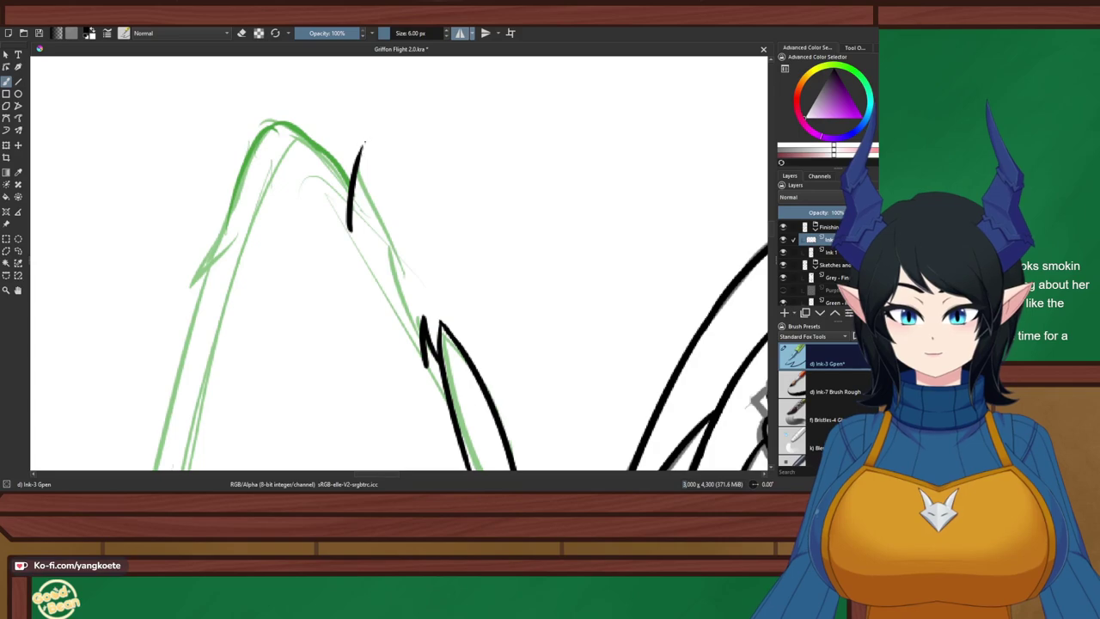
drag(364, 143, 407, 289)
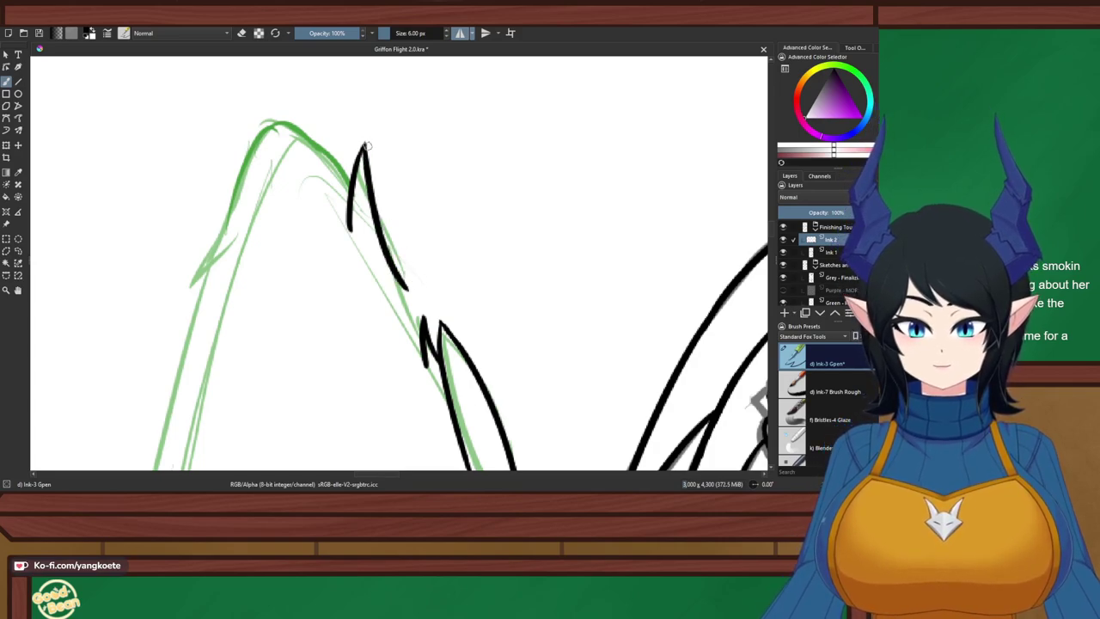
drag(400, 283, 421, 340)
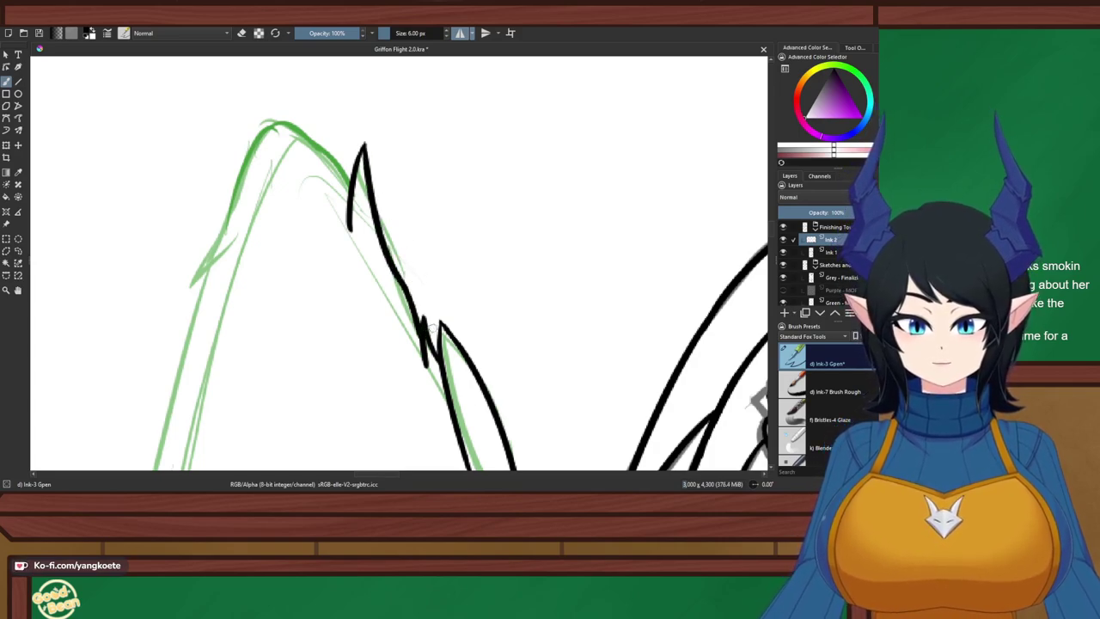
key(ctrl+z)
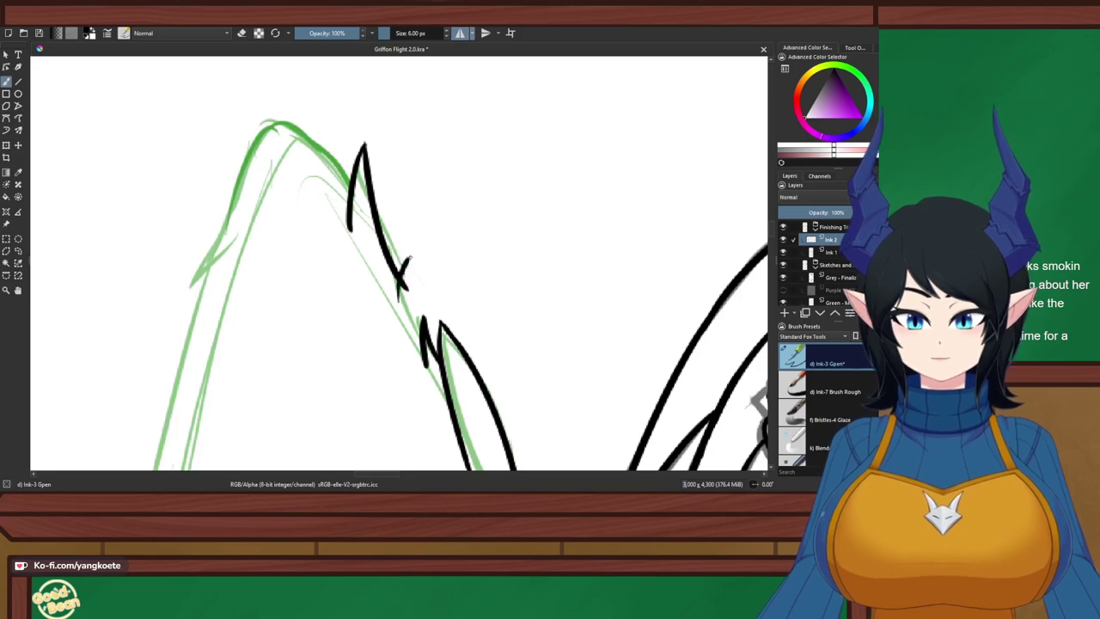
drag(409, 259, 430, 335)
key(ctrl+z)
drag(406, 262, 427, 348)
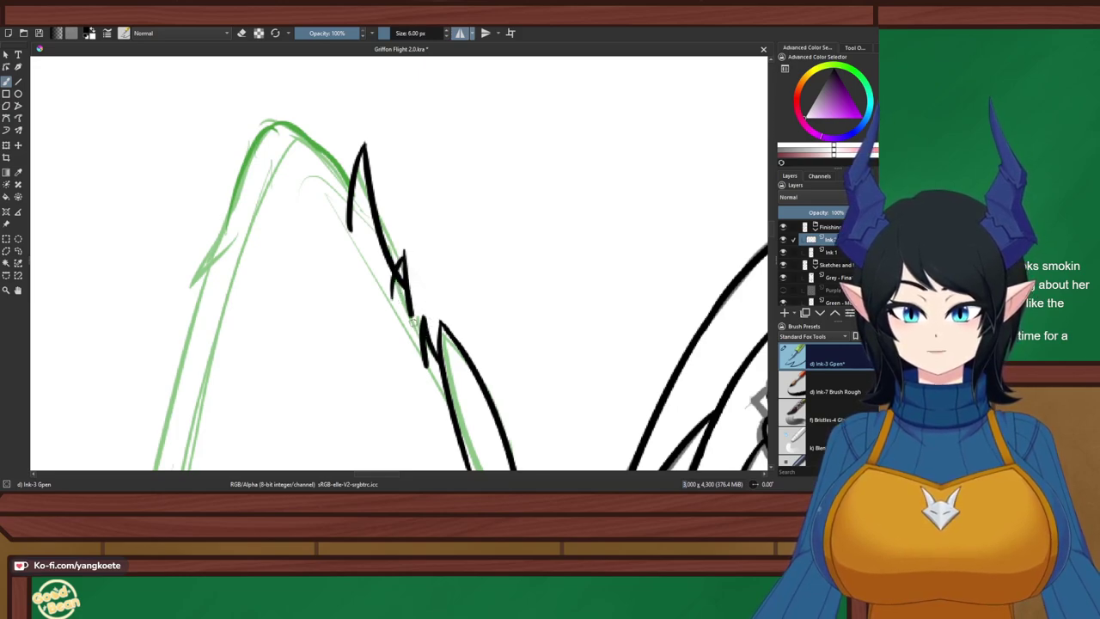
key(e)
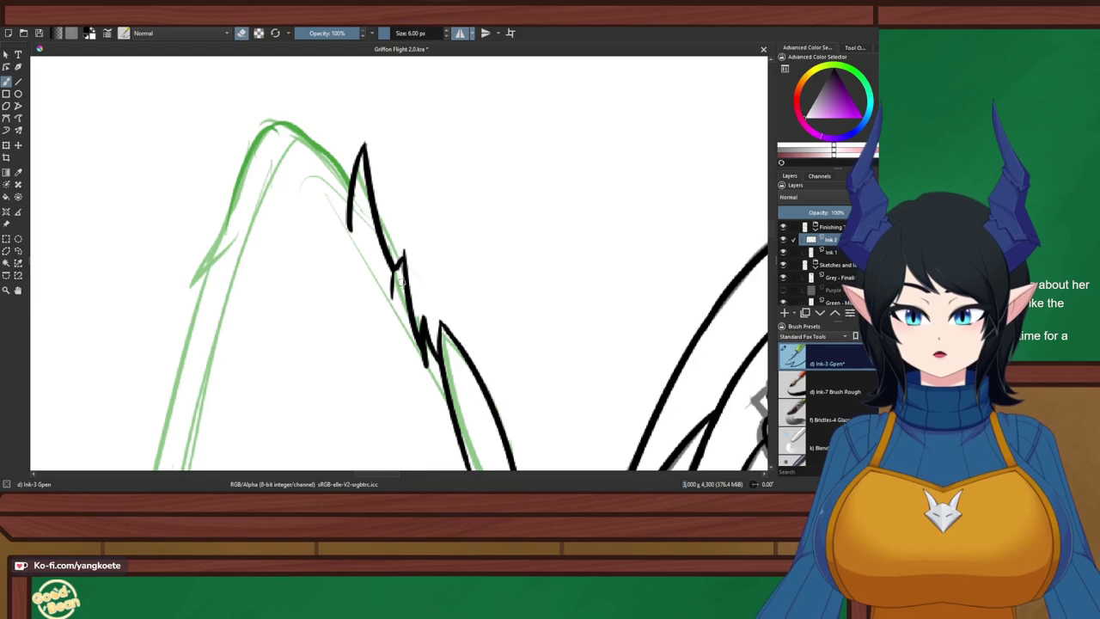
key(e)
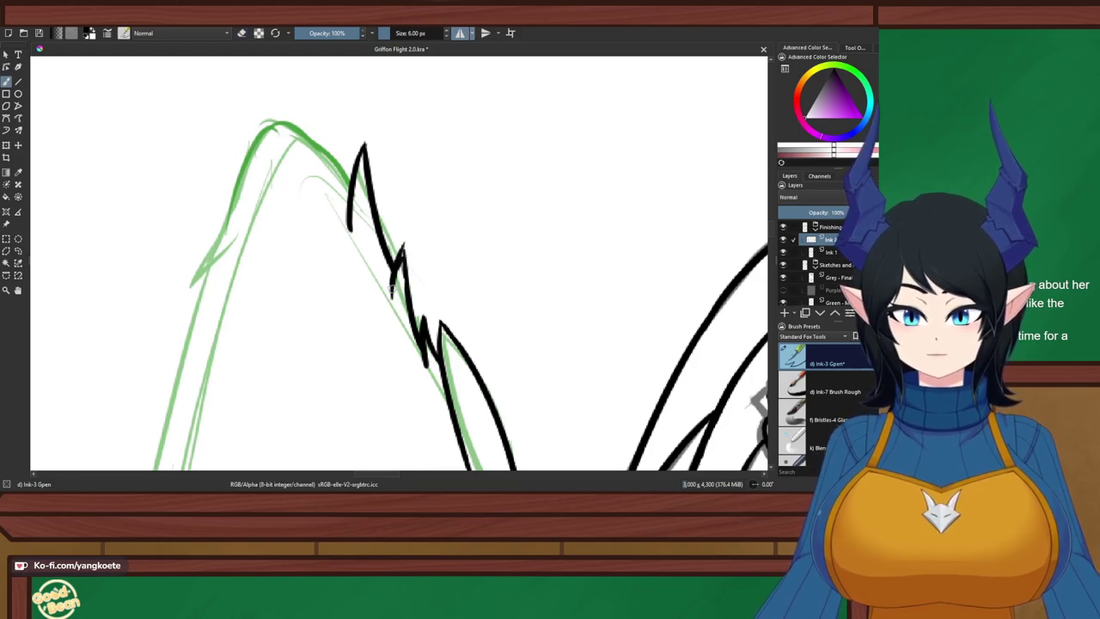
Ink a jagged feather tip down the edge and refine its right side
drag(401, 250, 390, 307)
key(e)
key(e)
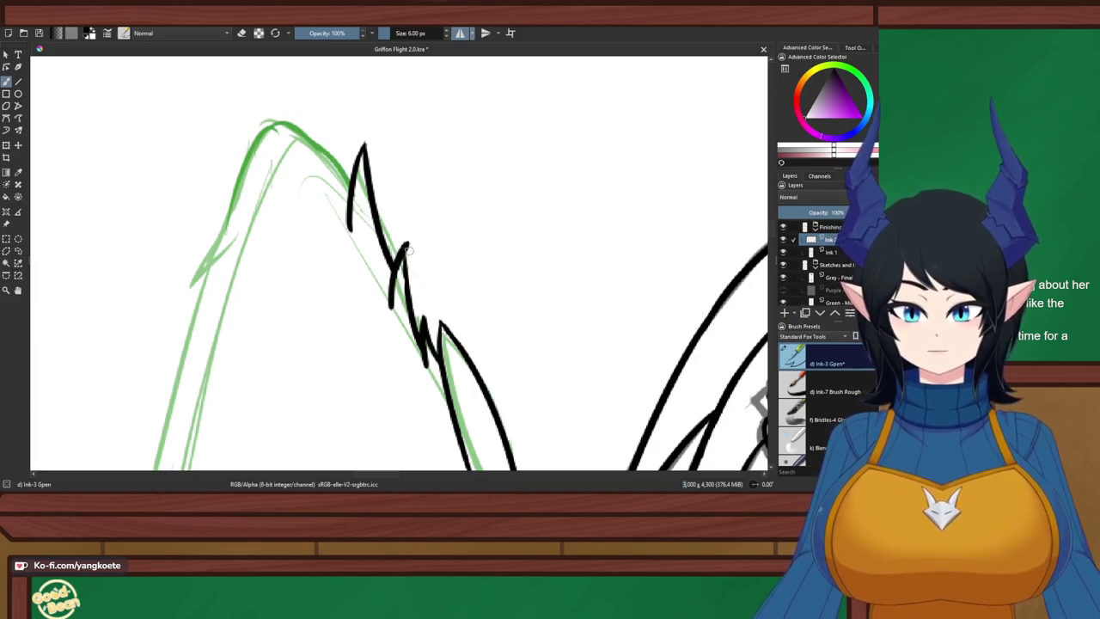
drag(408, 245, 418, 317)
key(ctrl+z)
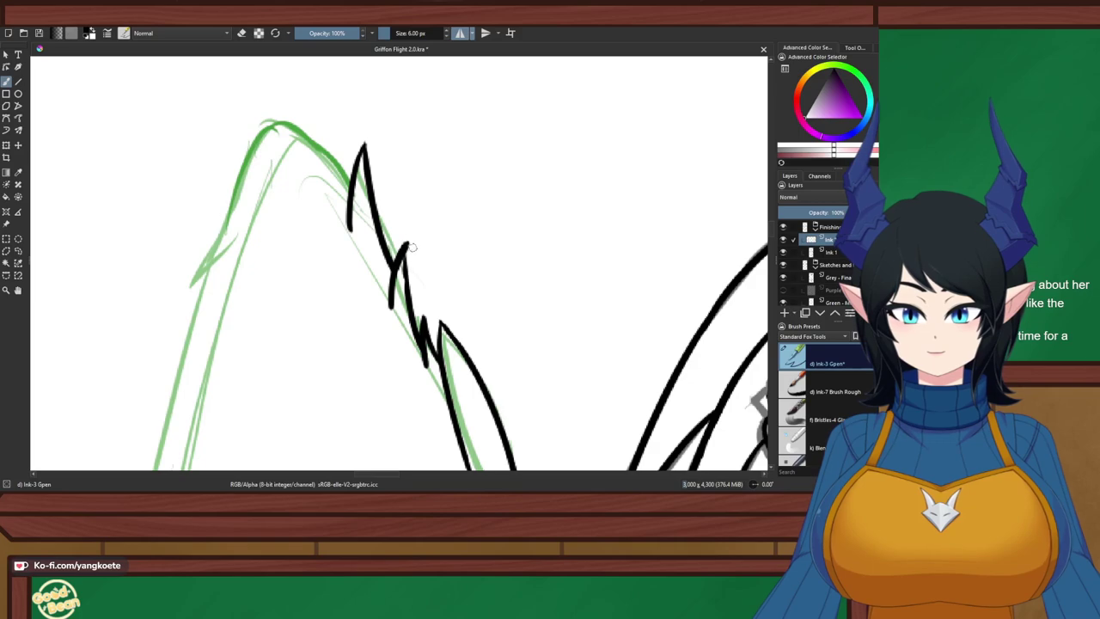
drag(407, 246, 416, 319)
key(ctrl+z)
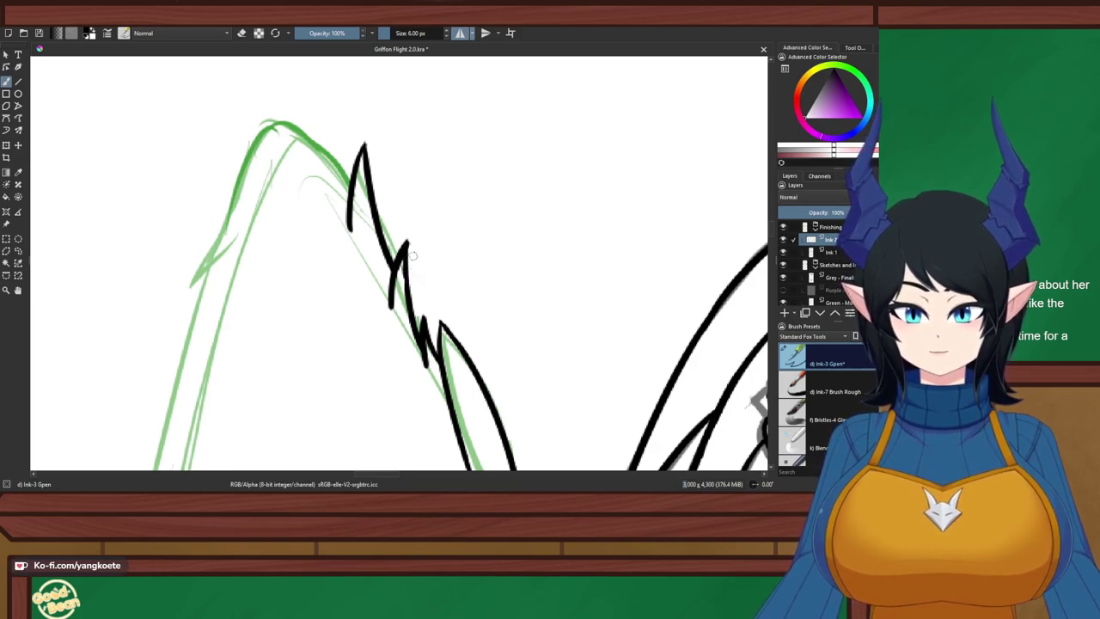
key(e)
key(e)
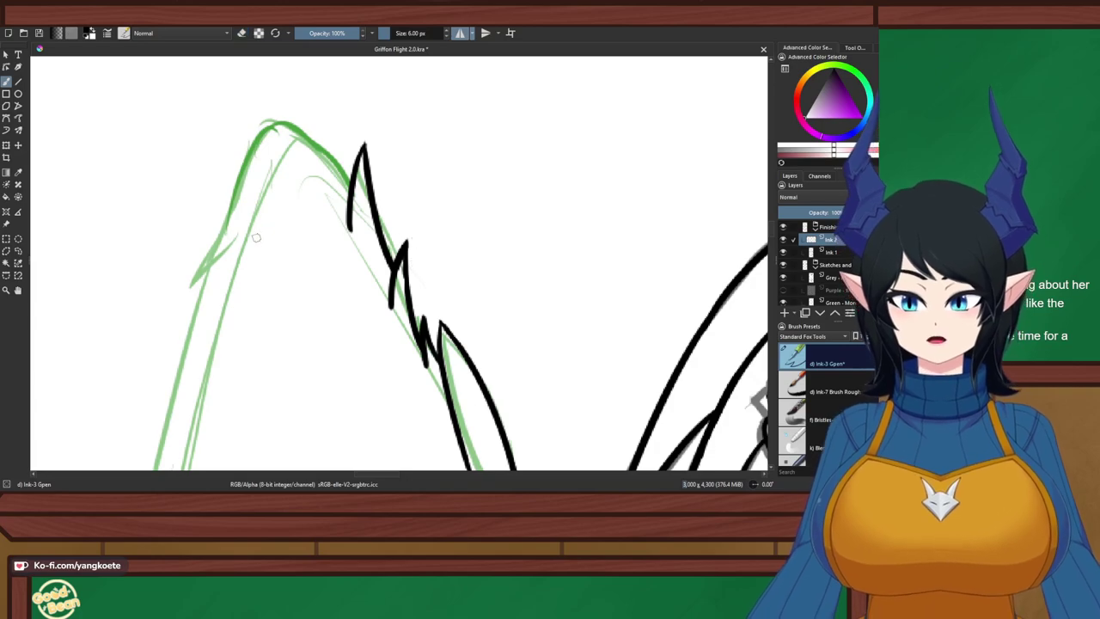
Unmirror the view and ink a long line down the peak's right side with a short feather stroke
key(m)
drag(551, 164, 608, 277)
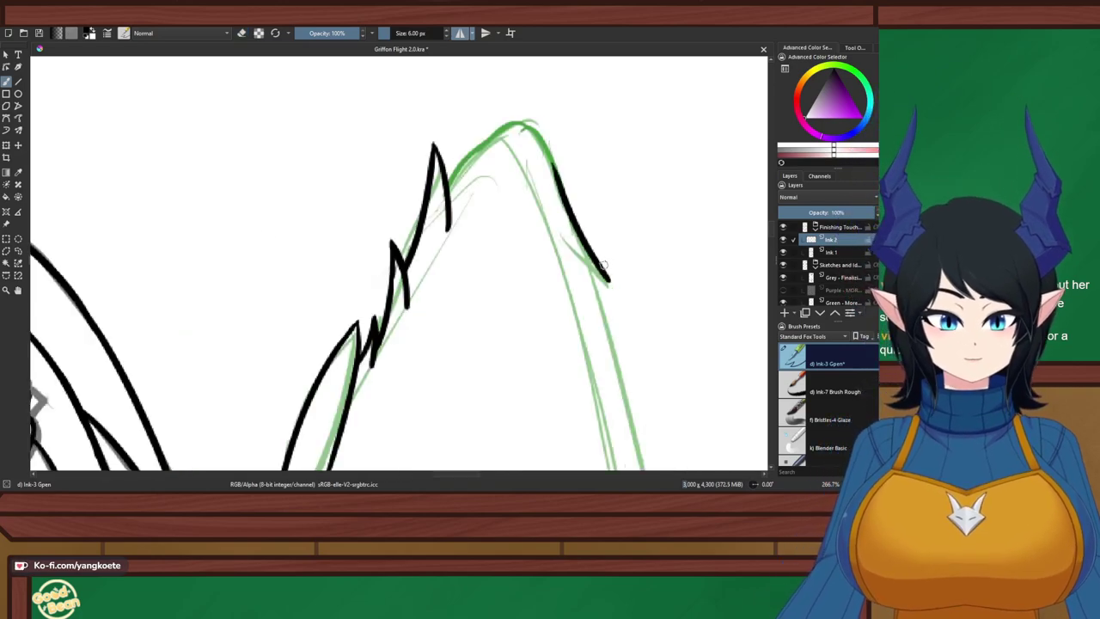
drag(561, 237, 610, 283)
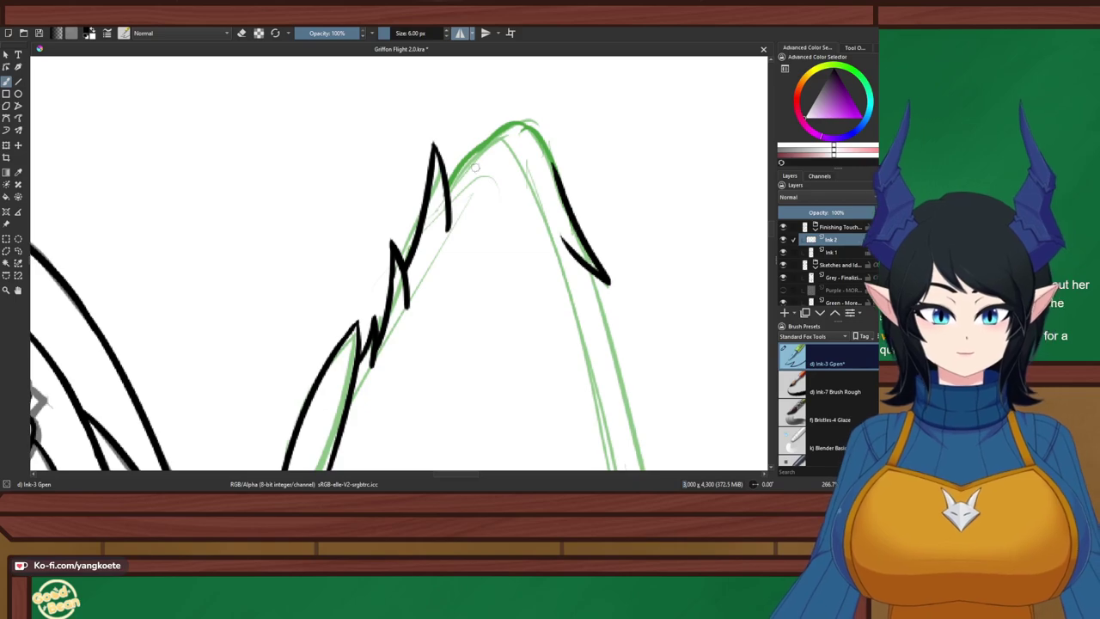
drag(440, 189, 499, 125)
key(ctrl+z)
mouse_move(443, 189)
mouse_down()
mouse_move(529, 101)
mouse_move(519, 129)
mouse_move(563, 168)
mouse_up()
key(ctrl+z)
drag(522, 127, 563, 171)
key(ctrl+z)
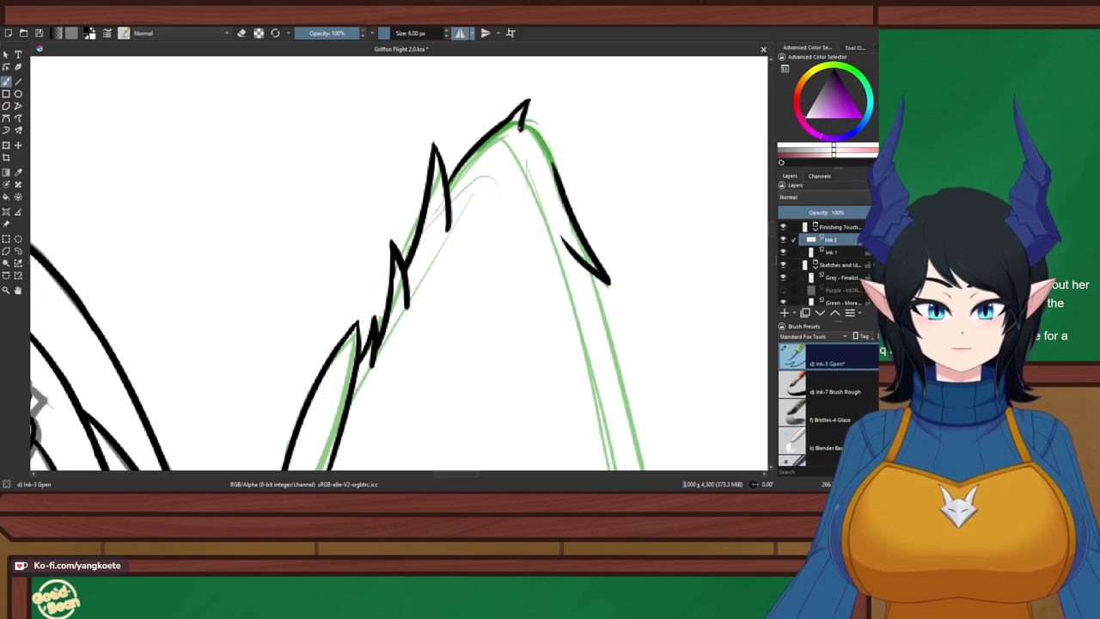
mouse_move(521, 127)
mouse_down()
mouse_move(555, 166)
mouse_move(567, 209)
mouse_up()
key(ctrl+z)
mouse_move(547, 144)
mouse_down()
mouse_move(567, 194)
mouse_move(559, 177)
mouse_up()
key(ctrl+z)
key(ctrl+z)
key(ctrl+z)
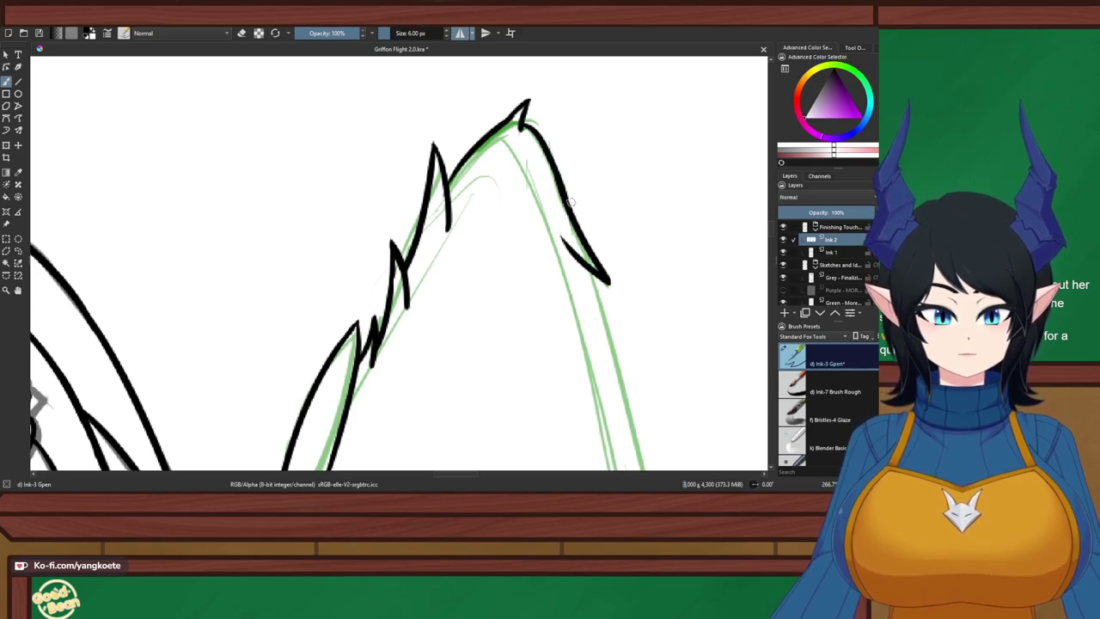
Rotate the canvas slightly to suit the wing and add Paint Layer 3 above Ink 2
scroll(552, 153, down, 5)
drag(611, 186, 607, 155)
right_click(607, 155)
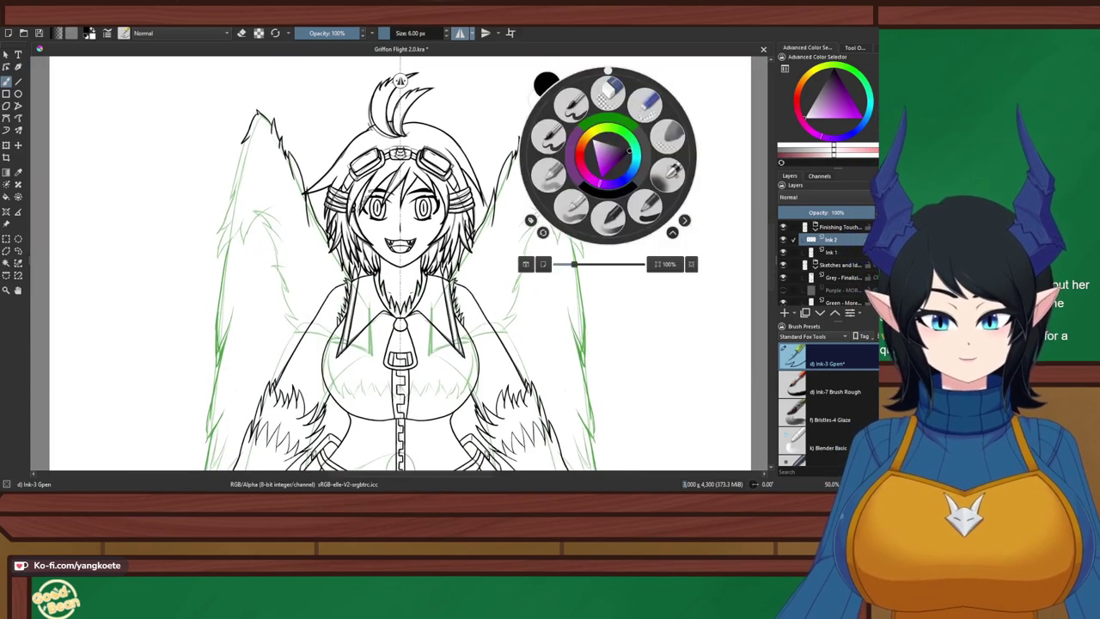
right_click(607, 155)
scroll(522, 190, up, 5)
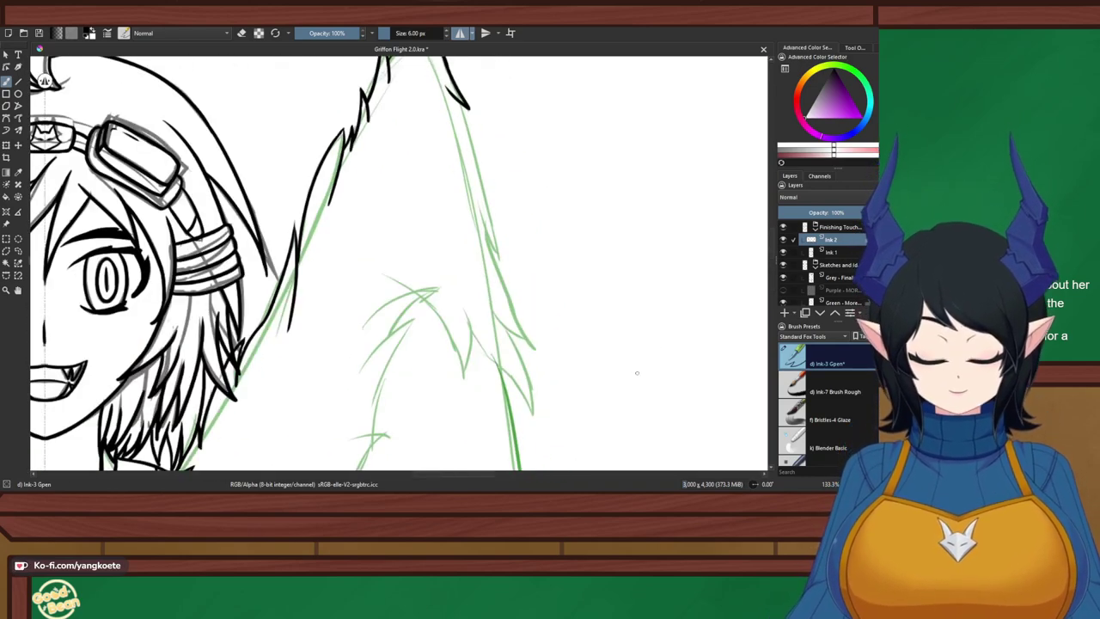
scroll(640, 345, down, 4)
scroll(729, 79, up, 3)
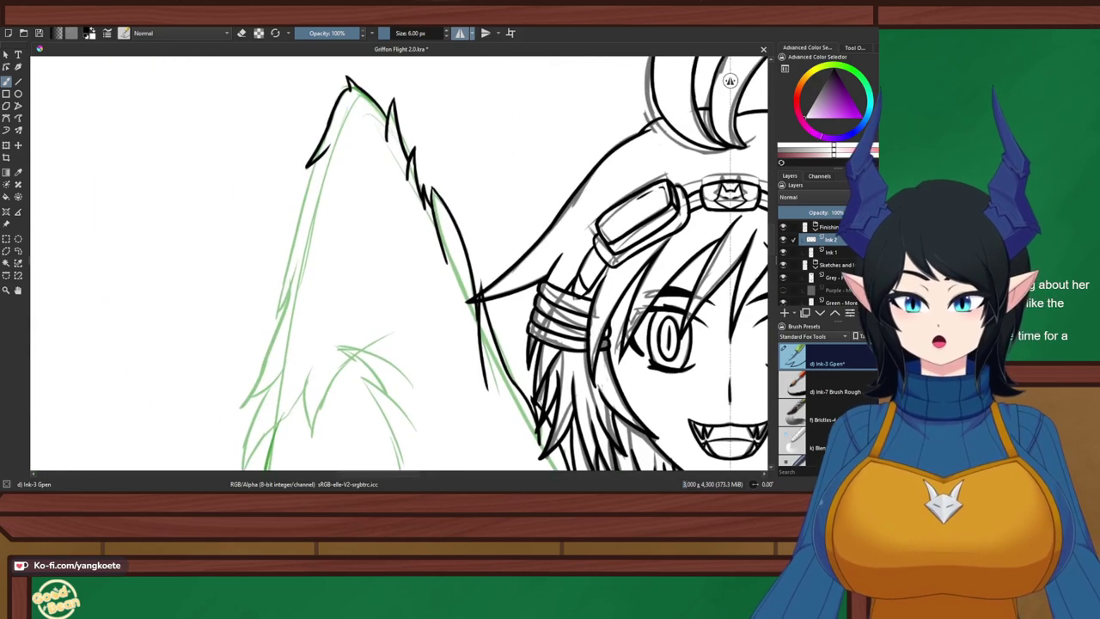
drag(303, 275, 341, 271)
scroll(341, 263, up, 1)
scroll(348, 227, down, 1)
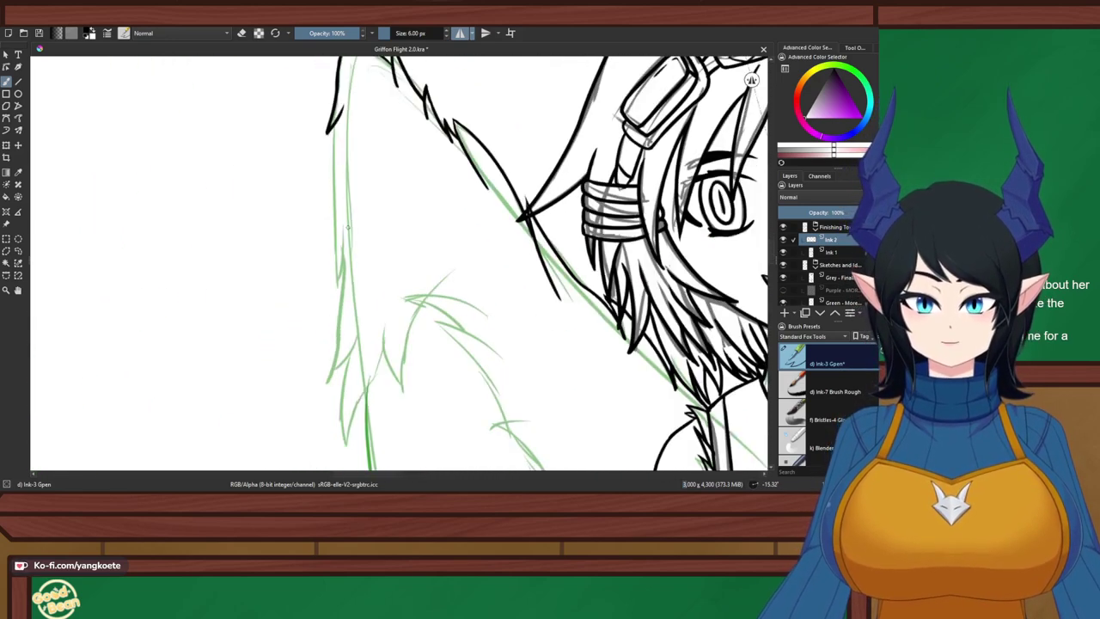
key(Insert)
drag(355, 138, 374, 145)
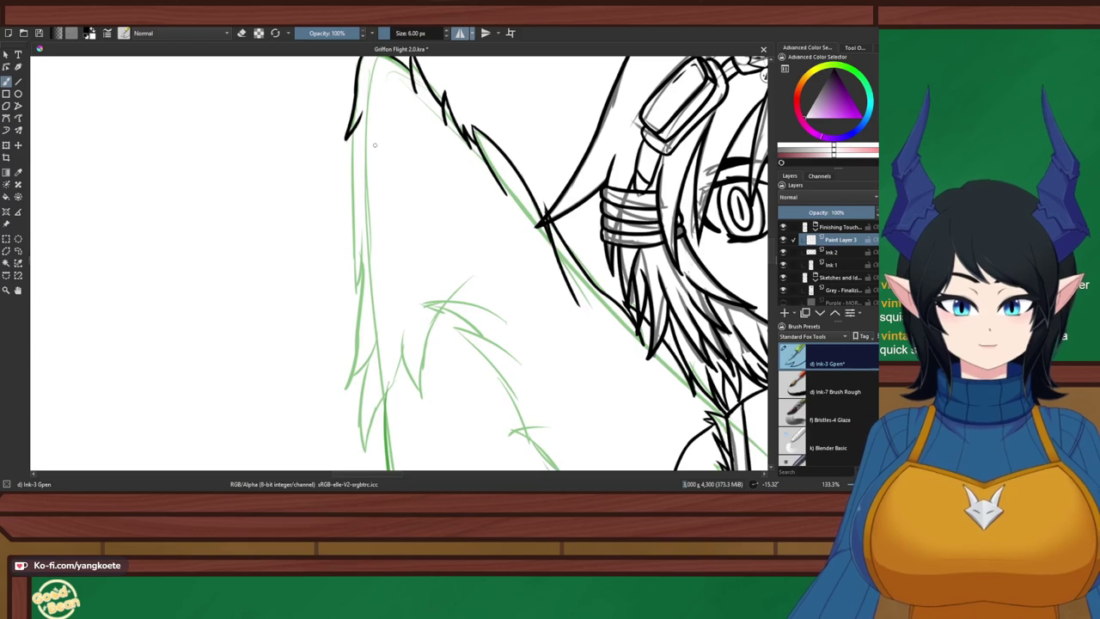
Ink the wing's long left edge in black and thicken the line
drag(359, 116, 361, 295)
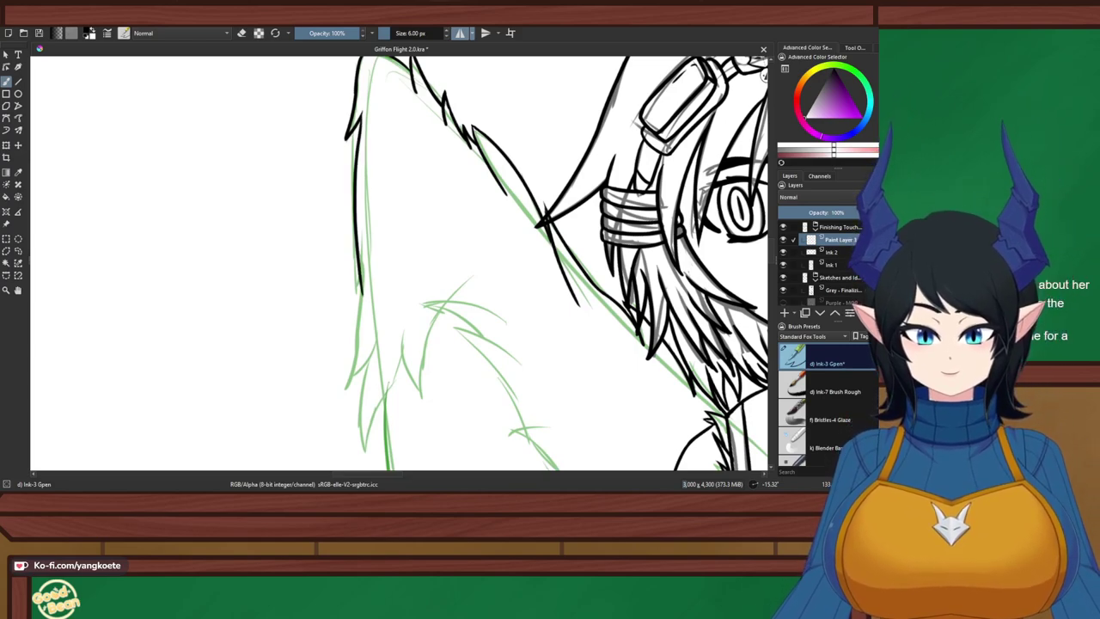
key(ctrl+z)
drag(351, 134, 348, 286)
key(ctrl+z)
drag(358, 109, 353, 301)
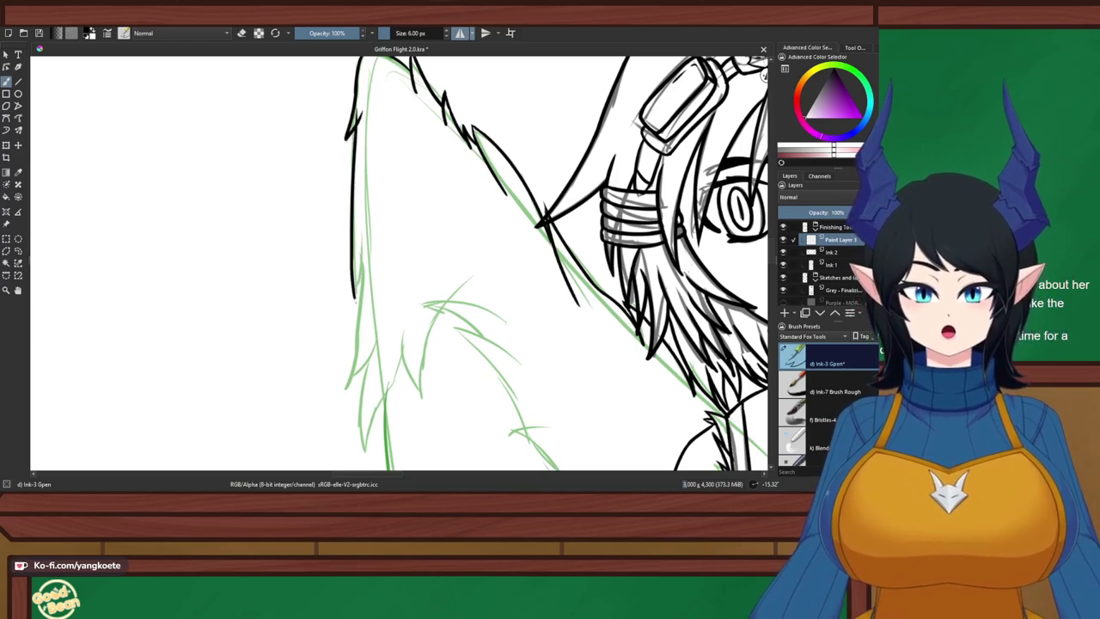
key(e)
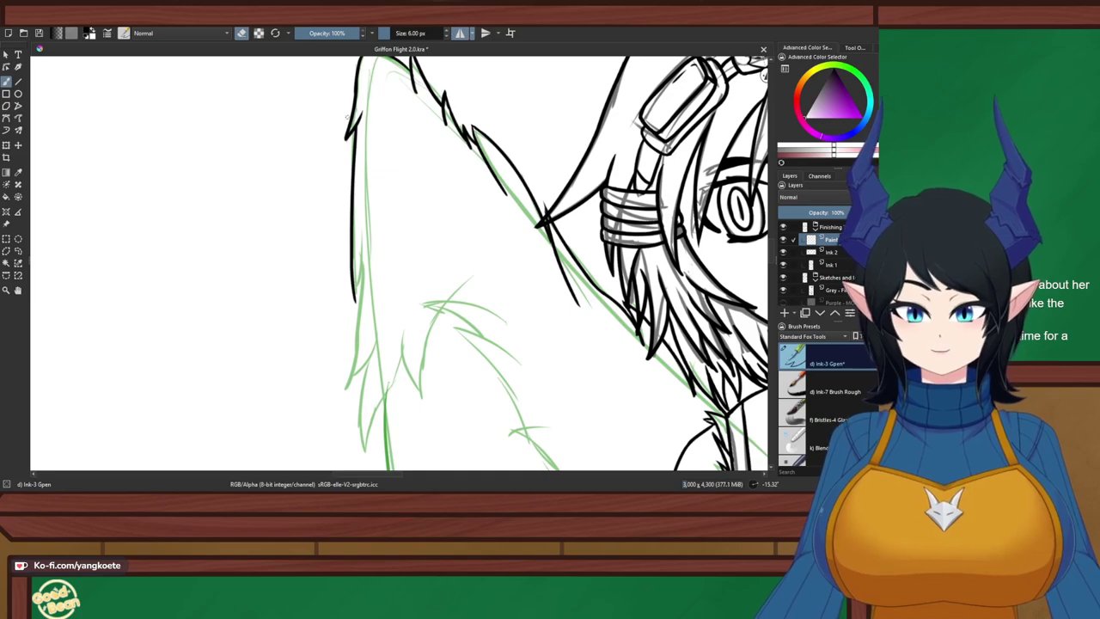
key(e)
scroll(368, 376, up, 2)
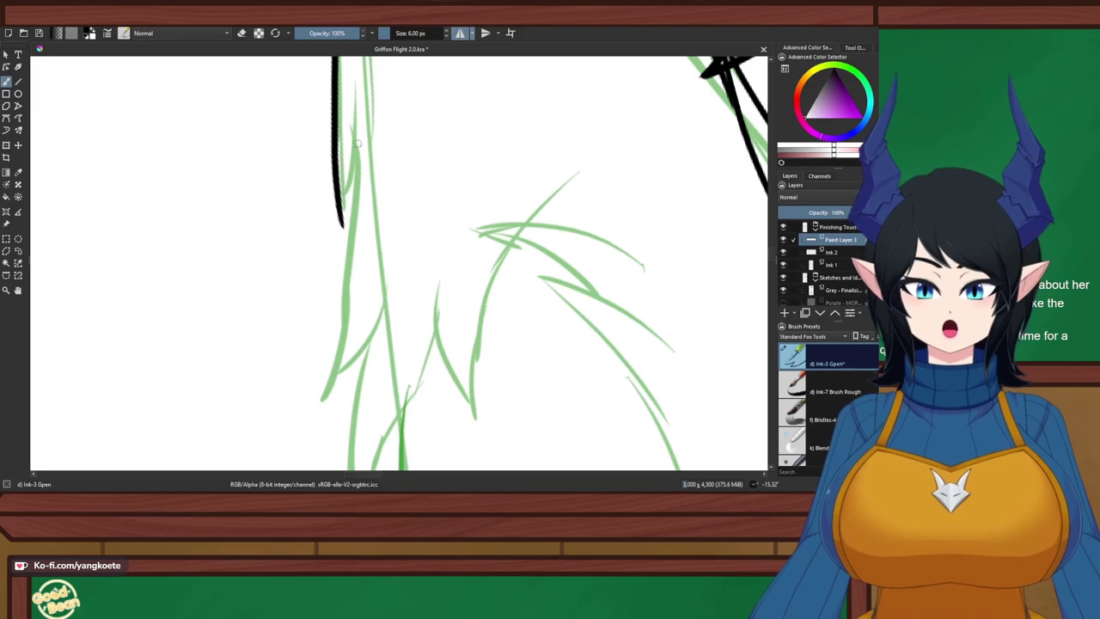
drag(351, 104, 337, 230)
key(e)
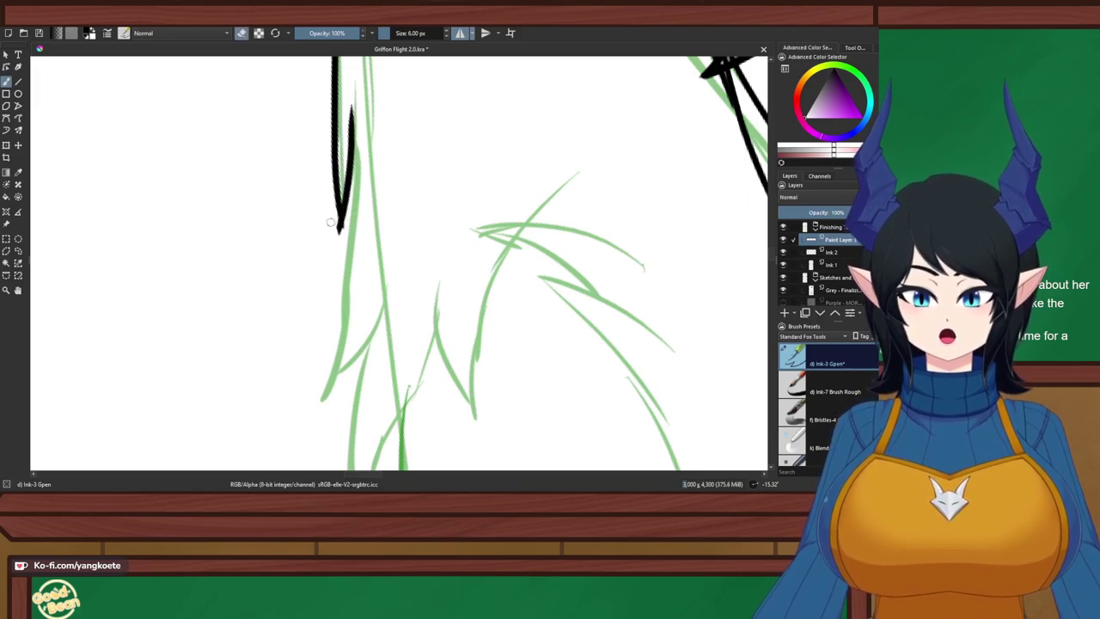
key(e)
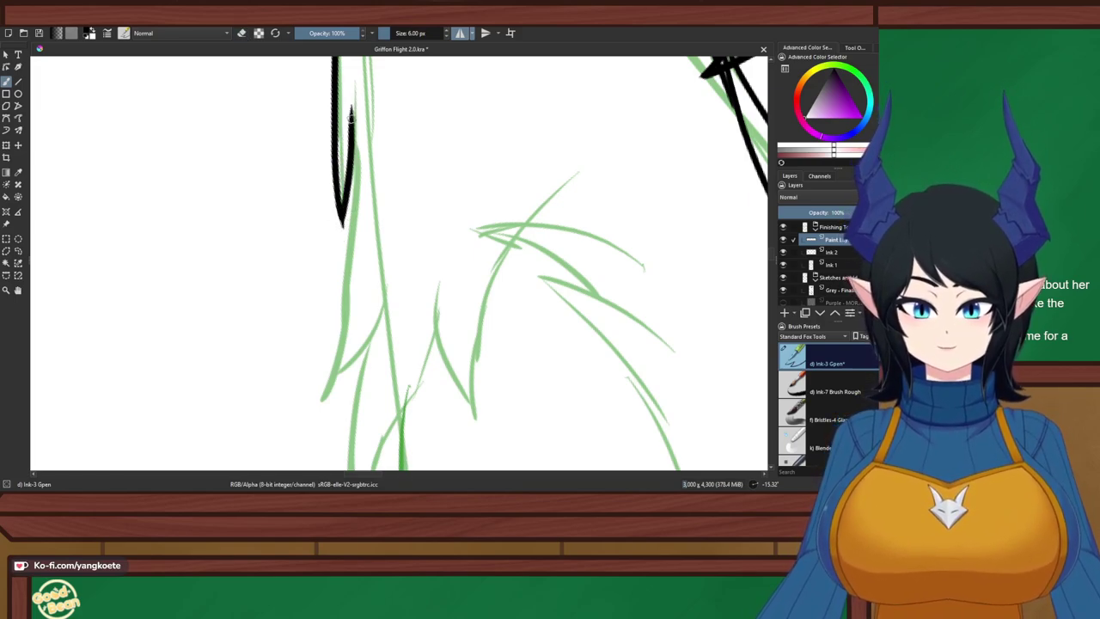
Trace the lower feather edge down the wing over the green sketch, retrying until it fits
mouse_move(350, 110)
mouse_down()
mouse_move(352, 239)
mouse_move(310, 399)
mouse_up()
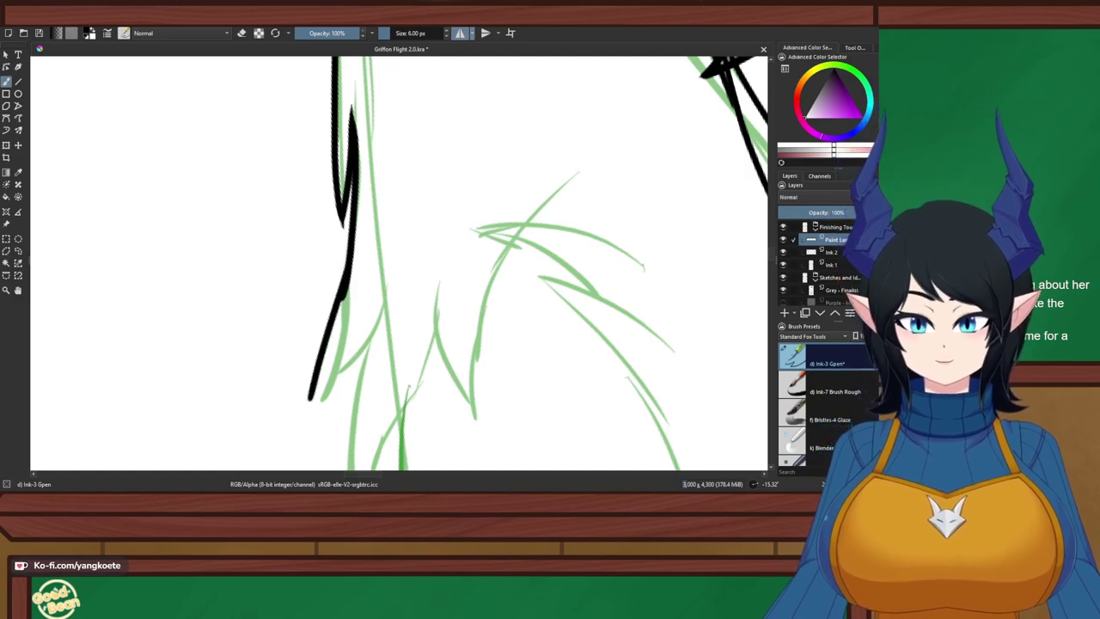
key(ctrl+z)
drag(352, 237, 314, 391)
key(ctrl+z)
drag(354, 222, 305, 412)
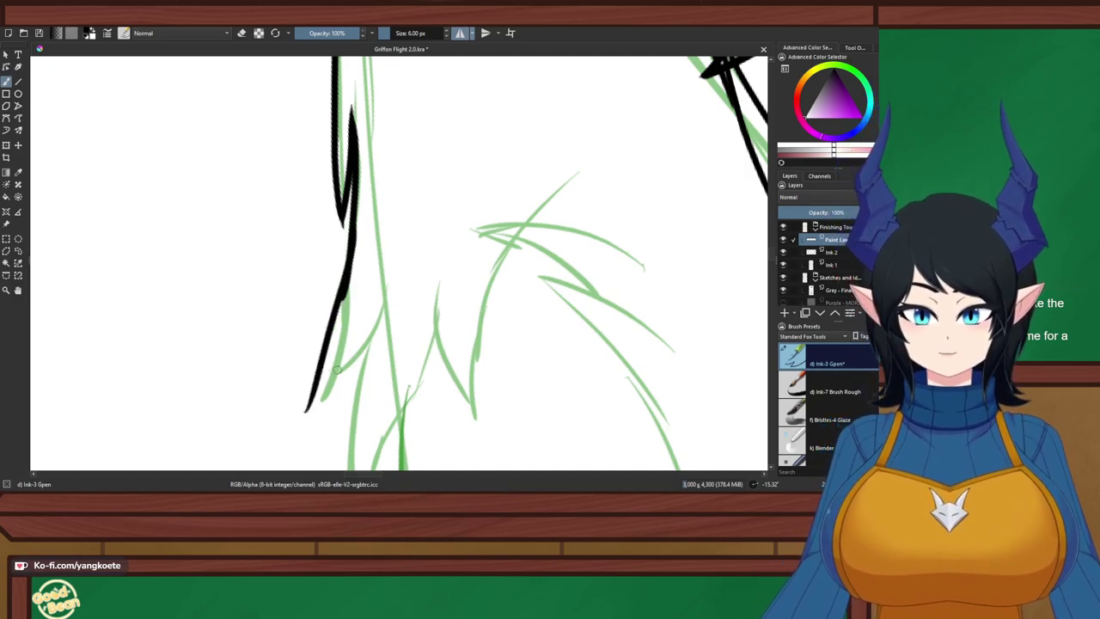
key(ctrl+z)
drag(352, 238, 321, 392)
key(ctrl+z)
drag(354, 245, 327, 402)
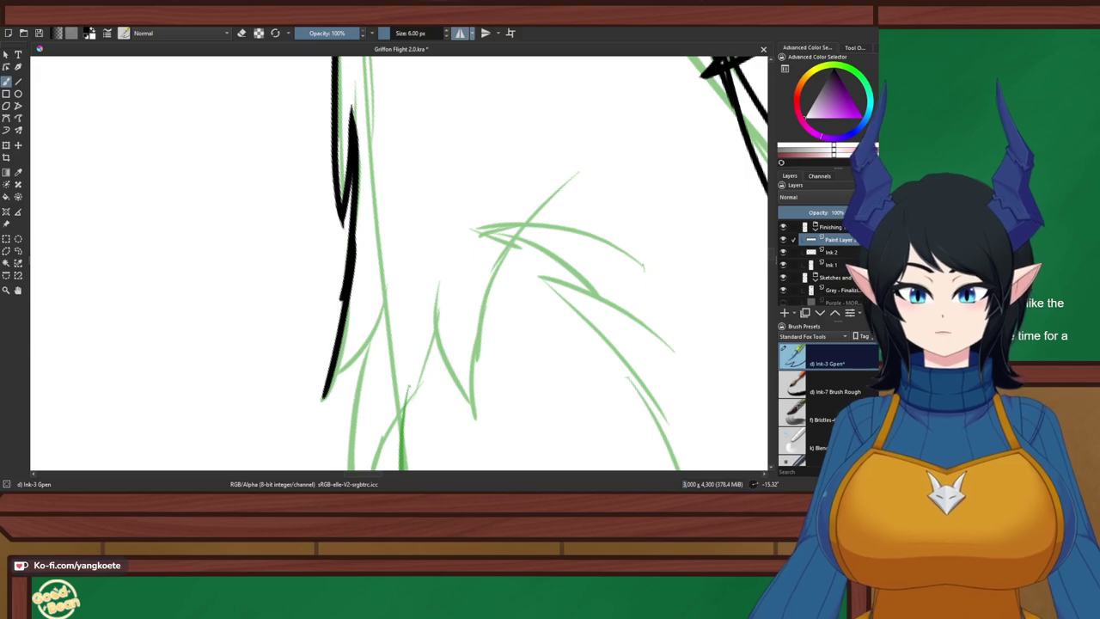
key(ctrl+z)
drag(353, 245, 313, 386)
key(ctrl+z)
drag(352, 245, 315, 391)
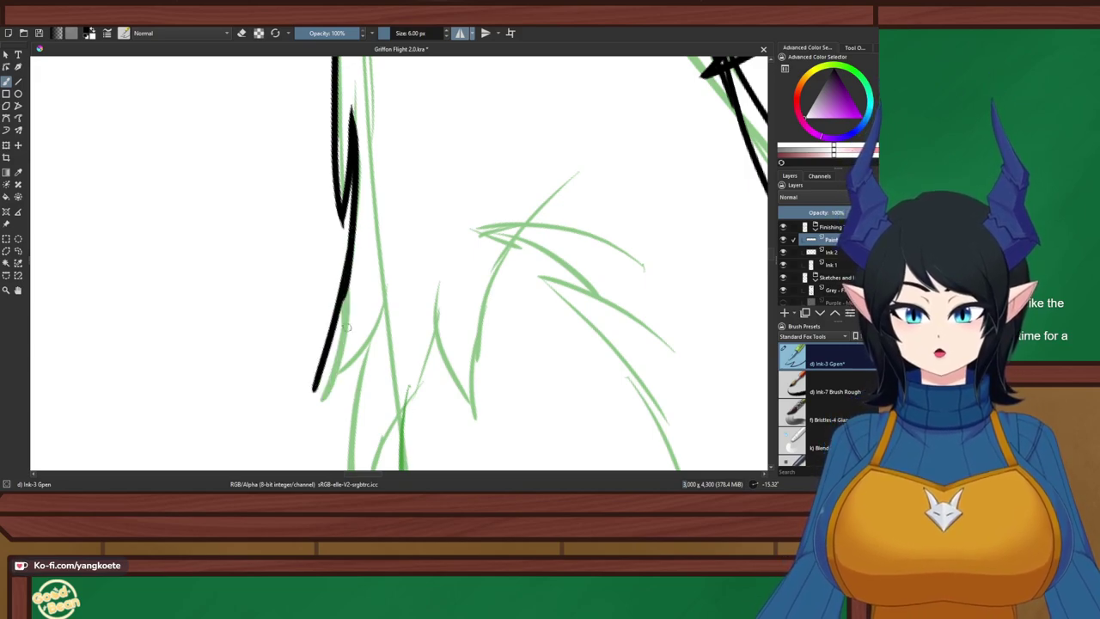
key(ctrl+z)
drag(348, 249, 323, 409)
key(ctrl+z)
drag(352, 225, 323, 376)
Add a second line meeting the edge at a pointed feather tip, then straighten the canvas rotation
drag(388, 283, 318, 391)
key(ctrl+z)
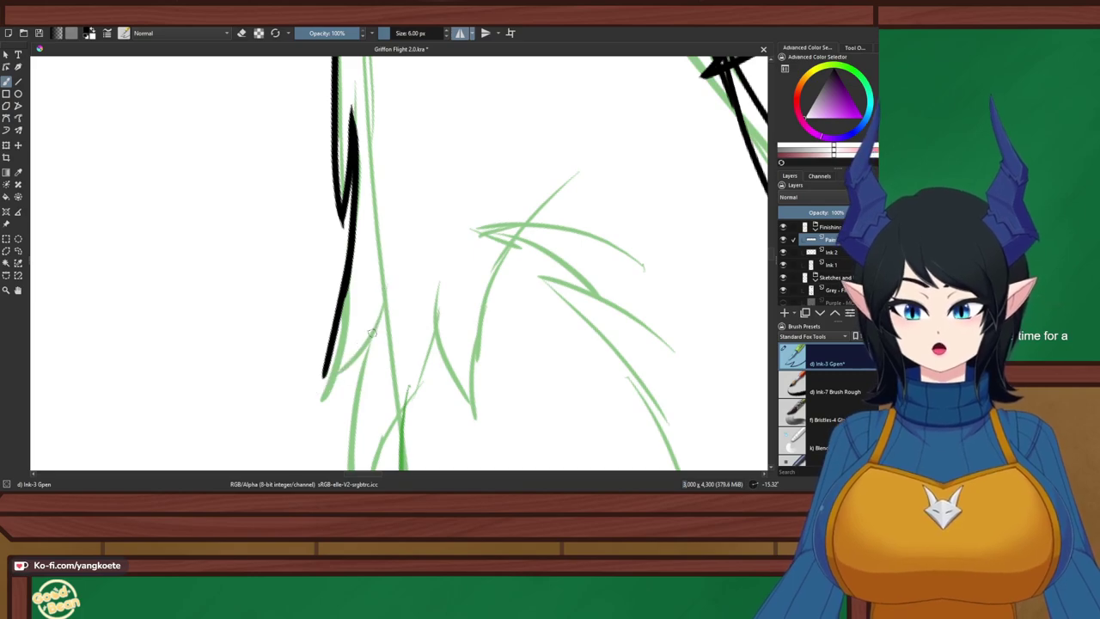
mouse_move(385, 286)
mouse_down()
mouse_move(362, 342)
mouse_move(324, 378)
mouse_up()
drag(332, 334, 316, 394)
key(ctrl+z)
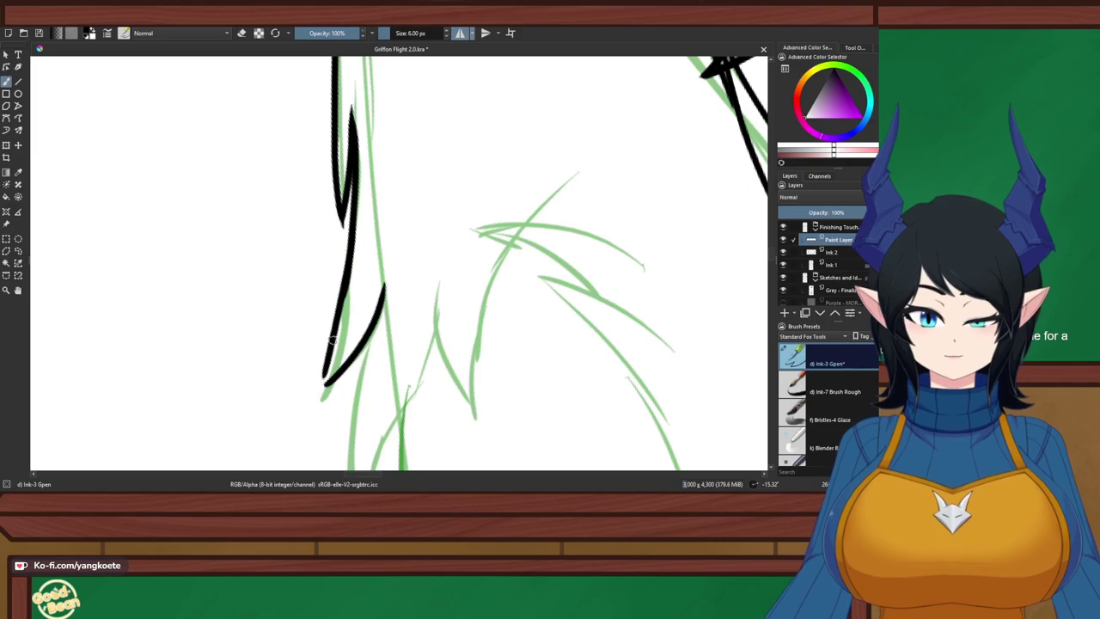
key(ctrl+z)
drag(331, 383, 313, 394)
key(ctrl+z)
key(e)
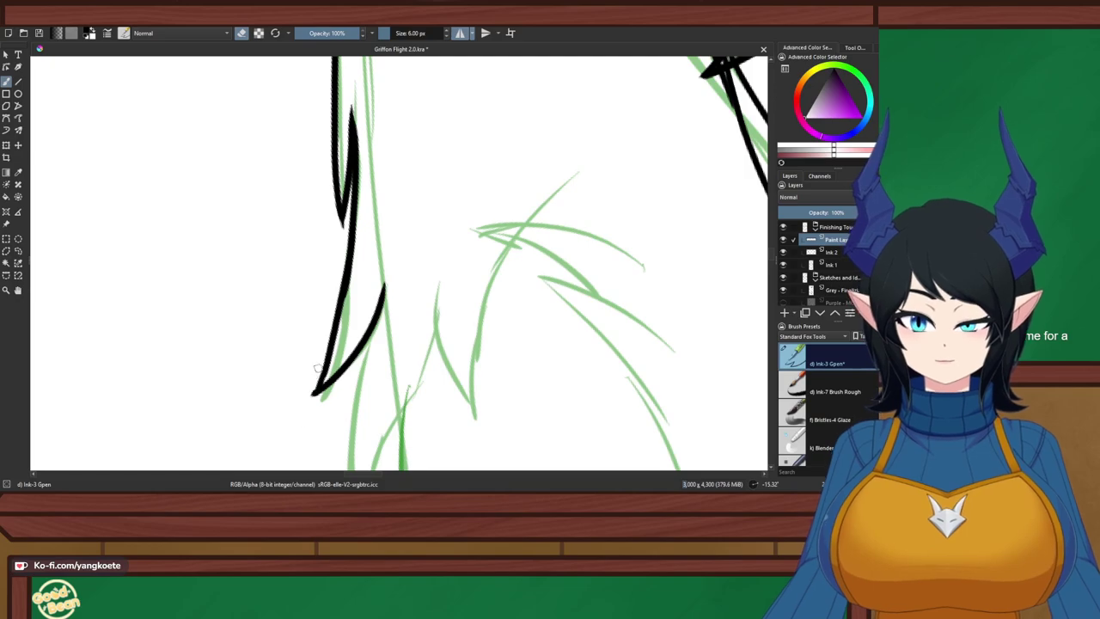
key(e)
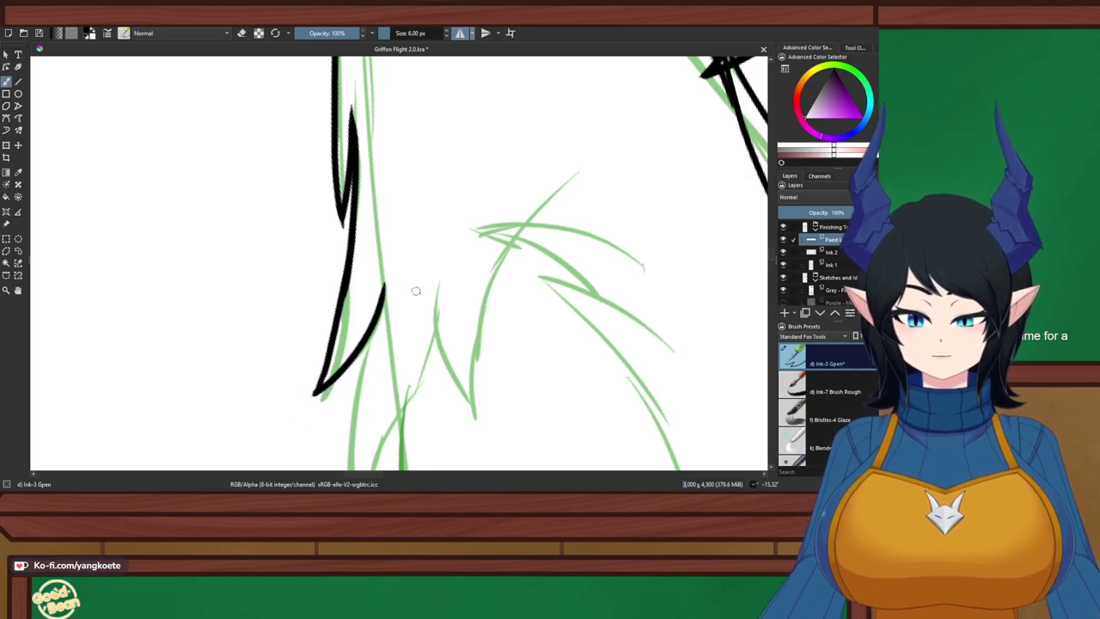
key(5)
scroll(546, 158, down, 1)
scroll(537, 186, down, 1)
drag(537, 187, 382, 73)
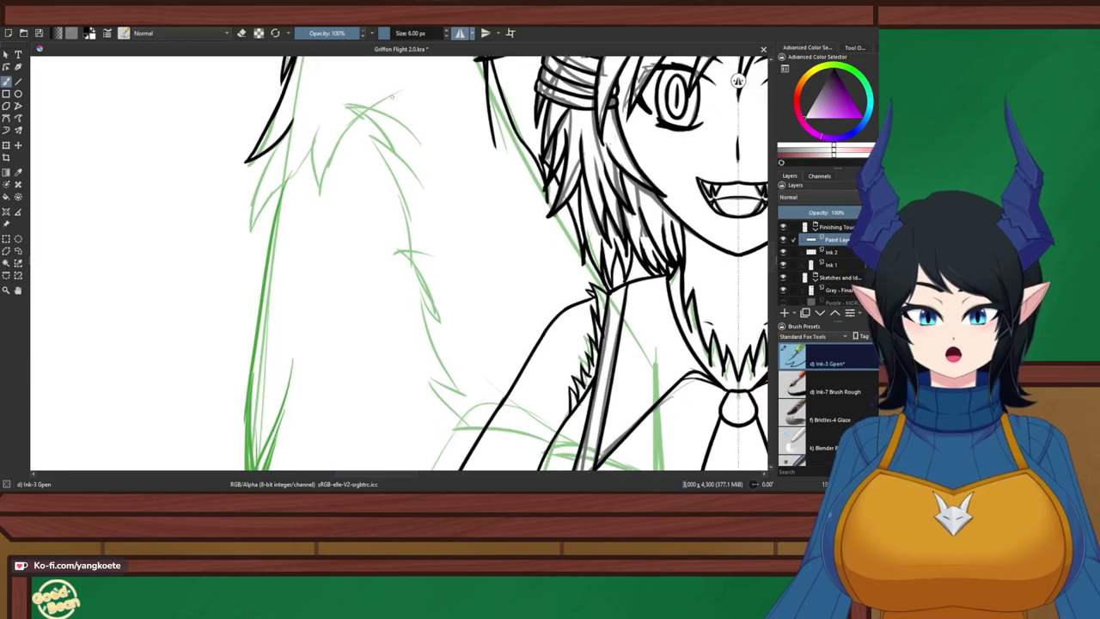
Frame the green wing sketch beside the head and save the document
right_click(646, 218)
right_click(645, 218)
scroll(645, 218, down, 1)
mouse_move(602, 232)
mouse_down()
mouse_move(568, 153)
mouse_move(557, 74)
mouse_up()
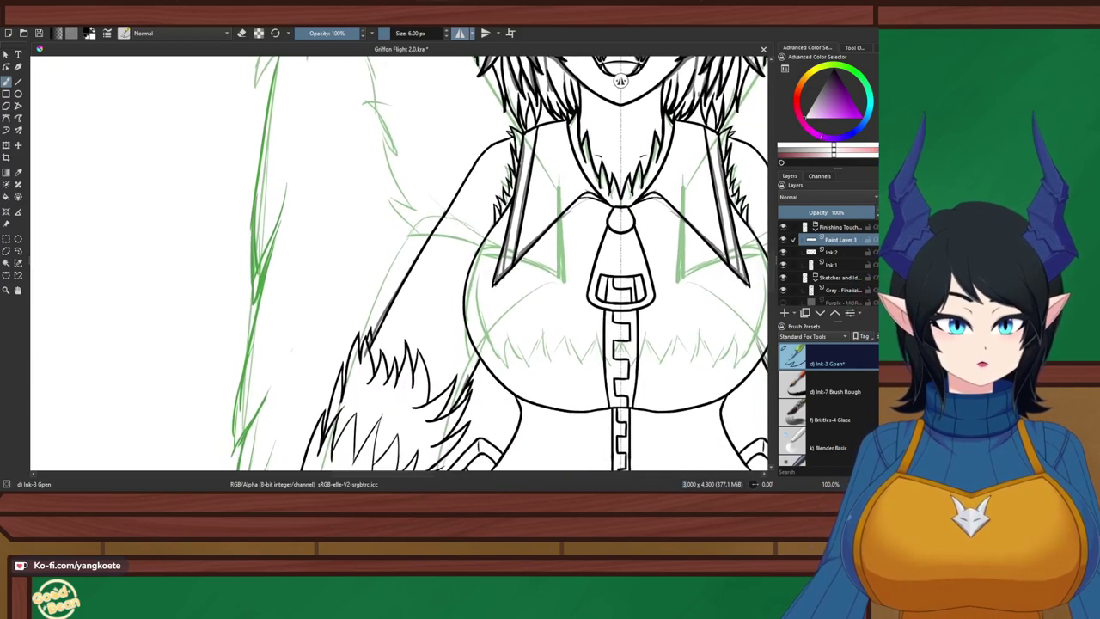
scroll(483, 190, up, 1)
drag(378, 103, 420, 372)
scroll(351, 278, up, 1)
scroll(353, 279, up, 1)
drag(352, 279, 427, 370)
key(ctrl+s)
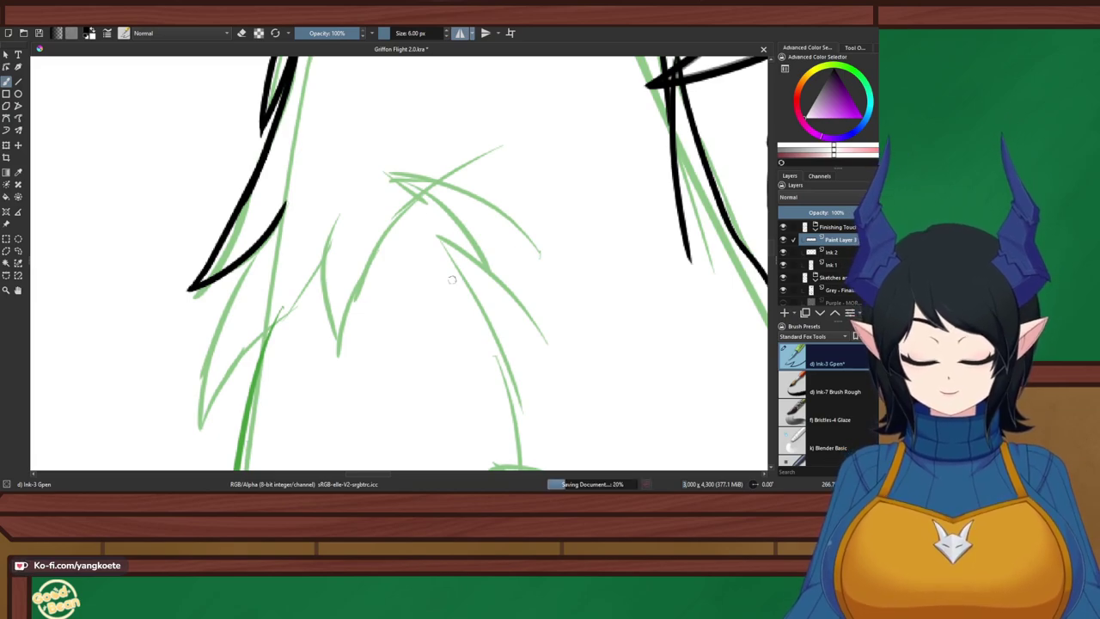
Ink the left and diagonal edges of a feather tip over the wing sketch
drag(342, 206, 327, 322)
key(ctrl+z)
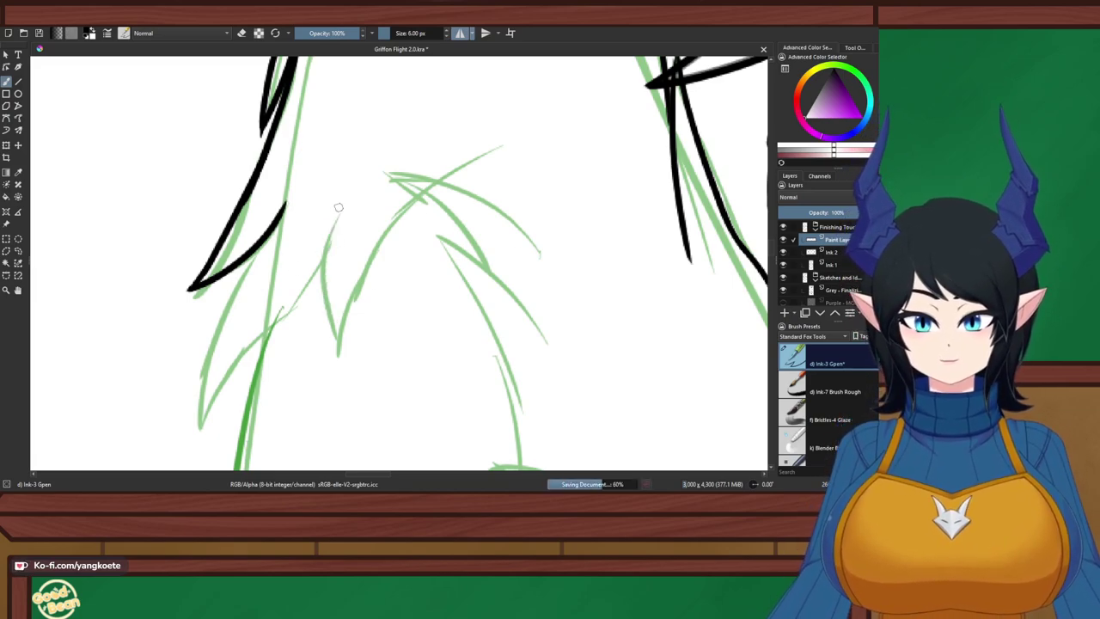
drag(342, 205, 332, 359)
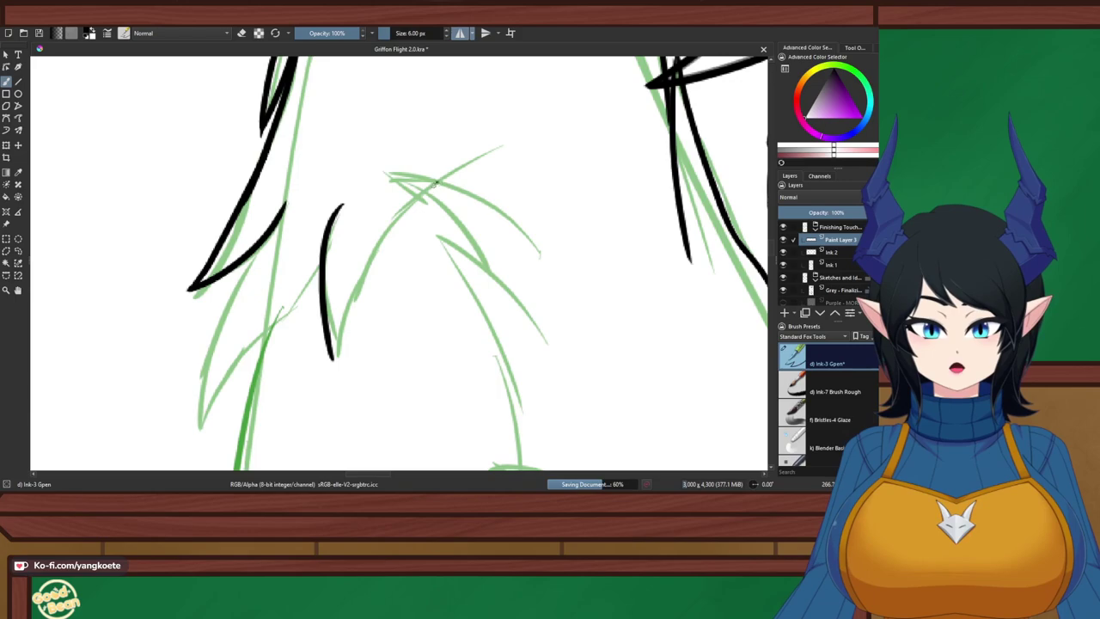
drag(436, 181, 317, 390)
key(ctrl+z)
mouse_move(436, 180)
mouse_down()
mouse_move(325, 397)
mouse_move(329, 379)
mouse_up()
key(e)
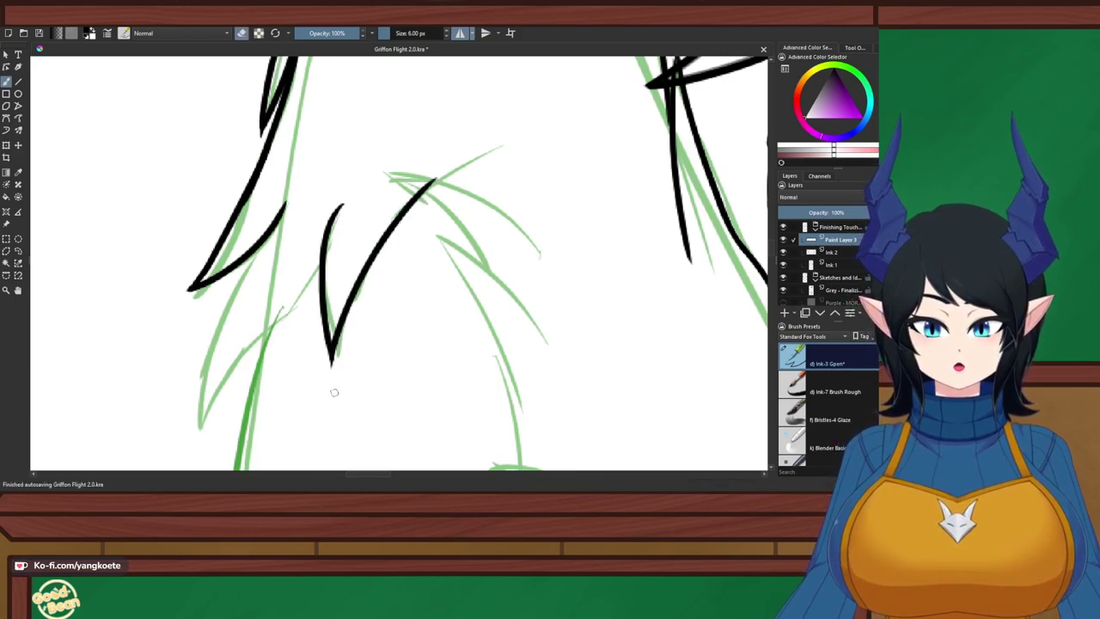
key(e)
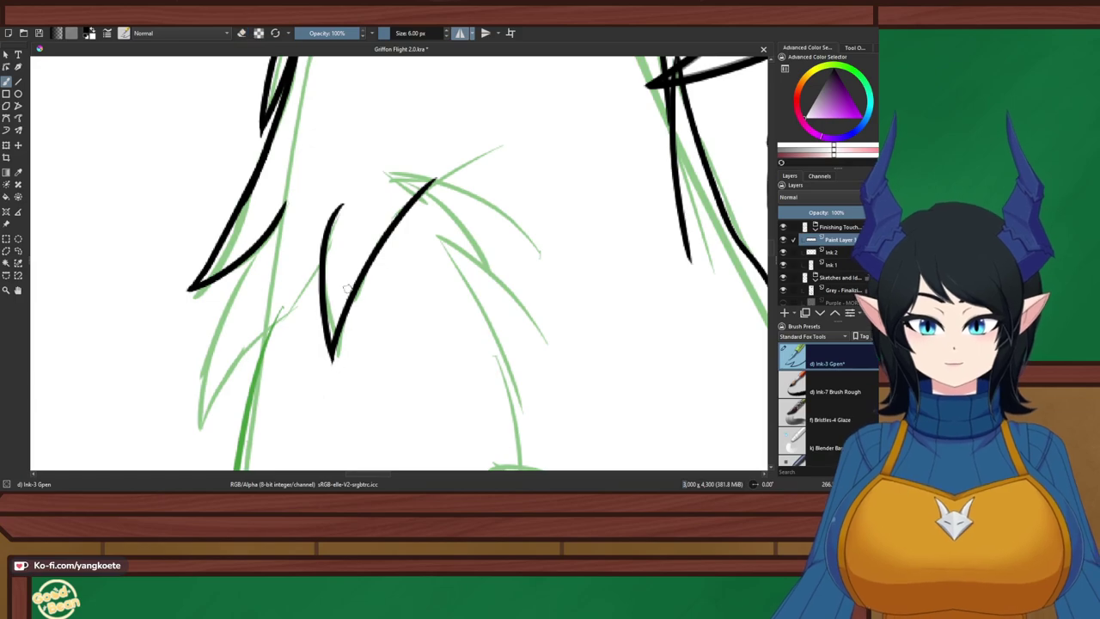
On the Ink 2 layer, ink the diagonal and lower-left lines completing the left feather, trimming the tail
drag(335, 280, 531, 210)
scroll(515, 202, up, 1)
click(830, 252)
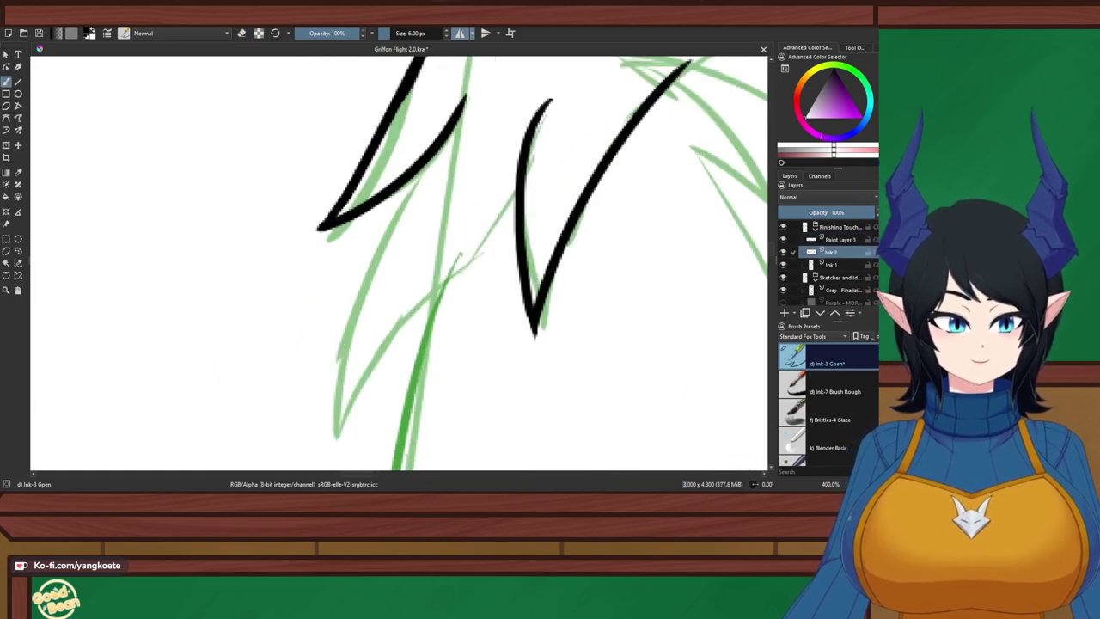
drag(453, 123, 342, 433)
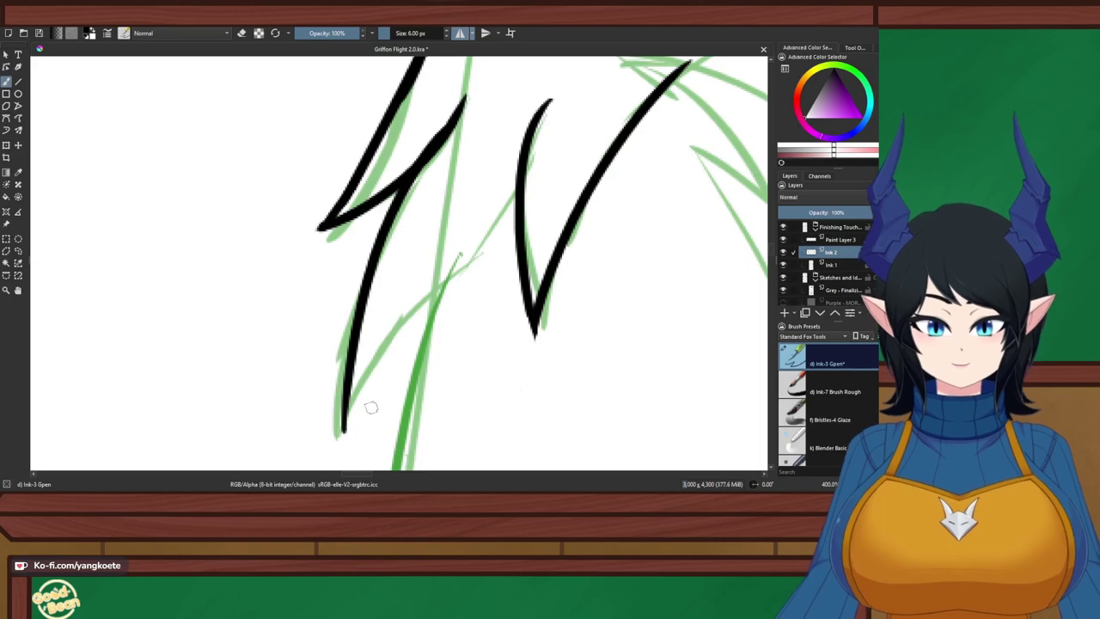
mouse_move(518, 202)
mouse_down()
mouse_move(405, 329)
mouse_move(371, 380)
mouse_move(350, 443)
mouse_up()
key(ctrl+z)
drag(433, 305, 336, 451)
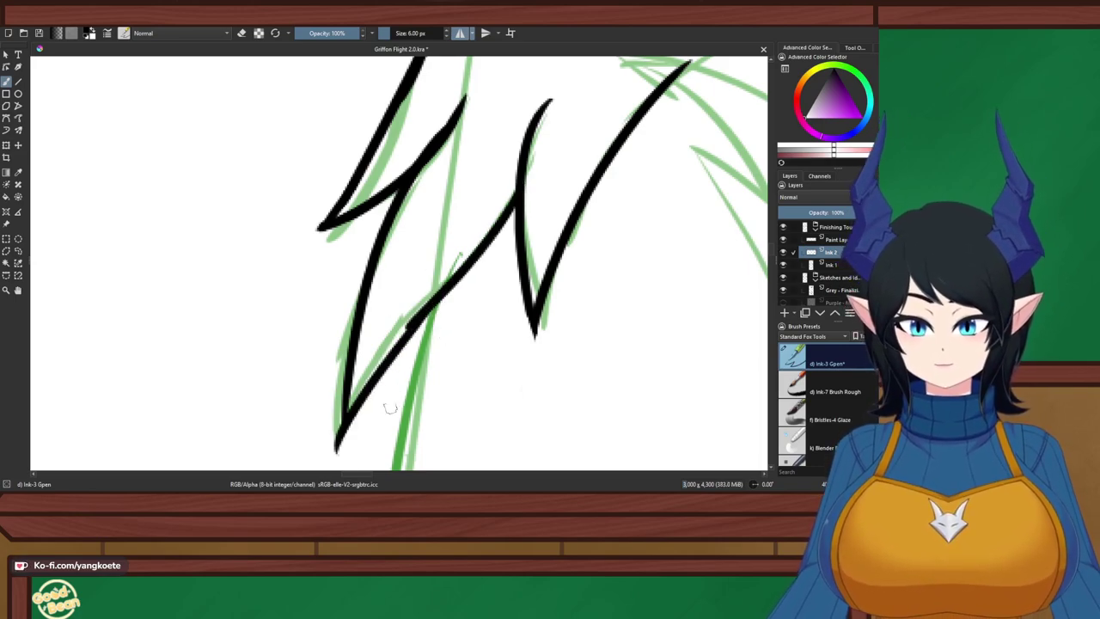
key(ctrl+z)
mouse_move(430, 310)
mouse_down()
mouse_move(332, 459)
mouse_move(335, 413)
mouse_up()
key(e)
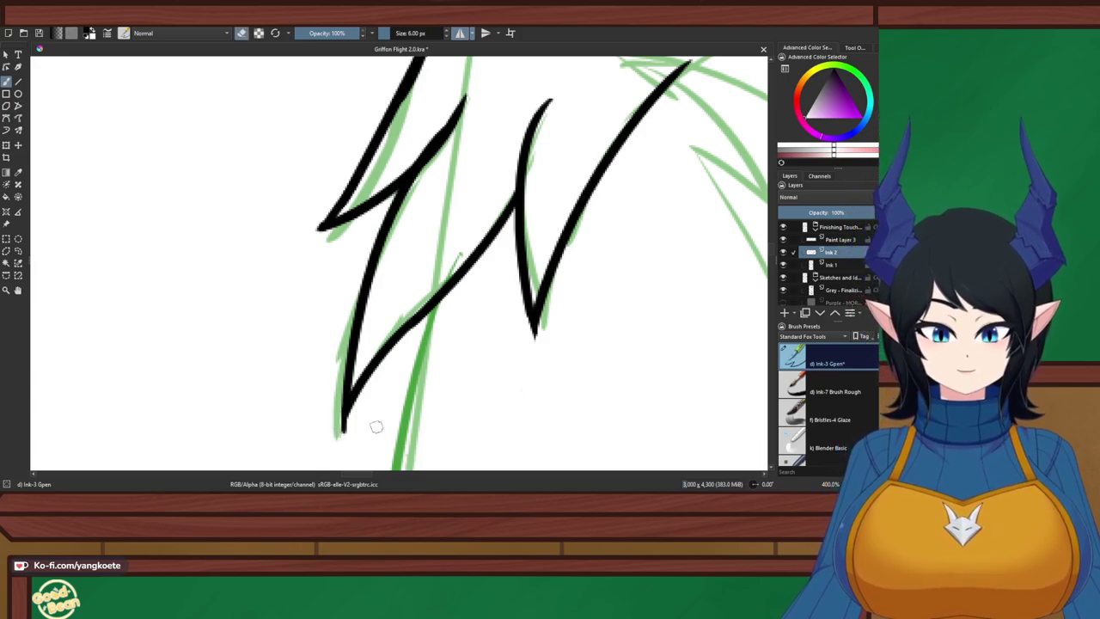
scroll(342, 225, down, 5)
scroll(421, 197, up, 5)
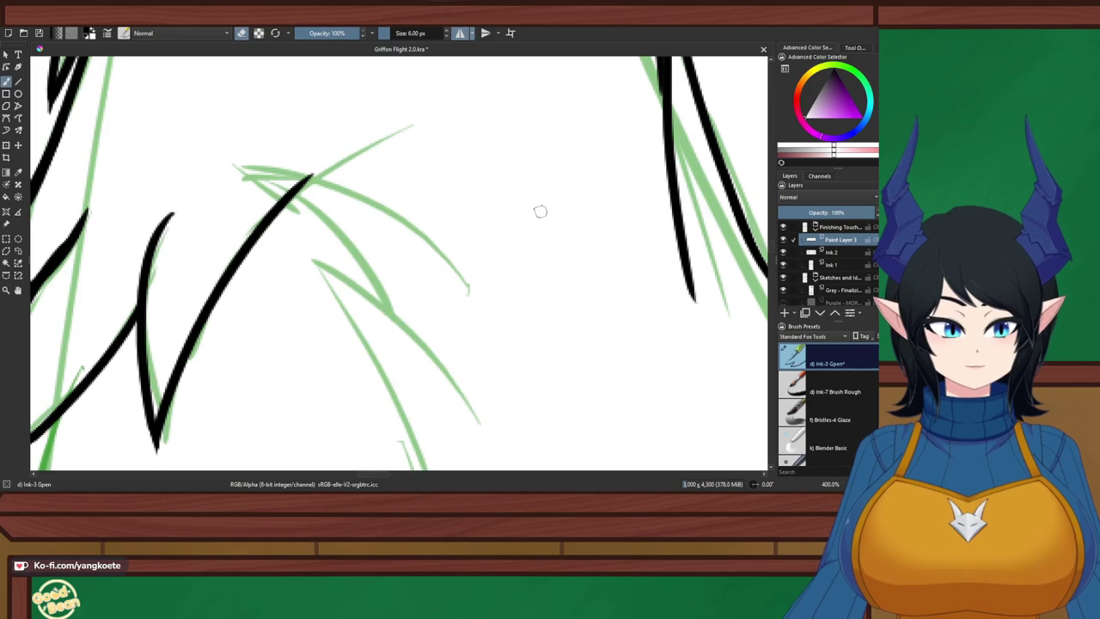
key(e)
Ink the upper feather edges branching down from the shared peak
drag(245, 168, 423, 289)
key(ctrl+z)
drag(244, 167, 453, 292)
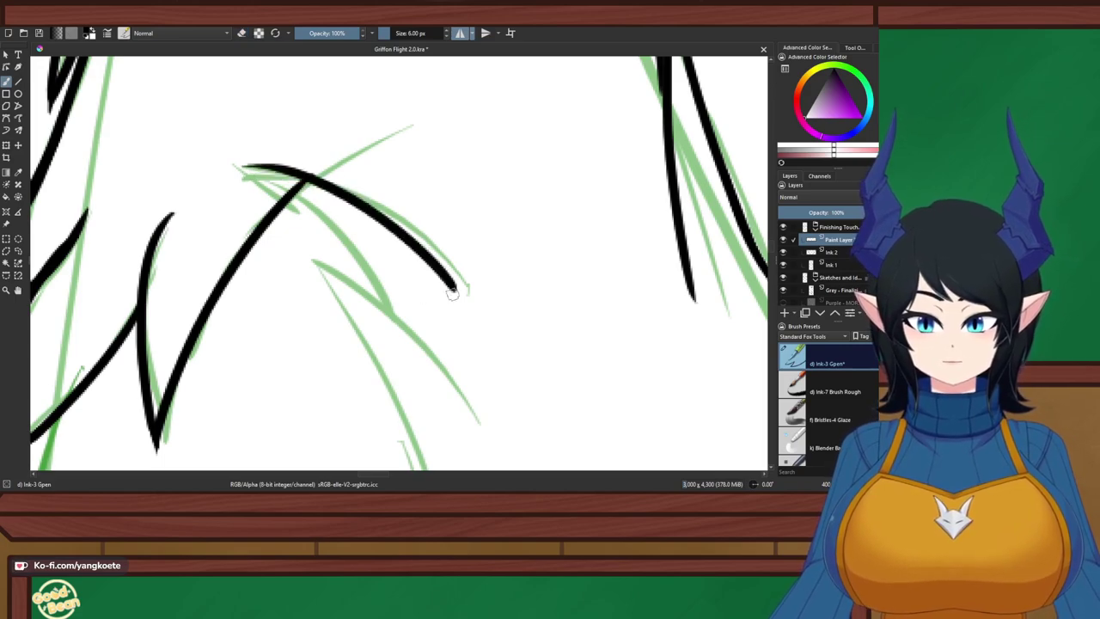
mouse_move(240, 167)
mouse_down()
mouse_move(360, 260)
mouse_move(402, 313)
mouse_move(272, 176)
mouse_move(404, 324)
mouse_up()
key(ctrl+z)
Erase the overlap where the feather lines cross and the stray left tip
key(e)
mouse_move(286, 178)
mouse_down()
mouse_move(311, 188)
mouse_move(297, 185)
mouse_up()
key(e)
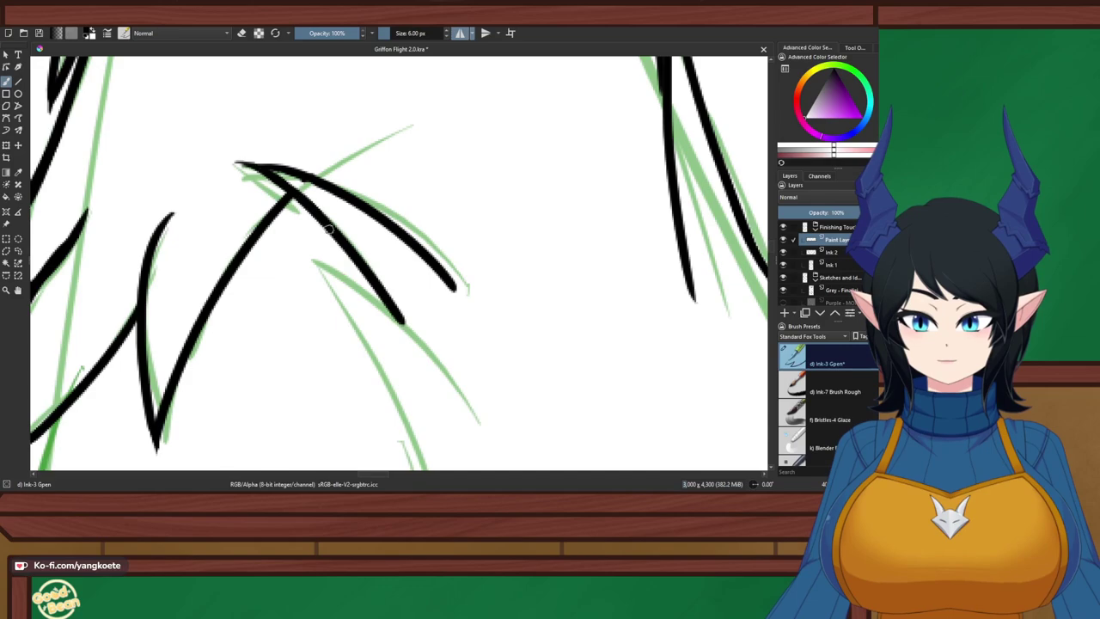
key(e)
drag(228, 163, 283, 165)
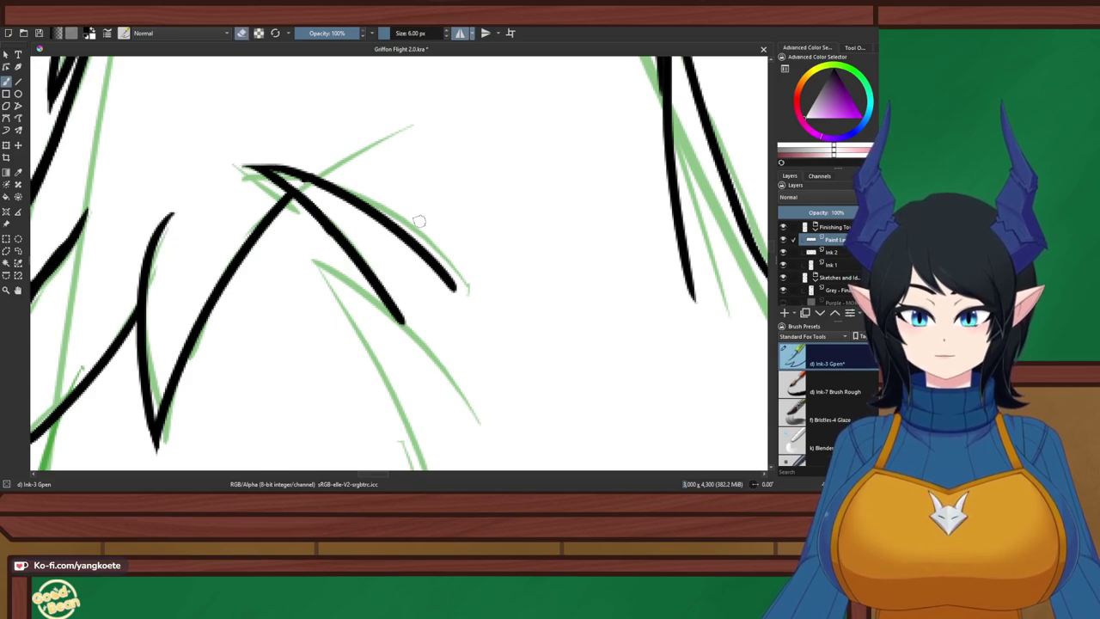
key(e)
scroll(517, 273, down, 4)
drag(515, 306, 448, 242)
scroll(448, 242, up, 1)
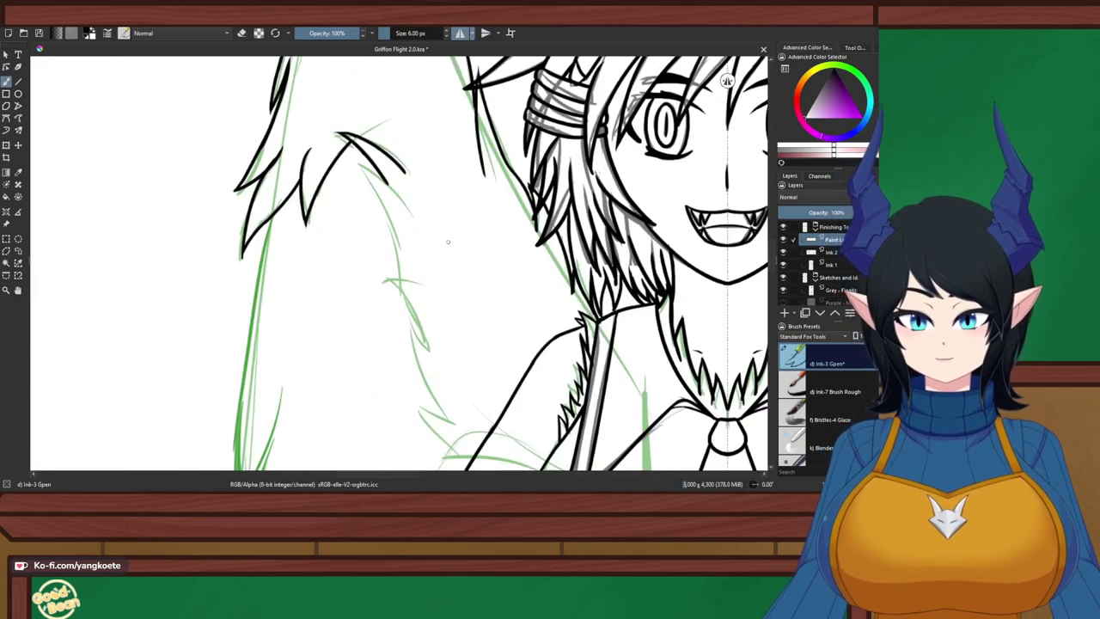
Move to the opposite wing and erase the upper part of the left feather line
drag(688, 279, 154, 255)
scroll(398, 243, down, 3)
scroll(494, 225, up, 3)
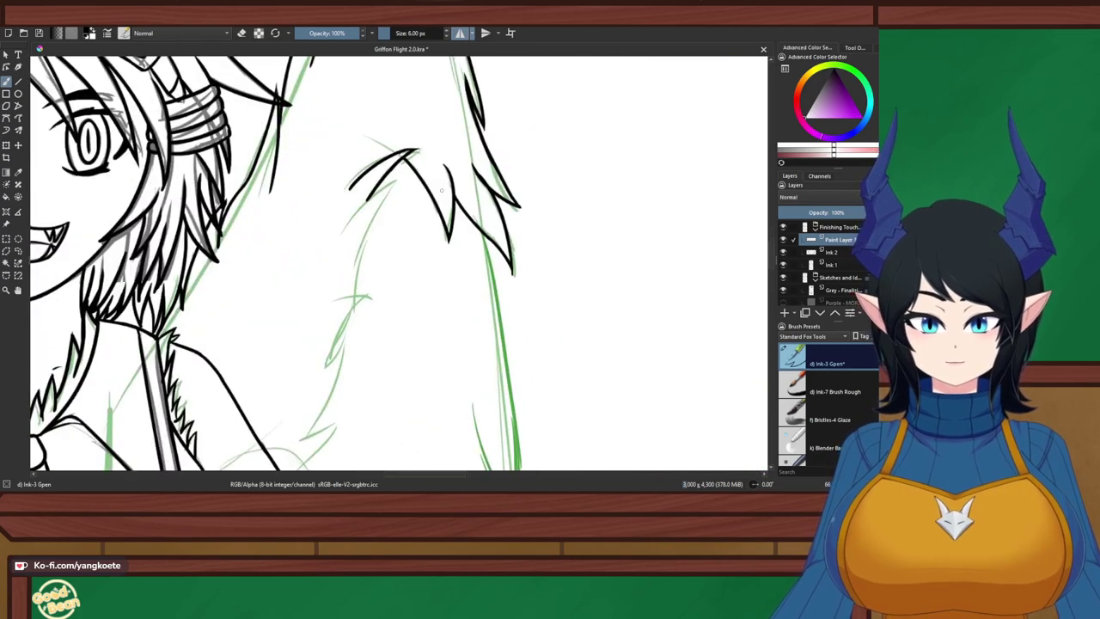
scroll(439, 172, up, 3)
key(e)
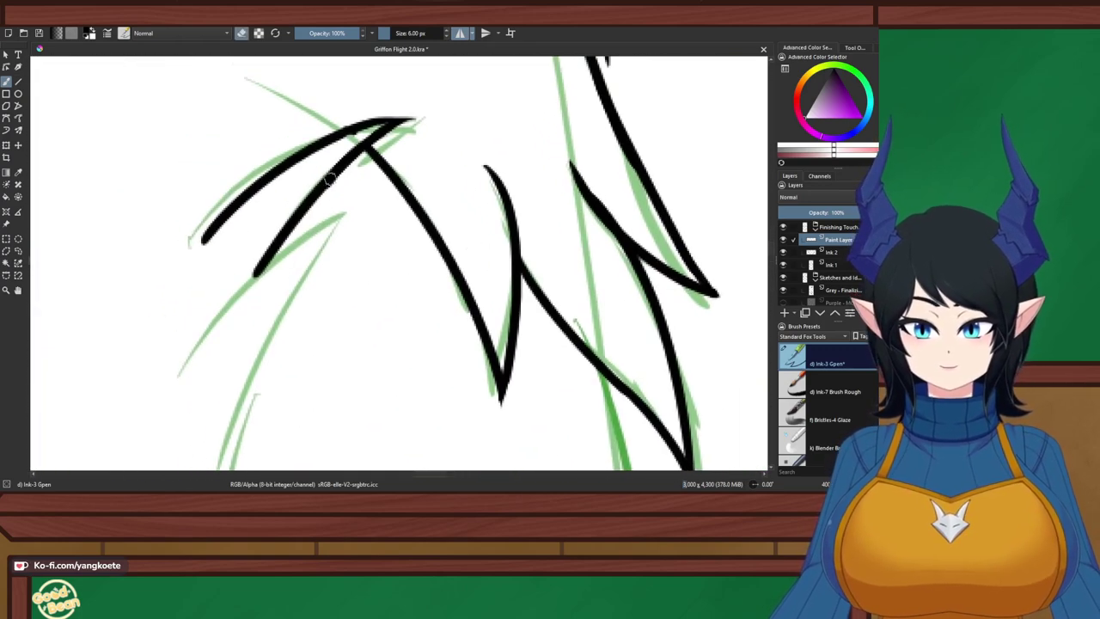
mouse_move(391, 124)
mouse_down()
mouse_move(291, 195)
mouse_move(334, 161)
mouse_move(314, 204)
mouse_move(353, 147)
mouse_move(334, 190)
mouse_move(358, 157)
mouse_move(245, 276)
mouse_move(275, 219)
mouse_move(287, 153)
mouse_move(196, 268)
mouse_up()
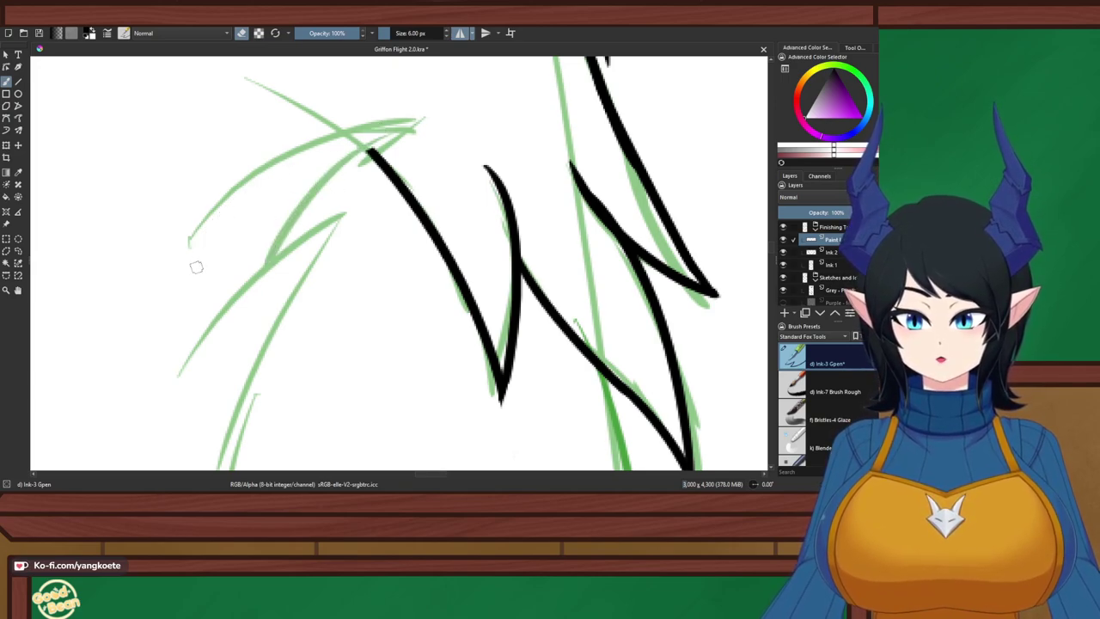
key(e)
Ink new feather edges down-right and thicken the upper black feather line
mouse_move(354, 125)
mouse_down()
mouse_move(395, 296)
mouse_move(403, 279)
mouse_up()
key(ctrl+z)
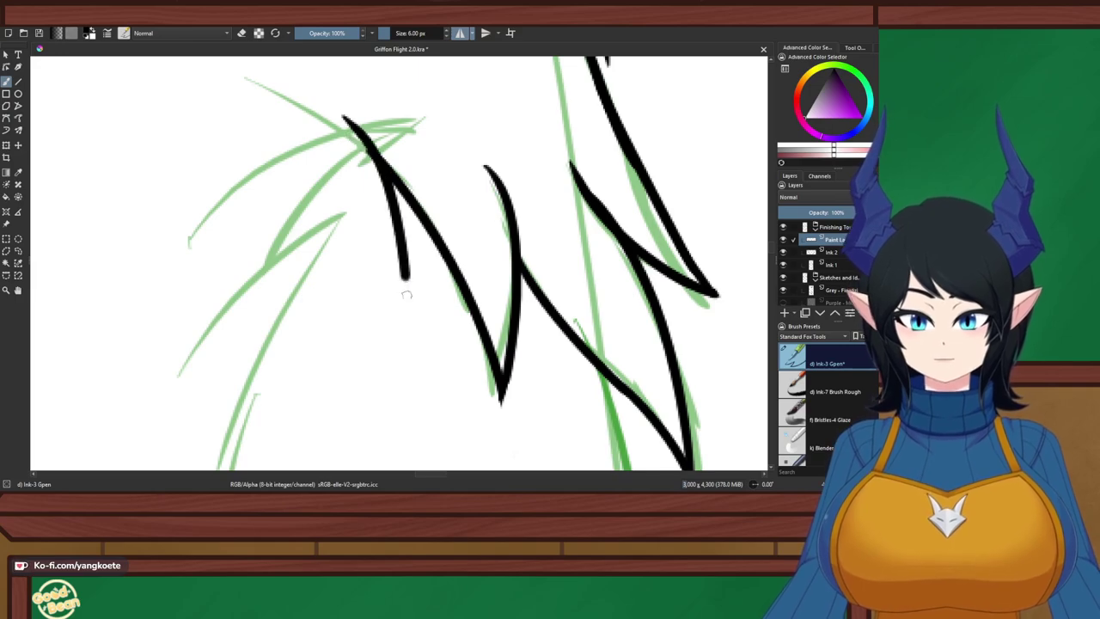
drag(293, 156, 408, 299)
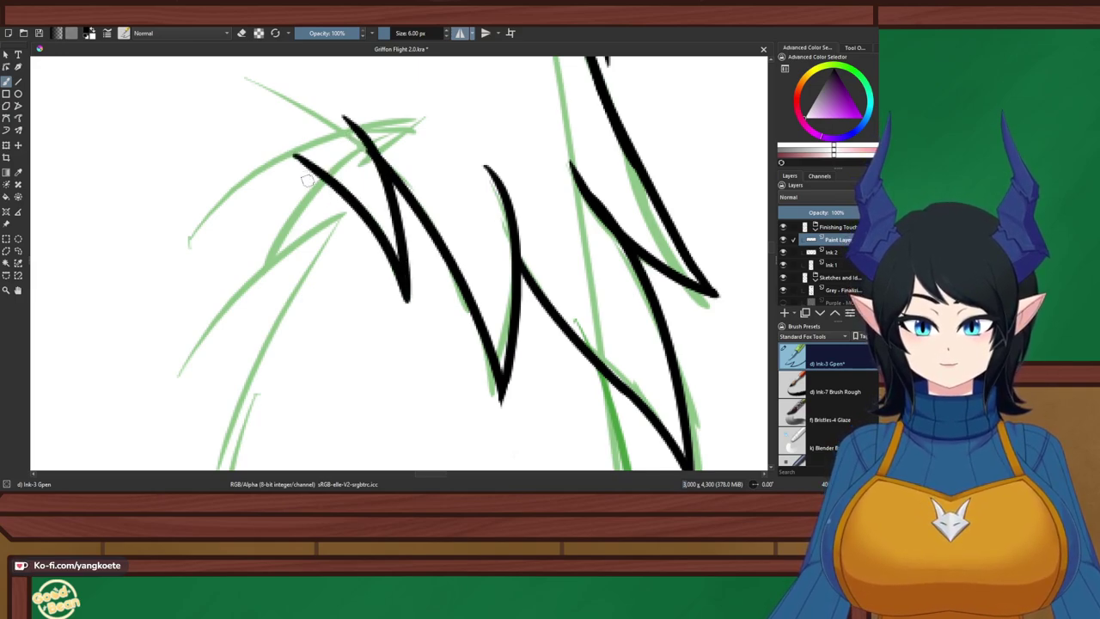
drag(242, 233, 387, 256)
key(ctrl+z)
mouse_move(248, 250)
mouse_down()
mouse_move(365, 246)
mouse_move(399, 265)
mouse_move(349, 240)
mouse_move(398, 265)
mouse_up()
key(ctrl+z)
drag(315, 177, 391, 249)
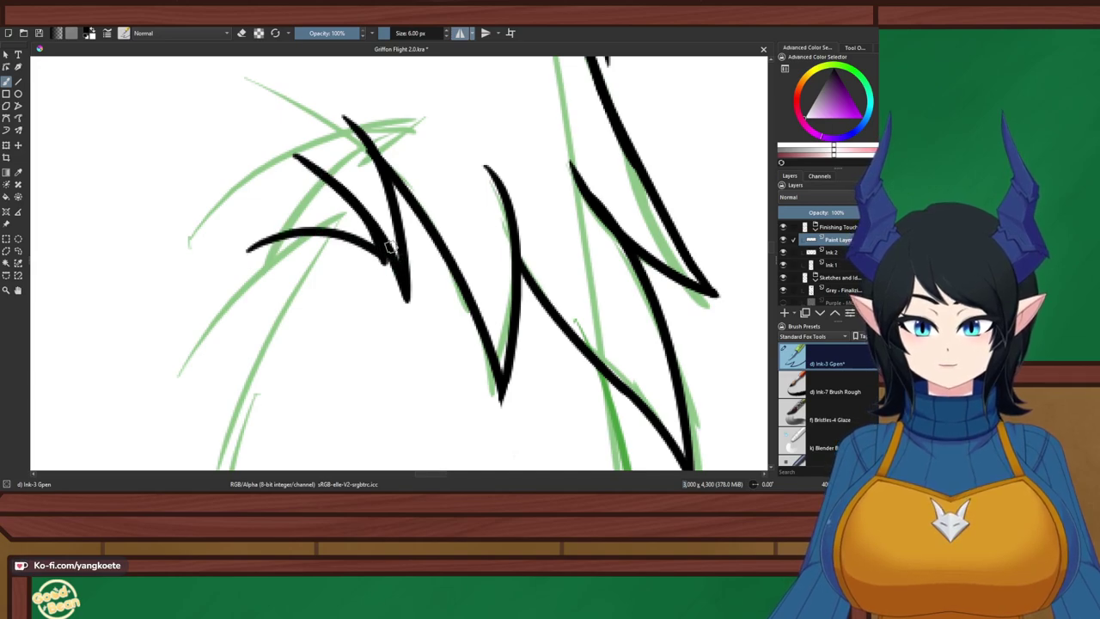
key(ctrl+z)
drag(315, 177, 390, 263)
key(ctrl+z)
mouse_move(315, 175)
mouse_down()
mouse_move(387, 249)
mouse_move(518, 155)
mouse_up()
Mirror and rotate the canvas view, then ink a wedge-shaped feather tip above the long line
scroll(390, 232, down, 4)
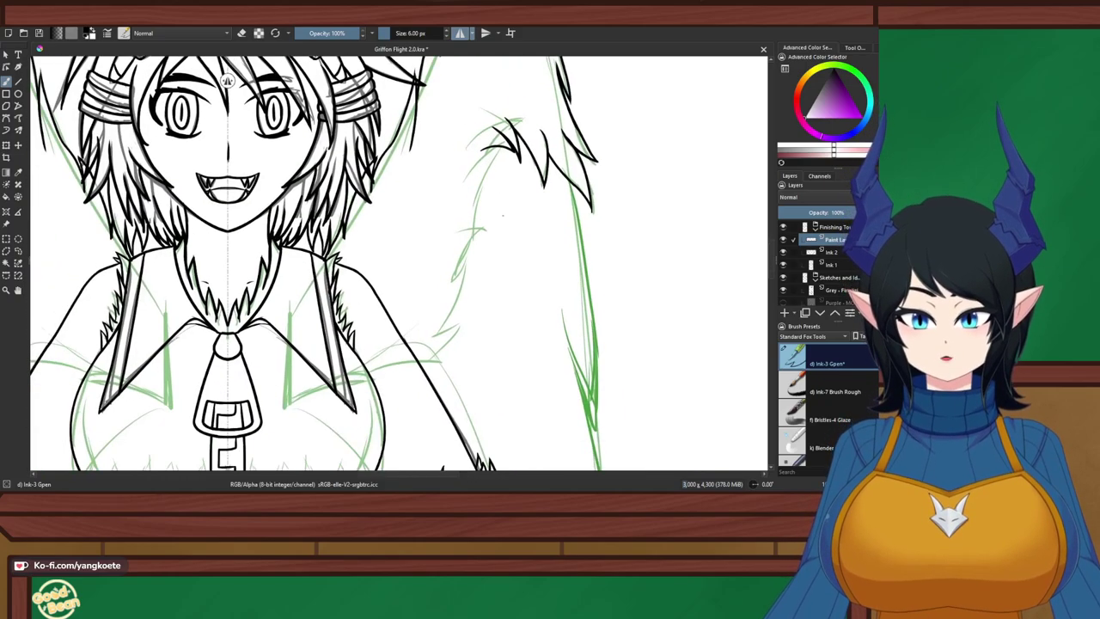
scroll(512, 197, up, 1)
right_click(579, 262)
right_click(579, 262)
key(m)
drag(665, 79, 747, 419)
scroll(410, 350, up, 5)
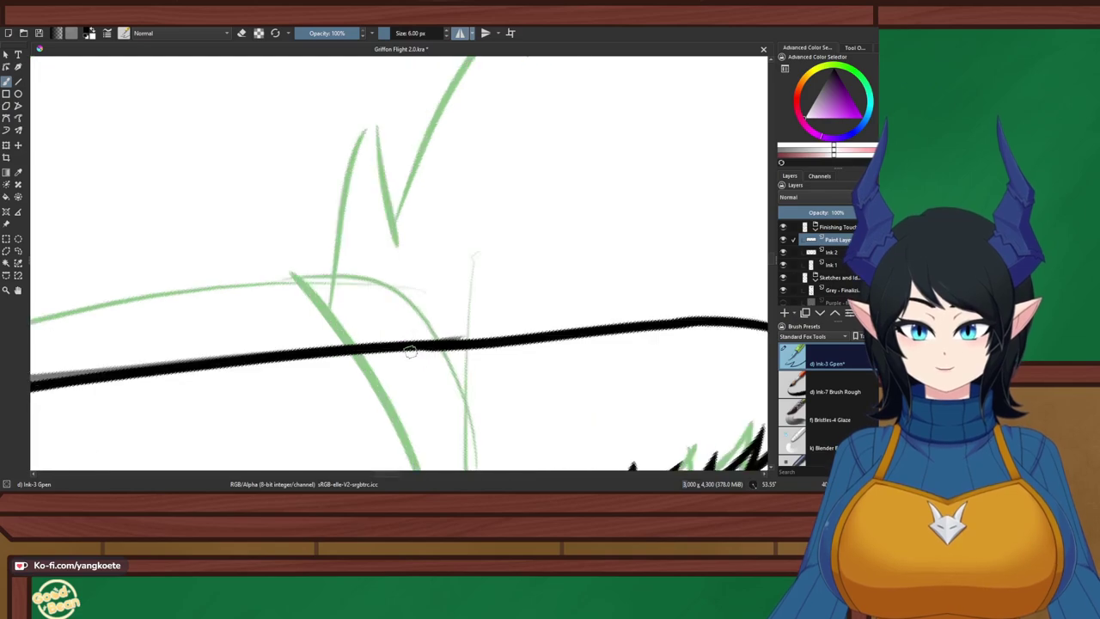
drag(267, 259, 355, 342)
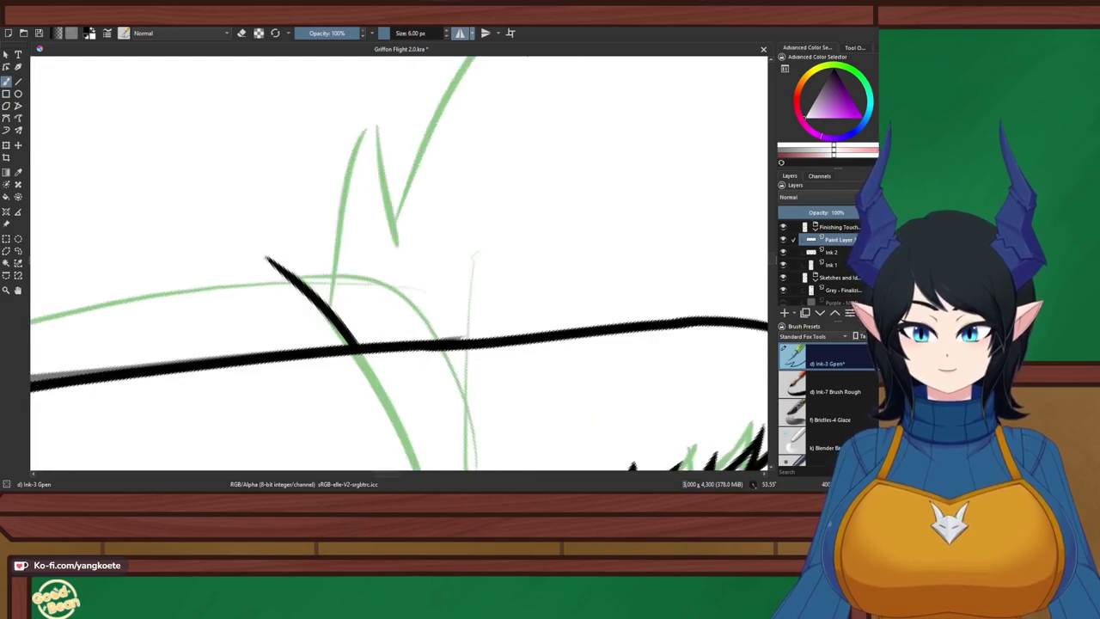
drag(268, 260, 360, 306)
Ink the feather edges running down from the top point along the sketch line
drag(376, 114, 350, 301)
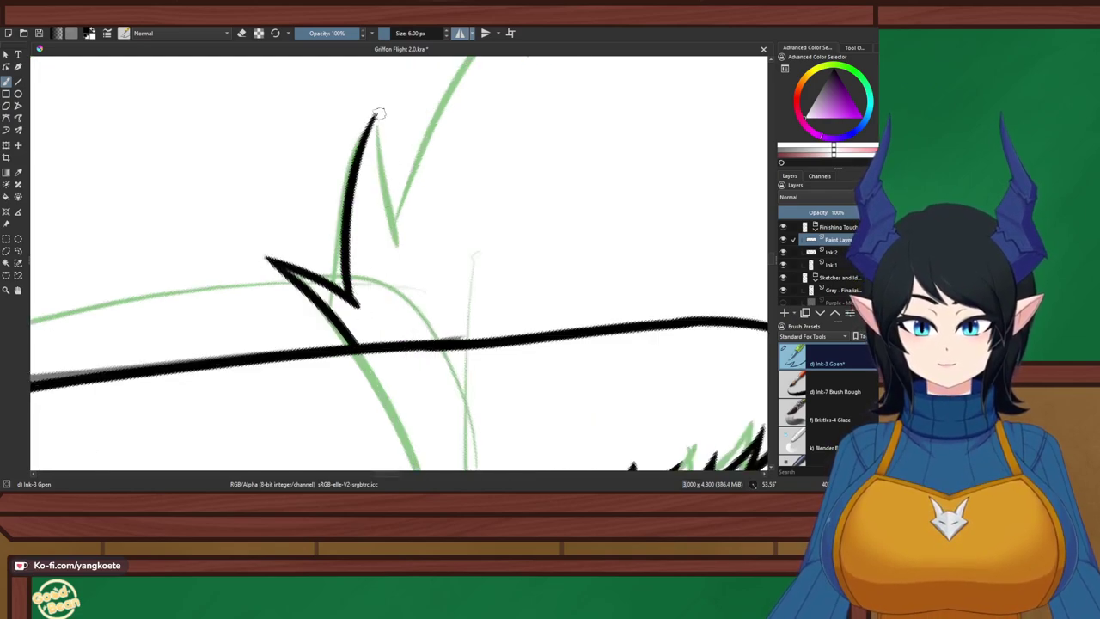
drag(376, 111, 397, 245)
key(ctrl+z)
drag(378, 110, 397, 246)
key(ctrl+z)
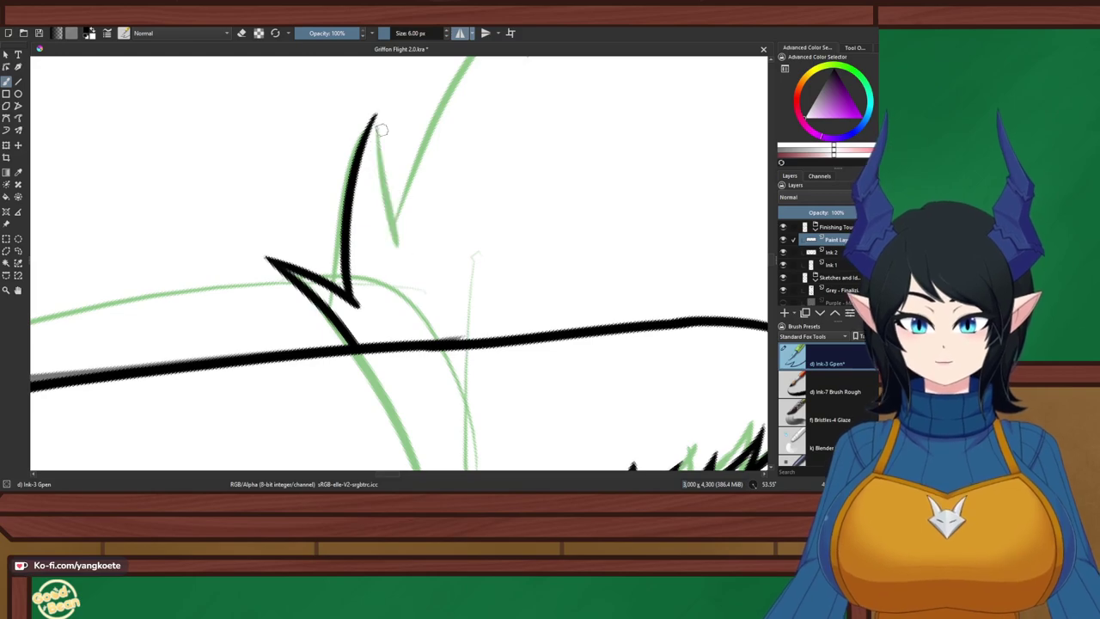
drag(376, 106, 399, 248)
key(ctrl+z)
drag(375, 106, 397, 244)
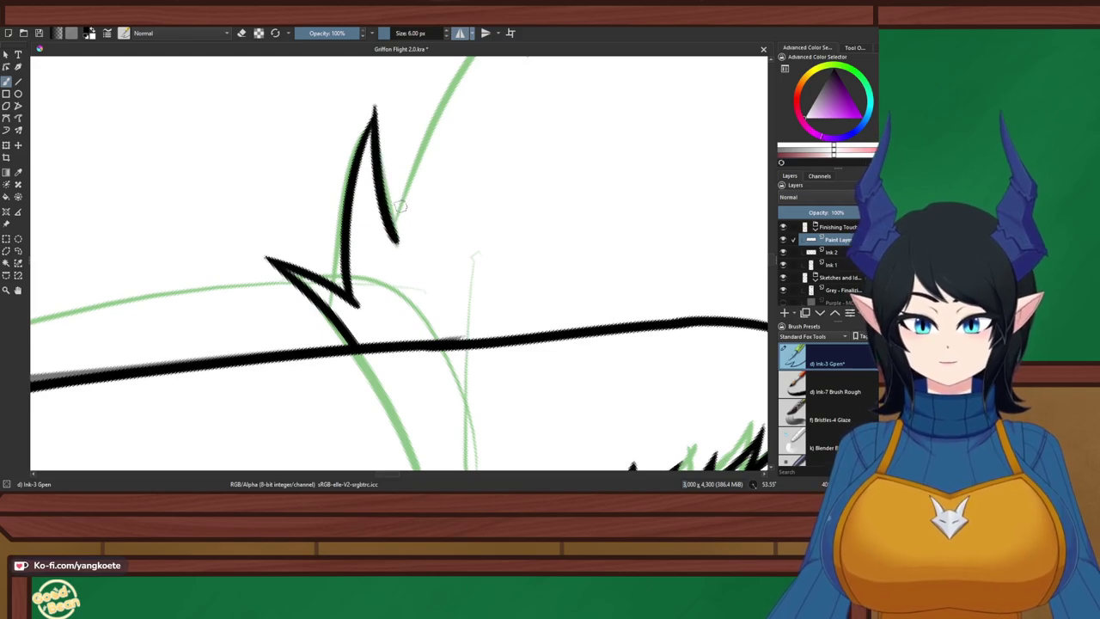
scroll(404, 193, down, 1)
scroll(390, 207, up, 1)
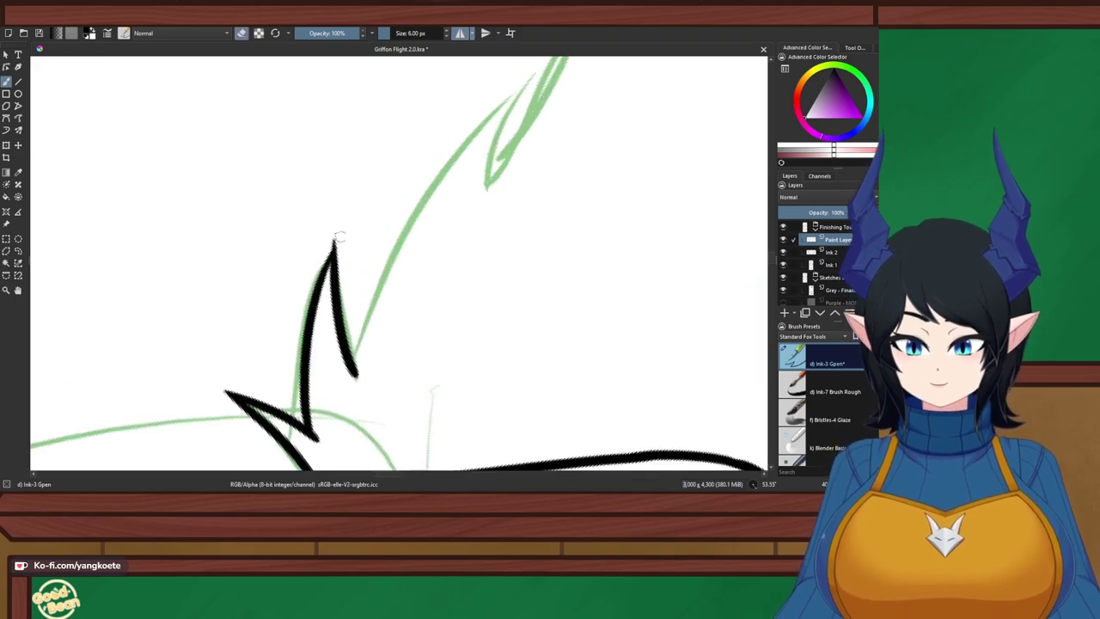
Ink along the outer green sketch line to the zigzag and down the inner sketch line
key(e)
drag(526, 75, 345, 378)
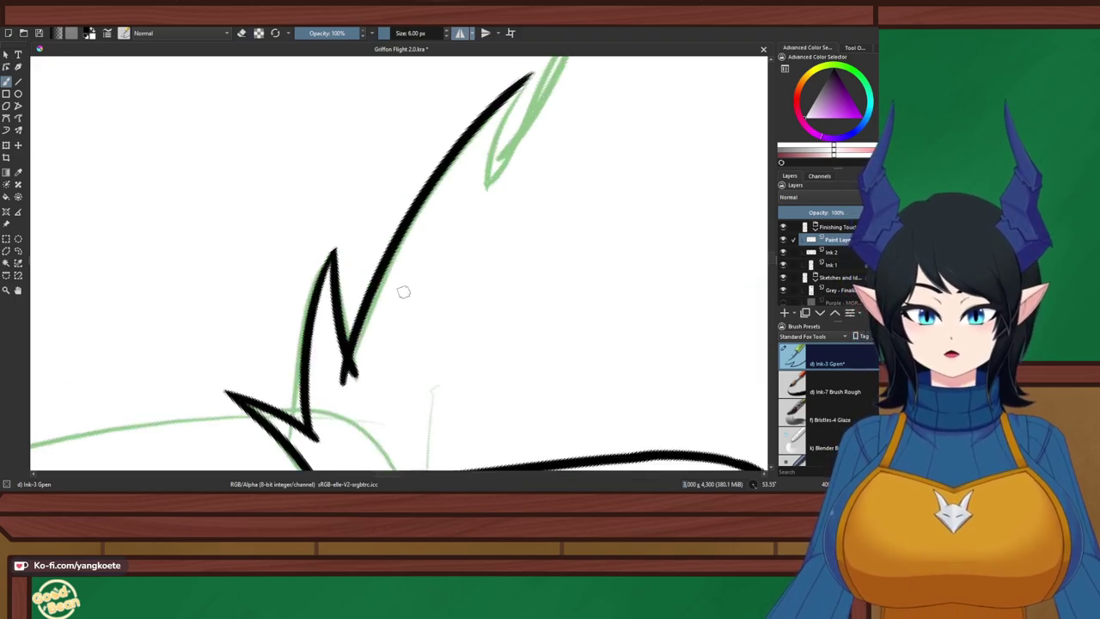
key(ctrl+z)
drag(534, 66, 353, 369)
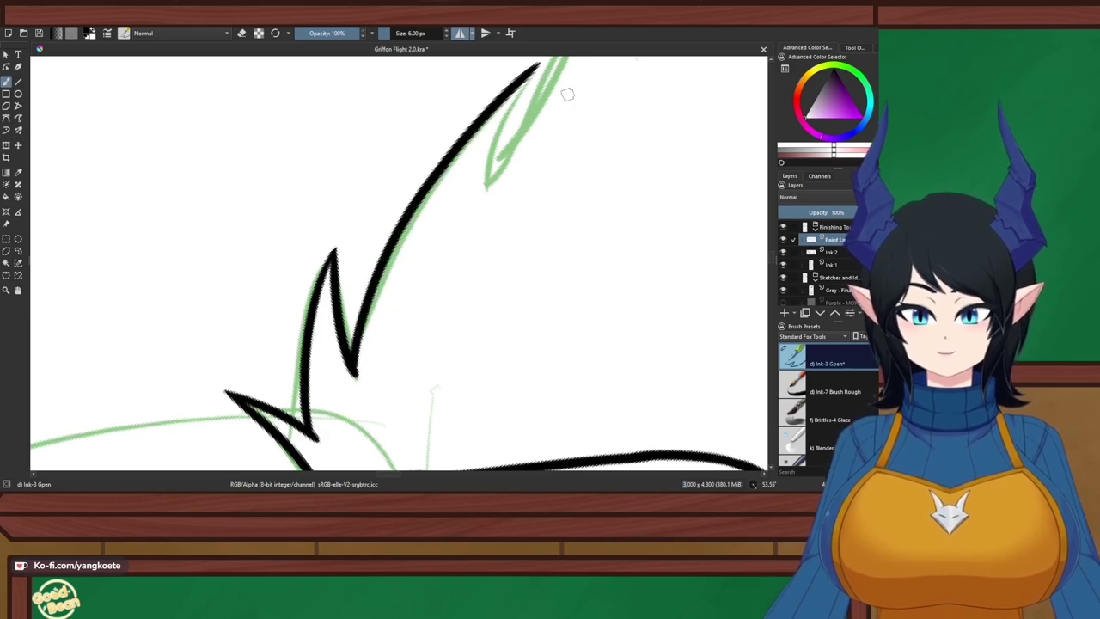
drag(541, 63, 486, 215)
key(ctrl+z)
drag(536, 67, 490, 192)
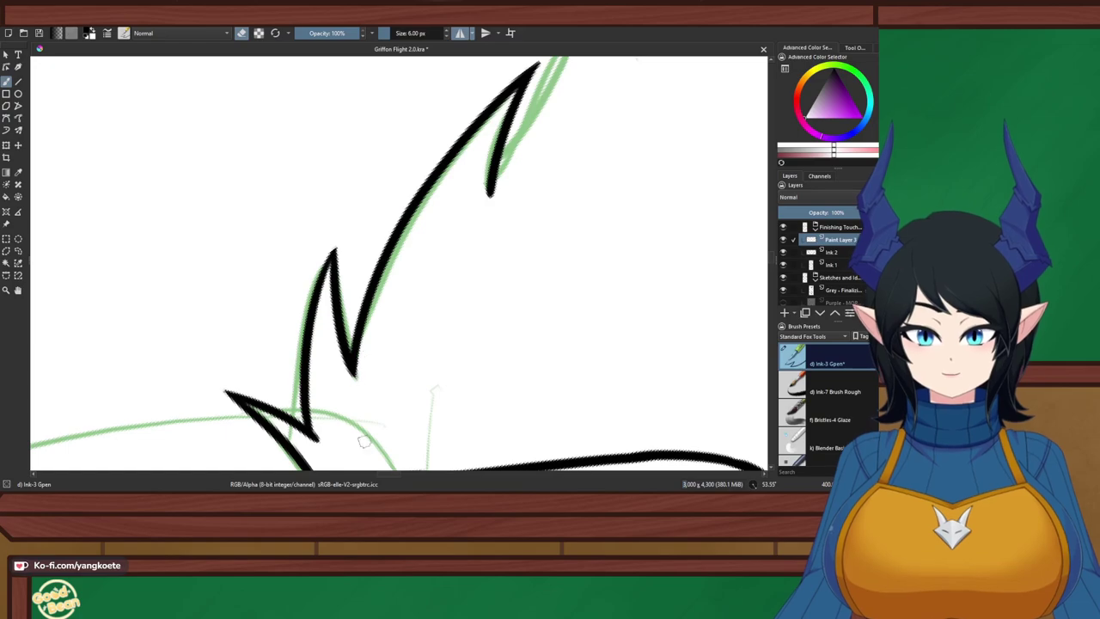
scroll(393, 326, down, 2)
scroll(567, 137, up, 2)
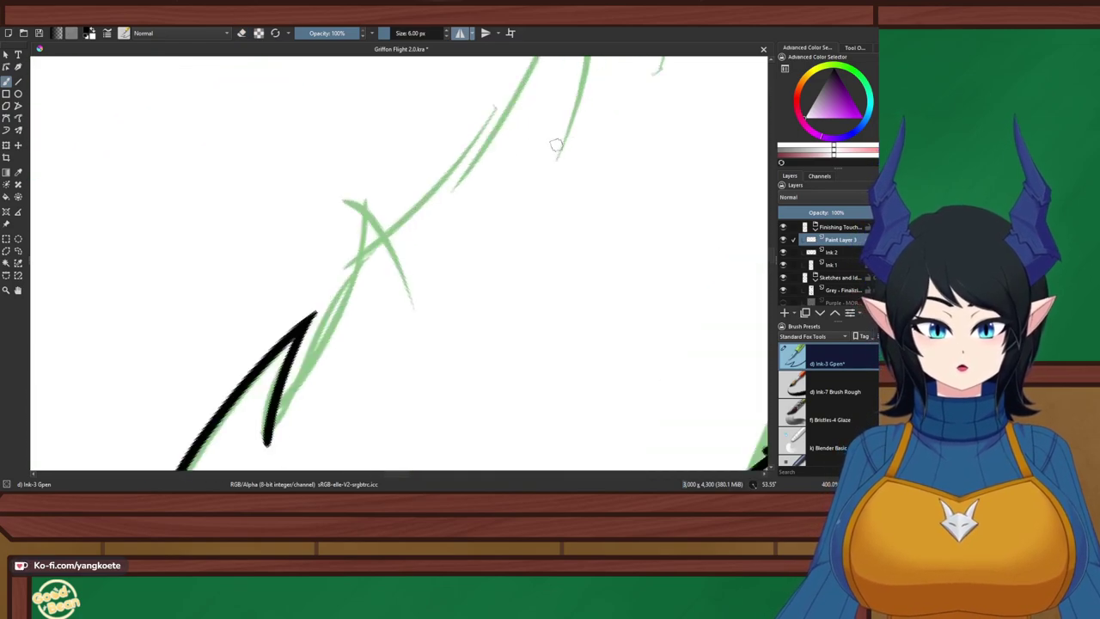
Reset the canvas rotation, extend the feather stroke rightward and ink a long curved line downward
drag(557, 145, 409, 233)
key(5)
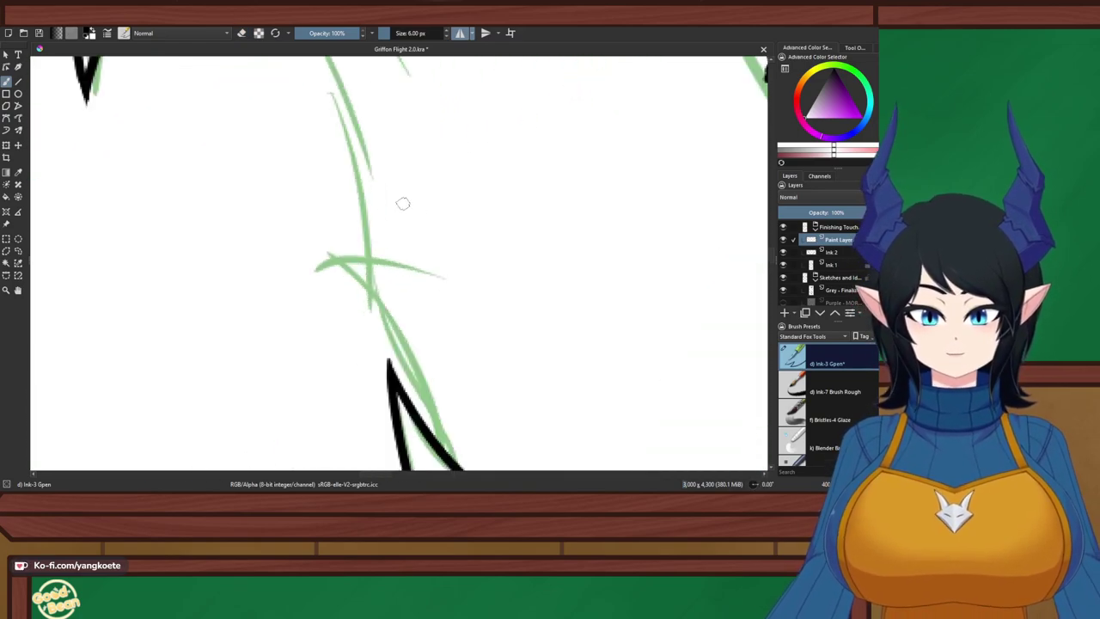
scroll(403, 204, down, 3)
scroll(367, 222, up, 1)
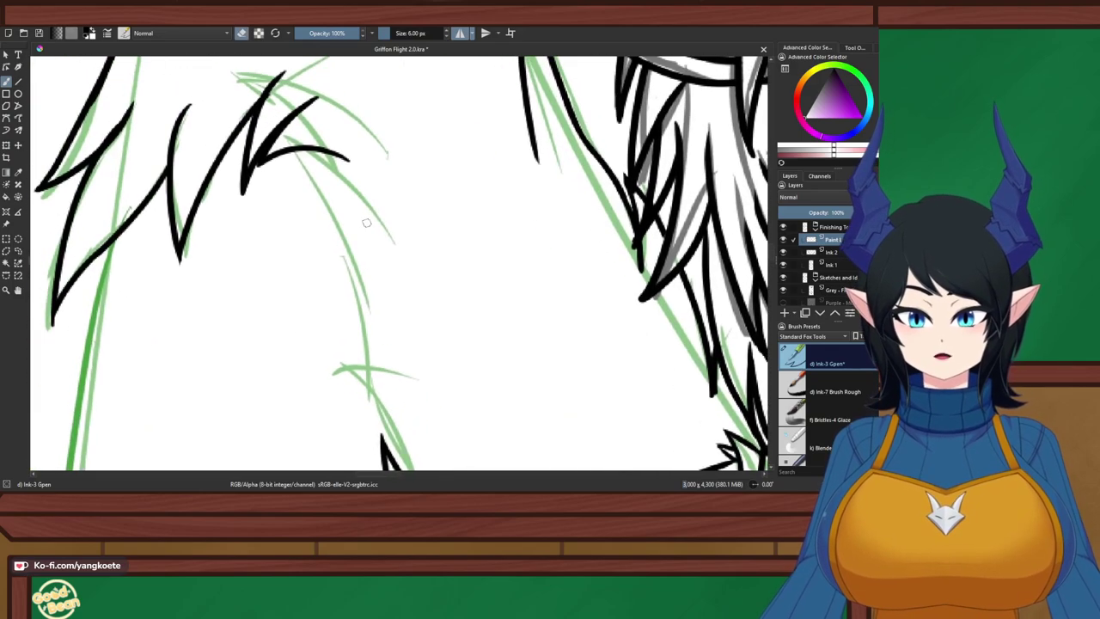
drag(292, 155, 370, 163)
key(ctrl+z)
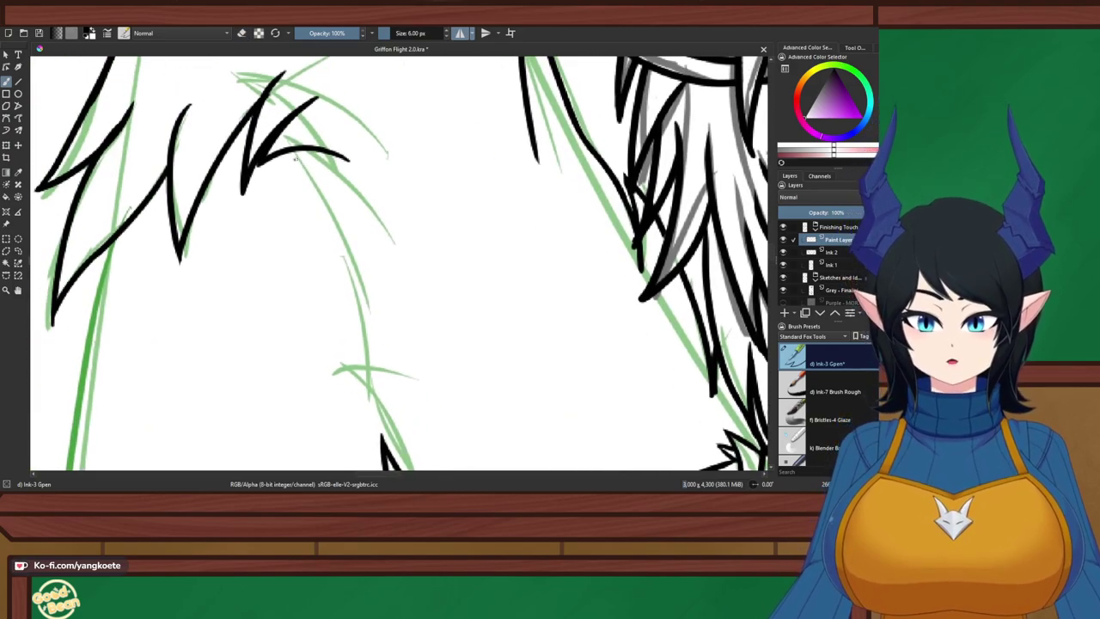
drag(294, 156, 365, 168)
drag(293, 156, 373, 228)
key(ctrl+z)
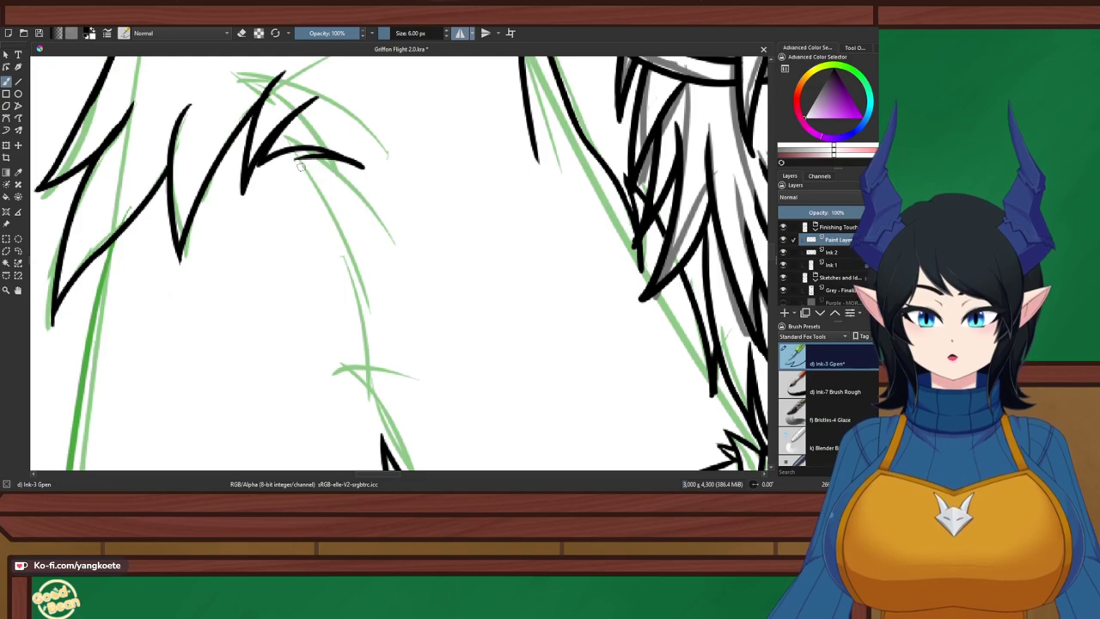
drag(292, 156, 375, 331)
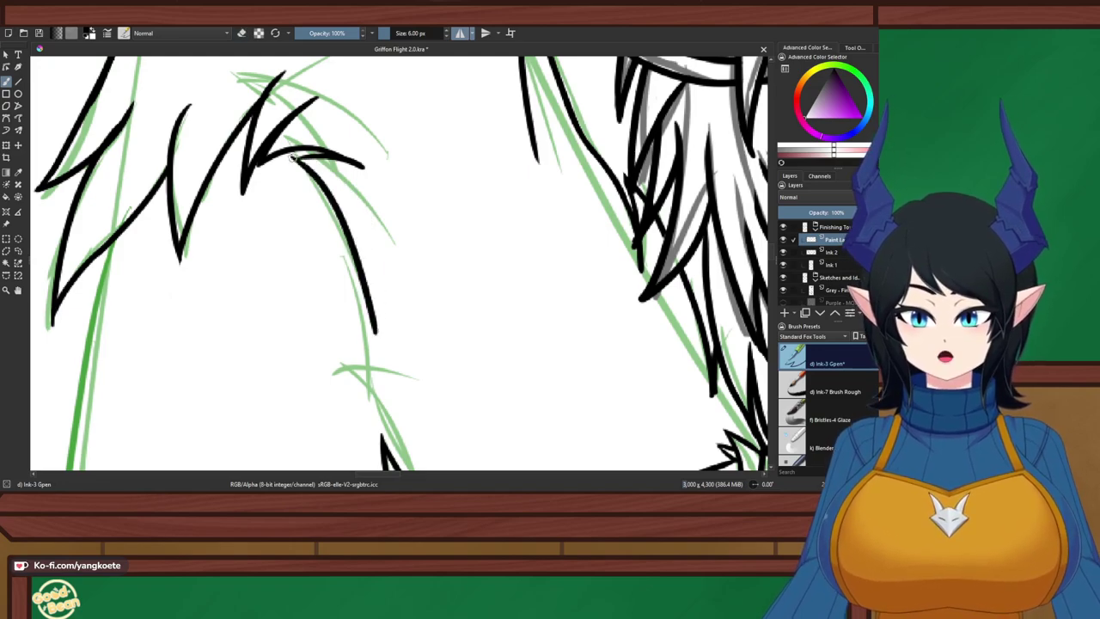
drag(297, 157, 346, 171)
key(ctrl+z)
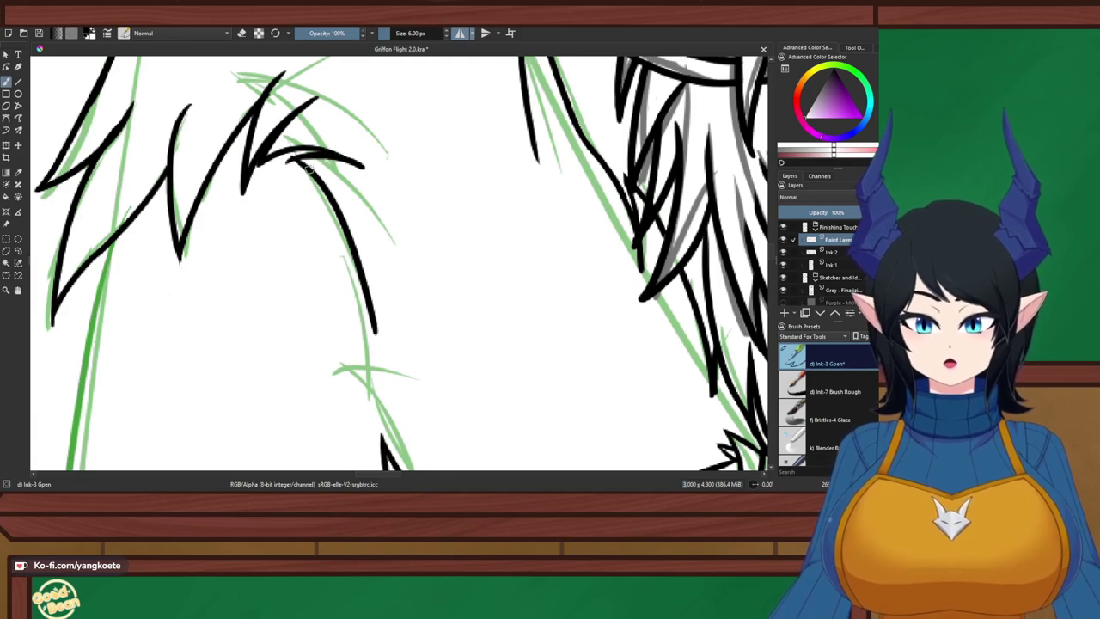
Ink down the full length of the green feather sketch line
key(e)
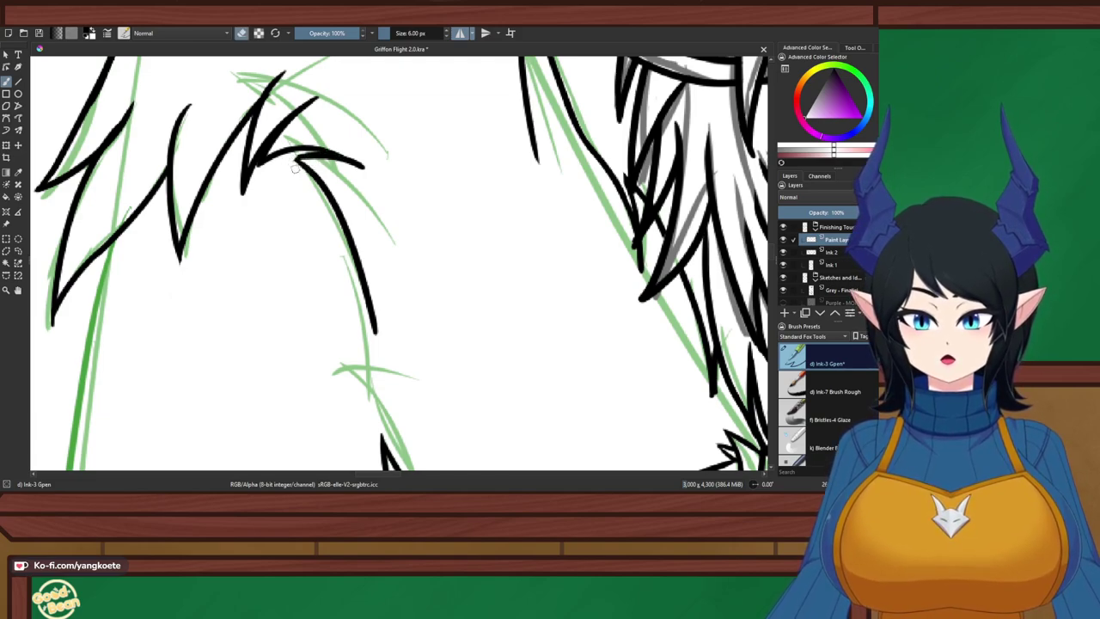
key(e)
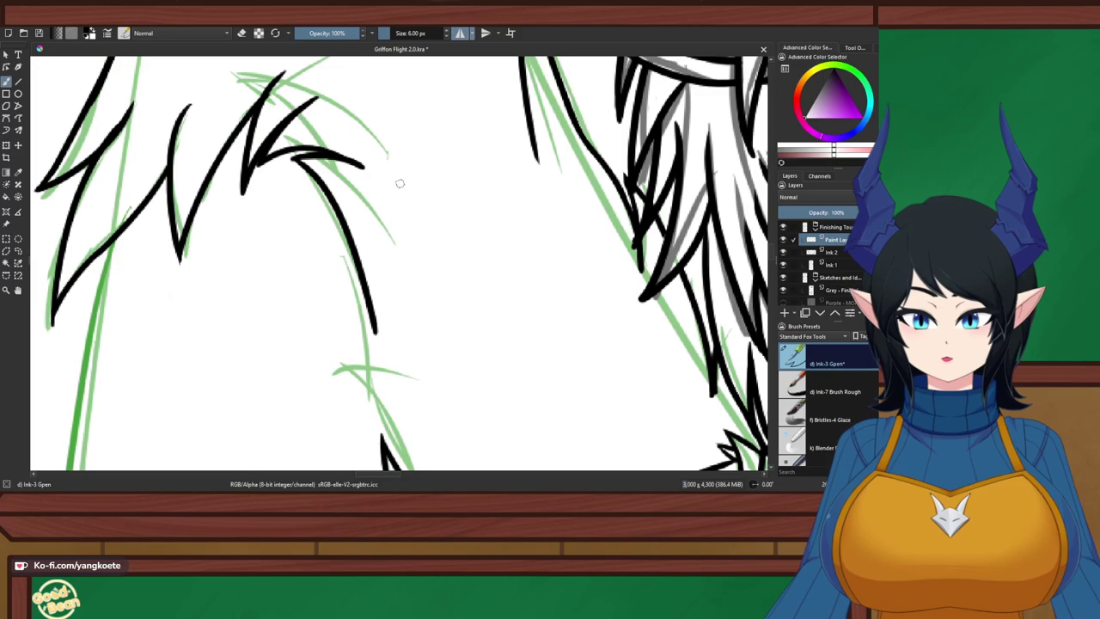
scroll(399, 183, up, 6)
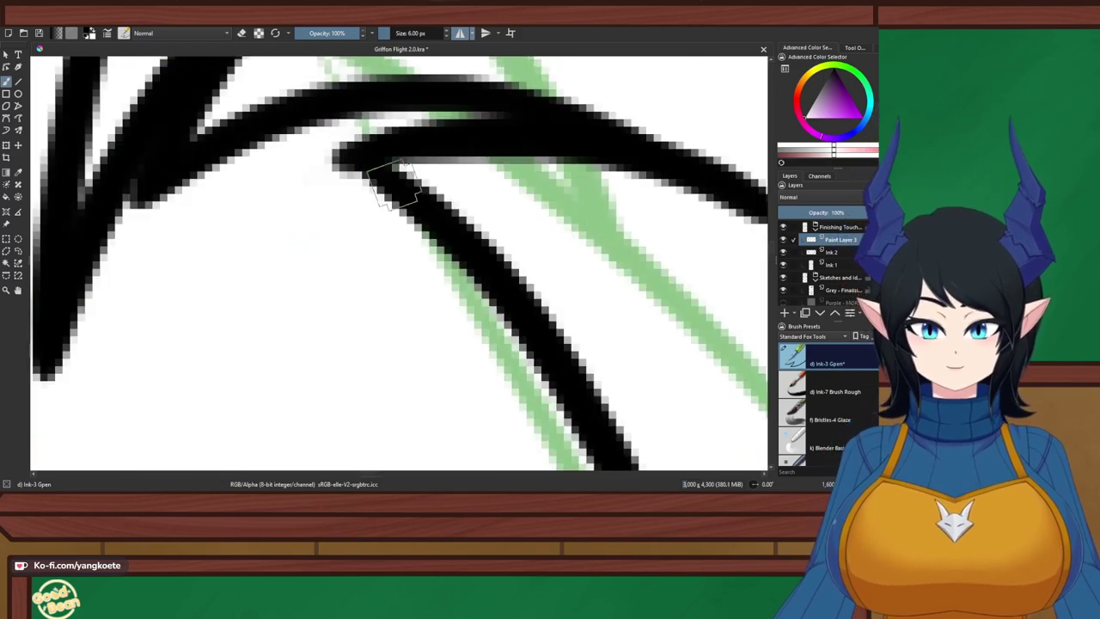
scroll(416, 184, down, 6)
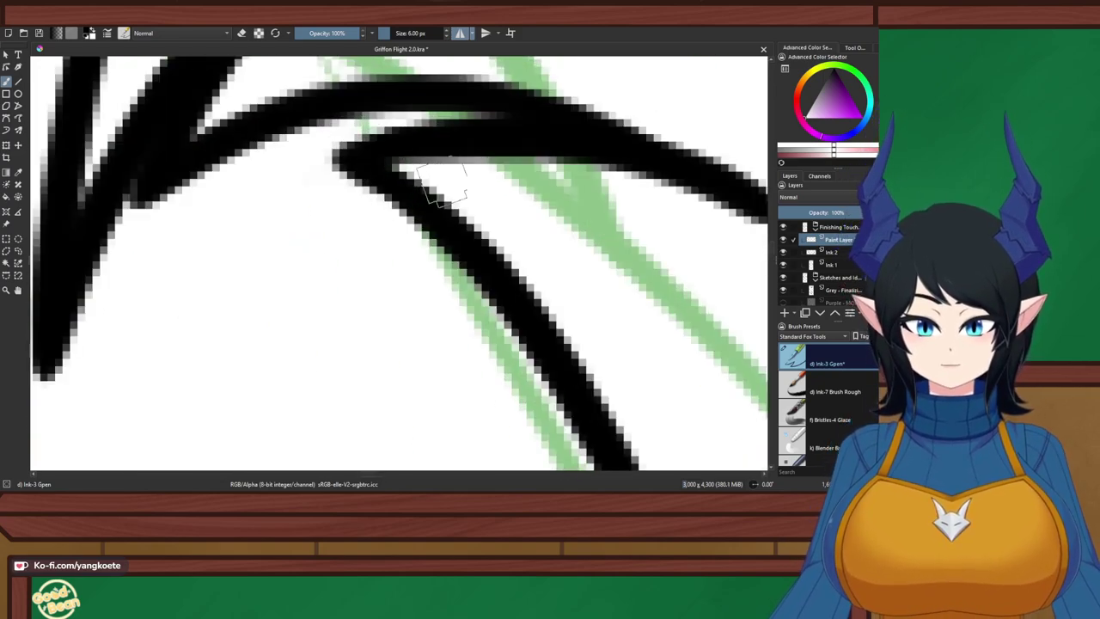
scroll(396, 187, up, 2)
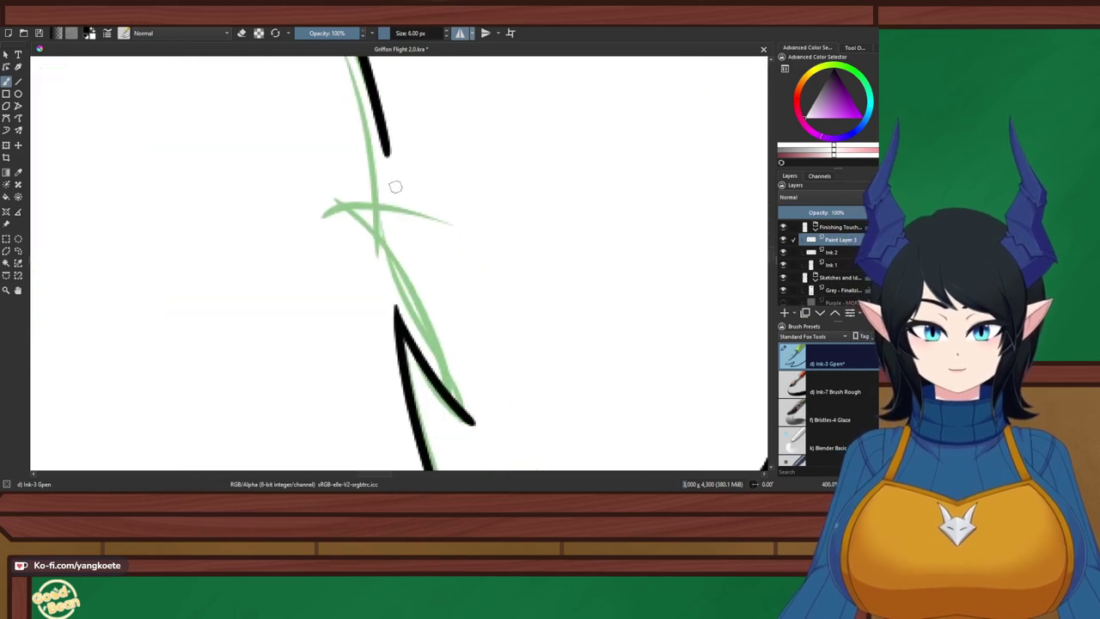
drag(323, 191, 463, 393)
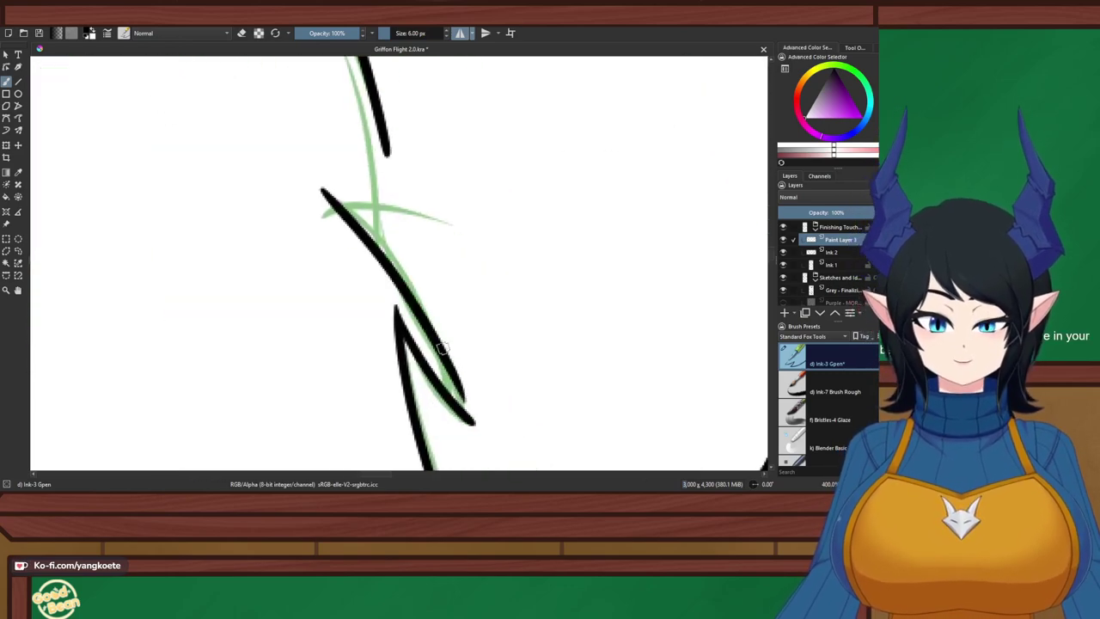
drag(442, 347, 480, 437)
Retry the crossing feather stroke and join the upper line to the feather line
mouse_move(321, 187)
mouse_down()
mouse_move(454, 246)
mouse_move(448, 237)
mouse_move(471, 275)
mouse_up()
key(ctrl+z)
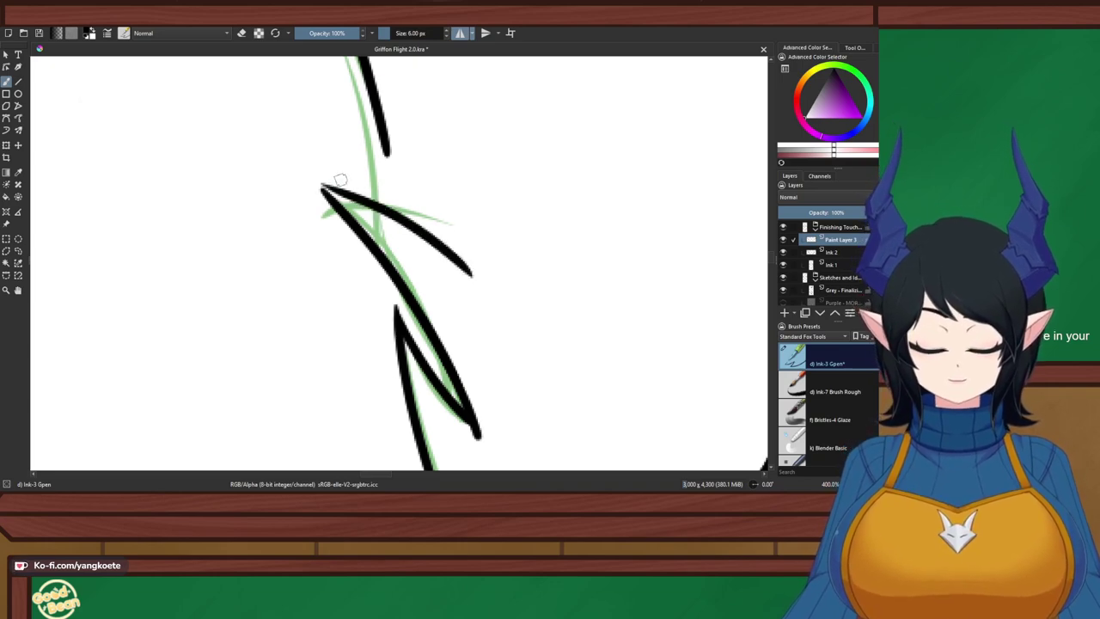
mouse_move(340, 201)
mouse_down()
mouse_move(310, 179)
mouse_move(366, 201)
mouse_move(285, 174)
mouse_move(331, 198)
mouse_up()
key(ctrl+z)
key(ctrl+z)
key(ctrl+z)
key(ctrl+z)
key(ctrl+z)
key(e)
key(e)
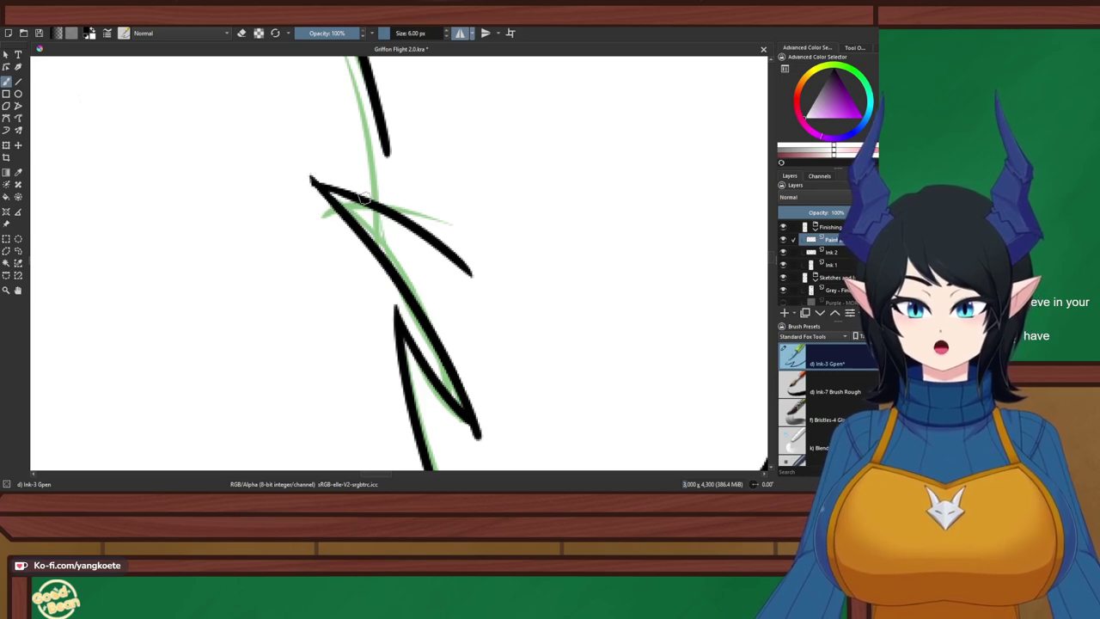
drag(370, 113, 397, 214)
key(ctrl+z)
scroll(414, 176, down, 8)
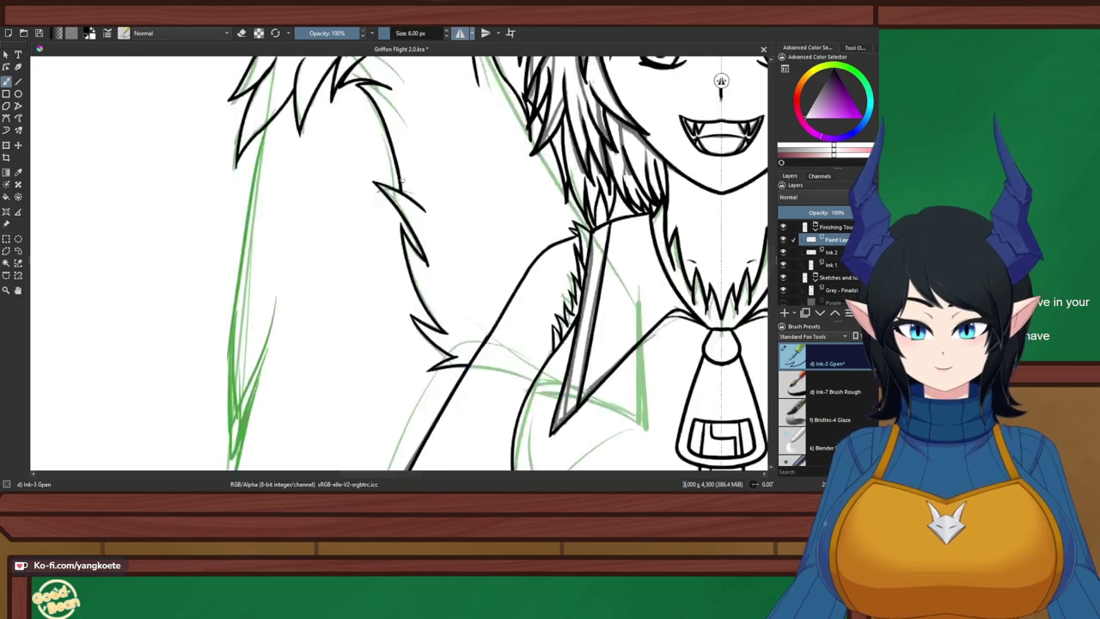
Hide the 'Sketches and Ideas' group to check the line art, then show it again
scroll(443, 209, up, 1)
drag(595, 236, 545, 212)
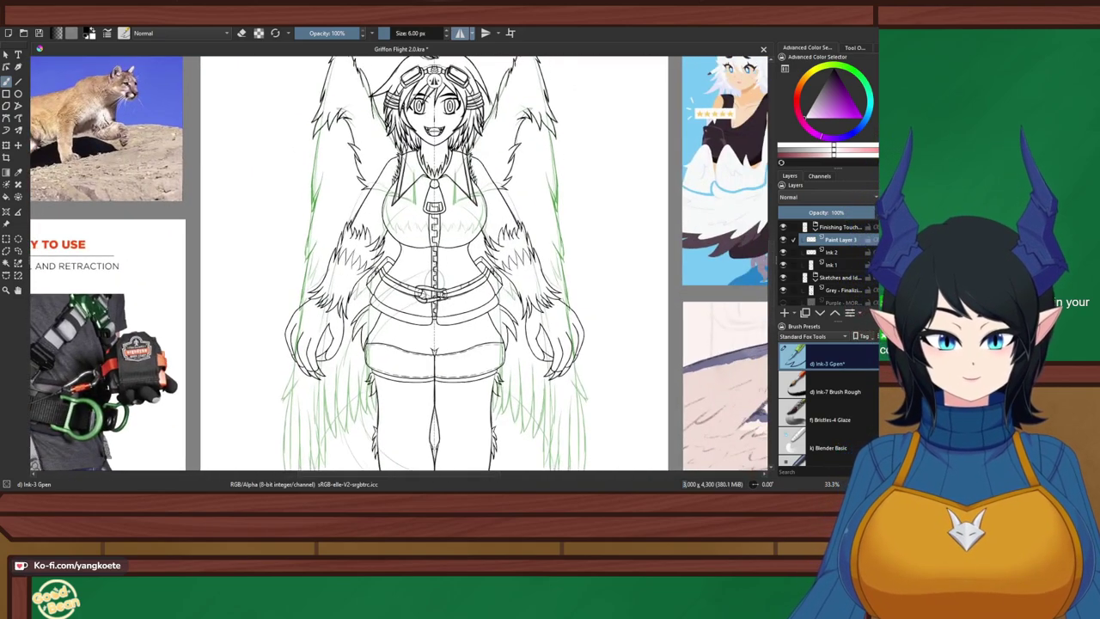
click(782, 278)
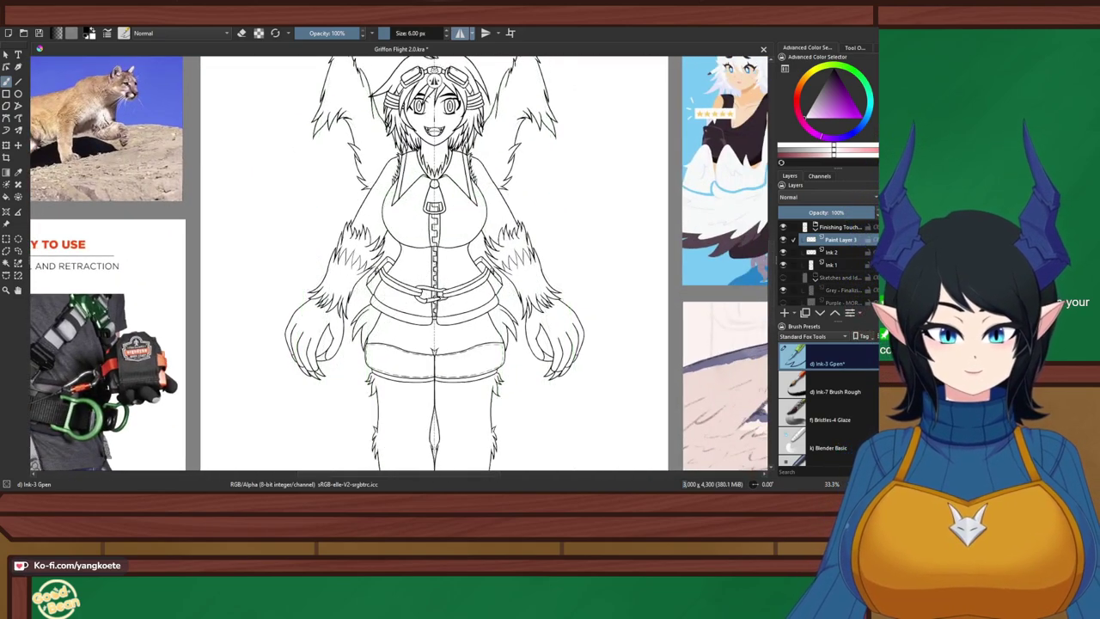
scroll(400, 203, down, 1)
drag(399, 203, 395, 243)
scroll(395, 244, up, 1)
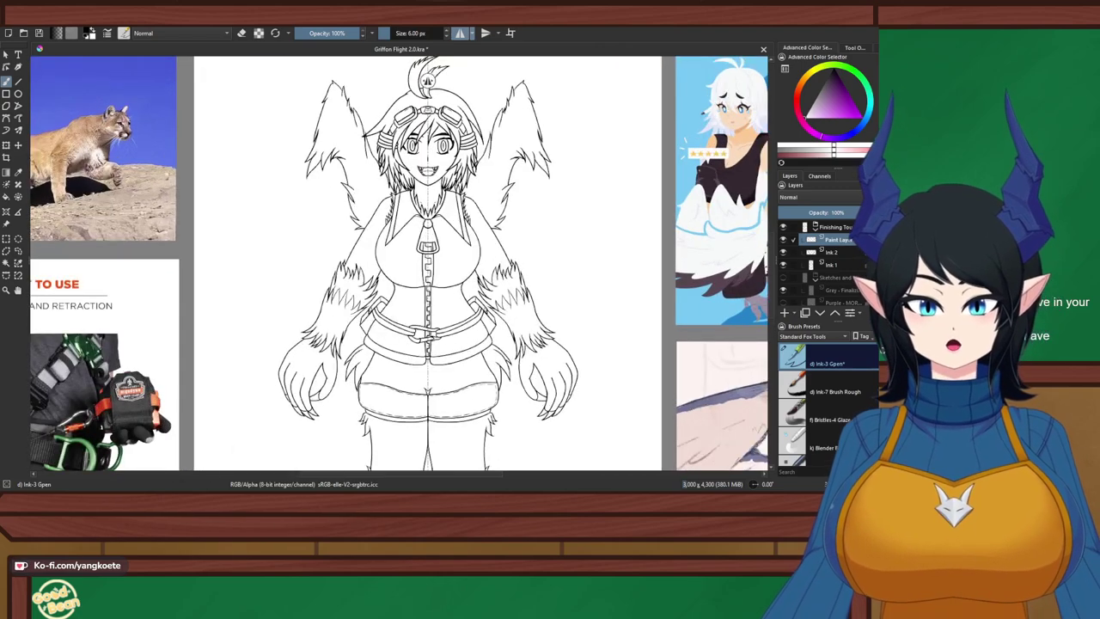
scroll(492, 123, up, 1)
scroll(431, 204, down, 1)
drag(430, 203, 441, 157)
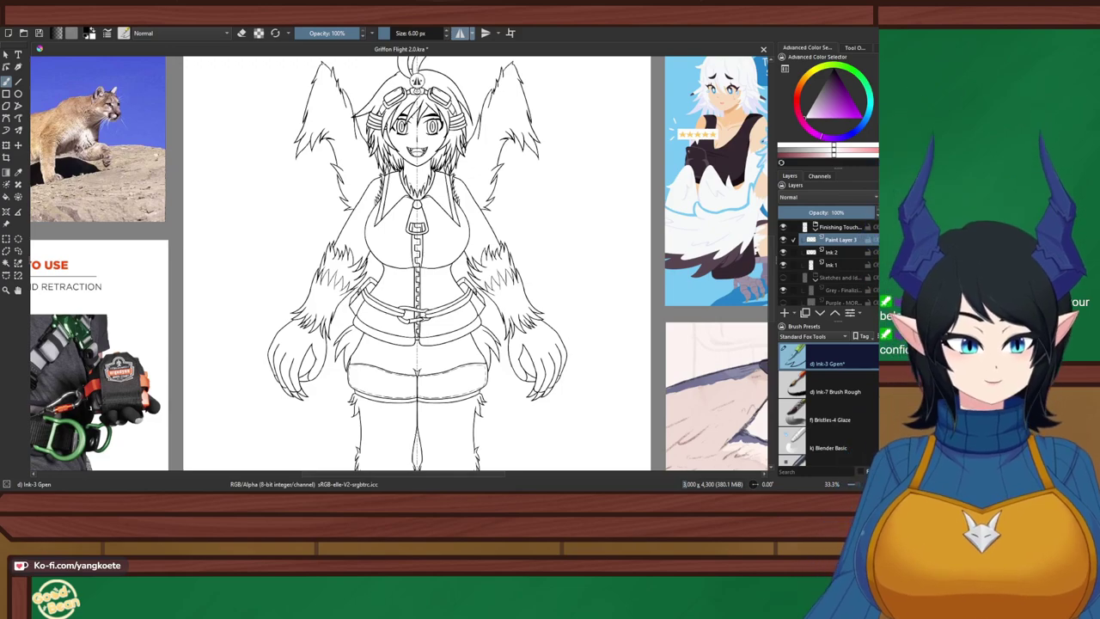
click(783, 278)
Save Griffon Flight 2.0.kra and frame the chest and wing area
drag(554, 369, 561, 307)
key(ctrl+s)
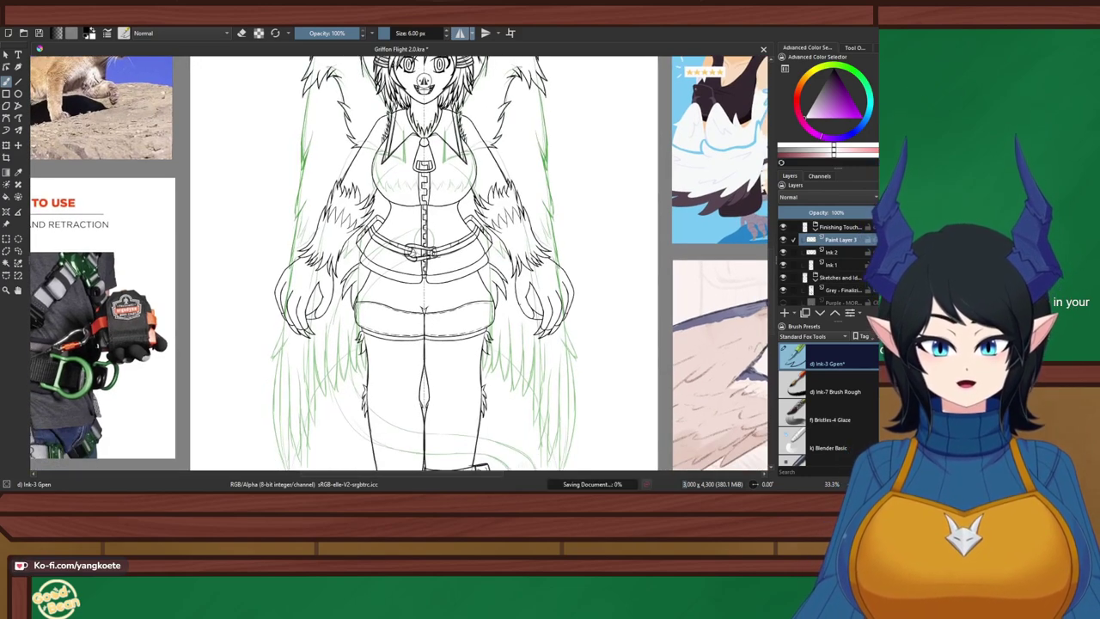
right_click(561, 308)
right_click(561, 307)
scroll(413, 202, down, 1)
mouse_move(412, 202)
mouse_down()
mouse_move(429, 237)
mouse_move(422, 216)
mouse_up()
scroll(529, 196, up, 3)
scroll(536, 194, down, 4)
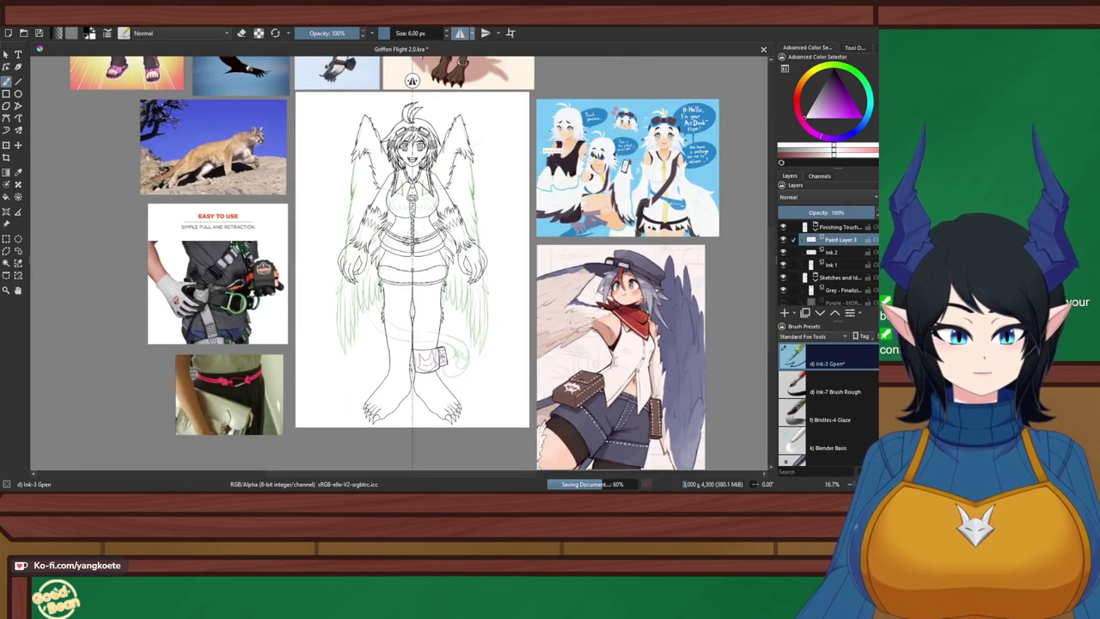
scroll(459, 180, up, 5)
drag(490, 180, 451, 225)
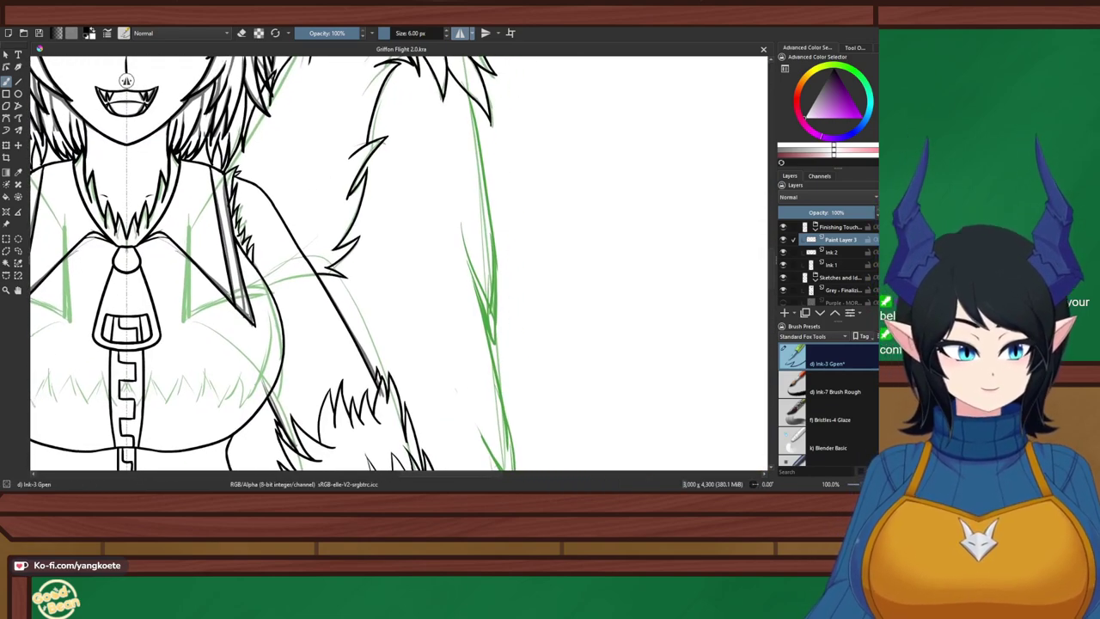
Delete the Paint Layer 3 and Ink 2 layers, add a new paint layer, and save
key(shift+Delete)
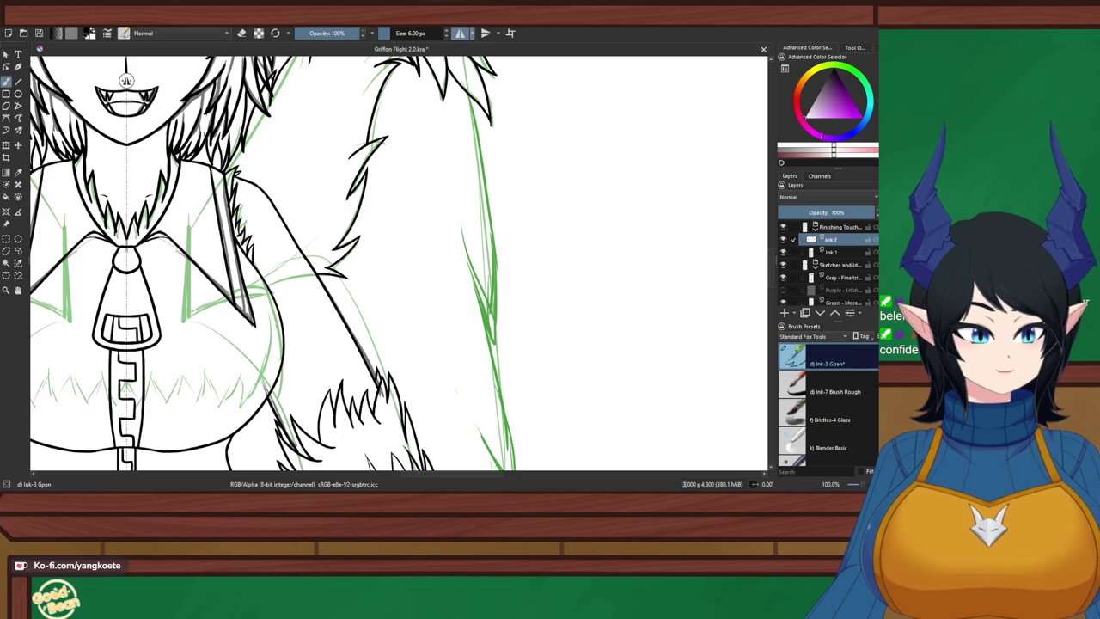
key(shift+Delete)
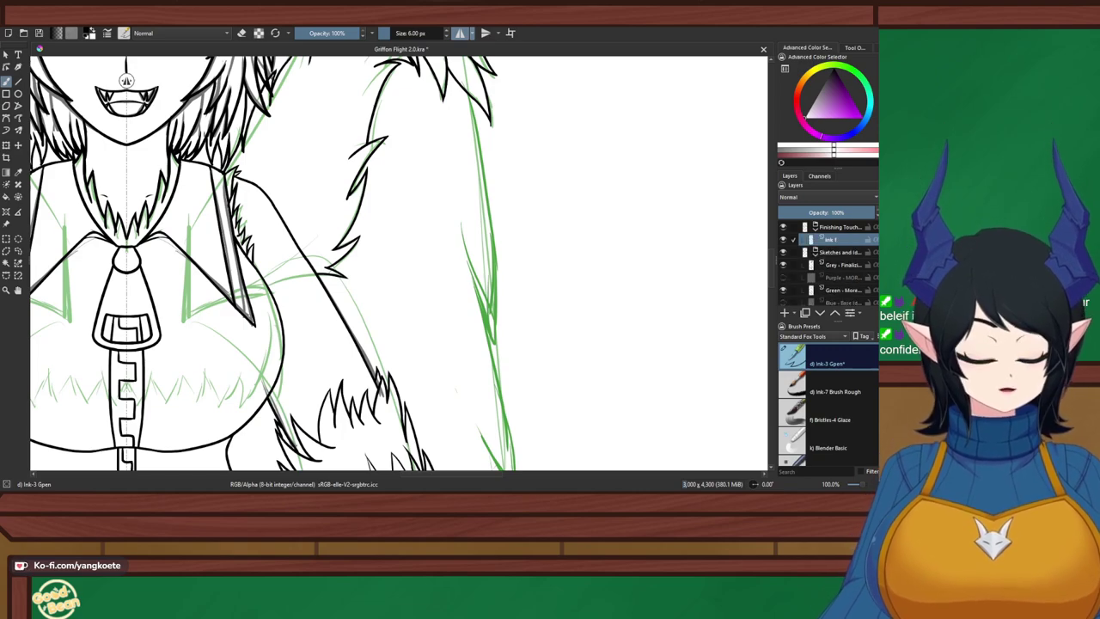
key(Insert)
key(ctrl+s)
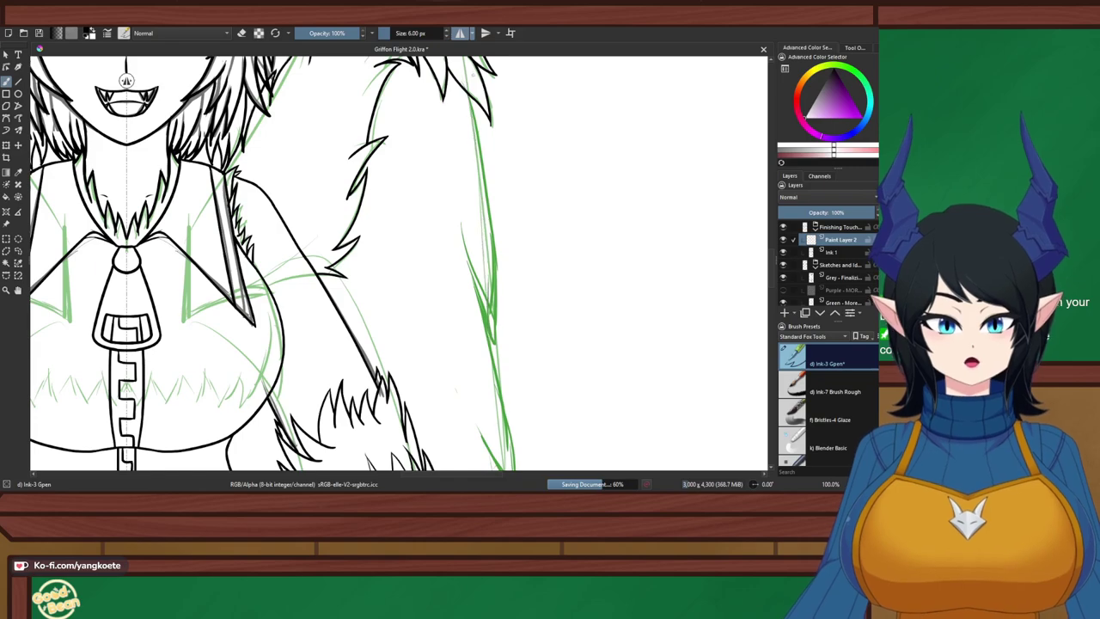
Ink two strokes along the green wing sketch
drag(465, 72, 495, 343)
drag(452, 213, 494, 342)
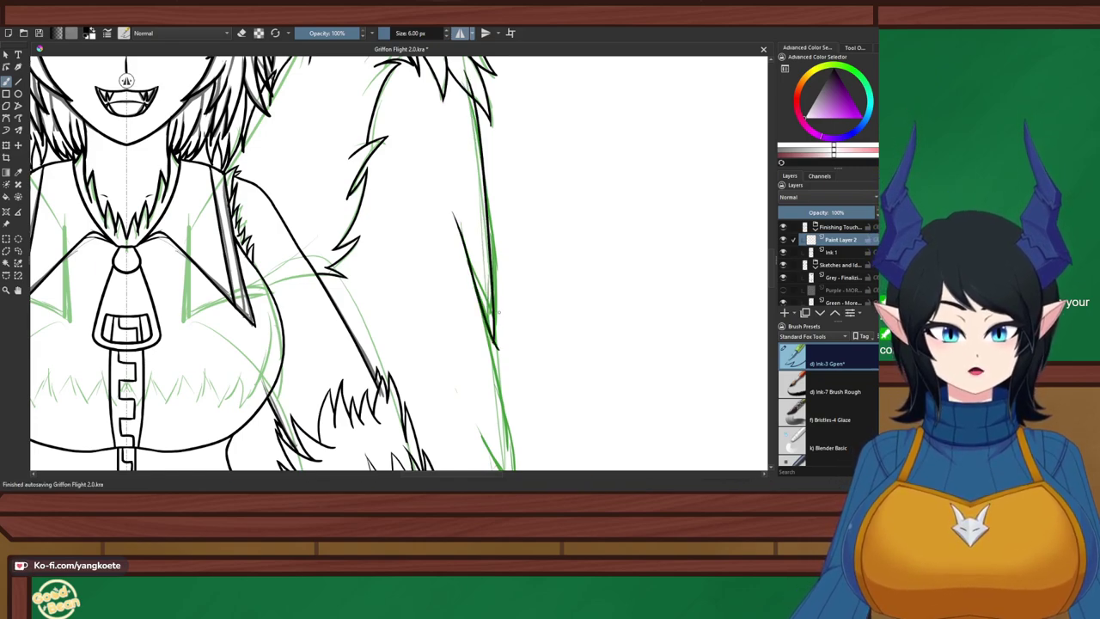
scroll(462, 346, up, 8)
scroll(606, 332, down, 2)
Switch the brush to erasing and undo the last thin ink stroke on the wing
key(e)
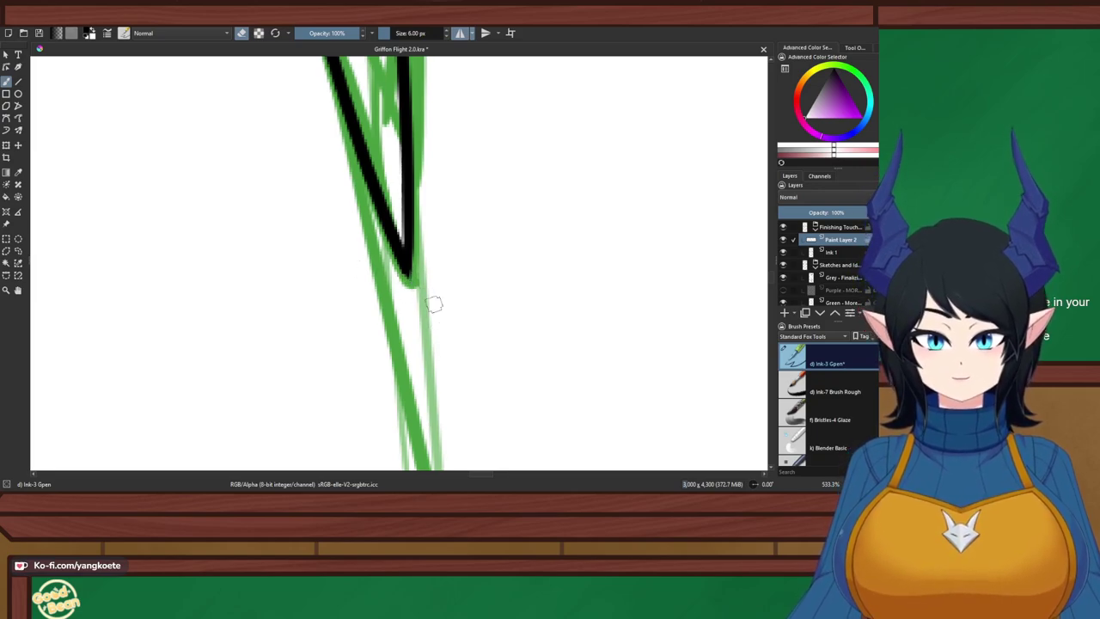
scroll(435, 304, down, 1)
drag(440, 69, 388, 283)
scroll(394, 280, up, 4)
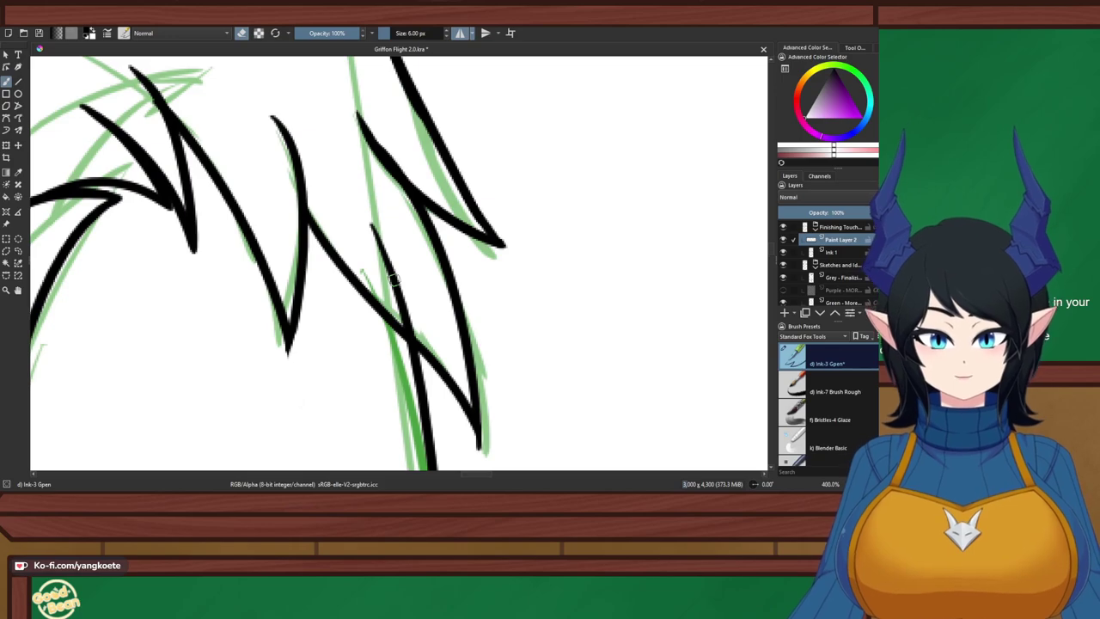
key(ctrl+z)
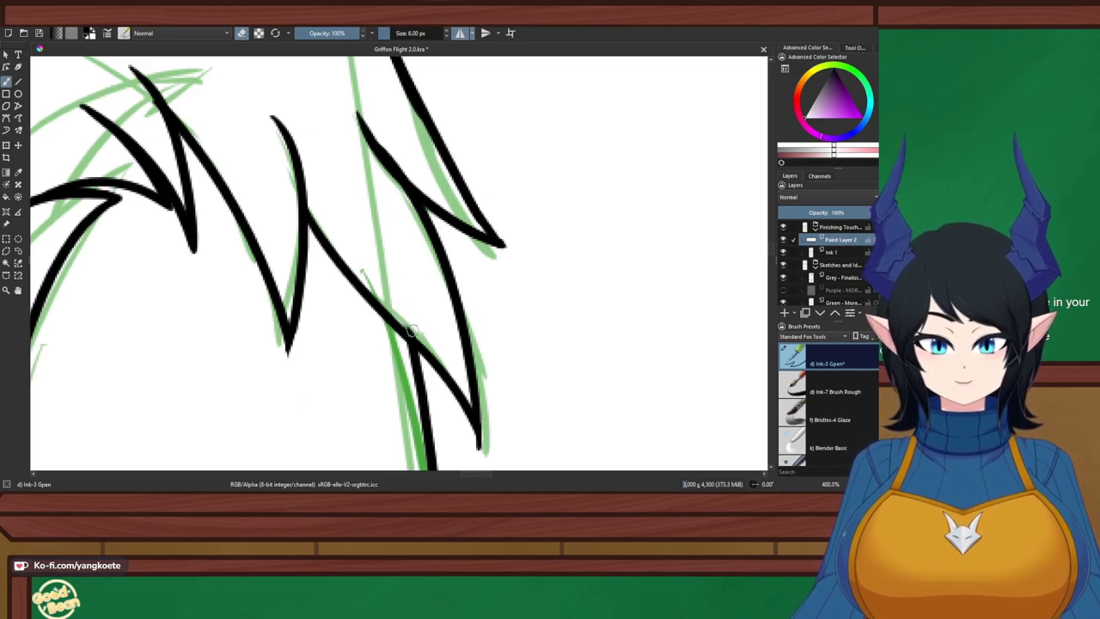
scroll(446, 334, down, 2)
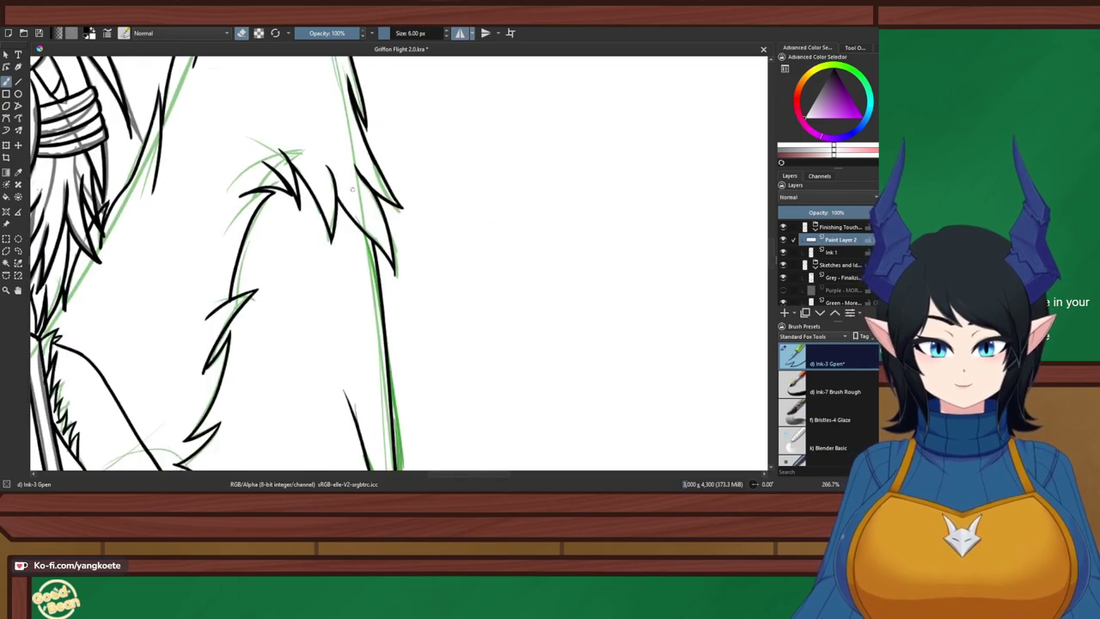
scroll(352, 189, up, 2)
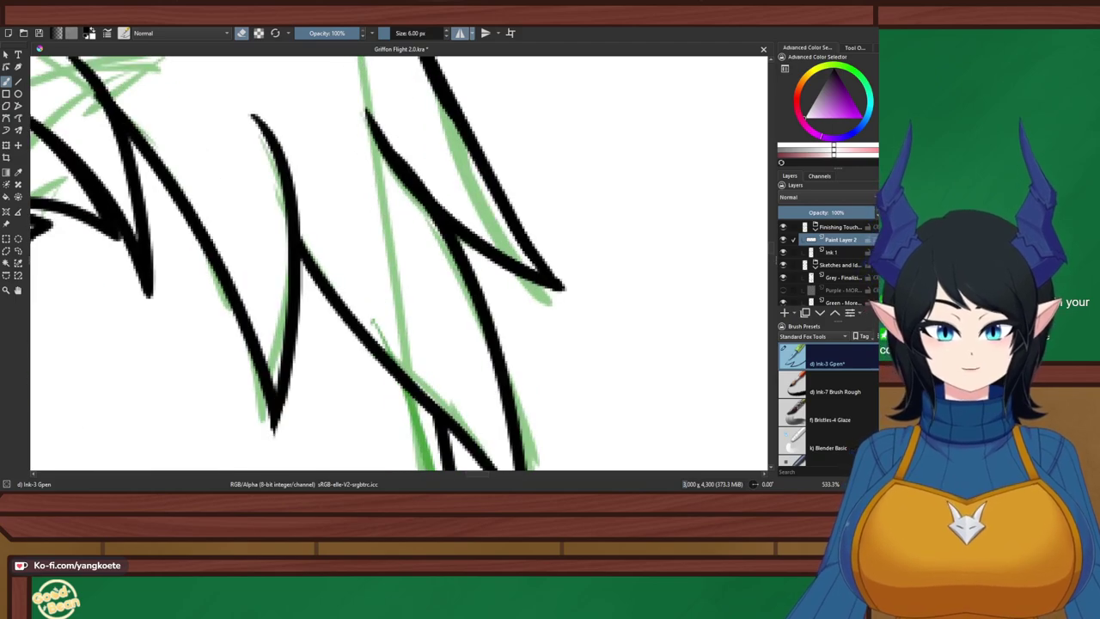
On the Ink 1 layer, ink a feather stroke down the wing edge and save
click(831, 251)
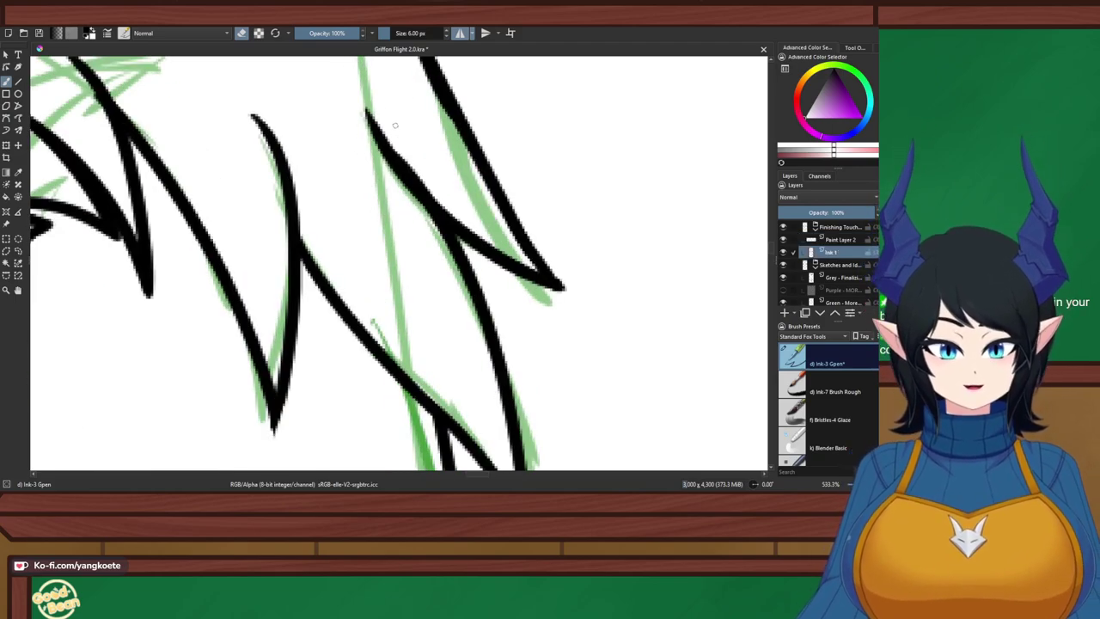
key(e)
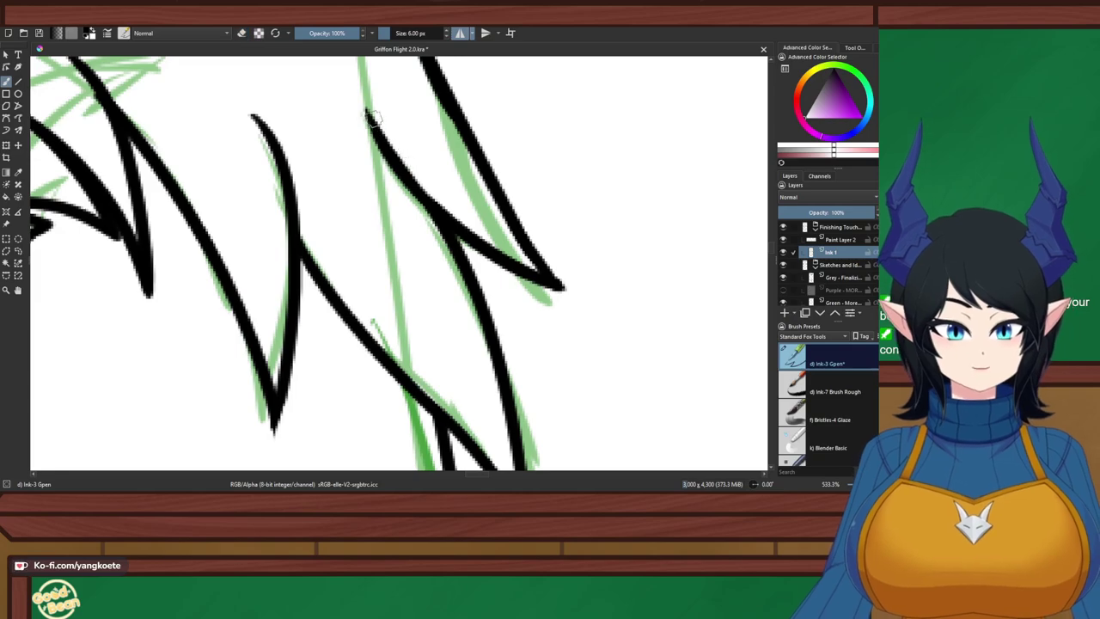
drag(369, 113, 446, 211)
scroll(447, 214, down, 6)
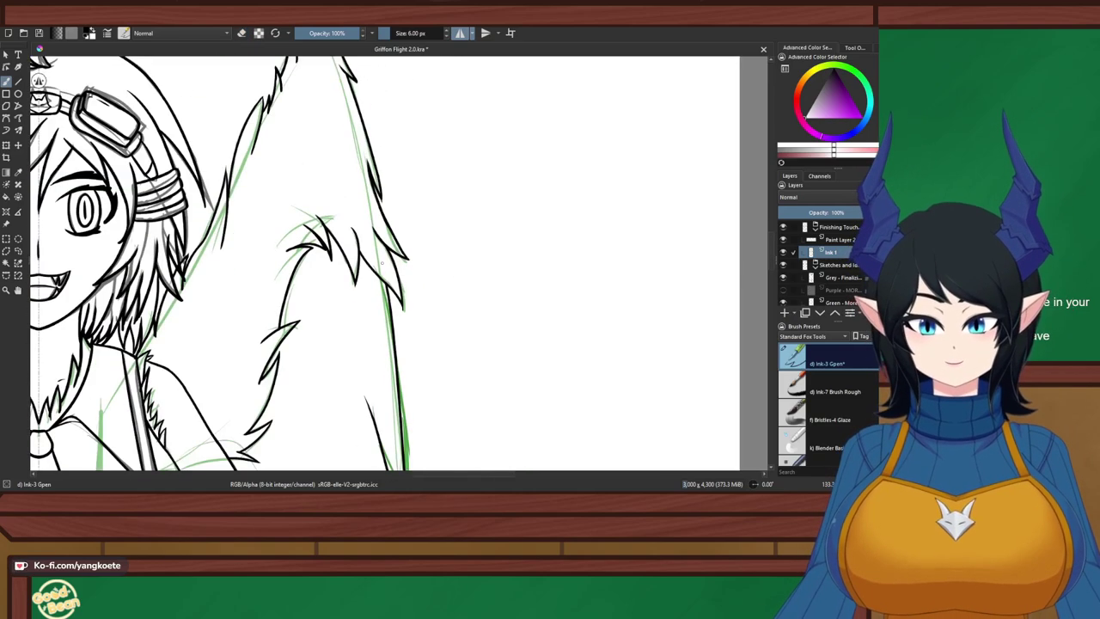
key(ctrl+s)
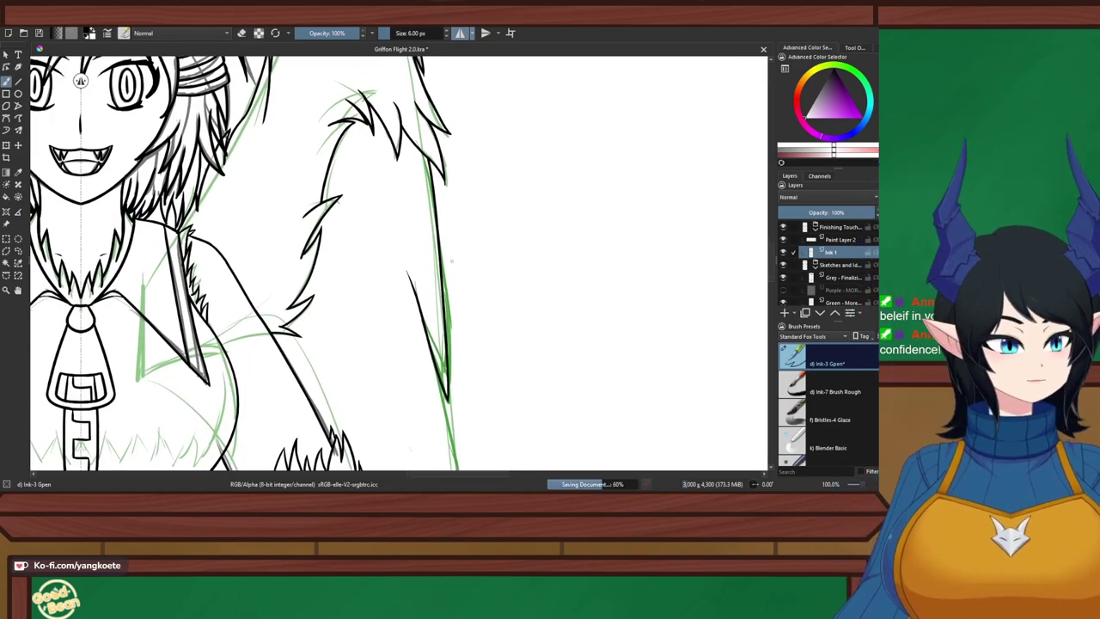
Ink the upper fur curve, redrawing it once after an undo
scroll(426, 256, up, 5)
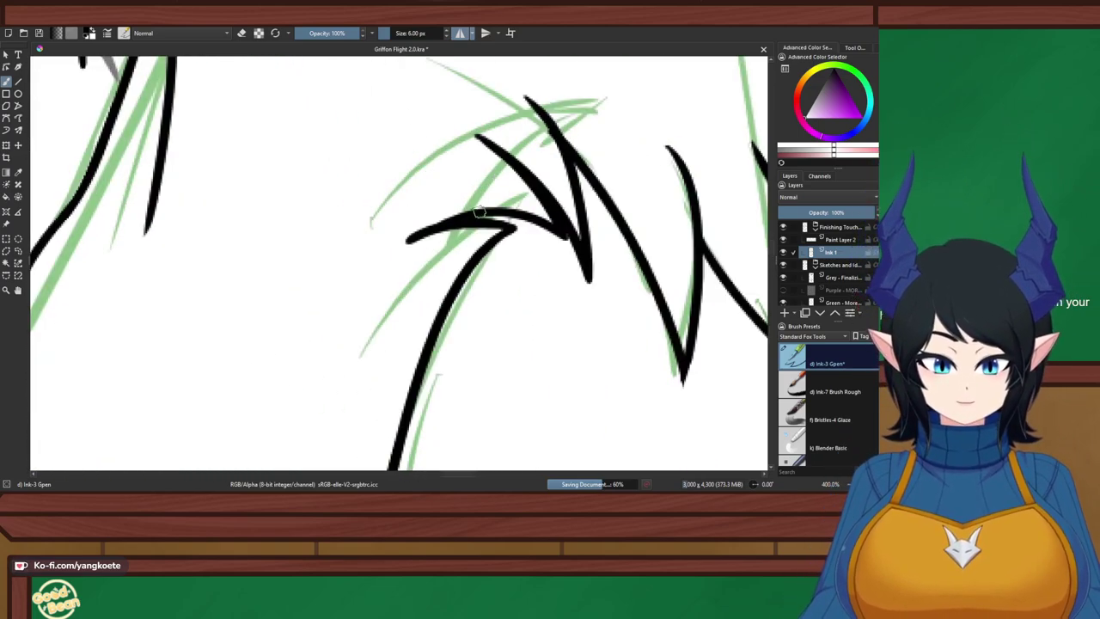
drag(480, 212, 390, 249)
key(ctrl+z)
drag(486, 217, 386, 254)
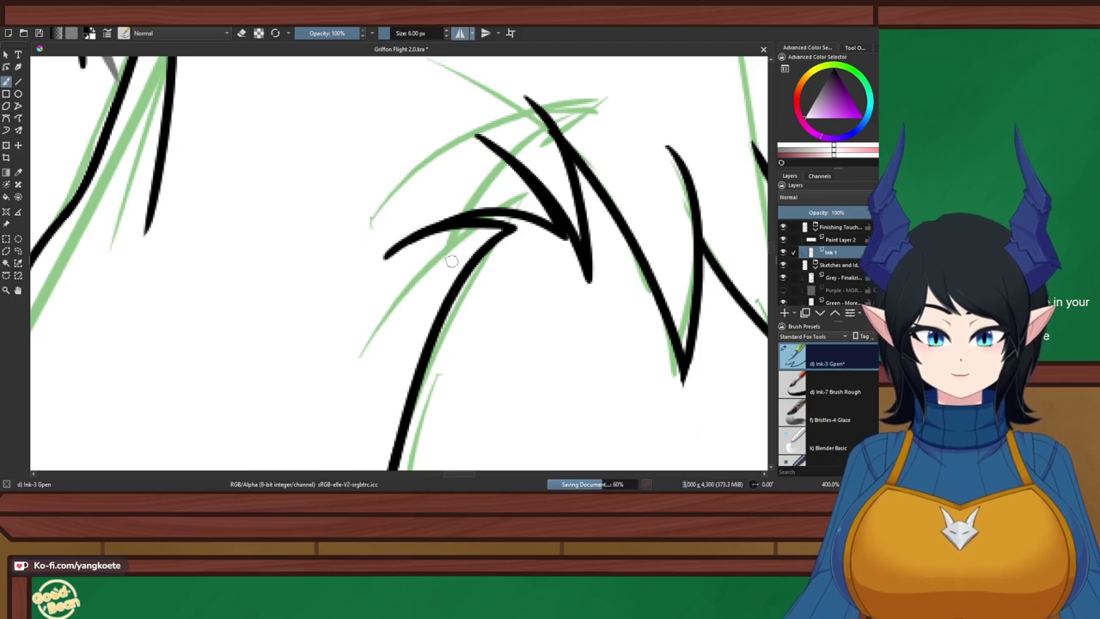
scroll(450, 260, down, 6)
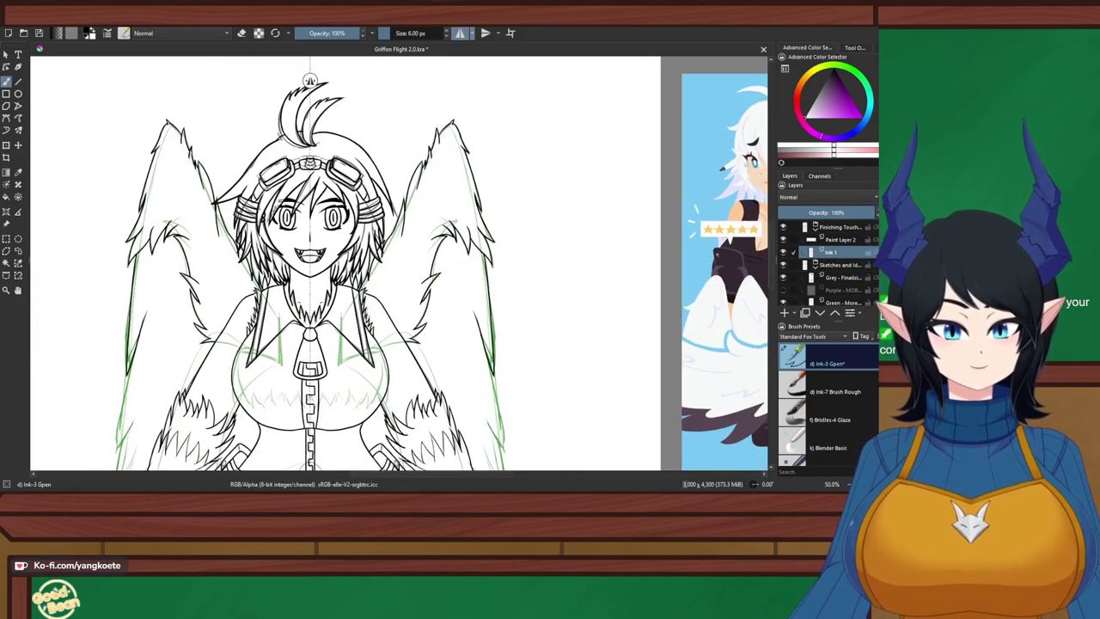
scroll(436, 255, down, 2)
drag(443, 256, 482, 200)
scroll(526, 199, up, 1)
Pan over the torso and forearm fur and save Griffon Flight 2.0.kra
right_click(573, 269)
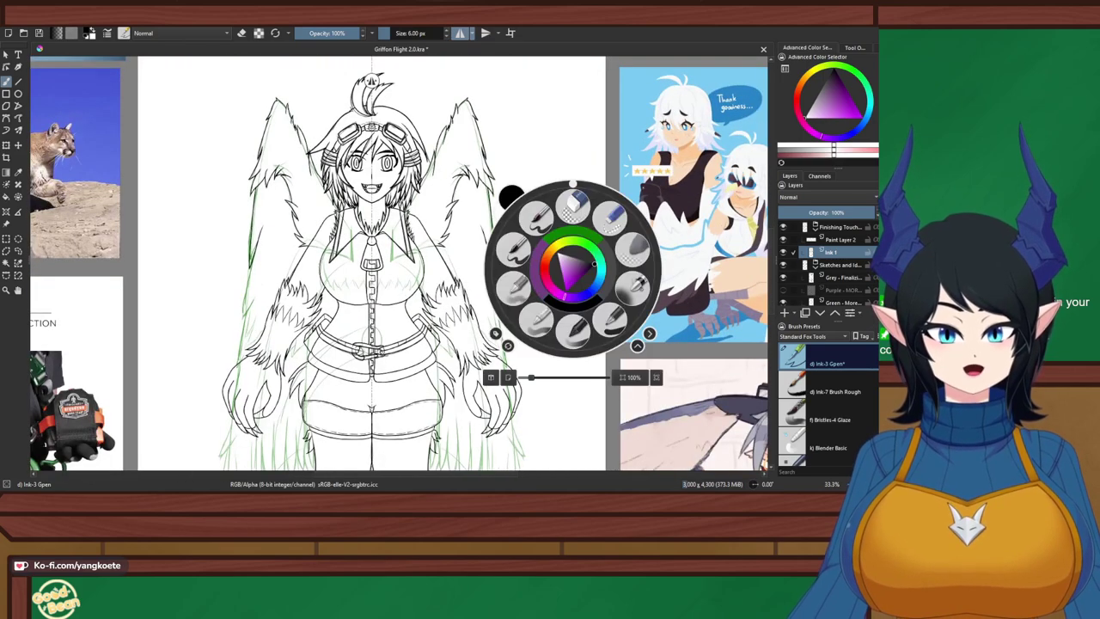
right_click(573, 269)
scroll(400, 327, up, 1)
drag(400, 328, 399, 183)
scroll(542, 168, up, 4)
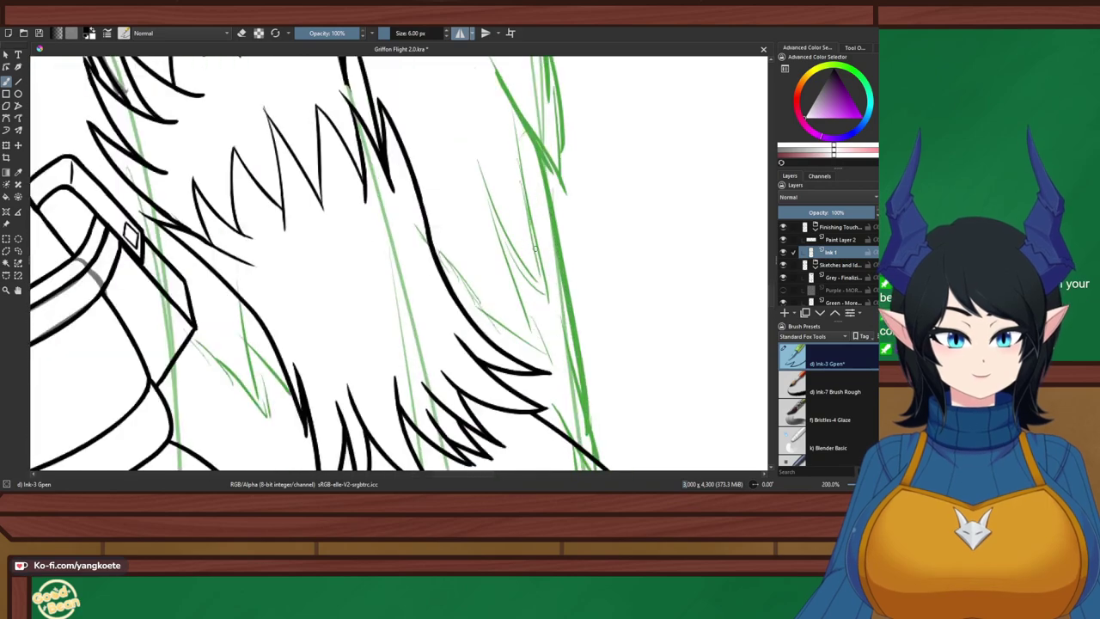
drag(535, 248, 500, 245)
key(ctrl+s)
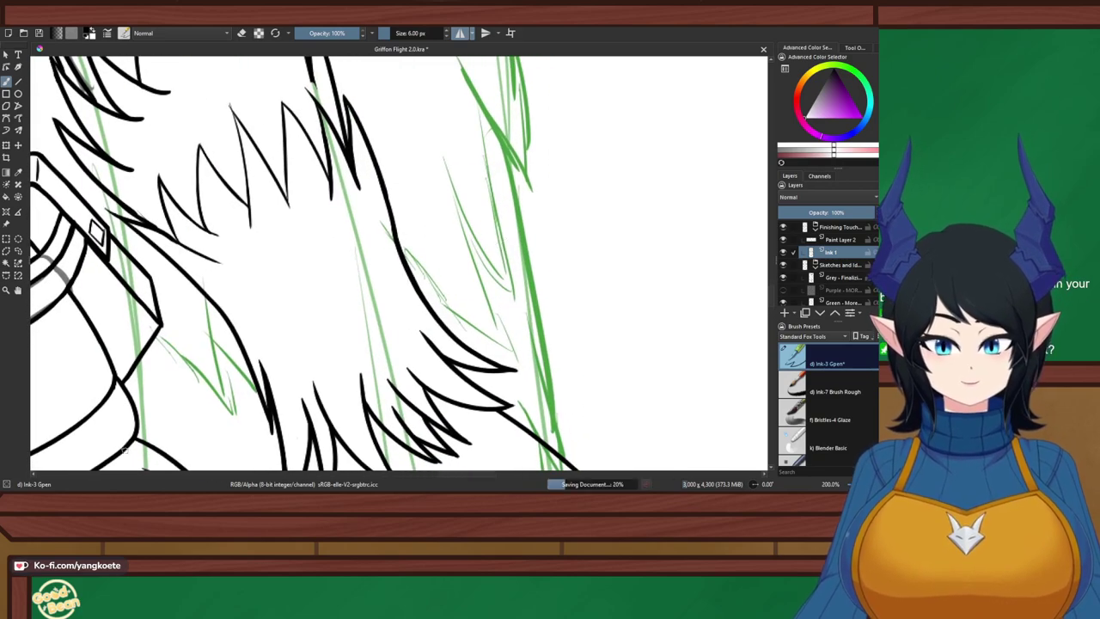
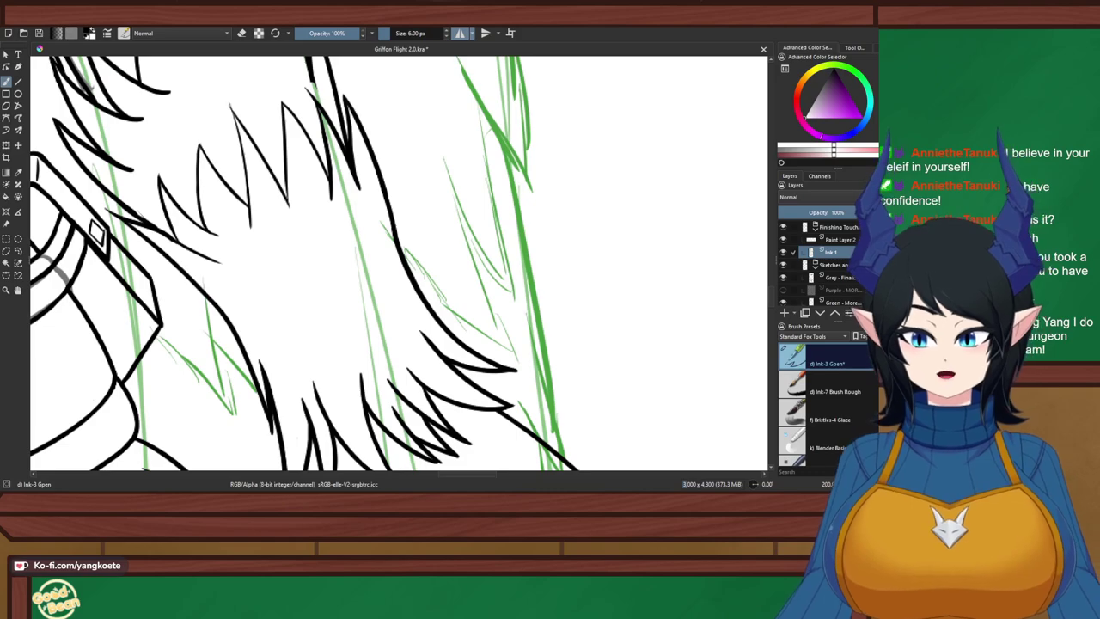
Save Griffon Flight 2.0 and pan the view over the fur tuft near the goggle strap
key(ctrl+s)
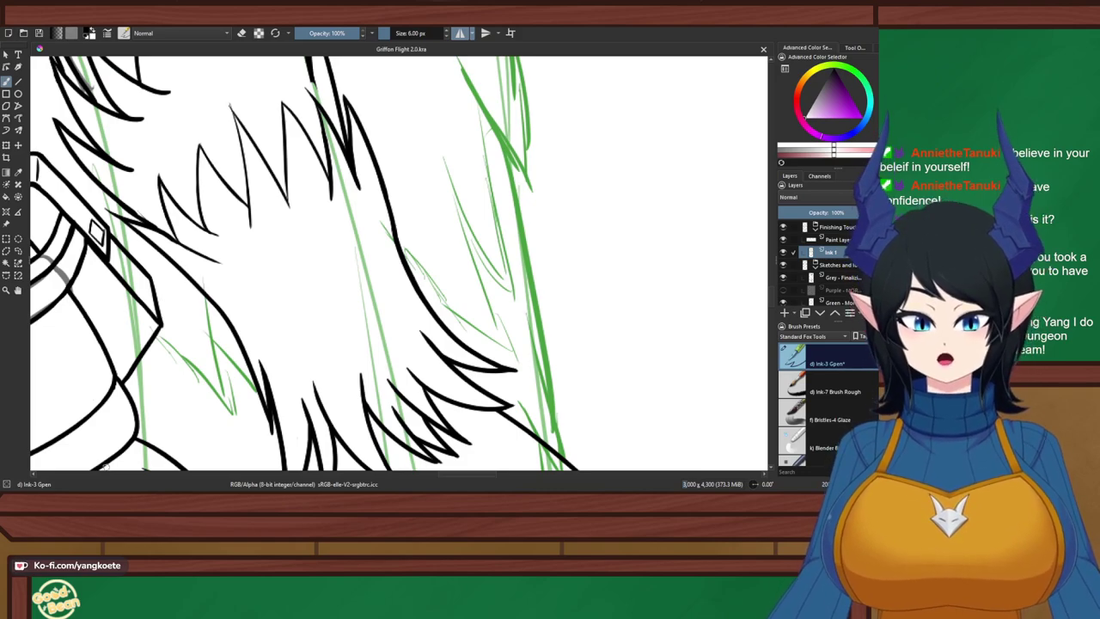
drag(403, 283, 399, 244)
scroll(323, 256, down, 2)
right_click(523, 289)
right_click(523, 289)
drag(276, 253, 489, 238)
scroll(488, 238, up, 3)
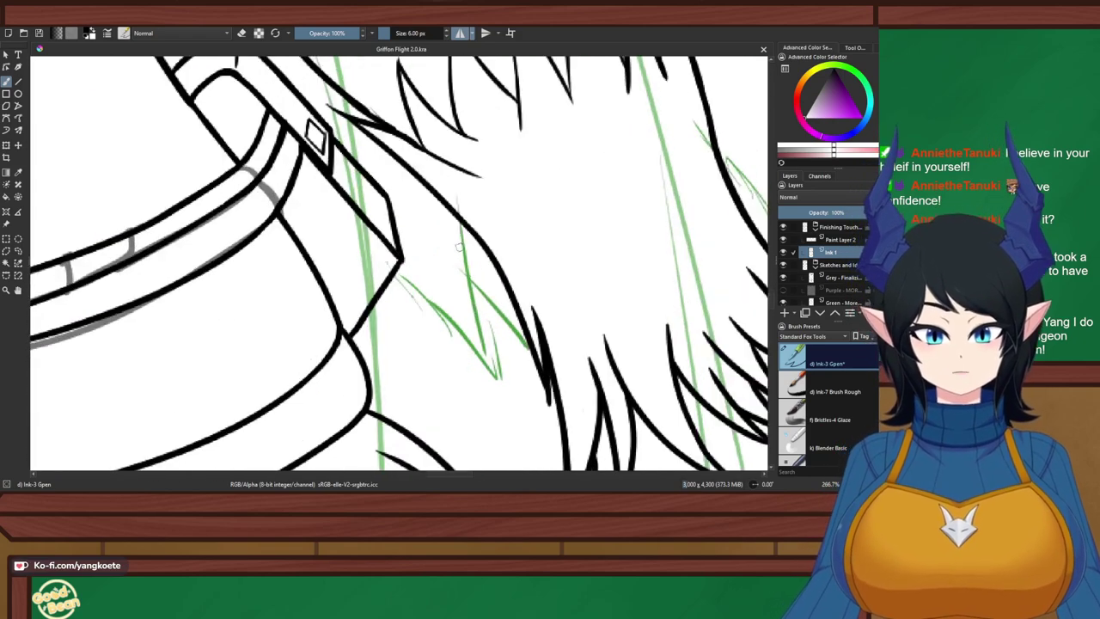
On Paint Layer 2, ink spiky fur strands below the goggle strap, undoing a misplaced one
key(Page_Up)
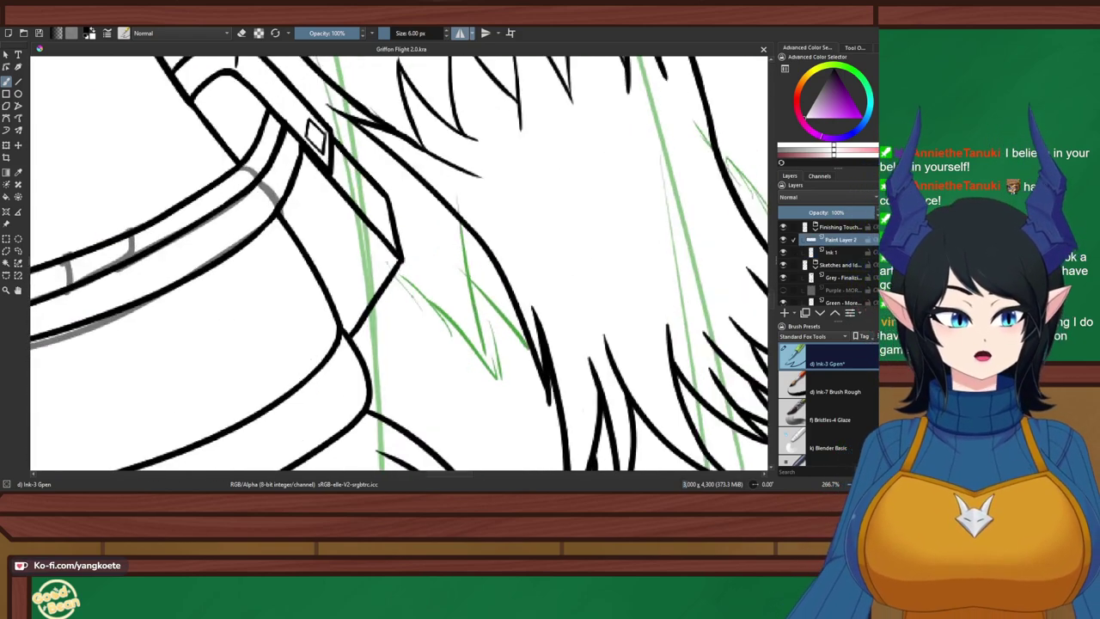
drag(348, 333, 413, 391)
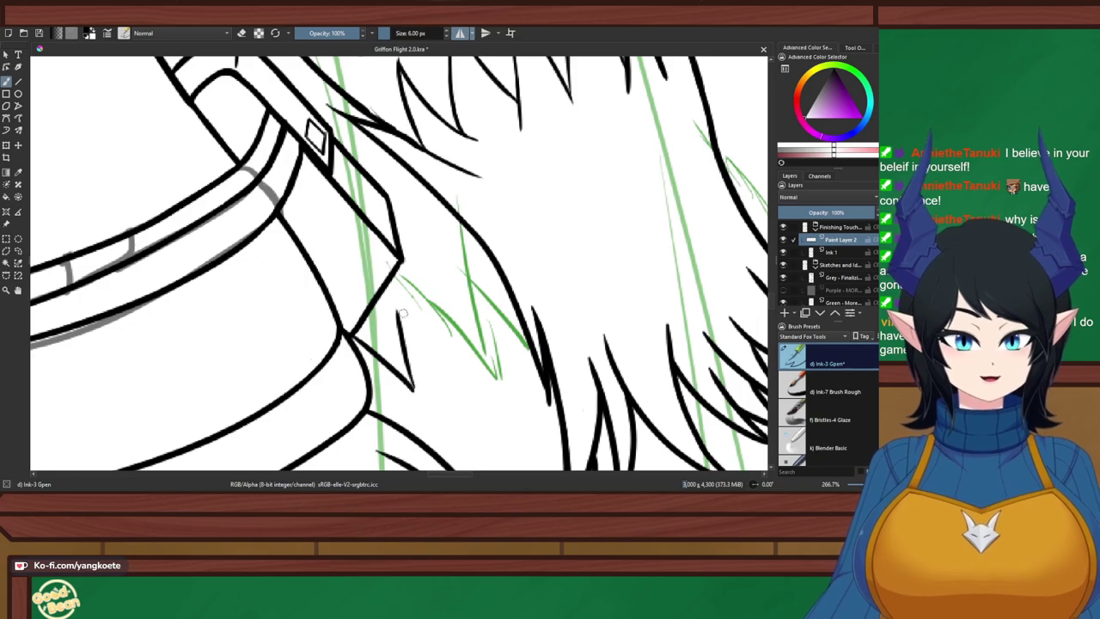
drag(387, 300, 419, 406)
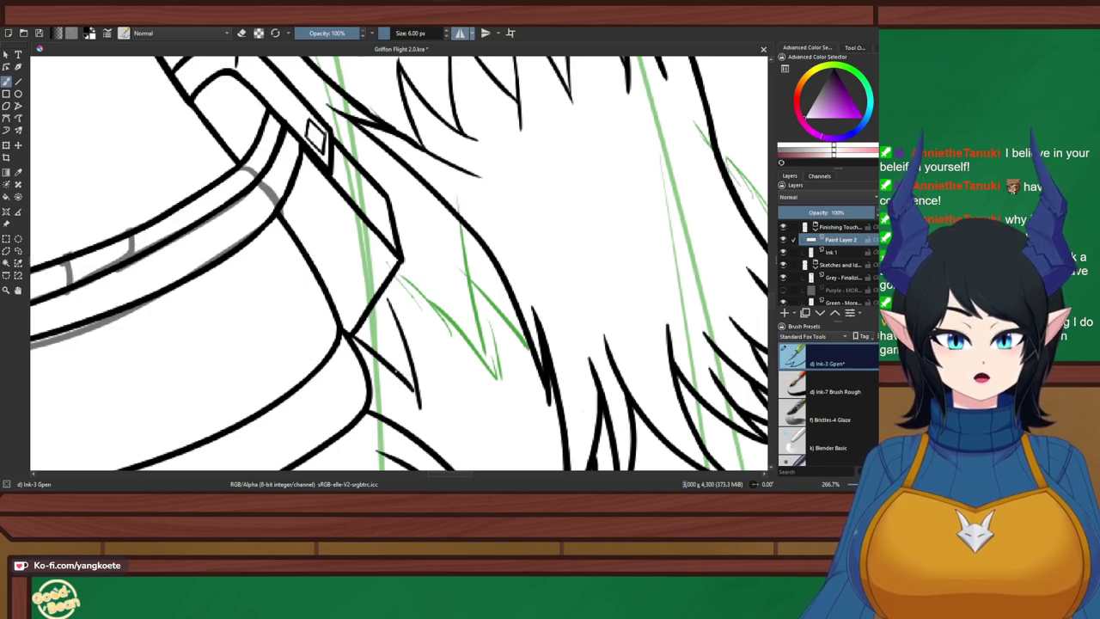
drag(397, 318, 436, 385)
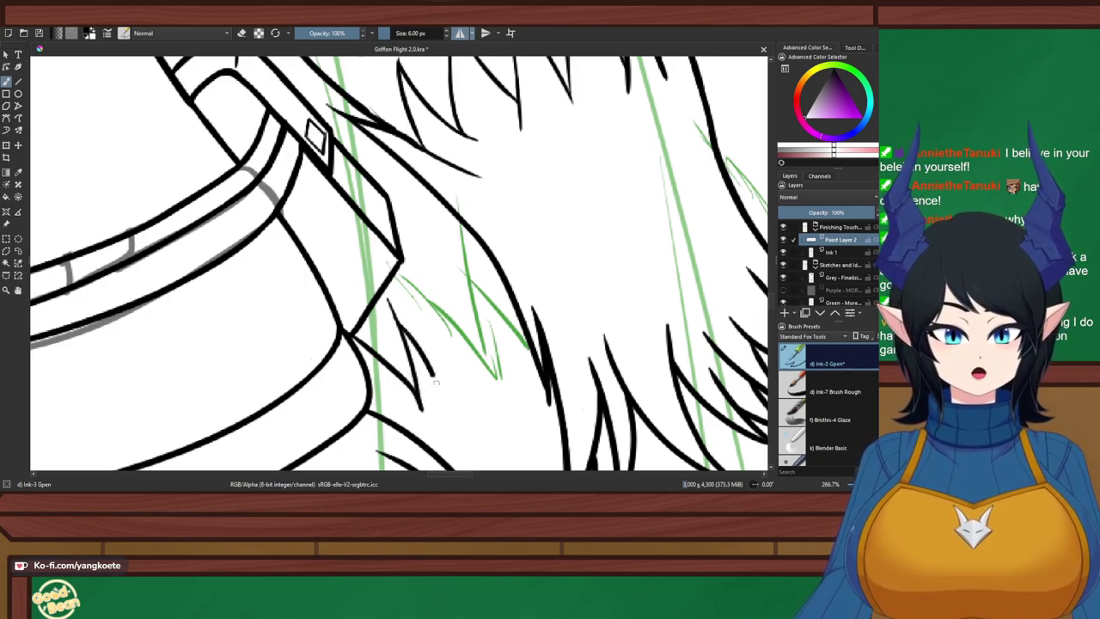
drag(413, 252, 436, 380)
drag(428, 302, 487, 390)
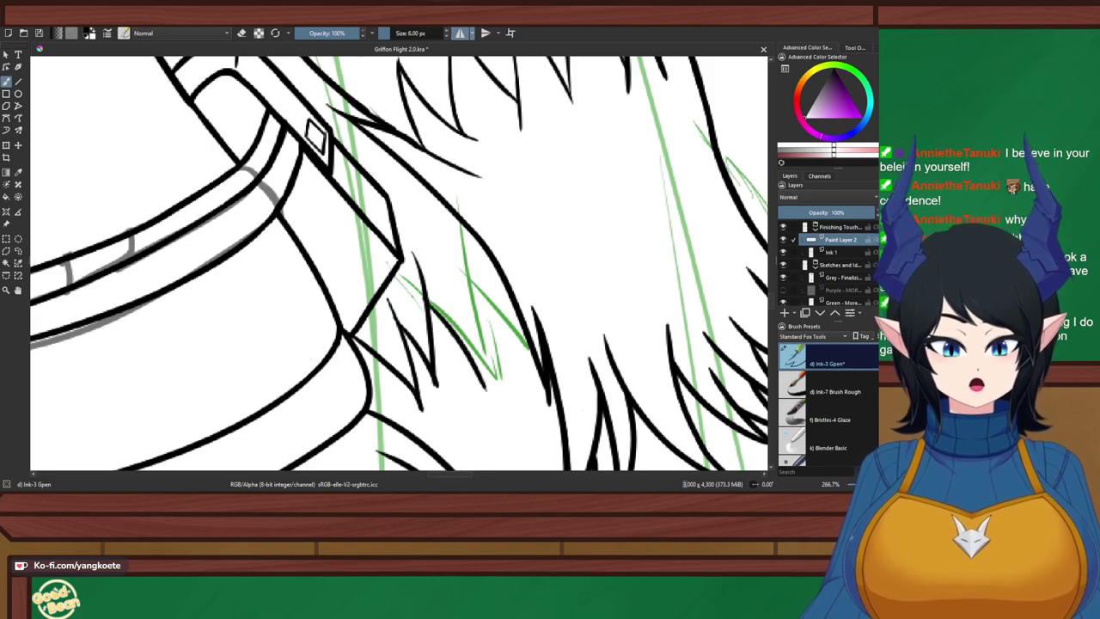
key(ctrl+z)
Ink more fur strands toward the tuft's lower right, redrawing the rejected ones
drag(419, 295, 496, 383)
mouse_move(459, 259)
mouse_down()
mouse_move(512, 370)
mouse_move(448, 251)
mouse_move(497, 380)
mouse_up()
key(ctrl+z)
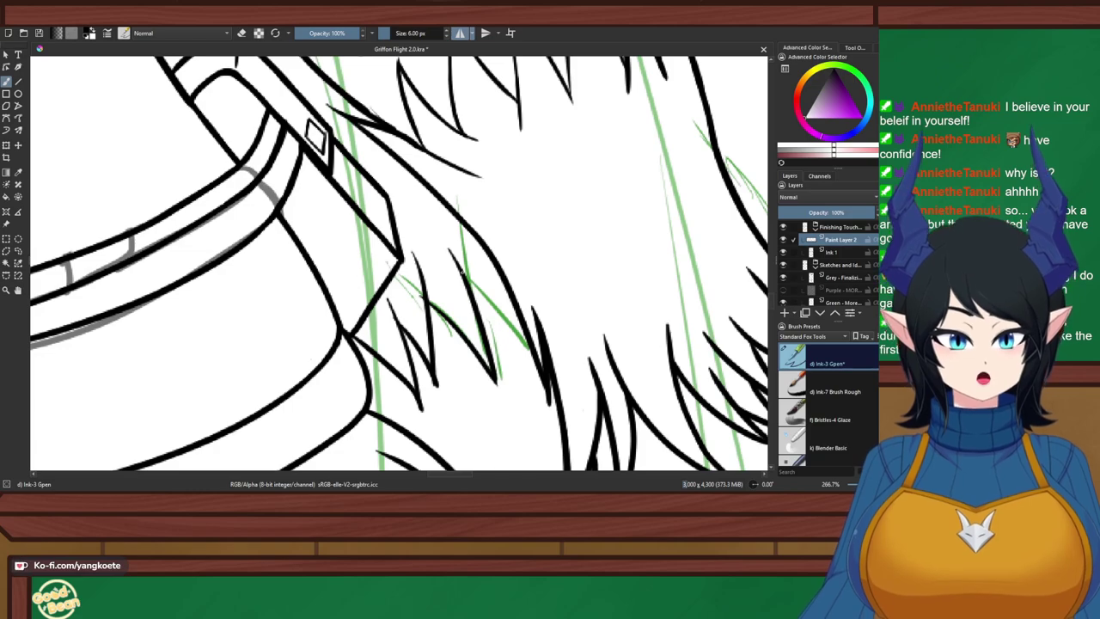
drag(464, 275, 529, 347)
key(ctrl+z)
drag(467, 280, 531, 351)
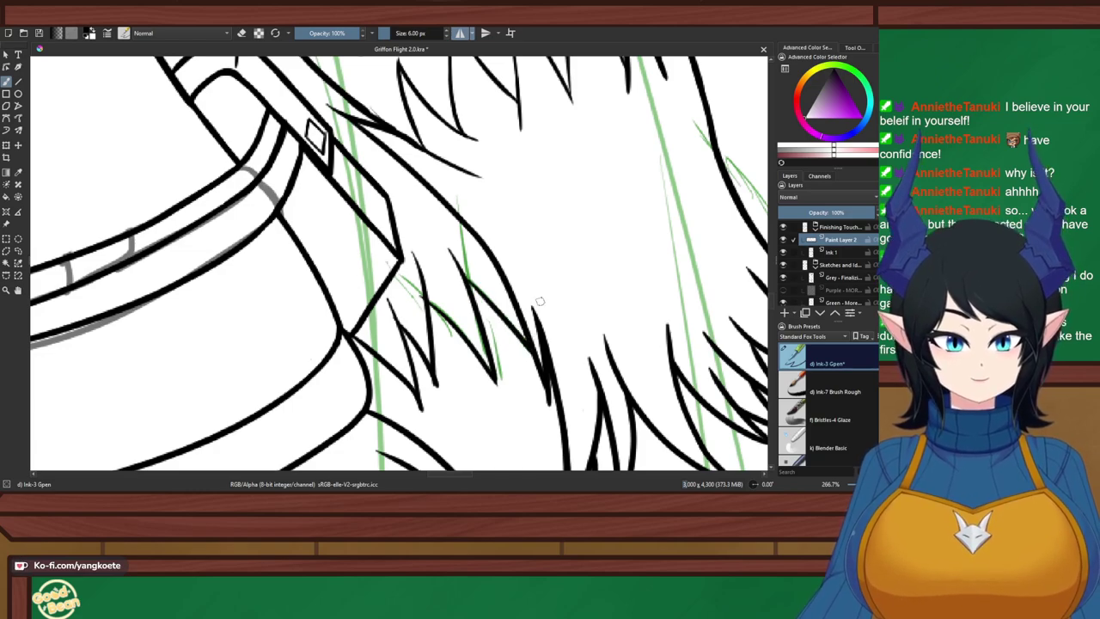
scroll(434, 233, down, 4)
scroll(564, 218, up, 2)
drag(565, 218, 541, 244)
drag(389, 158, 323, 177)
scroll(416, 370, down, 2)
scroll(442, 220, up, 2)
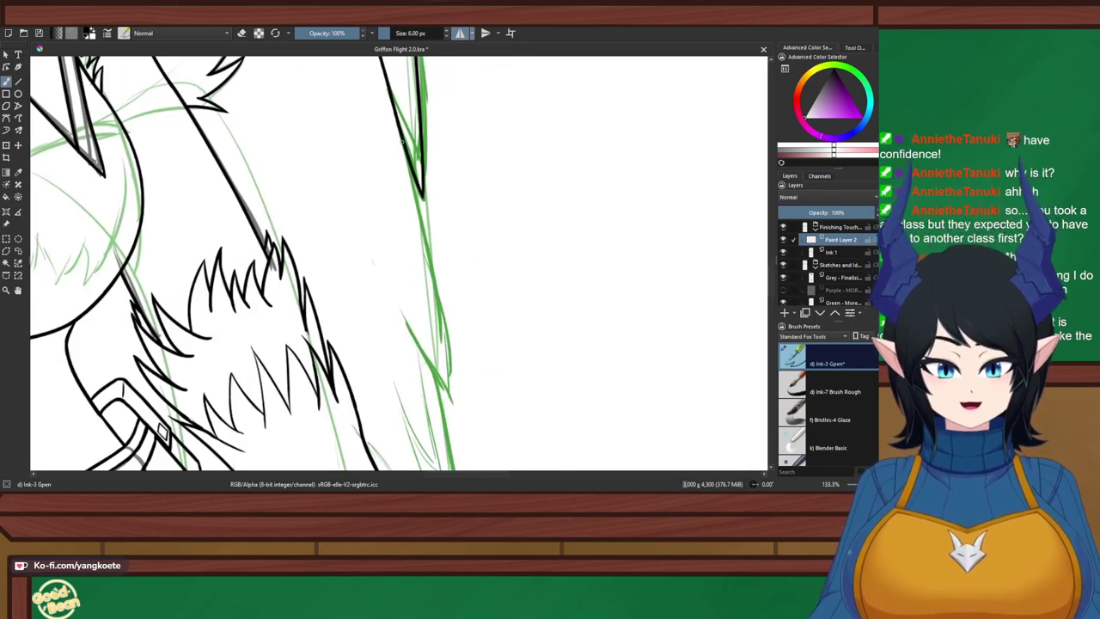
Ink the edge line right of the fur, redrawing it twice for a better path
drag(400, 140, 455, 306)
key(ctrl+z)
drag(400, 135, 453, 325)
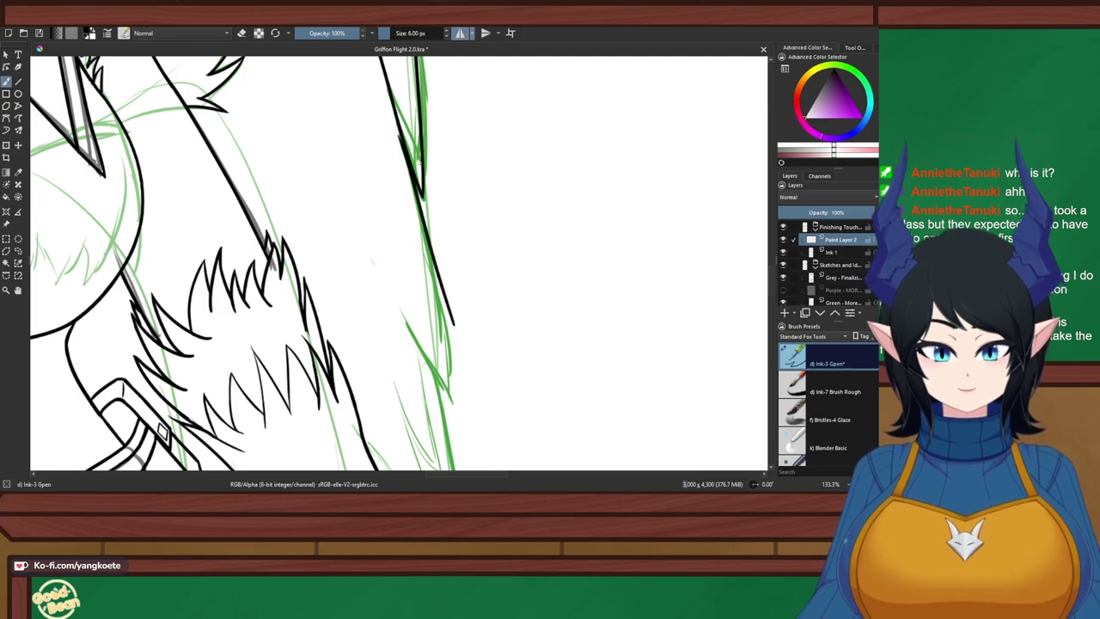
key(ctrl+z)
drag(400, 134, 443, 319)
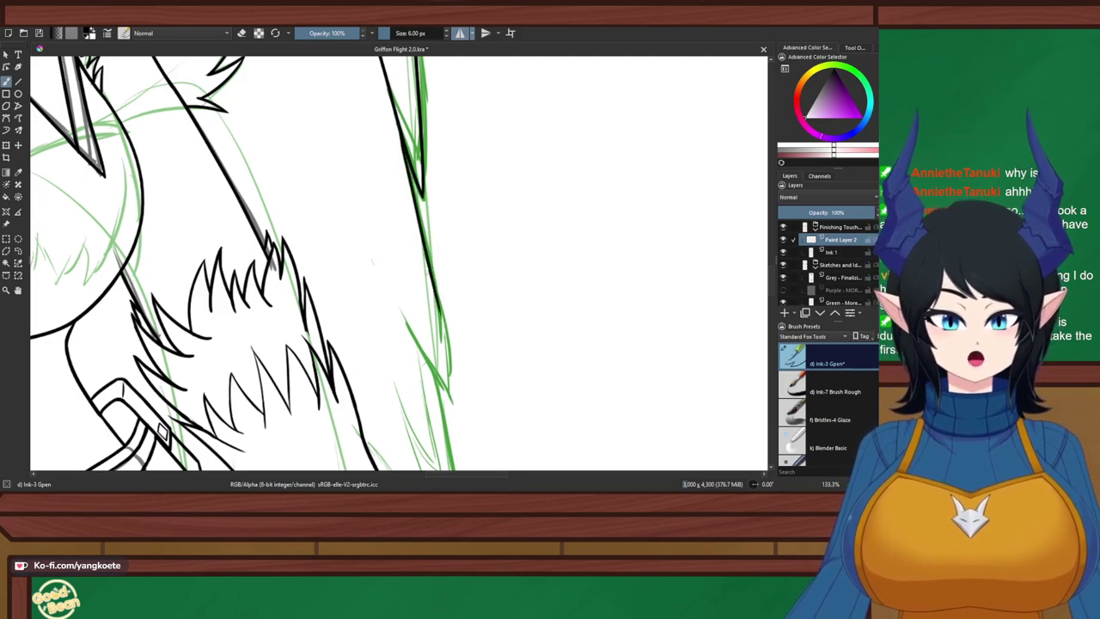
Extend the edge line below the fur down to its tip after many retries
drag(425, 267, 442, 399)
key(ctrl+z)
drag(427, 271, 453, 419)
key(ctrl+z)
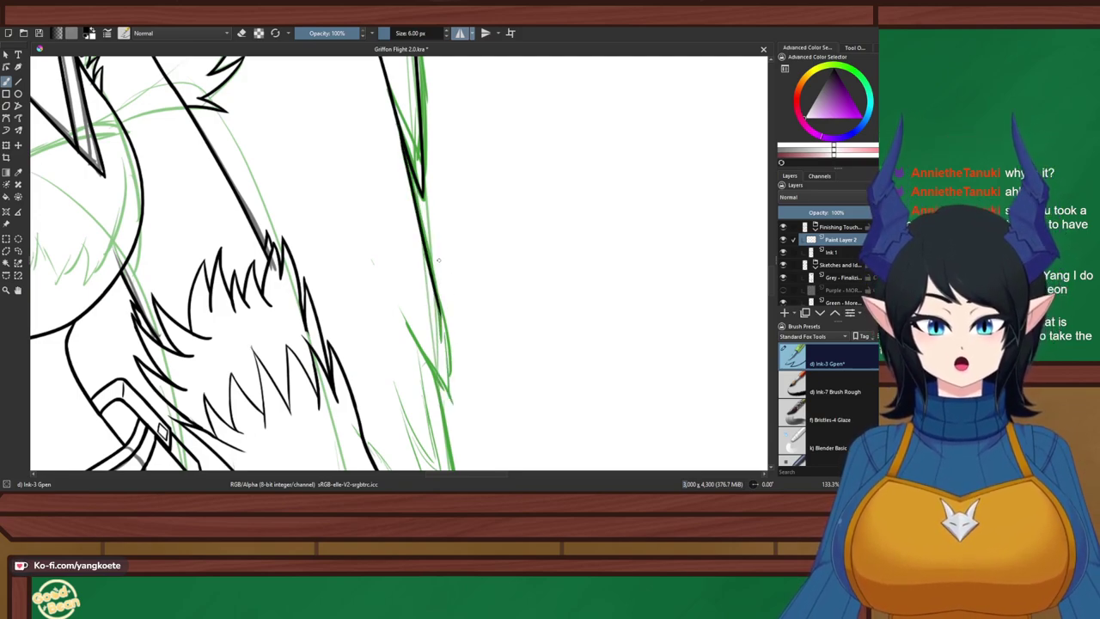
drag(427, 268, 452, 414)
key(ctrl+z)
key(ctrl+z)
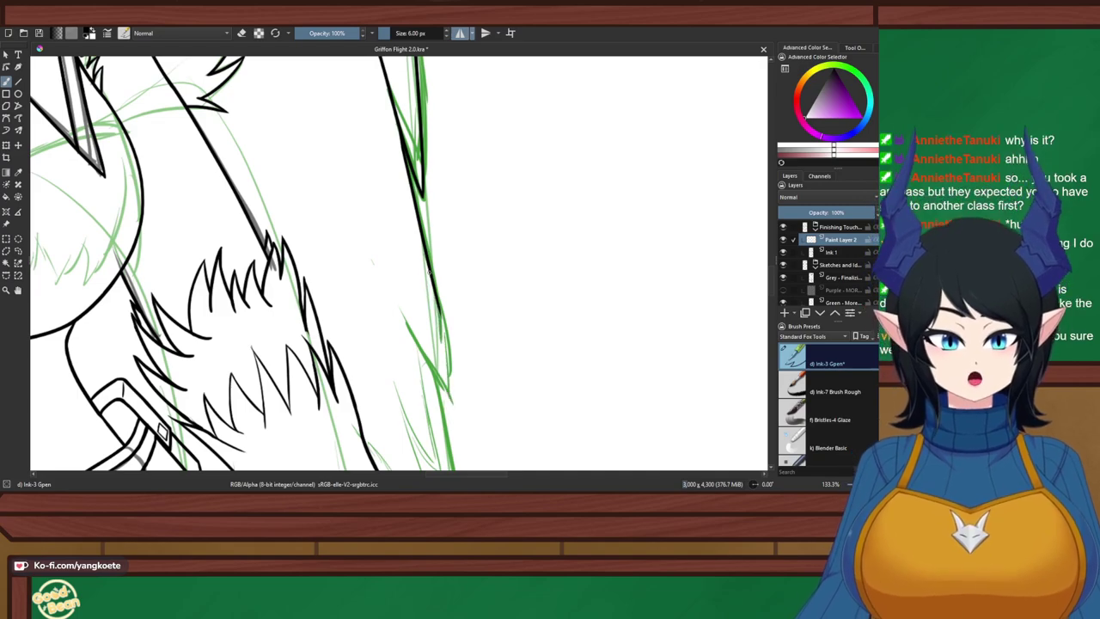
drag(428, 271, 451, 393)
key(ctrl+z)
drag(434, 276, 453, 414)
key(ctrl+z)
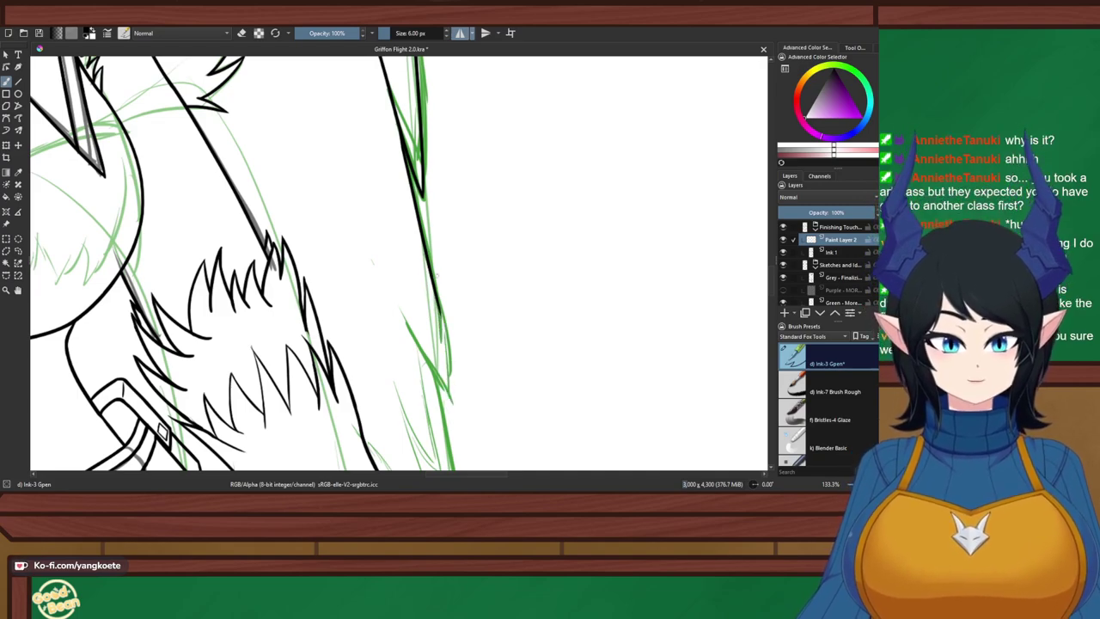
drag(431, 271, 462, 422)
key(ctrl+z)
drag(427, 261, 450, 400)
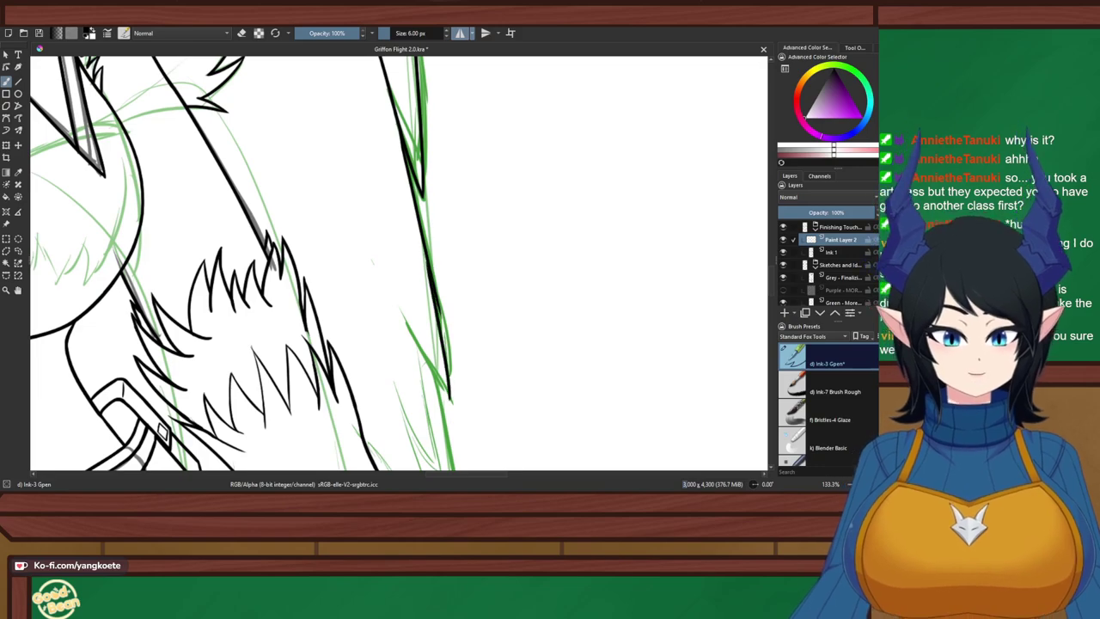
key(ctrl+z)
drag(426, 263, 453, 411)
key(ctrl+z)
drag(431, 270, 461, 414)
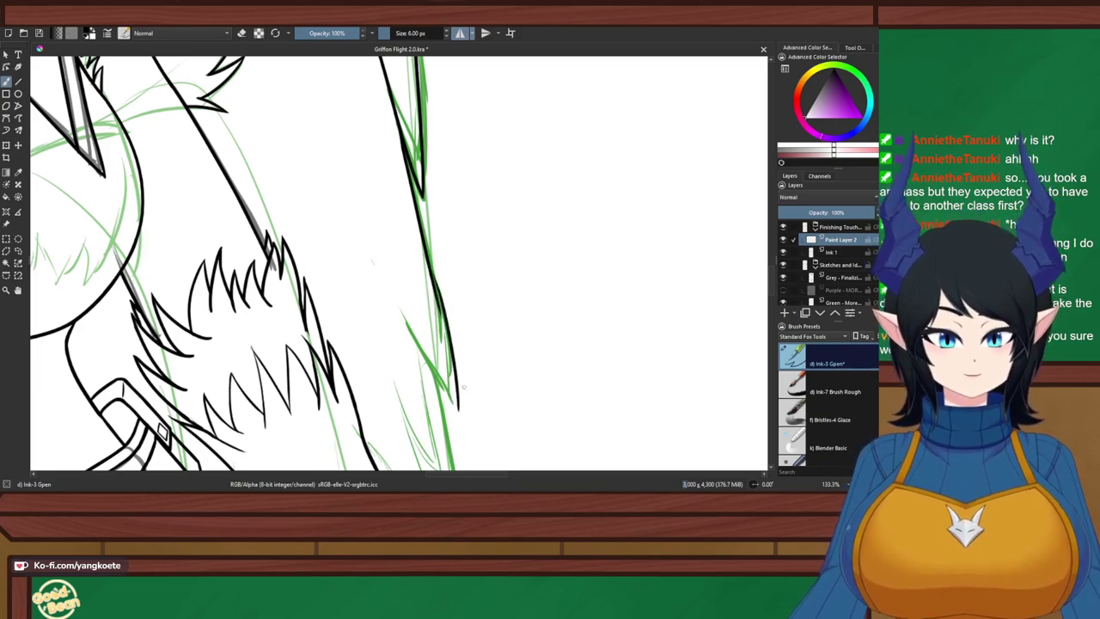
key(ctrl+z)
drag(428, 264, 448, 406)
key(ctrl+z)
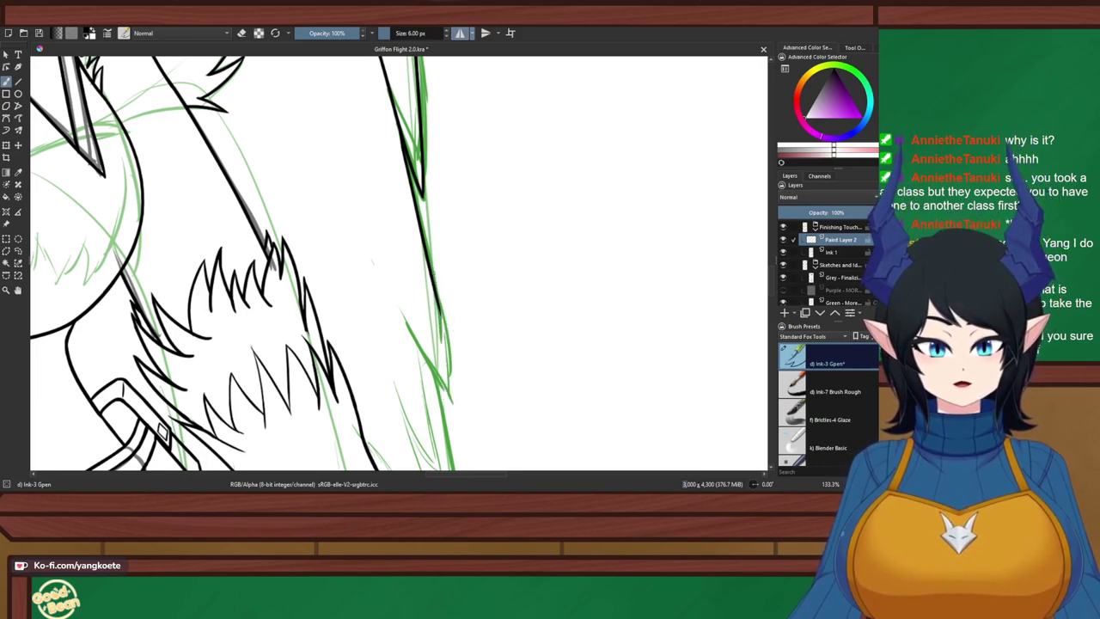
drag(431, 272, 453, 406)
Ink the long feather edge over the green sketch, retrying it several times
scroll(424, 400, up, 2)
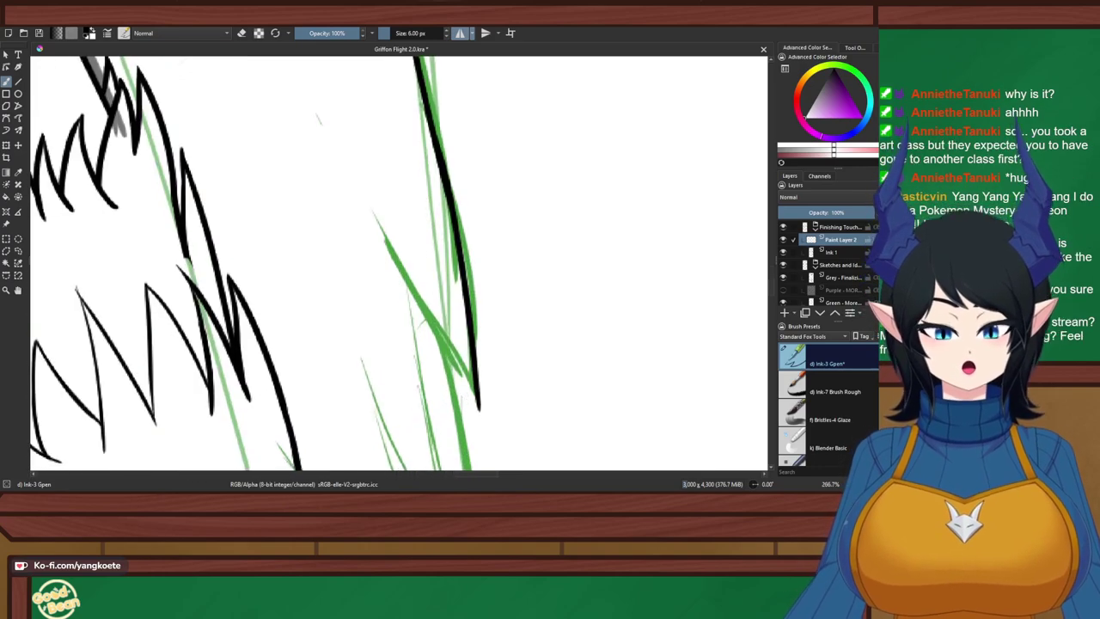
mouse_move(370, 209)
mouse_down()
mouse_move(439, 328)
mouse_move(460, 356)
mouse_up()
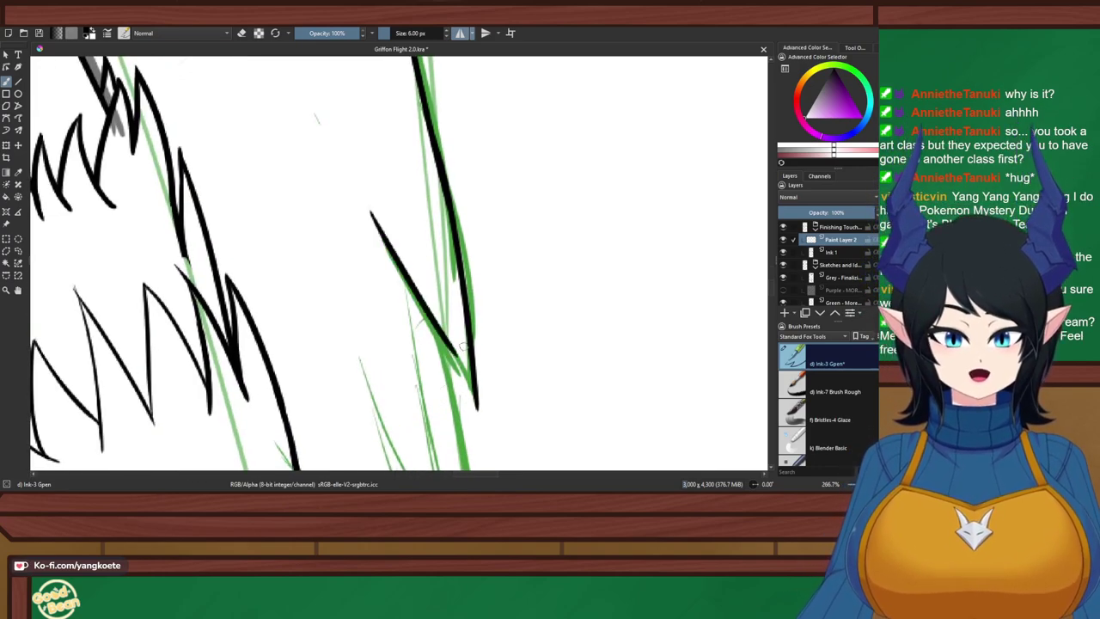
key(ctrl+z)
drag(371, 203, 459, 378)
key(ctrl+z)
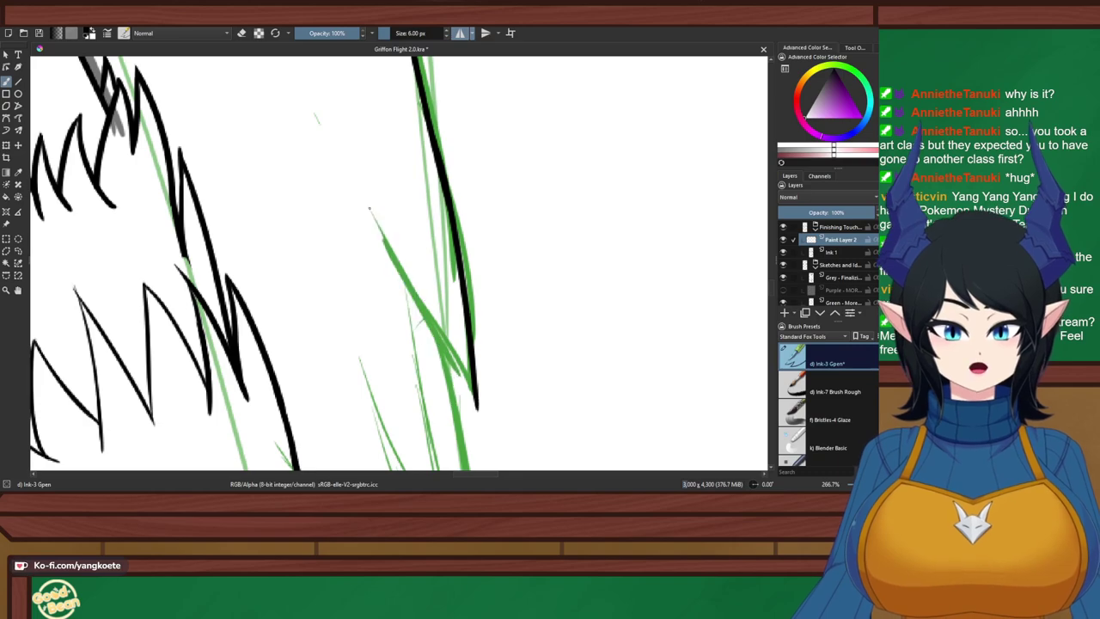
drag(370, 208, 476, 395)
key(ctrl+z)
drag(366, 206, 477, 405)
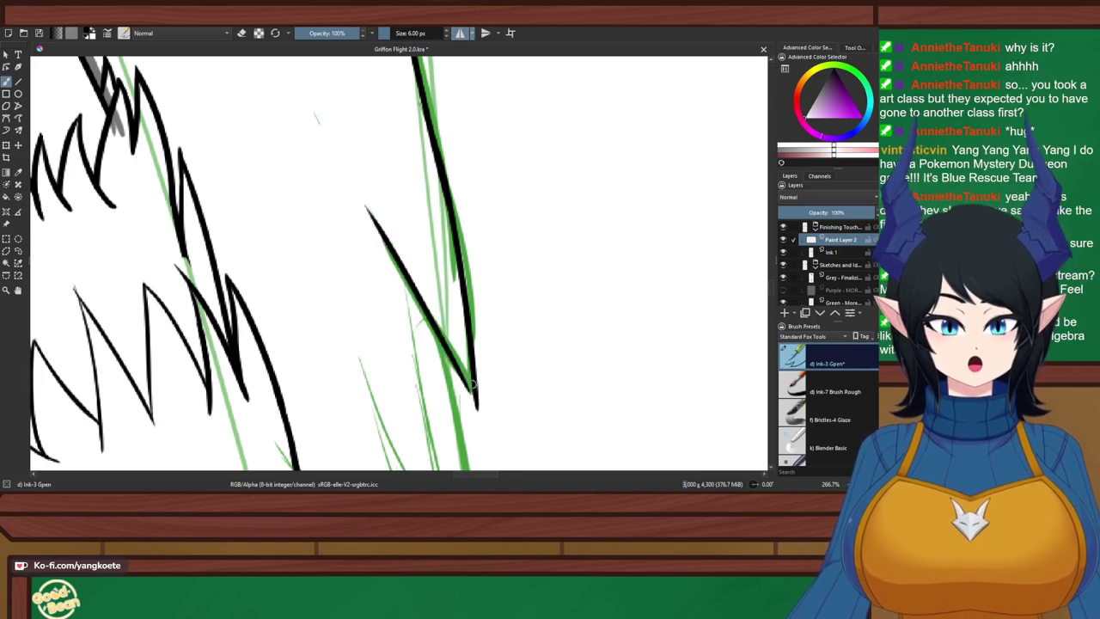
Redraw the feather tip and trim it clean with eraser mode (E)
drag(446, 350, 478, 415)
key(ctrl+z)
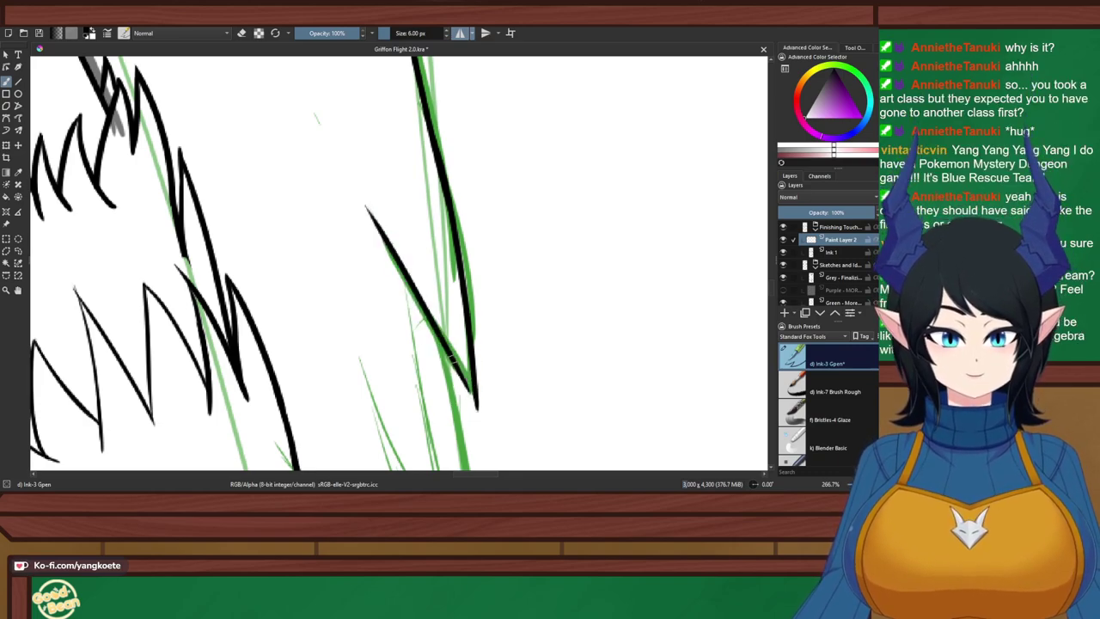
drag(455, 370, 486, 451)
key(e)
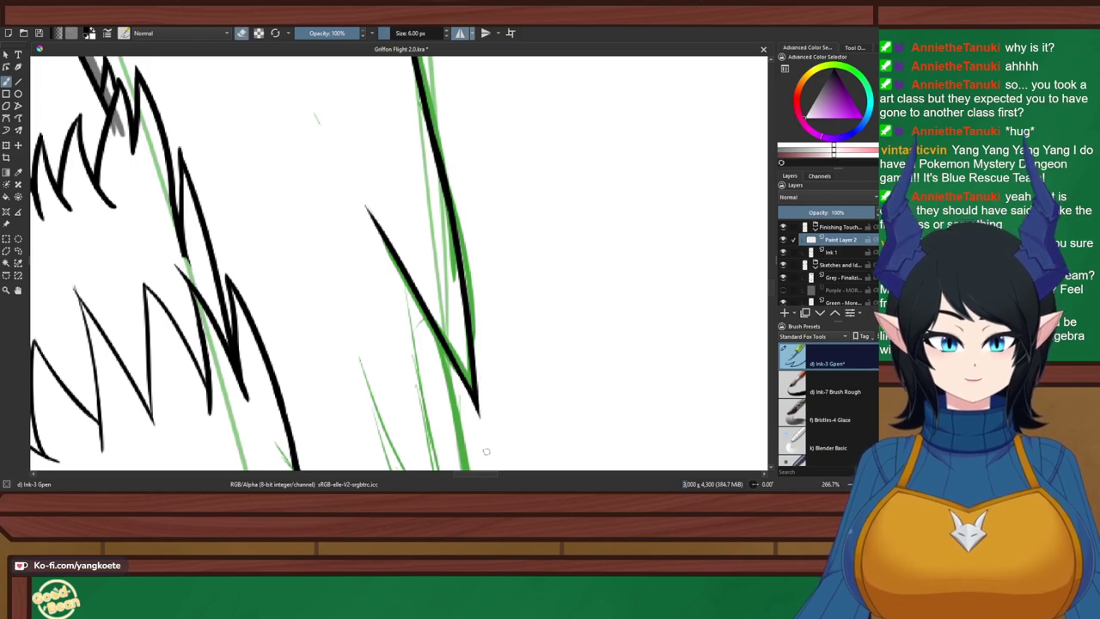
key(e)
scroll(491, 401, down, 2)
drag(490, 401, 532, 239)
right_click(506, 255)
right_click(506, 255)
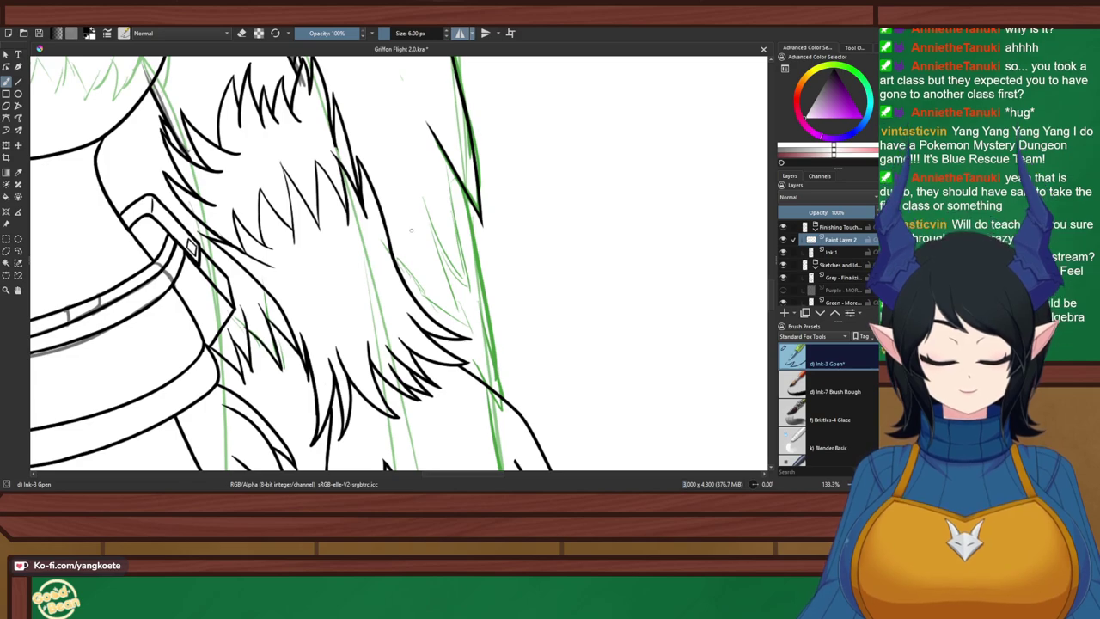
Ink a feather line along the green sketch, redrawing it on a better path
scroll(474, 274, up, 2)
scroll(473, 274, down, 1)
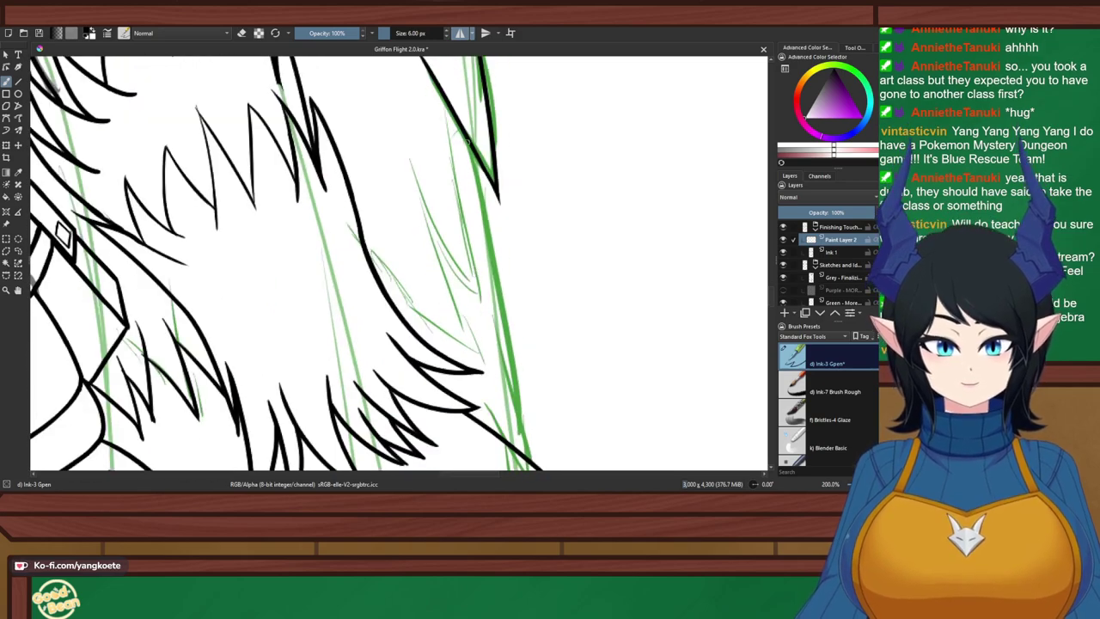
drag(443, 93, 481, 258)
key(ctrl+z)
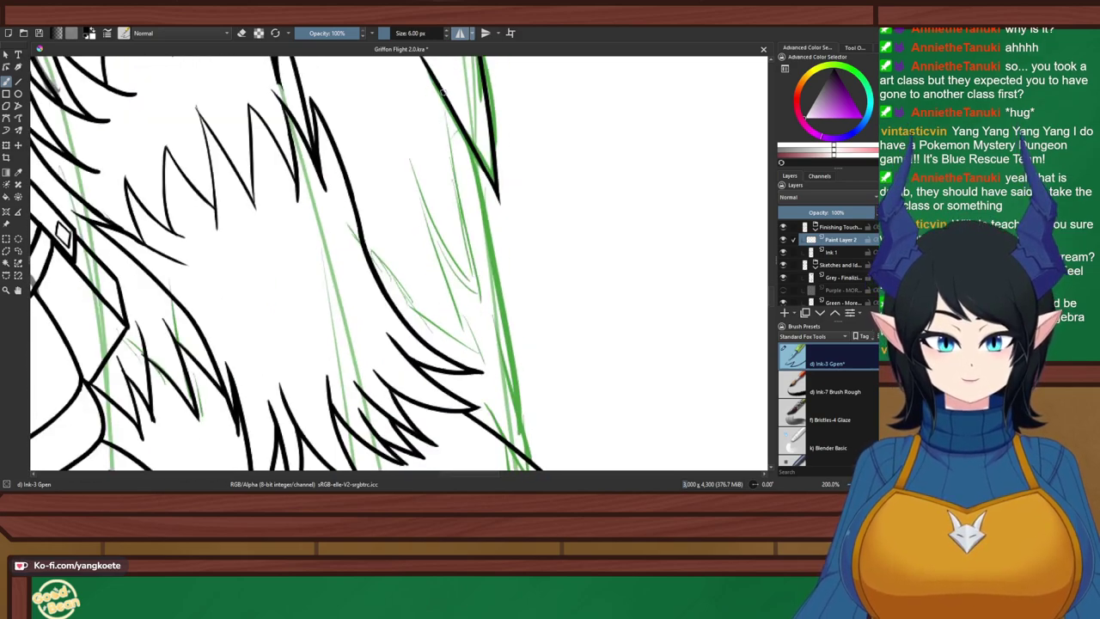
drag(443, 94, 483, 272)
Ink a curved feather stroke beside the green line, retrying it several times and trimming its tip
drag(412, 159, 465, 288)
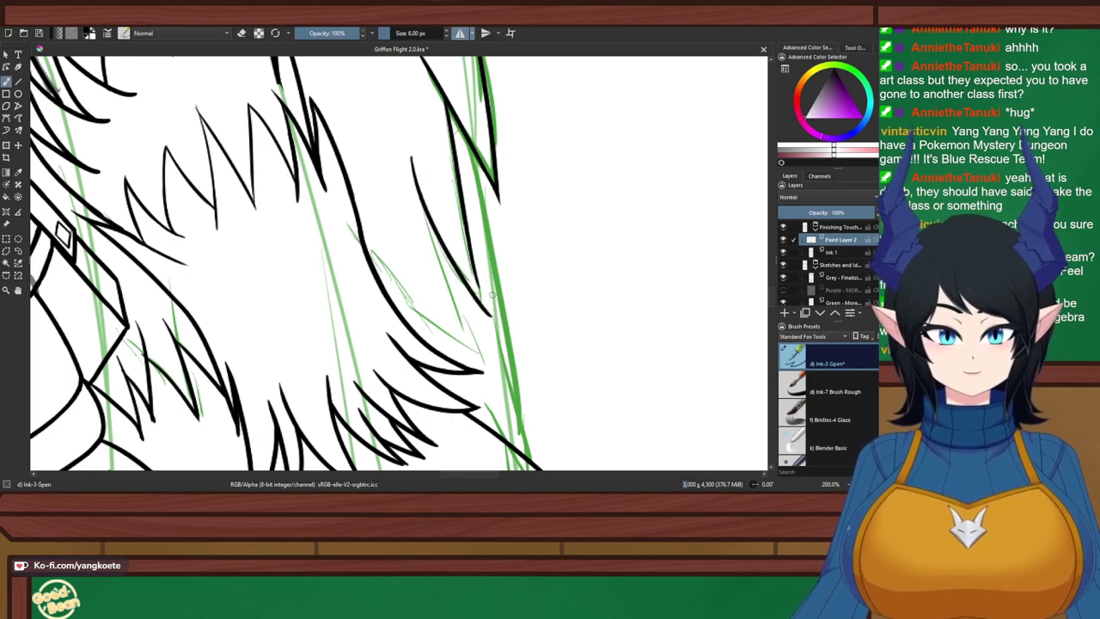
key(ctrl+z)
drag(414, 151, 469, 277)
key(ctrl+z)
drag(406, 134, 478, 277)
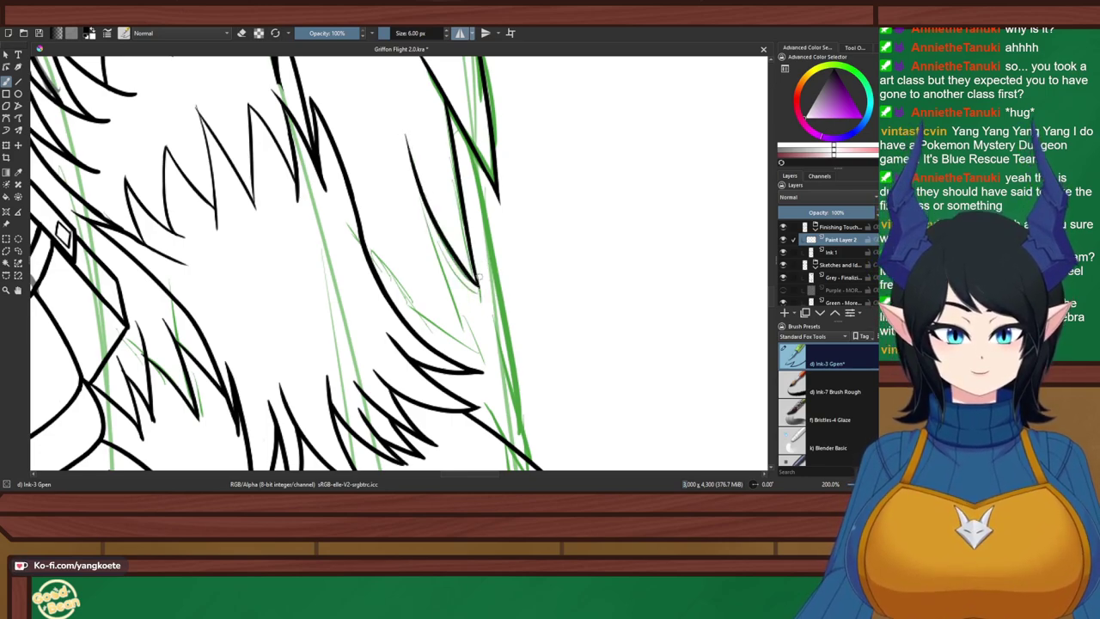
key(ctrl+z)
mouse_move(408, 139)
mouse_down()
mouse_move(431, 215)
mouse_move(474, 277)
mouse_up()
key(ctrl+z)
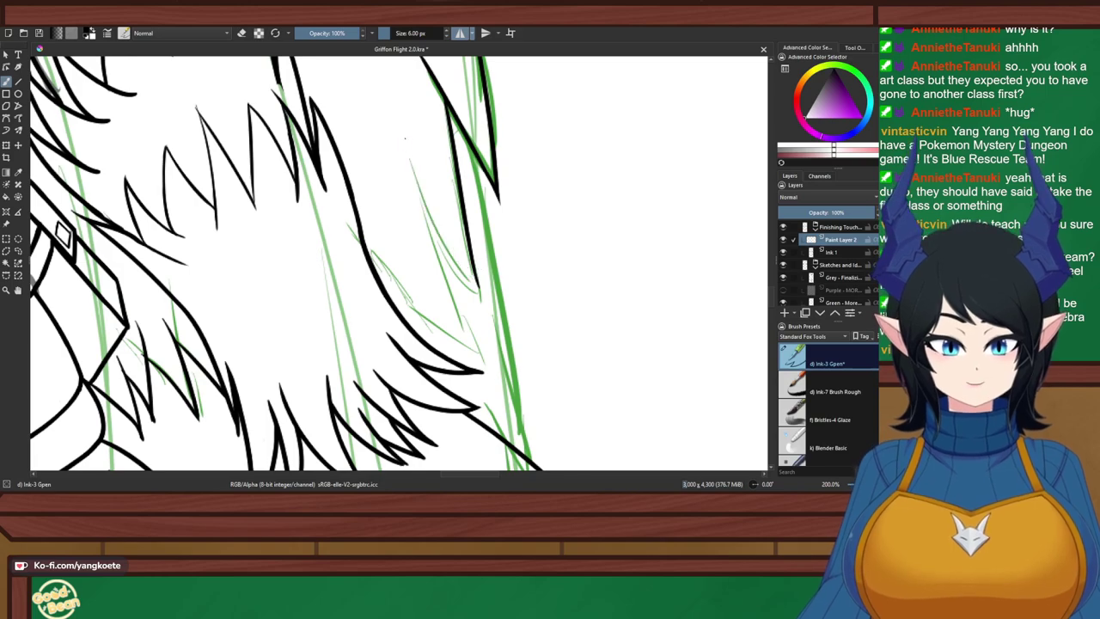
drag(405, 138, 483, 284)
key(ctrl+z)
mouse_move(407, 140)
mouse_down()
mouse_move(485, 301)
mouse_move(480, 290)
mouse_up()
key(ctrl+z)
key(ctrl+z)
key(e)
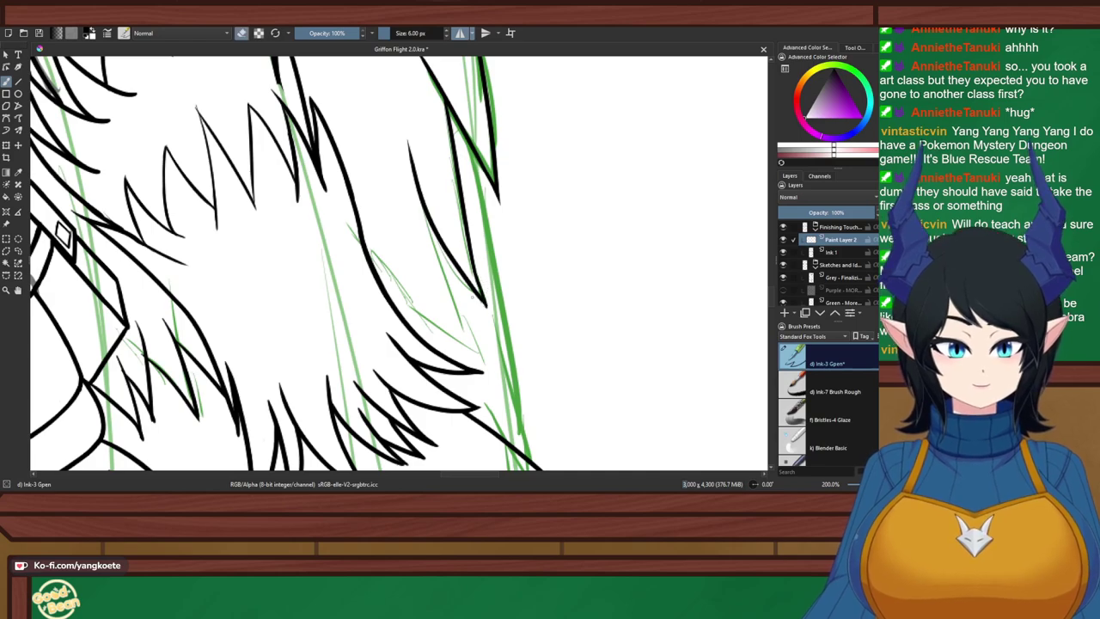
key(e)
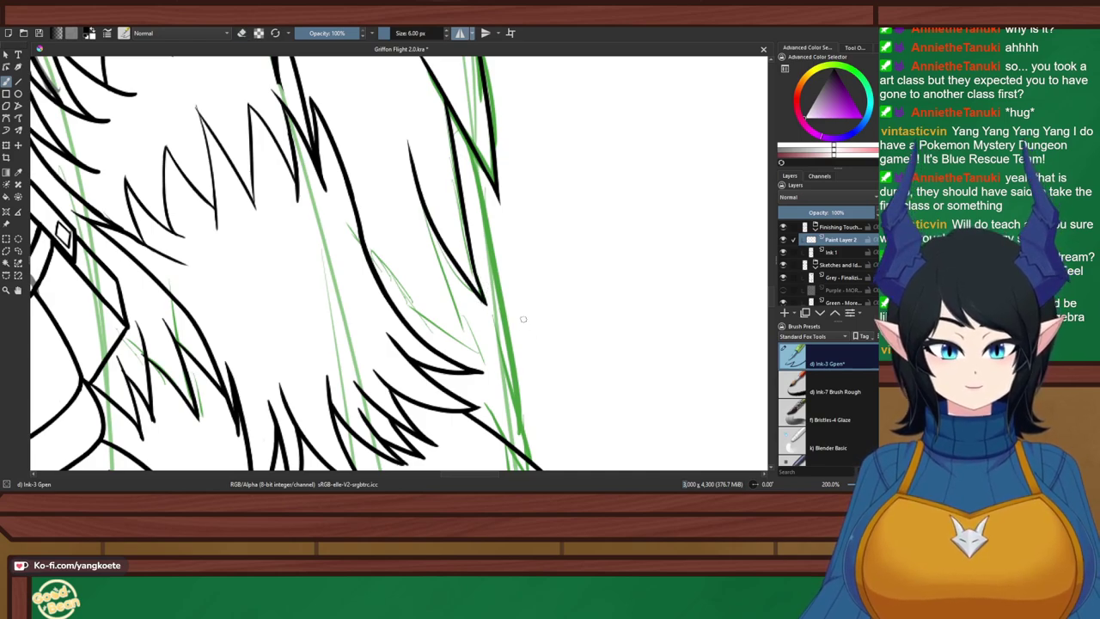
Ink another wing feather line over the sketch, redrawing its tip and erasing the excess
scroll(490, 311, down, 2)
drag(602, 353, 611, 315)
right_click(612, 316)
right_click(612, 315)
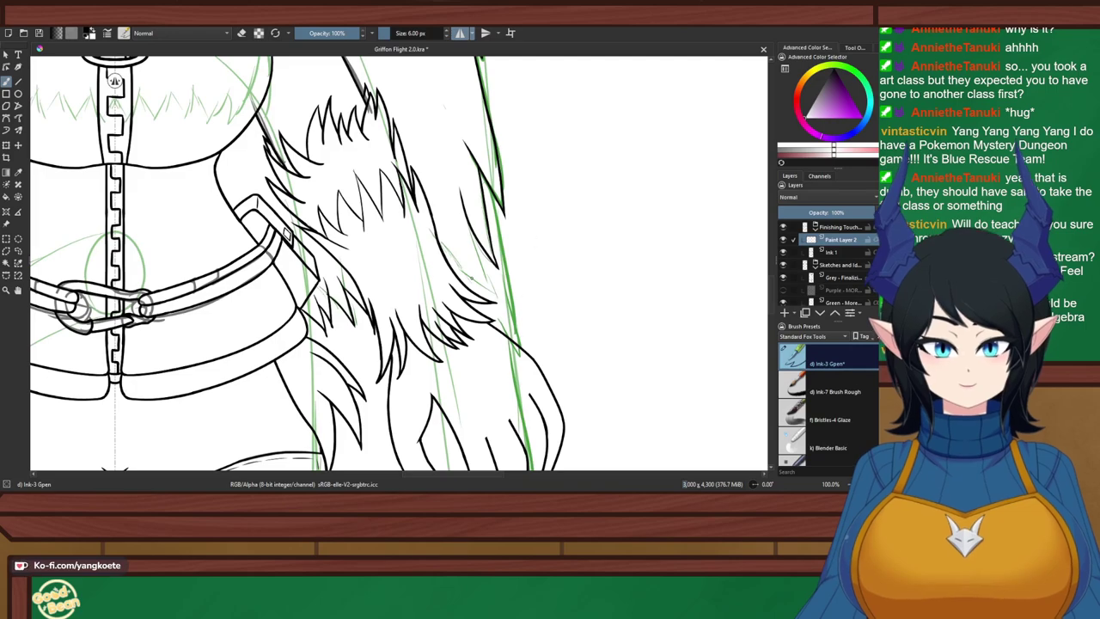
scroll(471, 276, up, 3)
drag(471, 277, 474, 279)
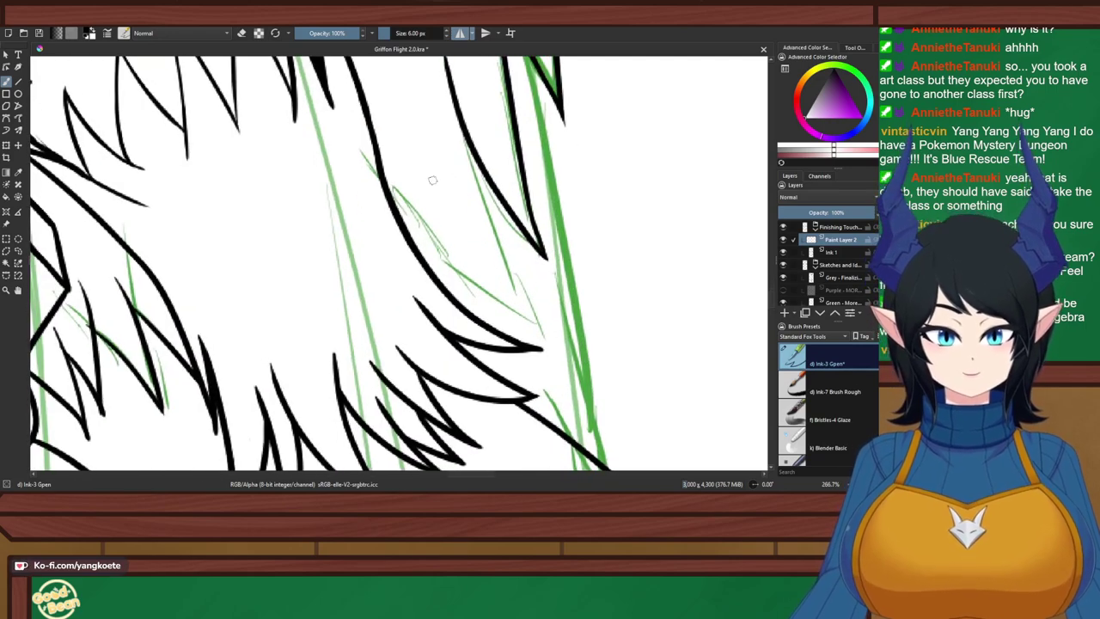
drag(395, 207, 544, 331)
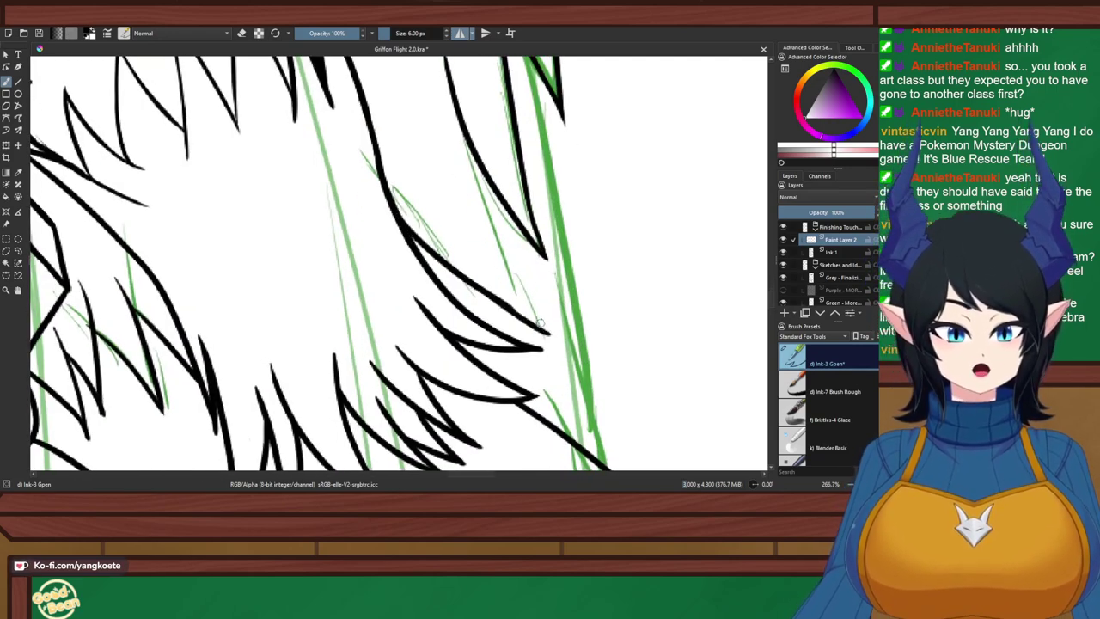
key(ctrl+z)
drag(494, 296, 547, 327)
drag(470, 144, 538, 294)
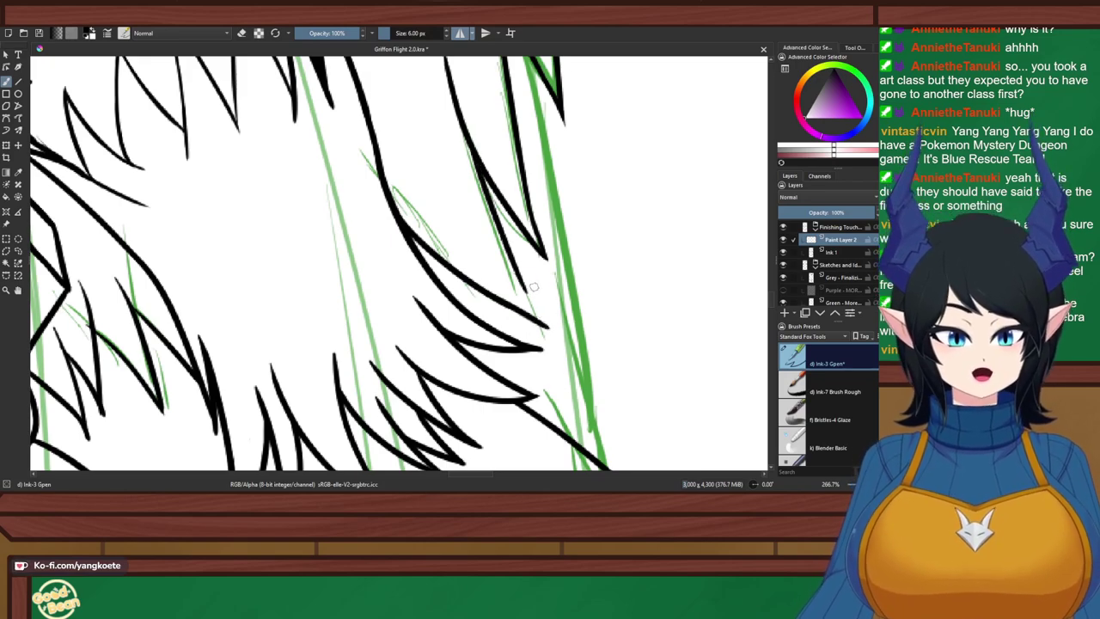
key(ctrl+z)
drag(453, 105, 545, 318)
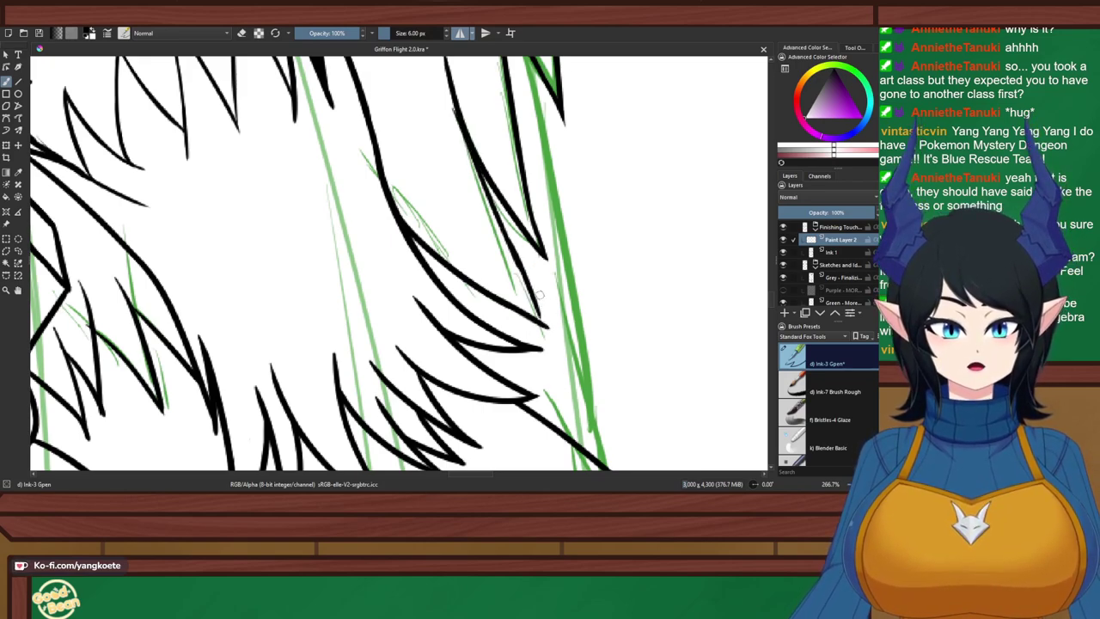
key(ctrl+z)
drag(507, 243, 547, 334)
key(e)
key(ctrl+z)
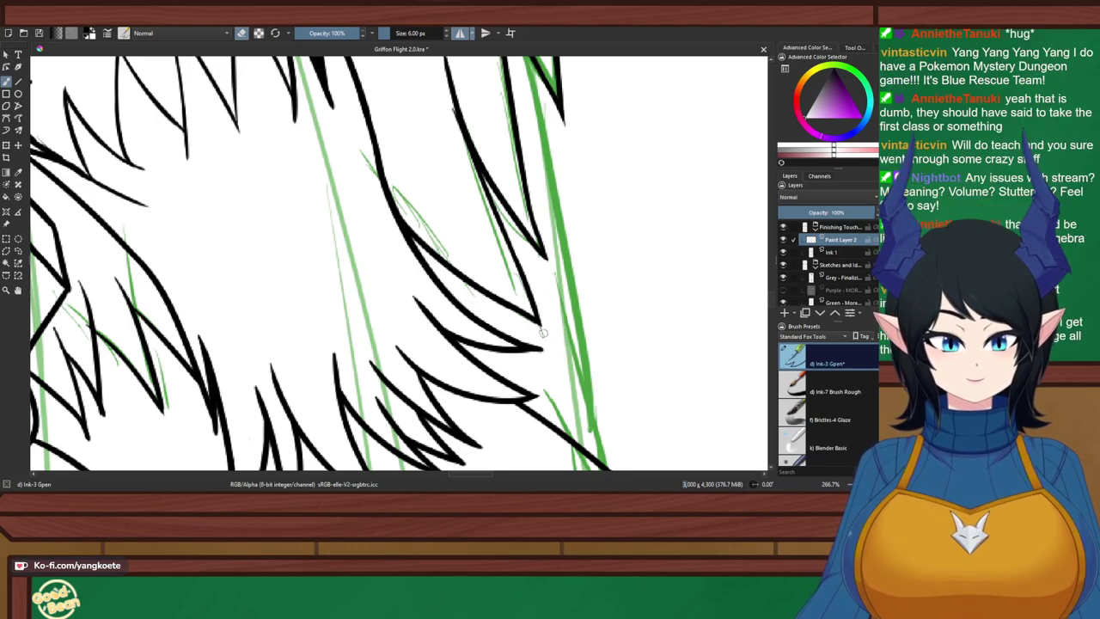
key(e)
Zoom out to review the whole leg and save the file
key(1)
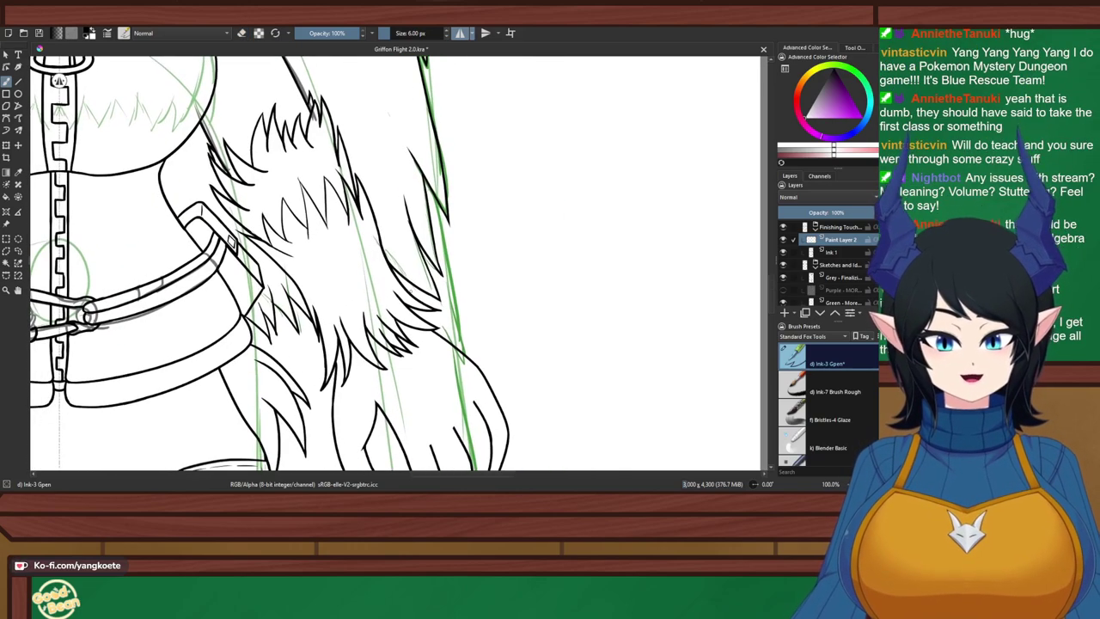
scroll(394, 253, down, 2)
scroll(395, 252, up, 1)
scroll(394, 252, down, 2)
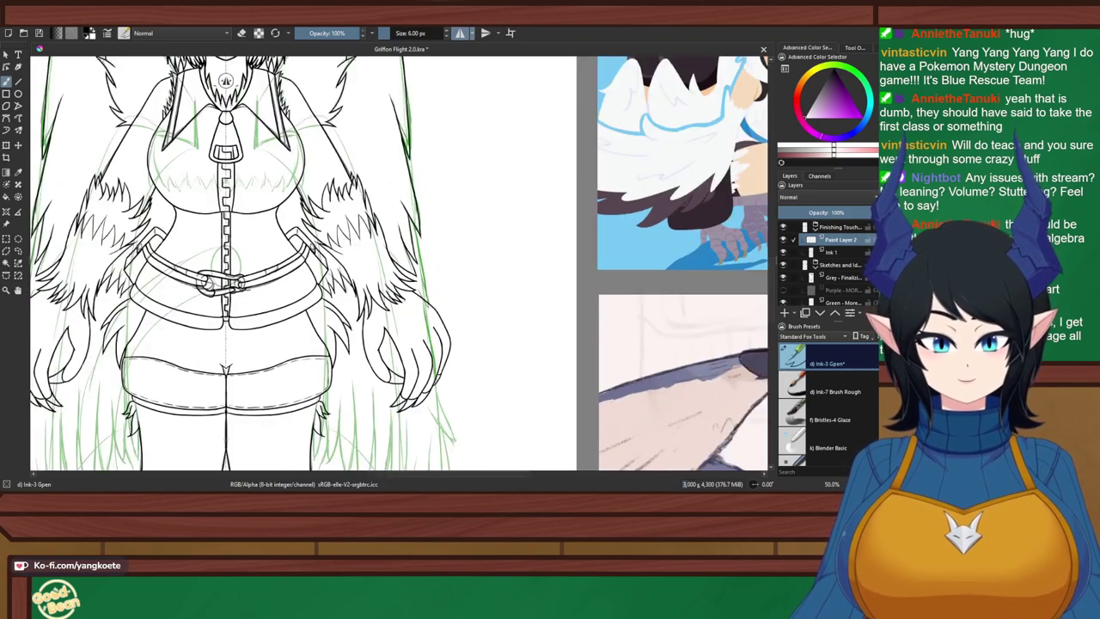
scroll(474, 322, up, 1)
drag(473, 322, 549, 324)
right_click(549, 324)
right_click(549, 324)
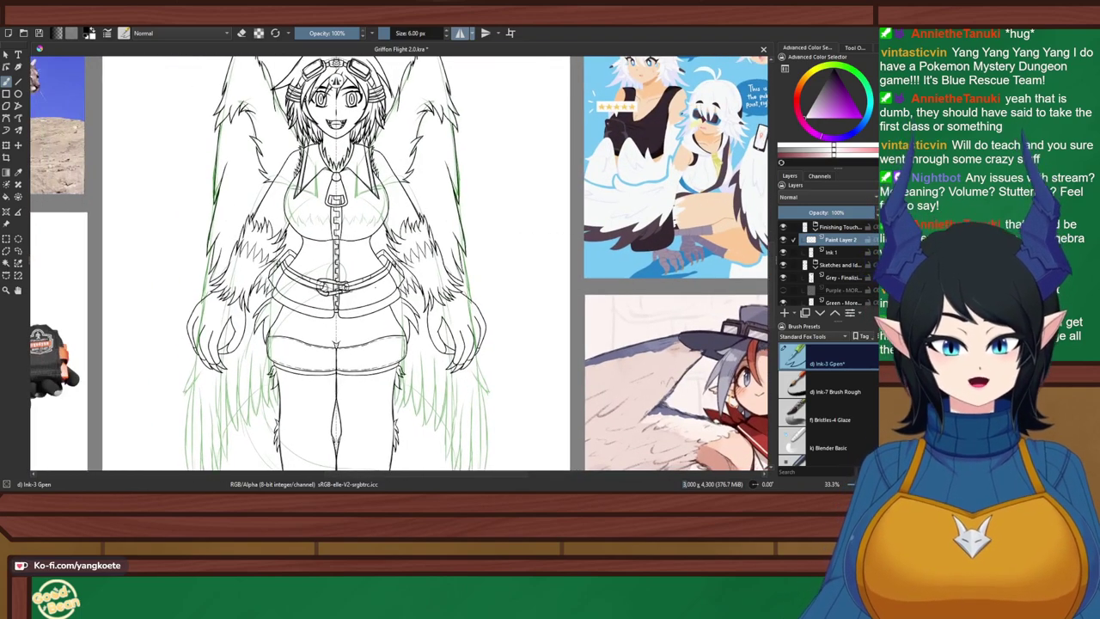
scroll(496, 277, up, 4)
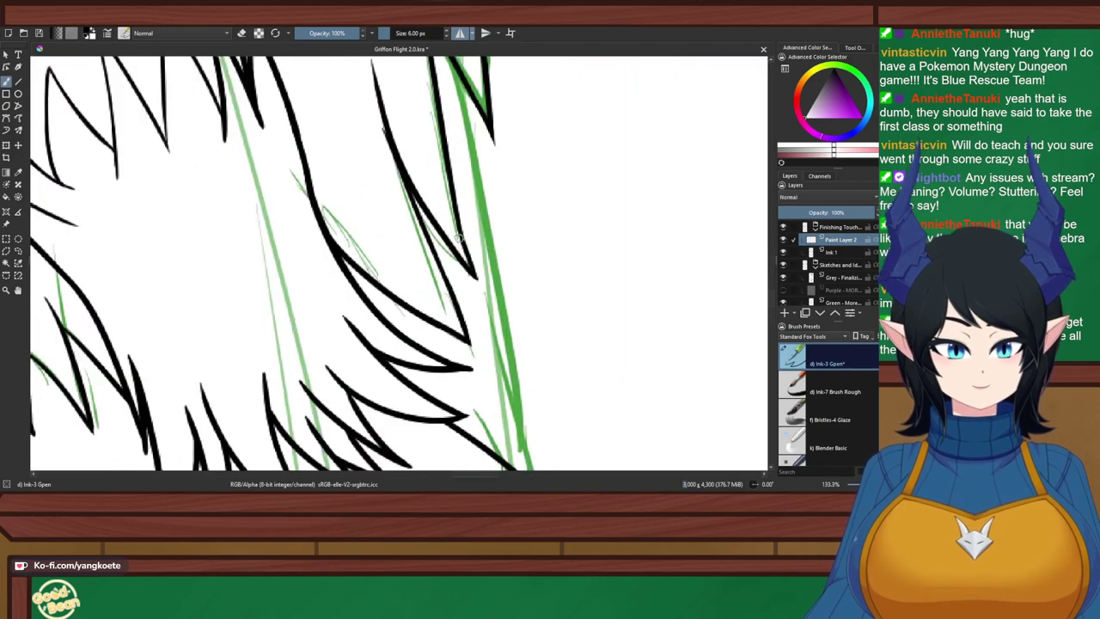
scroll(496, 278, down, 4)
scroll(496, 278, up, 2)
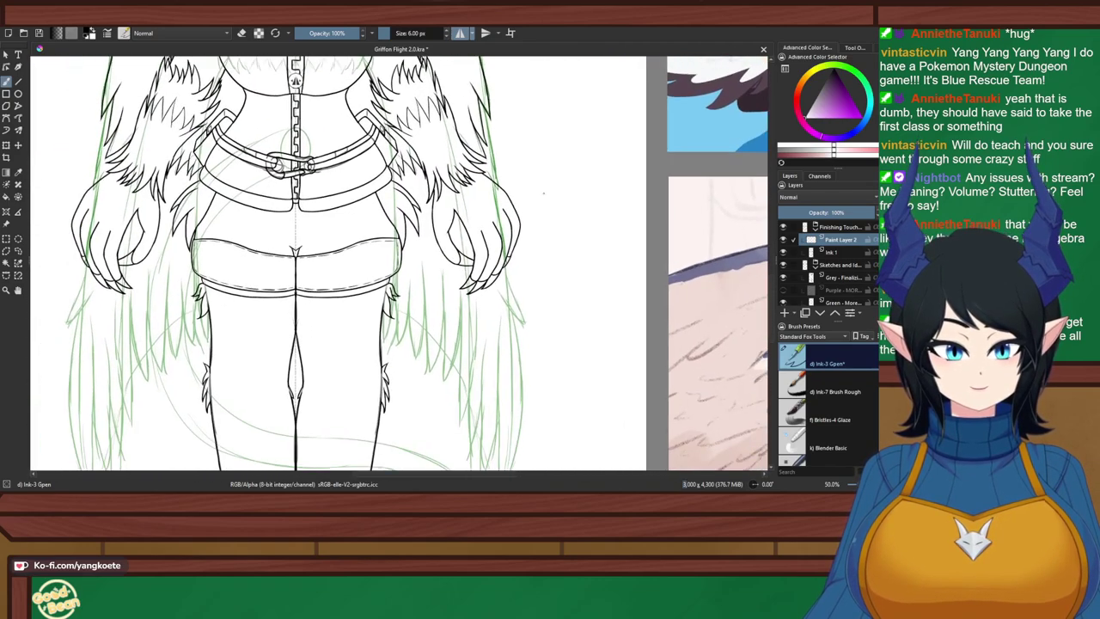
key(ctrl+s)
Pan the view up the figure to bring the legs and feet into view
scroll(496, 278, down, 2)
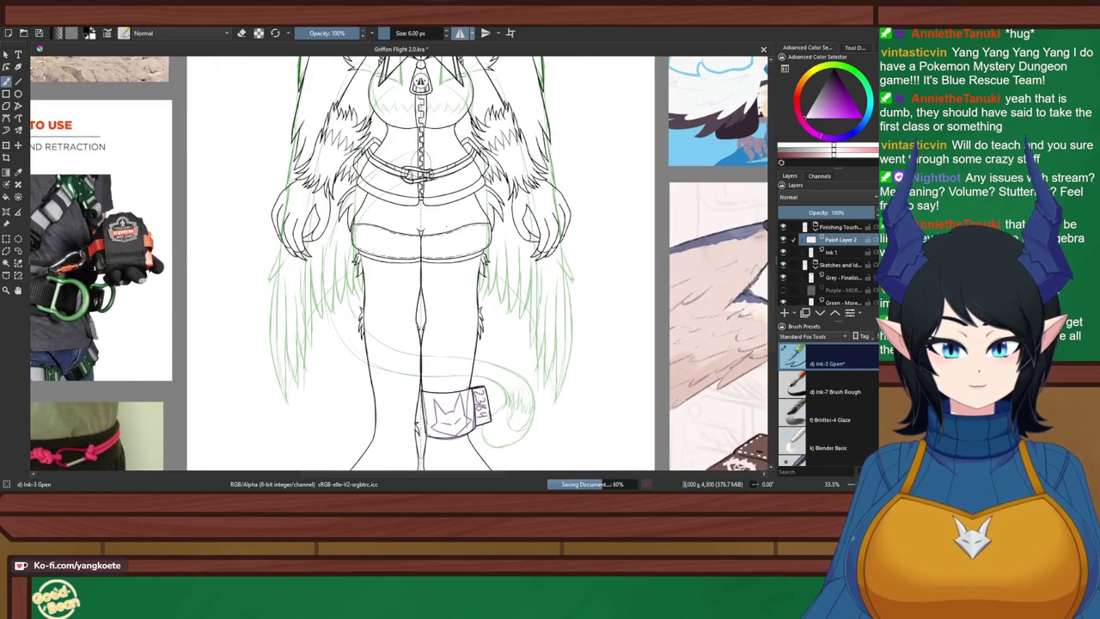
right_click(532, 273)
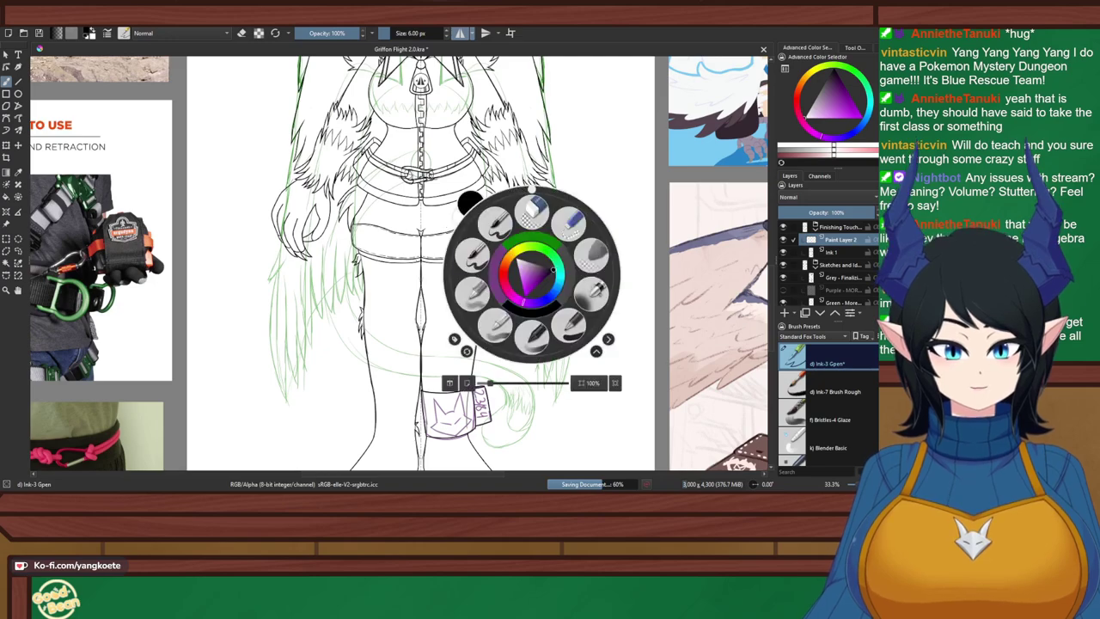
right_click(471, 255)
scroll(451, 325, up, 1)
drag(449, 327, 438, 215)
scroll(439, 215, down, 3)
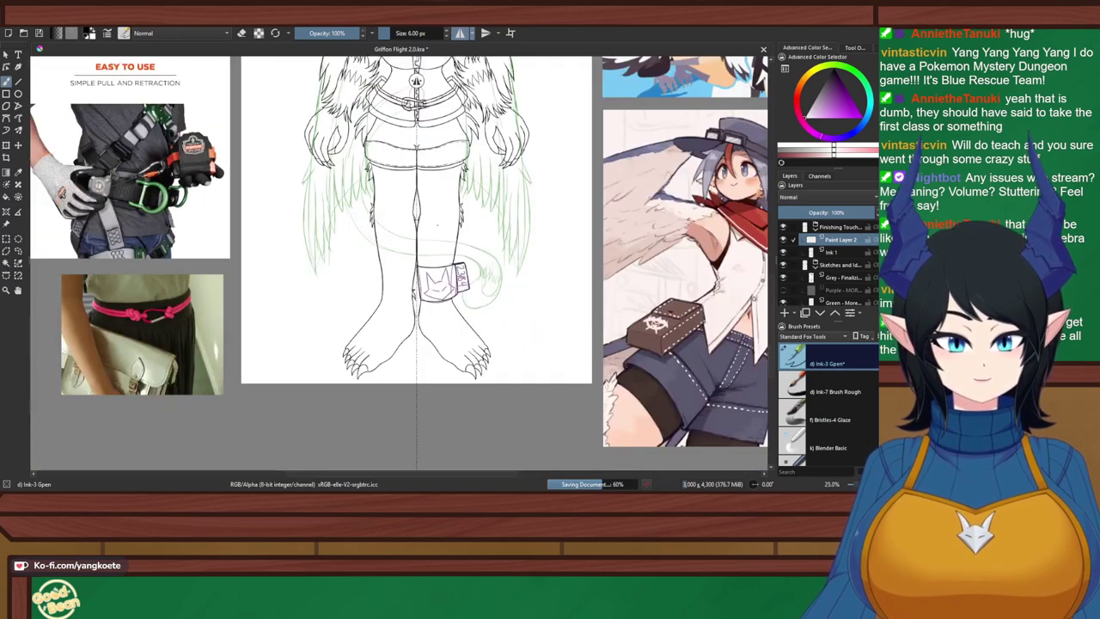
scroll(442, 240, up, 2)
drag(447, 266, 473, 137)
scroll(537, 260, up, 5)
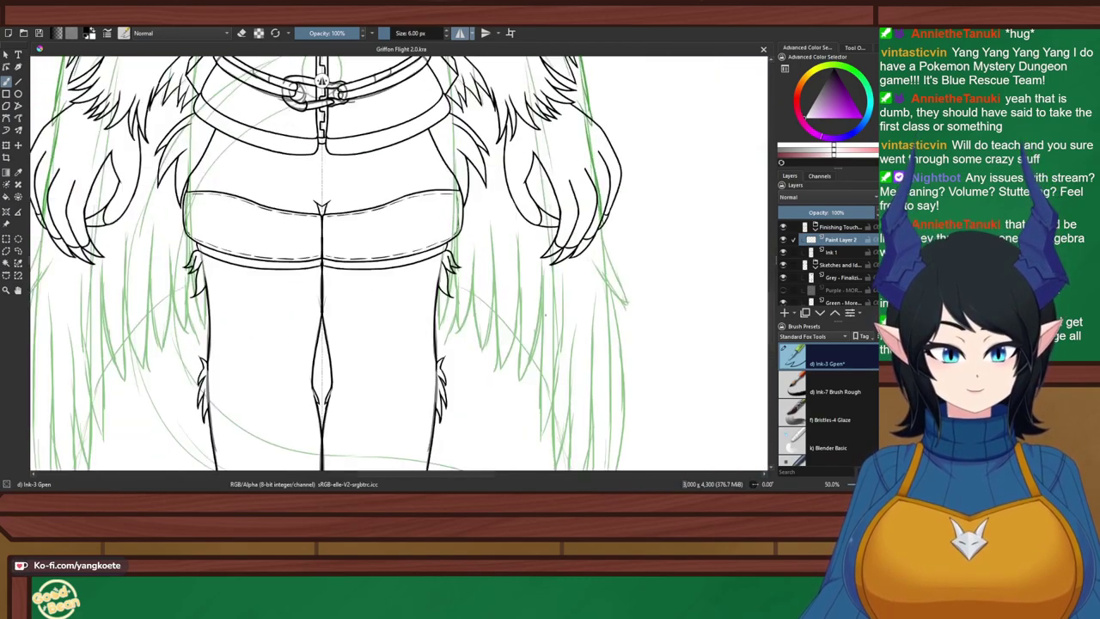
scroll(537, 259, up, 3)
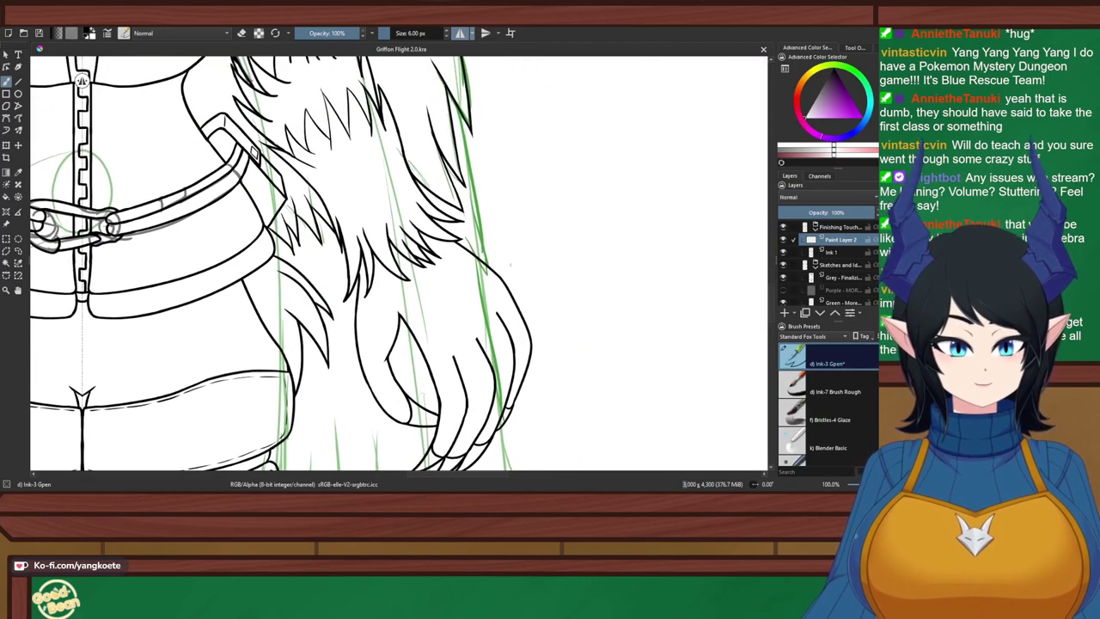
scroll(538, 234, up, 2)
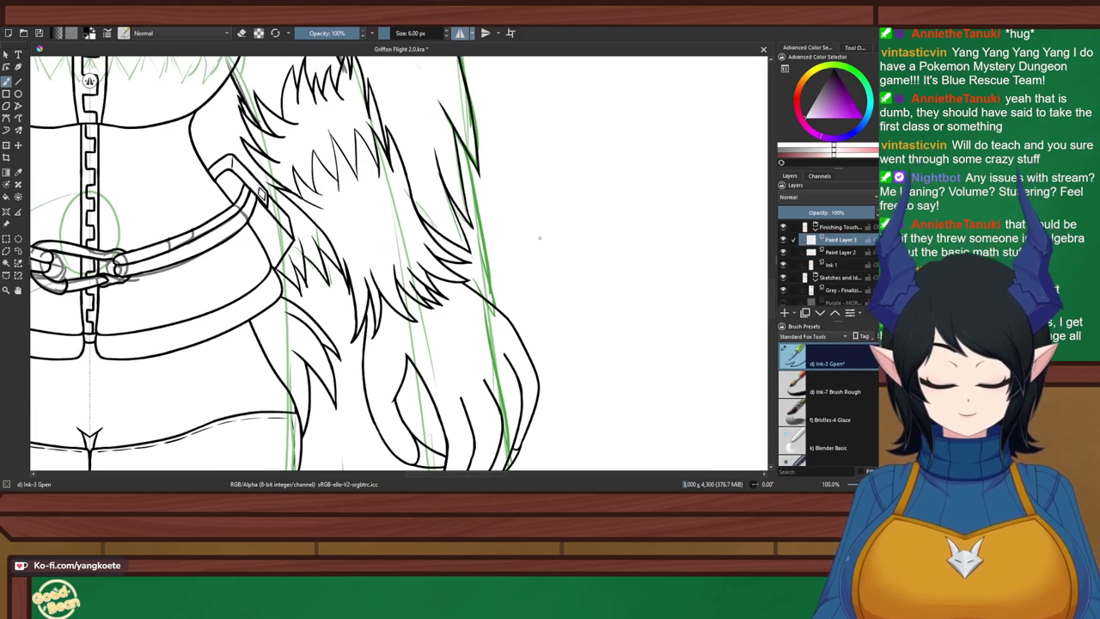
scroll(539, 234, up, 2)
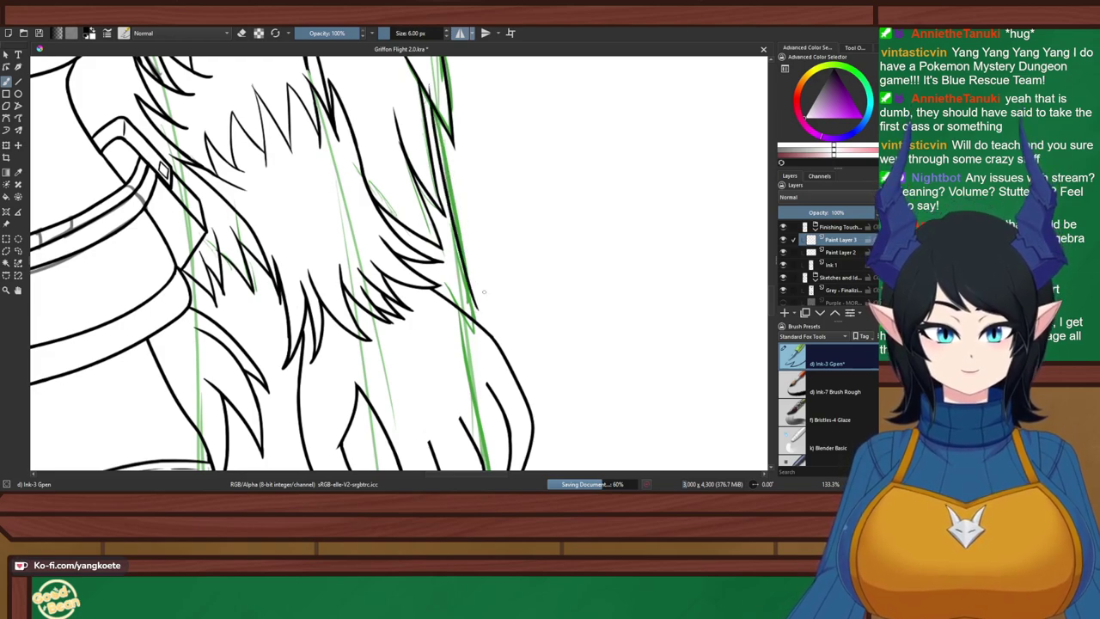
Ink the outer edge of the arm fur, undoing the short stroke and toggling eraser mode
mouse_move(456, 230)
mouse_down()
mouse_move(476, 305)
mouse_move(466, 311)
mouse_up()
key(ctrl+z)
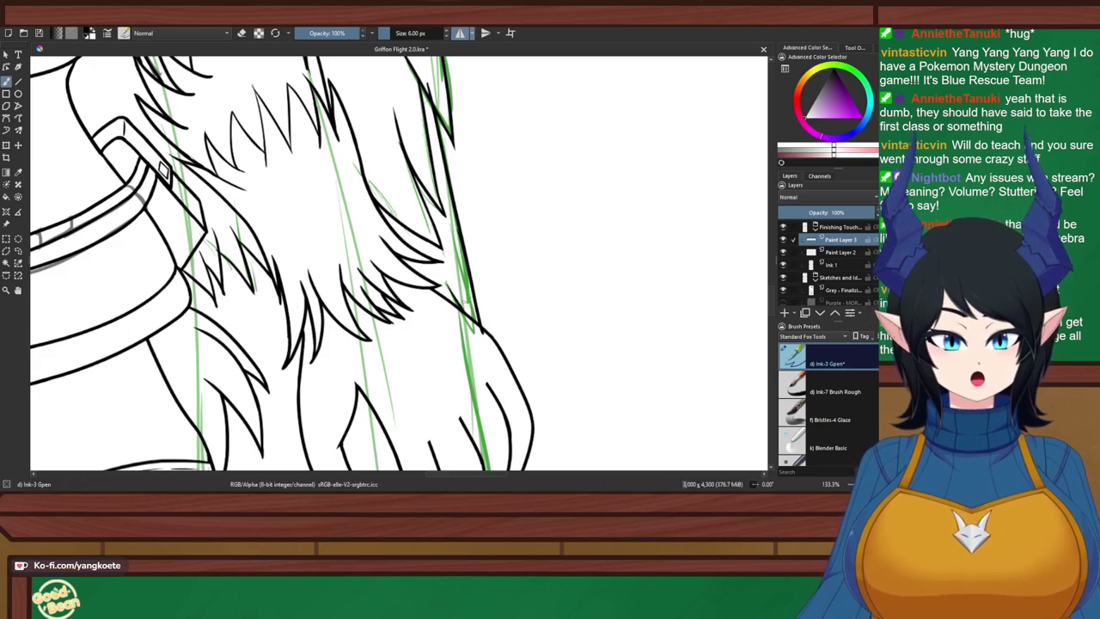
key(e)
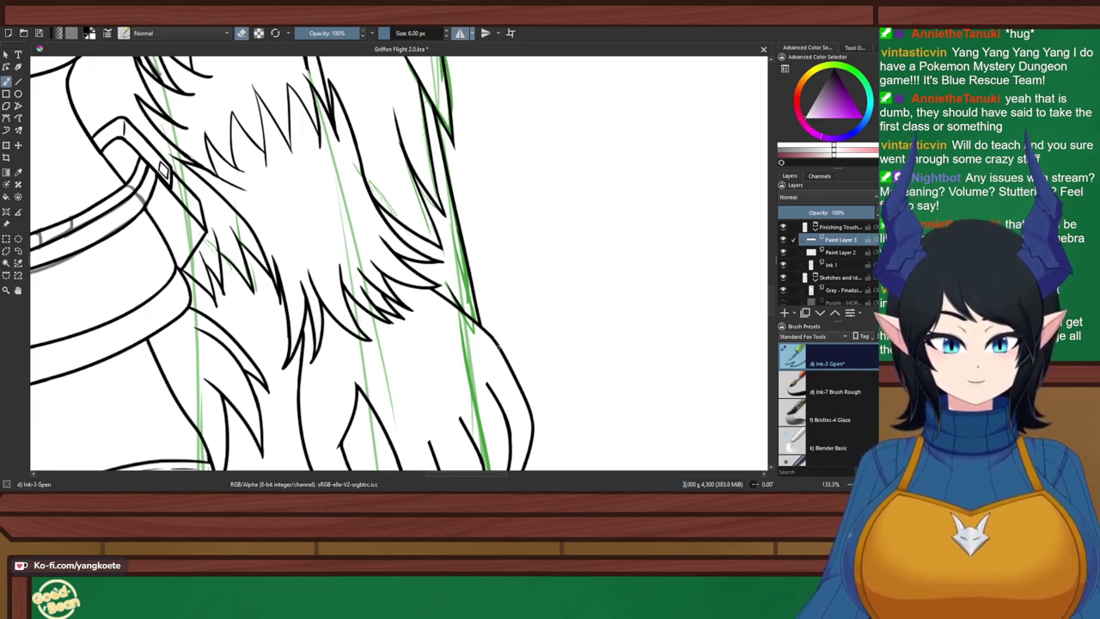
key(e)
scroll(234, 226, down, 2)
drag(233, 226, 296, 117)
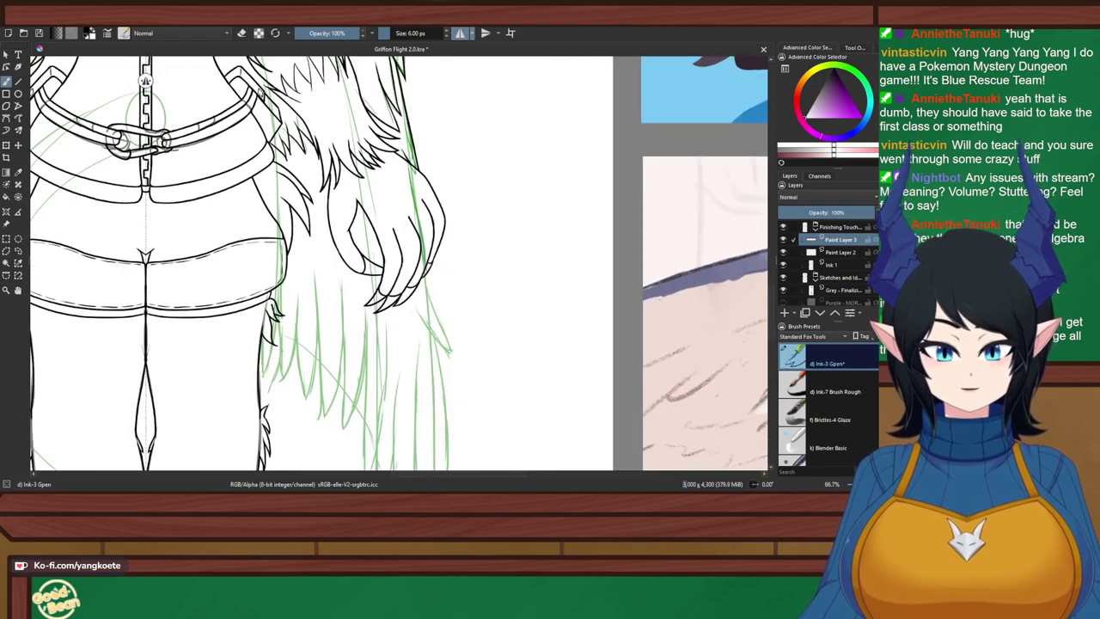
Ink the line running from the claw down along the green sketch, retrying until it sits right
drag(431, 312, 455, 207)
scroll(447, 252, up, 3)
scroll(456, 207, down, 1)
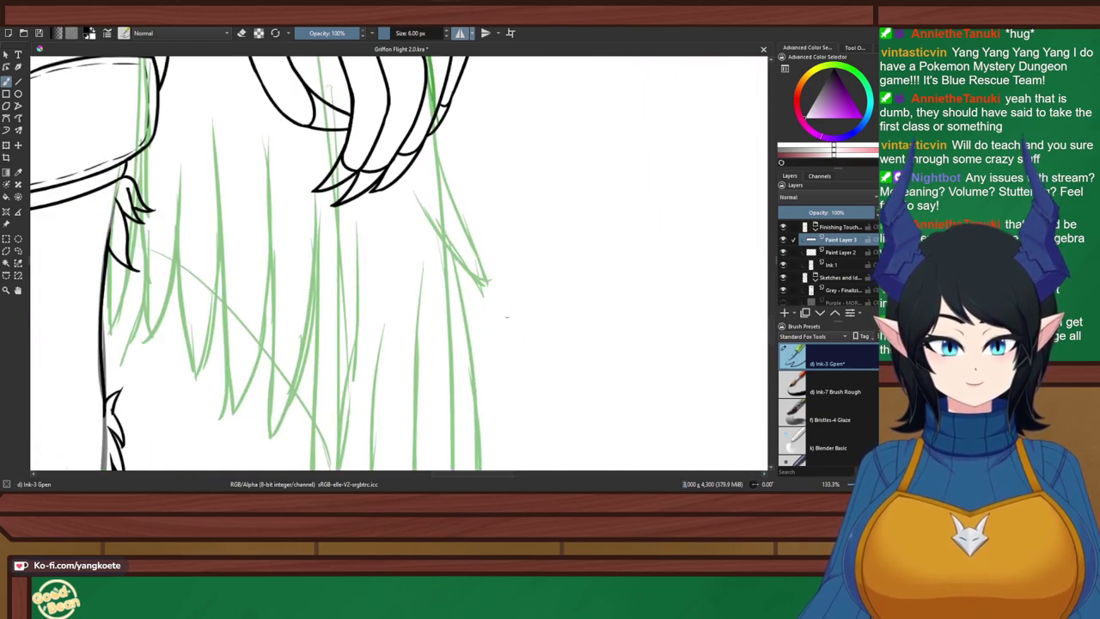
drag(429, 98, 476, 263)
key(ctrl+z)
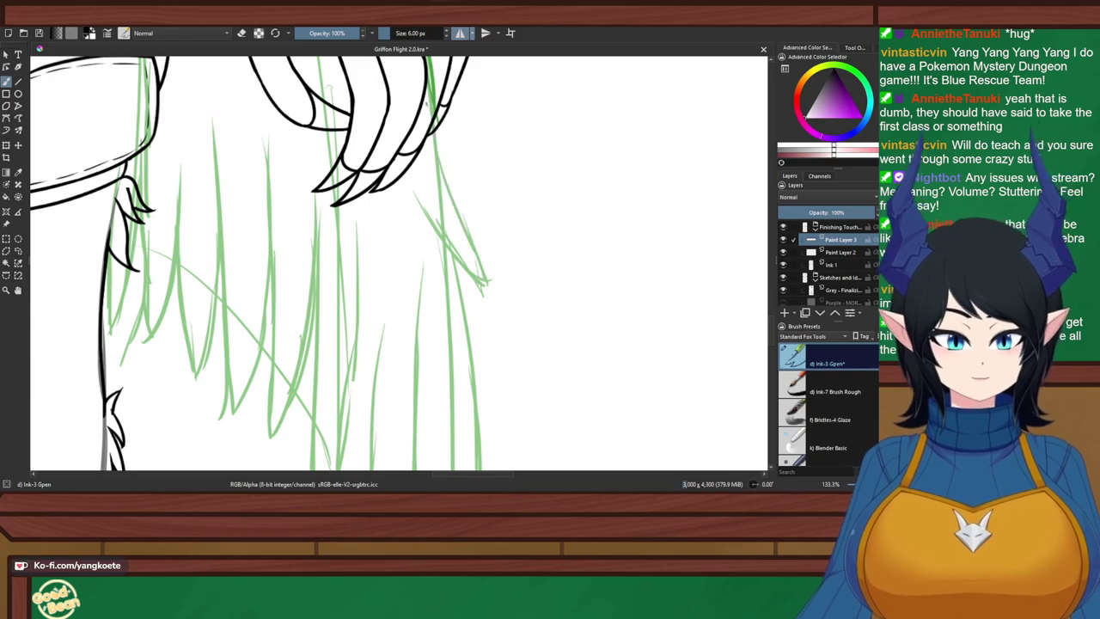
drag(428, 100, 481, 262)
key(ctrl+z)
mouse_move(427, 102)
mouse_down()
mouse_move(457, 212)
mouse_move(484, 274)
mouse_up()
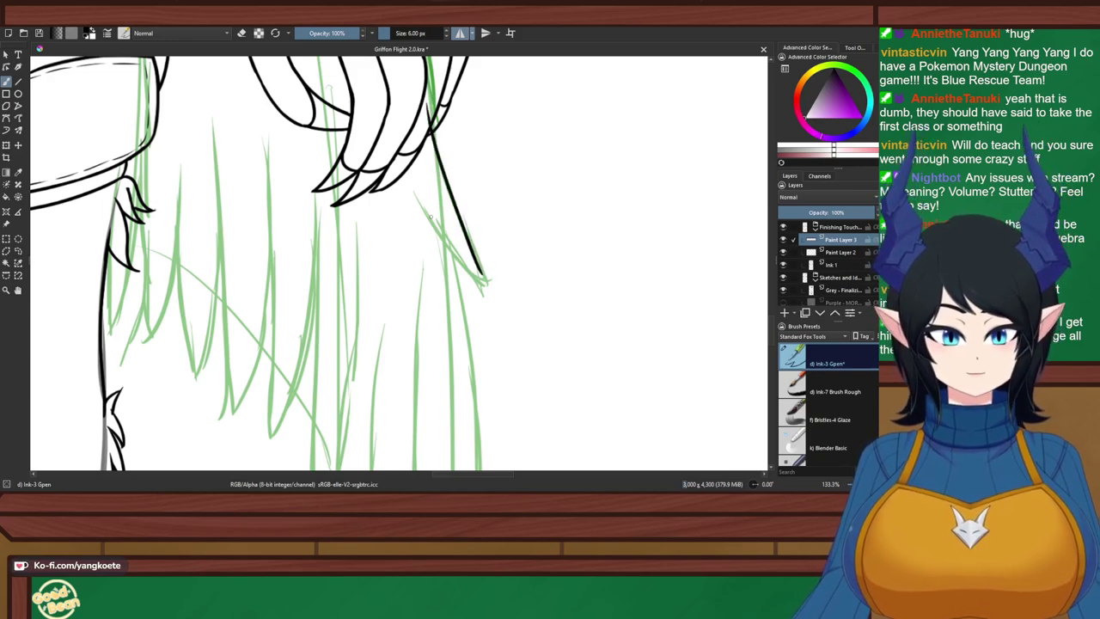
Try inking the feather line along the thin guide, undoing each attempt and its tip extension
drag(413, 190, 483, 278)
key(ctrl+z)
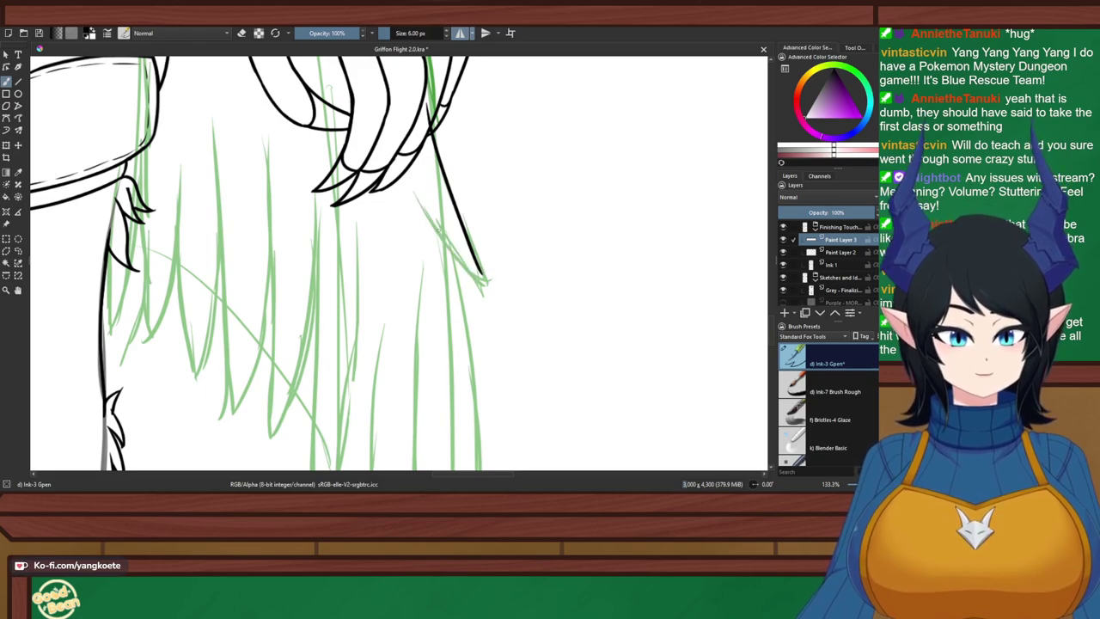
drag(414, 191, 487, 287)
key(ctrl+z)
drag(412, 187, 493, 295)
key(ctrl+z)
mouse_move(471, 256)
mouse_down()
mouse_move(494, 295)
mouse_move(488, 285)
mouse_up()
key(ctrl+z)
key(ctrl+z)
key(ctrl+z)
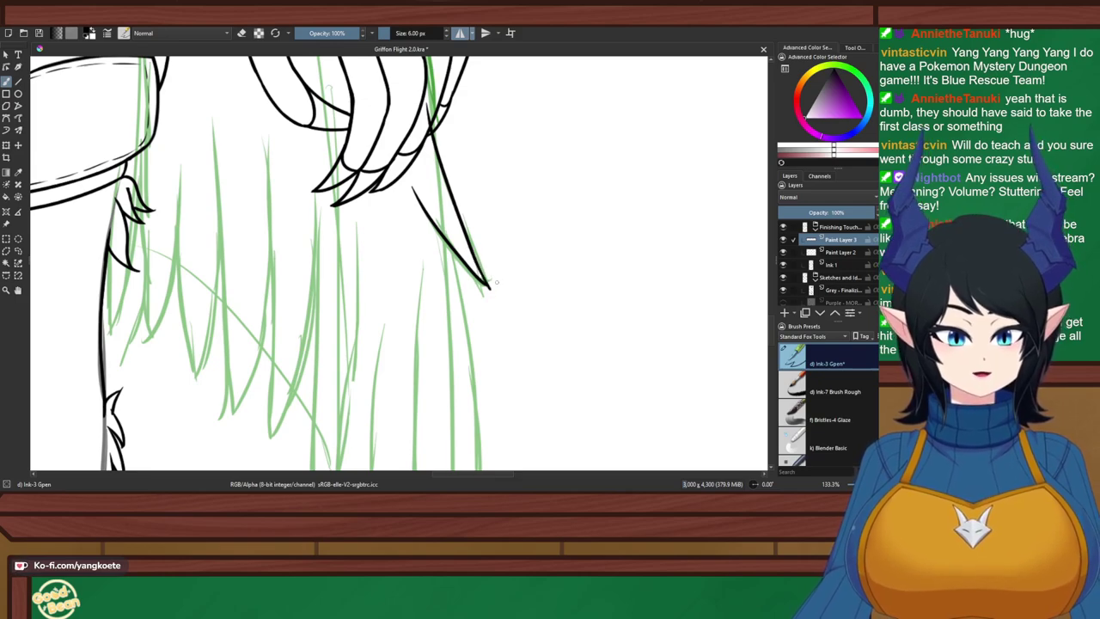
Erase the stray thin ink line at the pointed tip with the eraser (E)
key(e)
scroll(482, 296, up, 5)
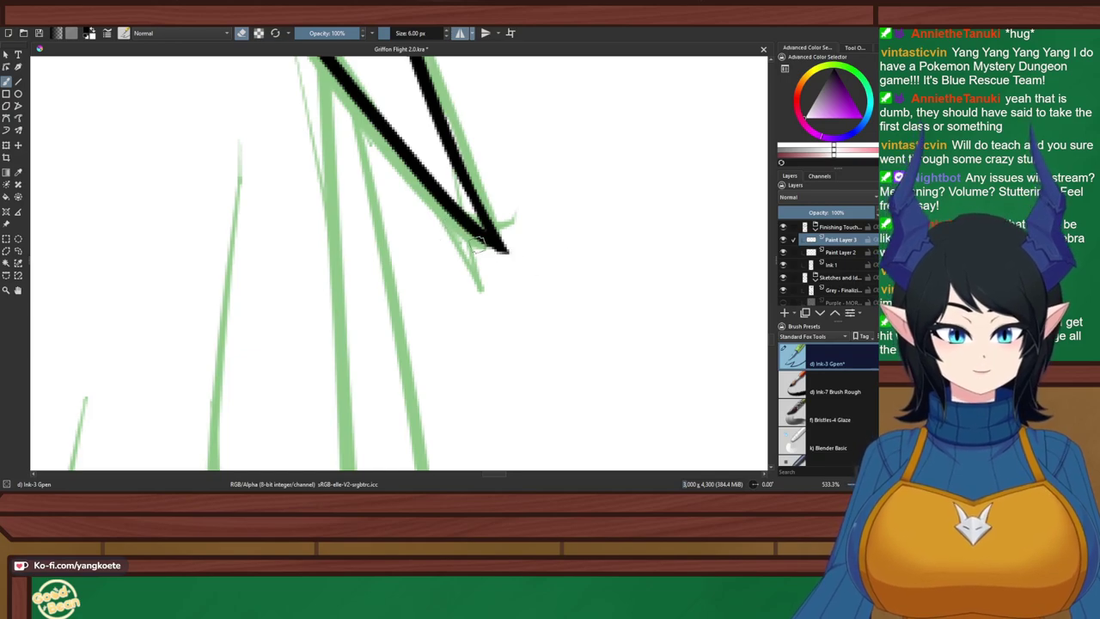
scroll(368, 258, down, 4)
scroll(379, 369, down, 1)
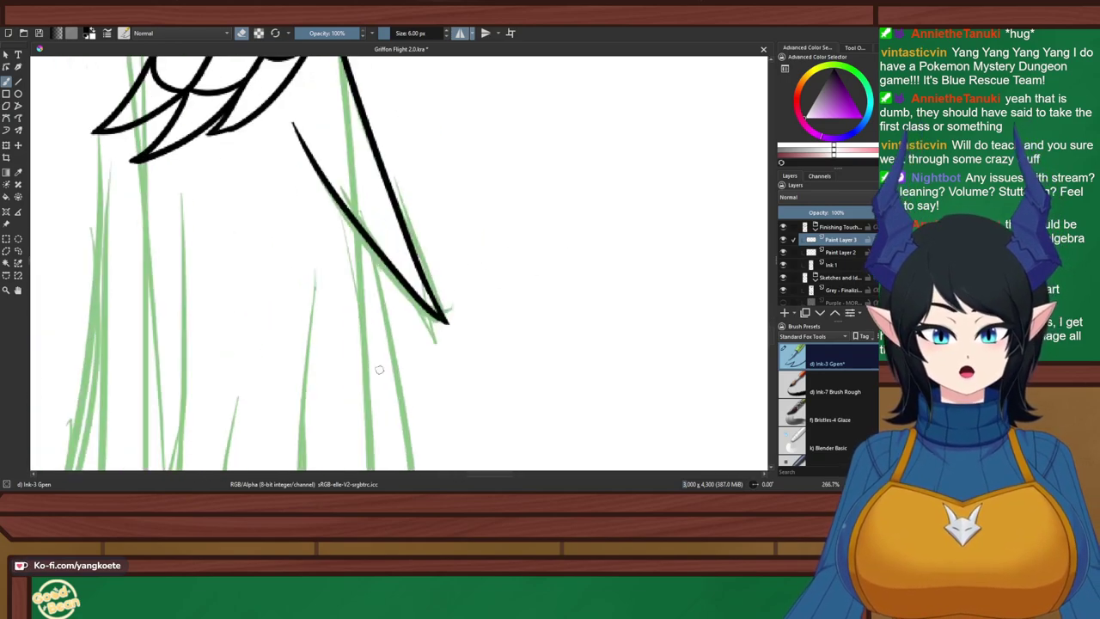
mouse_move(309, 115)
mouse_down()
mouse_move(319, 168)
mouse_move(304, 163)
mouse_move(300, 115)
mouse_move(330, 220)
mouse_move(337, 180)
mouse_move(369, 253)
mouse_up()
Redraw the tip's edge line with the Ink-3 Gpen brush after several undo retries, then zoom out to 100%
key(e)
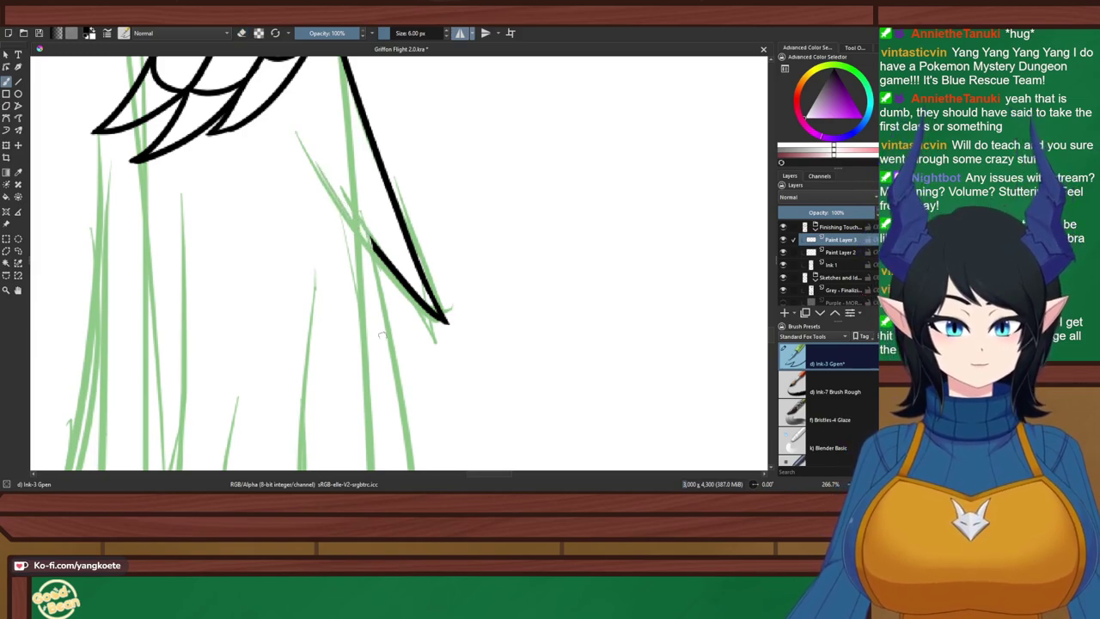
drag(360, 203, 397, 404)
key(ctrl+z)
key(ctrl+z)
mouse_move(361, 203)
mouse_down()
mouse_move(417, 380)
mouse_move(396, 404)
mouse_up()
key(ctrl+z)
drag(361, 203, 411, 387)
key(ctrl+z)
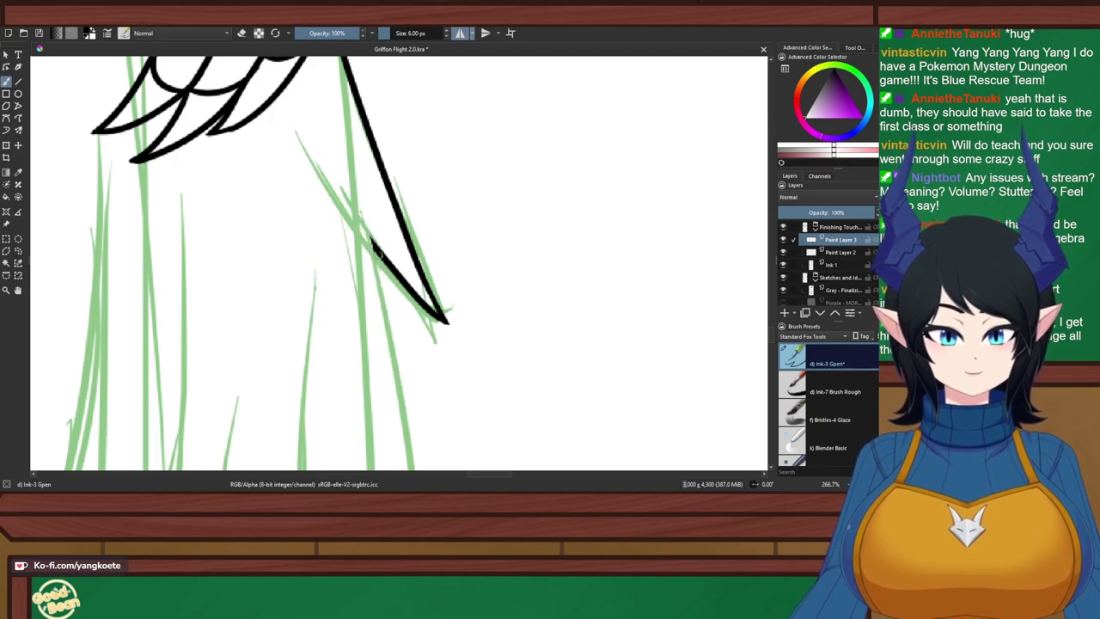
mouse_move(360, 208)
mouse_down()
mouse_move(410, 406)
mouse_move(504, 251)
mouse_up()
scroll(442, 258, down, 4)
scroll(504, 252, up, 1)
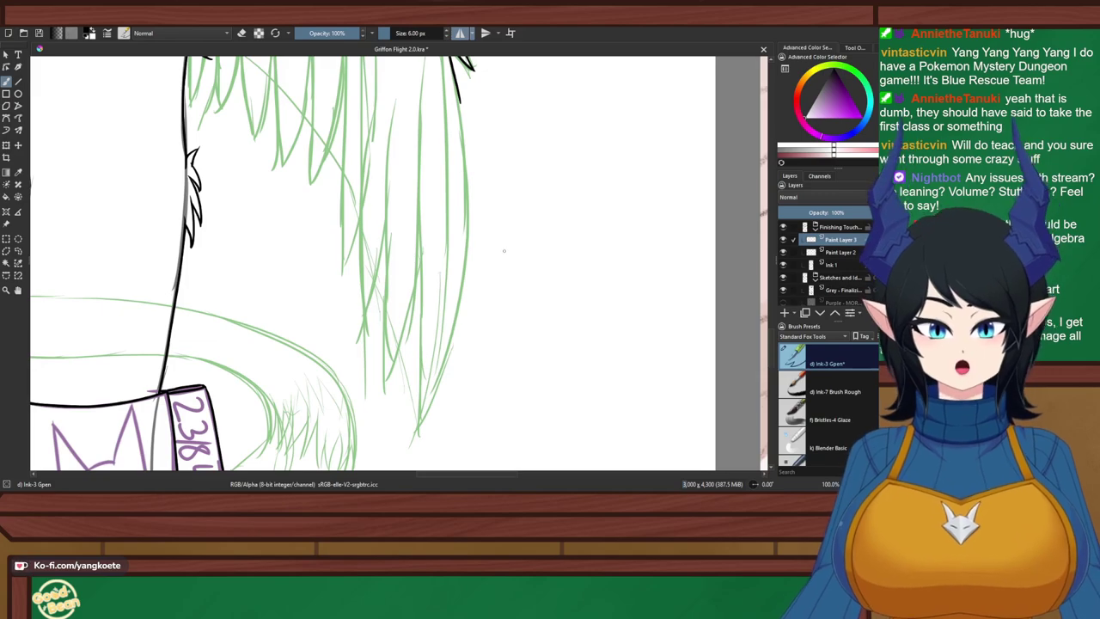
Ink the fur tuft's long left edge over the green sketch in one stroke
key(m)
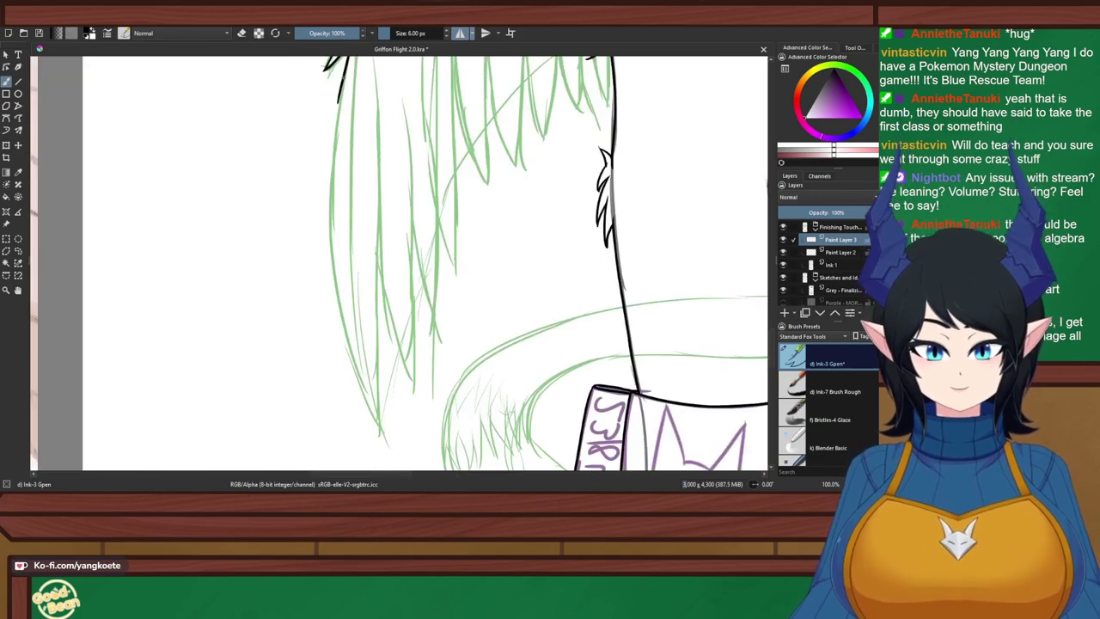
drag(343, 79, 362, 363)
key(ctrl+z)
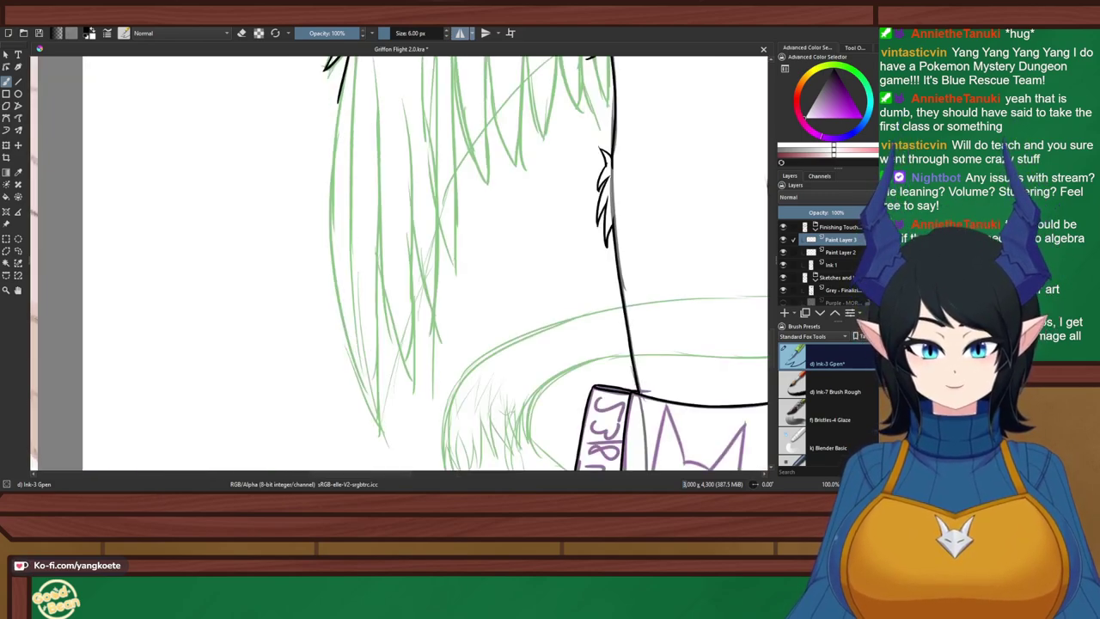
drag(338, 95, 387, 419)
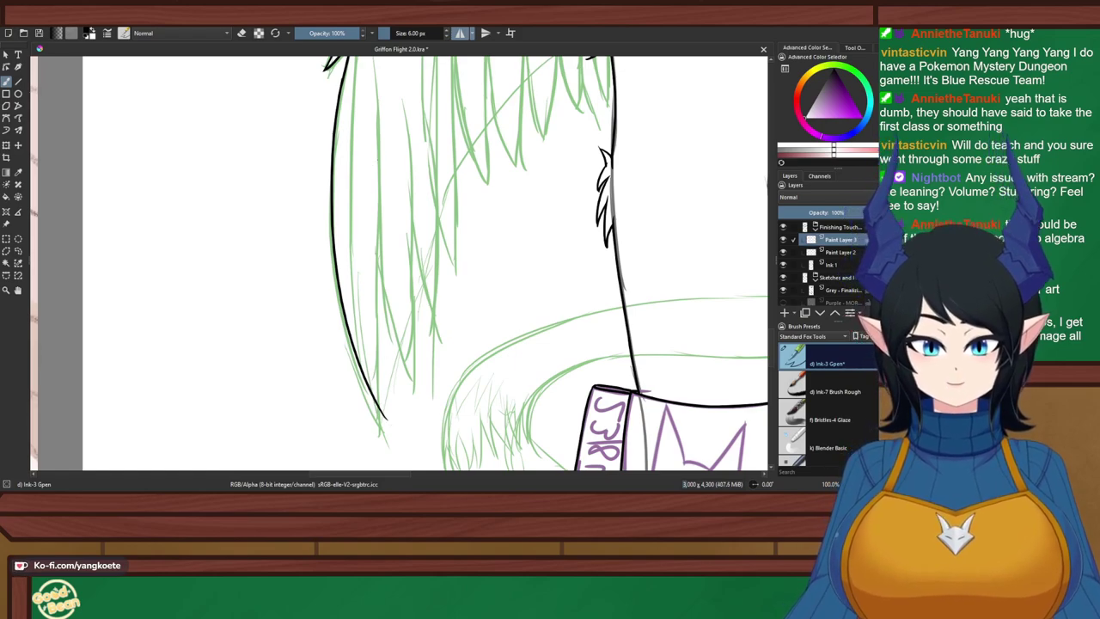
drag(378, 159, 388, 381)
key(ctrl+z)
key(ctrl+z)
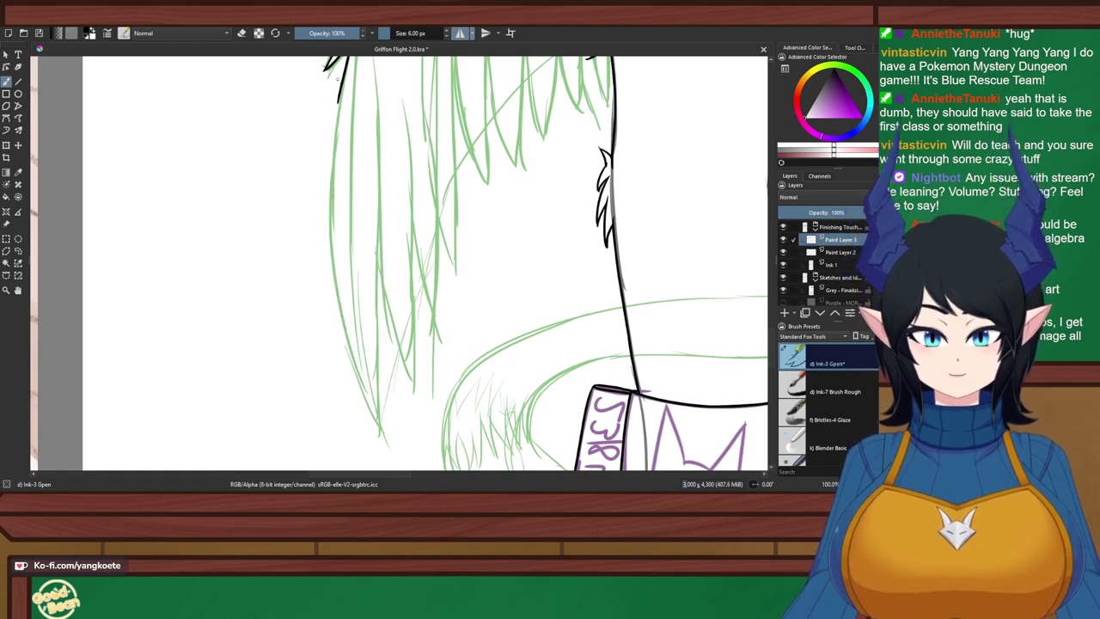
drag(339, 72, 385, 430)
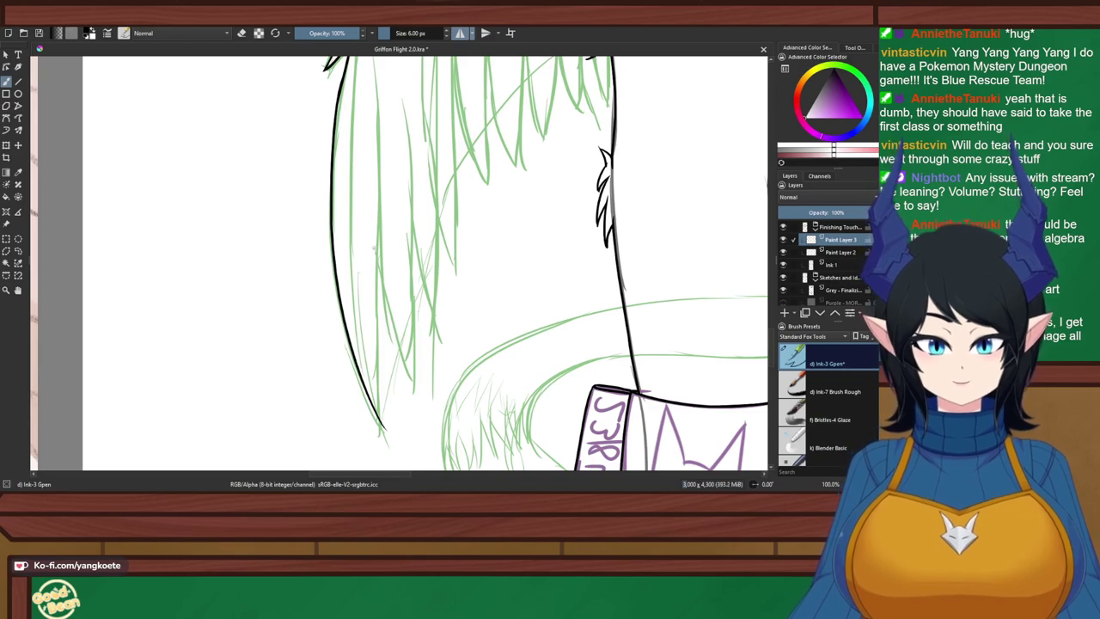
Ink a thin strand inside the tuft's left lock, down to mid-tuft
drag(374, 248, 384, 428)
key(ctrl+z)
drag(374, 262, 383, 423)
key(ctrl+z)
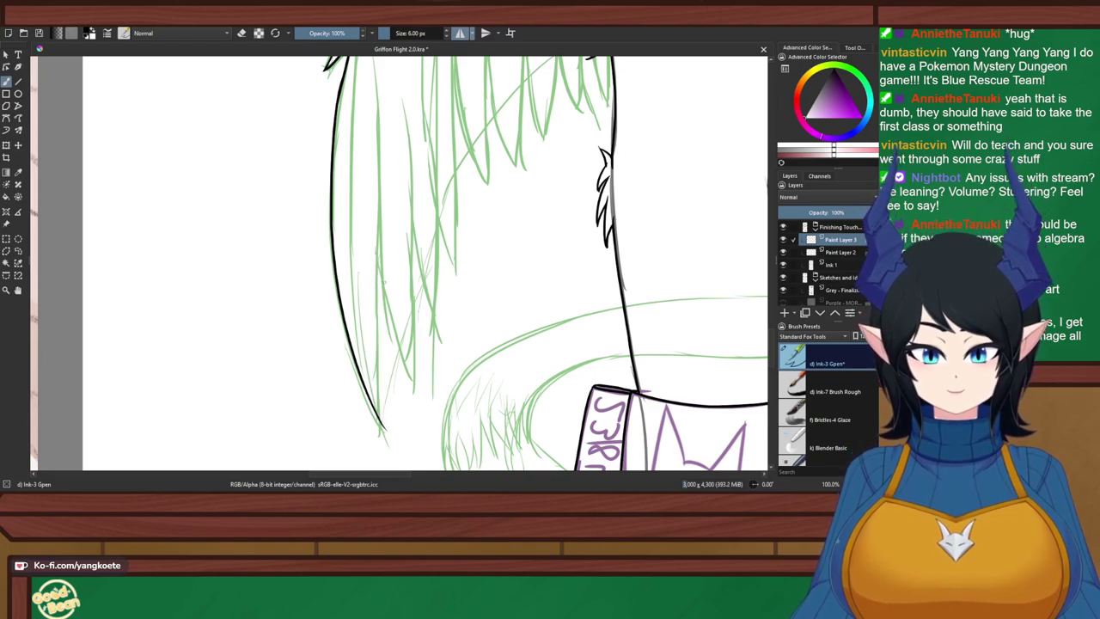
drag(377, 256, 381, 421)
key(ctrl+z)
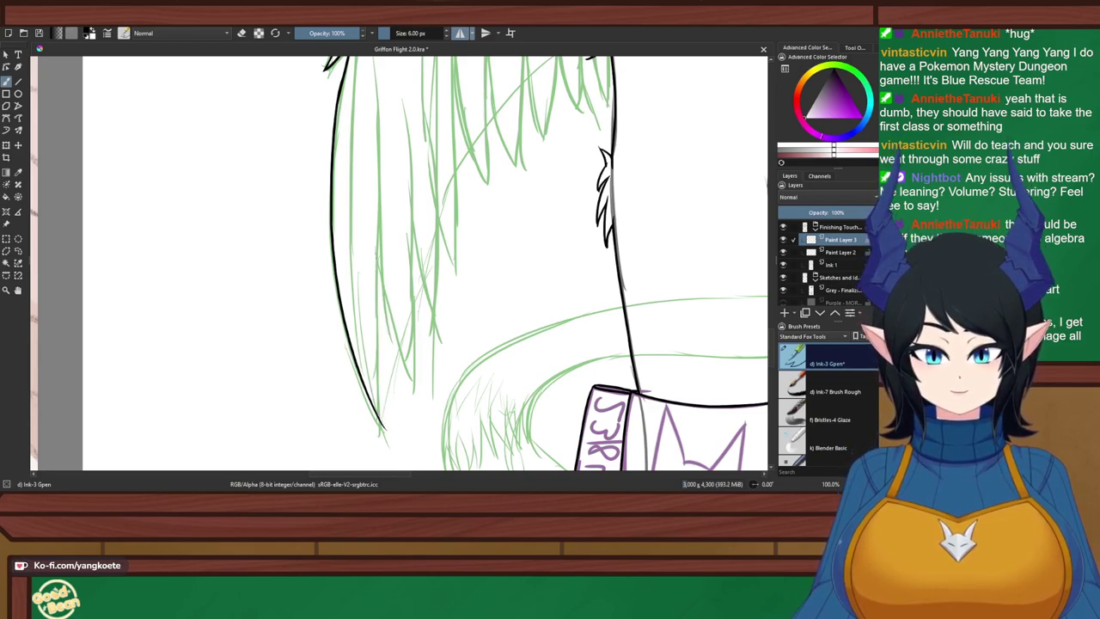
drag(375, 257, 394, 442)
key(ctrl+z)
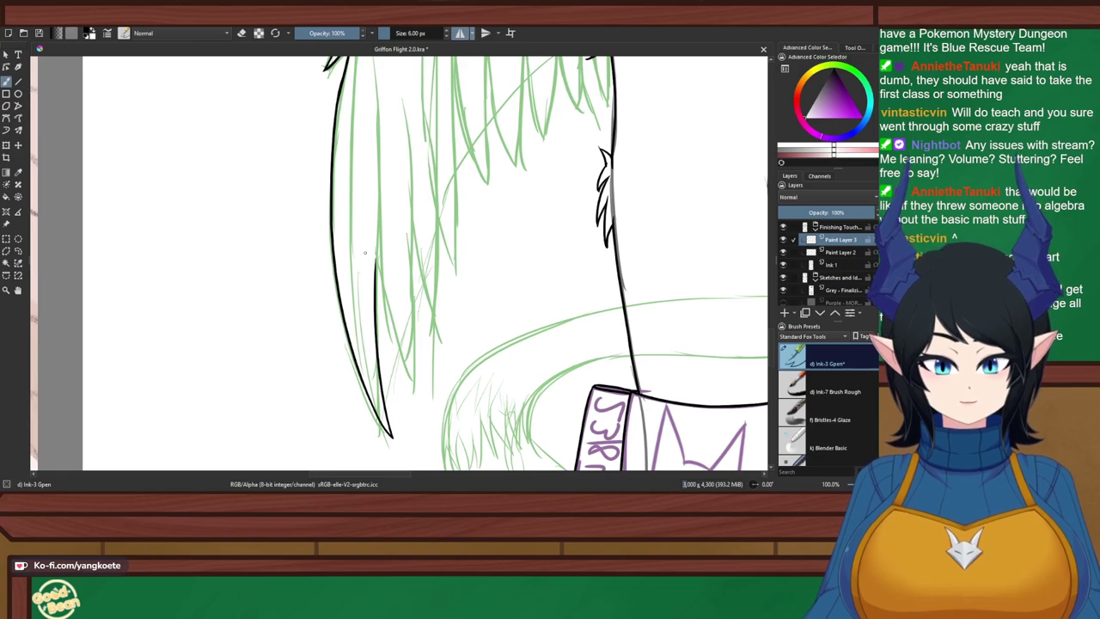
drag(370, 206, 414, 392)
key(ctrl+z)
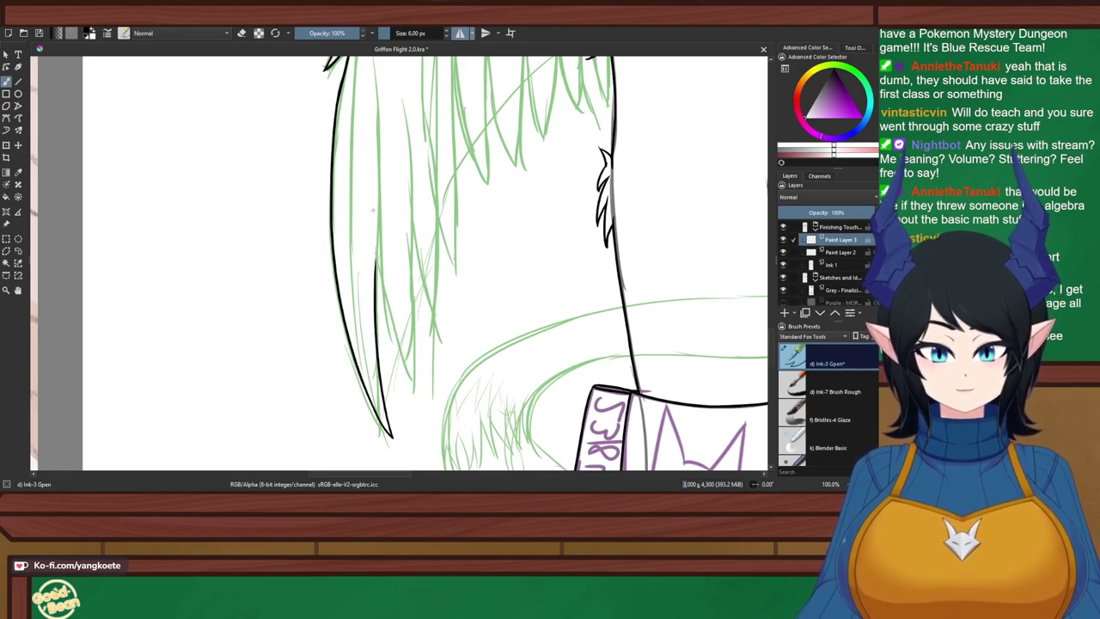
drag(375, 209, 371, 333)
key(ctrl+z)
drag(381, 214, 375, 335)
key(ctrl+z)
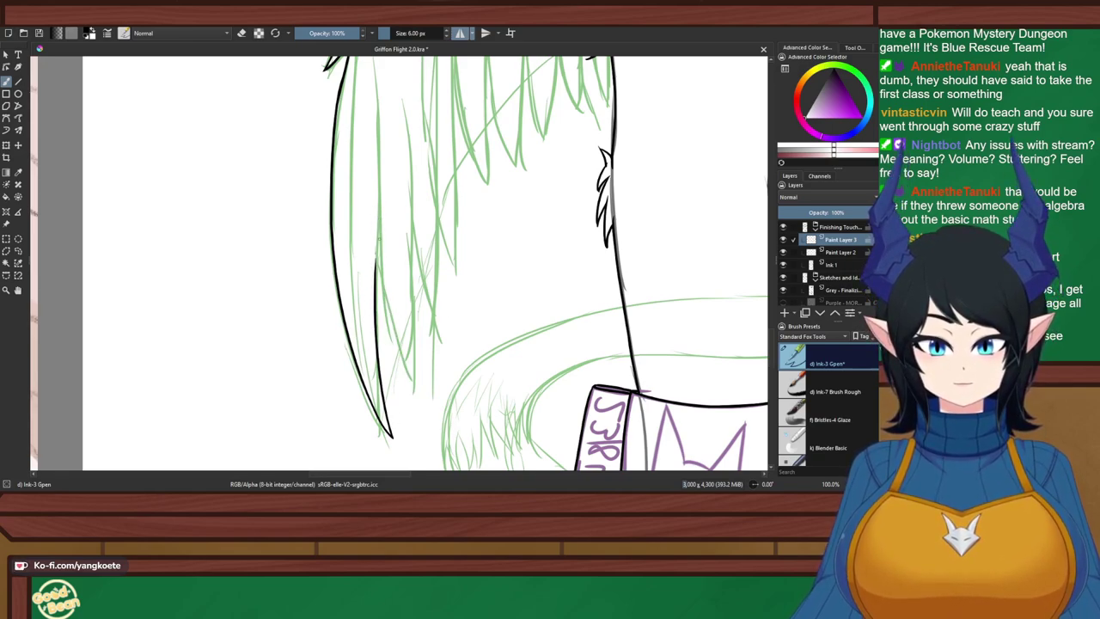
drag(379, 224, 376, 334)
key(ctrl+z)
drag(379, 161, 374, 292)
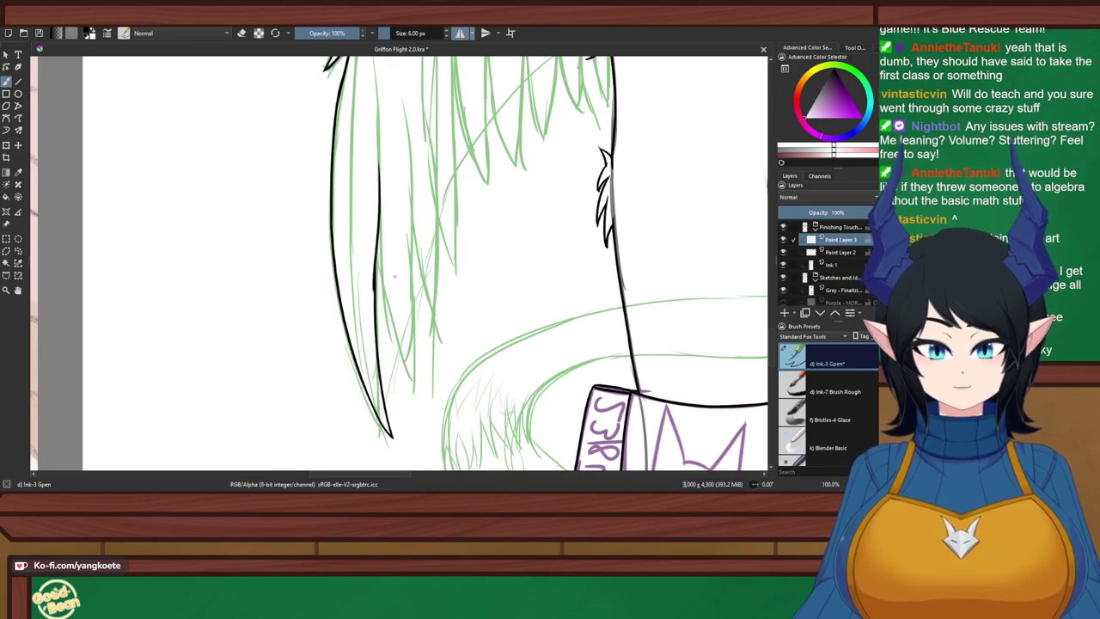
key(ctrl+z)
drag(377, 162, 376, 289)
Zoom in and erase along the new strand's left side to slim it
key(e)
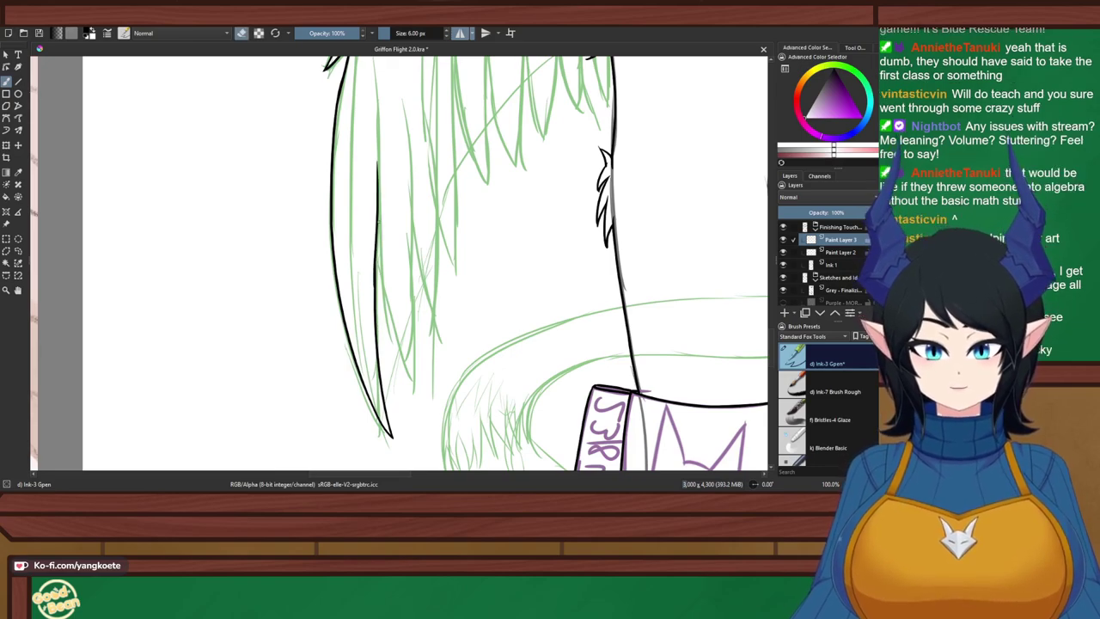
scroll(370, 260, up, 5)
drag(452, 344, 449, 201)
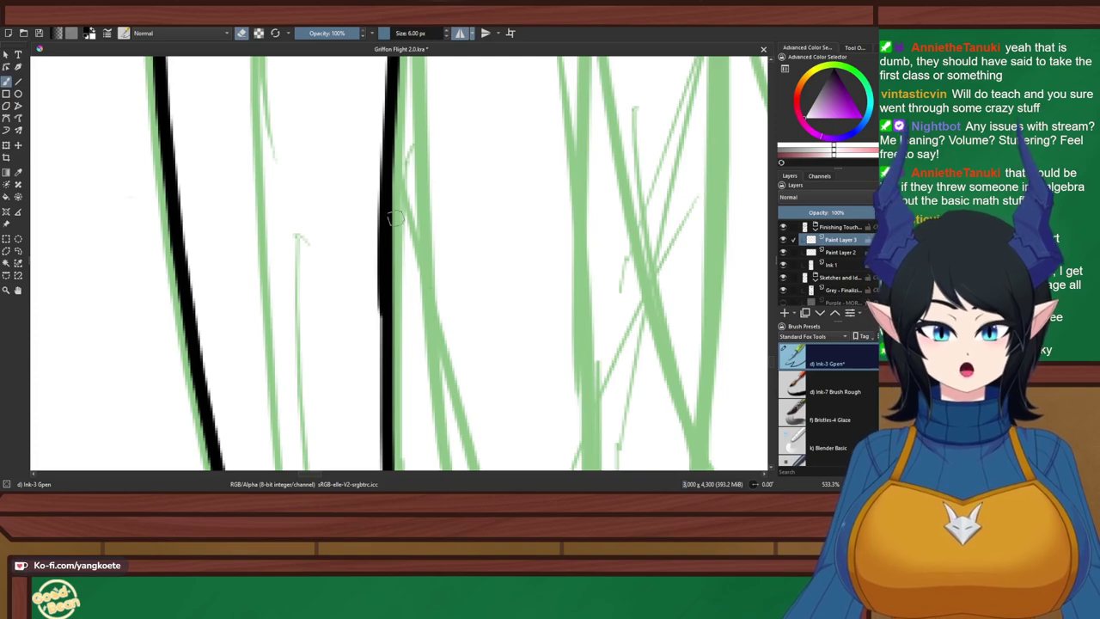
drag(376, 155, 372, 309)
key(ctrl+z)
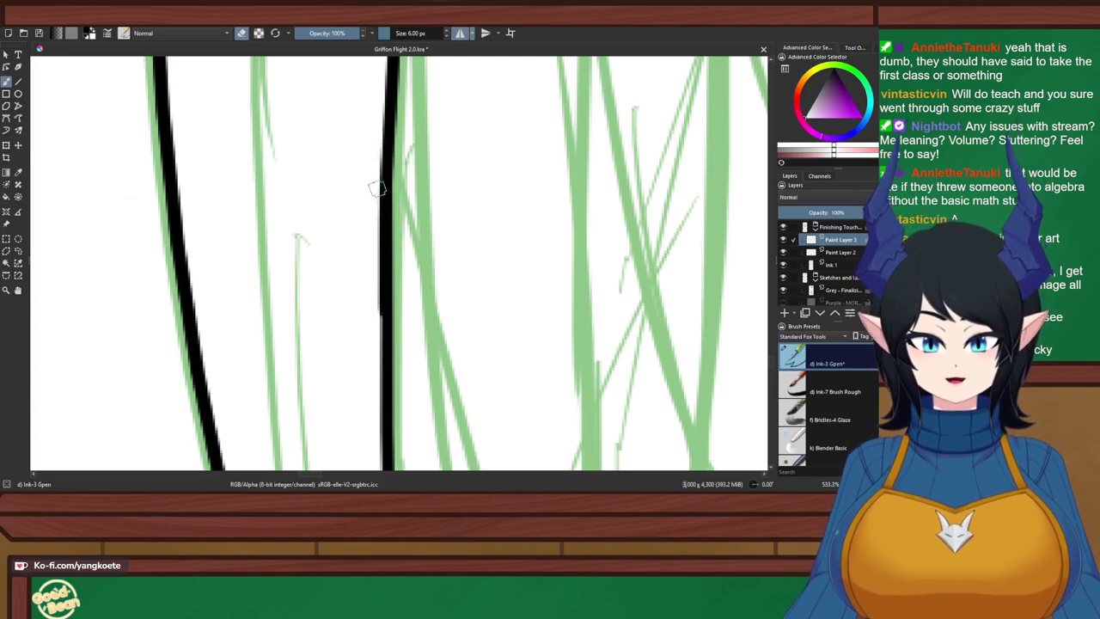
drag(377, 147, 376, 331)
key(ctrl+z)
drag(378, 171, 378, 346)
key(ctrl+z)
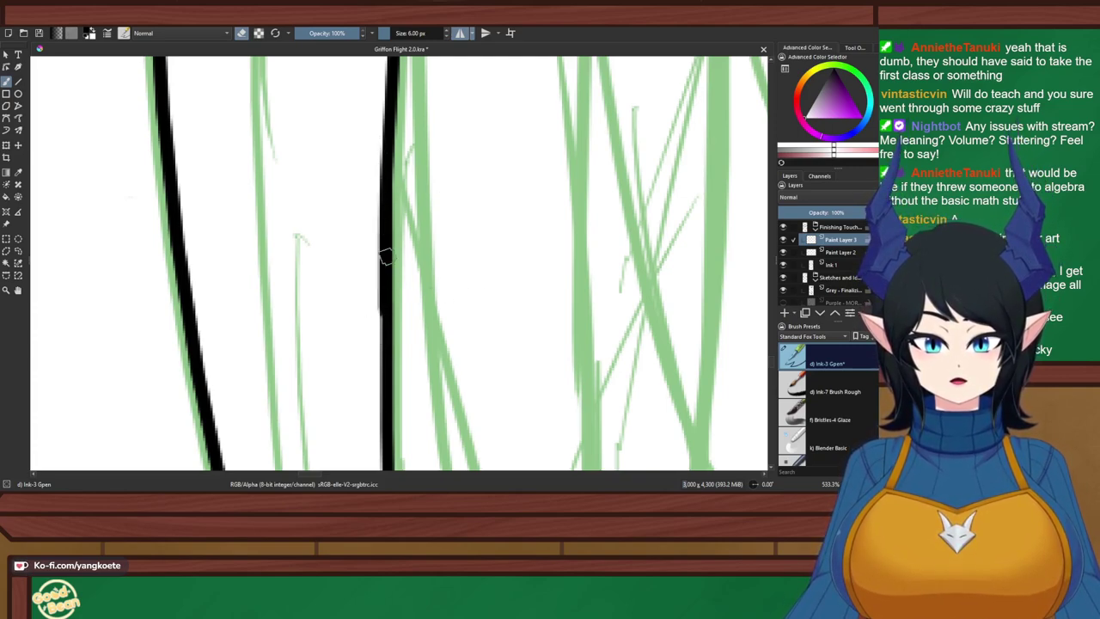
drag(375, 185, 378, 338)
key(ctrl+z)
drag(381, 161, 370, 345)
key(ctrl+z)
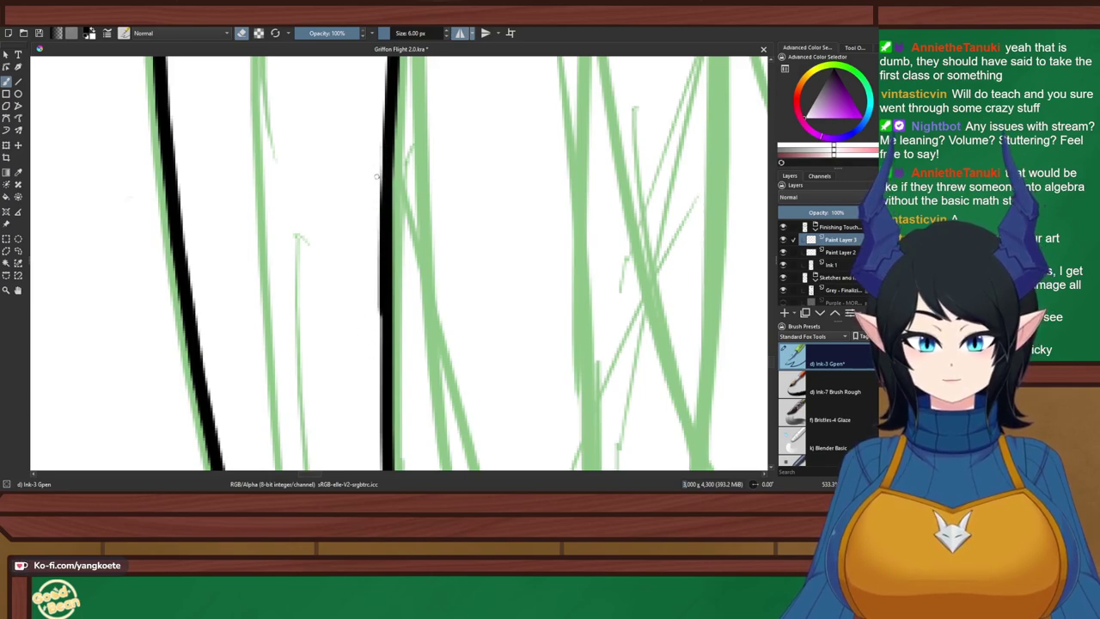
drag(376, 200, 373, 330)
Thicken the strand's edge with a thin ink stroke alongside it
key(e)
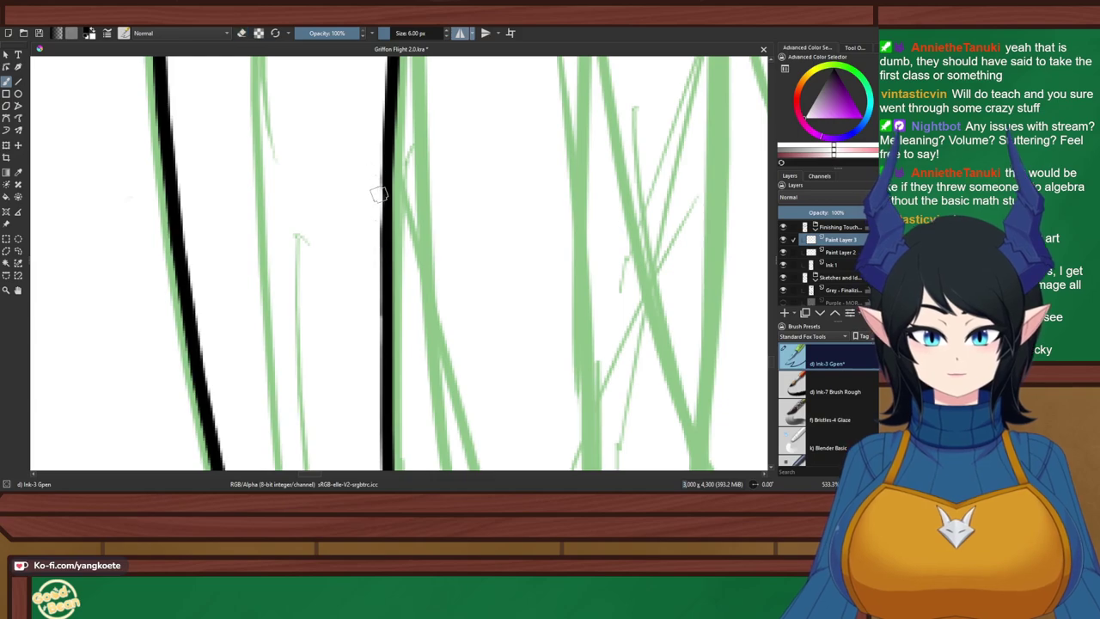
drag(388, 139, 385, 302)
drag(388, 188, 388, 352)
key(ctrl+z)
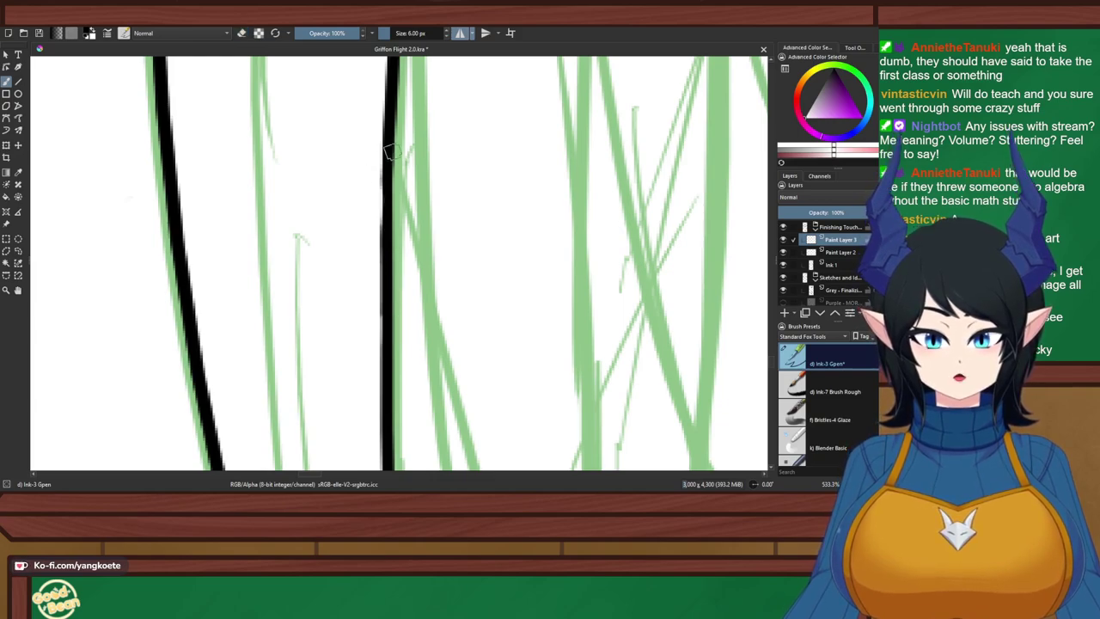
drag(390, 152, 389, 333)
key(ctrl+z)
drag(390, 141, 398, 319)
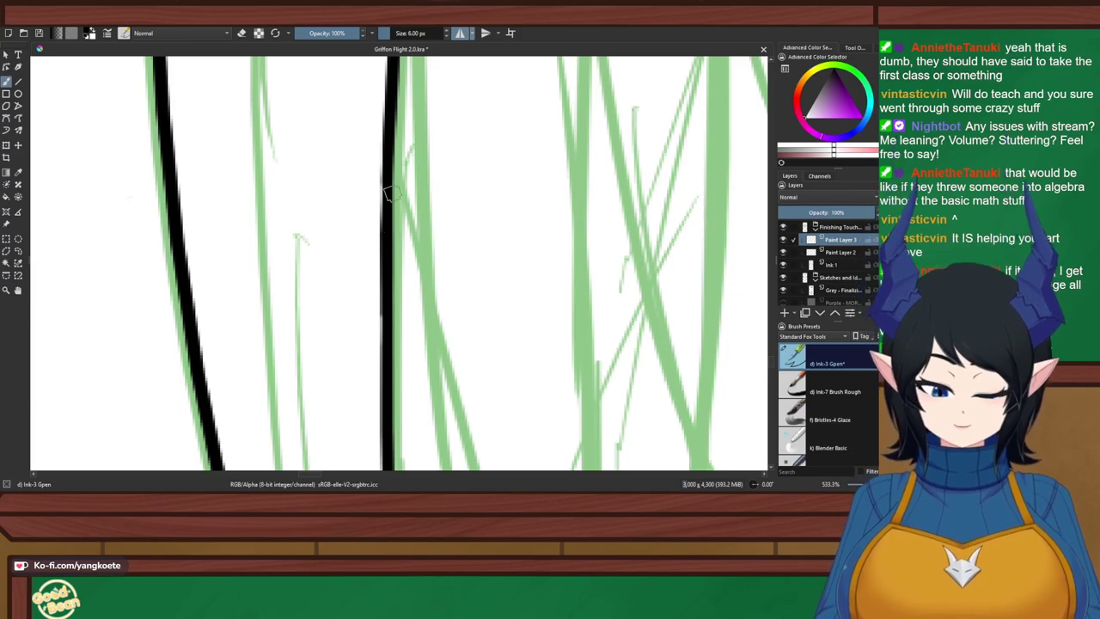
Thicken the tuft's right edge and ink a long edge line down its side
scroll(390, 193, down, 5)
drag(390, 194, 319, 266)
drag(550, 79, 499, 285)
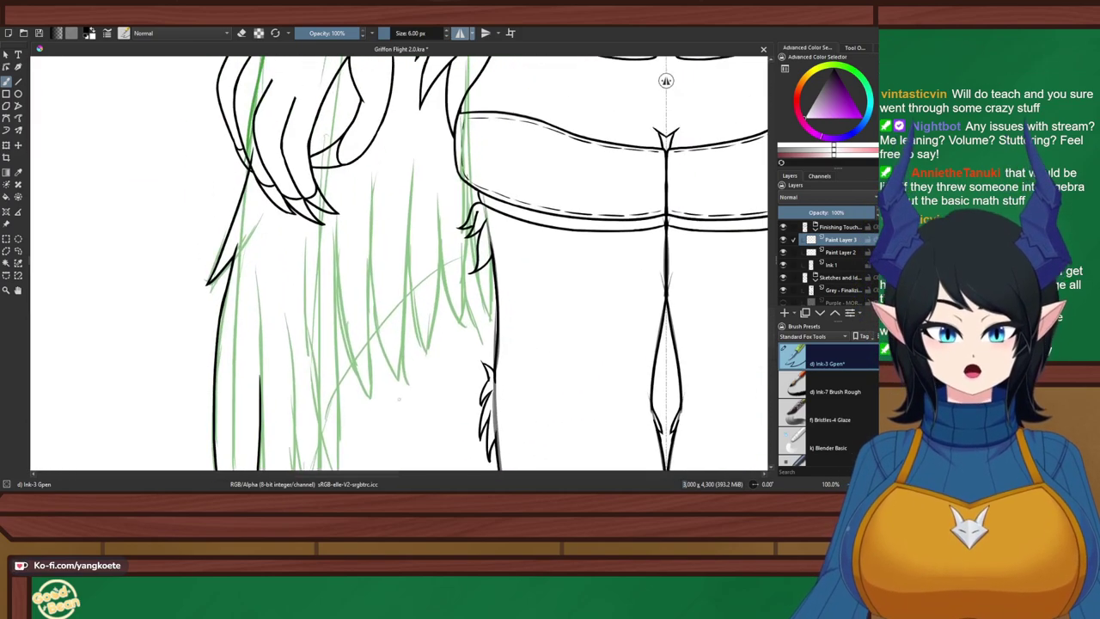
scroll(501, 286, up, 2)
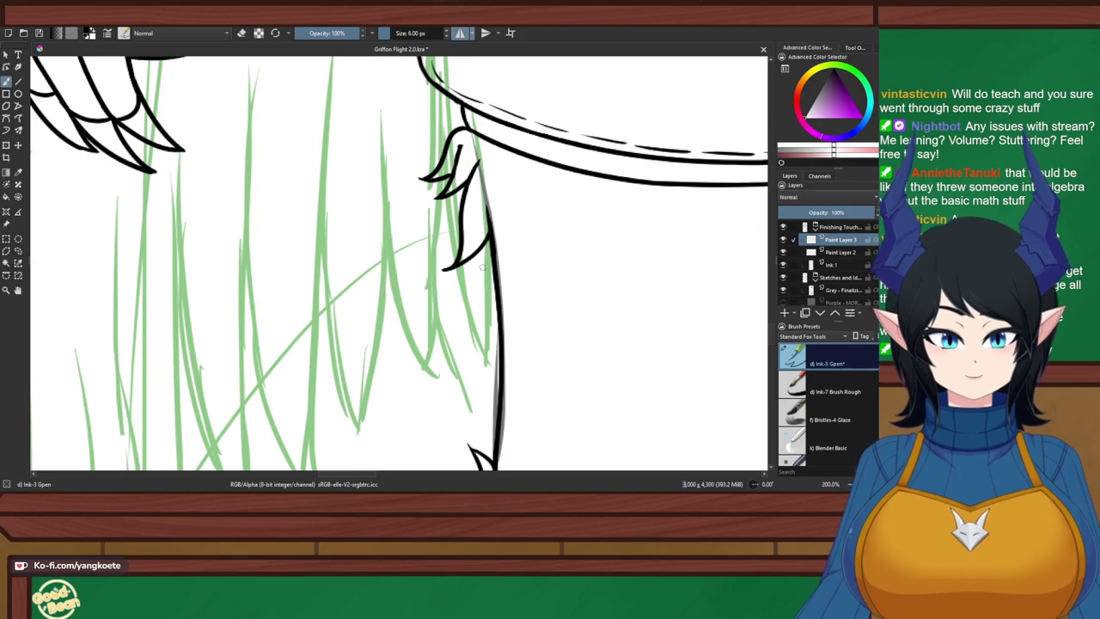
drag(486, 239, 493, 361)
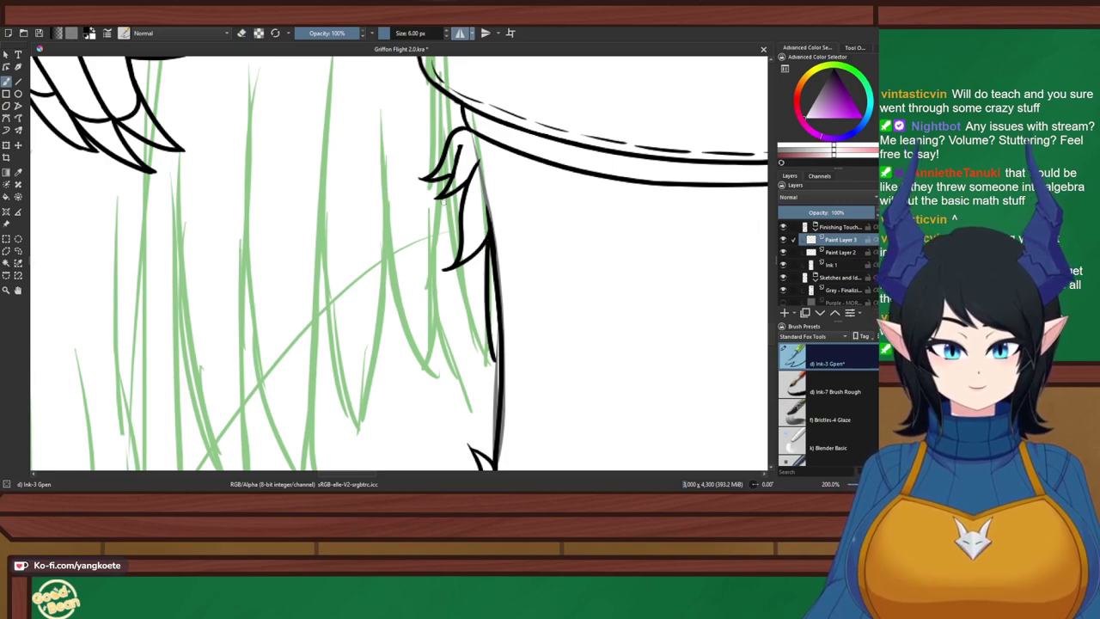
drag(440, 197, 477, 327)
key(ctrl+z)
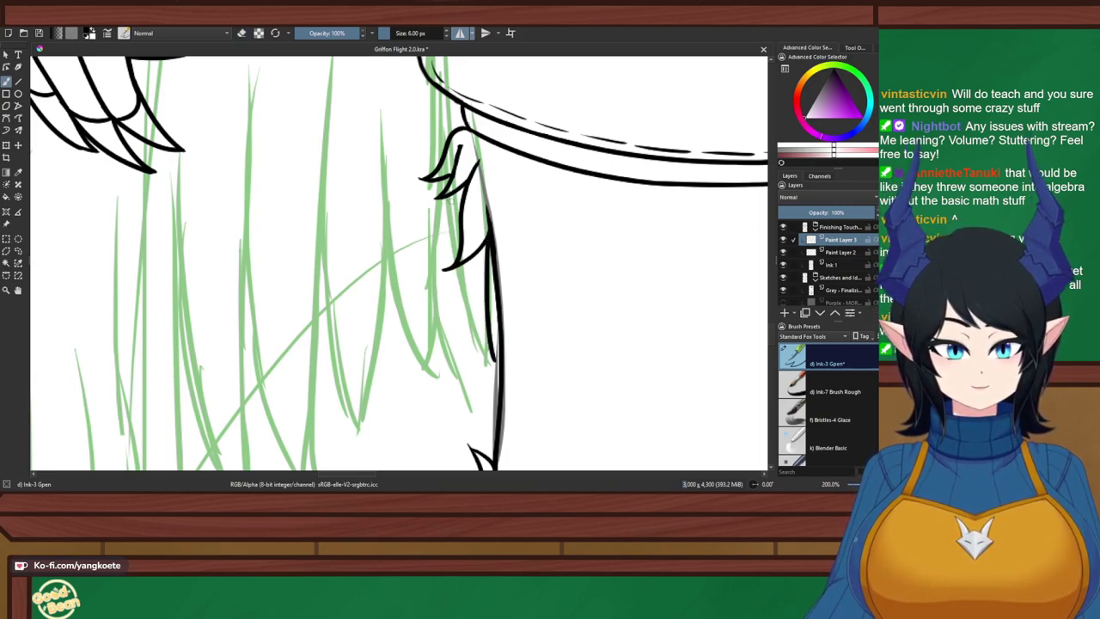
drag(449, 192, 491, 354)
key(ctrl+z)
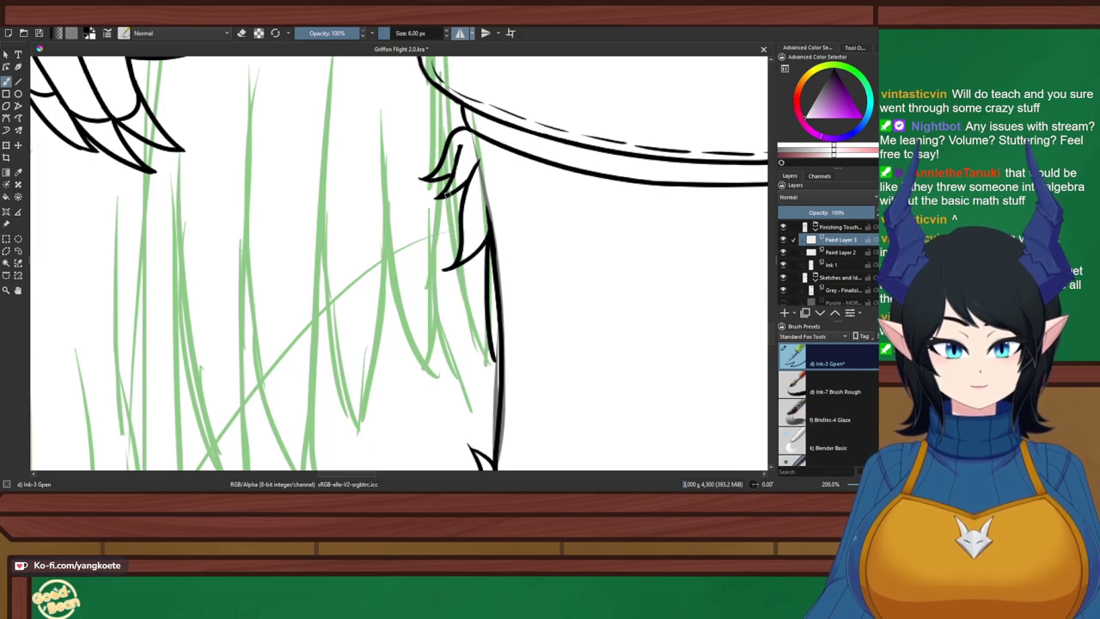
drag(445, 193, 492, 351)
key(ctrl+z)
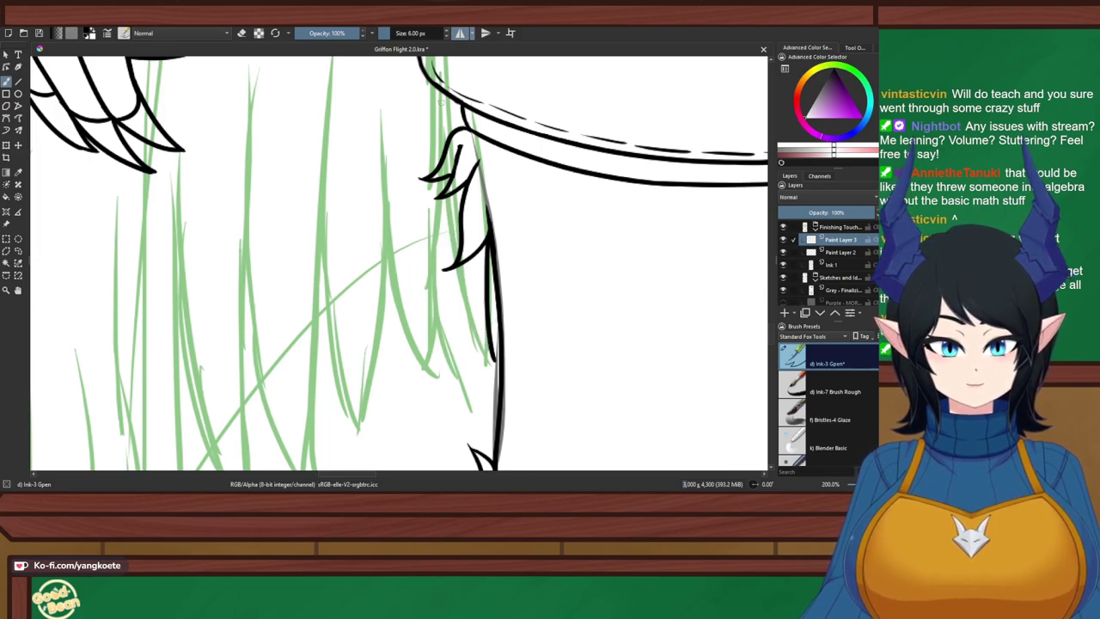
drag(435, 96, 464, 328)
key(ctrl+z)
drag(435, 103, 485, 351)
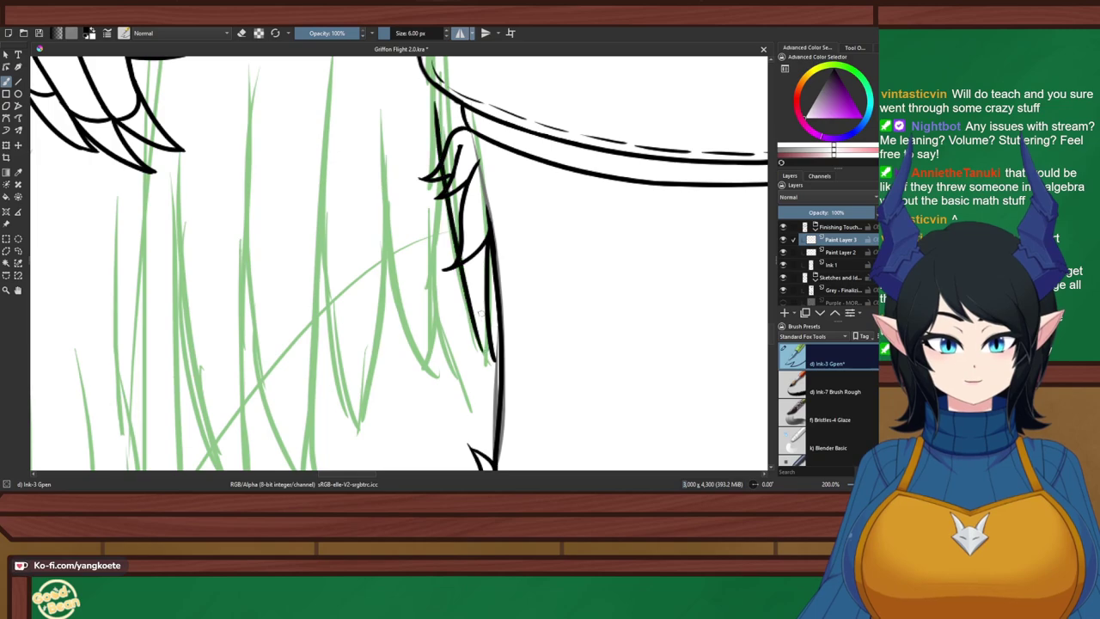
Ink and thicken the fur tuft's inner edge line
drag(467, 289, 495, 362)
key(ctrl+z)
drag(465, 290, 495, 362)
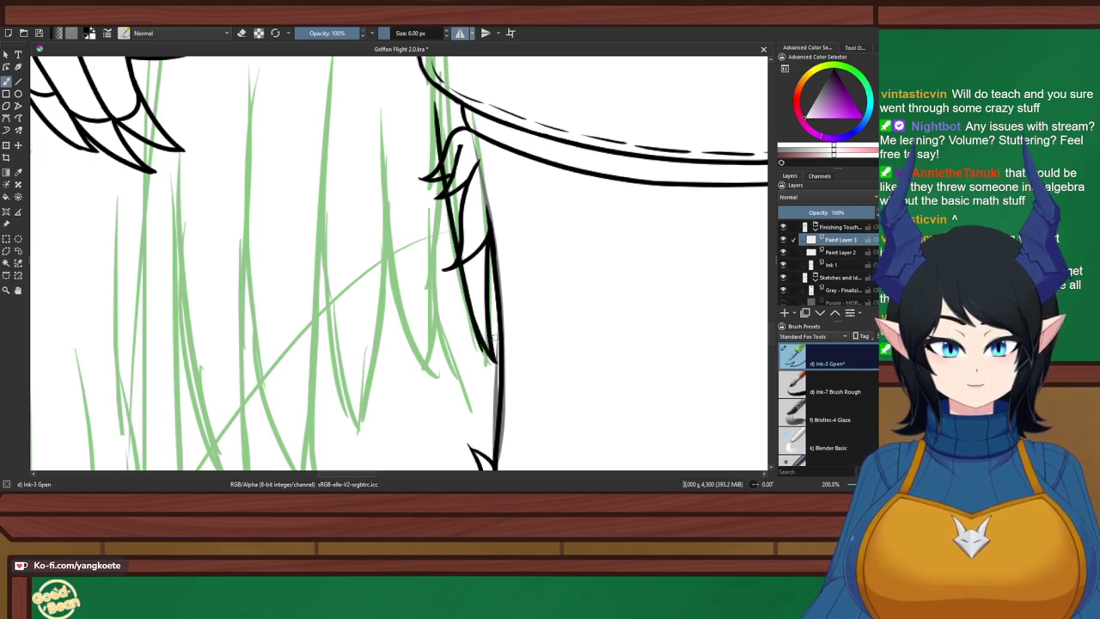
key(e)
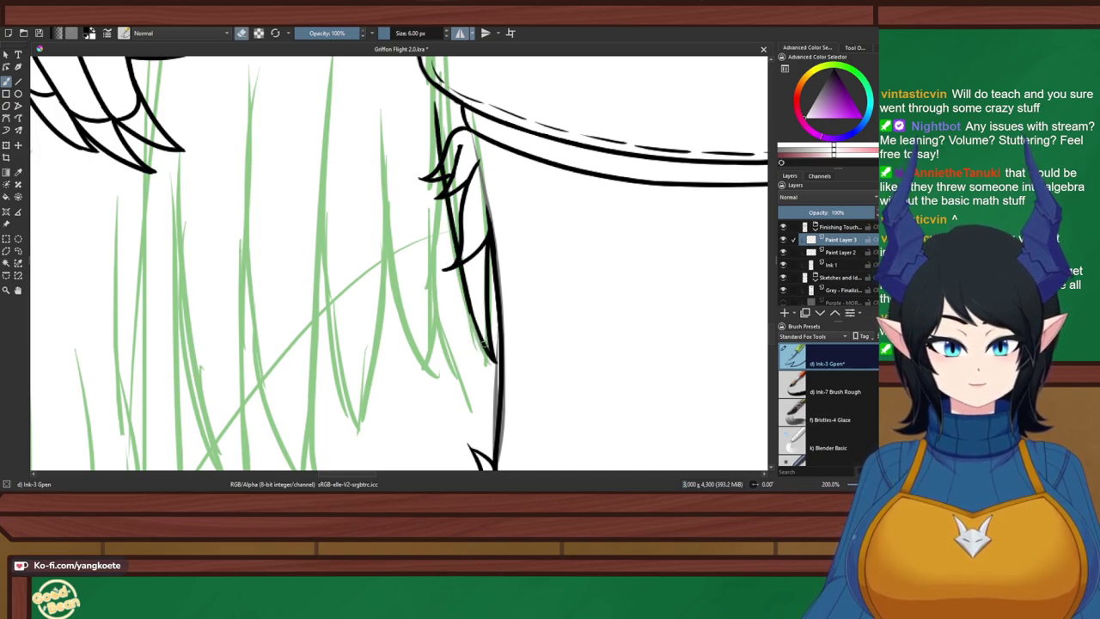
key(e)
drag(464, 289, 494, 356)
drag(466, 301, 491, 361)
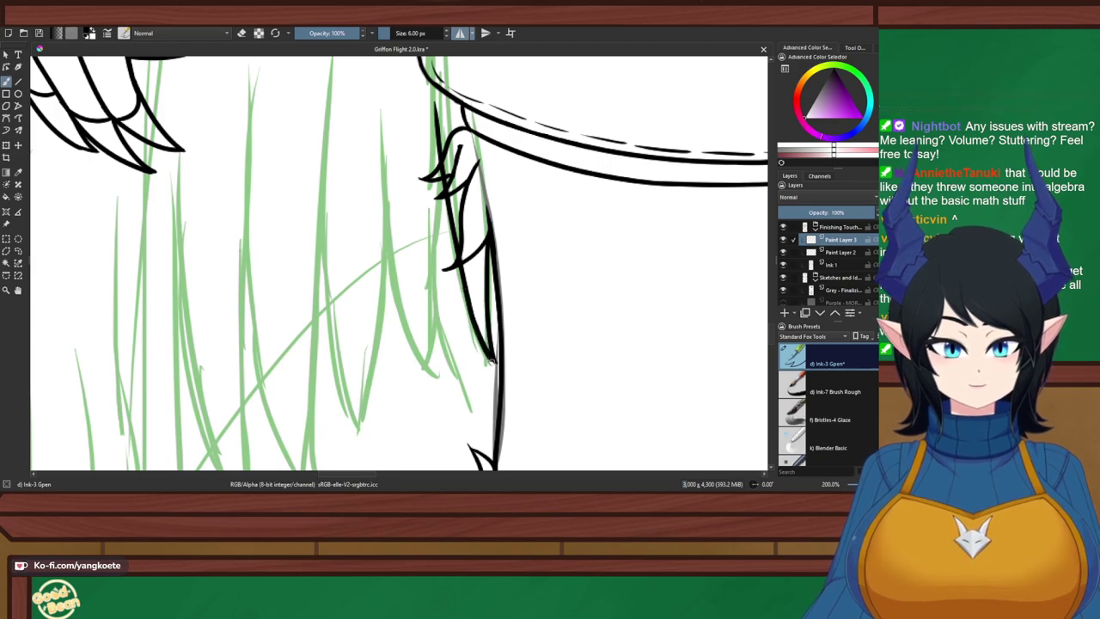
key(ctrl+z)
drag(471, 312, 489, 355)
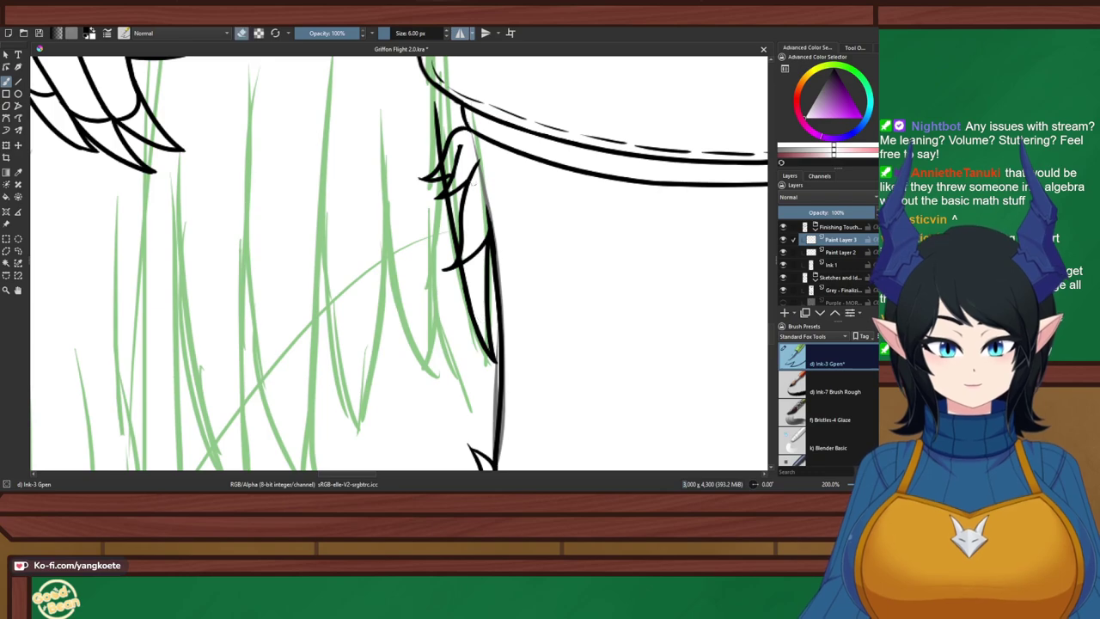
Ink a long fur strand below the tuft and a lower strand extending downward
scroll(448, 171, up, 5)
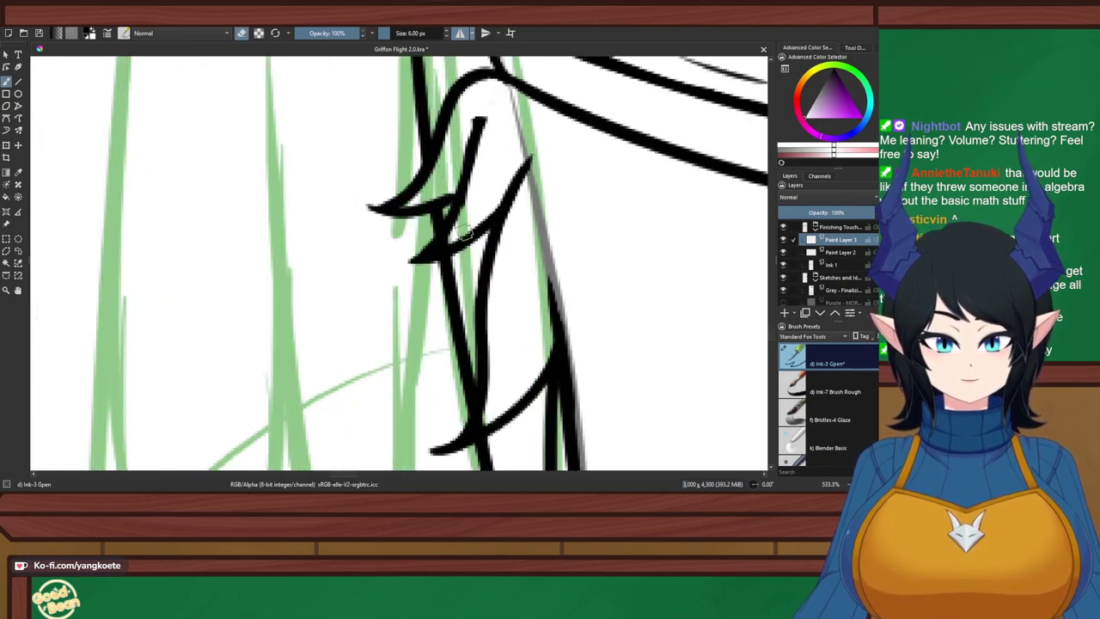
scroll(418, 397, up, 1)
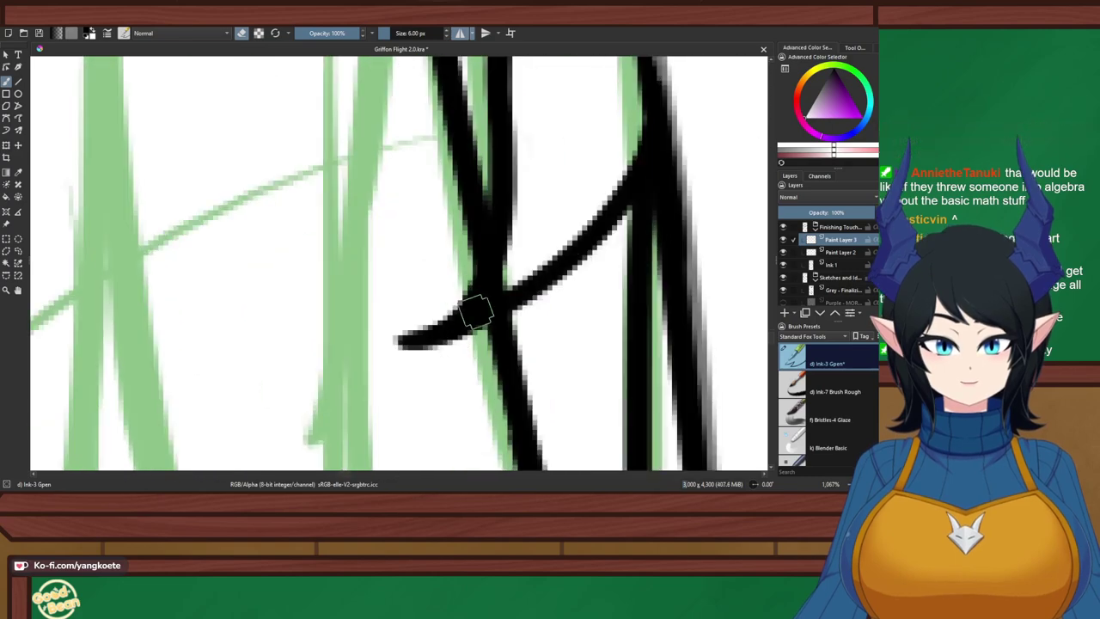
scroll(500, 296, up, 1)
scroll(500, 296, down, 5)
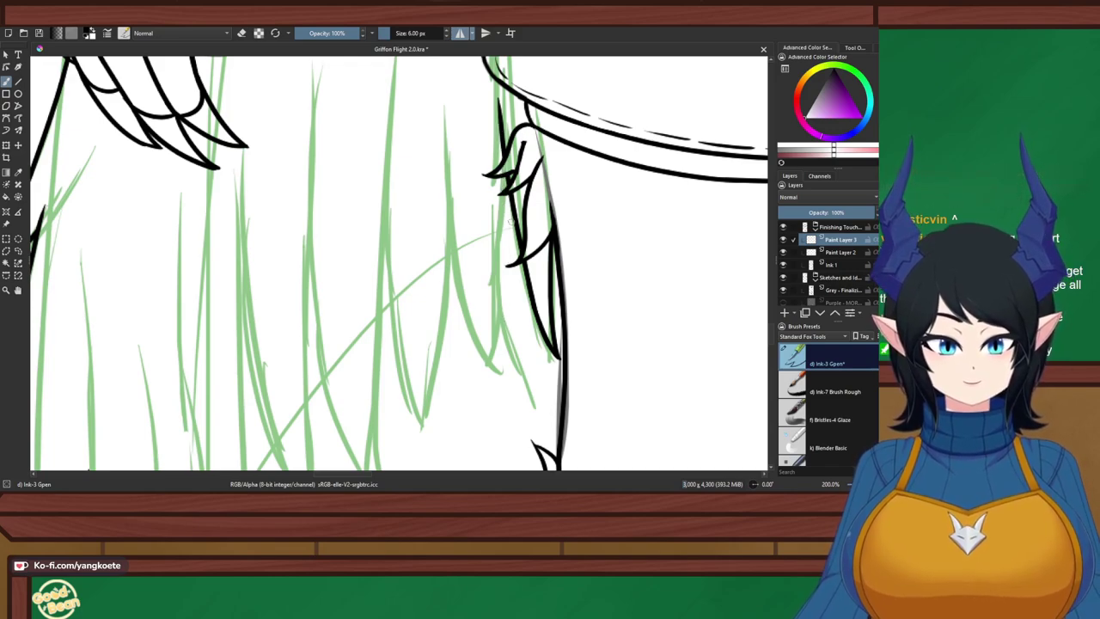
drag(501, 129, 497, 330)
key(ctrl+z)
drag(502, 135, 497, 324)
drag(505, 262, 490, 370)
key(ctrl+z)
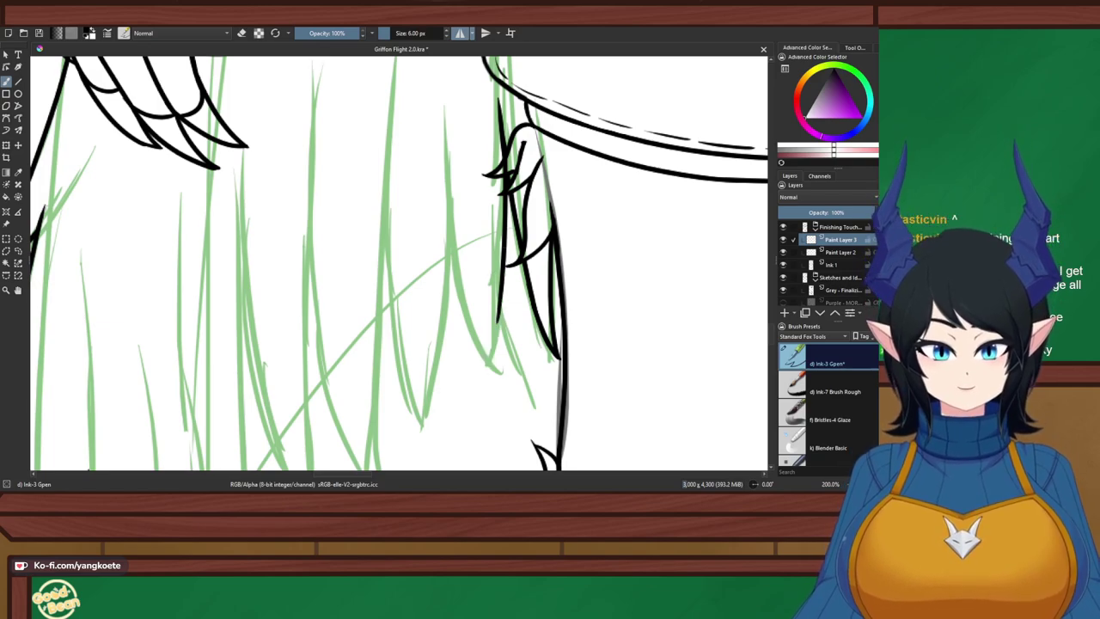
key(ctrl+z)
drag(505, 267, 488, 365)
key(ctrl+z)
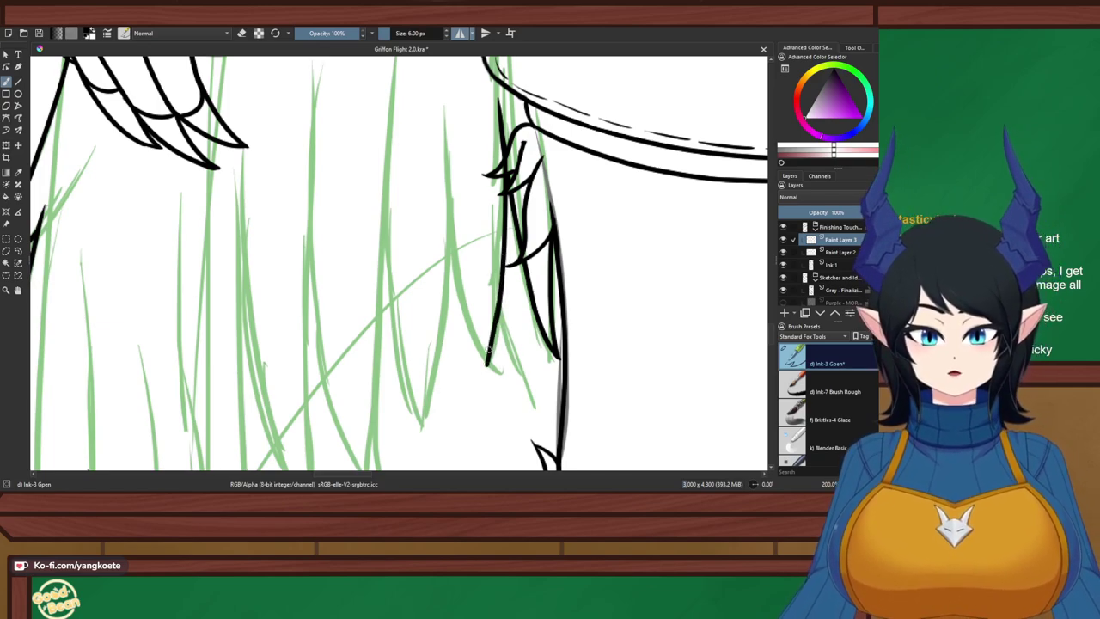
key(ctrl+z)
drag(503, 260, 496, 363)
key(ctrl+z)
drag(503, 263, 487, 372)
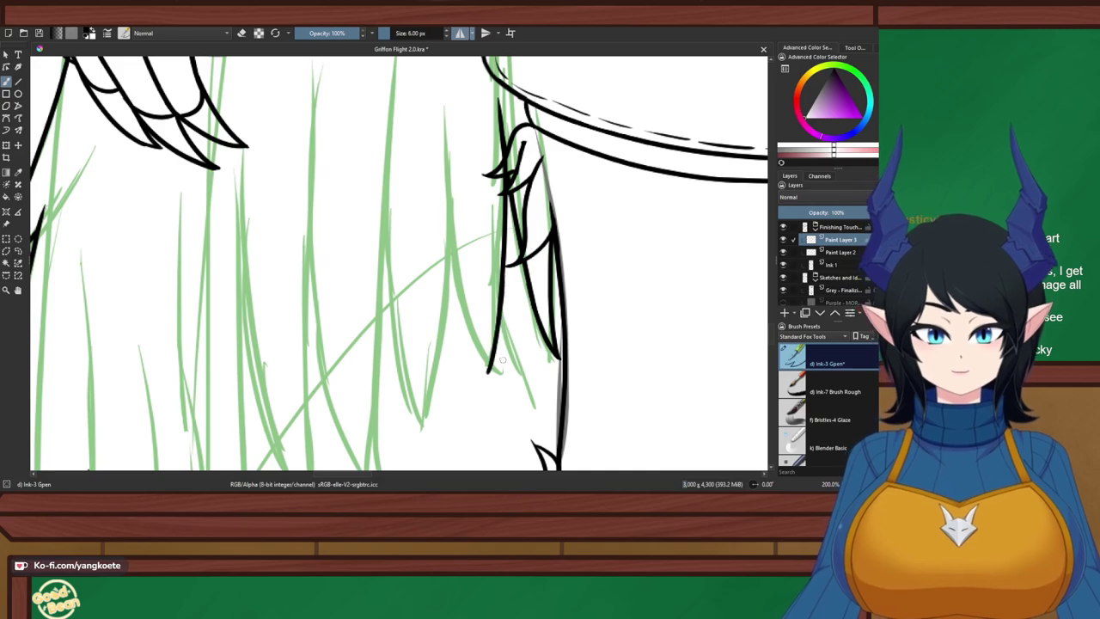
Erase stray ink around the fur tuft
key(e)
scroll(413, 164, up, 2)
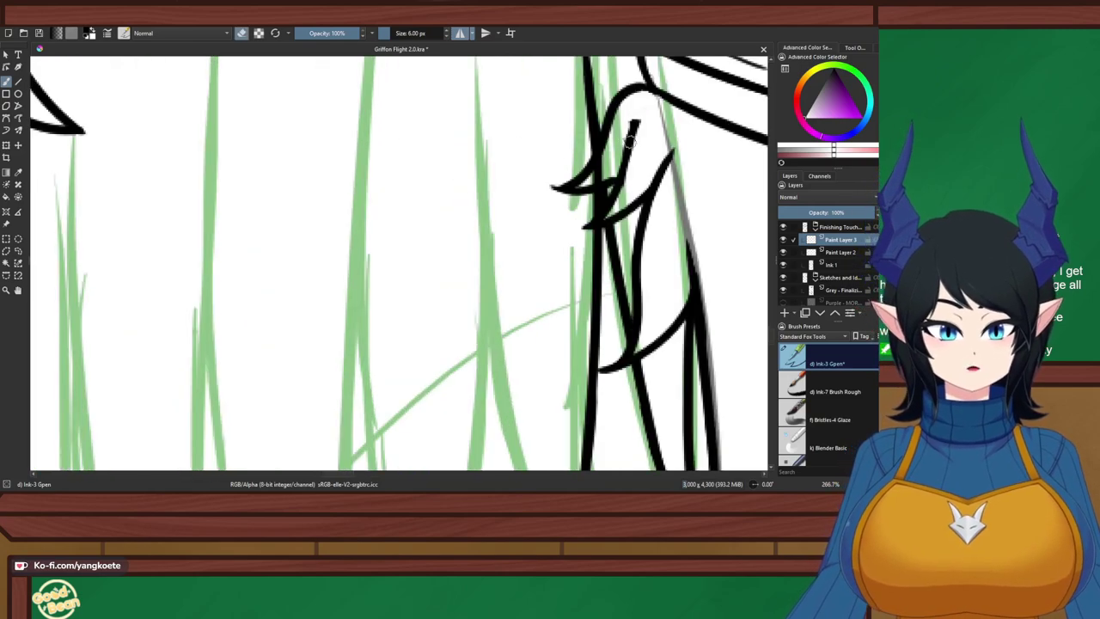
scroll(630, 141, up, 2)
drag(630, 142, 523, 161)
drag(475, 199, 470, 221)
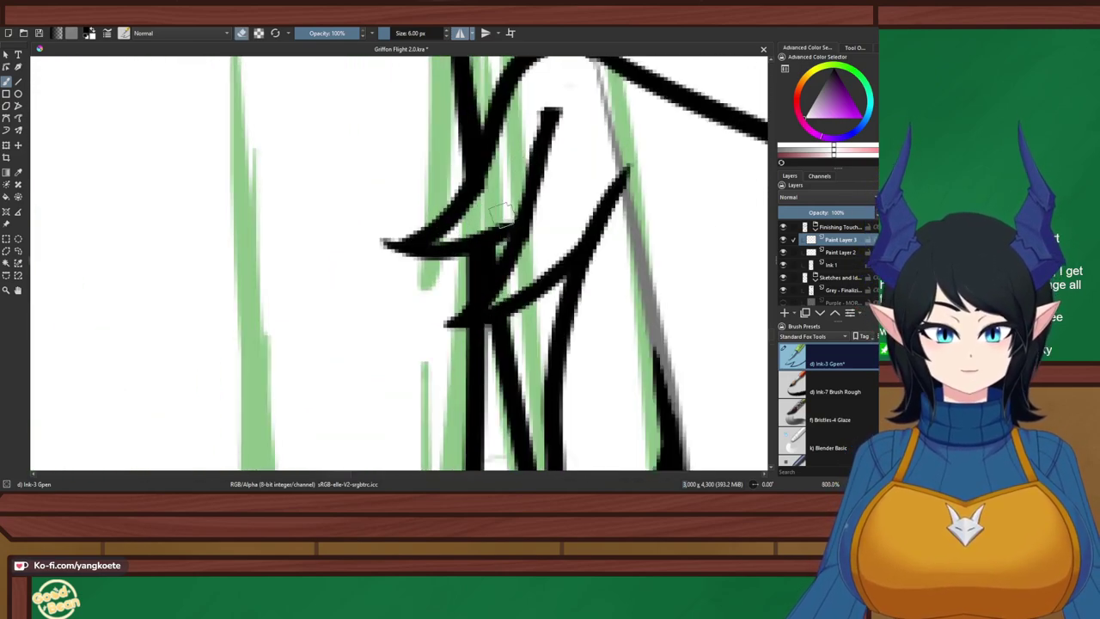
key(minus)
scroll(510, 383, up, 1)
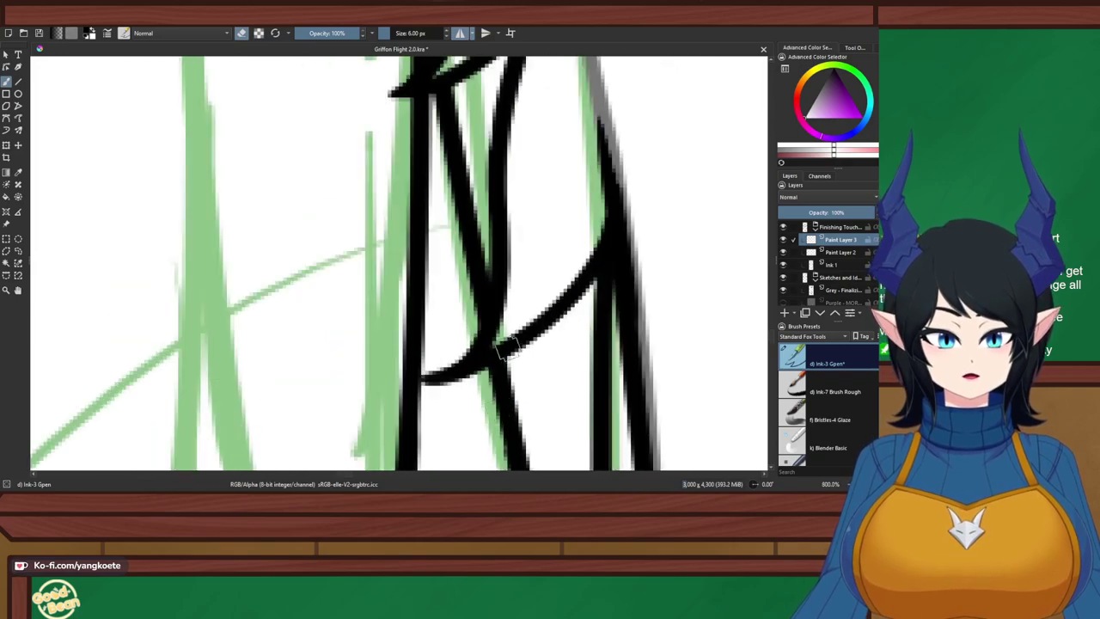
scroll(500, 346, down, 4)
drag(475, 295, 484, 250)
key(e)
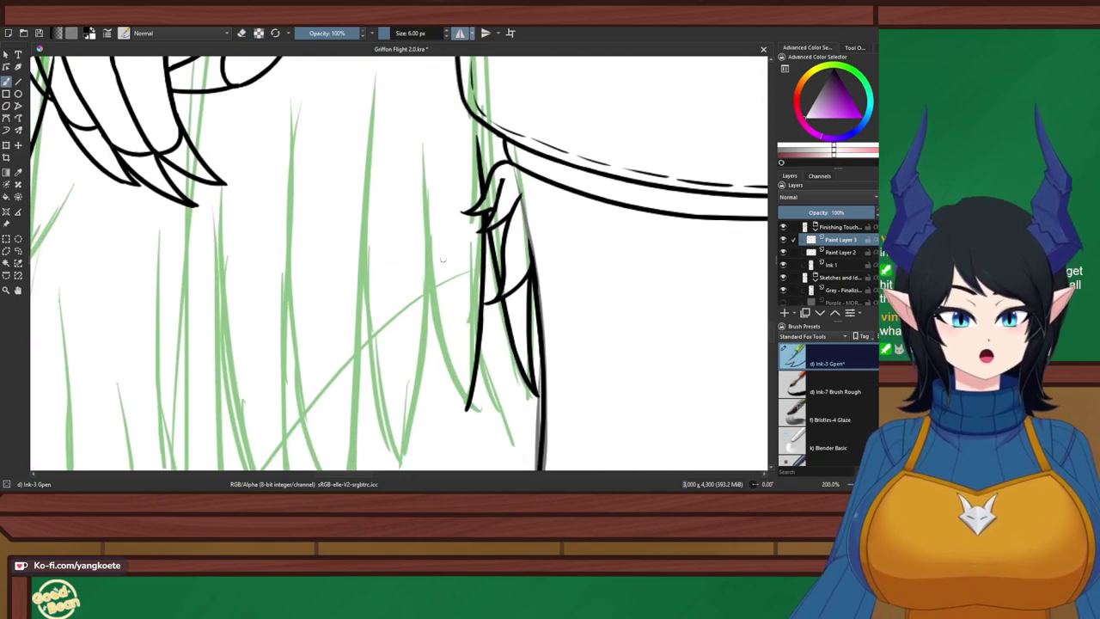
Try inking a long vertical fur strand down the hip, undoing each attempt
drag(421, 145, 418, 407)
key(ctrl+z)
drag(418, 142, 415, 399)
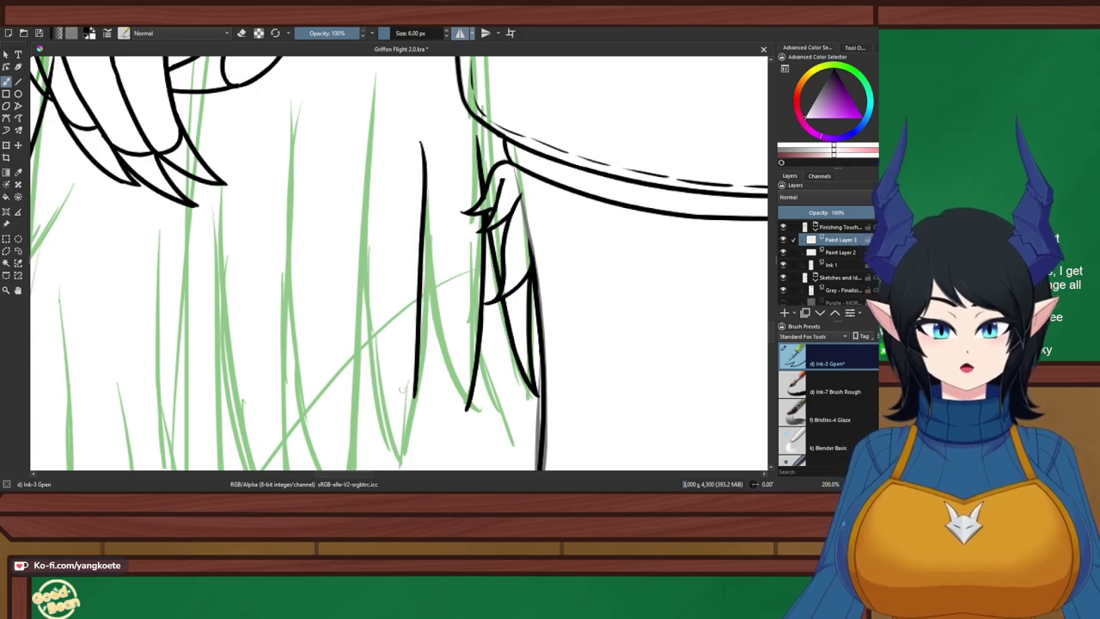
key(ctrl+z)
drag(429, 139, 422, 428)
key(ctrl+z)
drag(424, 143, 413, 382)
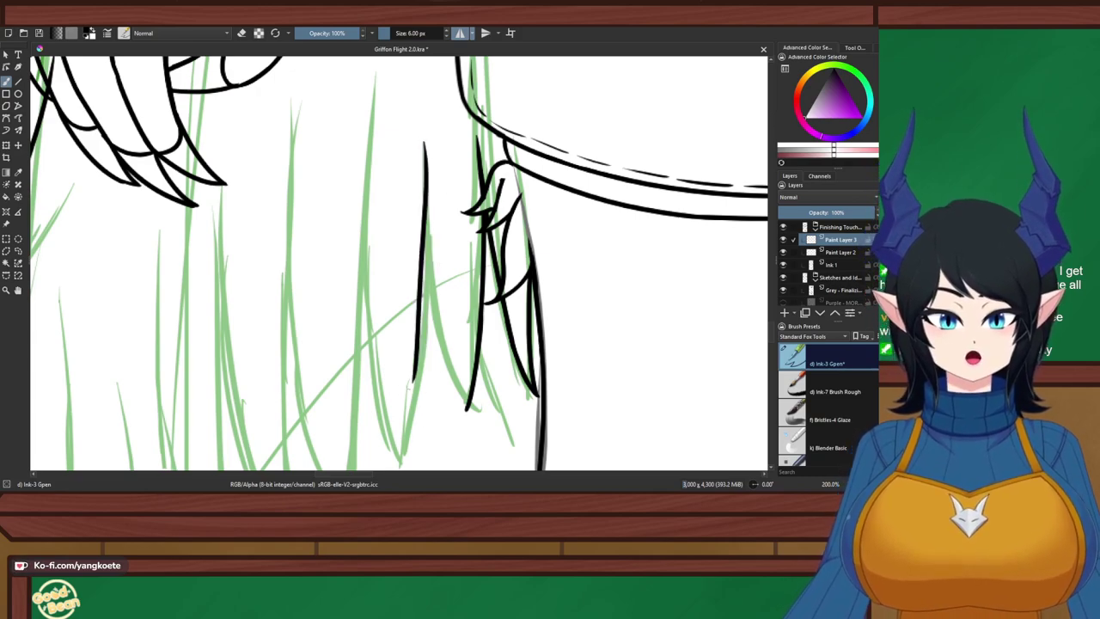
key(ctrl+z)
mouse_move(423, 141)
mouse_down()
mouse_move(425, 335)
mouse_move(412, 387)
mouse_up()
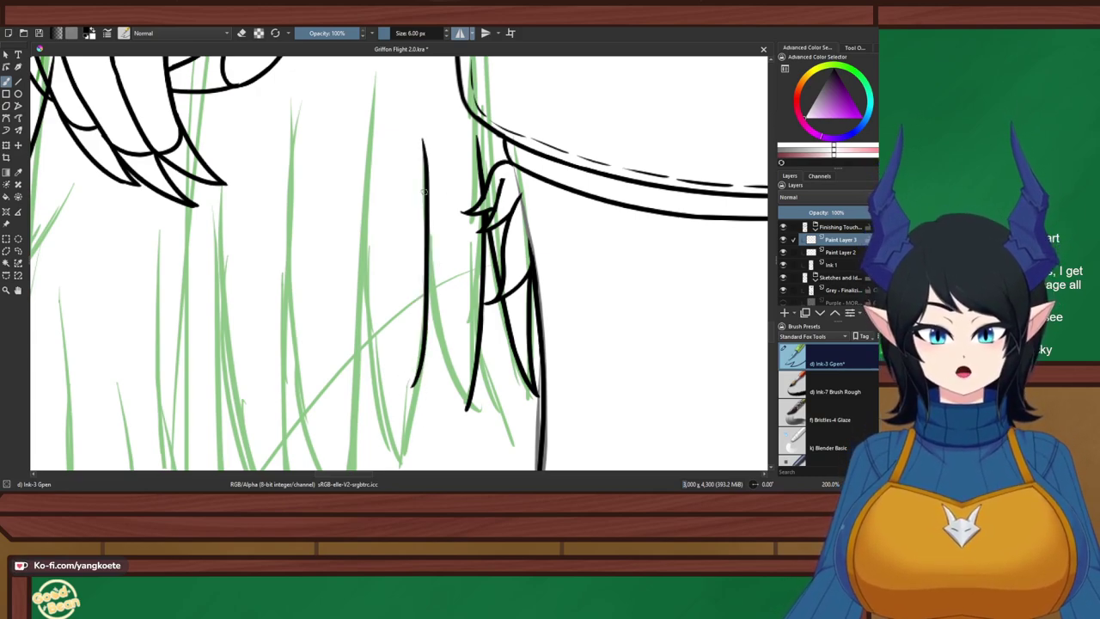
key(ctrl+z)
Ink the long fur strand cleanly with the canvas view mirrored, then unmirror
key(m)
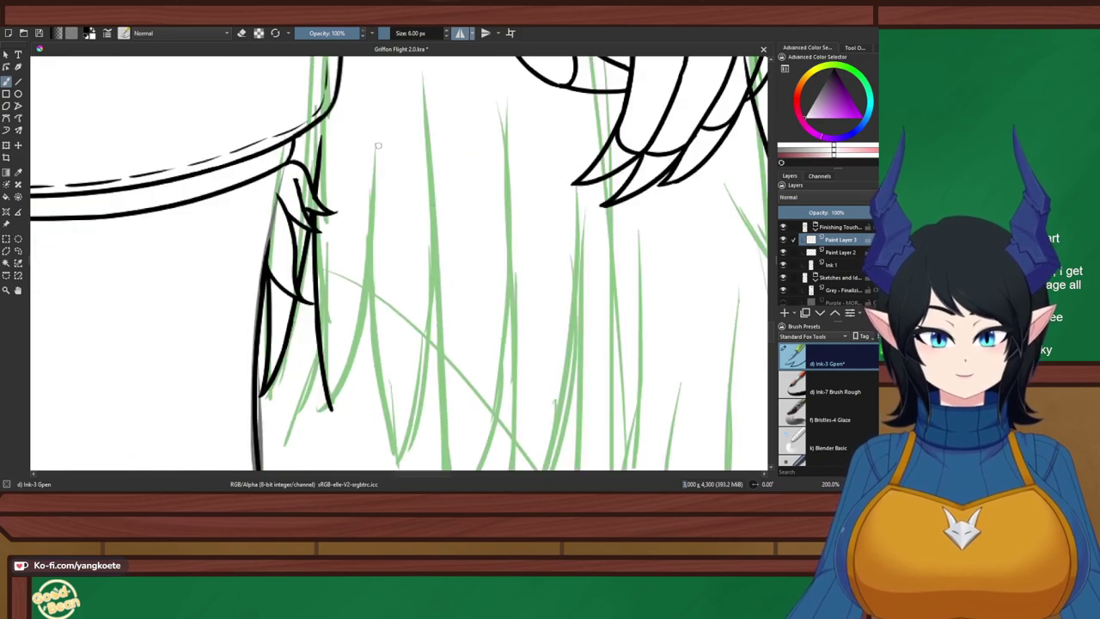
drag(376, 134, 384, 428)
key(ctrl+z)
drag(374, 122, 395, 429)
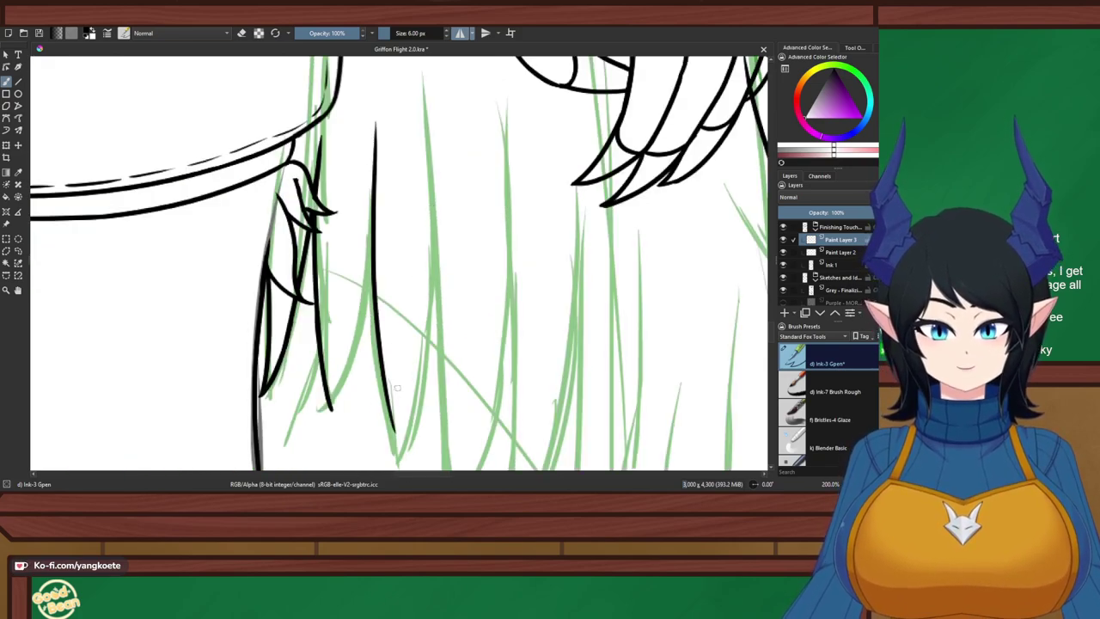
key(ctrl+z)
drag(372, 122, 395, 440)
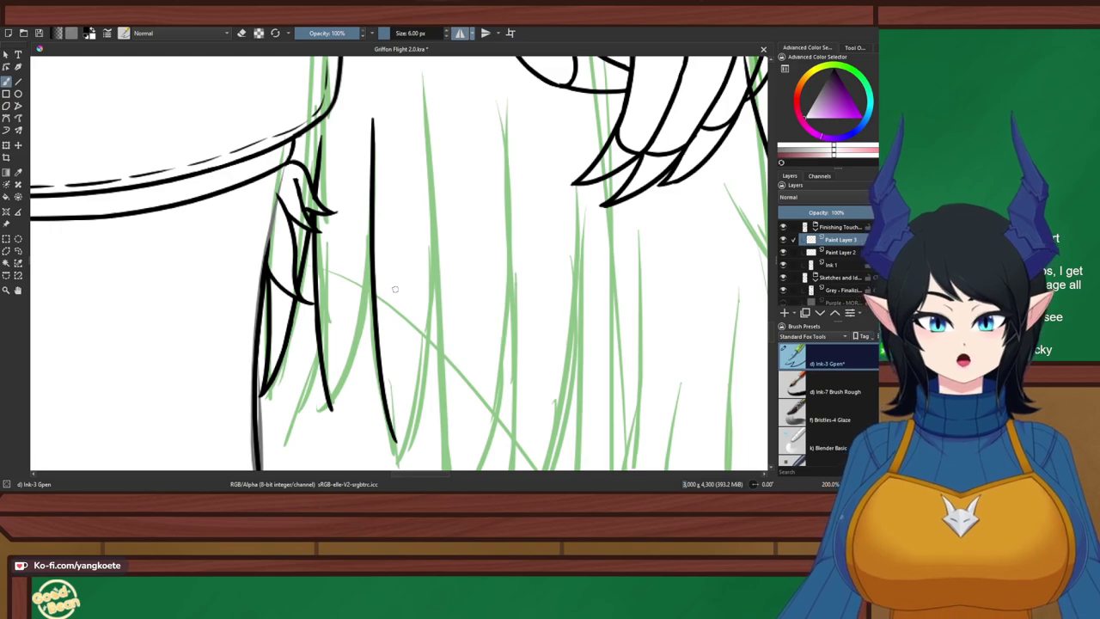
key(m)
Ink a curved fur strand beside the tuft, then switch to the eraser
drag(427, 231, 463, 386)
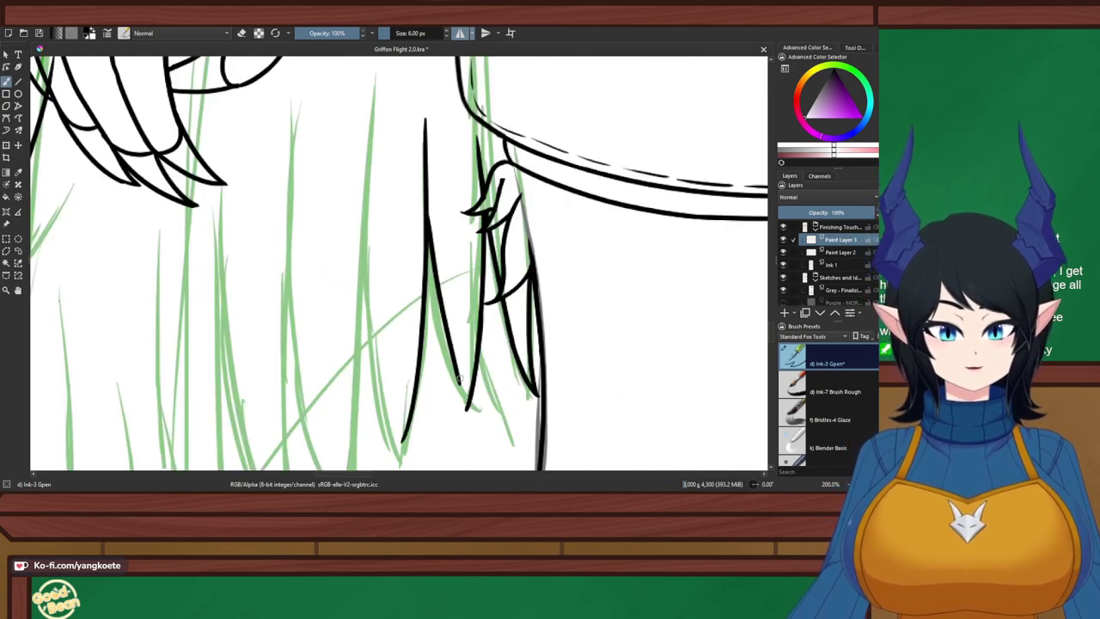
key(ctrl+z)
drag(427, 222, 467, 409)
key(ctrl+z)
drag(428, 208, 469, 406)
key(e)
scroll(542, 410, up, 2)
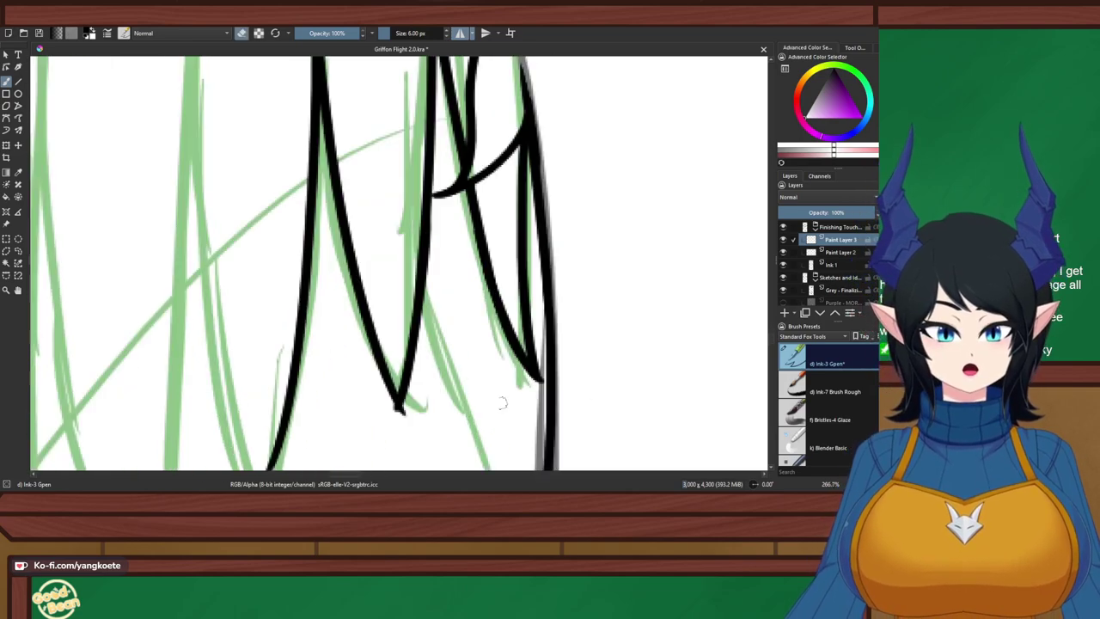
scroll(348, 413, down, 5)
scroll(386, 306, up, 3)
scroll(391, 302, up, 6)
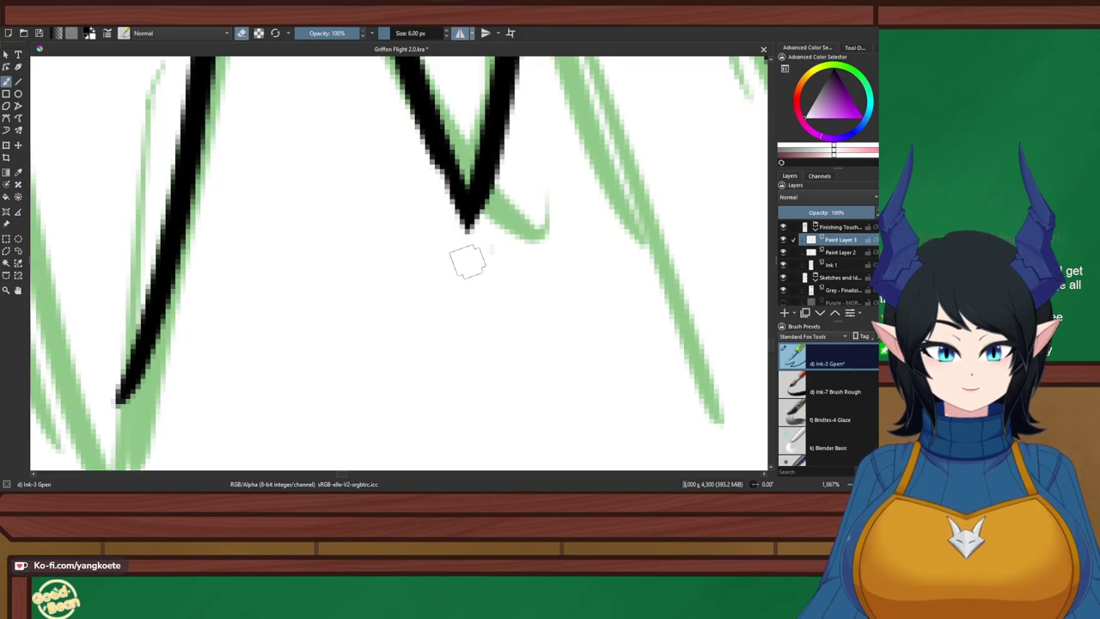
scroll(497, 294, down, 1)
scroll(496, 294, down, 10)
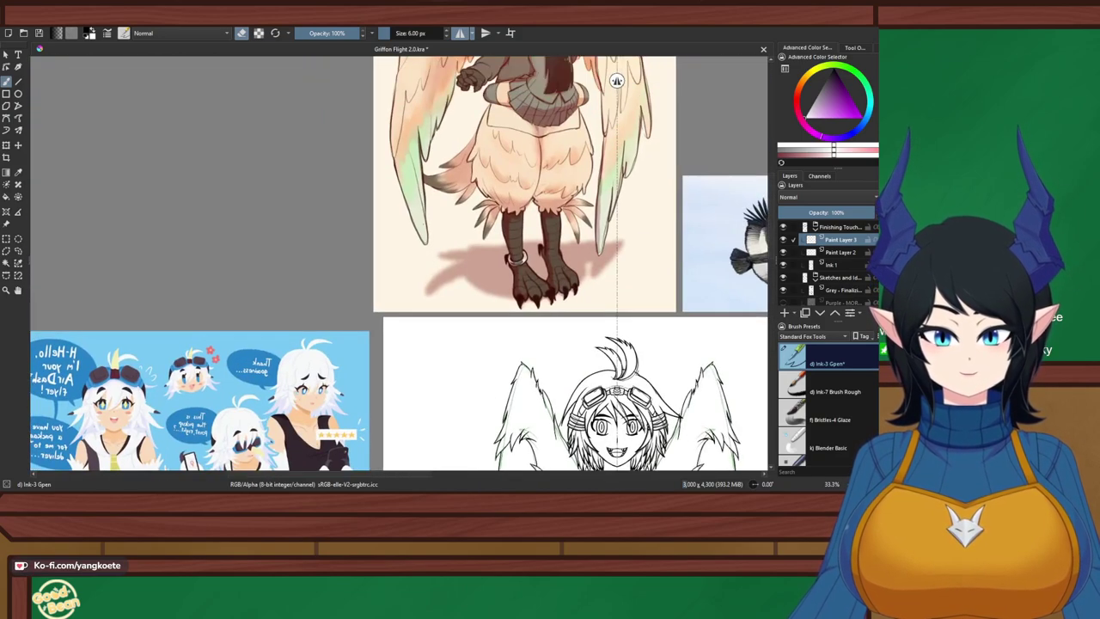
Ink a long fur strand down the hip beside the waistband, redrawing it longer
drag(616, 80, 391, 80)
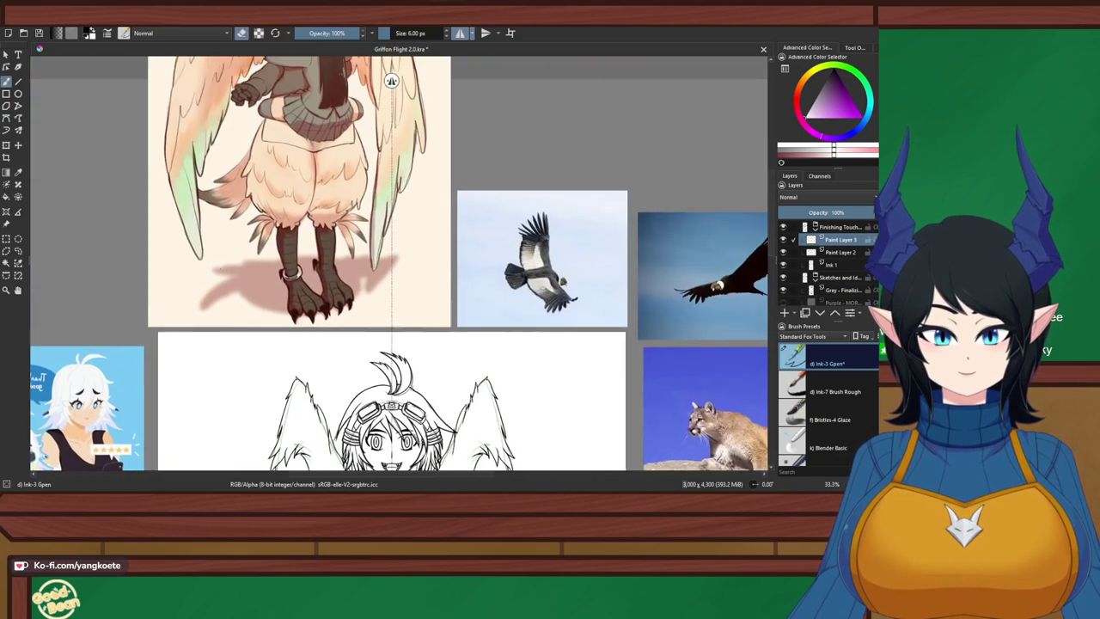
scroll(544, 240, up, 5)
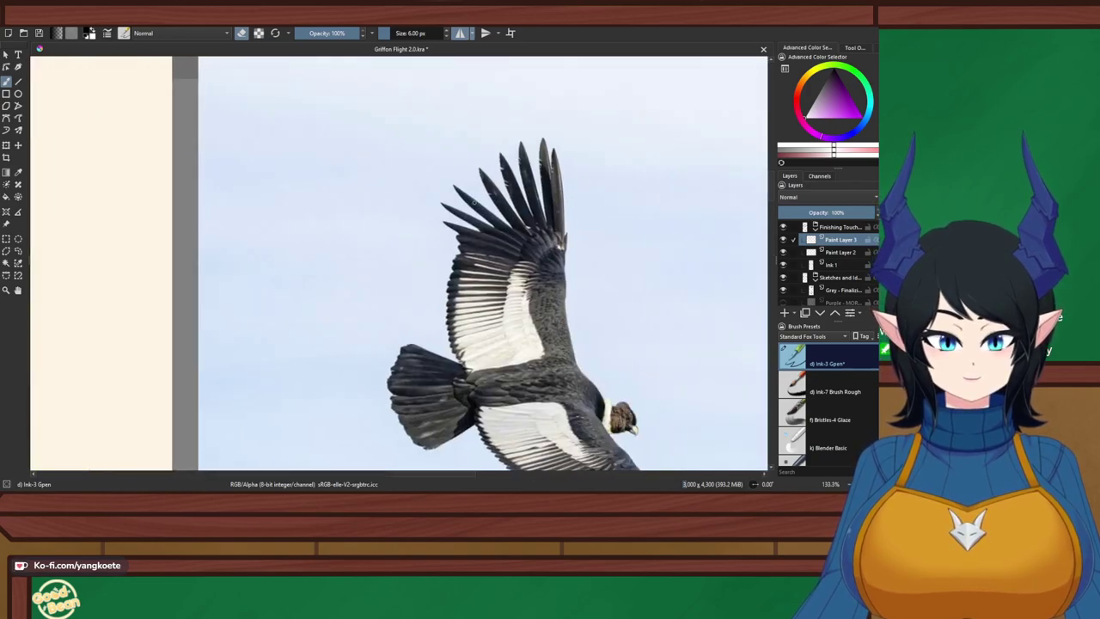
scroll(487, 163, down, 3)
drag(284, 451, 334, 227)
scroll(331, 287, up, 1)
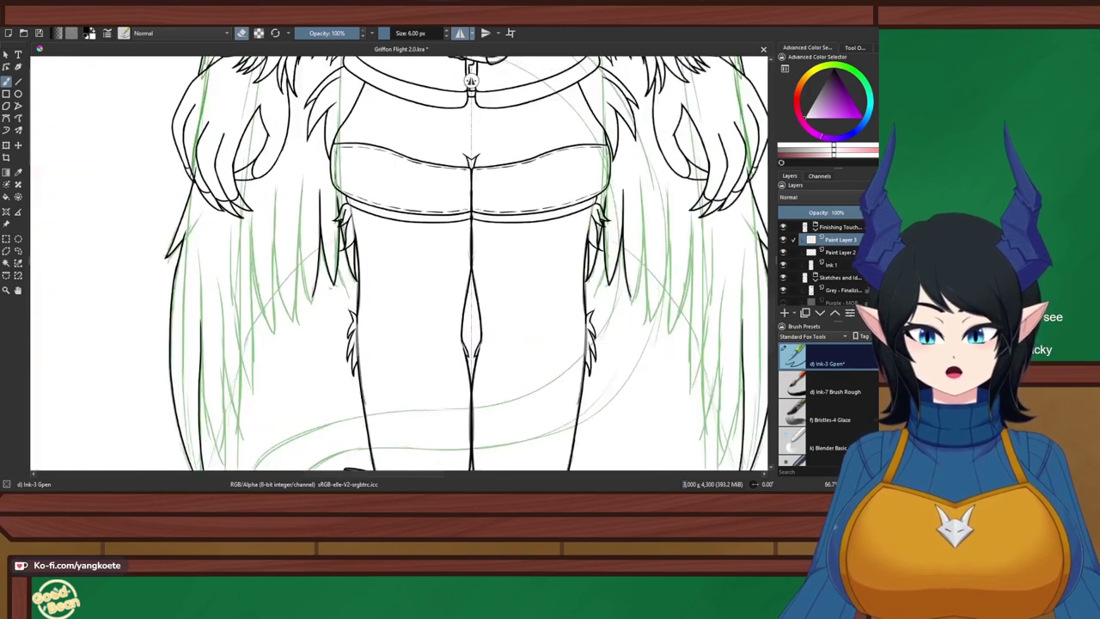
scroll(330, 193, up, 3)
key(ctrl+z)
key(ctrl+z)
key(e)
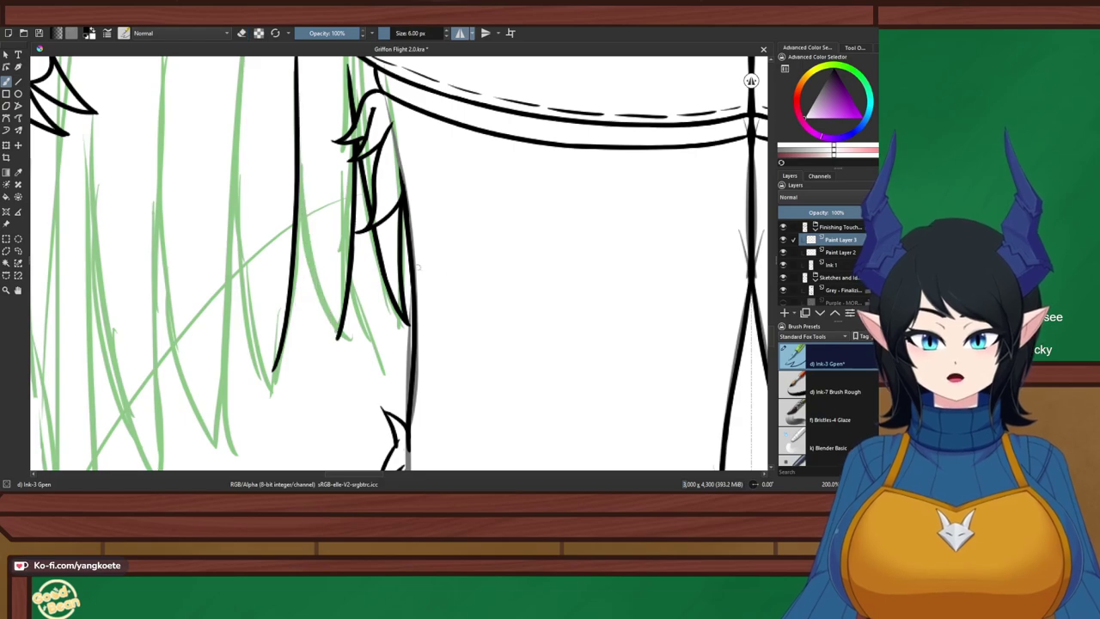
drag(301, 146, 339, 333)
key(ctrl+z)
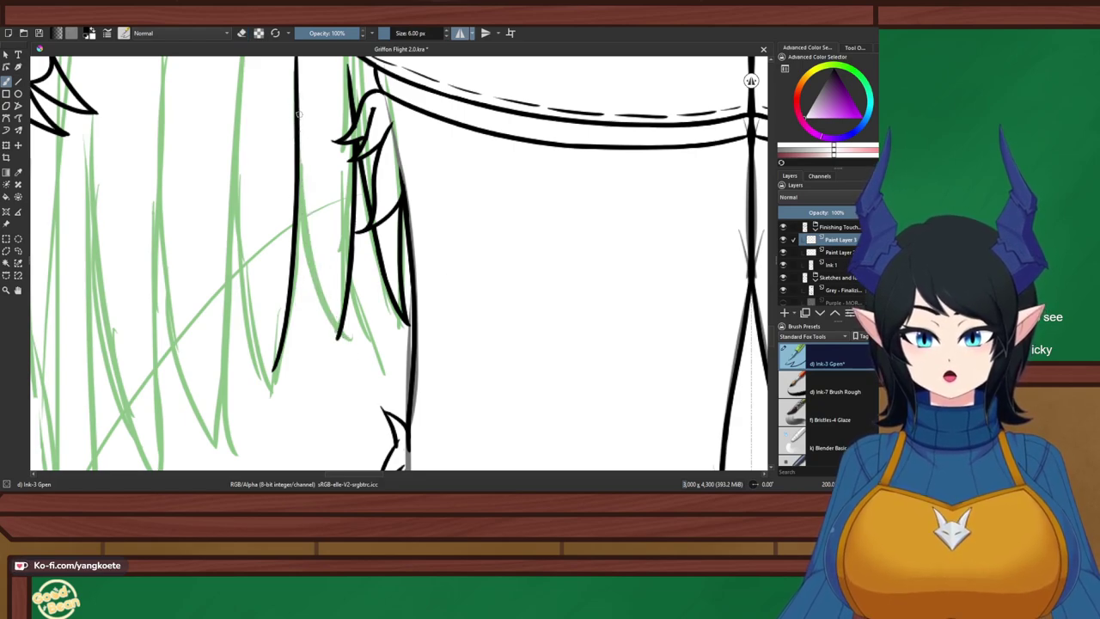
drag(300, 145, 337, 336)
key(ctrl+z)
drag(295, 147, 351, 360)
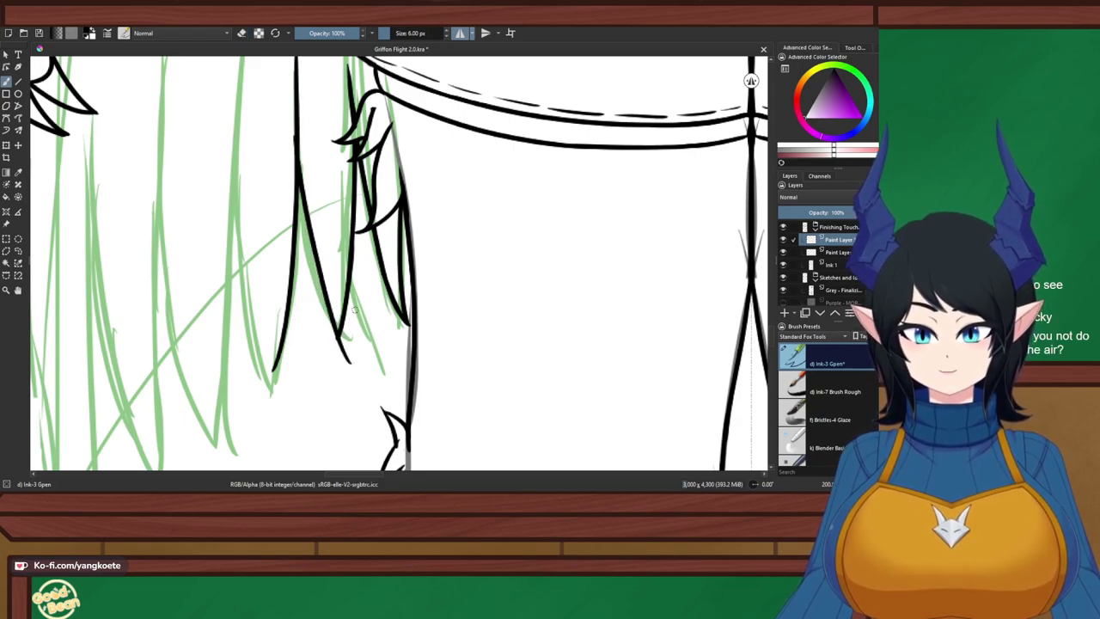
Erase the strand's overshooting end and ink a long feather line along the green sketch
key(e)
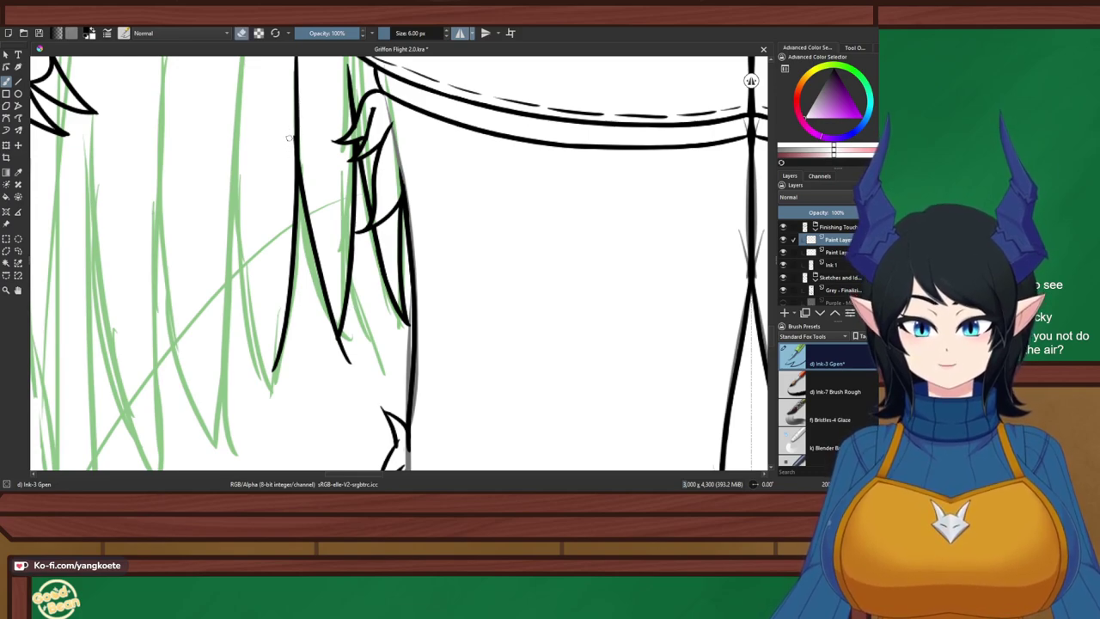
drag(338, 330, 343, 347)
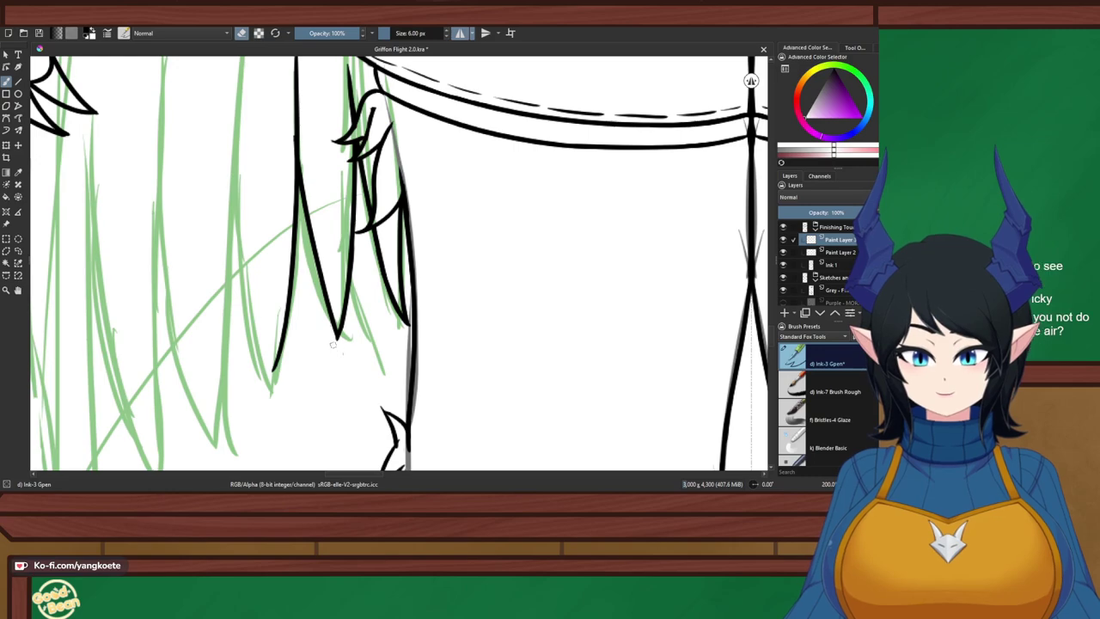
key(e)
mouse_move(230, 106)
mouse_down()
mouse_move(243, 339)
mouse_move(271, 417)
mouse_up()
key(ctrl+z)
drag(232, 125, 284, 415)
key(ctrl+z)
mouse_move(239, 69)
mouse_down()
mouse_move(273, 396)
mouse_move(287, 421)
mouse_up()
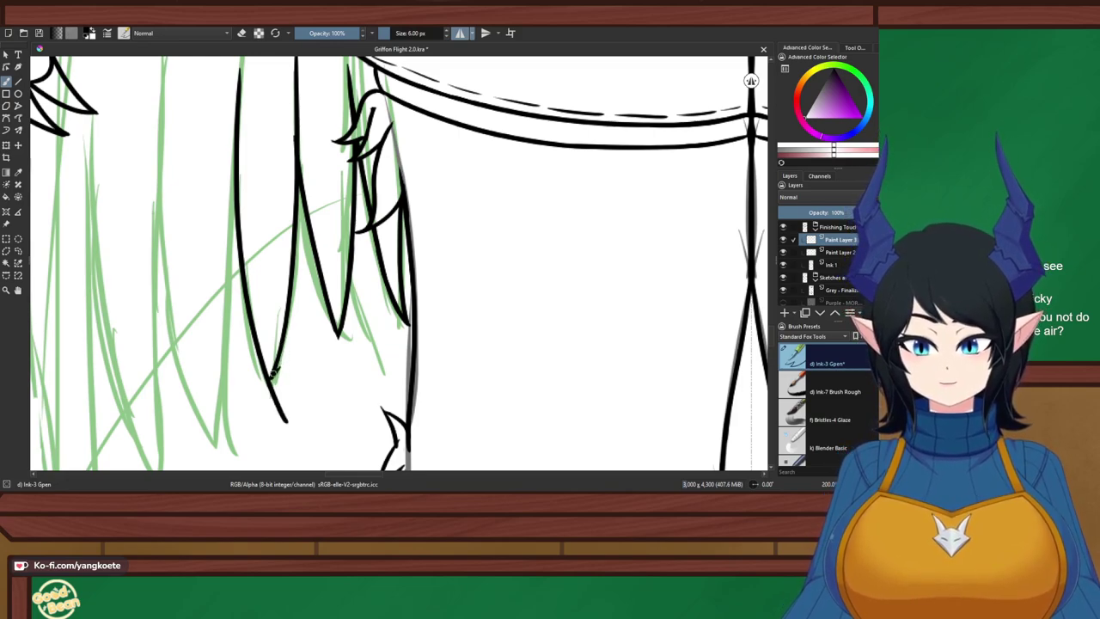
Trim the ink below the feather tip and extend it to a sharper point
key(e)
drag(282, 389, 269, 390)
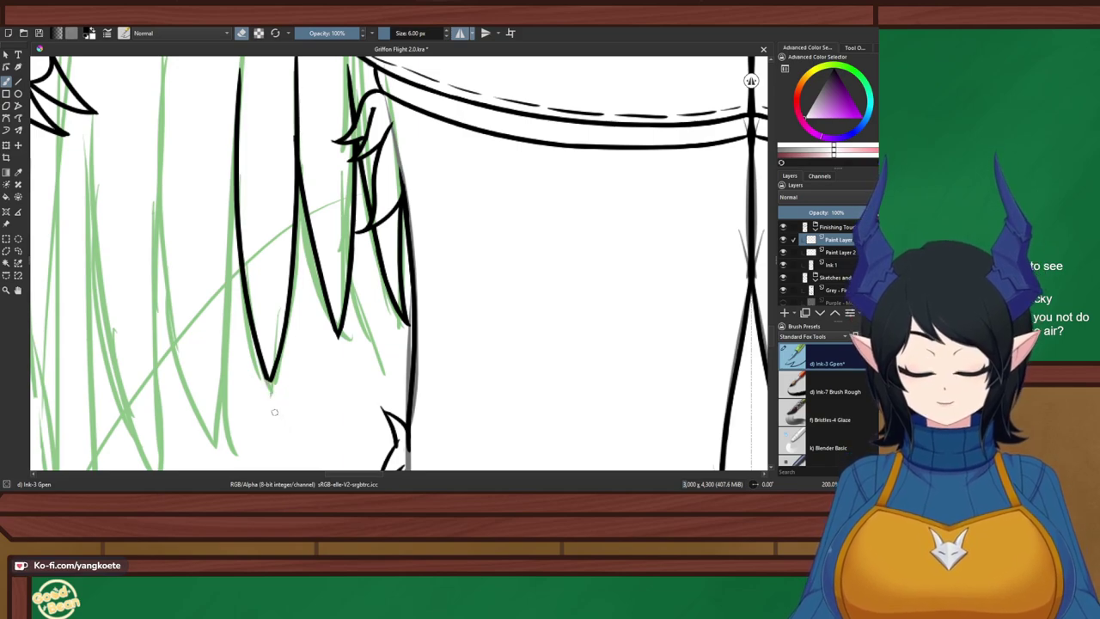
scroll(275, 414, up, 5)
drag(302, 358, 313, 387)
key(e)
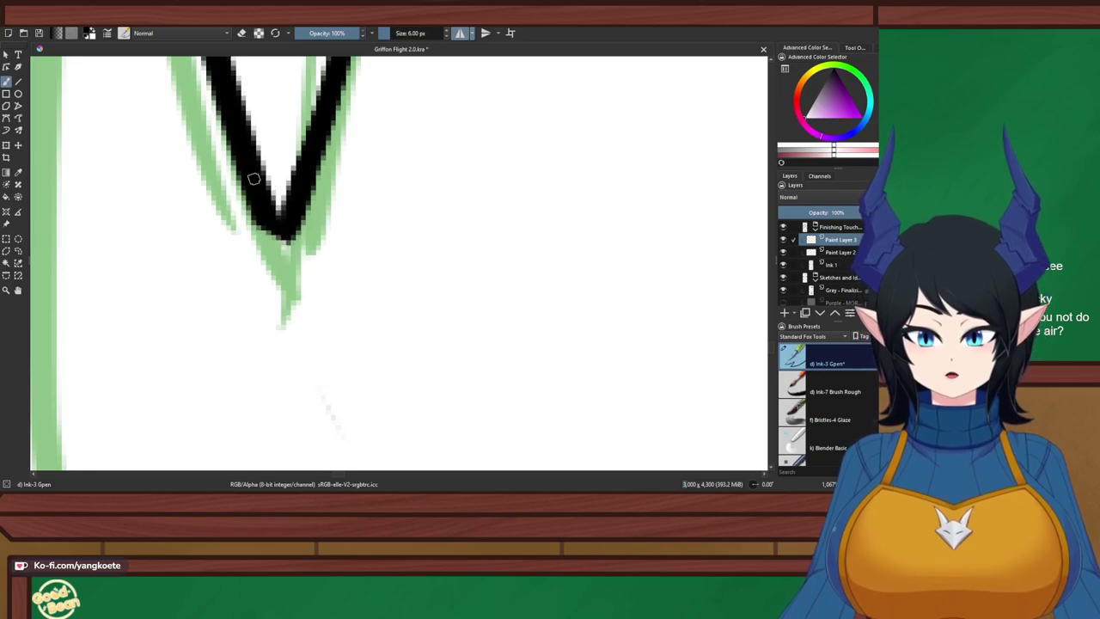
drag(254, 178, 288, 258)
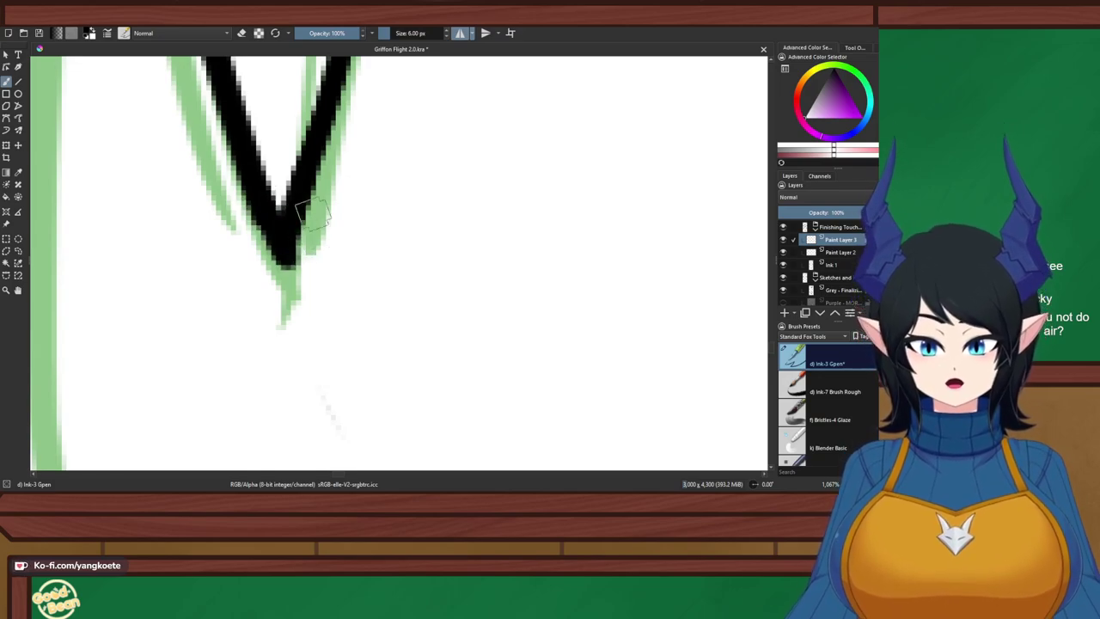
Save the drawing and mirror the canvas view to check the lines
key(ctrl+s)
scroll(313, 215, down, 10)
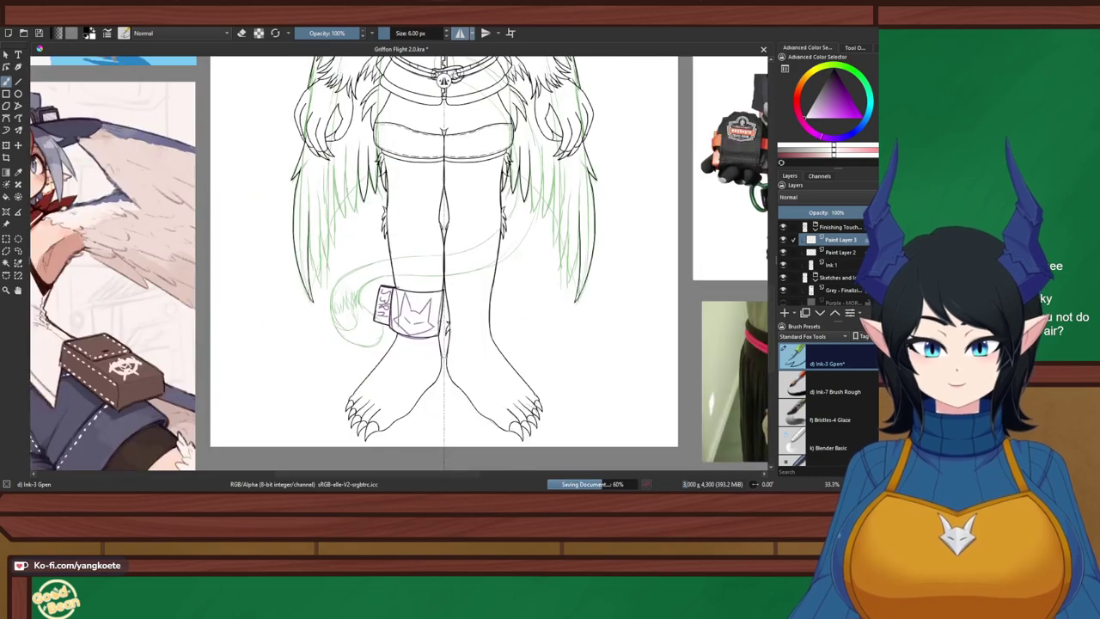
scroll(346, 186, up, 2)
key(m)
key(m)
key(m)
drag(87, 144, 458, 218)
scroll(267, 246, up, 2)
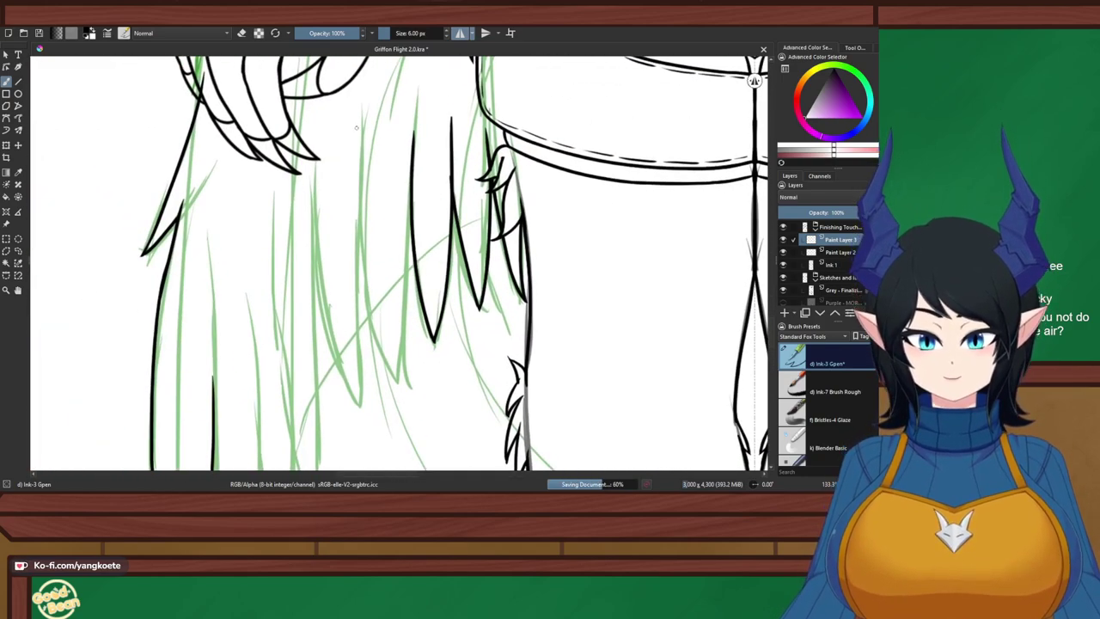
Ink the long feather line beside the leg from the belt downward, retrying until it fits
mouse_move(368, 103)
mouse_down()
mouse_move(421, 375)
mouse_move(369, 283)
mouse_move(406, 391)
mouse_up()
key(ctrl+z)
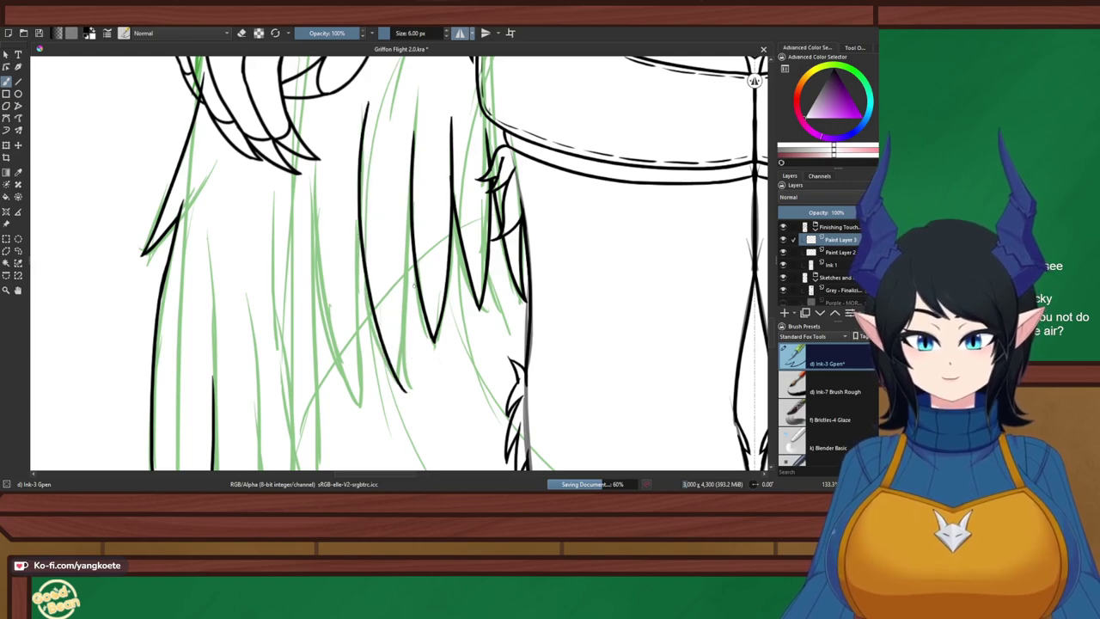
drag(410, 199, 409, 382)
key(ctrl+z)
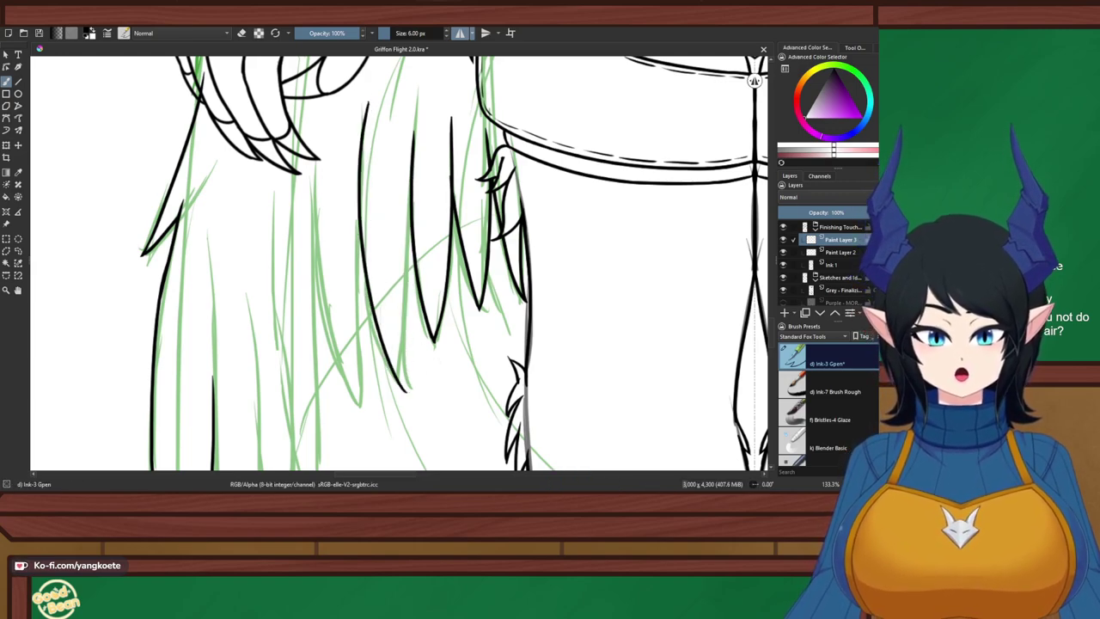
drag(409, 183, 402, 348)
key(ctrl+z)
drag(415, 171, 408, 363)
key(ctrl+z)
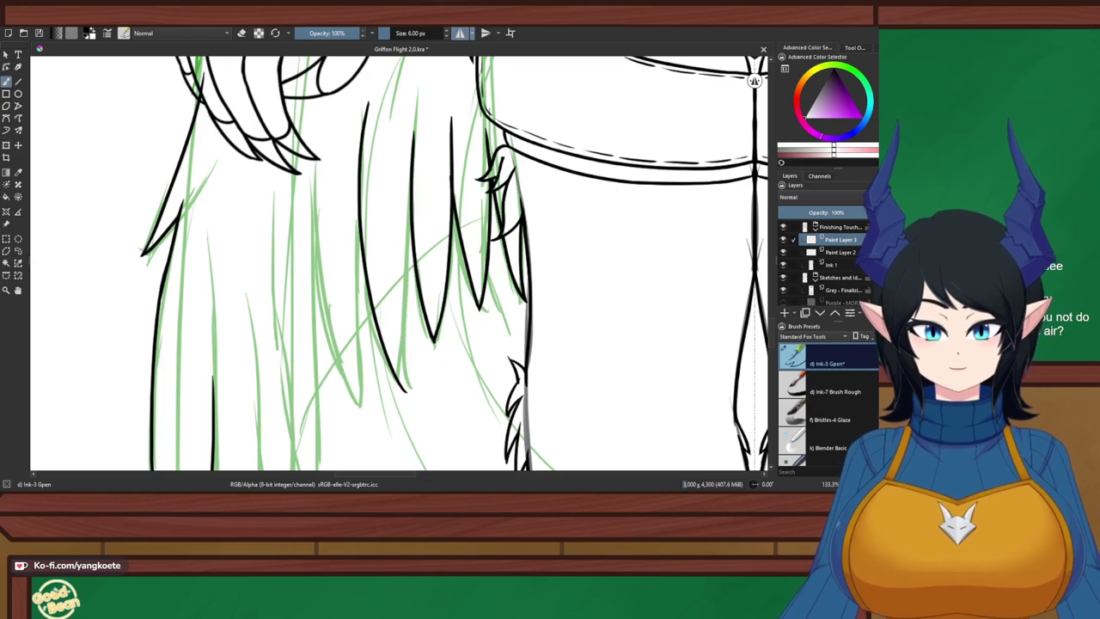
drag(409, 186, 402, 374)
key(ctrl+z)
drag(409, 154, 403, 362)
key(ctrl+z)
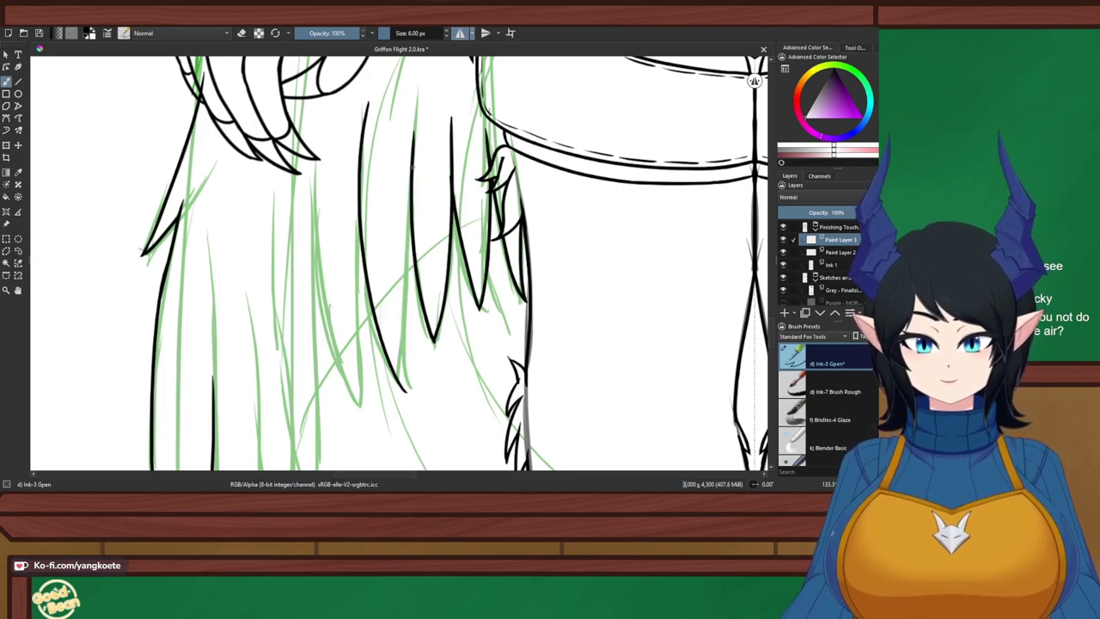
drag(410, 179, 414, 396)
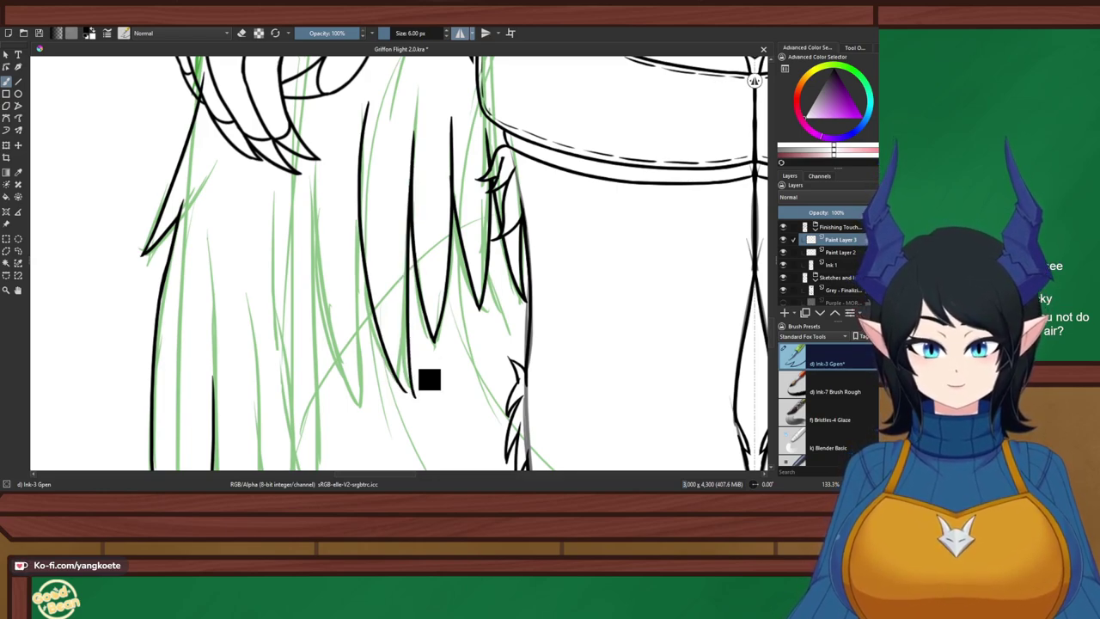
key(ctrl+z)
drag(406, 165, 414, 387)
key(ctrl+z)
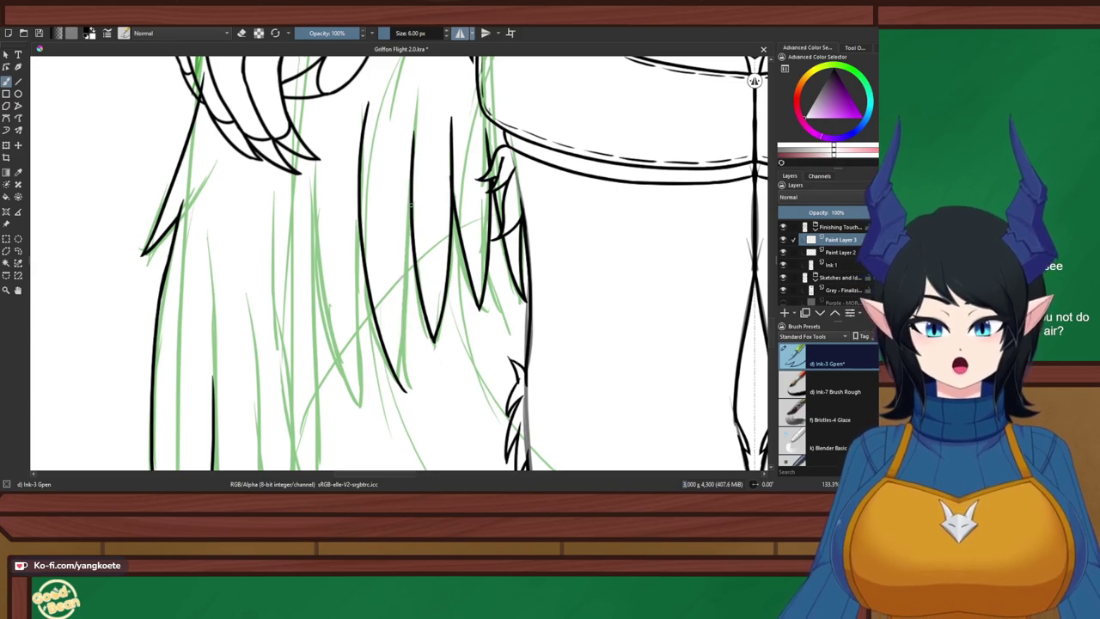
drag(412, 171, 407, 361)
key(ctrl+z)
drag(414, 175, 401, 361)
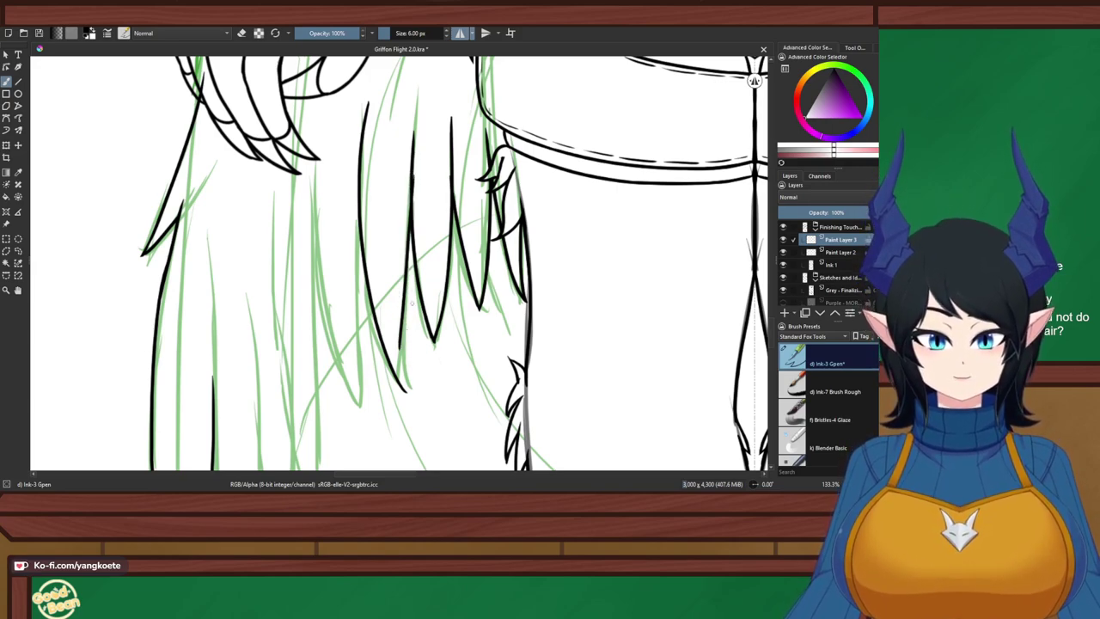
key(ctrl+z)
drag(411, 174, 400, 344)
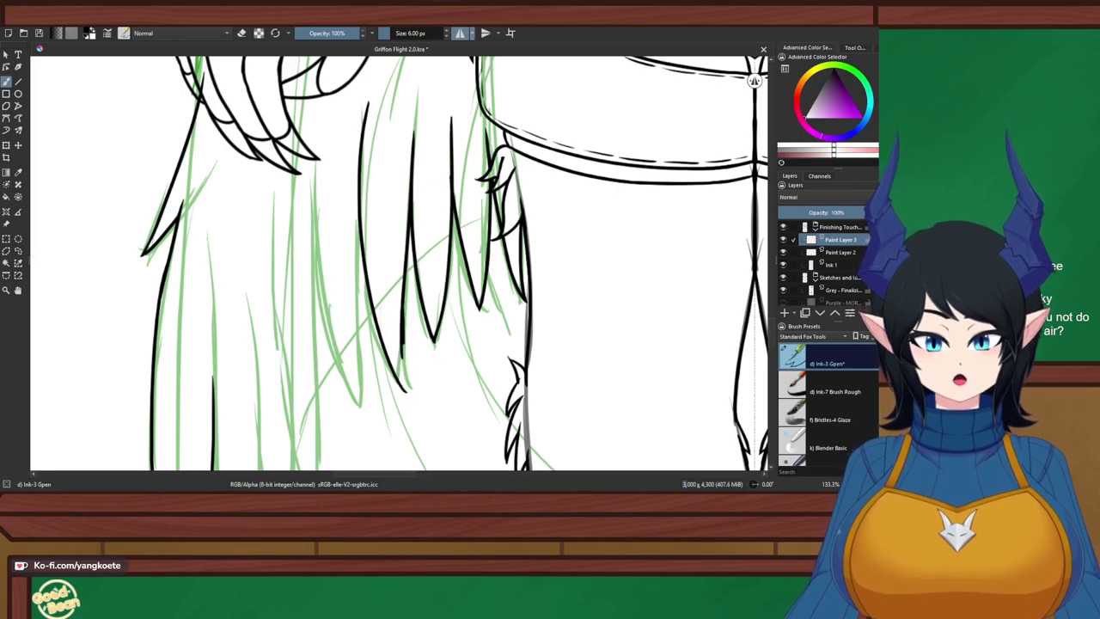
Attempt to extend the feather line down to its tip, undoing each try
drag(402, 354, 407, 392)
key(ctrl+z)
drag(404, 322, 406, 392)
key(ctrl+z)
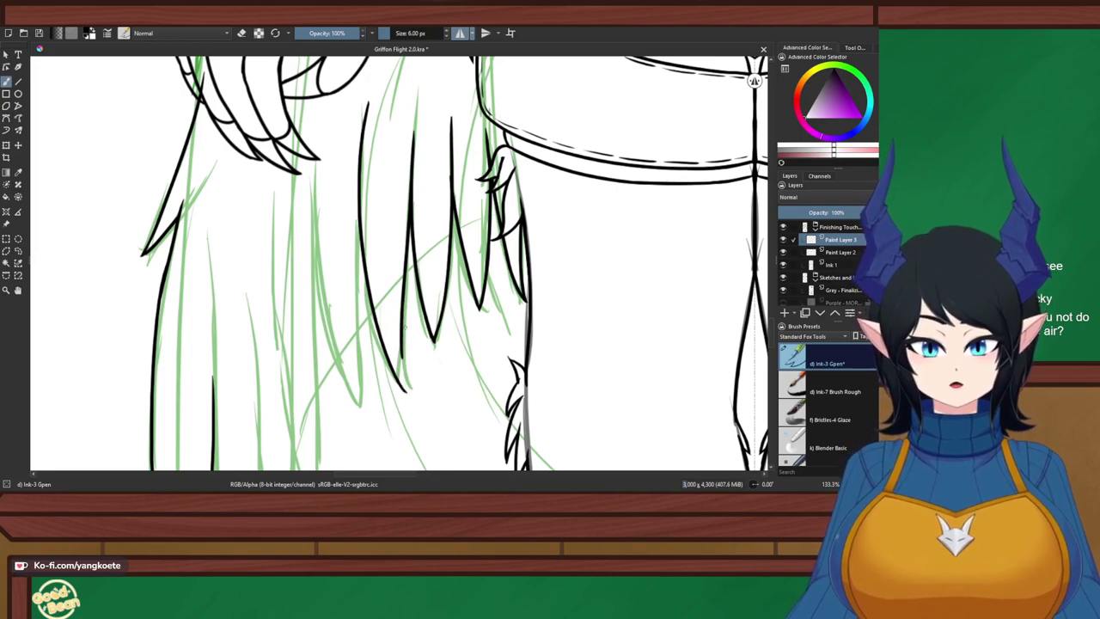
drag(410, 335, 401, 394)
key(ctrl+z)
drag(410, 335, 402, 395)
key(ctrl+z)
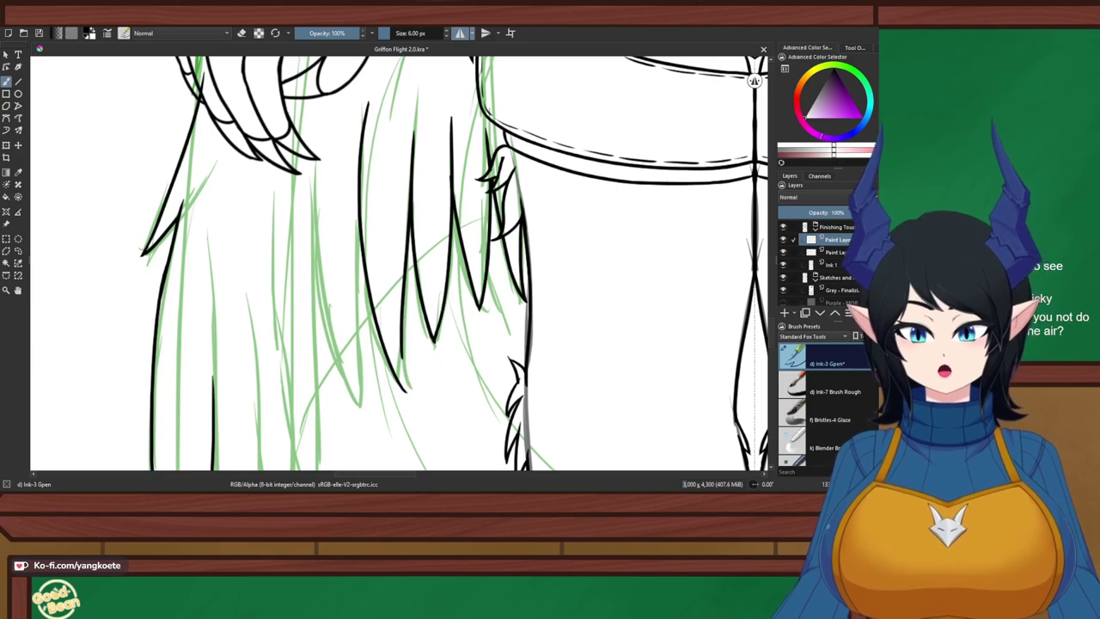
drag(409, 342, 399, 399)
key(ctrl+z)
drag(409, 330, 402, 403)
key(ctrl+z)
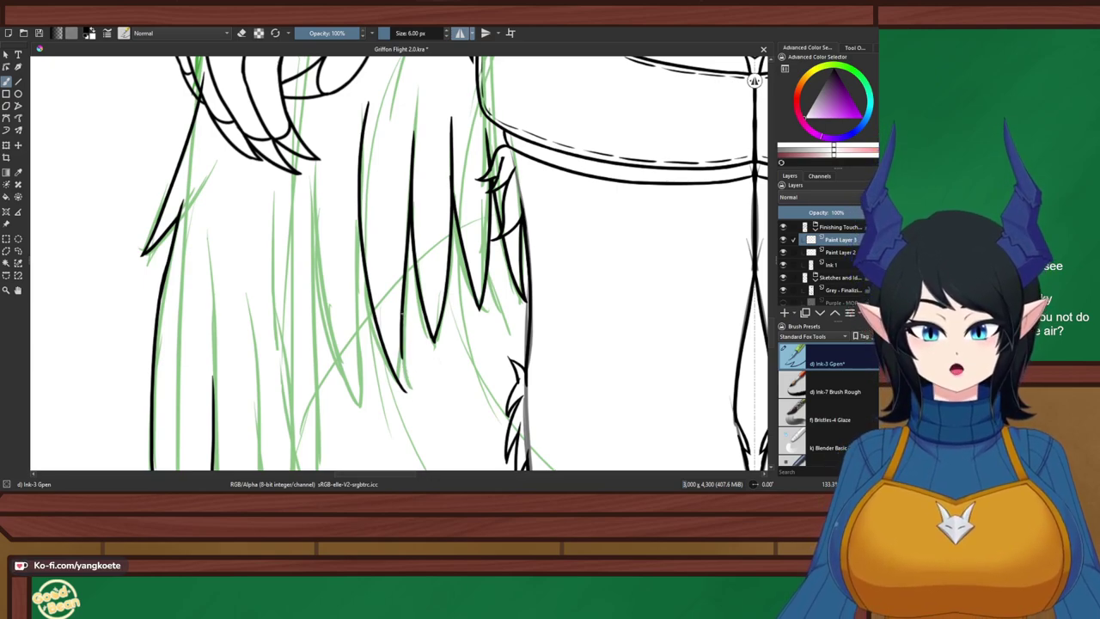
key(ctrl+z)
drag(404, 325, 407, 401)
key(ctrl+z)
drag(404, 320, 405, 378)
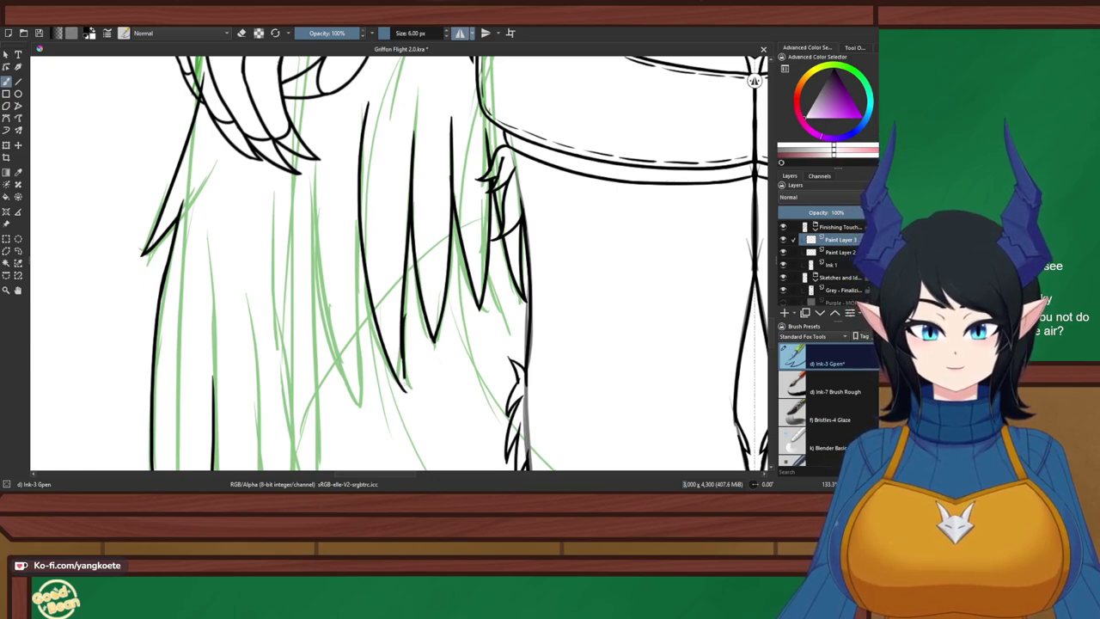
key(ctrl+z)
drag(410, 331, 402, 404)
key(ctrl+z)
drag(409, 331, 414, 406)
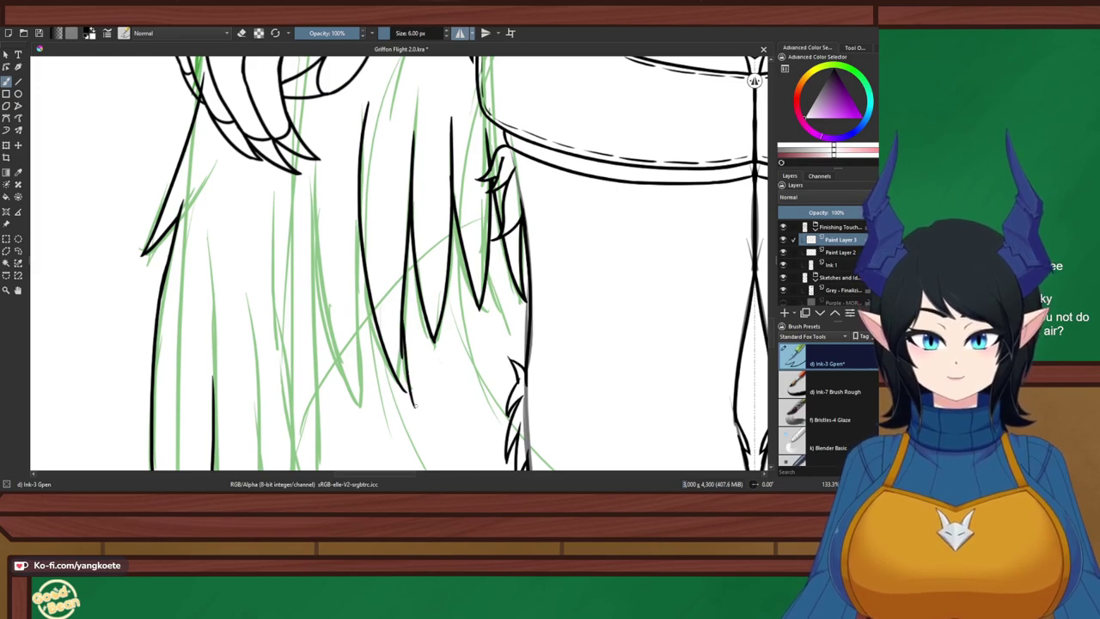
key(ctrl+z)
drag(407, 339, 407, 397)
key(ctrl+z)
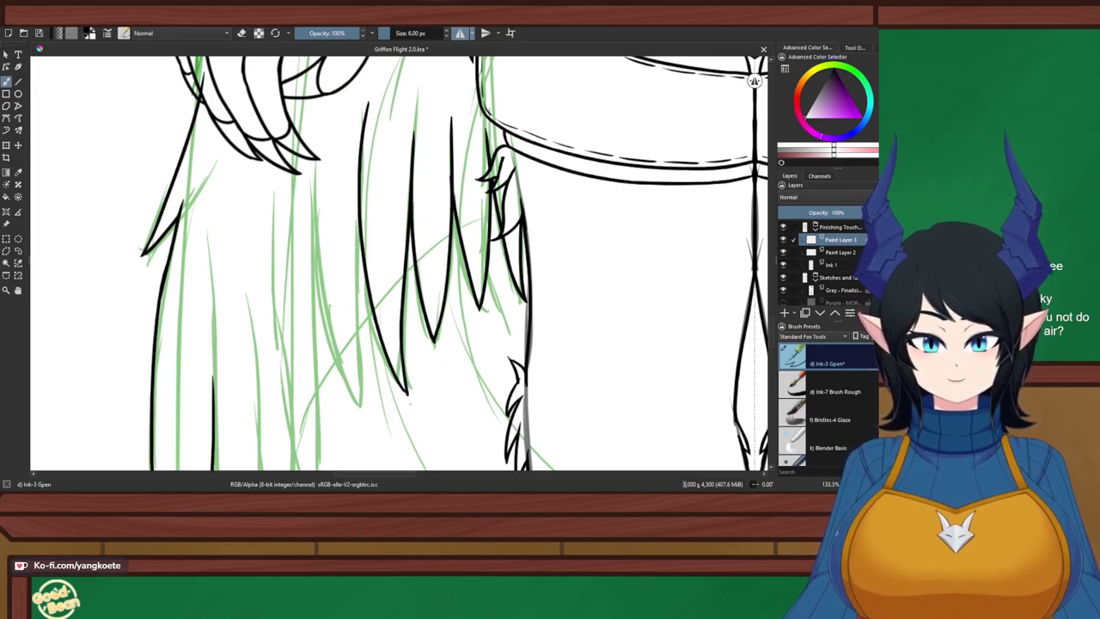
Erase the overlapping ink at the feather tip
key(e)
scroll(441, 402, up, 6)
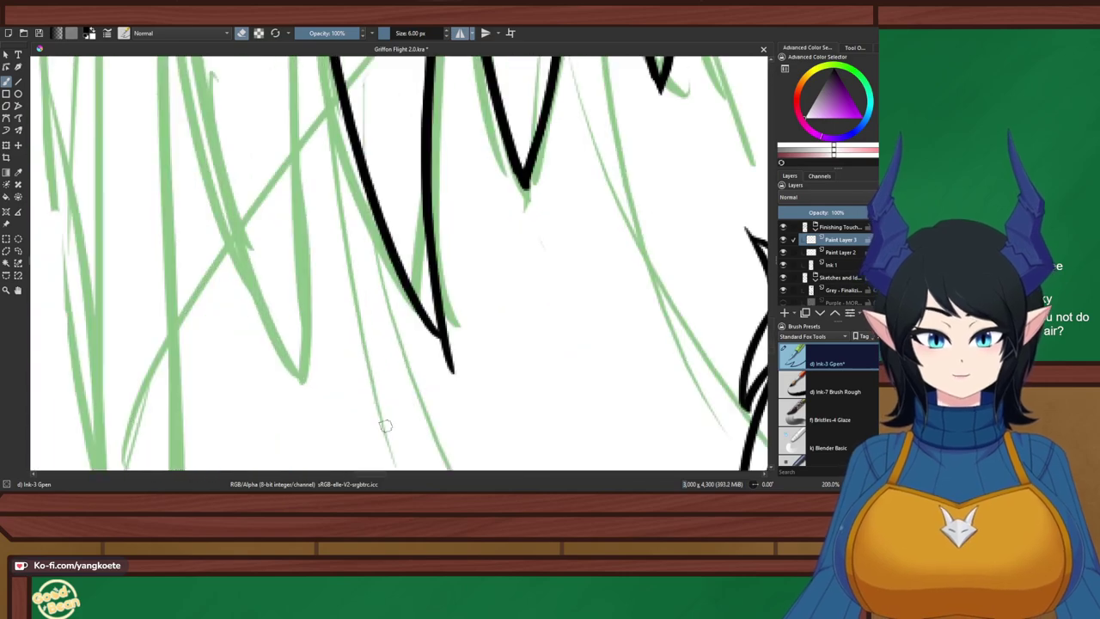
mouse_move(431, 337)
mouse_down()
mouse_move(493, 367)
mouse_move(432, 338)
mouse_move(476, 350)
mouse_move(485, 356)
mouse_move(447, 351)
mouse_up()
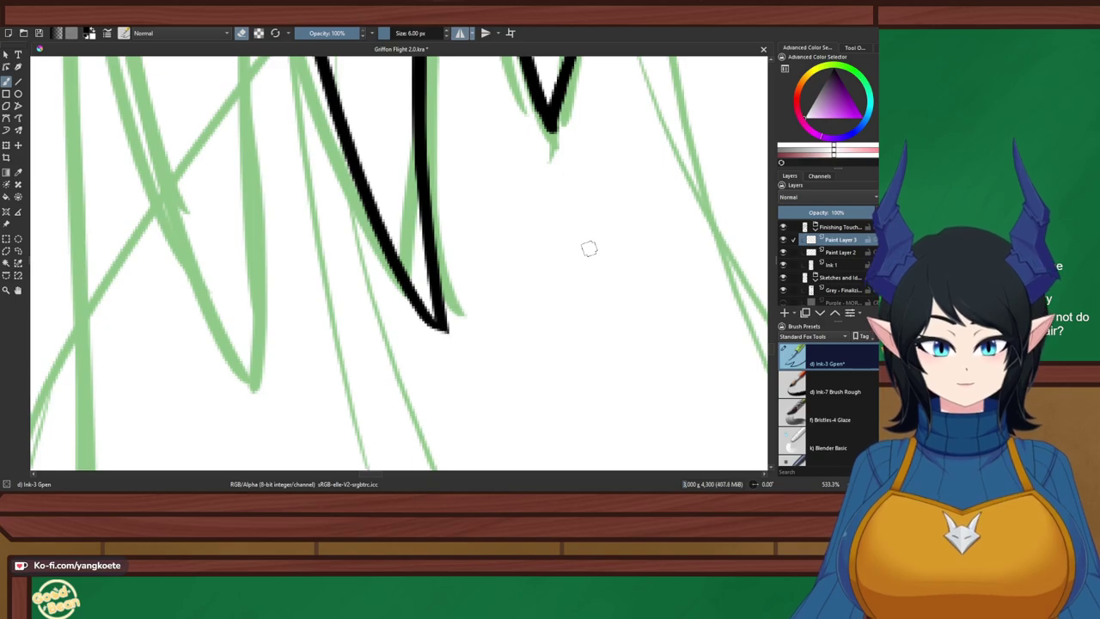
key(e)
scroll(726, 81, down, 1)
scroll(726, 82, down, 2)
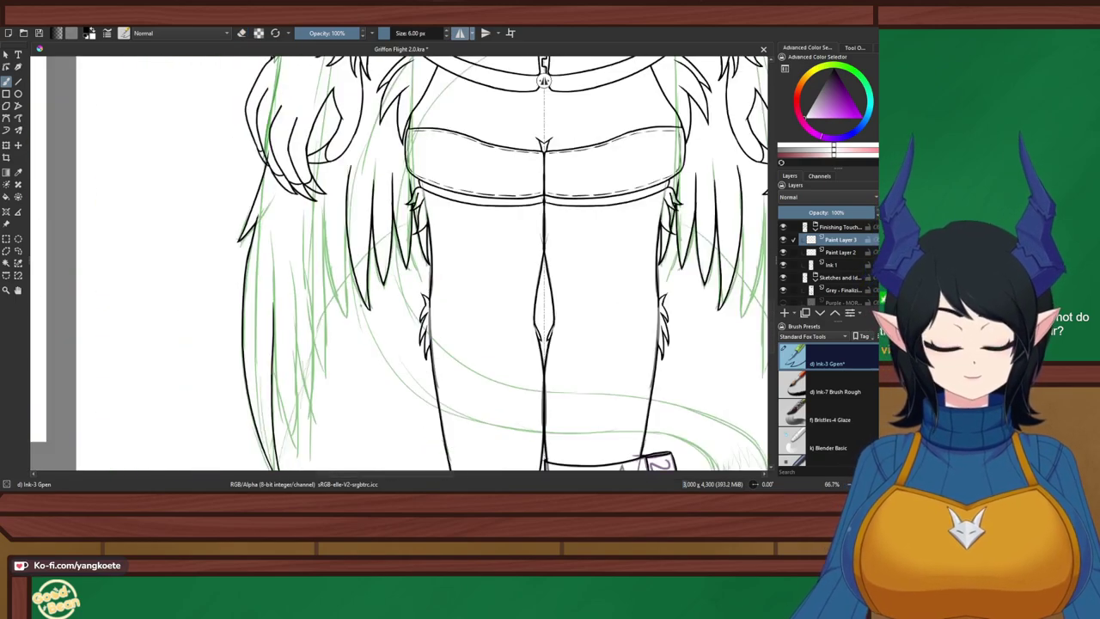
scroll(350, 190, up, 2)
drag(398, 172, 413, 194)
scroll(414, 194, up, 1)
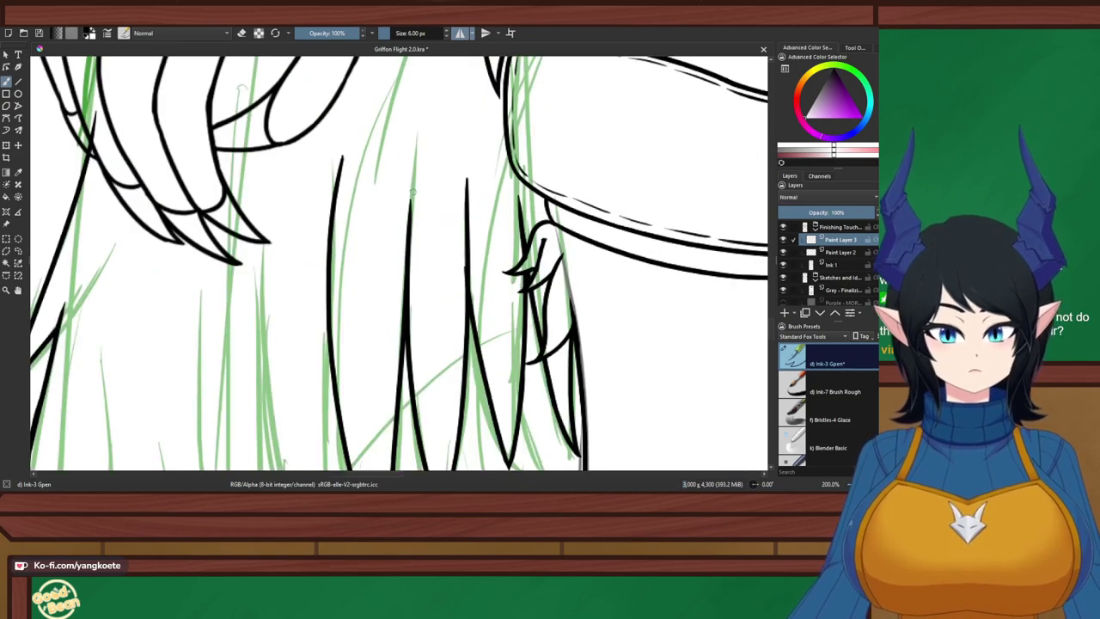
scroll(413, 194, down, 2)
scroll(413, 193, up, 1)
drag(386, 117, 412, 282)
Redraw the feather line just below the belt edge
key(ctrl+z)
drag(409, 153, 407, 261)
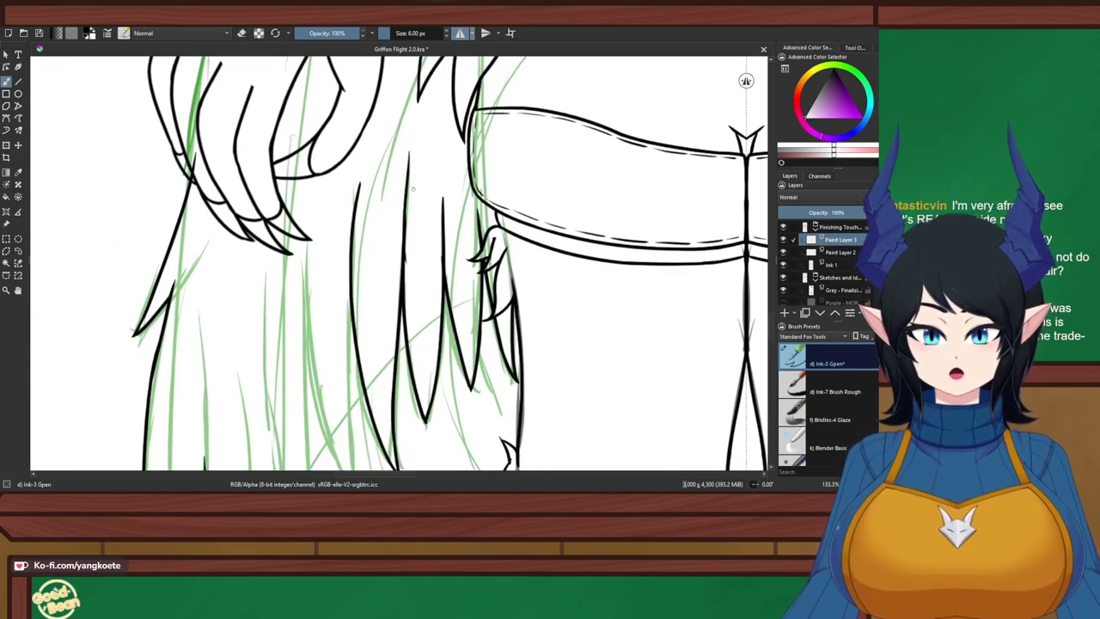
key(ctrl+z)
drag(414, 146, 404, 227)
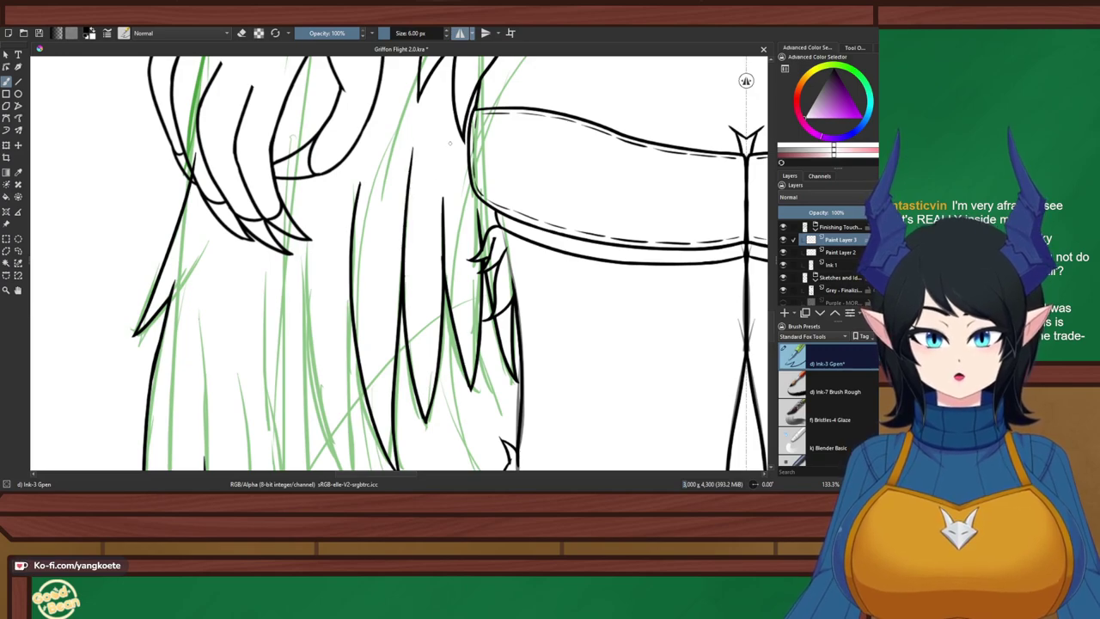
Try inking a slanted feather line beside the shorts, undoing the attempts
drag(449, 141, 444, 233)
key(ctrl+z)
drag(448, 135, 439, 252)
key(ctrl+z)
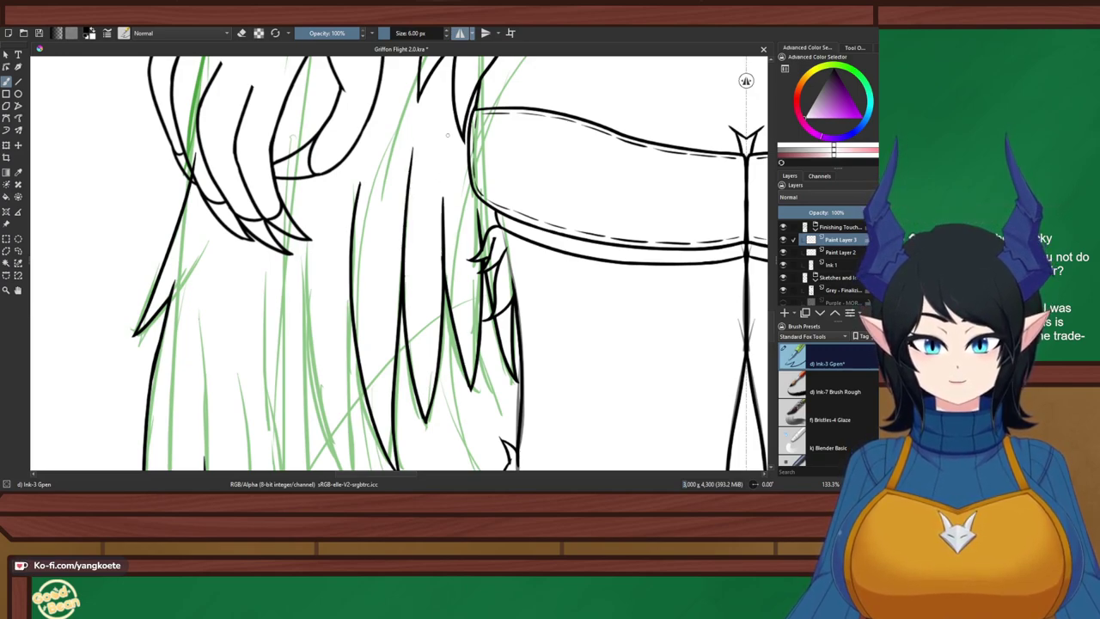
drag(447, 133, 440, 245)
key(ctrl+z)
drag(449, 129, 442, 233)
key(ctrl+z)
key(ctrl+z)
key(ctrl+z)
mouse_move(447, 126)
mouse_down()
mouse_move(439, 260)
mouse_move(441, 245)
mouse_up()
key(ctrl+z)
key(ctrl+z)
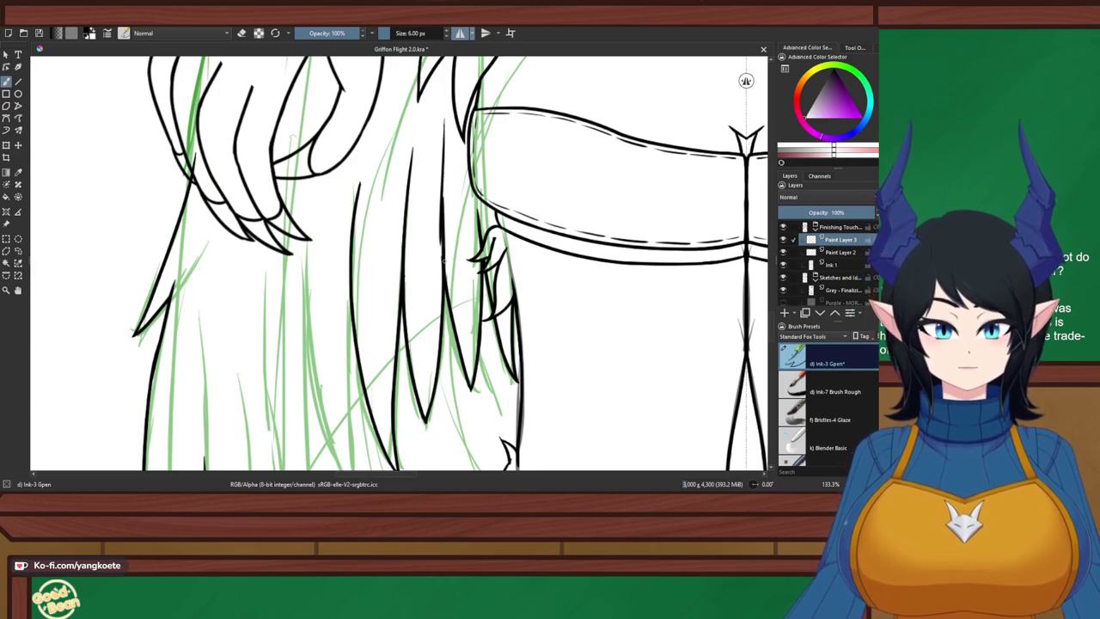
Redraw the hair strand line beside the shorts repeatedly, undoing each unsatisfying stroke
key(ctrl+z)
drag(446, 117, 441, 257)
key(ctrl+z)
drag(448, 113, 443, 242)
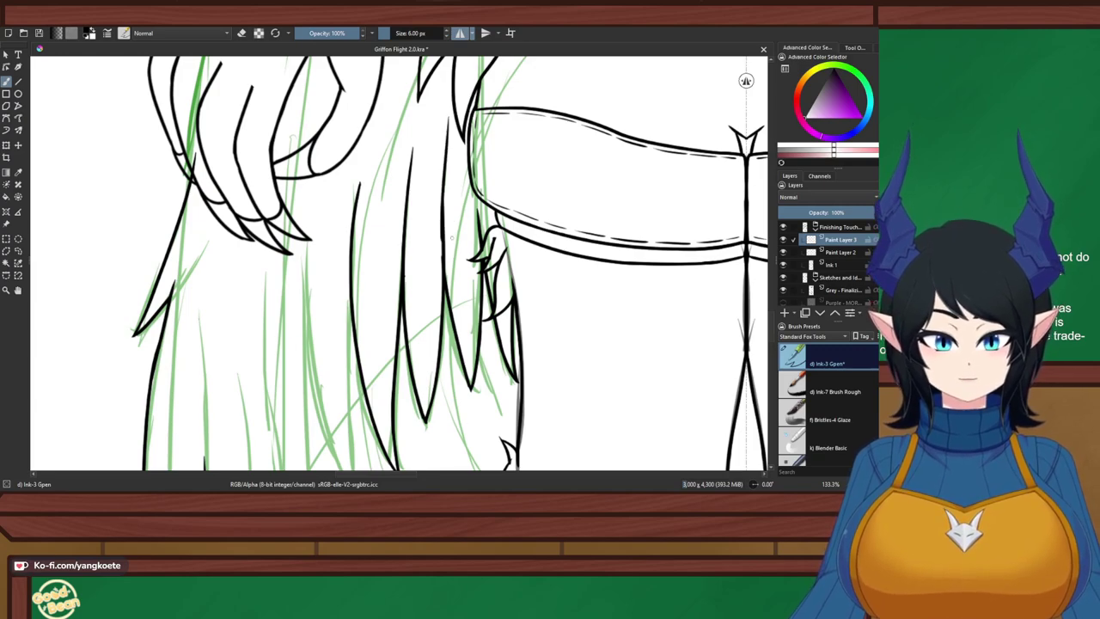
key(ctrl+z)
drag(447, 115, 443, 253)
key(ctrl+z)
drag(448, 124, 441, 262)
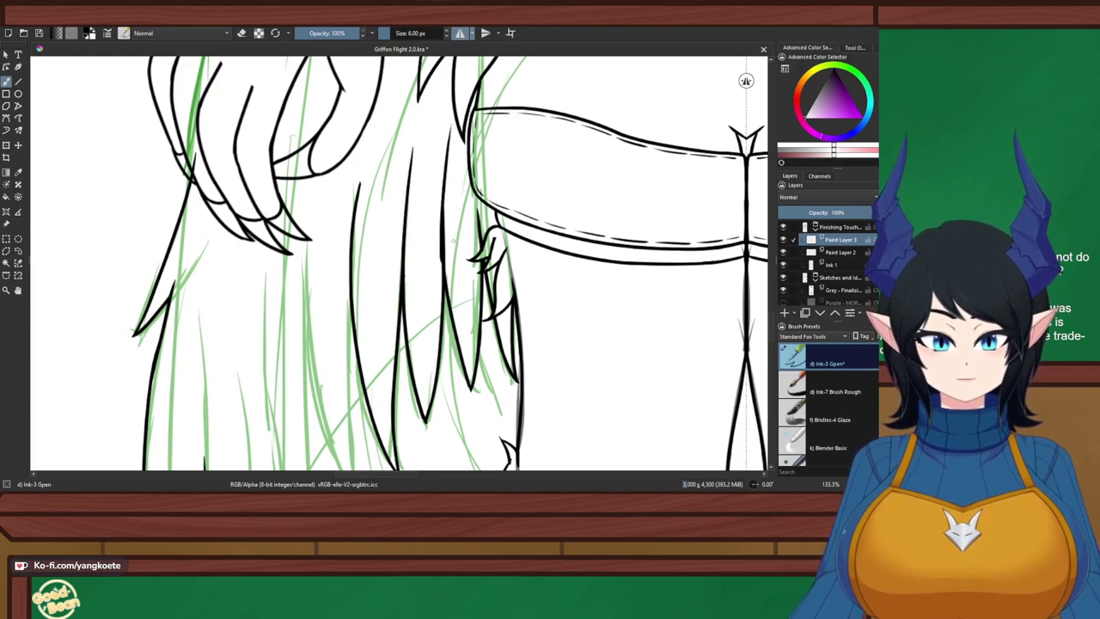
key(ctrl+z)
drag(447, 120, 443, 261)
key(ctrl+z)
key(ctrl+z)
key(ctrl+z)
drag(447, 122, 443, 259)
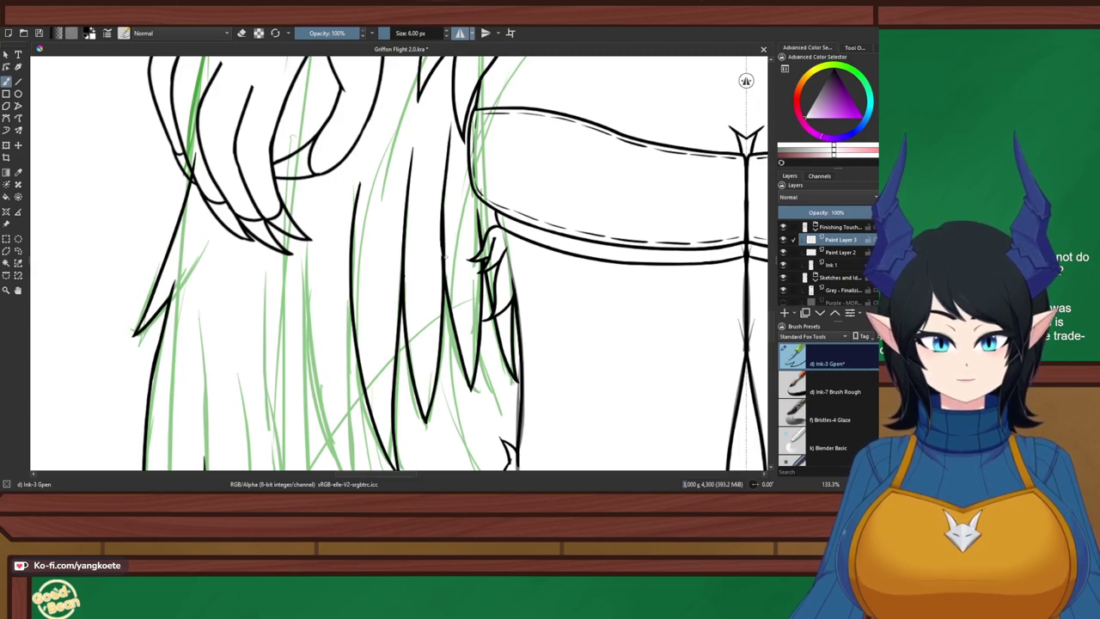
key(ctrl+z)
mouse_move(447, 122)
mouse_down()
mouse_move(440, 256)
mouse_move(445, 158)
mouse_move(441, 242)
mouse_up()
key(ctrl+z)
Thicken the right edge of the inked hair line with two short strokes
scroll(383, 244, down, 3)
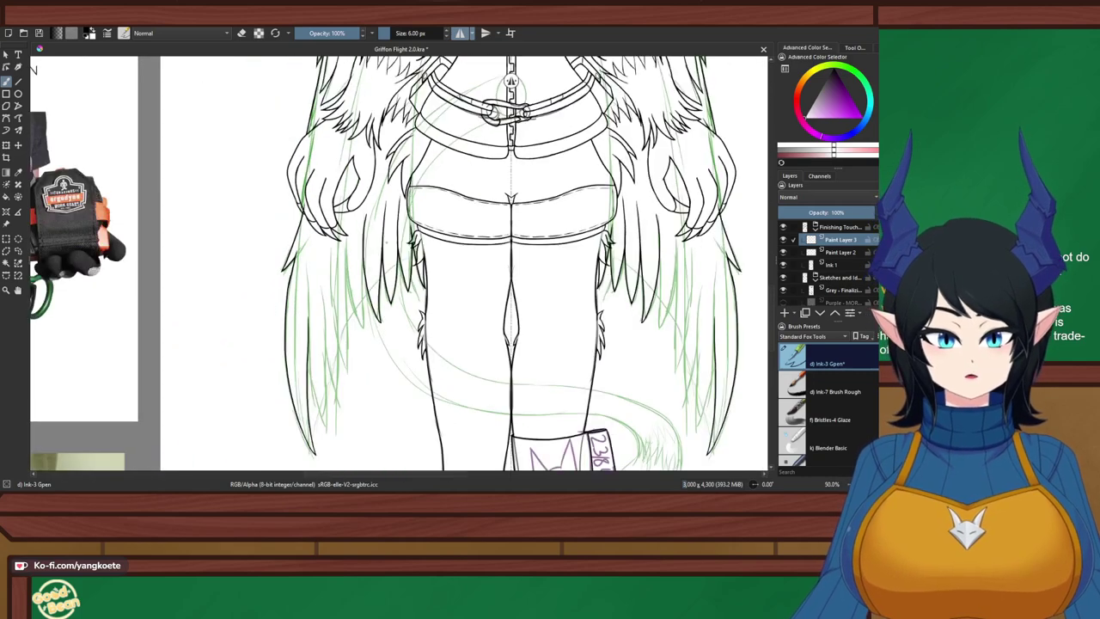
scroll(390, 244, up, 6)
key(e)
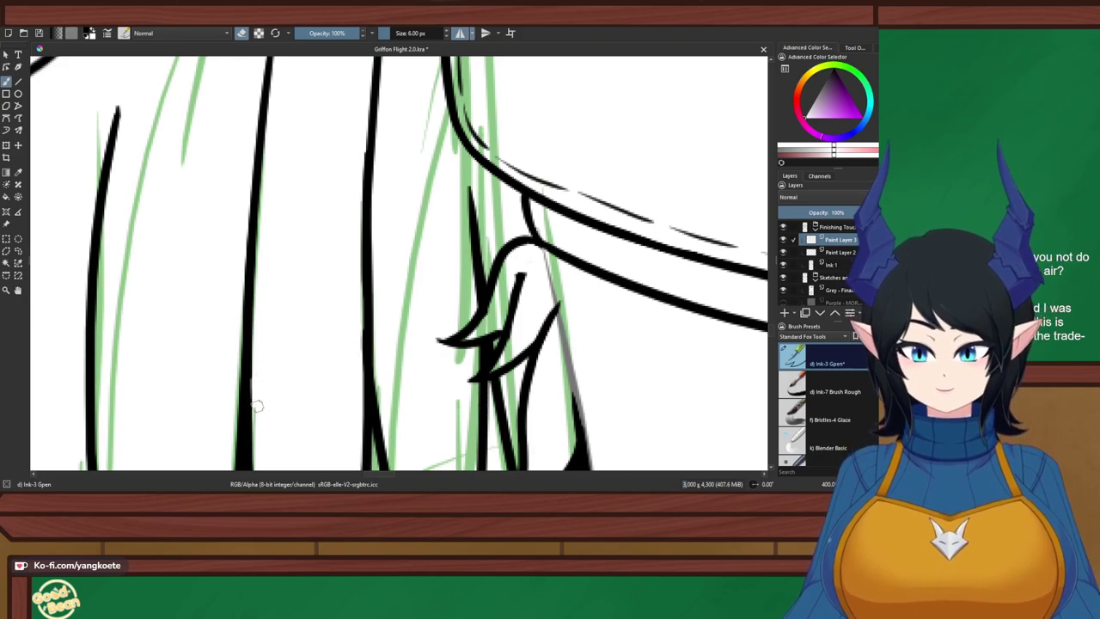
key(e)
drag(250, 369, 251, 399)
drag(248, 356, 252, 403)
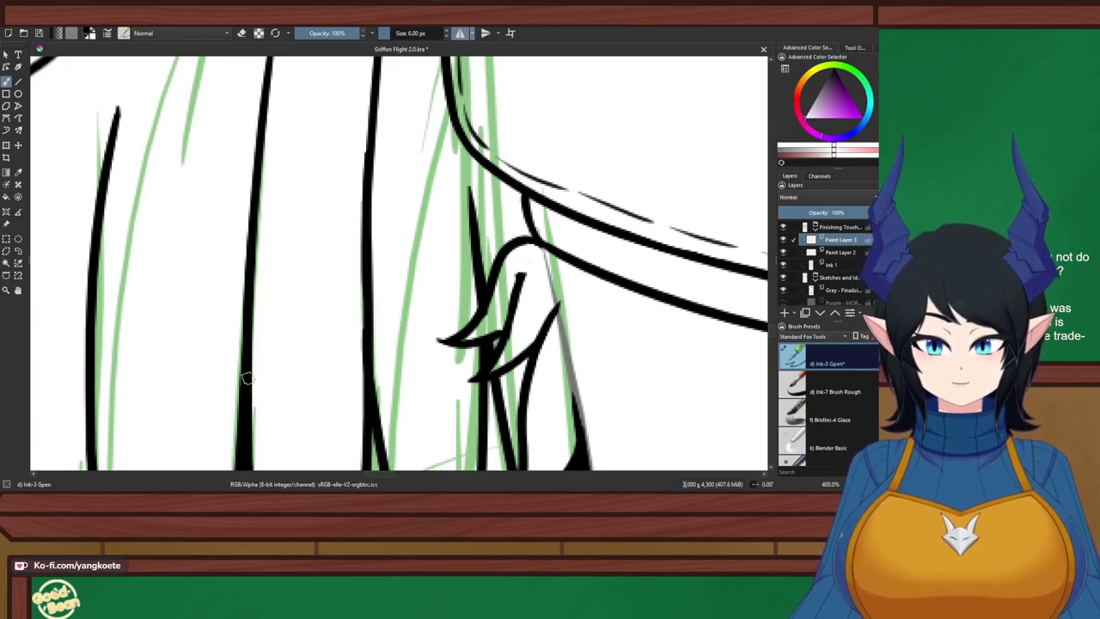
Save Griffon Flight 2.0.kra and reposition the view over the figure and hair
scroll(275, 302, down, 4)
drag(272, 324, 512, 262)
right_click(513, 262)
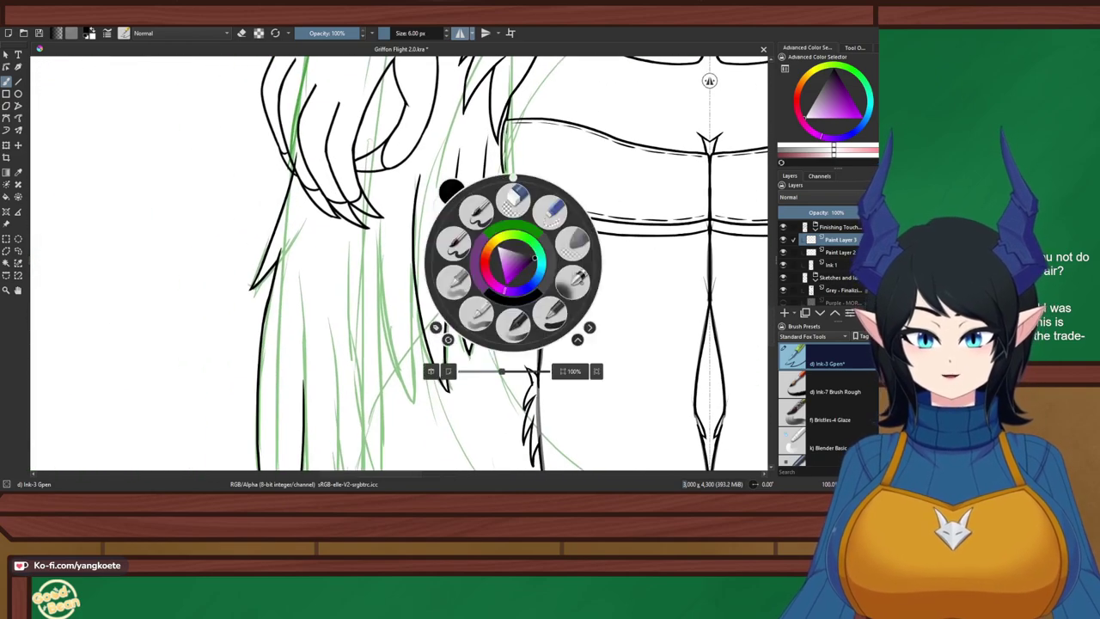
click(327, 265)
scroll(326, 265, down, 1)
scroll(326, 264, up, 4)
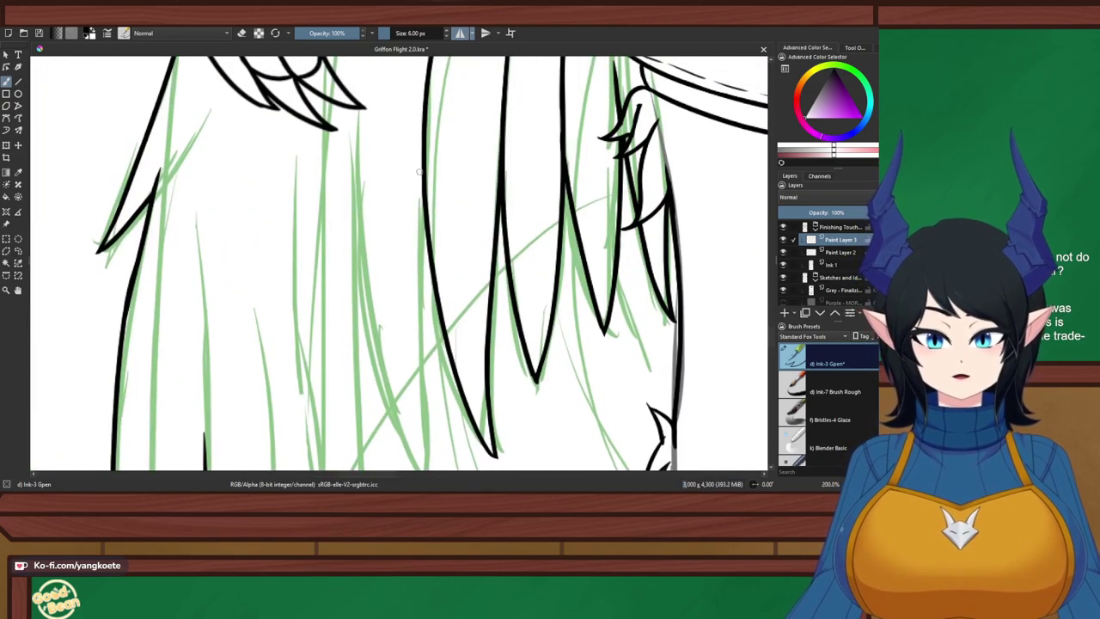
scroll(271, 382, down, 1)
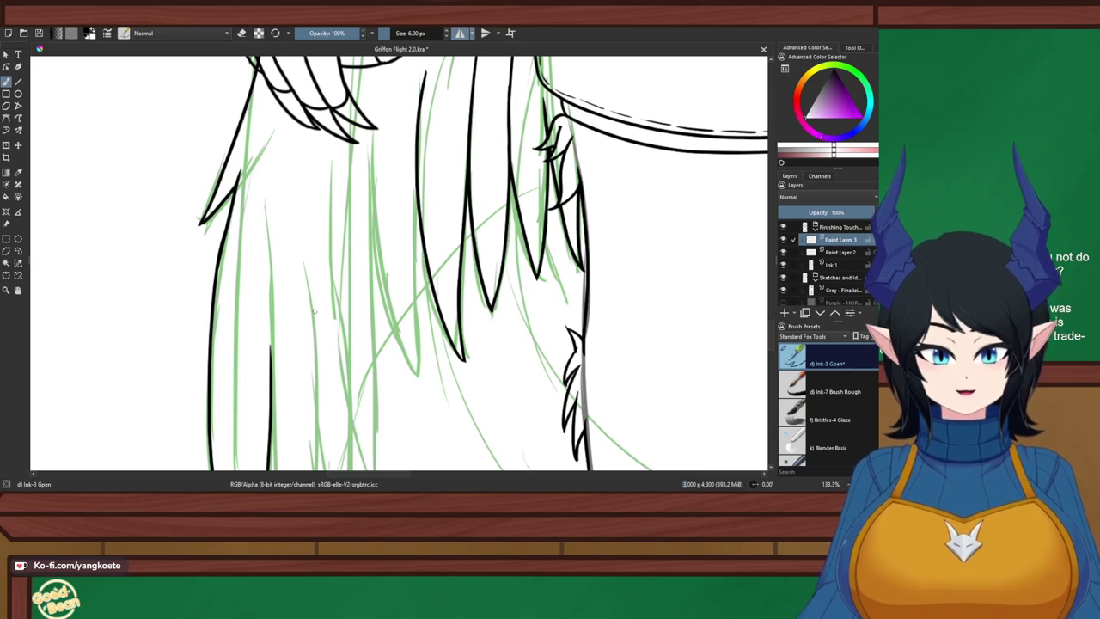
drag(401, 232, 416, 258)
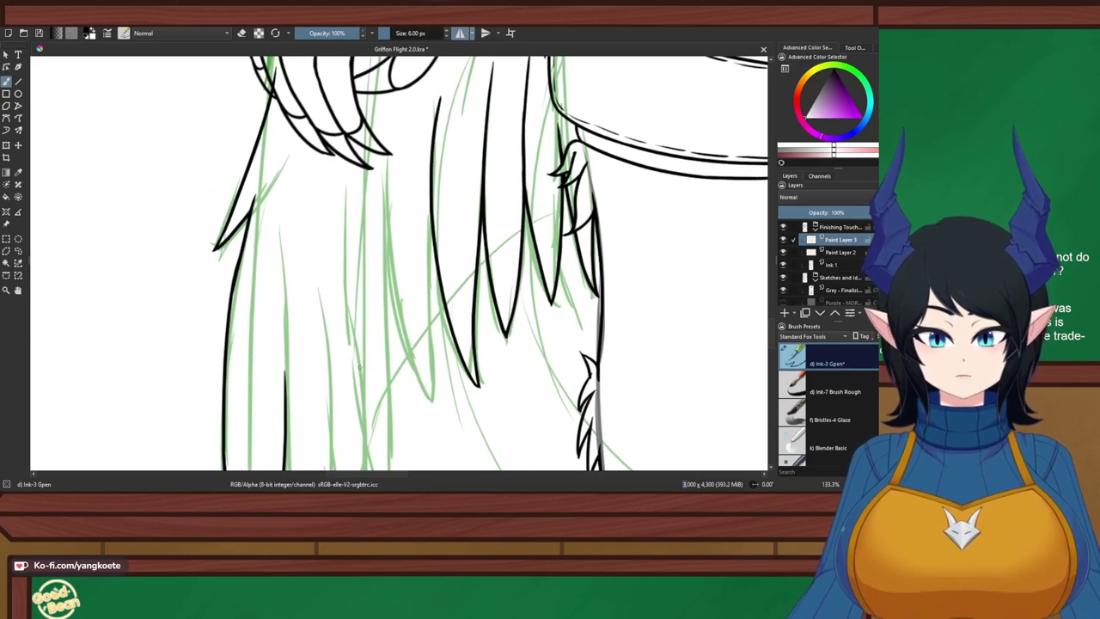
key(ctrl+s)
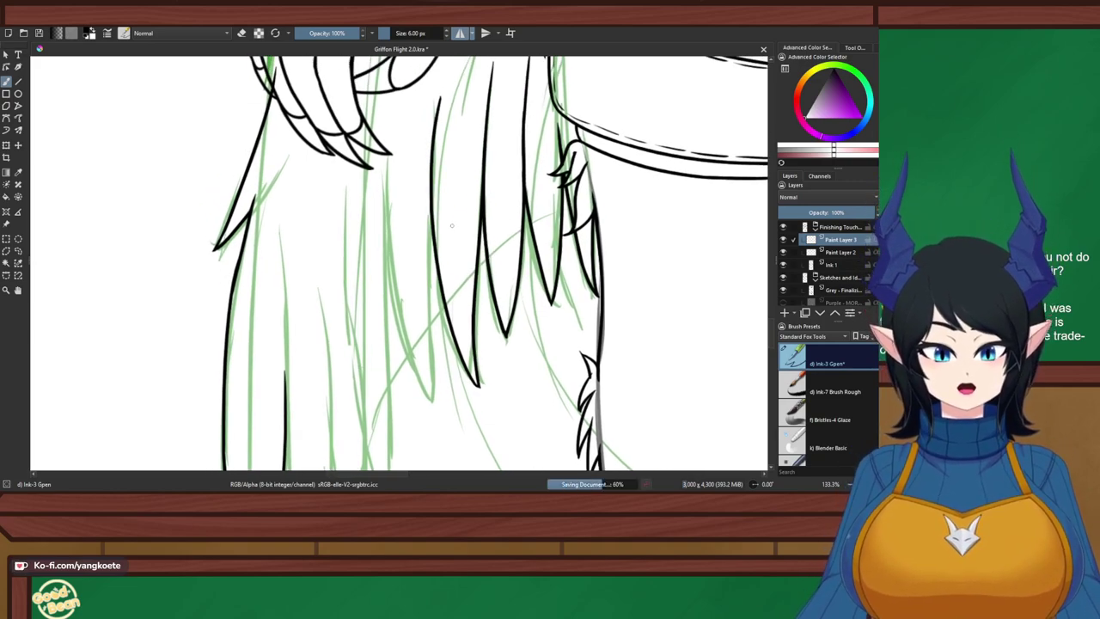
scroll(451, 225, down, 4)
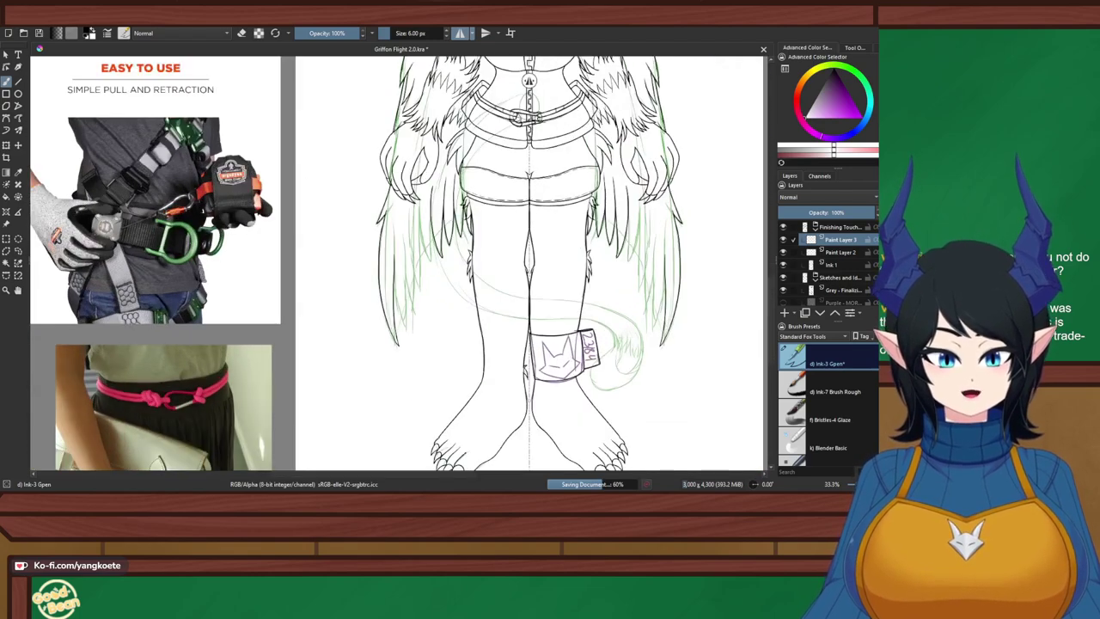
drag(539, 119, 529, 146)
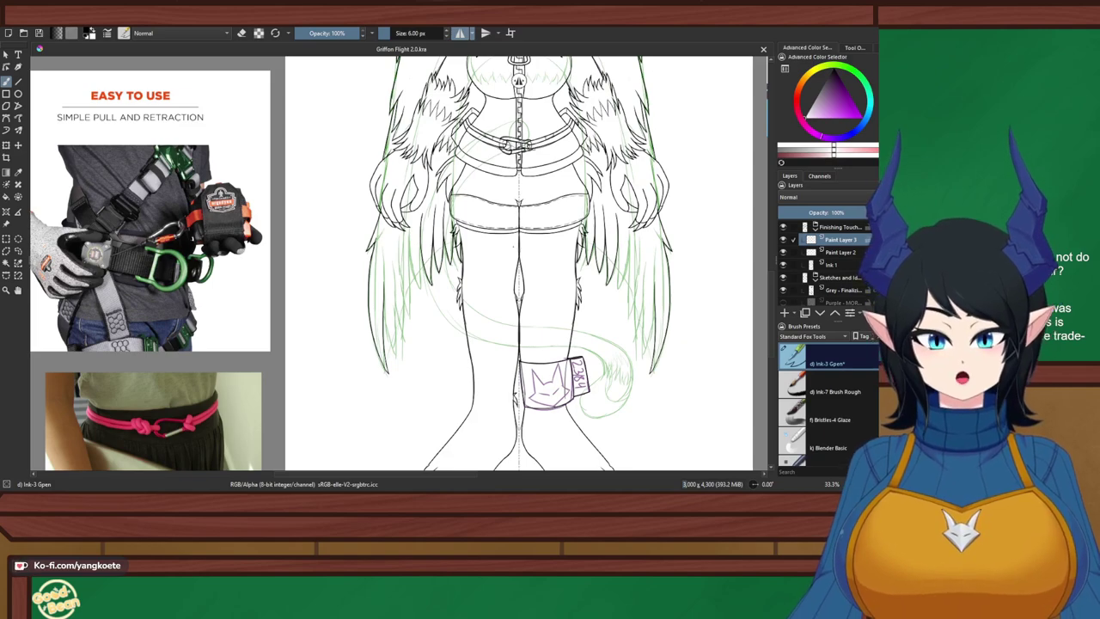
scroll(469, 260, up, 3)
drag(347, 287, 370, 287)
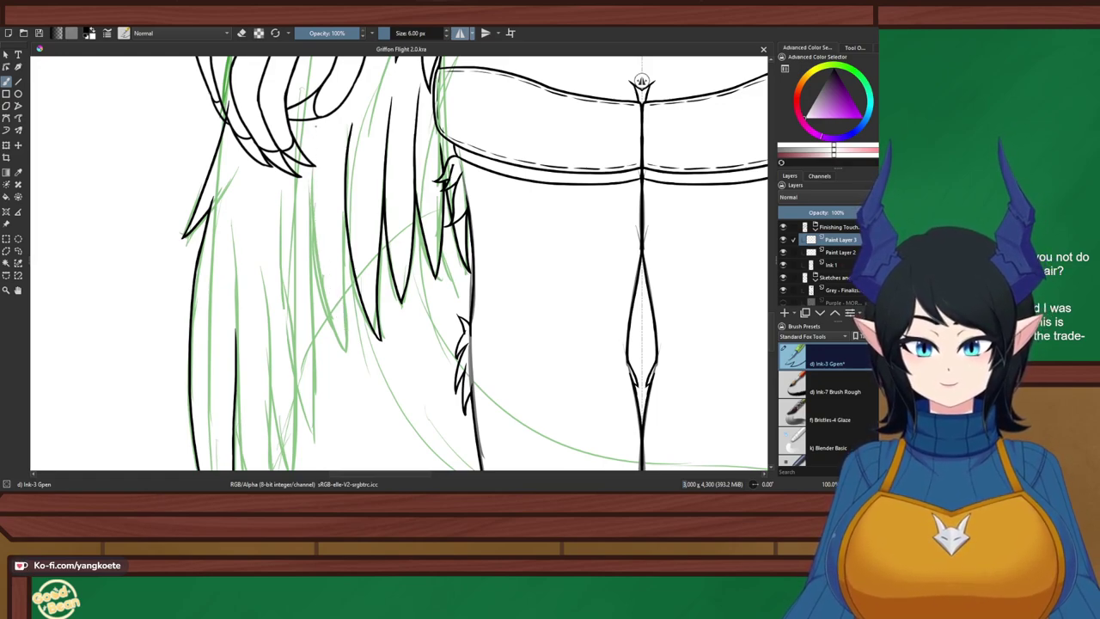
Ink new black lines down the hair strand, erasing a stray stroke tip along the way
drag(315, 129, 348, 354)
drag(344, 206, 359, 337)
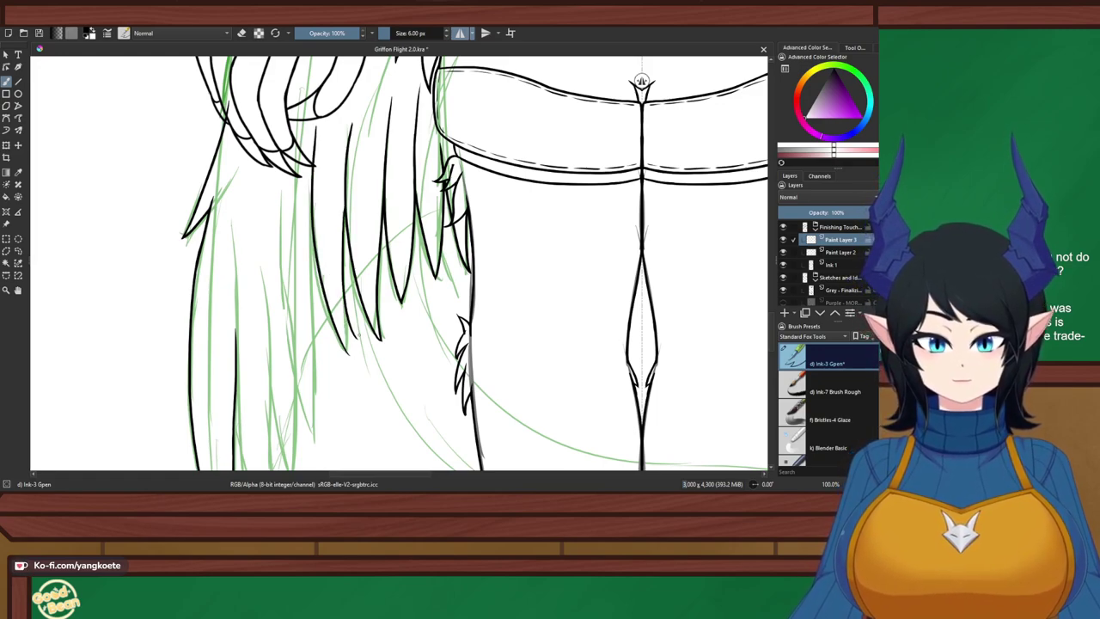
key(ctrl+z)
scroll(356, 281, up, 2)
drag(357, 282, 414, 260)
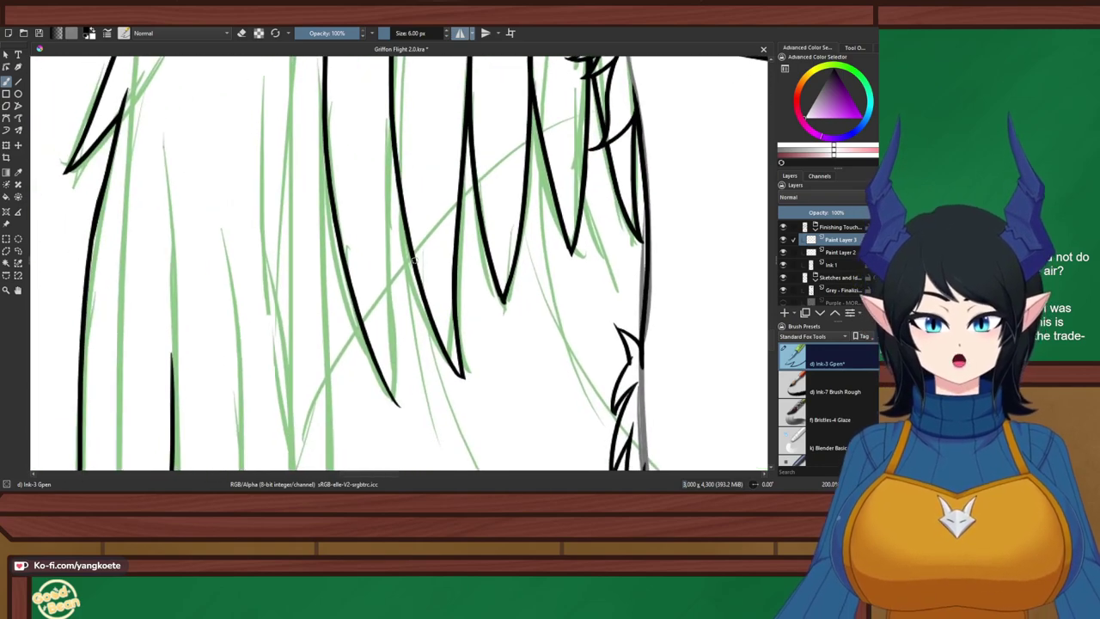
key(e)
drag(401, 407, 390, 397)
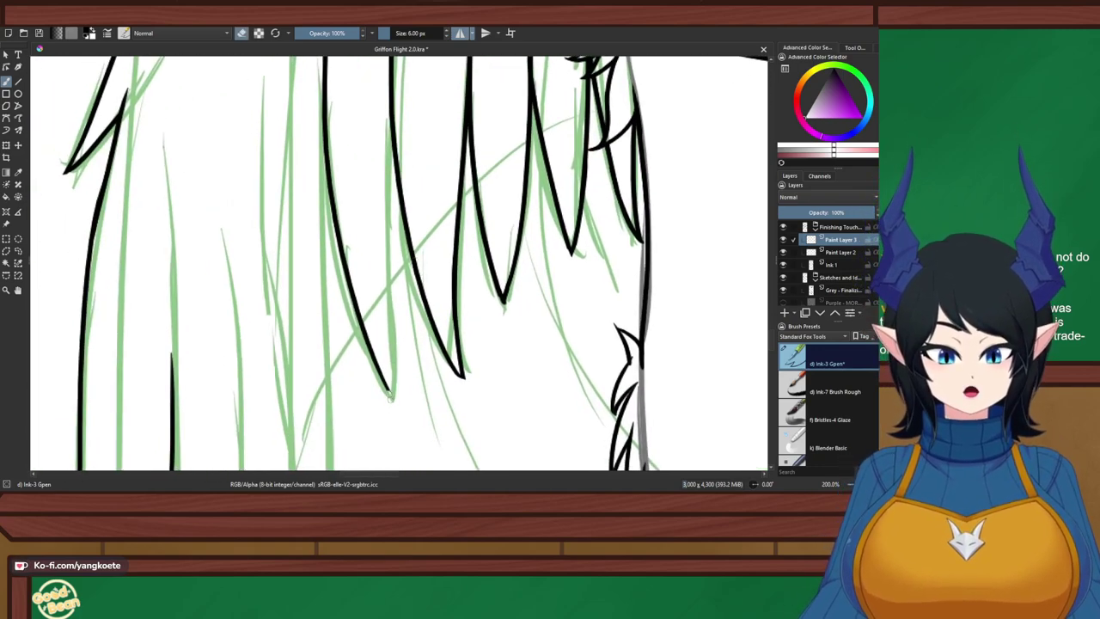
key(e)
drag(393, 136, 393, 332)
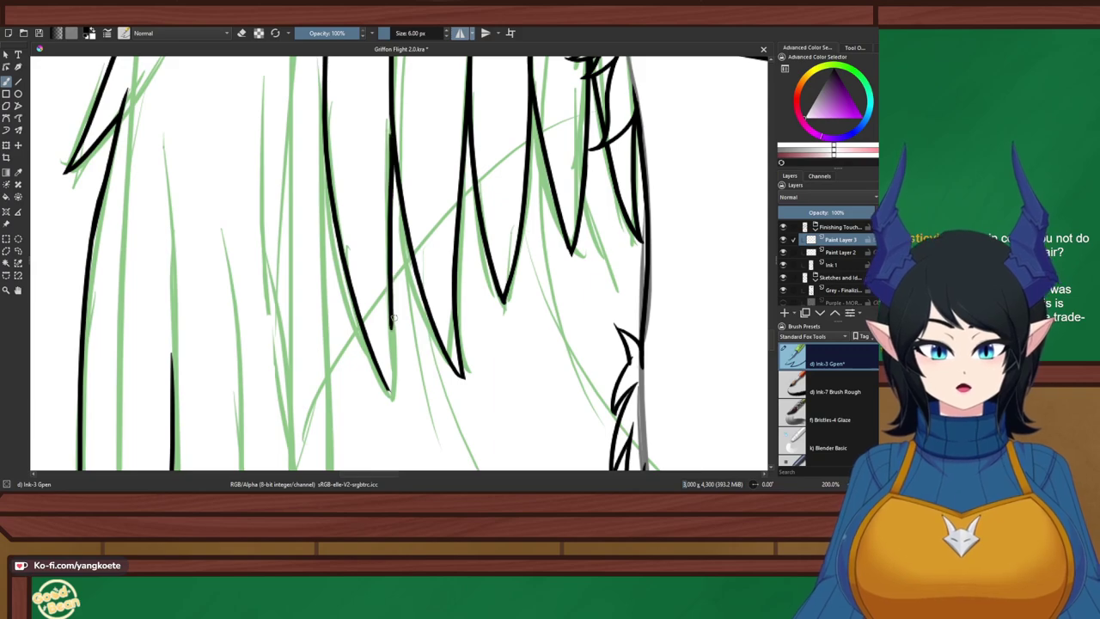
key(ctrl+z)
drag(390, 115, 388, 347)
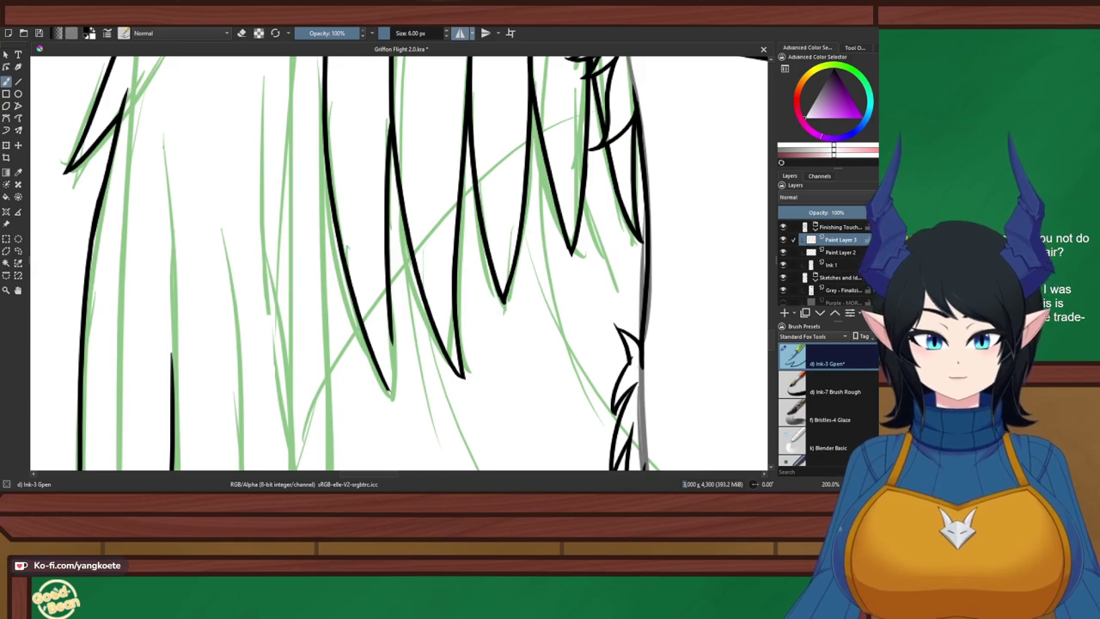
Redraw the strand's right ink line down toward its tip, retrying until it sits right
scroll(315, 318, up, 4)
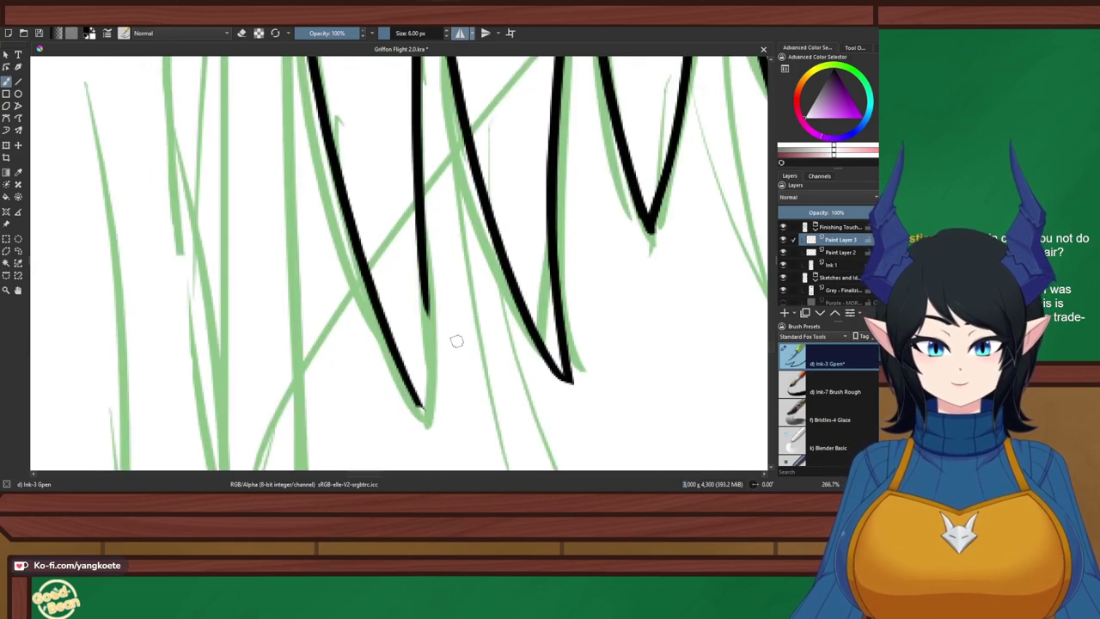
key(e)
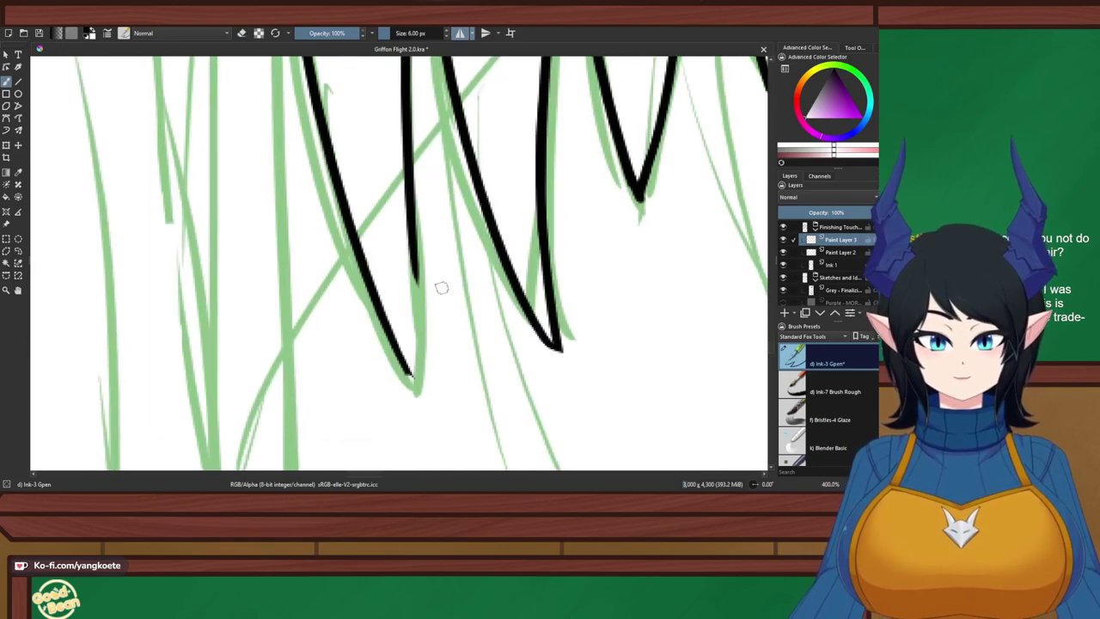
drag(411, 163, 458, 380)
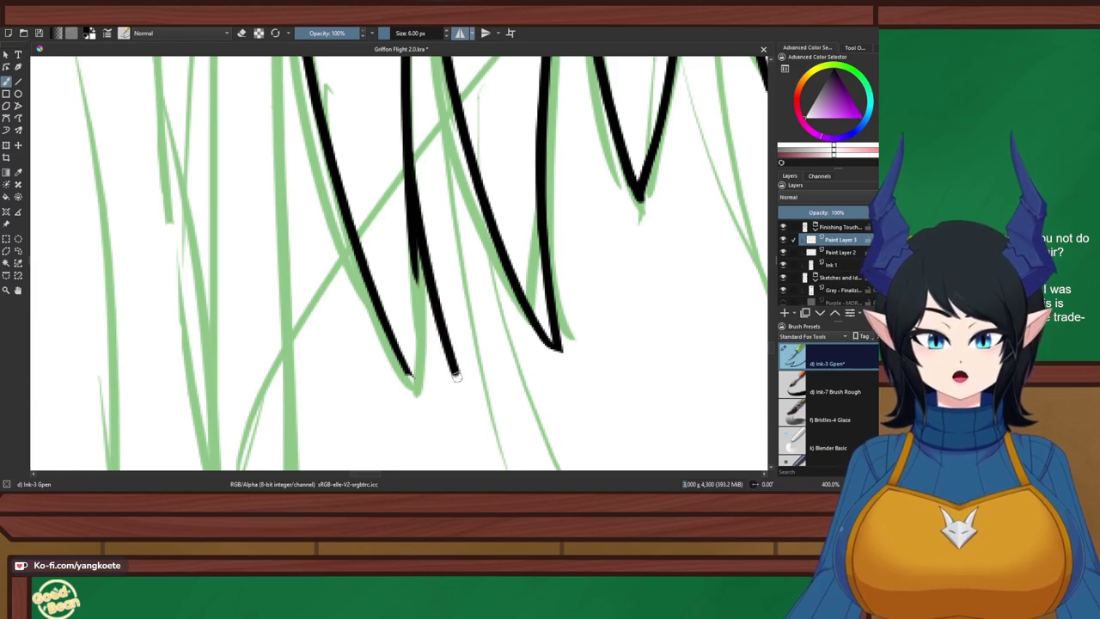
key(ctrl+z)
drag(412, 168, 448, 396)
key(ctrl+z)
drag(411, 166, 449, 407)
key(ctrl+z)
Extend the strand's left and right sides downward so they approach a pointed tip
drag(412, 209, 438, 368)
mouse_move(392, 336)
mouse_down()
mouse_move(412, 376)
mouse_move(443, 416)
mouse_up()
key(ctrl+z)
drag(383, 316, 453, 433)
mouse_move(422, 320)
mouse_down()
mouse_move(454, 435)
mouse_move(449, 408)
mouse_up()
key(ctrl+z)
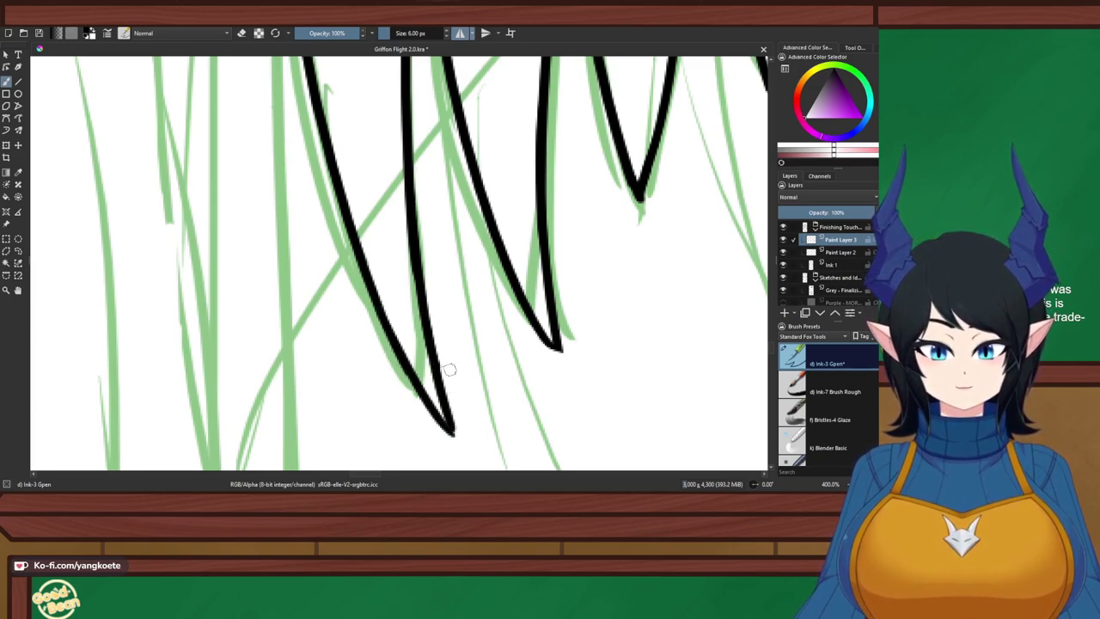
Shift the artwork up in view and save the drawing
scroll(513, 281, down, 4)
scroll(506, 300, up, 4)
drag(505, 297, 497, 245)
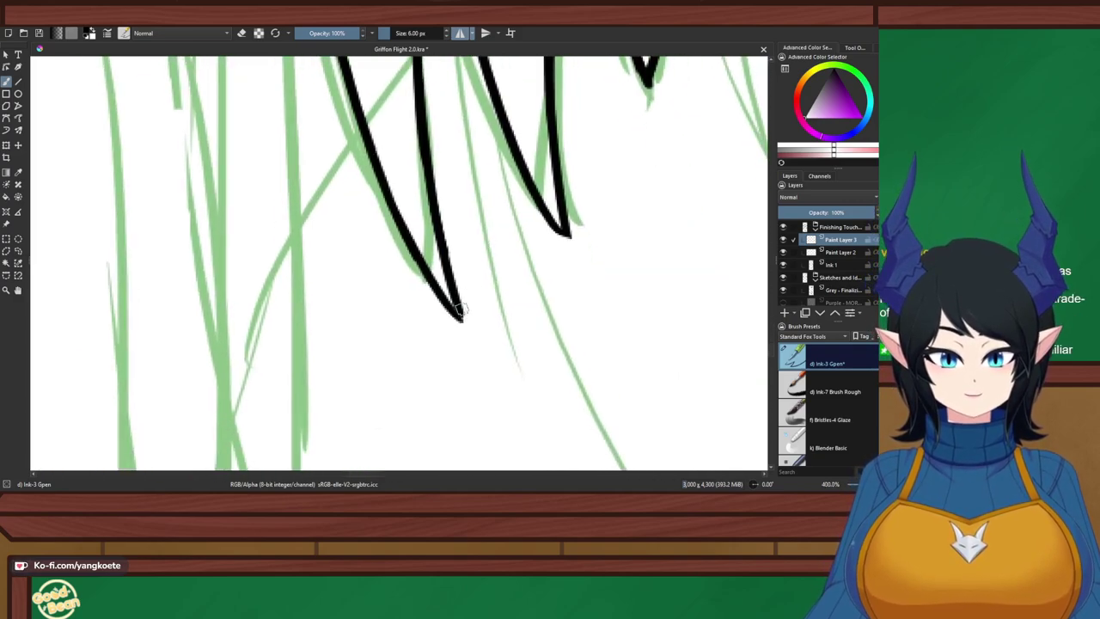
key(ctrl+s)
Ink two long hair strand lines, redrawing the left one several times with Ctrl+Z
scroll(412, 275, down, 4)
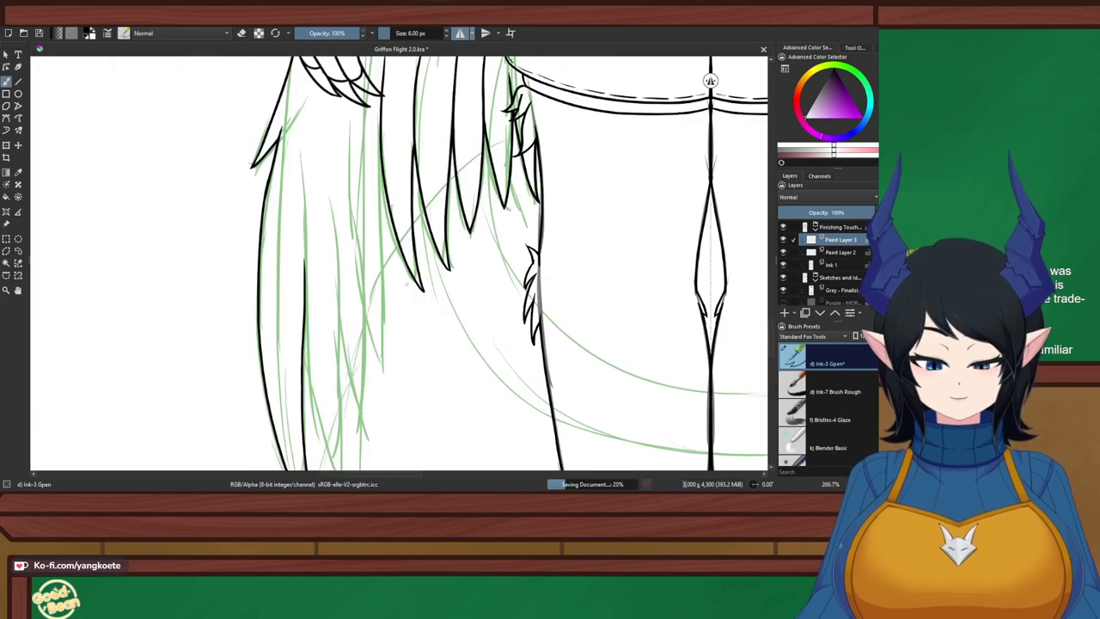
scroll(421, 265, up, 1)
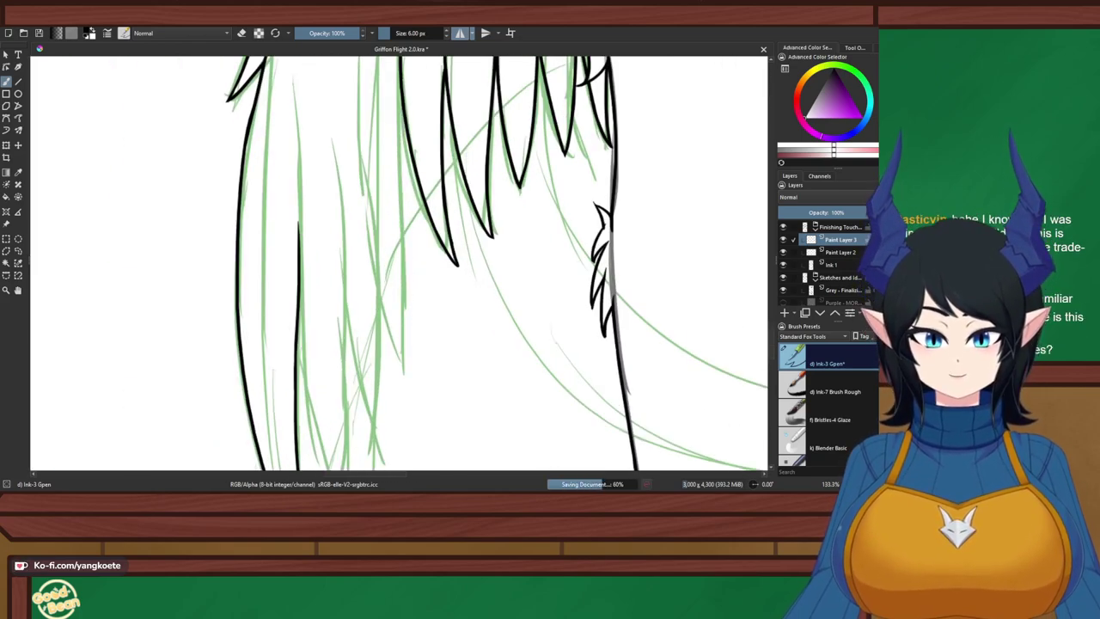
drag(398, 91, 412, 348)
mouse_move(362, 109)
mouse_down()
mouse_move(421, 374)
mouse_move(370, 237)
mouse_move(397, 342)
mouse_up()
key(ctrl+z)
key(ctrl+z)
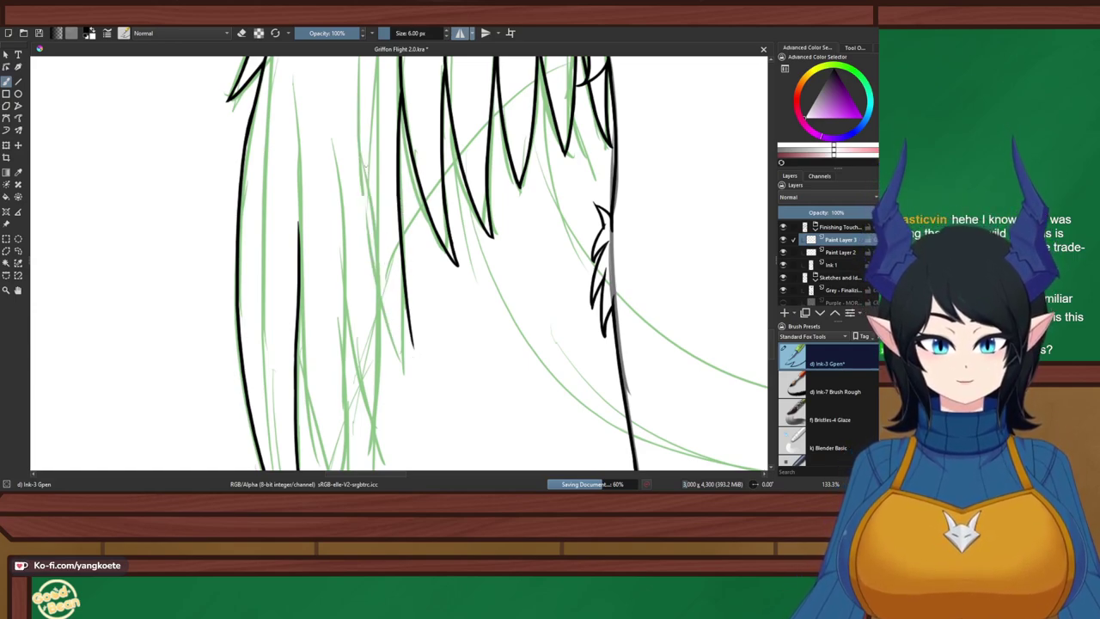
drag(358, 90, 413, 360)
key(ctrl+z)
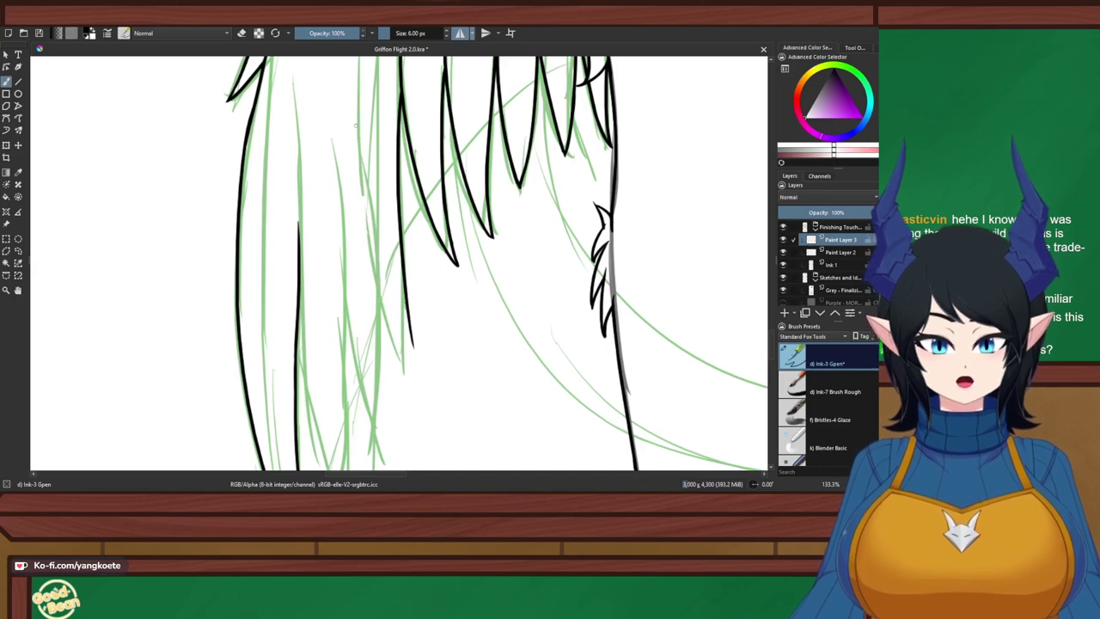
mouse_move(354, 120)
mouse_down()
mouse_move(389, 302)
mouse_move(416, 364)
mouse_up()
key(ctrl+z)
drag(346, 107, 409, 363)
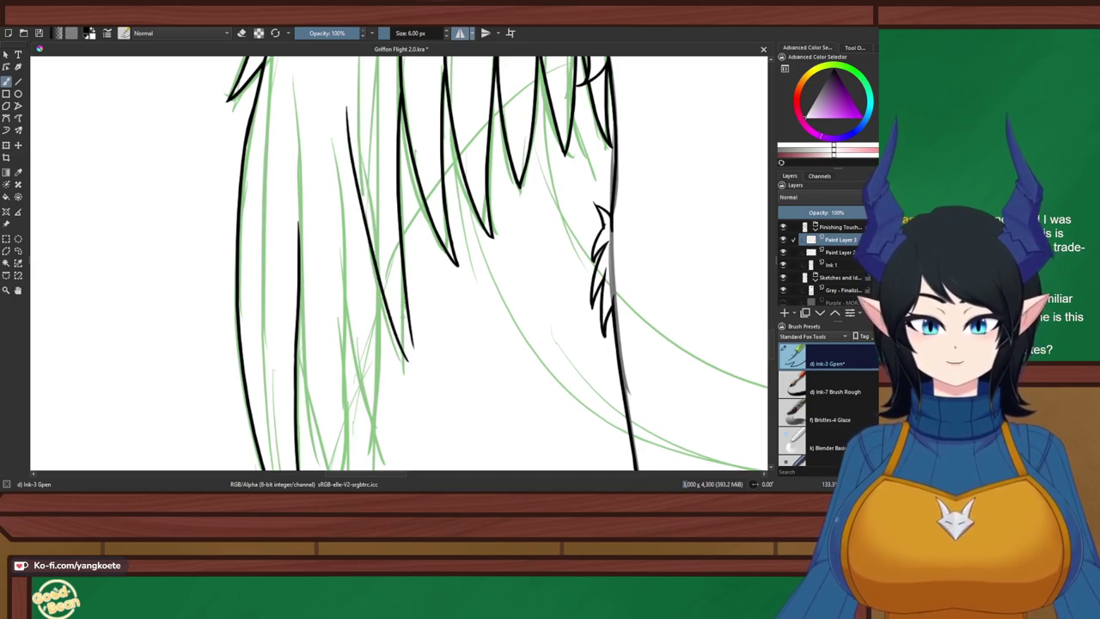
key(ctrl+z)
drag(344, 97, 407, 342)
key(ctrl+z)
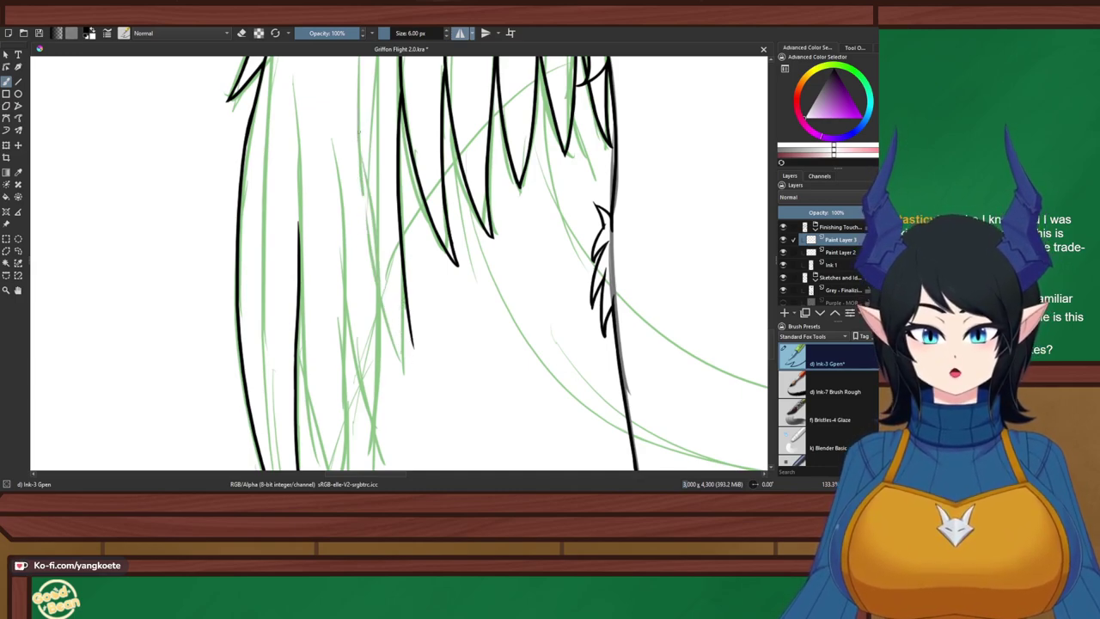
mouse_move(351, 86)
mouse_down()
mouse_move(355, 177)
mouse_move(403, 368)
mouse_up()
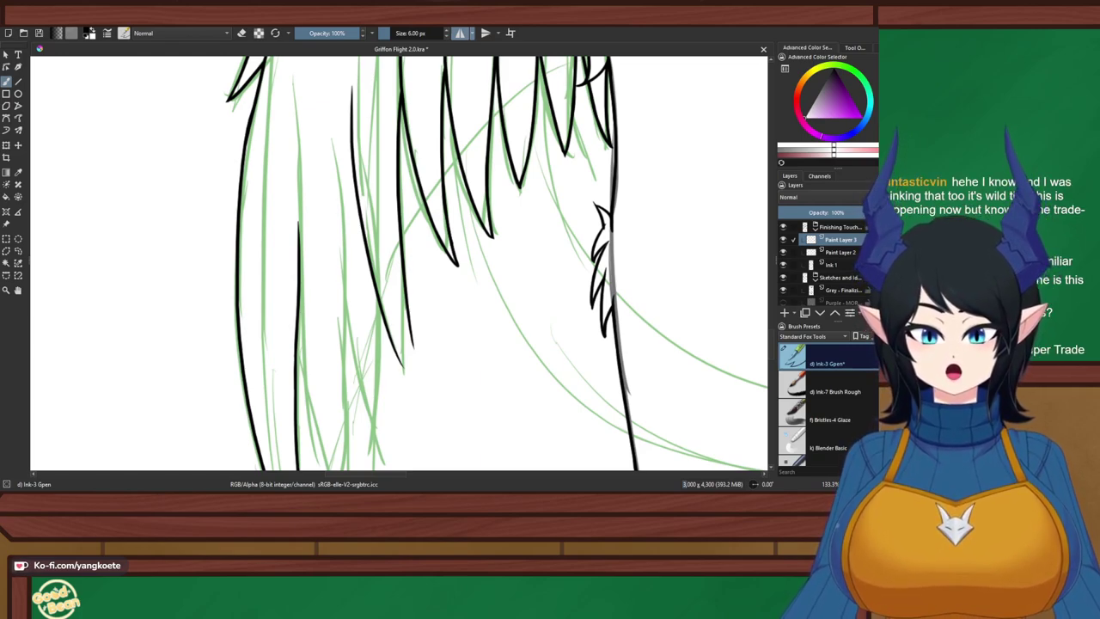
Lengthen the strand's right ink line and start extending the left line downward
scroll(424, 365, up, 5)
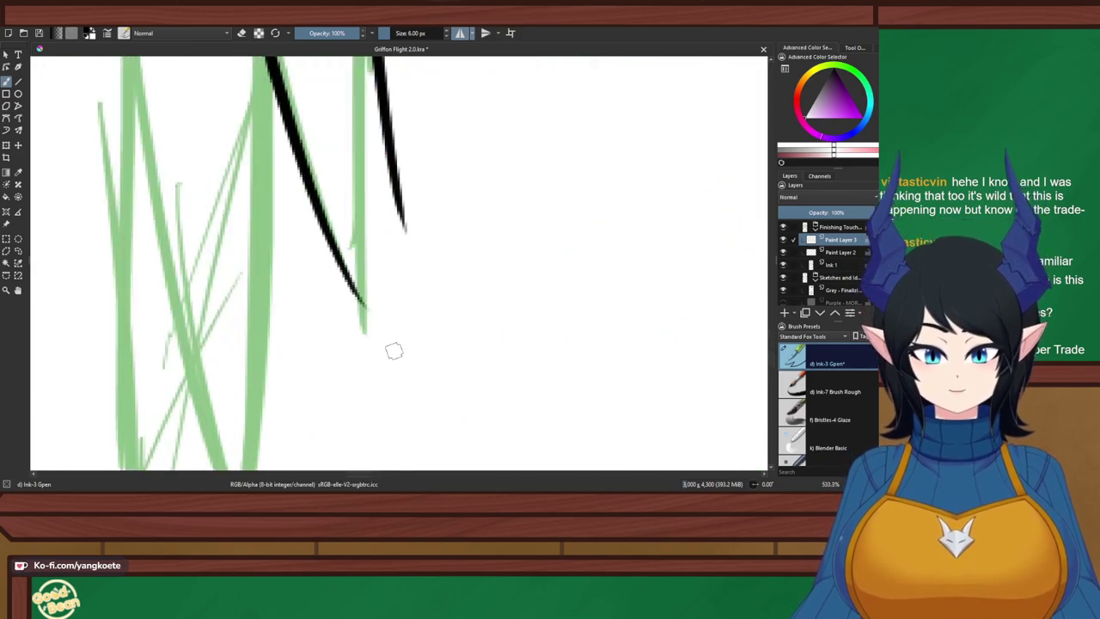
scroll(444, 319, up, 1)
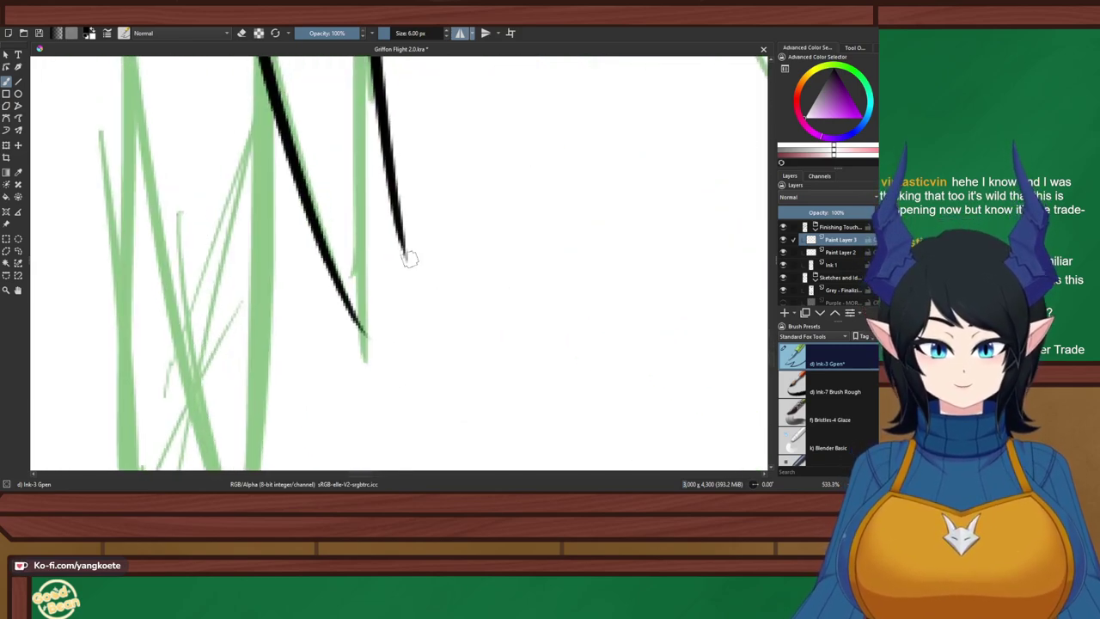
drag(386, 153, 427, 297)
key(ctrl+z)
drag(384, 131, 430, 332)
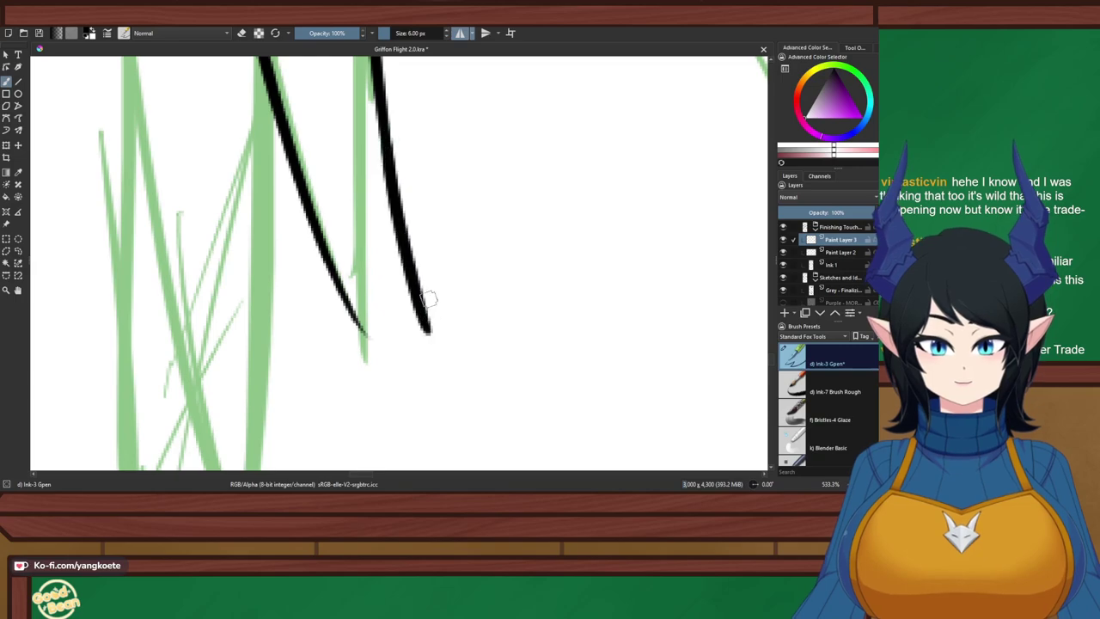
drag(360, 319, 419, 402)
key(ctrl+z)
Bring the left and right lines down until they meet in a pointed tip
drag(316, 214, 405, 381)
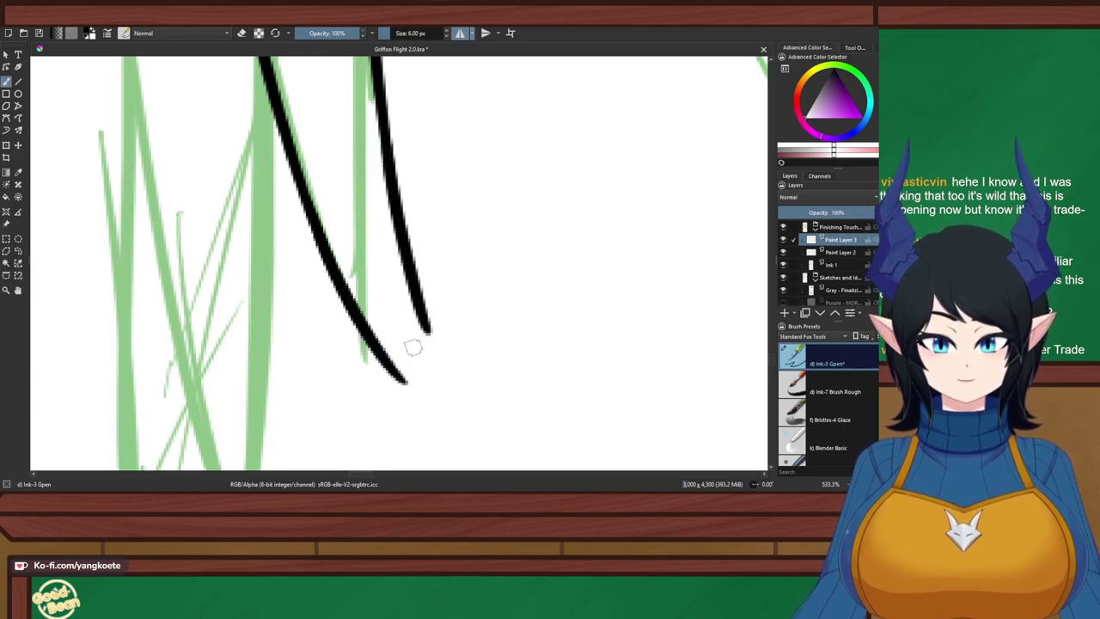
drag(406, 241, 453, 394)
mouse_move(380, 340)
mouse_down()
mouse_move(449, 417)
mouse_move(440, 393)
mouse_move(409, 384)
mouse_move(452, 422)
mouse_up()
key(ctrl+z)
drag(427, 334, 459, 419)
key(ctrl+z)
mouse_move(422, 311)
mouse_down()
mouse_move(469, 439)
mouse_move(465, 429)
mouse_up()
key(ctrl+z)
Save the drawing with Ctrl+S
key(ctrl+s)
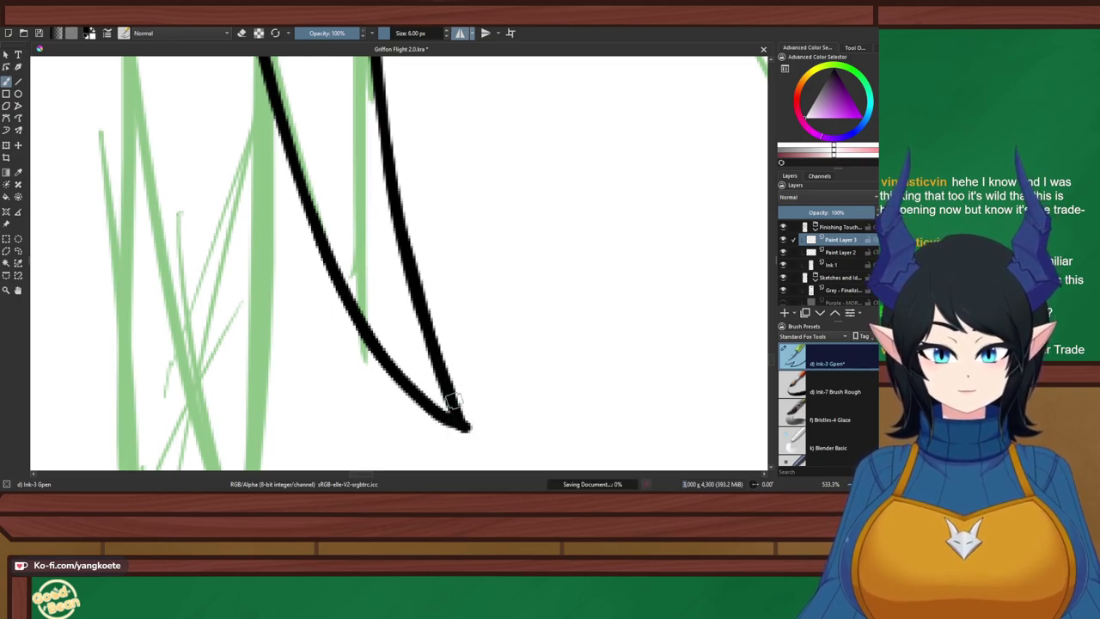
scroll(429, 378, down, 8)
right_click(448, 326)
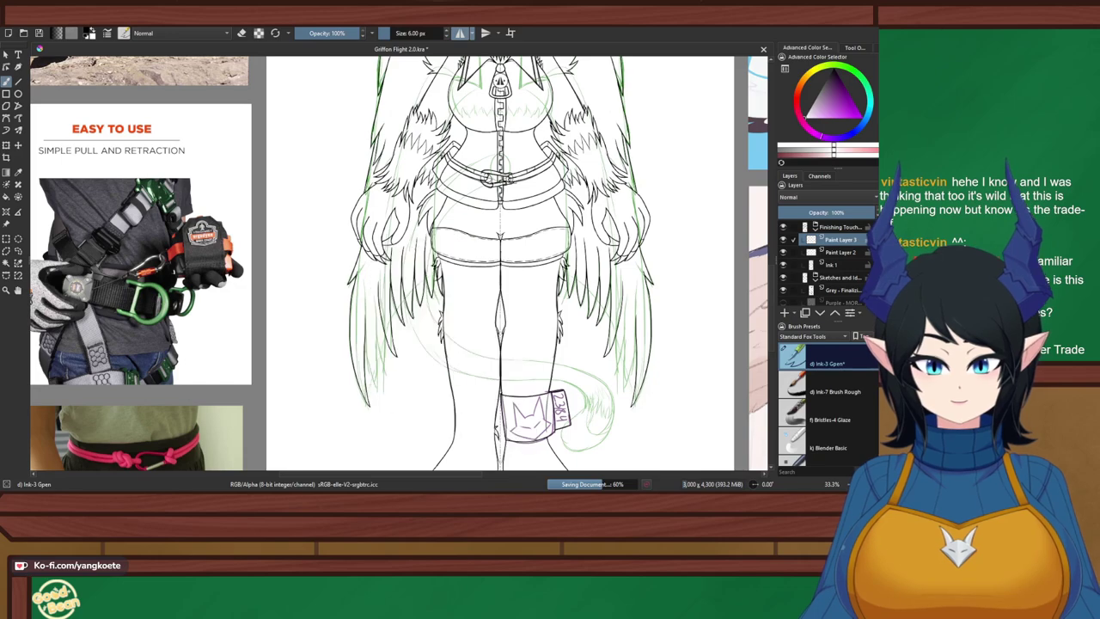
Ink a new line between the hair strands and extend it downward
scroll(383, 386, up, 5)
drag(391, 192, 394, 255)
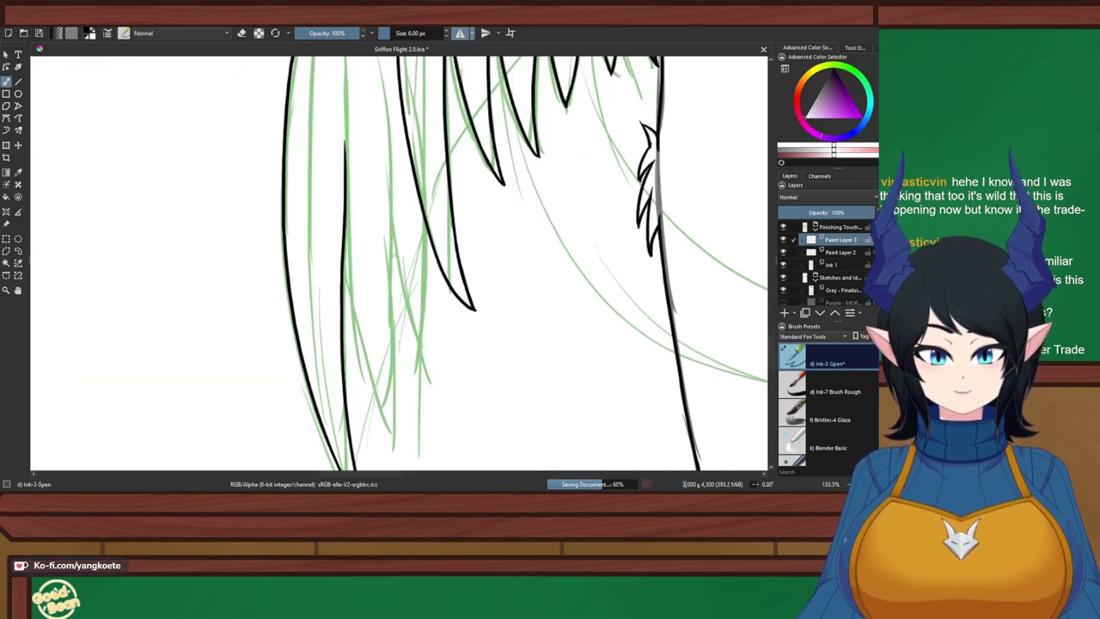
drag(375, 107, 416, 342)
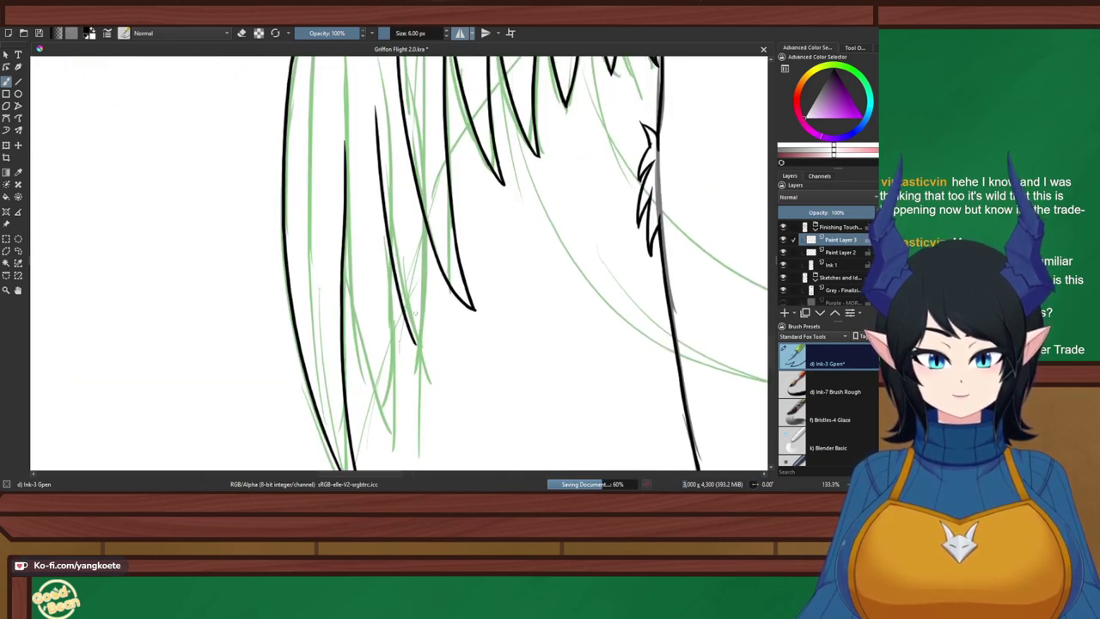
drag(399, 279, 437, 387)
key(ctrl+z)
drag(393, 276, 432, 381)
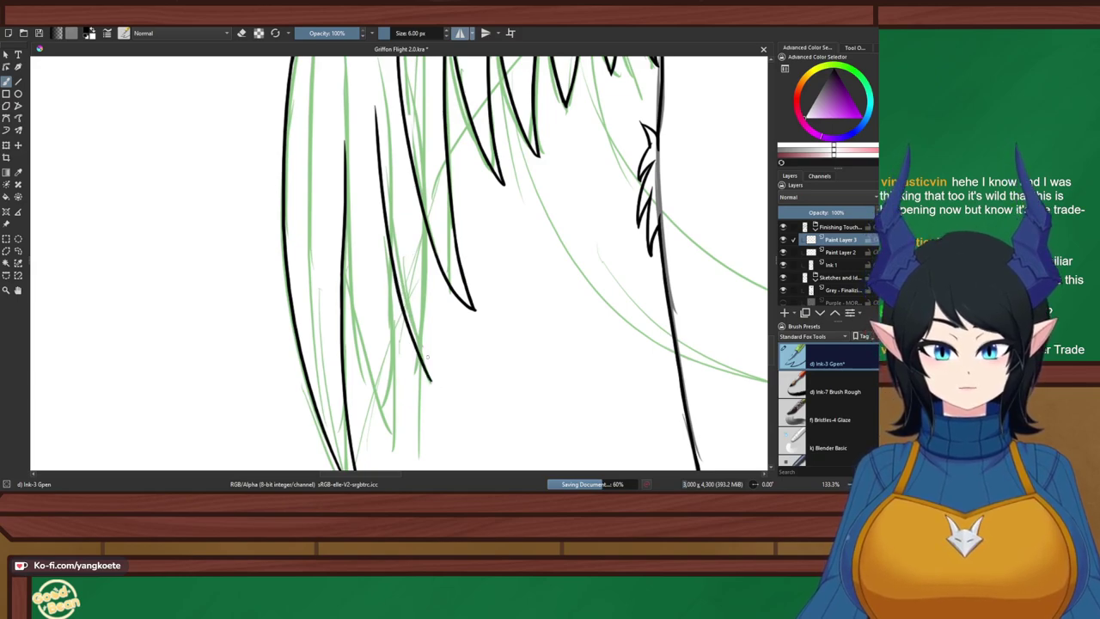
Add a thin strand line beside the hair strand, redrawing it several times
drag(412, 182, 438, 370)
key(ctrl+z)
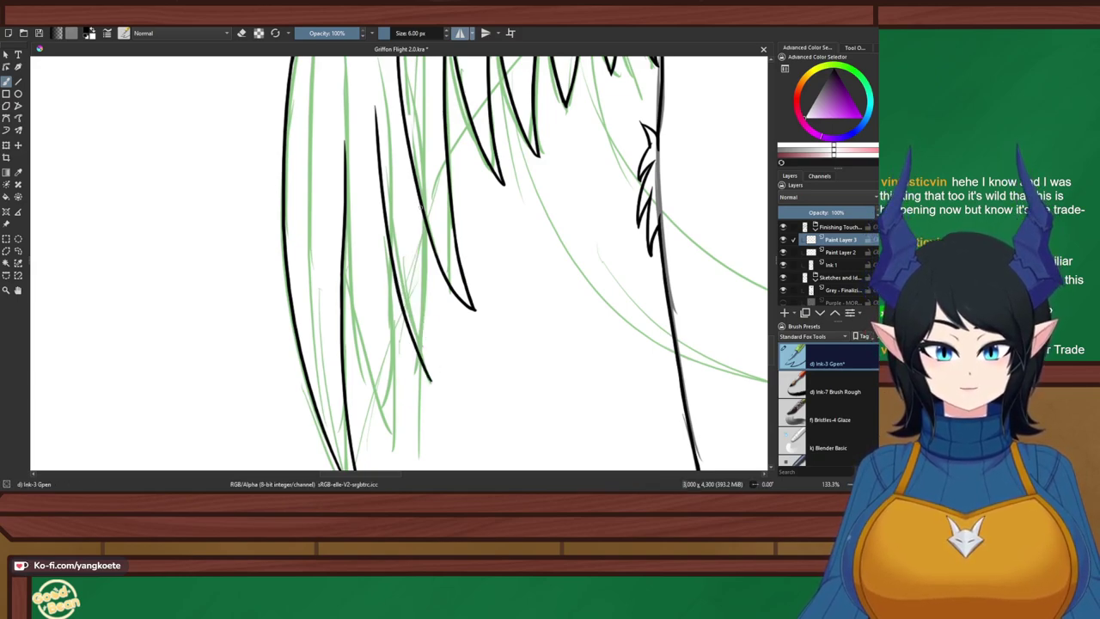
drag(419, 199, 454, 364)
key(ctrl+z)
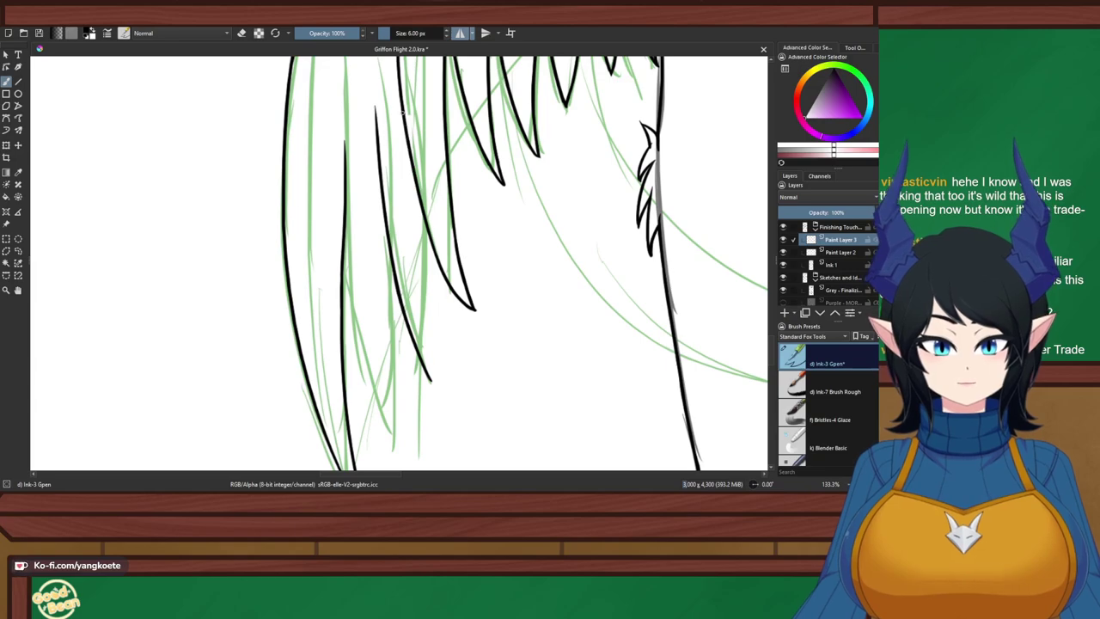
drag(402, 112, 446, 344)
key(ctrl+z)
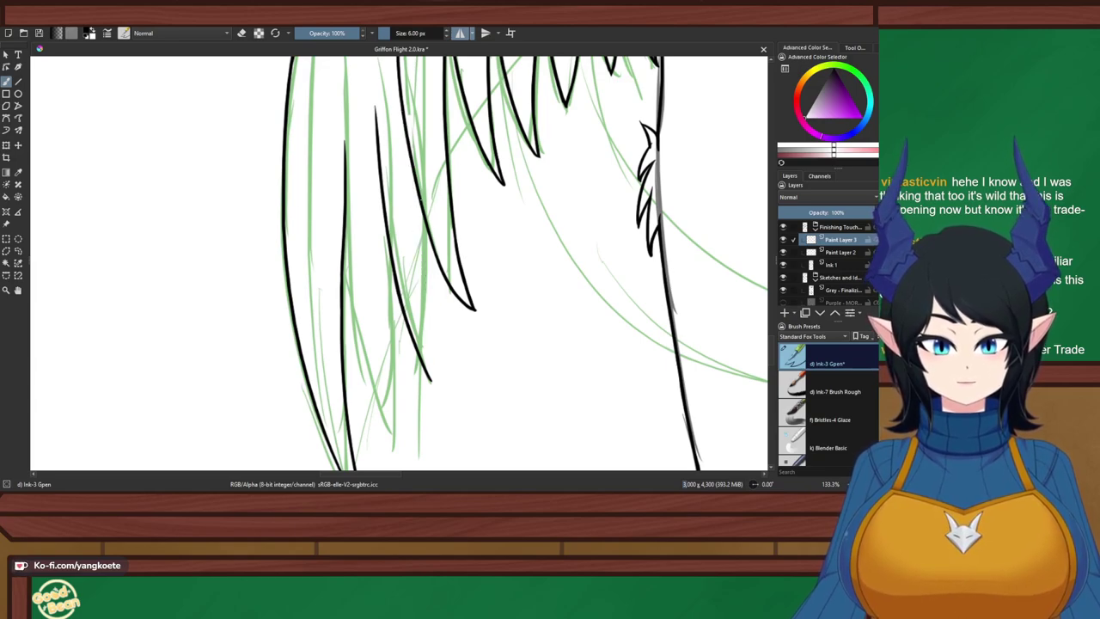
drag(420, 209, 434, 365)
drag(427, 294, 435, 384)
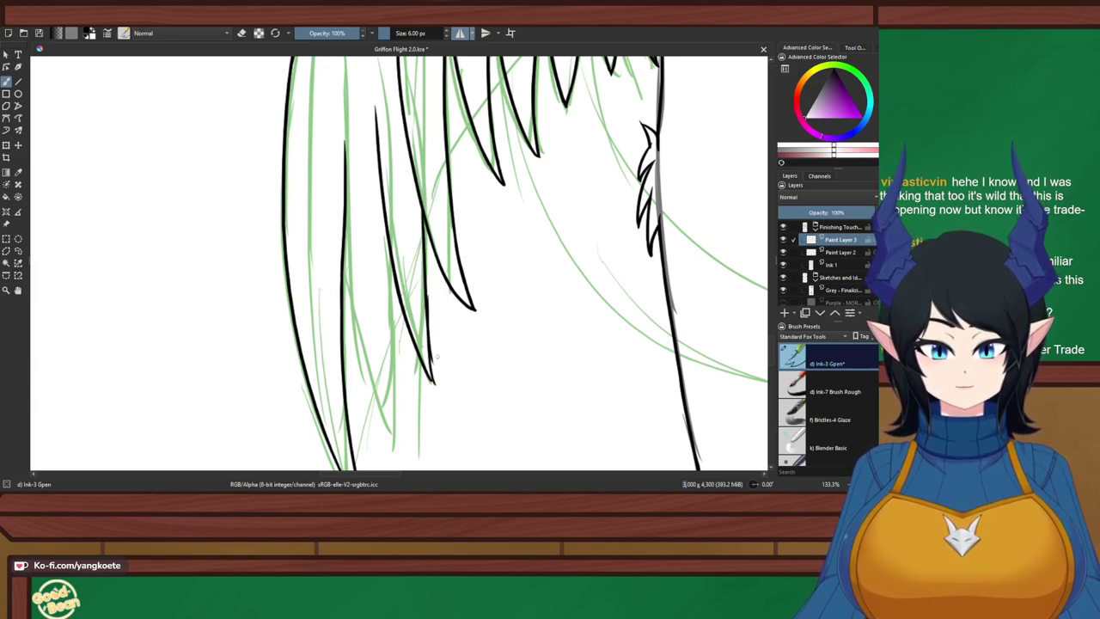
scroll(436, 307, up, 2)
scroll(436, 308, down, 5)
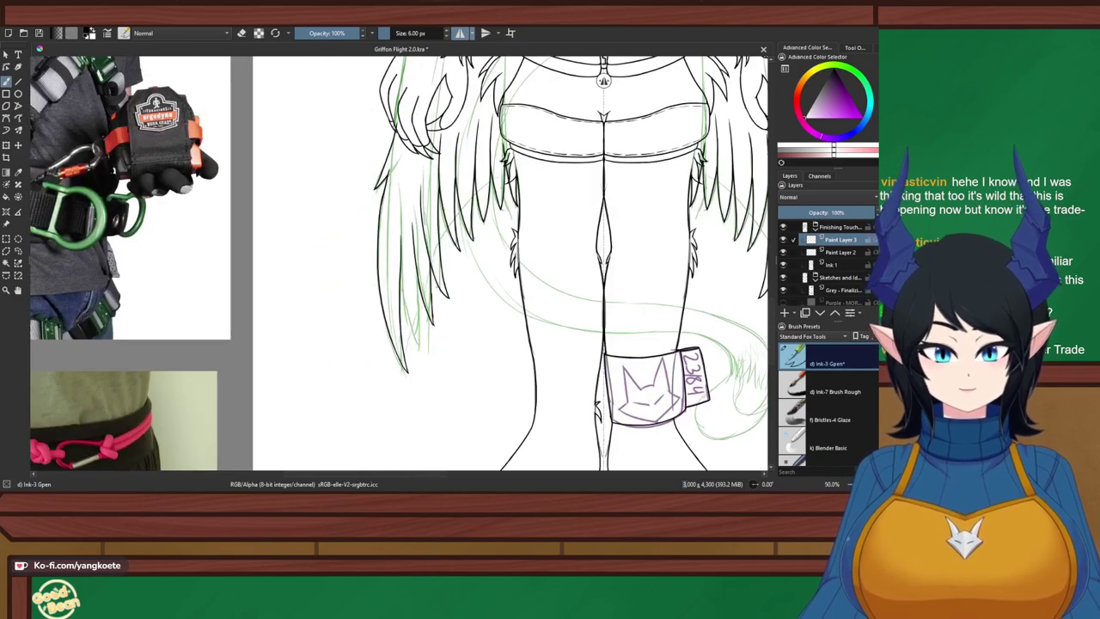
scroll(435, 307, up, 5)
key(ctrl+z)
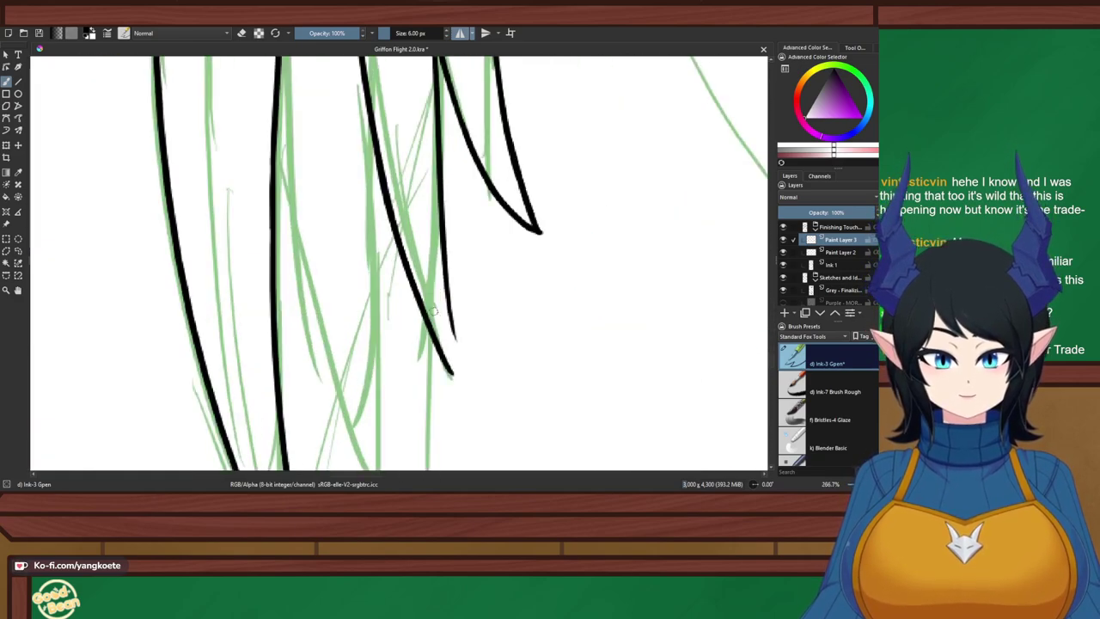
Extend the right strand line and close the strand with a pointed tip
drag(438, 231, 455, 375)
key(ctrl+z)
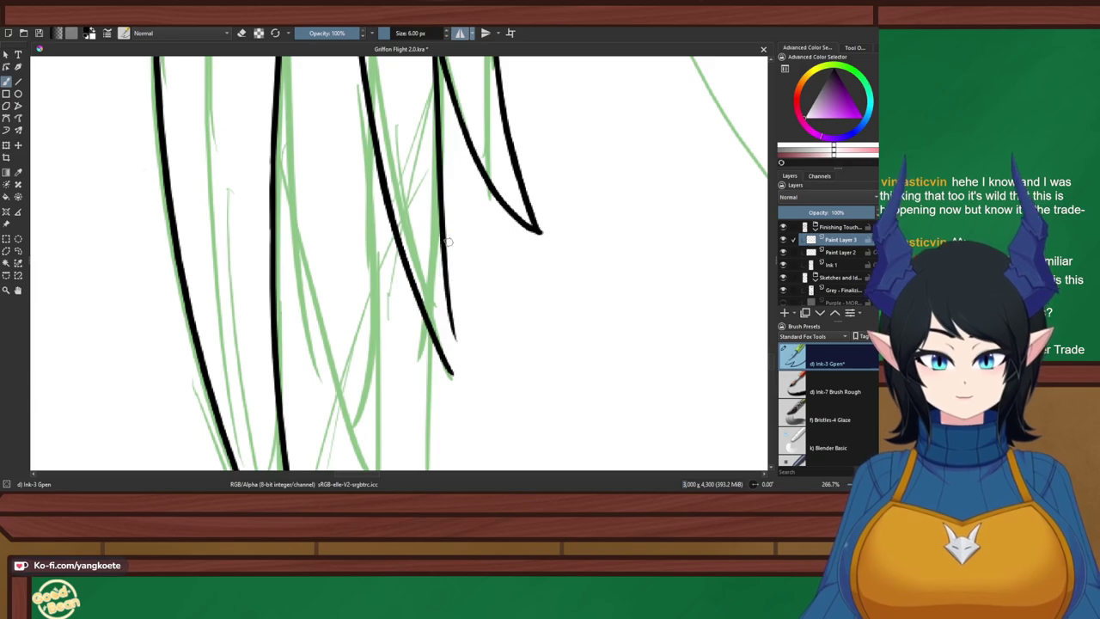
drag(443, 232, 464, 397)
key(ctrl+z)
drag(442, 230, 462, 391)
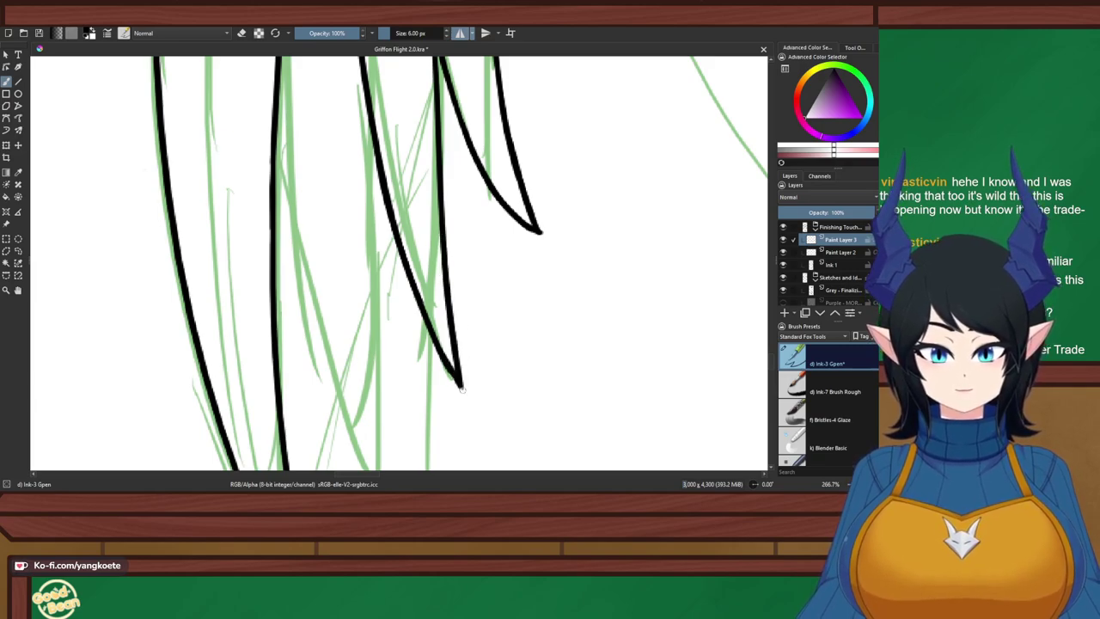
key(ctrl+z)
drag(438, 347, 461, 391)
key(ctrl+z)
drag(439, 349, 463, 391)
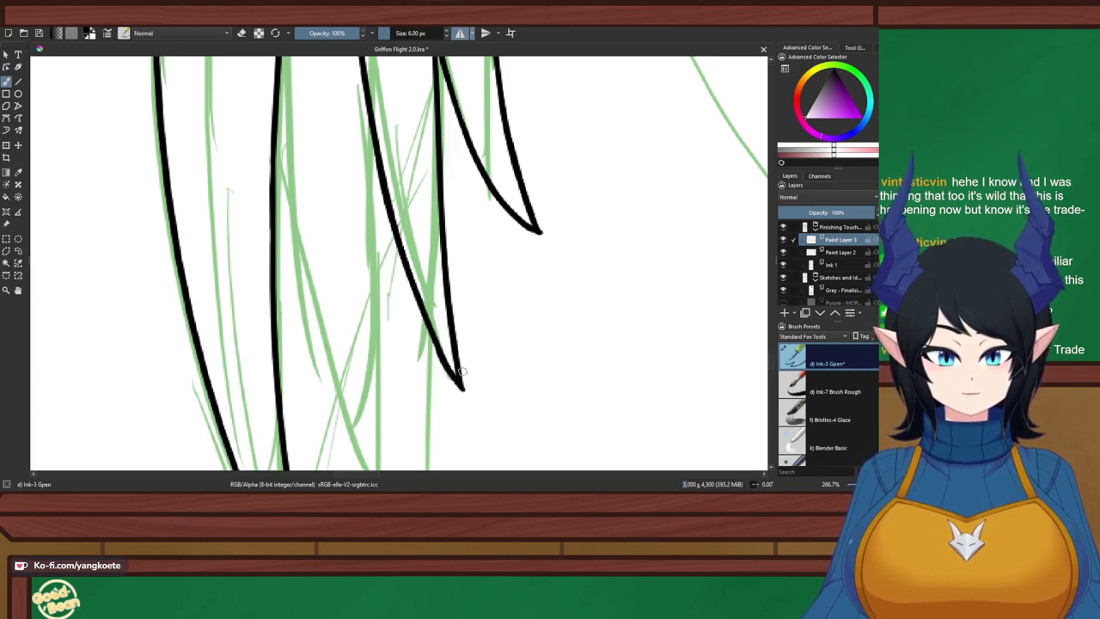
key(ctrl+z)
drag(435, 343, 464, 393)
Ink a long line down the left hair strand to its tip
scroll(468, 344, down, 4)
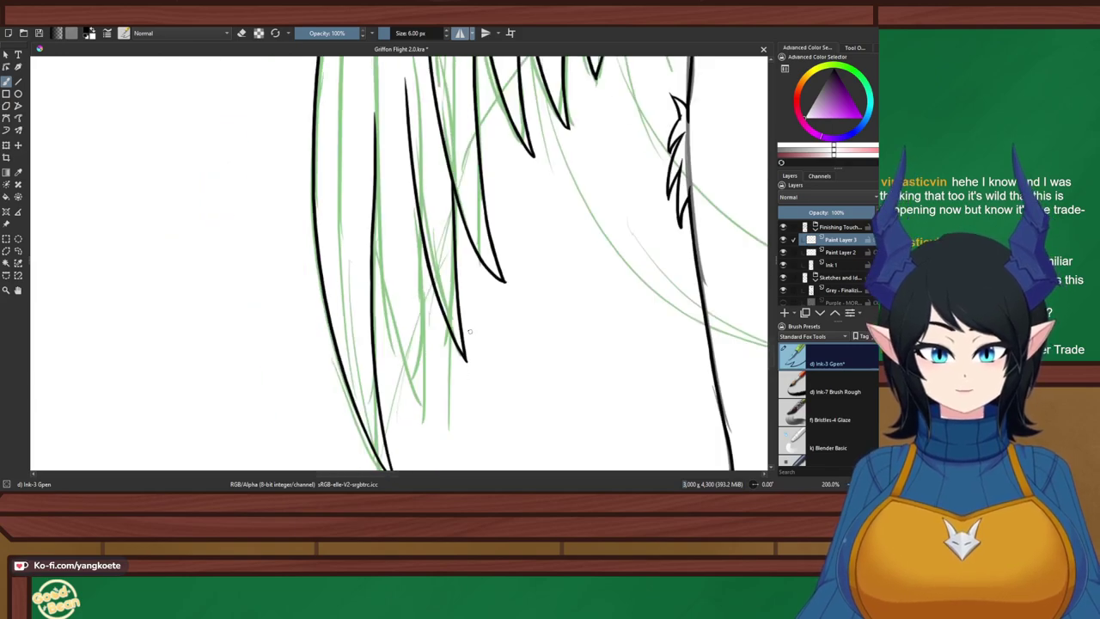
drag(507, 185, 507, 272)
scroll(507, 268, up, 1)
right_click(559, 266)
right_click(559, 267)
drag(462, 352, 423, 166)
scroll(418, 108, up, 1)
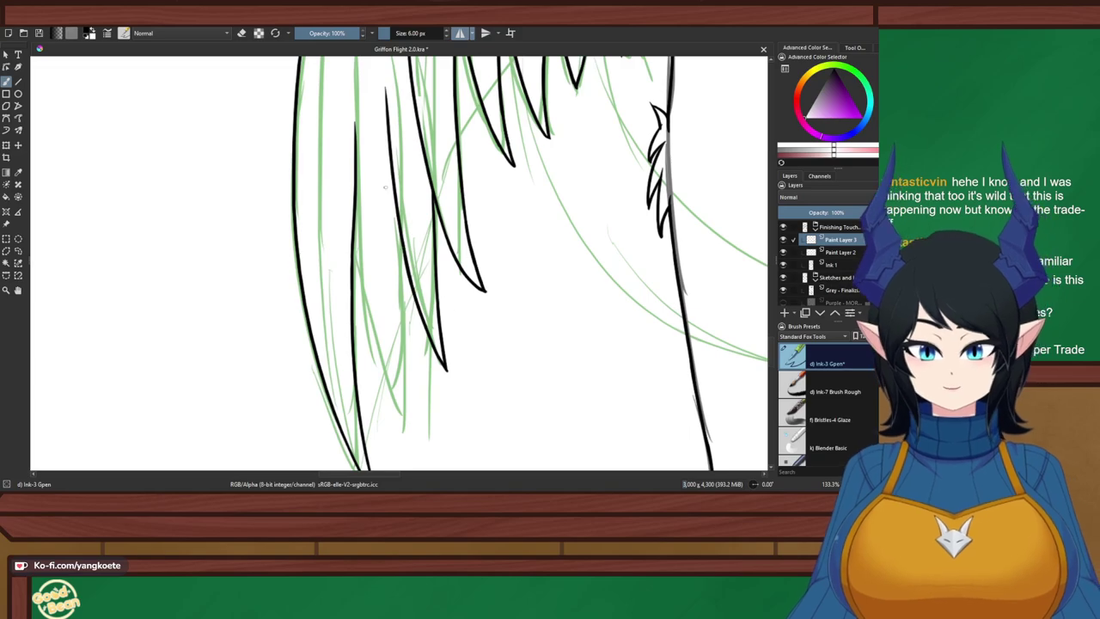
mouse_move(350, 122)
mouse_down()
mouse_move(352, 238)
mouse_move(386, 394)
mouse_up()
key(ctrl+z)
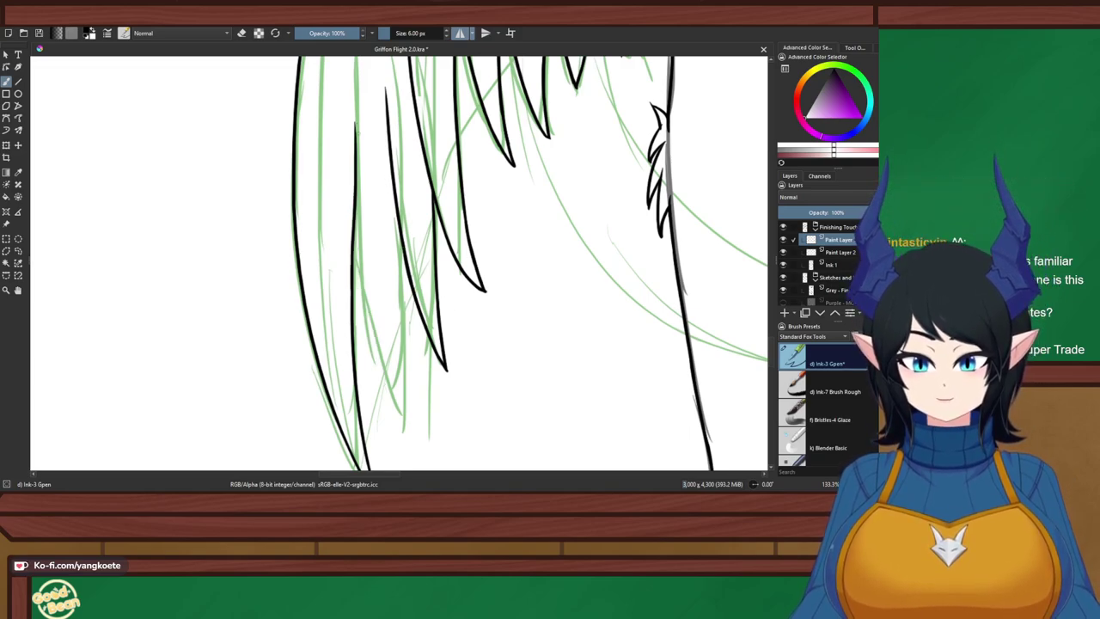
drag(352, 119, 383, 364)
key(ctrl+z)
mouse_move(352, 119)
mouse_down()
mouse_move(393, 379)
mouse_move(406, 418)
mouse_up()
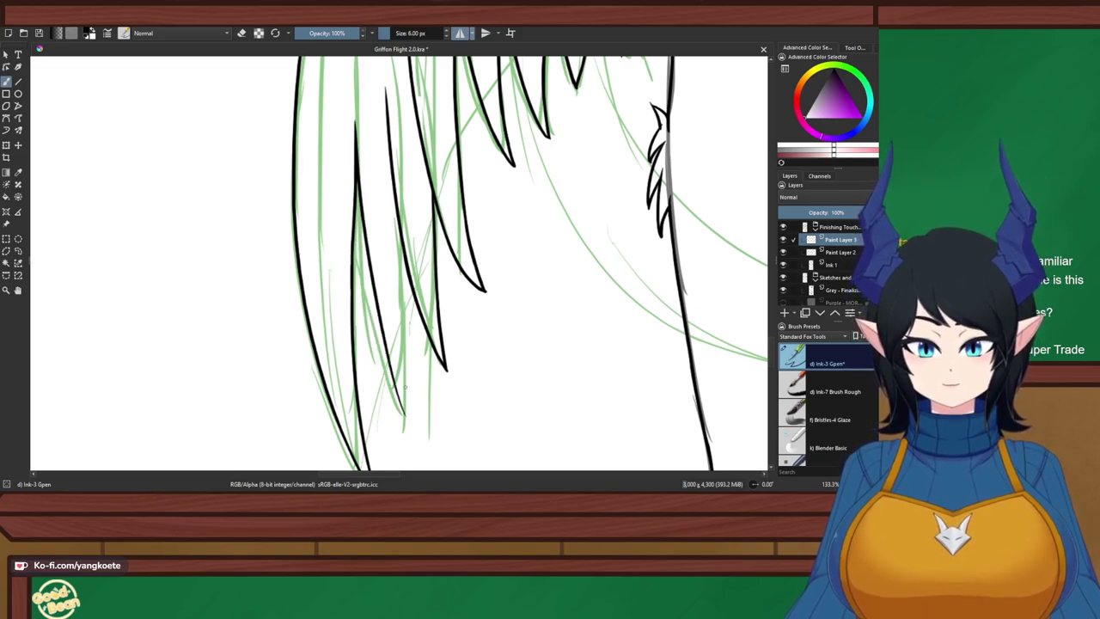
key(ctrl+z)
mouse_move(354, 113)
mouse_down()
mouse_move(354, 159)
mouse_move(392, 392)
mouse_up()
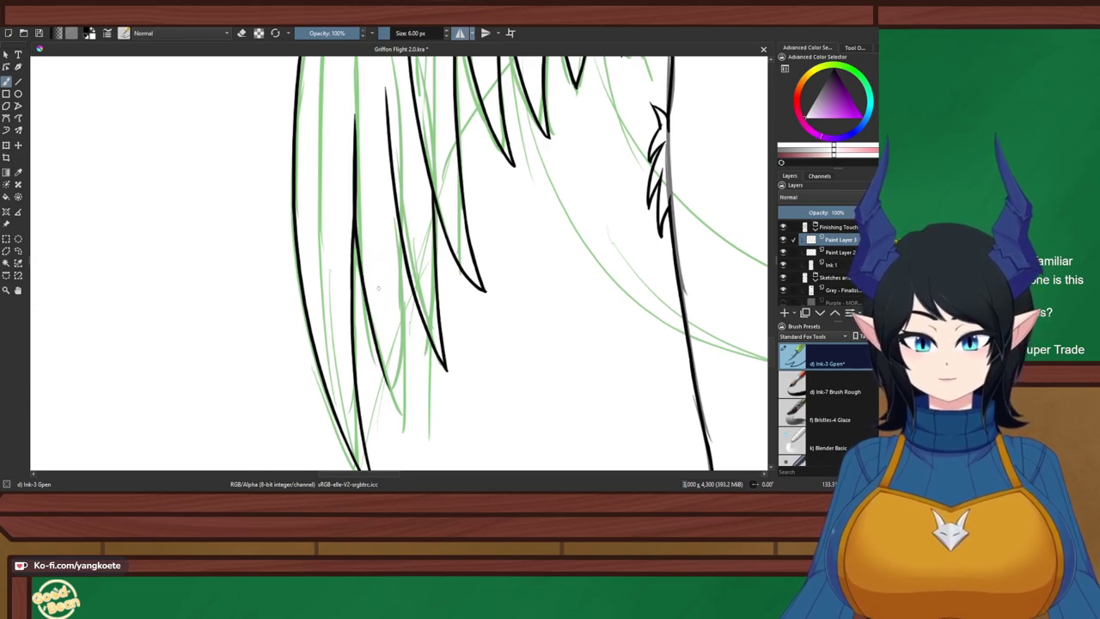
Add an inner hair strand line beside it
drag(393, 187, 412, 364)
key(ctrl+z)
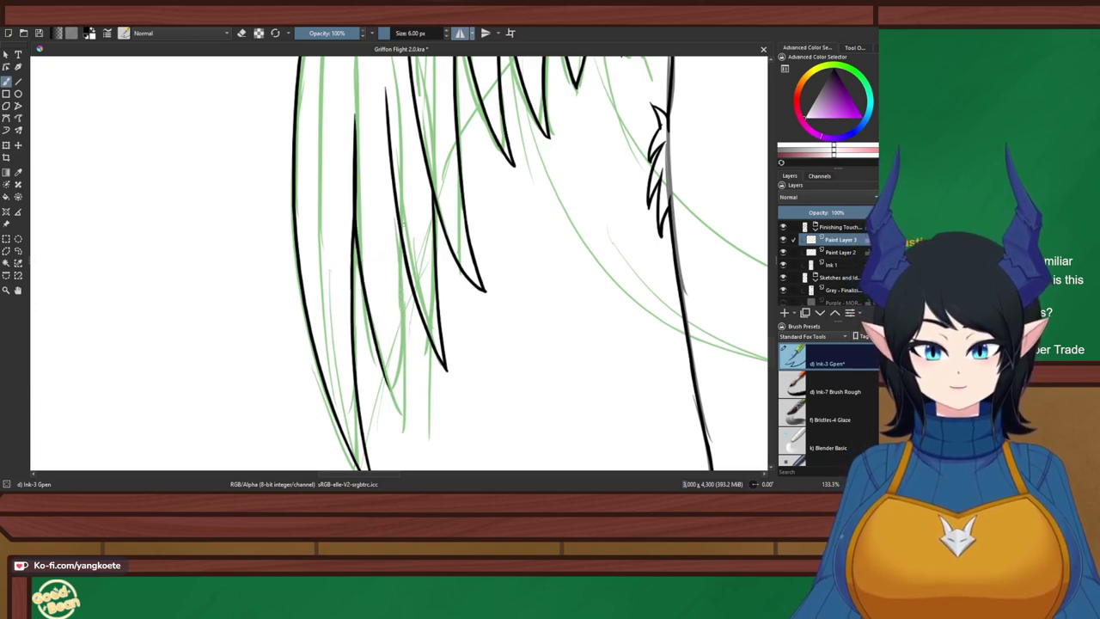
drag(395, 213, 410, 383)
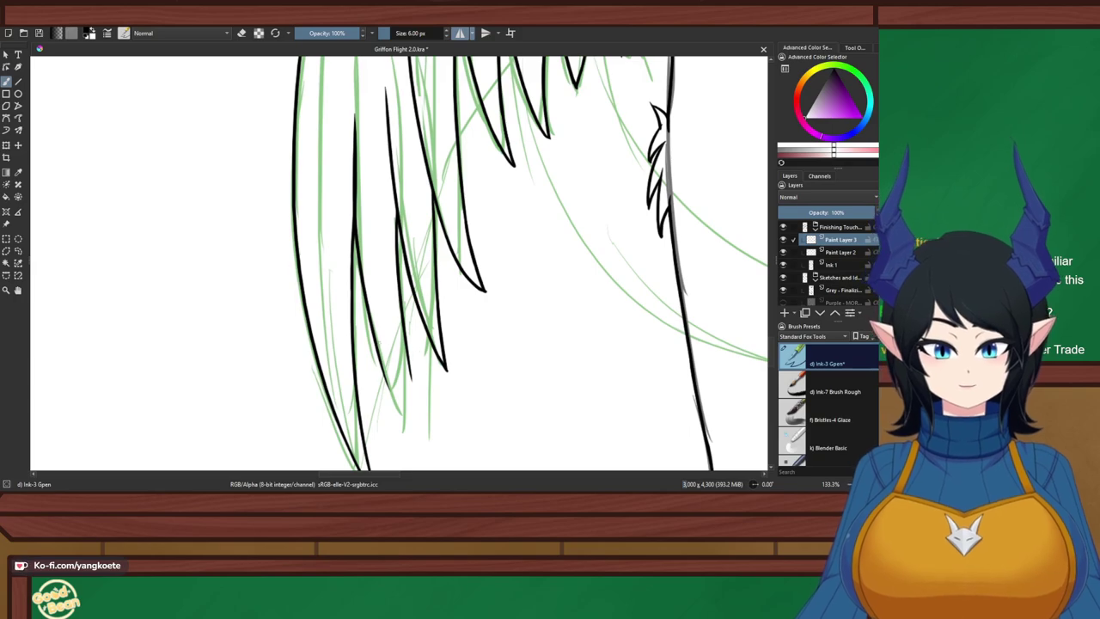
scroll(405, 379, up, 3)
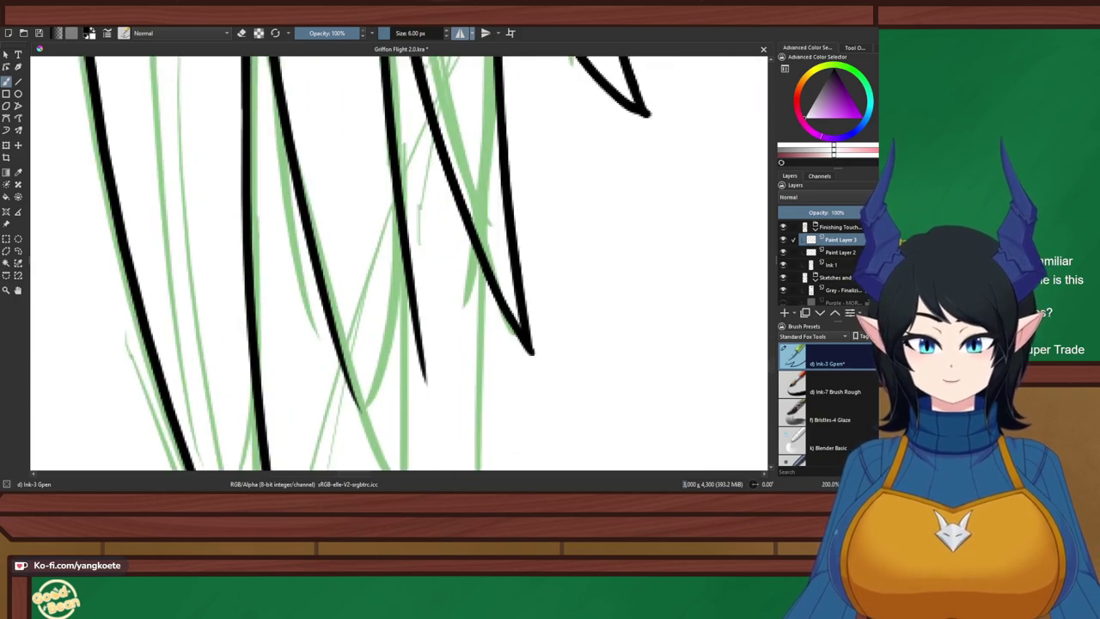
Ink a longer line along the hanging hair strand, redrawing it until it reaches further down
mouse_move(405, 376)
mouse_down()
mouse_move(400, 275)
mouse_move(413, 361)
mouse_up()
key(ctrl+z)
scroll(404, 255, down, 3)
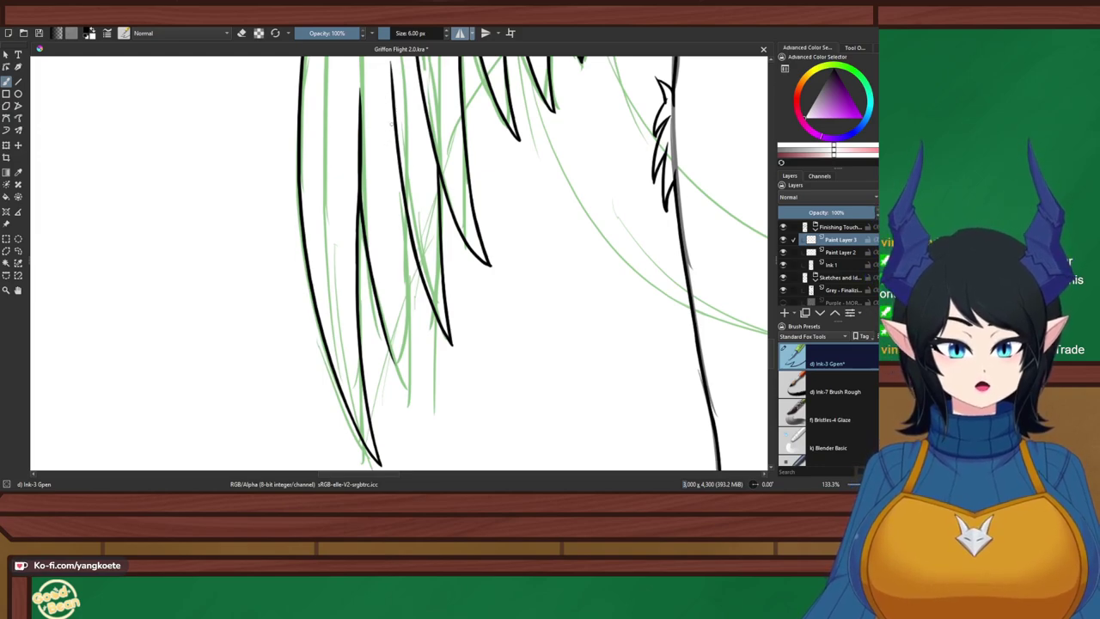
drag(391, 123, 401, 244)
key(ctrl+z)
drag(392, 116, 413, 283)
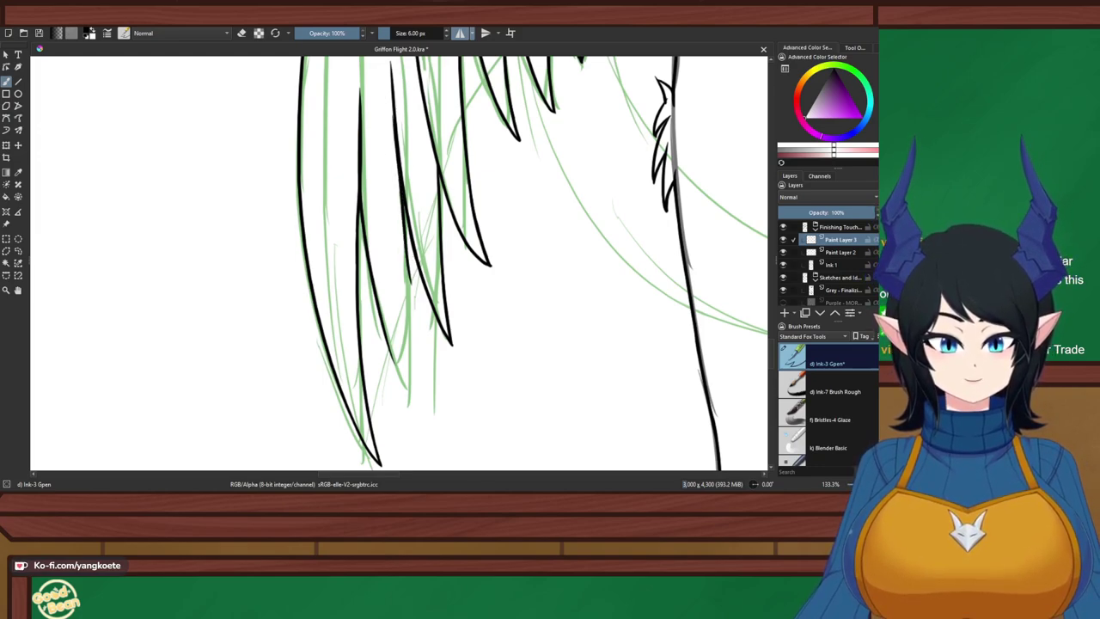
key(ctrl+z)
drag(393, 124, 415, 337)
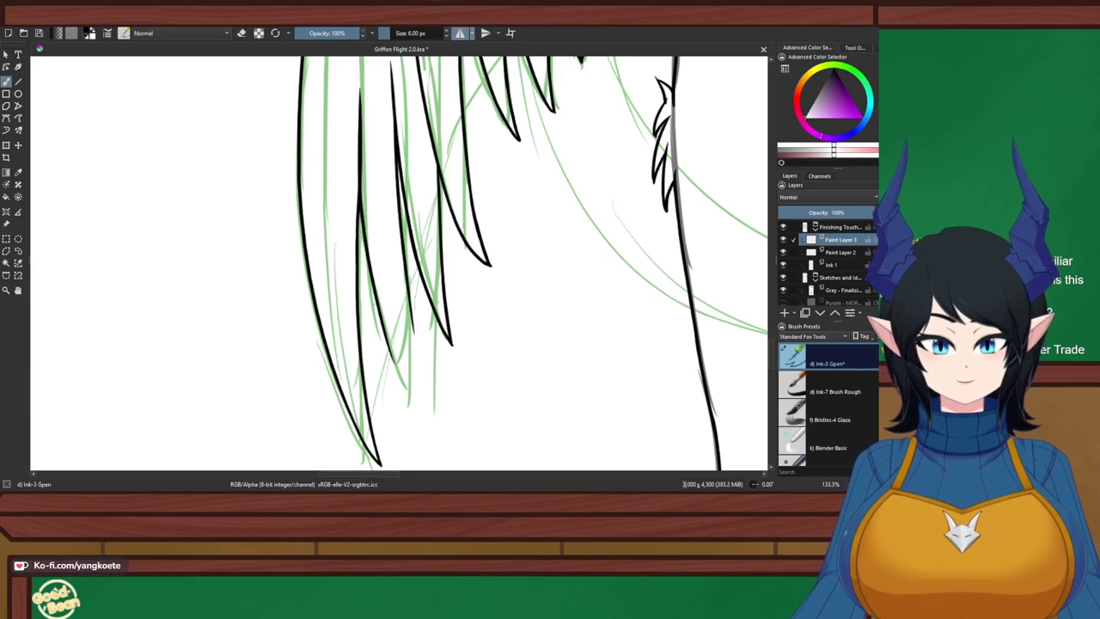
Extend the hair strand's tip downward and add a second line along the strand
drag(377, 307, 413, 399)
key(ctrl+z)
drag(386, 332, 411, 390)
key(ctrl+z)
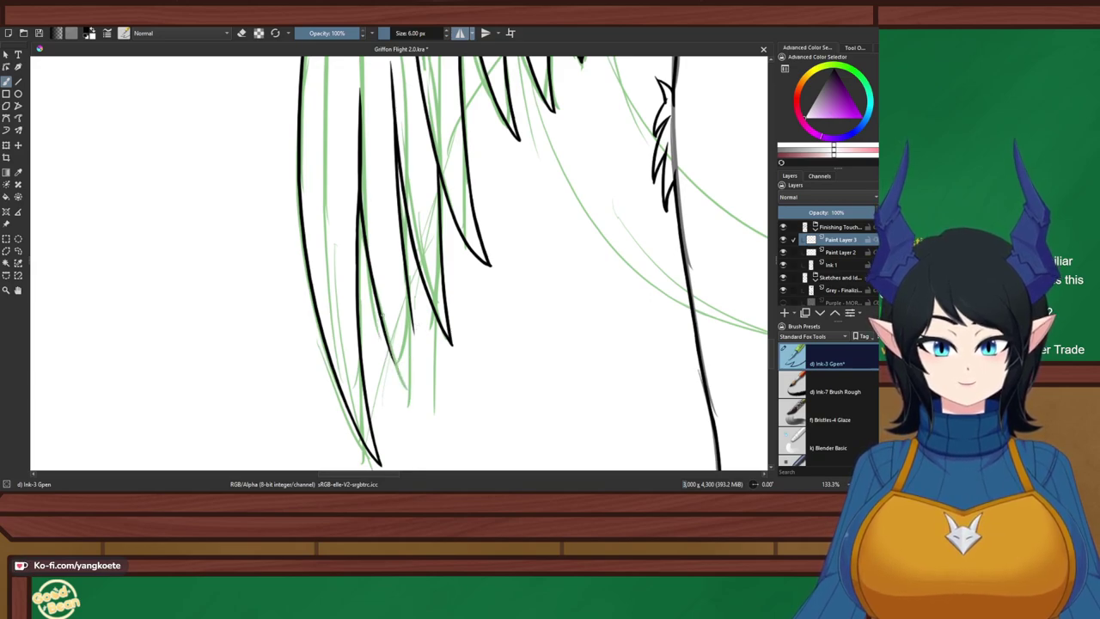
drag(383, 315, 412, 390)
key(ctrl+z)
drag(375, 302, 413, 390)
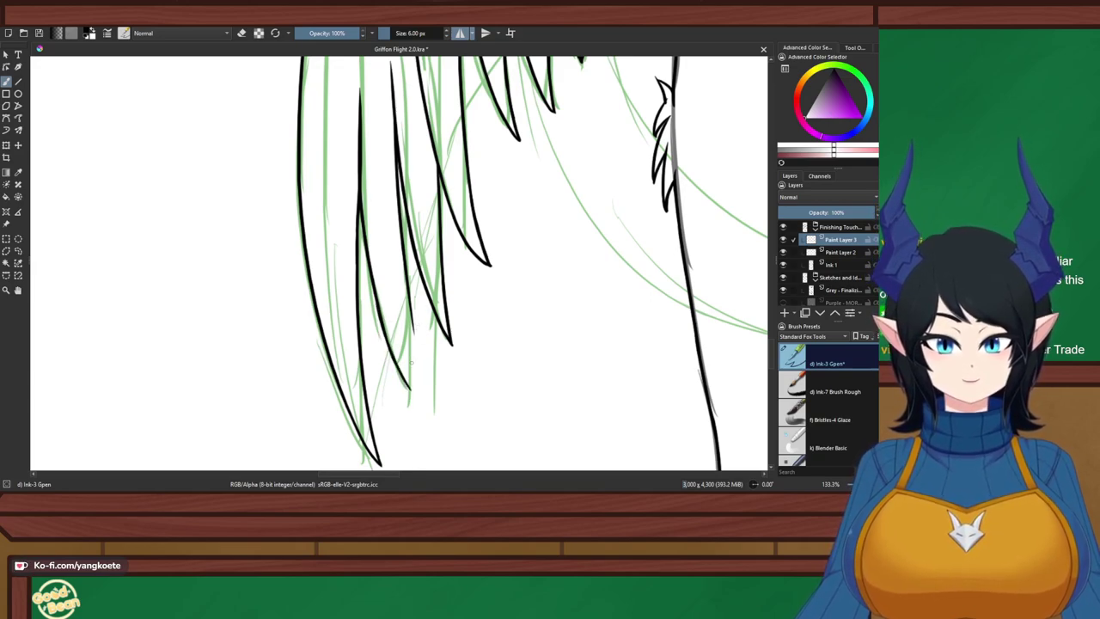
drag(402, 270, 421, 380)
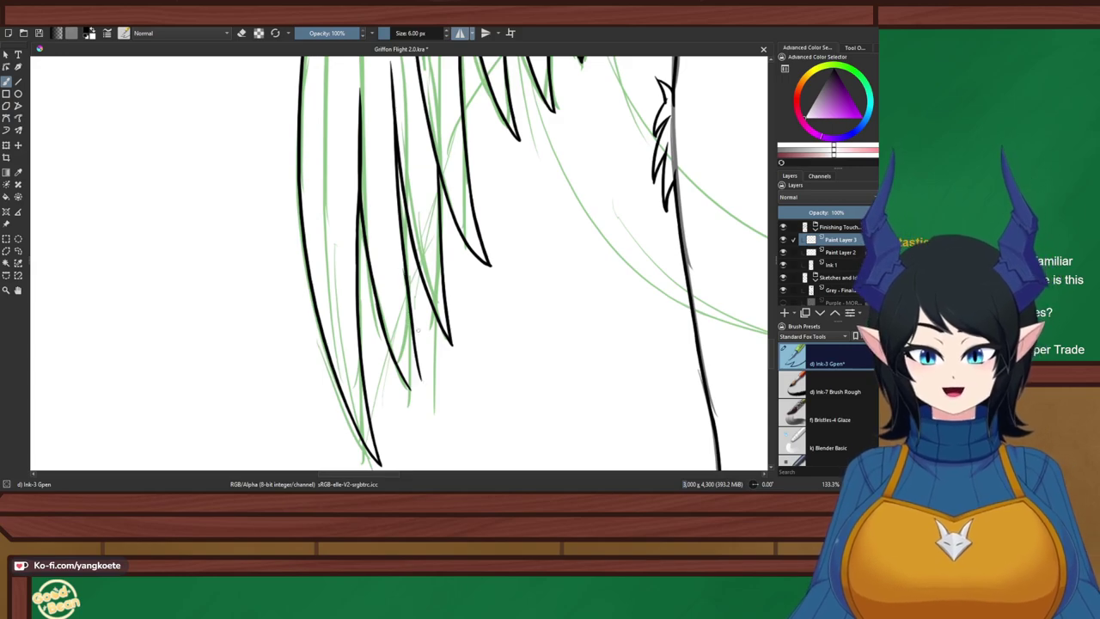
scroll(418, 330, up, 6)
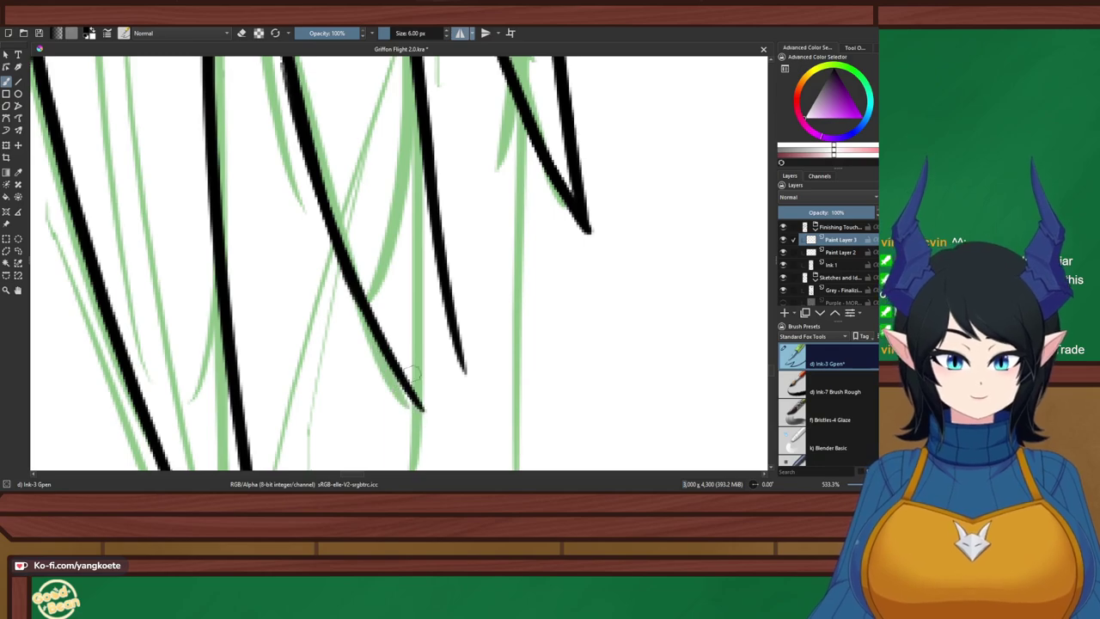
Extend the left and right strand lines downward and join them into a pointed tip
drag(384, 337, 470, 458)
key(ctrl+z)
drag(385, 346, 472, 460)
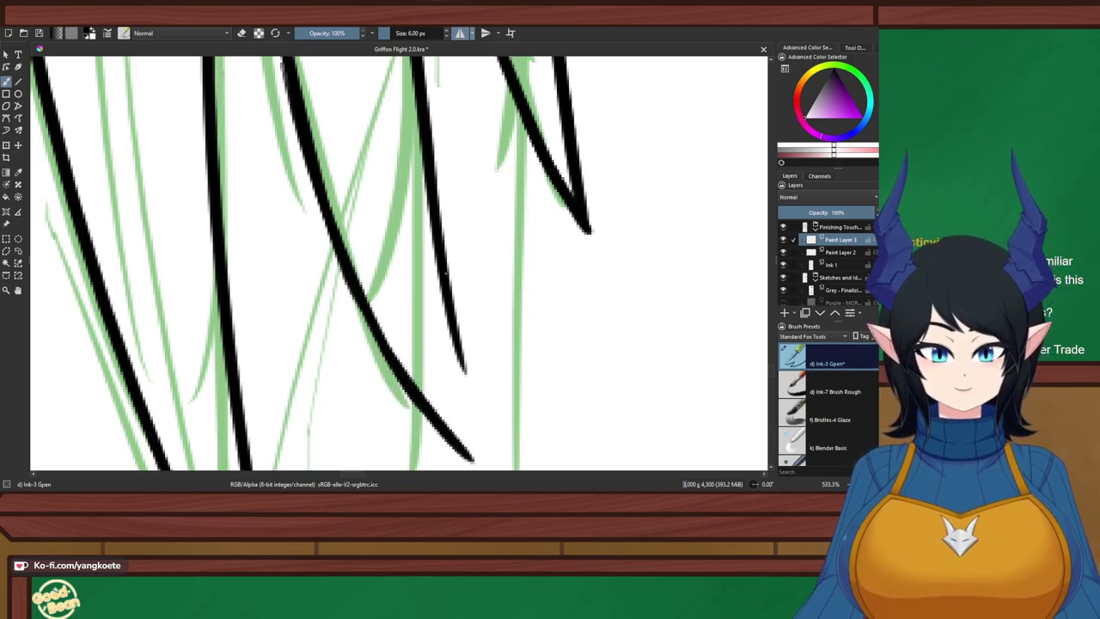
drag(445, 273, 491, 465)
drag(422, 406, 496, 469)
key(ctrl+z)
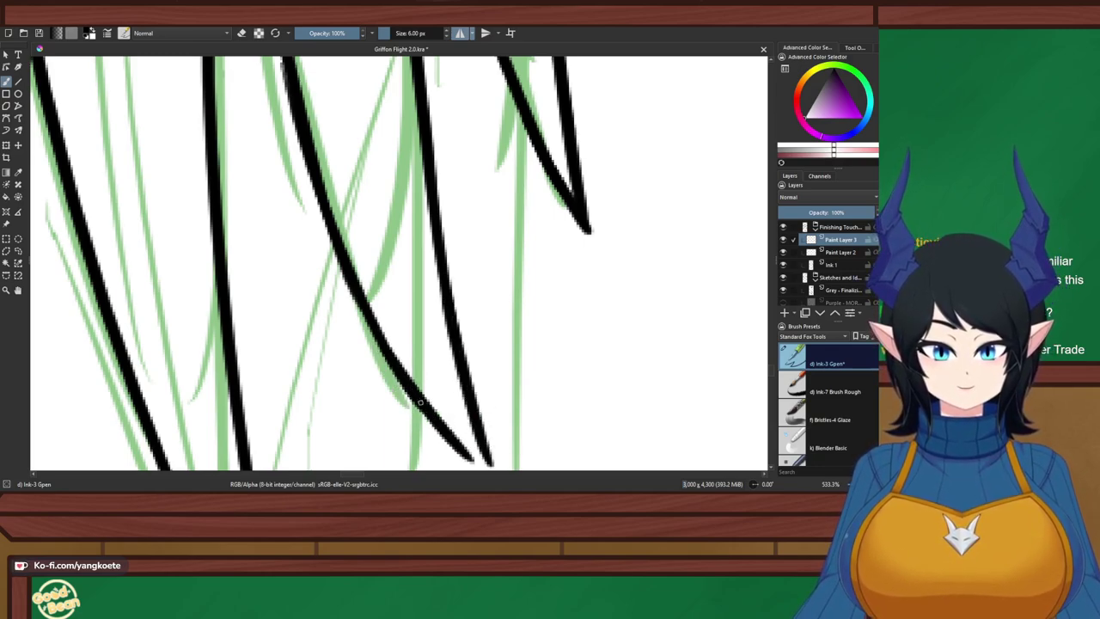
drag(420, 402, 513, 485)
Ink a thinner line along the inner edge of another hair strand
mouse_move(528, 443)
mouse_down()
mouse_move(532, 421)
mouse_move(487, 261)
mouse_move(464, 277)
mouse_up()
key(e)
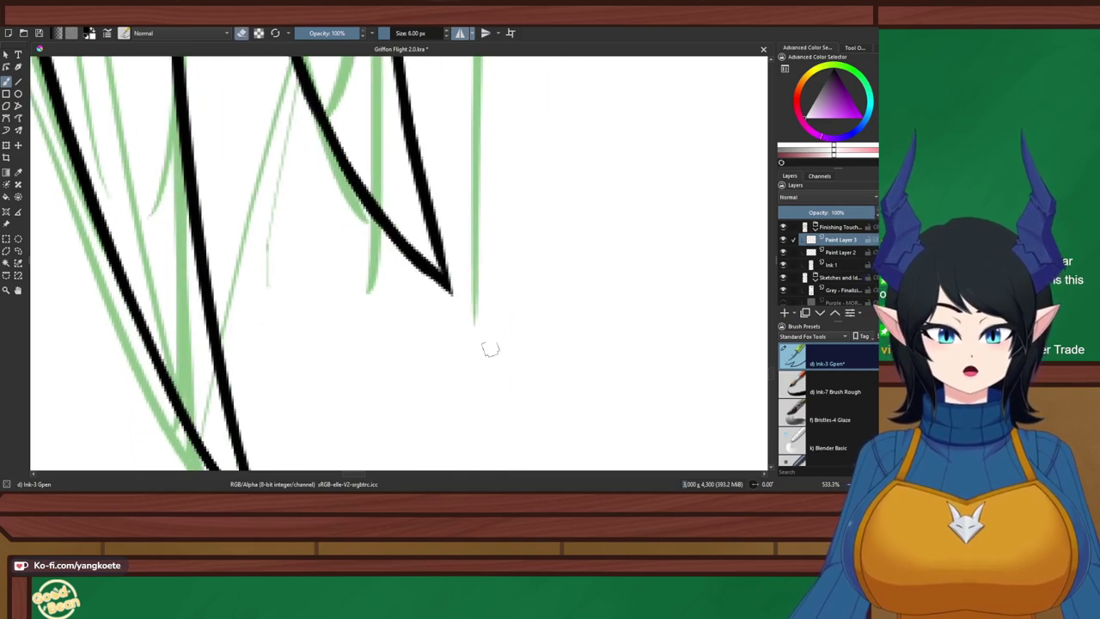
key(e)
drag(335, 145, 388, 222)
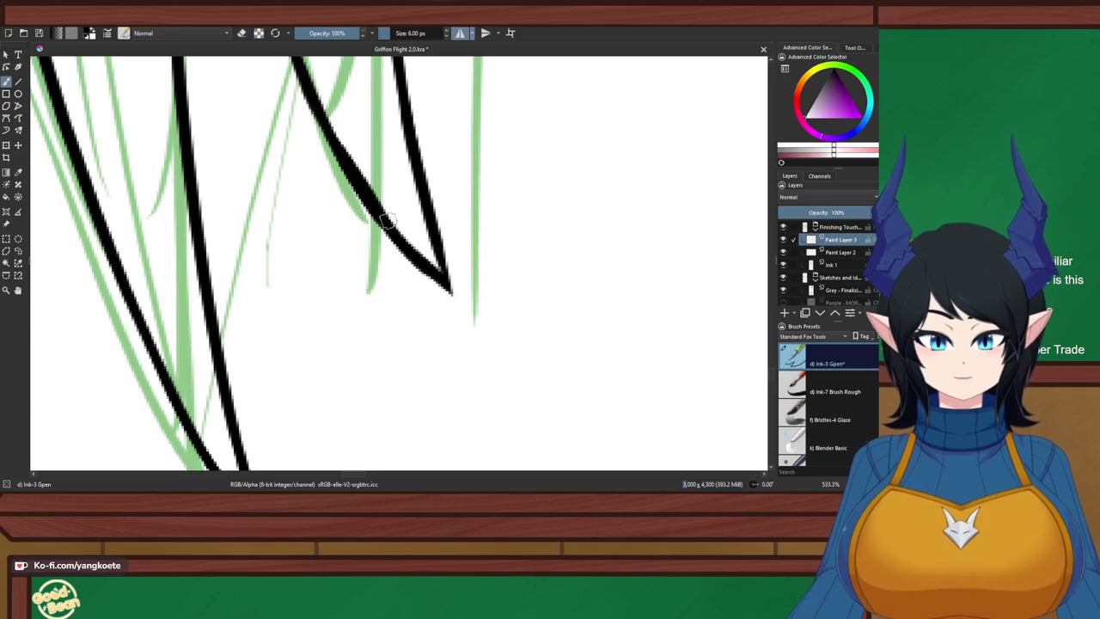
key(ctrl+z)
drag(306, 83, 365, 190)
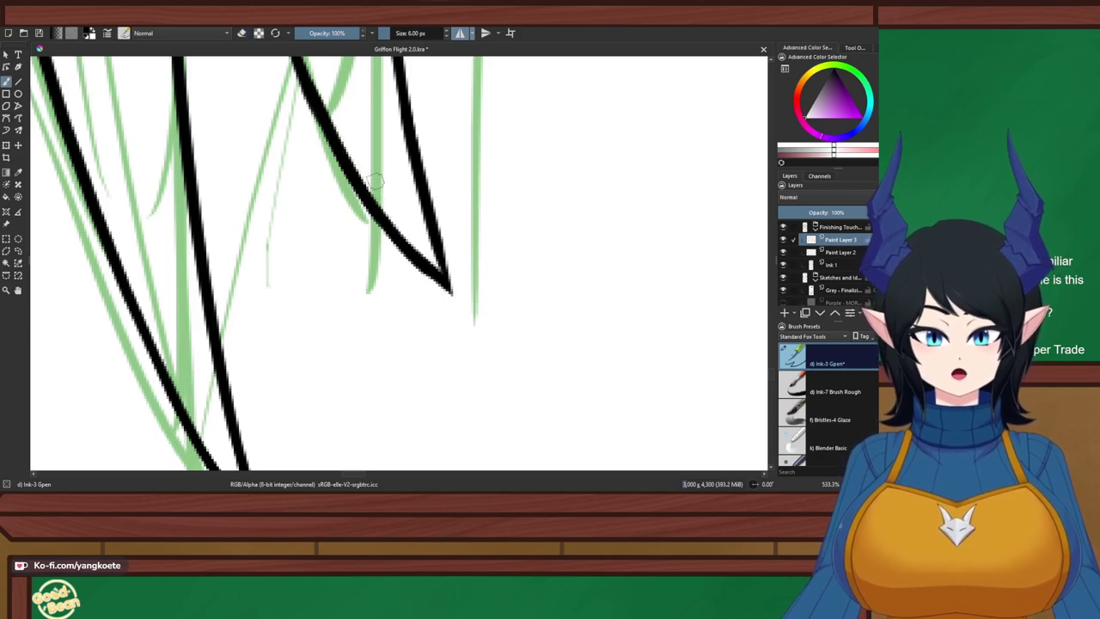
Thicken the strand line and erase its rough left edge smooth
scroll(370, 219, down, 4)
scroll(357, 112, up, 4)
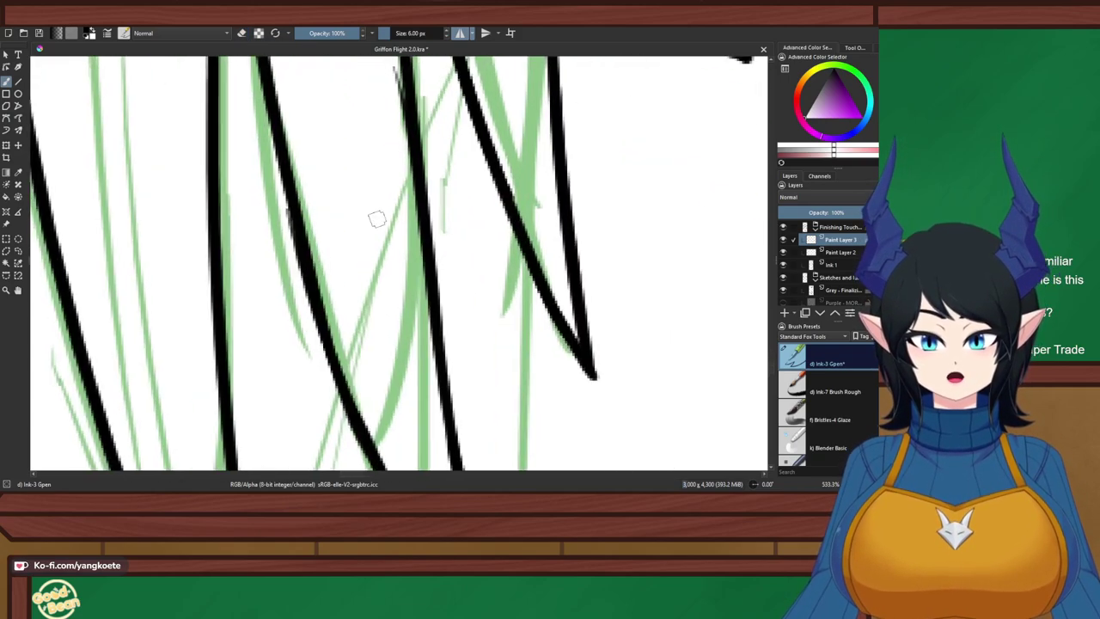
key(e)
key(e)
drag(284, 142, 298, 204)
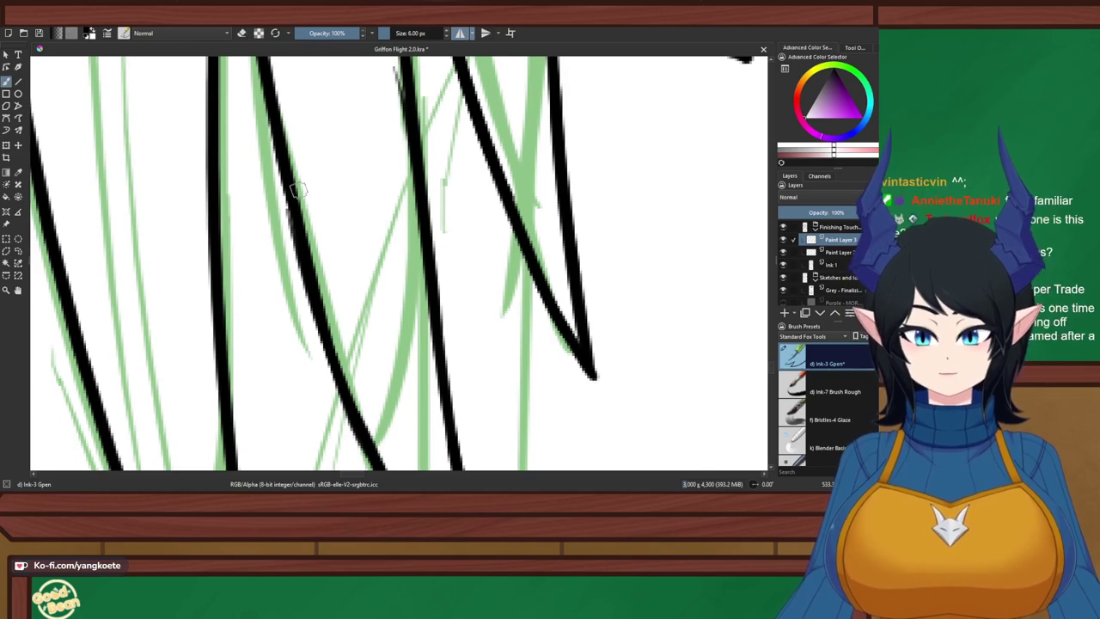
drag(282, 165, 301, 224)
drag(284, 181, 300, 232)
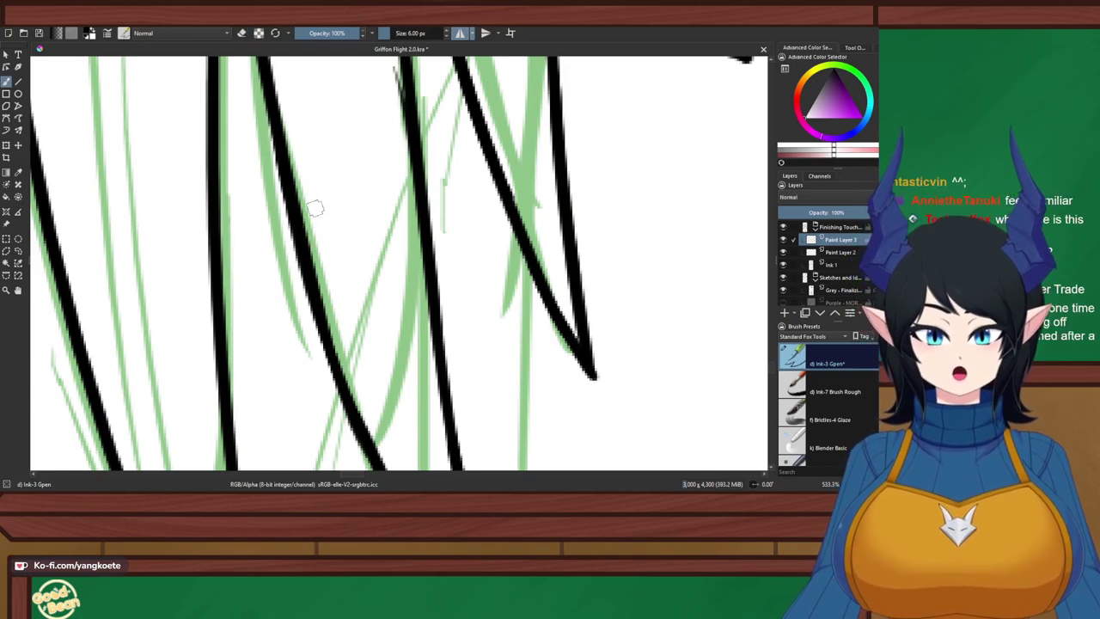
drag(309, 115, 304, 297)
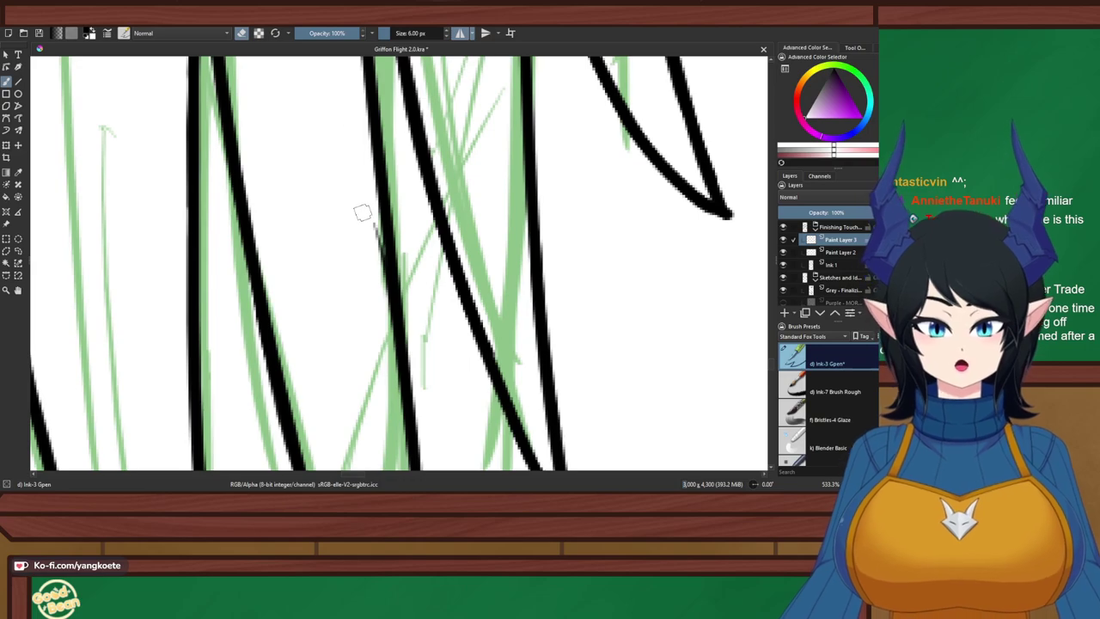
mouse_move(368, 215)
mouse_down()
mouse_move(380, 283)
mouse_move(383, 213)
mouse_up()
key(e)
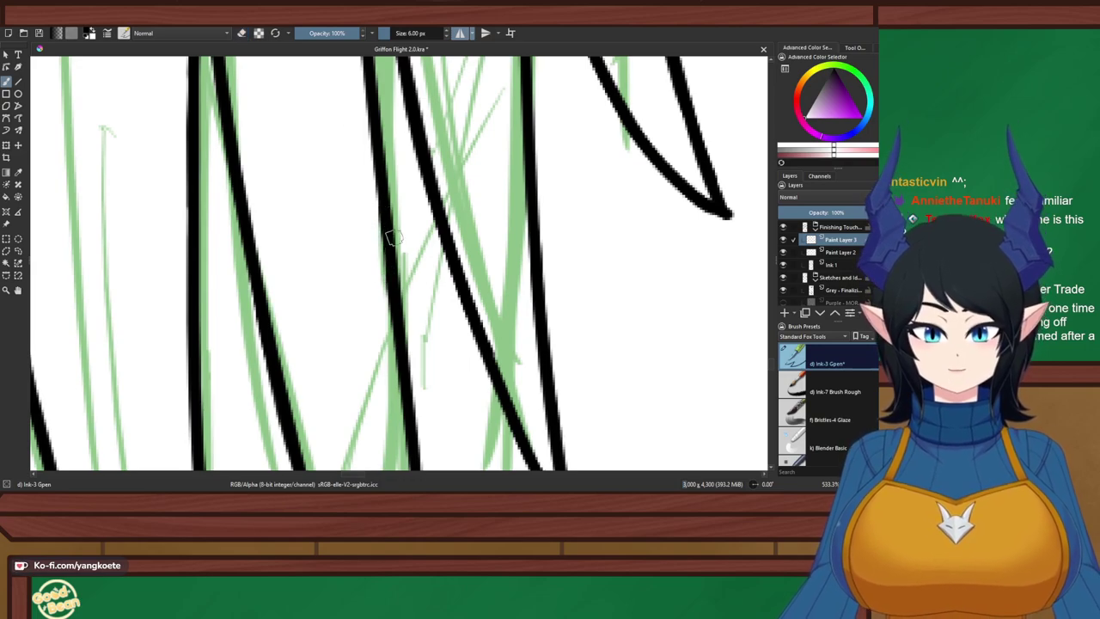
Ink a new vertical hair strand line, retrying its length several times
scroll(395, 241, down, 4)
drag(407, 124, 454, 365)
scroll(388, 183, up, 3)
scroll(449, 354, down, 3)
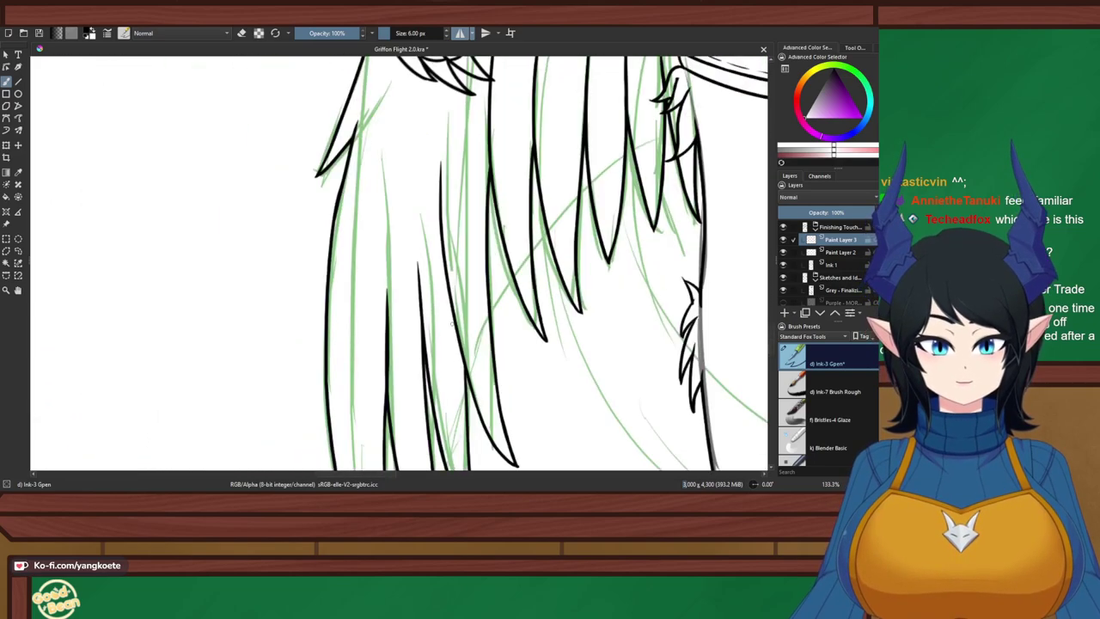
scroll(451, 323, up, 1)
drag(378, 139, 394, 297)
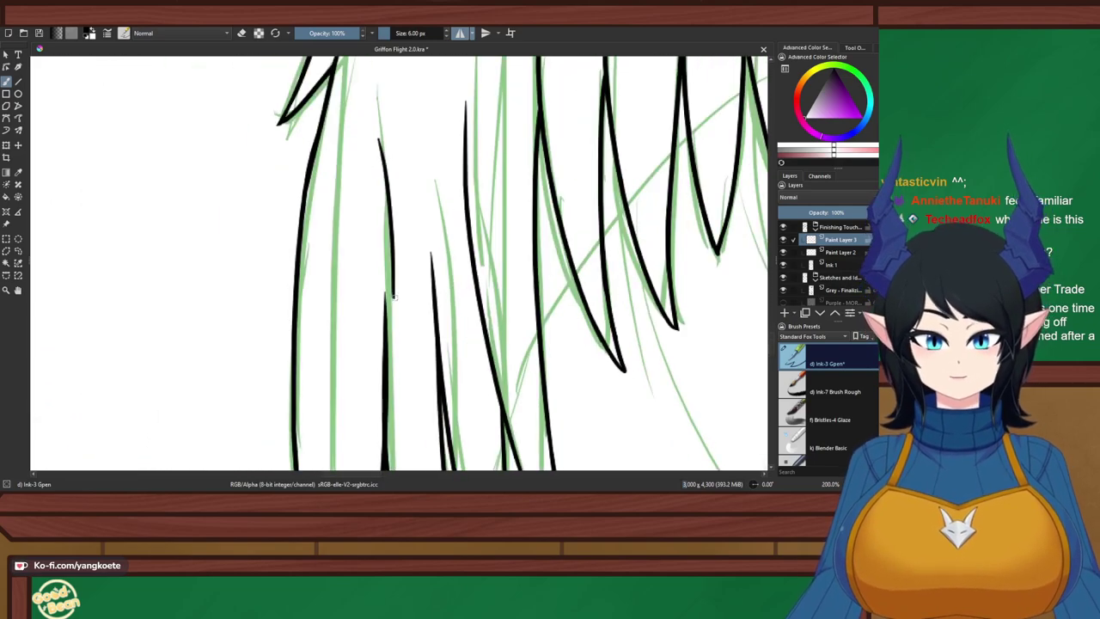
key(ctrl+z)
drag(383, 123, 395, 316)
key(ctrl+z)
drag(379, 122, 384, 305)
key(ctrl+z)
drag(383, 238, 383, 325)
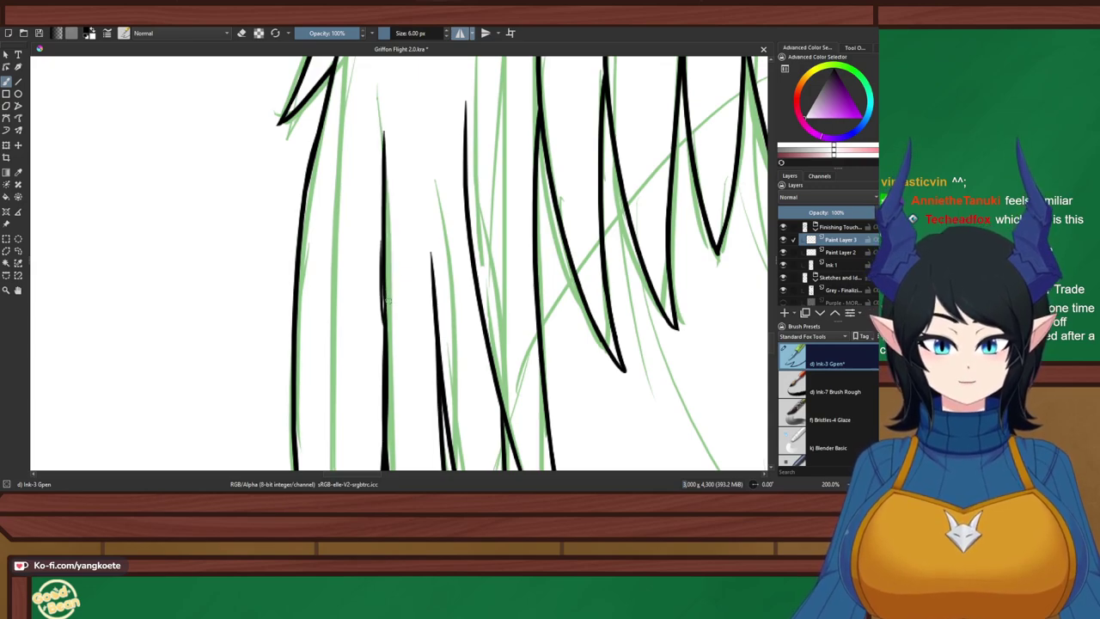
key(ctrl+z)
drag(383, 281, 384, 338)
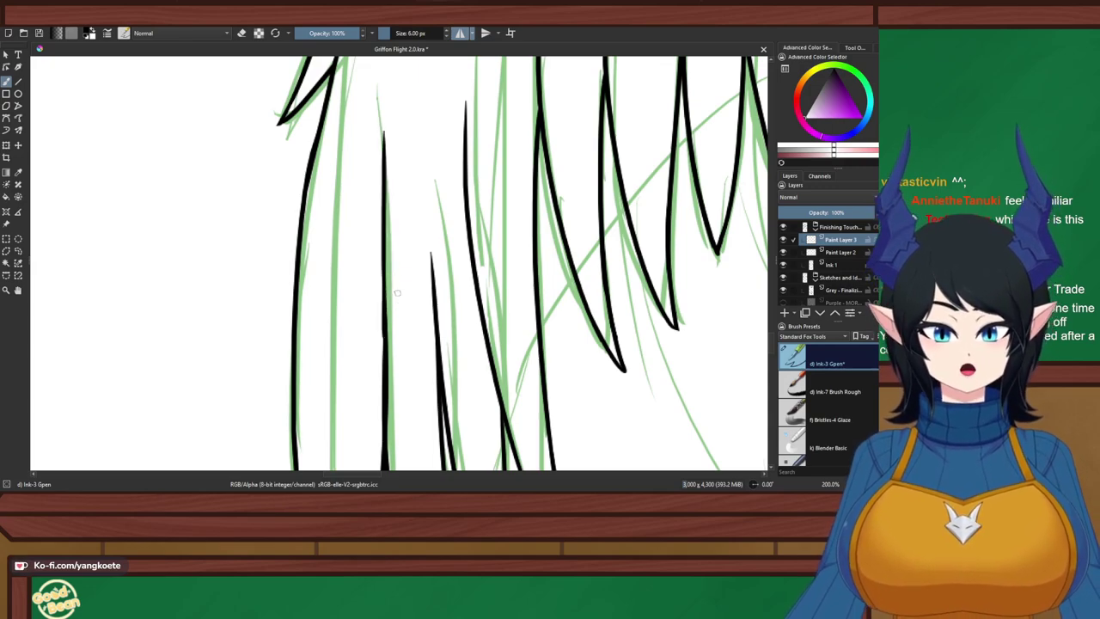
Redraw the vertical strand line with a thinner stroke
scroll(397, 293, up, 3)
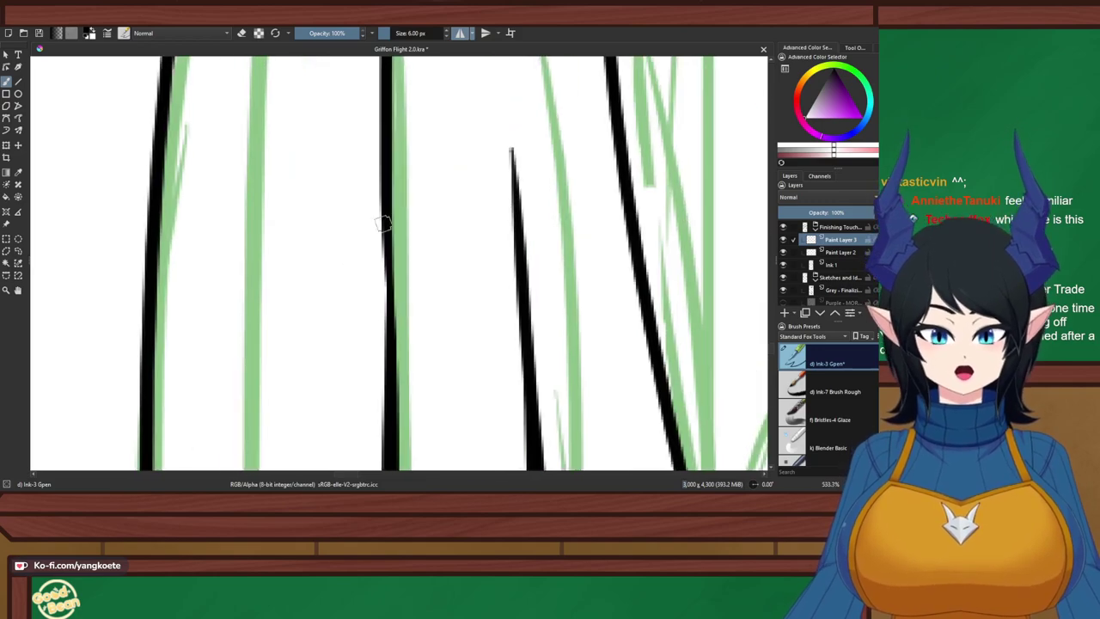
drag(386, 219, 392, 353)
key(ctrl+z)
key(ctrl+z)
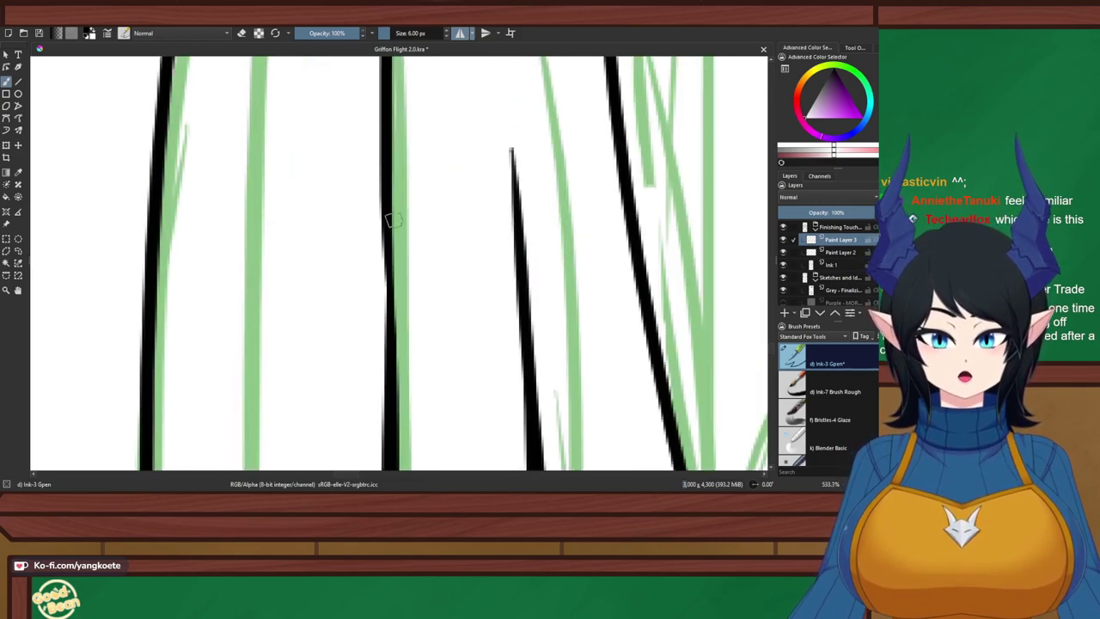
drag(385, 211, 384, 349)
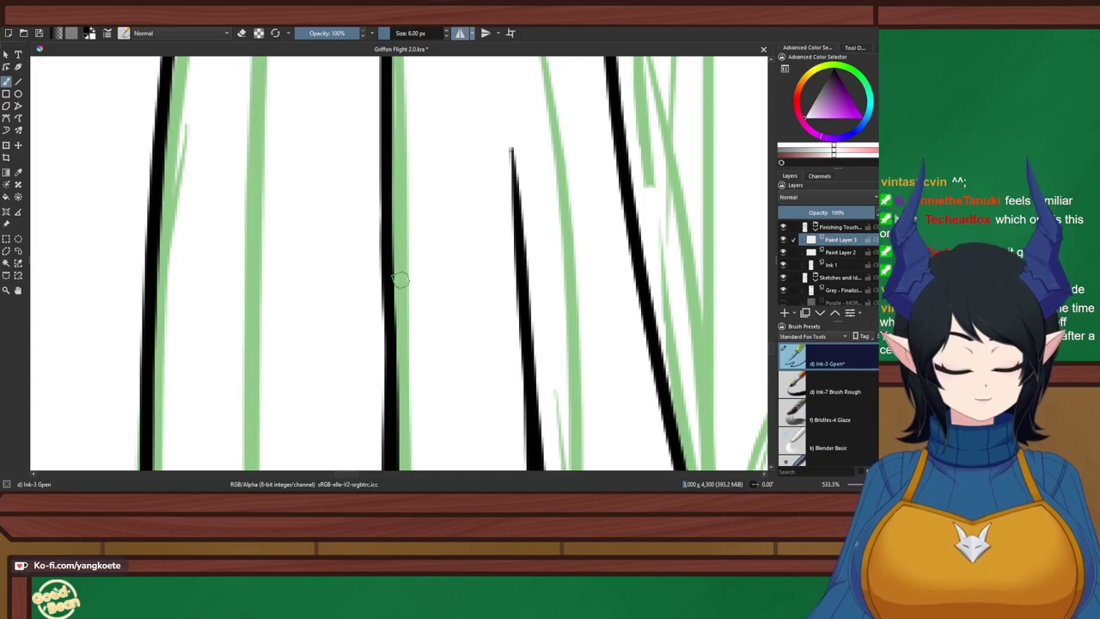
scroll(400, 279, down, 10)
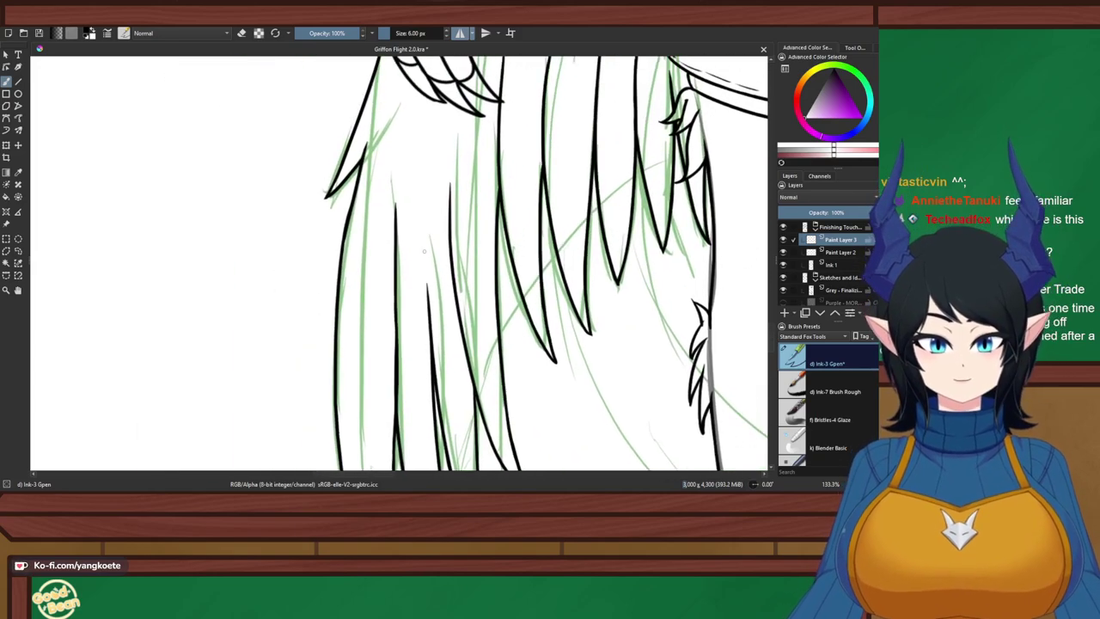
scroll(424, 253, up, 5)
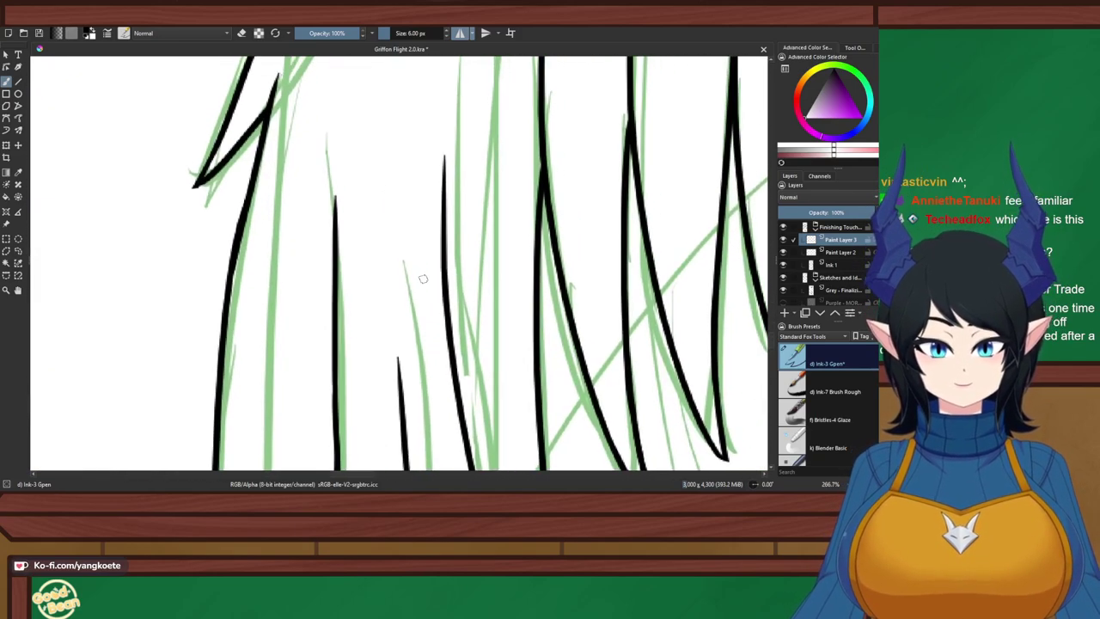
Attempt a long strand line and another strand to its right, undoing each try
drag(384, 139, 403, 372)
key(ctrl+z)
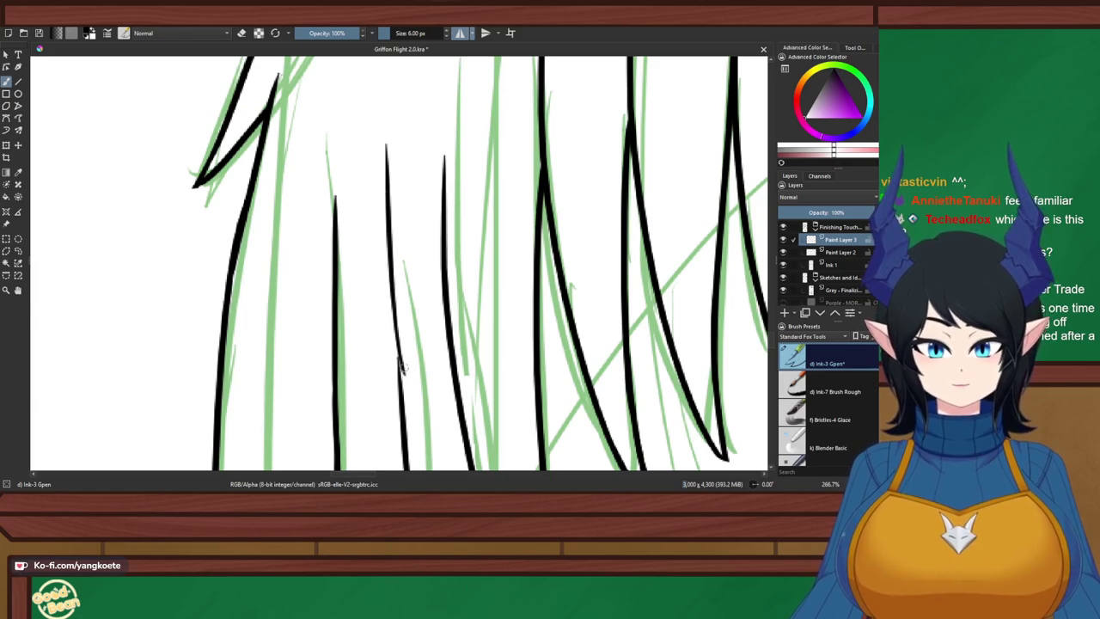
key(ctrl+z)
drag(389, 258, 404, 395)
key(ctrl+z)
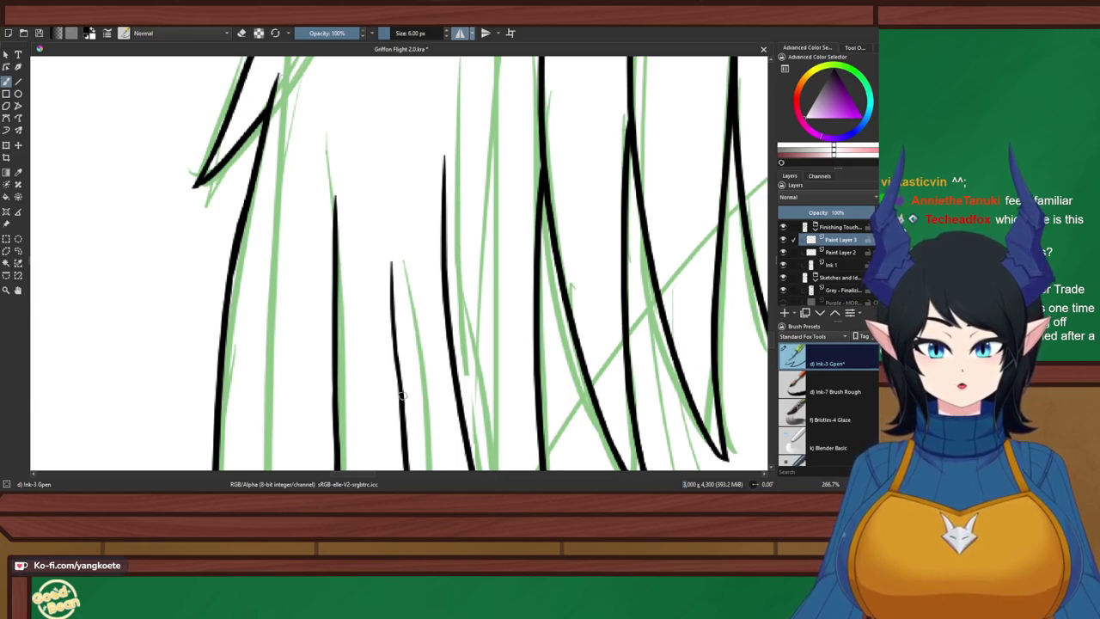
drag(449, 75, 440, 248)
key(ctrl+z)
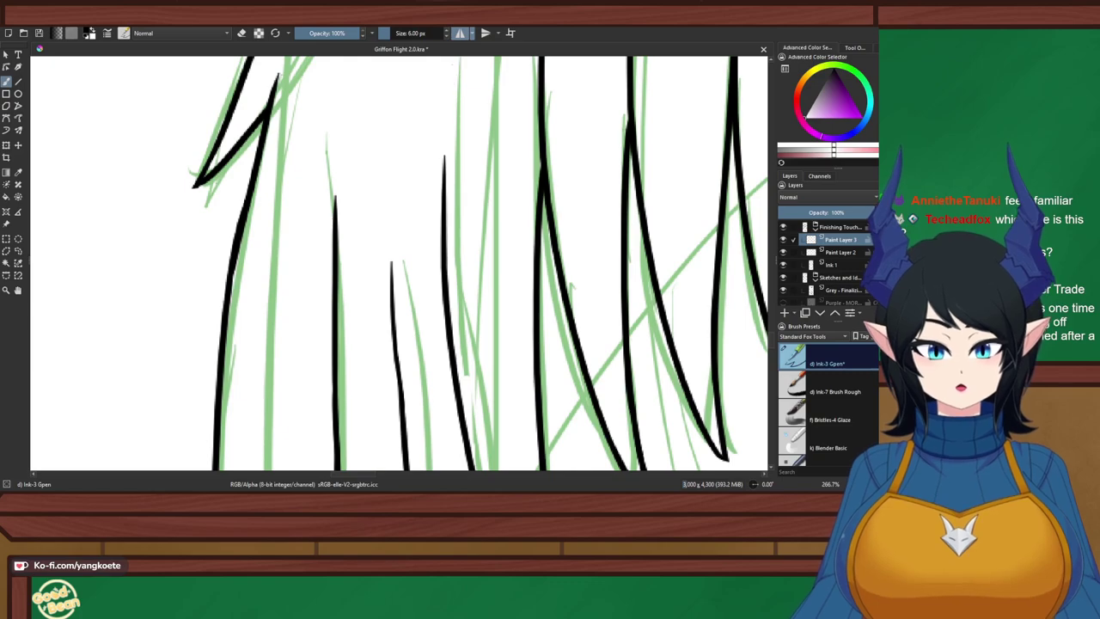
drag(450, 67, 446, 228)
key(ctrl+z)
drag(450, 72, 445, 251)
key(ctrl+z)
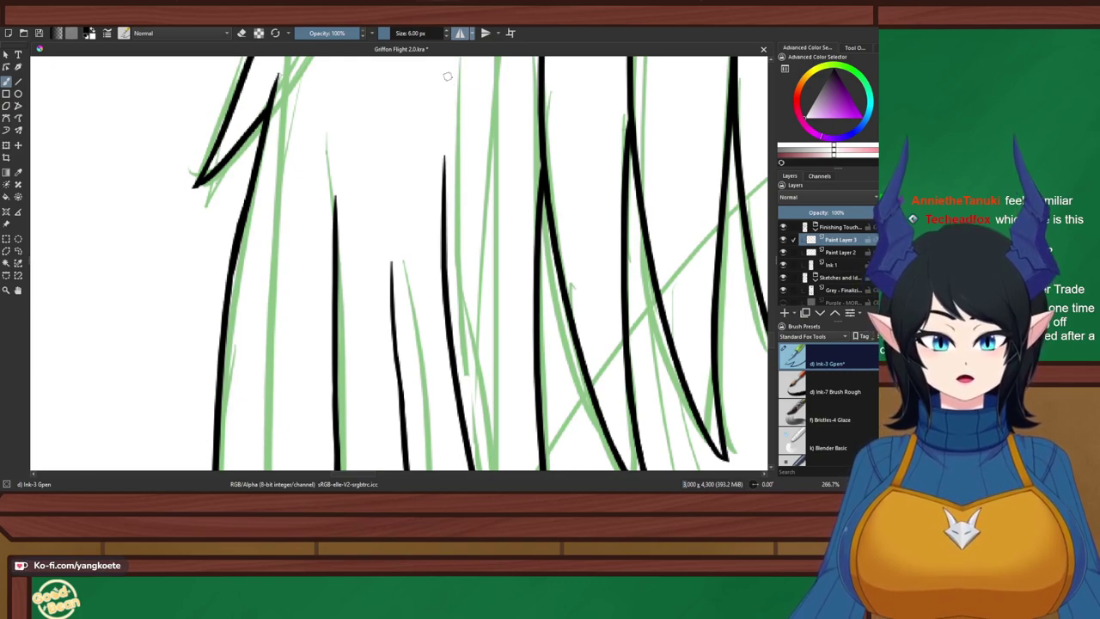
drag(442, 69, 440, 246)
key(ctrl+z)
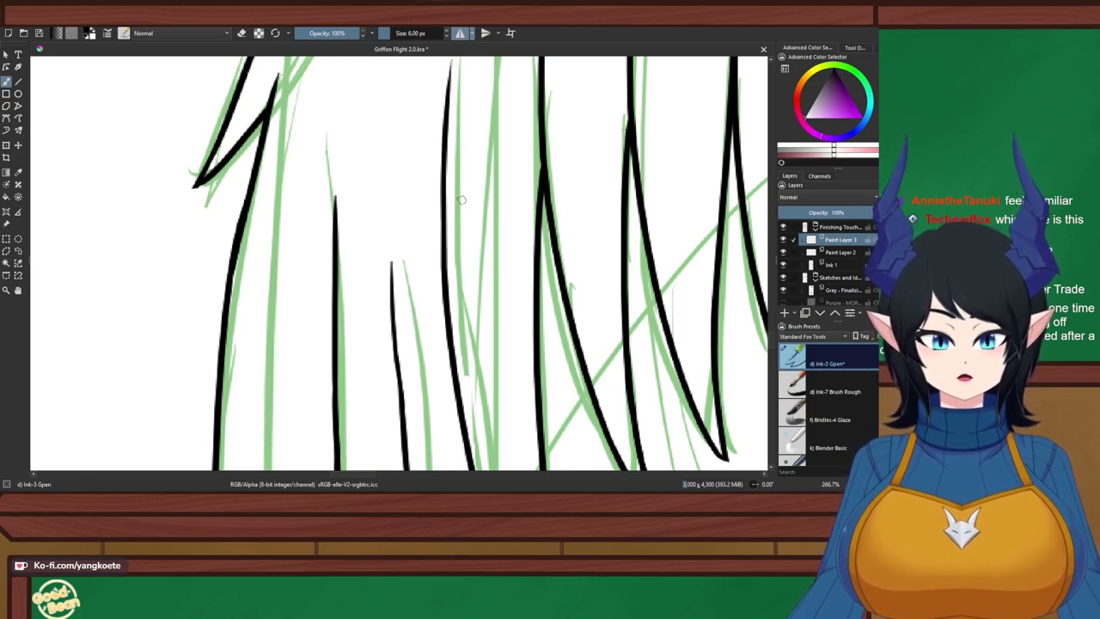
scroll(404, 213, down, 4)
Ink a new downward fur strand line, settling on a version slightly to the left
drag(648, 79, 609, 106)
right_click(540, 265)
click(372, 244)
scroll(372, 244, up, 2)
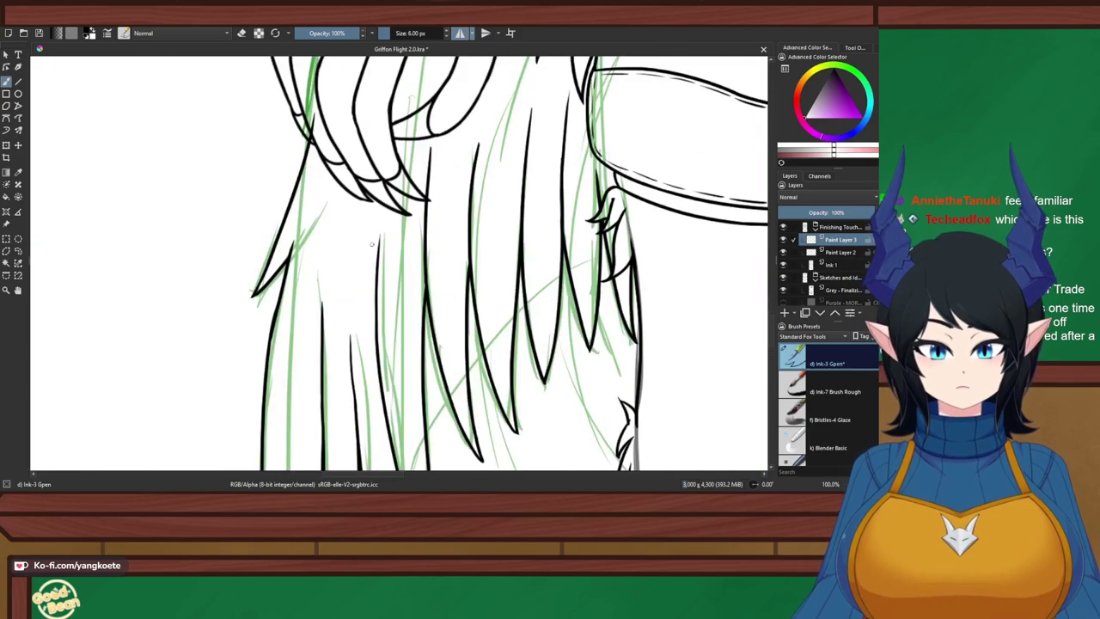
scroll(344, 299, up, 1)
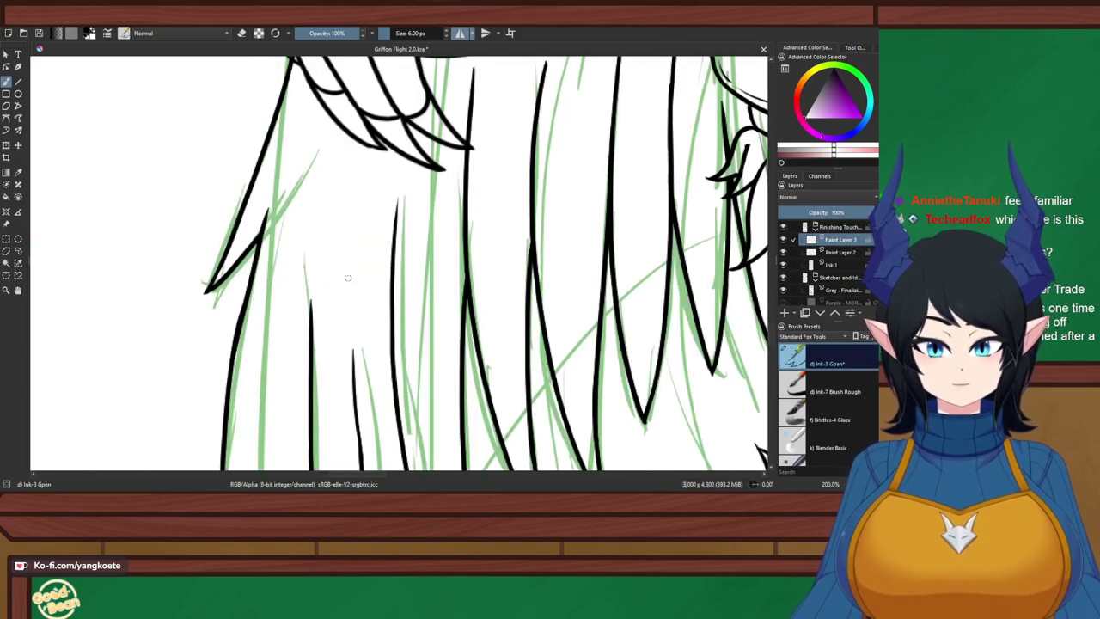
drag(338, 238, 360, 402)
key(ctrl+z)
drag(359, 215, 367, 409)
key(ctrl+z)
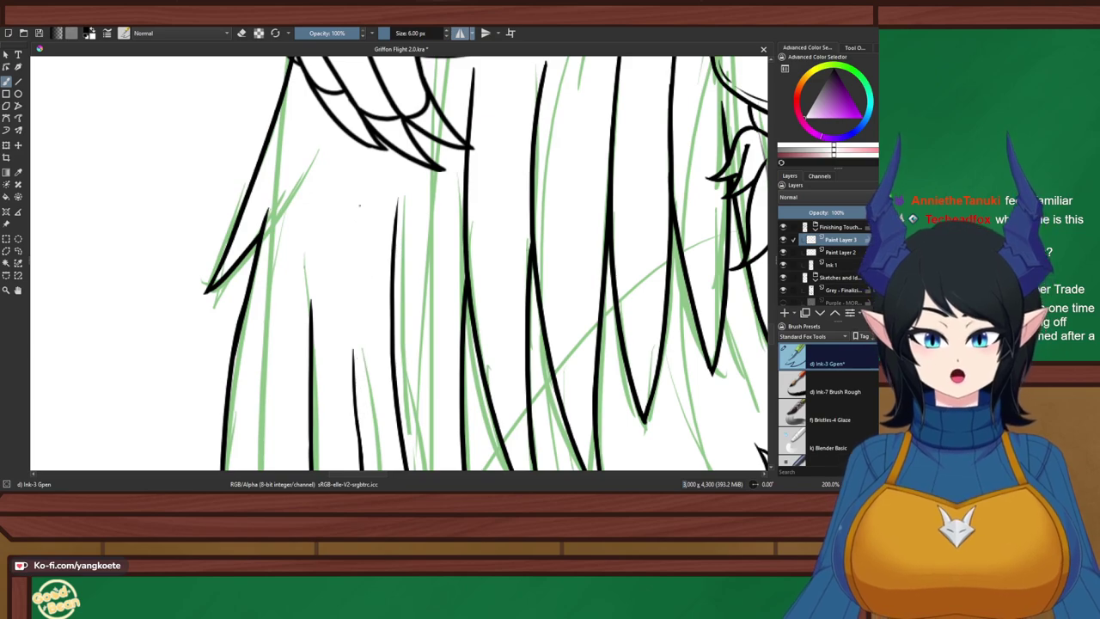
drag(358, 208, 365, 415)
key(ctrl+z)
drag(354, 213, 351, 395)
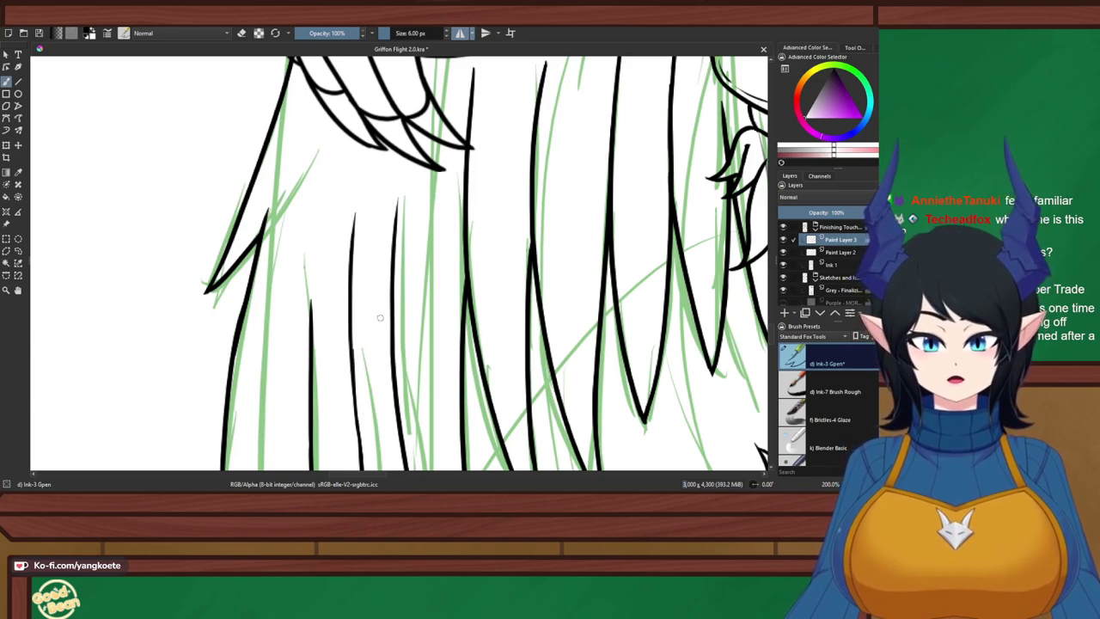
Try a short strand above the feather line, then discard it
drag(403, 163, 394, 257)
key(ctrl+z)
drag(402, 156, 395, 268)
key(ctrl+z)
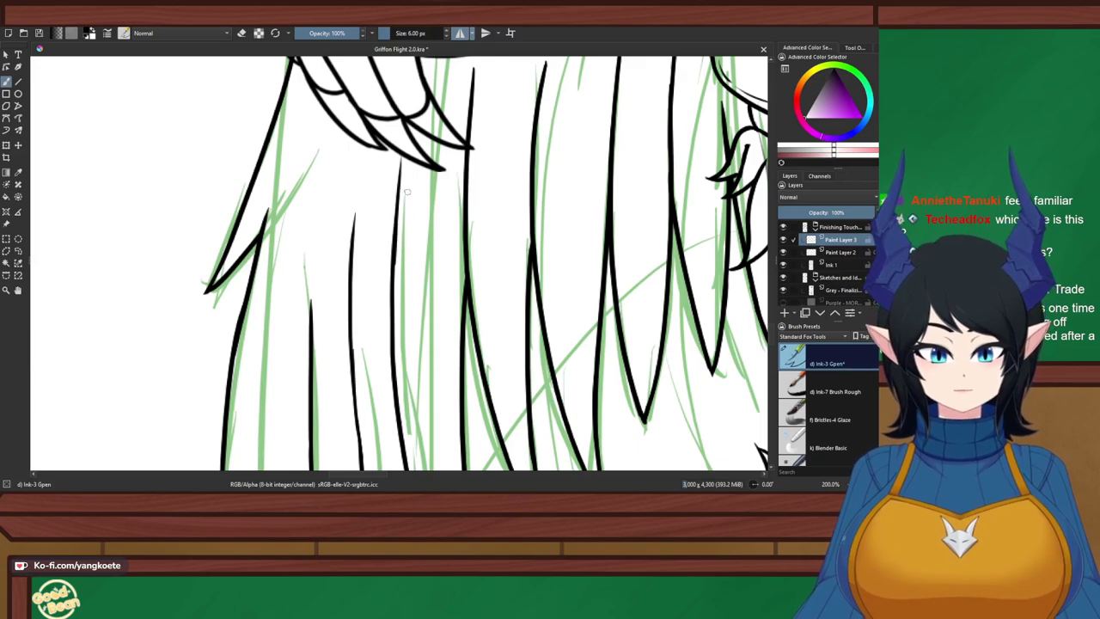
scroll(403, 140, down, 2)
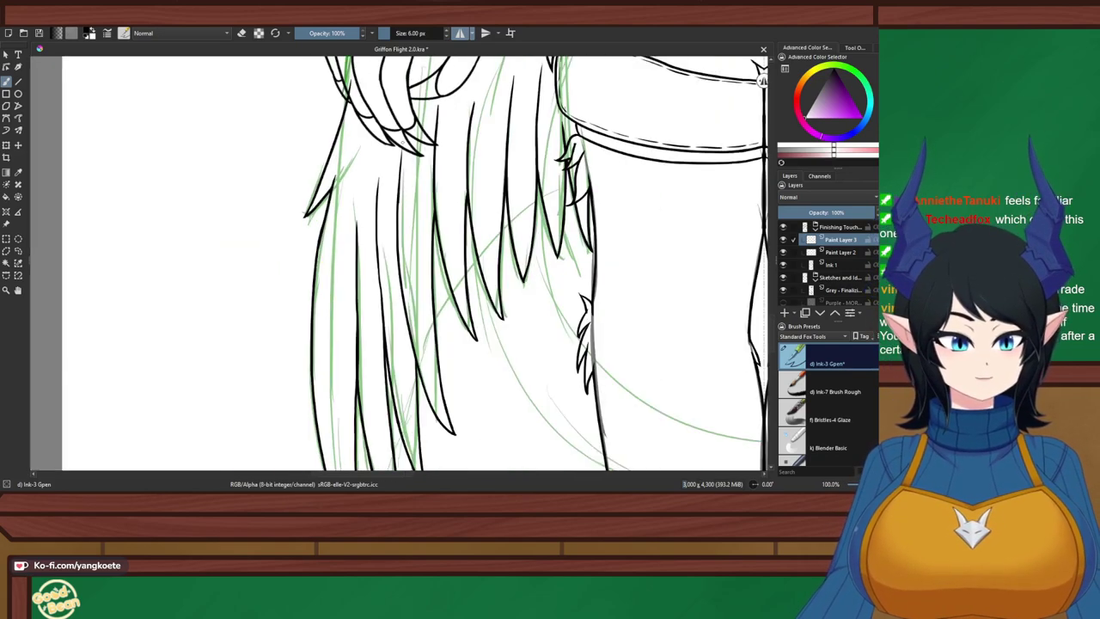
scroll(478, 163, up, 2)
Retry a strand tip among the lower hair strands several times
mouse_move(467, 80)
mouse_down()
mouse_move(478, 162)
mouse_move(438, 187)
mouse_move(432, 283)
mouse_up()
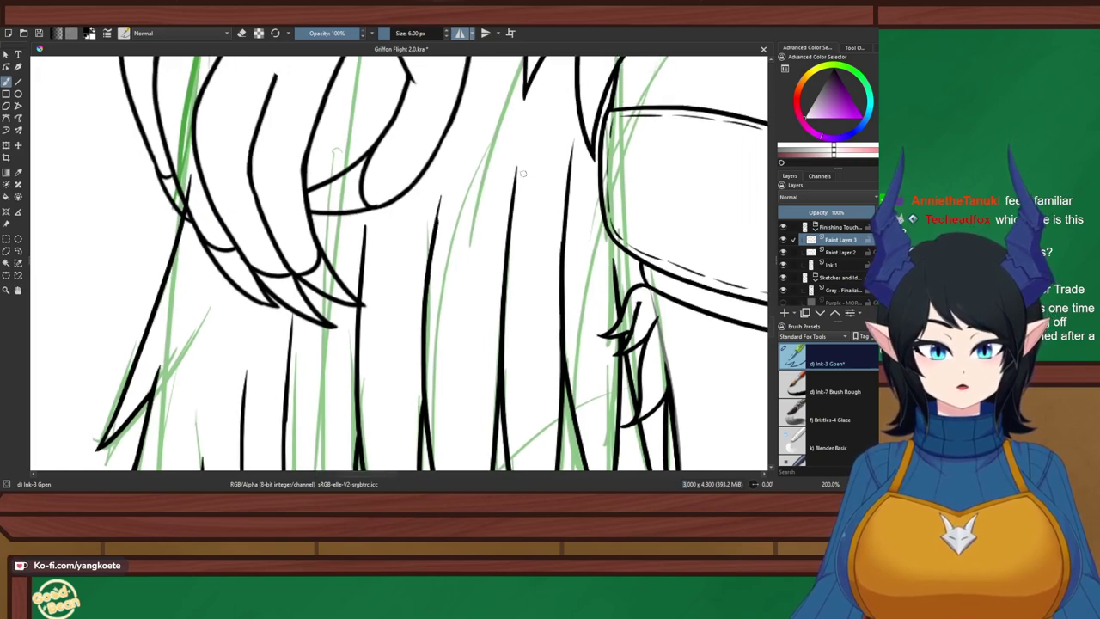
key(ctrl+z)
drag(447, 189, 433, 259)
key(ctrl+z)
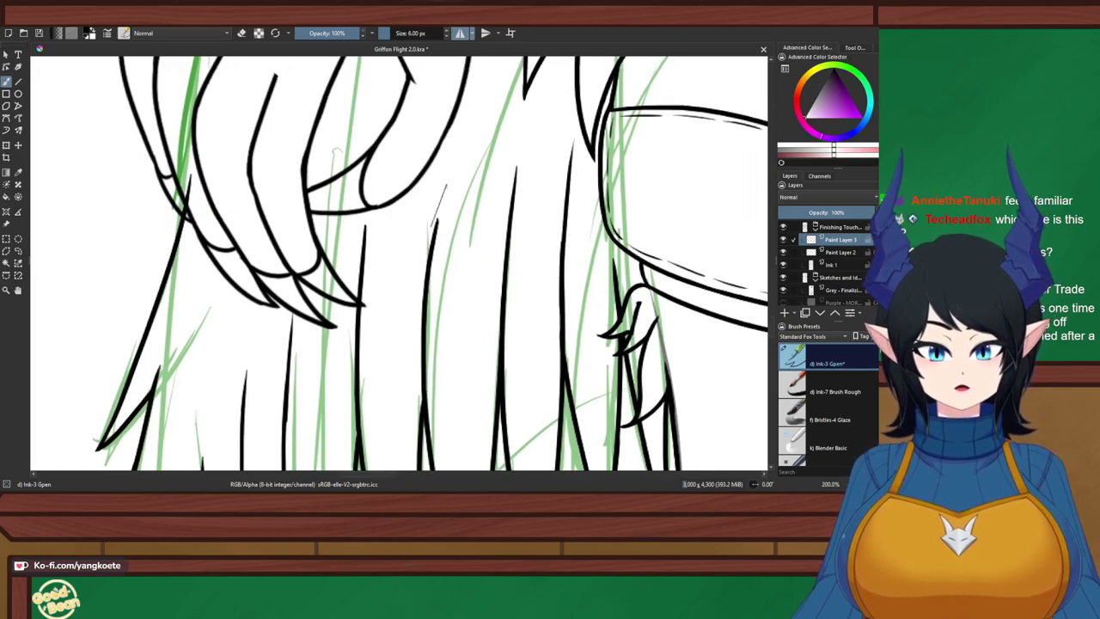
key(ctrl+z)
drag(450, 183, 430, 288)
key(ctrl+z)
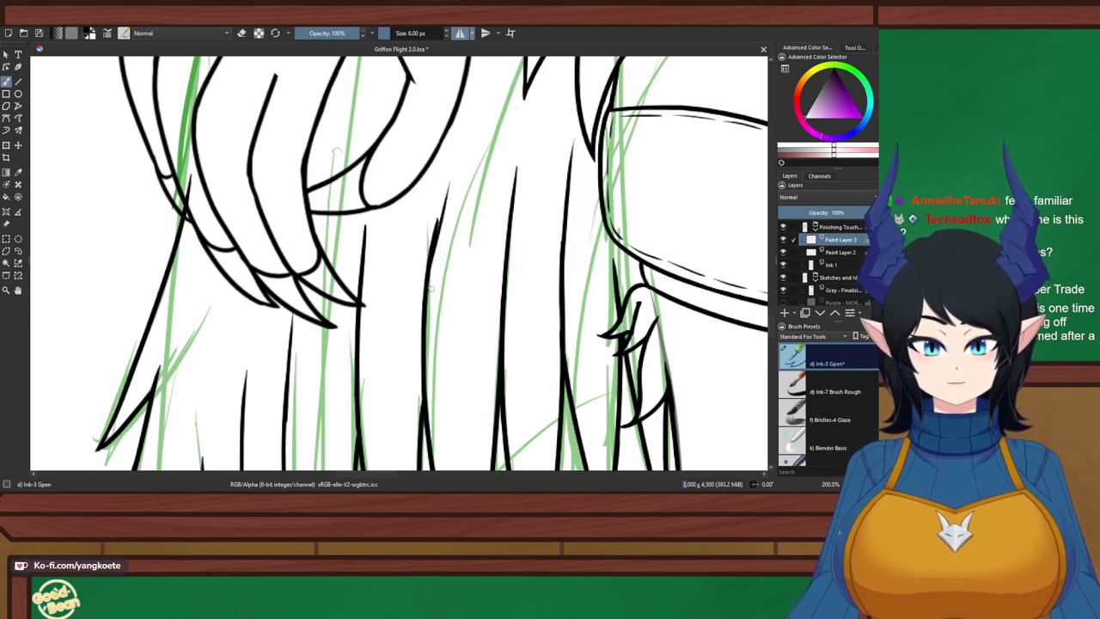
key(ctrl+z)
Ink a thin fur strand from top downward among the central hair strands
drag(448, 180, 431, 277)
key(ctrl+z)
drag(449, 177, 429, 285)
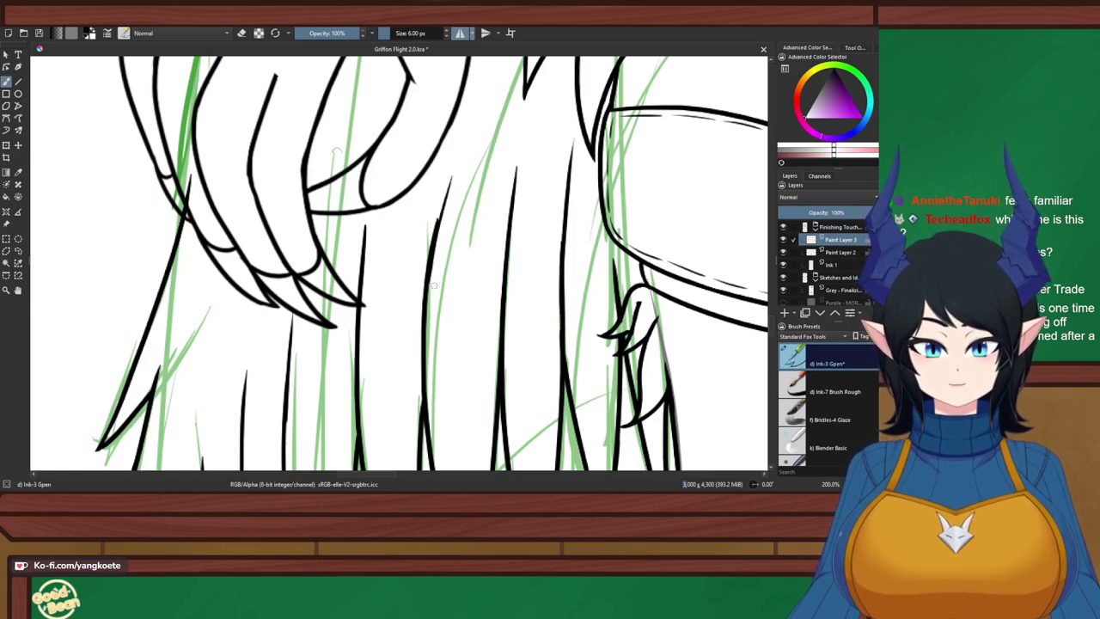
key(ctrl+z)
drag(449, 179, 430, 277)
key(ctrl+z)
drag(449, 178, 440, 261)
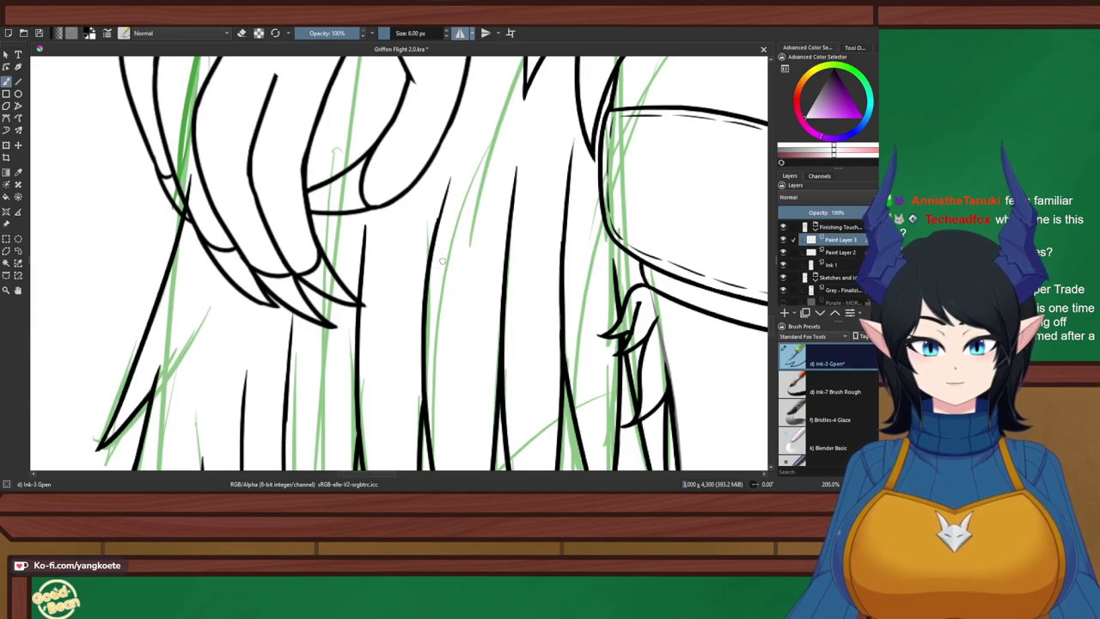
key(ctrl+z)
drag(447, 187, 430, 285)
key(ctrl+z)
drag(448, 180, 441, 269)
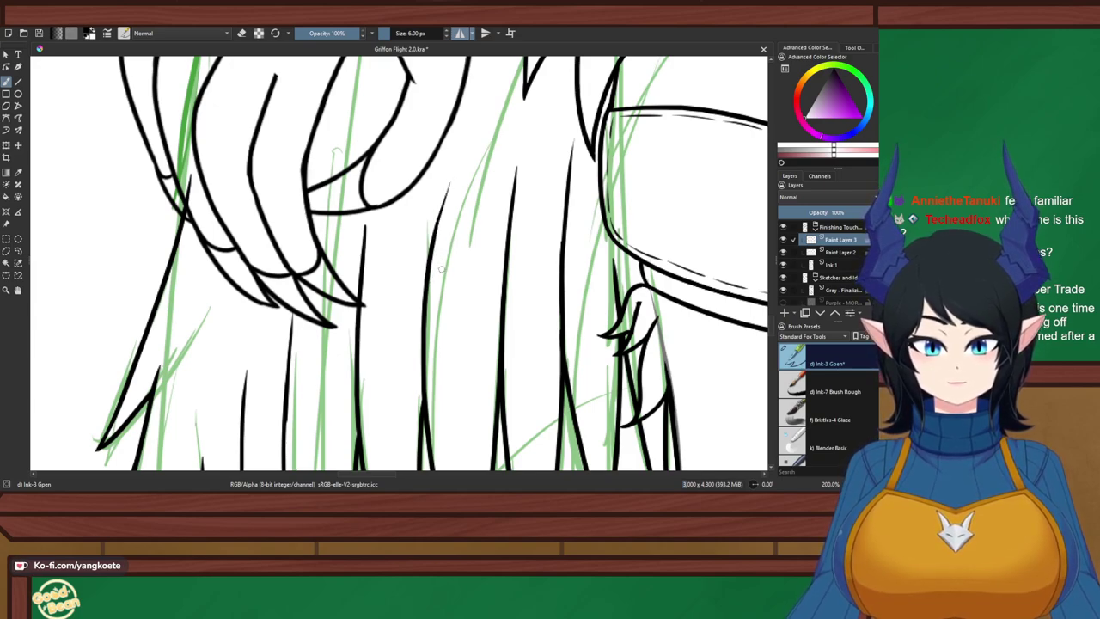
key(e)
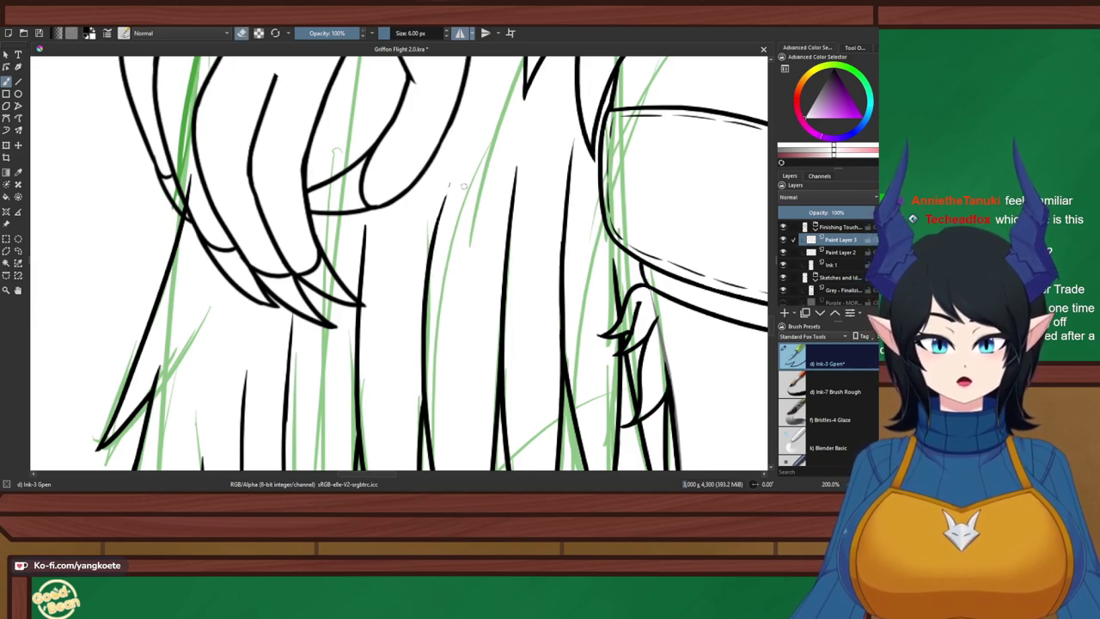
key(e)
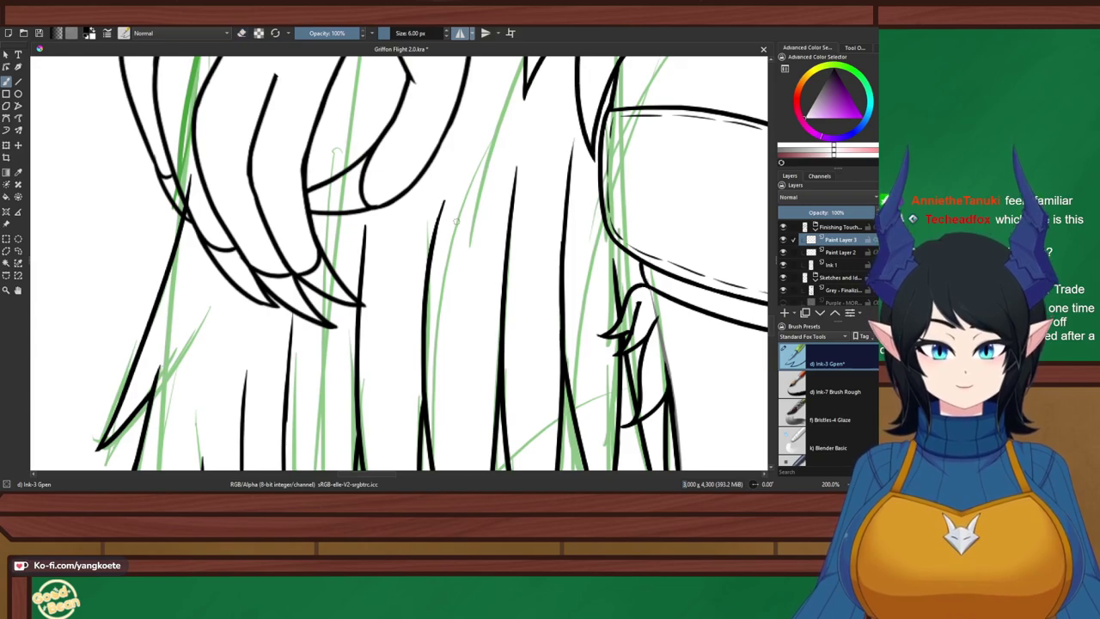
scroll(474, 152, down, 5)
Zoom out and review the whole figure with the Green sketch layer hidden, then show it again
drag(473, 153, 327, 227)
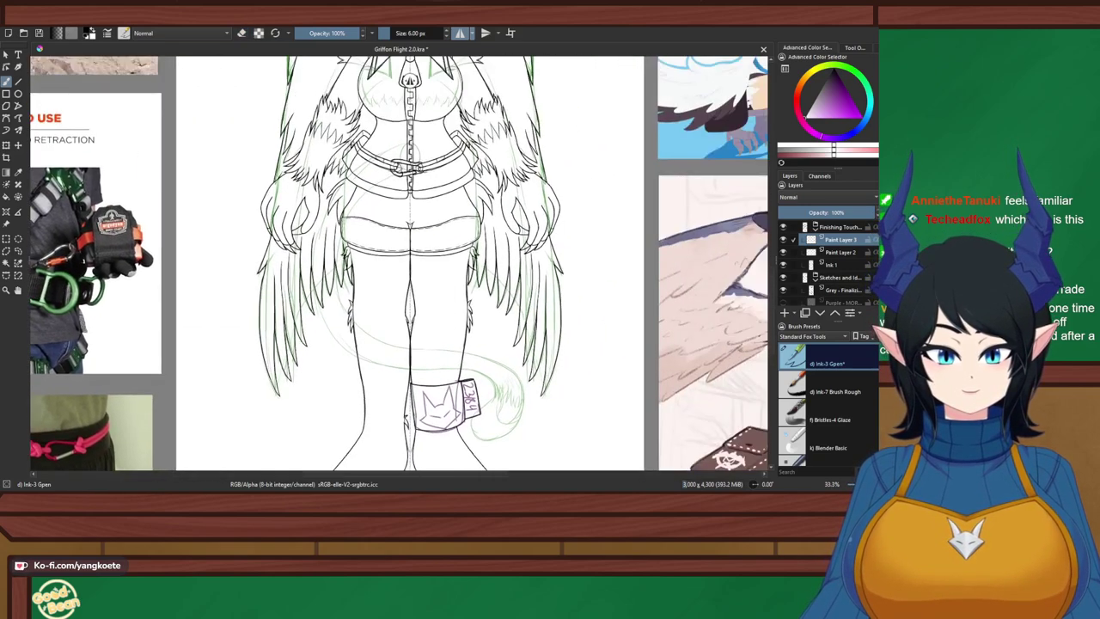
scroll(330, 231, down, 1)
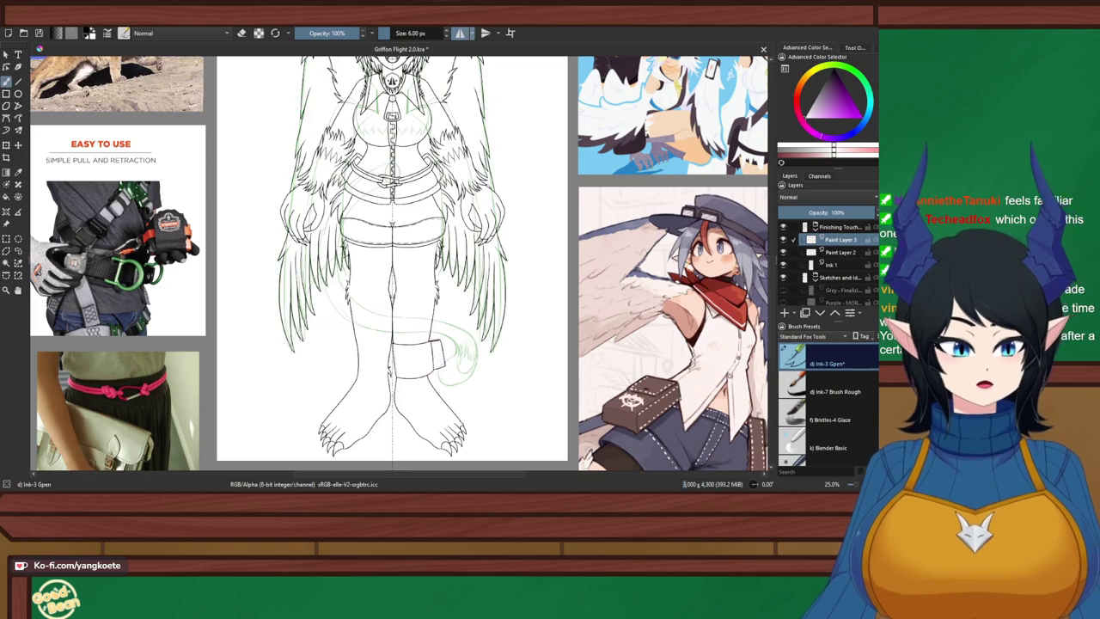
scroll(825, 258, down, 2)
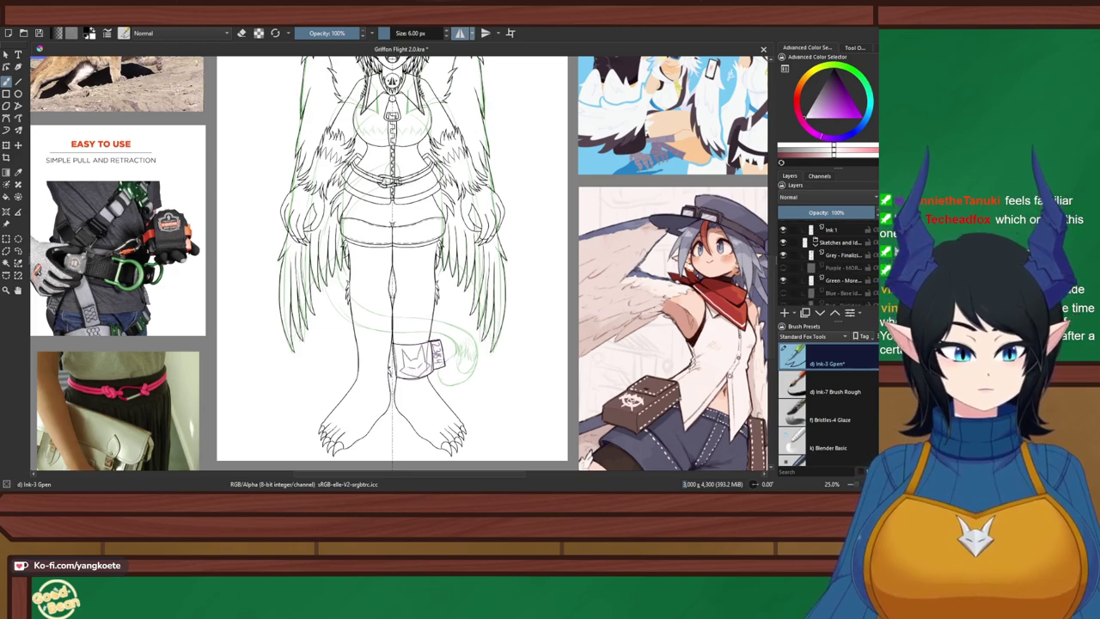
click(783, 280)
scroll(416, 383, down, 1)
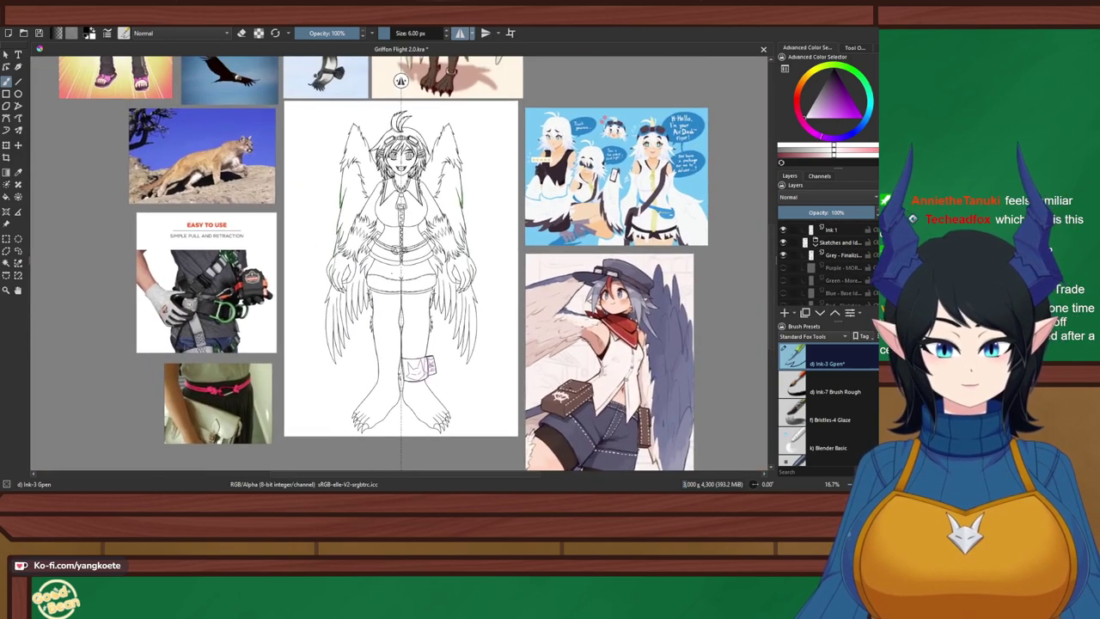
scroll(373, 300, up, 1)
drag(373, 300, 375, 333)
drag(431, 435, 421, 409)
scroll(436, 316, up, 2)
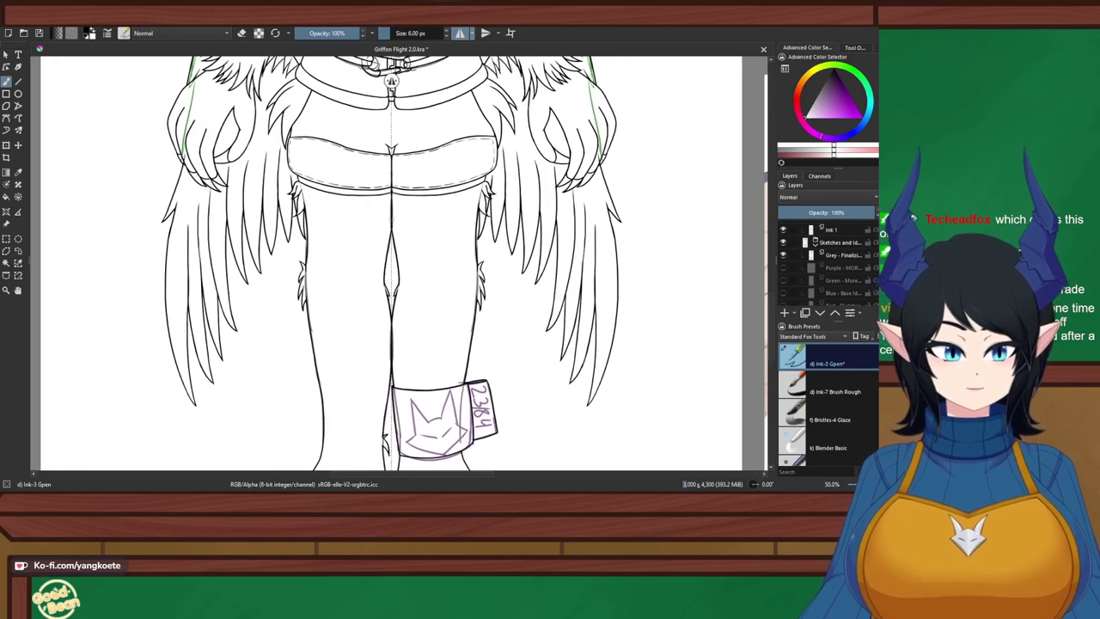
click(783, 280)
Turn off the Horizontal Mirror Tool
click(460, 33)
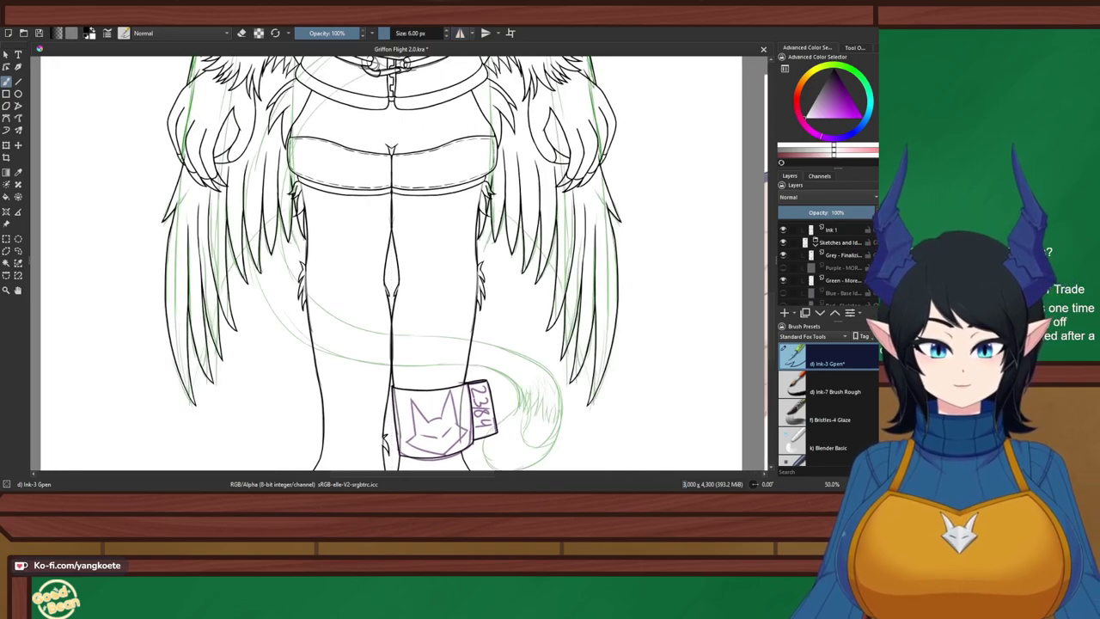
scroll(314, 119, up, 1)
drag(314, 118, 335, 94)
scroll(825, 264, up, 1)
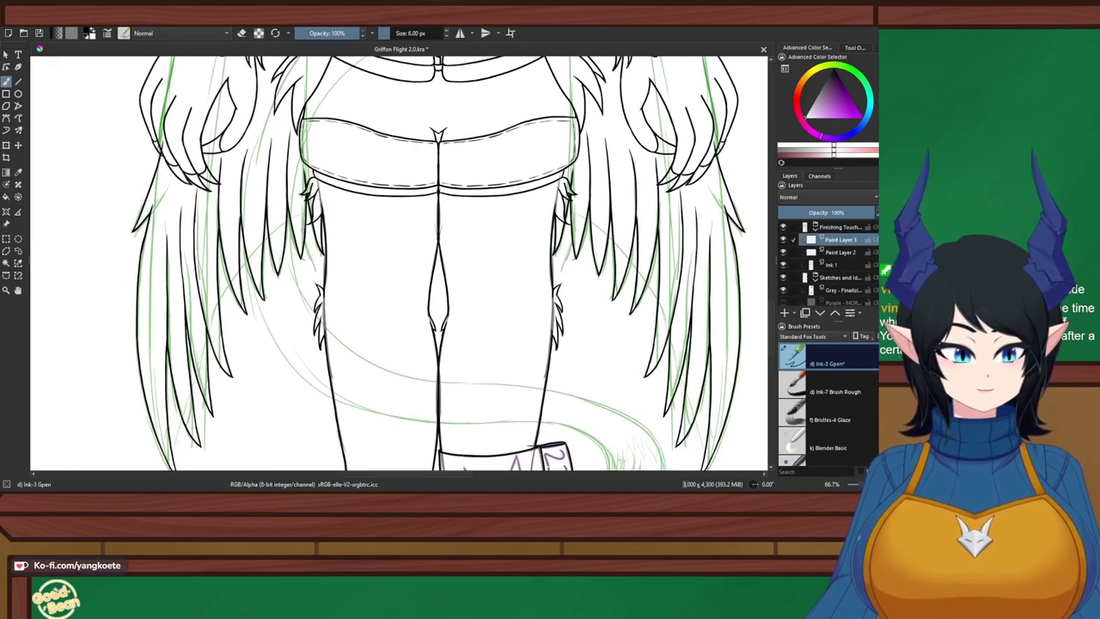
Merge Paint Layer 3 down and save the Griffon Flight 2.0 document
key(ctrl+e)
click(831, 252)
click(840, 240)
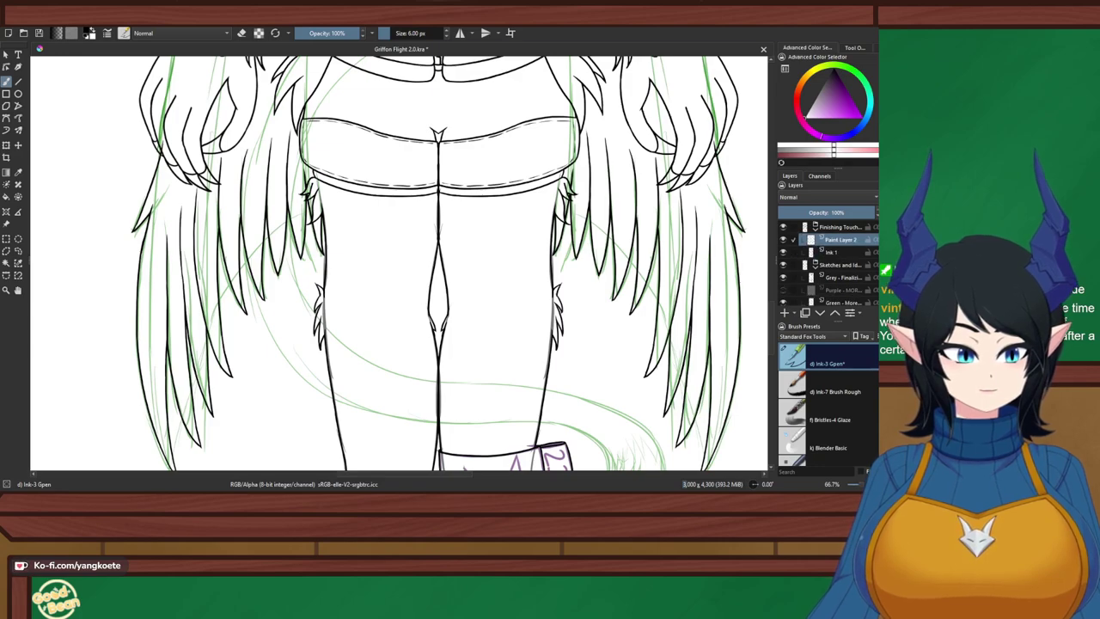
key(ctrl+z)
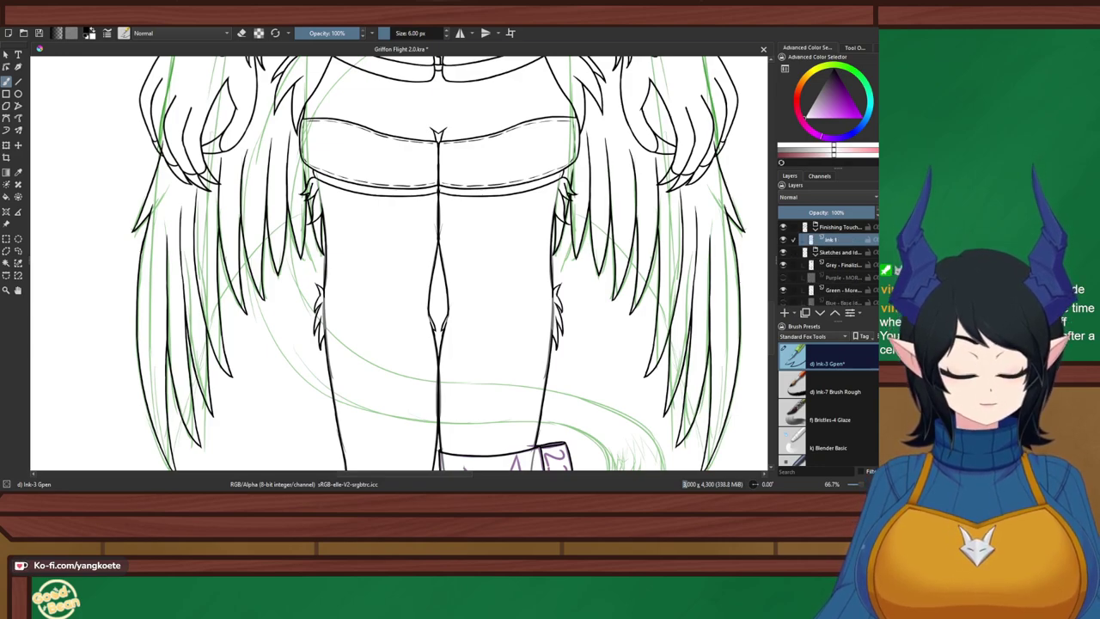
key(ctrl+shift+z)
key(ctrl+s)
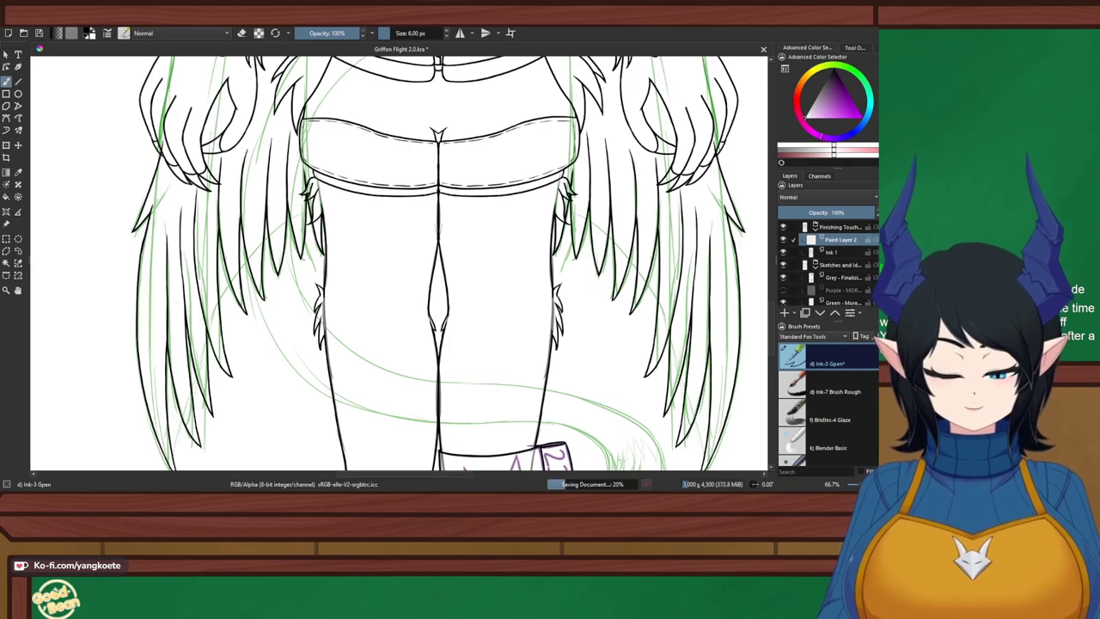
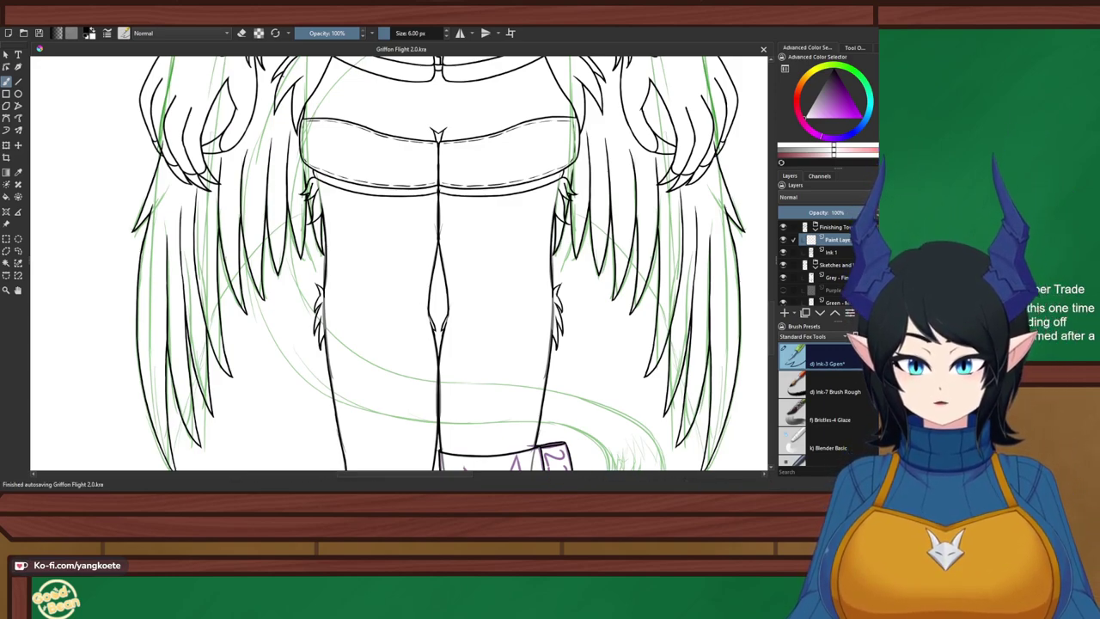
Ink the left hair strands beside the leg, retrying the long stroke until it sits right
drag(290, 65, 277, 376)
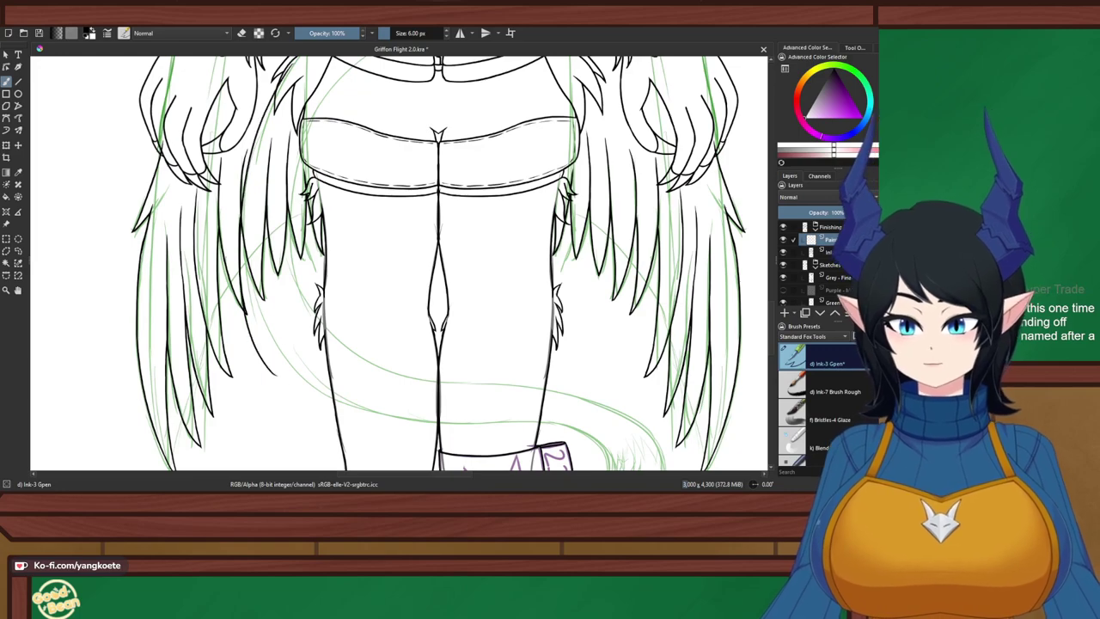
key(ctrl+z)
drag(289, 72, 276, 380)
key(ctrl+z)
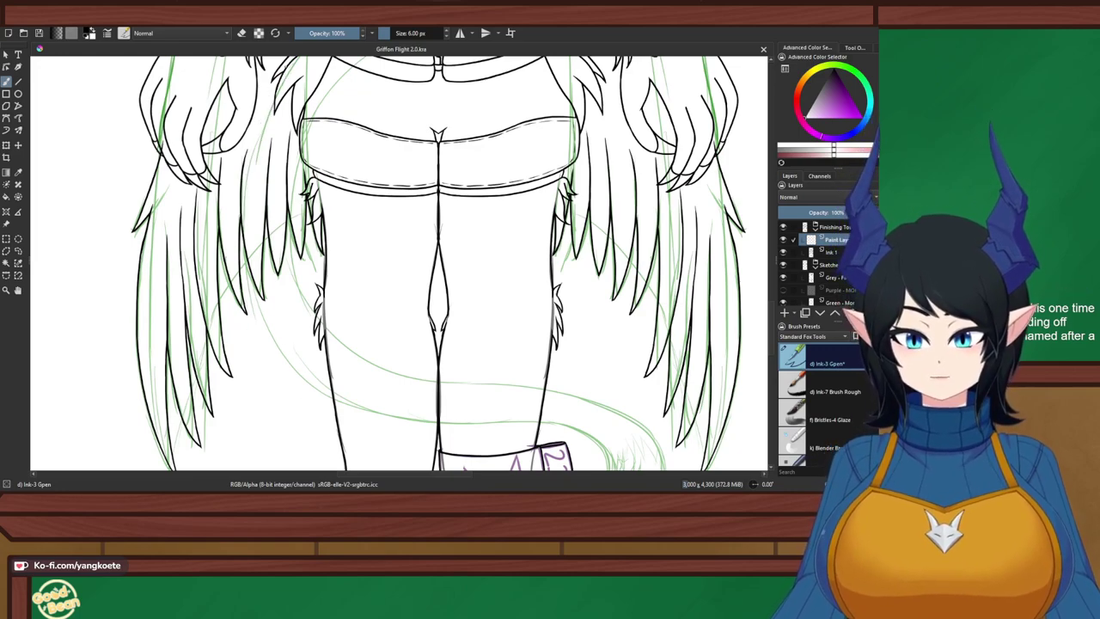
drag(283, 68, 258, 378)
key(ctrl+z)
drag(283, 69, 258, 367)
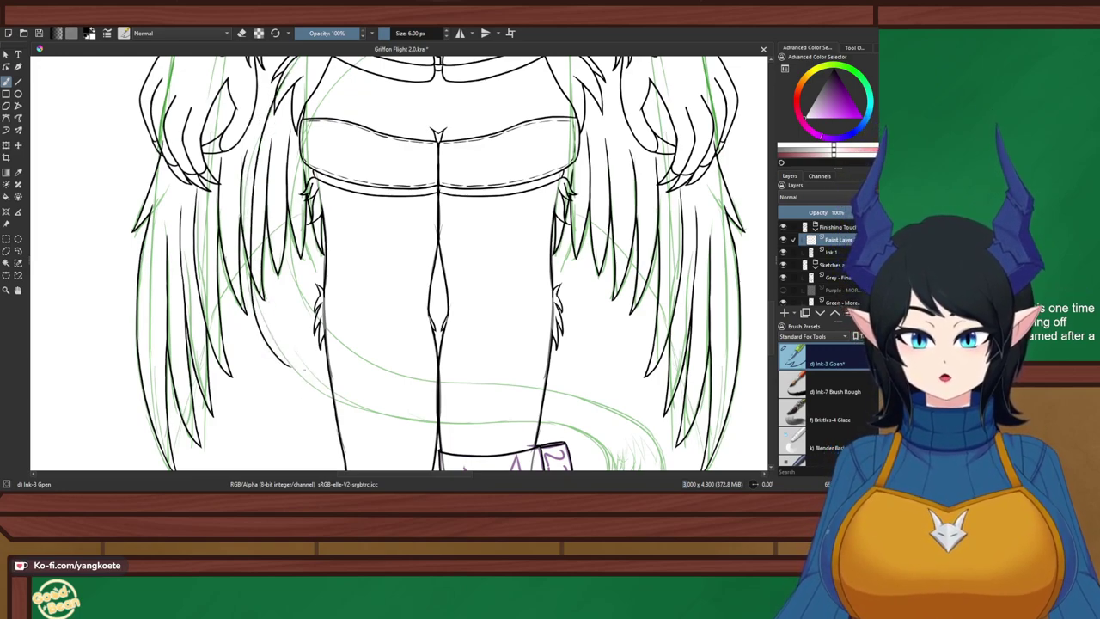
key(ctrl+z)
mouse_move(279, 71)
mouse_down()
mouse_move(253, 333)
mouse_move(274, 371)
mouse_up()
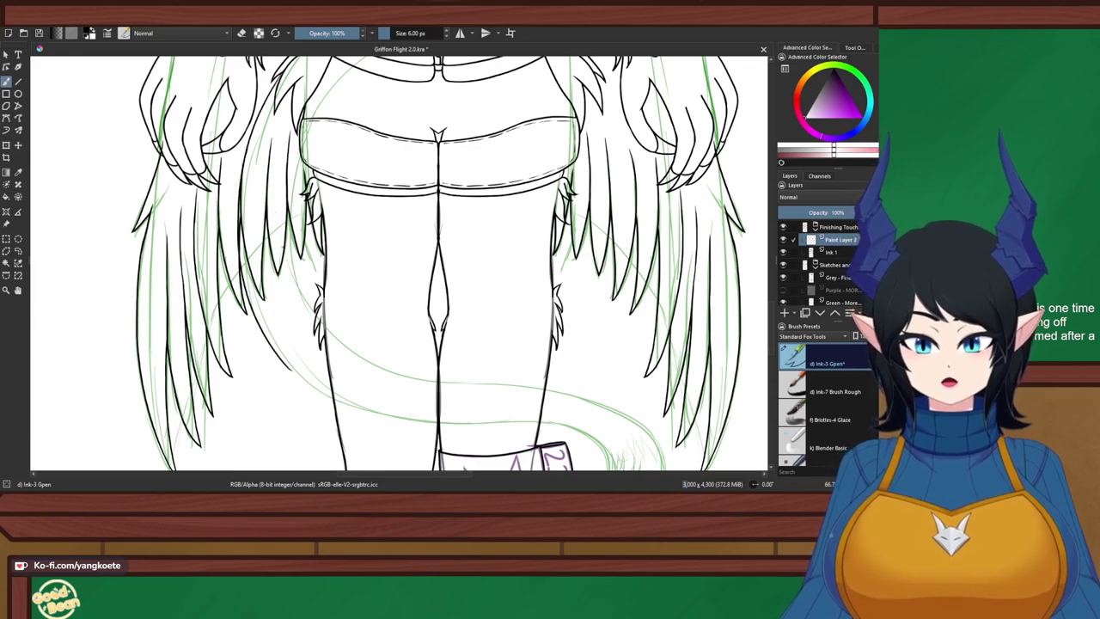
key(ctrl+z)
drag(280, 86, 276, 359)
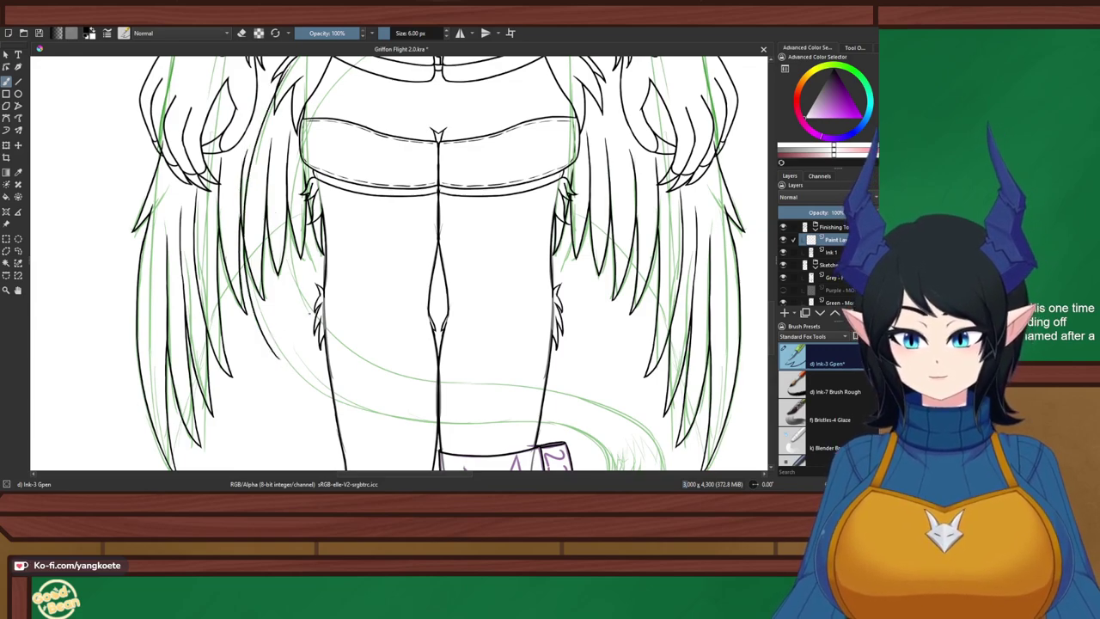
drag(301, 141, 324, 335)
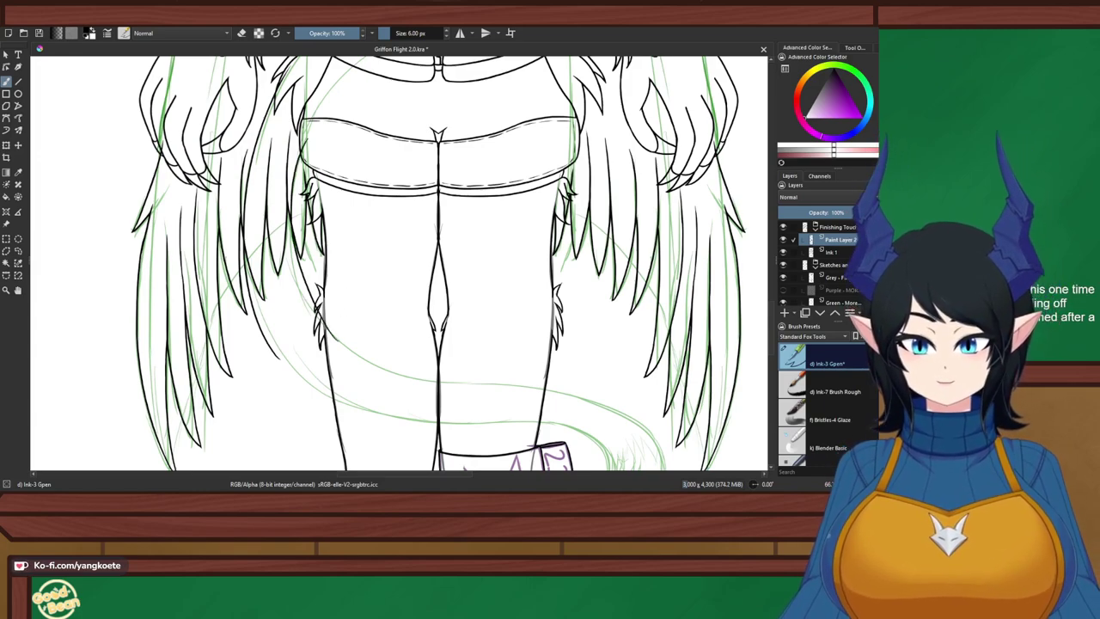
Erase the stray thin lines along the pointed hair stroke
scroll(327, 184, up, 10)
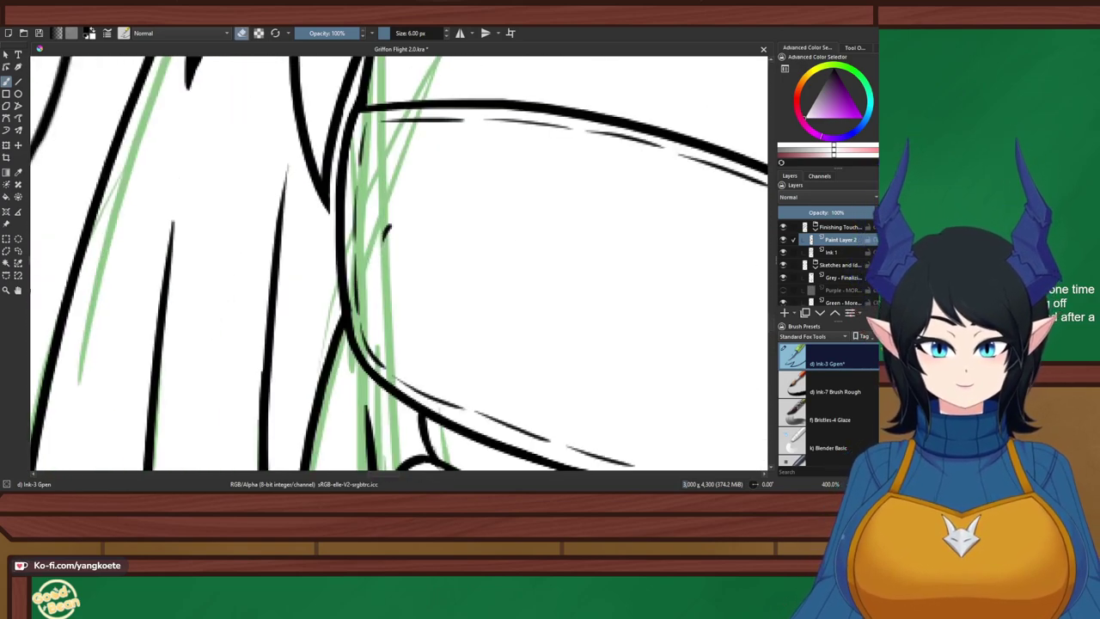
scroll(405, 212, down, 2)
drag(399, 205, 359, 310)
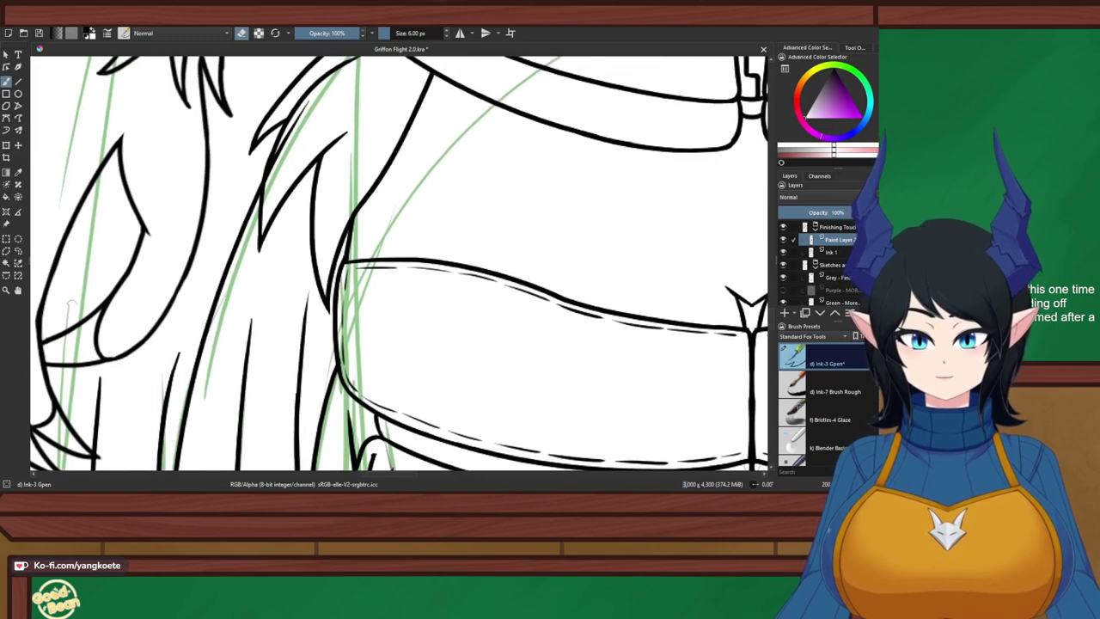
scroll(332, 185, up, 3)
drag(332, 194, 337, 241)
mouse_move(393, 140)
mouse_down()
mouse_move(390, 109)
mouse_move(296, 249)
mouse_up()
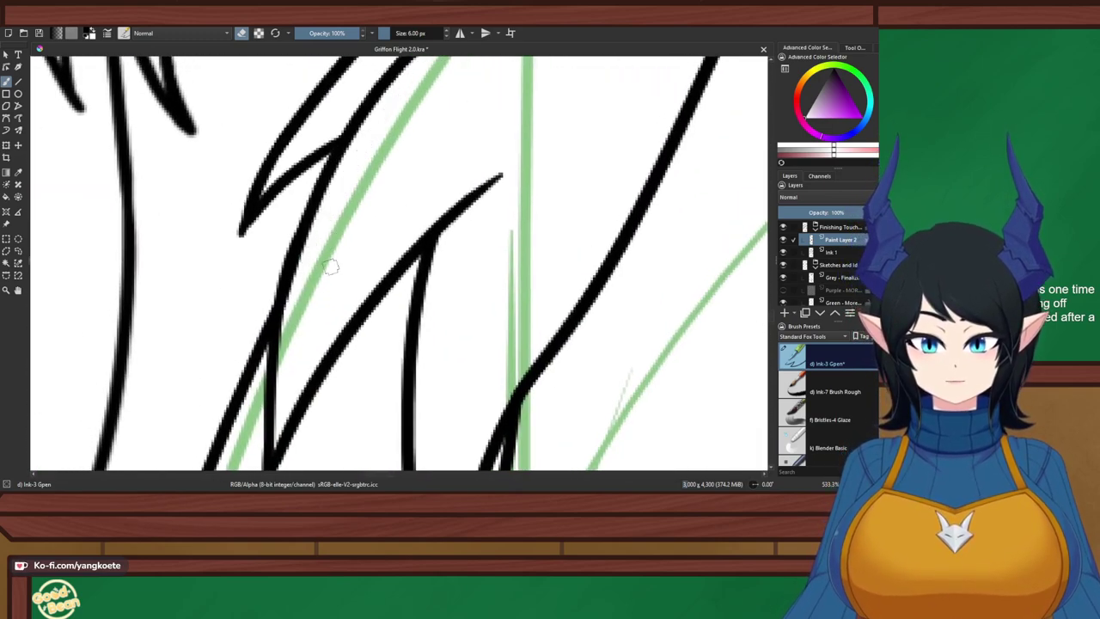
scroll(457, 218, down, 6)
drag(468, 430, 417, 373)
scroll(356, 257, up, 3)
scroll(352, 258, down, 2)
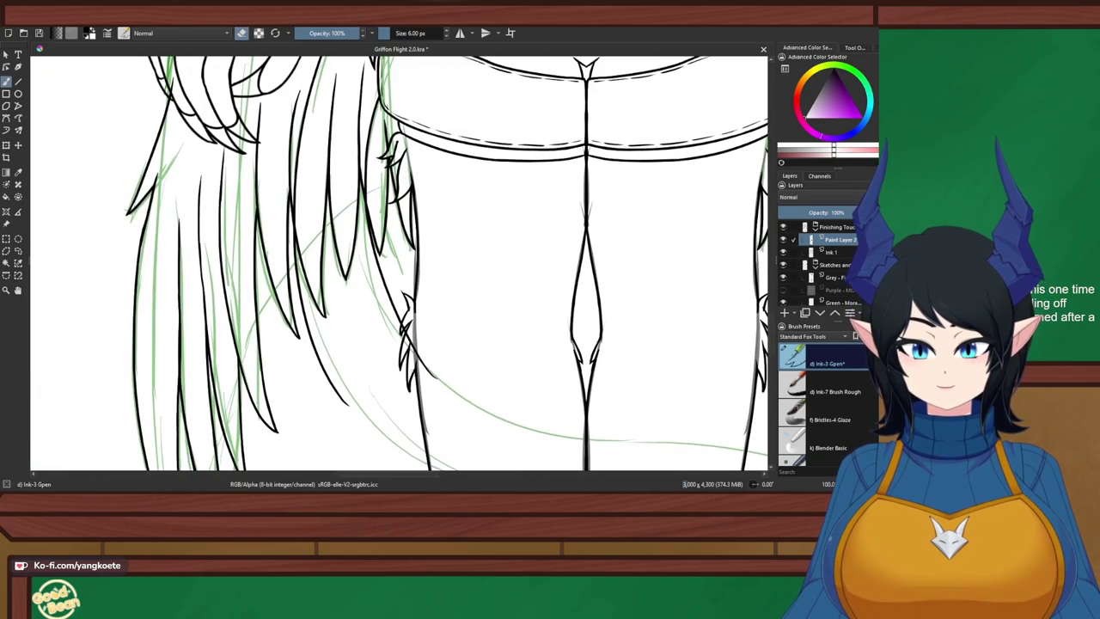
scroll(343, 183, up, 1)
drag(337, 96, 358, 159)
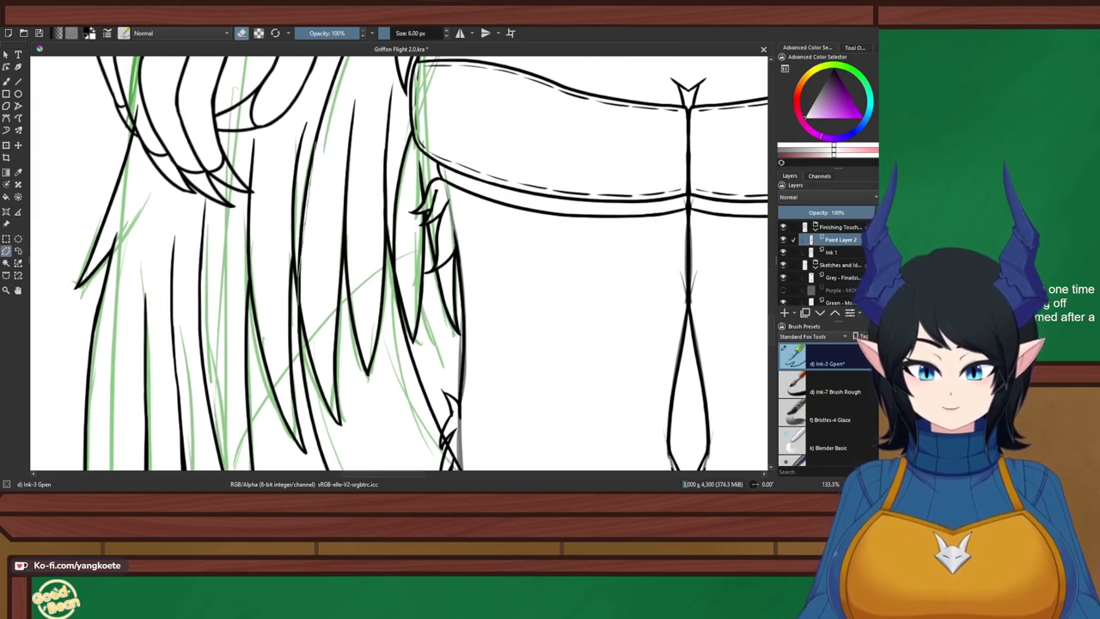
Outline the overlapping feathers beside the left leg with a polygonal selection
click(322, 417)
click(359, 452)
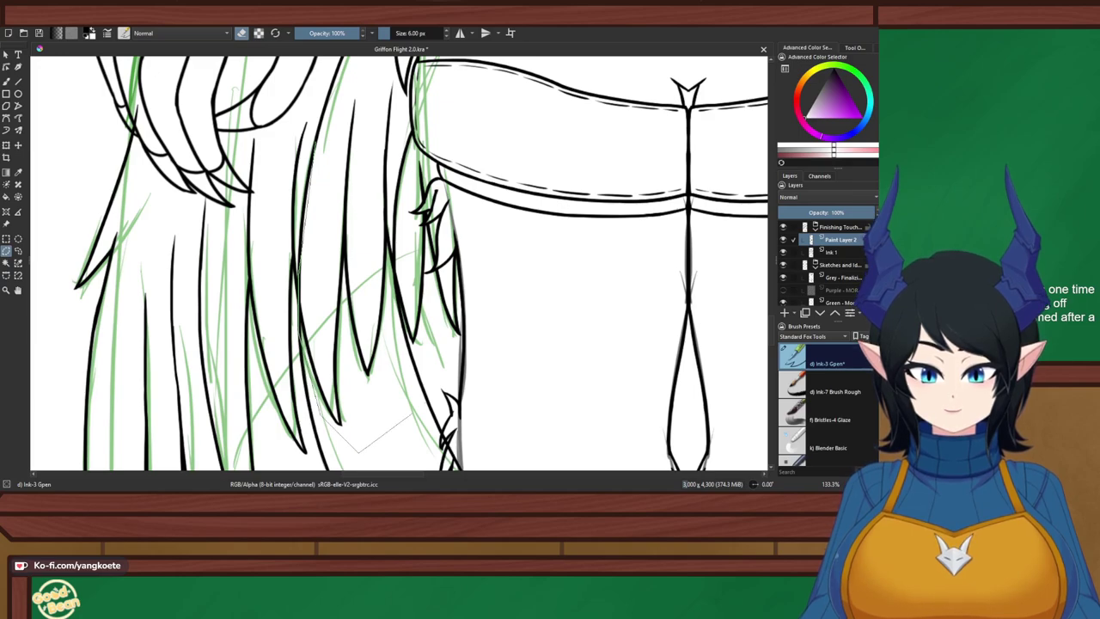
click(412, 392)
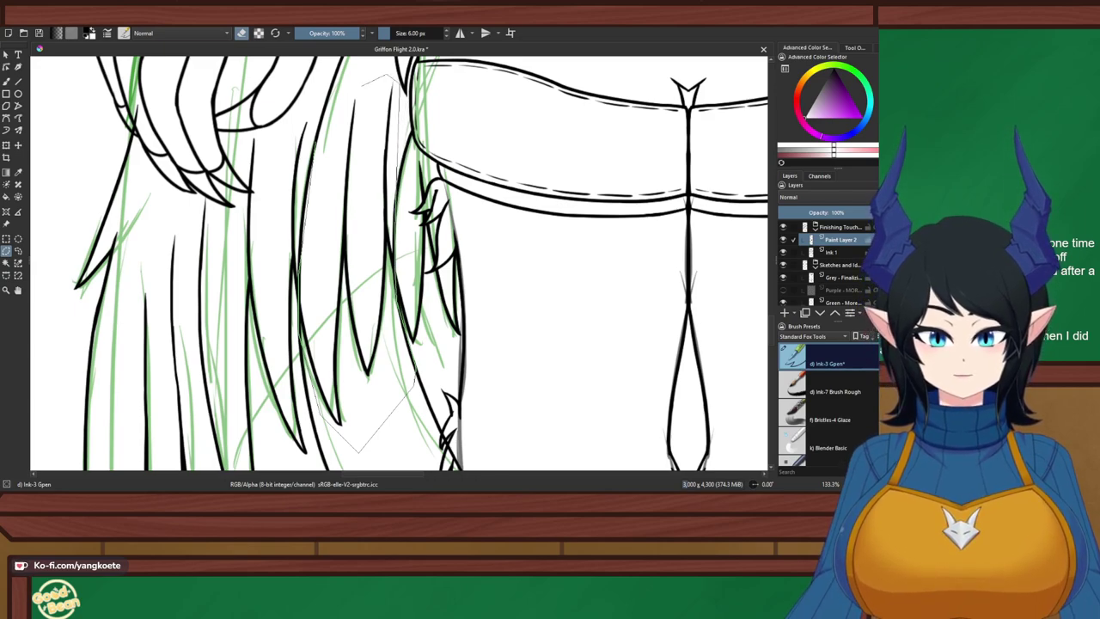
scroll(362, 86, down, 2)
double_click(345, 88)
drag(344, 94, 334, 209)
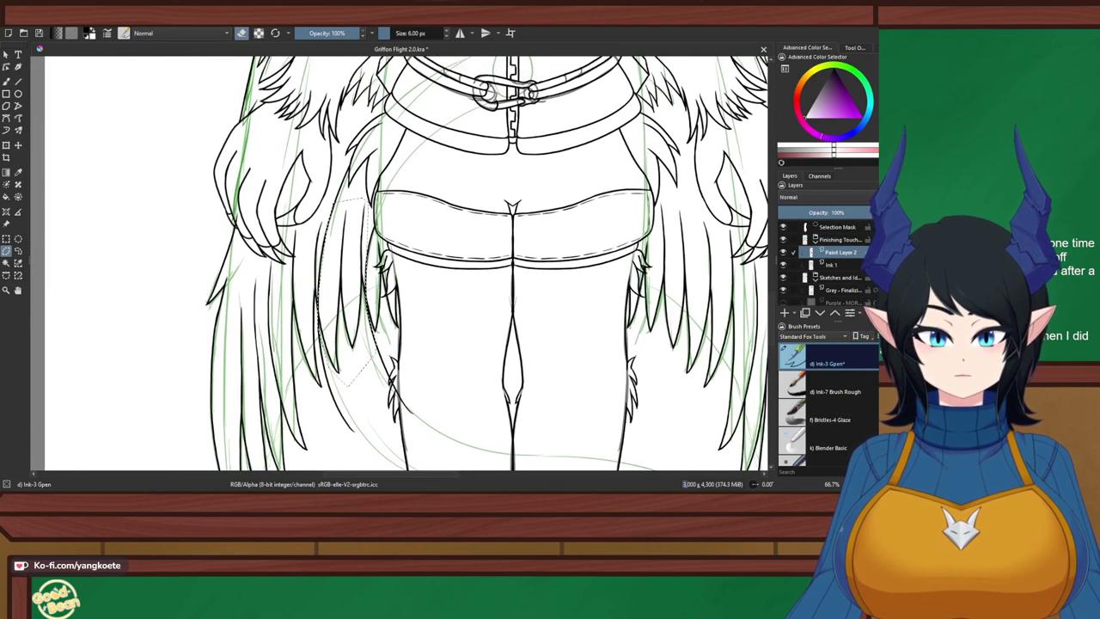
scroll(401, 179, up, 1)
drag(401, 179, 401, 208)
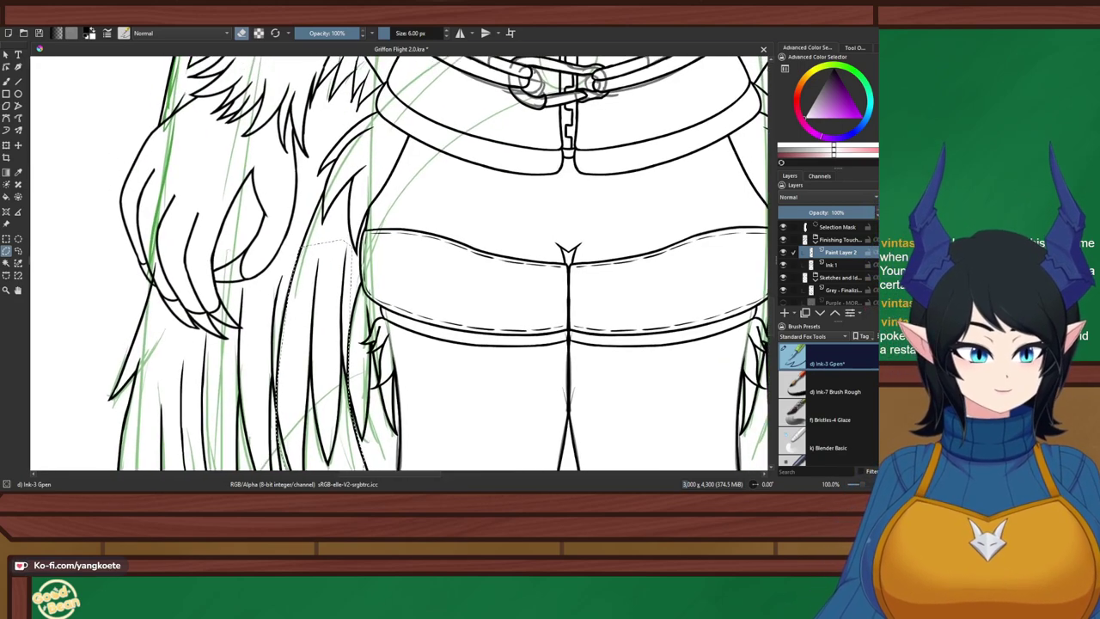
Delete the inked feather lines inside the selection on the Ink 1 layer
click(831, 265)
key(Delete)
scroll(328, 258, down, 1)
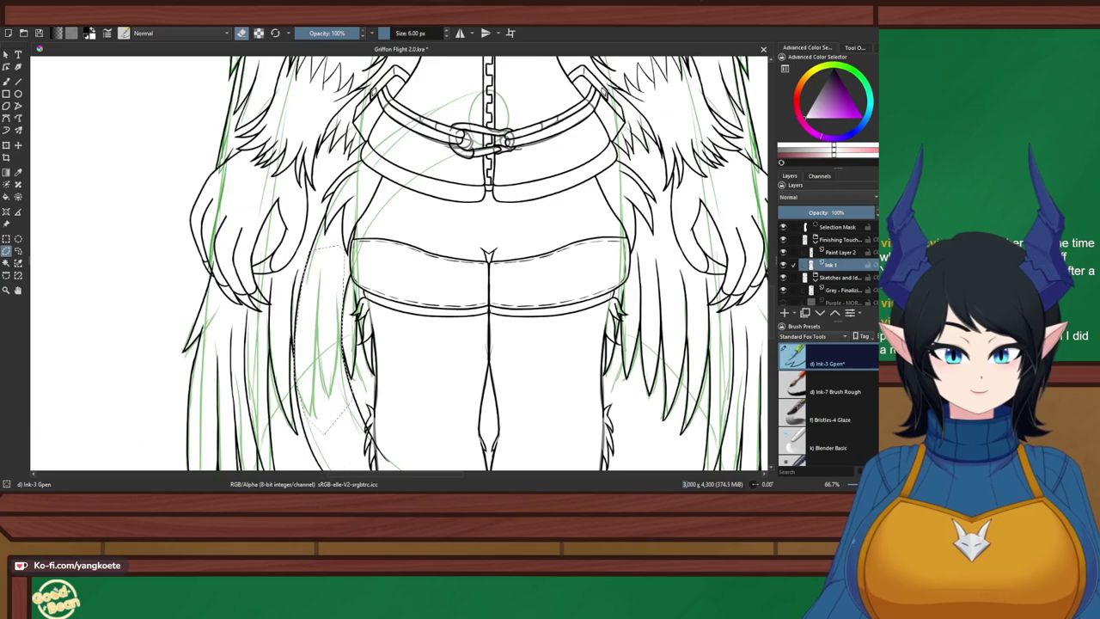
drag(330, 288, 318, 230)
Deselect and rotate the canvas to a sideways angle
click(6, 239)
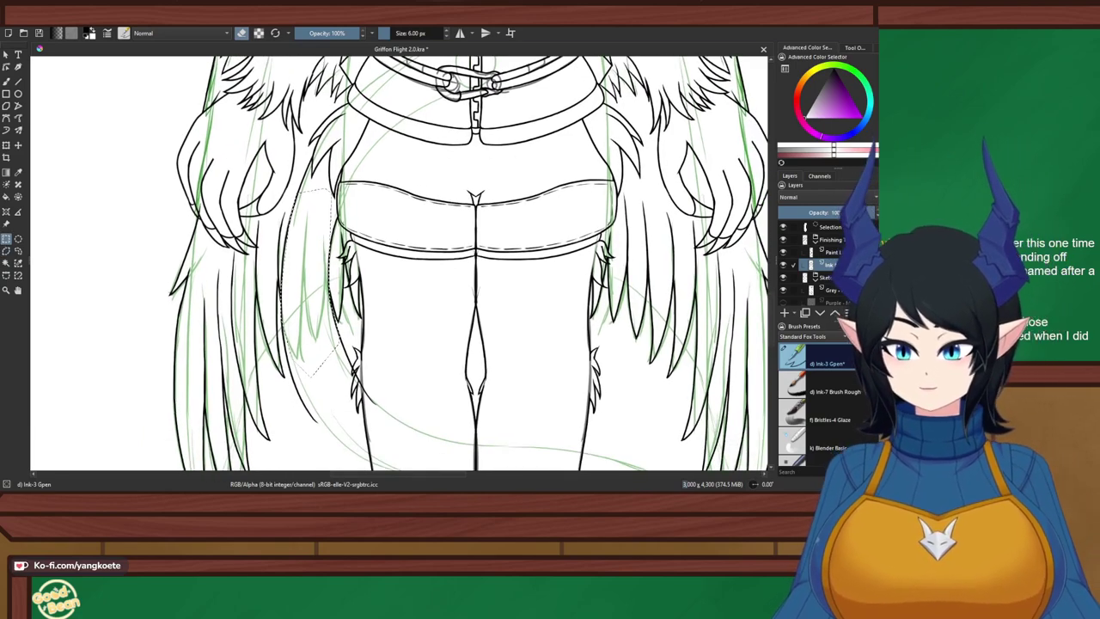
key(ctrl+shift+a)
drag(344, 318, 314, 226)
drag(293, 326, 326, 164)
scroll(263, 200, up, 1)
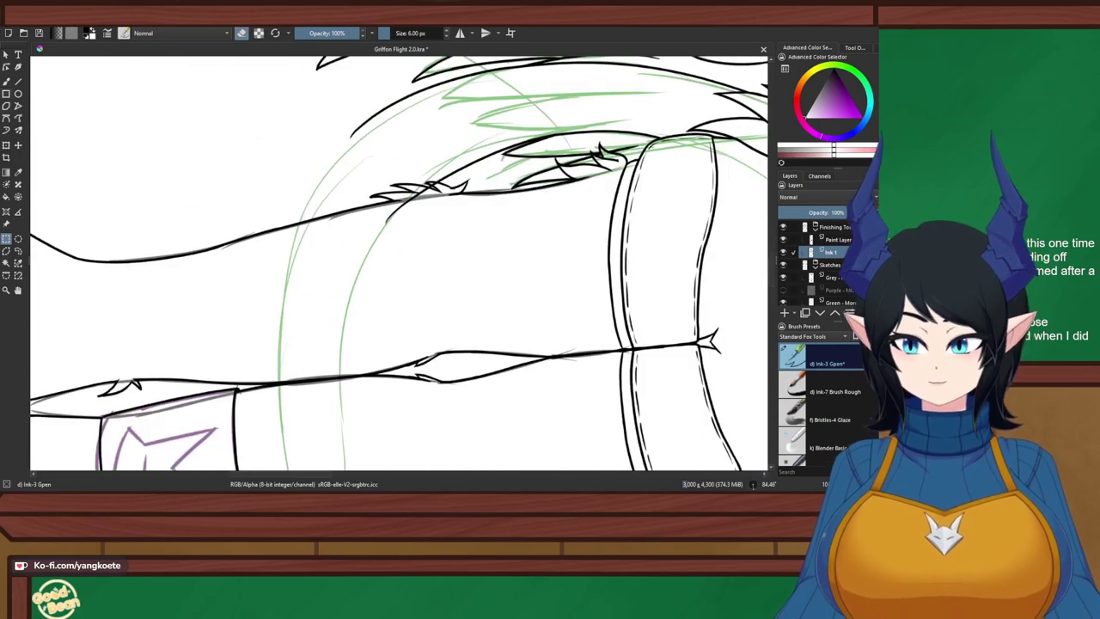
Return to the freehand brush on Paint Layer 2 with eraser mode off
click(6, 82)
click(839, 239)
scroll(295, 138, up, 1)
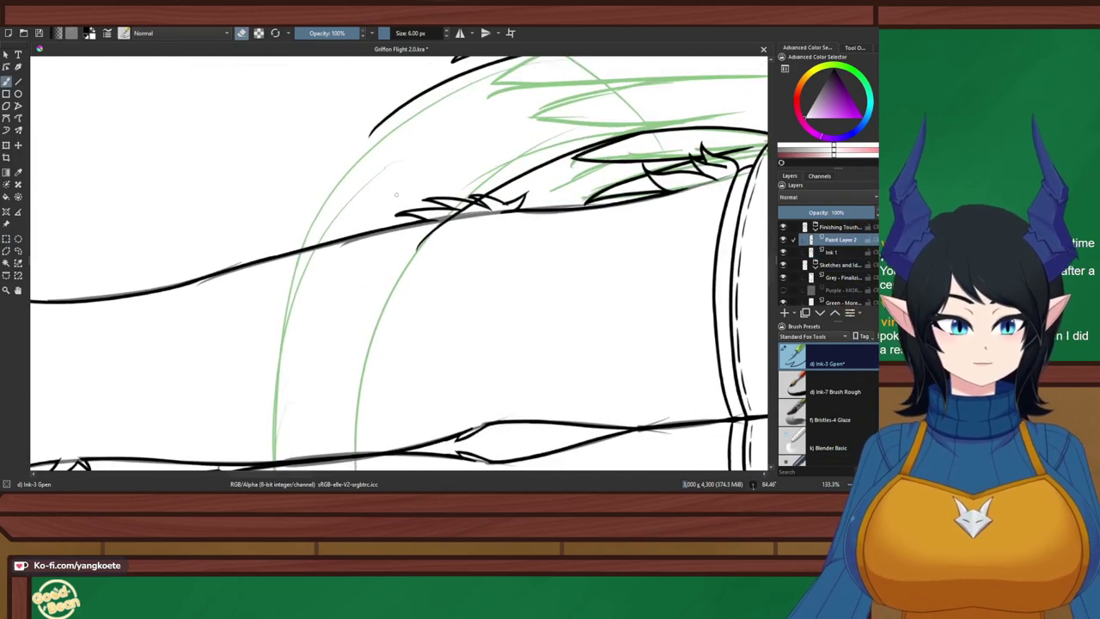
key(e)
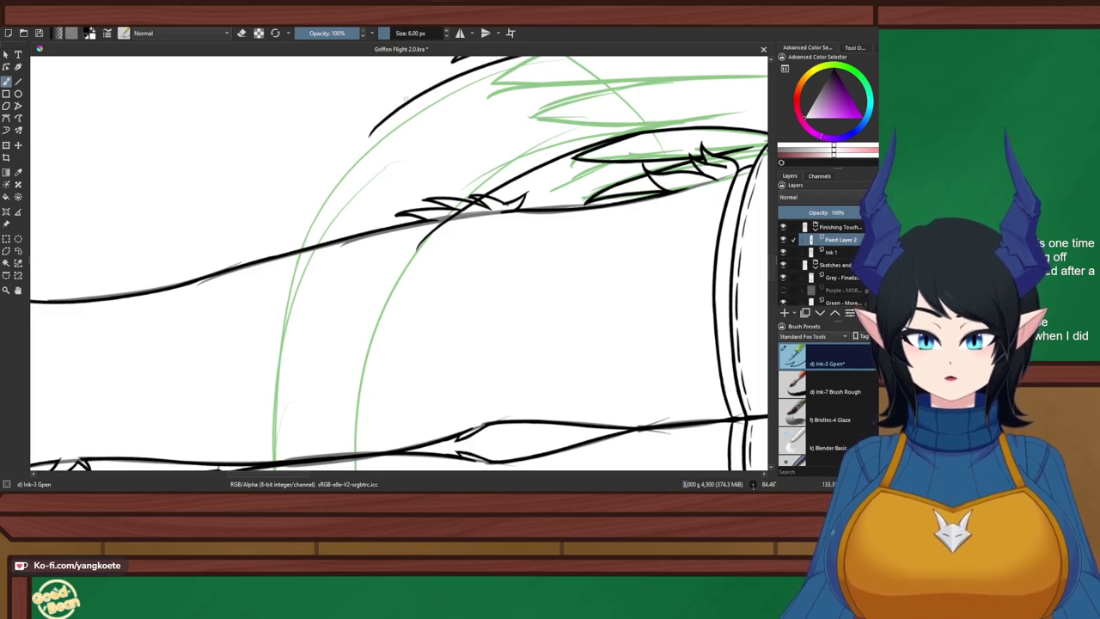
Practise the long feather curve along the green sketch, undoing each unsatisfying attempt
drag(408, 102, 298, 307)
key(ctrl+z)
drag(370, 133, 279, 341)
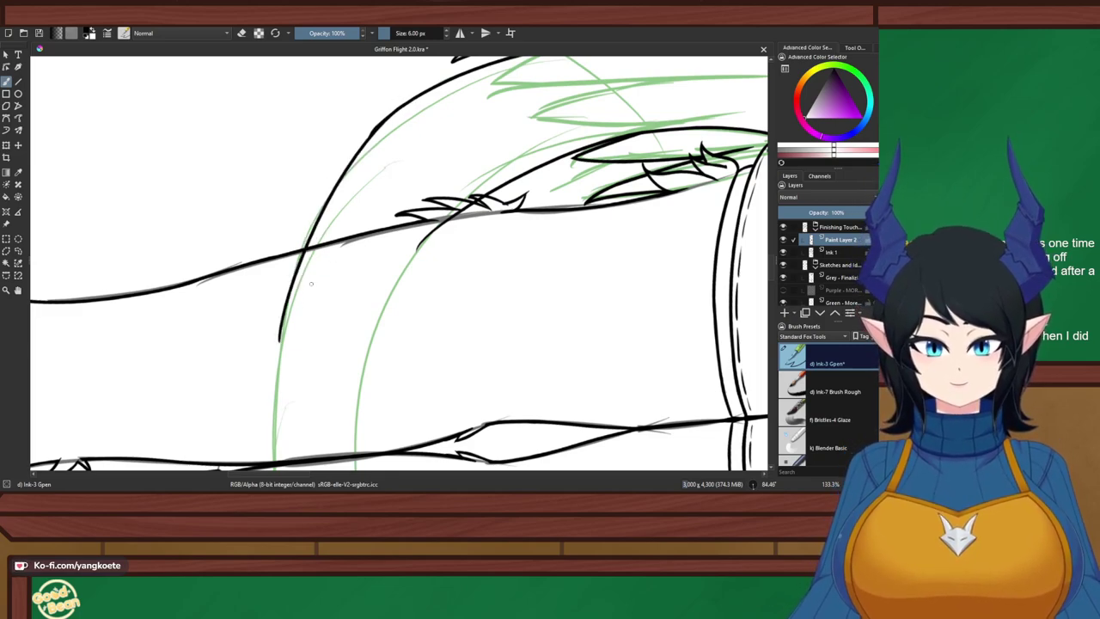
key(ctrl+z)
drag(402, 108, 287, 376)
key(ctrl+z)
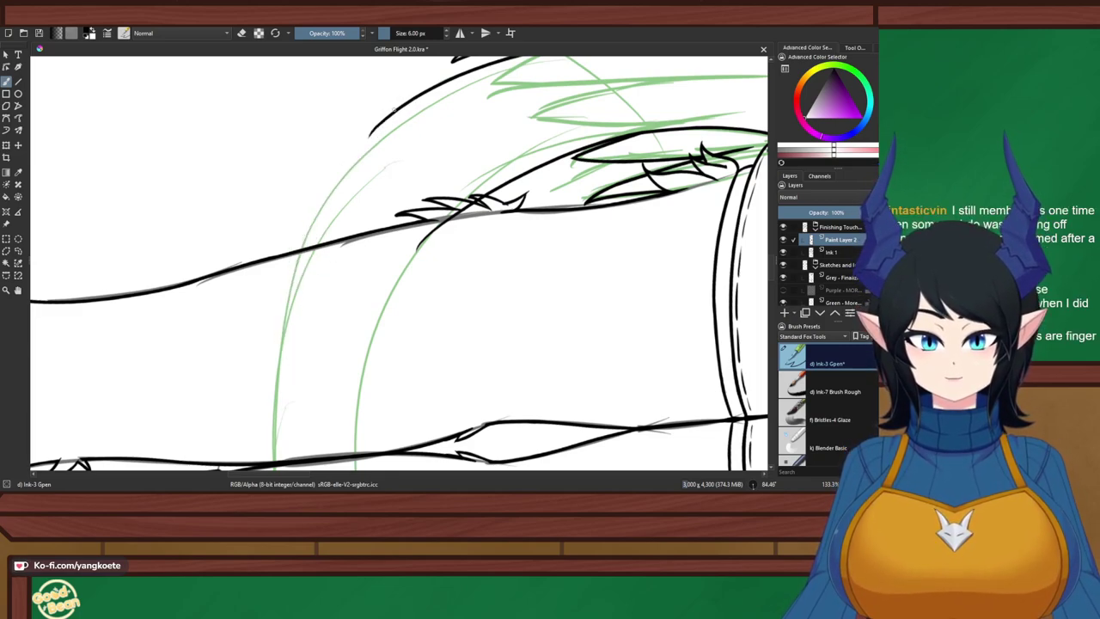
drag(393, 110, 261, 373)
key(ctrl+z)
drag(391, 118, 281, 348)
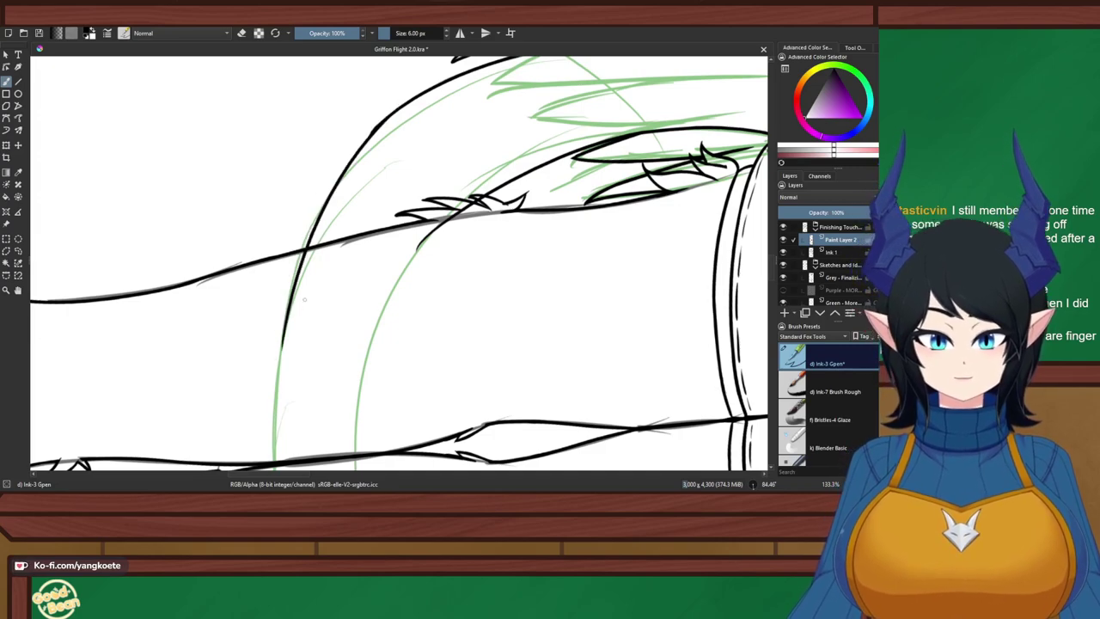
key(ctrl+z)
drag(383, 124, 277, 360)
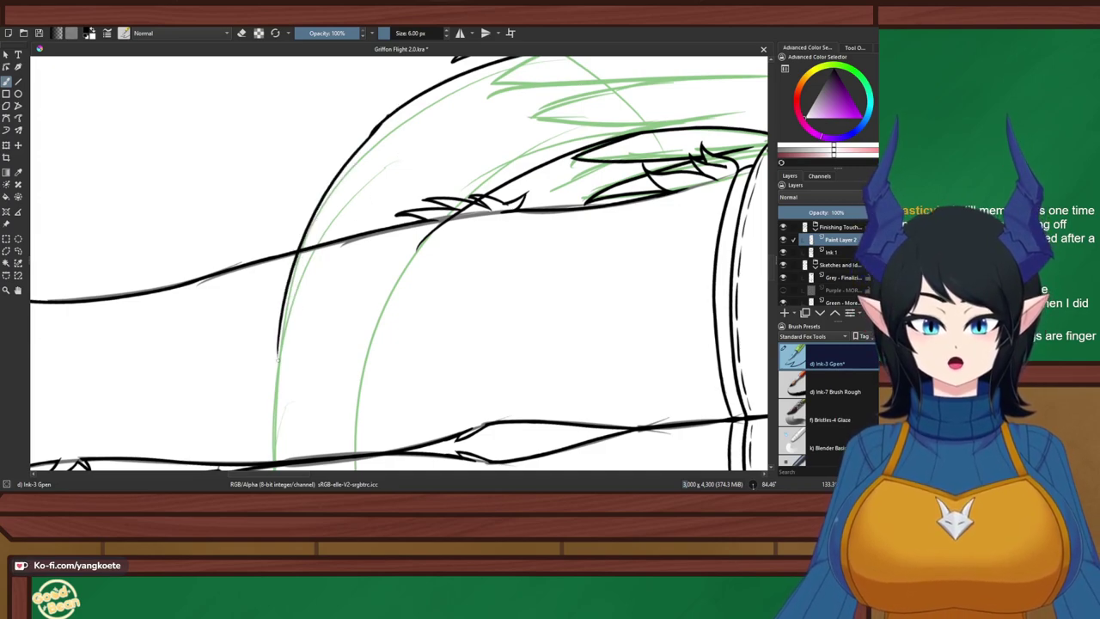
key(ctrl+z)
drag(370, 135, 266, 376)
key(ctrl+z)
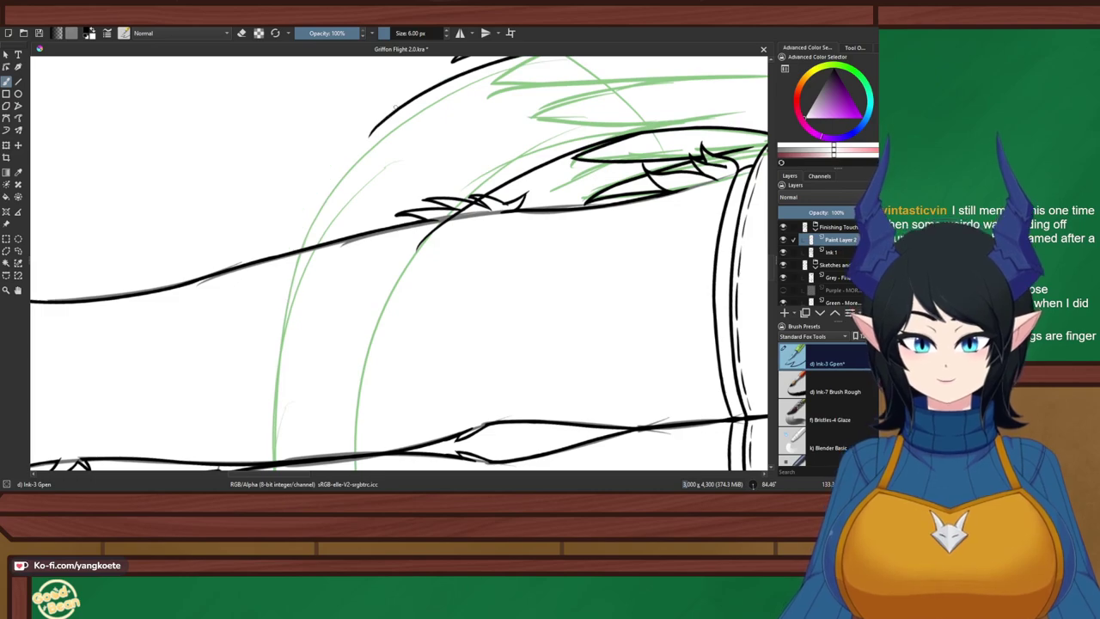
drag(392, 111, 274, 385)
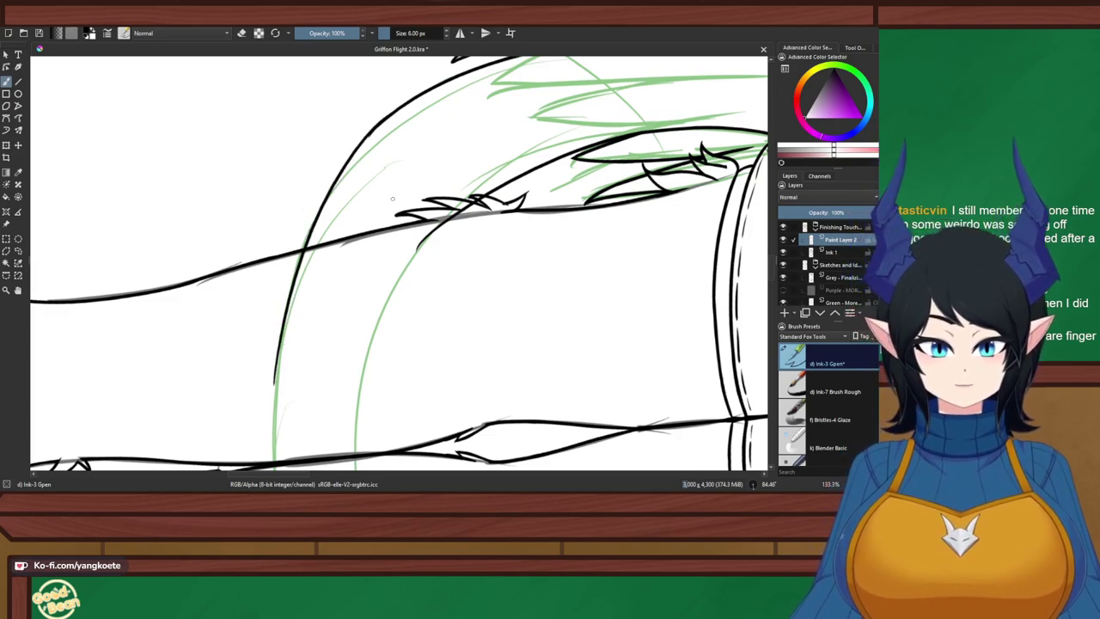
key(ctrl+z)
drag(382, 120, 282, 369)
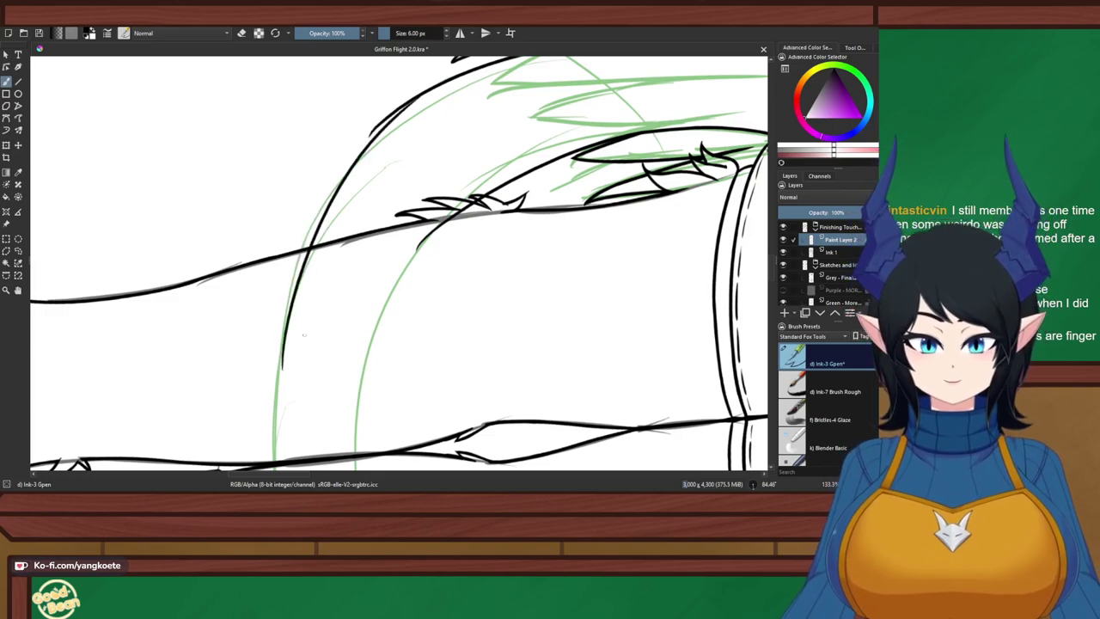
key(ctrl+z)
mouse_move(433, 86)
mouse_down()
mouse_move(333, 203)
mouse_move(271, 397)
mouse_up()
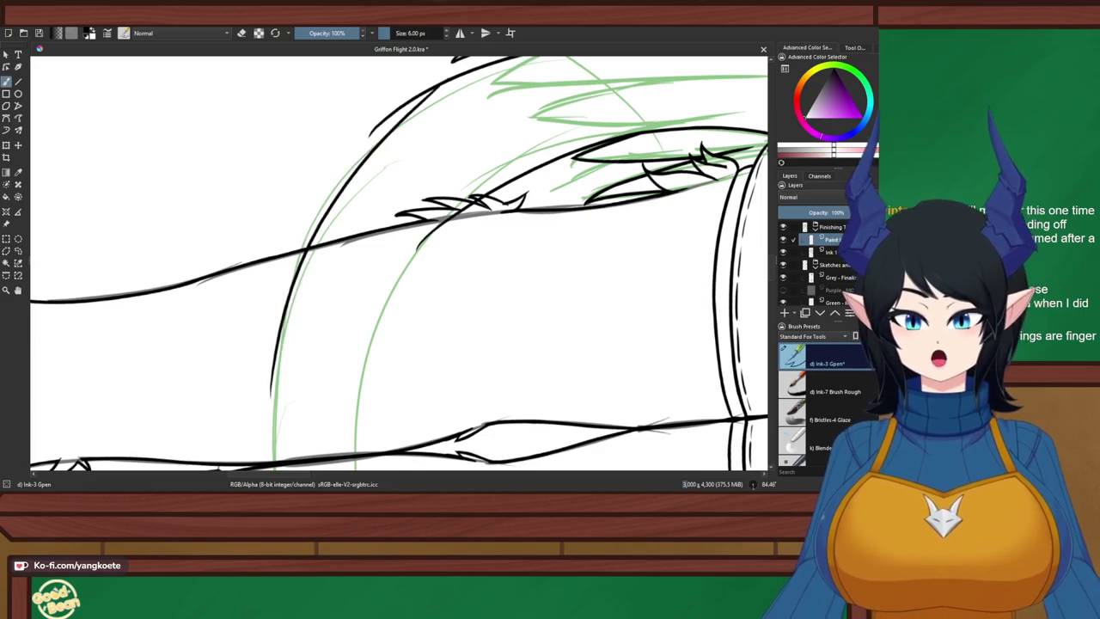
key(ctrl+z)
drag(436, 86, 255, 395)
key(ctrl+z)
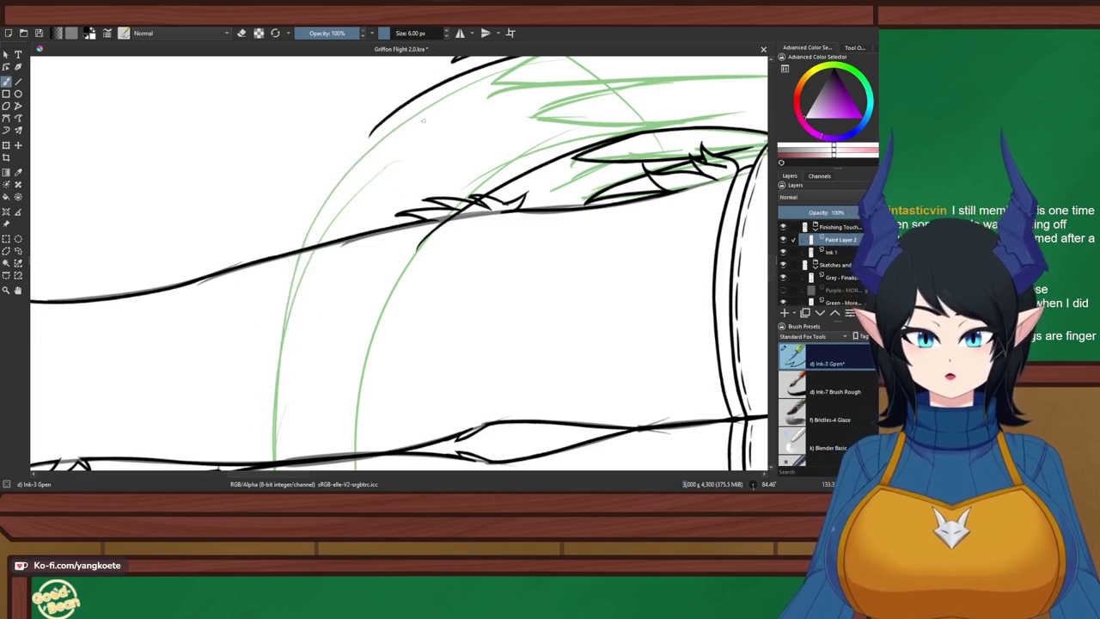
drag(463, 76, 303, 372)
key(ctrl+z)
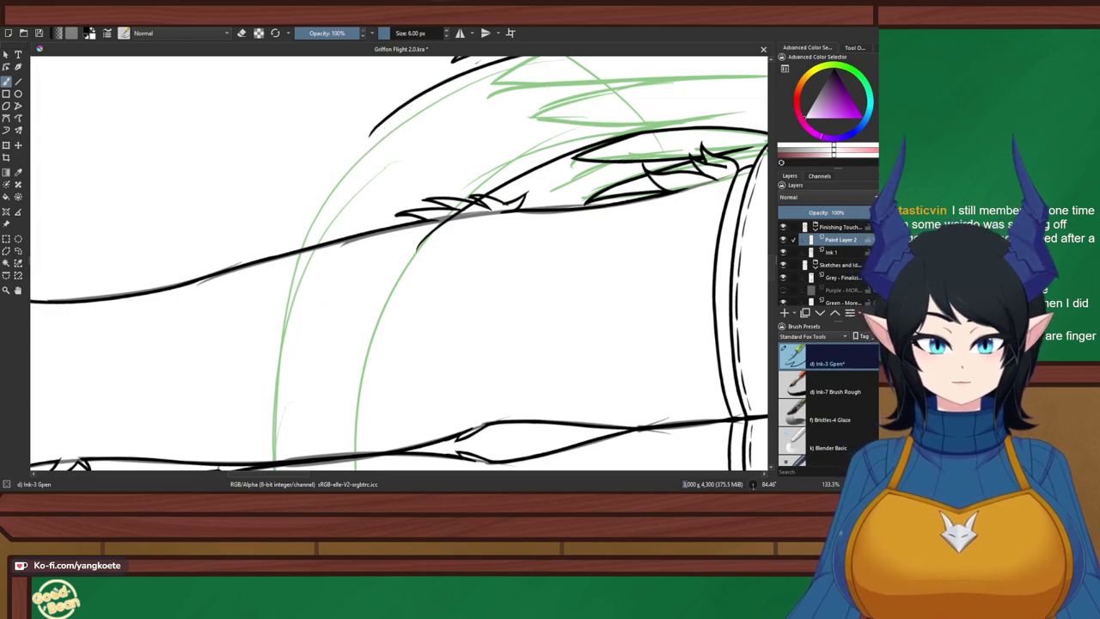
drag(447, 82, 293, 327)
key(ctrl+z)
drag(479, 70, 298, 320)
key(ctrl+z)
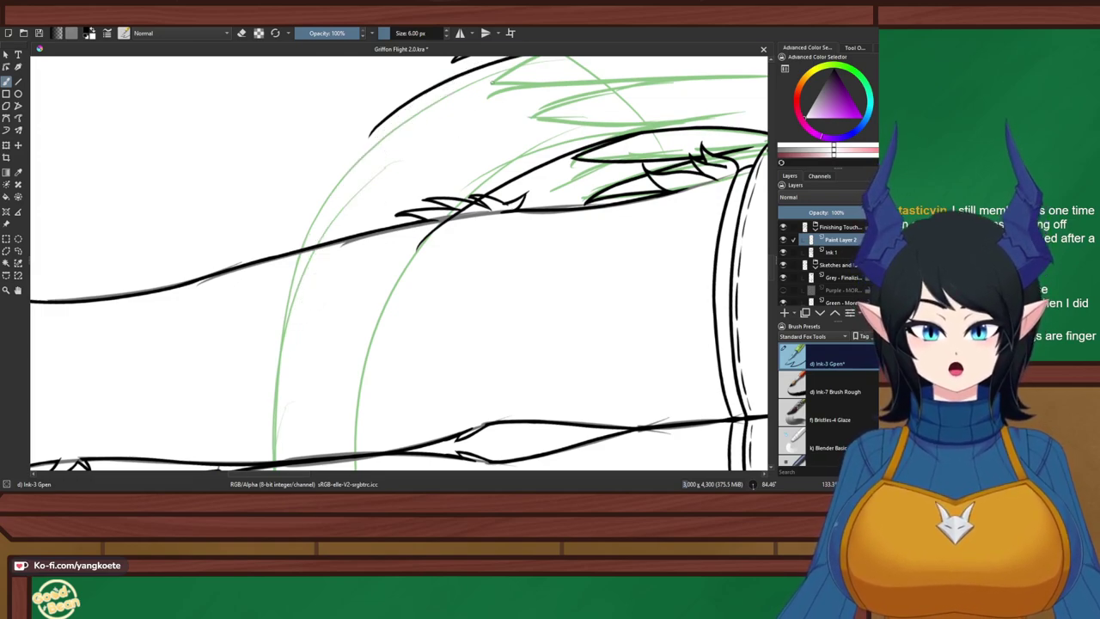
mouse_move(486, 67)
mouse_down()
mouse_move(440, 95)
mouse_move(257, 375)
mouse_up()
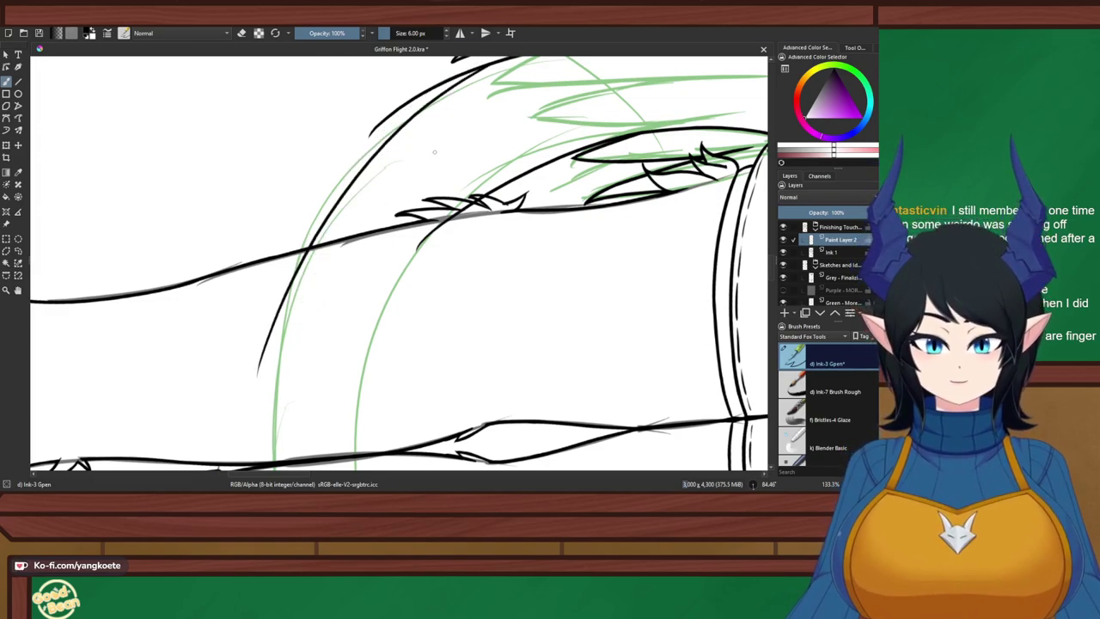
key(ctrl+z)
drag(479, 71, 237, 411)
key(ctrl+z)
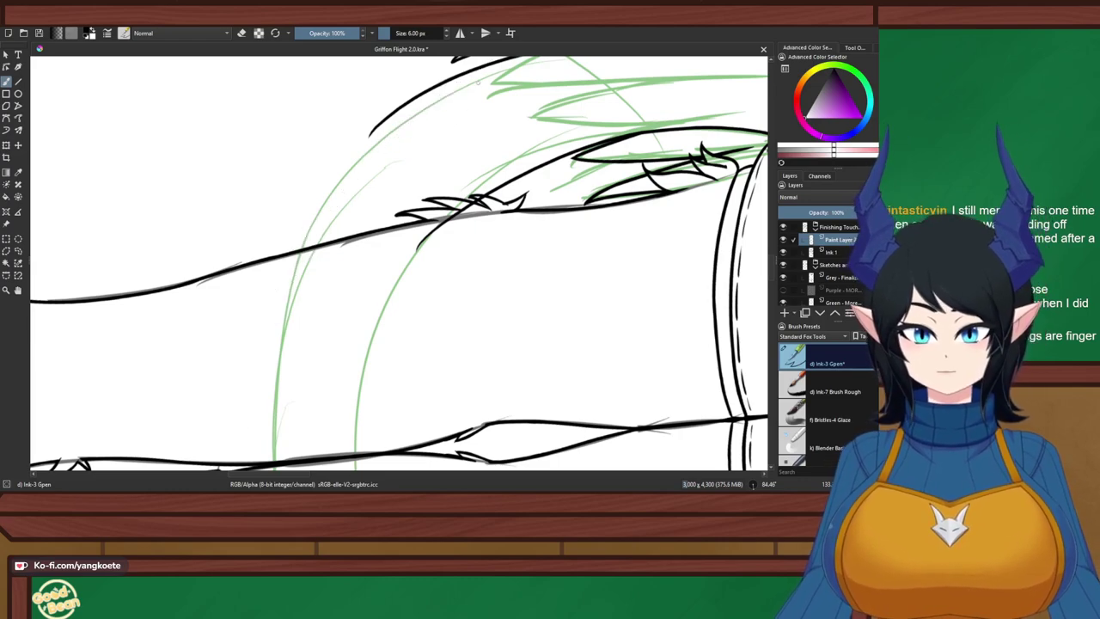
mouse_move(480, 70)
mouse_down()
mouse_move(449, 85)
mouse_move(254, 423)
mouse_up()
key(ctrl+z)
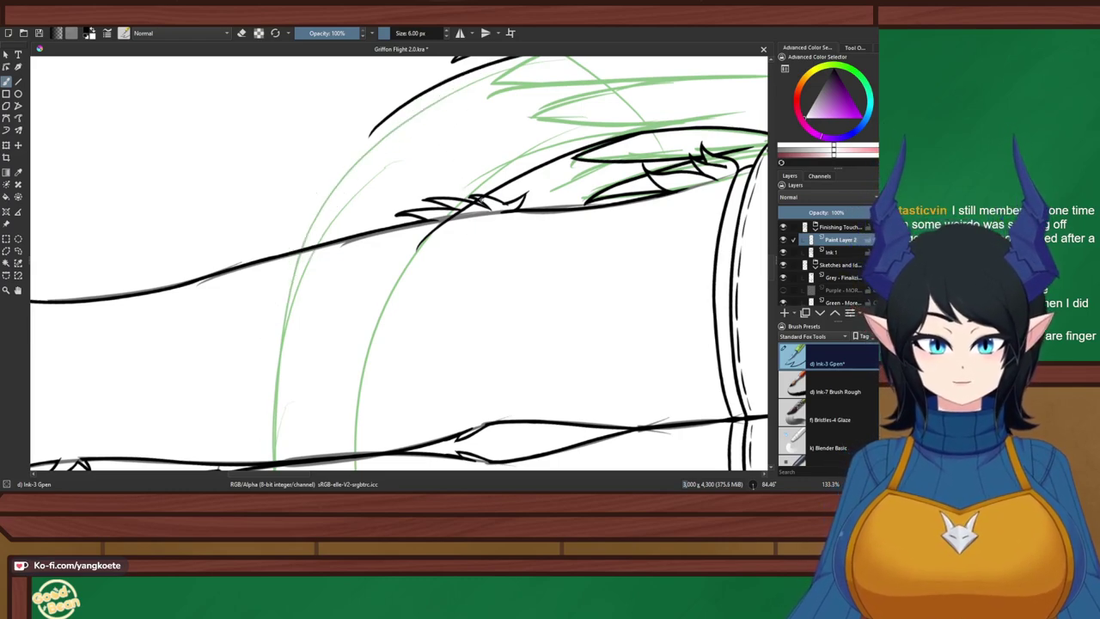
drag(469, 208, 365, 420)
key(ctrl+z)
drag(457, 214, 346, 435)
key(ctrl+z)
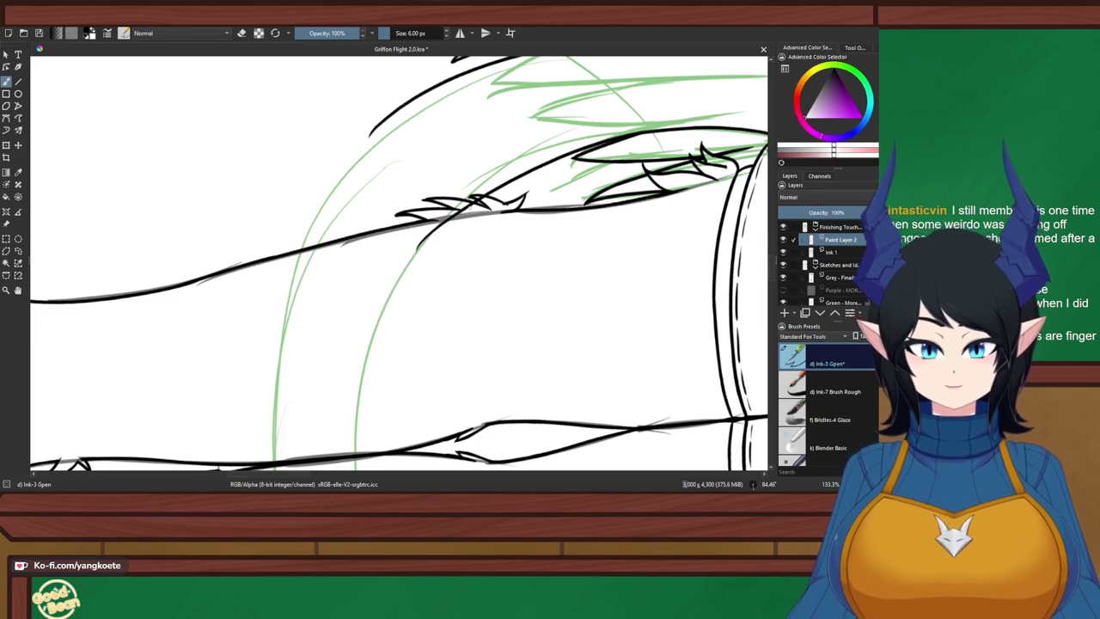
drag(467, 204, 343, 450)
key(ctrl+z)
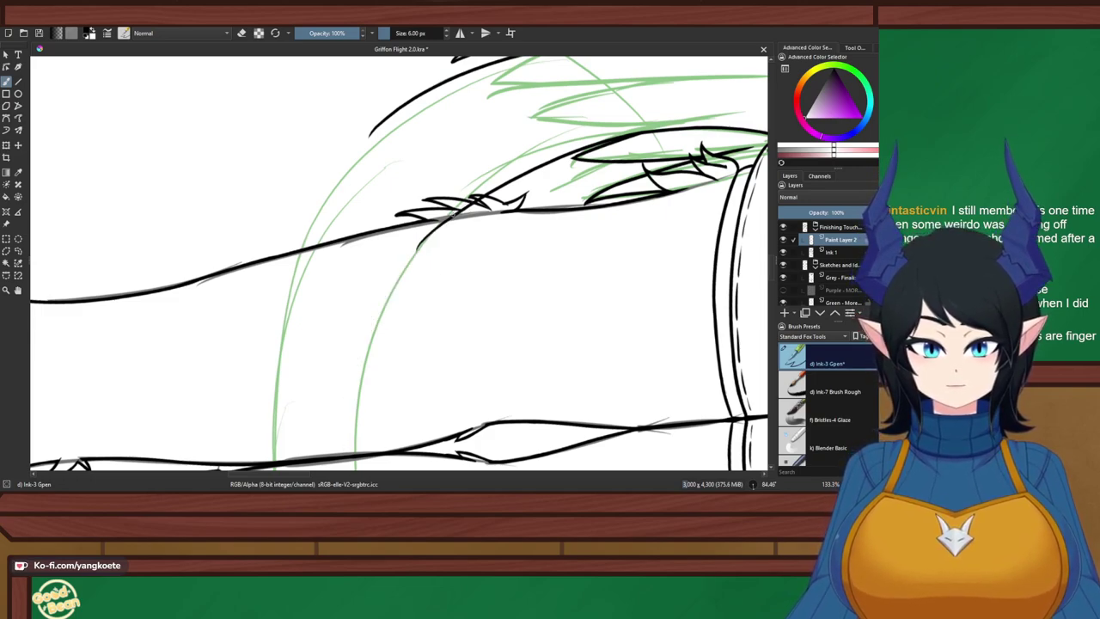
drag(443, 221, 371, 441)
key(ctrl+z)
mouse_move(432, 233)
mouse_down()
mouse_move(362, 386)
mouse_move(355, 437)
mouse_up()
key(ctrl+z)
drag(444, 222, 342, 452)
key(ctrl+z)
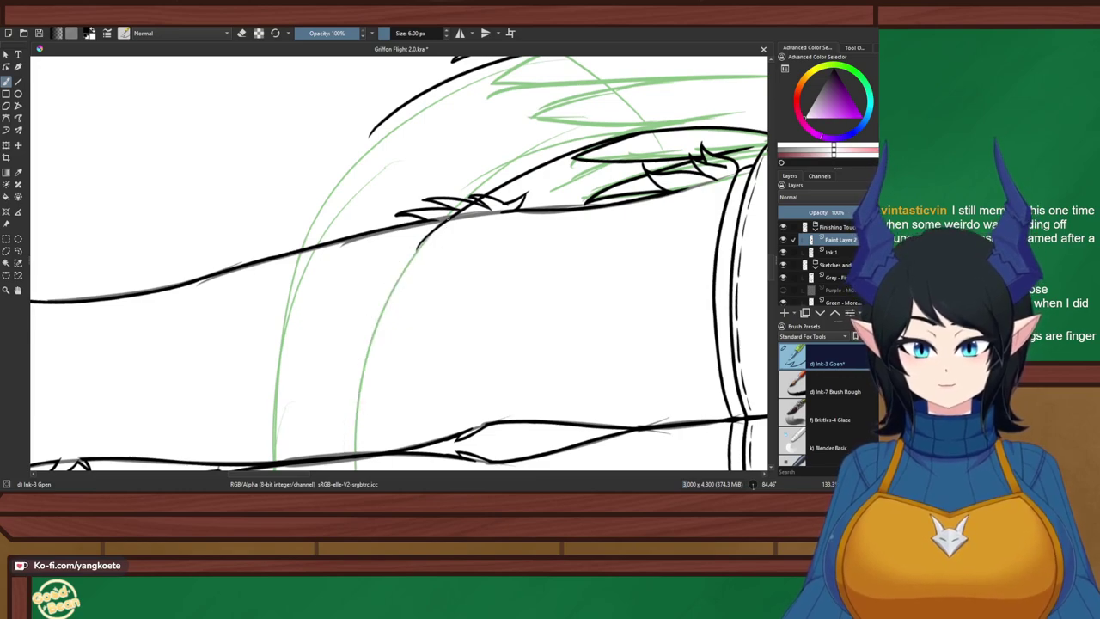
drag(446, 217, 354, 449)
key(ctrl+z)
Ink the final long feather stroke down-left along the sketch near the leg
scroll(490, 294, down, 4)
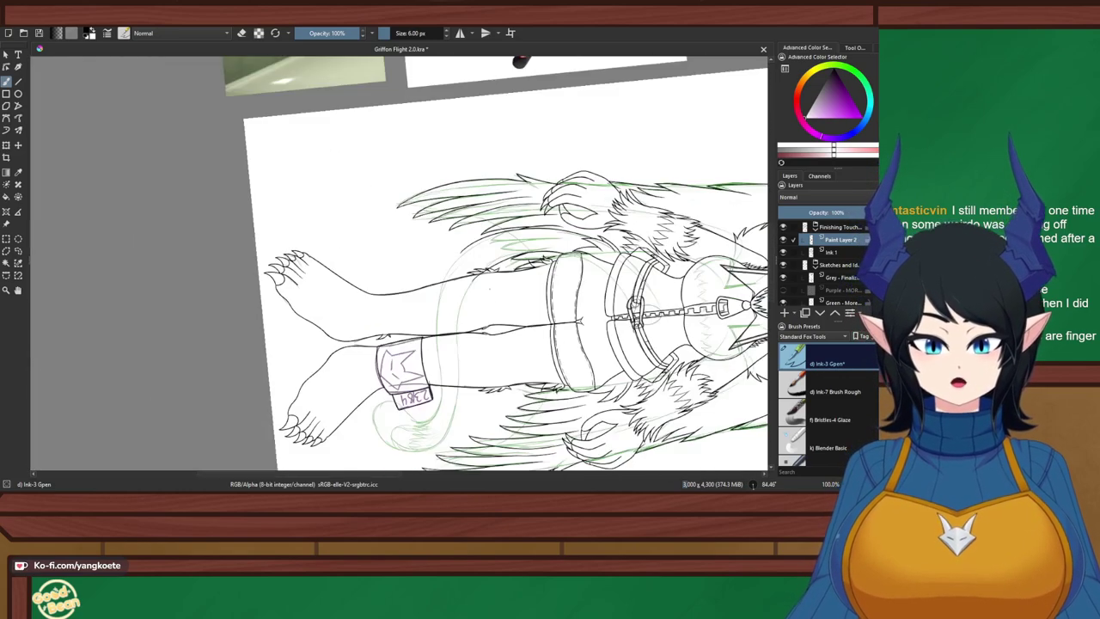
drag(490, 294, 513, 211)
scroll(486, 210, up, 6)
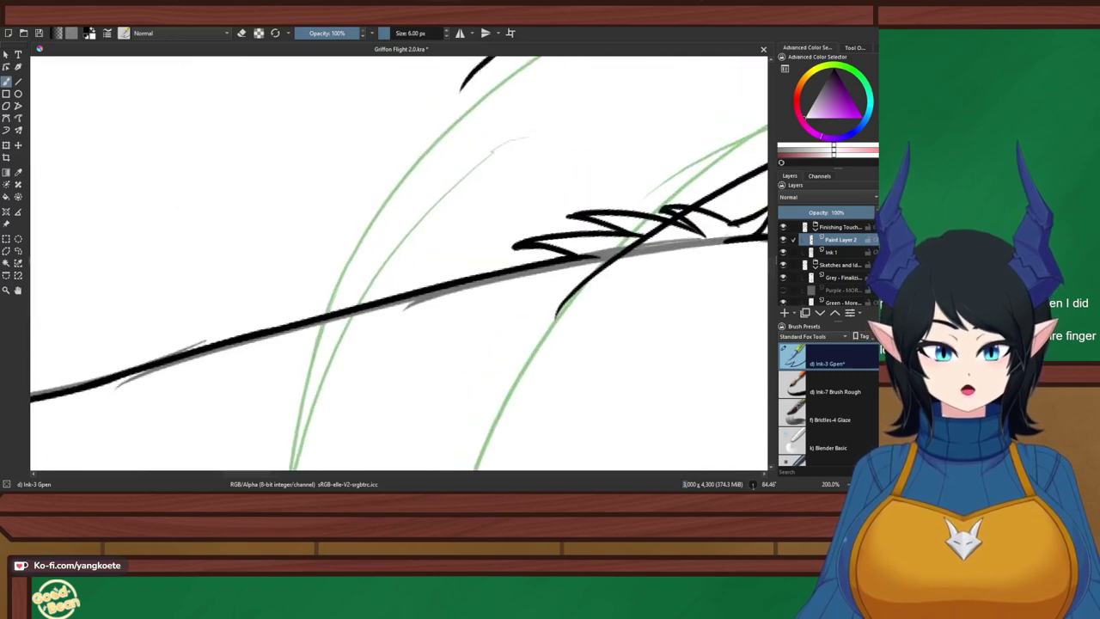
scroll(415, 305, down, 1)
mouse_move(492, 99)
mouse_down()
mouse_move(435, 168)
mouse_move(345, 383)
mouse_up()
key(ctrl+z)
drag(498, 100, 314, 391)
key(ctrl+z)
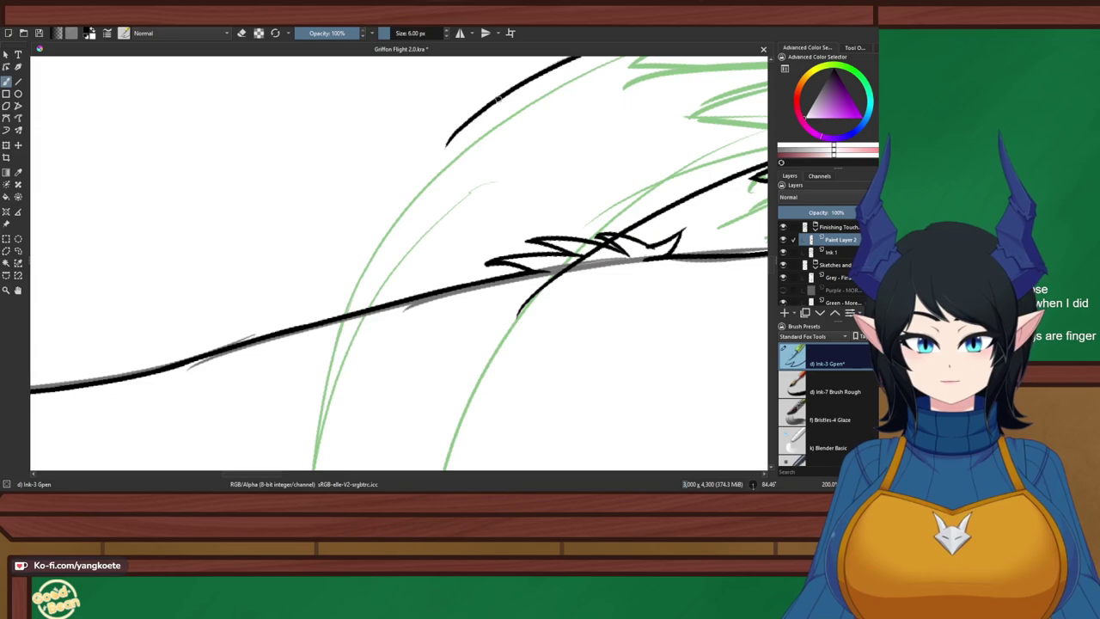
mouse_move(499, 100)
mouse_down()
mouse_move(405, 184)
mouse_move(334, 408)
mouse_up()
Reset the canvas to upright and trim the curve's overshooting ends with a polygonal selection
key(minus)
key(minus)
key(minus)
key(minus)
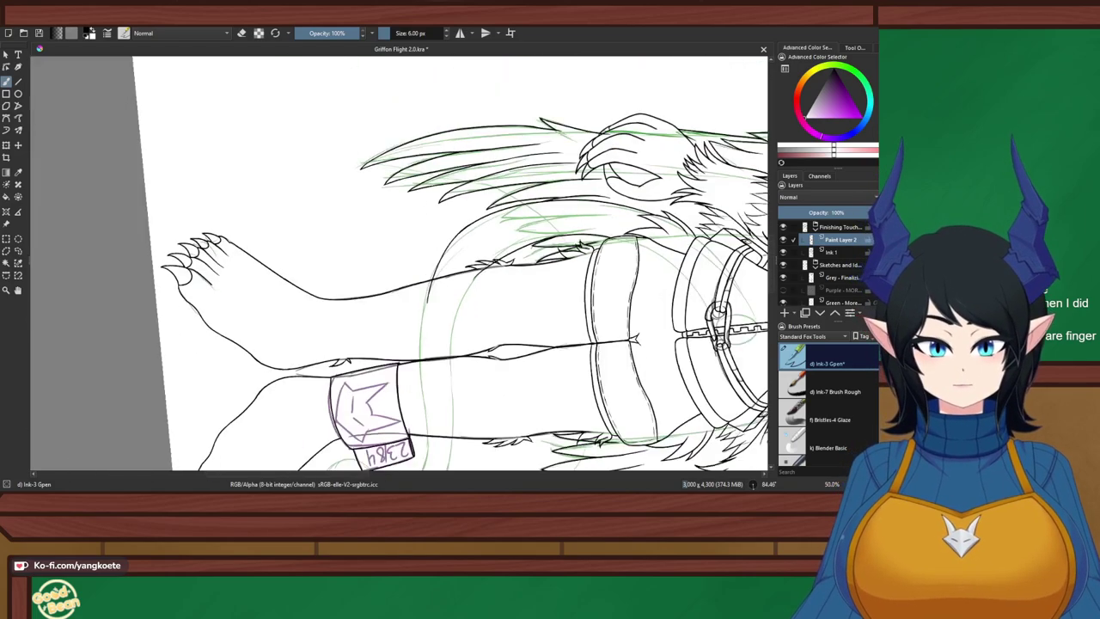
key(1)
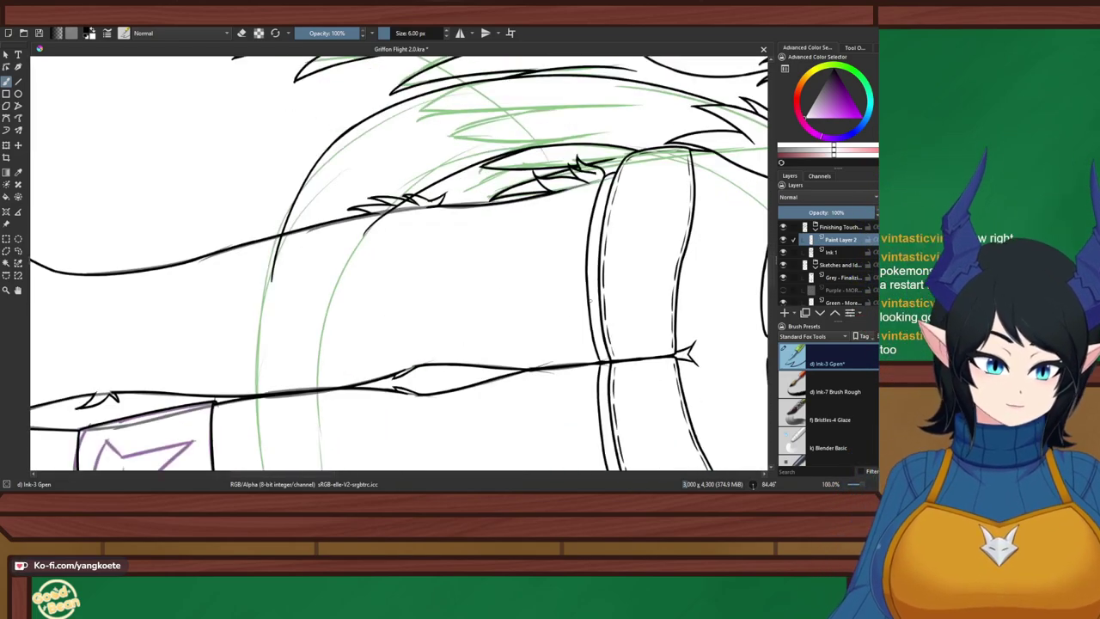
key(5)
key(plus)
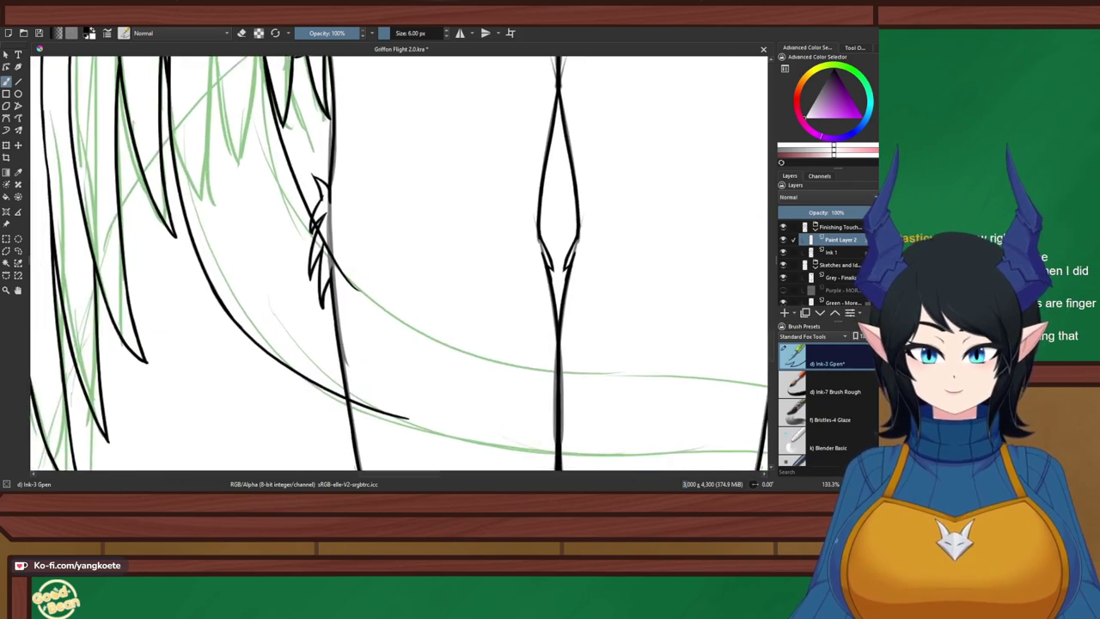
key(plus)
key(plus)
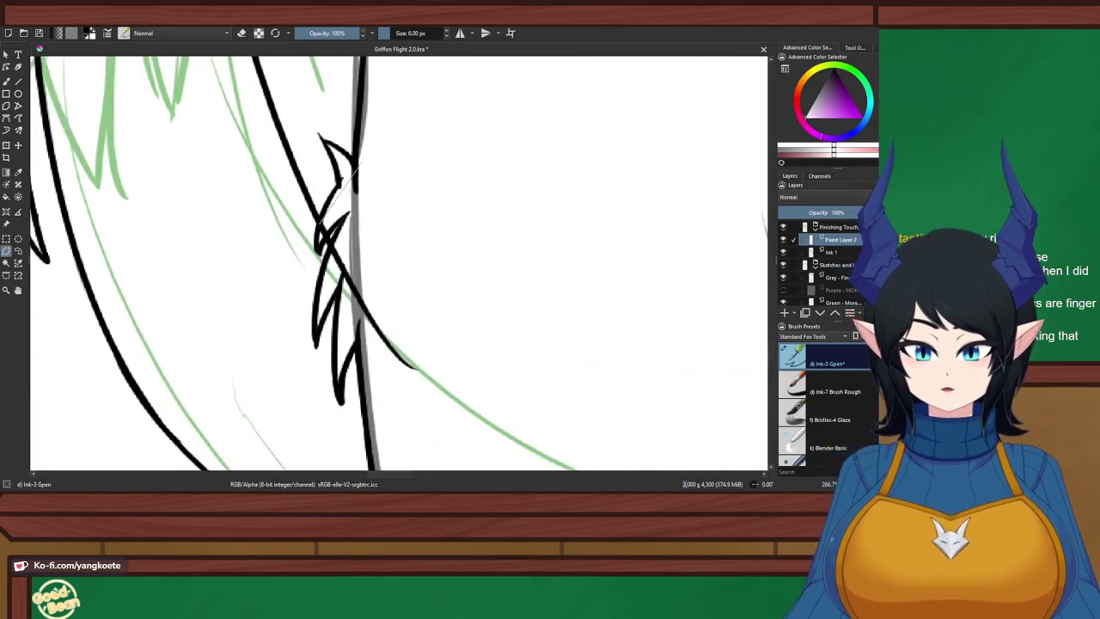
click(318, 225)
scroll(325, 232, down, 3)
click(334, 353)
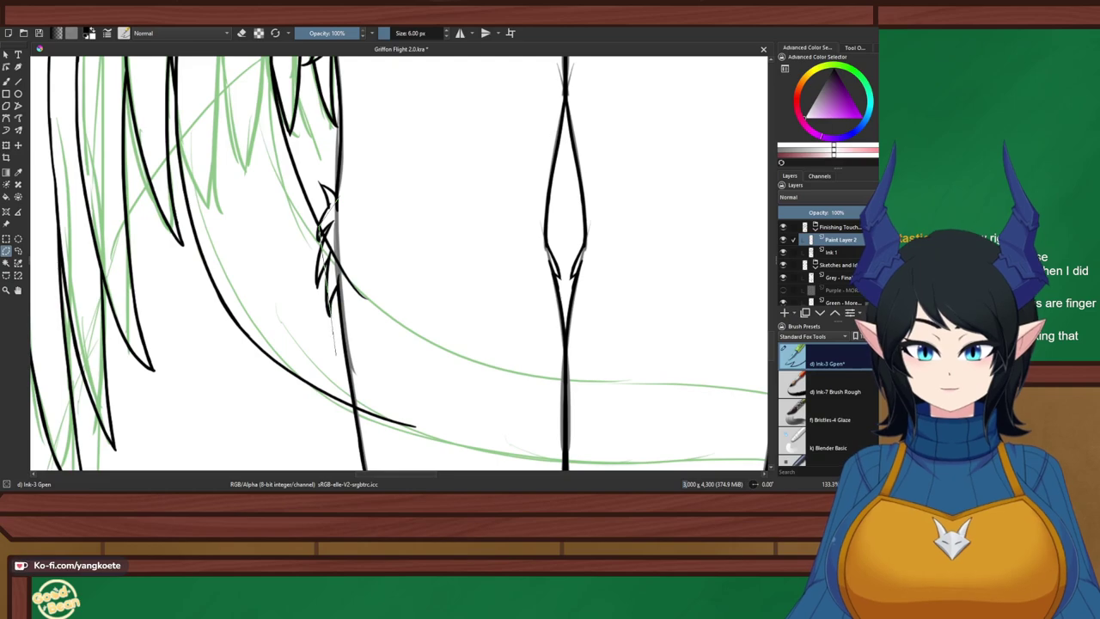
drag(333, 353, 275, 176)
scroll(275, 176, up, 2)
click(318, 301)
click(462, 373)
scroll(473, 356, down, 3)
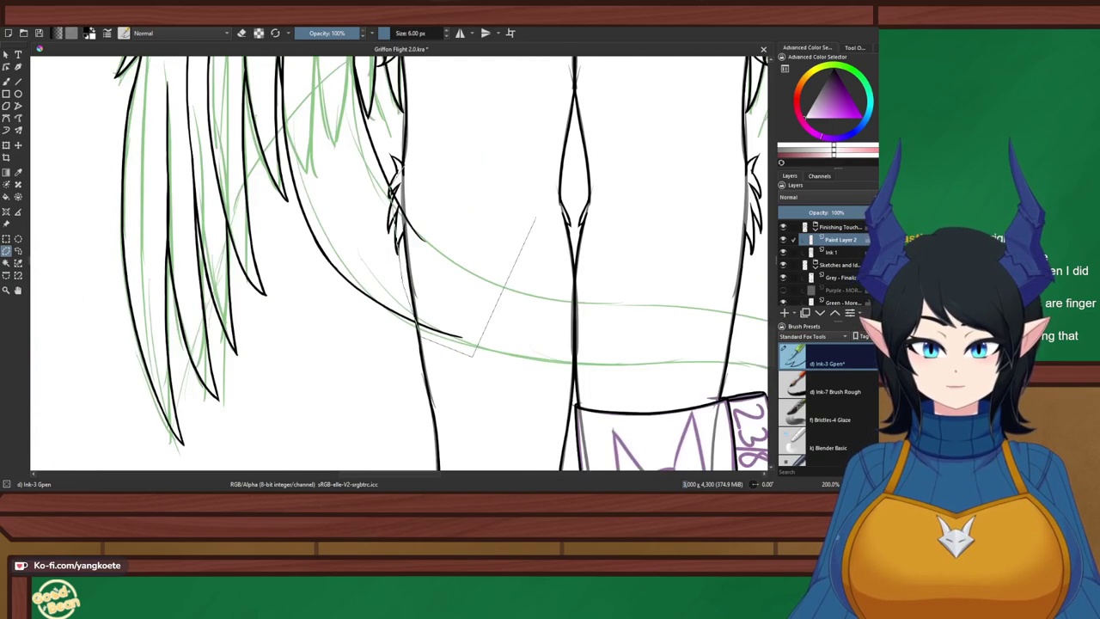
double_click(535, 221)
key(Delete)
Deselect and save the Griffon Flight 2.0 document
drag(535, 221, 211, 170)
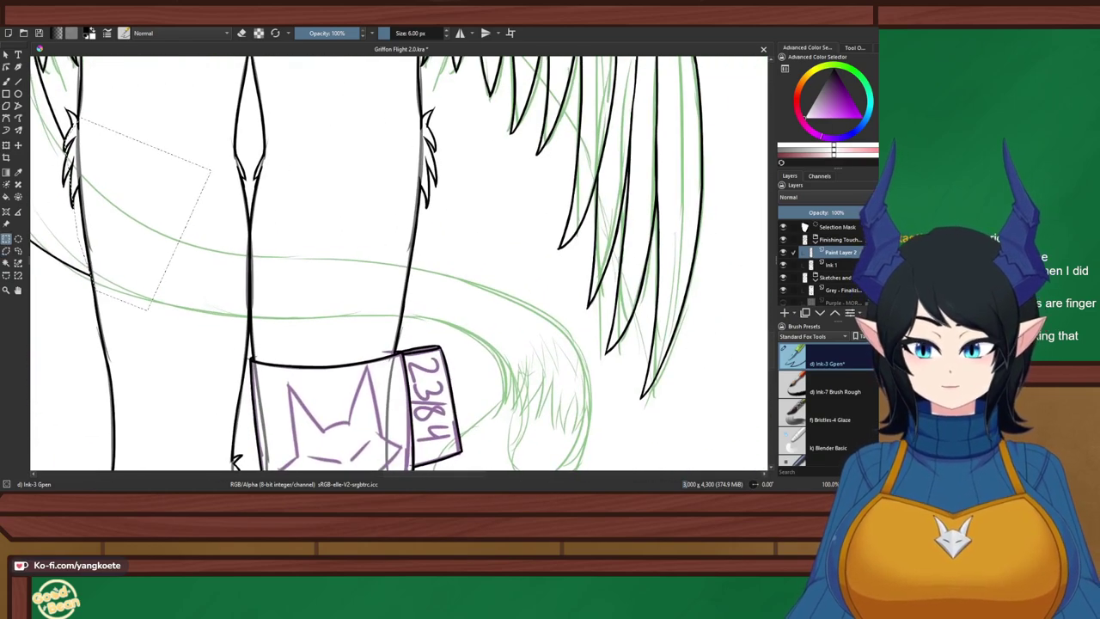
key(ctrl+shift+a)
key(plus)
key(ctrl+s)
drag(378, 288, 408, 247)
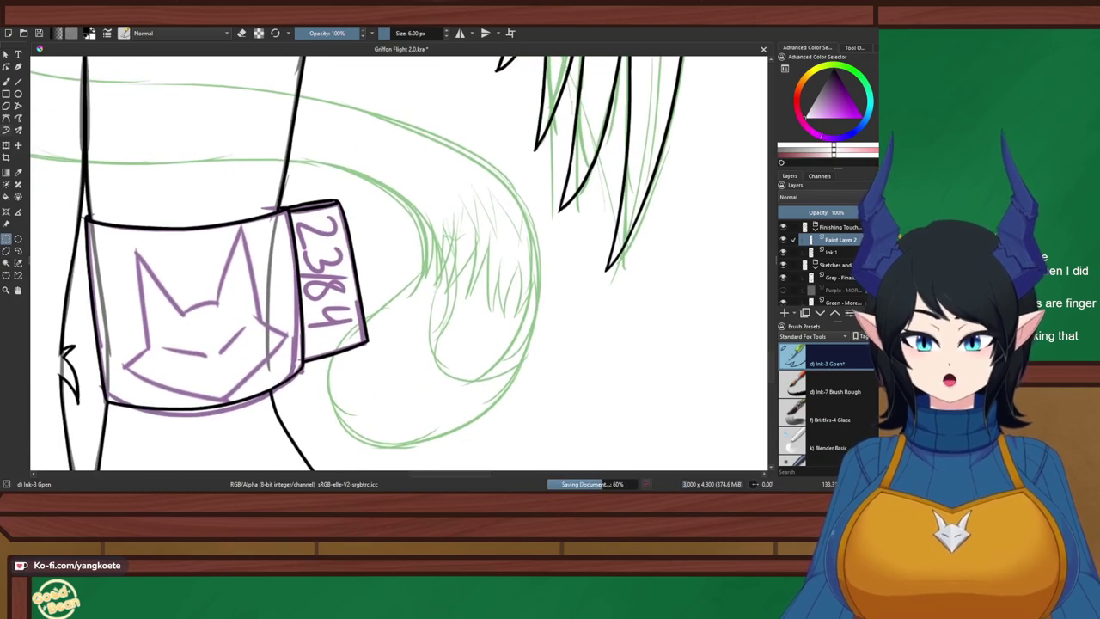
With the brush, ink the tail's top edge and extend the curve downward, retrying strokes
key(b)
drag(337, 271, 370, 287)
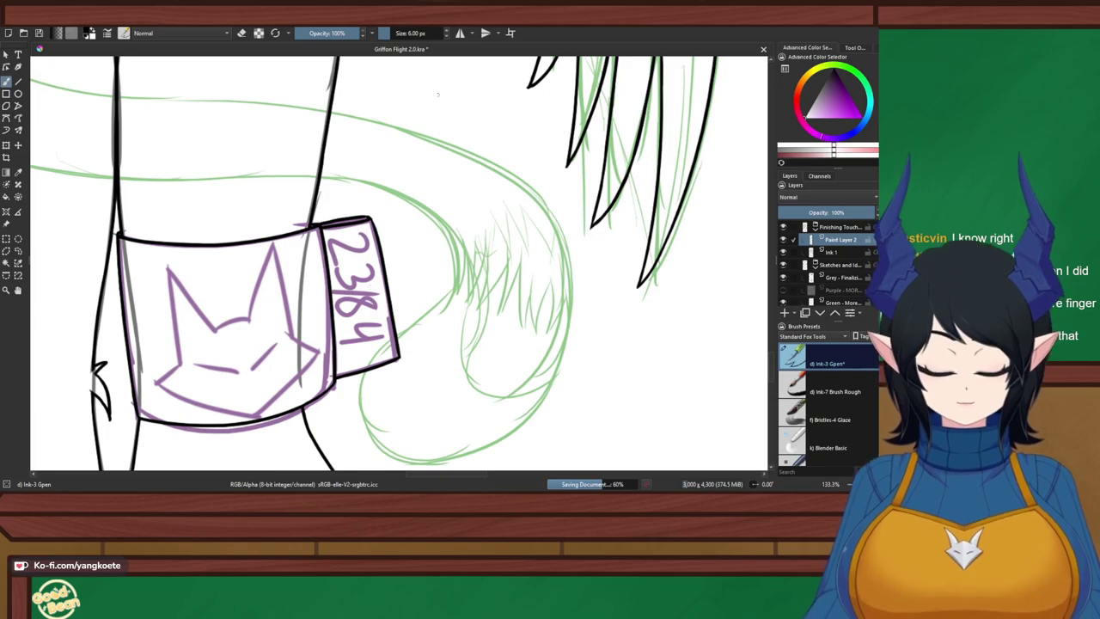
drag(327, 113, 525, 190)
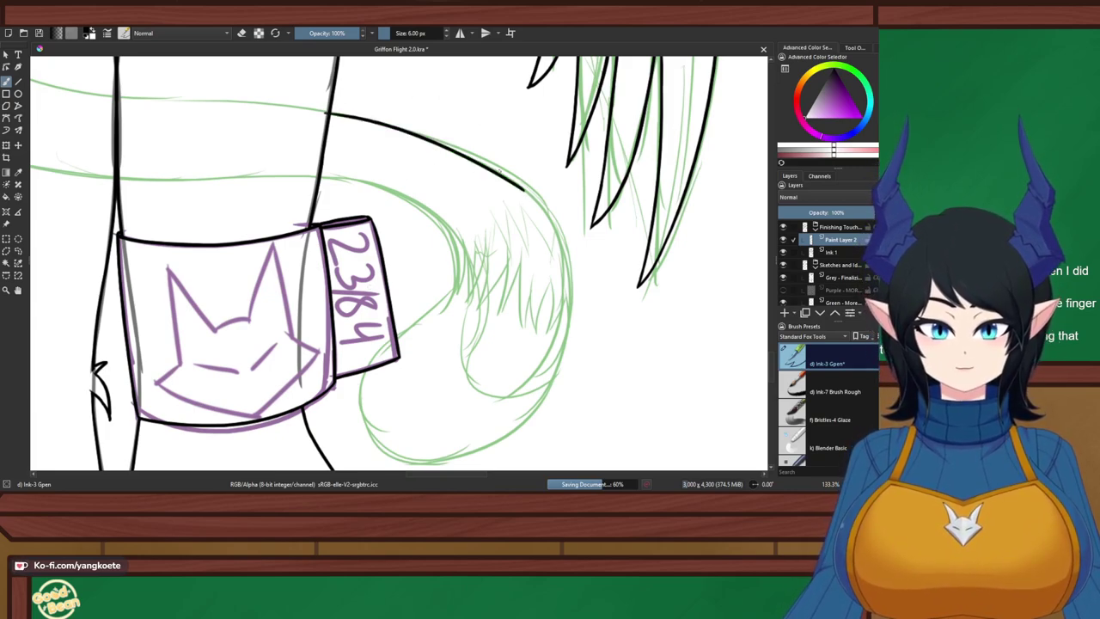
key(ctrl+z)
drag(299, 106, 529, 171)
key(ctrl+z)
drag(310, 106, 520, 195)
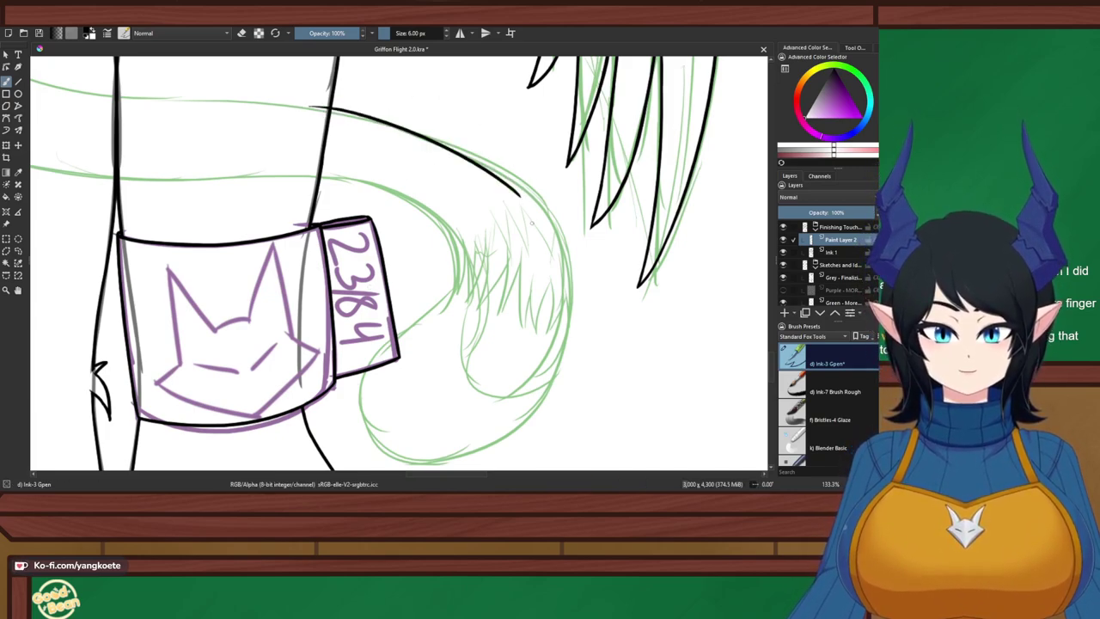
key(ctrl+z)
drag(307, 108, 533, 184)
key(ctrl+z)
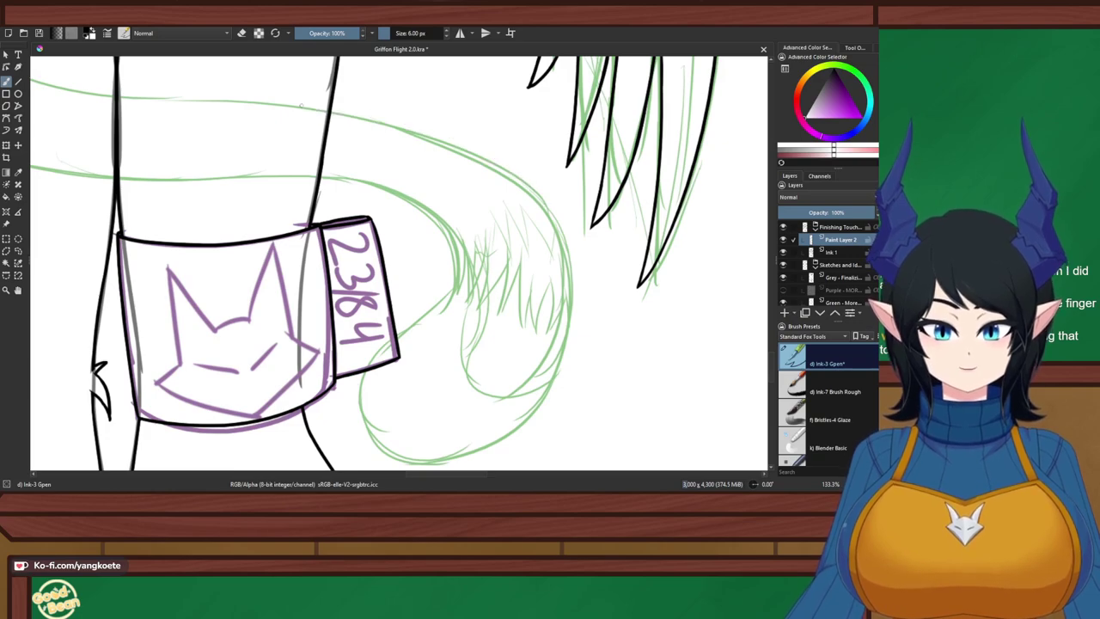
drag(298, 105, 529, 190)
key(ctrl+z)
mouse_move(302, 103)
mouse_down()
mouse_move(526, 184)
mouse_move(569, 290)
mouse_up()
key(ctrl+z)
drag(506, 173, 577, 295)
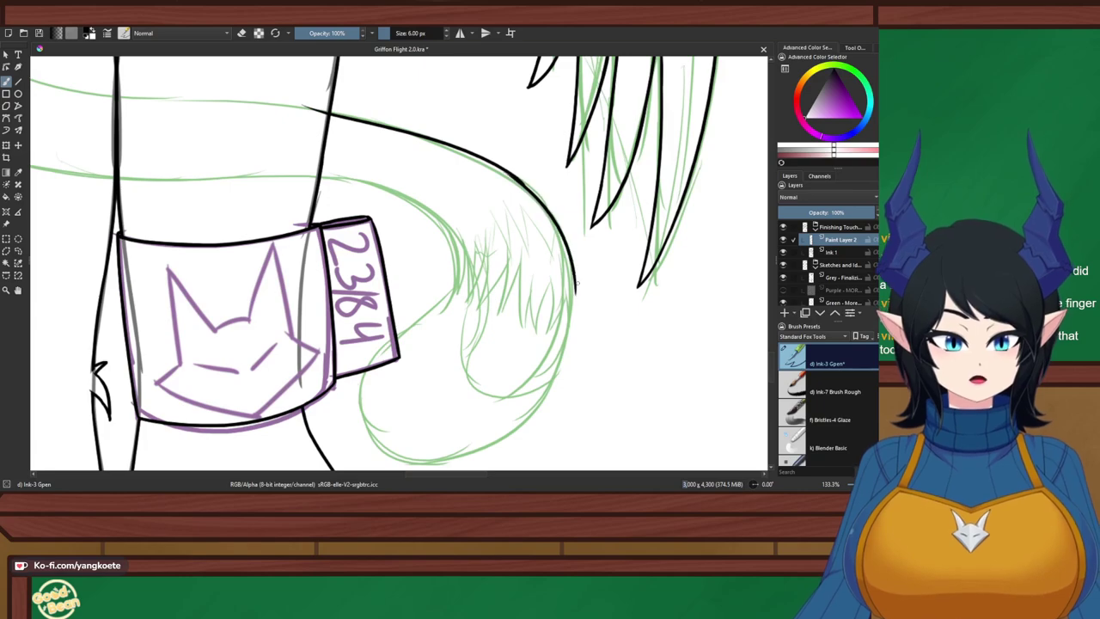
key(ctrl+z)
drag(518, 181, 572, 290)
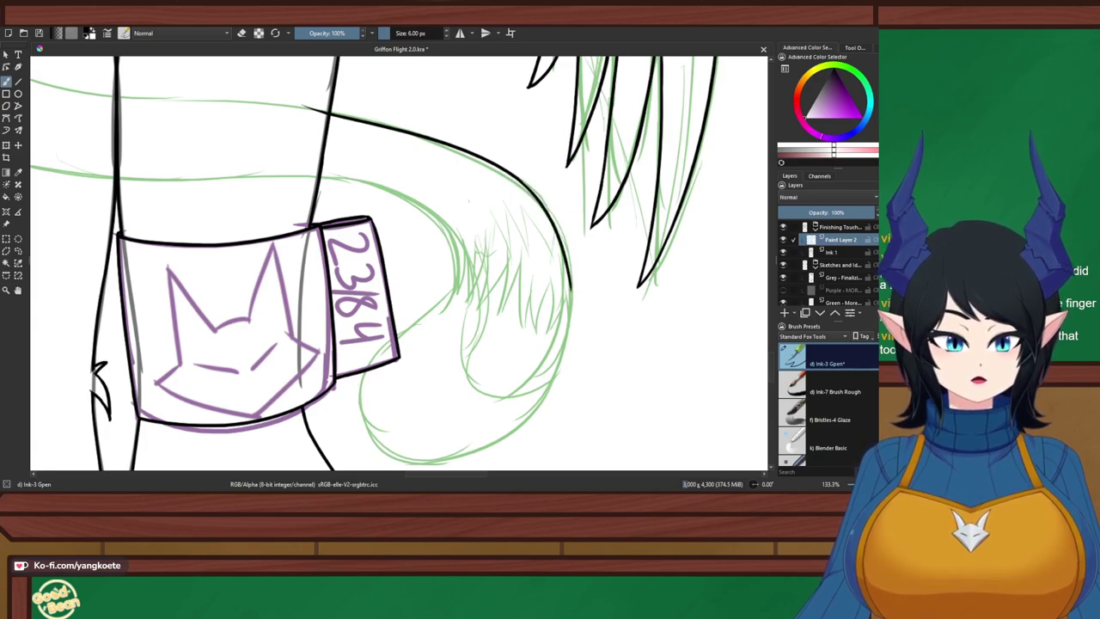
Try a longer stroke along the top of the tail, undoing each attempt
mouse_move(296, 176)
mouse_down()
mouse_move(412, 202)
mouse_move(445, 222)
mouse_up()
key(ctrl+z)
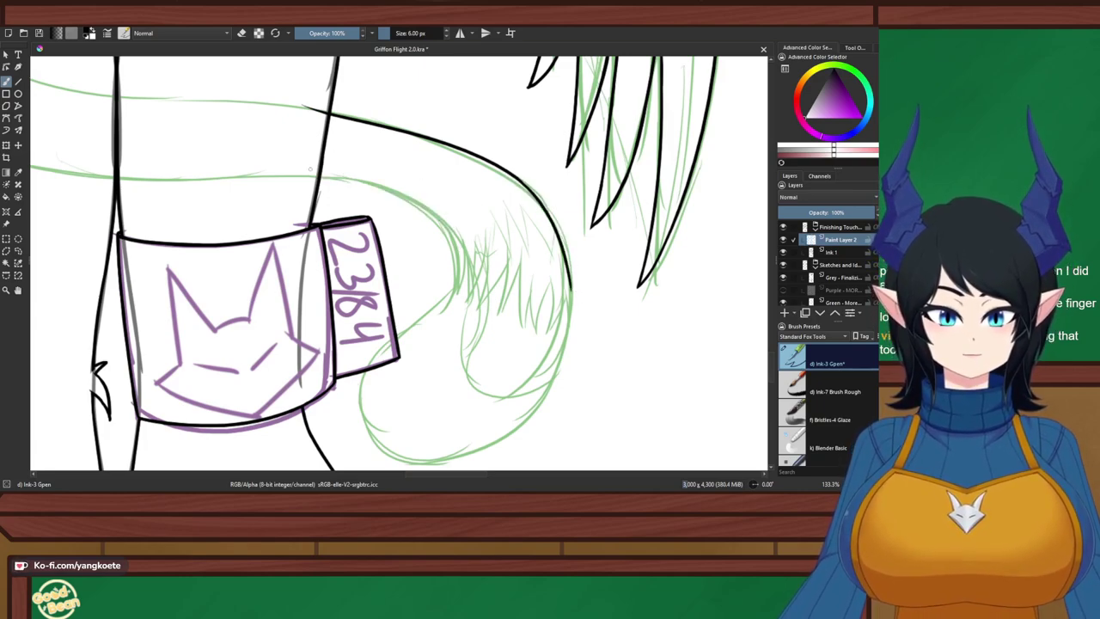
drag(294, 177, 450, 255)
key(ctrl+z)
mouse_move(295, 176)
mouse_down()
mouse_move(397, 199)
mouse_move(455, 257)
mouse_move(443, 307)
mouse_up()
key(ctrl+z)
Ink the tail's inner curve down beside the anklet band after repeated trial strokes
mouse_move(440, 235)
mouse_down()
mouse_move(453, 293)
mouse_move(438, 312)
mouse_up()
key(ctrl+z)
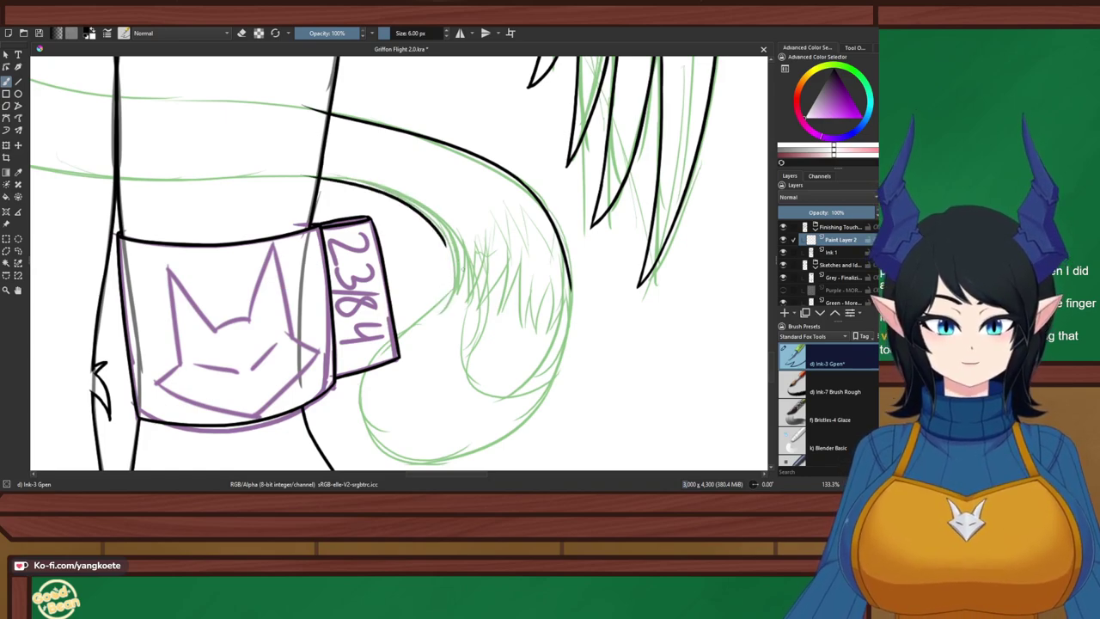
drag(440, 237, 443, 305)
key(ctrl+z)
drag(440, 236, 451, 303)
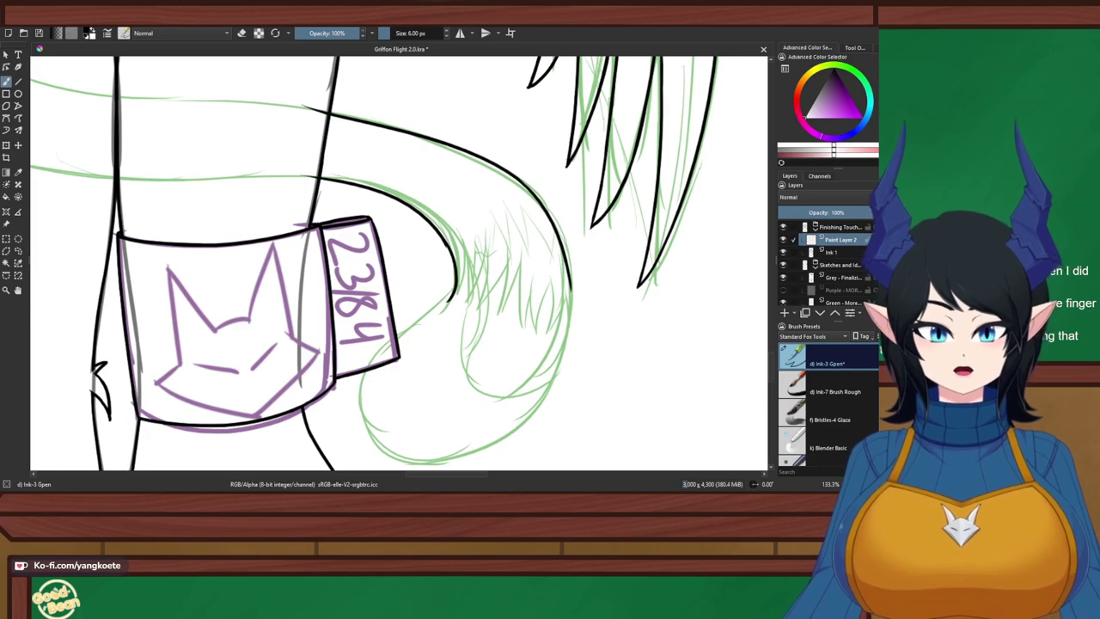
key(ctrl+z)
drag(439, 234, 450, 299)
key(ctrl+z)
key(ctrl+z)
mouse_move(437, 227)
mouse_down()
mouse_move(435, 294)
mouse_move(448, 301)
mouse_up()
key(ctrl+z)
drag(452, 225, 435, 294)
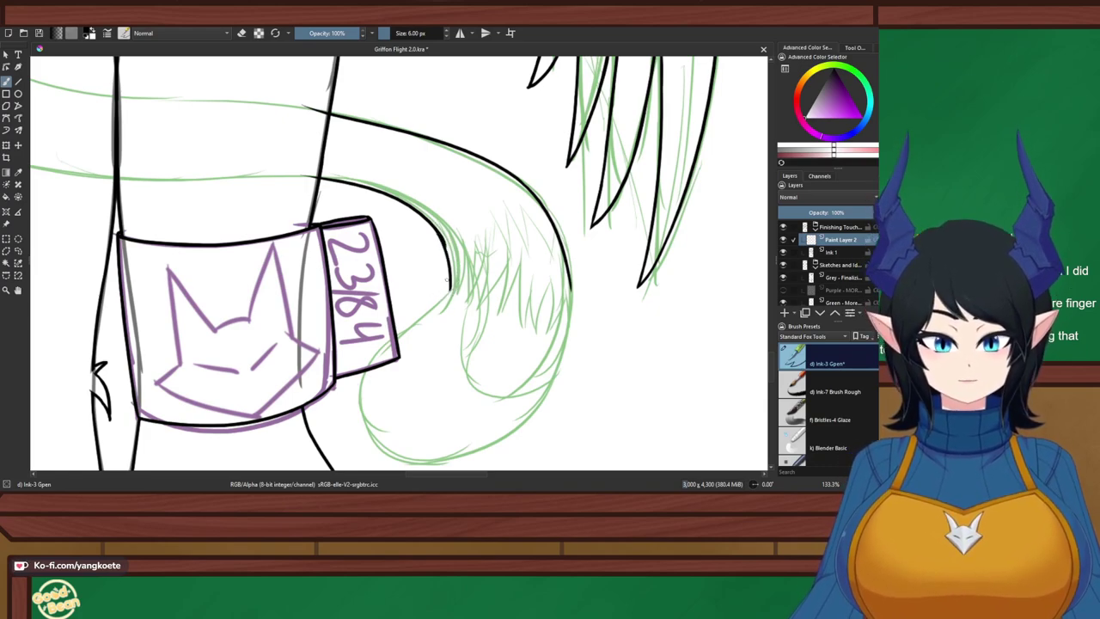
key(ctrl+z)
drag(441, 238, 450, 286)
key(ctrl+z)
drag(433, 226, 451, 299)
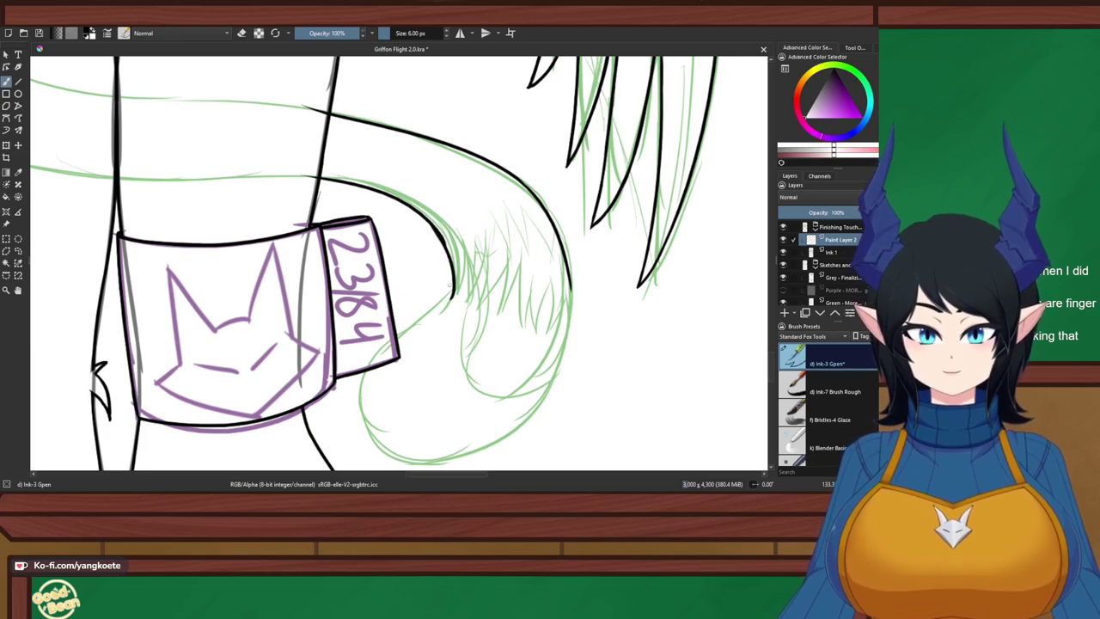
key(ctrl+z)
drag(440, 227, 448, 291)
Draw a polygonal selection around the stray ink mark above the band and delete it
key(e)
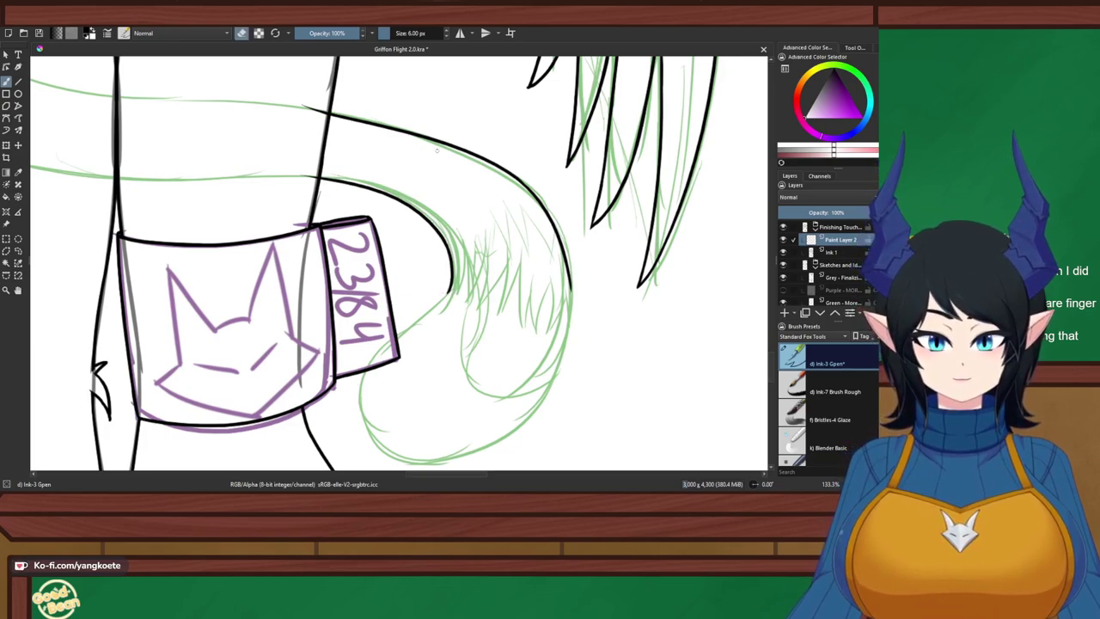
key(l)
scroll(346, 102, up, 2)
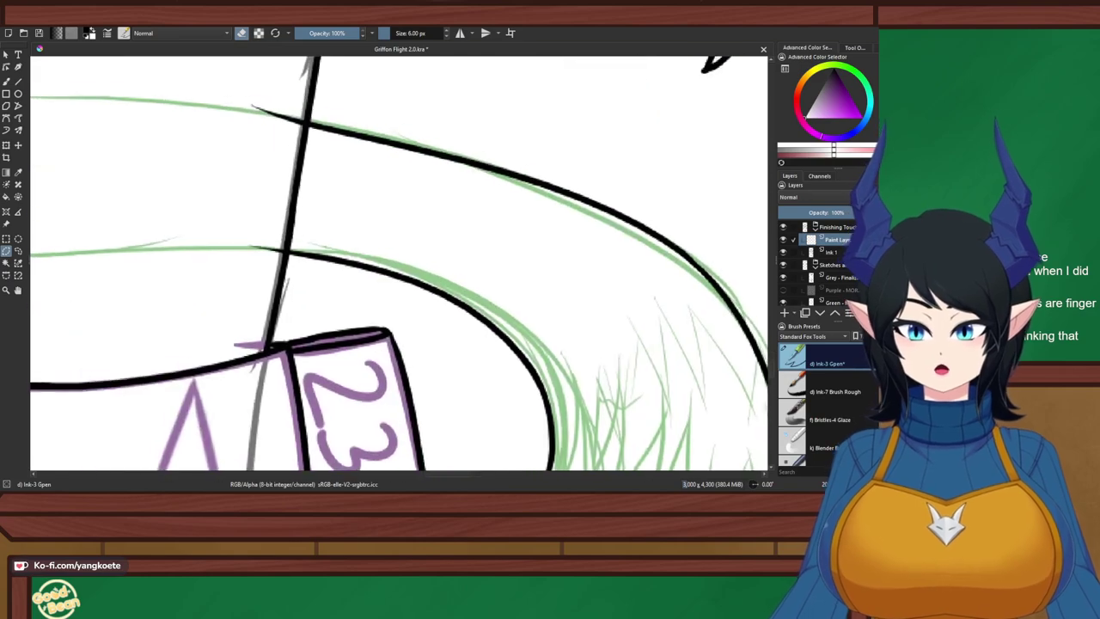
mouse_move(283, 111)
mouse_down()
mouse_move(292, 277)
mouse_move(220, 265)
mouse_move(258, 120)
mouse_up()
click(280, 87)
click(231, 97)
click(237, 137)
click(303, 136)
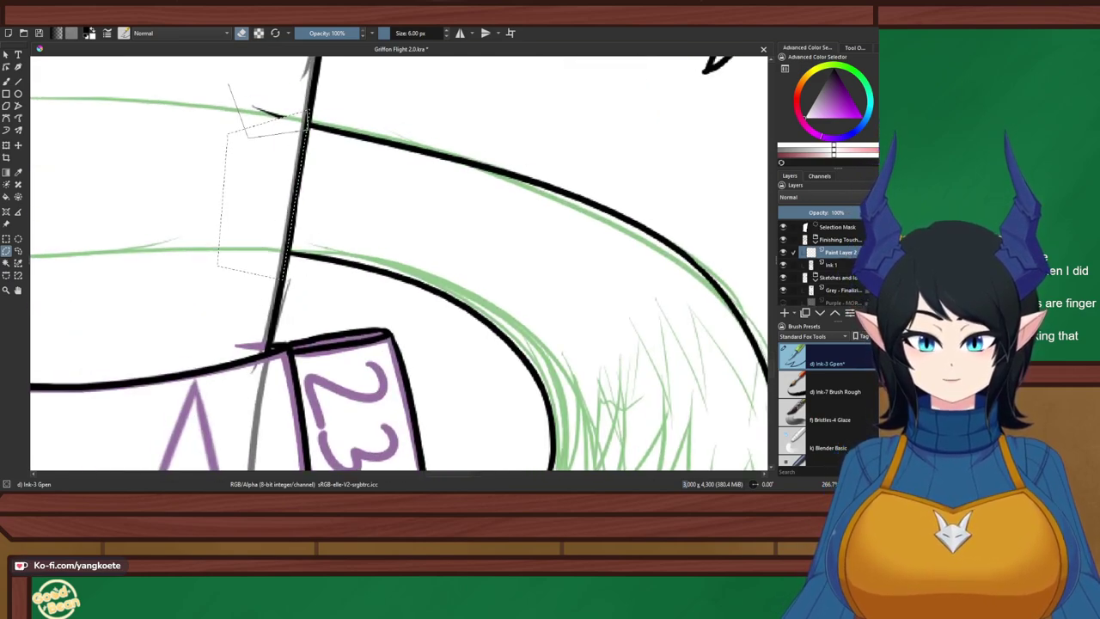
double_click(308, 94)
key(Delete)
Clear the selection, return to the brush, and save the drawing
scroll(294, 82, down, 4)
scroll(318, 163, up, 4)
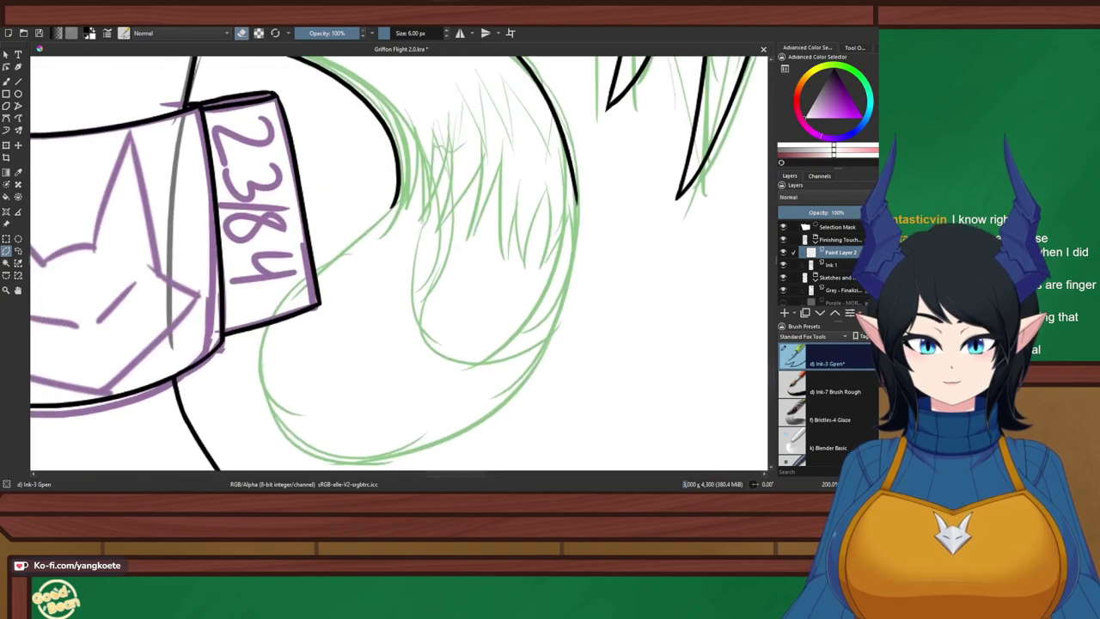
key(ctrl+shift+a)
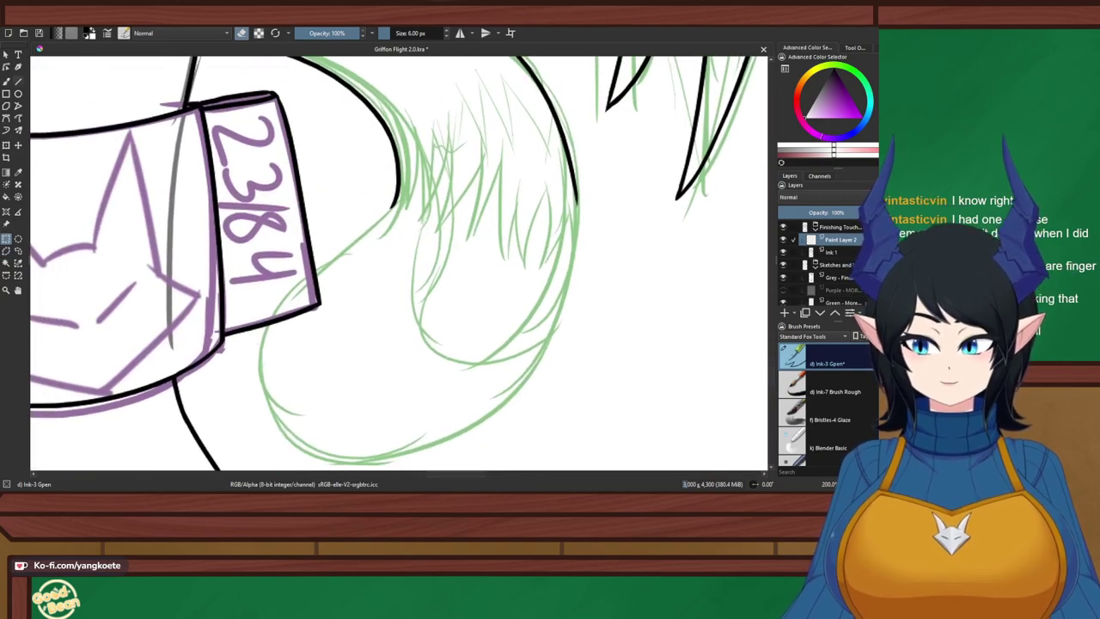
key(b)
key(ctrl+s)
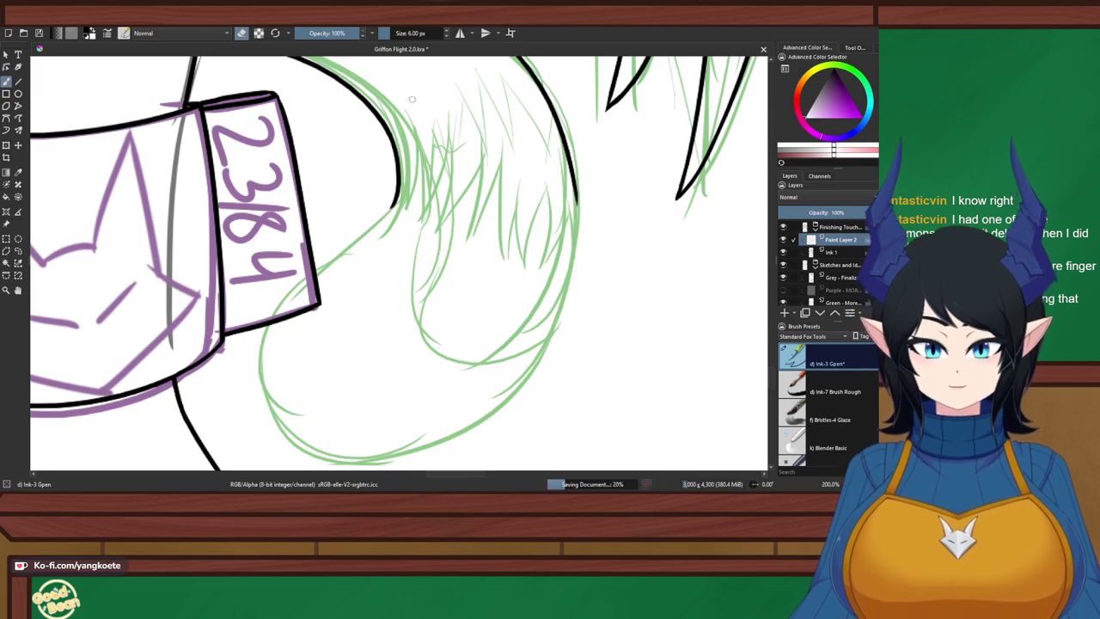
Try two strokes on the tail fur, then undo both
key(e)
drag(416, 110, 404, 184)
key(ctrl+z)
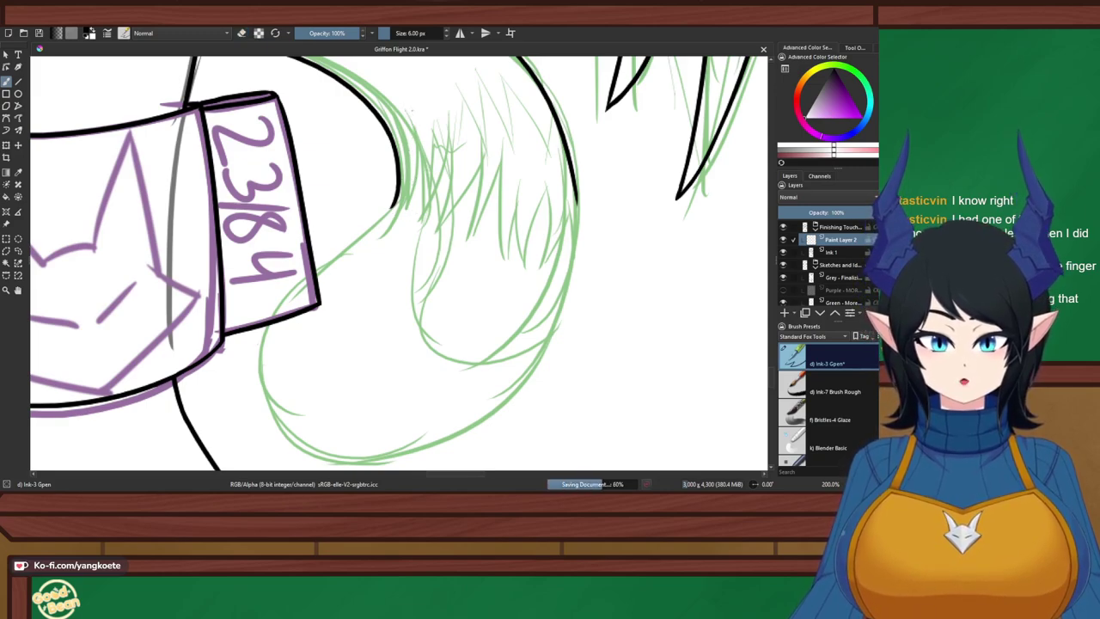
mouse_move(412, 109)
mouse_down()
mouse_move(402, 183)
mouse_move(417, 229)
mouse_up()
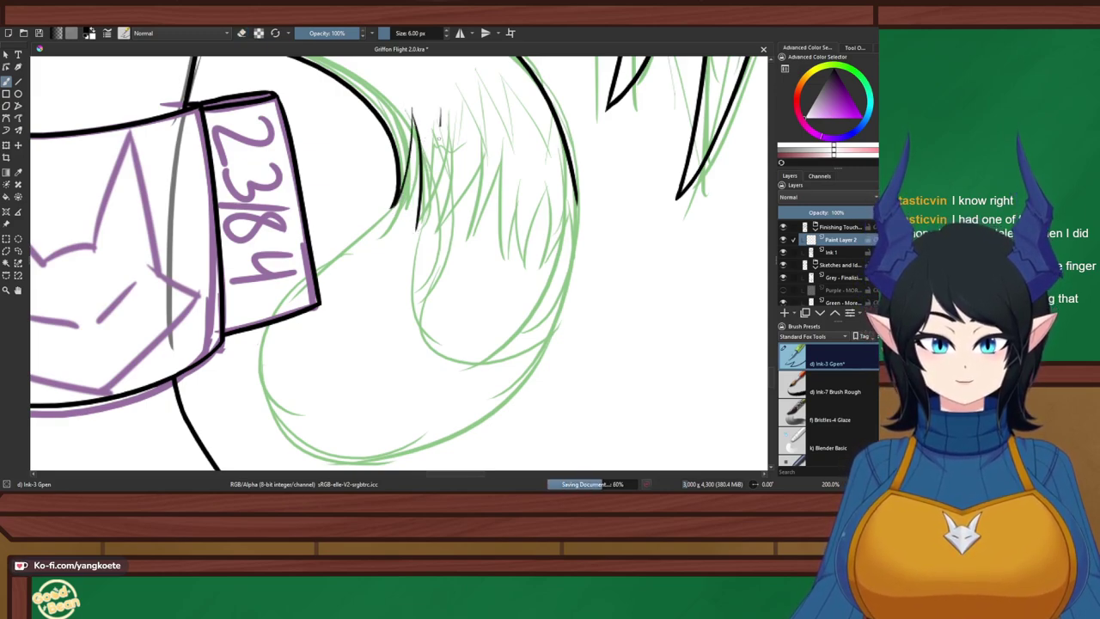
key(ctrl+z)
key(ctrl+z)
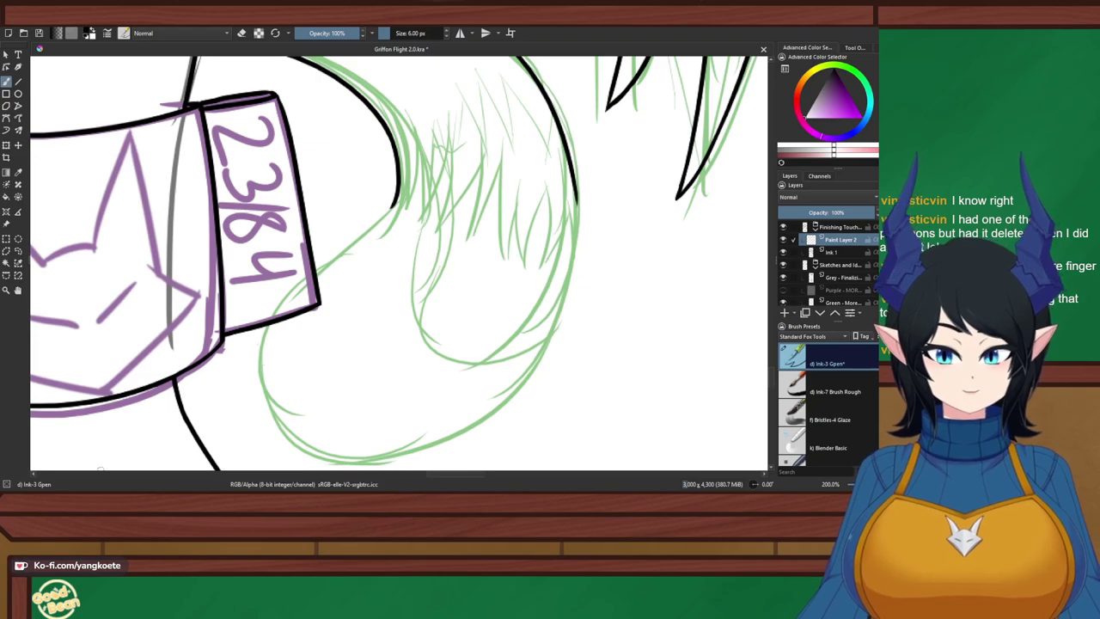
Frame the tail below the tag and repeatedly trace its green curve, undoing every attempt
drag(353, 270, 410, 218)
scroll(440, 210, up, 1)
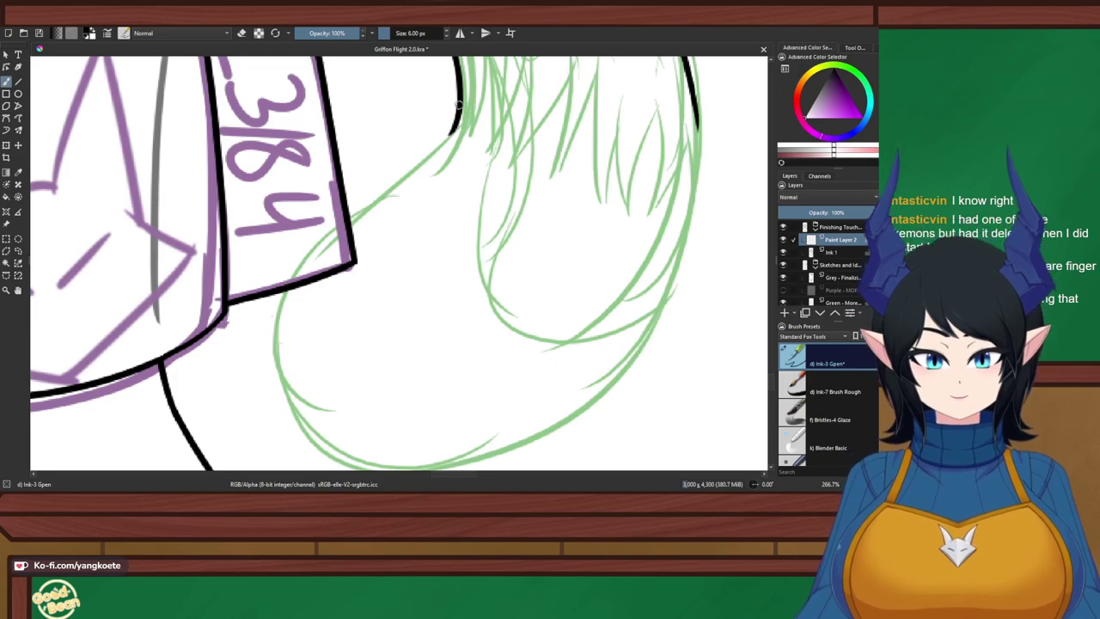
drag(462, 107, 374, 211)
key(ctrl+z)
drag(456, 118, 360, 221)
key(ctrl+z)
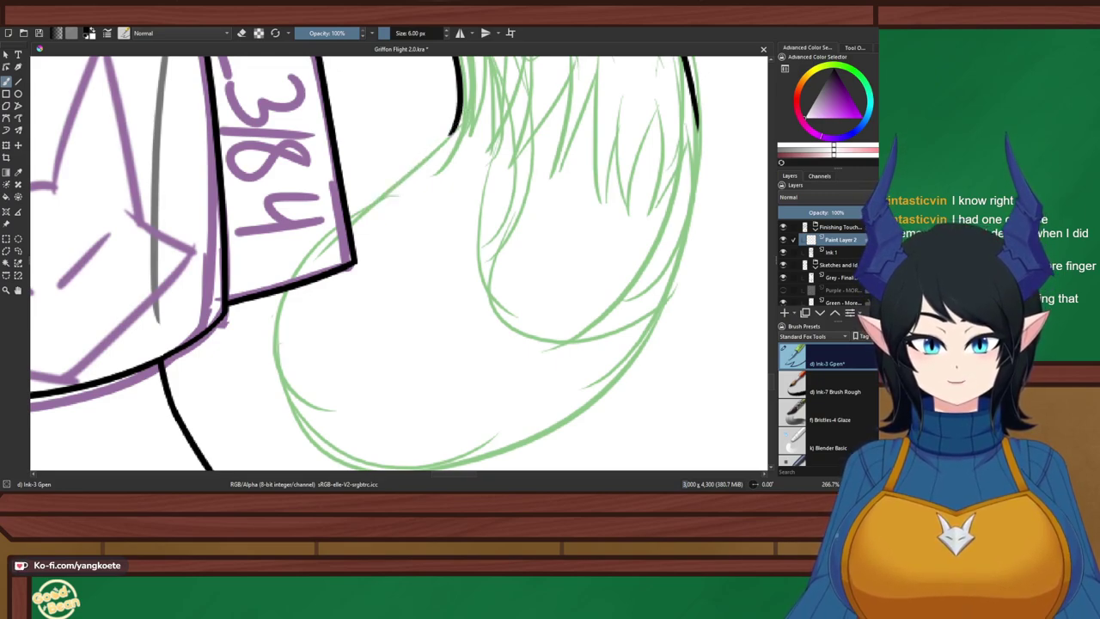
drag(456, 126, 353, 230)
key(ctrl+z)
drag(452, 125, 352, 225)
key(ctrl+z)
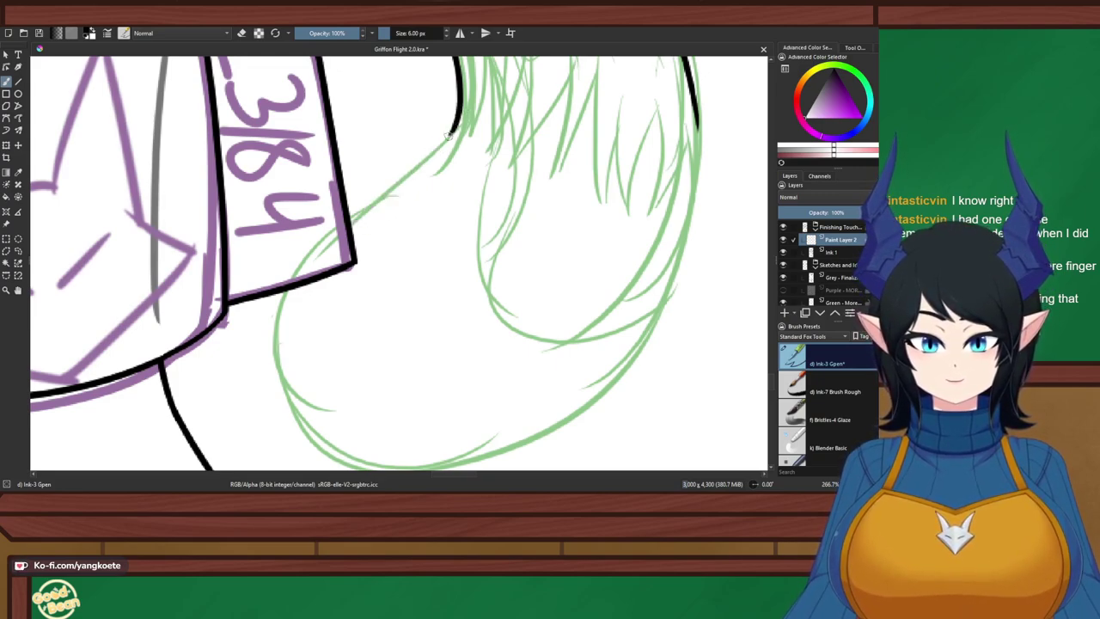
drag(457, 120, 354, 222)
key(ctrl+z)
drag(455, 126, 351, 219)
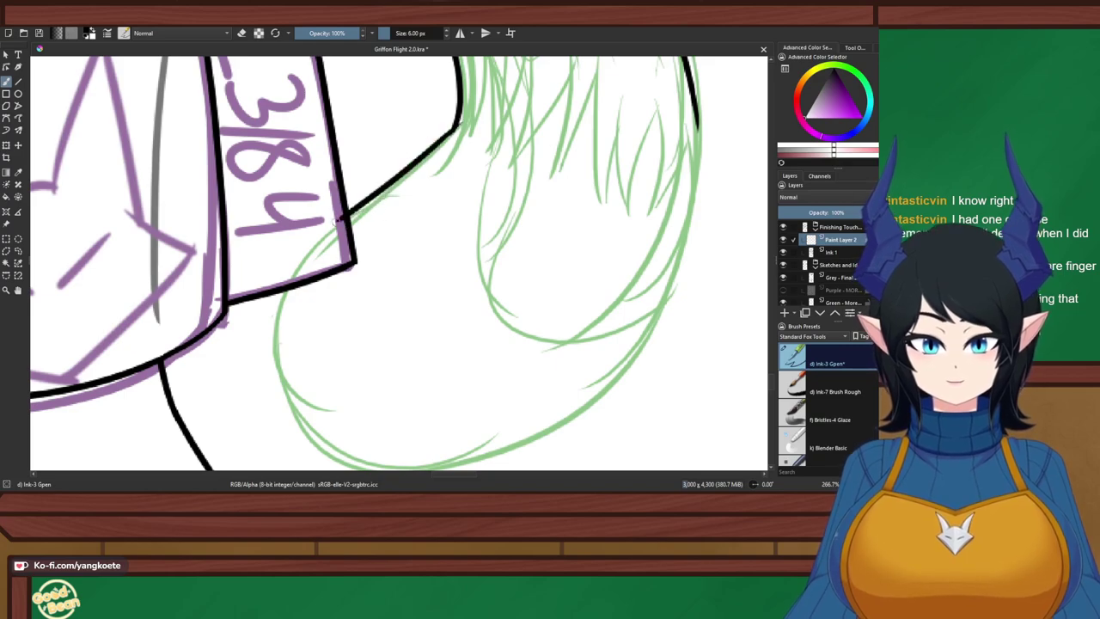
key(ctrl+z)
drag(455, 117, 352, 230)
key(ctrl+z)
drag(455, 116, 350, 233)
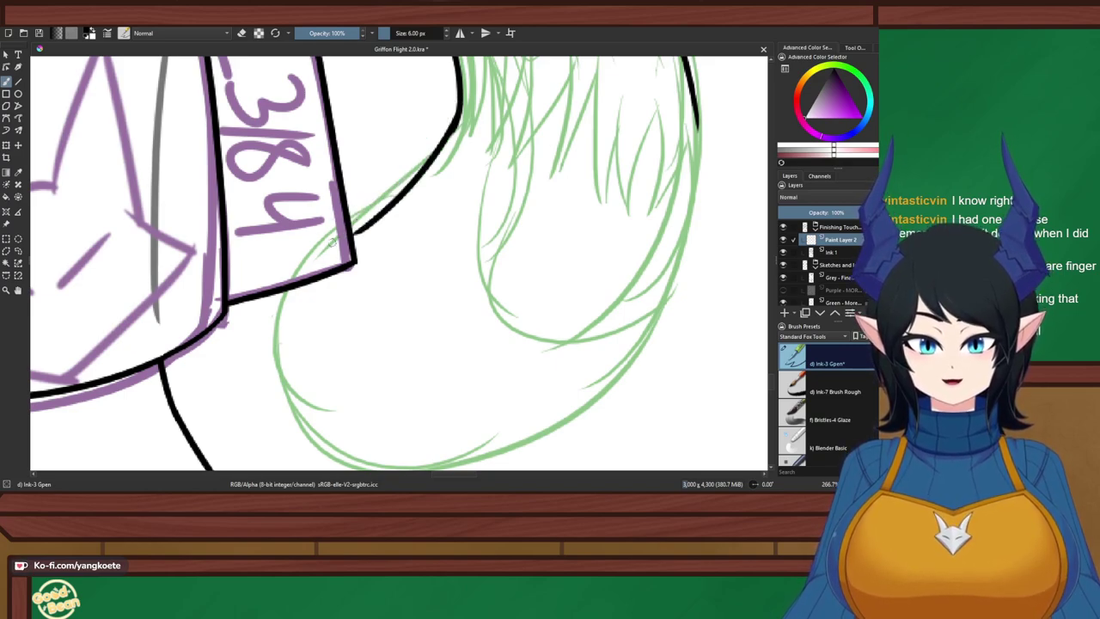
key(ctrl+z)
drag(457, 113, 373, 243)
key(ctrl+z)
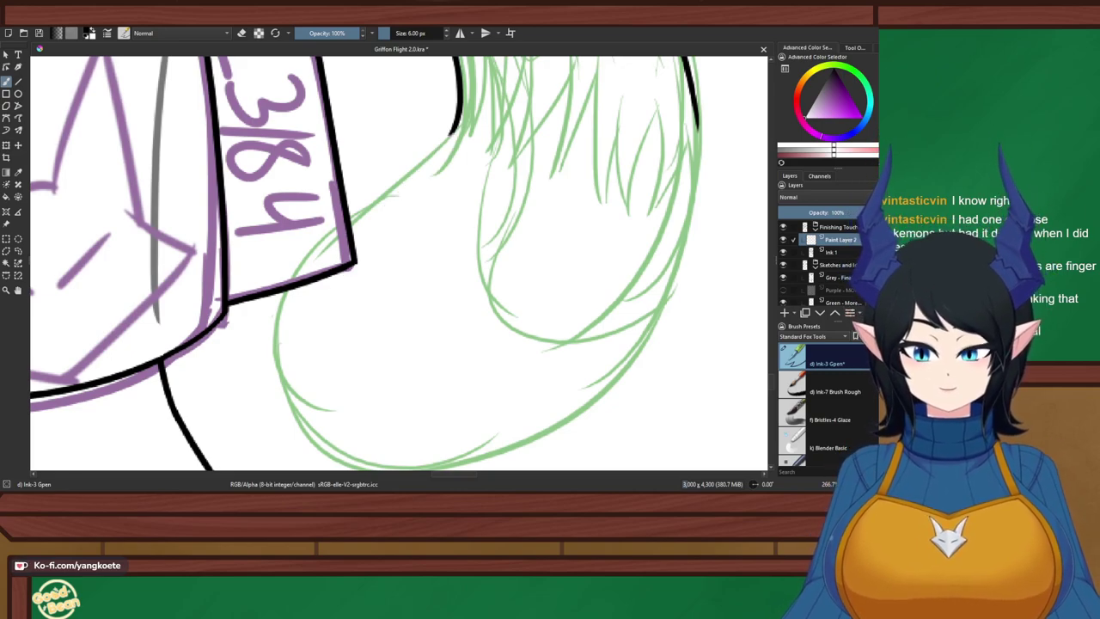
Rotate and zoom the view onto the tail tuft and ink its top outline
drag(314, 291, 474, 274)
drag(243, 324, 358, 274)
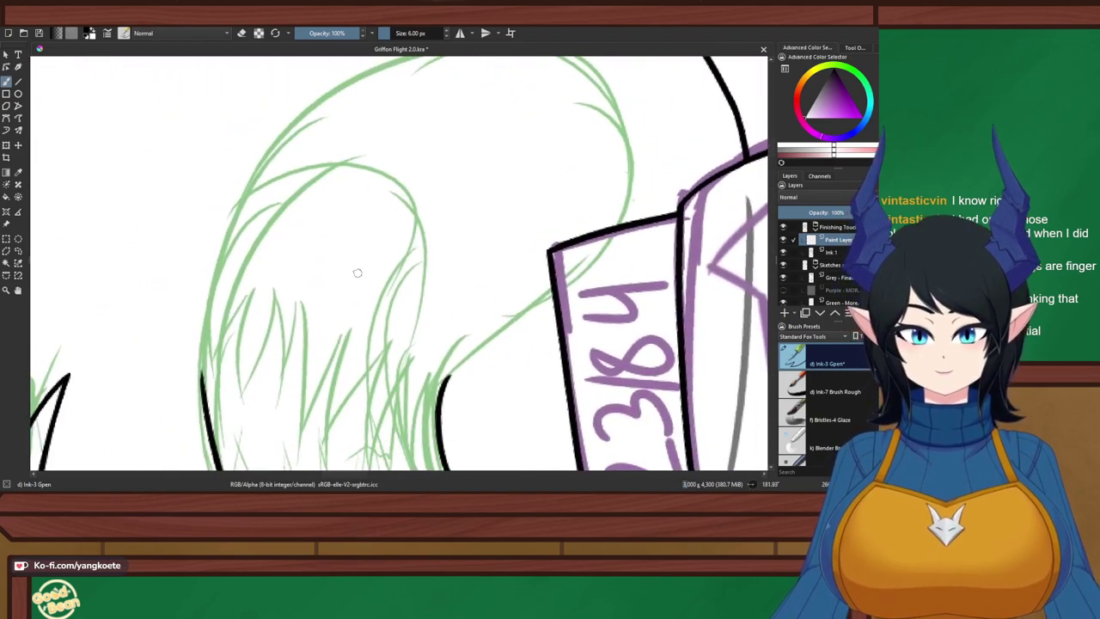
scroll(358, 274, down, 1)
drag(319, 132, 303, 155)
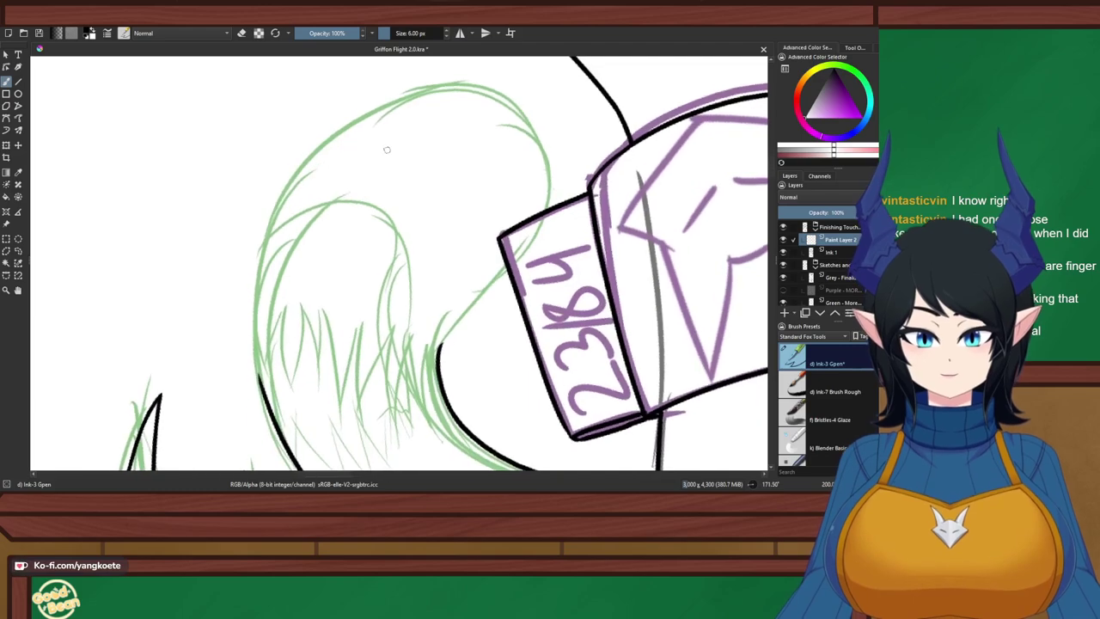
drag(386, 149, 388, 188)
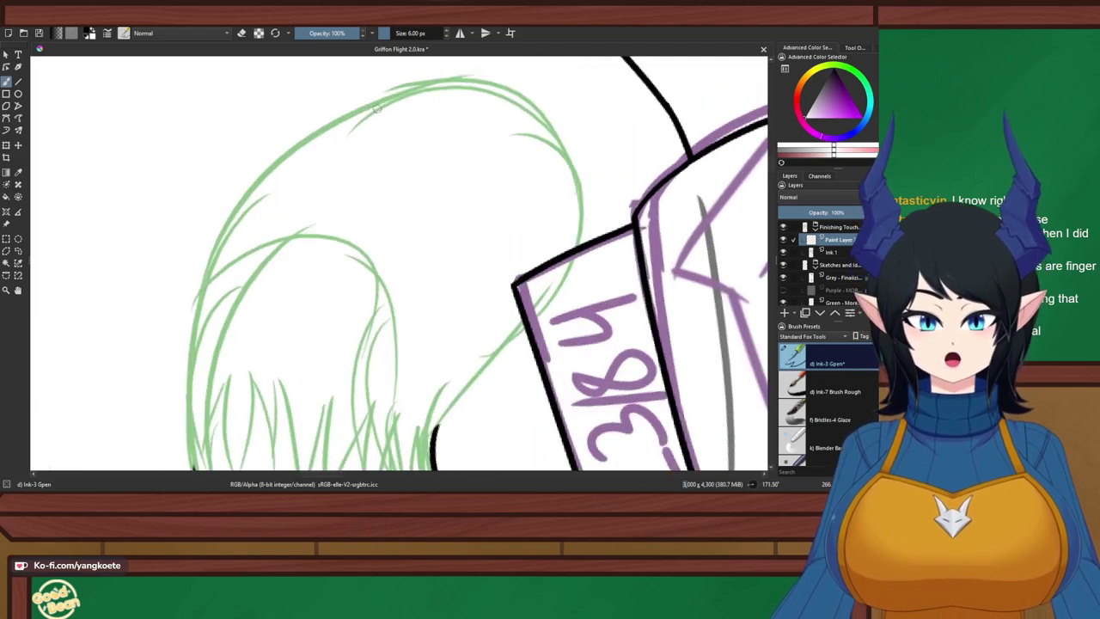
mouse_move(363, 108)
mouse_down()
mouse_move(552, 118)
mouse_move(527, 99)
mouse_move(580, 175)
mouse_up()
key(ctrl+z)
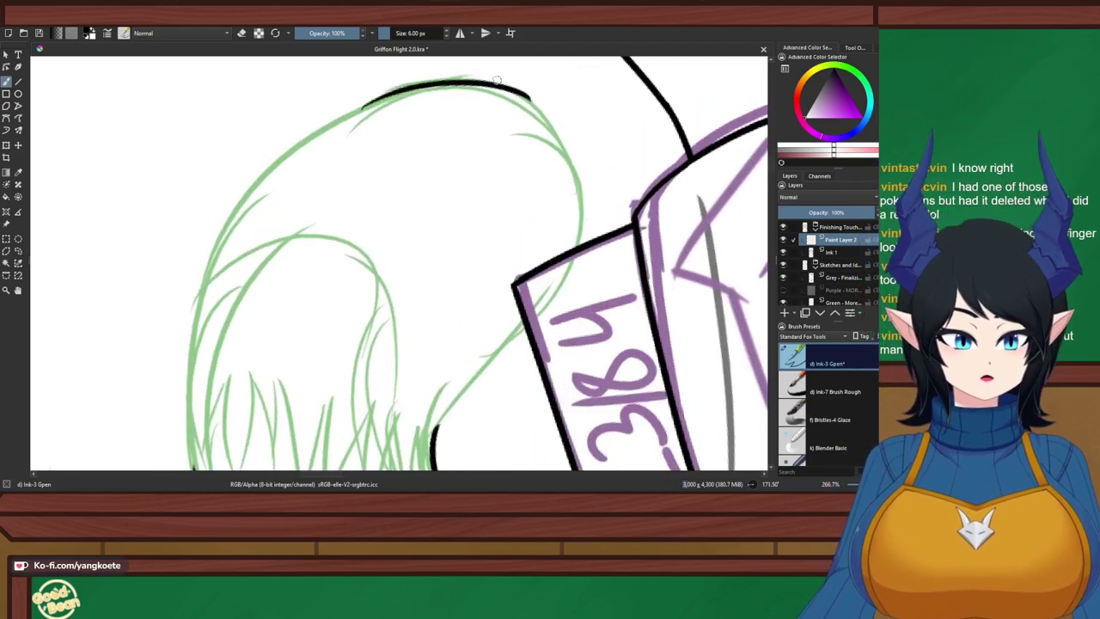
Ink the tuft's side down toward the tag box, redrawing until it fits
drag(496, 80, 572, 184)
key(ctrl+z)
drag(515, 94, 575, 198)
key(ctrl+z)
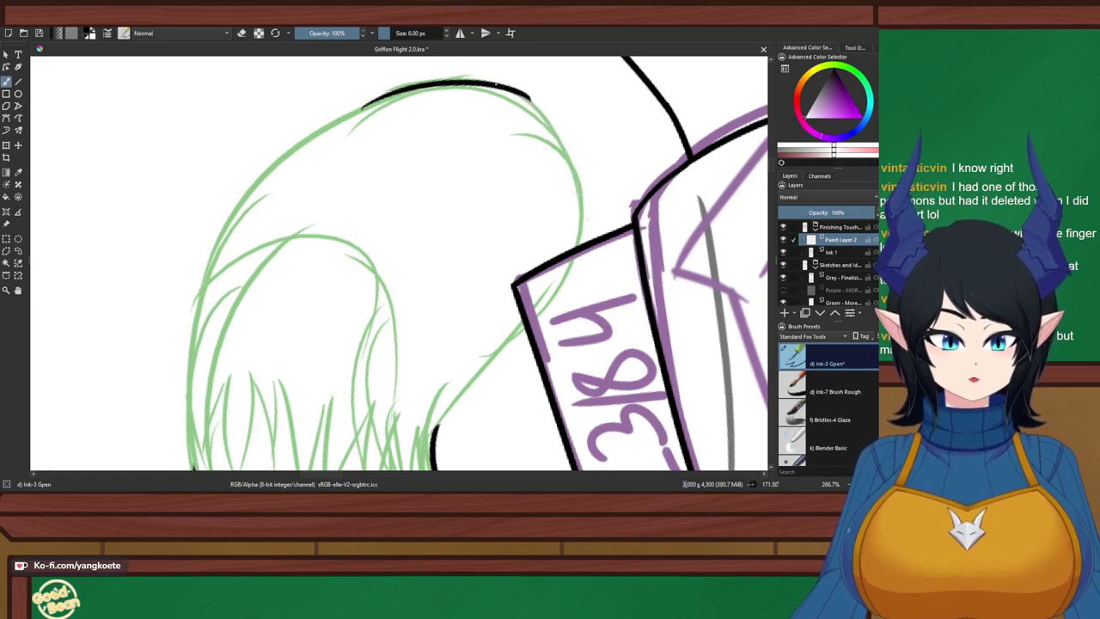
drag(513, 93, 586, 202)
key(ctrl+z)
mouse_move(519, 91)
mouse_down()
mouse_move(591, 177)
mouse_move(569, 273)
mouse_up()
key(ctrl+z)
mouse_move(584, 153)
mouse_down()
mouse_move(588, 199)
mouse_move(545, 290)
mouse_up()
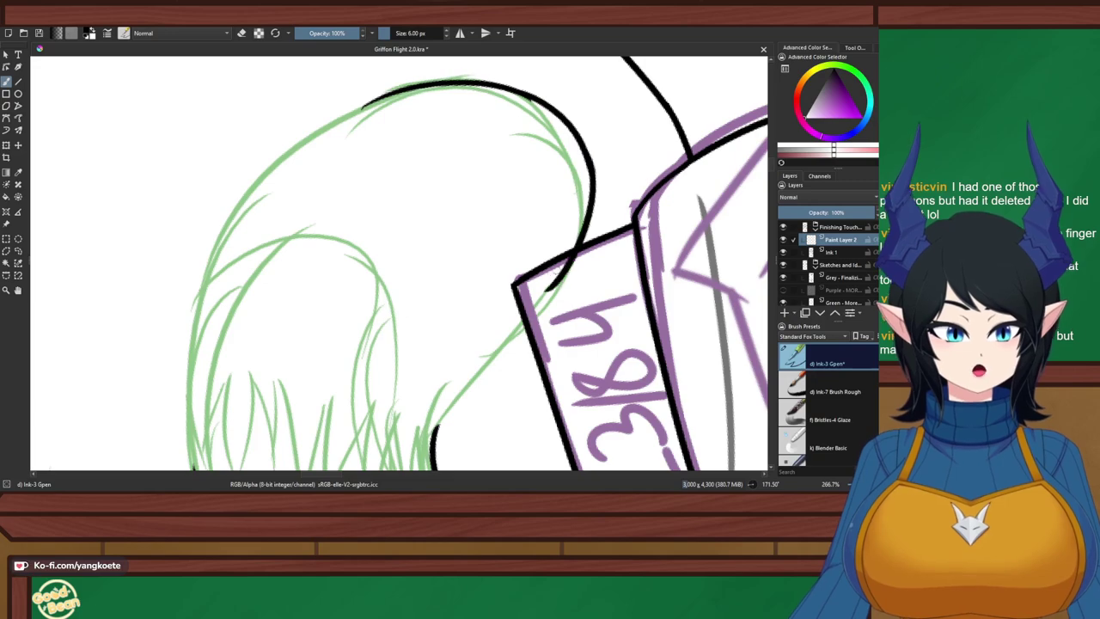
Erase a short stretch of the tuft's top line, then restore it and leave eraser mode
key(e)
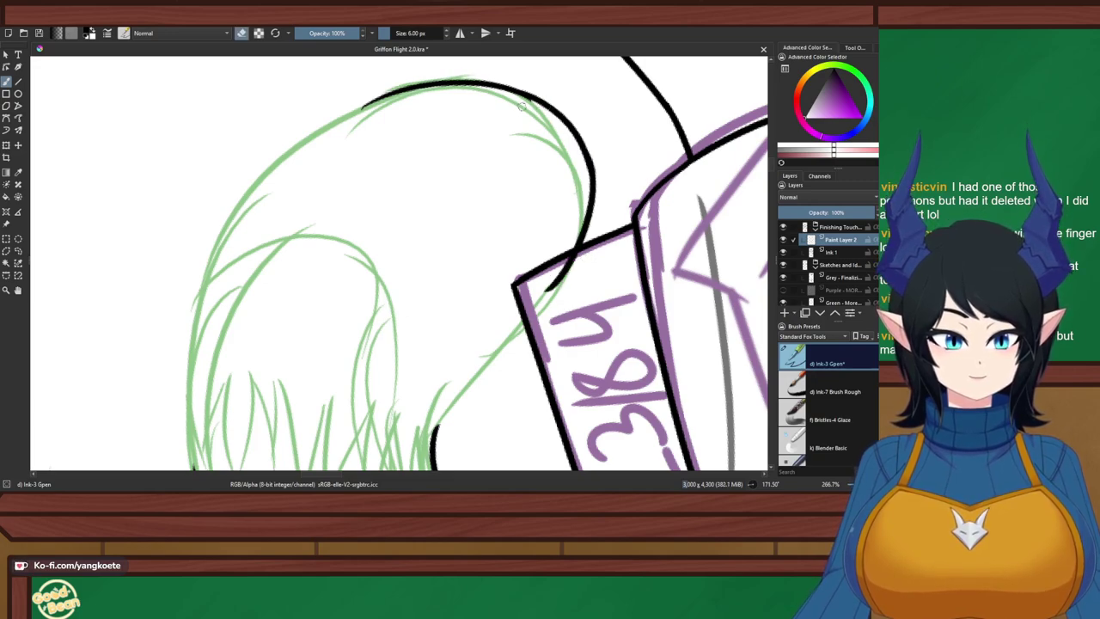
drag(493, 91, 552, 109)
key(ctrl+z)
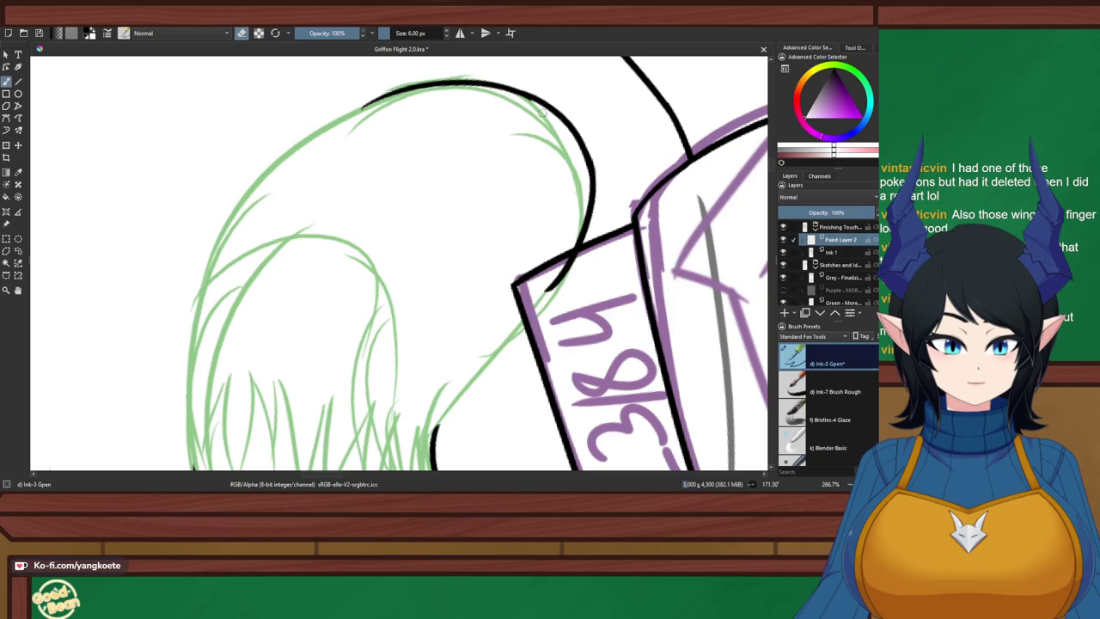
key(e)
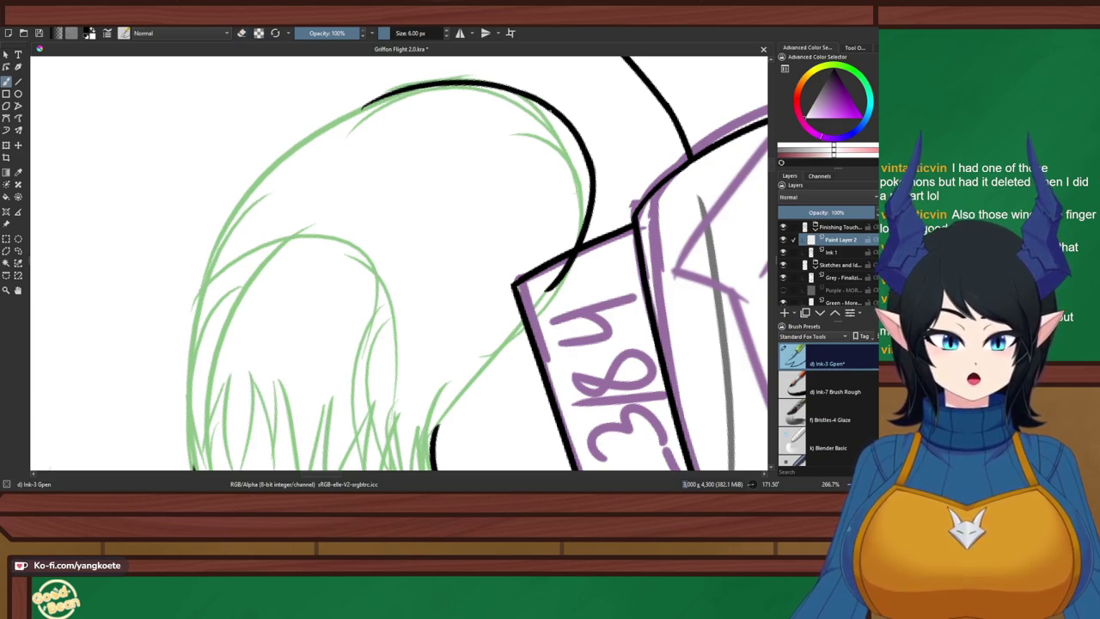
Ink the line from the tag box corner to the lower curve and smooth their join
drag(579, 257, 481, 382)
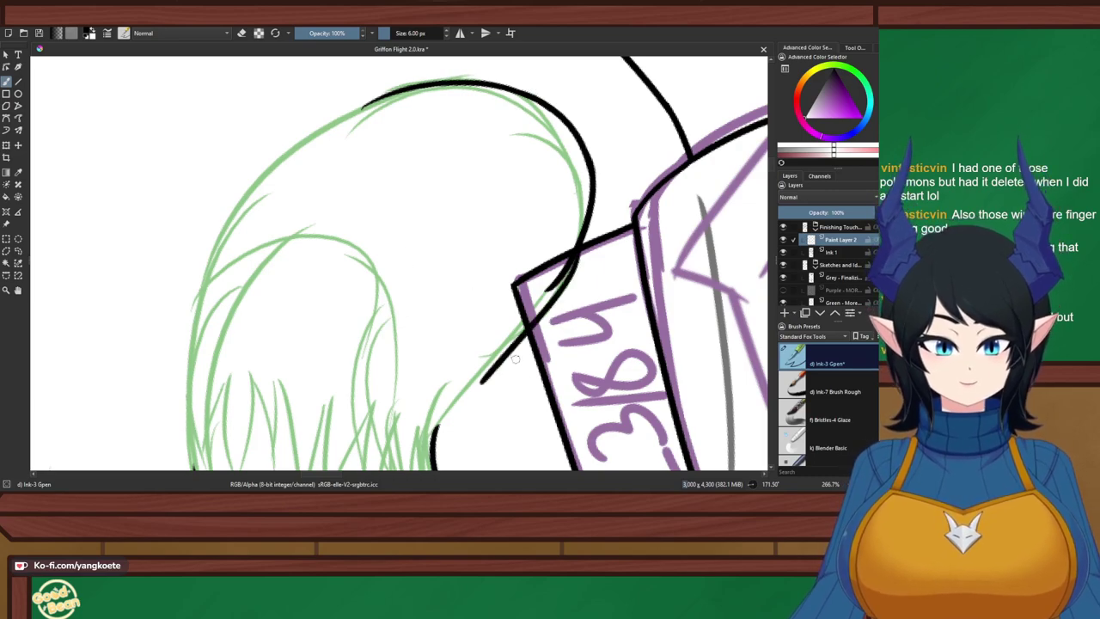
key(ctrl+z)
drag(576, 259, 466, 396)
key(ctrl+z)
drag(556, 285, 428, 423)
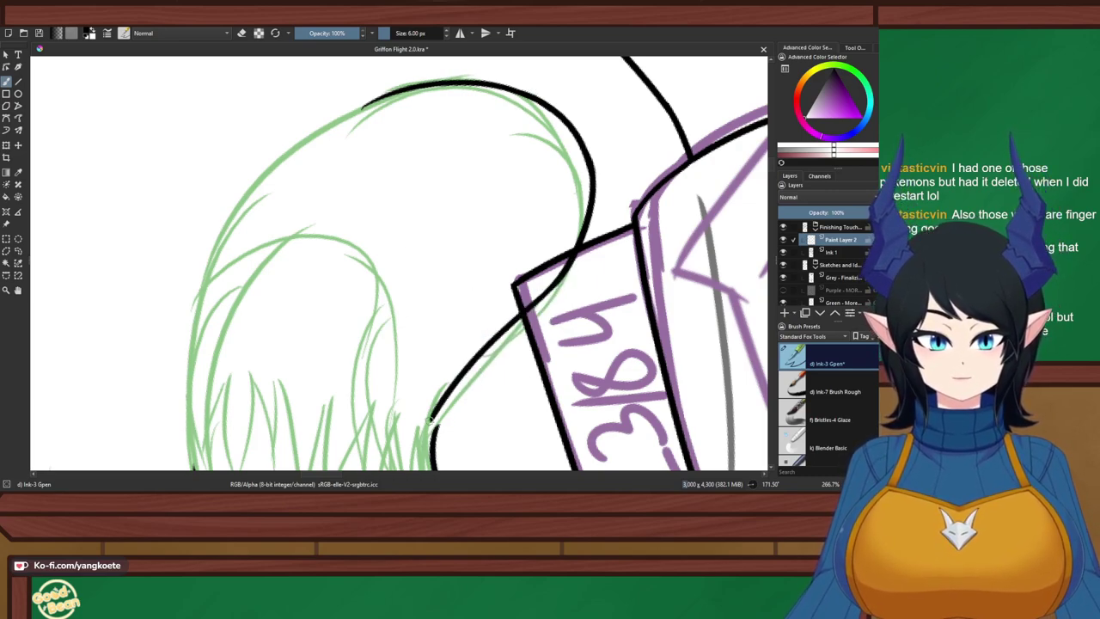
key(ctrl+z)
drag(554, 287, 436, 434)
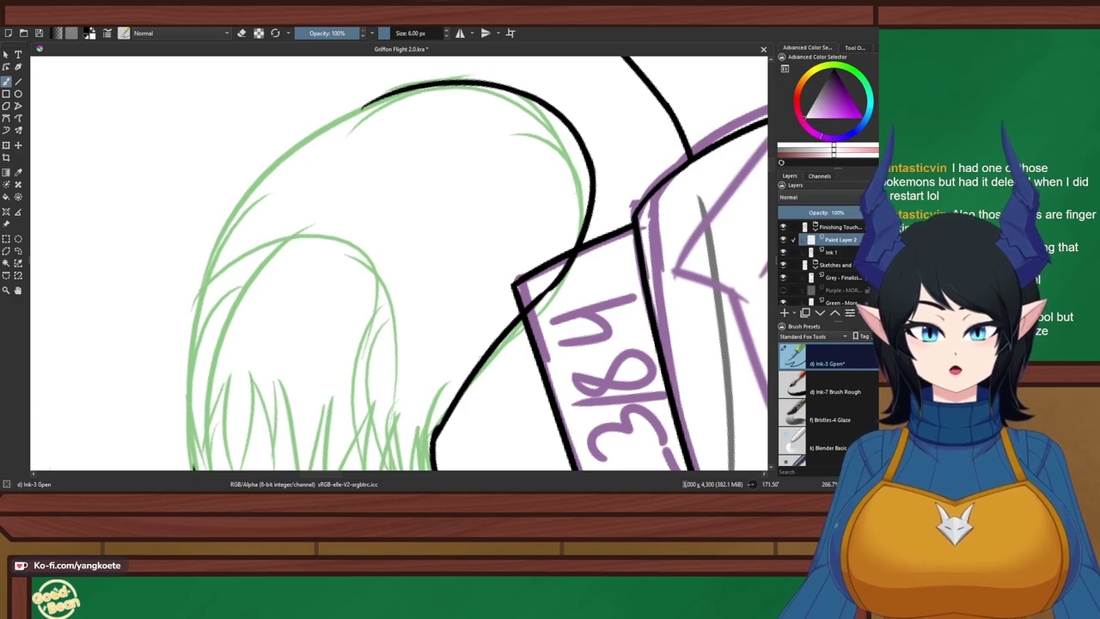
key(ctrl+z)
mouse_move(562, 273)
mouse_down()
mouse_move(448, 413)
mouse_move(450, 398)
mouse_move(431, 449)
mouse_up()
key(ctrl+z)
drag(453, 402, 437, 443)
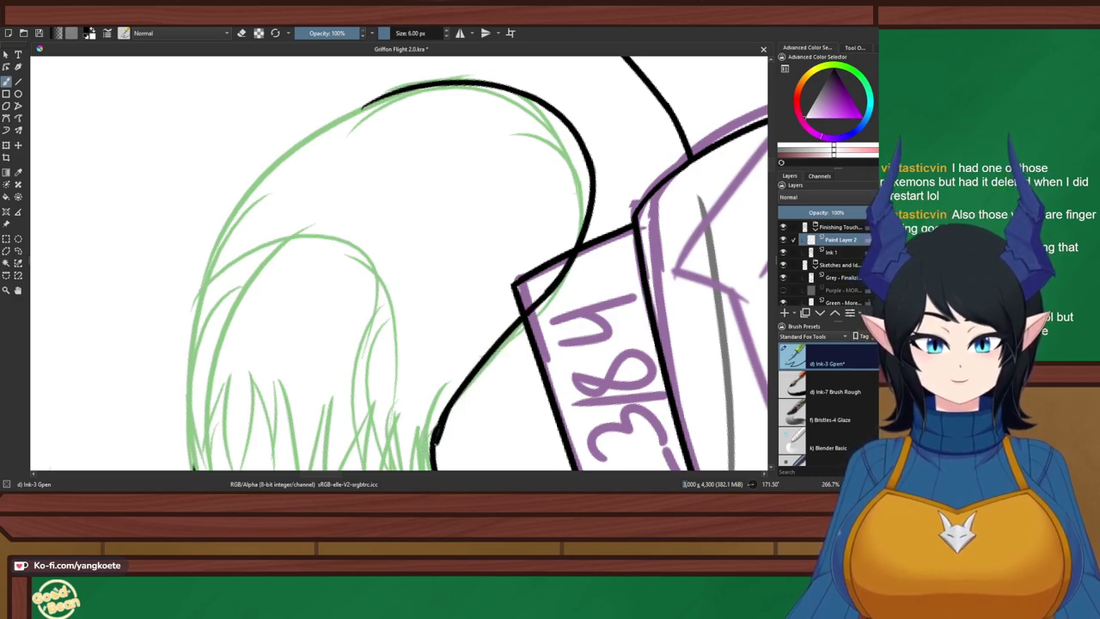
key(ctrl+z)
drag(453, 401, 432, 442)
key(ctrl+z)
drag(452, 403, 432, 452)
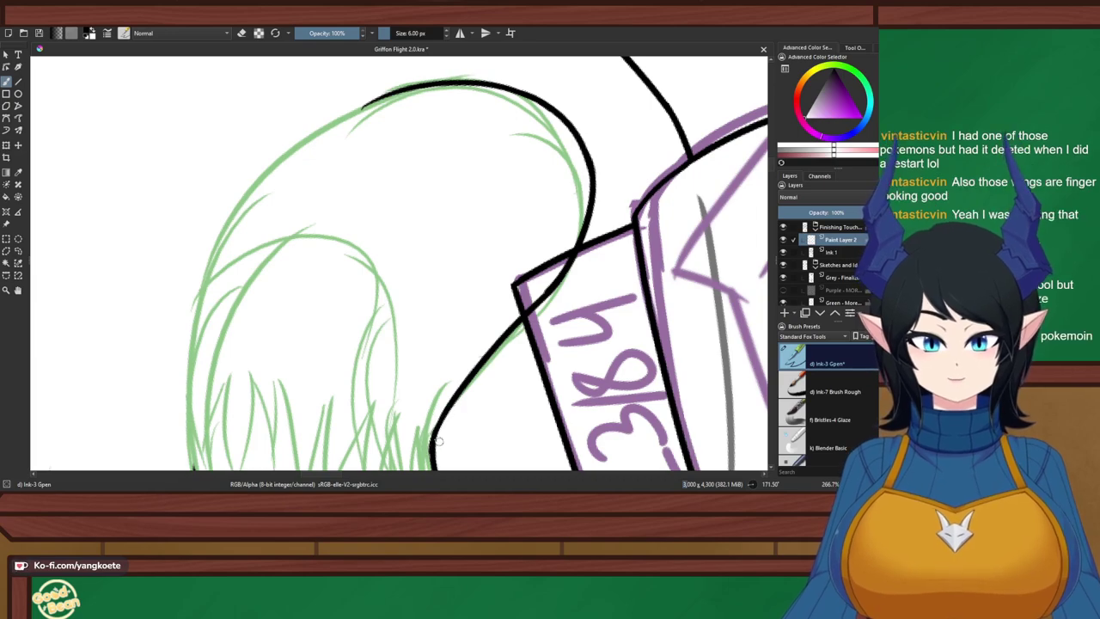
Erase the stray black diagonal line crossing the anklet tag, then return to inking
key(e)
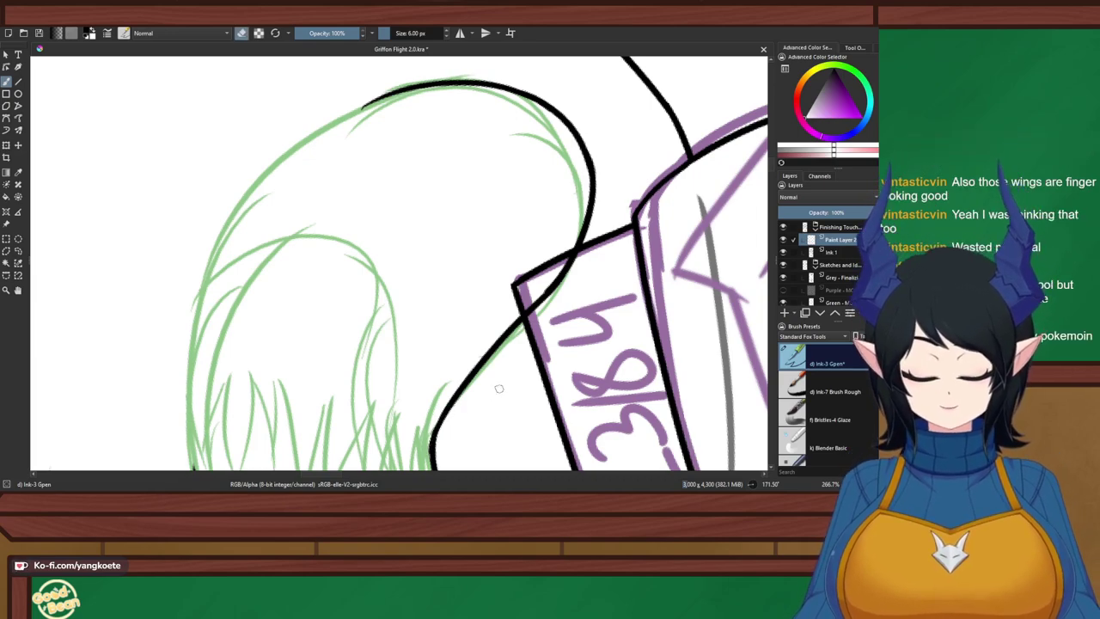
scroll(498, 388, up, 4)
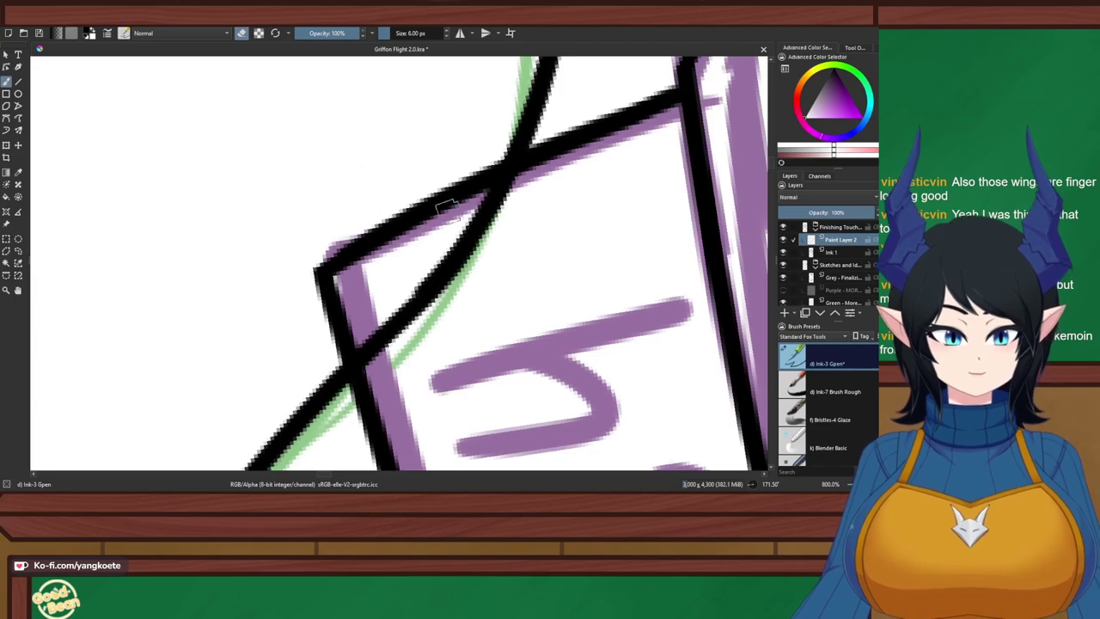
mouse_move(447, 207)
mouse_down()
mouse_move(425, 244)
mouse_move(528, 219)
mouse_move(475, 219)
mouse_move(503, 207)
mouse_move(413, 267)
mouse_move(415, 300)
mouse_move(400, 327)
mouse_move(364, 342)
mouse_move(356, 375)
mouse_move(352, 346)
mouse_move(458, 261)
mouse_up()
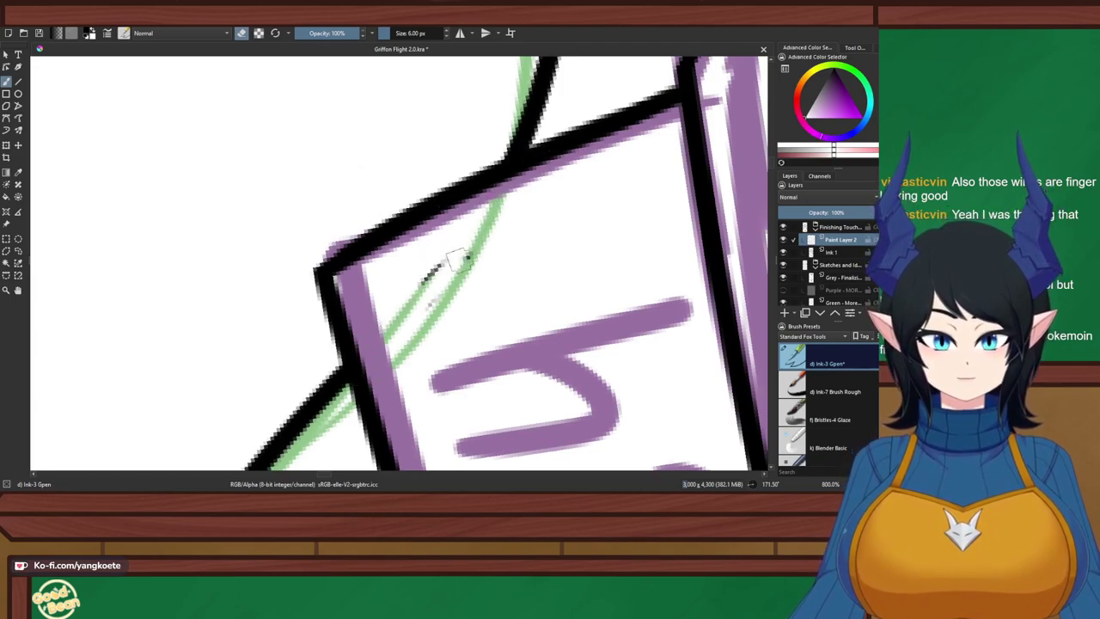
scroll(481, 275, down, 4)
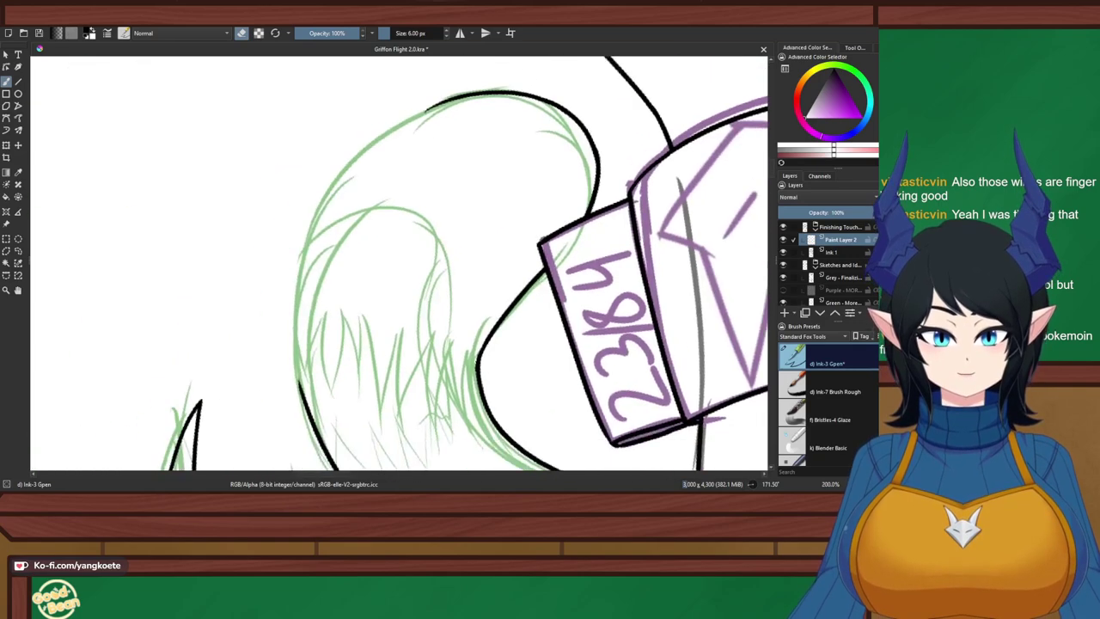
key(e)
Rotate the canvas and ink the left outer curve of the tail tuft
scroll(498, 140, up, 2)
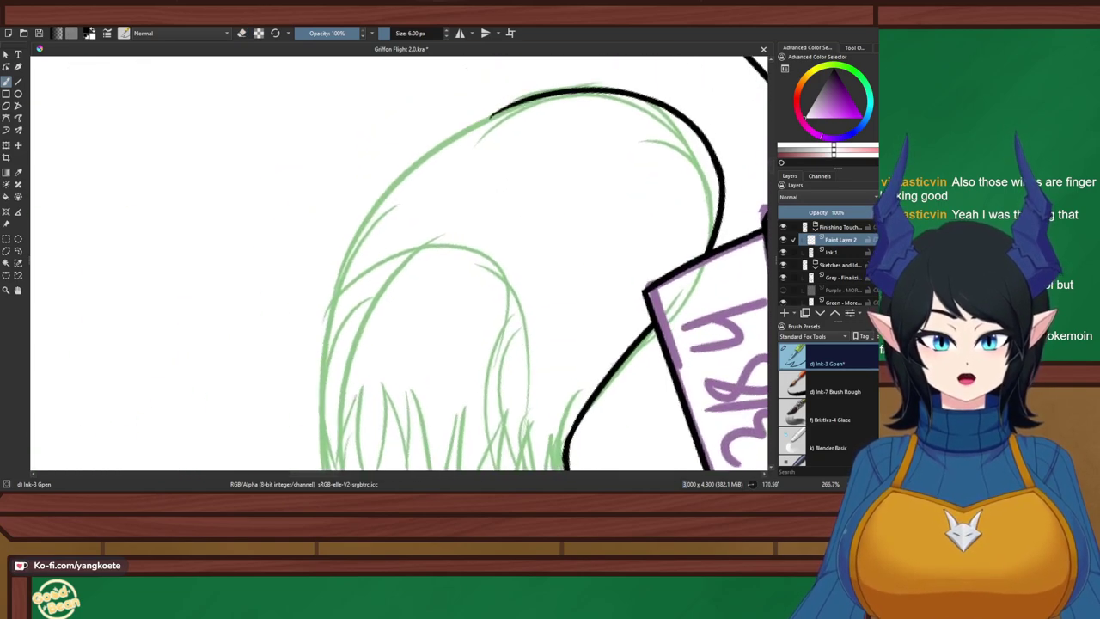
drag(492, 155, 346, 143)
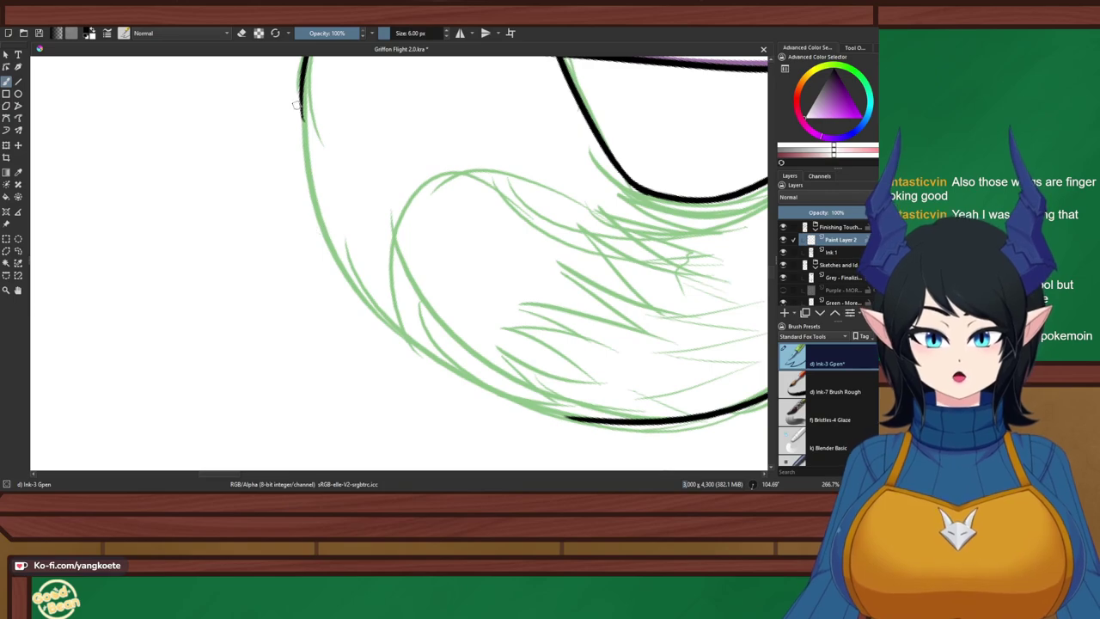
drag(304, 74, 323, 220)
key(ctrl+z)
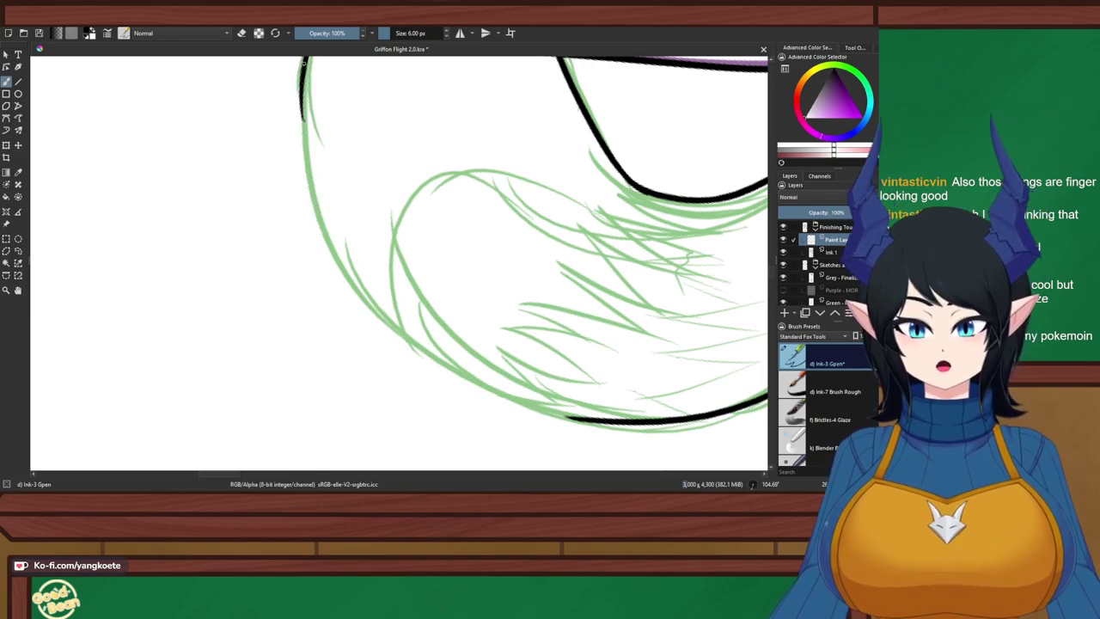
key(ctrl+z)
mouse_move(304, 69)
mouse_down()
mouse_move(351, 254)
mouse_move(301, 115)
mouse_move(342, 255)
mouse_move(396, 230)
mouse_up()
drag(327, 274, 350, 234)
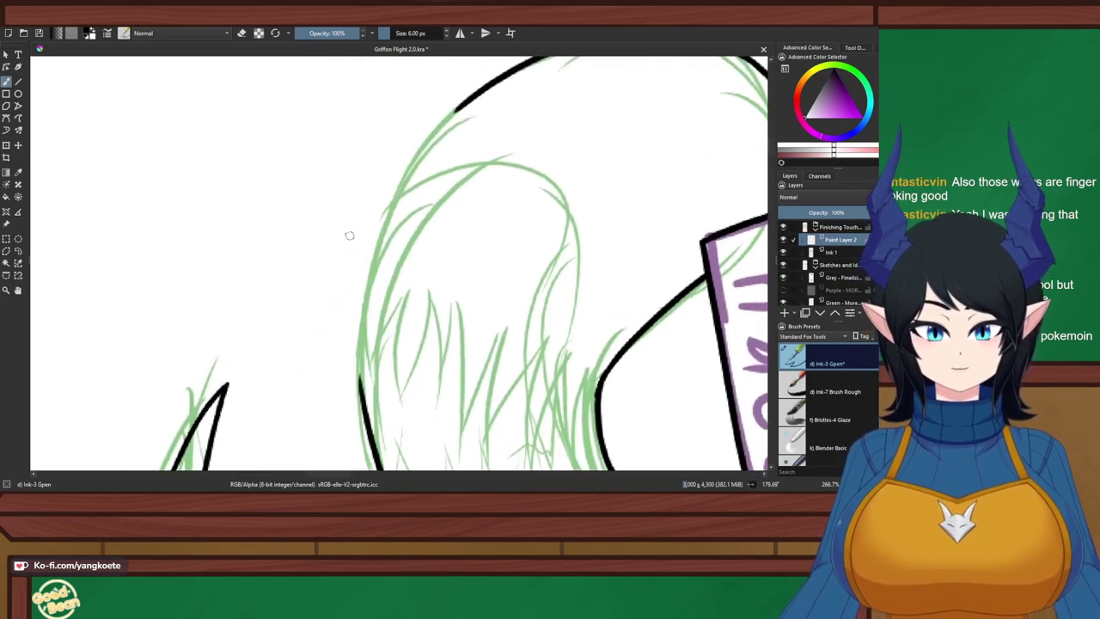
Ink the tail's left hair line from the top arc downward, redoing missed strokes
drag(479, 92, 386, 286)
key(ctrl+z)
drag(483, 87, 359, 327)
key(ctrl+z)
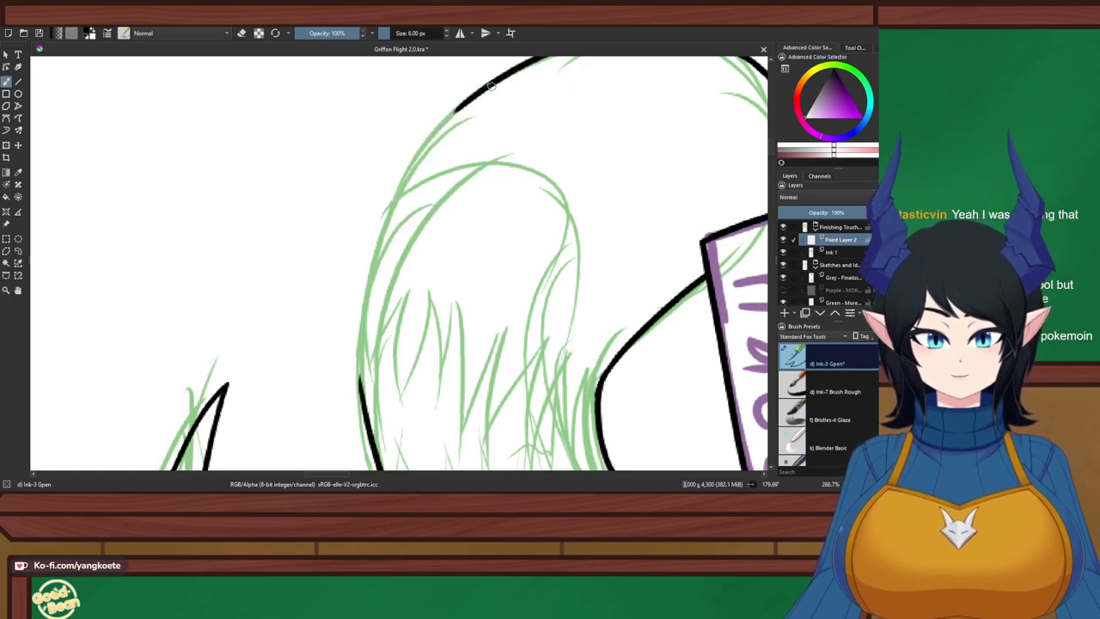
drag(488, 86, 361, 341)
key(ctrl+z)
drag(475, 93, 365, 333)
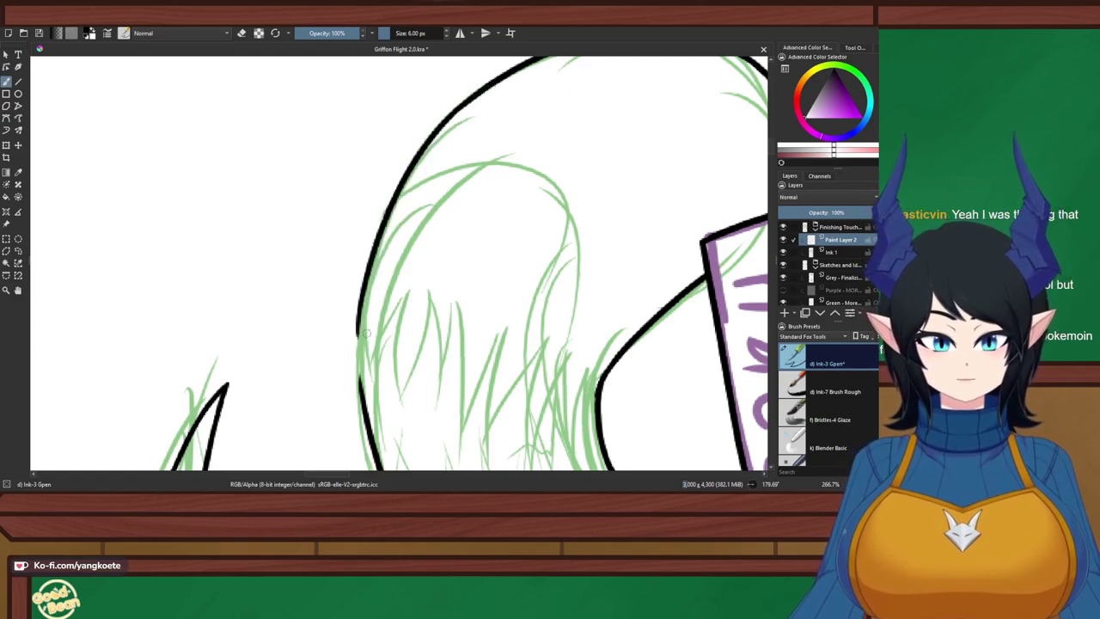
drag(369, 280, 364, 409)
key(ctrl+z)
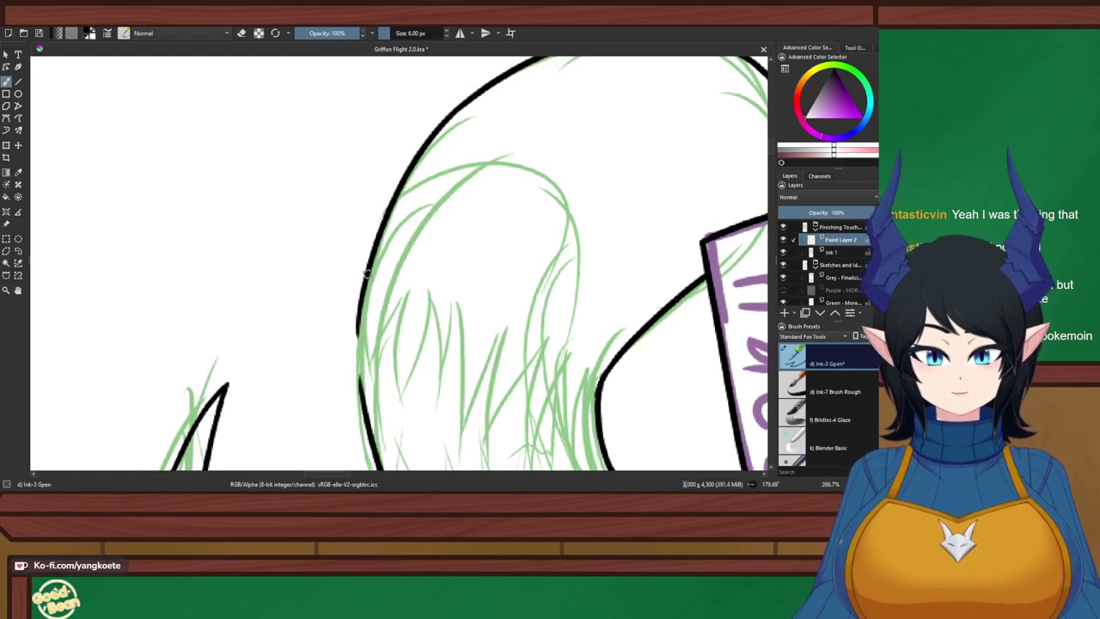
drag(368, 270, 371, 409)
Retry the lower stretch of the left tail hair line, undoing the final attempt
key(ctrl+z)
drag(368, 277, 369, 420)
key(ctrl+z)
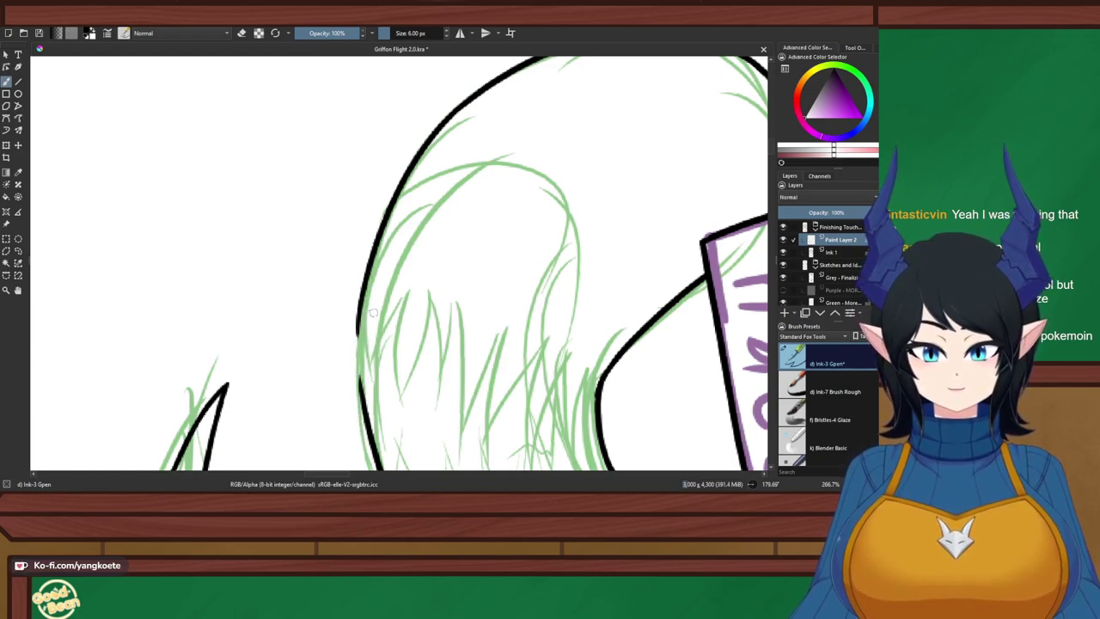
drag(364, 280, 363, 416)
key(ctrl+z)
drag(364, 292, 366, 407)
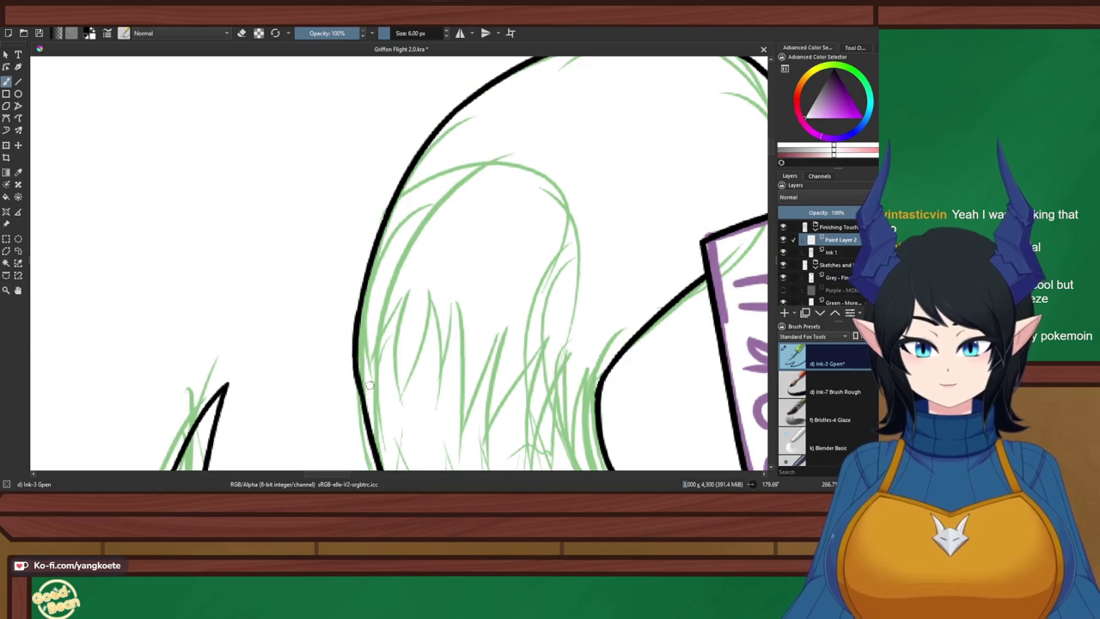
key(ctrl+z)
drag(363, 287, 374, 415)
key(ctrl+z)
drag(363, 299, 374, 419)
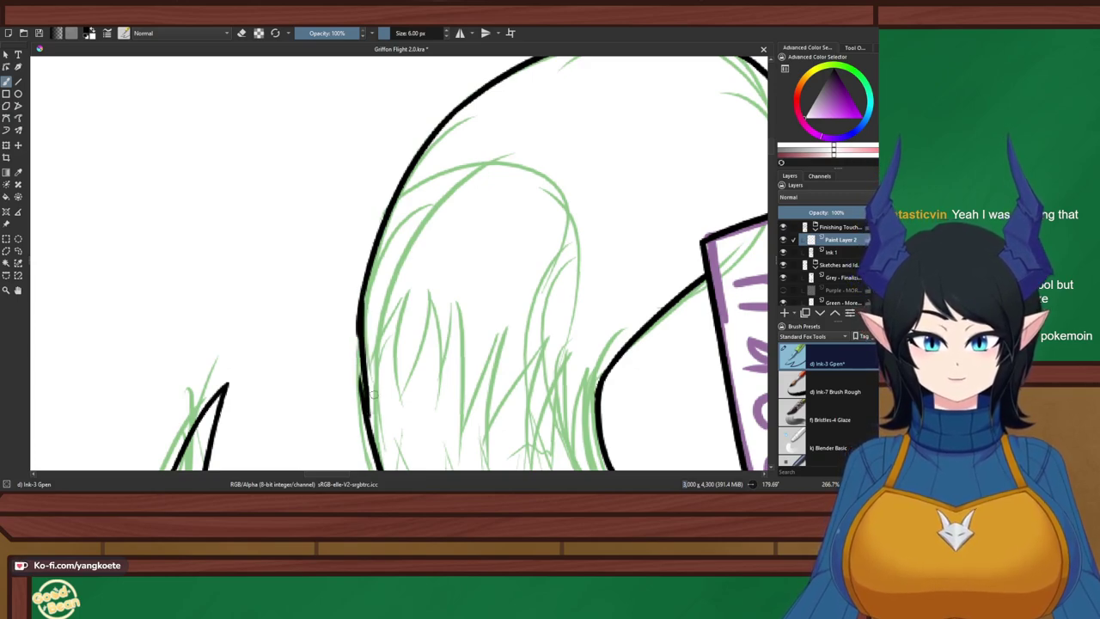
key(ctrl+z)
mouse_move(361, 299)
mouse_down()
mouse_move(366, 424)
mouse_move(359, 316)
mouse_move(366, 421)
mouse_move(362, 402)
mouse_up()
key(ctrl+z)
key(ctrl+z)
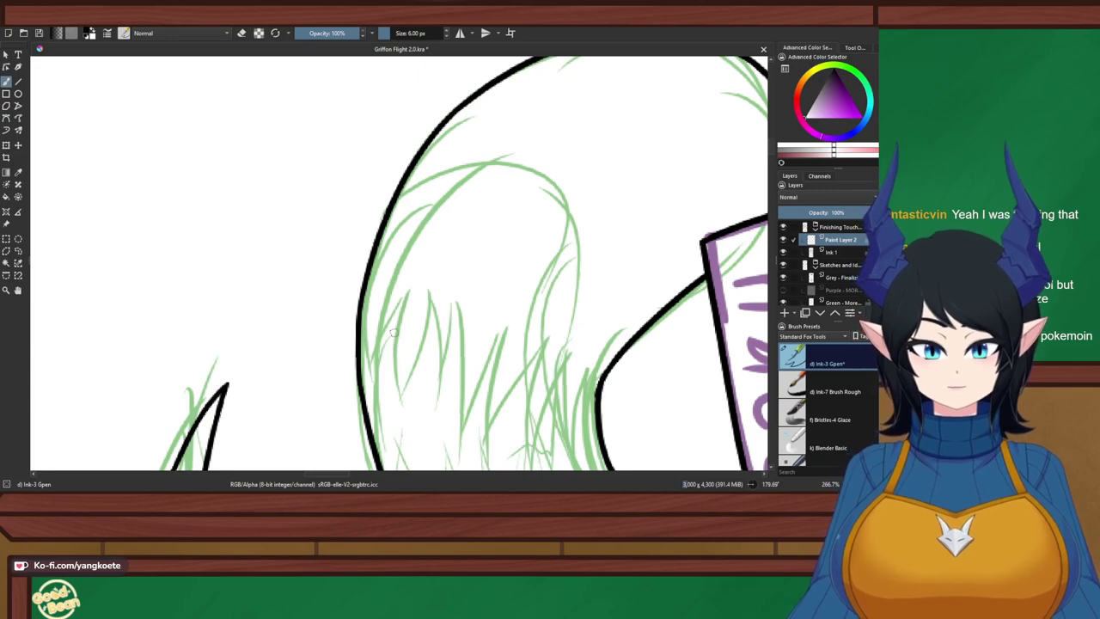
Reset the canvas rotation and ink the right outline of the tail fur
key(5)
scroll(409, 318, down, 2)
drag(417, 361, 489, 376)
scroll(413, 228, up, 2)
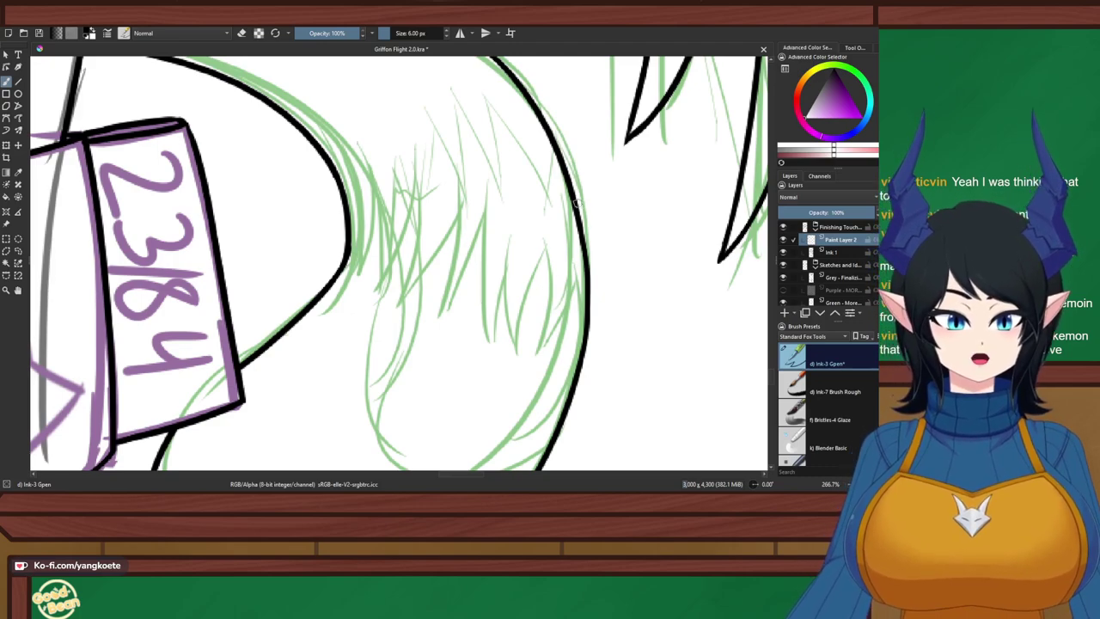
mouse_move(568, 182)
mouse_down()
mouse_move(563, 311)
mouse_move(538, 342)
mouse_up()
key(ctrl+z)
mouse_move(570, 189)
mouse_down()
mouse_move(564, 326)
mouse_move(541, 350)
mouse_up()
Try inking inner fur strands along the tail's right edge
key(ctrl+z)
drag(571, 258, 542, 353)
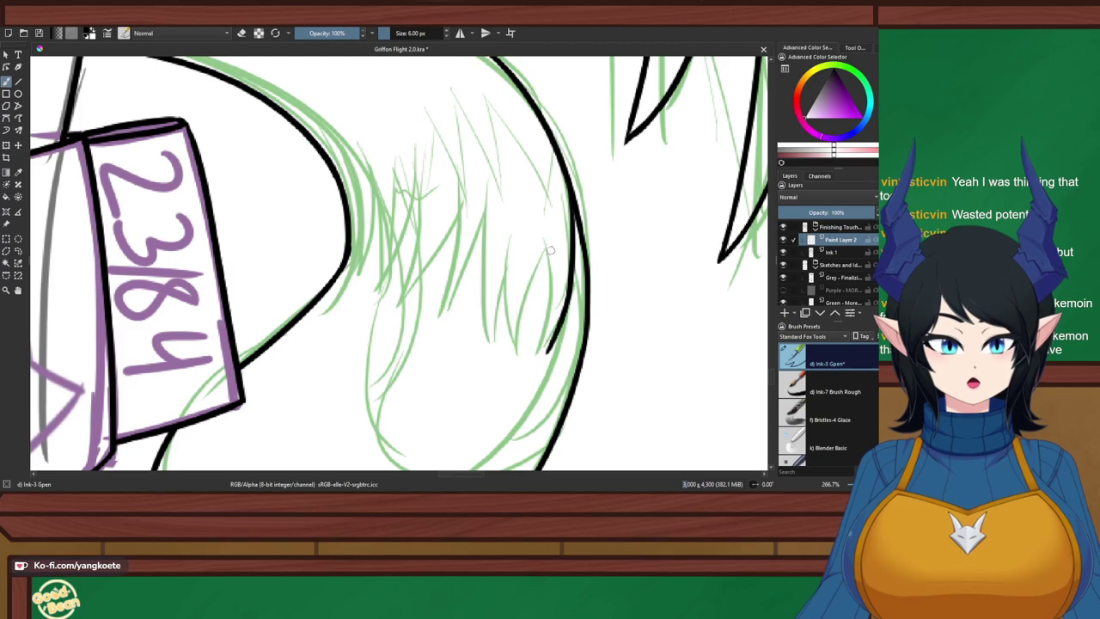
key(ctrl+z)
drag(543, 237, 550, 352)
key(ctrl+z)
drag(543, 234, 545, 352)
key(ctrl+z)
drag(557, 311, 543, 355)
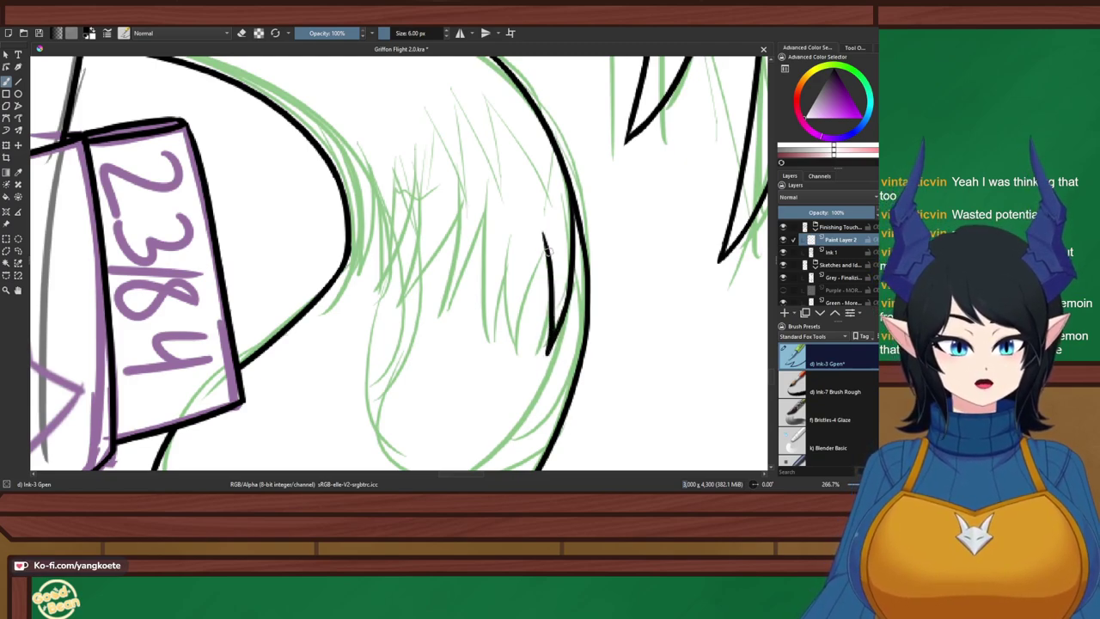
drag(543, 244, 507, 369)
key(ctrl+z)
drag(543, 239, 517, 365)
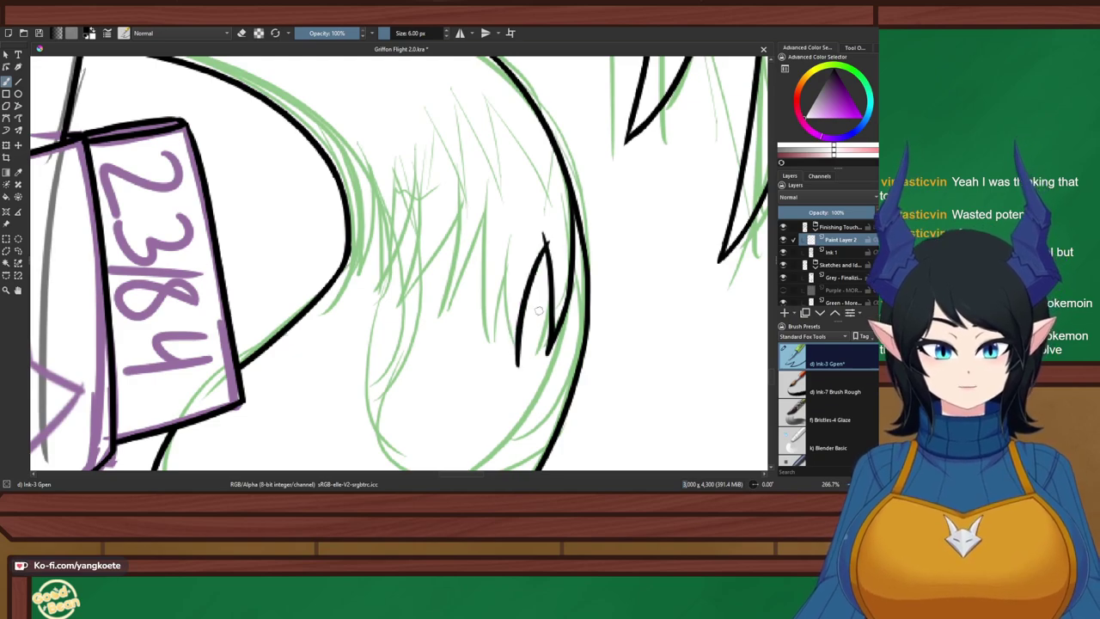
Trial more inner tail strands, undo them, and shrink the brush to 5 px
key(e)
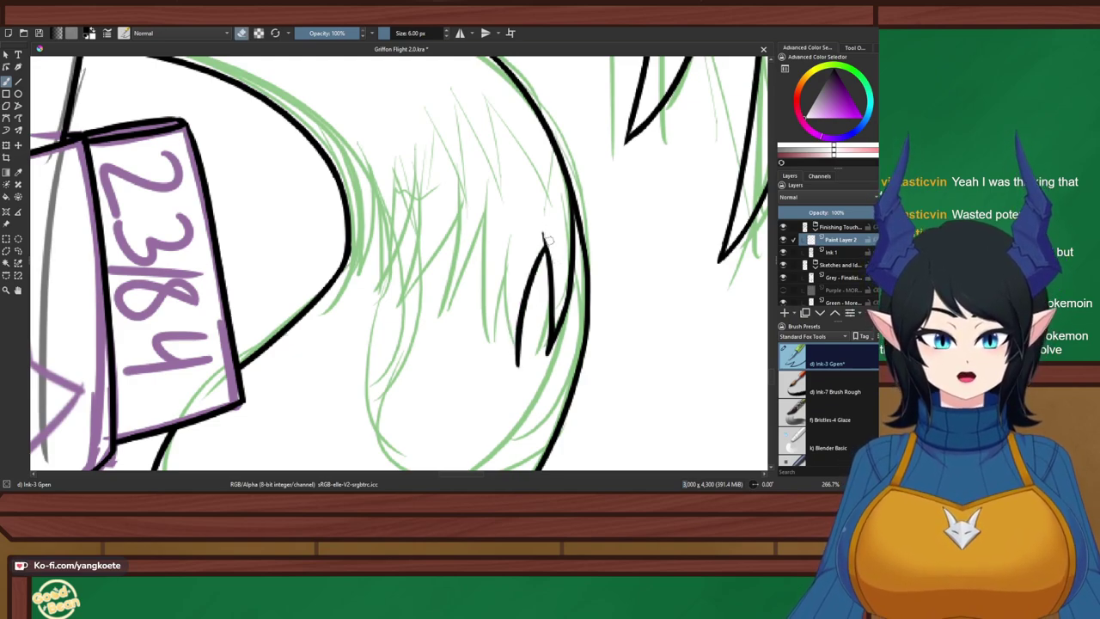
key(e)
drag(507, 220, 517, 361)
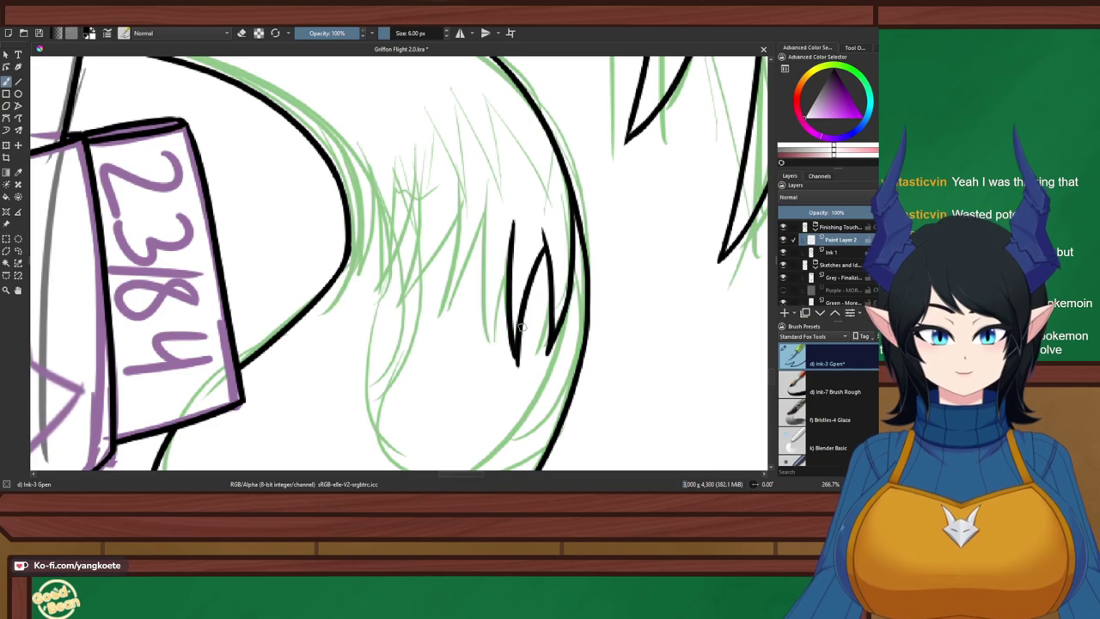
key(ctrl+z)
drag(508, 230, 517, 365)
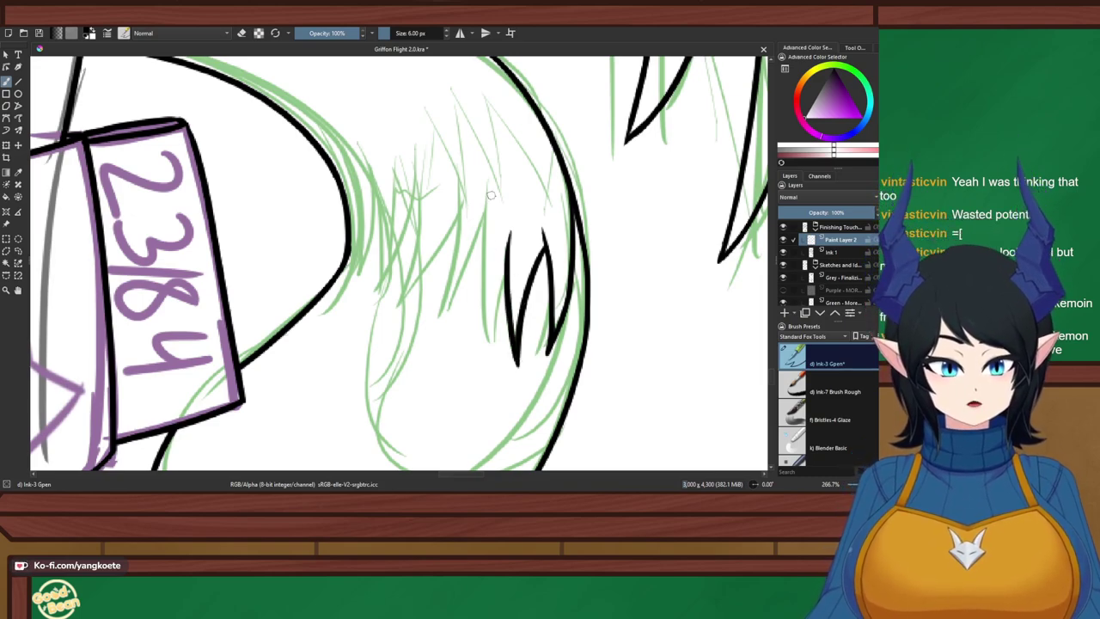
drag(485, 172, 495, 348)
drag(506, 262, 492, 344)
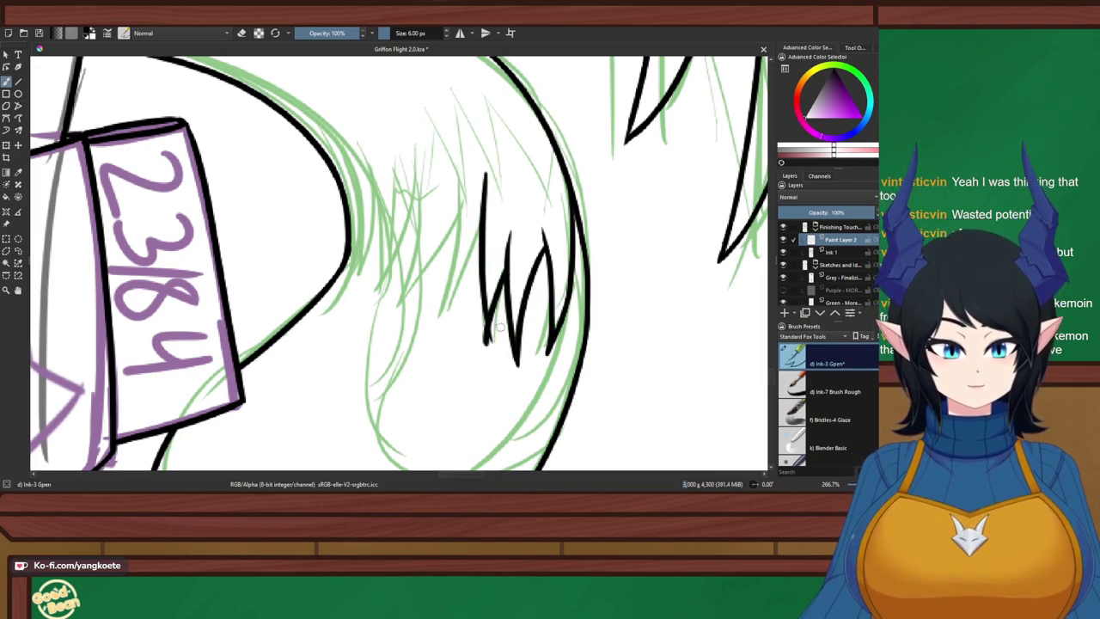
key(ctrl+z)
drag(506, 263, 497, 343)
key(ctrl+z)
key(ctrl+z)
key(ctrl+z)
key(ctrl+z)
key(ctrl+z)
key(ctrl+z)
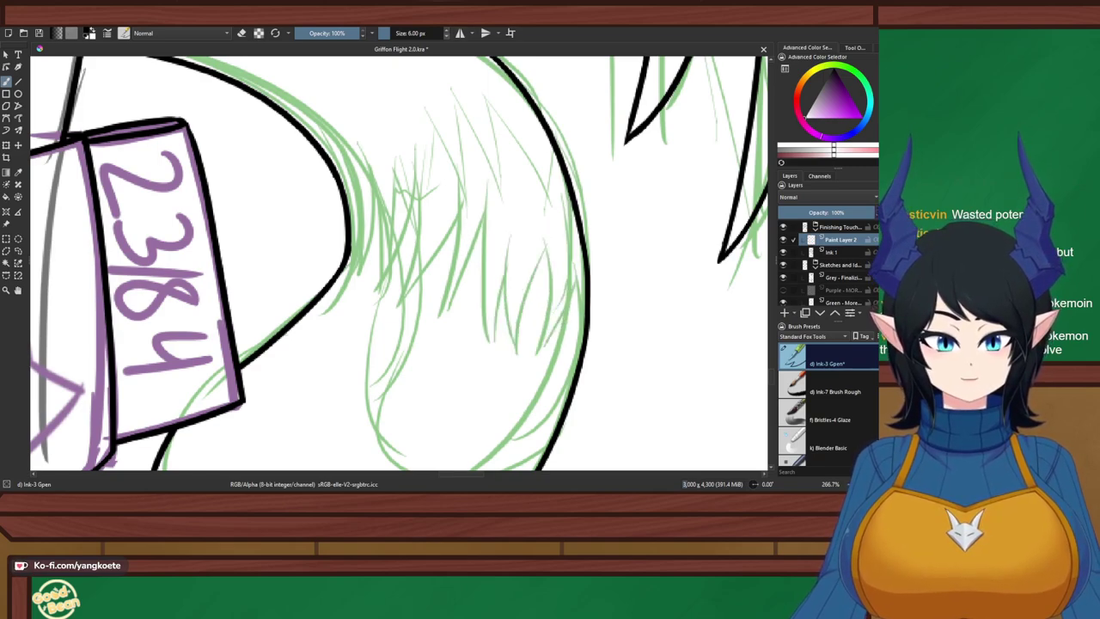
key(bracketleft)
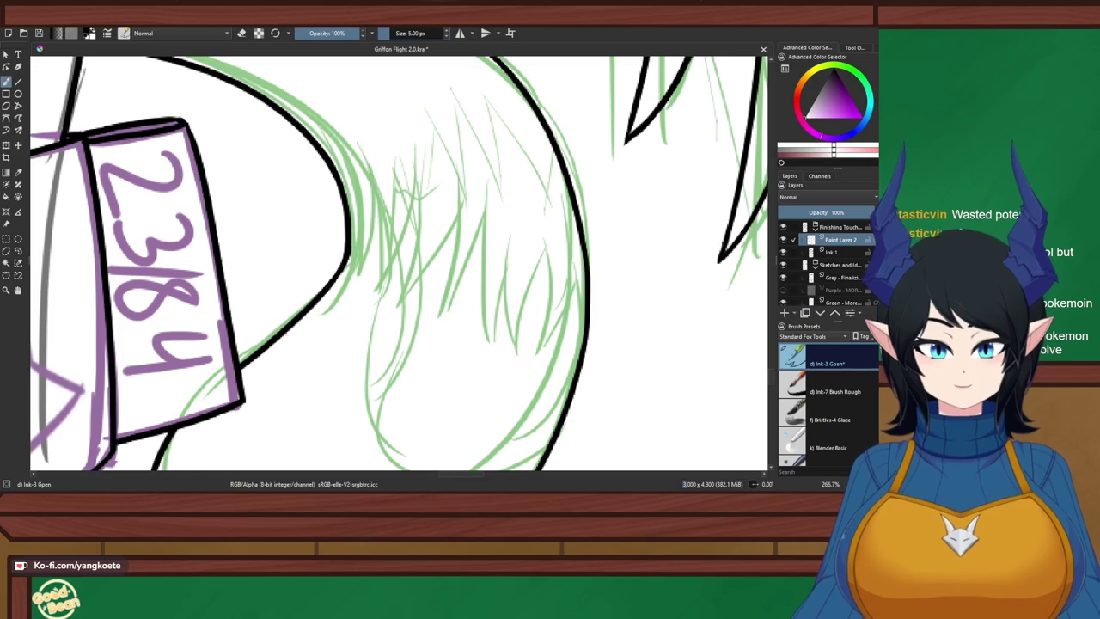
Extend the tail tuft's left fur outline downward in black ink
scroll(401, 217, down, 1)
scroll(401, 242, up, 2)
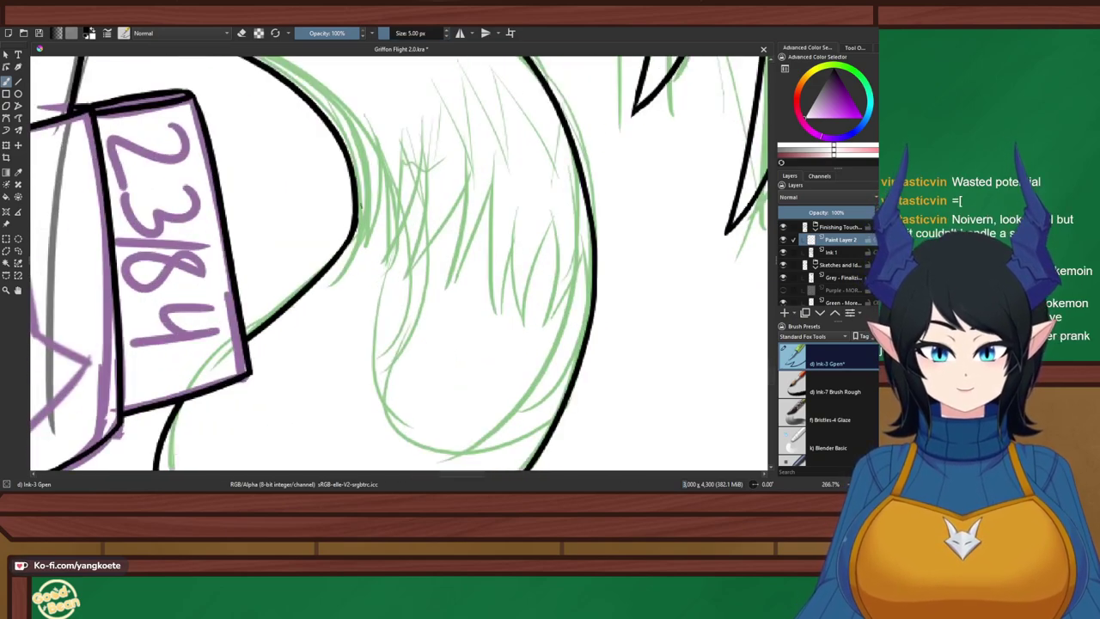
drag(359, 217, 347, 274)
drag(381, 134, 349, 277)
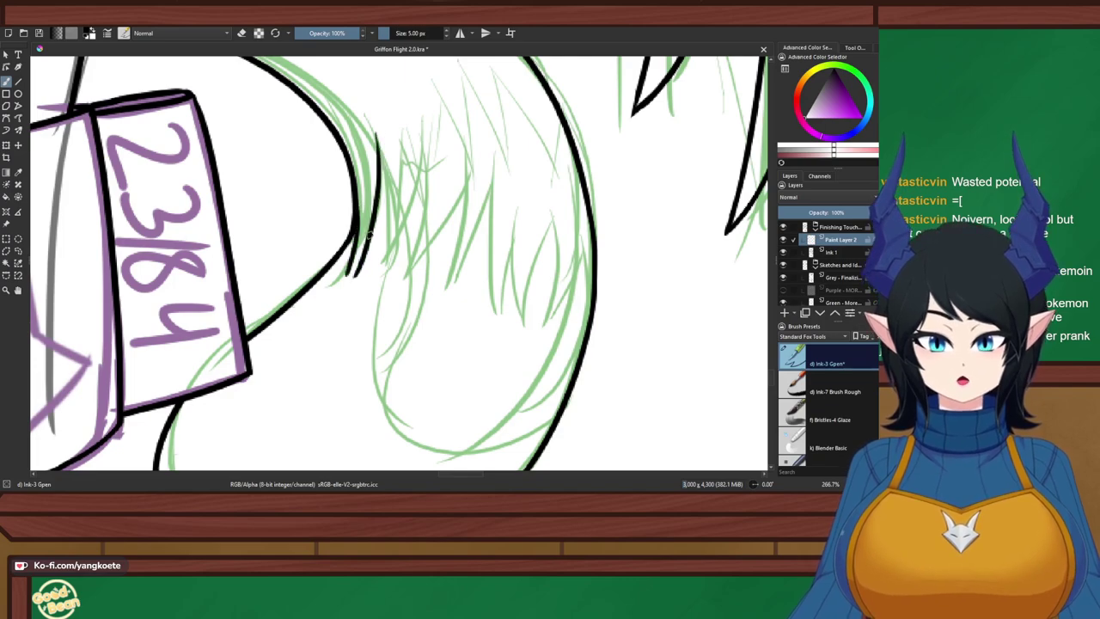
key(ctrl+z)
drag(378, 133, 346, 276)
key(e)
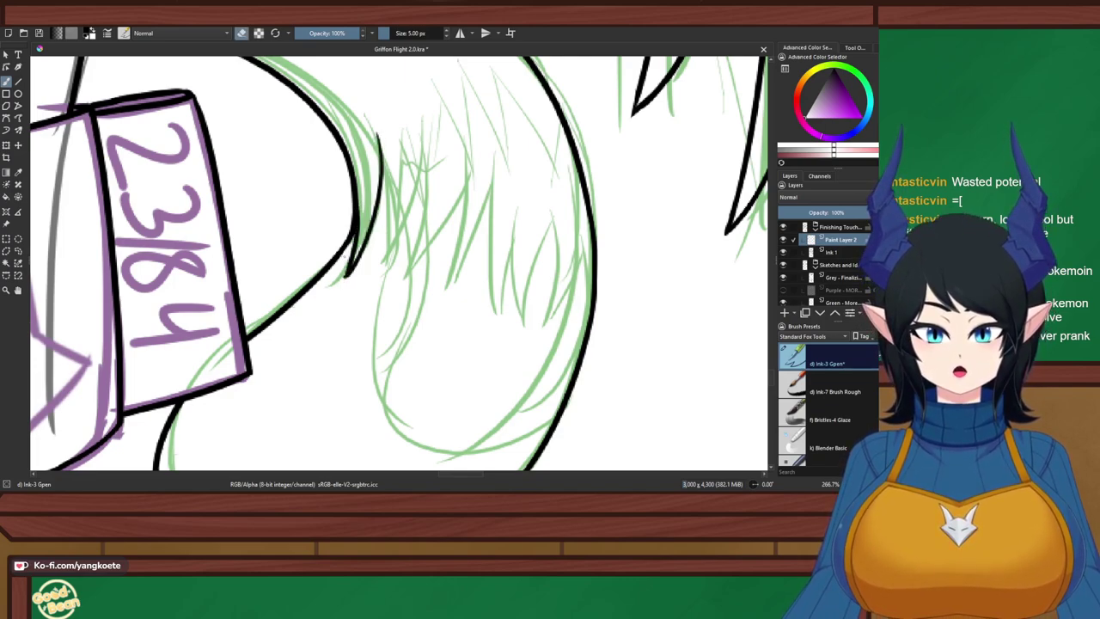
key(e)
Ink the first fur strands beside the left outline of the tuft
drag(379, 159, 391, 263)
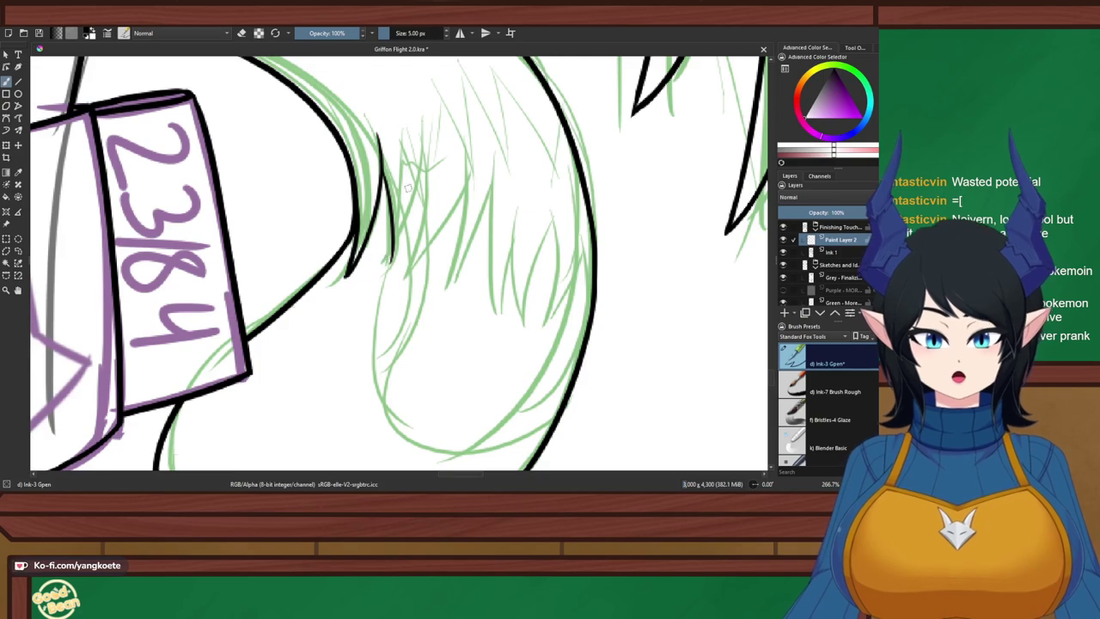
drag(421, 126, 394, 257)
key(ctrl+z)
key(ctrl+z)
drag(425, 110, 391, 256)
key(ctrl+z)
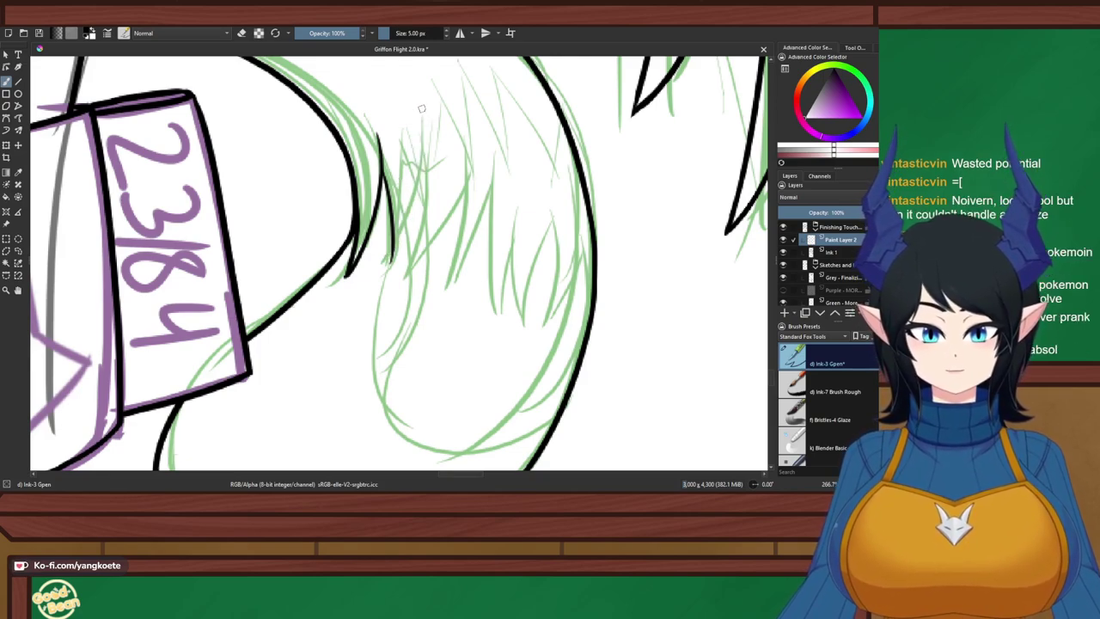
drag(423, 105, 381, 262)
key(e)
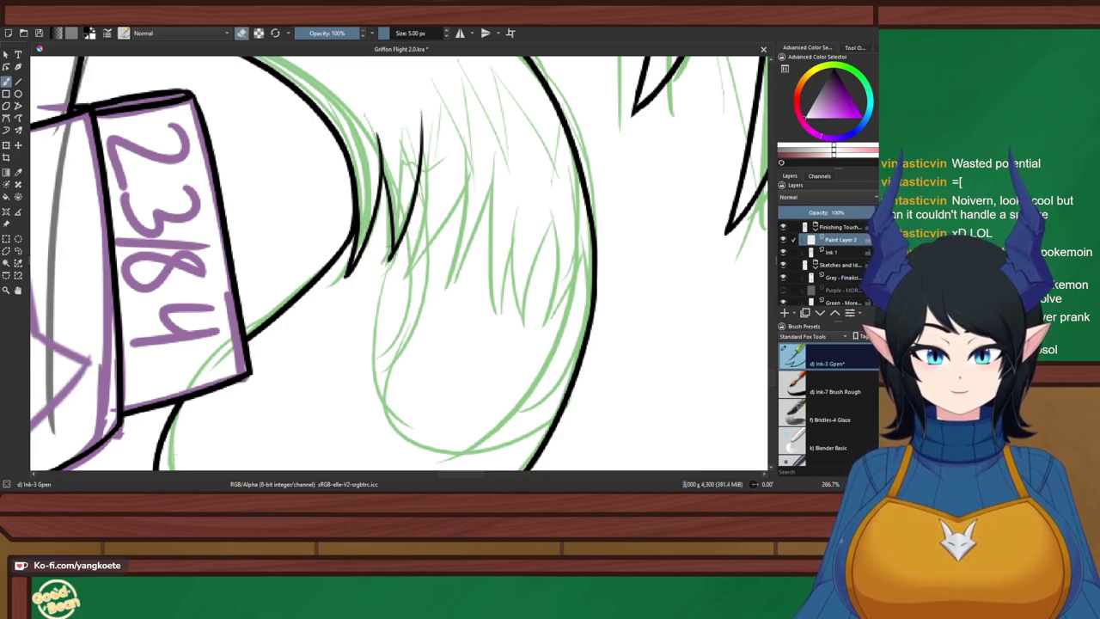
key(ctrl+z)
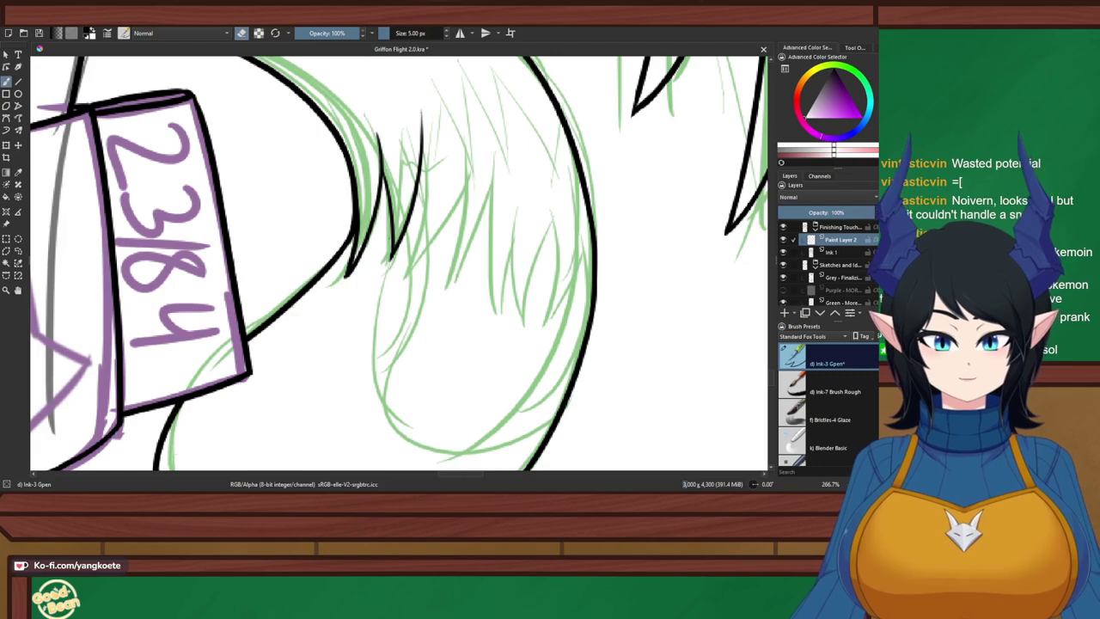
key(e)
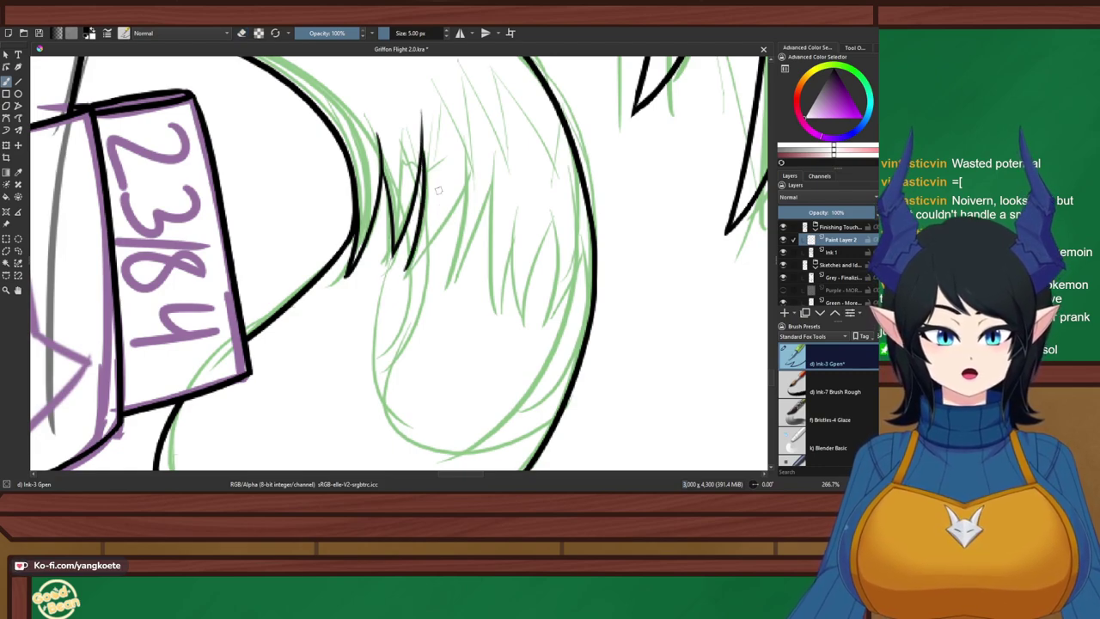
Ink jagged fur spikes across the middle of the tail tuft
mouse_move(469, 170)
mouse_down()
mouse_move(435, 253)
mouse_move(386, 282)
mouse_move(432, 241)
mouse_move(415, 257)
mouse_up()
key(ctrl+z)
key(ctrl+z)
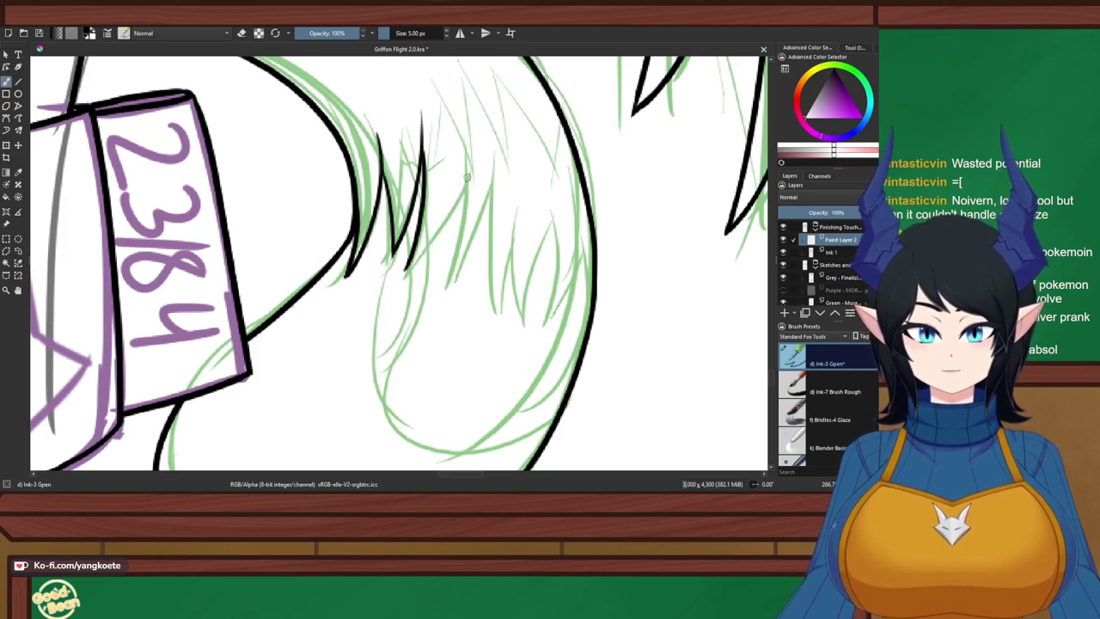
drag(468, 184, 405, 273)
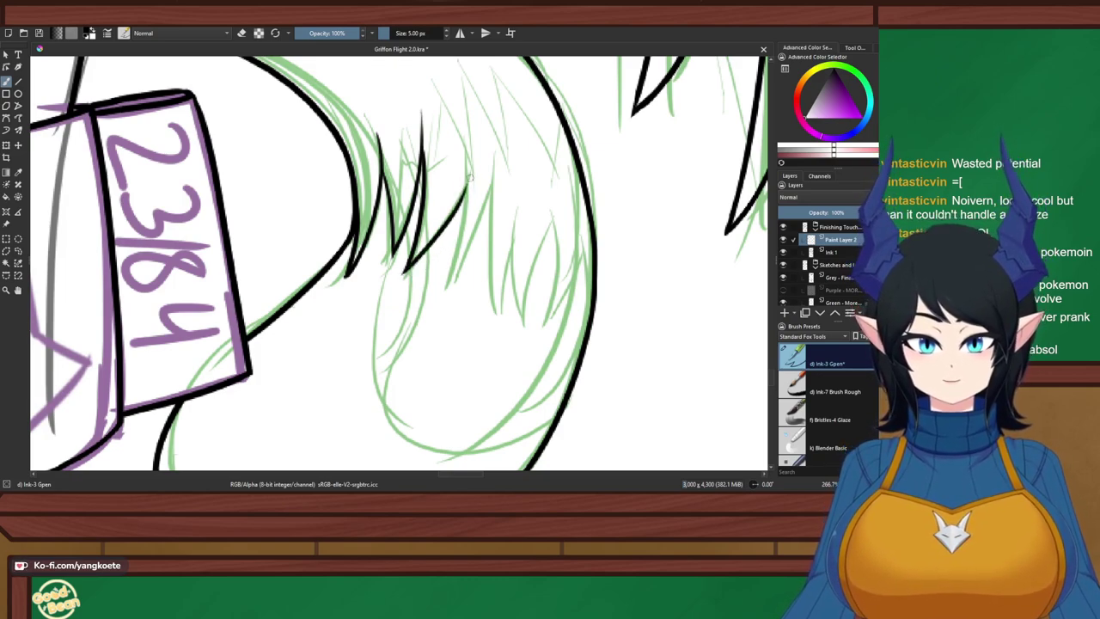
drag(466, 145, 441, 309)
key(ctrl+z)
drag(465, 148, 447, 263)
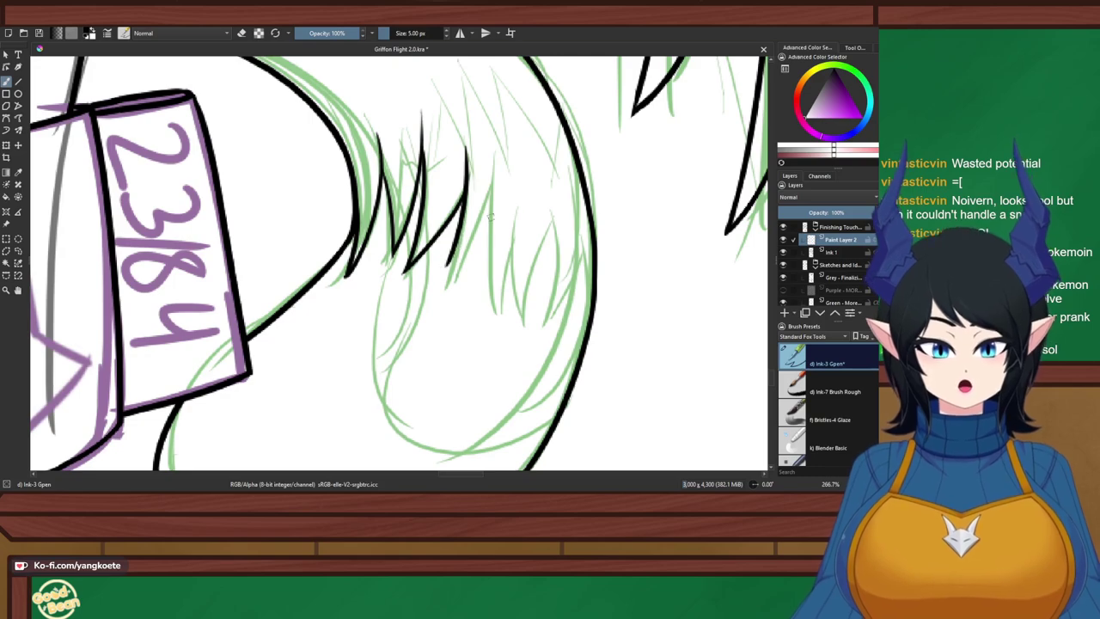
drag(491, 174, 447, 264)
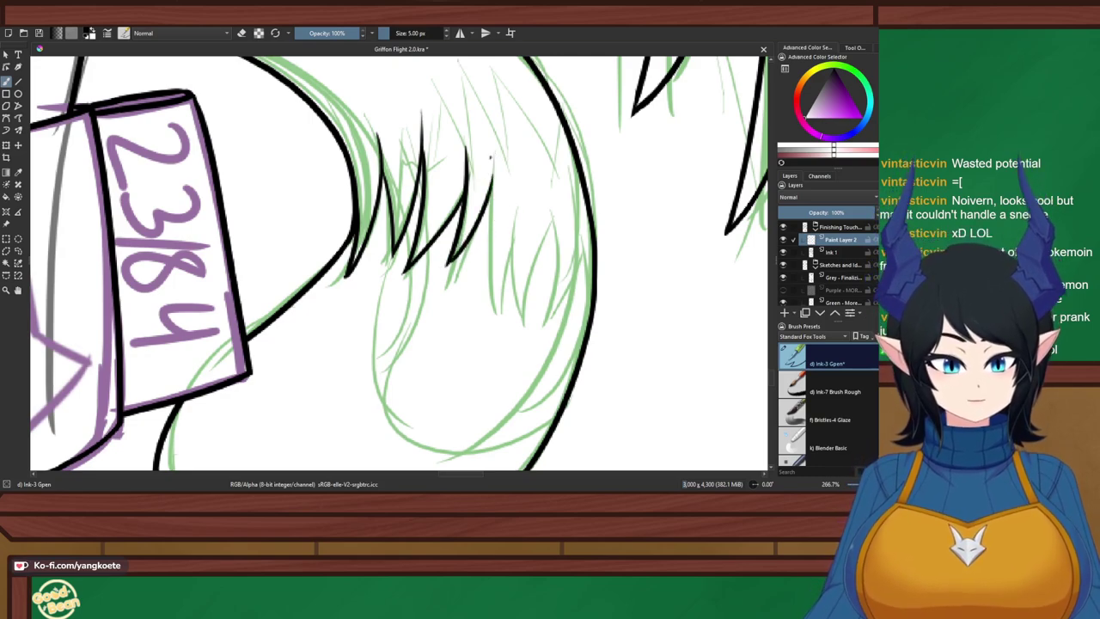
drag(495, 156, 486, 309)
key(ctrl+z)
drag(496, 144, 496, 302)
key(ctrl+z)
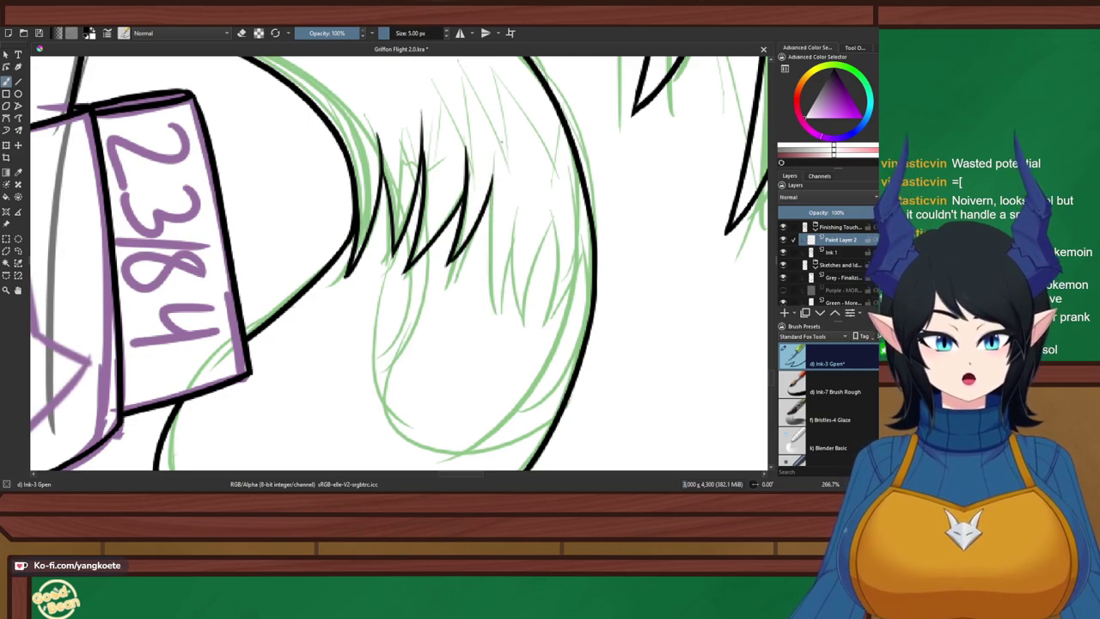
drag(497, 144, 496, 310)
key(ctrl+z)
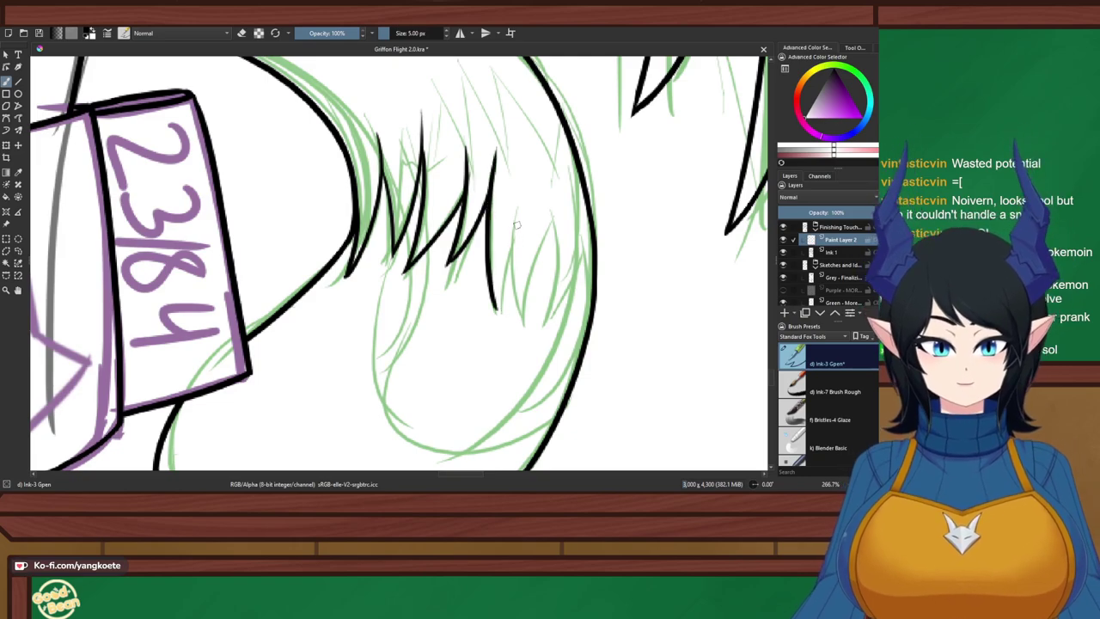
Add vertical and slanted fur spikes toward the tuft's right side
drag(516, 226, 503, 322)
key(ctrl+z)
key(ctrl+z)
drag(488, 285, 502, 321)
key(ctrl+z)
key(ctrl+z)
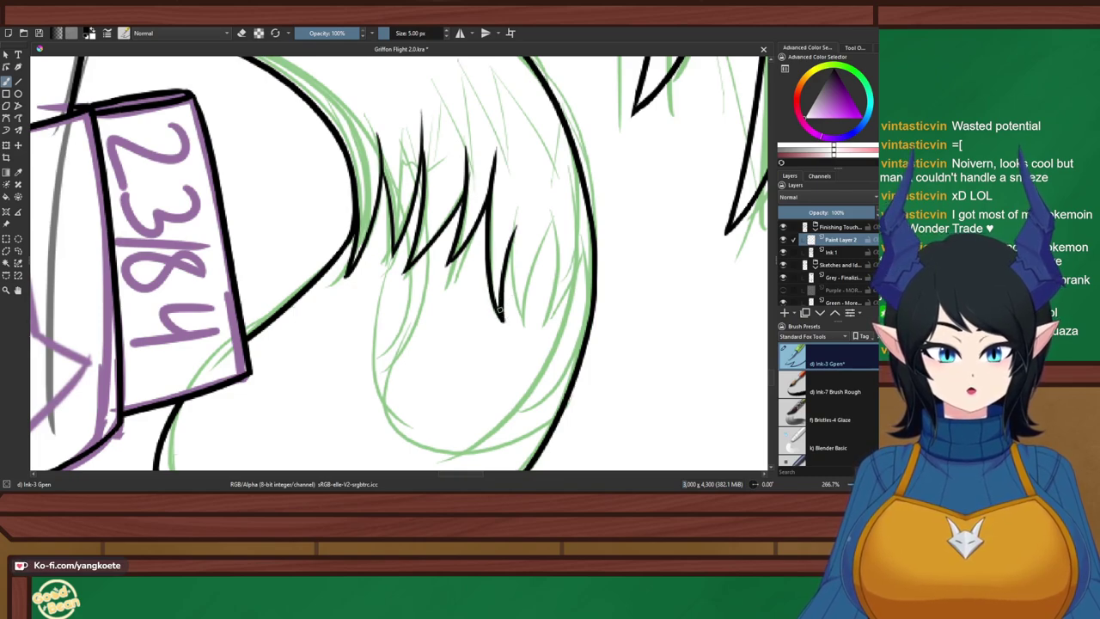
drag(519, 203, 522, 313)
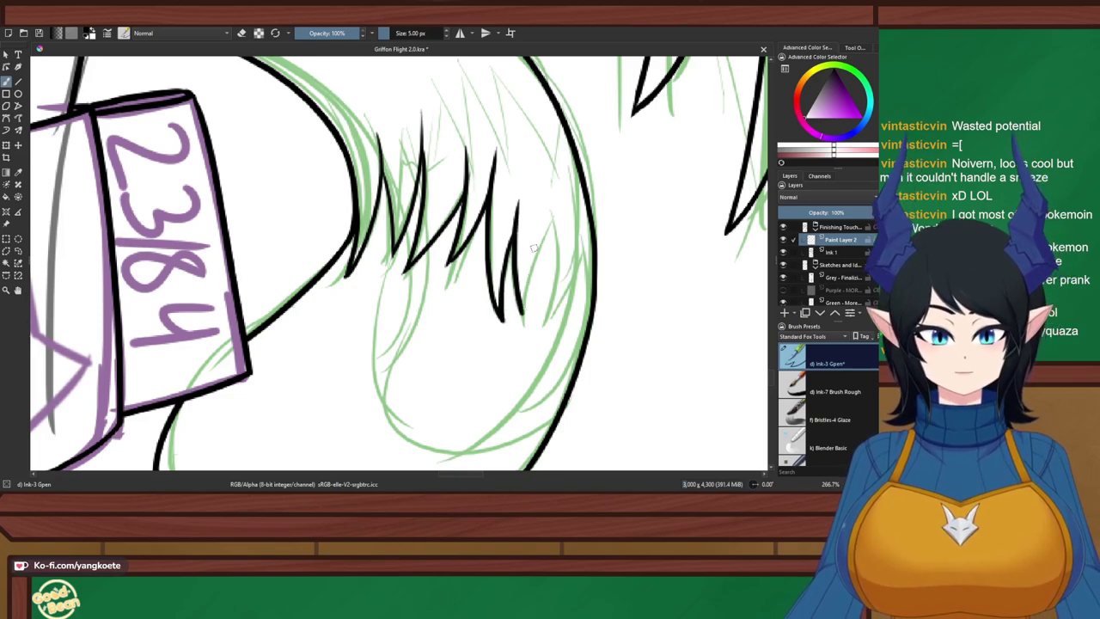
drag(552, 214, 517, 317)
key(ctrl+z)
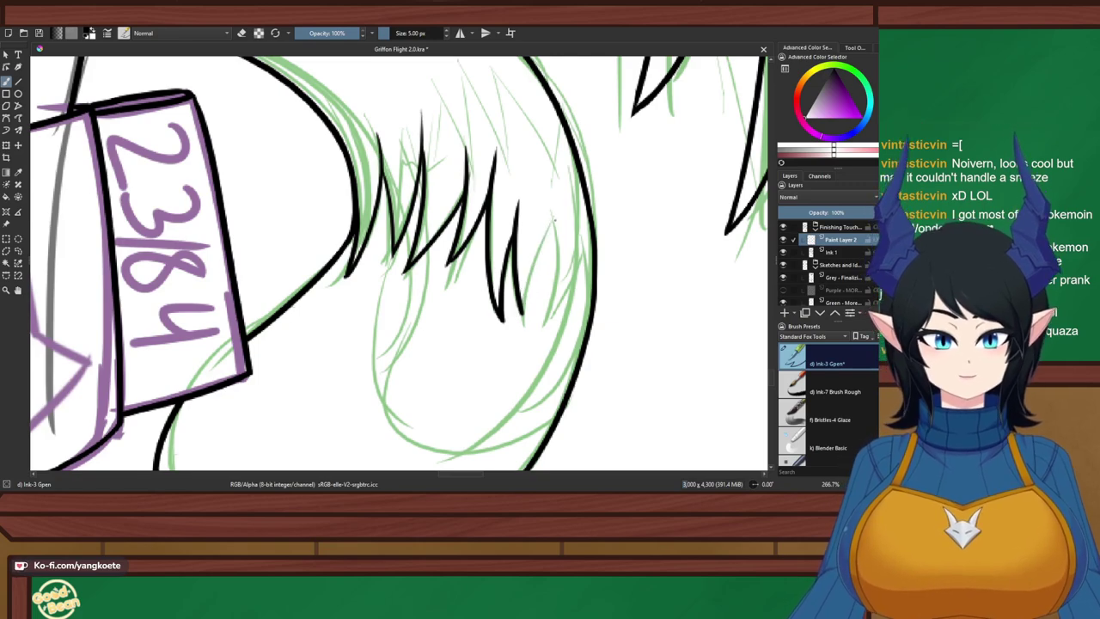
drag(555, 220, 521, 316)
drag(552, 206, 542, 321)
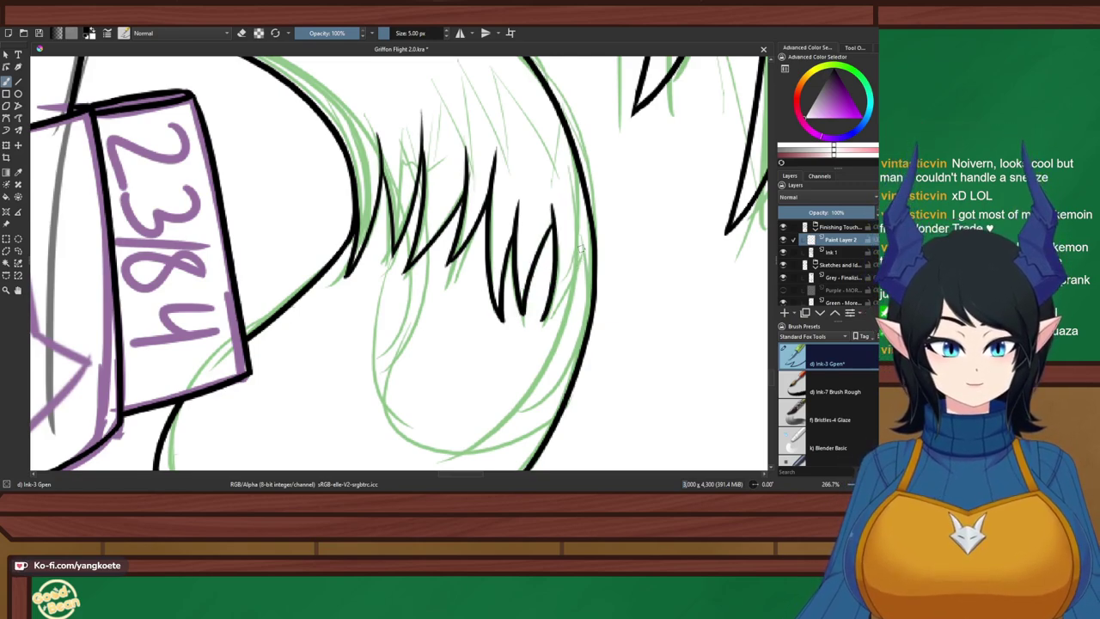
drag(581, 248, 534, 326)
key(ctrl+z)
drag(582, 250, 552, 315)
key(ctrl+z)
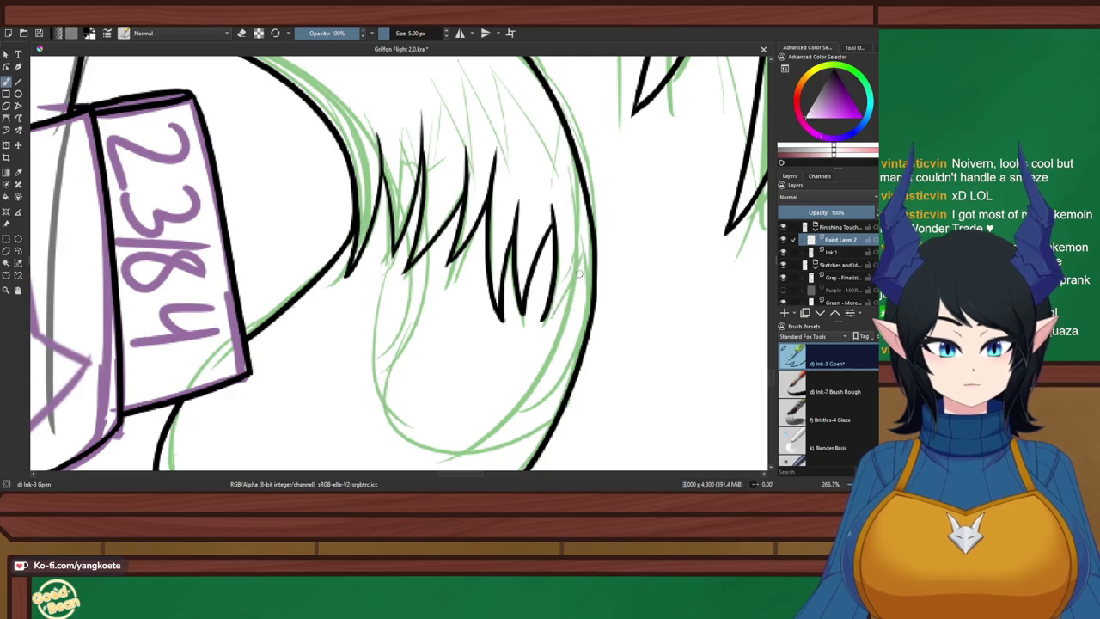
Ink the outermost right fur spikes and a short closing stroke
drag(571, 273, 539, 325)
drag(580, 232, 589, 315)
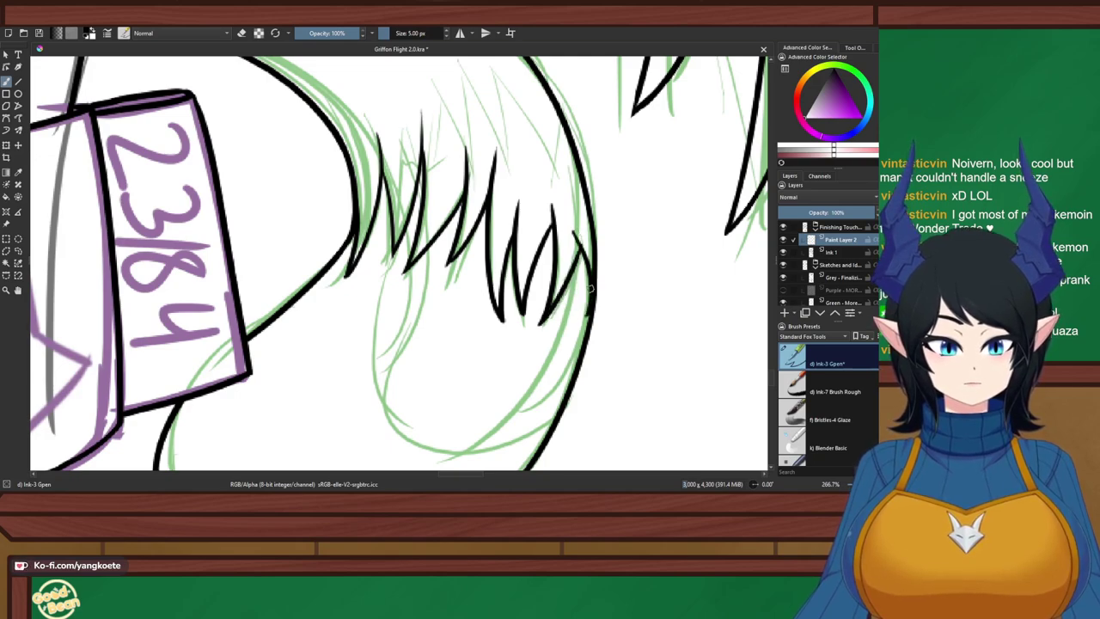
key(ctrl+z)
drag(581, 230, 590, 315)
key(ctrl+z)
mouse_move(579, 230)
mouse_down()
mouse_move(587, 315)
mouse_move(595, 298)
mouse_move(584, 335)
mouse_up()
key(ctrl+z)
drag(591, 291, 583, 337)
key(ctrl+z)
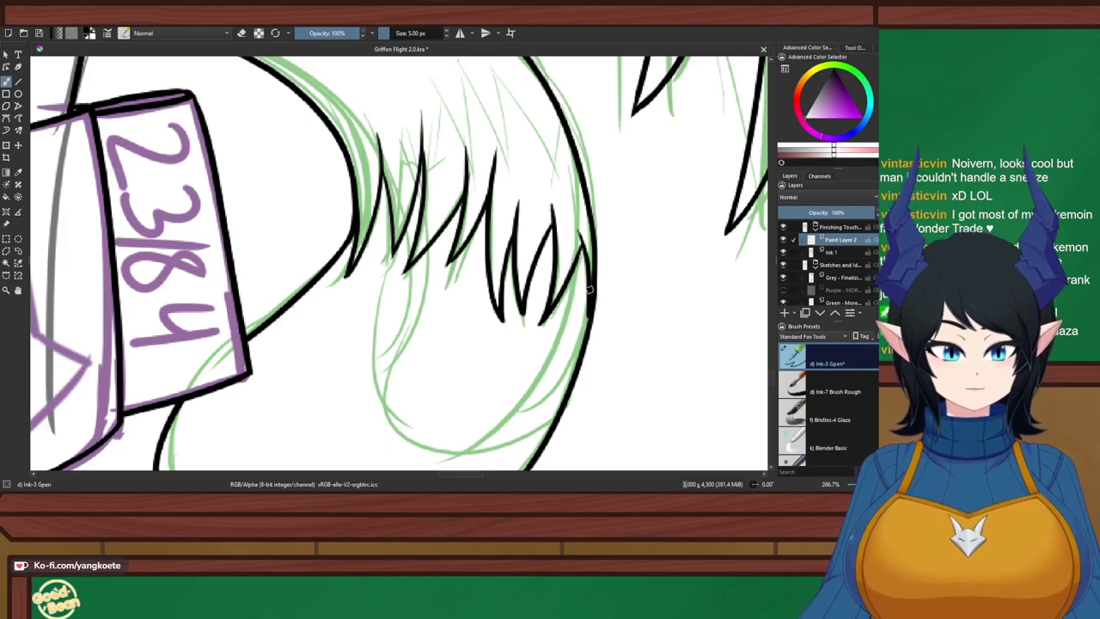
drag(591, 290, 583, 339)
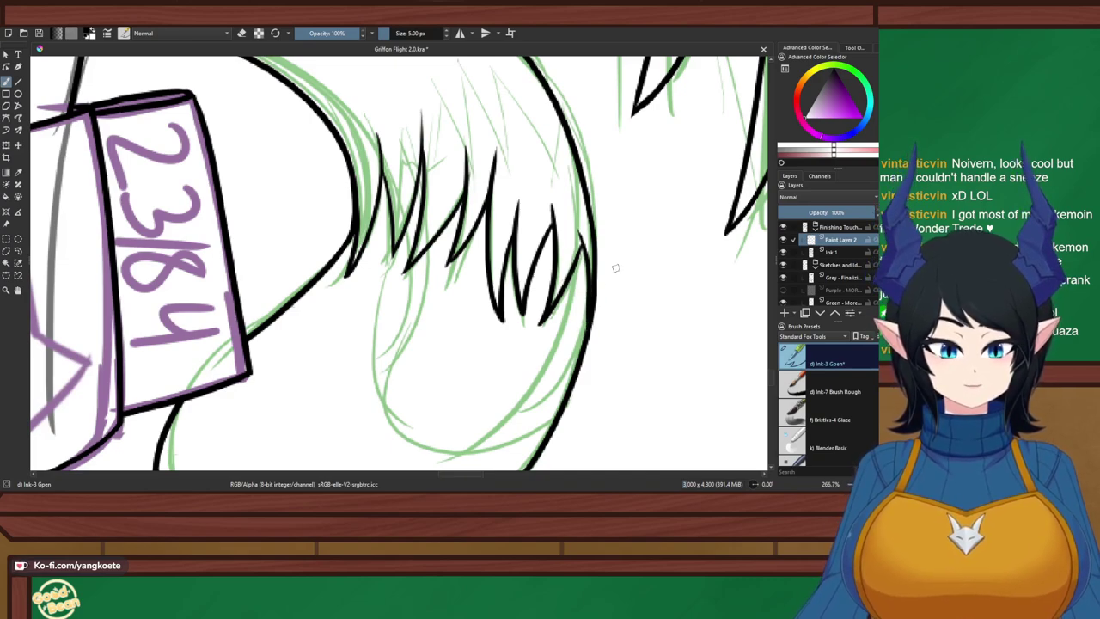
Zoom out, hide the Green sketch layer, and save Griffon Flight 2.0
scroll(603, 274, down, 2)
scroll(601, 274, down, 5)
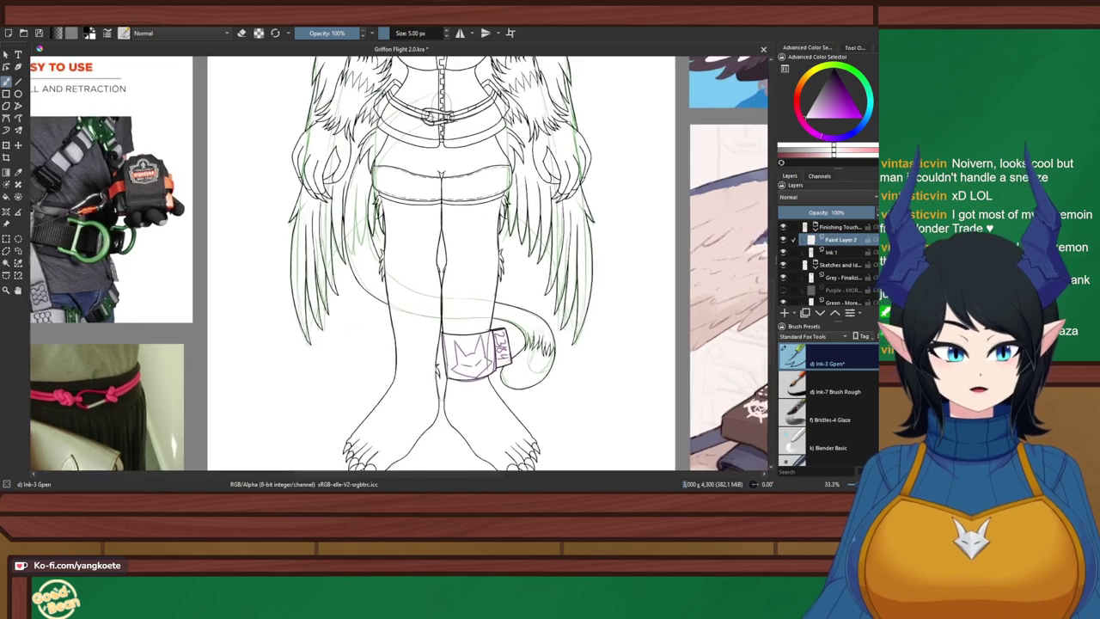
scroll(825, 262, down, 1)
click(782, 303)
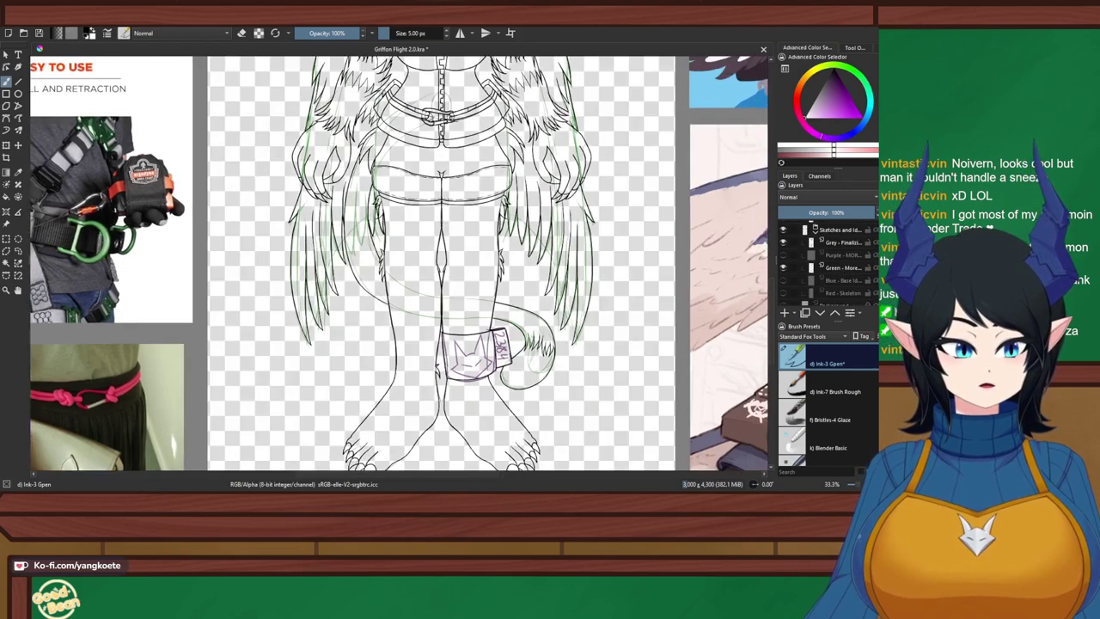
click(783, 303)
click(782, 268)
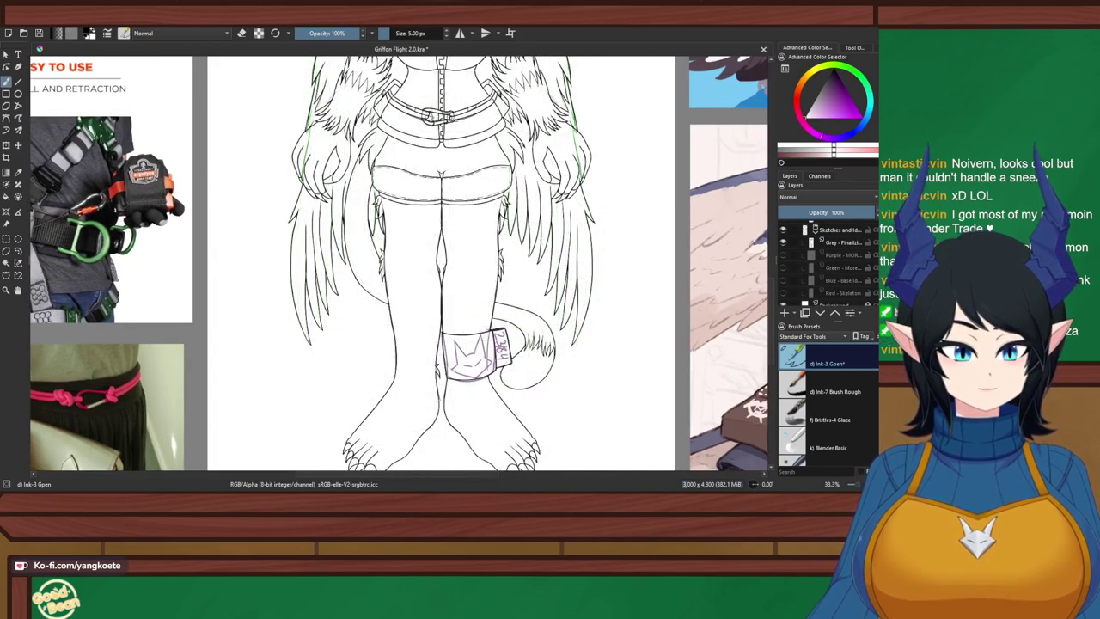
scroll(614, 323, down, 2)
drag(560, 337, 555, 359)
scroll(557, 359, up, 4)
scroll(481, 361, down, 3)
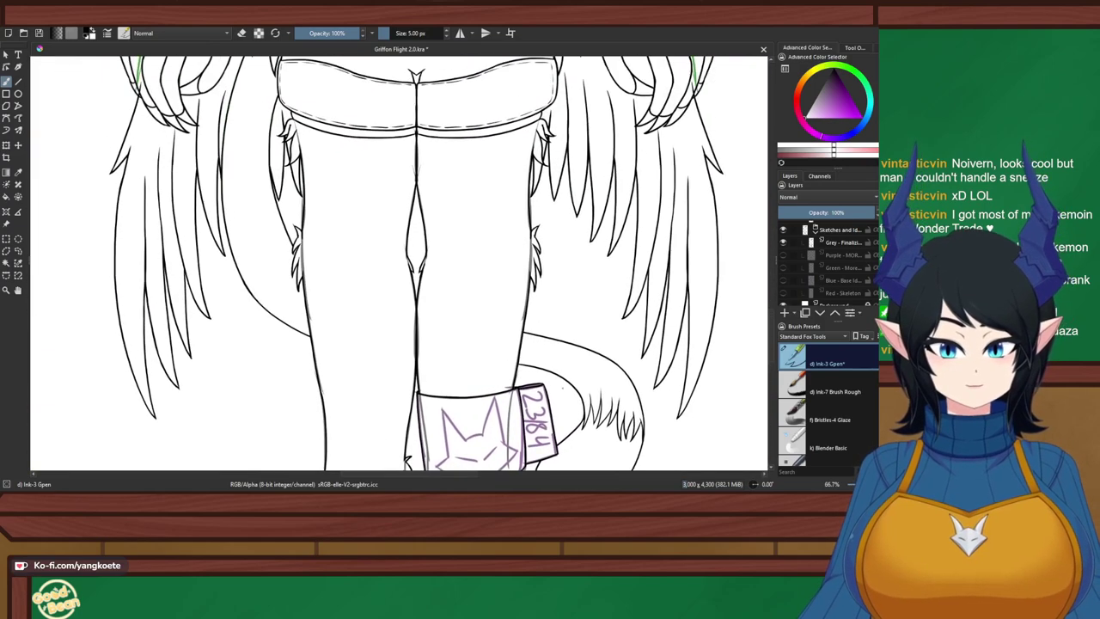
key(ctrl+s)
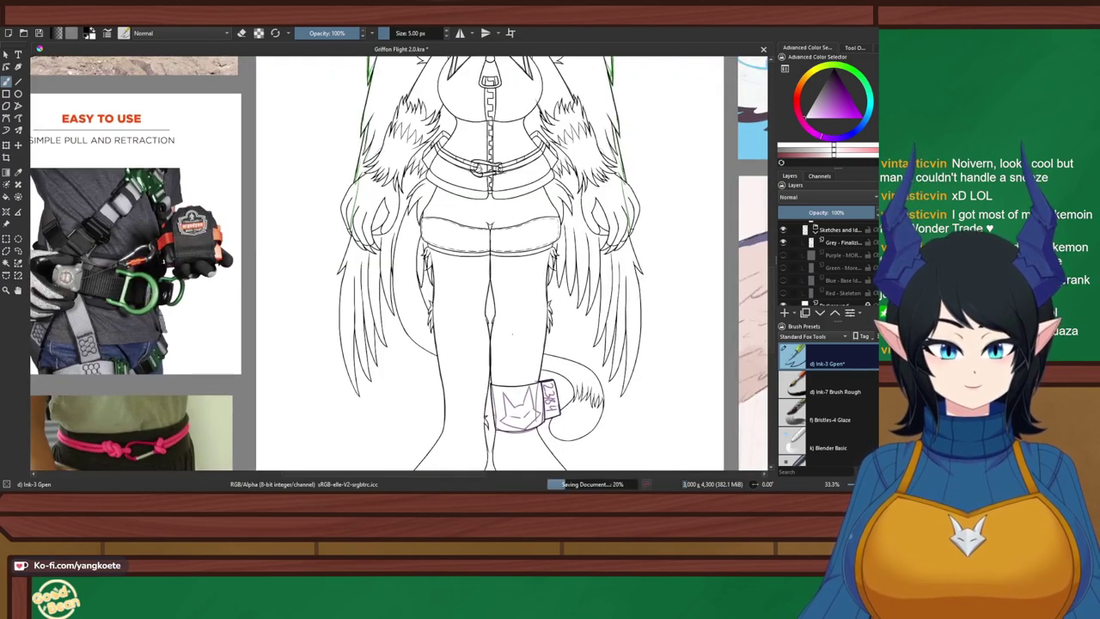
Add a new paint layer for the legs and set the ink brush to 6 px
scroll(406, 283, up, 3)
drag(448, 222, 423, 289)
key(Insert)
key(e)
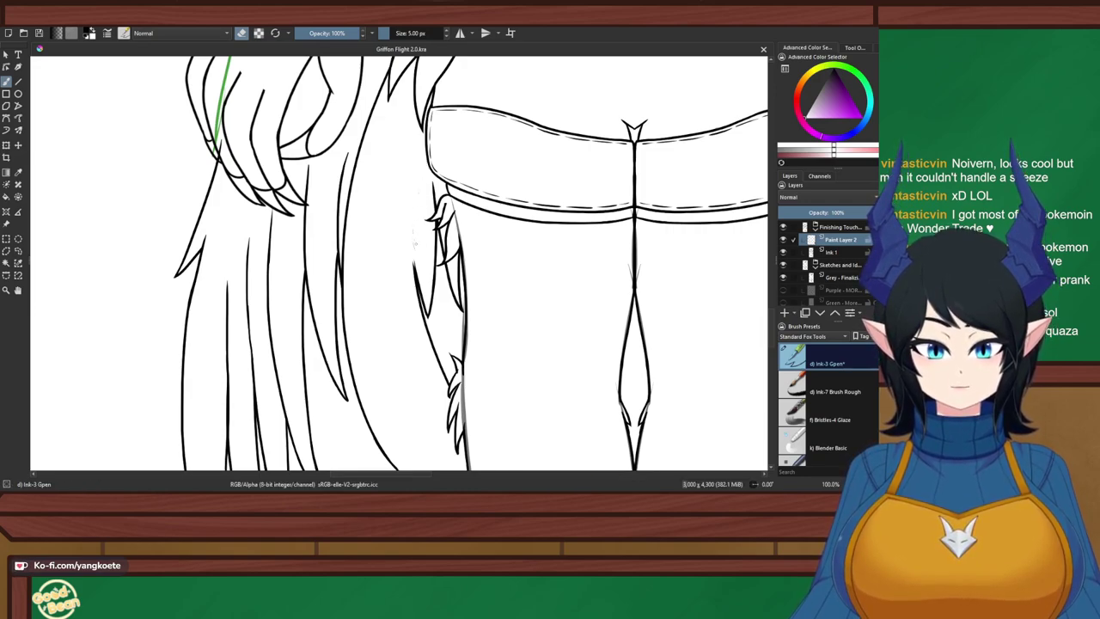
key(e)
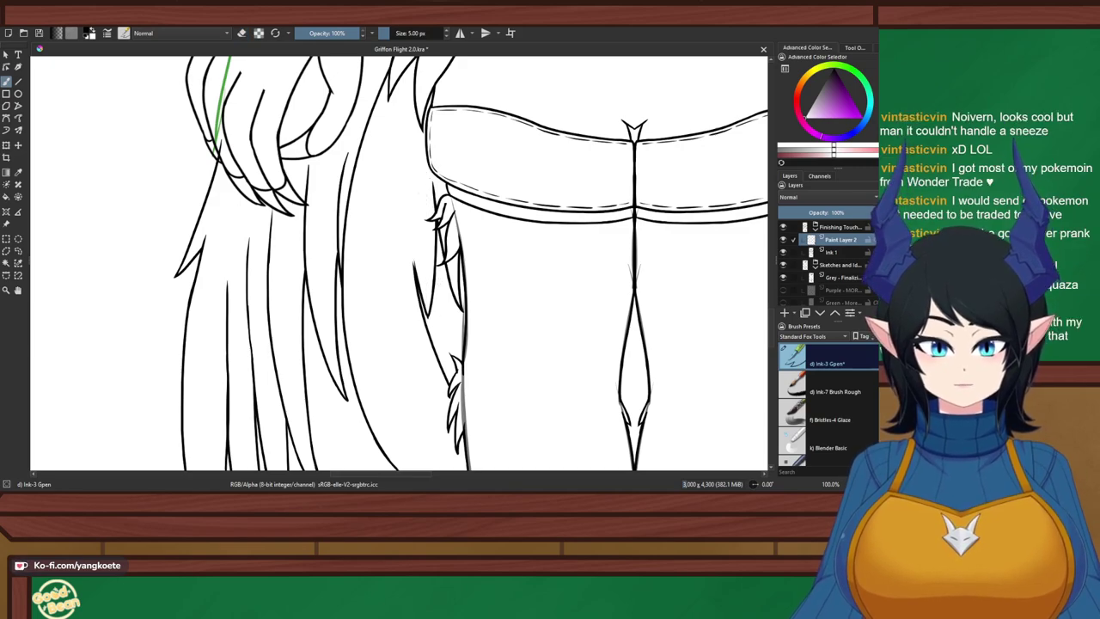
key(bracketright)
Redraw the long ink stroke to the left of the small limb
scroll(350, 167, up, 2)
drag(516, 216, 467, 166)
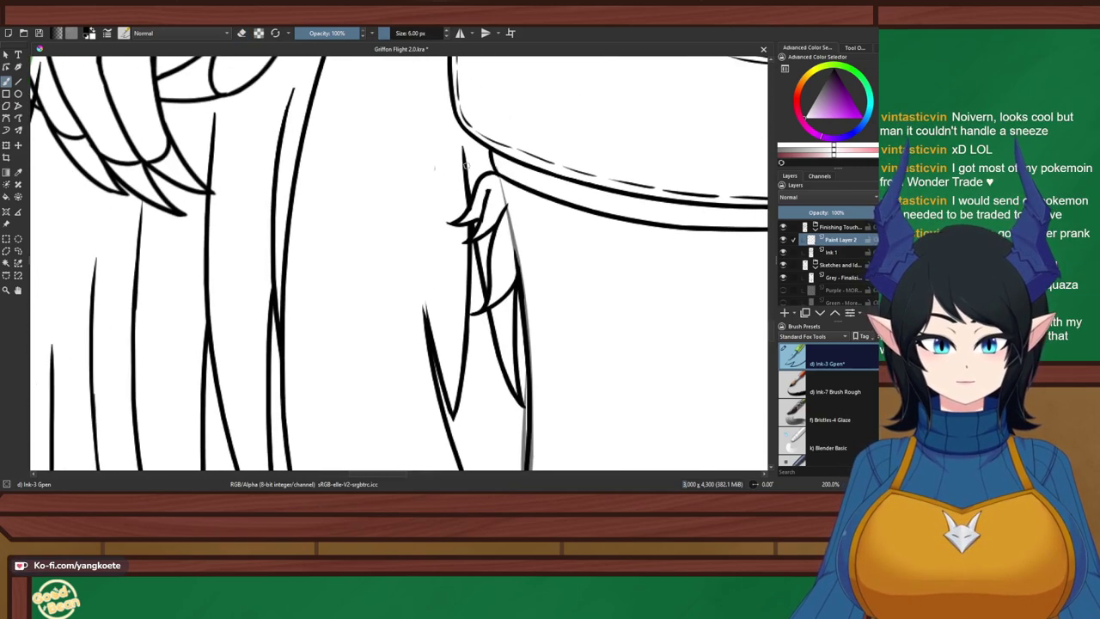
key(e)
key(e)
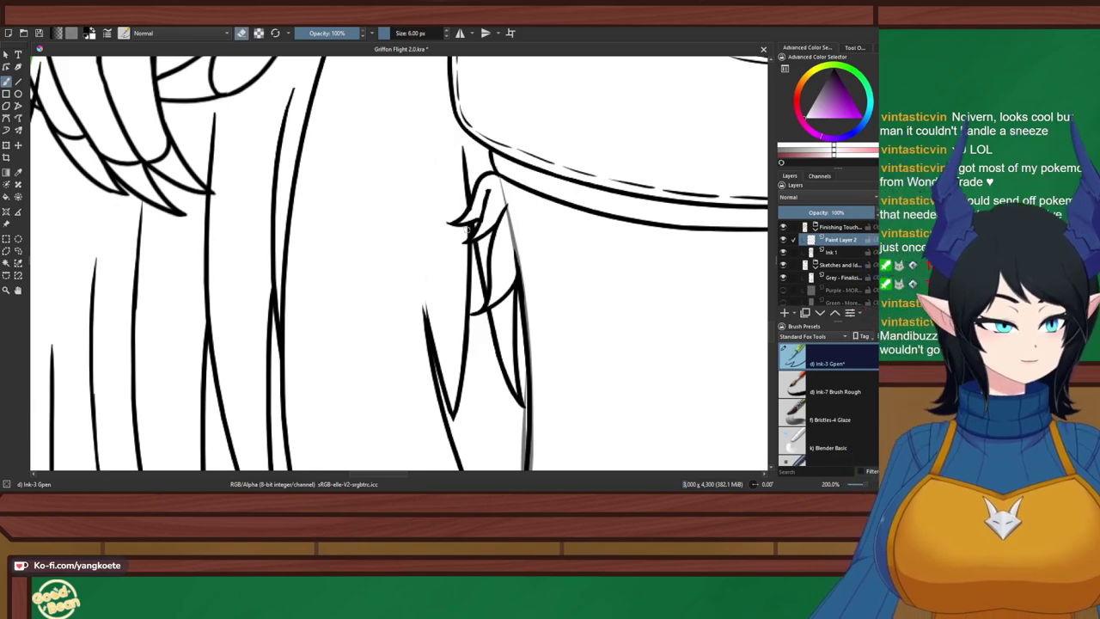
drag(460, 113, 435, 365)
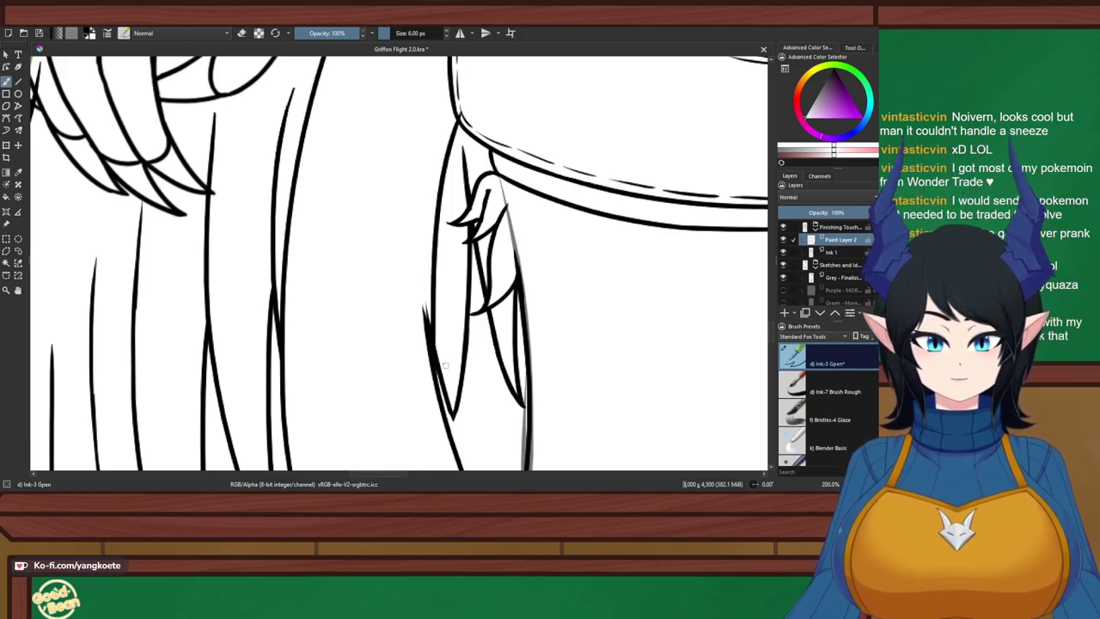
key(ctrl+z)
drag(457, 120, 437, 374)
Erase the old tip of the leg's left ink line
key(e)
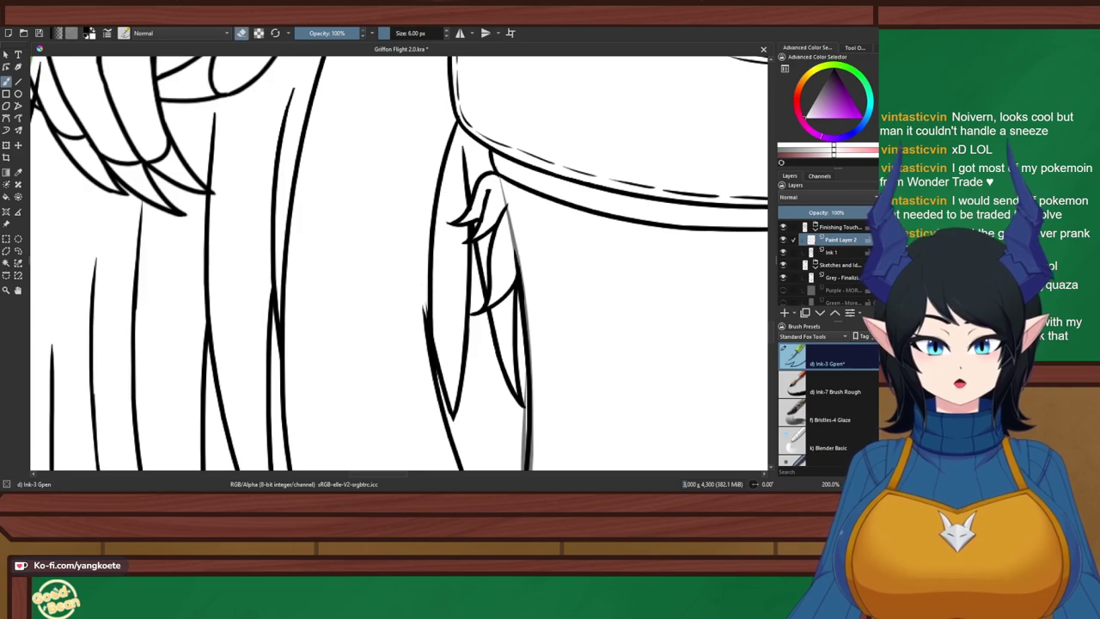
drag(424, 304, 426, 352)
key(ctrl+z)
drag(421, 306, 428, 347)
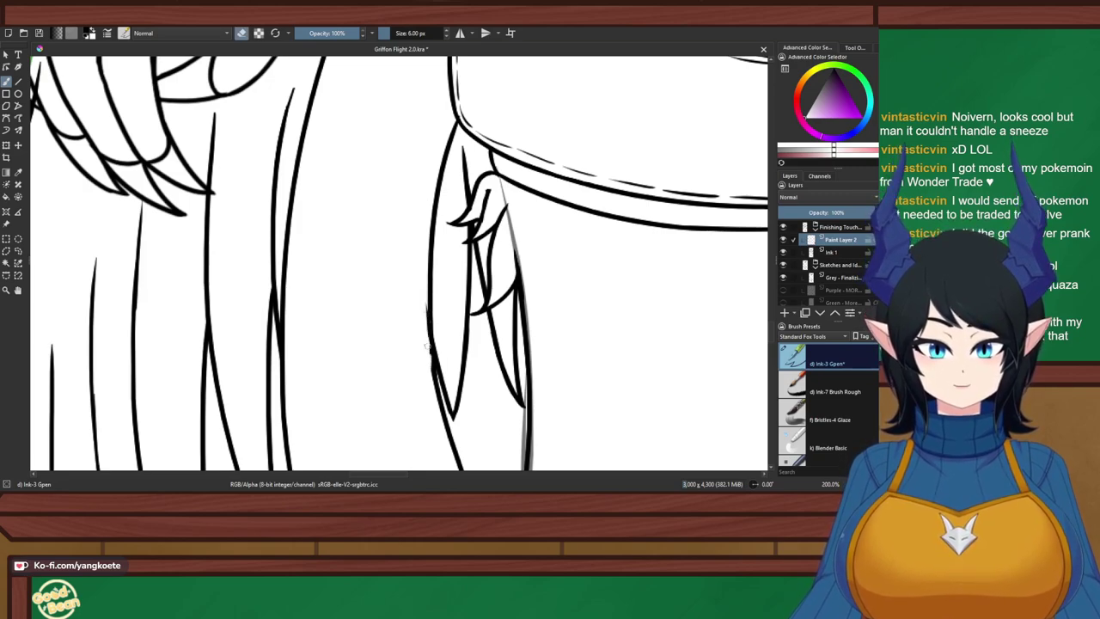
Ink the leg's left outline, redrawing the stroke until it sits right
key(e)
drag(430, 297, 447, 423)
key(ctrl+z)
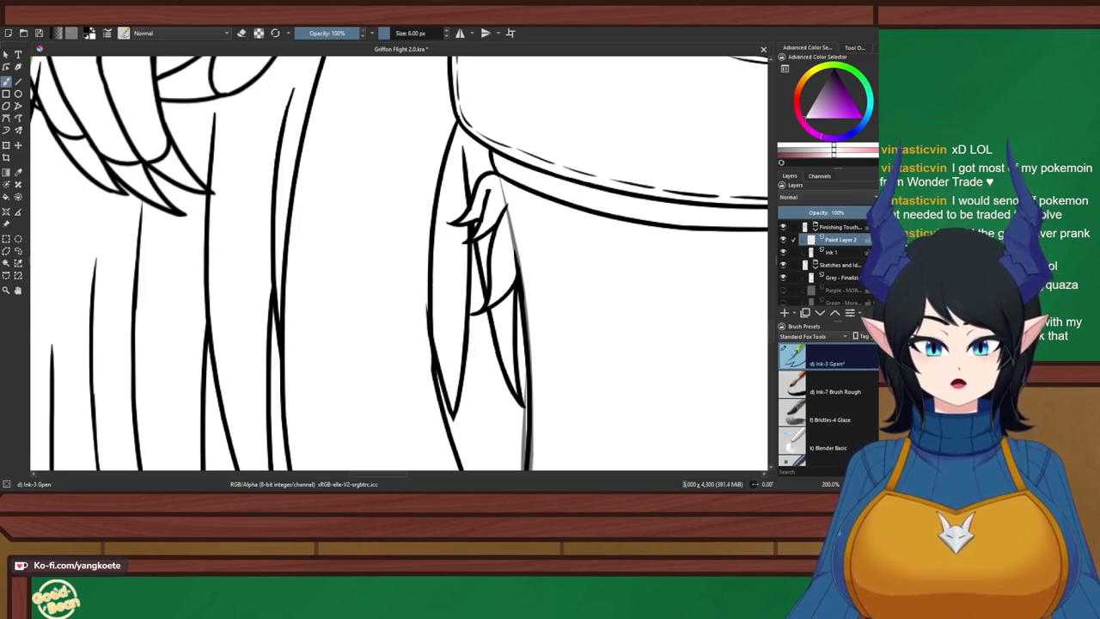
drag(431, 291, 448, 416)
key(ctrl+z)
drag(433, 298, 448, 408)
key(ctrl+z)
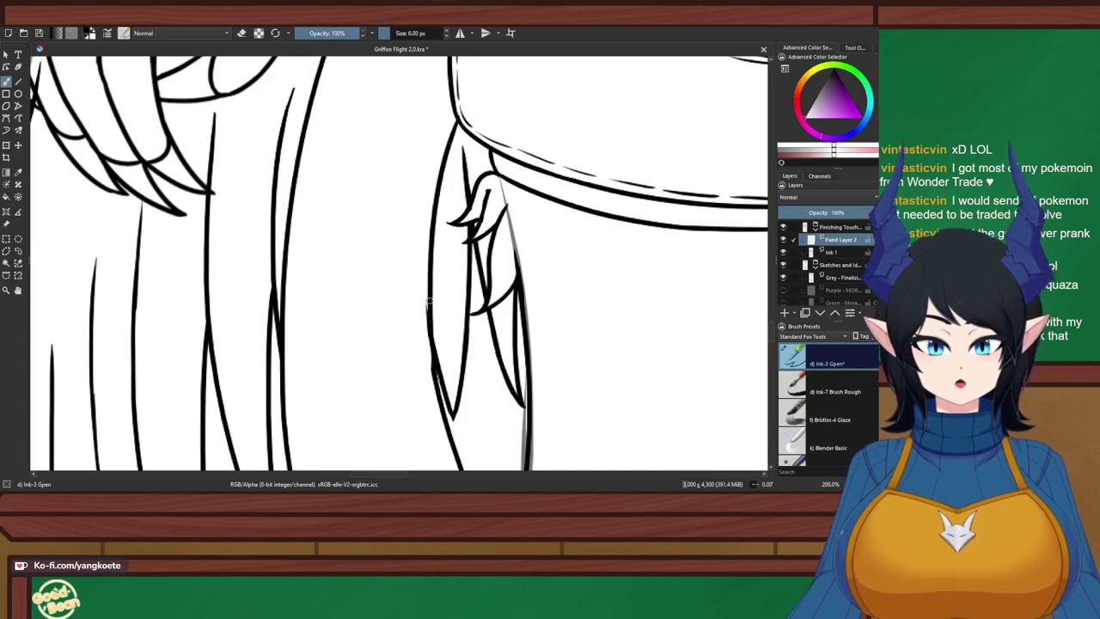
drag(429, 299, 445, 410)
key(ctrl+z)
drag(429, 302, 447, 418)
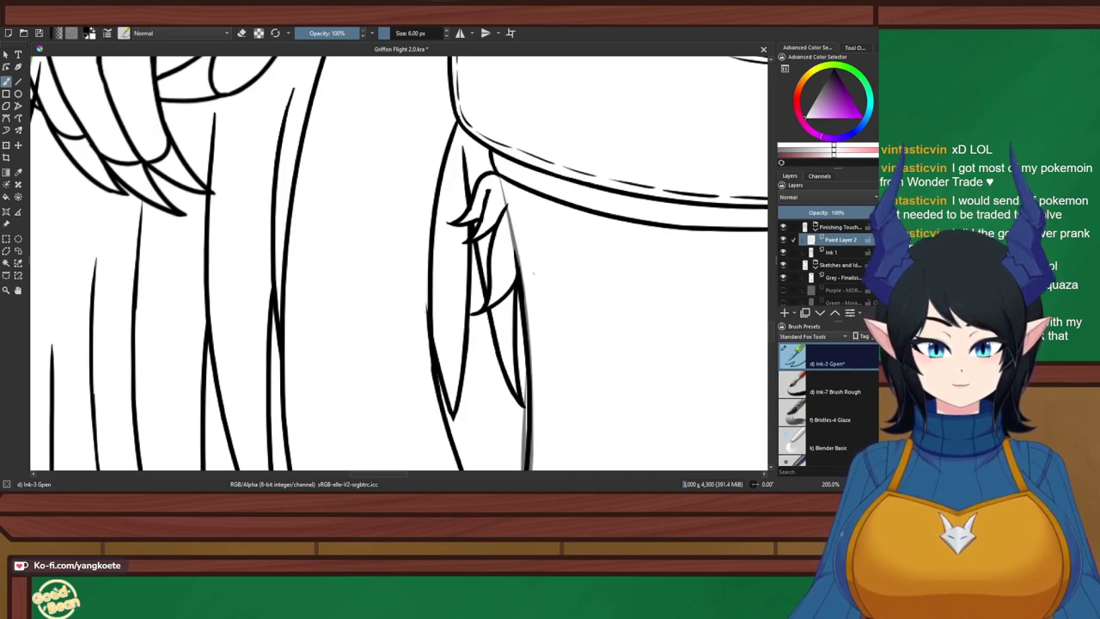
Erase stray ink along the leg's outer-left edge, working on Paint Layer 2
key(Page_Down)
key(e)
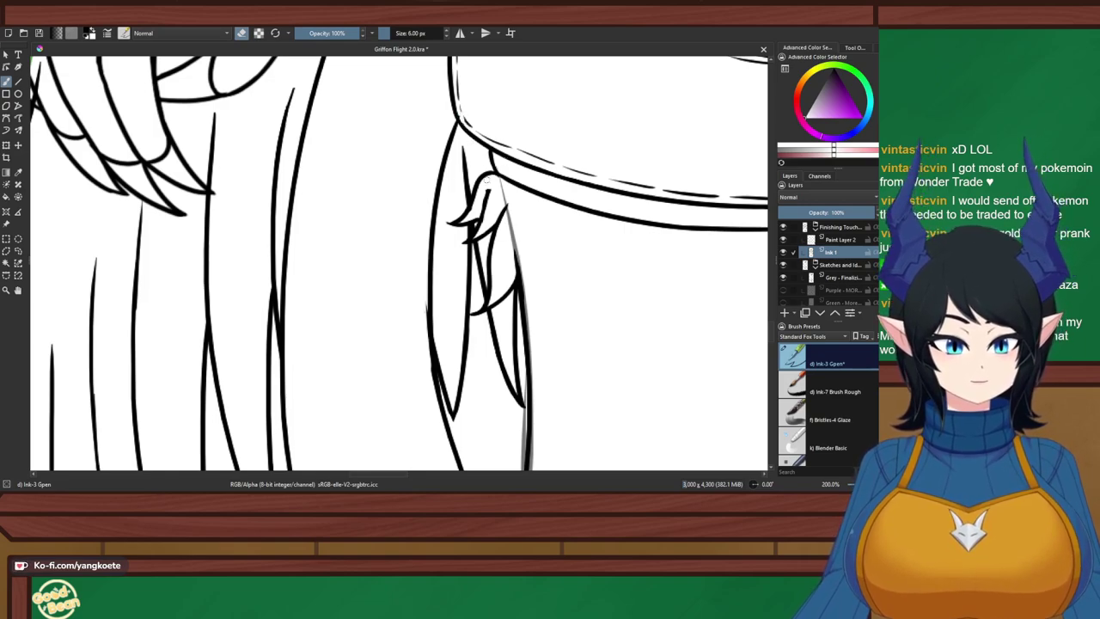
mouse_move(426, 299)
mouse_down()
mouse_move(431, 353)
mouse_move(448, 398)
mouse_up()
key(ctrl+z)
key(ctrl+z)
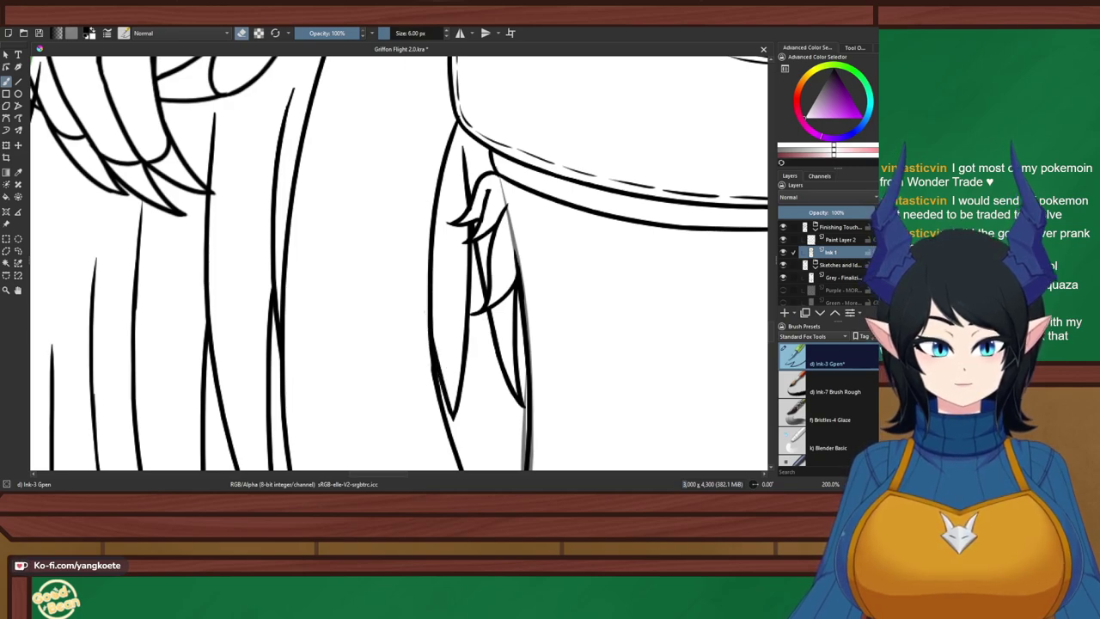
click(841, 239)
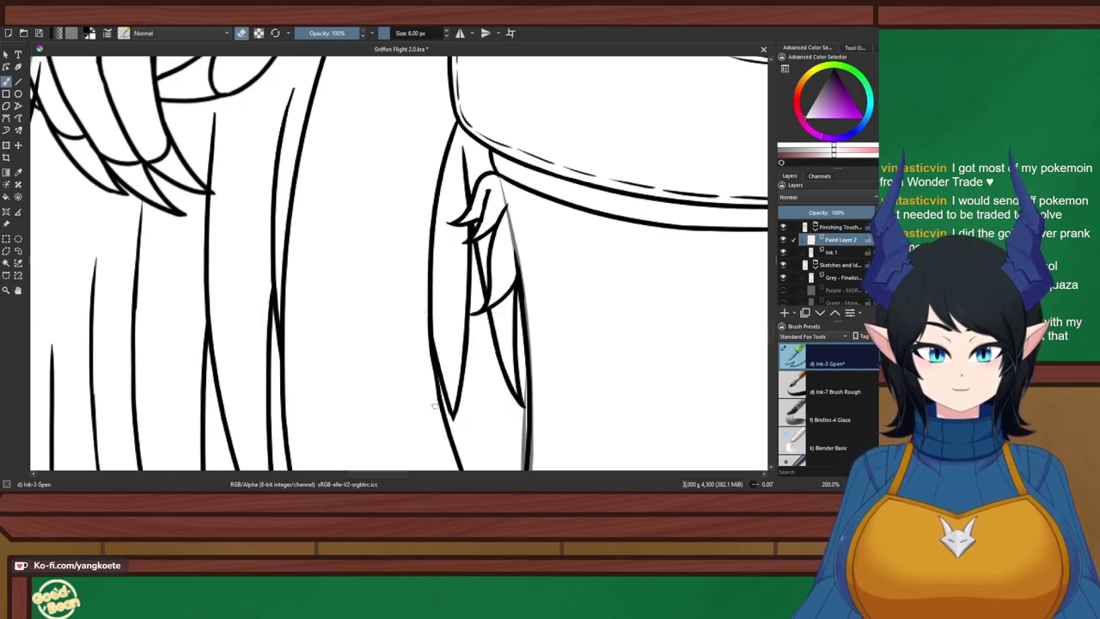
drag(429, 347, 437, 417)
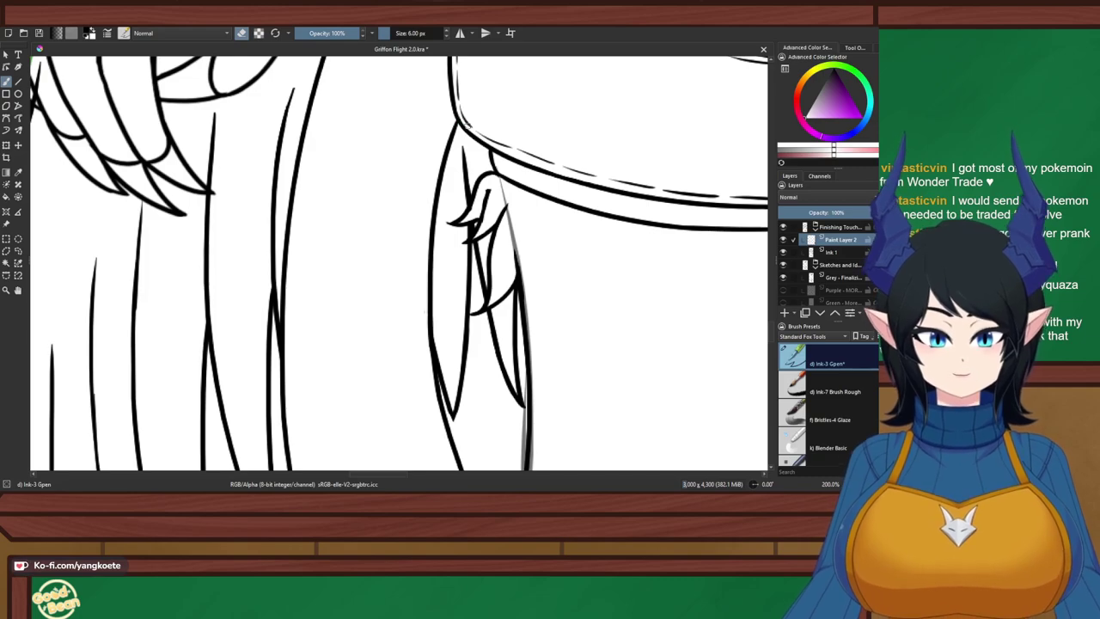
Redraw the feather line running down beside the leg
scroll(322, 206, down, 4)
scroll(361, 257, up, 3)
drag(369, 257, 372, 284)
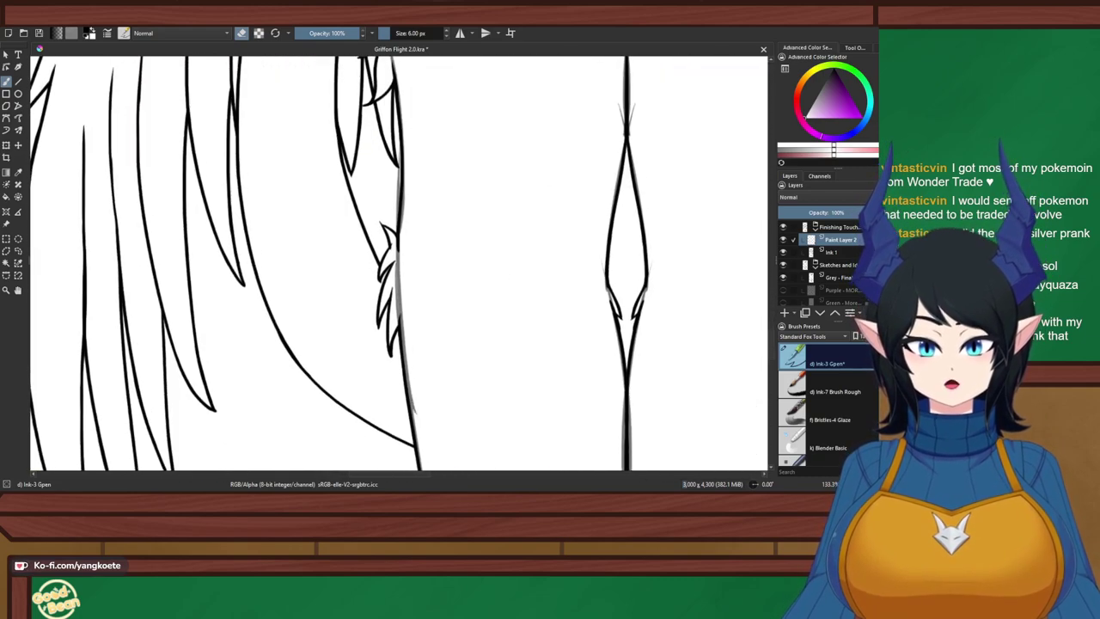
key(e)
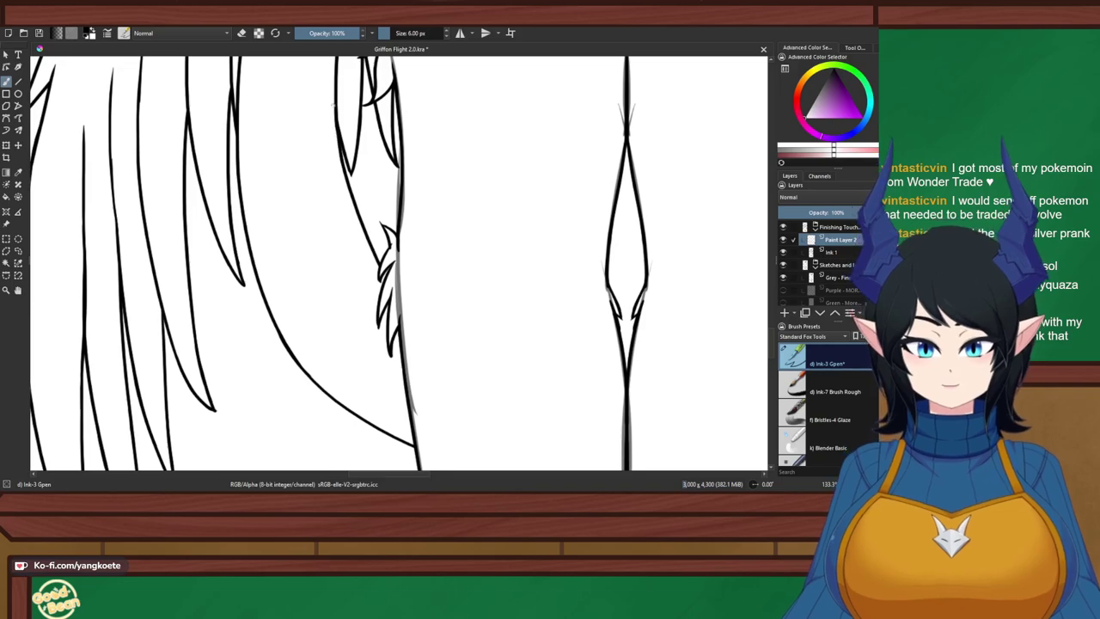
mouse_move(333, 105)
mouse_down()
mouse_move(356, 196)
mouse_move(392, 261)
mouse_up()
key(ctrl+z)
drag(335, 98, 402, 300)
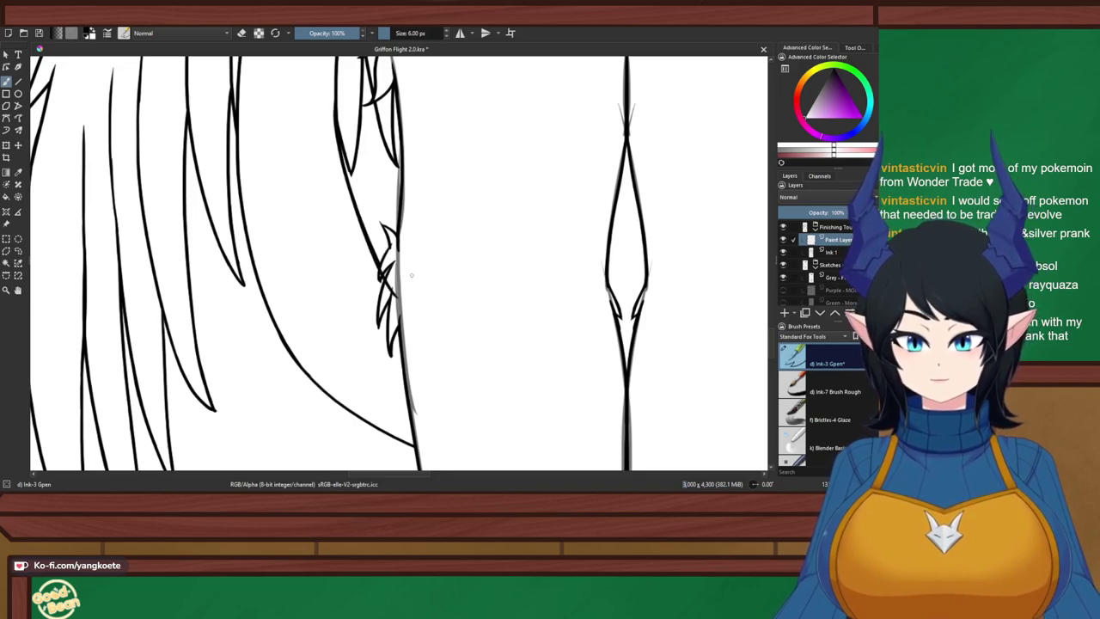
Erase the thick overlap where the feathers cross and the stray diagonal segment
key(e)
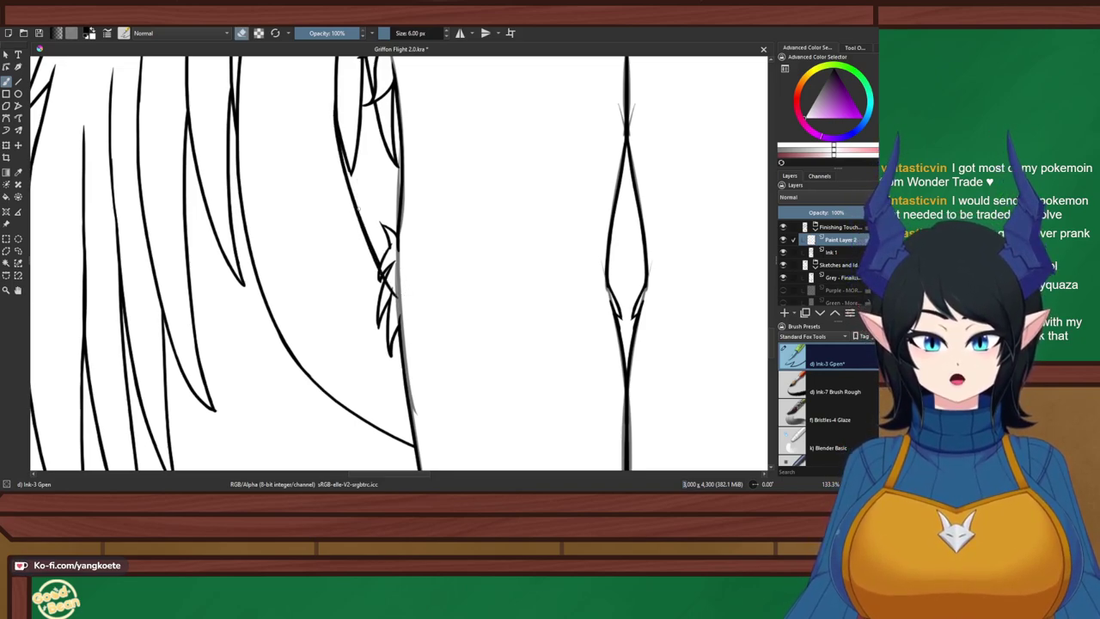
scroll(370, 261, up, 6)
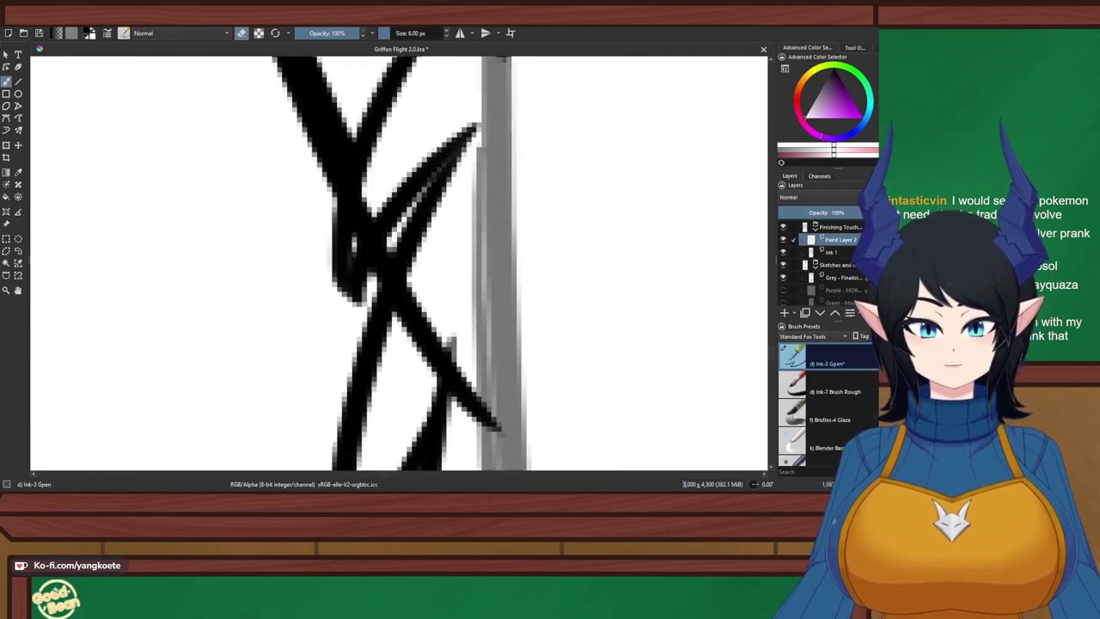
scroll(364, 193, down, 5)
scroll(368, 176, up, 4)
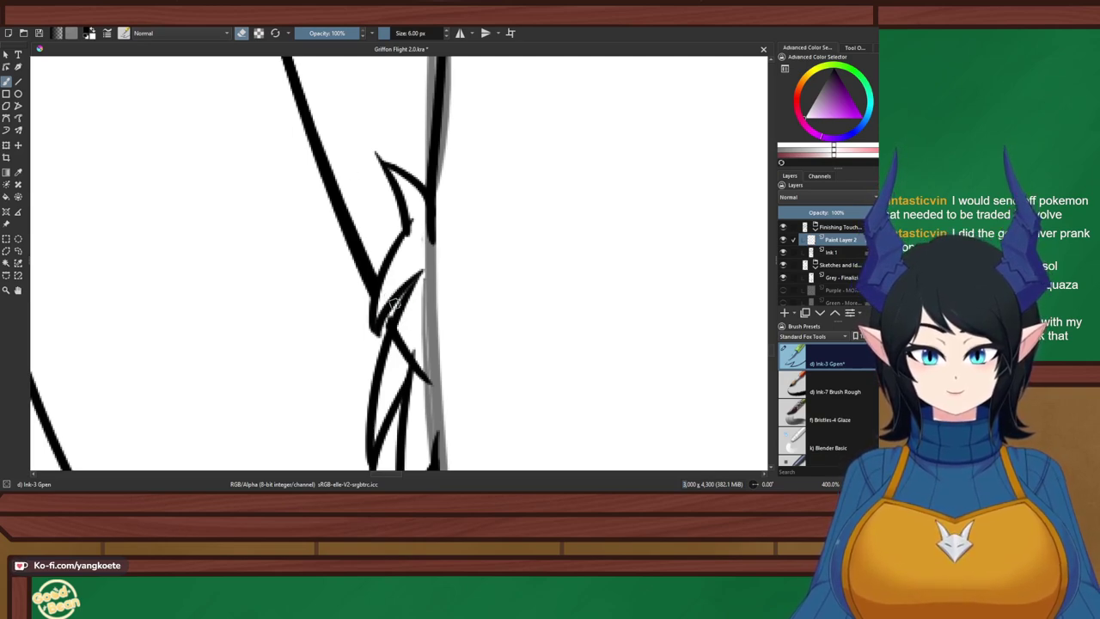
drag(382, 302, 379, 314)
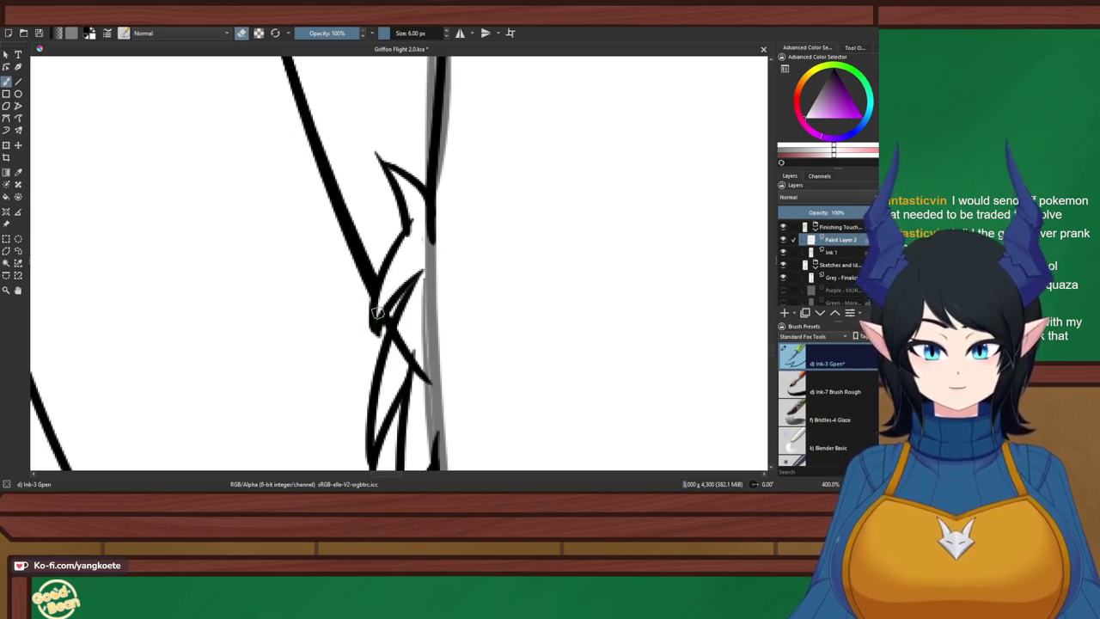
mouse_move(404, 350)
mouse_down()
mouse_move(399, 330)
mouse_move(425, 376)
mouse_move(404, 364)
mouse_up()
scroll(448, 284, down, 2)
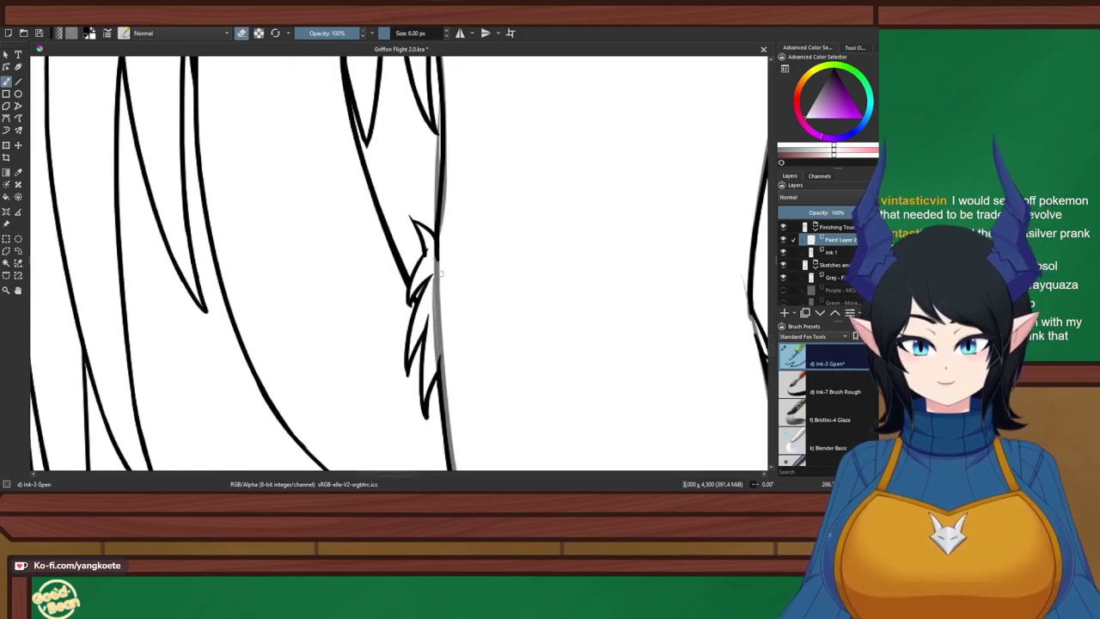
drag(410, 227, 419, 251)
scroll(433, 270, down, 1)
scroll(421, 251, up, 1)
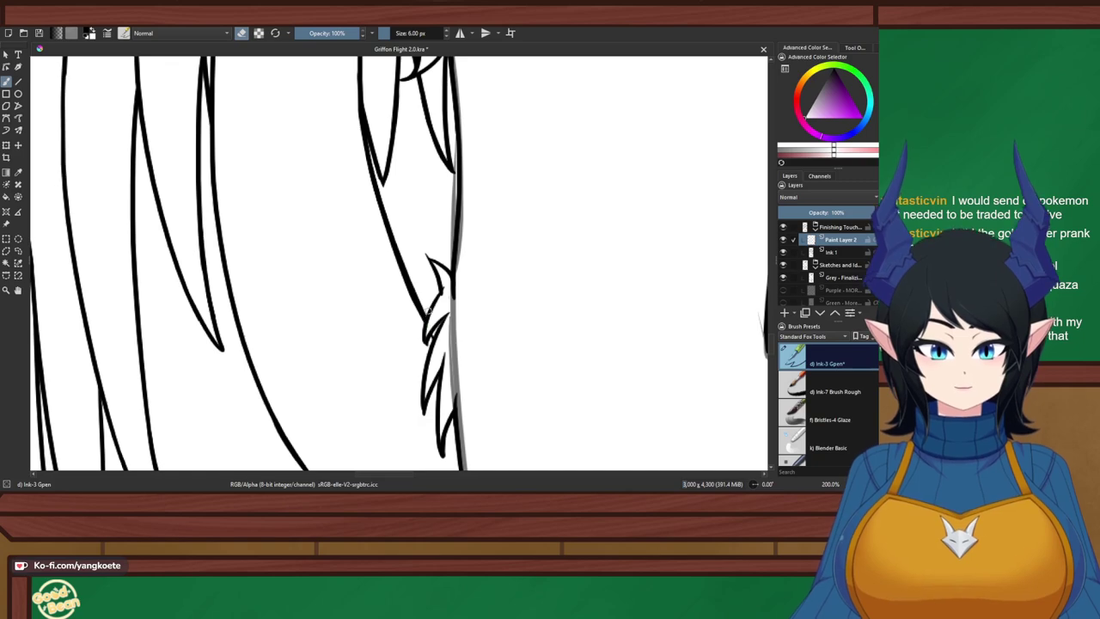
Select the Ink 1 layer, leaving the brush in eraser mode
key(e)
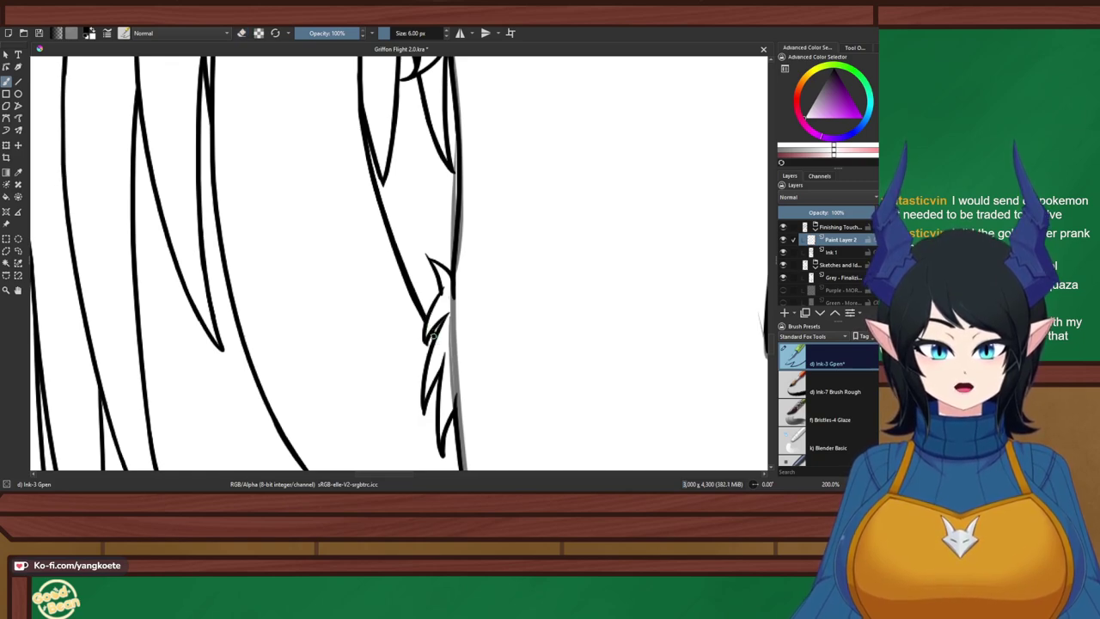
key(e)
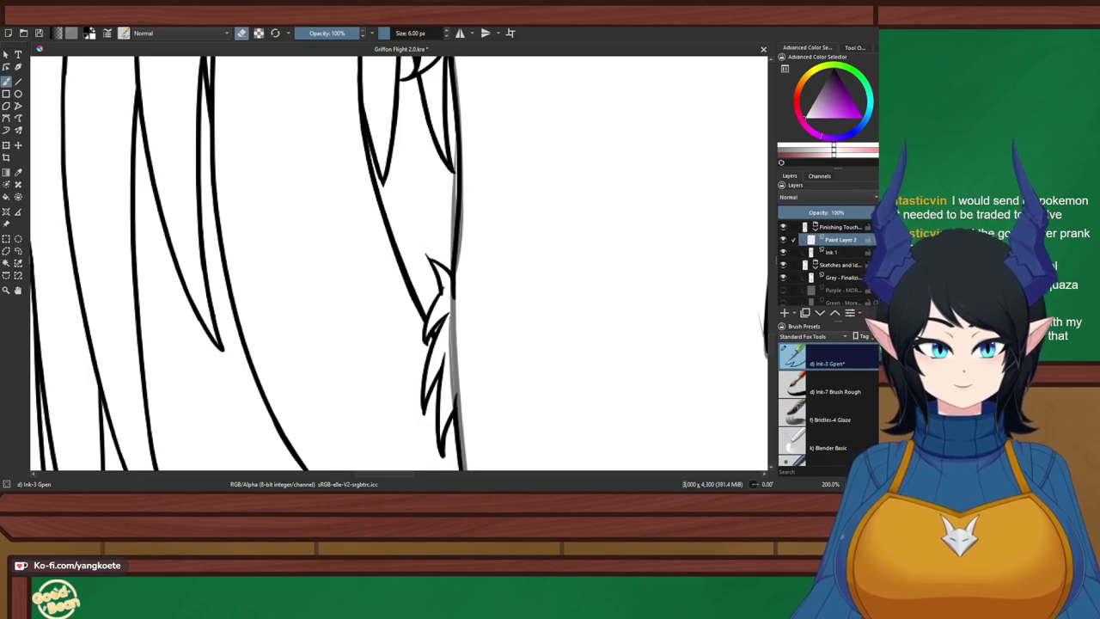
key(Page_Down)
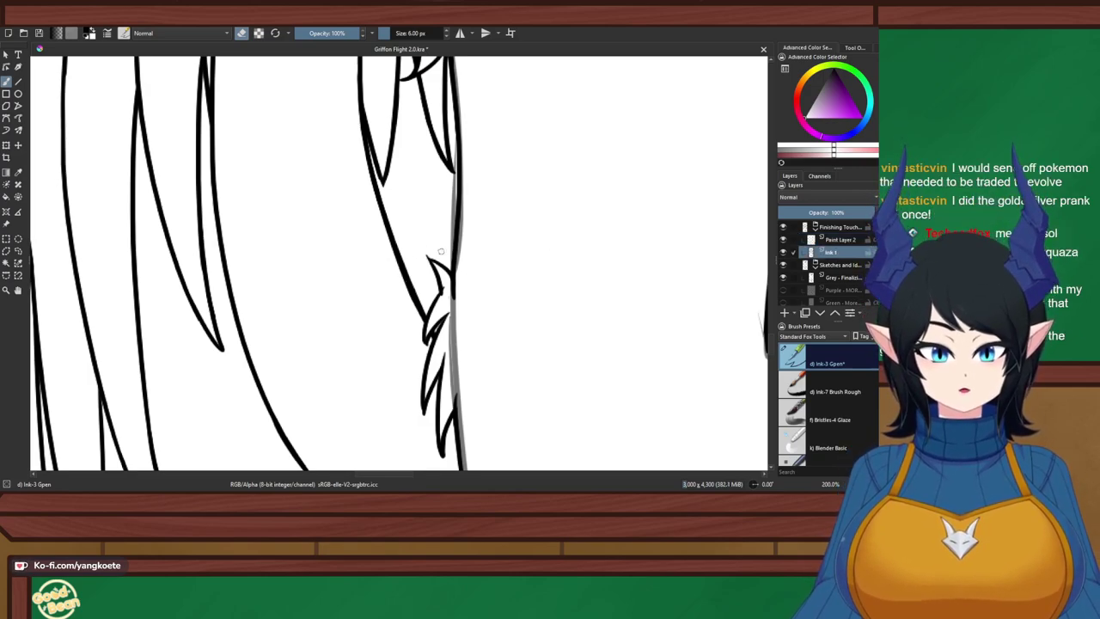
scroll(436, 243, down, 3)
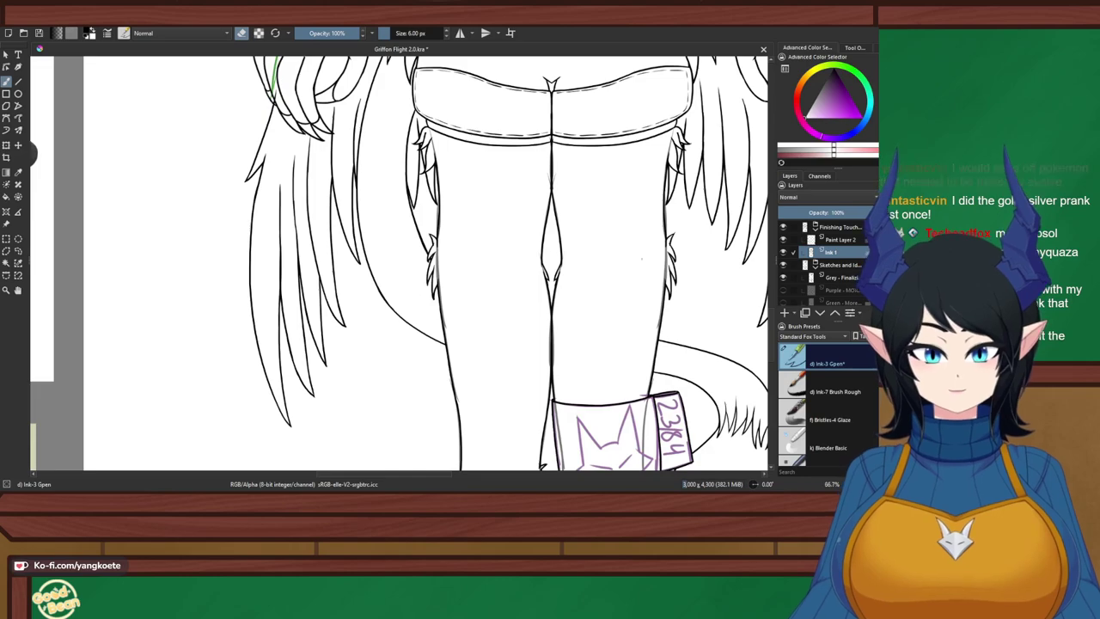
scroll(686, 210, up, 8)
Trim the pointed tip of the fur tuft on the other leg
drag(539, 284, 618, 280)
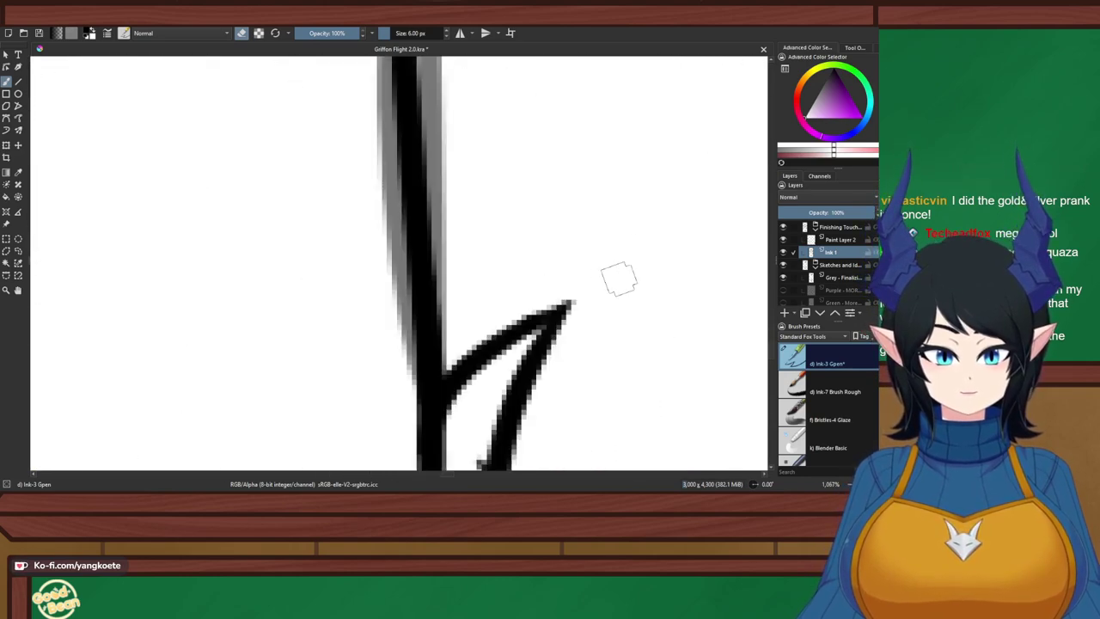
scroll(544, 176, down, 4)
scroll(529, 207, up, 5)
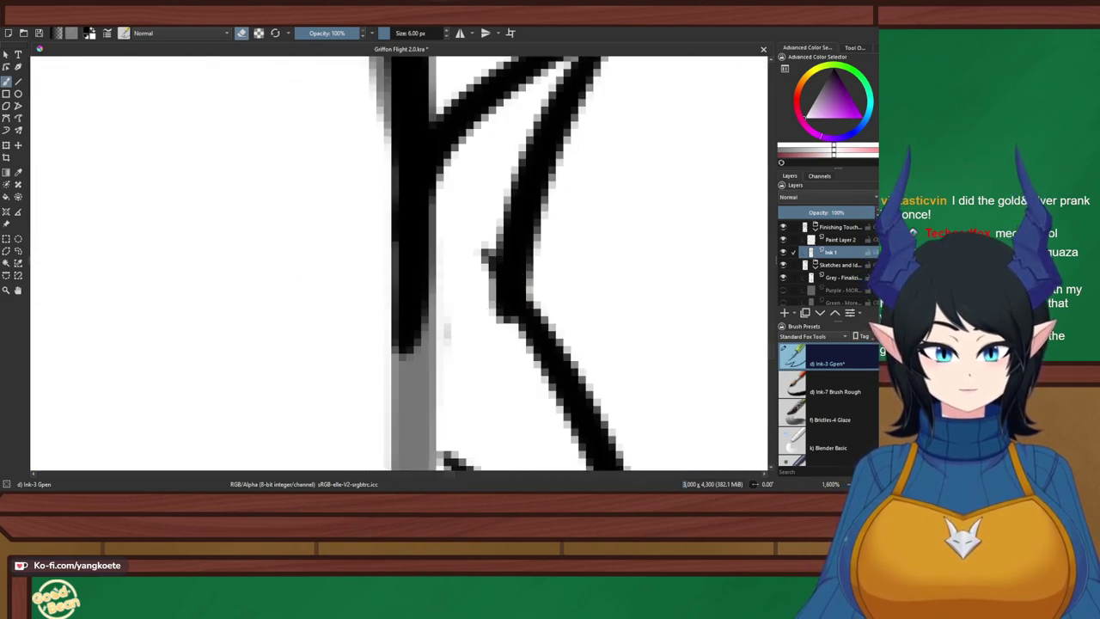
click(460, 33)
drag(494, 235, 479, 307)
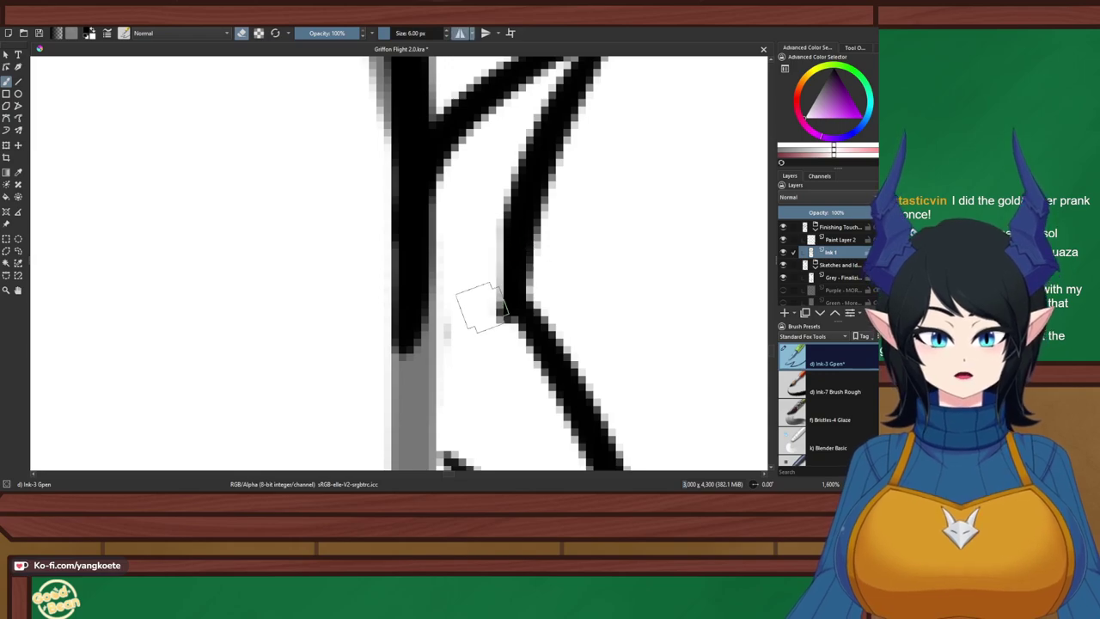
key(ctrl+z)
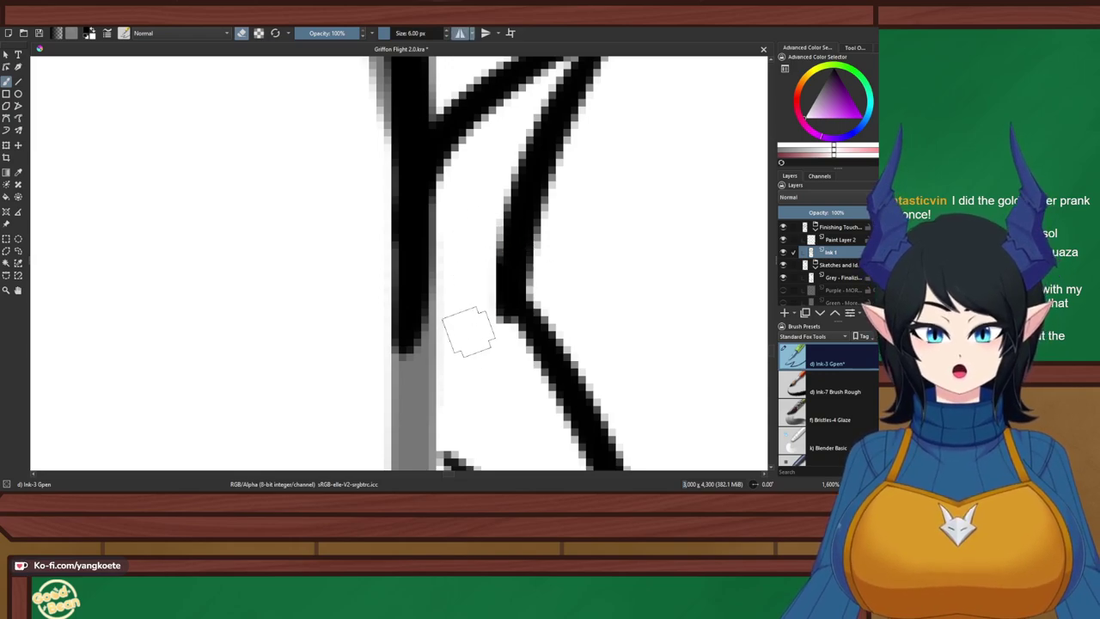
scroll(493, 275, down, 4)
key(e)
scroll(482, 284, down, 7)
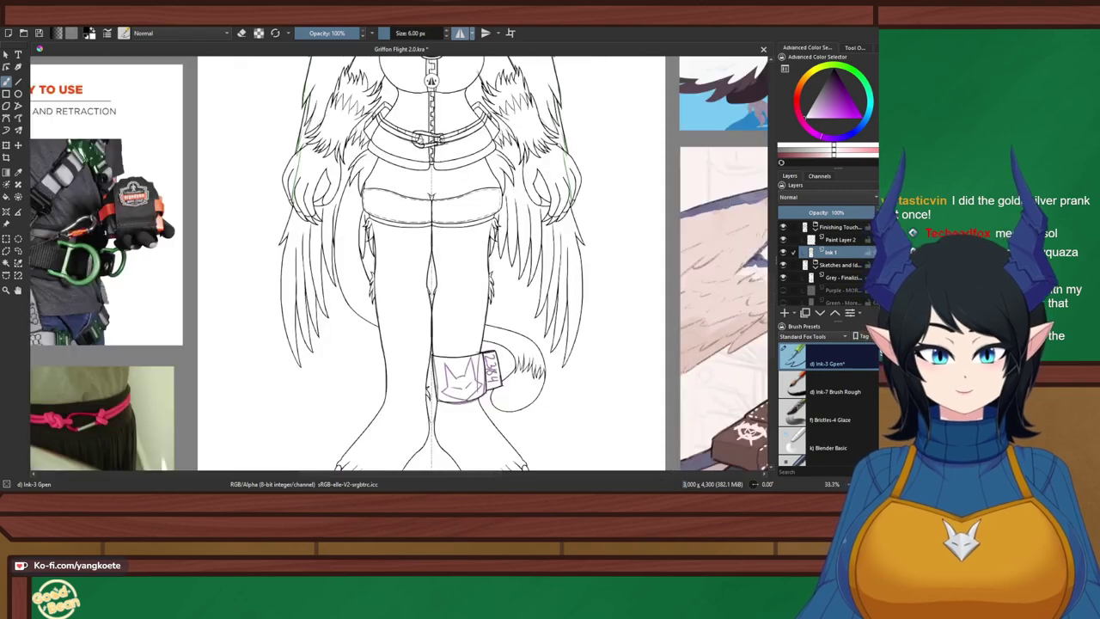
Save the drawing with Ctrl+S
key(ctrl+s)
scroll(481, 350, up, 1)
right_click(598, 307)
right_click(598, 306)
scroll(313, 259, up, 1)
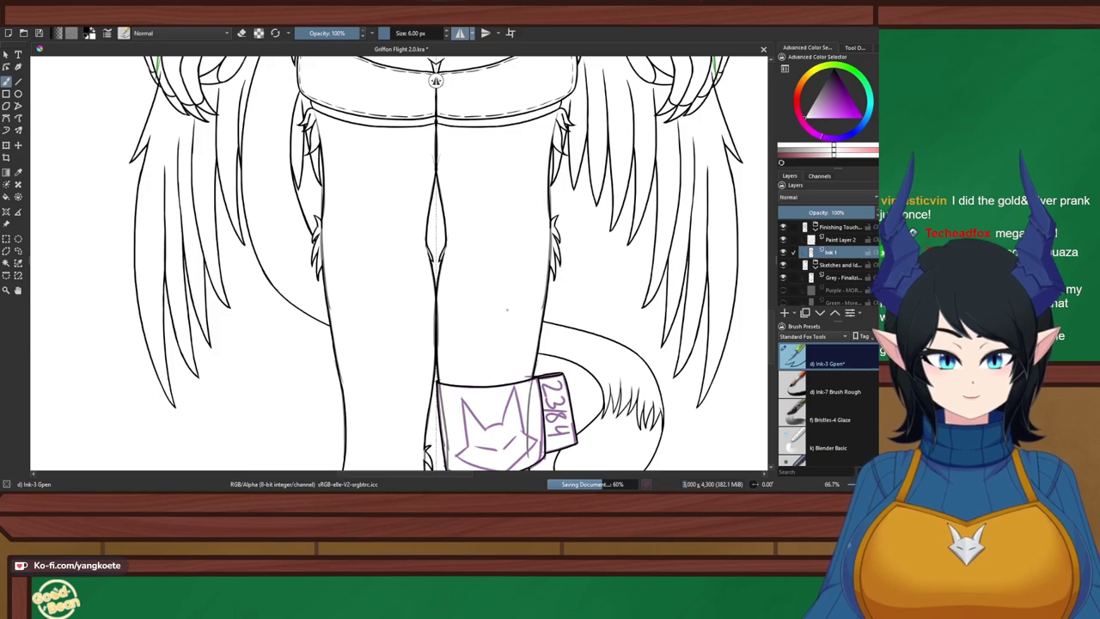
scroll(515, 301, down, 2)
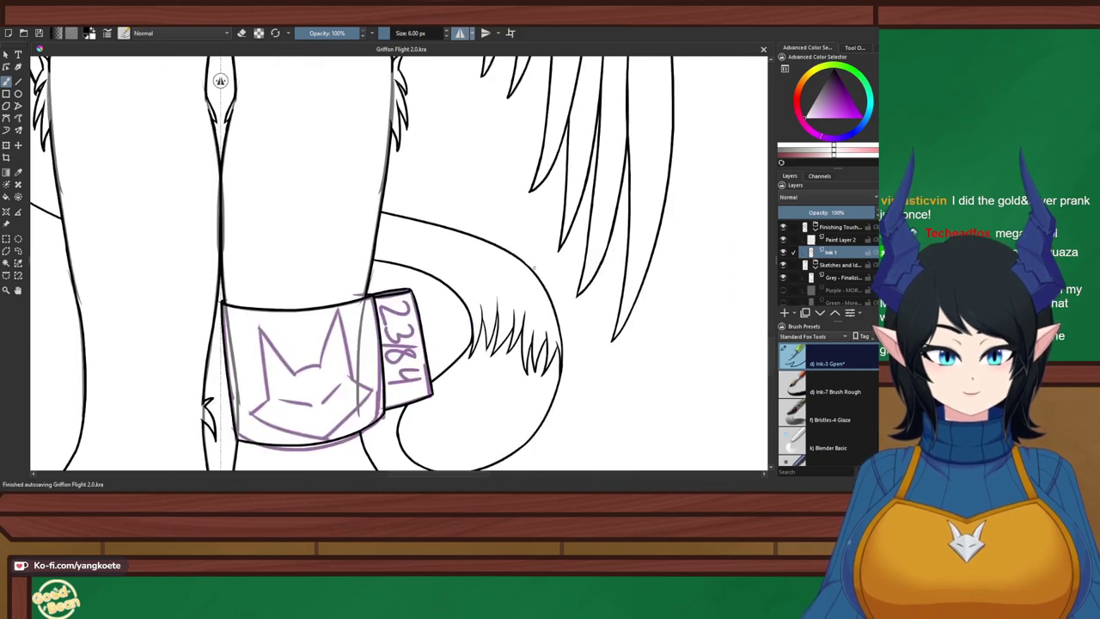
scroll(429, 80, down, 2)
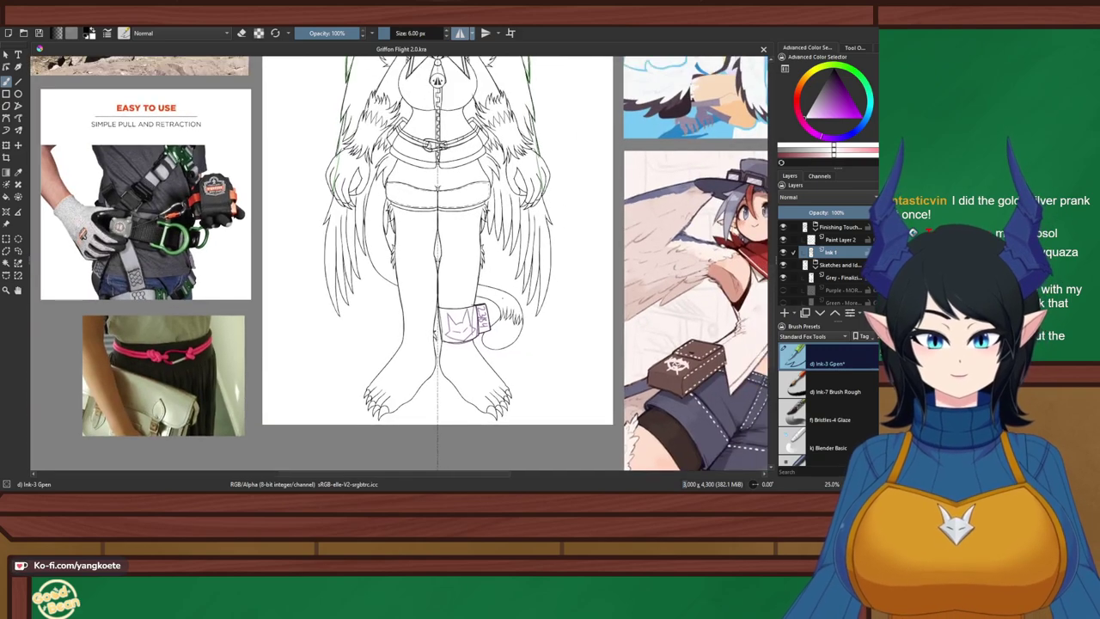
scroll(500, 340, up, 7)
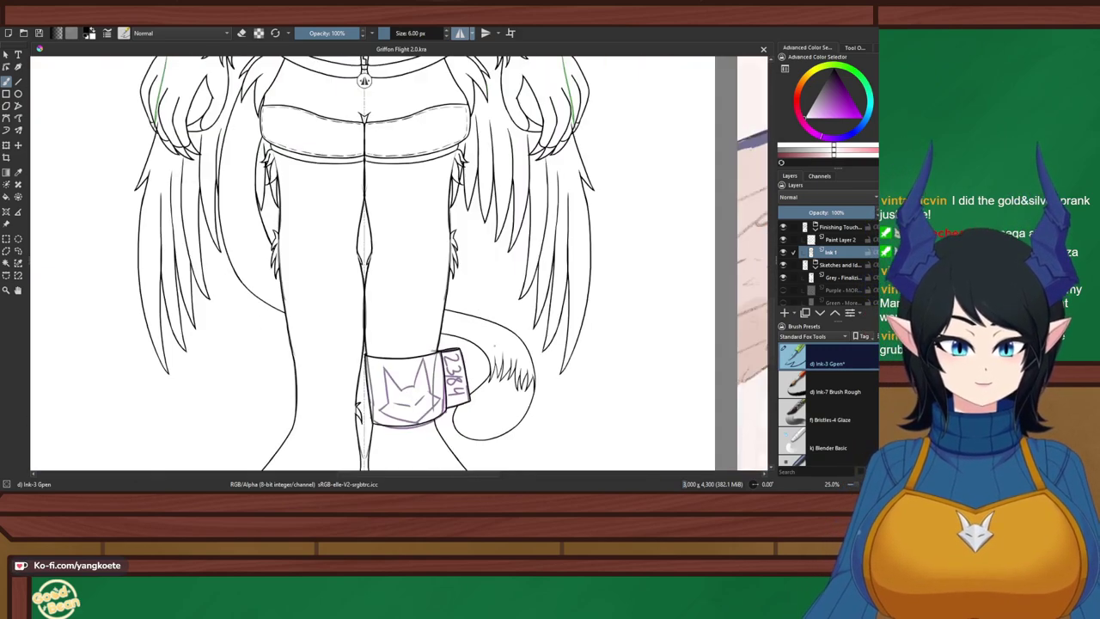
Rotate the canvas to about 83 degrees, framing the anklet tag and tail fur
key(6)
key(6)
key(6)
key(ctrl+])
key(ctrl+])
key(ctrl+])
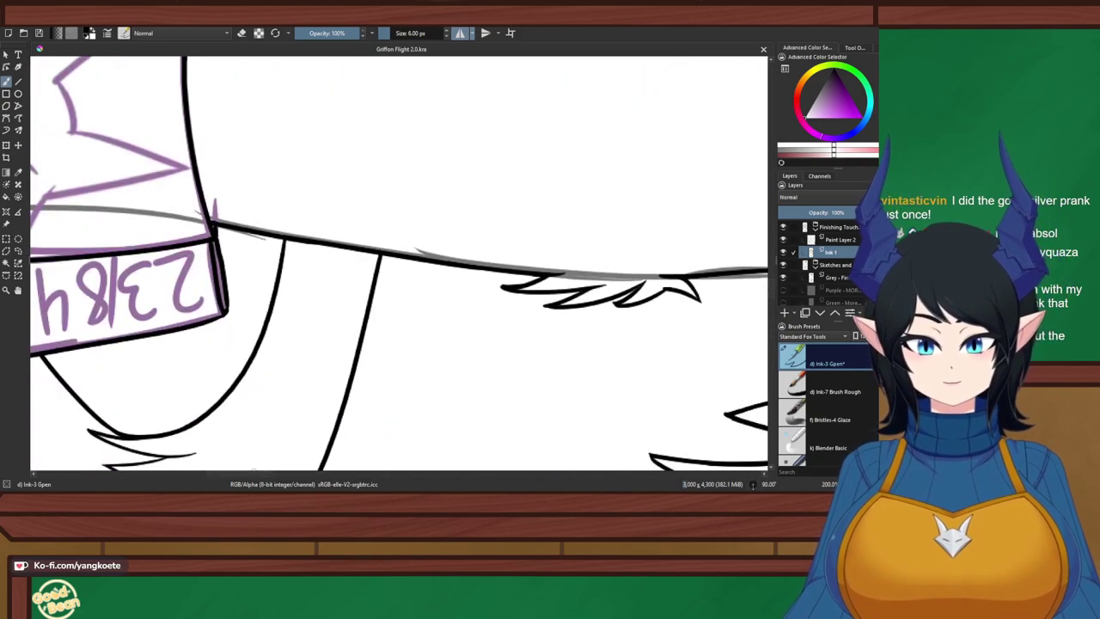
scroll(387, 285, down, 1)
drag(388, 285, 384, 131)
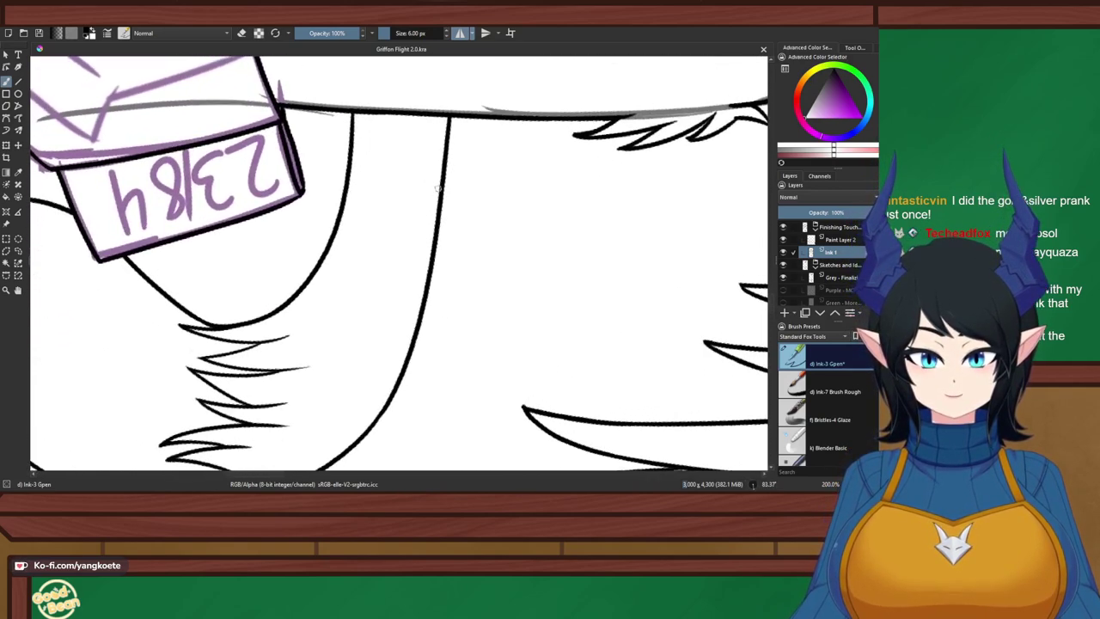
drag(223, 295, 271, 330)
Start a polygonal selection around the tail's inner ink line
click(6, 263)
click(6, 251)
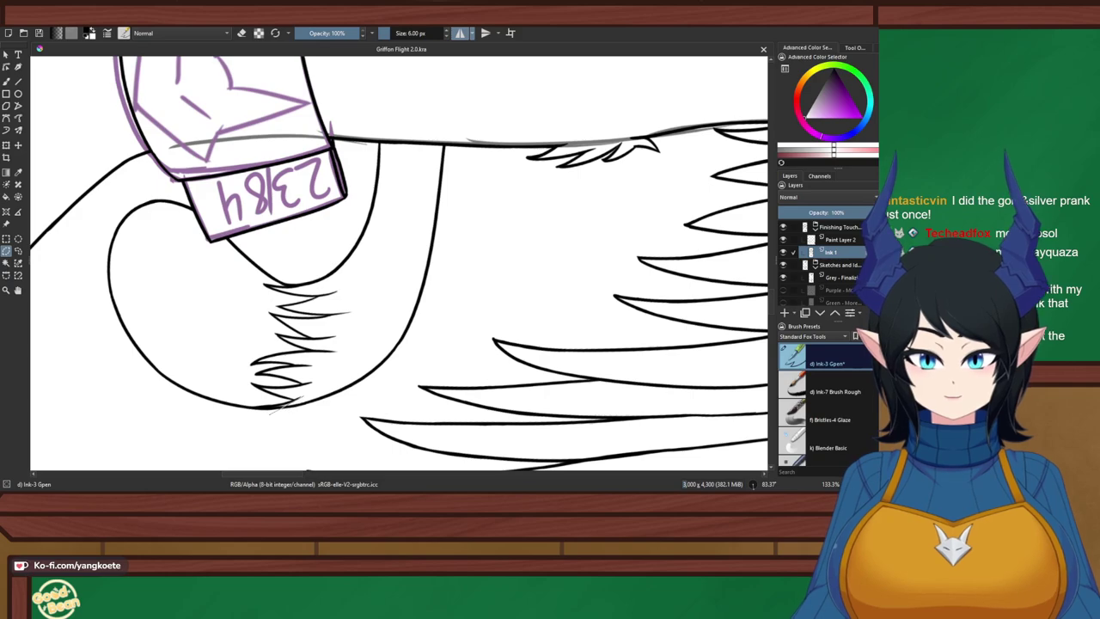
click(263, 416)
click(312, 420)
click(387, 387)
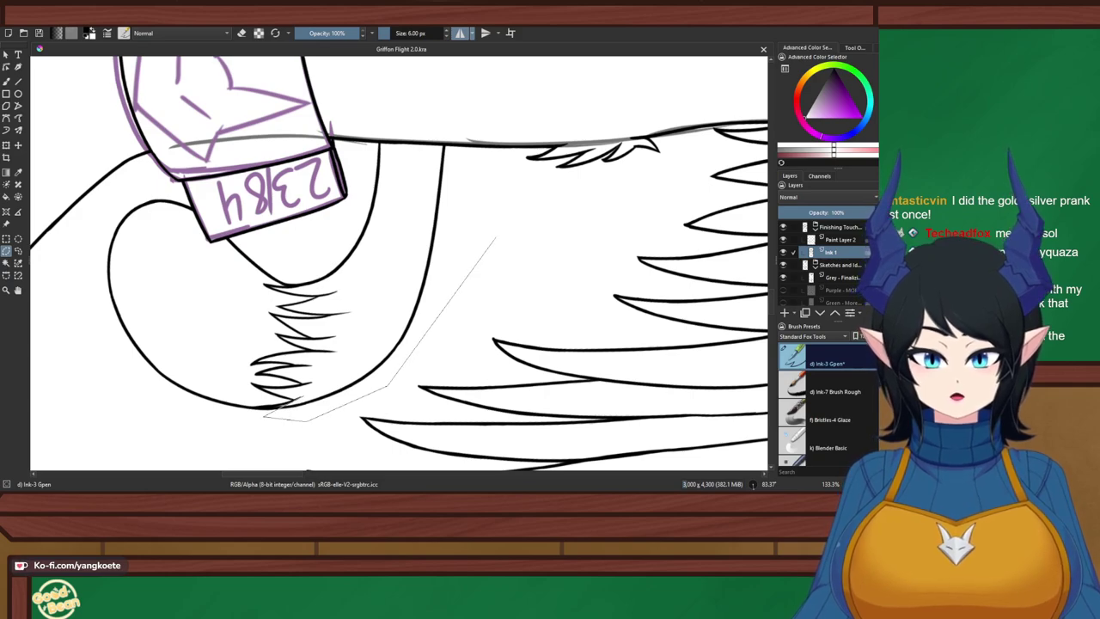
Close the polygon selection around the tail ink line on Paint Layer 2
click(495, 231)
scroll(453, 165, up, 4)
mouse_move(443, 107)
mouse_down()
mouse_move(417, 101)
mouse_move(353, 138)
mouse_move(176, 471)
mouse_up()
scroll(176, 471, down, 1)
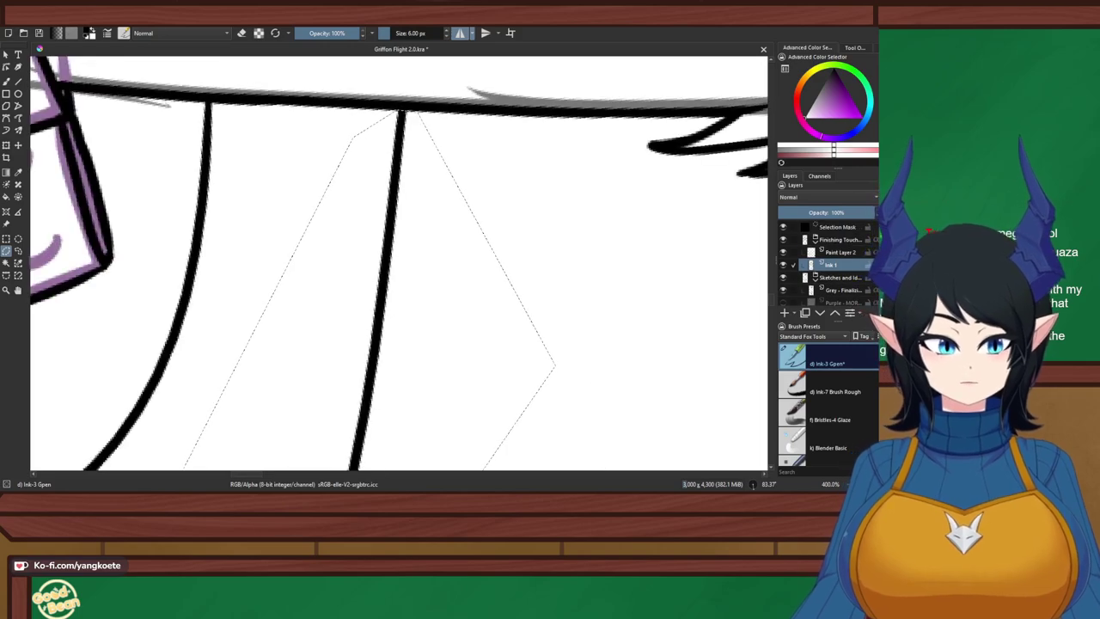
key(Page_Up)
key(Delete)
click(6, 239)
click(258, 250)
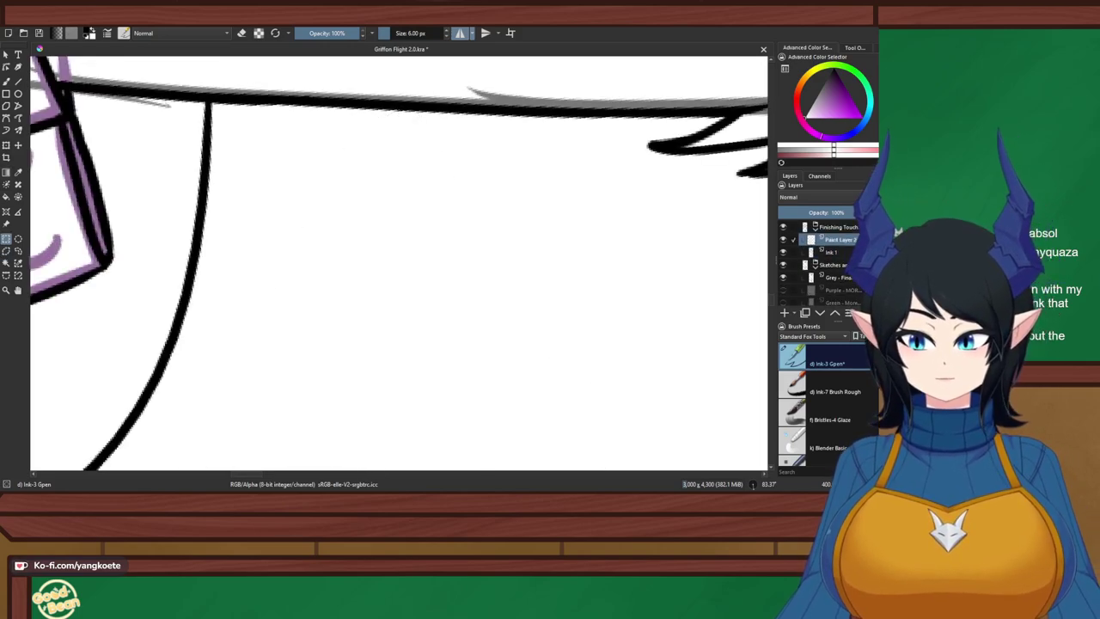
scroll(516, 172, down, 2)
key(ctrl+z)
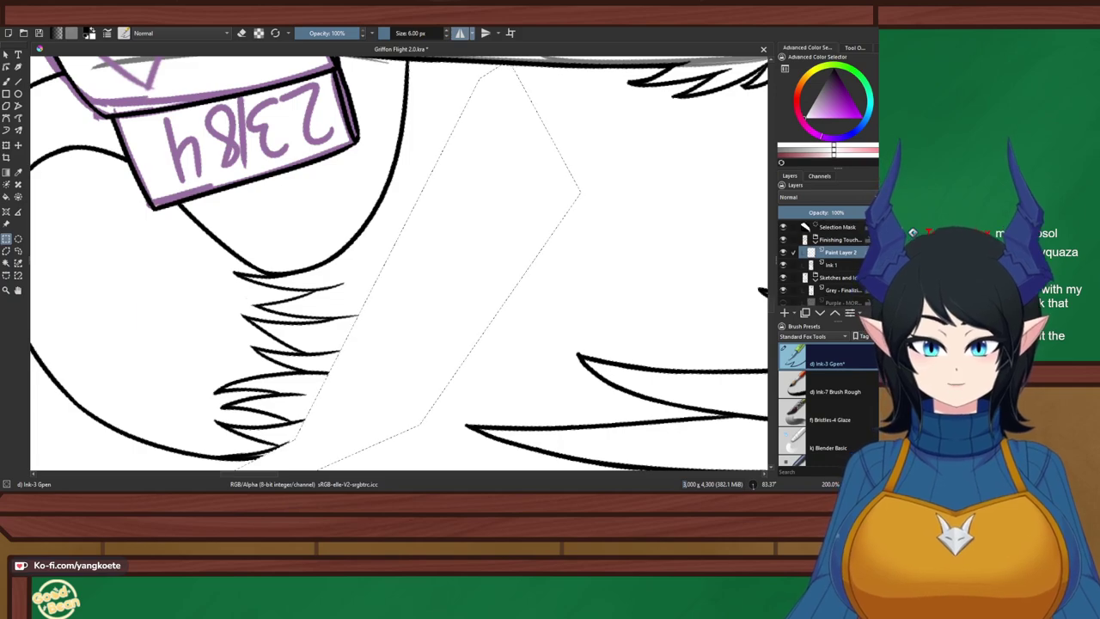
key(ctrl+z)
Subtract the fur tips from the tail-line selection with a subtract-mode polygon
key(t)
drag(447, 275, 472, 277)
key(ctrl+z)
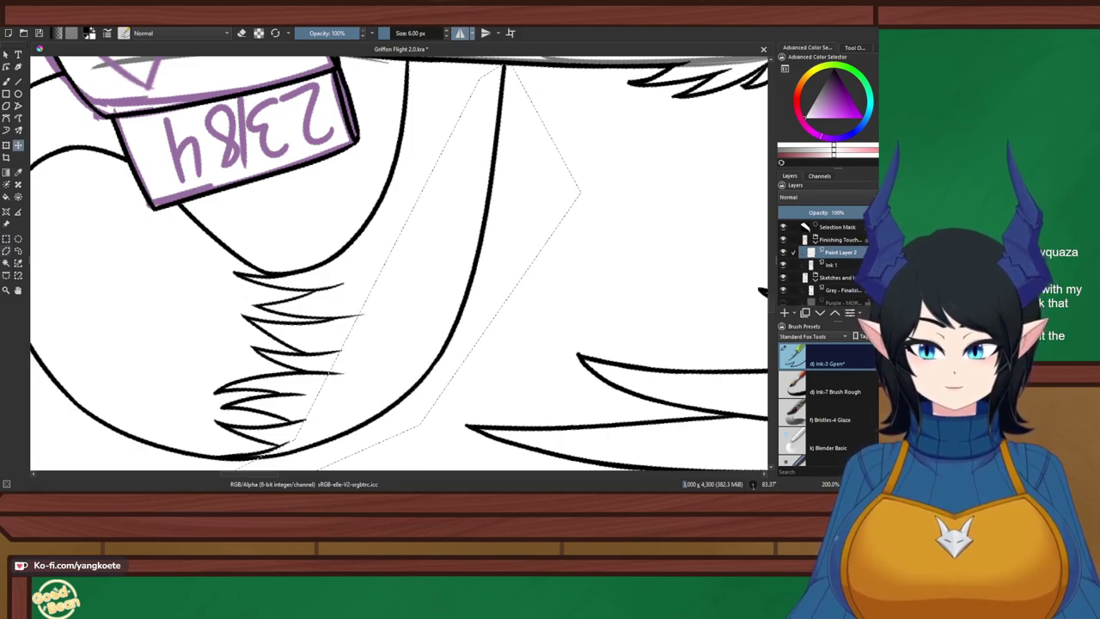
click(6, 250)
click(855, 48)
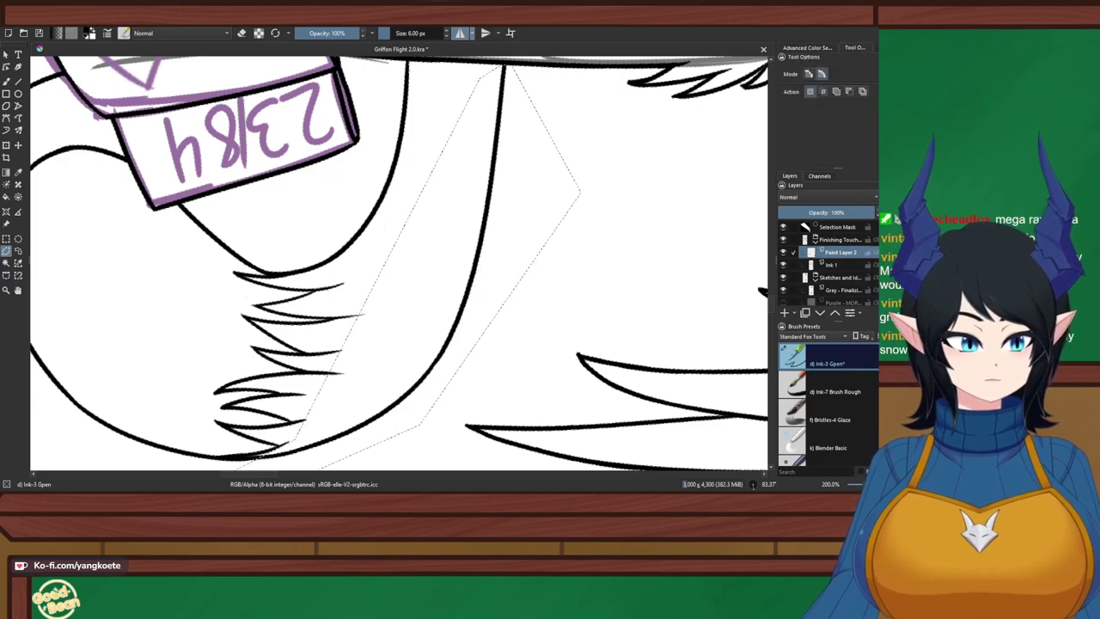
click(849, 91)
click(406, 275)
click(342, 303)
click(294, 367)
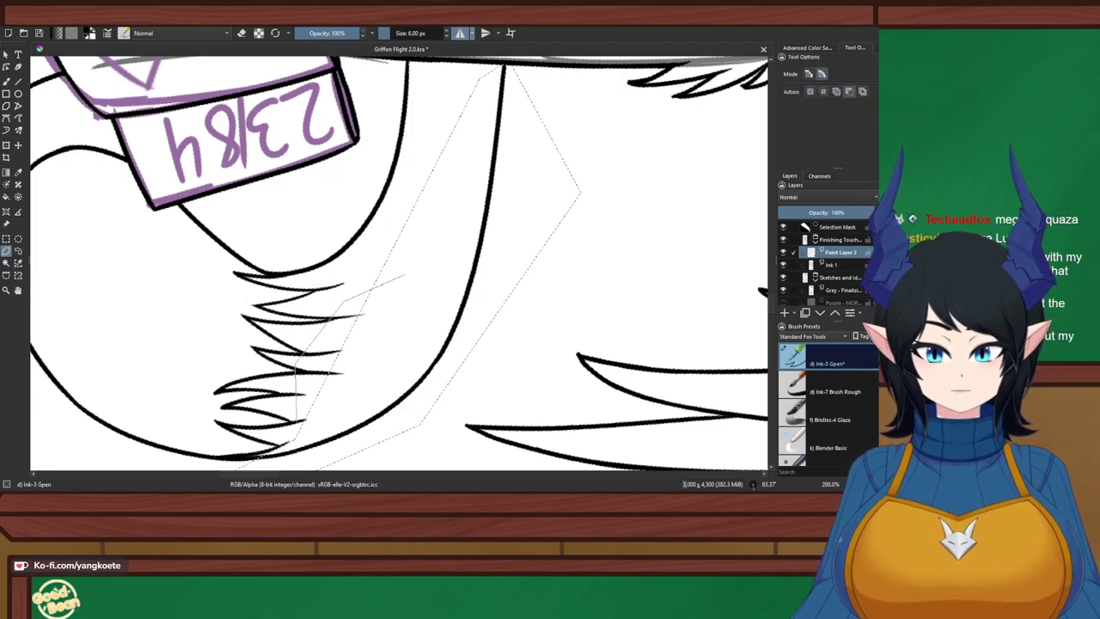
click(295, 431)
click(330, 424)
click(405, 276)
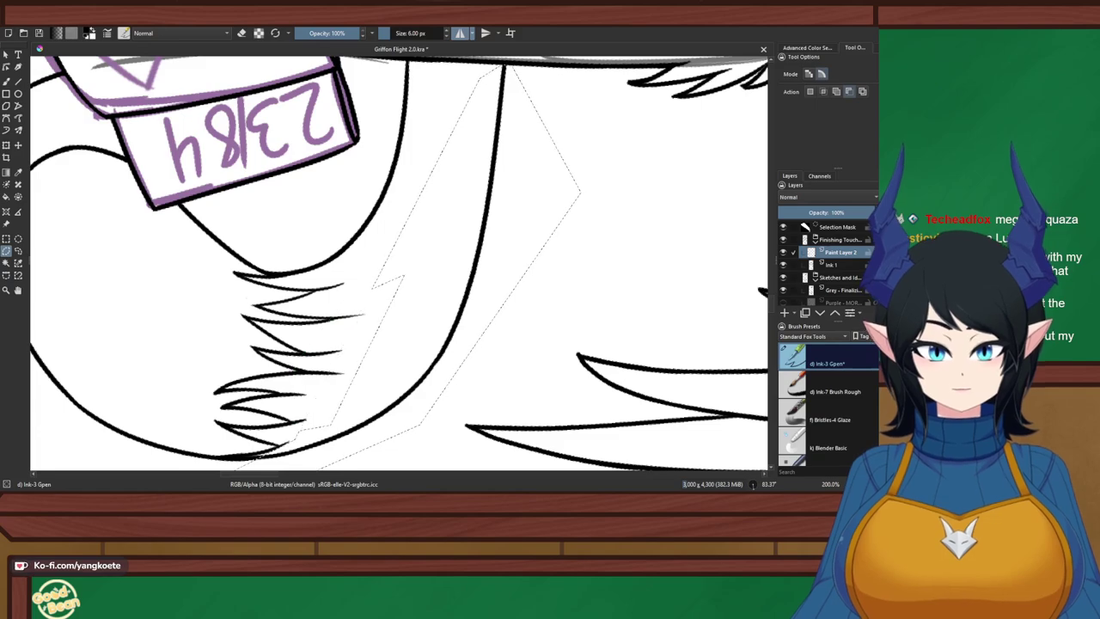
Move the selected tail ink line about 28 px to the right
key(r)
scroll(447, 83, down, 1)
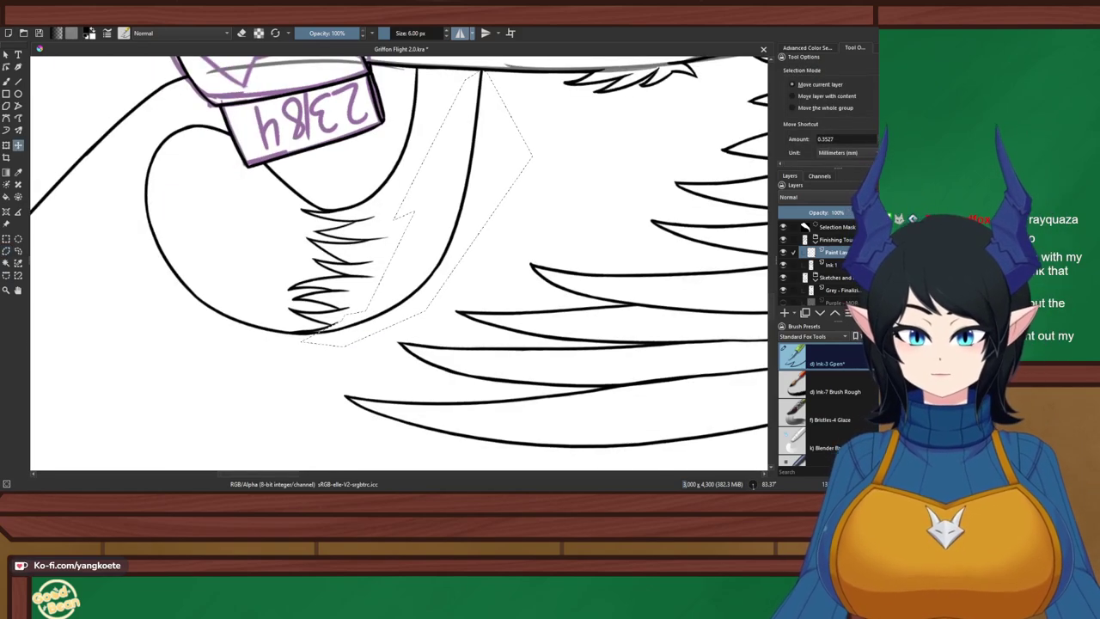
scroll(499, 89, up, 1)
drag(499, 91, 522, 93)
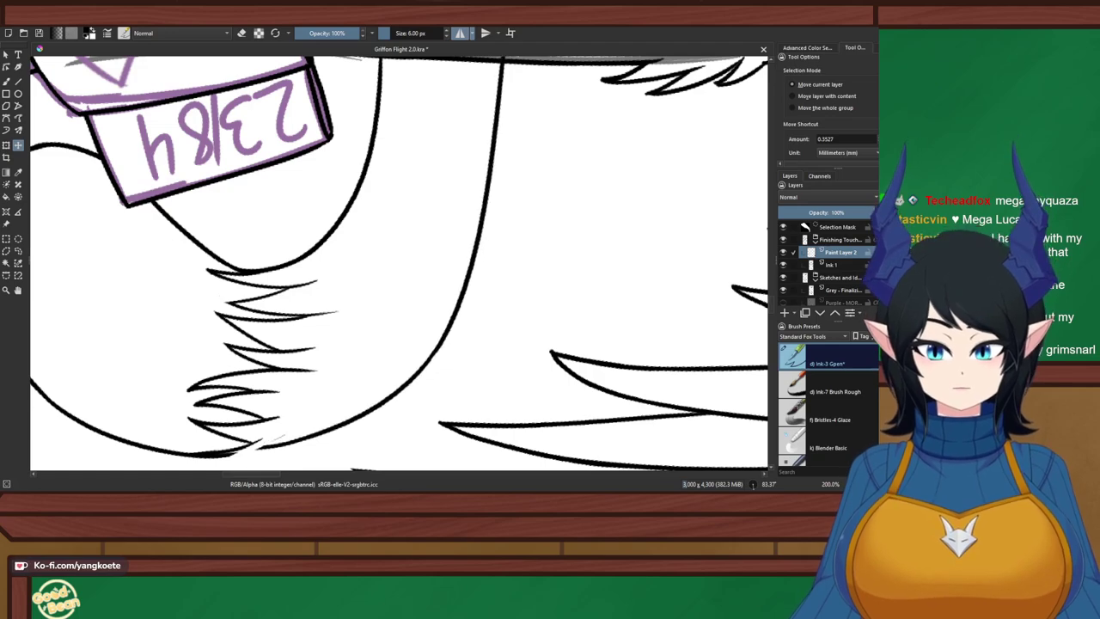
key(Return)
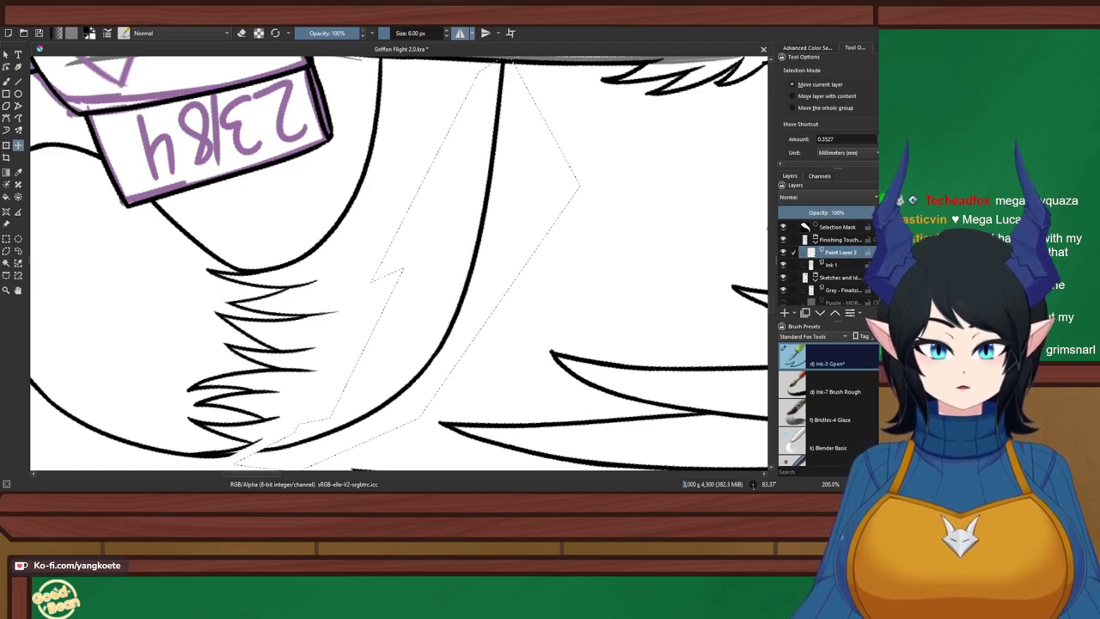
scroll(499, 90, down, 1)
drag(498, 90, 498, 96)
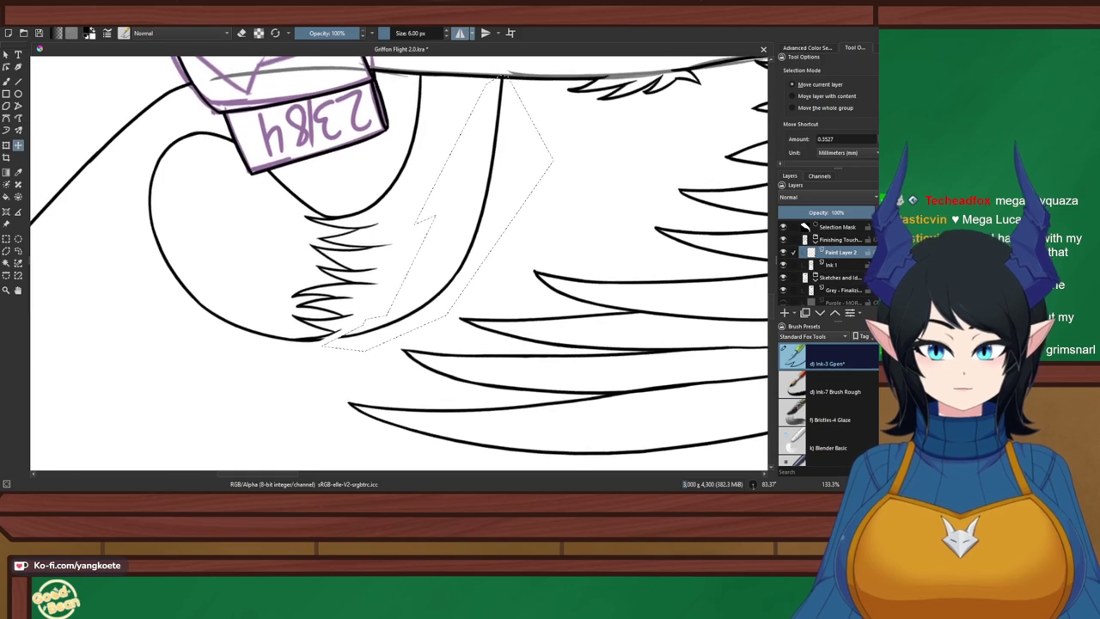
Box-select and delete the leftover stray marks near the line's end, resetting rotation to 0°
key(ctrl+r)
key(ctrl+shift+a)
scroll(349, 323, up, 3)
key(e)
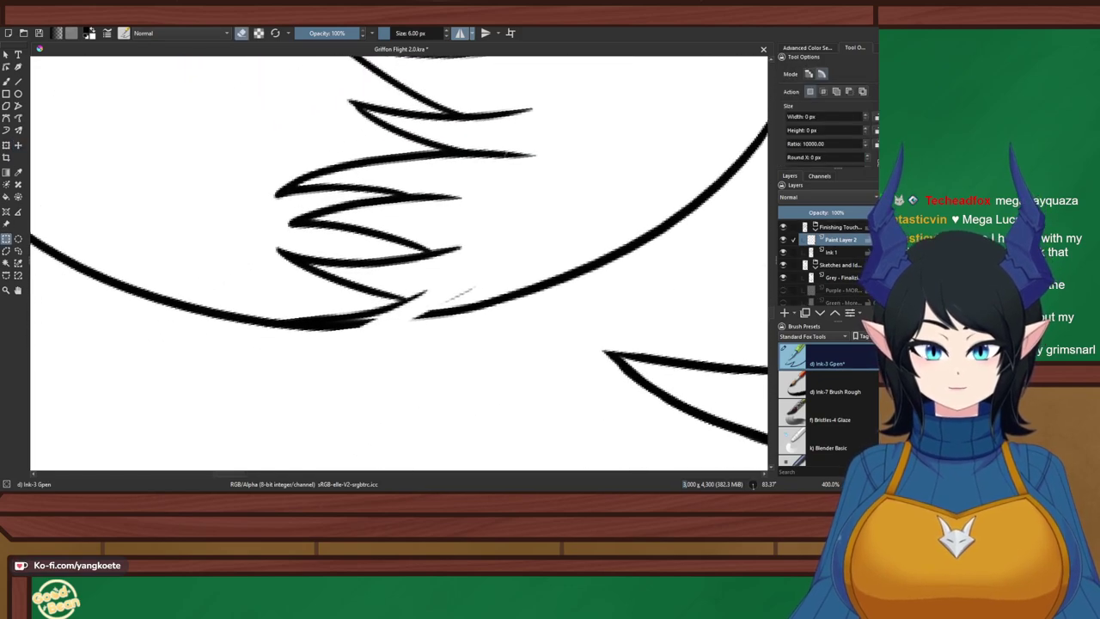
scroll(474, 300, up, 2)
drag(495, 259, 398, 317)
key(Delete)
key(ctrl+shift+a)
key(Delete)
key(ctrl+shift+a)
key(5)
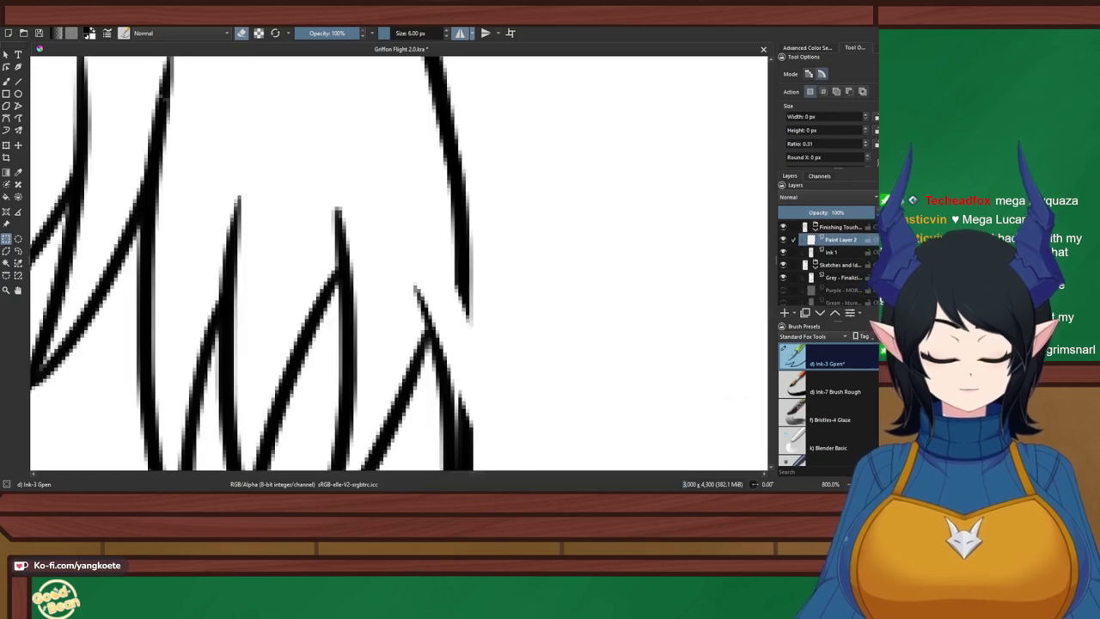
Extend the tail line downward with the Gpen brush to reconnect its broken end
key(b)
drag(447, 305, 426, 200)
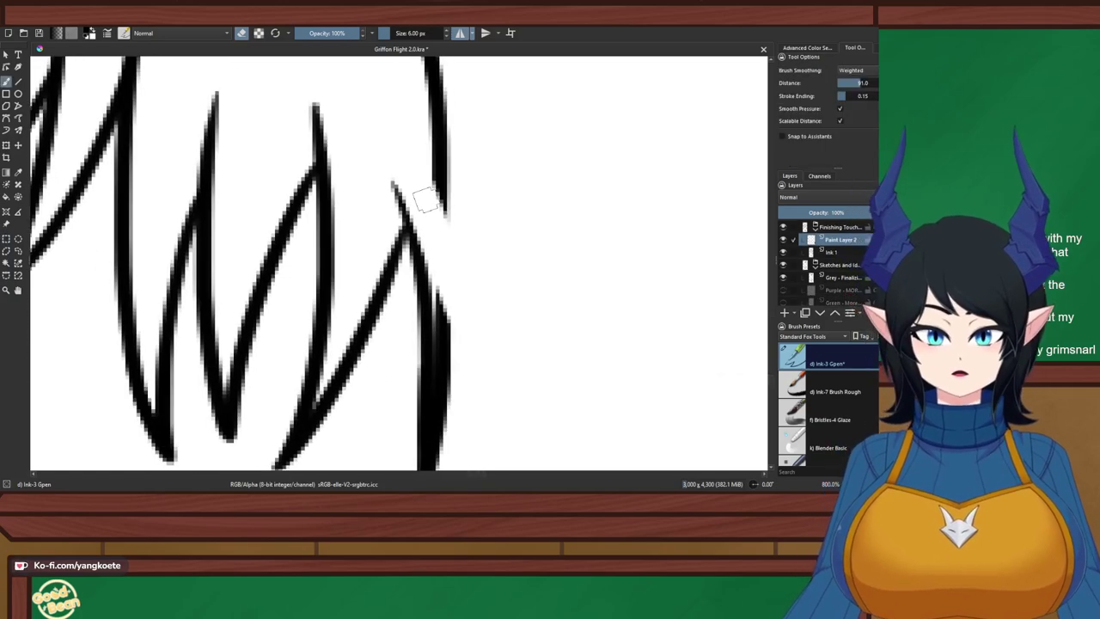
key(e)
drag(434, 130, 422, 336)
key(ctrl+z)
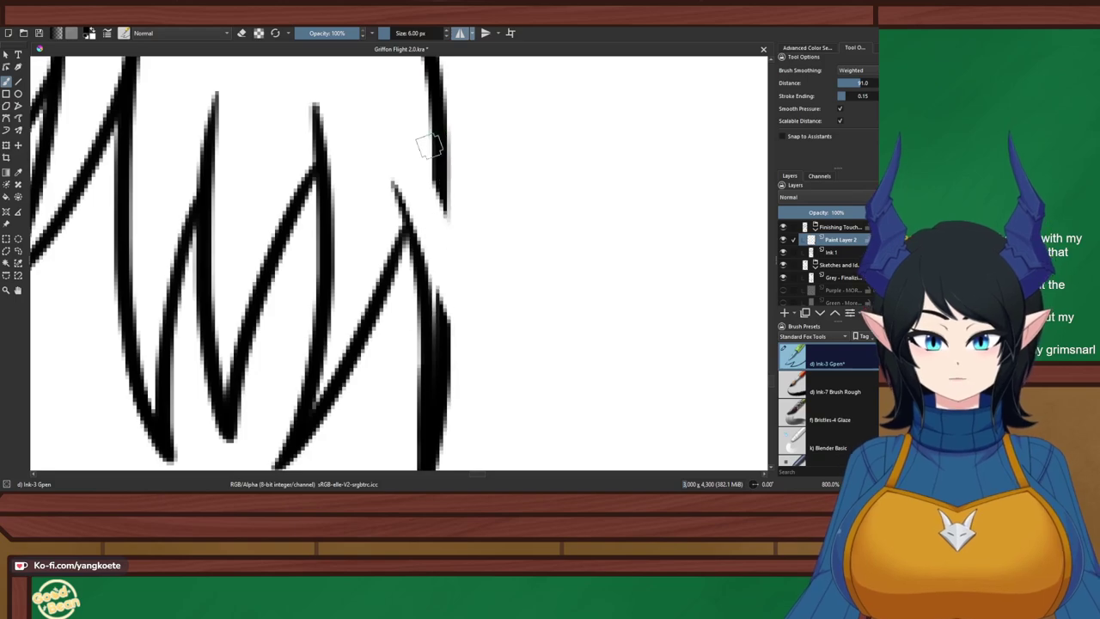
drag(433, 128, 440, 333)
key(ctrl+z)
mouse_move(439, 122)
mouse_down()
mouse_move(448, 348)
mouse_move(459, 277)
mouse_move(446, 334)
mouse_up()
key(ctrl+z)
Zoom out over both legs, undock the Tool Options and Overview dockers, and save the drawing
scroll(451, 270, down, 7)
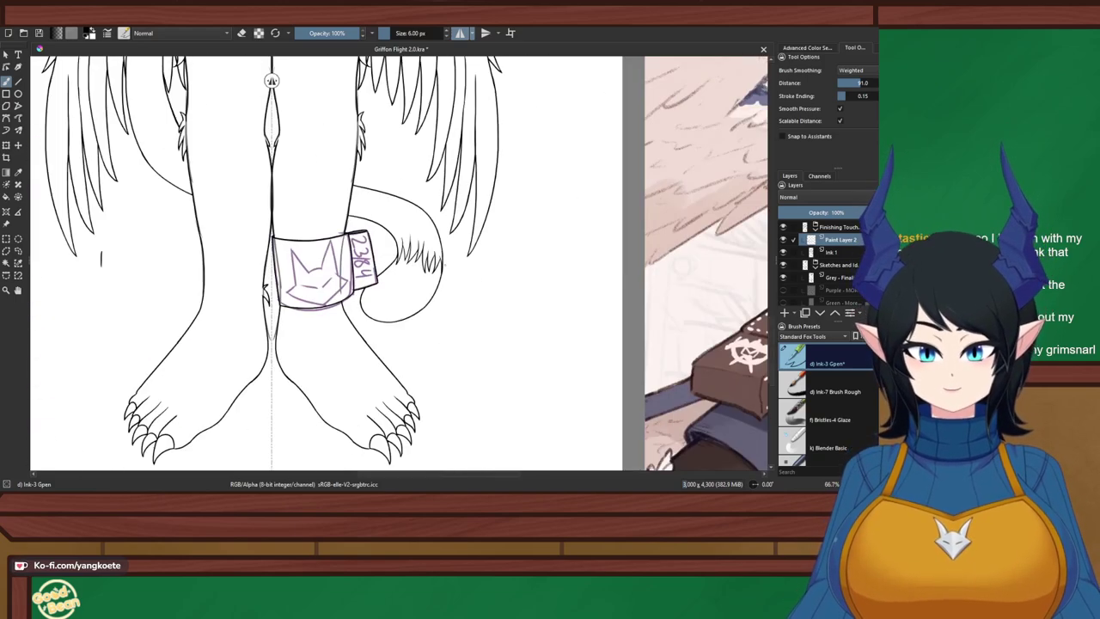
drag(444, 264, 495, 282)
scroll(374, 213, down, 1)
drag(373, 214, 417, 279)
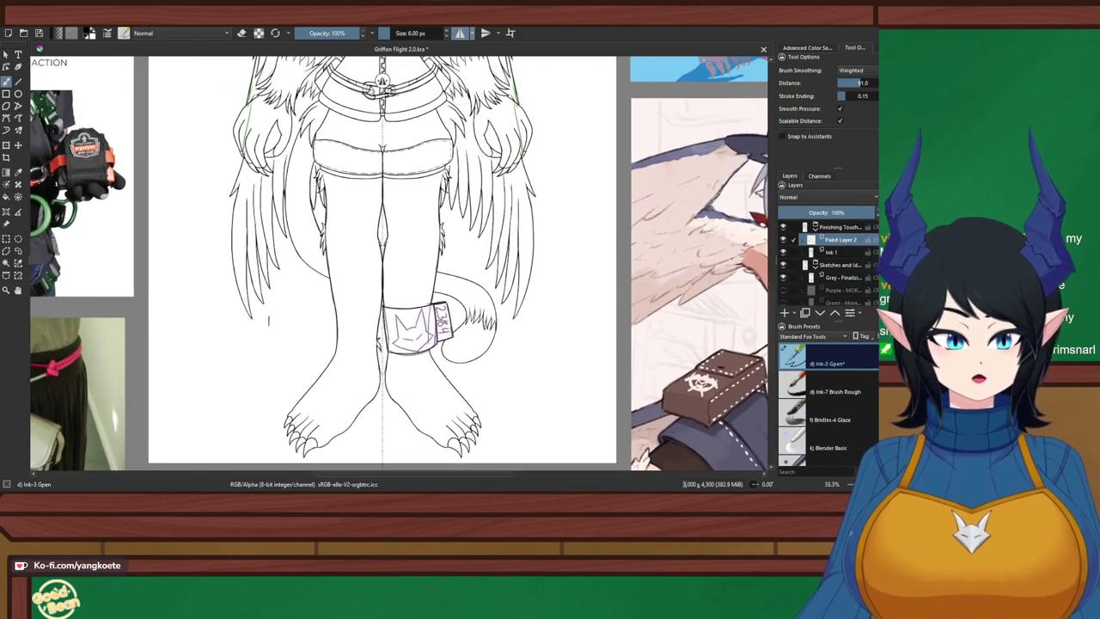
drag(816, 57, 823, 86)
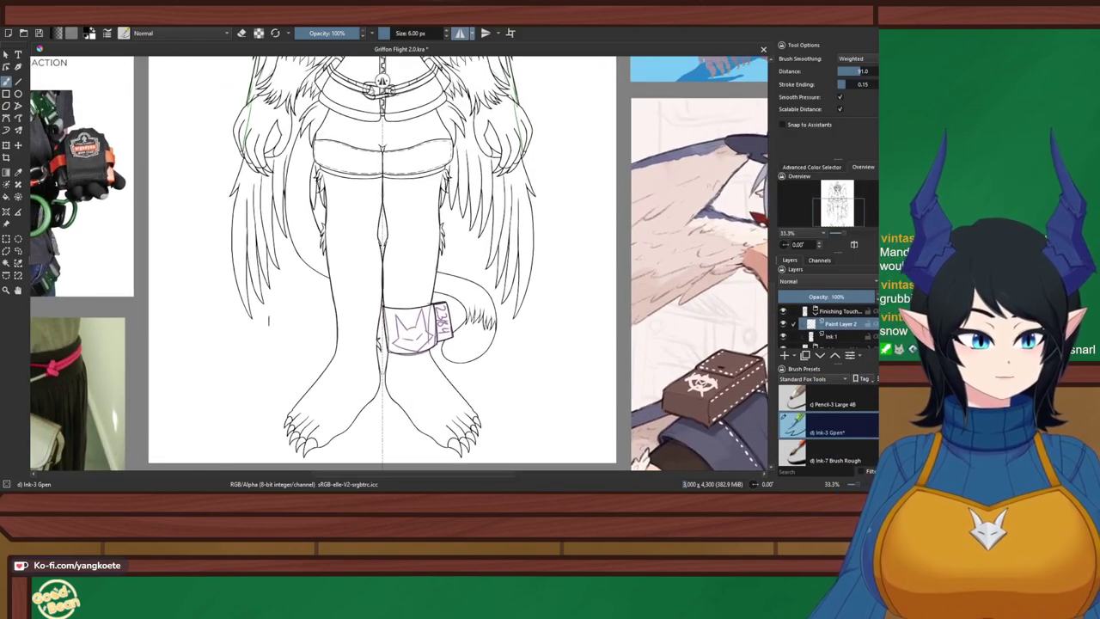
drag(816, 176, 818, 60)
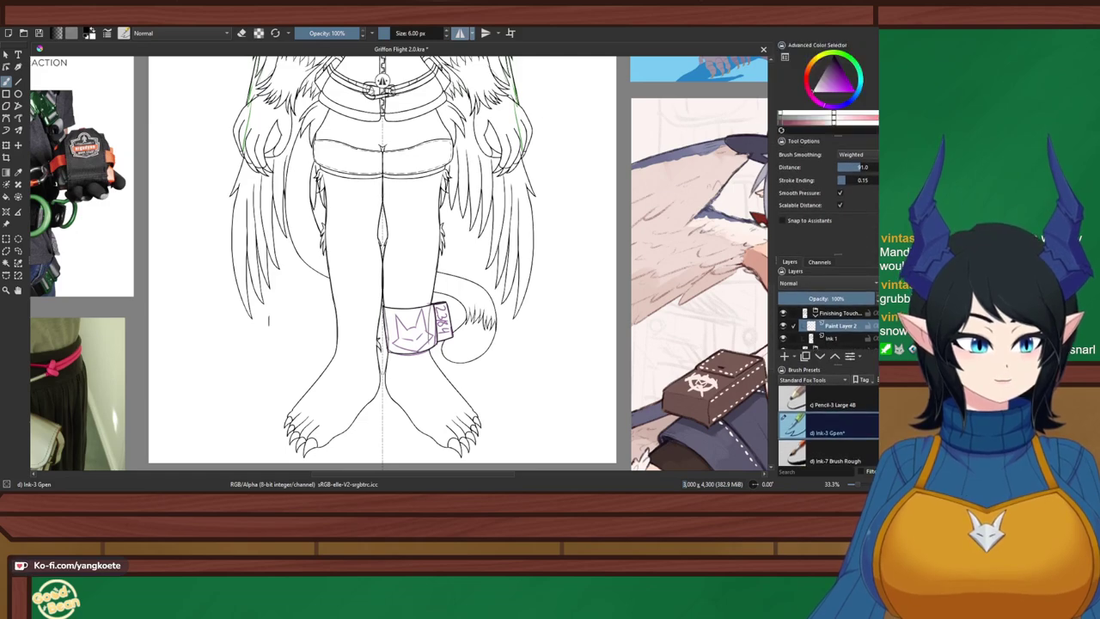
drag(806, 138, 812, 176)
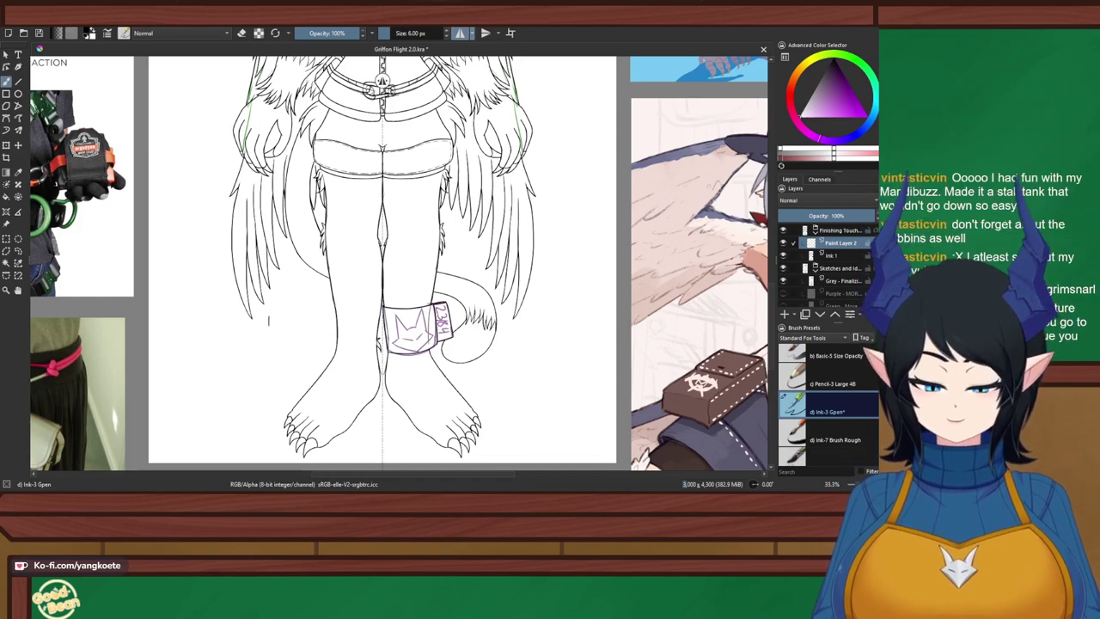
key(ctrl+s)
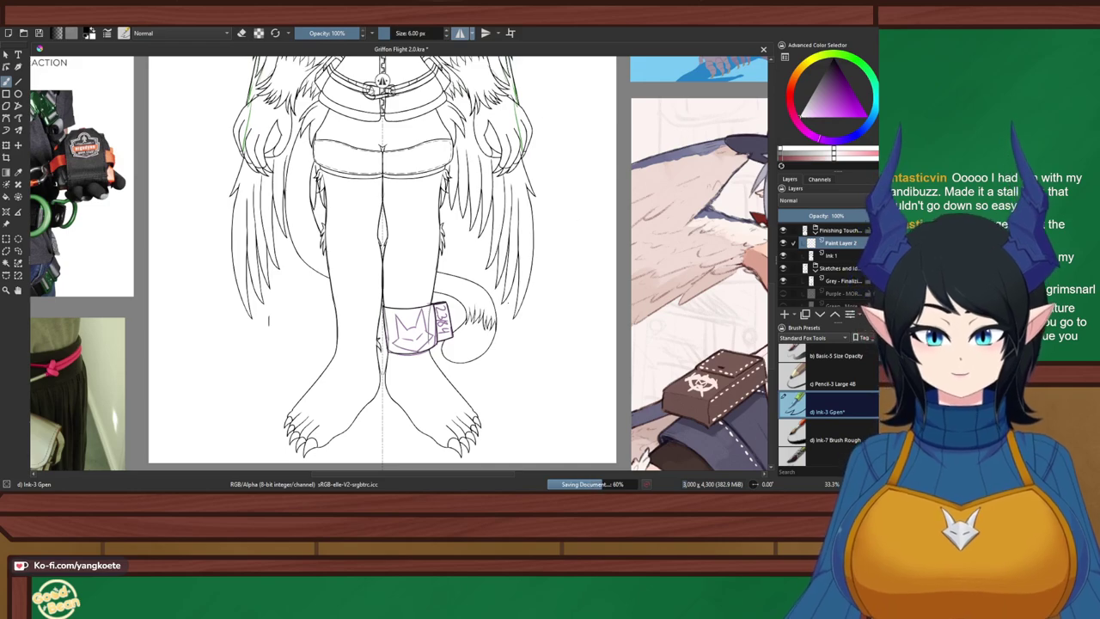
Zoom in and centre the view on the anklet band and its number tag
scroll(508, 304, up, 3)
drag(431, 250, 729, 176)
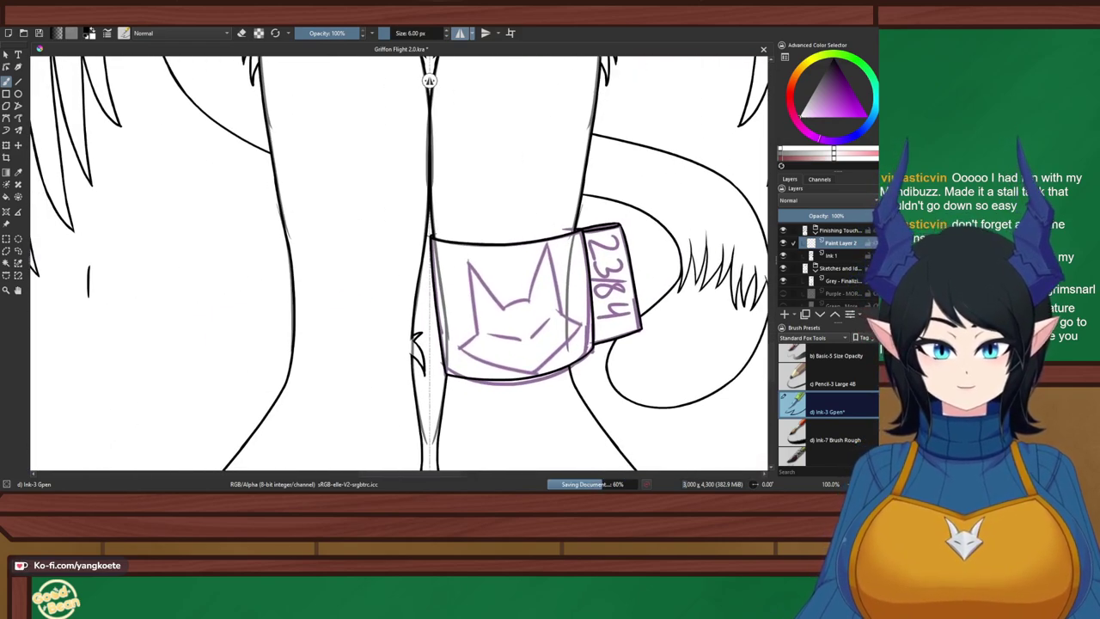
key(ctrl+r)
drag(47, 251, 132, 354)
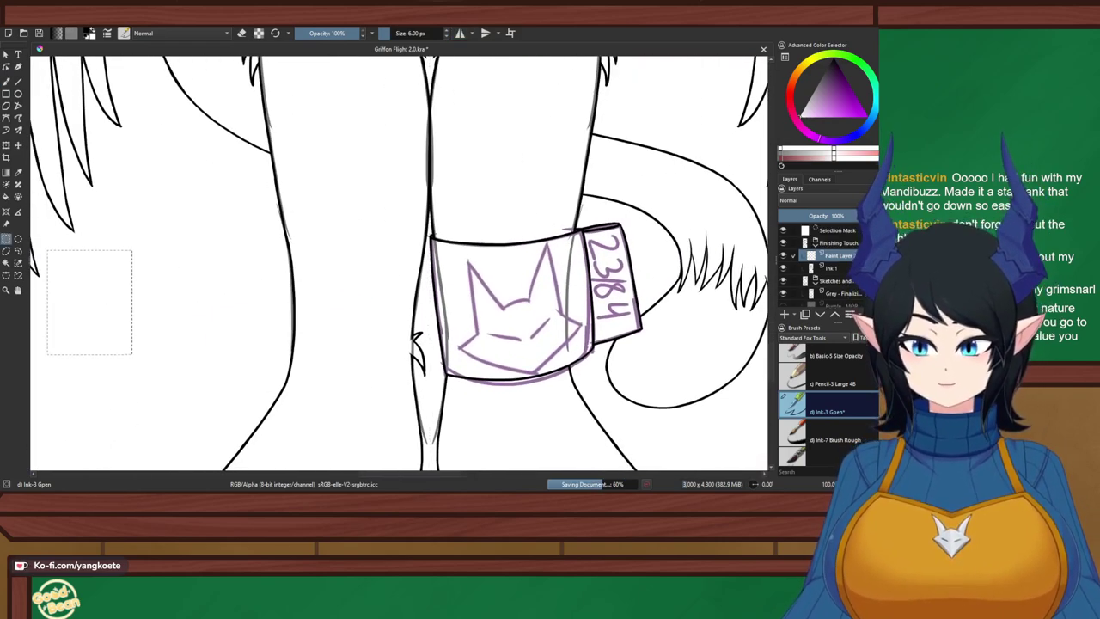
key(ctrl+z)
scroll(175, 319, down, 4)
drag(175, 320, 288, 335)
scroll(292, 348, up, 2)
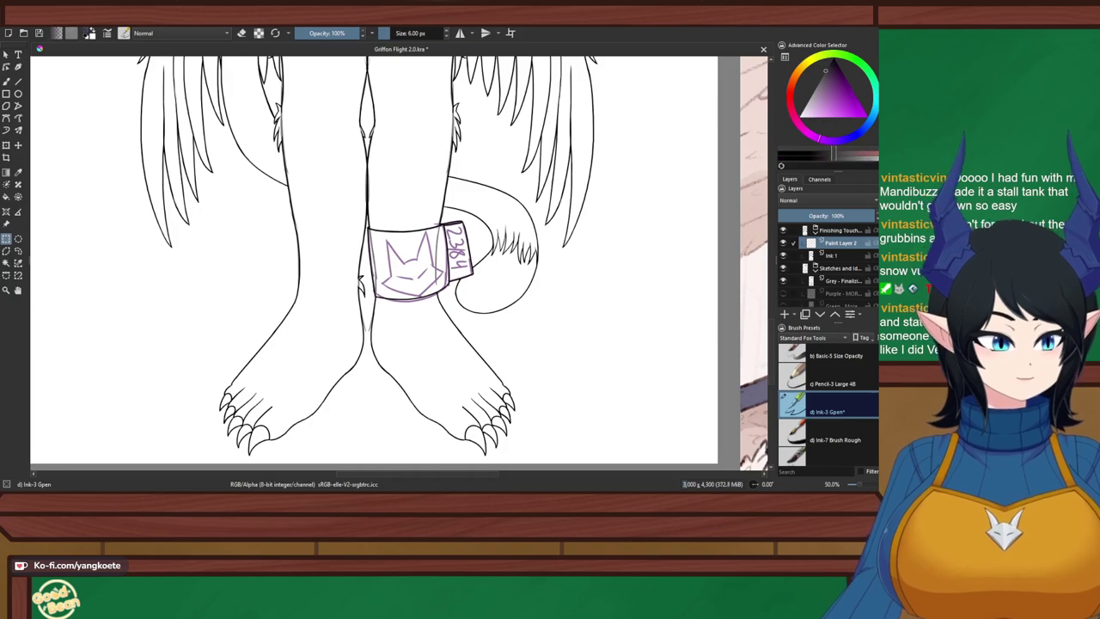
scroll(444, 225, up, 3)
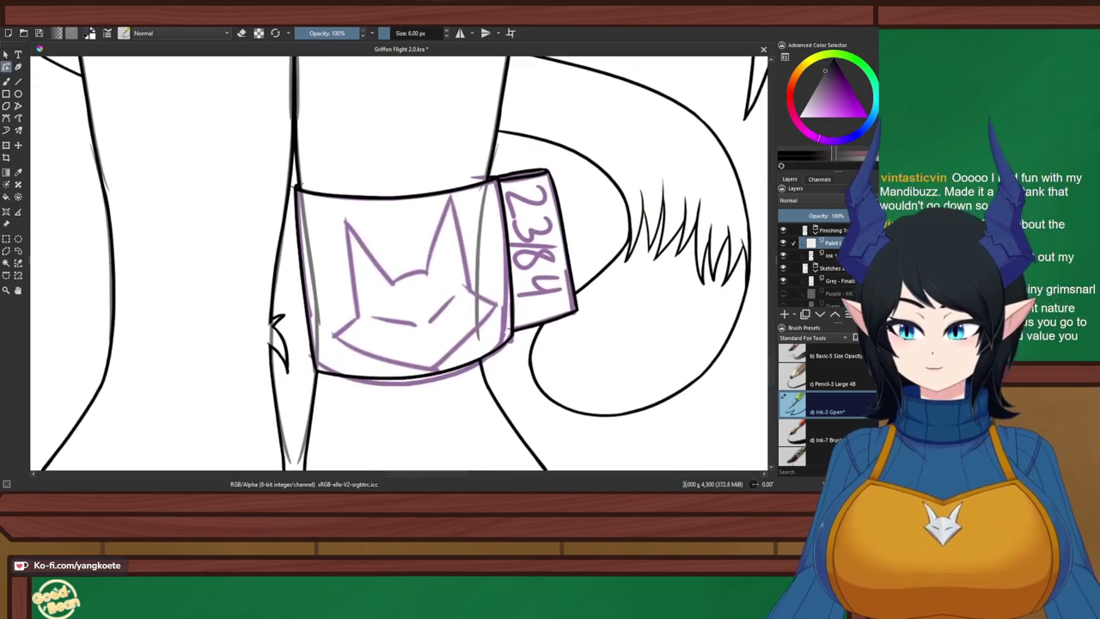
scroll(572, 206, up, 3)
Straighten the tag view and ink the 8, 4 and 3 of the tag number
drag(447, 183, 433, 177)
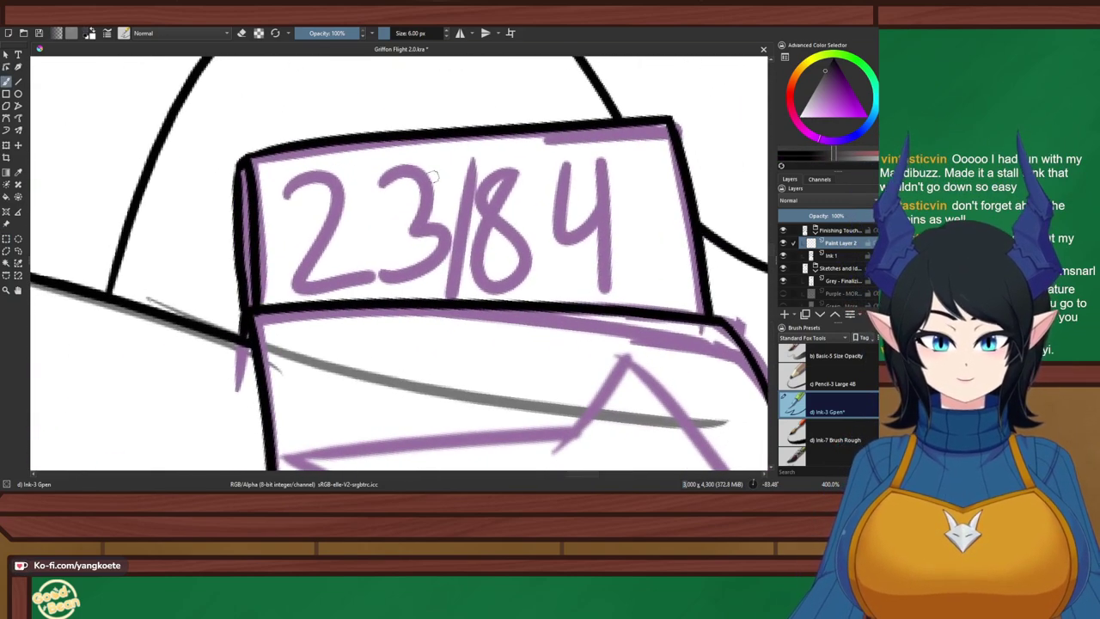
scroll(454, 171, up, 1)
drag(498, 144, 457, 309)
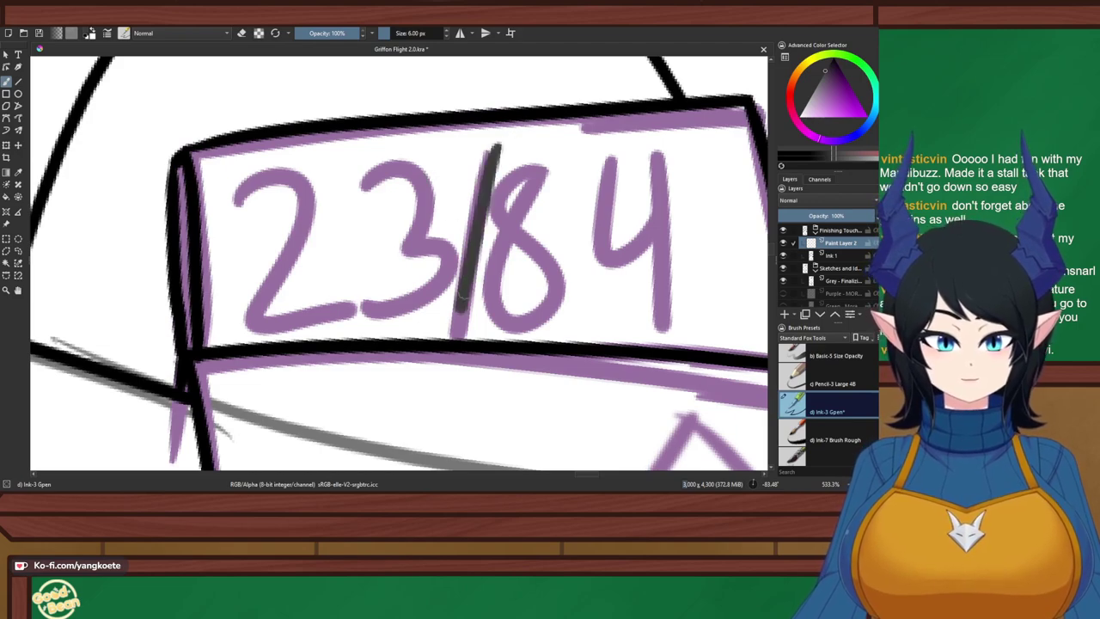
mouse_move(543, 181)
mouse_down()
mouse_move(510, 208)
mouse_move(550, 249)
mouse_move(539, 299)
mouse_move(502, 282)
mouse_move(525, 228)
mouse_move(549, 206)
mouse_move(555, 172)
mouse_move(606, 178)
mouse_move(603, 254)
mouse_move(661, 246)
mouse_up()
key(ctrl+z)
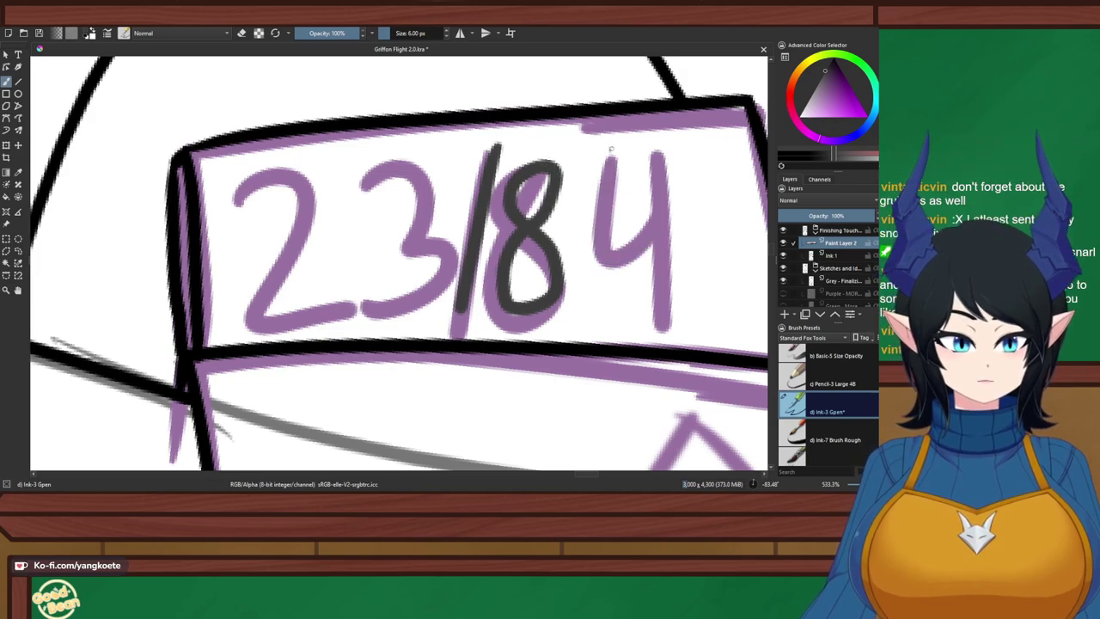
mouse_move(612, 152)
mouse_down()
mouse_move(608, 251)
mouse_move(660, 203)
mouse_up()
drag(662, 146, 667, 336)
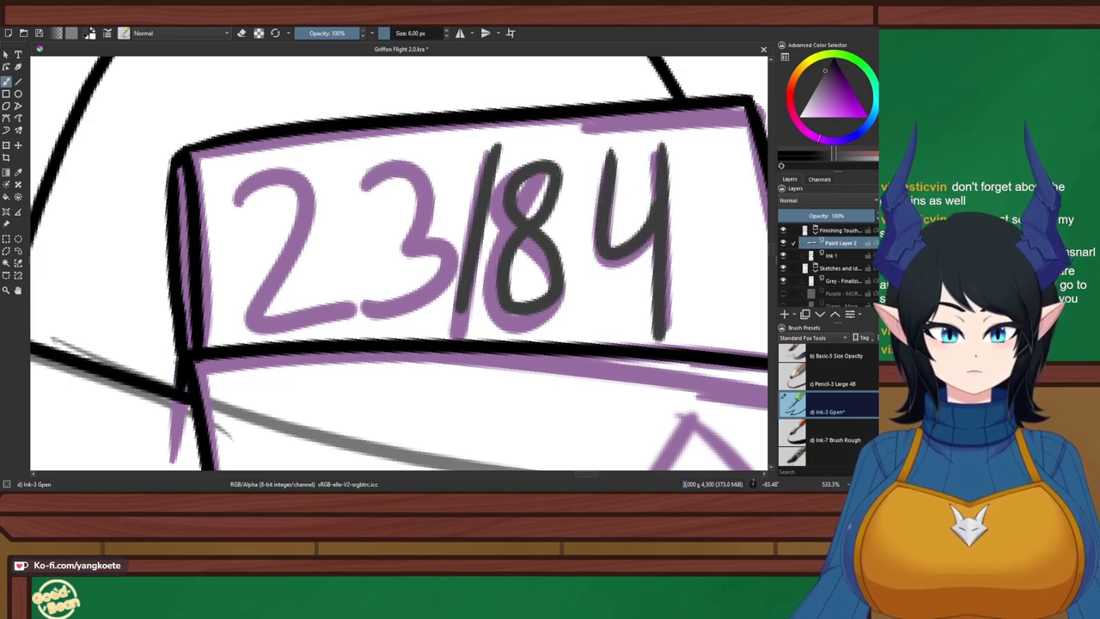
mouse_move(364, 187)
mouse_down()
mouse_move(434, 194)
mouse_move(340, 316)
mouse_up()
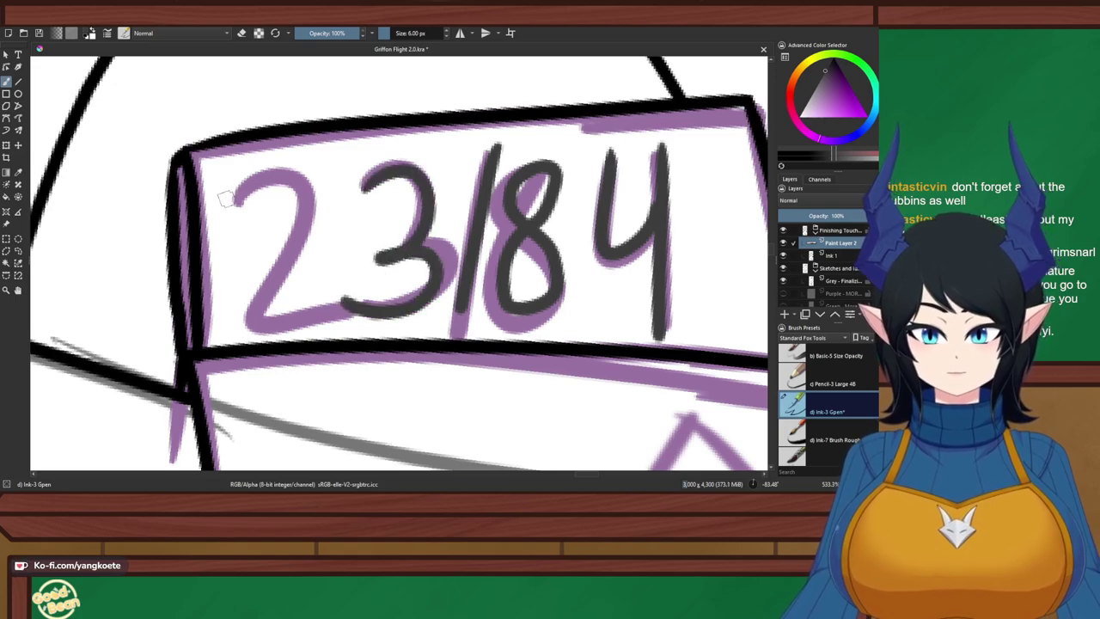
Trace the 2 over its purple sketch repeatedly until one clean dark stroke remains
mouse_move(220, 196)
mouse_down()
mouse_move(288, 275)
mouse_move(291, 320)
mouse_move(371, 296)
mouse_up()
key(ctrl+z)
mouse_move(225, 197)
mouse_down()
mouse_move(265, 301)
mouse_move(287, 311)
mouse_move(371, 301)
mouse_up()
key(ctrl+z)
drag(225, 205, 248, 324)
key(ctrl+z)
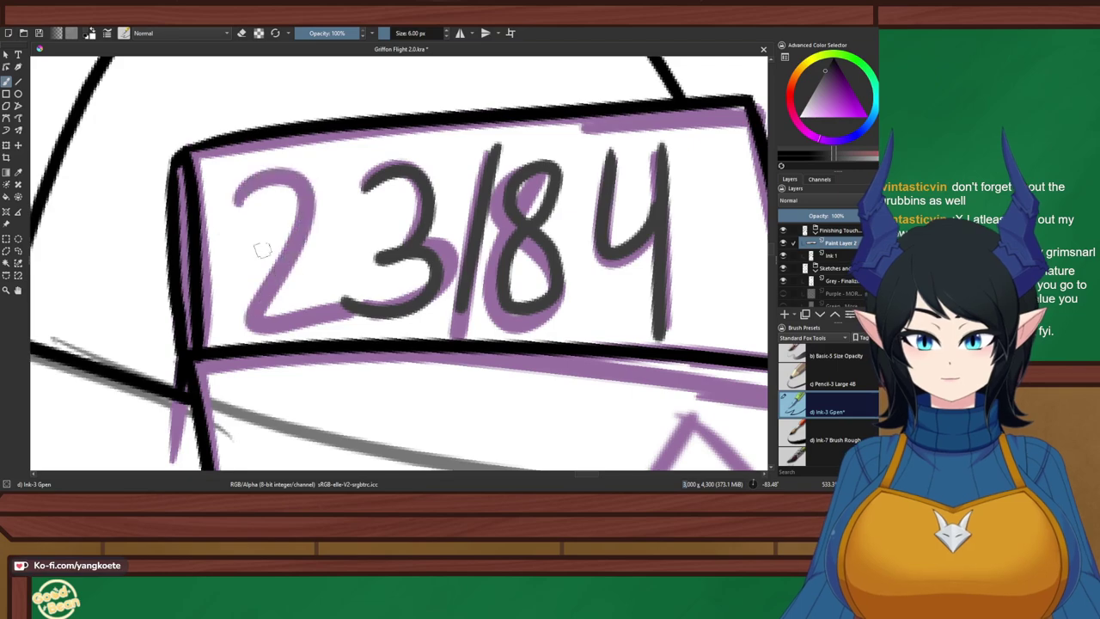
mouse_move(228, 216)
mouse_down()
mouse_move(318, 177)
mouse_move(305, 307)
mouse_move(343, 290)
mouse_up()
key(ctrl+z)
mouse_move(225, 202)
mouse_down()
mouse_move(265, 176)
mouse_move(285, 305)
mouse_move(347, 292)
mouse_up()
key(ctrl+z)
mouse_move(219, 202)
mouse_down()
mouse_move(288, 232)
mouse_move(243, 319)
mouse_move(361, 299)
mouse_up()
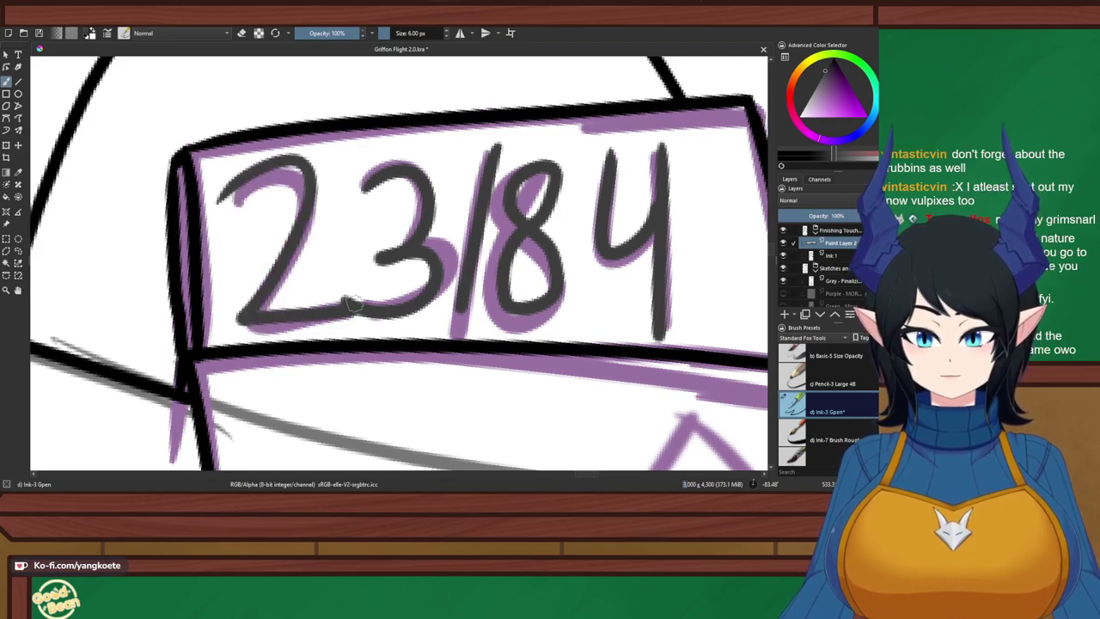
key(ctrl+z)
mouse_move(215, 213)
mouse_down()
mouse_move(246, 177)
mouse_move(237, 321)
mouse_move(348, 288)
mouse_up()
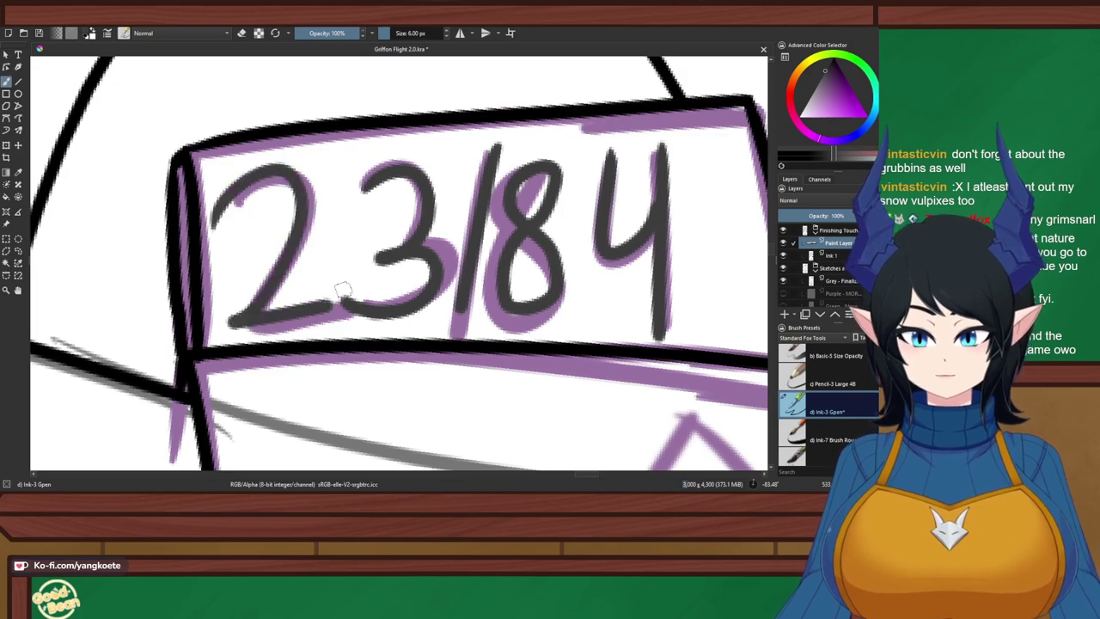
scroll(380, 244, down, 4)
Reset the canvas rotation, flip the view, and zoom in centred on the fox emblem
key(5)
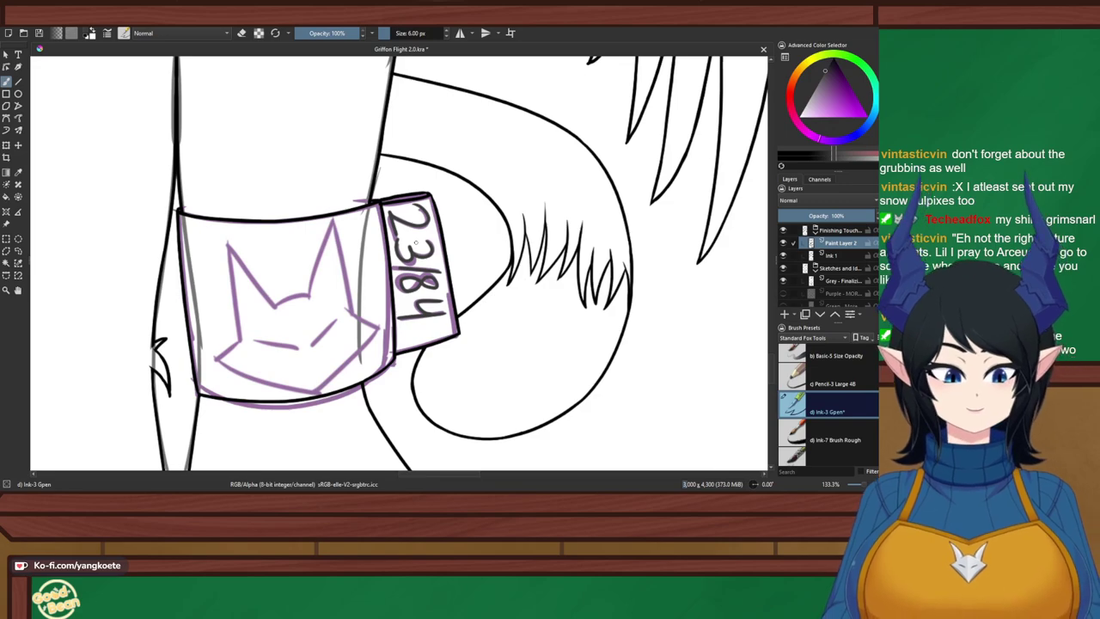
drag(270, 321, 381, 253)
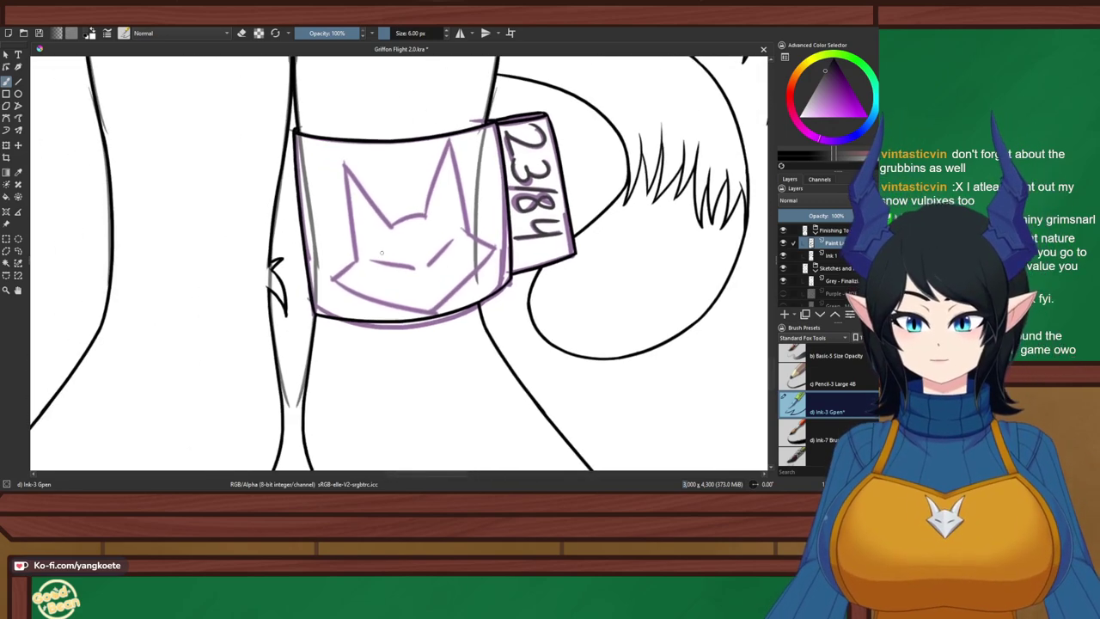
key(m)
key(m)
scroll(402, 234, up, 2)
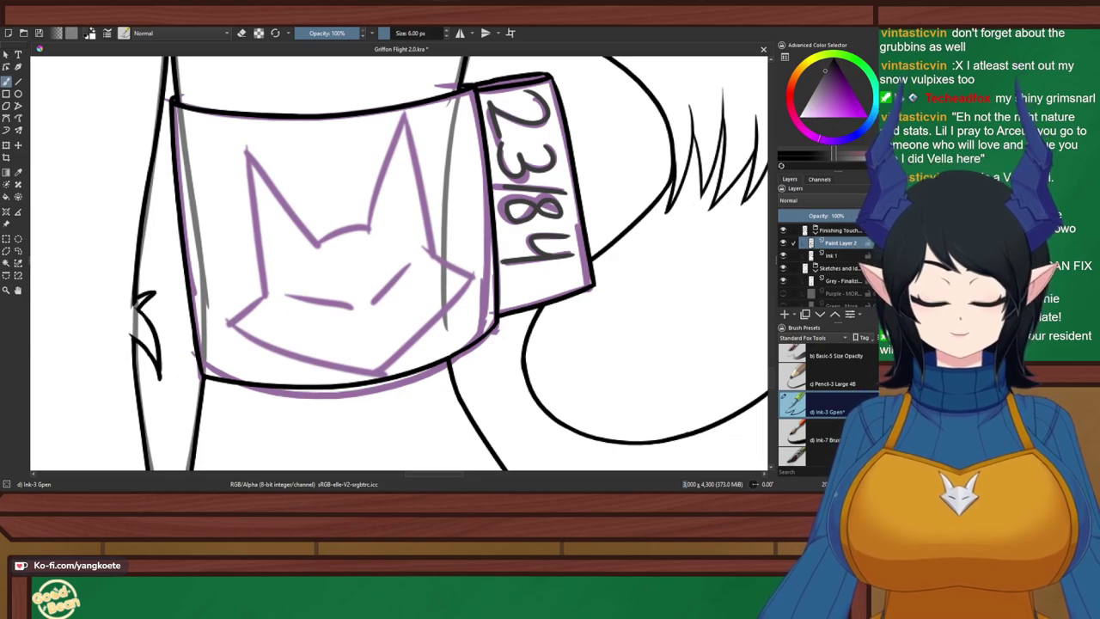
drag(346, 274, 394, 253)
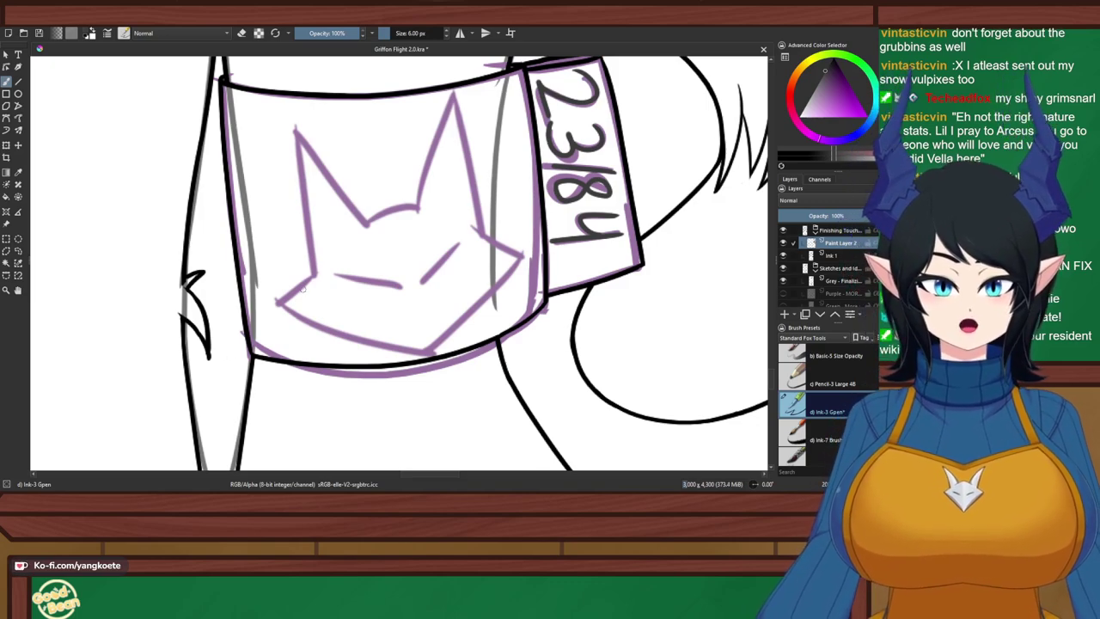
scroll(338, 249, up, 1)
drag(339, 249, 328, 288)
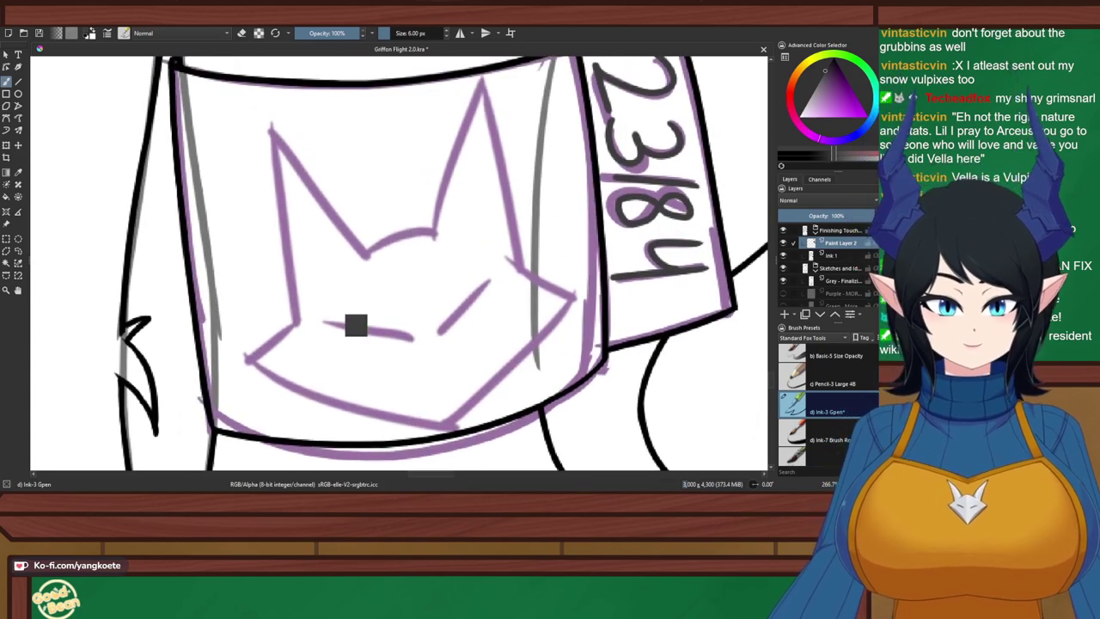
Save, then ink the fox emblem's right ear edge down to the cheek
key(ctrl+s)
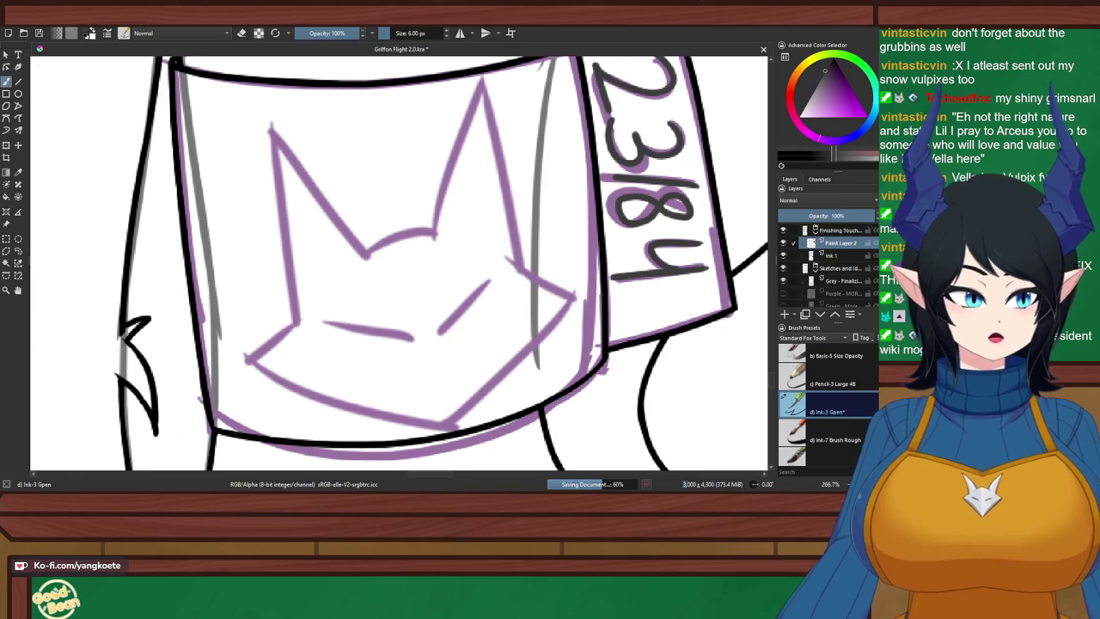
mouse_move(483, 81)
mouse_down()
mouse_move(524, 270)
mouse_move(573, 299)
mouse_up()
key(ctrl+z)
drag(524, 273, 577, 298)
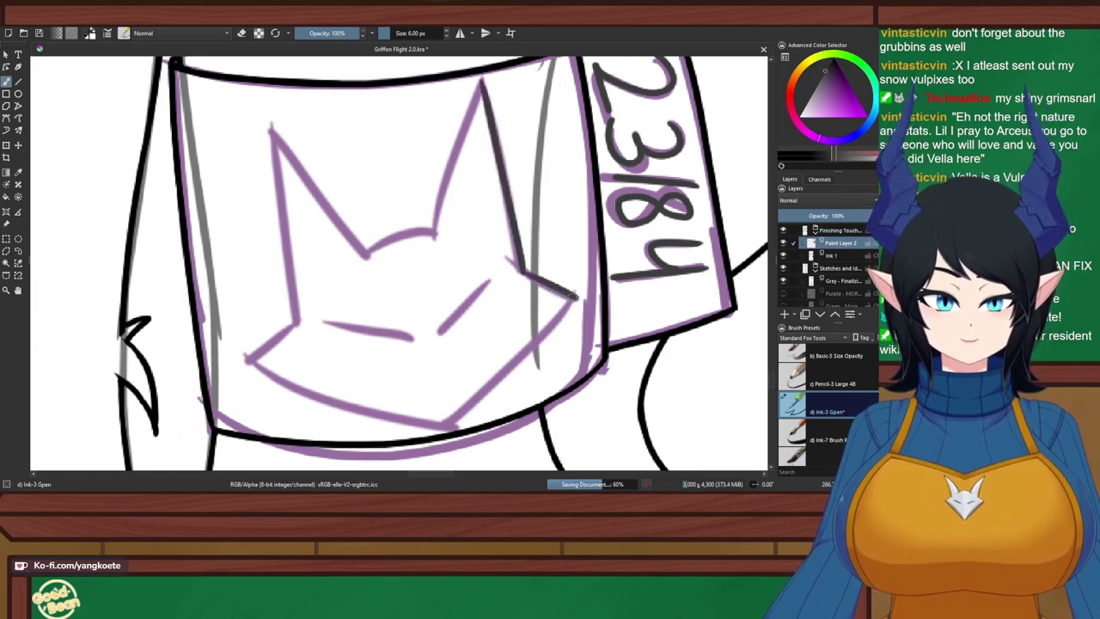
key(ctrl+z)
drag(518, 270, 576, 303)
key(ctrl+z)
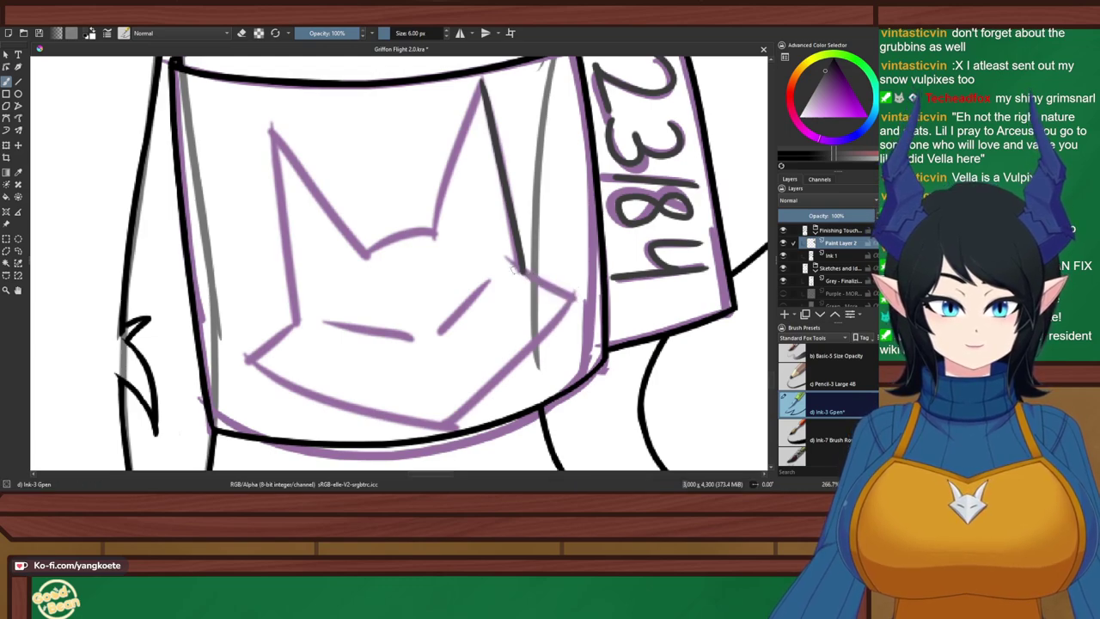
drag(507, 261, 572, 298)
key(e)
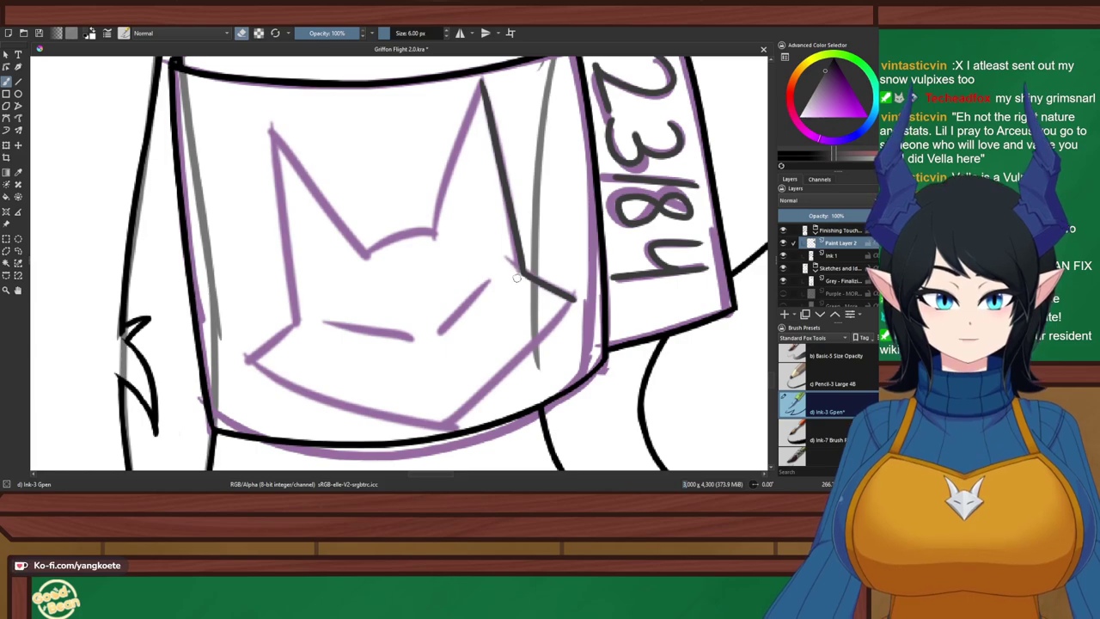
key(e)
Ink the right ear line with its tip, plus the arc between the ears
drag(484, 77, 426, 277)
key(ctrl+z)
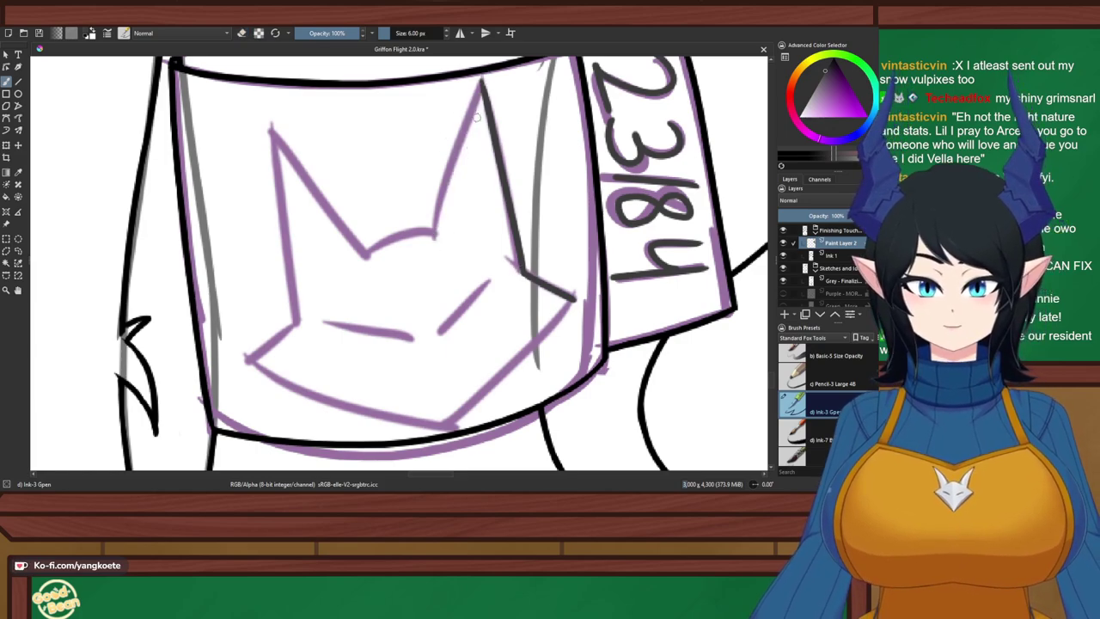
drag(481, 79, 427, 234)
key(e)
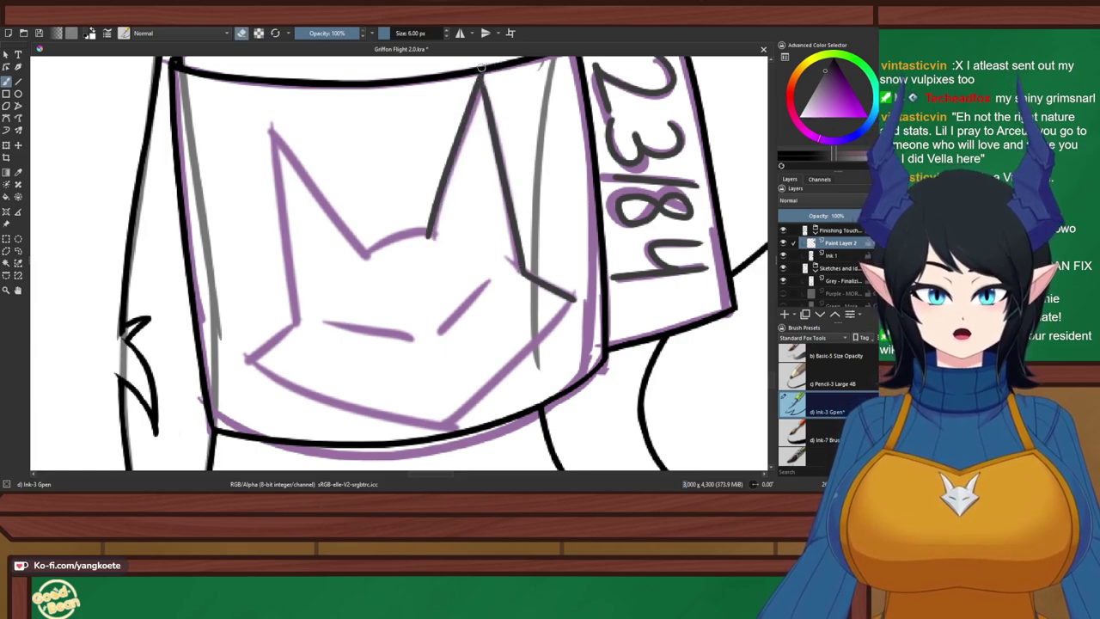
key(ctrl+z)
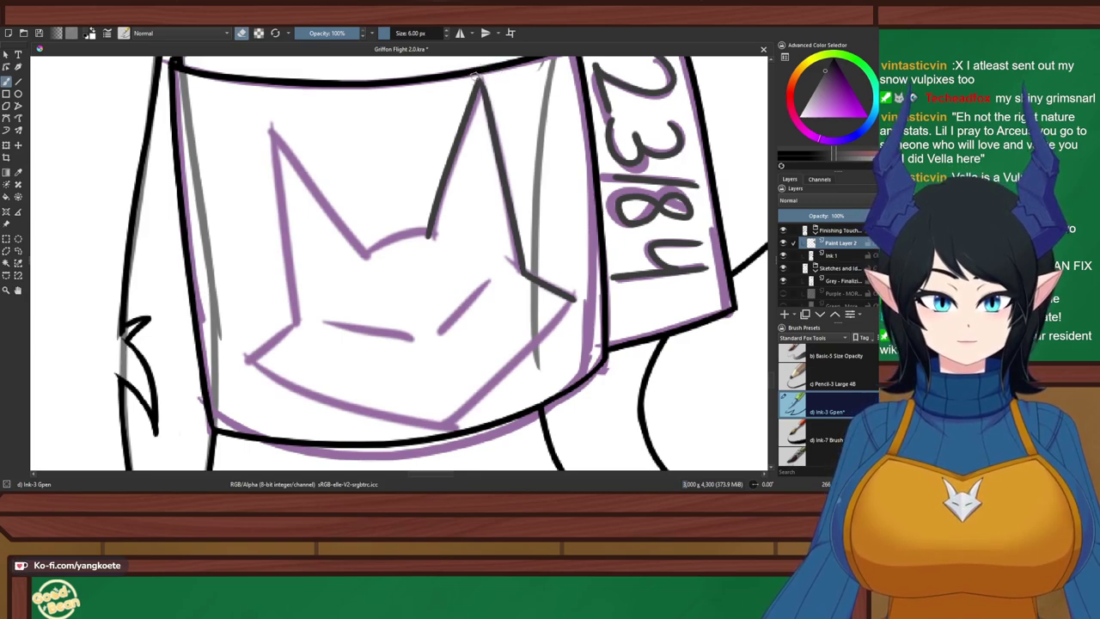
key(e)
drag(479, 79, 485, 91)
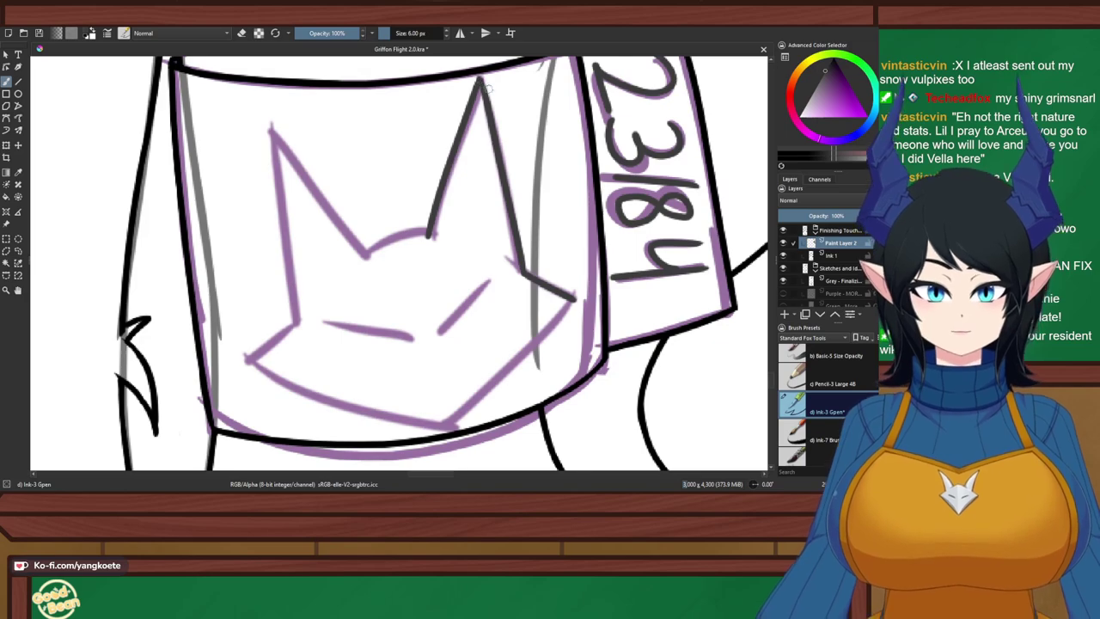
drag(366, 256, 440, 237)
key(ctrl+z)
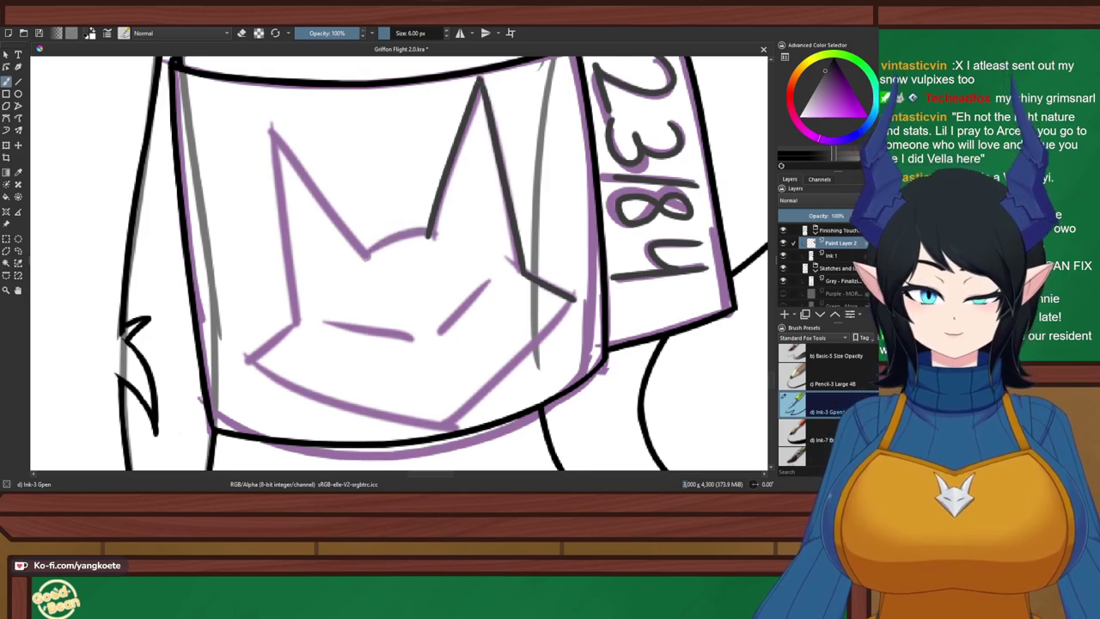
drag(362, 258, 441, 239)
key(e)
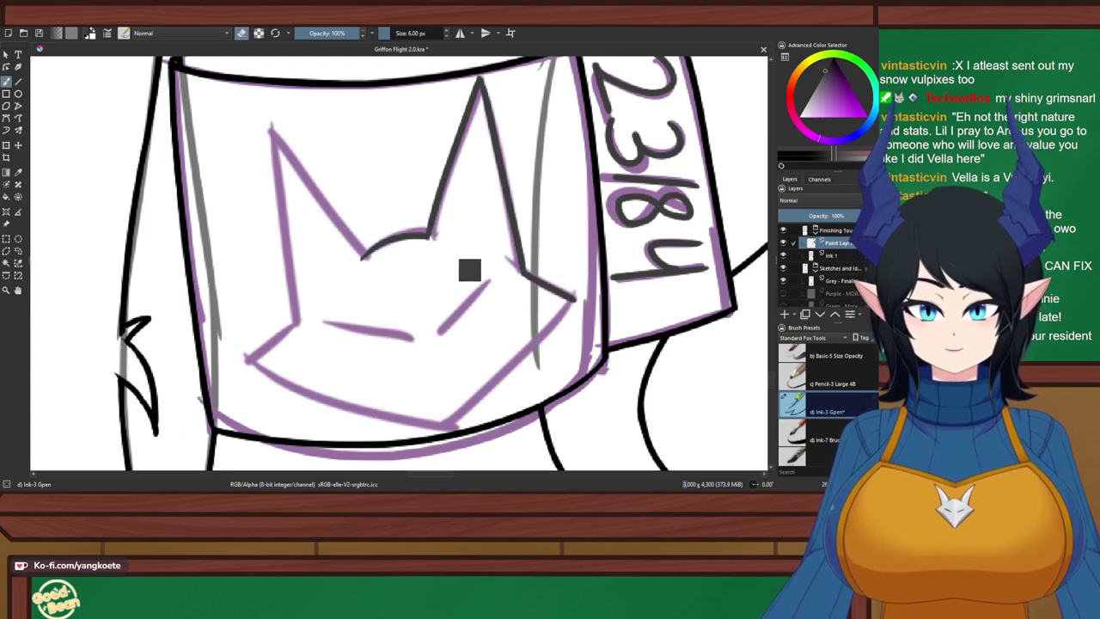
key(e)
Ink the left ear's inner edge, retrying until it sits on the sketch
drag(273, 129, 378, 256)
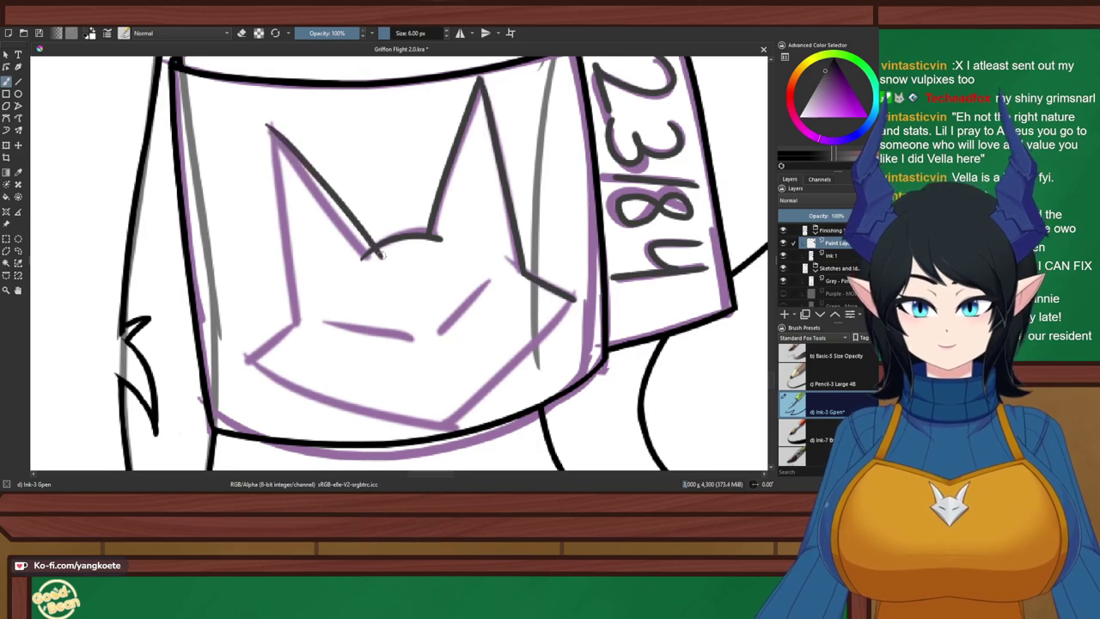
key(ctrl+z)
drag(274, 130, 368, 254)
key(ctrl+z)
mouse_move(268, 125)
mouse_down()
mouse_move(370, 254)
mouse_move(368, 271)
mouse_up()
key(e)
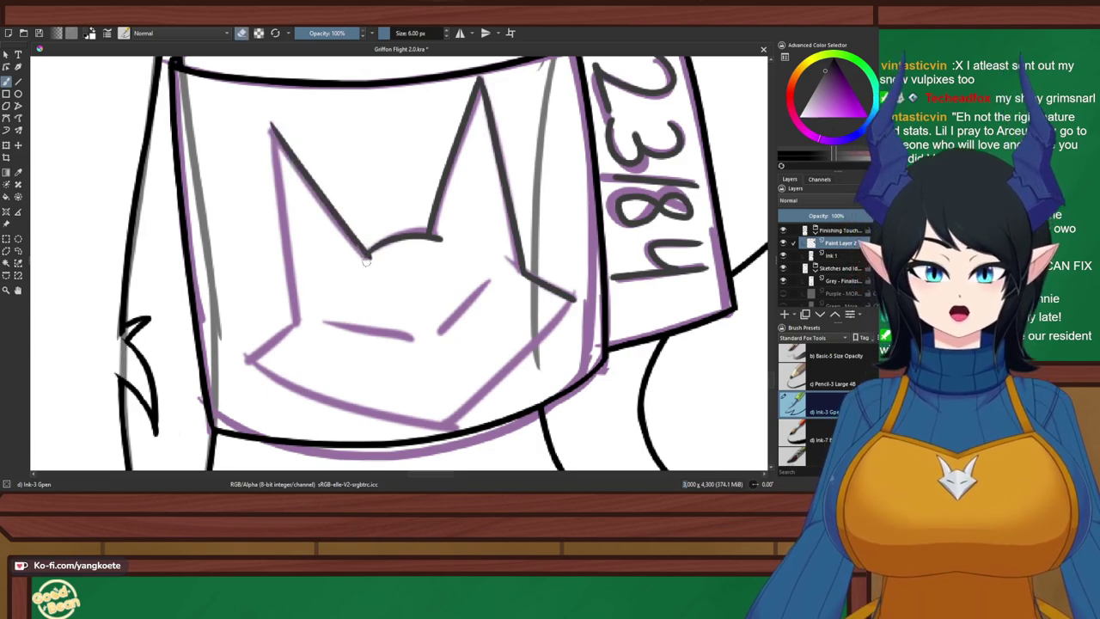
key(e)
Ink the left ear's outer side and erase the overshoot at its tip
drag(269, 120, 277, 287)
key(ctrl+z)
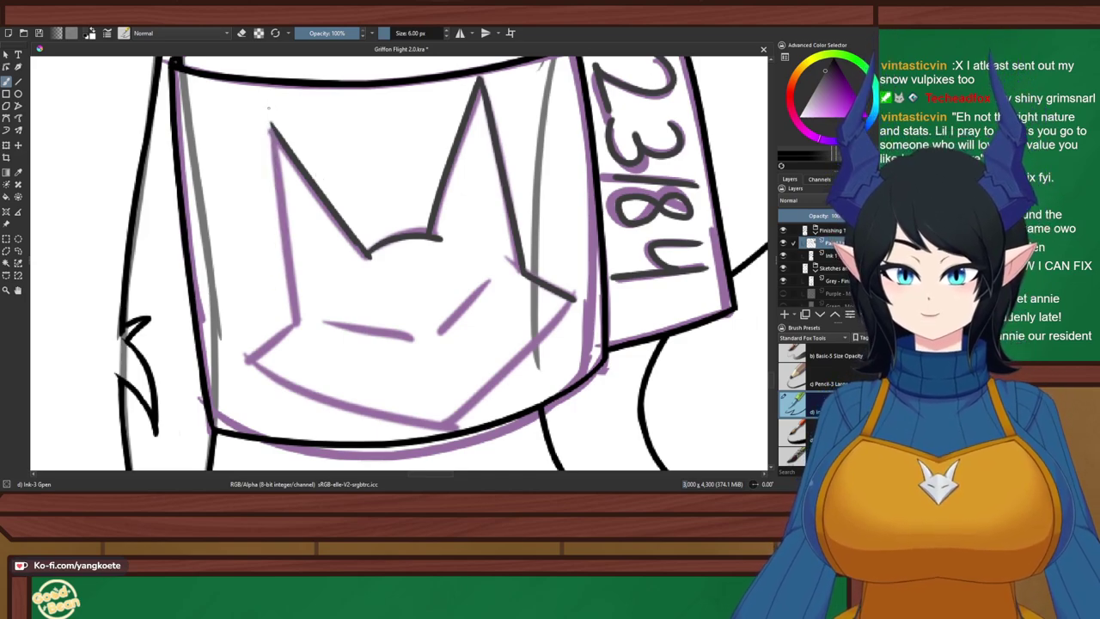
drag(269, 110, 292, 325)
key(e)
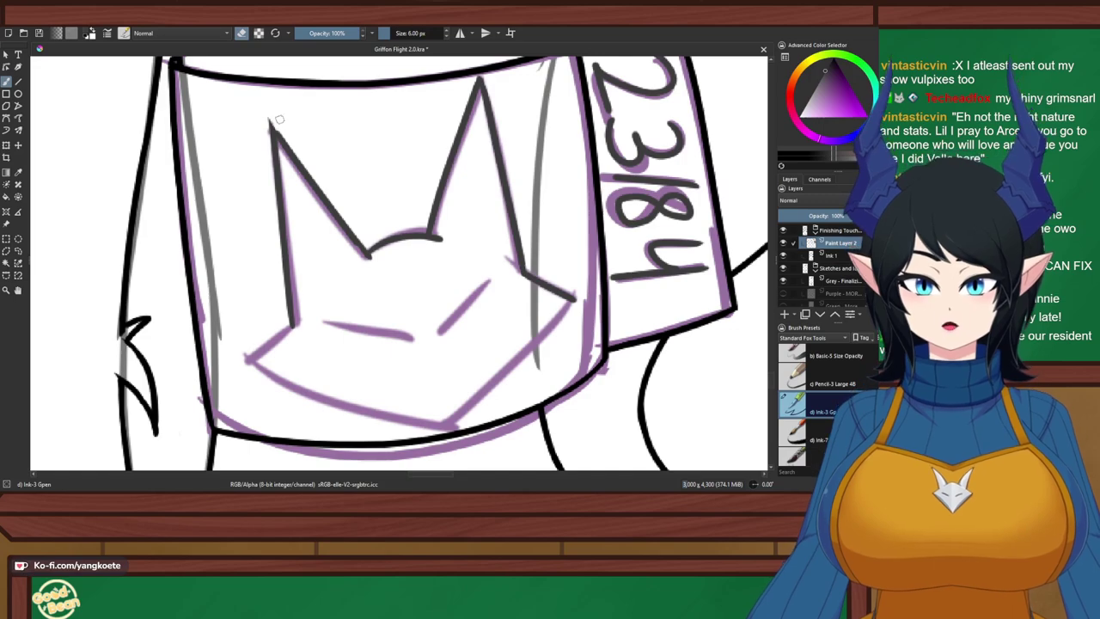
mouse_move(268, 98)
mouse_down()
mouse_move(289, 139)
mouse_move(271, 114)
mouse_move(325, 153)
mouse_move(264, 131)
mouse_up()
key(e)
key(e)
key(e)
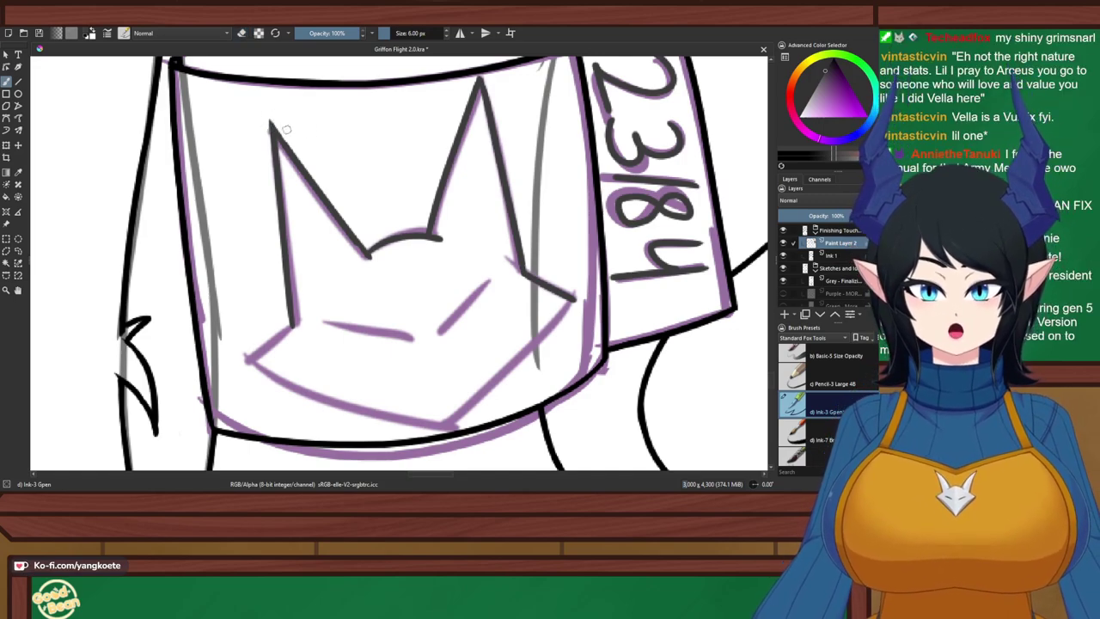
mouse_move(470, 348)
mouse_down()
mouse_move(528, 286)
mouse_move(541, 310)
mouse_move(531, 300)
mouse_up()
Ink the fox face's right jaw line and erase its overshoot past the corner
scroll(515, 322, up, 1)
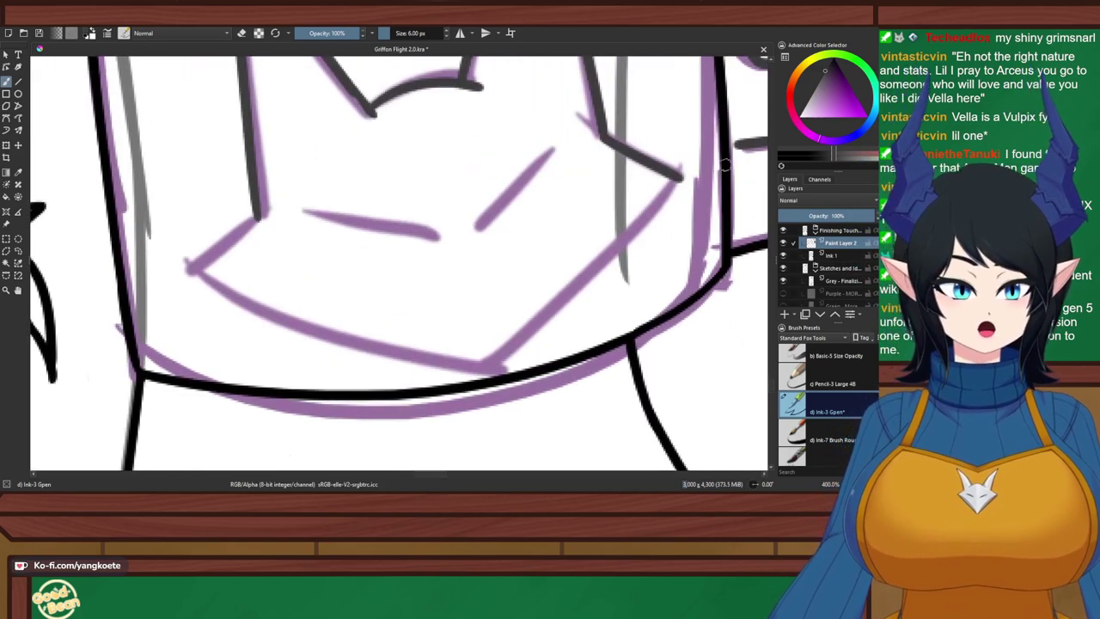
drag(691, 169, 517, 375)
key(ctrl+z)
drag(698, 153, 488, 385)
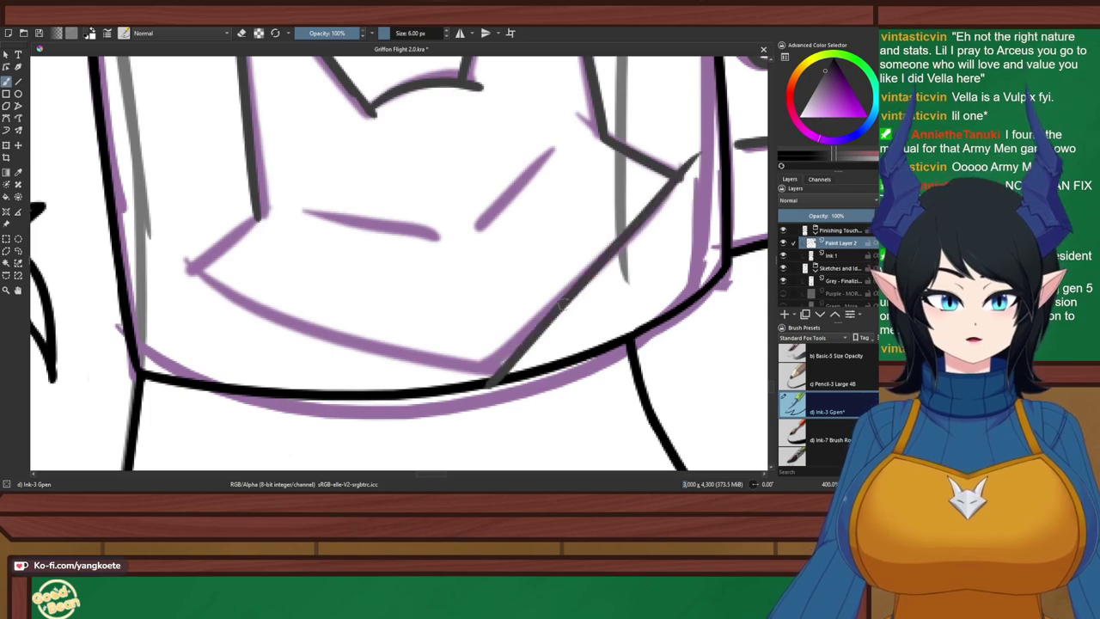
key(ctrl+z)
drag(693, 165, 500, 386)
key(ctrl+z)
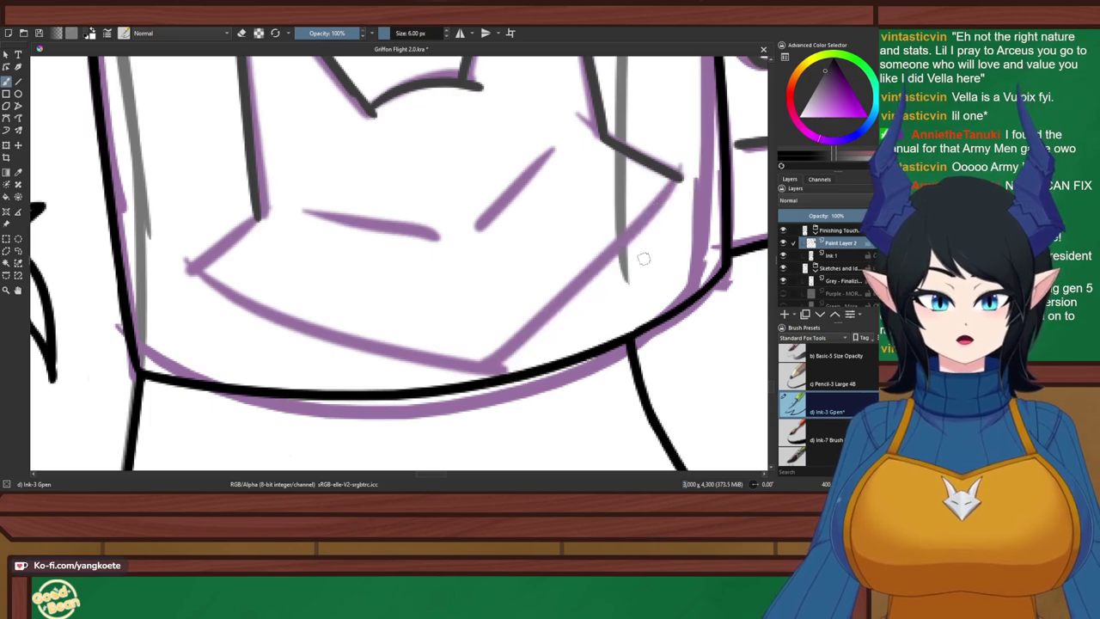
drag(695, 161, 490, 376)
key(e)
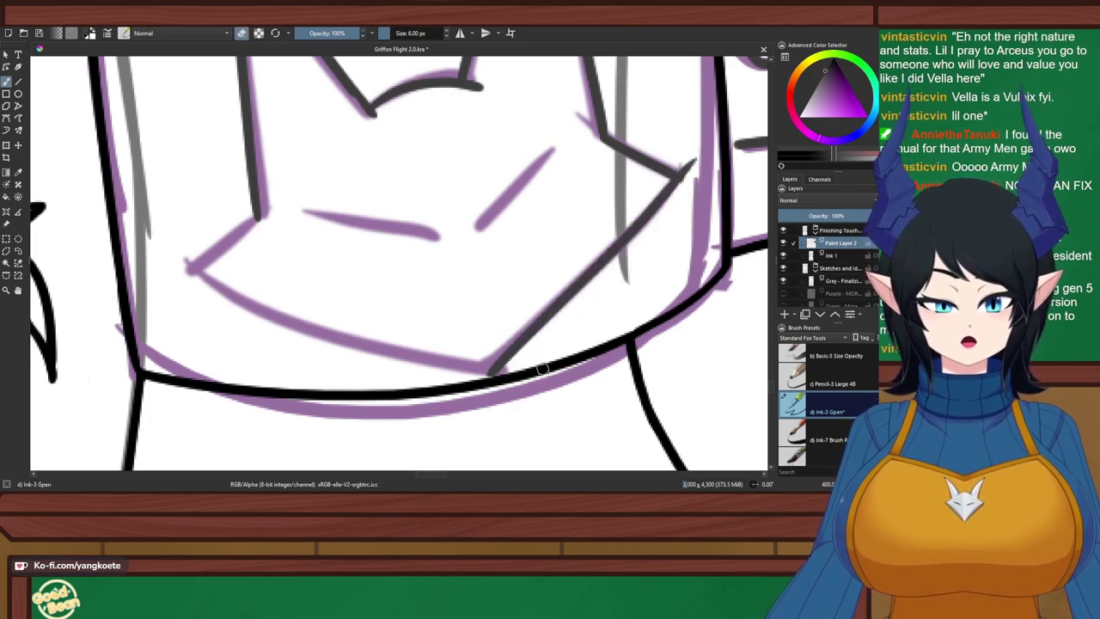
mouse_move(677, 159)
mouse_down()
mouse_move(693, 174)
mouse_move(685, 171)
mouse_up()
key(e)
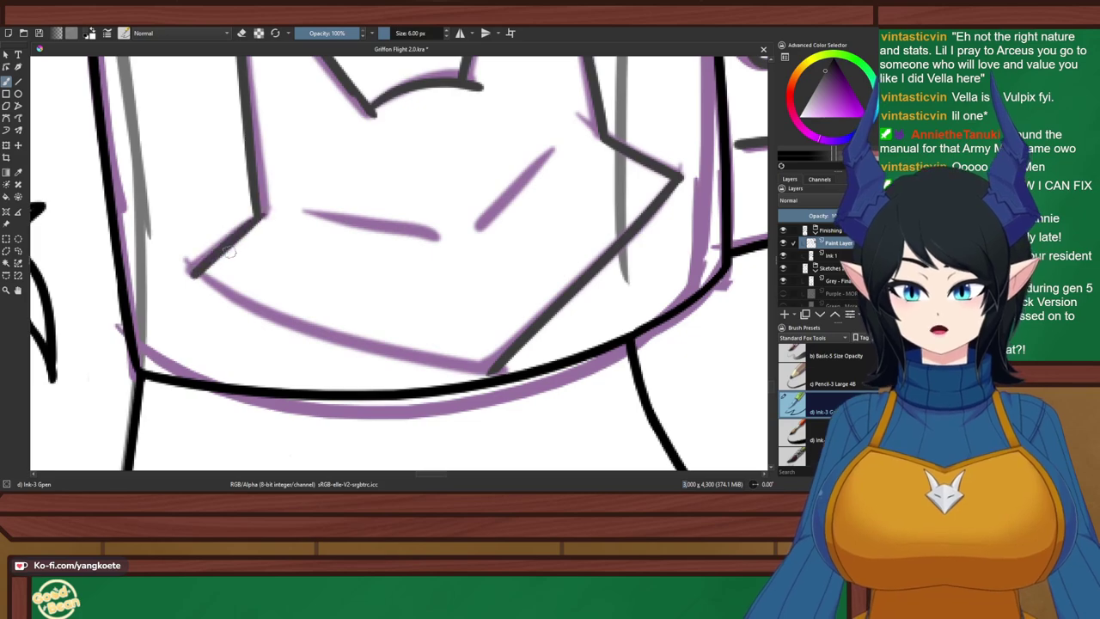
Ink the left jaw line and the emblem's left edge down to the bottom line
drag(278, 201, 192, 274)
drag(258, 219, 195, 276)
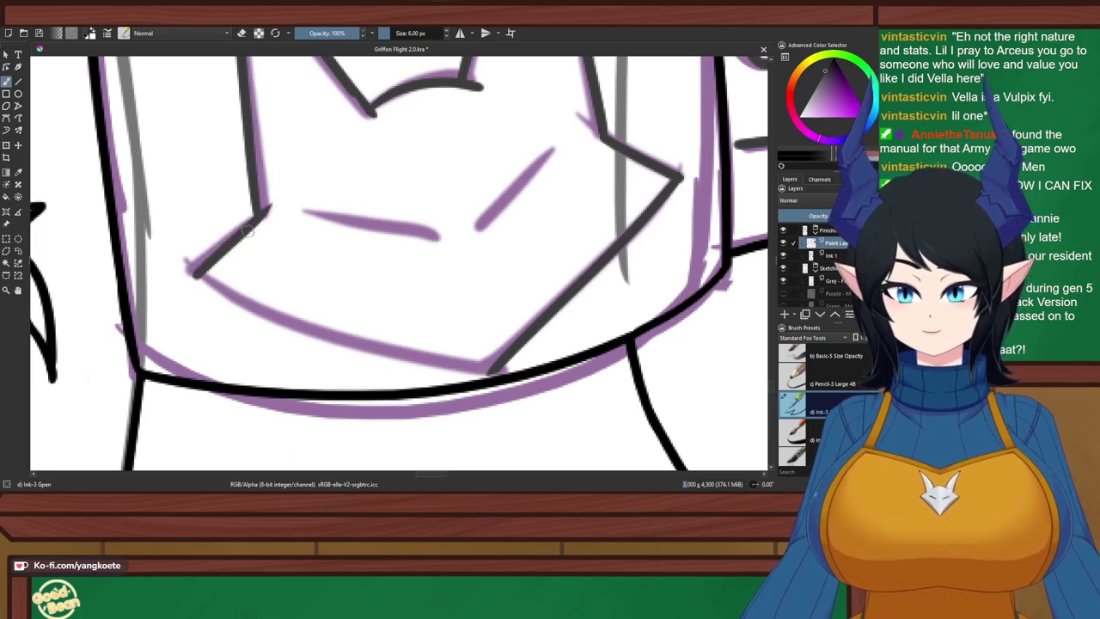
key(e)
key(e)
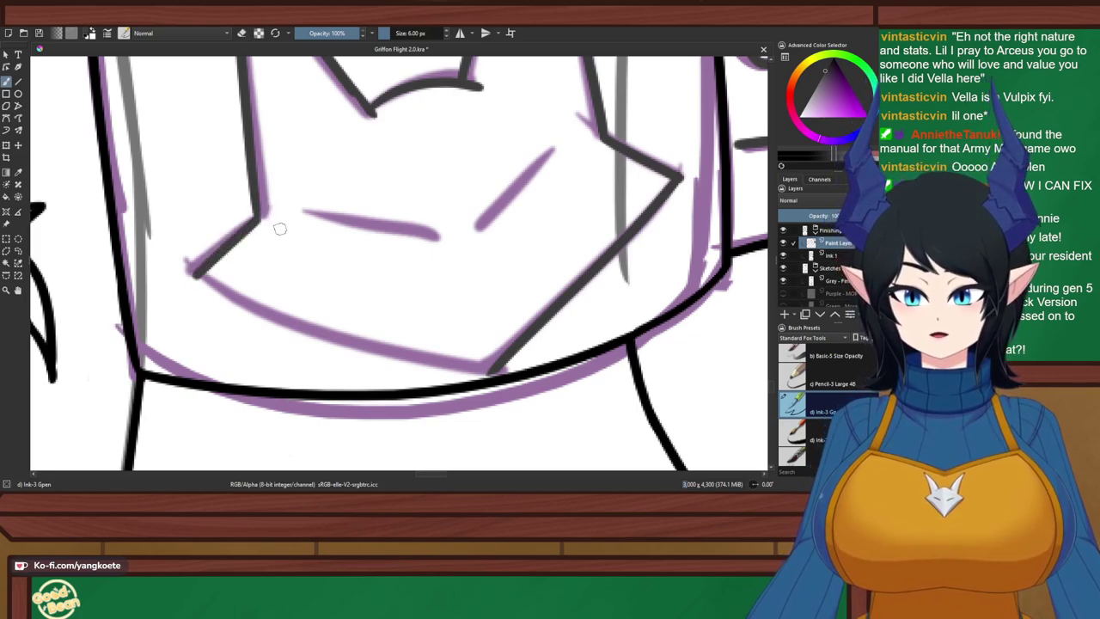
mouse_move(282, 226)
mouse_down()
mouse_move(315, 172)
mouse_move(405, 140)
mouse_up()
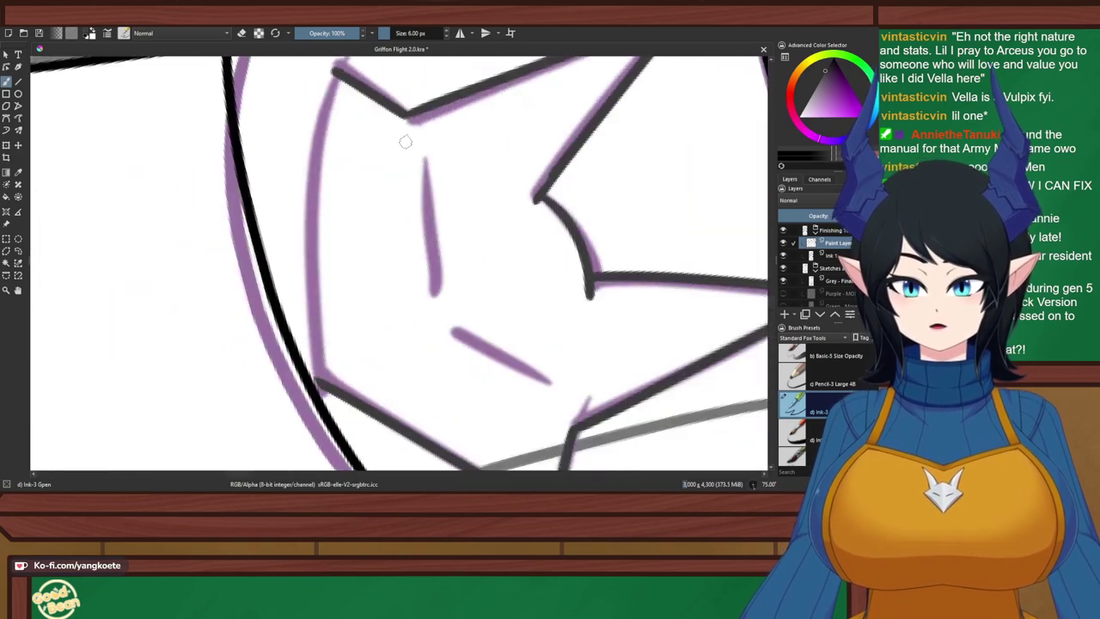
drag(339, 74, 323, 267)
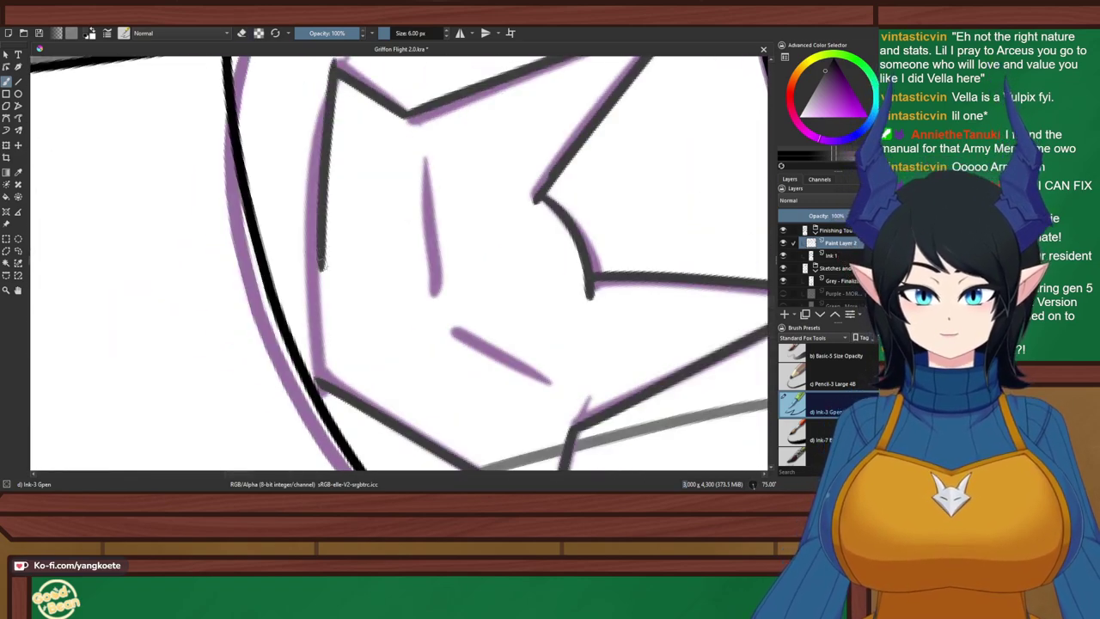
key(ctrl+z)
drag(328, 76, 315, 288)
key(ctrl+z)
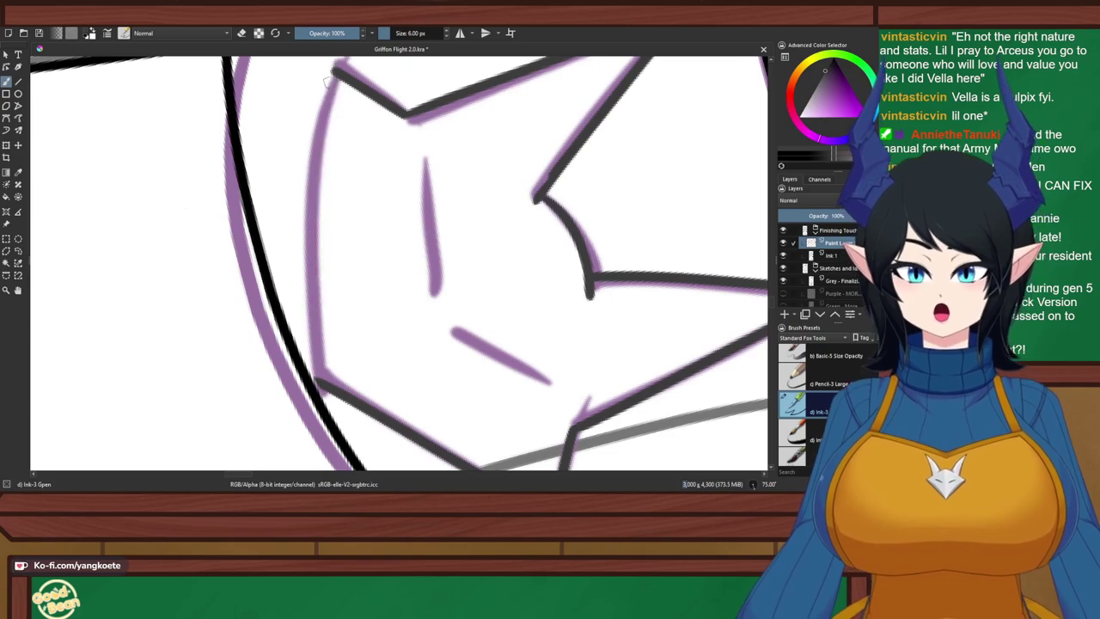
drag(334, 69, 322, 268)
key(ctrl+z)
drag(320, 219, 325, 378)
key(e)
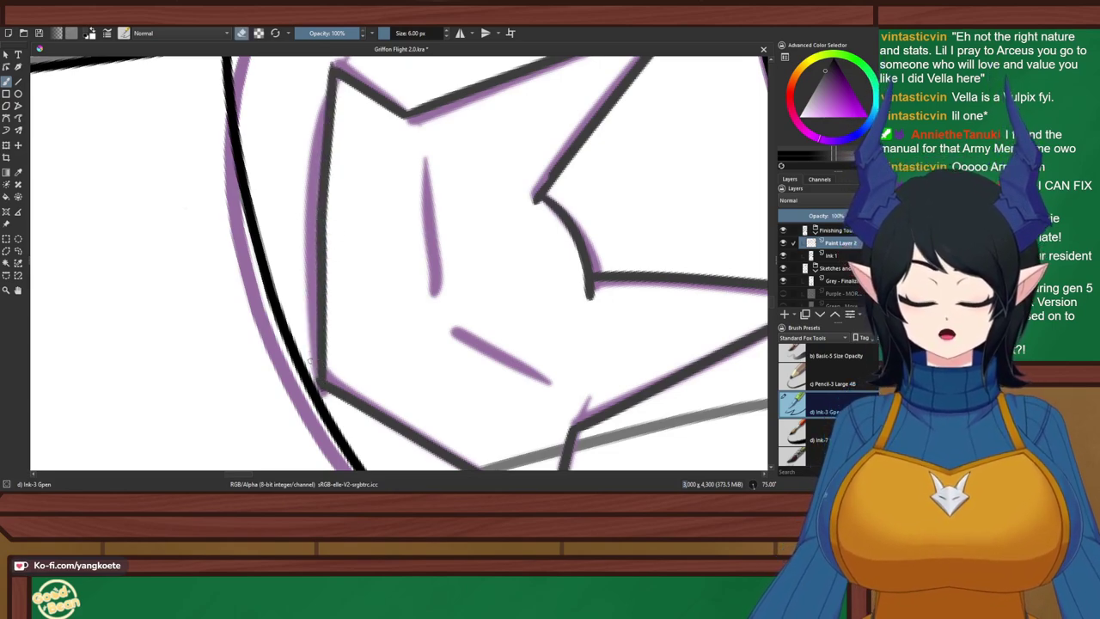
key(e)
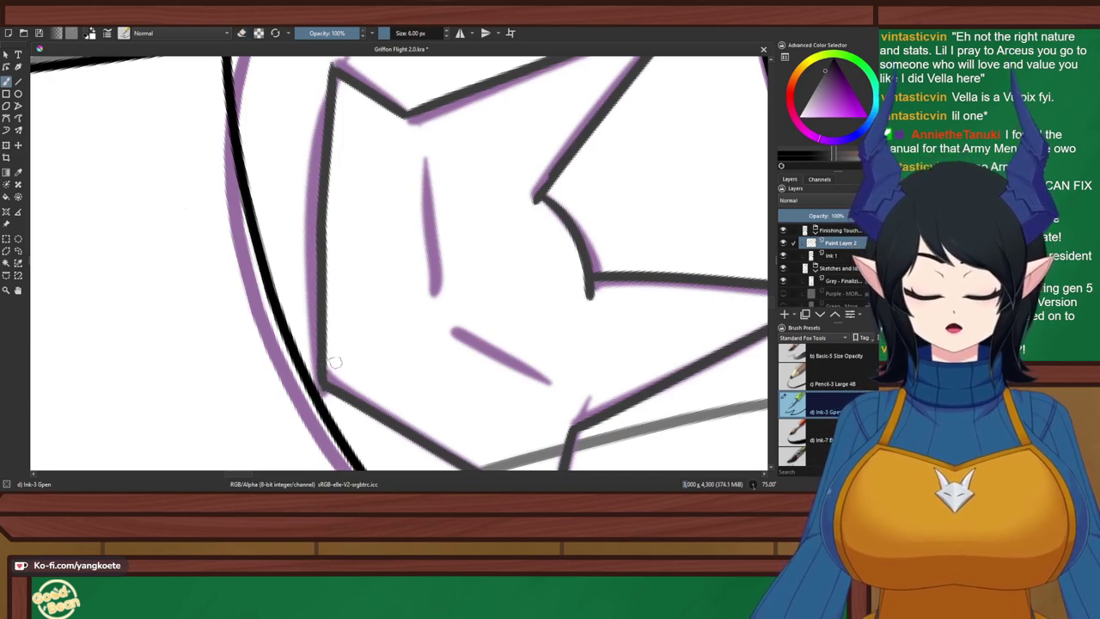
Turn the view upright and touch up the emblem's bottom point
key(5)
scroll(327, 280, up, 1)
drag(328, 280, 314, 197)
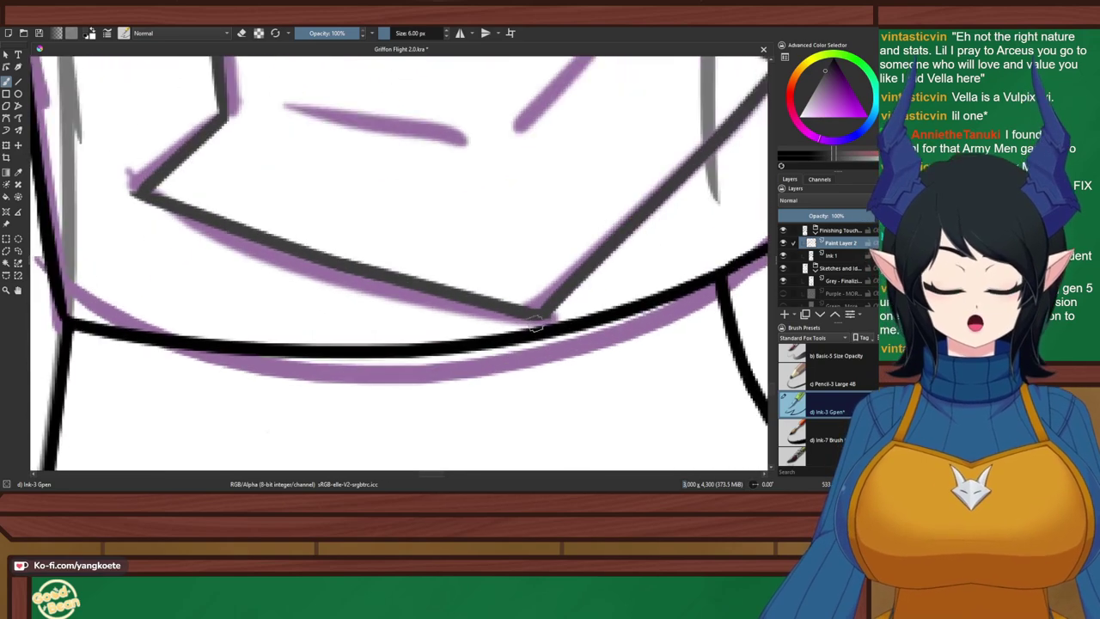
key(e)
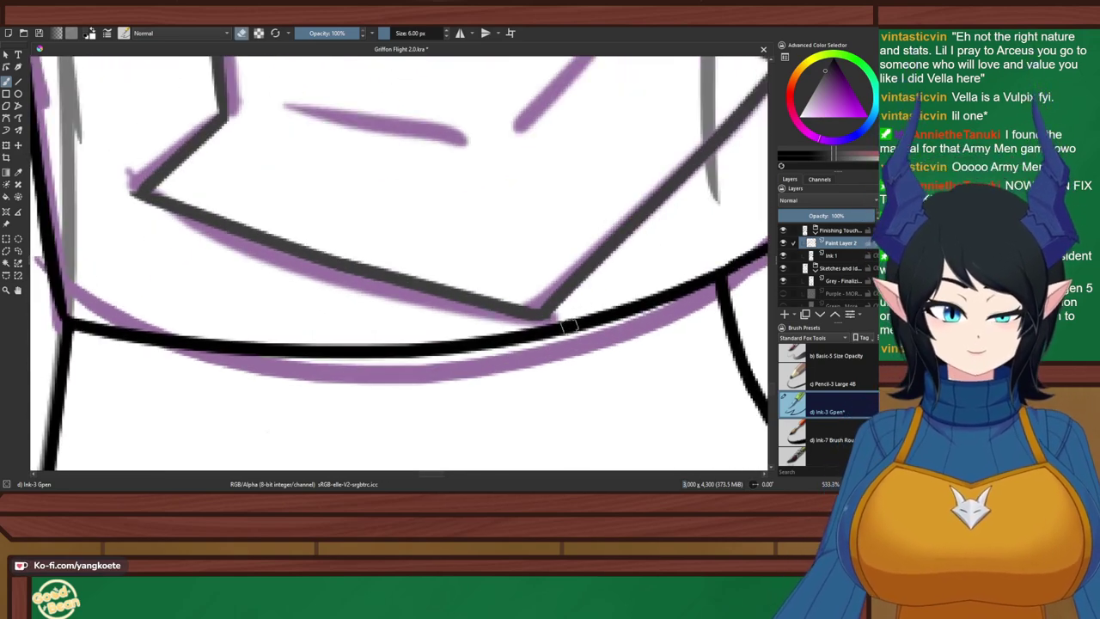
key(e)
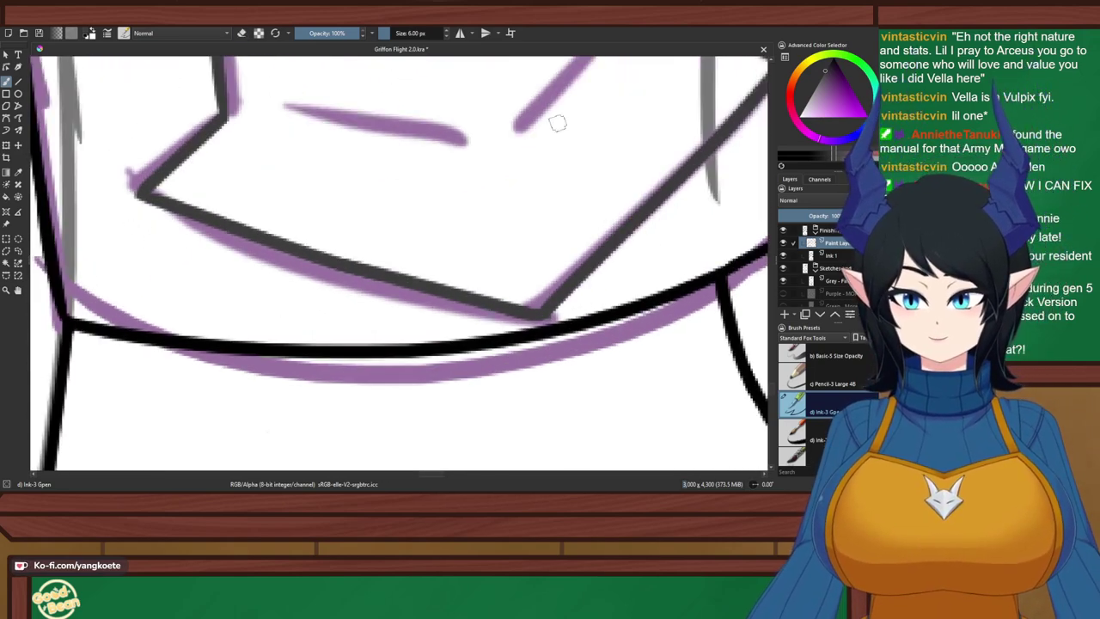
scroll(404, 137, down, 2)
scroll(393, 315, up, 3)
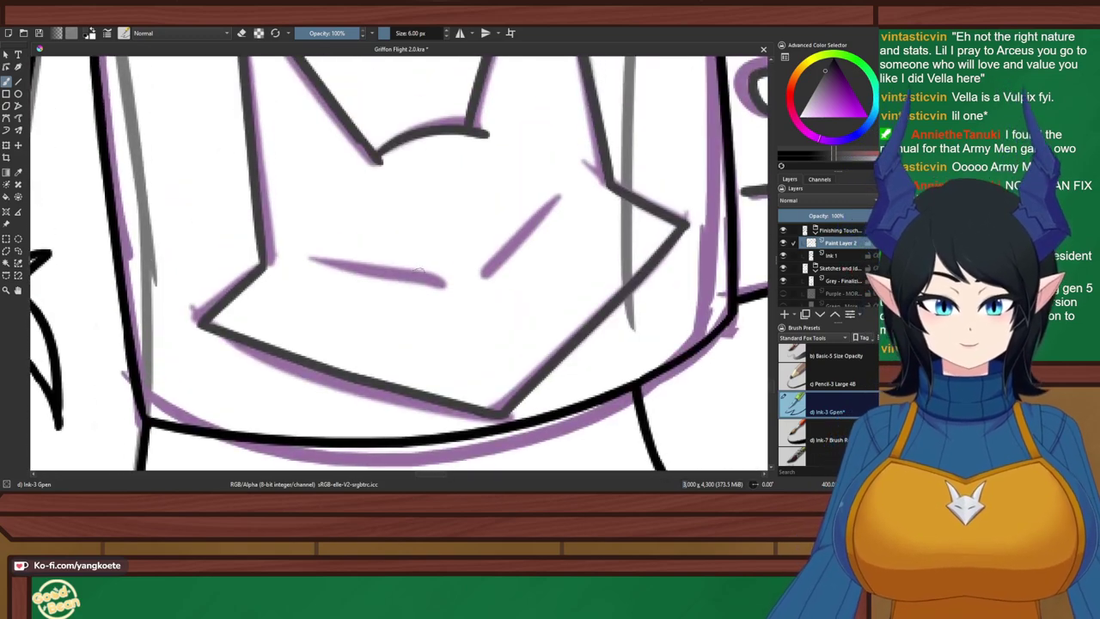
Attempt the slanted right eye line, mirroring and rotating the view for a better angle
mouse_move(559, 197)
mouse_down()
mouse_move(483, 284)
mouse_move(340, 289)
mouse_up()
key(ctrl+z)
key(ctrl+z)
key(m)
key(ctrl+z)
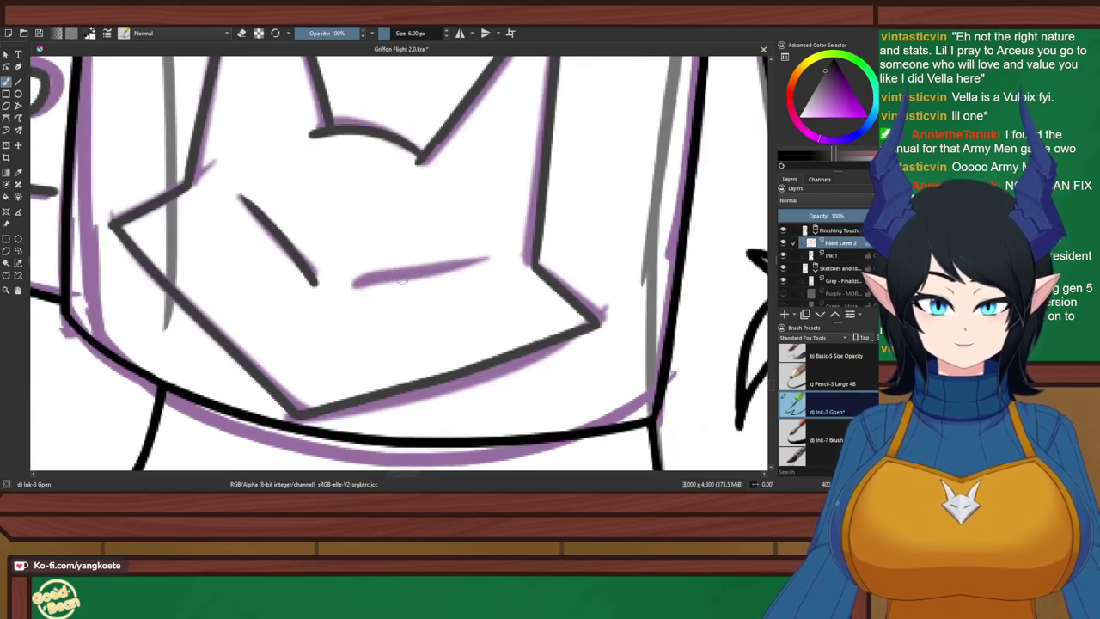
mouse_move(485, 258)
mouse_down()
mouse_move(379, 268)
mouse_move(340, 285)
mouse_up()
key(ctrl+z)
key(4)
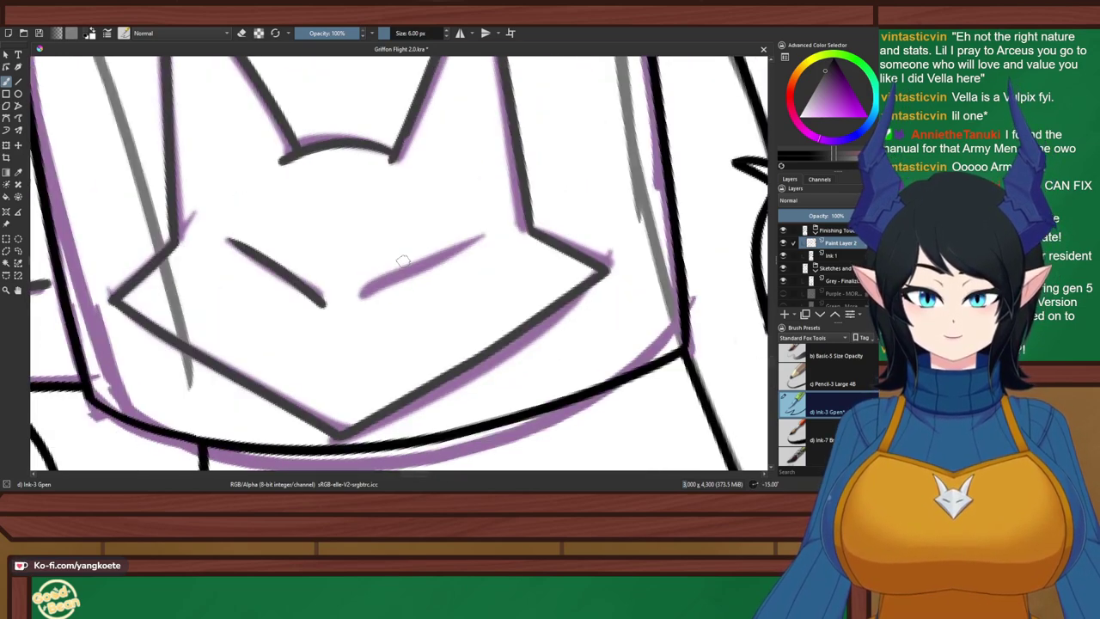
key(4)
Ink the final slanted right eye stroke and return the view upright
drag(471, 213, 337, 347)
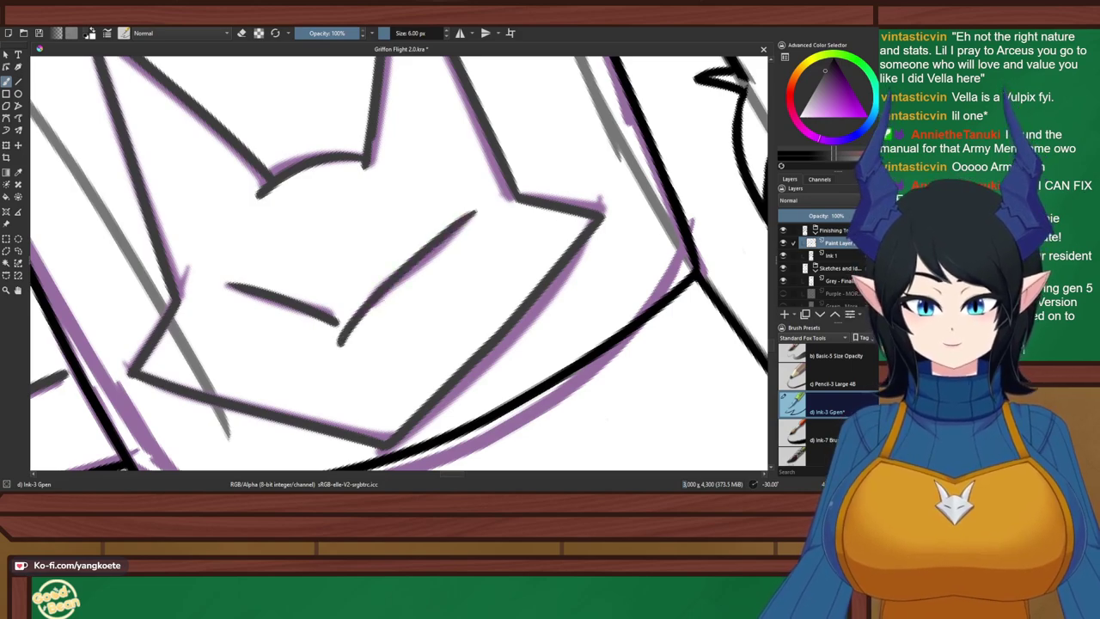
key(ctrl+z)
drag(473, 217, 371, 325)
key(ctrl+z)
drag(457, 217, 378, 311)
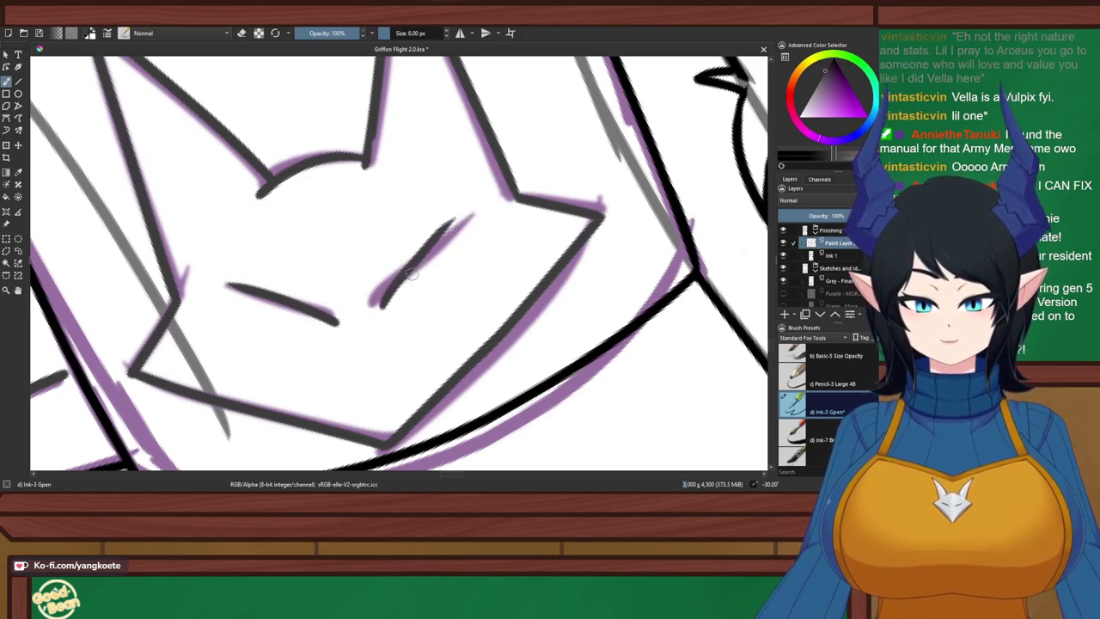
key(ctrl+z)
drag(457, 210, 371, 320)
key(ctrl+z)
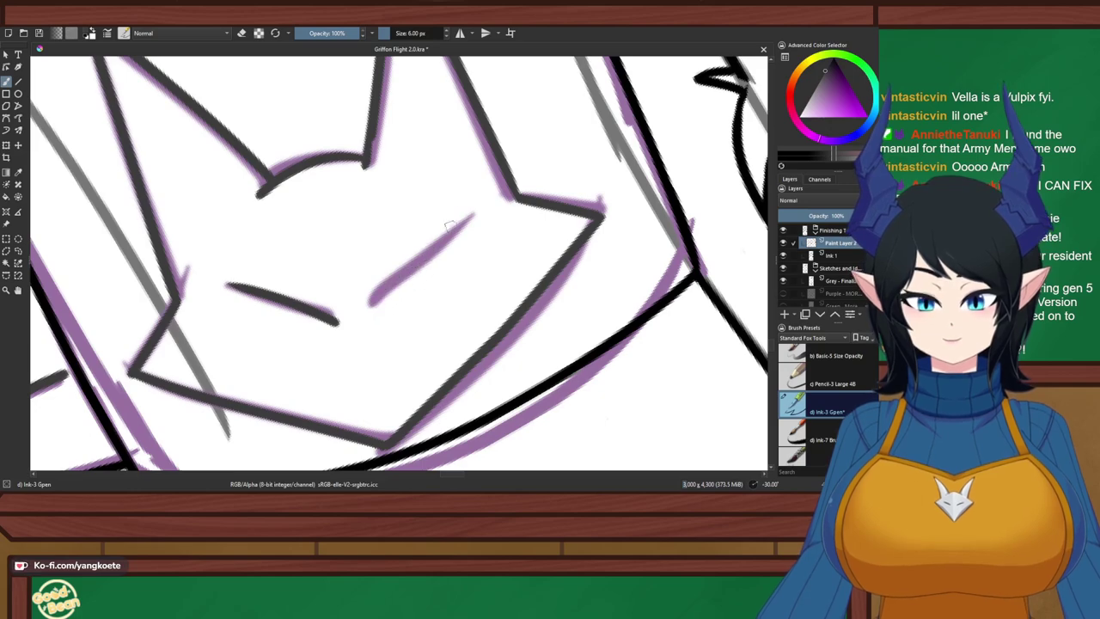
drag(457, 211, 375, 311)
key(5)
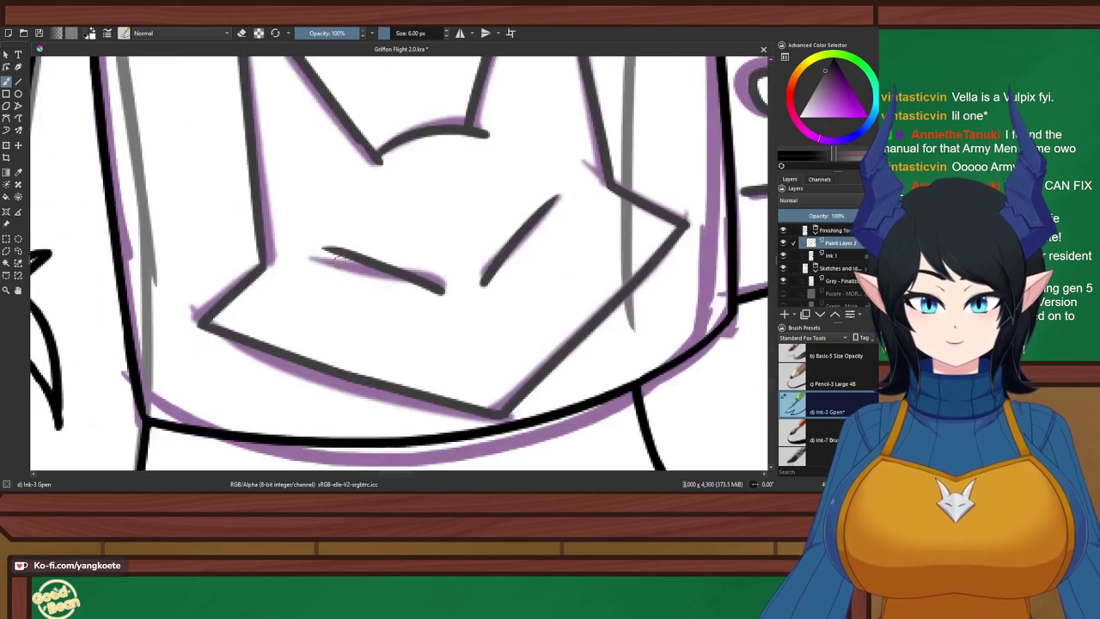
Hide the Sketches group and start a polygon selection around the right eye stroke
scroll(482, 194, down, 4)
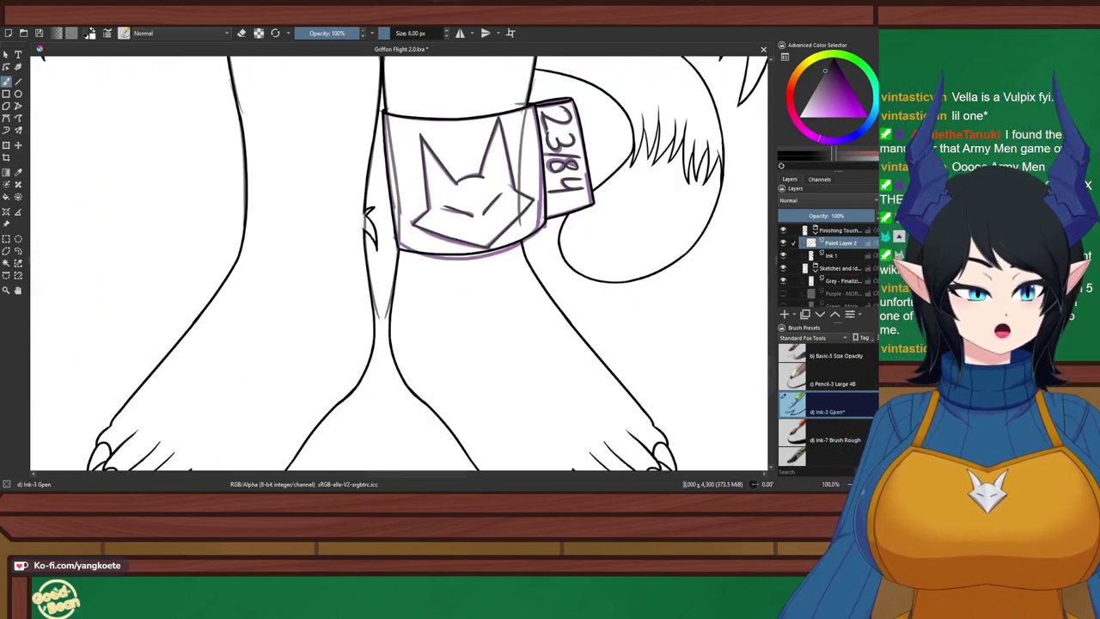
click(783, 268)
scroll(489, 220, down, 2)
scroll(486, 215, up, 6)
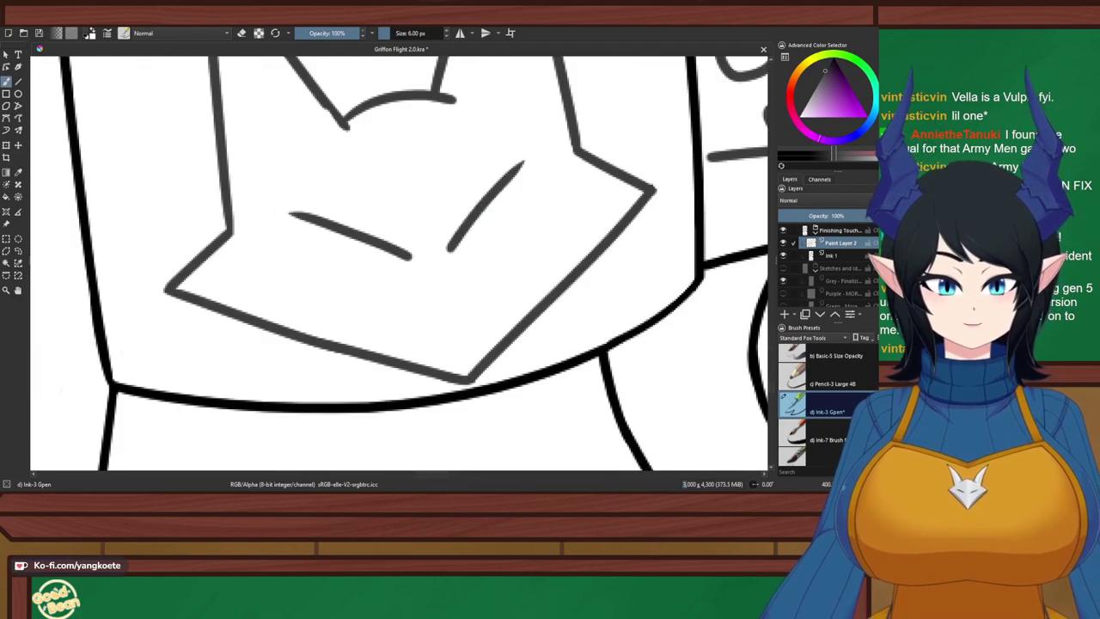
click(6, 239)
click(6, 251)
click(504, 138)
click(430, 259)
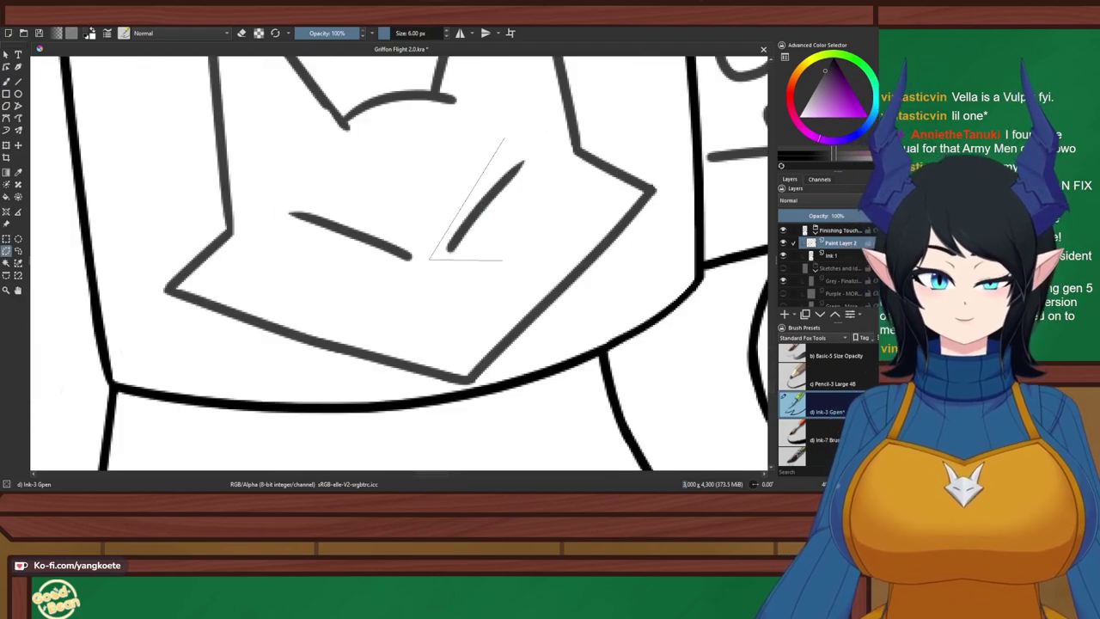
Select the fox emblem's right eye stroke, tilt it slightly clockwise and shift it right, then deselect
click(509, 258)
double_click(540, 161)
click(6, 145)
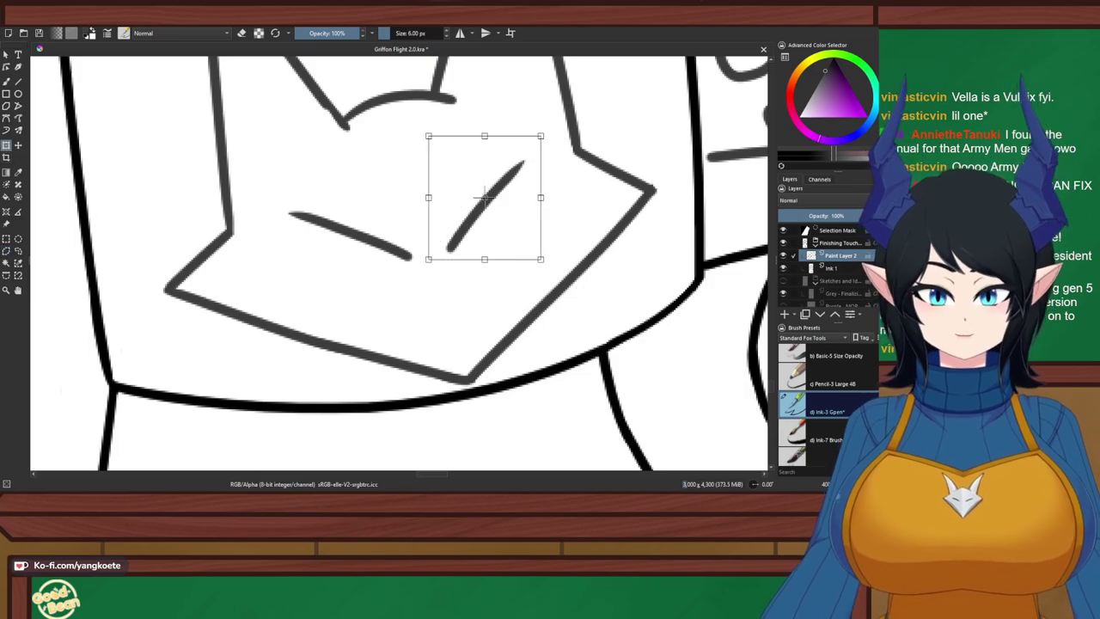
drag(563, 128, 572, 140)
drag(490, 210, 501, 212)
mouse_move(572, 140)
mouse_down()
mouse_move(563, 128)
mouse_move(572, 140)
mouse_up()
key(ctrl+z)
scroll(566, 130, up, 1)
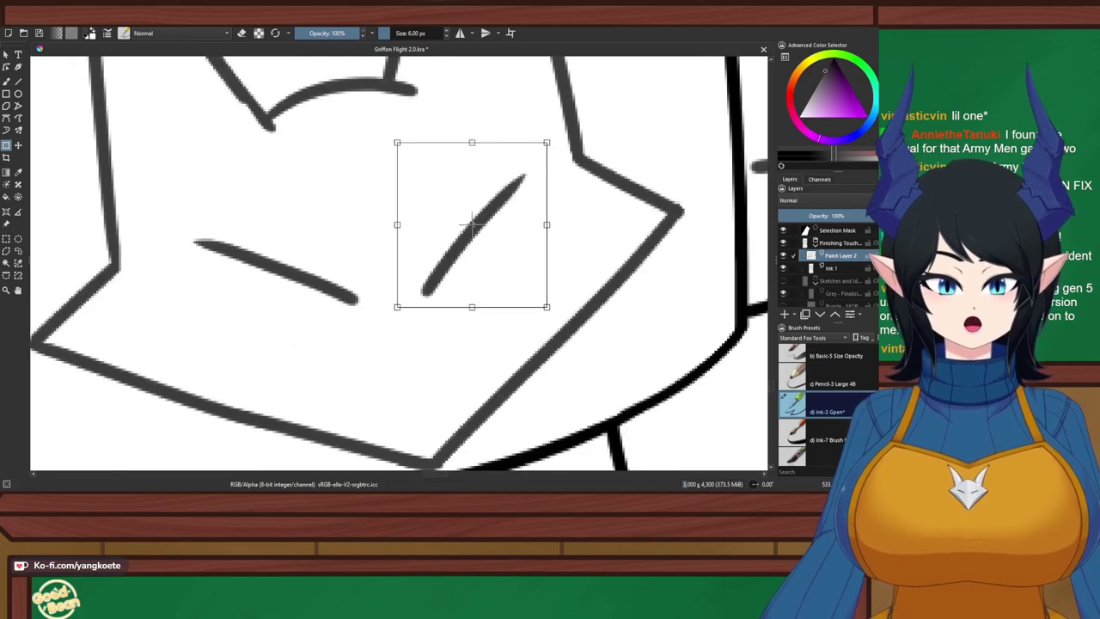
key(ctrl+shift+z)
key(ctrl+r)
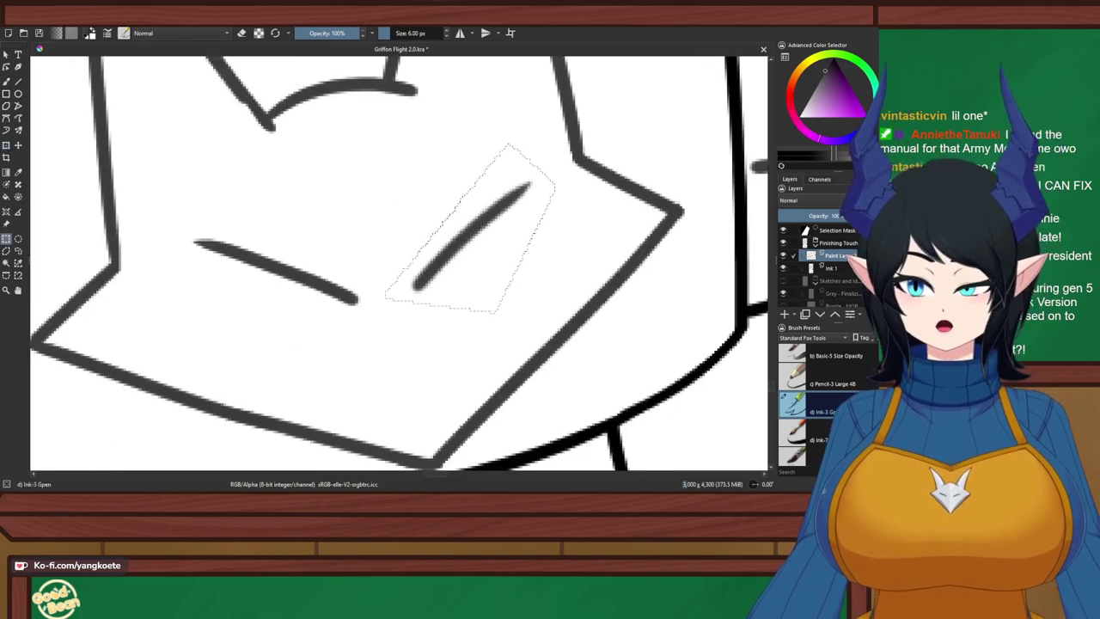
key(ctrl+shift+a)
Reinforce the right eye stroke with a fresh ink stroke from its upper tip
key(b)
scroll(515, 189, up, 1)
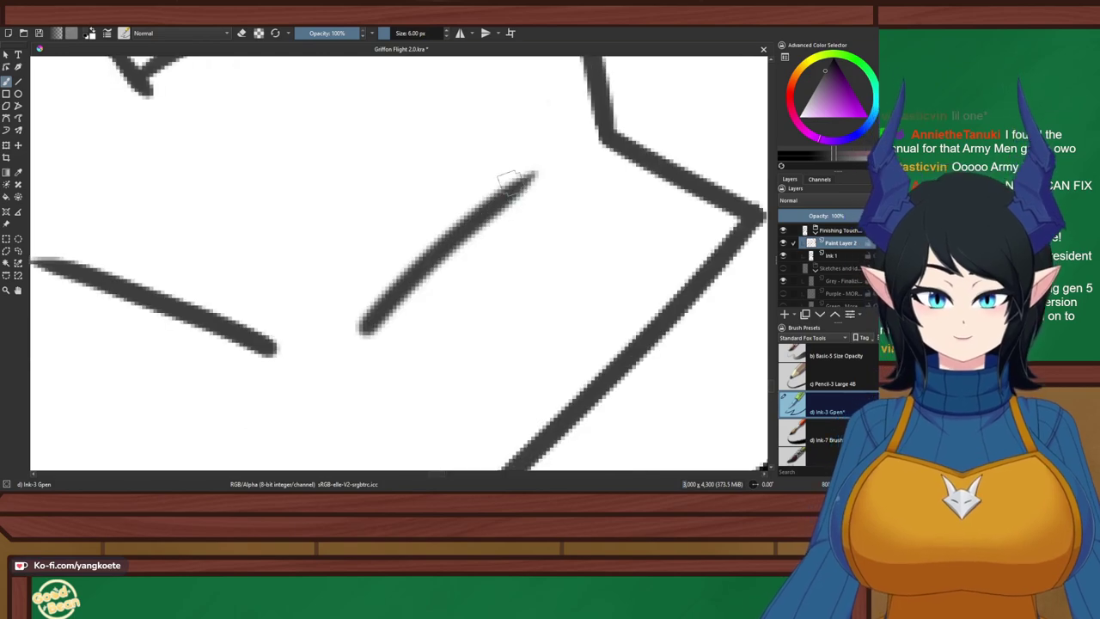
drag(536, 170, 354, 373)
key(ctrl+z)
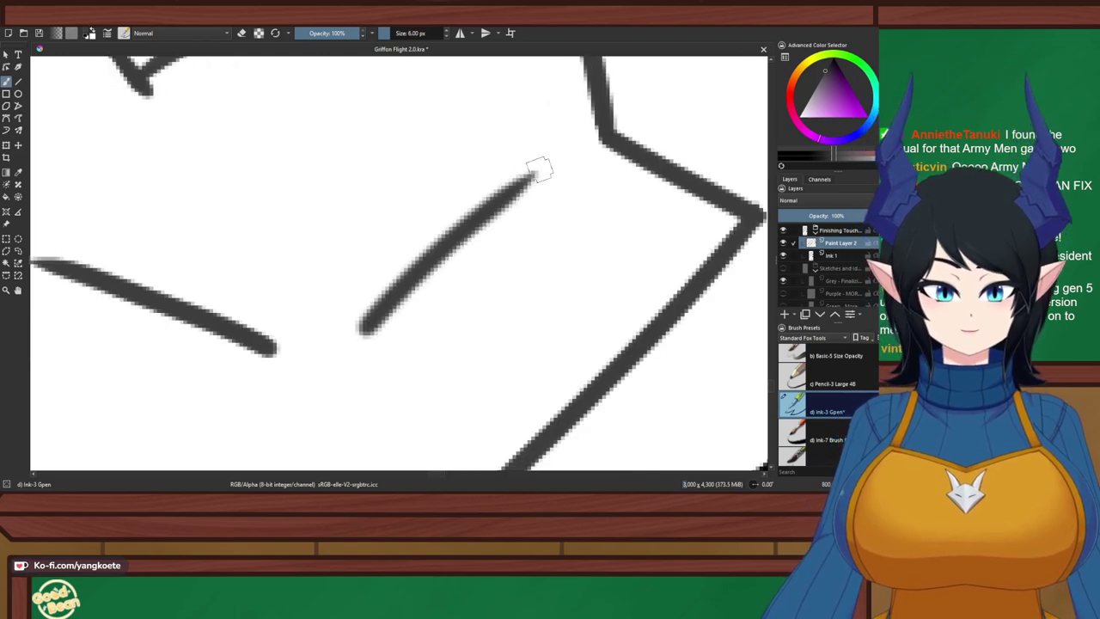
drag(538, 170, 367, 340)
key(e)
drag(421, 260, 339, 355)
key(ctrl+z)
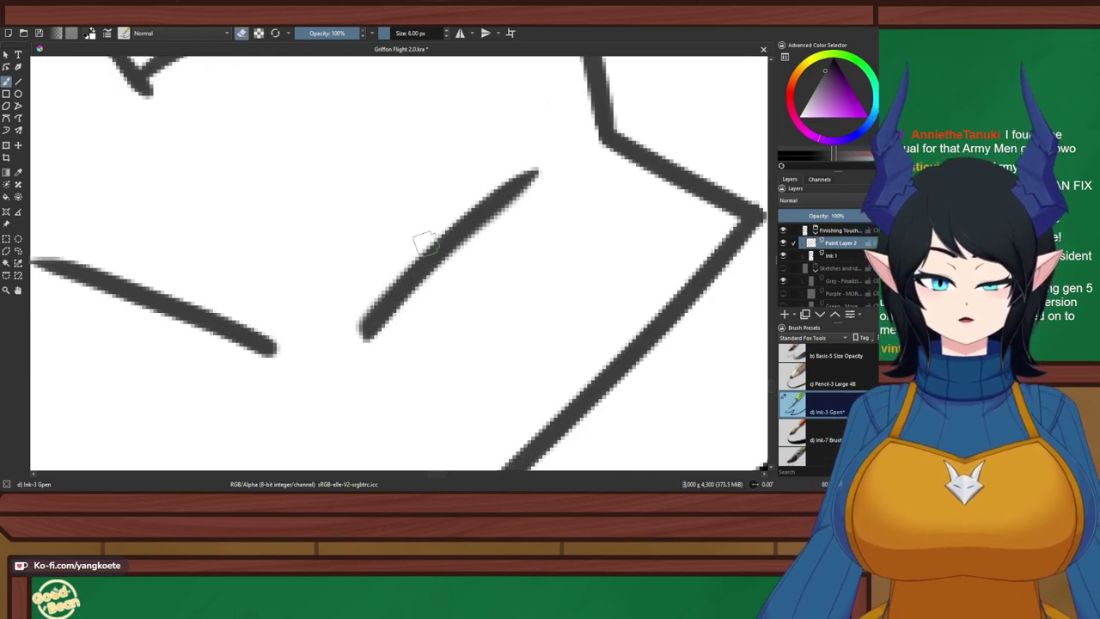
scroll(448, 240, down, 3)
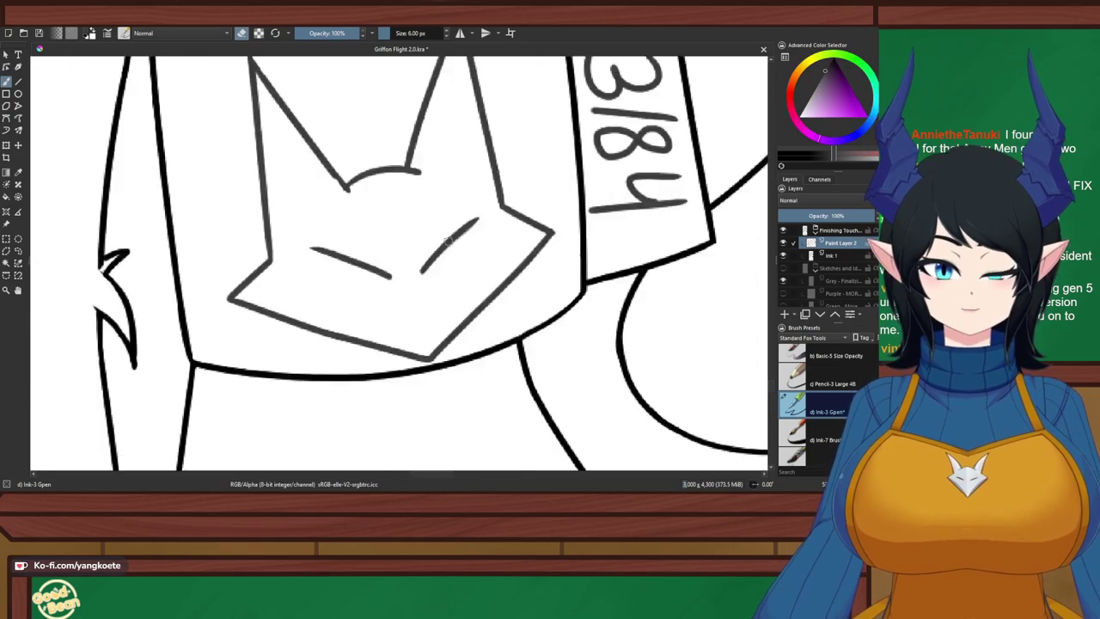
scroll(458, 213, down, 5)
Merge Paint Layer 2 into Ink 1 and save Griffon Flight 2.0
key(ctrl+s)
drag(463, 211, 476, 256)
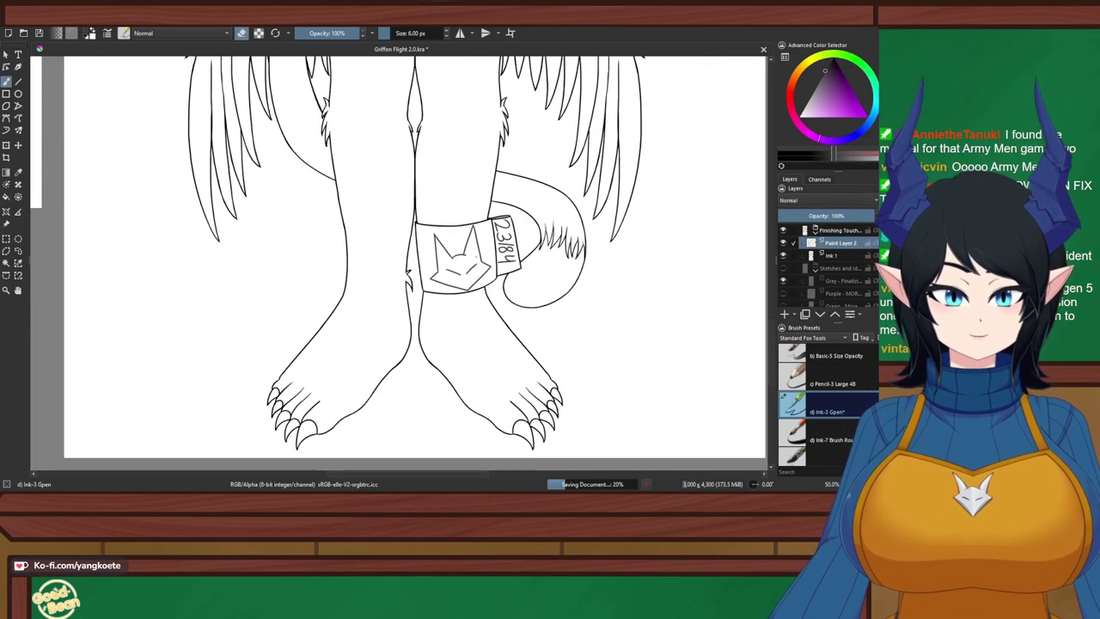
scroll(412, 257, down, 4)
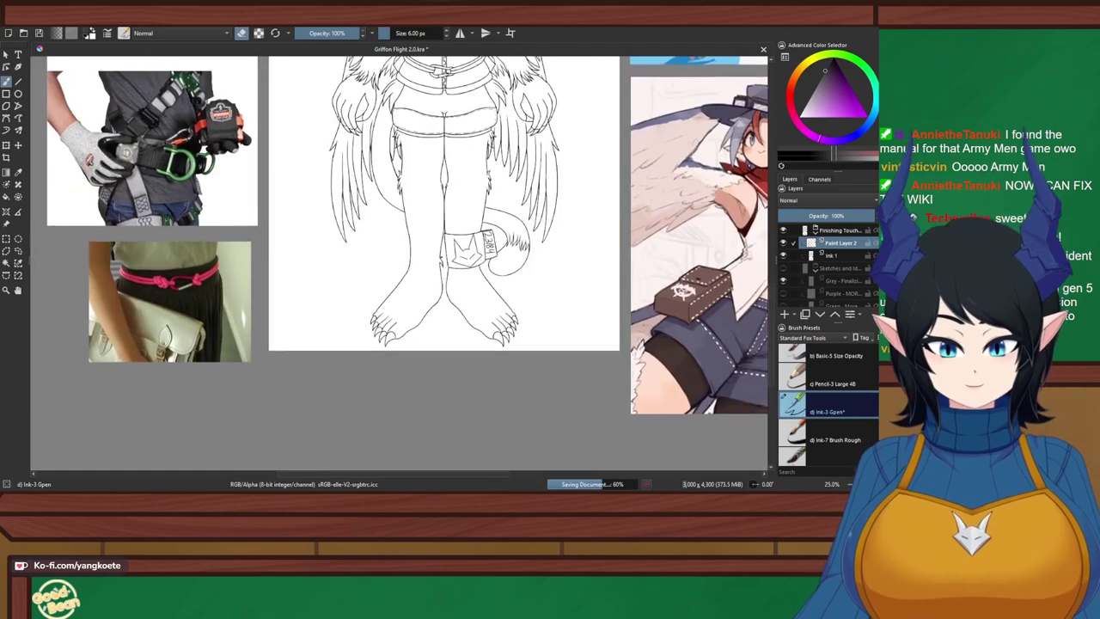
drag(412, 258, 413, 278)
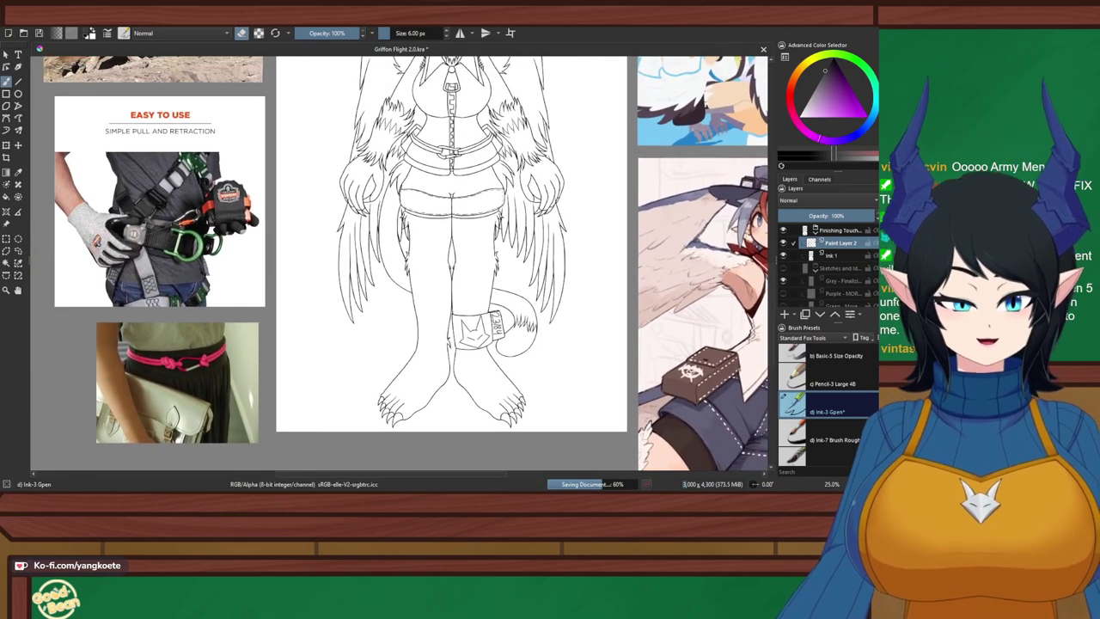
key(ctrl+e)
drag(473, 335, 473, 357)
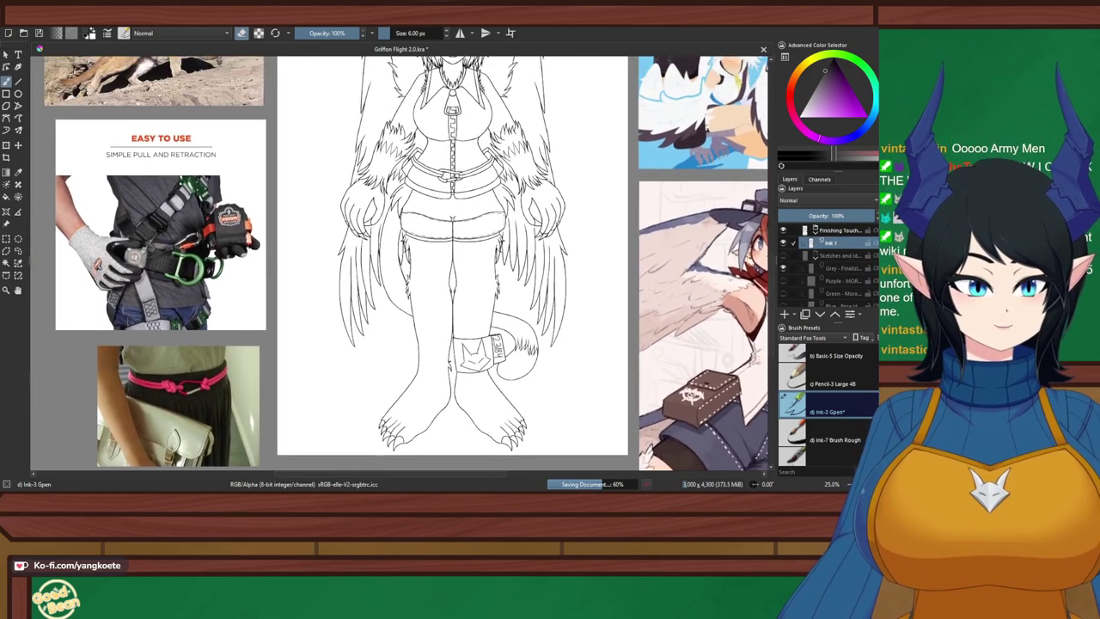
scroll(477, 360, down, 1)
scroll(497, 210, up, 1)
scroll(439, 257, down, 3)
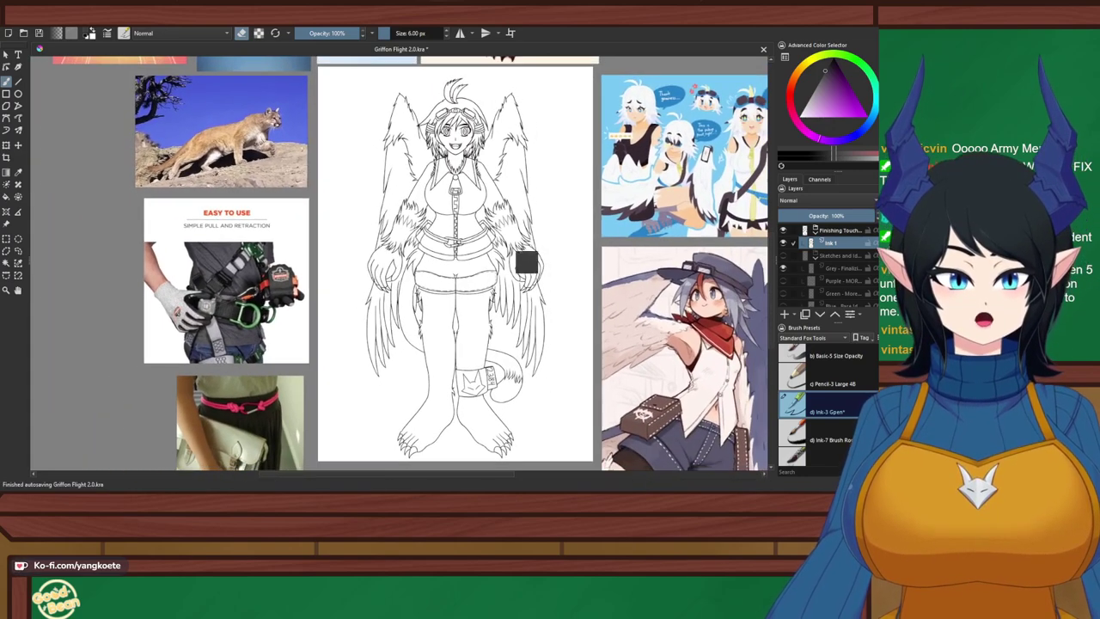
scroll(482, 249, down, 1)
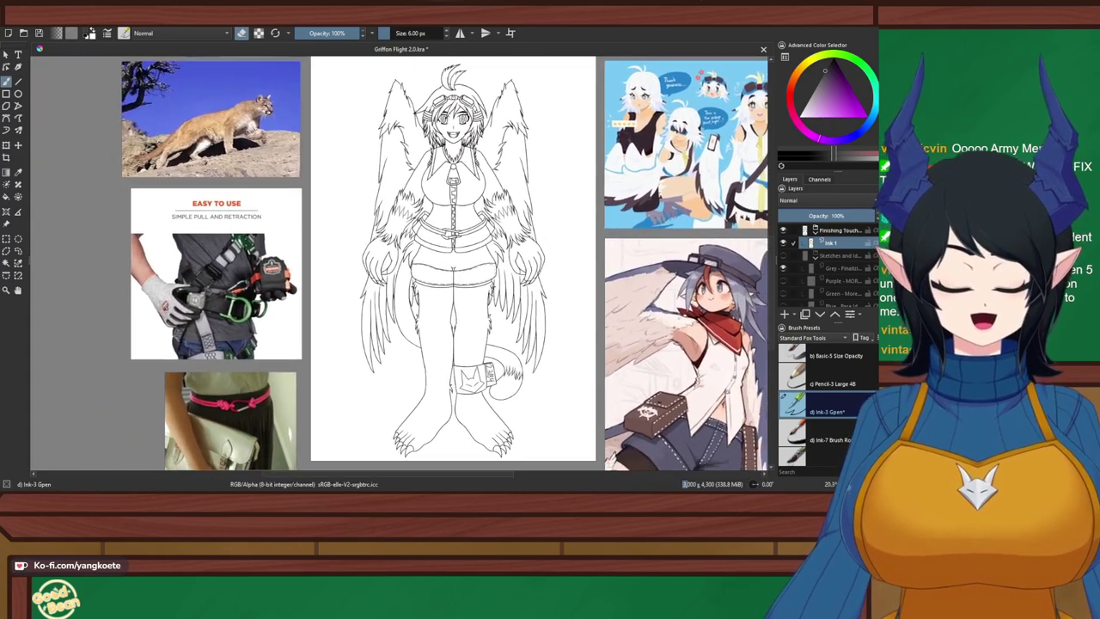
drag(463, 257, 466, 261)
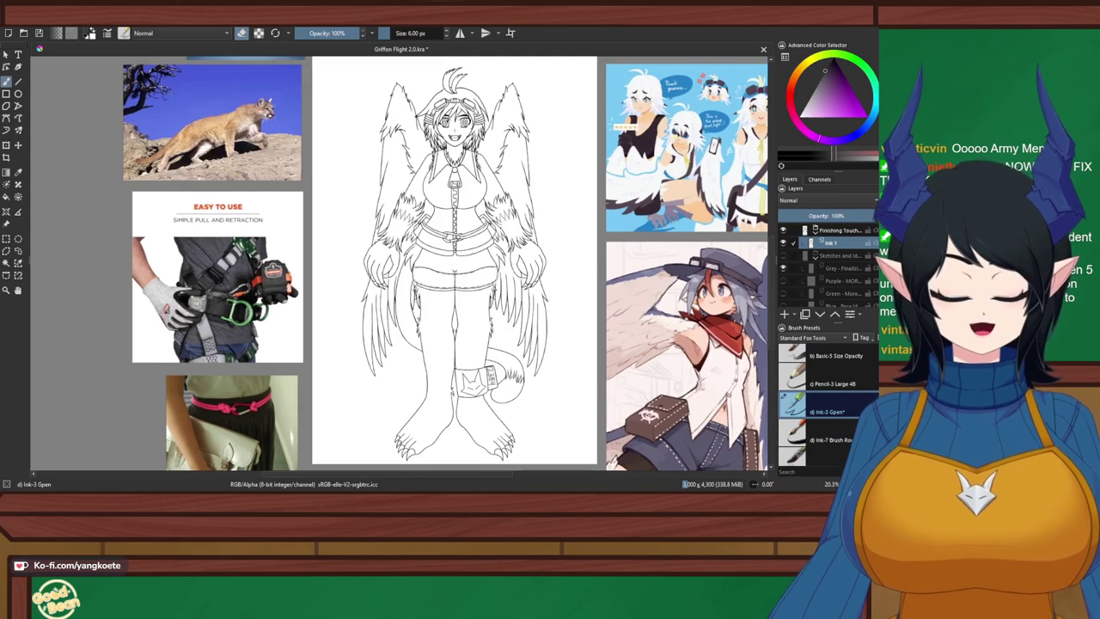
key(ctrl+s)
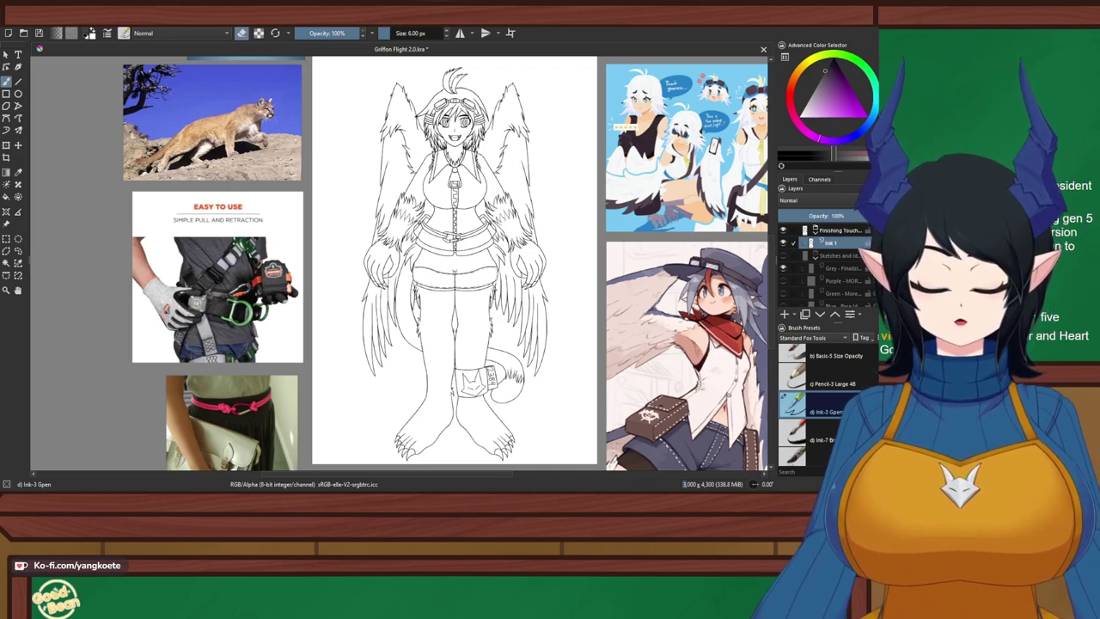
key(ctrl+s)
Lock Ink 1 and add a new empty Paint Layer 2 beneath it
drag(456, 275, 424, 245)
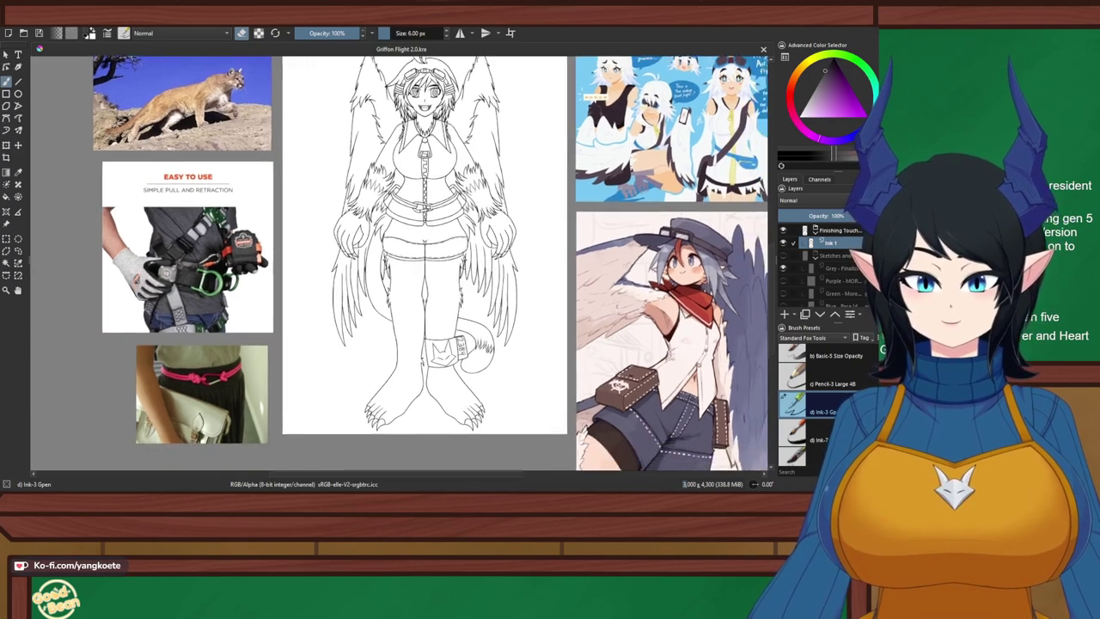
click(867, 243)
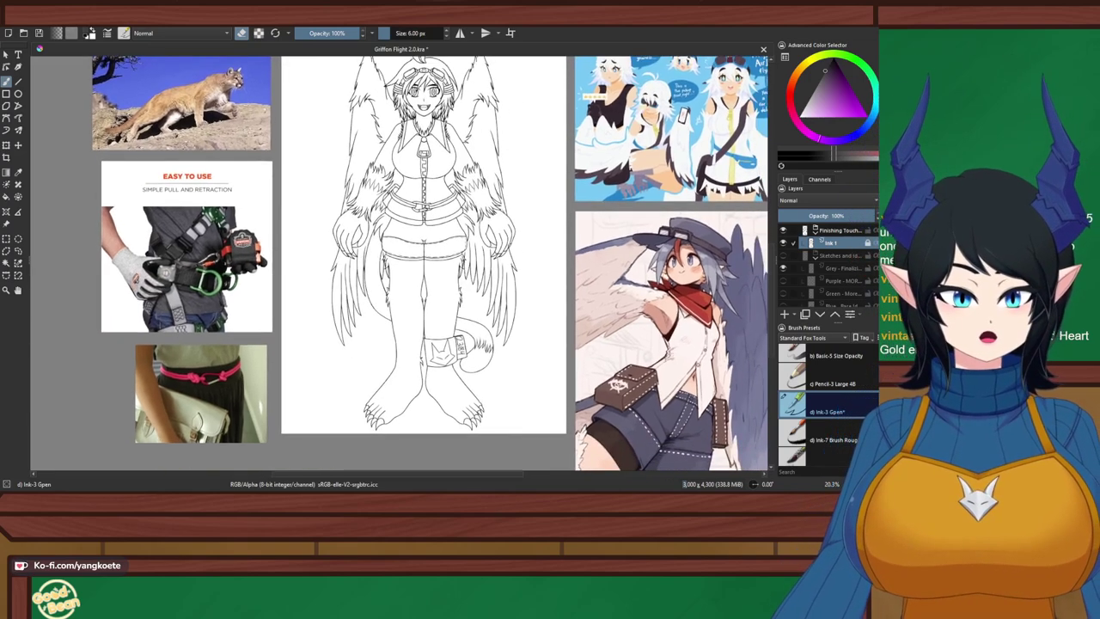
scroll(445, 217, up, 2)
click(838, 230)
click(832, 243)
click(784, 314)
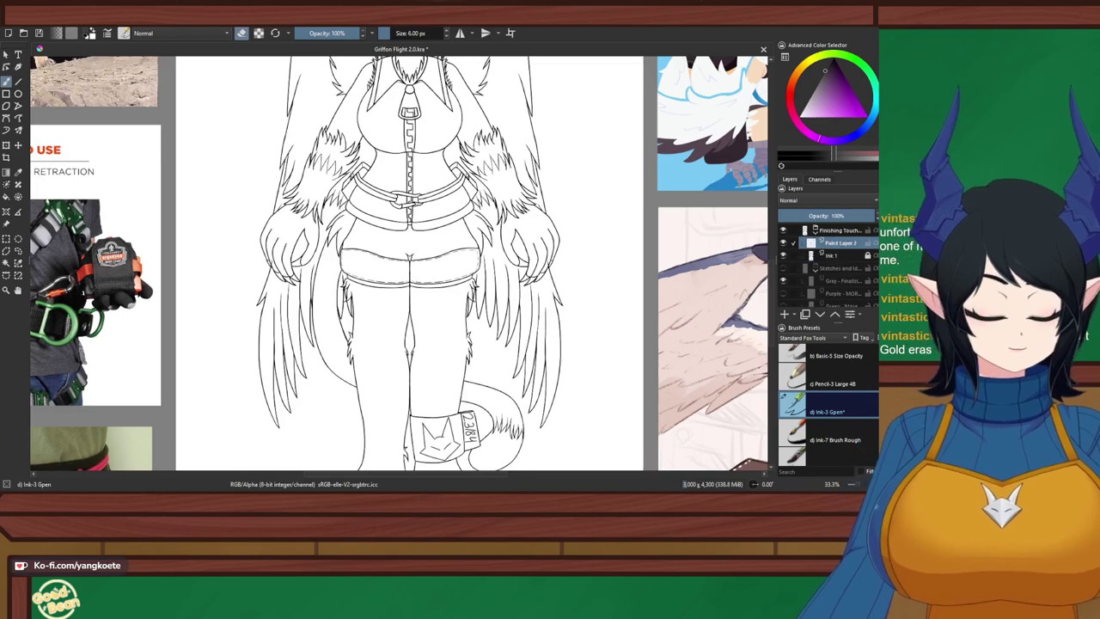
drag(838, 243, 834, 262)
Pan and zoom the canvas to frame the griffon girl's head and wings
scroll(446, 221, down, 1)
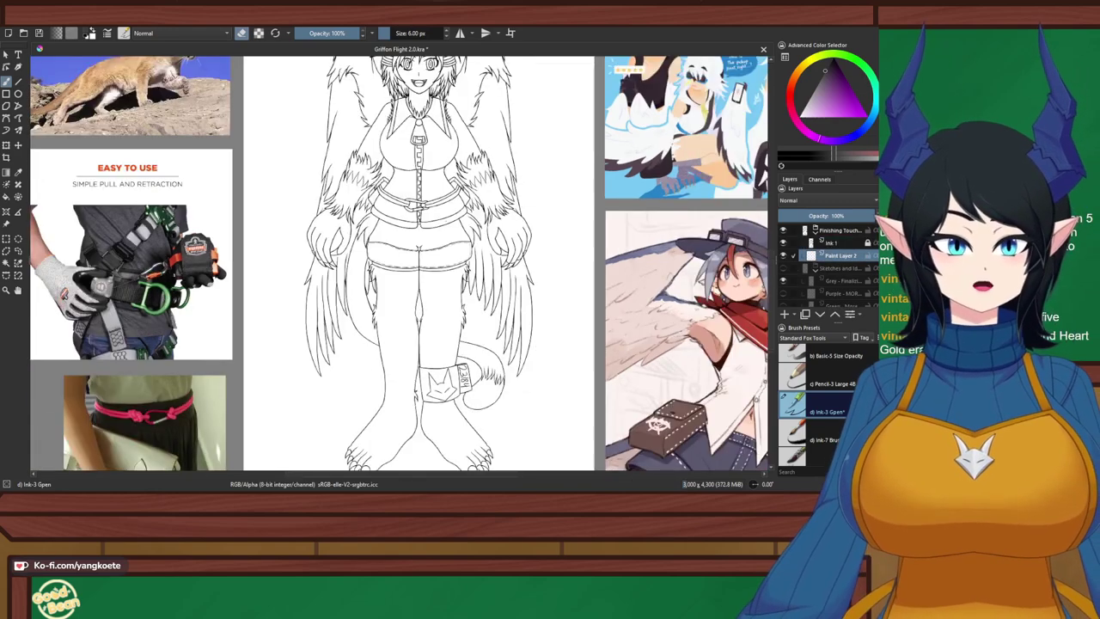
drag(419, 210, 417, 228)
scroll(418, 228, up, 1)
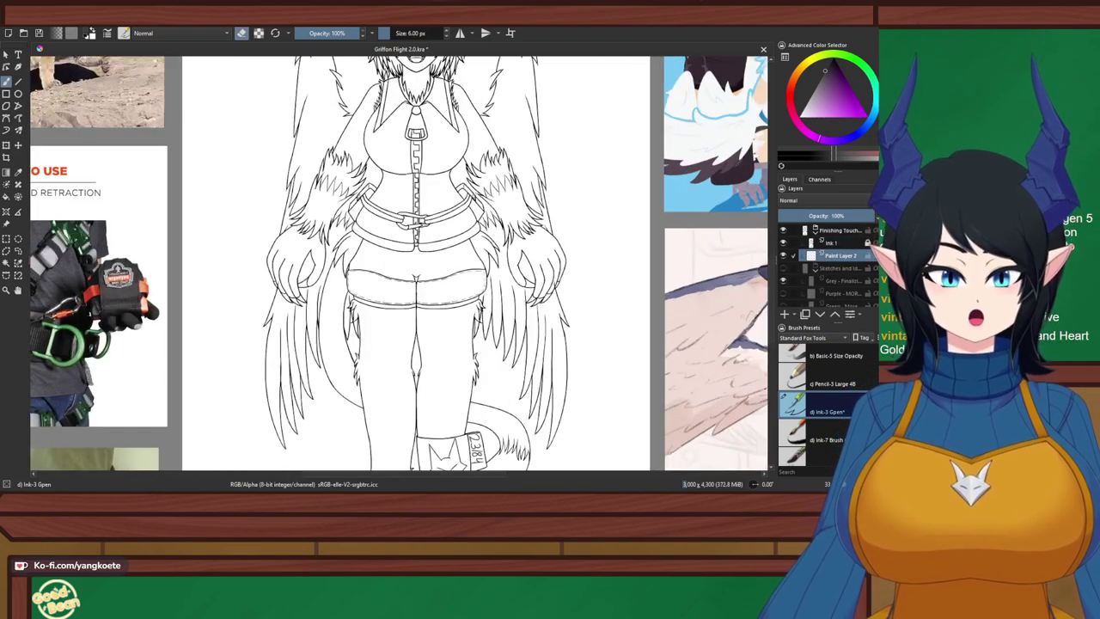
scroll(470, 155, up, 1)
drag(470, 155, 463, 265)
scroll(465, 184, down, 1)
scroll(464, 184, down, 1)
scroll(415, 112, up, 2)
drag(421, 189, 384, 169)
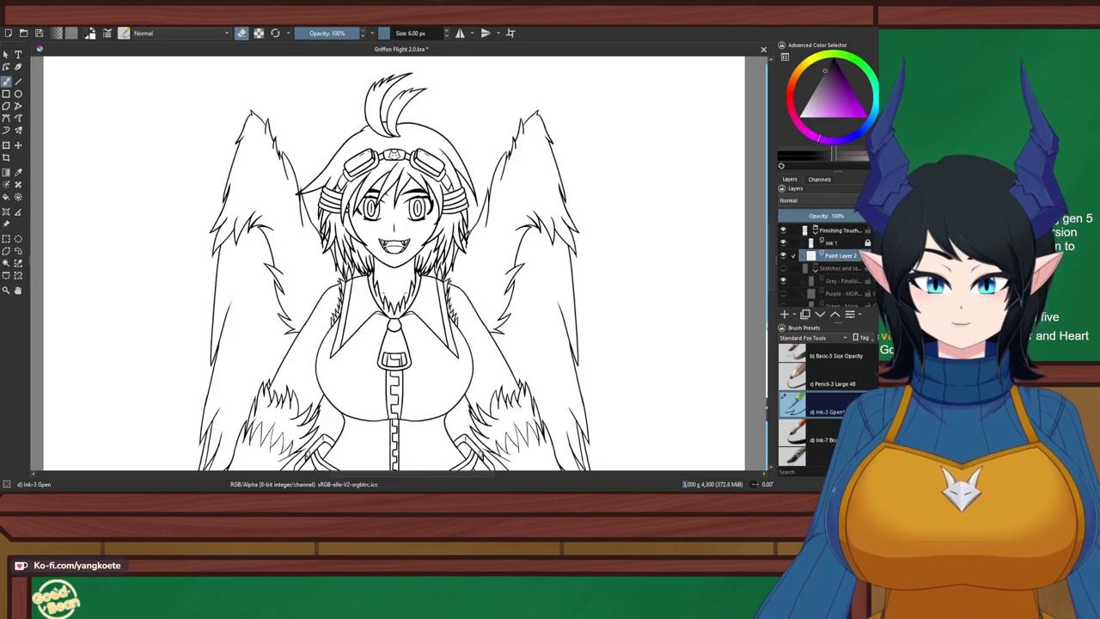
Unlock the Ink 1 layer and make it the active layer
scroll(311, 185, up, 5)
key(e)
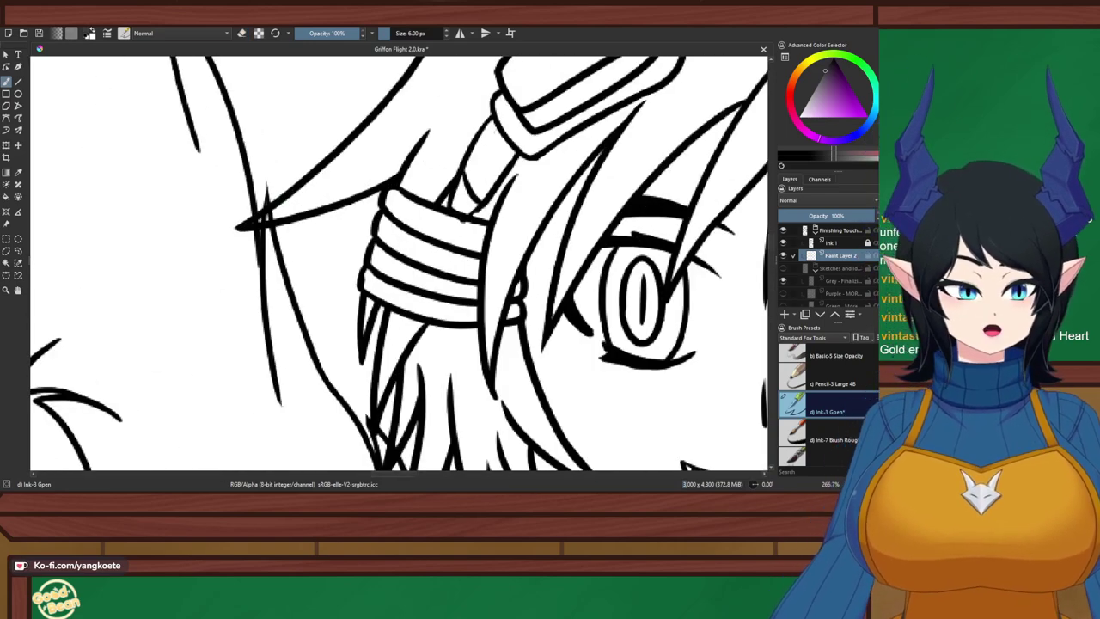
click(868, 242)
click(830, 242)
scroll(241, 176, up, 2)
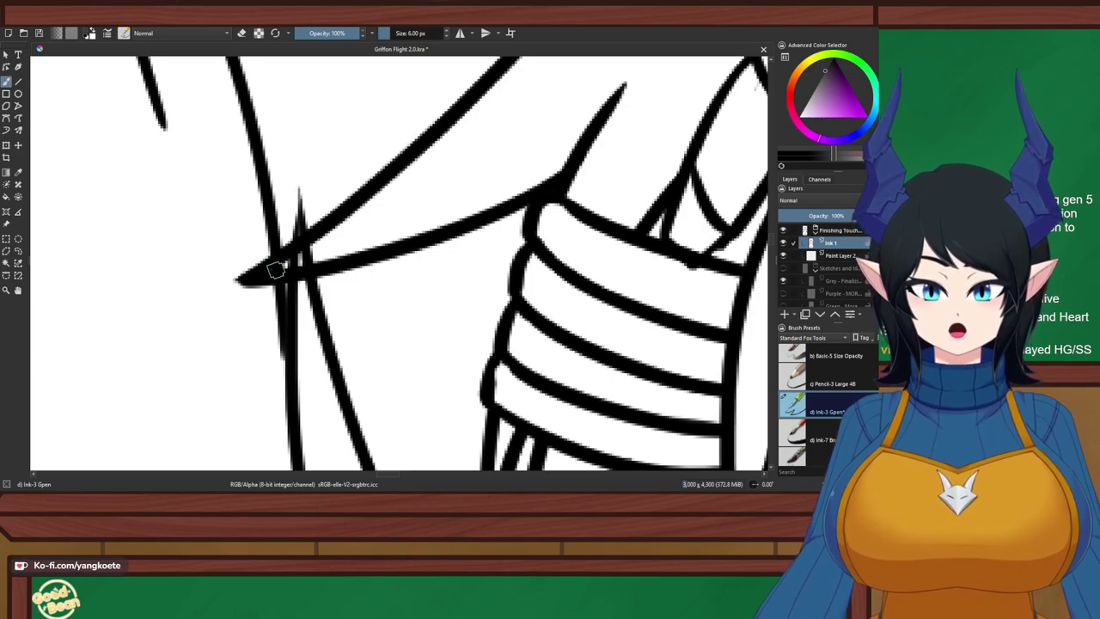
Erase the overlapping ink where the hair strand meets the line into a clean notch, then save
key(e)
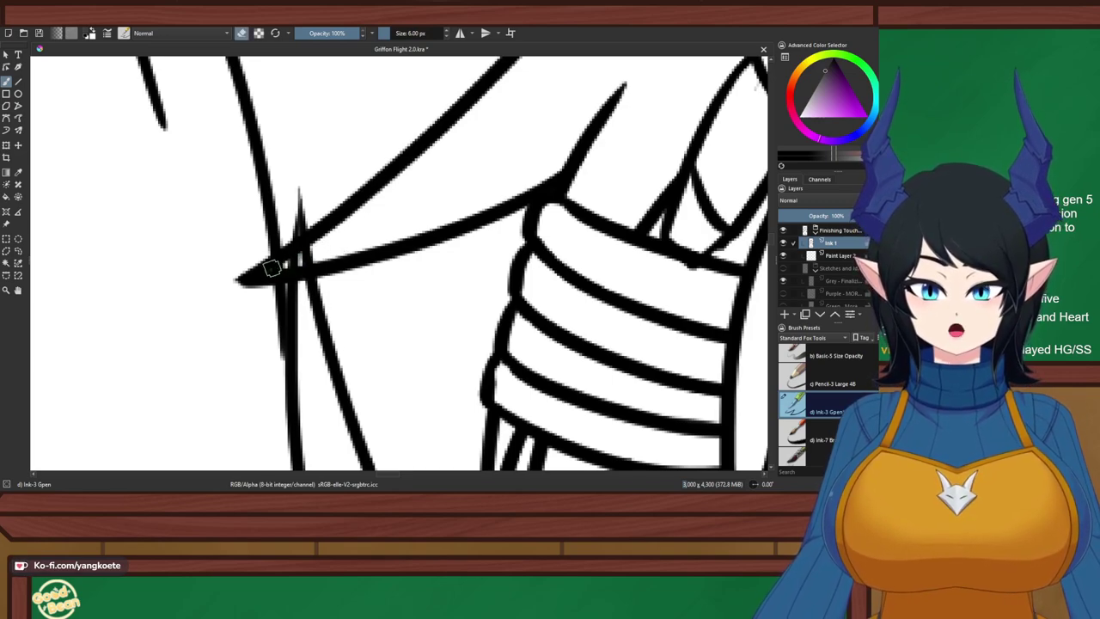
click(292, 256)
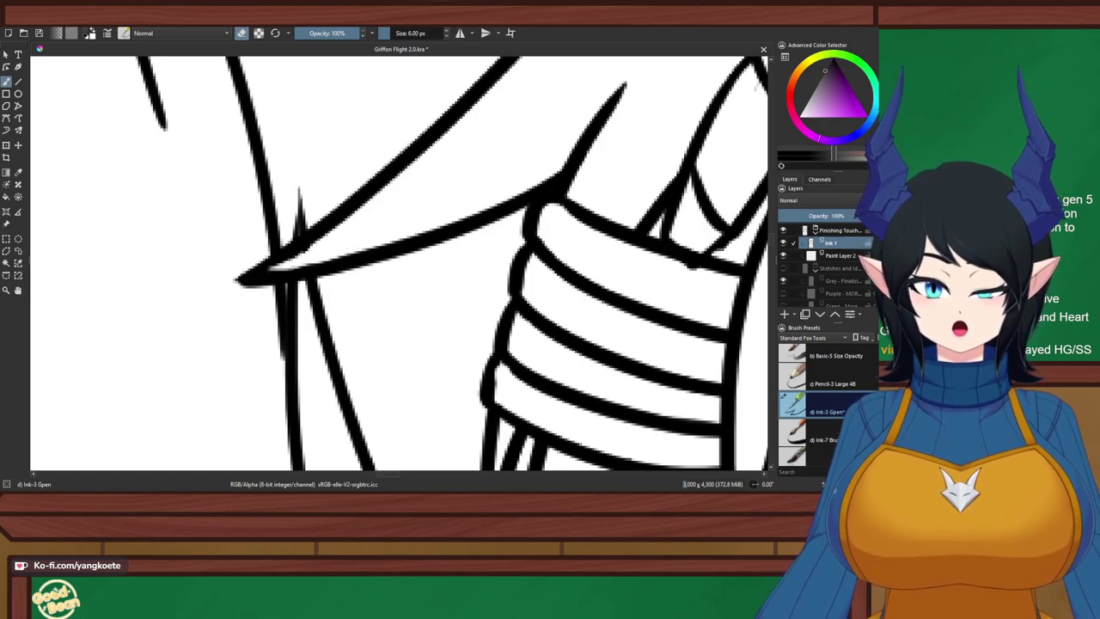
scroll(540, 159, down, 5)
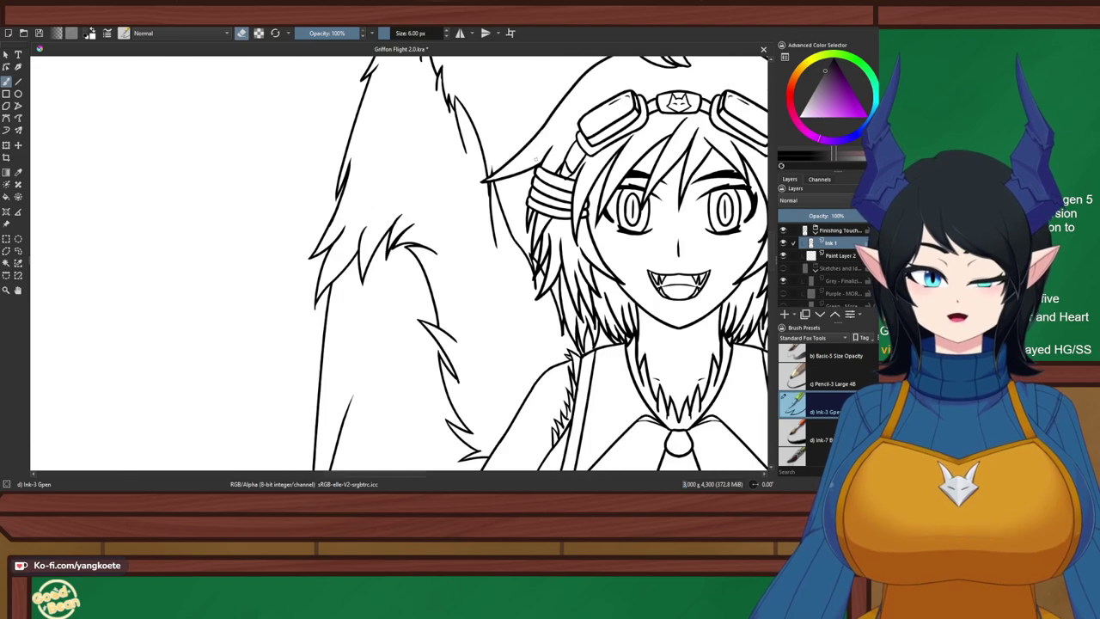
drag(540, 158, 281, 178)
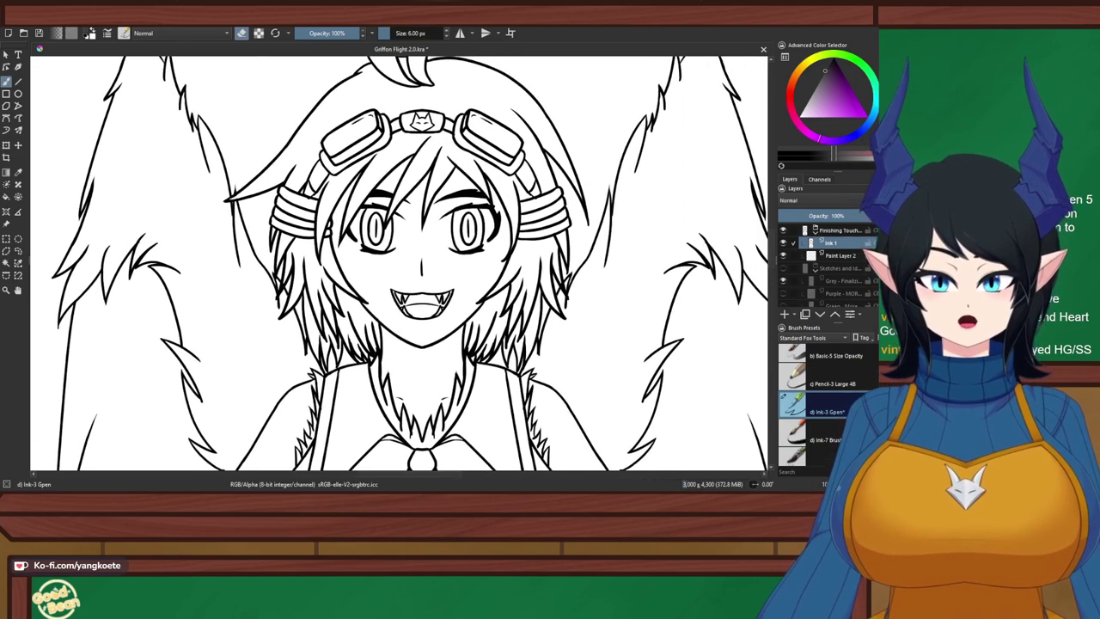
scroll(354, 187, up, 8)
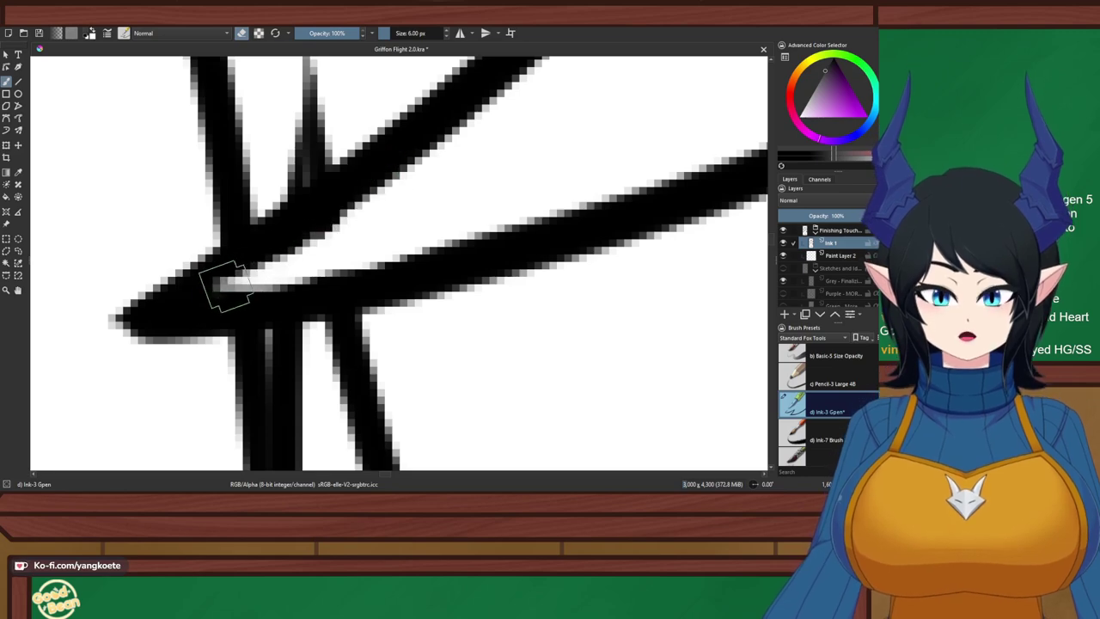
drag(227, 286, 404, 196)
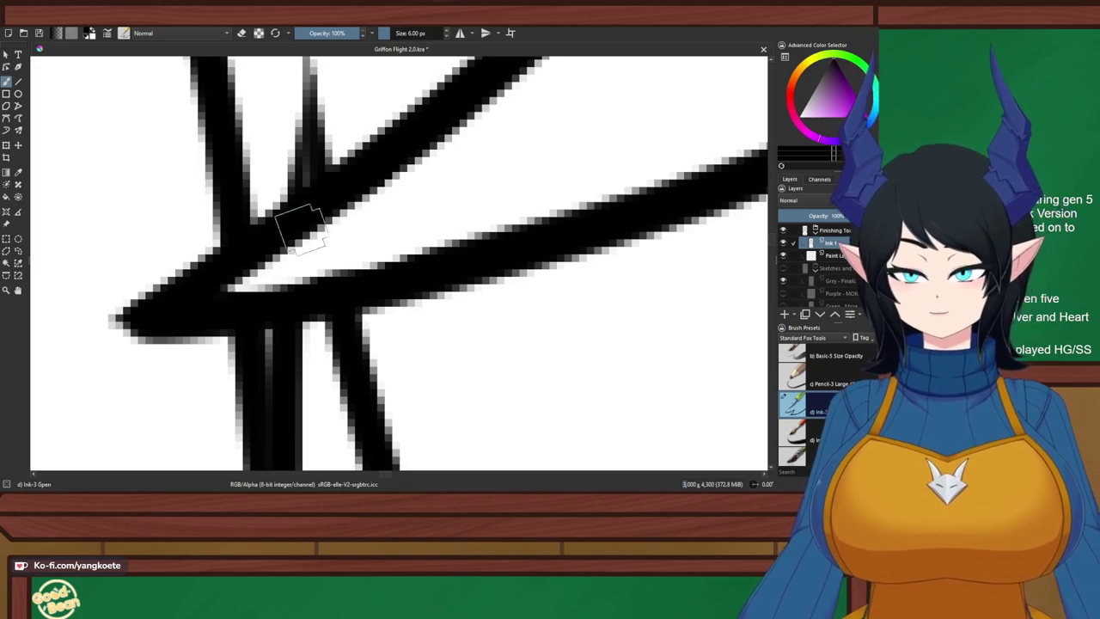
scroll(465, 192, down, 6)
drag(469, 192, 318, 252)
scroll(319, 253, down, 1)
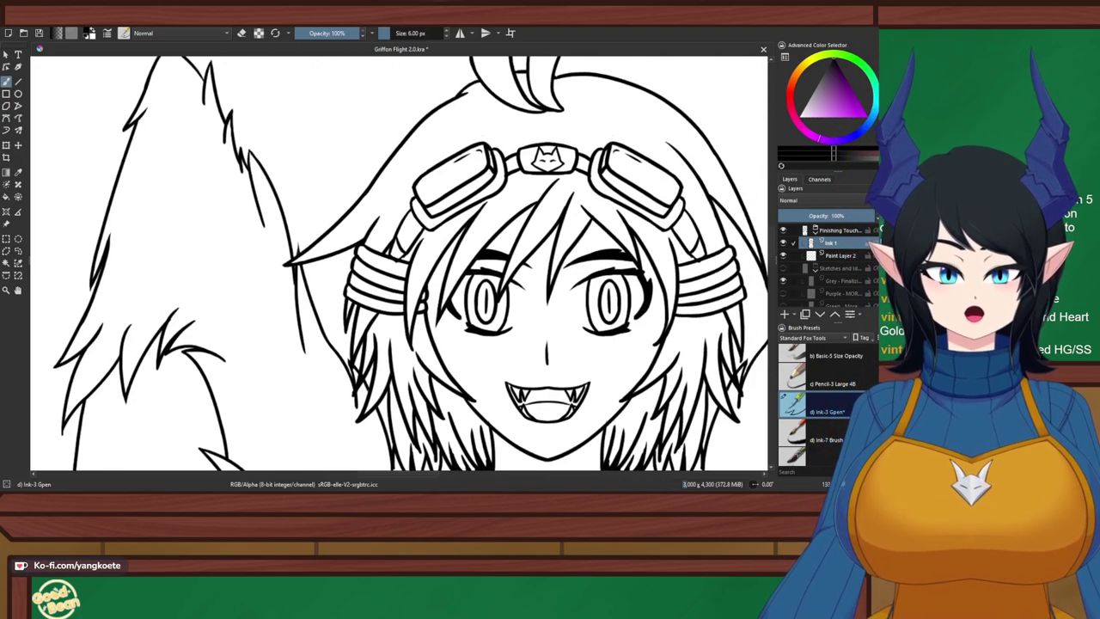
scroll(341, 163, down, 3)
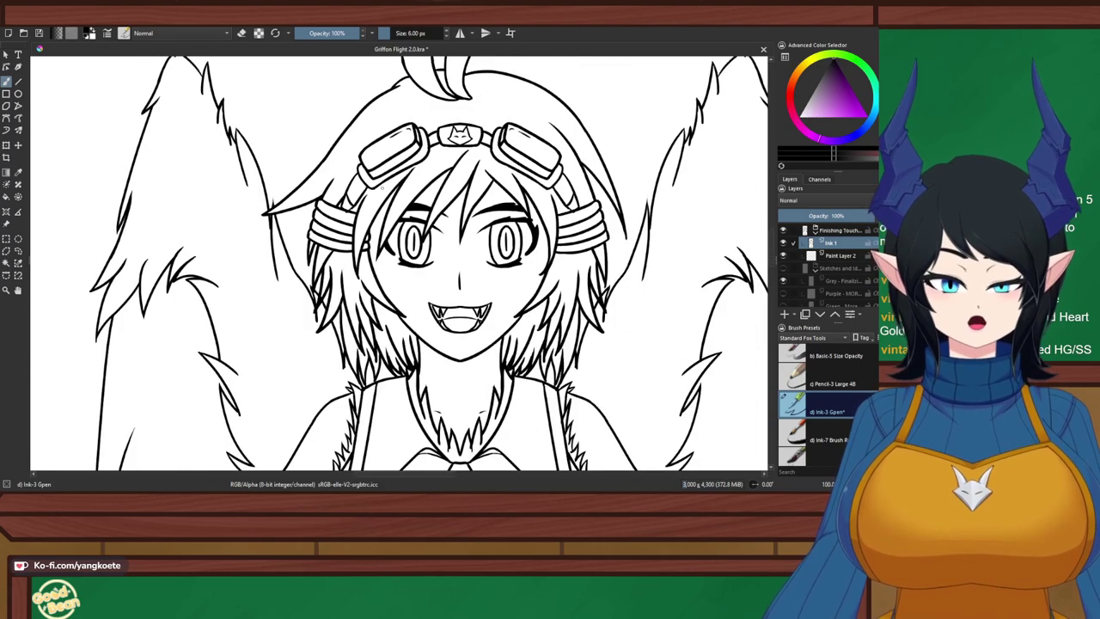
key(ctrl+s)
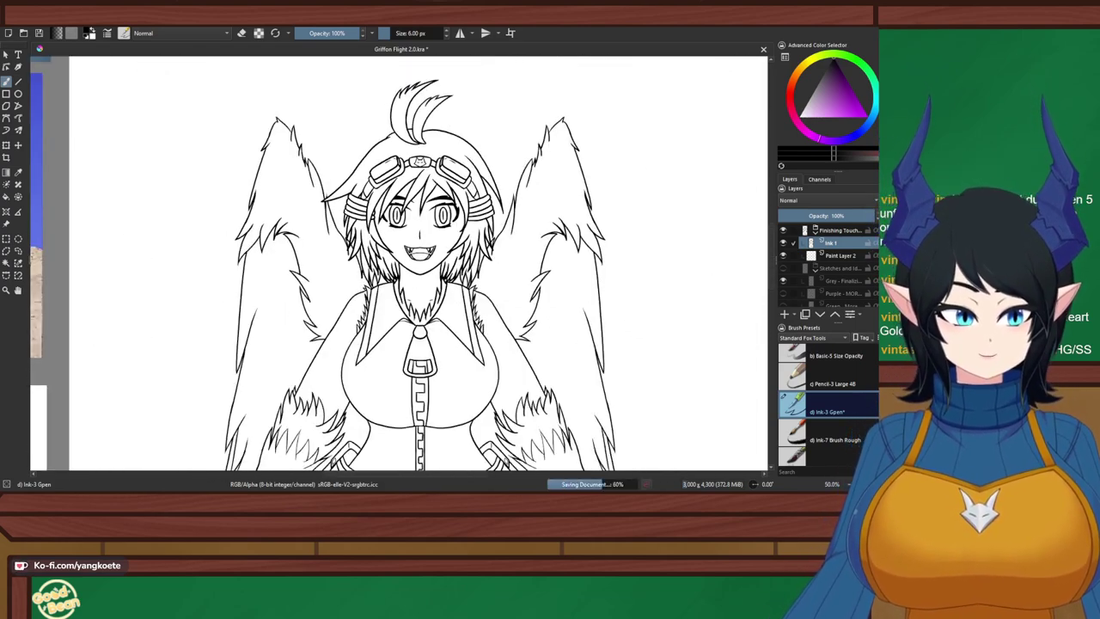
scroll(412, 258, down, 2)
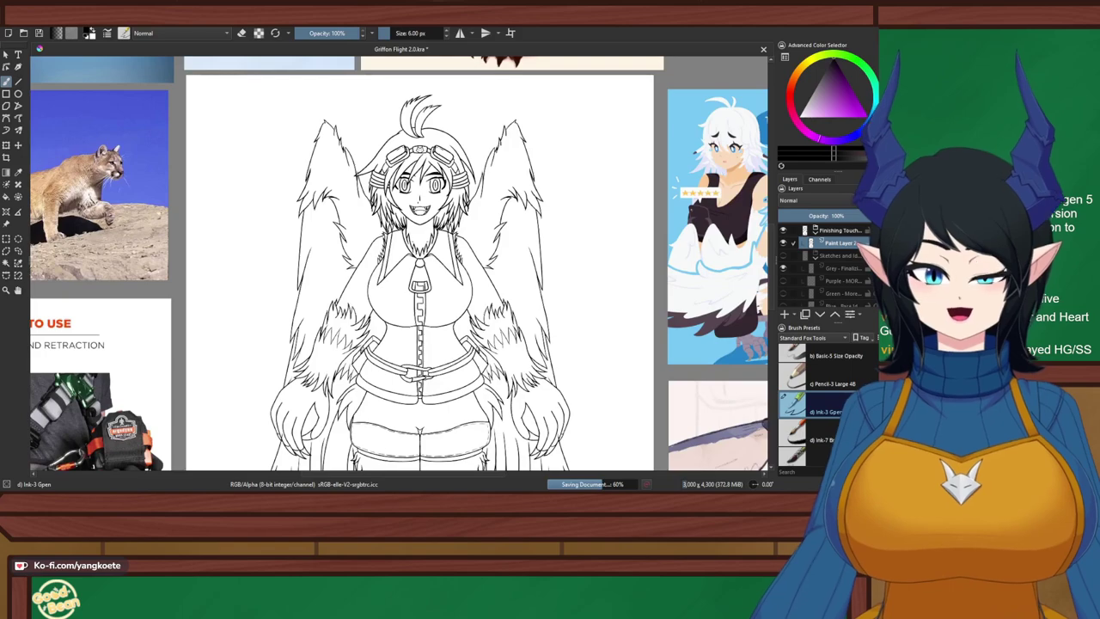
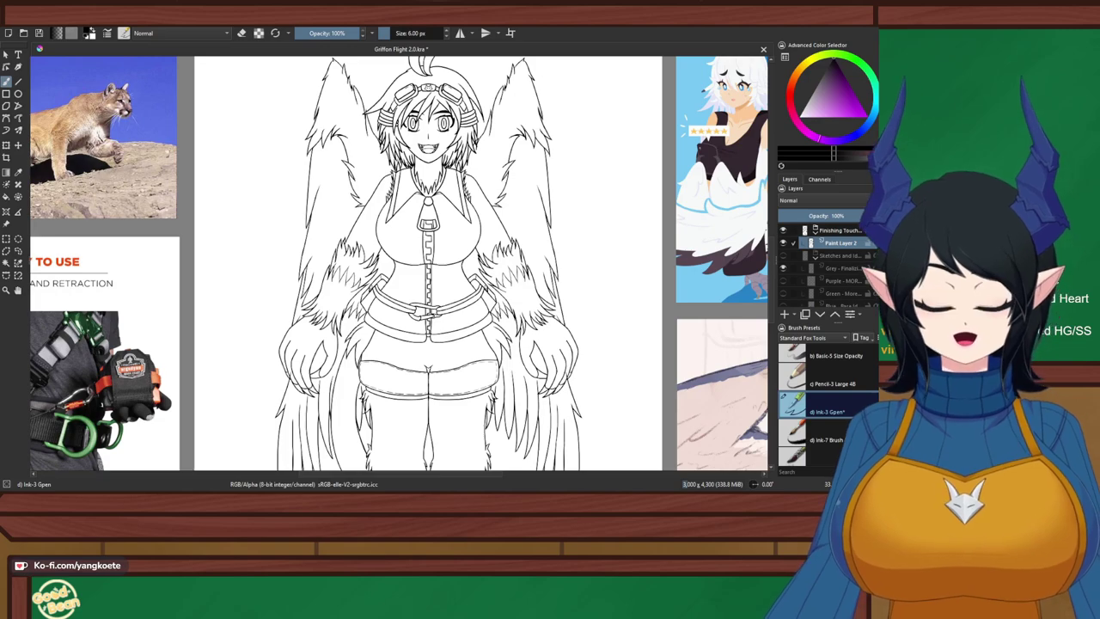
Add a new paint layer named Colour directly below the line-art layer
scroll(378, 182, up, 3)
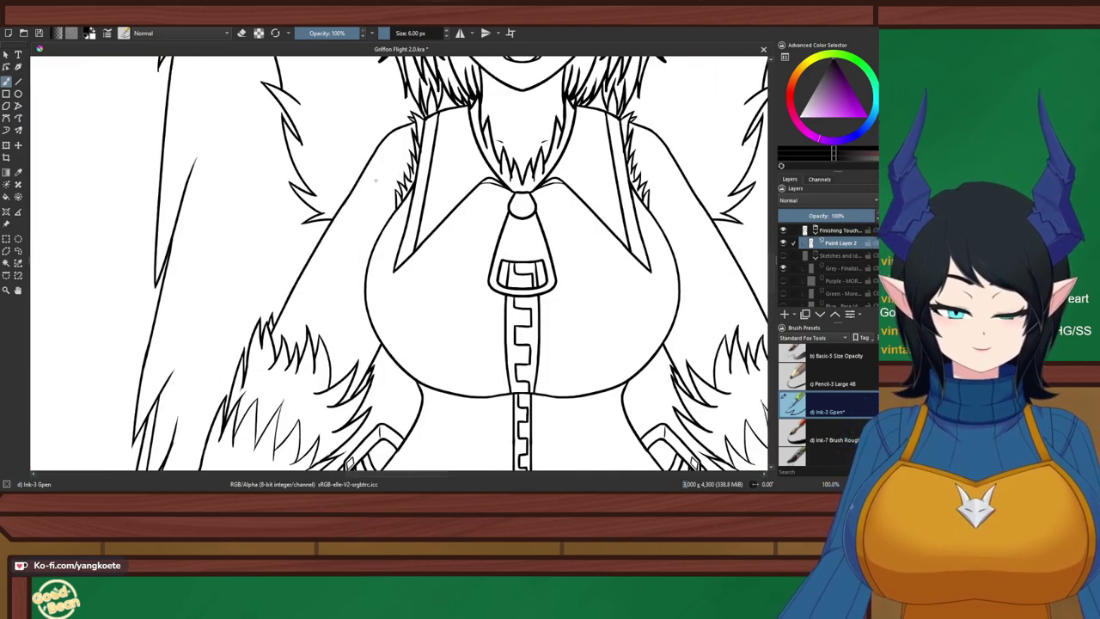
drag(368, 312, 353, 250)
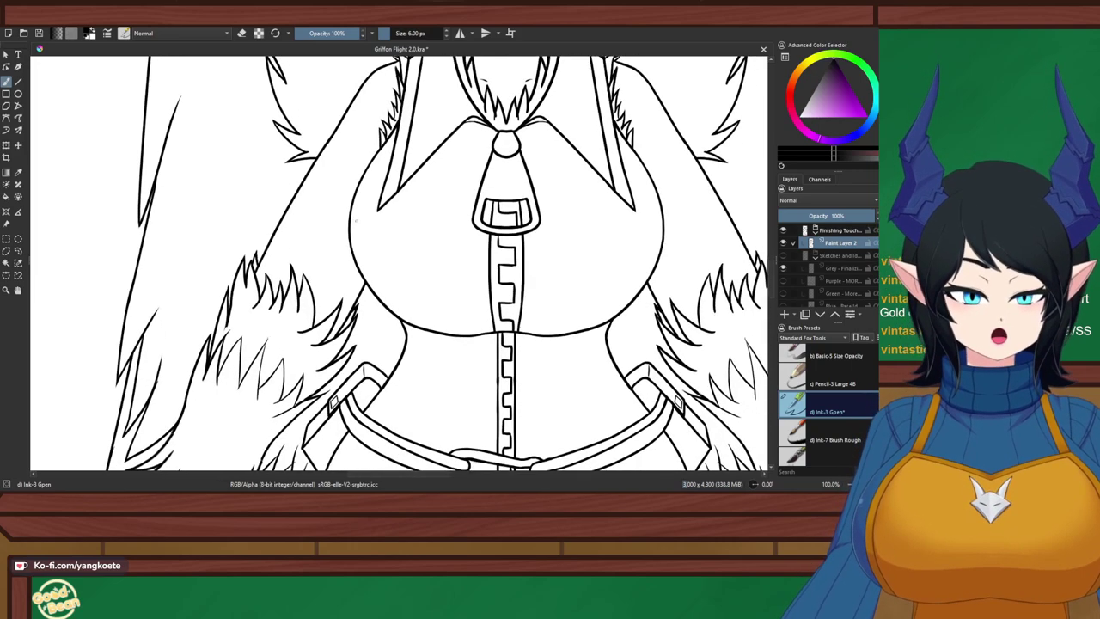
scroll(354, 250, up, 2)
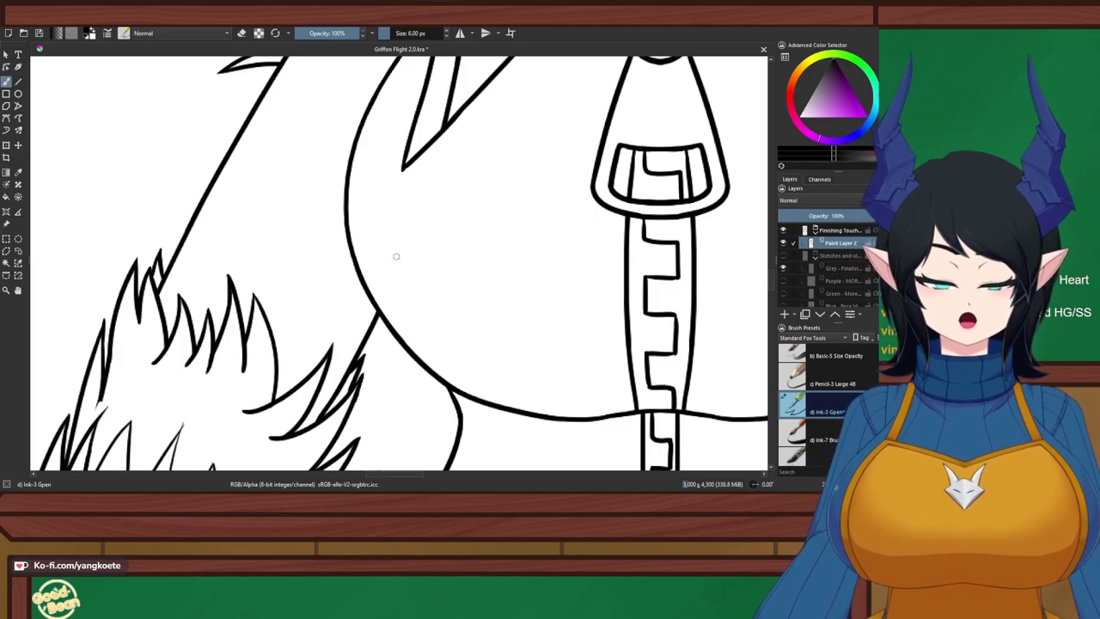
scroll(396, 257, down, 6)
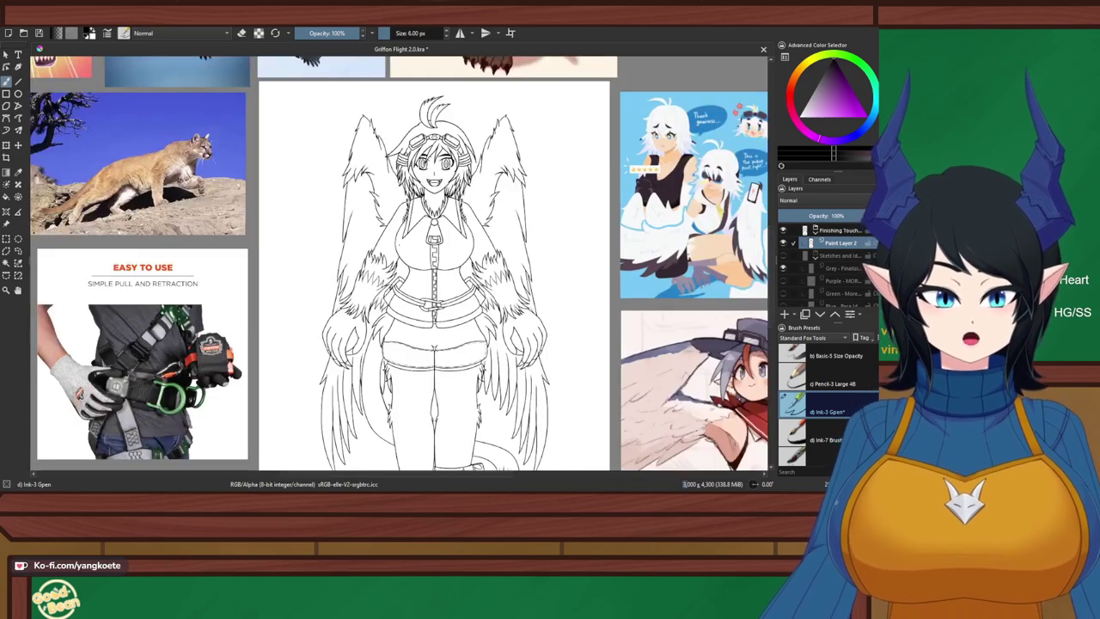
drag(396, 256, 389, 194)
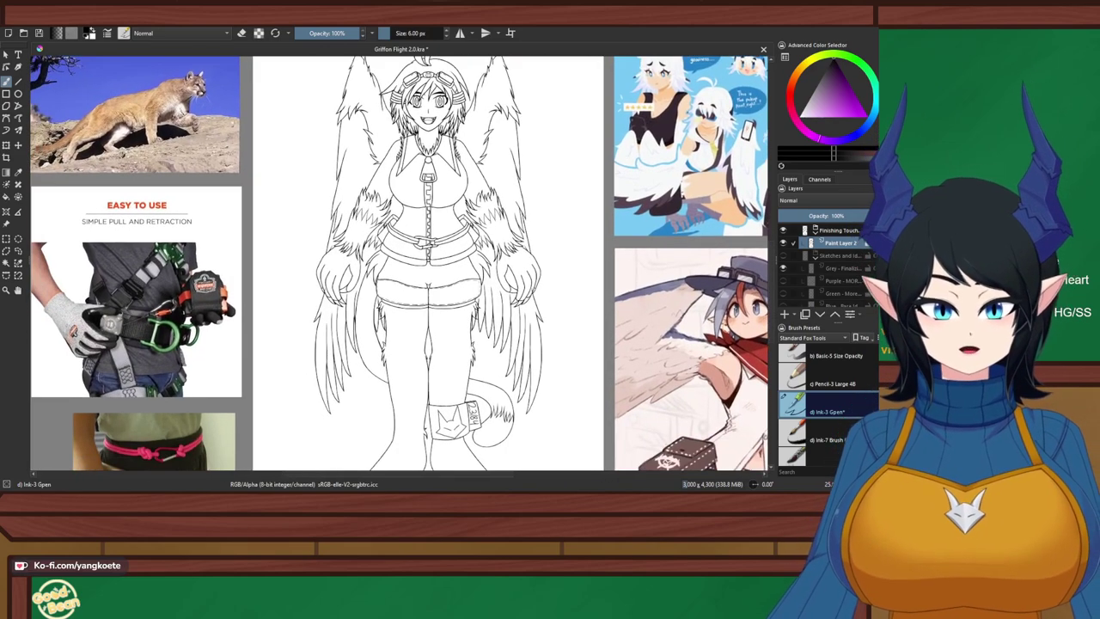
key(Insert)
key(ctrl+Page_Down)
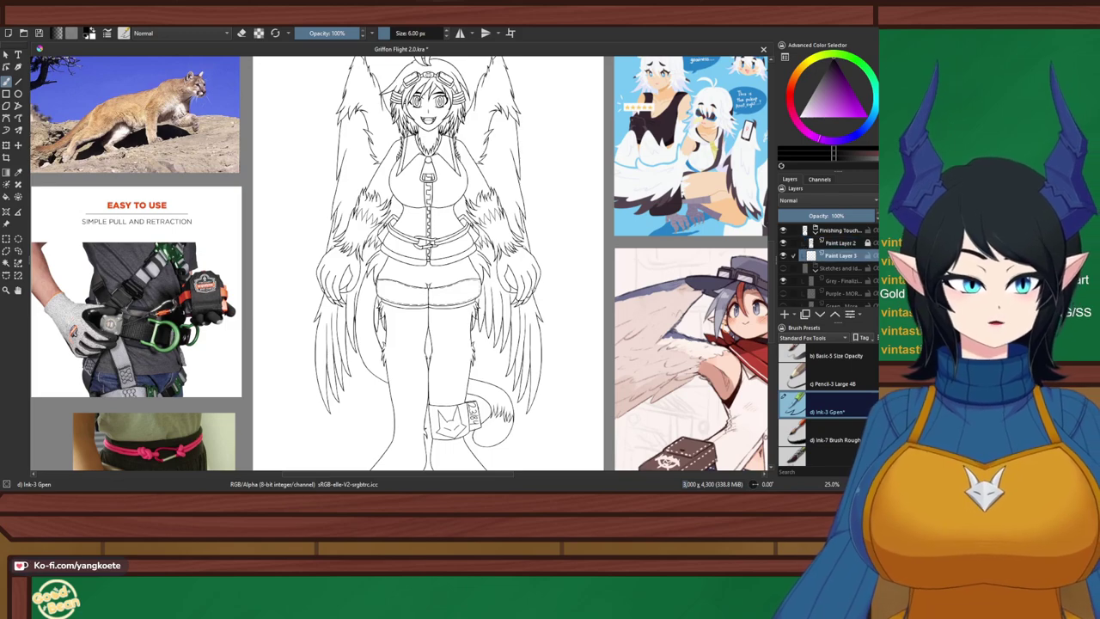
key(F2)
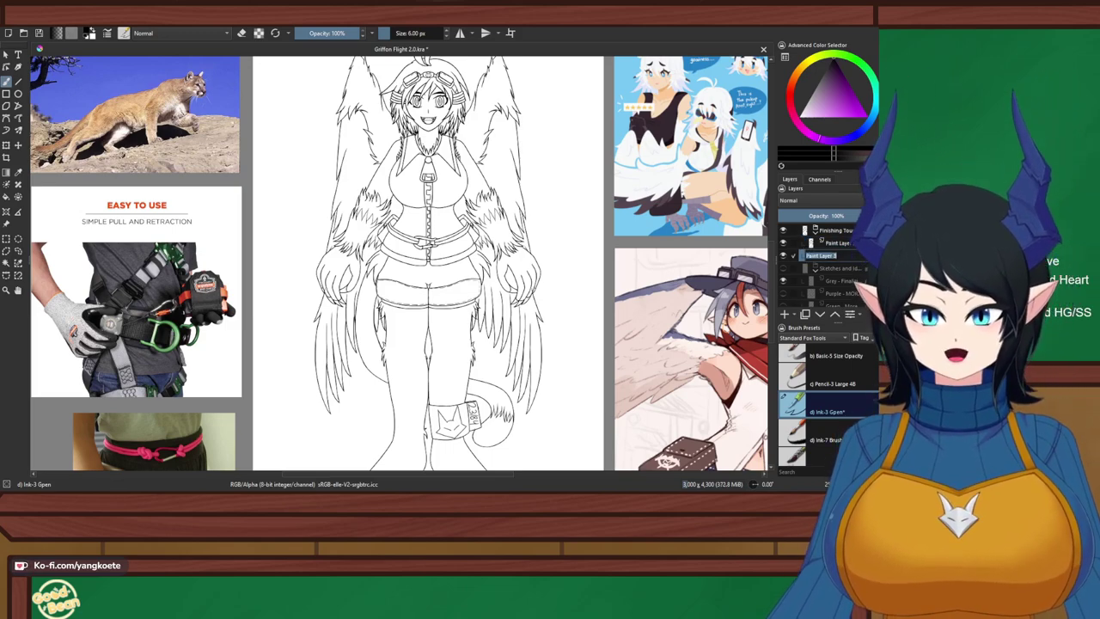
text(Colou)
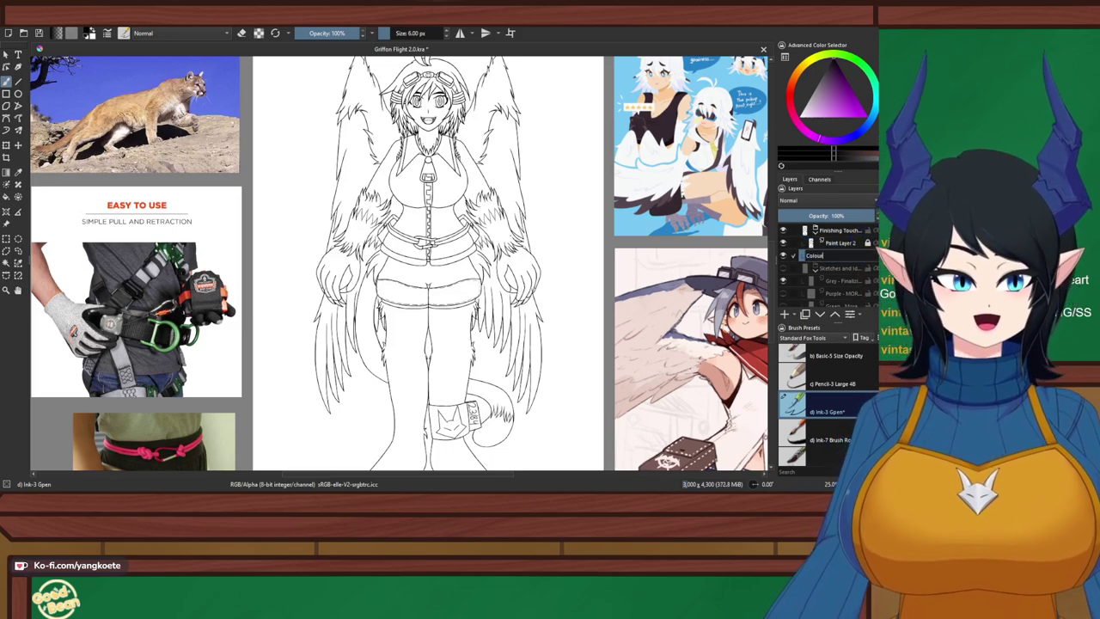
text(r)
key(Return)
Rearrange the reference pictures, moving the blue one and the cap-wearing girl to the left
scroll(411, 182, down, 2)
drag(411, 182, 306, 164)
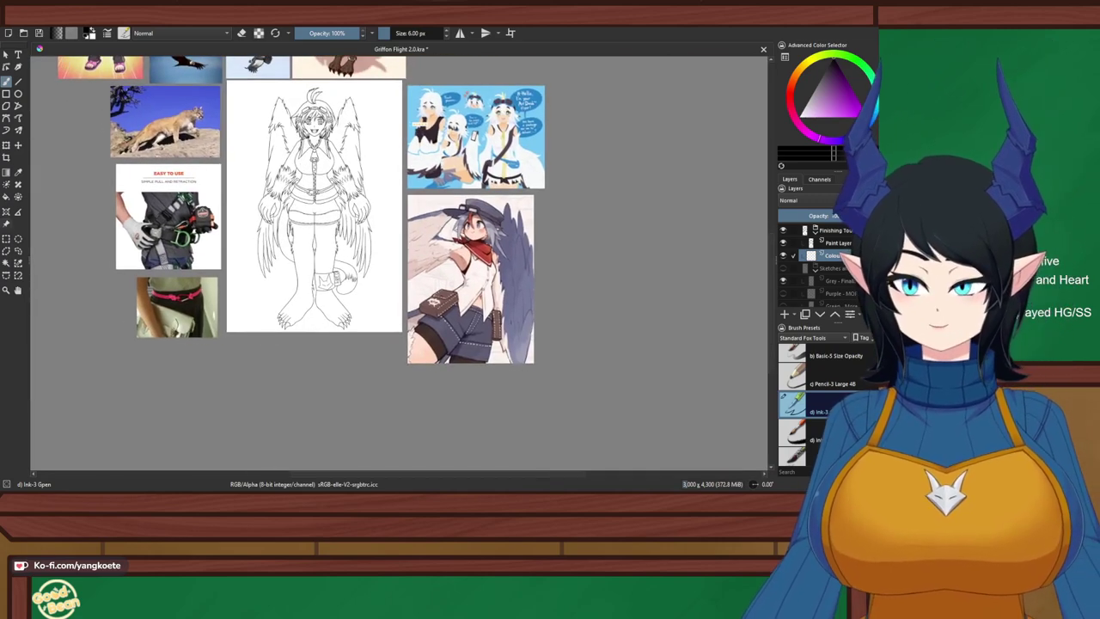
click(6, 224)
drag(478, 139, 37, 140)
drag(413, 279, 126, 275)
drag(406, 112, 415, 156)
scroll(415, 156, up, 2)
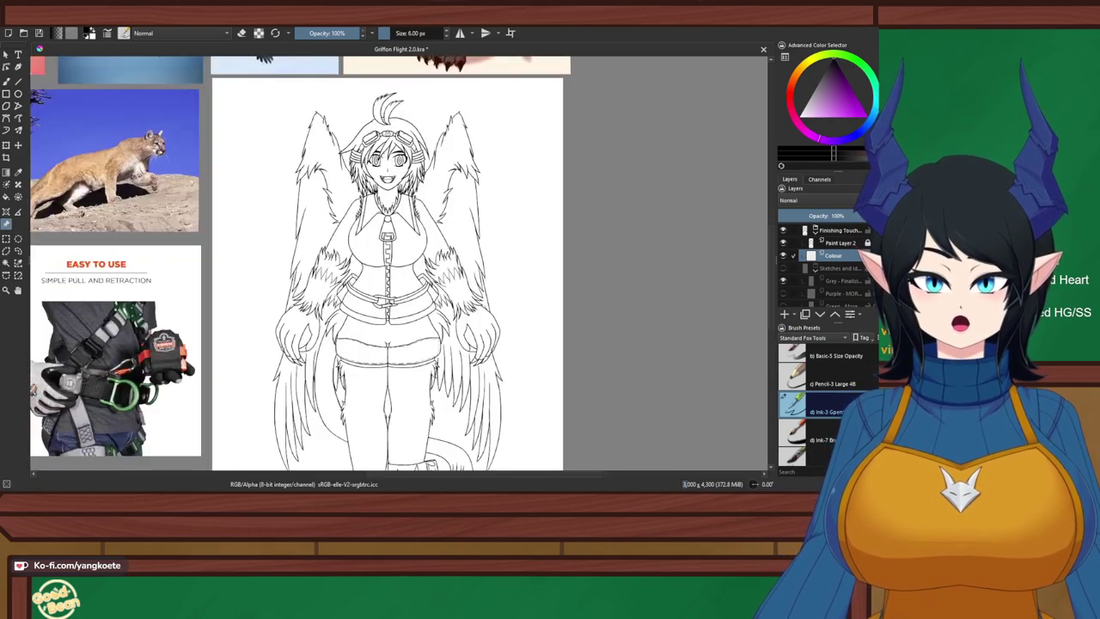
scroll(422, 200, up, 2)
drag(422, 200, 424, 213)
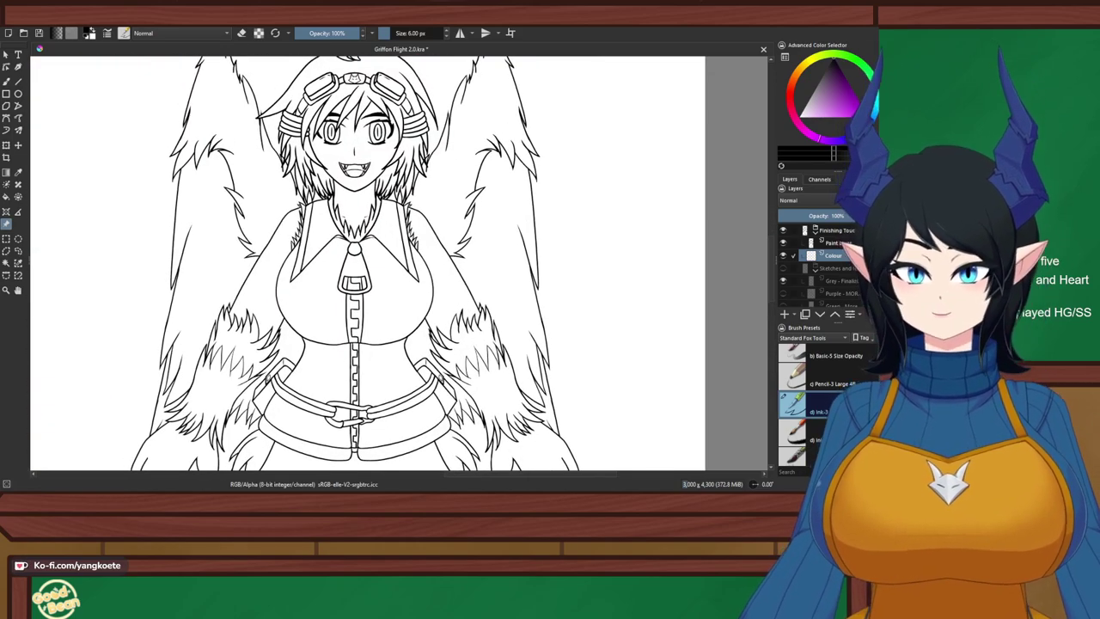
Save the document with Ctrl+S
key(ctrl+s)
key(minus)
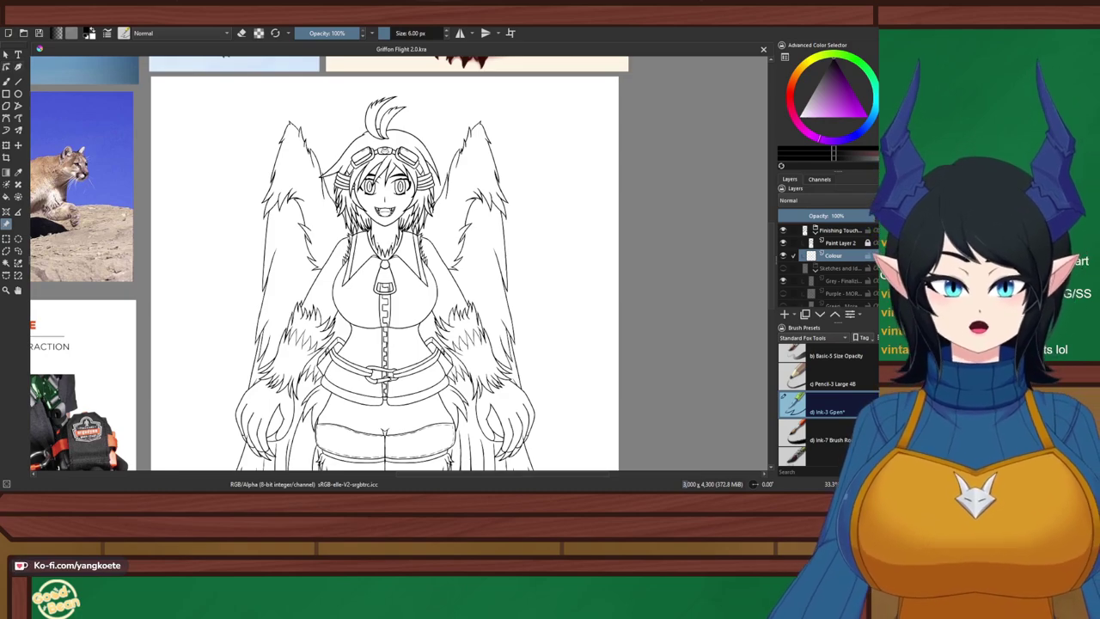
scroll(313, 142, down, 3)
scroll(351, 164, up, 2)
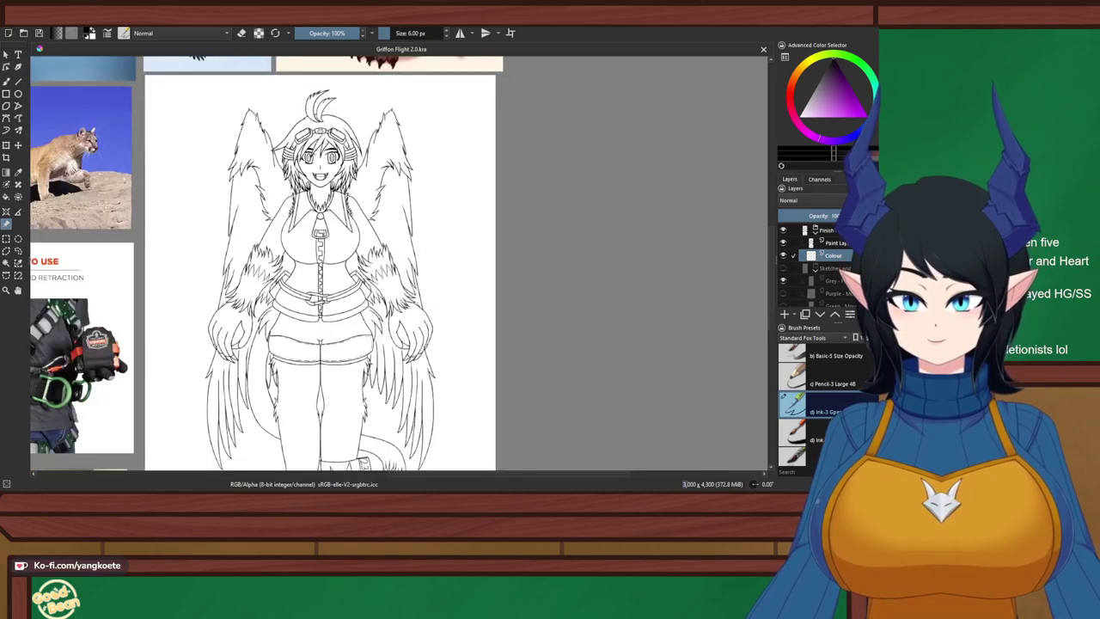
drag(351, 214, 390, 184)
drag(390, 258, 416, 234)
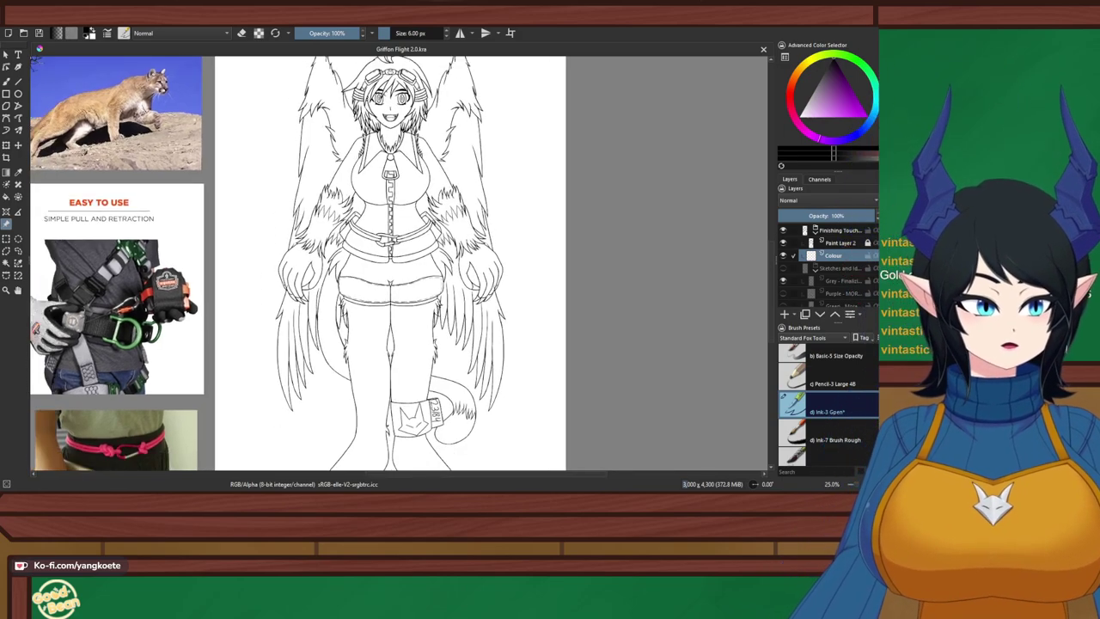
Collapse the colour selector panel, bring it back, then hide it again
click(883, 45)
double_click(817, 45)
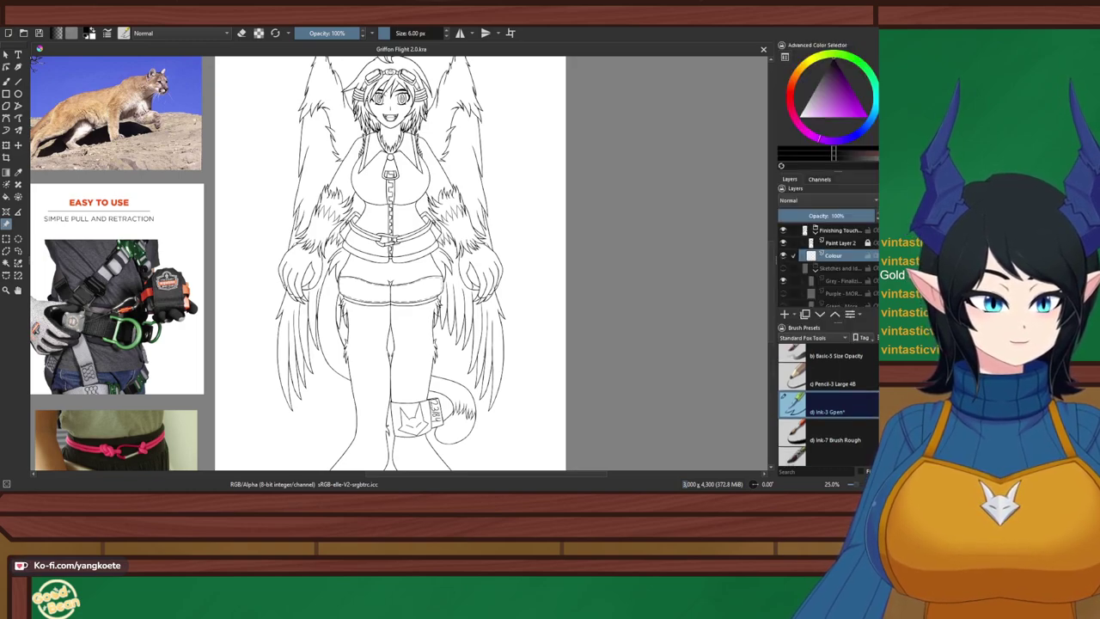
click(883, 44)
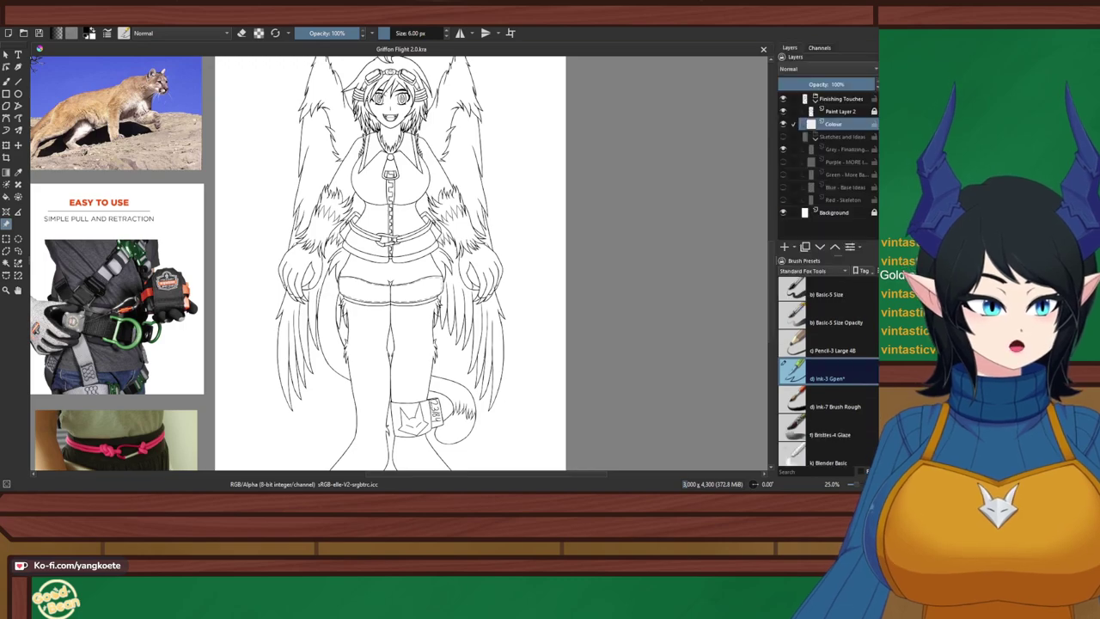
Restore the girl-in-cap reference and place it left of the other reference photos
click(819, 48)
click(789, 48)
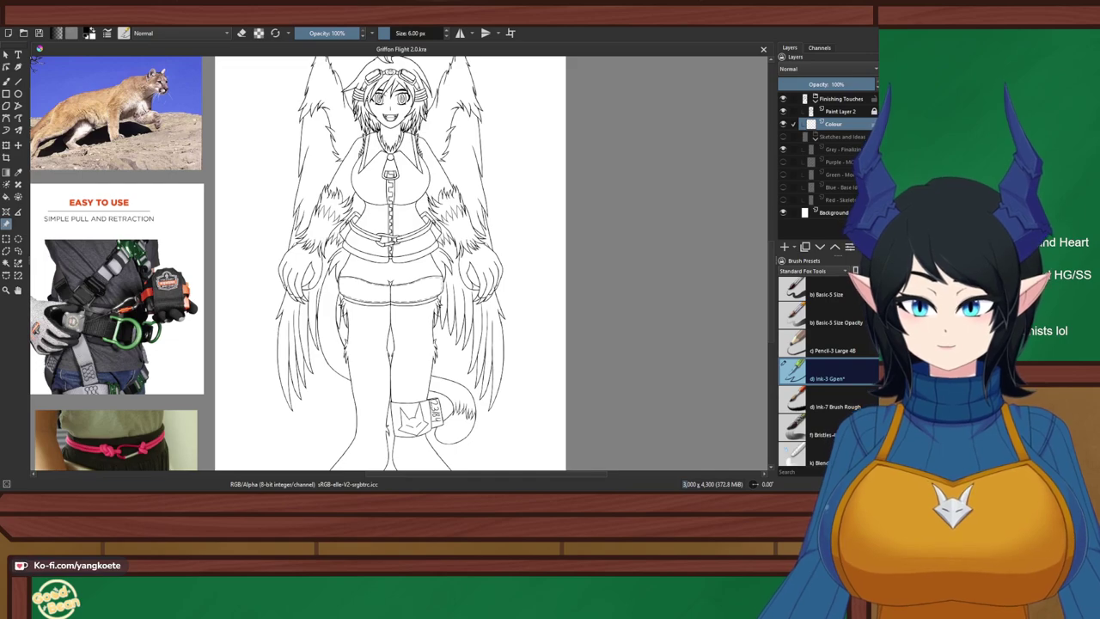
drag(391, 258, 392, 278)
click(818, 48)
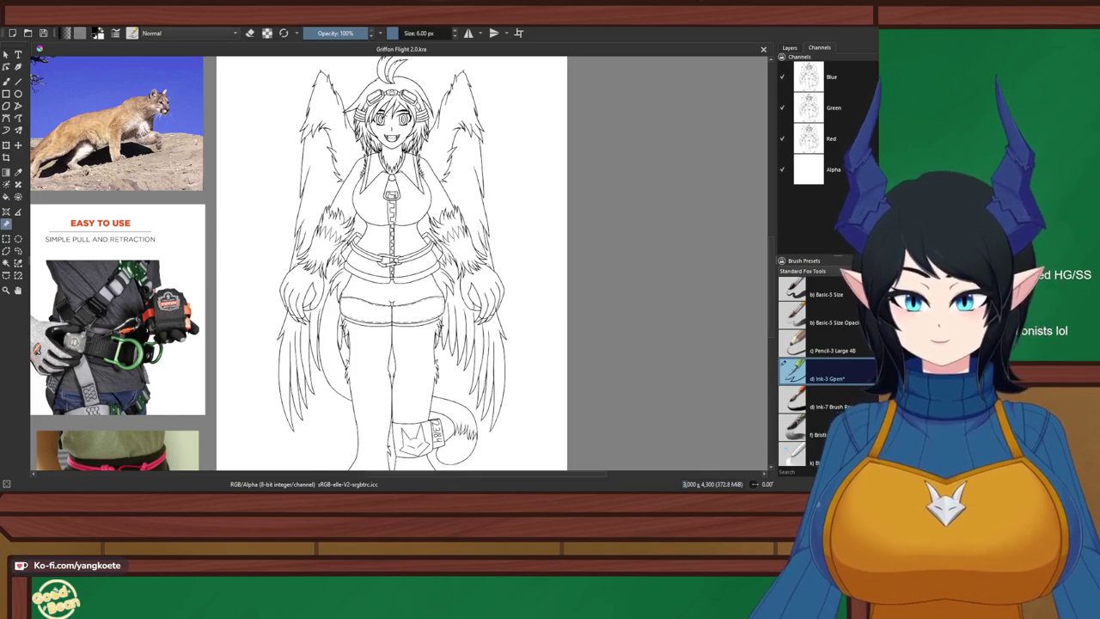
key(ctrl+v)
scroll(466, 215, down, 2)
drag(466, 214, 445, 206)
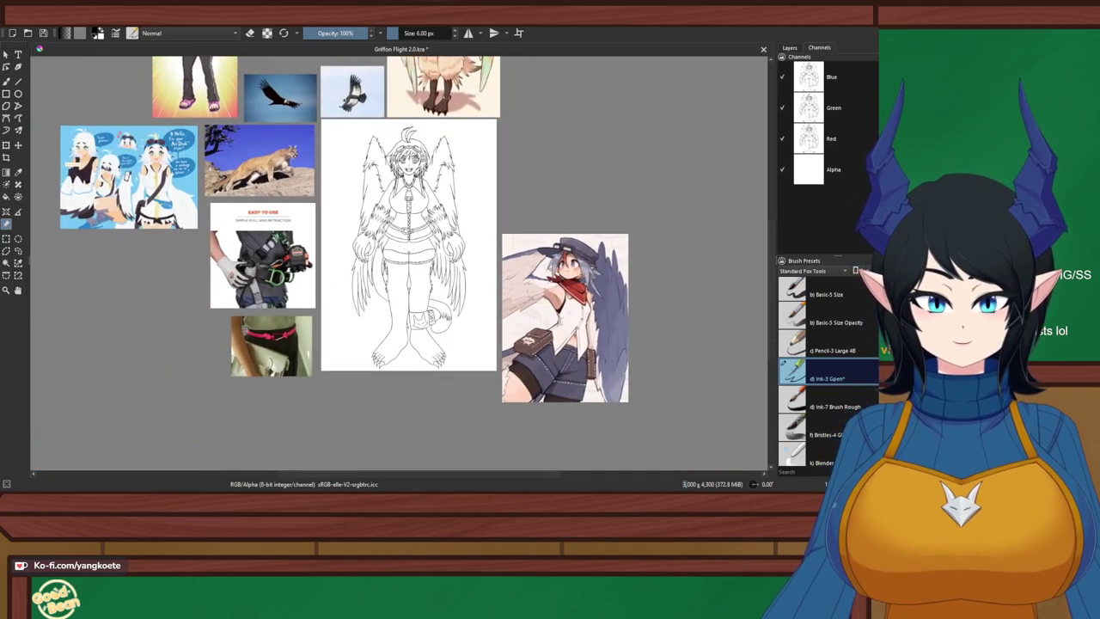
drag(565, 317, 136, 322)
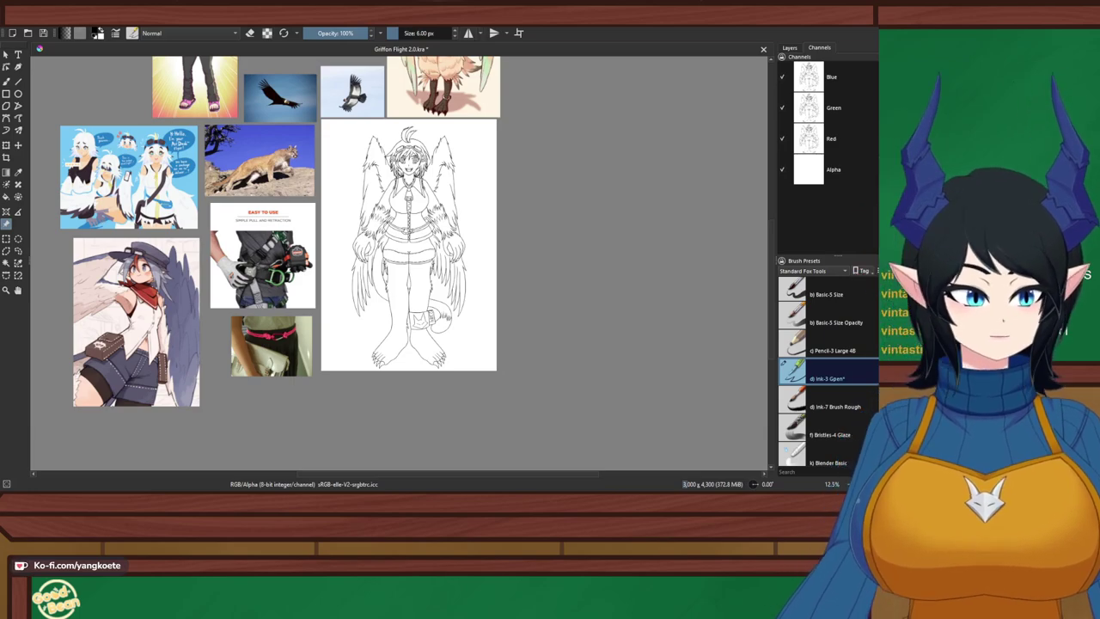
Return to the Layers list, frame the line-art page, and save the file
click(789, 48)
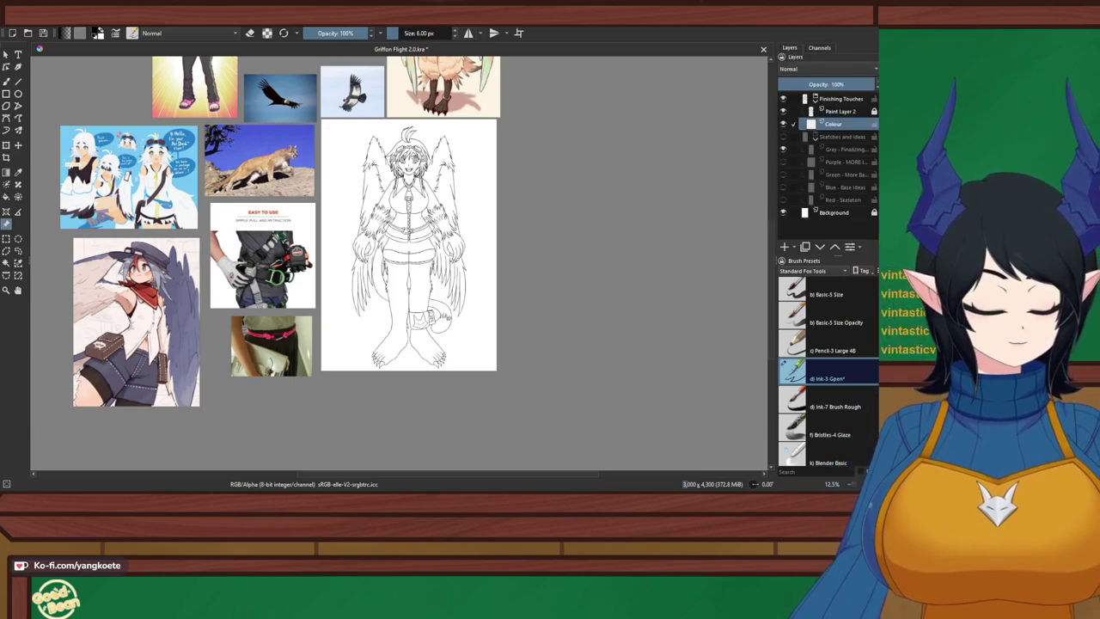
mouse_move(469, 209)
mouse_down()
mouse_move(488, 270)
mouse_move(487, 224)
mouse_up()
scroll(488, 270, up, 1)
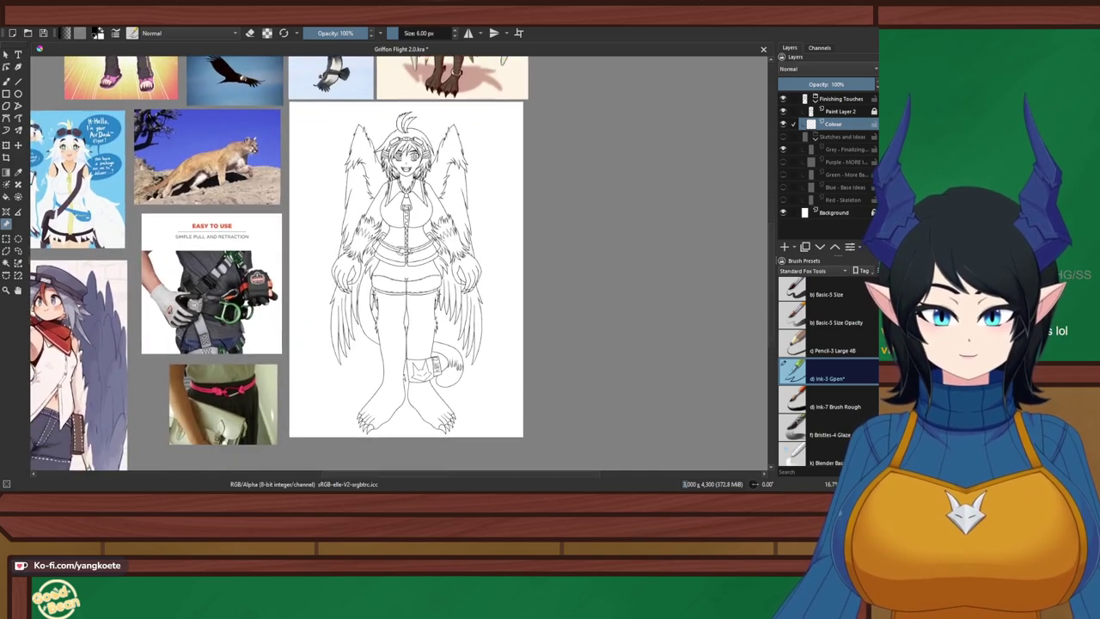
key(ctrl+s)
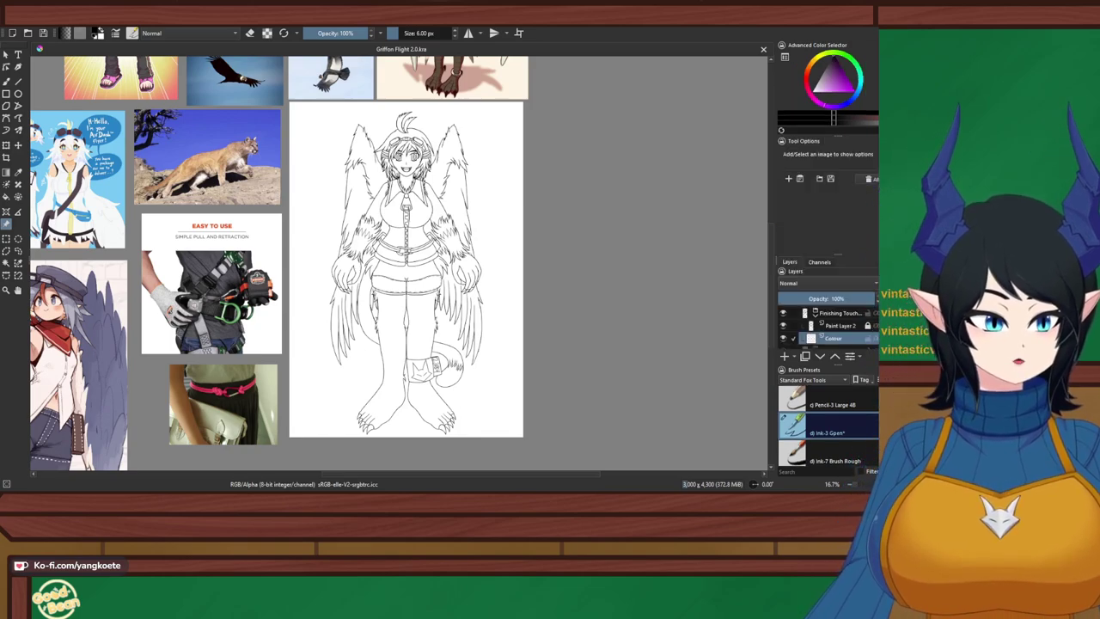
Tab Tool Options together with the Advanced Color Selector above the layers, showing Tool Options
drag(827, 99, 828, 60)
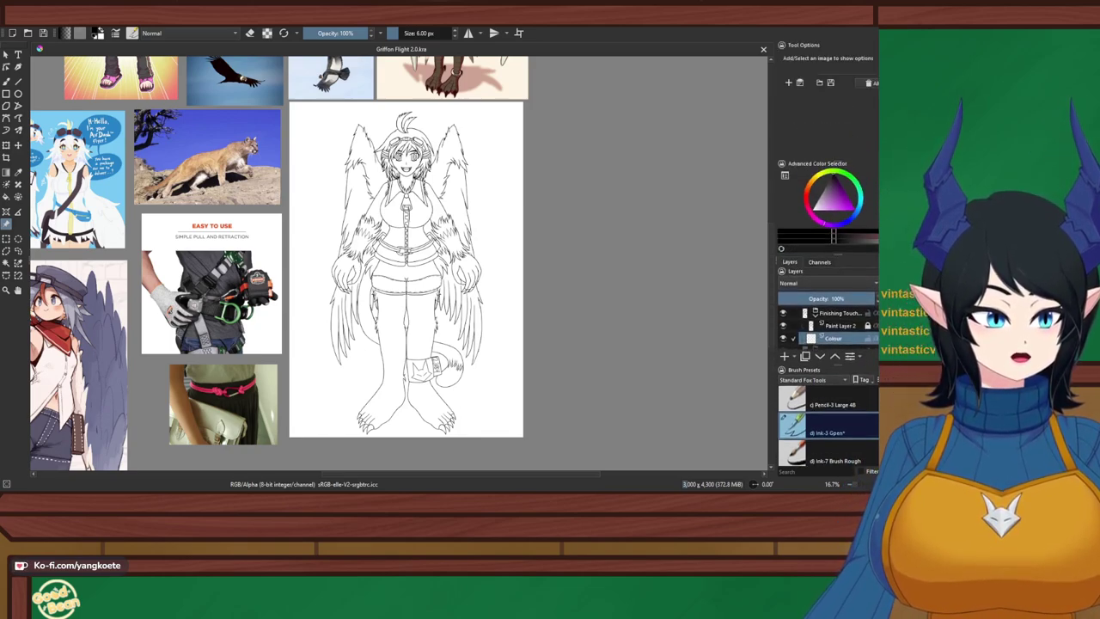
drag(816, 163, 862, 48)
click(851, 48)
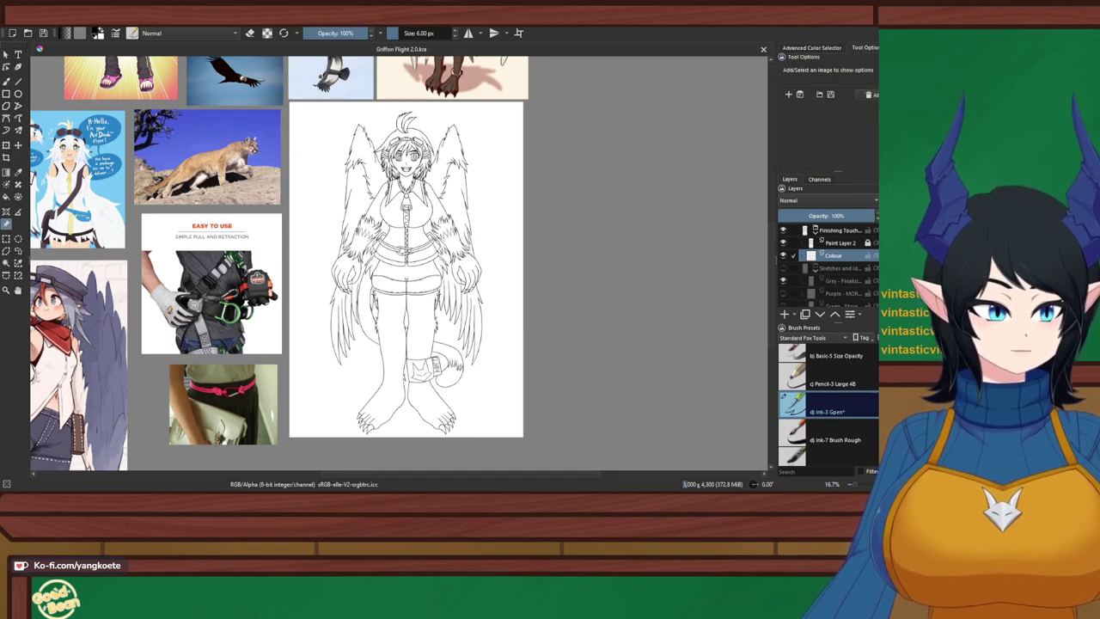
click(811, 49)
click(863, 48)
click(811, 48)
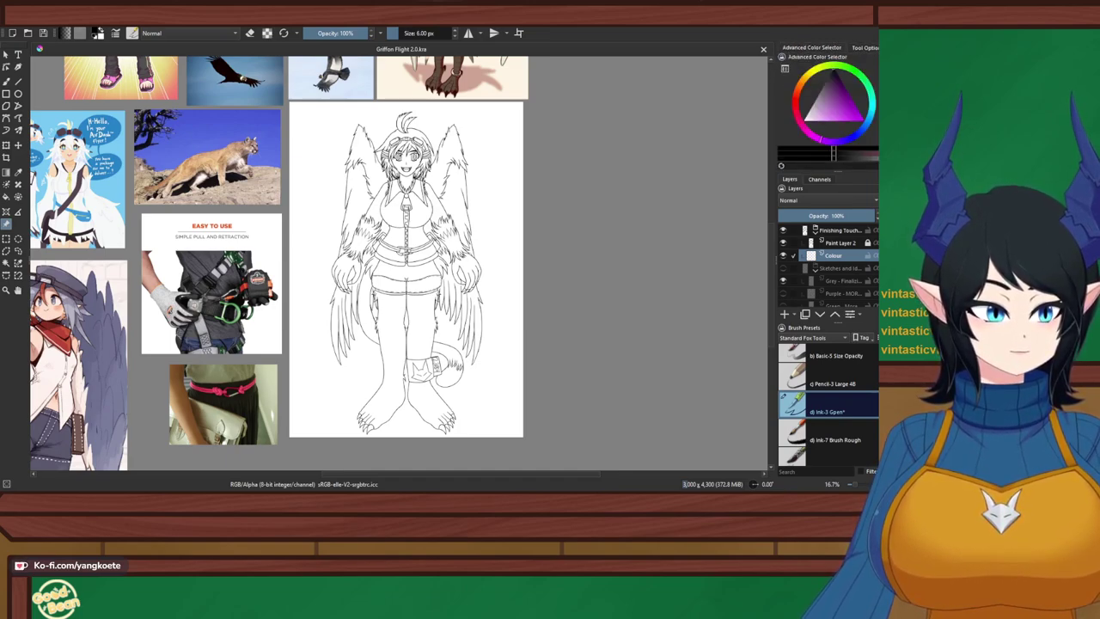
click(864, 48)
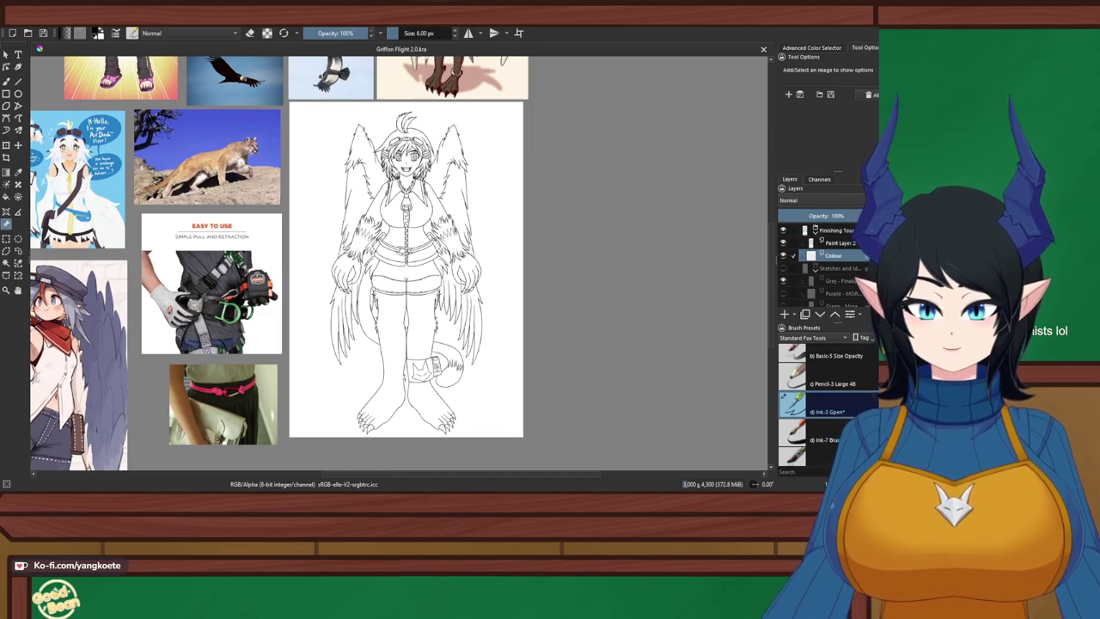
Paste the dragon character picture as a reference beside the line art and enlarge it
key(ctrl+shift+r)
drag(467, 318, 346, 231)
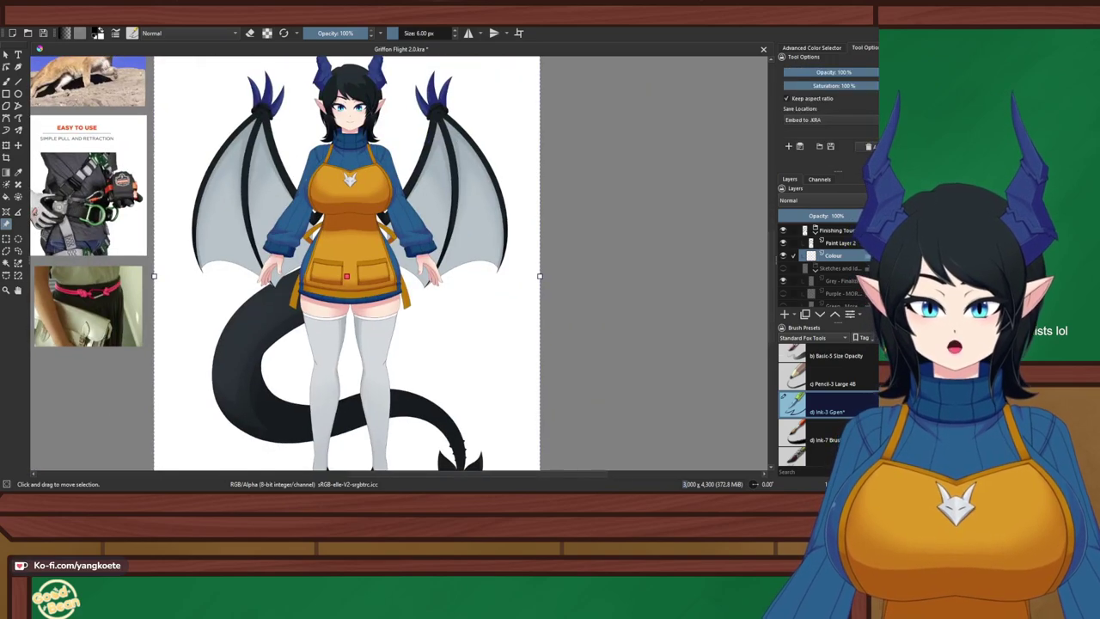
drag(540, 275, 361, 276)
drag(288, 271, 545, 240)
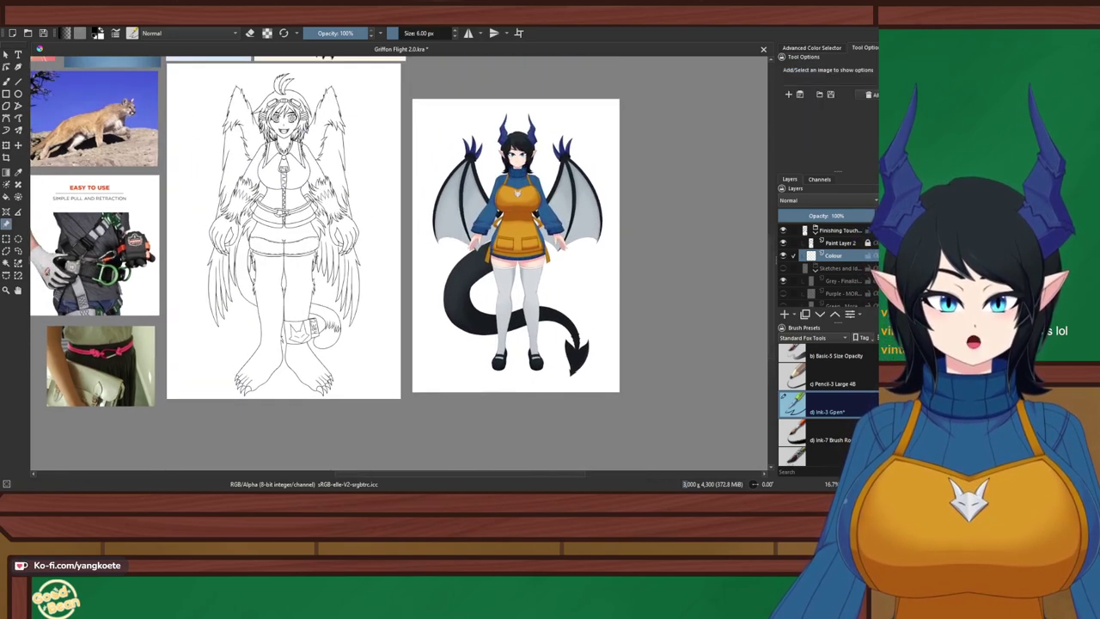
drag(618, 245, 664, 241)
key(Return)
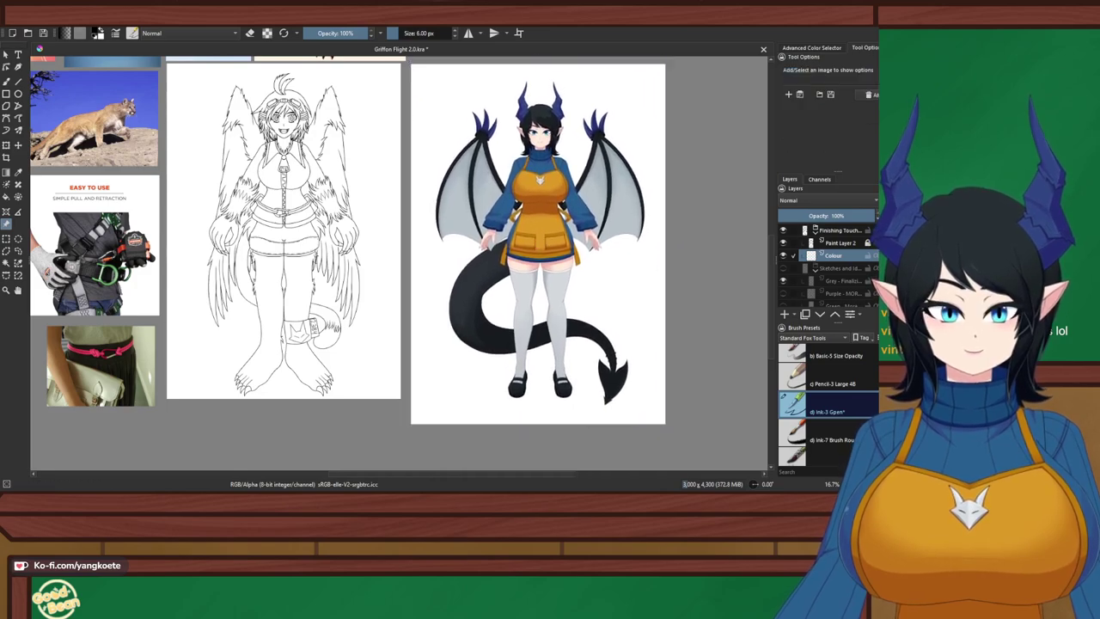
Show the colour wheel and switch to the Color Sampler tool
click(811, 48)
scroll(521, 168, up, 4)
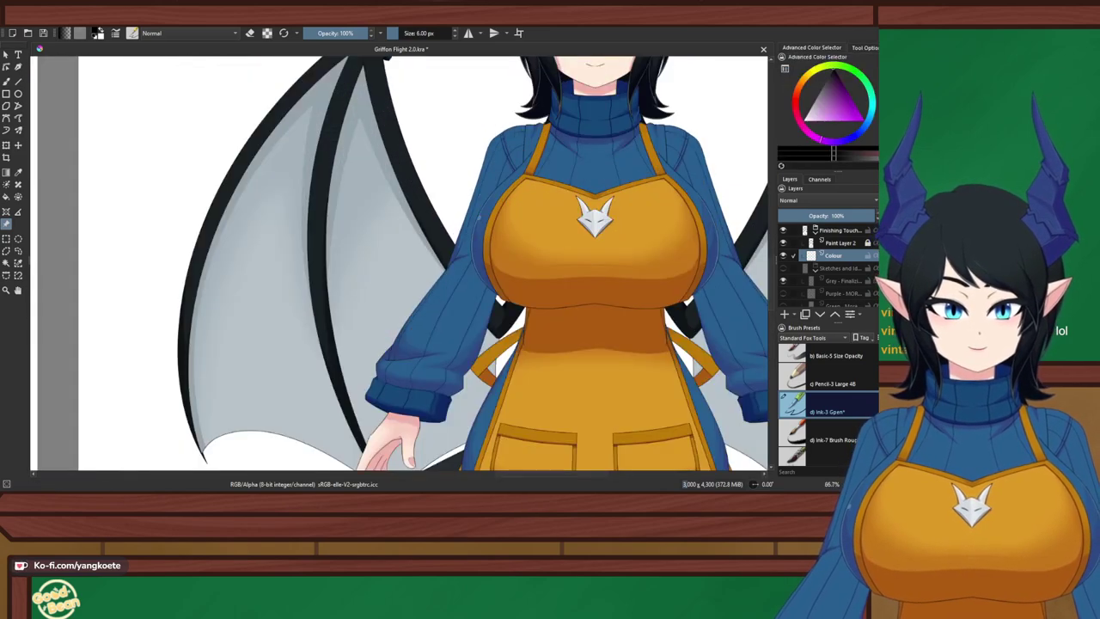
drag(521, 168, 419, 207)
click(18, 172)
scroll(223, 164, down, 5)
drag(284, 228, 415, 234)
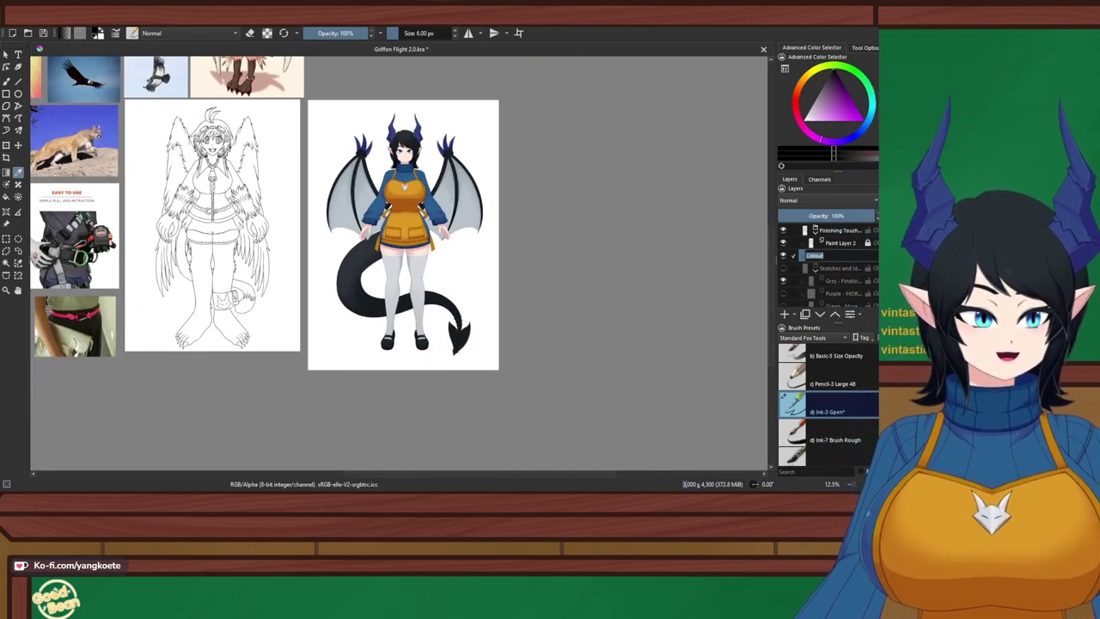
Select the bottom Background layer and start renaming it
scroll(829, 267, down, 3)
click(834, 300)
double_click(829, 300)
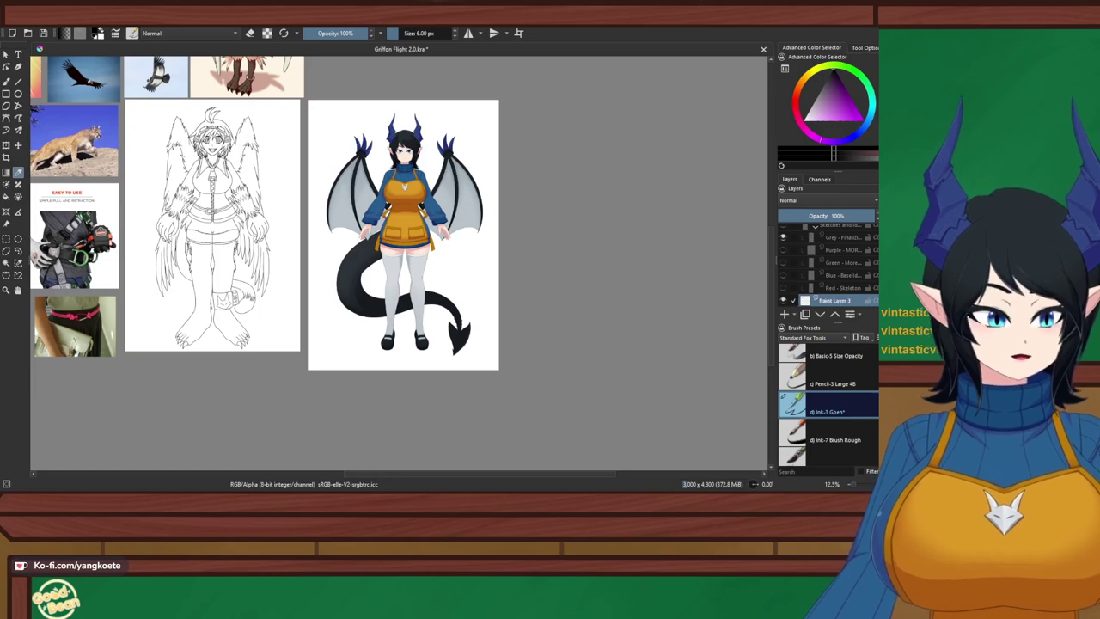
Rename the background layer Grey and paint it dark grey with a 1000 px brush
text(Grey)
key(Return)
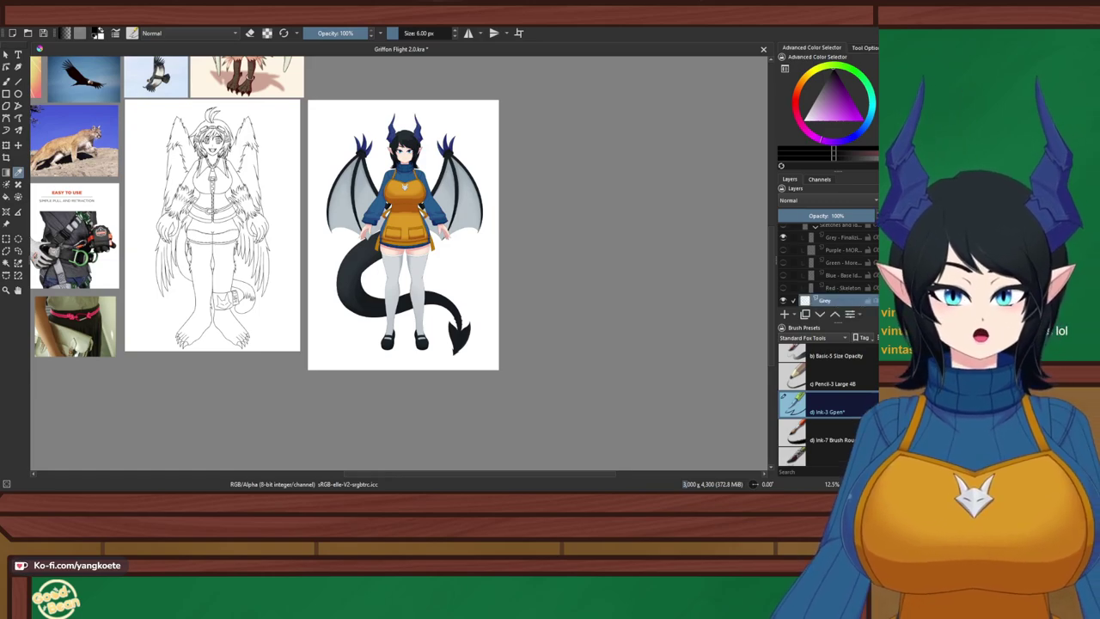
drag(480, 473, 476, 473)
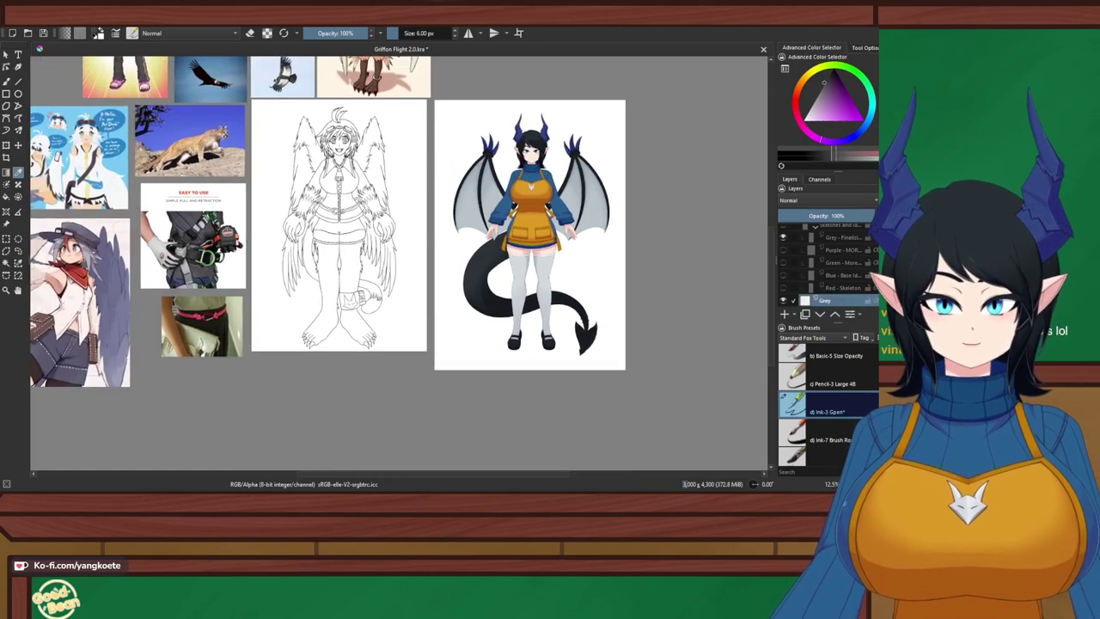
key(b)
click(451, 34)
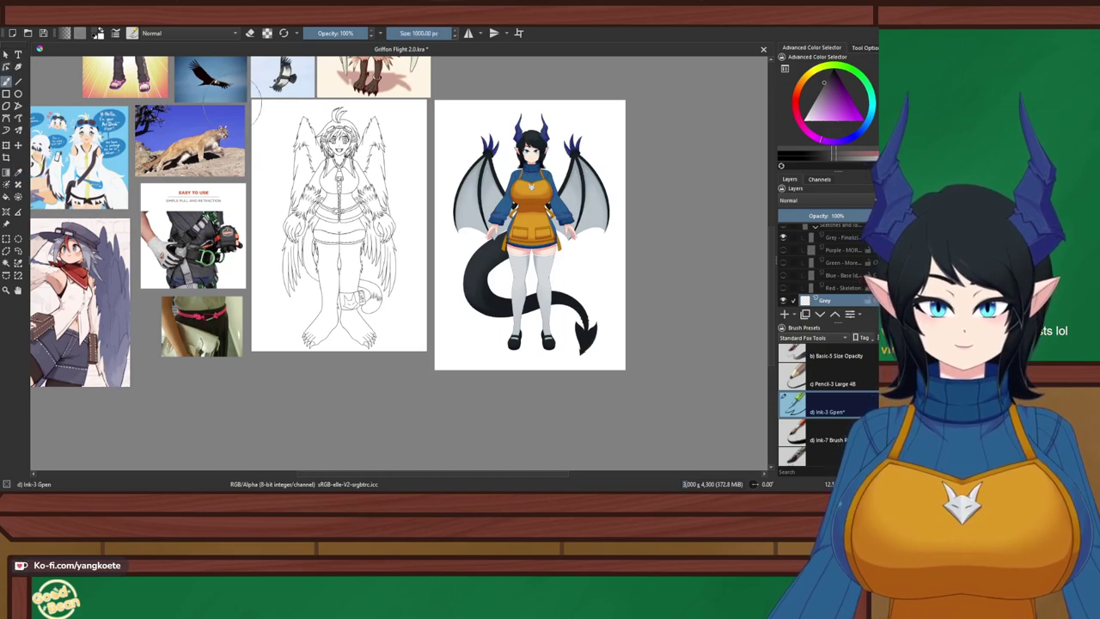
drag(262, 108, 451, 111)
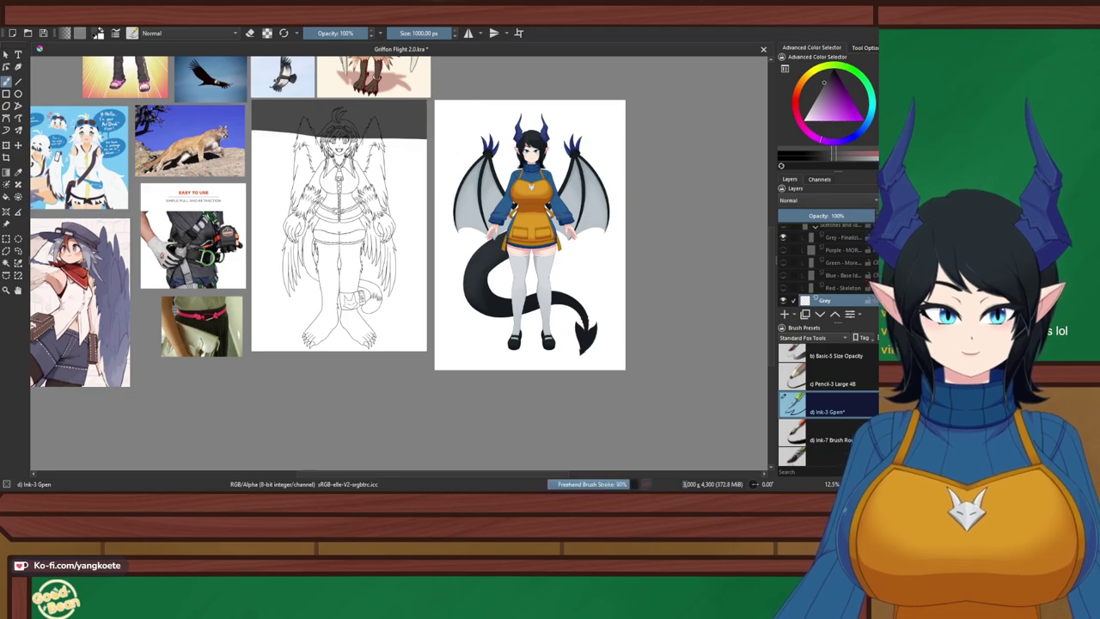
mouse_move(258, 150)
mouse_down()
mouse_move(393, 157)
mouse_move(323, 162)
mouse_move(383, 163)
mouse_move(409, 185)
mouse_move(401, 331)
mouse_move(352, 336)
mouse_move(277, 319)
mouse_move(403, 303)
mouse_move(273, 287)
mouse_move(260, 199)
mouse_move(273, 171)
mouse_move(377, 189)
mouse_move(332, 255)
mouse_move(270, 206)
mouse_move(279, 164)
mouse_move(366, 184)
mouse_move(301, 251)
mouse_move(365, 225)
mouse_move(348, 250)
mouse_up()
scroll(335, 244, up, 4)
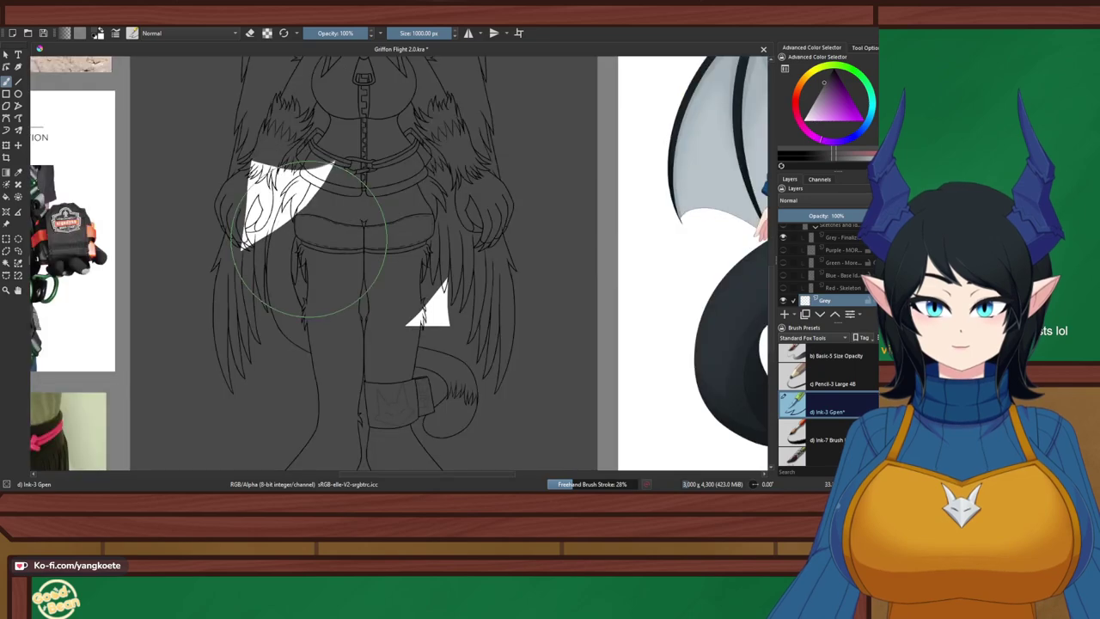
drag(310, 241, 340, 253)
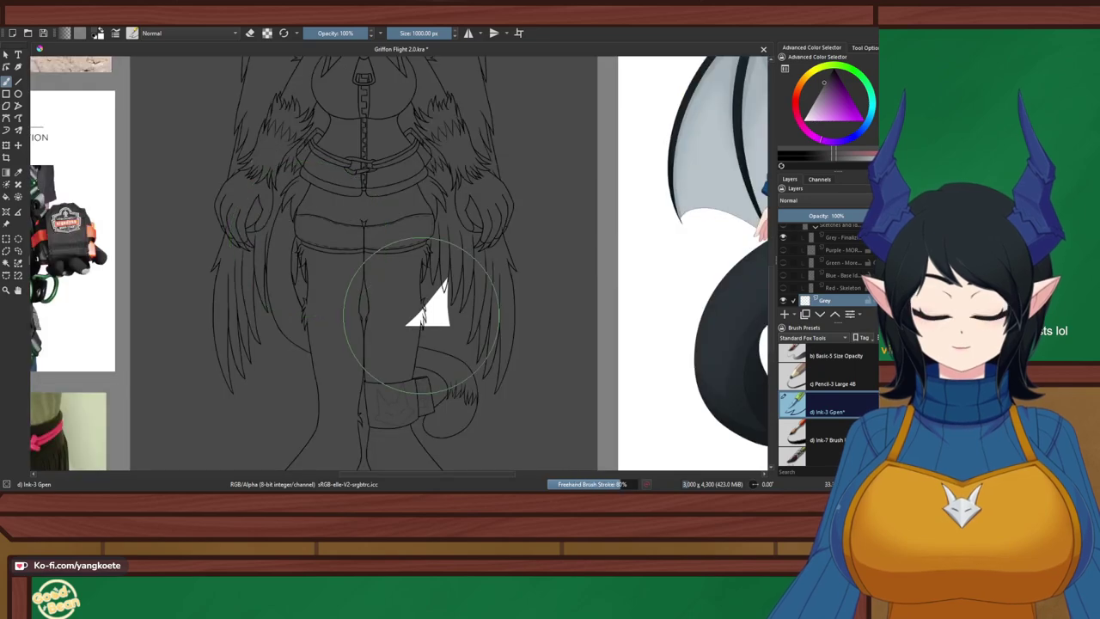
drag(420, 318, 436, 320)
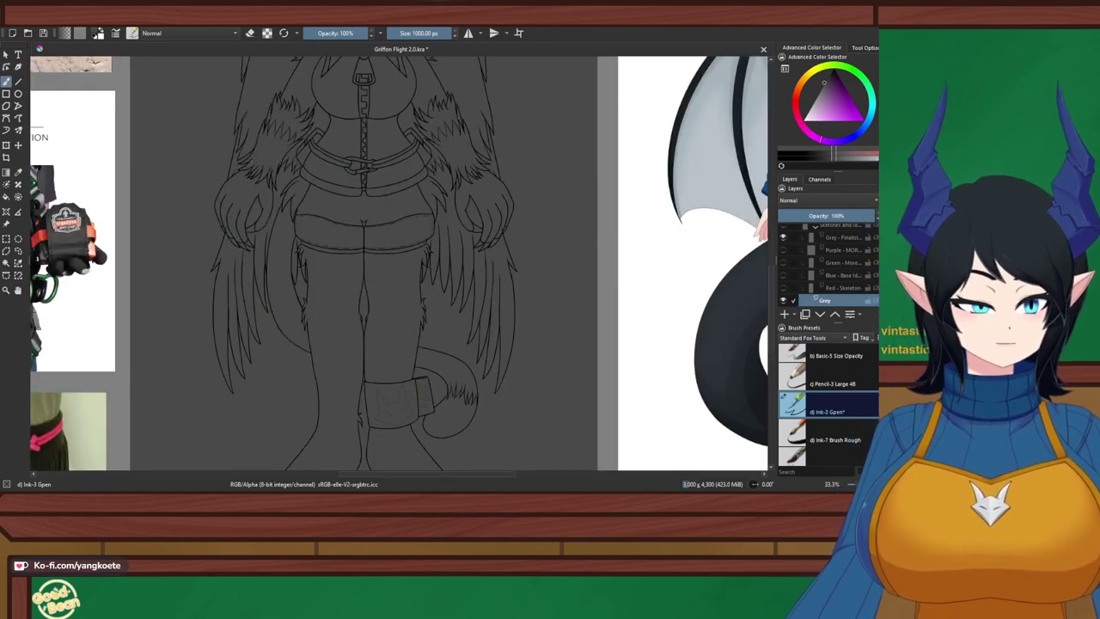
scroll(808, 378, up, 1)
Switch to a 40 px basic brush, move Grey just under Colour, and hide it
click(808, 360)
scroll(490, 273, down, 1)
scroll(423, 251, down, 2)
scroll(443, 256, up, 2)
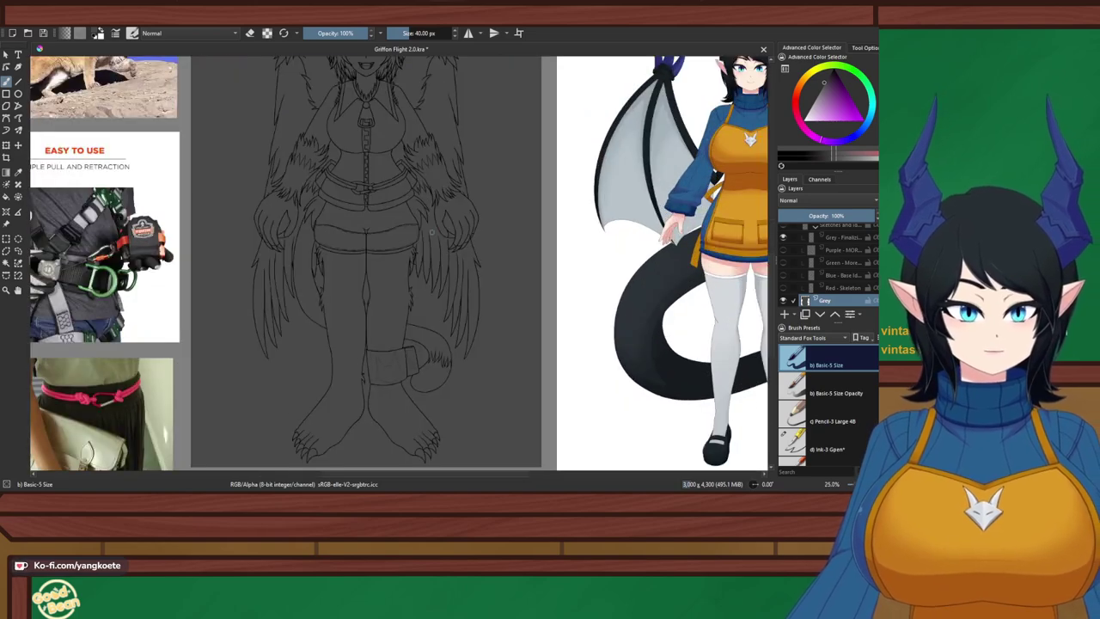
scroll(432, 240, down, 2)
scroll(425, 193, up, 2)
click(783, 301)
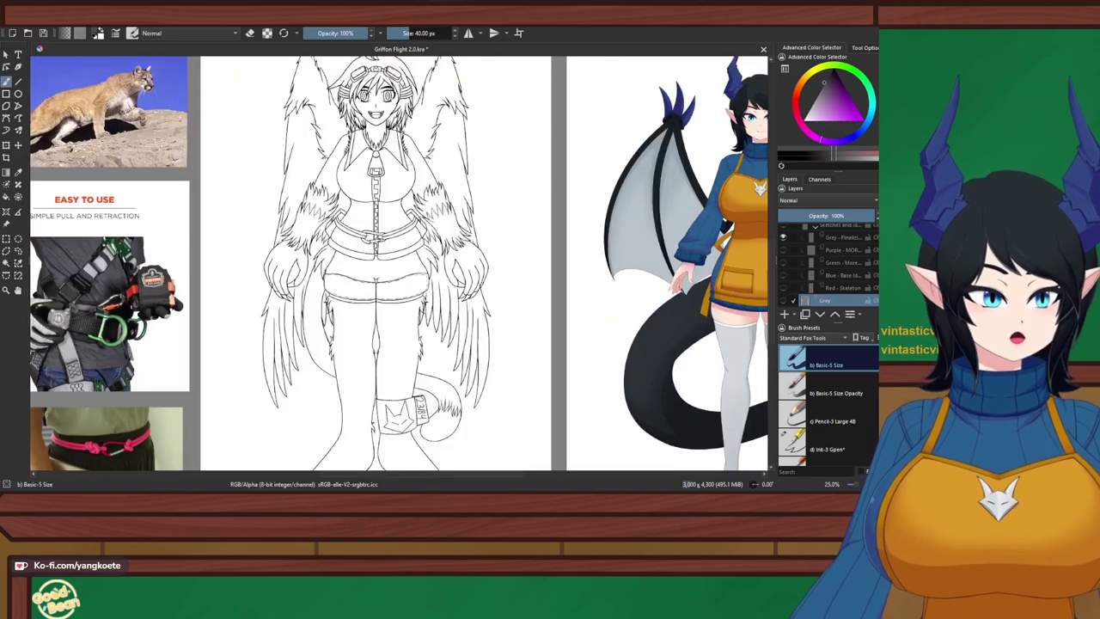
drag(829, 244, 829, 230)
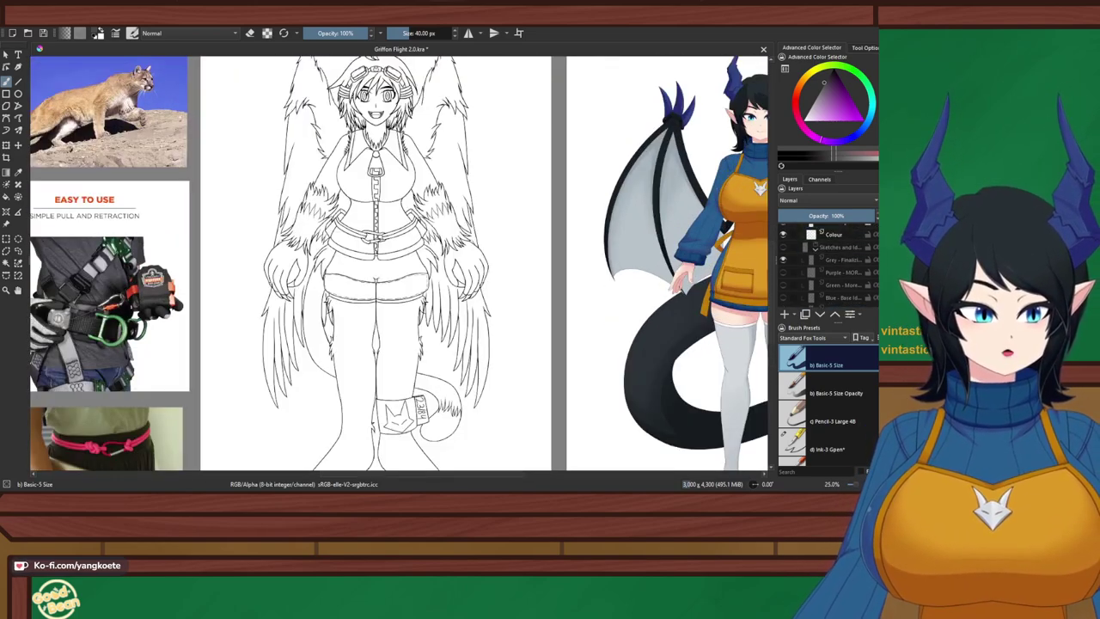
scroll(830, 262, up, 2)
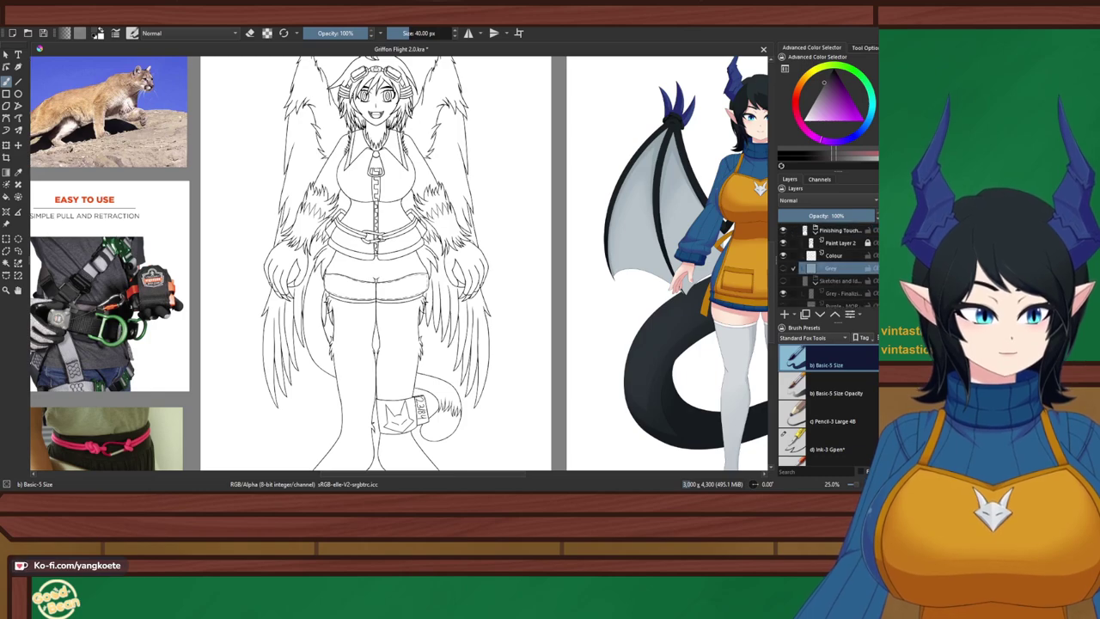
click(783, 269)
click(782, 268)
Make Colour the active layer and sample the blue of the dragon's hair
click(834, 255)
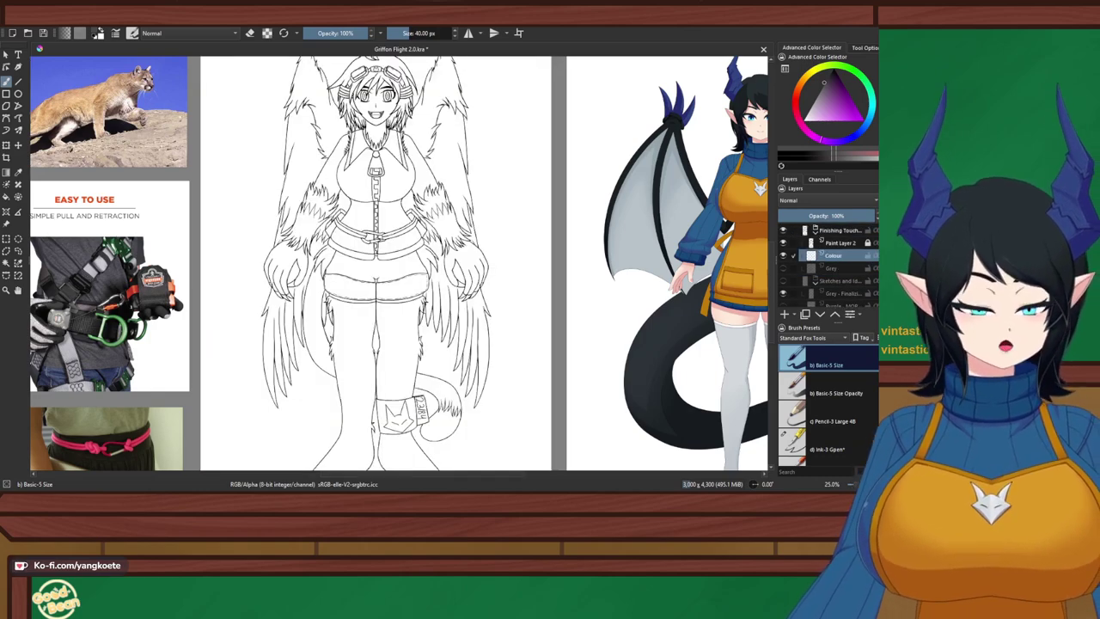
drag(756, 213, 606, 247)
scroll(628, 243, up, 3)
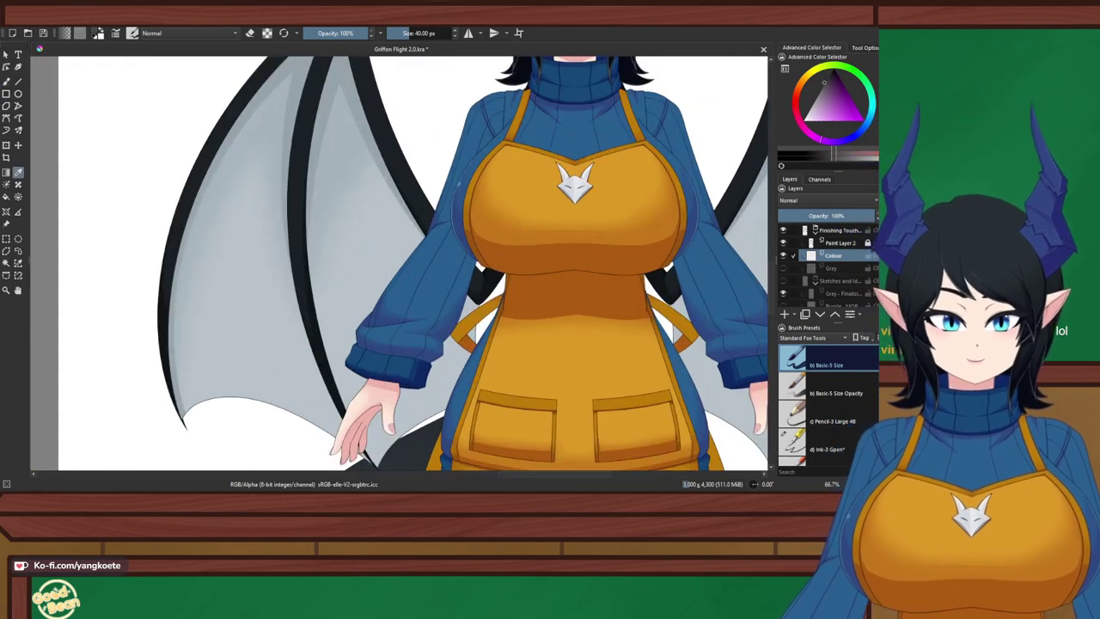
scroll(571, 172, up, 1)
scroll(562, 297, down, 2)
drag(554, 106, 532, 245)
scroll(533, 243, up, 2)
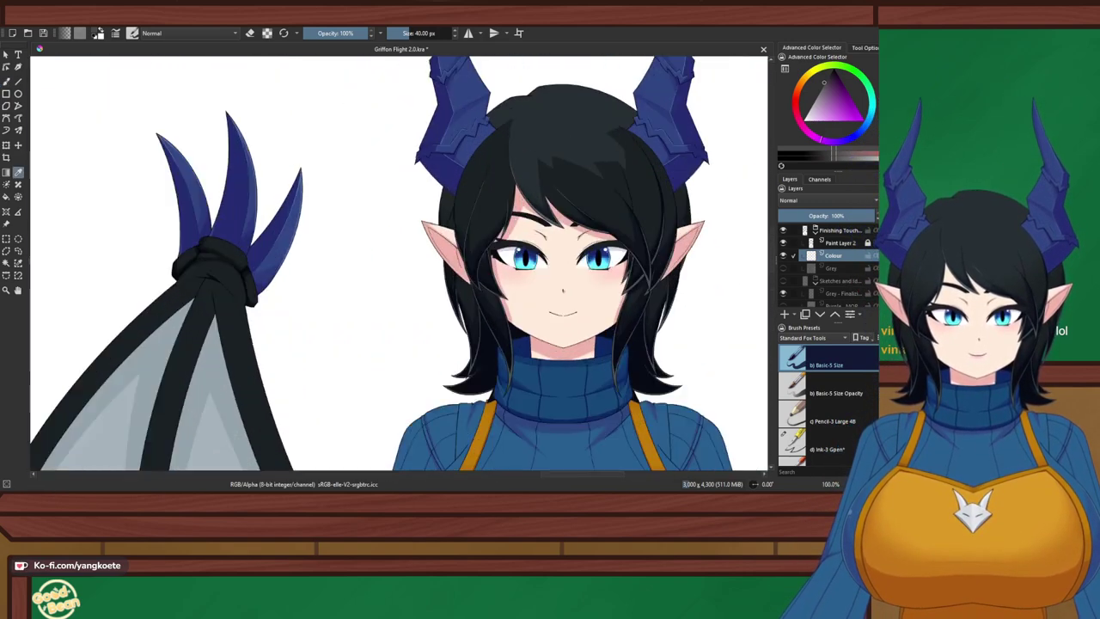
click(563, 128)
Sample a slightly darker blue from the dragon's hair
click(587, 167)
scroll(586, 165, down, 3)
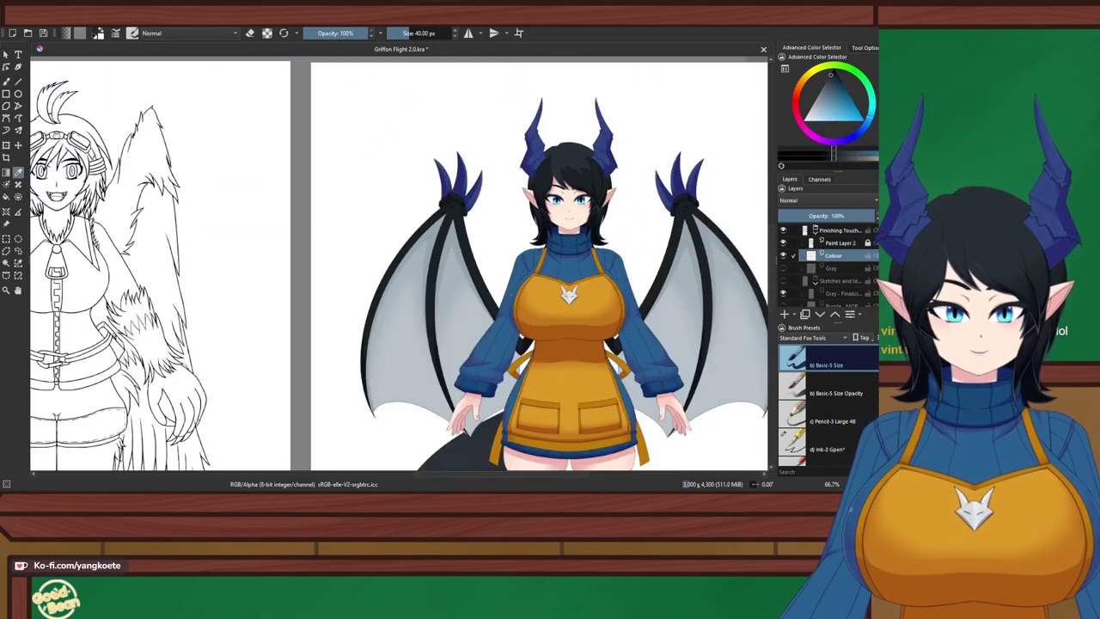
drag(343, 283, 646, 208)
scroll(399, 262, down, 4)
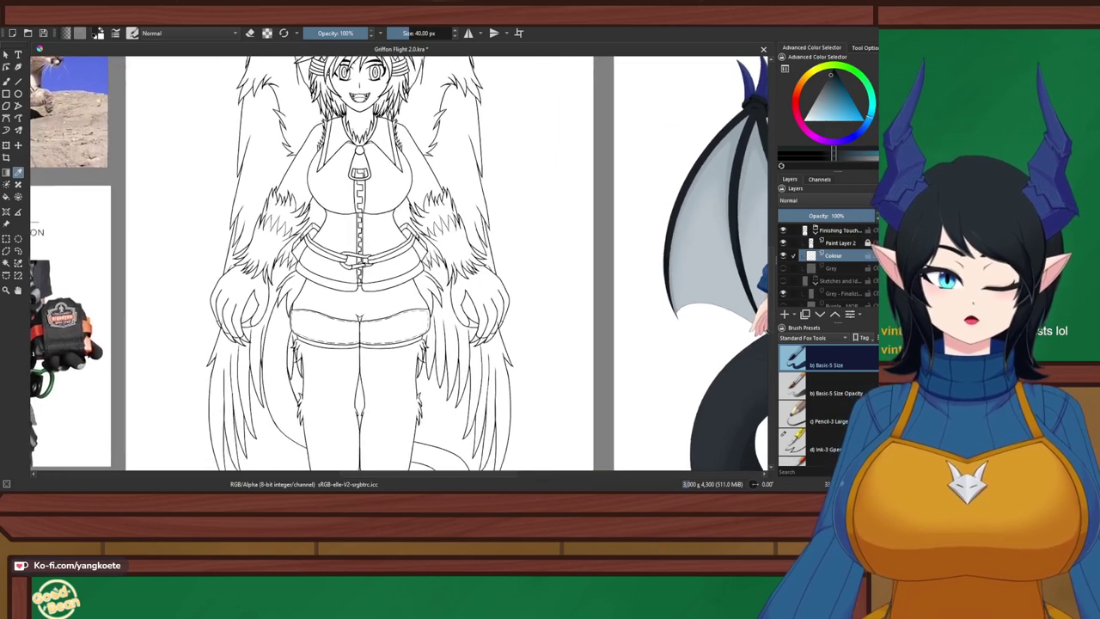
scroll(460, 202, up, 2)
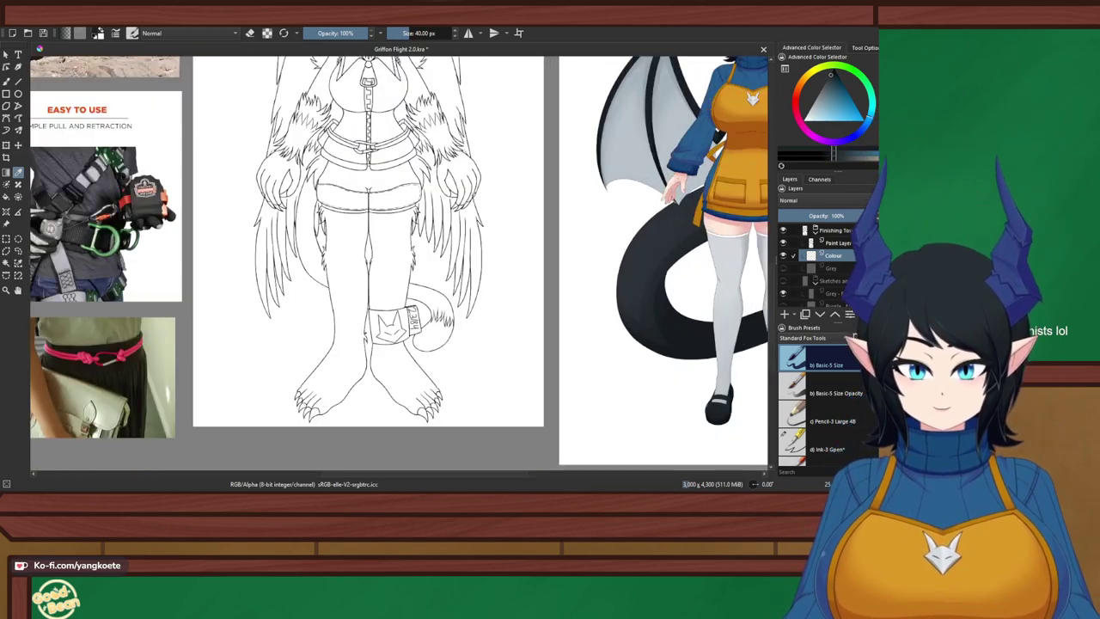
scroll(460, 251, down, 2)
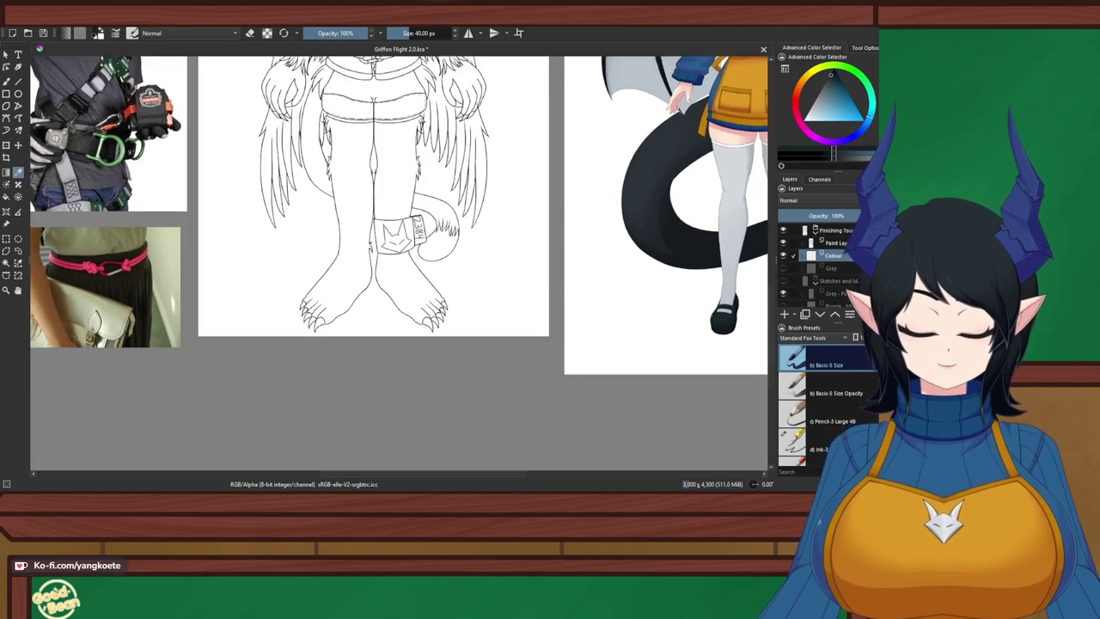
scroll(459, 252, up, 3)
scroll(426, 203, up, 3)
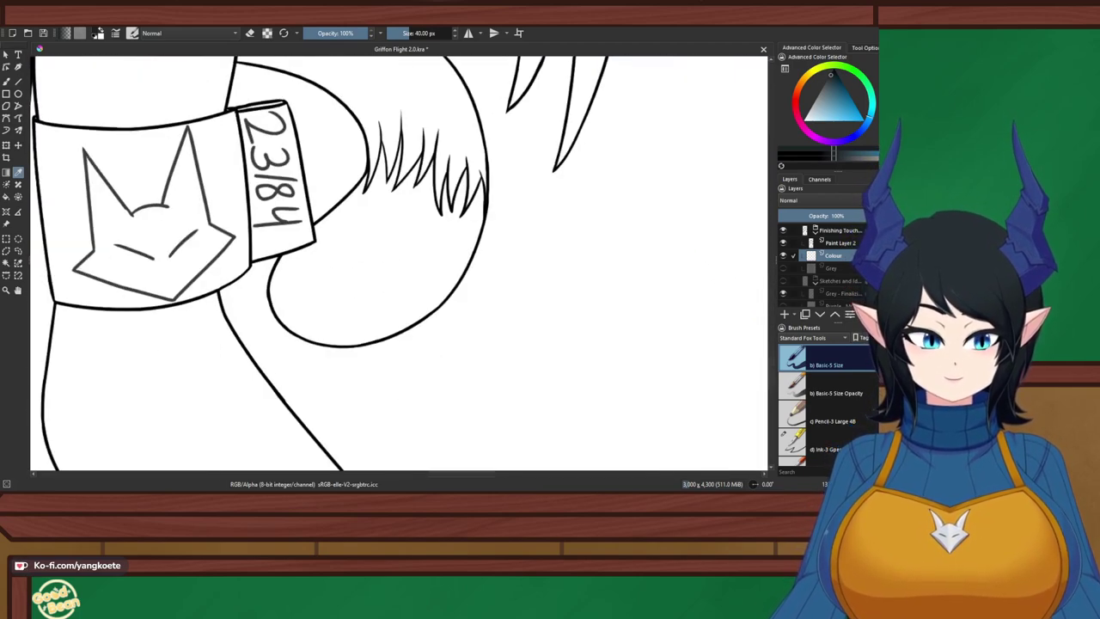
Select the fluffy tip of the griffon's tail with a contiguous selection
click(367, 251)
scroll(368, 251, up, 2)
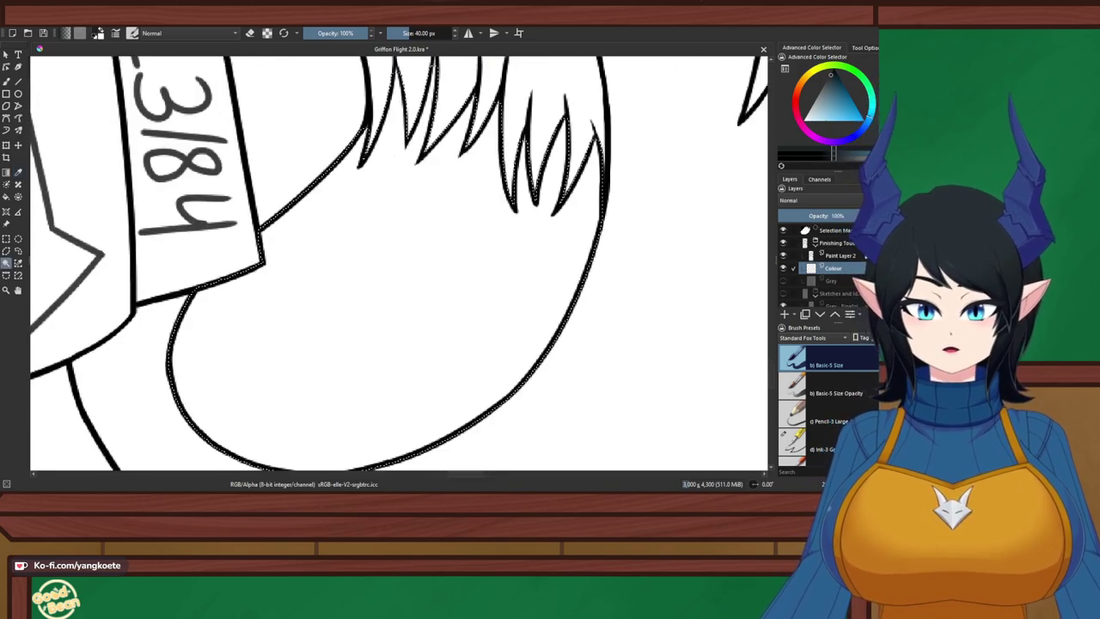
scroll(568, 168, down, 5)
drag(653, 172, 157, 301)
drag(550, 198, 323, 327)
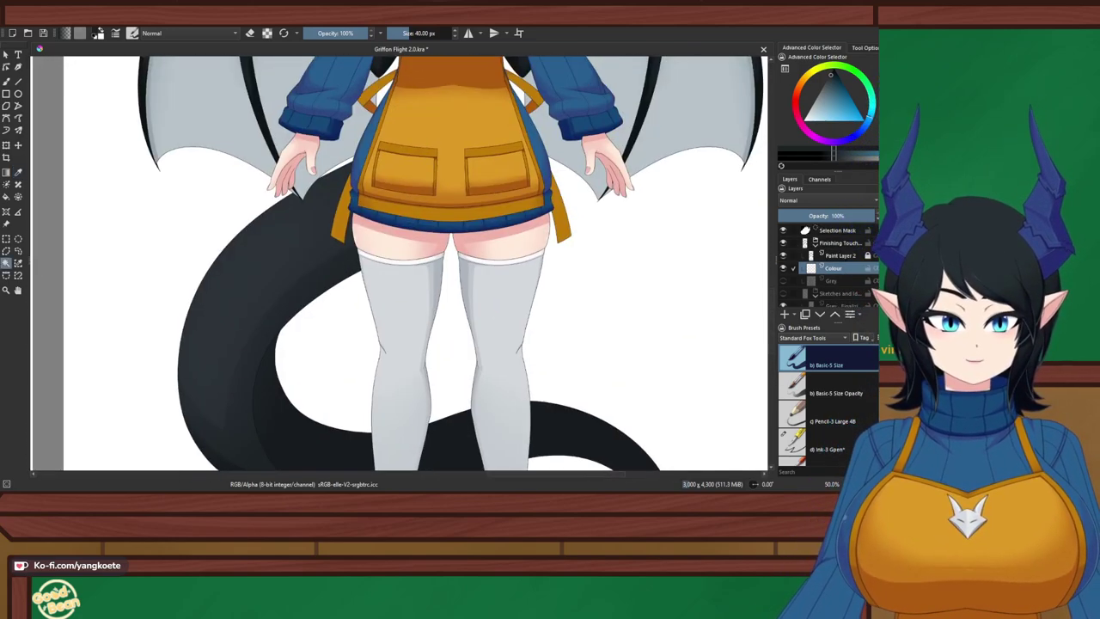
scroll(391, 300, up, 3)
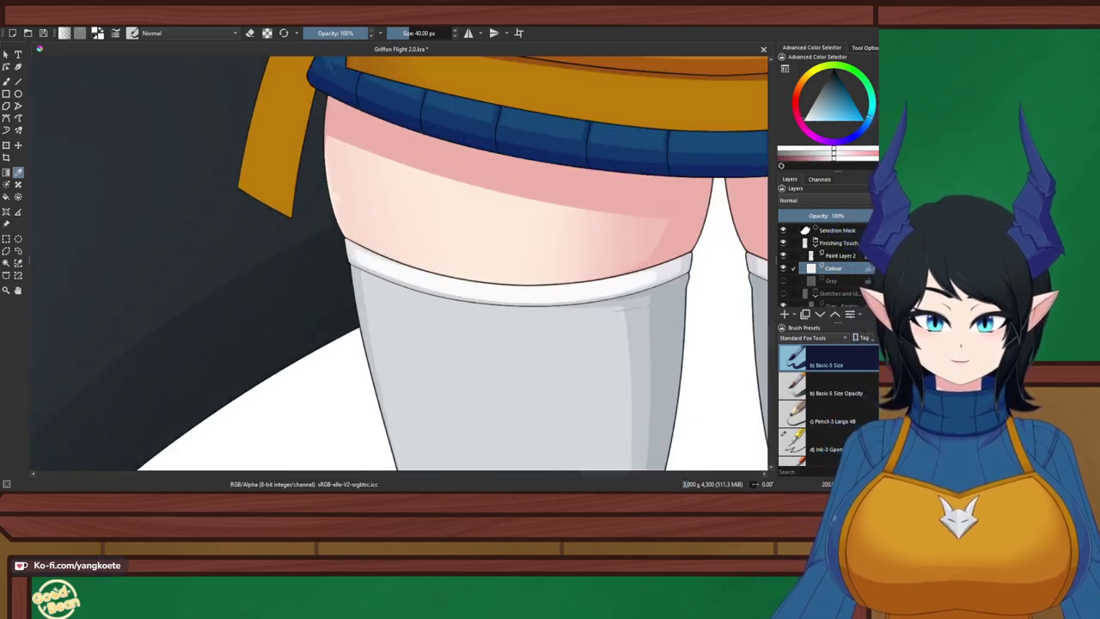
scroll(391, 301, down, 6)
drag(112, 340, 369, 278)
scroll(369, 279, up, 3)
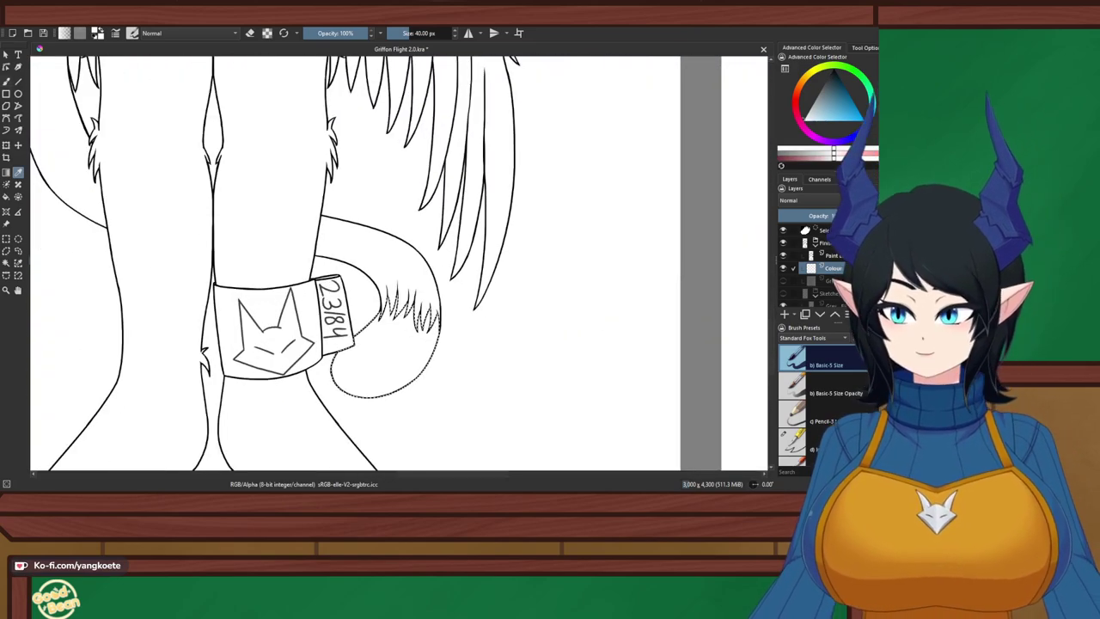
Show the Grey layer, fill the selected tail tip white with a 1000 px brush, then deselect
key(b)
drag(429, 32, 455, 33)
click(783, 281)
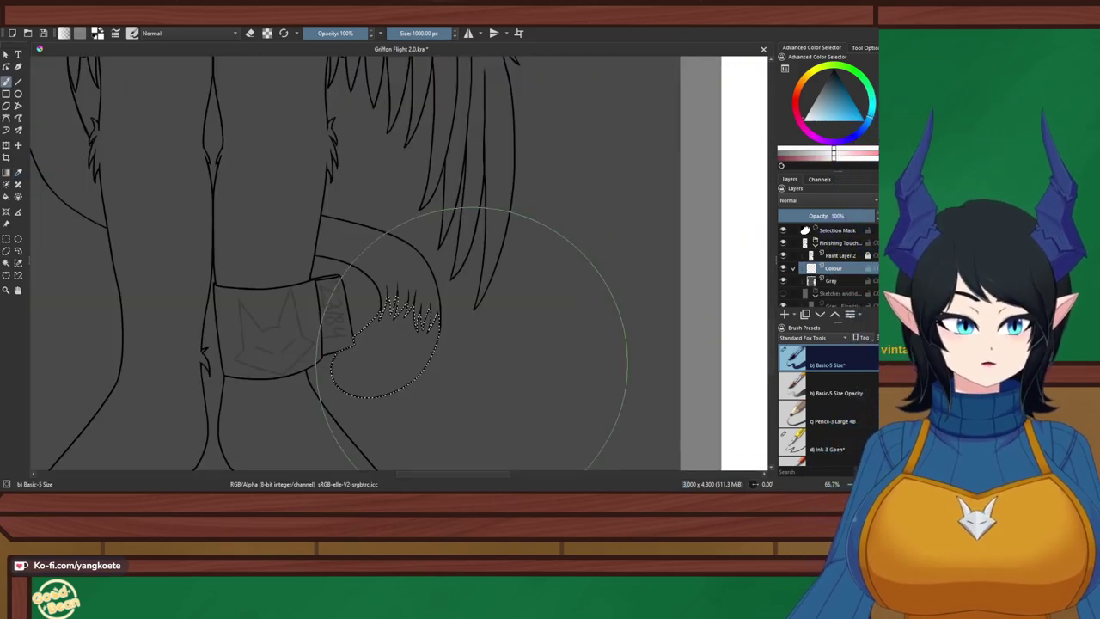
drag(425, 353, 418, 341)
scroll(407, 343, up, 3)
click(6, 239)
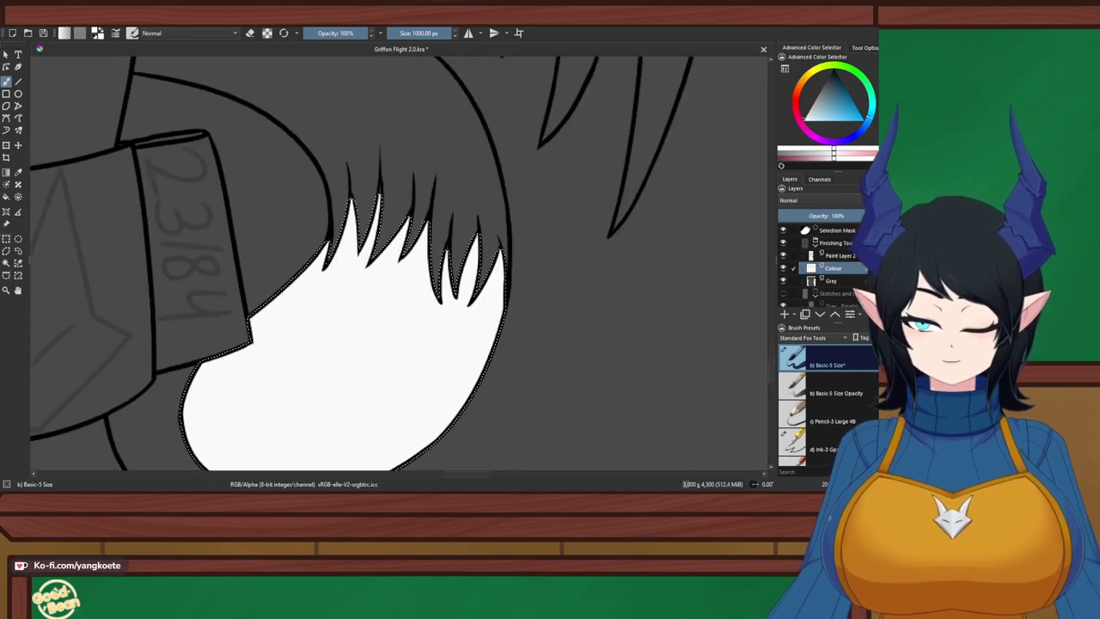
key(ctrl+shift+a)
scroll(378, 258, up, 2)
With a tiny brush, paint white up into the middle and left tail-tip fur spikes
key(b)
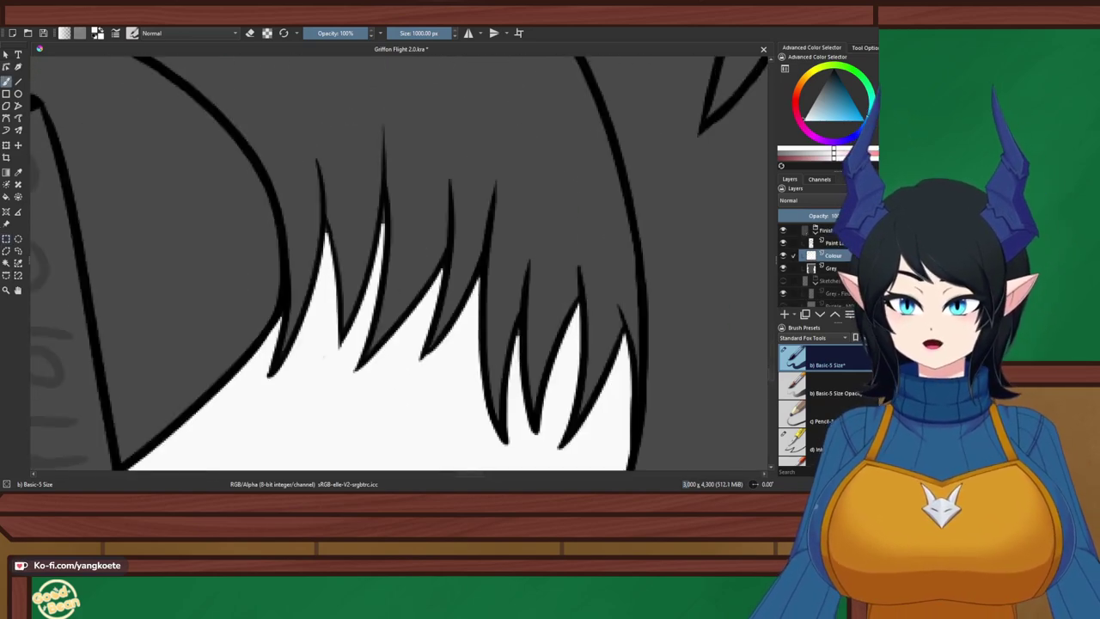
drag(450, 33, 387, 33)
scroll(381, 226, up, 2)
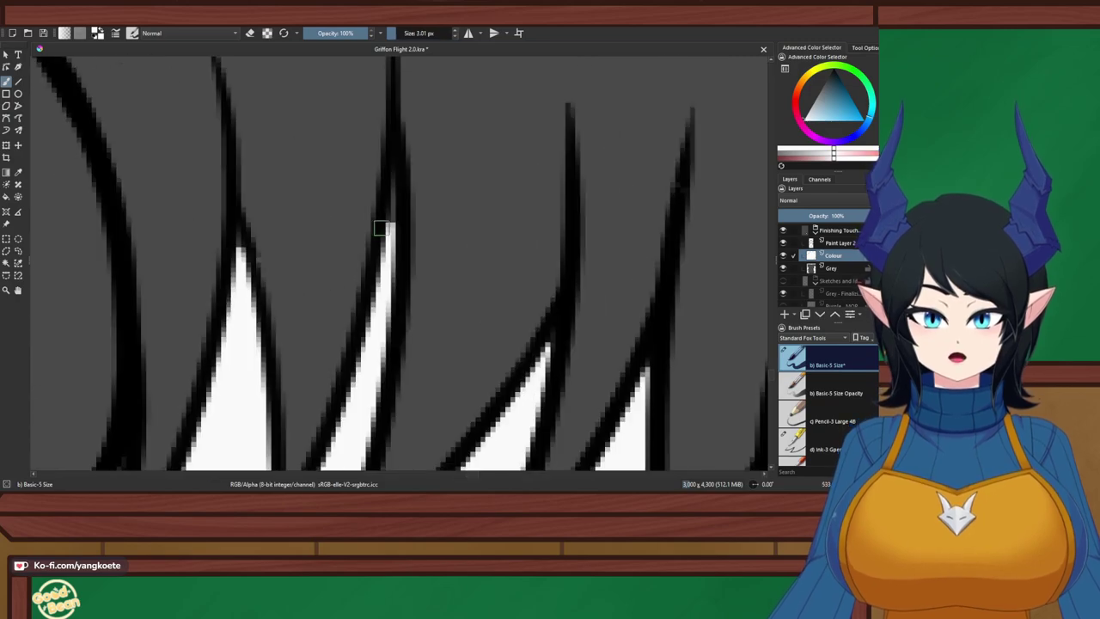
drag(380, 226, 396, 153)
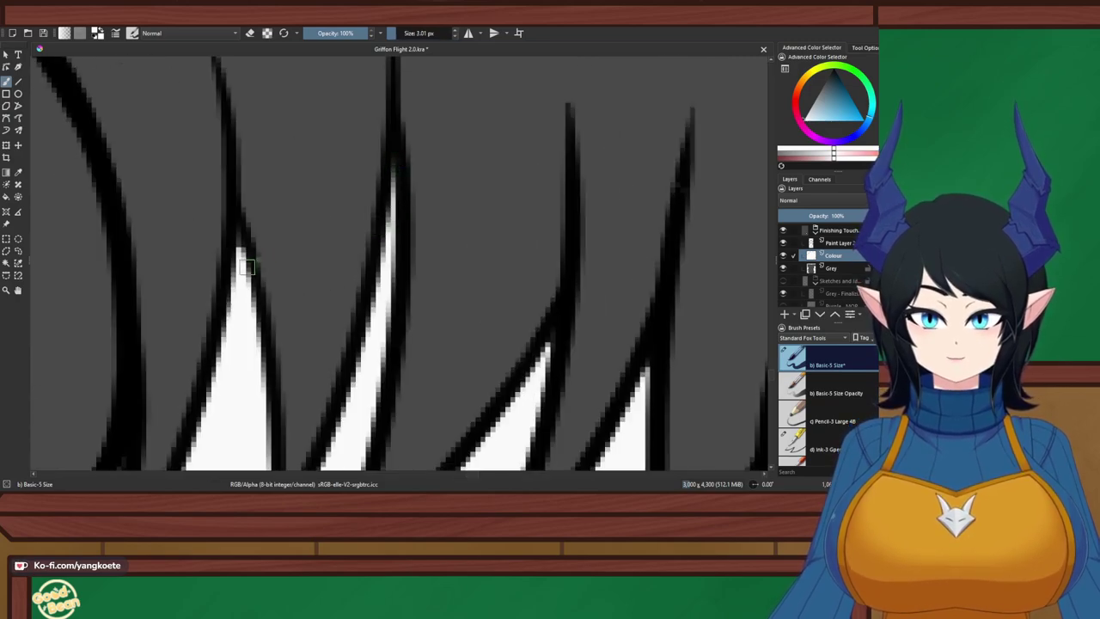
drag(245, 266, 240, 227)
mouse_move(580, 324)
mouse_down()
mouse_move(527, 308)
mouse_move(369, 186)
mouse_up()
drag(501, 296, 344, 184)
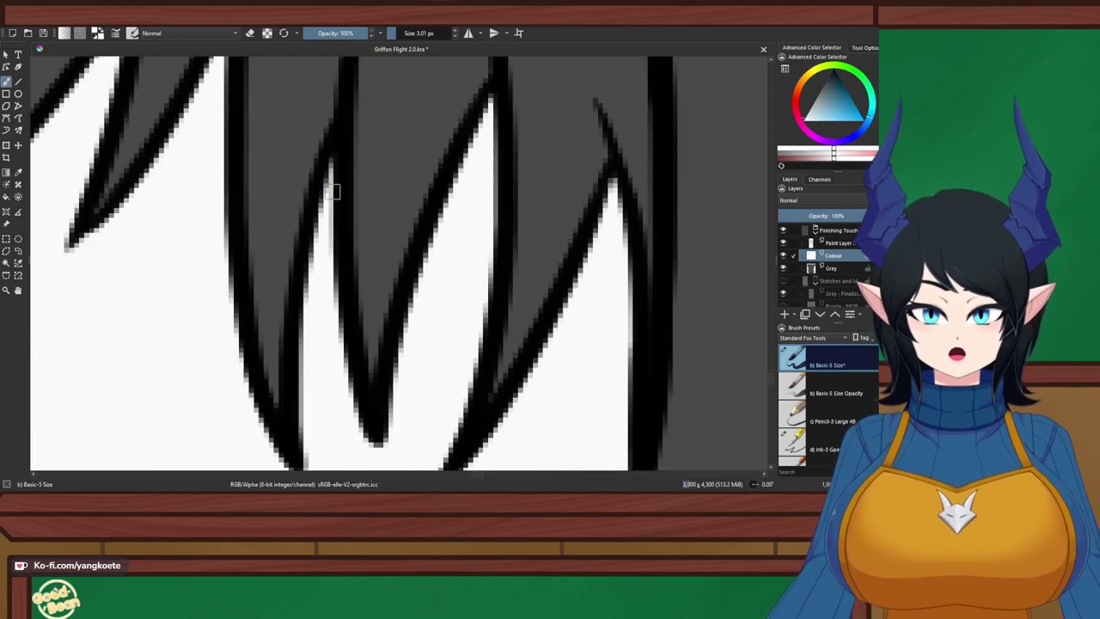
drag(566, 125, 479, 197)
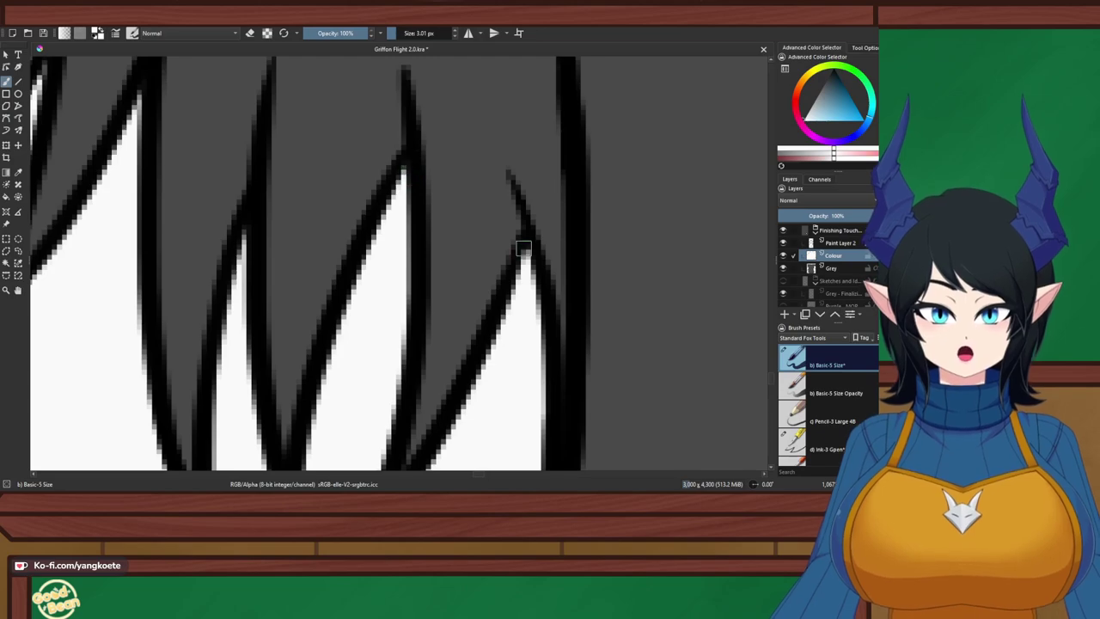
scroll(526, 242, down, 4)
scroll(292, 226, up, 3)
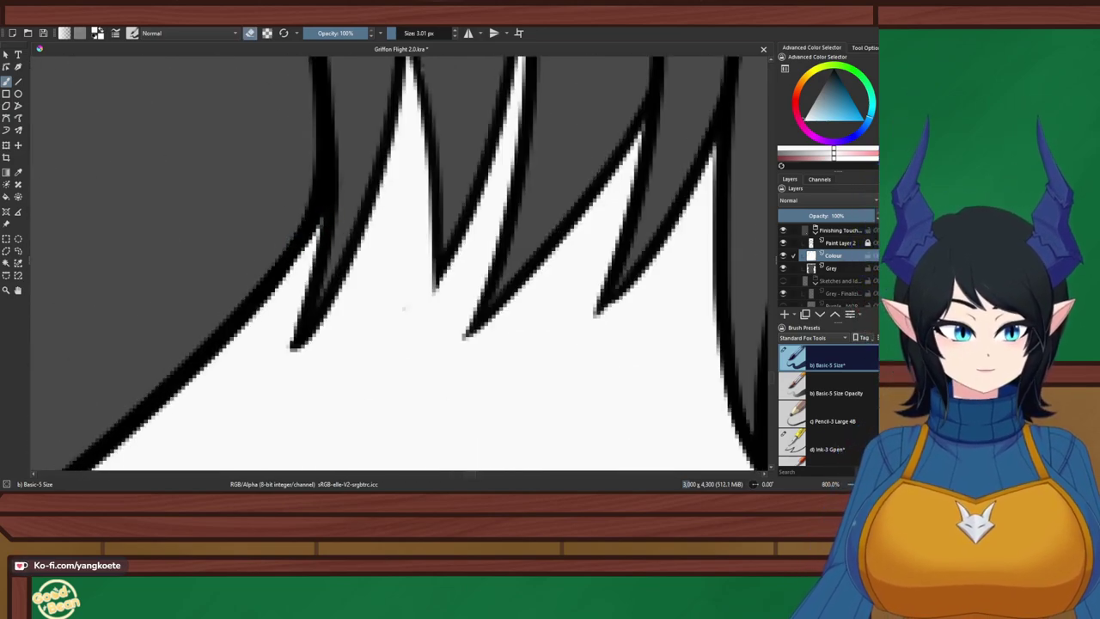
Check the layer above Colour, return to Colour, and hide the Grey background layer
key(Page_Up)
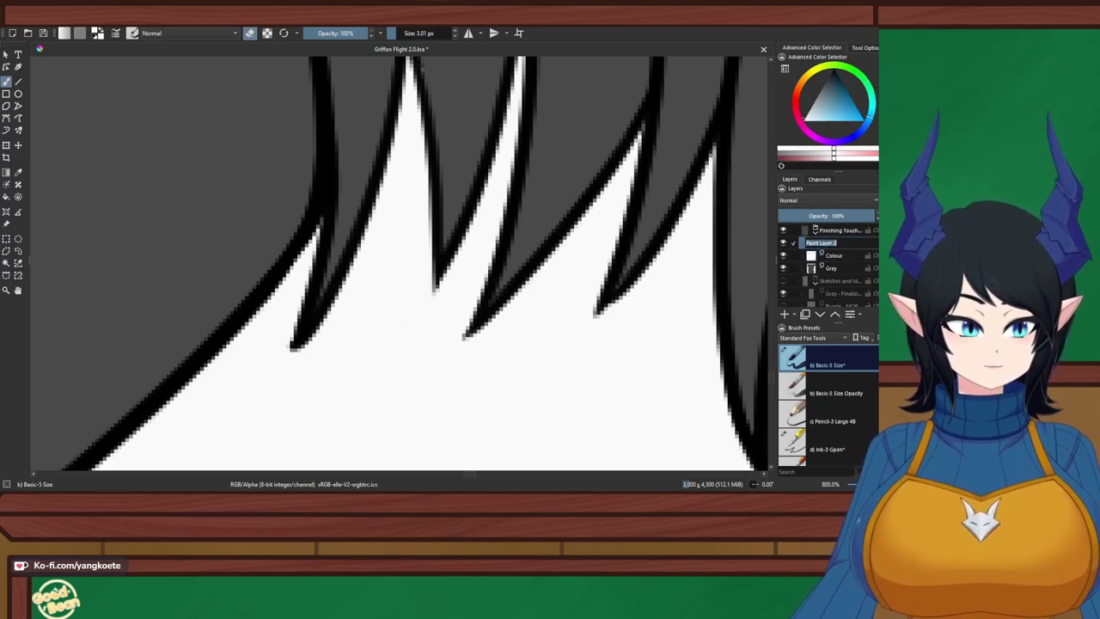
scroll(366, 324, down, 3)
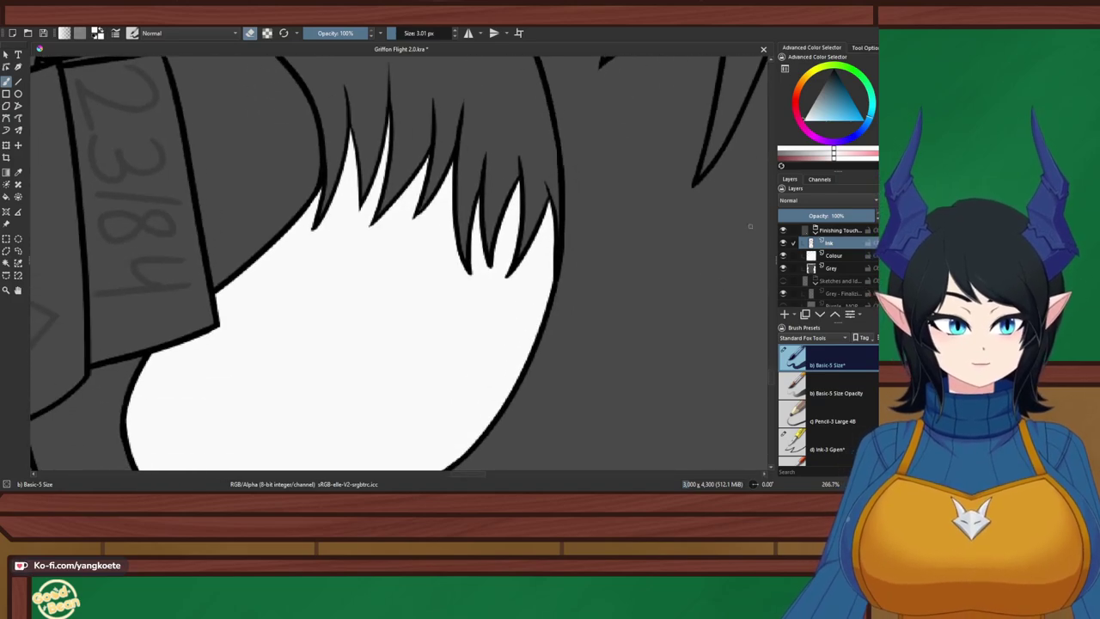
key(Page_Down)
scroll(327, 276, down, 8)
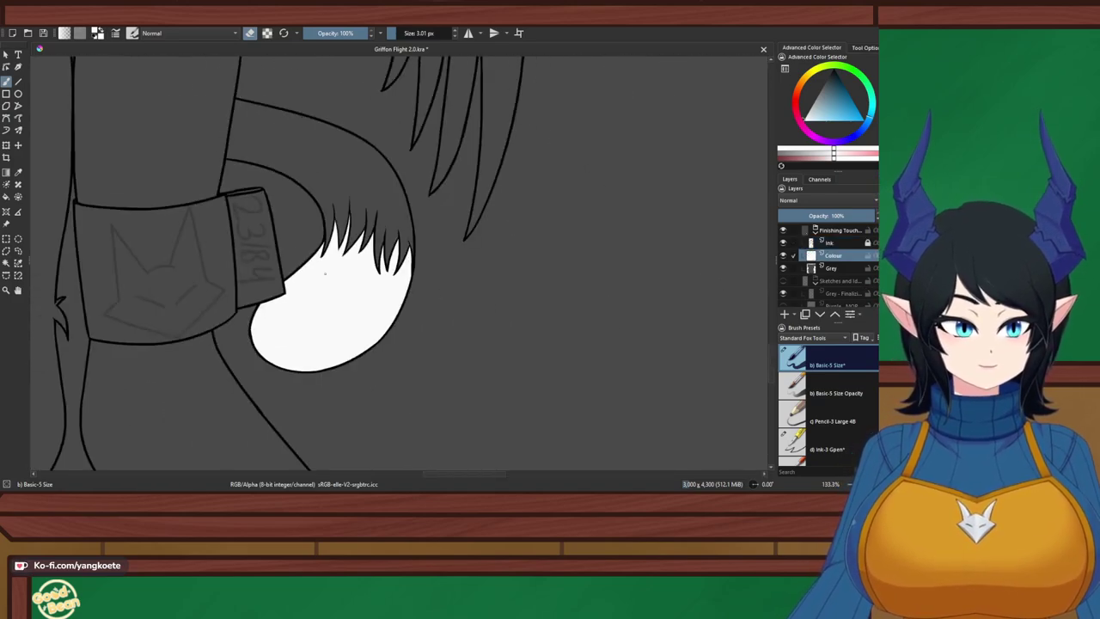
scroll(297, 179, up, 6)
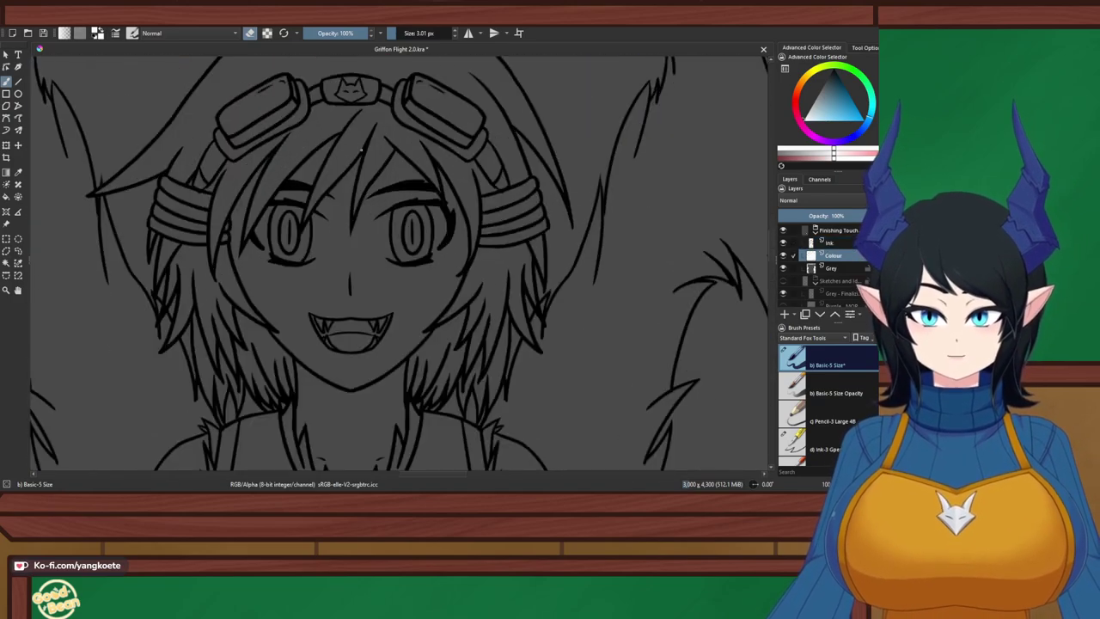
scroll(364, 175, down, 5)
scroll(362, 173, down, 1)
drag(405, 396, 402, 369)
scroll(366, 129, up, 3)
scroll(343, 172, up, 3)
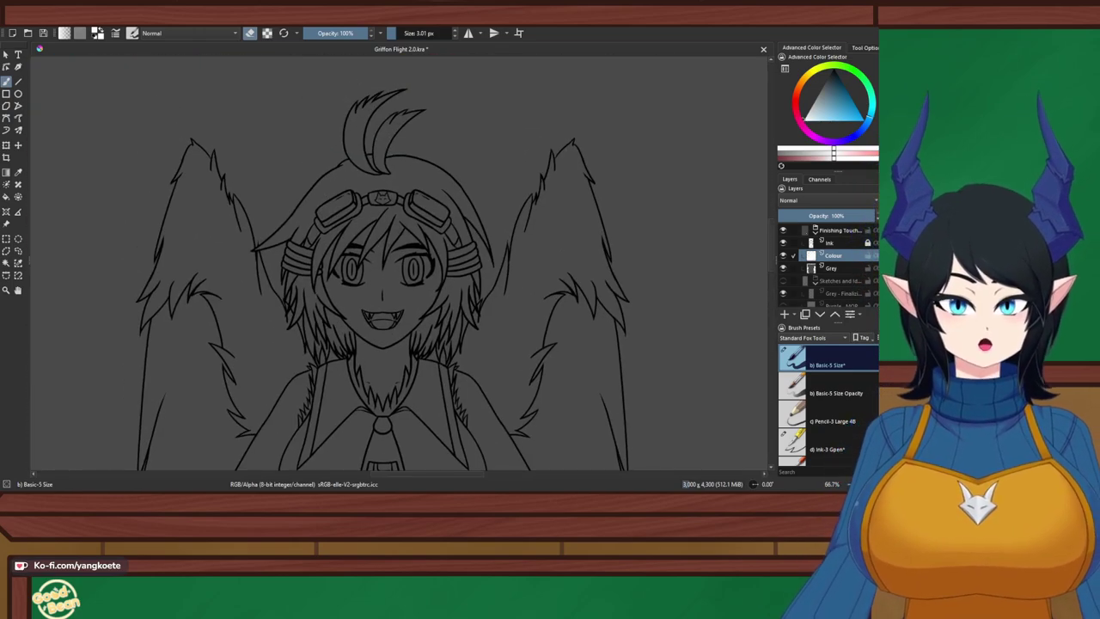
click(783, 268)
drag(387, 344, 398, 258)
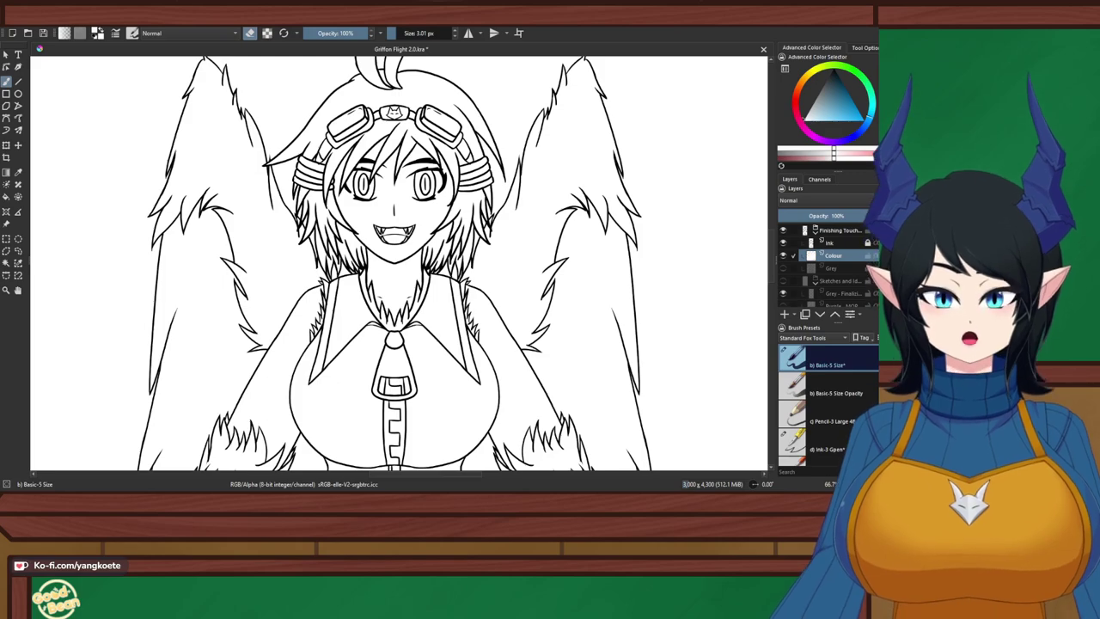
Pan toward the griffon's legs and turn the Grey background layer back on
drag(324, 153, 329, 191)
scroll(329, 191, up, 1)
scroll(329, 191, up, 3)
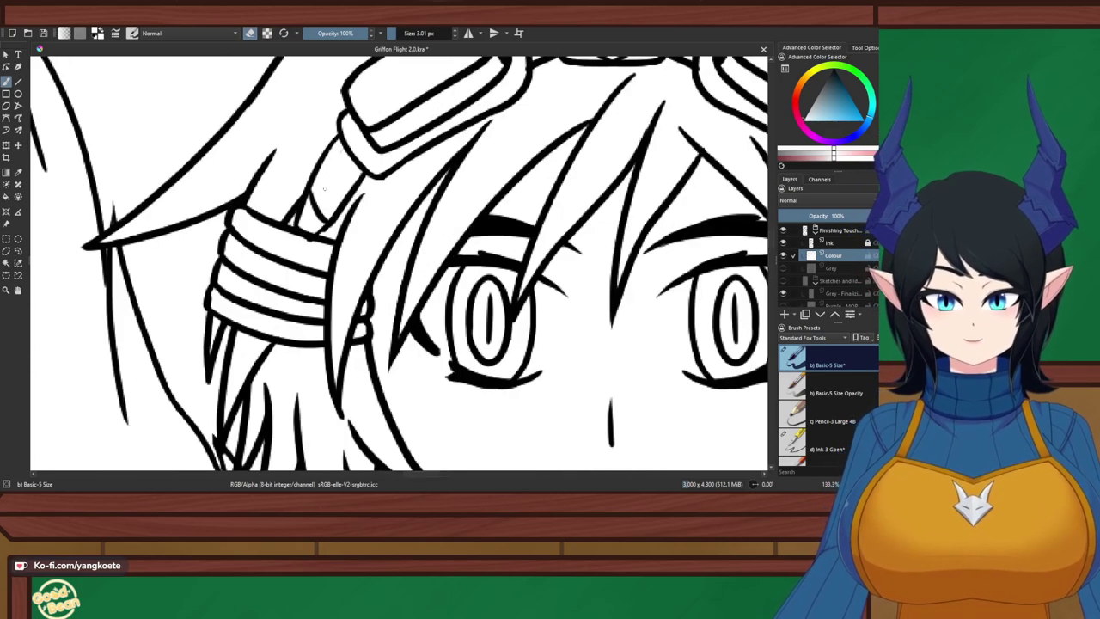
scroll(329, 191, down, 7)
scroll(328, 336, up, 2)
drag(549, 414, 478, 275)
scroll(438, 335, down, 1)
click(782, 269)
Turn off eraser mode so strokes paint again, and choose a pale yellow colour
scroll(486, 232, down, 3)
scroll(481, 280, up, 2)
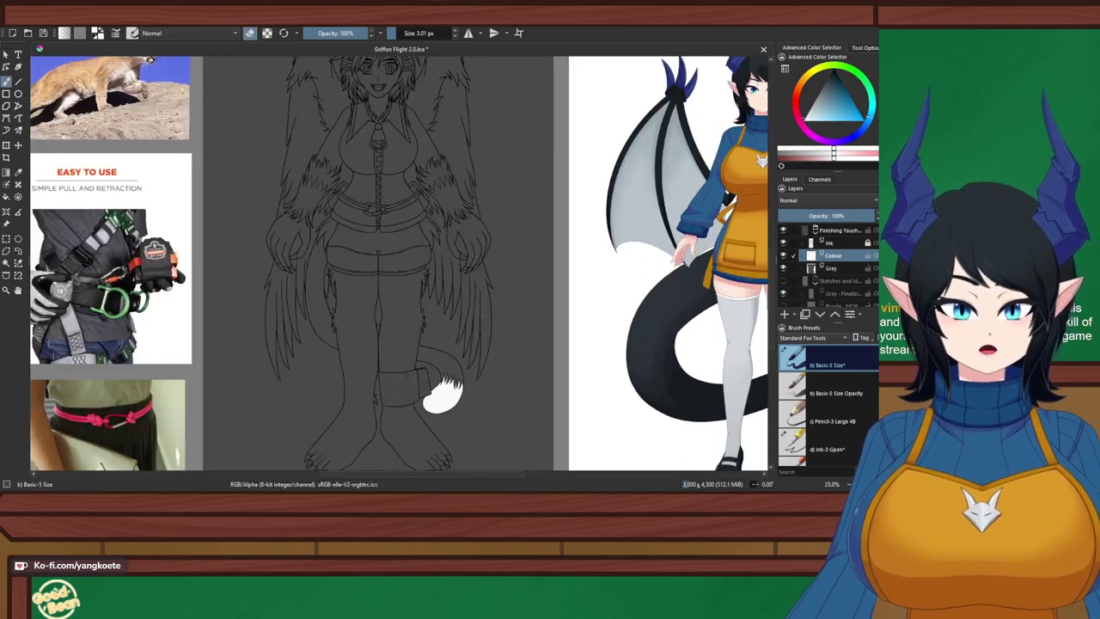
drag(482, 315, 523, 280)
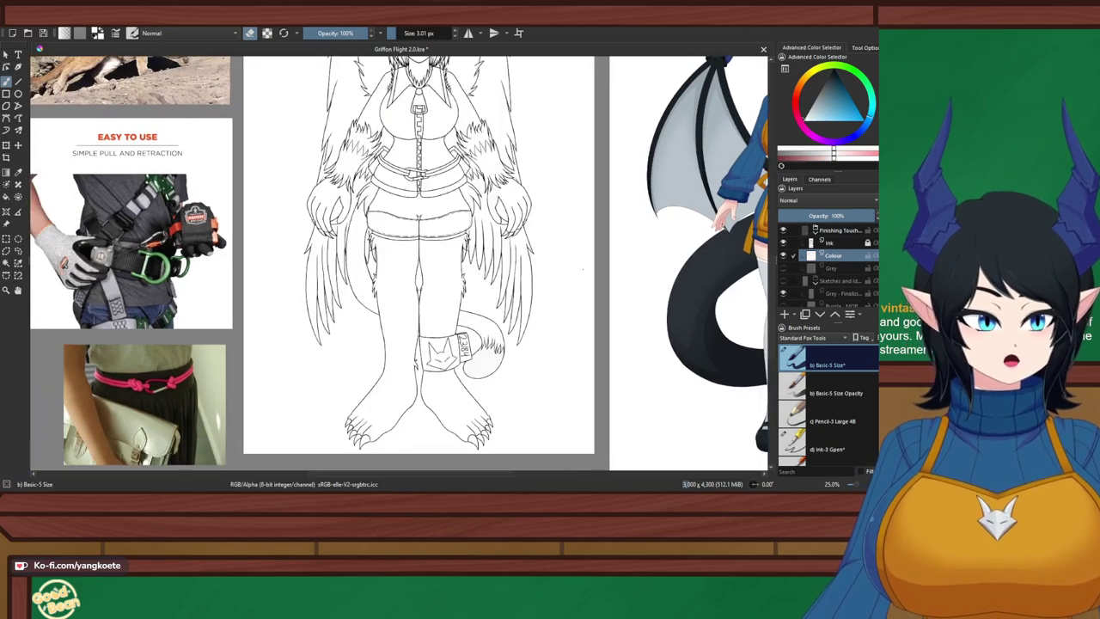
scroll(522, 241, up, 2)
click(809, 75)
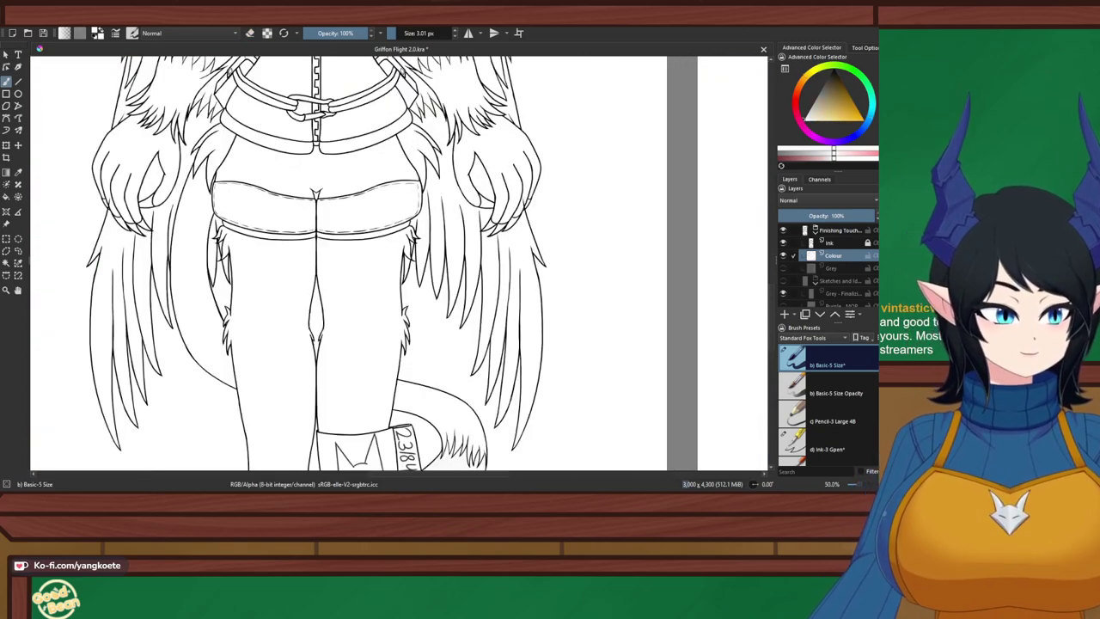
click(815, 120)
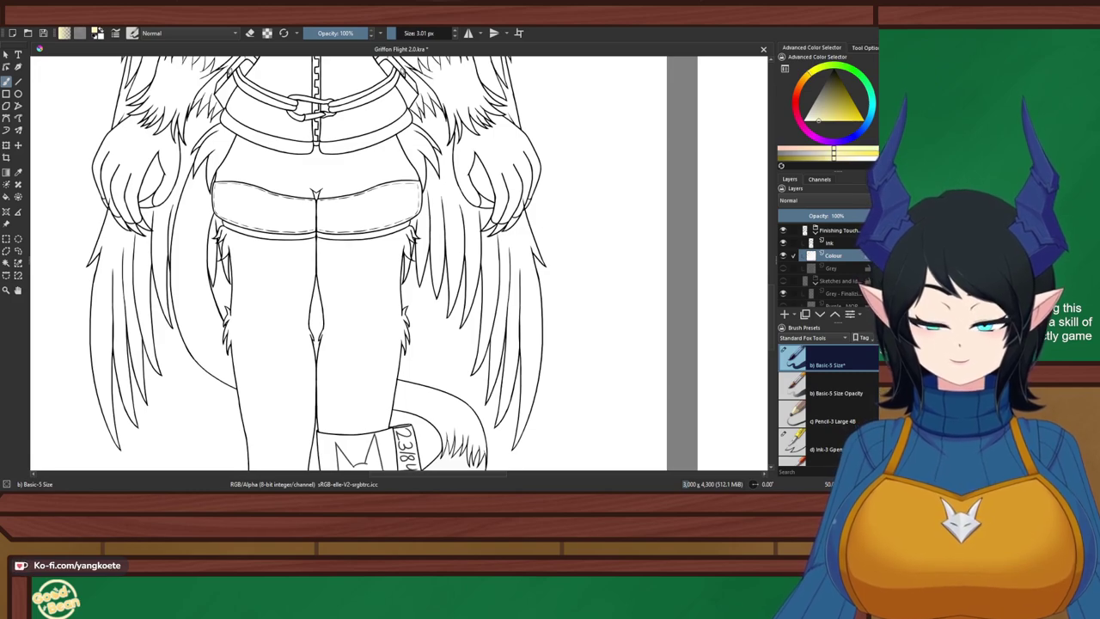
Sample the peach skin of the reference avatar's hand with the Color Sampler
mouse_move(602, 284)
mouse_down()
mouse_move(568, 259)
mouse_move(274, 205)
mouse_move(96, 195)
mouse_up()
click(18, 172)
drag(419, 95, 546, 301)
scroll(400, 170, up, 2)
click(404, 172)
scroll(402, 171, down, 5)
scroll(324, 225, up, 4)
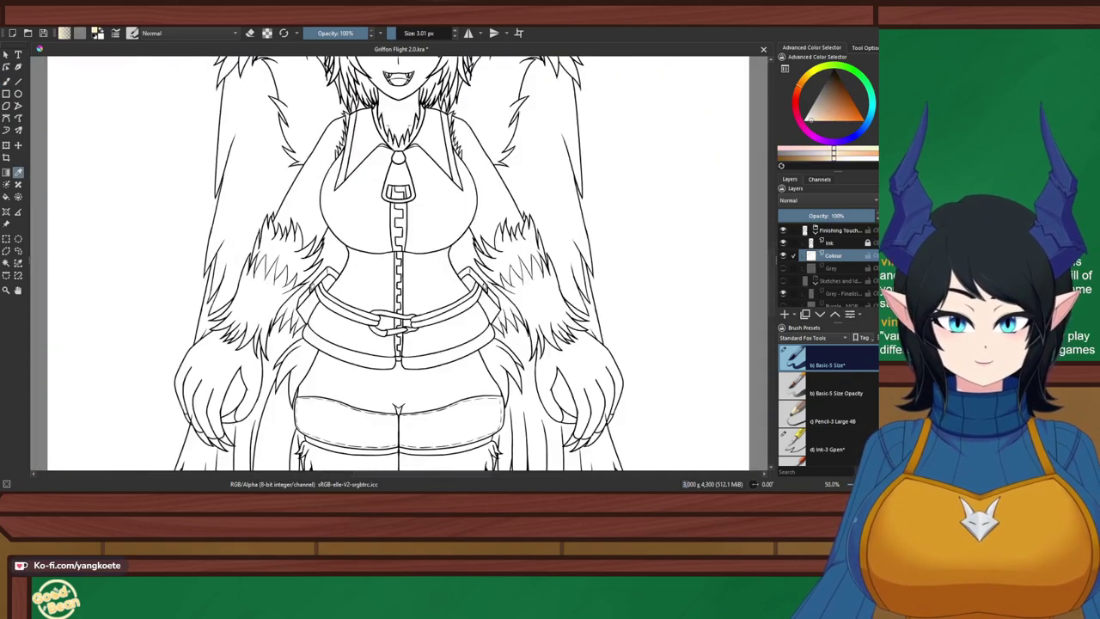
Fill-select the arm and face areas, then clear that skin selection again
click(6, 263)
click(273, 234)
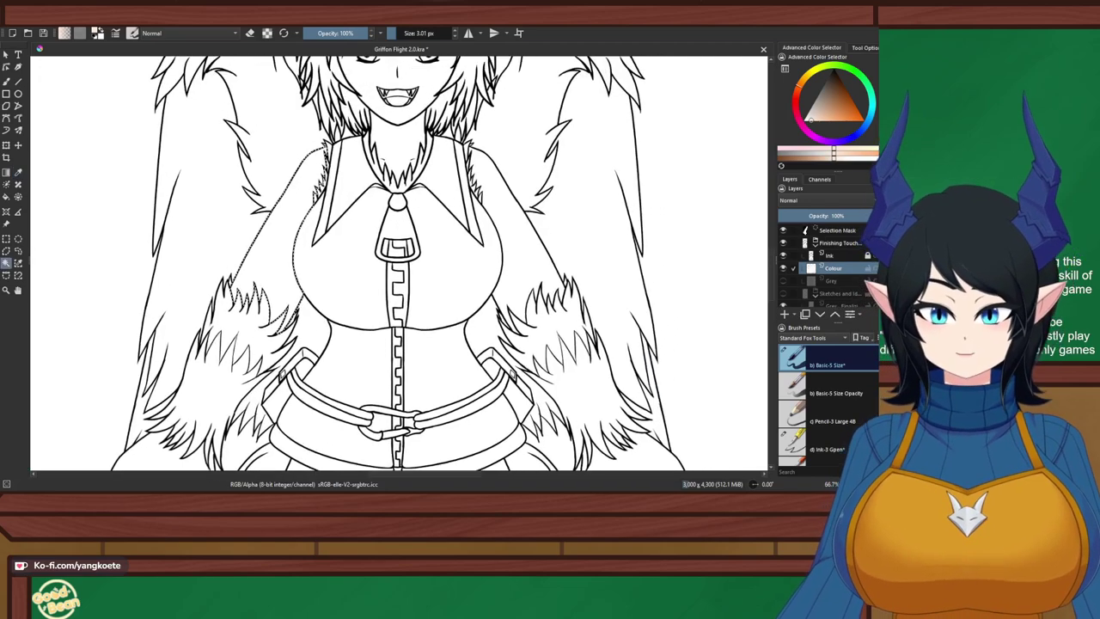
shift+click(517, 234)
drag(517, 234, 509, 342)
scroll(403, 214, up, 2)
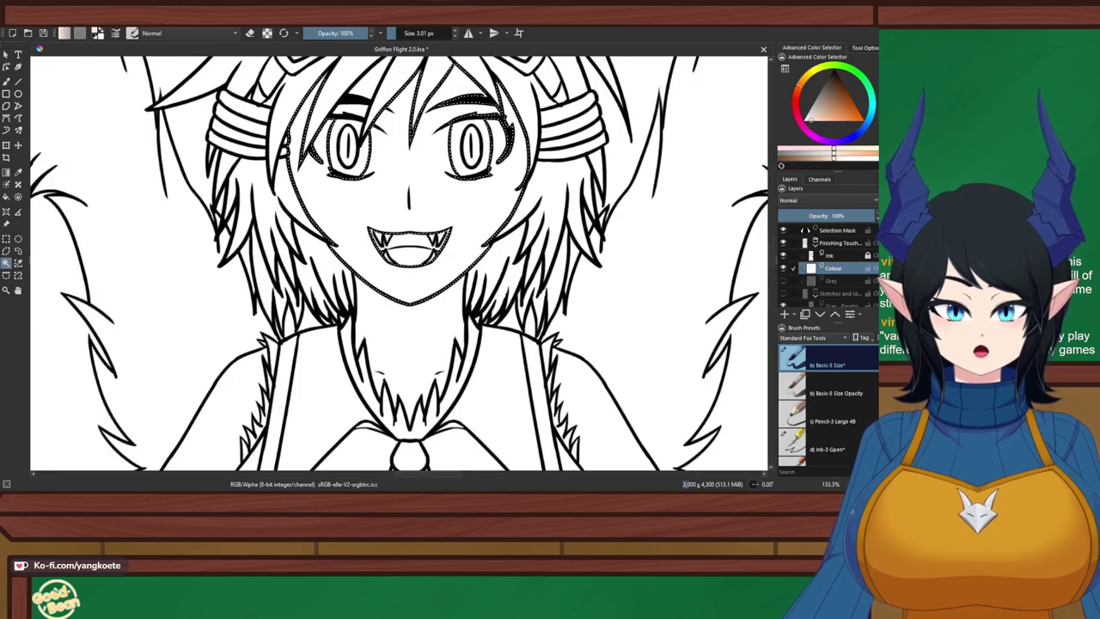
shift+click(404, 215)
drag(403, 214, 403, 258)
scroll(403, 258, up, 1)
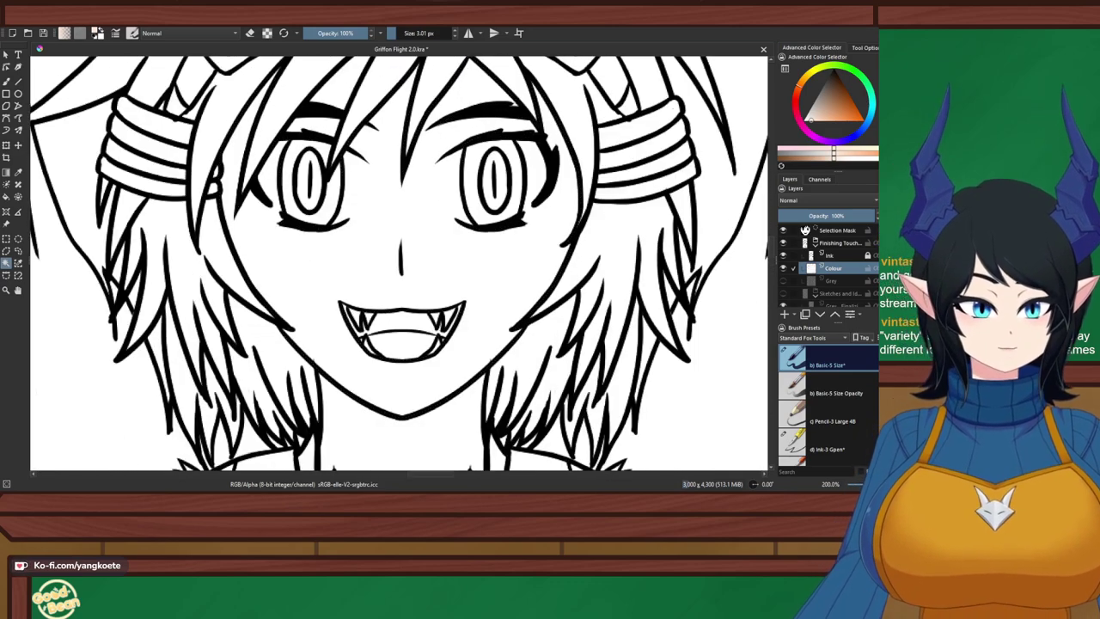
scroll(468, 185, down, 2)
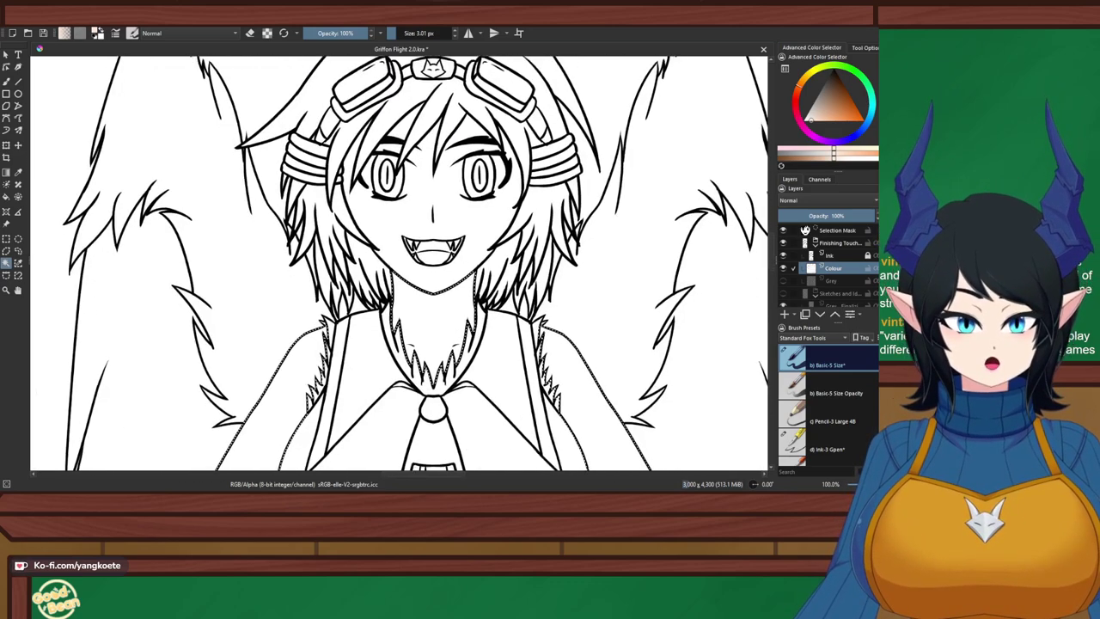
scroll(409, 159, down, 2)
key(j)
key(ctrl+shift+a)
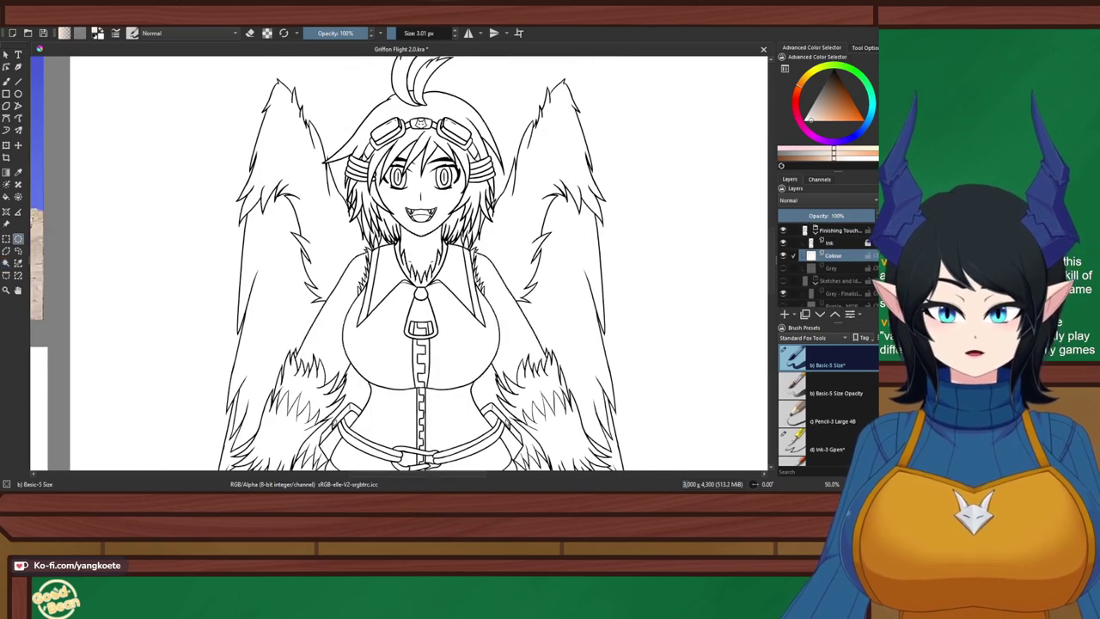
Add a new paint layer above the Colour layer
scroll(417, 164, up, 4)
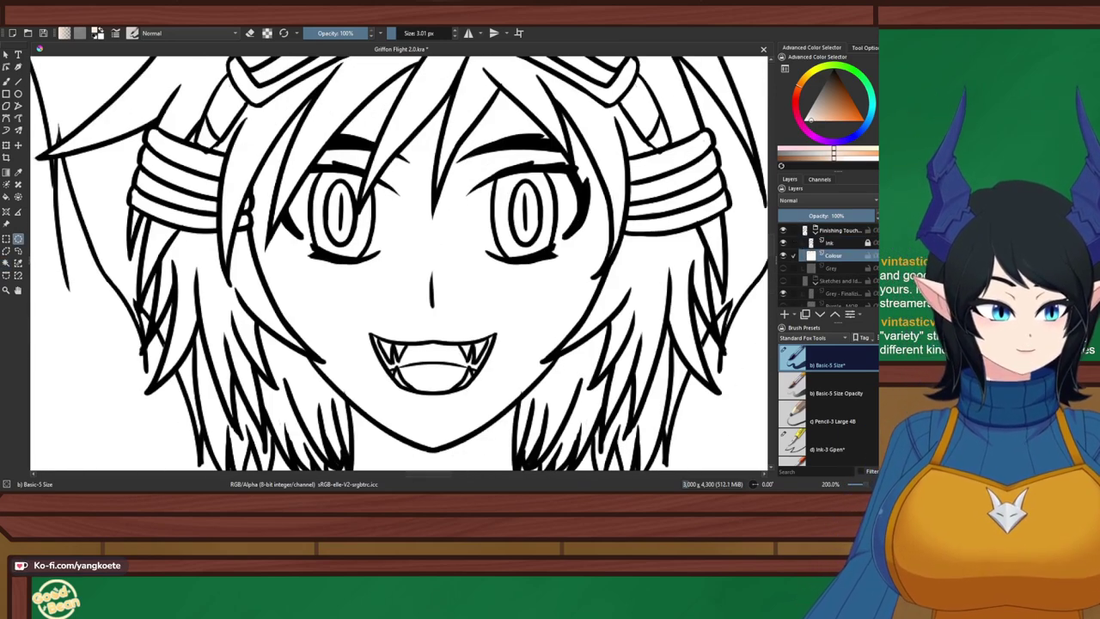
key(Insert)
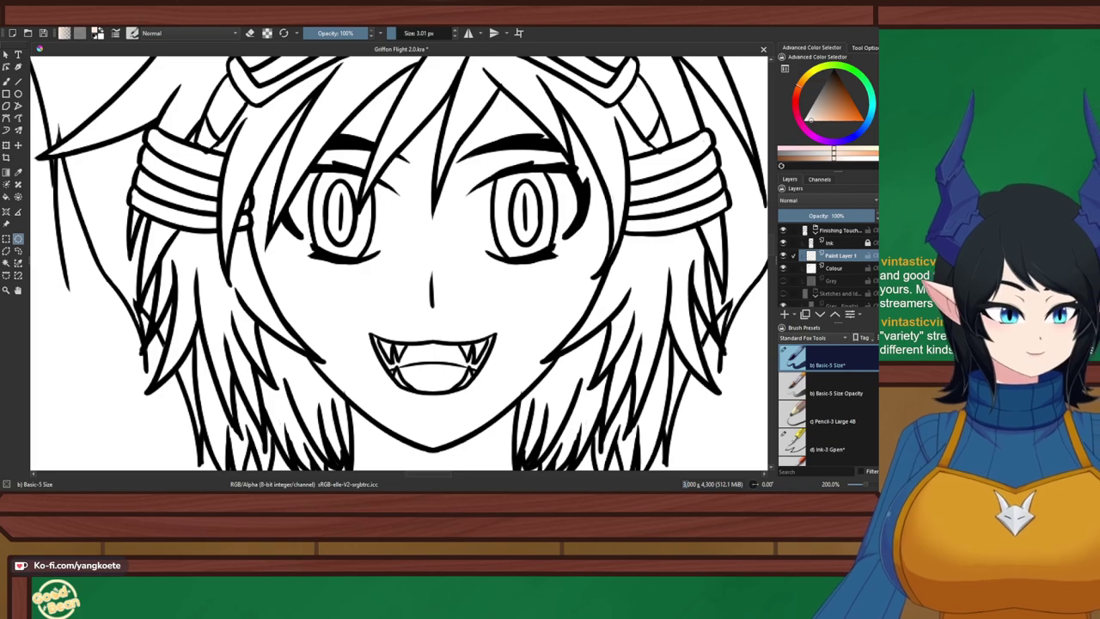
scroll(429, 155, down, 6)
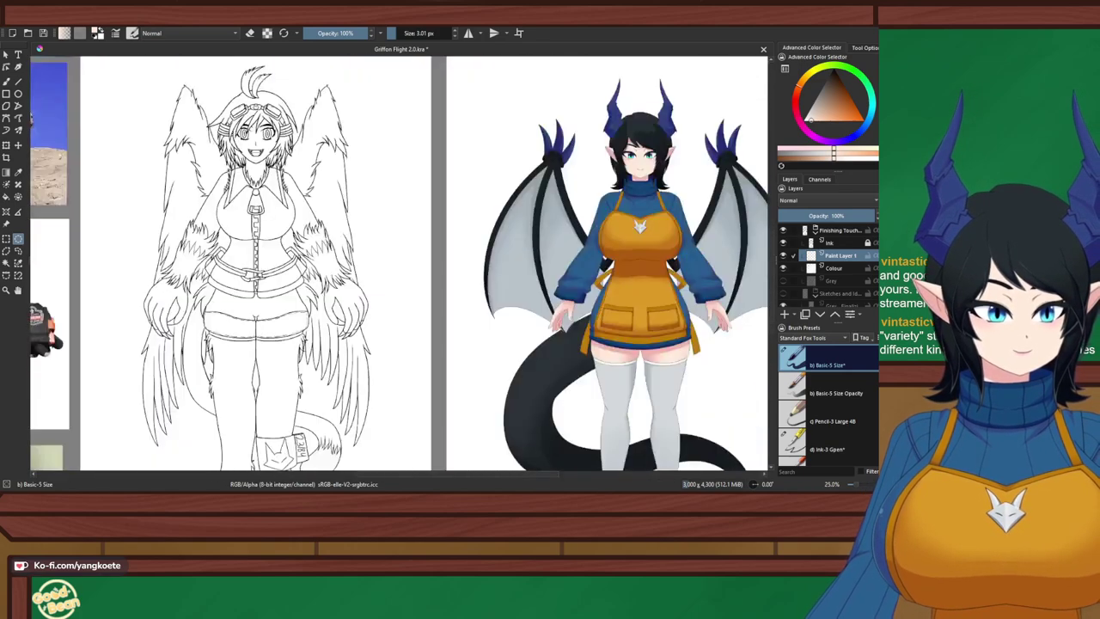
scroll(386, 138, up, 3)
drag(172, 163, 973, 272)
scroll(261, 252, up, 5)
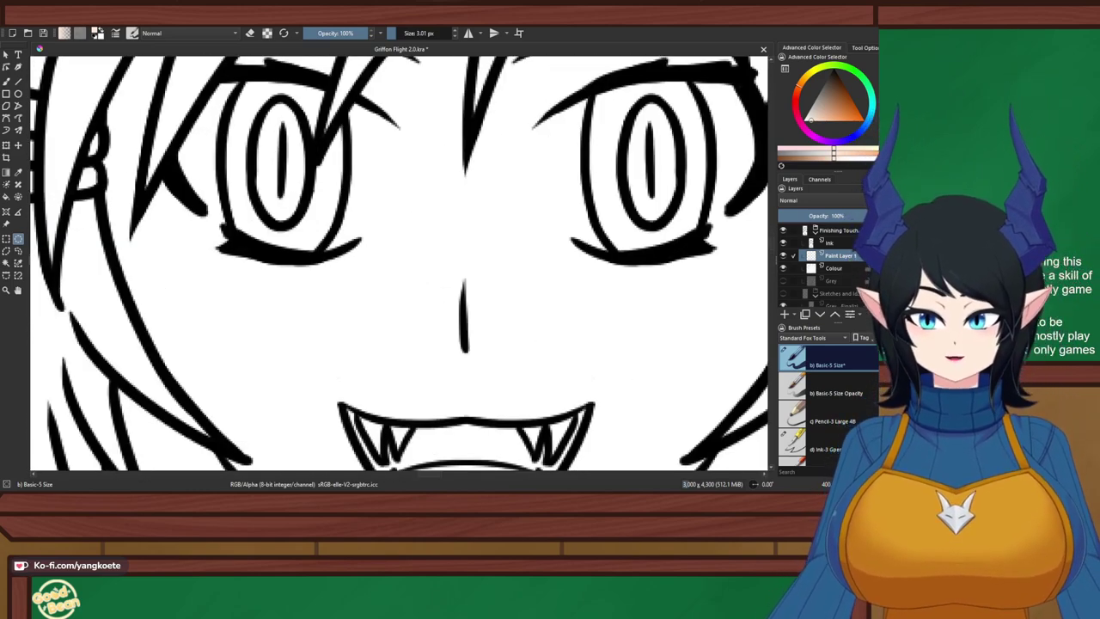
Make the Colour layer active and draw a polygon selection around the left eye
click(6, 251)
scroll(310, 206, up, 1)
drag(309, 206, 344, 235)
click(834, 268)
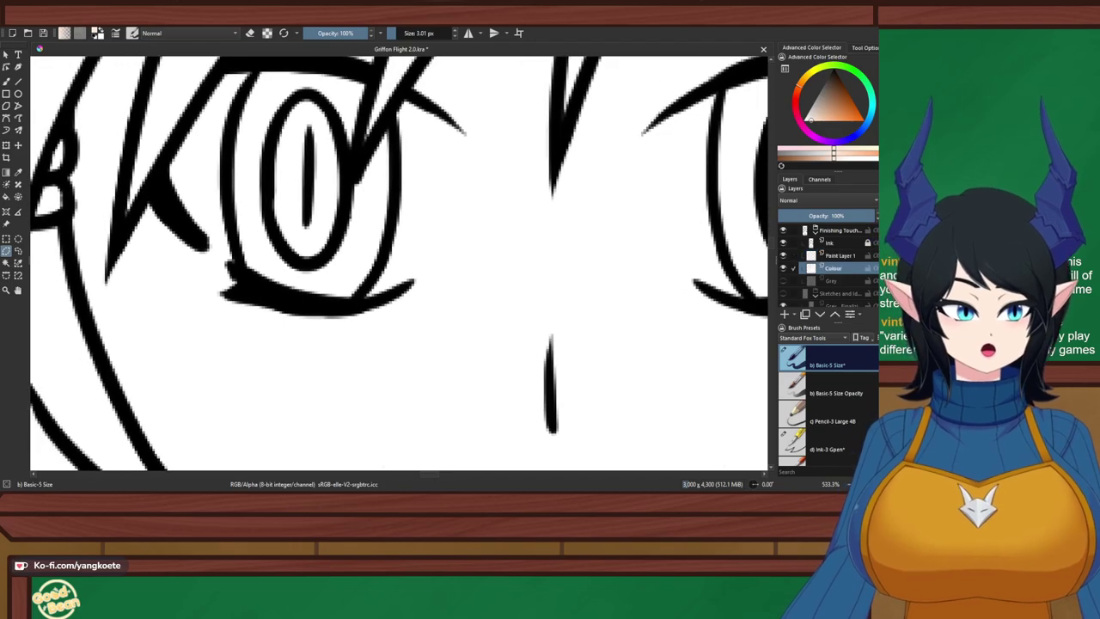
scroll(172, 239, up, 2)
click(186, 217)
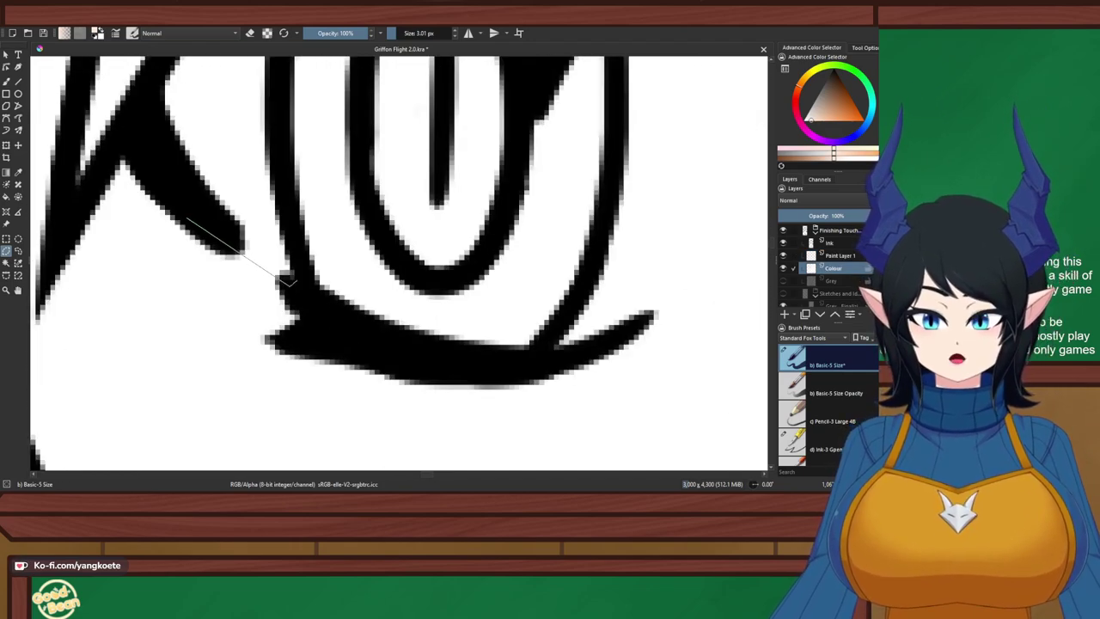
scroll(288, 279, down, 3)
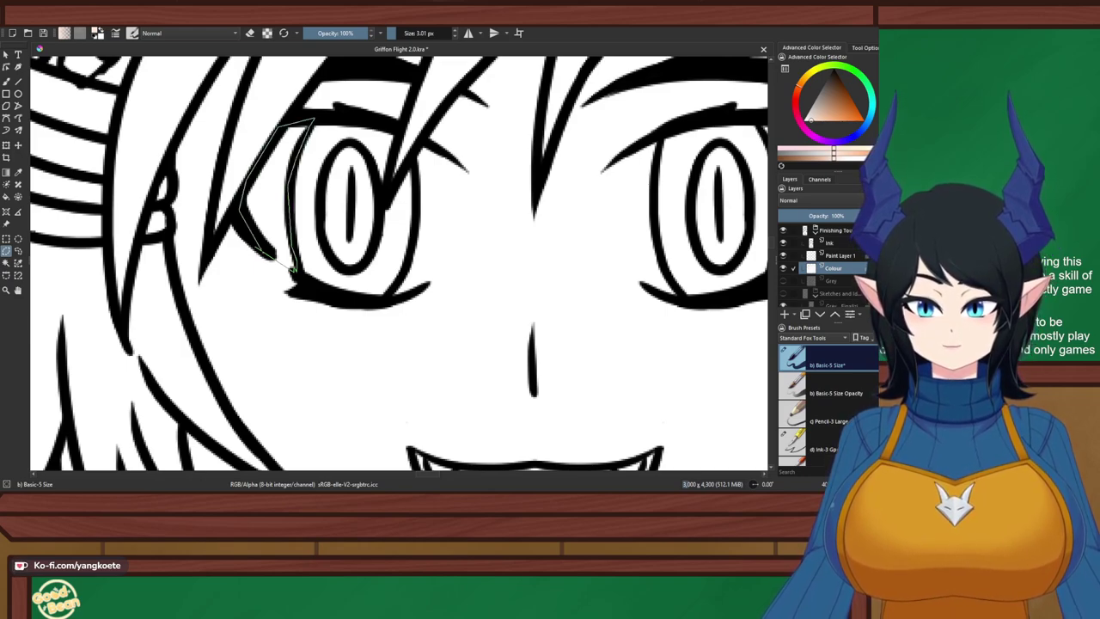
click(255, 250)
scroll(421, 170, up, 1)
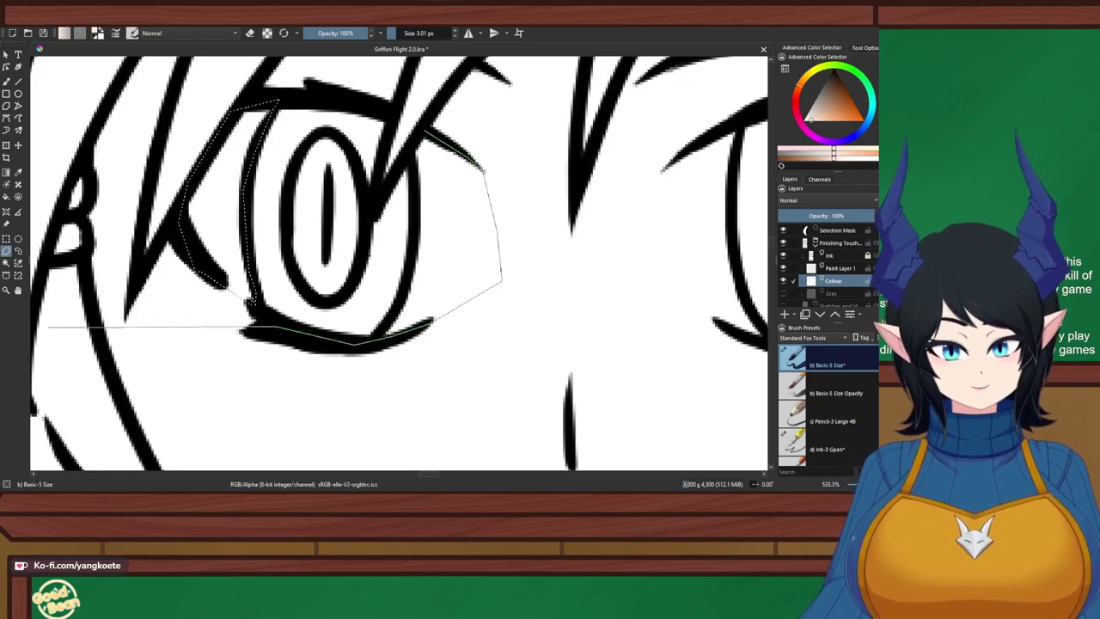
Outline the white on the left side of the left iris with a polygonal selection
click(6, 239)
click(6, 251)
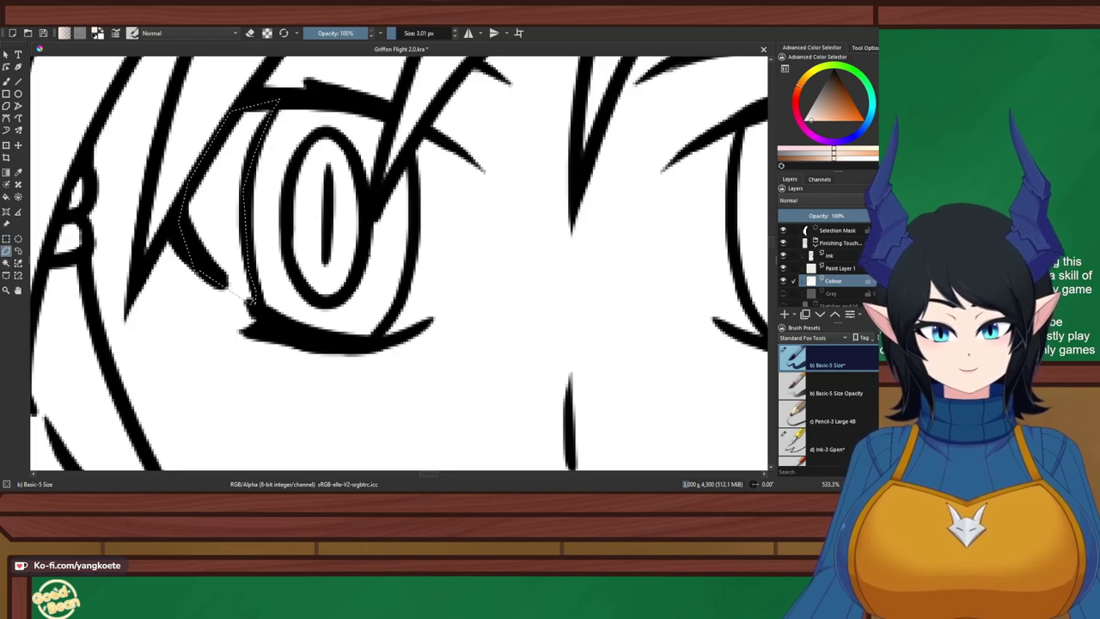
click(425, 127)
click(483, 170)
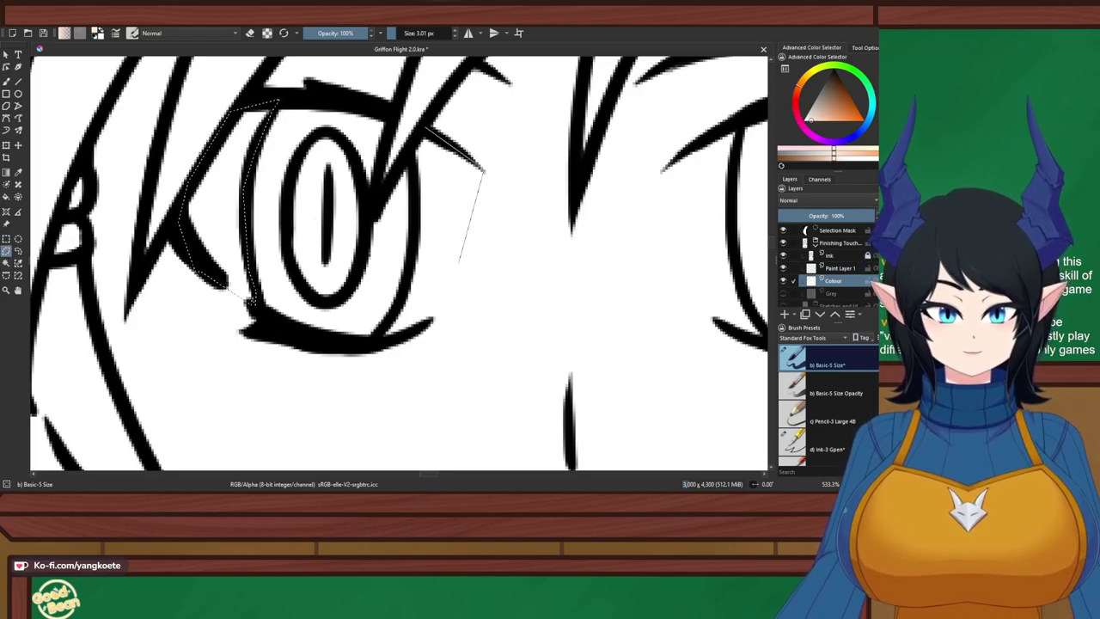
click(434, 318)
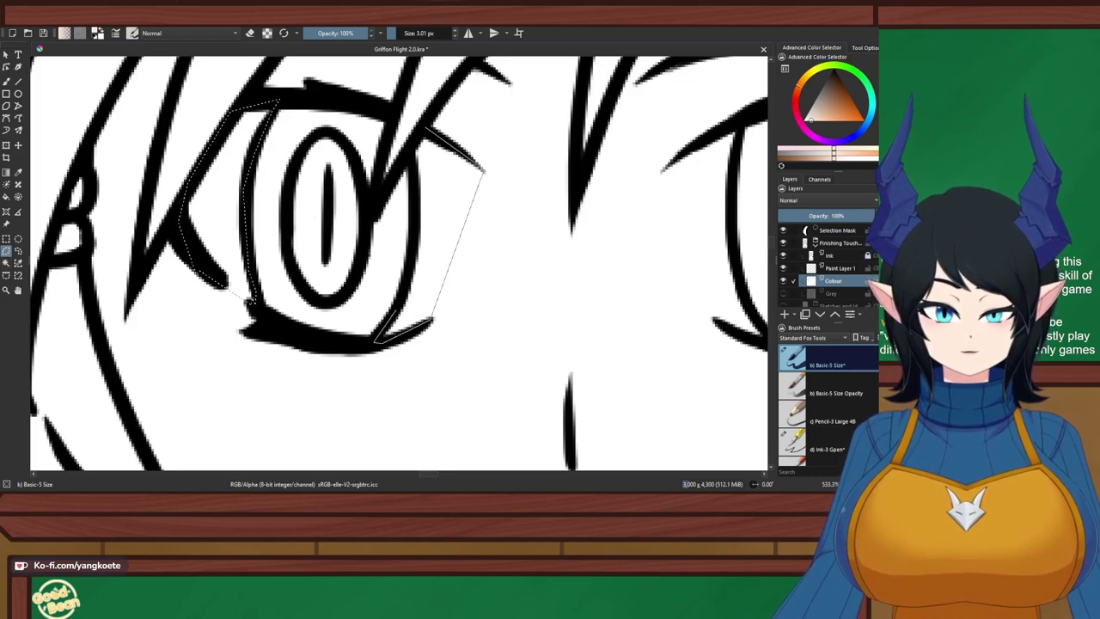
click(378, 342)
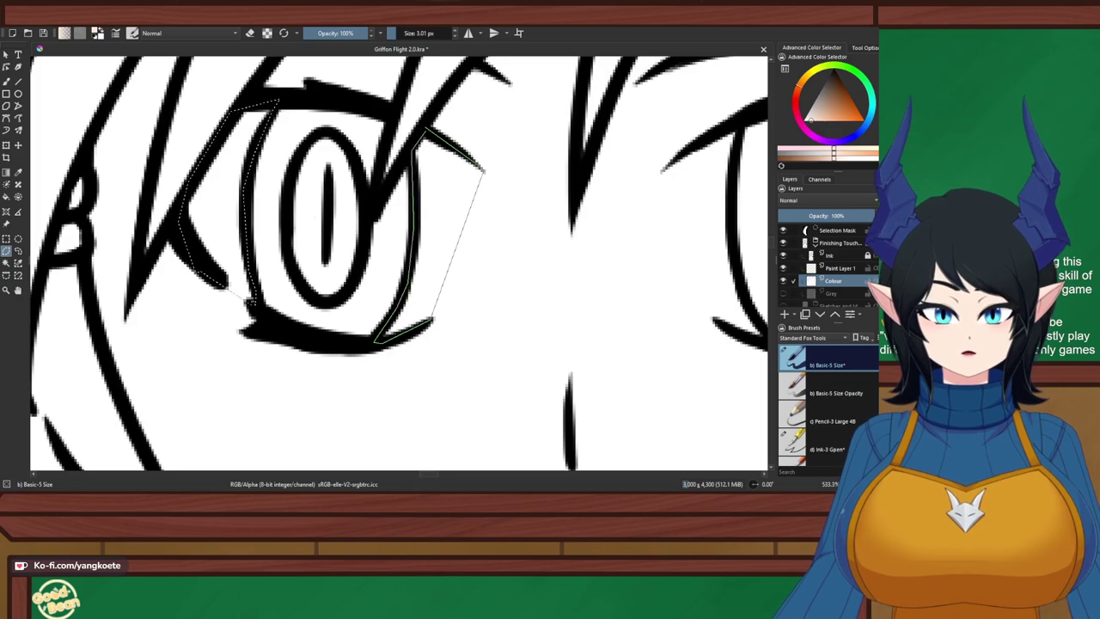
click(427, 128)
Check the coloured reference and undo the extra right-side eye selection
scroll(443, 131, down, 7)
drag(450, 133, 183, 140)
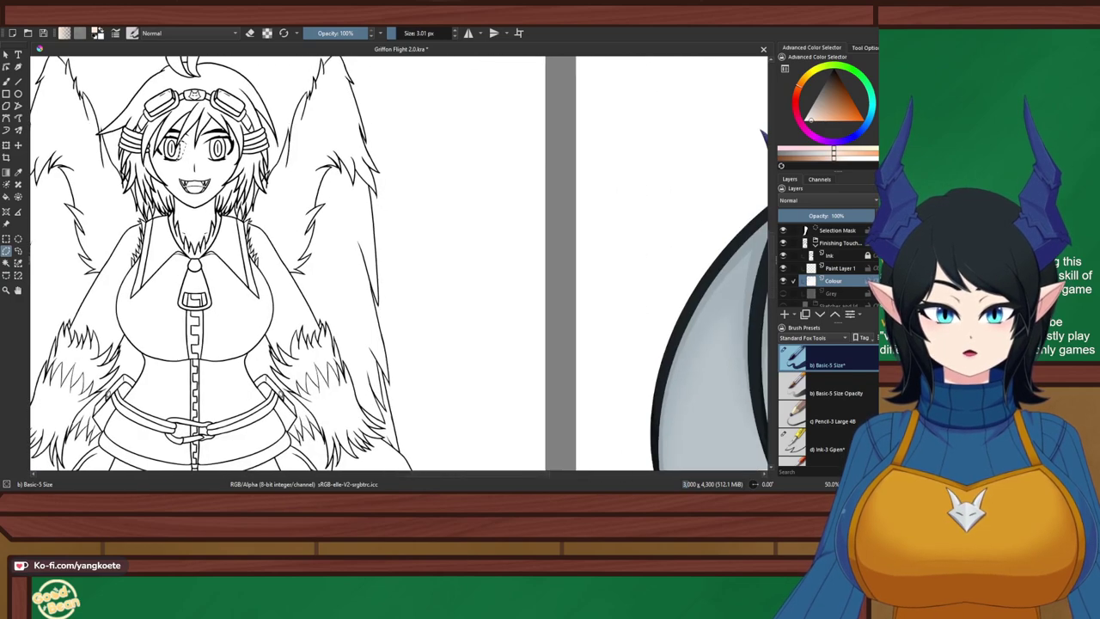
drag(602, 172, 180, 194)
scroll(399, 262, left, 5)
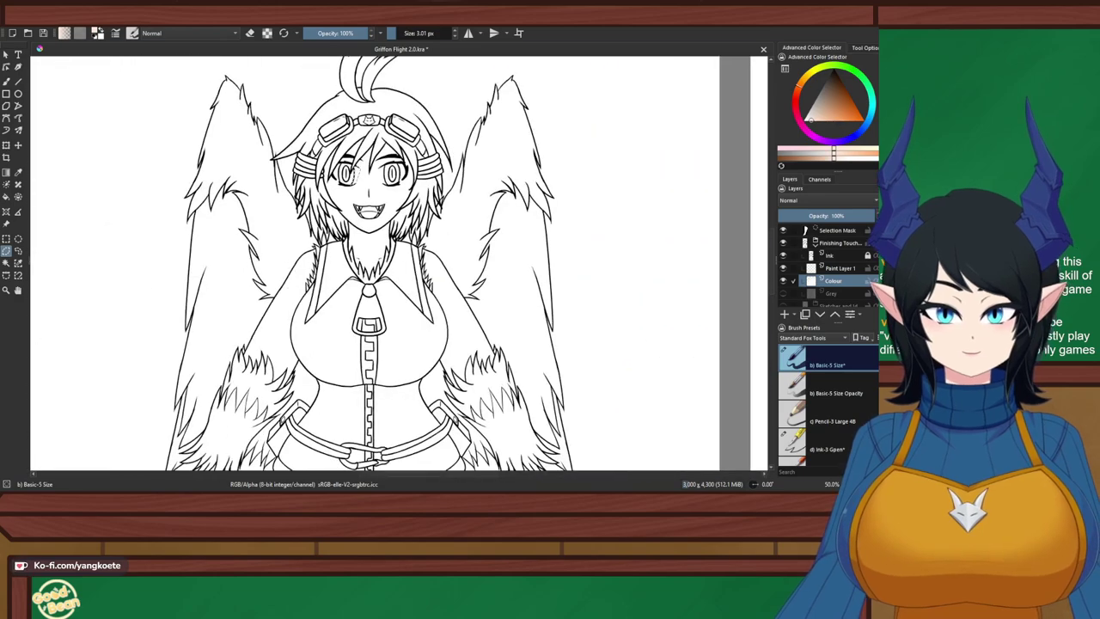
scroll(400, 262, up, 10)
scroll(400, 262, down, 2)
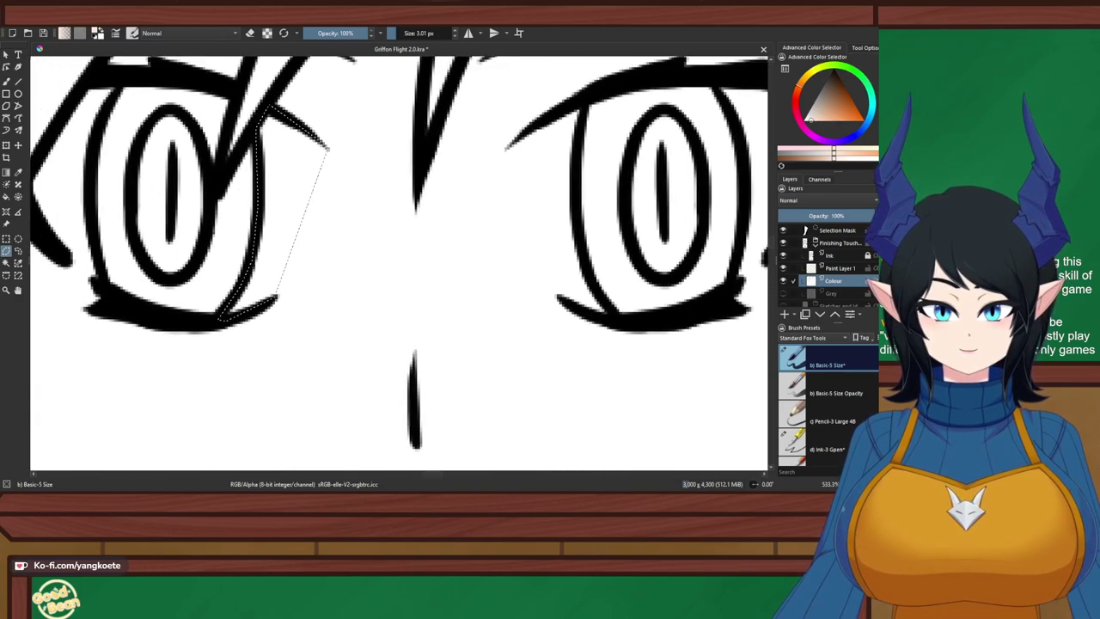
key(ctrl+z)
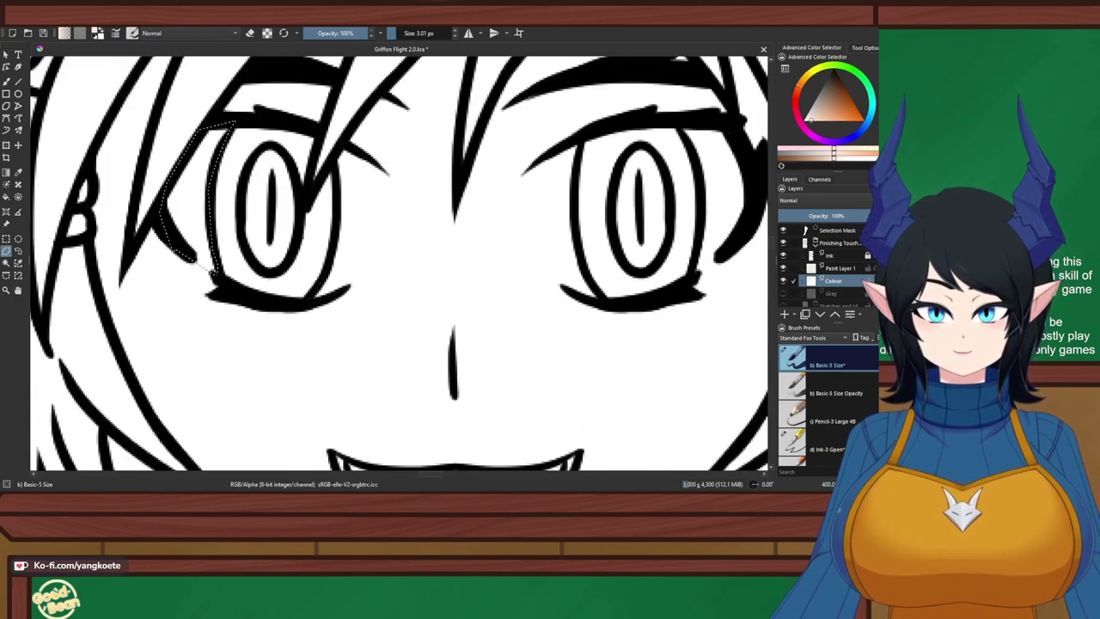
key(ctrl+shift+z)
key(ctrl+z)
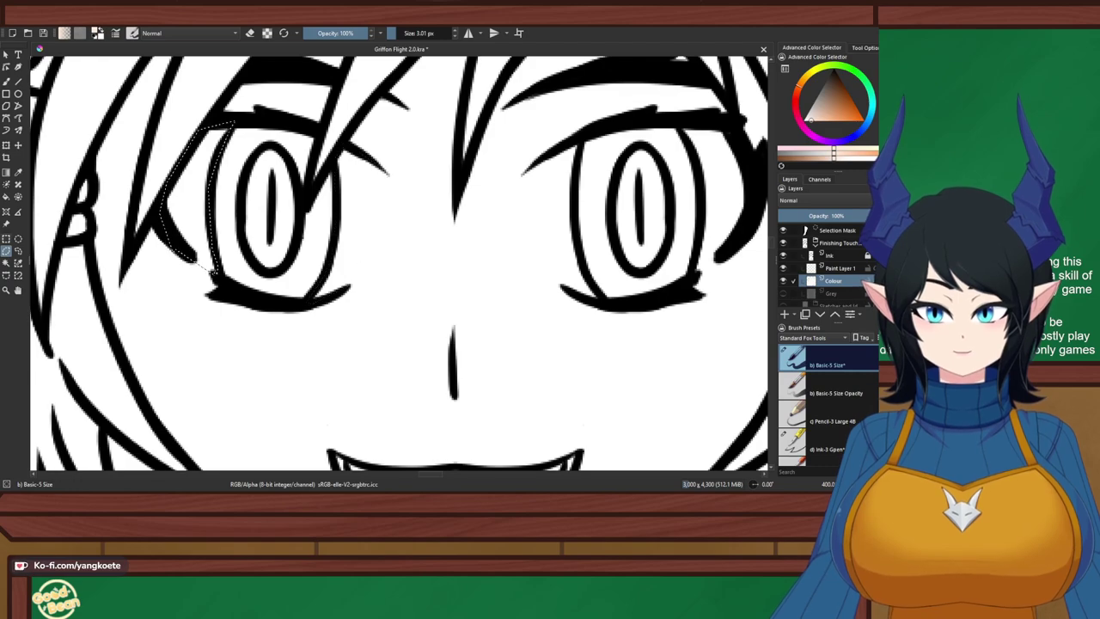
scroll(210, 269, up, 1)
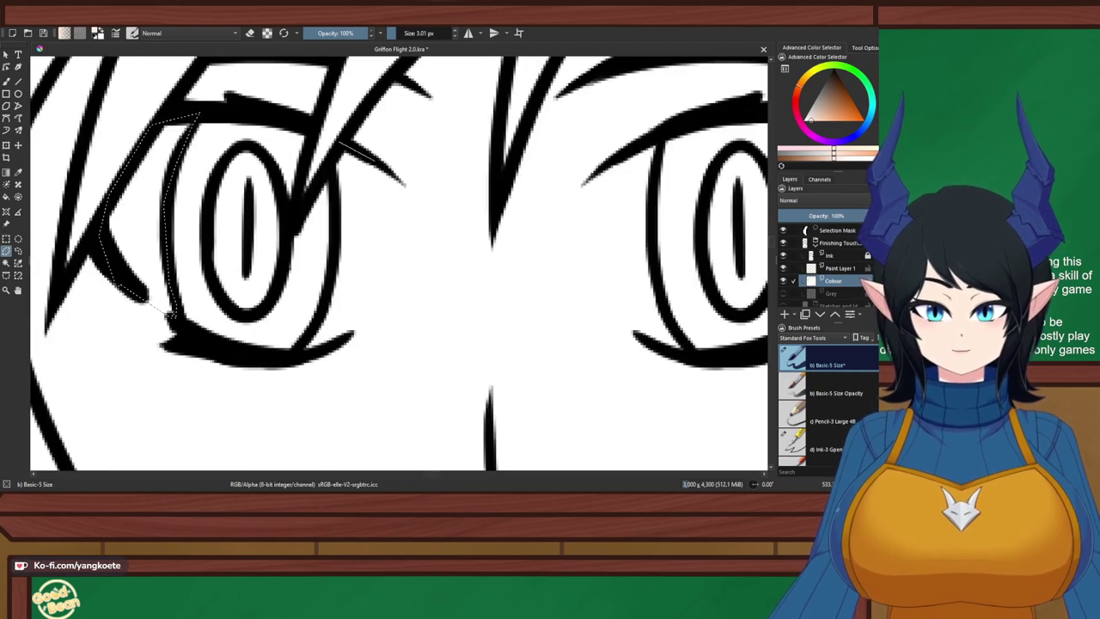
Add the eye white on the right side of the iris to the selection
click(402, 183)
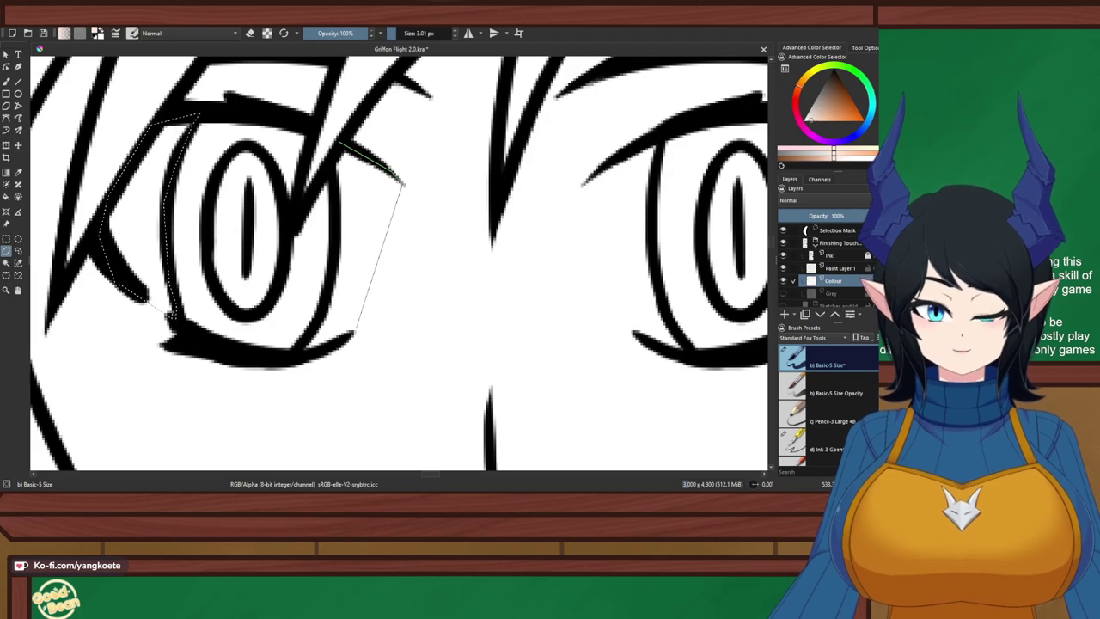
click(354, 332)
mouse_move(310, 354)
mouse_down()
mouse_move(297, 353)
mouse_move(328, 290)
mouse_move(341, 146)
mouse_up()
scroll(340, 146, down, 1)
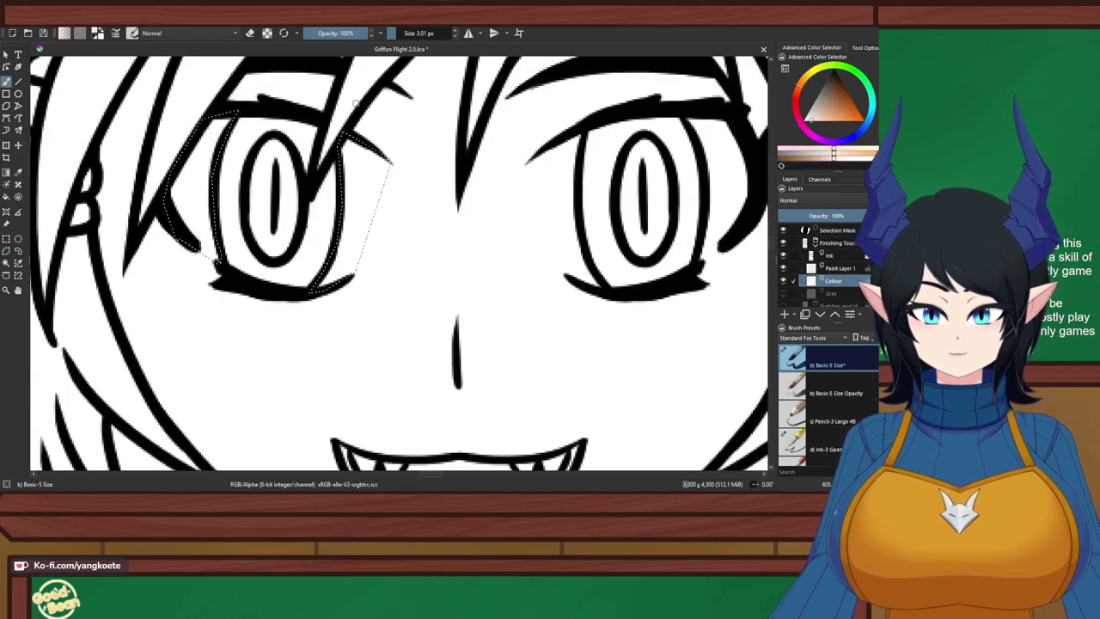
Fill the selected eye whites with off-white using a large brush, and show the Grey layer
drag(440, 34, 454, 34)
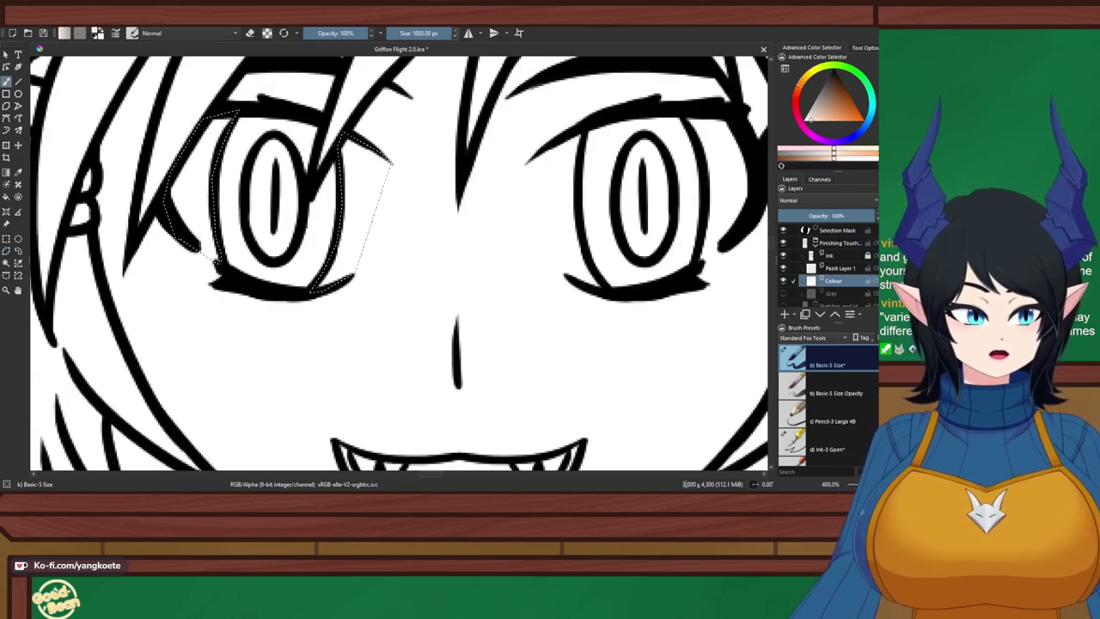
click(806, 120)
click(299, 165)
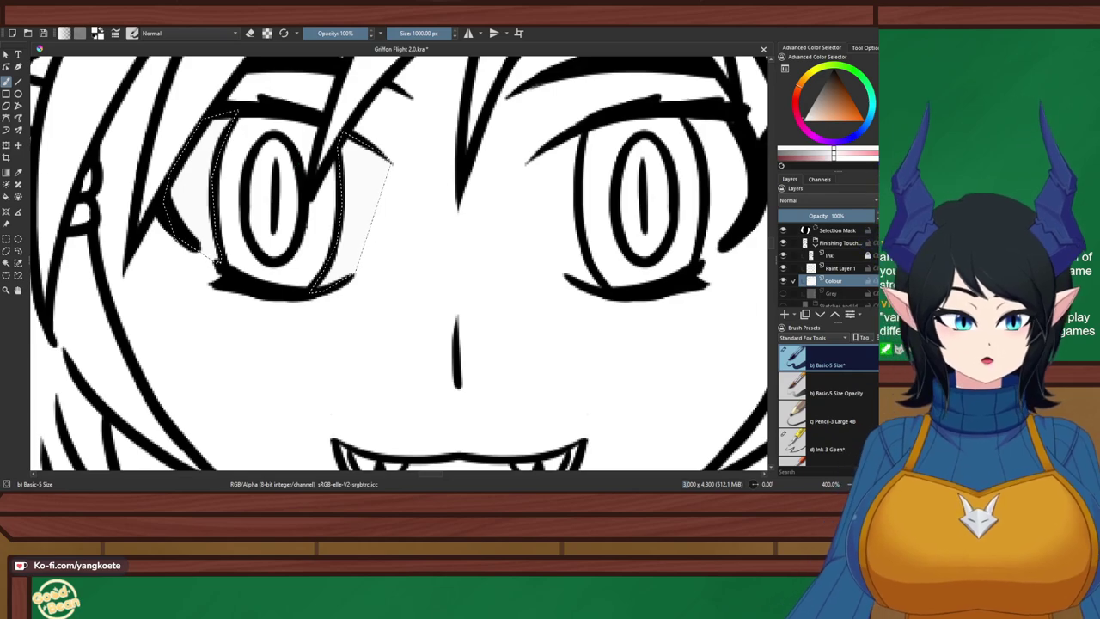
click(783, 294)
Transform the left eye's whites, flip them horizontally, and position them inside the right eye's outline
scroll(491, 258, down, 3)
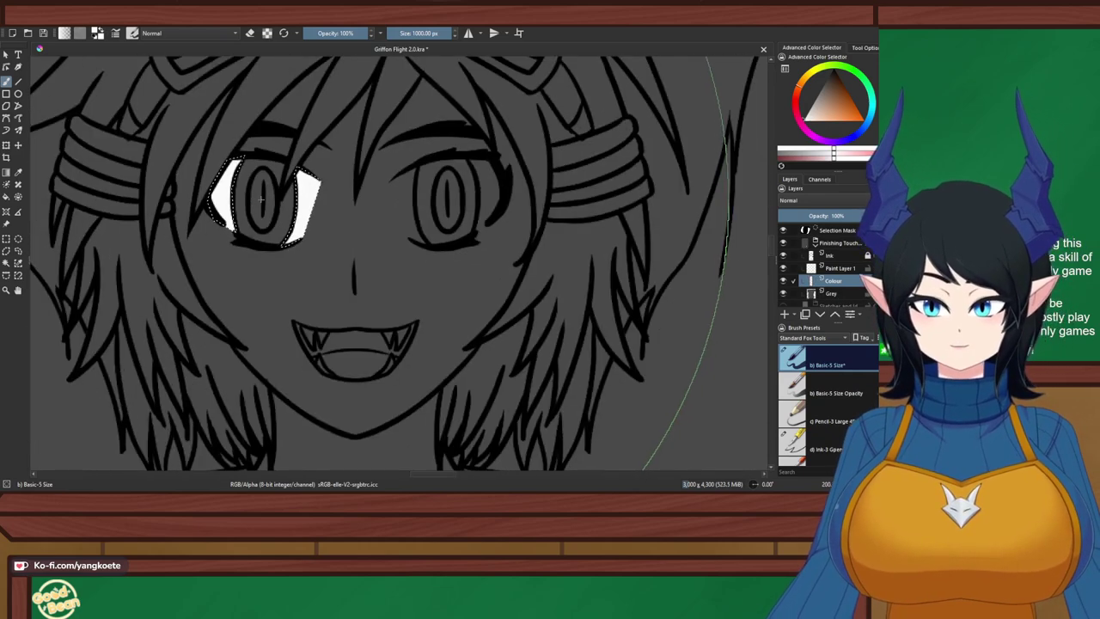
scroll(280, 202, up, 2)
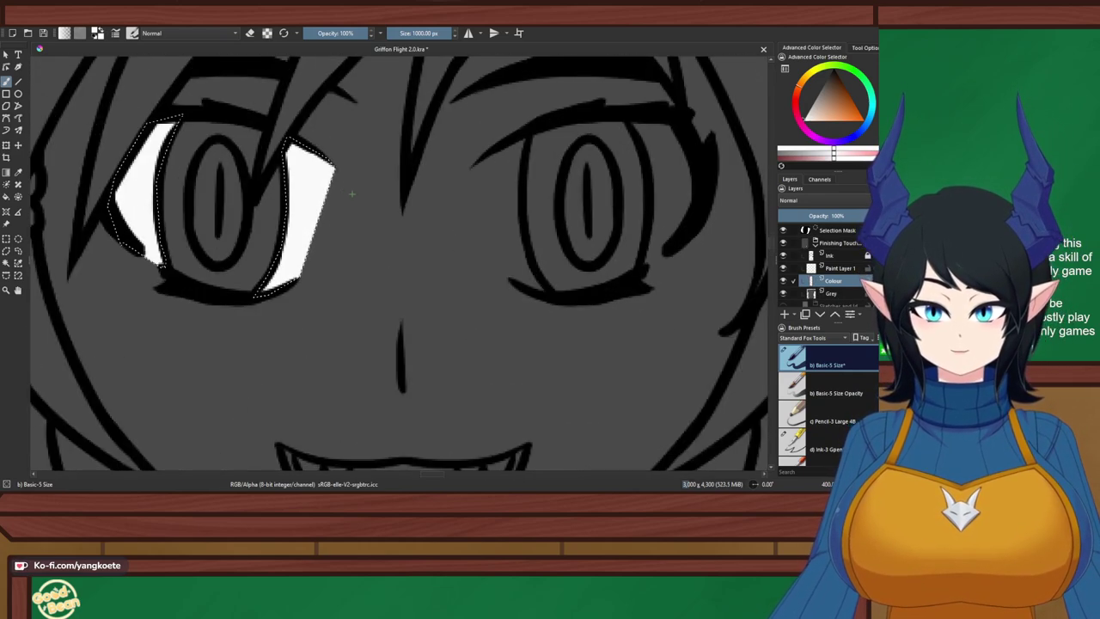
scroll(343, 202, up, 1)
click(6, 145)
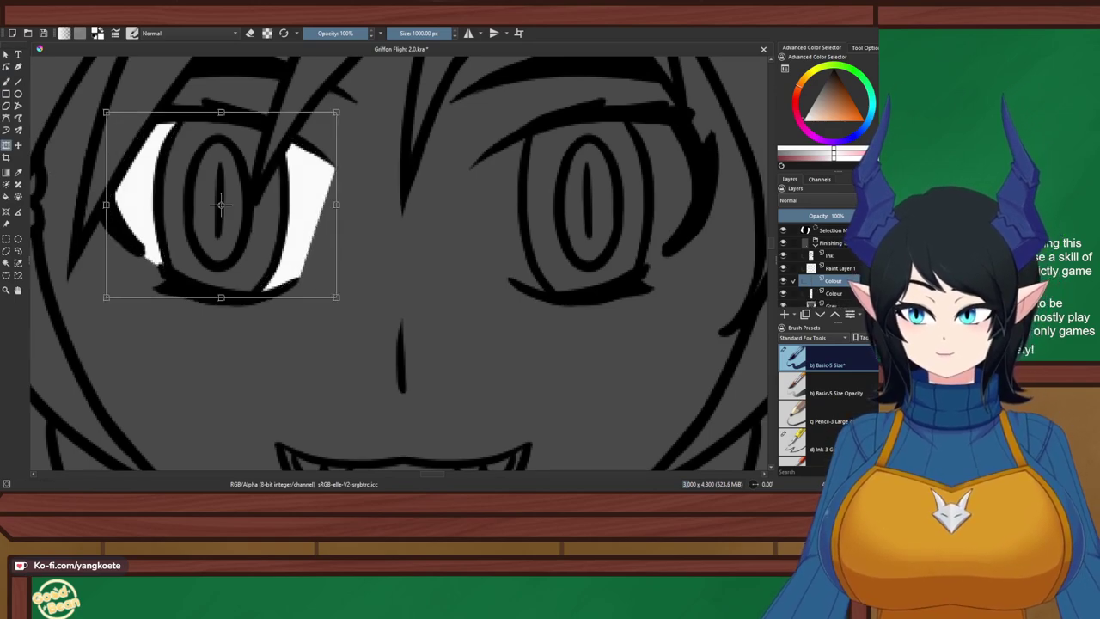
drag(206, 197, 501, 207)
click(542, 292)
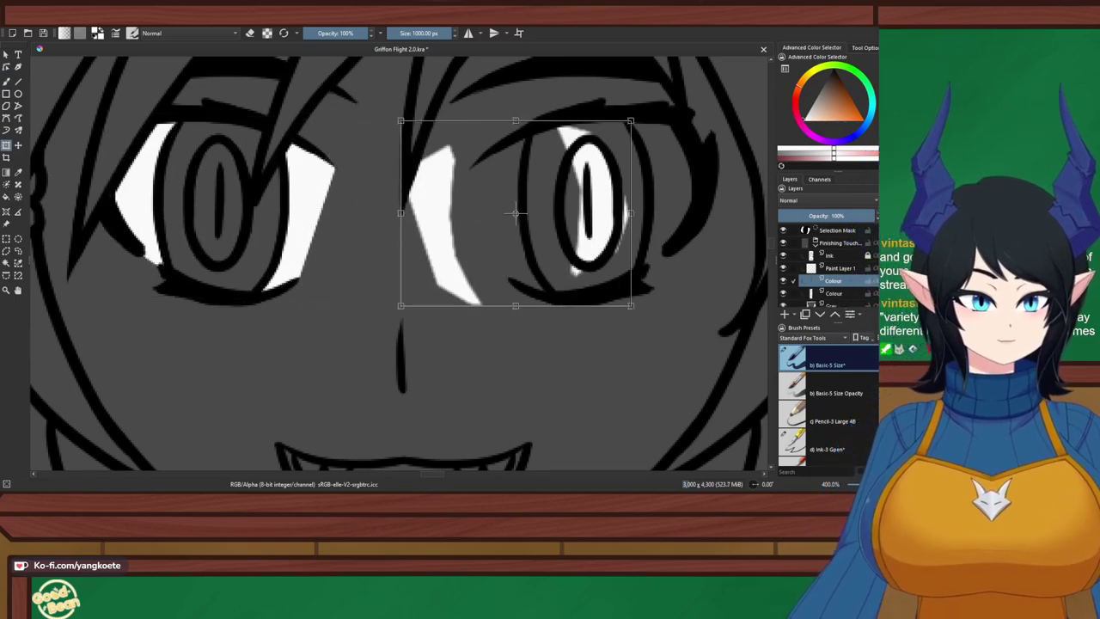
drag(532, 241, 604, 230)
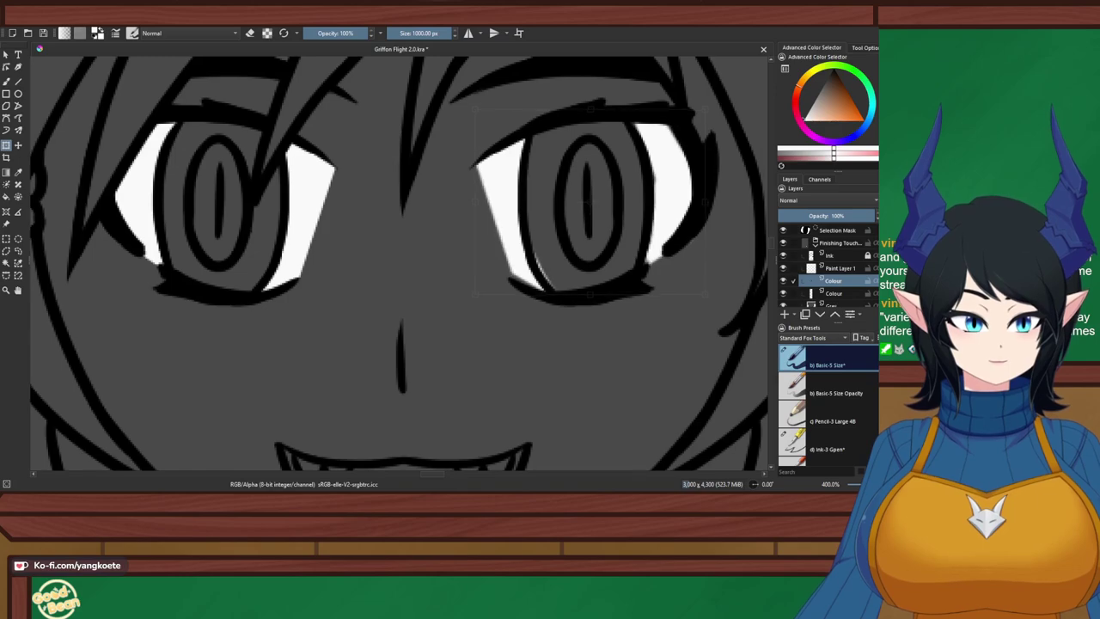
drag(589, 202, 515, 214)
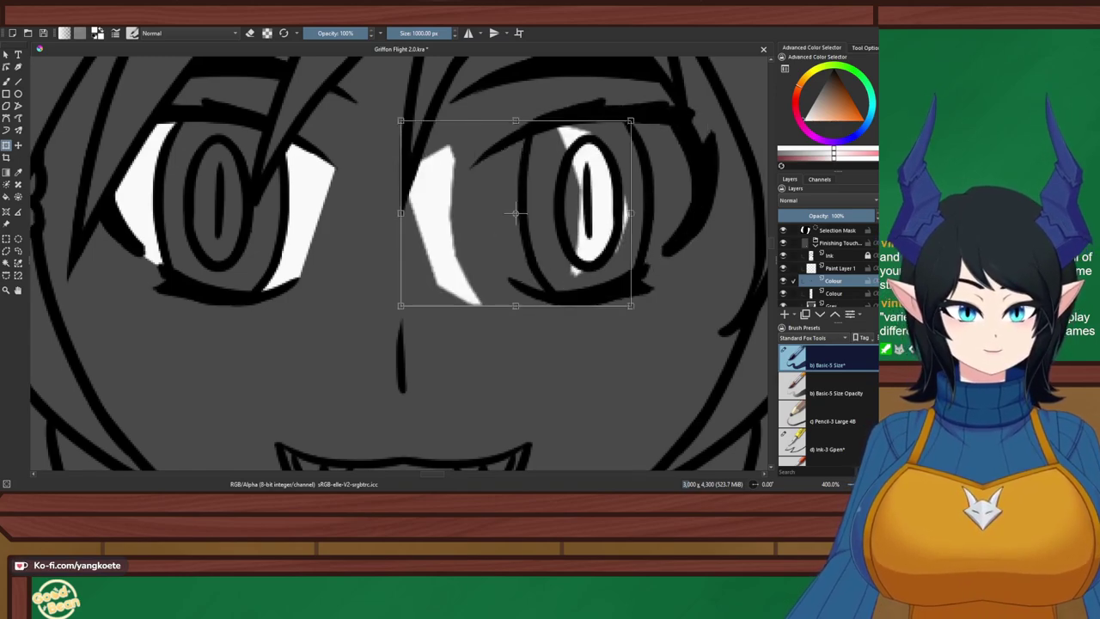
key(ctrl+z)
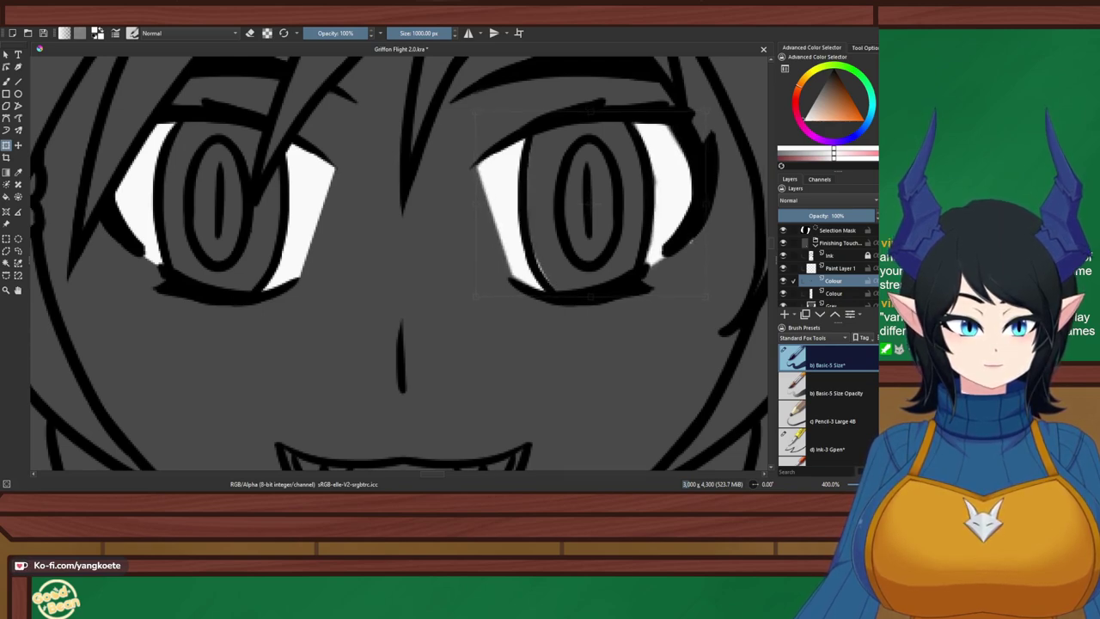
scroll(533, 245, down, 3)
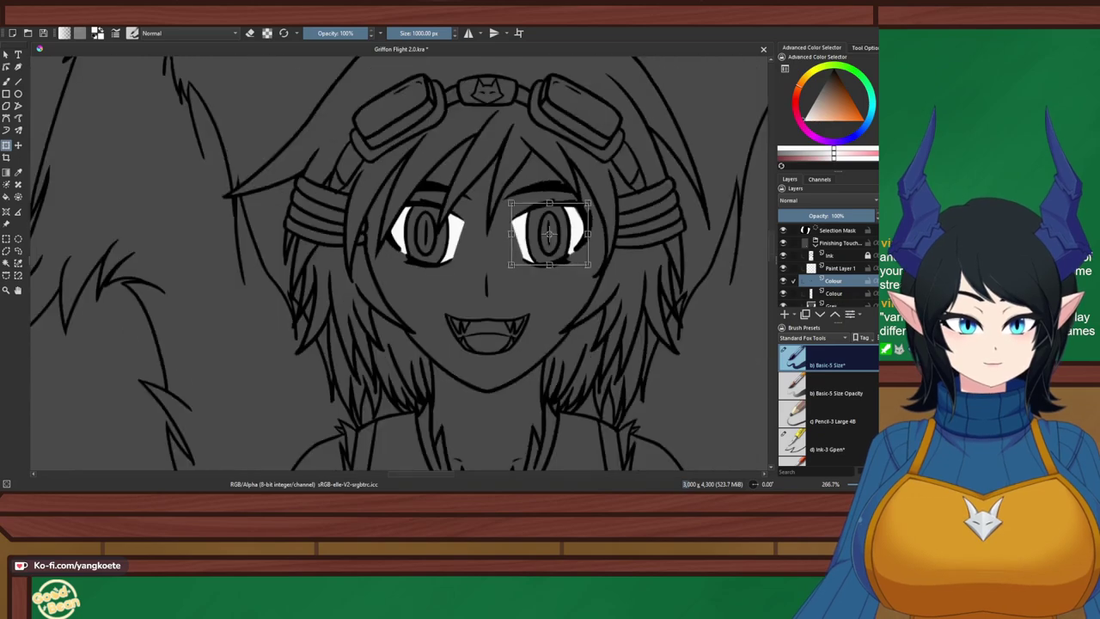
scroll(549, 232, down, 2)
scroll(567, 215, up, 5)
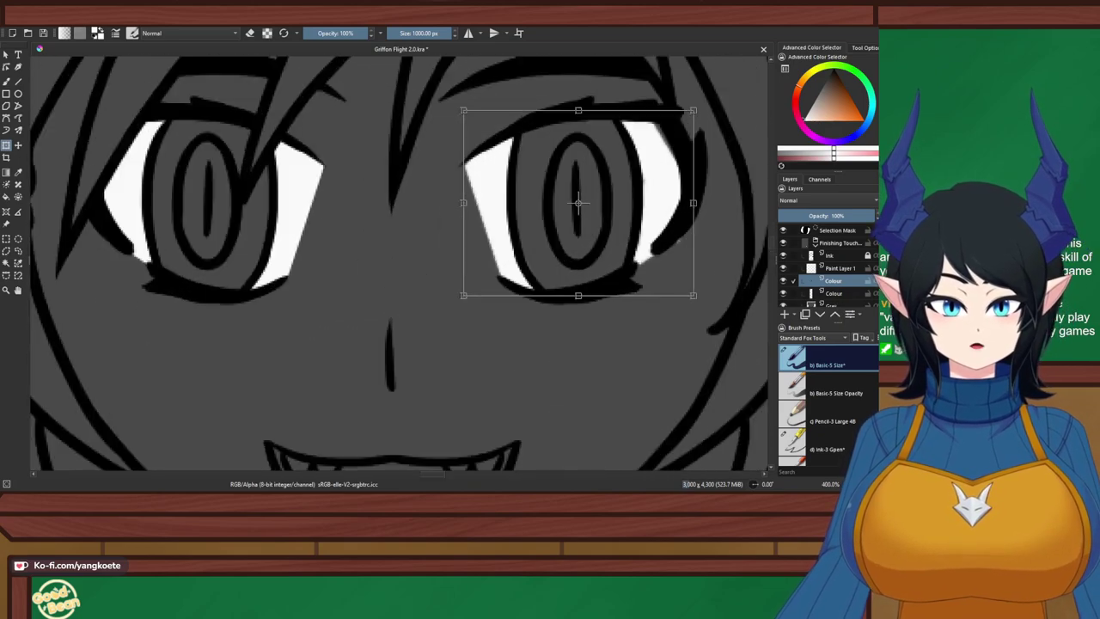
Apply the transform, deselect, and return to a small brush zoomed on the eye
key(b)
drag(558, 202, 576, 212)
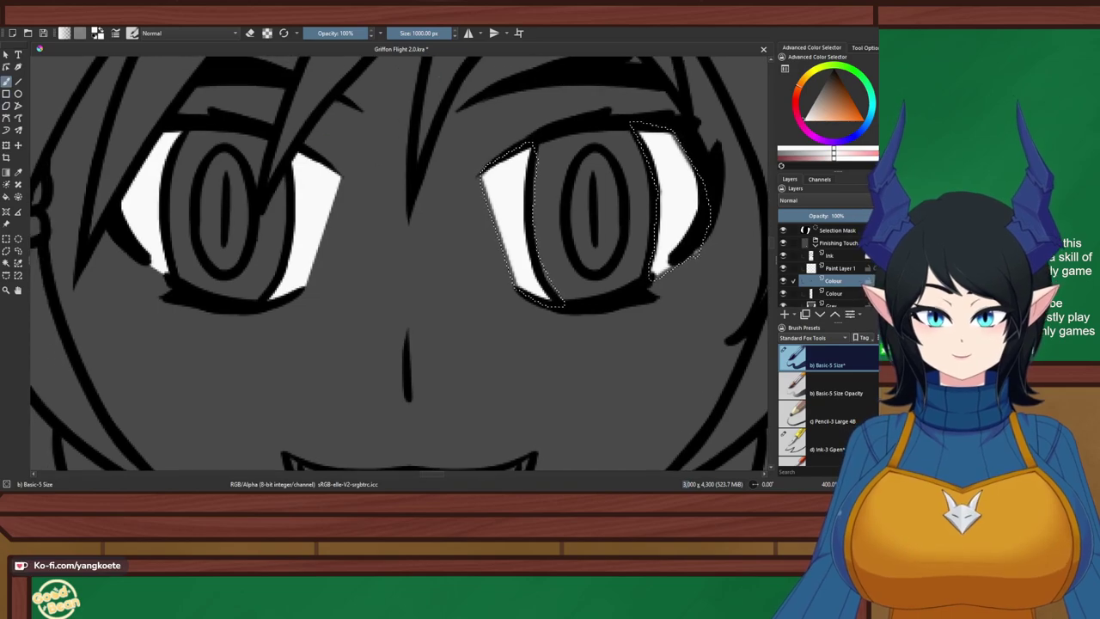
click(468, 34)
key(ctrl+r)
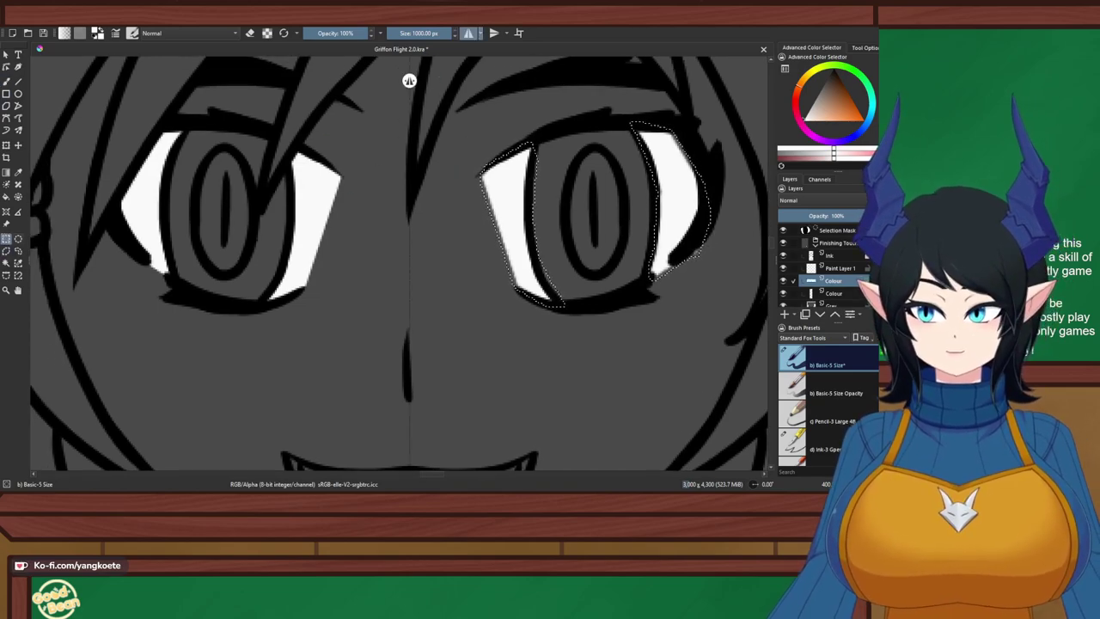
key(ctrl+shift+a)
key(b)
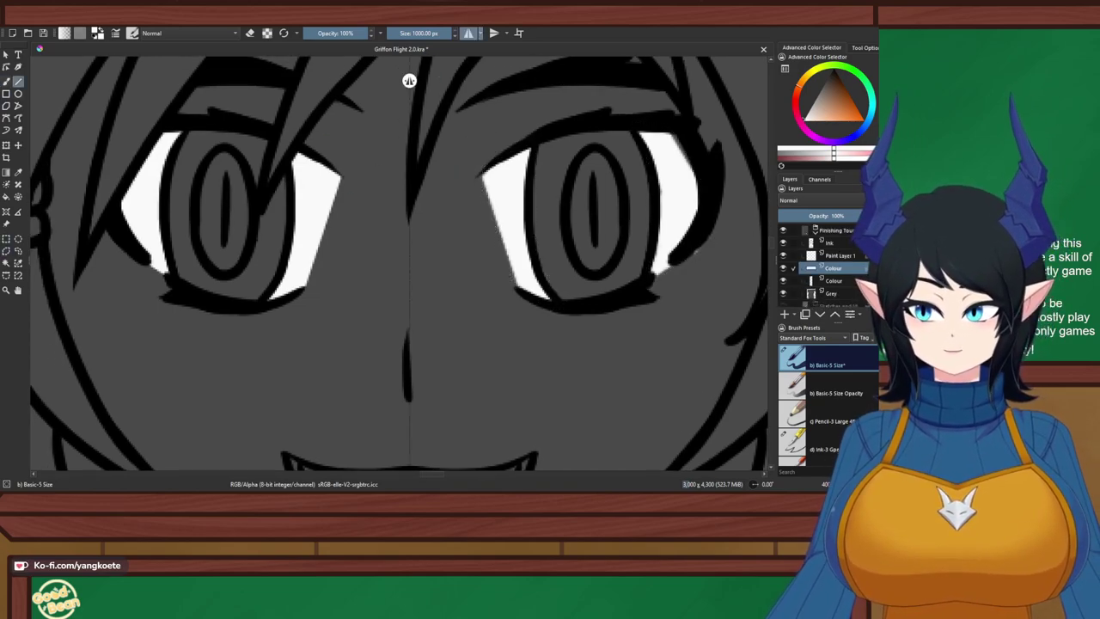
drag(451, 34, 387, 34)
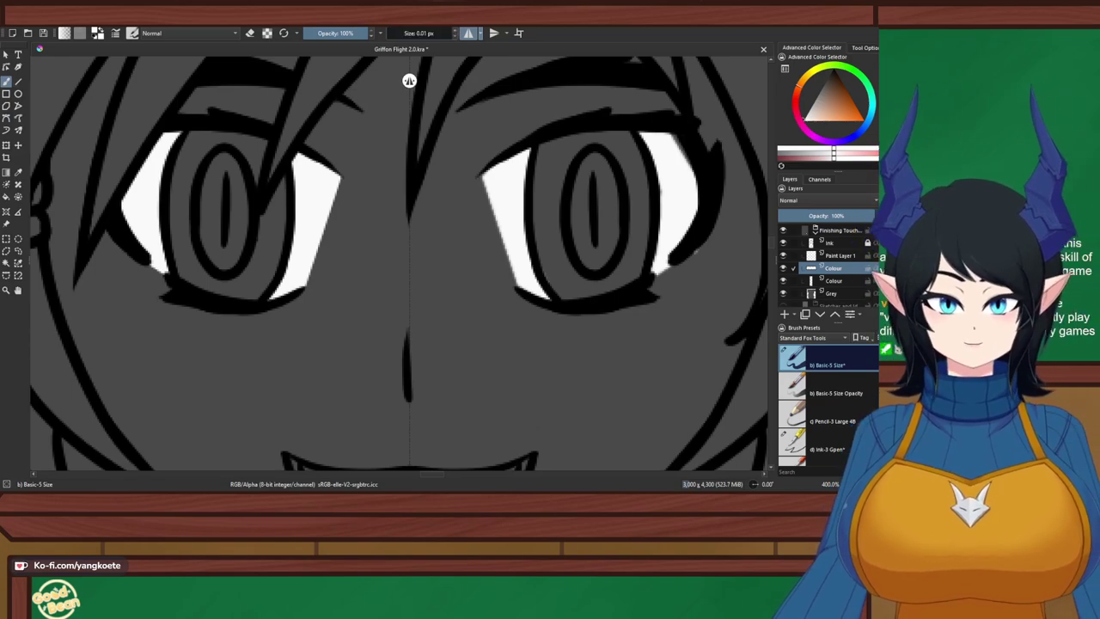
drag(638, 117, 411, 119)
scroll(410, 120, up, 3)
Paint grey along the eye white's edges, removing stray white below the eye corner
mouse_move(516, 158)
mouse_down()
mouse_move(558, 226)
mouse_move(514, 160)
mouse_move(571, 263)
mouse_up()
drag(553, 228, 568, 272)
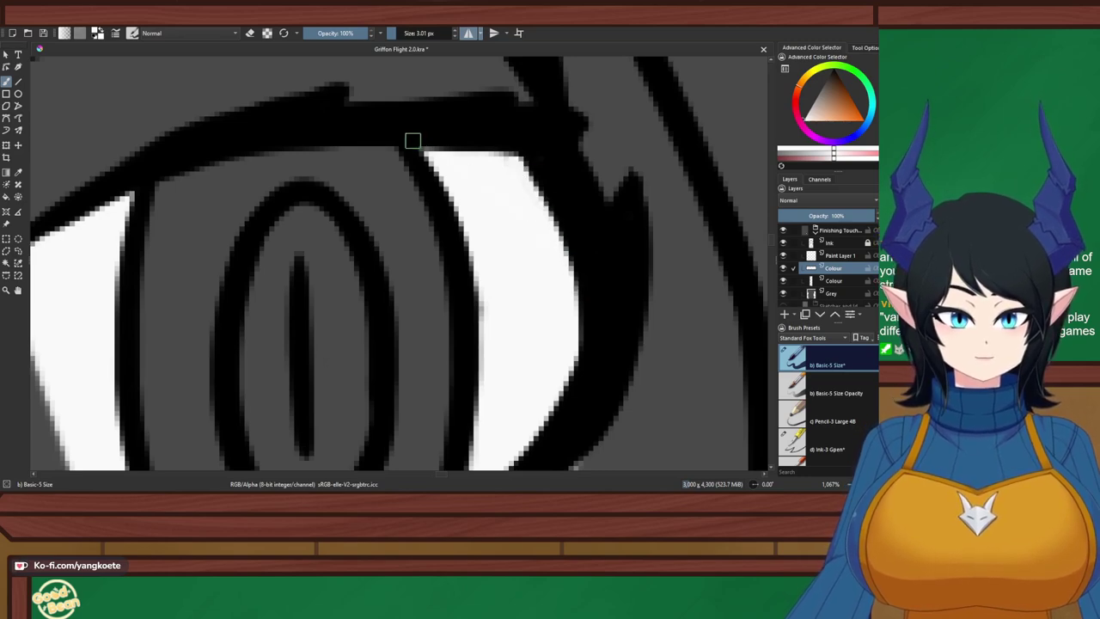
drag(413, 141, 445, 191)
scroll(462, 194, down, 2)
scroll(520, 347, up, 2)
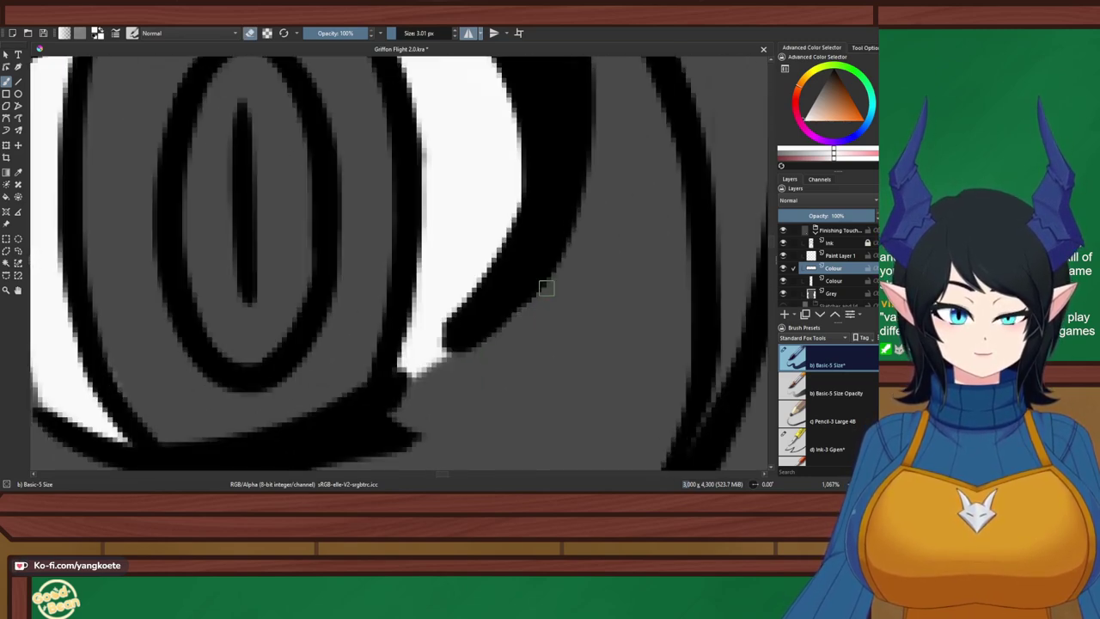
drag(455, 357, 403, 387)
scroll(440, 367, down, 4)
scroll(336, 323, up, 3)
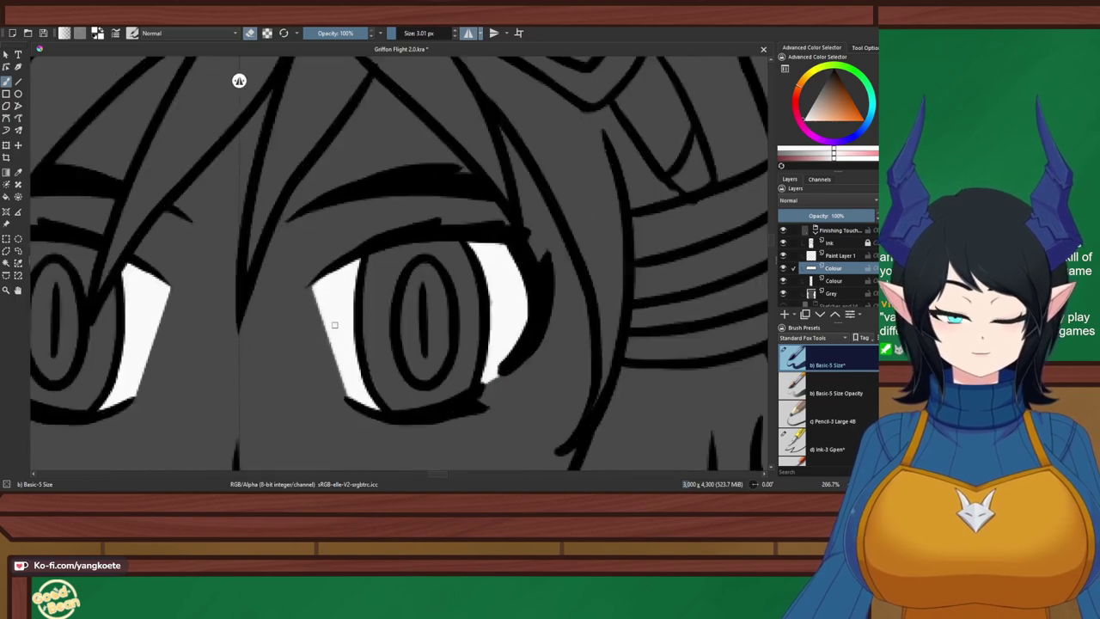
drag(349, 290, 509, 158)
drag(469, 107, 461, 208)
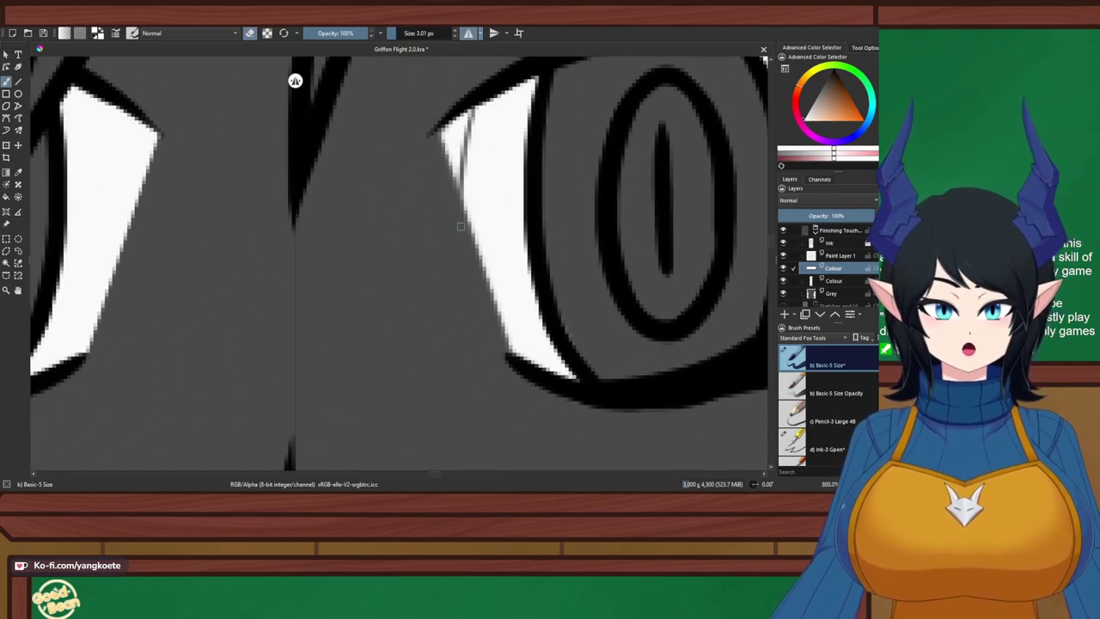
mouse_move(473, 107)
mouse_down()
mouse_move(457, 176)
mouse_move(449, 159)
mouse_up()
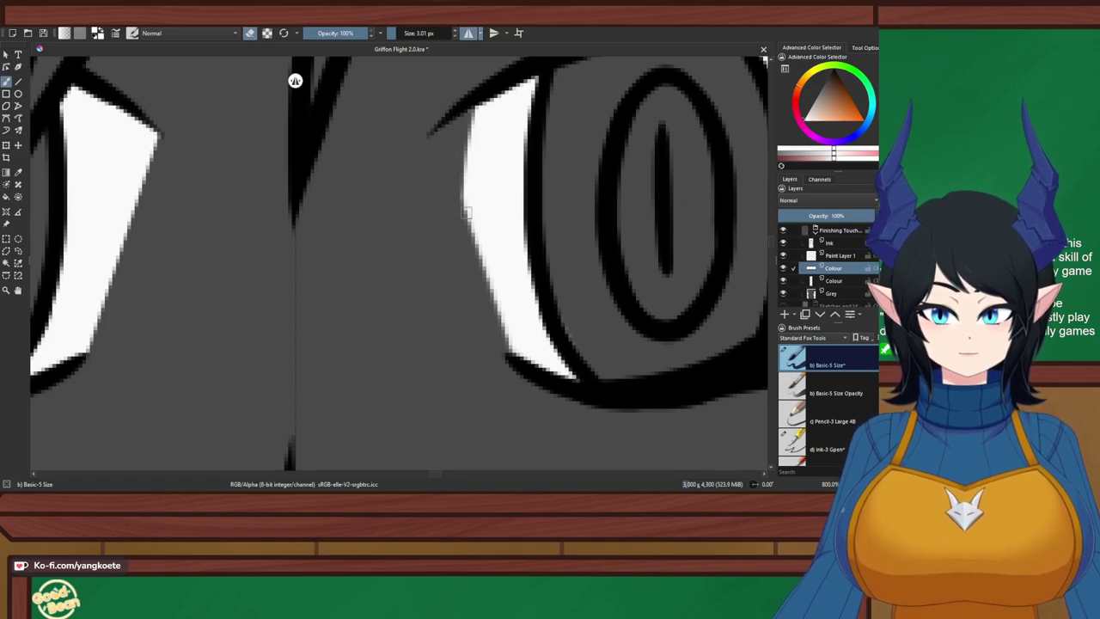
Move up to the Ink layer and erase the protruding ink tip on the jaw line
scroll(539, 151, down, 4)
scroll(601, 146, up, 3)
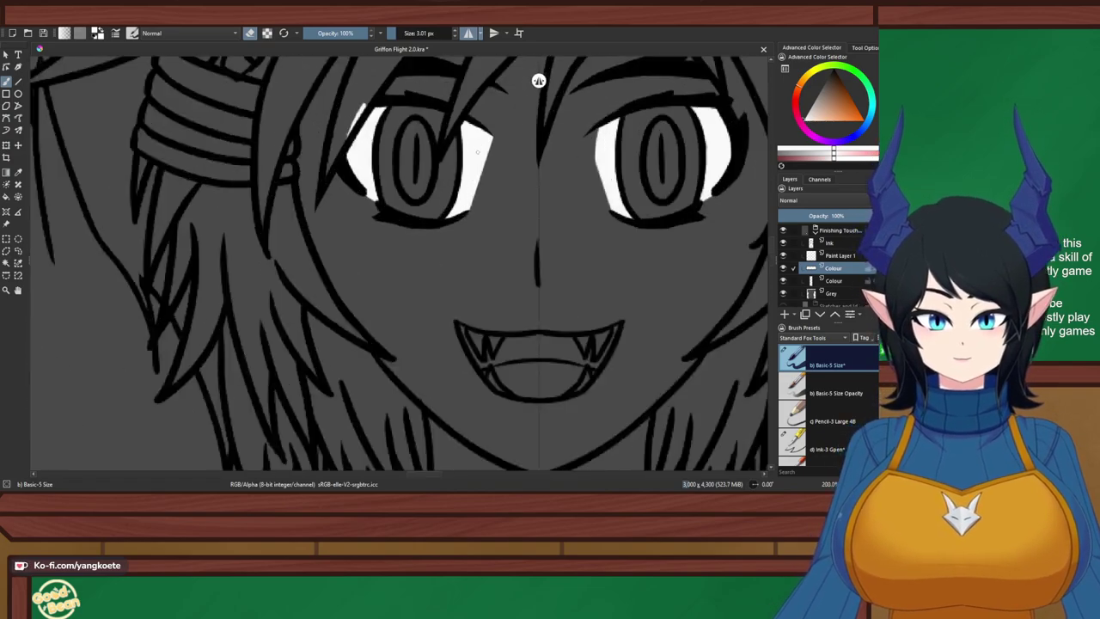
scroll(516, 79, down, 4)
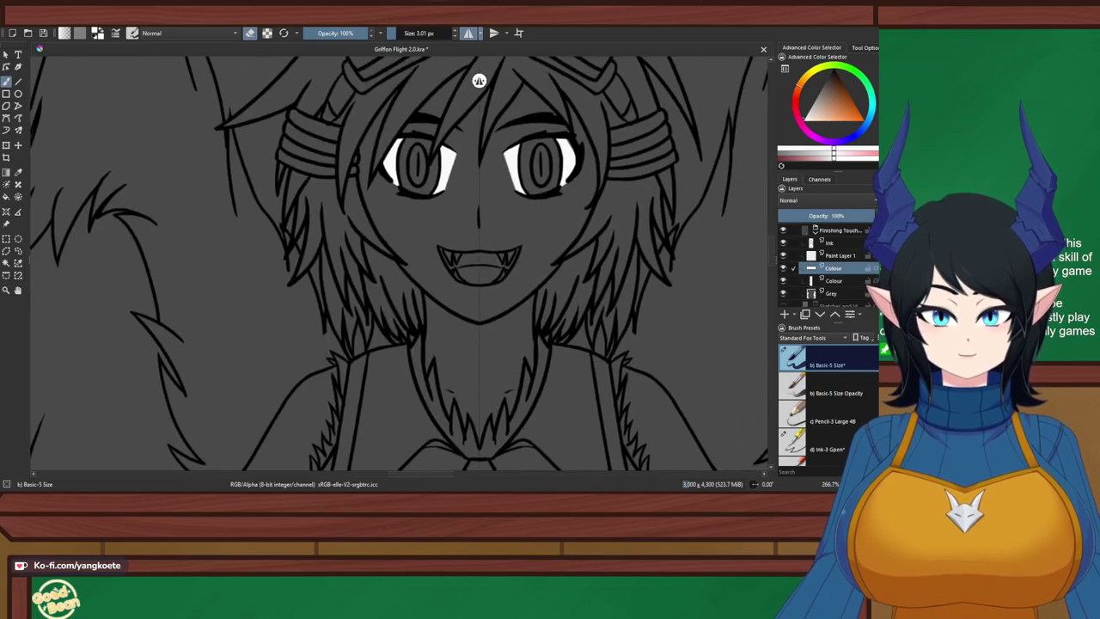
scroll(449, 81, up, 2)
scroll(412, 361, up, 5)
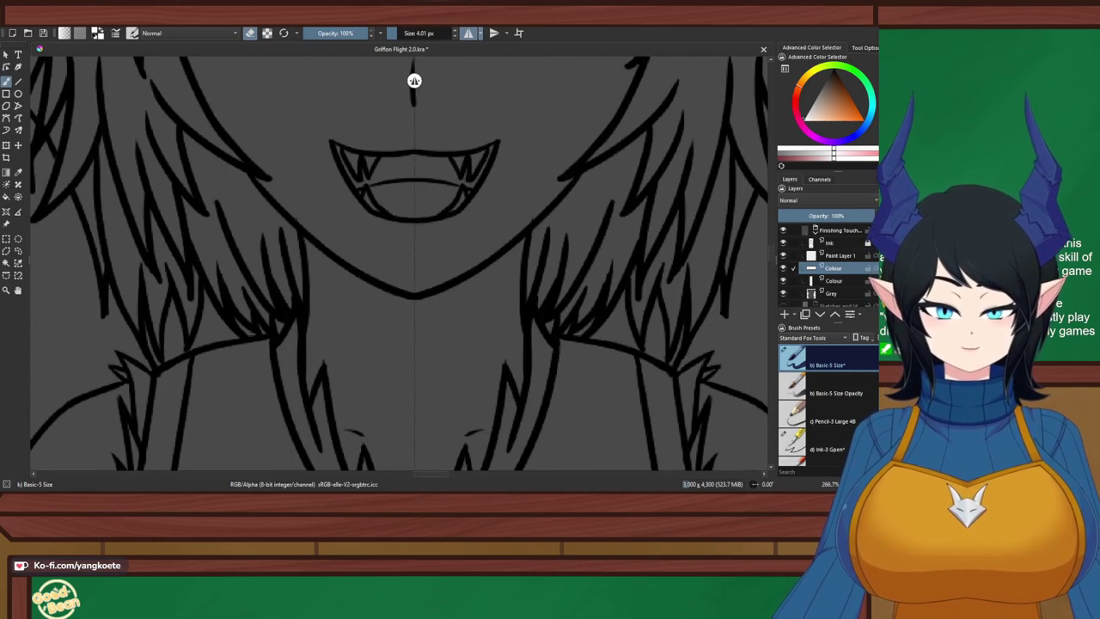
scroll(456, 242, down, 5)
scroll(449, 216, up, 3)
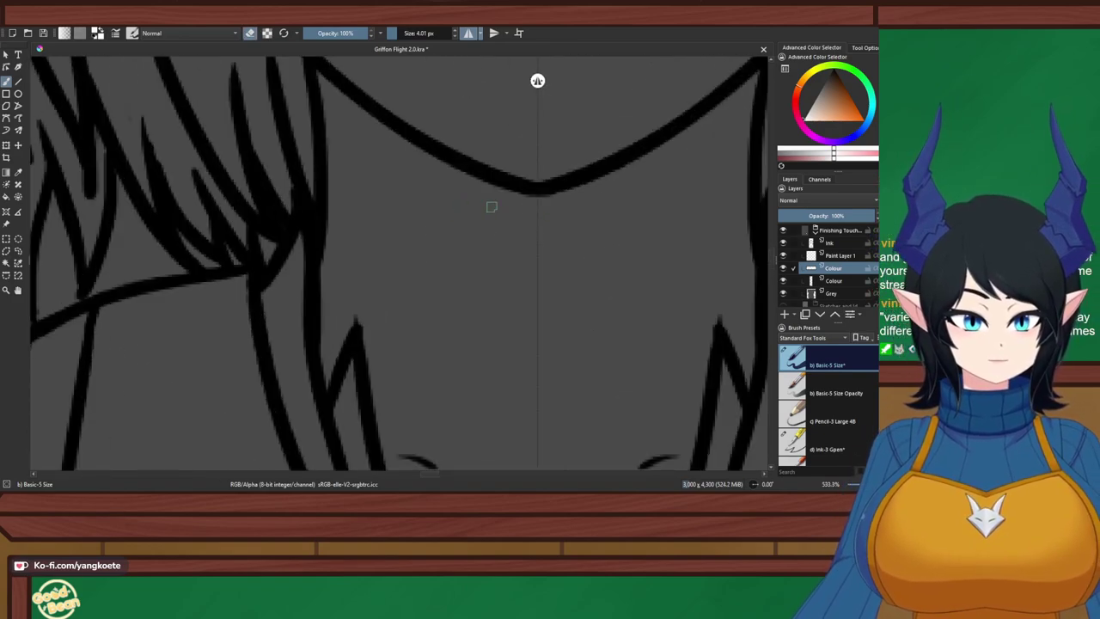
scroll(538, 206, up, 3)
key(Page_Up)
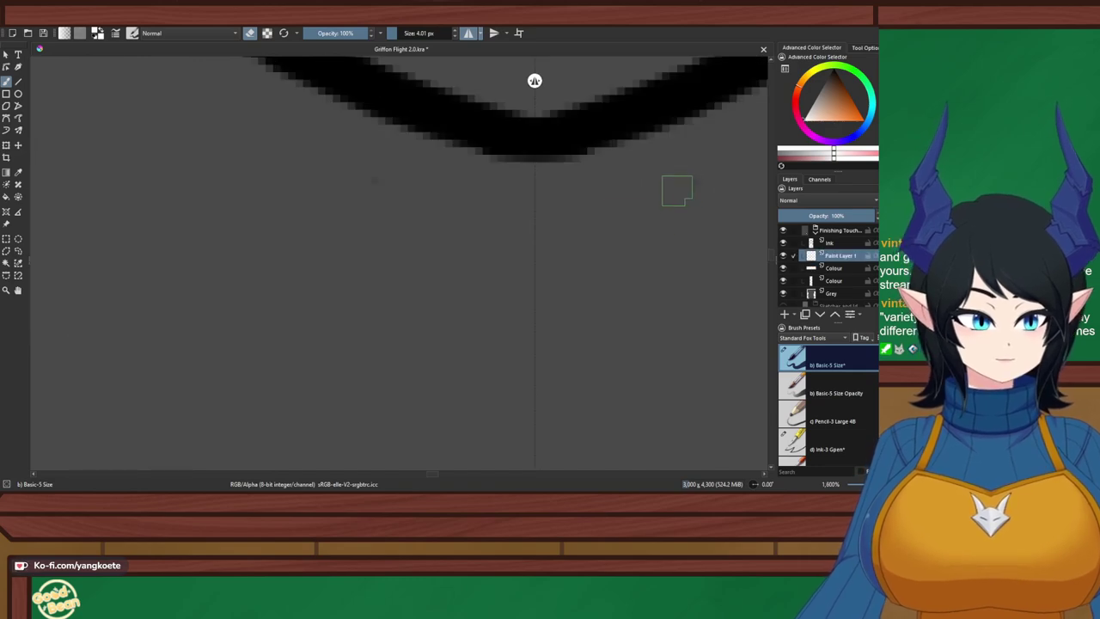
key(Page_Up)
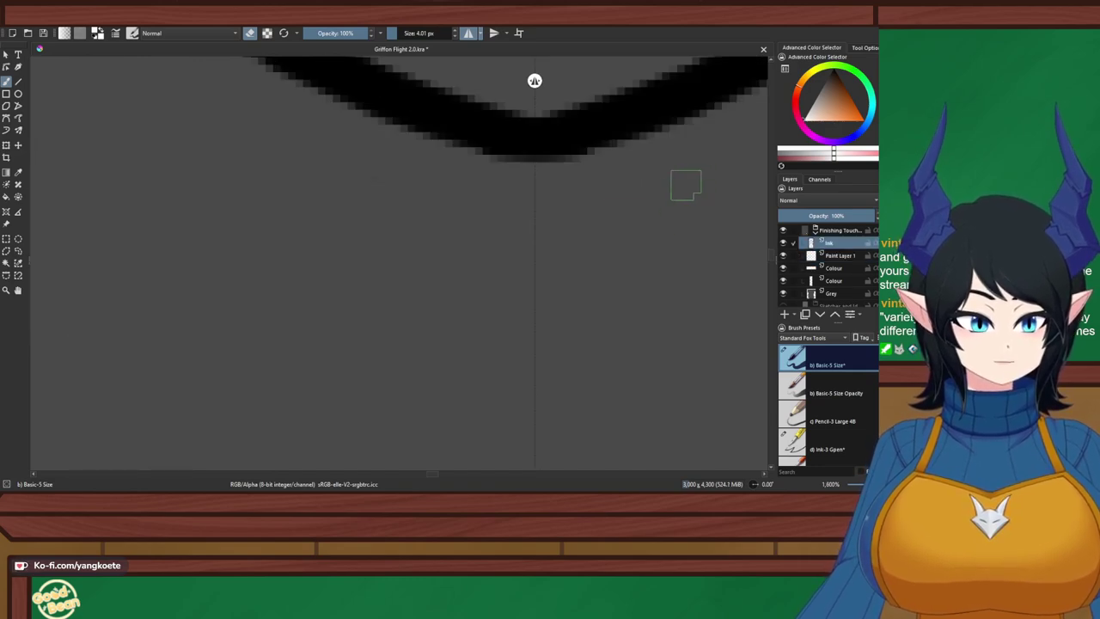
scroll(652, 205, down, 5)
drag(645, 208, 496, 398)
scroll(380, 255, up, 6)
drag(315, 227, 302, 221)
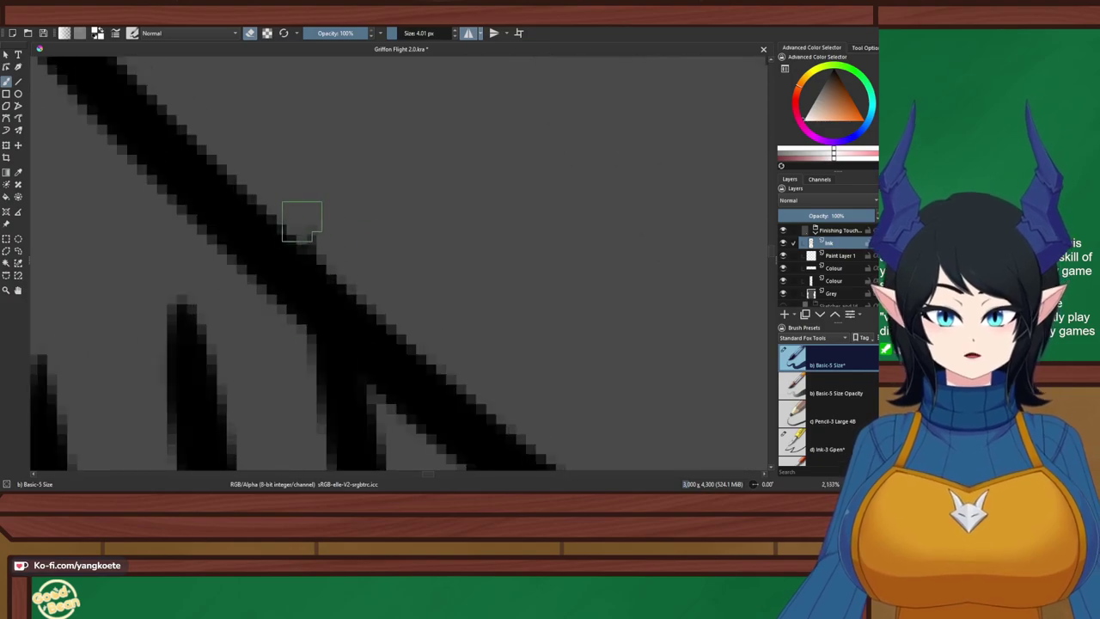
scroll(317, 236, down, 8)
scroll(472, 209, up, 4)
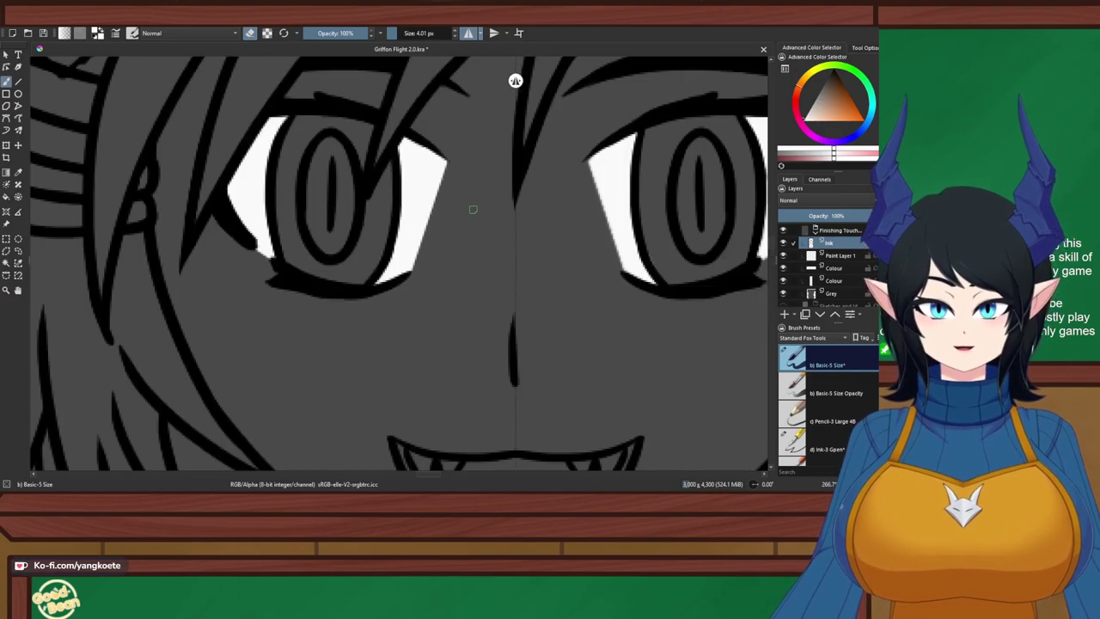
scroll(421, 219, down, 2)
Rectangle-select both eyes and sort out the duplicate Colour layers in the stack
key(ctrl+r)
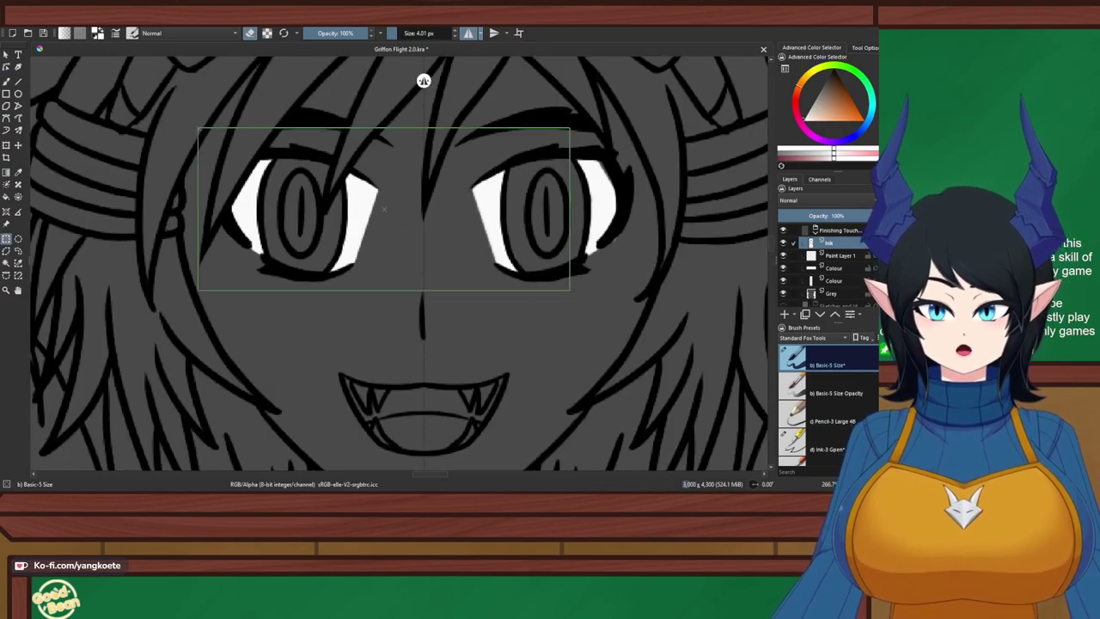
drag(569, 290, 651, 301)
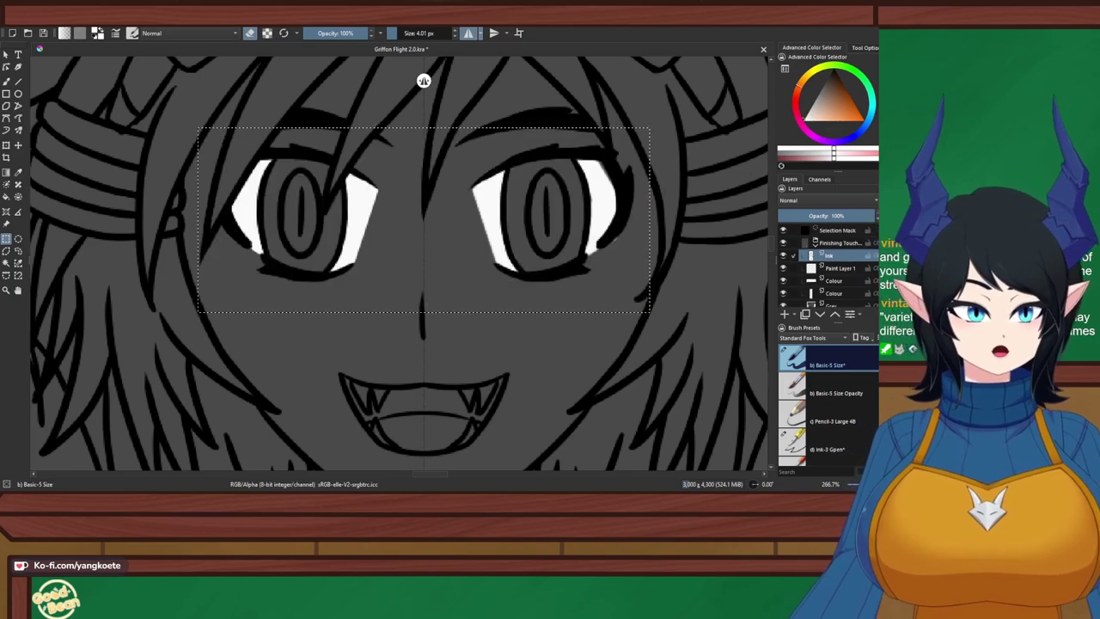
key(Page_Down)
key(Page_Down)
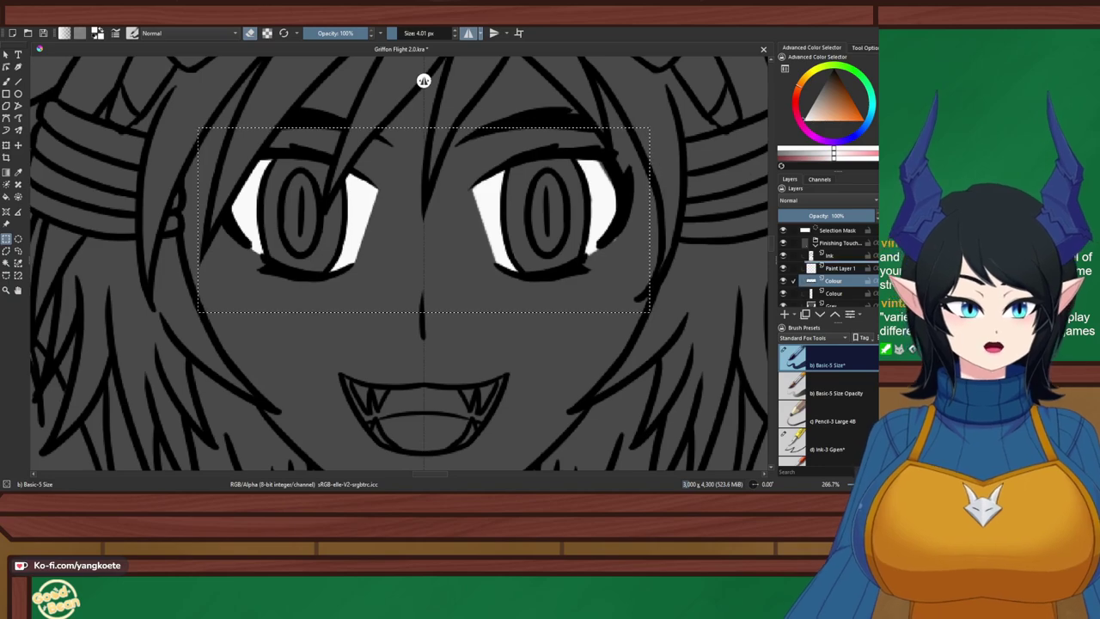
key(ctrl+Page_Up)
key(ctrl+Page_Down)
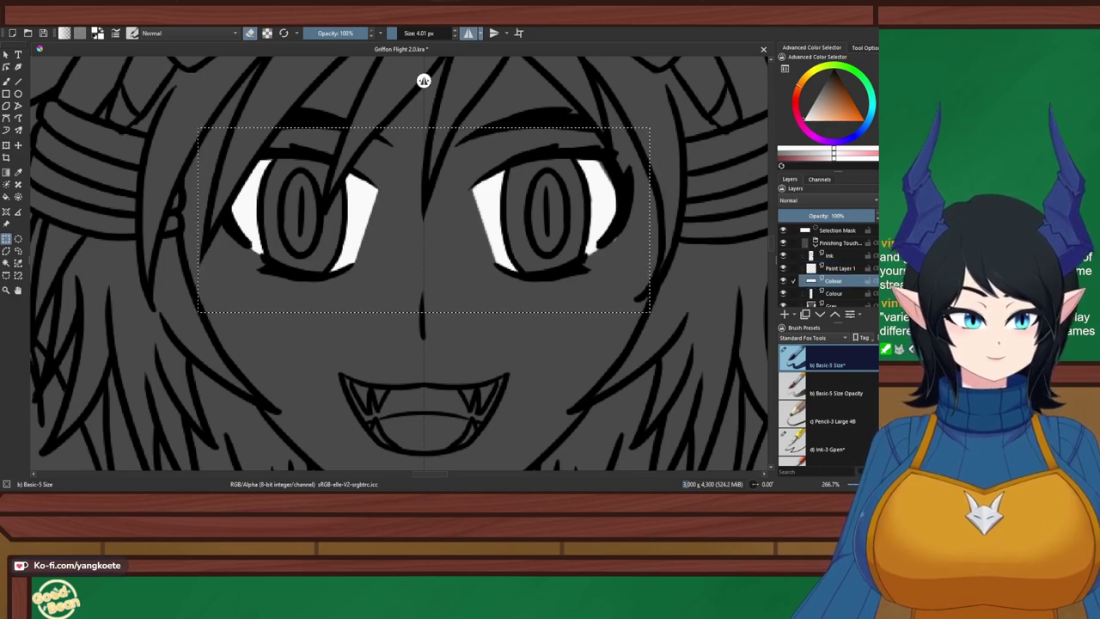
key(ctrl+Page_Down)
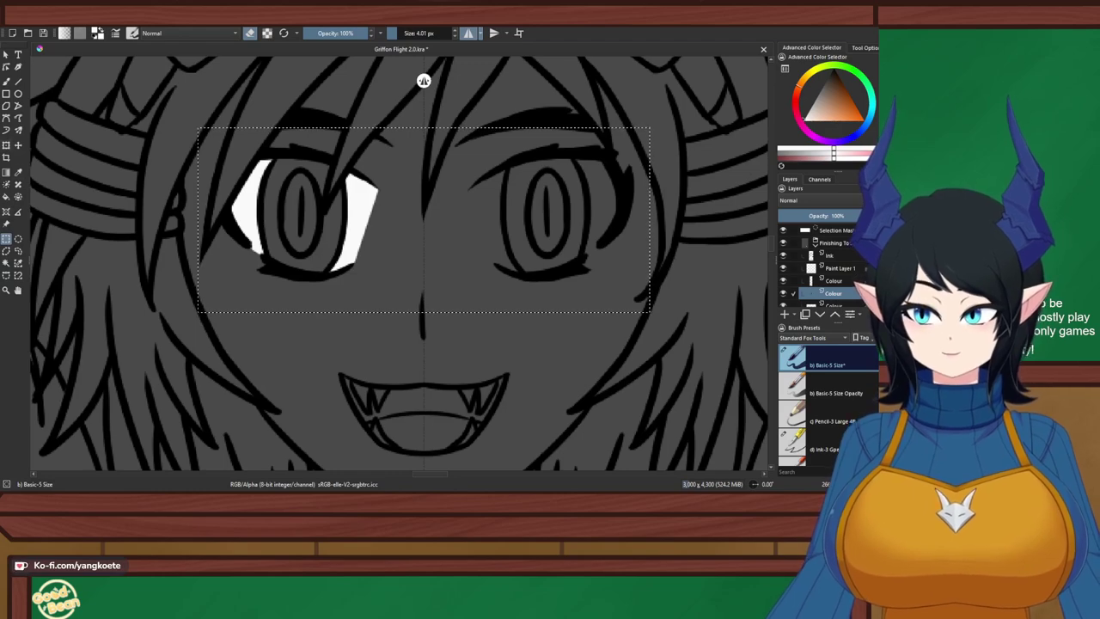
key(ctrl+t)
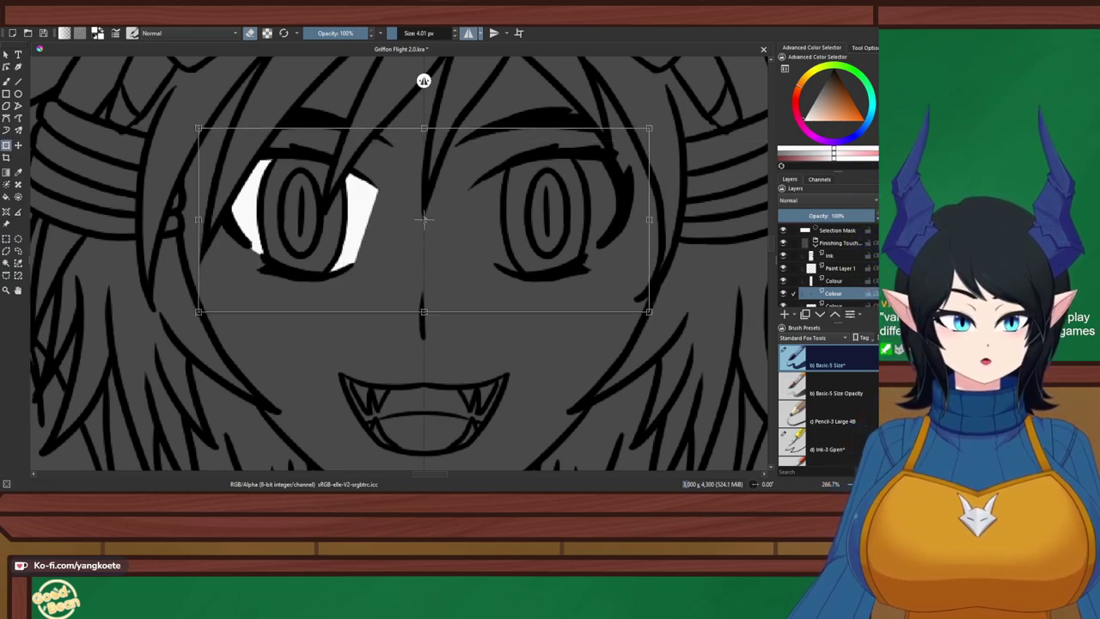
click(833, 281)
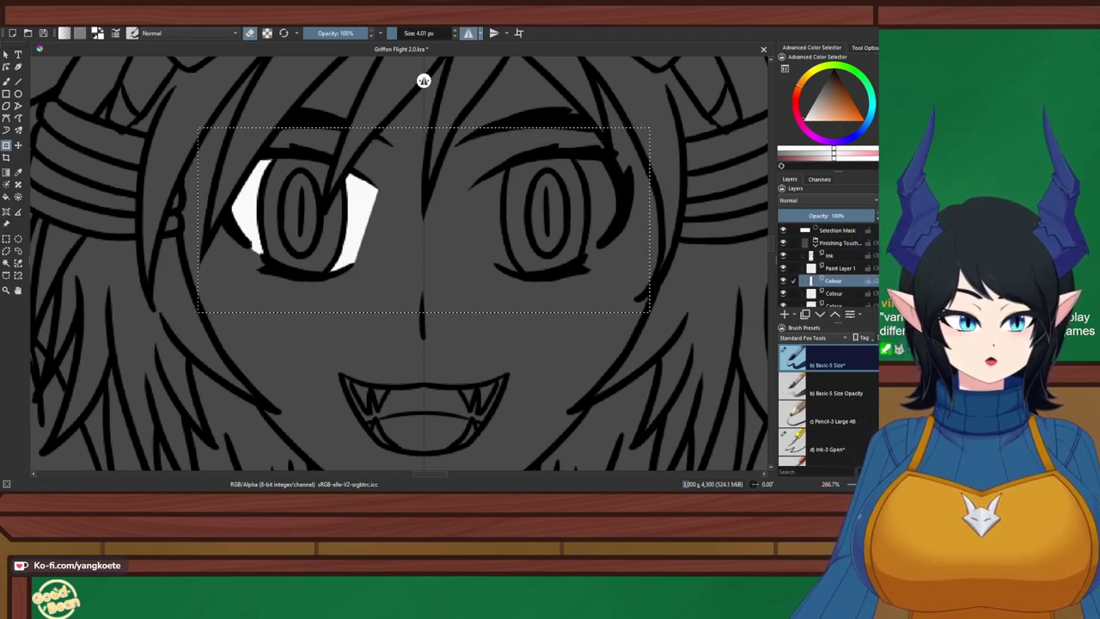
scroll(834, 270, down, 1)
key(ctrl+z)
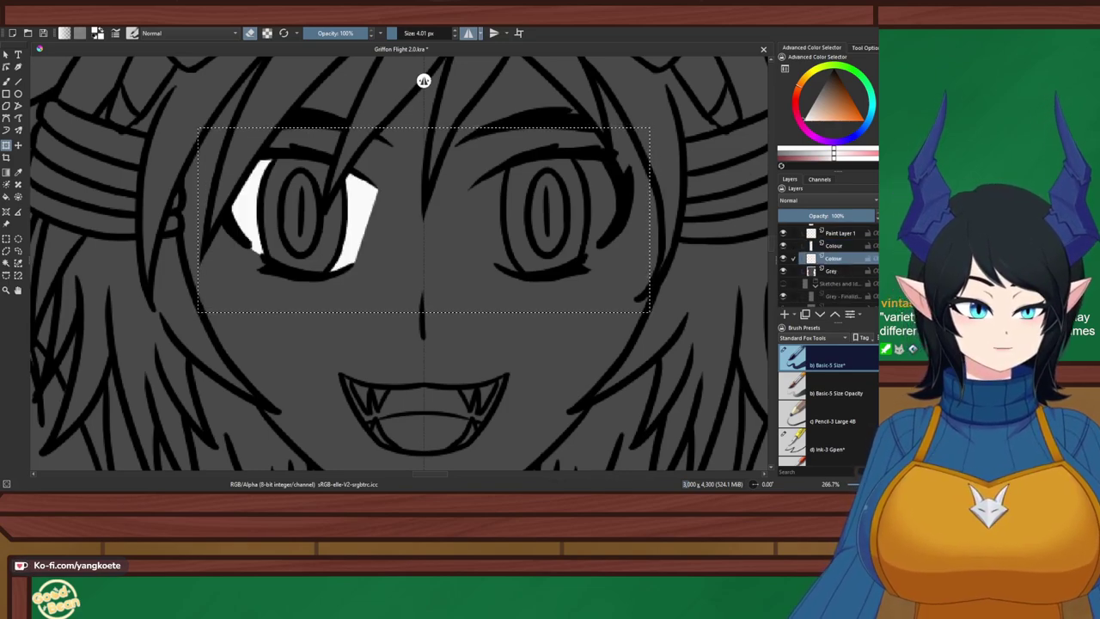
key(ctrl+z)
key(ctrl+z)
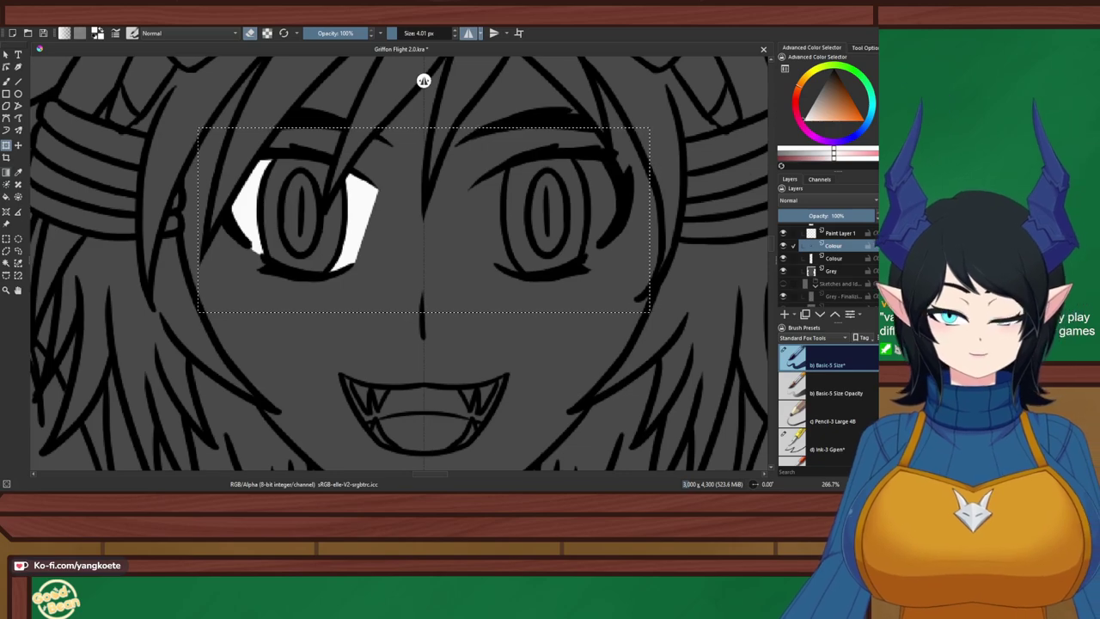
Flip the selected eye whites horizontally and apply the transform
key(ctrl+t)
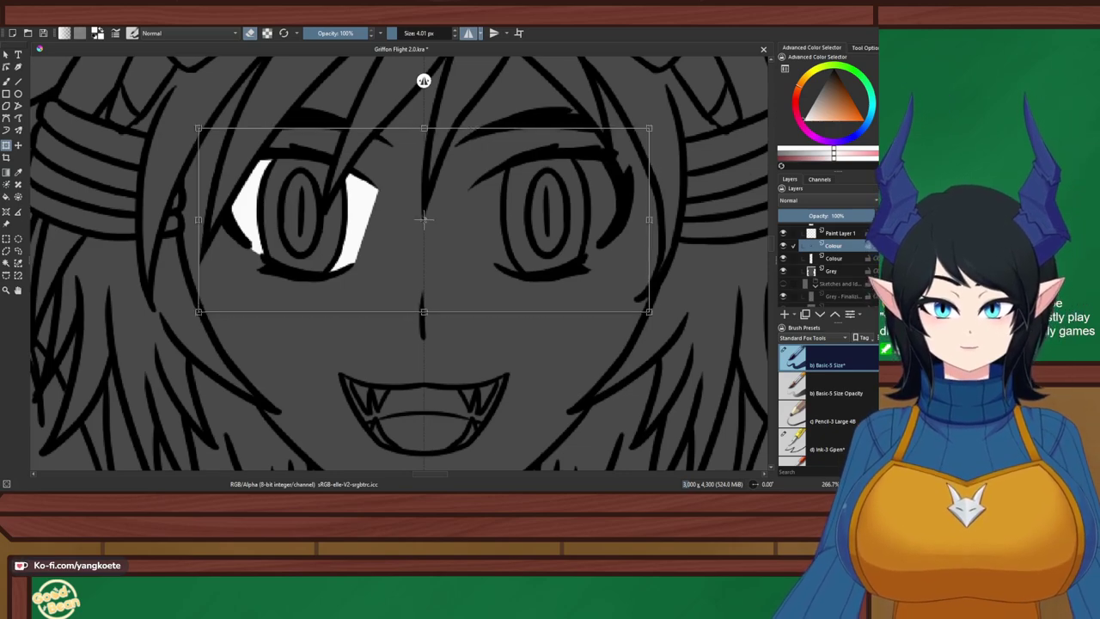
key(ctrl+h)
scroll(512, 209, up, 1)
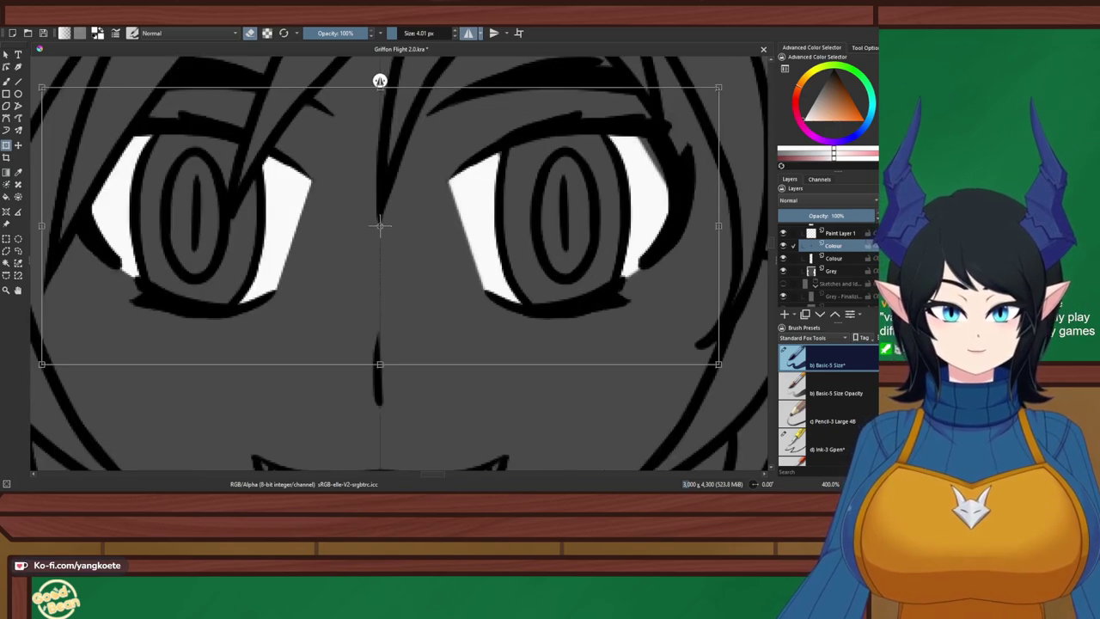
key(Return)
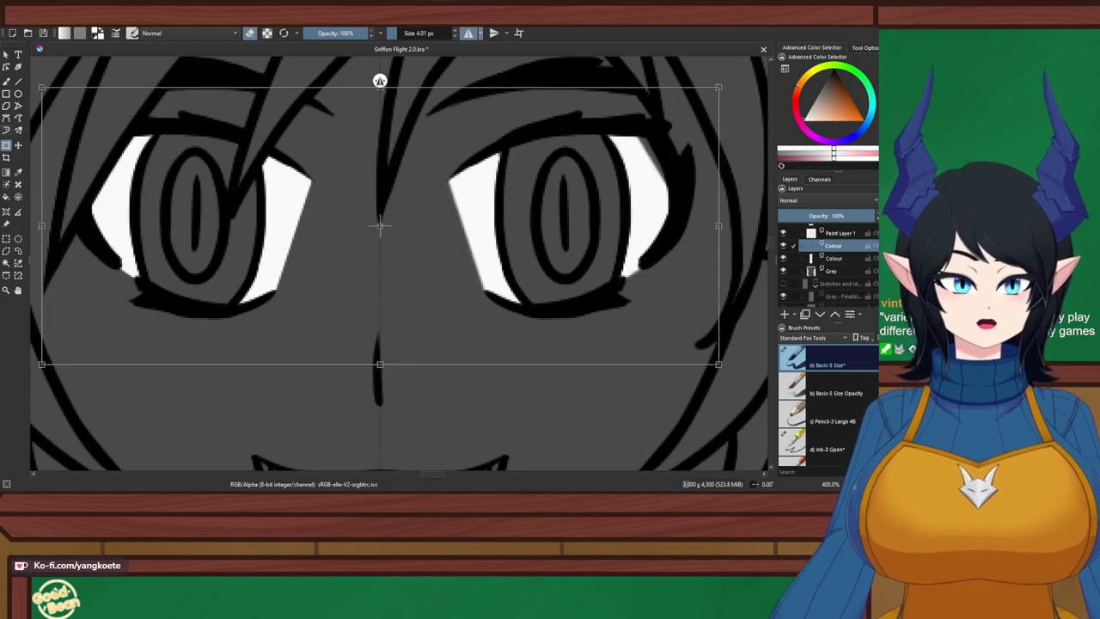
Clear the eye selection and merge the eye-white layer into the Colour layer
key(ctrl+r)
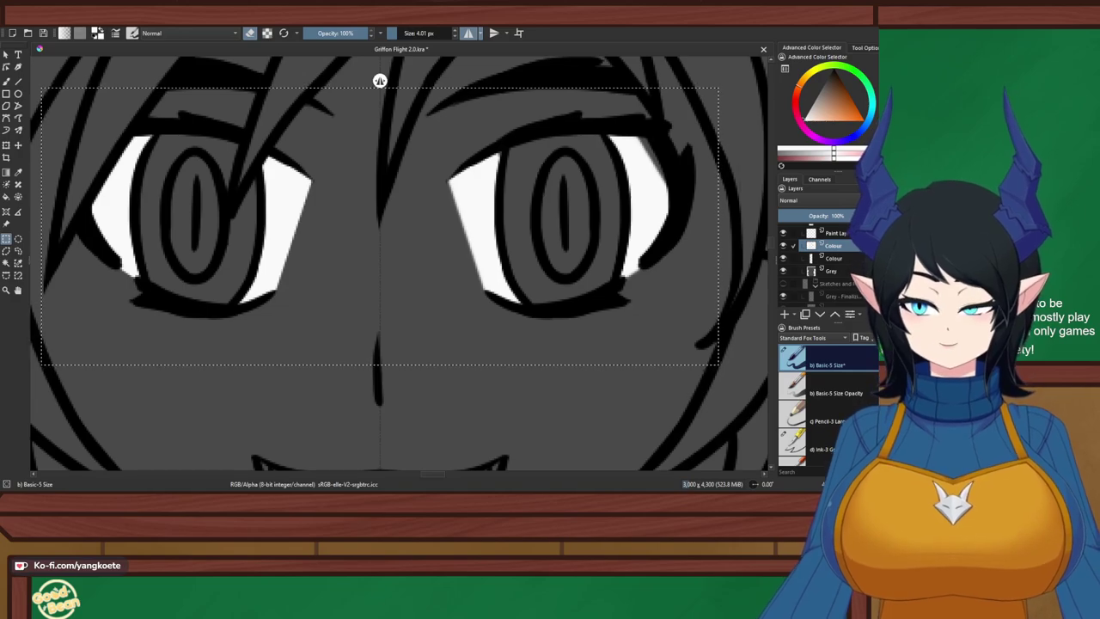
key(ctrl+shift+a)
drag(400, 258, 410, 277)
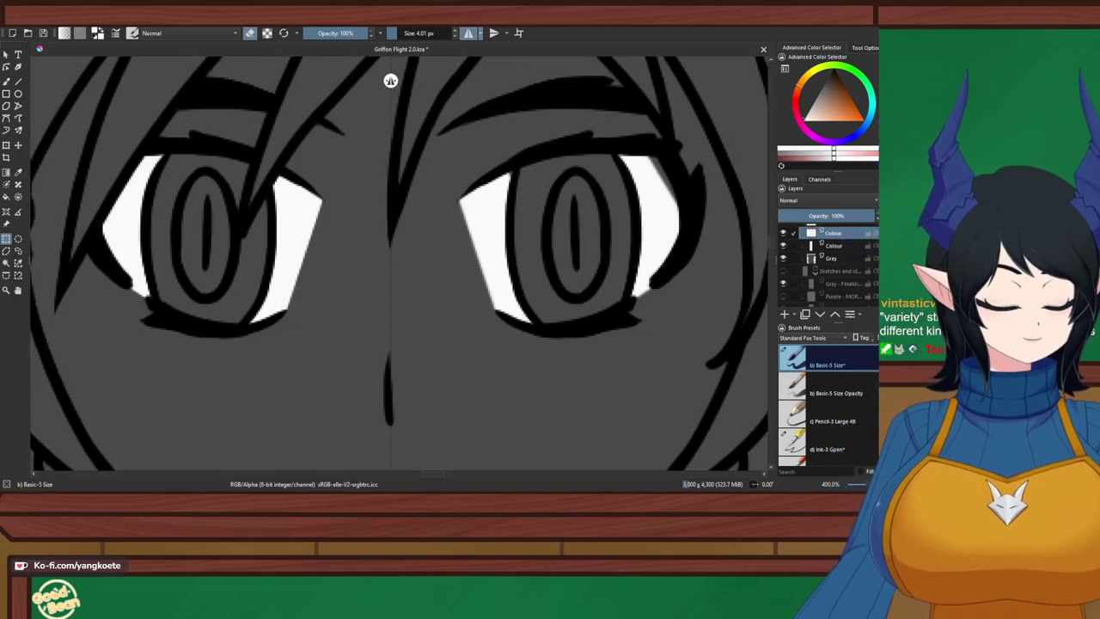
key(ctrl+e)
scroll(612, 212, up, 1)
click(468, 33)
Paint white over the grey slivers along the eye white's right and upper edges
drag(550, 224, 464, 257)
scroll(619, 219, up, 2)
key(e)
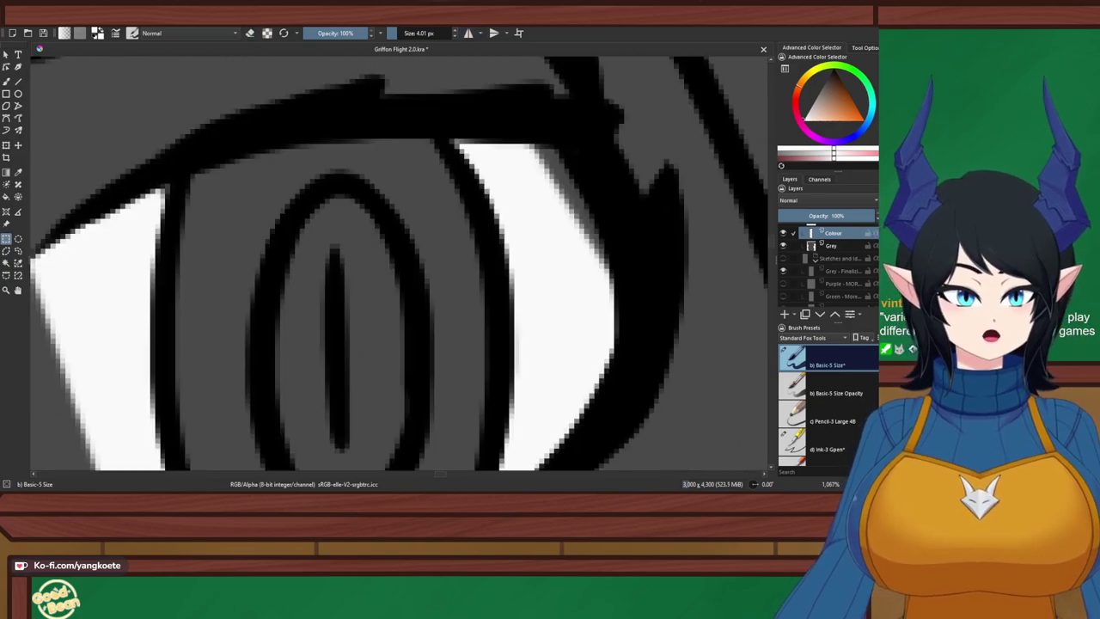
key(b)
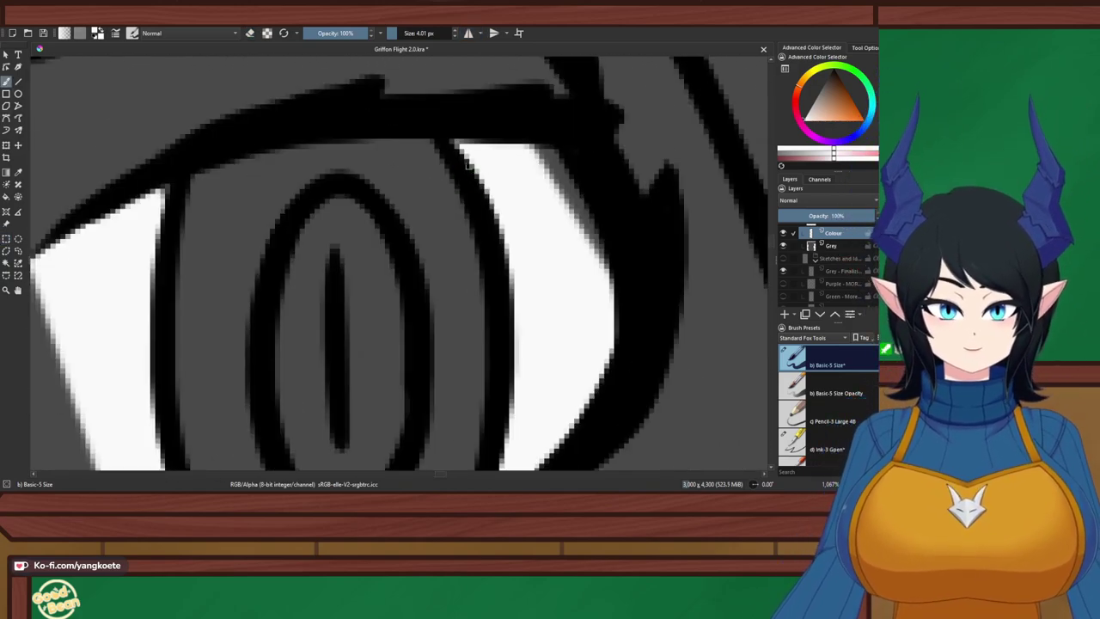
click(468, 33)
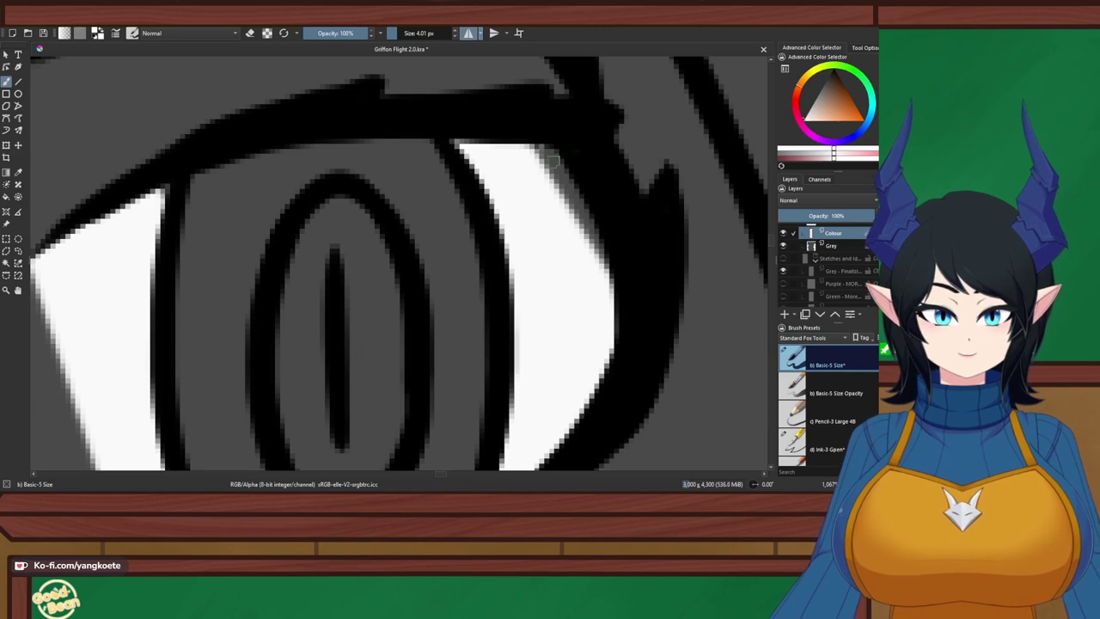
mouse_move(549, 162)
mouse_down()
mouse_move(536, 147)
mouse_move(559, 167)
mouse_move(615, 274)
mouse_up()
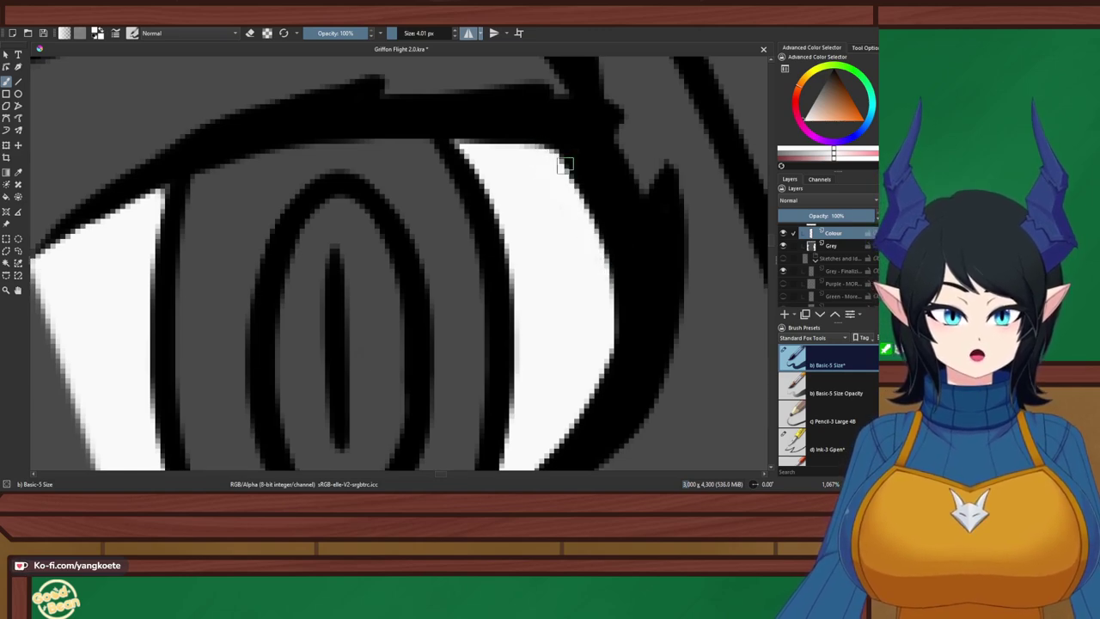
drag(543, 147, 574, 178)
key(m)
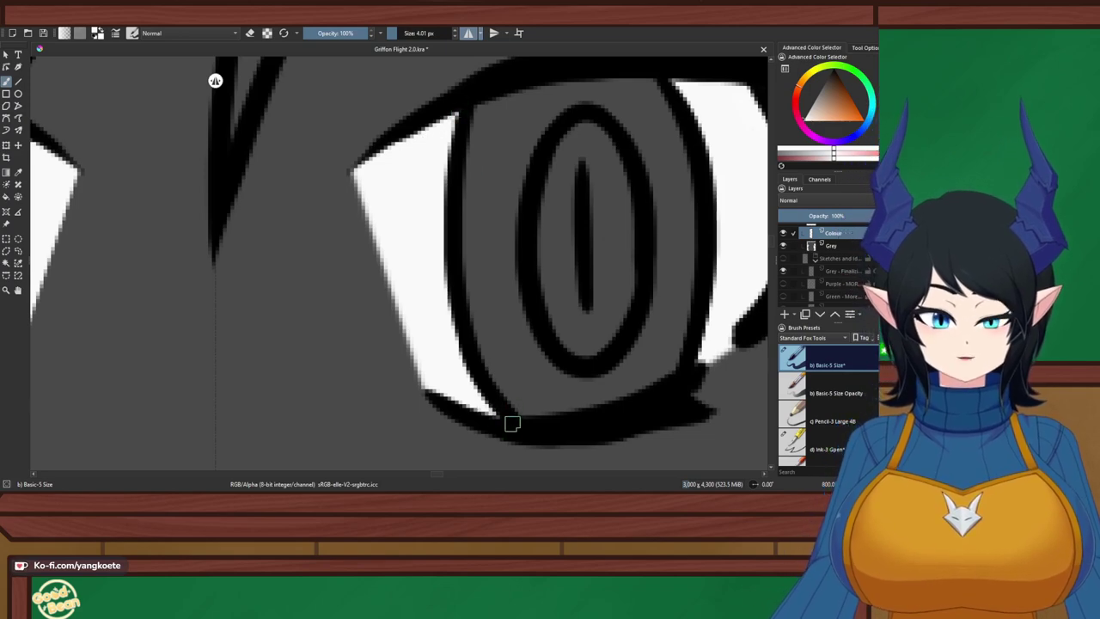
drag(695, 373, 724, 354)
key(ctrl+z)
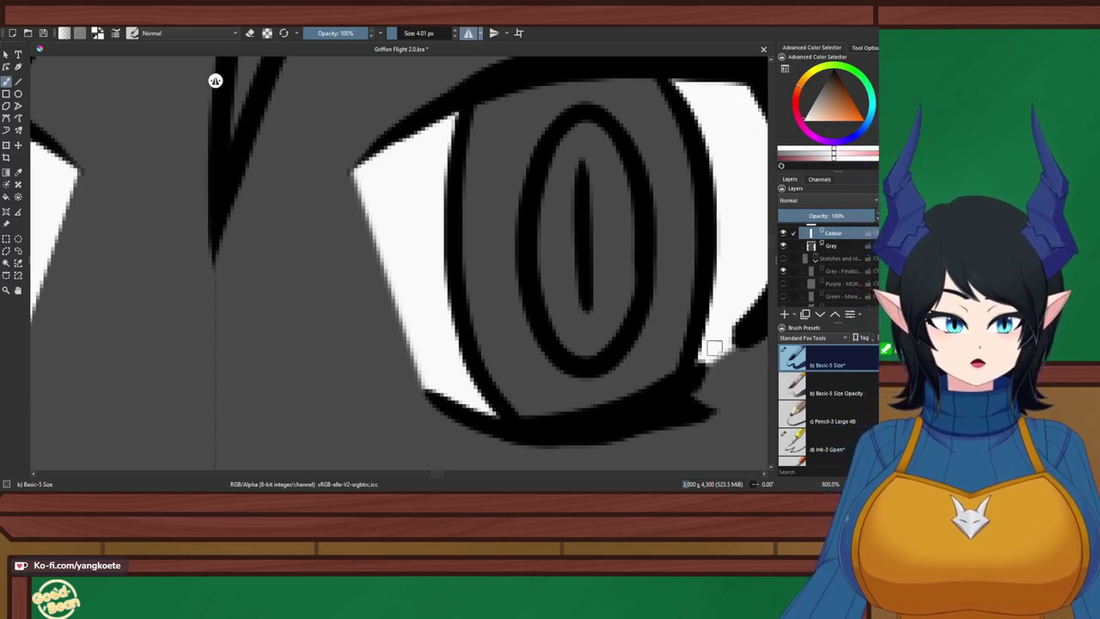
scroll(472, 269, down, 3)
scroll(219, 245, up, 3)
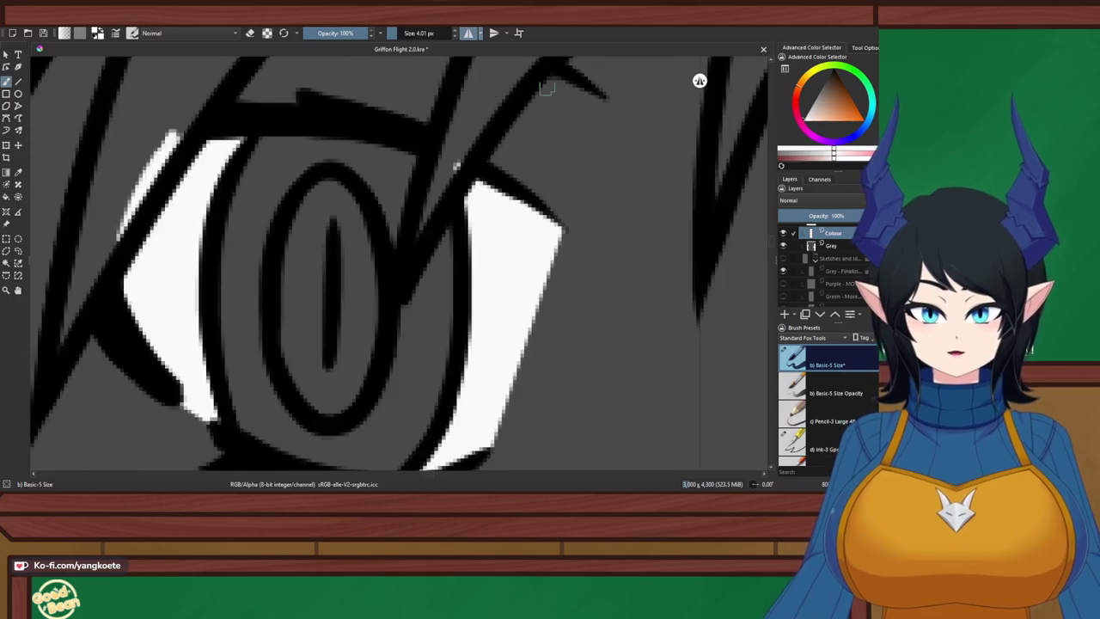
Erase the white spilling past the eye's upper-left ink edge
key(e)
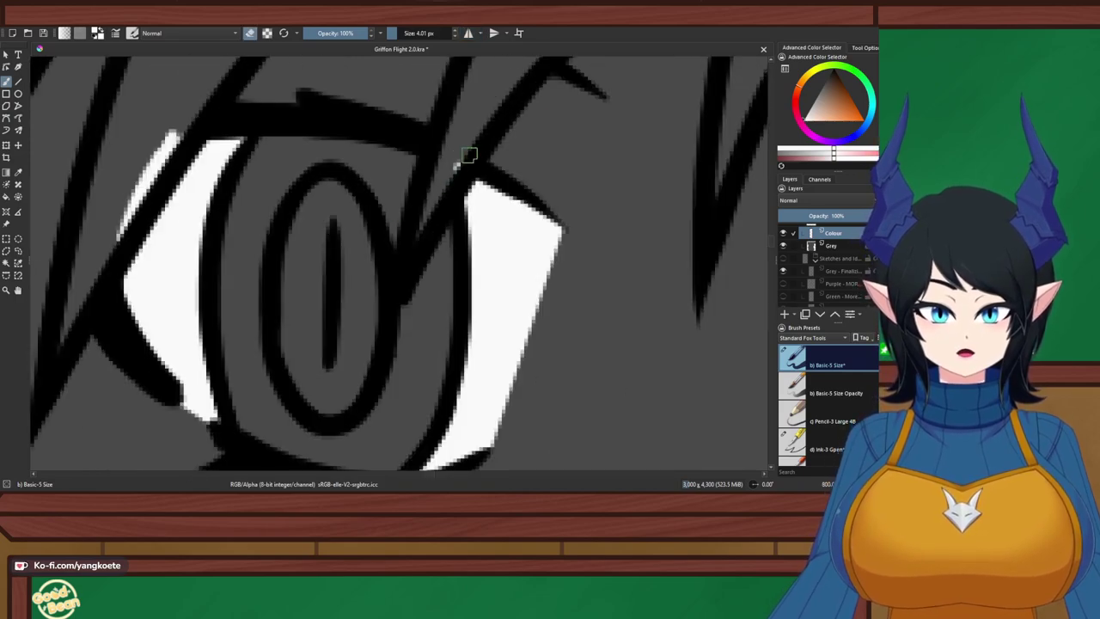
mouse_move(211, 127)
mouse_down()
mouse_move(142, 181)
mouse_move(159, 136)
mouse_move(125, 204)
mouse_move(172, 148)
mouse_move(129, 219)
mouse_up()
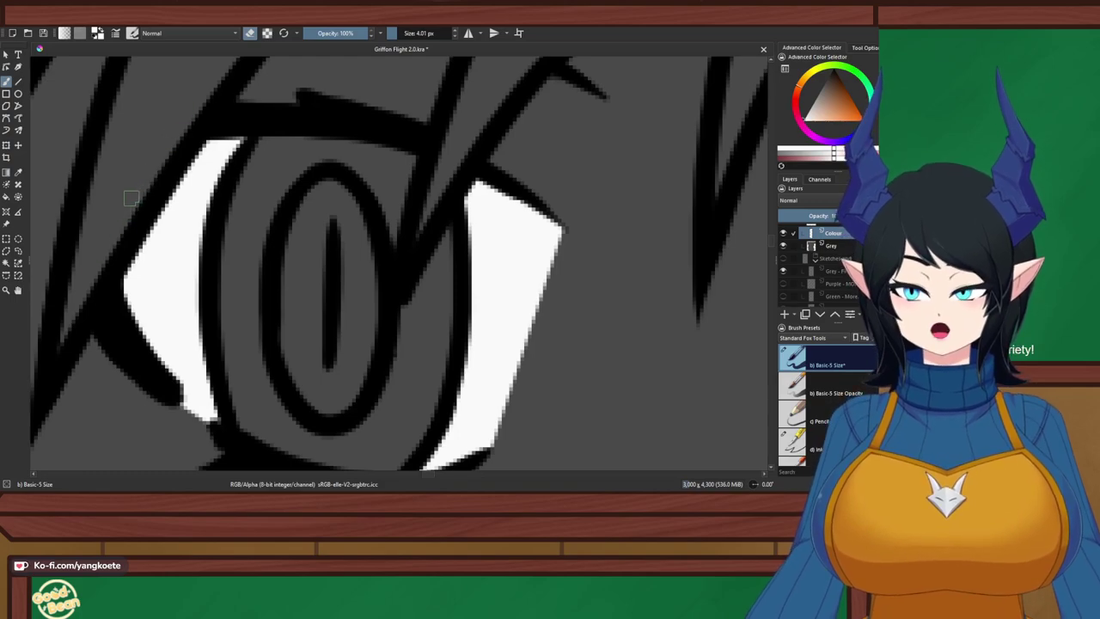
scroll(128, 215, down, 5)
scroll(241, 212, up, 3)
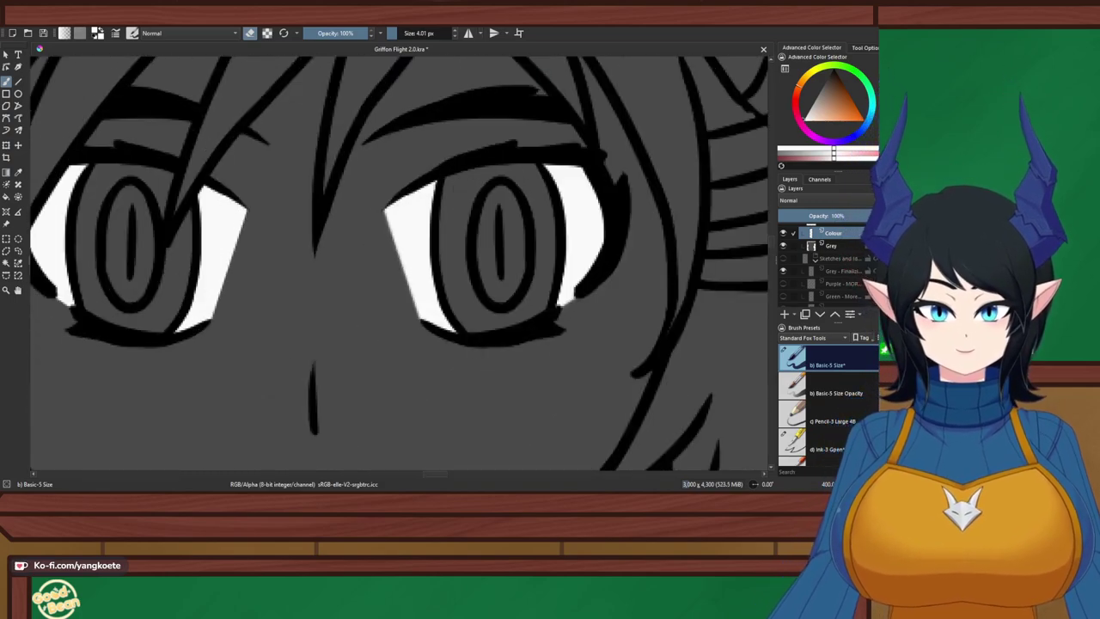
scroll(244, 207, up, 1)
drag(307, 180, 379, 128)
With horizontal mirroring on, trim the inner and lower edges of both eye whites
click(468, 34)
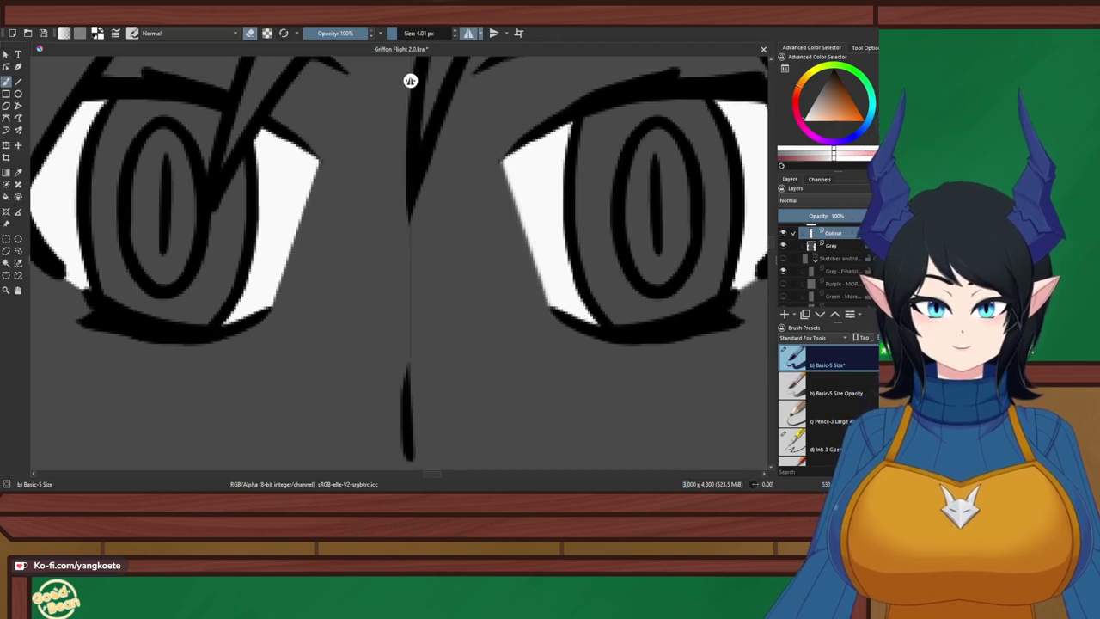
drag(299, 135, 312, 196)
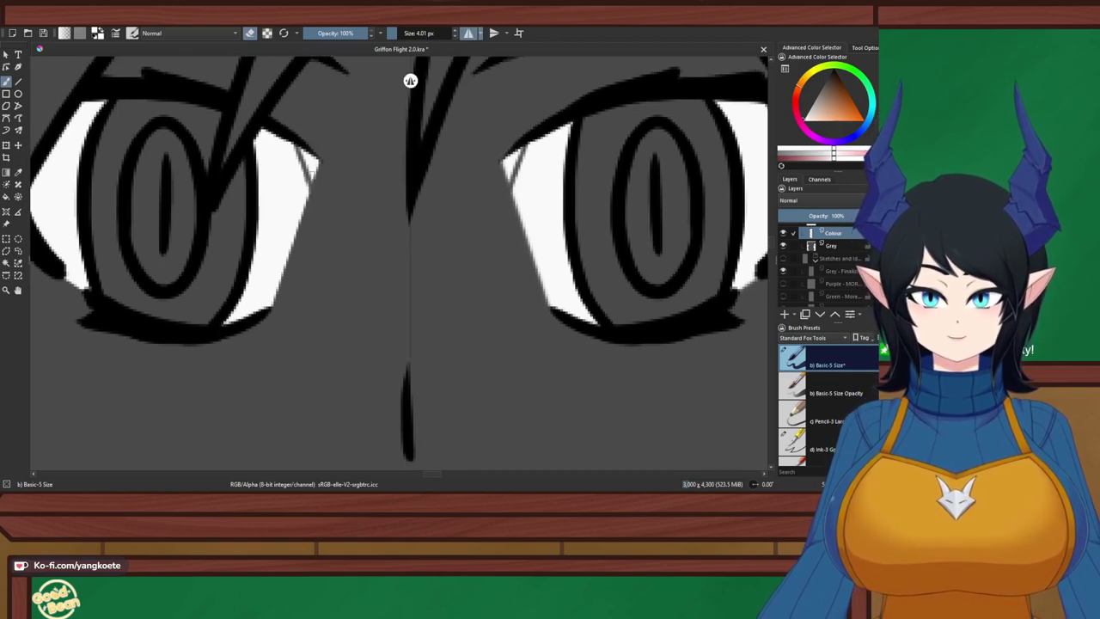
key(ctrl+z)
drag(298, 140, 315, 231)
mouse_move(294, 134)
mouse_down()
mouse_move(308, 137)
mouse_move(299, 230)
mouse_move(302, 170)
mouse_move(253, 315)
mouse_up()
key(ctrl+z)
drag(294, 246, 240, 314)
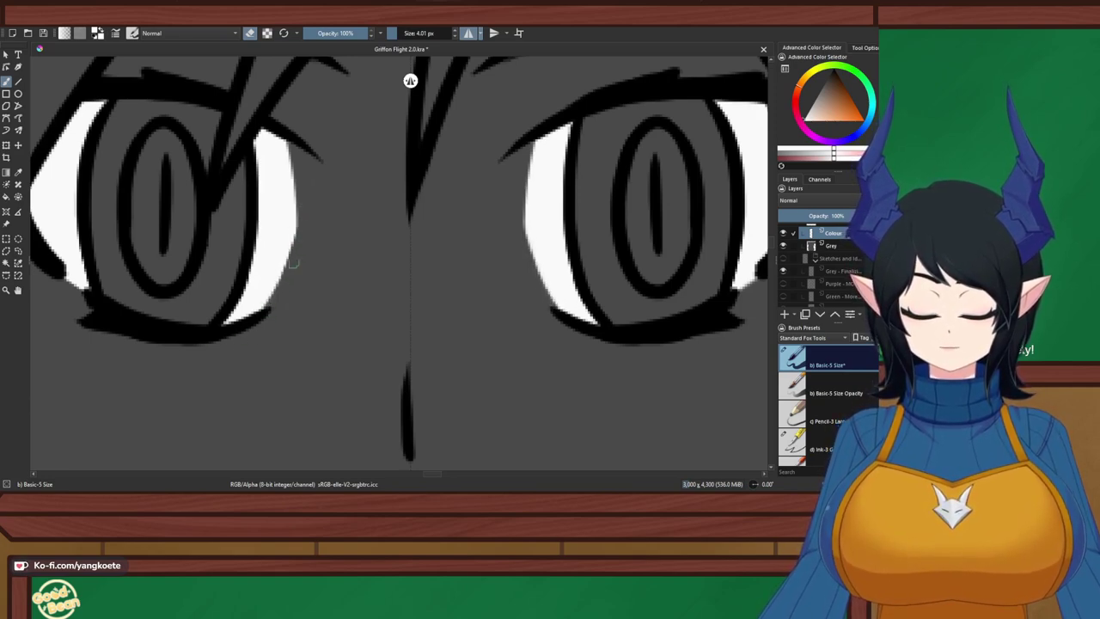
drag(296, 213, 293, 253)
key(ctrl+z)
drag(290, 134, 262, 307)
key(ctrl+z)
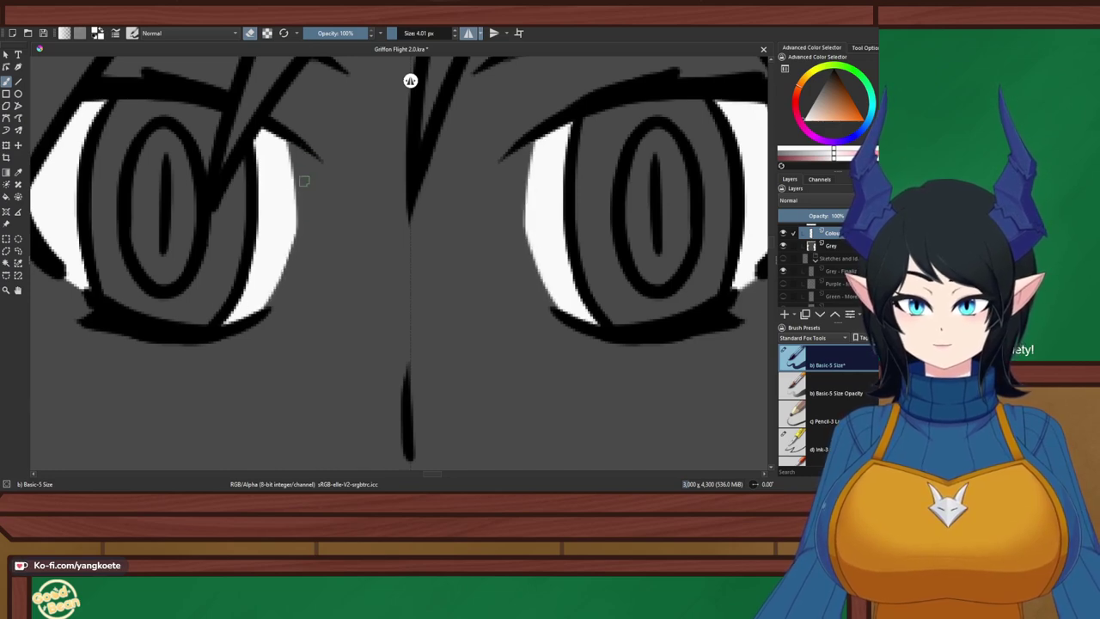
drag(299, 147, 244, 319)
key(ctrl+z)
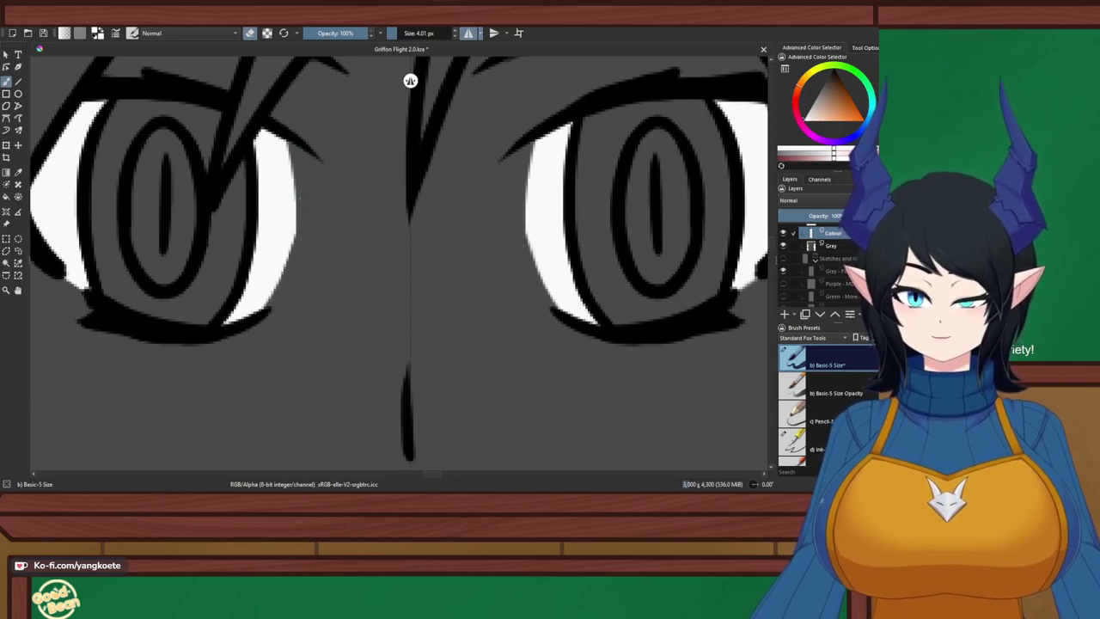
Hide the Grey background layer
scroll(306, 282, down, 5)
drag(272, 282, 308, 186)
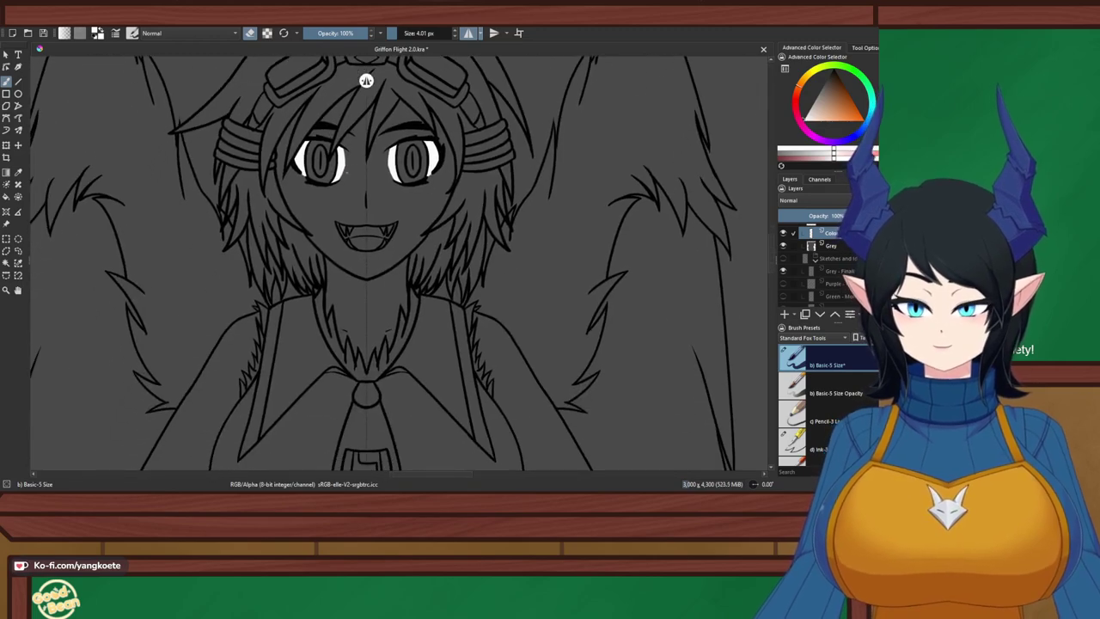
scroll(308, 187, up, 3)
scroll(308, 183, down, 1)
scroll(306, 181, down, 3)
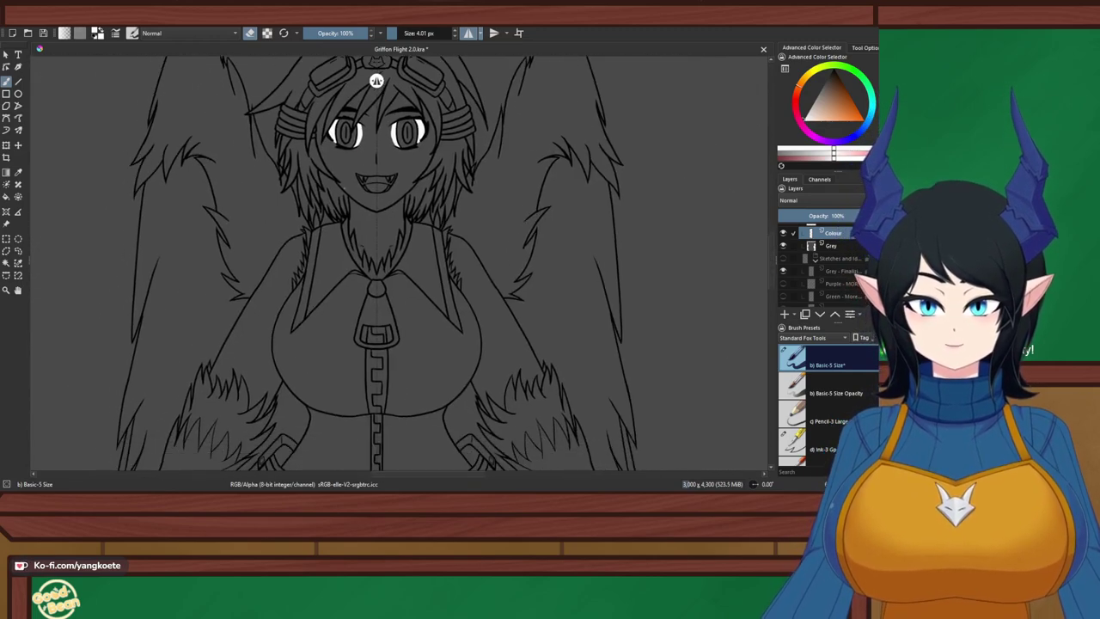
click(783, 246)
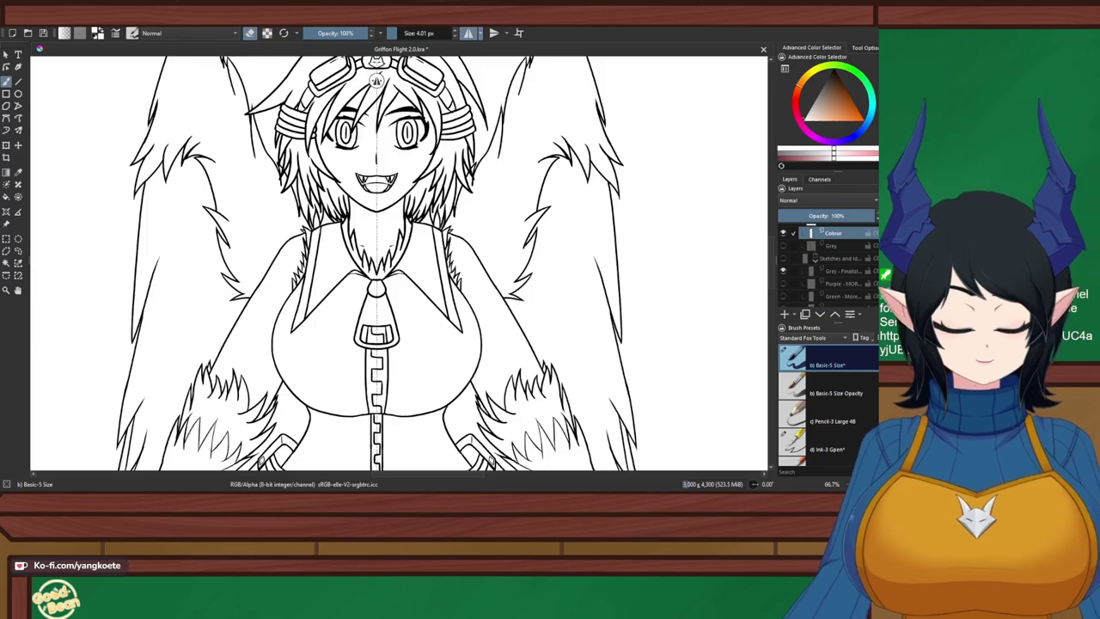
Sample the blue from the coloured reference character's iris
drag(602, 266, 219, 247)
drag(106, 440, 77, 446)
click(18, 173)
drag(601, 214, 110, 293)
scroll(449, 263, up, 5)
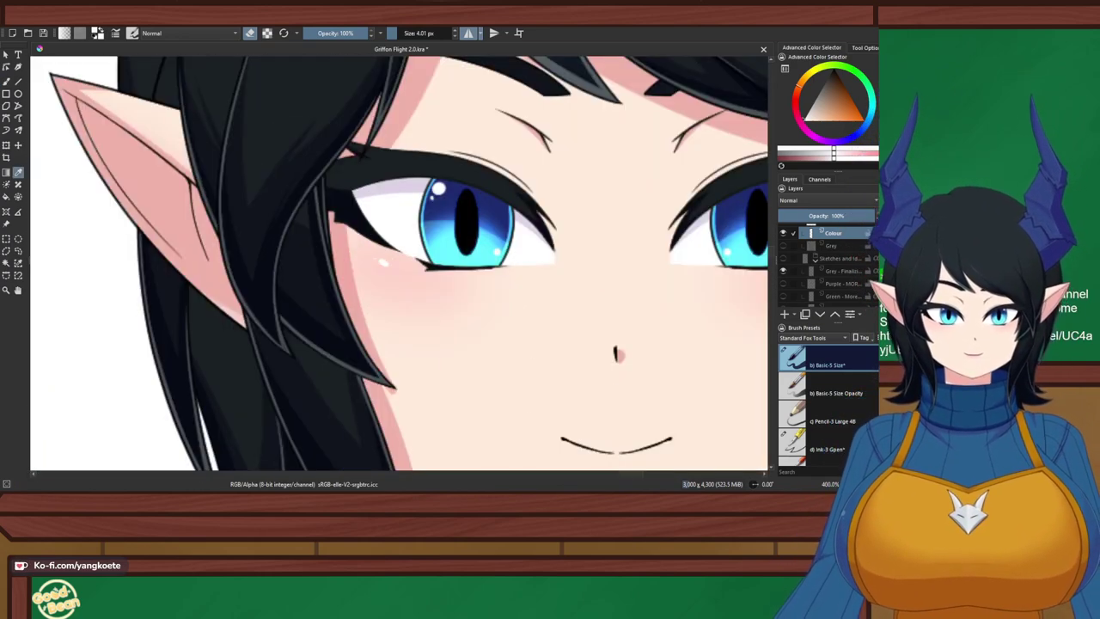
click(449, 204)
scroll(449, 209, down, 6)
Pan between the griffon's face and the reference character to compare them
drag(378, 208, 621, 218)
scroll(169, 138, up, 2)
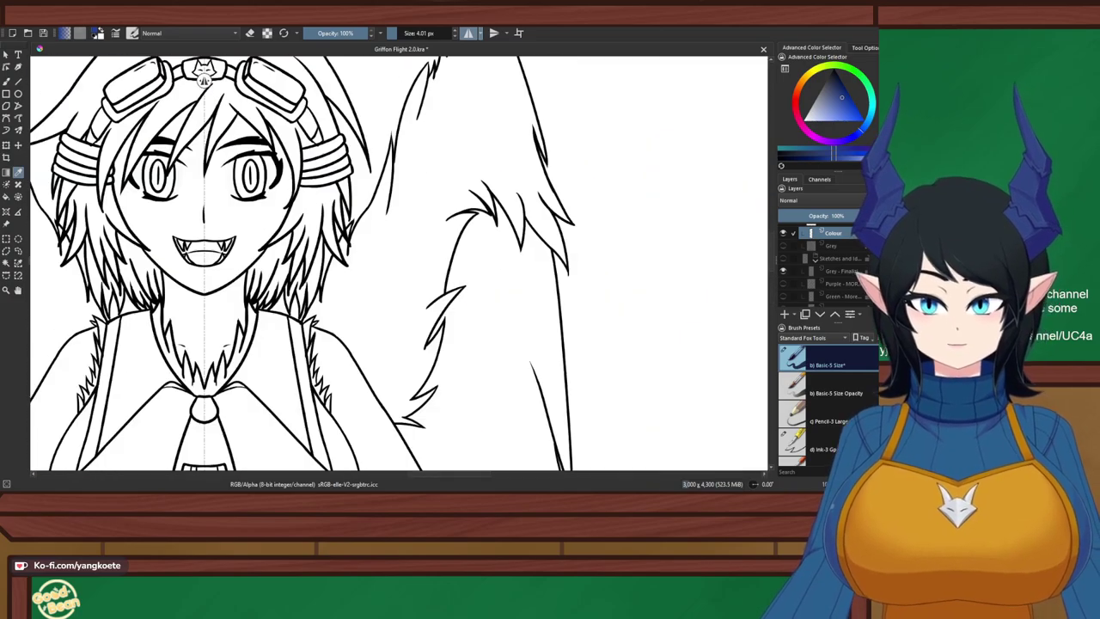
scroll(204, 80, up, 3)
scroll(362, 80, down, 1)
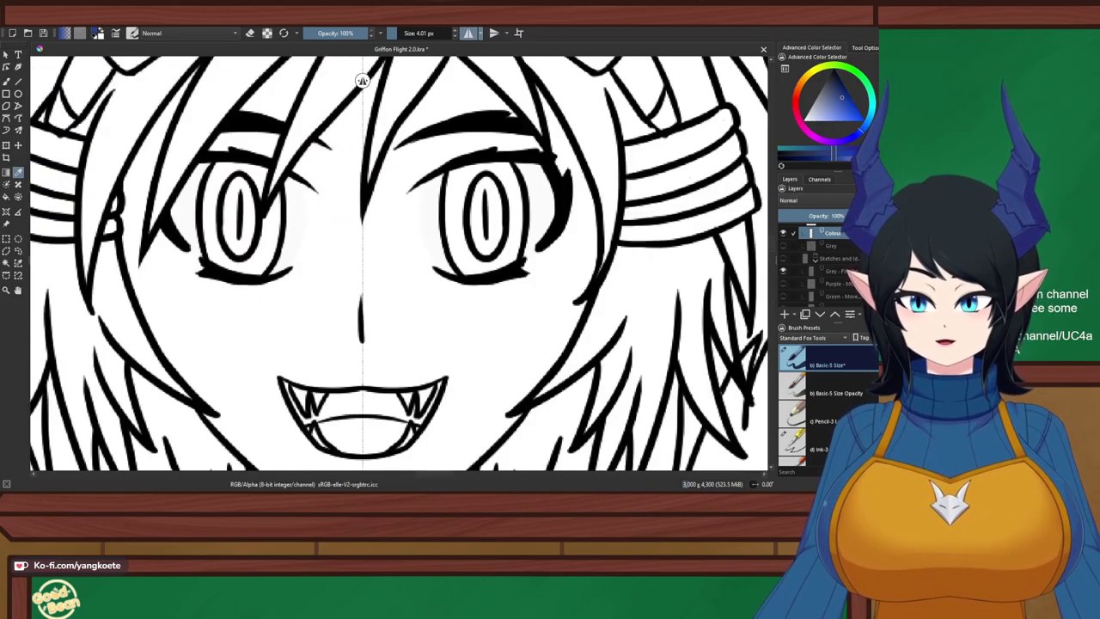
scroll(361, 80, up, 1)
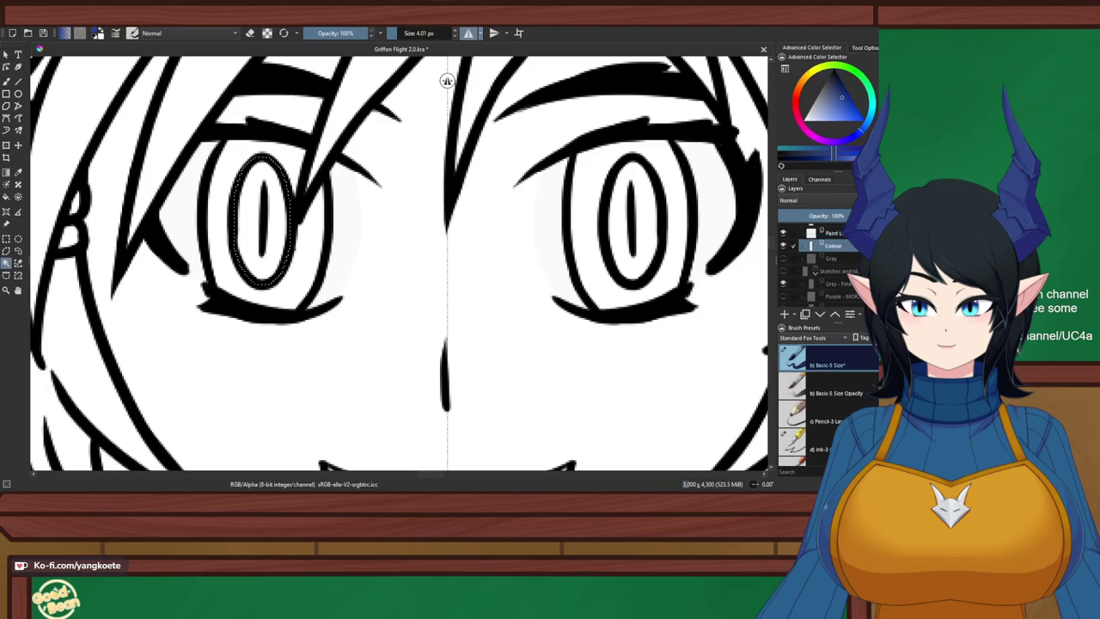
scroll(312, 80, down, 2)
scroll(312, 79, down, 3)
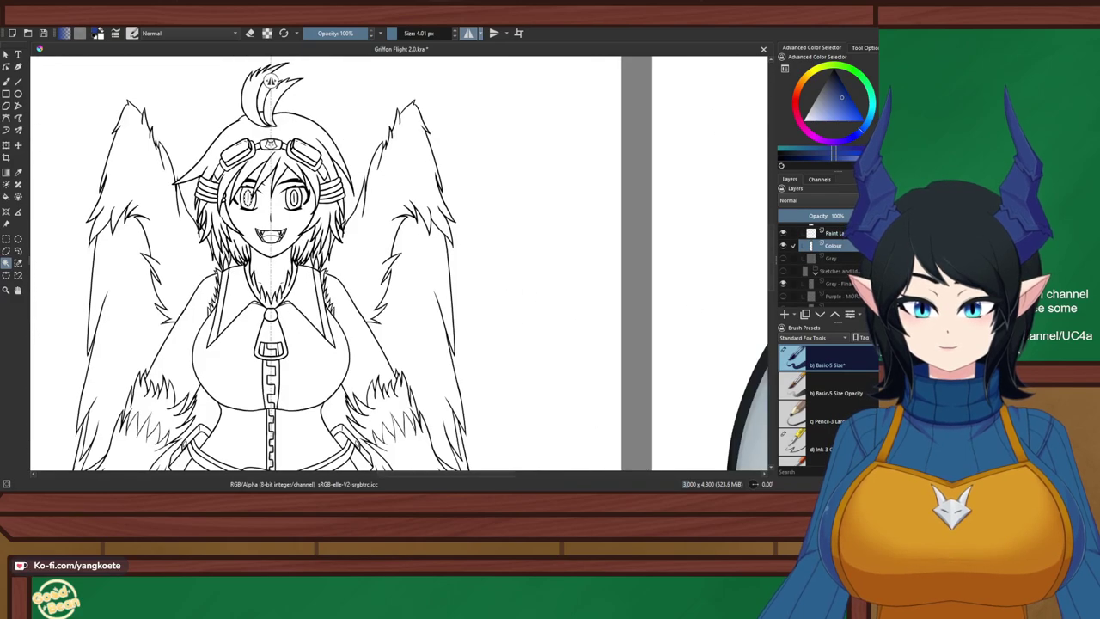
scroll(270, 80, up, 3)
scroll(253, 74, down, 2)
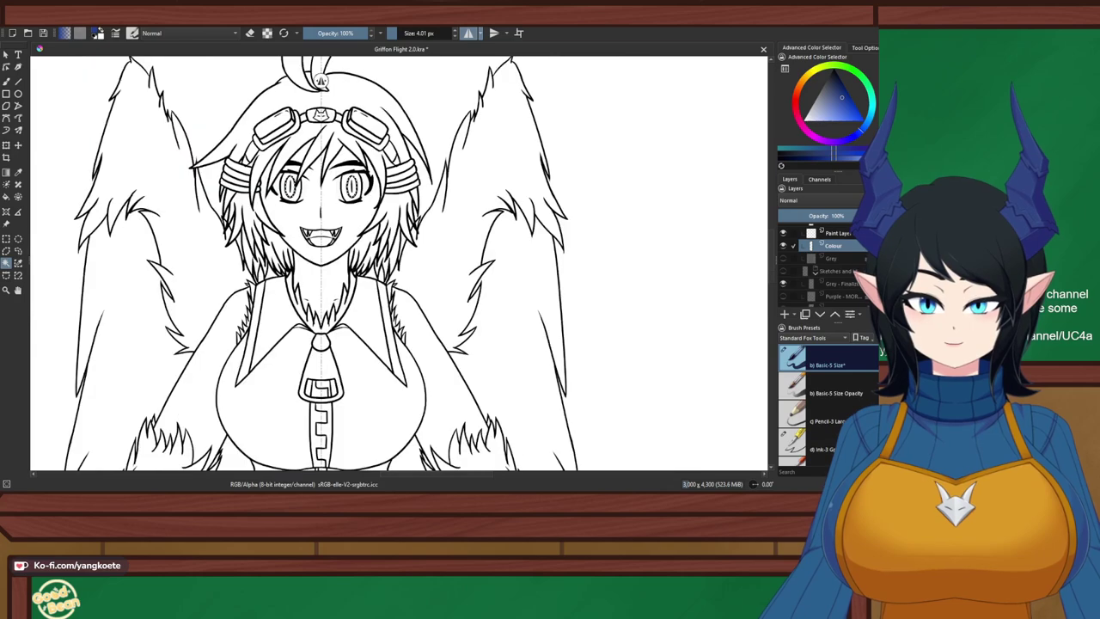
drag(687, 258, 150, 257)
drag(601, 258, 275, 245)
scroll(461, 267, up, 3)
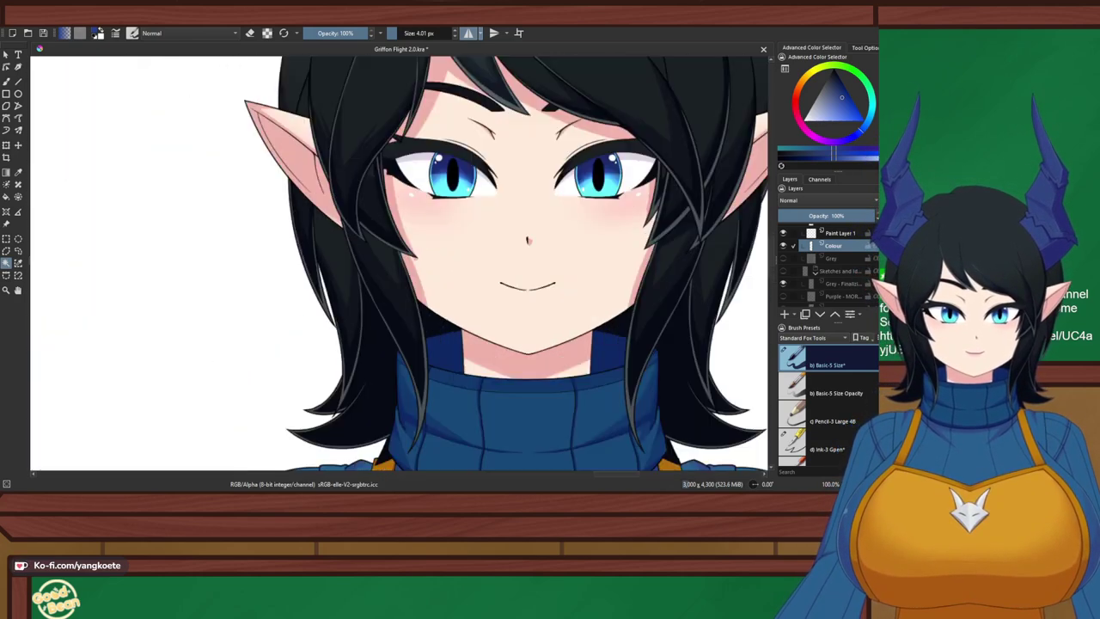
scroll(431, 181, up, 2)
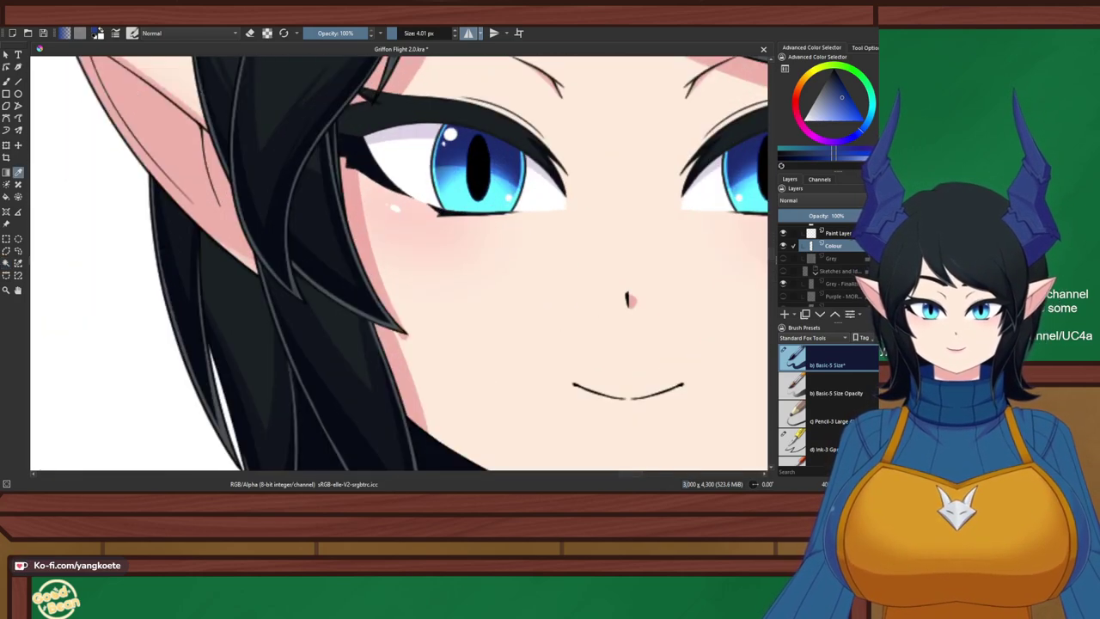
scroll(478, 187, down, 7)
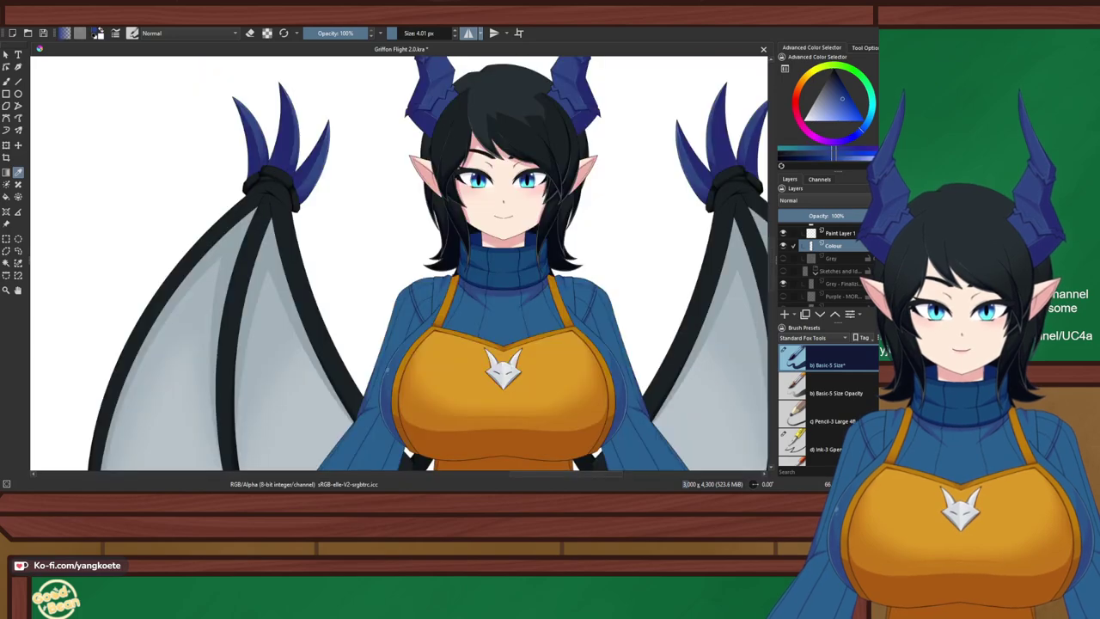
drag(257, 206, 504, 203)
scroll(326, 207, up, 4)
scroll(397, 80, up, 3)
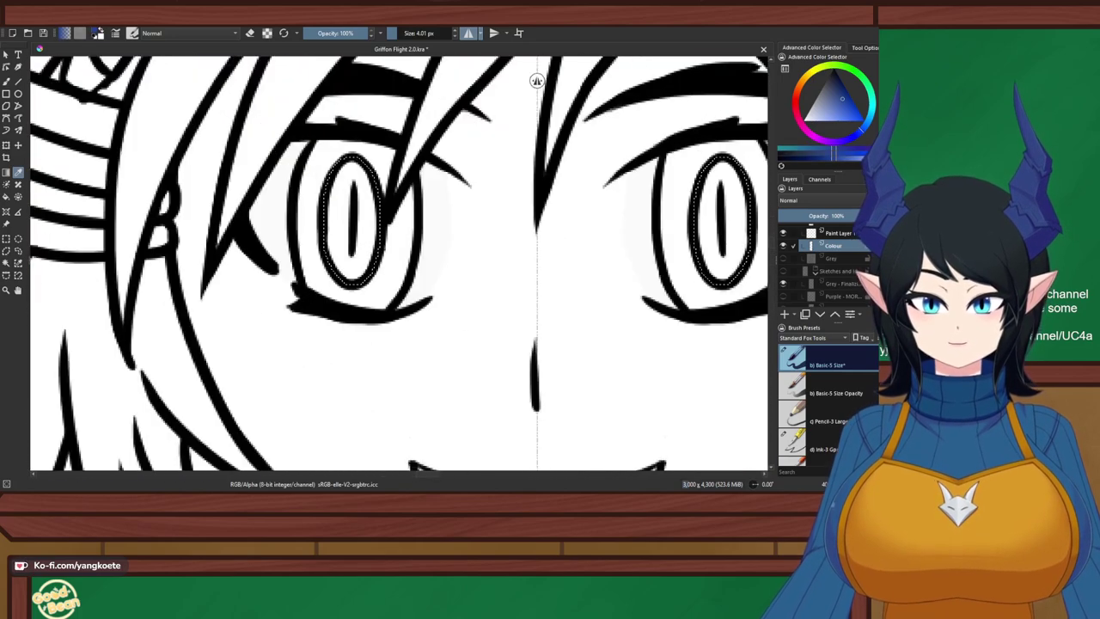
Select both irises and fill them blue with a single 1000 px mirrored brush dab
shift+click(397, 257)
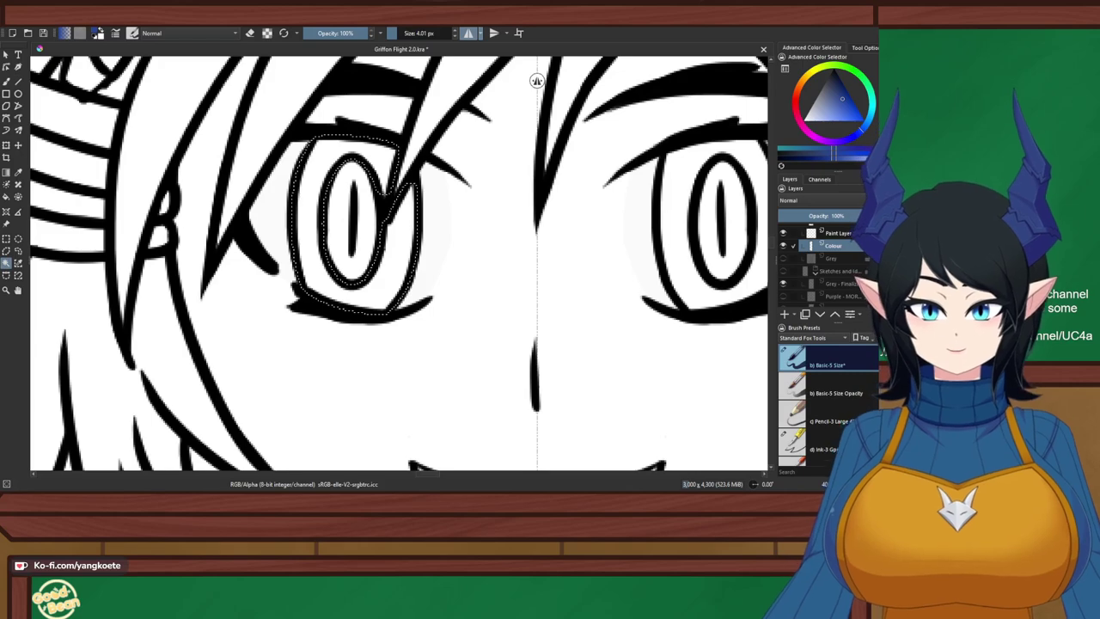
drag(671, 236, 456, 239)
shift+click(464, 245)
scroll(328, 124, down, 3)
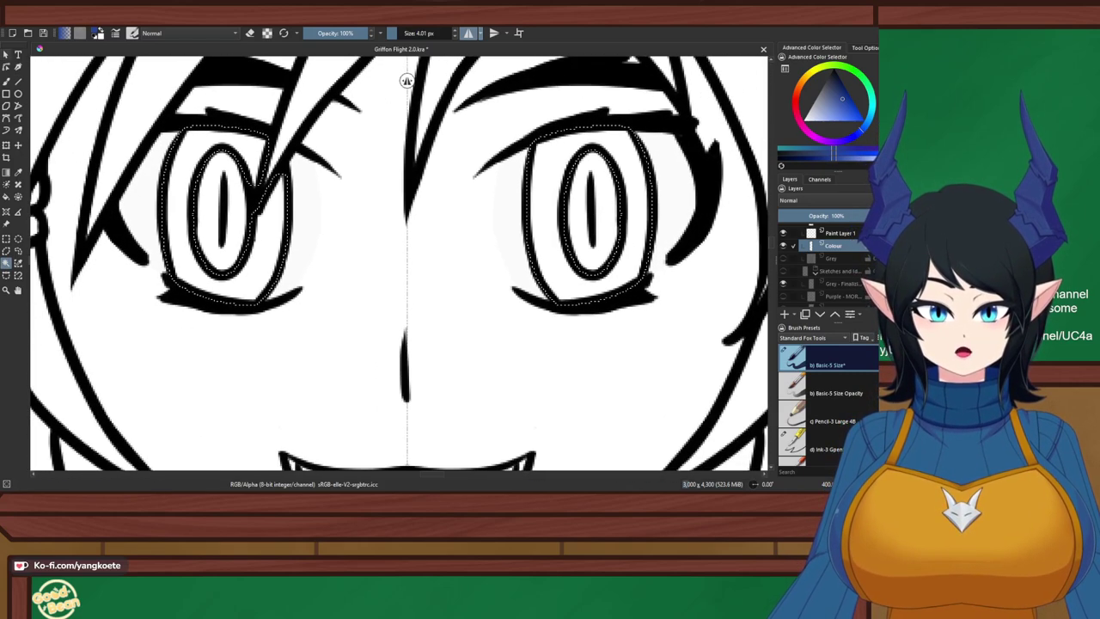
scroll(328, 124, down, 2)
click(450, 34)
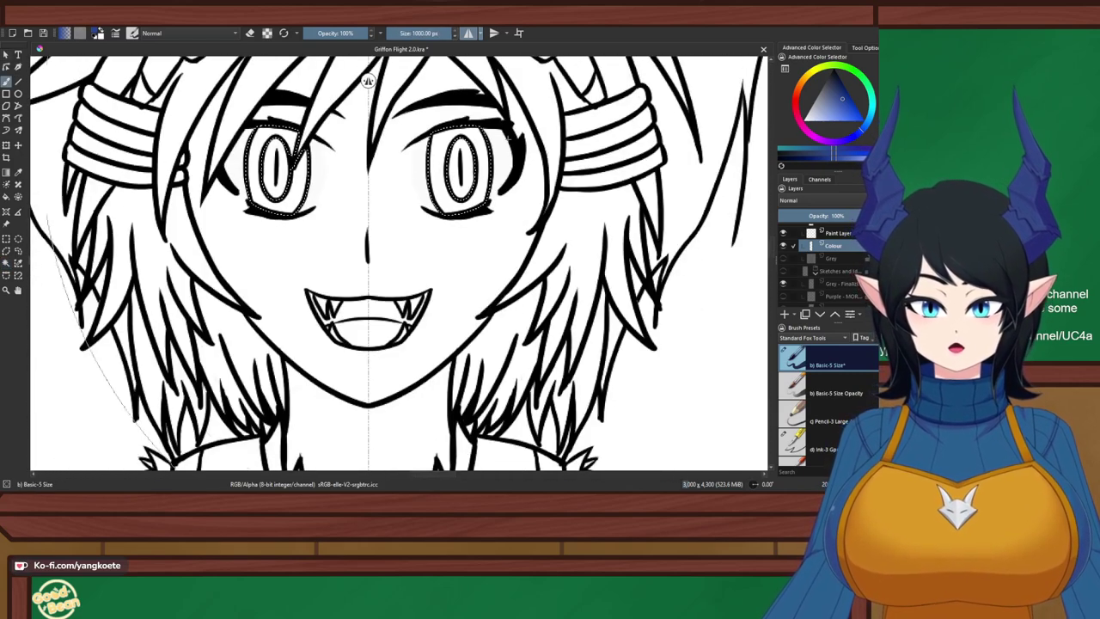
click(268, 158)
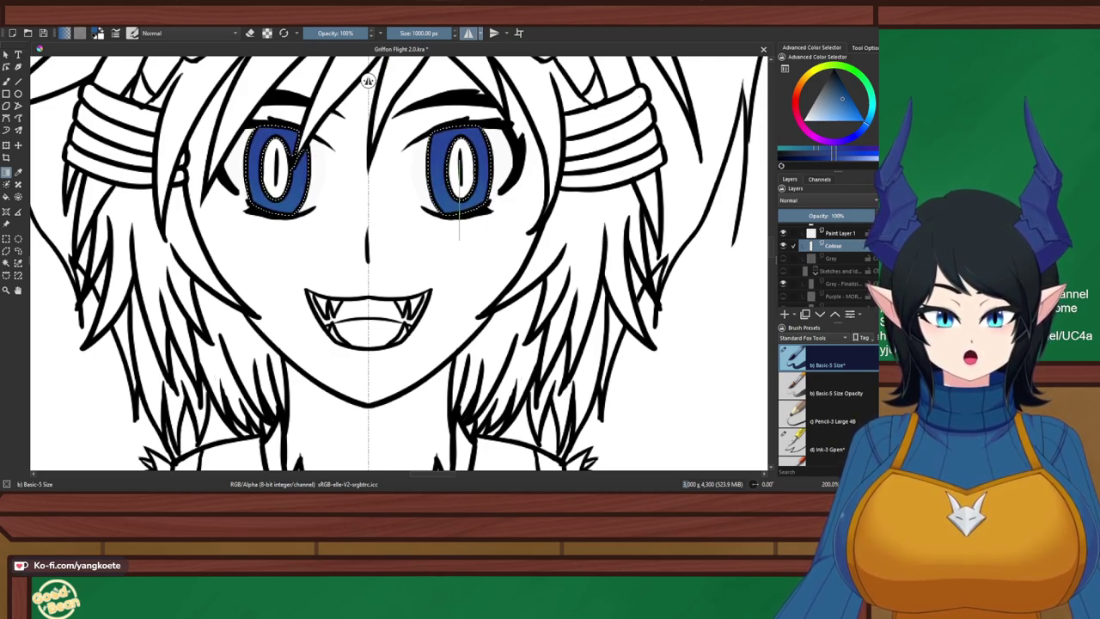
drag(396, 249, 404, 284)
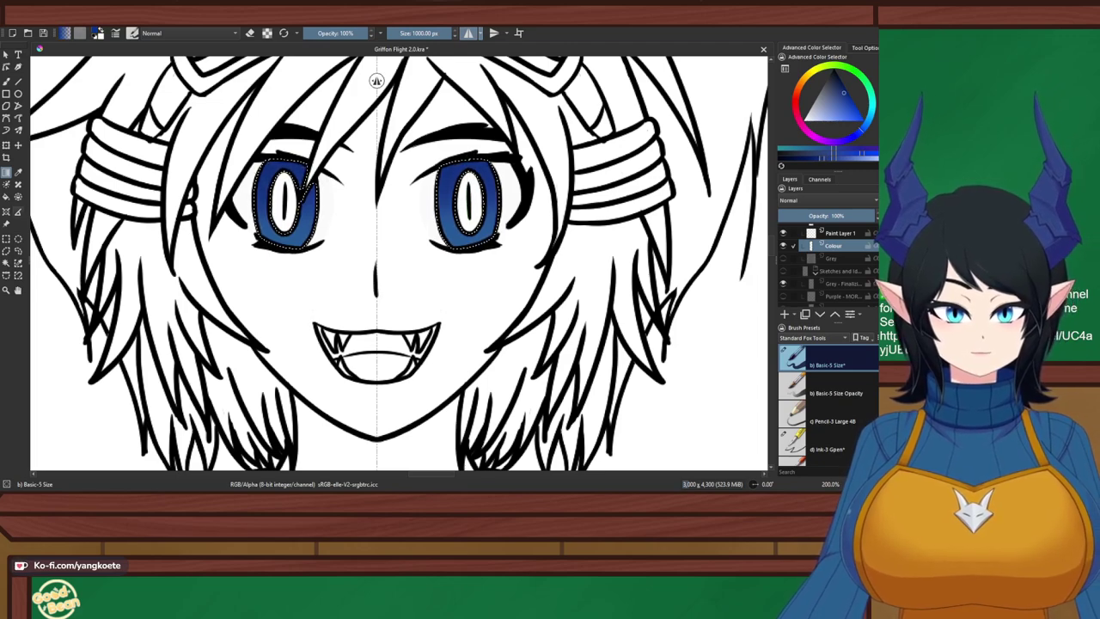
scroll(283, 196, up, 4)
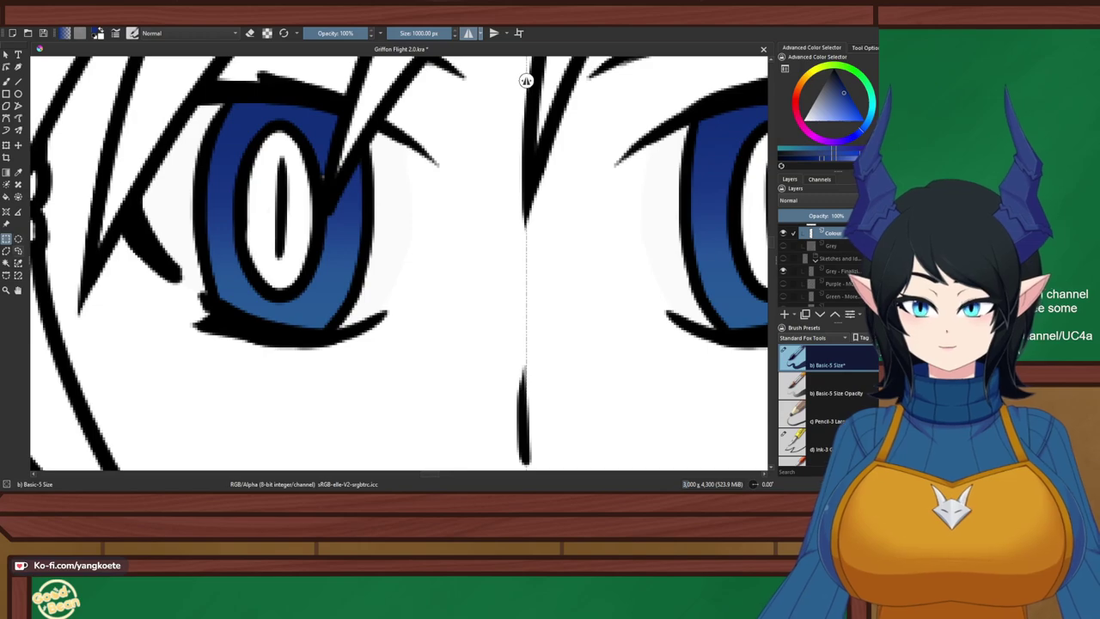
Select the left eye's pupil with Contiguous Selection, then drop that selection
click(6, 263)
click(298, 178)
scroll(298, 178, down, 1)
drag(298, 177, 235, 188)
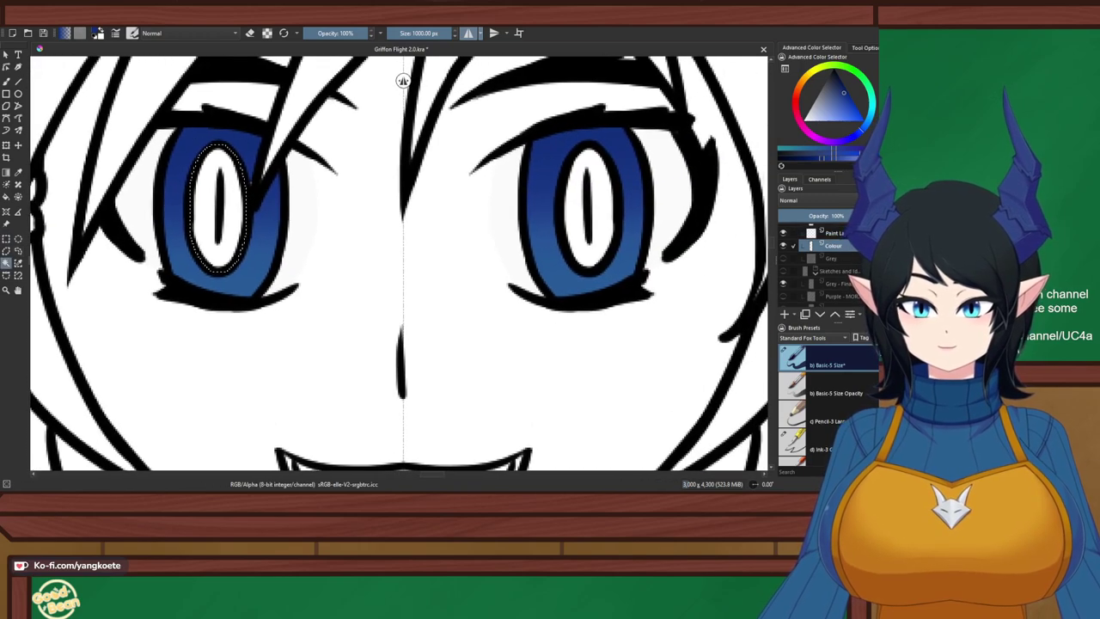
click(6, 239)
click(263, 163)
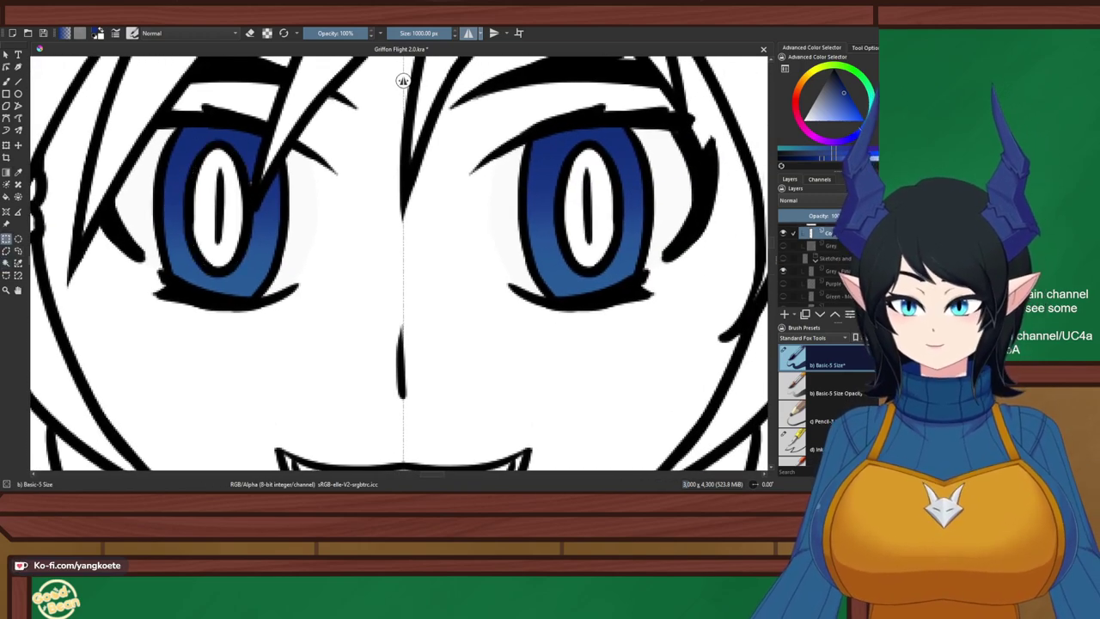
scroll(263, 163, up, 3)
Sample the iris blue, turn off mirroring and set the brush to 3 px
click(18, 173)
click(232, 122)
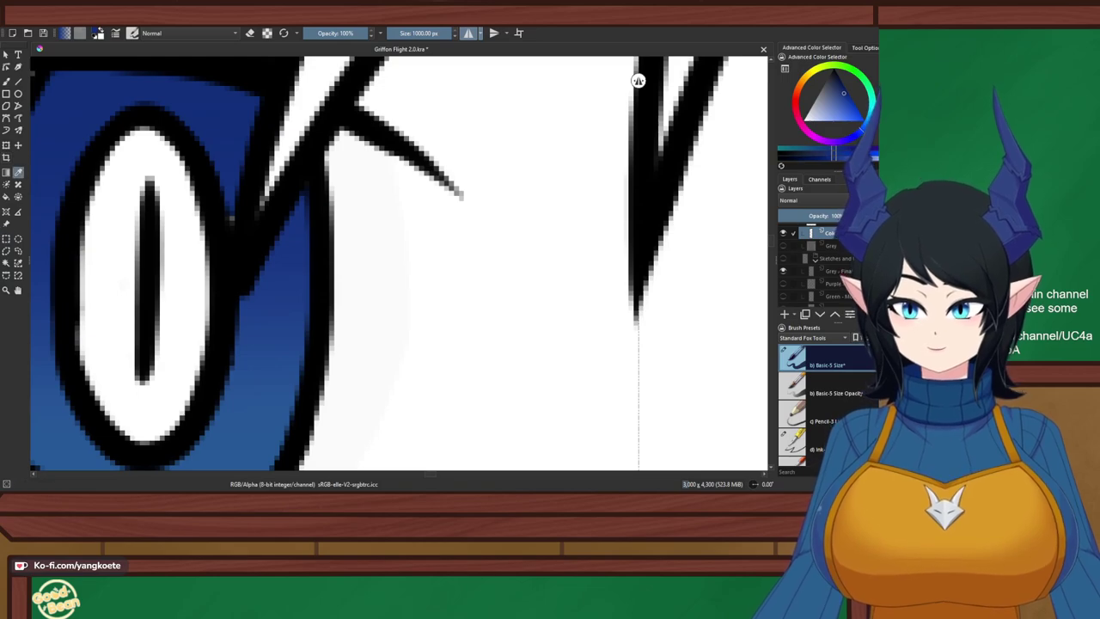
click(468, 32)
drag(442, 33, 388, 32)
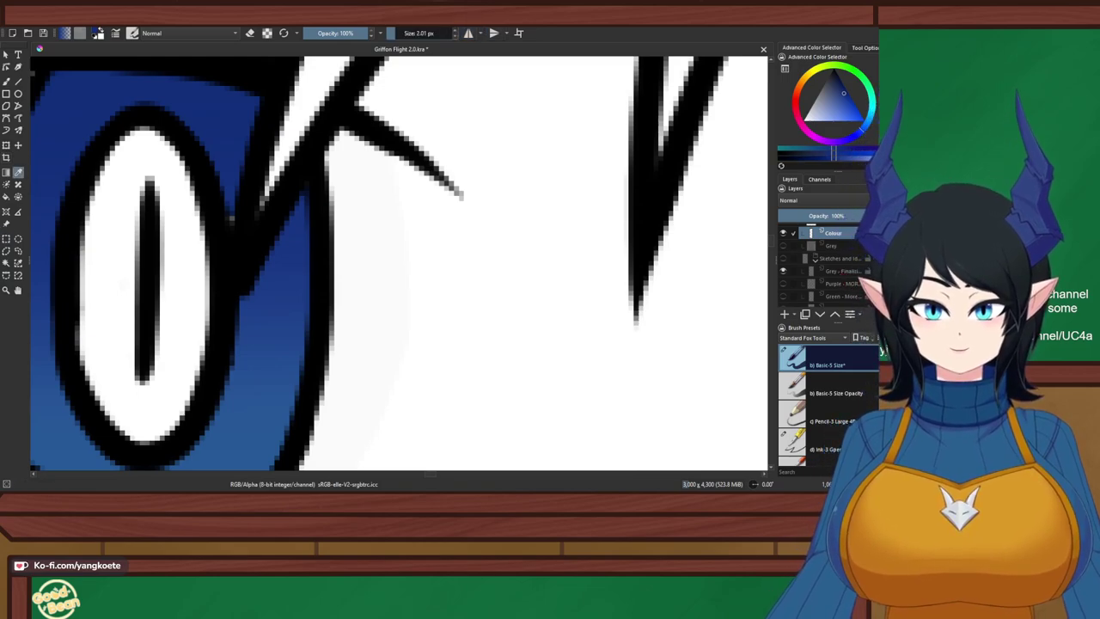
scroll(278, 196, up, 2)
key(b)
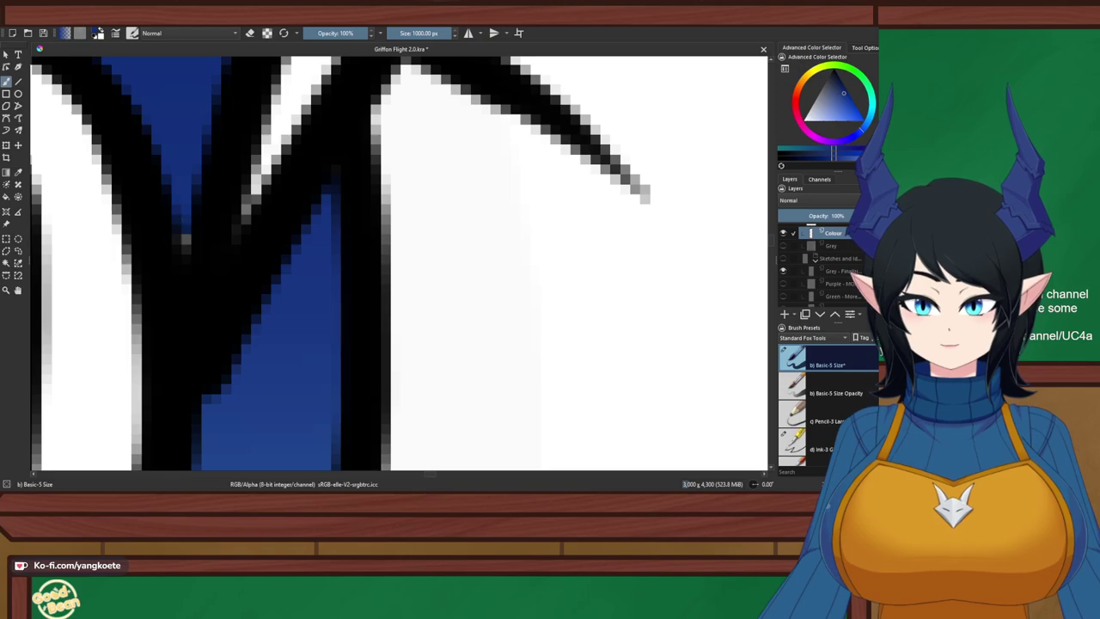
drag(421, 32, 386, 32)
key(bracketright)
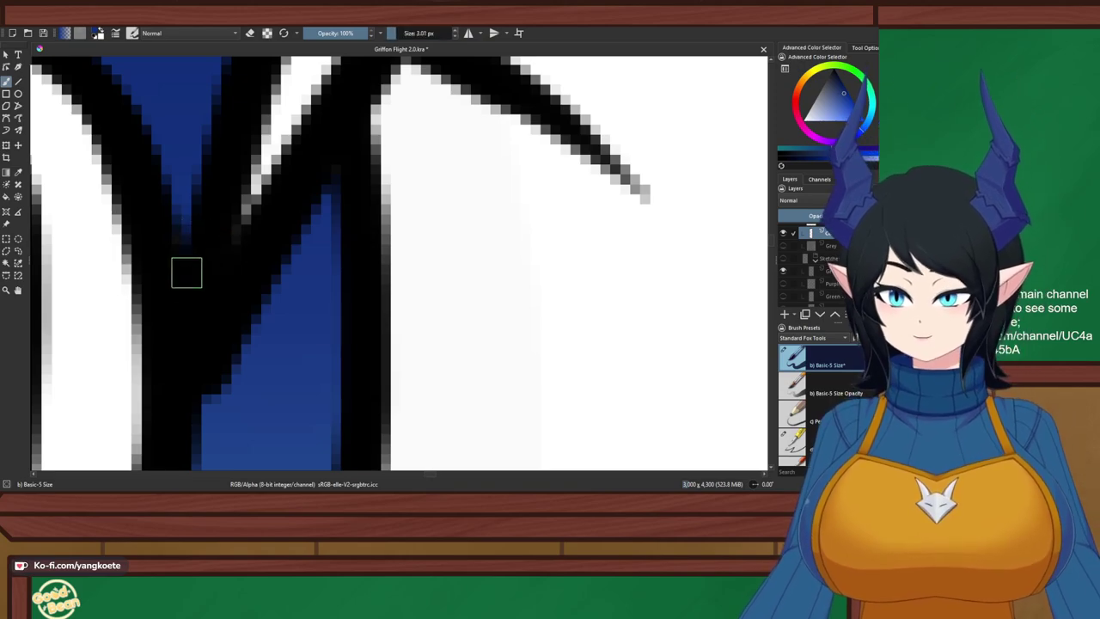
scroll(335, 189, down, 10)
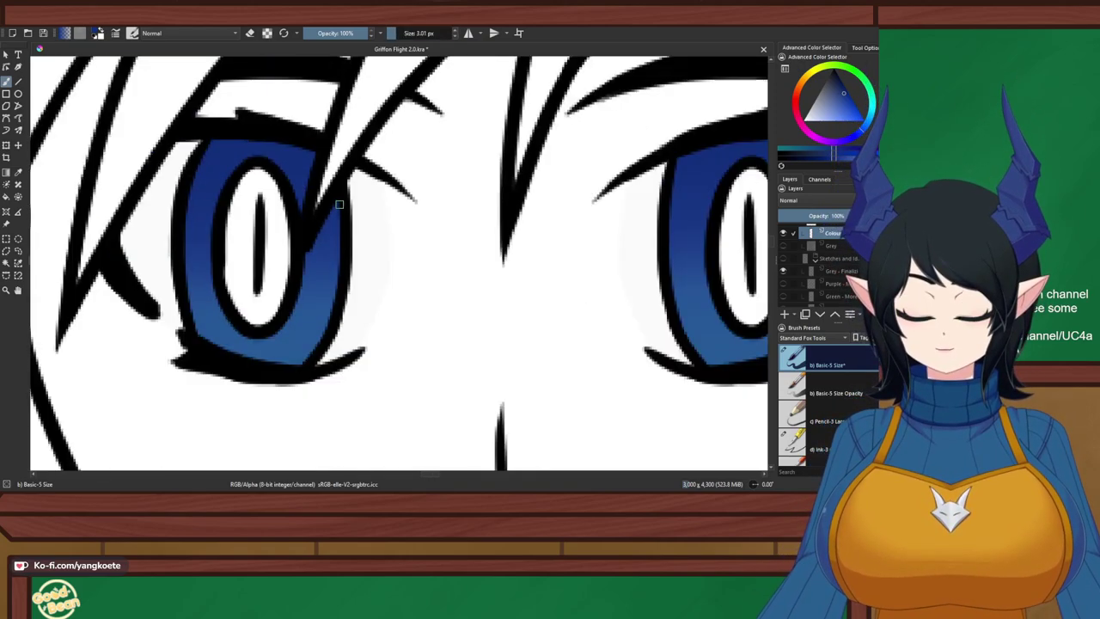
scroll(369, 249, up, 5)
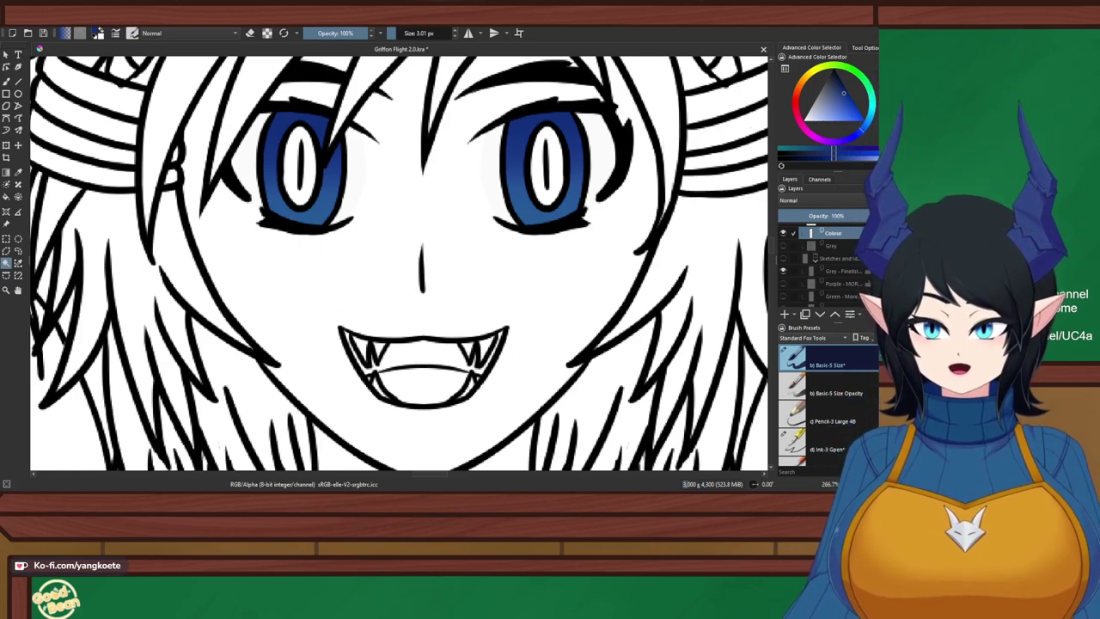
scroll(318, 154, up, 3)
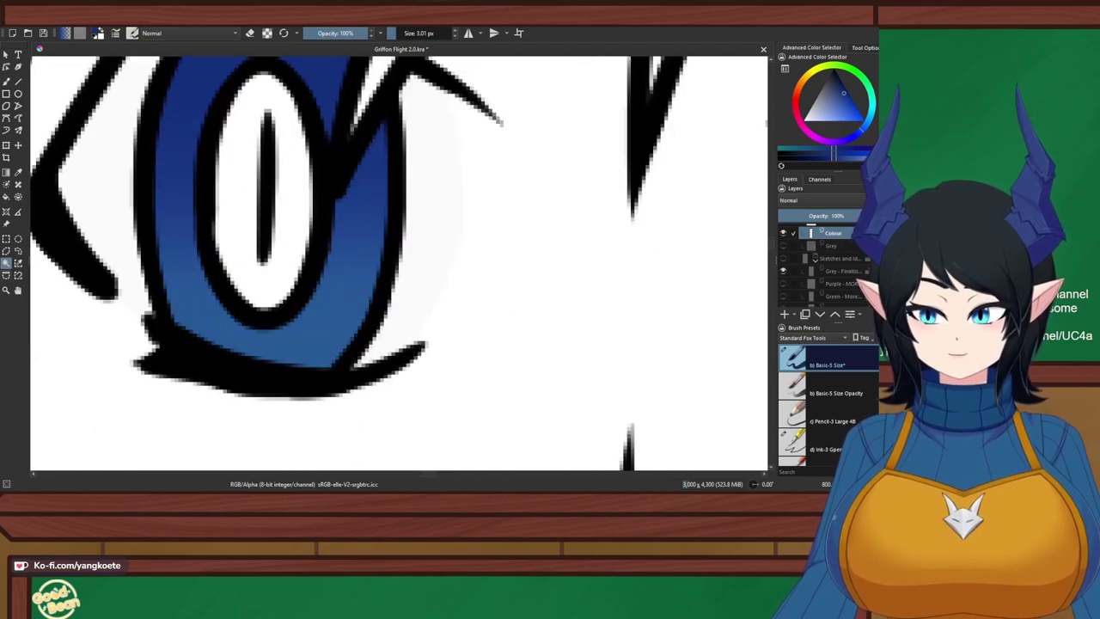
Select the white oval inside the left eye and paint it blue
click(236, 156)
scroll(235, 155, down, 2)
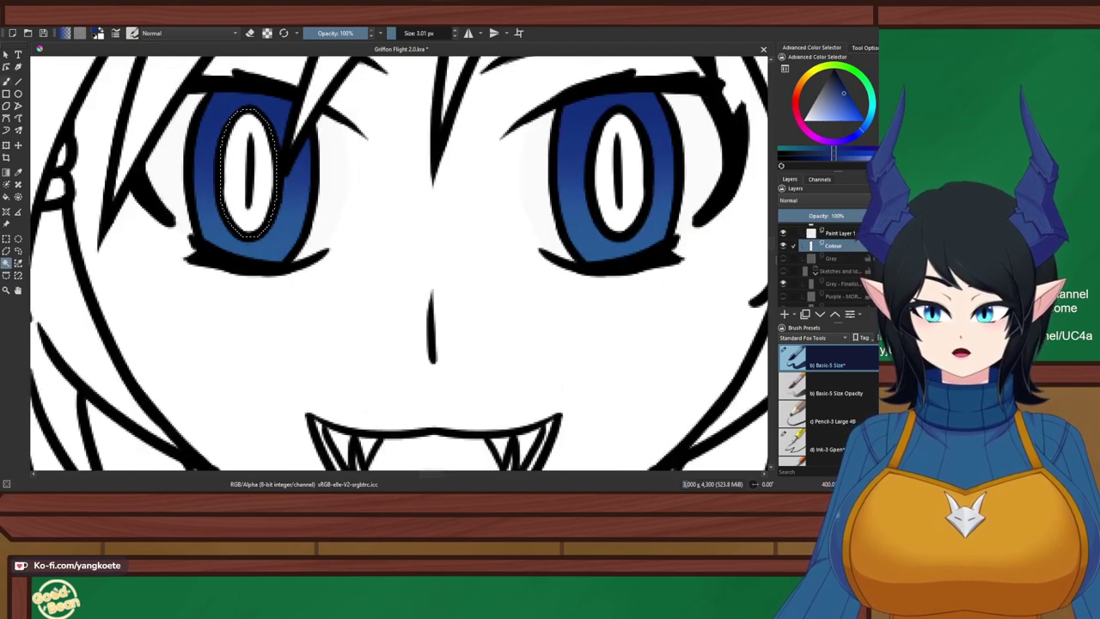
key(b)
drag(430, 33, 457, 34)
click(236, 174)
scroll(243, 176, down, 6)
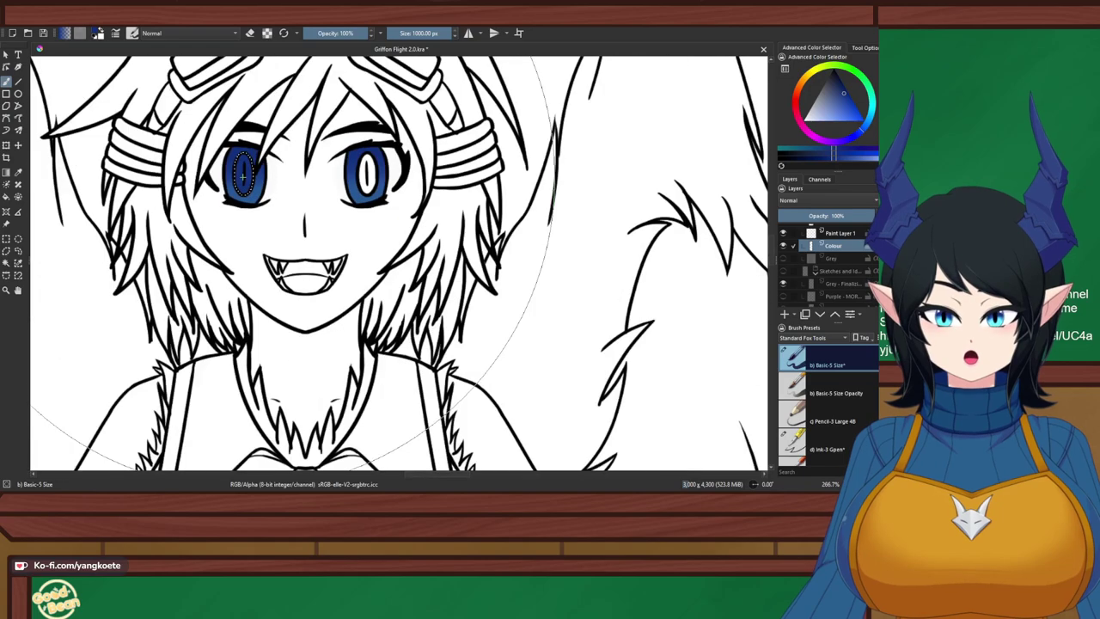
scroll(244, 179, up, 8)
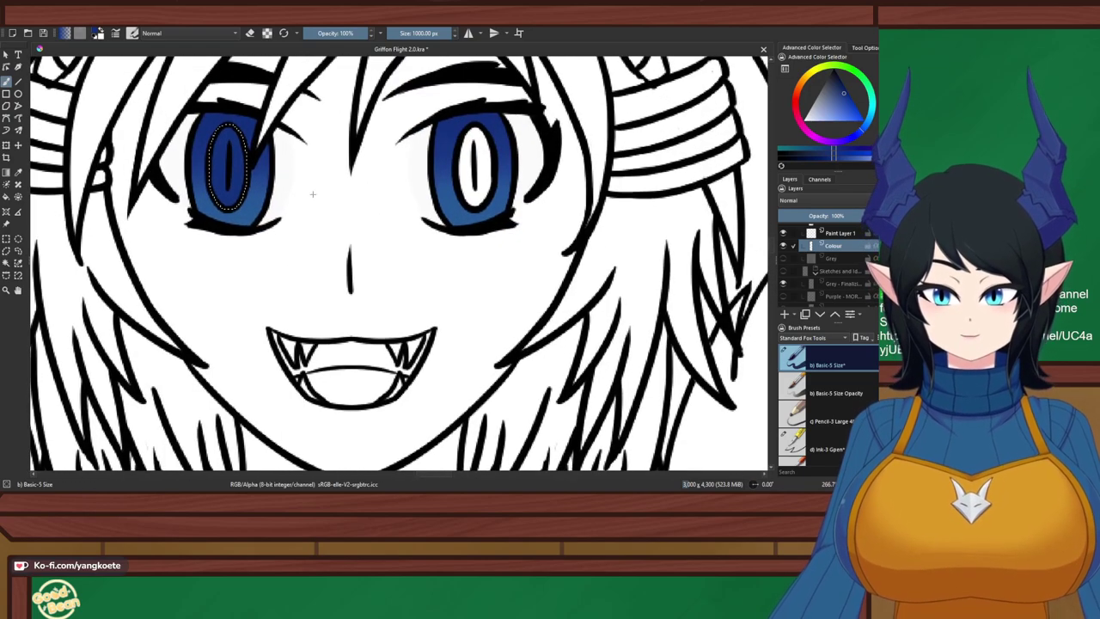
key(ctrl+z)
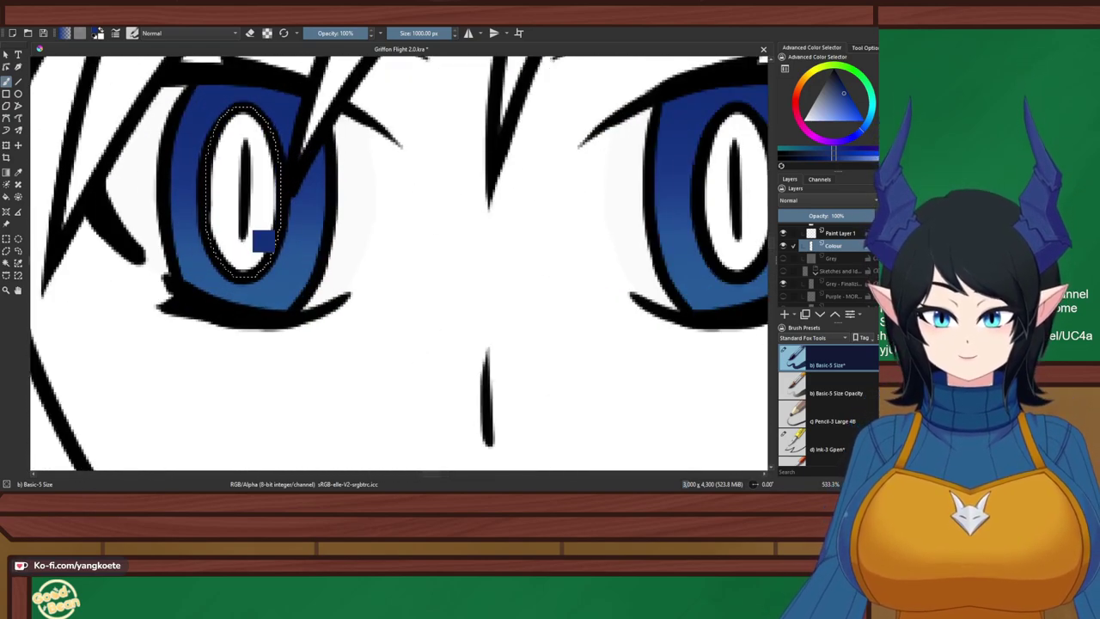
key(ctrl+shift+z)
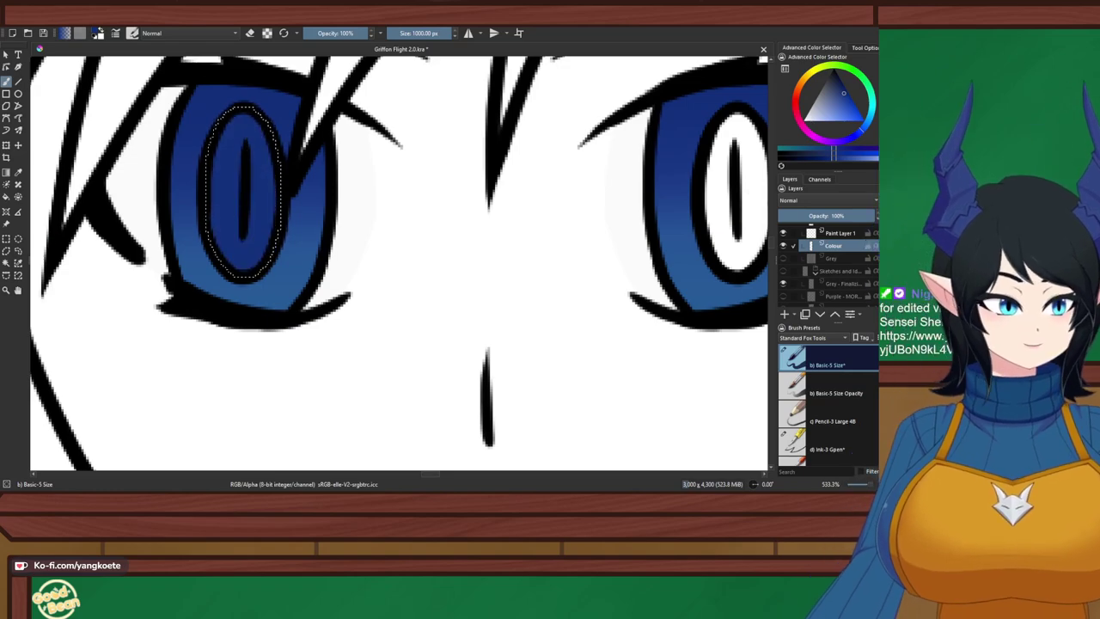
scroll(54, 228, down, 1)
Add the right eye's white oval to the selection and paint it blue
click(6, 251)
click(6, 263)
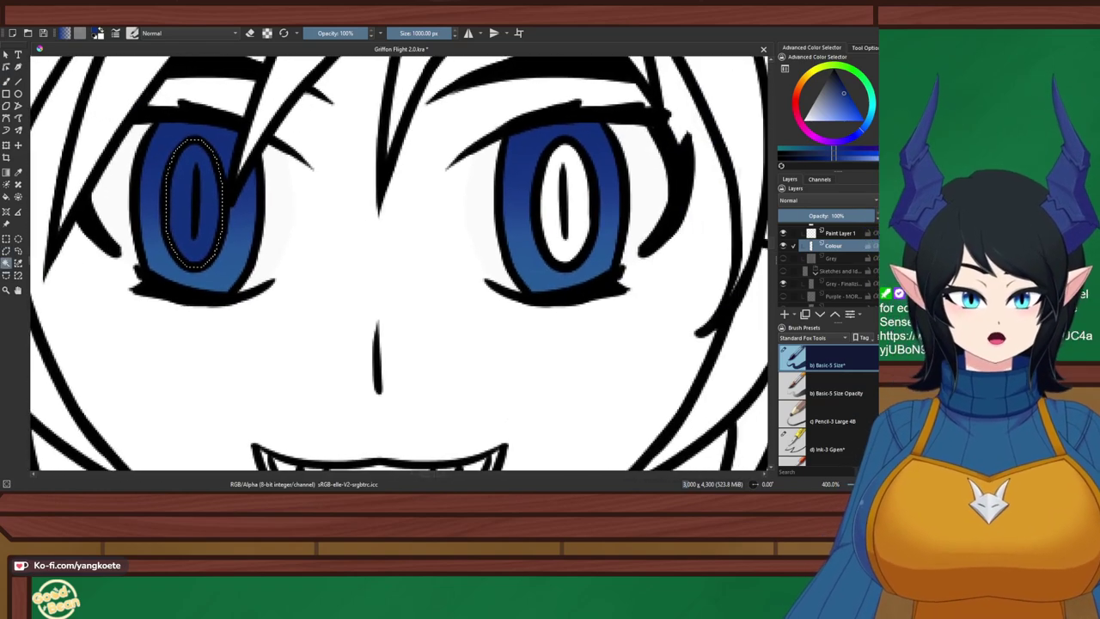
shift+click(553, 213)
click(6, 82)
click(543, 213)
scroll(515, 211, down, 3)
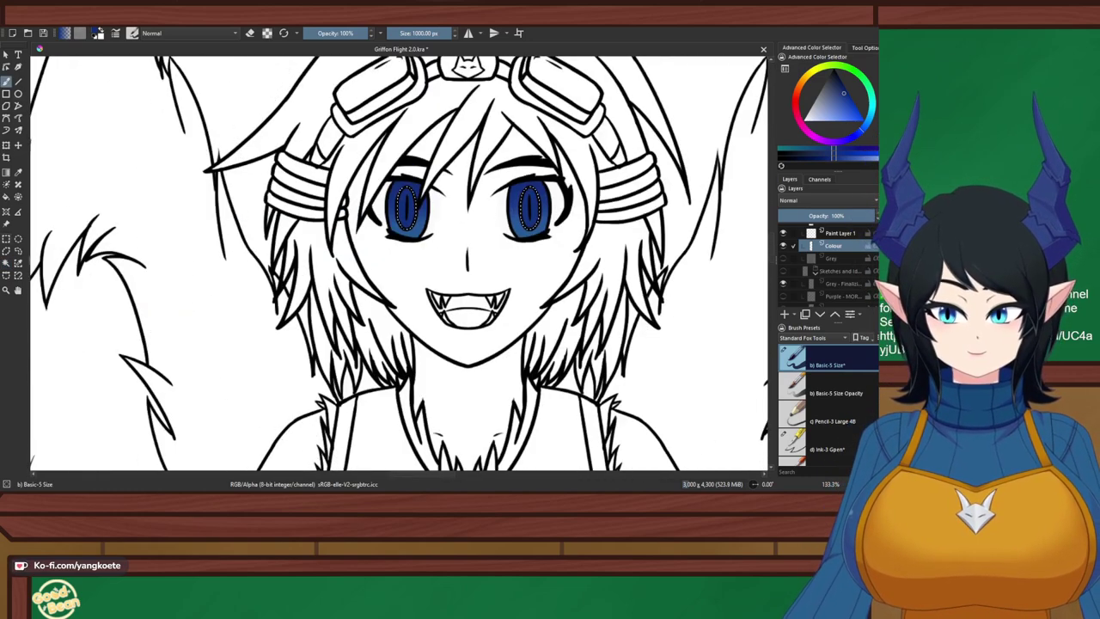
scroll(523, 207, up, 2)
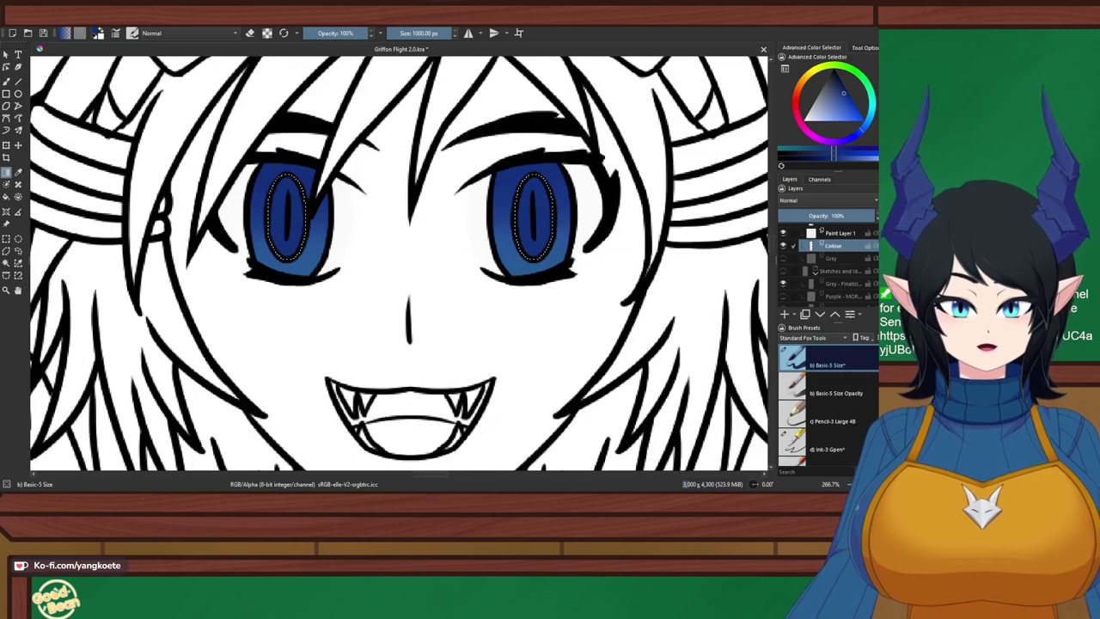
Sample the lighter blue and drag a top-to-bottom gradient across the selected ovals
ctrl+click(534, 266)
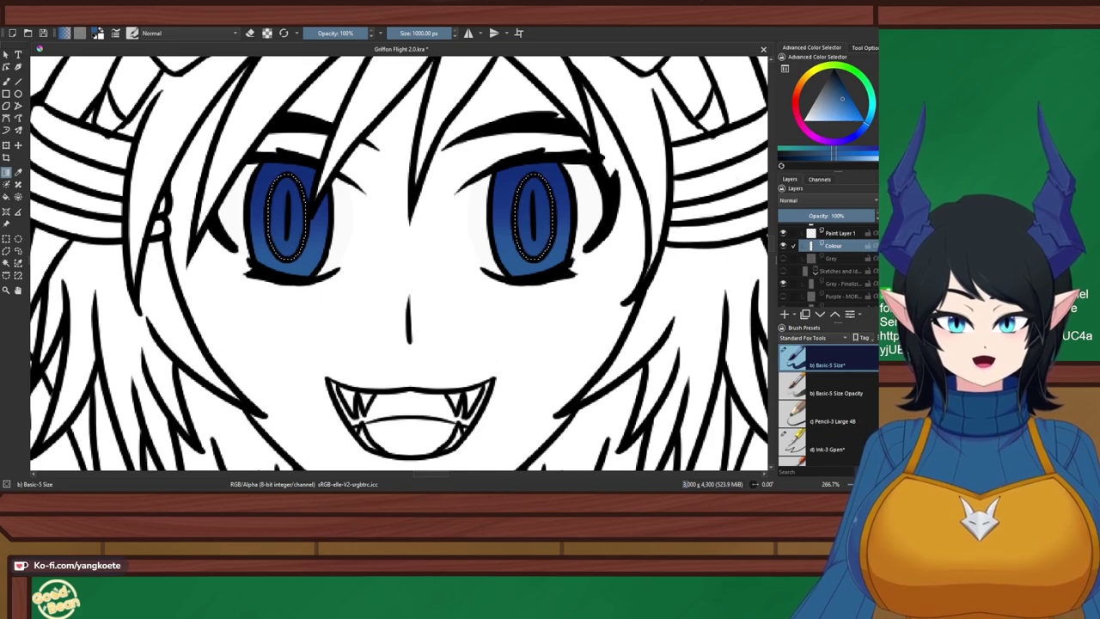
key(1)
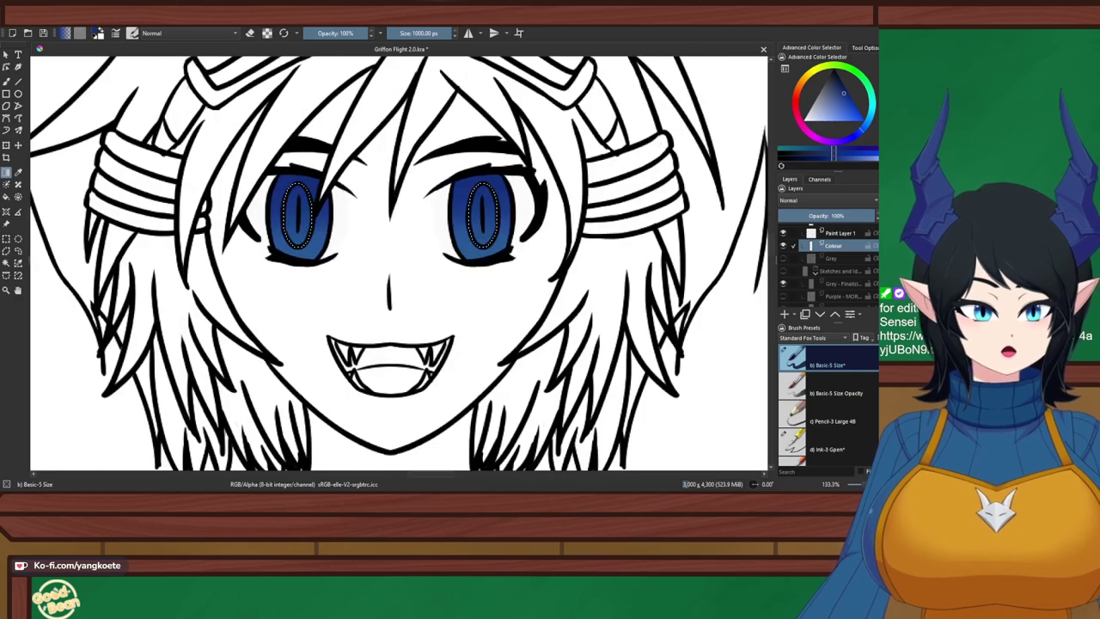
key(2)
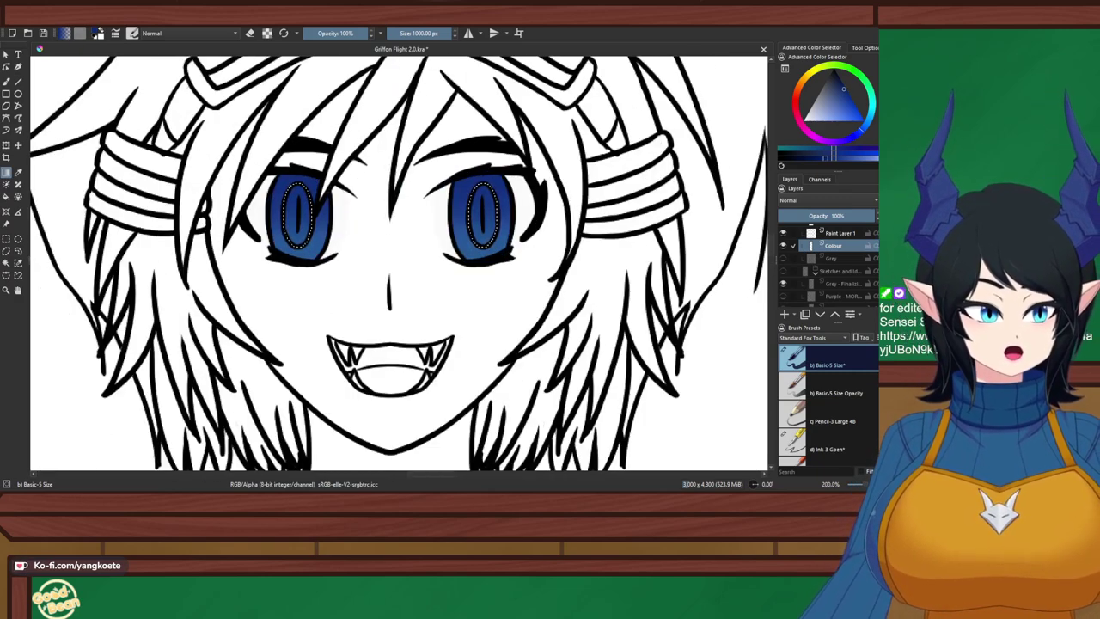
drag(396, 156, 394, 228)
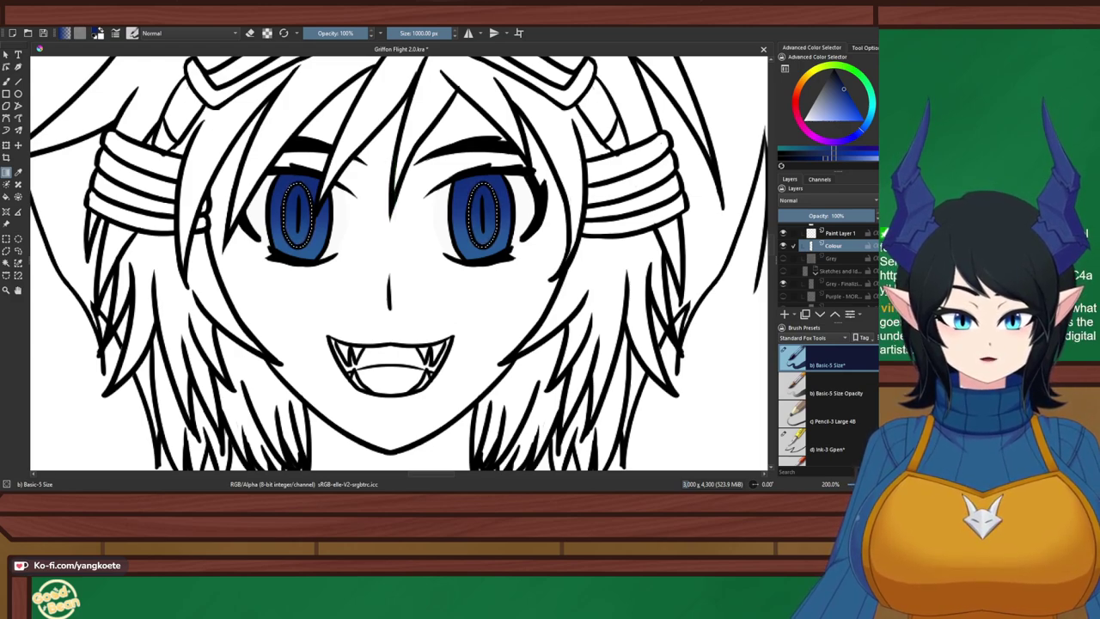
key(1)
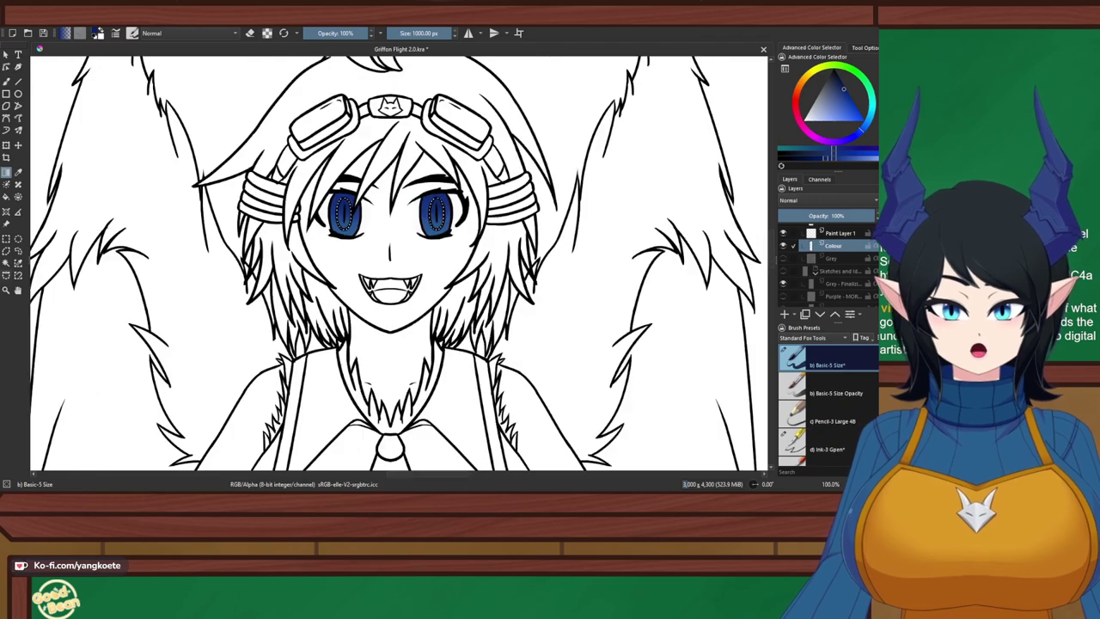
Clear the selection around the eye ovals and return to rectangular selection
key(ctrl+shift+a)
key(ctrl+r)
scroll(827, 264, down, 1)
mouse_move(412, 222)
mouse_down()
mouse_move(444, 170)
mouse_move(583, 258)
mouse_up()
scroll(444, 170, up, 3)
scroll(444, 169, up, 1)
On the Ink layer, with mirroring on, erase stray ink along the iris outline's upper outer edge
scroll(830, 245, up, 2)
click(830, 243)
key(e)
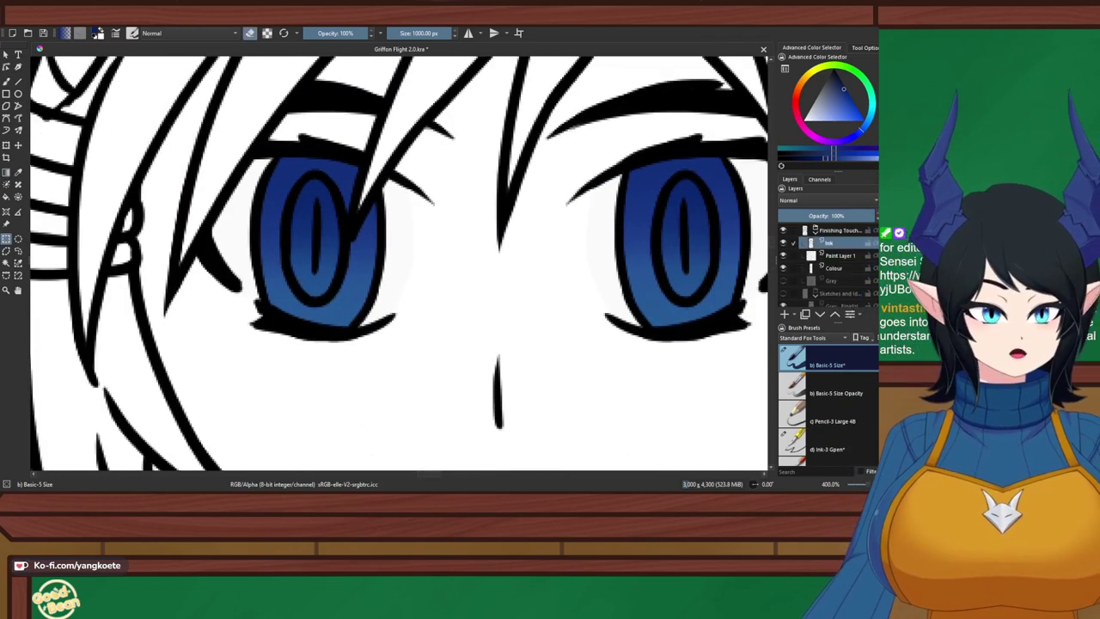
key(plus)
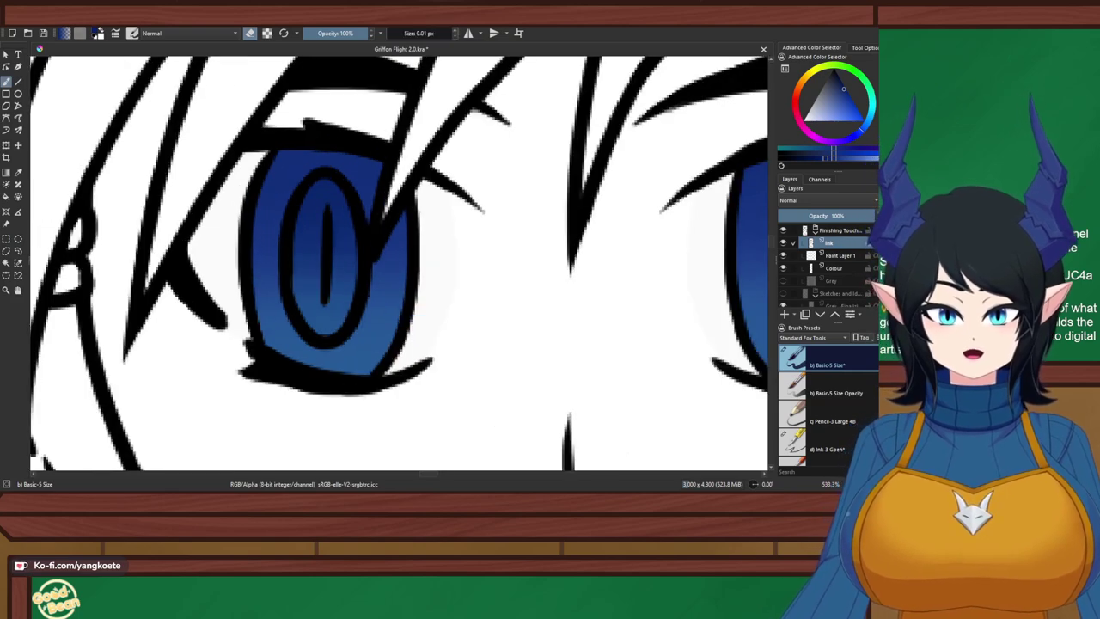
click(468, 33)
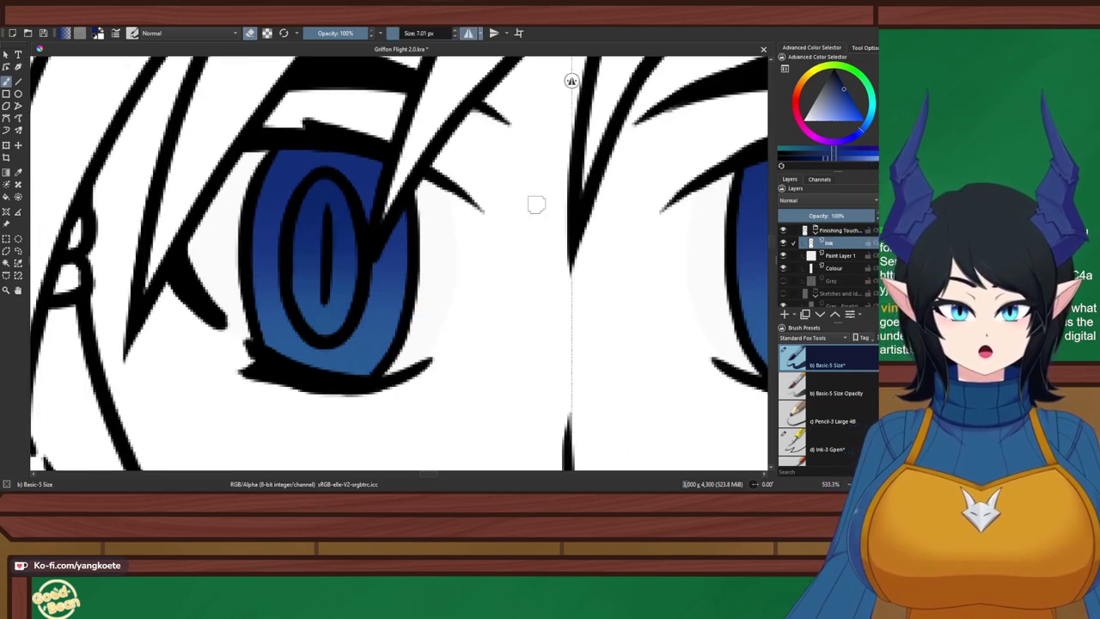
scroll(273, 260, up, 1)
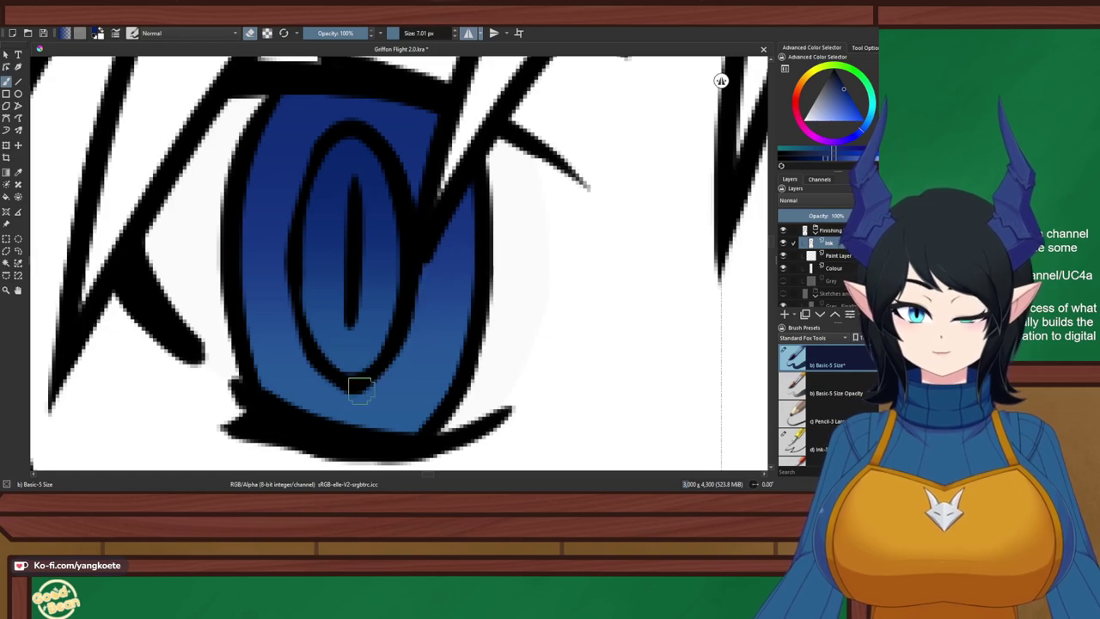
drag(301, 178, 361, 124)
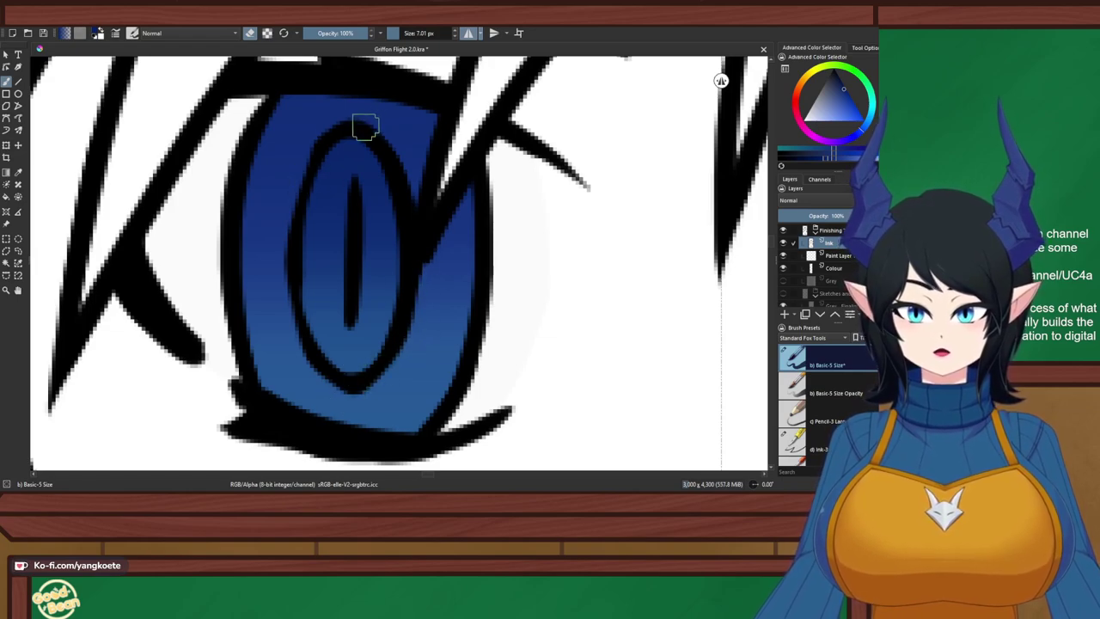
mouse_move(316, 153)
mouse_down()
mouse_move(385, 126)
mouse_move(348, 128)
mouse_move(409, 172)
mouse_up()
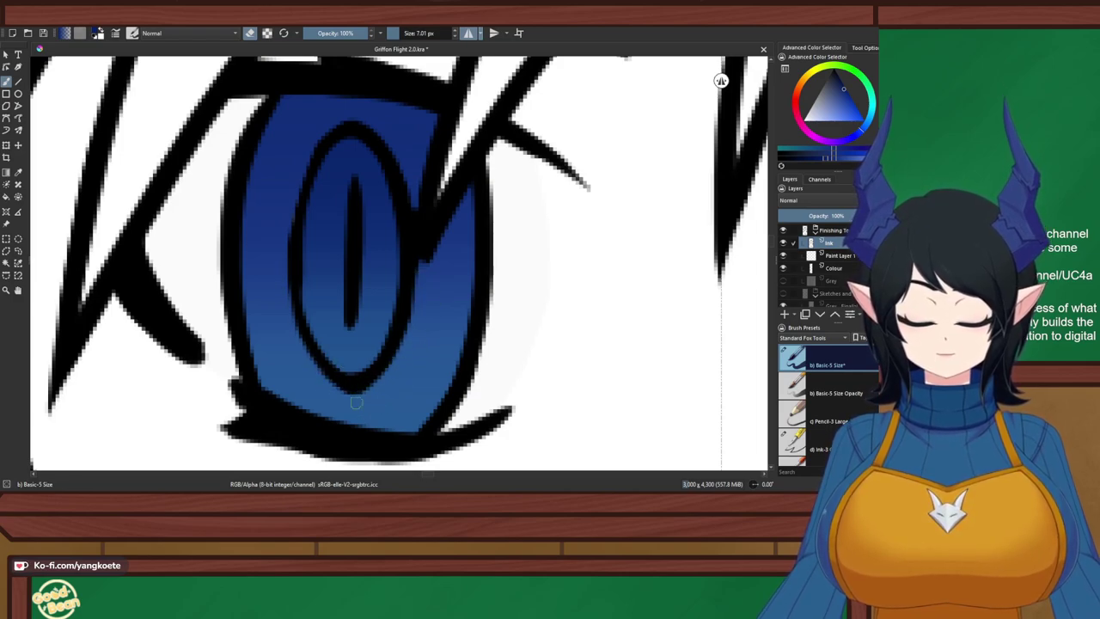
Thin the pupil ring's left and right edges with the eraser, undoing the right-side stroke
key(e)
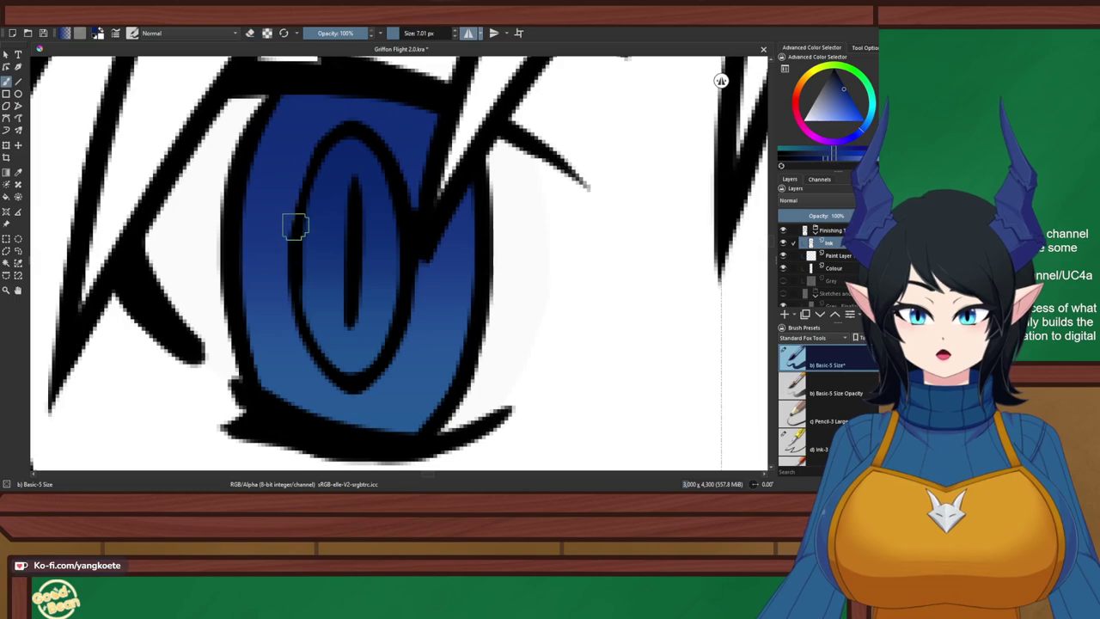
scroll(306, 186, down, 5)
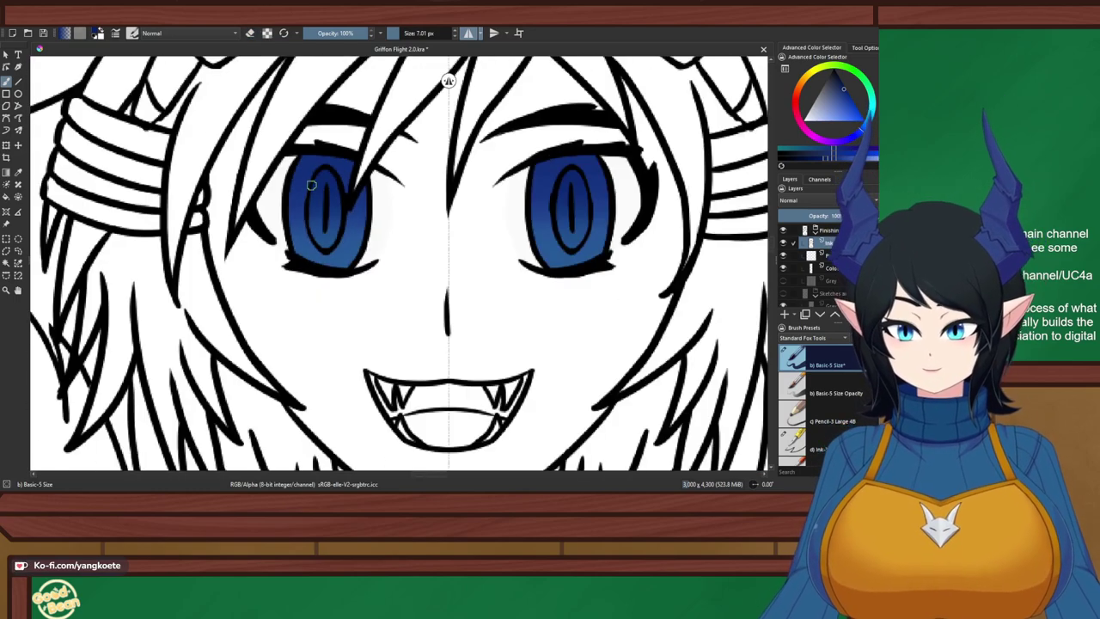
scroll(451, 184, up, 5)
key(e)
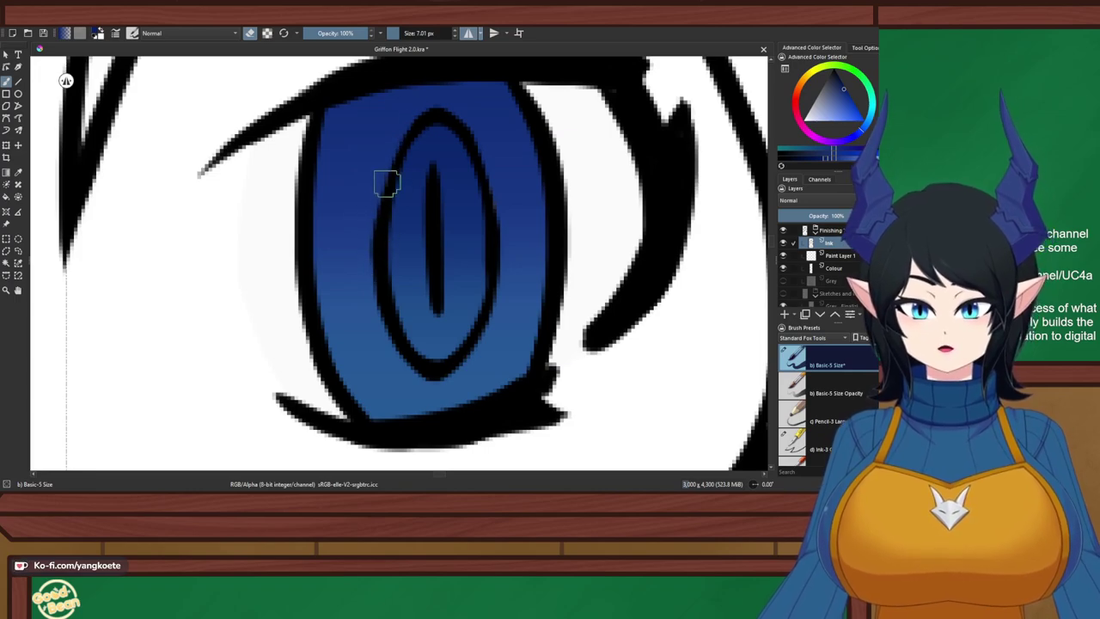
drag(386, 180, 386, 300)
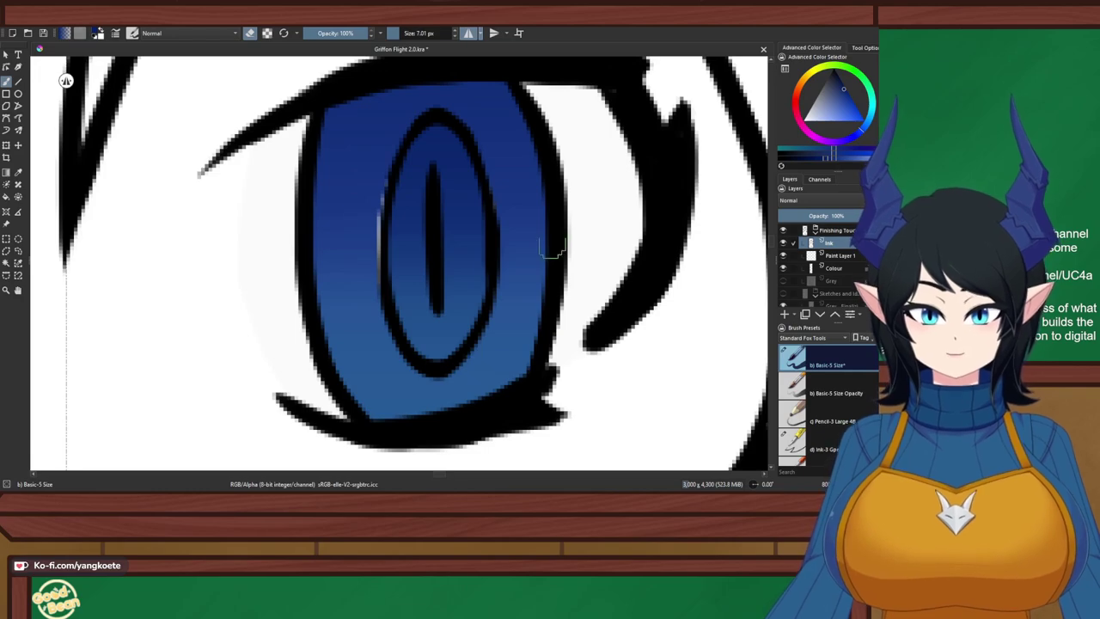
drag(503, 204, 505, 316)
key(ctrl+z)
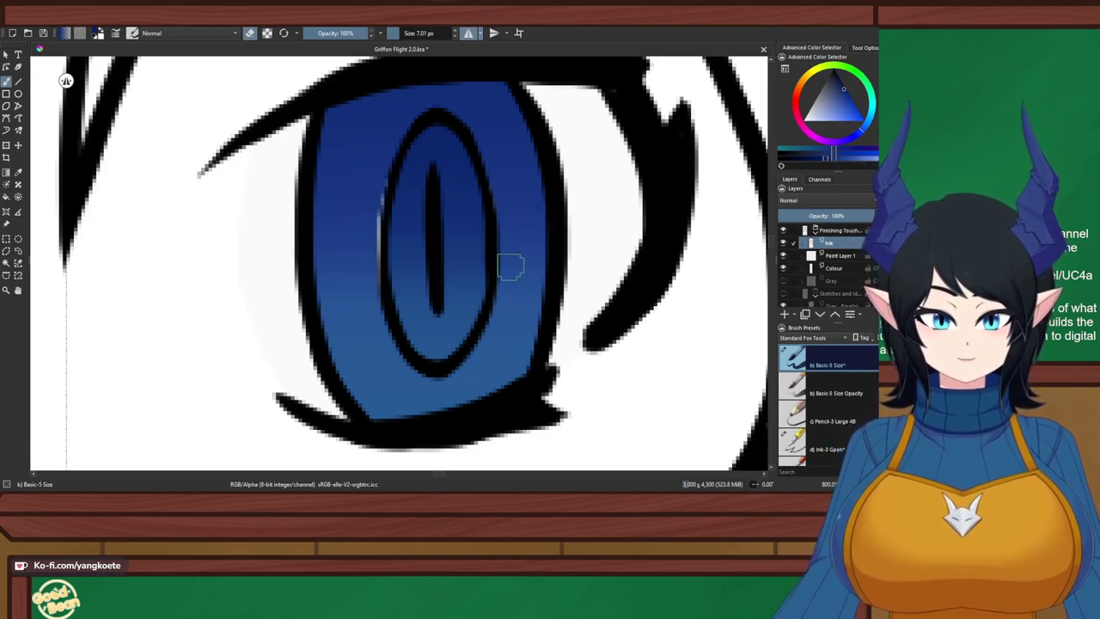
With mirroring off, ink the eyelid line tip and the iris outline over the white gap
scroll(515, 266, down, 3)
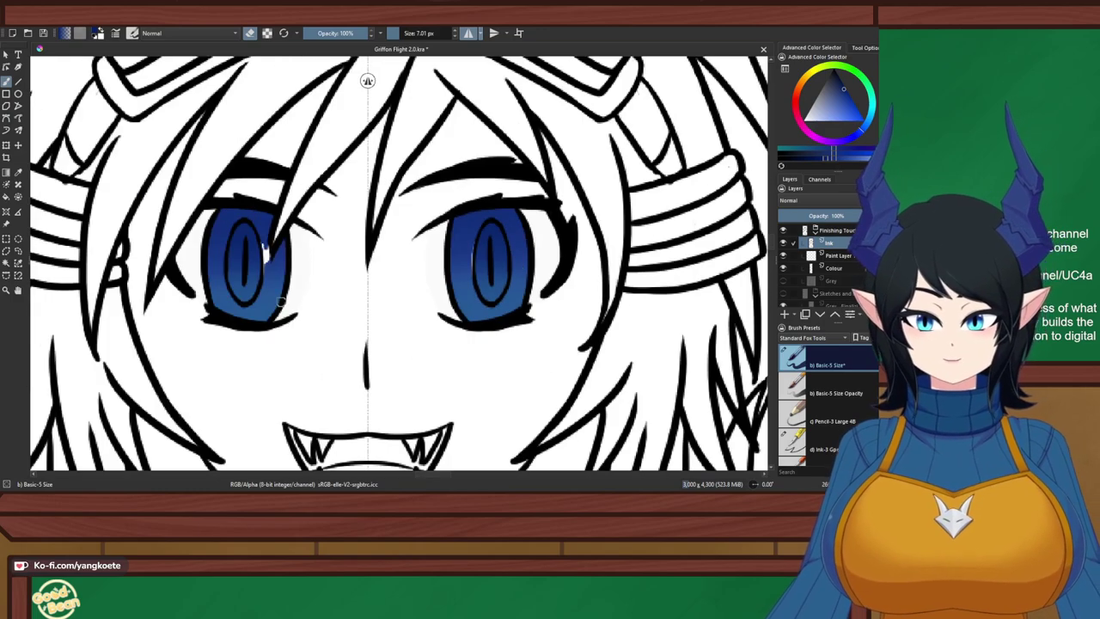
scroll(281, 302, up, 3)
click(468, 32)
scroll(429, 157, up, 2)
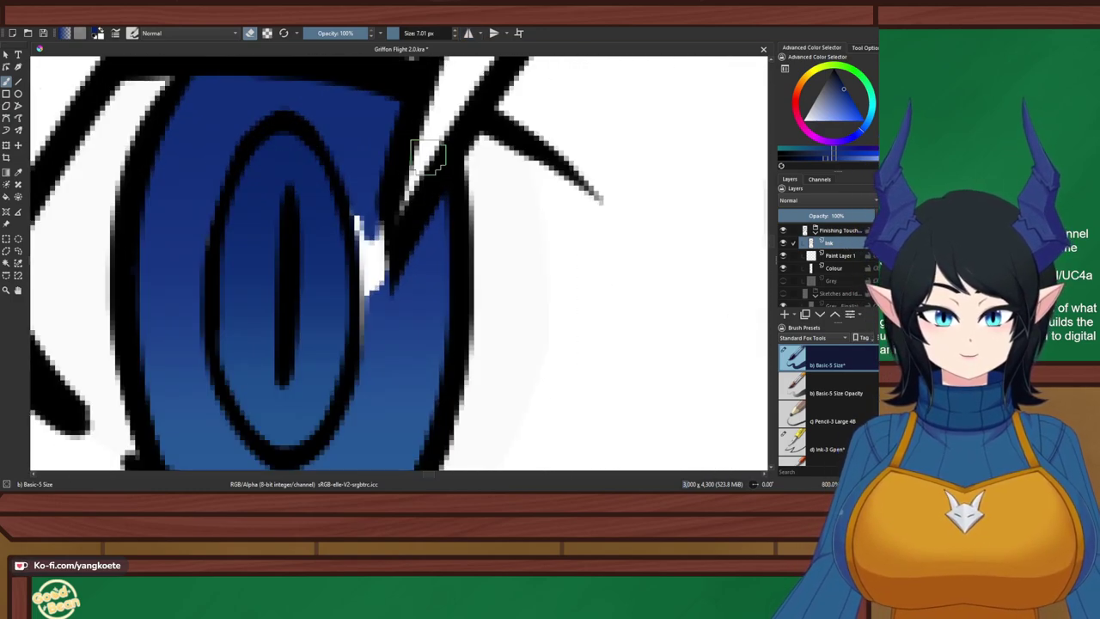
key(e)
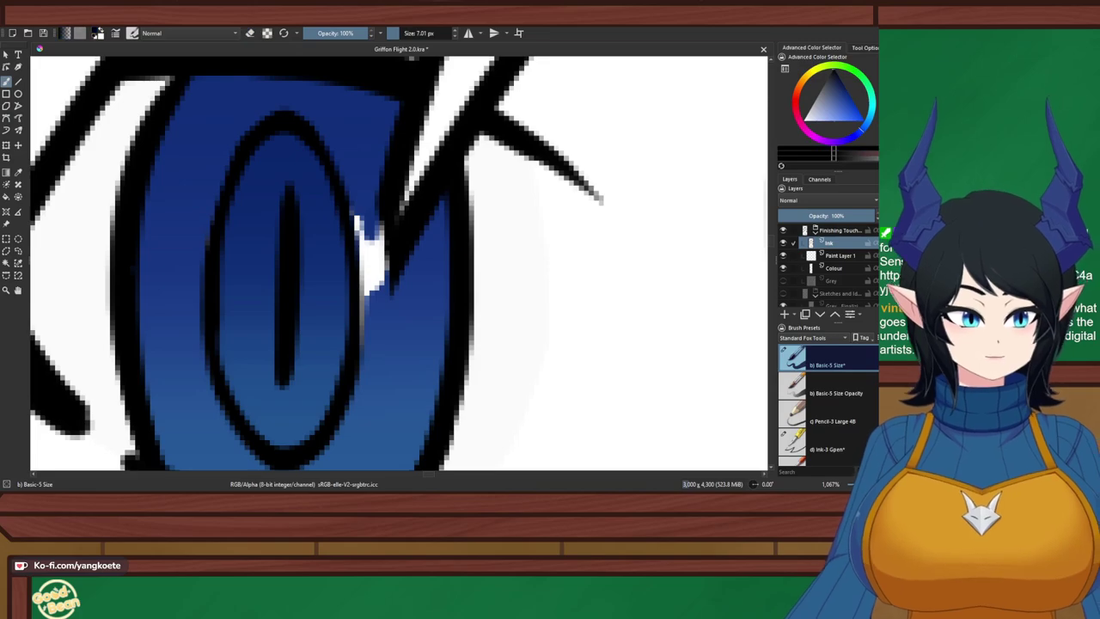
mouse_move(408, 120)
mouse_down()
mouse_move(385, 292)
mouse_move(400, 193)
mouse_move(414, 210)
mouse_move(380, 323)
mouse_up()
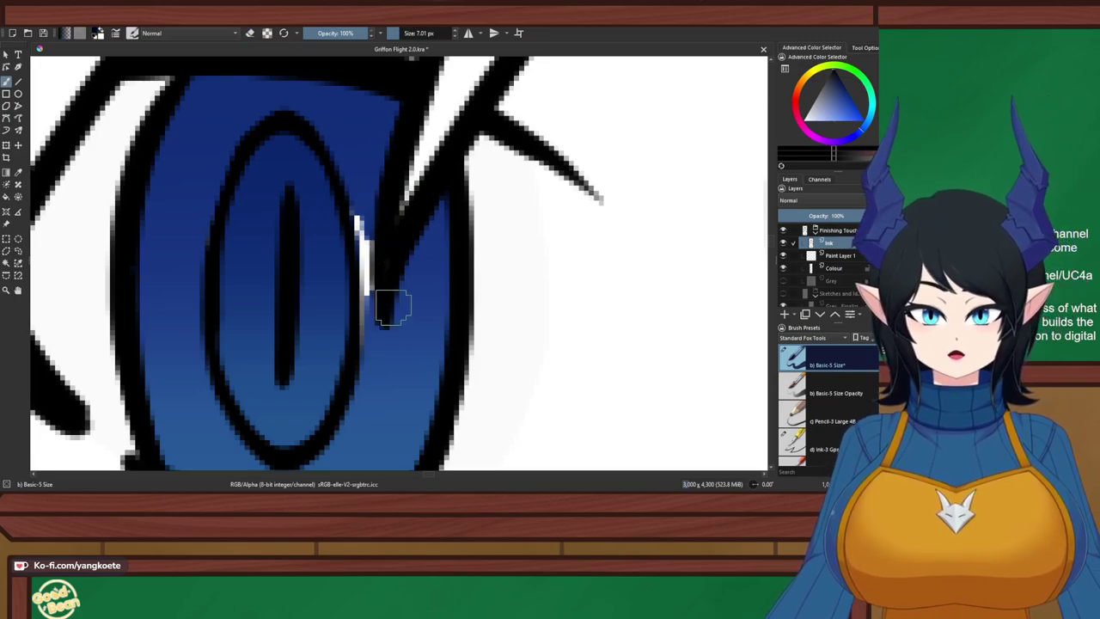
key(ctrl+z)
drag(392, 264, 380, 322)
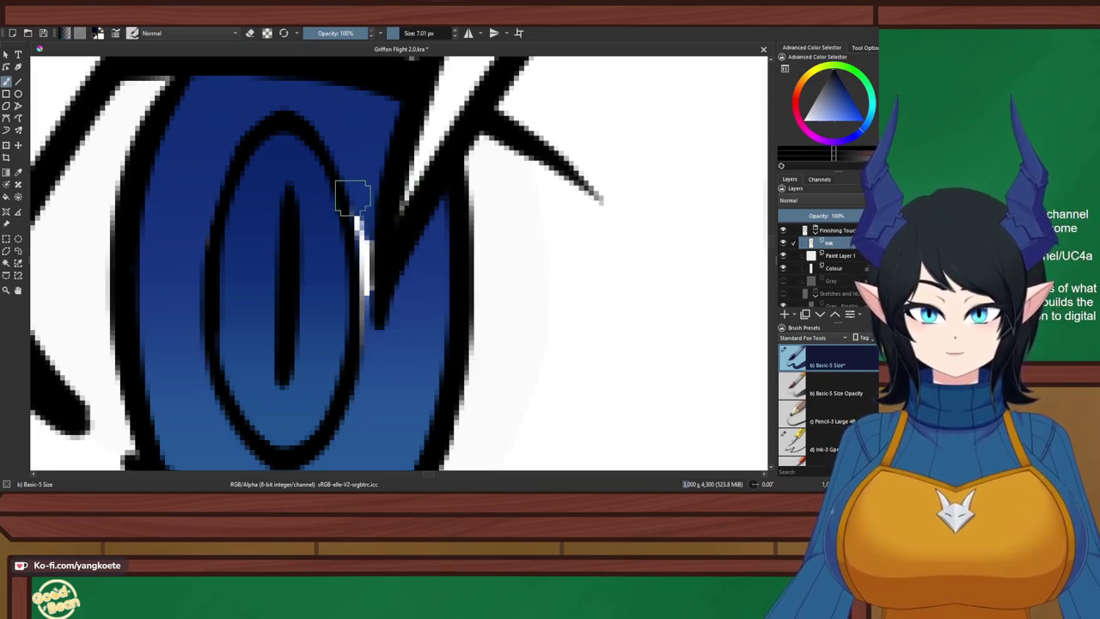
drag(352, 195, 362, 328)
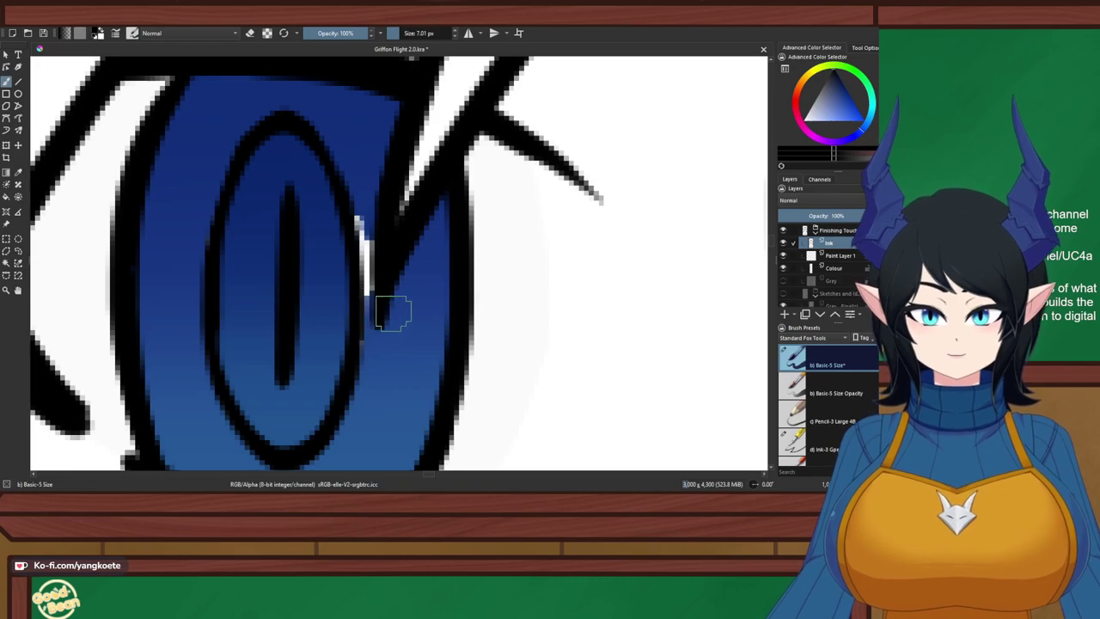
Save Griffon Flight 2.0.kra
scroll(402, 310, down, 5)
scroll(432, 324, down, 5)
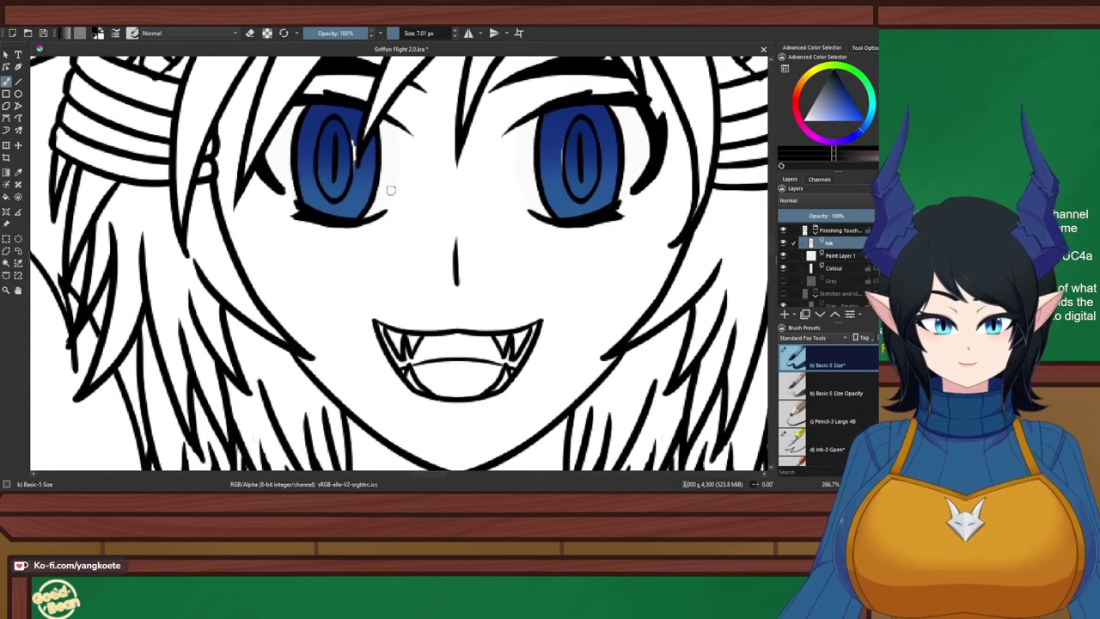
scroll(376, 181, up, 7)
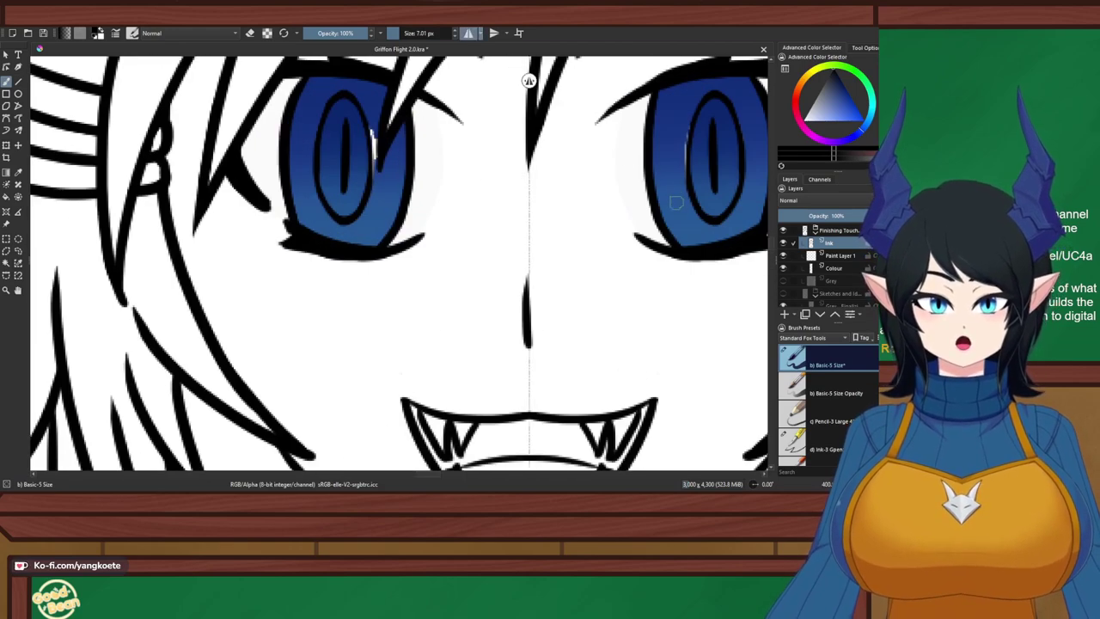
scroll(386, 236, up, 6)
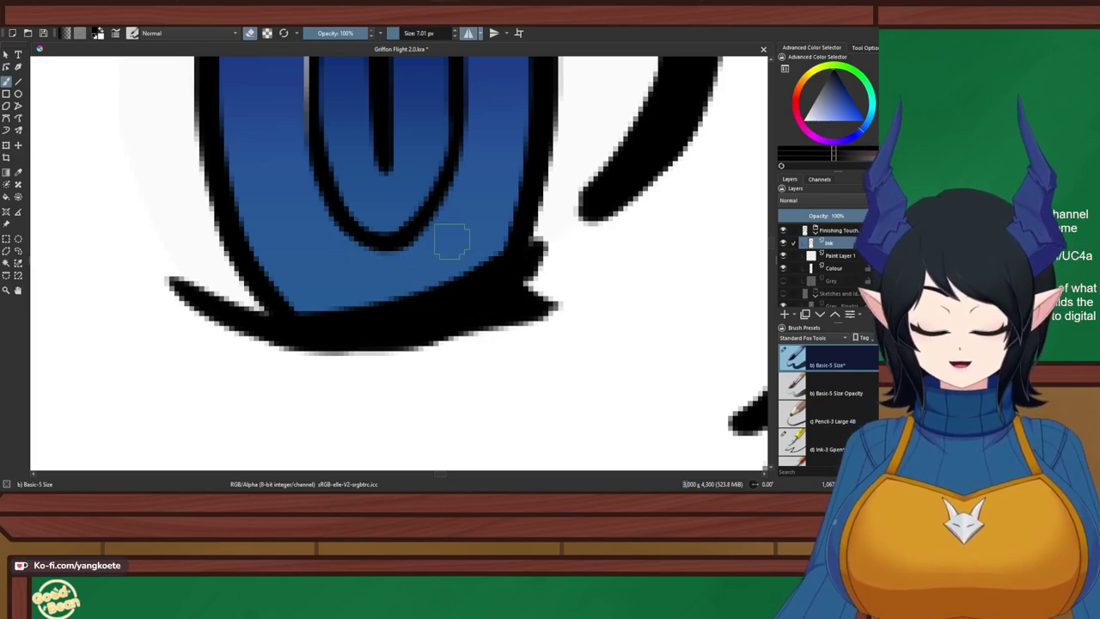
key(ctrl+s)
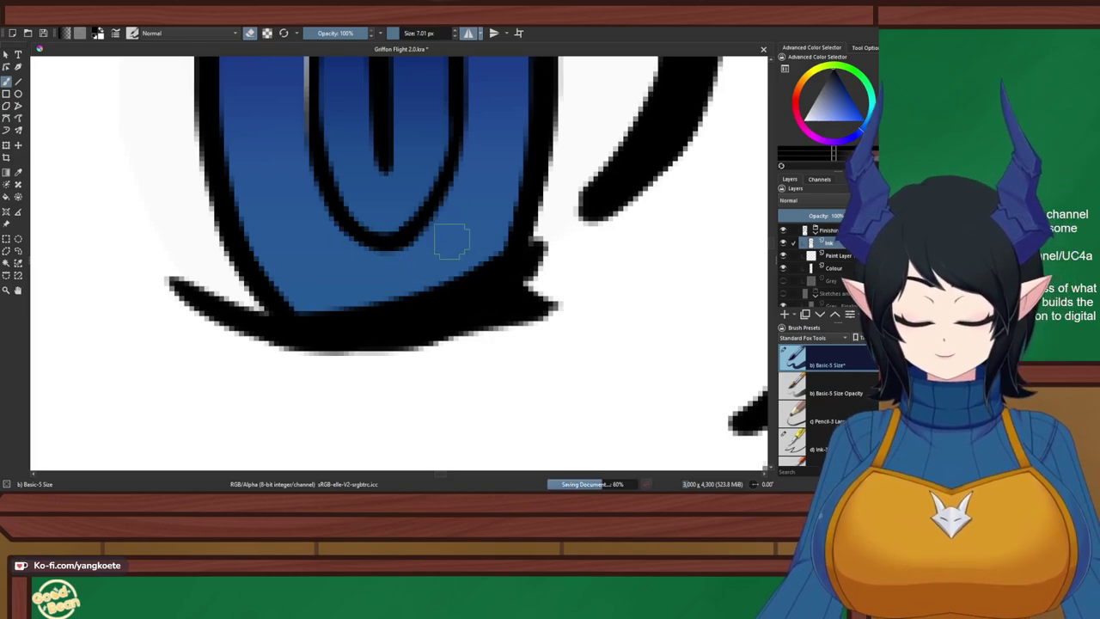
Bring both eyes into view and sample the iris blue as the paint colour, with mirroring off
scroll(344, 285, down, 2)
drag(345, 284, 575, 318)
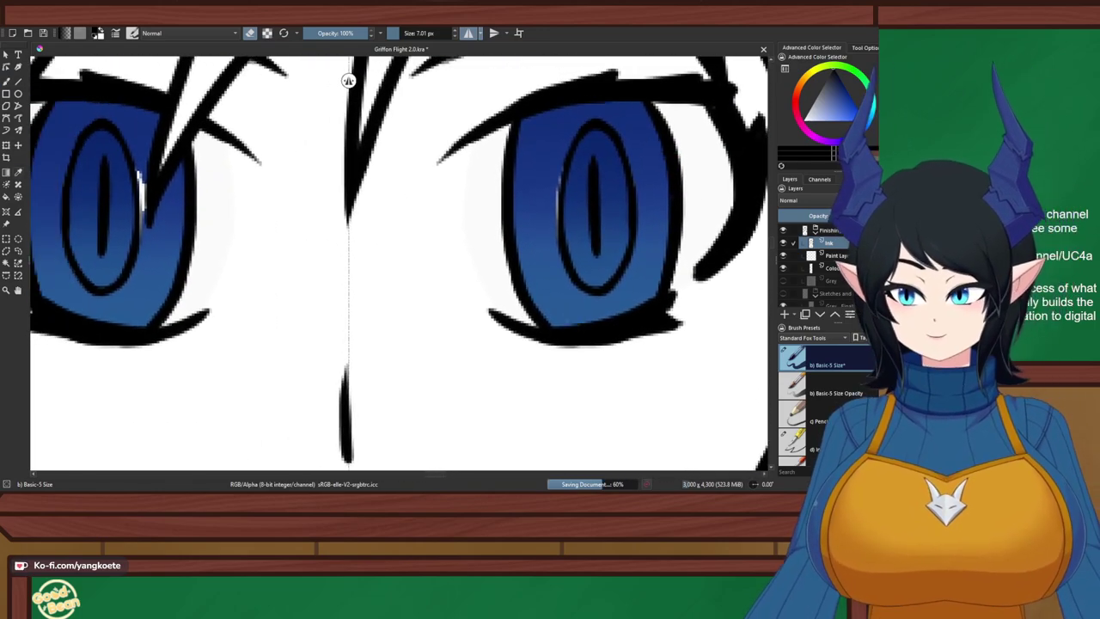
click(468, 33)
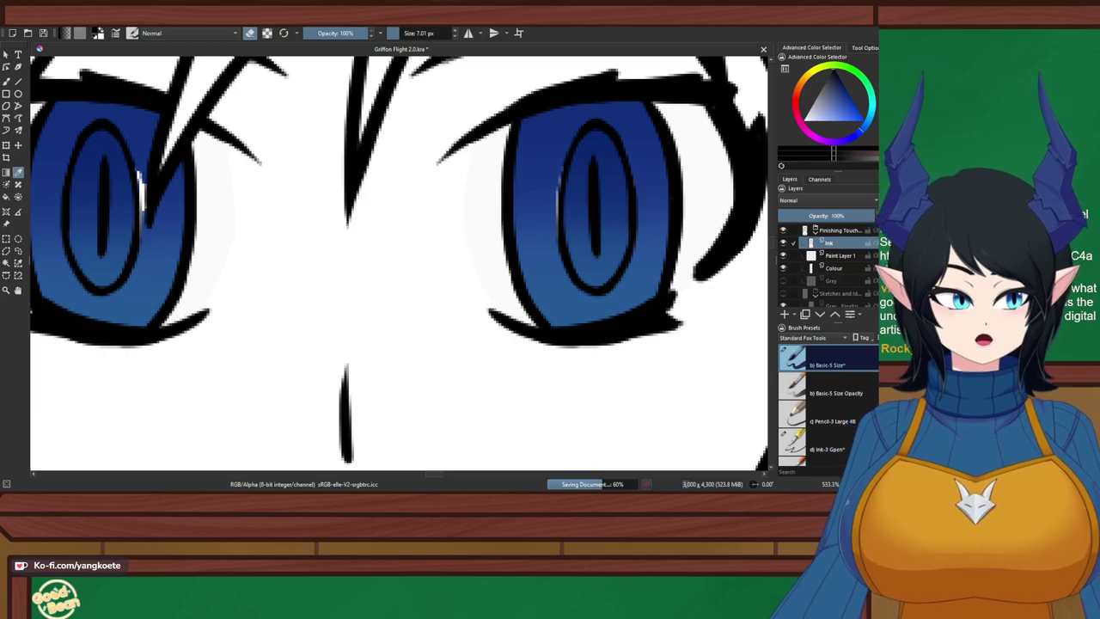
click(117, 196)
drag(117, 196, 342, 188)
scroll(342, 188, up, 2)
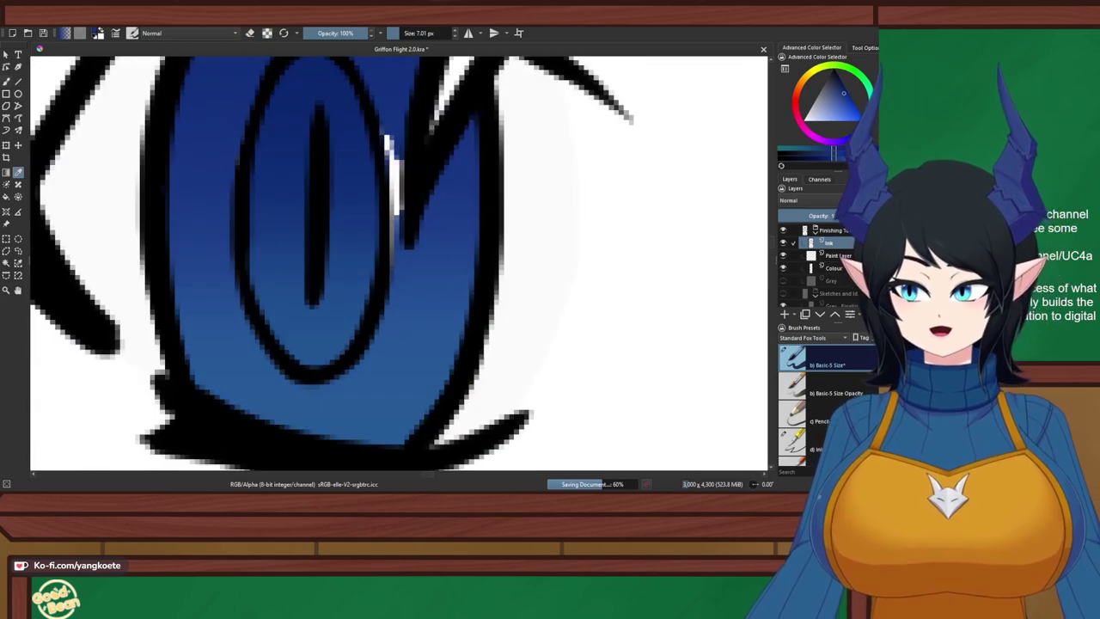
click(839, 255)
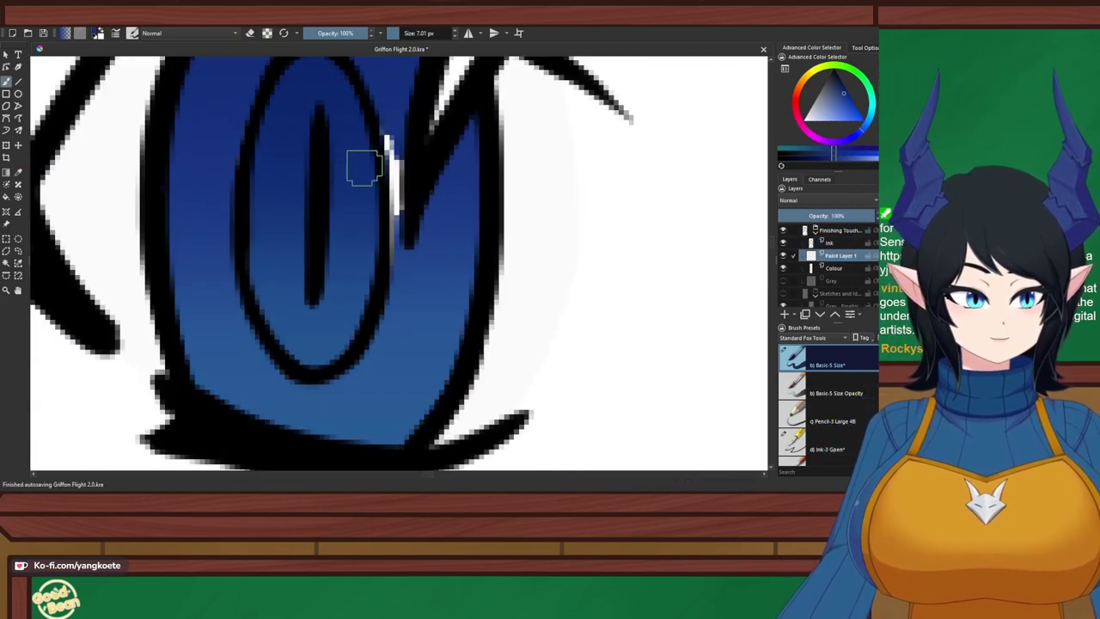
Paint blue over the white sliver beside the left iris on the Colour layer
click(833, 268)
mouse_move(375, 115)
mouse_down()
mouse_move(400, 174)
mouse_move(389, 256)
mouse_up()
scroll(395, 249, down, 2)
scroll(429, 237, up, 2)
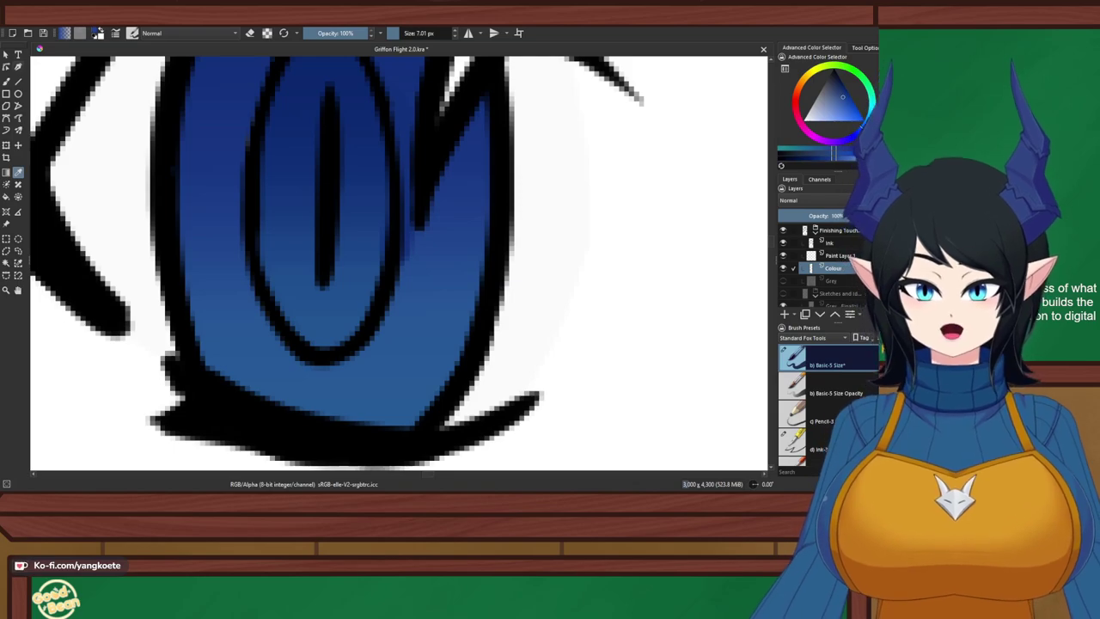
key(b)
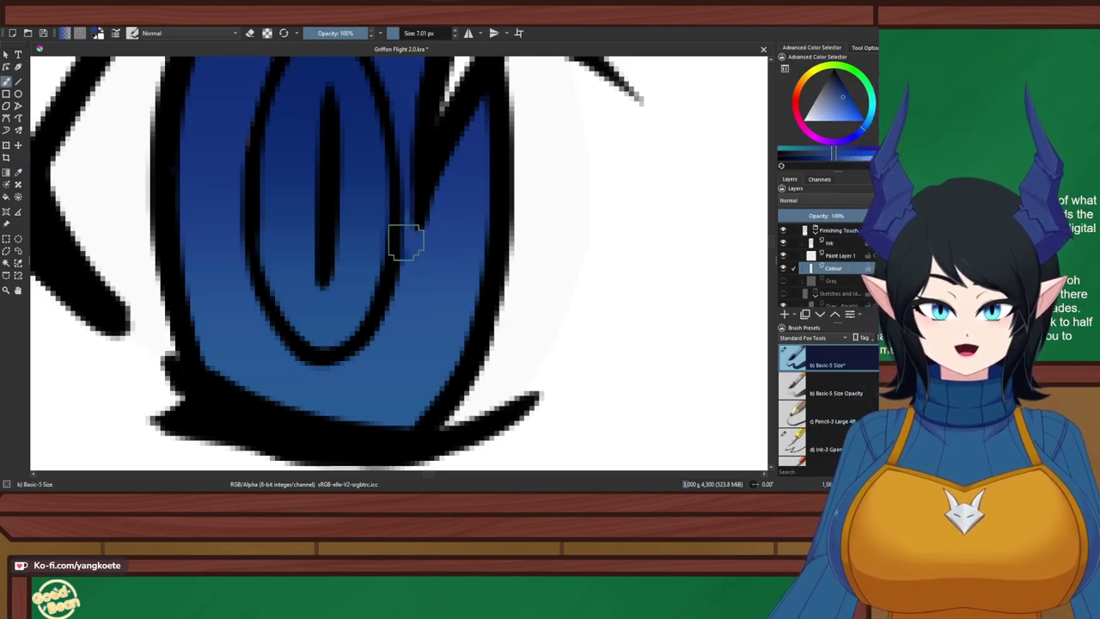
scroll(409, 229, down, 3)
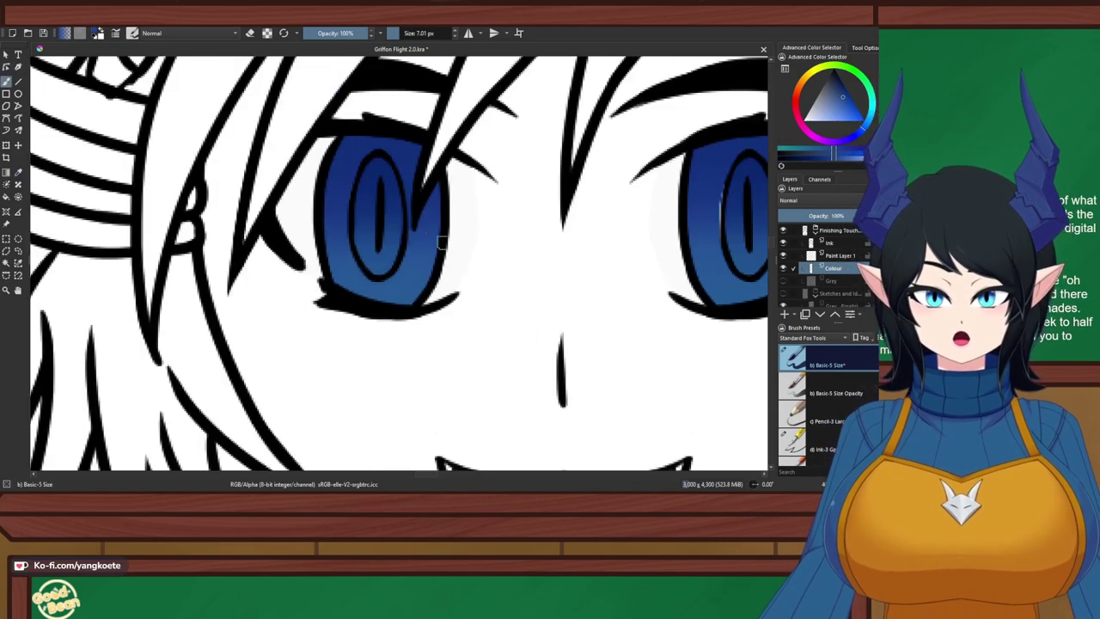
scroll(284, 233, down, 1)
scroll(422, 184, up, 4)
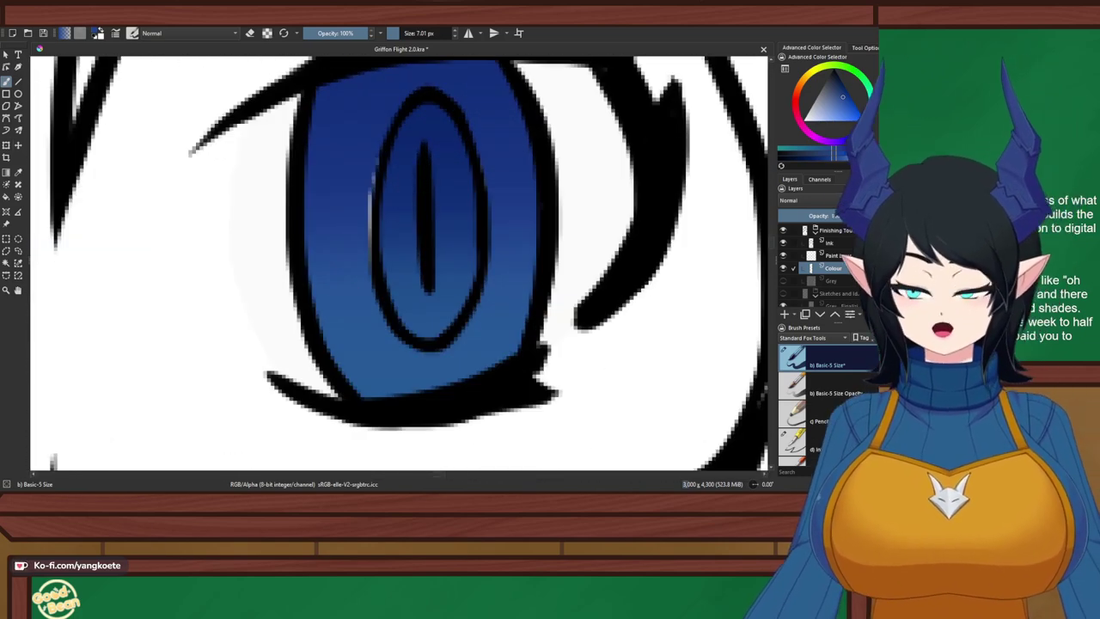
Sample colours from the canvas with the picker, returning to the freehand brush each time
key(p)
scroll(390, 222, up, 1)
key(b)
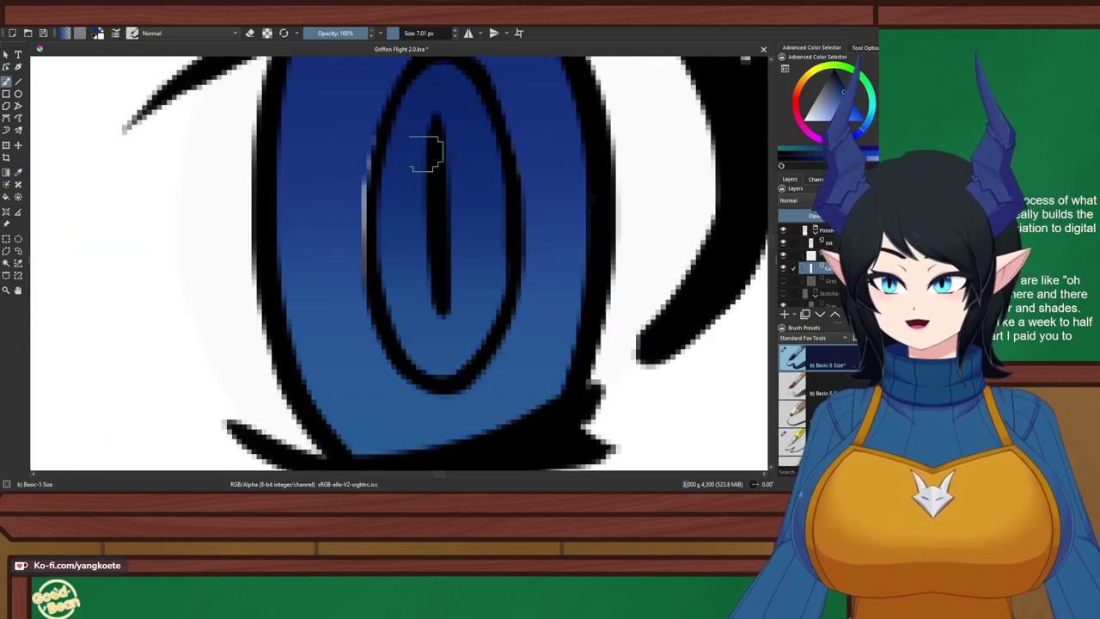
scroll(404, 142, up, 1)
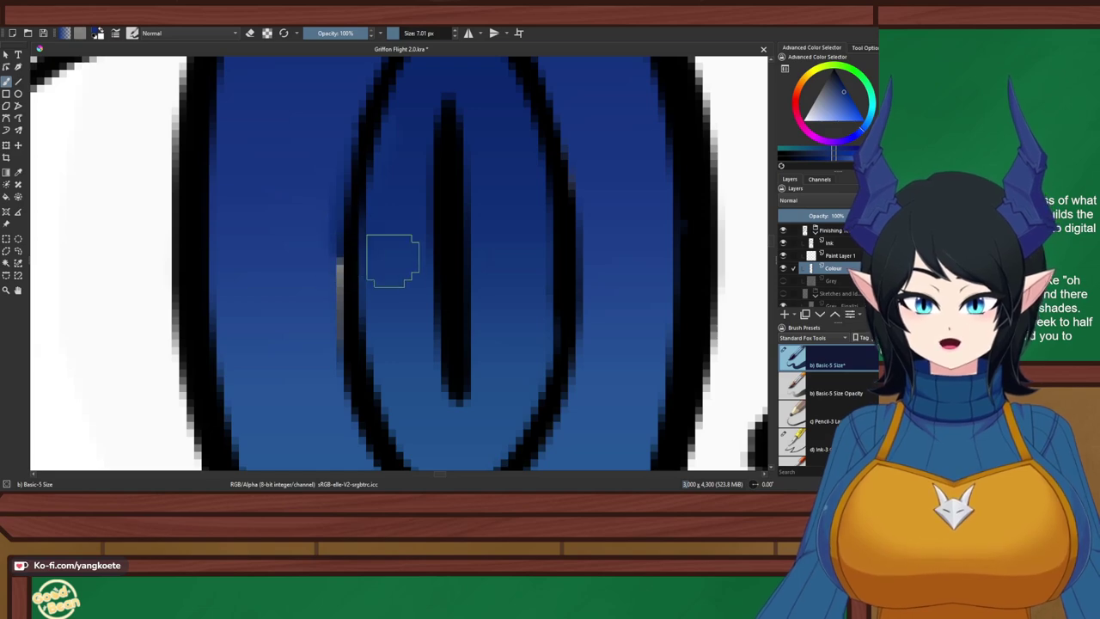
key(p)
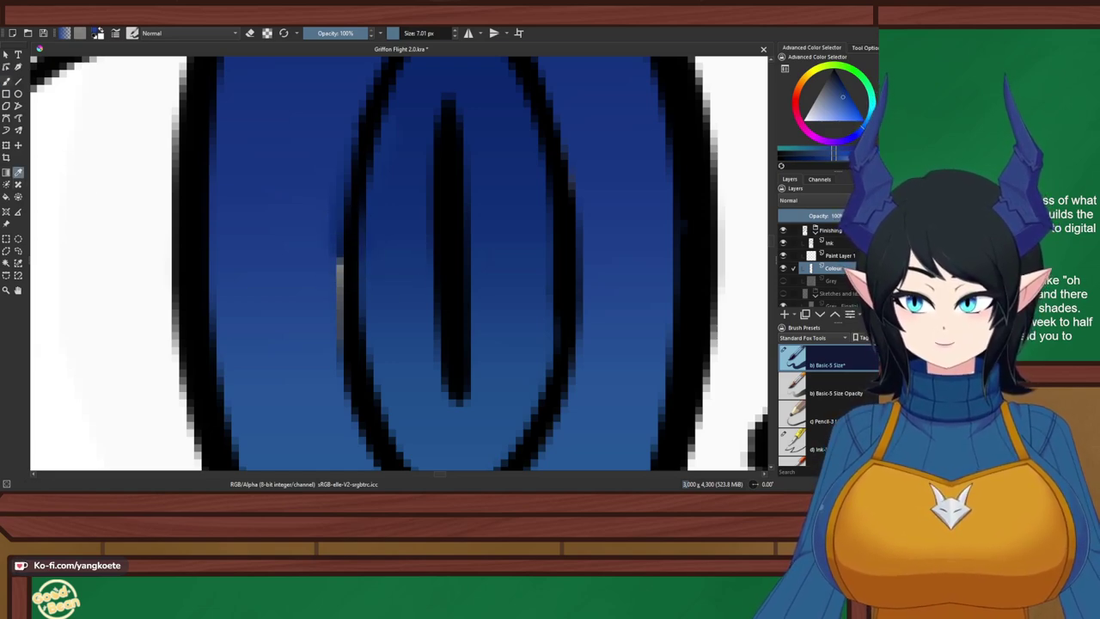
key(b)
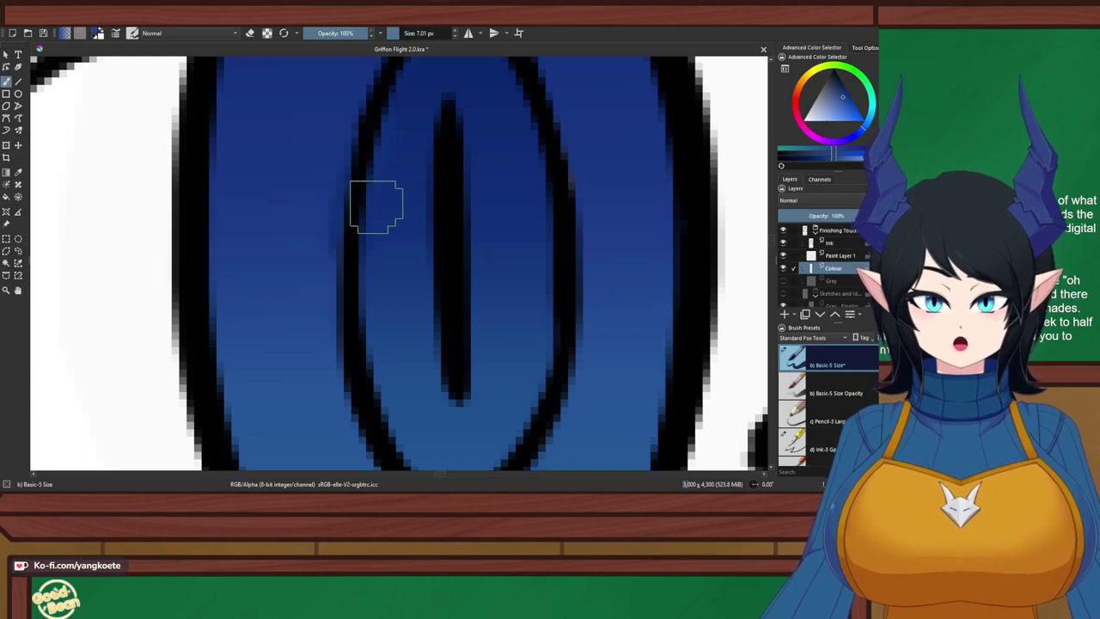
scroll(516, 153, down, 6)
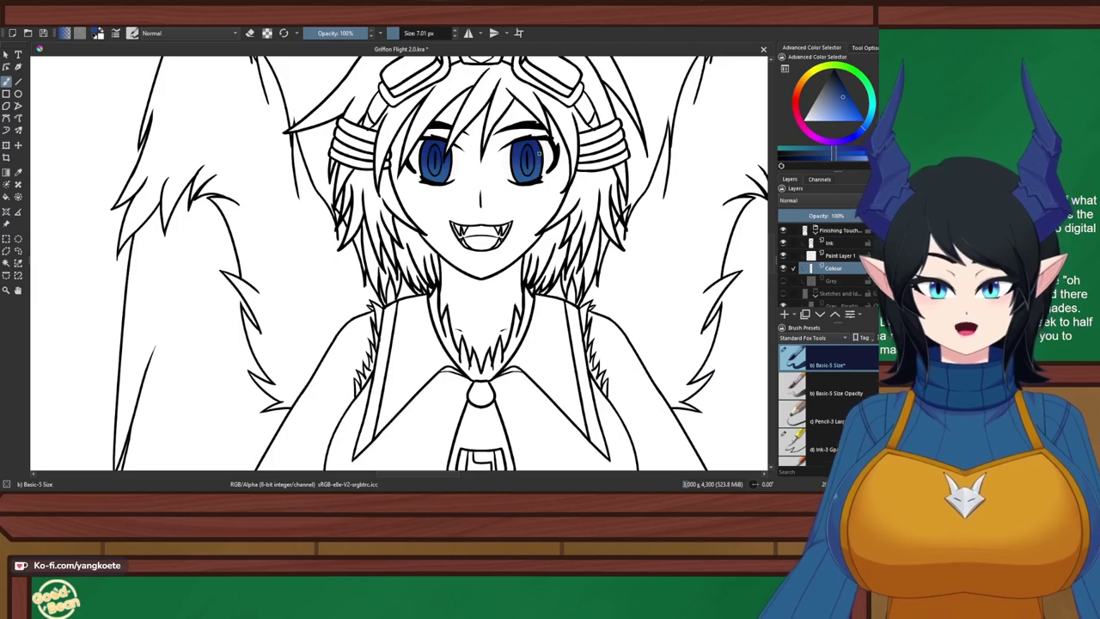
scroll(538, 153, down, 3)
scroll(538, 153, up, 1)
scroll(426, 176, up, 5)
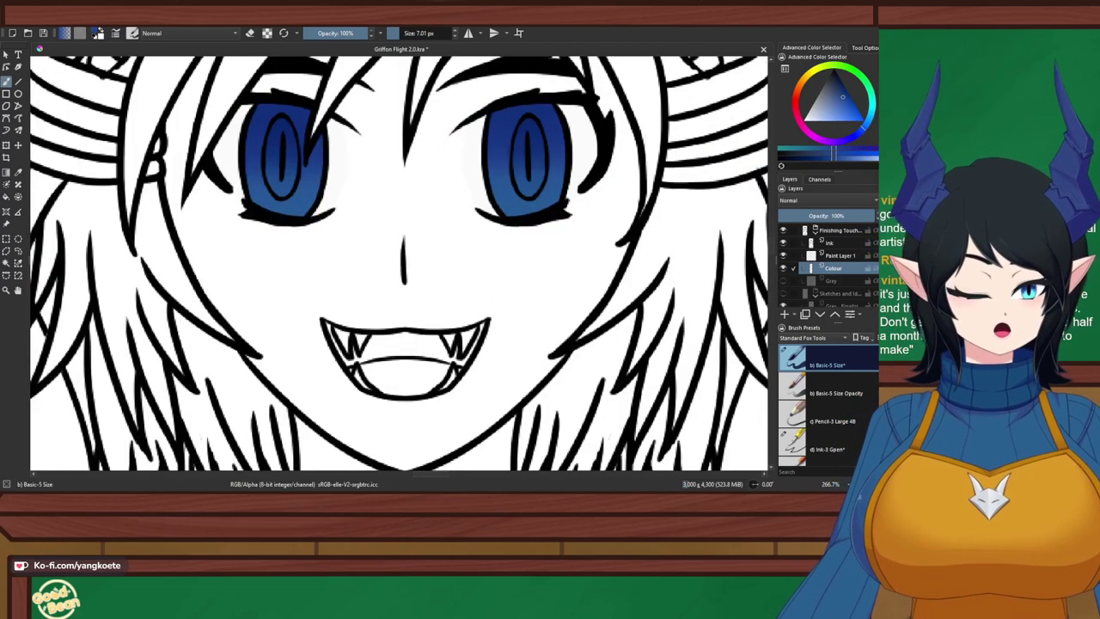
Make the Grey background layer visible behind the character
click(783, 281)
scroll(489, 225, down, 5)
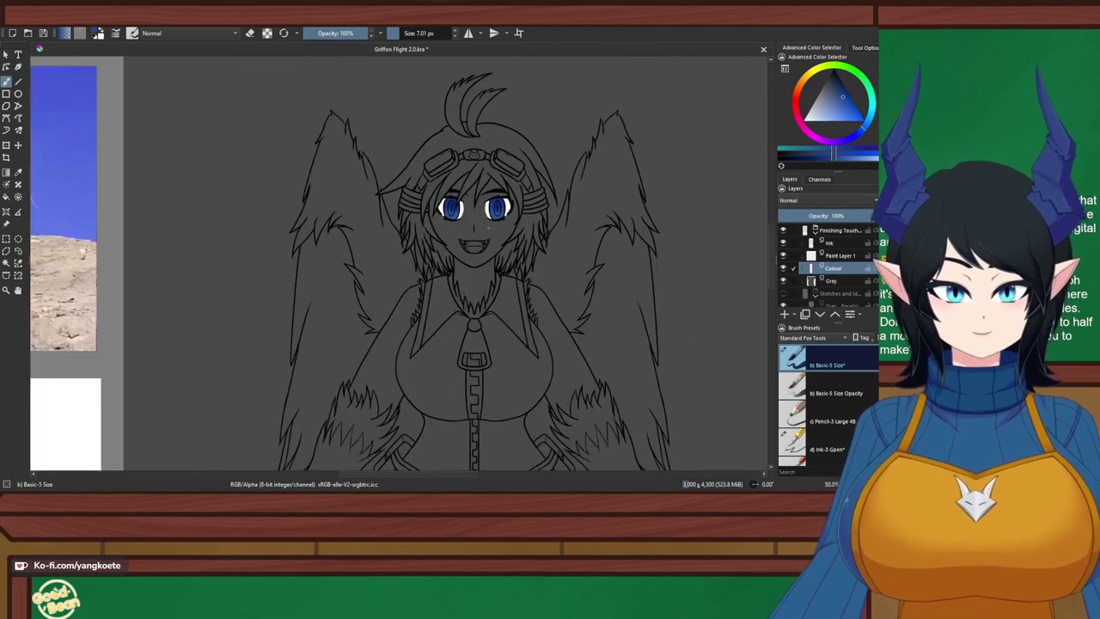
scroll(464, 207, up, 5)
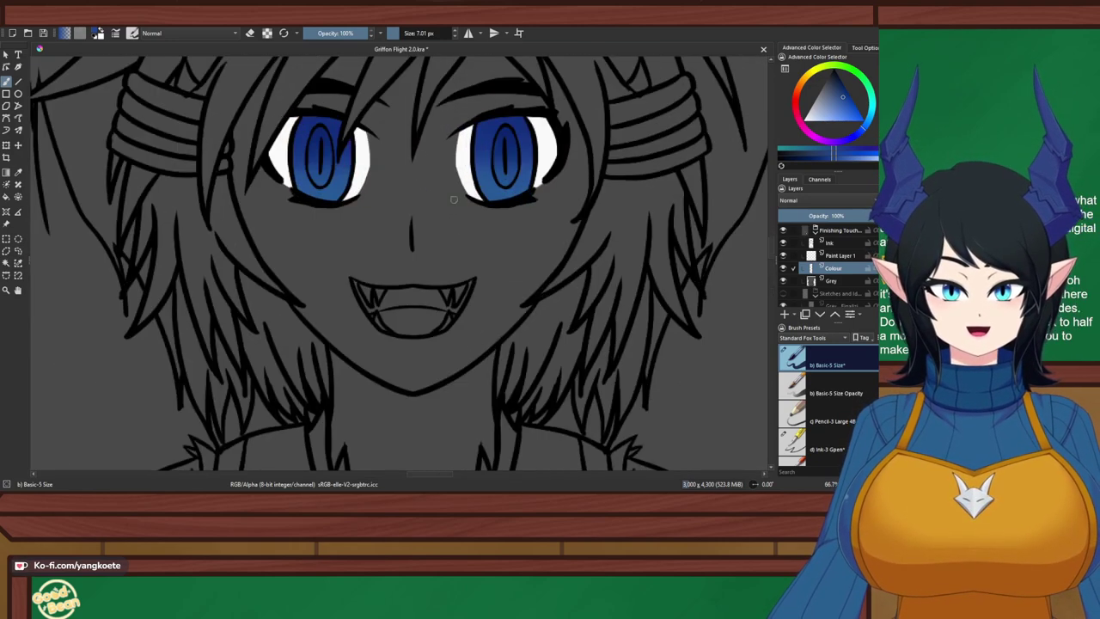
scroll(391, 155, up, 3)
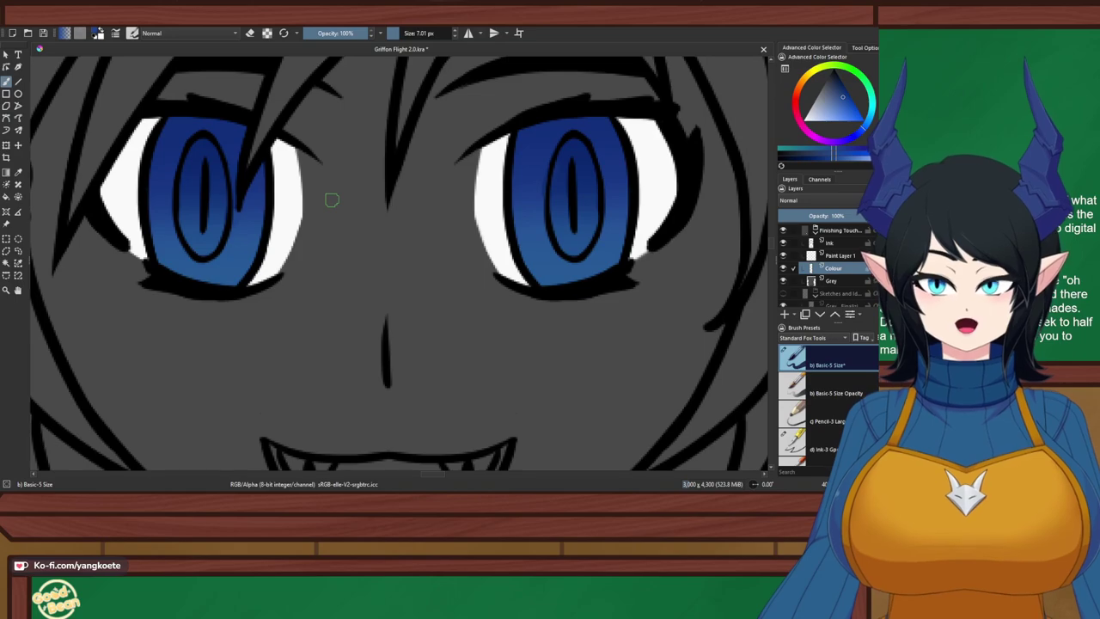
scroll(582, 209, up, 4)
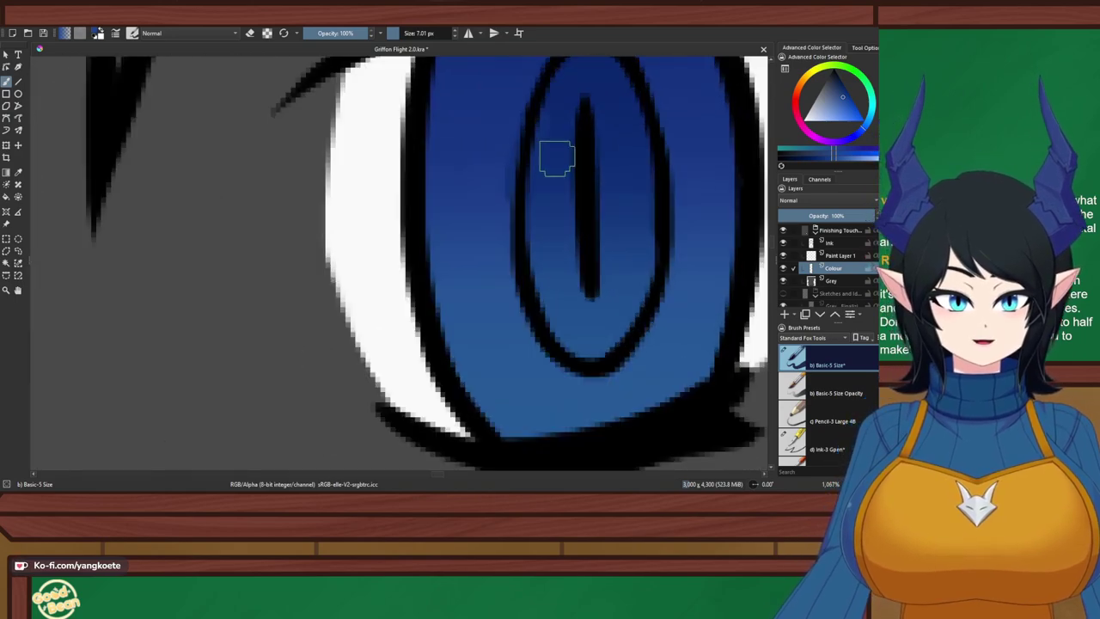
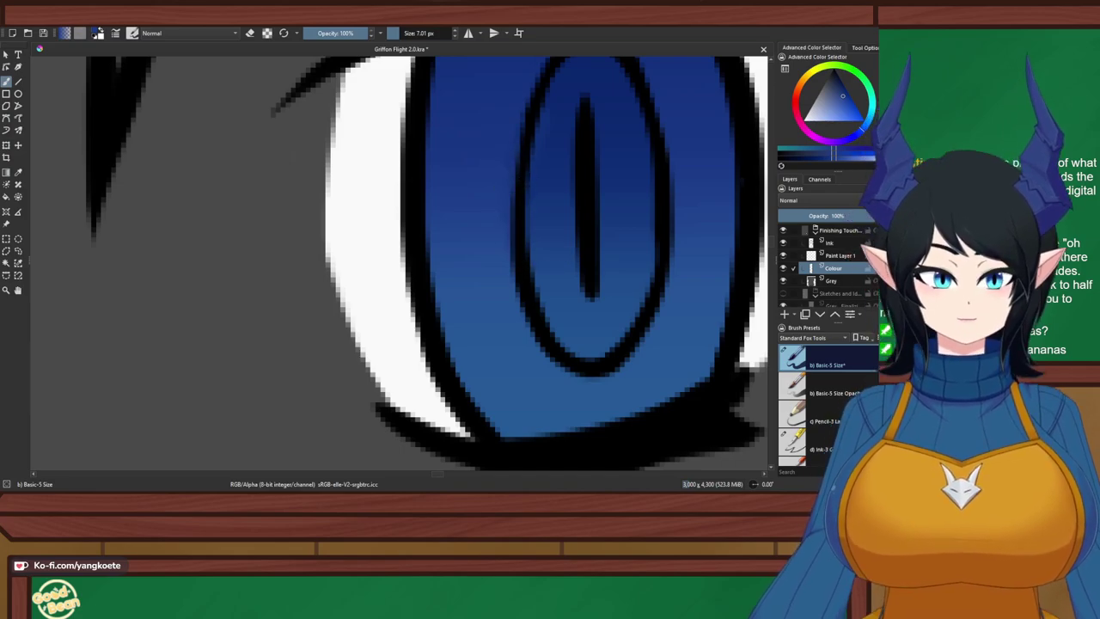
Sample the white from the eye's highlight with the colour picker
scroll(607, 213, down, 3)
drag(677, 275, 581, 261)
scroll(579, 258, up, 3)
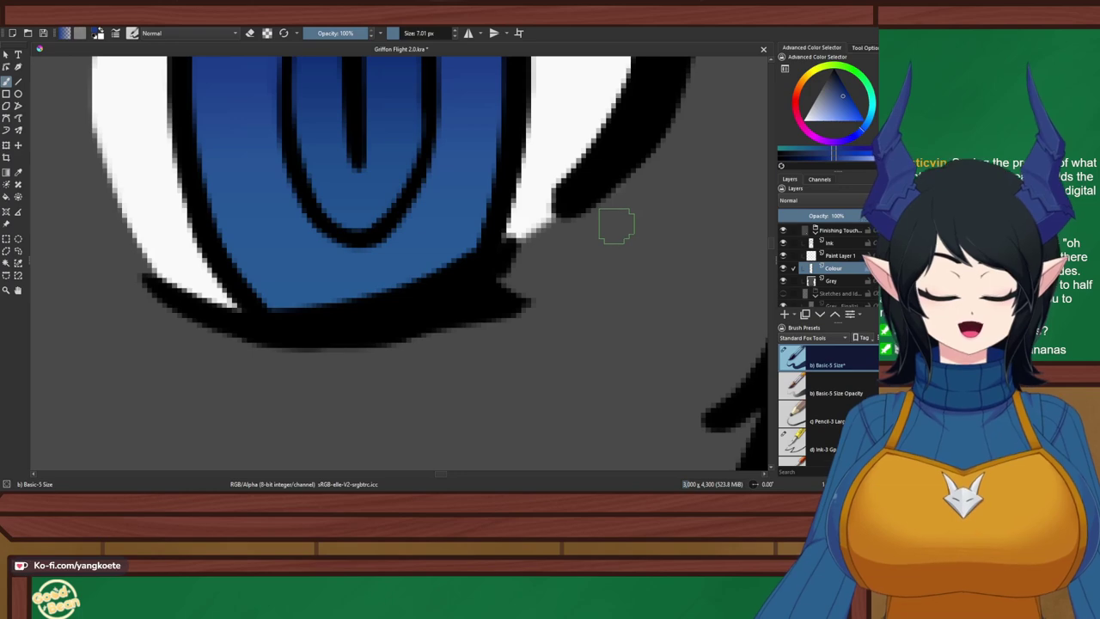
click(550, 163)
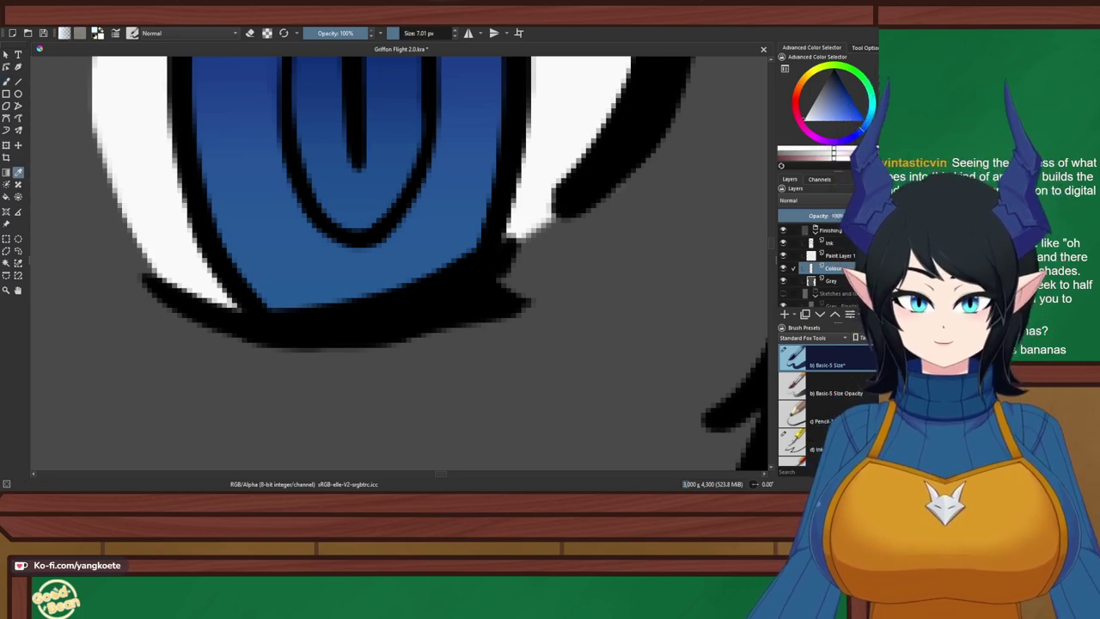
Zoom out and hide the Grey background layer so the line art sits on white
scroll(565, 246, up, 2)
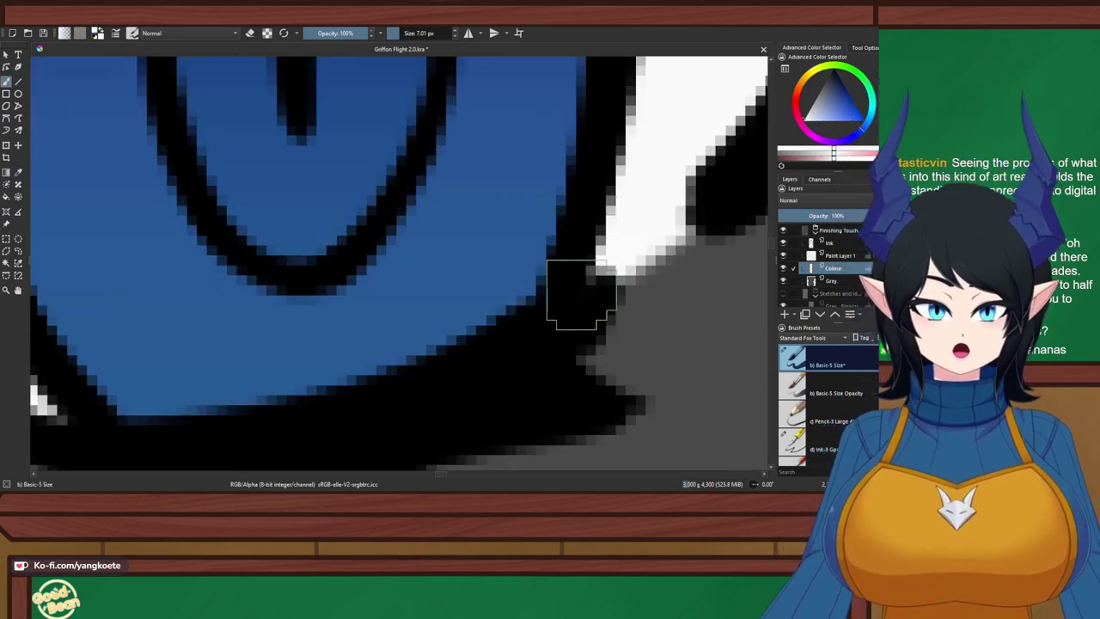
scroll(601, 288, down, 5)
scroll(568, 302, down, 6)
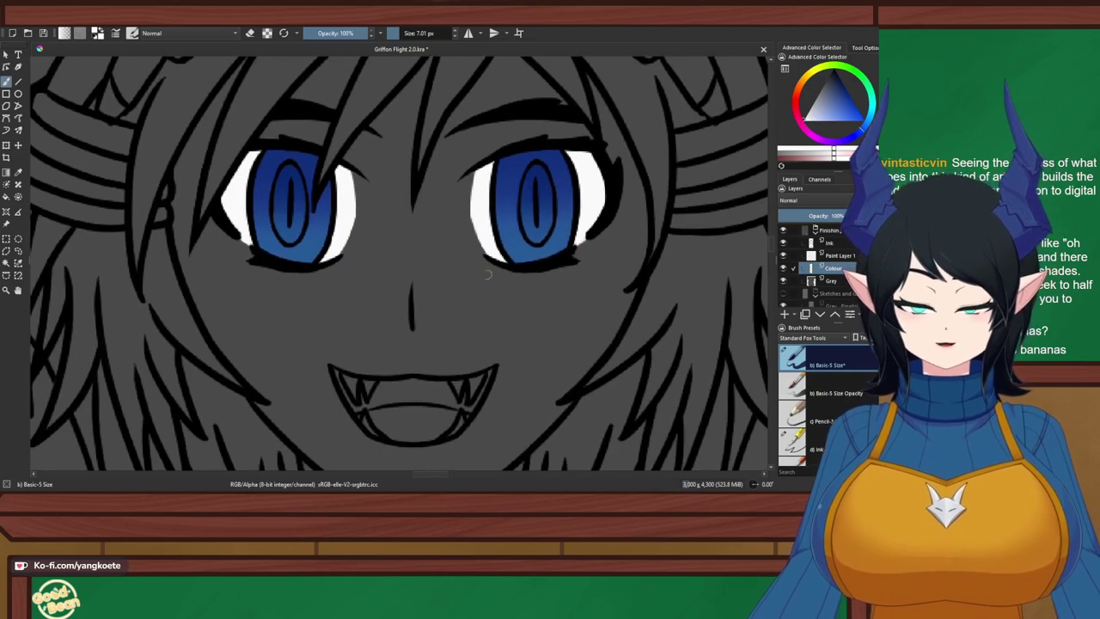
scroll(423, 203, up, 1)
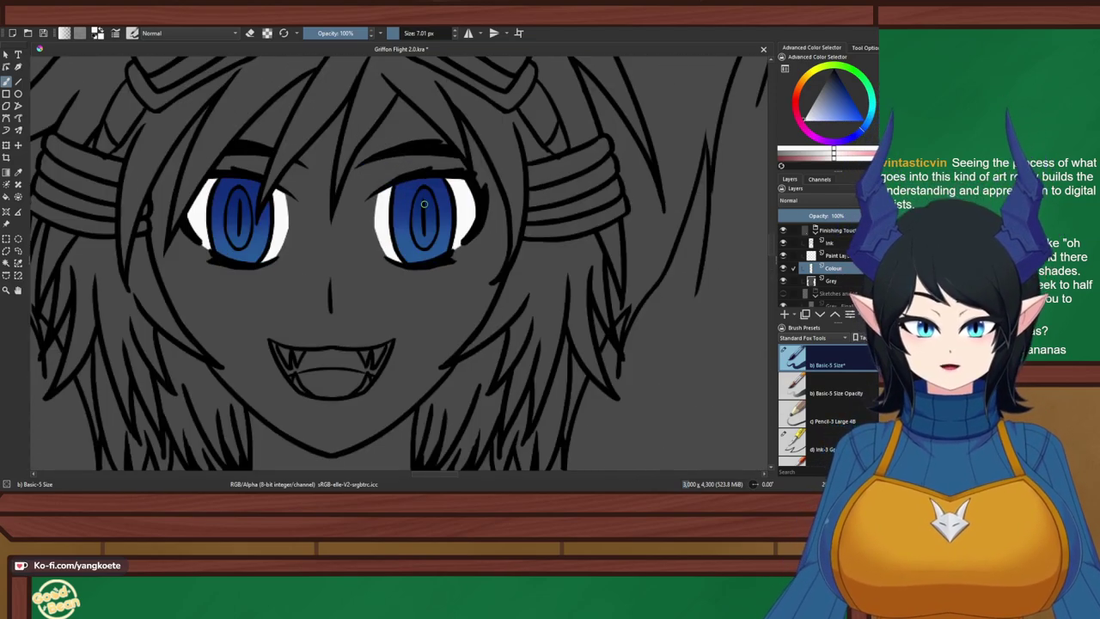
scroll(423, 203, down, 1)
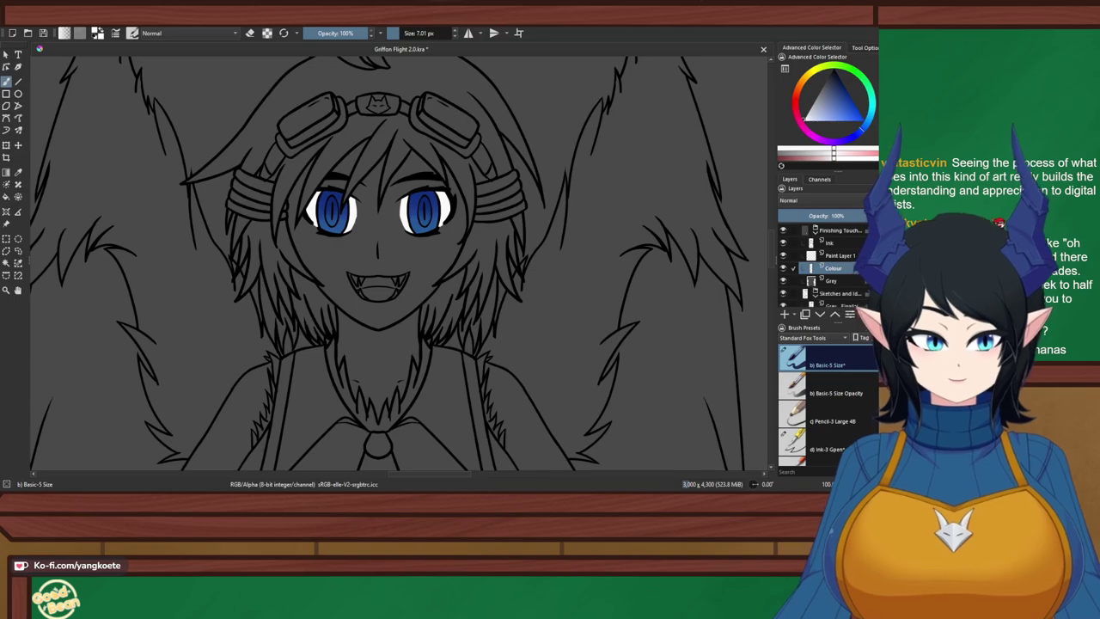
click(783, 281)
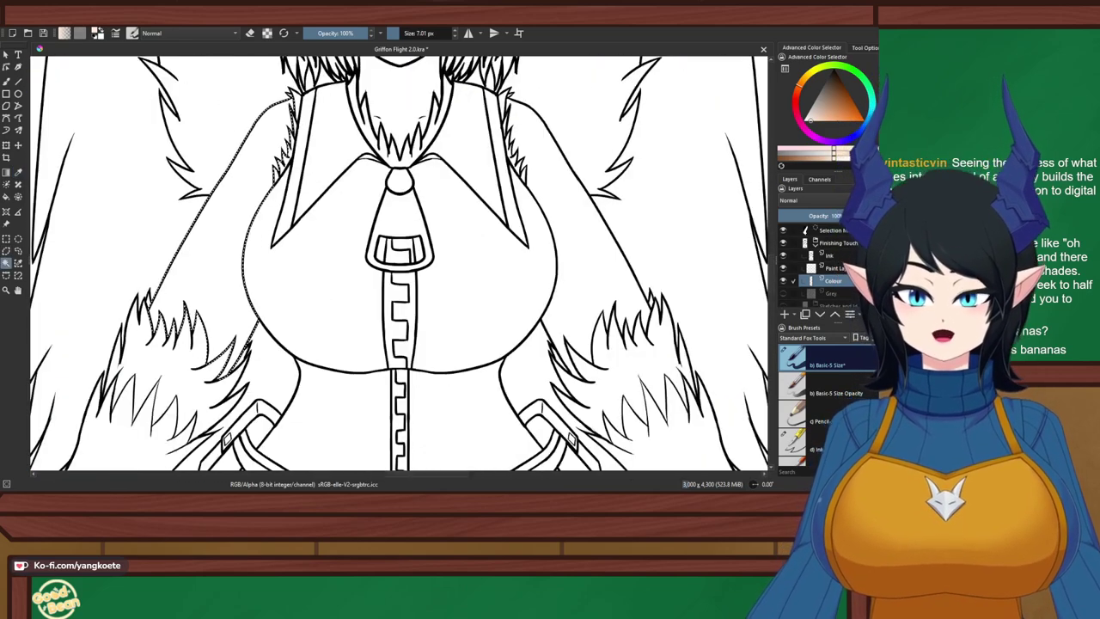
Add the right arm and the area beside the neck to the skin selection
shift+click(577, 240)
scroll(383, 109, up, 2)
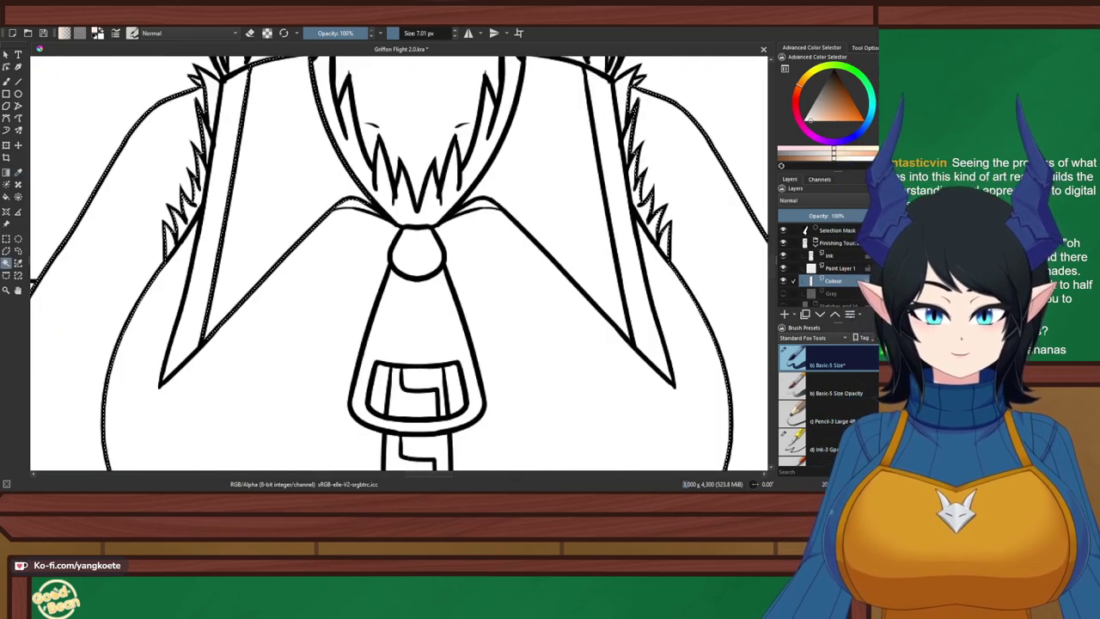
shift+click(284, 155)
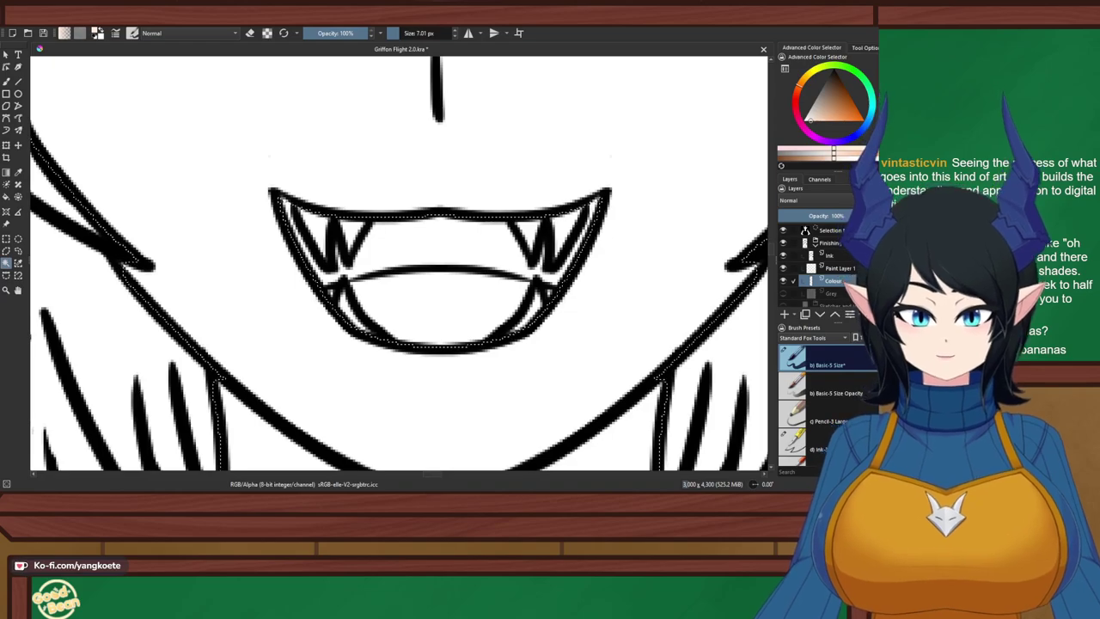
scroll(365, 212, down, 5)
scroll(359, 120, up, 4)
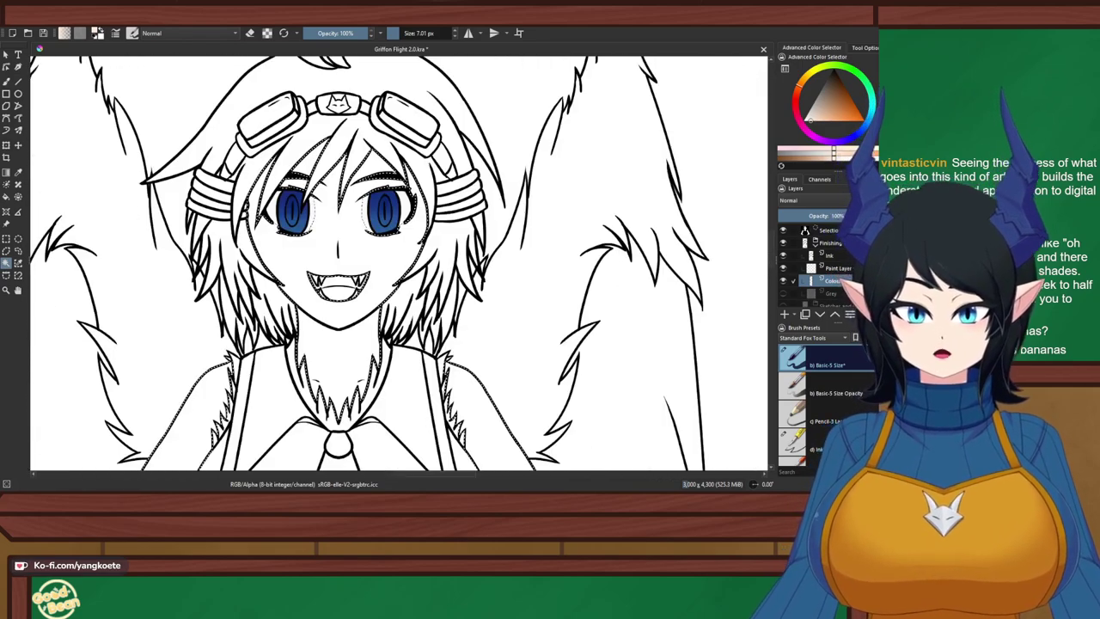
scroll(376, 107, down, 1)
Make the Grey background layer visible again and frame the whole figure
click(783, 293)
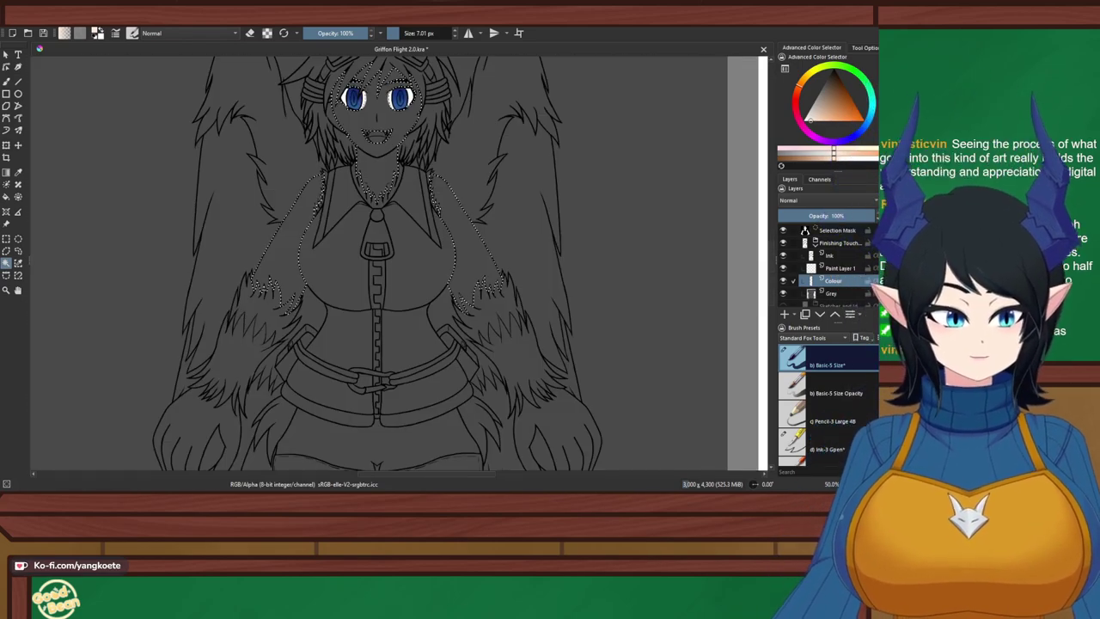
scroll(551, 251, down, 1)
mouse_move(552, 251)
mouse_down()
mouse_move(367, 216)
mouse_move(356, 105)
mouse_up()
Fill the selected face, neck and arms with pale skin tone using a 1000 px brush
key(b)
click(451, 33)
scroll(394, 190, up, 2)
scroll(295, 195, up, 1)
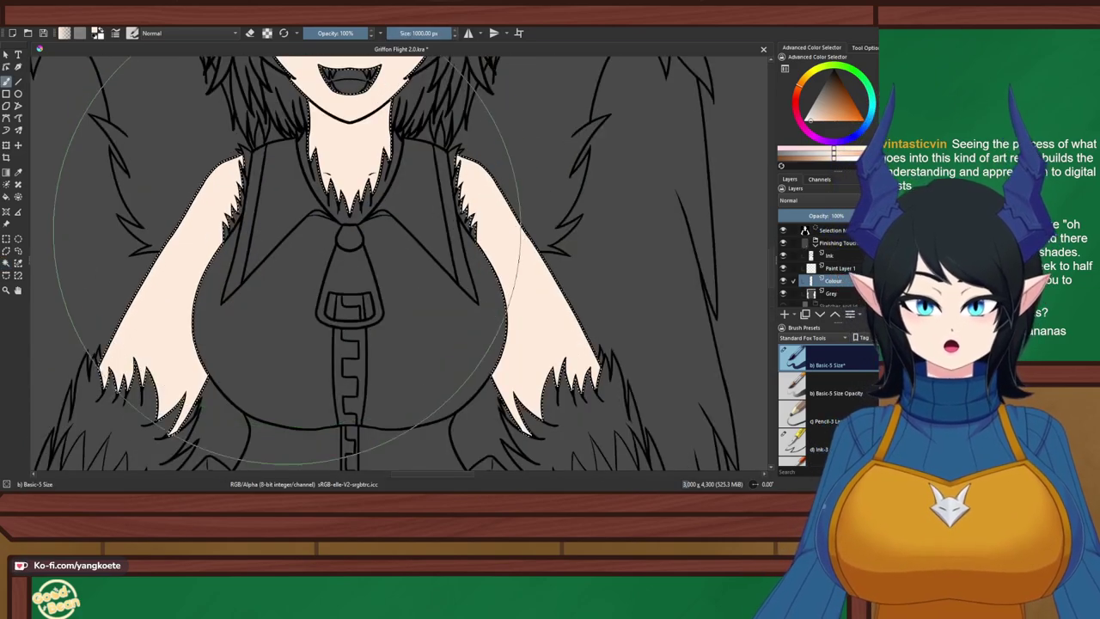
Clear the selection, set the brush to 4 px and turn on horizontal mirroring
click(6, 239)
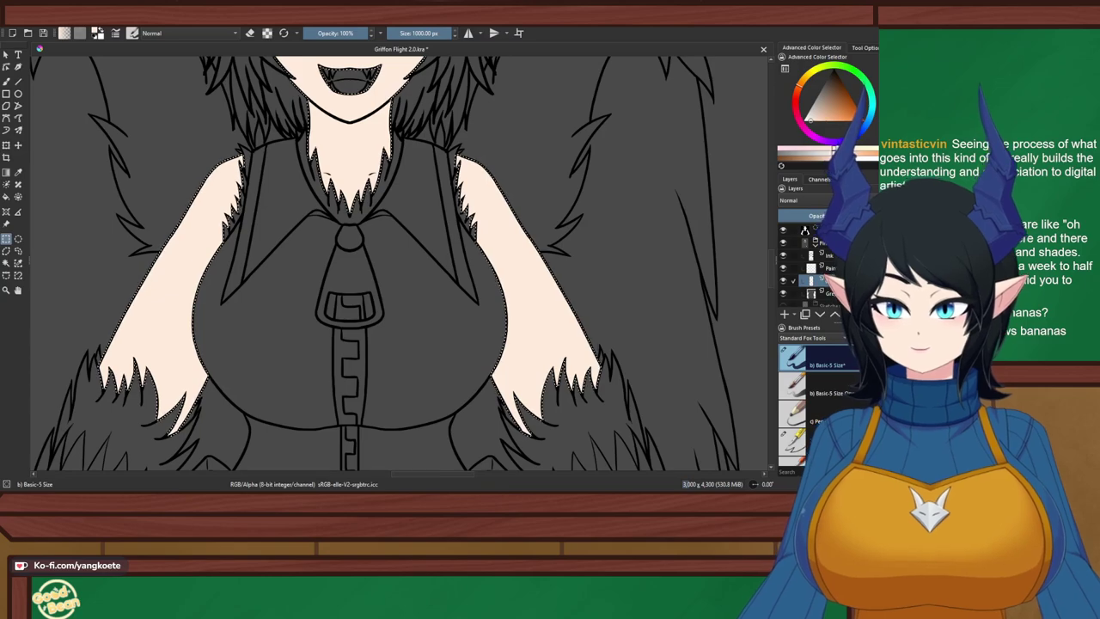
click(252, 157)
scroll(253, 158, up, 3)
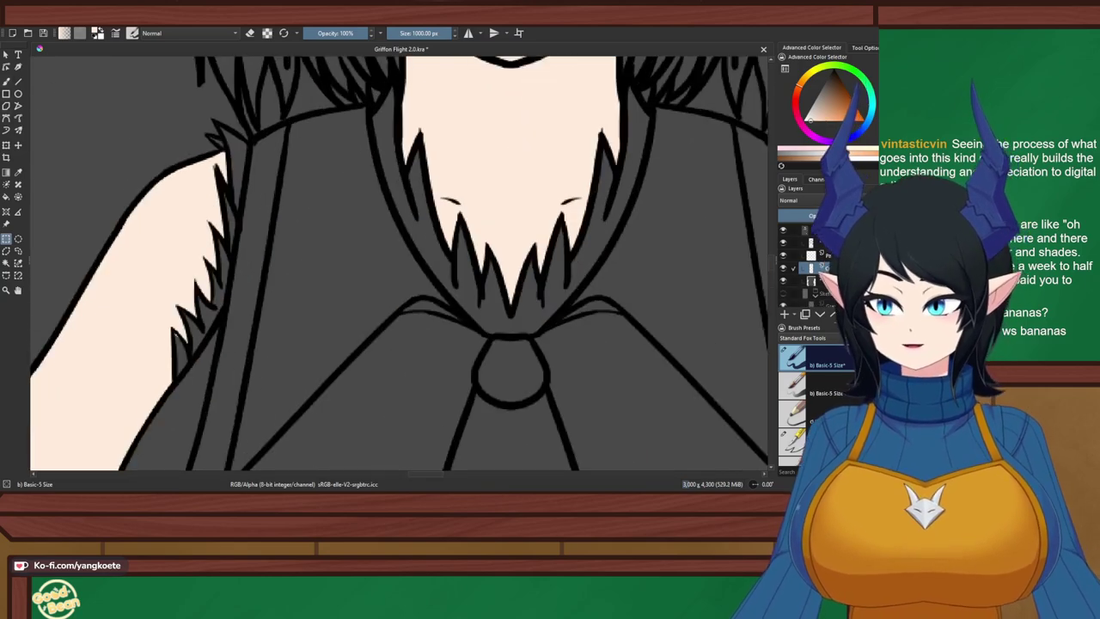
click(389, 32)
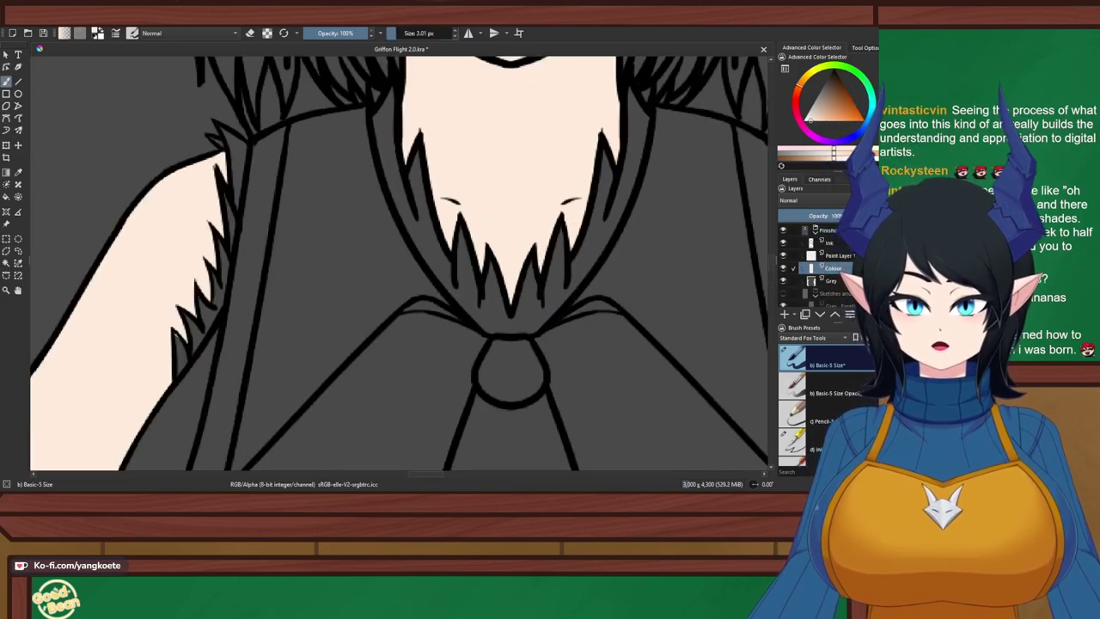
click(454, 30)
click(468, 33)
drag(369, 272, 342, 240)
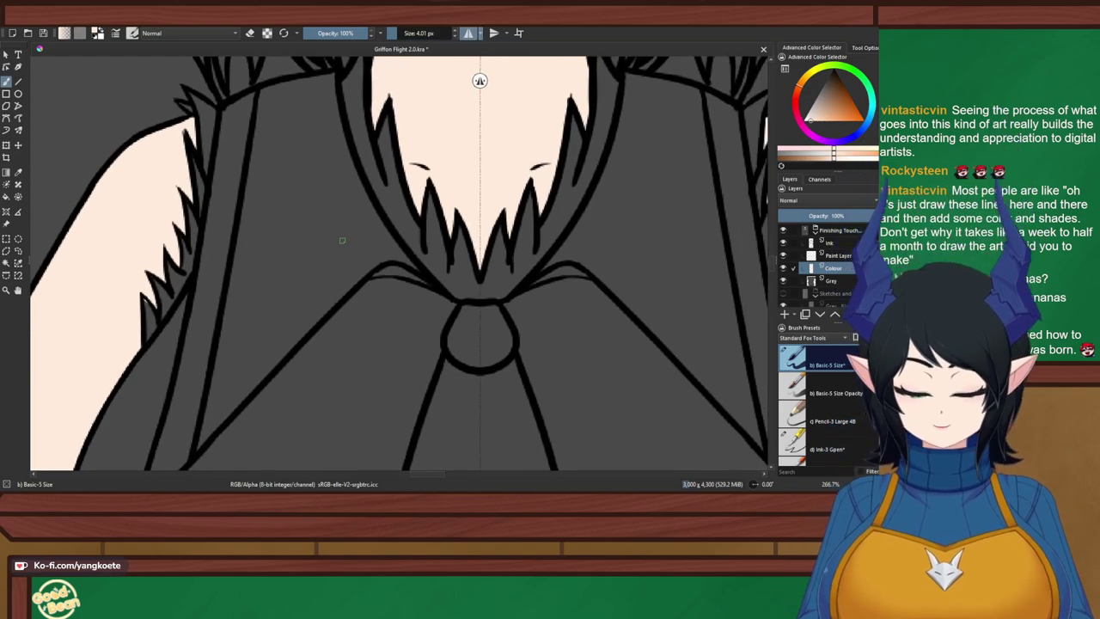
scroll(366, 207, up, 4)
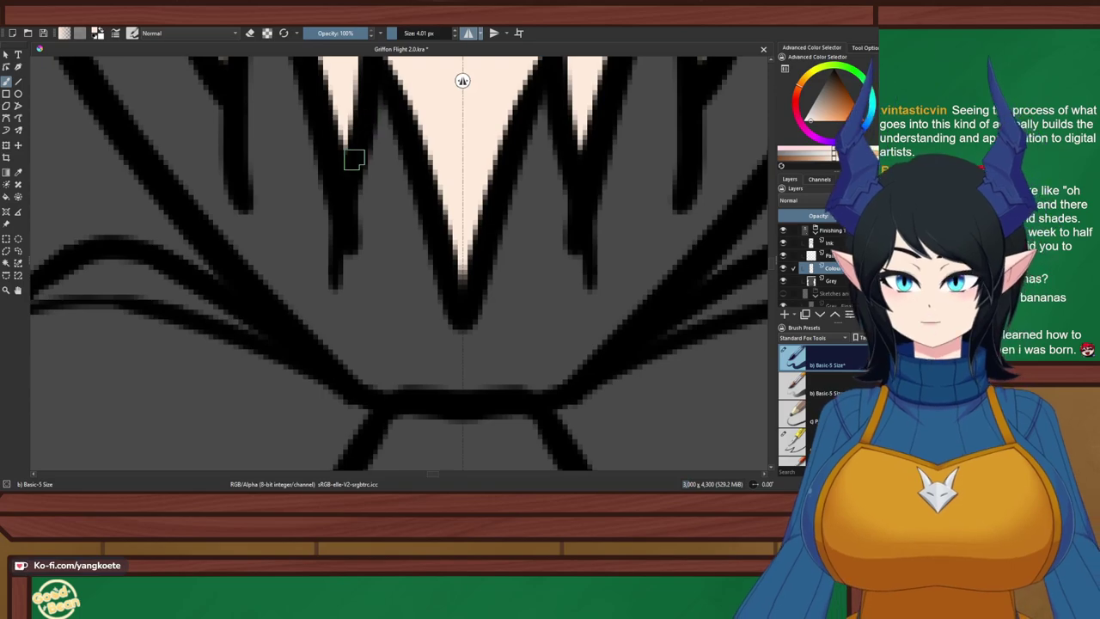
scroll(340, 146, down, 5)
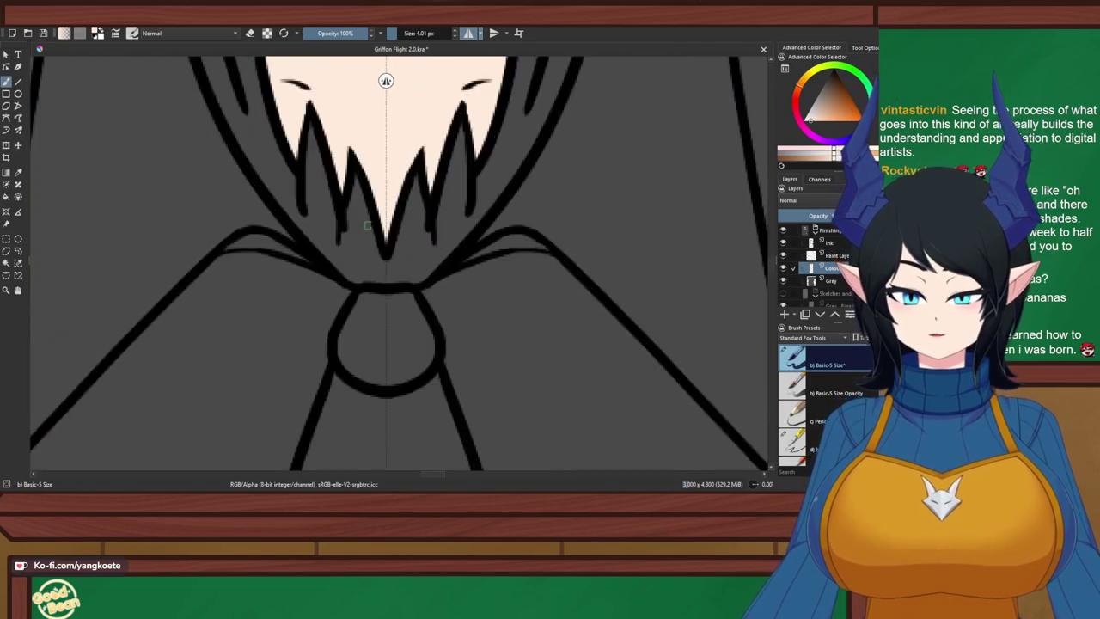
Erase the mirrored strand edges at the chest fur tips on the Ink layer
click(831, 244)
scroll(348, 208, up, 3)
key(e)
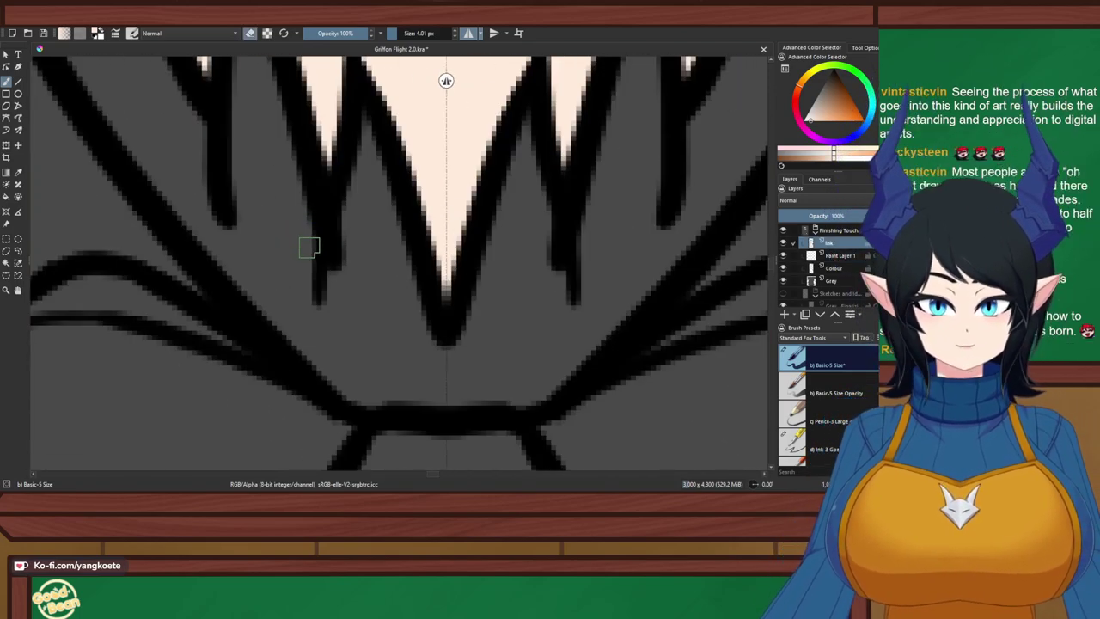
drag(311, 245, 310, 287)
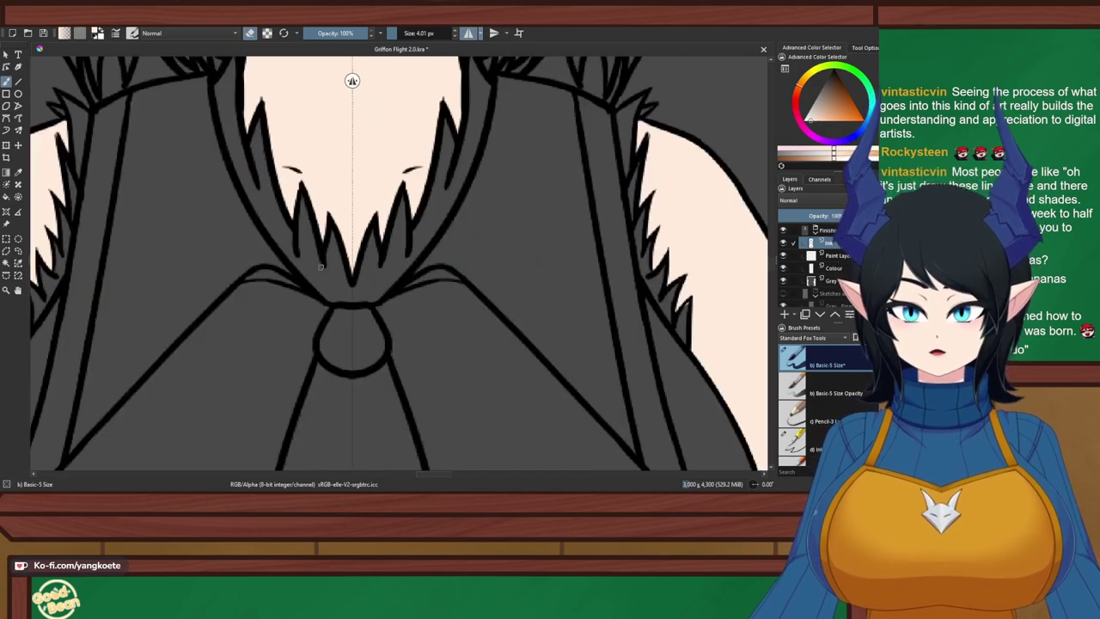
scroll(324, 314, down, 3)
scroll(312, 148, up, 4)
key(e)
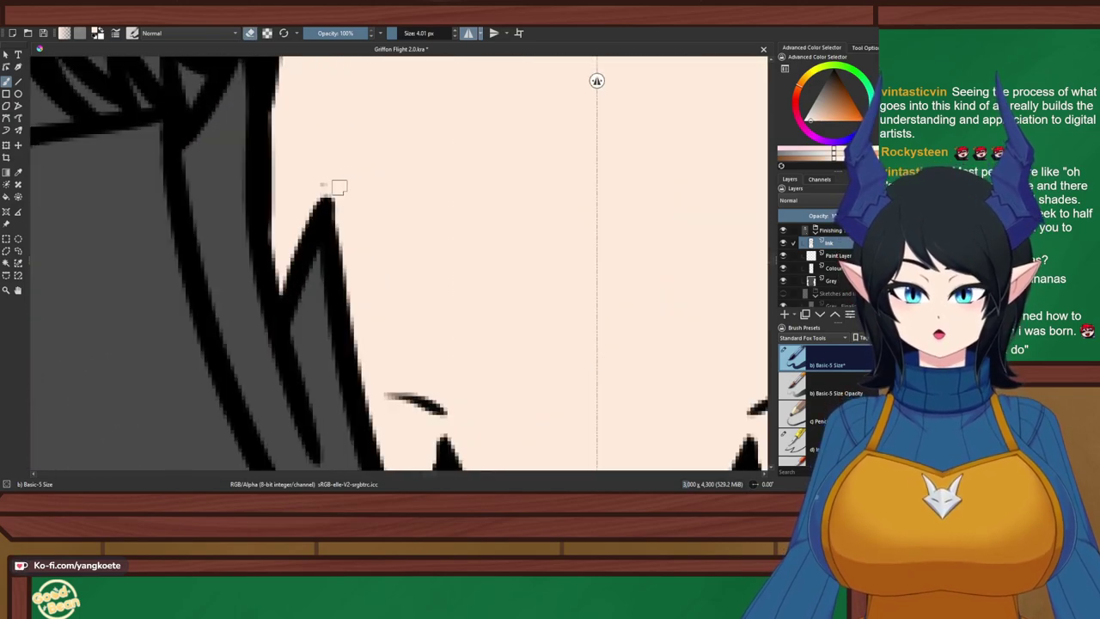
scroll(330, 183, down, 3)
scroll(316, 241, up, 3)
key(e)
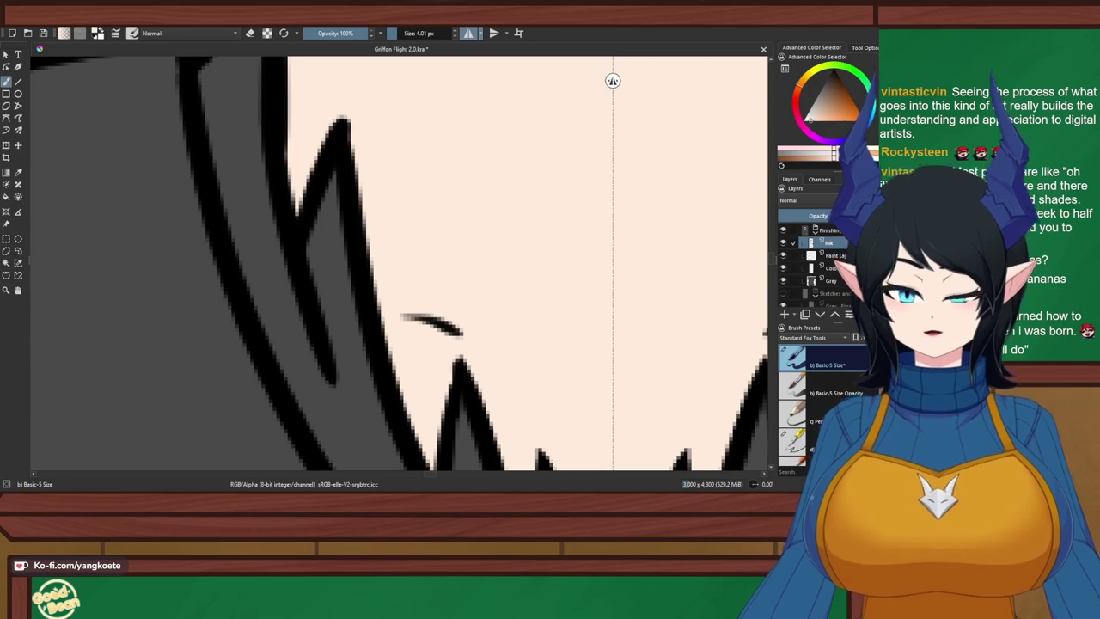
scroll(290, 238, down, 2)
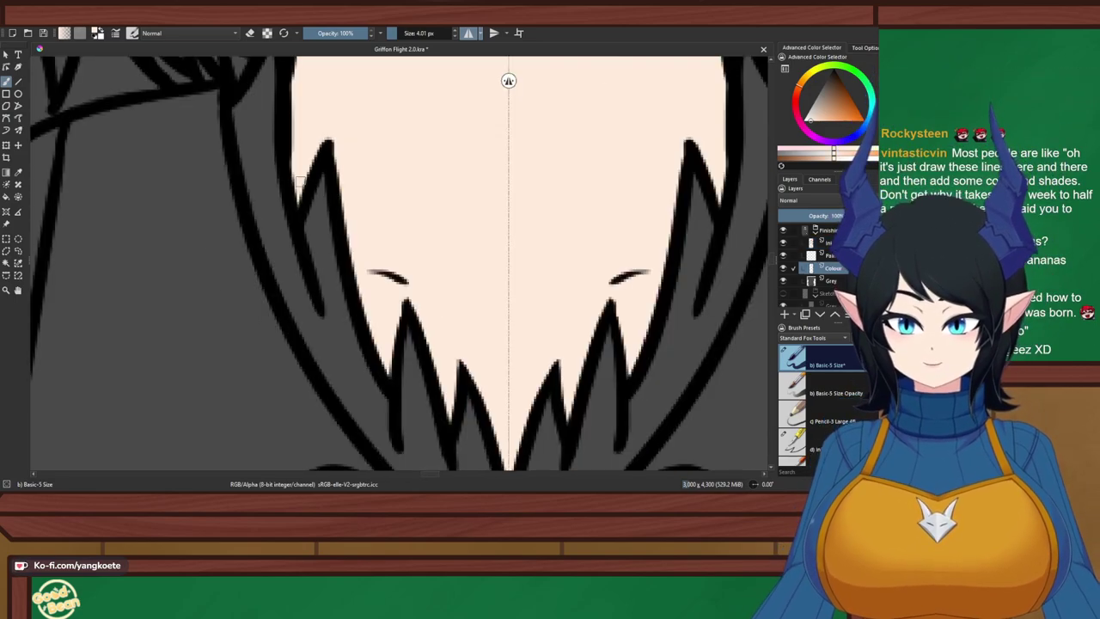
scroll(326, 149, down, 2)
Pan across the face and over to the horned reference character
drag(329, 149, 363, 259)
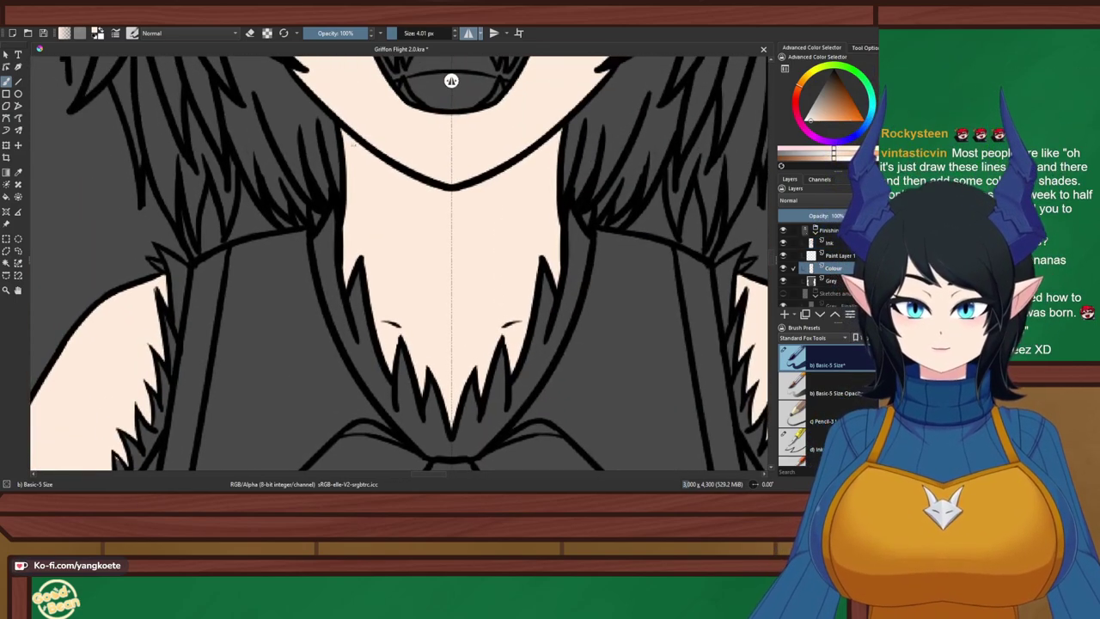
scroll(349, 127, up, 3)
scroll(310, 118, down, 4)
drag(309, 118, 387, 346)
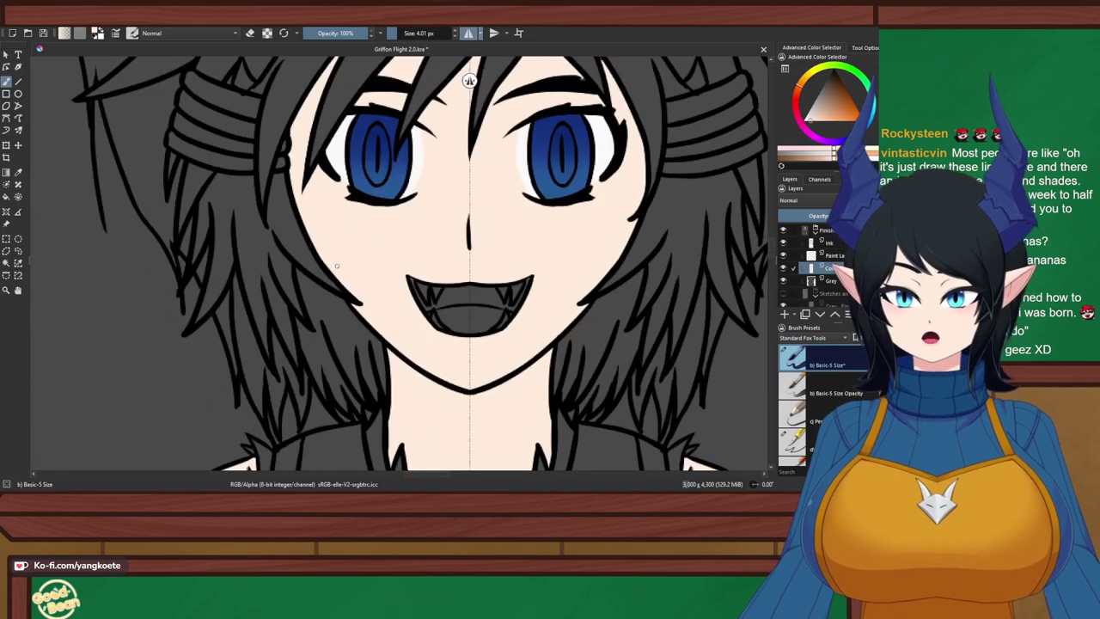
scroll(369, 343, up, 4)
scroll(350, 298, down, 6)
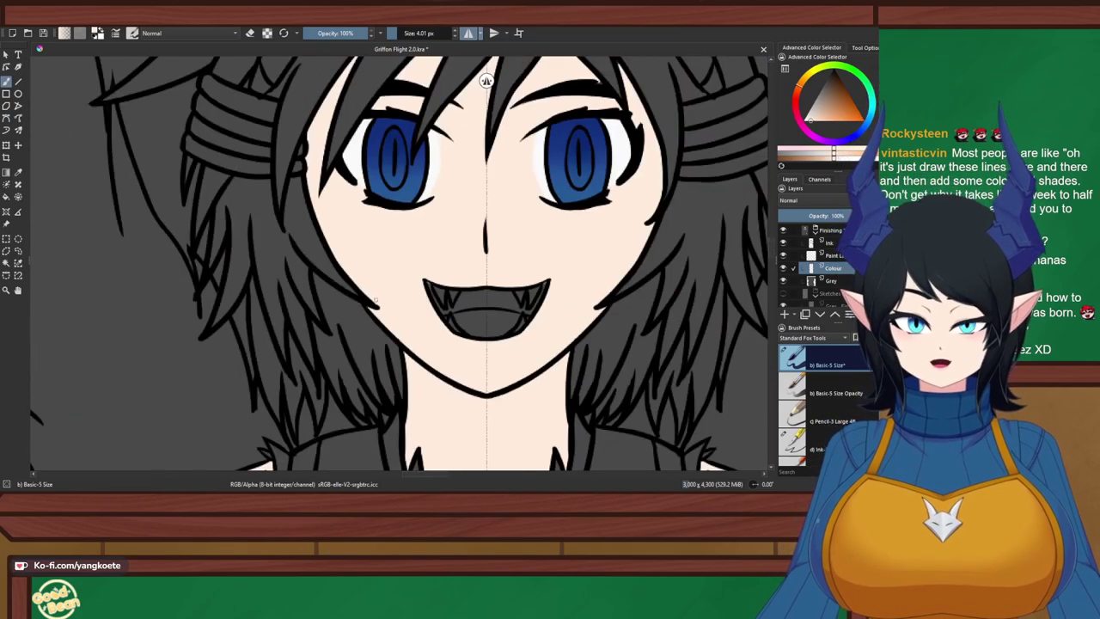
scroll(373, 231, up, 5)
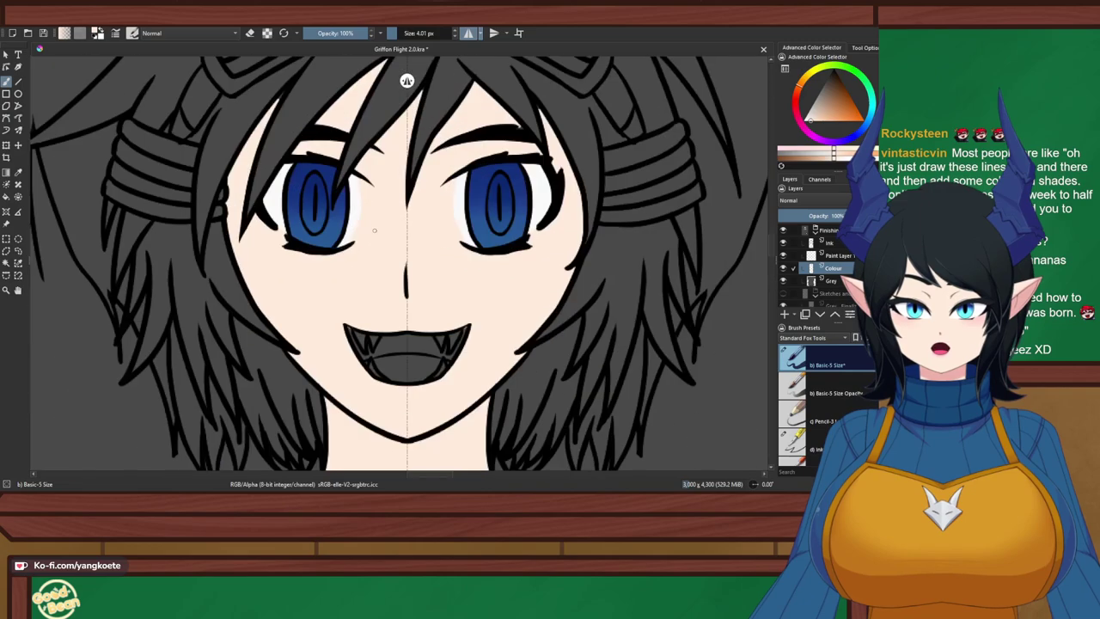
scroll(374, 230, down, 5)
drag(687, 219, 369, 219)
scroll(370, 211, up, 4)
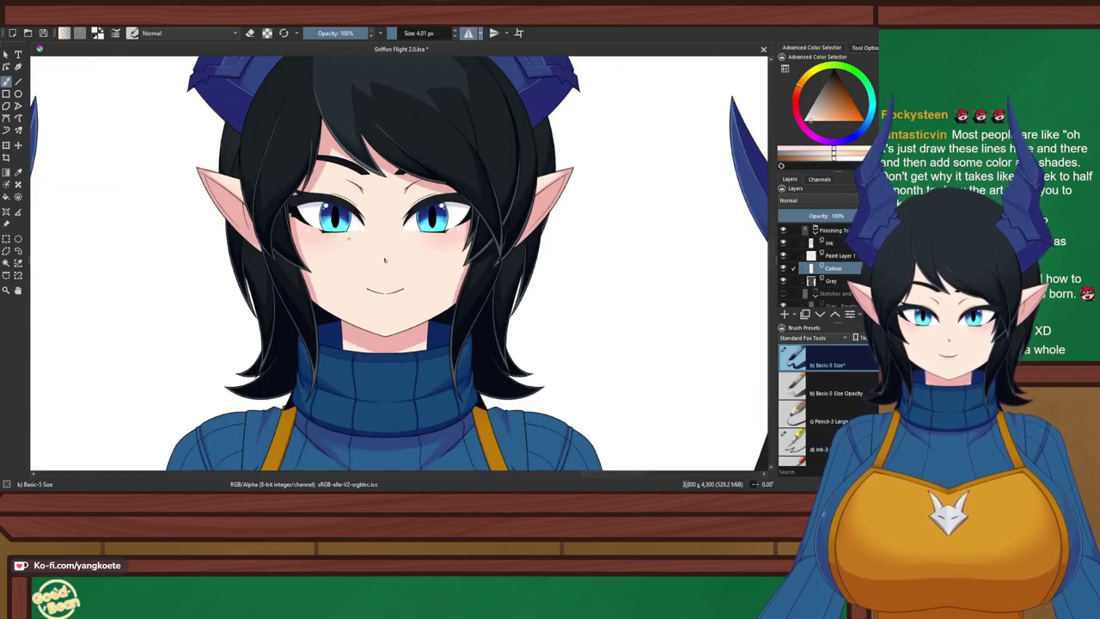
Zoom around the skin-filled griffon face and switch to the Freehand Brush with B
scroll(361, 258, down, 3)
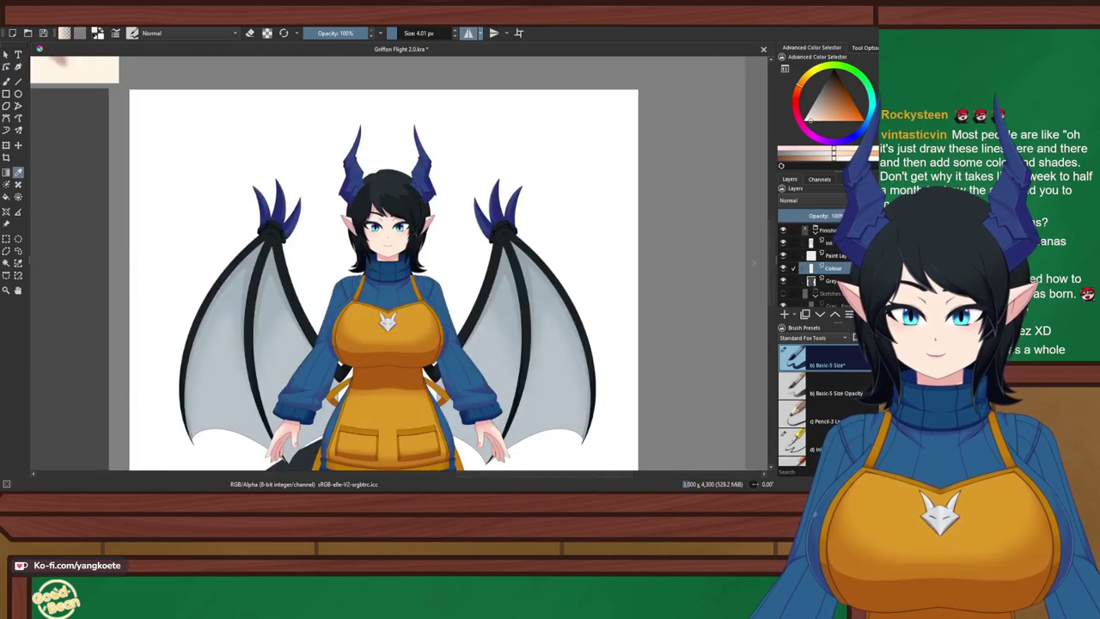
scroll(360, 81, up, 6)
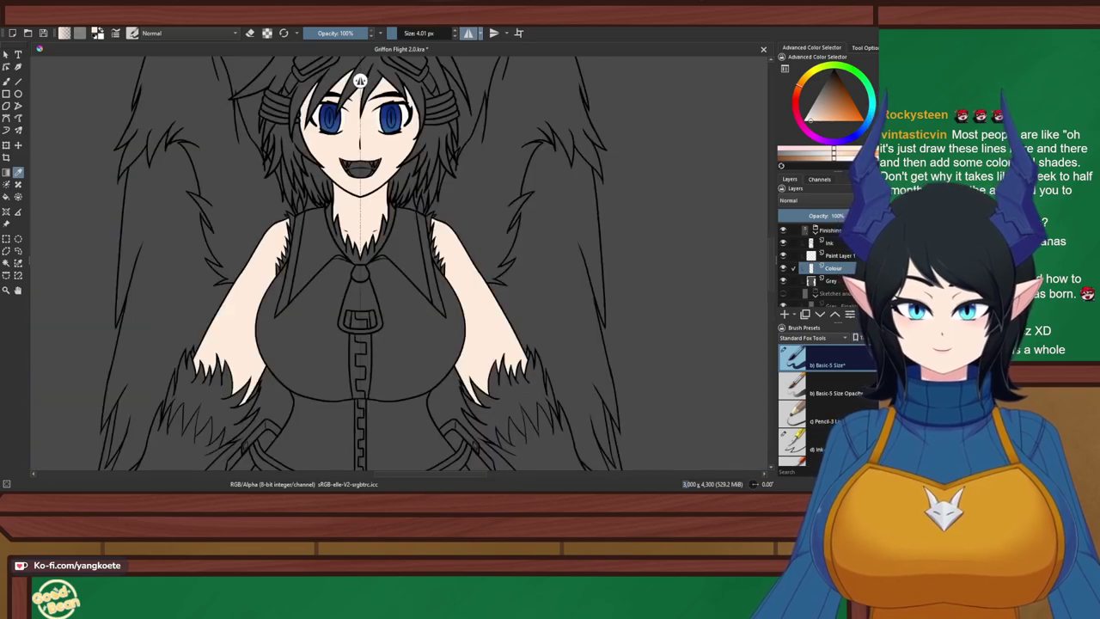
scroll(378, 76, up, 3)
scroll(374, 52, down, 3)
scroll(387, 69, up, 5)
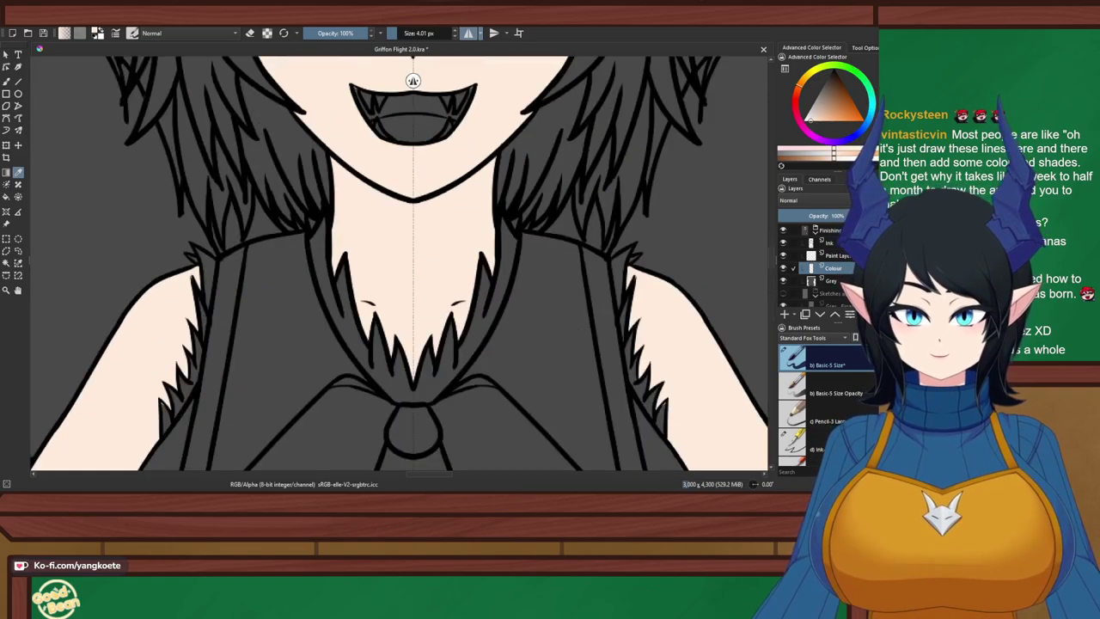
scroll(387, 81, down, 3)
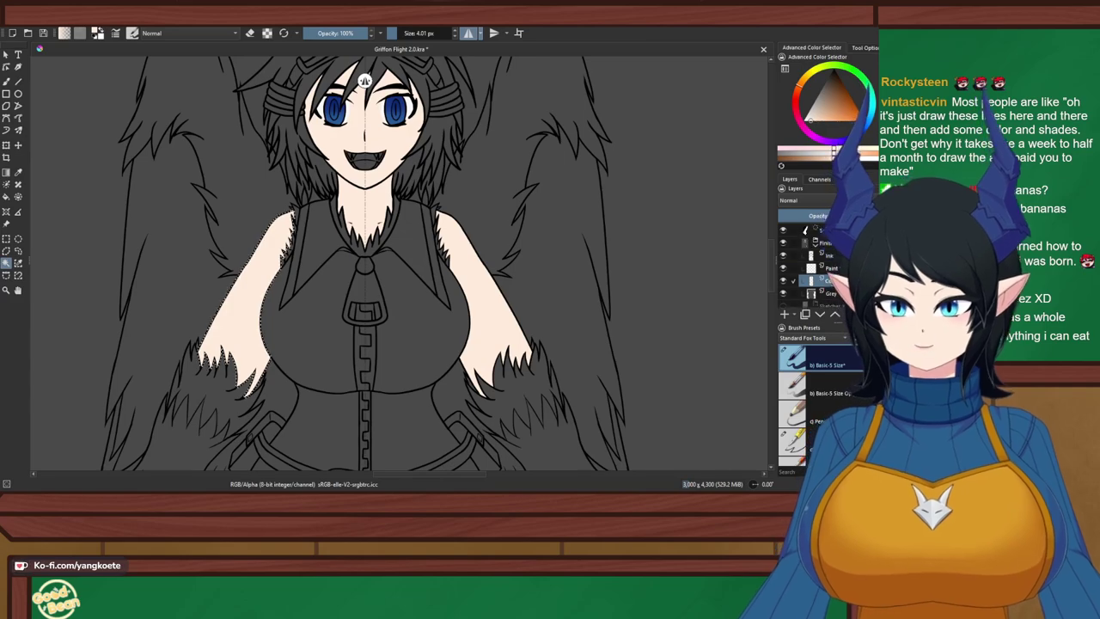
scroll(364, 81, up, 3)
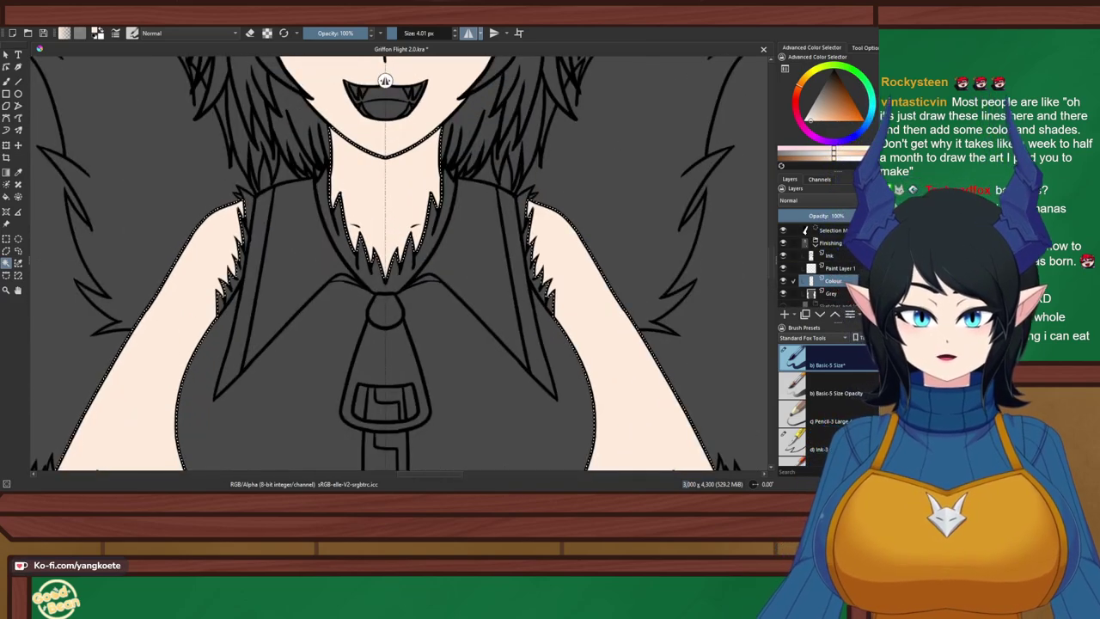
scroll(385, 80, up, 5)
scroll(385, 80, up, 3)
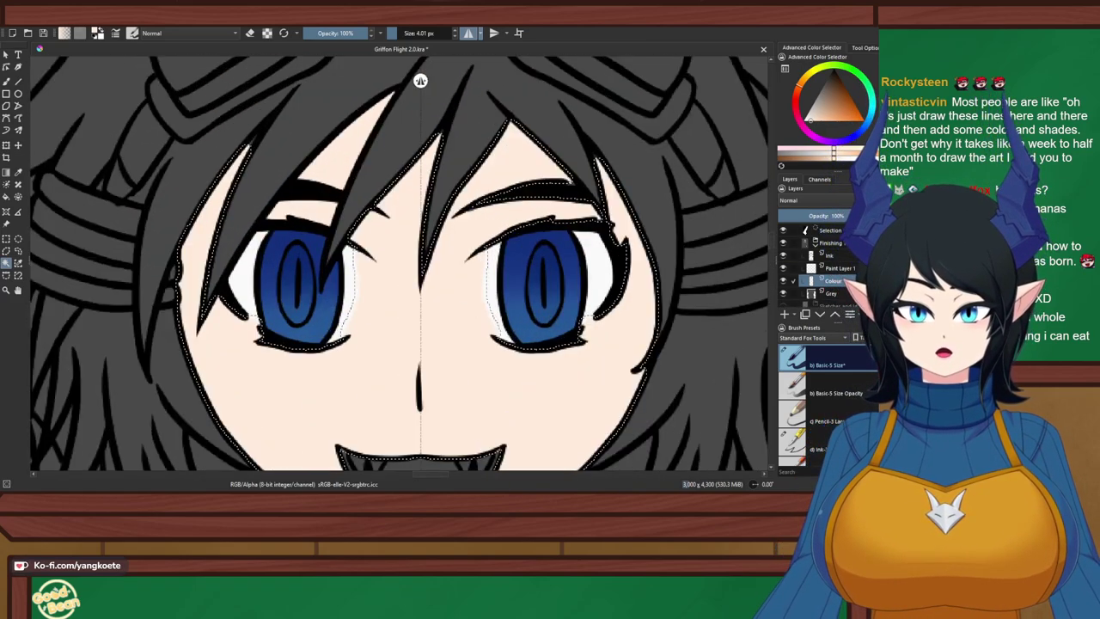
key(b)
scroll(420, 81, down, 2)
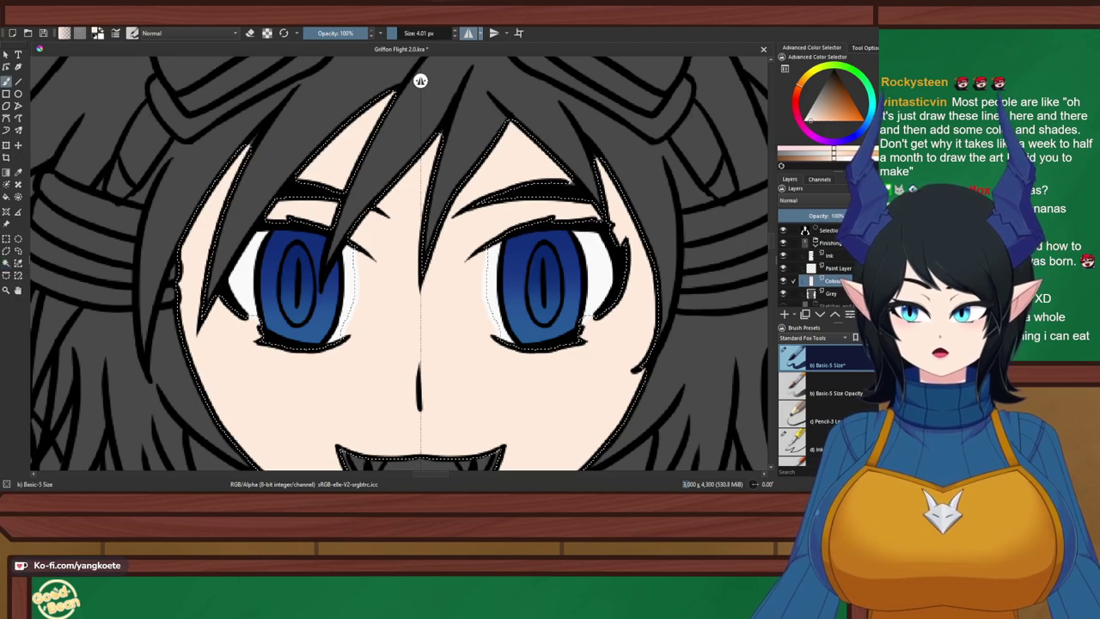
scroll(420, 81, down, 3)
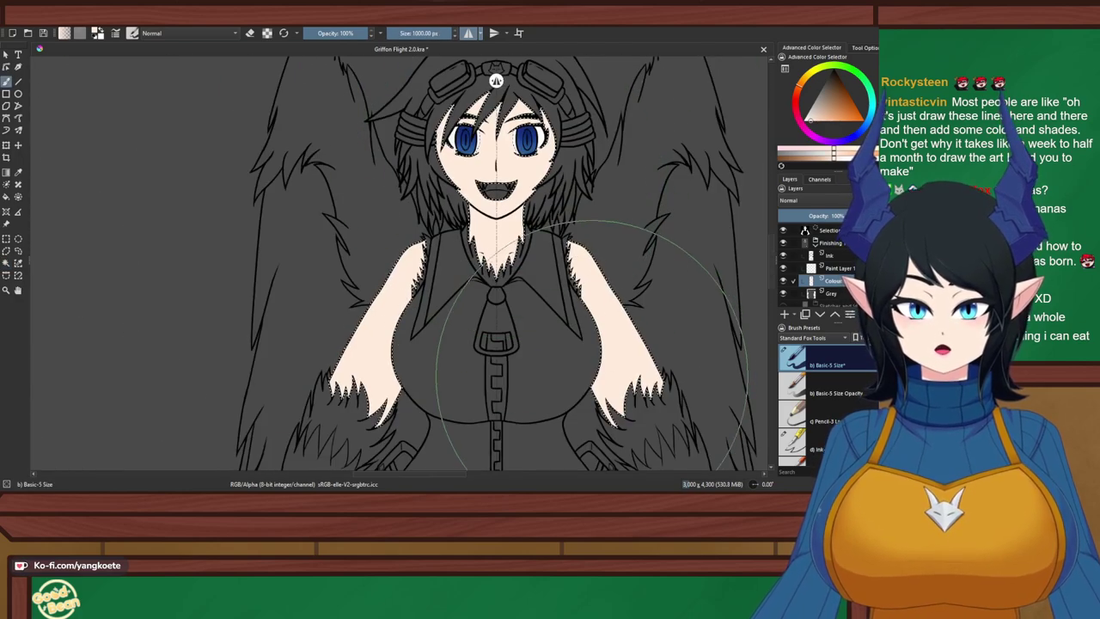
scroll(495, 80, up, 4)
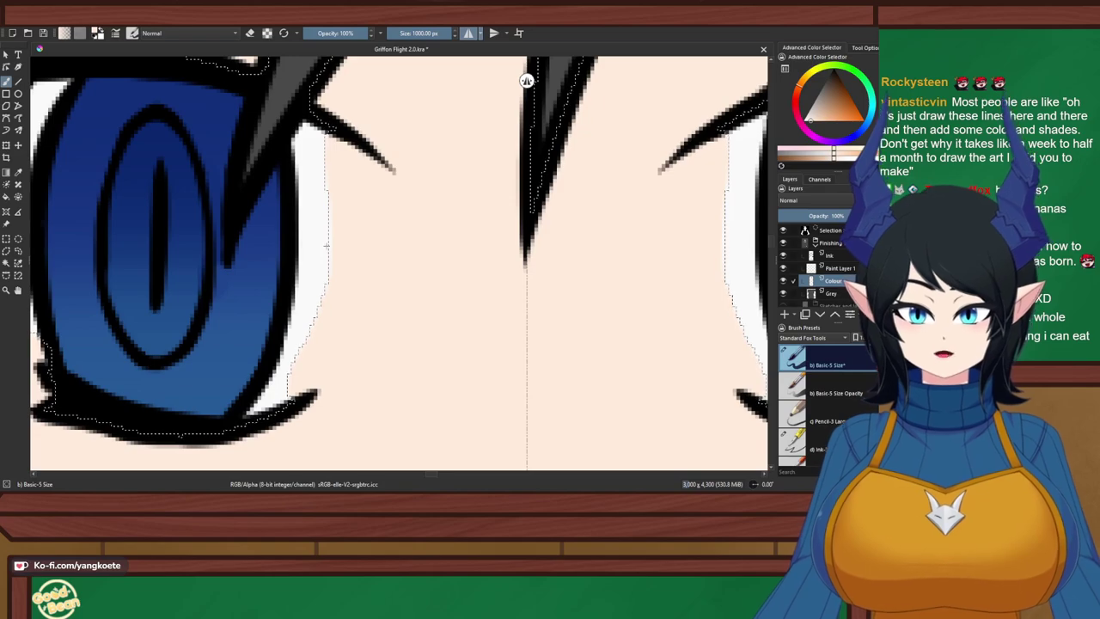
scroll(375, 78, down, 3)
scroll(328, 80, up, 1)
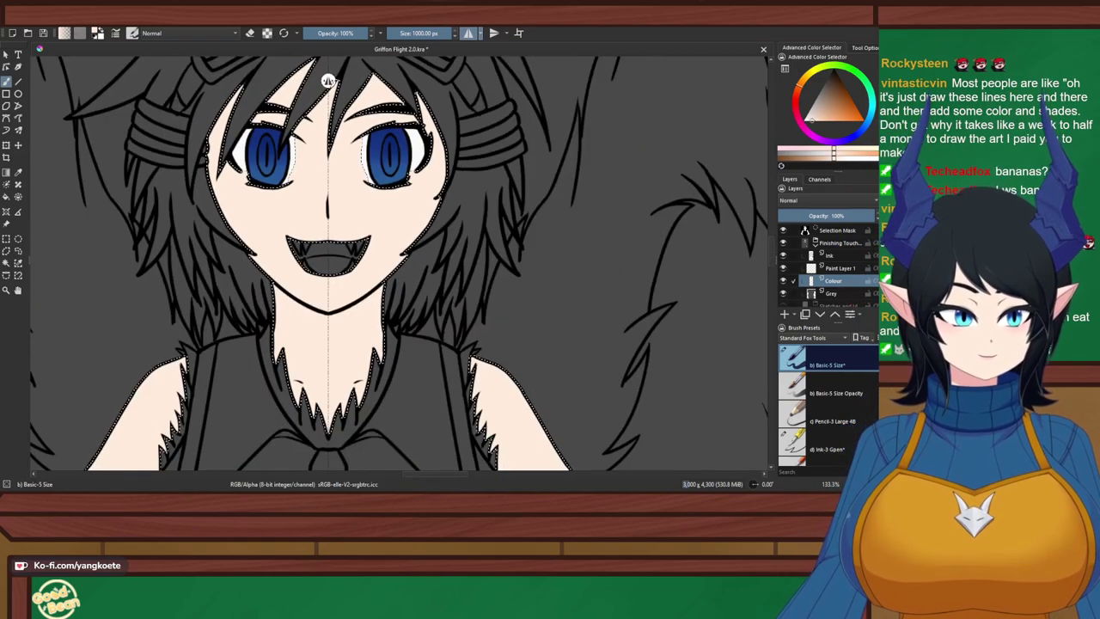
scroll(328, 80, down, 2)
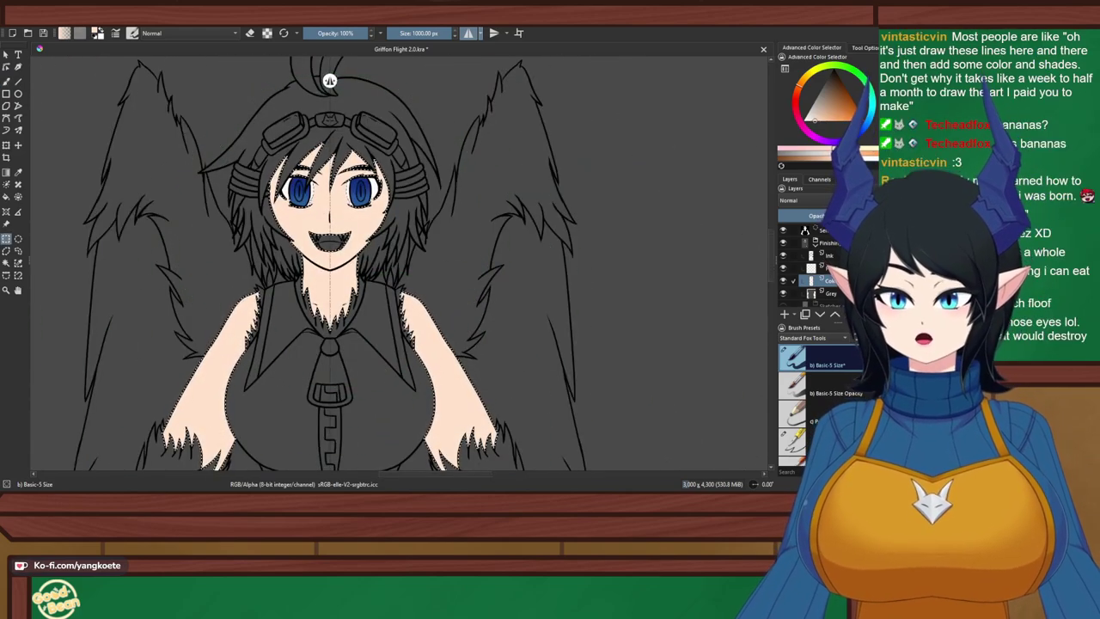
Turn off horizontal mirroring and shrink the brush to about 6 px
scroll(360, 80, up, 3)
drag(378, 232, 389, 292)
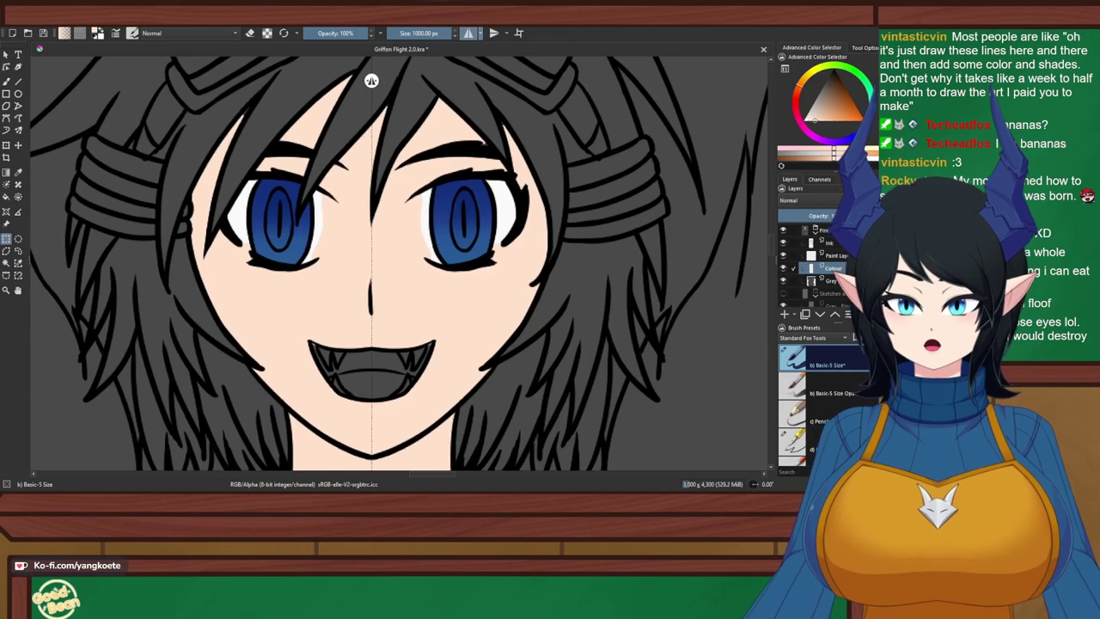
click(468, 34)
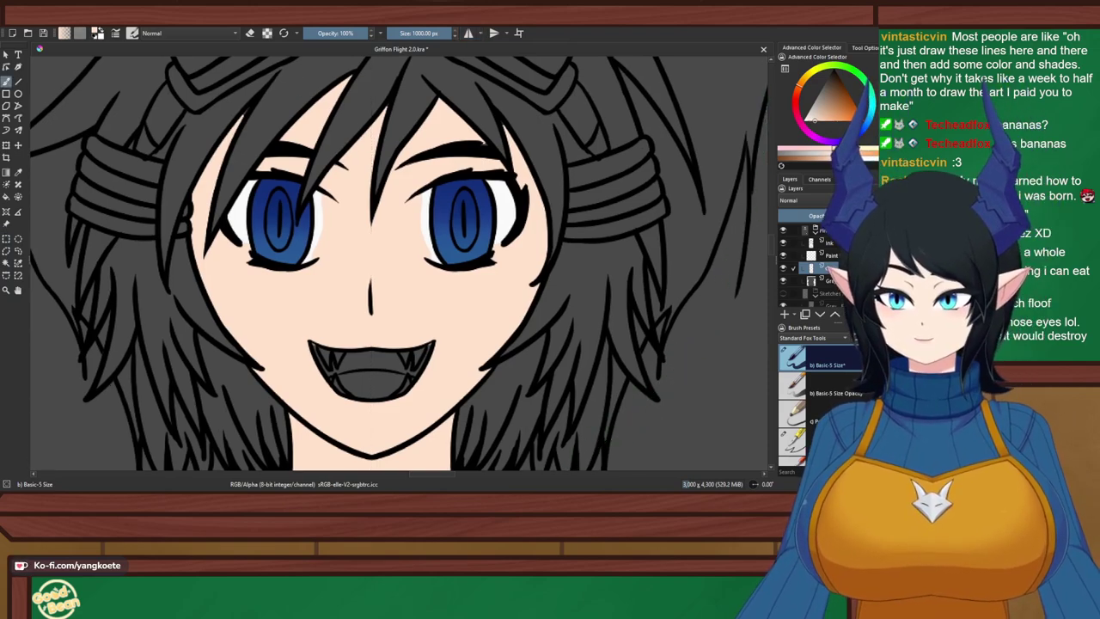
drag(378, 232, 425, 300)
click(389, 34)
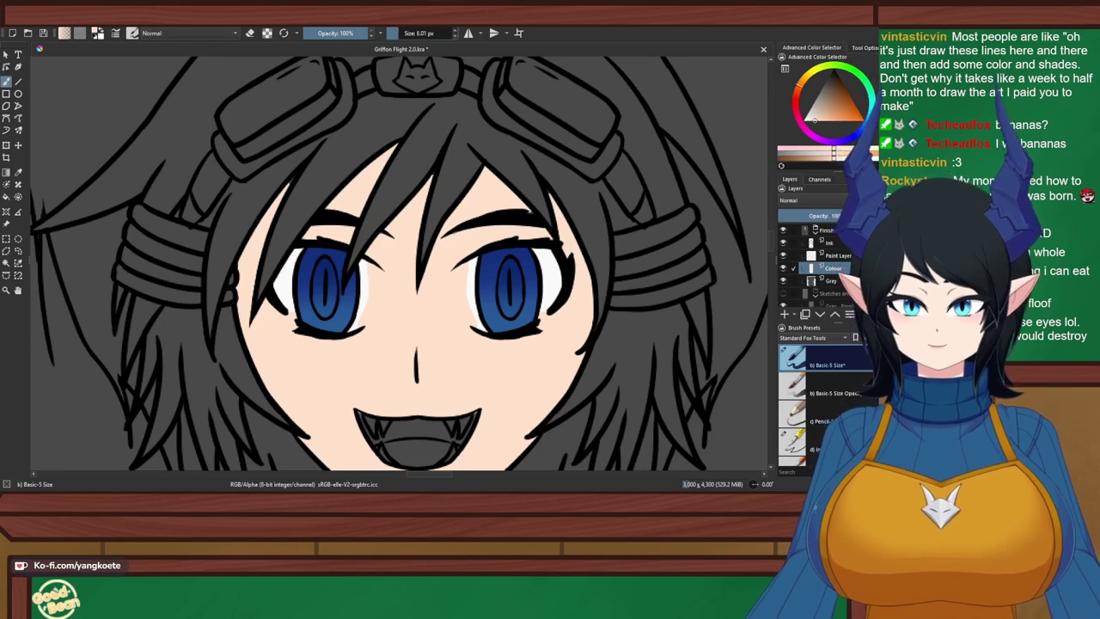
scroll(271, 188, up, 5)
Paint skin colour into the narrow gaps at the hair-strand tips on the face
mouse_move(336, 153)
mouse_down()
mouse_move(376, 84)
mouse_move(317, 158)
mouse_up()
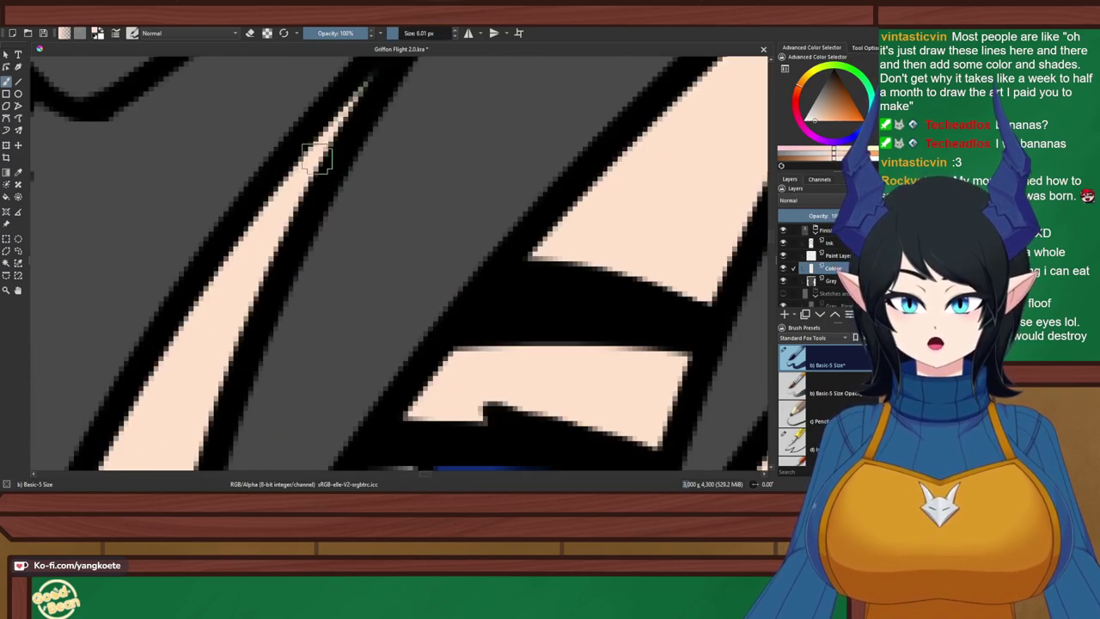
drag(373, 88, 379, 77)
scroll(474, 180, down, 2)
mouse_move(473, 179)
mouse_down()
mouse_move(415, 255)
mouse_move(367, 265)
mouse_move(318, 227)
mouse_up()
scroll(415, 255, up, 1)
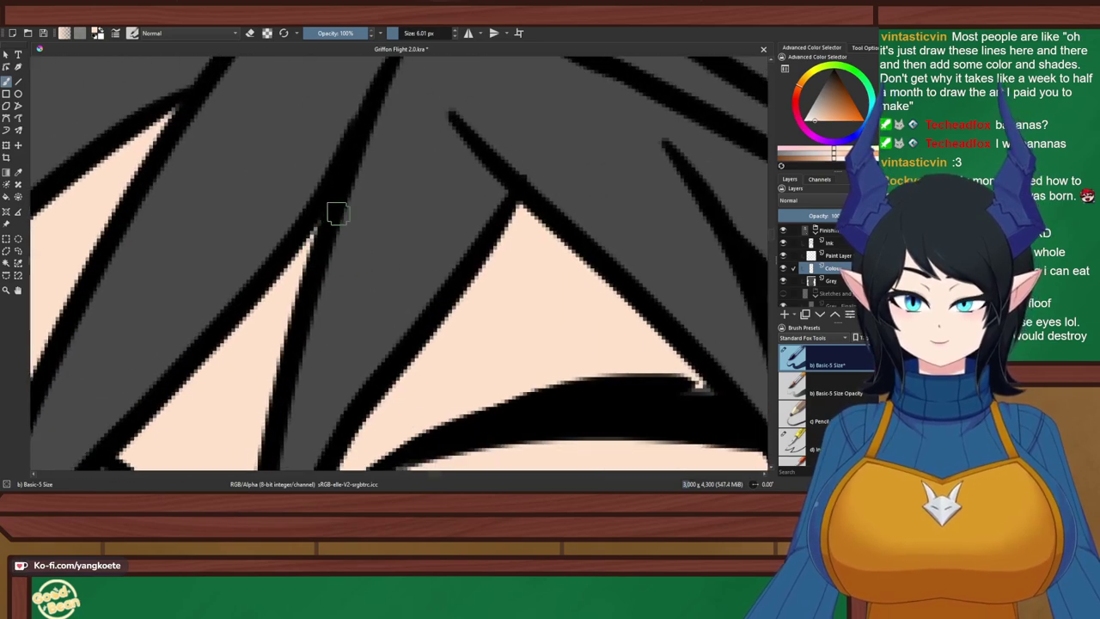
scroll(521, 228, up, 1)
drag(520, 229, 357, 220)
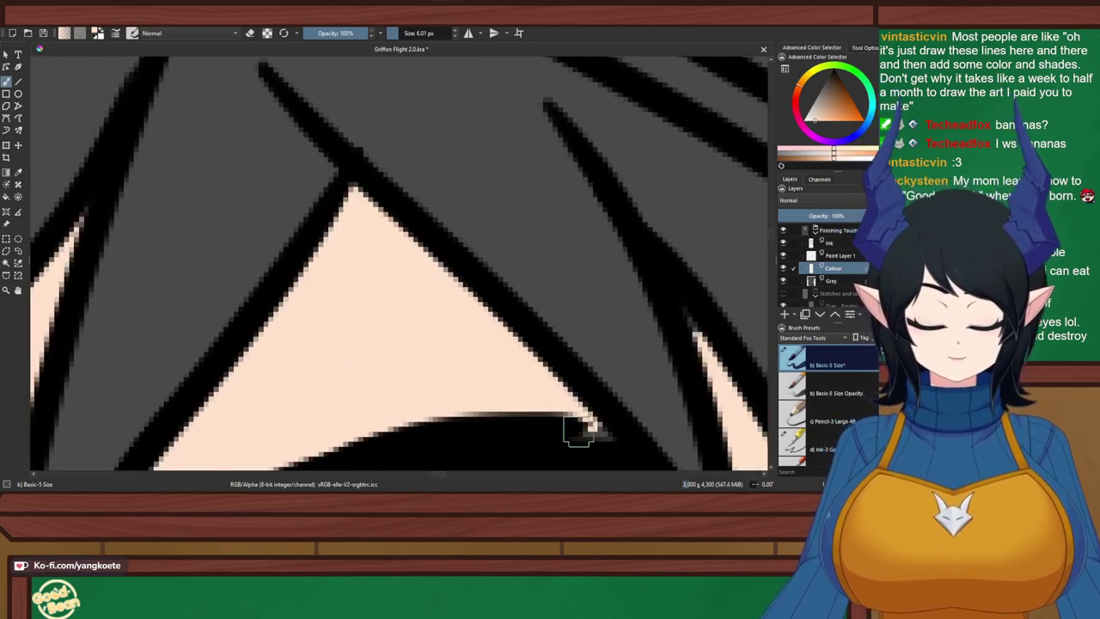
Erase along one strand's upper edge on the Ink layer
click(829, 243)
key(e)
scroll(388, 163, up, 1)
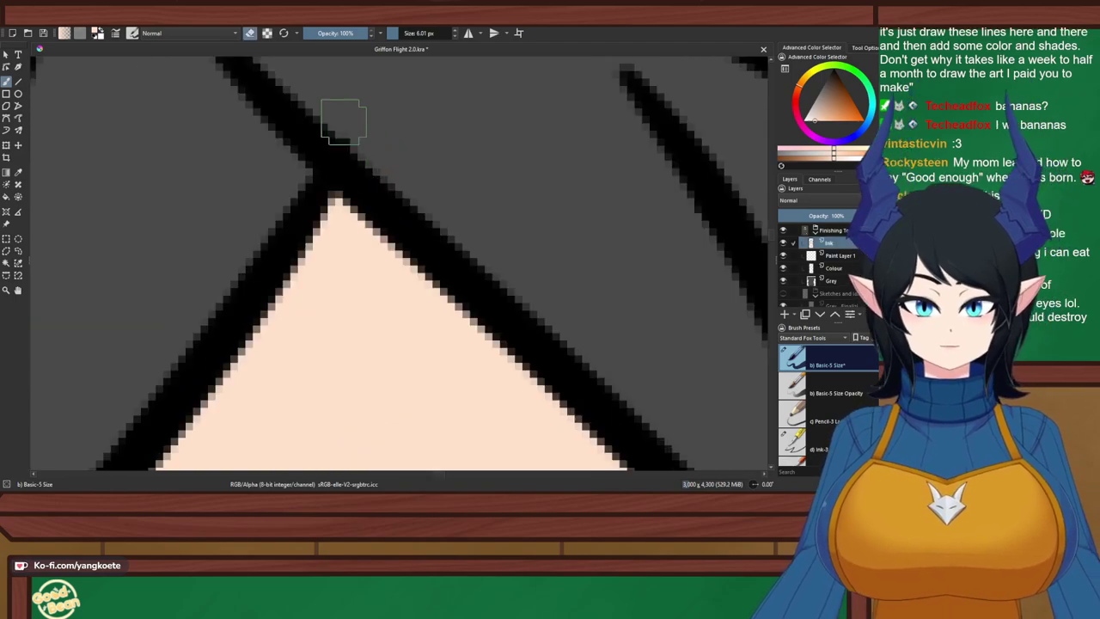
drag(344, 121, 385, 145)
scroll(401, 154, down, 3)
Fill the sliver tip near the eyebrow with skin colour
drag(591, 288, 454, 206)
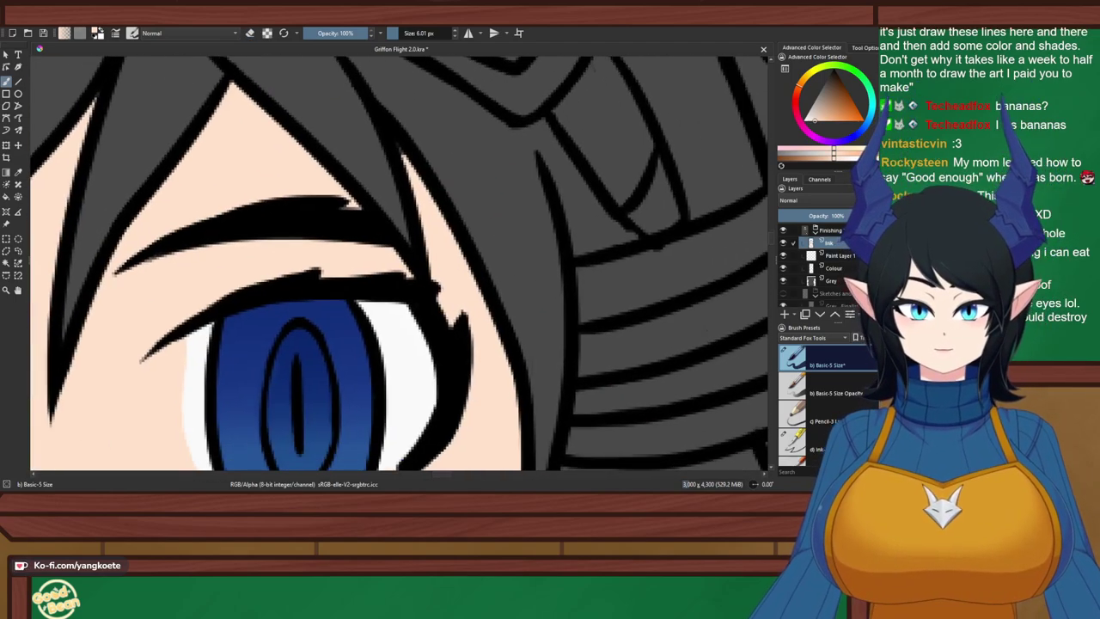
drag(452, 193, 420, 147)
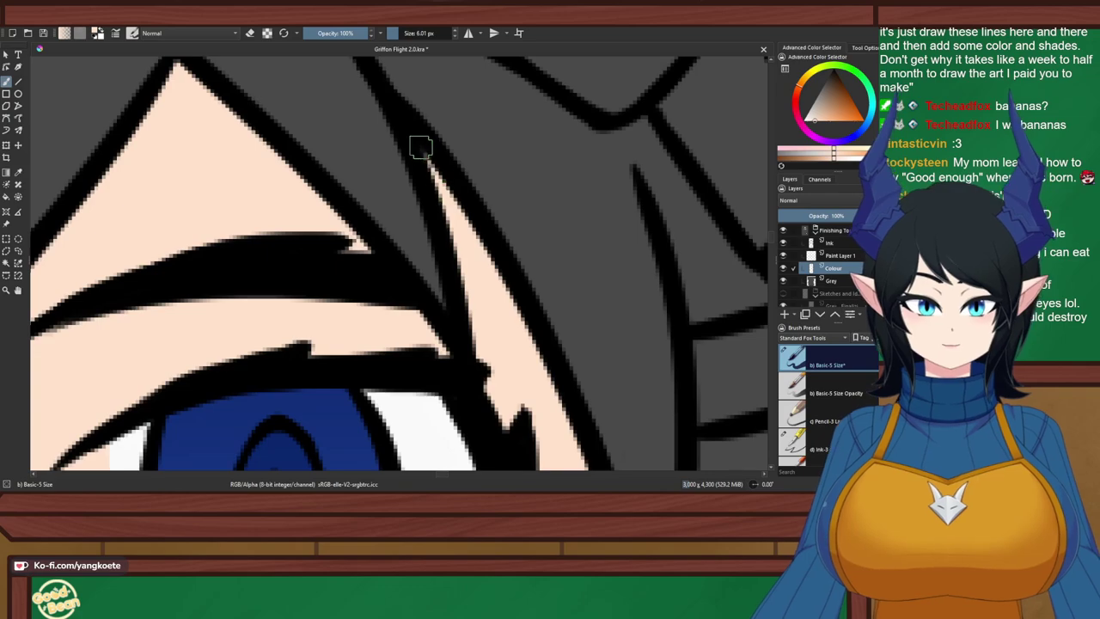
scroll(418, 147, down, 4)
scroll(408, 195, up, 3)
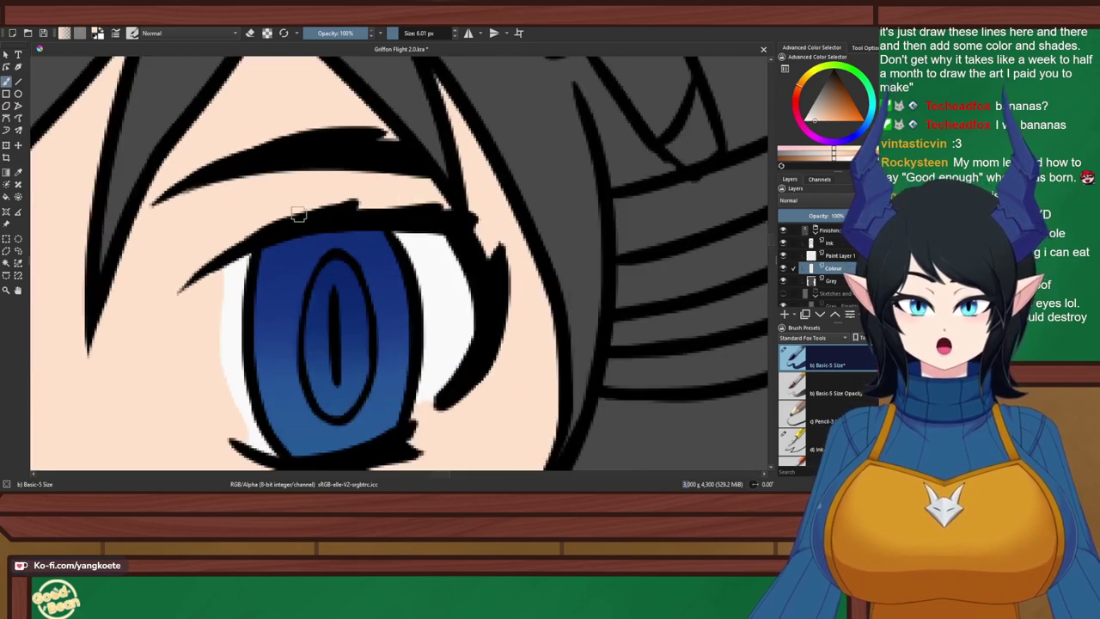
scroll(415, 210, down, 5)
scroll(385, 224, up, 4)
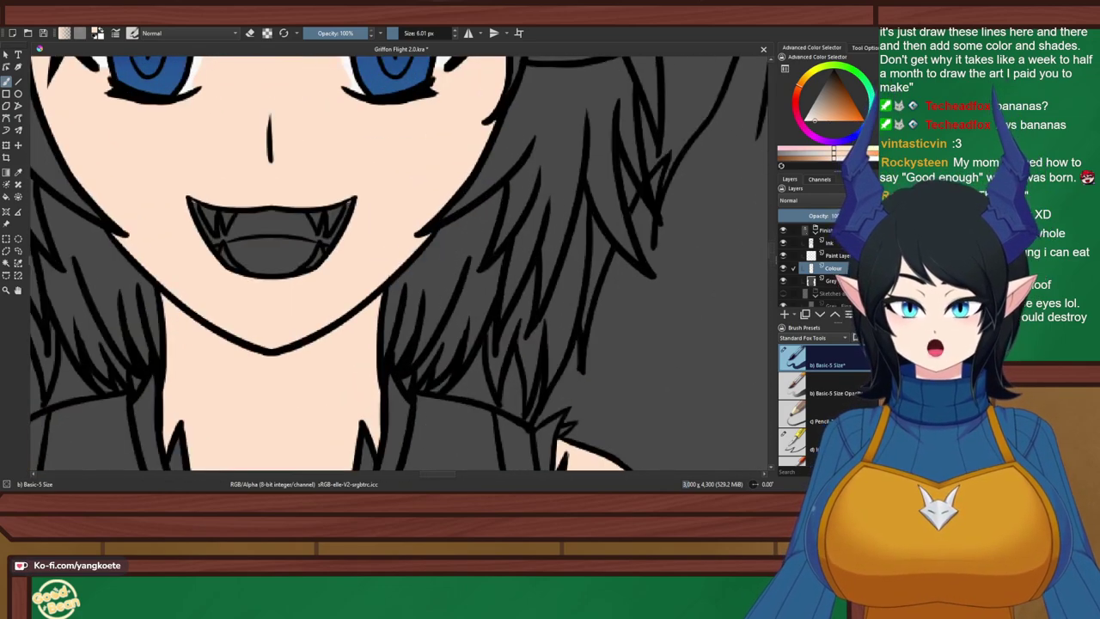
Turn horizontal mirroring back on
click(468, 33)
scroll(483, 115, up, 4)
scroll(571, 110, down, 4)
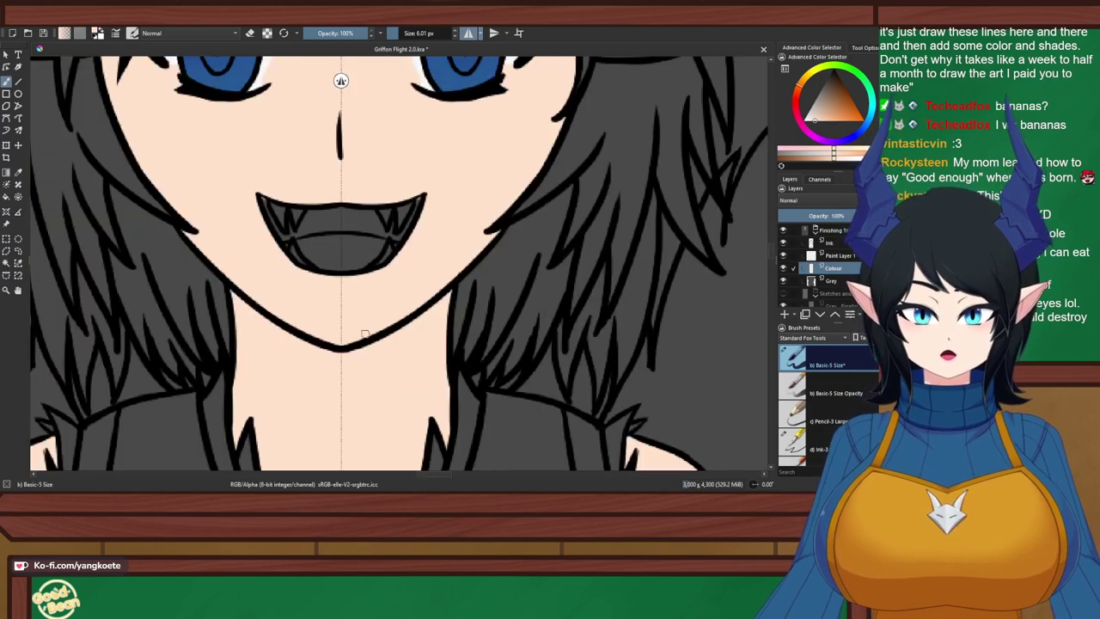
scroll(365, 334, down, 5)
scroll(330, 330, up, 5)
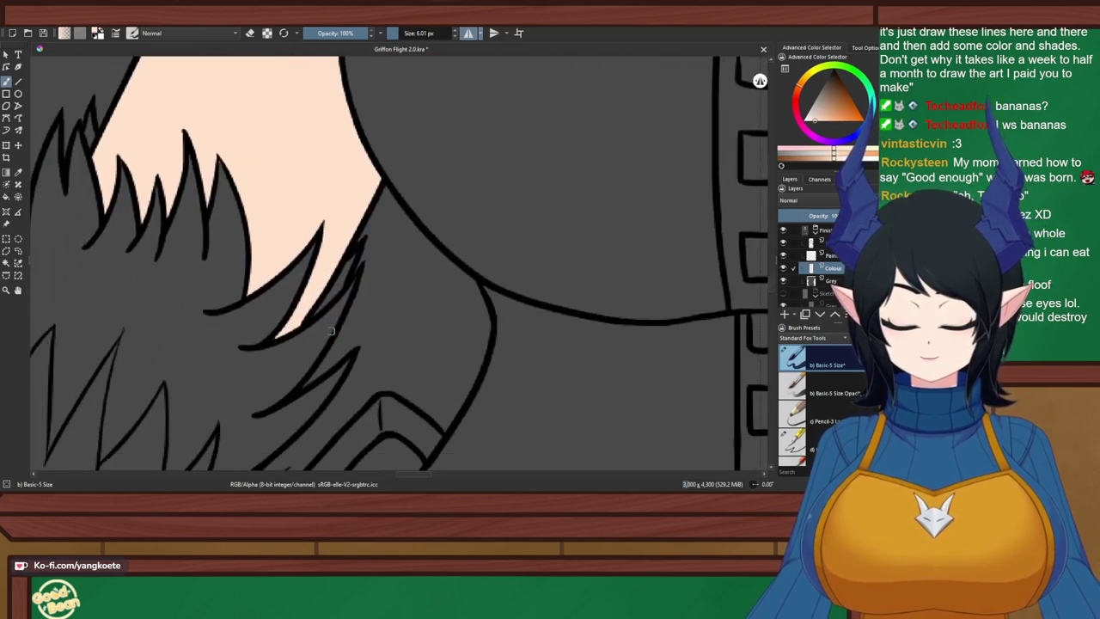
scroll(330, 330, up, 3)
scroll(232, 342, up, 2)
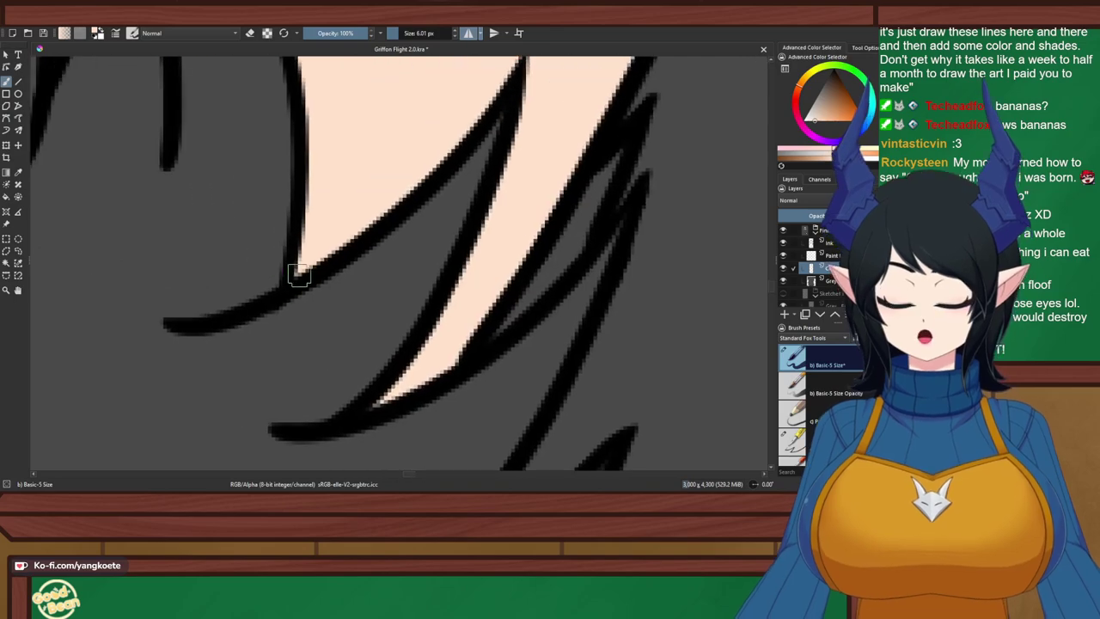
Pan across the shoulder hair tips toward the neck and mouth to check coverage
drag(292, 275, 433, 447)
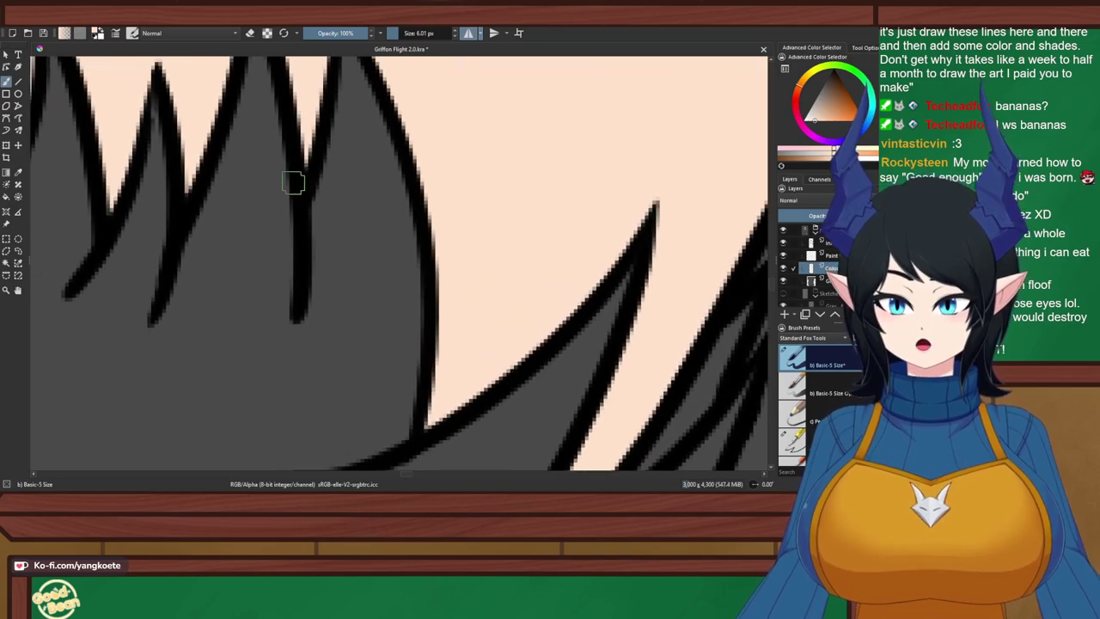
scroll(293, 183, down, 1)
mouse_move(128, 196)
mouse_down()
mouse_move(249, 250)
mouse_move(276, 302)
mouse_up()
scroll(251, 249, up, 1)
drag(245, 169, 275, 339)
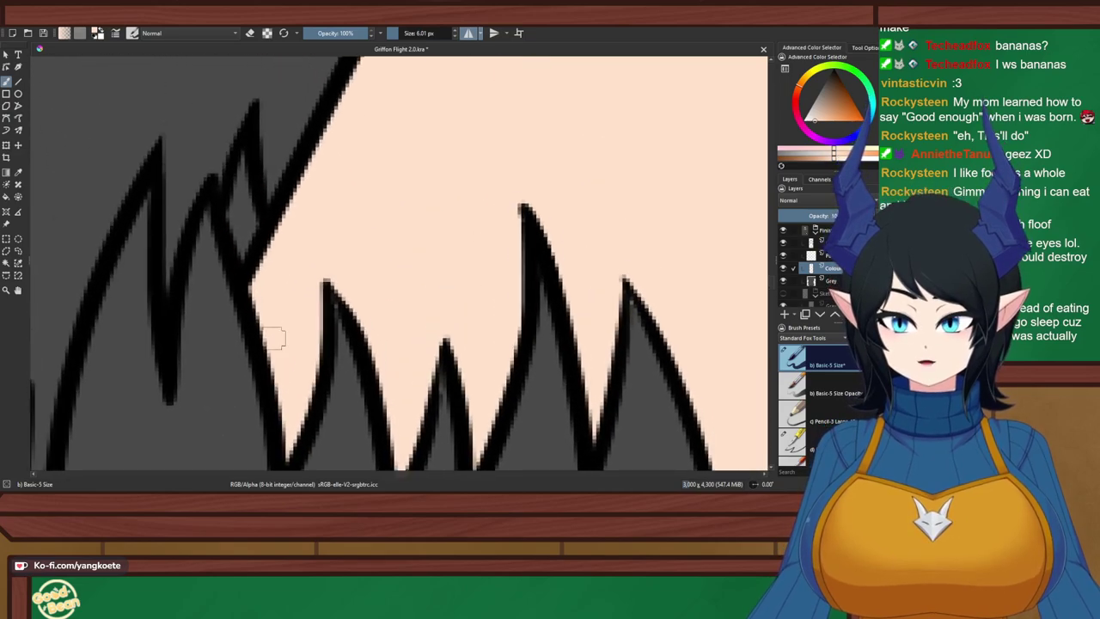
scroll(275, 274, down, 4)
drag(275, 275, 325, 211)
scroll(325, 210, down, 3)
scroll(430, 172, up, 2)
drag(429, 172, 413, 305)
scroll(359, 213, up, 5)
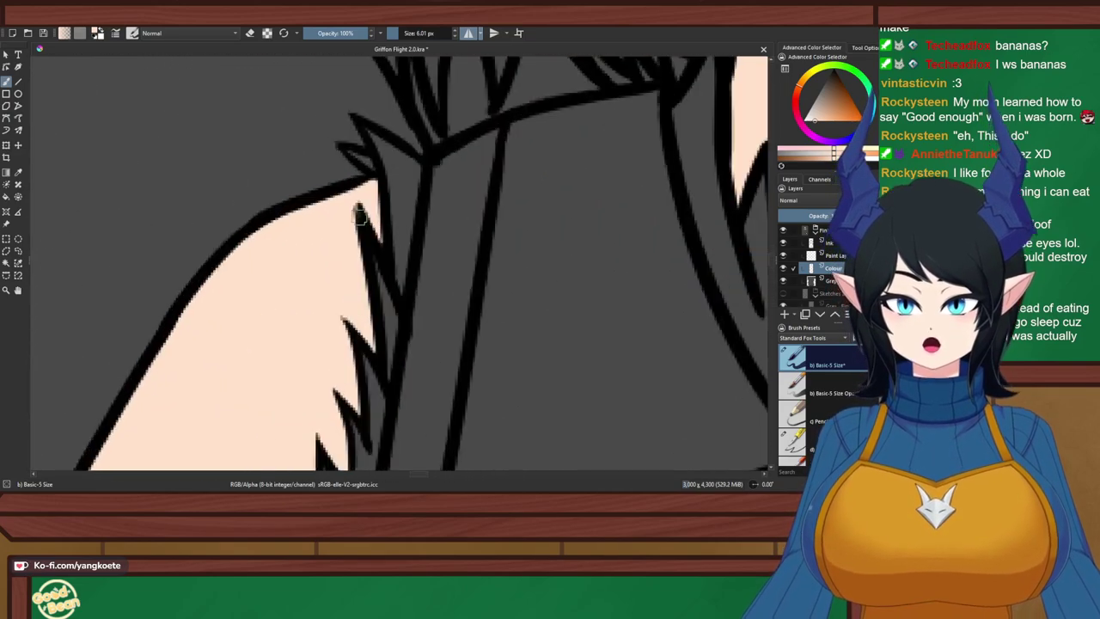
scroll(387, 255, down, 4)
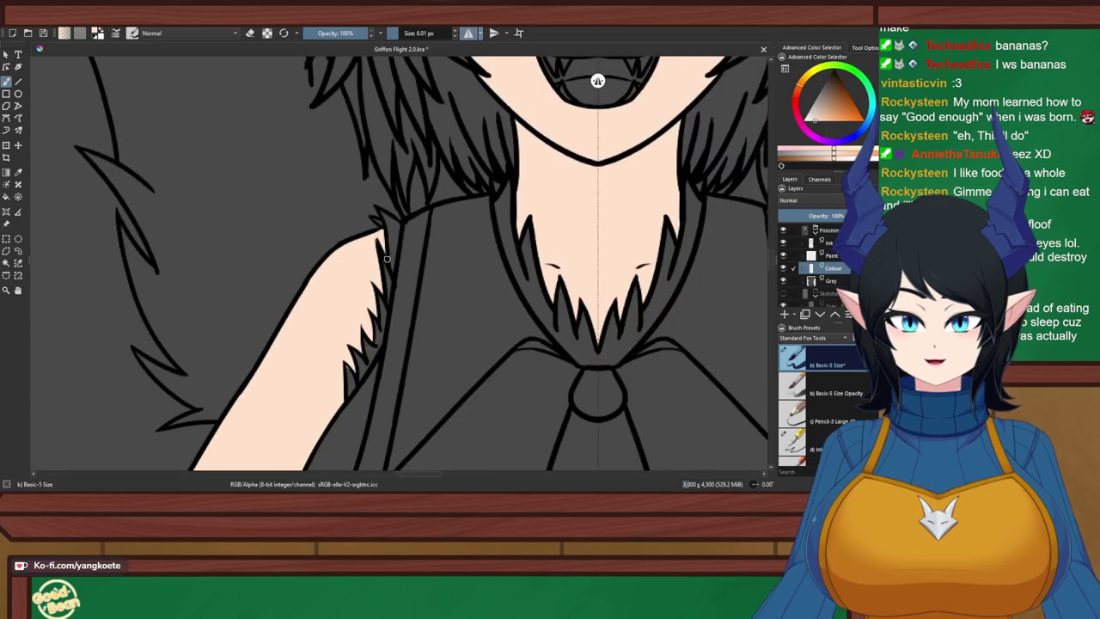
scroll(435, 203, up, 5)
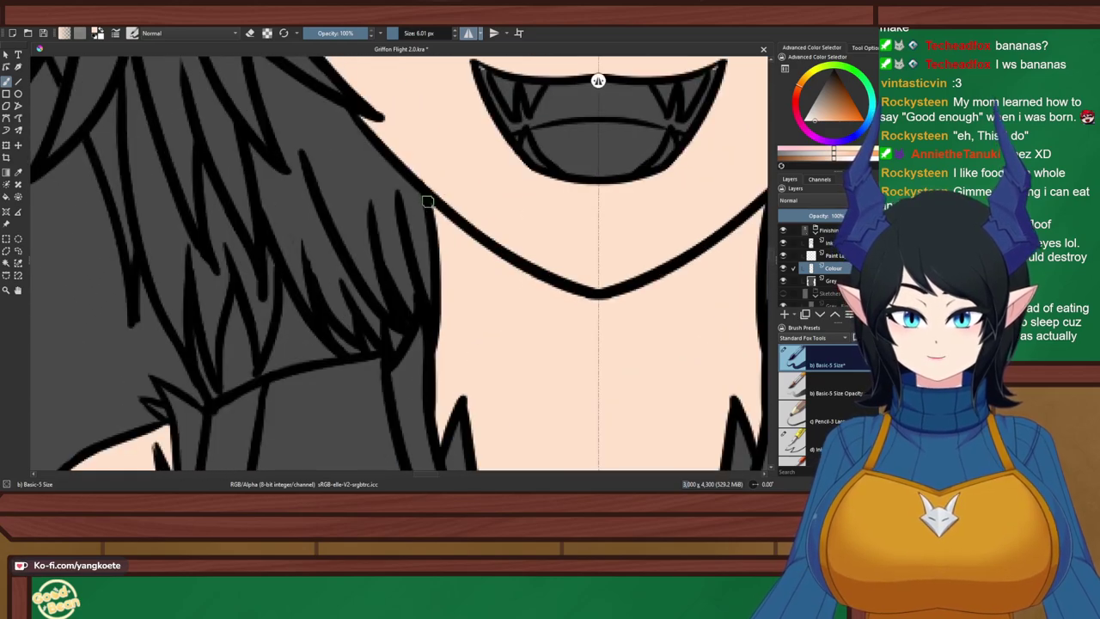
Save the document as Griffon Flight 2.0.kra
key(ctrl+s)
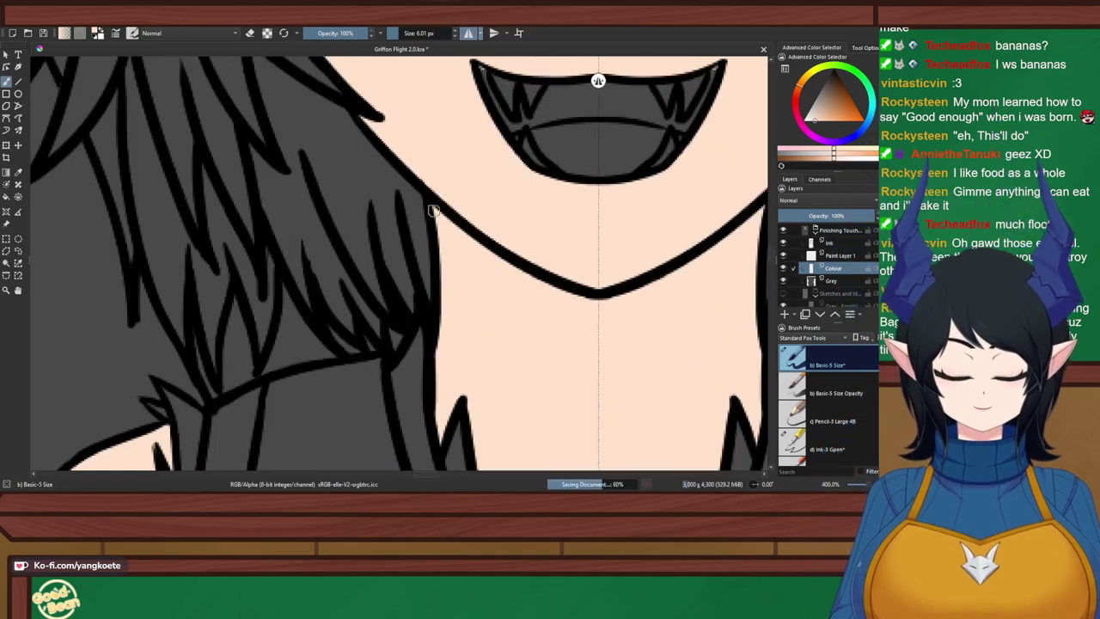
scroll(478, 212, down, 5)
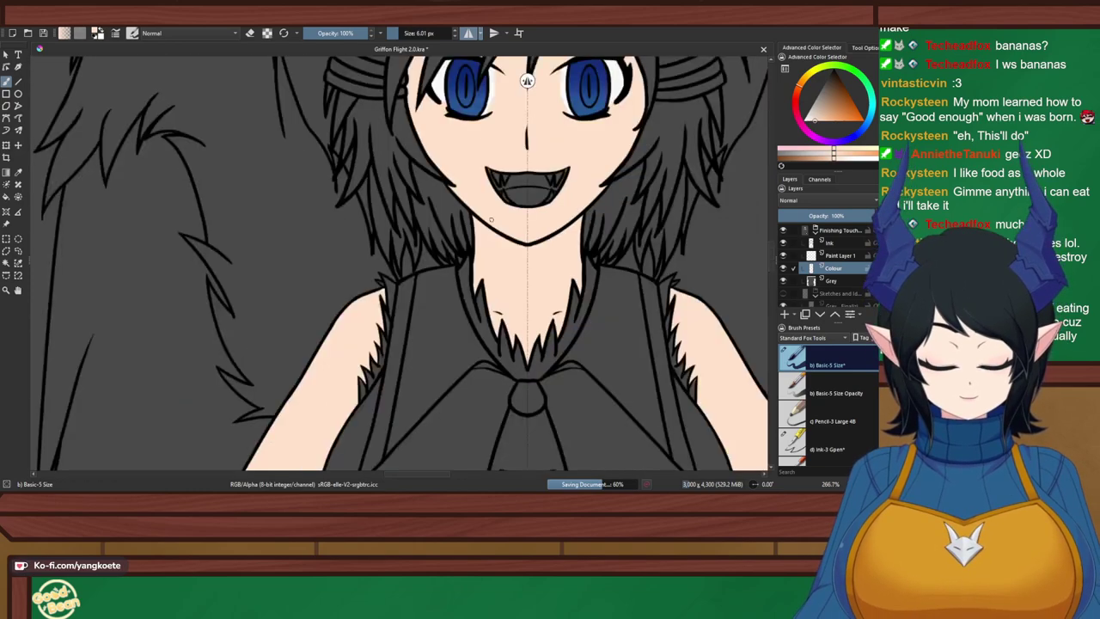
scroll(478, 212, up, 2)
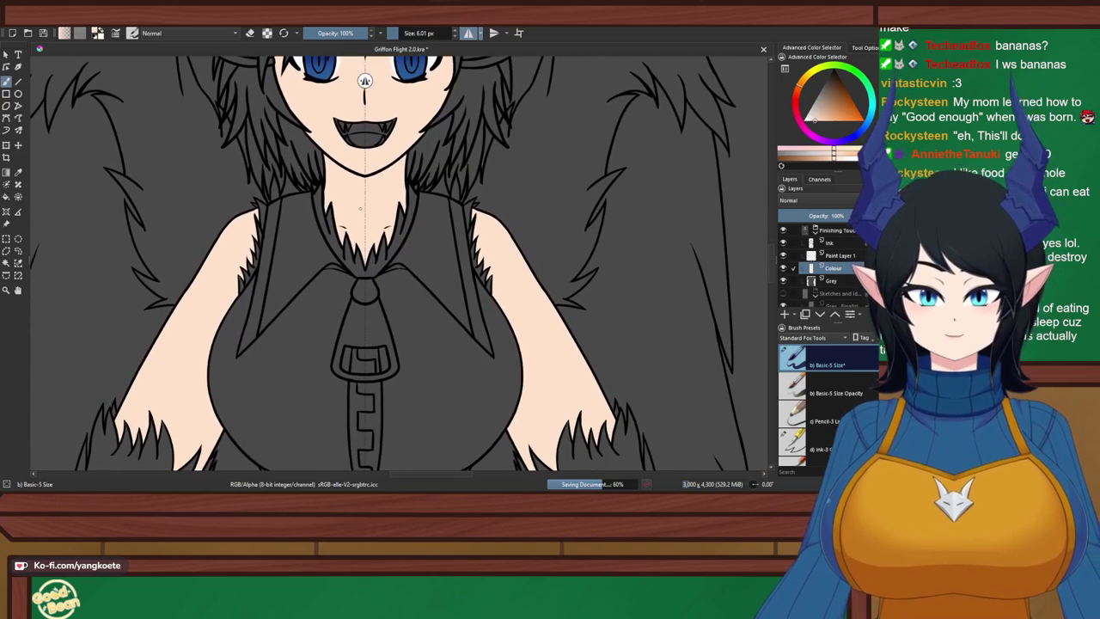
scroll(364, 81, down, 4)
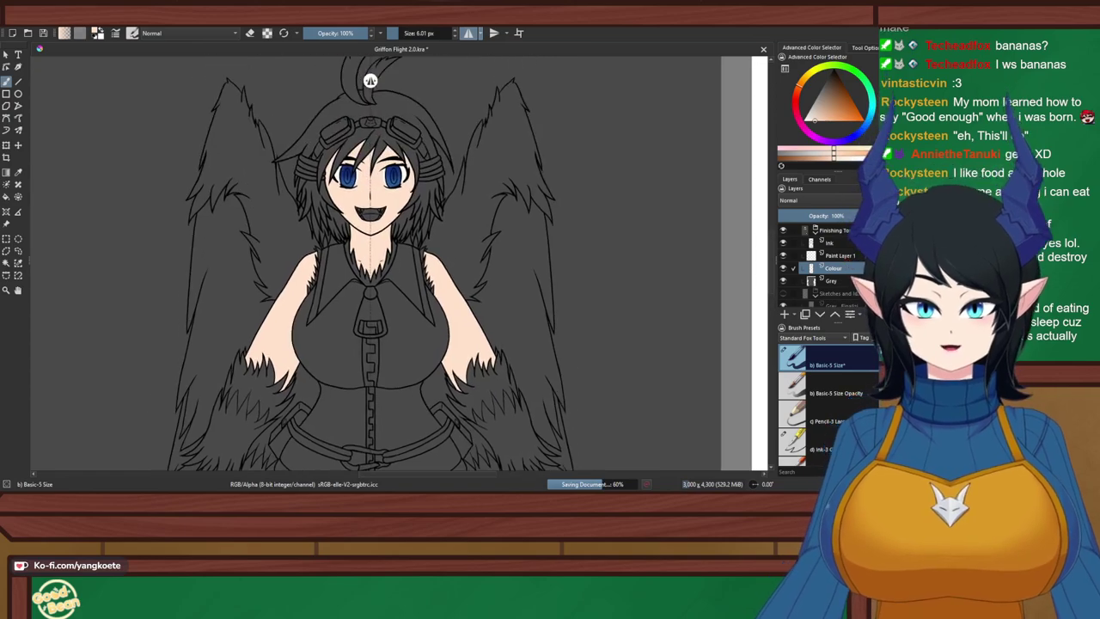
scroll(408, 80, up, 5)
scroll(408, 80, up, 5)
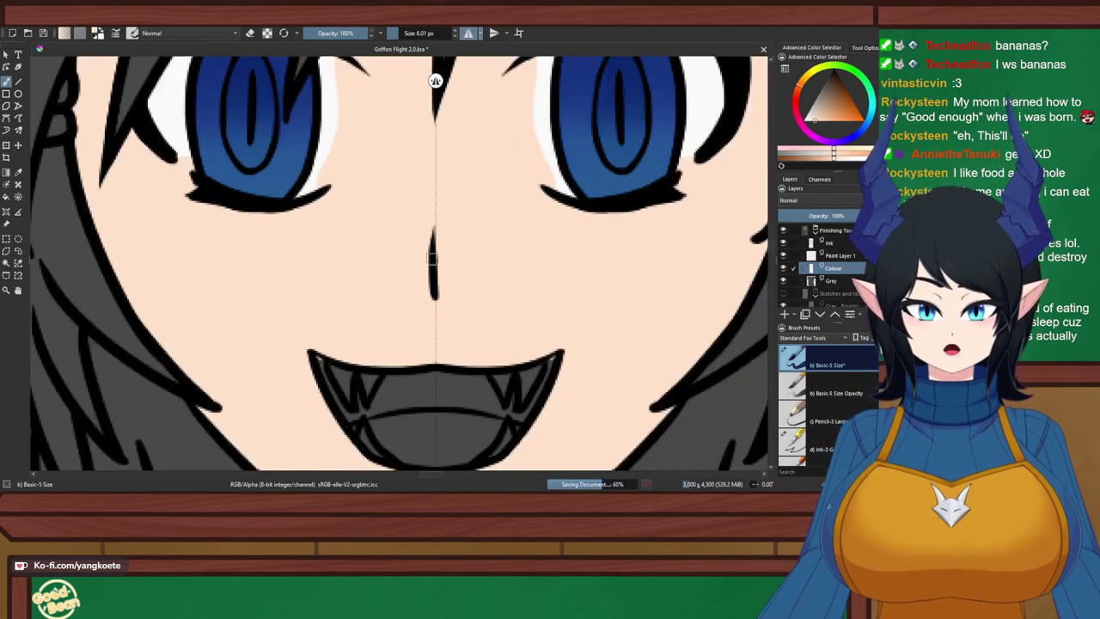
Zoom in on both blue-irised eyes to check the linework, then disable the horizontal mirror tool
drag(405, 180, 393, 268)
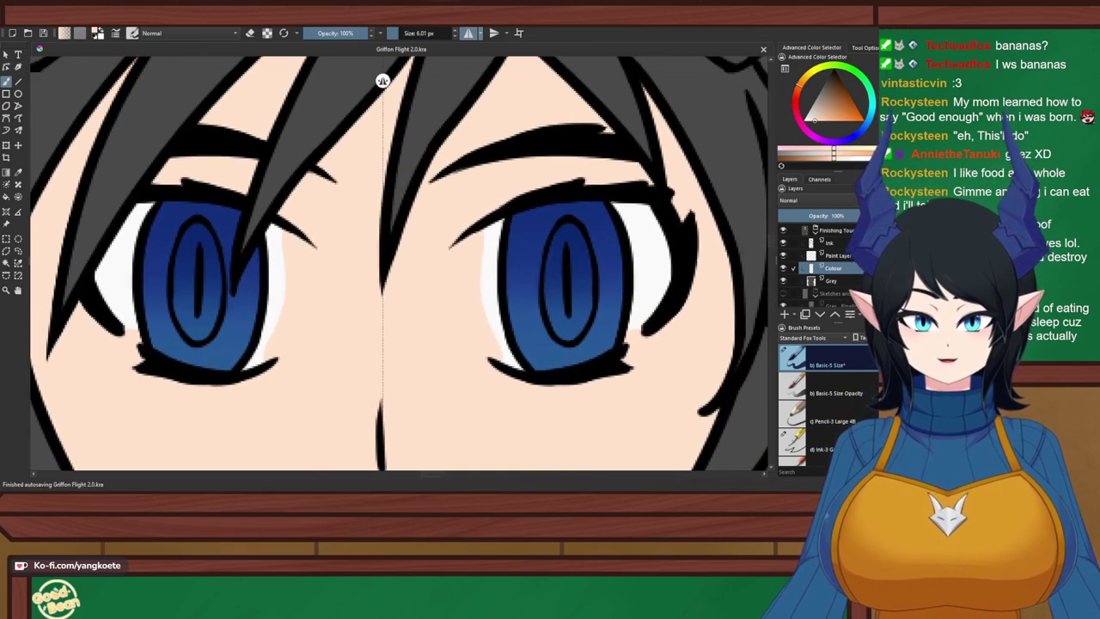
scroll(519, 257, up, 3)
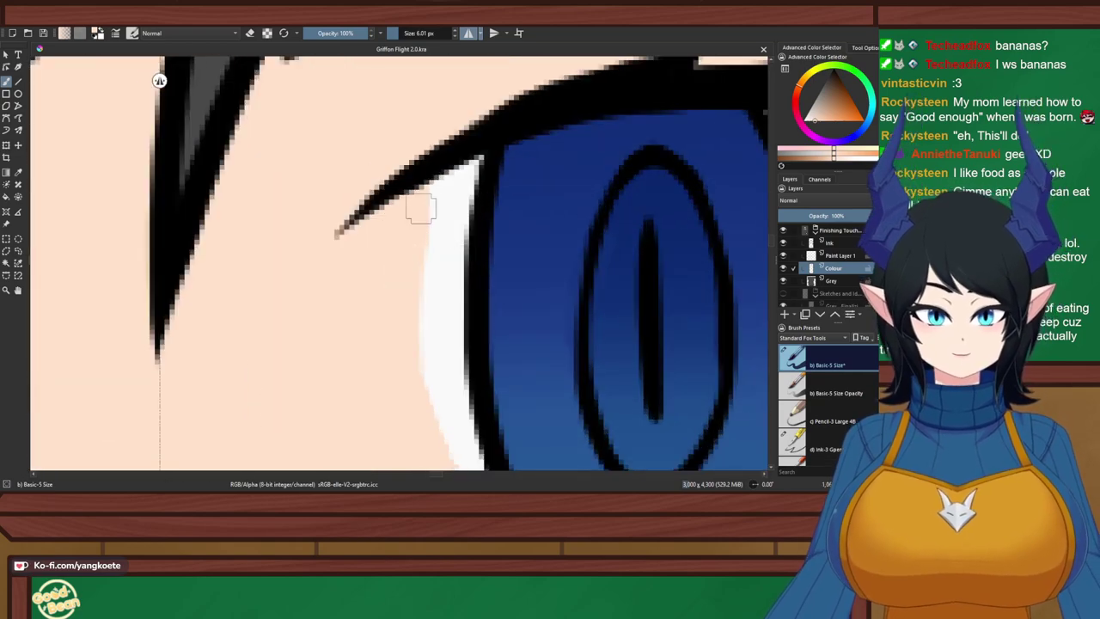
scroll(409, 303, down, 3)
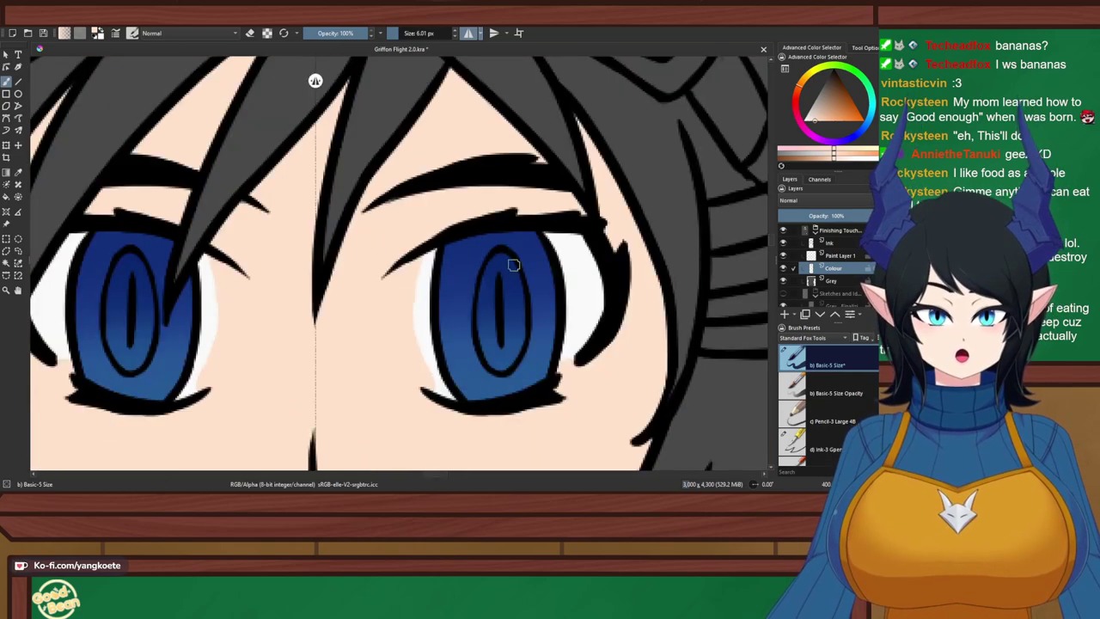
scroll(443, 404, up, 4)
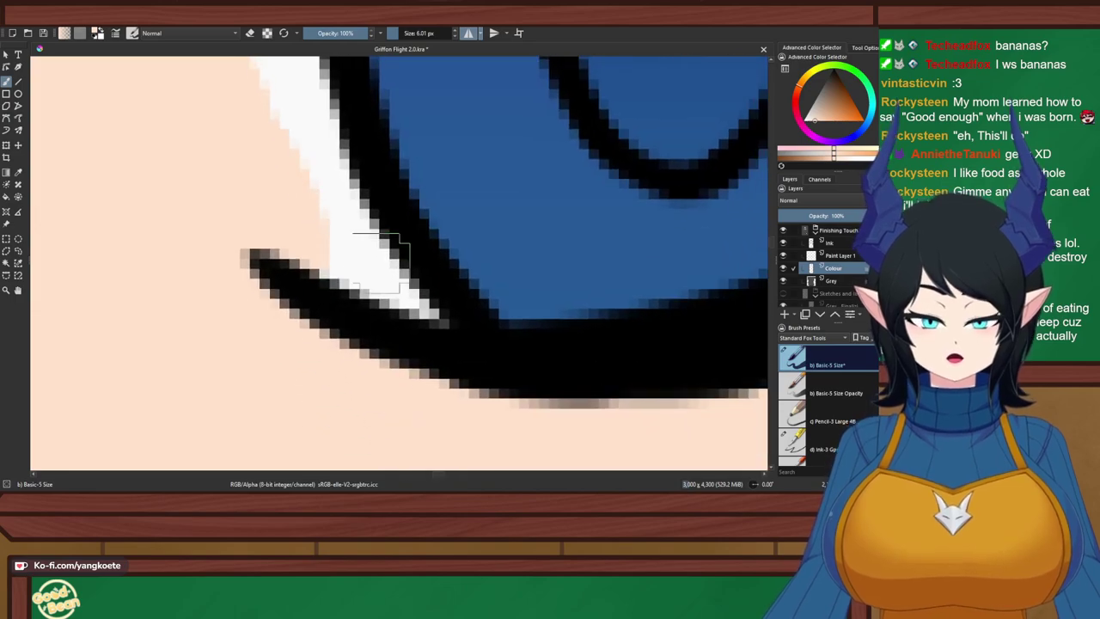
scroll(400, 378, down, 3)
scroll(400, 378, up, 3)
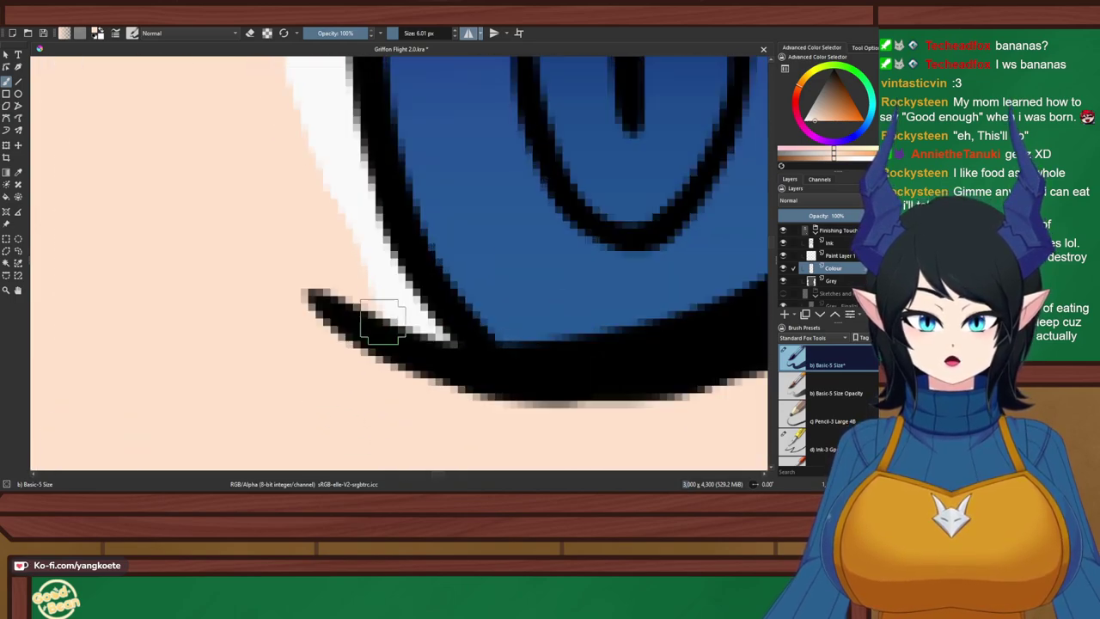
scroll(446, 386, down, 4)
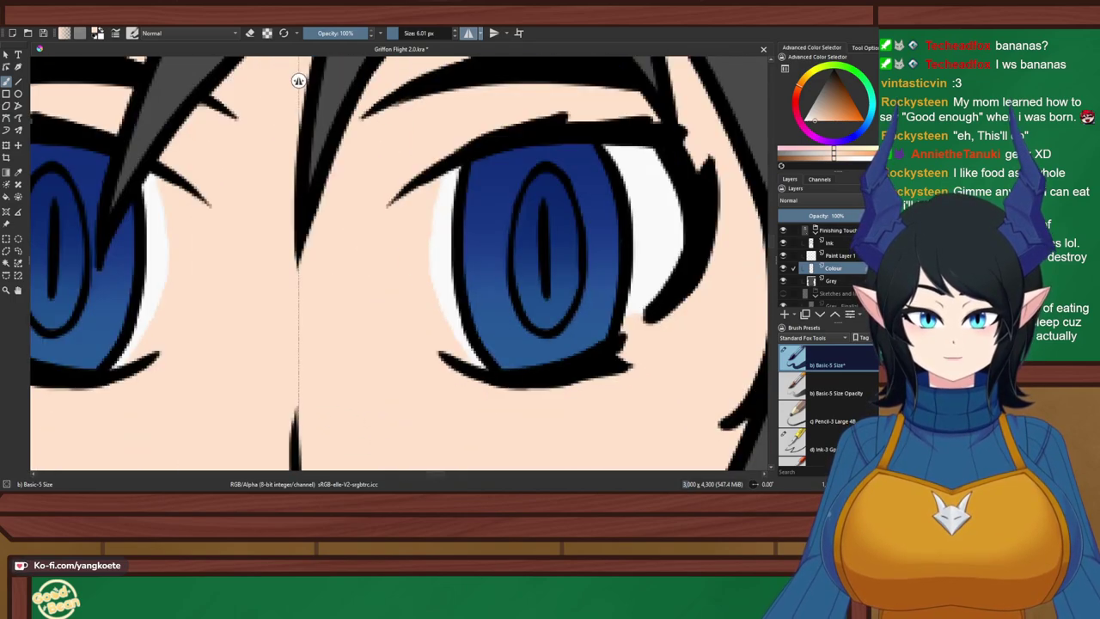
scroll(468, 352, up, 2)
scroll(495, 334, down, 3)
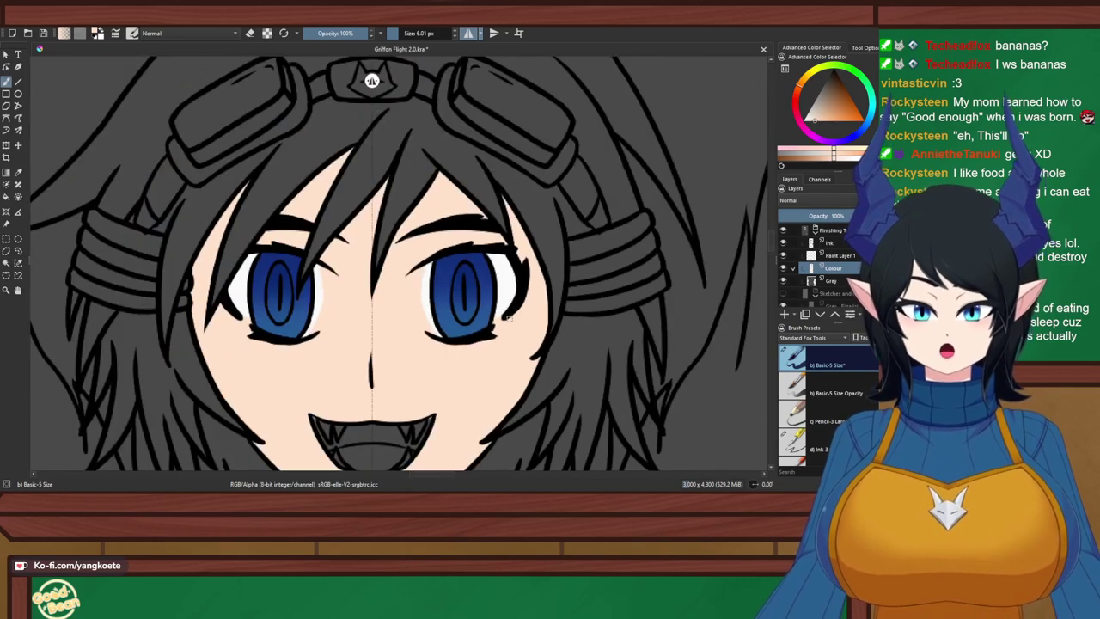
scroll(372, 81, down, 6)
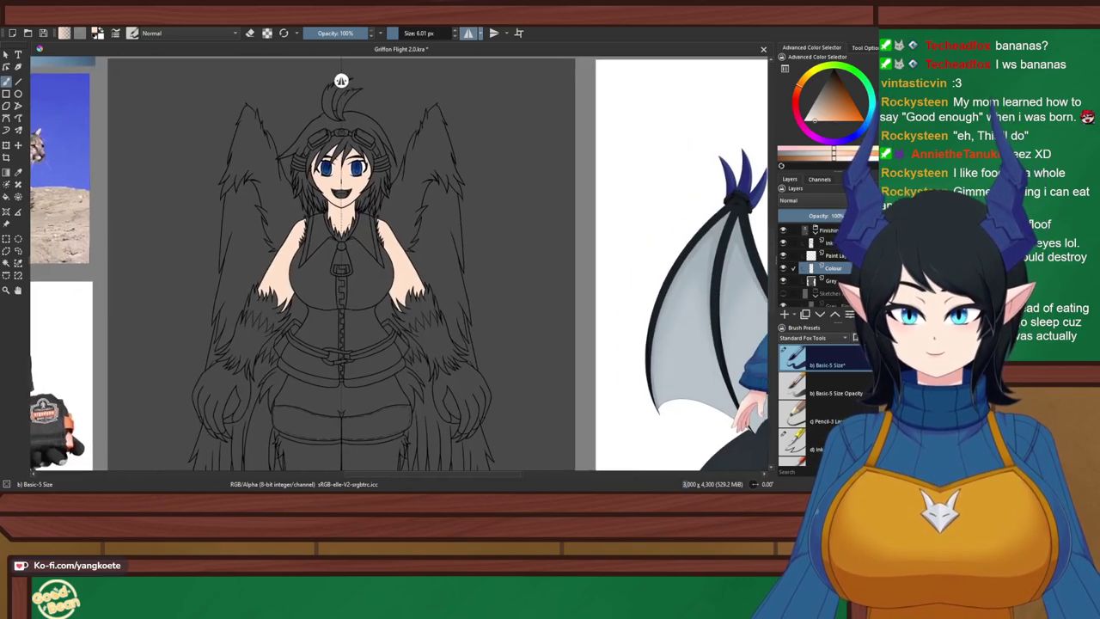
click(468, 33)
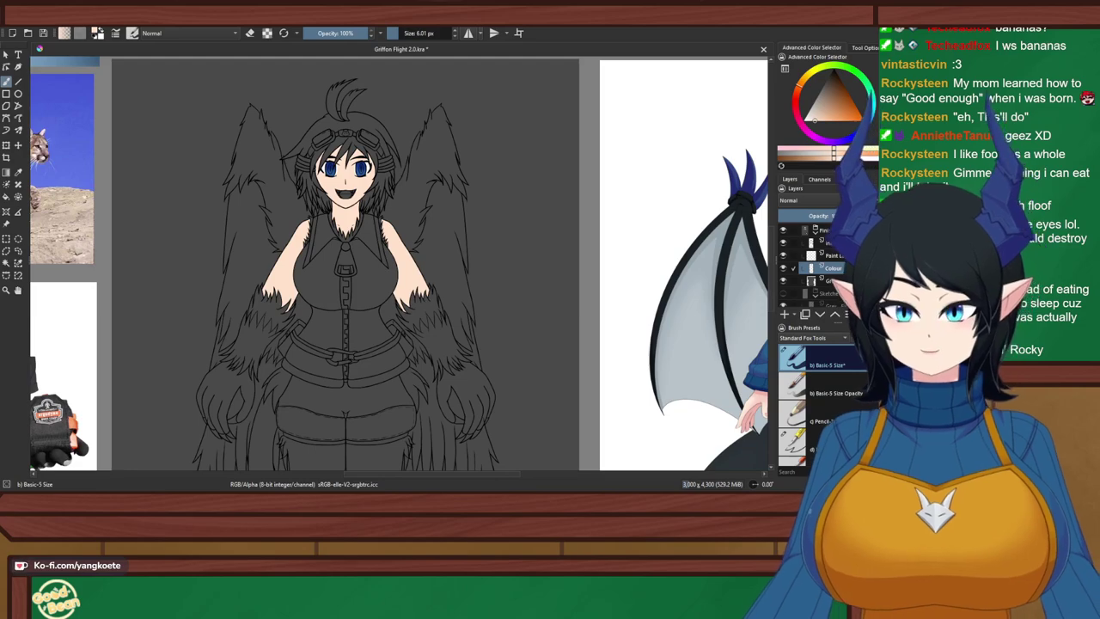
scroll(266, 241, up, 8)
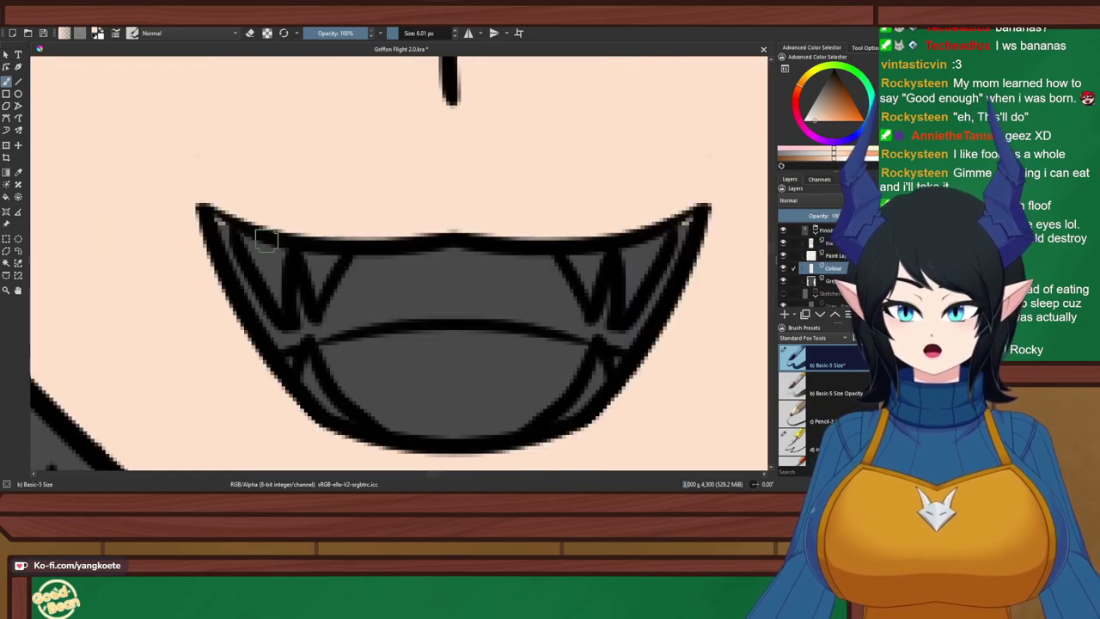
With horizontal mirroring back on, fill the fangs at the mouth corners white
click(473, 33)
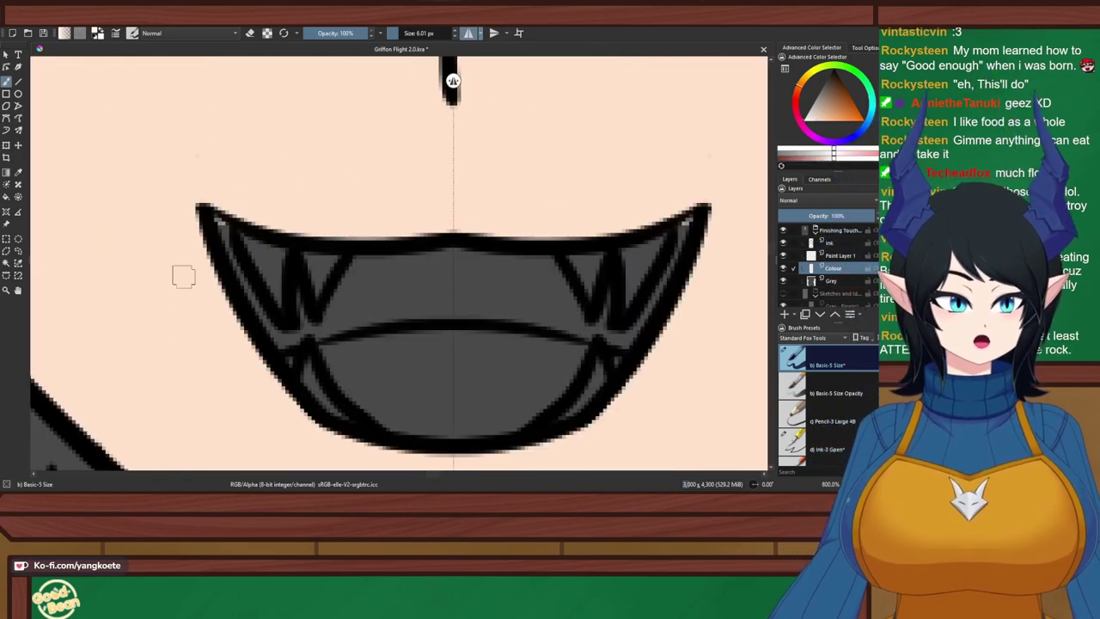
scroll(181, 275, up, 3)
mouse_move(378, 250)
mouse_down()
mouse_move(346, 178)
mouse_move(426, 220)
mouse_move(418, 278)
mouse_move(385, 232)
mouse_move(424, 315)
mouse_up()
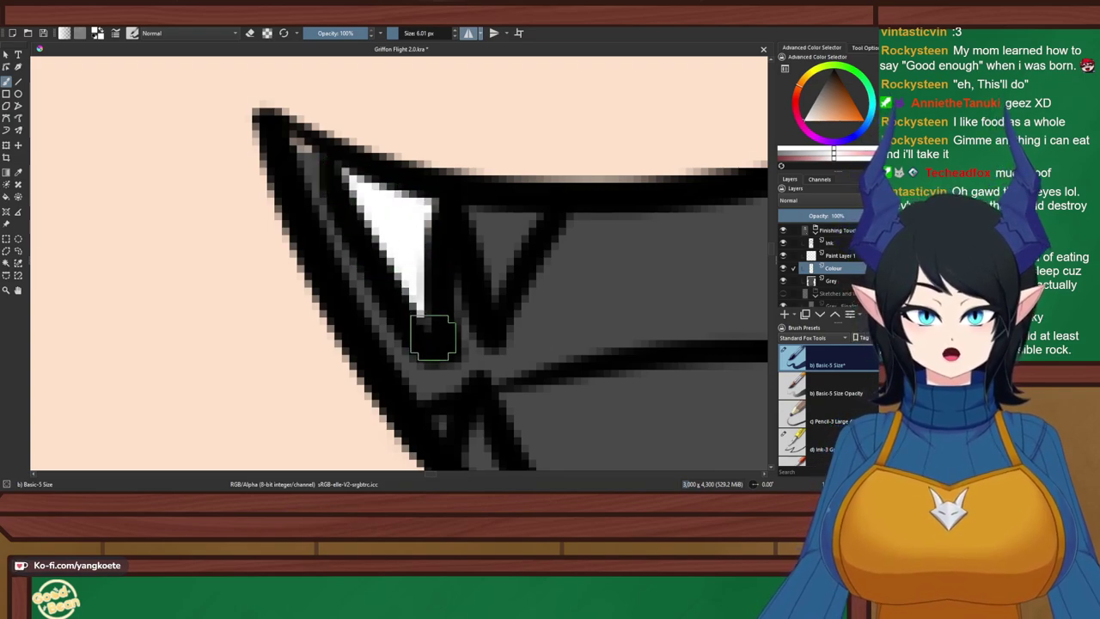
mouse_move(495, 239)
mouse_down()
mouse_move(523, 223)
mouse_move(491, 300)
mouse_move(498, 311)
mouse_up()
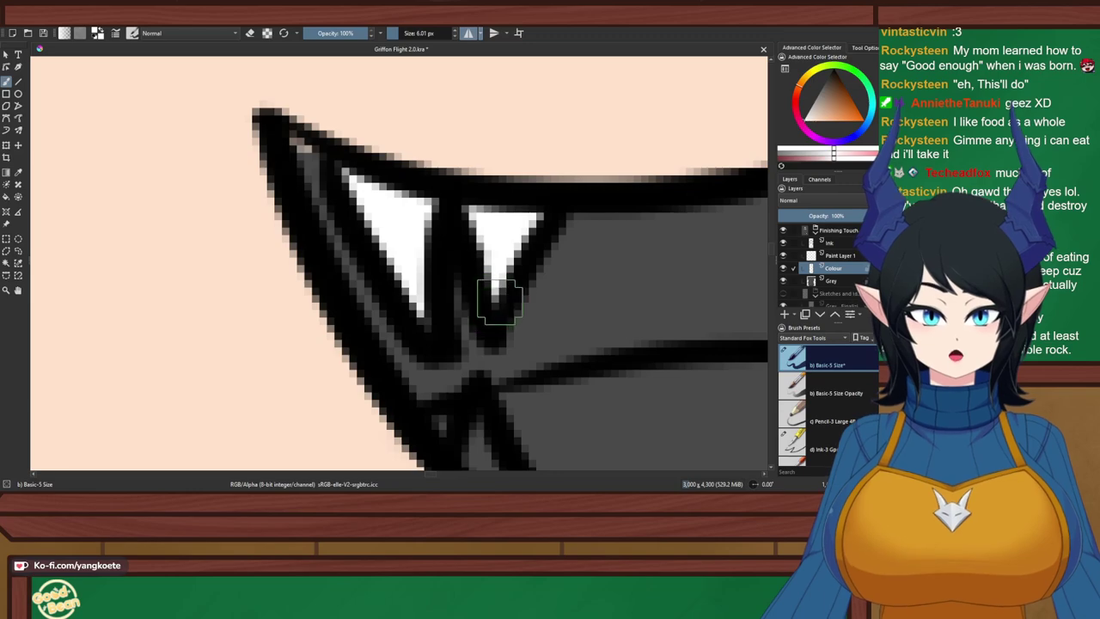
mouse_move(488, 383)
mouse_down()
mouse_move(281, 144)
mouse_move(284, 258)
mouse_move(350, 312)
mouse_move(264, 179)
mouse_up()
Choose a muted dark pink-red and paint the mouth corners, undoing the stray red blobs
scroll(264, 172, down, 4)
drag(270, 130, 274, 177)
scroll(273, 177, up, 1)
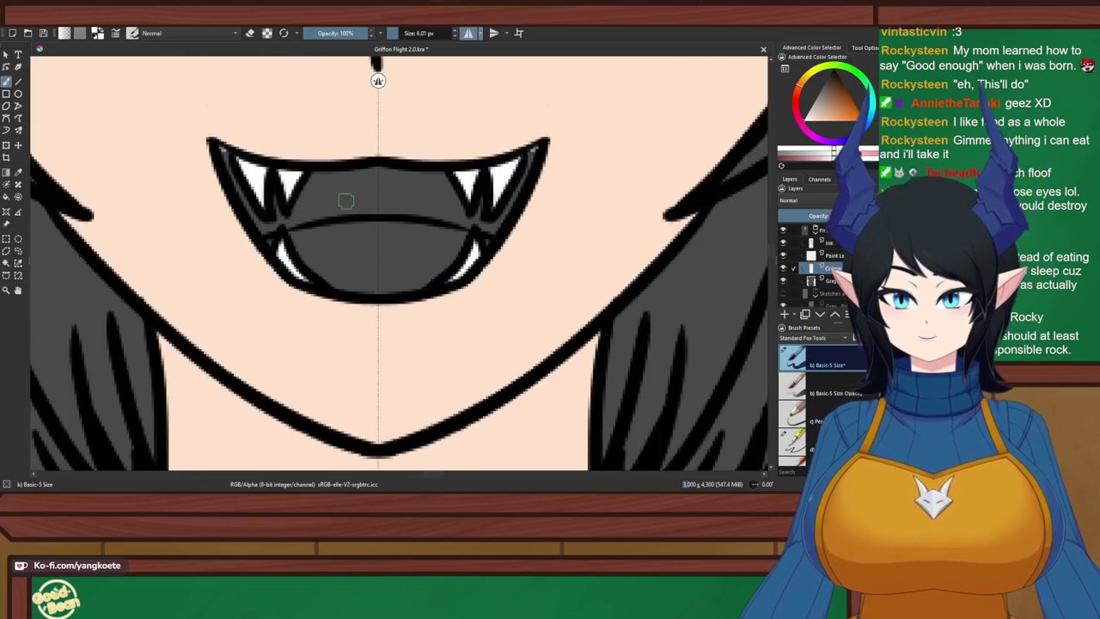
scroll(346, 203, down, 3)
scroll(344, 203, up, 5)
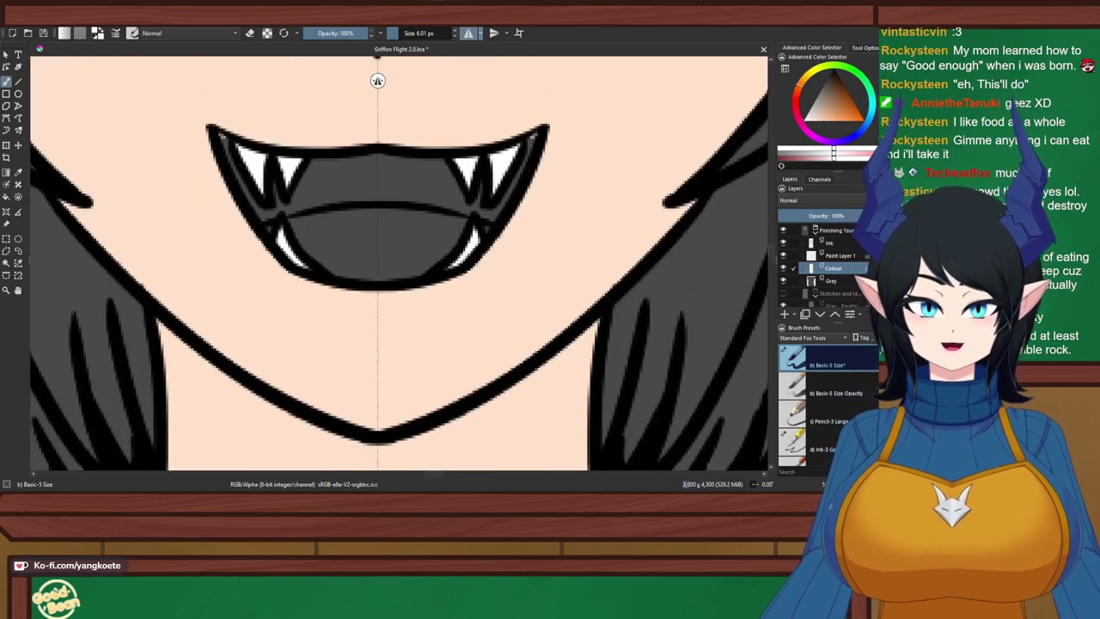
click(795, 112)
drag(824, 107, 834, 107)
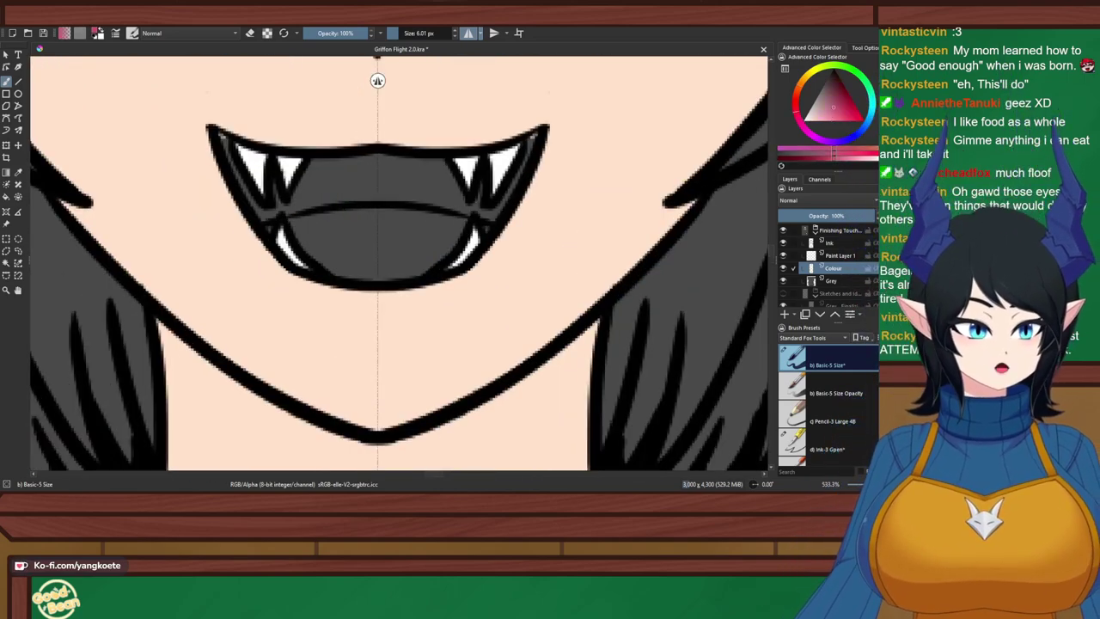
scroll(190, 158, up, 3)
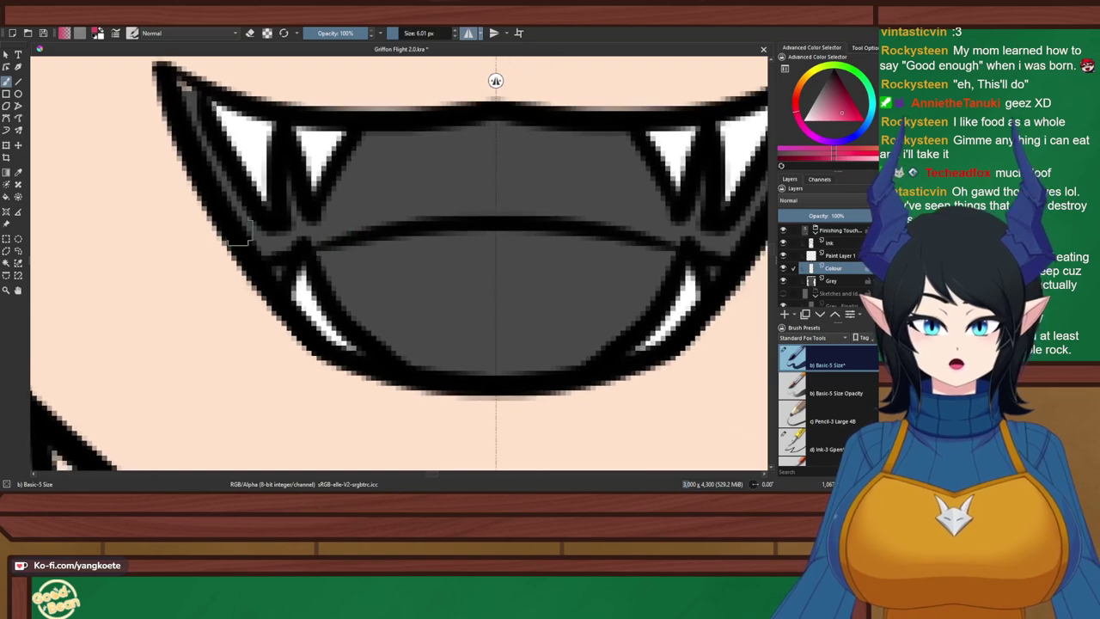
mouse_move(184, 89)
mouse_down()
mouse_move(208, 155)
mouse_move(268, 249)
mouse_up()
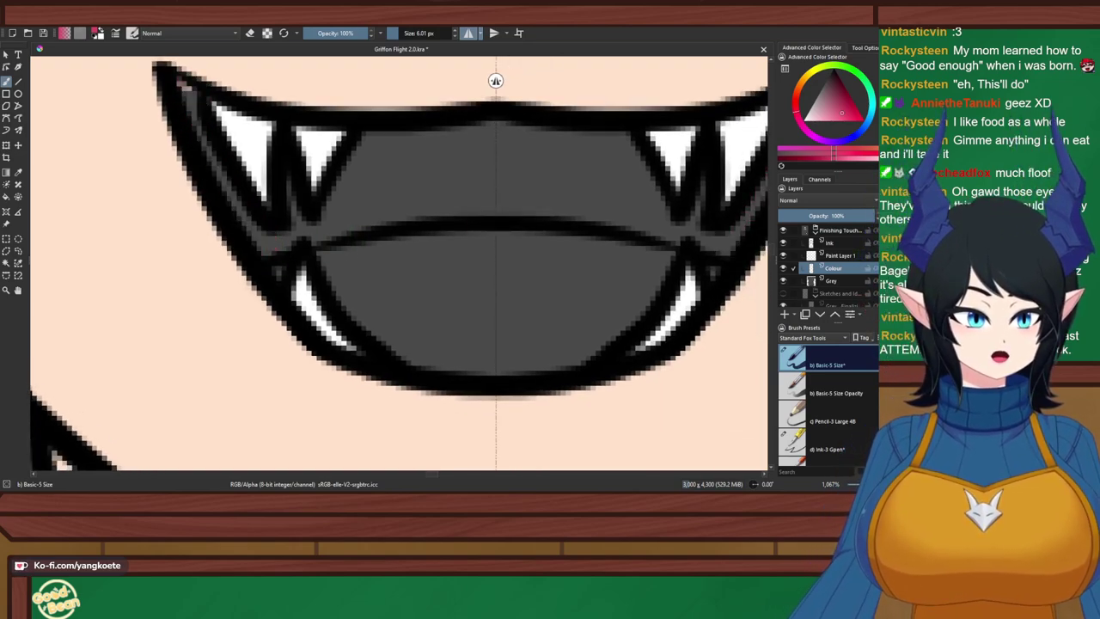
mouse_move(354, 268)
mouse_down()
mouse_move(336, 266)
mouse_move(343, 261)
mouse_up()
key(ctrl+z)
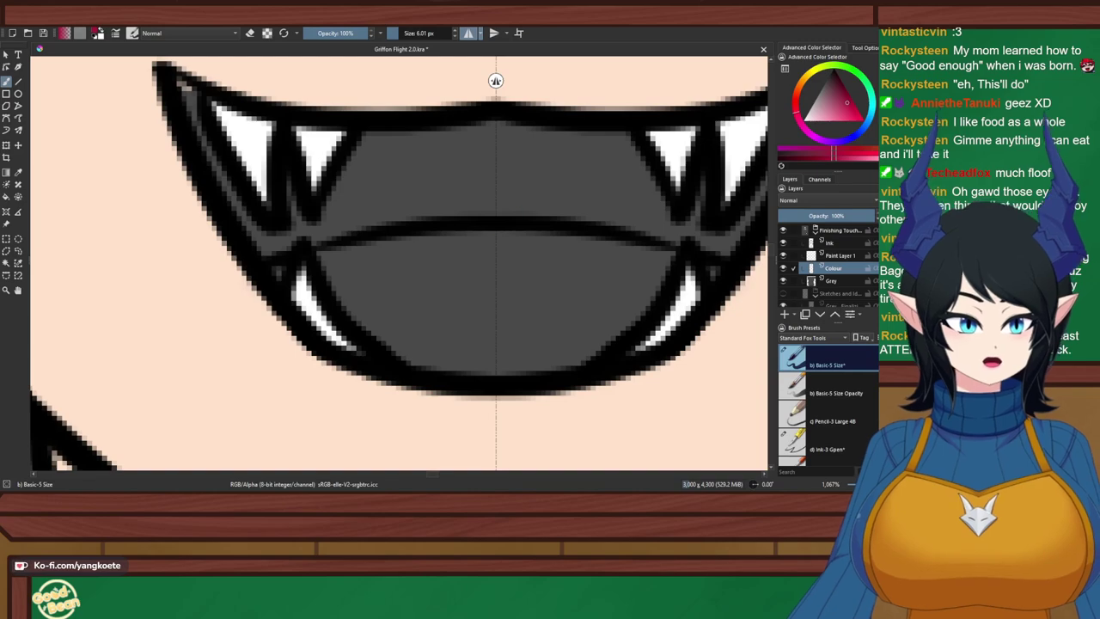
Switch to a duller red and fill the grey upper mouth interior with it
click(833, 96)
scroll(295, 269, up, 1)
mouse_move(330, 250)
mouse_down()
mouse_move(367, 243)
mouse_move(359, 253)
mouse_move(546, 211)
mouse_move(567, 210)
mouse_move(516, 229)
mouse_move(660, 217)
mouse_move(352, 276)
mouse_move(376, 320)
mouse_move(451, 389)
mouse_move(515, 423)
mouse_up()
key(ctrl+z)
scroll(251, 220, down, 1)
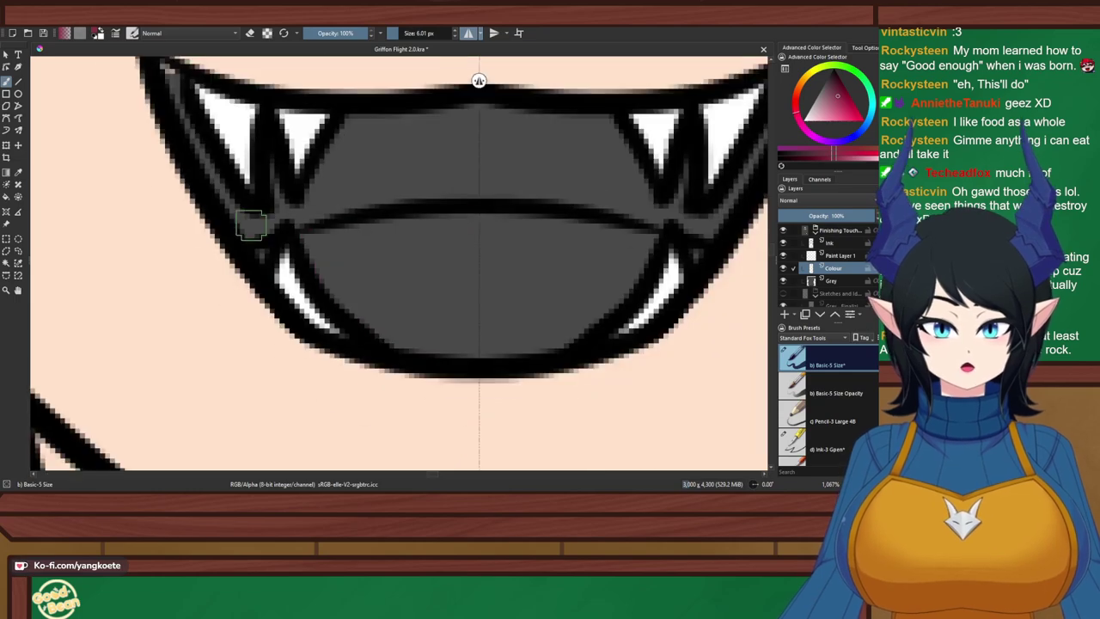
drag(251, 225, 252, 258)
mouse_move(175, 115)
mouse_down()
mouse_move(234, 242)
mouse_move(273, 270)
mouse_move(287, 266)
mouse_move(266, 251)
mouse_move(303, 243)
mouse_move(288, 256)
mouse_move(275, 176)
mouse_move(281, 220)
mouse_move(310, 240)
mouse_move(346, 217)
mouse_move(305, 232)
mouse_move(357, 148)
mouse_move(497, 145)
mouse_up()
mouse_move(345, 178)
mouse_down()
mouse_move(469, 164)
mouse_move(386, 196)
mouse_move(457, 181)
mouse_up()
drag(352, 203, 297, 250)
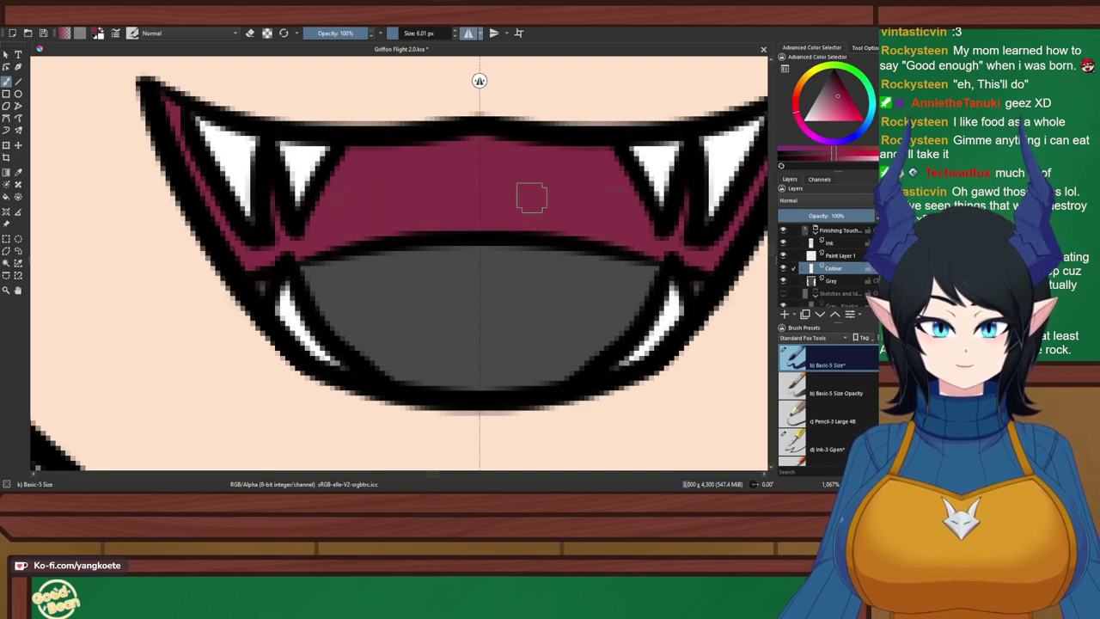
Discard a darker tongue arch and paint crimson over the grey line above the tongue
scroll(530, 192, down, 4)
scroll(524, 174, down, 3)
scroll(430, 191, up, 6)
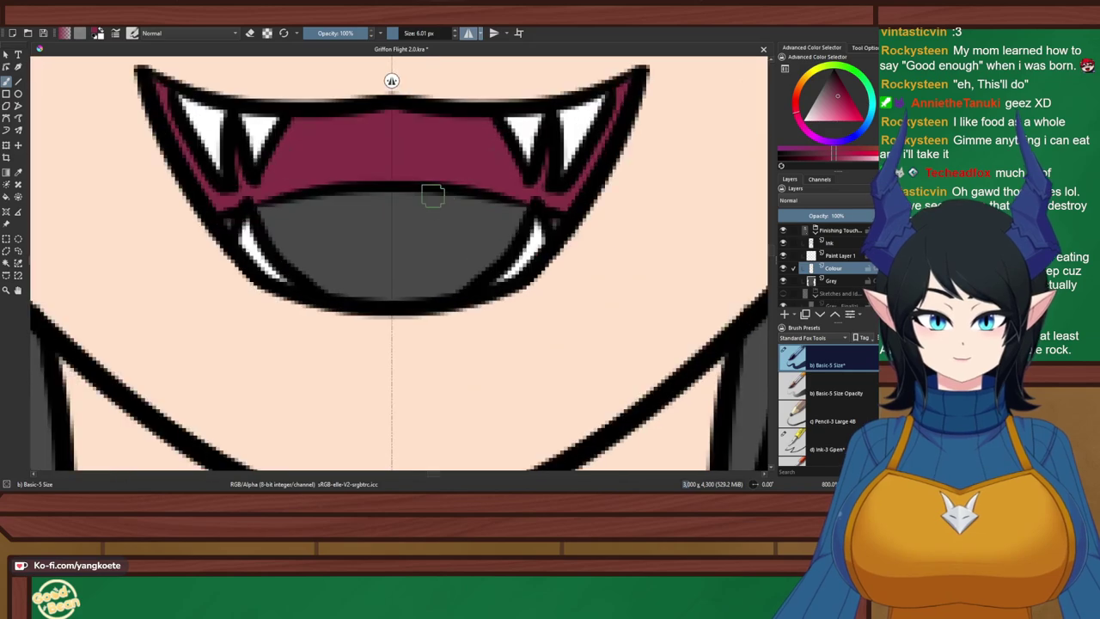
scroll(386, 193, up, 1)
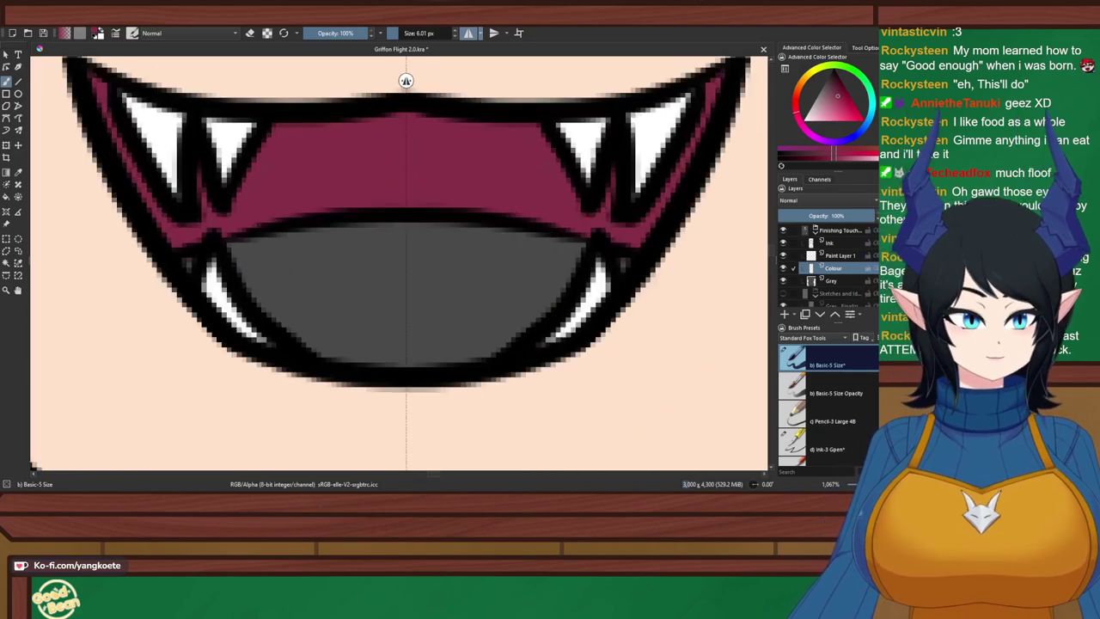
mouse_move(317, 214)
mouse_down()
mouse_move(329, 177)
mouse_move(358, 156)
mouse_move(416, 159)
mouse_move(342, 180)
mouse_move(323, 201)
mouse_move(560, 190)
mouse_up()
key(ctrl+z)
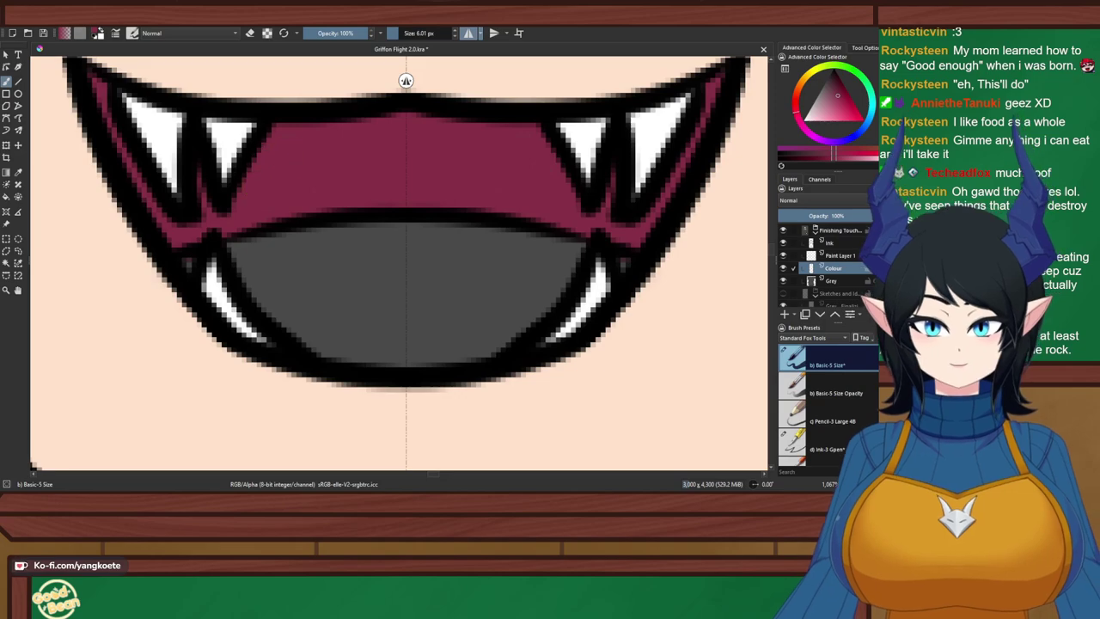
scroll(475, 178, down, 2)
scroll(475, 178, up, 1)
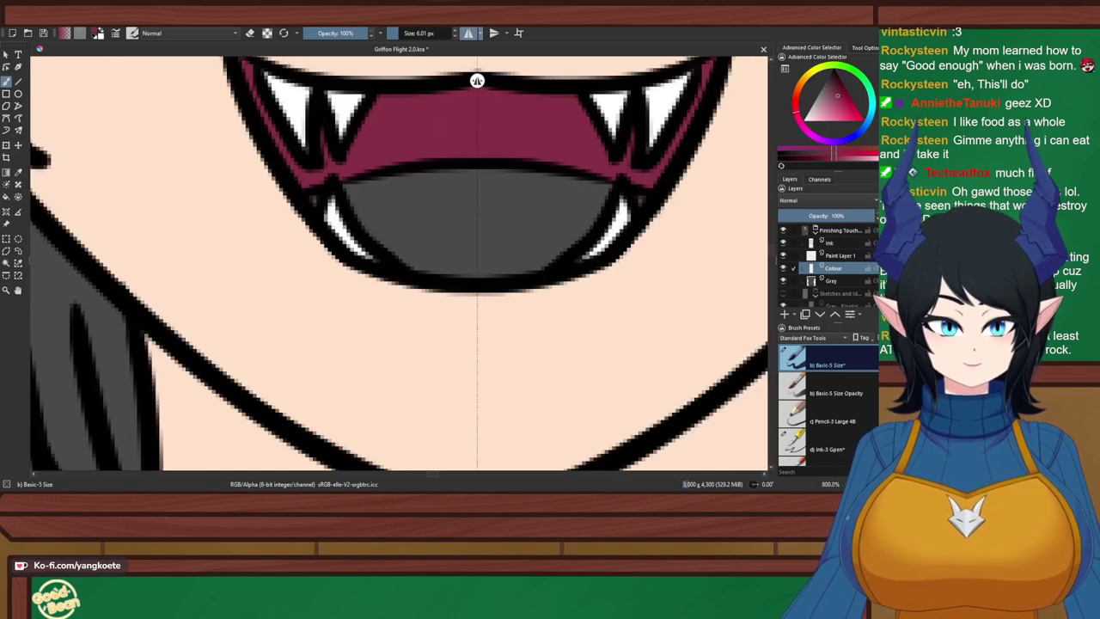
scroll(402, 189, up, 1)
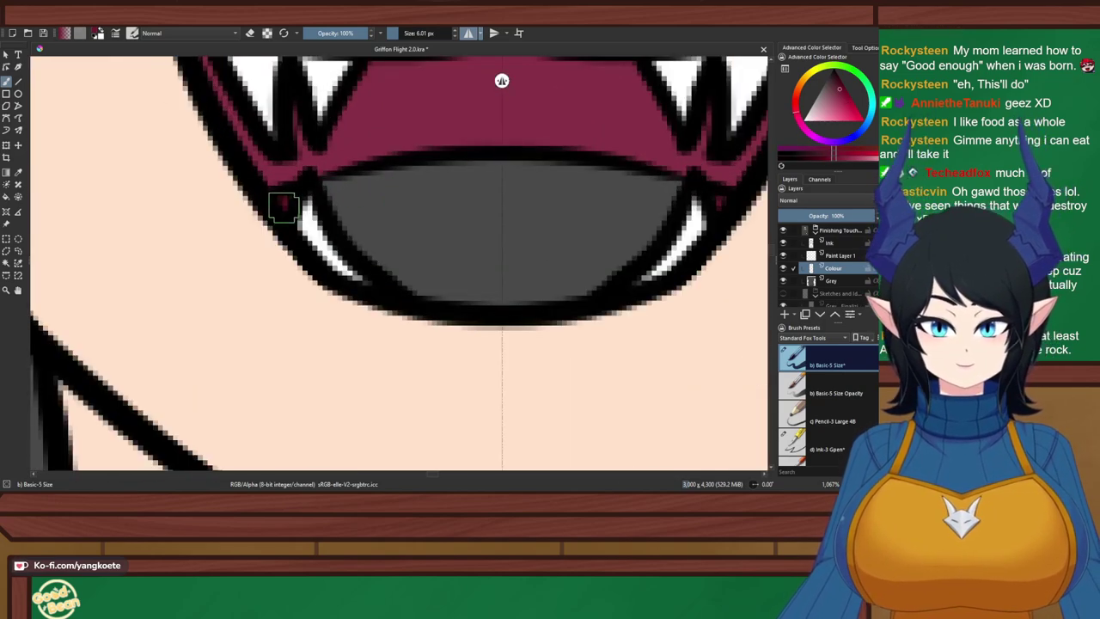
mouse_move(329, 196)
mouse_down()
mouse_move(404, 176)
mouse_move(540, 175)
mouse_move(343, 212)
mouse_move(424, 287)
mouse_move(376, 265)
mouse_move(357, 215)
mouse_move(391, 223)
mouse_move(382, 230)
mouse_move(425, 213)
mouse_move(564, 227)
mouse_move(396, 215)
mouse_move(450, 194)
mouse_move(413, 235)
mouse_move(413, 270)
mouse_move(399, 246)
mouse_move(527, 260)
mouse_move(411, 240)
mouse_move(531, 243)
mouse_move(389, 253)
mouse_move(411, 276)
mouse_move(534, 299)
mouse_move(432, 288)
mouse_move(459, 283)
mouse_up()
scroll(459, 283, down, 5)
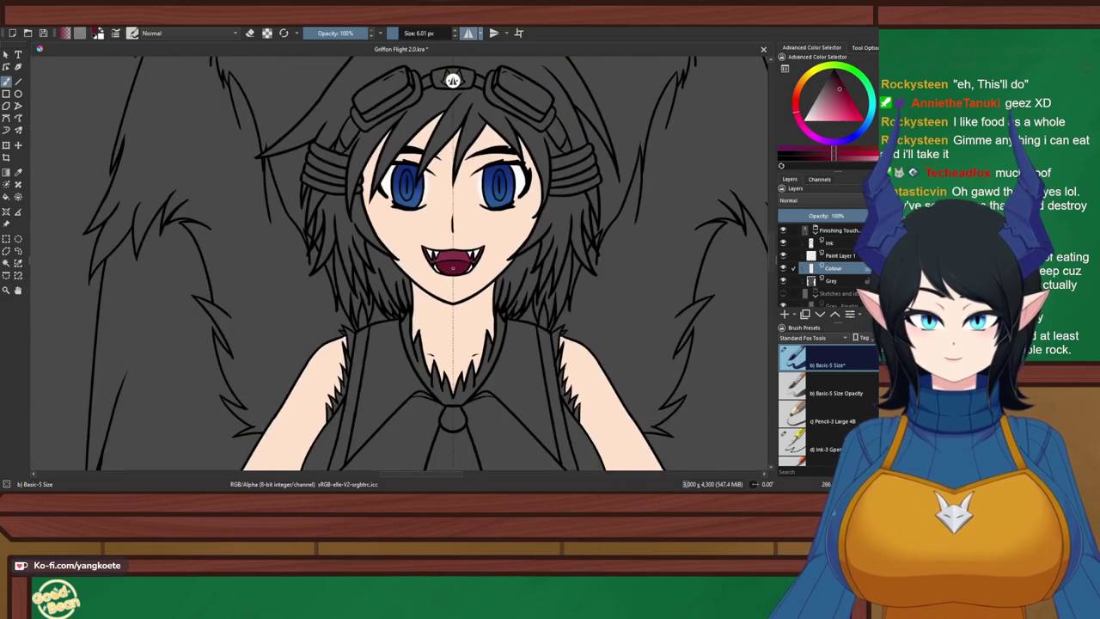
scroll(416, 270, down, 1)
Turn mirrored painting off, recentre the face, and make the Ink layer active
key(m)
scroll(492, 180, up, 3)
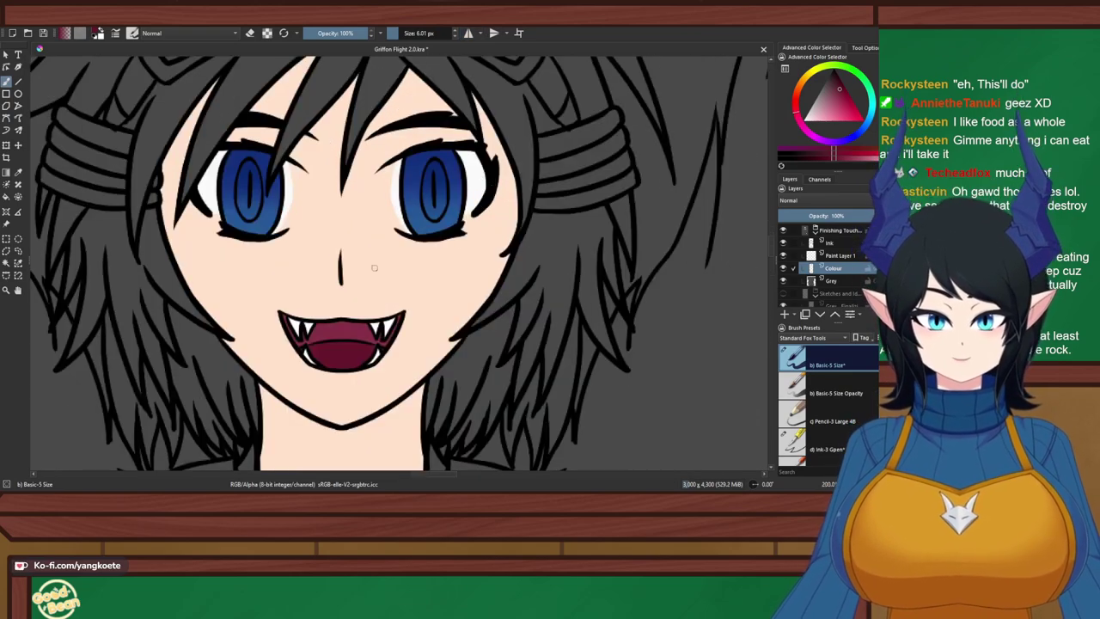
drag(362, 260, 407, 236)
scroll(328, 156, up, 2)
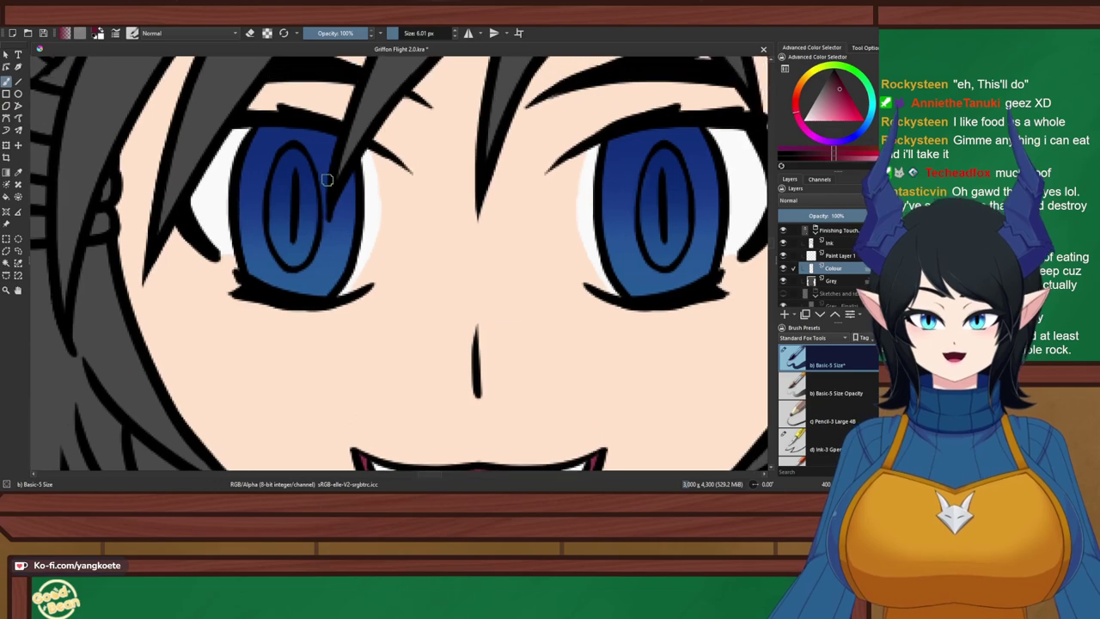
click(830, 243)
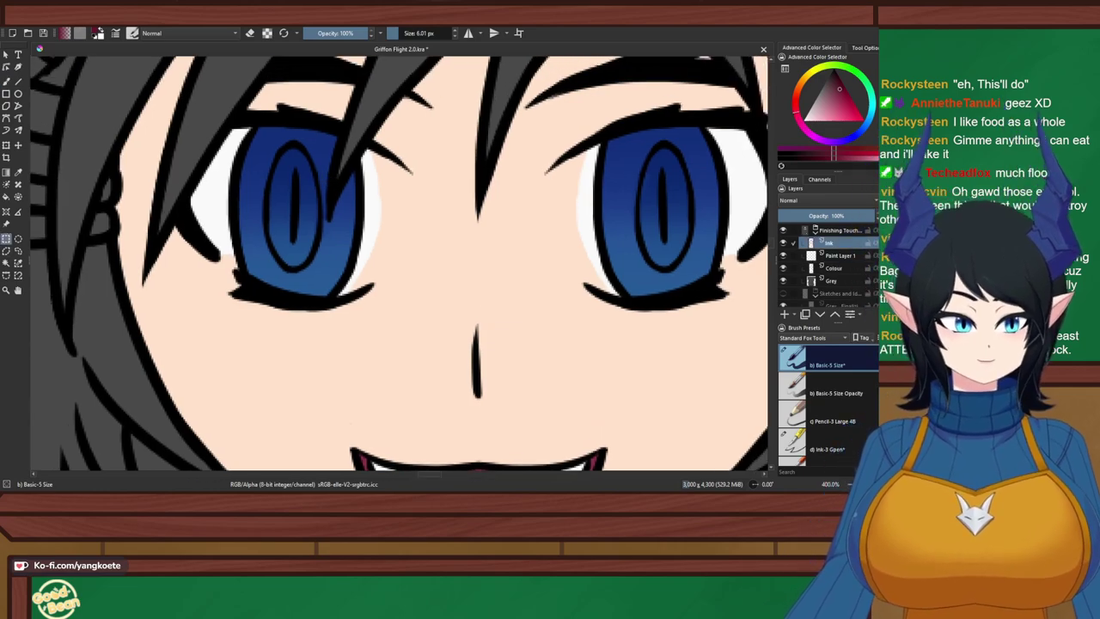
Polygon-select the inner pupil ring of the first eye and delete its ink
scroll(248, 204, up, 2)
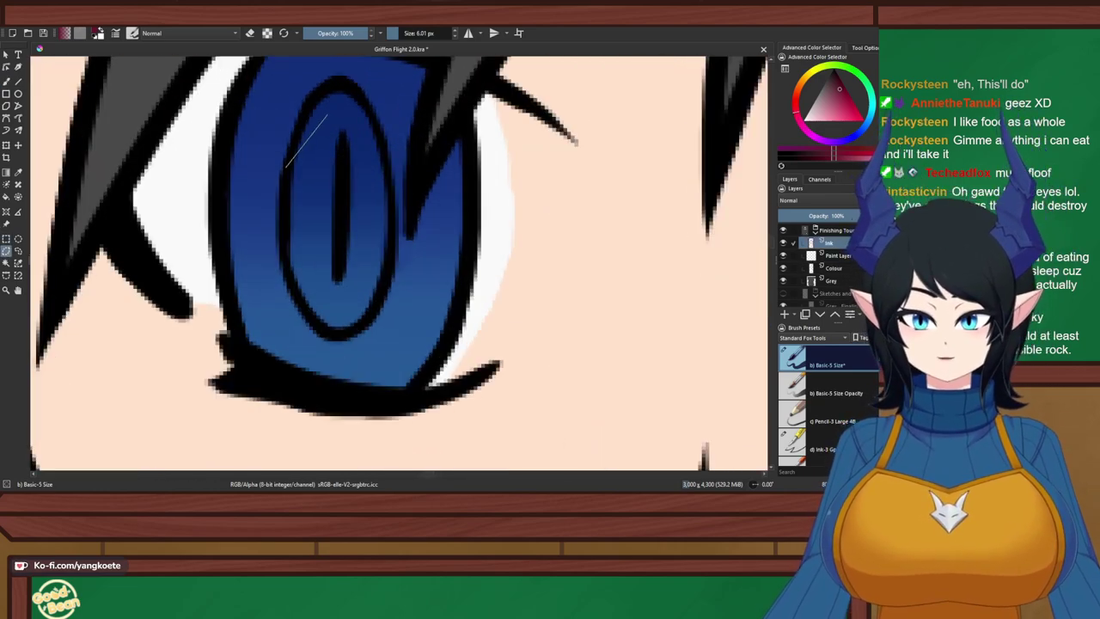
click(311, 193)
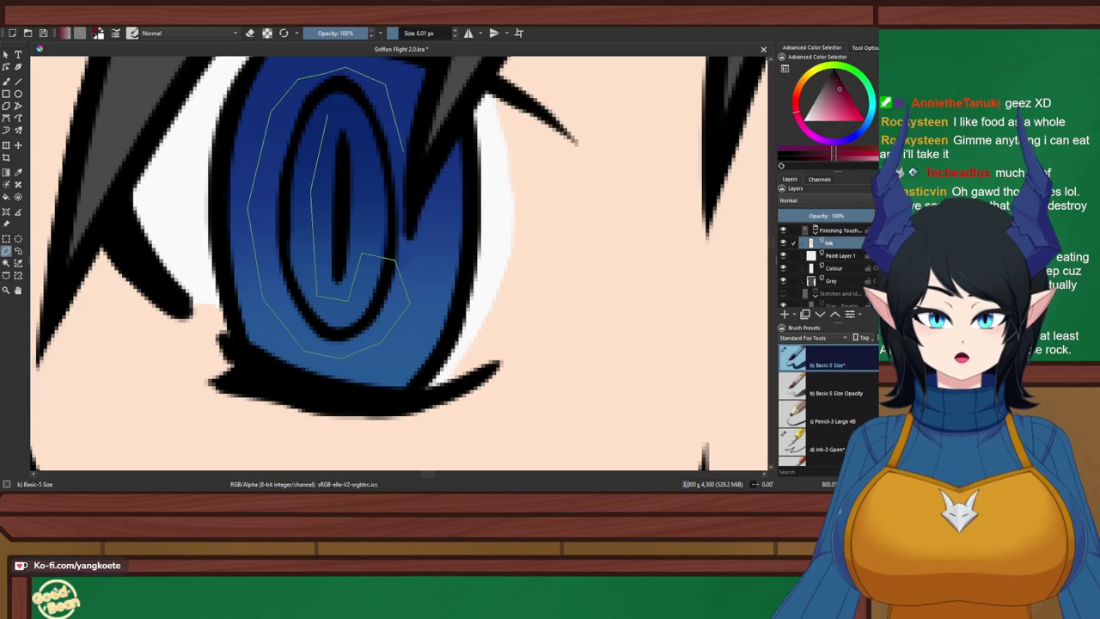
click(326, 114)
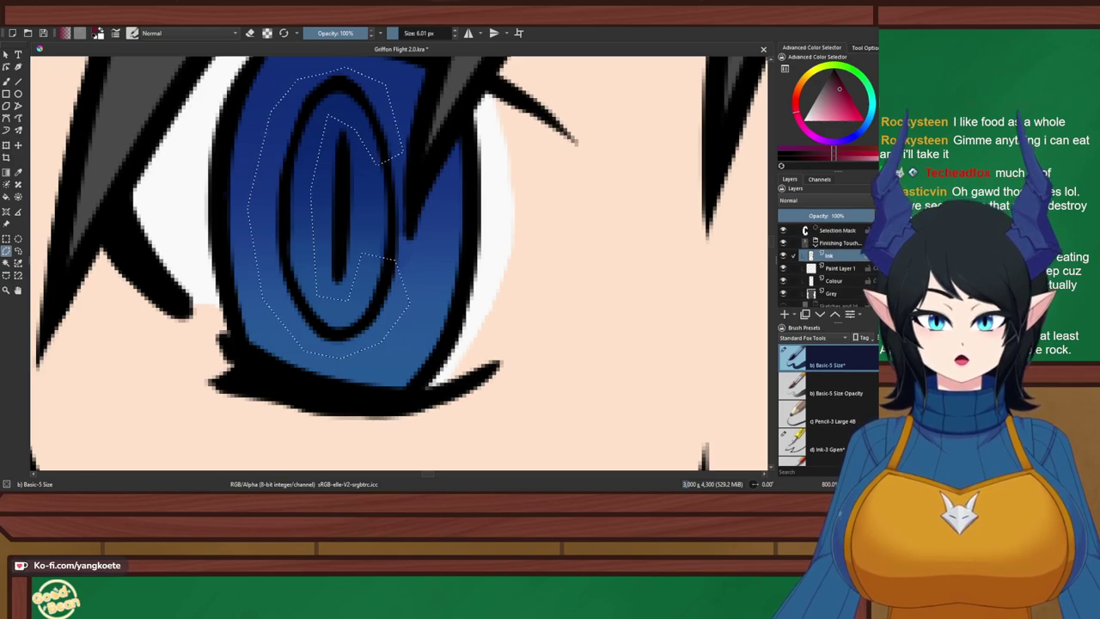
click(374, 190)
click(380, 283)
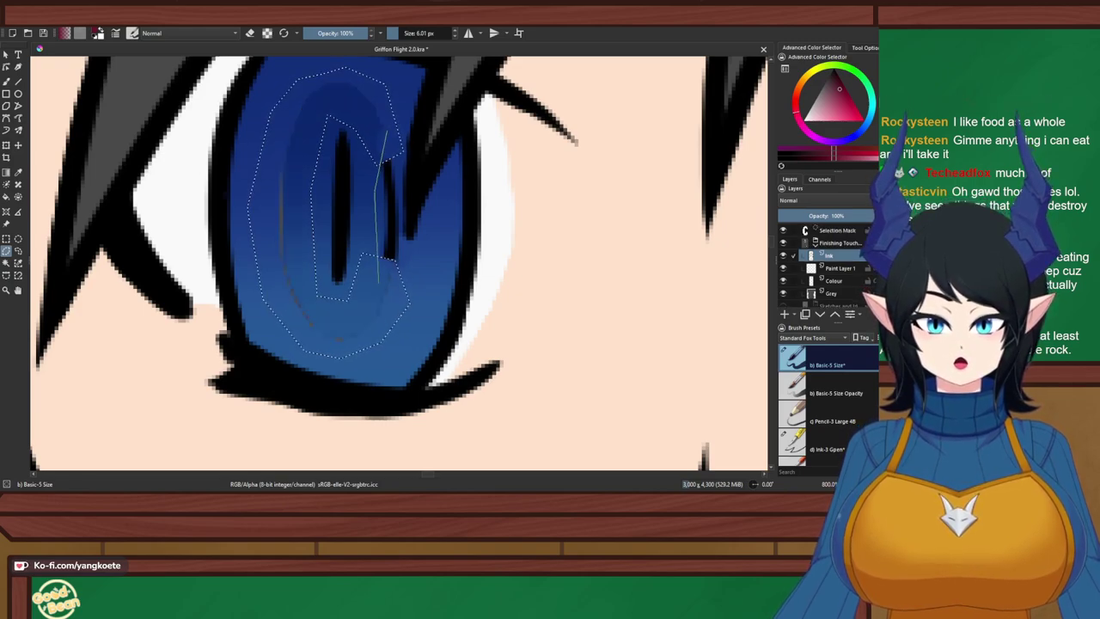
click(405, 279)
click(401, 231)
click(400, 154)
click(386, 131)
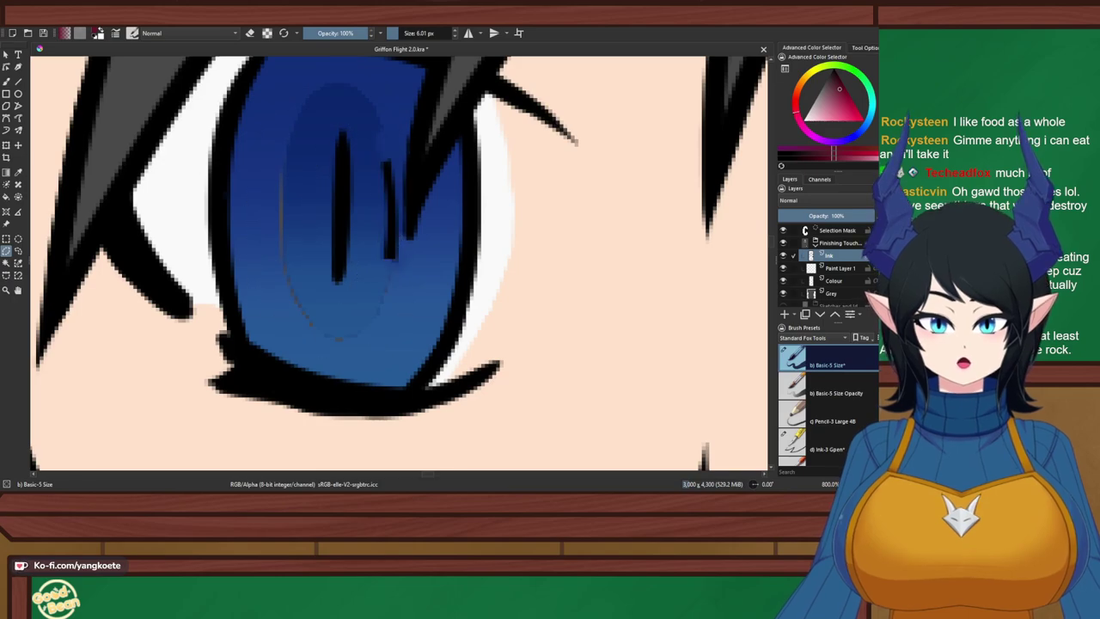
key(Delete)
Using rectangular selections, erase the top of the other eye's pupil ring
click(287, 150)
scroll(279, 274, down, 2)
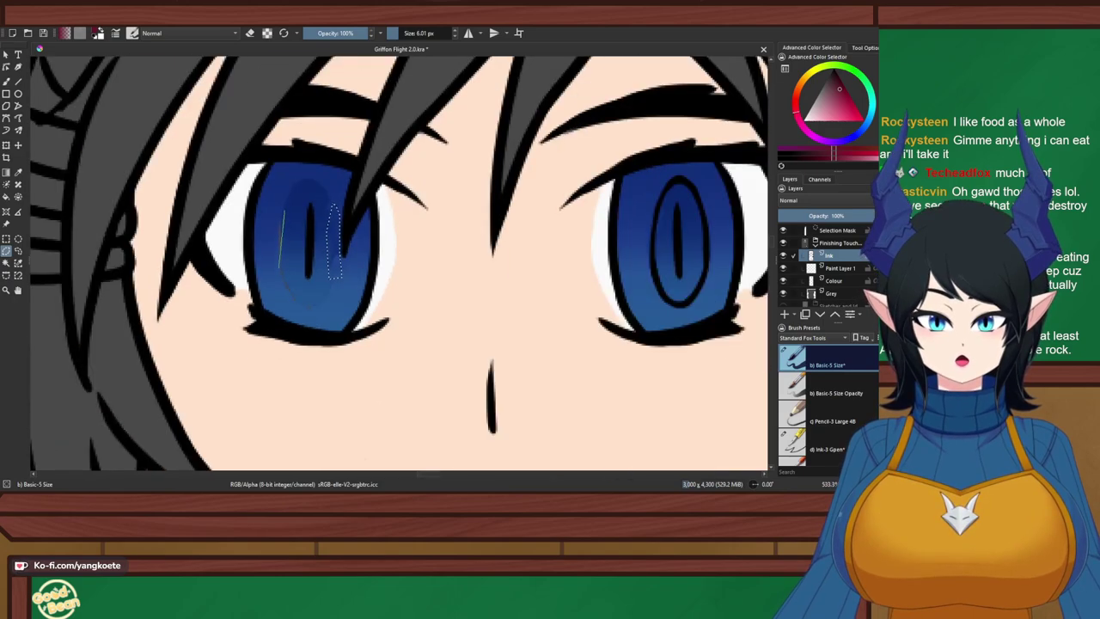
click(6, 238)
click(456, 206)
drag(626, 206, 383, 206)
scroll(383, 206, up, 1)
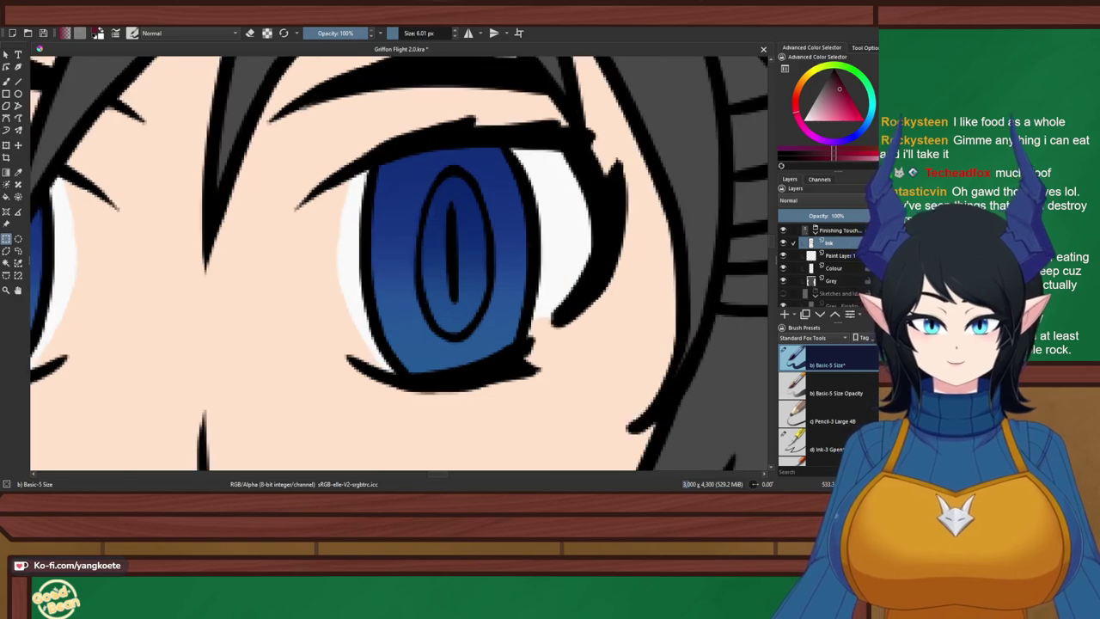
key(ctrl+shift+a)
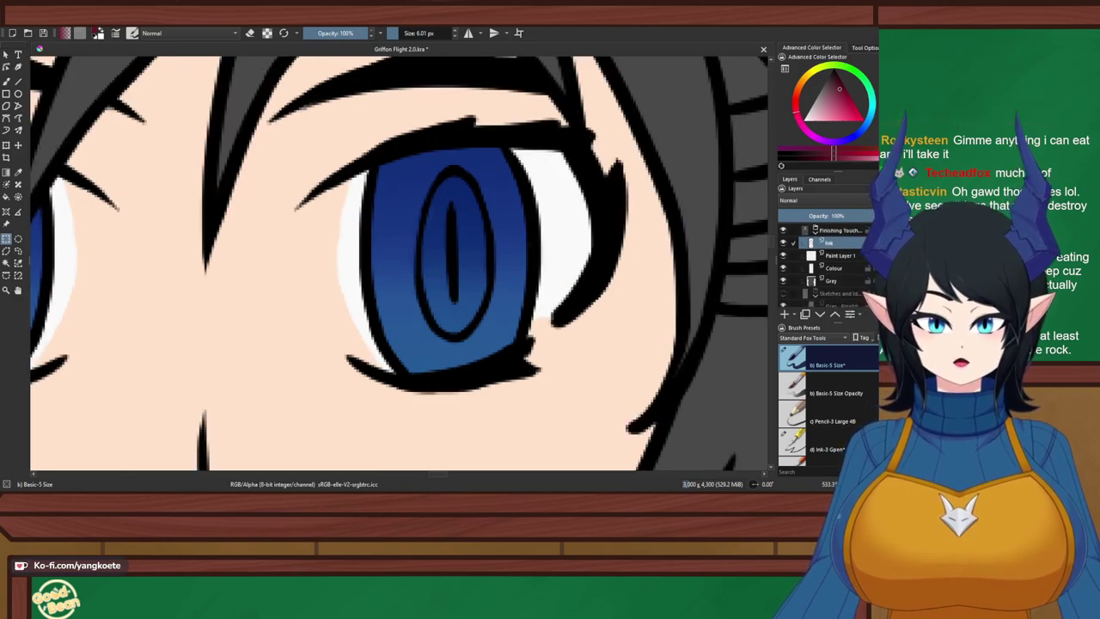
drag(484, 190, 475, 326)
key(Delete)
key(ctrl+shift+a)
key(Delete)
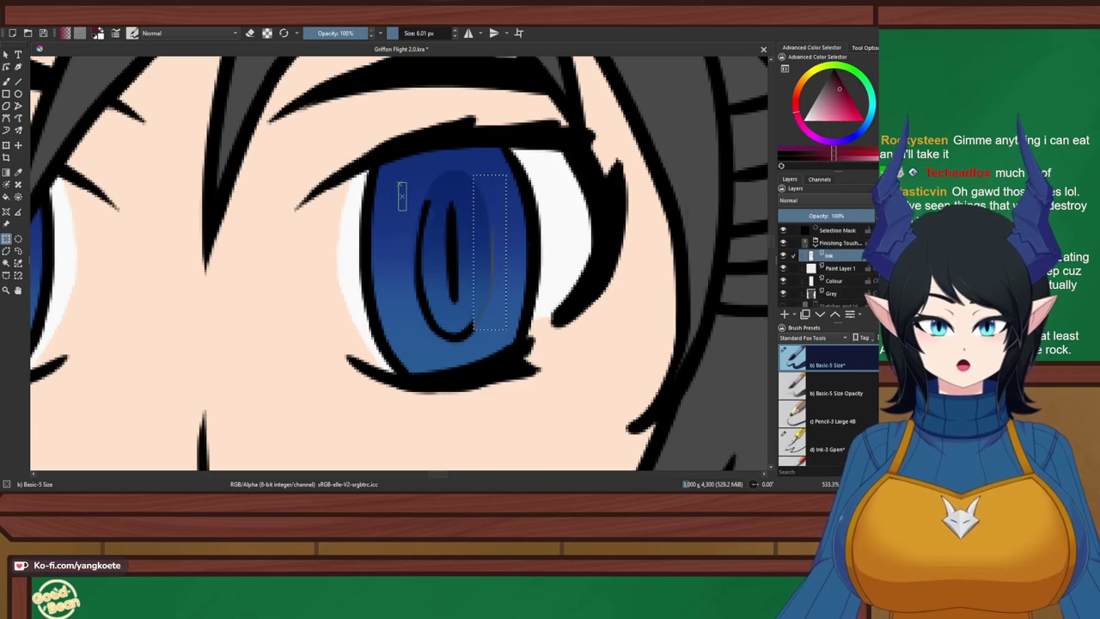
Erase the pupil ring's left side and the curve underneath, then make the Colour layer active
mouse_move(406, 211)
mouse_down()
mouse_move(436, 327)
mouse_move(478, 317)
mouse_move(489, 262)
mouse_up()
key(Delete)
key(Delete)
key(ctrl+shift+a)
scroll(482, 315, down, 3)
scroll(490, 267, up, 2)
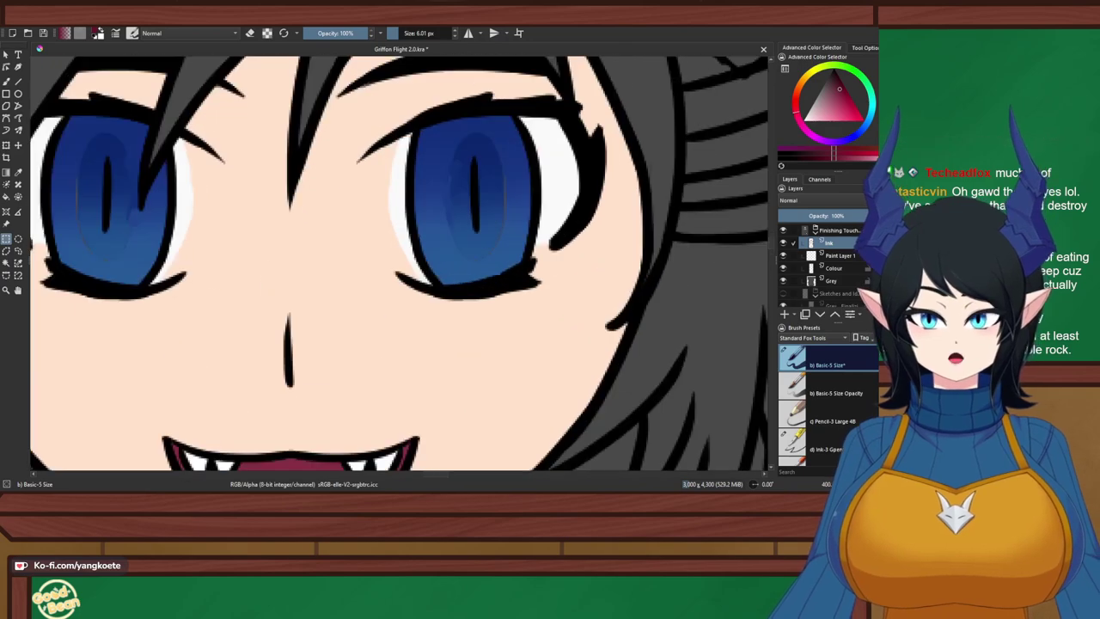
key(ctrl+z)
key(ctrl+z)
scroll(490, 239, up, 3)
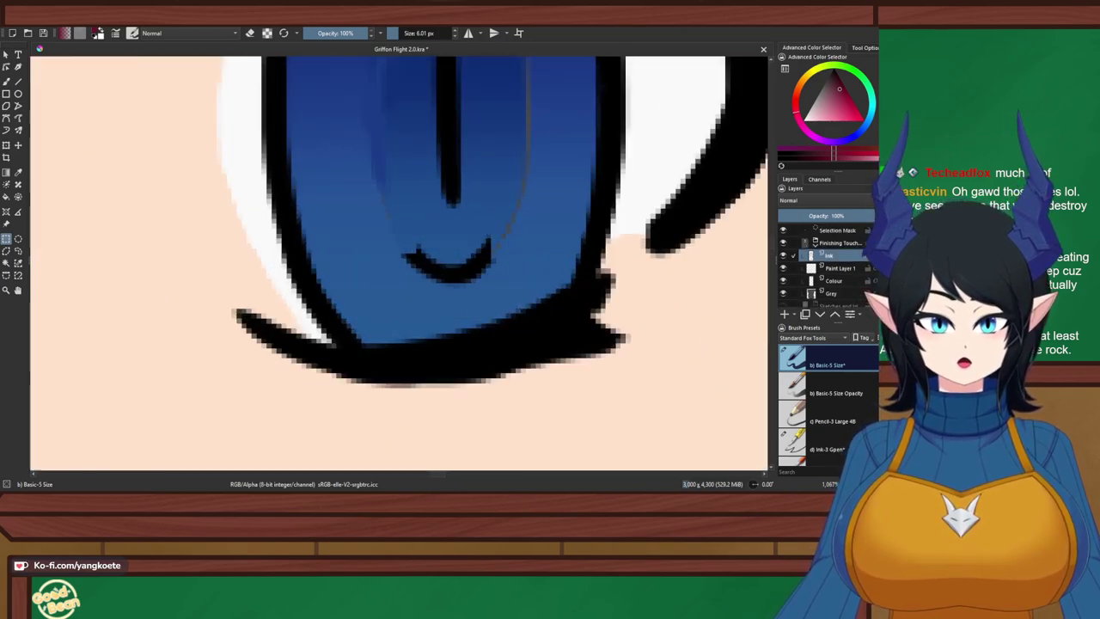
key(Delete)
key(ctrl+shift+a)
scroll(399, 263, down, 3)
click(834, 268)
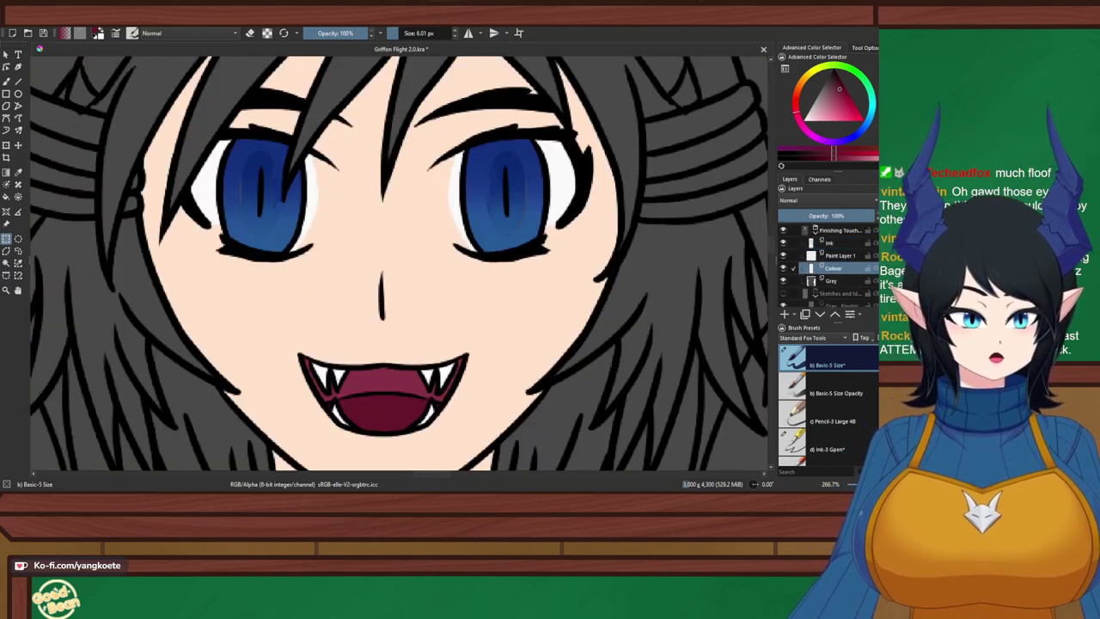
Check the Colour layer's visibility and clear the blue fill from the left iris
click(783, 268)
click(783, 269)
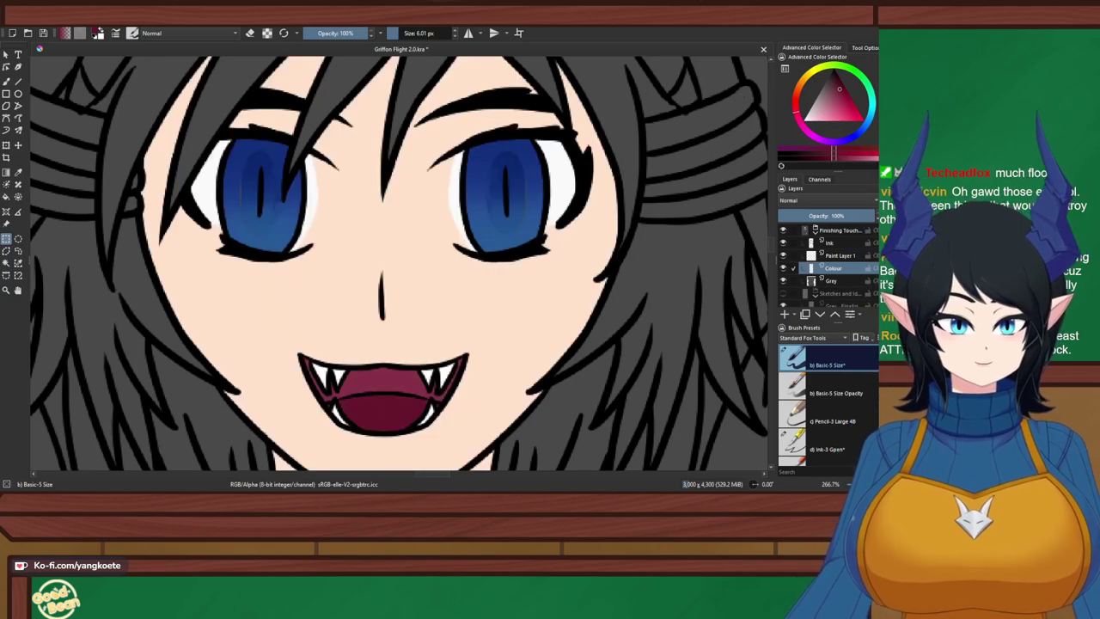
scroll(241, 172, up, 3)
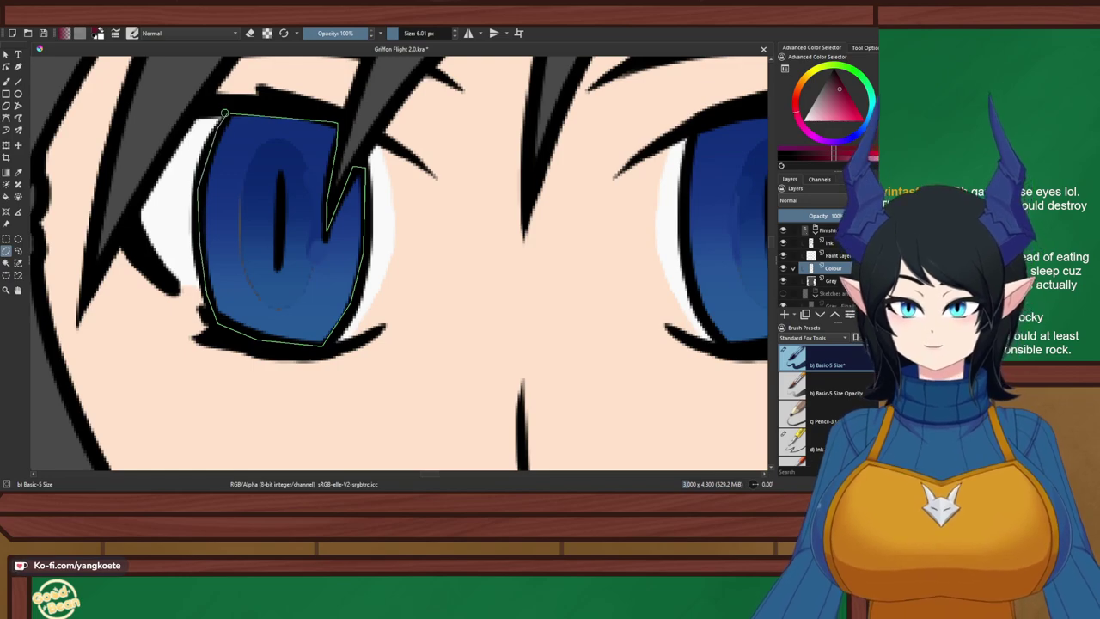
click(225, 113)
key(Delete)
Outline the right iris with a polygonal selection and delete its blue fill
scroll(225, 146, down, 2)
scroll(341, 157, up, 1)
click(321, 120)
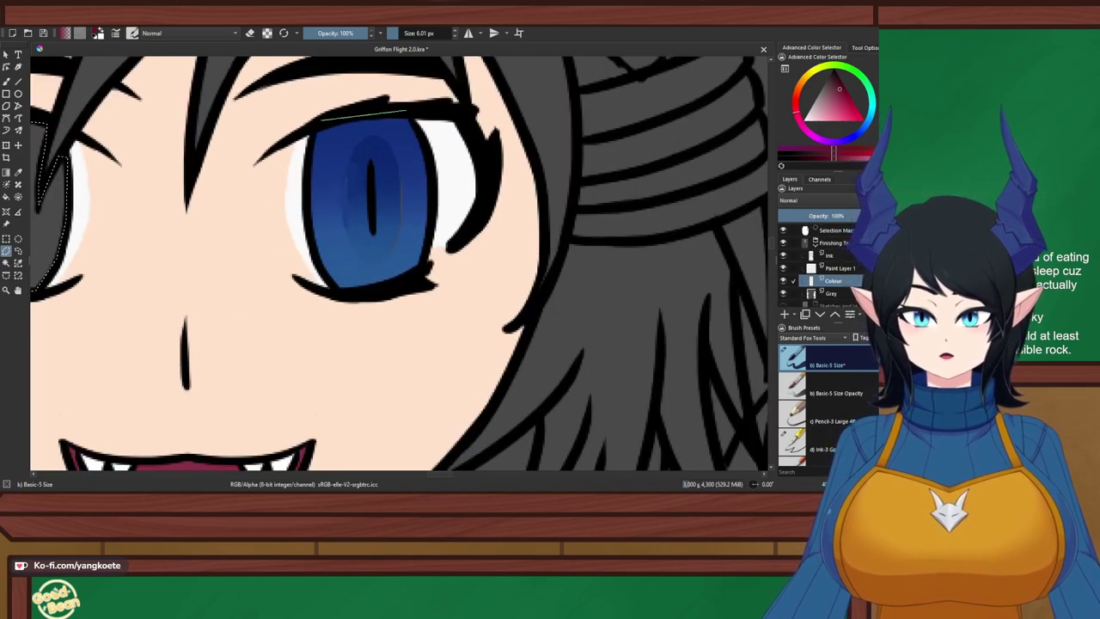
click(406, 110)
click(422, 137)
click(436, 180)
click(431, 238)
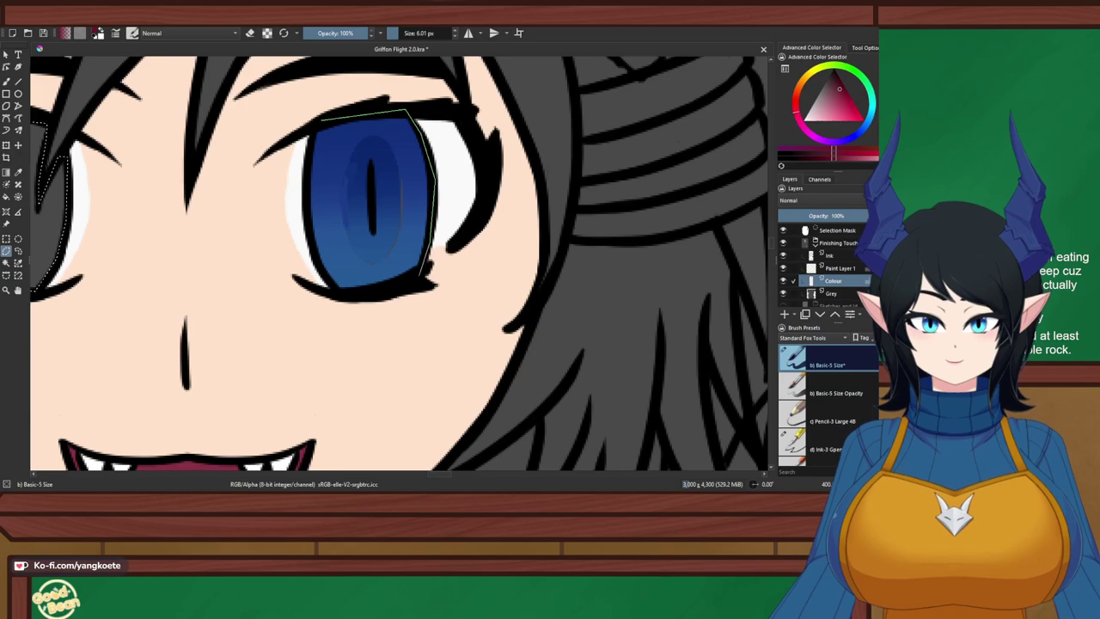
click(419, 275)
click(358, 292)
click(336, 293)
click(313, 253)
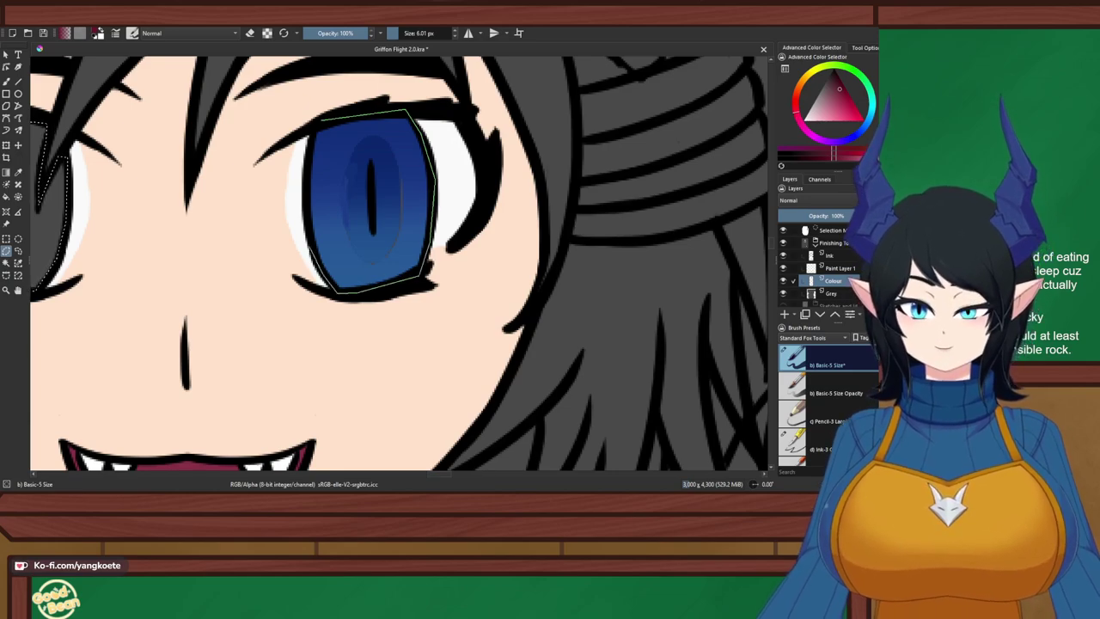
click(306, 212)
click(307, 168)
click(319, 121)
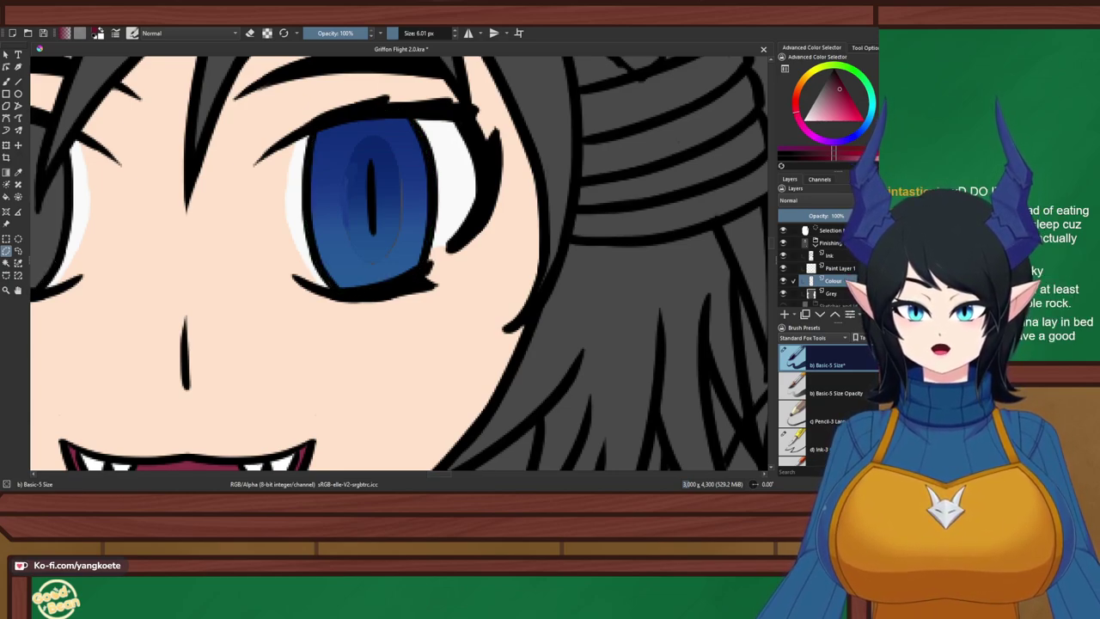
key(Delete)
scroll(319, 121, down, 2)
scroll(399, 263, down, 2)
scroll(400, 264, up, 1)
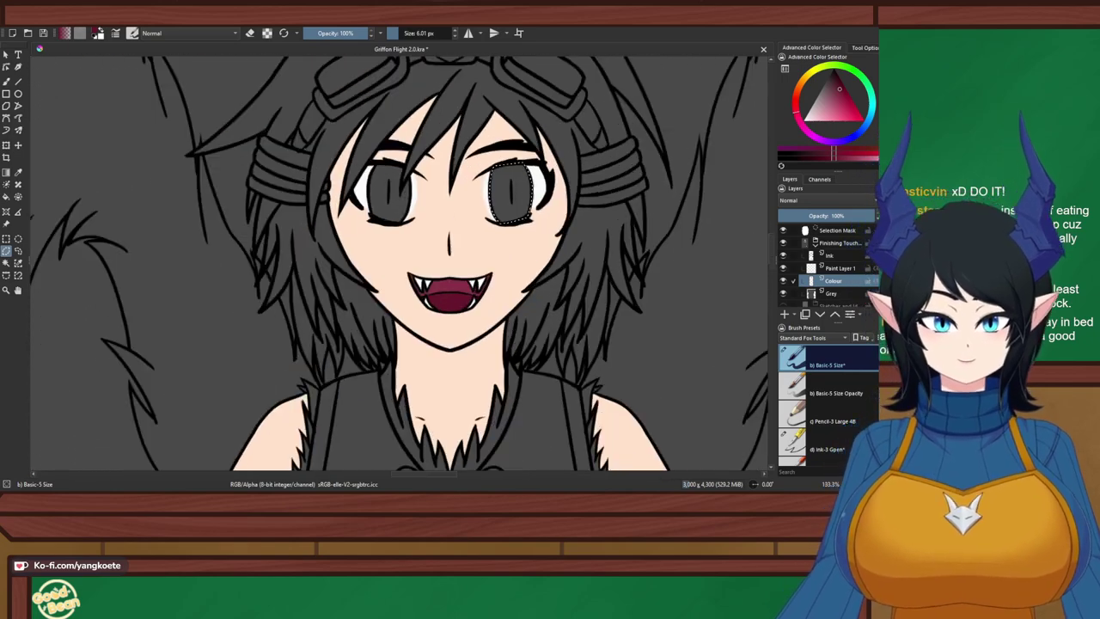
Hide the Grey layer and add the left iris to the selection with Contiguous Selection
click(783, 294)
scroll(476, 199, up, 2)
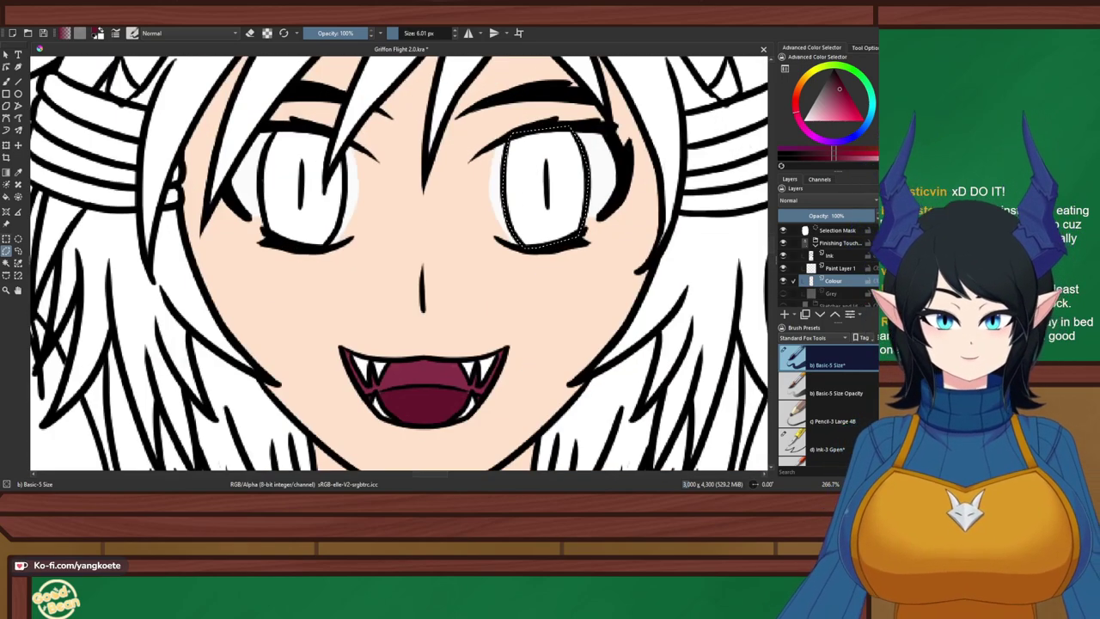
click(6, 263)
shift+click(283, 189)
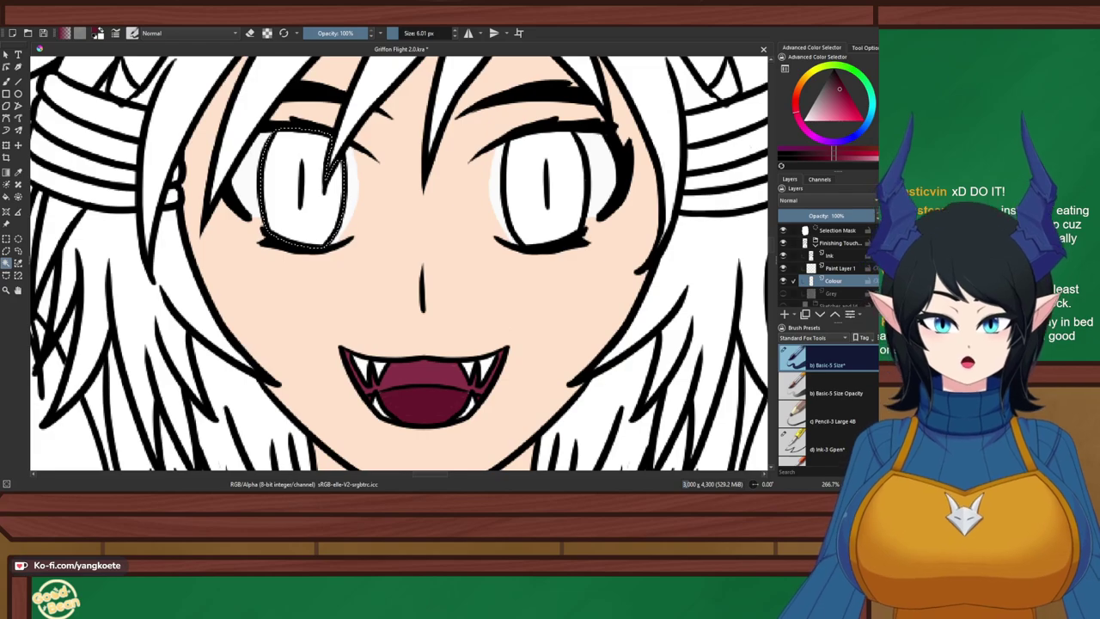
scroll(483, 182, down, 2)
scroll(383, 163, up, 8)
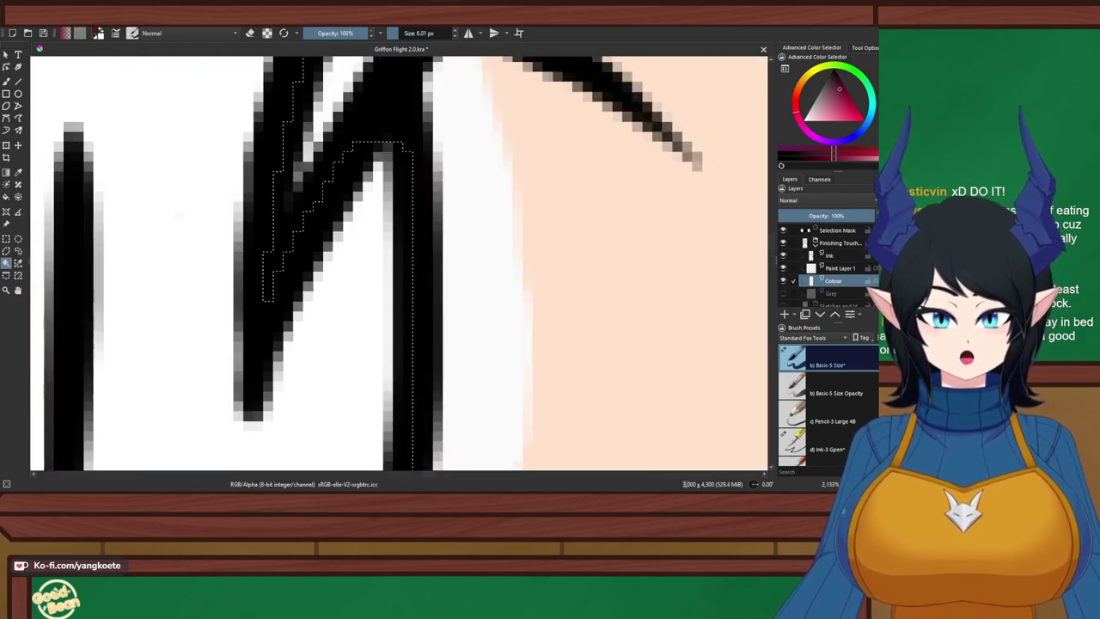
scroll(402, 134, down, 7)
Paint both selected irises a flat dark blue with a 1000 px brush
drag(490, 189, 138, 186)
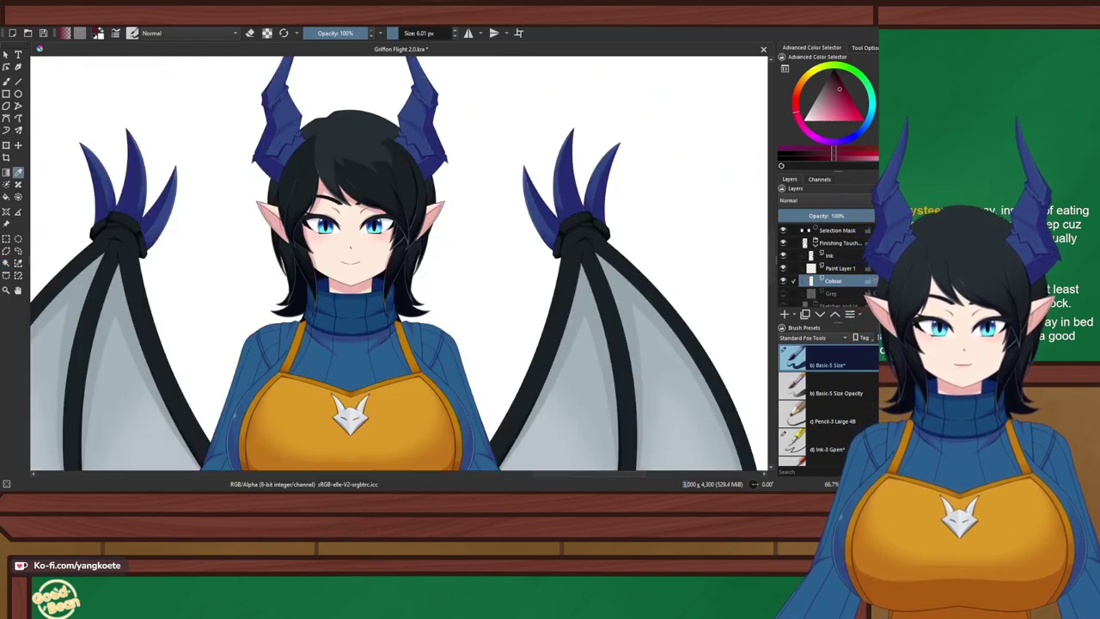
scroll(335, 225, up, 5)
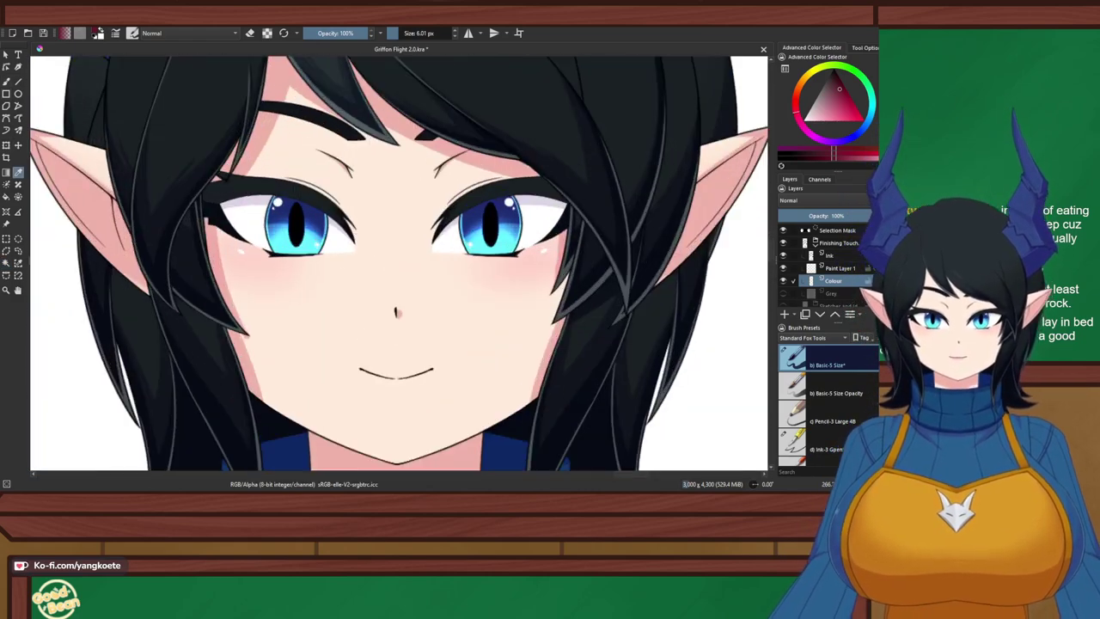
scroll(329, 221, down, 5)
scroll(550, 264, down, 3)
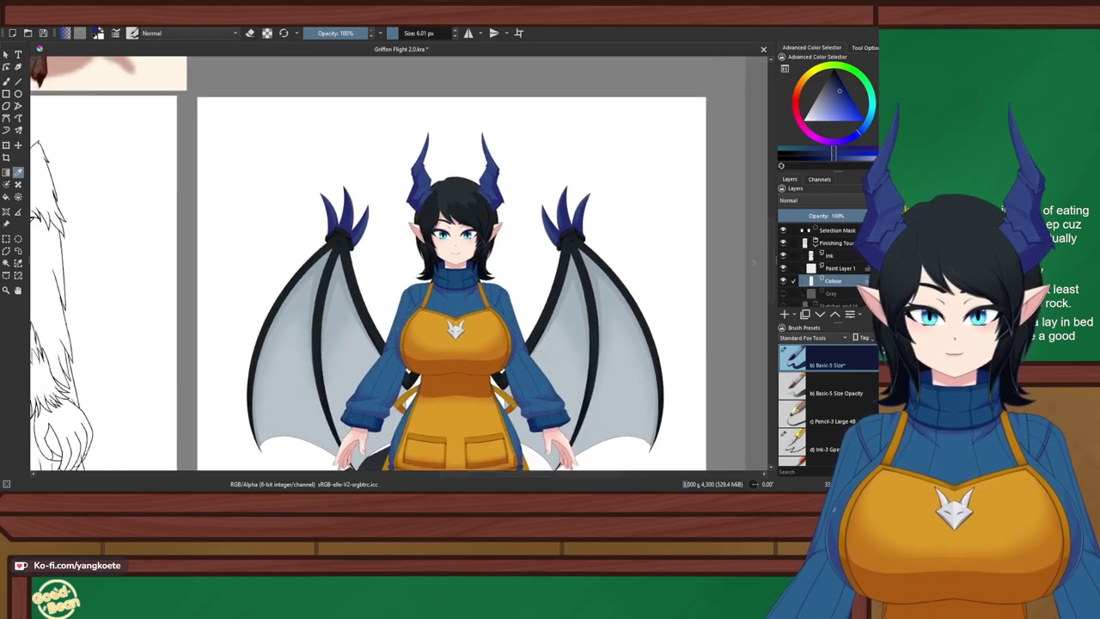
drag(284, 287, 731, 249)
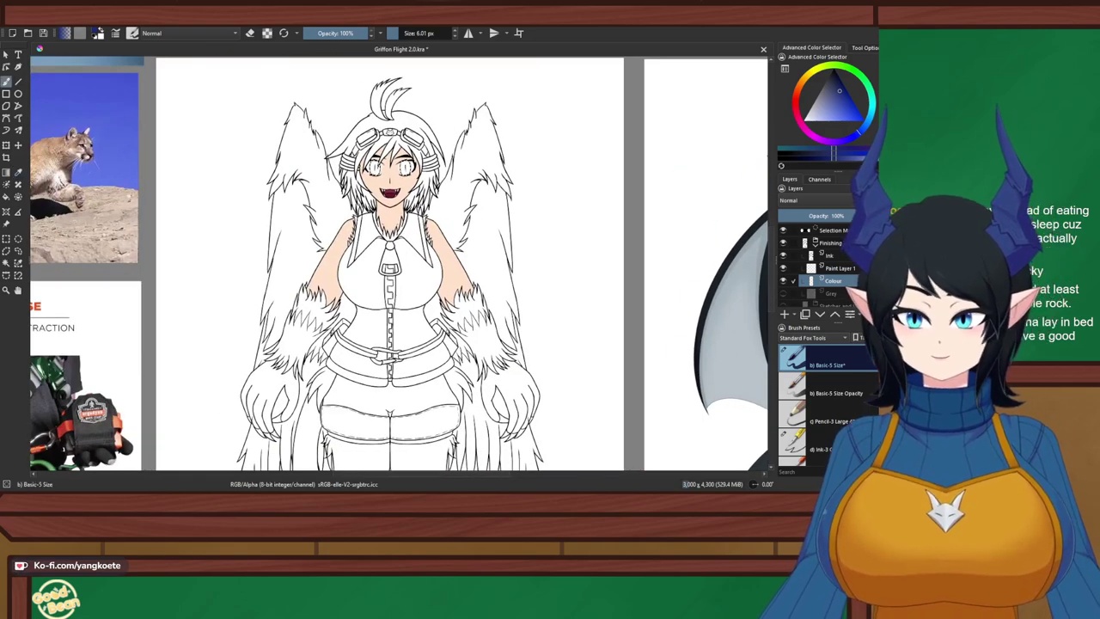
drag(429, 33, 481, 34)
scroll(369, 163, up, 5)
drag(404, 168, 698, 136)
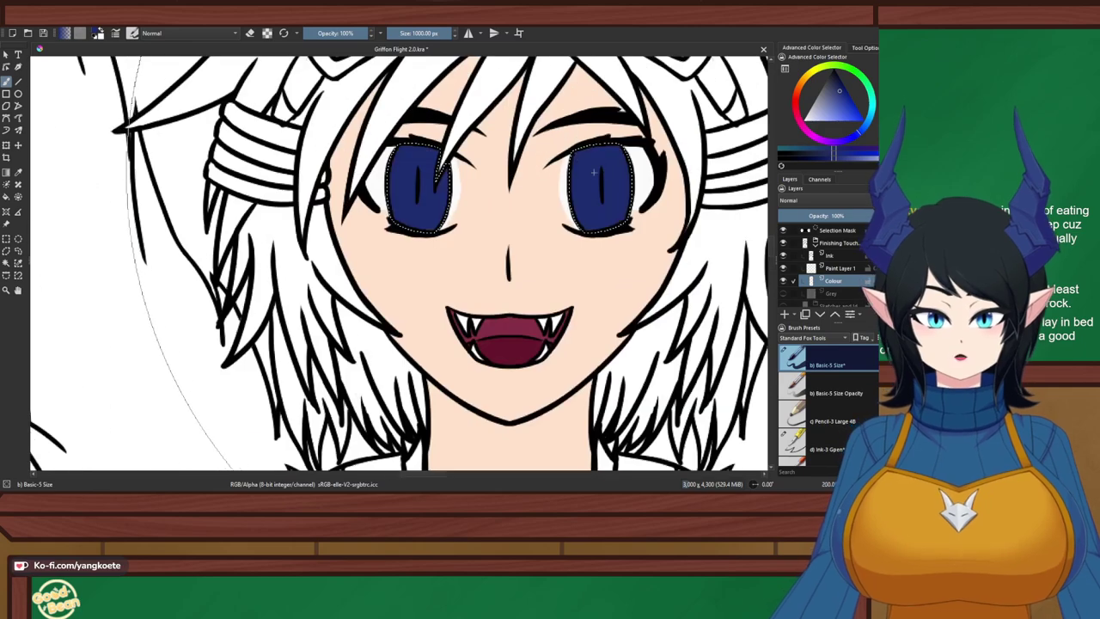
Pick a brighter blue and try a vertical gradient between the eyes, then cancel it
scroll(408, 179, down, 1)
drag(408, 178, 391, 178)
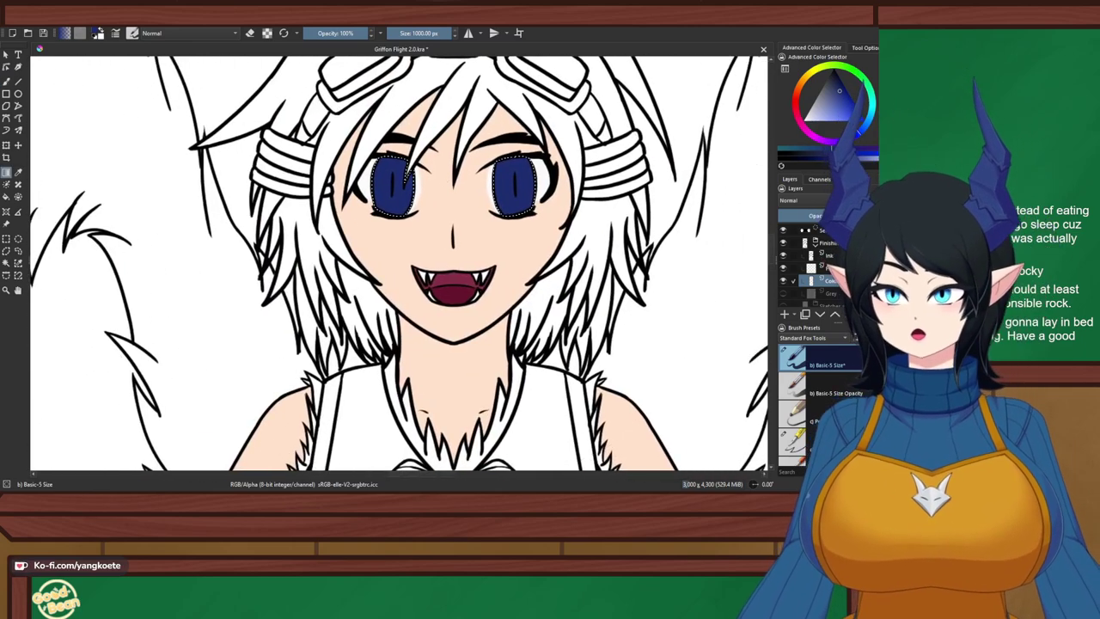
click(844, 107)
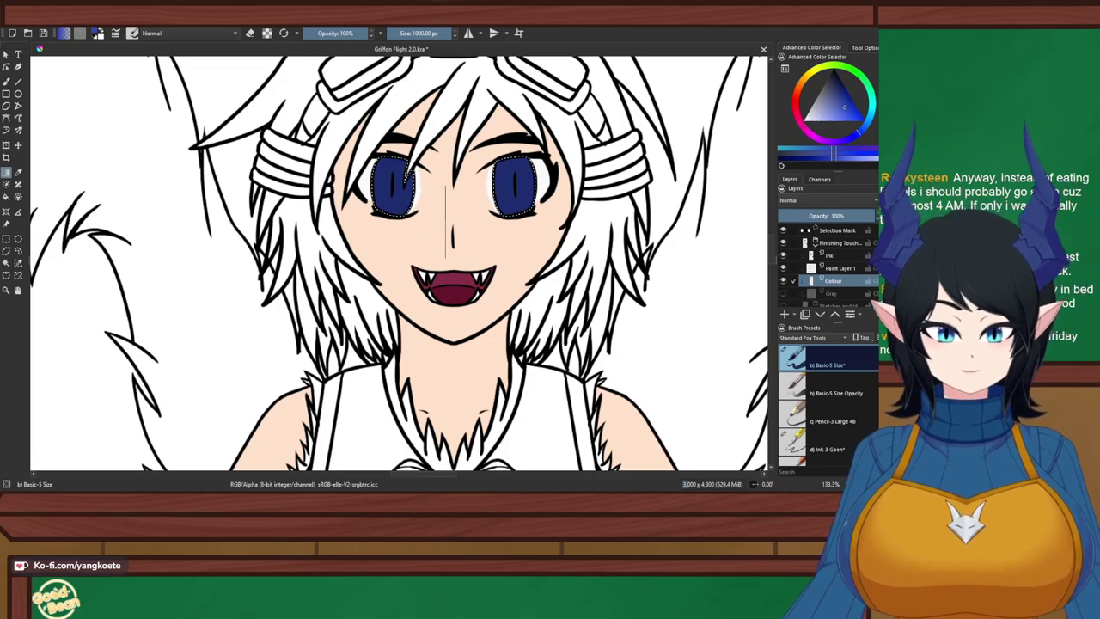
scroll(448, 185, up, 2)
drag(453, 208, 453, 325)
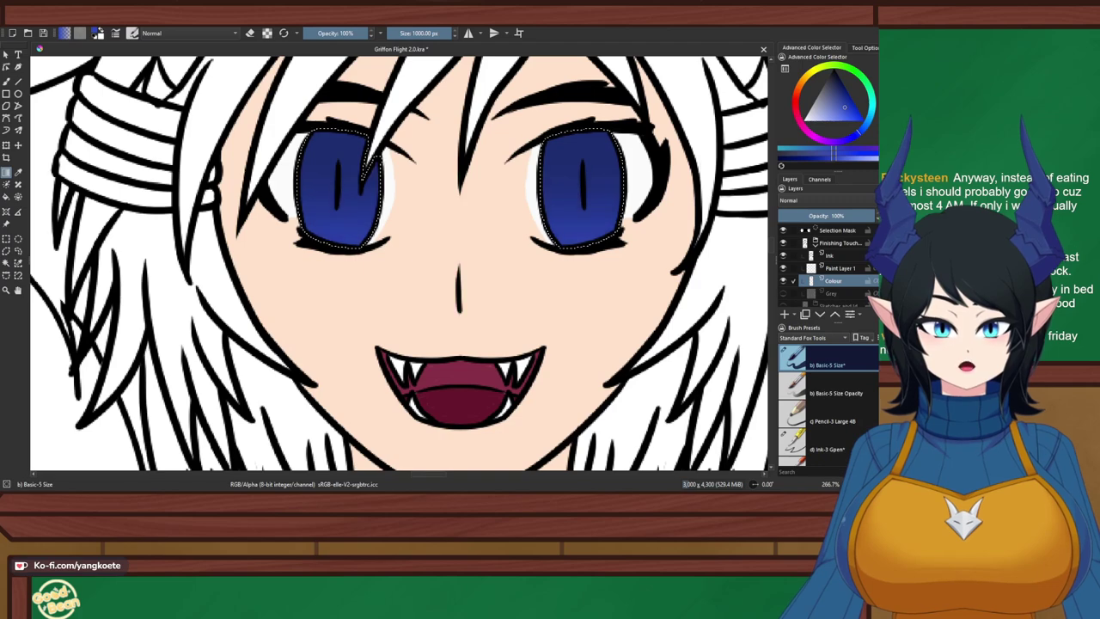
drag(458, 188, 453, 329)
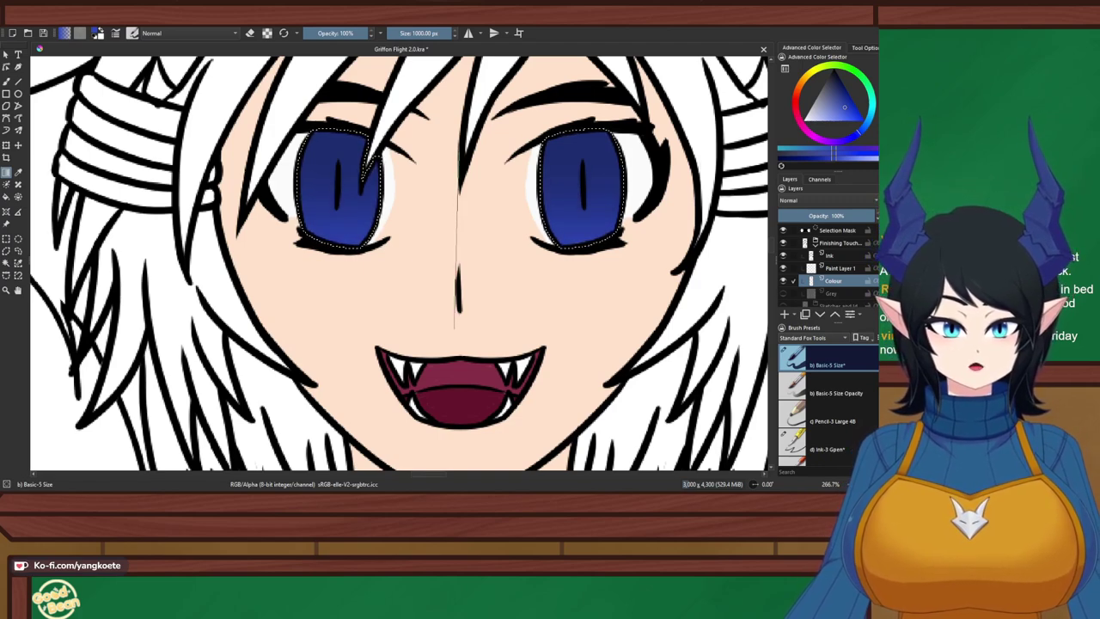
drag(459, 149, 452, 152)
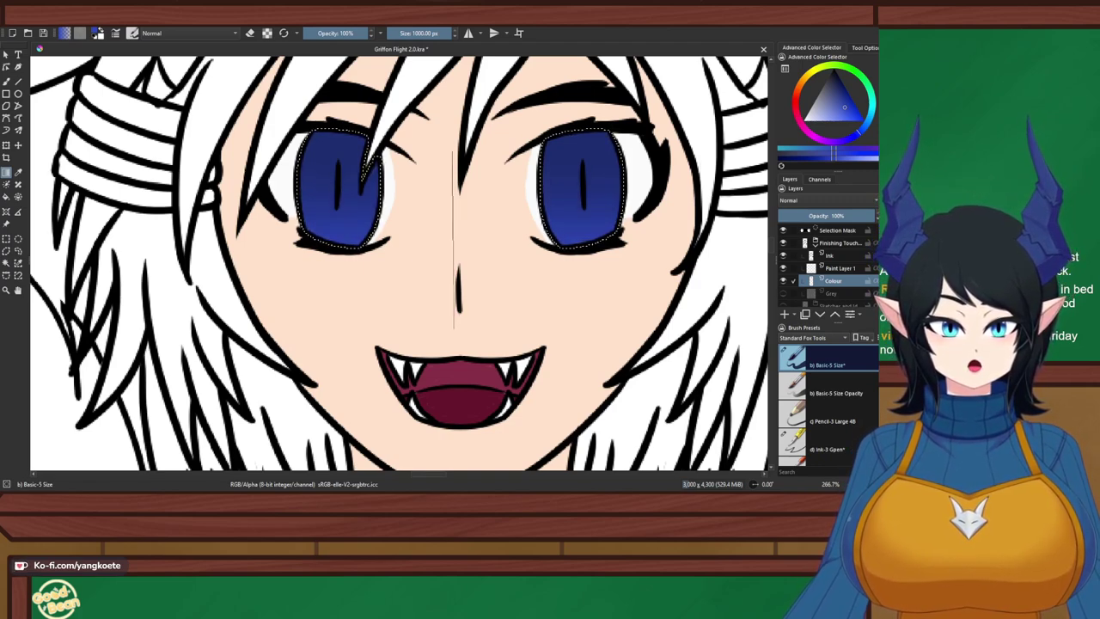
key(ctrl+z)
Switch to the brush at about 122 px with horizontal mirroring on
key(b)
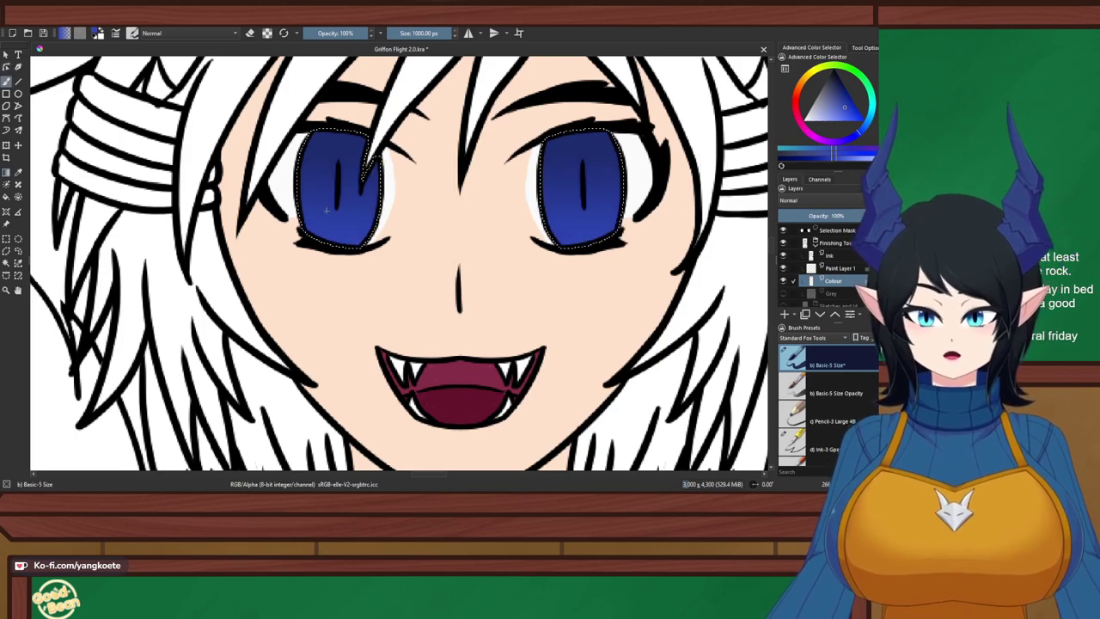
click(419, 34)
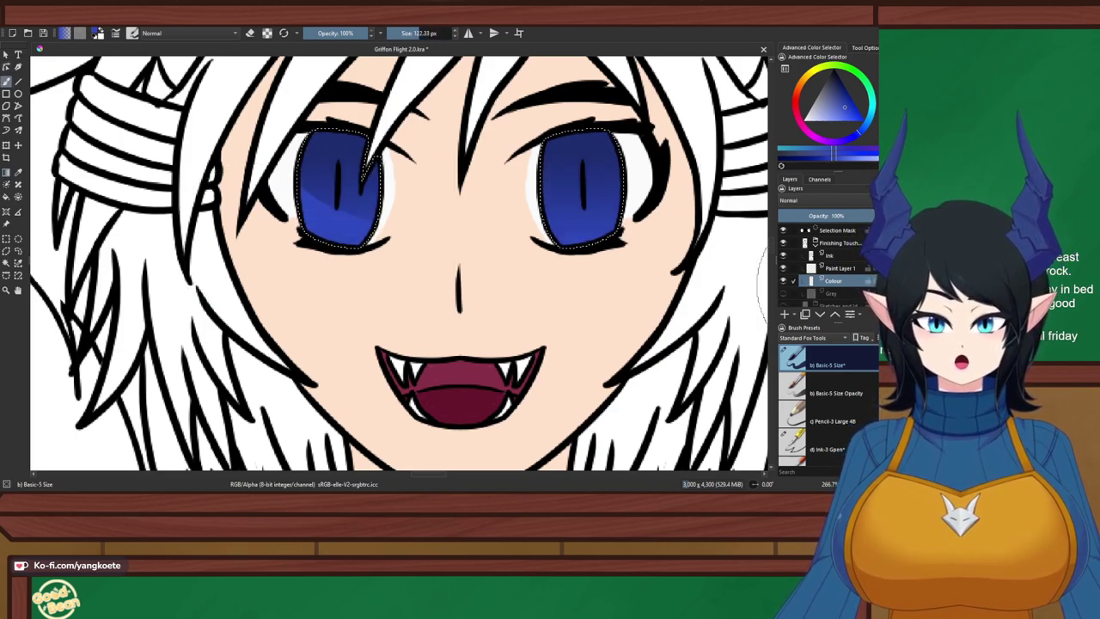
click(467, 32)
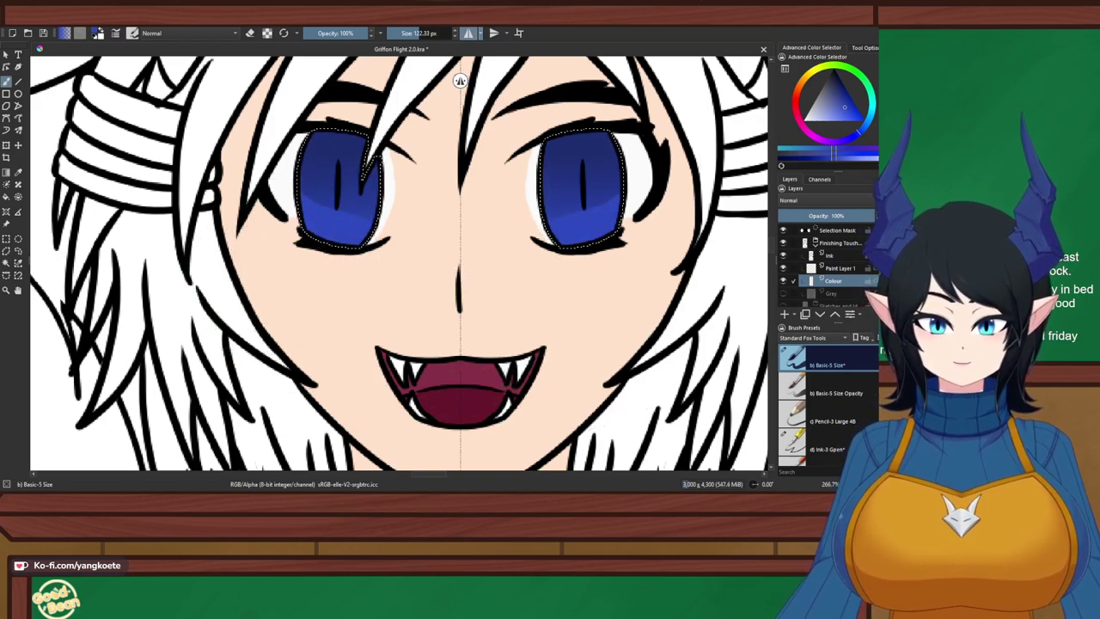
drag(343, 215, 231, 236)
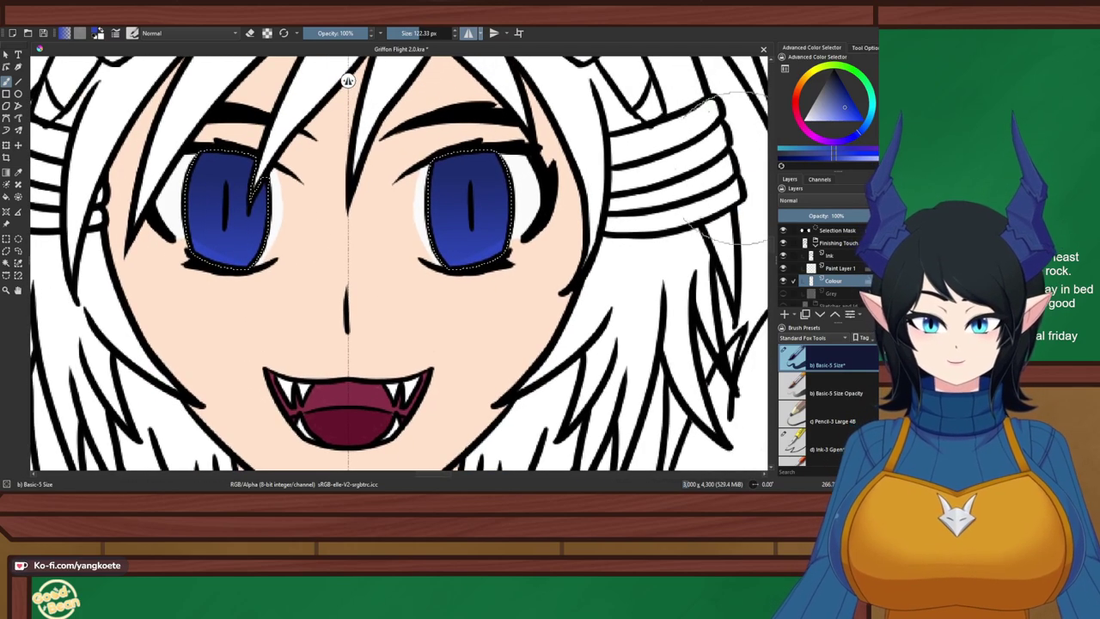
Activate the Gradient tool and swap to the darker blue as foreground colour
key(g)
click(840, 96)
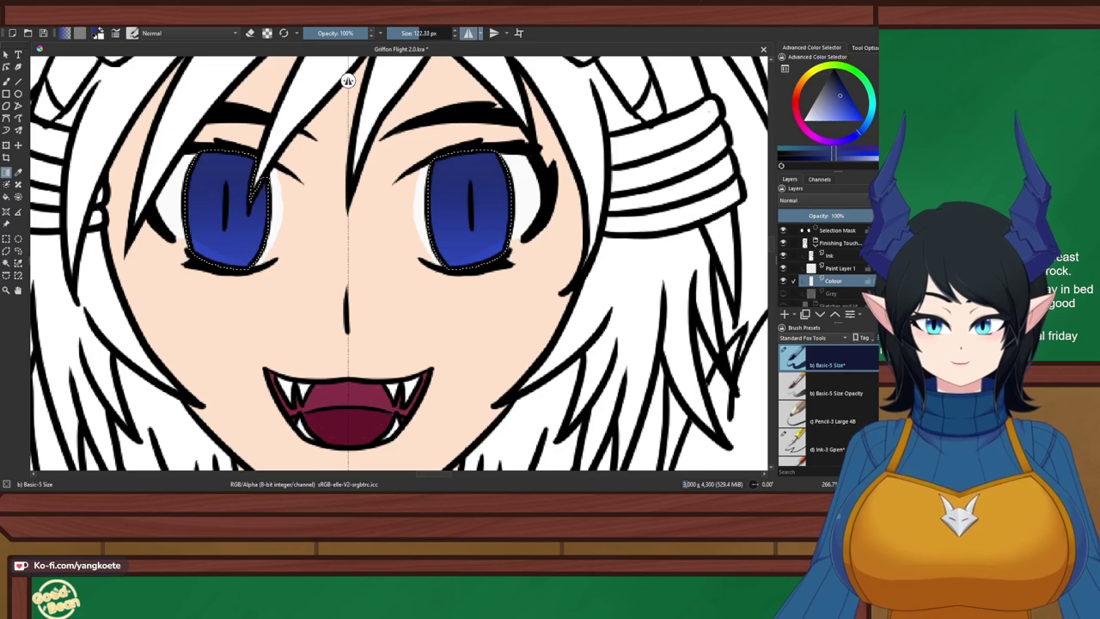
scroll(347, 80, down, 1)
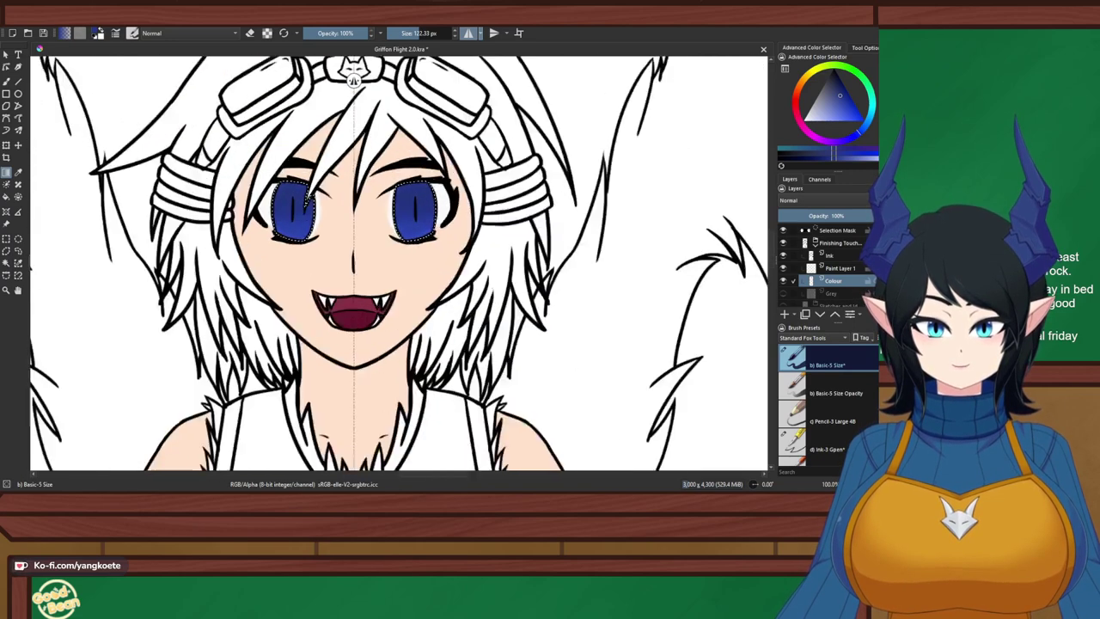
scroll(358, 80, up, 2)
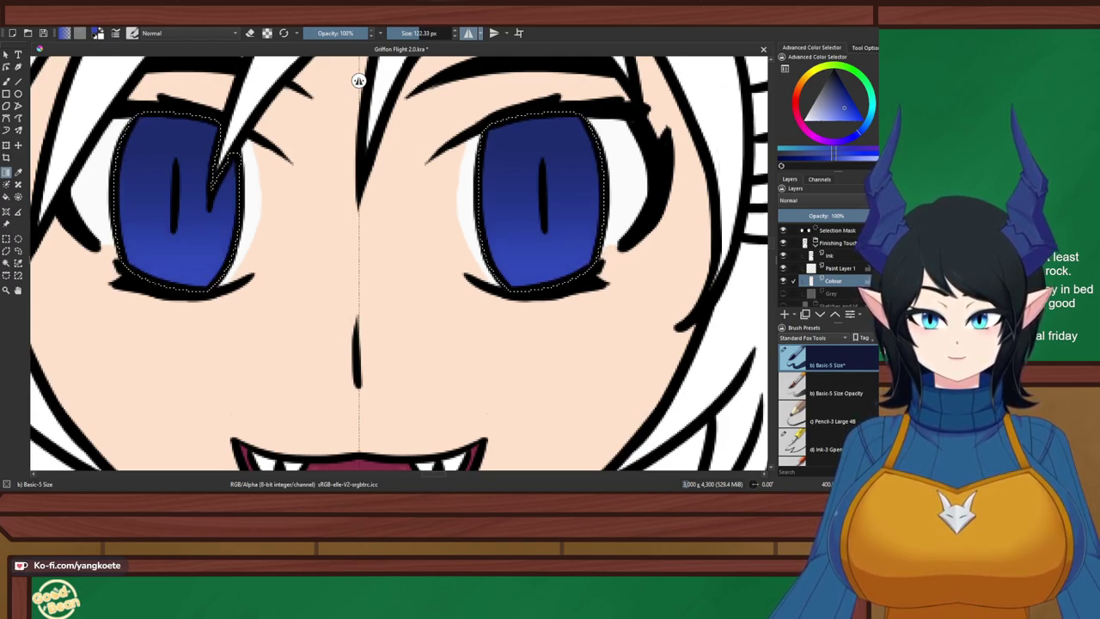
key(x)
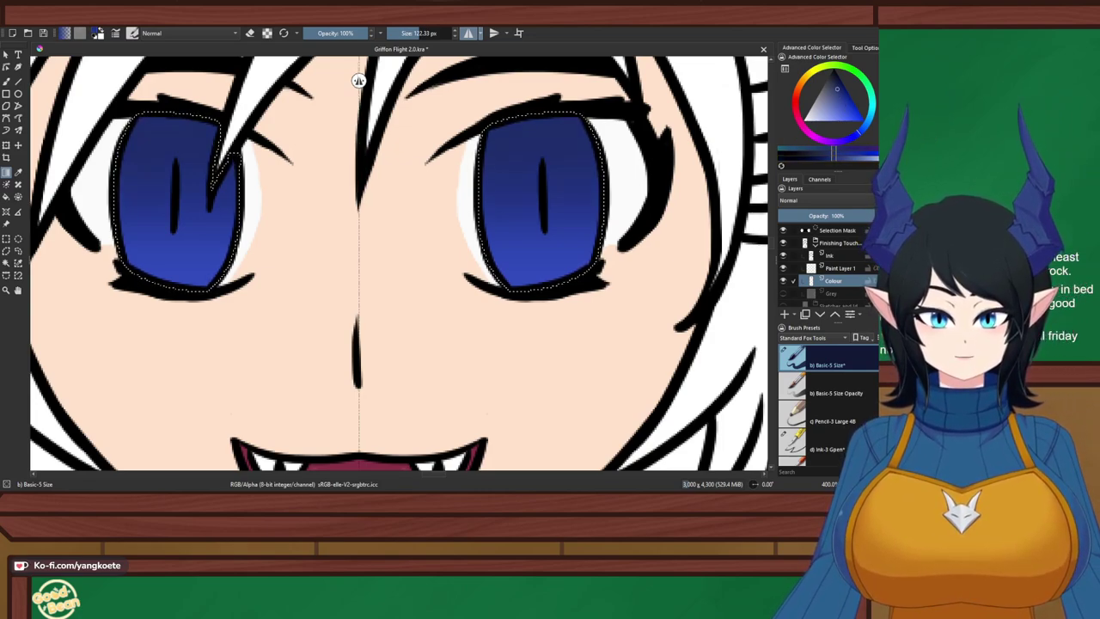
scroll(359, 80, down, 4)
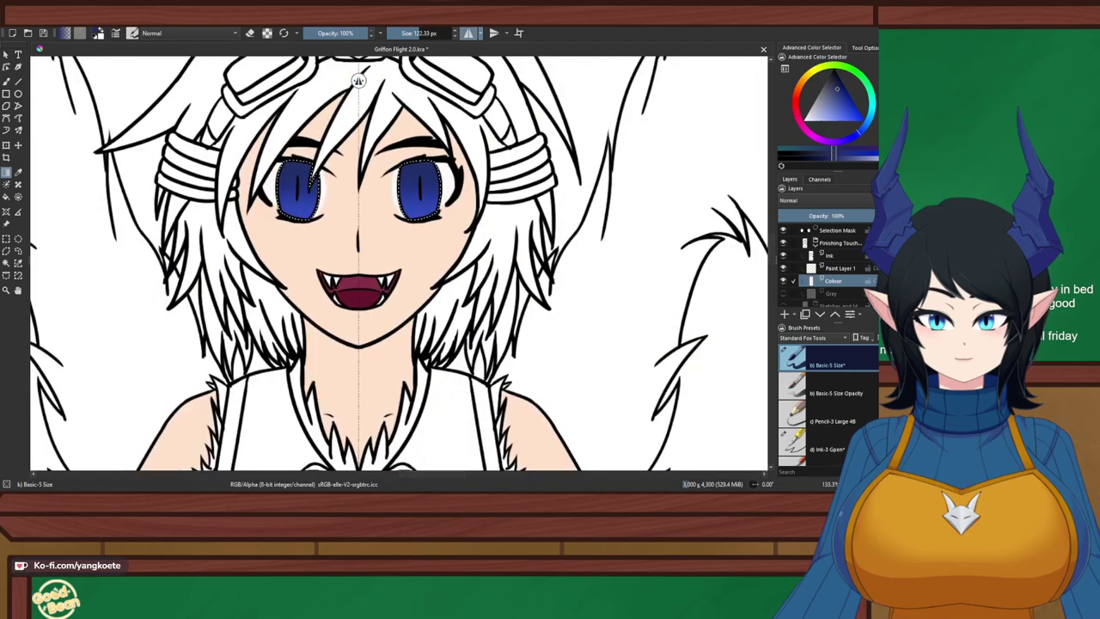
scroll(359, 80, down, 3)
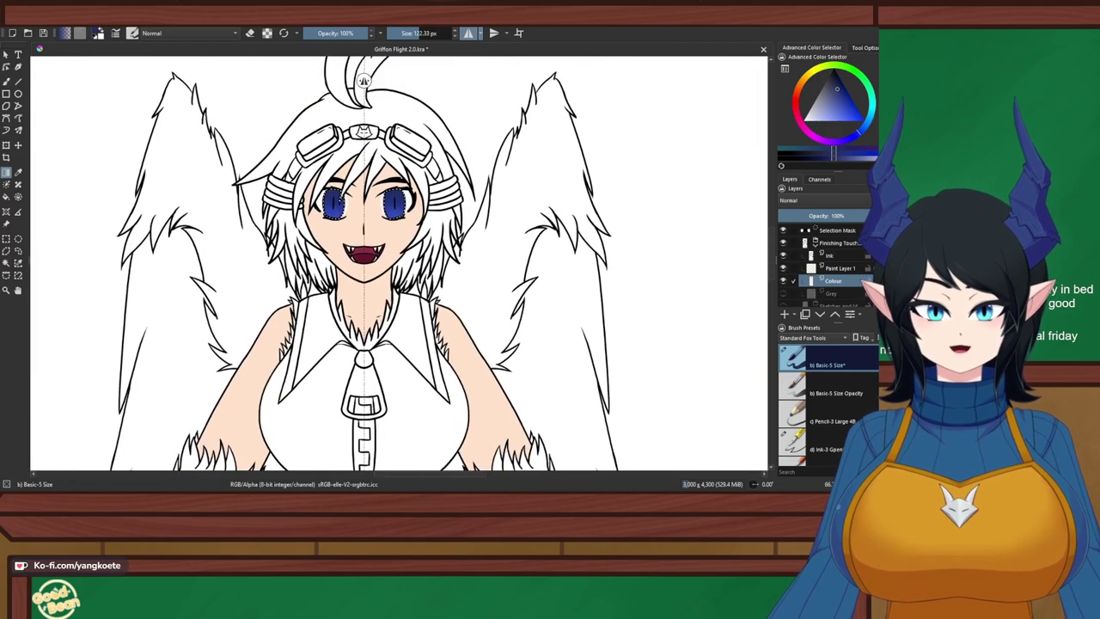
scroll(364, 80, down, 2)
scroll(357, 79, up, 4)
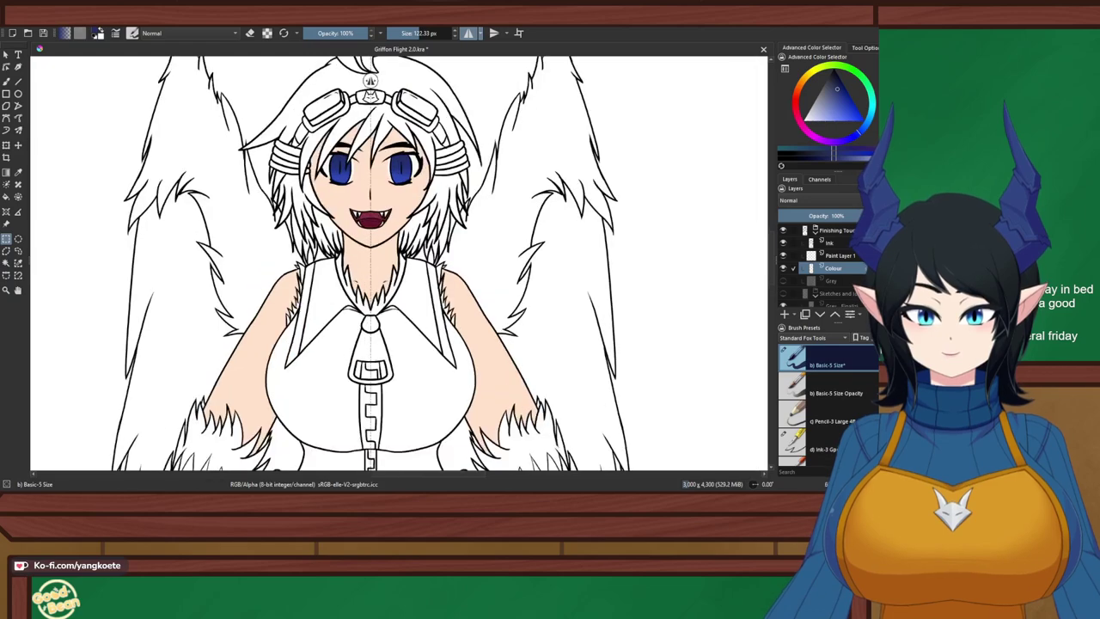
Try a brighter-blue white-to-blue gradient from eyes to mouth, then undo it
scroll(360, 80, up, 2)
drag(837, 89, 838, 105)
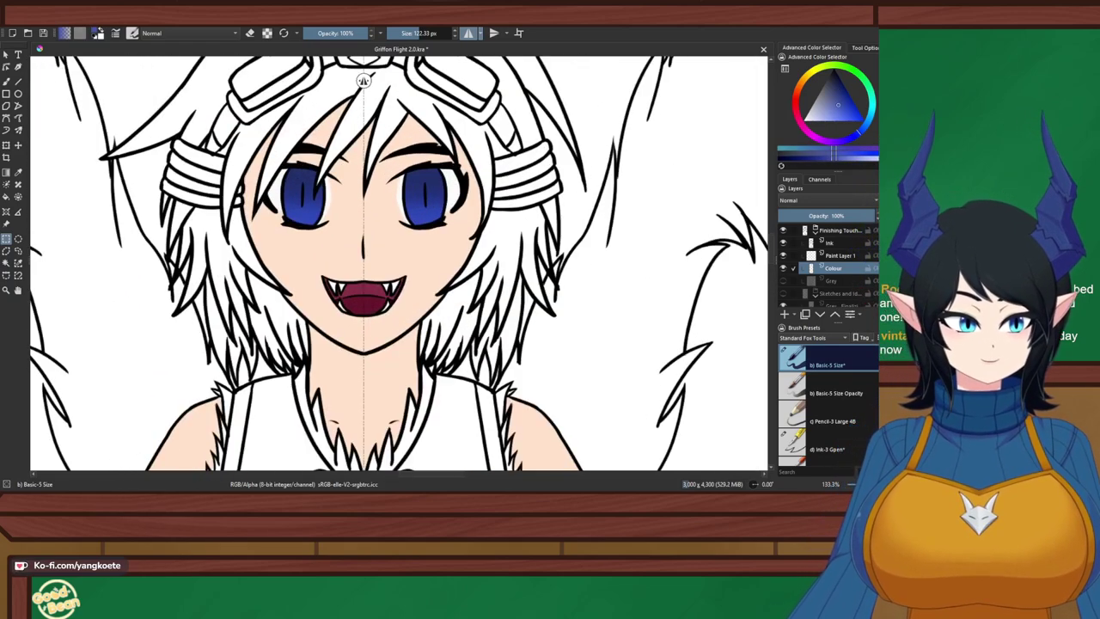
scroll(363, 79, up, 2)
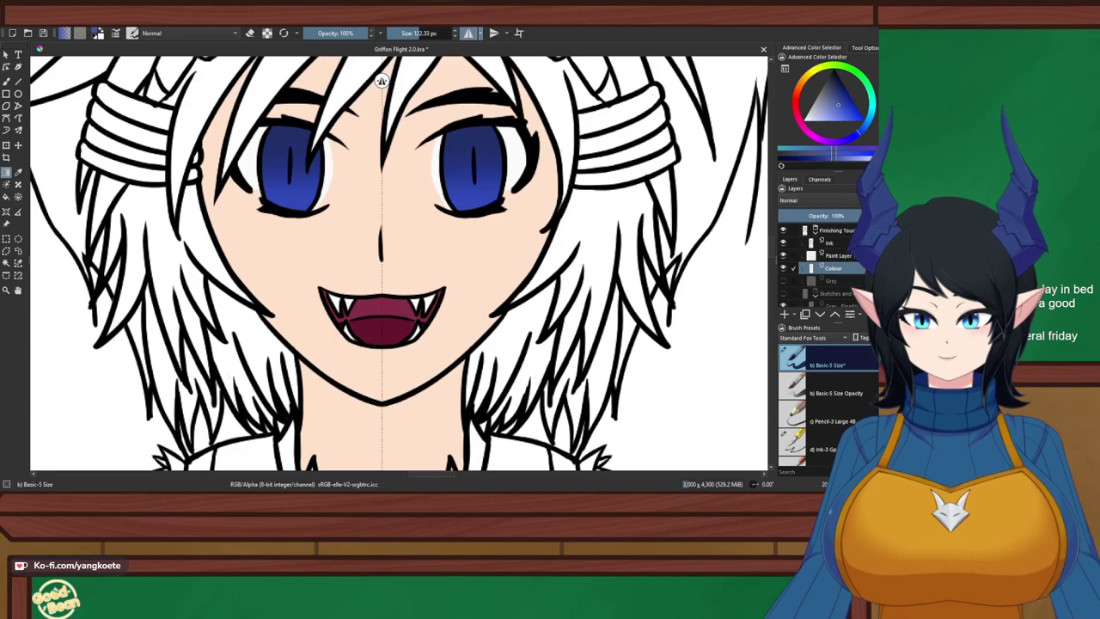
drag(373, 158, 379, 339)
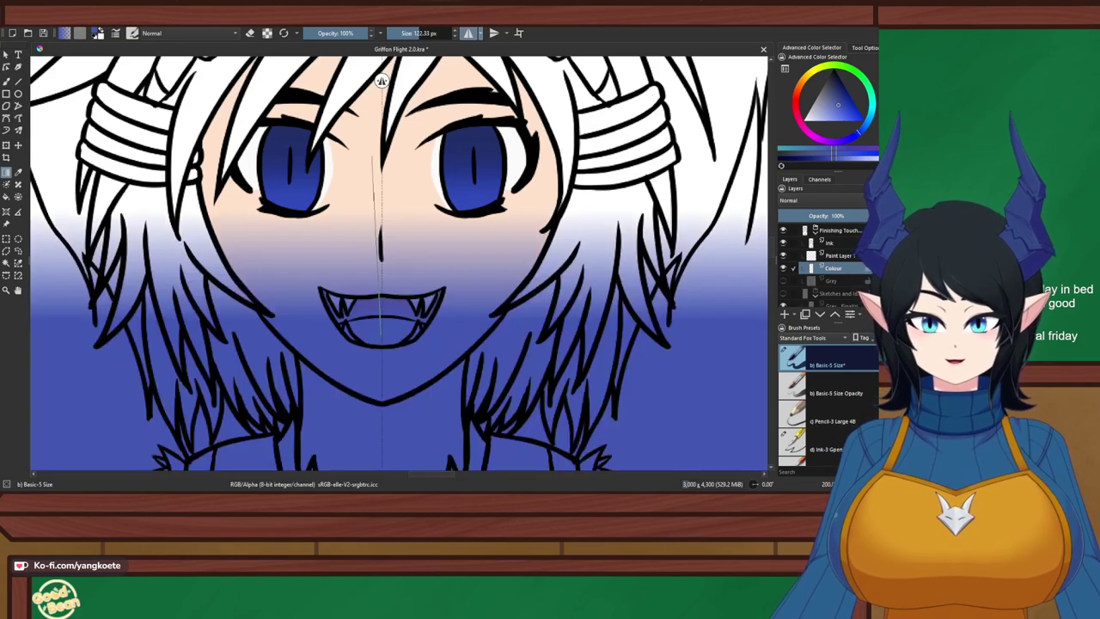
scroll(383, 166, down, 4)
key(ctrl+z)
key(ctrl+z)
key(ctrl+z)
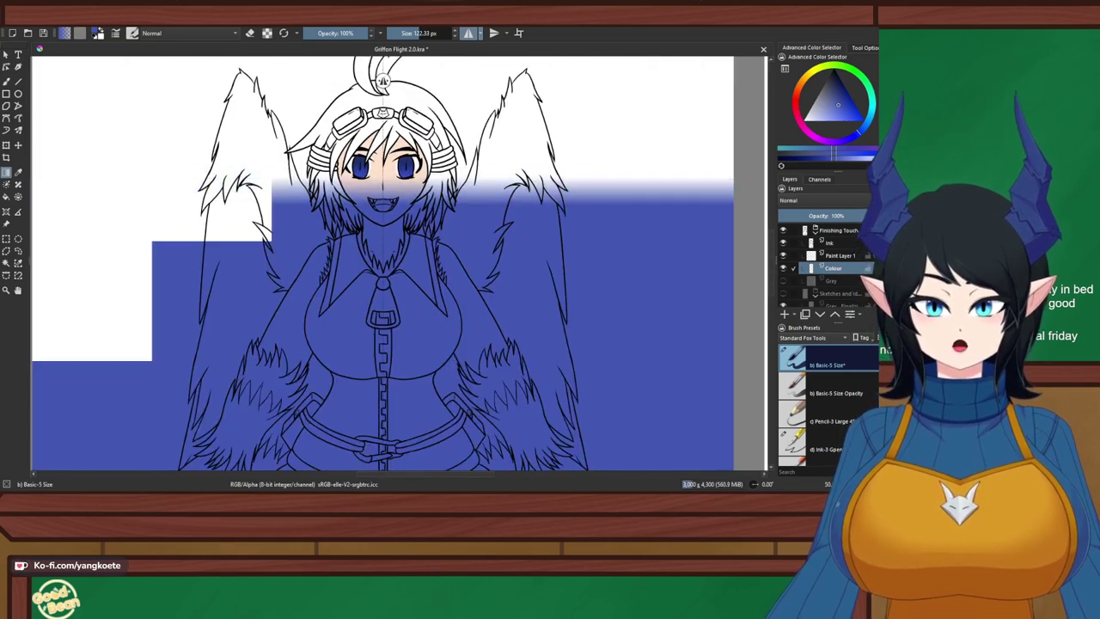
Save Griffon Flight 2.0.kra, clear the selection around the eyes, and save again
scroll(381, 80, up, 3)
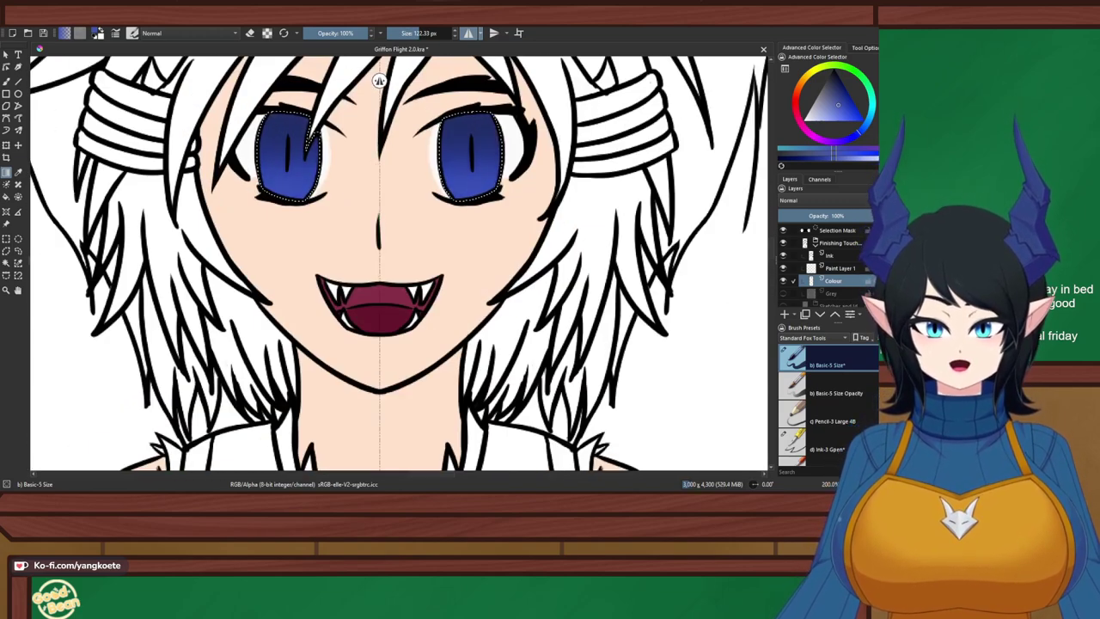
scroll(379, 80, down, 2)
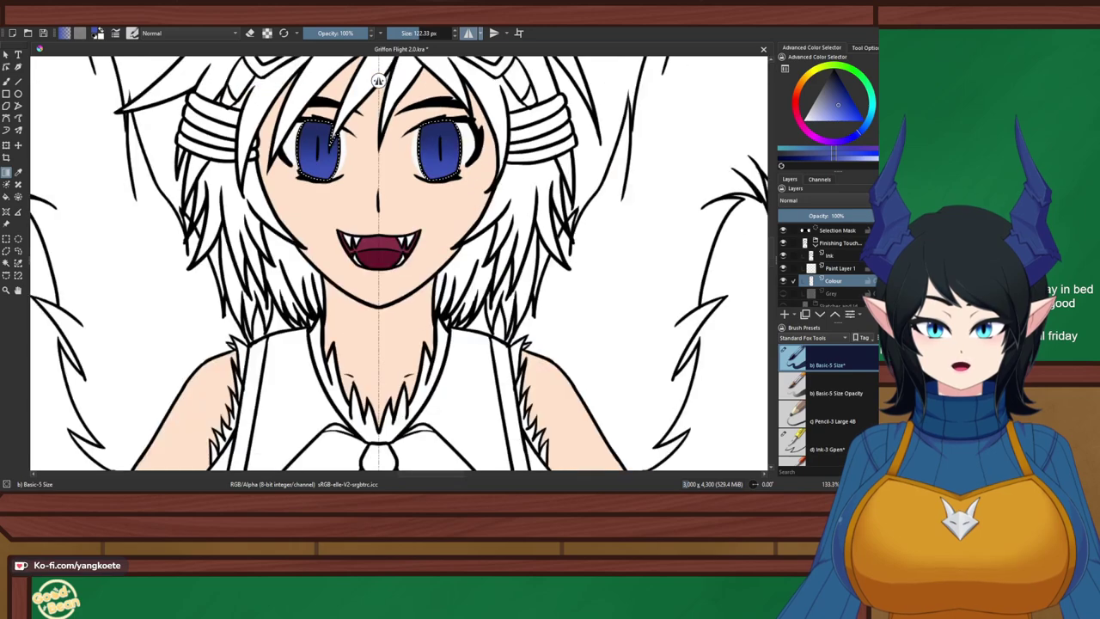
scroll(379, 80, down, 1)
key(ctrl+s)
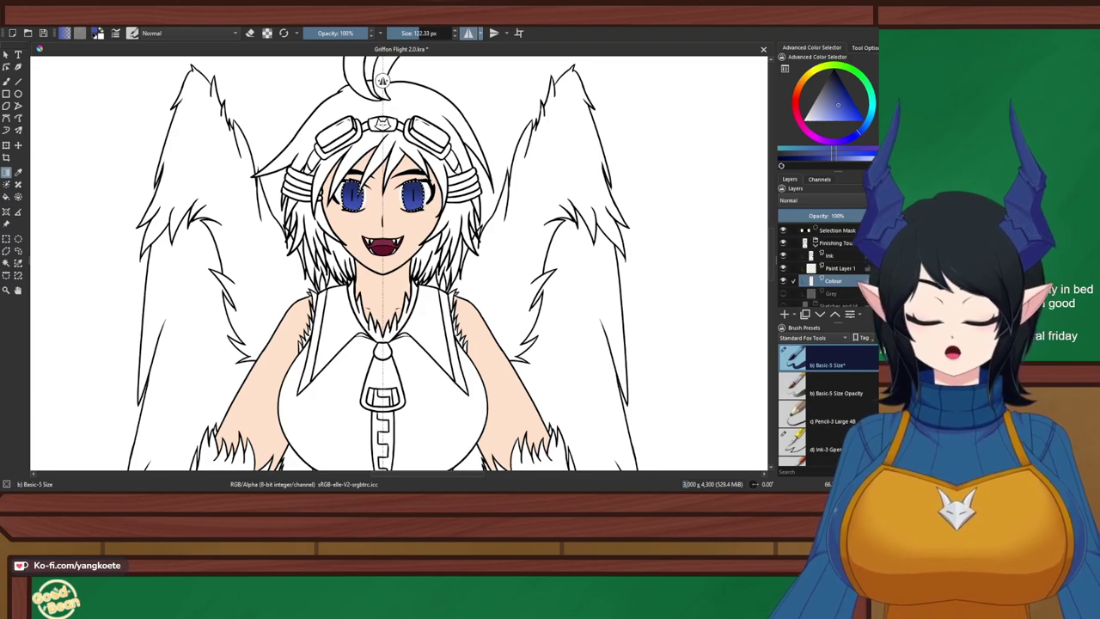
scroll(350, 211, down, 4)
scroll(316, 274, up, 4)
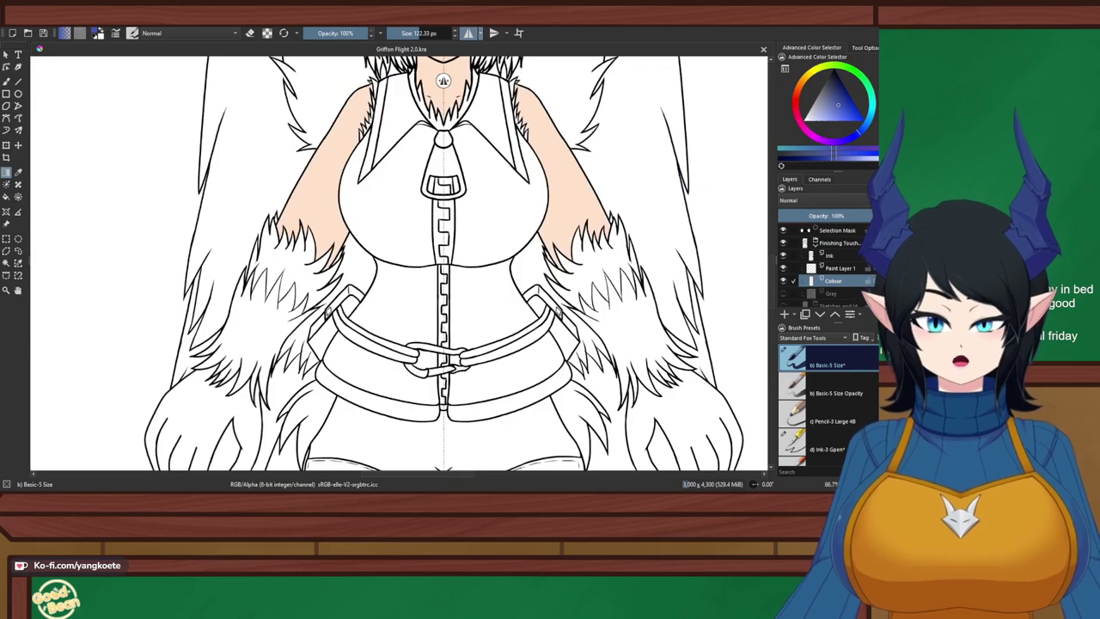
key(ctrl+shift+a)
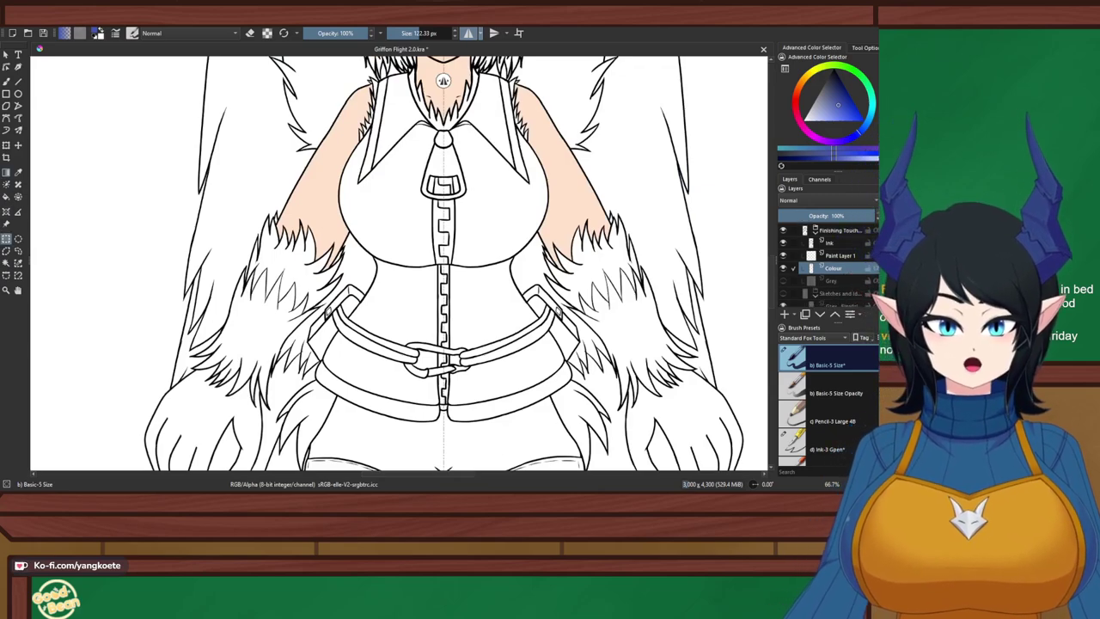
scroll(399, 262, down, 3)
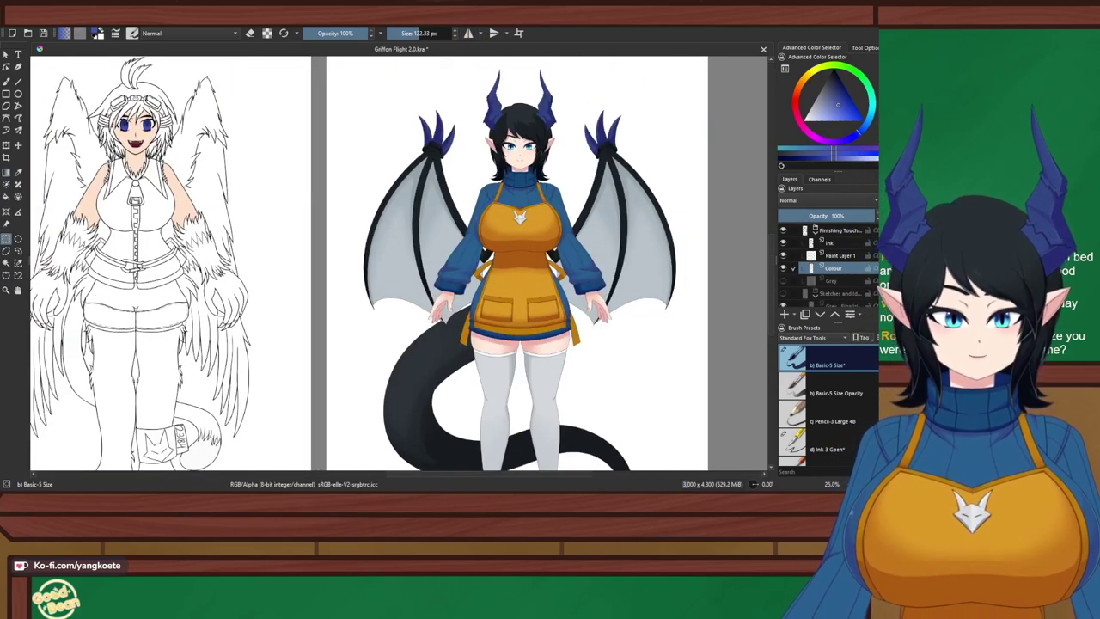
drag(400, 263, 460, 180)
key(ctrl+s)
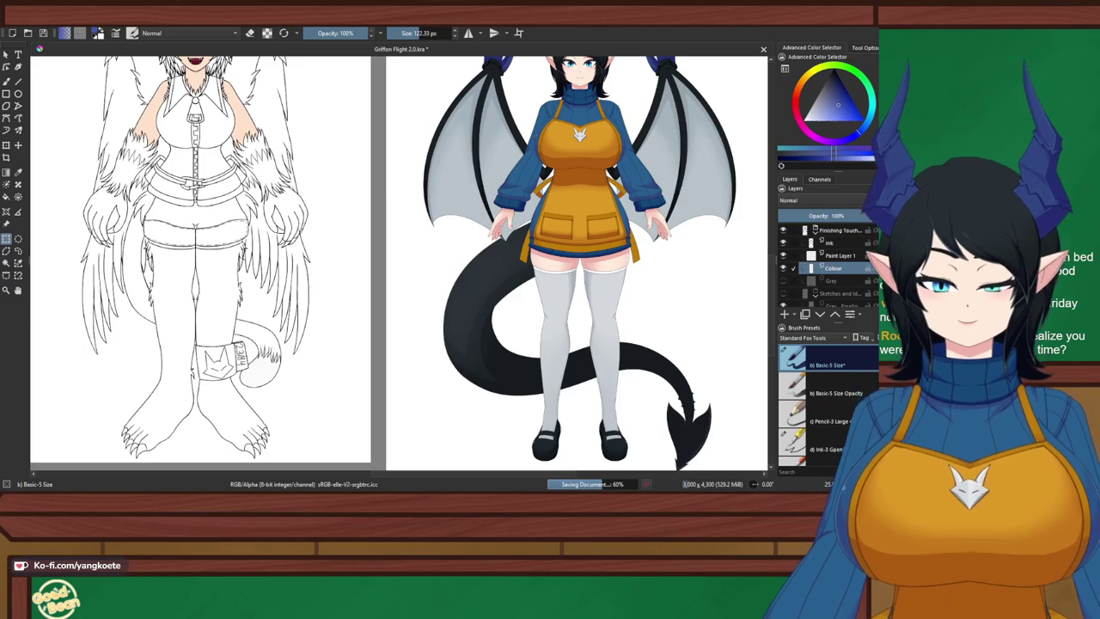
Sample a dark blue from the canvas with the colour sampler
key(p)
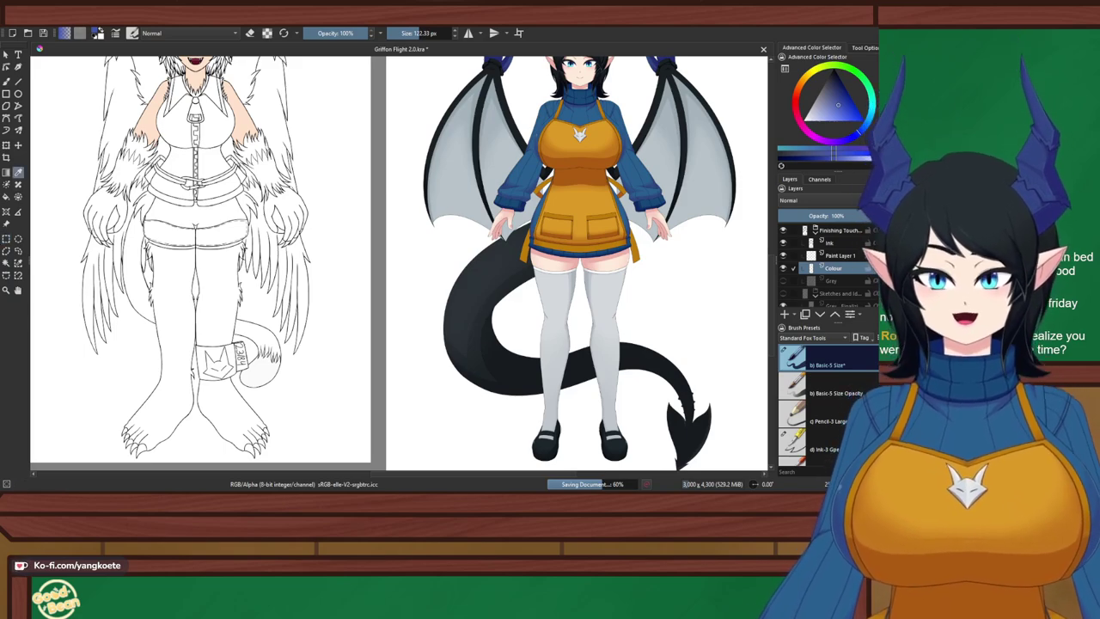
drag(524, 171, 413, 361)
scroll(488, 254, up, 4)
click(412, 154)
scroll(412, 153, down, 5)
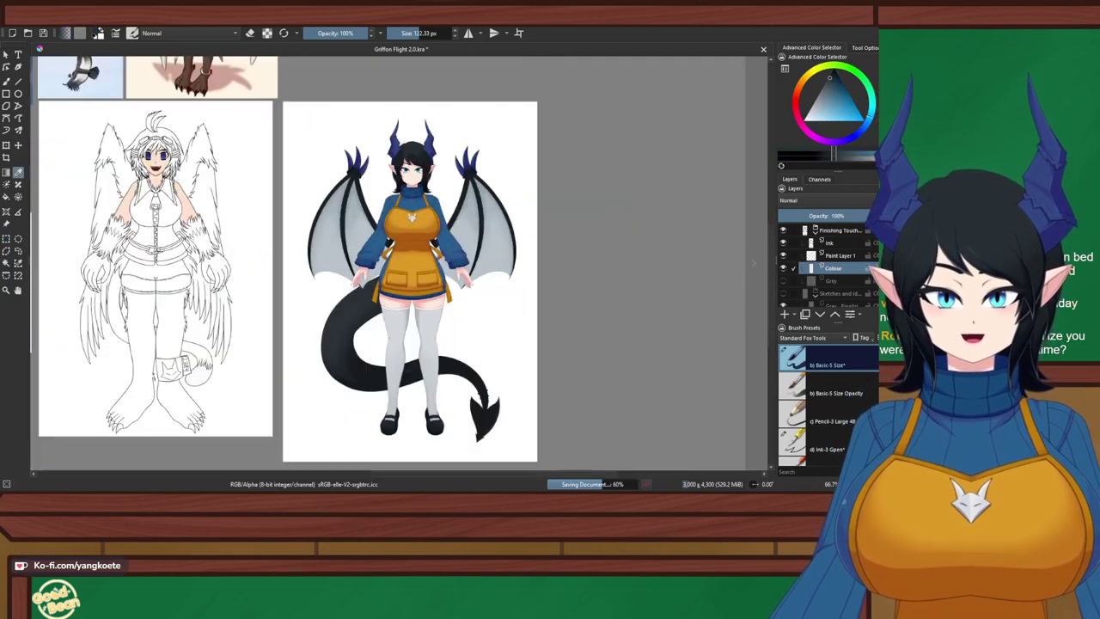
drag(396, 258, 707, 153)
scroll(499, 173, up, 3)
drag(438, 172, 425, 284)
scroll(425, 284, down, 1)
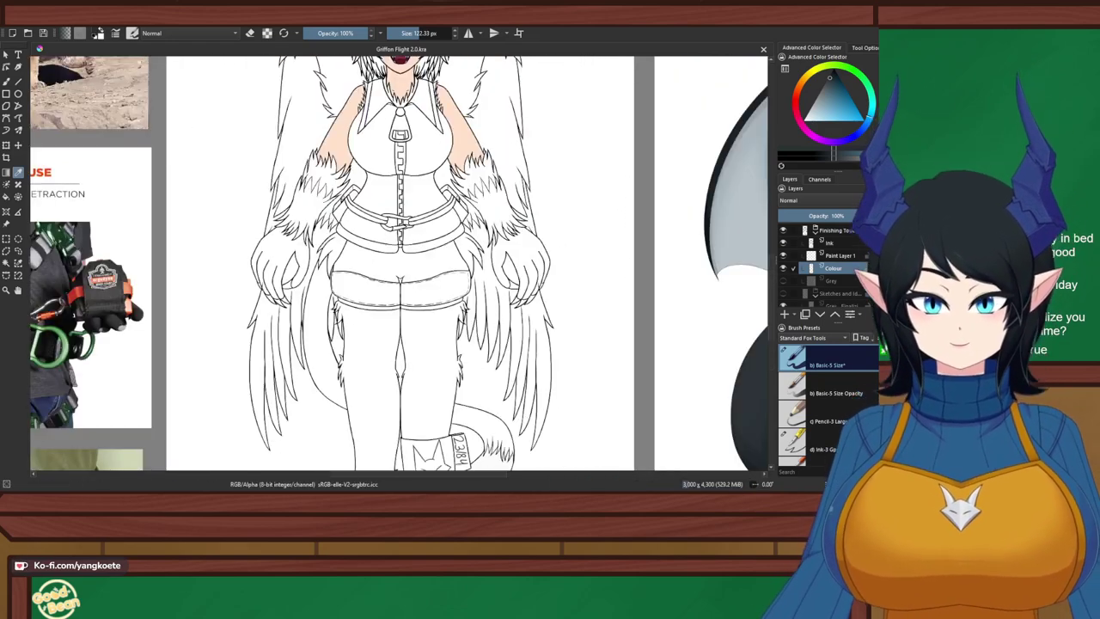
Turn on horizontal mirroring and make the Ink layer active
scroll(399, 263, down, 2)
scroll(399, 263, up, 3)
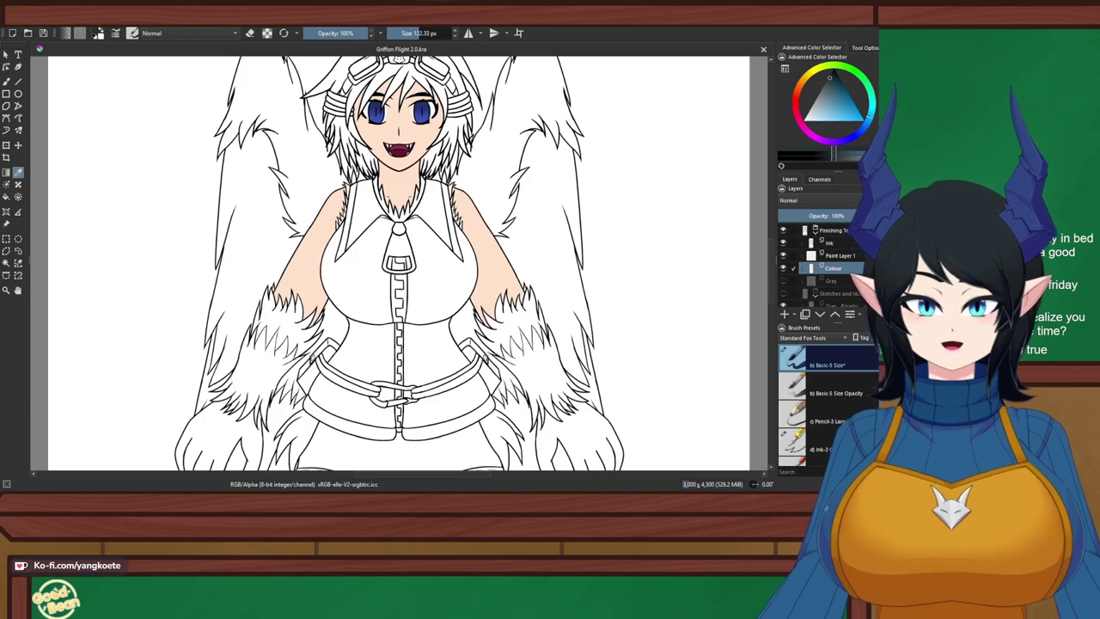
scroll(385, 52, up, 4)
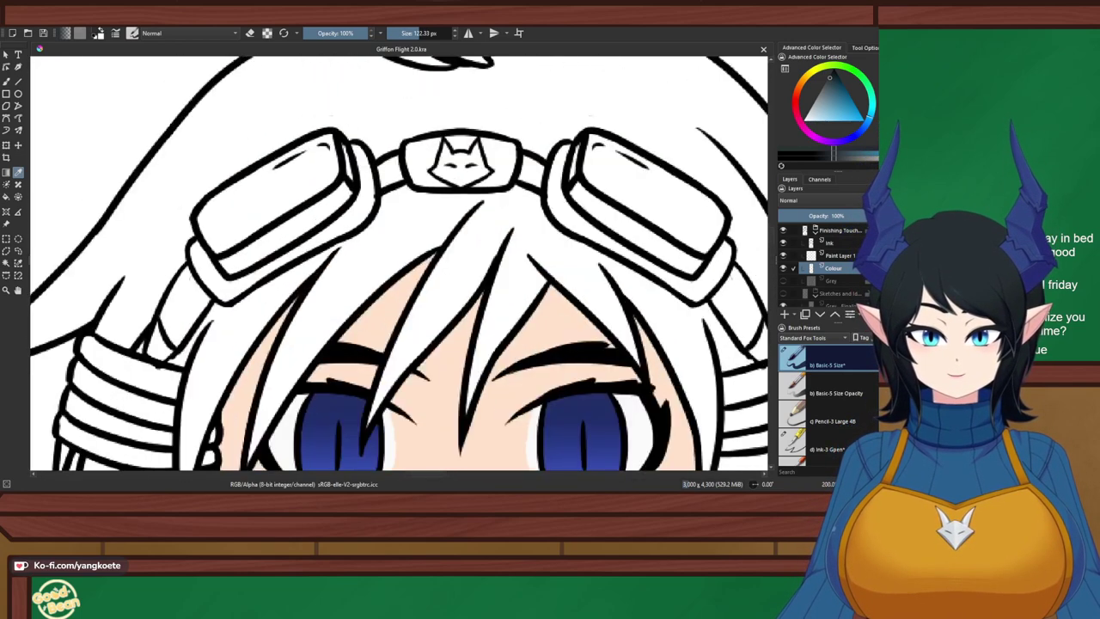
scroll(392, 164, down, 4)
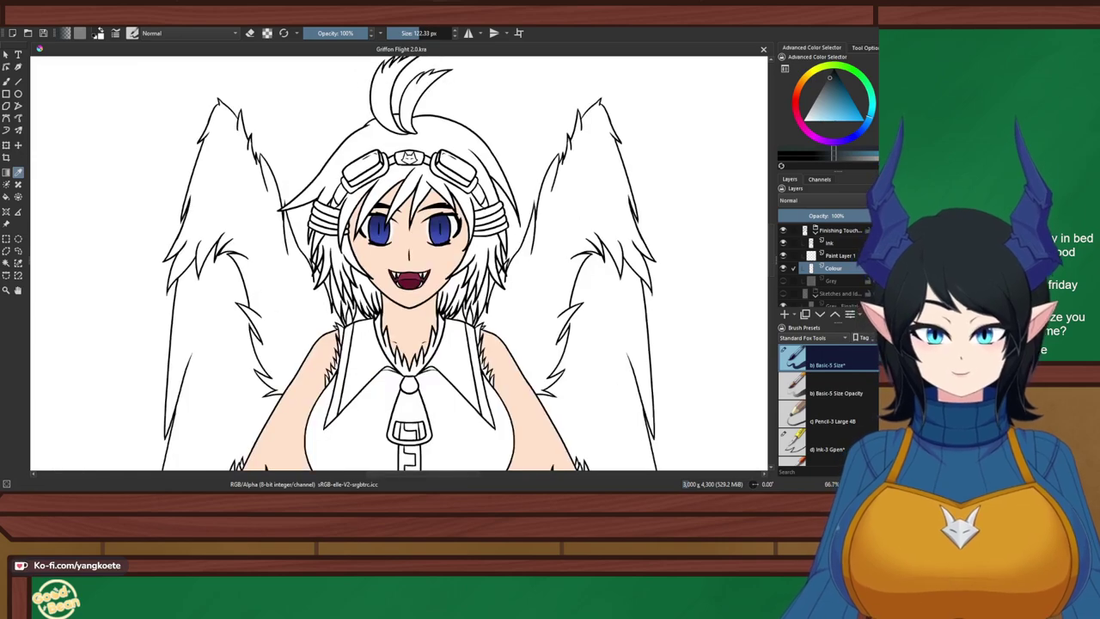
scroll(340, 204, up, 5)
click(468, 33)
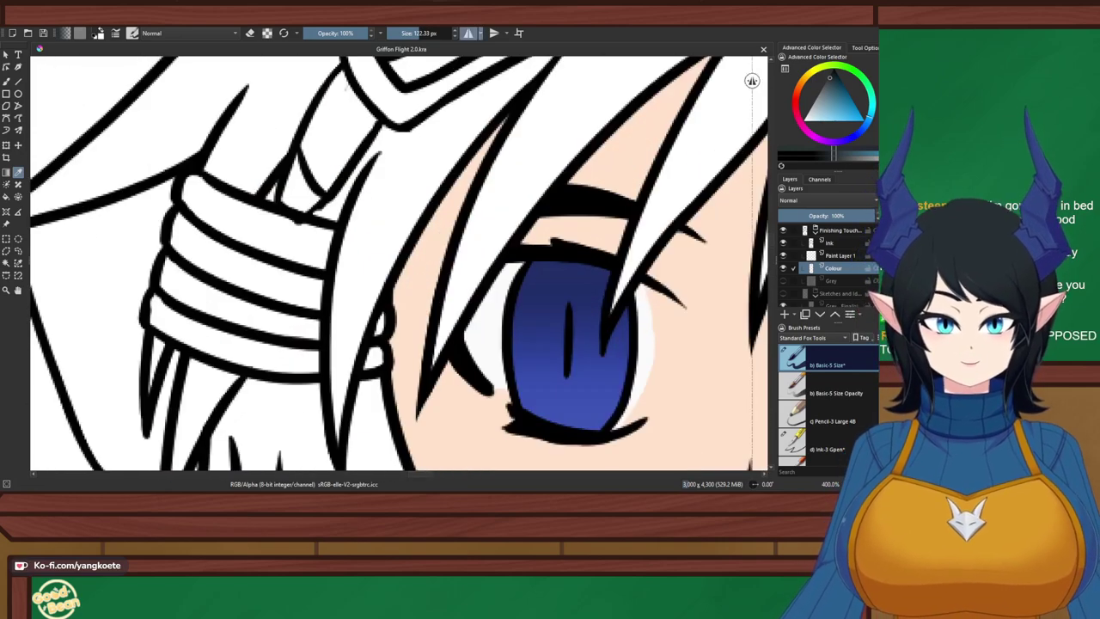
click(830, 243)
Switch to the brush with a small size for line fixes
key(b)
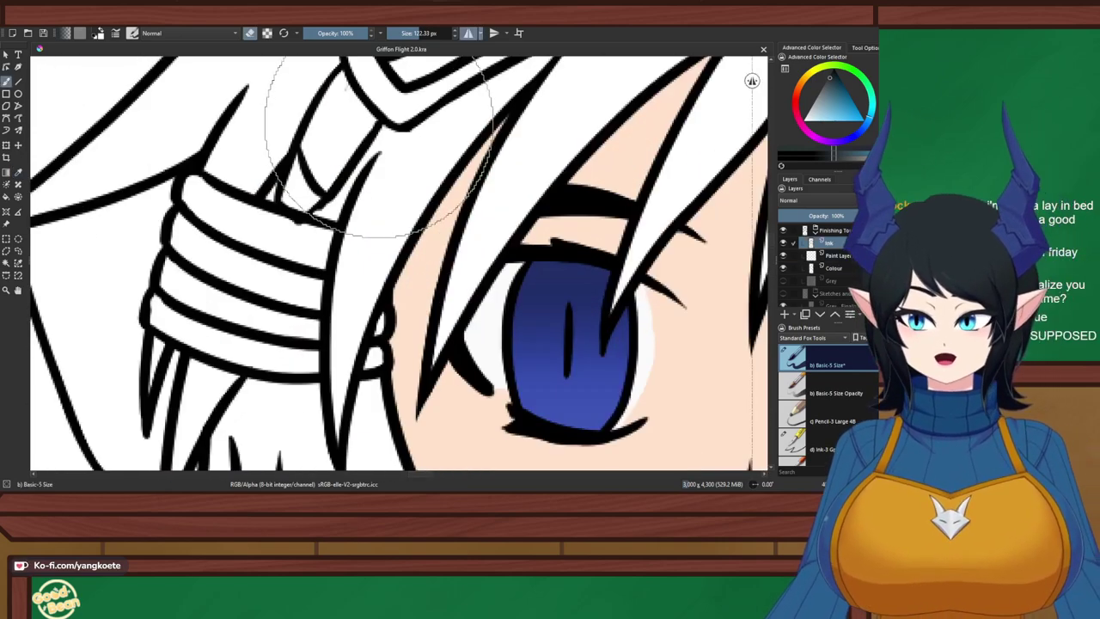
scroll(376, 126, up, 1)
click(389, 33)
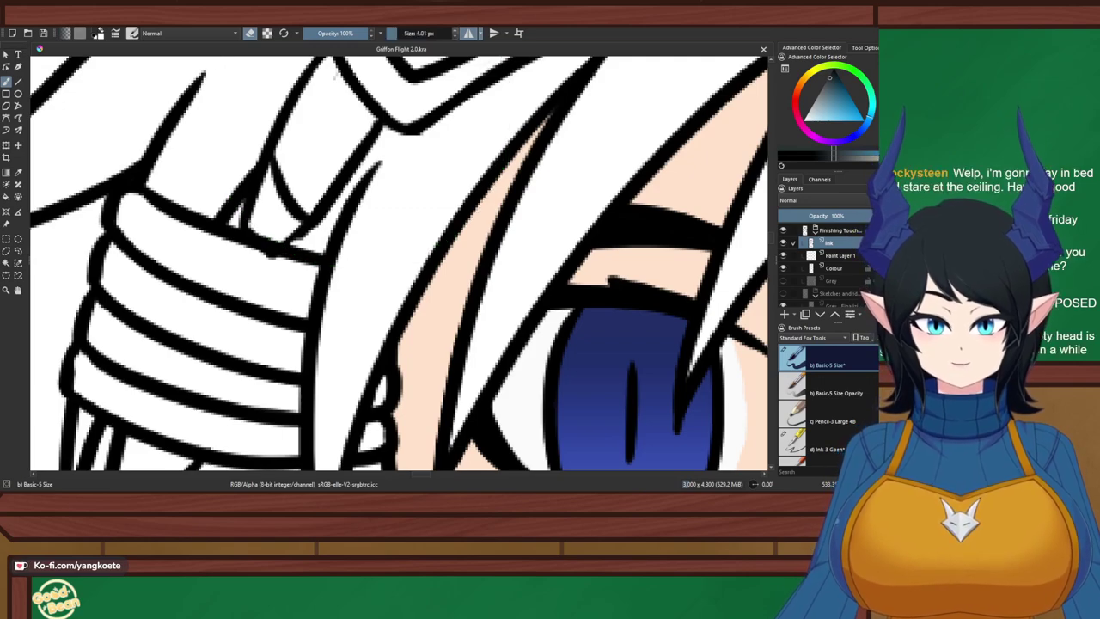
scroll(193, 294, up, 1)
scroll(262, 227, up, 2)
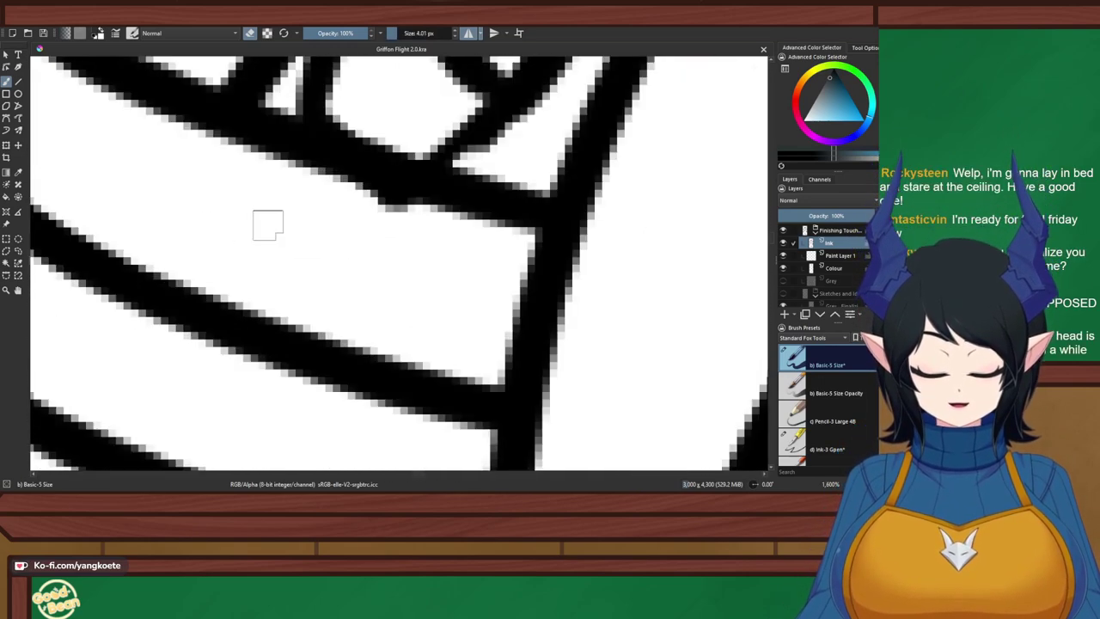
scroll(309, 184, down, 3)
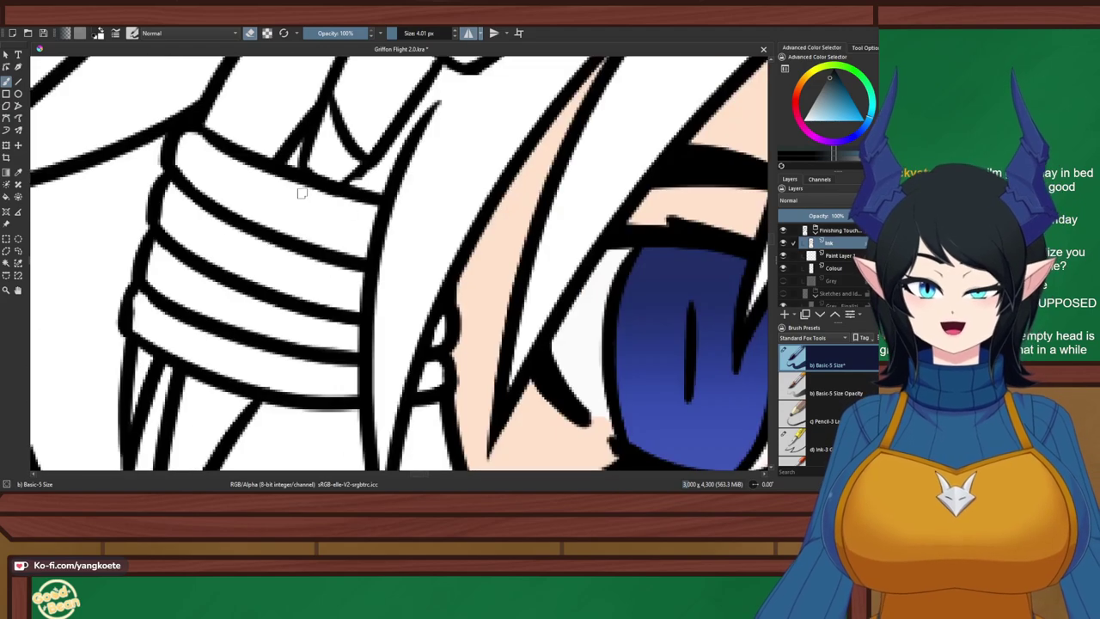
scroll(344, 163, down, 1)
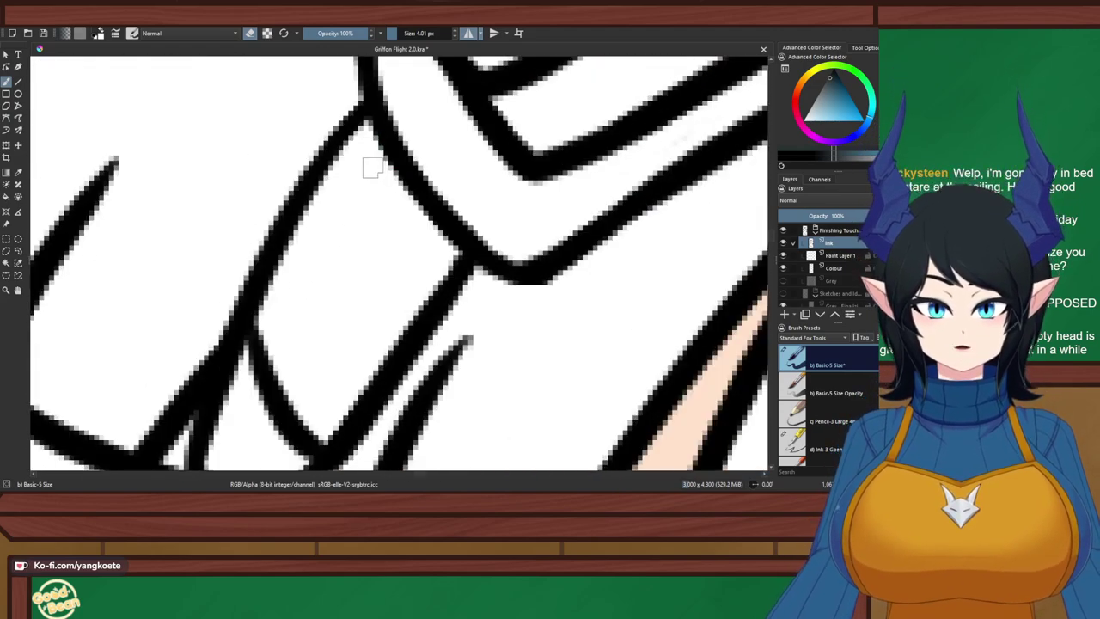
scroll(371, 169, down, 1)
scroll(531, 199, down, 2)
scroll(601, 242, up, 5)
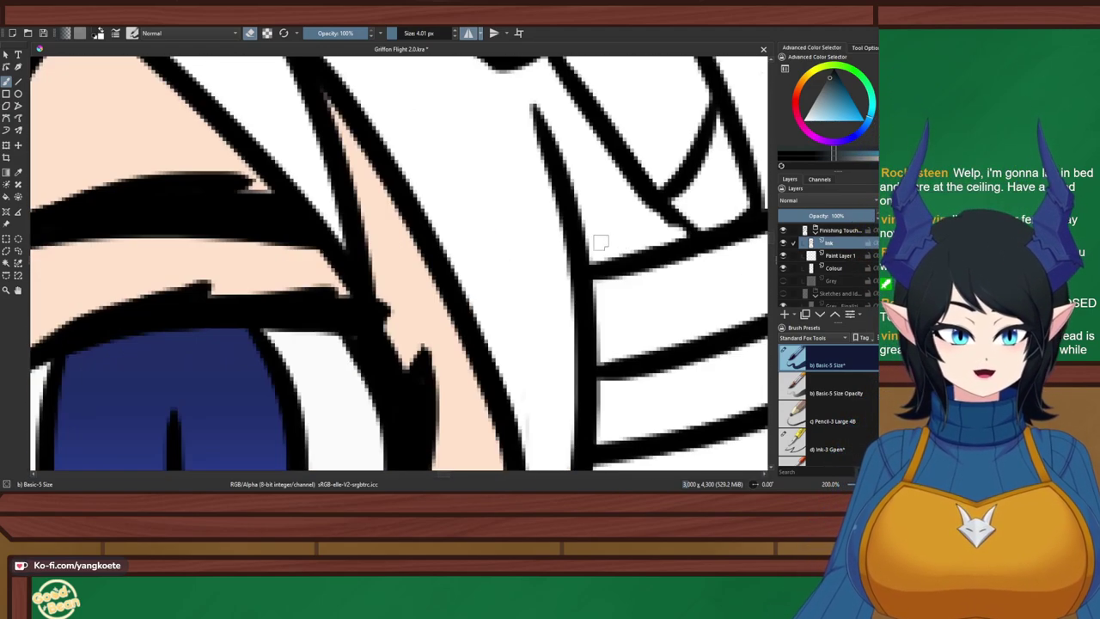
Toggle the brush into erasing mode while viewing the goggle strap bands
key(e)
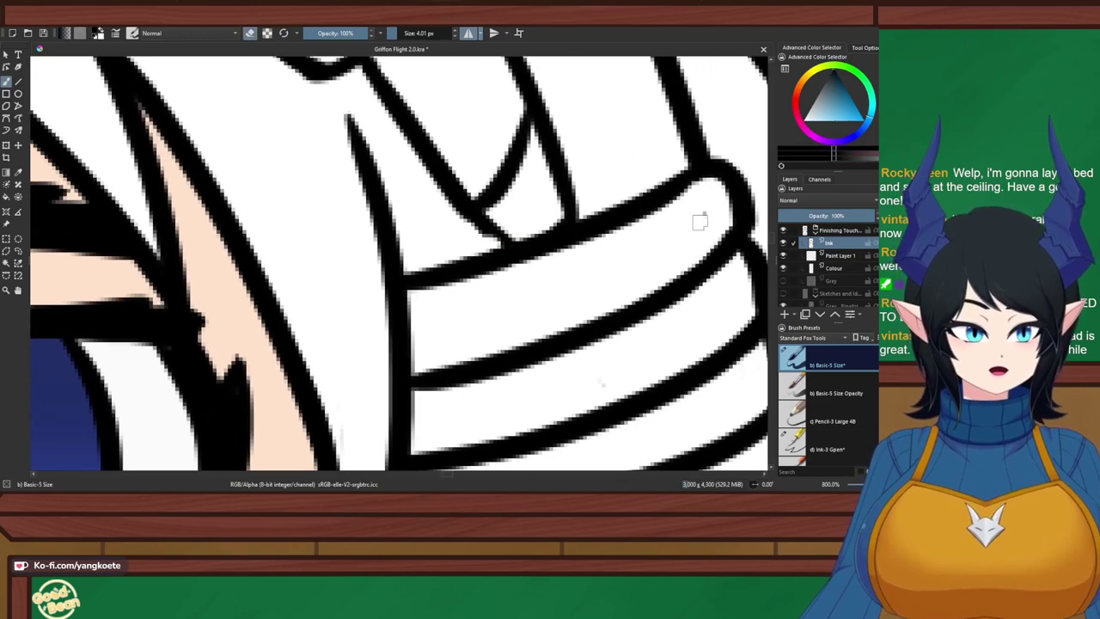
drag(658, 283, 535, 220)
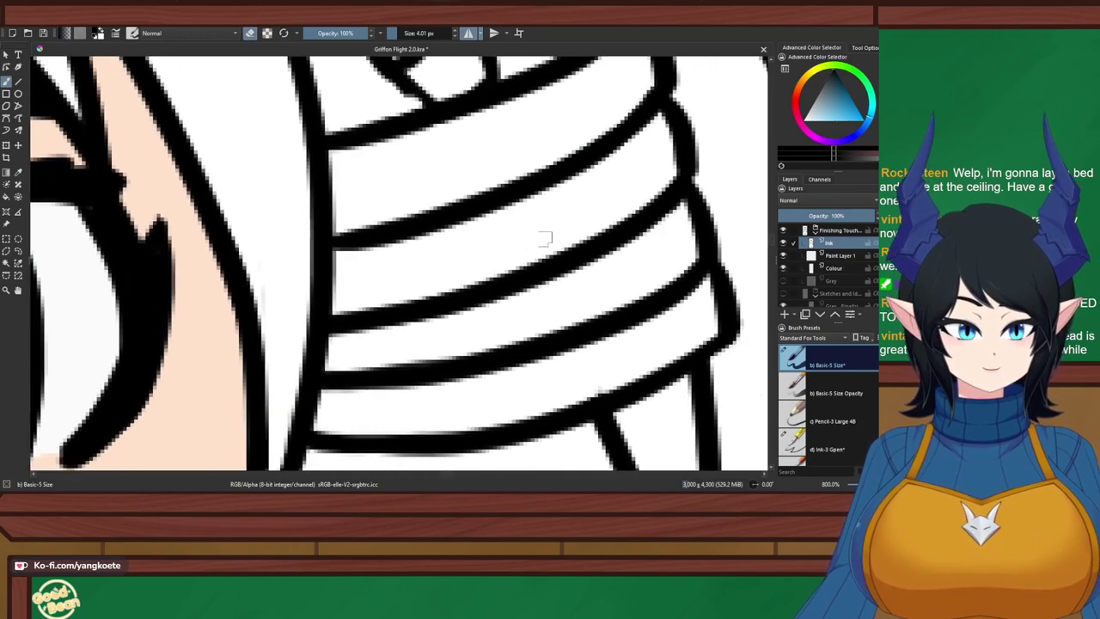
scroll(528, 229, down, 5)
scroll(518, 153, up, 5)
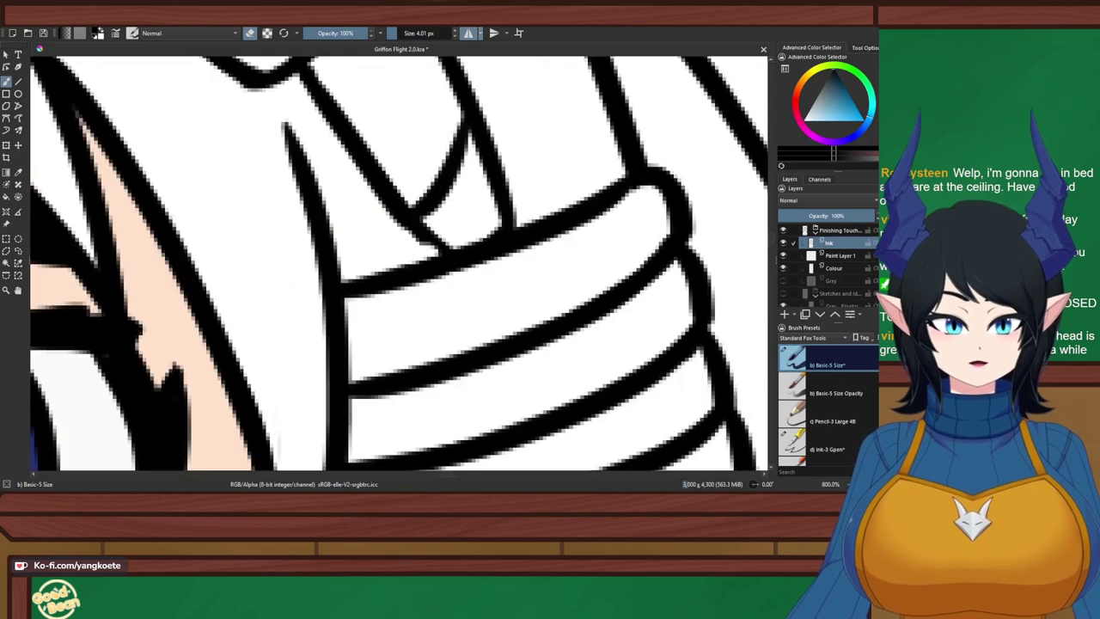
scroll(414, 199, up, 1)
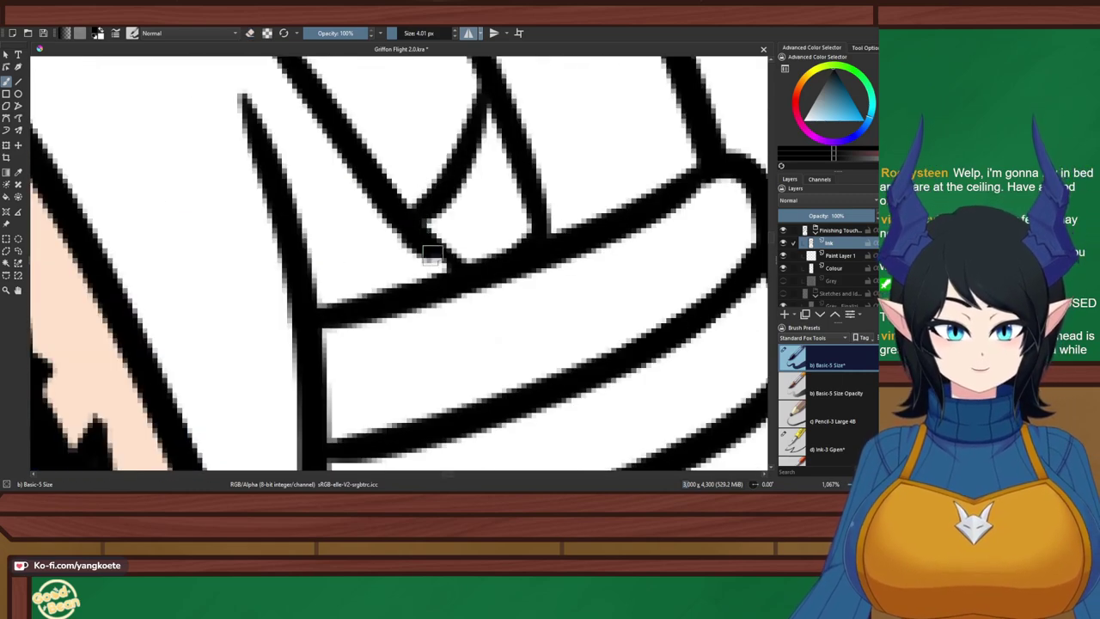
scroll(458, 271, down, 4)
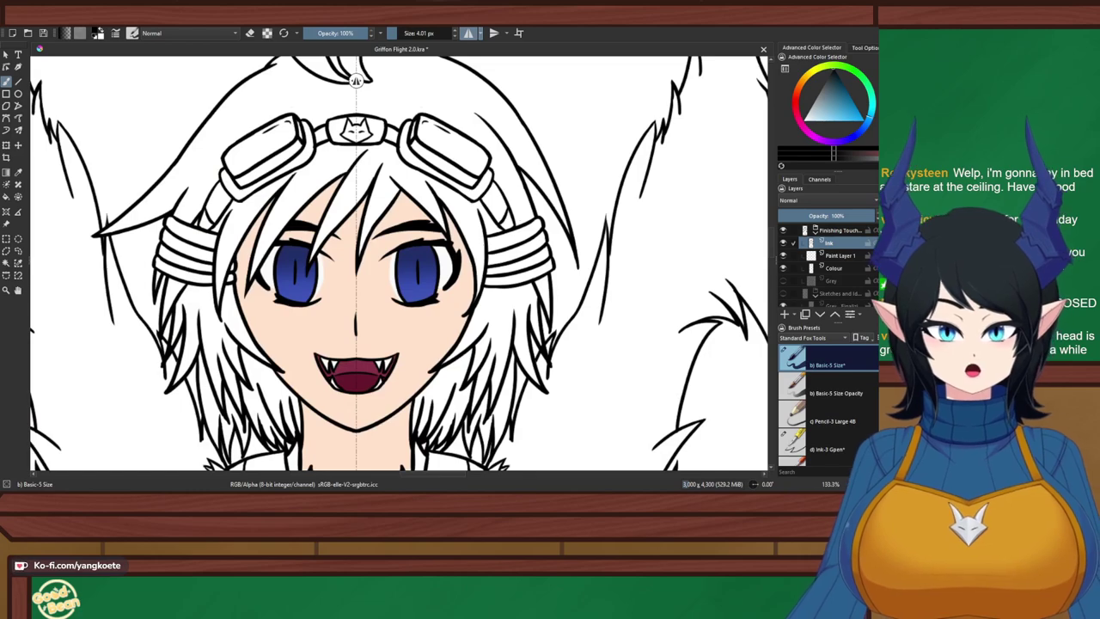
scroll(258, 200, up, 5)
key(e)
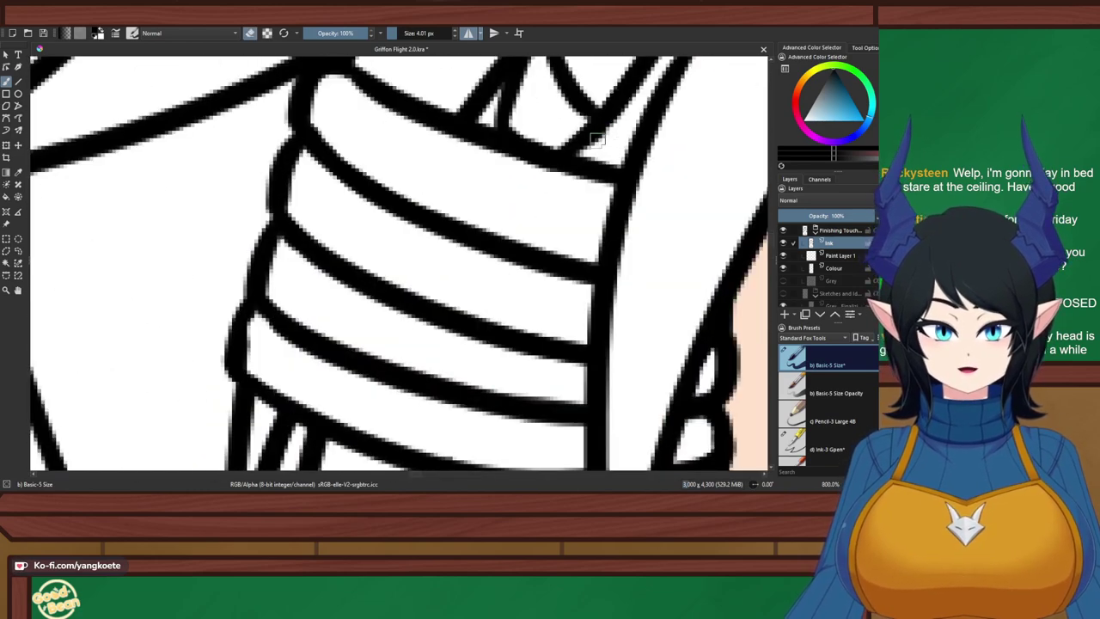
scroll(582, 150, down, 6)
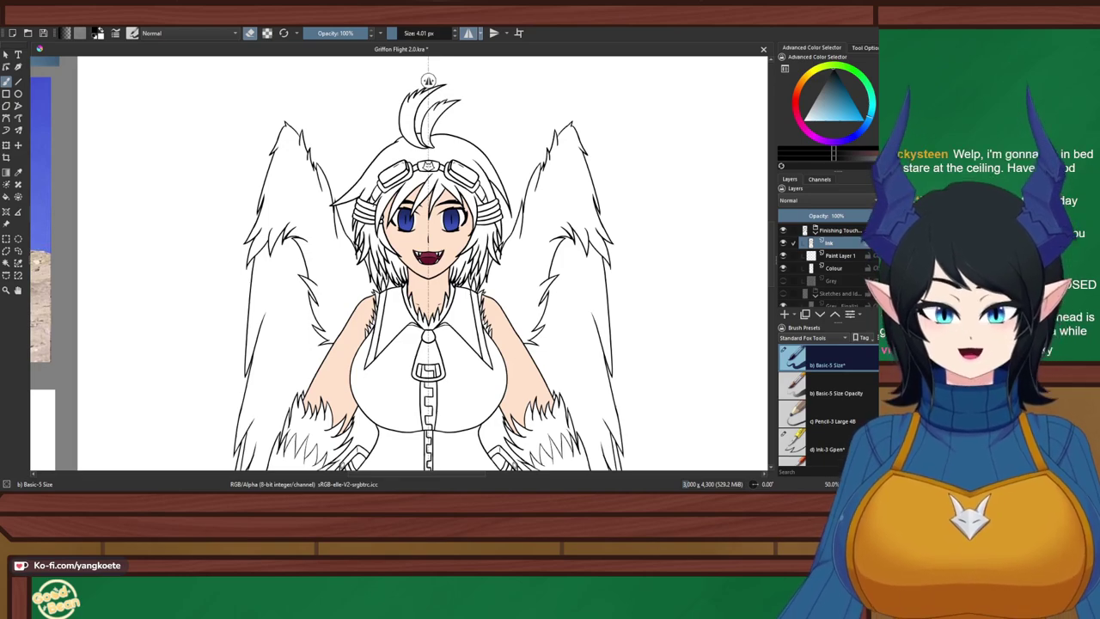
Turn off horizontal mirroring and bring the legs and ankle band into view
click(469, 34)
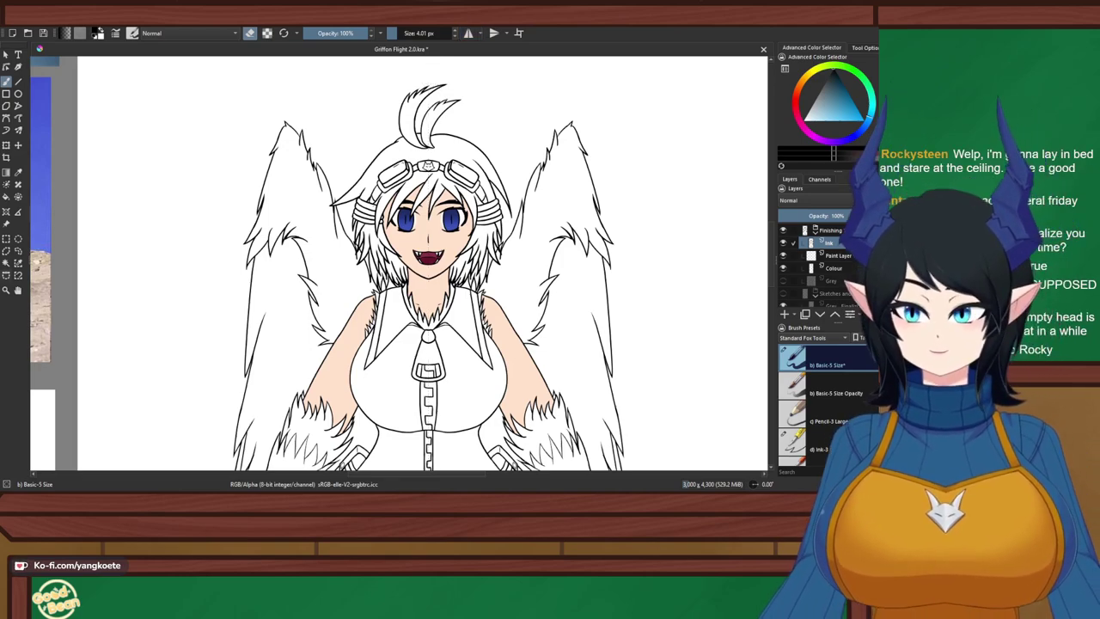
scroll(440, 135, down, 2)
drag(434, 215, 371, 242)
drag(359, 345, 381, 230)
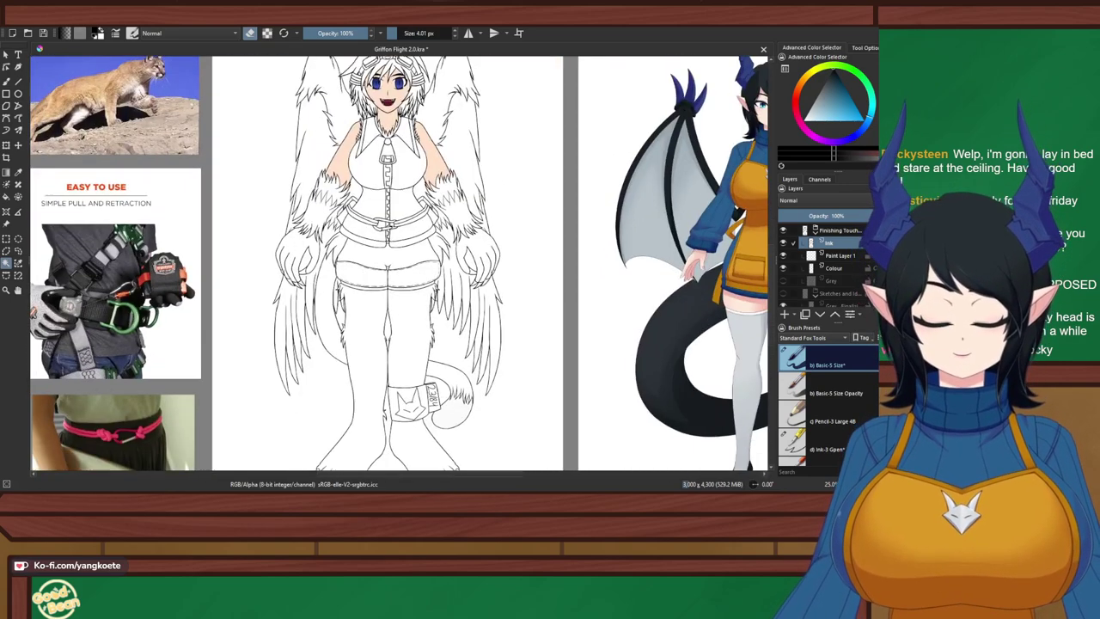
scroll(378, 232, up, 6)
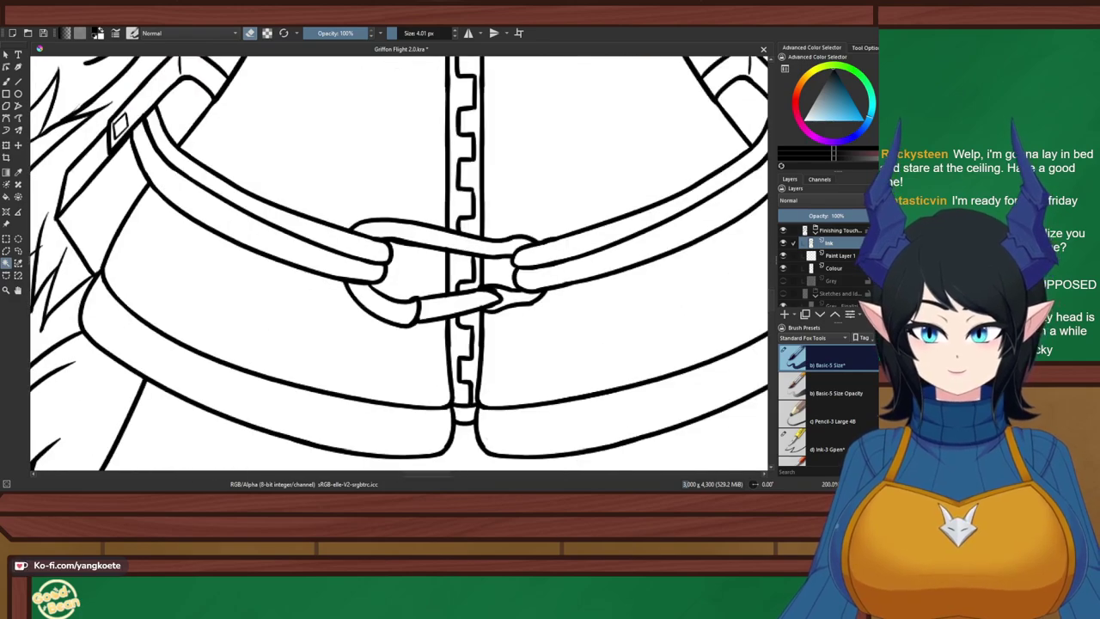
drag(138, 129, 240, 239)
scroll(241, 242, up, 3)
scroll(241, 239, down, 6)
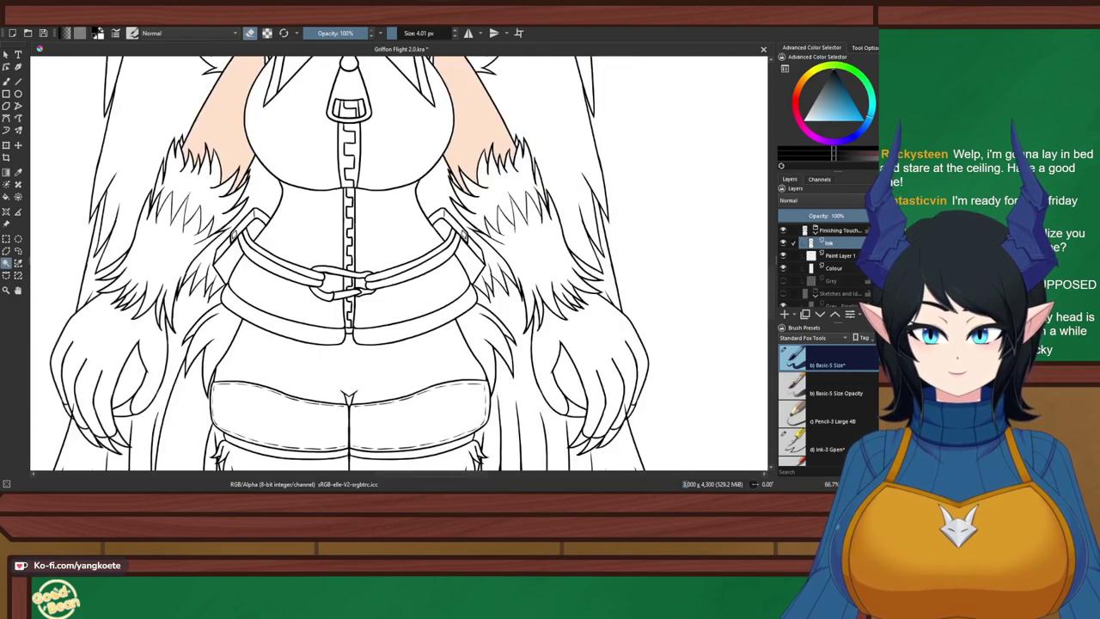
scroll(241, 239, down, 1)
drag(327, 404, 383, 87)
scroll(423, 308, up, 2)
Select the inside of the ankle band and add the 23/184 tag
click(421, 306)
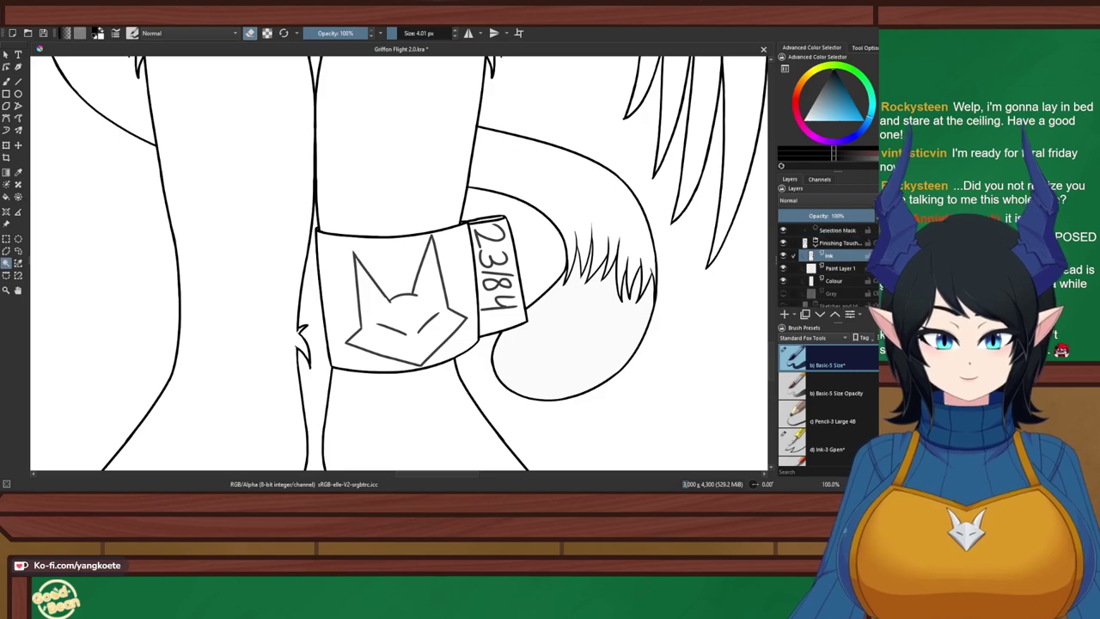
scroll(463, 280, up, 2)
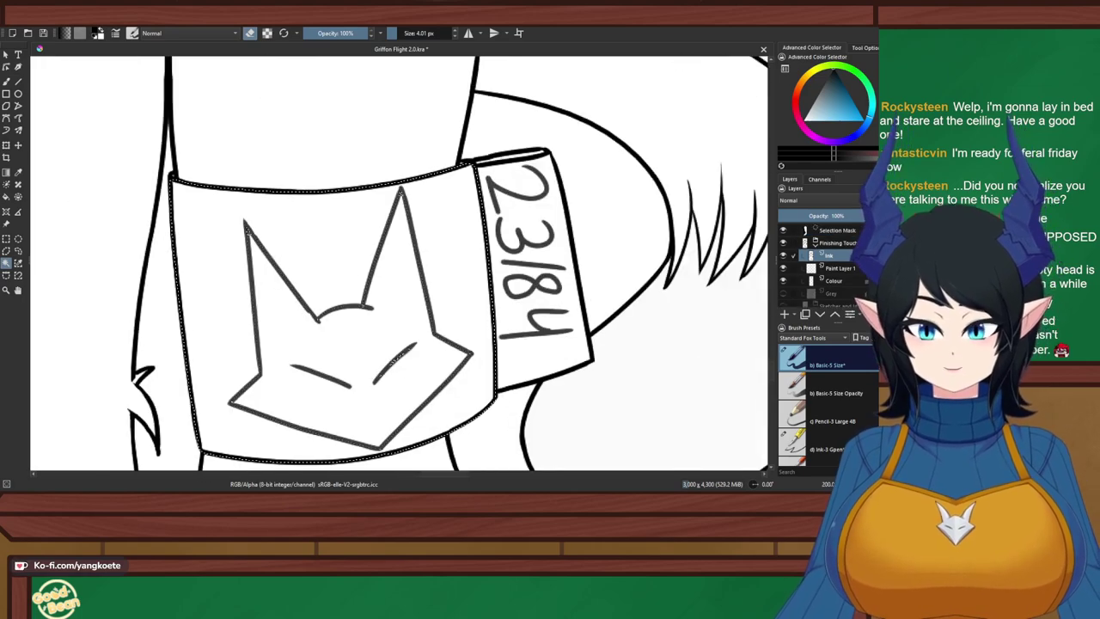
shift+click(562, 261)
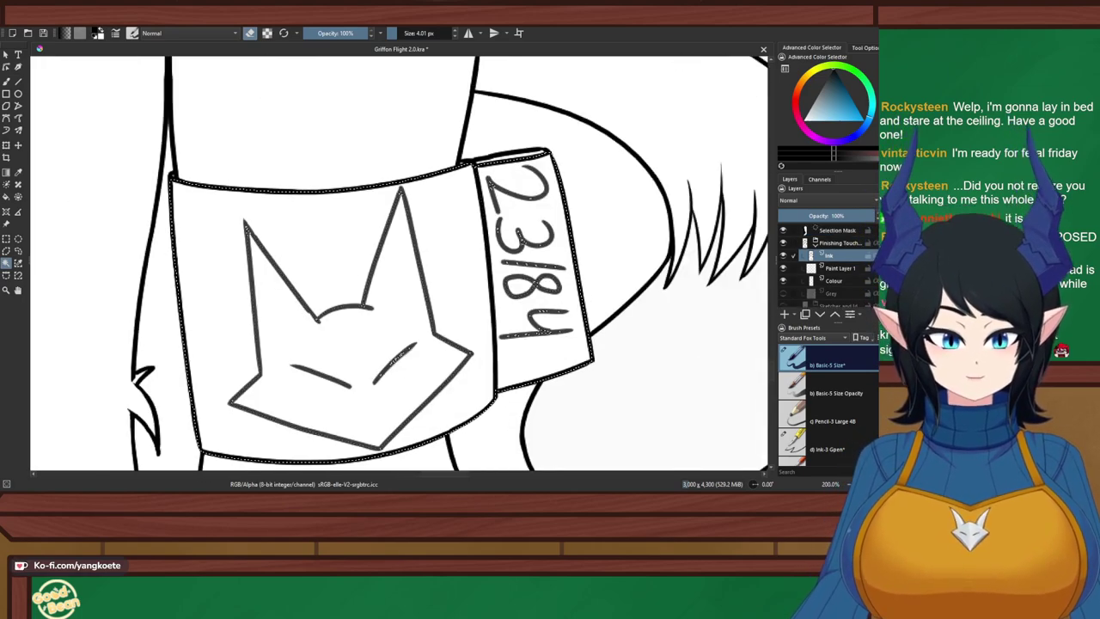
scroll(481, 258, up, 3)
scroll(481, 257, down, 4)
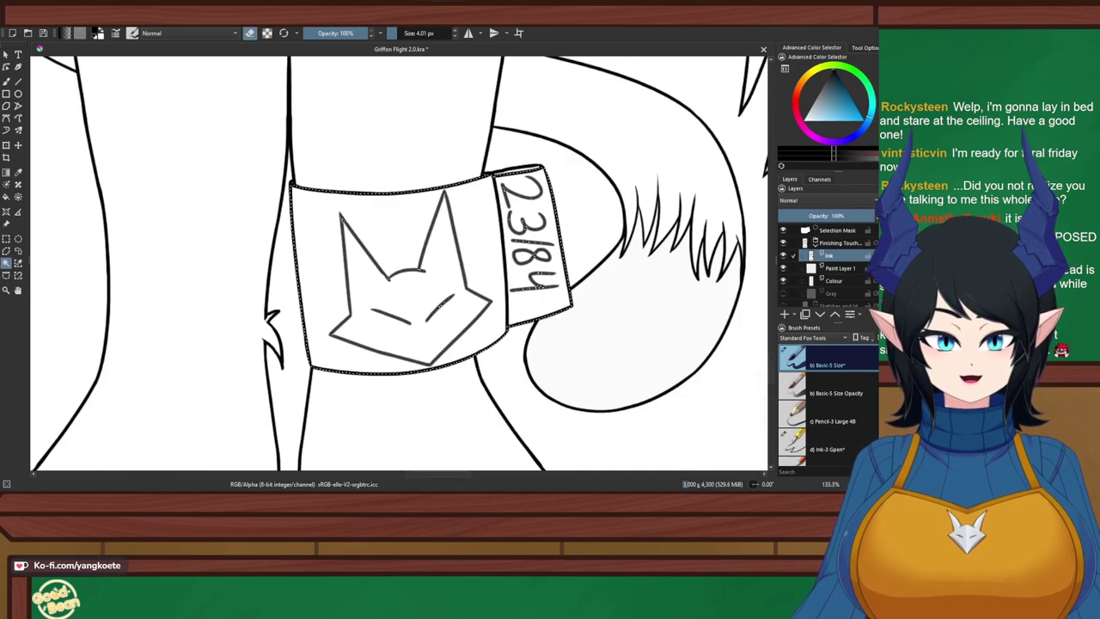
Show the Grey layer, pick a light grey, and enlarge the brush
drag(481, 258, 413, 223)
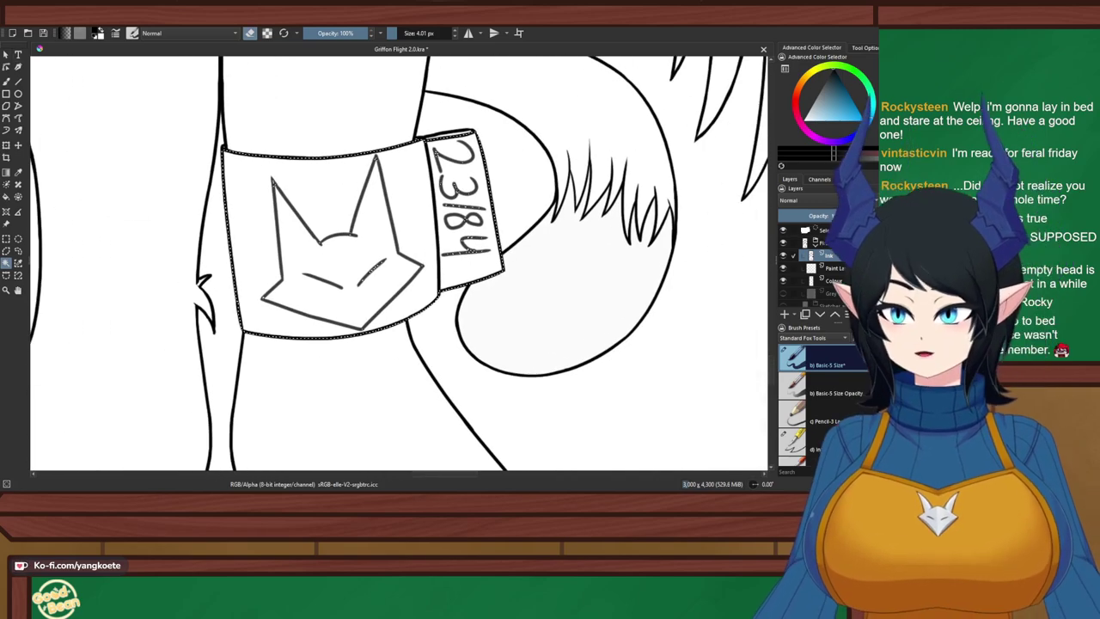
key(b)
click(783, 294)
key(e)
click(813, 103)
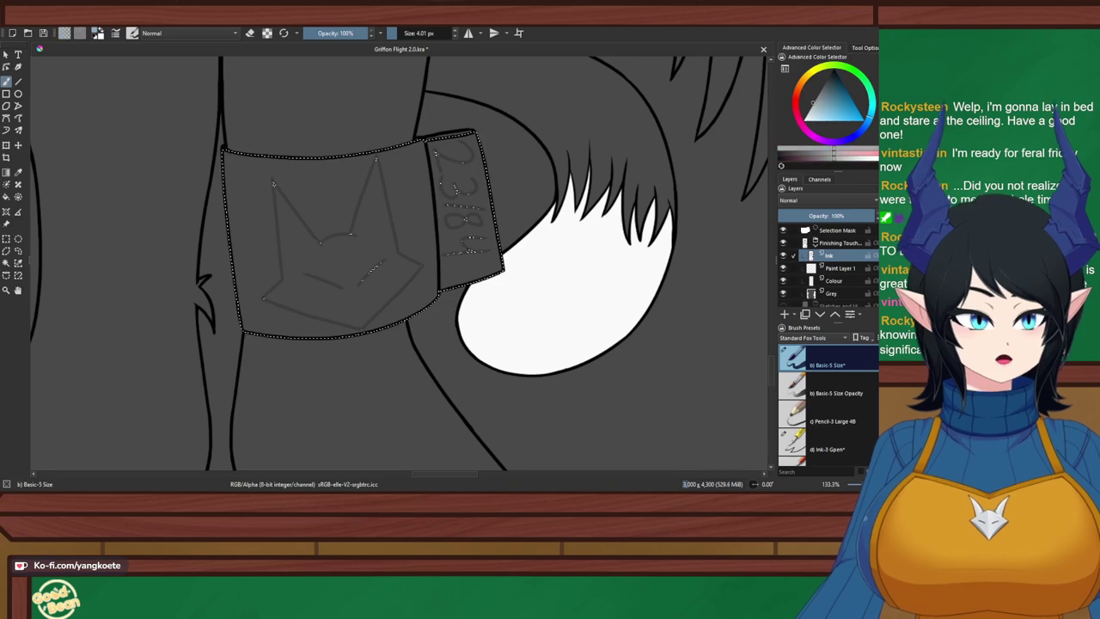
click(809, 108)
drag(429, 33, 456, 33)
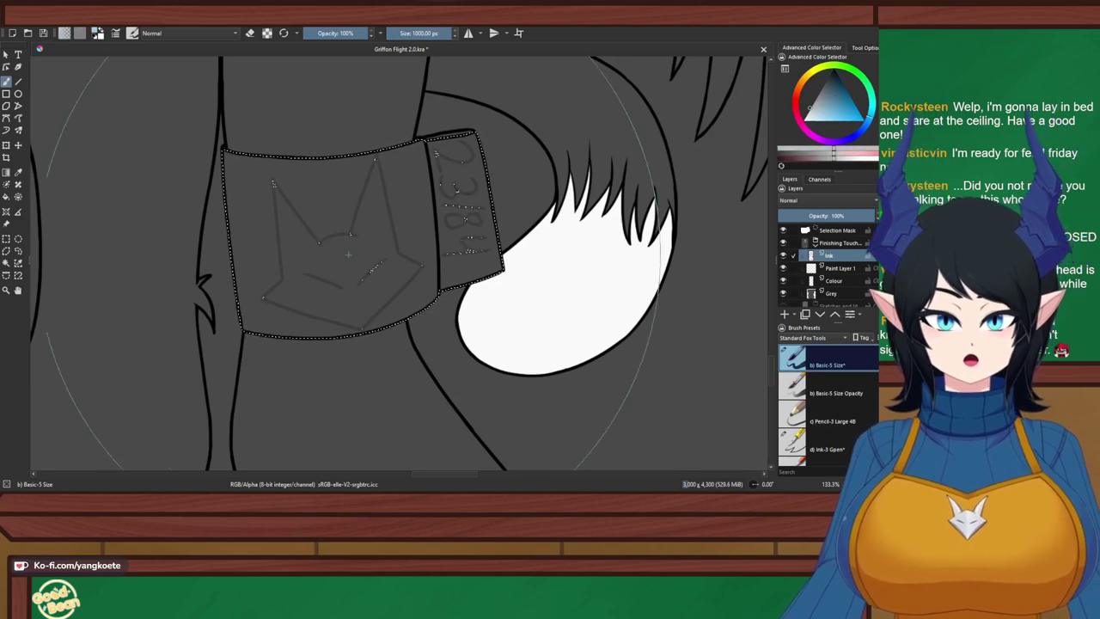
Fill the selected band light grey on the Colour layer instead of Ink, then deselect
click(348, 254)
key(ctrl+z)
click(833, 281)
click(277, 239)
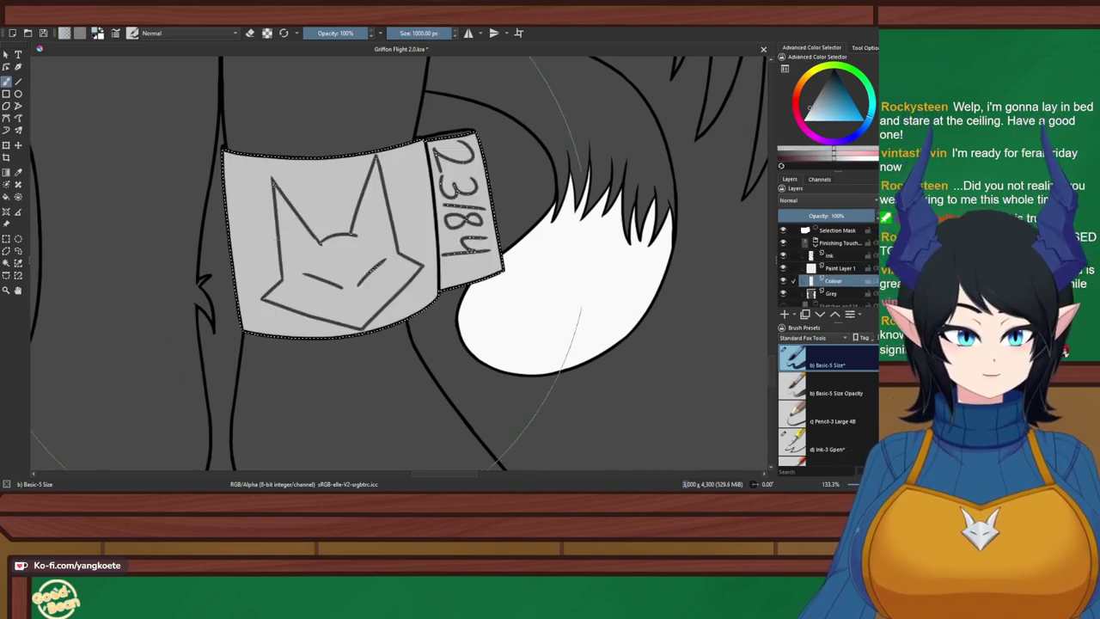
key(ctrl+r)
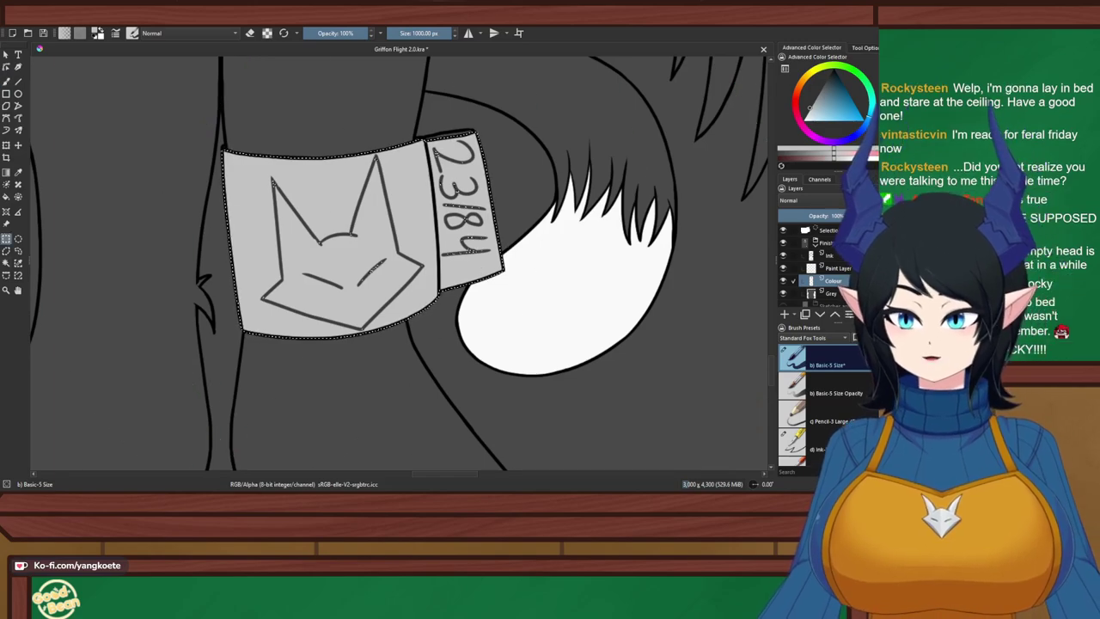
key(ctrl+shift+a)
Brush grey along the band's top edge out to its right end
scroll(308, 133, down, 3)
drag(314, 156, 329, 208)
scroll(329, 208, up, 4)
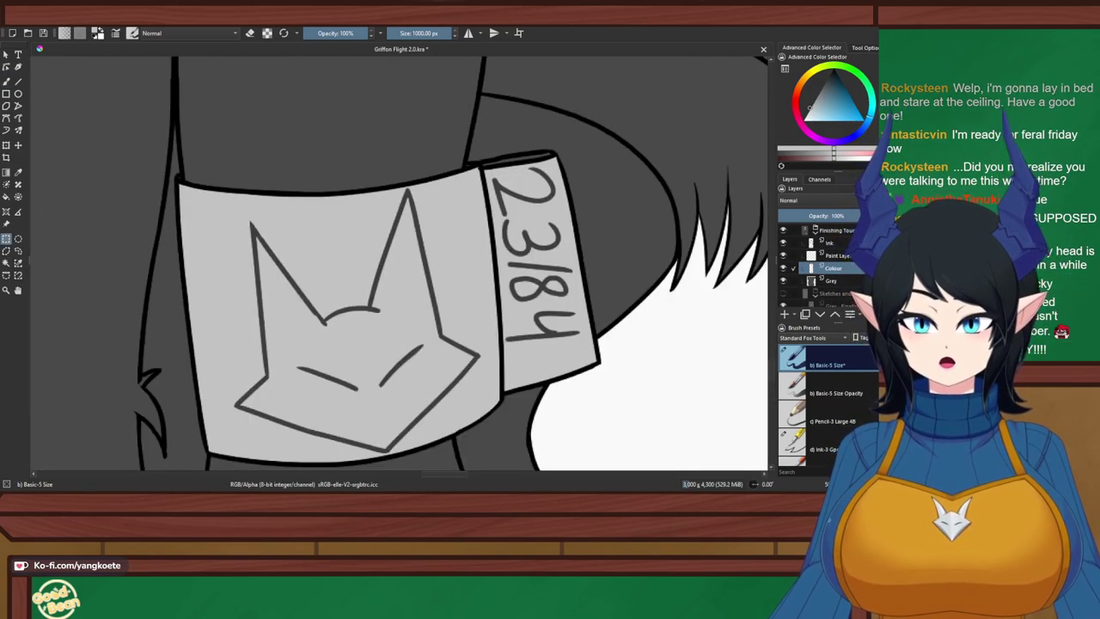
key(b)
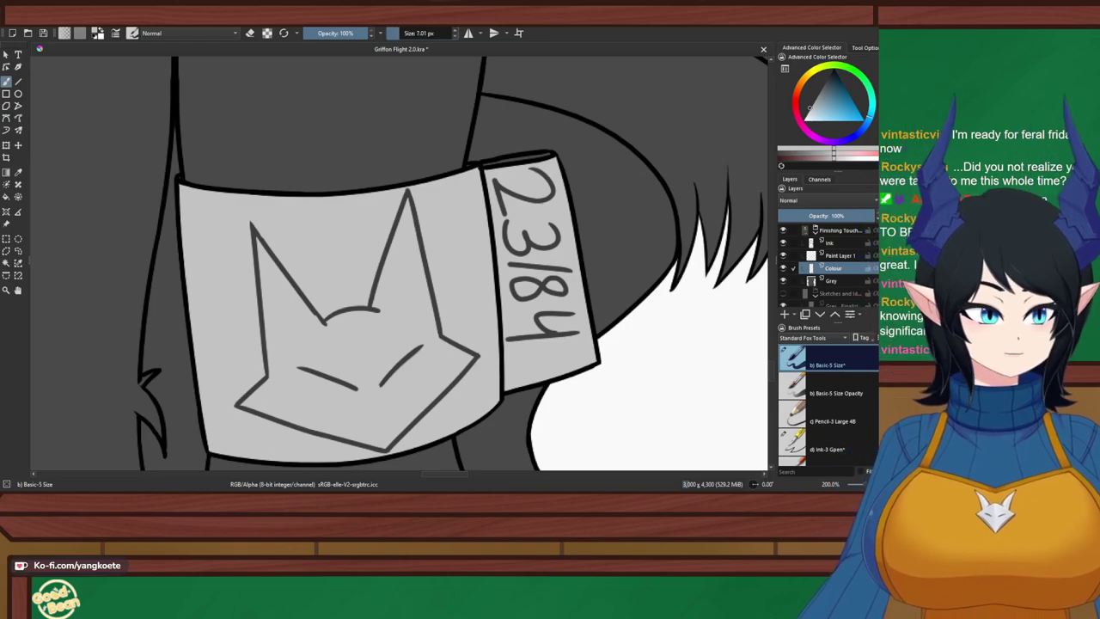
scroll(515, 167, up, 3)
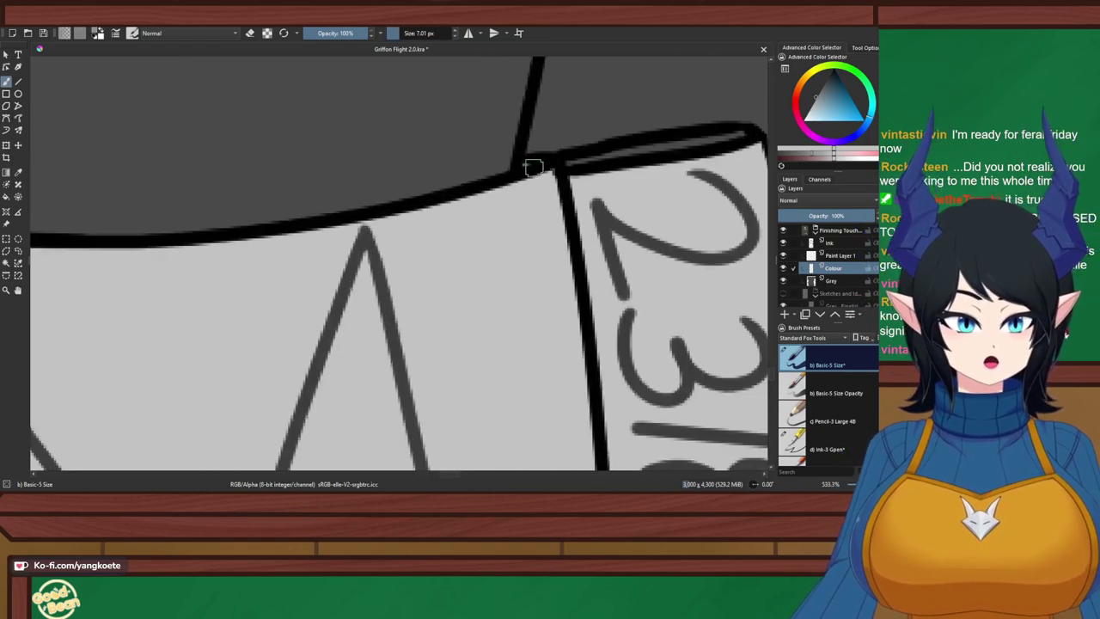
drag(665, 149, 741, 136)
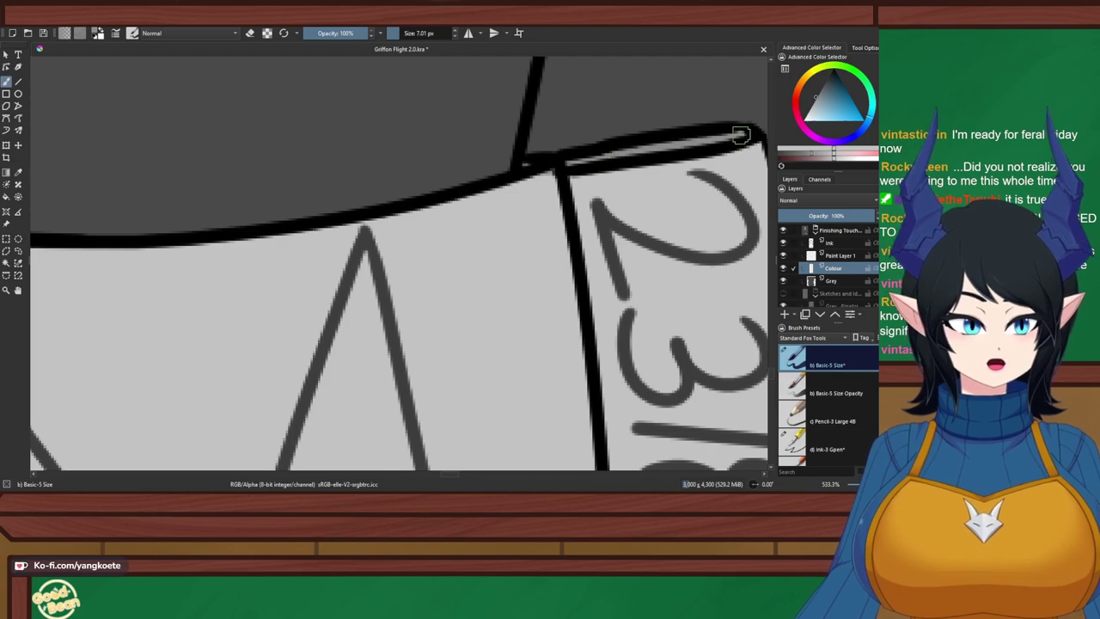
drag(210, 172, 717, 176)
scroll(167, 207, up, 1)
scroll(168, 206, up, 1)
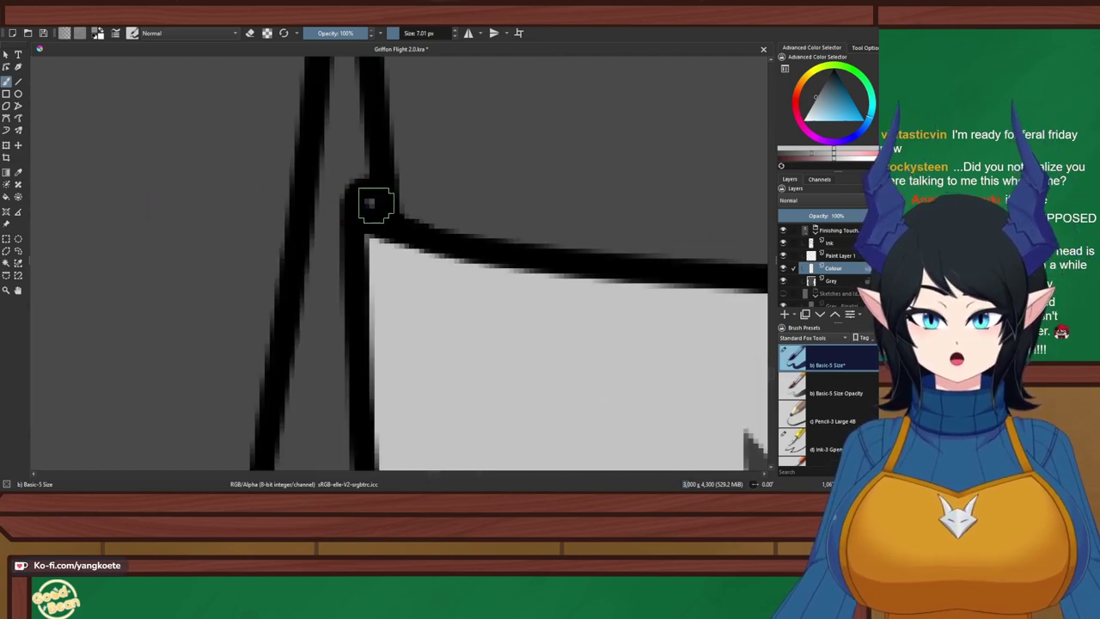
scroll(362, 225, down, 4)
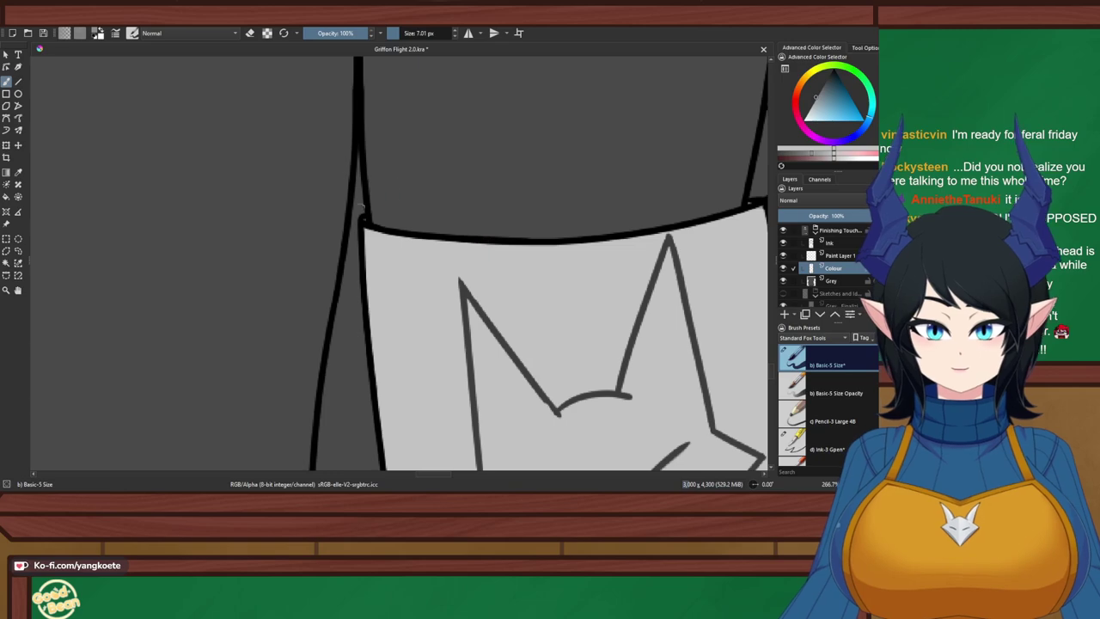
scroll(362, 207, up, 4)
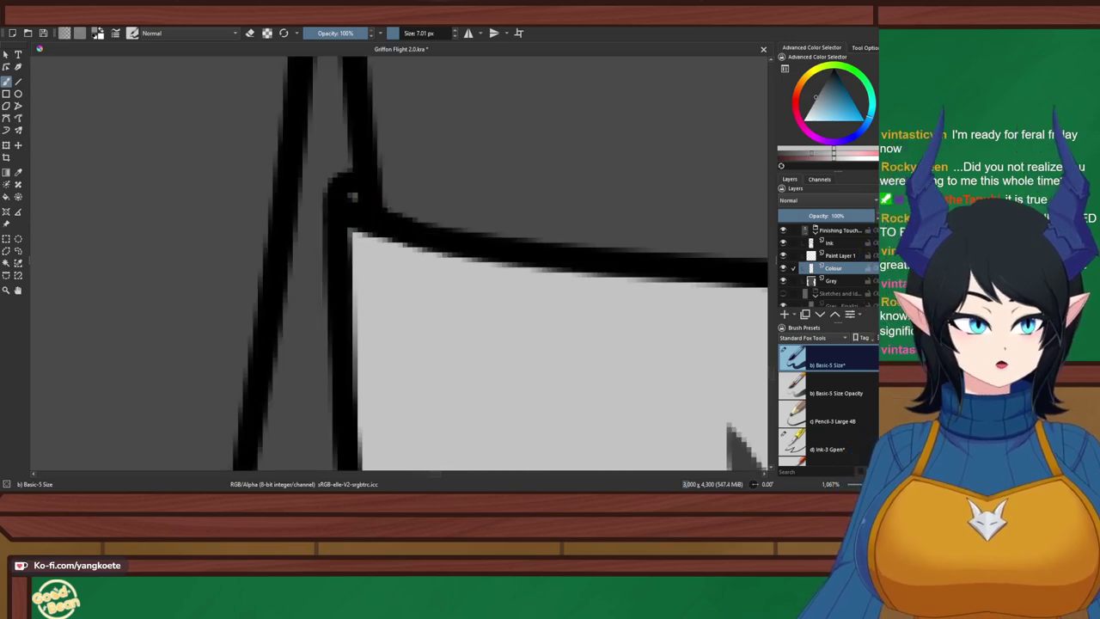
scroll(258, 246, up, 2)
scroll(452, 225, down, 3)
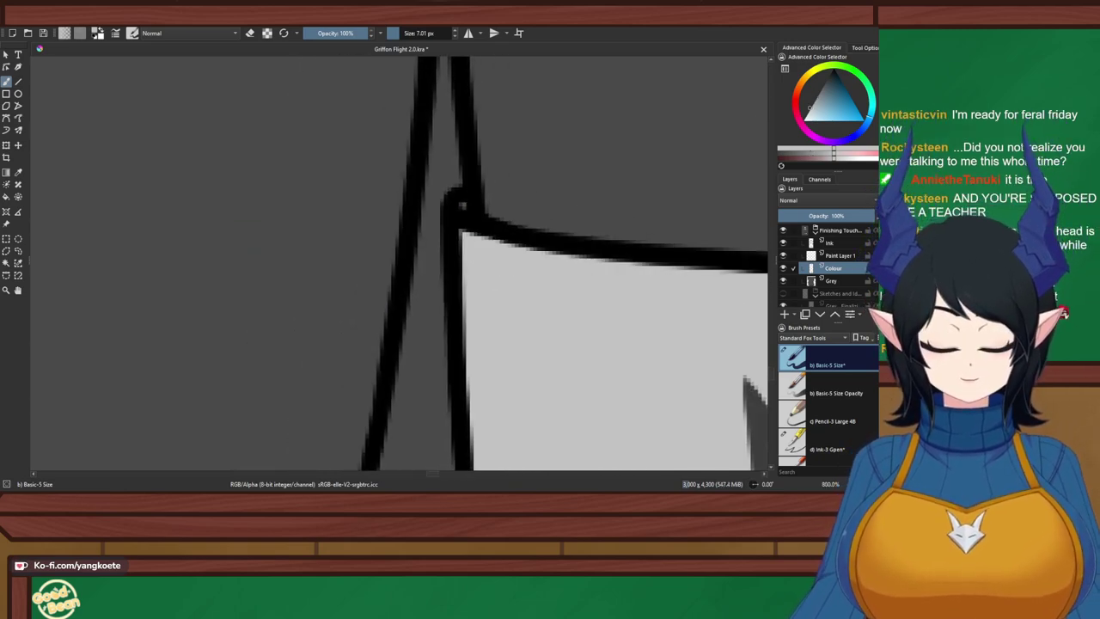
Pan along the band's edges to check for gaps in the grey
drag(739, 318, 398, 275)
scroll(397, 275, down, 1)
drag(738, 275, 369, 219)
scroll(523, 215, up, 1)
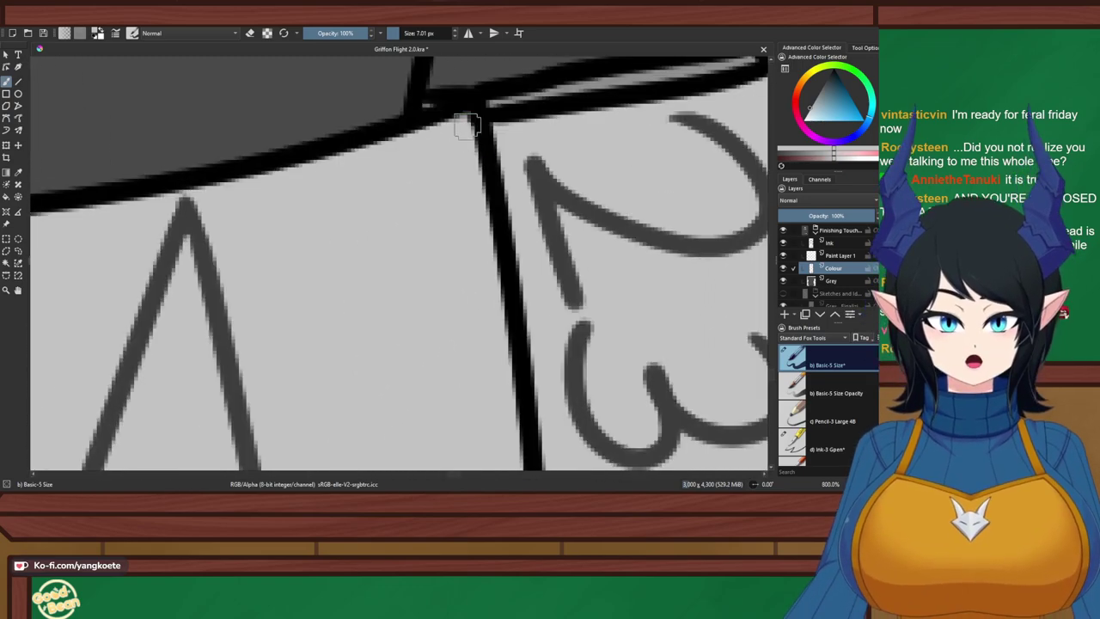
scroll(473, 134, down, 4)
drag(494, 300, 580, 213)
scroll(576, 228, up, 3)
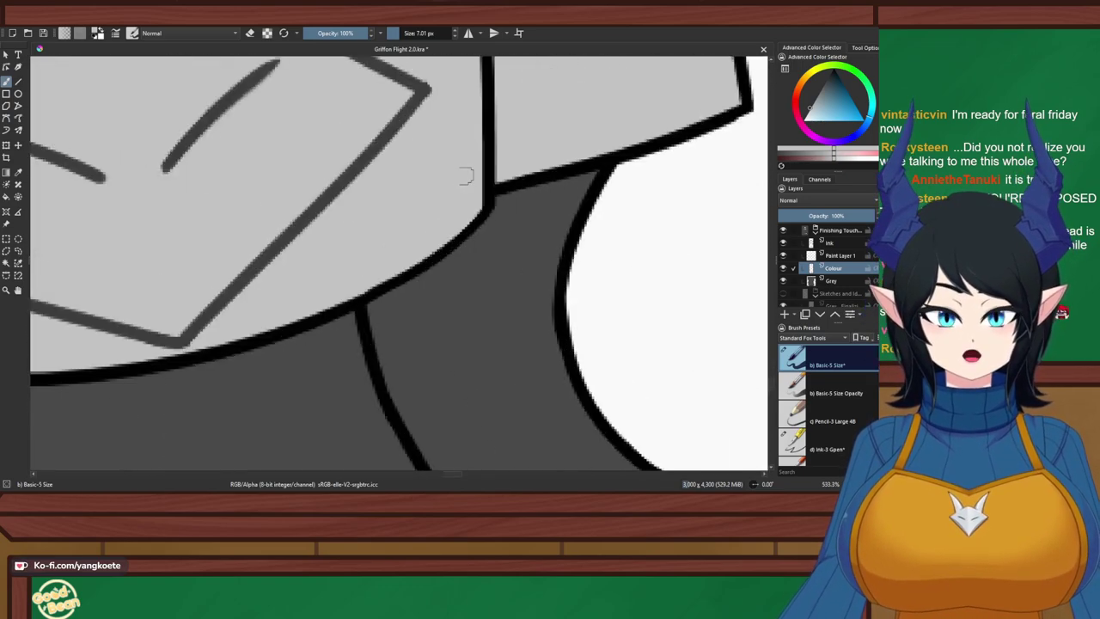
scroll(463, 211, up, 2)
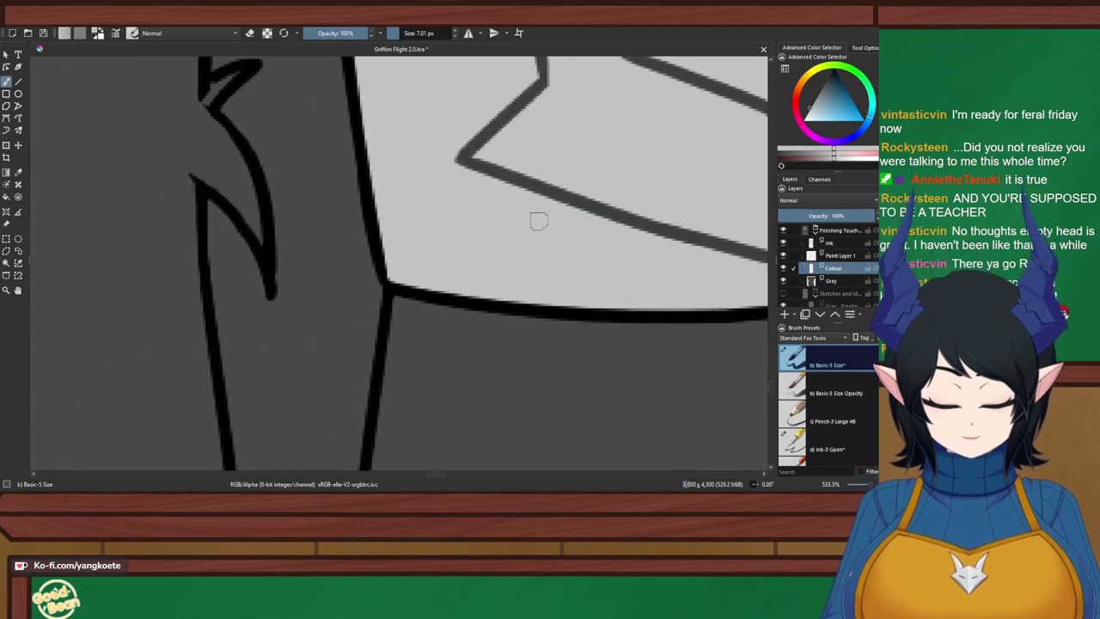
Save Griffon Flight 2.0.kra again
scroll(409, 244, down, 2)
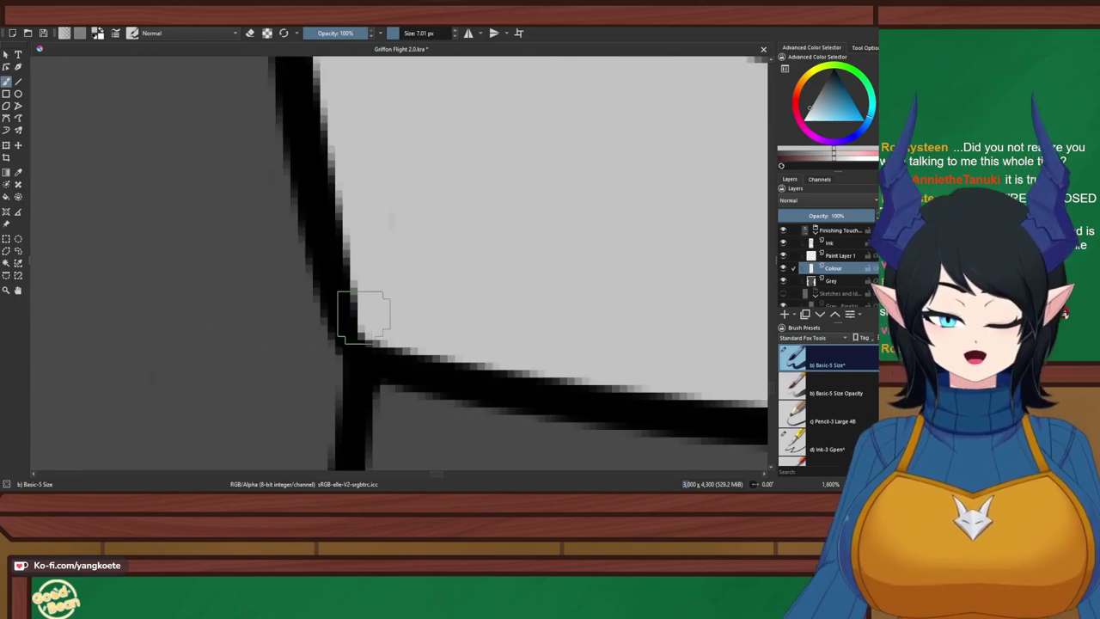
scroll(422, 363, down, 2)
scroll(426, 343, down, 6)
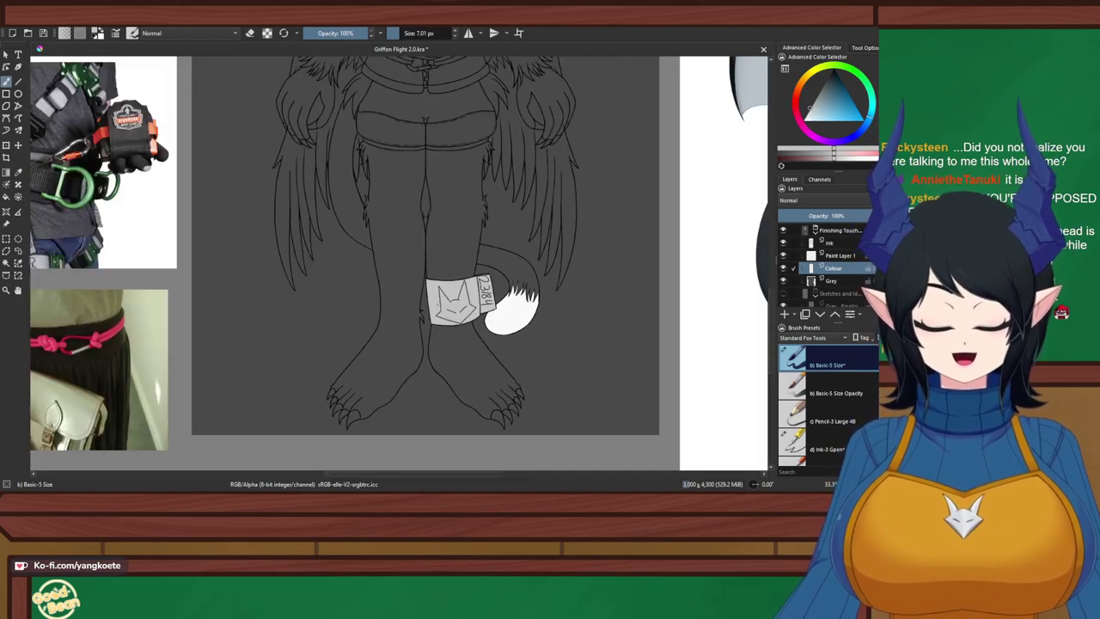
key(ctrl+s)
scroll(477, 282, up, 6)
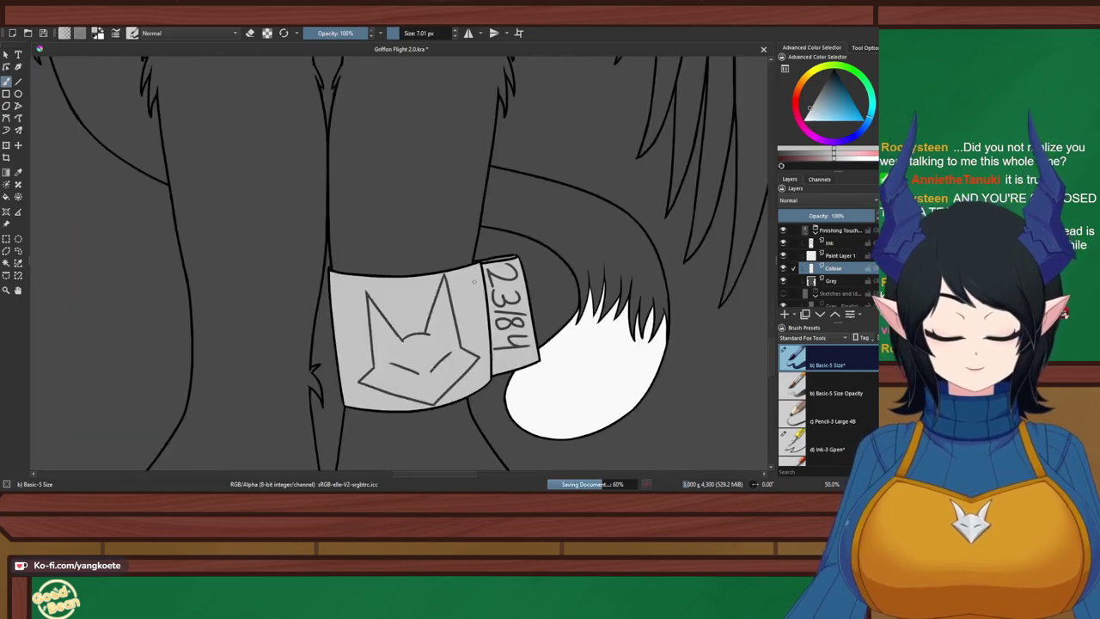
scroll(557, 235, down, 5)
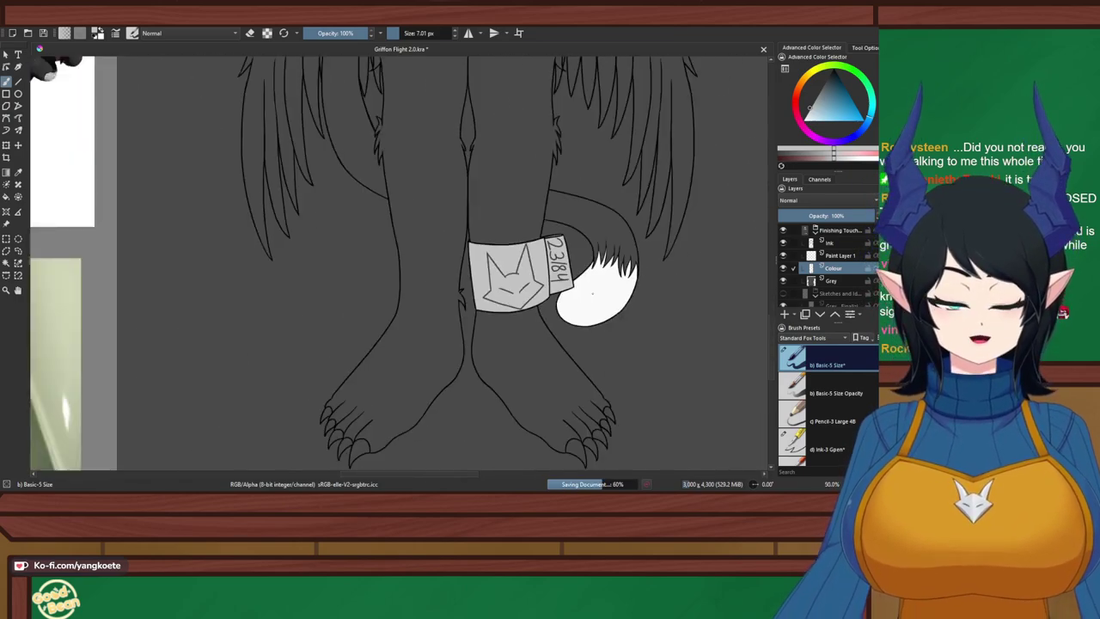
scroll(592, 294, down, 2)
With the Contiguous Selection tool, select torso line-art regions including the zipper pull
drag(592, 294, 490, 279)
scroll(507, 242, up, 2)
drag(508, 241, 561, 392)
drag(352, 131, 380, 259)
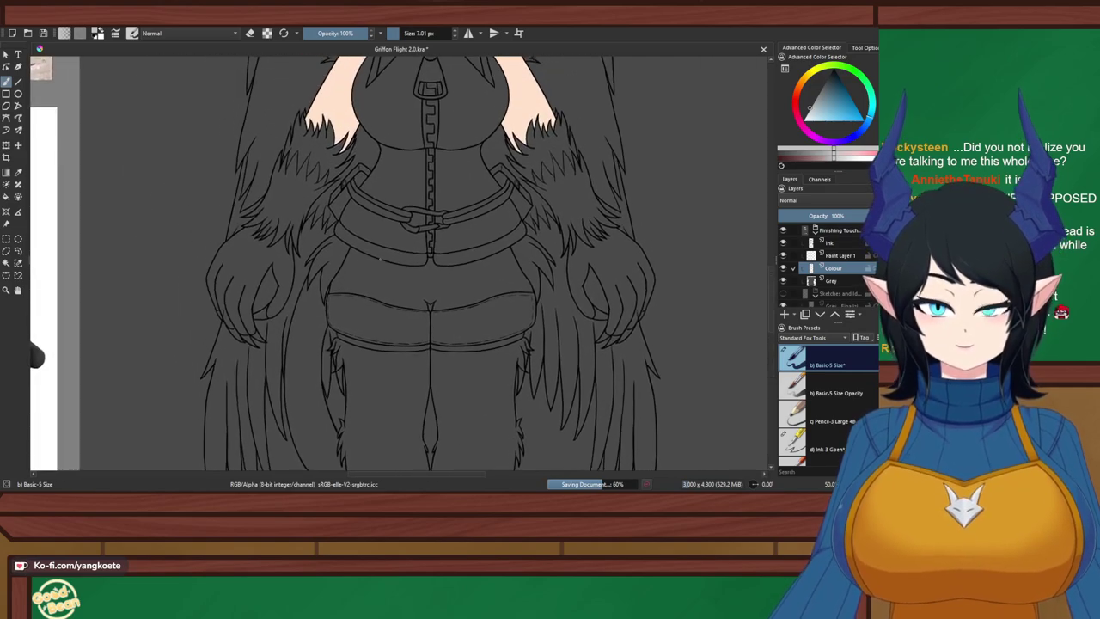
scroll(190, 294, up, 6)
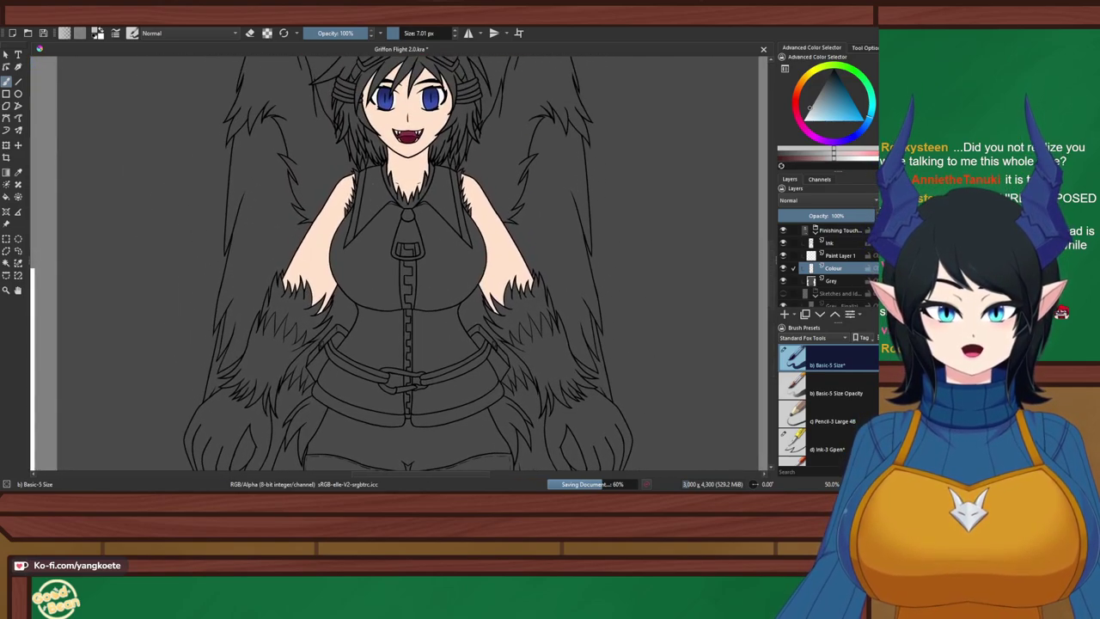
scroll(190, 294, up, 1)
click(6, 263)
scroll(412, 190, up, 2)
click(412, 190)
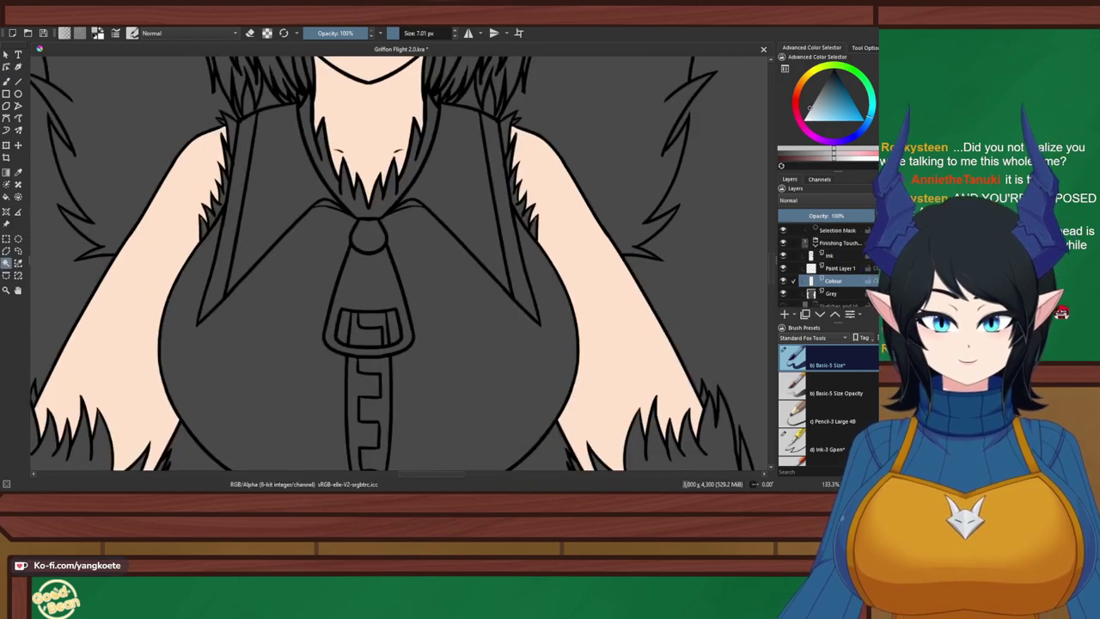
click(370, 281)
Zoom in on the belt buckle and sample the armband's light grey
drag(369, 287, 419, 98)
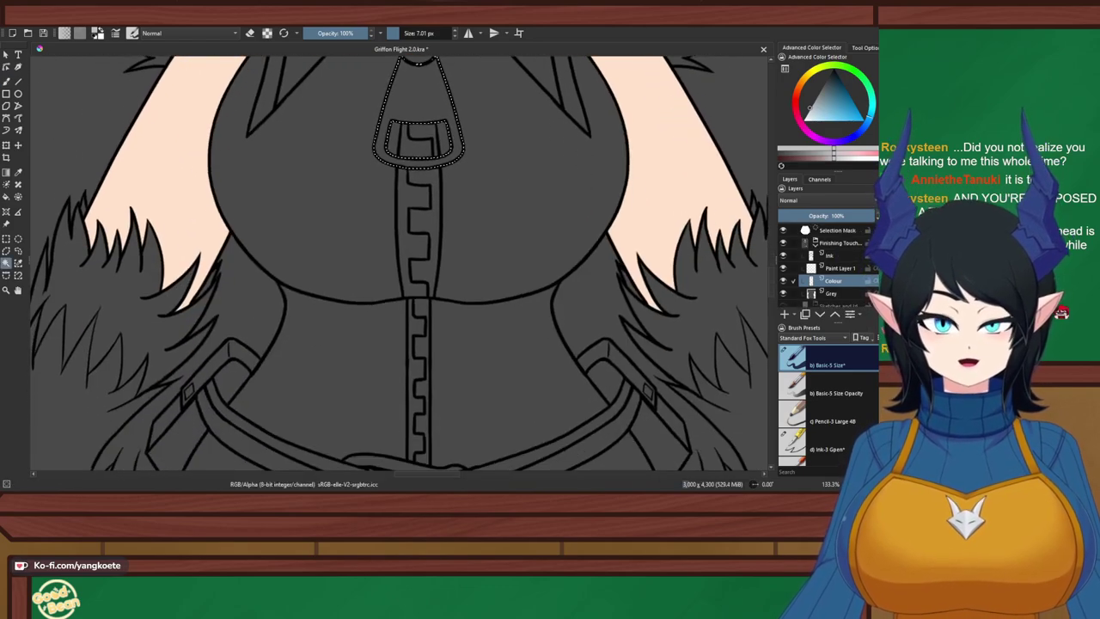
scroll(399, 263, down, 4)
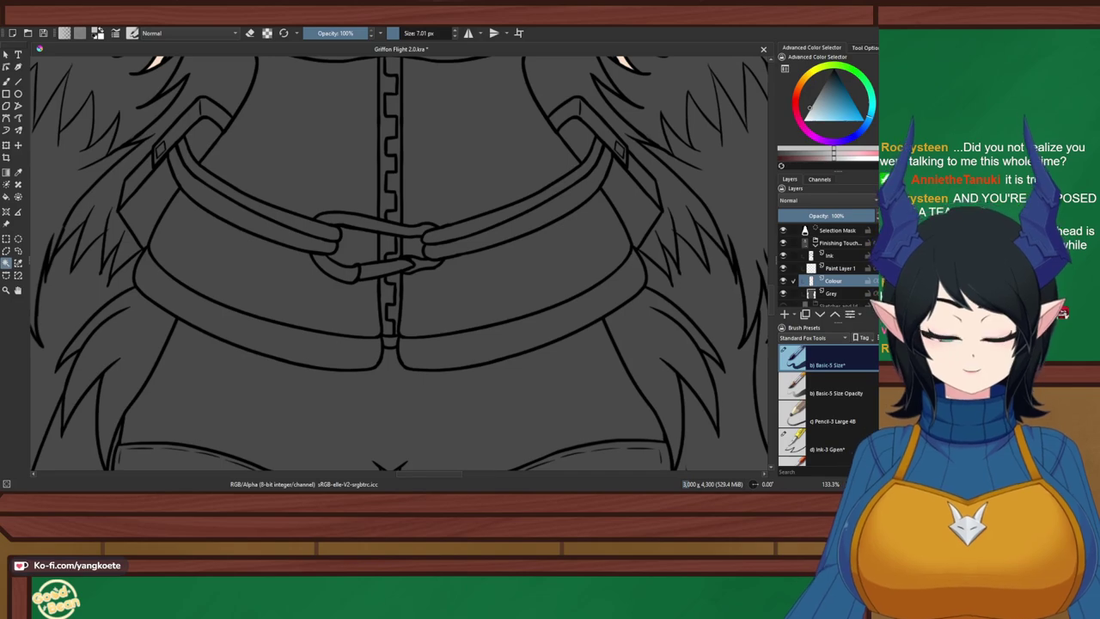
key(plus)
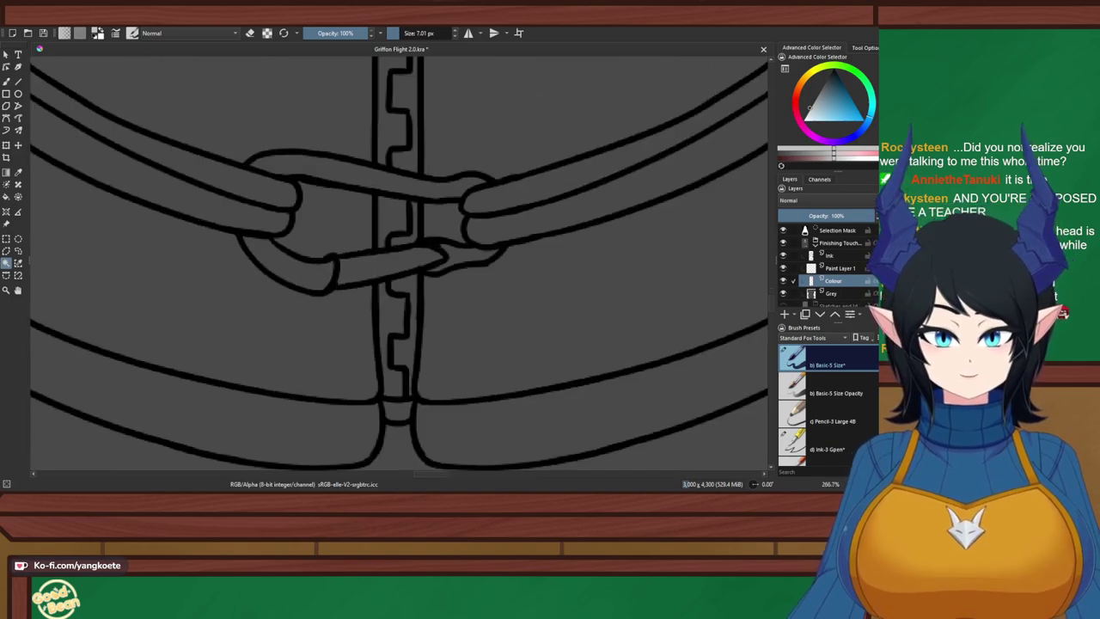
scroll(381, 273, down, 4)
drag(404, 447, 360, 180)
drag(387, 387, 338, 175)
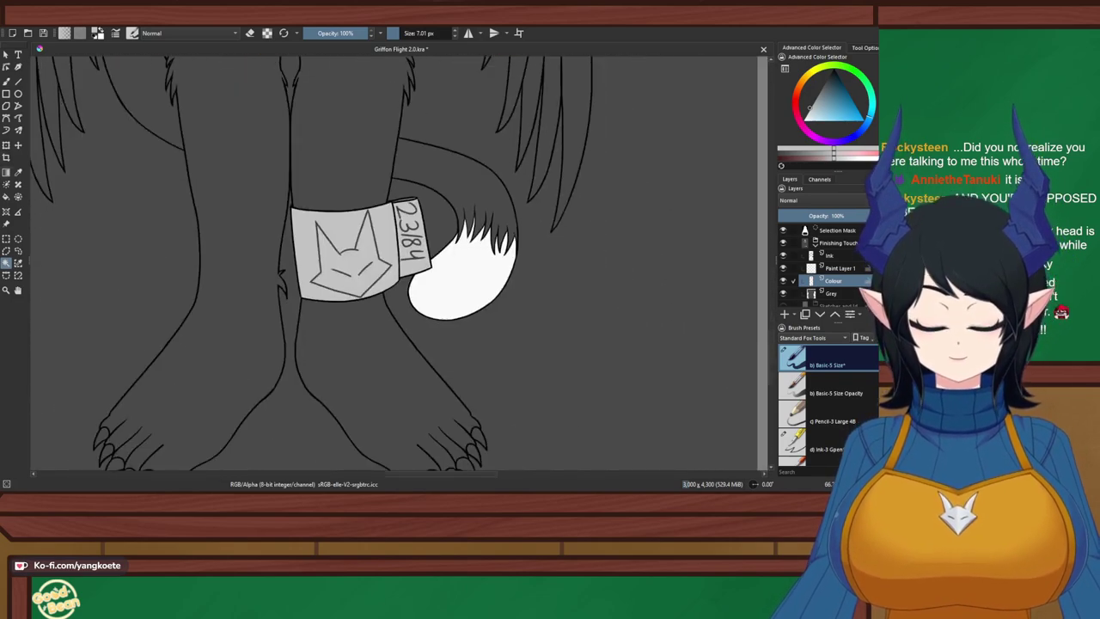
key(p)
scroll(301, 242, up, 2)
scroll(343, 250, down, 4)
drag(322, 103, 345, 260)
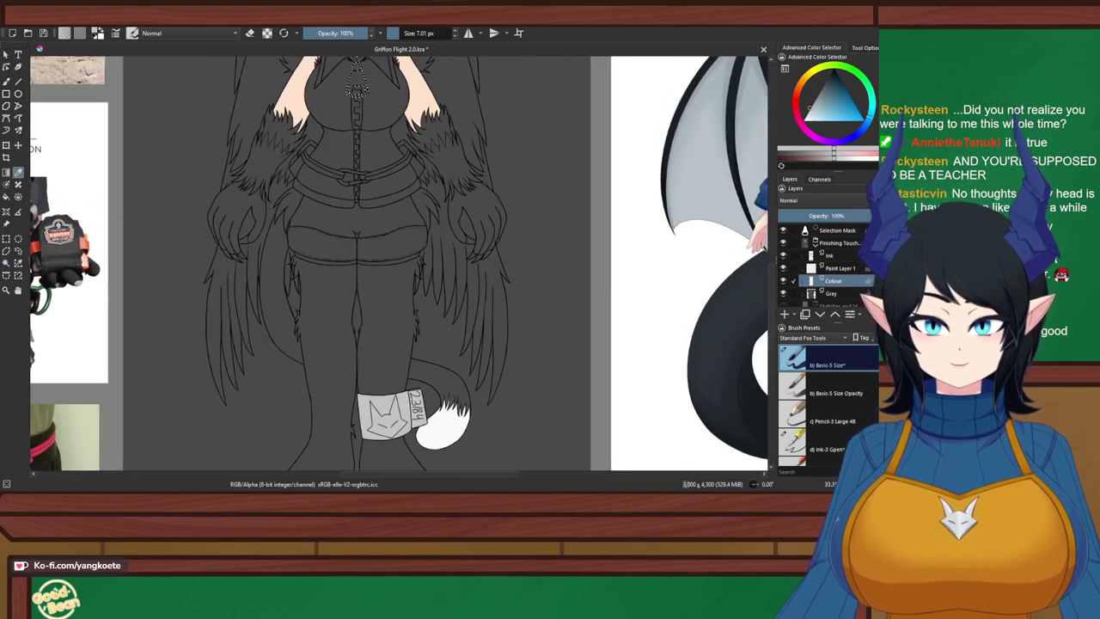
scroll(343, 250, up, 1)
scroll(349, 140, up, 5)
drag(349, 142, 337, 168)
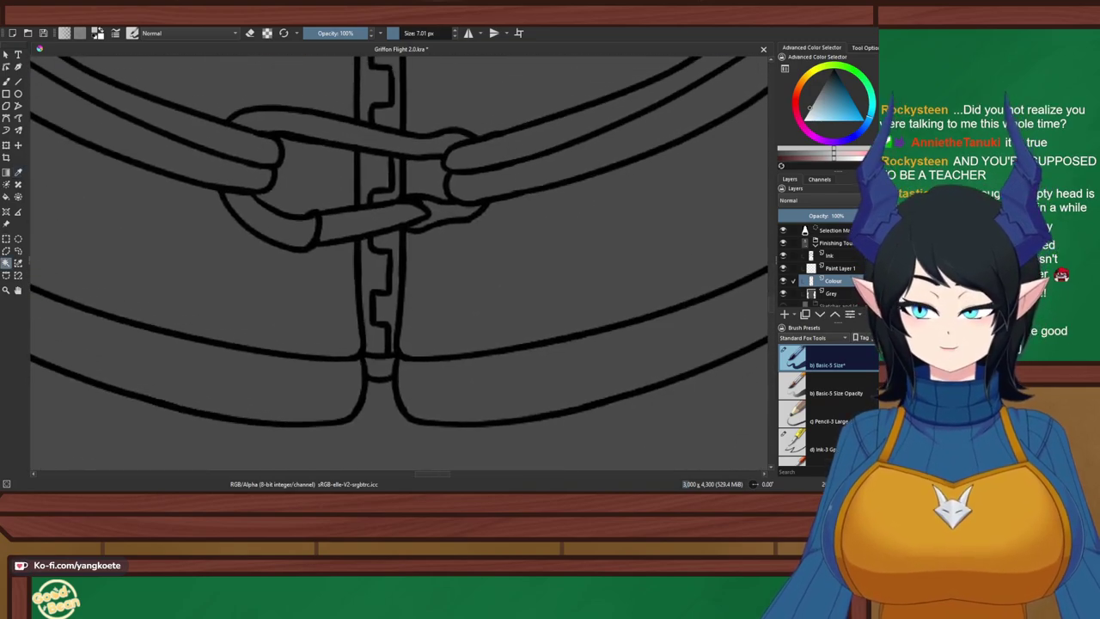
Fill the selected buckle prong light grey with a maximum-size brush, then deselect
key(b)
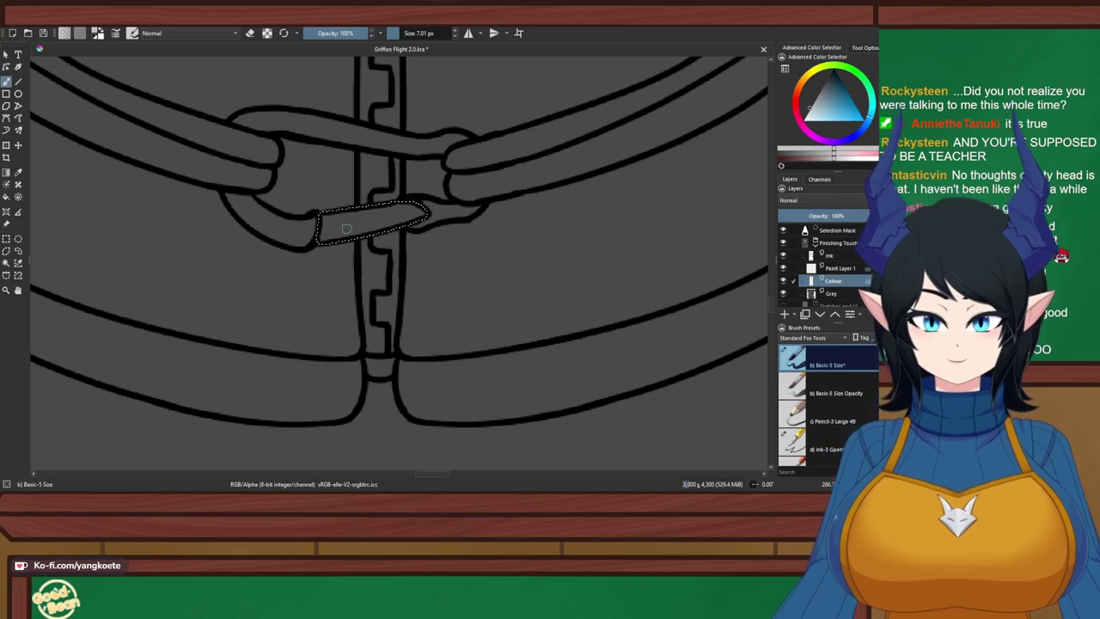
drag(430, 32, 457, 32)
click(342, 245)
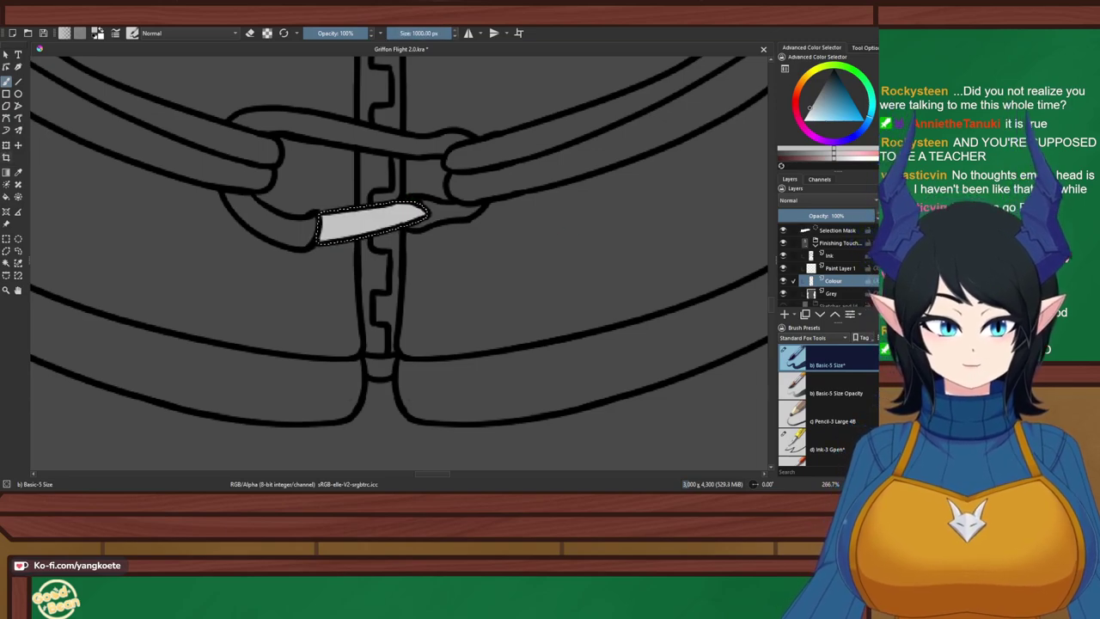
key(ctrl+shift+a)
Save the document with the whole figure in view
scroll(337, 152, down, 8)
drag(337, 152, 396, 242)
scroll(397, 240, up, 2)
key(ctrl+s)
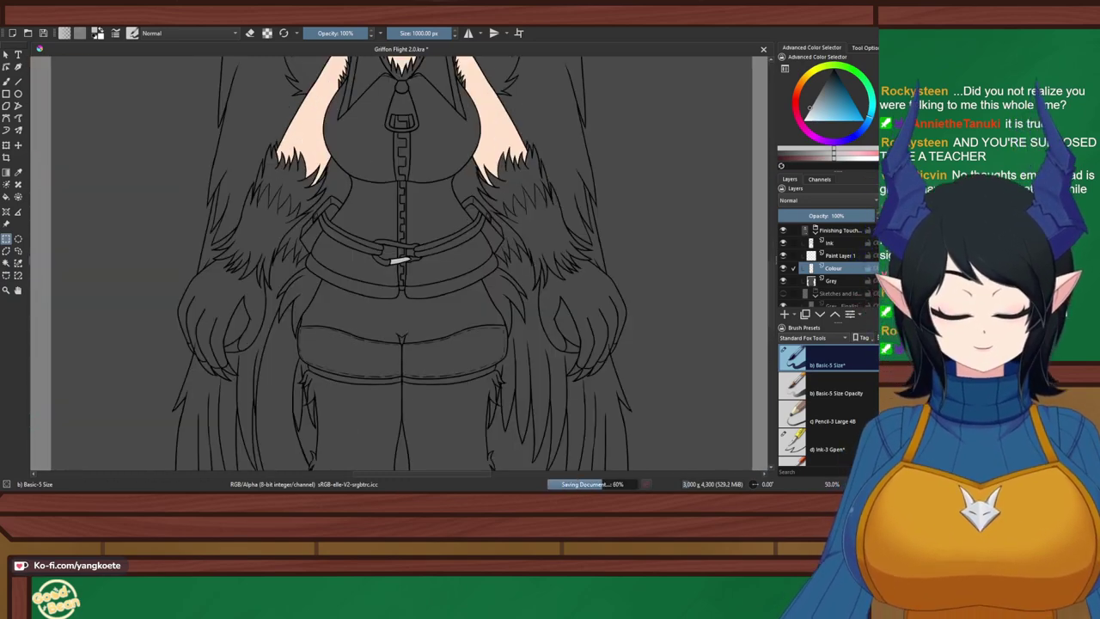
Sample the apron's orange from the reference character, then return to the griffin's vest
scroll(388, 239, up, 4)
scroll(397, 236, down, 2)
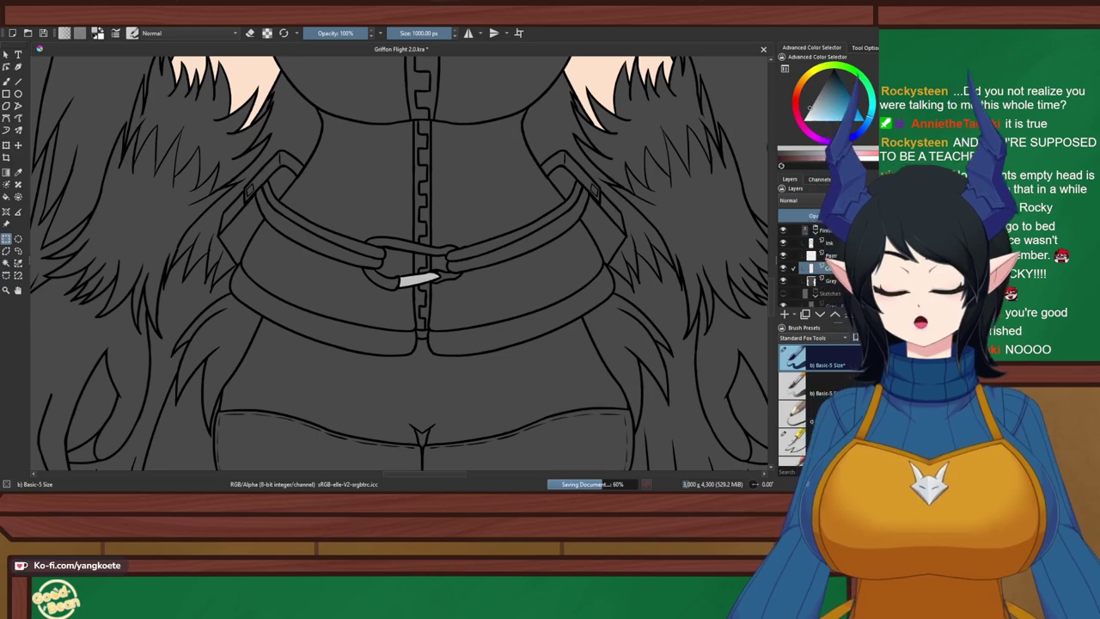
scroll(363, 207, down, 1)
drag(363, 206, 322, 353)
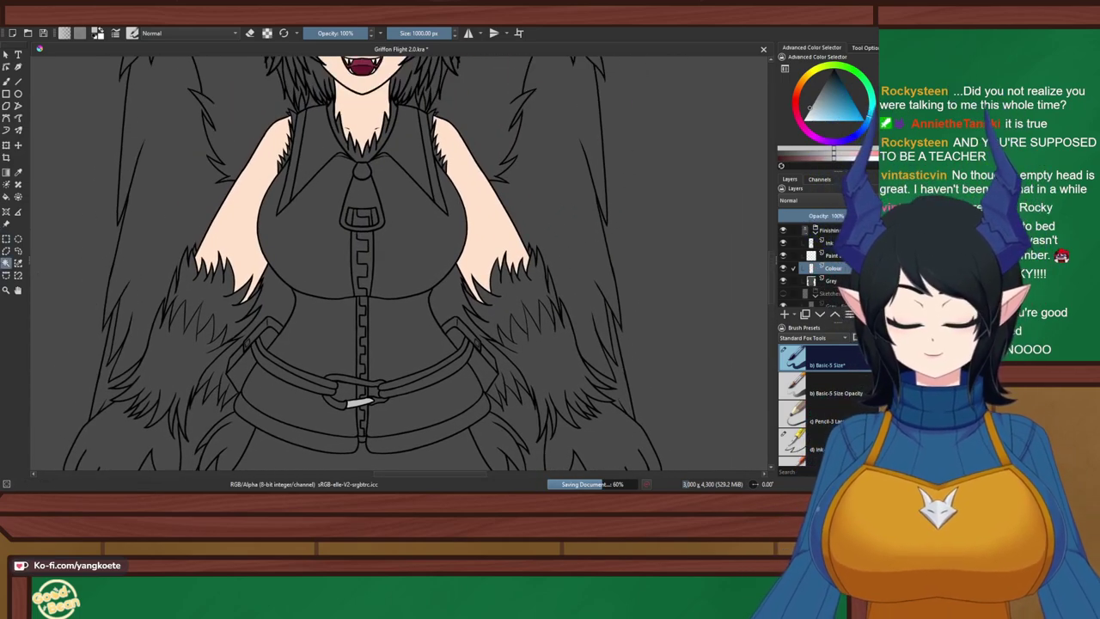
scroll(323, 189, down, 3)
scroll(507, 207, up, 1)
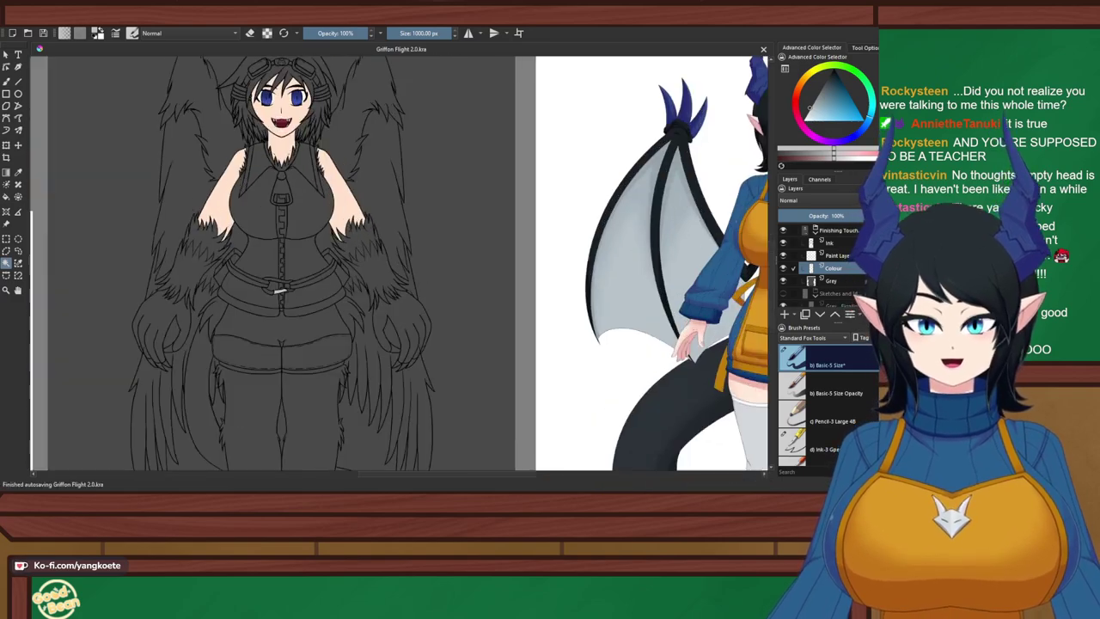
drag(507, 206, 292, 186)
scroll(577, 198, up, 3)
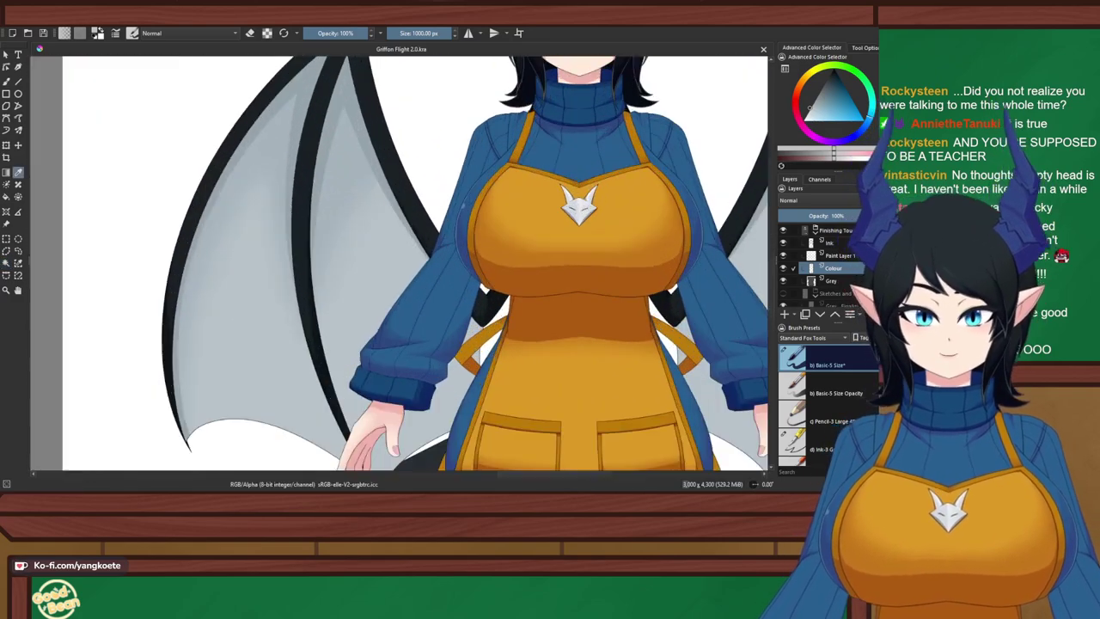
click(586, 251)
scroll(429, 186, down, 3)
scroll(413, 189, up, 3)
drag(167, 184, 347, 211)
scroll(347, 189, up, 2)
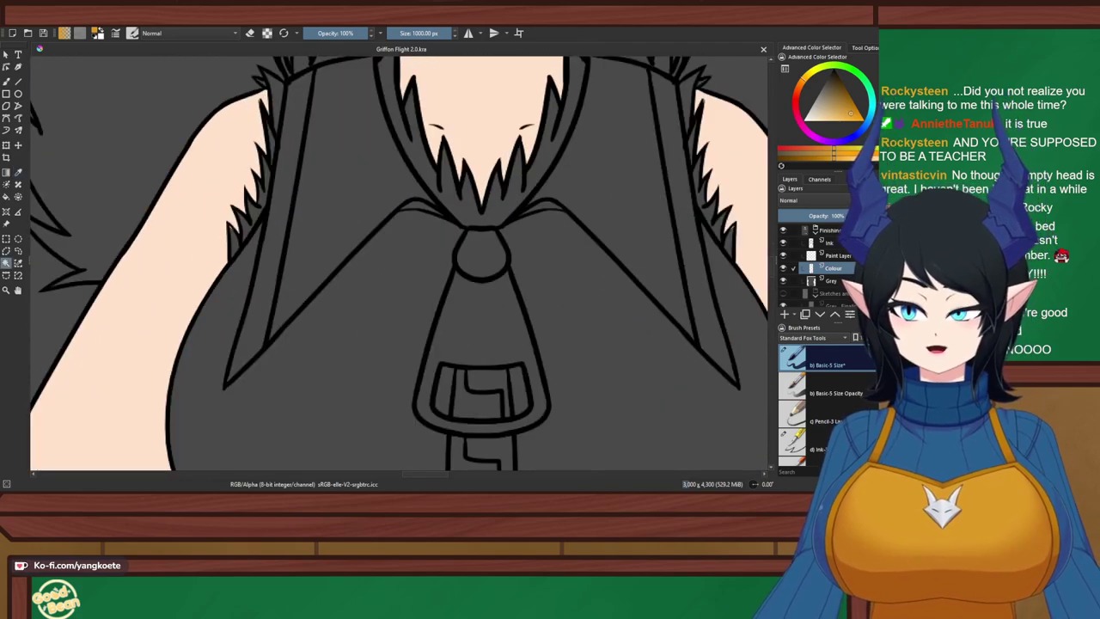
click(272, 258)
drag(515, 250, 325, 277)
shift+click(505, 292)
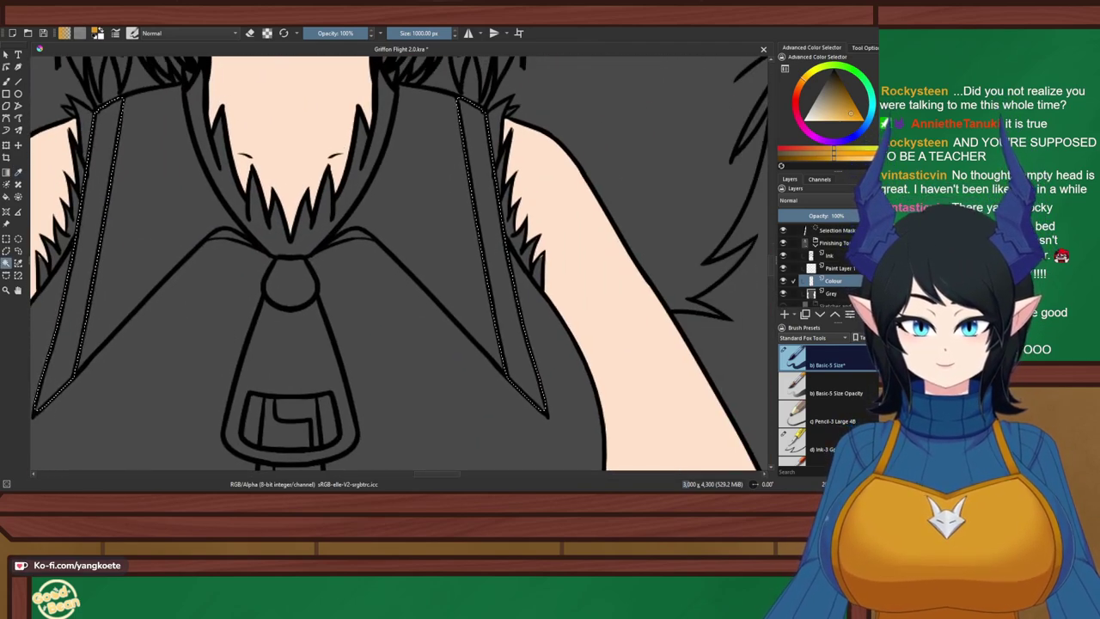
scroll(479, 195, down, 2)
key(b)
click(385, 208)
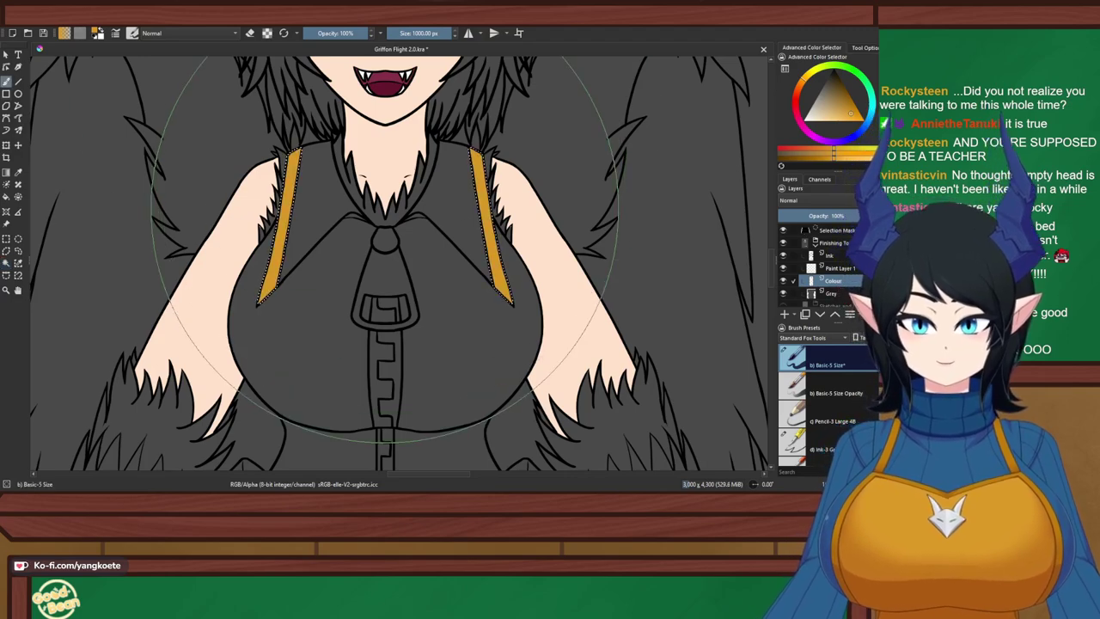
click(6, 239)
click(112, 215)
click(468, 33)
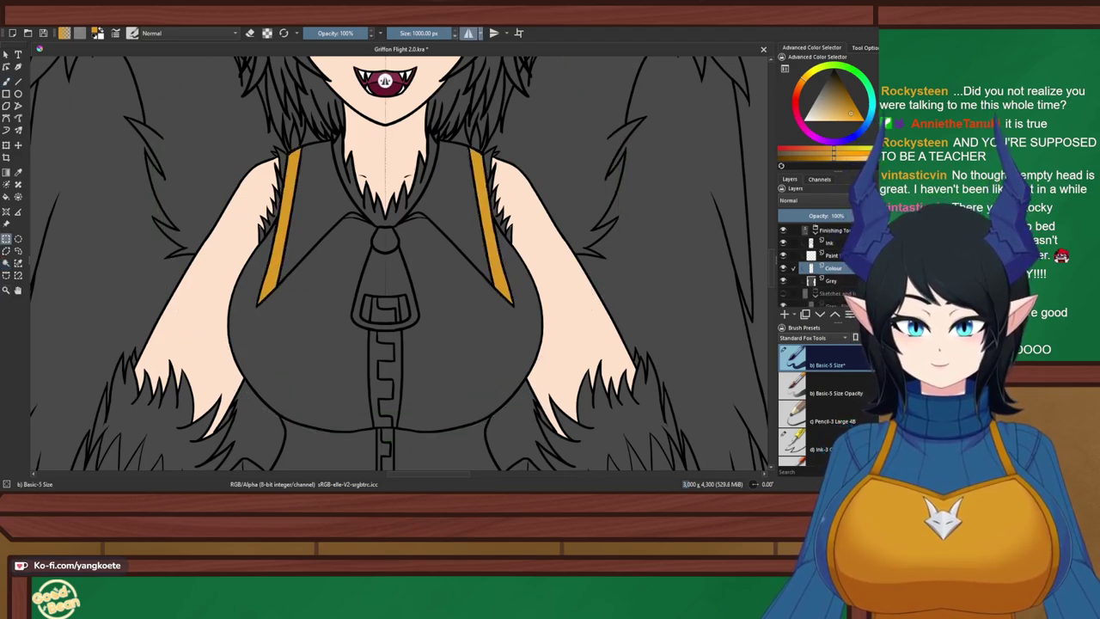
key(b)
scroll(351, 172, up, 6)
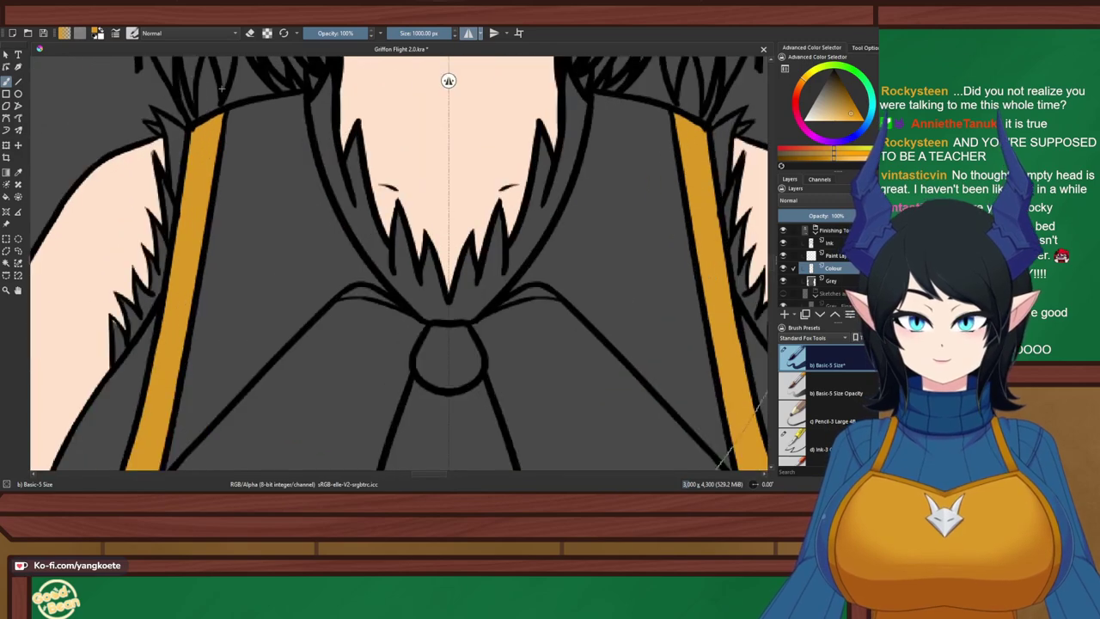
scroll(422, 154, down, 3)
scroll(278, 185, up, 3)
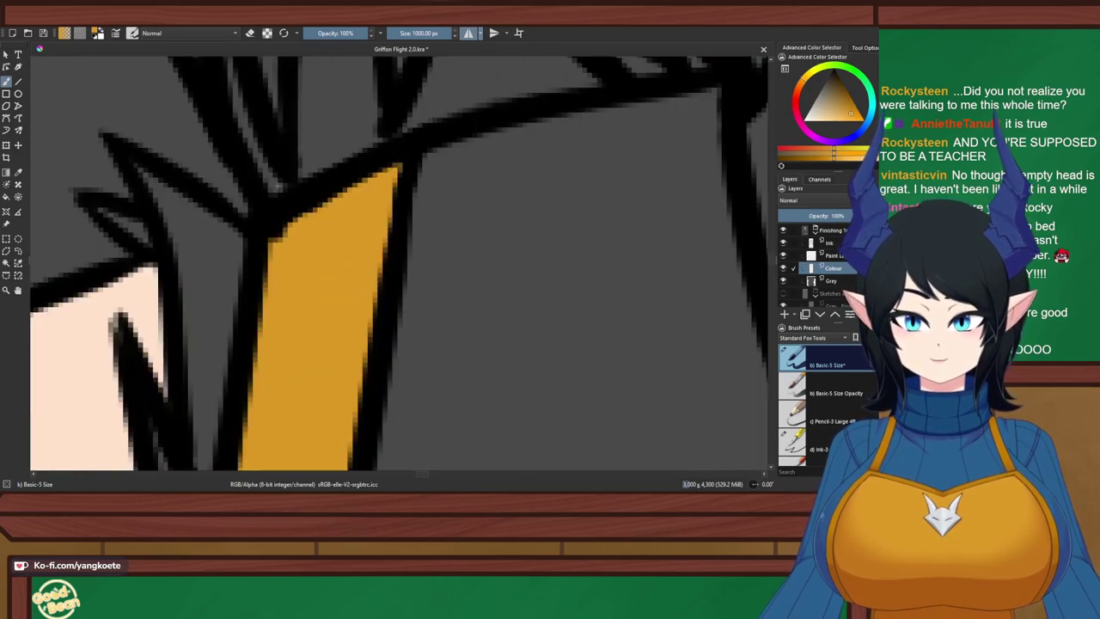
drag(450, 32, 387, 33)
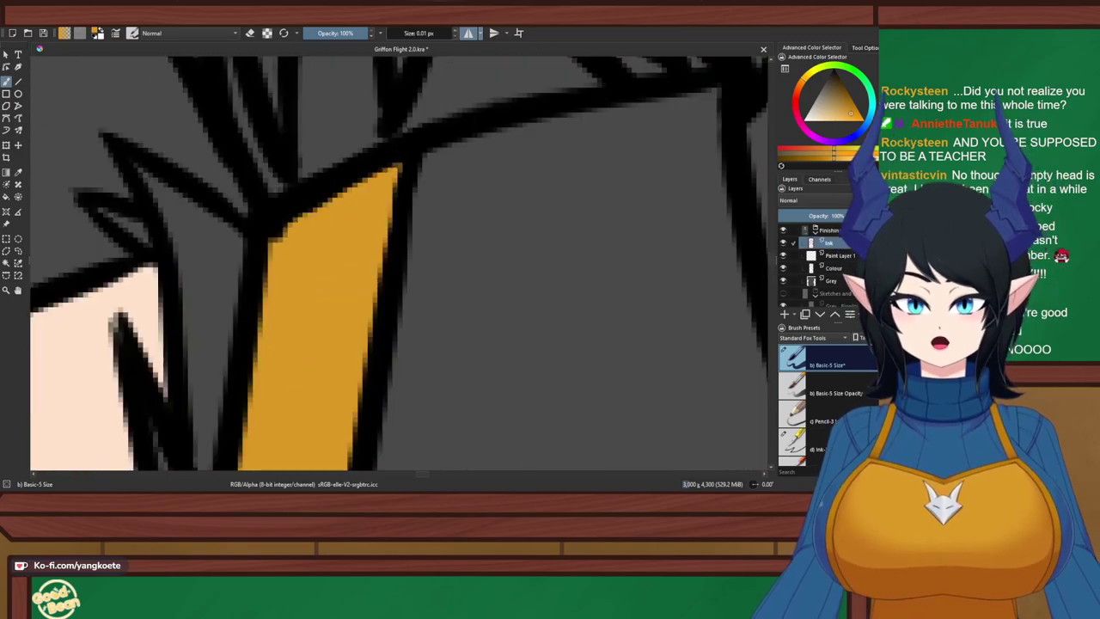
scroll(293, 214, up, 2)
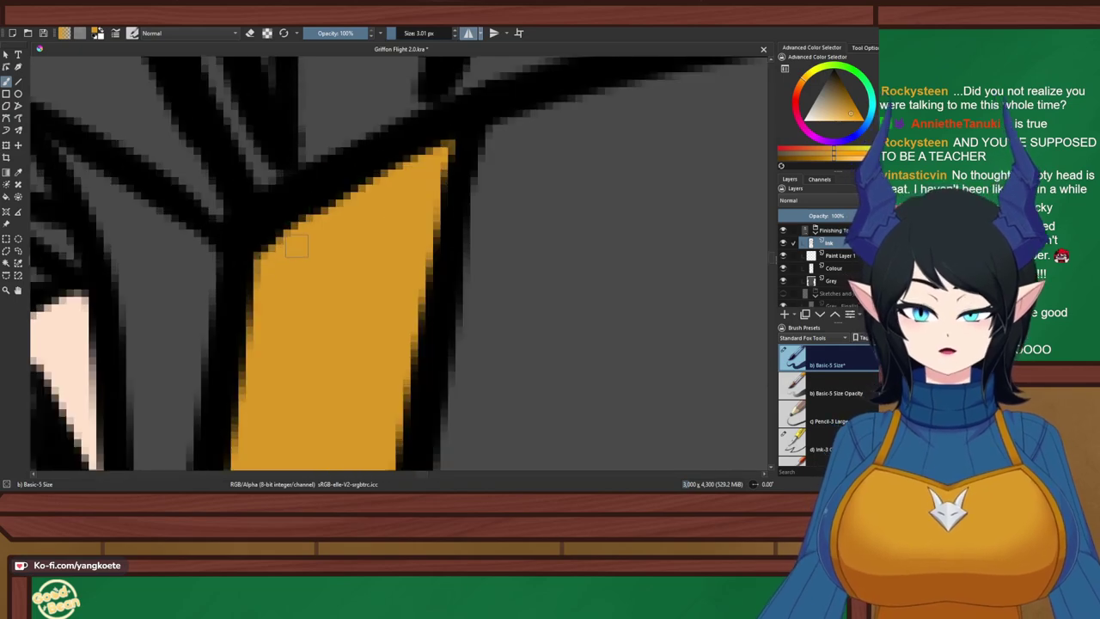
scroll(272, 262, down, 6)
drag(265, 369, 292, 256)
scroll(344, 178, up, 4)
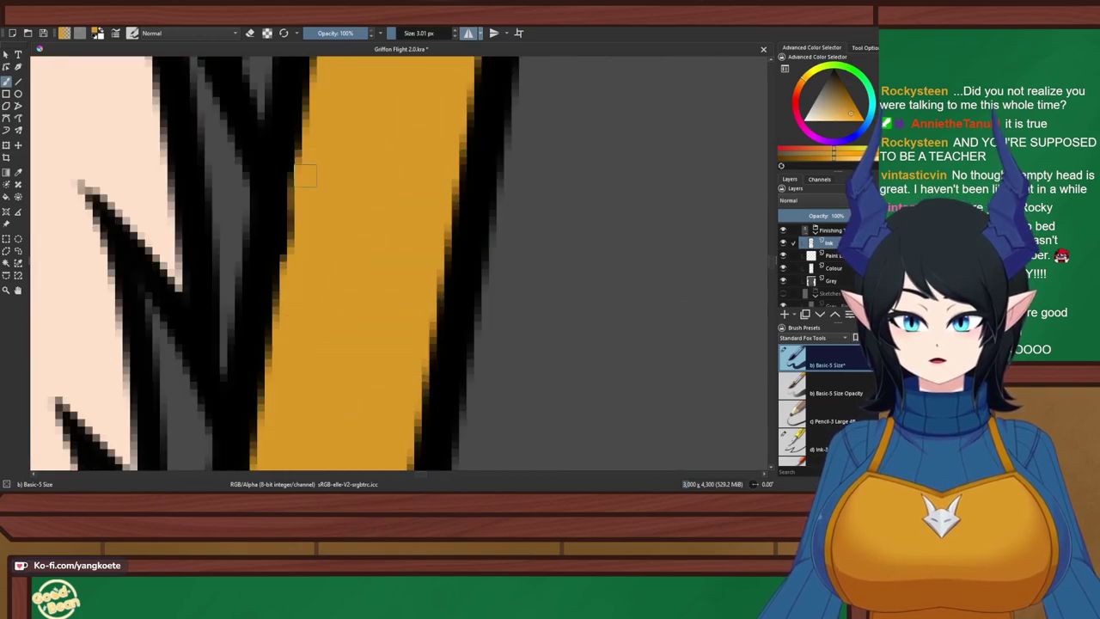
scroll(284, 344, down, 4)
drag(341, 320, 335, 64)
scroll(273, 342, up, 3)
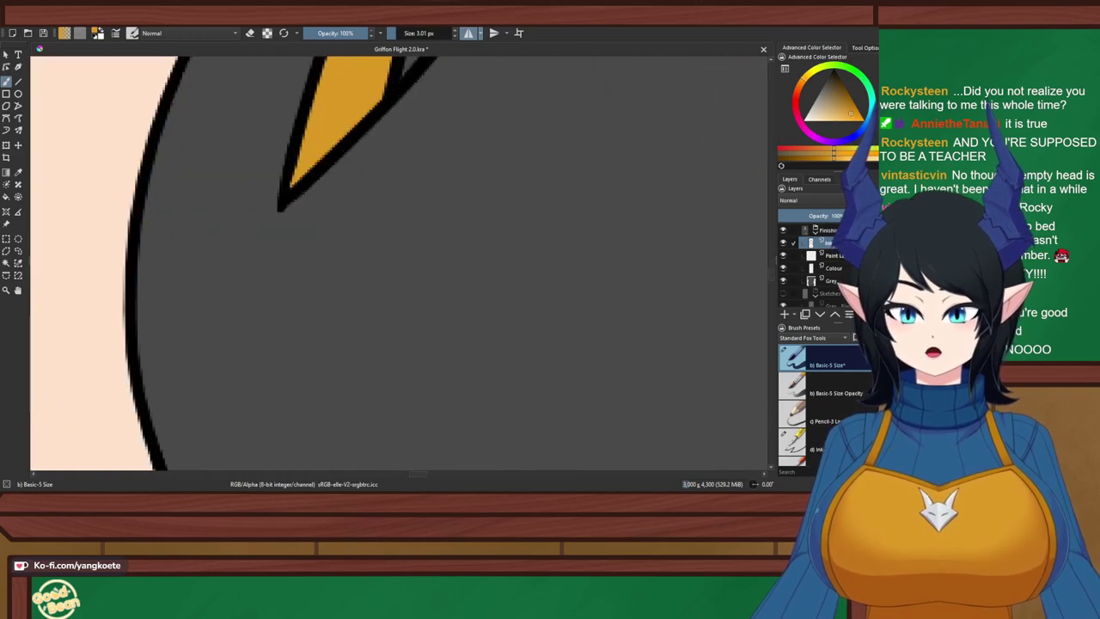
scroll(371, 156, up, 3)
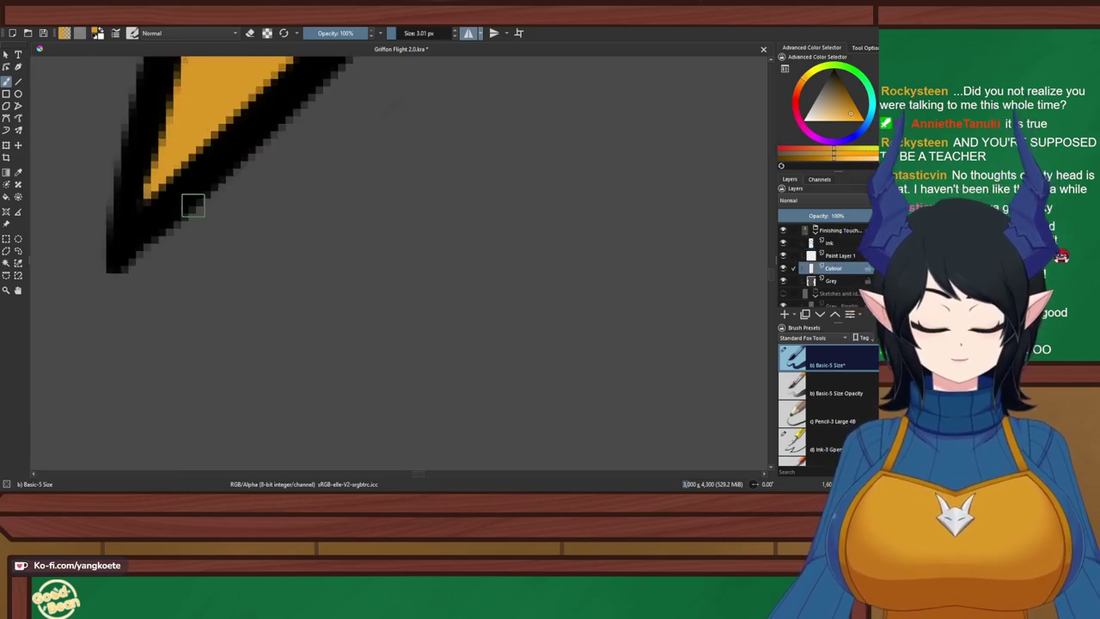
scroll(126, 211, down, 8)
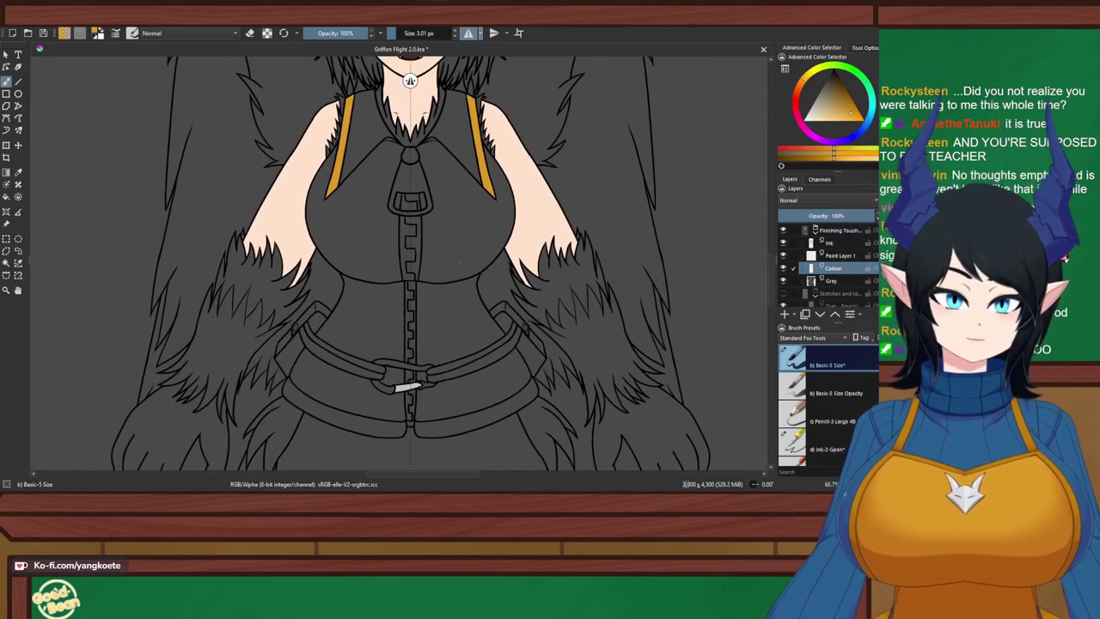
drag(459, 261, 406, 251)
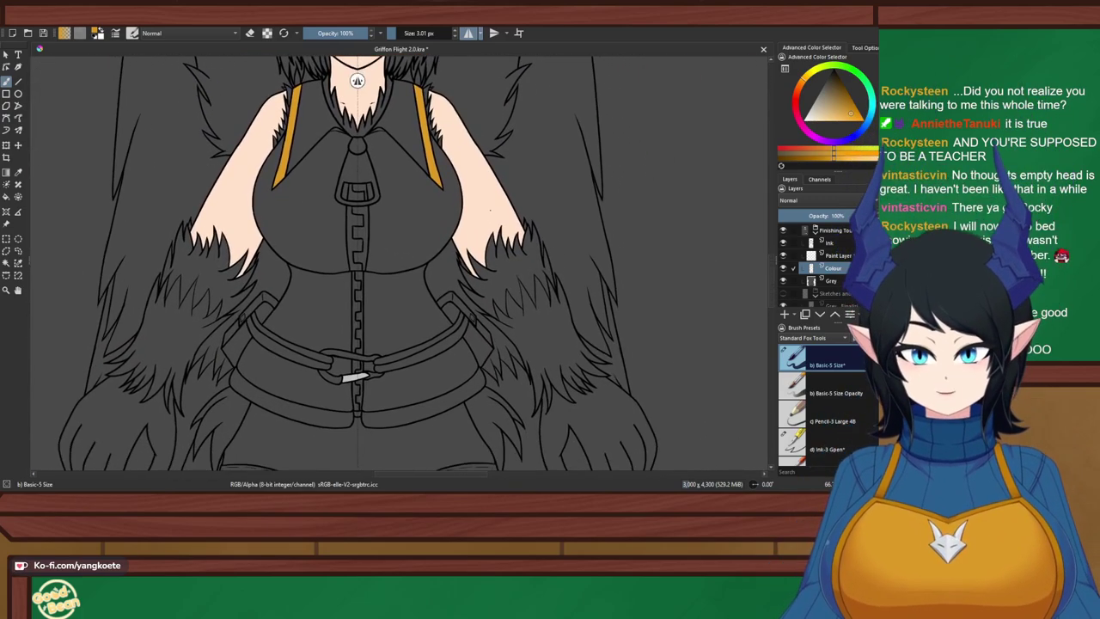
drag(399, 292, 398, 284)
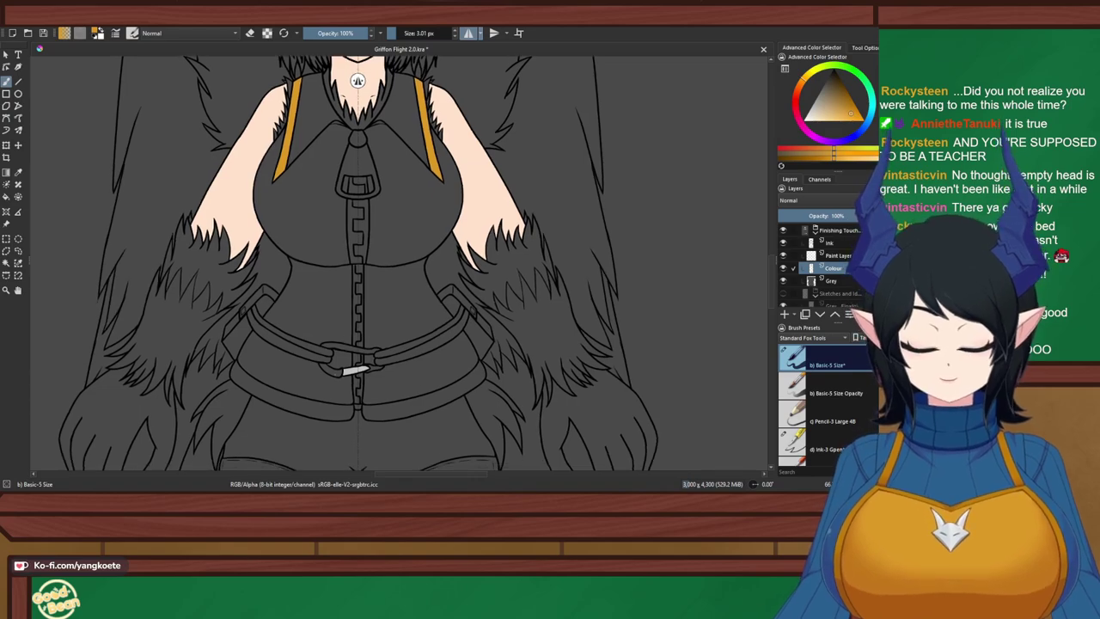
scroll(357, 80, up, 5)
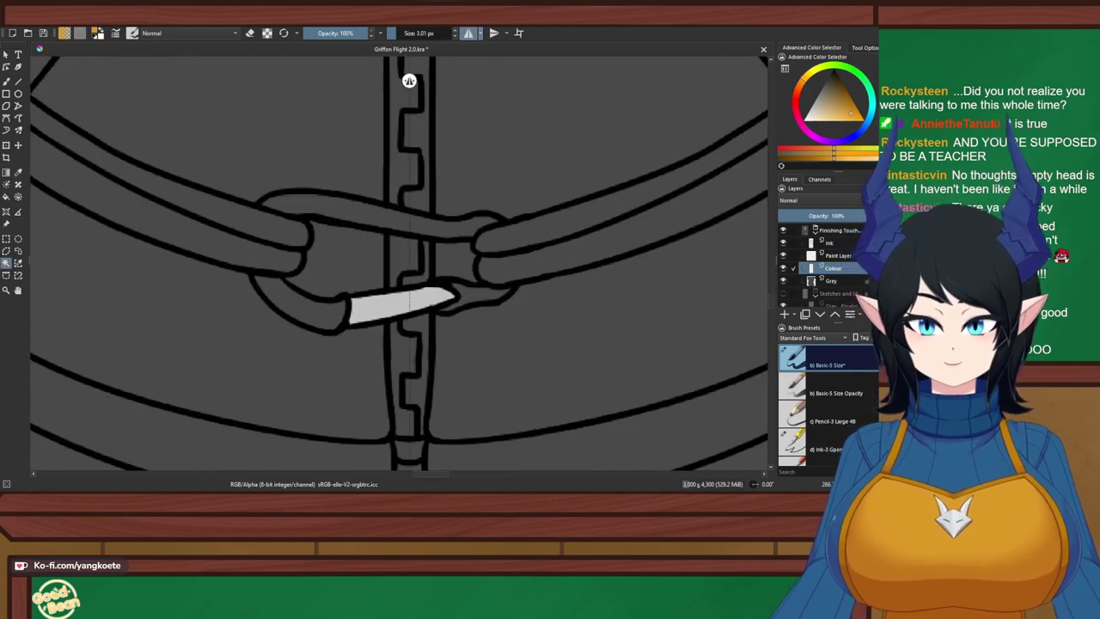
Select the left belt strap and both sections of the right strap
scroll(334, 218, down, 3)
scroll(236, 188, up, 2)
click(241, 194)
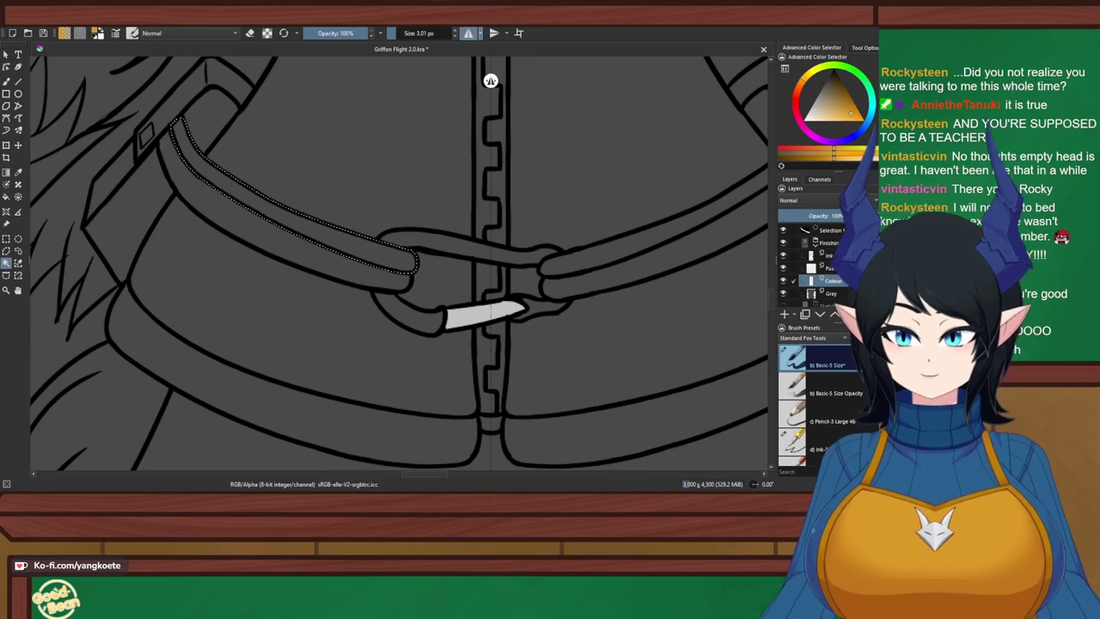
drag(490, 80, 265, 81)
scroll(265, 80, down, 2)
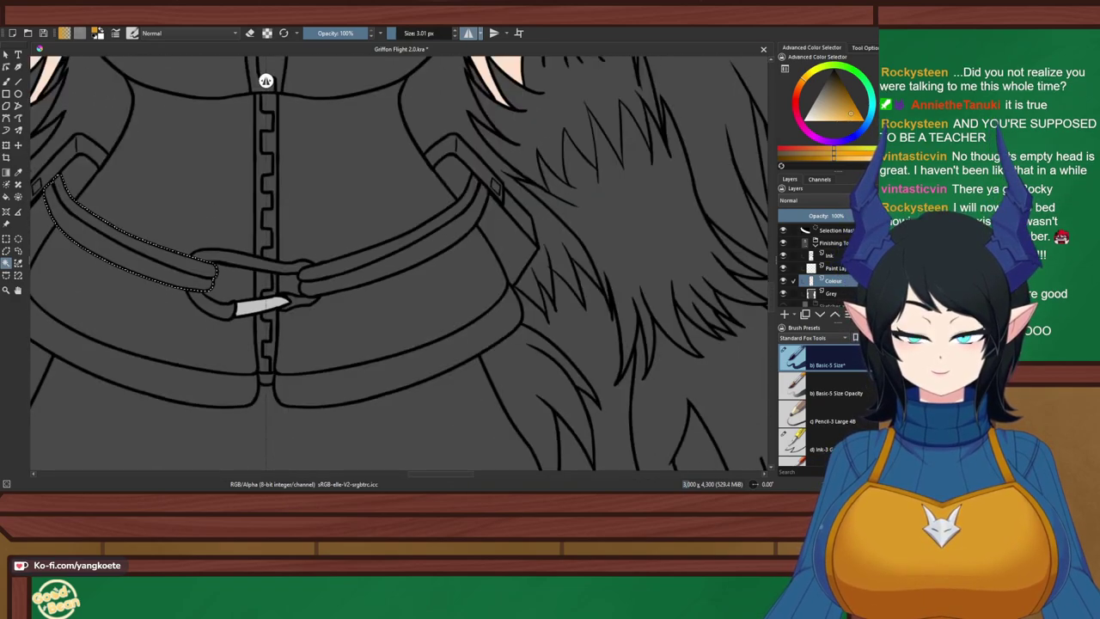
scroll(265, 79, down, 2)
scroll(244, 80, down, 2)
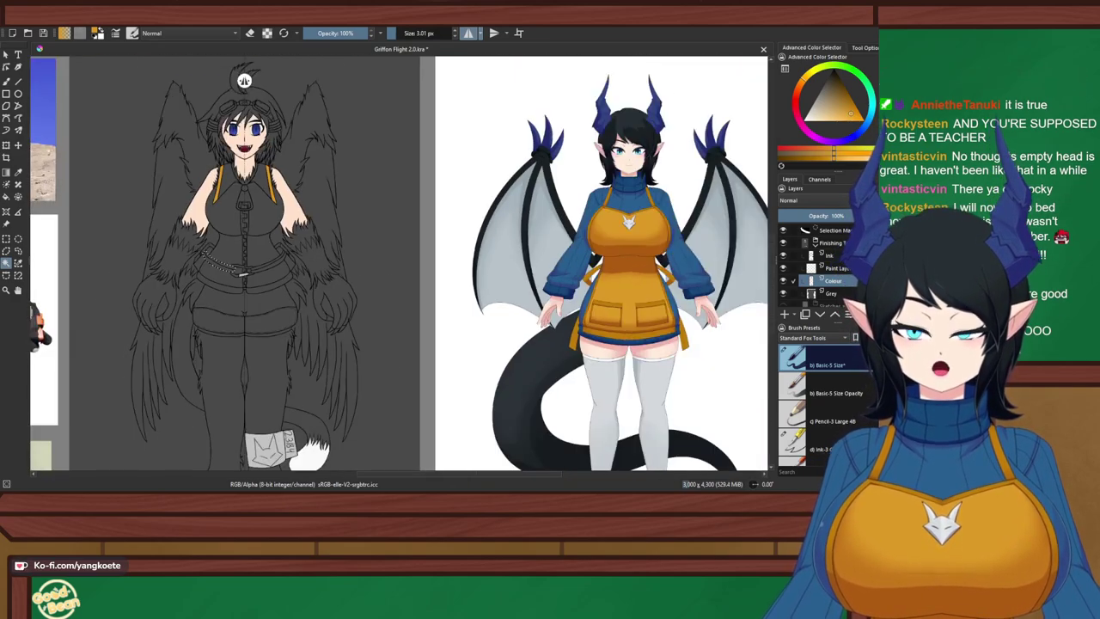
scroll(244, 80, up, 4)
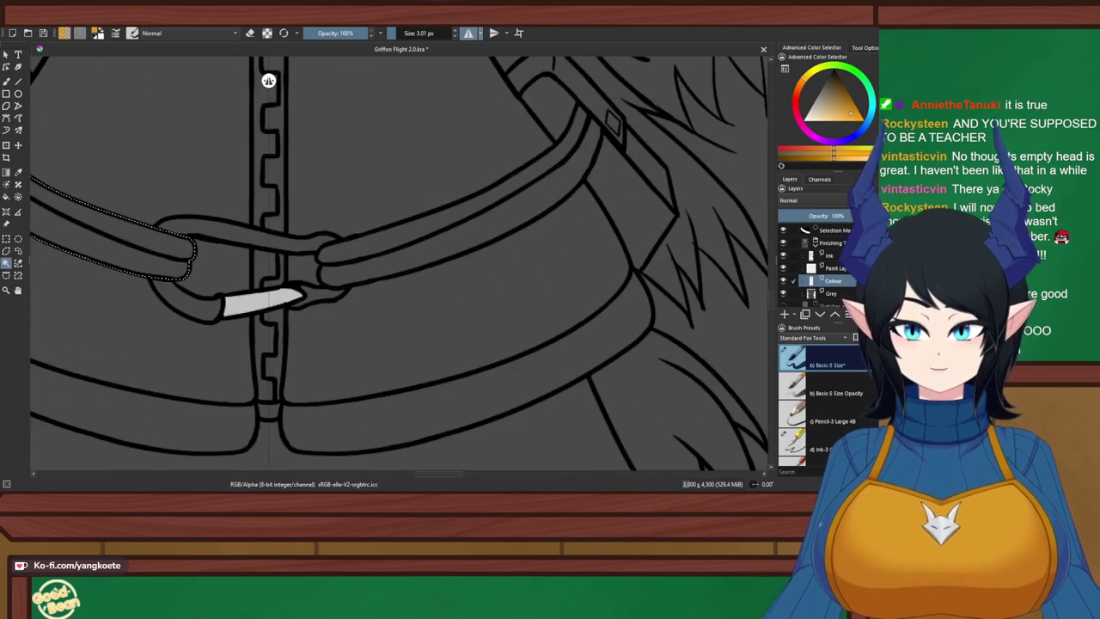
shift+click(429, 227)
shift+click(416, 257)
Paint the selected belt straps orange with a 1000 px brush and deselect
scroll(405, 260, down, 1)
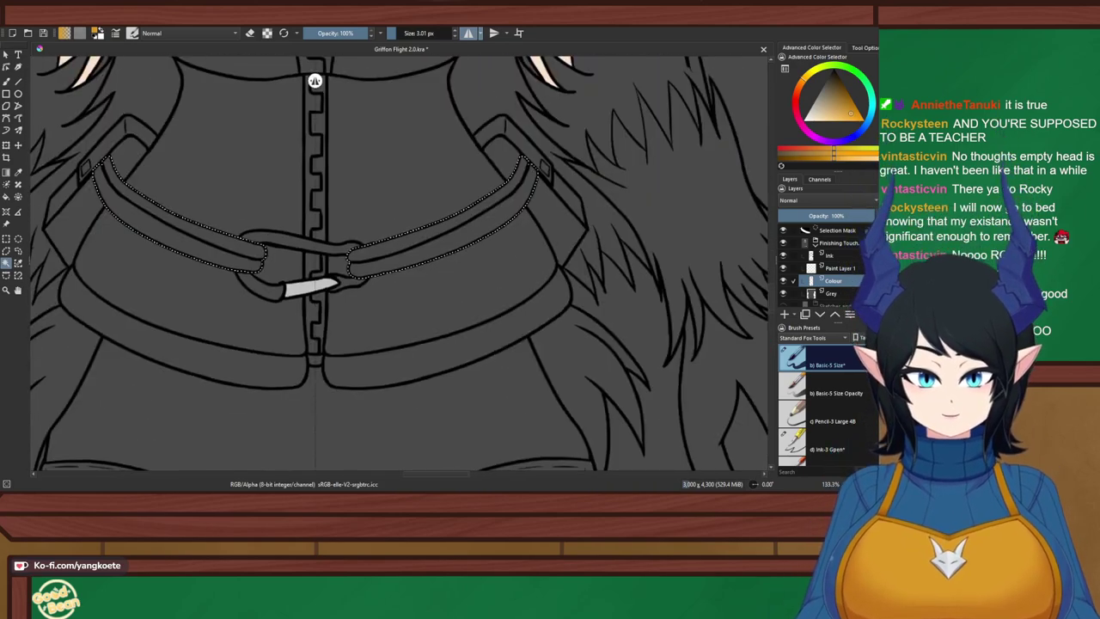
mouse_move(405, 259)
mouse_down()
mouse_move(552, 277)
mouse_move(531, 277)
mouse_up()
key(b)
click(449, 34)
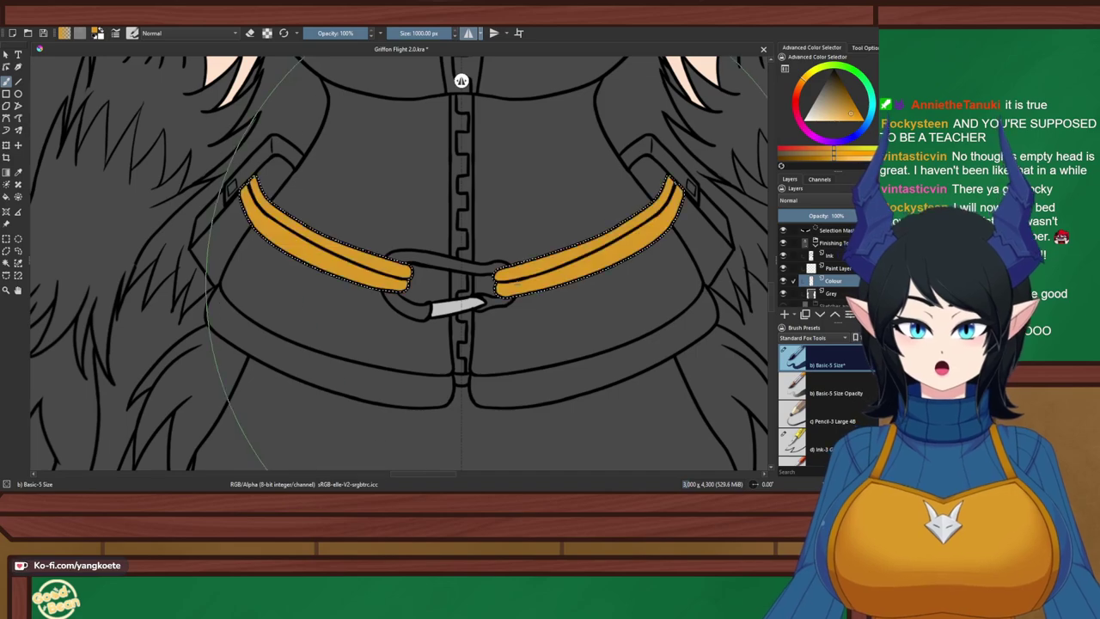
key(ctrl+shift+a)
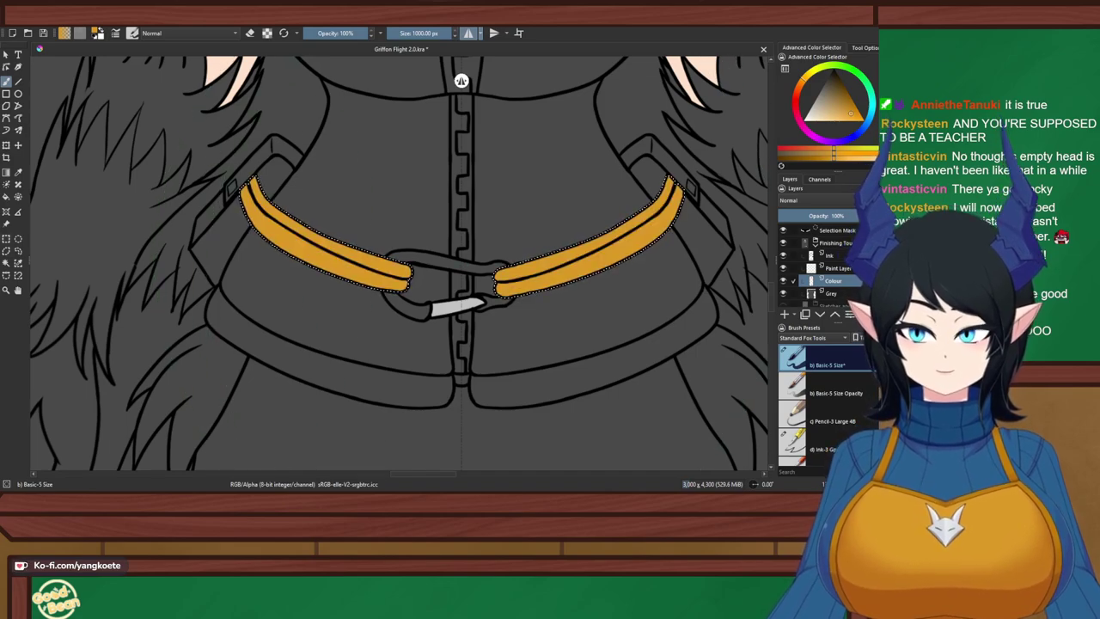
Try a dark grey paint colour, switch back to orange, and clear the chest selection
key(ctrl+r)
scroll(461, 80, down, 5)
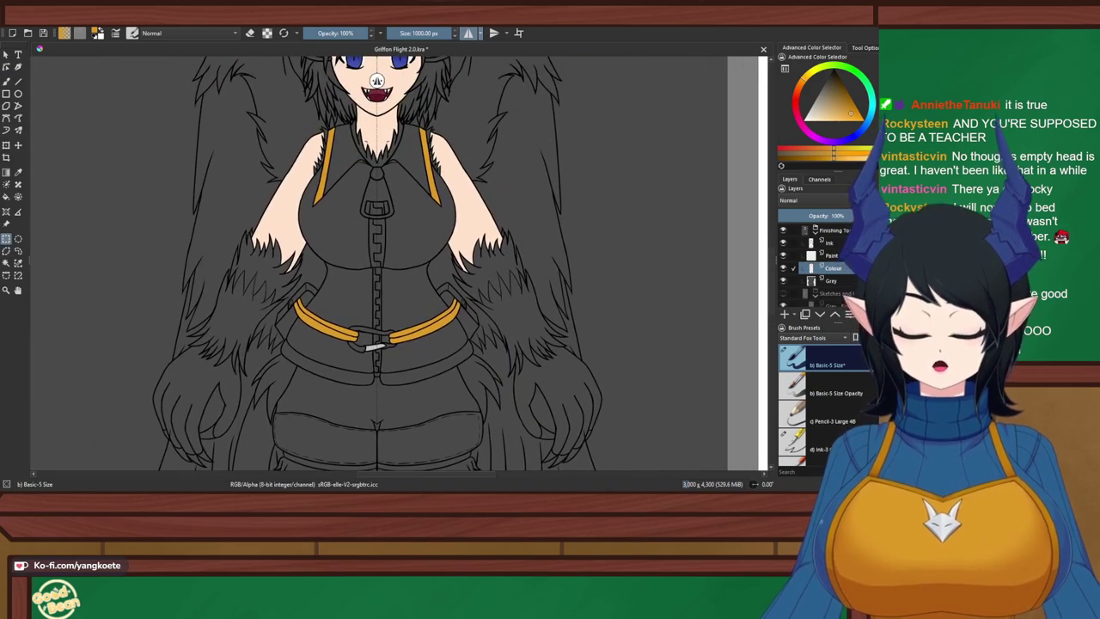
scroll(362, 81, down, 5)
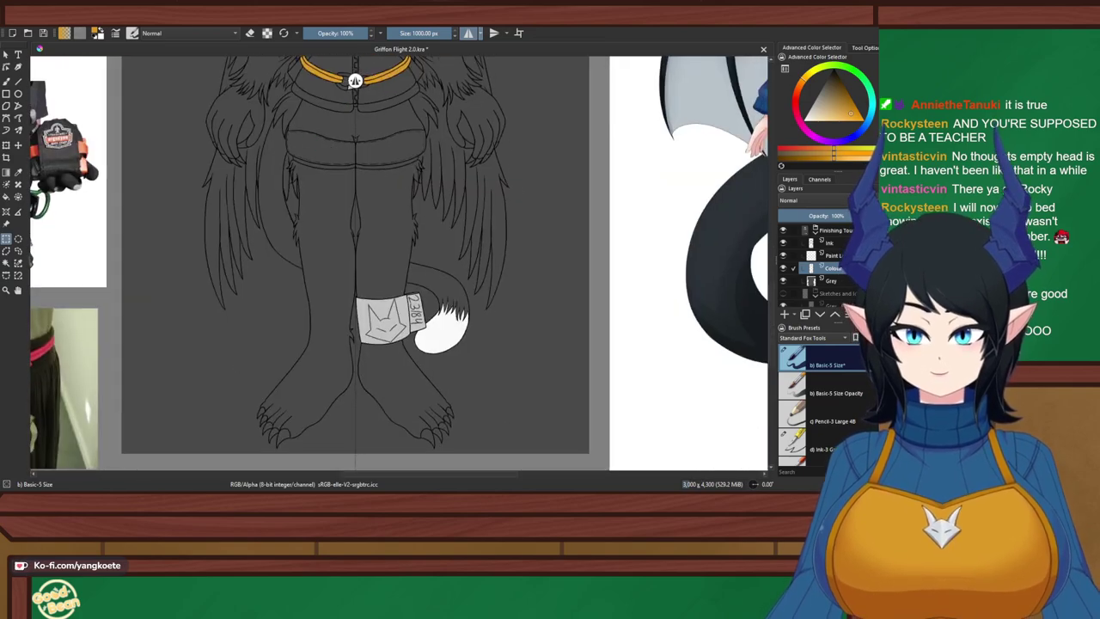
scroll(355, 80, up, 3)
scroll(393, 80, down, 1)
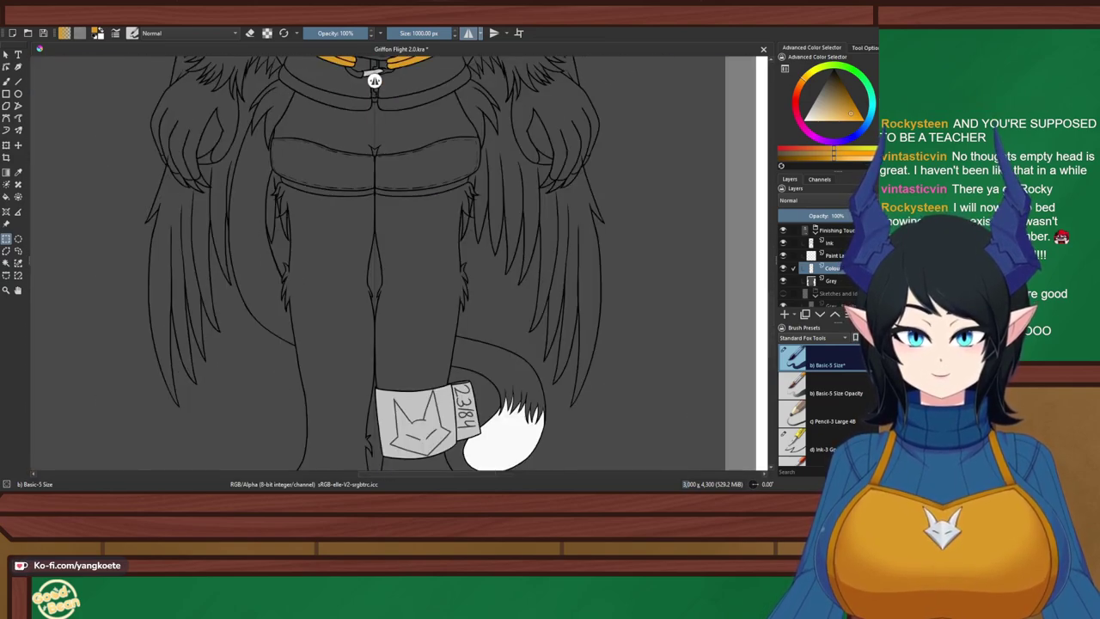
scroll(378, 80, up, 2)
scroll(414, 80, up, 1)
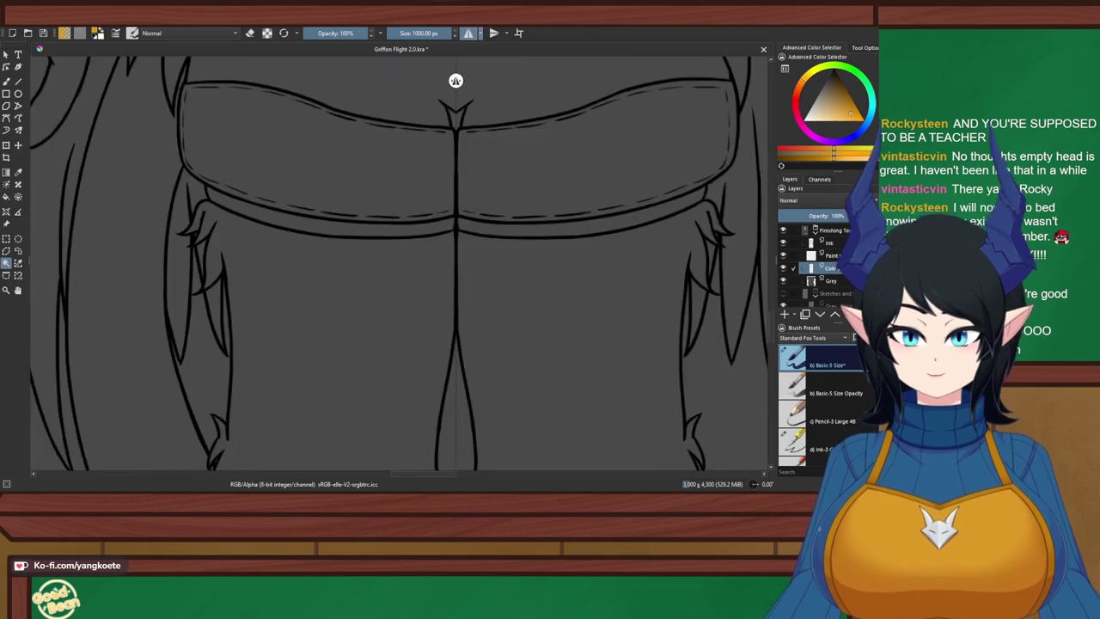
scroll(455, 80, down, 2)
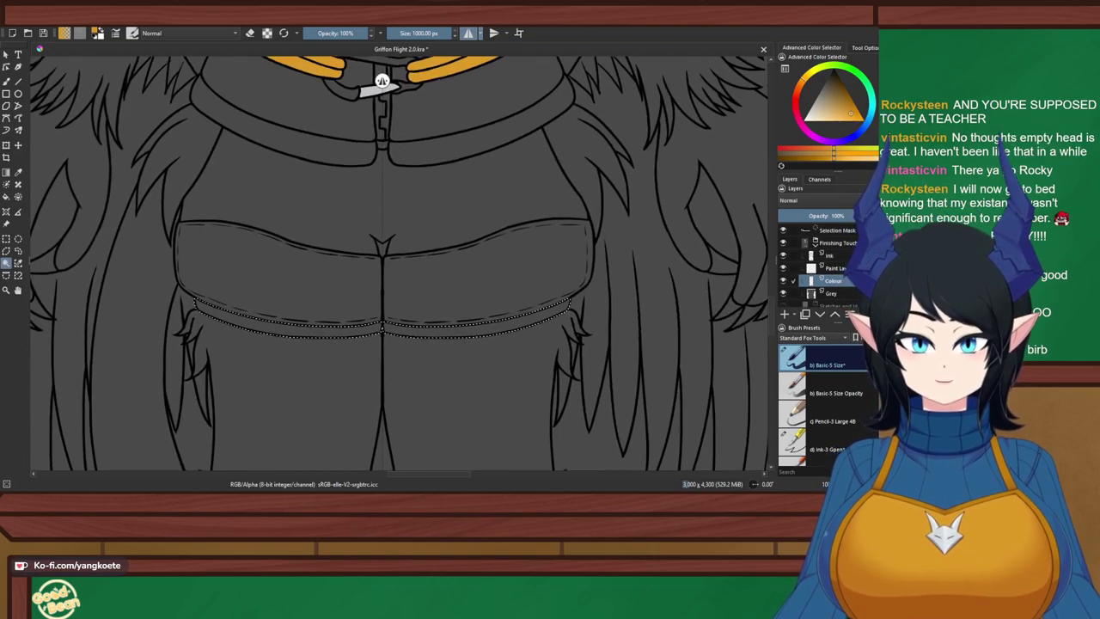
scroll(381, 79, down, 3)
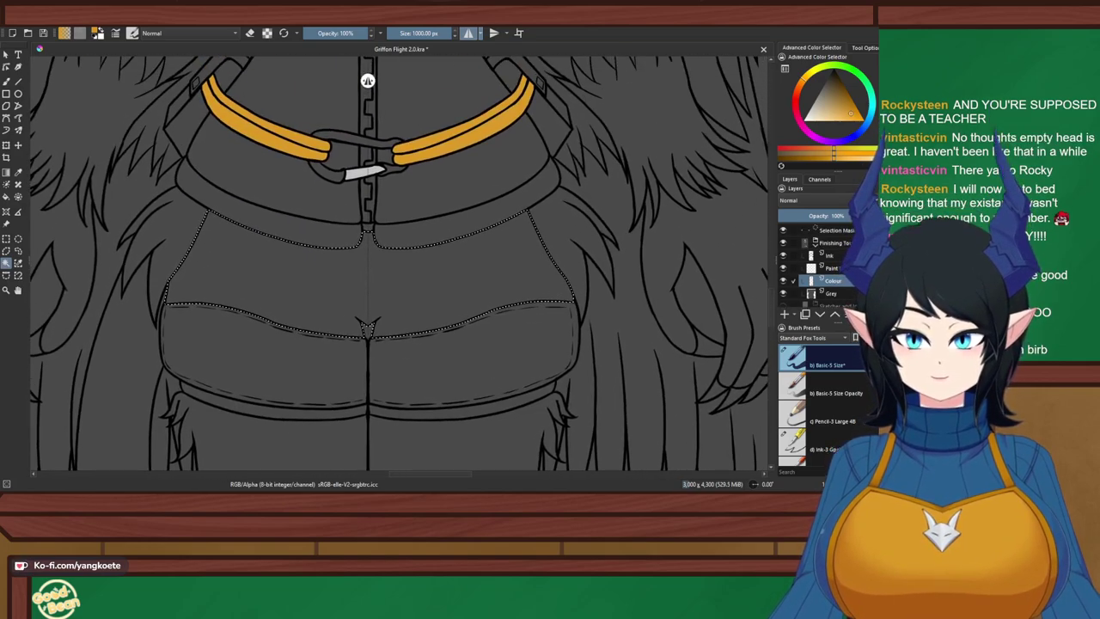
key(b)
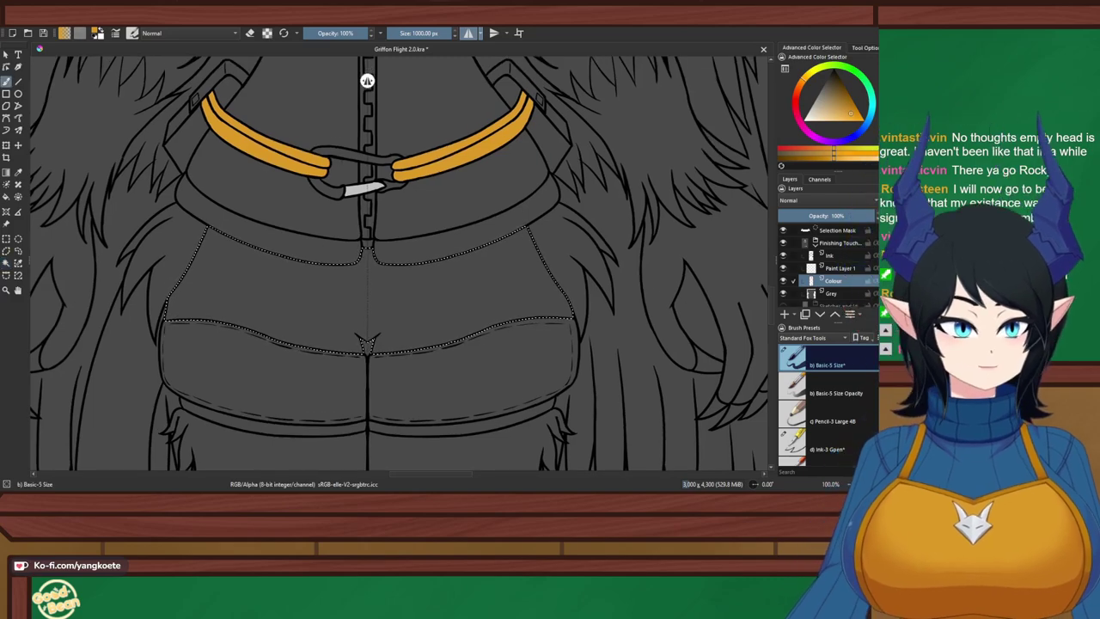
mouse_move(829, 78)
mouse_down()
mouse_move(823, 85)
mouse_move(861, 118)
mouse_up()
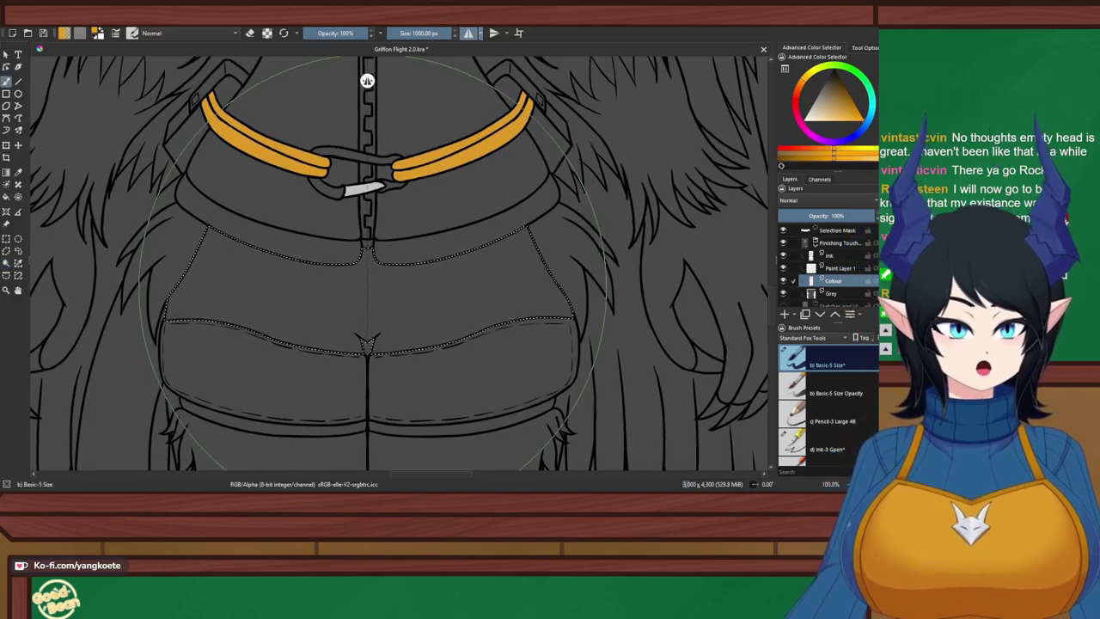
drag(373, 293, 383, 193)
key(ctrl+shift+a)
Contiguous-select the fox emblem on the goggles as the next fill area
key(w)
scroll(185, 232, down, 2)
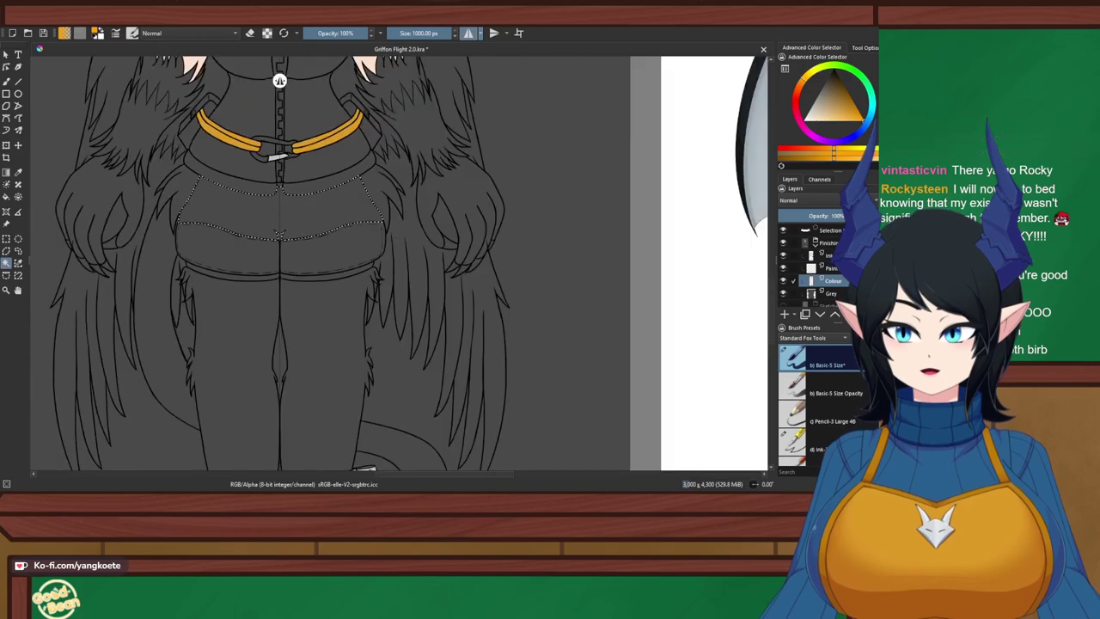
scroll(184, 198, up, 2)
click(182, 196)
scroll(247, 267, down, 3)
drag(271, 168, 330, 388)
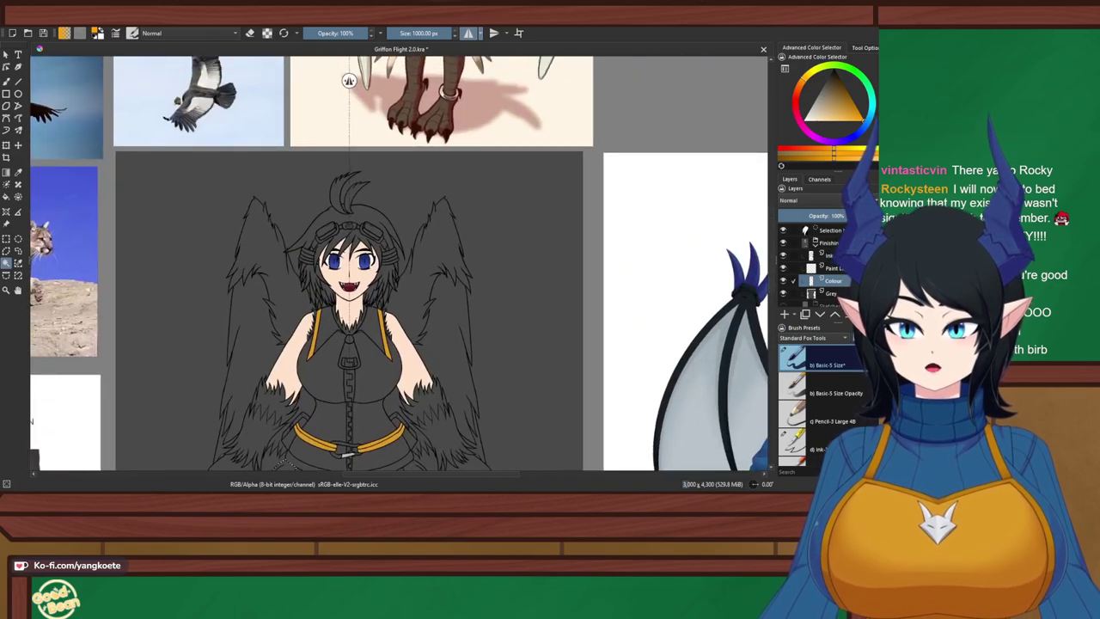
scroll(337, 250, up, 3)
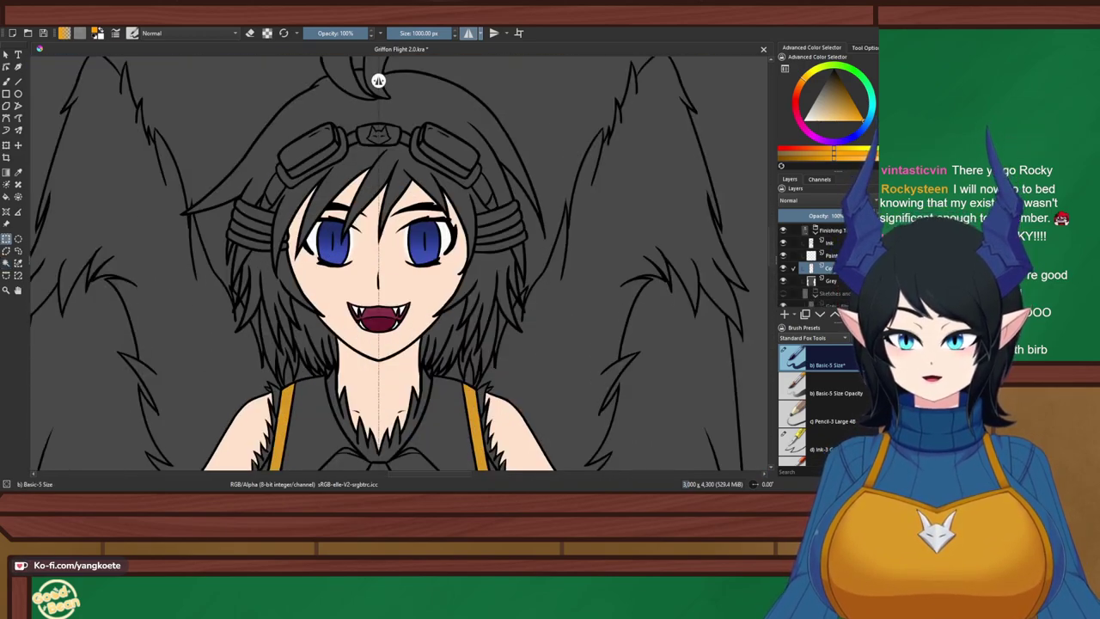
scroll(378, 80, up, 5)
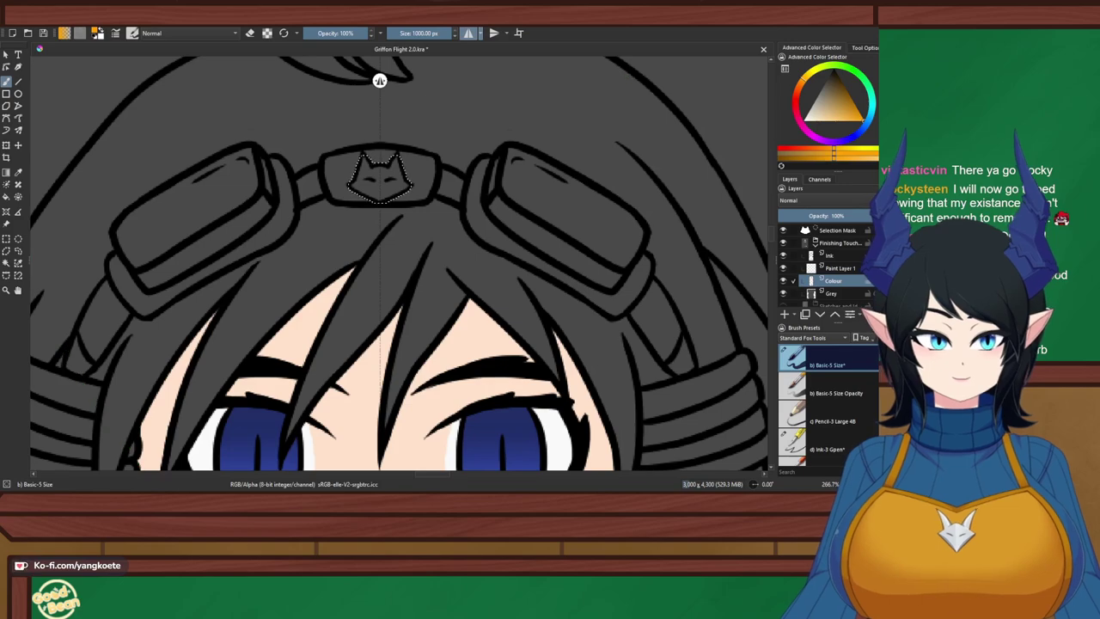
Fill the selected fox emblem with near-white, redoing it with a lighter shade
click(811, 111)
click(379, 180)
scroll(375, 180, up, 1)
key(ctrl+z)
click(810, 114)
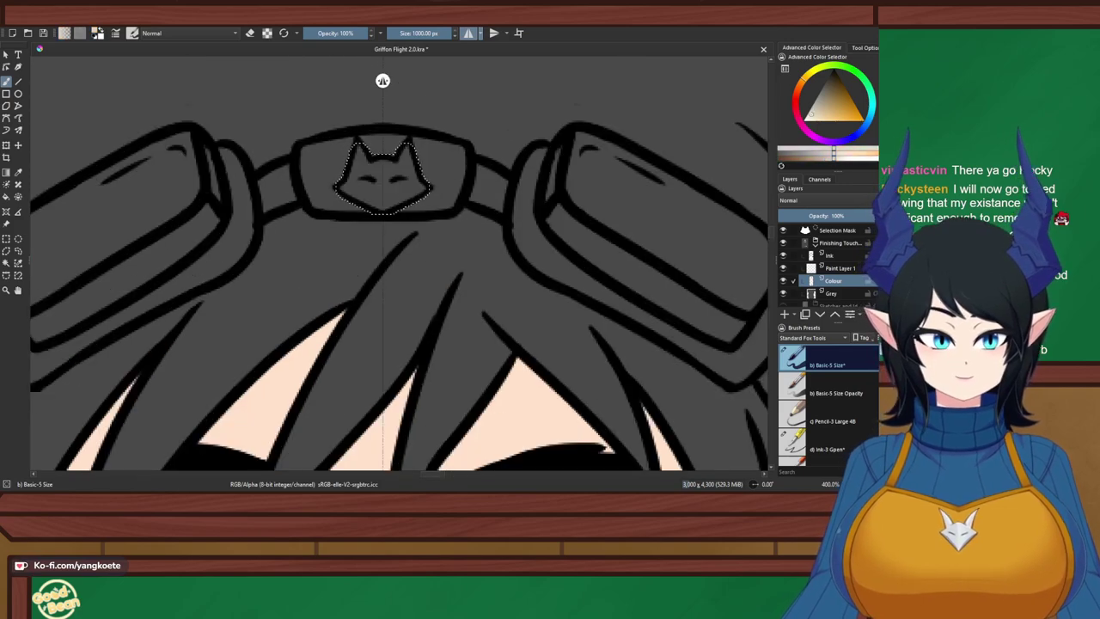
scroll(383, 80, up, 4)
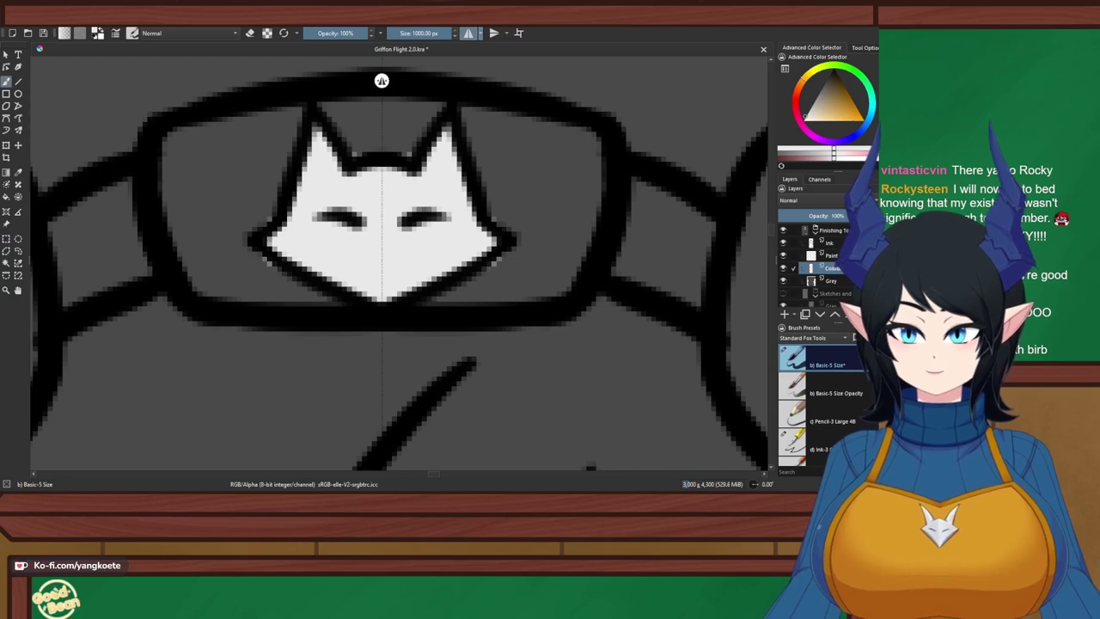
Shrink the brush to a tiny size and zoom out to the character and reference
drag(449, 33, 388, 33)
scroll(275, 153, up, 1)
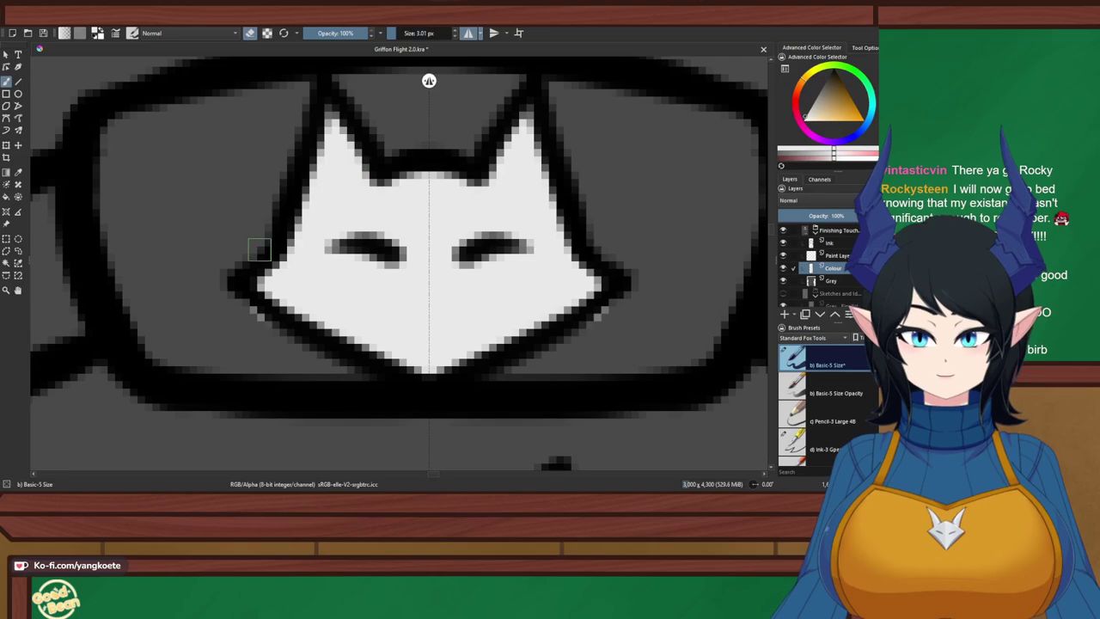
scroll(508, 376, down, 2)
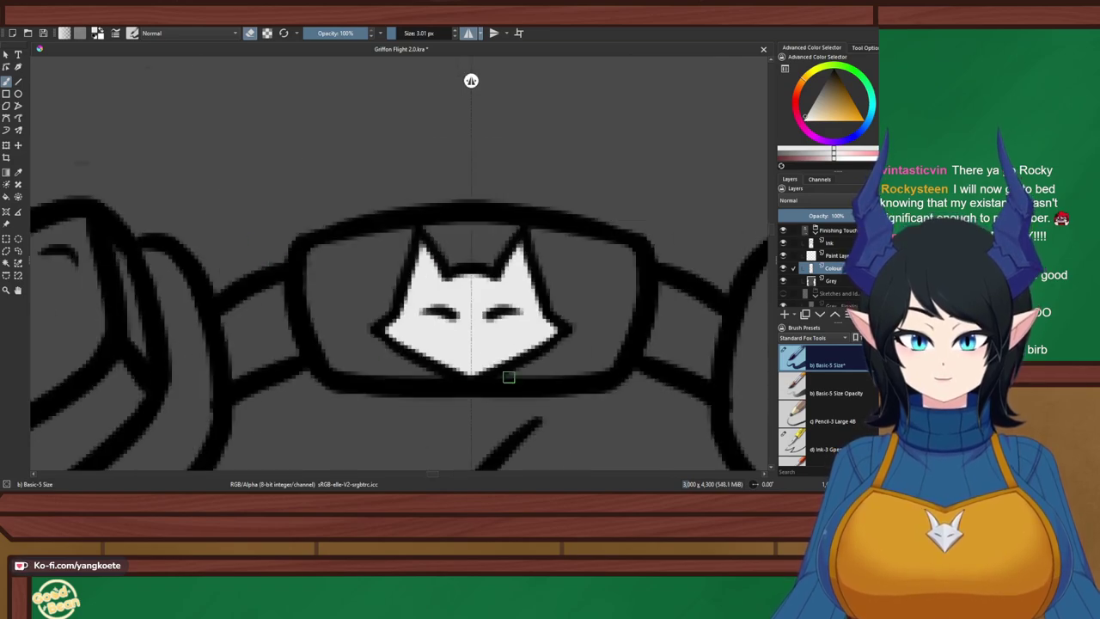
scroll(494, 377, down, 6)
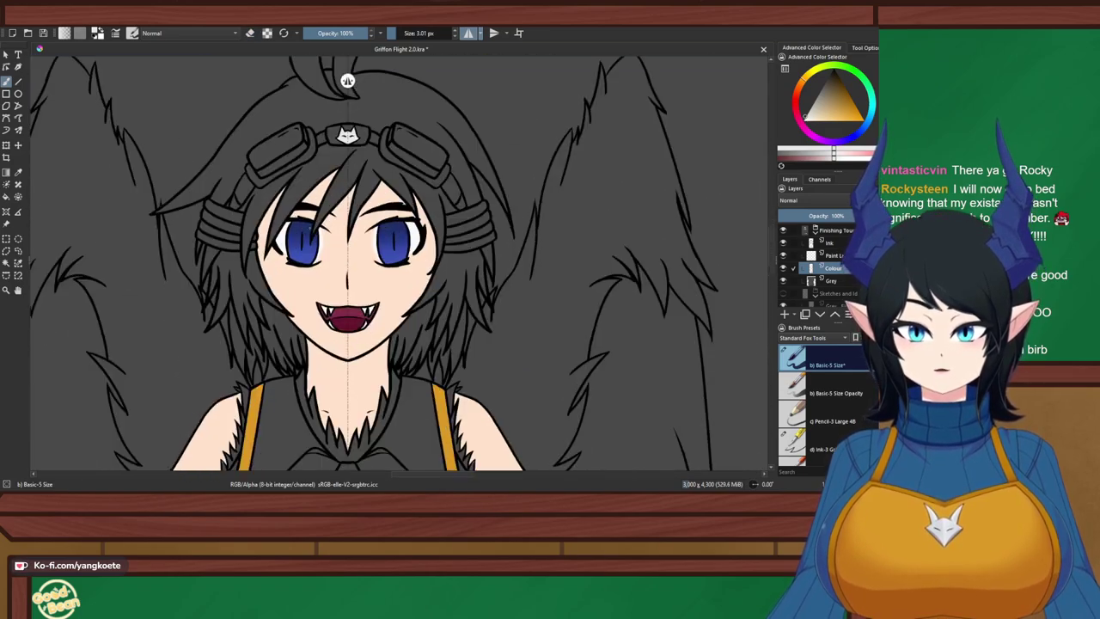
scroll(225, 191, down, 2)
drag(225, 191, 458, 153)
scroll(296, 165, down, 2)
mouse_move(494, 80)
mouse_down()
mouse_move(70, 80)
mouse_move(283, 81)
mouse_up()
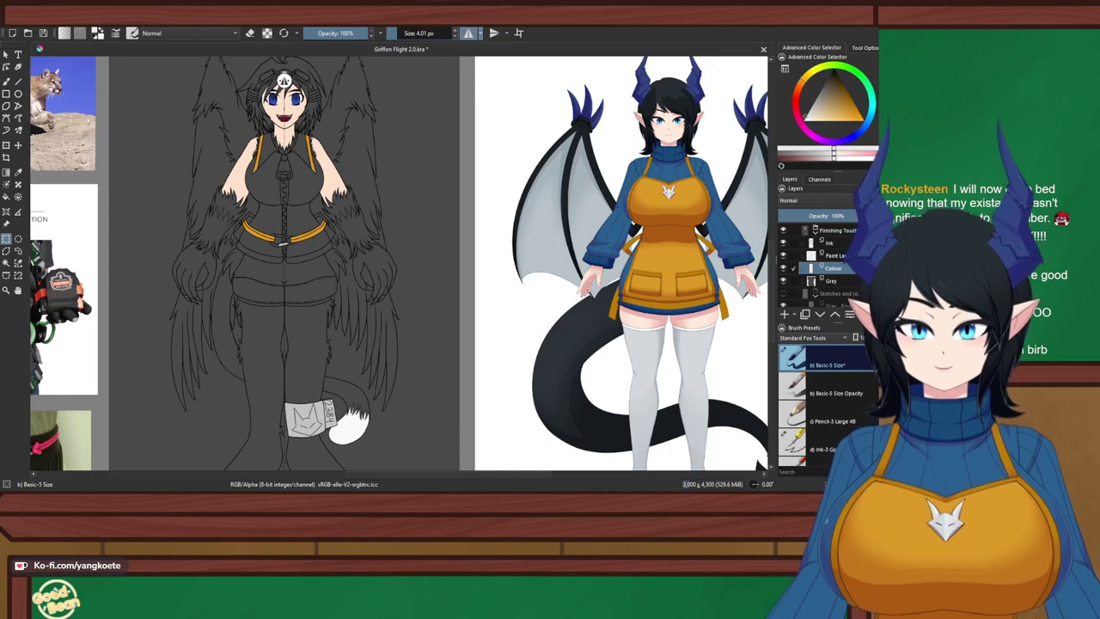
Save the document and sample the apron's orange from the reference
drag(283, 172, 305, 70)
key(ctrl+s)
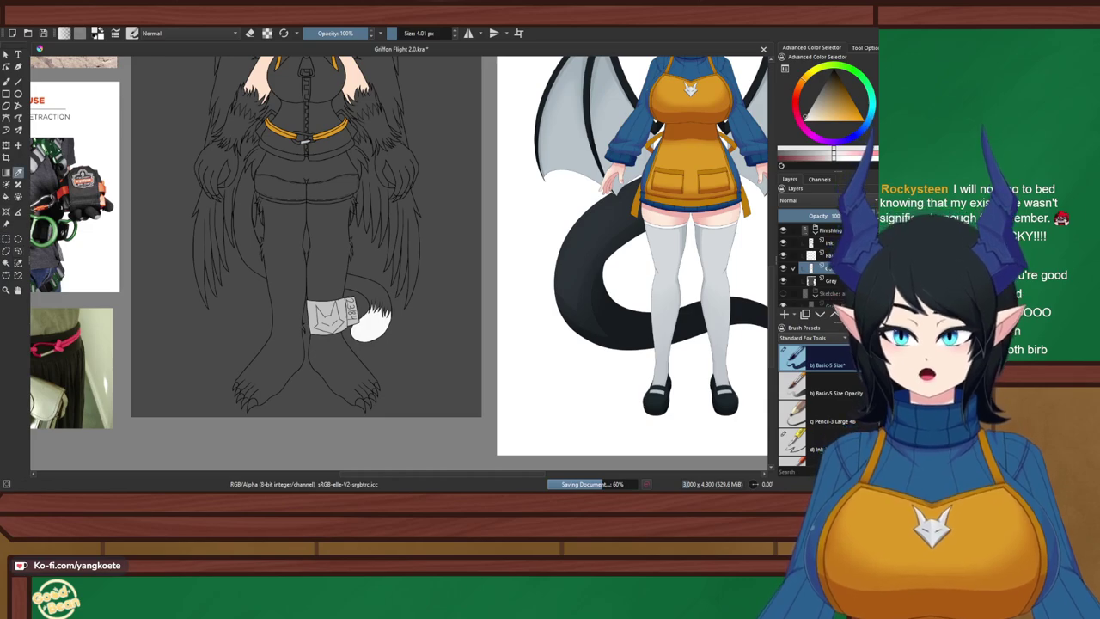
drag(687, 193, 718, 311)
scroll(636, 283, up, 2)
click(593, 290)
scroll(584, 292, down, 1)
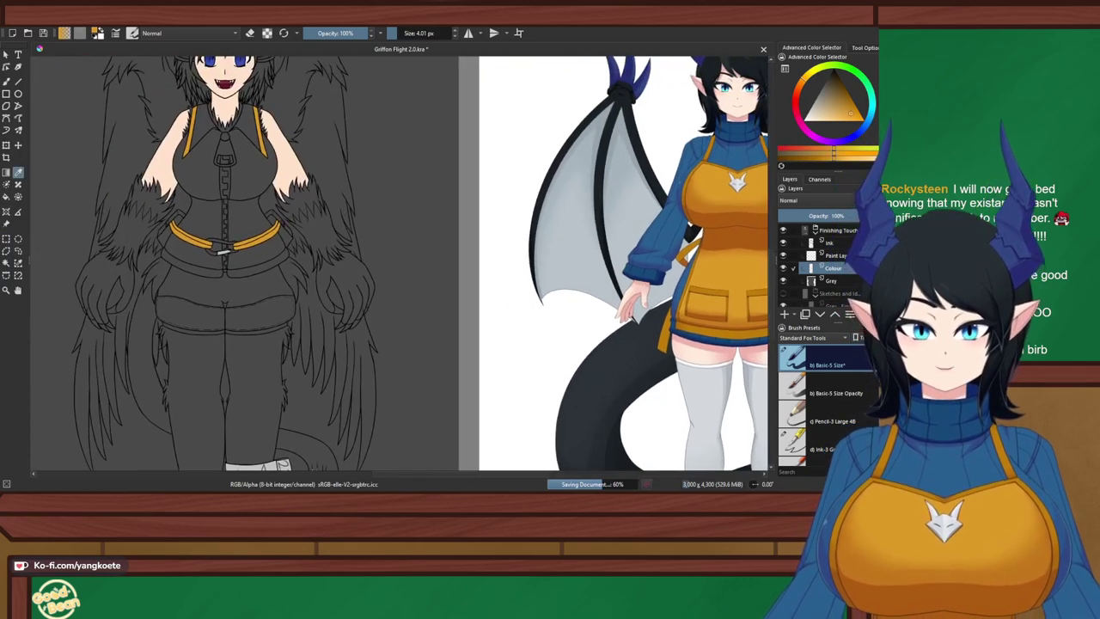
scroll(400, 264, up, 1)
Select the left and right waist panels of the vest
drag(245, 175, 278, 191)
scroll(278, 191, up, 3)
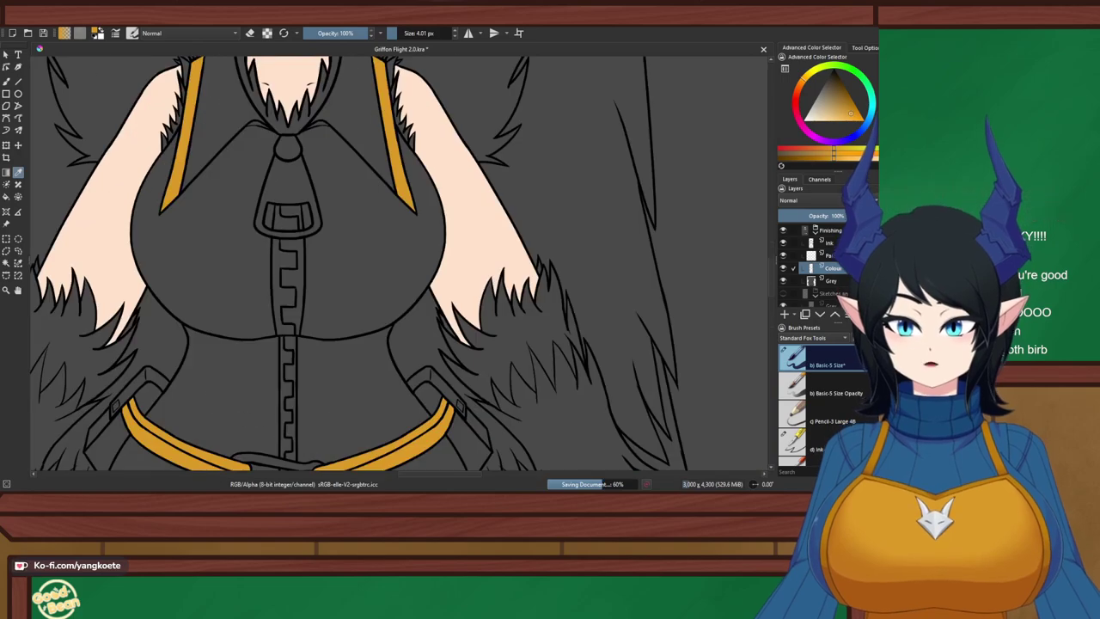
drag(292, 343, 337, 180)
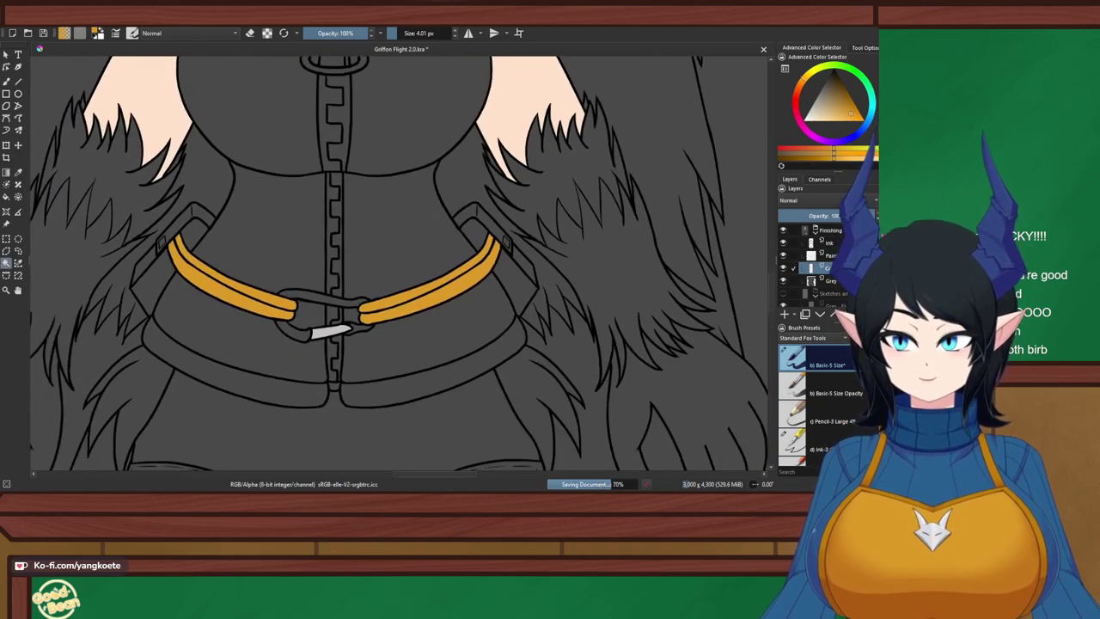
click(292, 241)
scroll(337, 242, up, 1)
shift+click(395, 241)
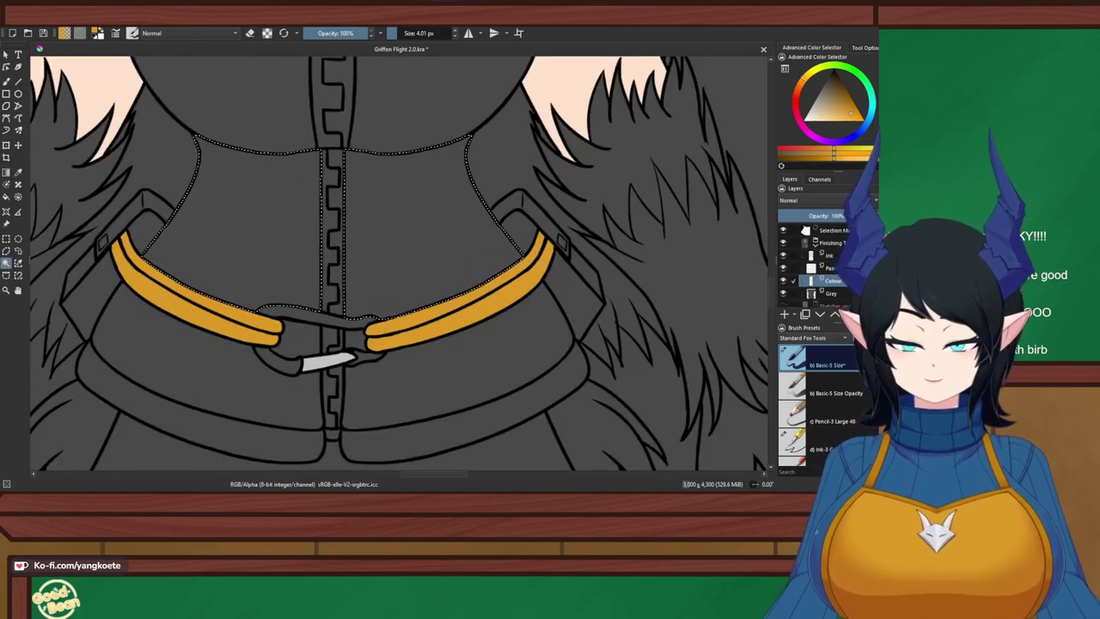
scroll(338, 348, up, 2)
scroll(386, 331, down, 4)
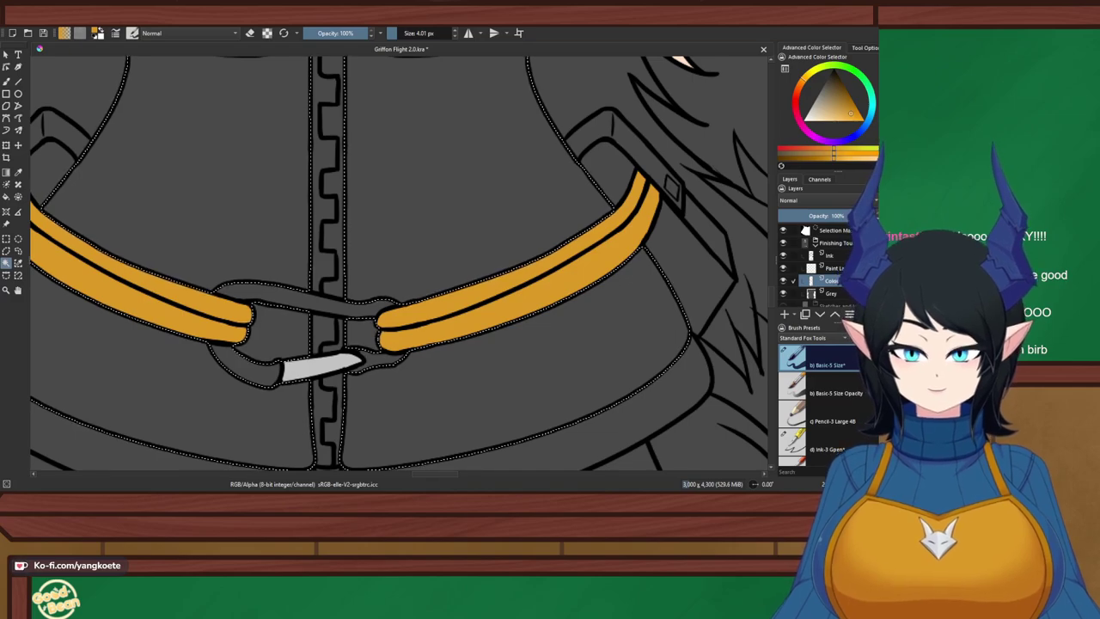
Sample the blue from the reference sweater with the Color Sampler
drag(337, 358, 334, 283)
scroll(333, 283, up, 1)
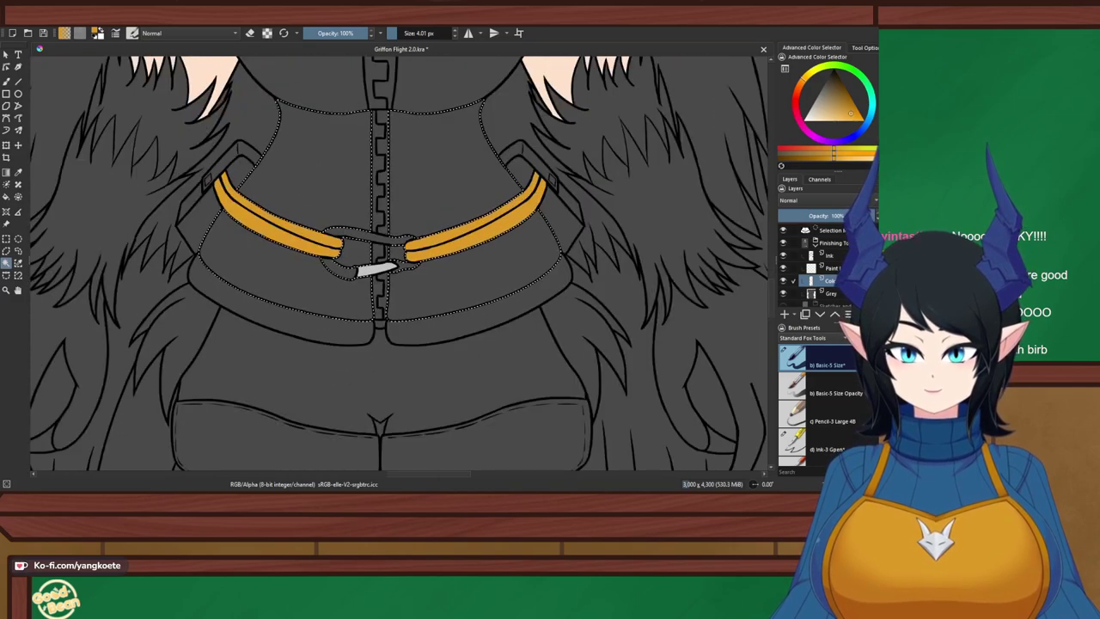
scroll(396, 311, down, 1)
drag(395, 311, 217, 249)
key(p)
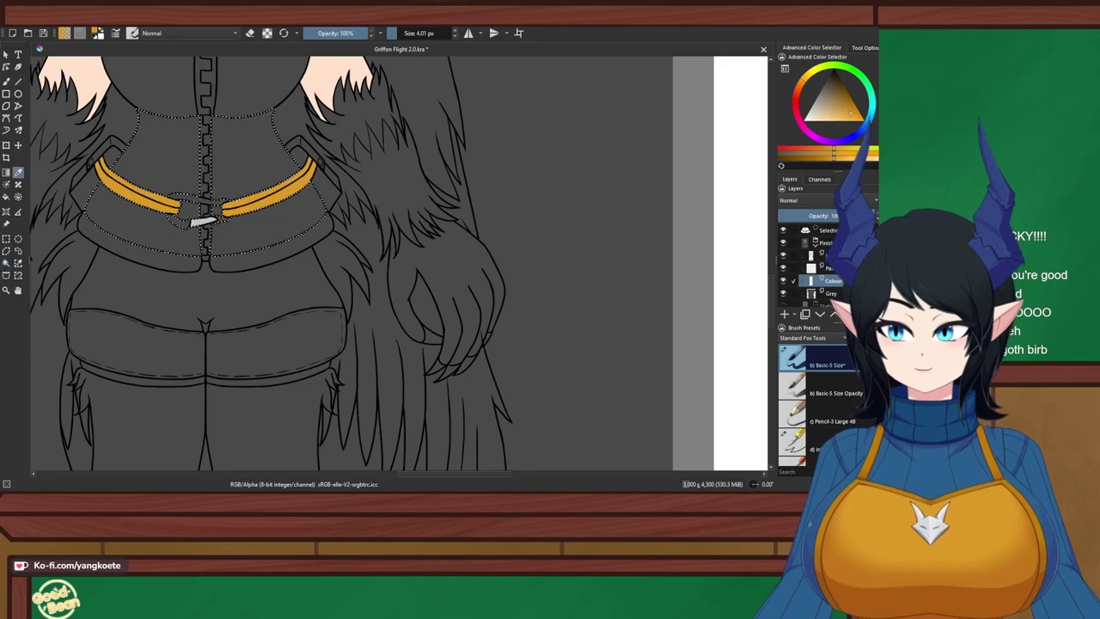
scroll(383, 301, down, 1)
drag(481, 301, 183, 298)
drag(601, 318, 383, 285)
scroll(461, 90, up, 2)
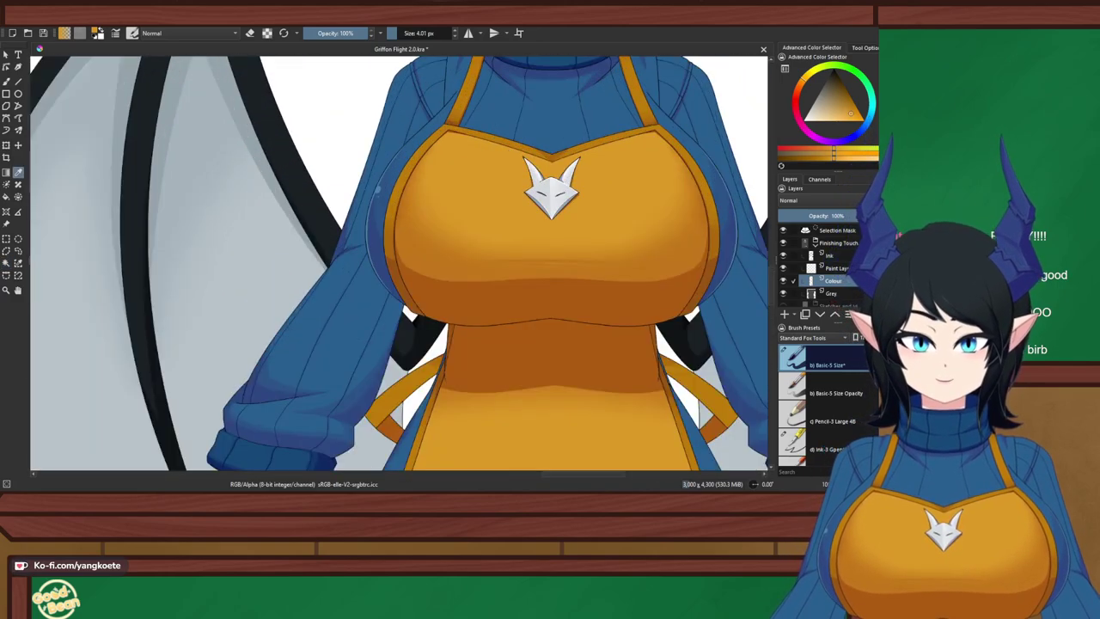
click(498, 88)
scroll(508, 88, down, 4)
drag(152, 172, 330, 200)
scroll(330, 200, up, 2)
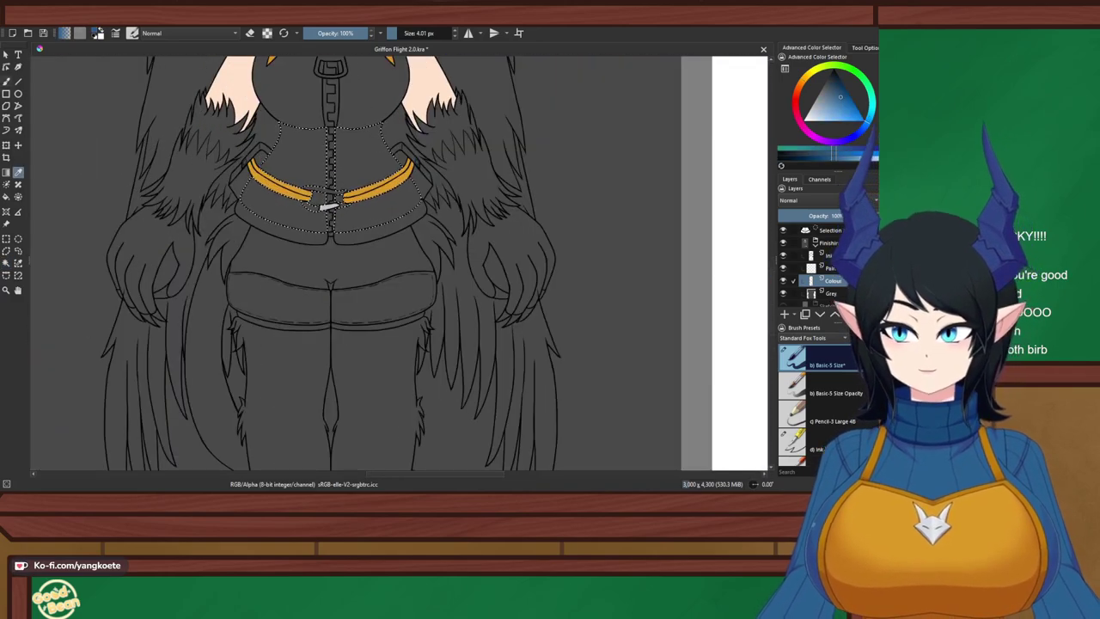
Paint the selected waist panels blue with an enlarged brush
drag(413, 33, 454, 32)
drag(448, 240, 189, 212)
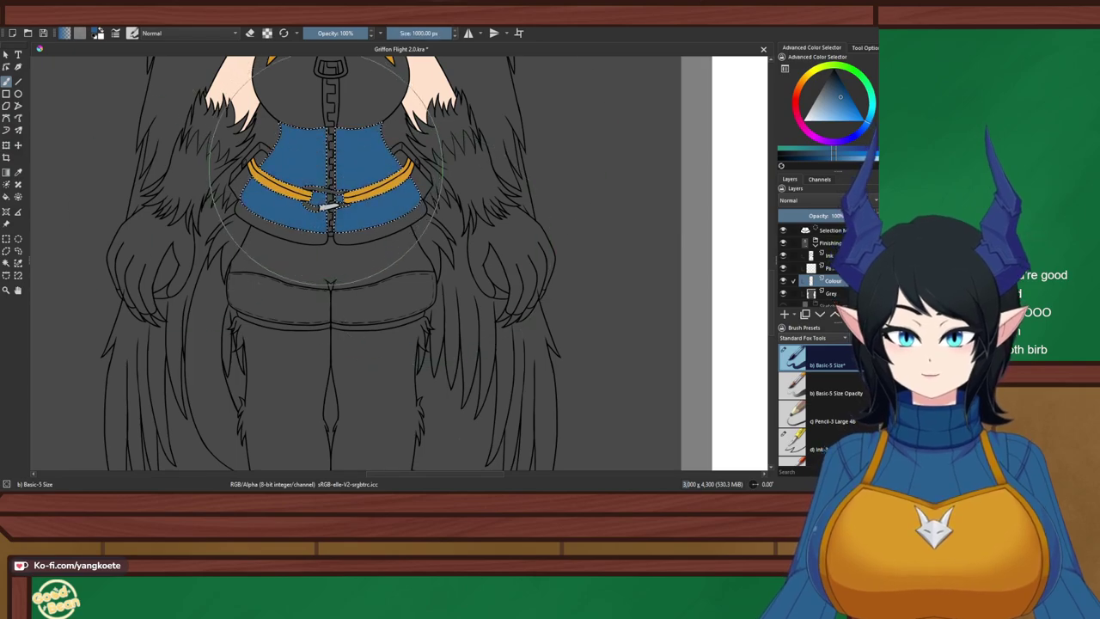
scroll(322, 103, up, 3)
drag(321, 103, 322, 157)
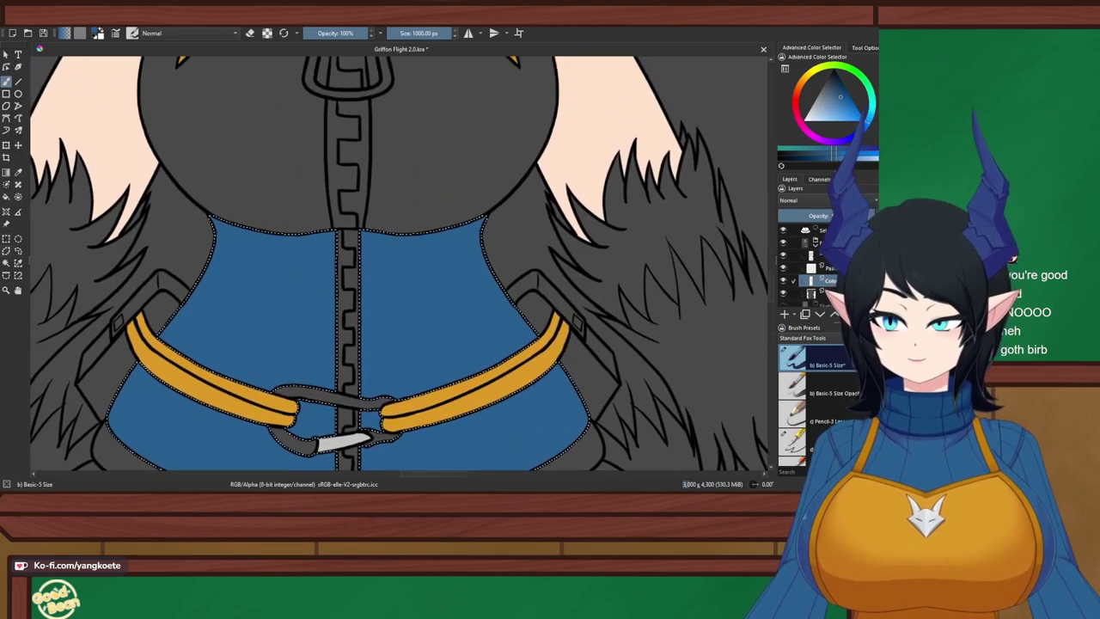
Contiguous-select the left and right chest areas of the vest
key(w)
click(205, 165)
scroll(205, 165, down, 2)
drag(318, 78, 380, 167)
scroll(380, 168, up, 2)
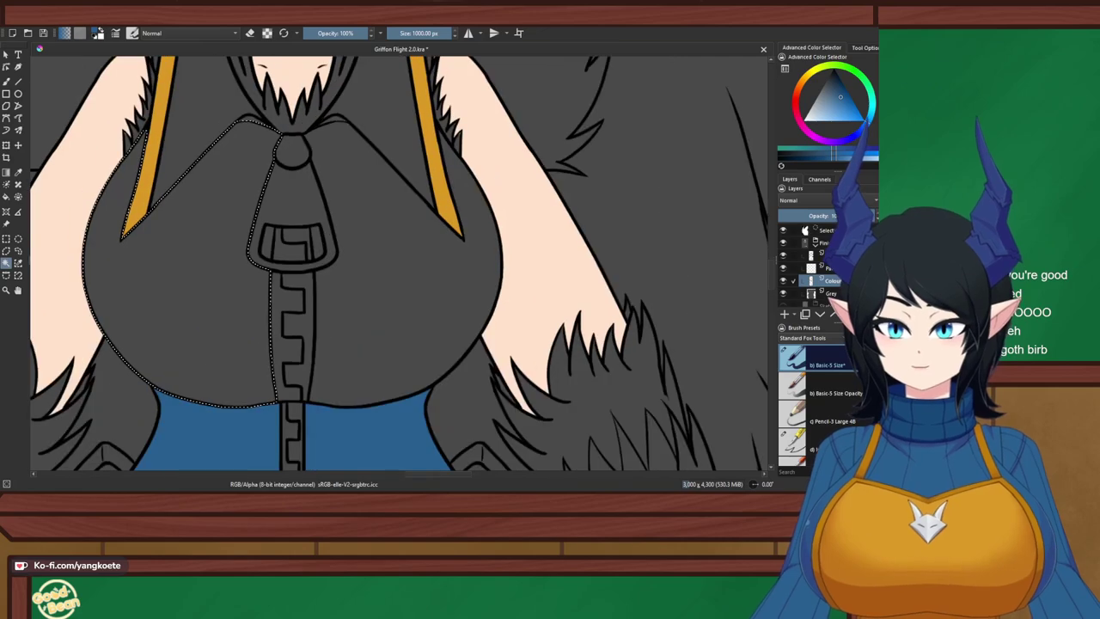
shift+click(383, 189)
Paint the selected chest areas blue
click(6, 81)
drag(50, 116, 273, 146)
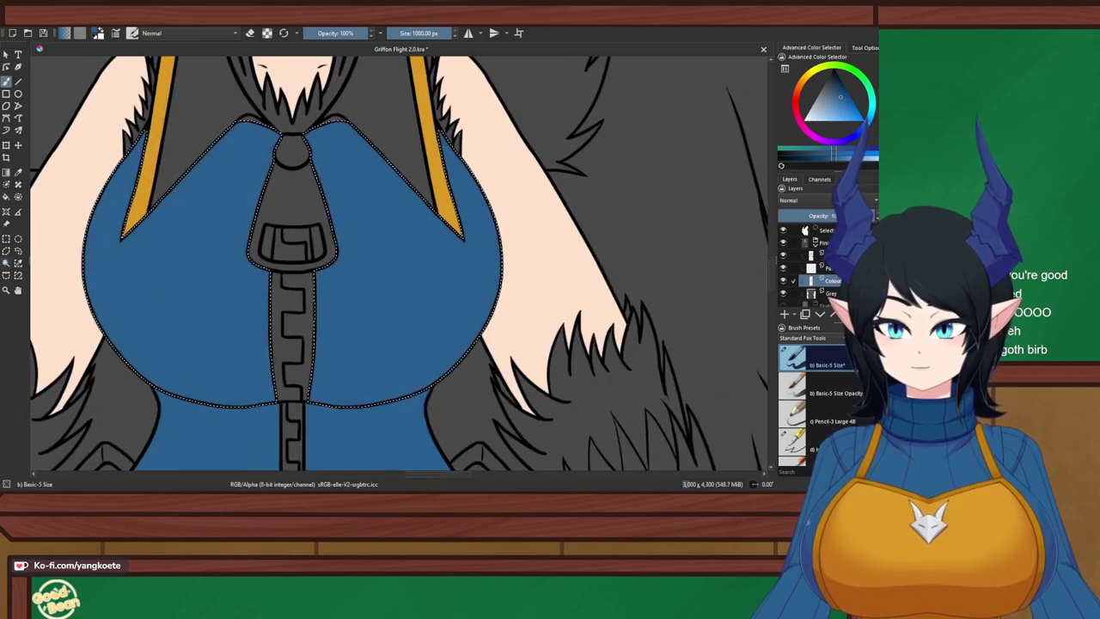
scroll(273, 146, down, 3)
scroll(293, 258, down, 3)
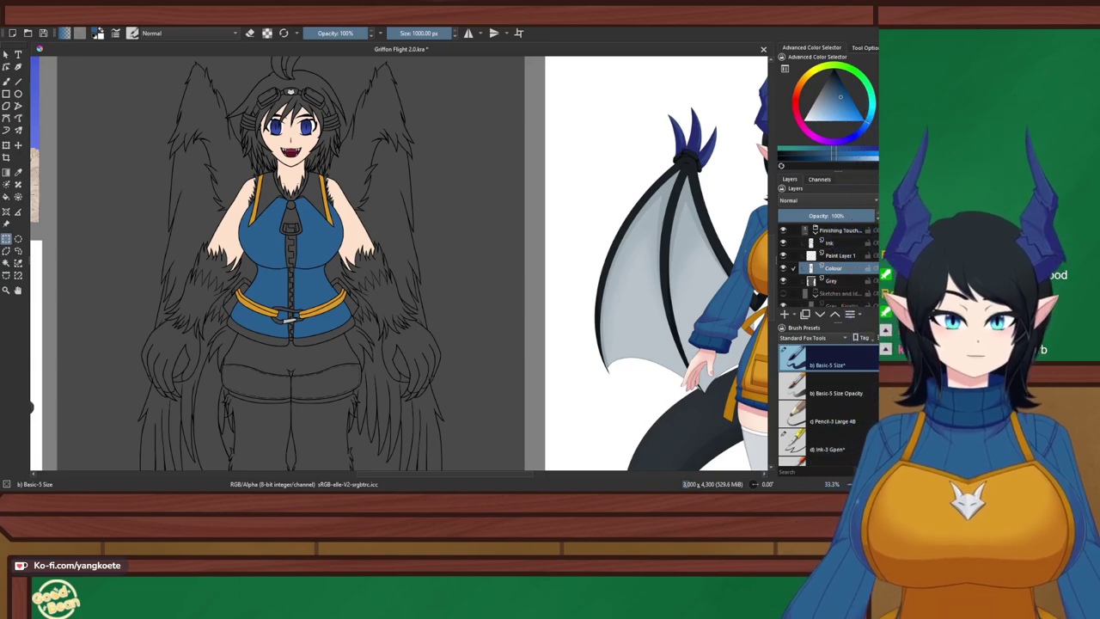
scroll(245, 287, up, 5)
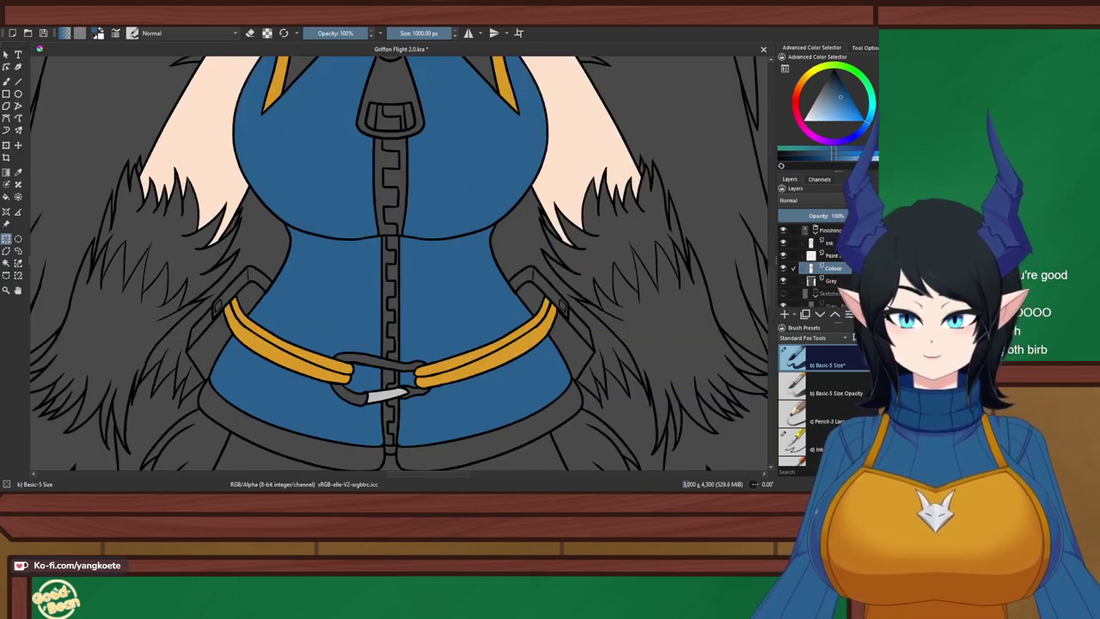
scroll(337, 367, down, 2)
scroll(352, 160, up, 3)
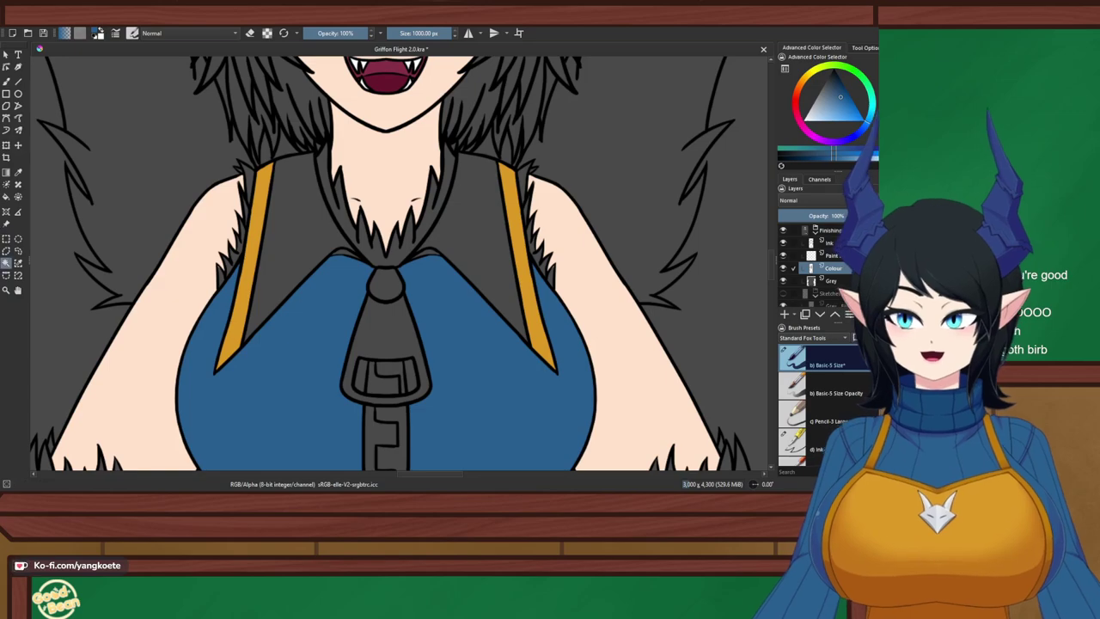
scroll(406, 249, up, 2)
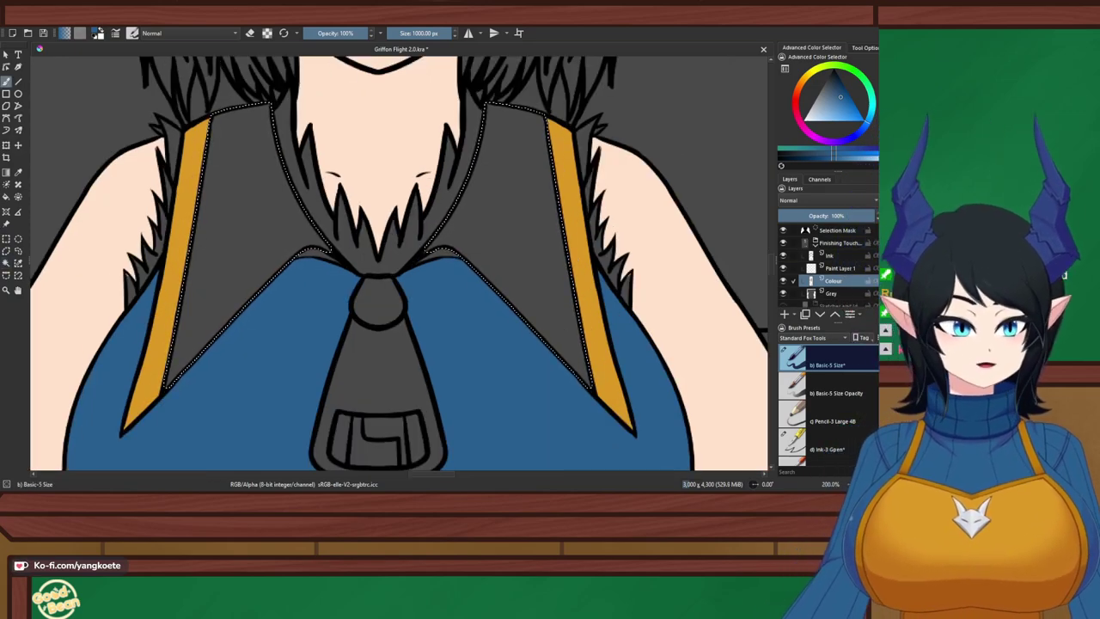
Fill the selected lapels with darker blue, deselect, and zoom in on the vest collar
key(shift+BackSpace)
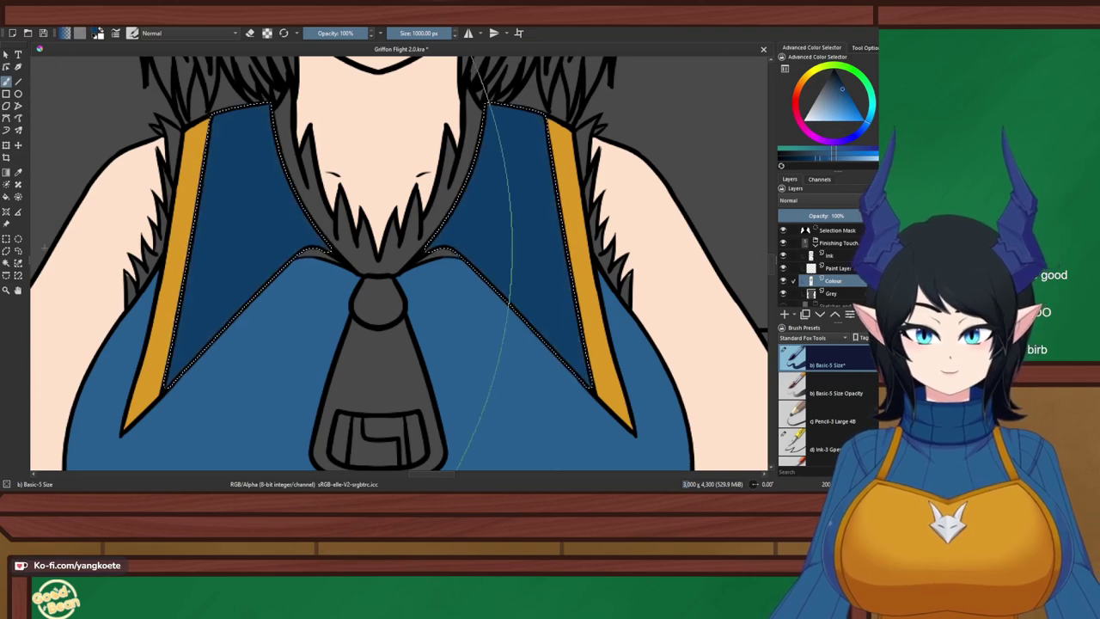
click(6, 239)
click(344, 223)
scroll(344, 223, down, 4)
key(plus)
key(plus)
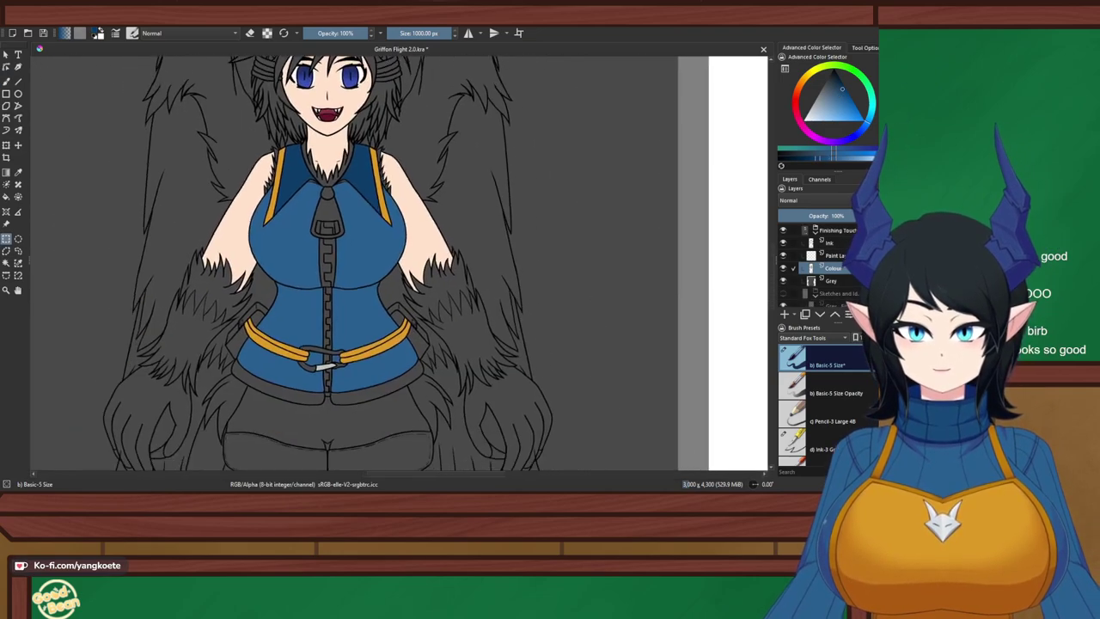
drag(344, 223, 350, 271)
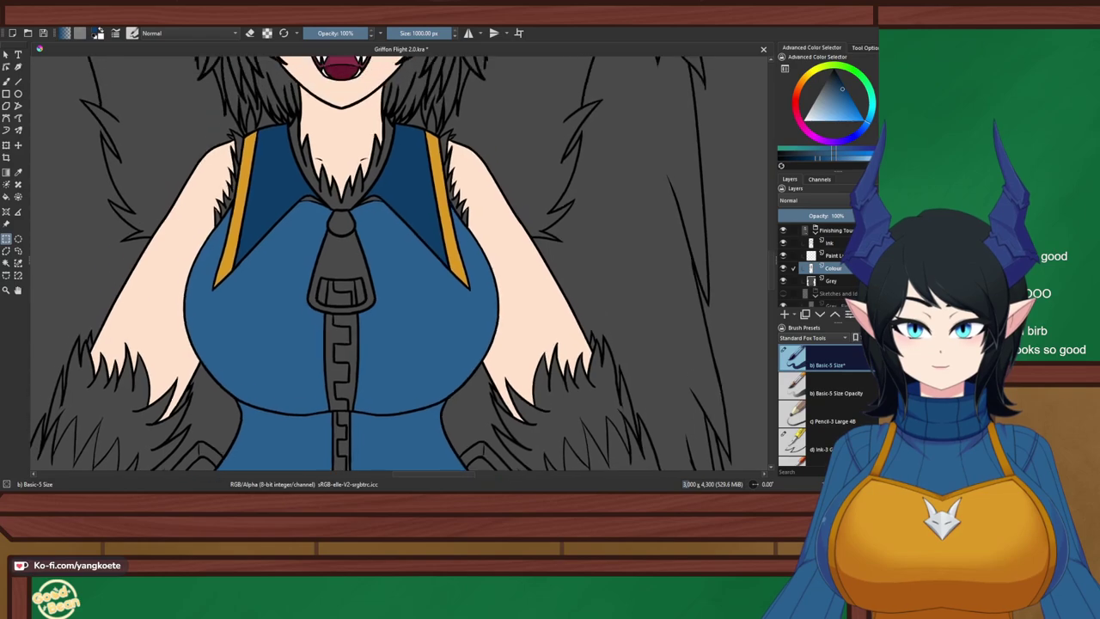
key(plus)
Switch to a tiny brush with horizontal mirror painting enabled
key(b)
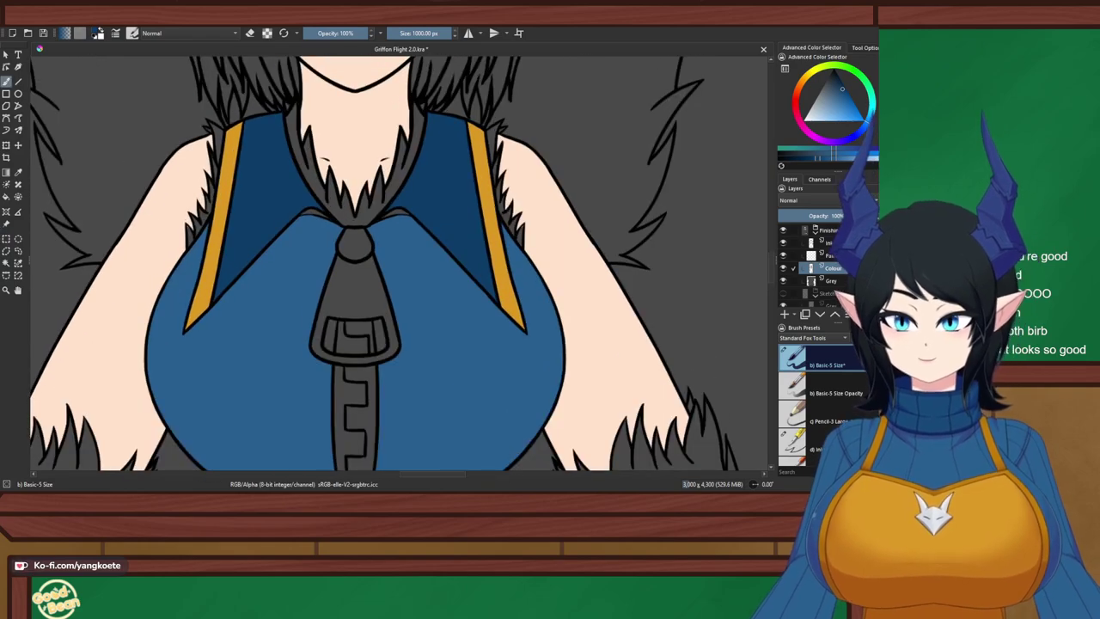
drag(408, 33, 380, 33)
click(468, 33)
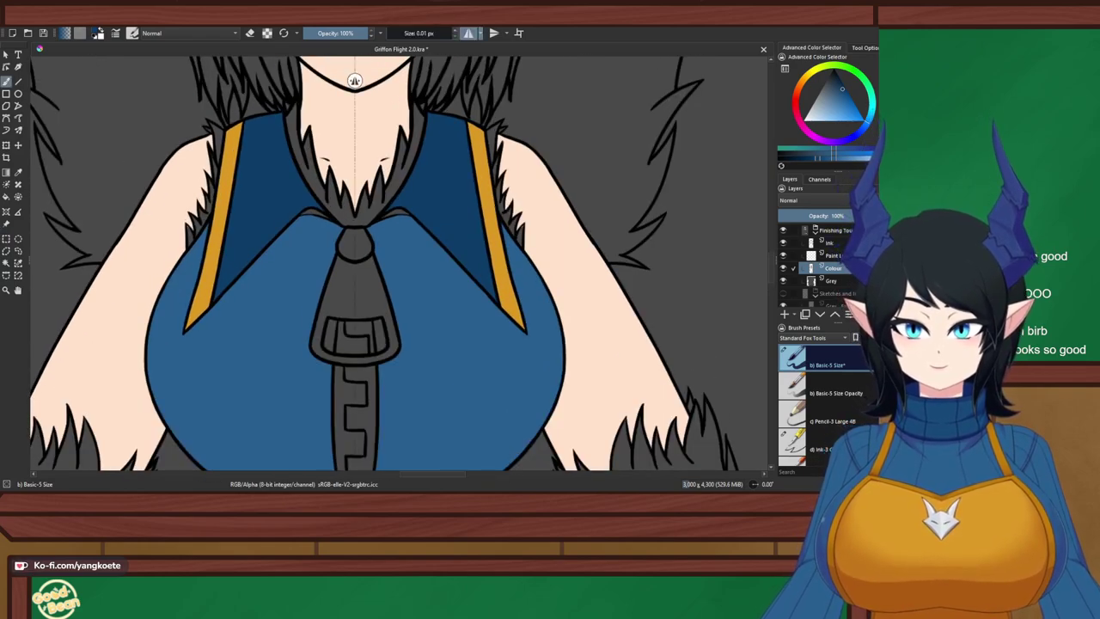
drag(363, 171, 403, 184)
Replace the dark fill by sampling the vest's steel blue and filling the lapels with a full-size brush
key(ctrl+z)
key(ctrl+z)
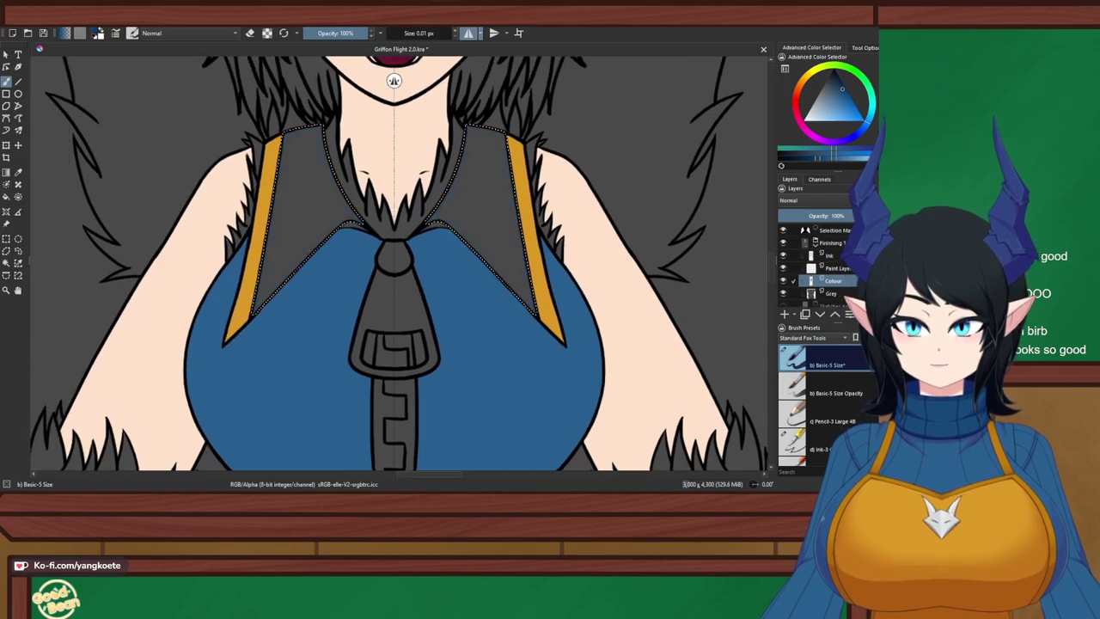
key(p)
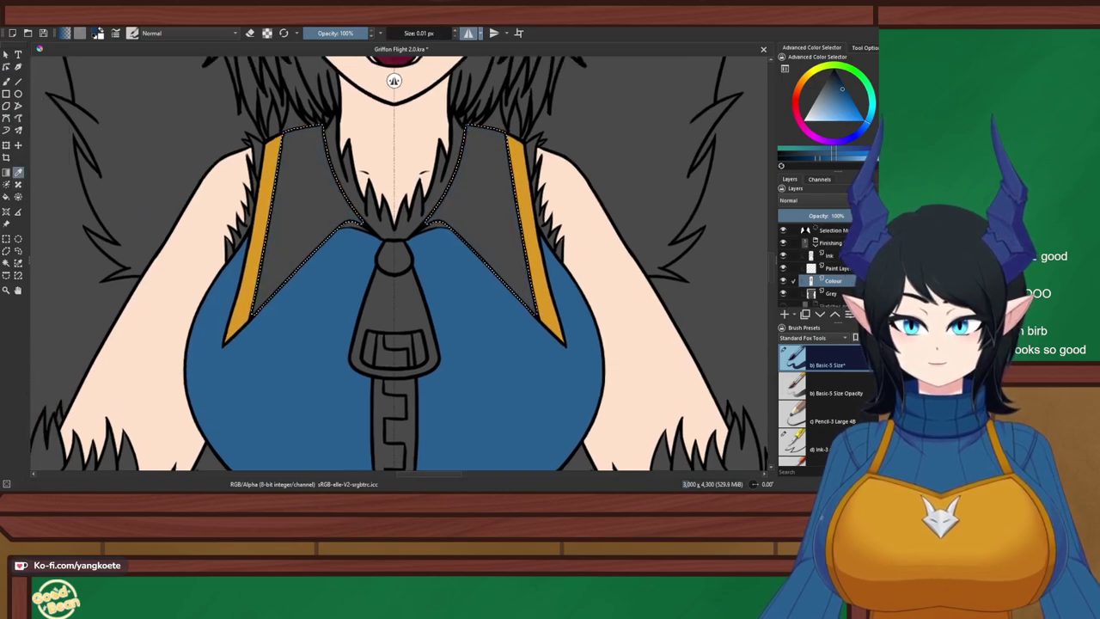
click(320, 296)
key(b)
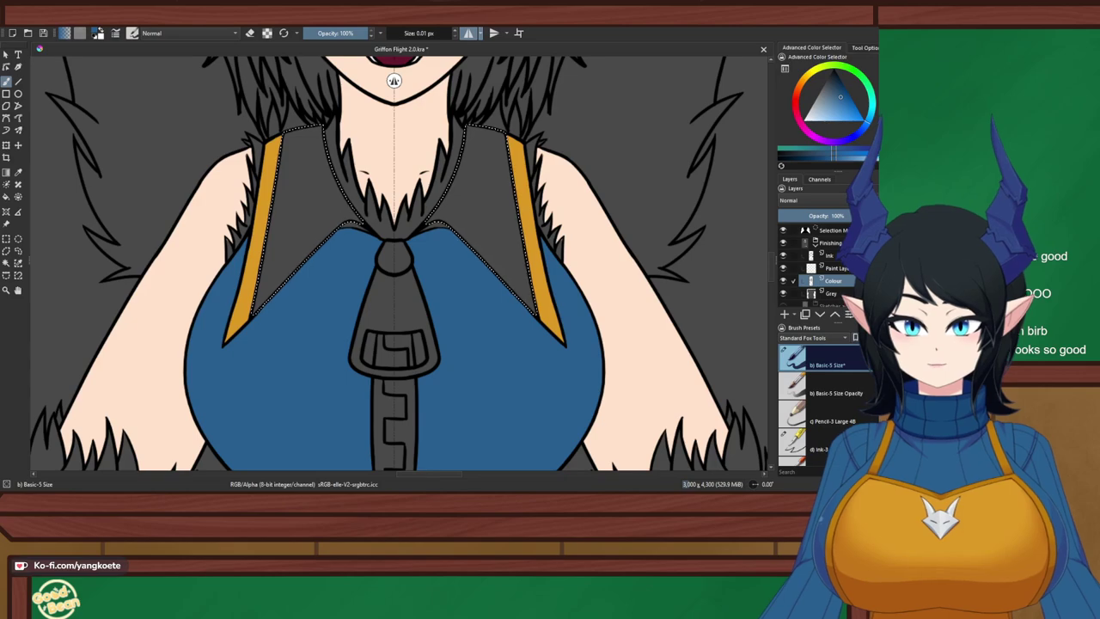
drag(427, 32, 460, 33)
click(530, 232)
key(ctrl+z)
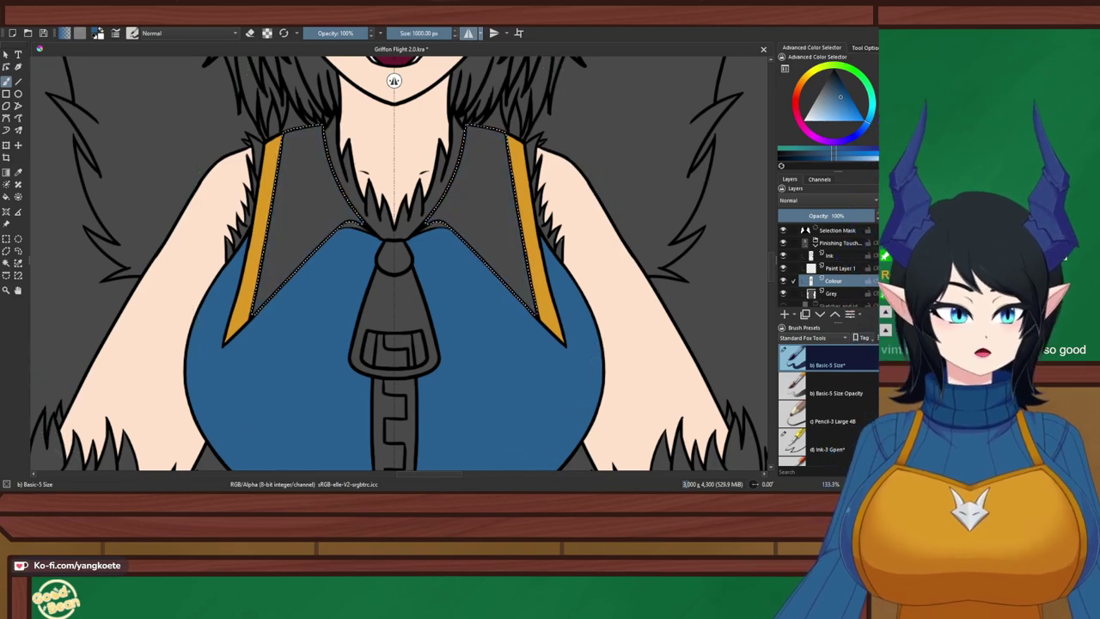
click(439, 288)
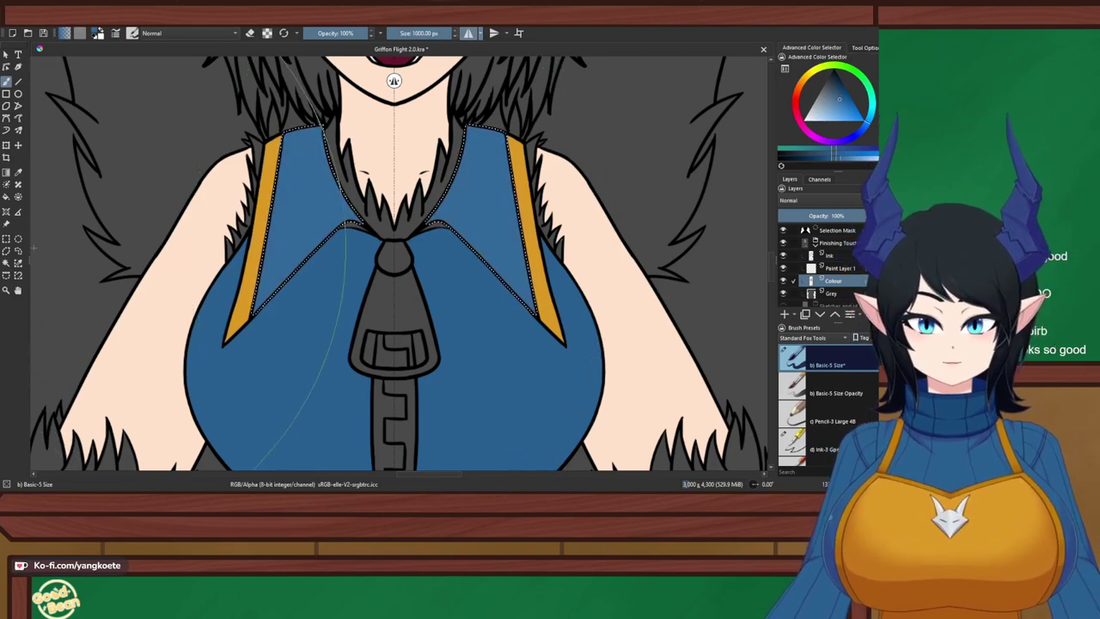
Deselect and paint blue into the gap between line strokes beside the collar knot with a tiny brush
click(6, 239)
click(308, 268)
scroll(309, 267, up, 1)
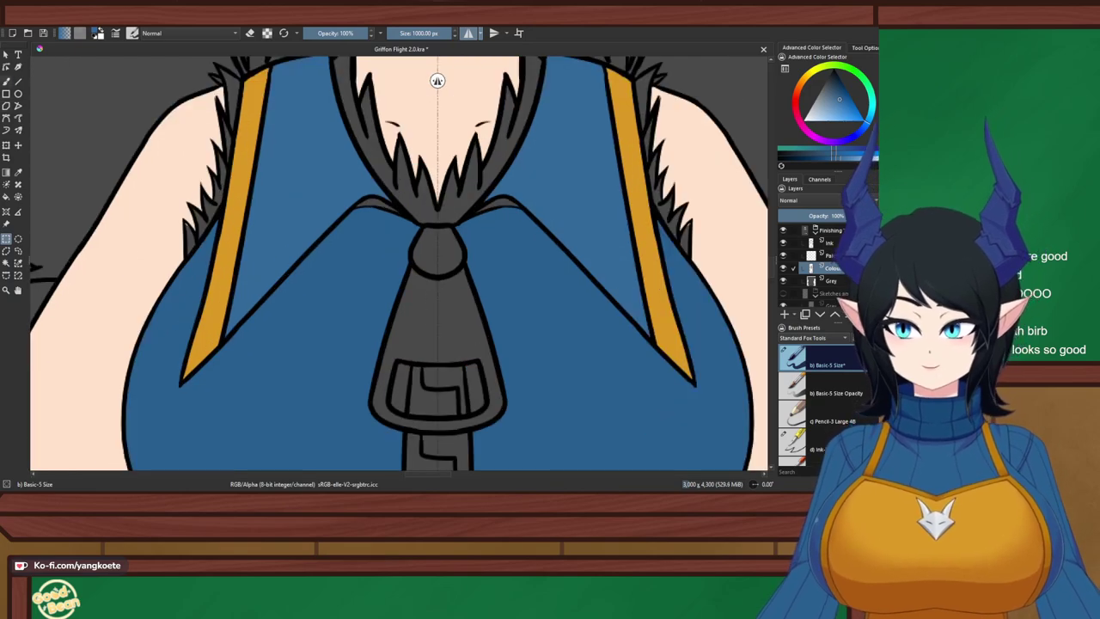
key(b)
drag(421, 32, 387, 32)
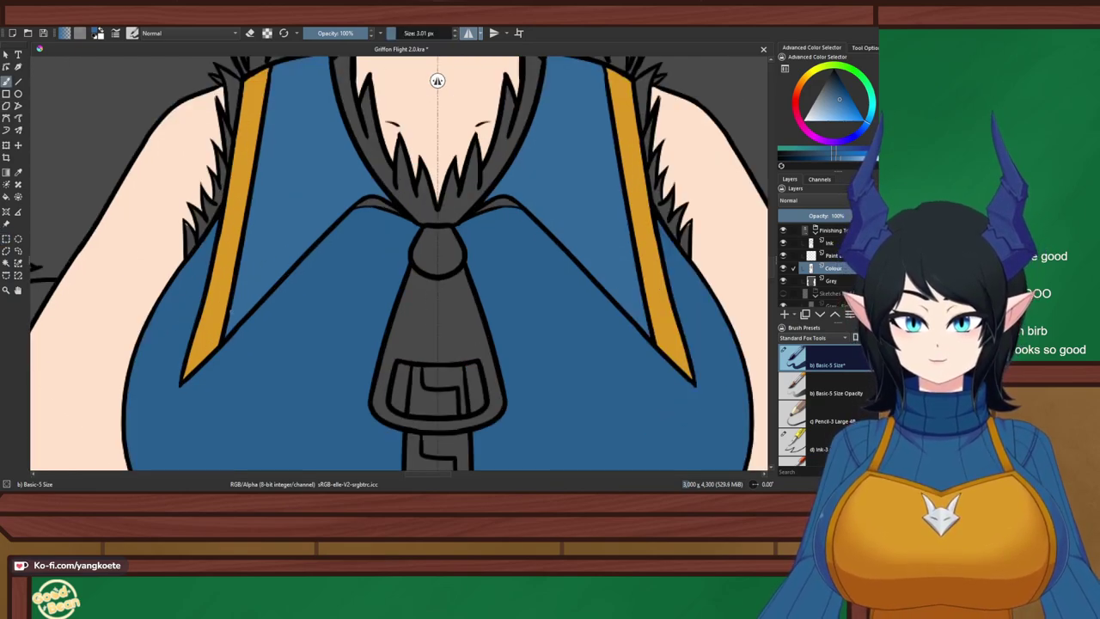
scroll(248, 341, up, 3)
drag(592, 94, 378, 328)
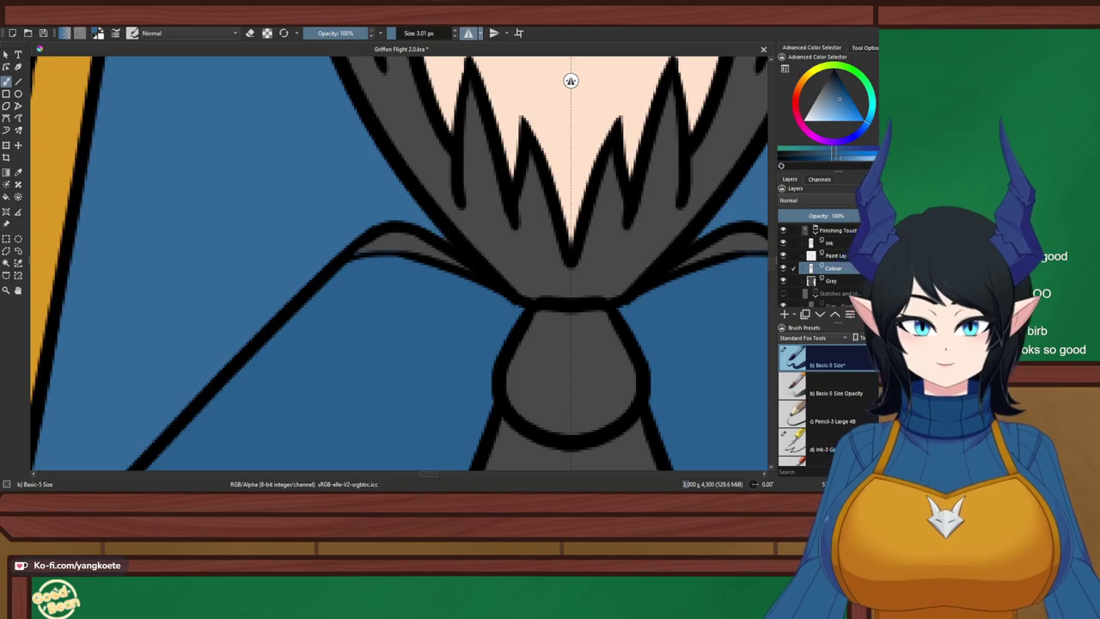
scroll(357, 257, up, 2)
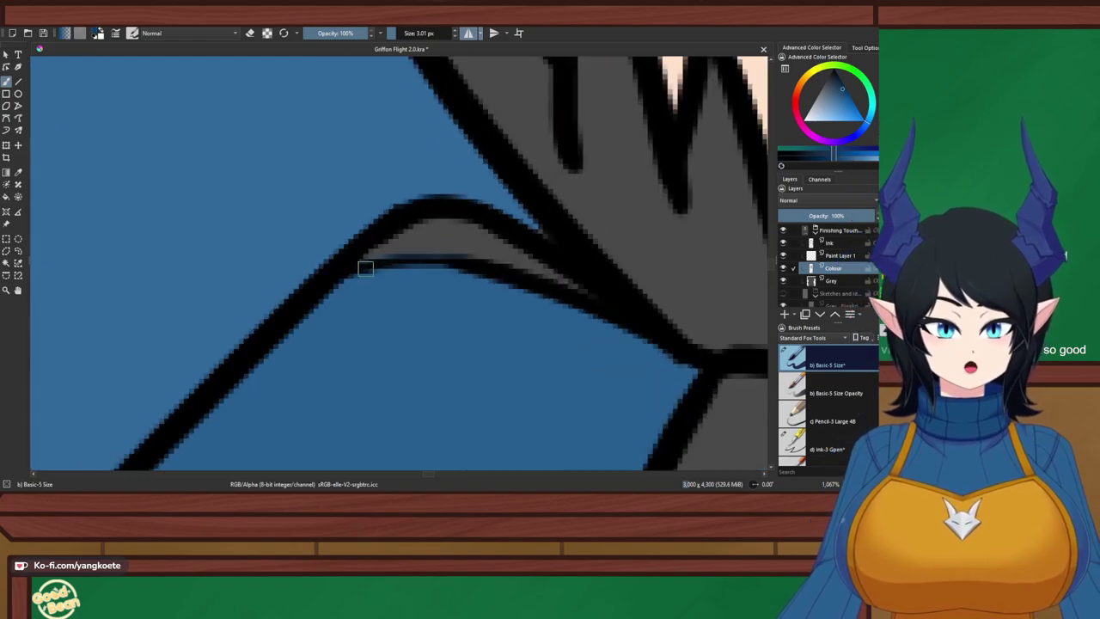
drag(497, 258, 583, 286)
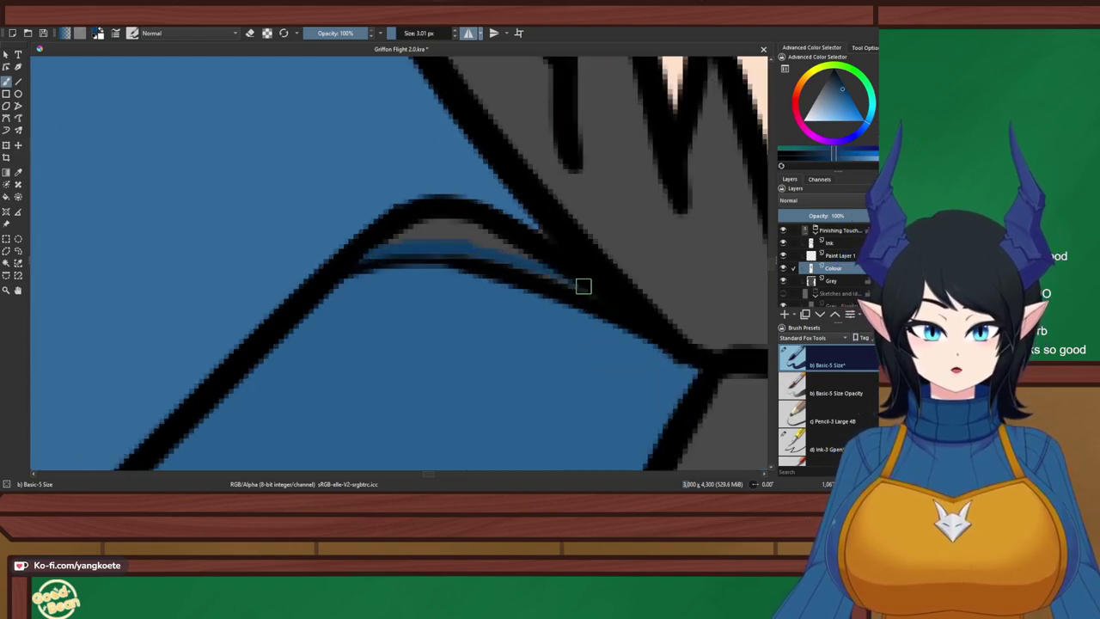
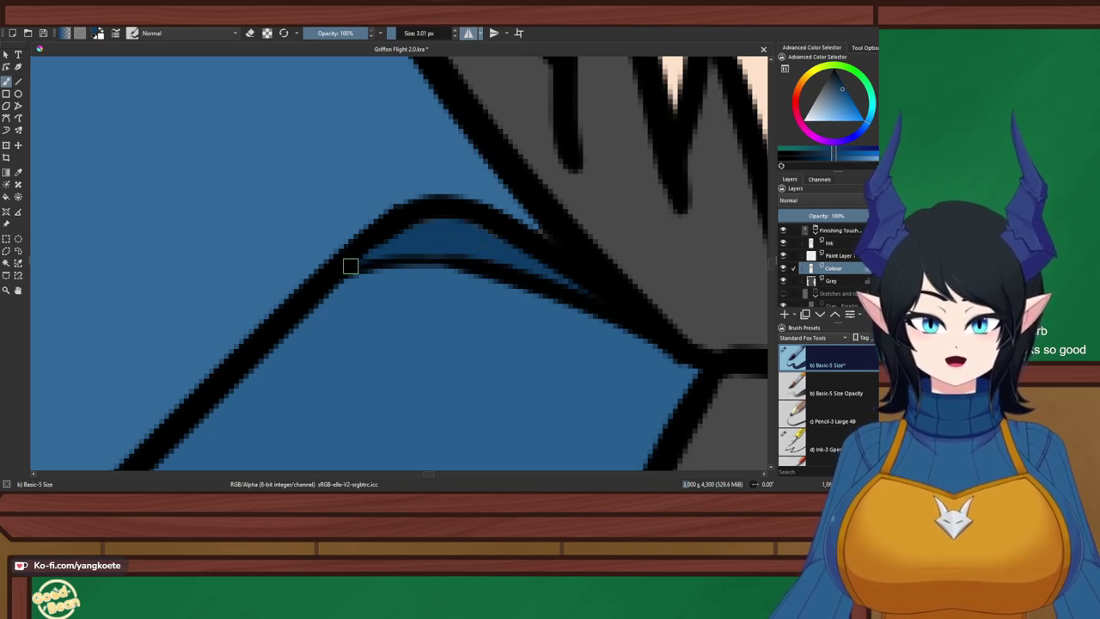
Sample the vest's lighter blue from the canvas as the paint colour
drag(507, 250, 352, 255)
key(p)
click(322, 187)
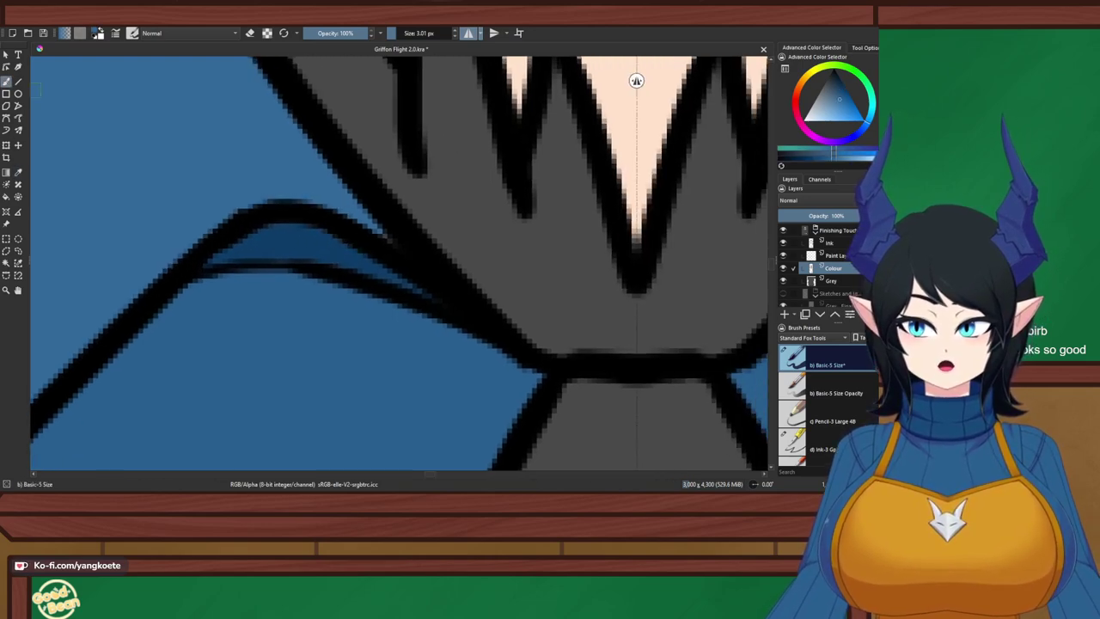
scroll(374, 222, up, 2)
scroll(381, 245, down, 8)
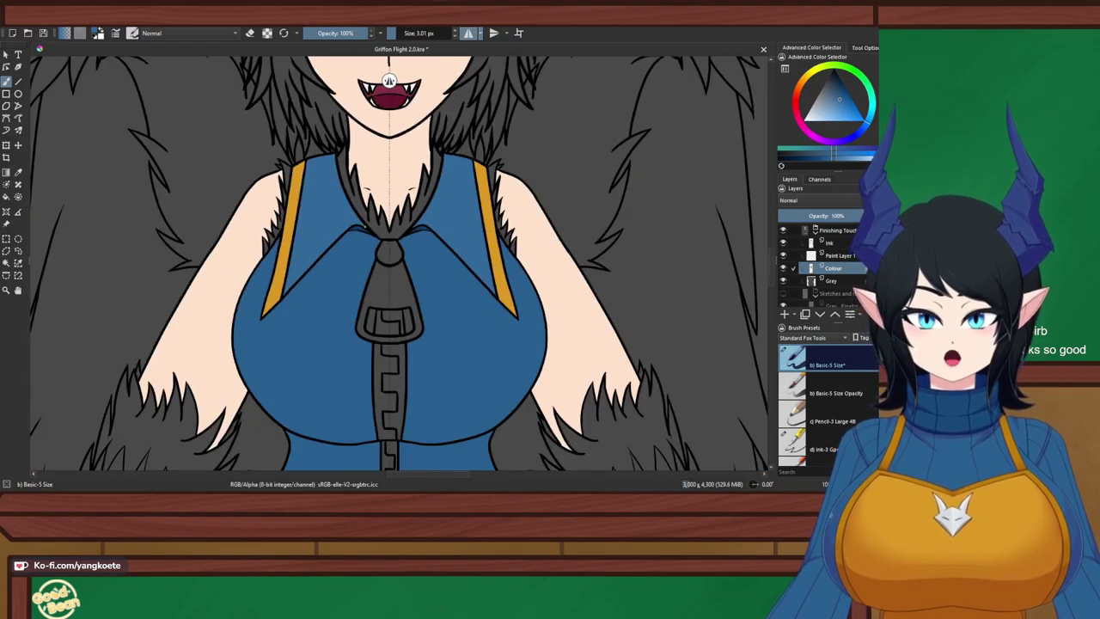
Move the view past the collar and tie down to the belt and shorts
drag(398, 239, 421, 163)
scroll(421, 172, up, 4)
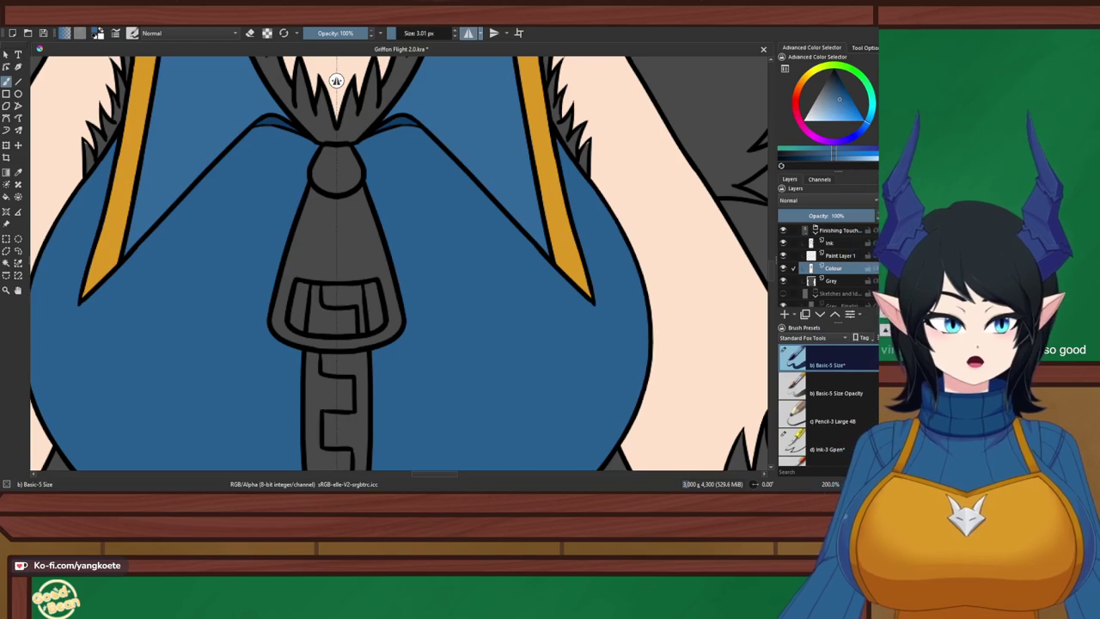
scroll(481, 236, down, 4)
drag(408, 400, 308, 148)
scroll(335, 217, up, 3)
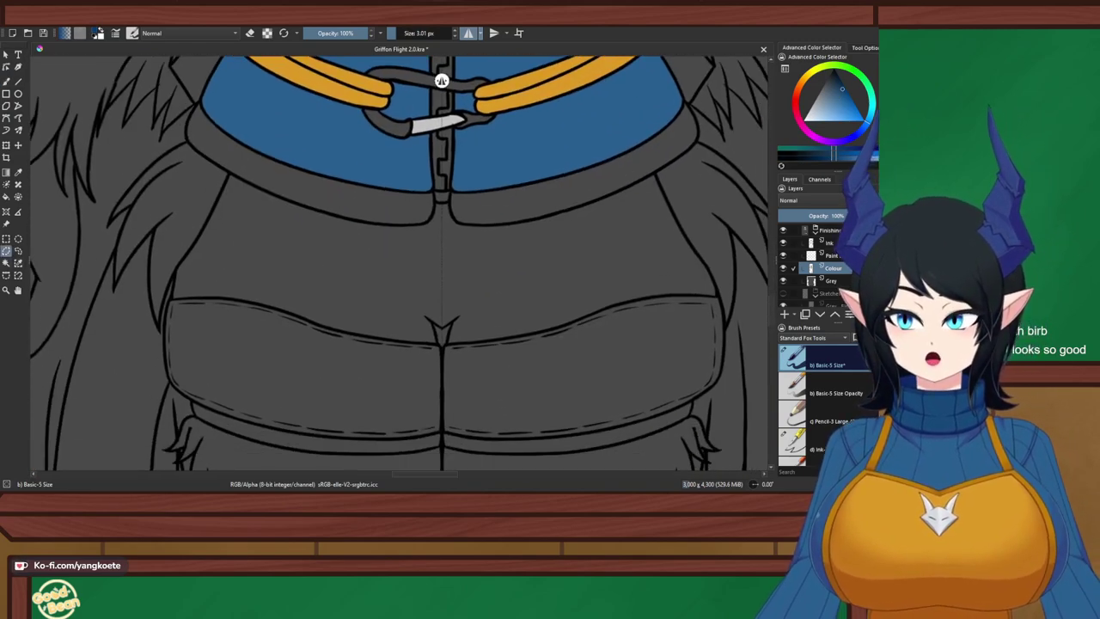
click(325, 194)
shift+click(558, 194)
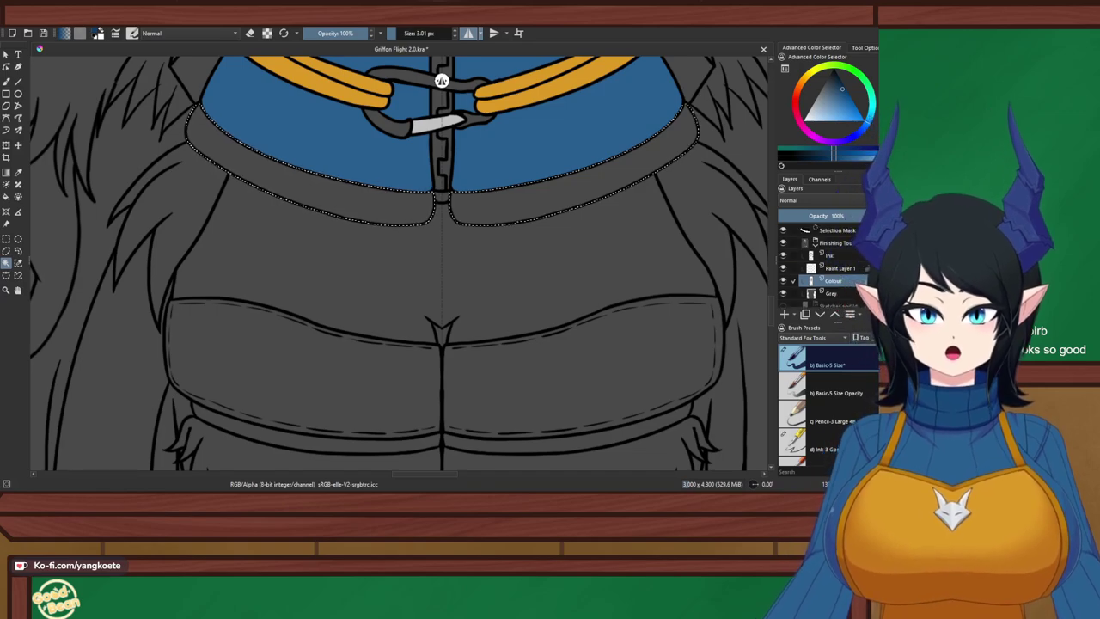
drag(558, 195, 505, 244)
key(v)
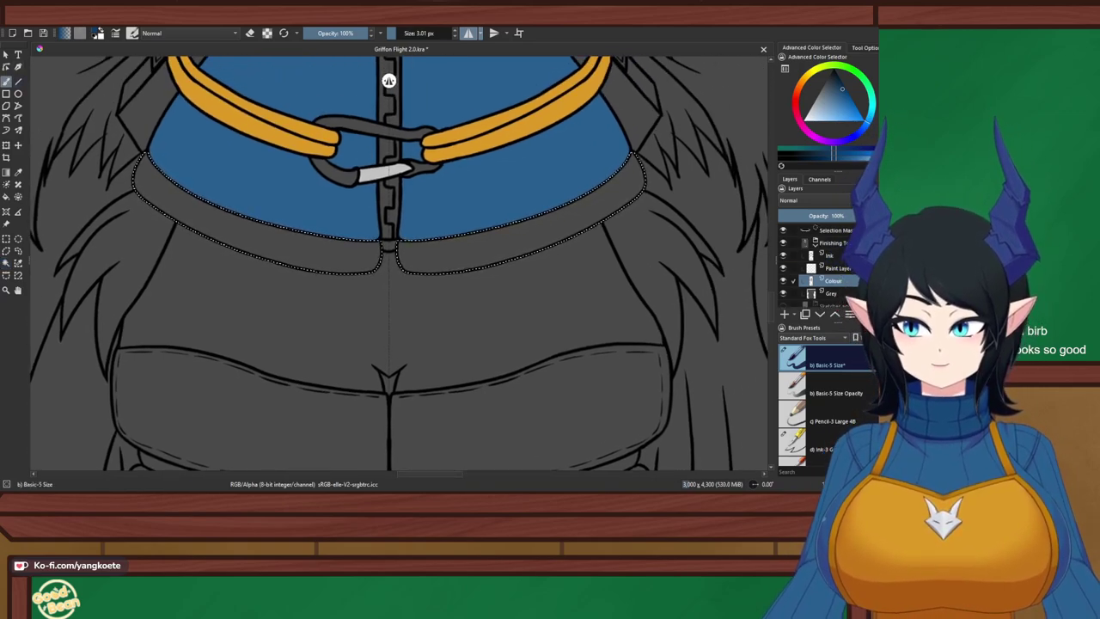
scroll(388, 80, down, 4)
scroll(420, 80, up, 2)
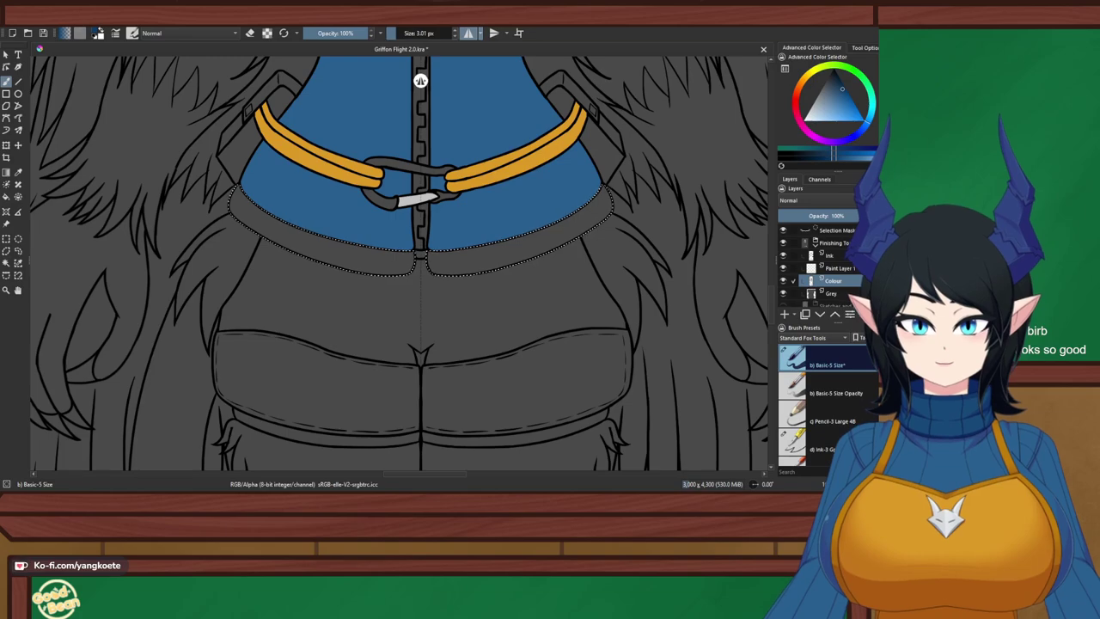
drag(426, 33, 604, 73)
click(812, 158)
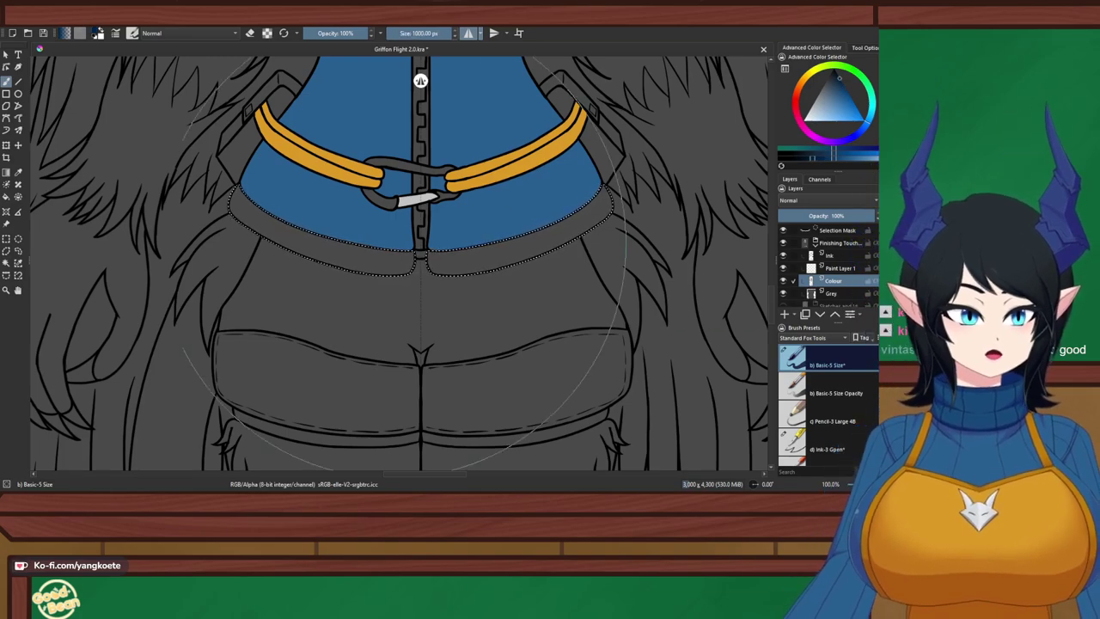
drag(393, 248, 352, 258)
key(ctrl+z)
click(420, 80)
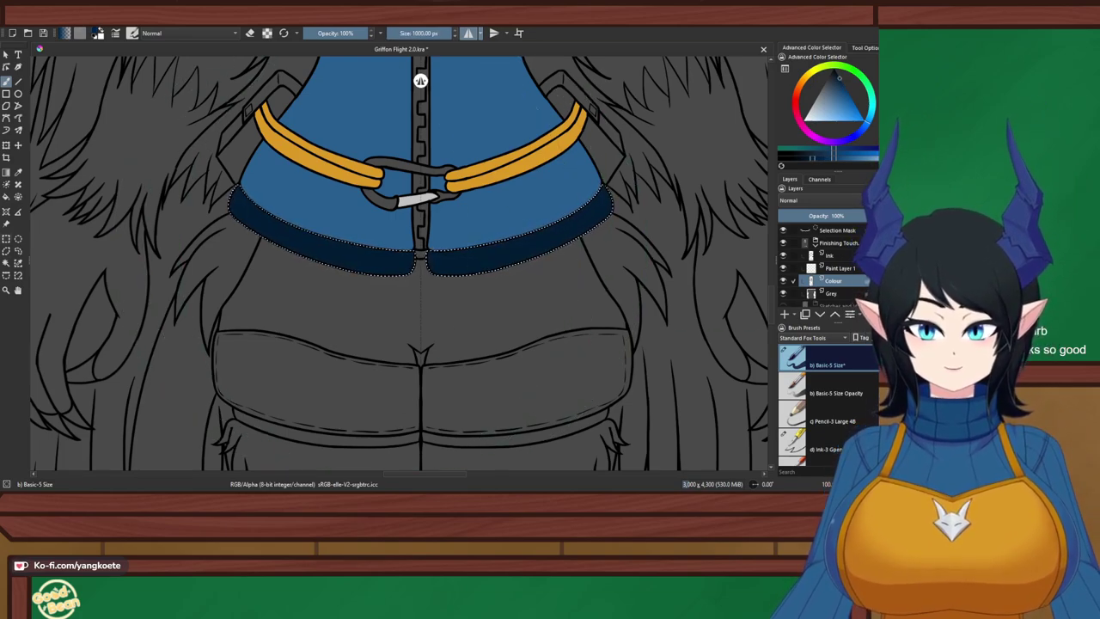
scroll(352, 168, down, 4)
drag(352, 128, 361, 209)
scroll(361, 194, up, 2)
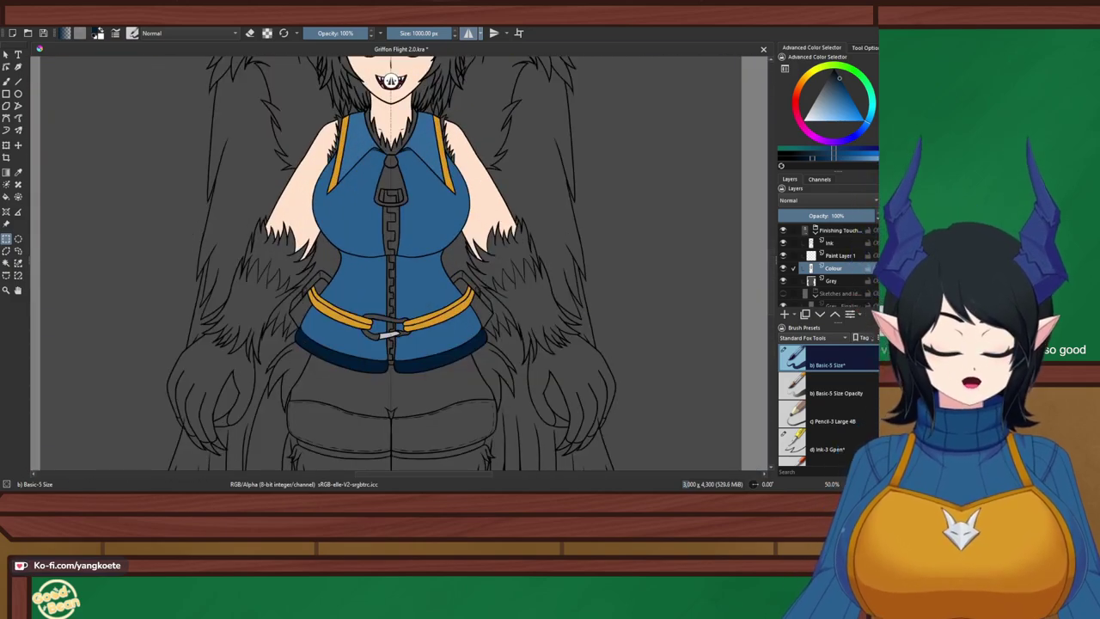
key(ctrl+z)
key(ctrl+z)
scroll(396, 430, up, 3)
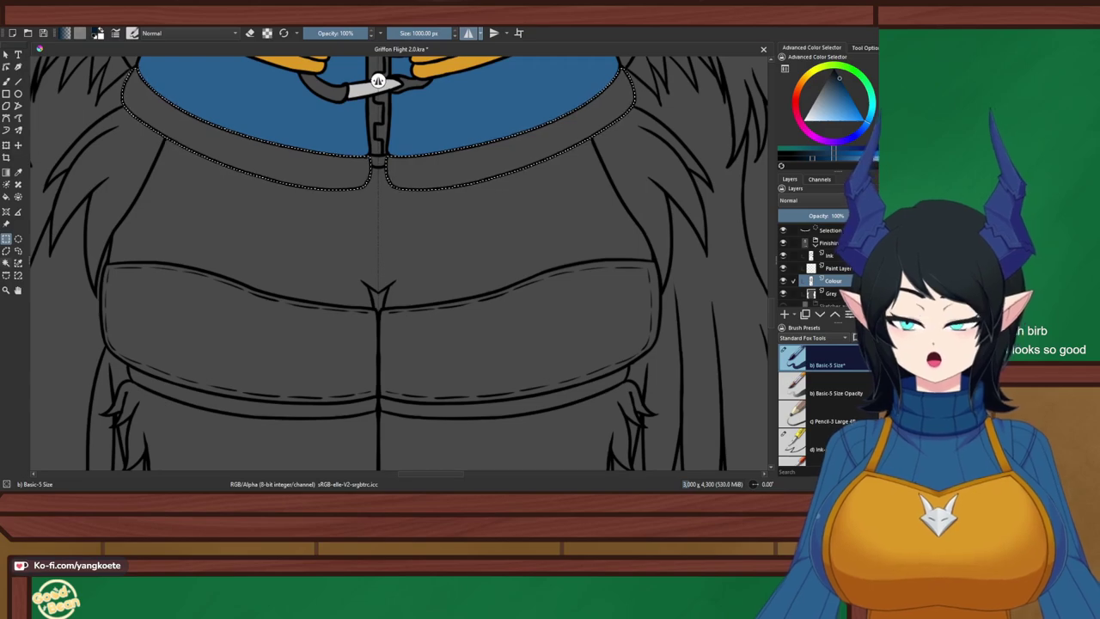
key(w)
click(336, 263)
key(b)
click(403, 281)
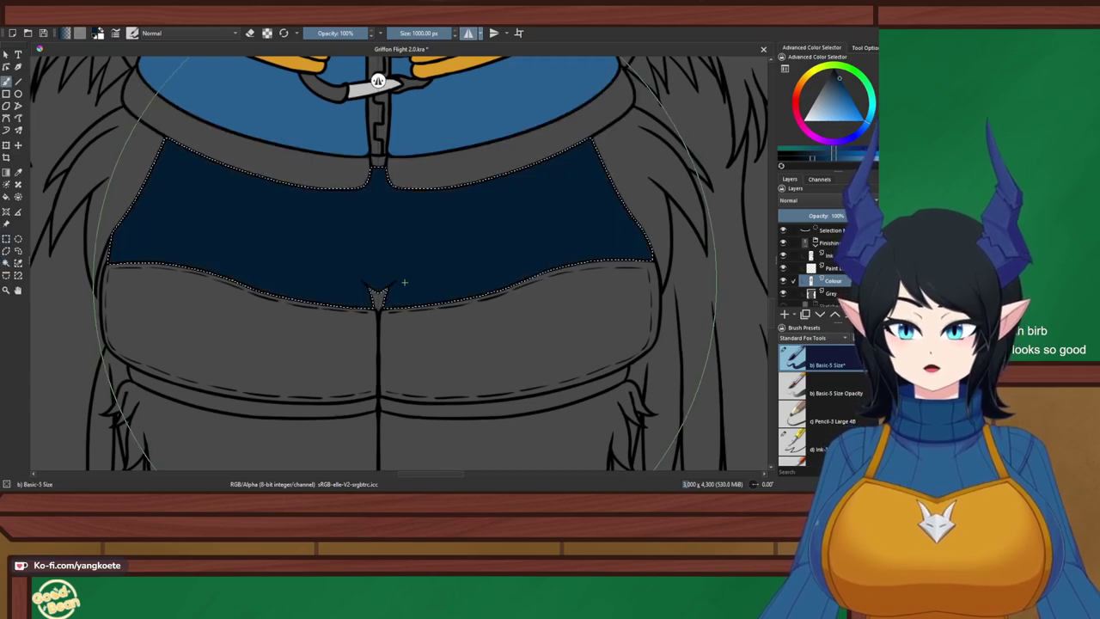
scroll(404, 282, down, 4)
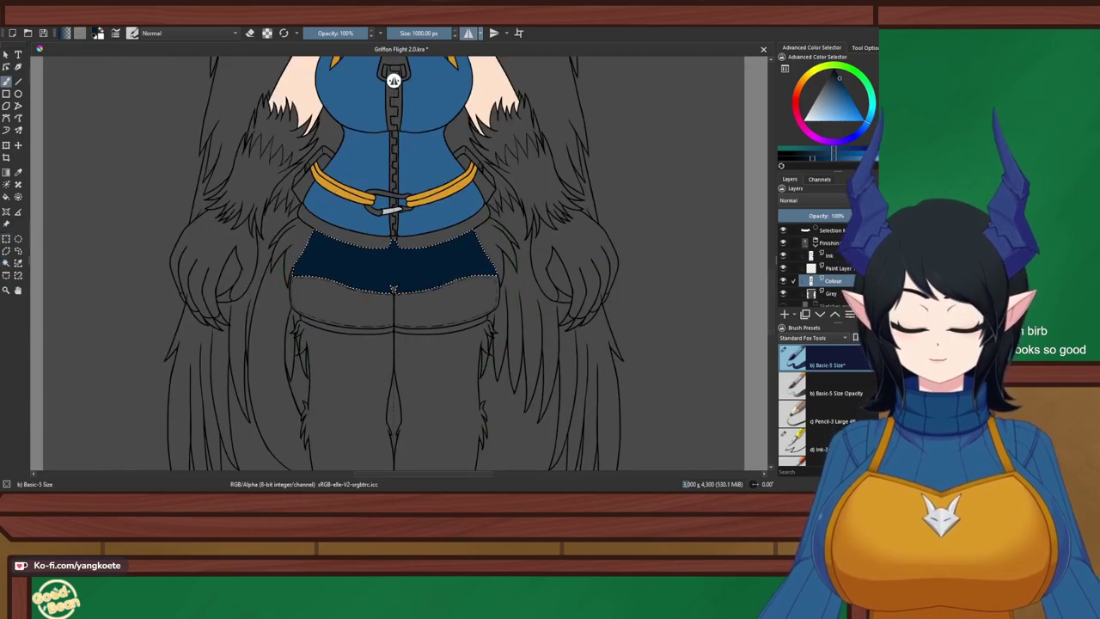
key(ctrl+r)
key(ctrl+shift+a)
scroll(297, 203, down, 3)
drag(323, 206, 336, 249)
scroll(337, 250, up, 3)
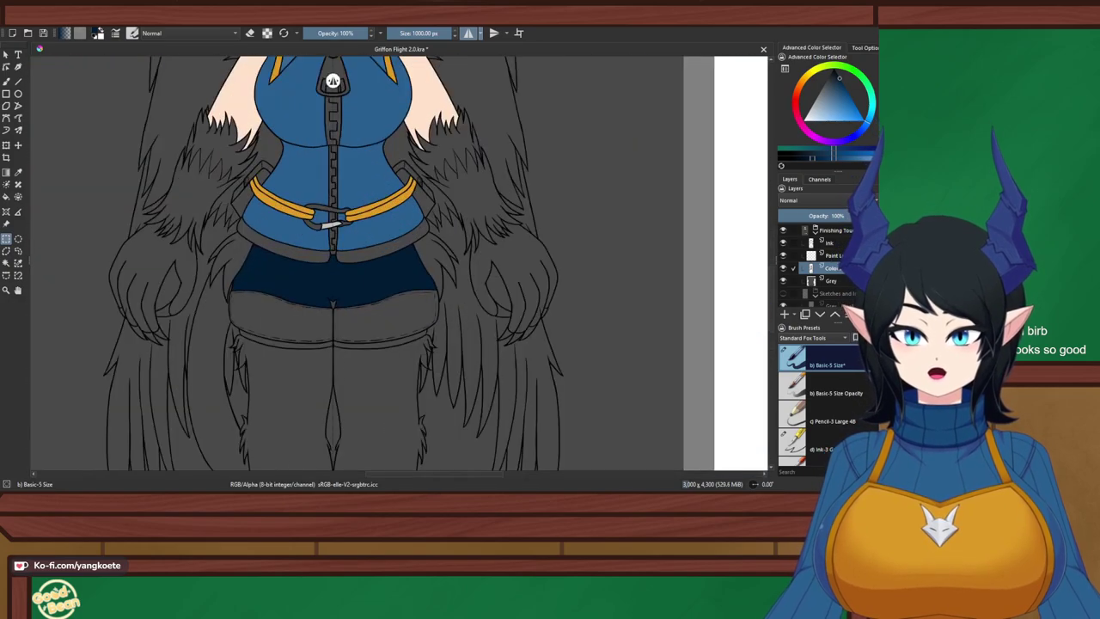
key(ctrl+z)
scroll(332, 303, up, 2)
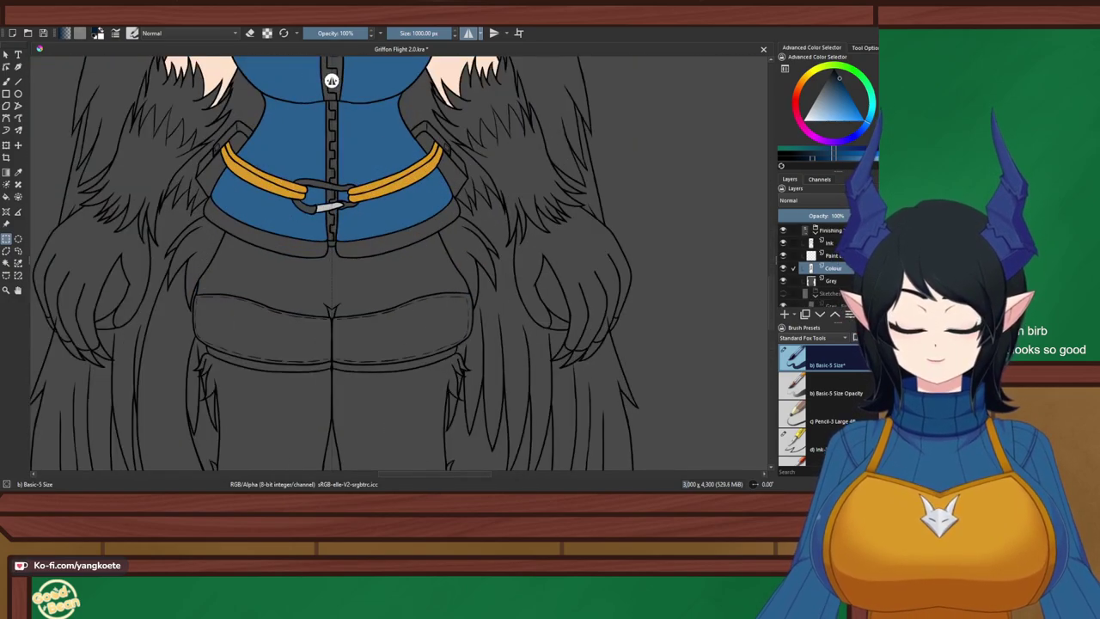
scroll(331, 80, down, 4)
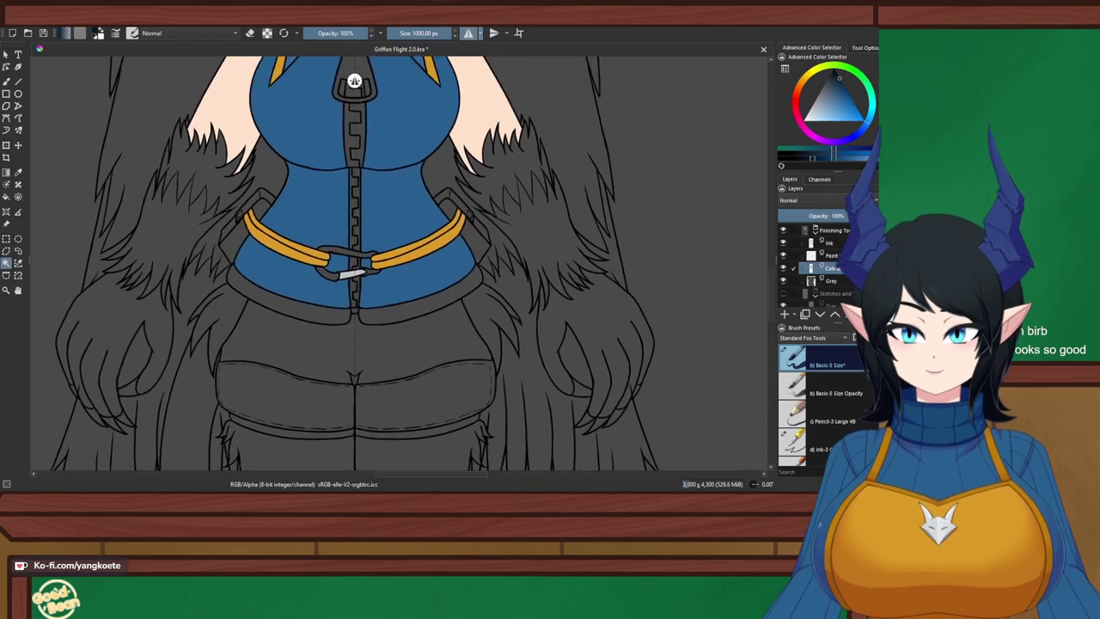
scroll(339, 80, down, 2)
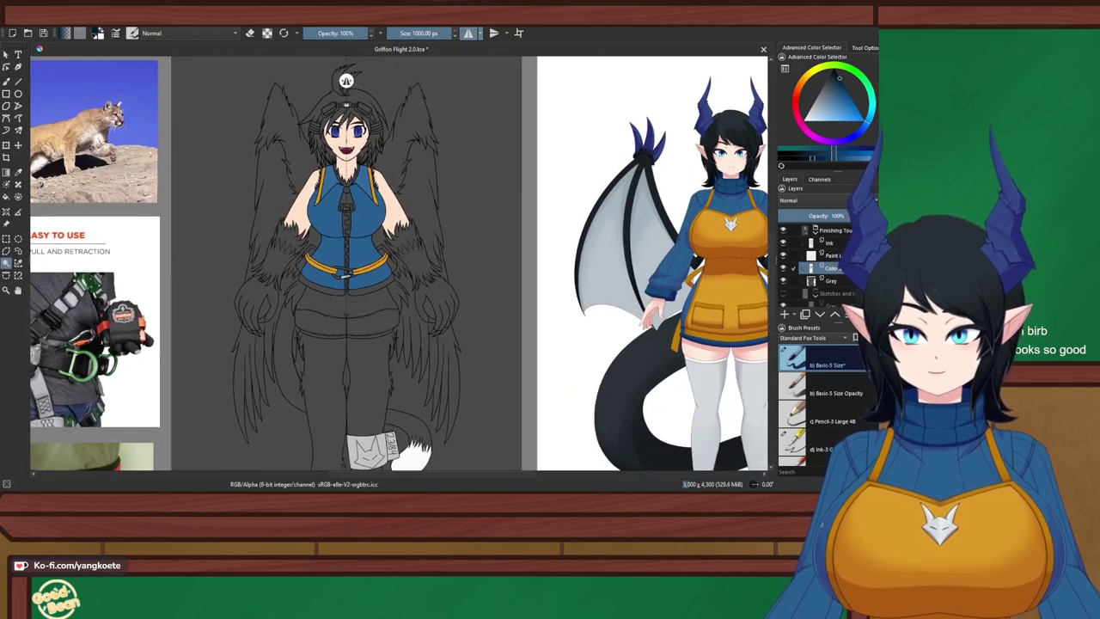
Save Griffon Flight 2.0.kra
drag(447, 212, 476, 173)
scroll(474, 173, down, 2)
scroll(475, 174, up, 2)
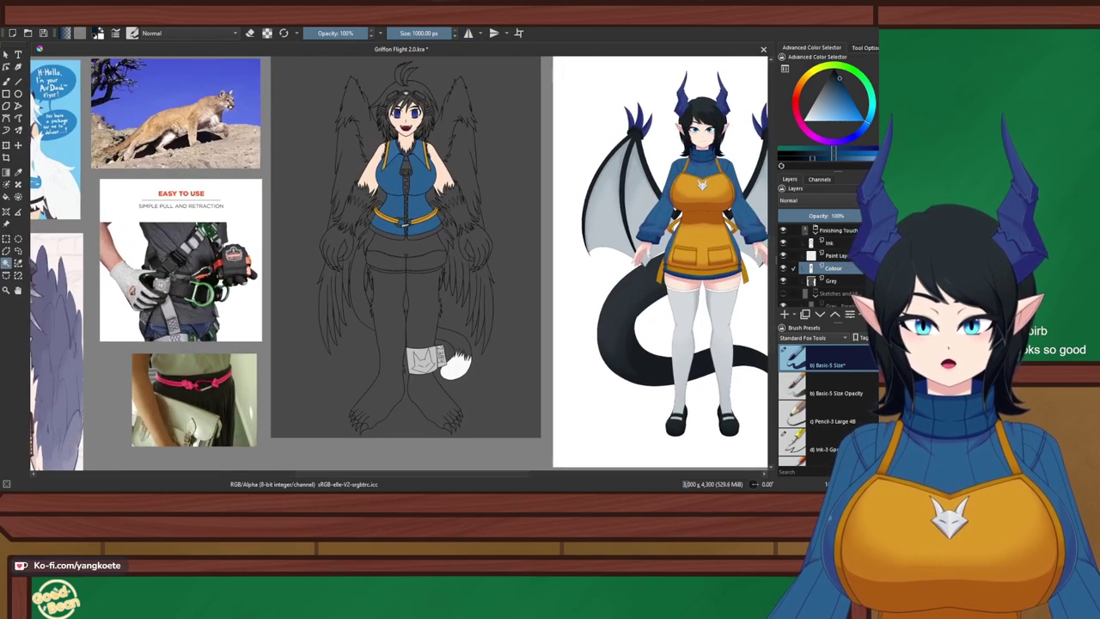
key(ctrl+s)
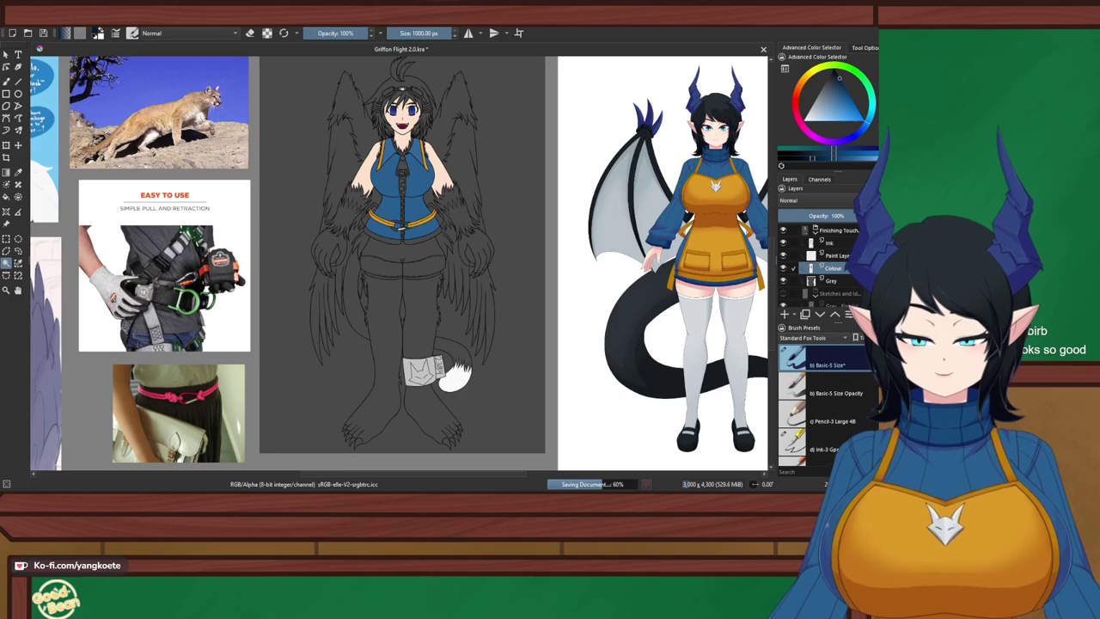
Clear the selection around the claws and switch to a fine-sized brush
scroll(334, 291, up, 6)
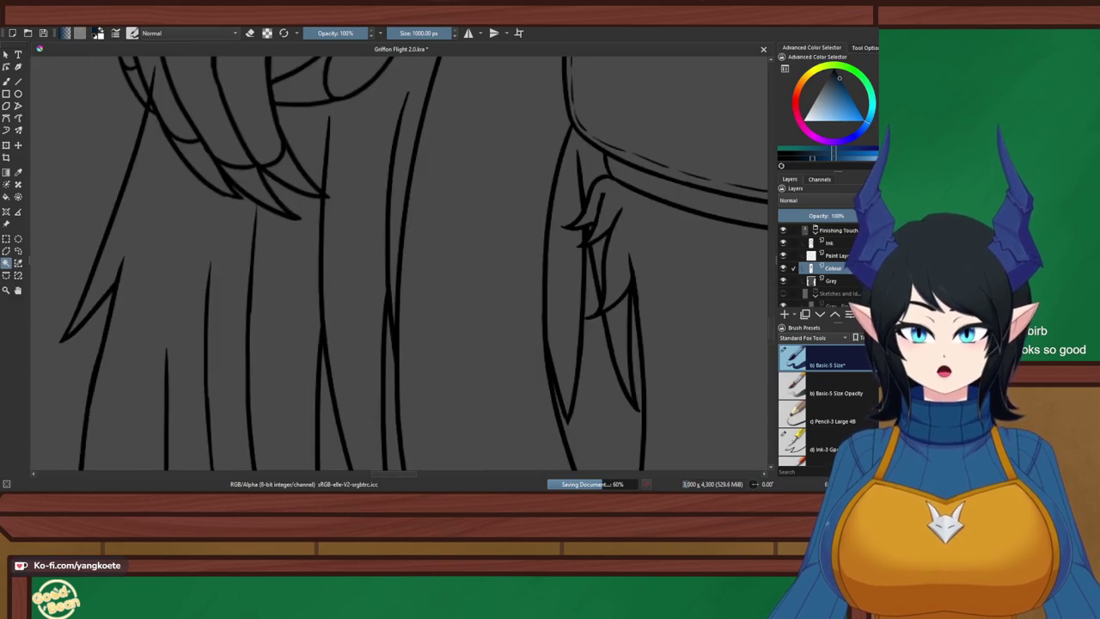
drag(333, 290, 419, 413)
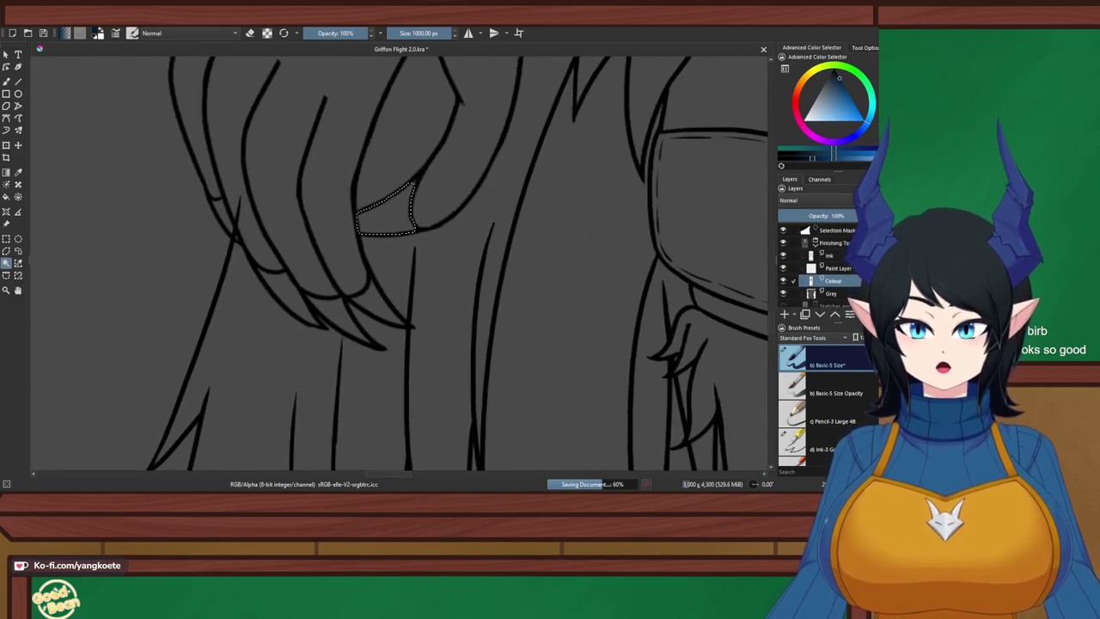
scroll(395, 258, up, 3)
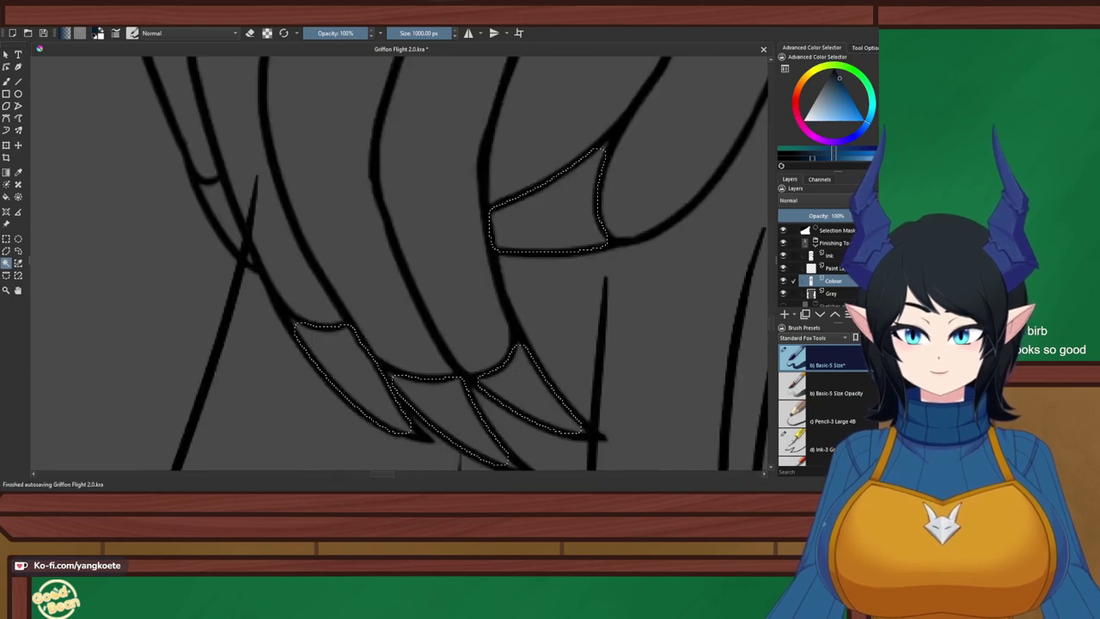
key(j)
key(ctrl+shift+a)
scroll(346, 181, down, 5)
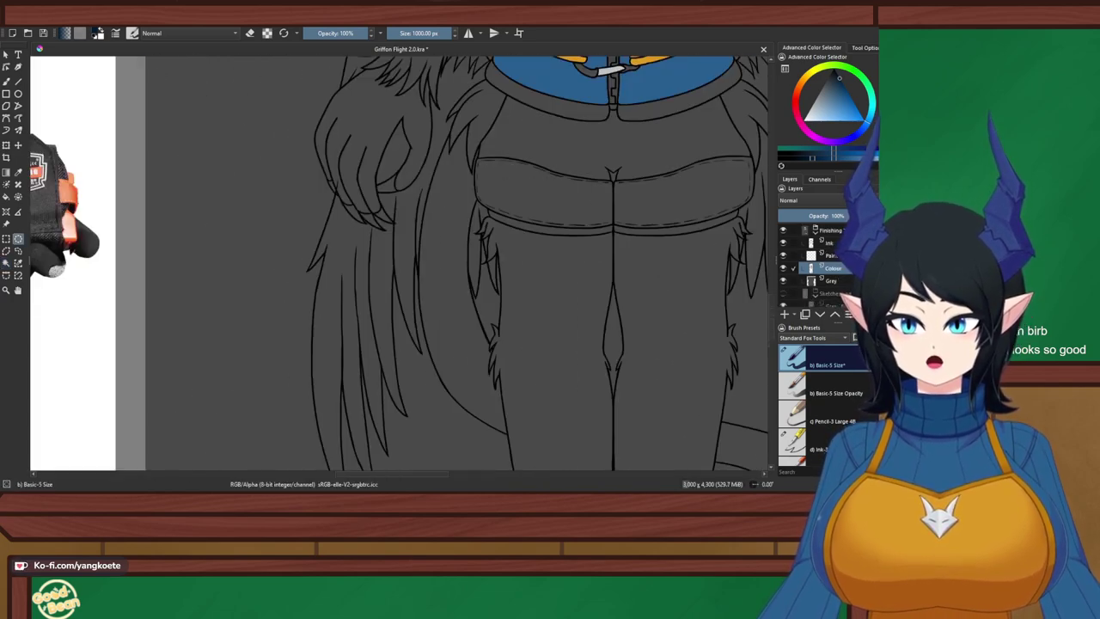
drag(345, 181, 278, 234)
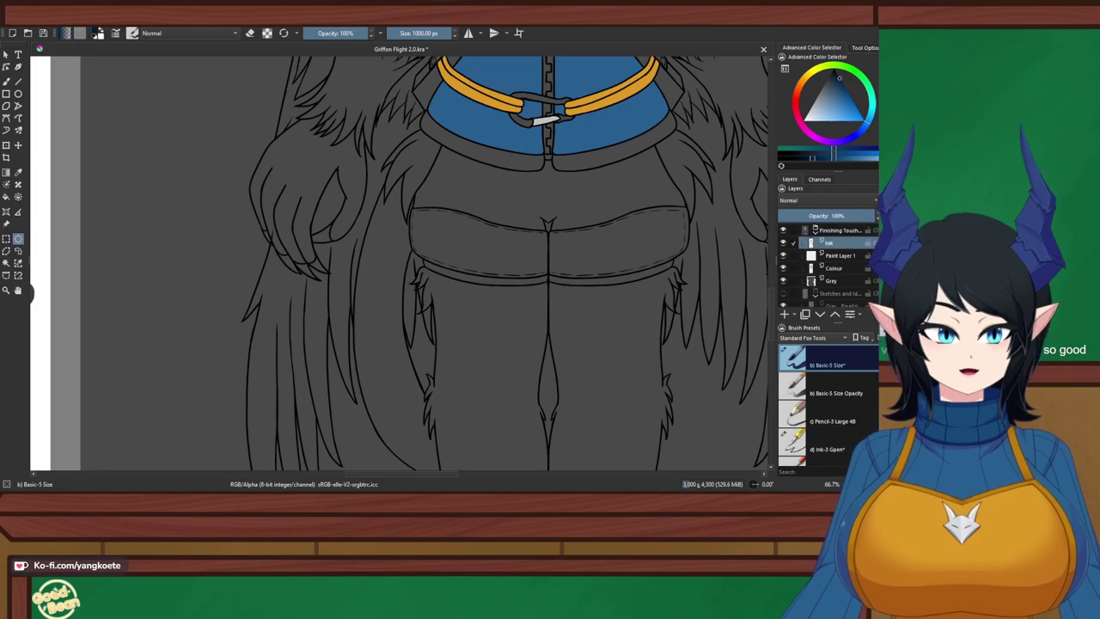
scroll(272, 268, up, 3)
key(b)
scroll(250, 110, up, 2)
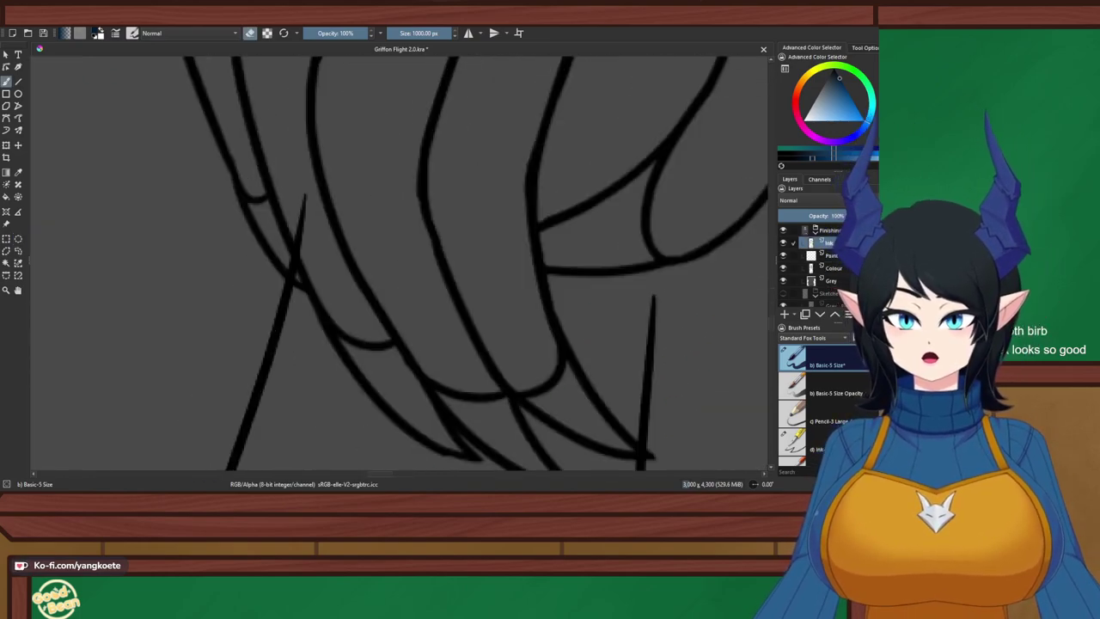
click(389, 34)
Save the document a second time
scroll(270, 167, up, 2)
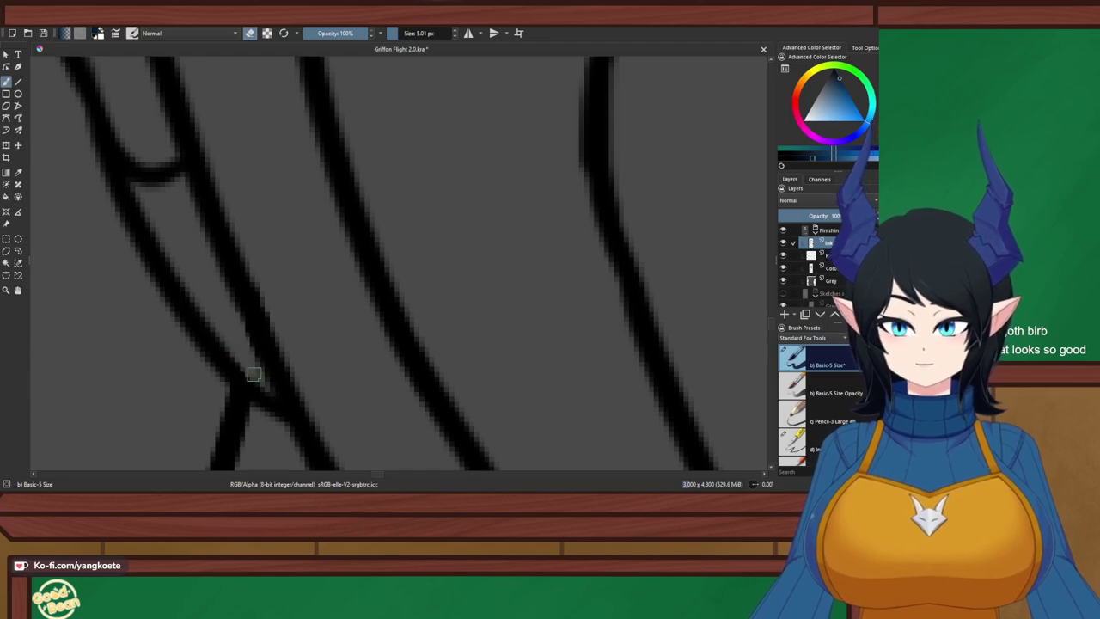
scroll(305, 284, down, 3)
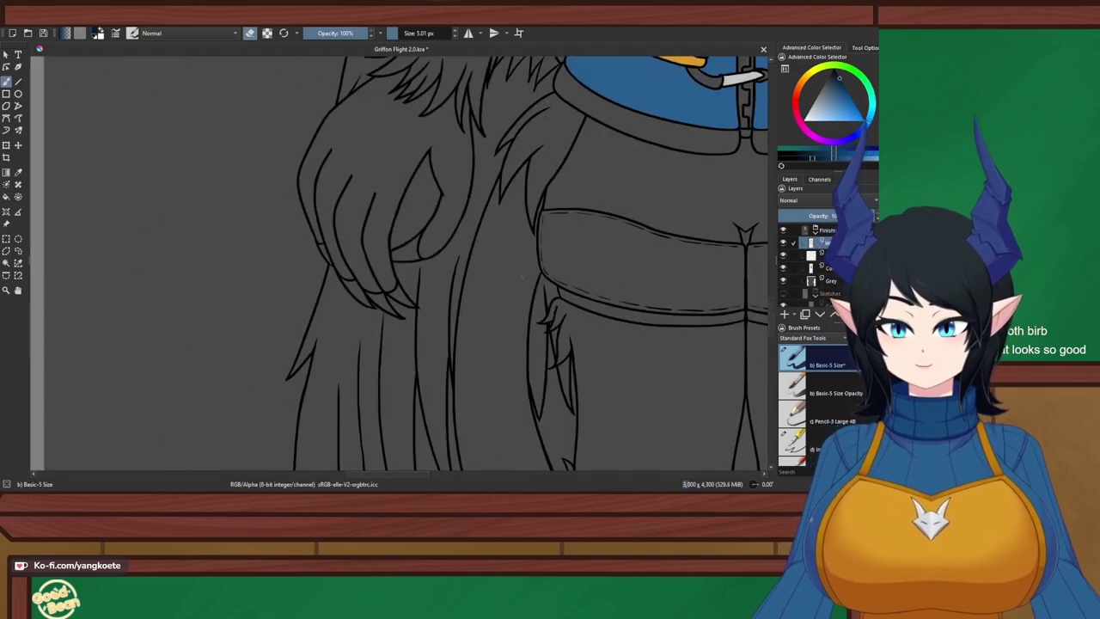
key(ctrl+s)
scroll(357, 284, up, 1)
scroll(358, 245, down, 5)
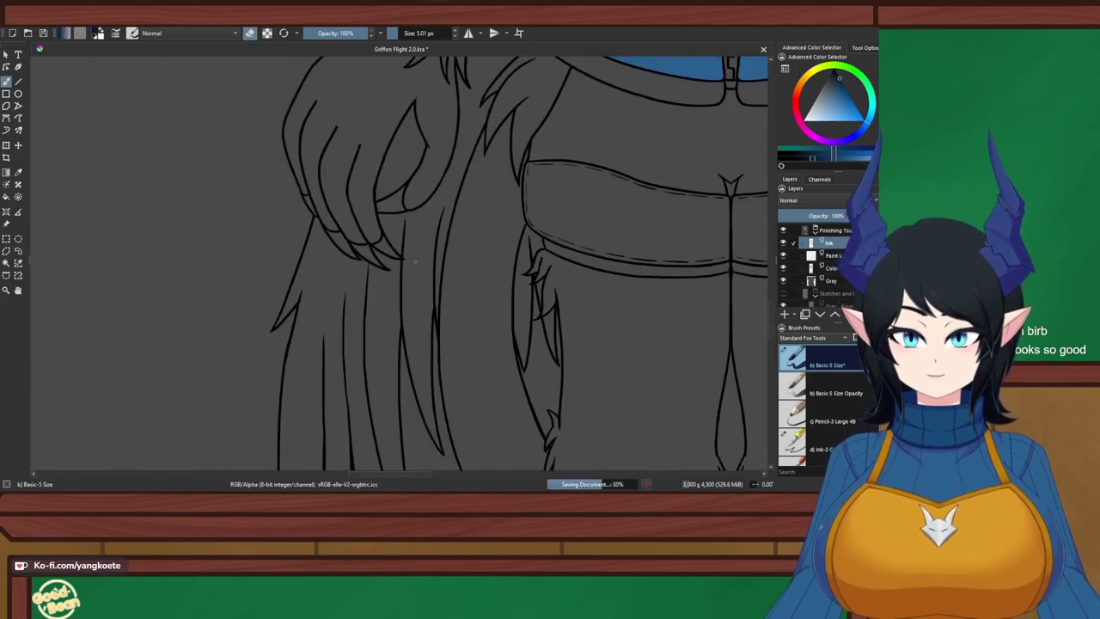
scroll(197, 256, up, 4)
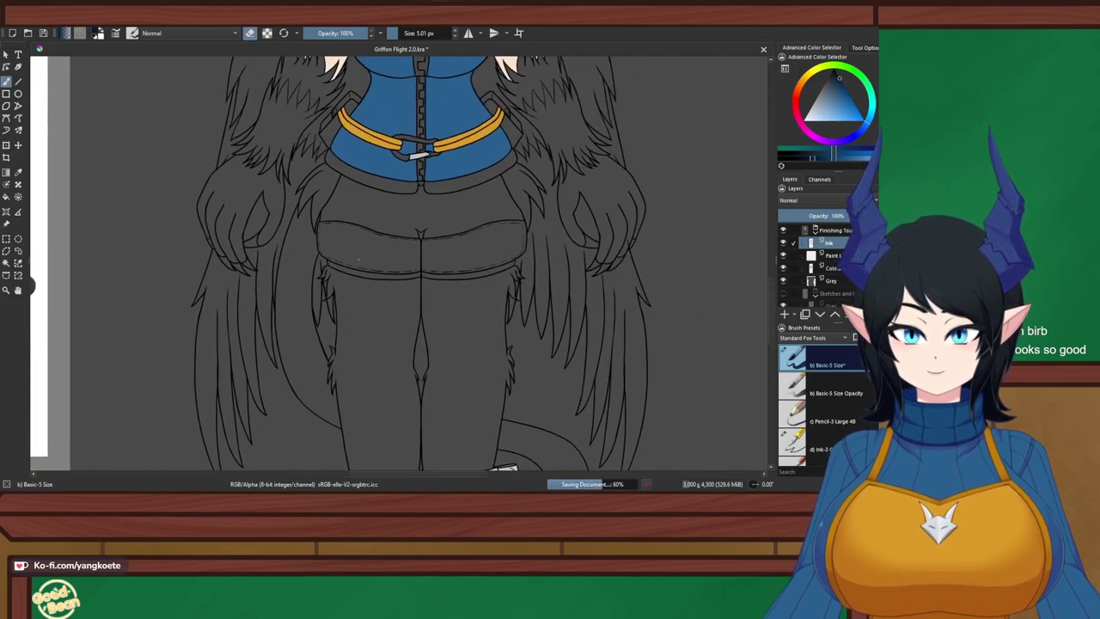
scroll(197, 256, down, 5)
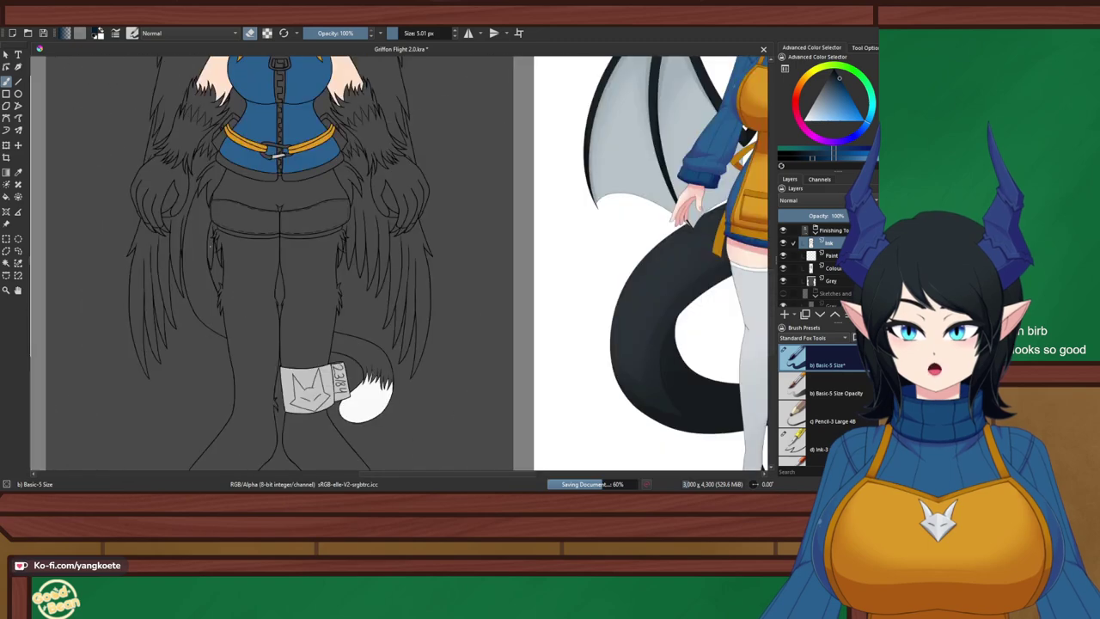
scroll(299, 258, down, 4)
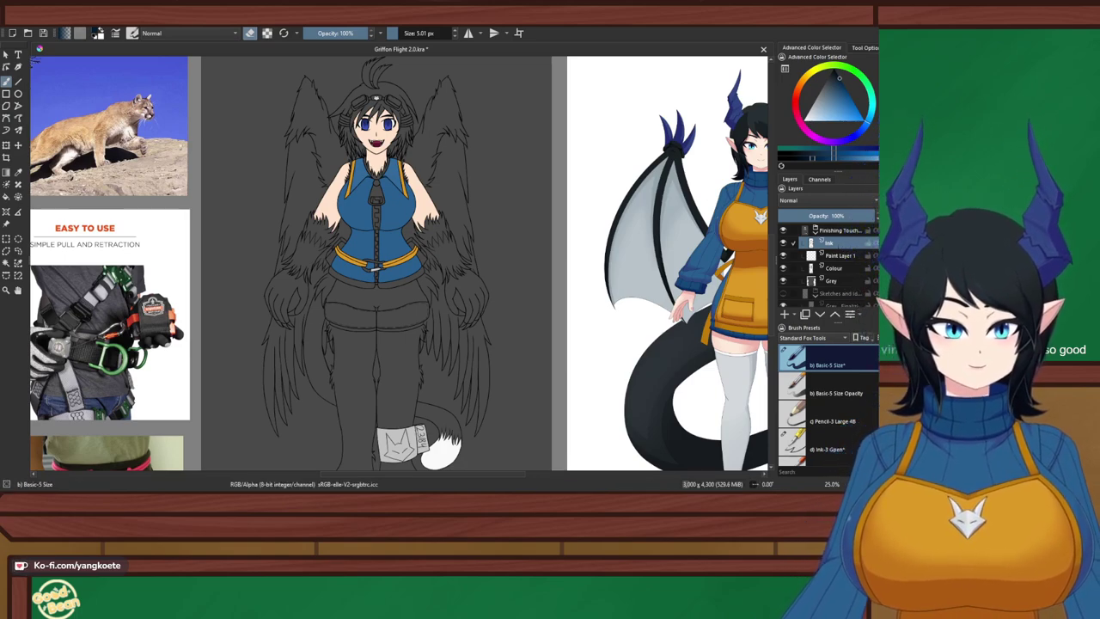
scroll(356, 243, up, 3)
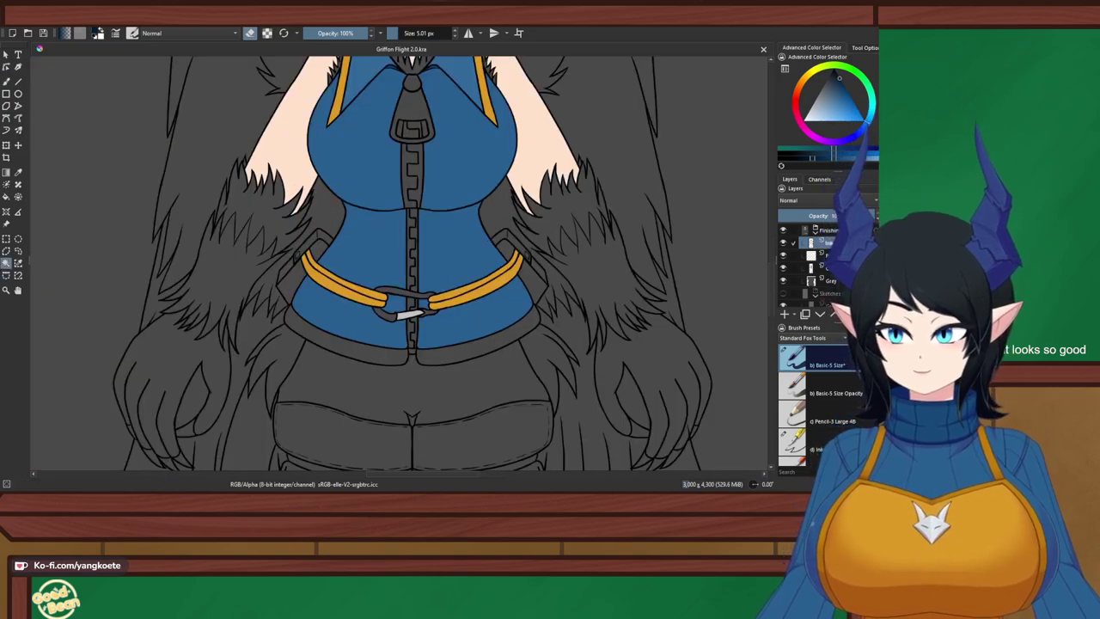
Select the grey carabiner patch beside the left belt strap
scroll(320, 260, up, 4)
click(274, 209)
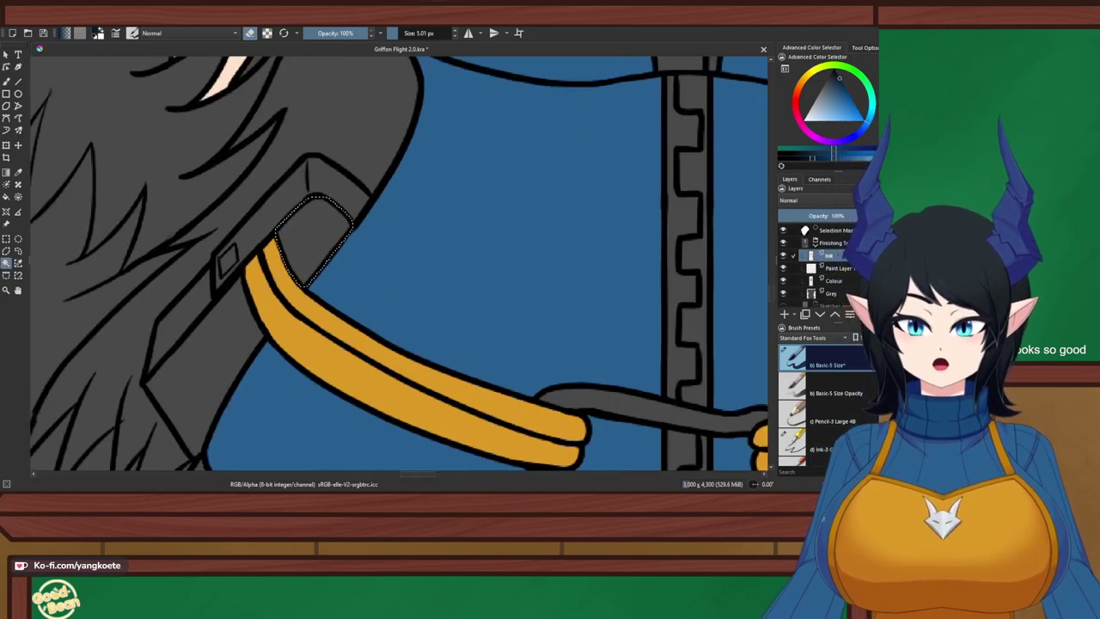
scroll(221, 247, up, 3)
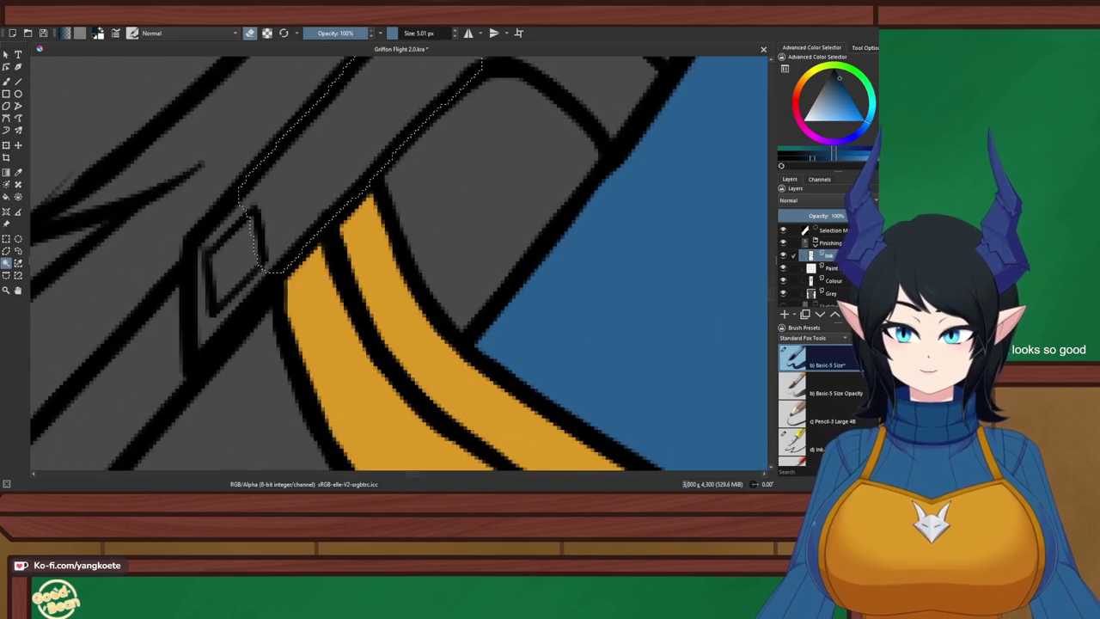
scroll(221, 275, down, 2)
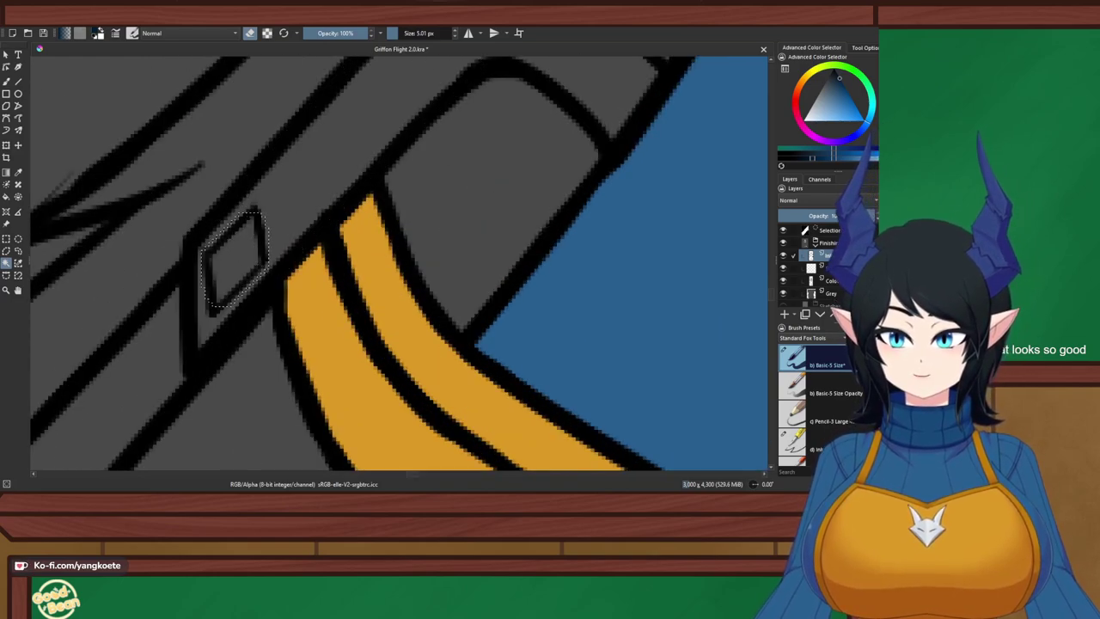
scroll(221, 275, down, 4)
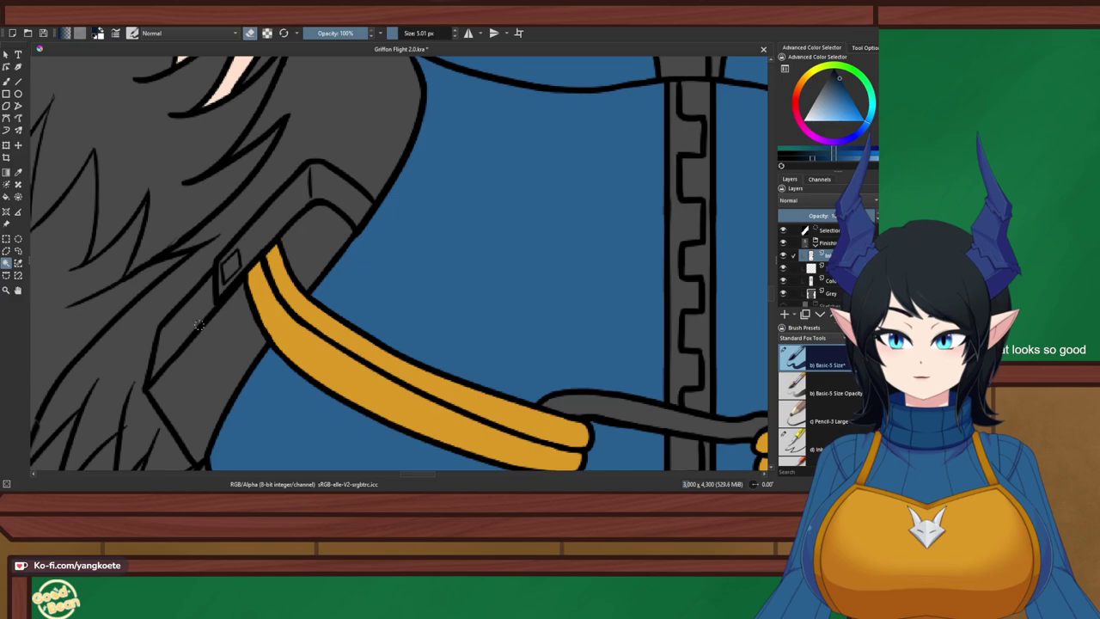
scroll(398, 263, down, 5)
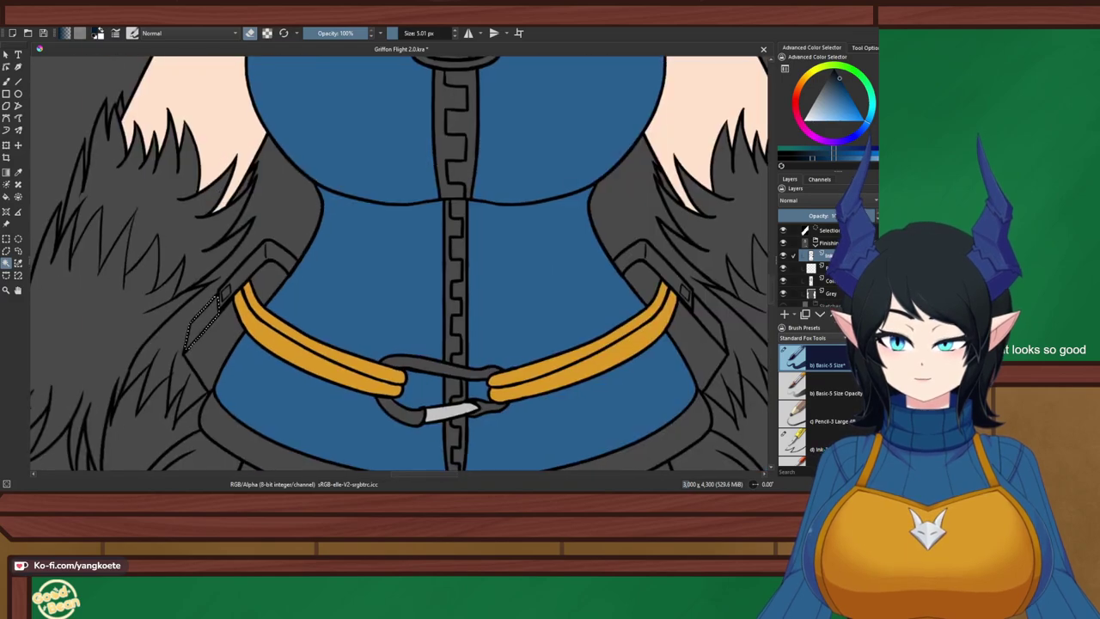
scroll(398, 263, up, 3)
scroll(326, 311, up, 2)
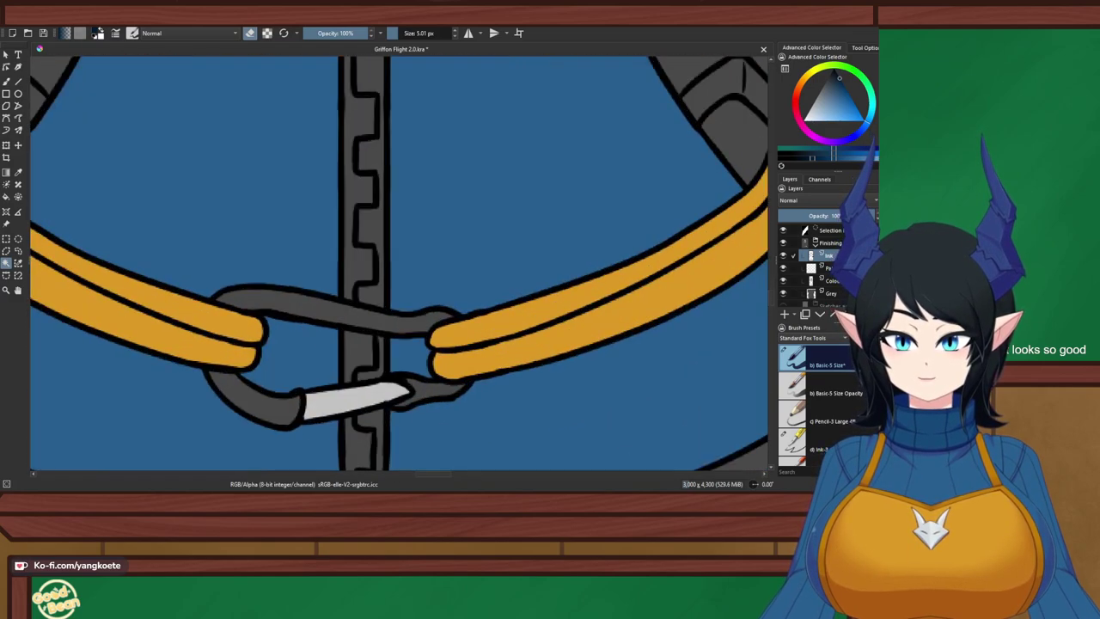
scroll(404, 434, up, 2)
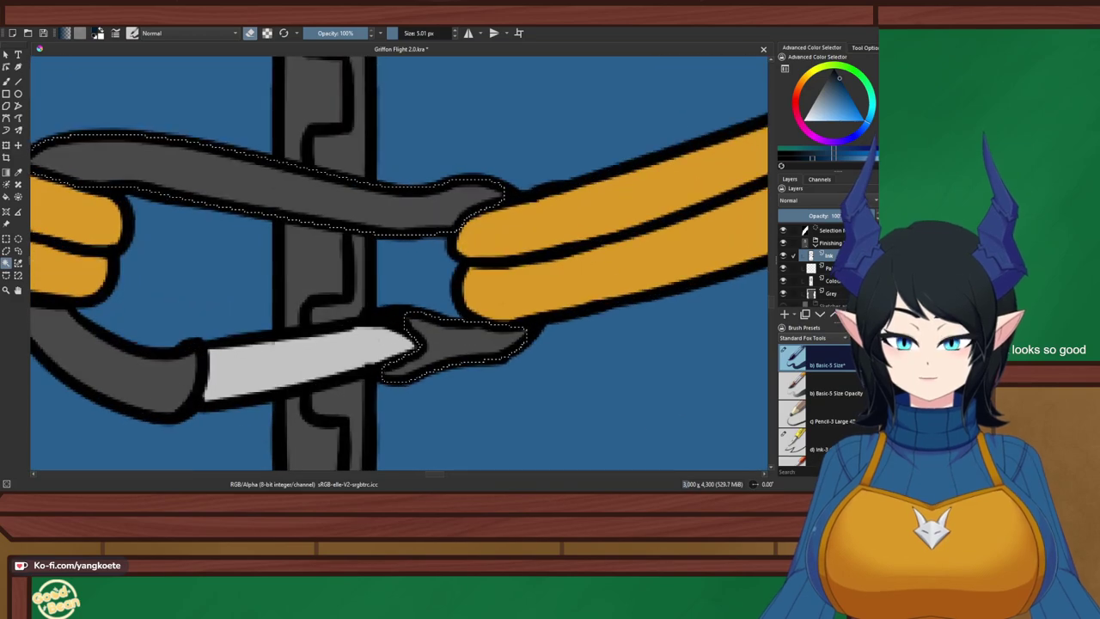
scroll(398, 263, down, 3)
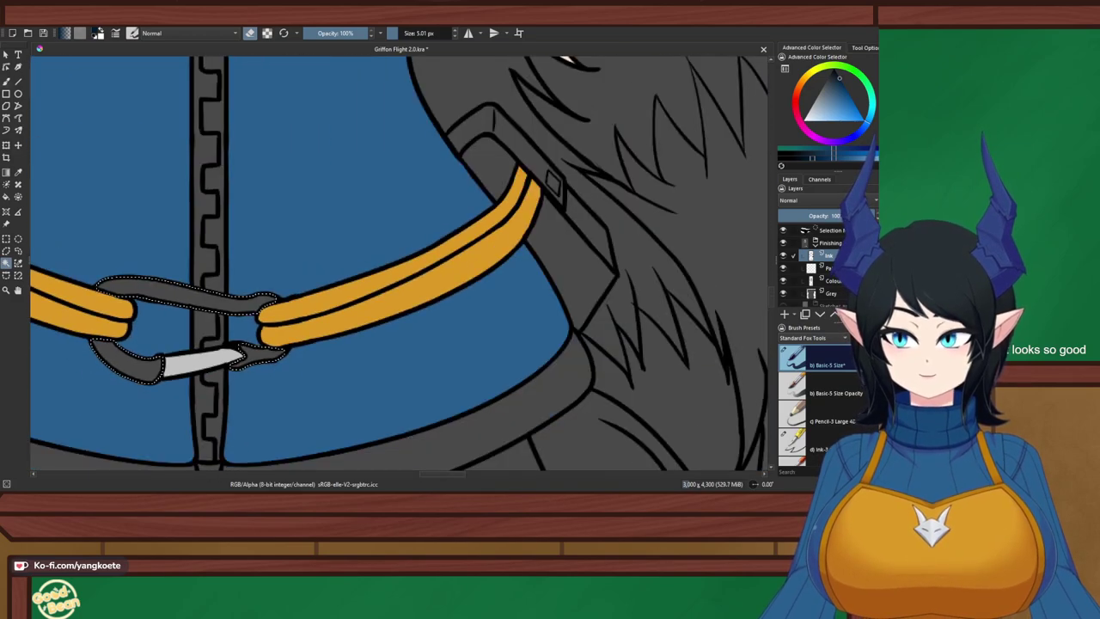
Fill the selected carabiner with belt-strap orange on the Colour layer using a 1000 px brush
key(b)
drag(344, 318, 464, 292)
key(p)
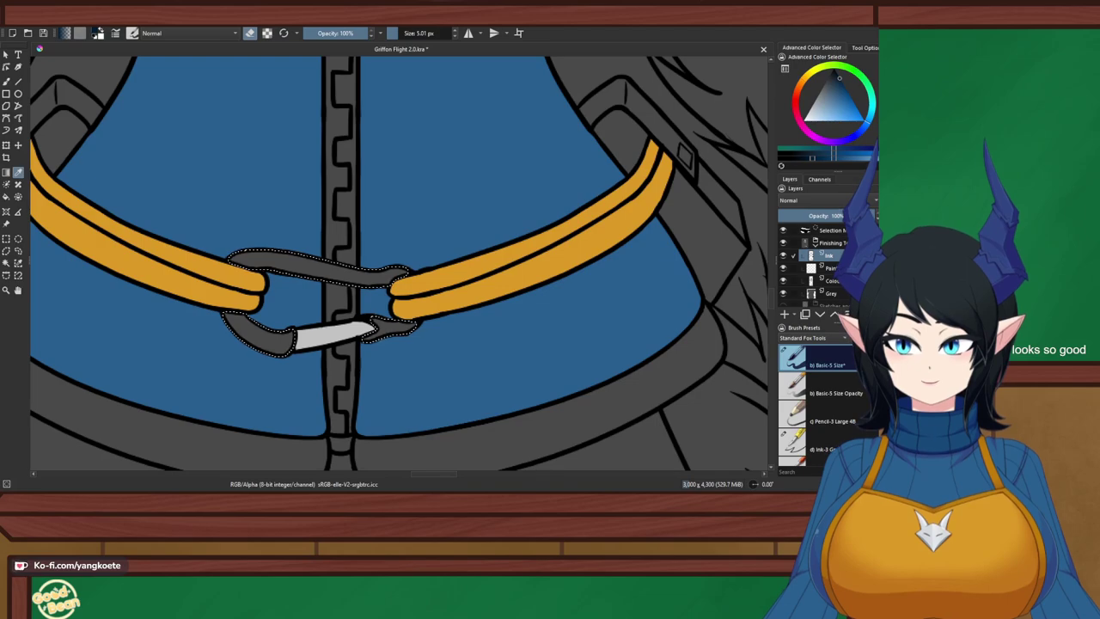
click(429, 301)
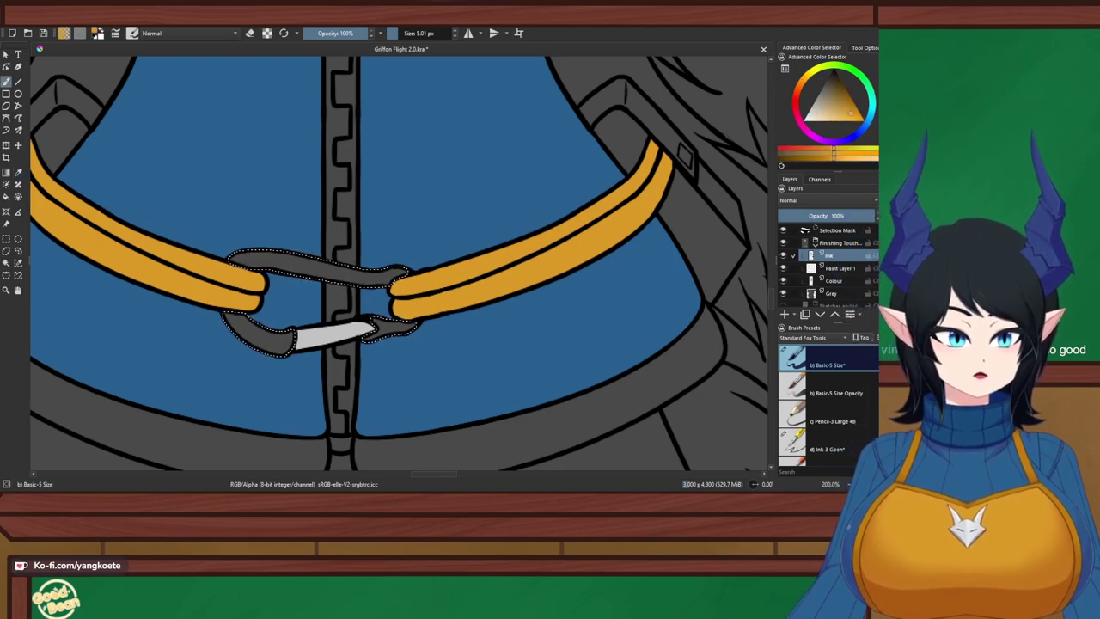
drag(407, 34, 453, 33)
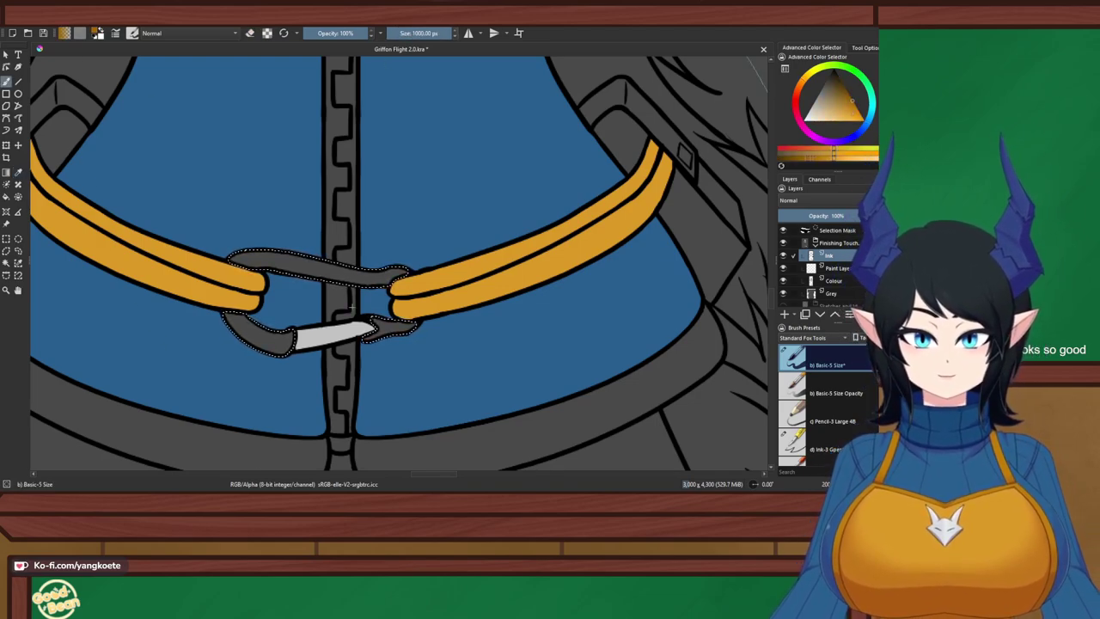
click(288, 296)
key(ctrl+z)
click(832, 281)
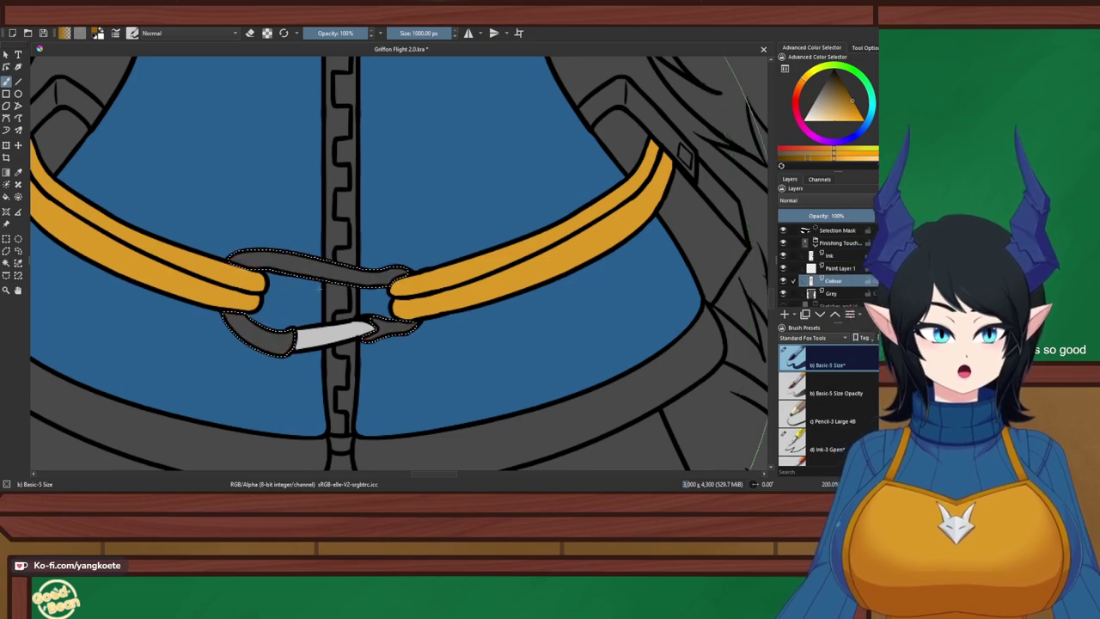
click(320, 288)
Save the drawing with the whole character in view
scroll(320, 288, down, 3)
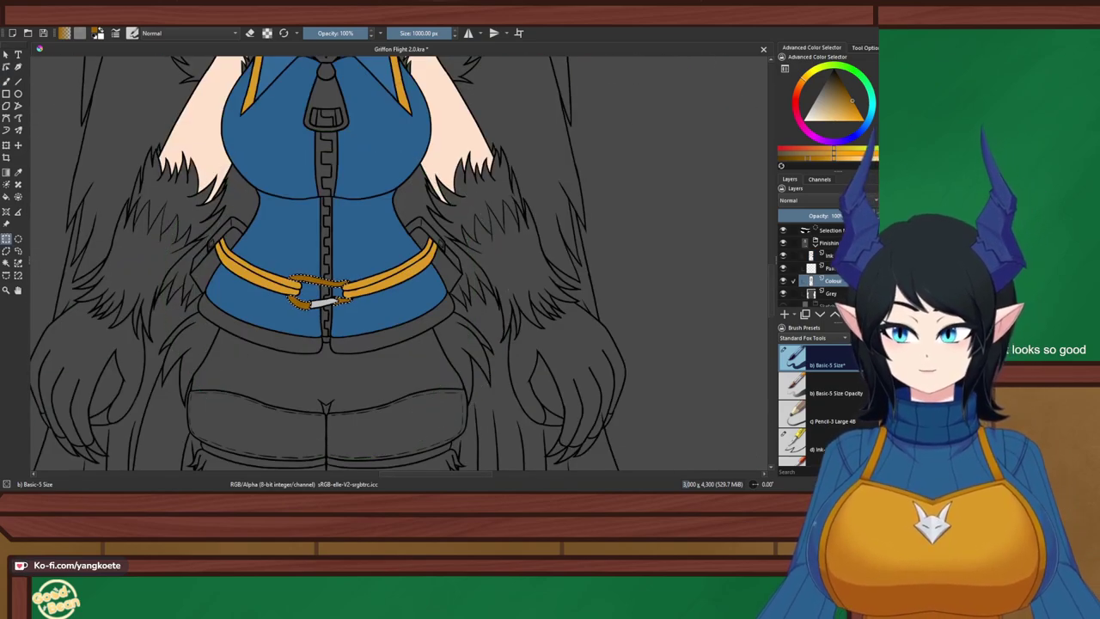
scroll(342, 211, down, 1)
drag(342, 211, 379, 294)
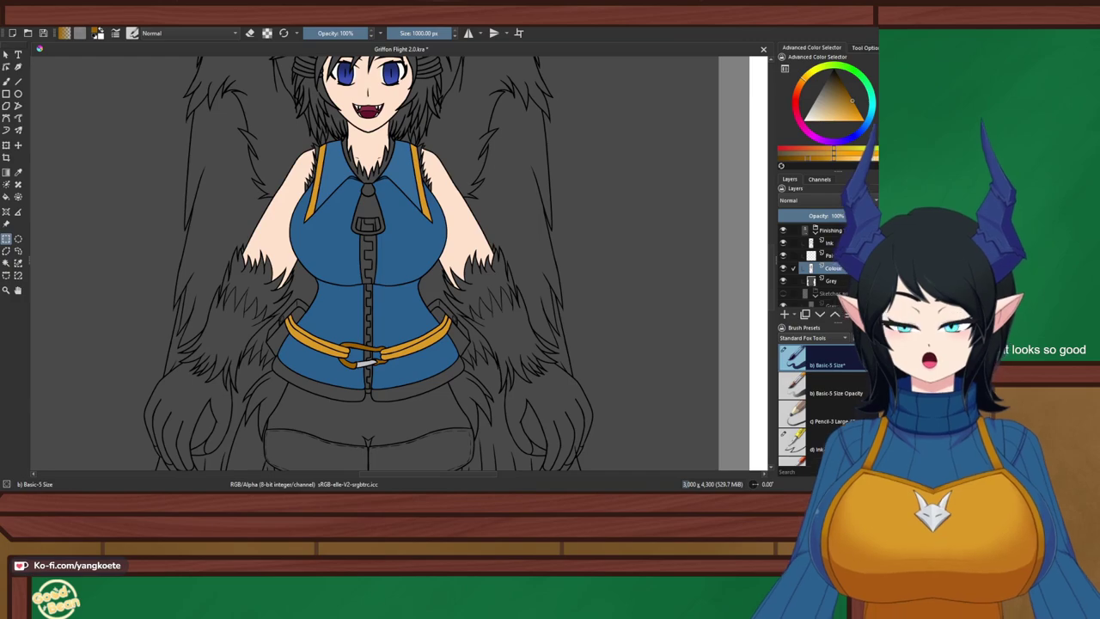
key(ctrl+s)
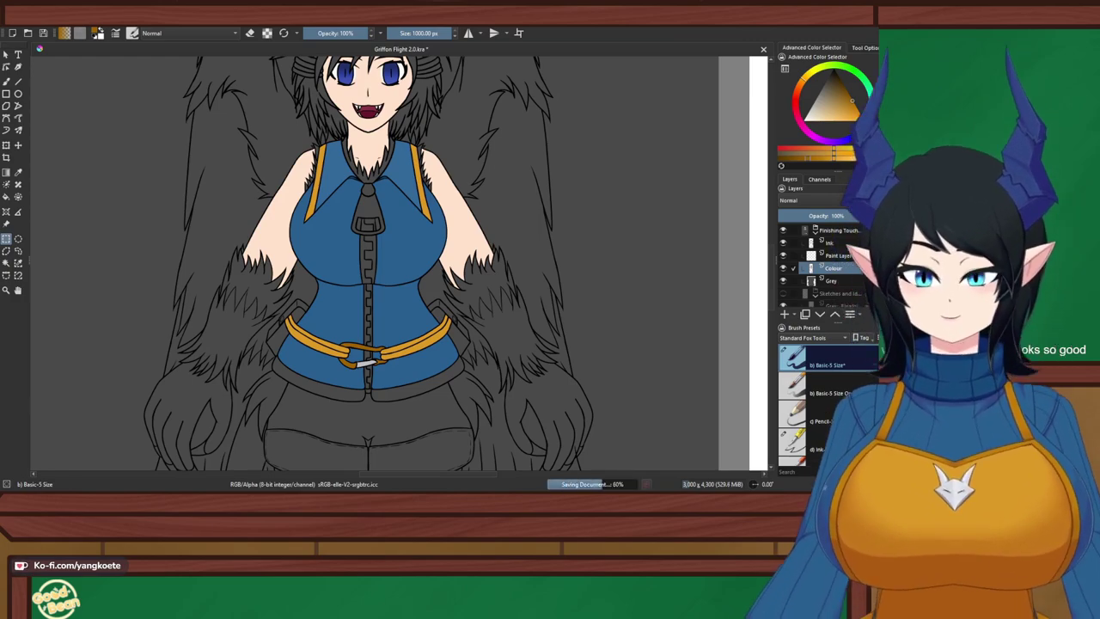
Fill both zipper-pull gaps with the sampled vest blue, then deselect
scroll(375, 248, up, 4)
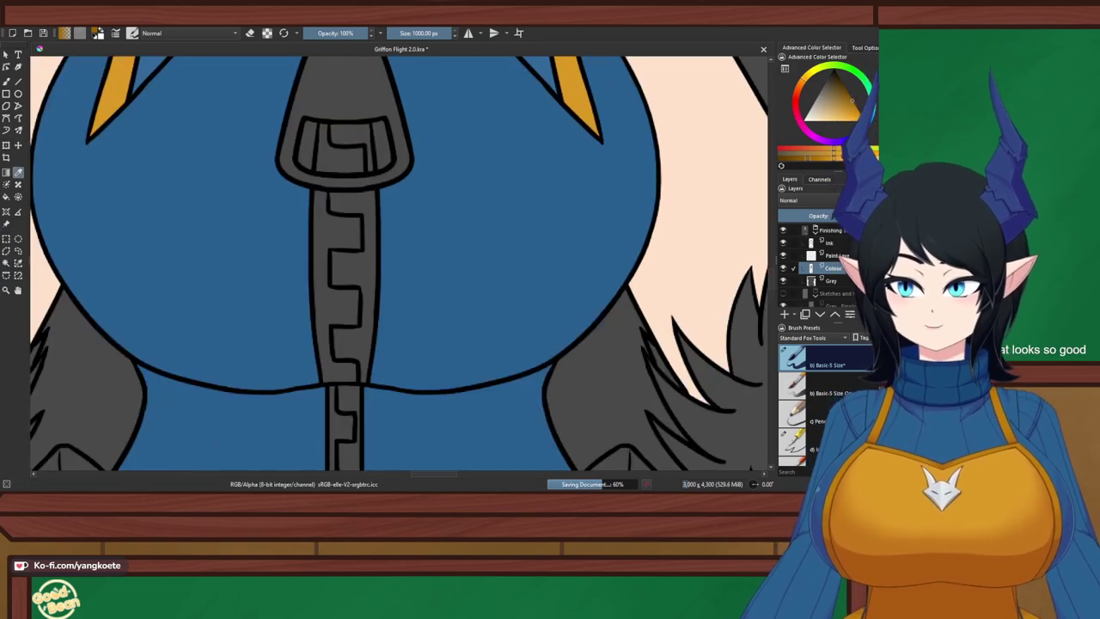
click(249, 121)
scroll(338, 108, up, 2)
click(6, 251)
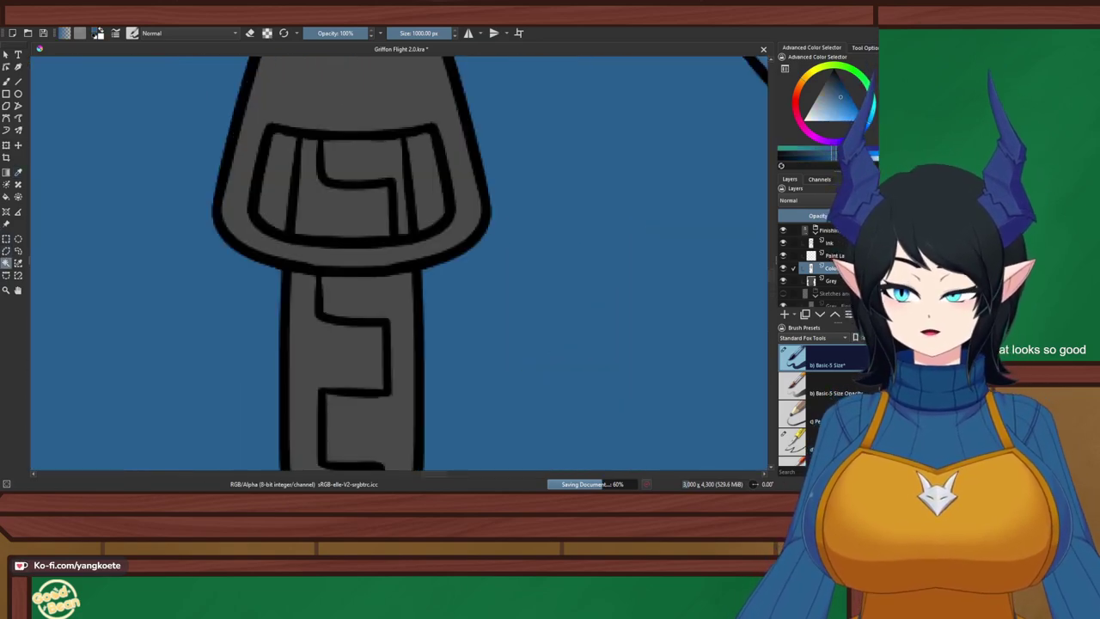
shift+click(428, 185)
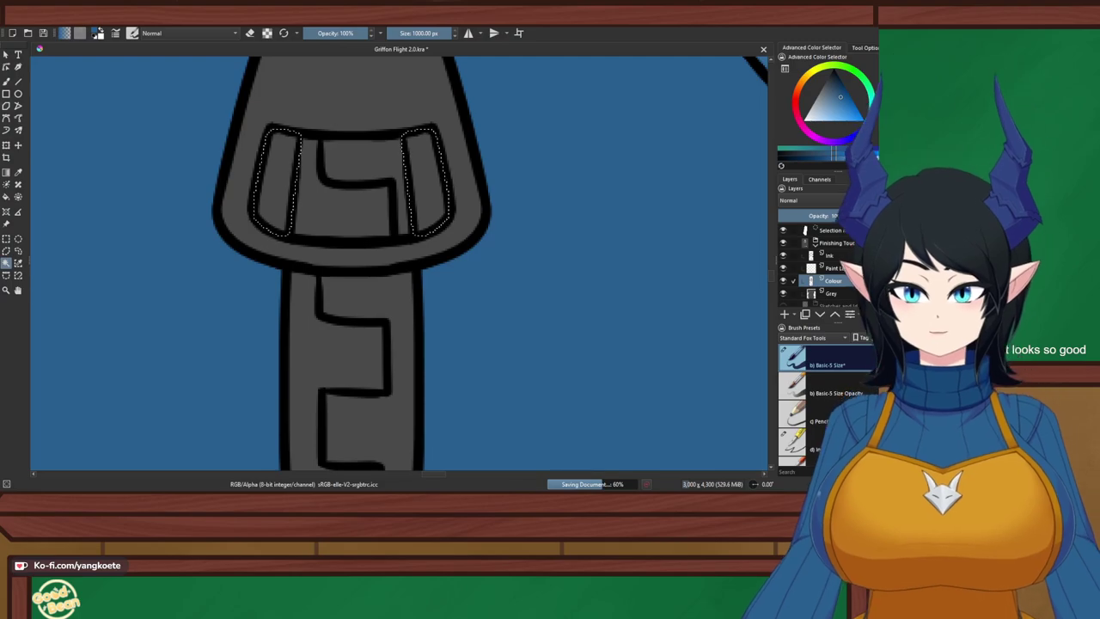
key(b)
click(427, 185)
key(ctrl+r)
key(ctrl+shift+a)
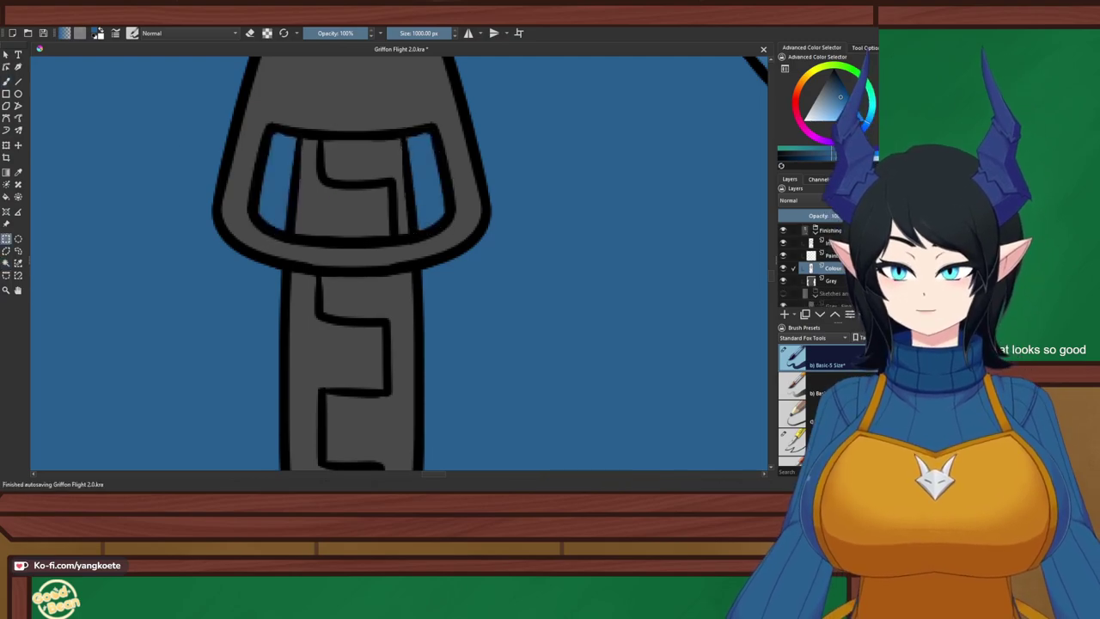
scroll(177, 139, down, 8)
scroll(176, 139, up, 2)
Save the drawing and move the view from the body up to the head
drag(360, 223, 399, 275)
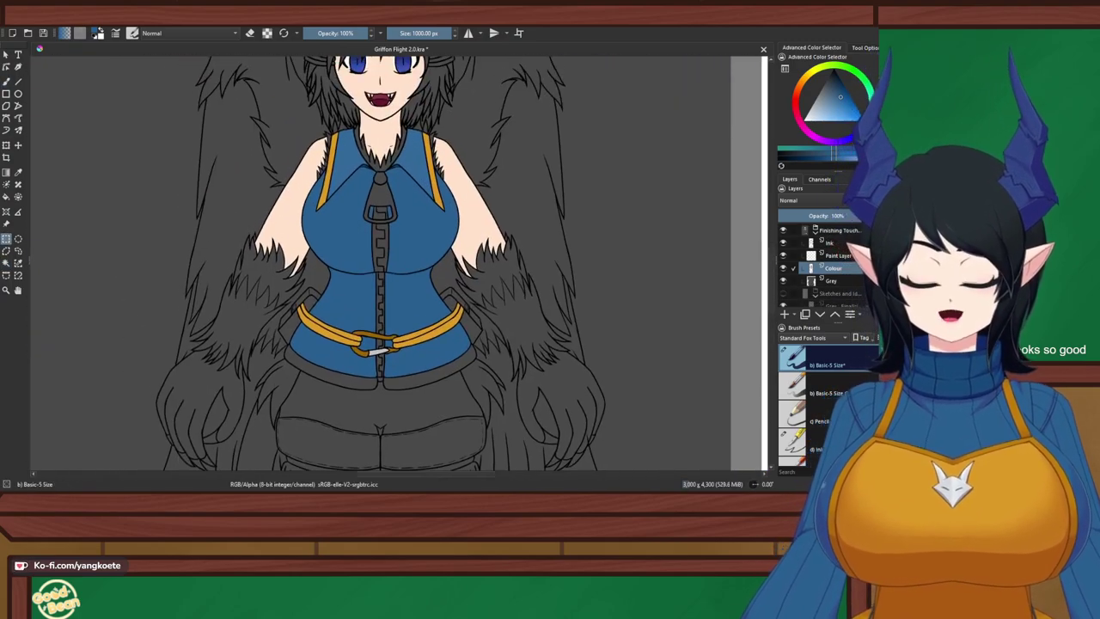
key(ctrl+s)
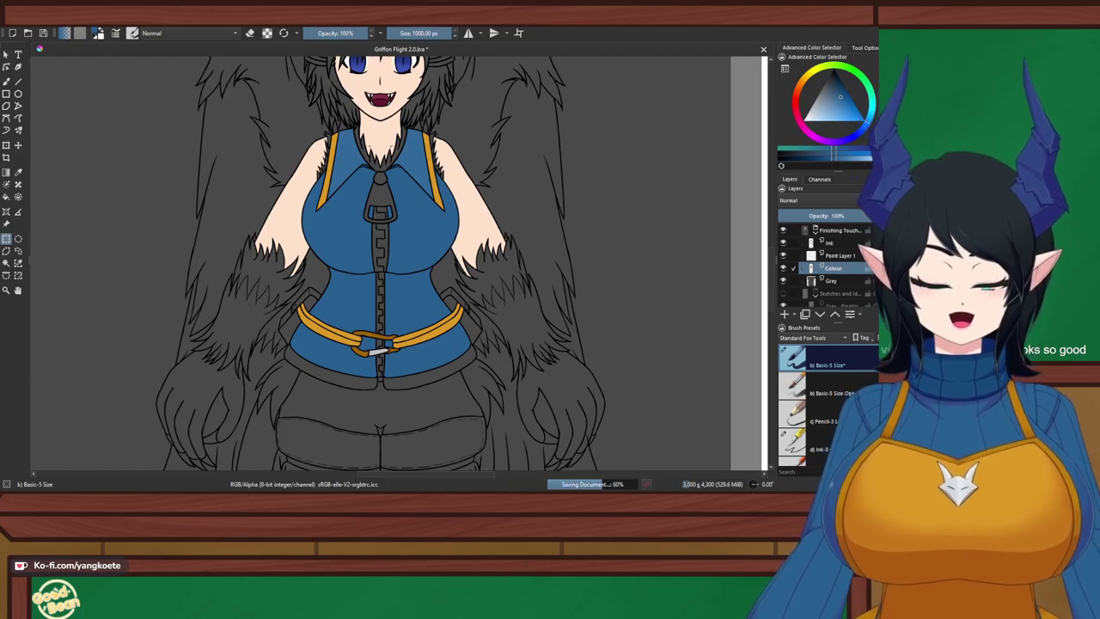
drag(393, 226, 410, 379)
scroll(413, 289, down, 1)
scroll(413, 289, up, 1)
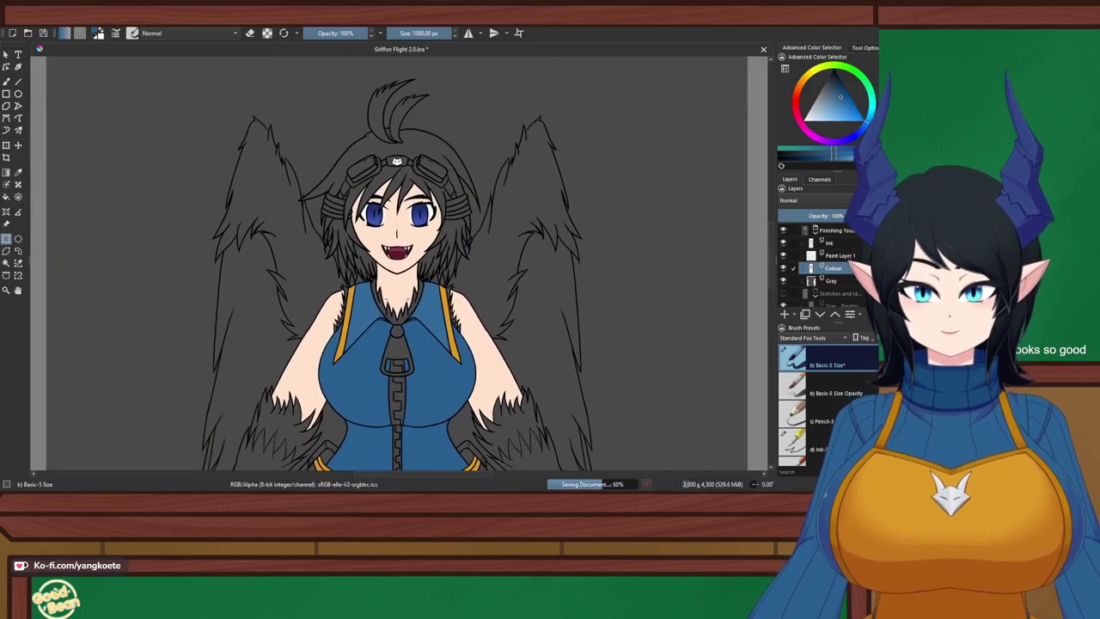
scroll(387, 258, up, 3)
drag(387, 258, 374, 418)
scroll(375, 418, down, 1)
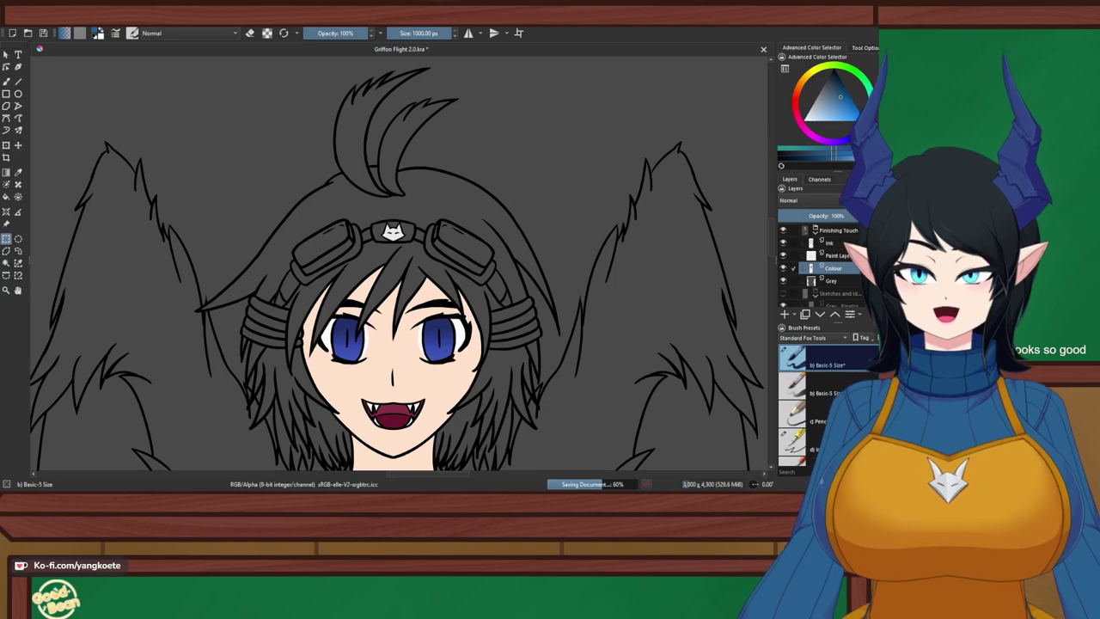
Select the hair region plus the gap between hair tufts to inspect it
click(370, 206)
scroll(369, 183, up, 2)
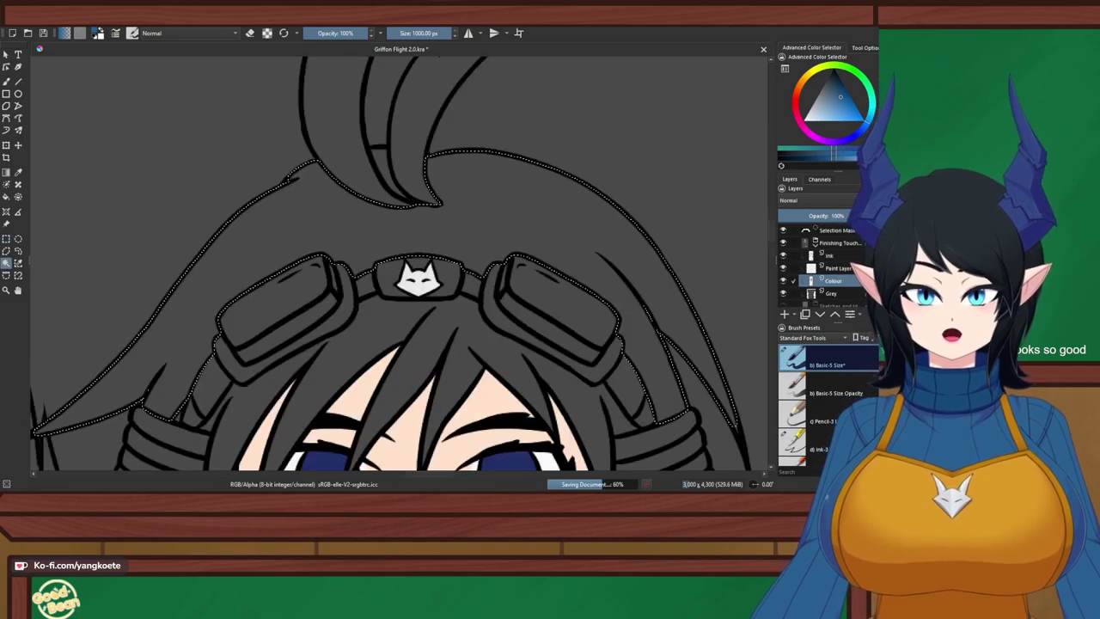
shift+click(385, 173)
scroll(403, 199, up, 1)
scroll(384, 189, up, 3)
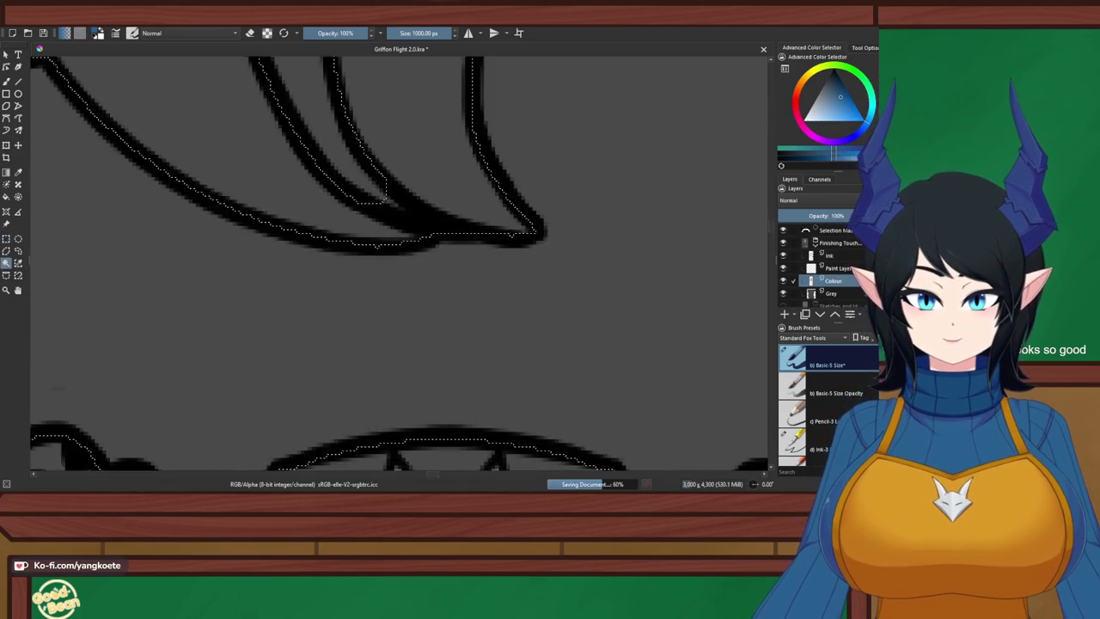
scroll(399, 262, down, 5)
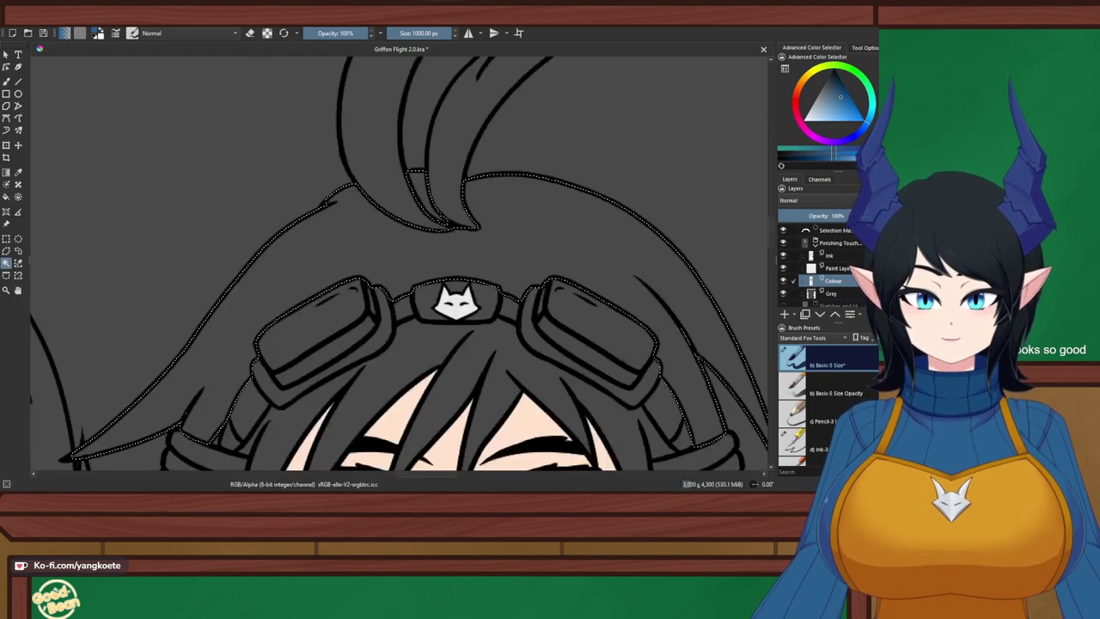
scroll(399, 262, up, 3)
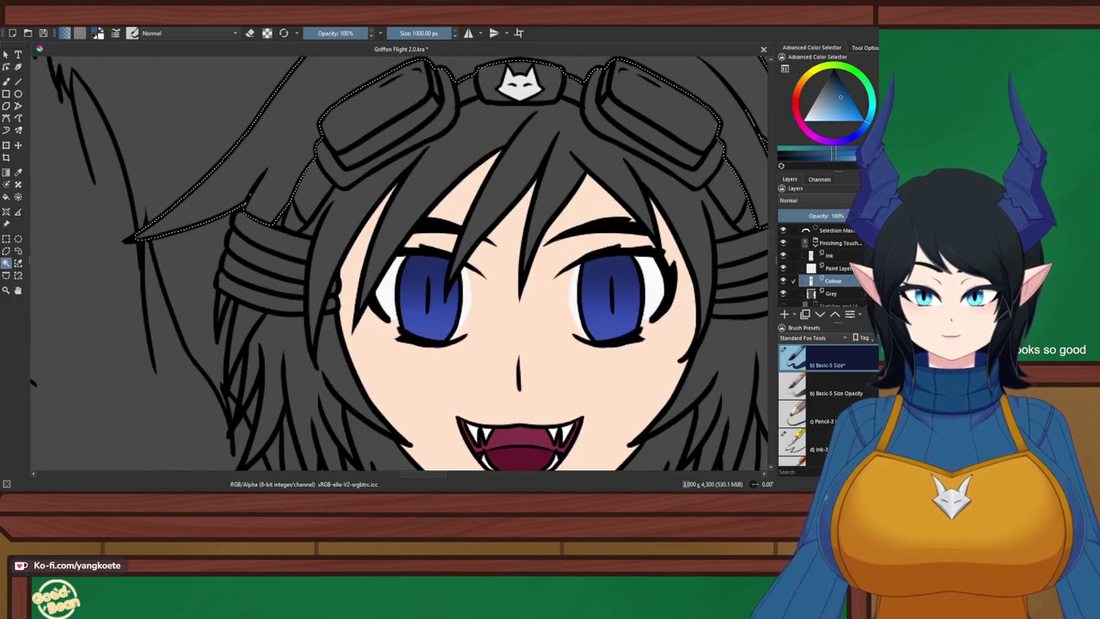
scroll(315, 222, down, 5)
scroll(260, 211, up, 3)
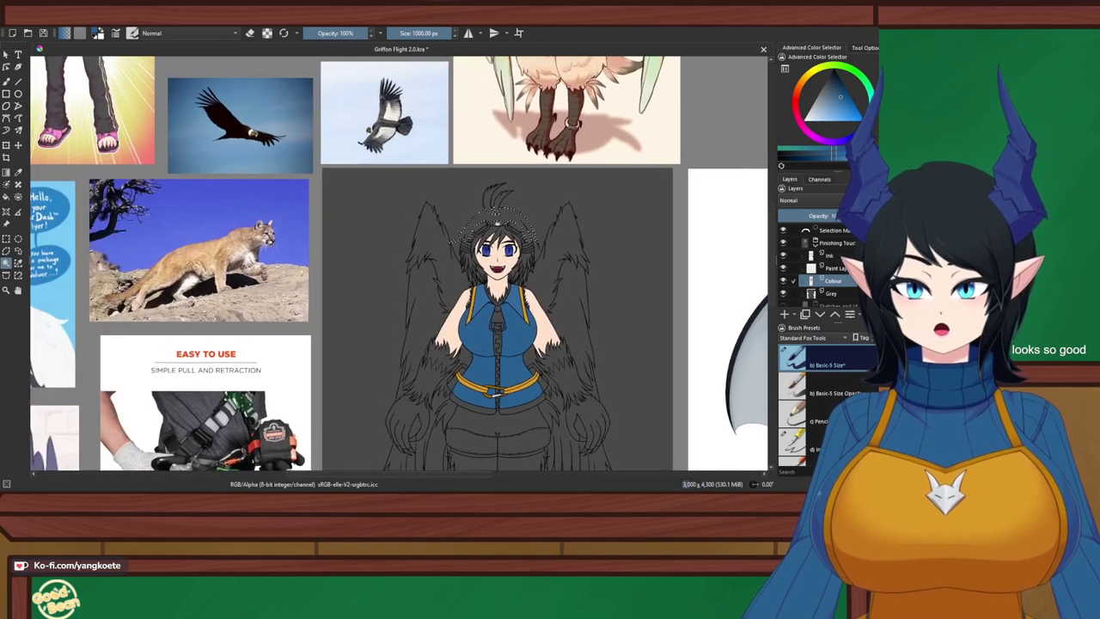
scroll(387, 258, up, 3)
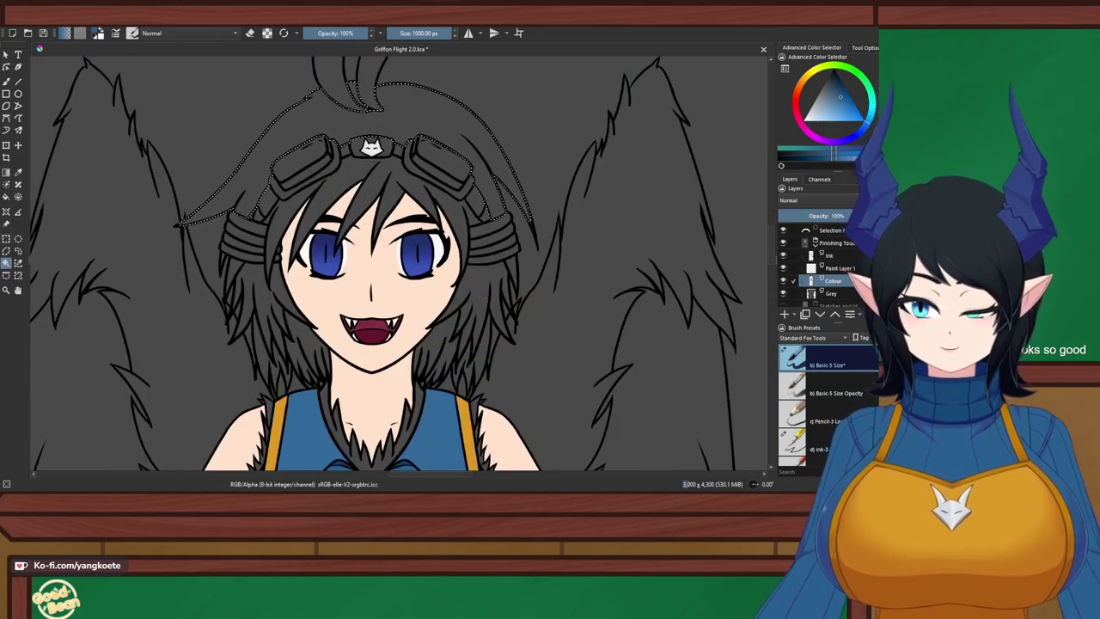
Deselect the hair using the rectangle selection tool
click(6, 239)
click(189, 258)
drag(189, 258, 189, 252)
Sample the near-black colour from the condor reference photo's upper wing
scroll(400, 258, down, 2)
drag(404, 284, 384, 220)
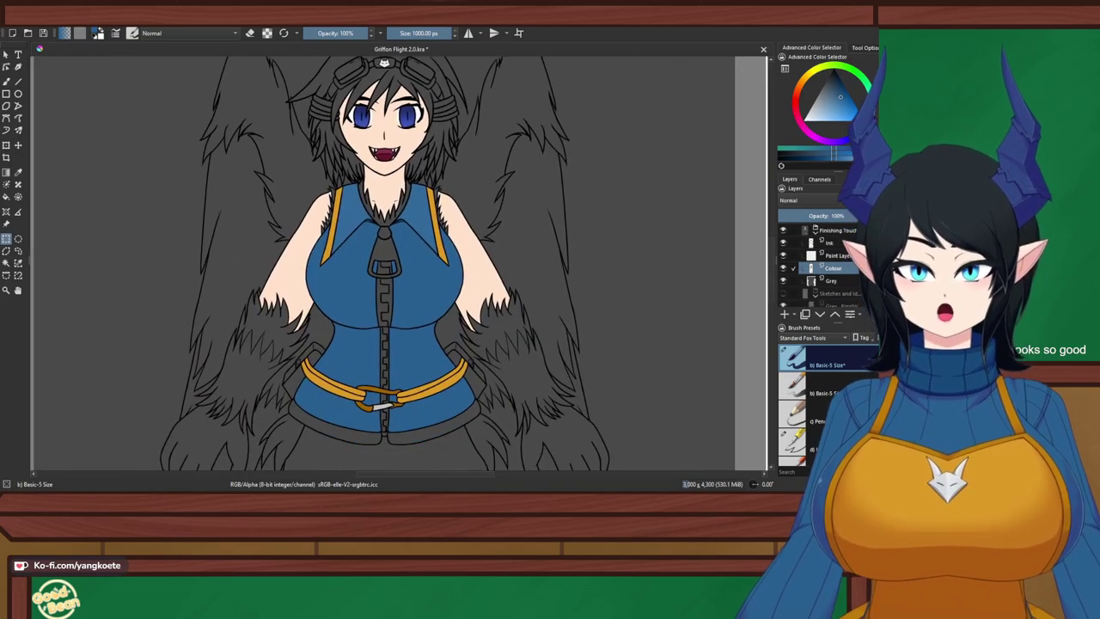
scroll(426, 219, down, 1)
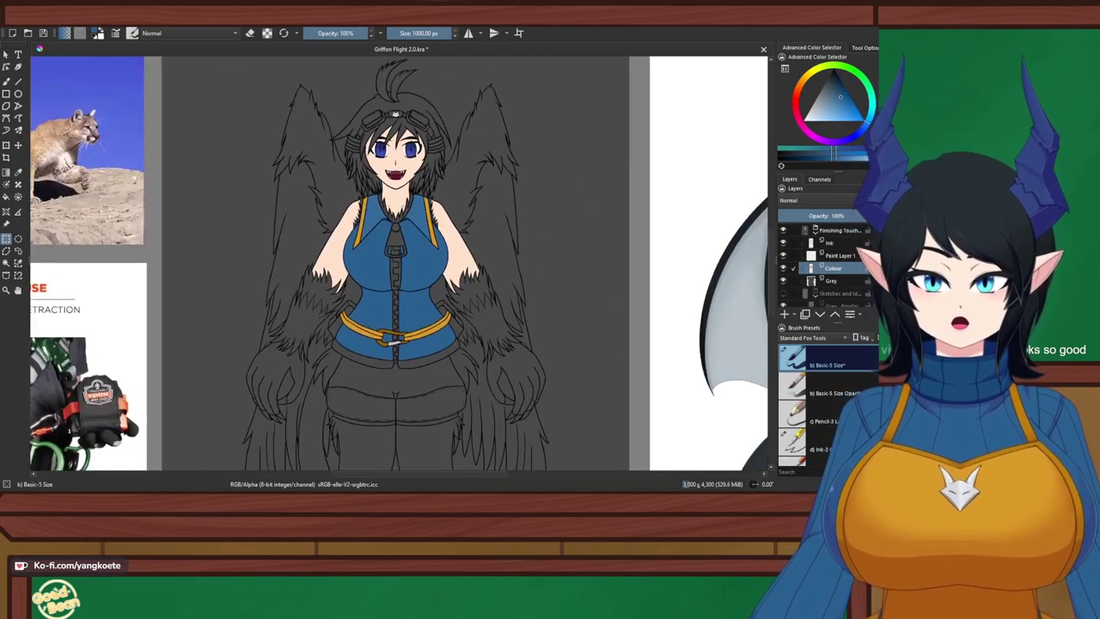
scroll(430, 232, up, 1)
drag(348, 103, 397, 211)
scroll(397, 207, up, 2)
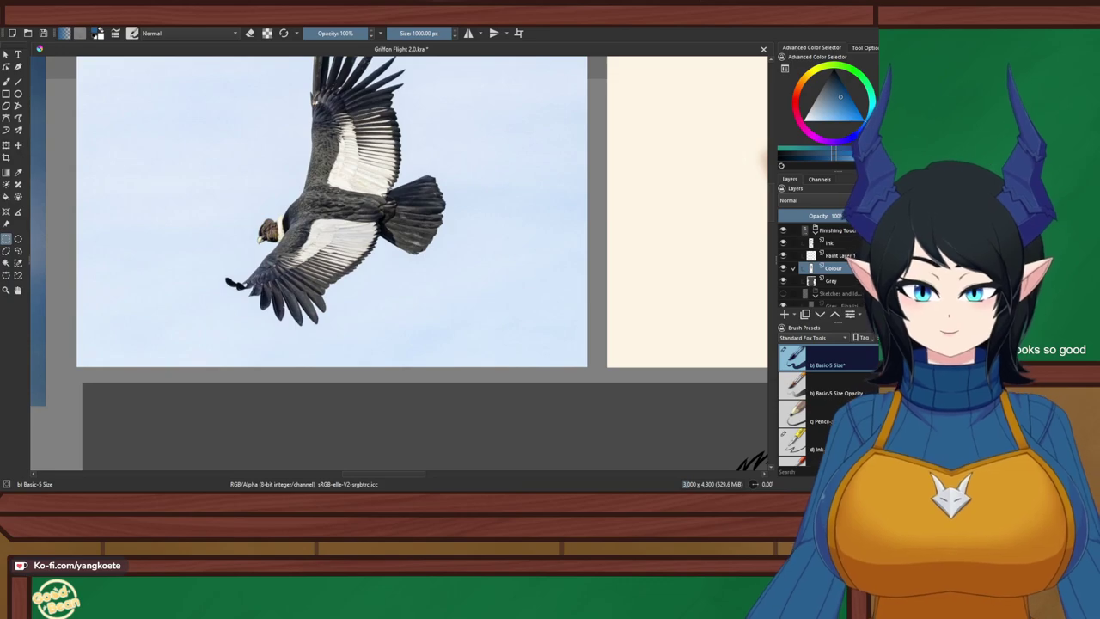
drag(363, 89, 370, 141)
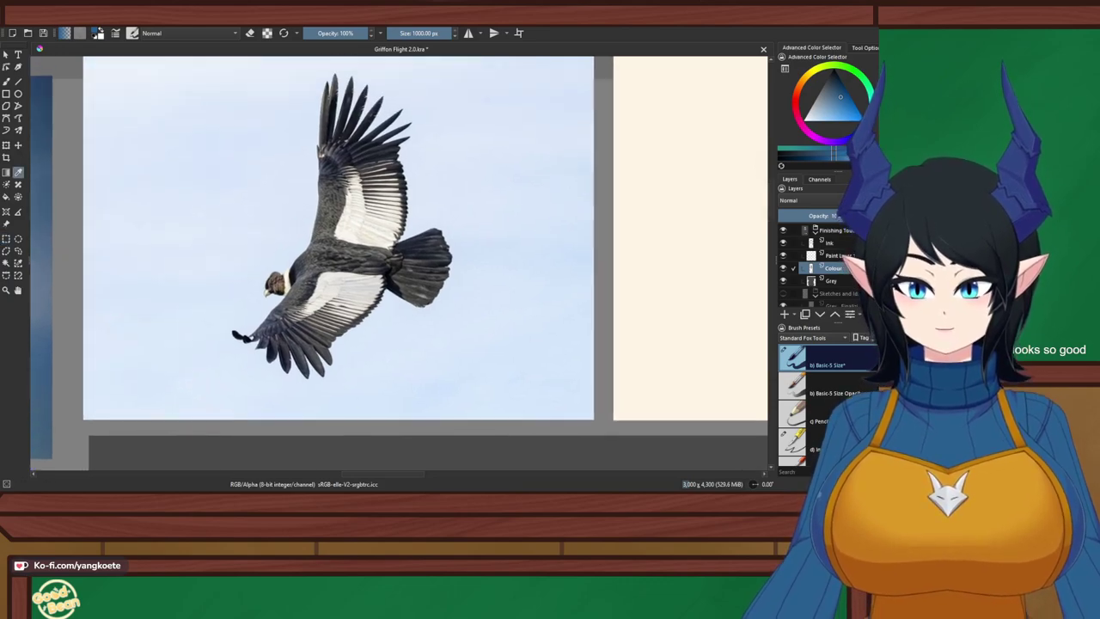
scroll(370, 140, up, 3)
click(334, 141)
scroll(335, 140, down, 3)
Compare the character's legs with the cougar's hind legs, then show the Reference Images tool options
drag(493, 446, 379, 94)
drag(327, 338, 428, 264)
scroll(427, 264, down, 4)
drag(262, 142, 431, 335)
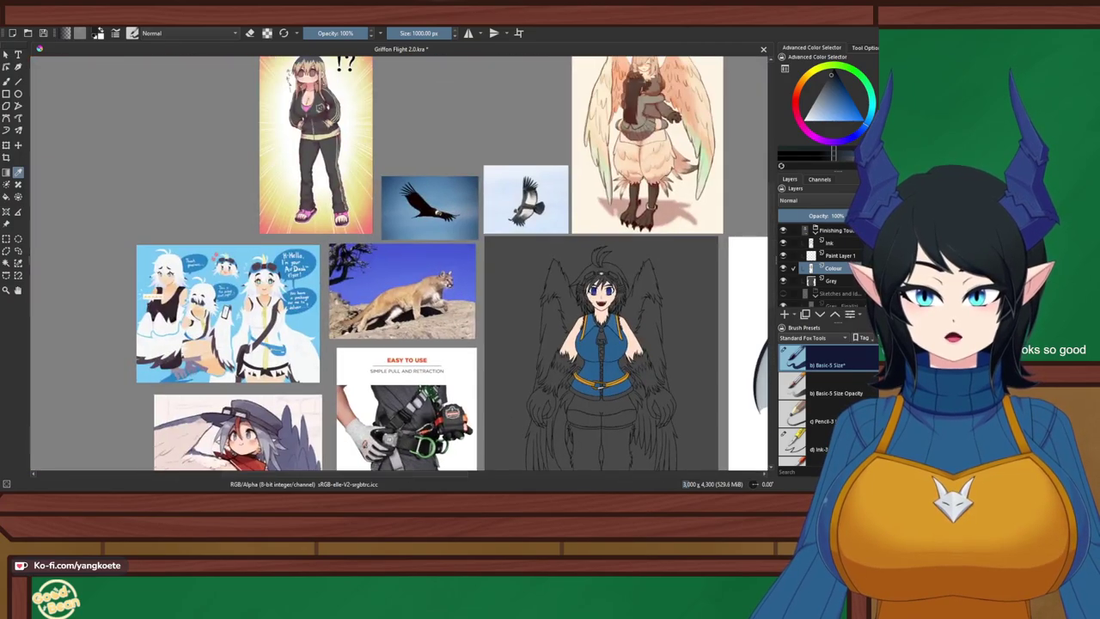
scroll(431, 335, up, 4)
drag(133, 266, 198, 251)
scroll(197, 252, up, 3)
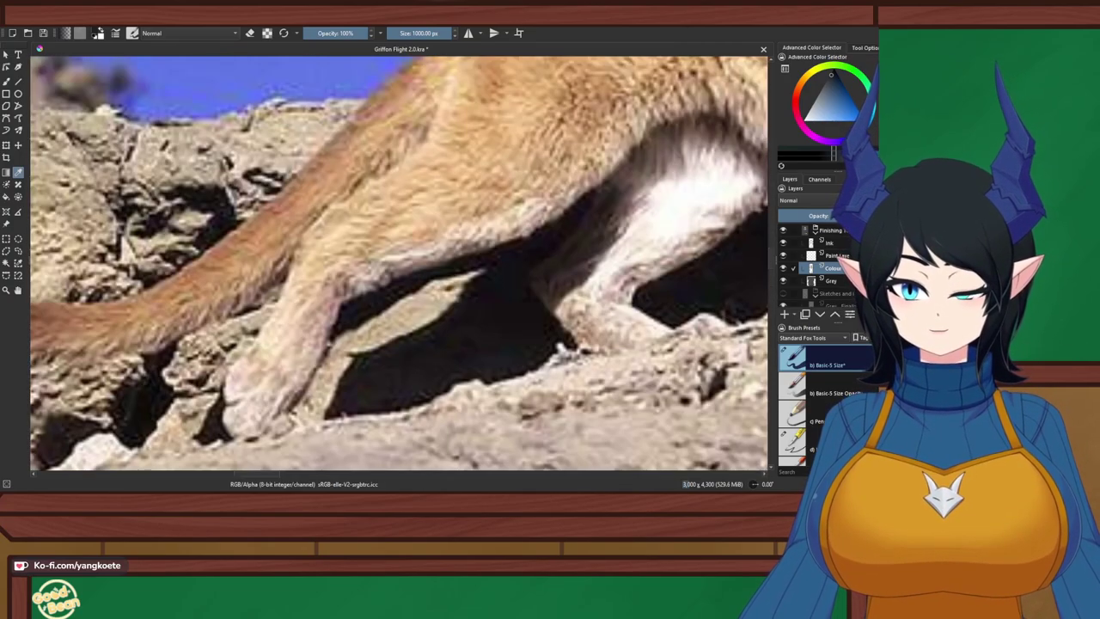
scroll(400, 262, down, 8)
scroll(399, 262, up, 2)
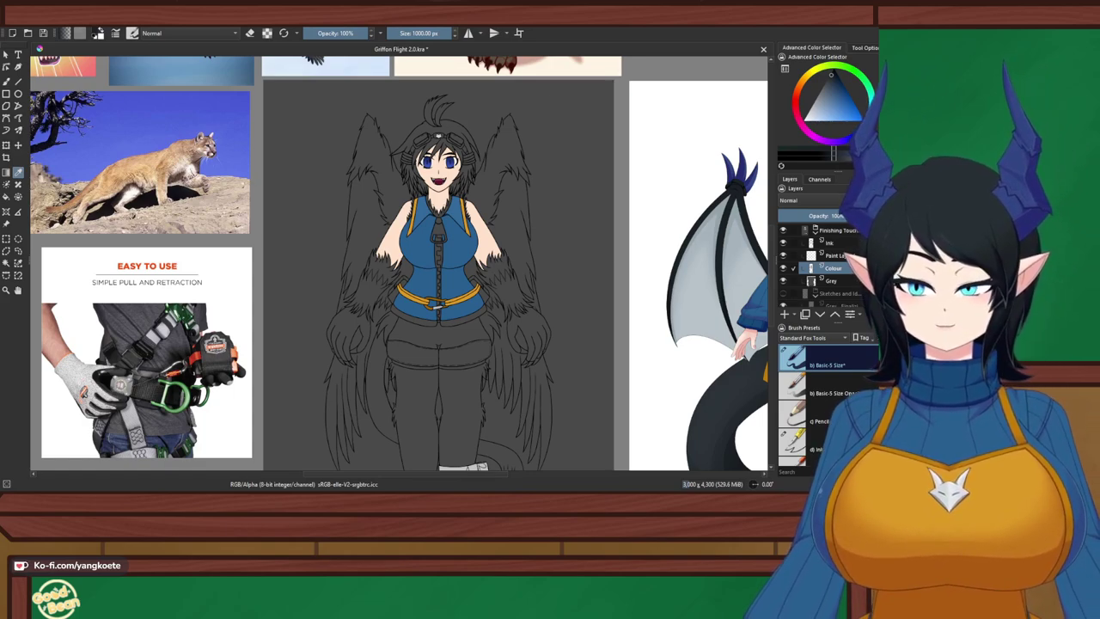
click(6, 224)
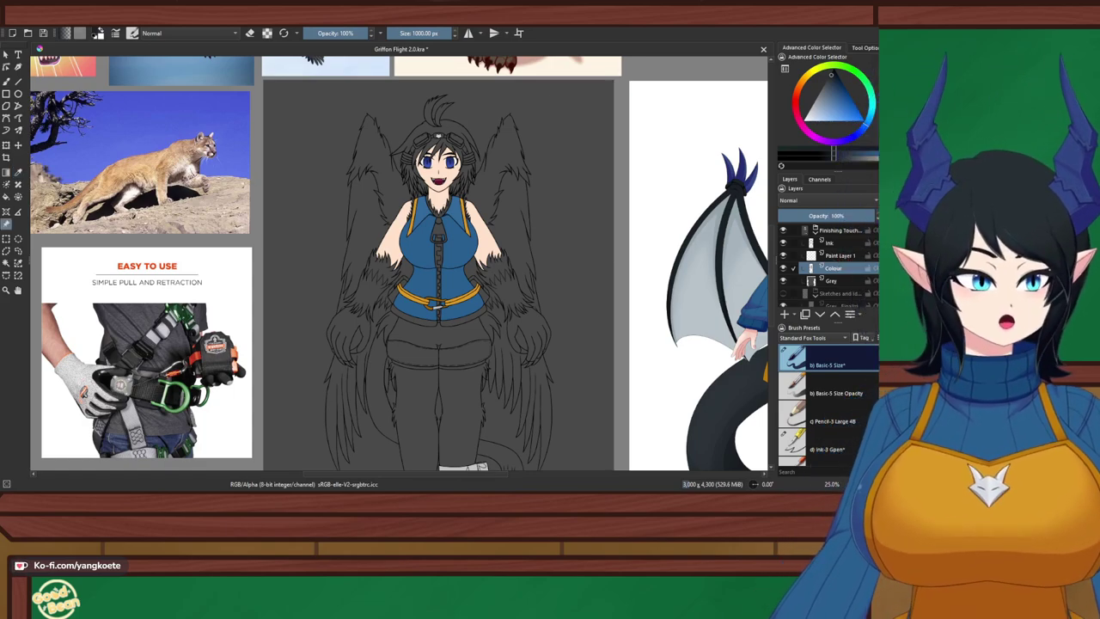
click(865, 48)
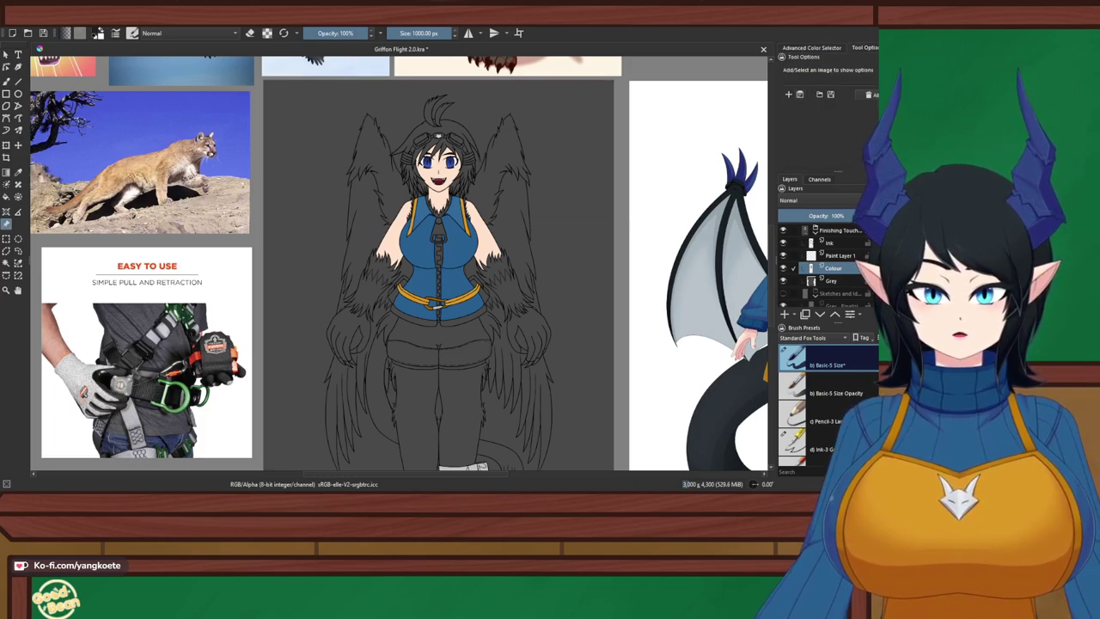
Add a black panther reference image and place it top-right above the character
click(800, 94)
scroll(410, 184, down, 2)
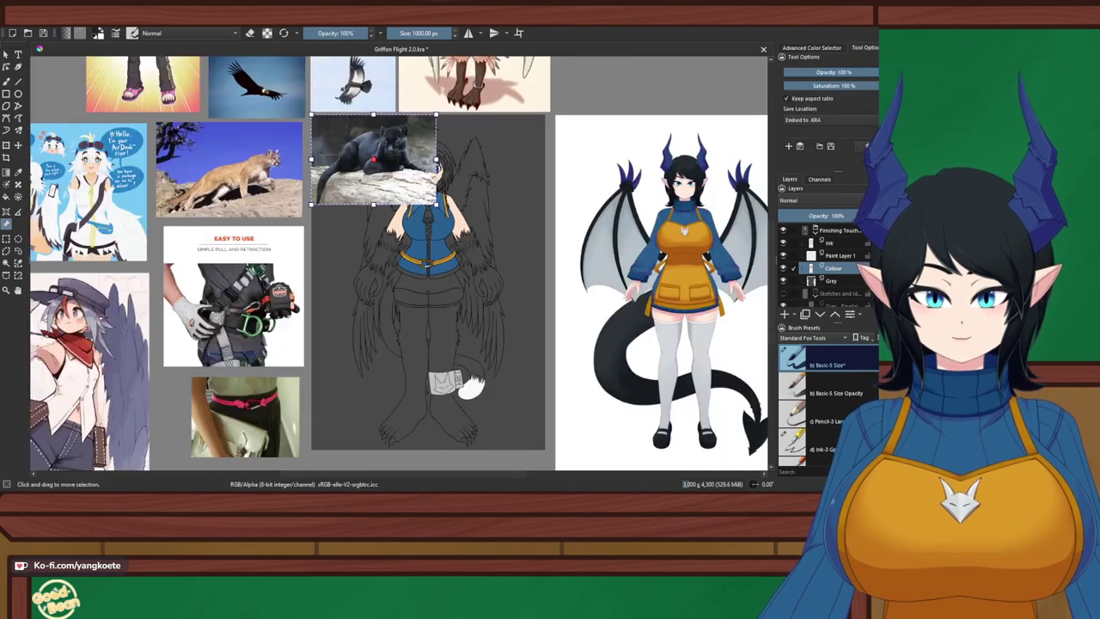
drag(410, 185, 361, 274)
drag(361, 273, 614, 159)
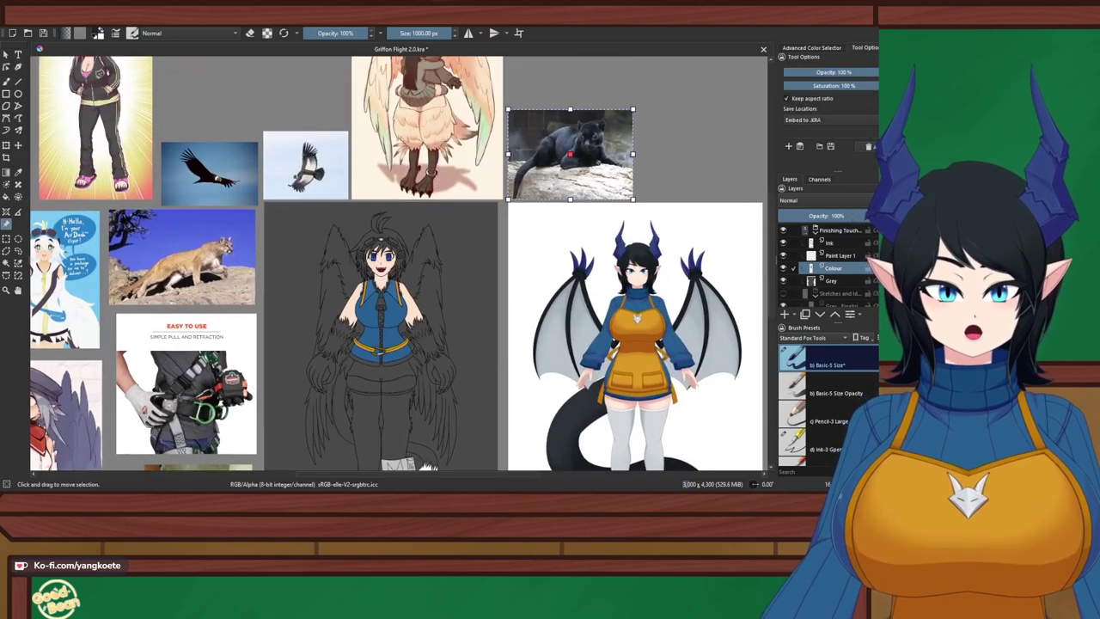
scroll(580, 133, up, 2)
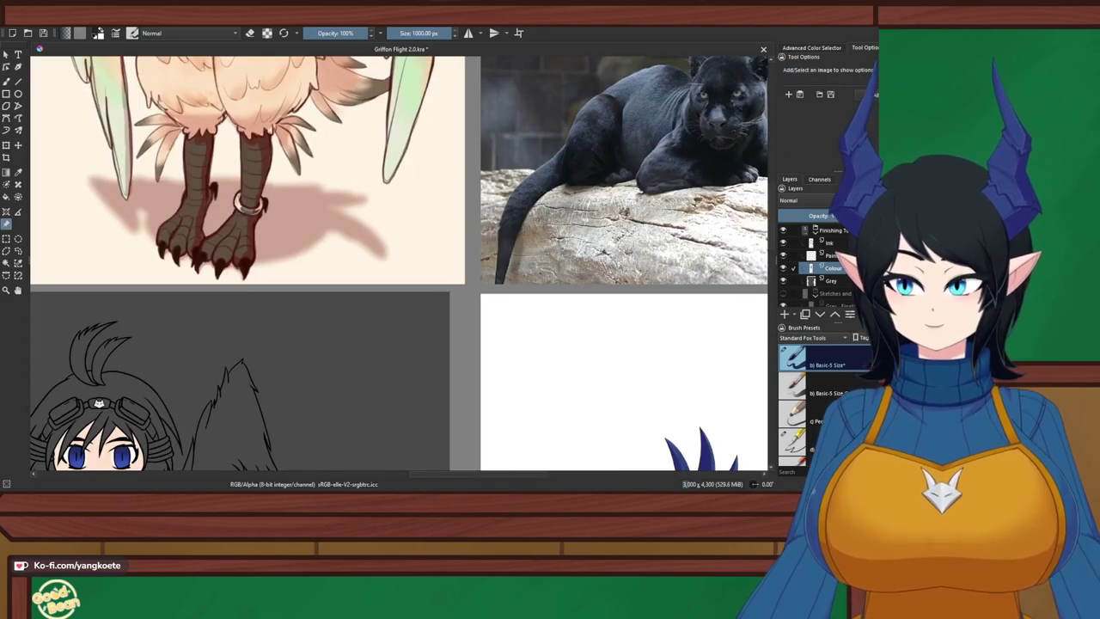
Sample a dark fur colour from the panther and pan to the griffon's leg lineart
key(p)
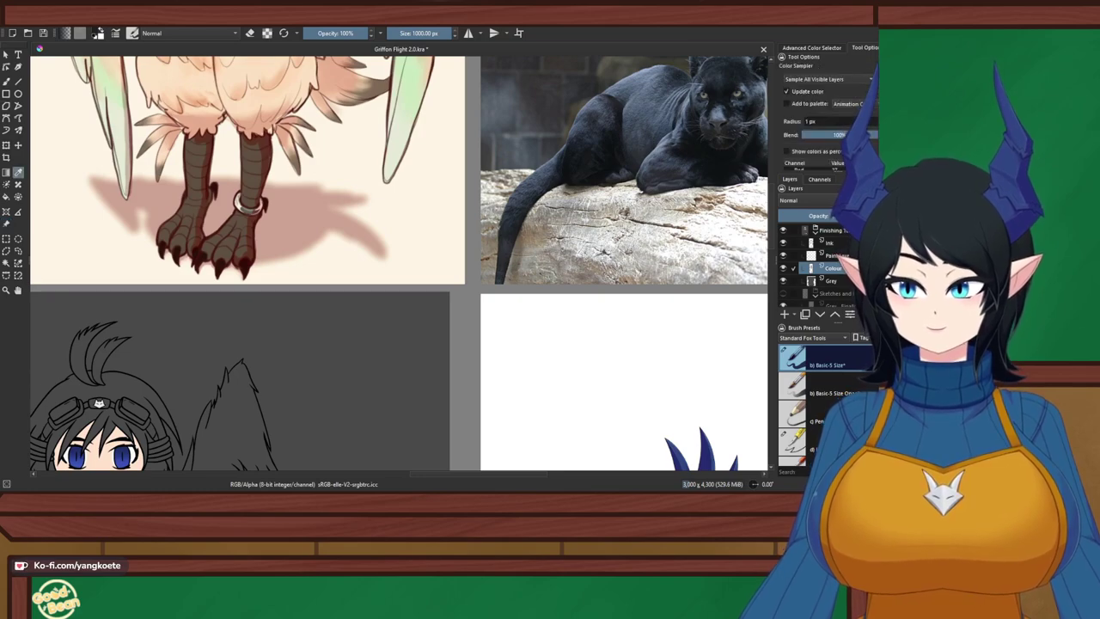
drag(593, 133, 246, 196)
scroll(246, 196, up, 2)
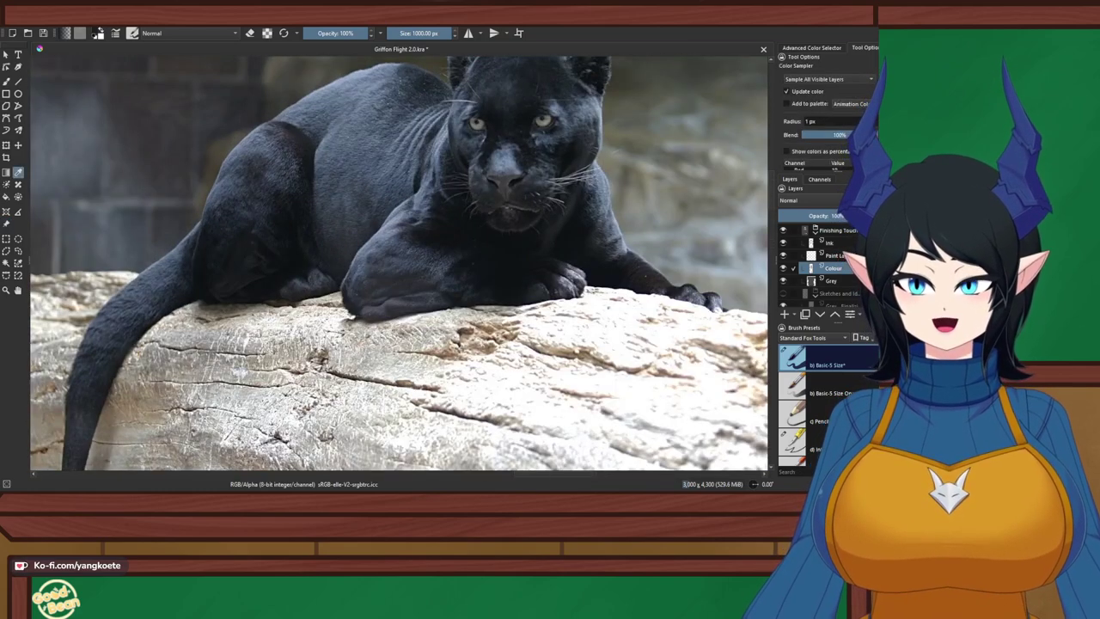
scroll(239, 234, down, 3)
key(plus)
key(plus)
key(plus)
key(plus)
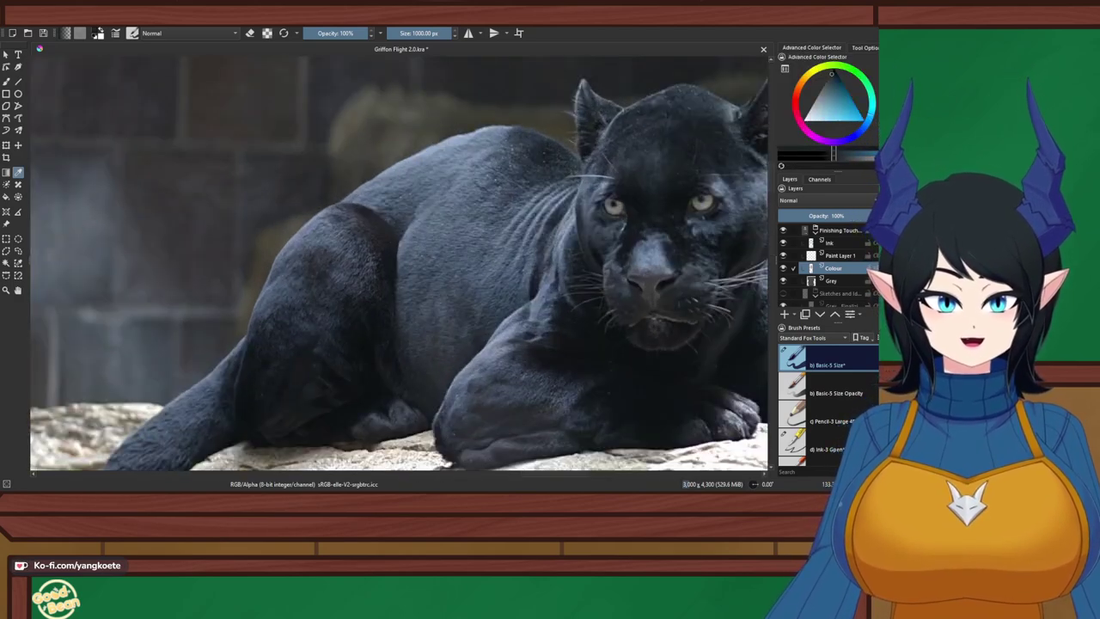
scroll(636, 189, down, 4)
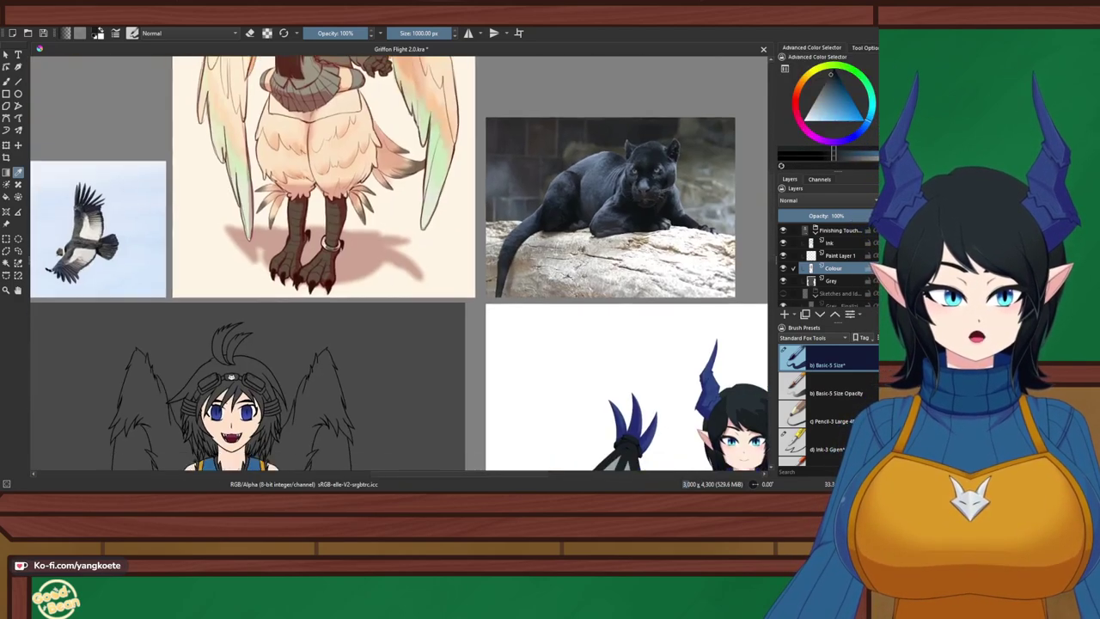
drag(258, 456, 390, 68)
scroll(338, 227, up, 1)
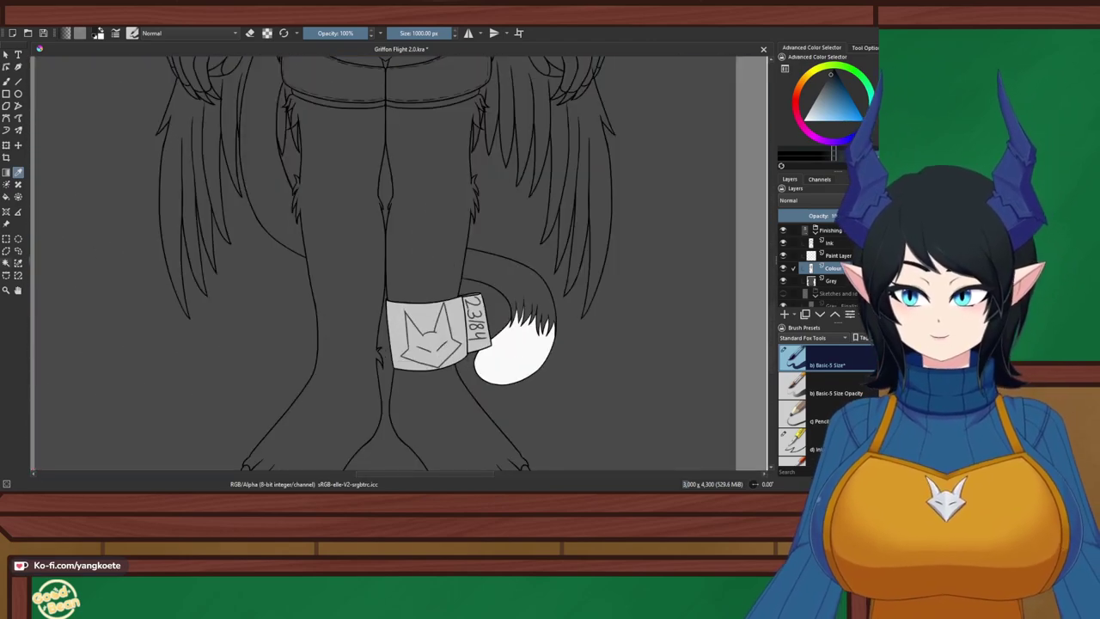
Contiguous-select the legs and paint the legs and clawed feet near-black with the brush
click(6, 263)
click(330, 129)
scroll(319, 104, up, 3)
scroll(319, 103, down, 3)
scroll(428, 116, up, 2)
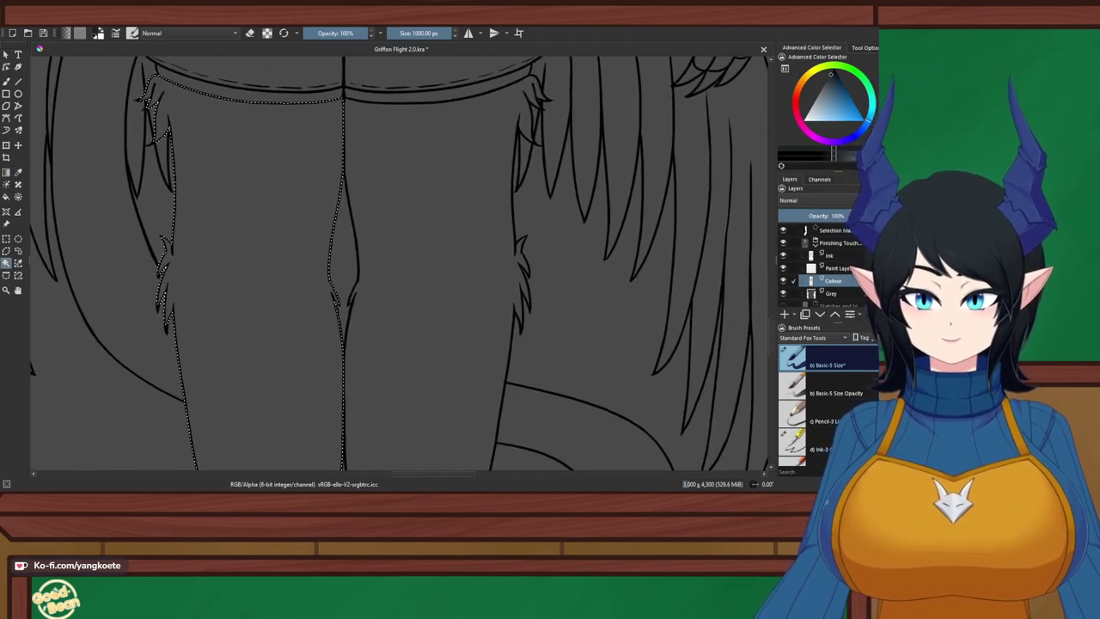
scroll(399, 262, down, 10)
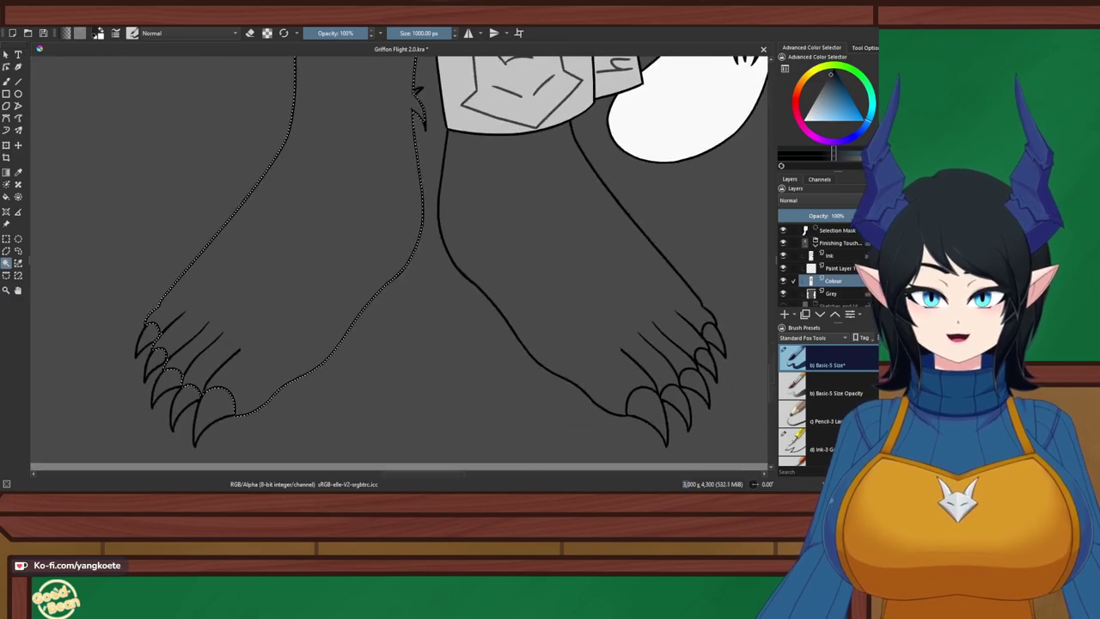
key(minus)
key(minus)
key(minus)
key(minus)
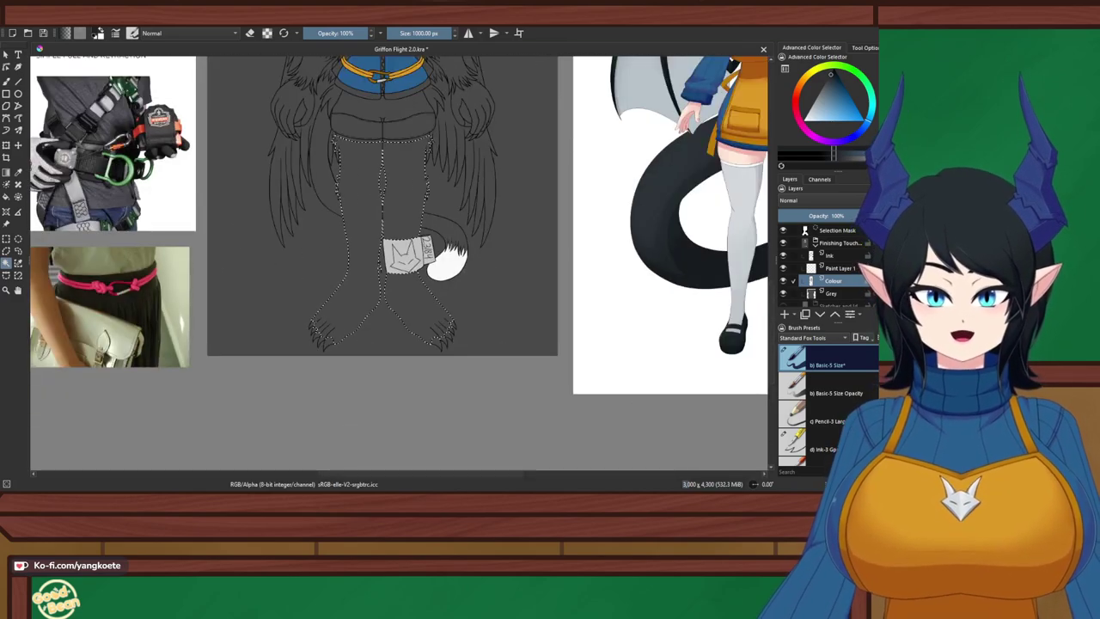
key(b)
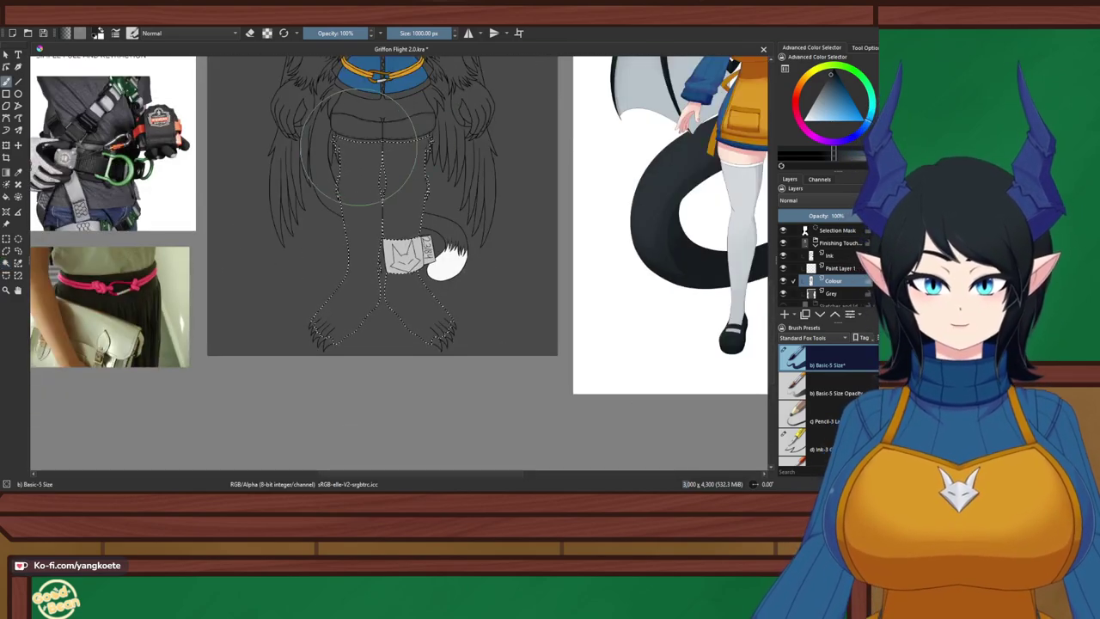
mouse_move(358, 147)
mouse_down()
mouse_move(373, 335)
mouse_move(354, 370)
mouse_move(366, 212)
mouse_up()
scroll(363, 127, up, 2)
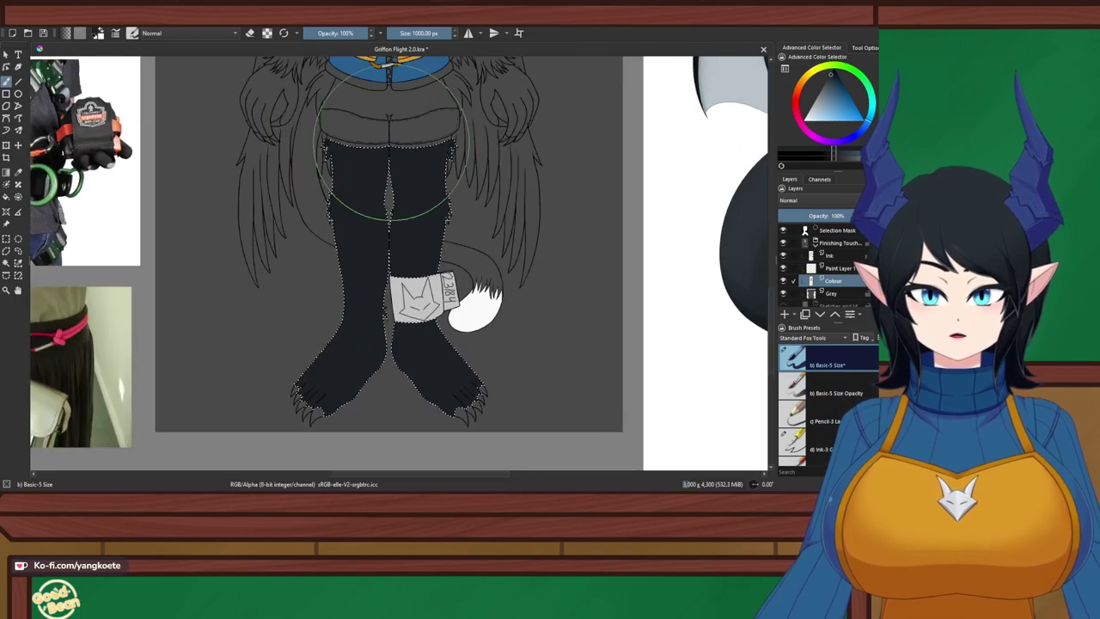
key(plus)
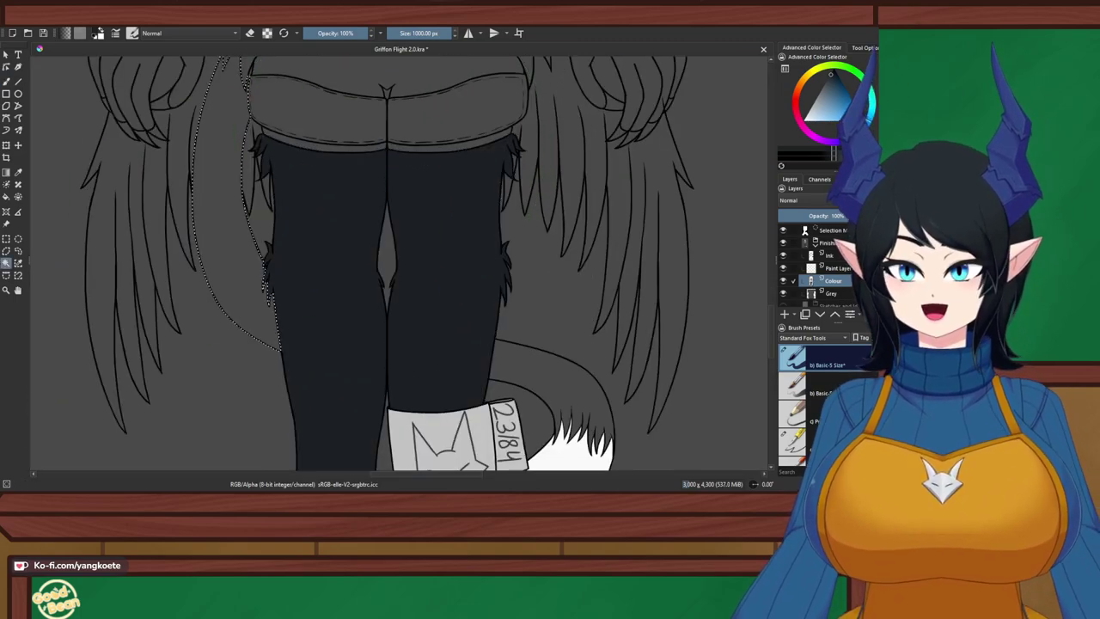
Bring the lower legs and tail into view and add the tail area to the selection
drag(245, 69, 261, 151)
scroll(261, 154, up, 5)
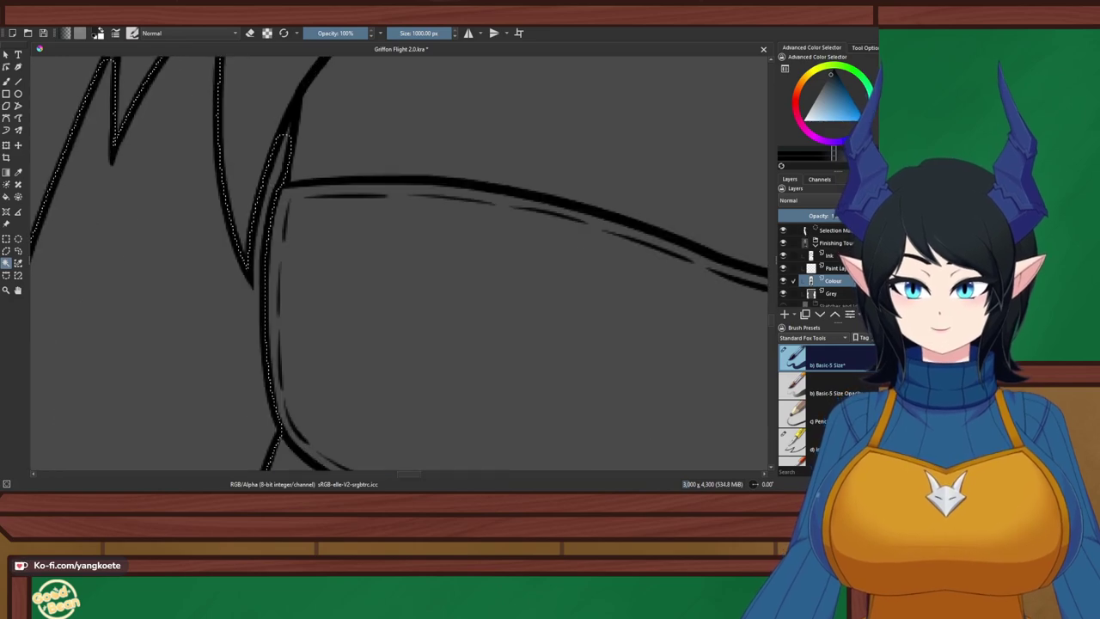
scroll(307, 177, down, 5)
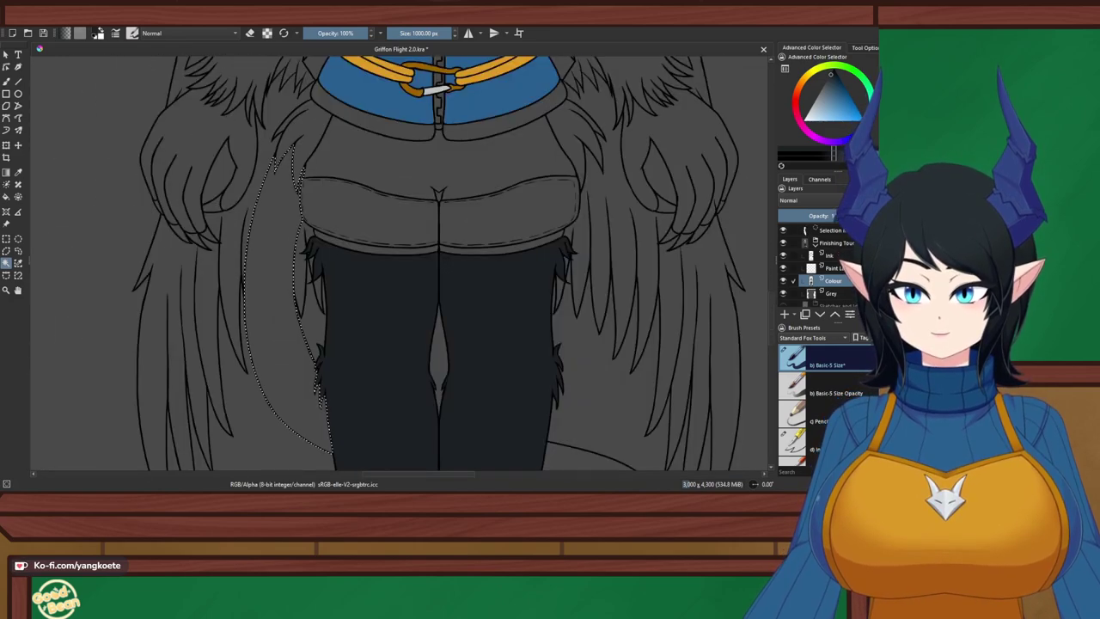
mouse_move(556, 462)
mouse_down()
mouse_move(374, 253)
mouse_move(439, 290)
mouse_up()
click(377, 254)
Paint the selected tail near-black with the large brush, redoing the first stroke
scroll(361, 262, down, 1)
click(6, 82)
mouse_move(265, 141)
mouse_down()
mouse_move(273, 98)
mouse_move(304, 243)
mouse_move(538, 292)
mouse_up()
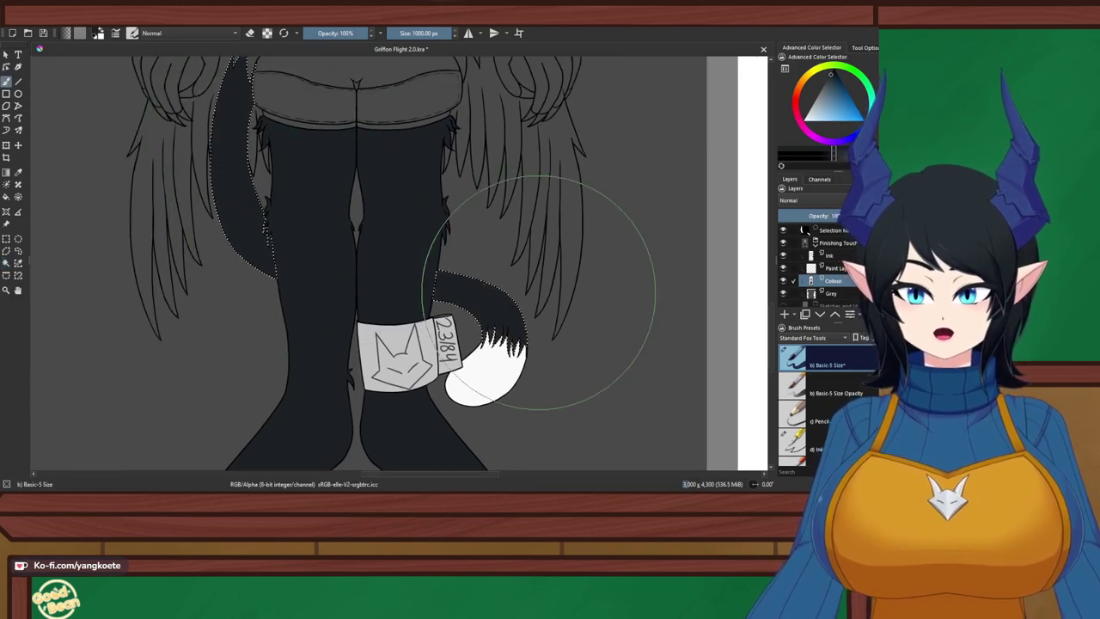
key(ctrl+z)
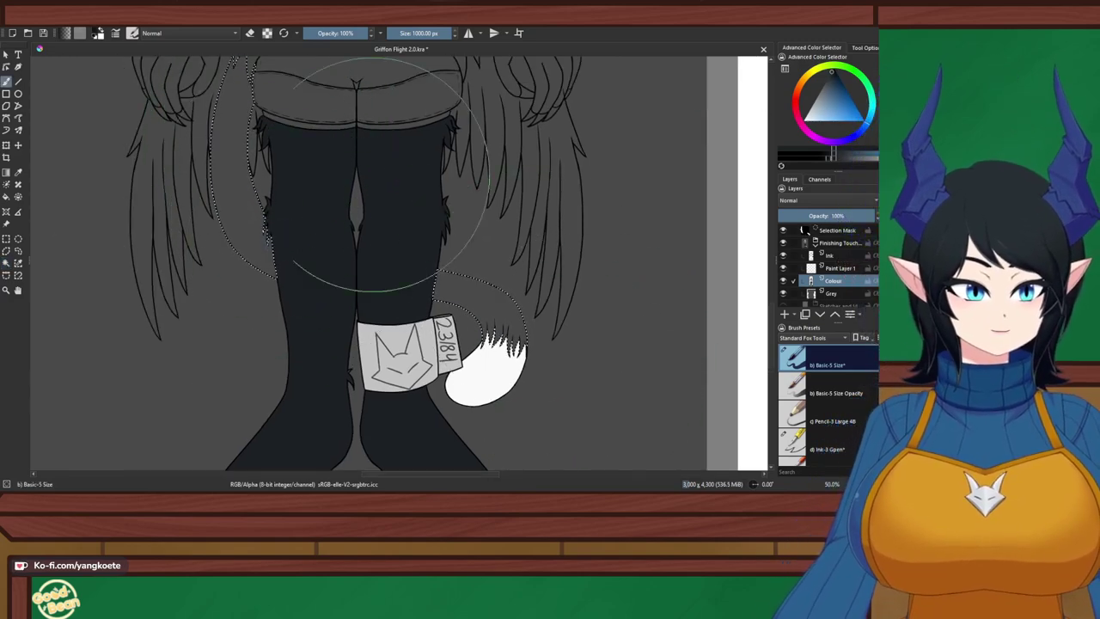
mouse_move(222, 139)
mouse_down()
mouse_move(238, 134)
mouse_move(535, 357)
mouse_up()
Clear the selection with the rectangle tool and reposition the view on the feet
click(6, 239)
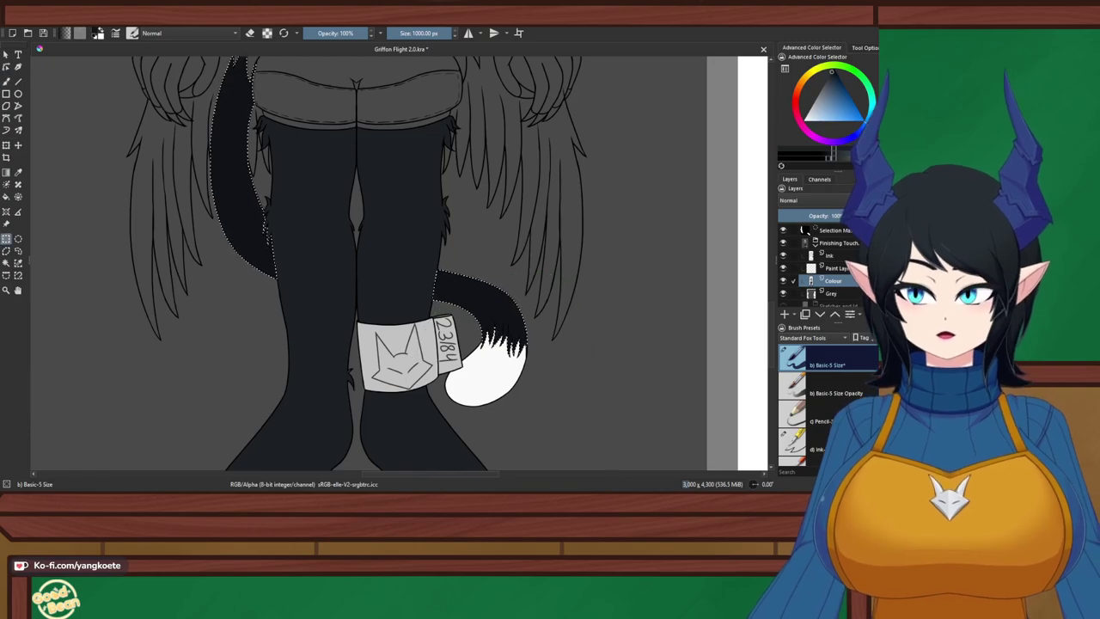
click(360, 175)
scroll(361, 175, down, 3)
drag(361, 175, 361, 203)
scroll(335, 204, up, 2)
scroll(330, 185, up, 2)
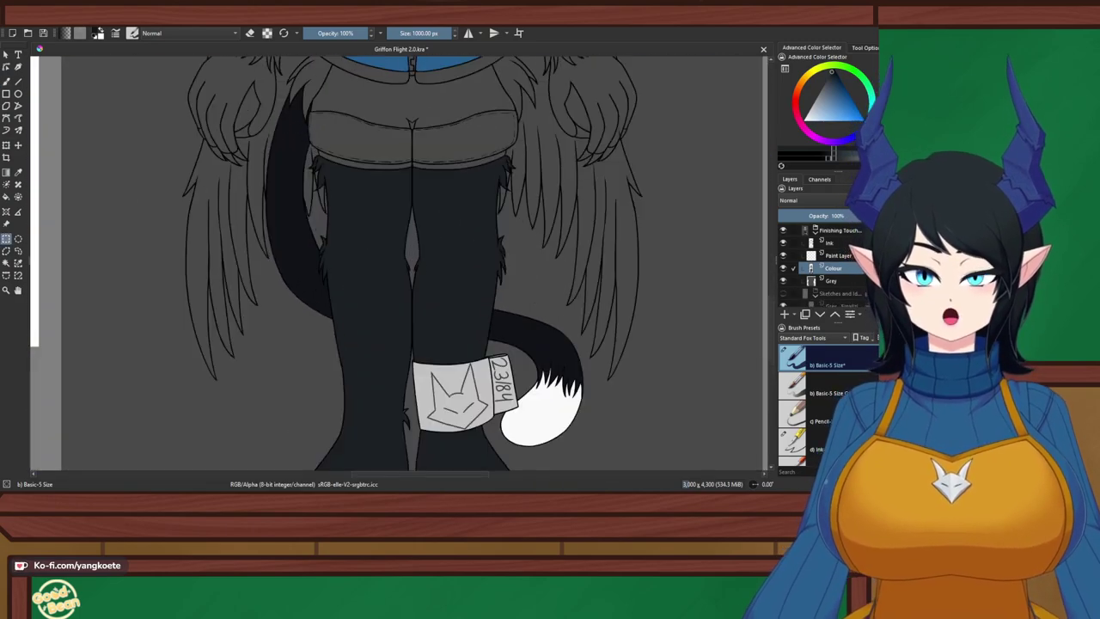
scroll(499, 204, up, 2)
scroll(410, 94, down, 2)
scroll(444, 268, up, 1)
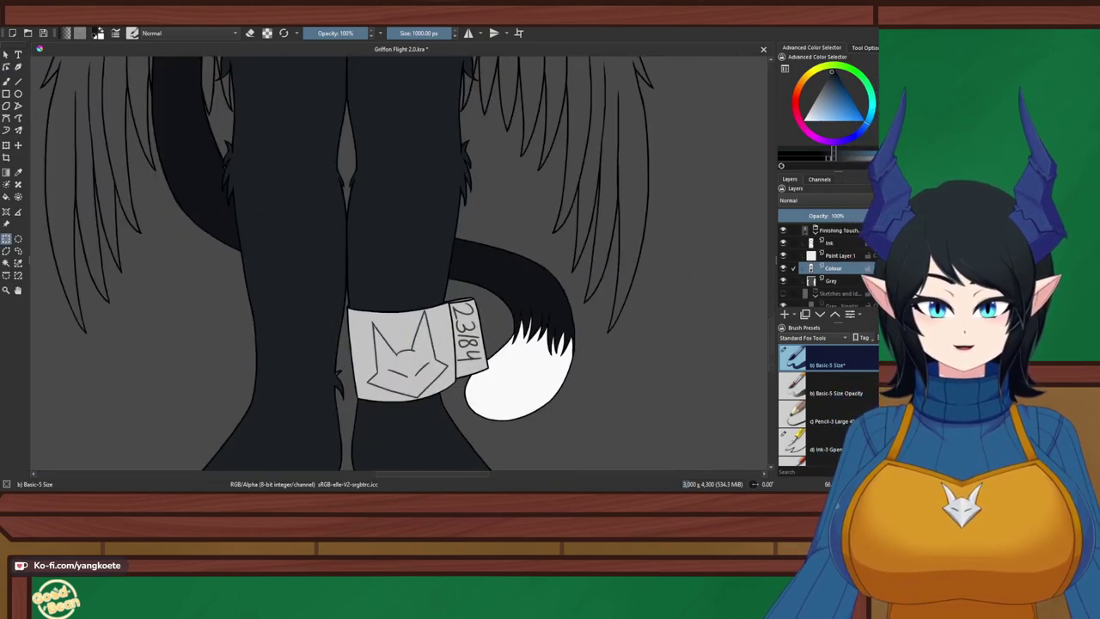
drag(443, 267, 355, 175)
Paint over the grey specks beside the dark tail spikes and hair spike
key(b)
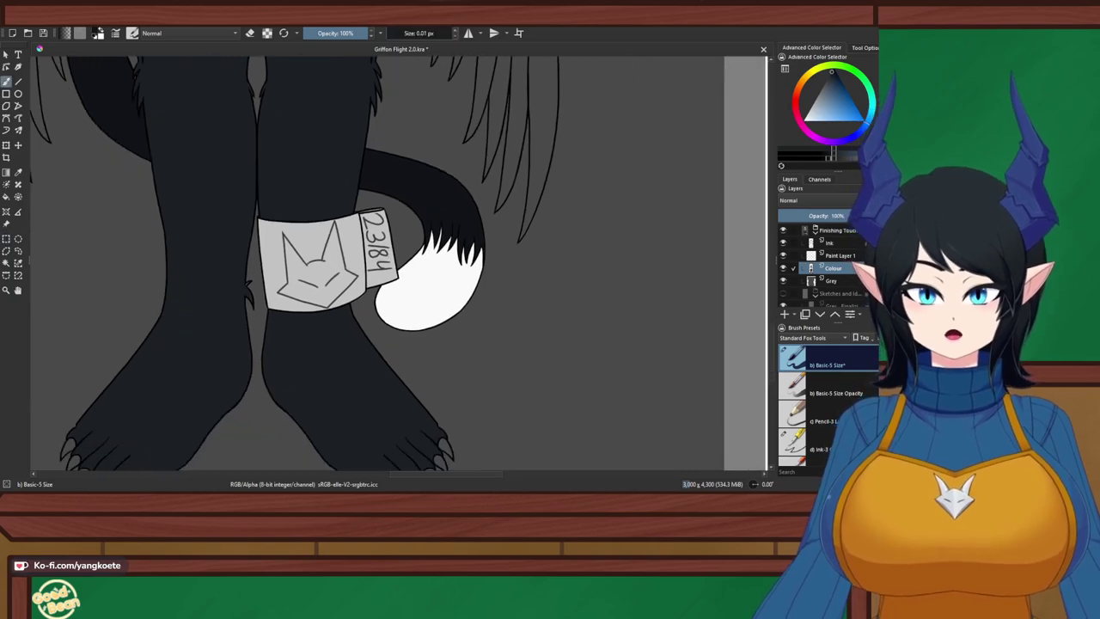
scroll(427, 191, up, 5)
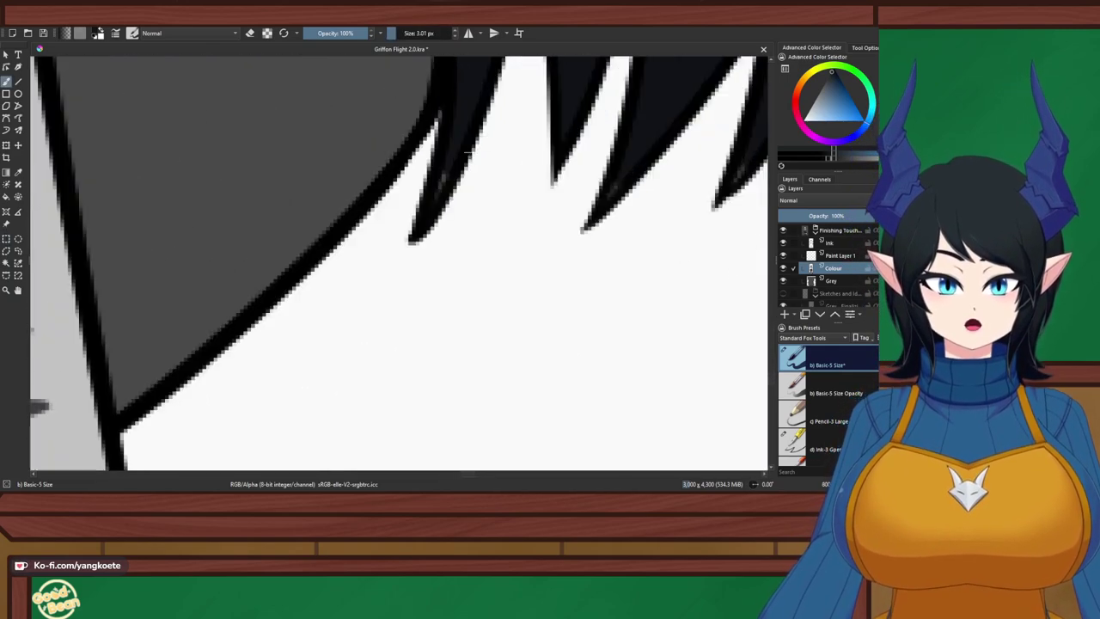
drag(565, 141, 320, 283)
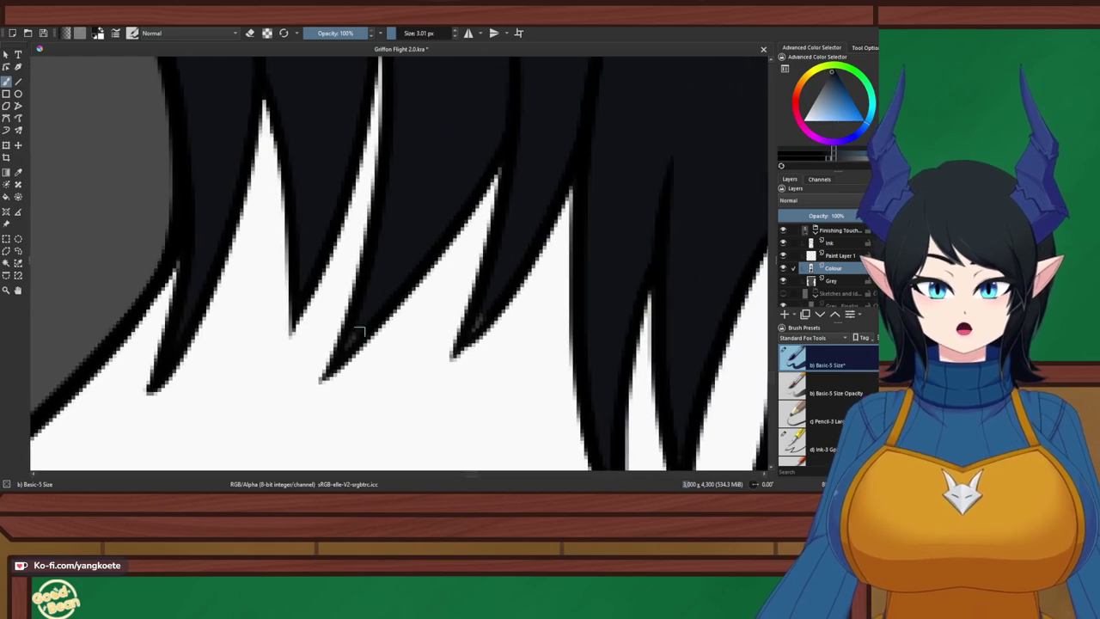
mouse_move(479, 311)
mouse_down()
mouse_move(406, 234)
mouse_move(394, 269)
mouse_up()
scroll(406, 234, up, 1)
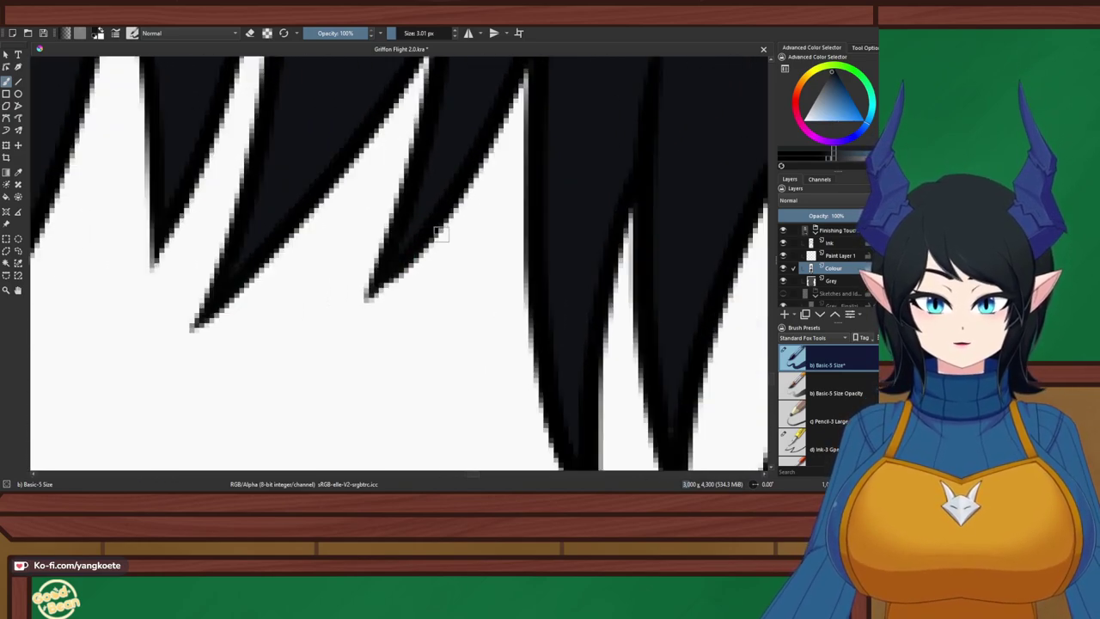
drag(410, 222, 207, 112)
scroll(368, 372, up, 1)
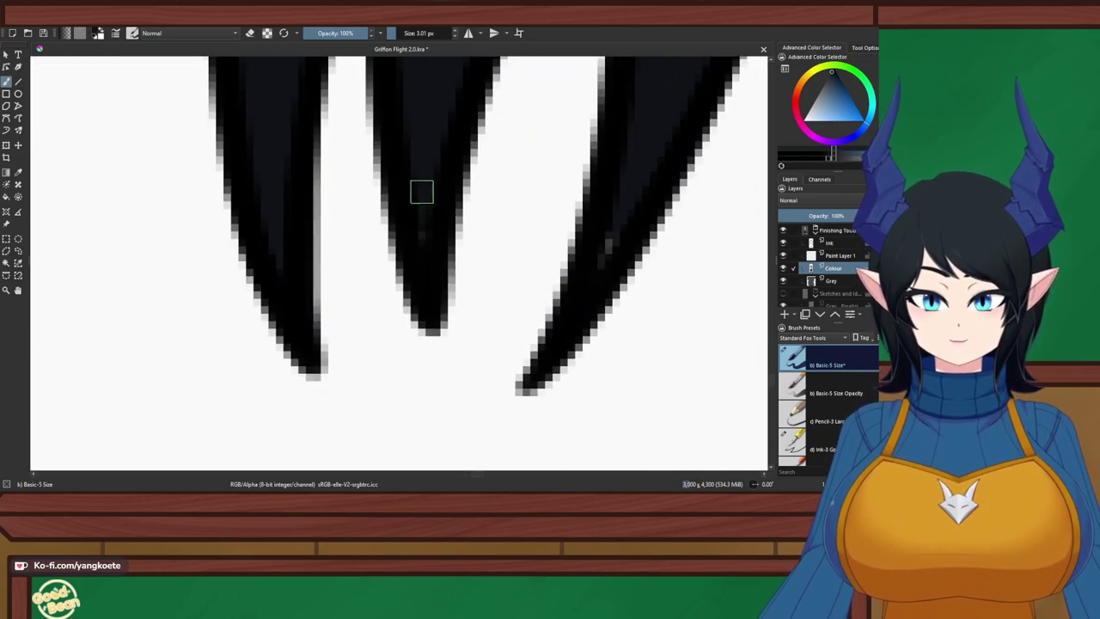
drag(469, 253, 233, 252)
Pan and zoom along the hair spikes toward the left leg's fur
drag(375, 230, 360, 275)
scroll(373, 277, down, 4)
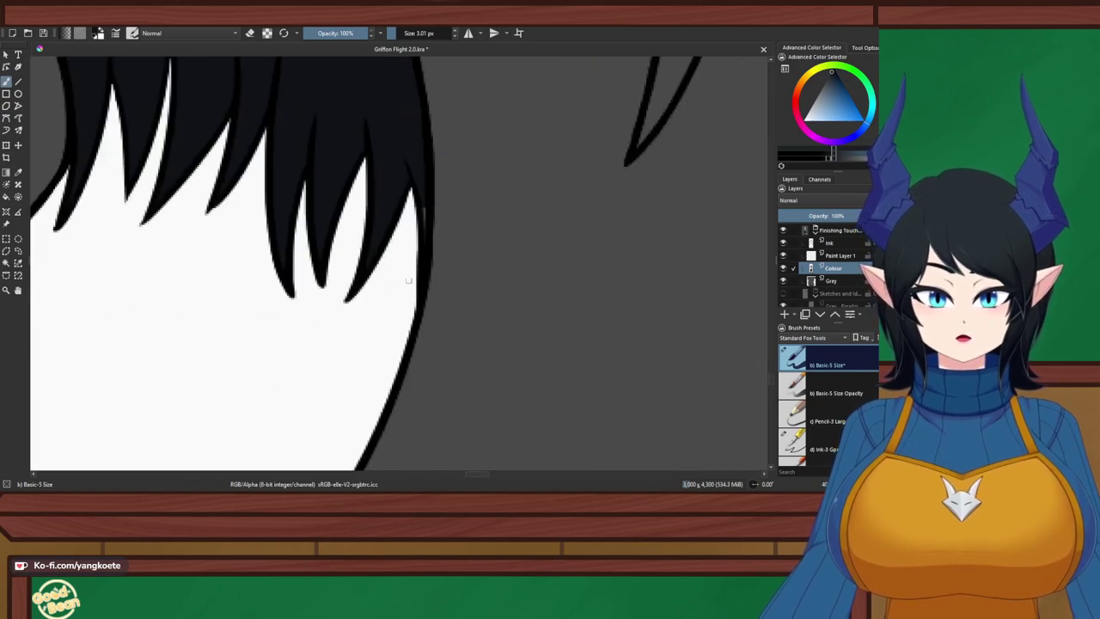
scroll(424, 209, up, 3)
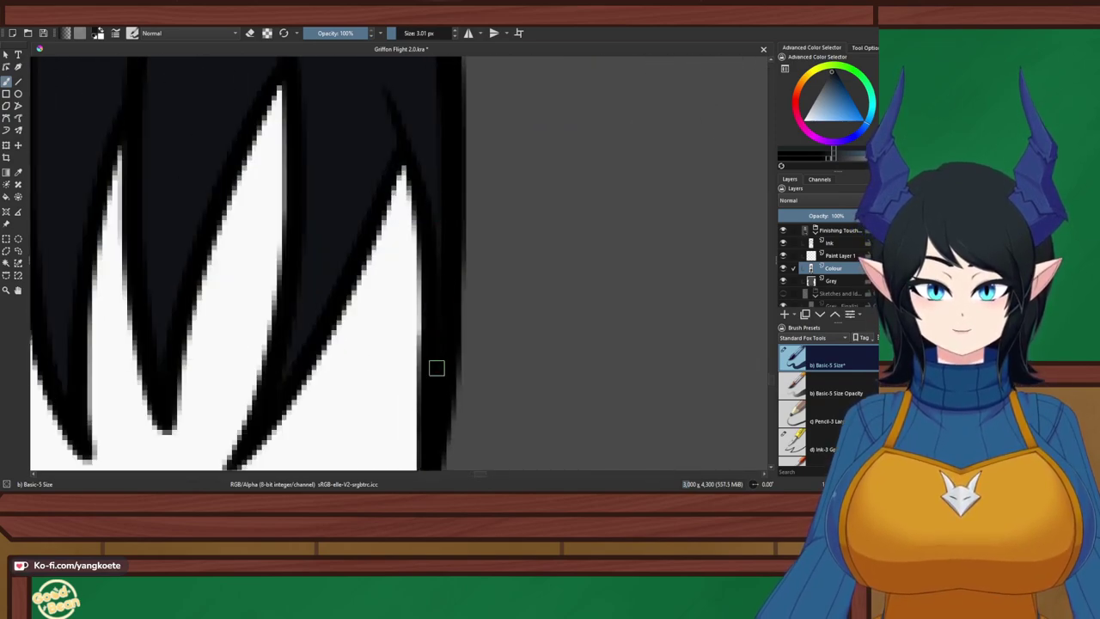
scroll(436, 366, down, 2)
scroll(401, 252, up, 1)
scroll(402, 253, down, 4)
scroll(359, 164, up, 4)
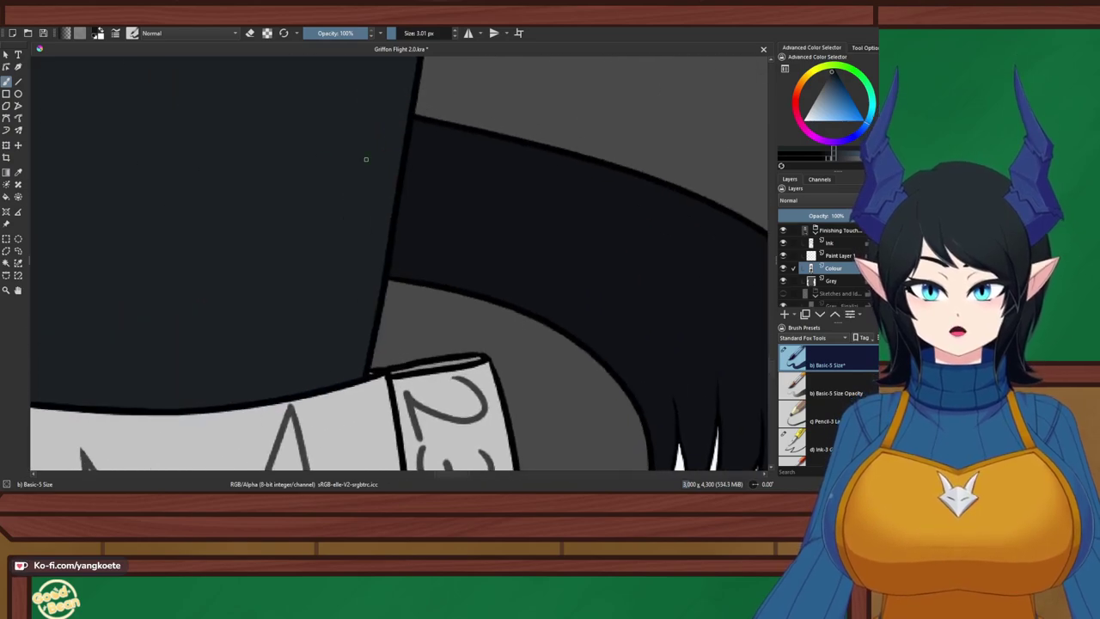
scroll(367, 170, down, 4)
drag(370, 172, 649, 314)
scroll(326, 187, up, 4)
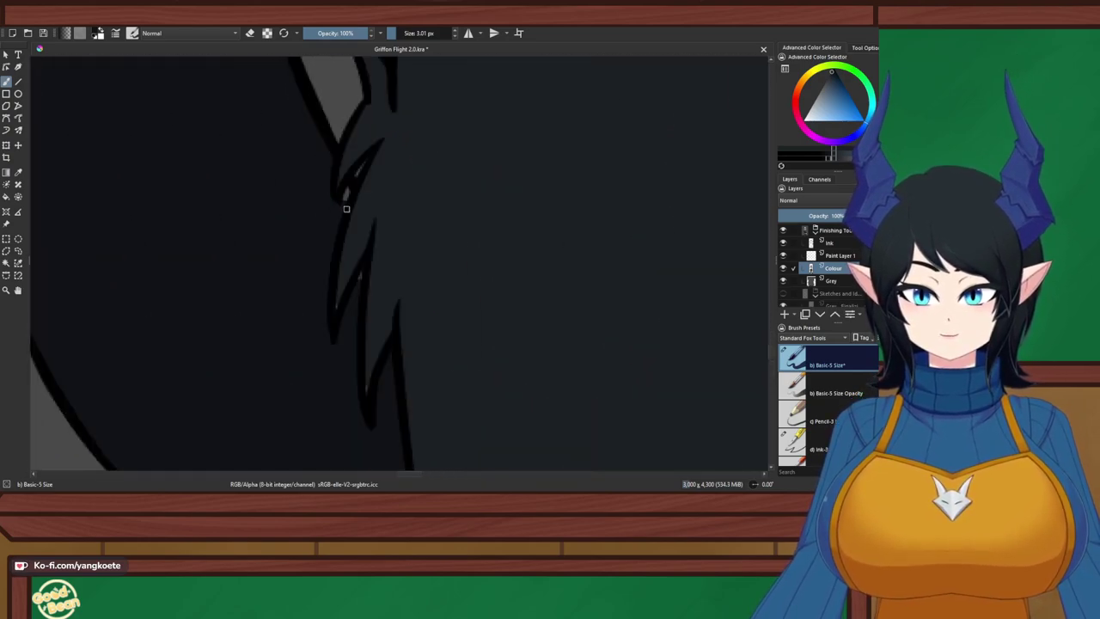
scroll(366, 279, up, 2)
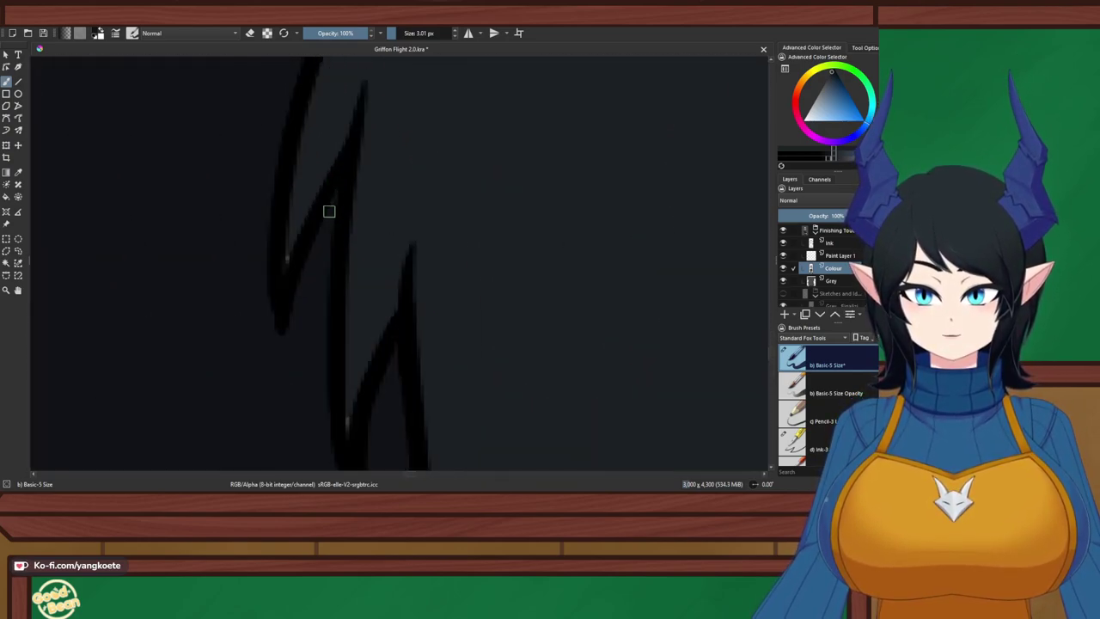
scroll(328, 211, down, 3)
scroll(361, 317, up, 3)
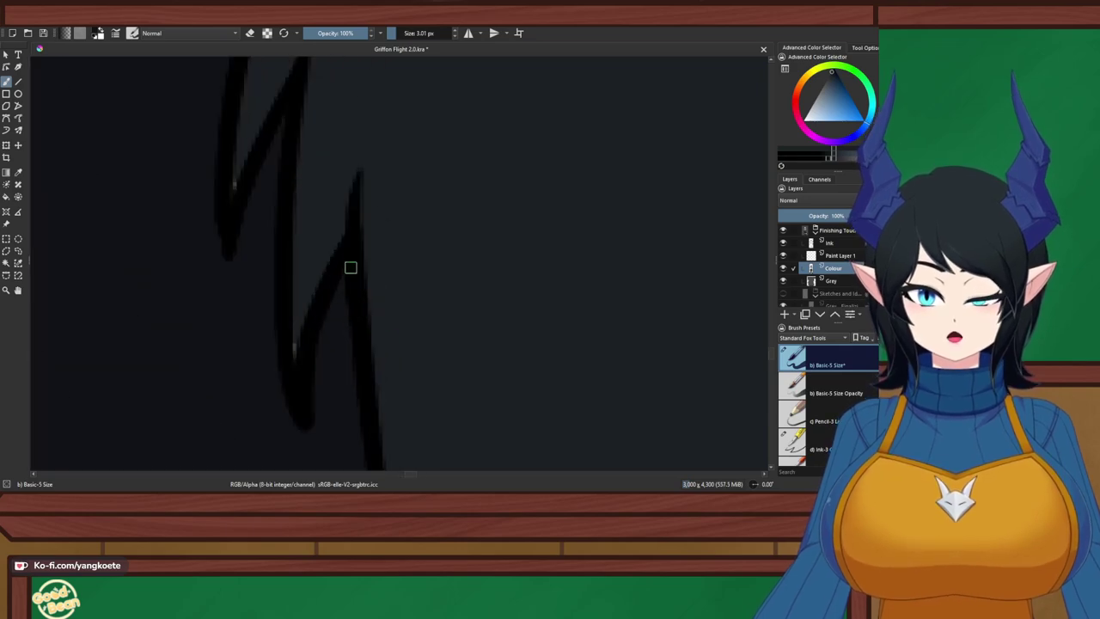
scroll(351, 267, down, 4)
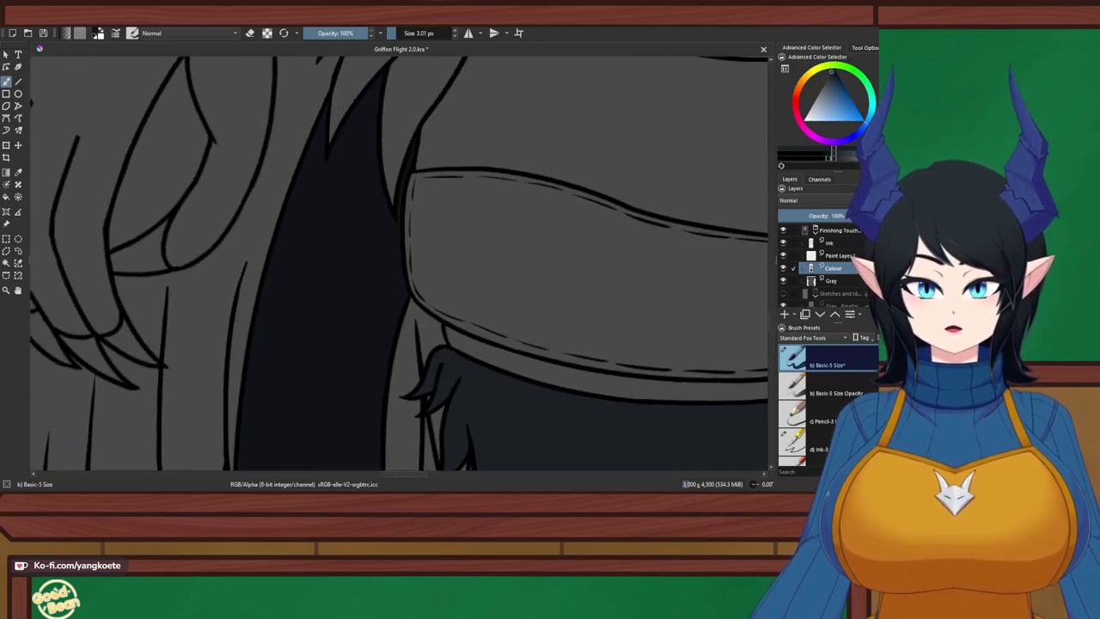
scroll(335, 116, up, 4)
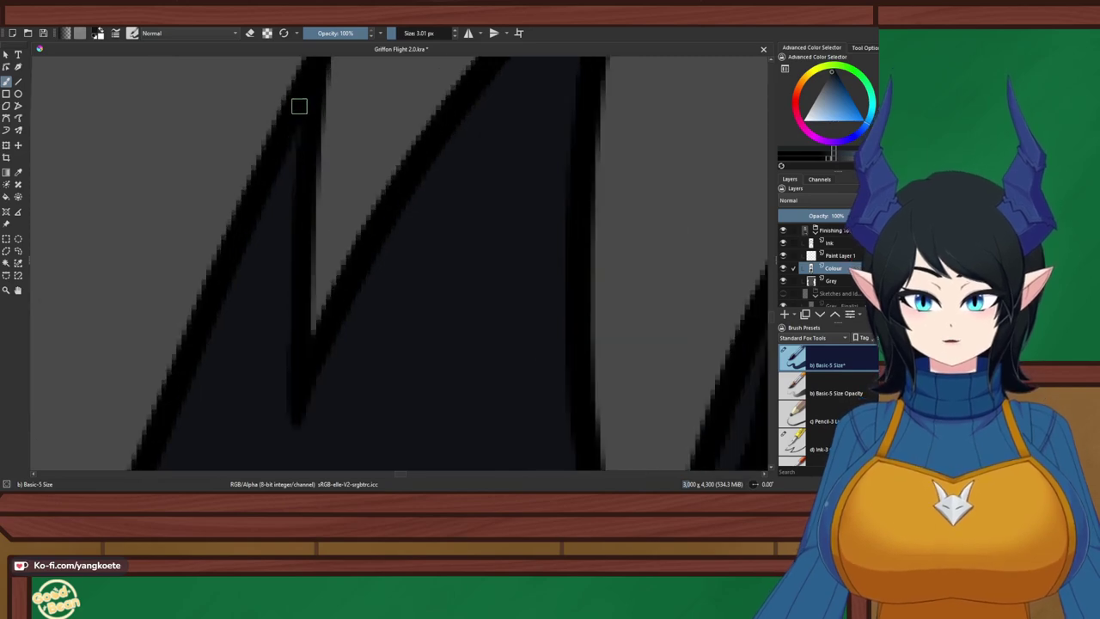
scroll(279, 339, down, 4)
scroll(279, 340, up, 3)
scroll(340, 225, down, 2)
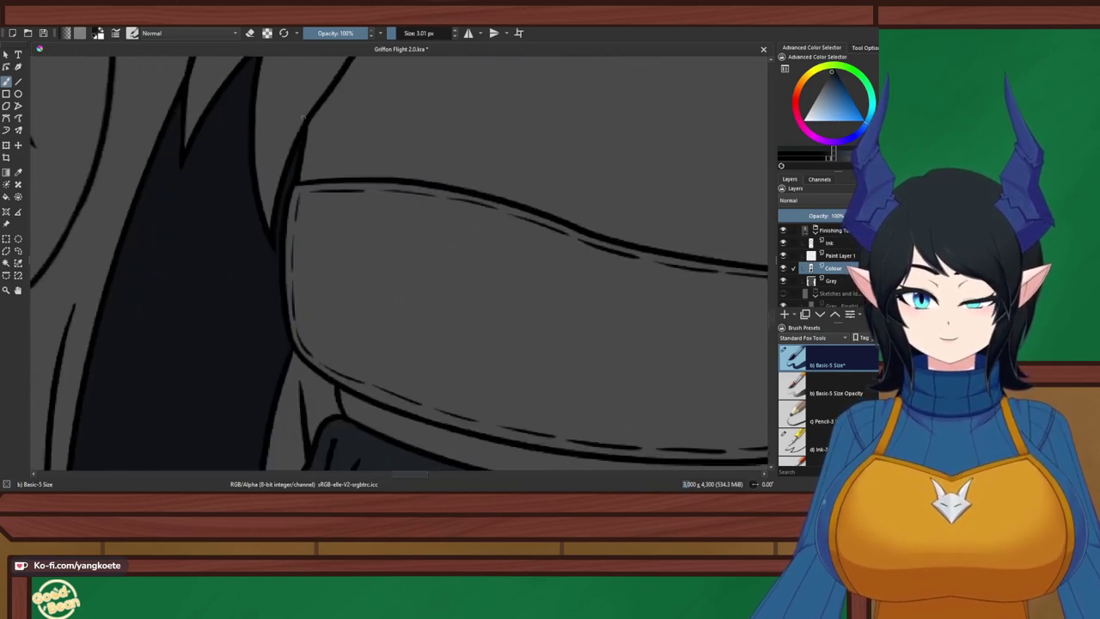
scroll(292, 167, up, 2)
scroll(314, 124, down, 3)
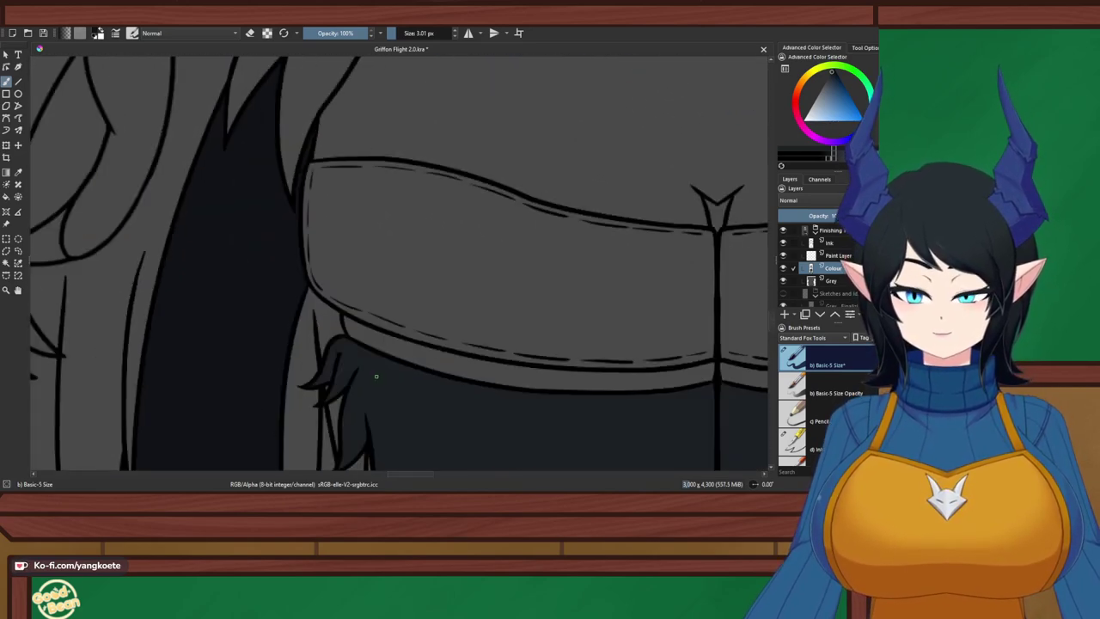
Sample the dark body colour from below the visor to paint with
drag(375, 375, 280, 138)
key(p)
click(92, 121)
scroll(92, 122, up, 2)
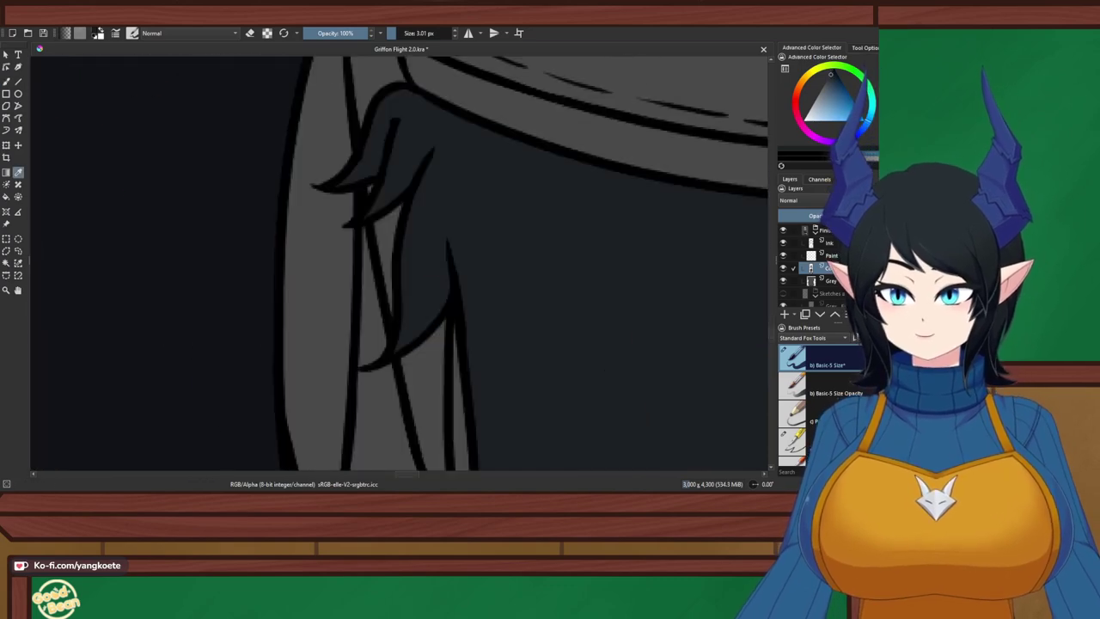
key(b)
scroll(436, 172, up, 2)
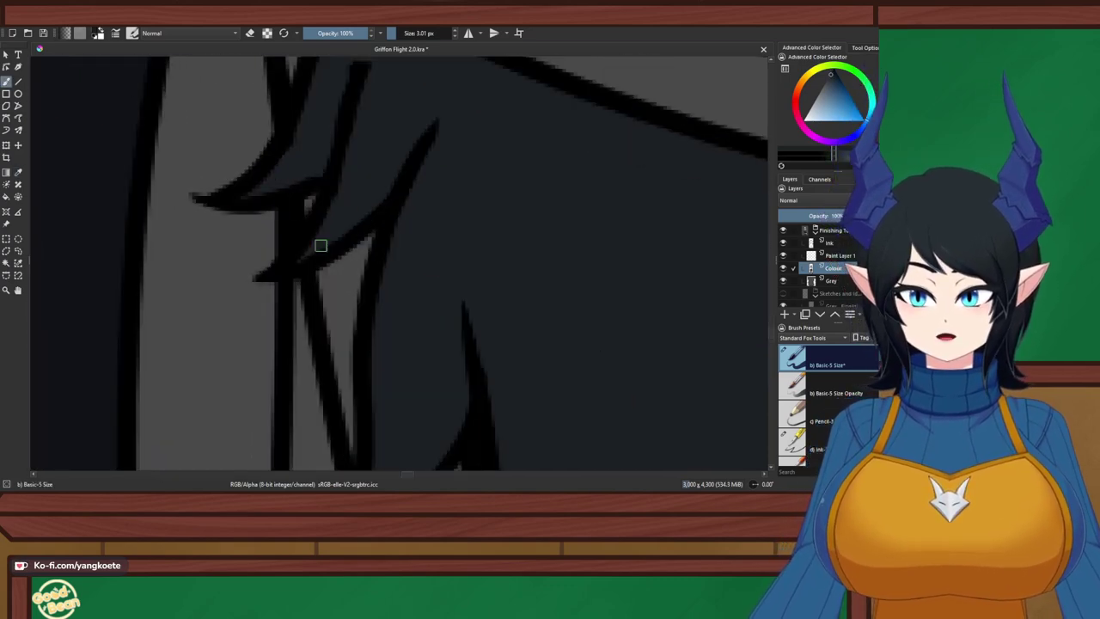
Navigate to the dark right hair tuft and turn on horizontal mirrored painting
drag(384, 417, 279, 197)
scroll(283, 232, down, 4)
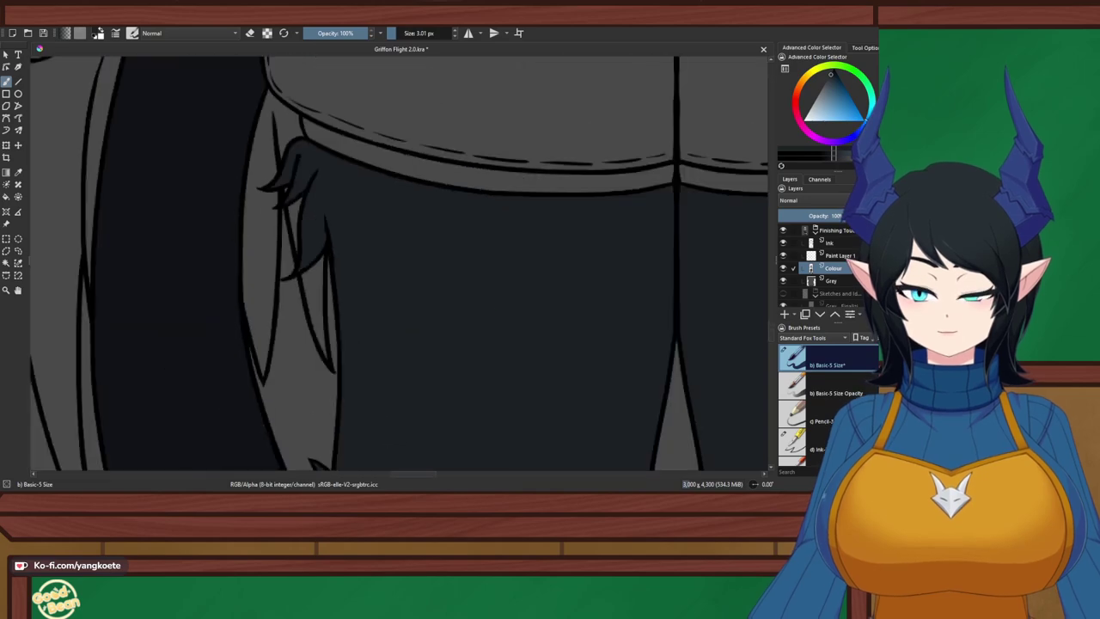
drag(533, 404, 315, 112)
drag(722, 111, 243, 399)
scroll(352, 275, up, 2)
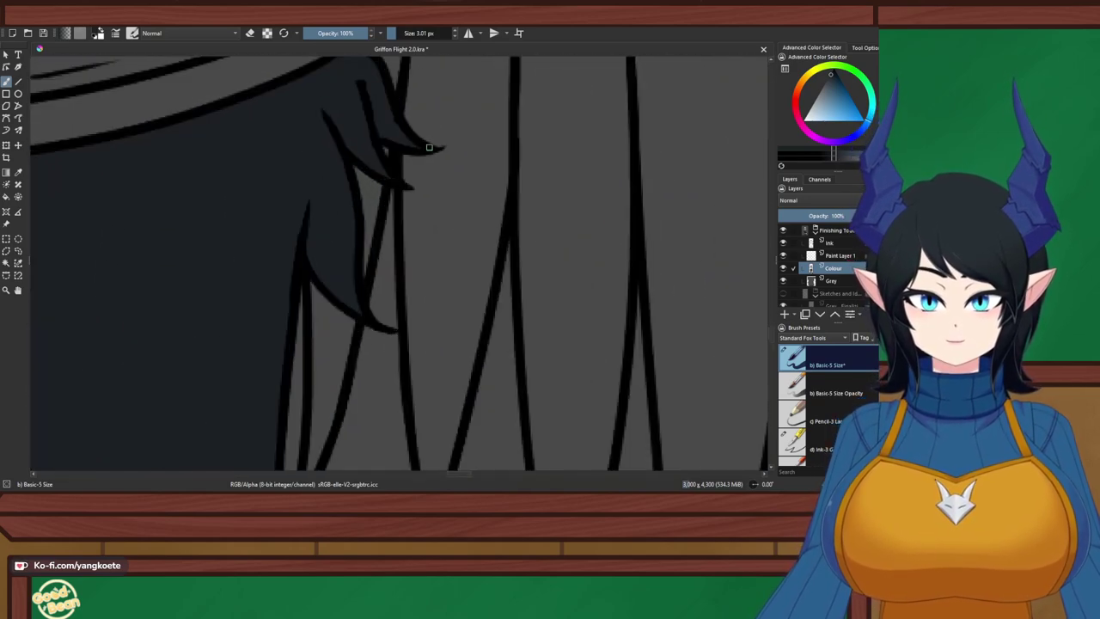
scroll(429, 146, down, 10)
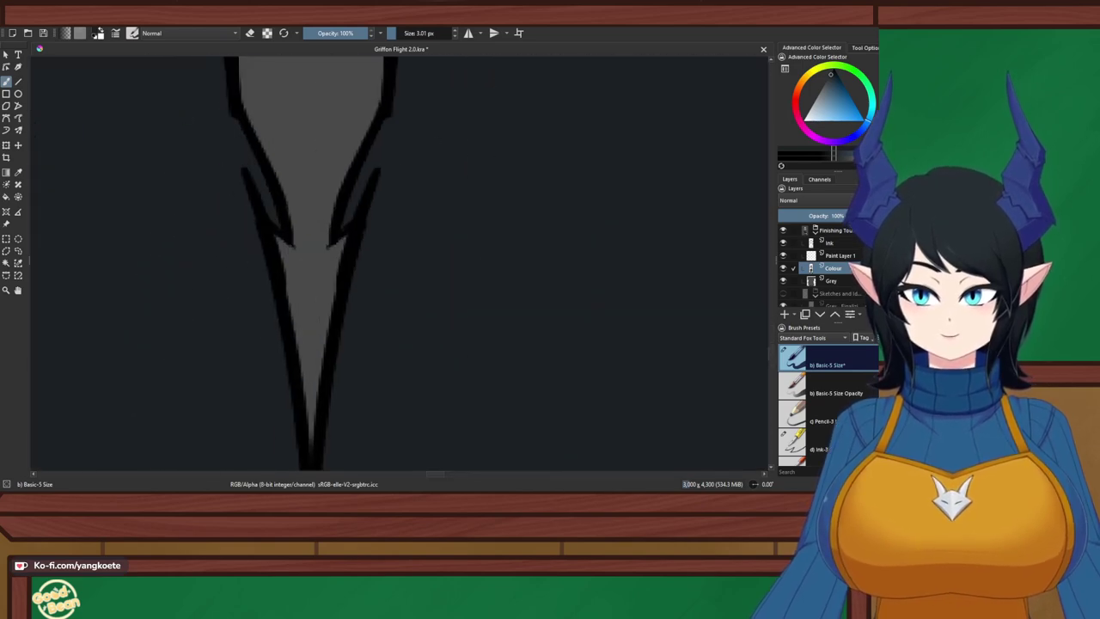
scroll(328, 219, down, 3)
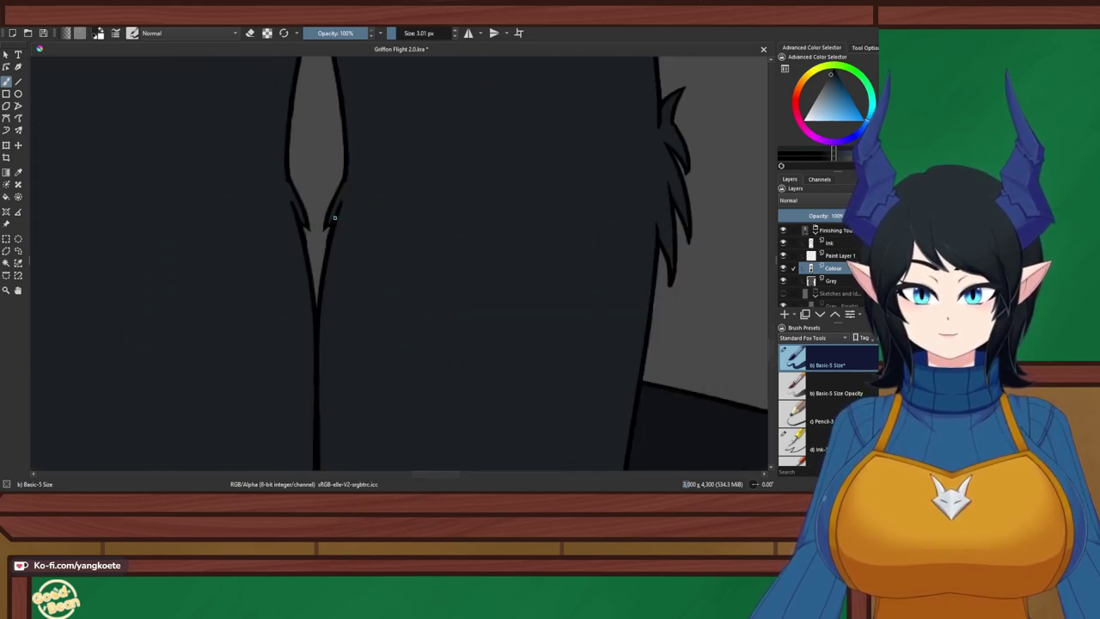
drag(685, 159, 473, 214)
scroll(473, 214, up, 1)
scroll(550, 249, down, 1)
drag(572, 283, 338, 206)
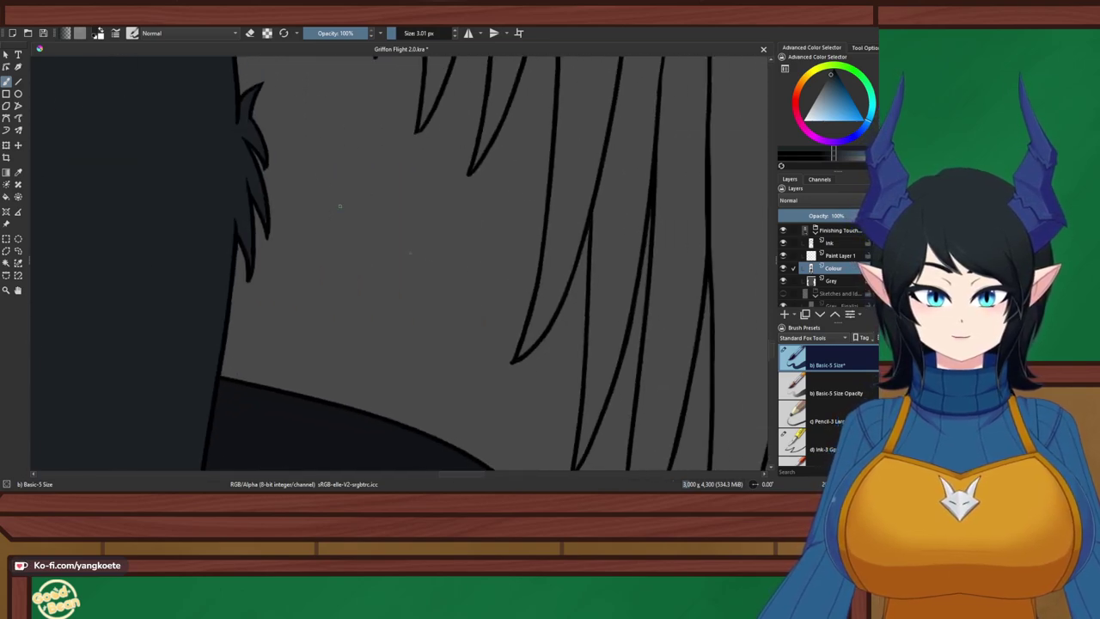
scroll(216, 295, up, 3)
click(468, 33)
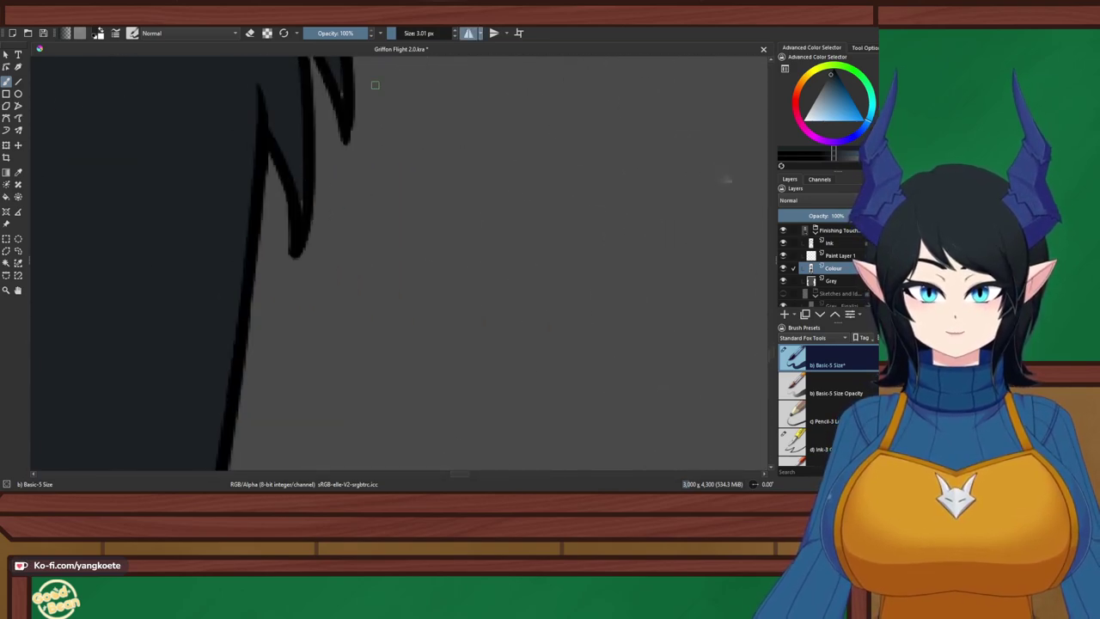
scroll(341, 85, up, 2)
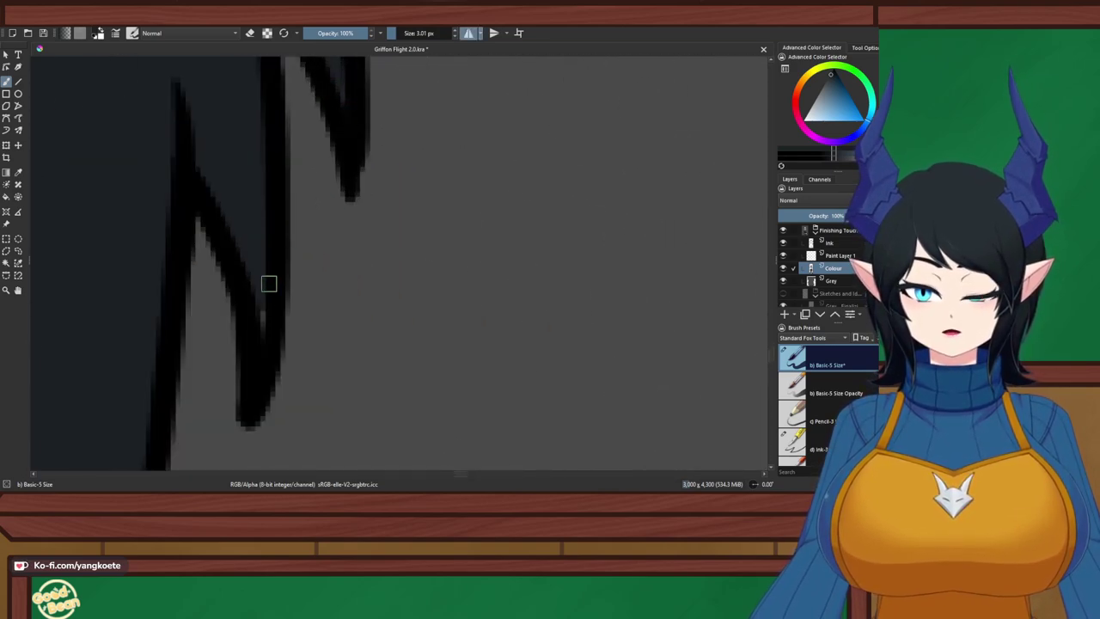
scroll(258, 269, down, 3)
scroll(275, 250, down, 3)
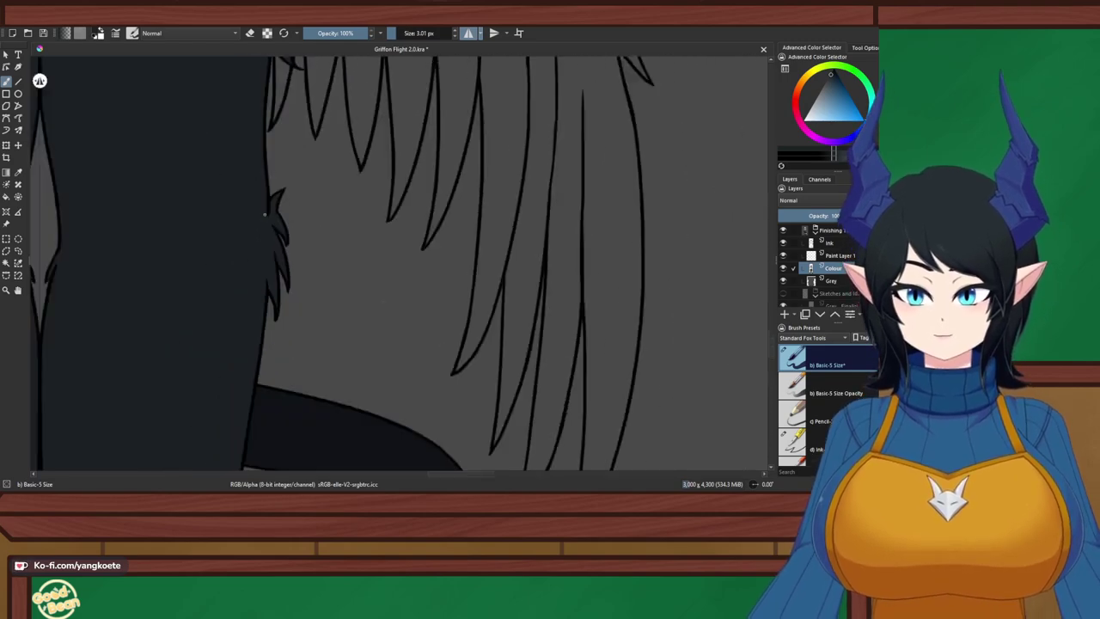
Darken the hair tuft's inner edge with colour sampled from the canvas
drag(317, 421, 630, 66)
scroll(417, 80, up, 4)
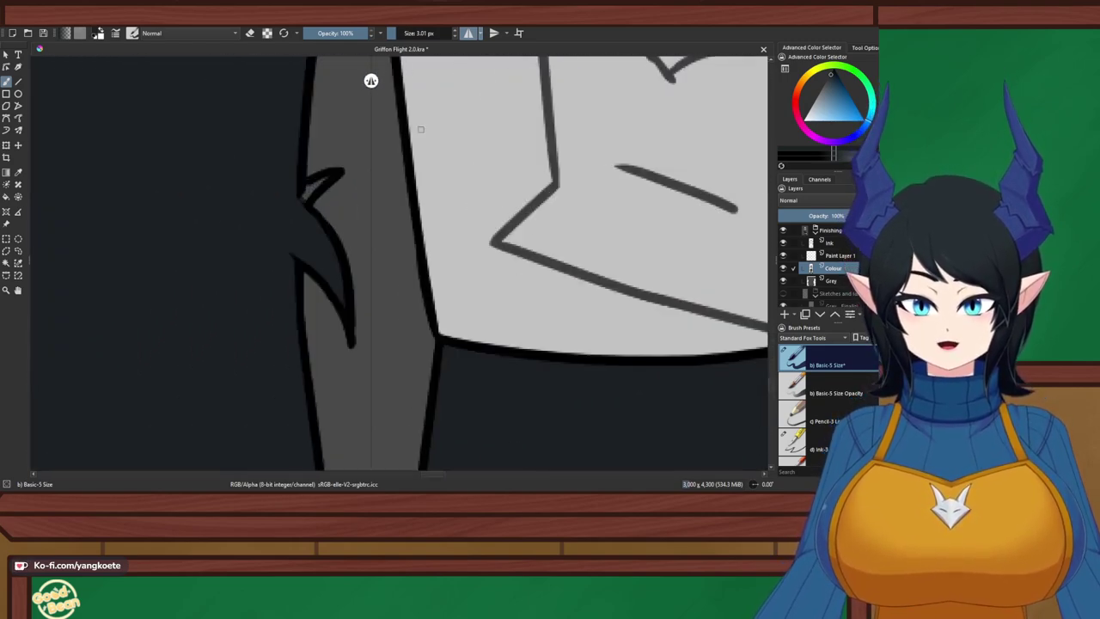
scroll(307, 177, up, 3)
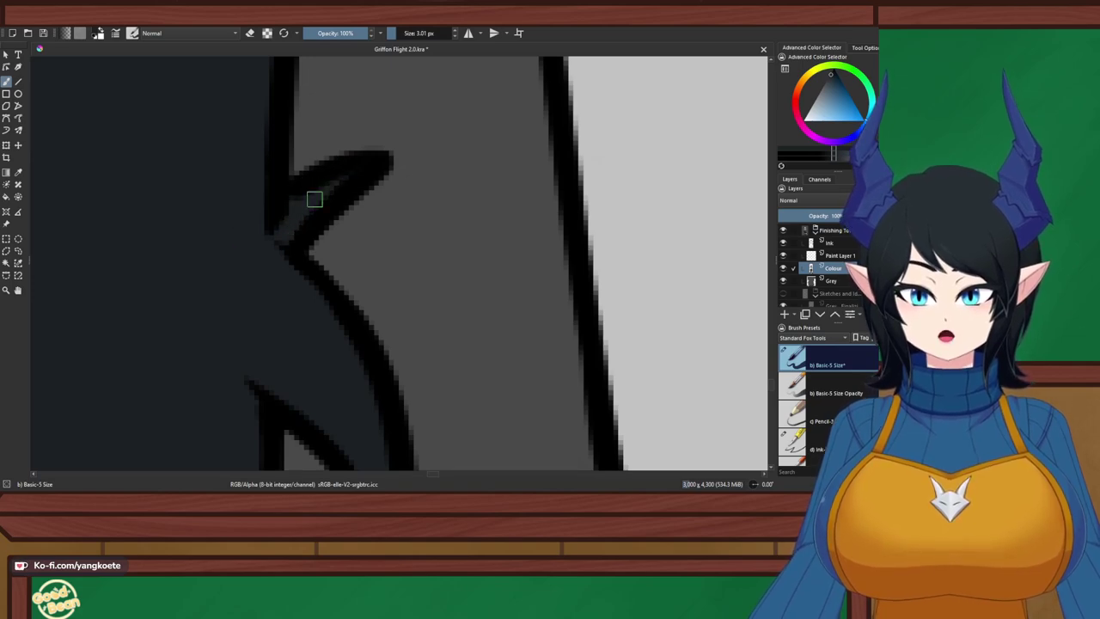
scroll(300, 190, down, 3)
scroll(300, 190, up, 3)
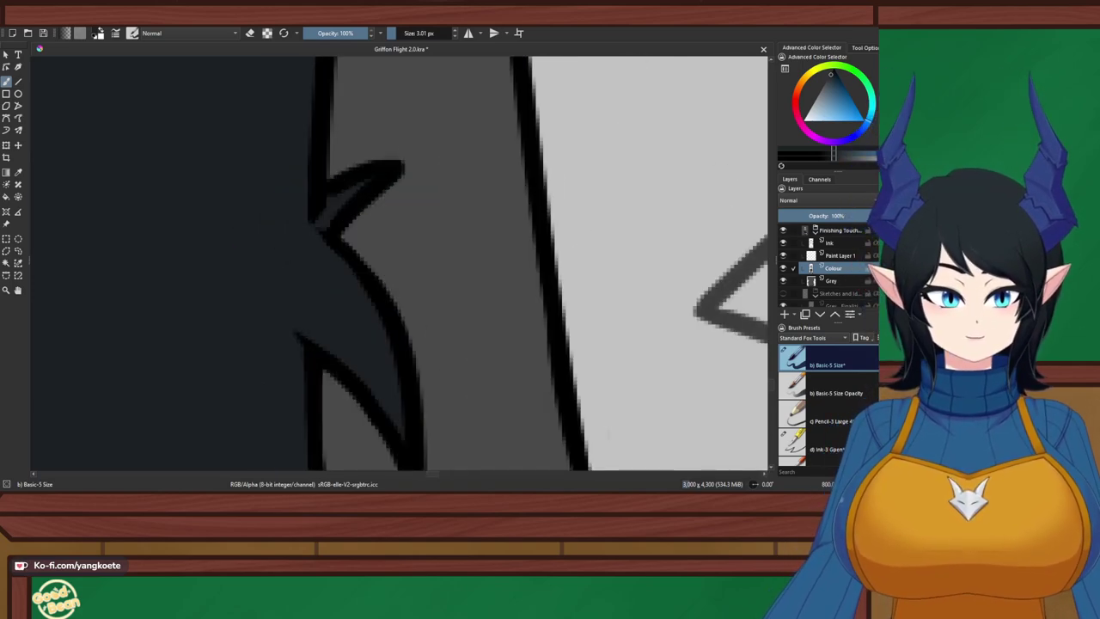
key(p)
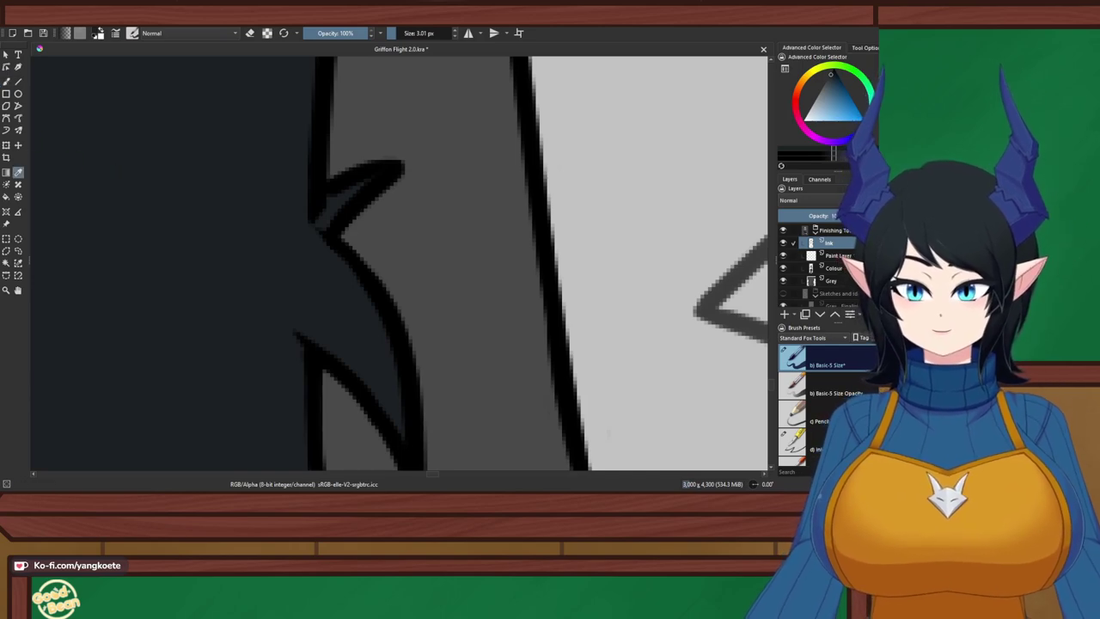
key(b)
scroll(307, 184, up, 2)
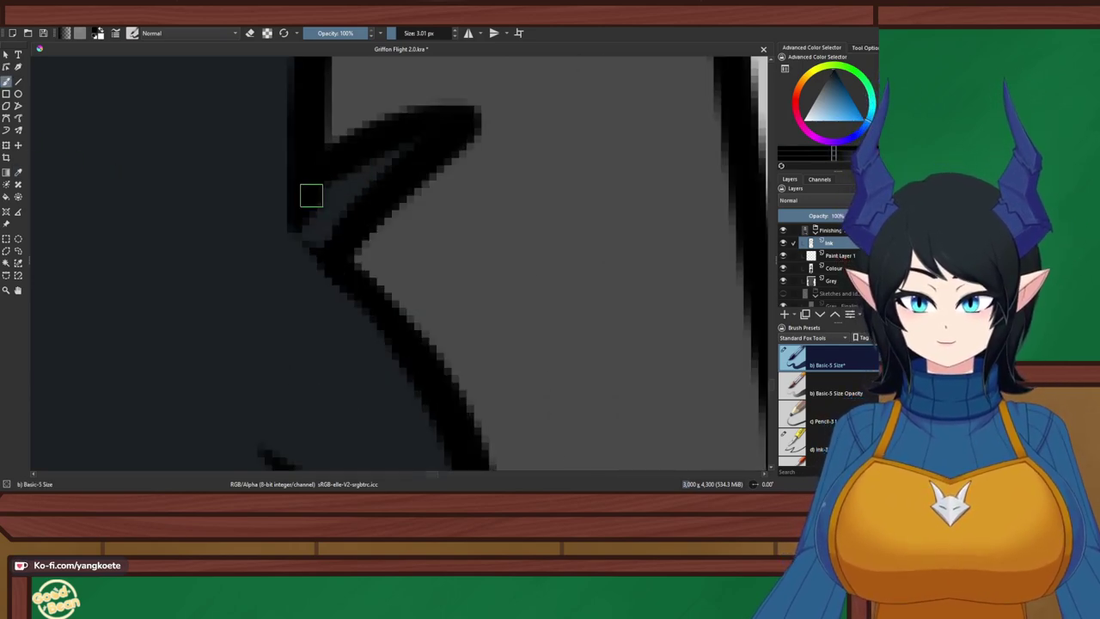
scroll(405, 143, down, 4)
scroll(447, 159, up, 5)
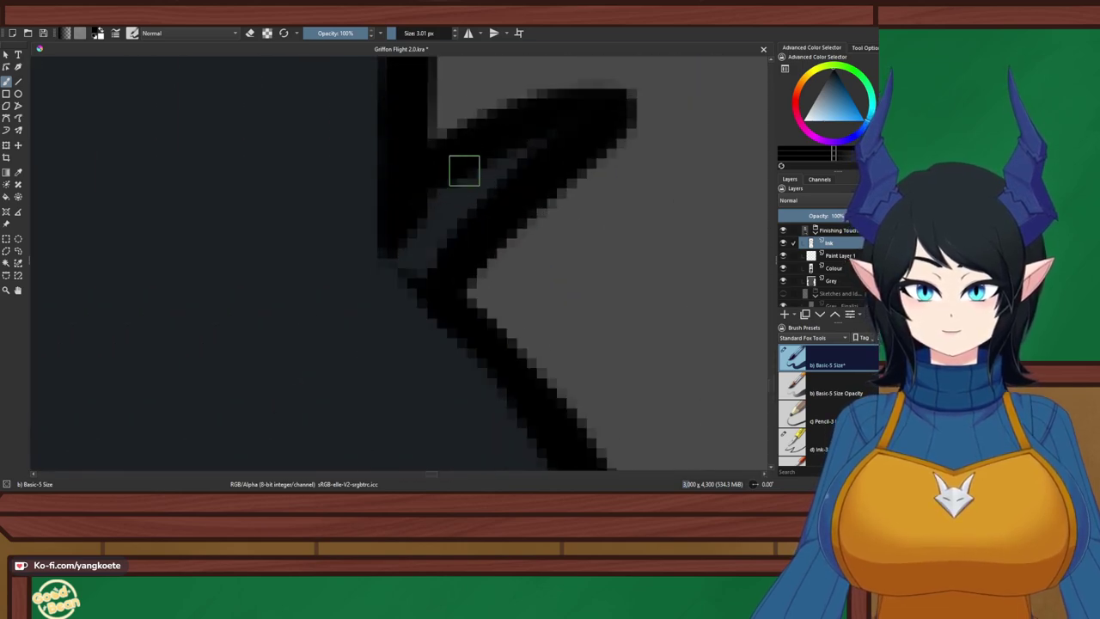
drag(464, 170, 406, 232)
scroll(465, 183, down, 1)
key(p)
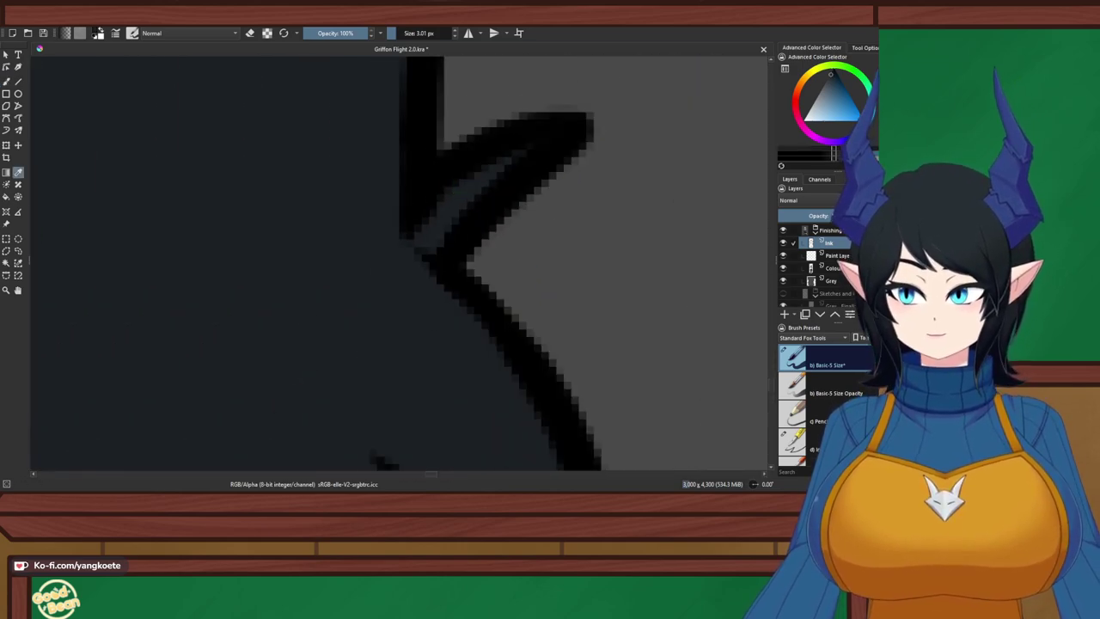
key(b)
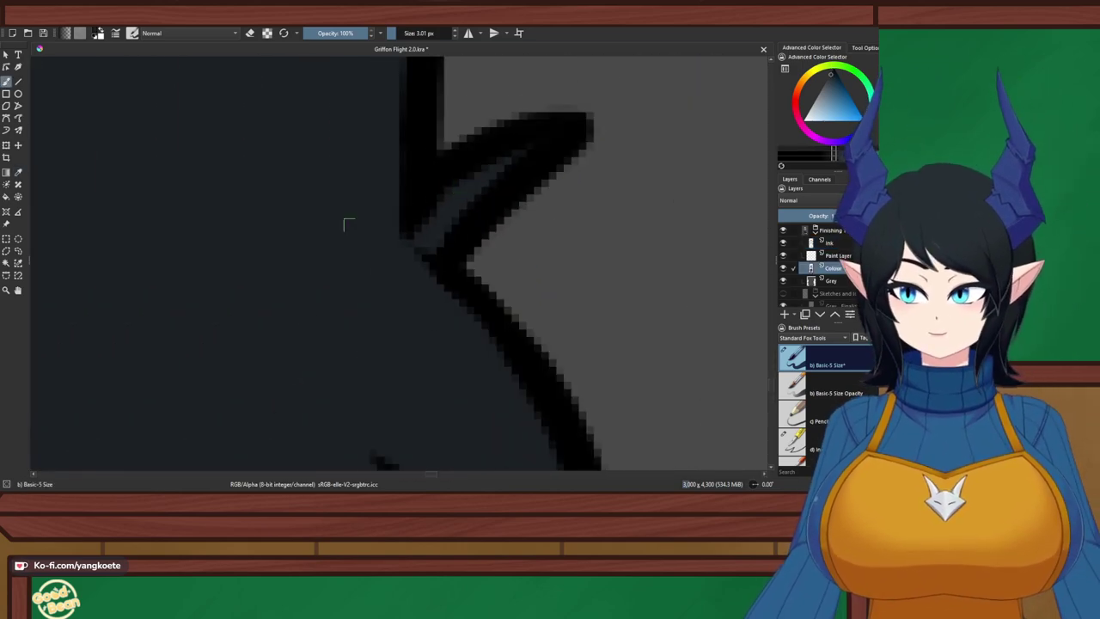
scroll(470, 347, down, 1)
scroll(471, 346, up, 2)
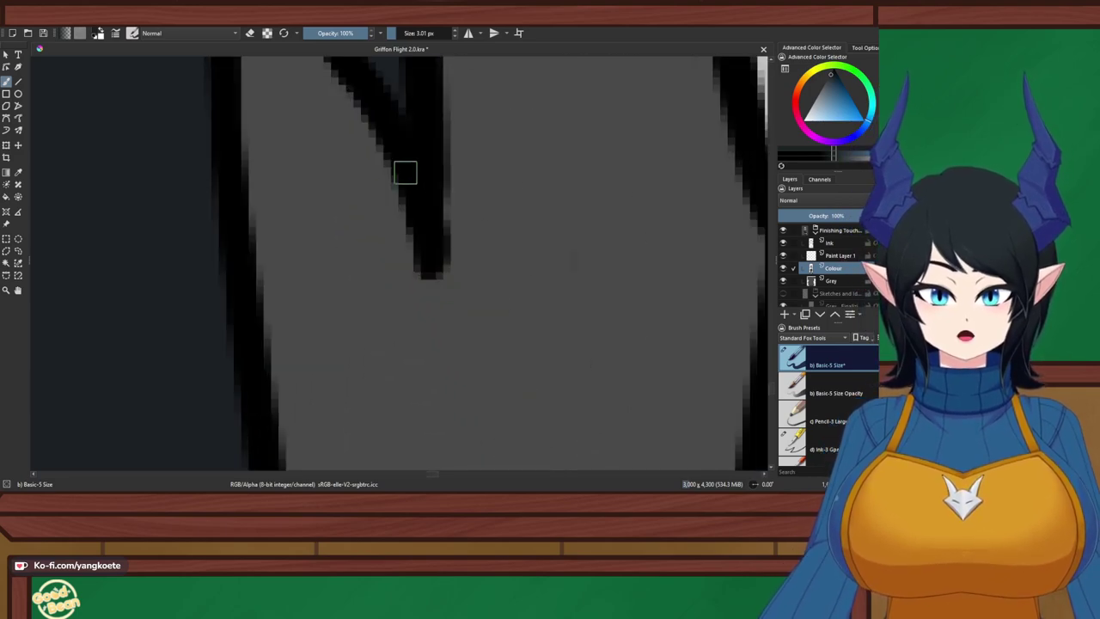
scroll(434, 185, down, 4)
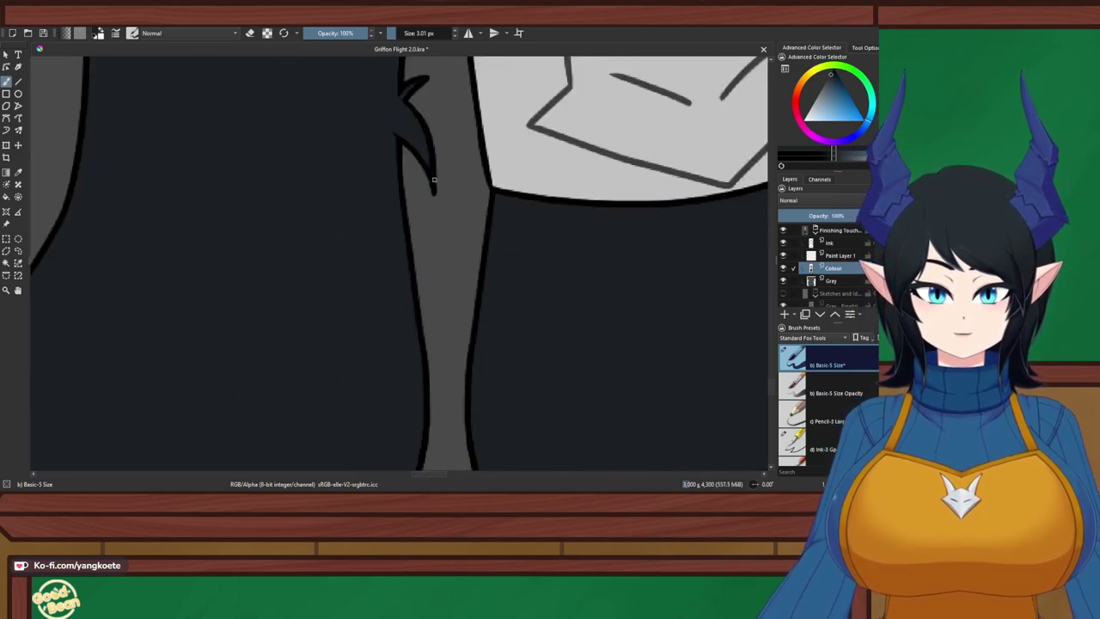
scroll(393, 135, up, 4)
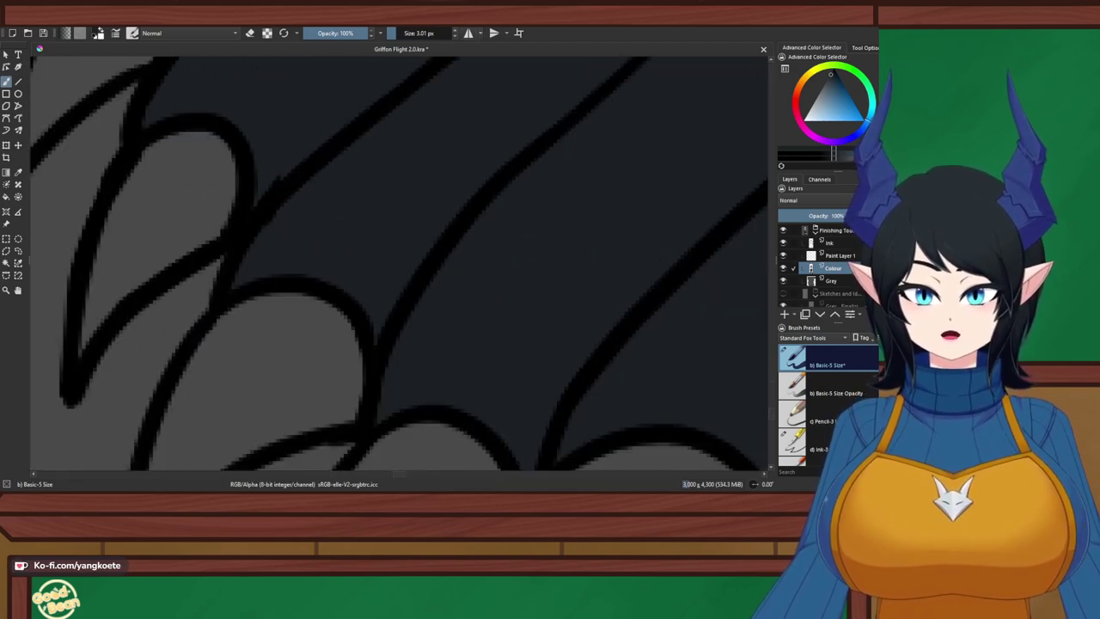
Toggle mirroring and eraser mode to clean up the claw linework
click(468, 33)
scroll(342, 152, down, 2)
drag(343, 155, 530, 263)
scroll(468, 241, up, 1)
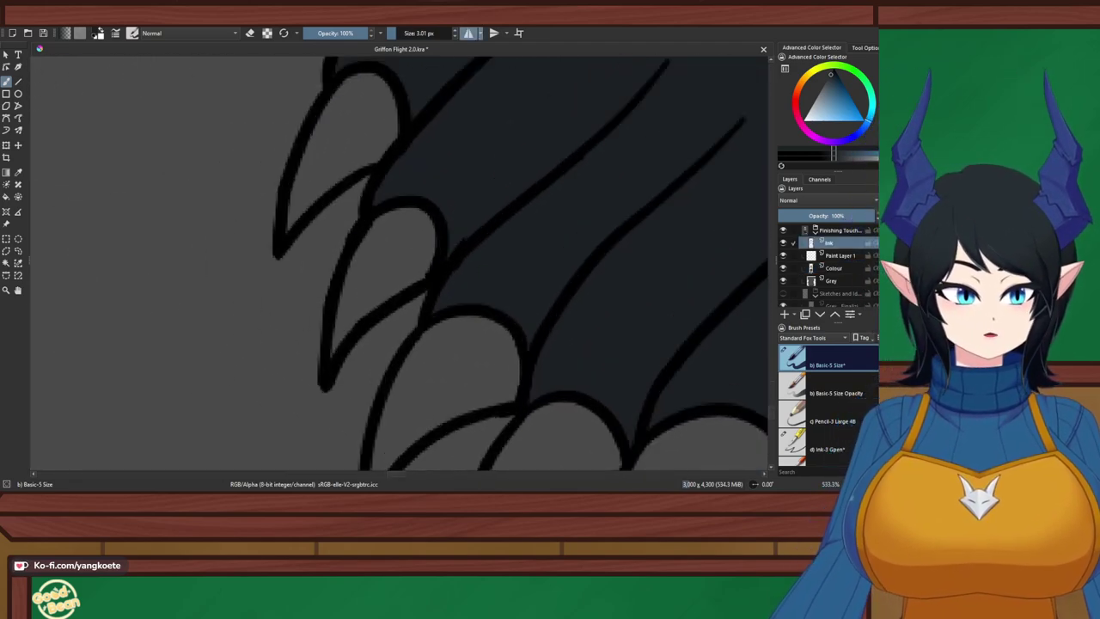
scroll(464, 238, up, 2)
key(e)
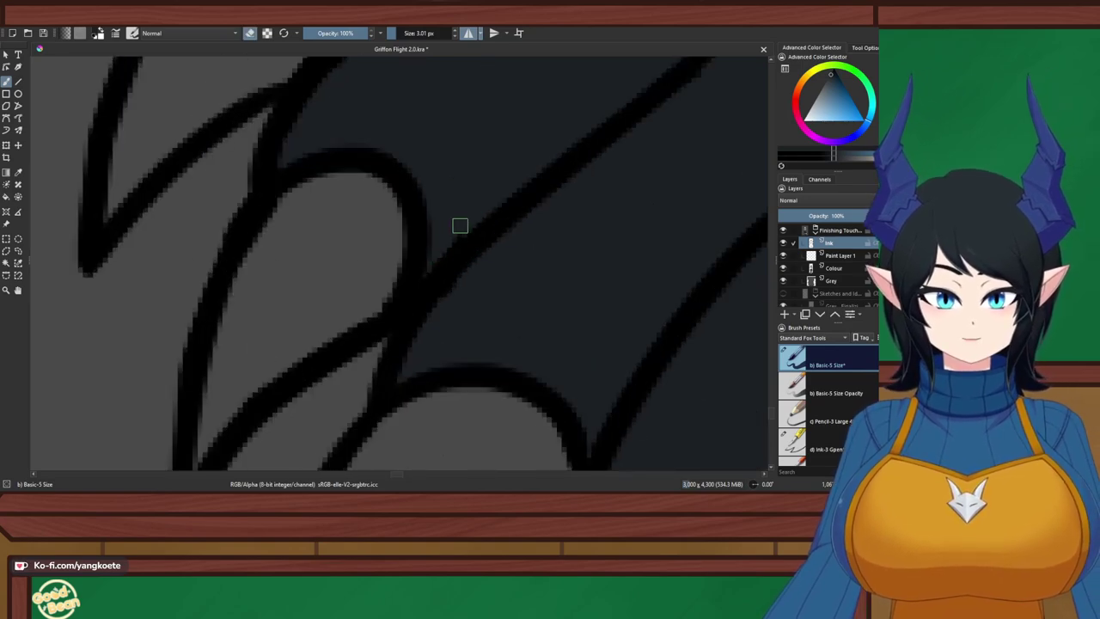
key(e)
scroll(473, 202, down, 6)
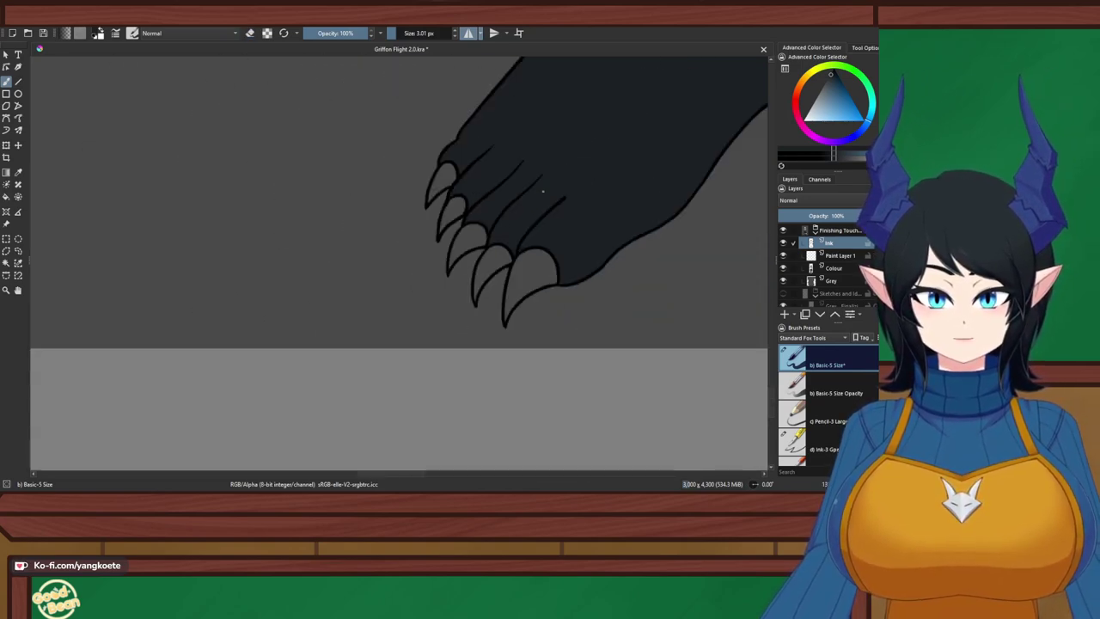
Bring both feet into view and switch horizontal mirror painting off
mouse_move(535, 194)
mouse_down()
mouse_move(378, 260)
mouse_move(329, 315)
mouse_up()
drag(525, 235, 444, 324)
drag(586, 288, 313, 289)
scroll(314, 270, down, 1)
scroll(418, 277, down, 6)
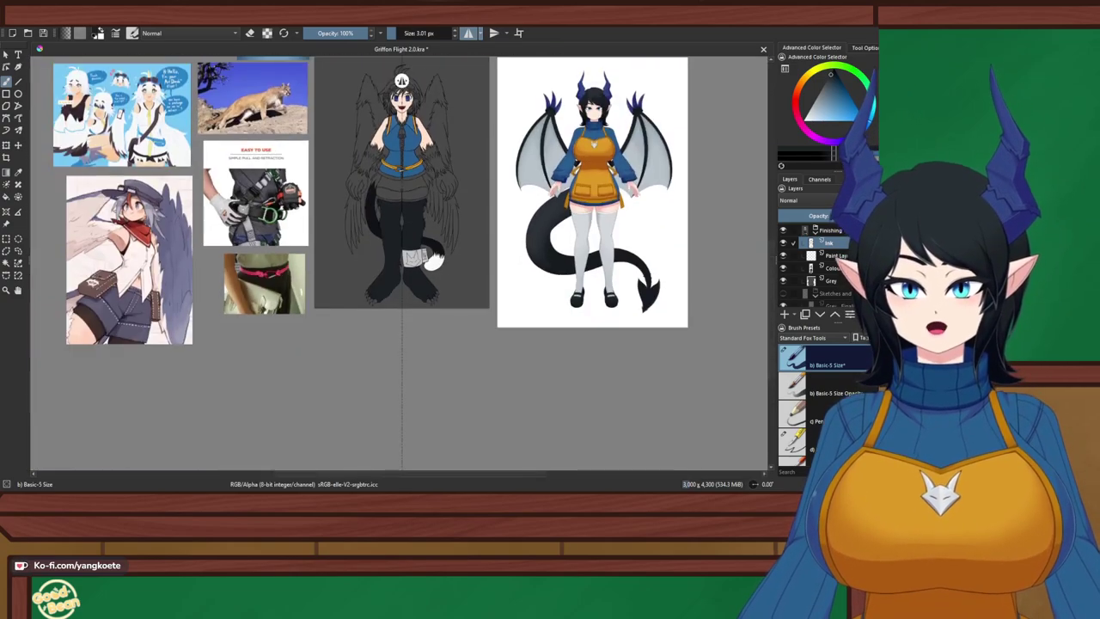
drag(418, 276, 275, 268)
click(469, 32)
scroll(390, 357, up, 4)
scroll(288, 262, up, 4)
Select the interiors of all the claws on both feet with contiguous selection
key(w)
click(253, 113)
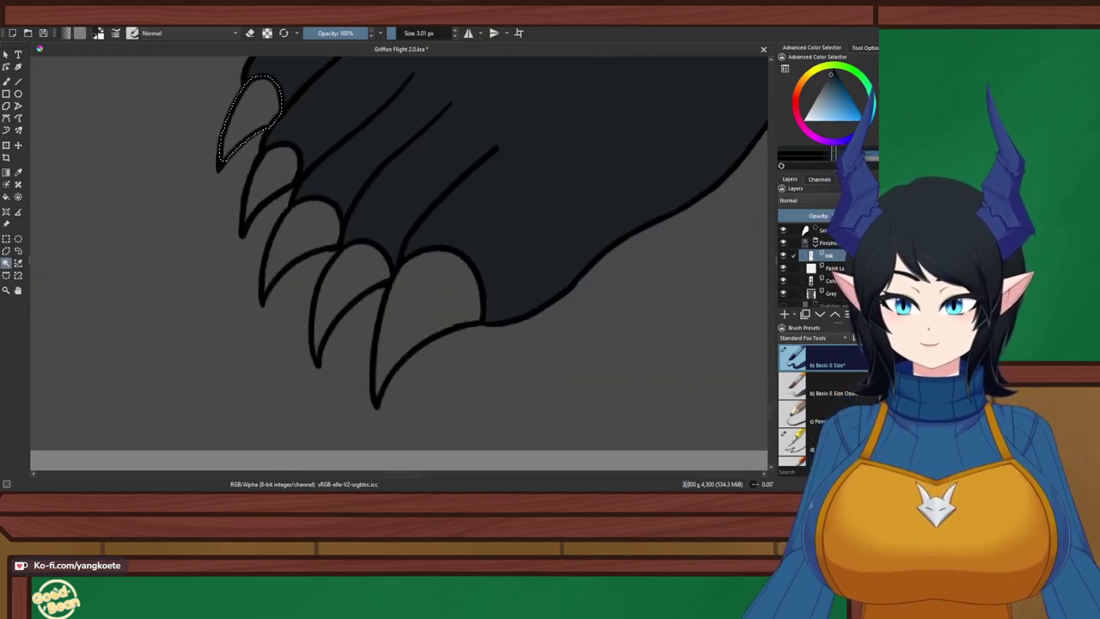
shift+click(275, 177)
shift+click(304, 233)
shift+click(356, 273)
shift+click(432, 292)
drag(756, 296, 62, 294)
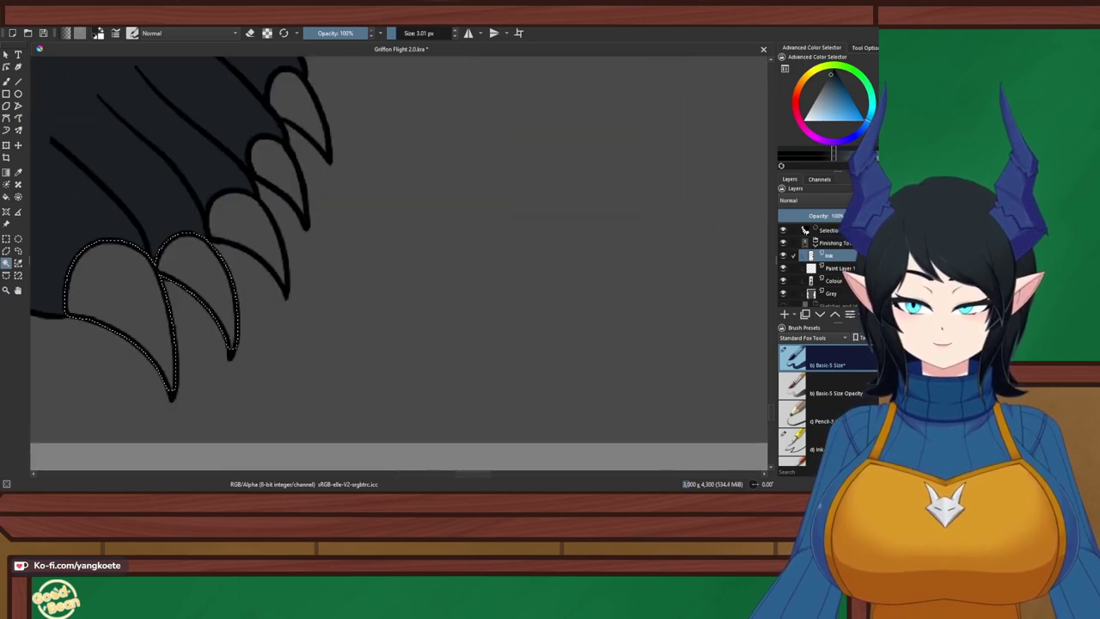
shift+click(279, 163)
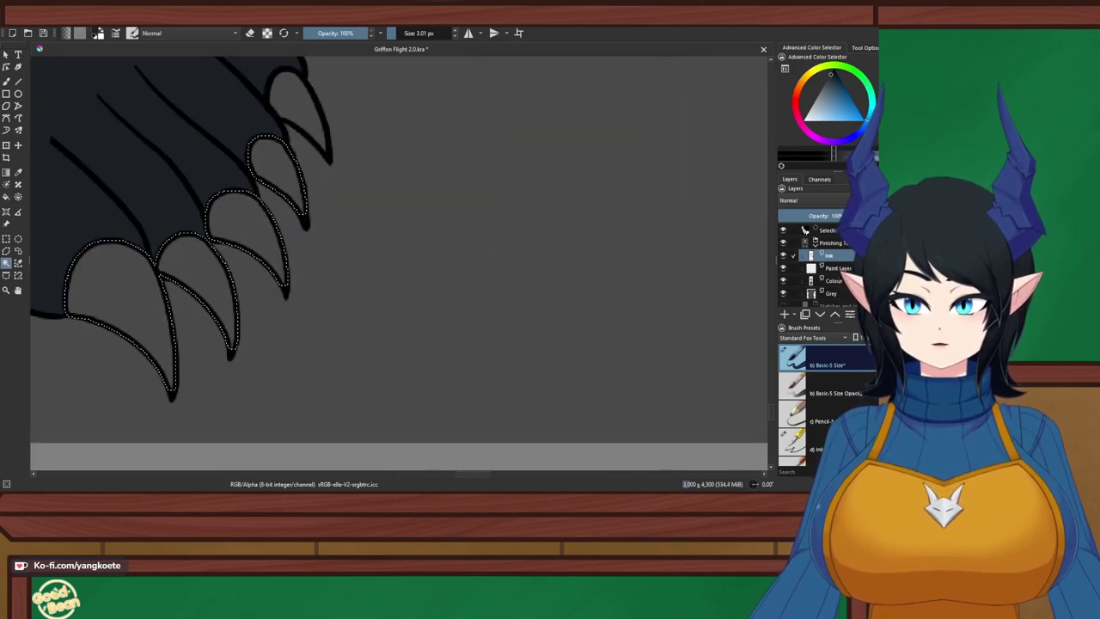
shift+click(301, 107)
scroll(302, 144, down, 4)
drag(303, 144, 461, 180)
Fill the selected claws dark with a 1000 px brush, redoing the first stroke
click(6, 81)
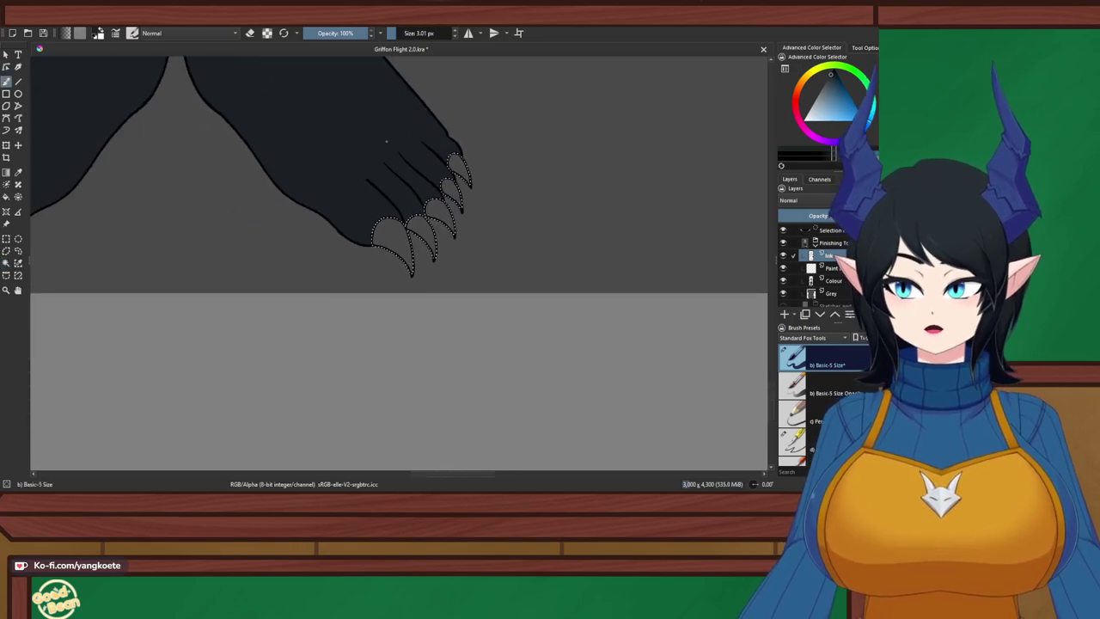
drag(386, 141, 515, 199)
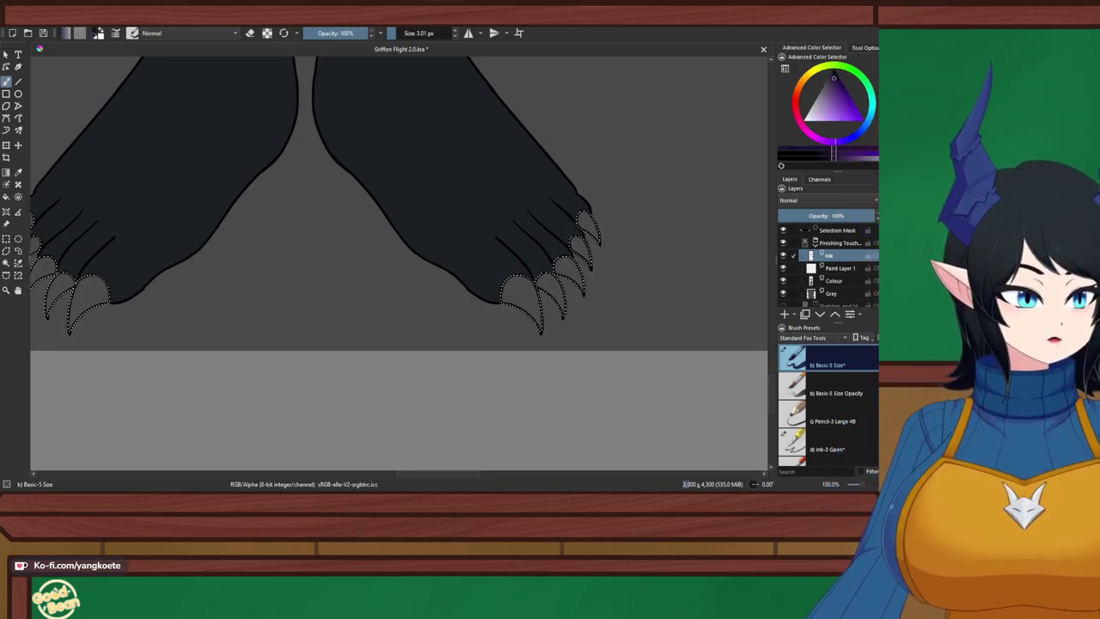
click(450, 34)
mouse_move(601, 215)
mouse_down()
mouse_move(380, 318)
mouse_move(77, 298)
mouse_up()
key(ctrl+z)
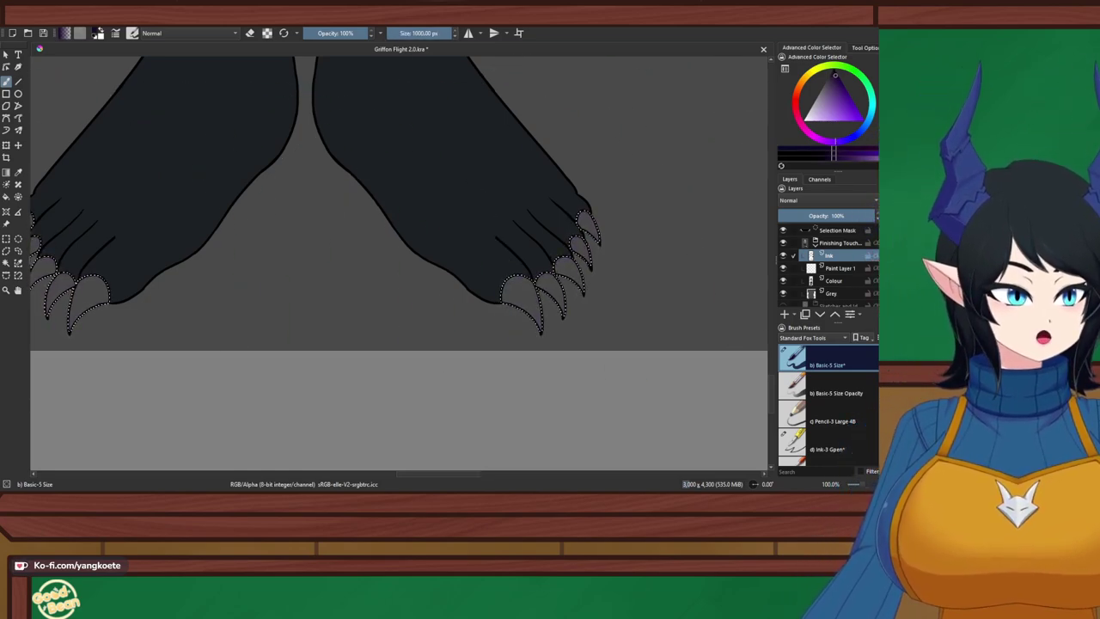
mouse_move(601, 258)
mouse_down()
mouse_move(77, 327)
mouse_move(345, 323)
mouse_up()
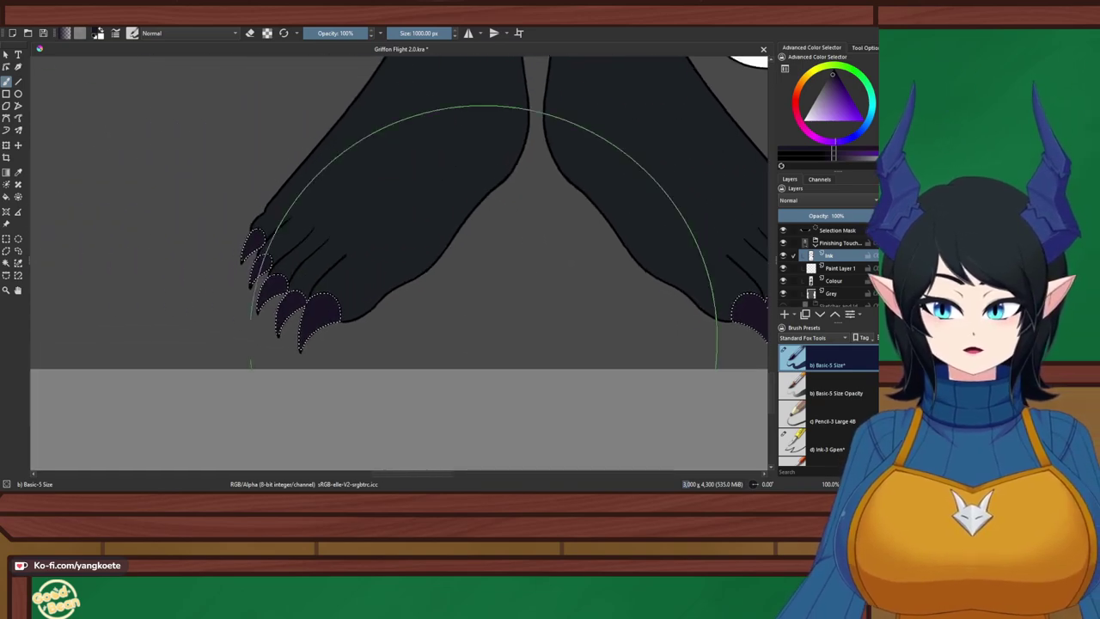
Drop the claw selection with Ctrl+Shift+A after briefly restoring it
click(6, 239)
click(214, 199)
scroll(215, 199, down, 1)
scroll(215, 199, down, 3)
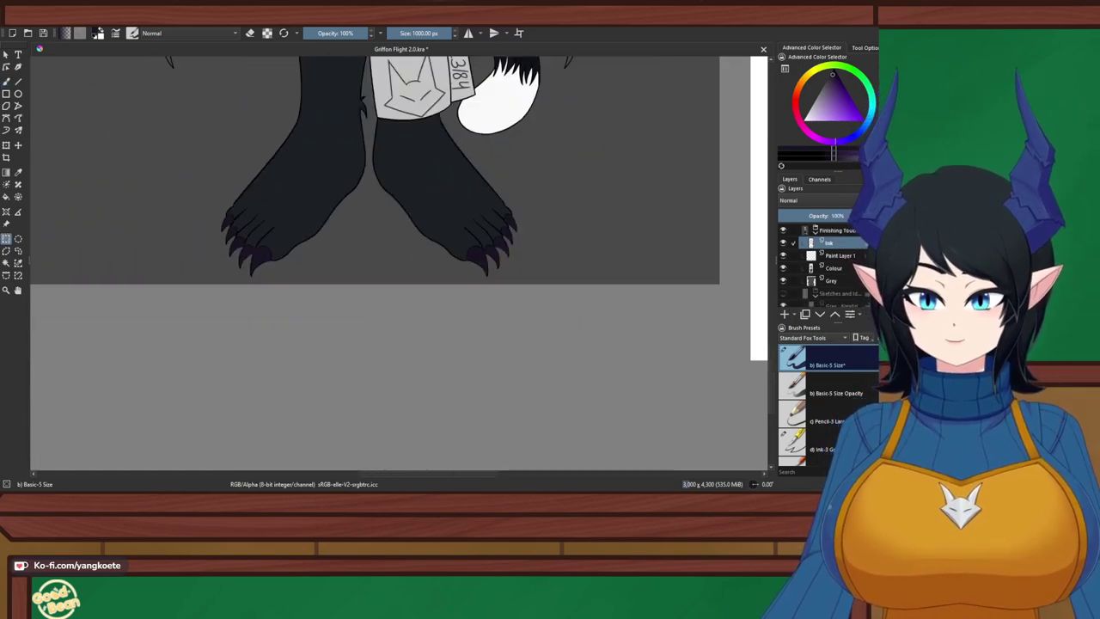
scroll(265, 219, up, 3)
key(ctrl+z)
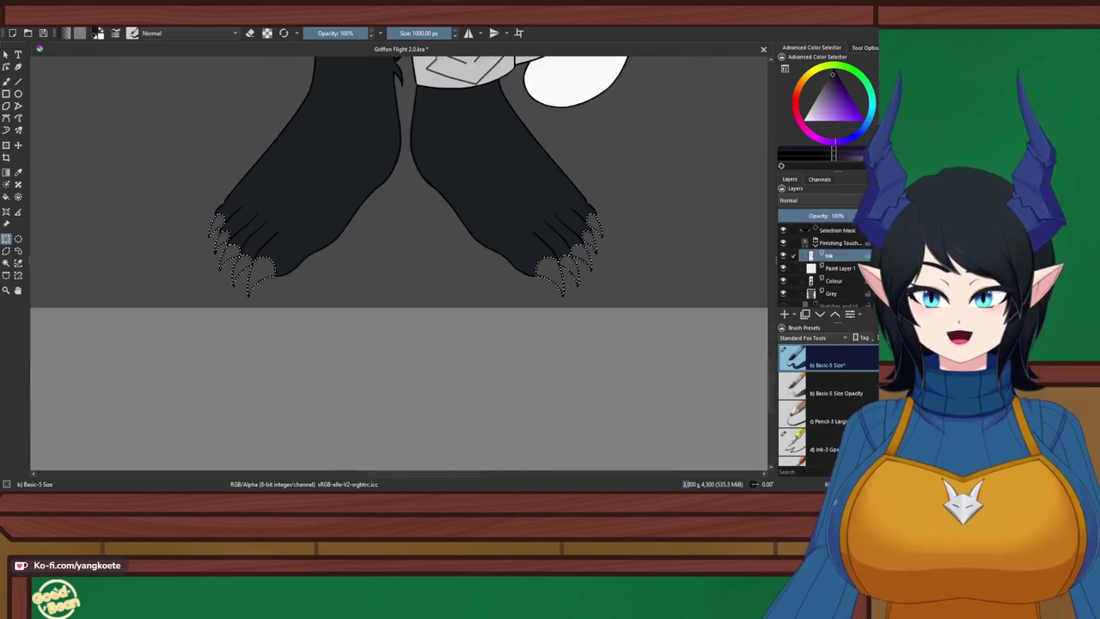
key(b)
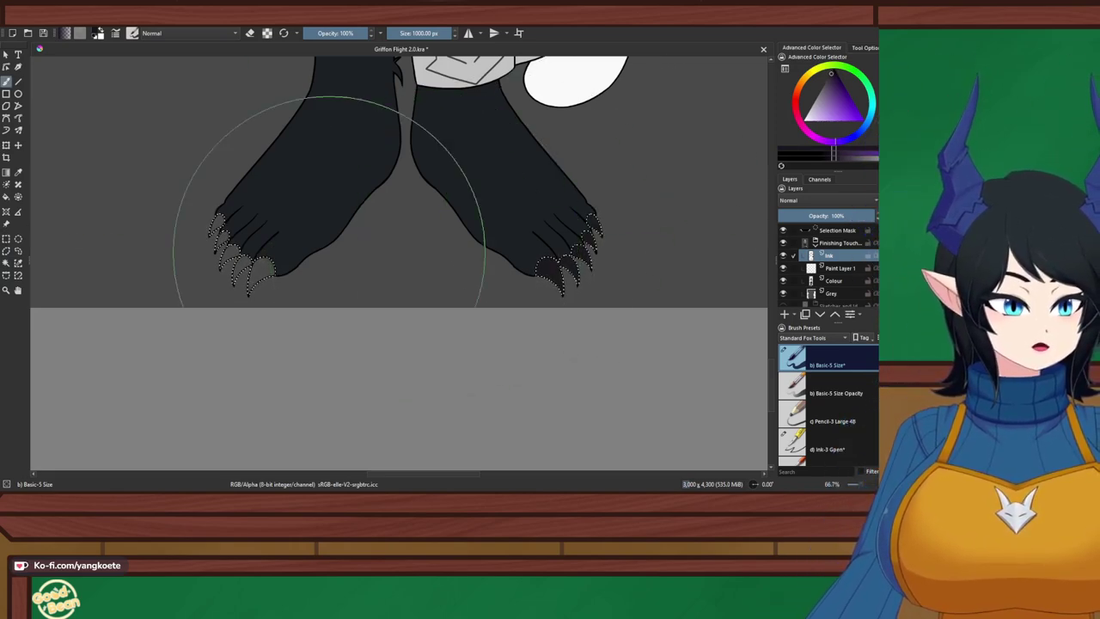
key(ctrl+shift+a)
Recentre the view on the feet and shrink the brush back down
key(ctrl+r)
scroll(278, 198, down, 2)
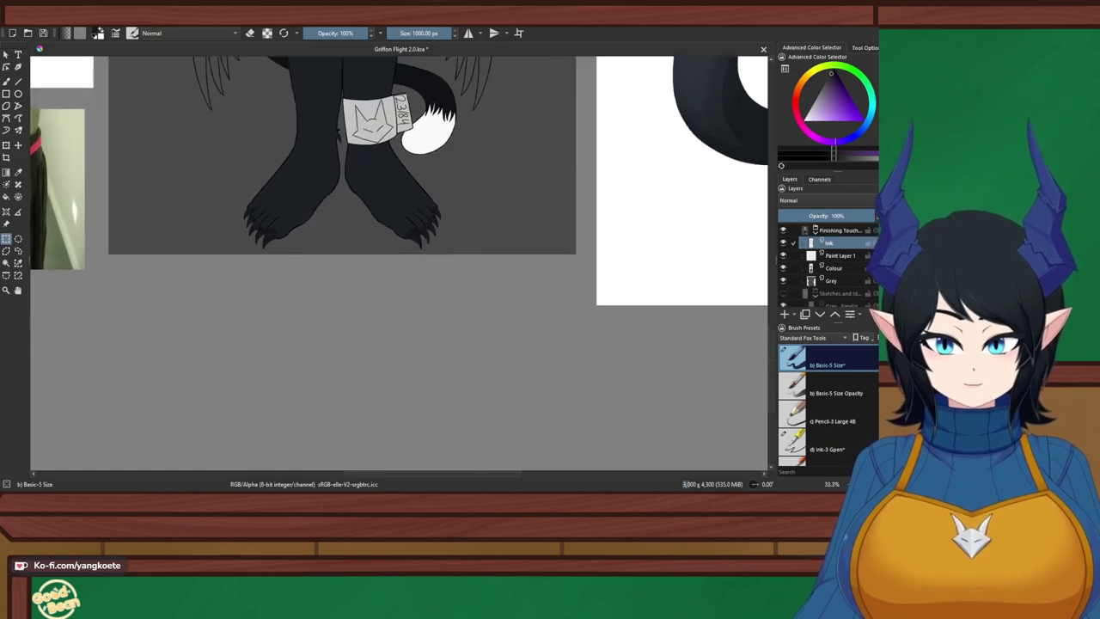
drag(278, 198, 292, 250)
scroll(349, 296, up, 3)
drag(349, 295, 417, 296)
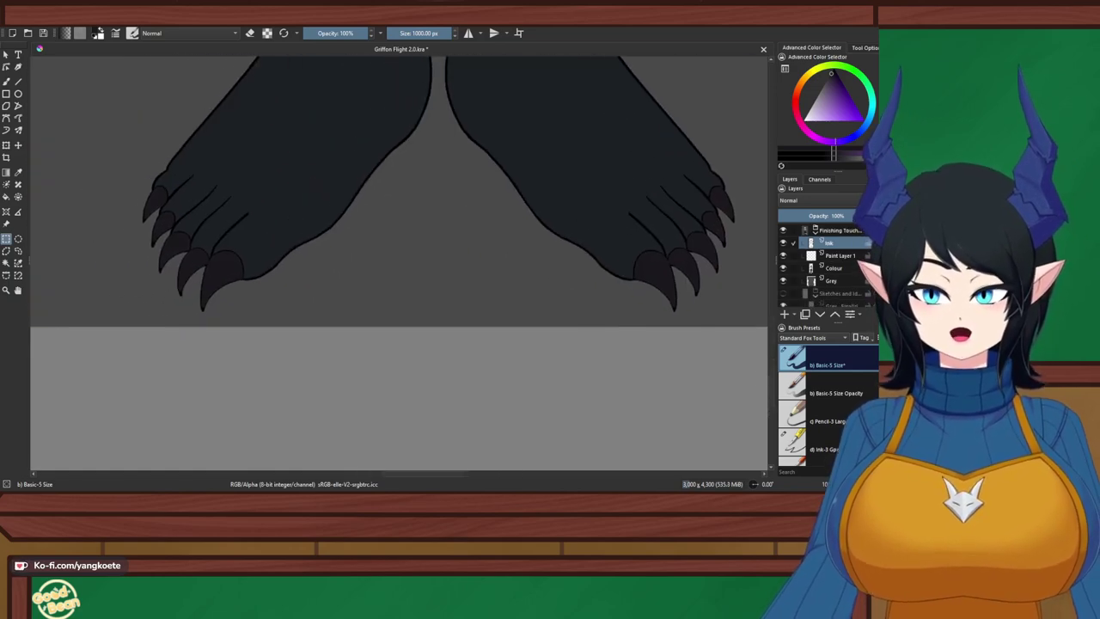
key(b)
scroll(173, 269, up, 3)
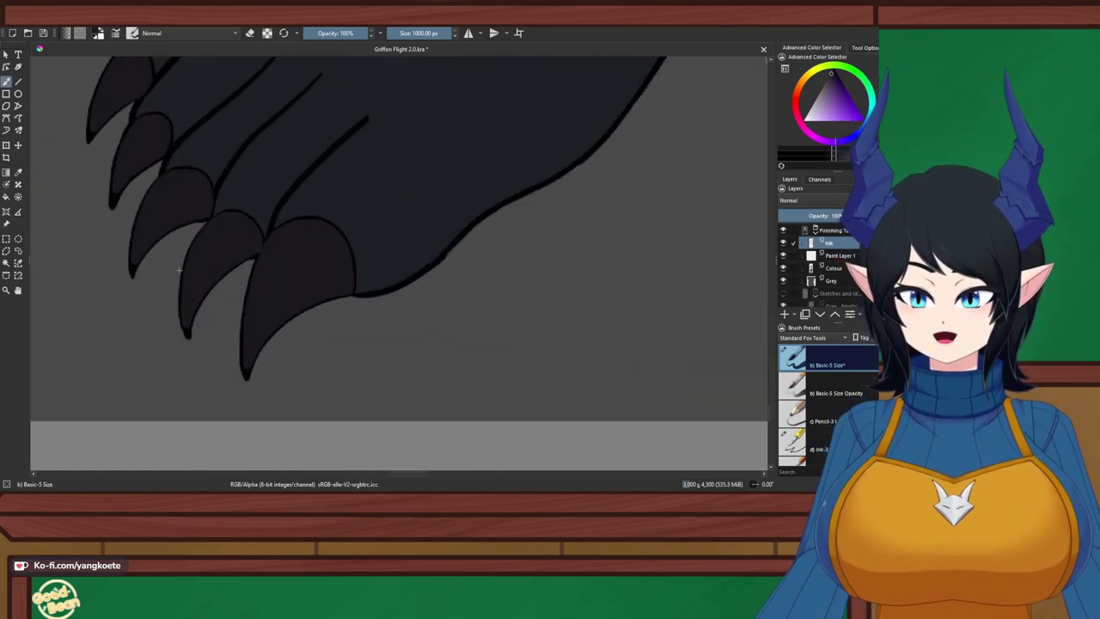
drag(173, 270, 242, 264)
drag(451, 34, 387, 34)
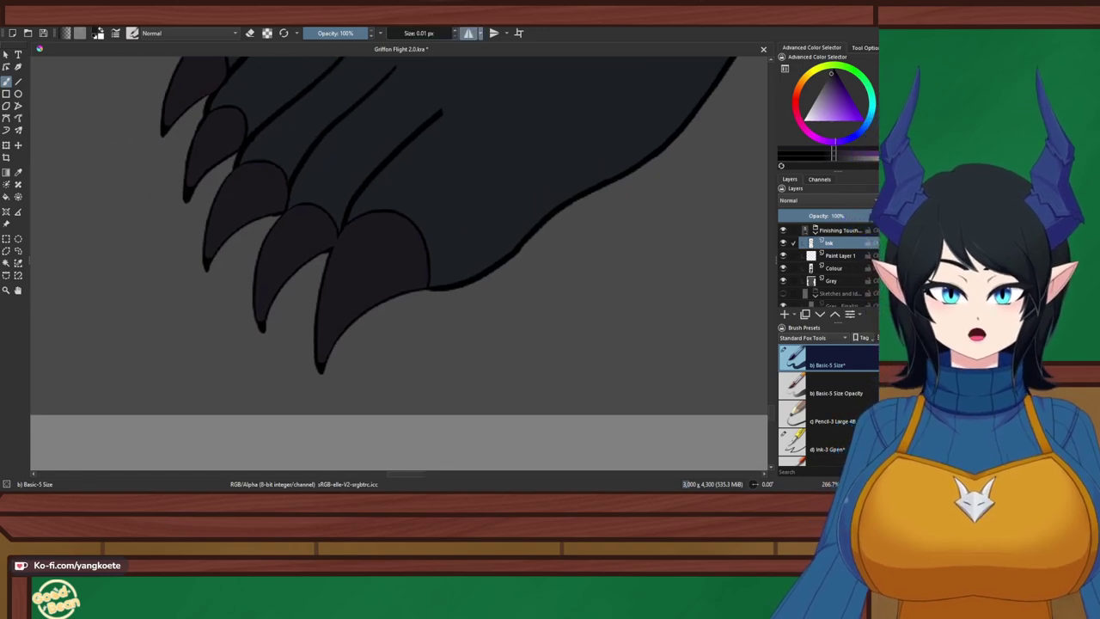
Zoom in on a claw tip and undo the claw fill painted on the Ink layer
key(plus)
key(plus)
key(plus)
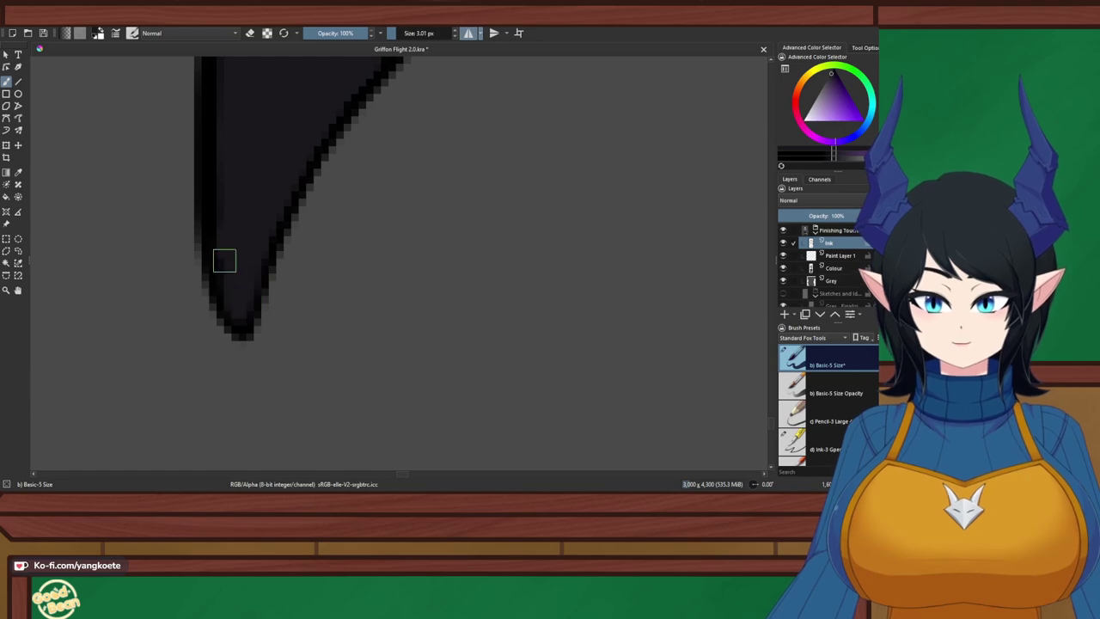
scroll(238, 306, down, 4)
key(ctrl+z)
key(ctrl+z)
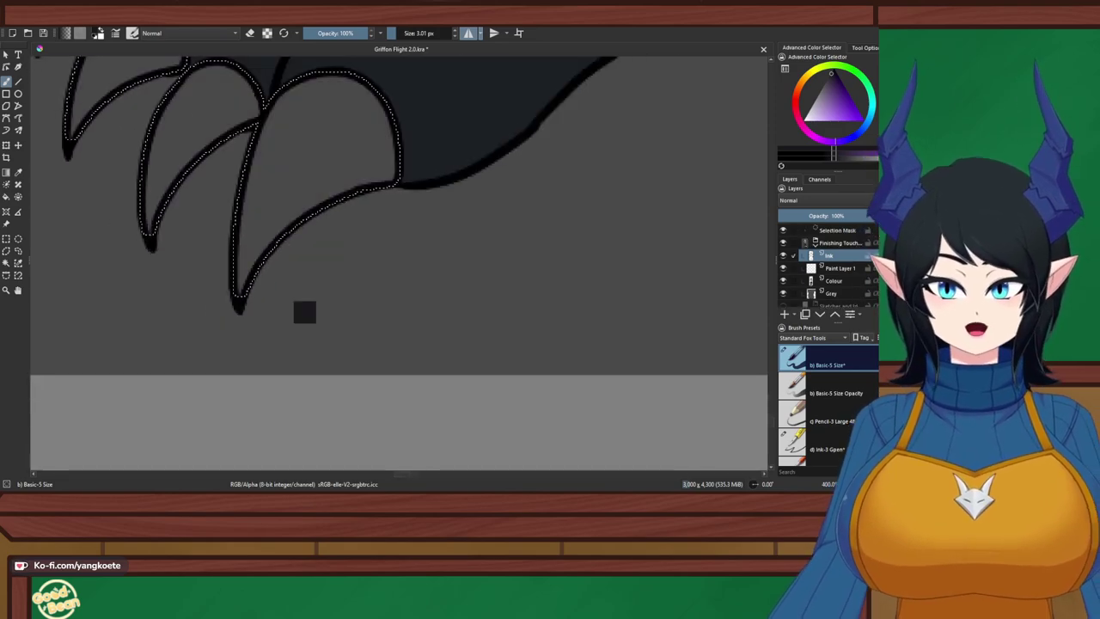
scroll(287, 279, down, 1)
scroll(311, 267, down, 1)
drag(311, 267, 292, 314)
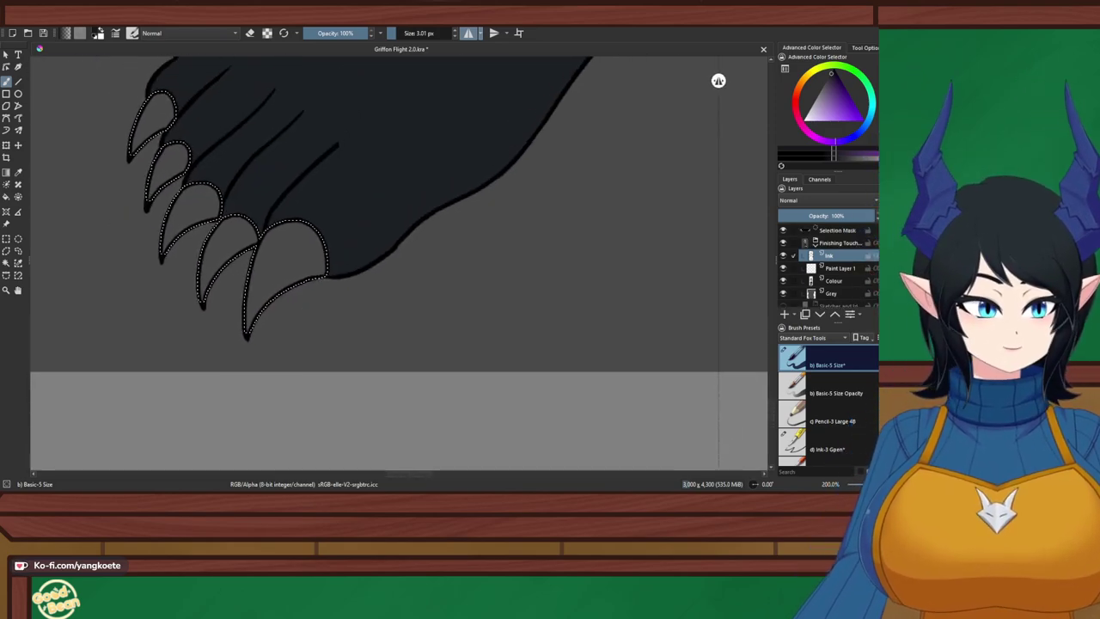
On the Colour layer, fill the selected claws dark grey with a huge brush, then deselect
click(834, 281)
click(451, 34)
scroll(527, 144, down, 3)
mouse_move(569, 123)
mouse_down()
mouse_move(464, 138)
mouse_move(569, 146)
mouse_move(135, 121)
mouse_up()
click(6, 239)
click(283, 202)
scroll(417, 169, up, 5)
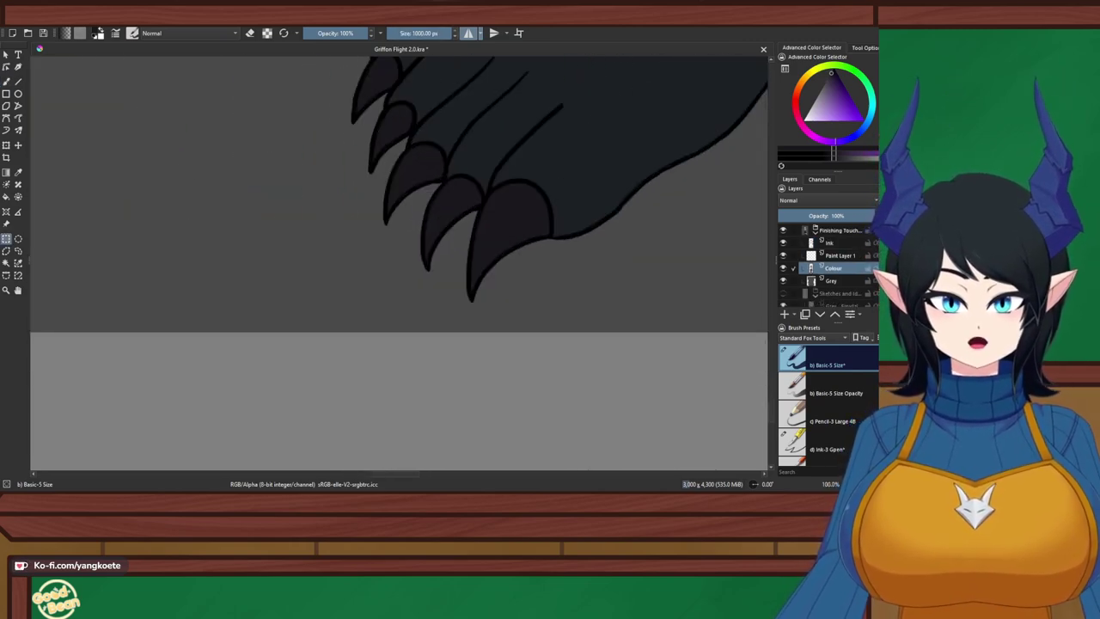
drag(417, 198, 280, 170)
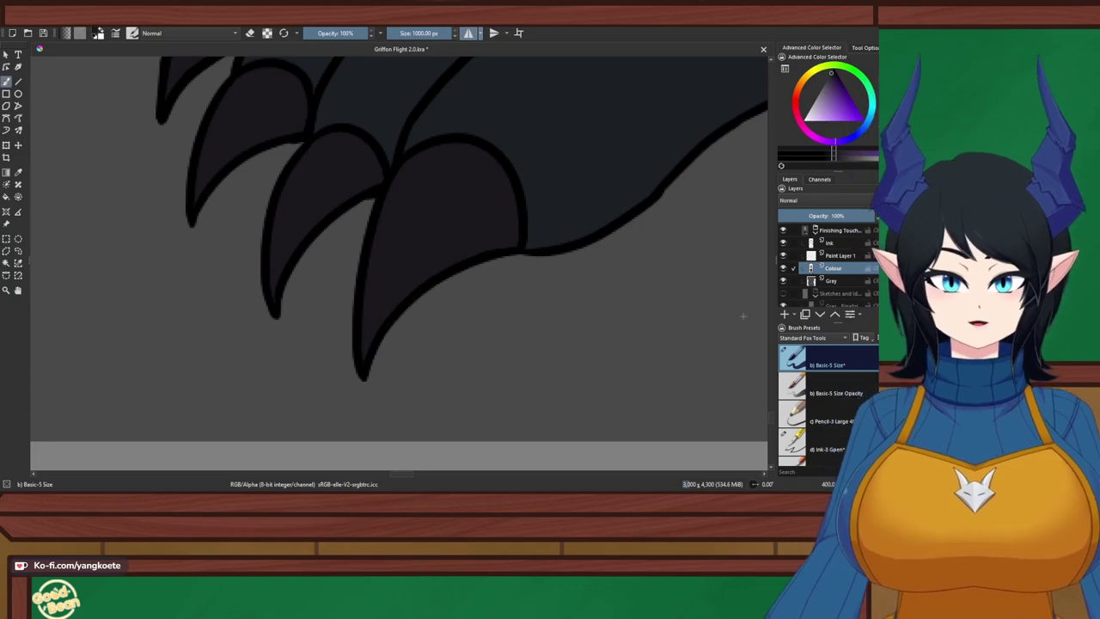
Shrink the brush and look over both feet to check the claw fills
drag(423, 33, 387, 33)
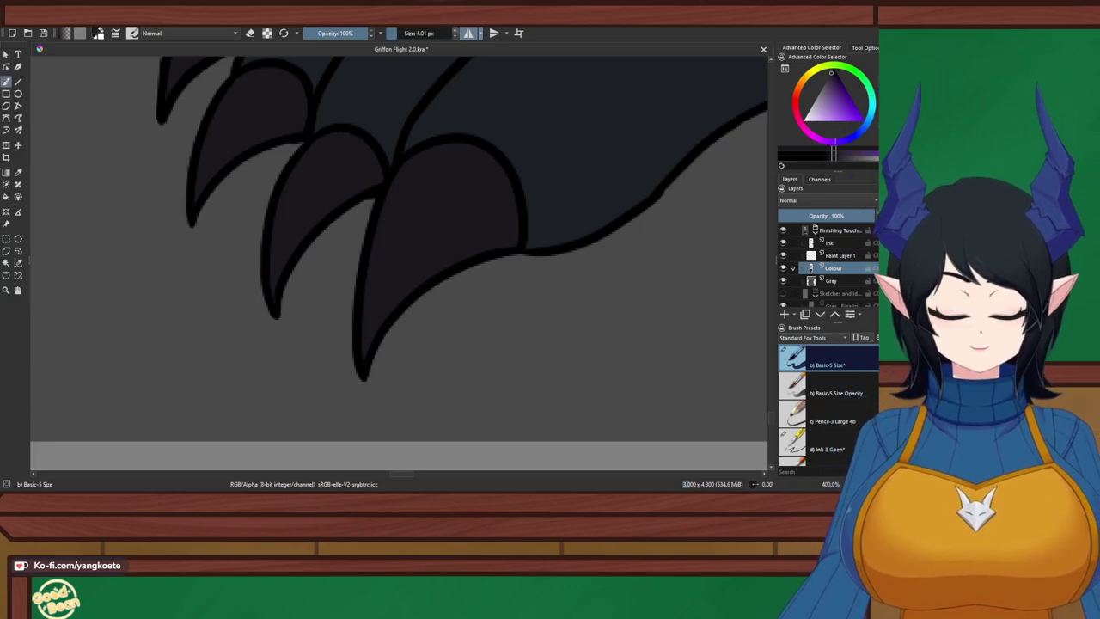
key(plus)
key(plus)
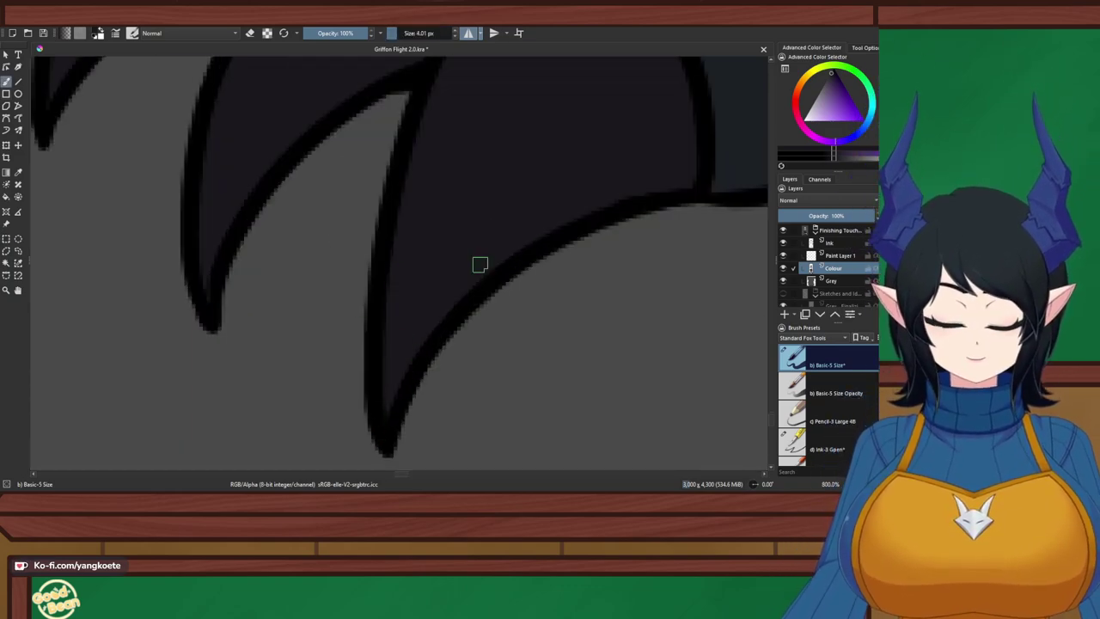
scroll(480, 264, down, 1)
drag(480, 265, 477, 415)
drag(343, 305, 550, 243)
scroll(494, 349, up, 2)
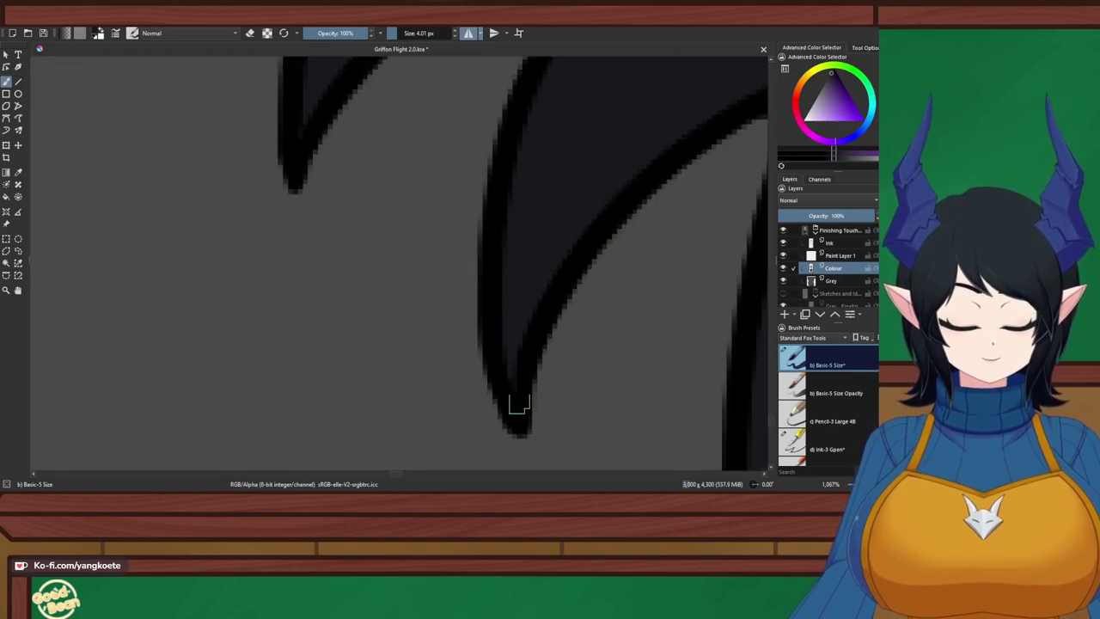
drag(409, 187, 534, 408)
drag(381, 99, 437, 337)
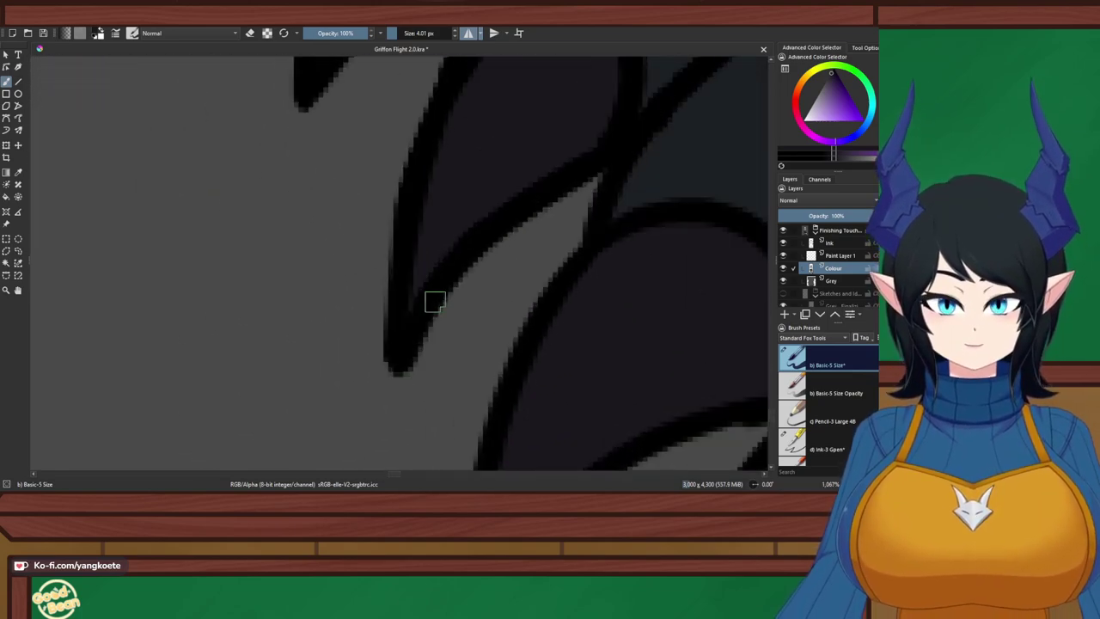
drag(322, 95, 387, 304)
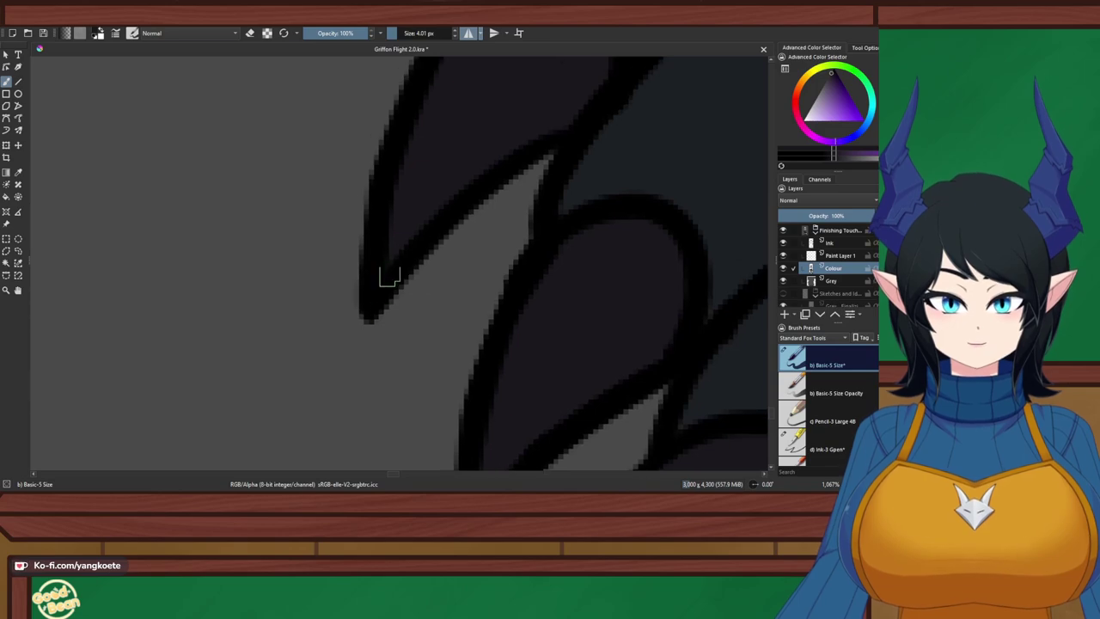
scroll(405, 261, down, 3)
scroll(469, 189, down, 6)
drag(558, 223, 398, 386)
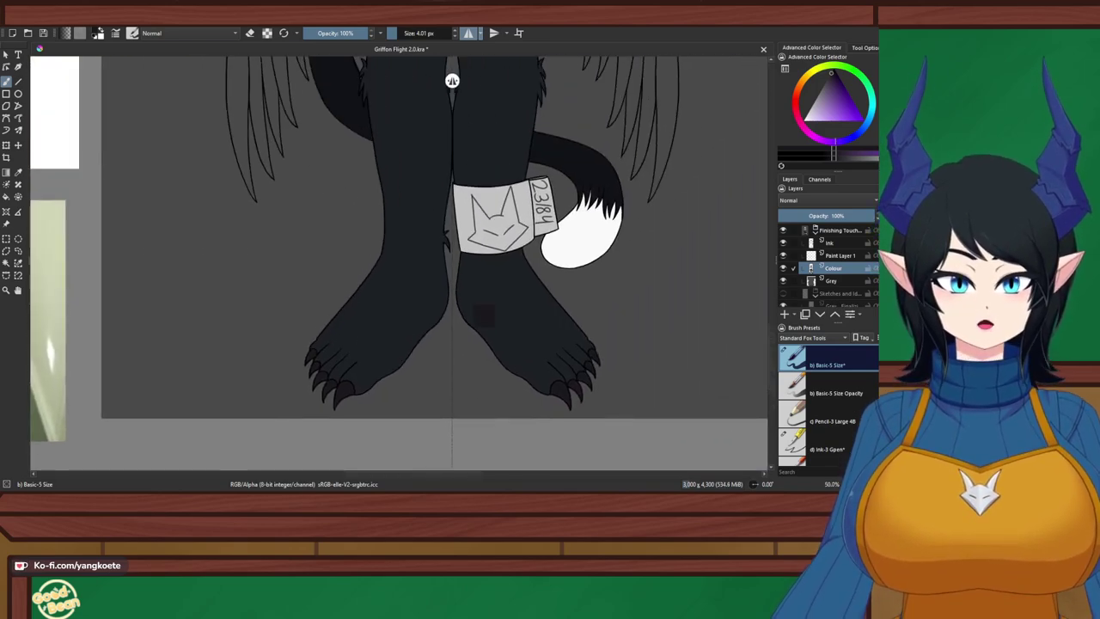
scroll(461, 249, down, 2)
Save the document with Ctrl+S and view the whole lower body
key(ctrl+s)
drag(462, 250, 423, 370)
scroll(446, 298, up, 1)
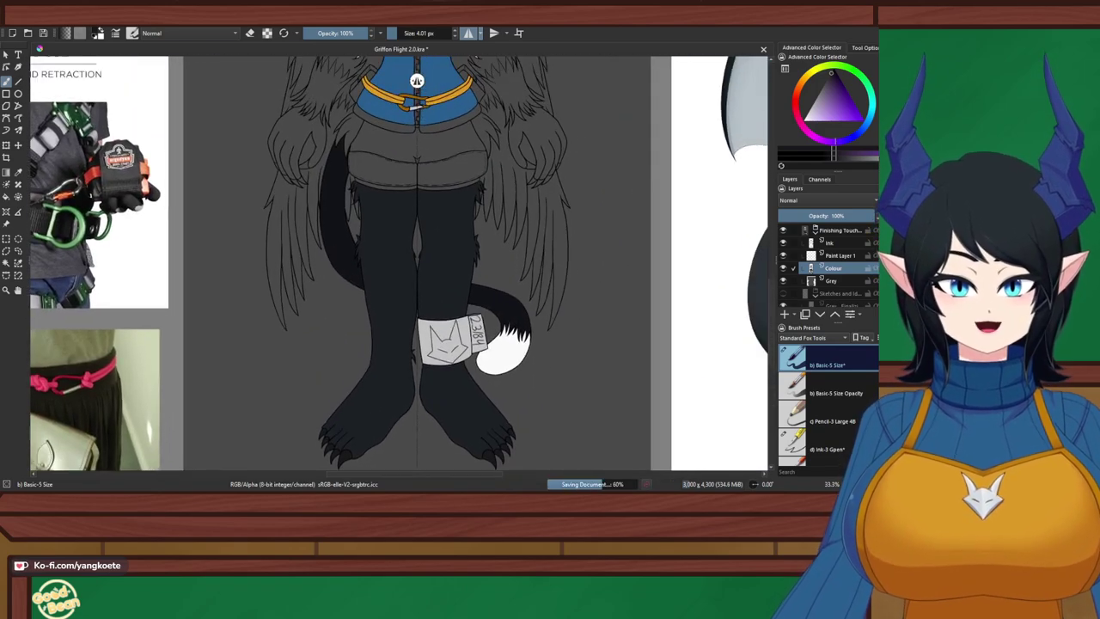
Turn off mirrored painting and sample the vest's blue, zooming toward the shorts
key(m)
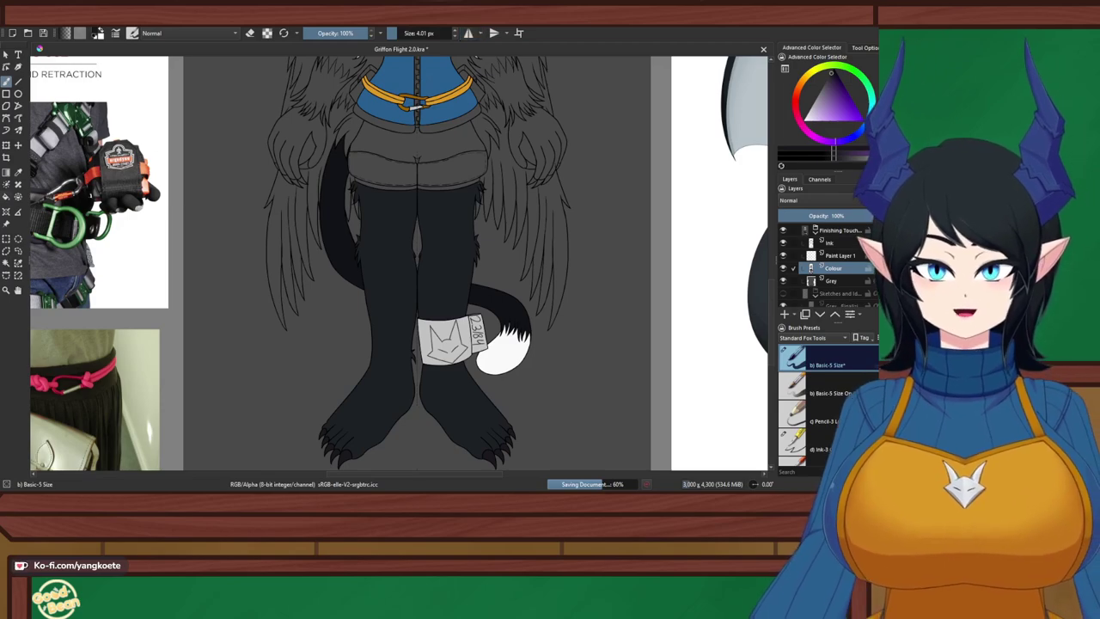
key(p)
click(391, 211)
scroll(395, 137, up, 3)
drag(394, 137, 375, 153)
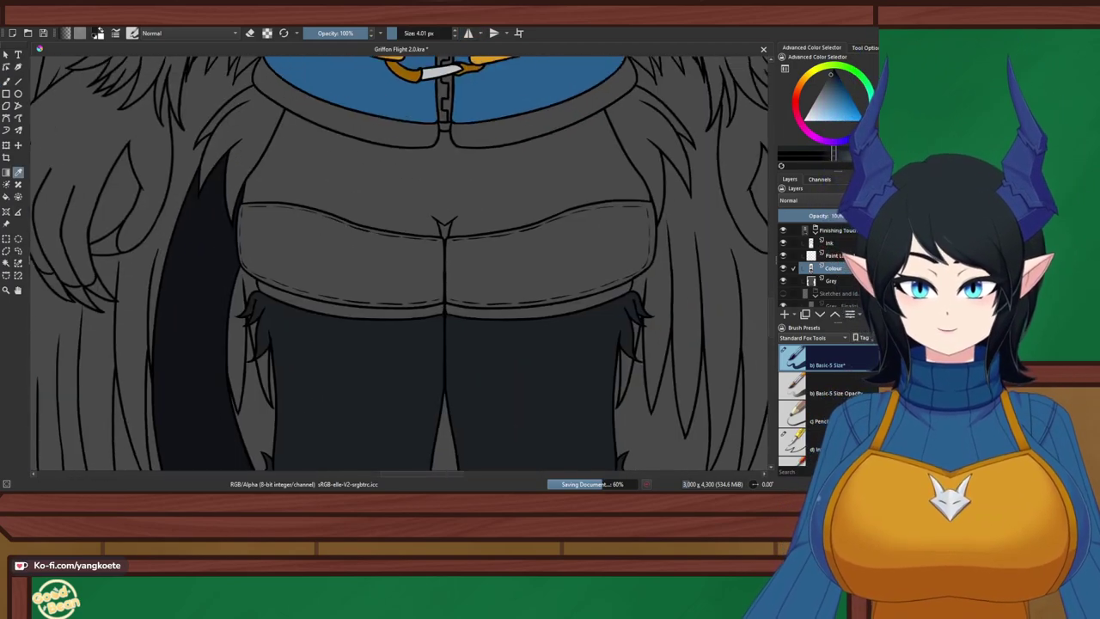
Fill both hip fur tufts dark through a contiguous selection and a huge brush, then deselect
click(6, 263)
click(246, 138)
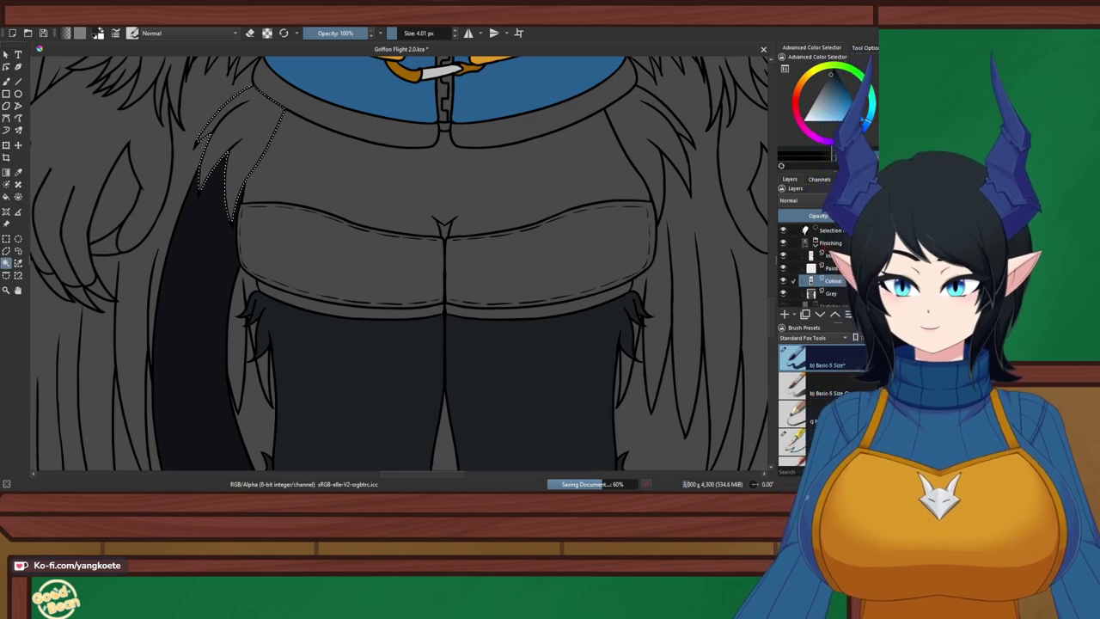
shift+click(643, 137)
key(b)
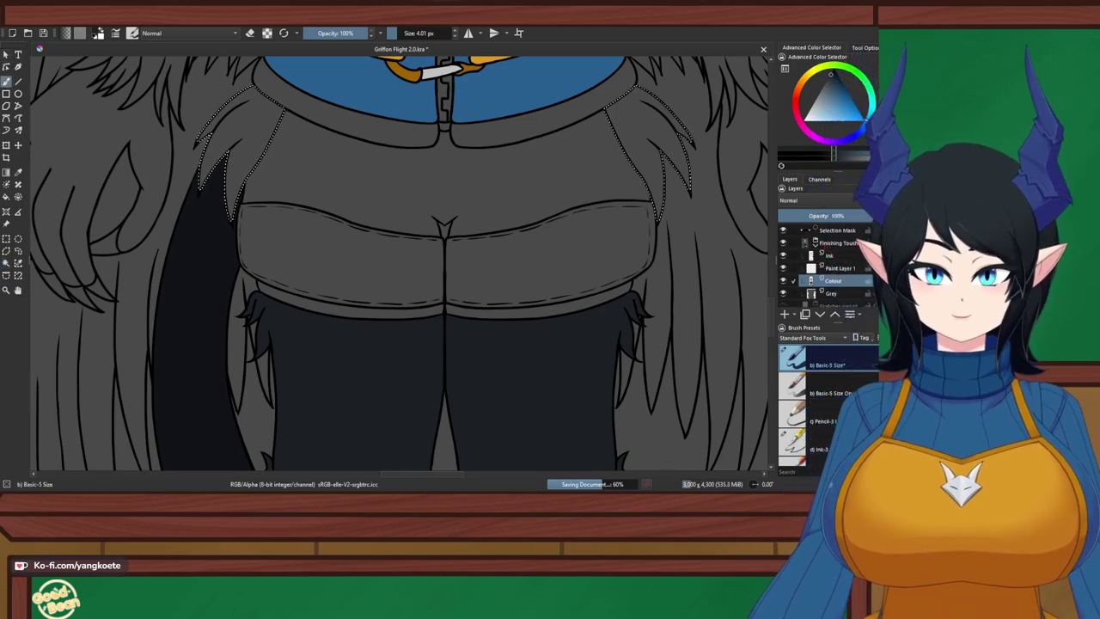
click(451, 33)
mouse_move(678, 122)
mouse_down()
mouse_move(653, 147)
mouse_move(142, 168)
mouse_up()
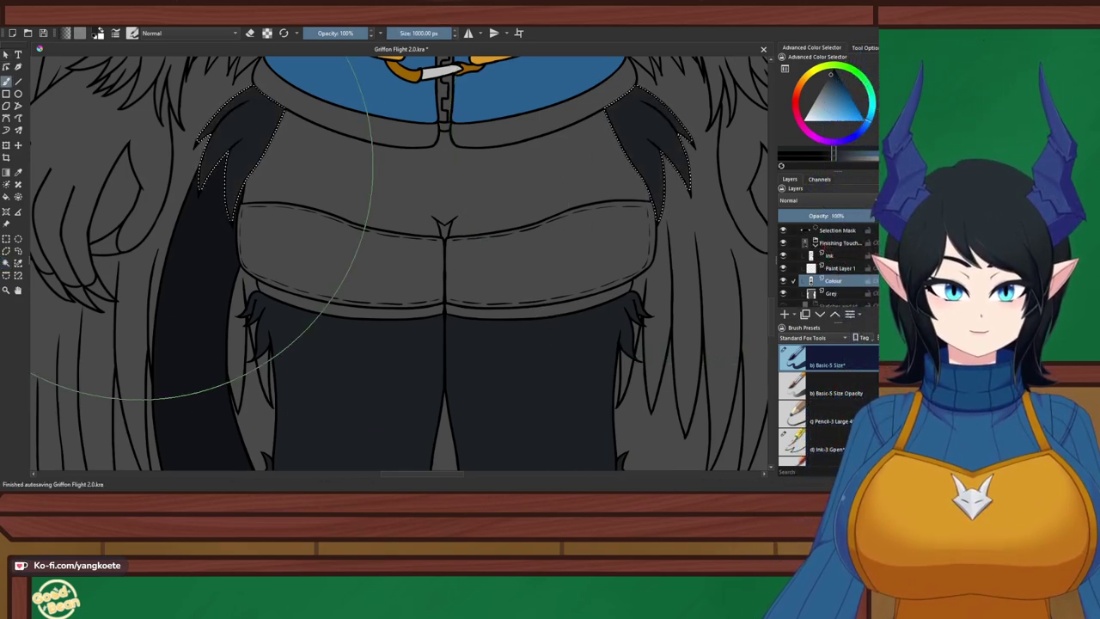
click(6, 239)
click(213, 124)
scroll(213, 123, up, 4)
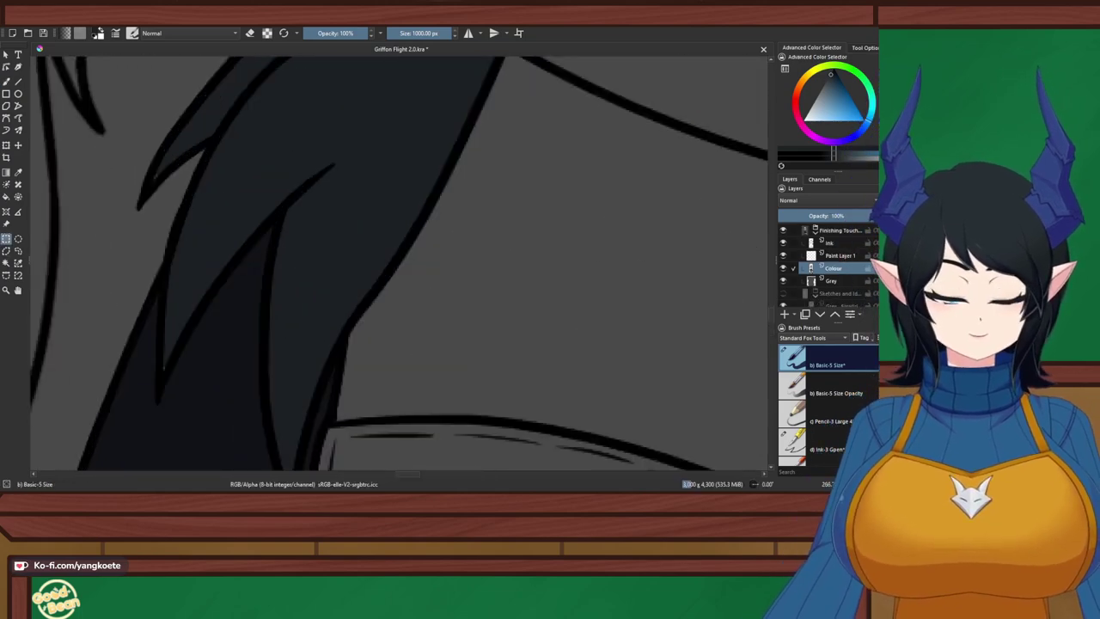
Shrink the brush to a tiny size and bring the belt area into view
click(390, 33)
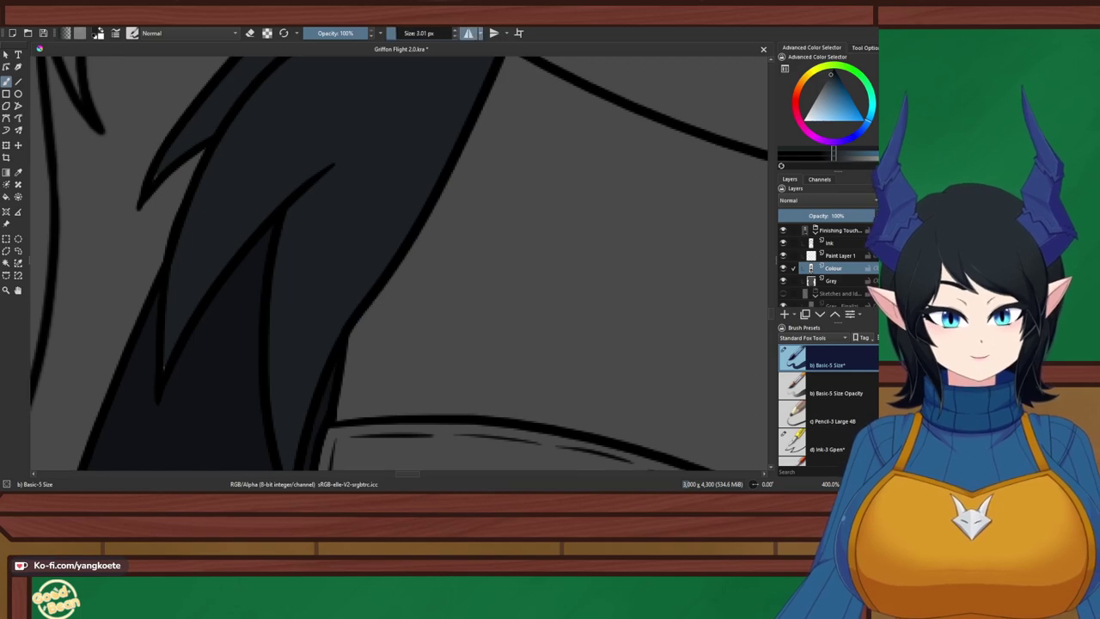
scroll(164, 144, up, 2)
scroll(180, 129, down, 3)
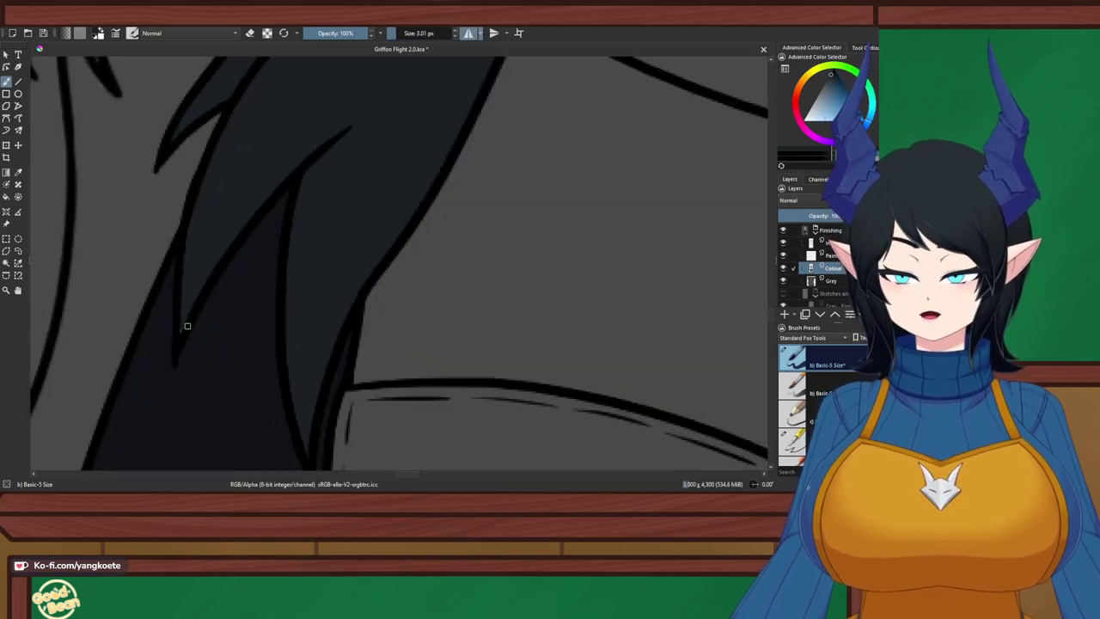
scroll(187, 324, up, 2)
scroll(258, 404, down, 1)
scroll(348, 311, down, 4)
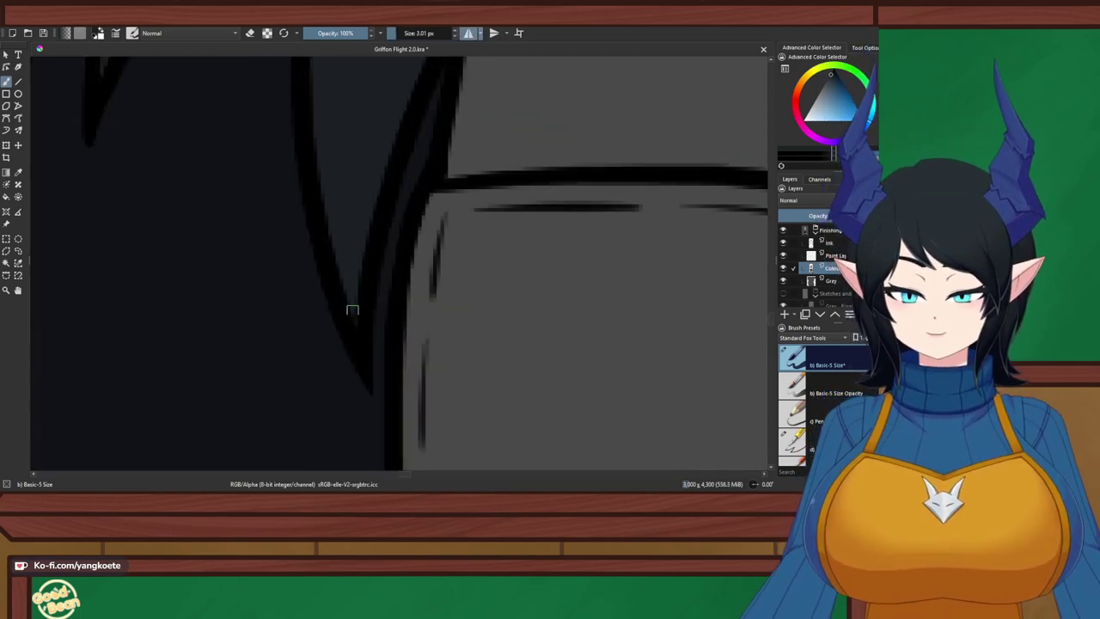
scroll(348, 314, down, 2)
drag(372, 213, 307, 404)
scroll(322, 261, down, 3)
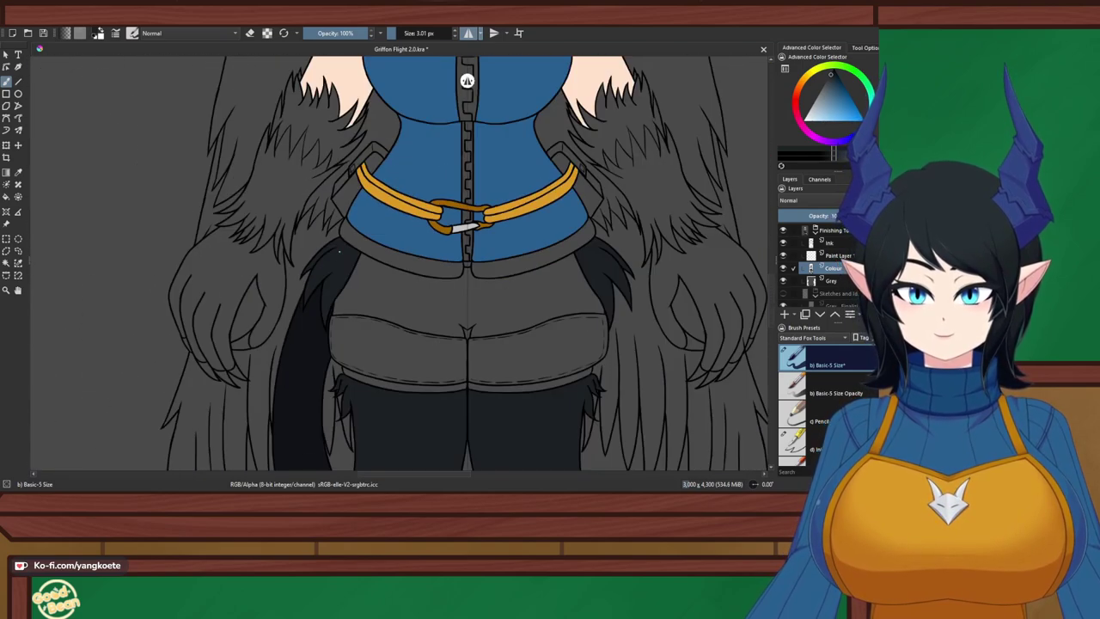
drag(322, 261, 276, 216)
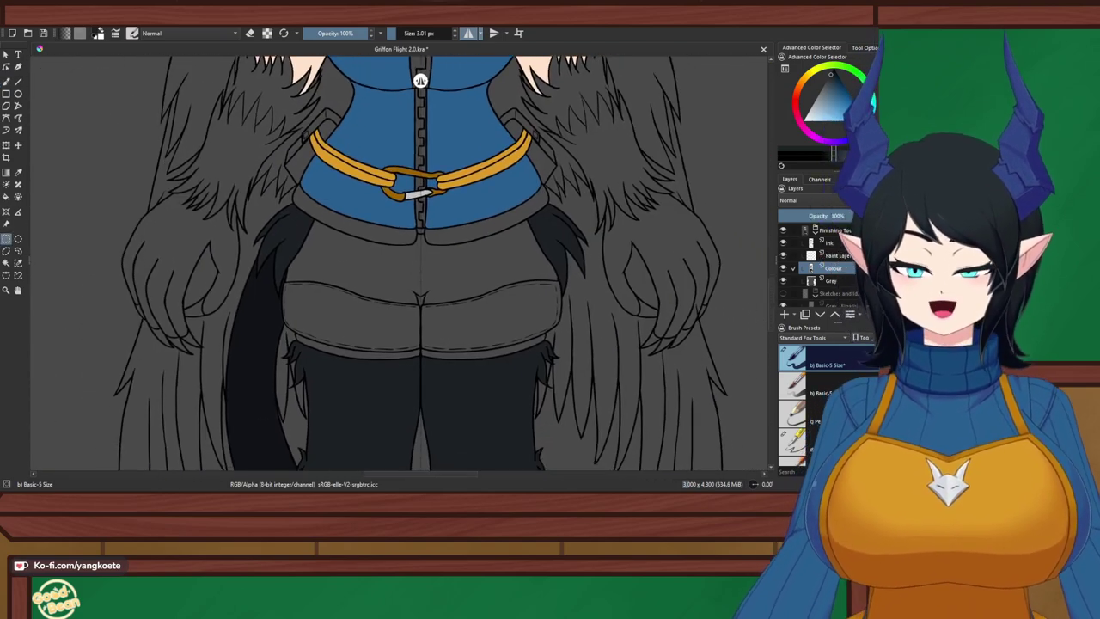
scroll(420, 80, down, 6)
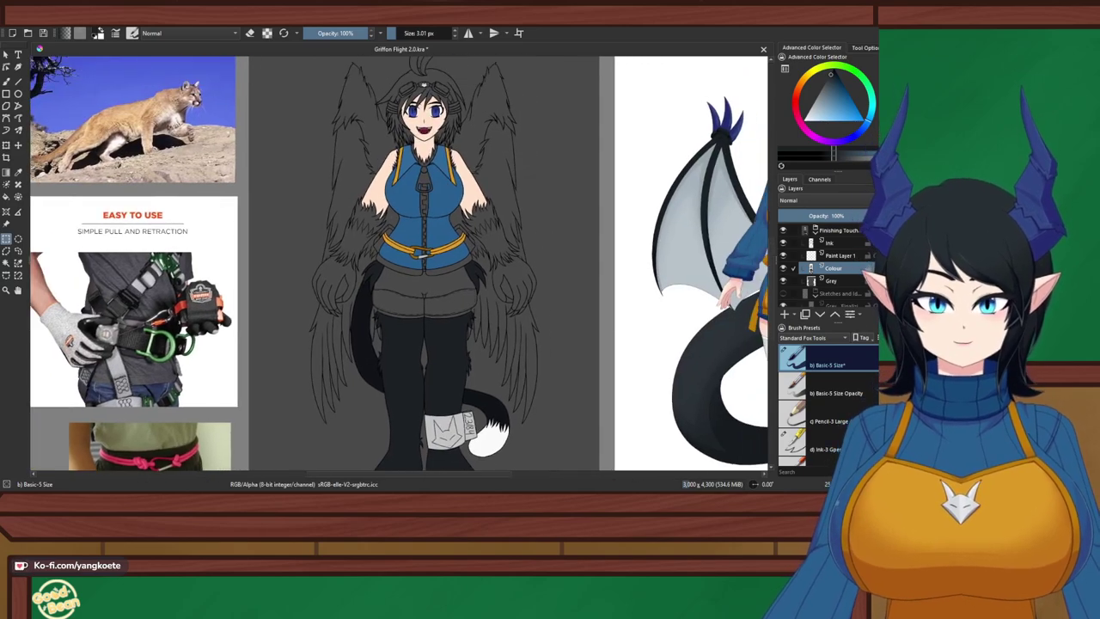
scroll(418, 228, up, 3)
Sample the vest's blue as the paint colour
key(p)
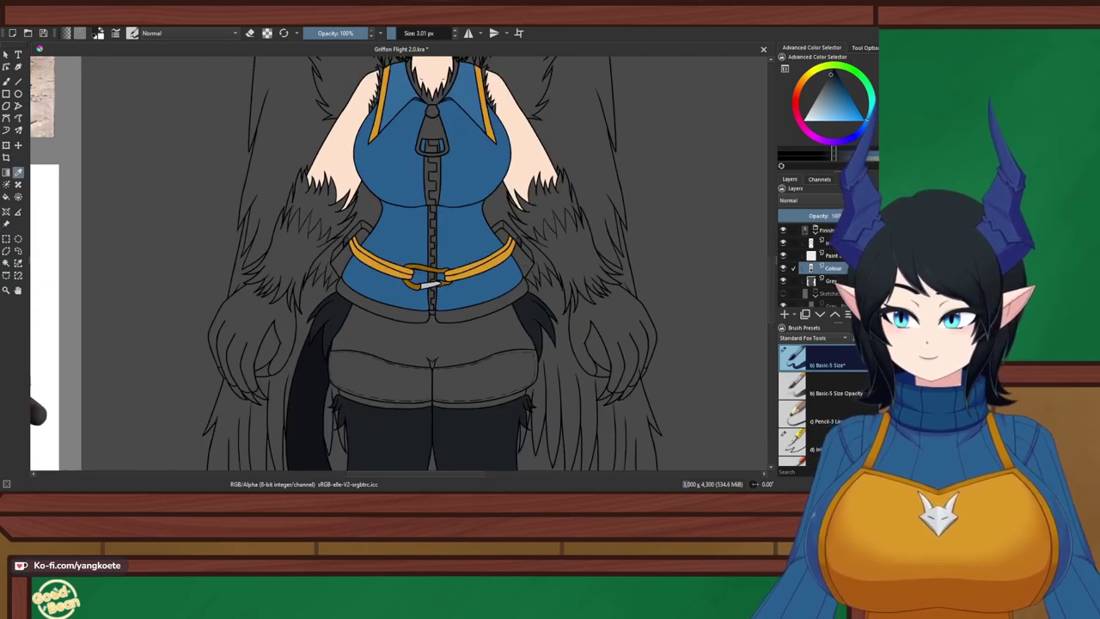
scroll(433, 319, up, 2)
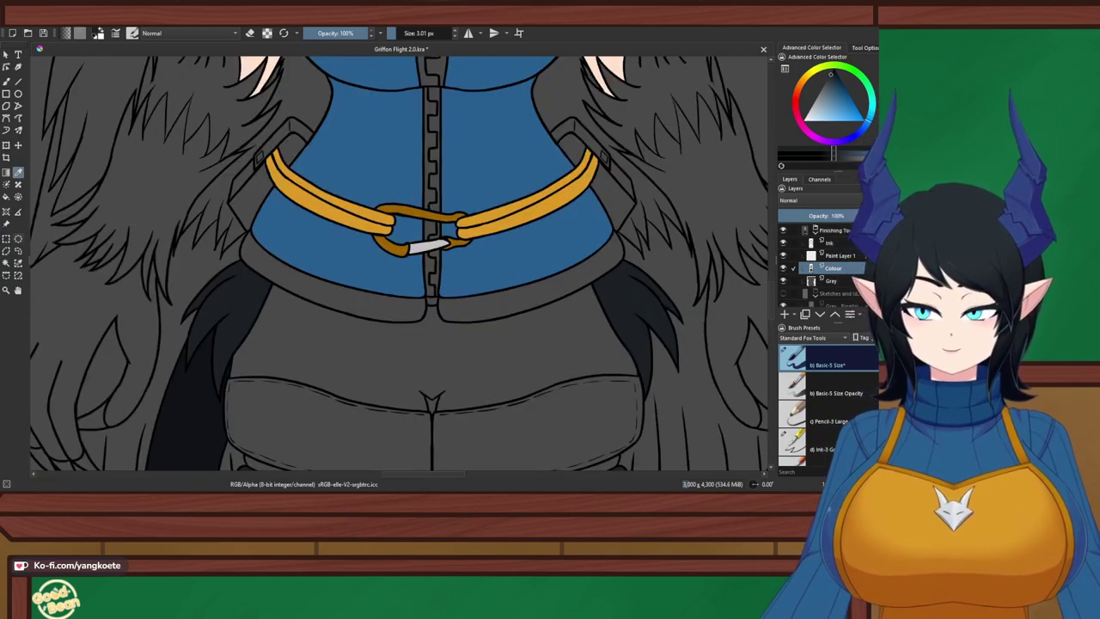
click(262, 234)
Select both grey hem bands of the vest and set the brush to 1000 px
key(w)
click(334, 296)
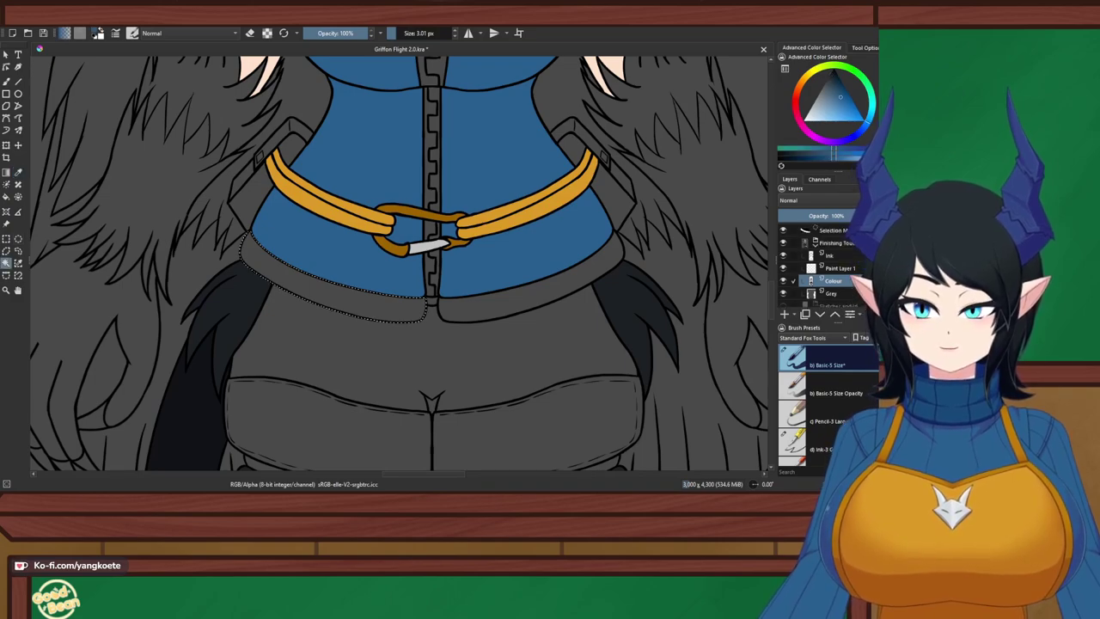
shift+click(533, 296)
key(b)
click(449, 34)
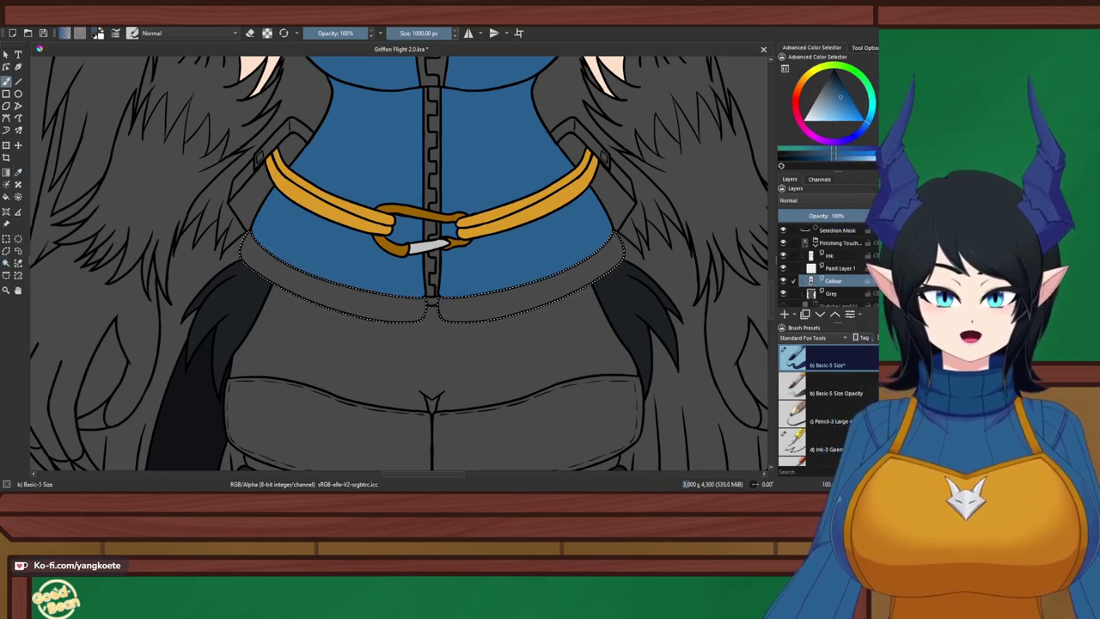
Sample the collar's darker blue and paint it over the selected hem band
scroll(516, 129, down, 2)
drag(583, 130, 507, 170)
scroll(507, 170, up, 1)
drag(343, 95, 331, 370)
scroll(301, 111, up, 2)
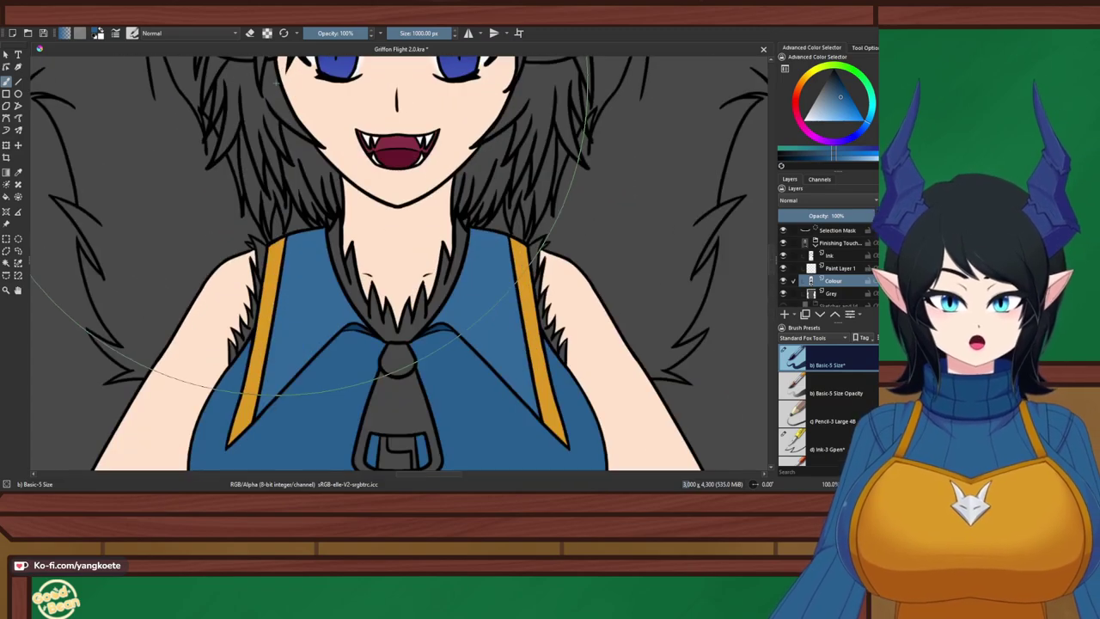
scroll(337, 355, up, 2)
key(p)
click(370, 296)
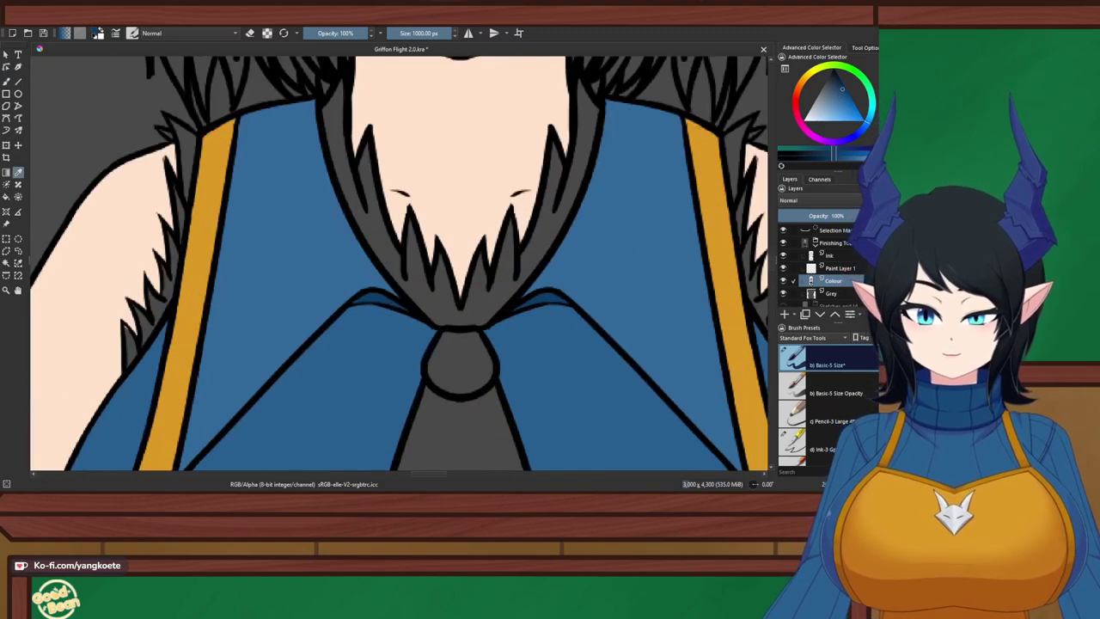
scroll(369, 290, down, 3)
drag(404, 438, 337, 68)
drag(404, 301, 398, 182)
key(b)
mouse_move(104, 153)
mouse_down()
mouse_move(129, 176)
mouse_move(528, 202)
mouse_move(545, 182)
mouse_up()
Return to the Colour layer and shrink the brush to about 5 px
key(ctrl+r)
scroll(246, 146, up, 1)
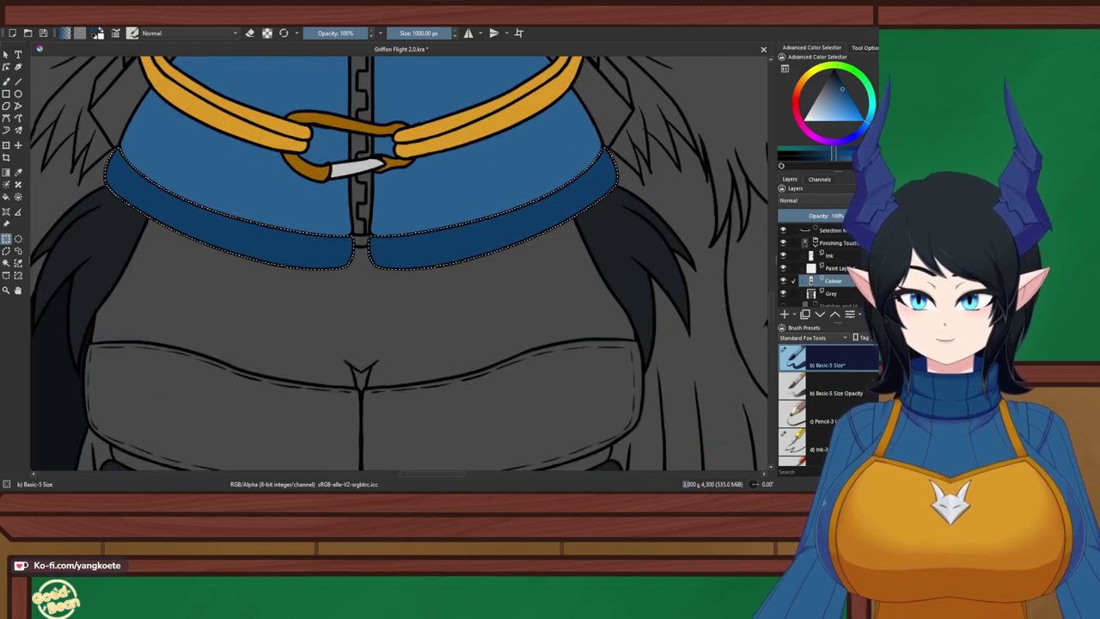
click(830, 256)
key(Page_Down)
key(Page_Down)
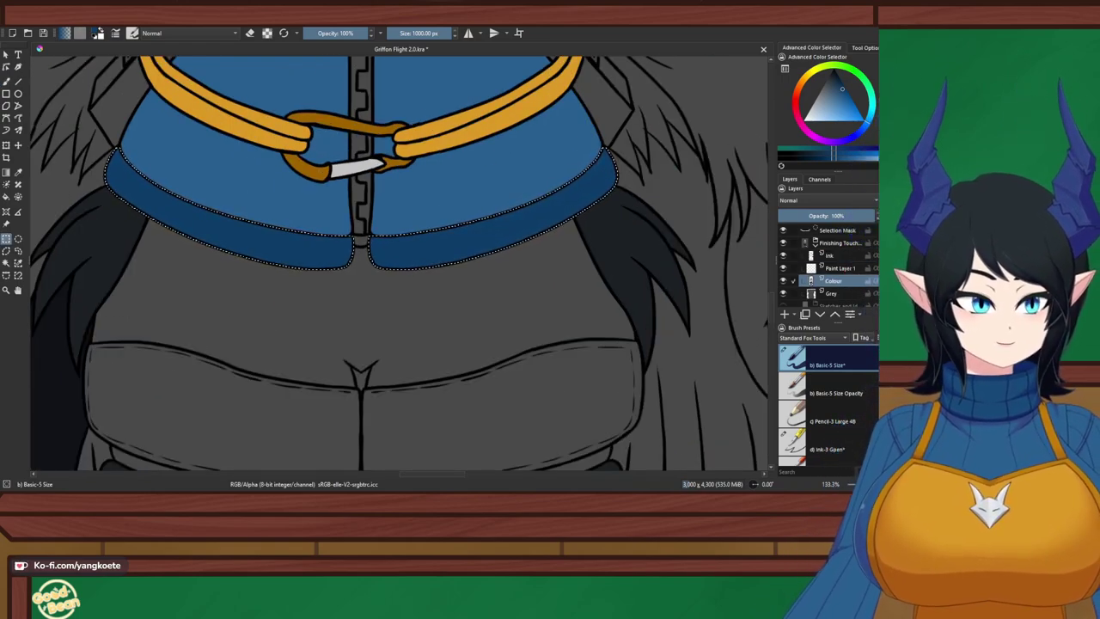
click(390, 33)
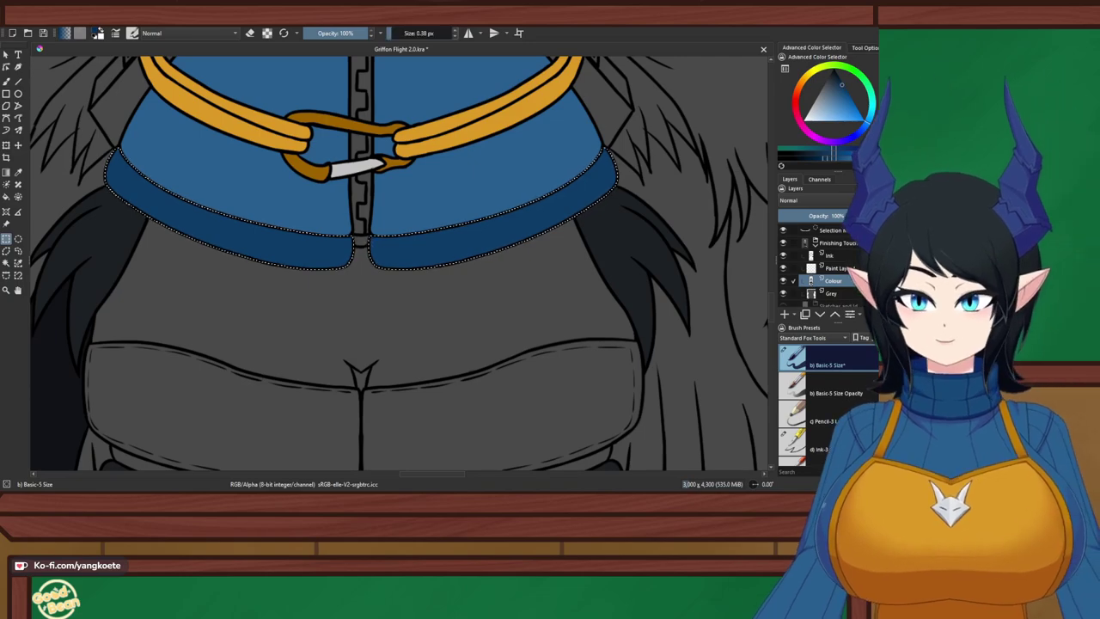
click(451, 33)
key(bracketleft)
key(bracketleft)
key(bracketleft)
key(bracketleft)
key(bracketleft)
key(bracketleft)
key(bracketleft)
key(bracketleft)
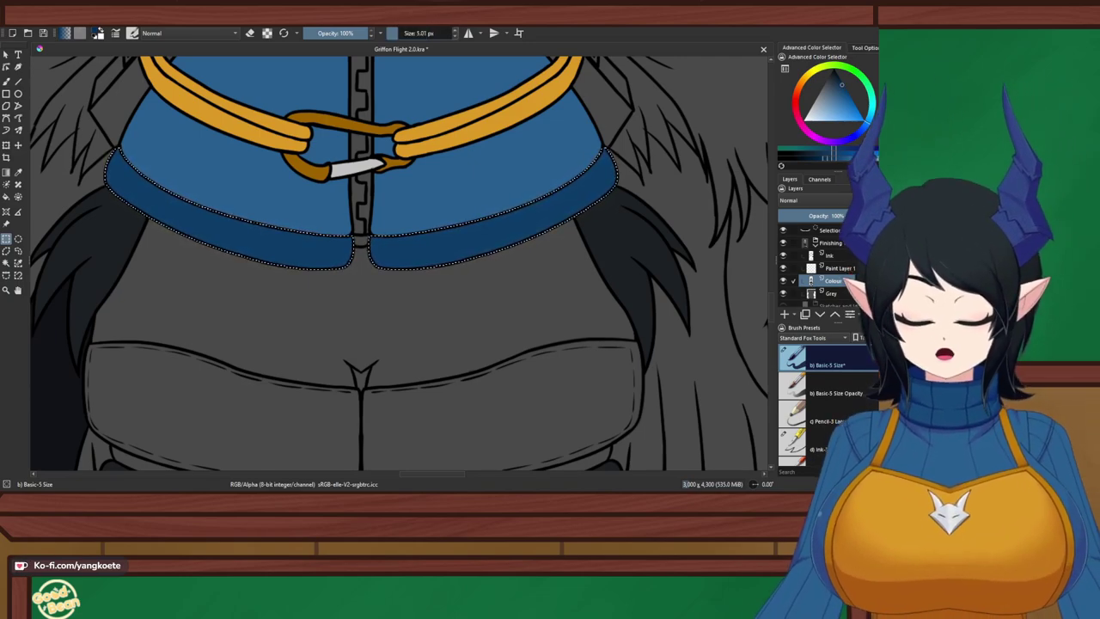
scroll(77, 171, up, 2)
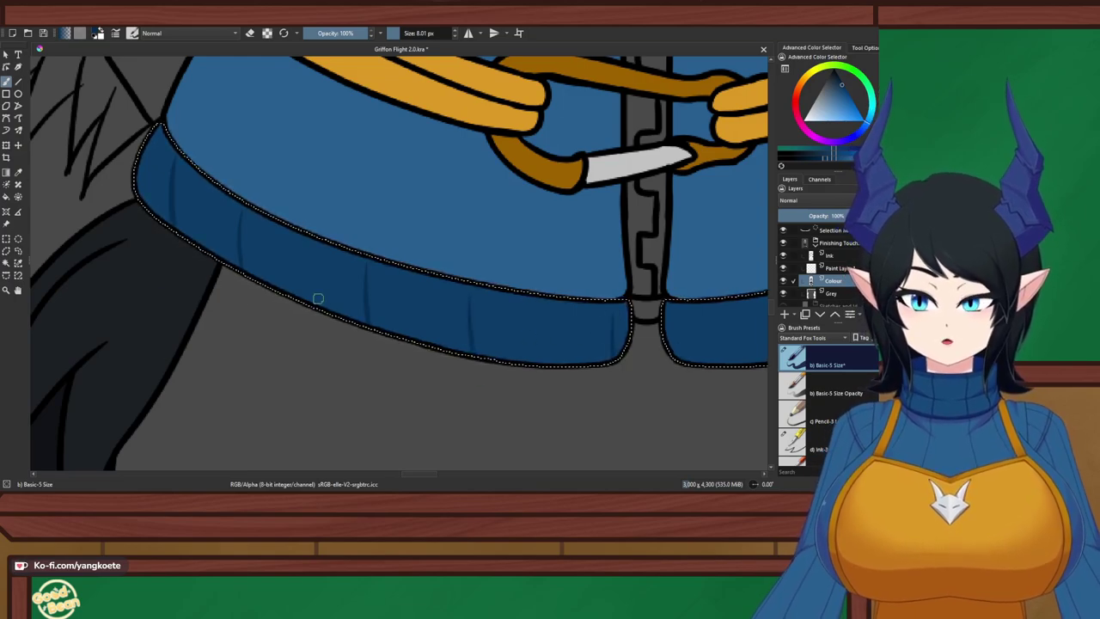
Paint thin fold strokes across the navy hem band, undoing two misplaced ones
scroll(349, 261, down, 5)
scroll(364, 255, up, 10)
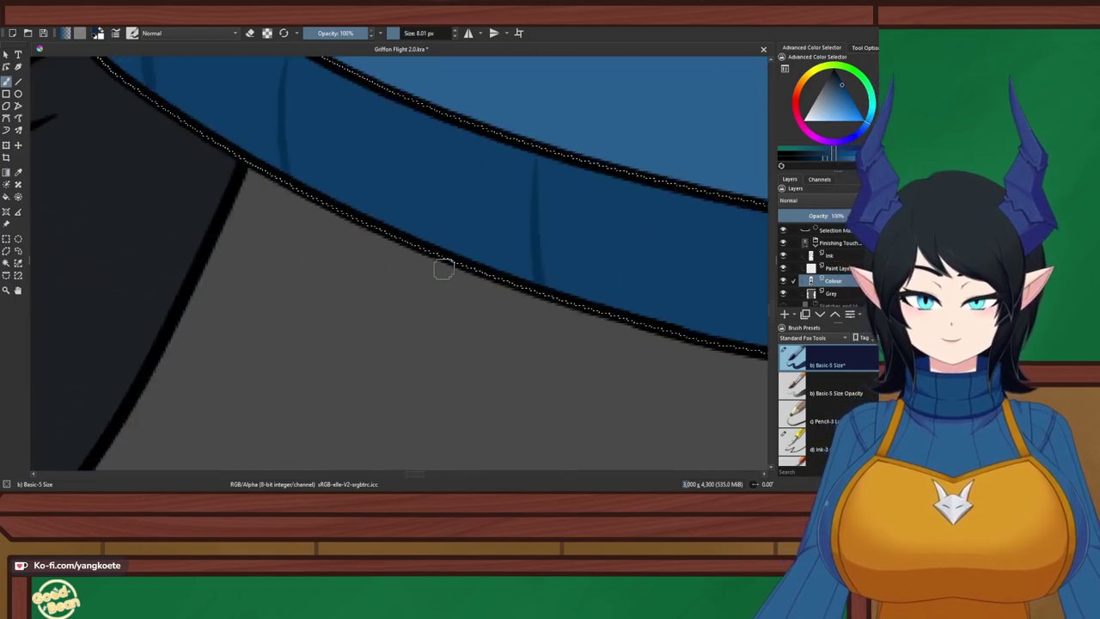
scroll(223, 292, down, 3)
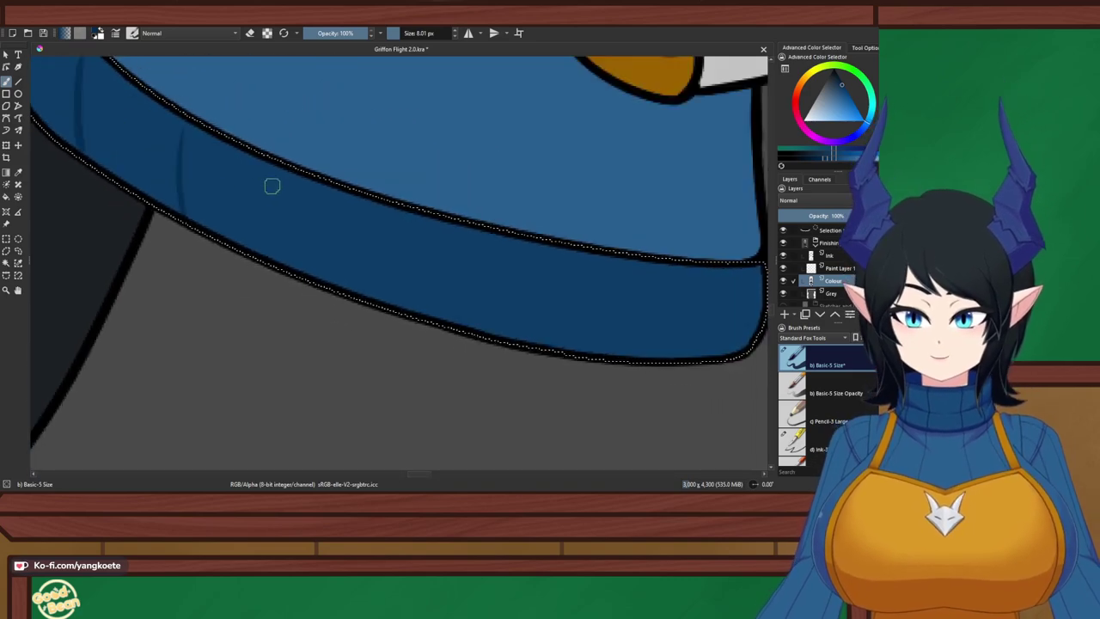
drag(297, 183, 303, 277)
drag(475, 232, 504, 387)
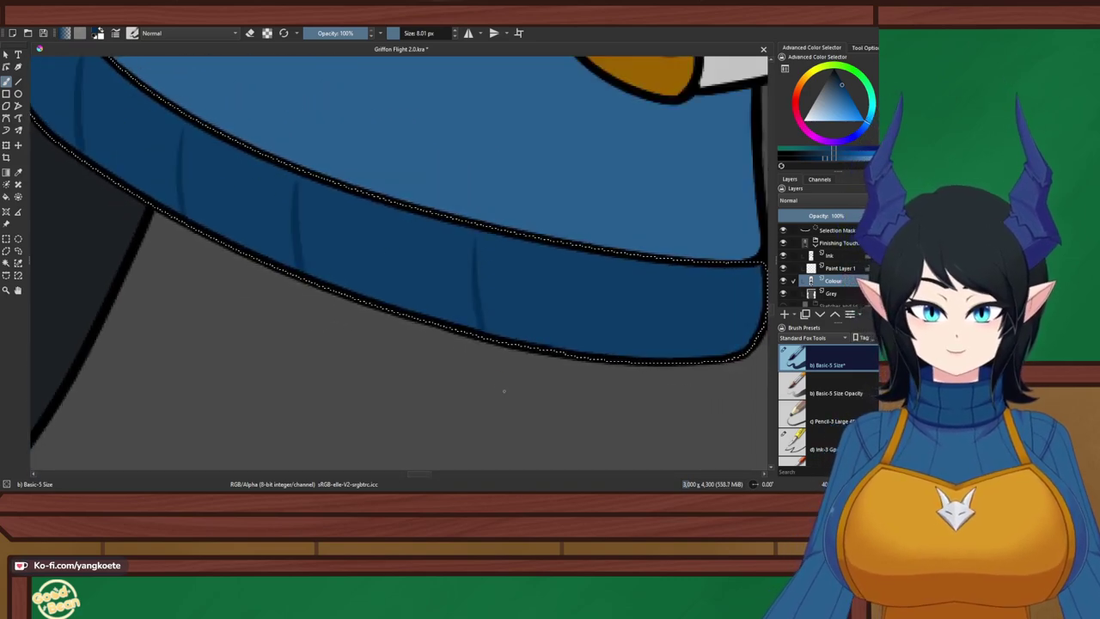
key(ctrl+z)
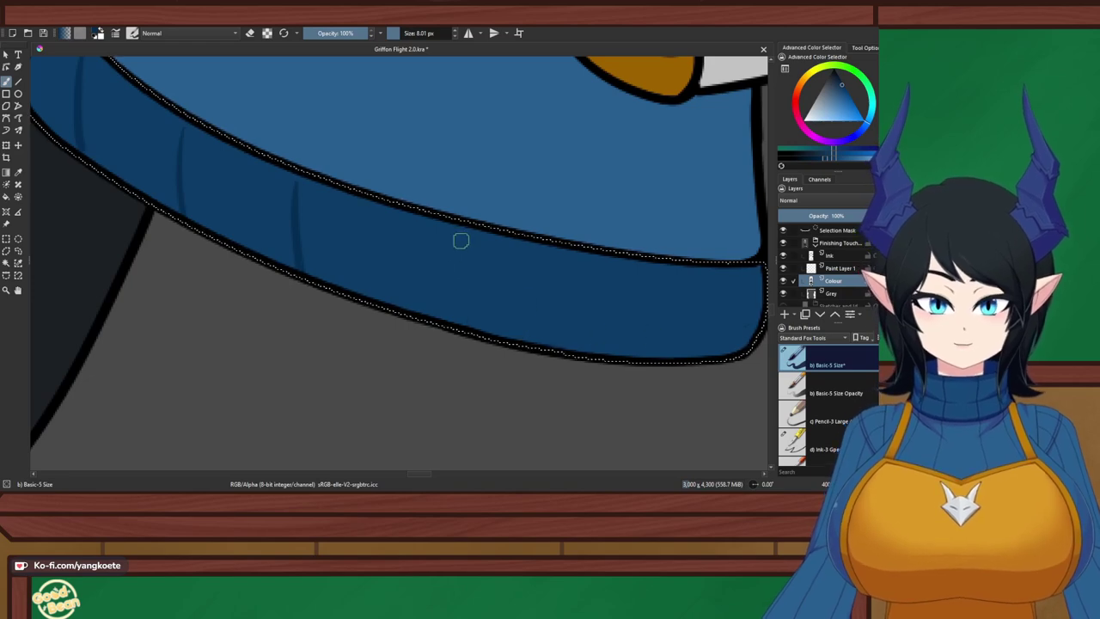
drag(459, 240, 460, 318)
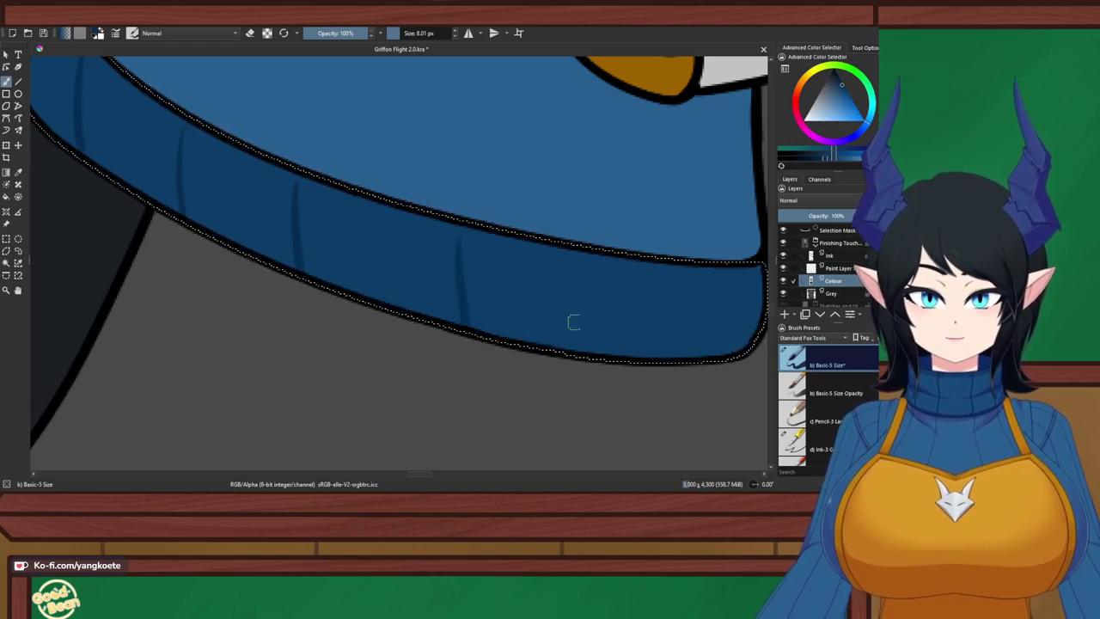
drag(667, 284, 668, 359)
key(ctrl+z)
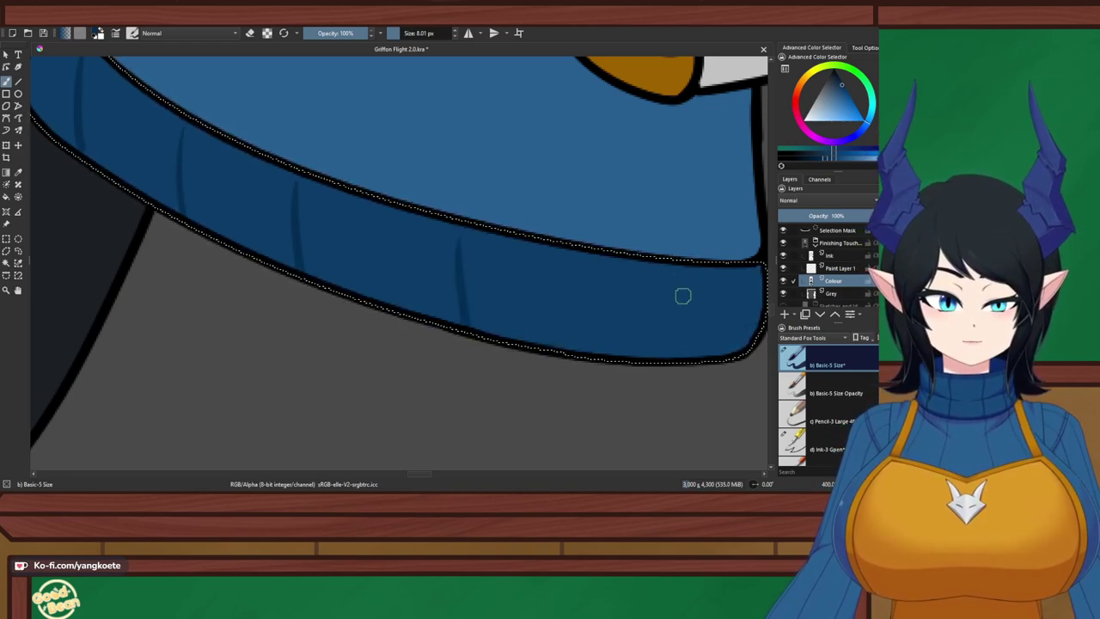
mouse_move(682, 286)
mouse_down()
mouse_move(664, 370)
mouse_move(287, 310)
mouse_up()
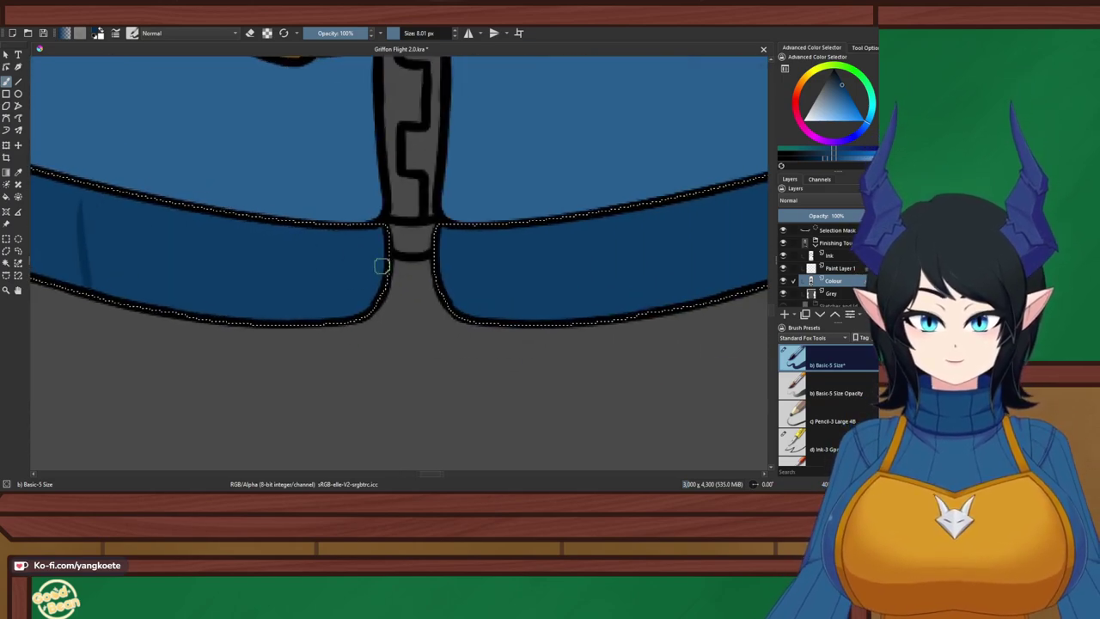
scroll(304, 256, down, 4)
scroll(326, 258, up, 5)
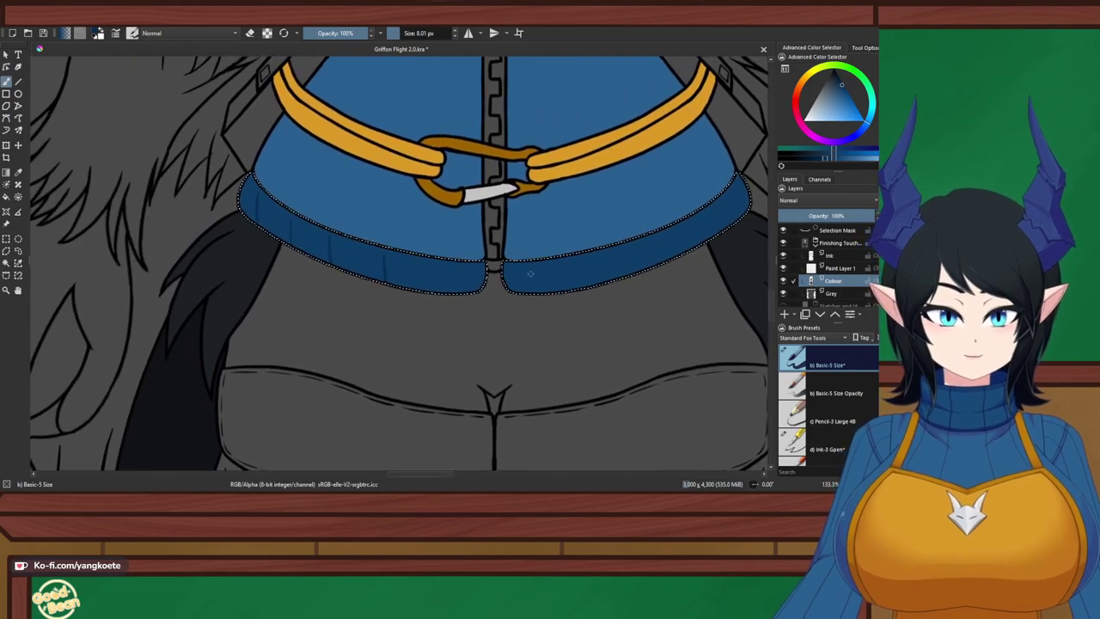
scroll(290, 272, down, 4)
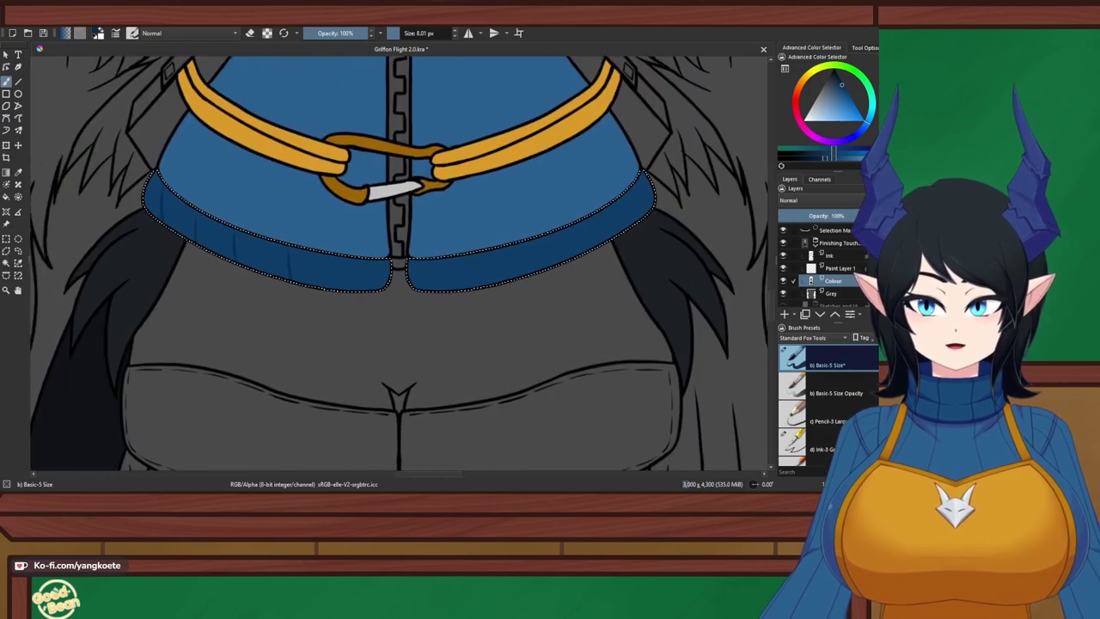
Turn on mirrored painting, switch to the eraser, and reselect the Colour layer
click(467, 32)
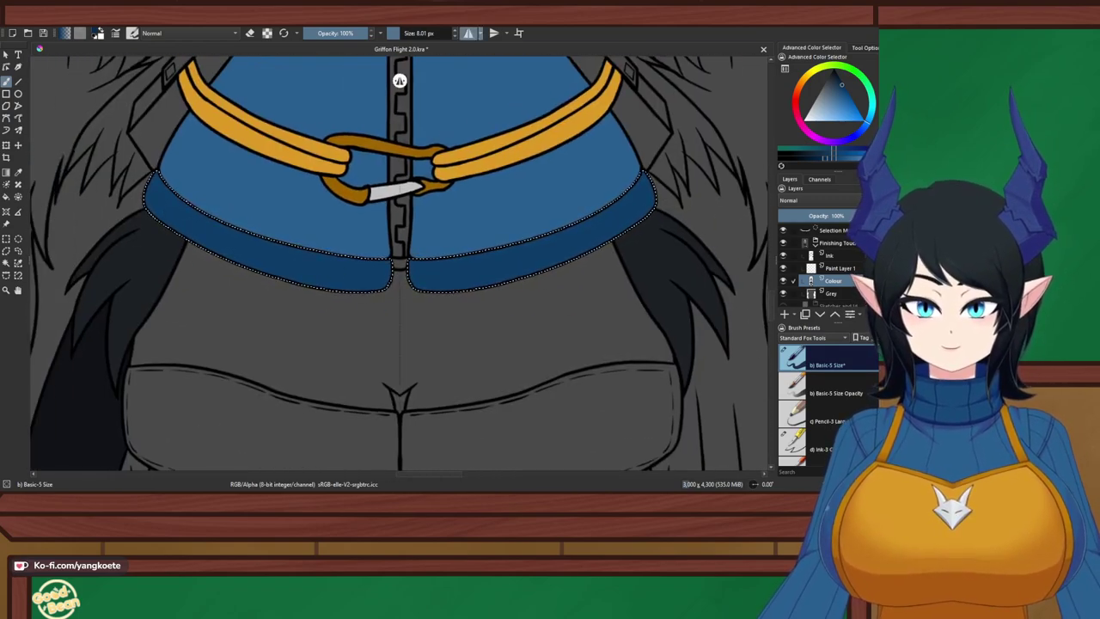
scroll(222, 252, up, 3)
key(e)
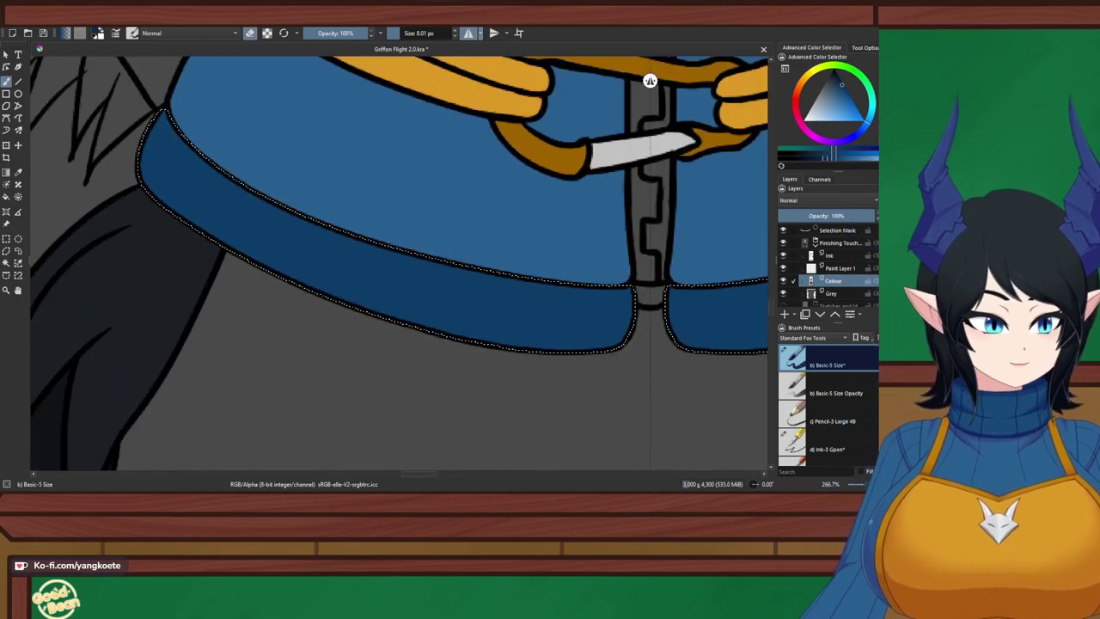
key(Page_Up)
key(Page_Up)
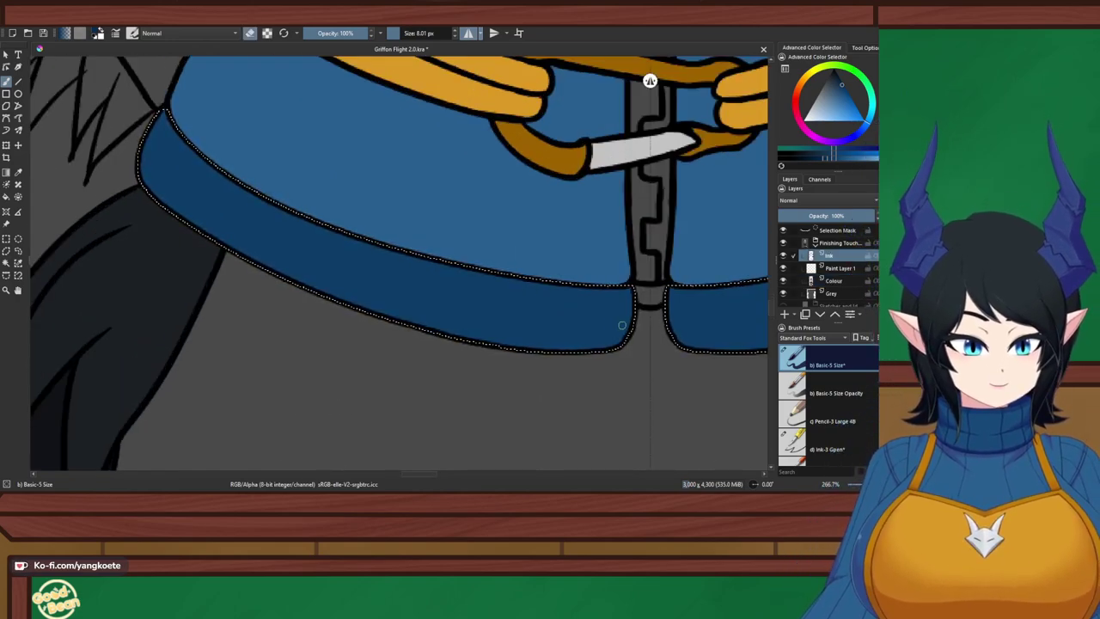
key(Page_Down)
key(Page_Down)
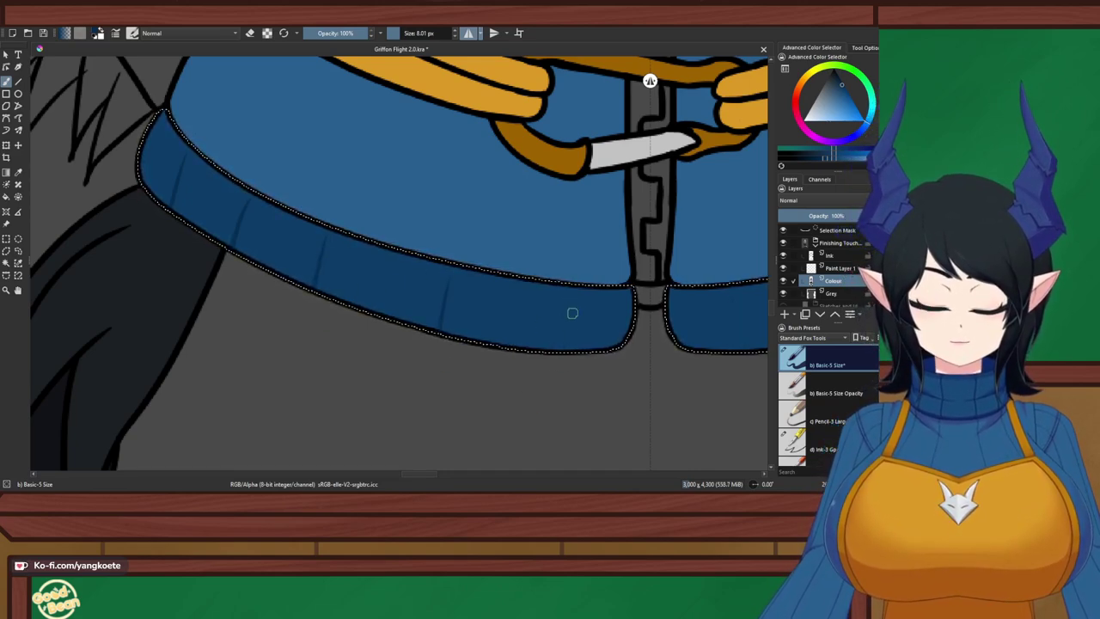
Pan across the reference images and select the grey area just below the vest
scroll(428, 306, down, 4)
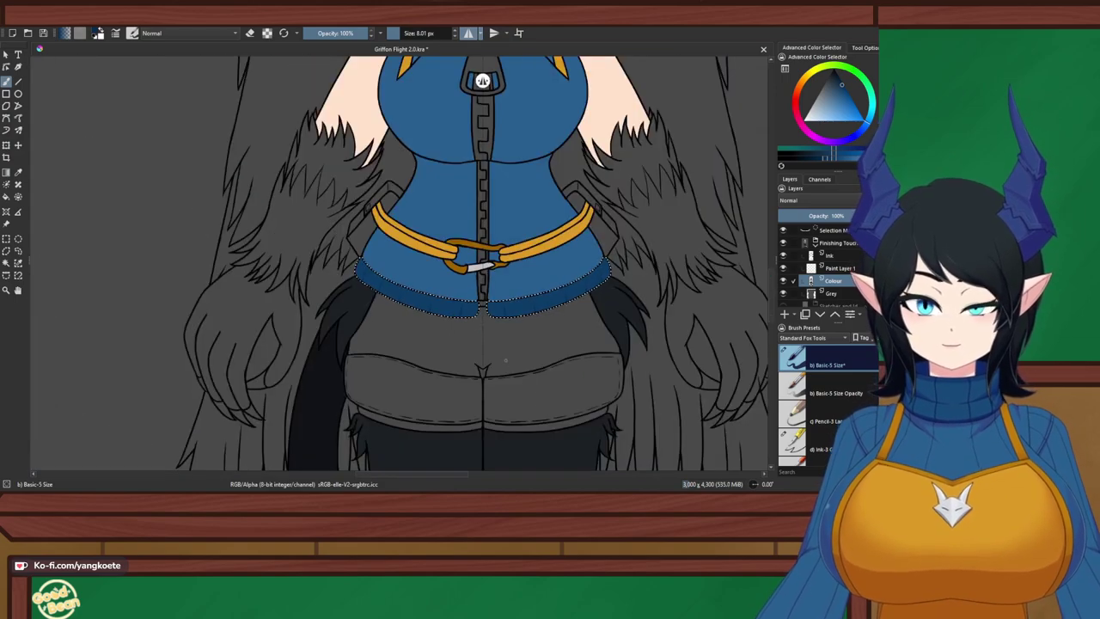
drag(610, 408, 518, 402)
scroll(393, 80, down, 1)
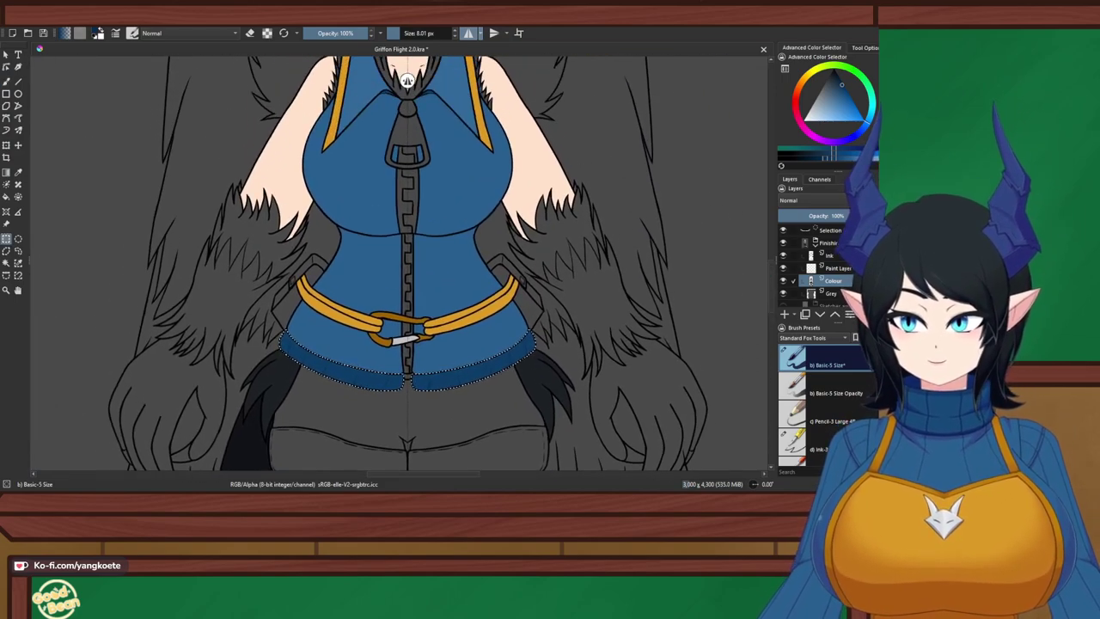
scroll(384, 80, down, 3)
scroll(384, 80, up, 5)
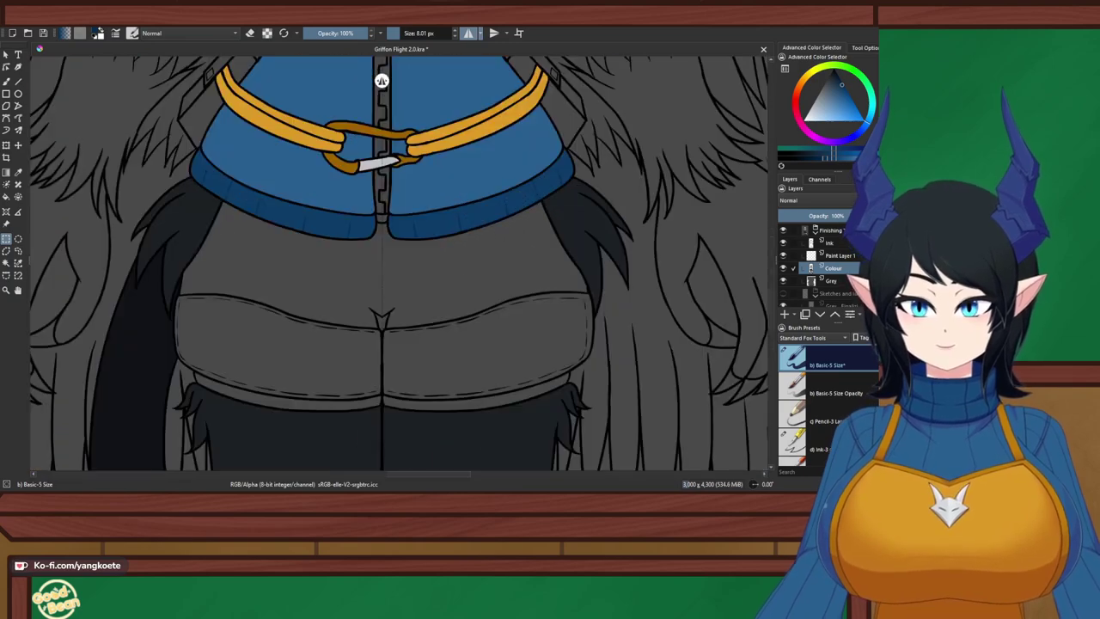
key(p)
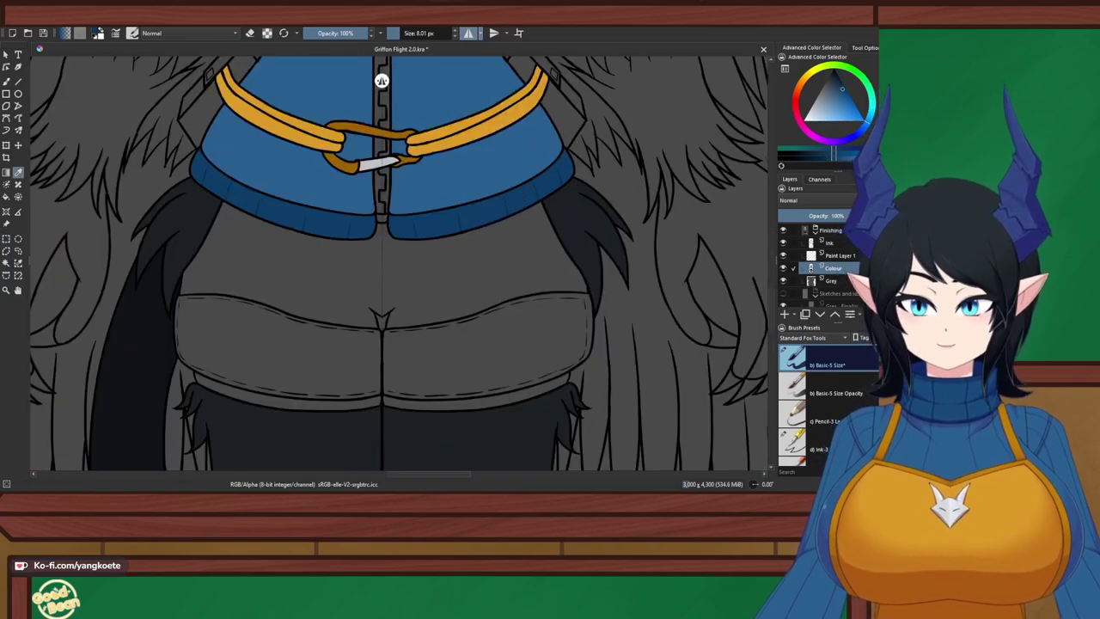
scroll(292, 197, down, 3)
drag(739, 267, 322, 269)
scroll(408, 268, up, 3)
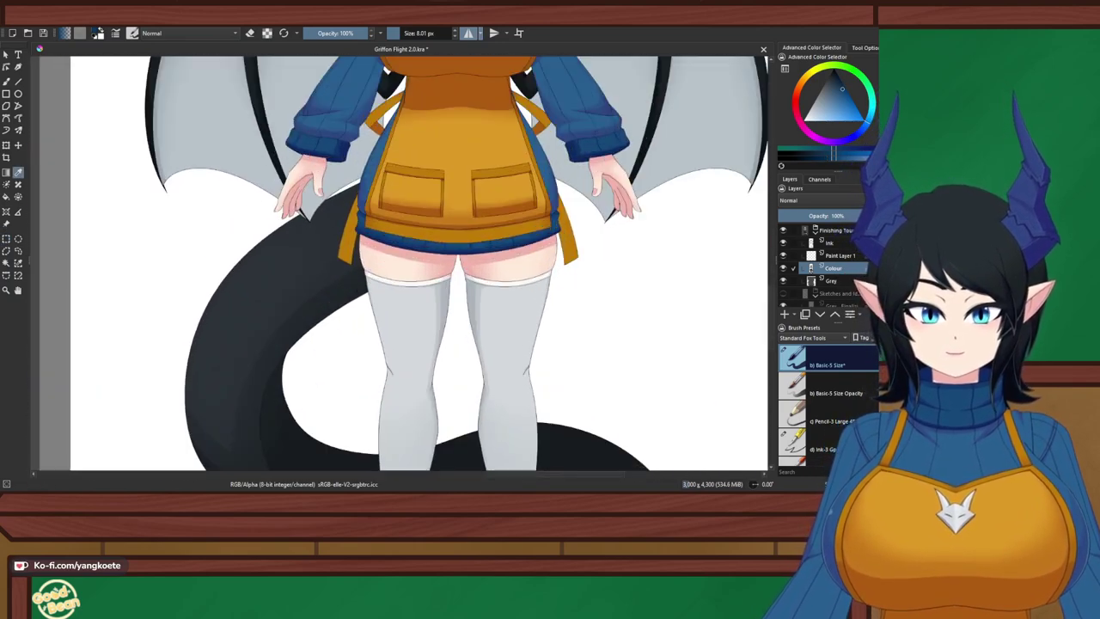
scroll(416, 222, up, 3)
scroll(393, 243, down, 5)
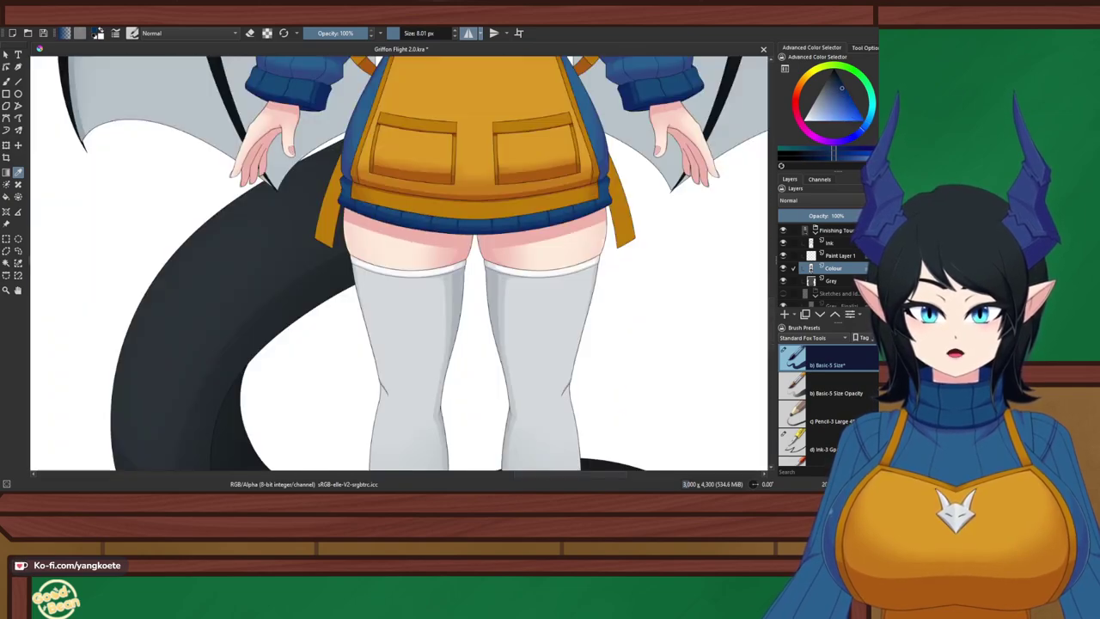
drag(318, 245, 698, 222)
scroll(697, 221, up, 1)
scroll(307, 78, down, 4)
scroll(361, 80, up, 4)
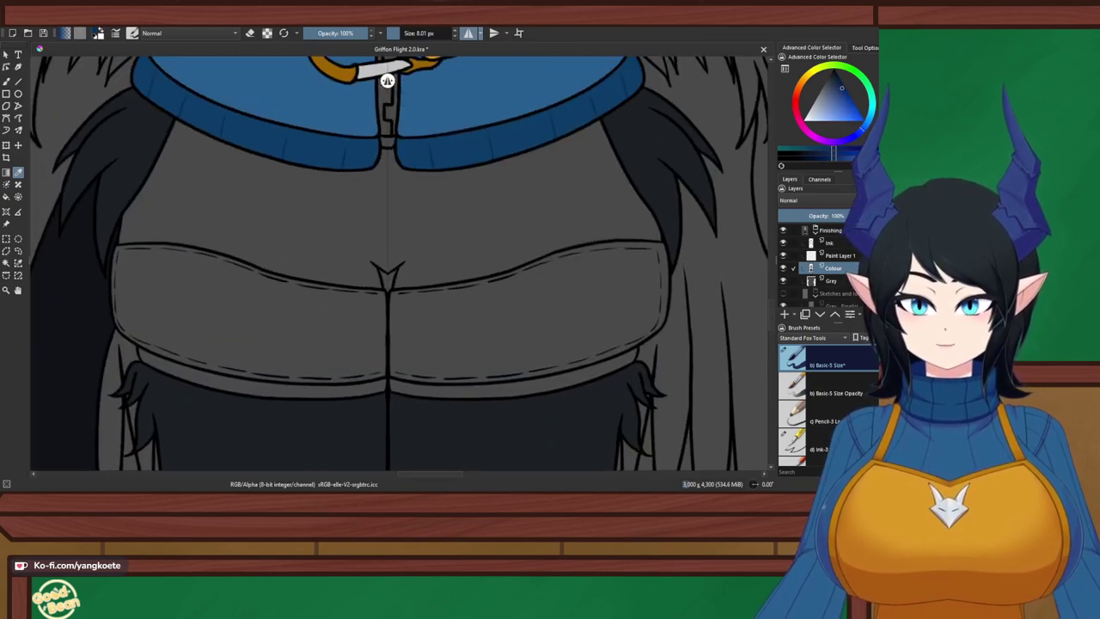
click(344, 210)
Try dark blue and then teal fills on the selected hip area, undoing both
click(6, 94)
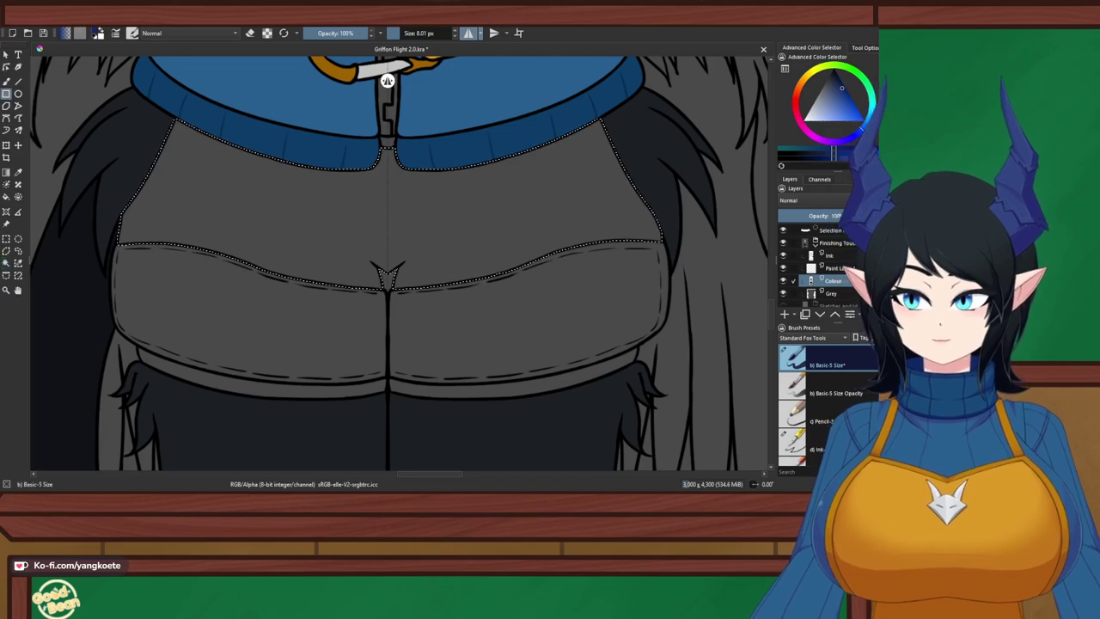
click(6, 81)
click(450, 32)
drag(415, 233, 464, 226)
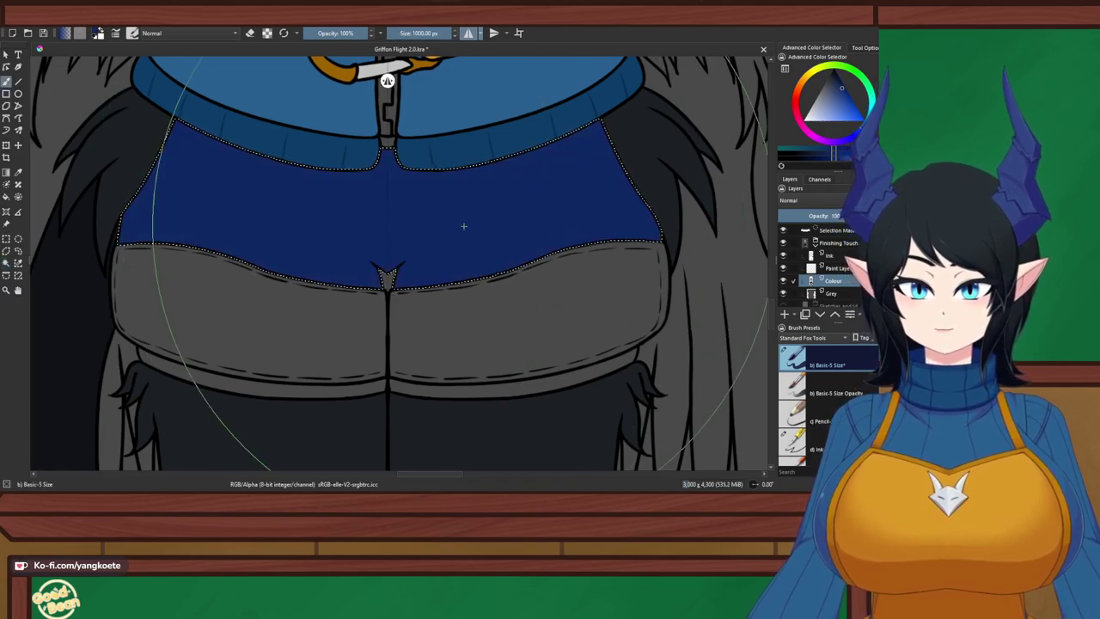
scroll(248, 196, down, 4)
drag(248, 197, 284, 255)
scroll(285, 253, up, 2)
key(ctrl+z)
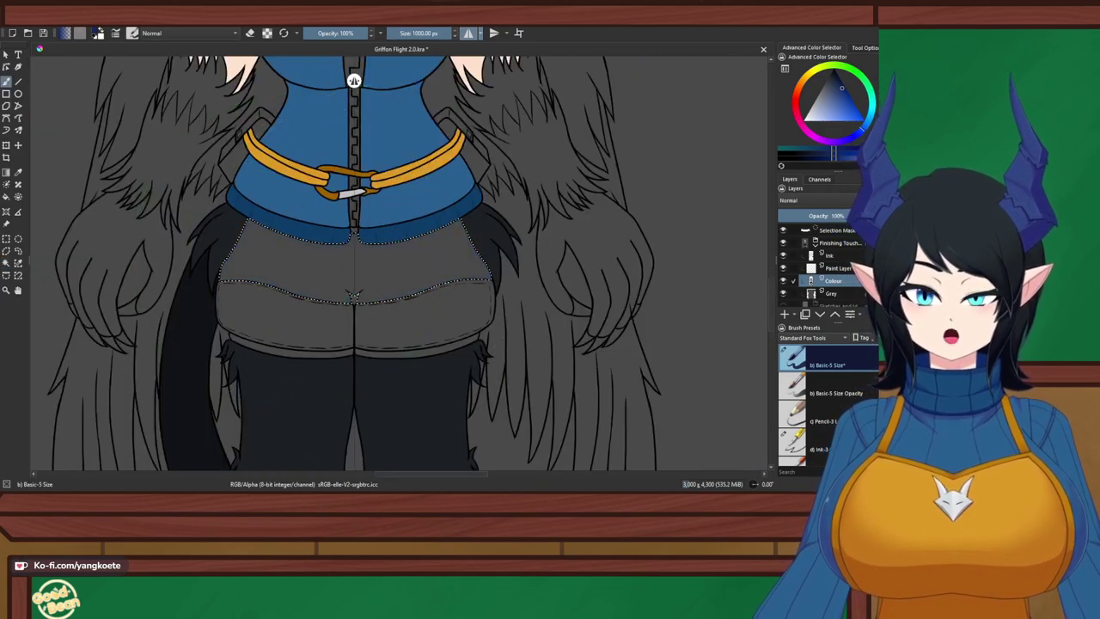
click(871, 106)
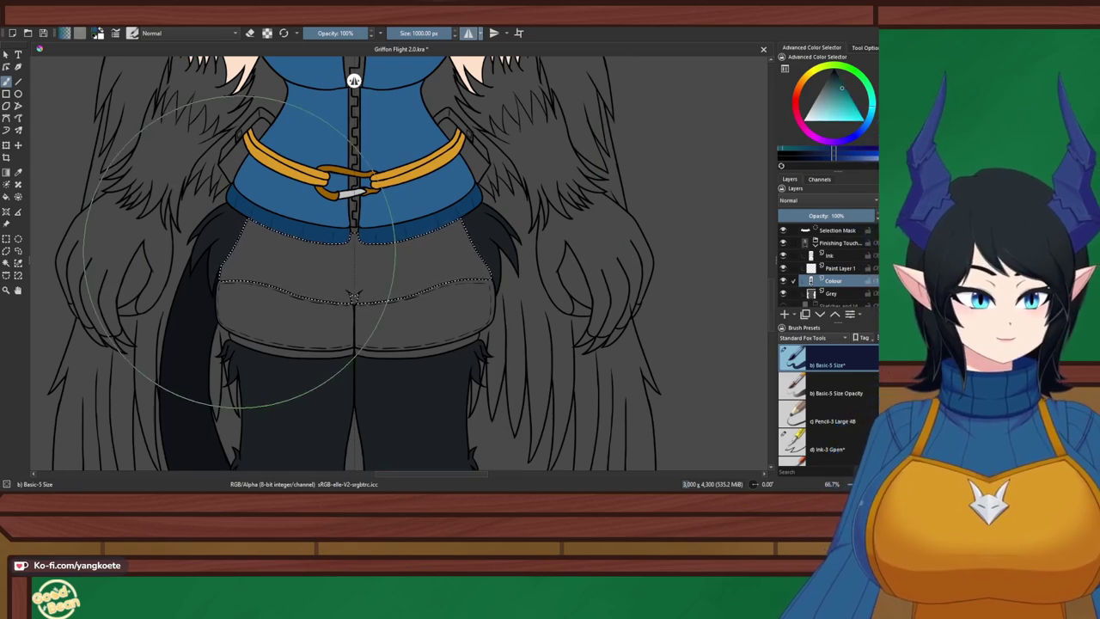
drag(240, 253, 506, 255)
key(ctrl+z)
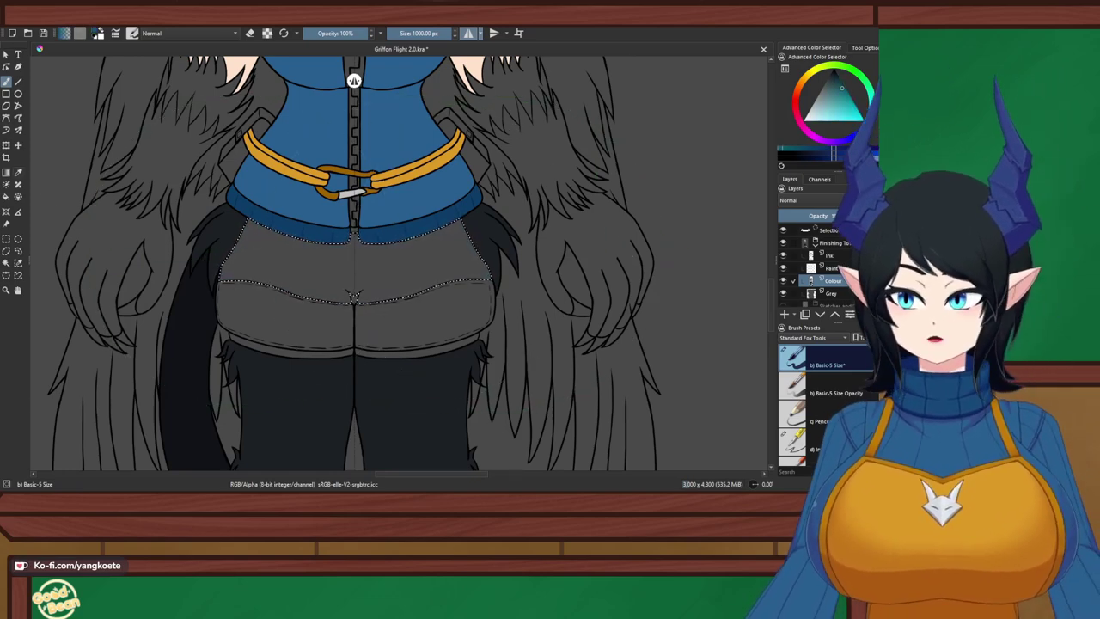
Sample the vest's blue and paint the selected area below the belt with it
key(p)
click(297, 200)
key(b)
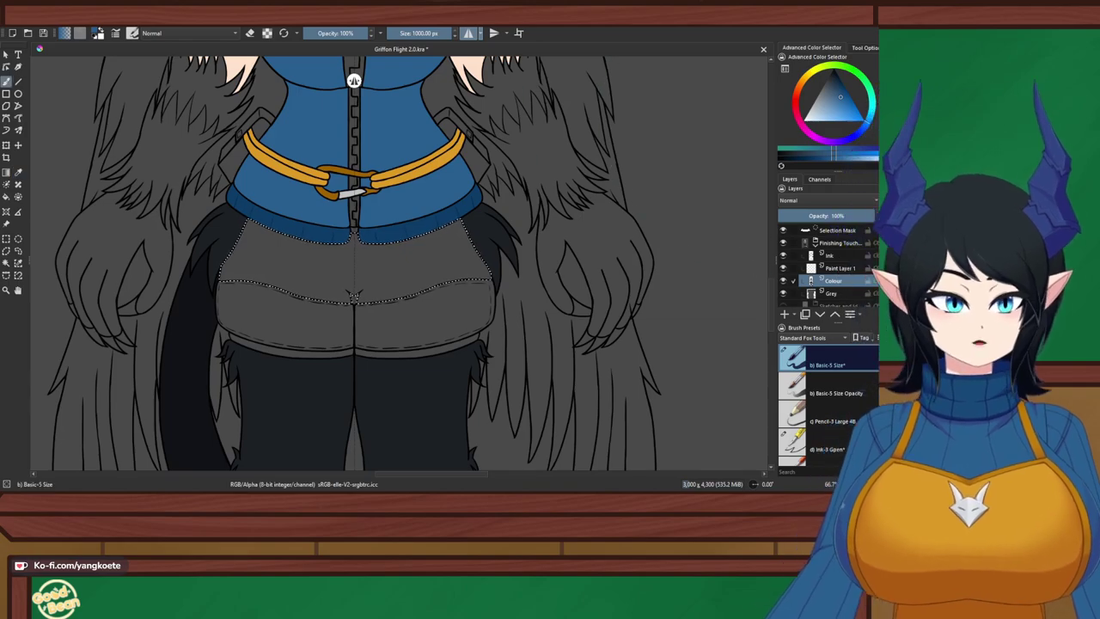
drag(292, 271, 397, 275)
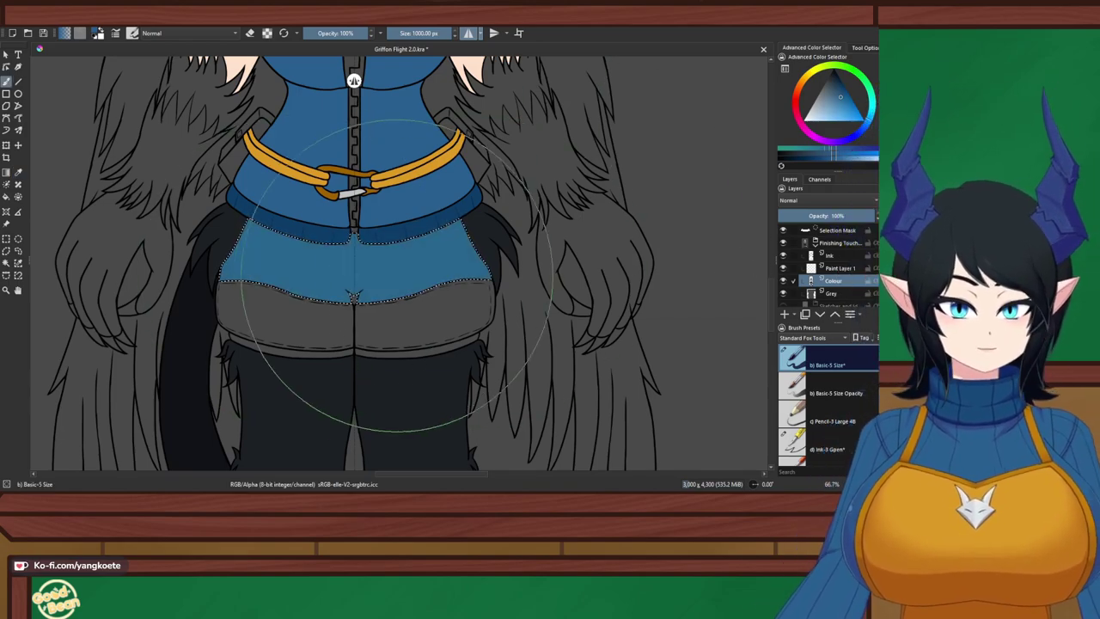
key(ctrl+r)
key(ctrl+shift+a)
Enlarge the brush to 3 px, then undo the blue fill on the shorts
scroll(354, 290, down, 4)
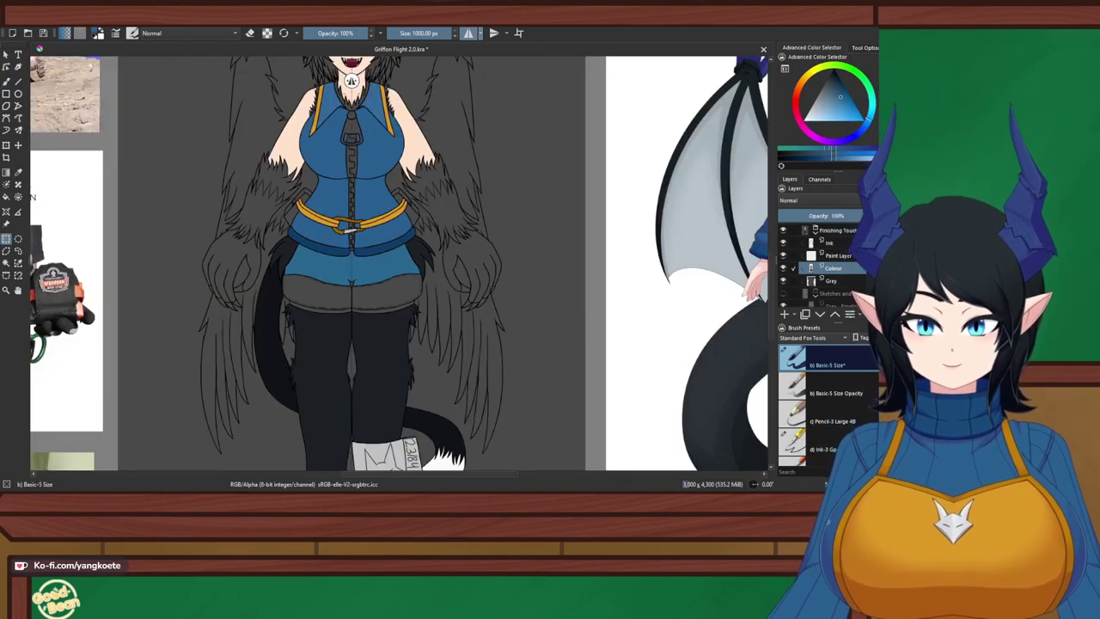
scroll(351, 306, up, 4)
scroll(365, 80, up, 4)
scroll(388, 79, down, 3)
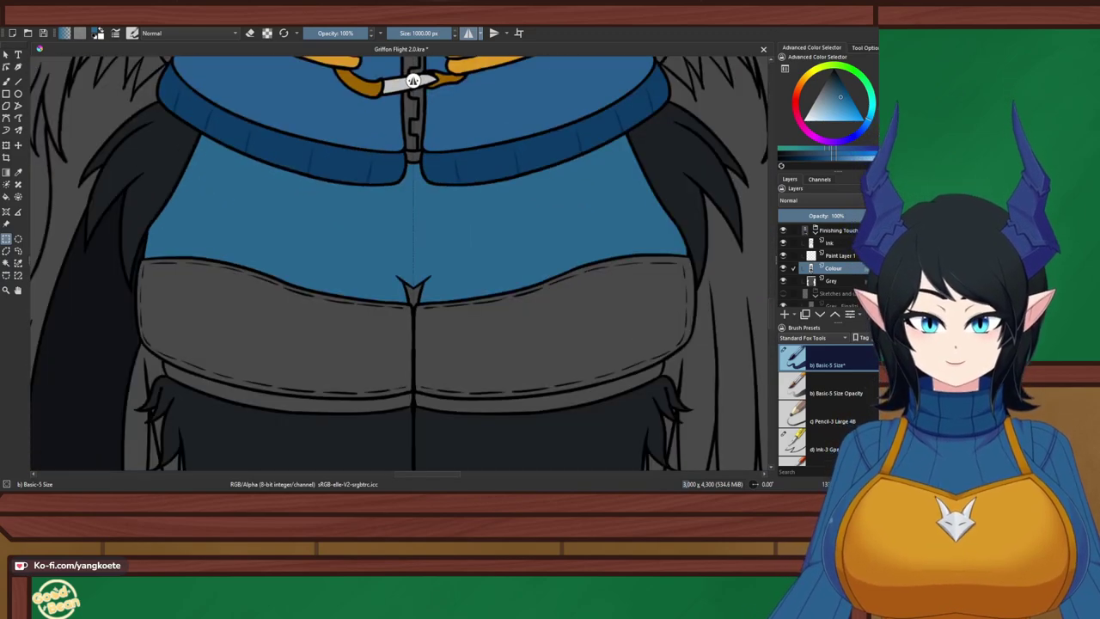
key(b)
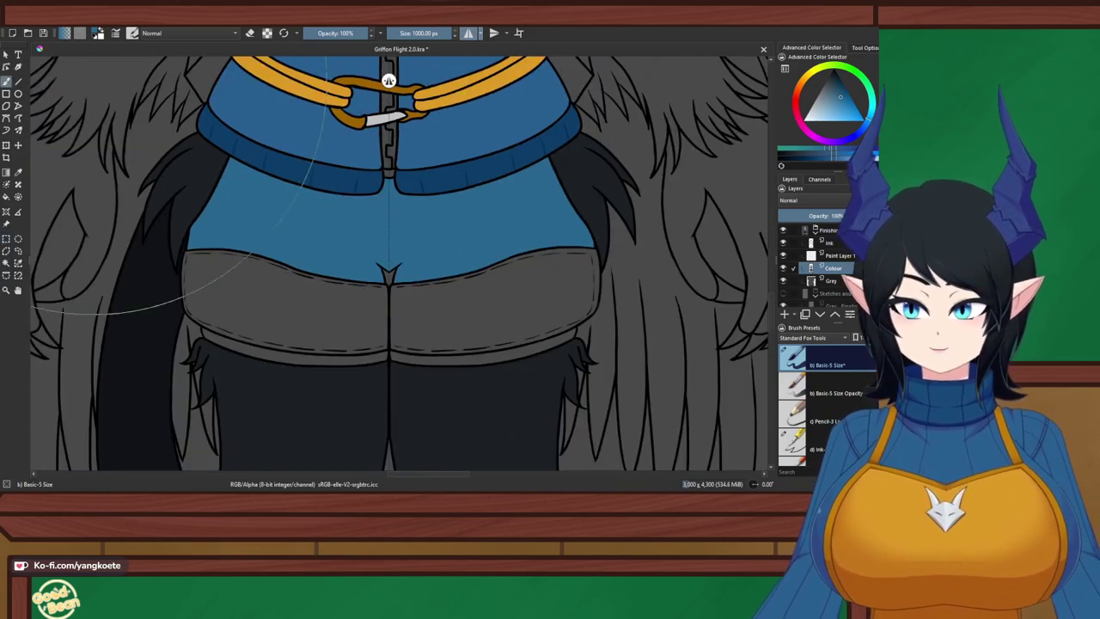
key(bracketright)
scroll(142, 260, up, 3)
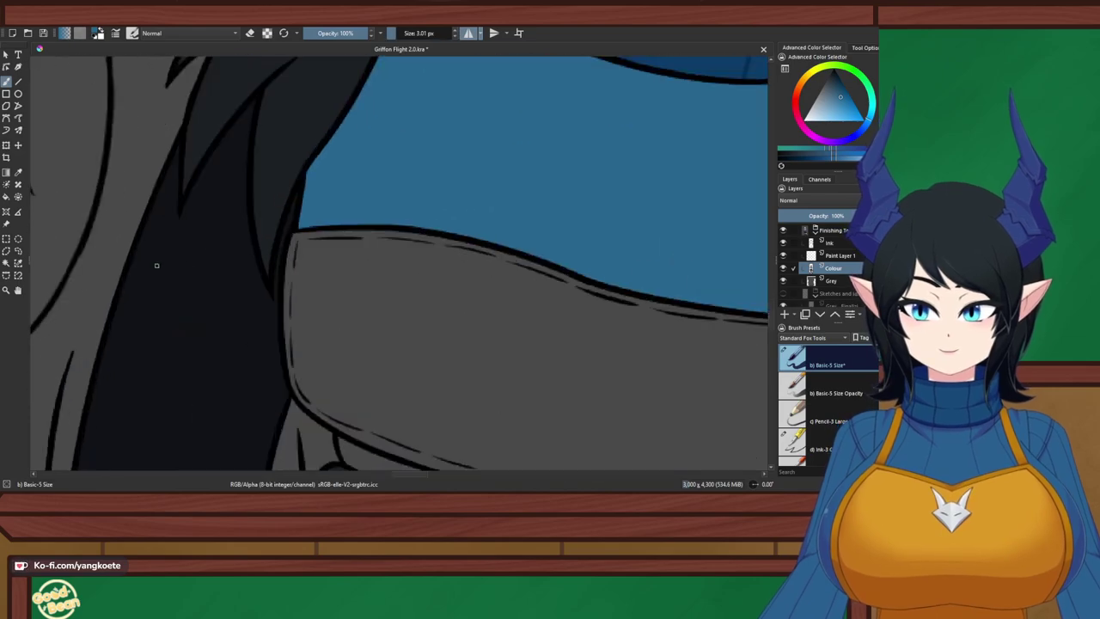
scroll(292, 231, up, 2)
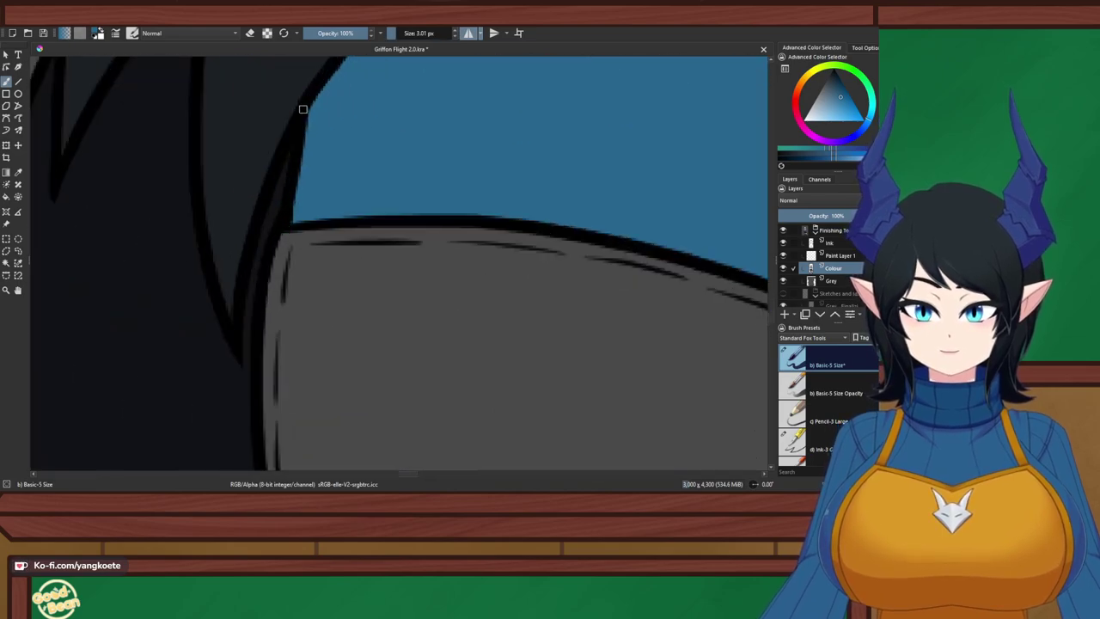
scroll(449, 78, down, 5)
scroll(391, 80, up, 1)
right_click(505, 321)
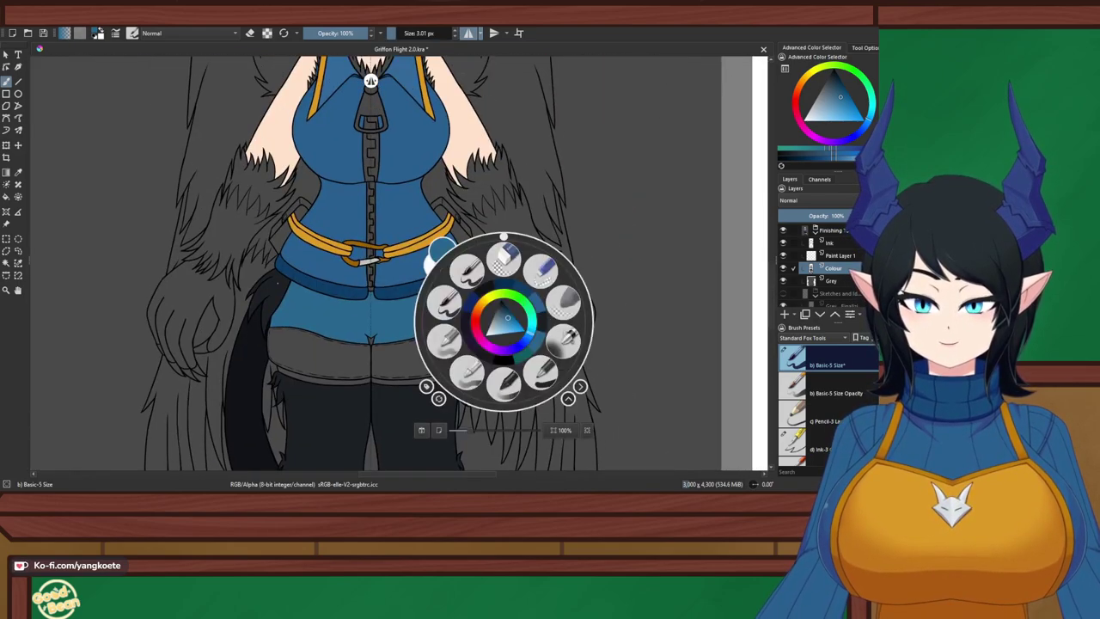
right_click(505, 321)
drag(506, 321, 500, 242)
drag(314, 290, 321, 346)
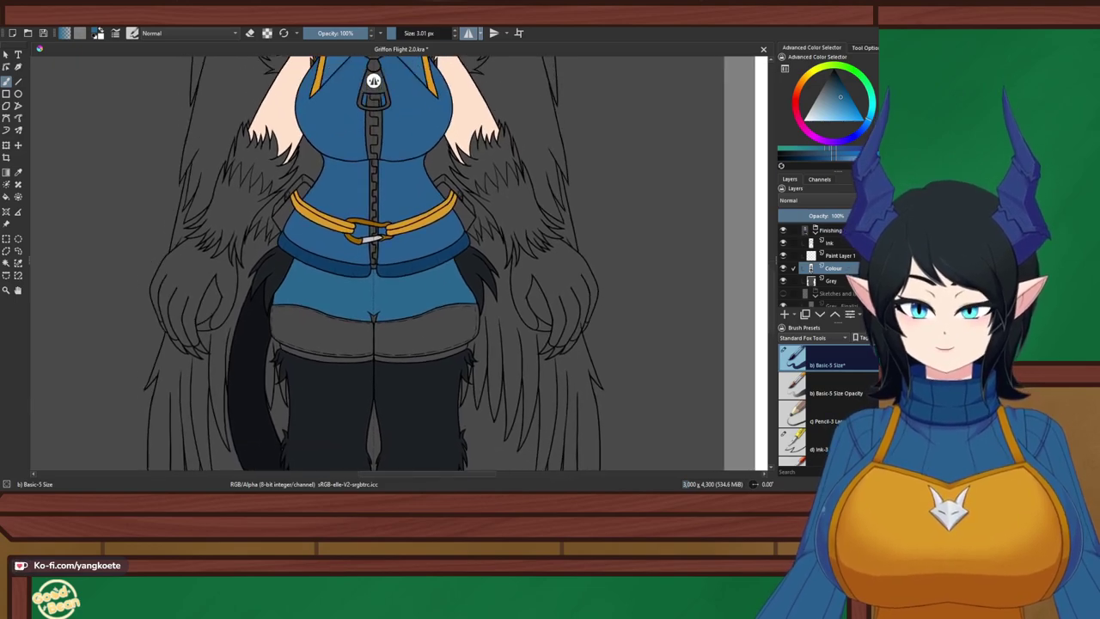
key(ctrl+z)
key(ctrl+z)
Repaint the selected shorts blue with a very large brush, then undo it again
key(p)
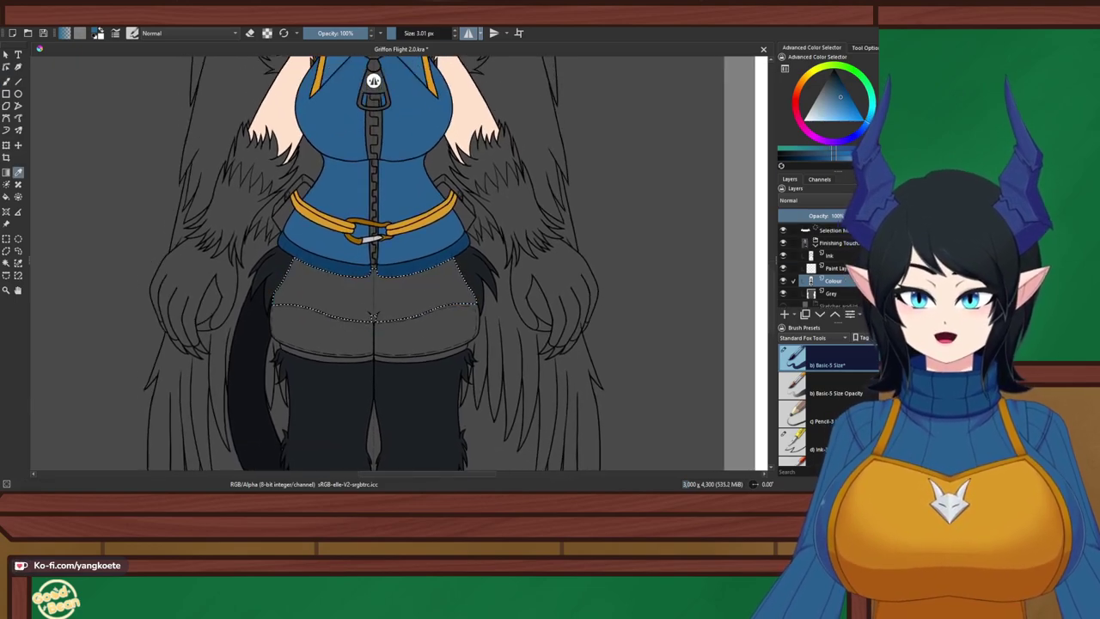
key(b)
click(450, 34)
drag(439, 283, 260, 307)
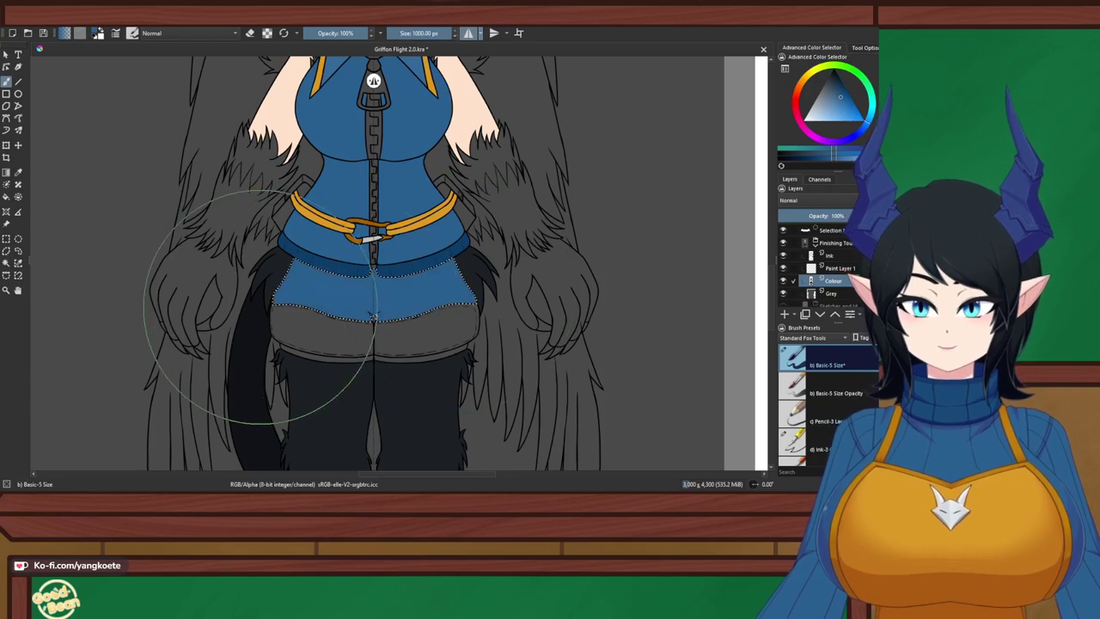
key(ctrl+r)
key(ctrl+shift+a)
scroll(367, 335, up, 1)
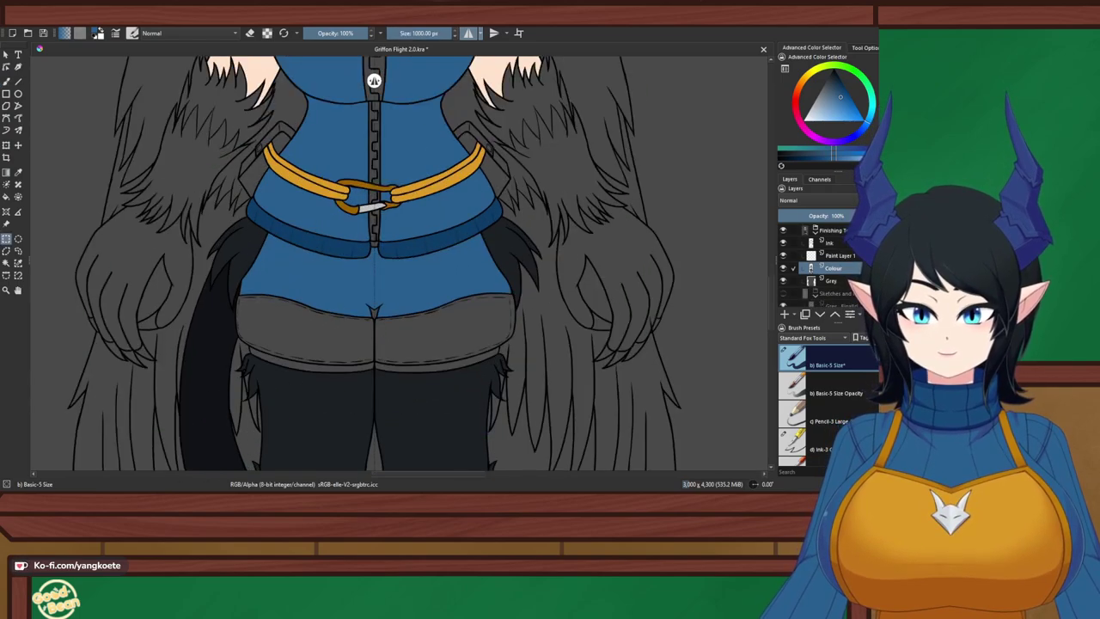
scroll(368, 335, down, 4)
drag(367, 335, 366, 380)
key(ctrl+z)
key(ctrl+z)
scroll(364, 81, down, 3)
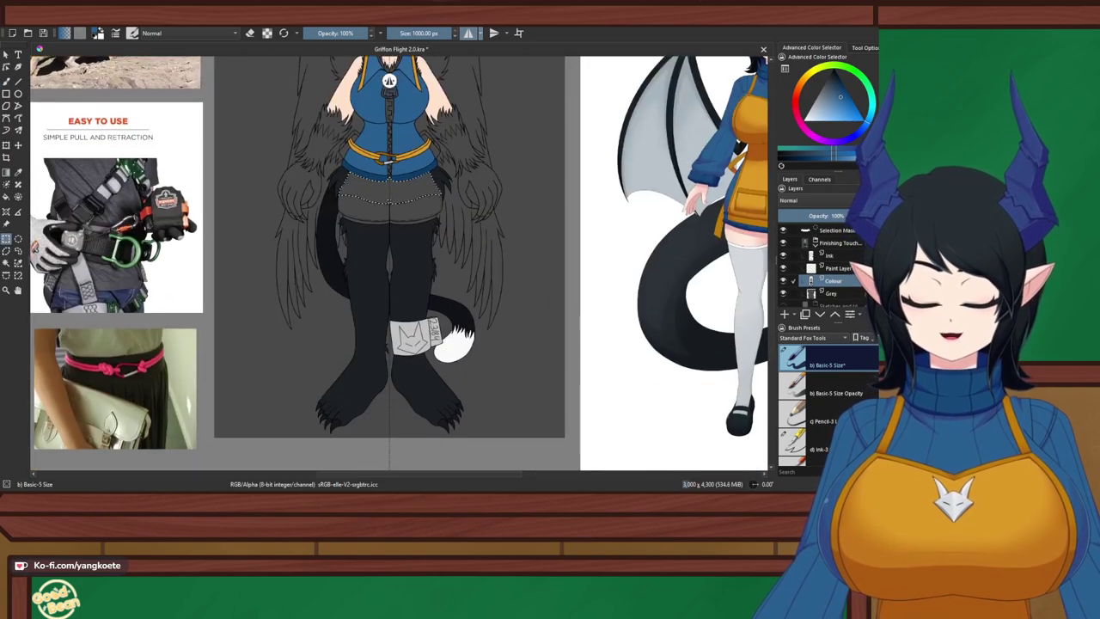
Try the belt's orange and a light grey-beige on the shorts, undoing each
key(p)
scroll(362, 156, up, 4)
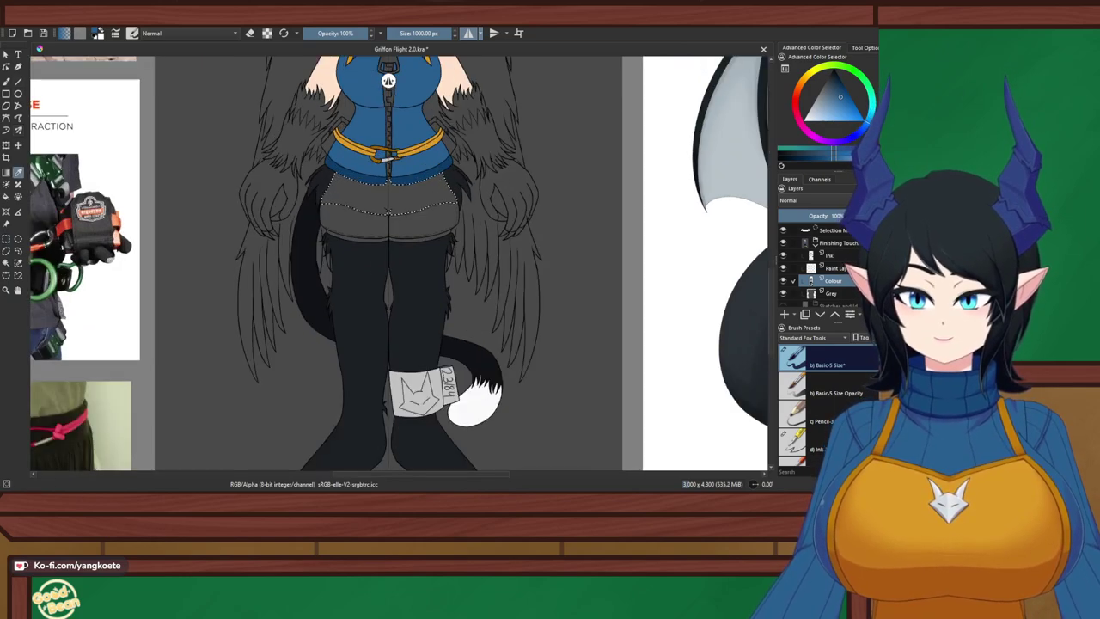
click(364, 148)
mouse_move(412, 292)
mouse_down()
mouse_move(357, 194)
mouse_move(516, 228)
mouse_up()
key(b)
key(ctrl+z)
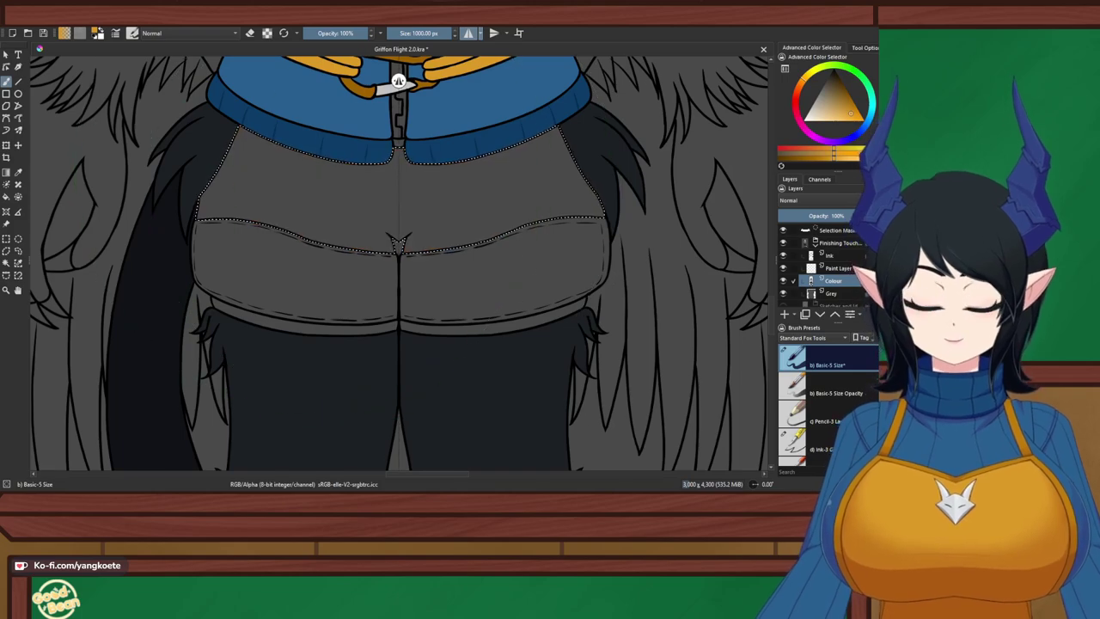
drag(812, 110, 823, 83)
click(359, 163)
key(ctrl+z)
Clear the shorts selection and toggle horizontal mirror painting off and back on
scroll(326, 215, down, 2)
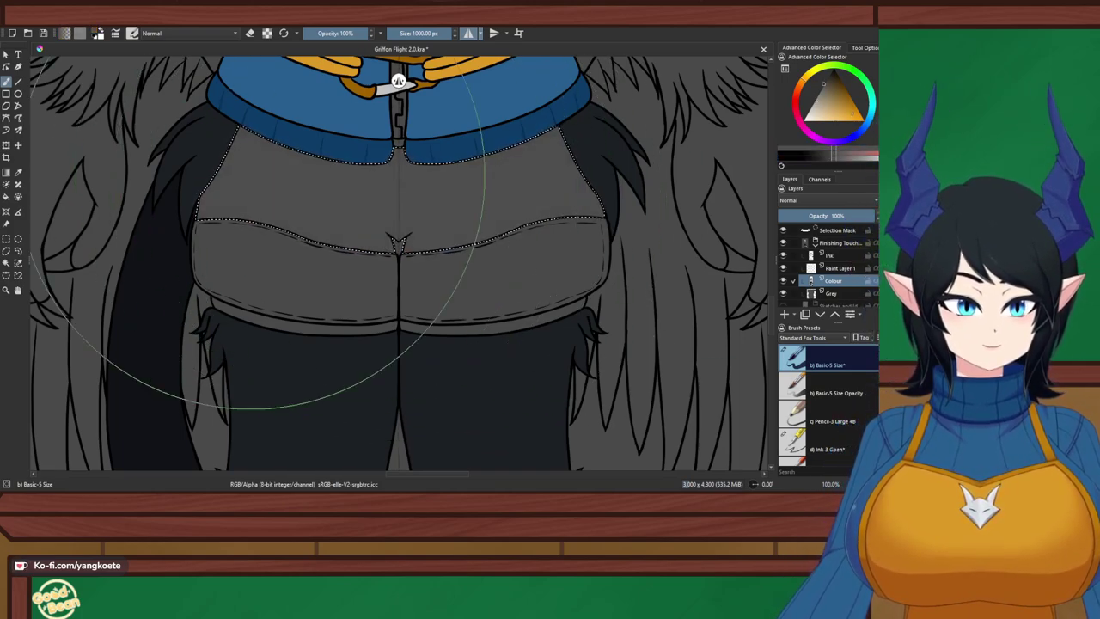
scroll(249, 181, down, 3)
scroll(251, 173, down, 2)
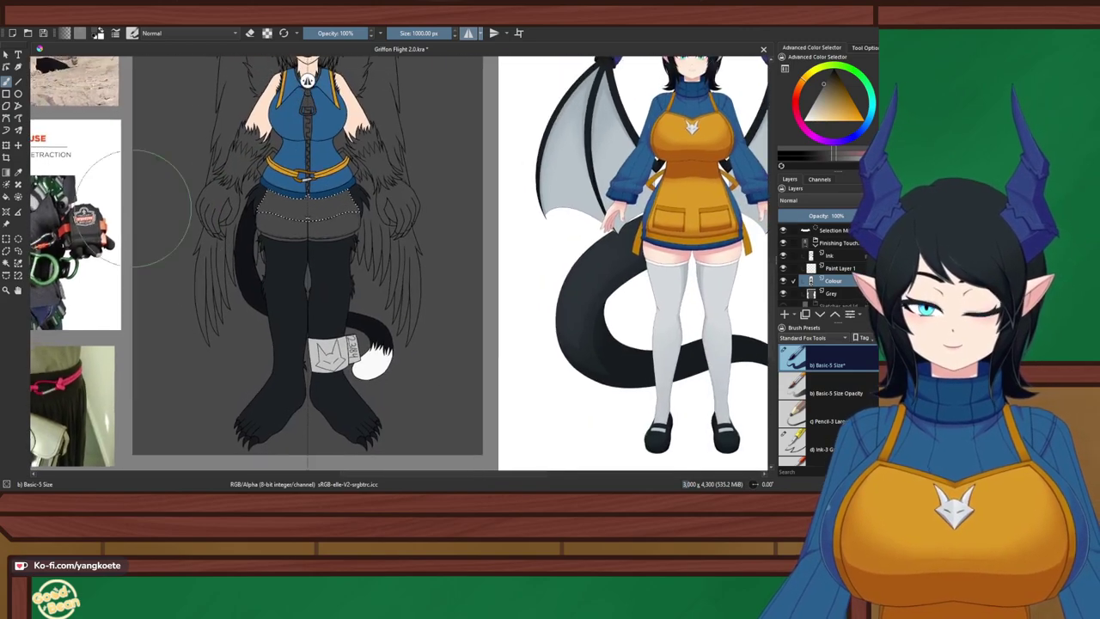
click(6, 239)
click(172, 232)
drag(308, 214, 356, 250)
click(468, 34)
scroll(356, 192, up, 3)
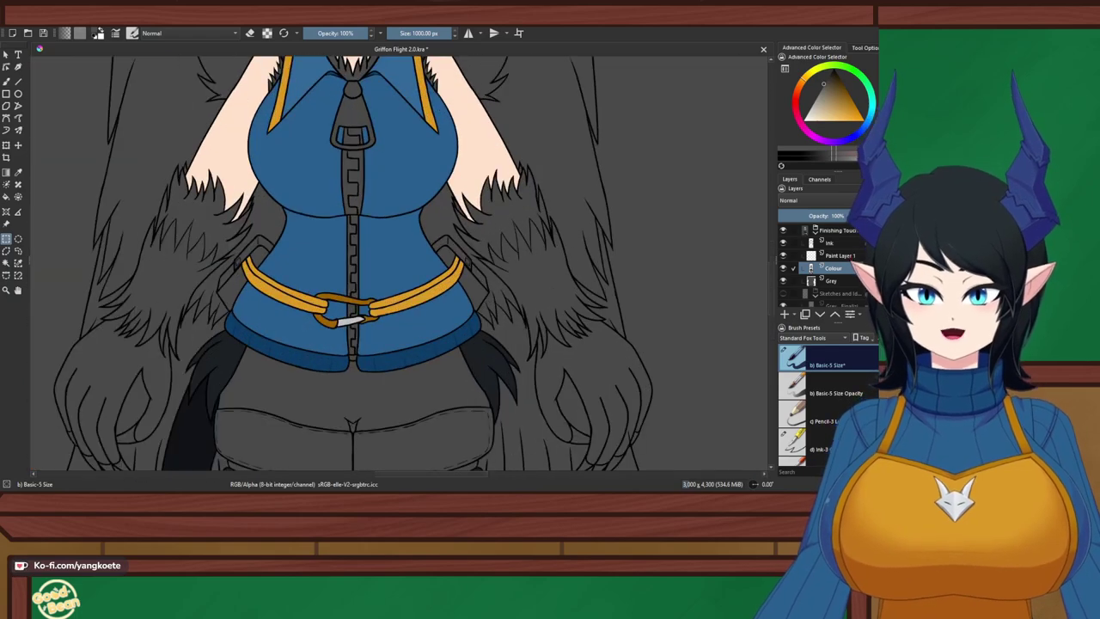
click(468, 34)
scroll(355, 272, down, 1)
Sample the tail cuff's light grey, then return the view to the belt and zipper
drag(378, 378, 331, 149)
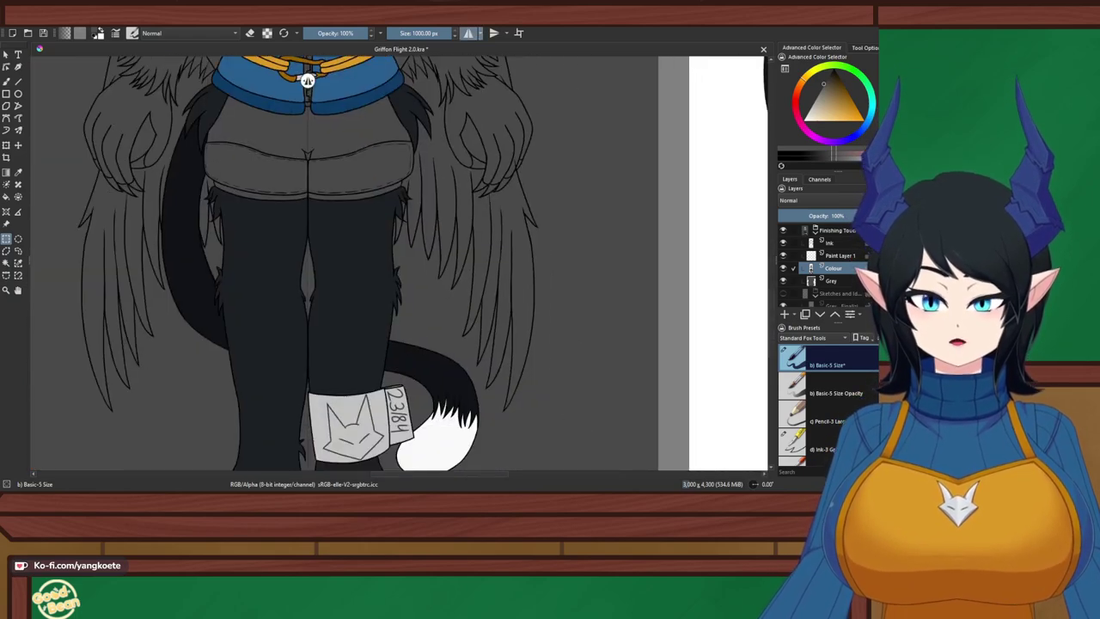
drag(343, 360, 334, 205)
click(18, 145)
scroll(178, 202, up, 2)
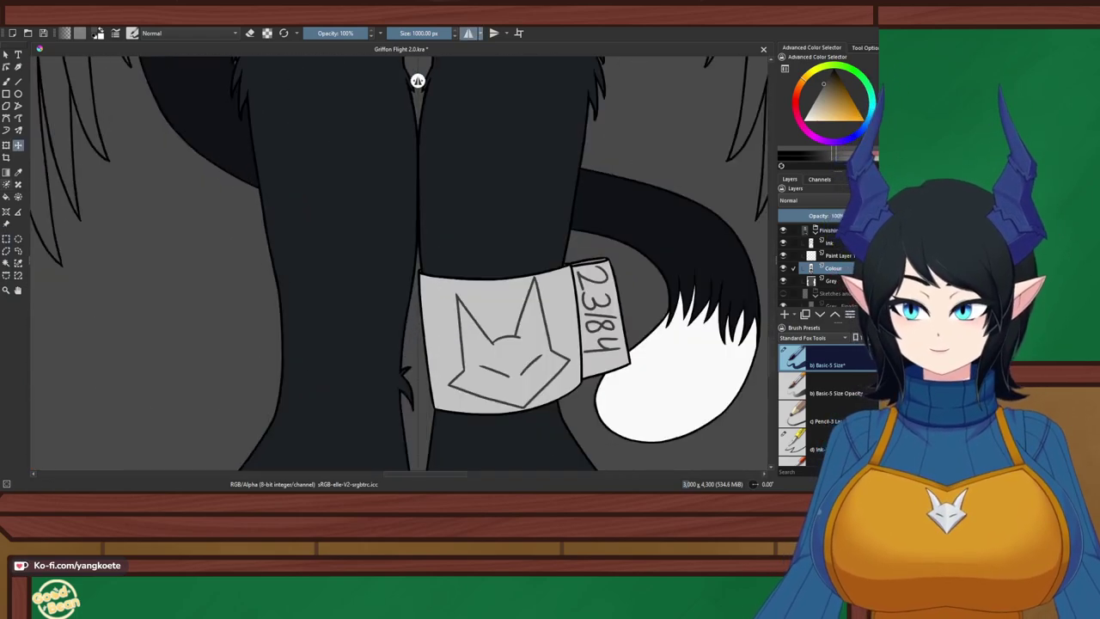
scroll(564, 272, up, 5)
drag(564, 272, 332, 280)
click(491, 232)
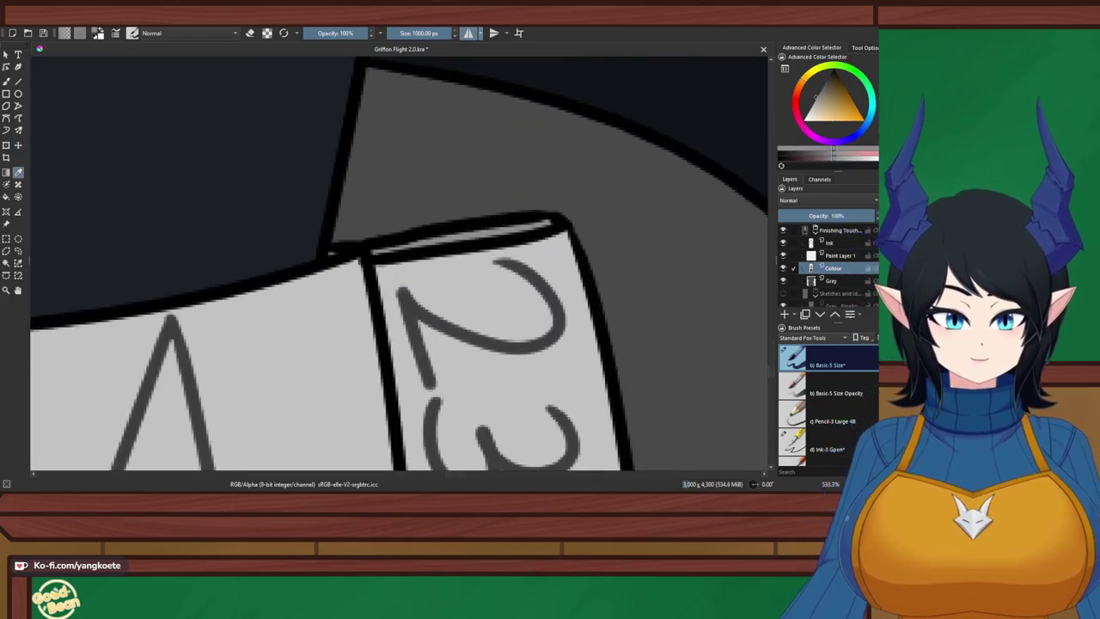
scroll(490, 236, down, 5)
drag(491, 236, 497, 426)
scroll(318, 79, down, 3)
scroll(345, 80, up, 4)
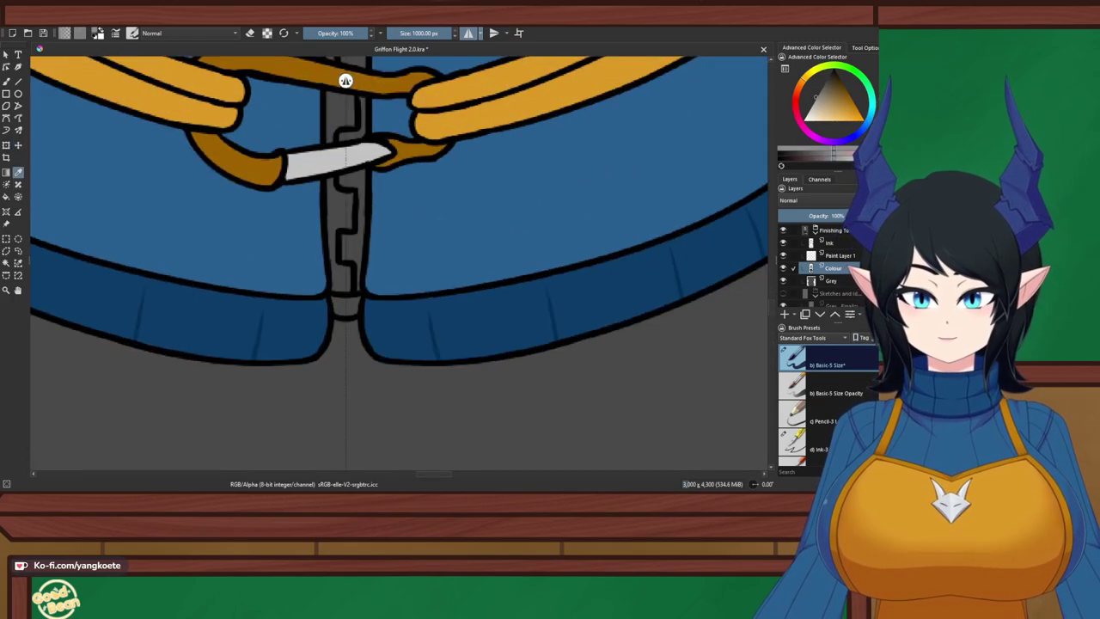
Select the zipper's bottom piece and its pull, and paint them light grey
click(346, 307)
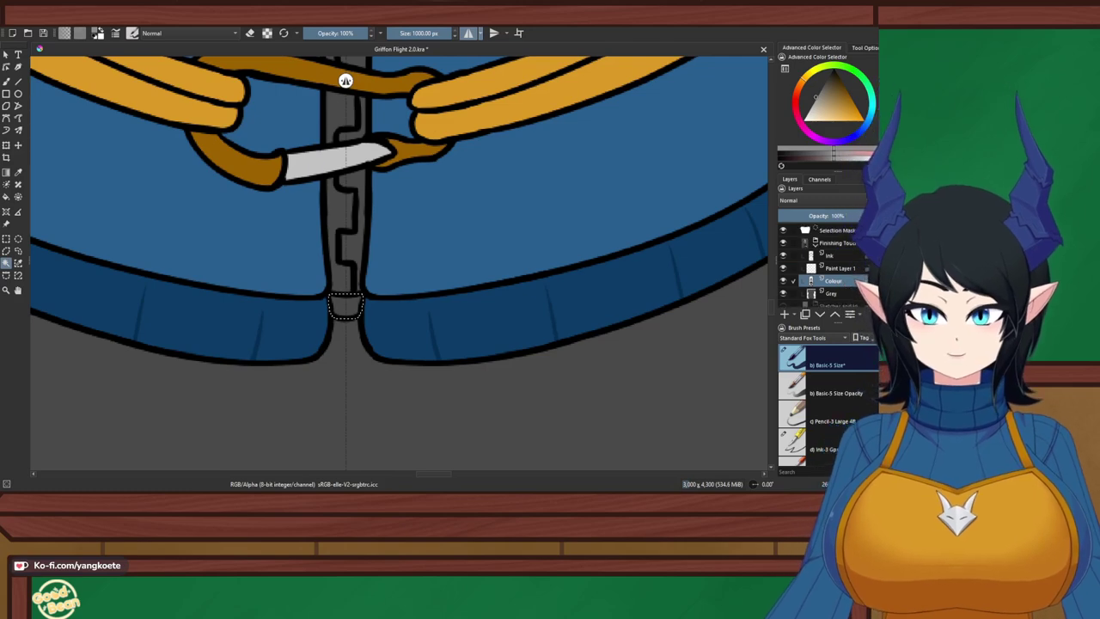
drag(346, 232, 355, 385)
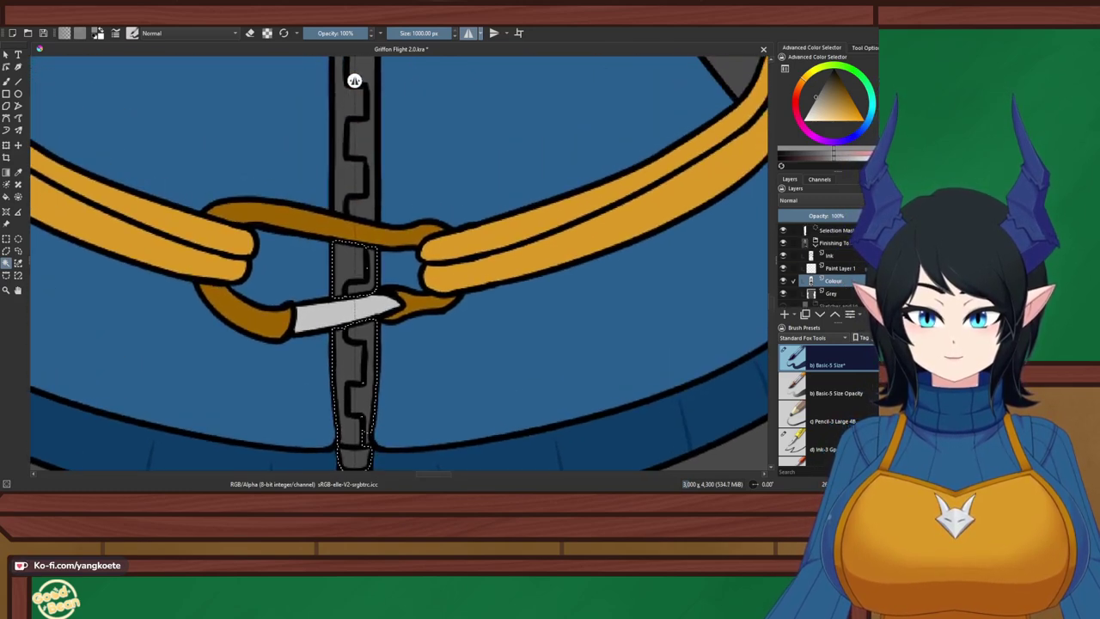
scroll(354, 80, up, 6)
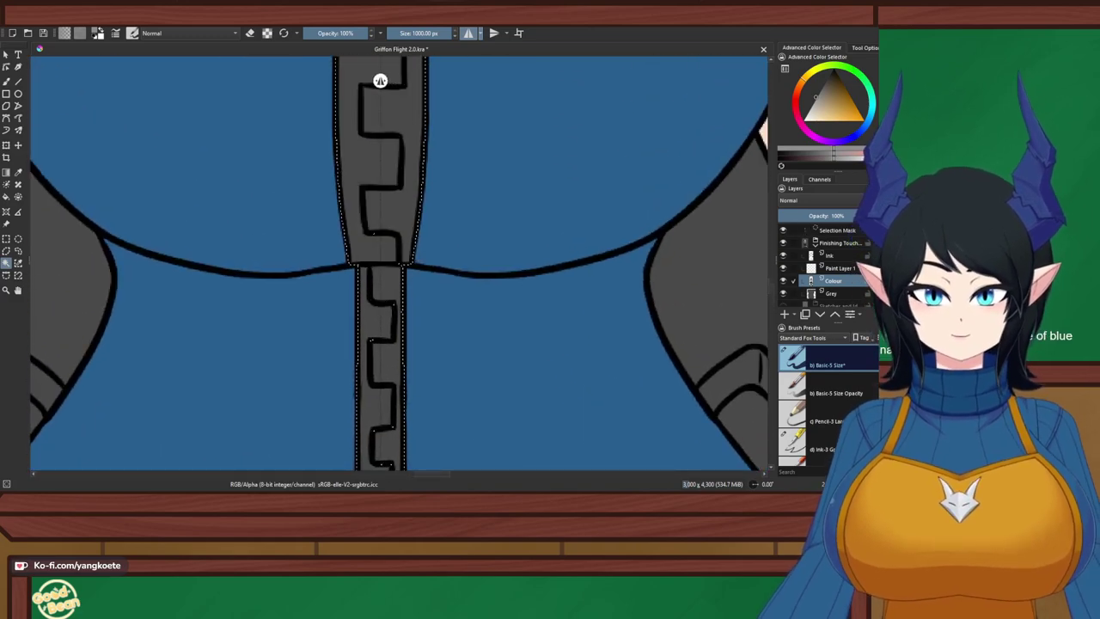
scroll(380, 80, up, 4)
shift+click(397, 80)
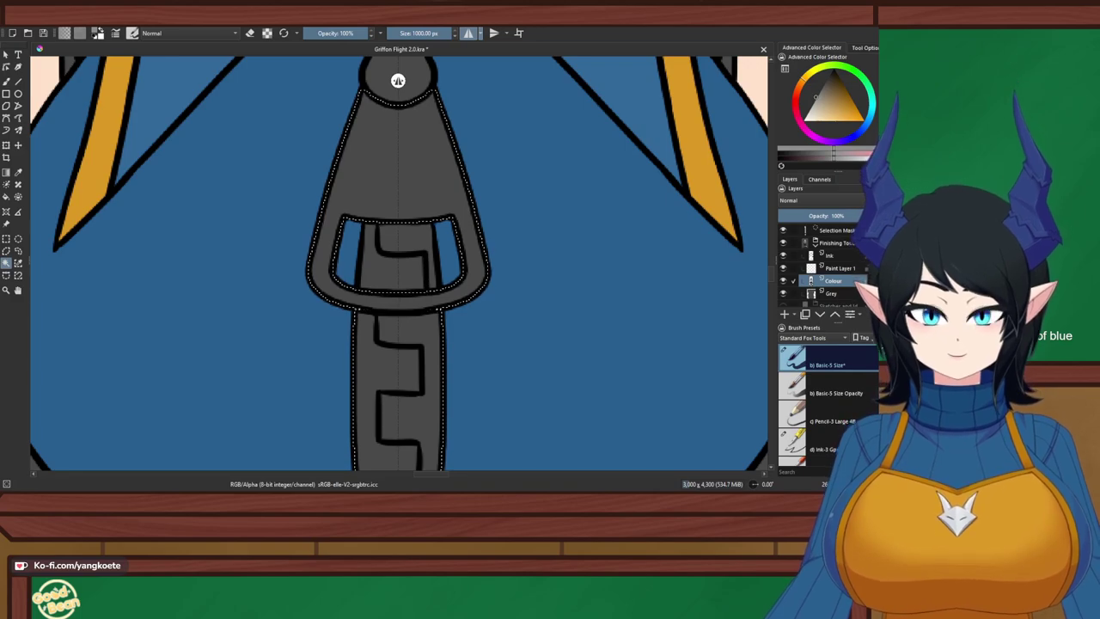
scroll(397, 80, down, 2)
scroll(387, 80, down, 3)
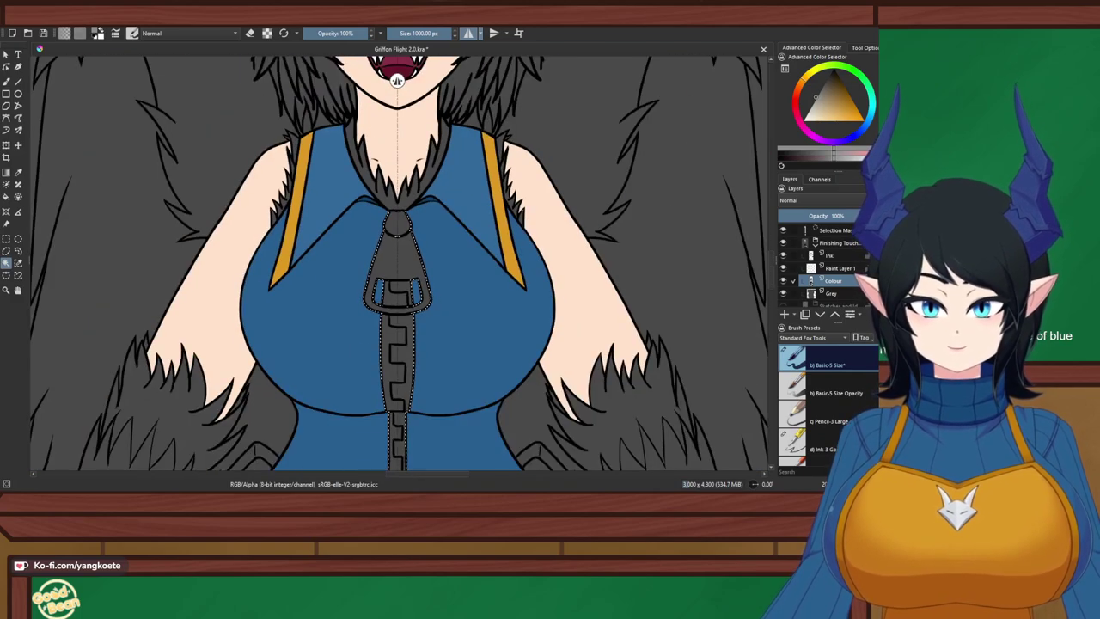
key(b)
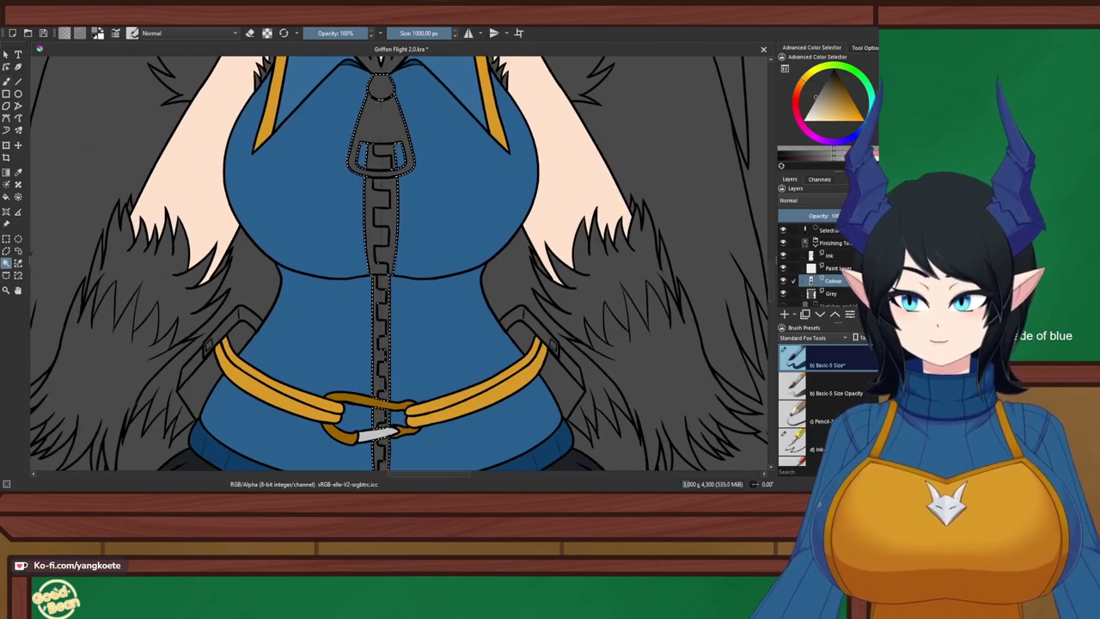
mouse_move(341, 141)
mouse_down()
mouse_move(340, 459)
mouse_move(348, 140)
mouse_up()
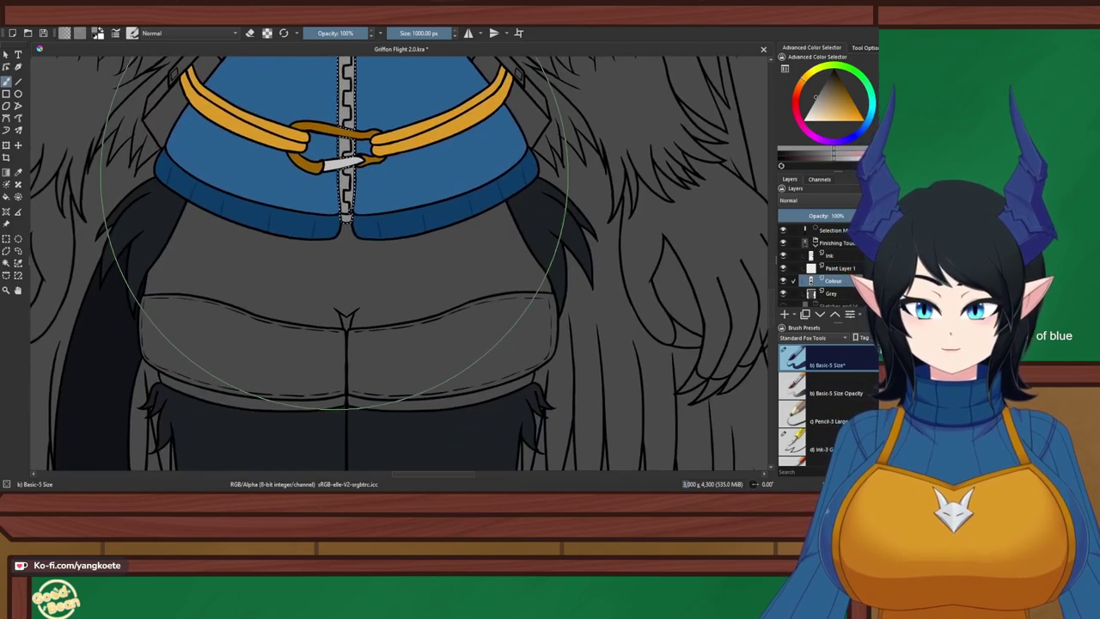
Deselect, shrink the brush to a tiny size, and follow the zipper up to the pull for touch-ups
scroll(358, 163, up, 4)
key(j)
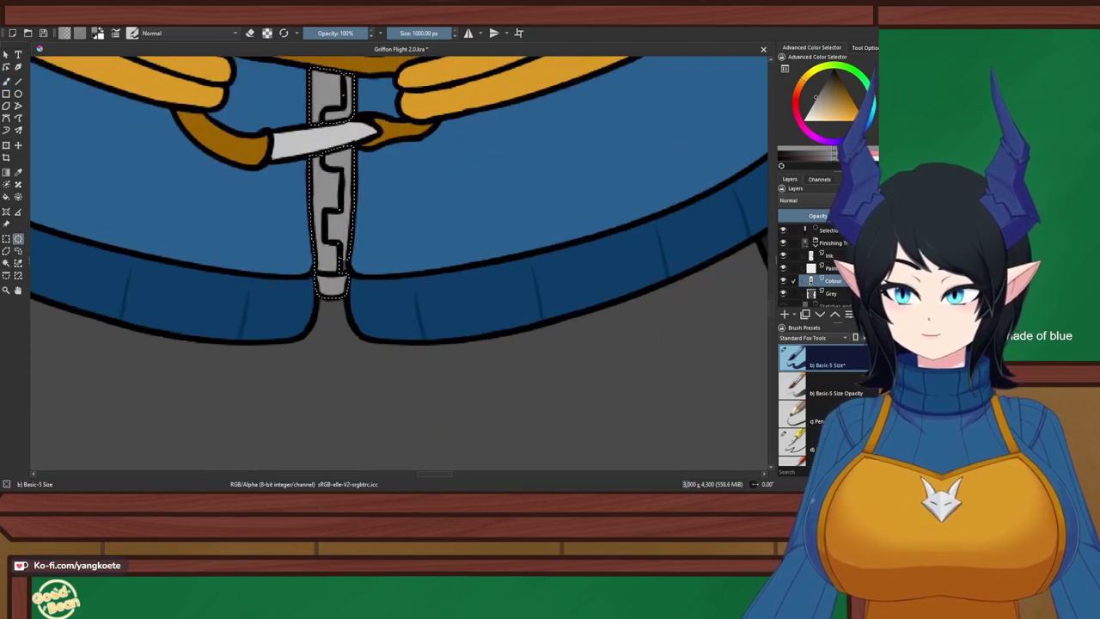
click(388, 34)
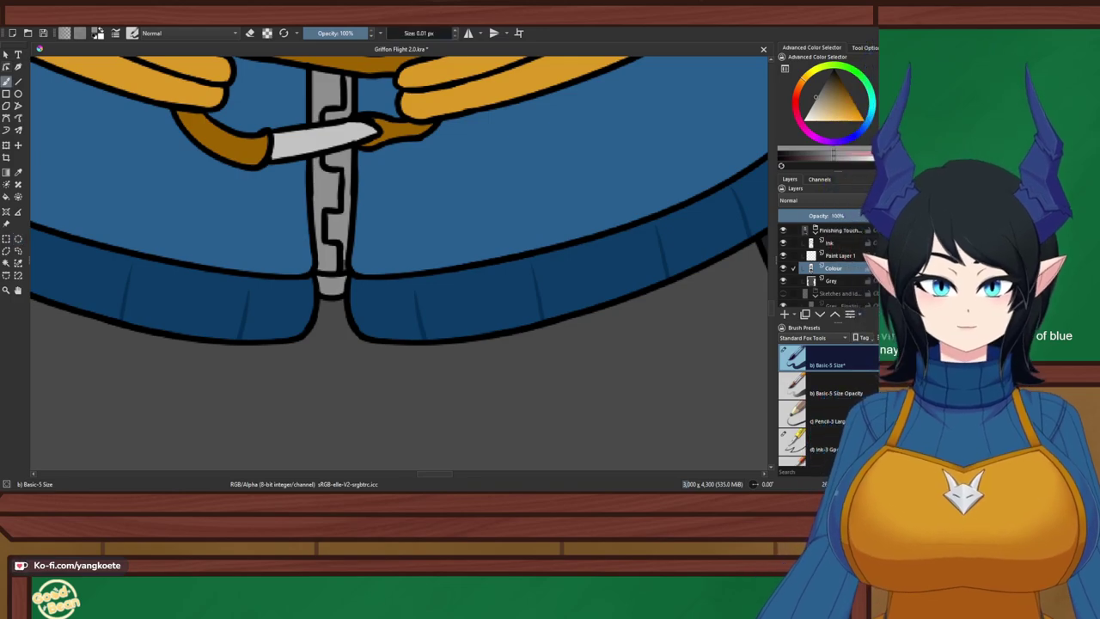
scroll(344, 258, up, 3)
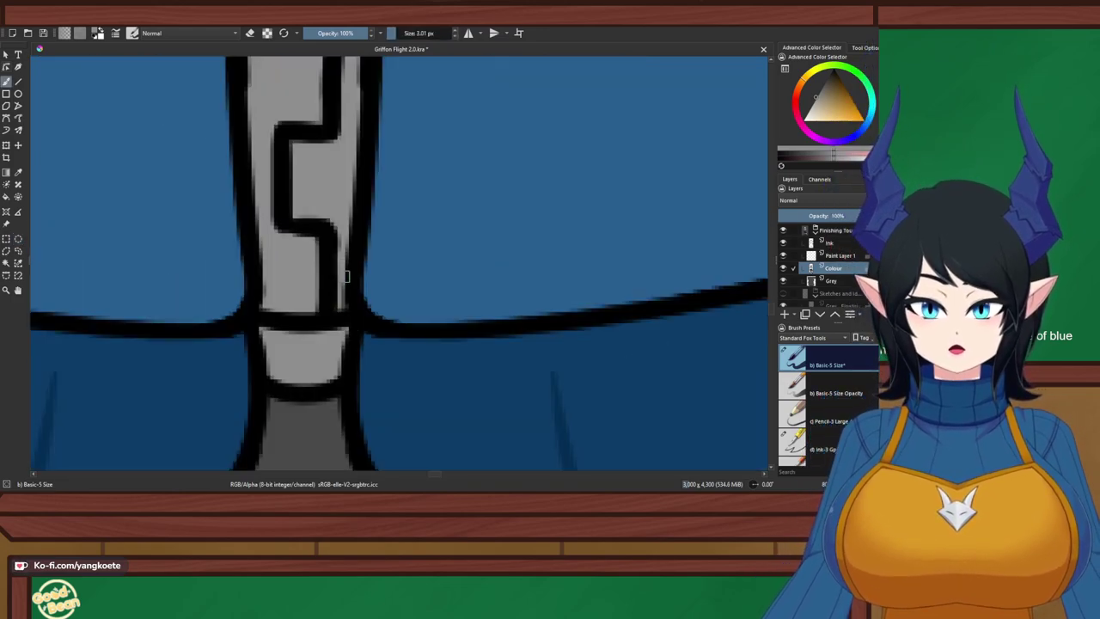
scroll(348, 316, down, 4)
drag(348, 224, 366, 387)
scroll(366, 184, up, 3)
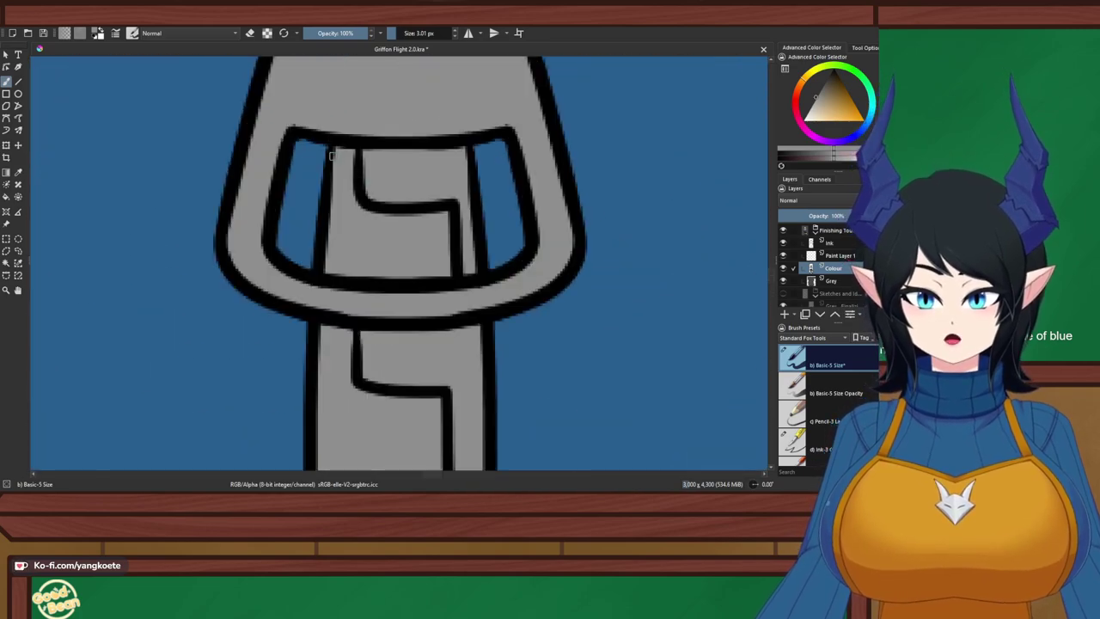
scroll(330, 155, down, 4)
scroll(335, 182, up, 5)
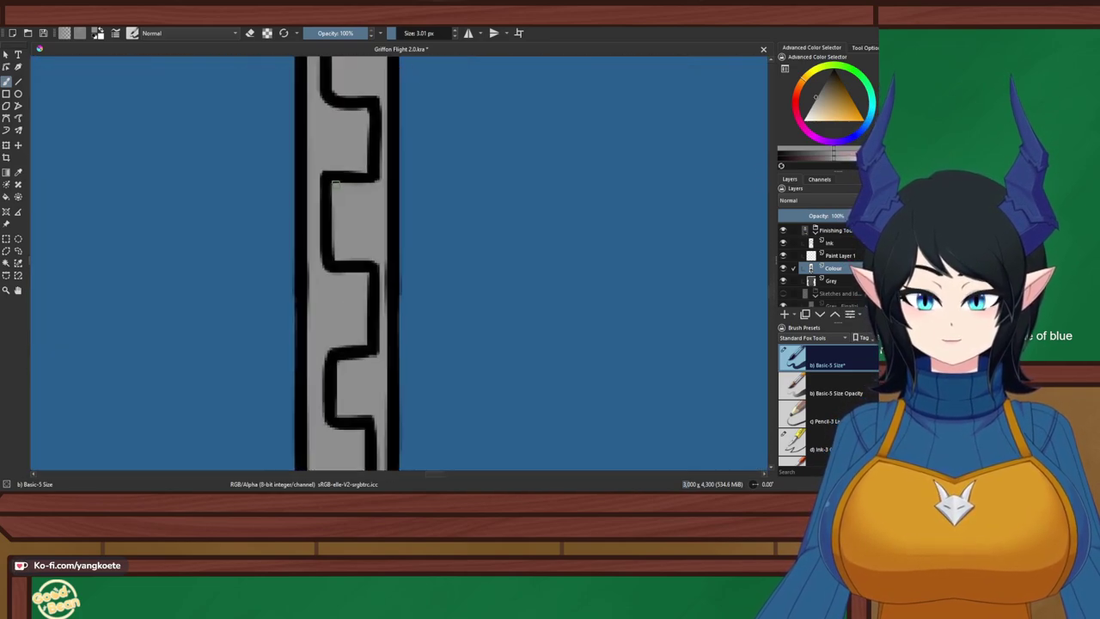
drag(362, 86, 409, 318)
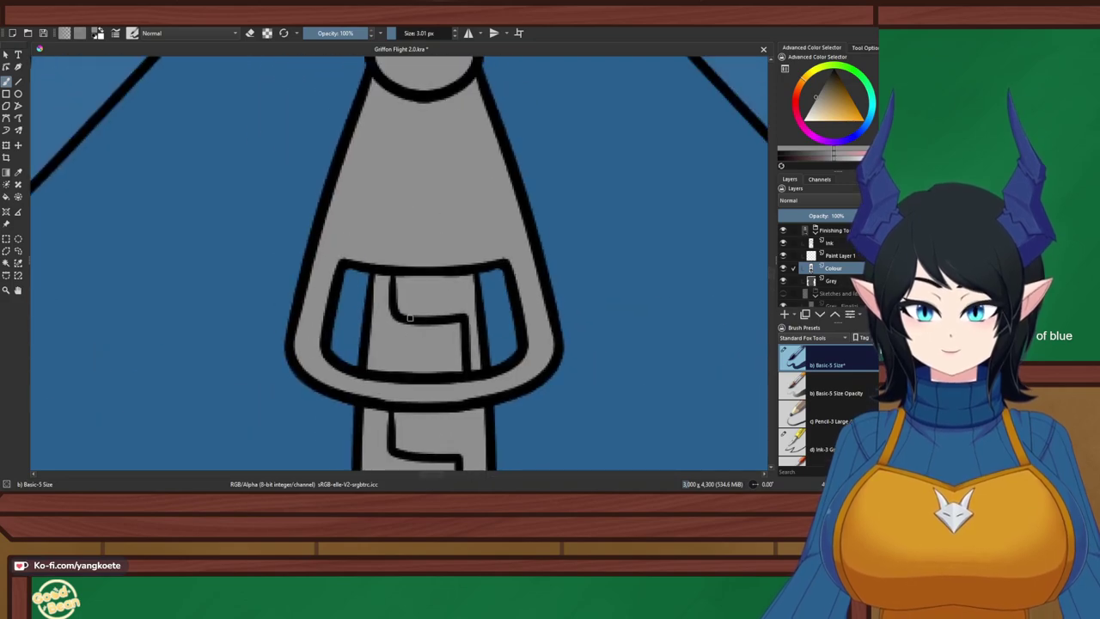
scroll(455, 268, down, 8)
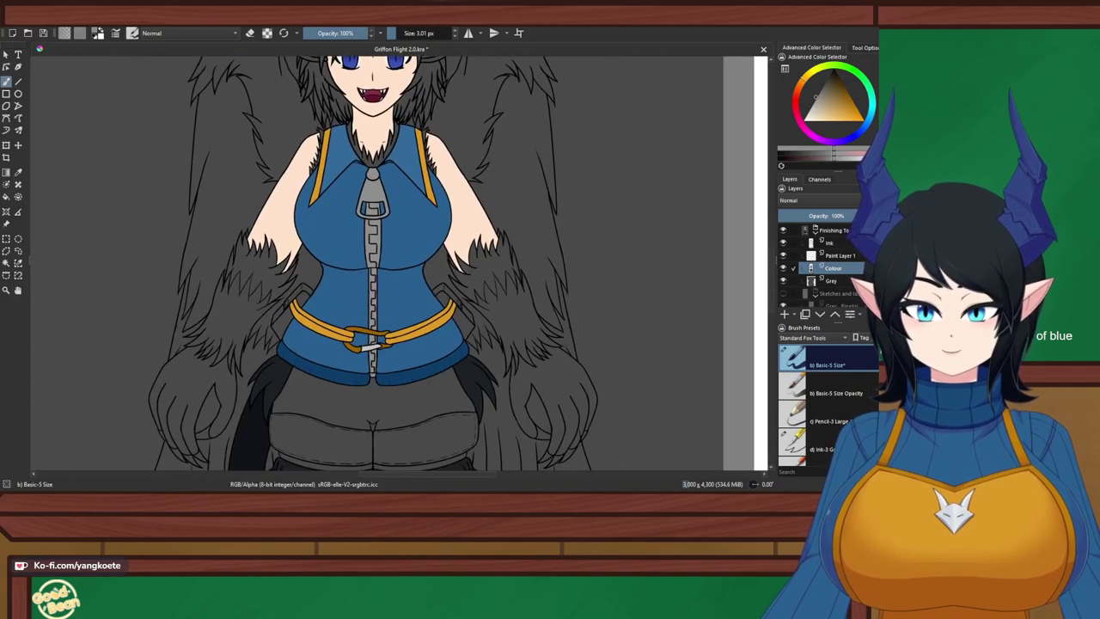
Save the drawing as Griffon Flight 2.0.kra
key(ctrl+s)
right_click(582, 251)
click(365, 182)
scroll(365, 182, up, 1)
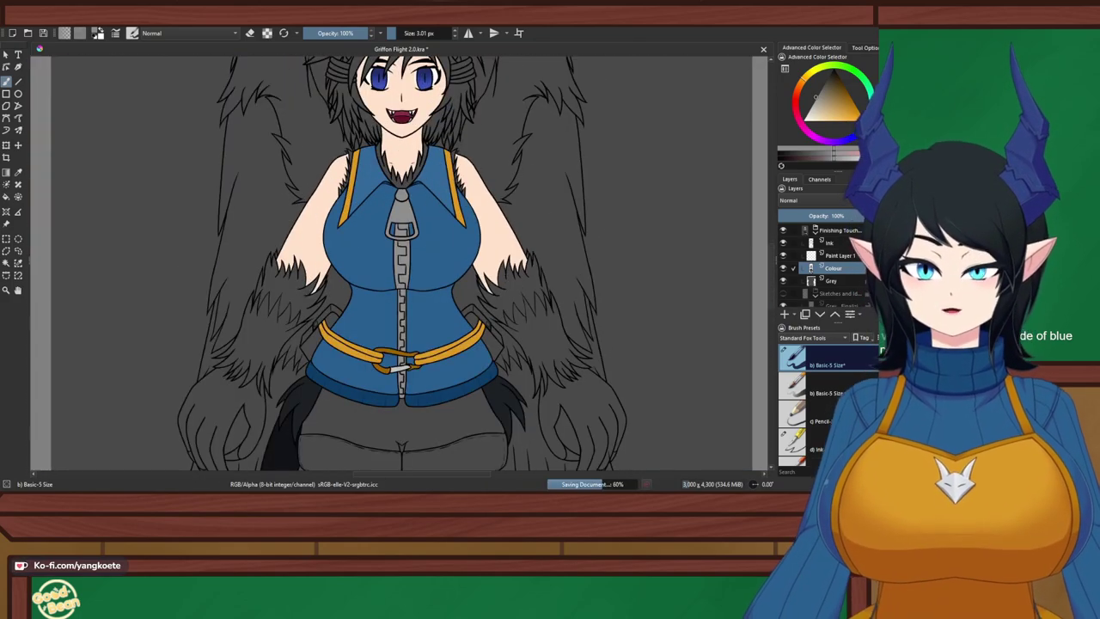
mouse_move(365, 182)
mouse_down()
mouse_move(375, 256)
mouse_move(367, 169)
mouse_up()
scroll(378, 256, down, 3)
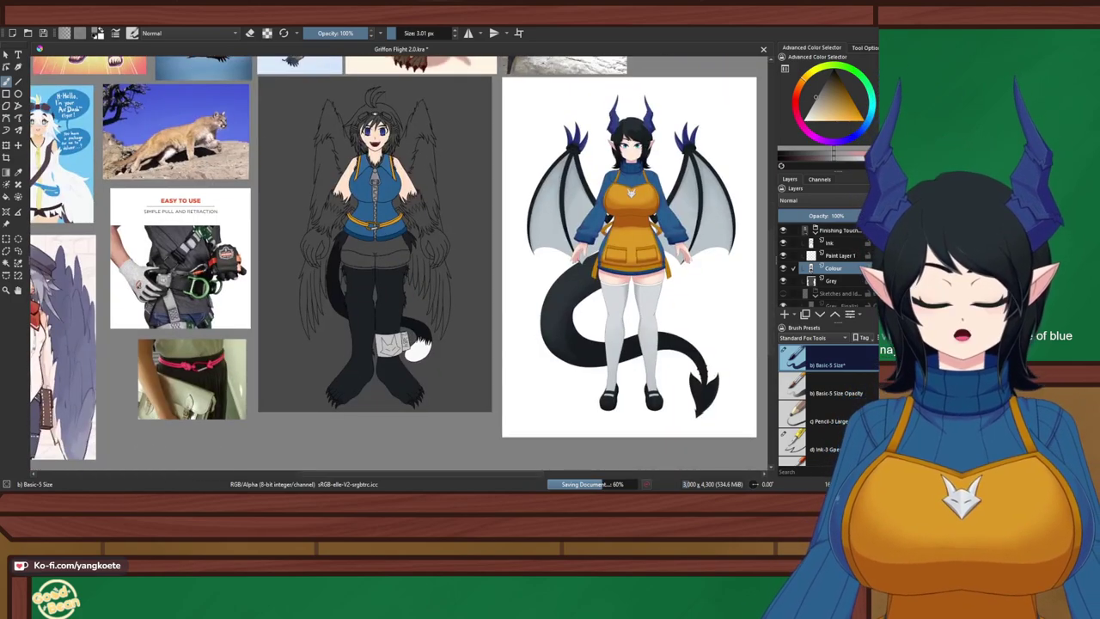
scroll(376, 110, up, 4)
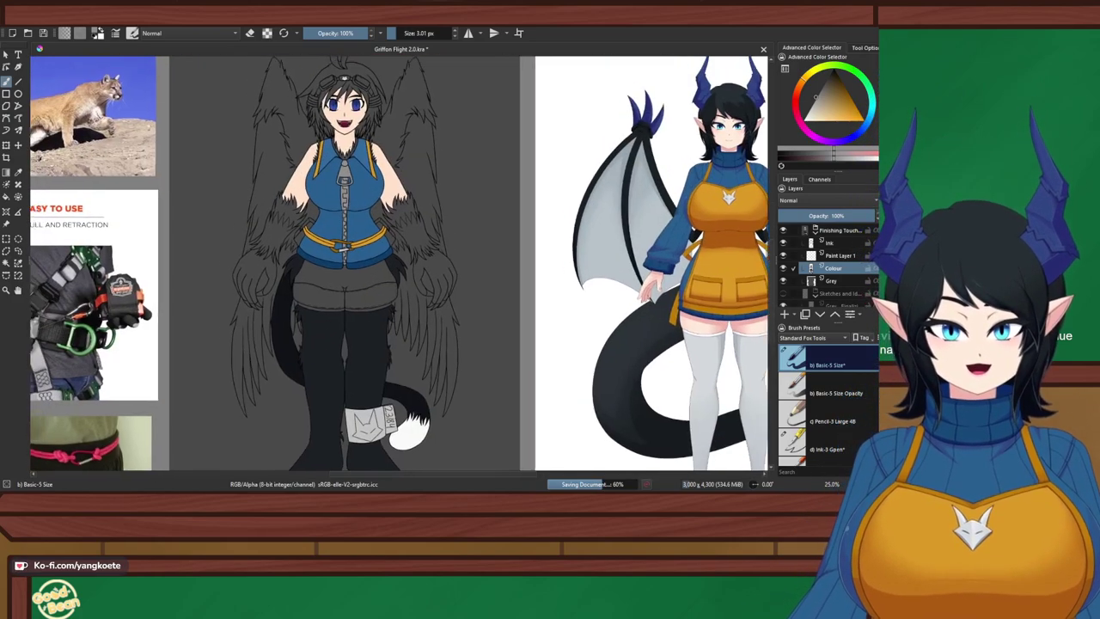
scroll(396, 180, up, 2)
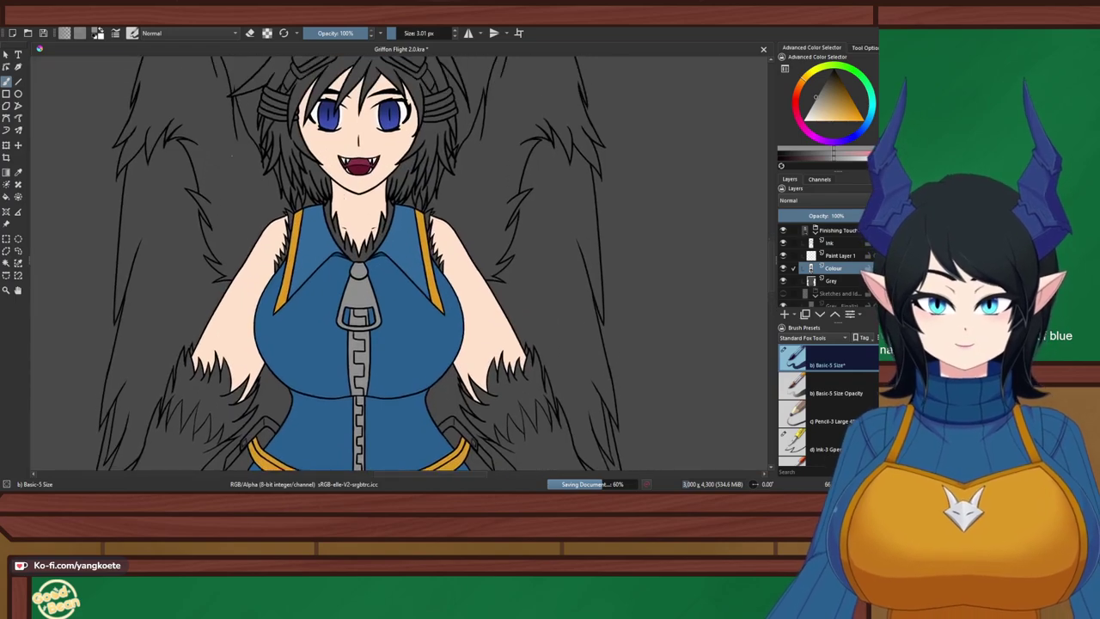
scroll(327, 246, up, 3)
Sample the vest's blue from the collar and zoom out over the full figure
click(327, 246)
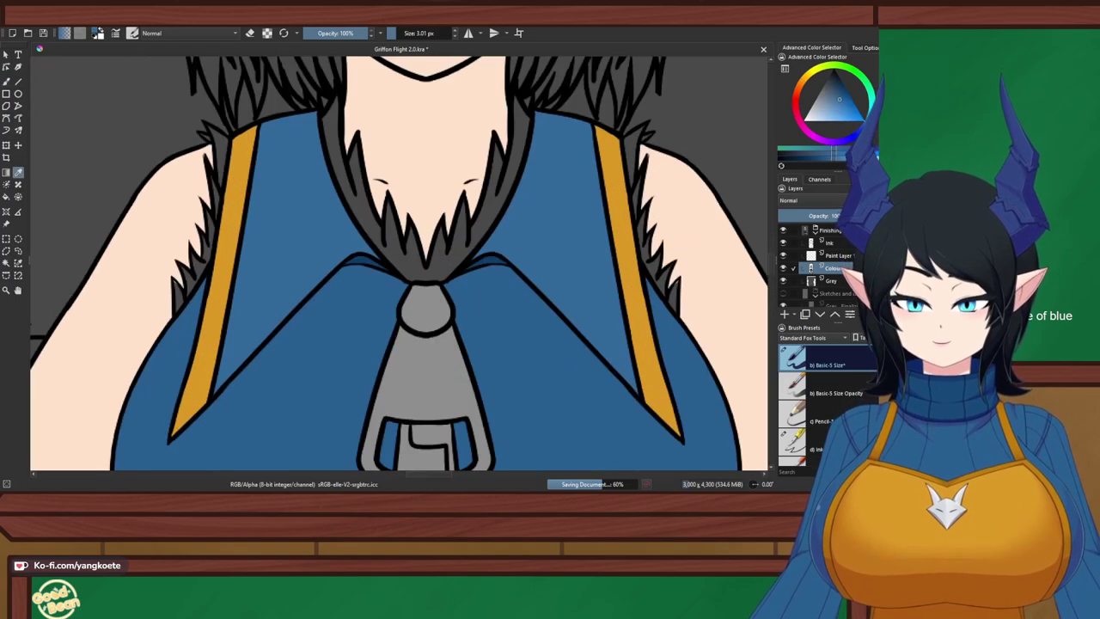
scroll(327, 246, down, 4)
drag(326, 247, 330, 156)
scroll(337, 355, up, 1)
scroll(337, 355, up, 1)
scroll(350, 434, down, 2)
scroll(352, 258, down, 4)
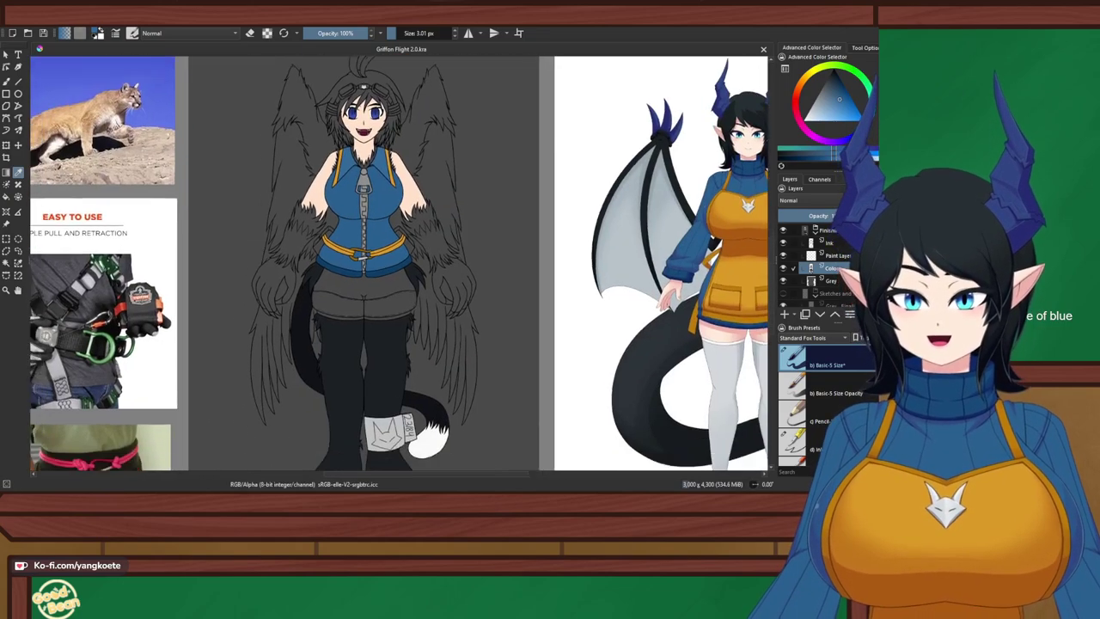
scroll(399, 258, down, 2)
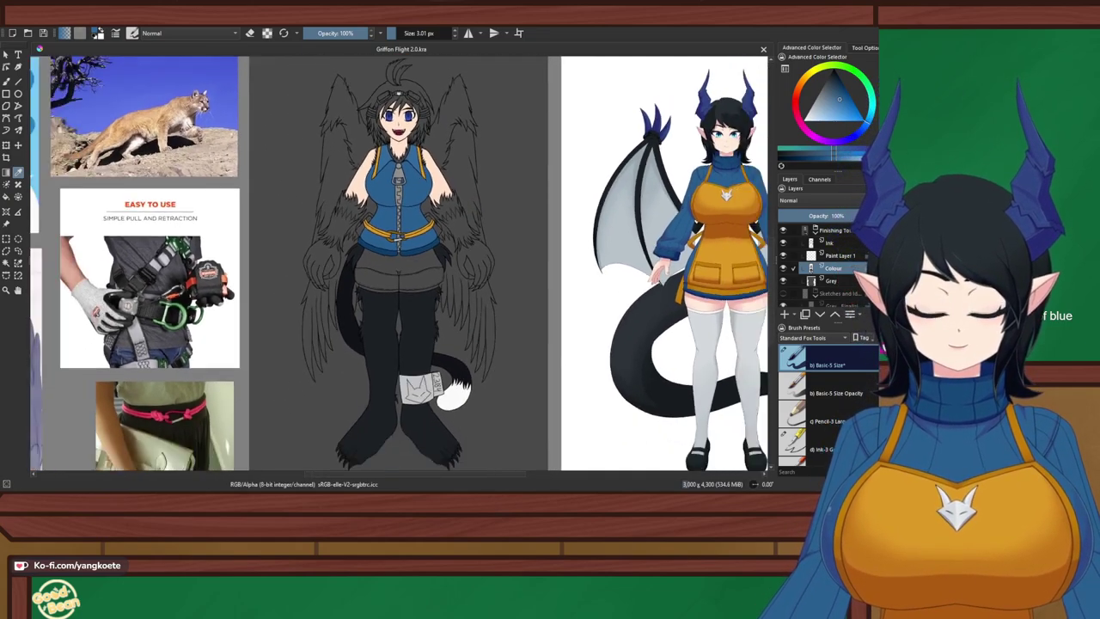
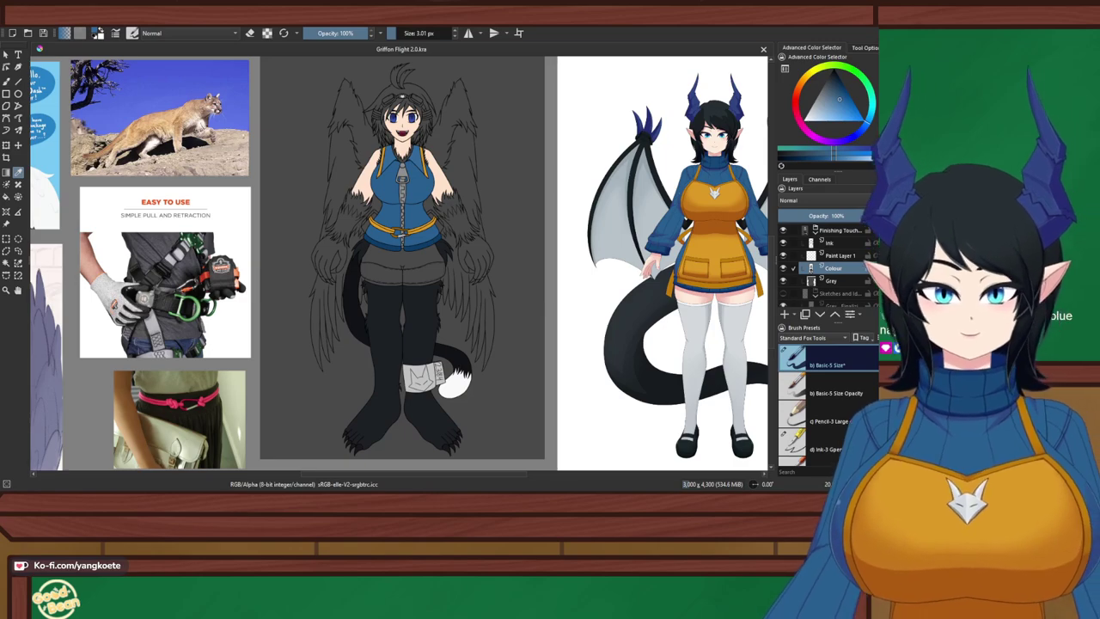
Look over the cougar reference and the character's torso, legs and feet
drag(188, 138, 319, 237)
scroll(331, 313, up, 3)
drag(619, 361, 180, 99)
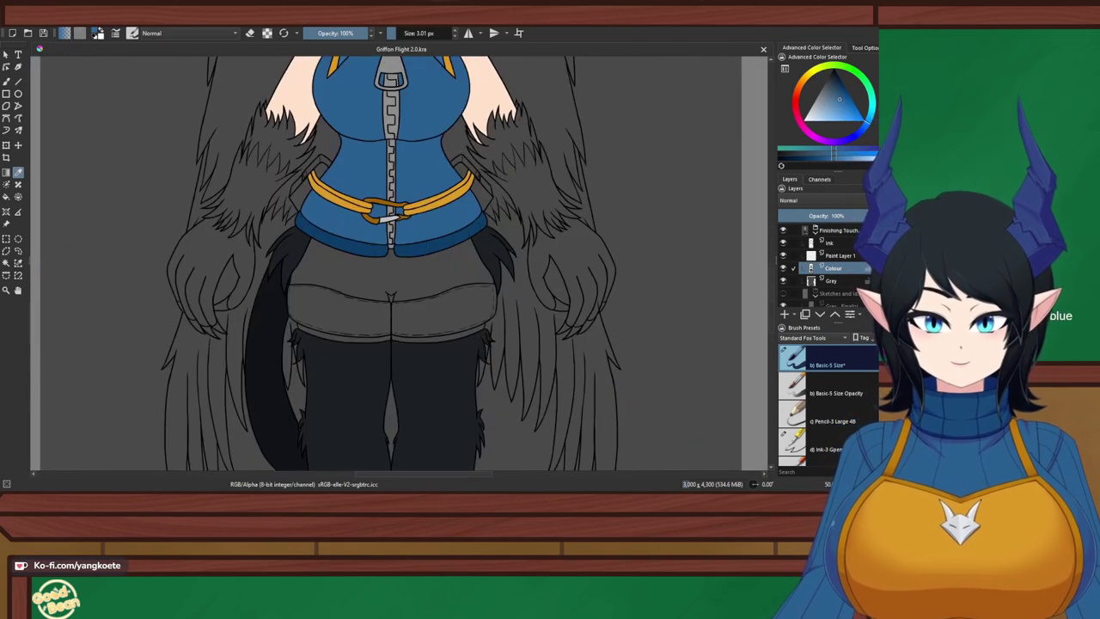
scroll(397, 263, down, 1)
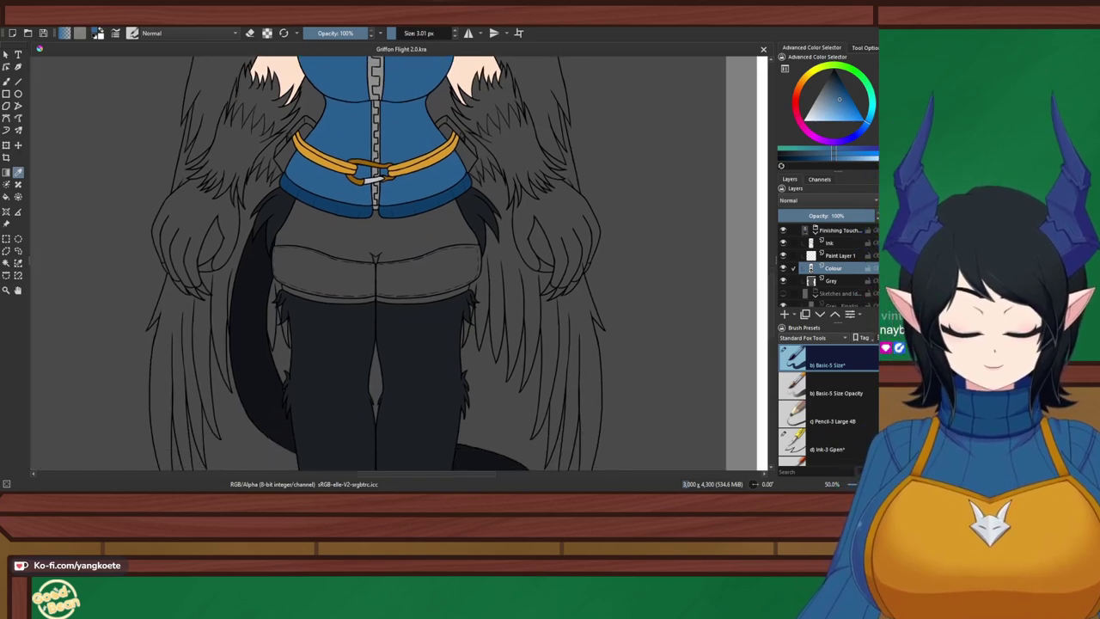
scroll(398, 263, down, 1)
scroll(398, 263, up, 3)
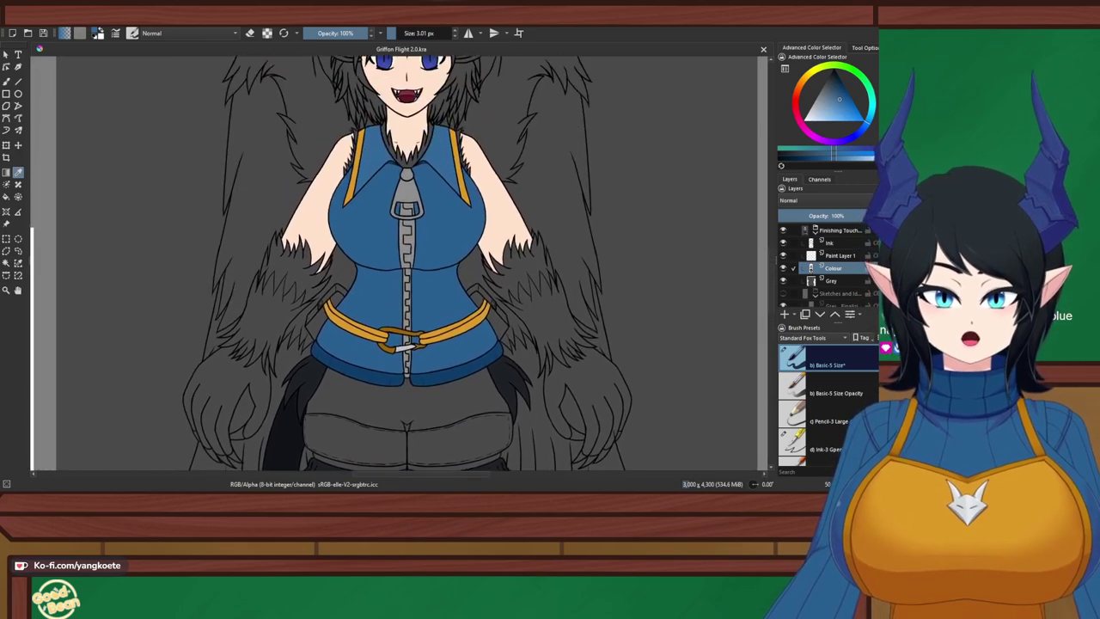
drag(431, 165, 448, 282)
scroll(449, 282, up, 1)
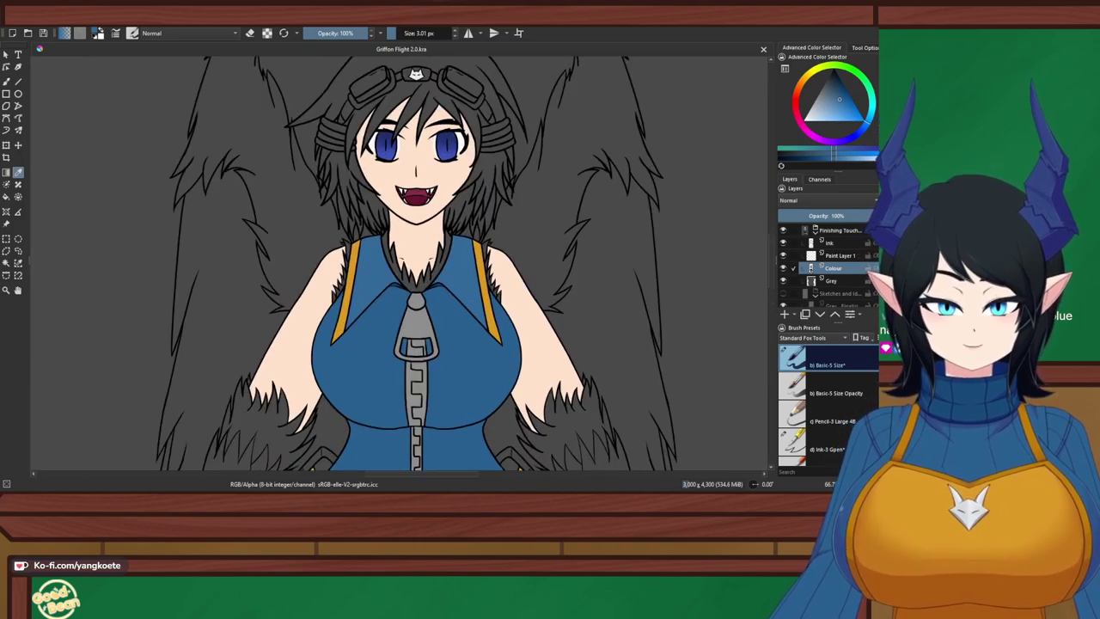
scroll(454, 265, up, 2)
scroll(454, 265, down, 4)
drag(454, 404, 393, 340)
Set the paint colour to near-black and centre the view on the face
click(488, 256)
scroll(393, 340, up, 1)
drag(400, 215, 388, 292)
scroll(388, 292, up, 1)
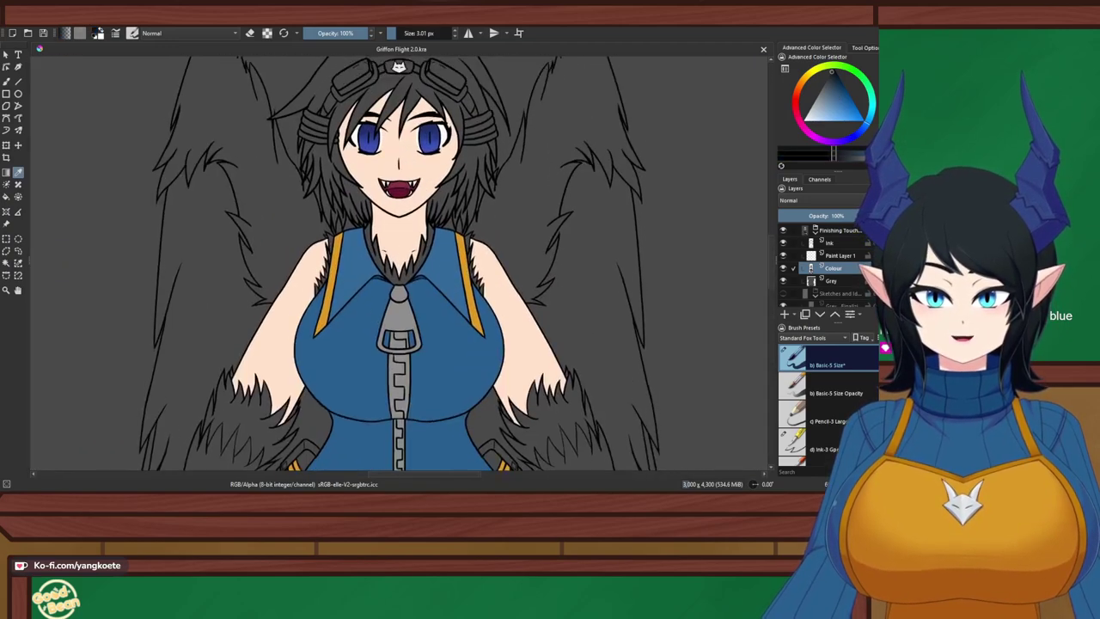
drag(388, 189, 392, 279)
scroll(391, 279, up, 1)
scroll(398, 263, down, 3)
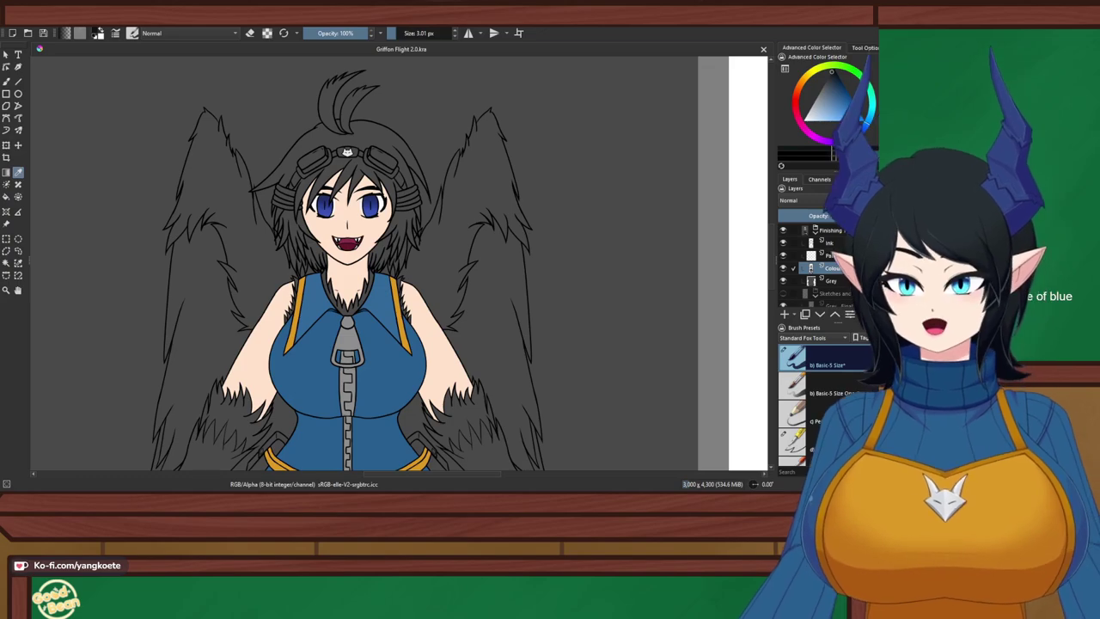
scroll(356, 136, up, 3)
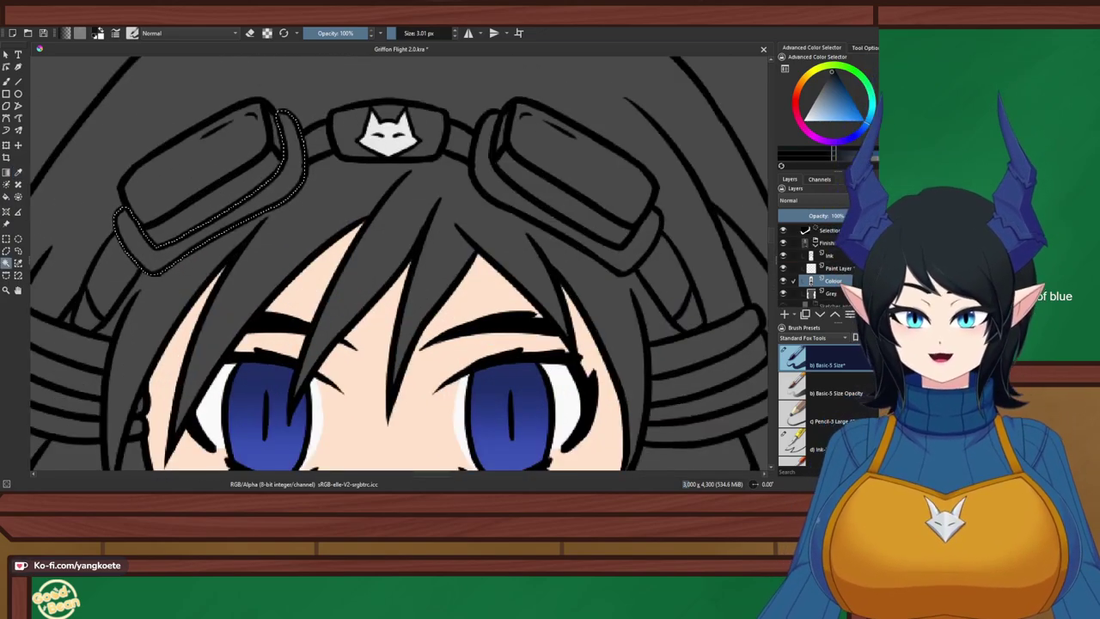
Add the right goggle rim to the selection, max the brush size, and hide the outline
shift+click(558, 225)
key(b)
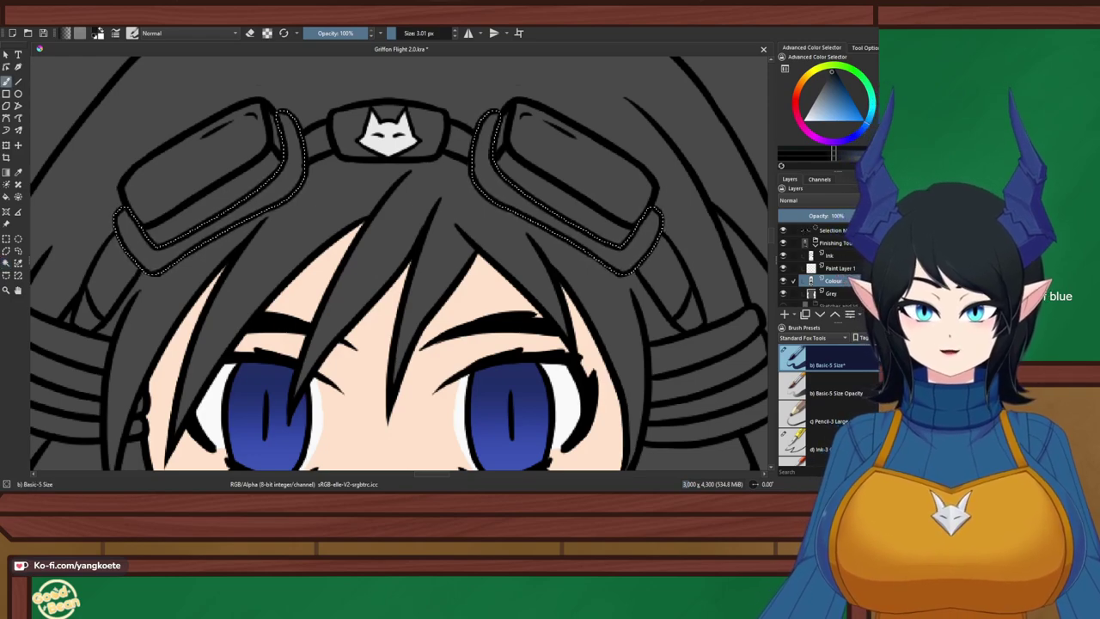
drag(396, 33, 452, 33)
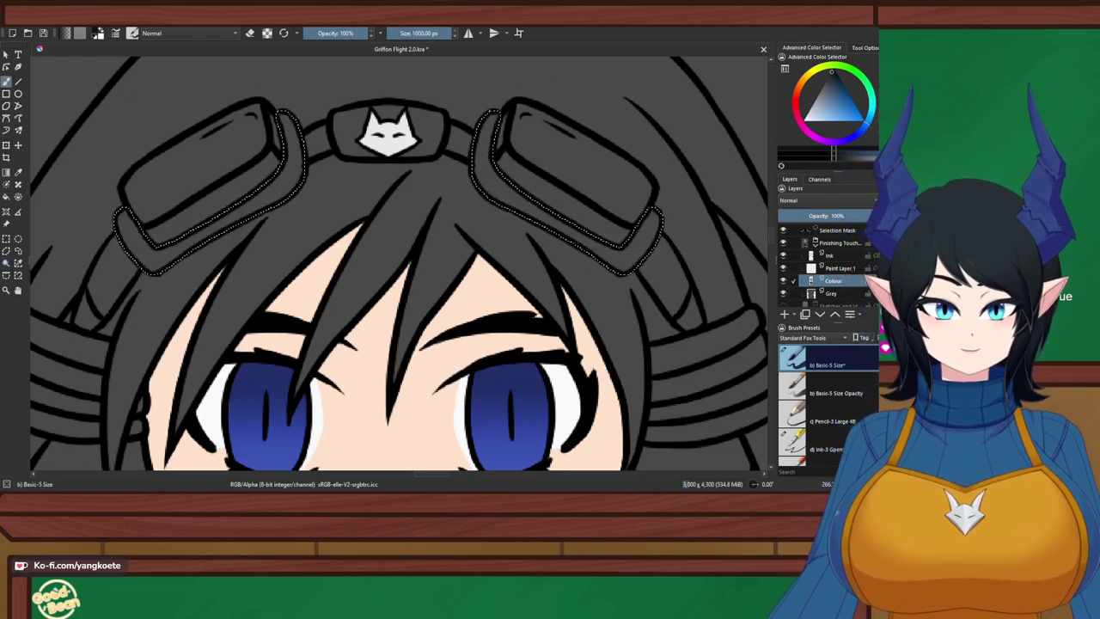
key(ctrl+shift+a)
scroll(442, 146, down, 3)
drag(421, 318, 375, 144)
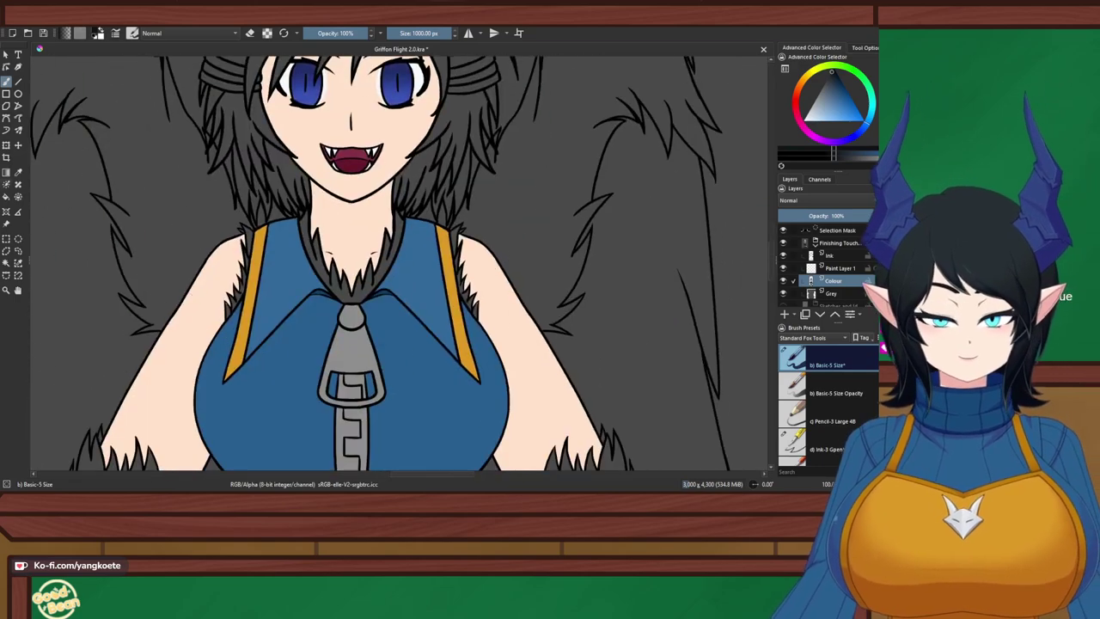
Sample the shirt's blue and fill the selected goggle rims with it
key(p)
scroll(275, 276, up, 2)
click(271, 271)
scroll(266, 266, down, 2)
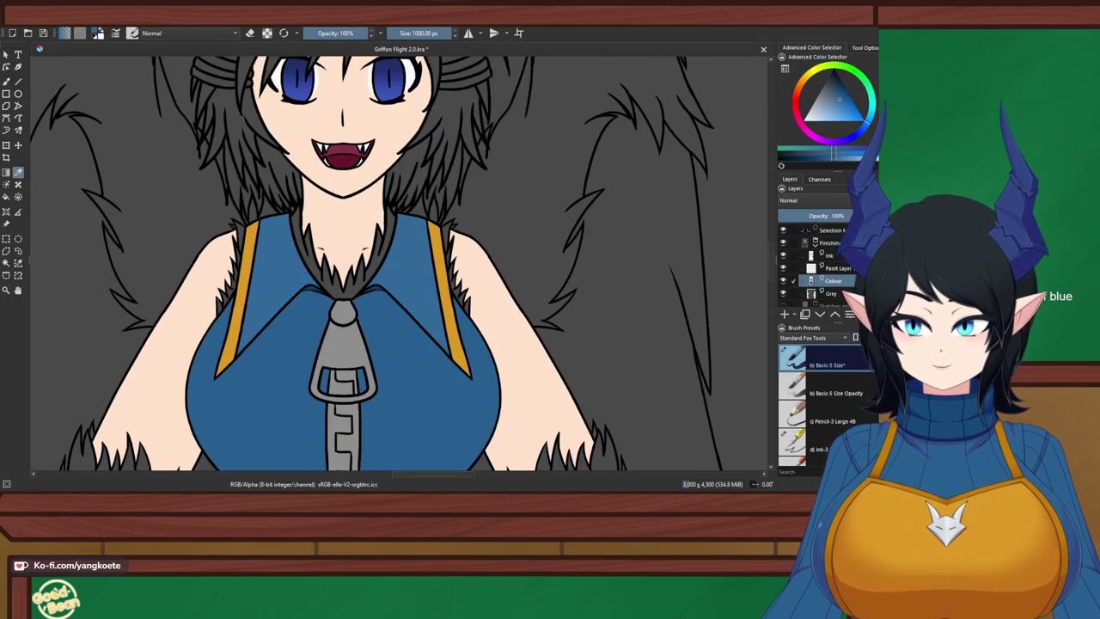
key(b)
mouse_move(305, 128)
mouse_down()
mouse_move(340, 269)
mouse_move(316, 361)
mouse_up()
scroll(341, 269, up, 1)
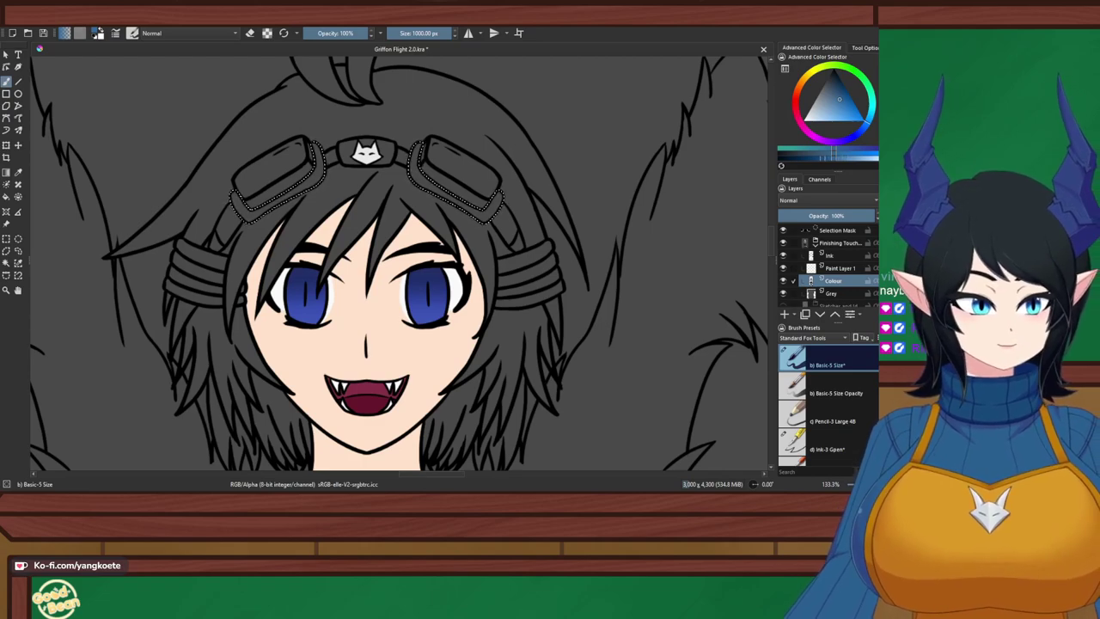
click(422, 177)
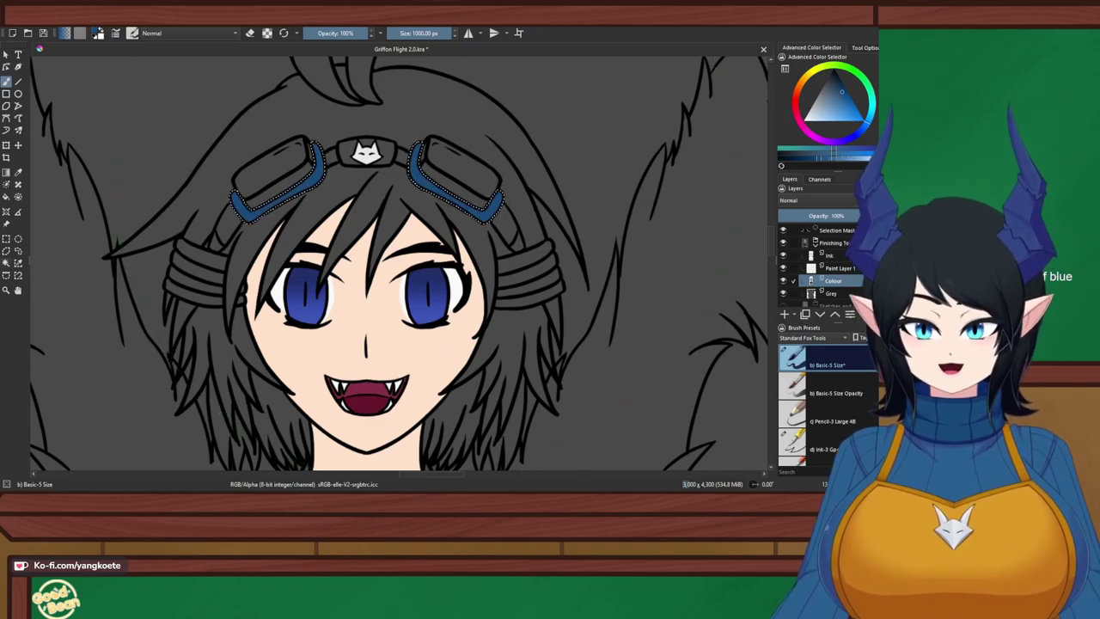
Select the small strap pieces beside the fox emblem and fill them a lighter blue
click(6, 263)
scroll(319, 154, up, 1)
click(338, 162)
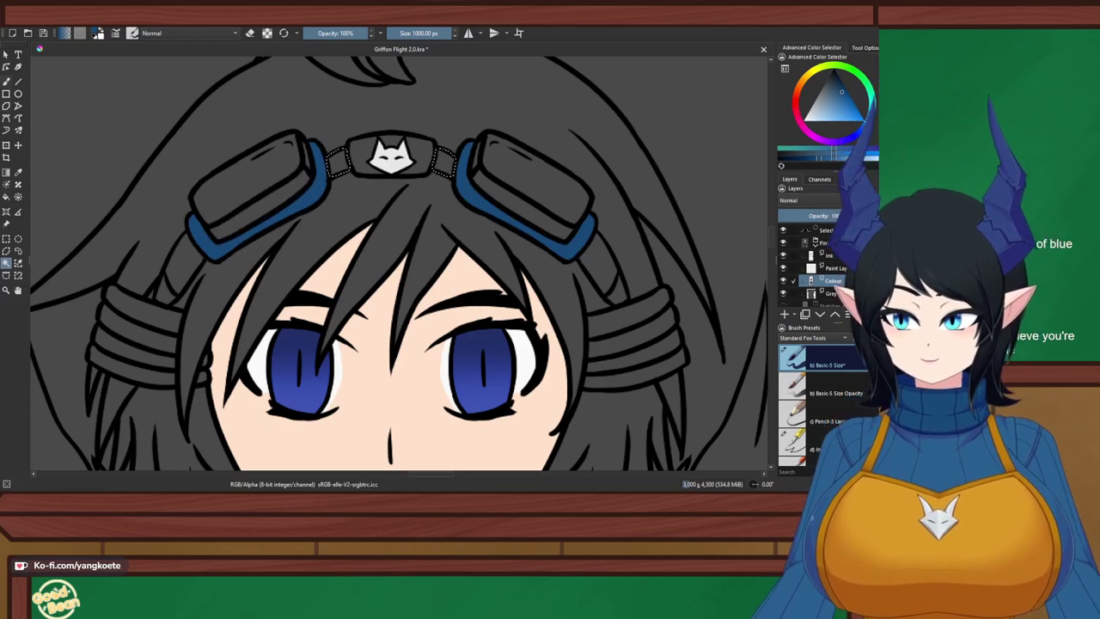
key(b)
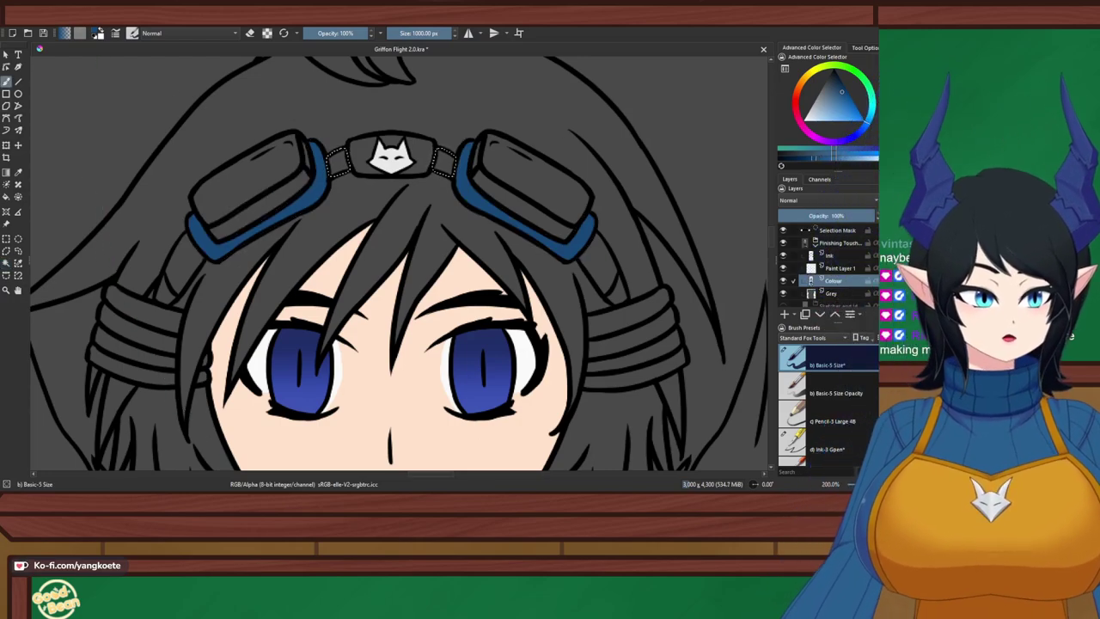
key(shift+BackSpace)
scroll(383, 155, up, 2)
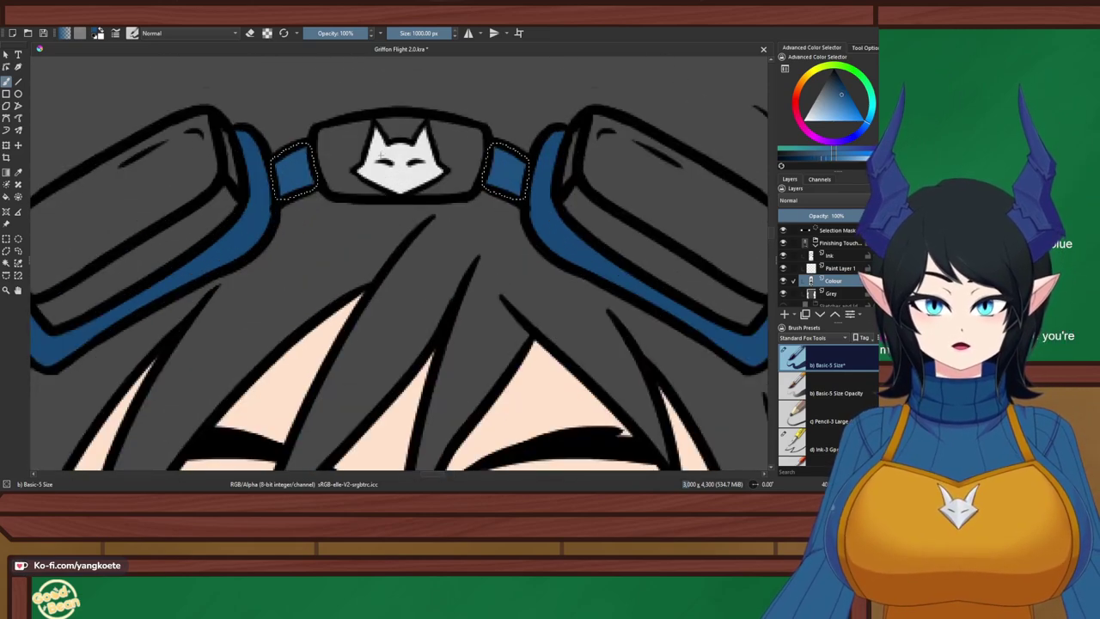
key(ctrl+z)
key(l)
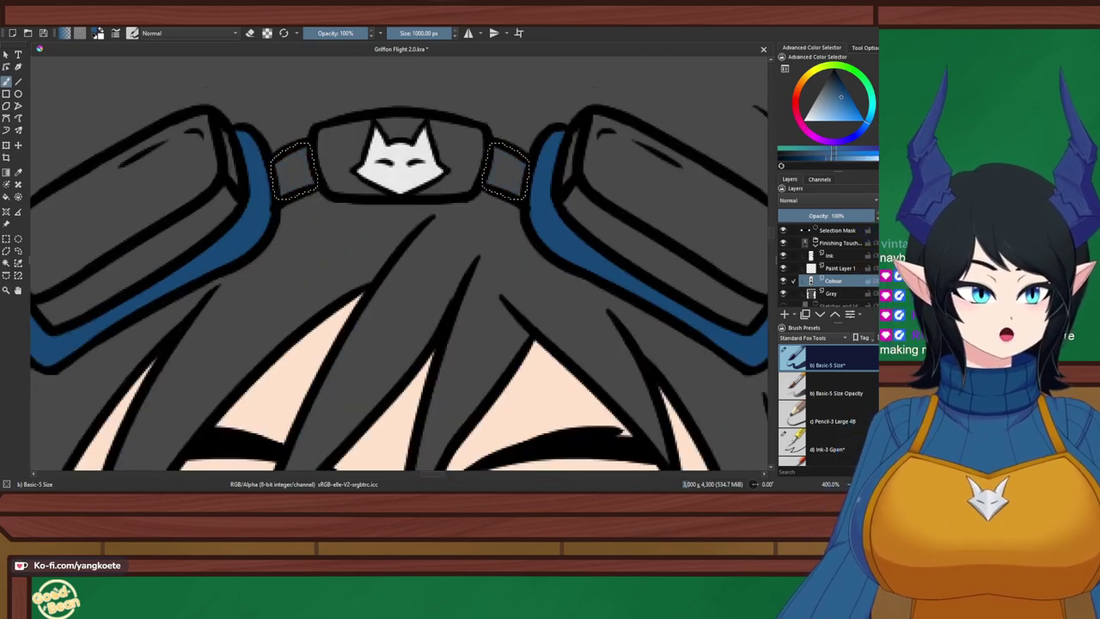
key(shift+BackSpace)
Deselect, make the Ink layer active, and switch to a tiny eraser
key(ctrl+r)
click(285, 186)
scroll(285, 185, up, 1)
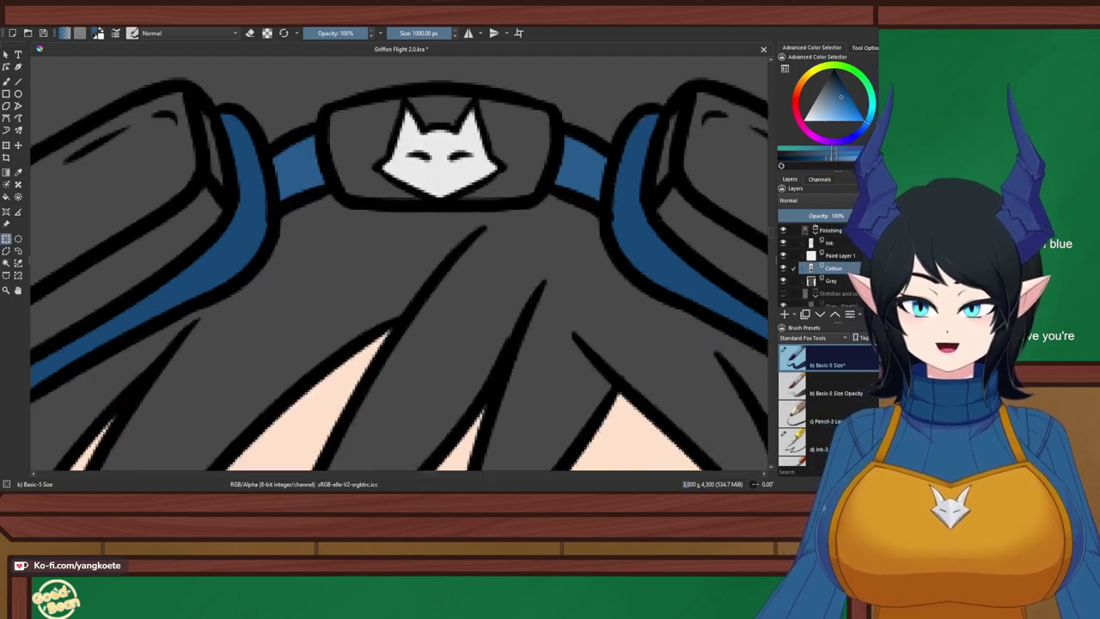
click(829, 243)
key(e)
click(389, 34)
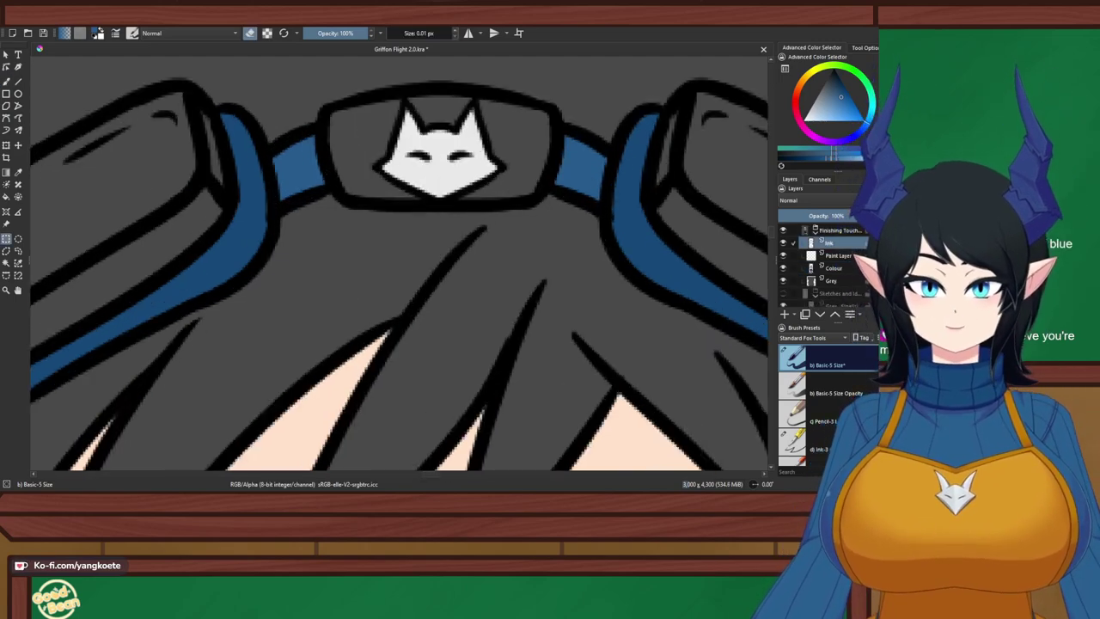
Zoom in and contiguous-select the left, centre and right parts of the buckle plate
scroll(250, 198, up, 2)
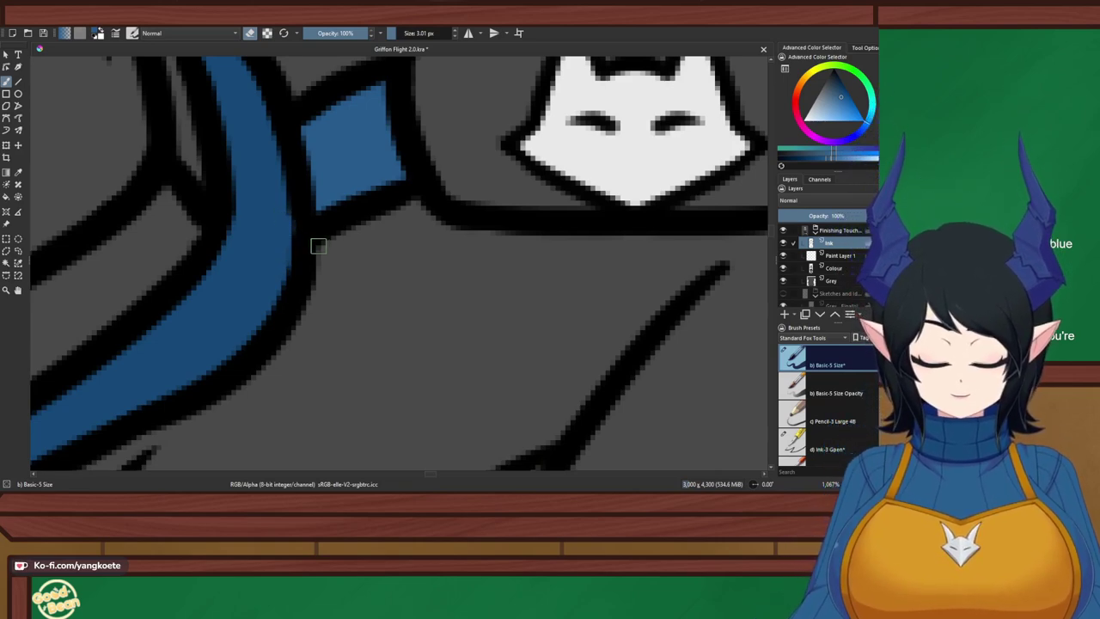
scroll(318, 246, down, 1)
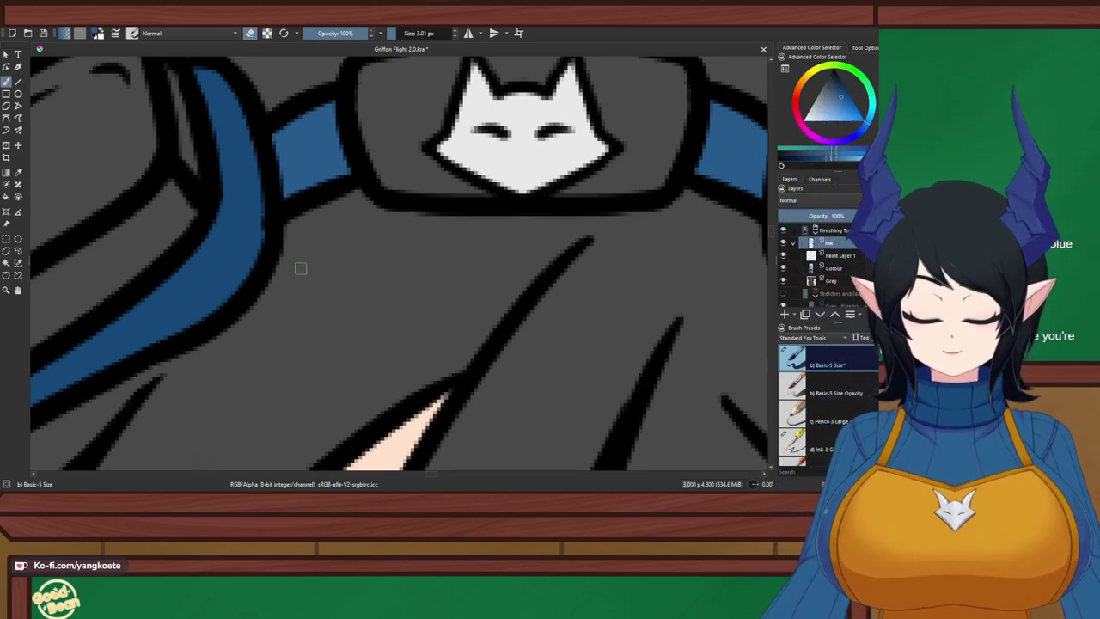
scroll(301, 268, up, 1)
scroll(251, 204, up, 1)
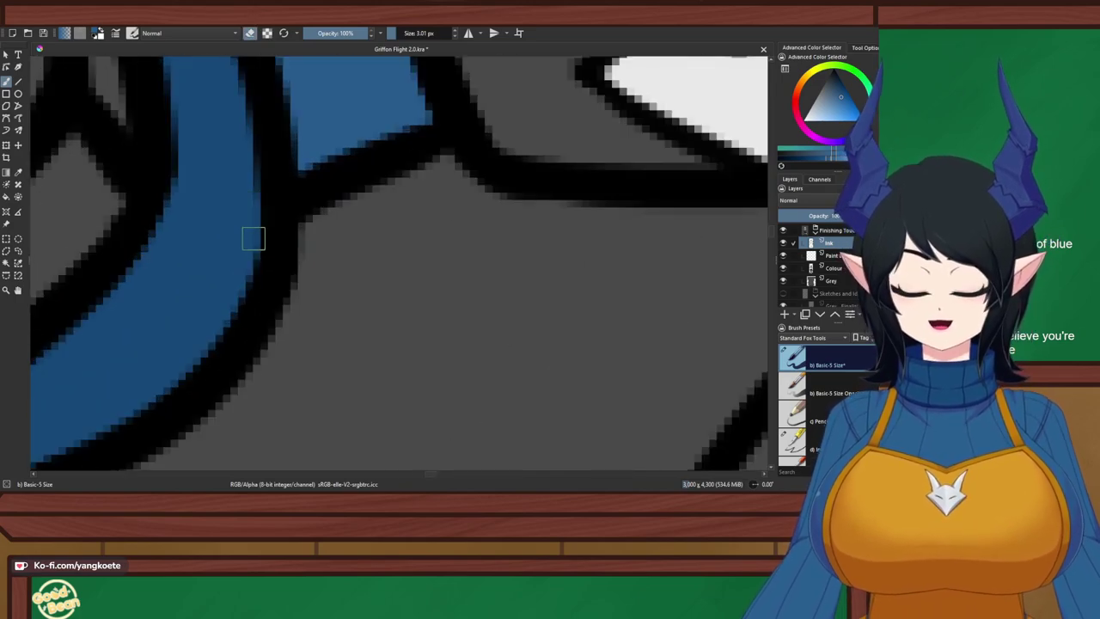
scroll(252, 198, down, 2)
drag(271, 166, 273, 186)
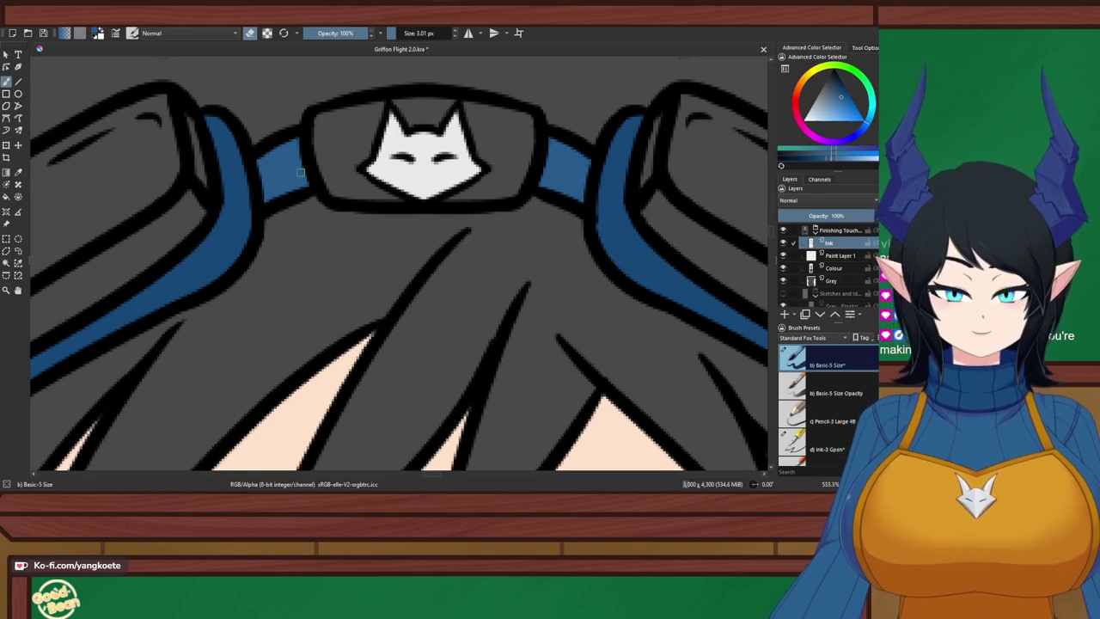
click(6, 263)
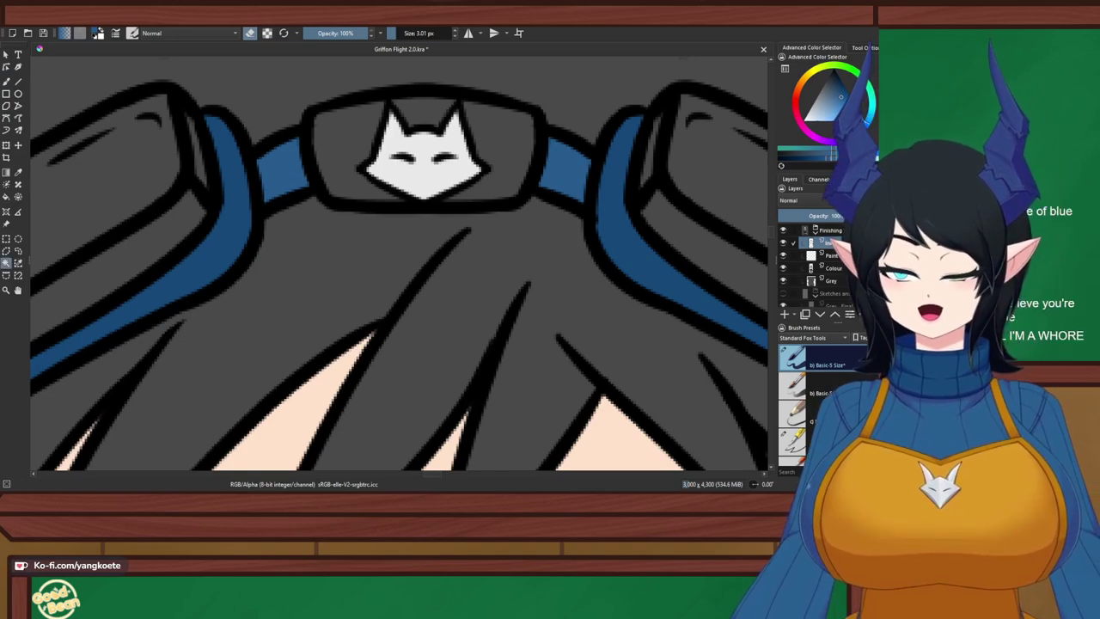
click(339, 164)
shift+click(422, 113)
shift+click(510, 154)
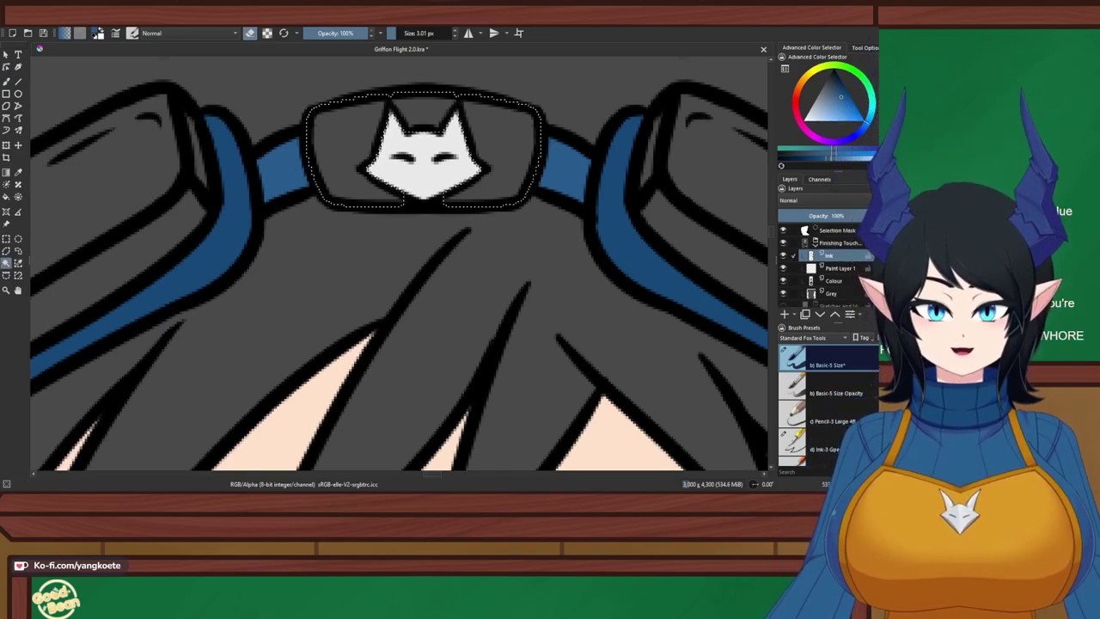
scroll(507, 119, up, 2)
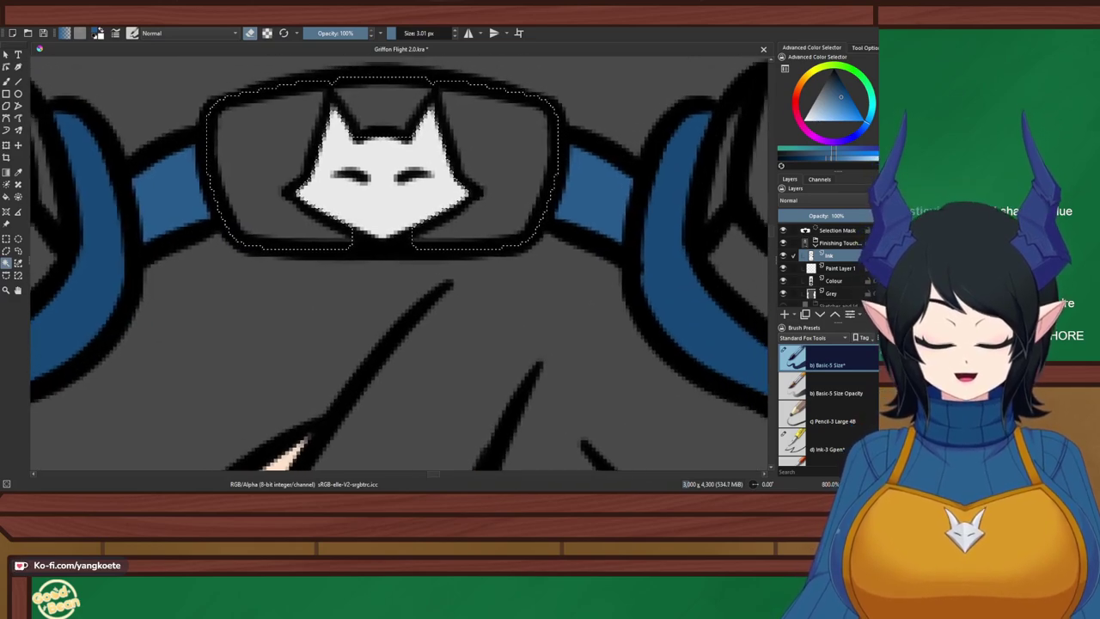
Turn erasing off and return to the painting brush
key(p)
key(e)
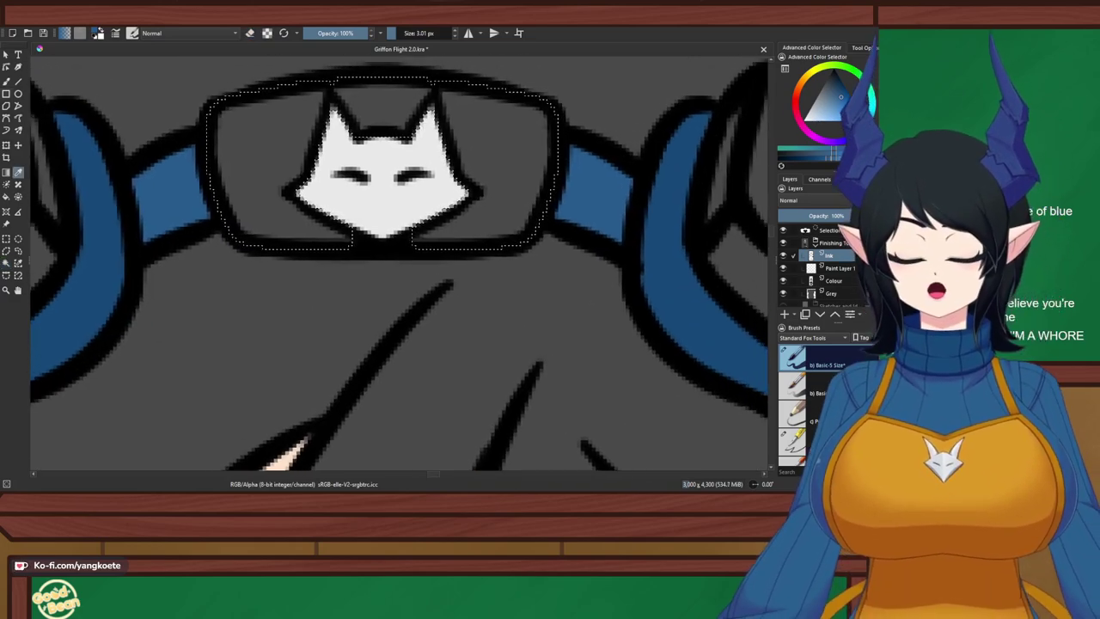
key(b)
scroll(387, 110, down, 10)
scroll(400, 263, down, 1)
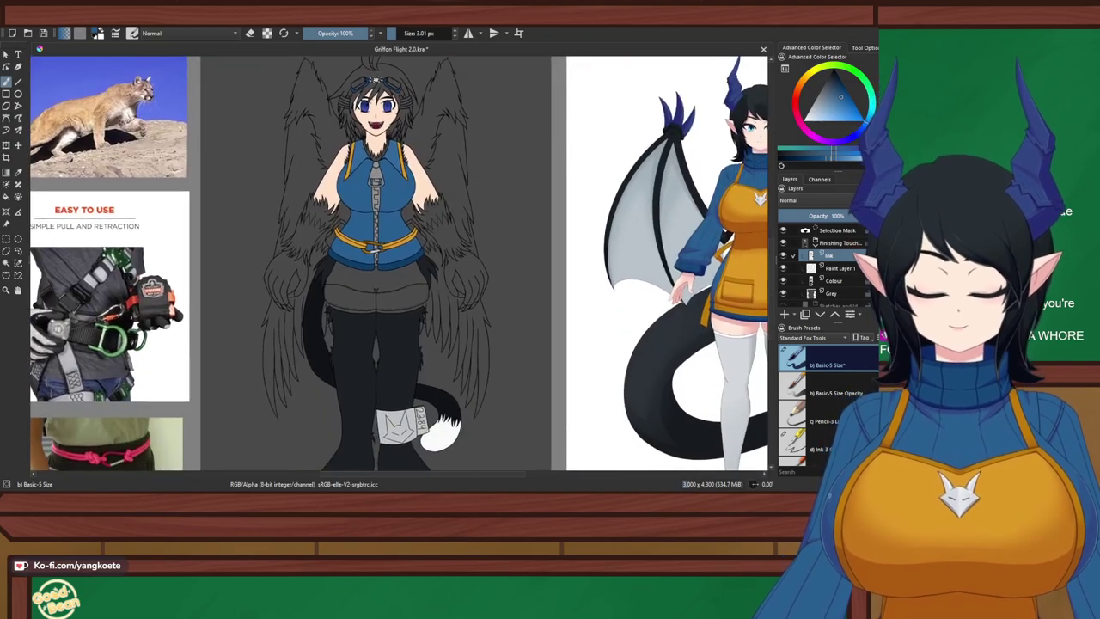
Max out the brush size and fill the selected goggle bridge with blue
scroll(400, 263, down, 1)
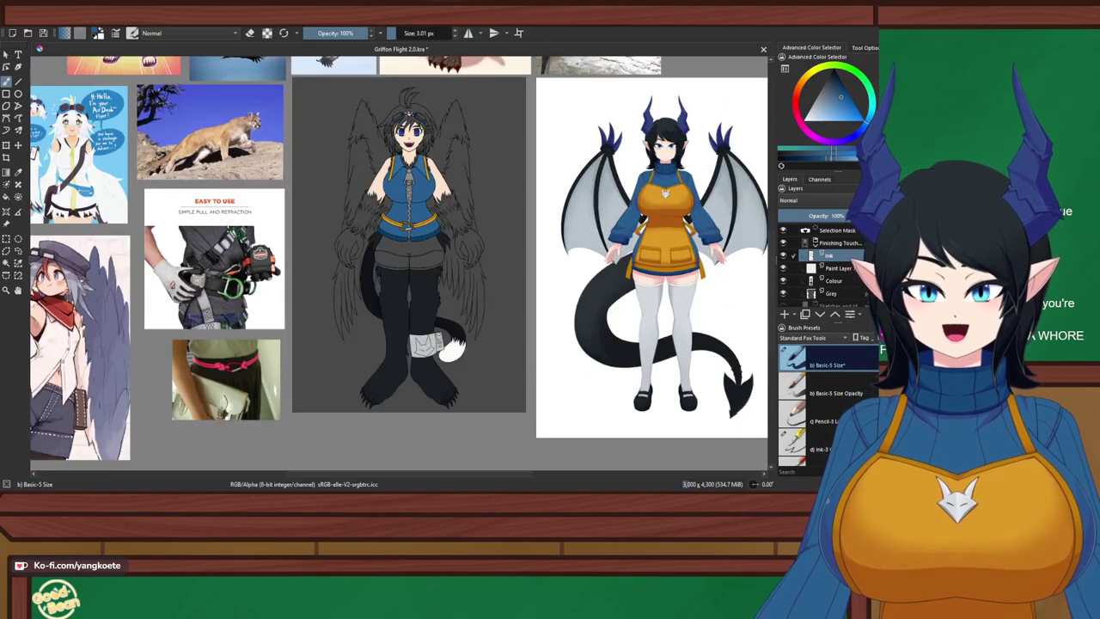
scroll(399, 263, up, 3)
scroll(402, 129, up, 8)
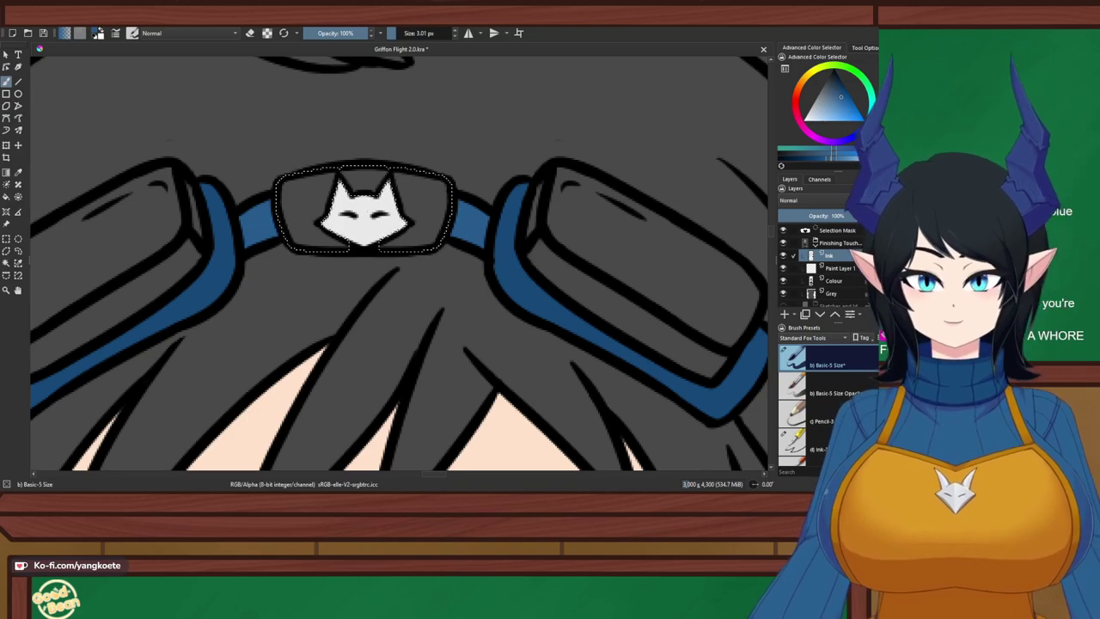
drag(441, 34, 454, 34)
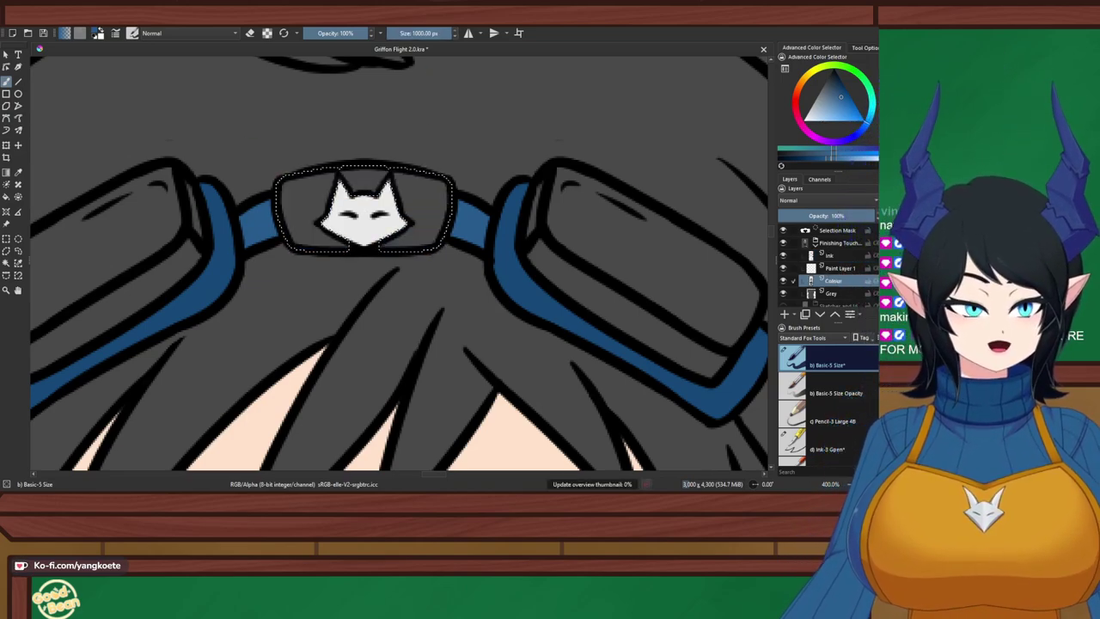
click(298, 208)
Switch to erasing on the Ink layer with a brush of about 20 px
scroll(298, 208, up, 2)
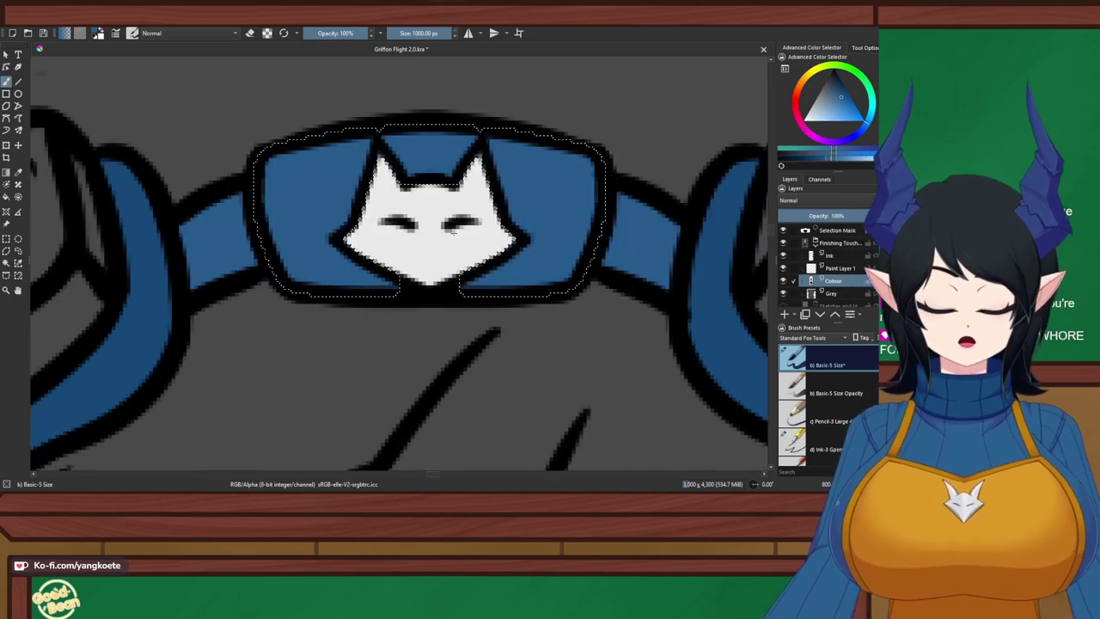
scroll(334, 211, down, 1)
drag(648, 135, 701, 149)
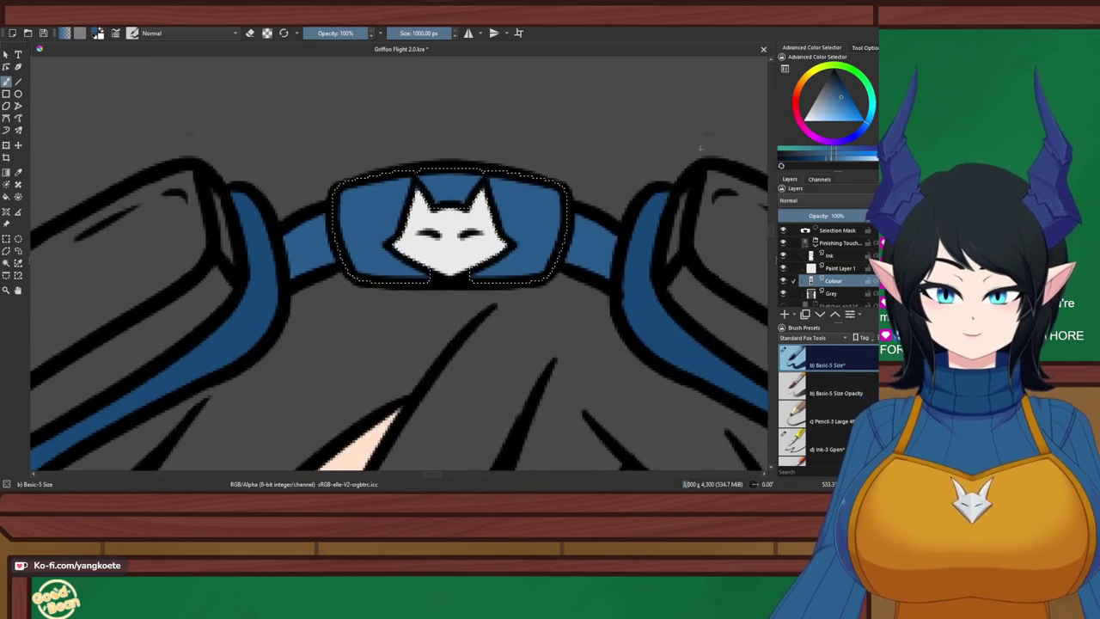
key(e)
click(830, 255)
drag(398, 34, 403, 34)
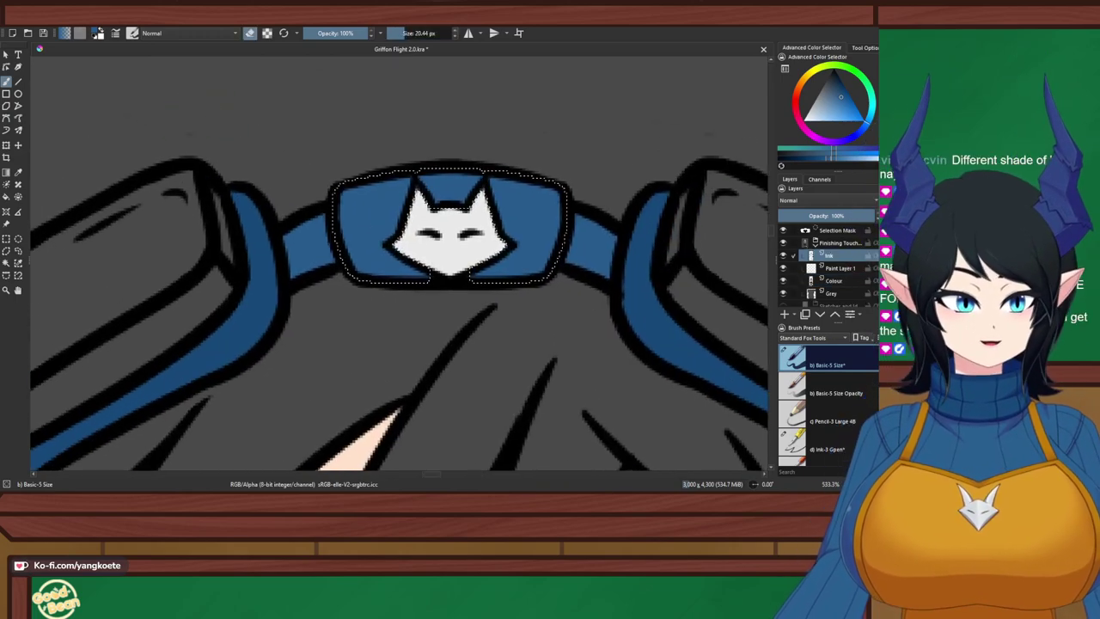
Cycle through Paint Layer 1, Colour and Grey, deselect, then return to the Ink layer brush
key(Page_Down)
scroll(251, 128, up, 4)
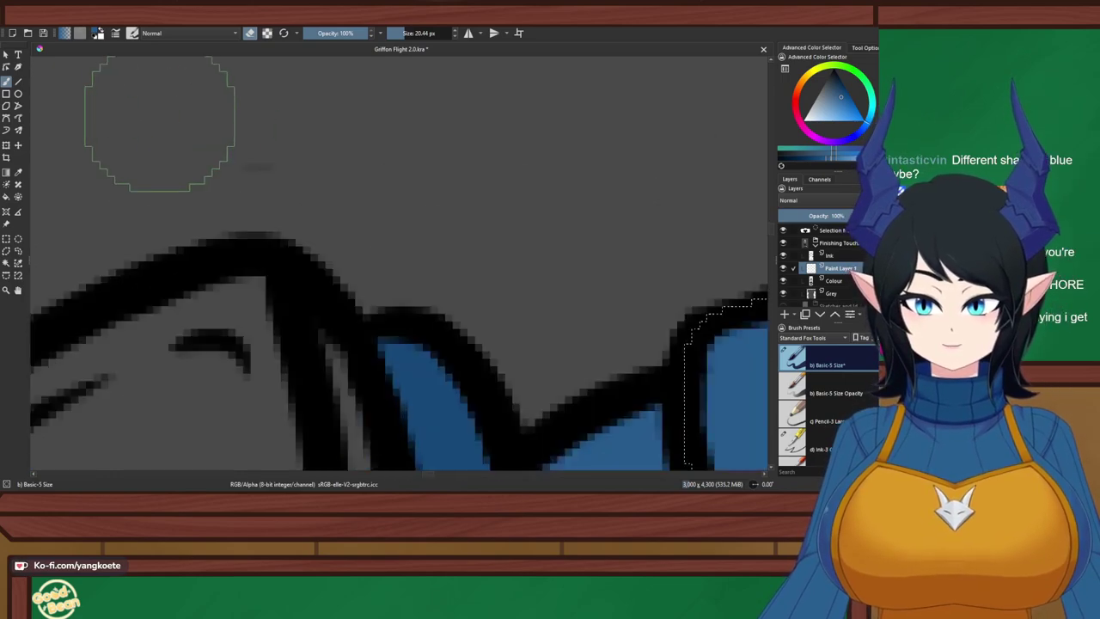
key(Page_Down)
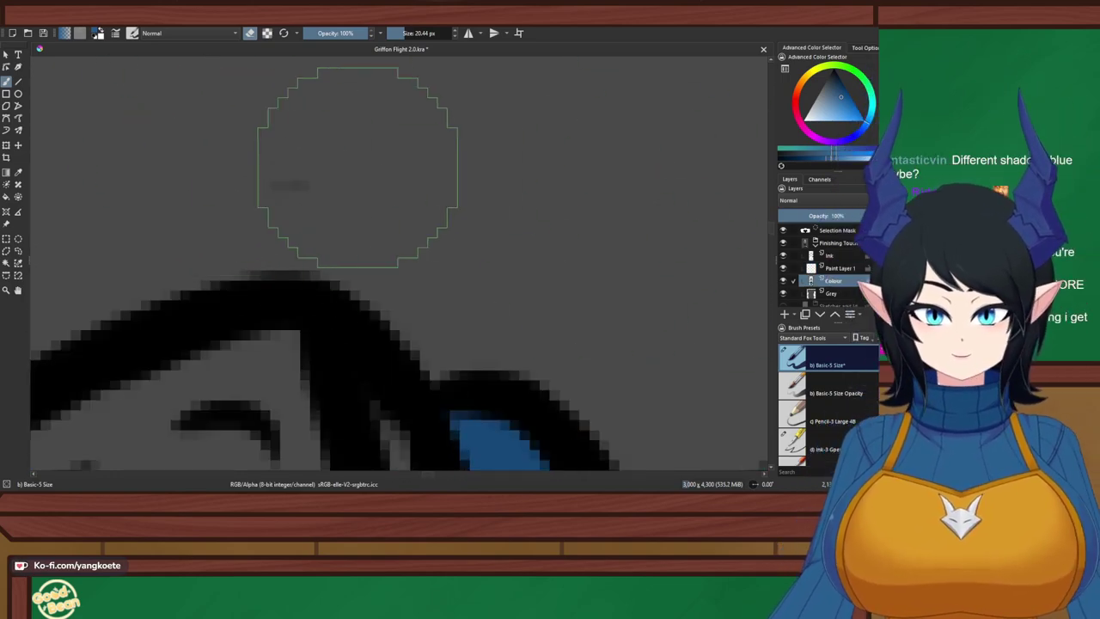
key(Page_Down)
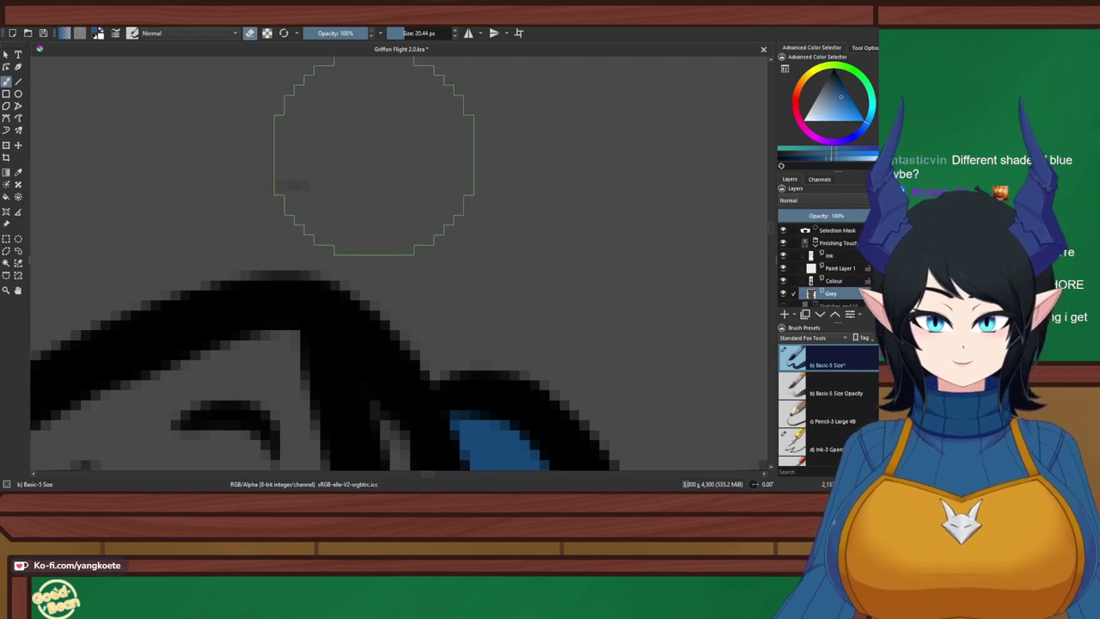
scroll(443, 176, down, 3)
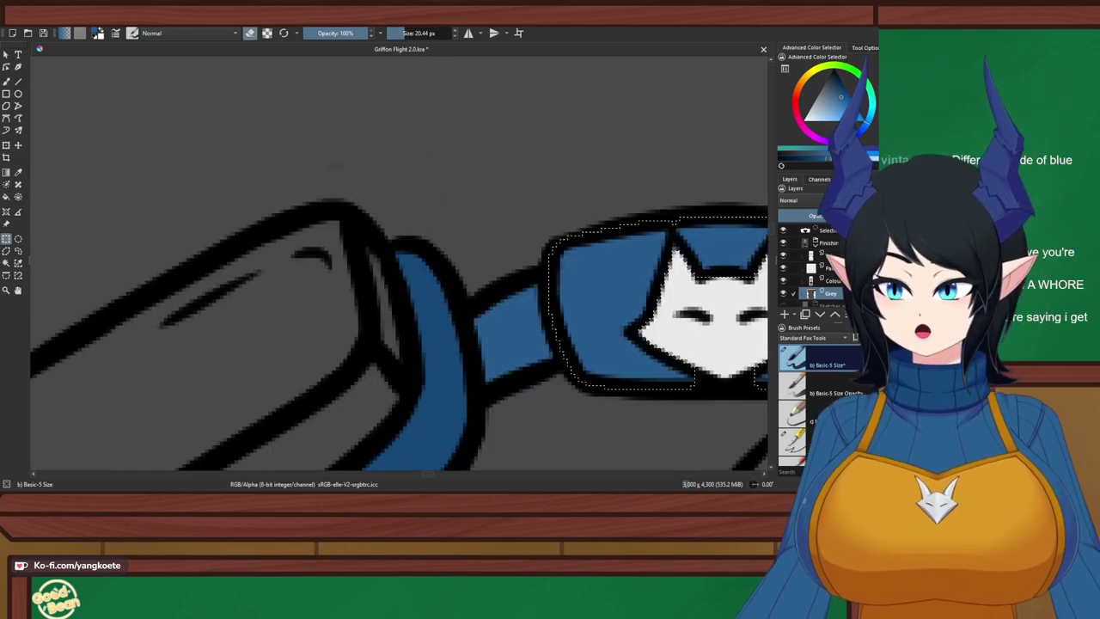
key(ctrl+shift+a)
key(Page_Up)
key(Page_Up)
key(Page_Up)
key(b)
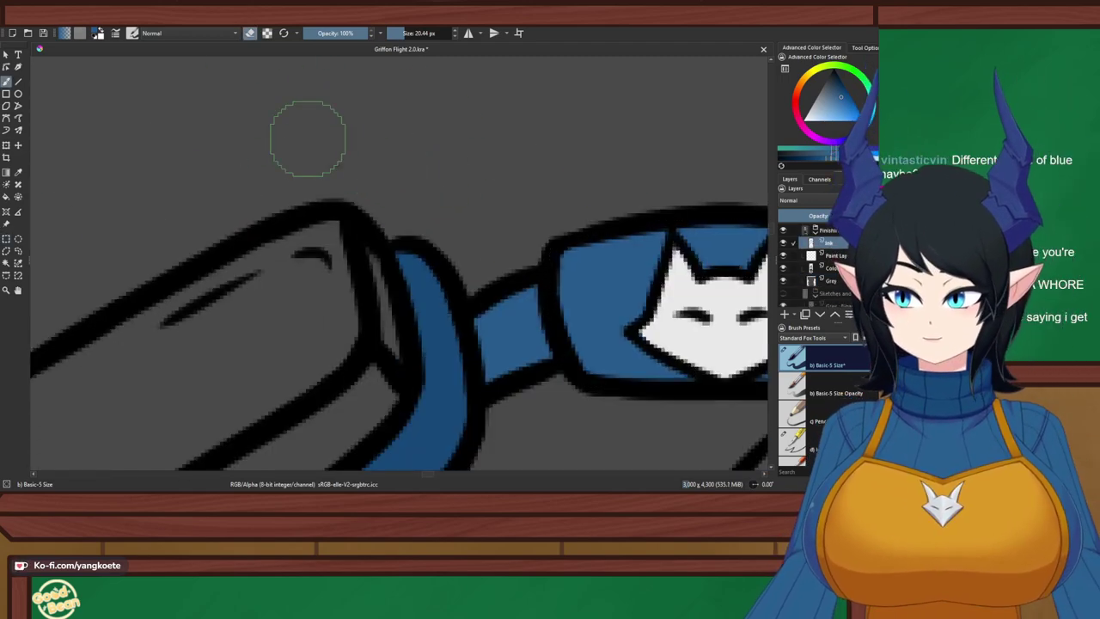
scroll(452, 150, down, 2)
key(e)
Contiguous-select the left goggle's lower strip
drag(520, 176, 386, 161)
scroll(389, 163, down, 4)
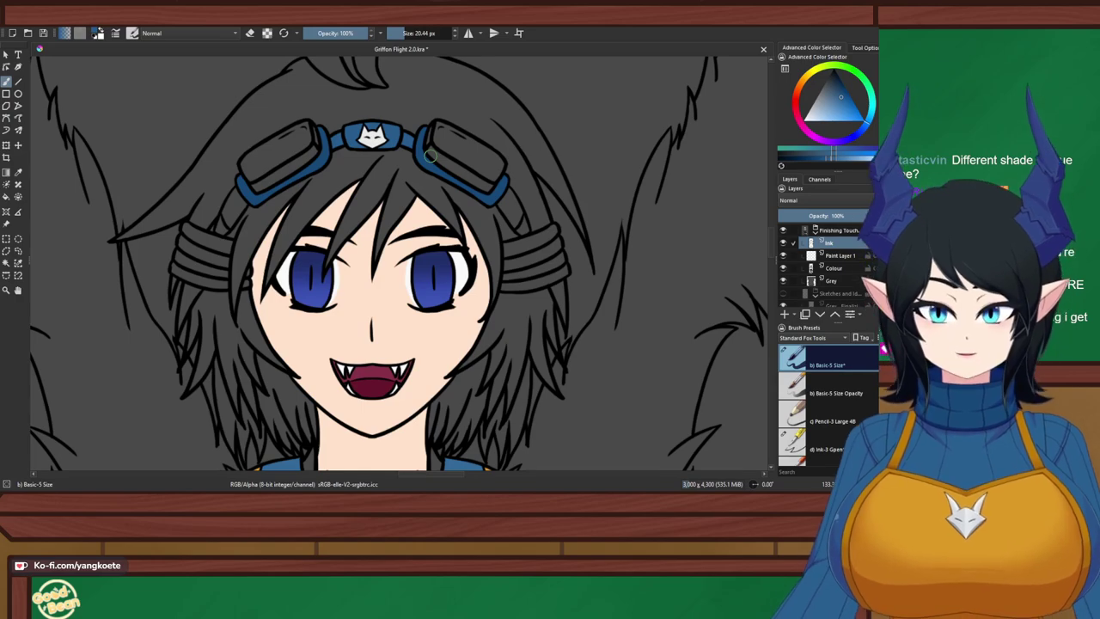
scroll(429, 155, up, 5)
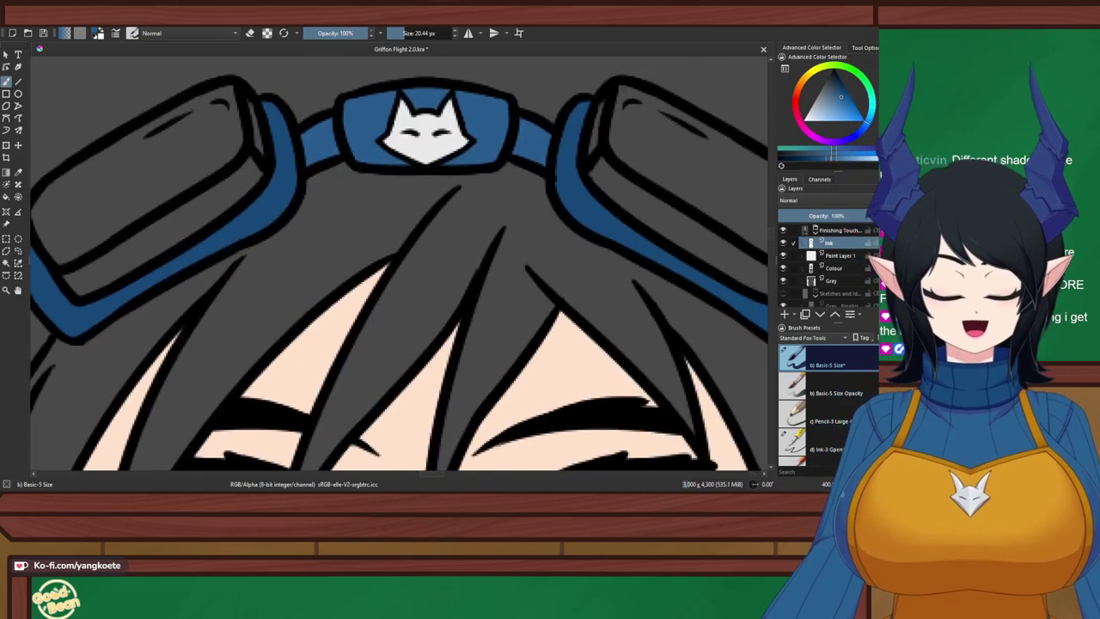
drag(430, 155, 405, 179)
click(7, 263)
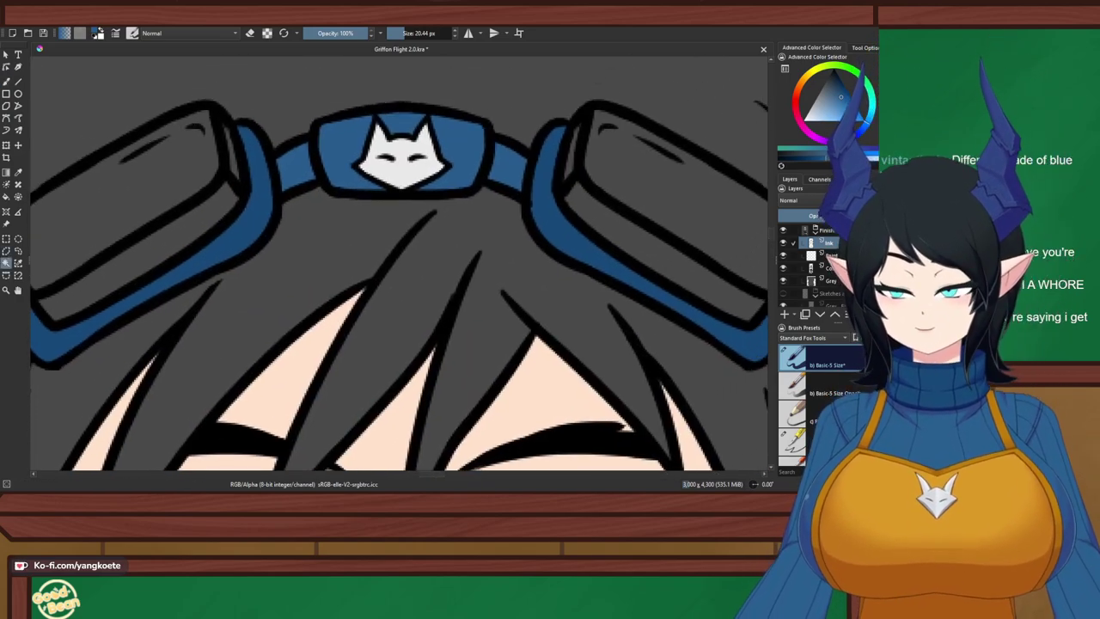
click(137, 256)
Add the right goggle's lower strip and lens area to the selection and sample a goggle colour
shift+click(666, 253)
drag(665, 251, 563, 264)
shift+click(574, 215)
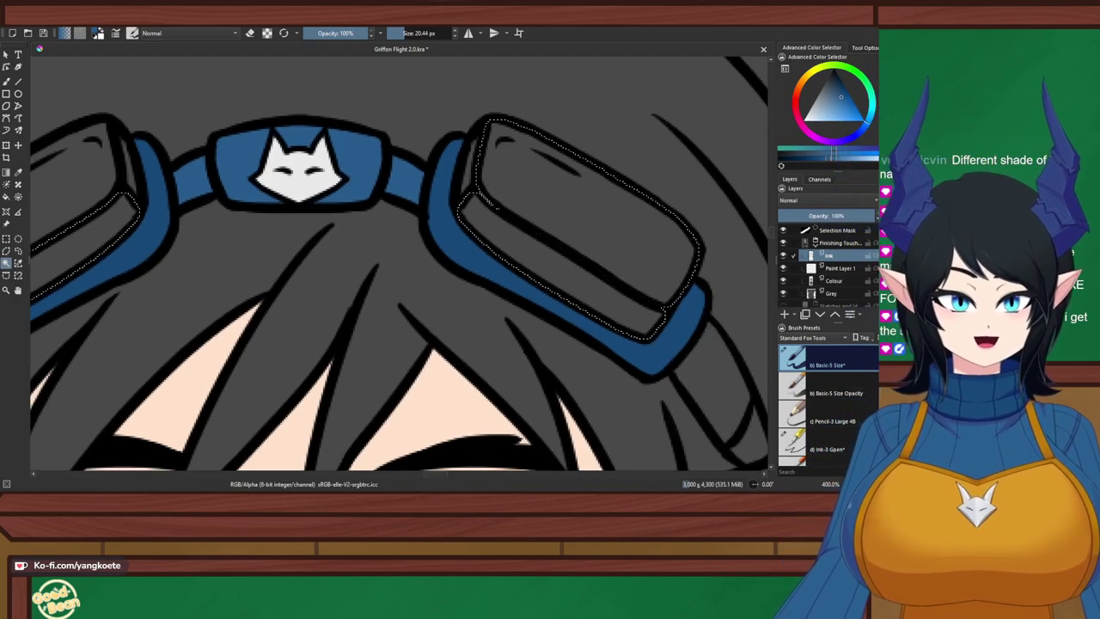
scroll(488, 187, down, 2)
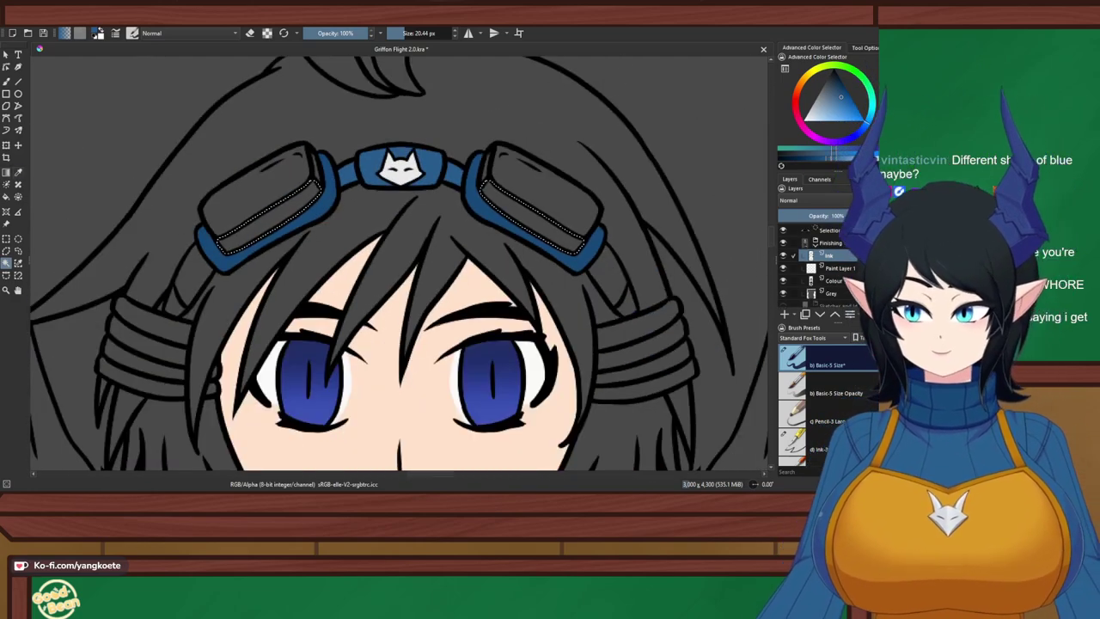
key(p)
scroll(290, 193, up, 1)
click(332, 208)
key(b)
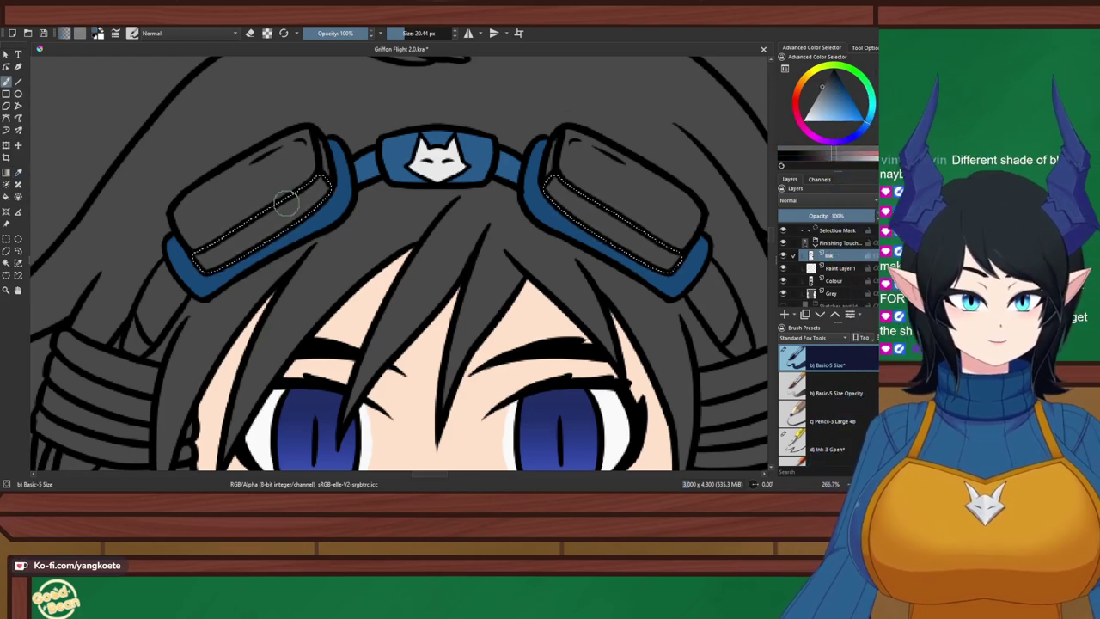
Merge Paint Layer 1 into the Colour layer and paint the selected strips grey with a huge brush
click(834, 281)
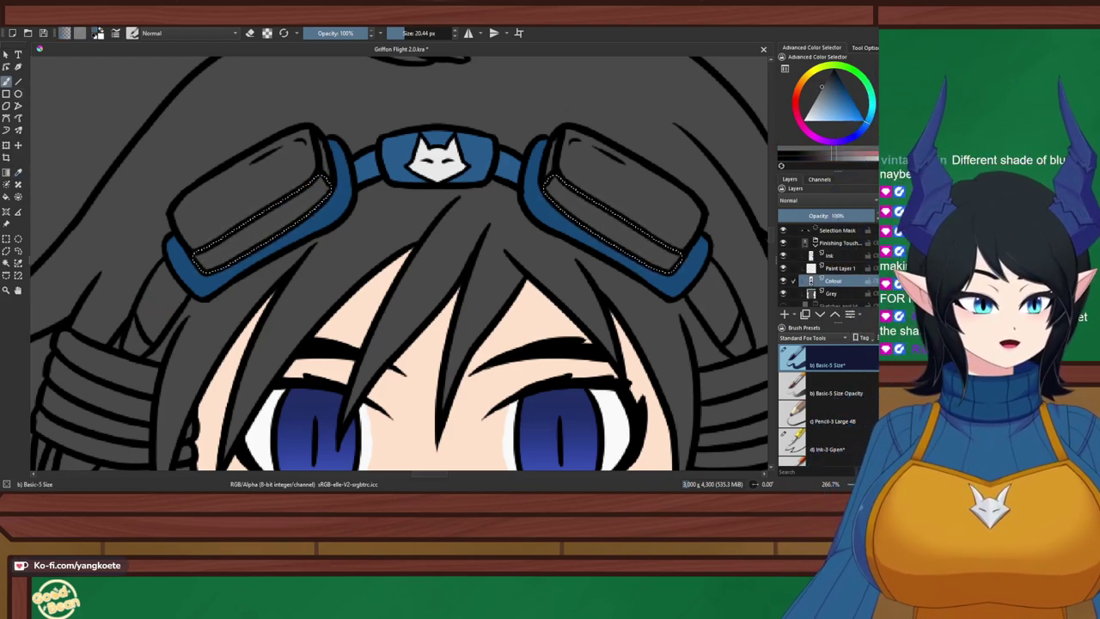
click(841, 268)
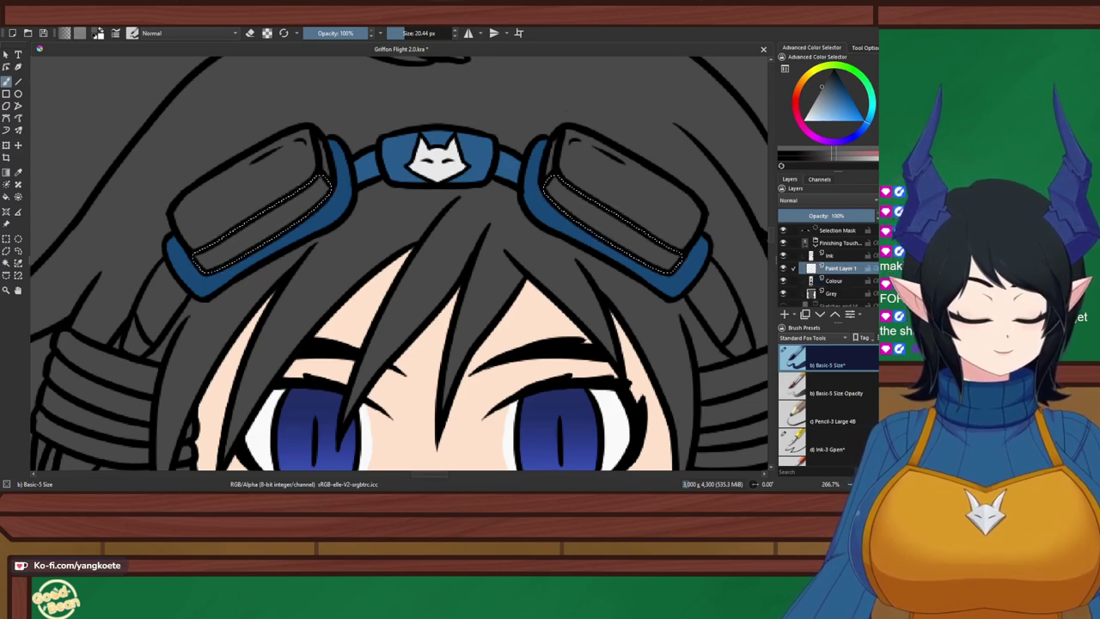
key(ctrl+e)
click(450, 34)
drag(245, 203, 173, 209)
scroll(289, 167, up, 2)
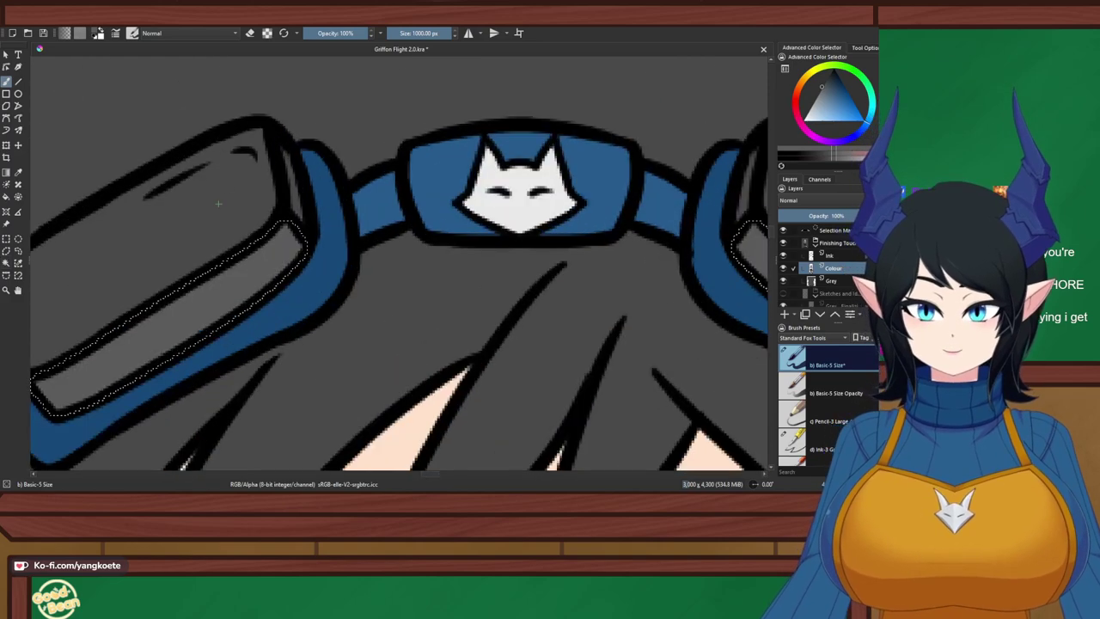
scroll(220, 201, down, 2)
Select both goggle lenses, fill them lighter grey, and deselect
click(6, 263)
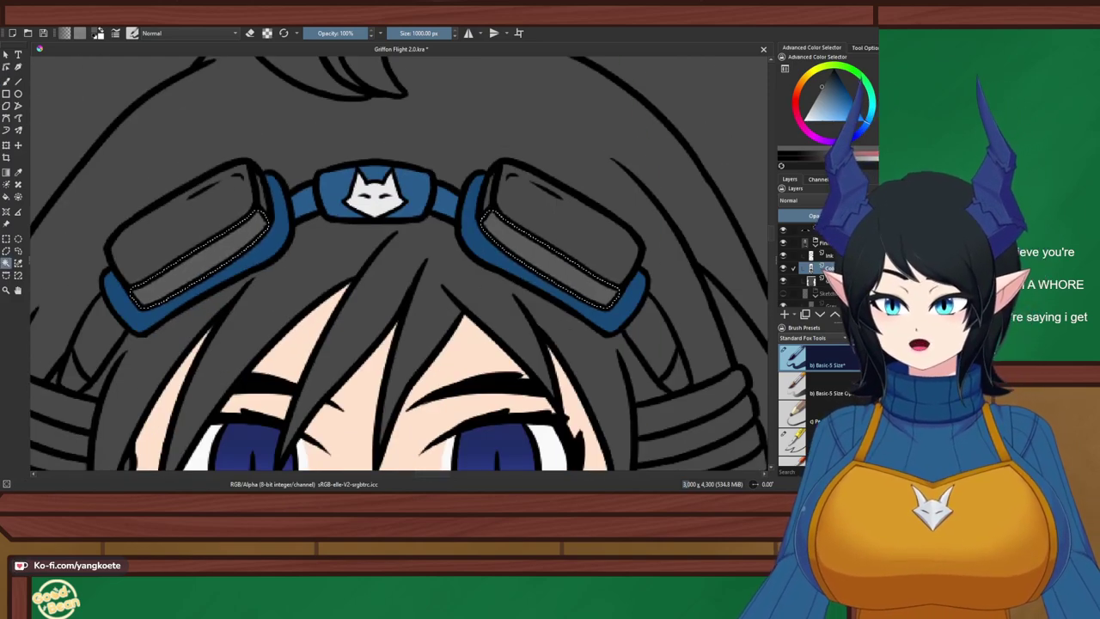
click(185, 225)
shift+click(563, 225)
key(b)
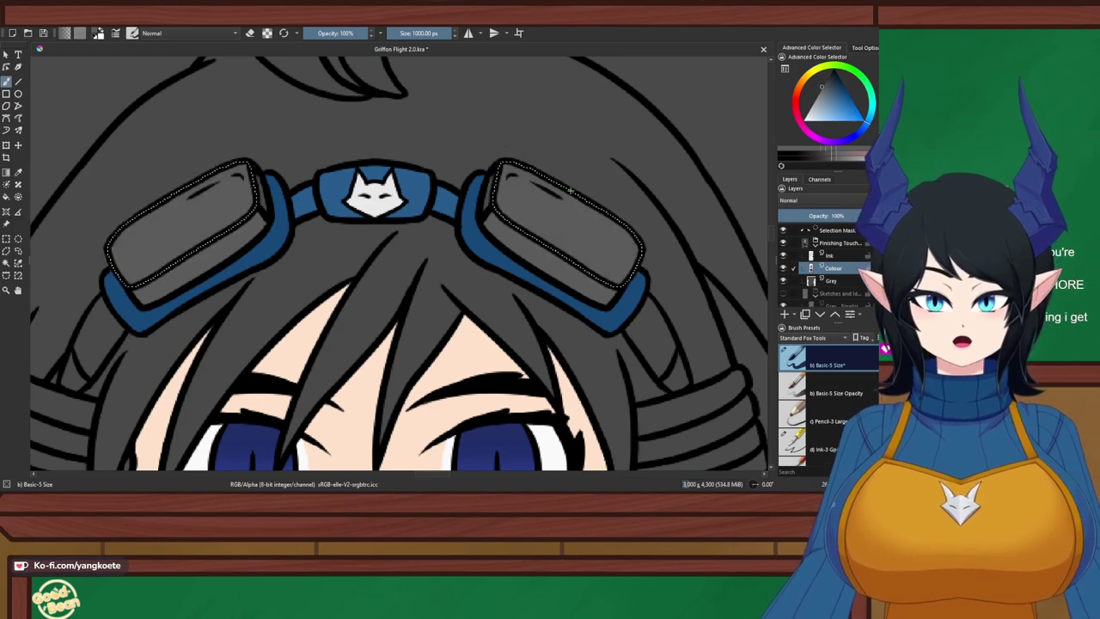
click(184, 211)
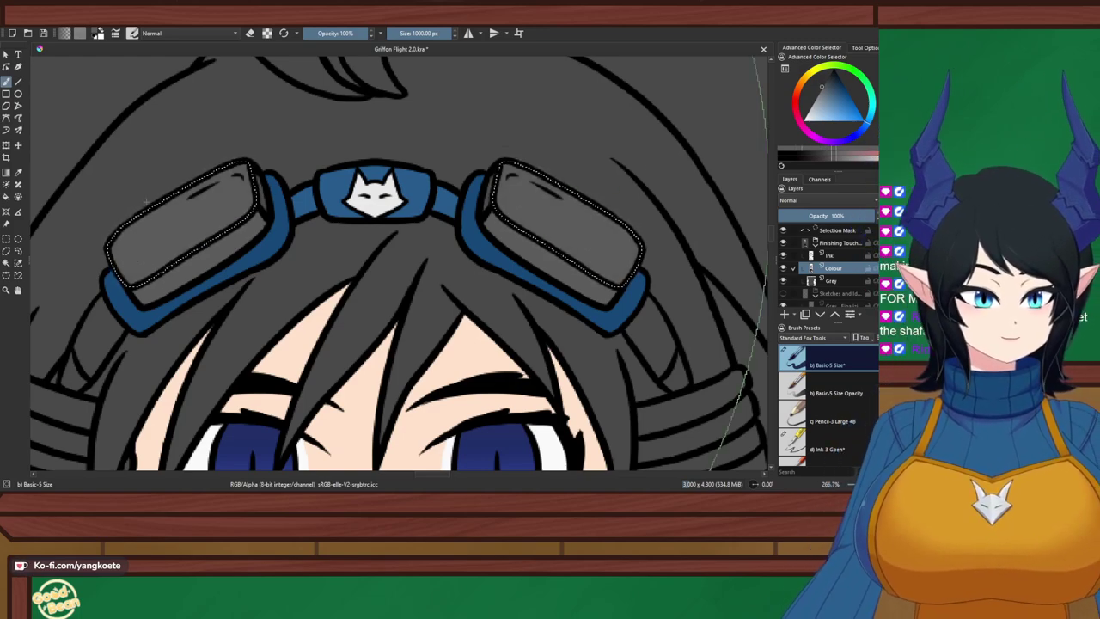
click(6, 263)
scroll(243, 213, up, 2)
key(ctrl+shift+a)
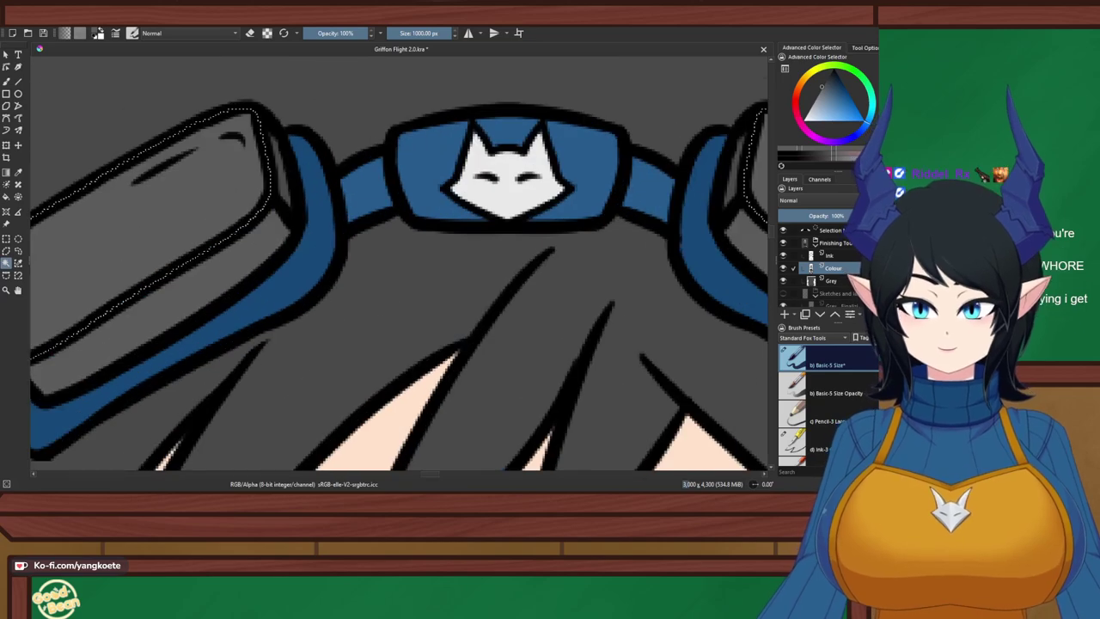
key(b)
Try a smallest-brush stroke on the left goggle's narrow strip, undo it, and view the whole character
drag(434, 250, 399, 272)
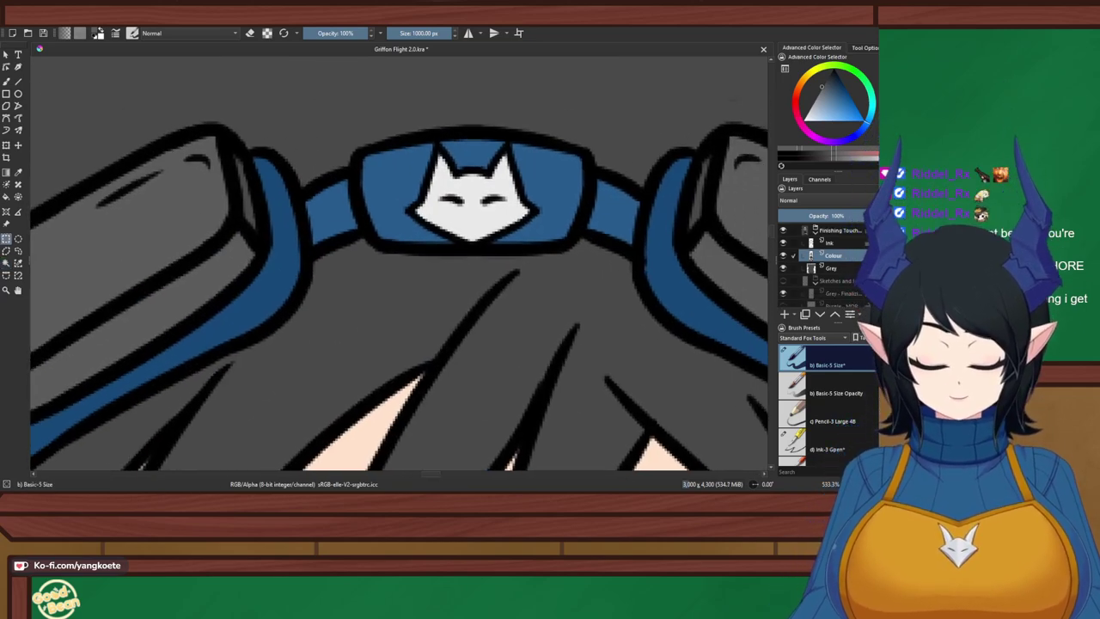
key(b)
drag(450, 34, 388, 33)
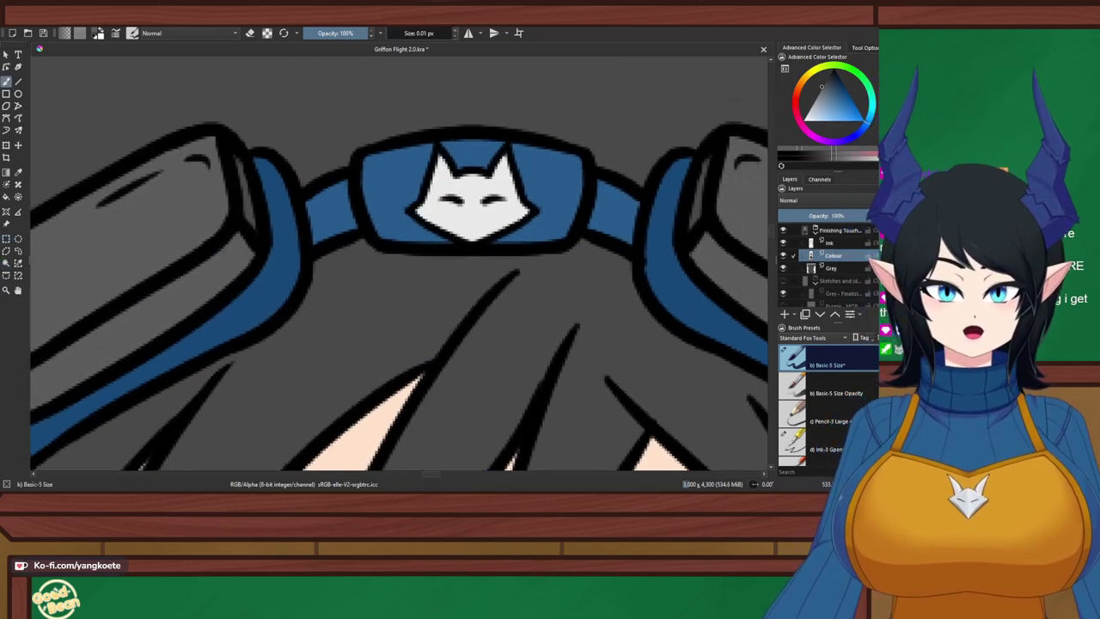
scroll(241, 171, up, 2)
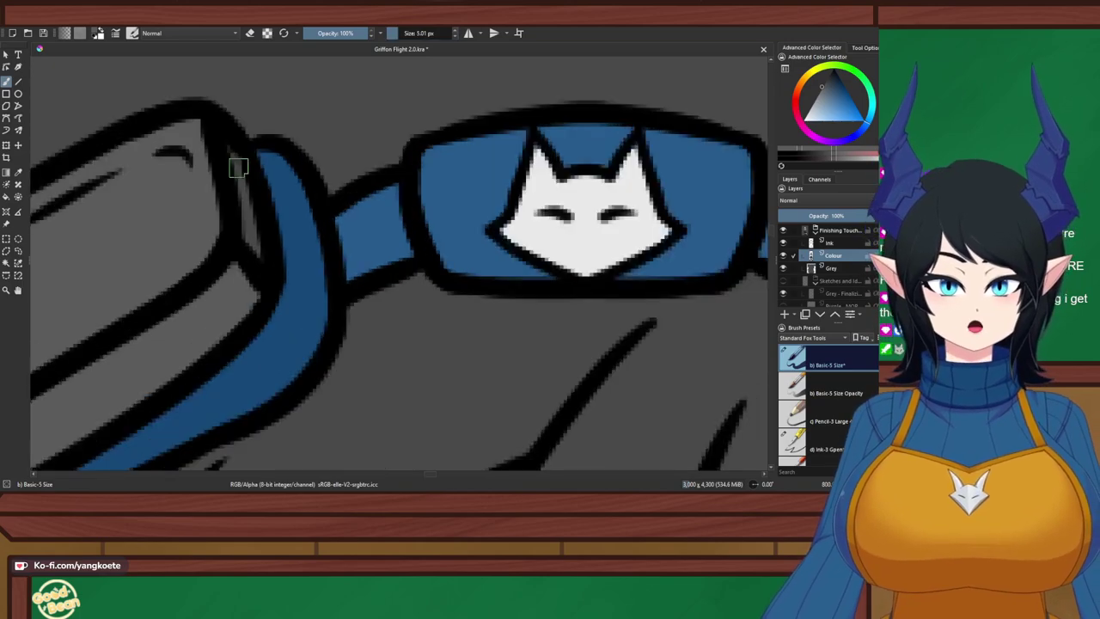
mouse_move(214, 138)
mouse_down()
mouse_move(242, 178)
mouse_move(265, 298)
mouse_up()
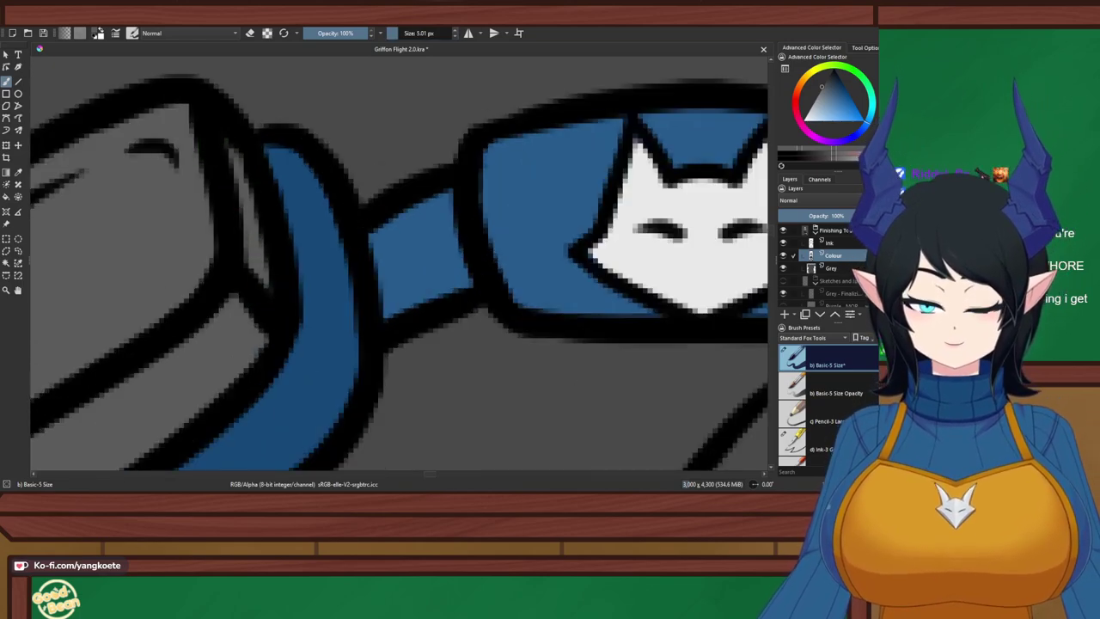
key(ctrl+z)
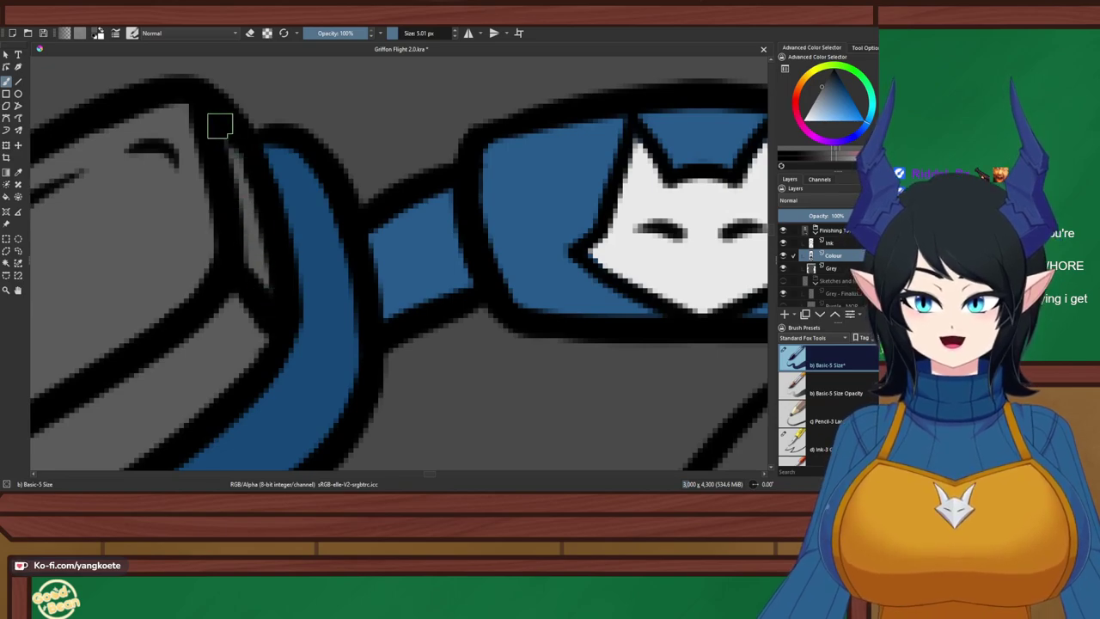
scroll(220, 127, down, 9)
mouse_move(236, 127)
mouse_down()
mouse_move(390, 130)
mouse_move(415, 145)
mouse_up()
scroll(396, 131, up, 1)
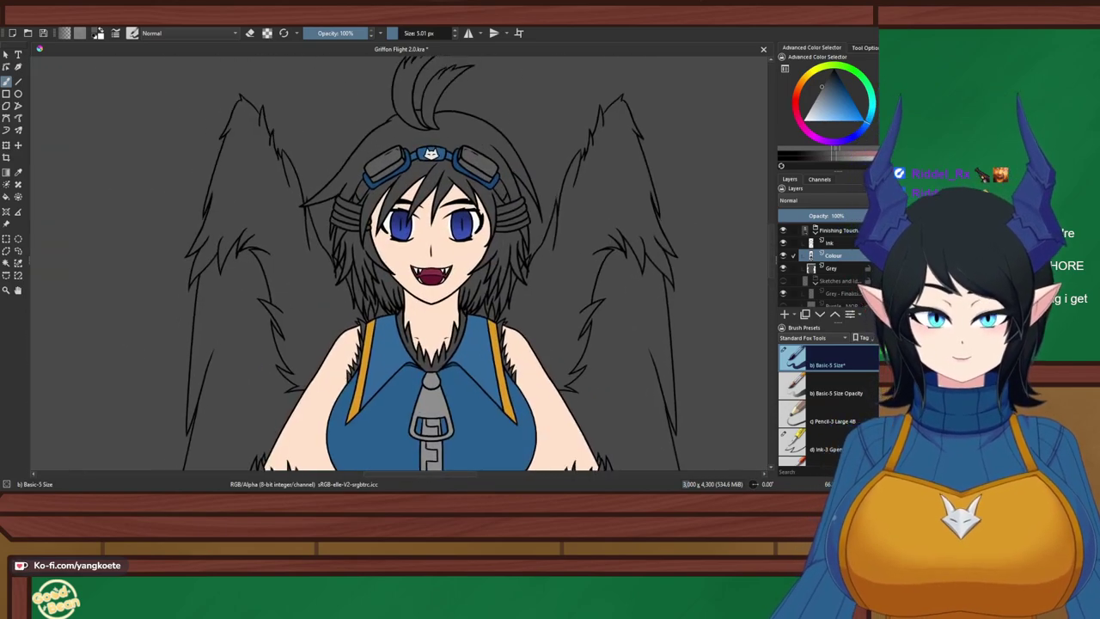
Hide the Grey layer and fill the gap between the strap and goggle rim
click(782, 268)
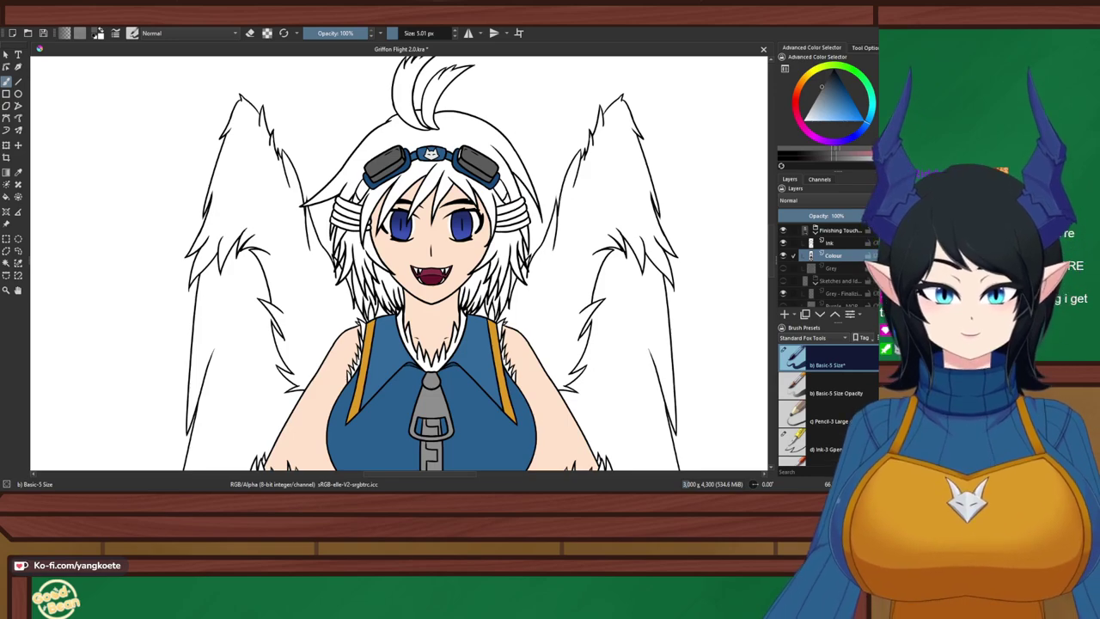
scroll(450, 151, up, 6)
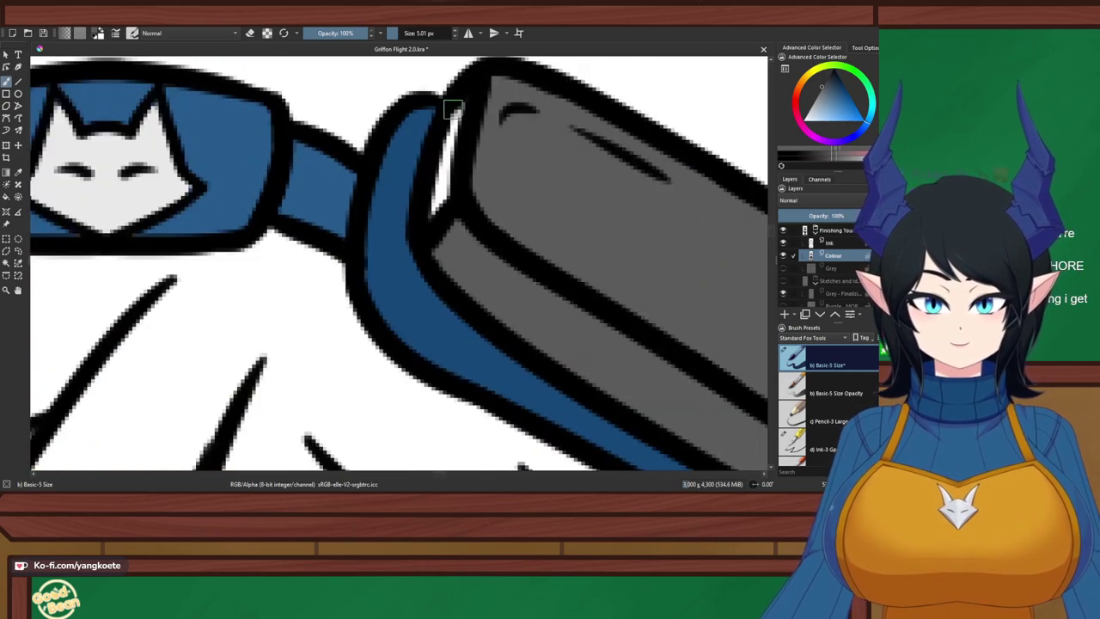
mouse_move(467, 108)
mouse_down()
mouse_move(440, 216)
mouse_move(444, 142)
mouse_up()
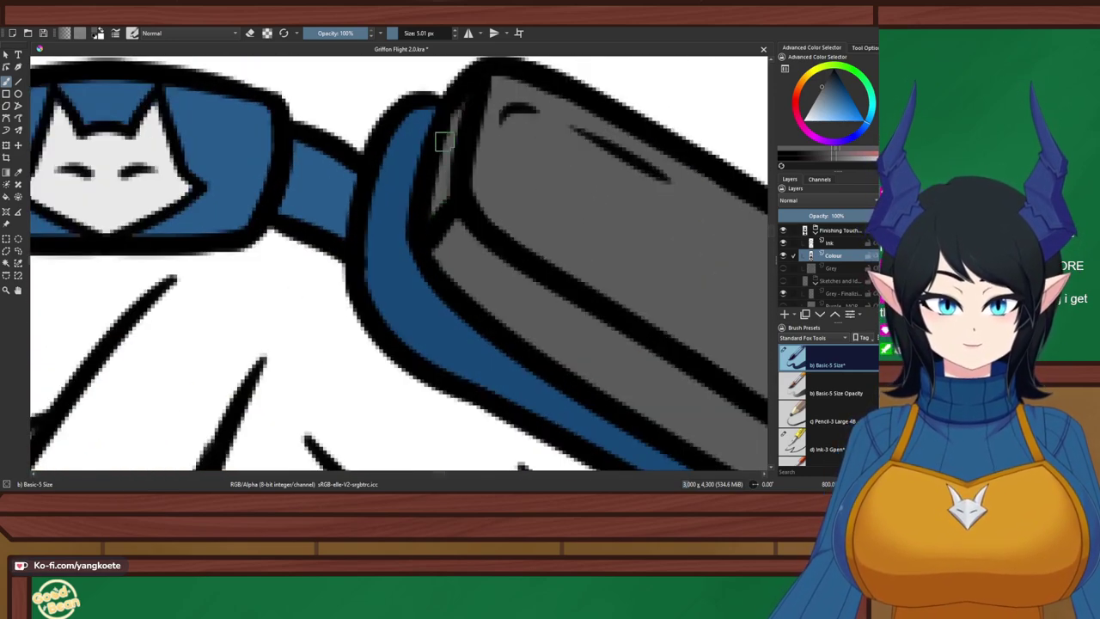
scroll(465, 129, down, 7)
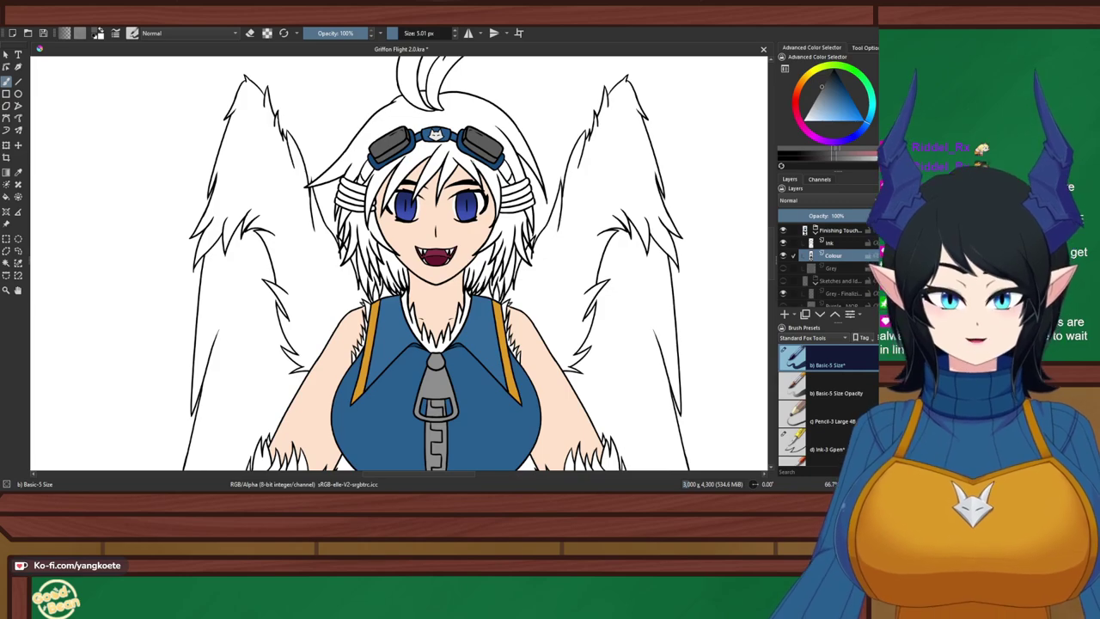
Show the Grey layer backdrop again and save the drawing
click(783, 268)
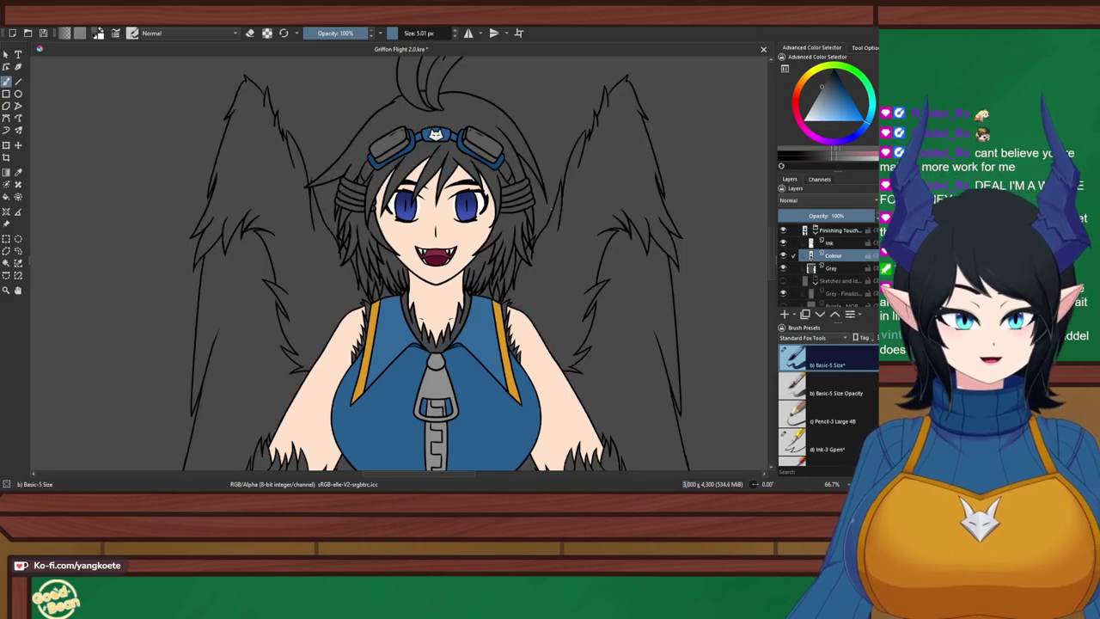
drag(305, 428, 293, 322)
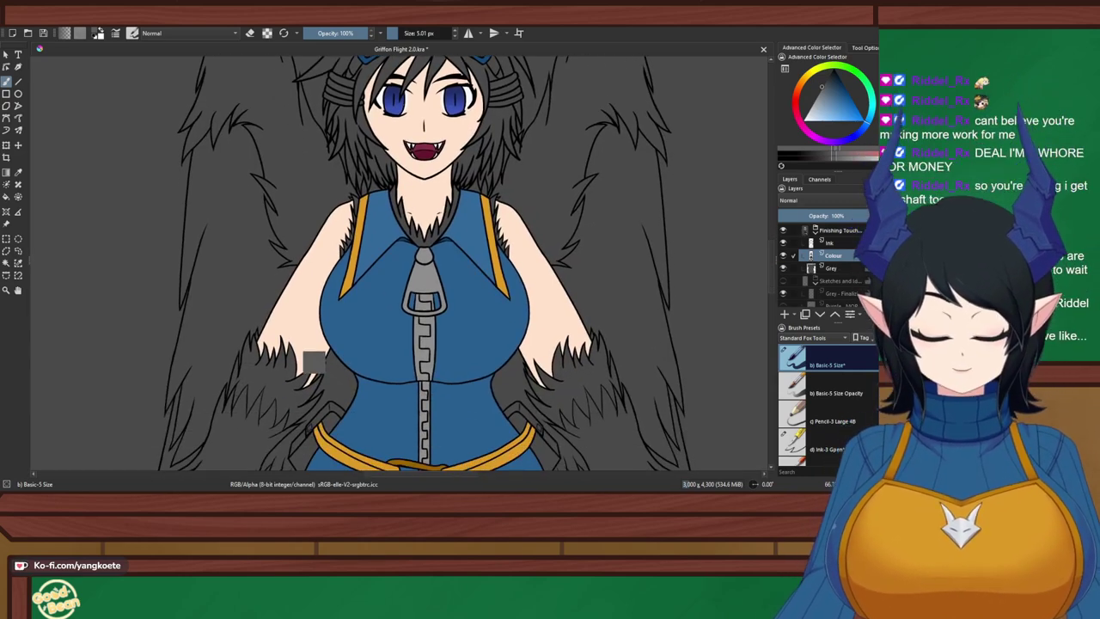
key(ctrl+s)
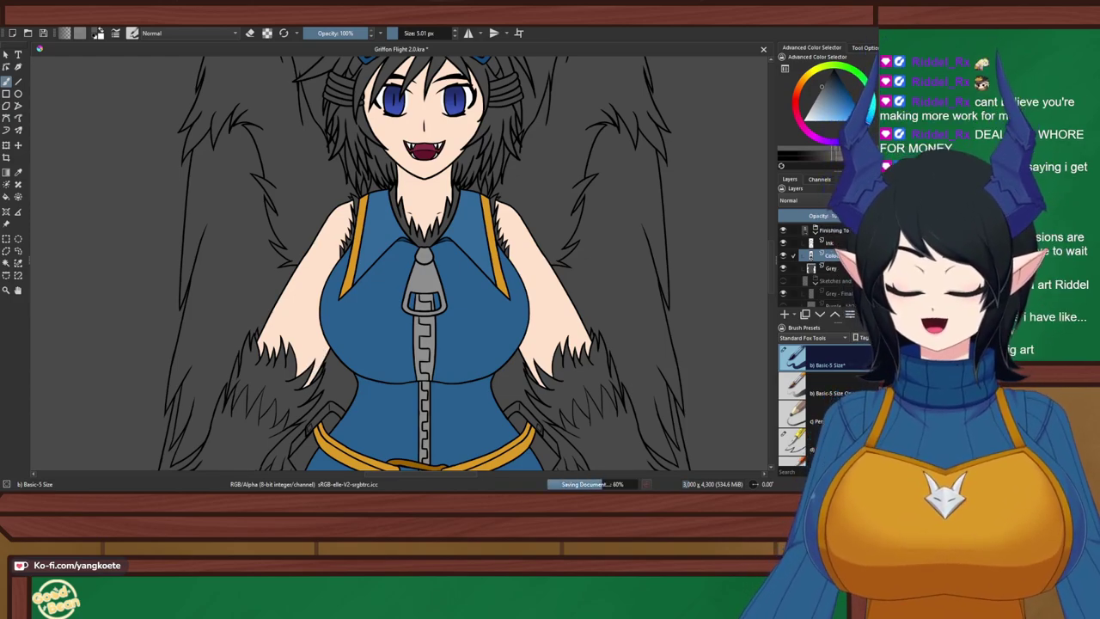
Pan across to the dragon-girl reference and save the drawing
scroll(400, 263, down, 5)
scroll(173, 232, up, 3)
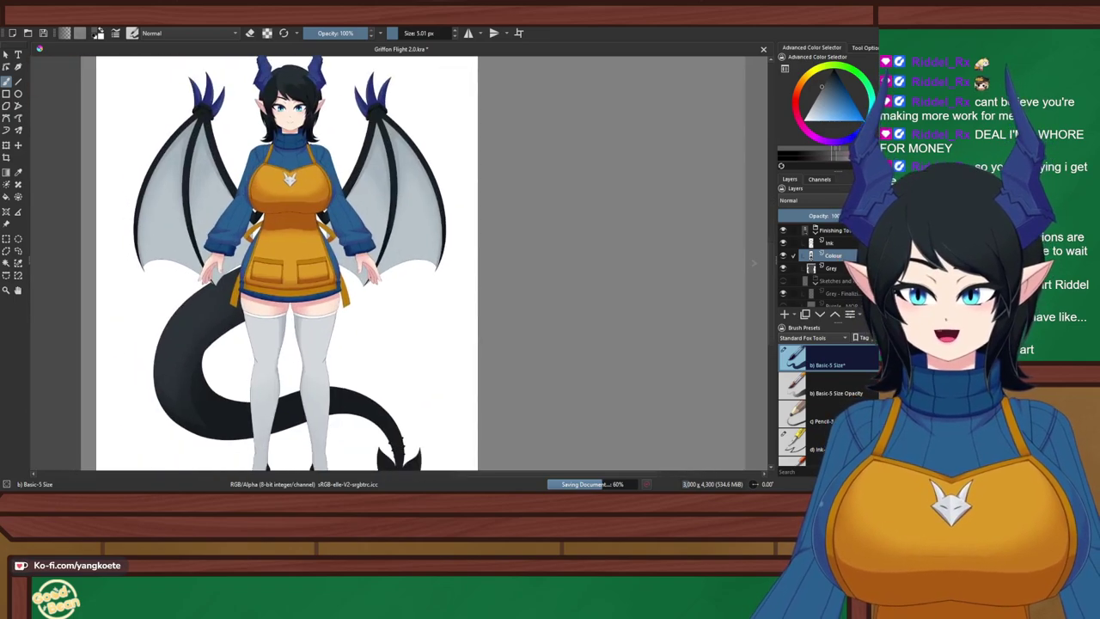
scroll(335, 232, down, 2)
drag(313, 214, 360, 215)
scroll(290, 198, up, 1)
scroll(386, 258, up, 1)
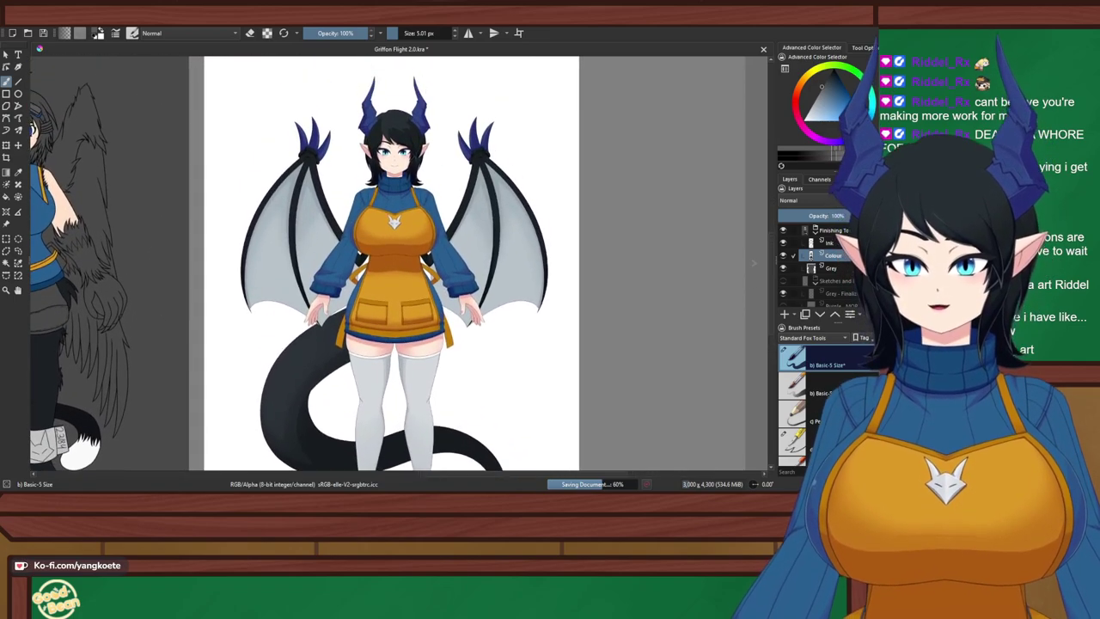
scroll(395, 258, up, 1)
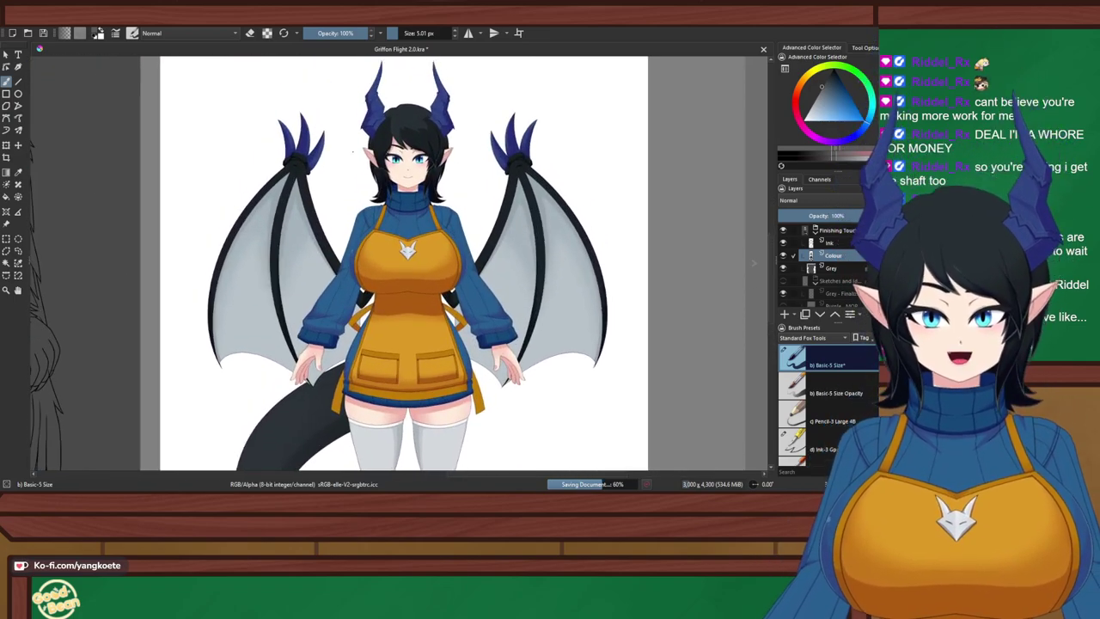
key(ctrl+s)
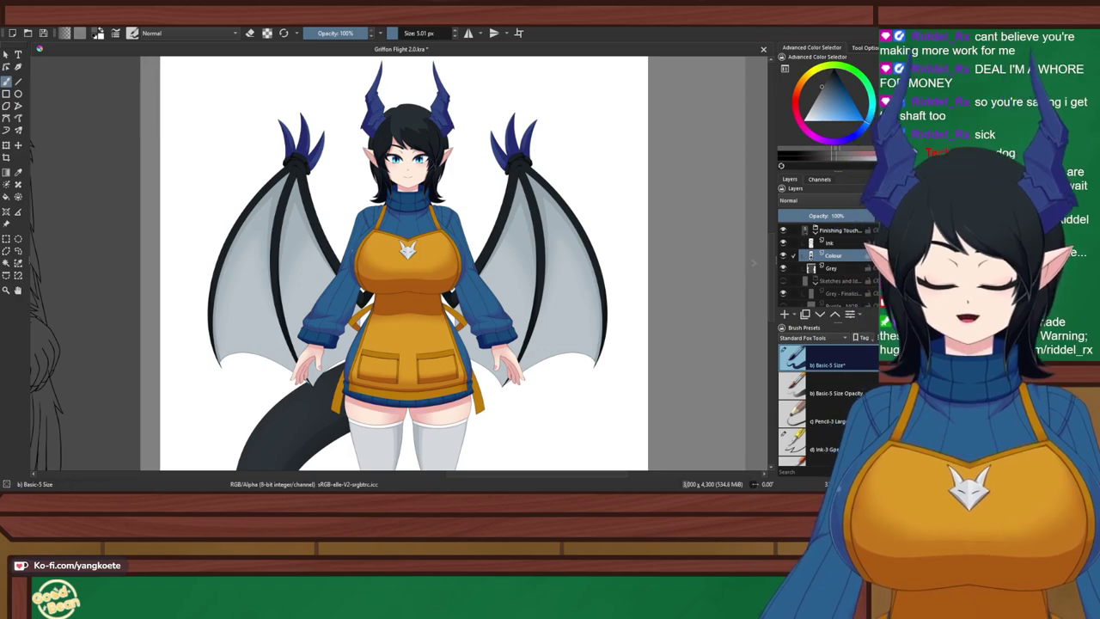
Compare the griffon's face and figure against the horned dragon-girl reference
scroll(691, 155, down, 3)
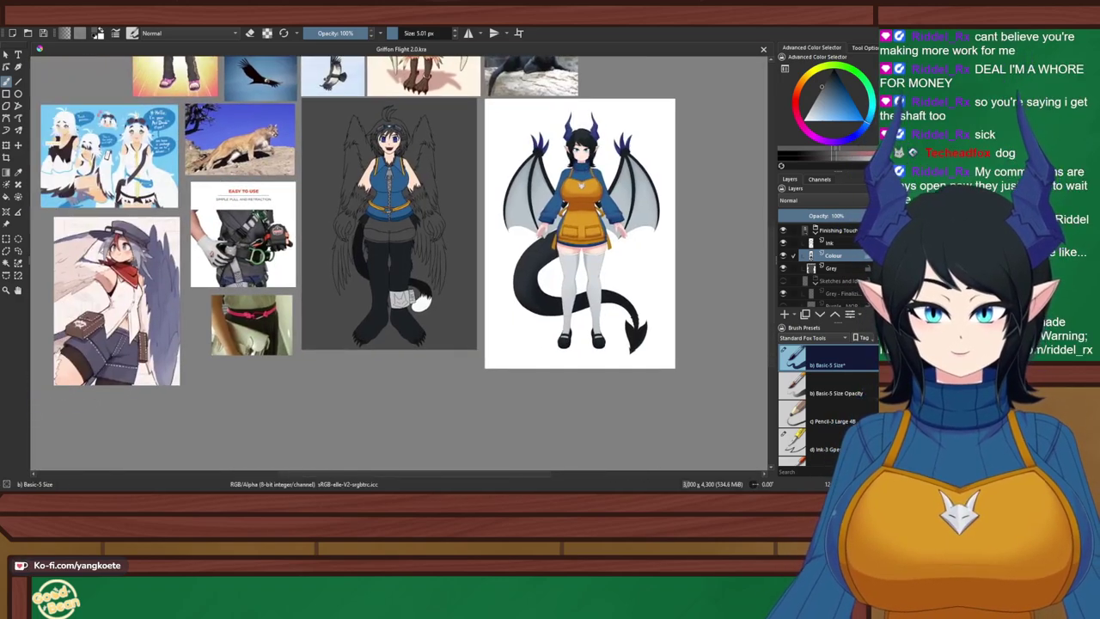
scroll(411, 185, up, 2)
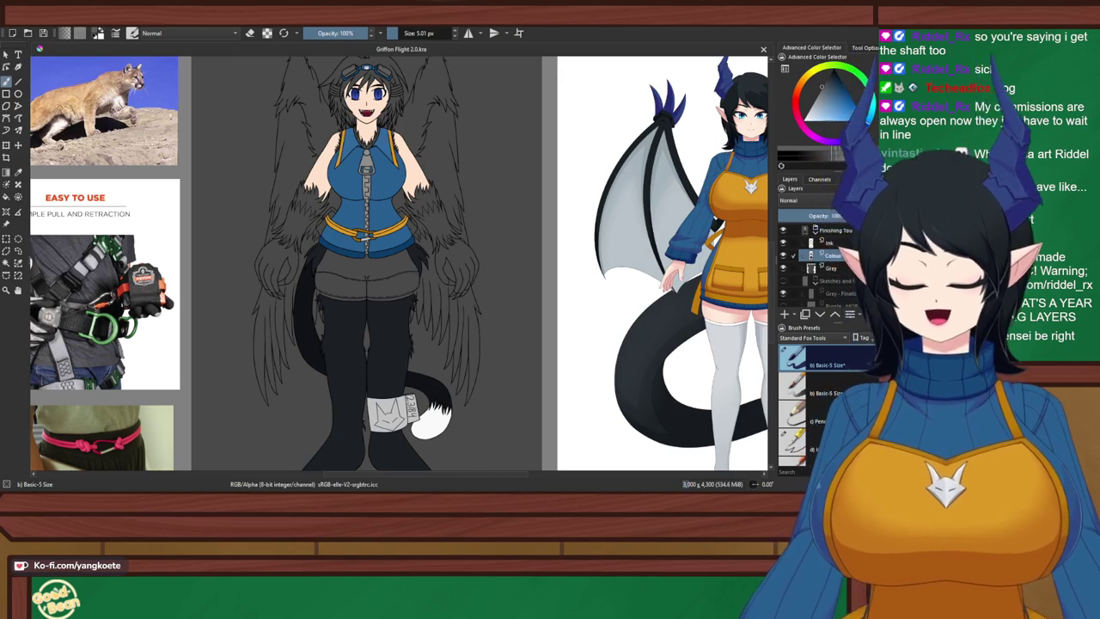
drag(550, 223, 499, 240)
scroll(205, 192, up, 2)
drag(204, 192, 183, 322)
scroll(258, 280, up, 2)
drag(258, 279, 245, 353)
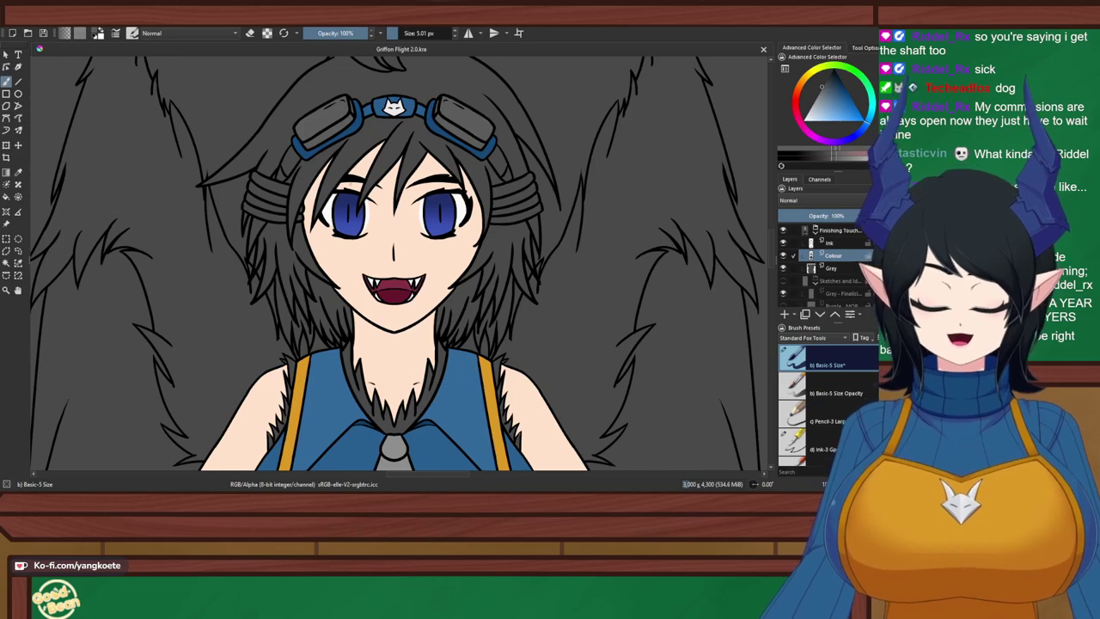
scroll(517, 163, down, 4)
drag(670, 215, 67, 220)
scroll(399, 263, up, 5)
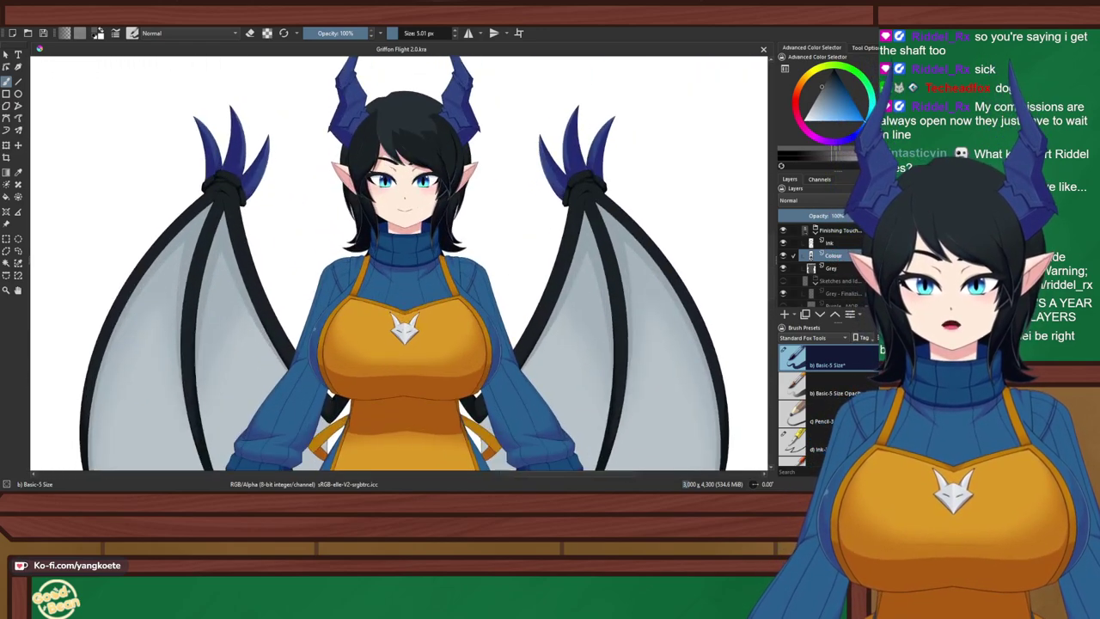
scroll(400, 263, left, 10)
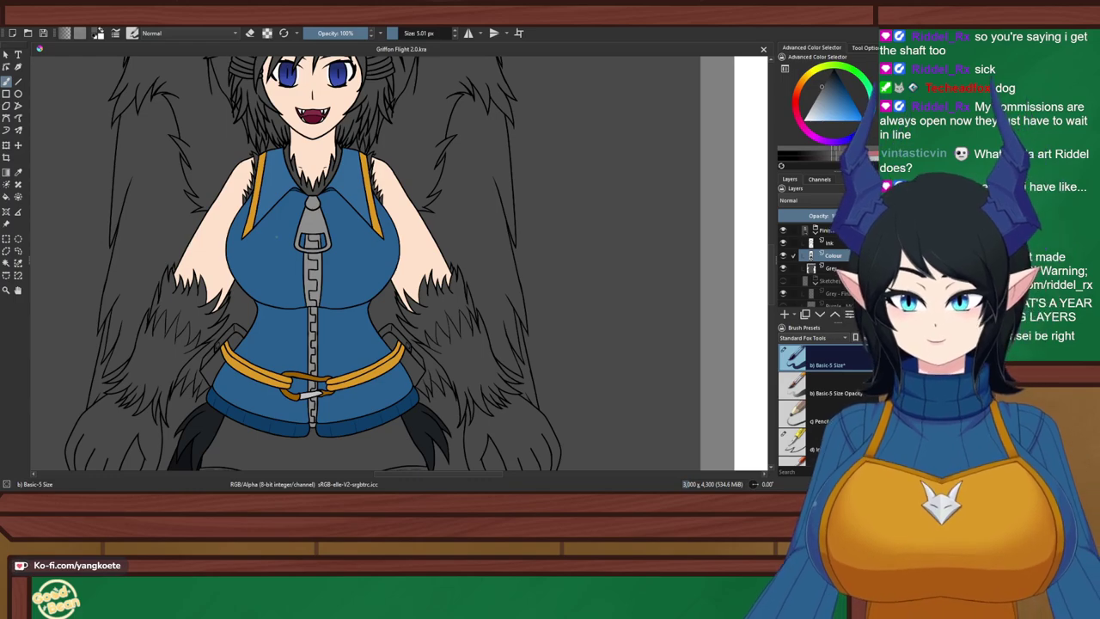
scroll(400, 263, down, 5)
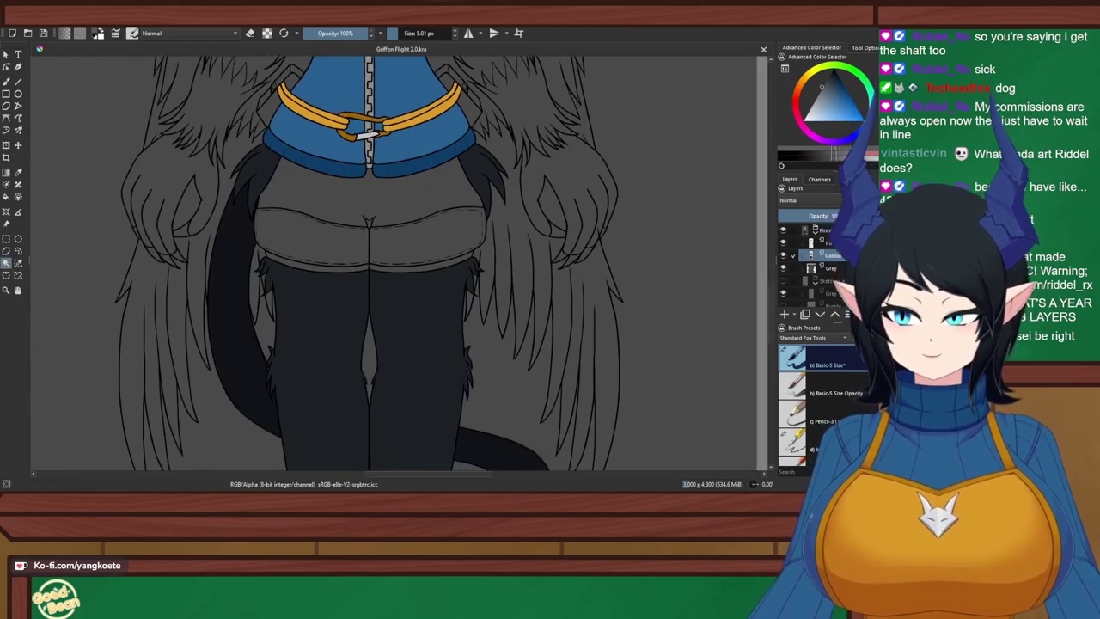
scroll(399, 263, up, 2)
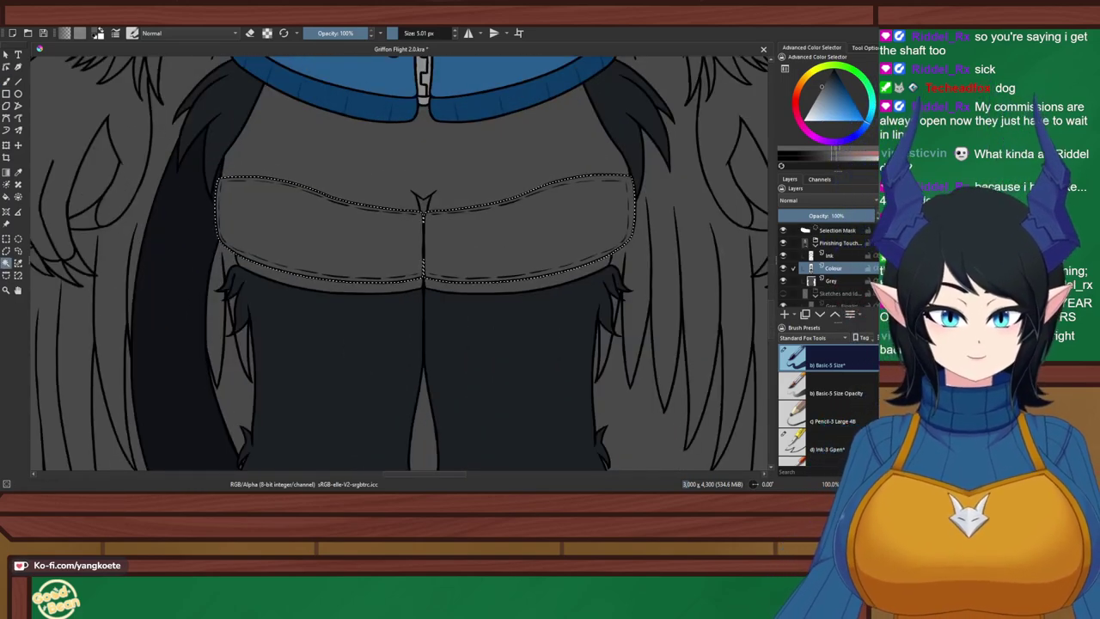
Fill the selected pocket band with a muted blue using a maximum-size brush
scroll(399, 263, right, 1)
key(b)
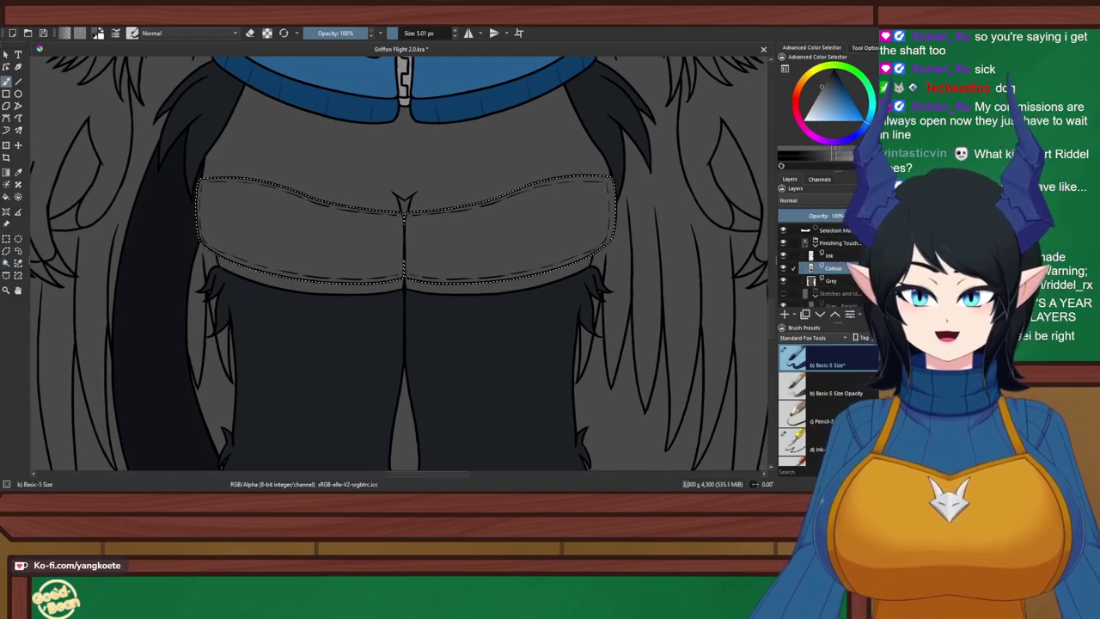
drag(430, 33, 454, 33)
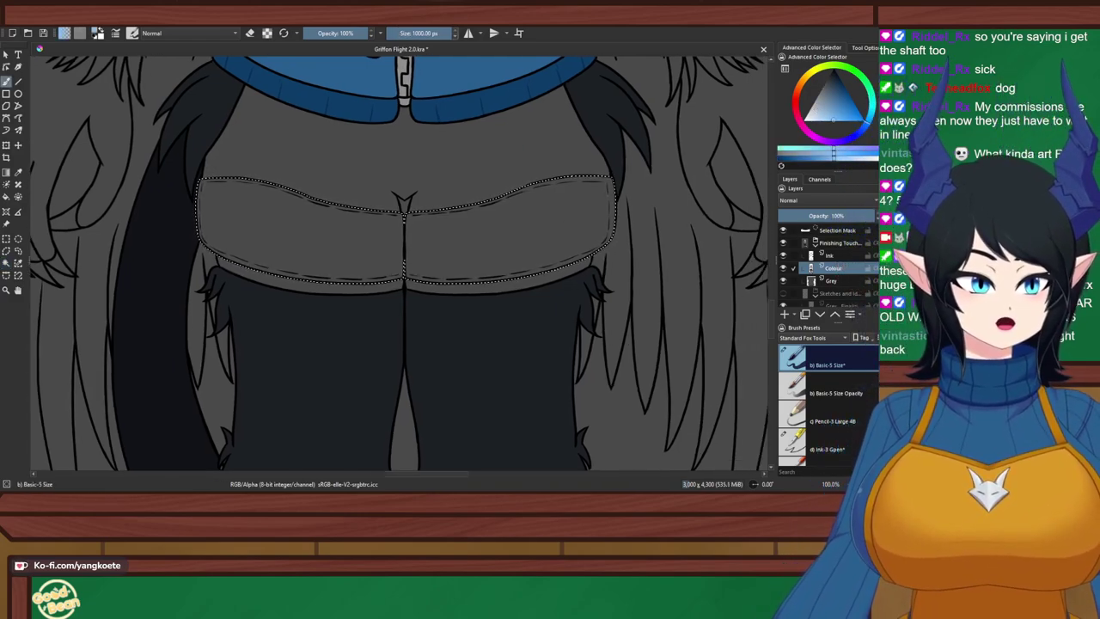
mouse_move(457, 172)
mouse_down()
mouse_move(392, 179)
mouse_move(574, 214)
mouse_up()
key(ctrl+z)
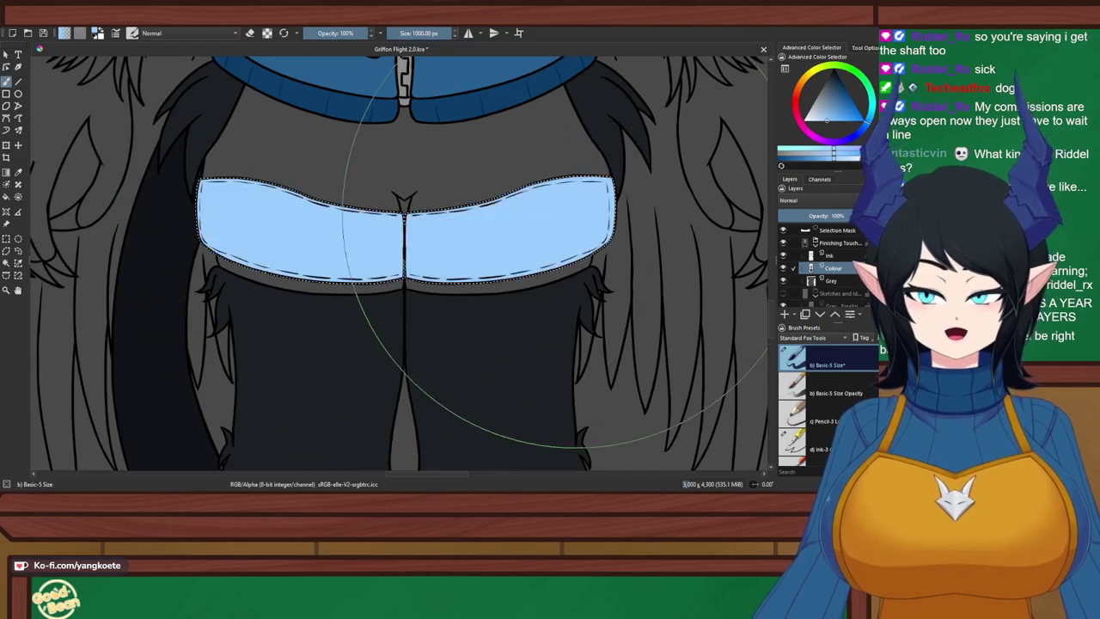
key(ctrl+z)
click(835, 115)
drag(835, 115, 832, 97)
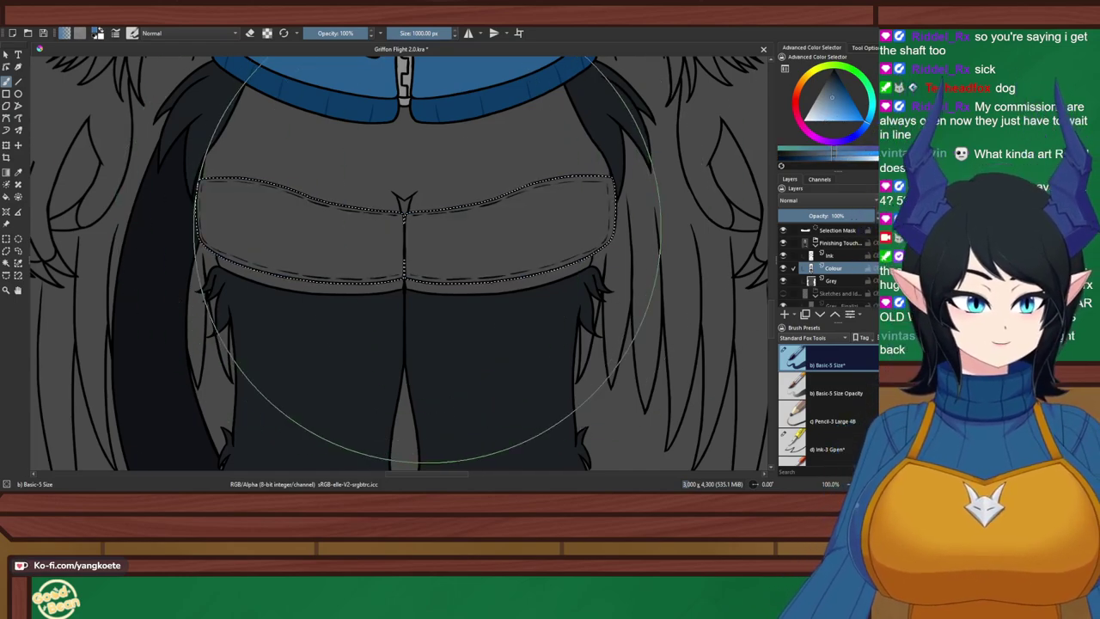
drag(427, 229, 567, 205)
Select the grey upper part of the shorts and paint it a darker blue
key(w)
click(455, 164)
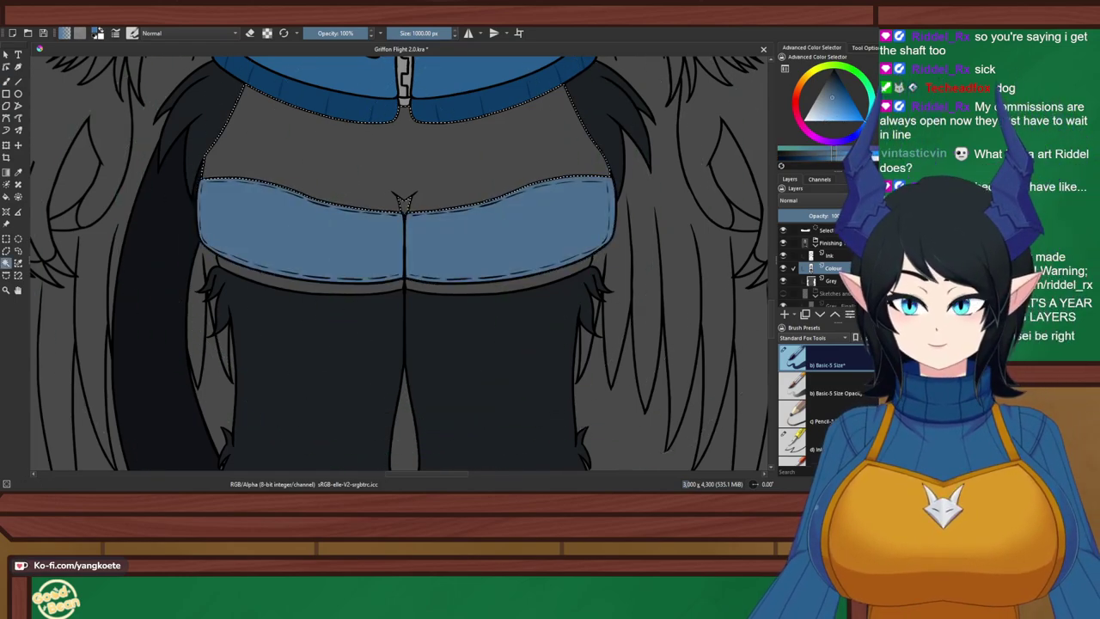
drag(455, 163, 430, 180)
scroll(376, 202, up, 3)
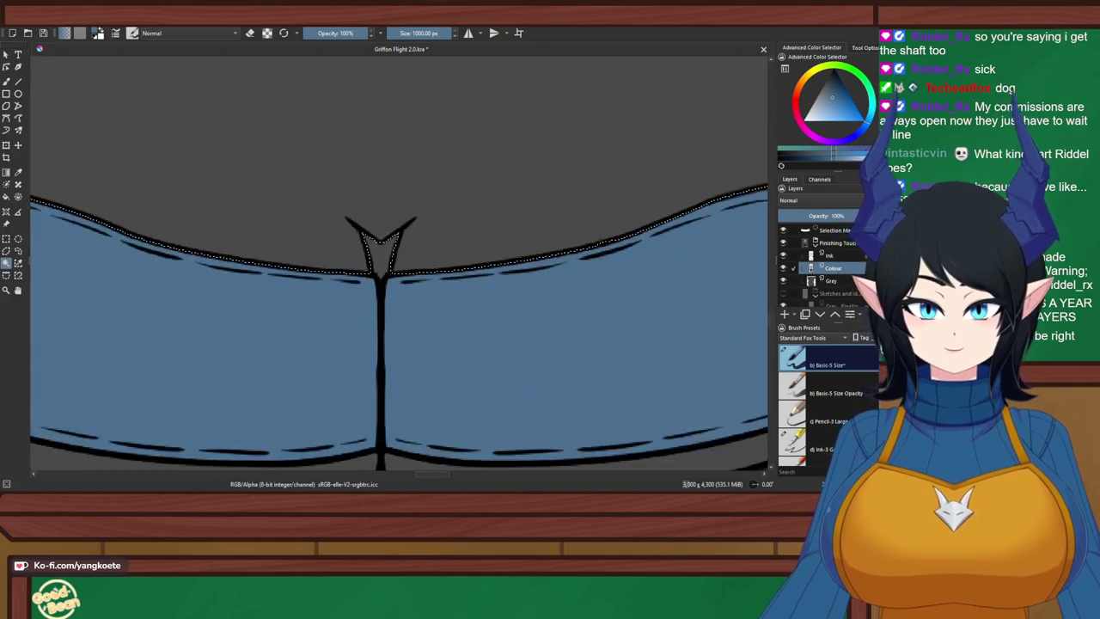
scroll(389, 252, down, 2)
key(b)
scroll(335, 177, down, 2)
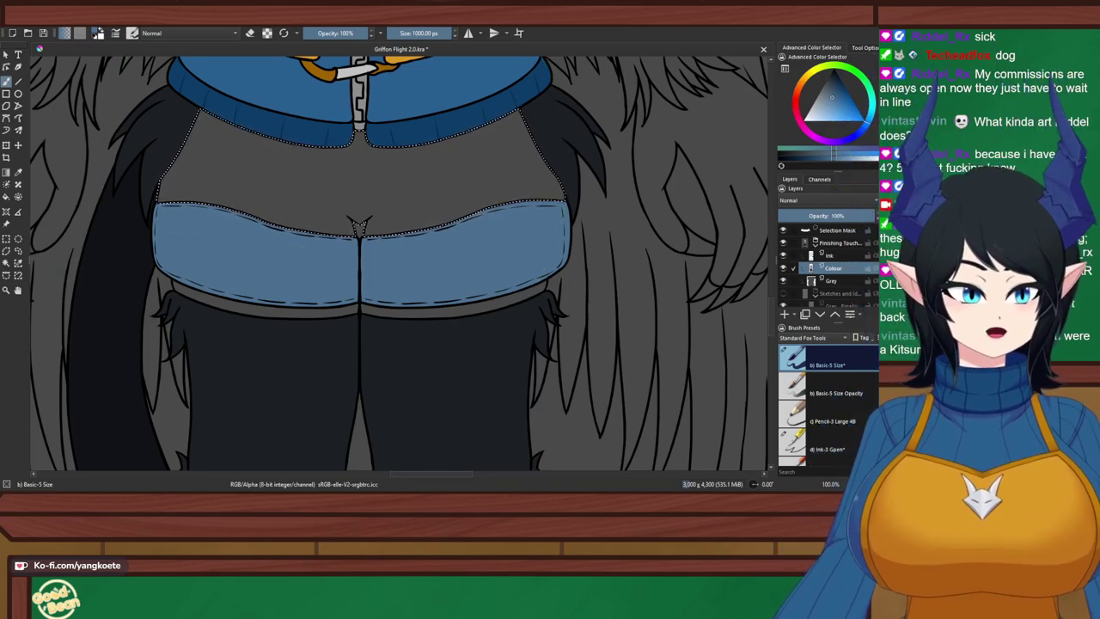
key(k)
drag(292, 196, 540, 192)
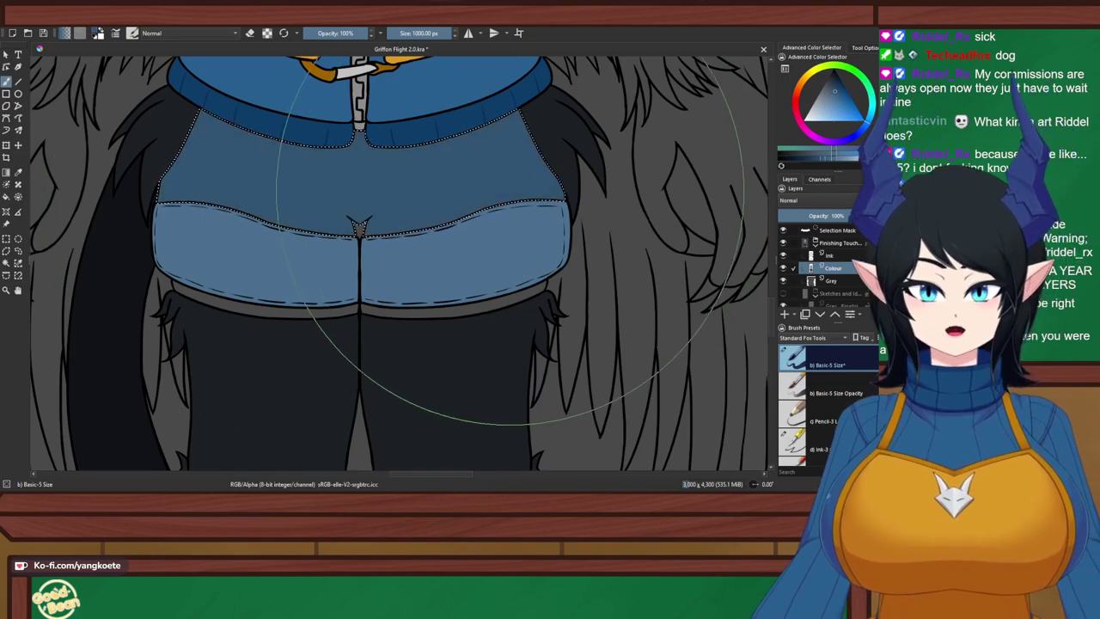
Deselect, zoom in, and select both halves of the grey hem strip
key(ctrl+r)
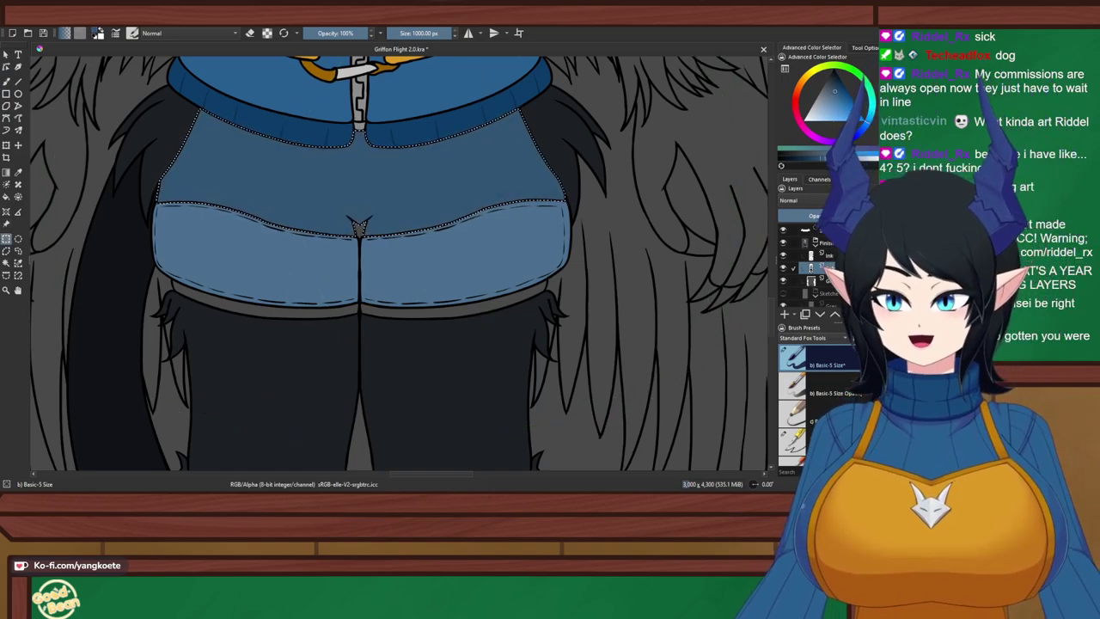
key(ctrl+shift+a)
scroll(400, 263, down, 4)
key(plus)
key(plus)
key(plus)
key(plus)
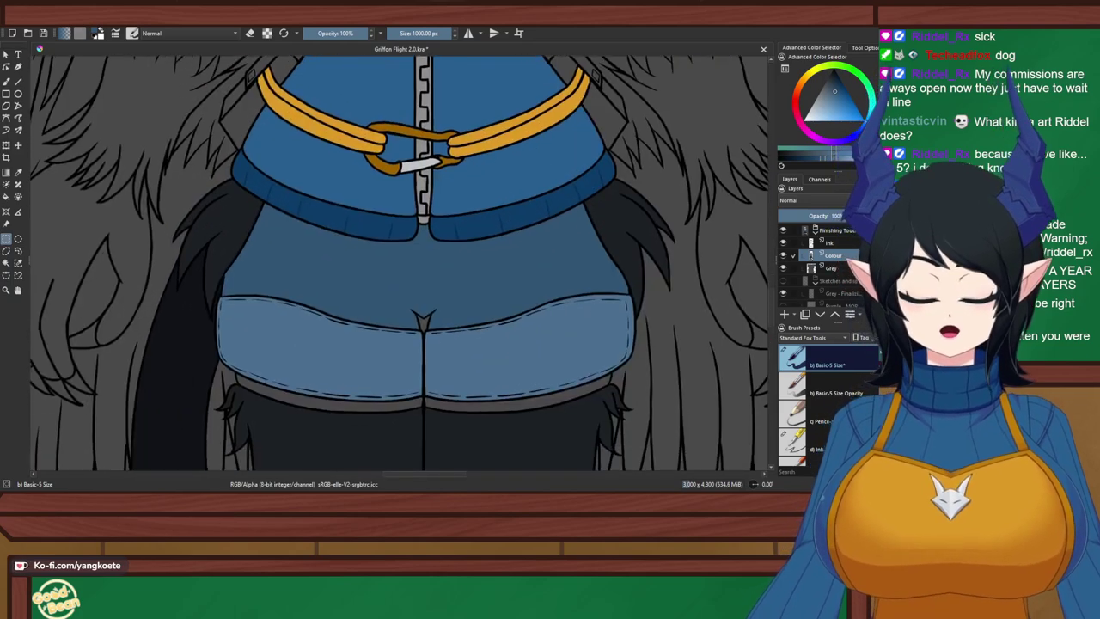
key(w)
click(482, 221)
drag(481, 221, 312, 241)
shift+click(481, 238)
Paint the selected hem strip dark grey and clear the selection
key(b)
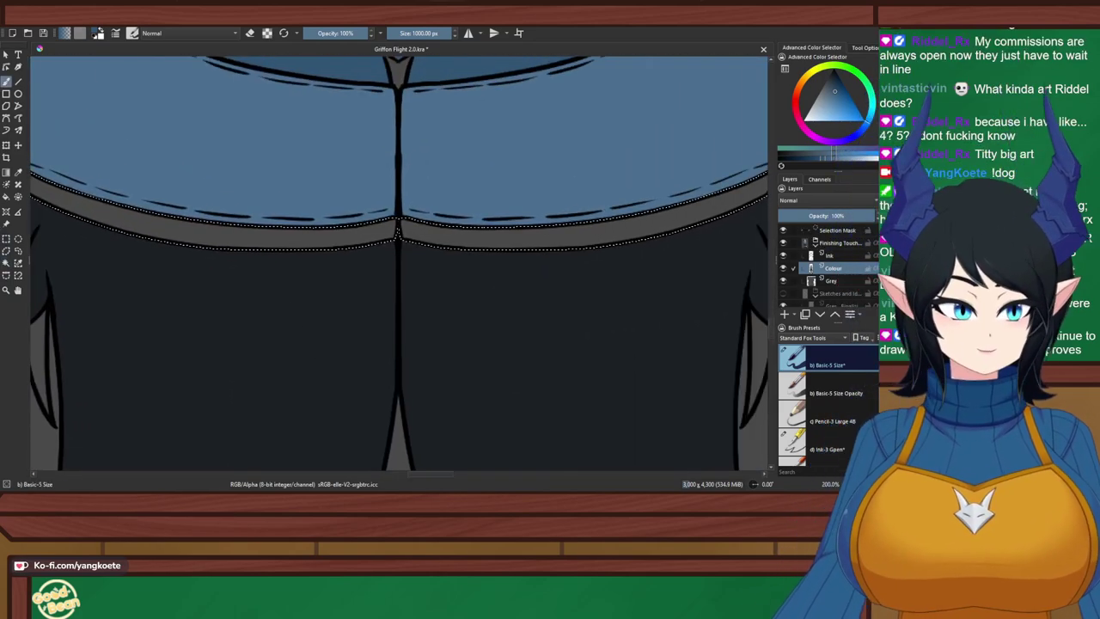
scroll(584, 148, down, 2)
mouse_move(421, 170)
mouse_down()
mouse_move(630, 170)
mouse_move(584, 165)
mouse_up()
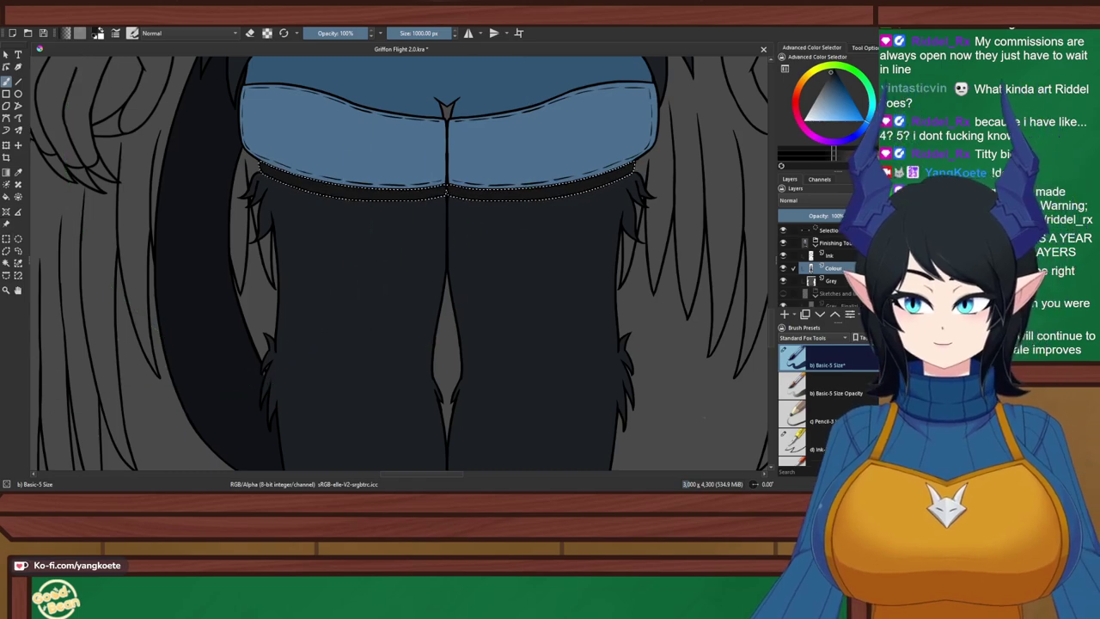
click(6, 239)
click(378, 129)
scroll(378, 129, down, 2)
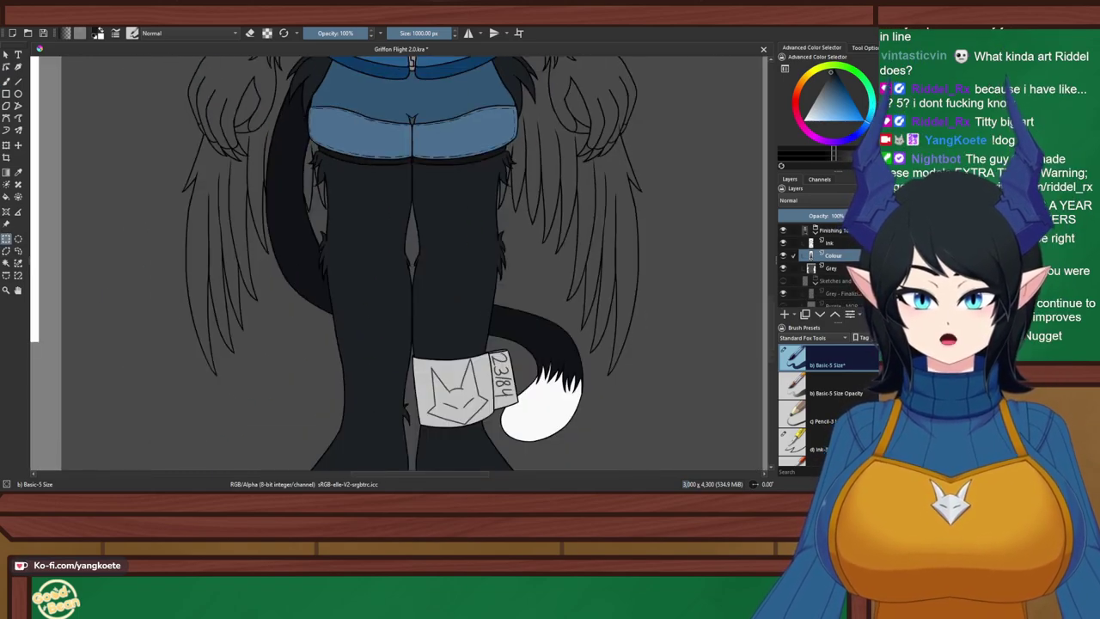
Pan over the belt, jacket and torso and save Griffon Flight 2.0.kra, retrying after the error
drag(403, 215, 423, 319)
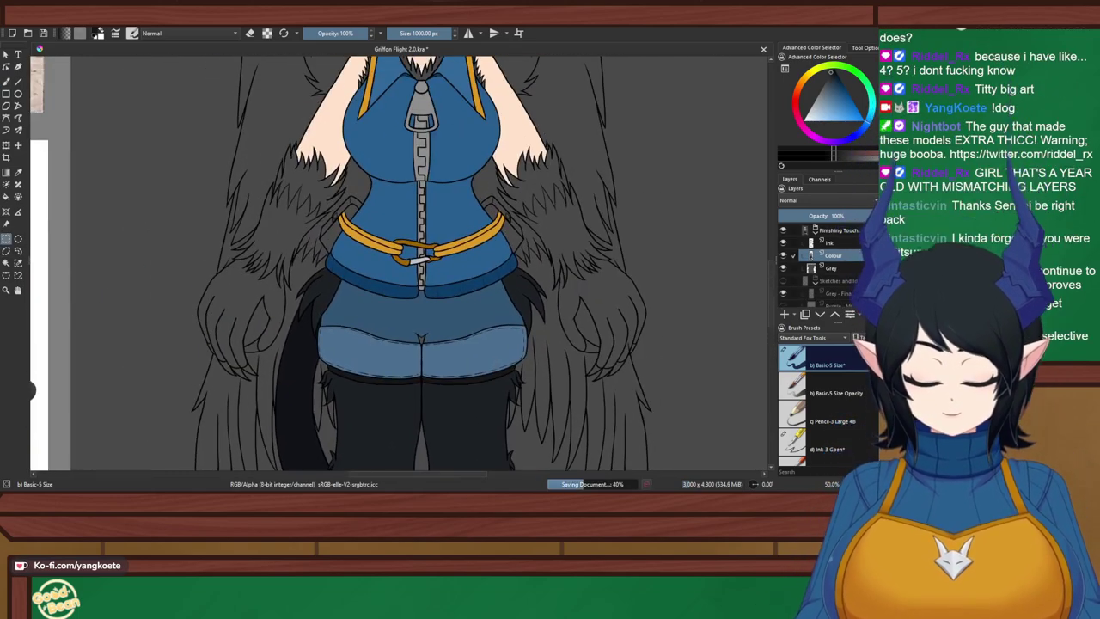
drag(403, 180, 406, 334)
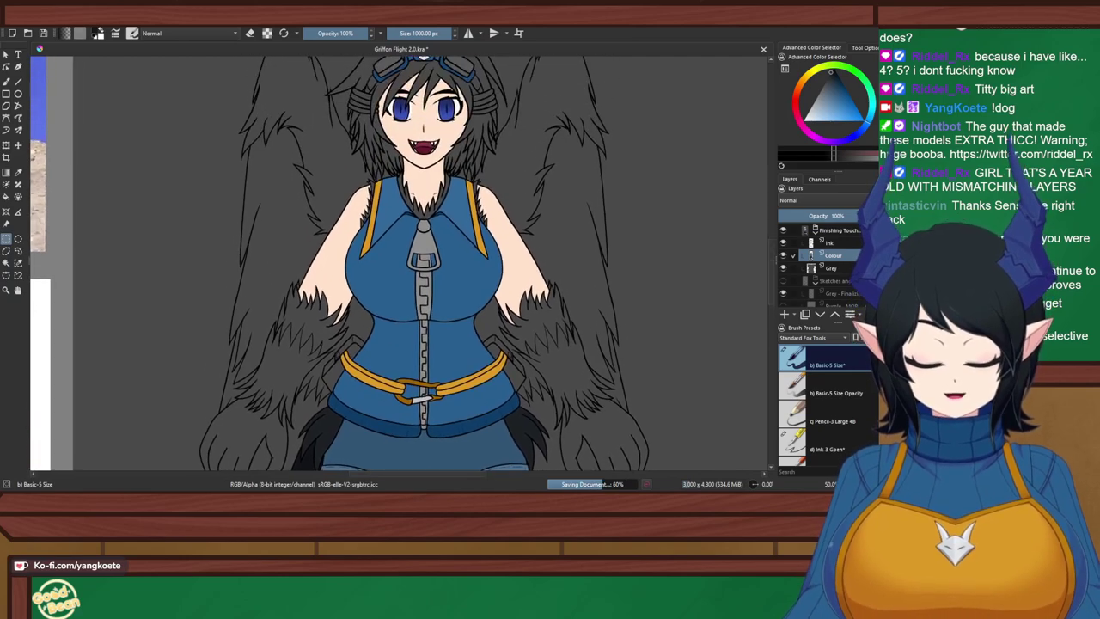
drag(404, 224, 365, 430)
scroll(395, 271, up, 1)
scroll(395, 270, up, 1)
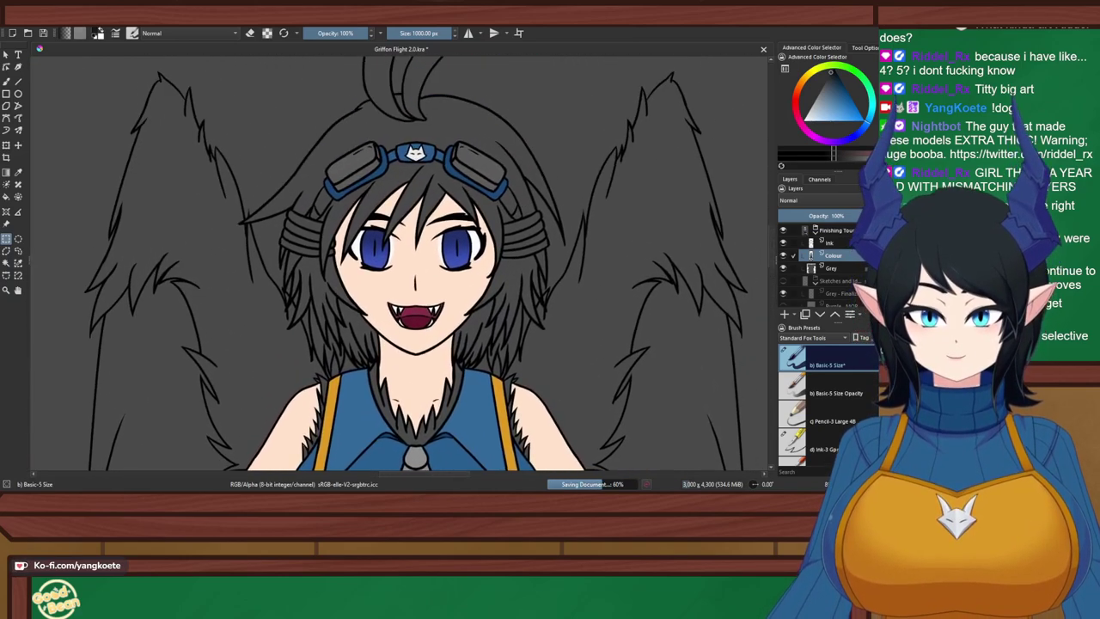
key(ctrl+s)
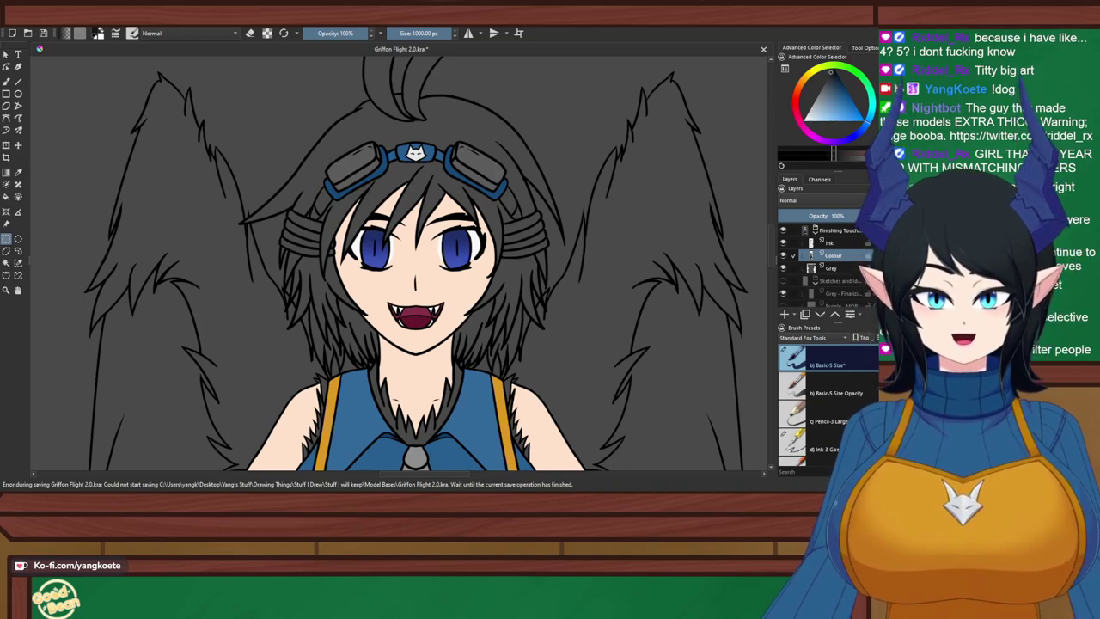
scroll(498, 236, down, 2)
drag(499, 249, 441, 63)
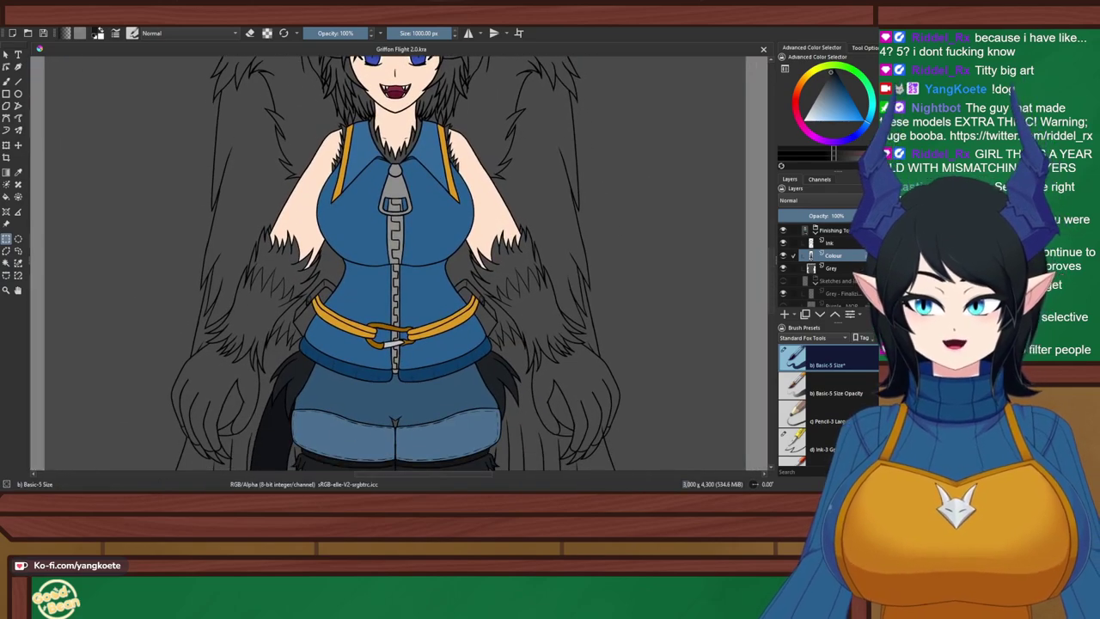
key(ctrl+s)
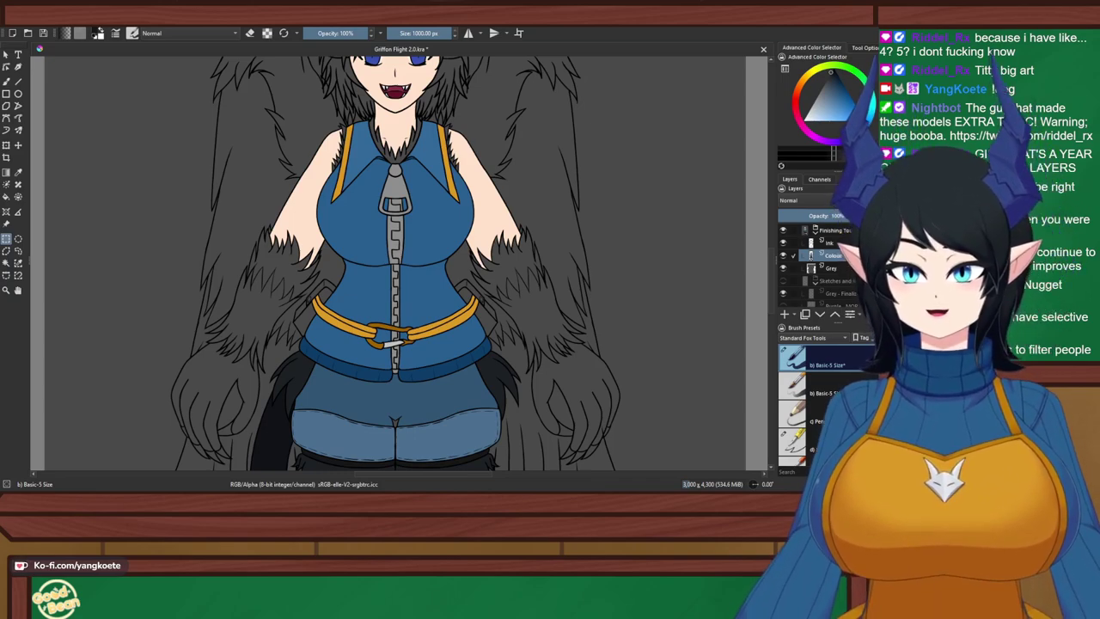
key(ctrl+s)
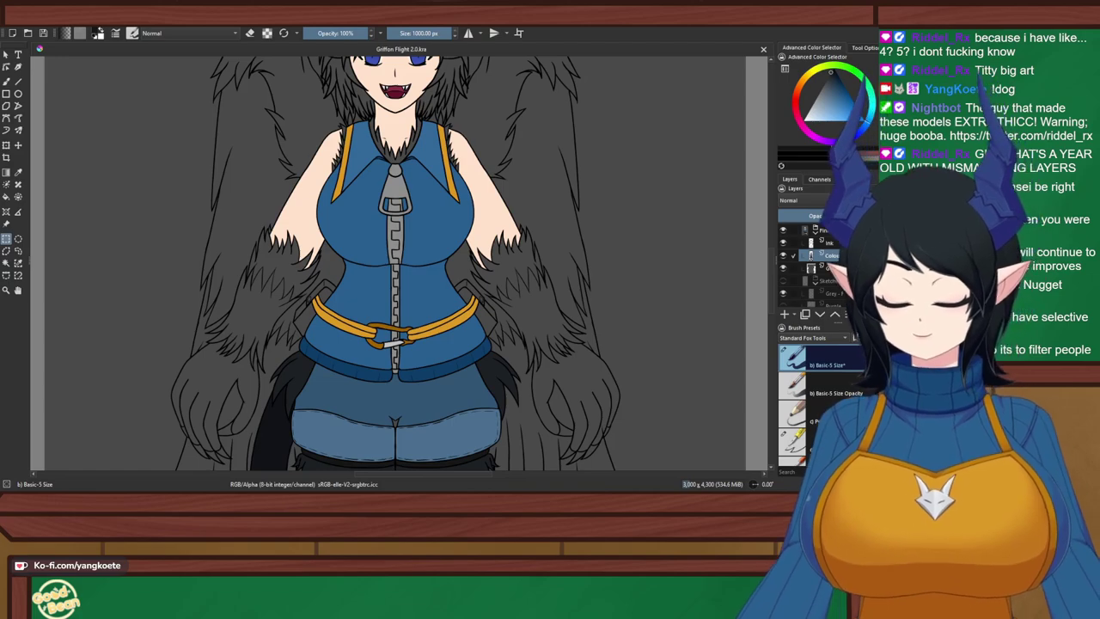
click(6, 263)
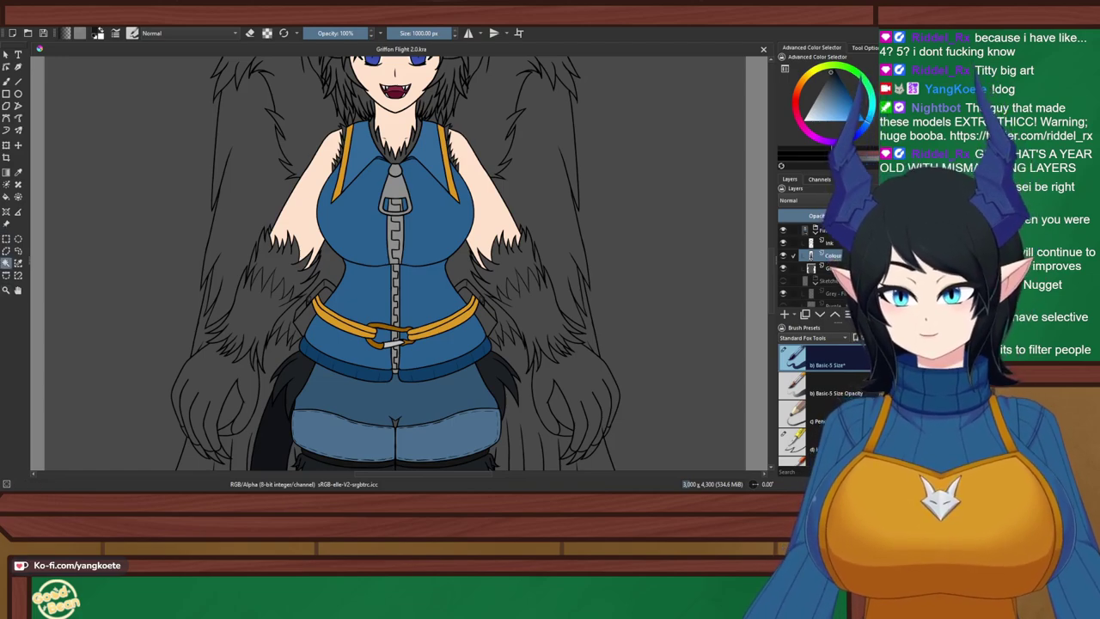
scroll(279, 176, up, 1)
drag(276, 154, 273, 320)
click(262, 159)
scroll(326, 224, up, 1)
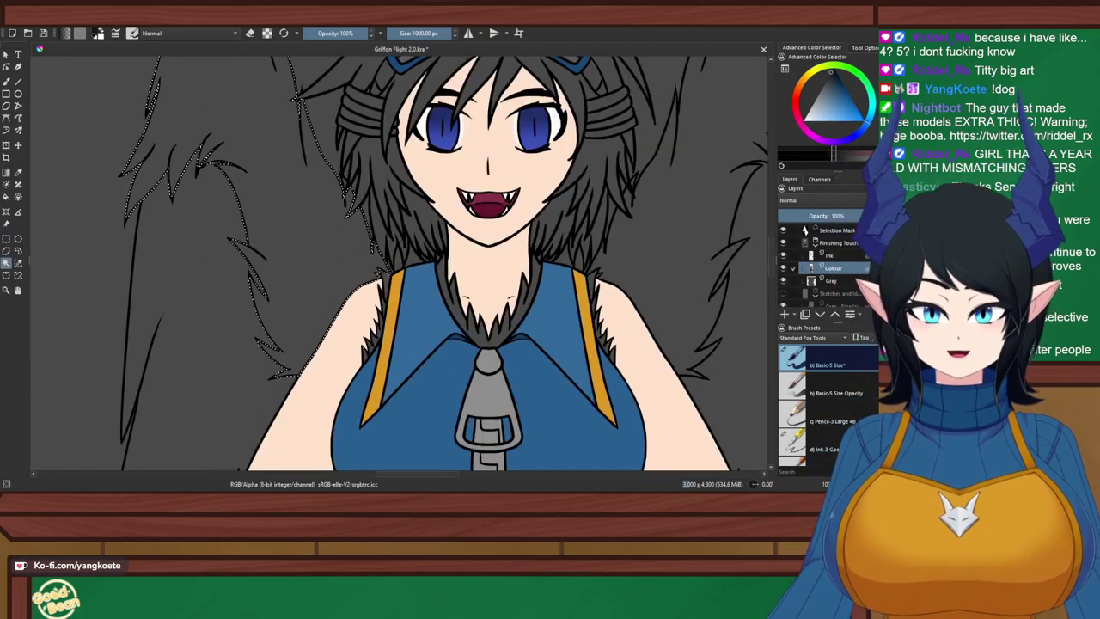
drag(327, 224, 295, 292)
scroll(398, 244, down, 4)
drag(398, 244, 189, 162)
scroll(516, 215, up, 2)
drag(516, 215, 607, 226)
drag(326, 225, 622, 275)
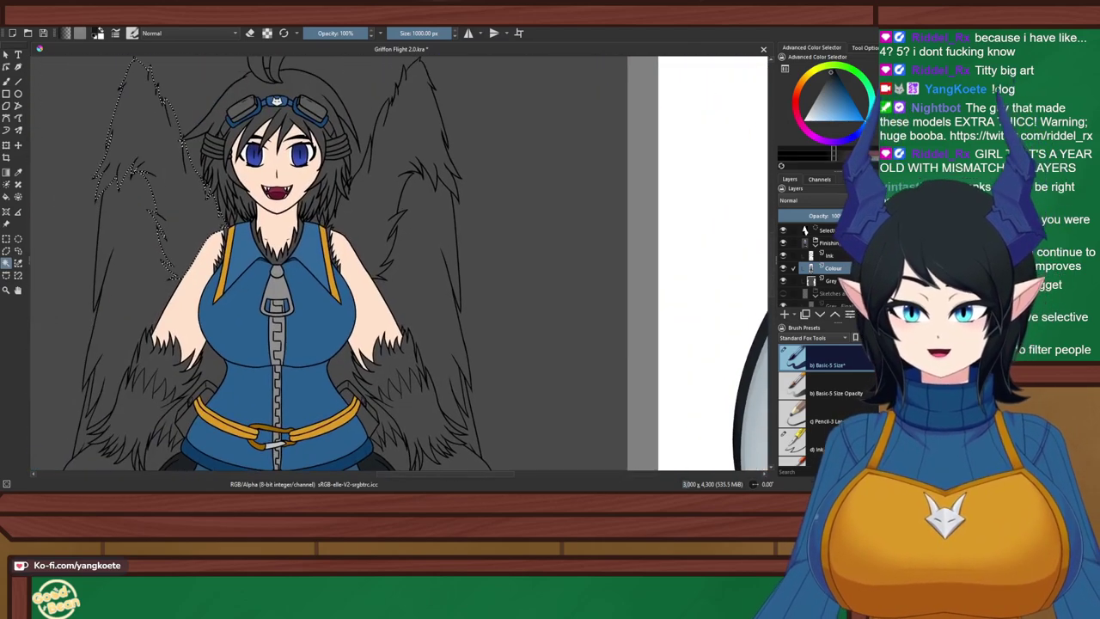
drag(275, 249, 315, 276)
click(6, 239)
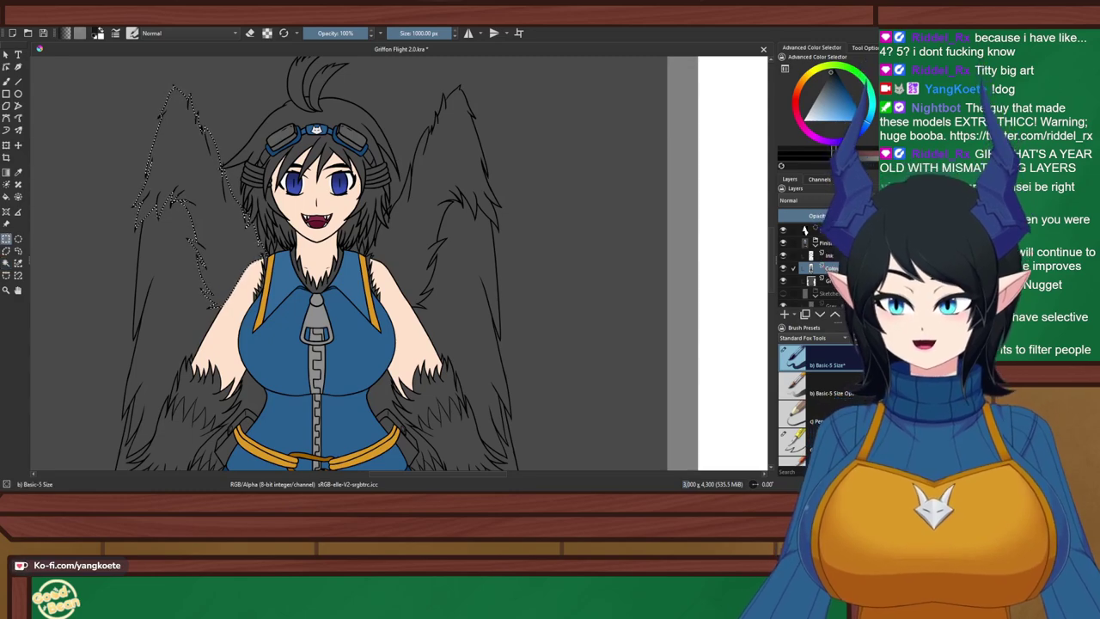
scroll(395, 258, down, 3)
scroll(395, 258, up, 3)
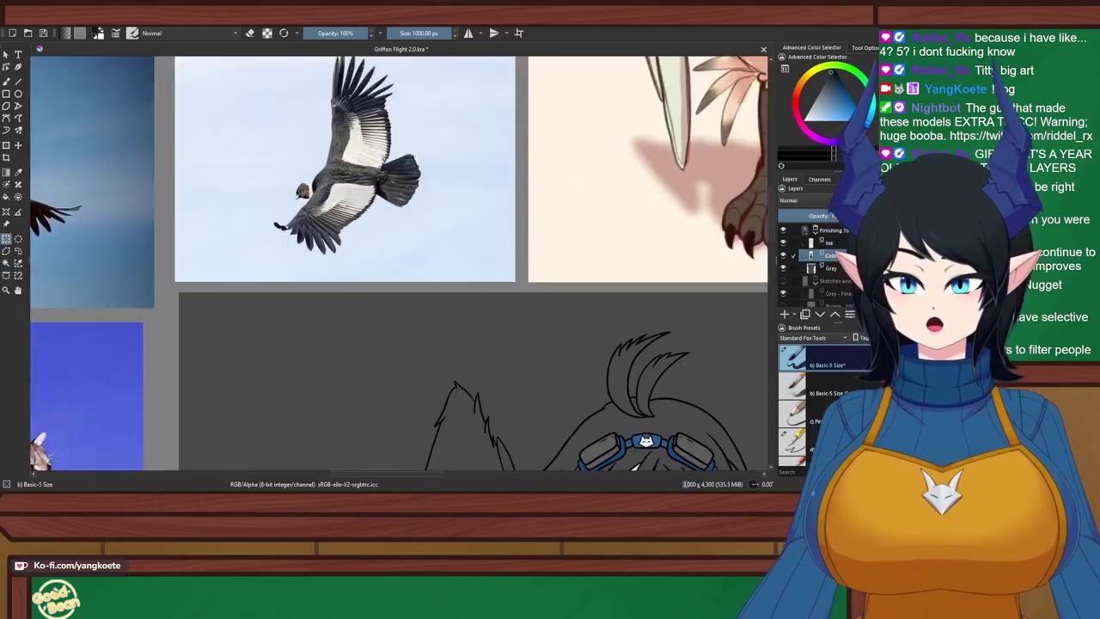
click(18, 172)
drag(343, 257, 308, 267)
scroll(396, 257, up, 3)
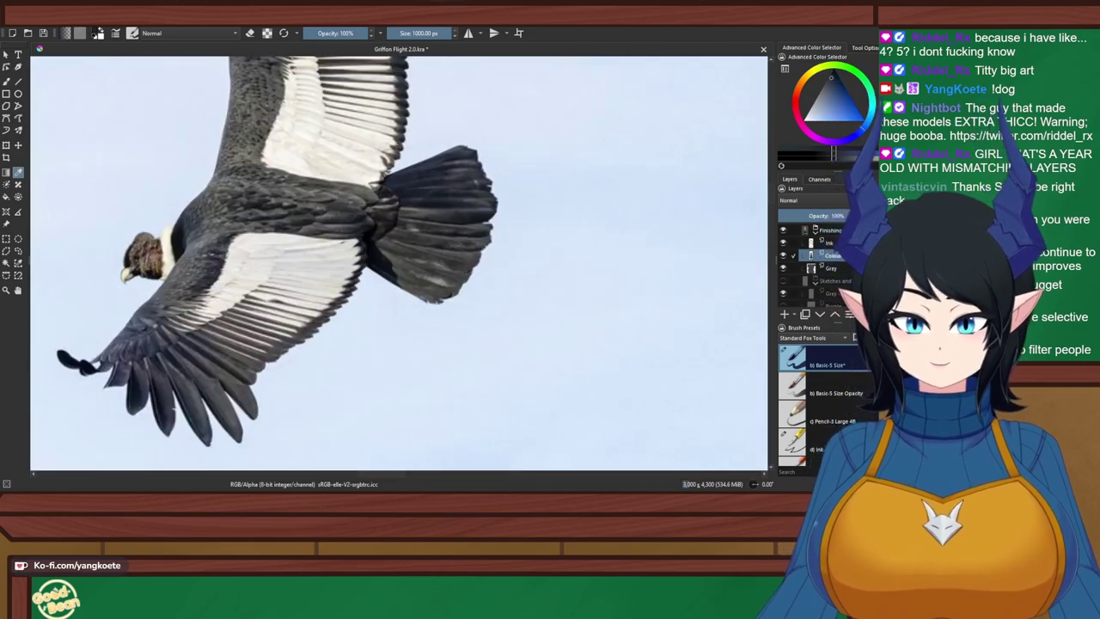
scroll(396, 258, down, 2)
scroll(395, 258, down, 4)
drag(459, 287, 362, 201)
scroll(398, 167, up, 2)
scroll(396, 258, up, 2)
scroll(395, 257, down, 1)
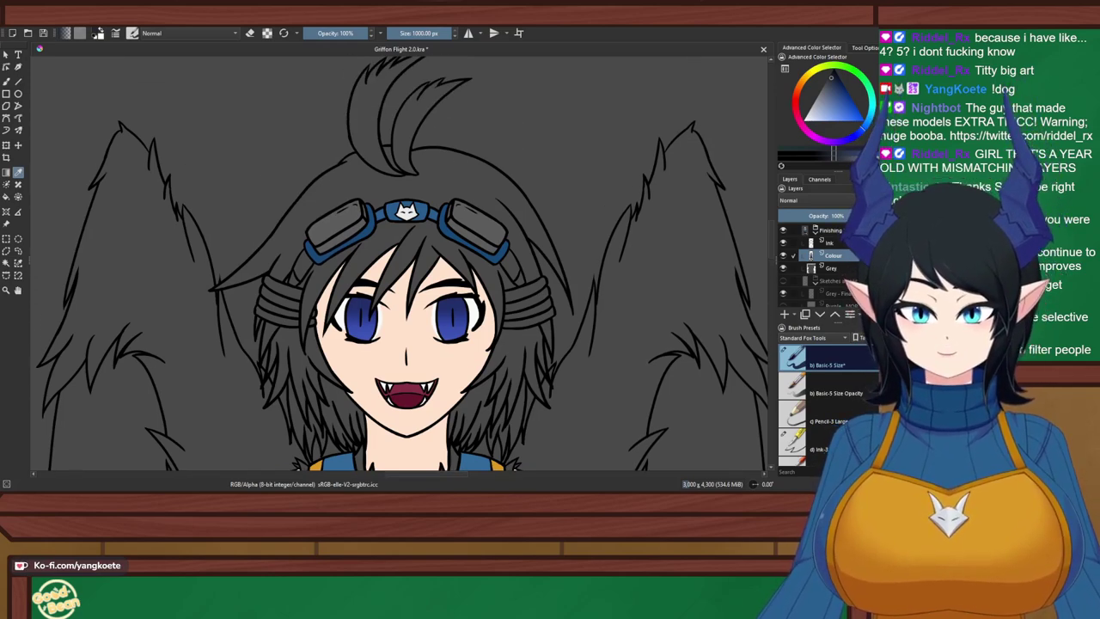
Select both goggle strap ends and paint them orange
scroll(359, 238, up, 3)
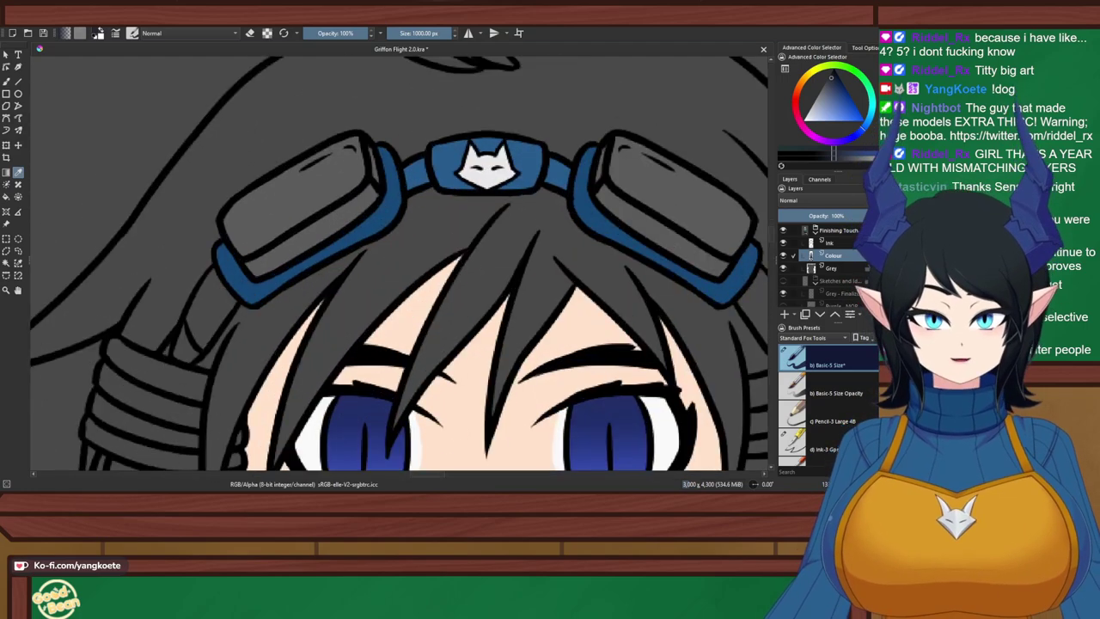
click(445, 169)
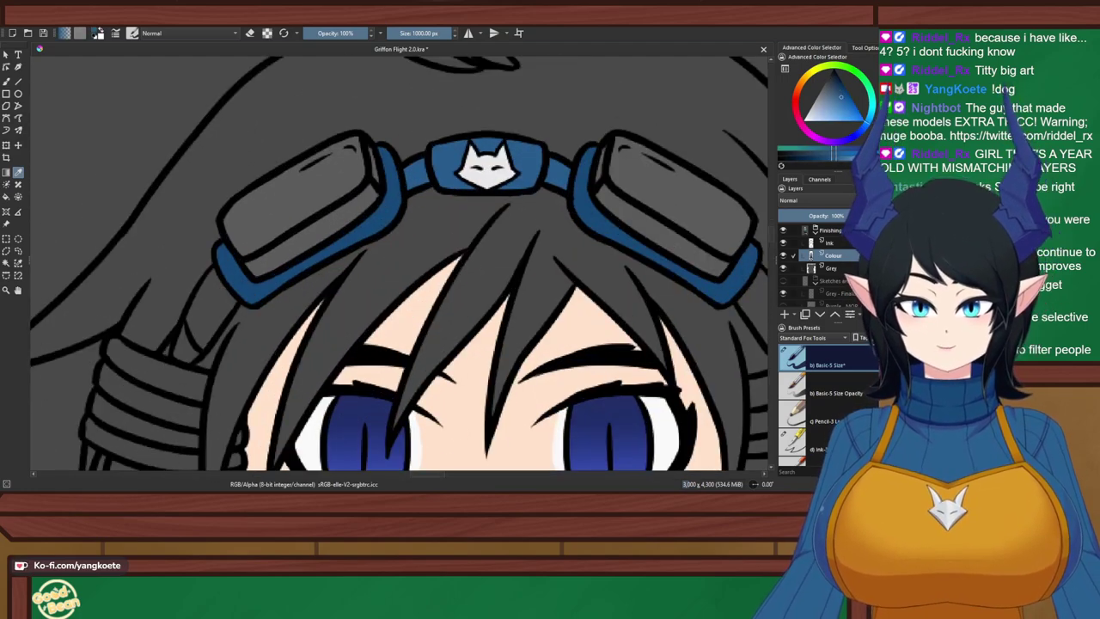
drag(445, 258, 447, 198)
click(6, 263)
click(211, 246)
scroll(211, 246, down, 1)
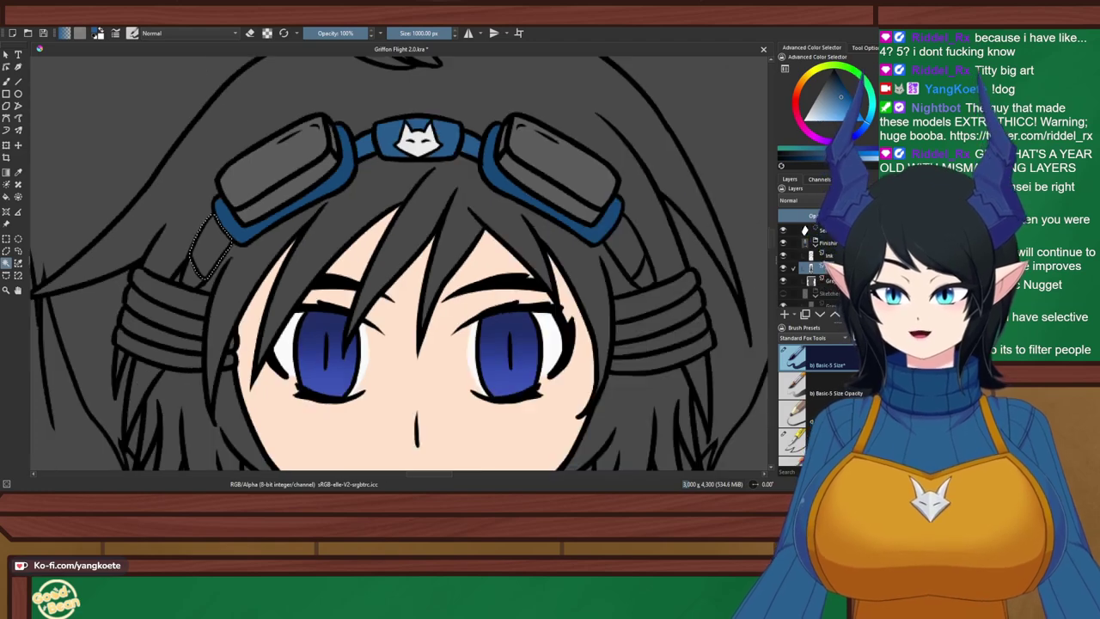
drag(211, 246, 153, 214)
shift+click(569, 220)
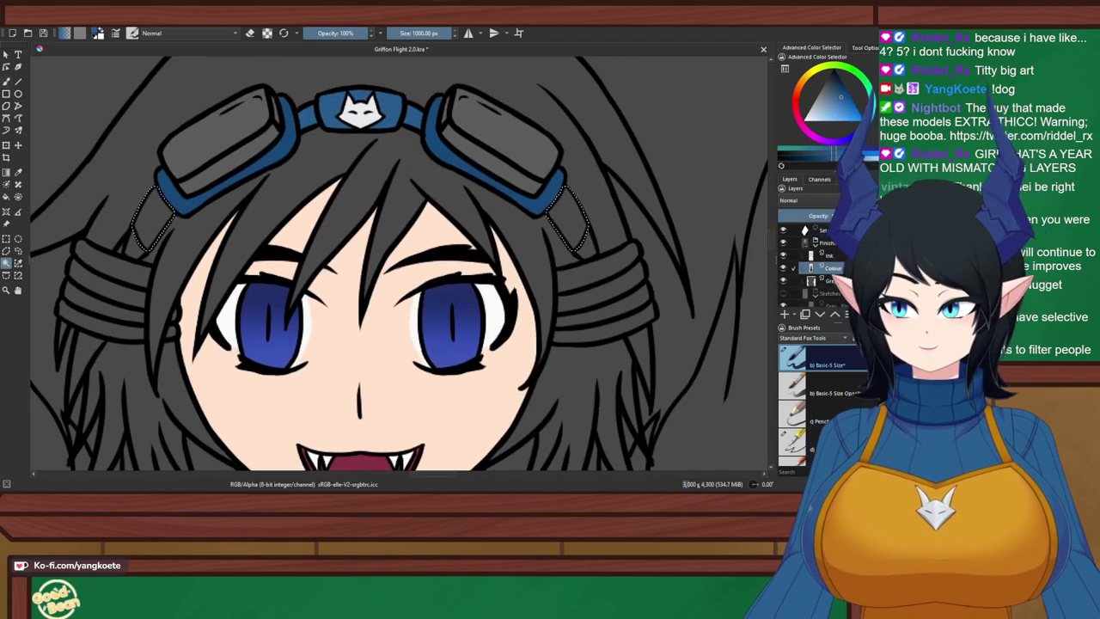
key(b)
key(x)
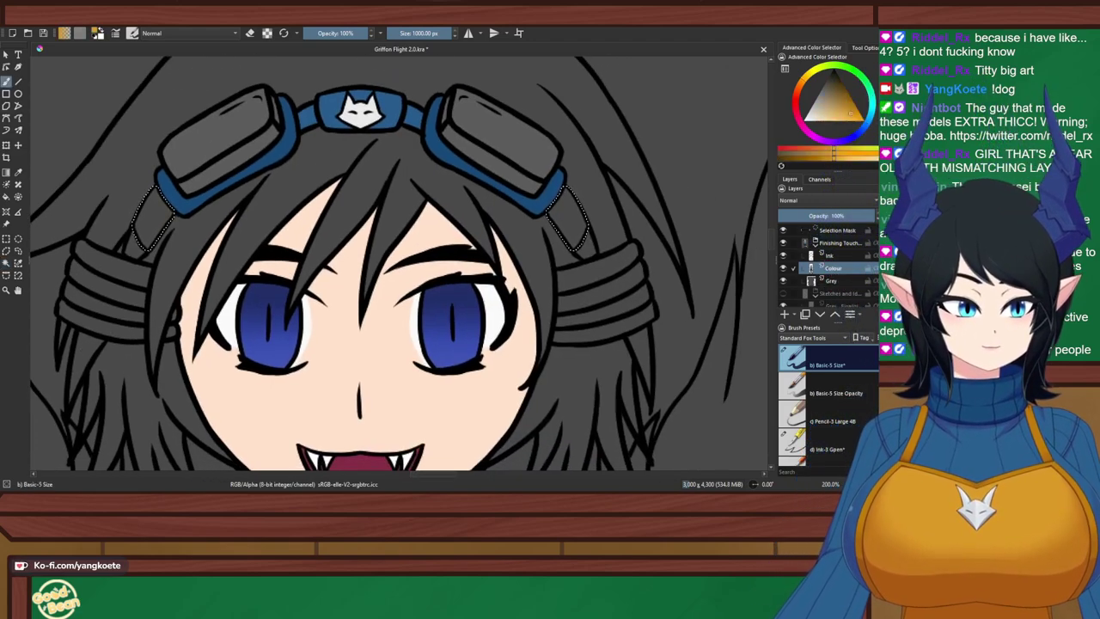
click(550, 266)
Clear the strap selection and undo the orange fill on the straps
scroll(389, 183, down, 2)
scroll(318, 191, up, 1)
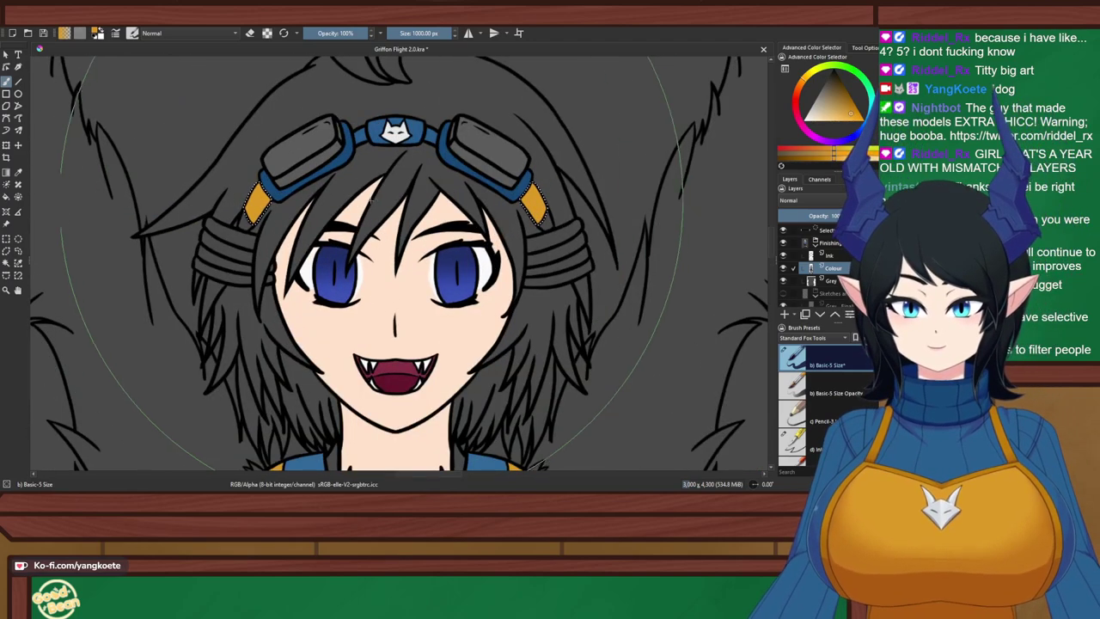
key(ctrl+shift+a)
key(ctrl+r)
scroll(335, 193, down, 2)
scroll(333, 211, up, 5)
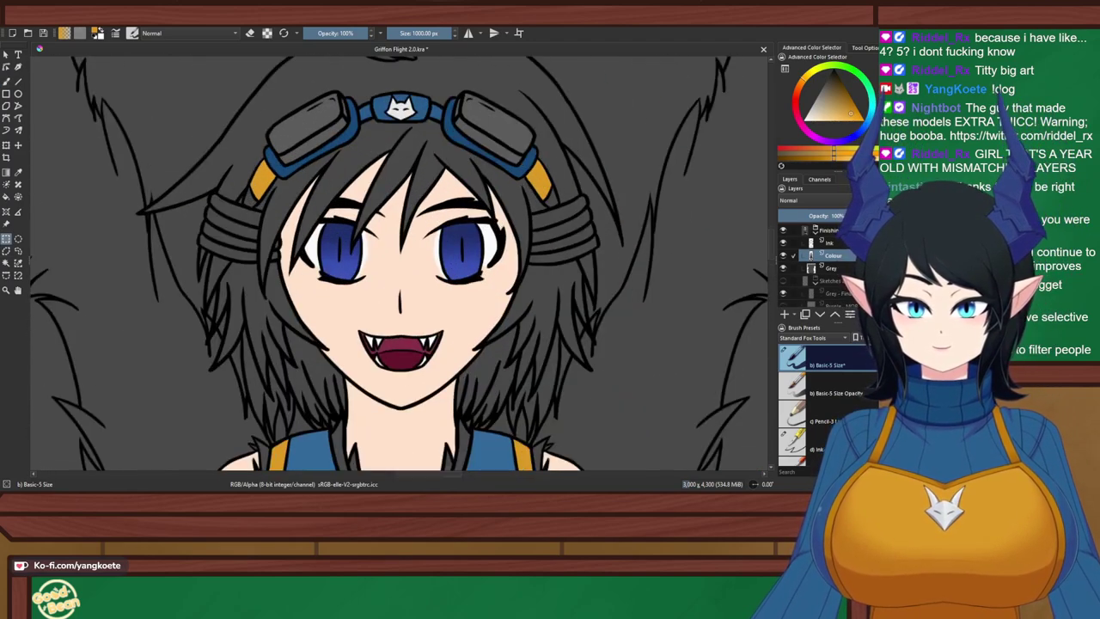
scroll(318, 211, down, 1)
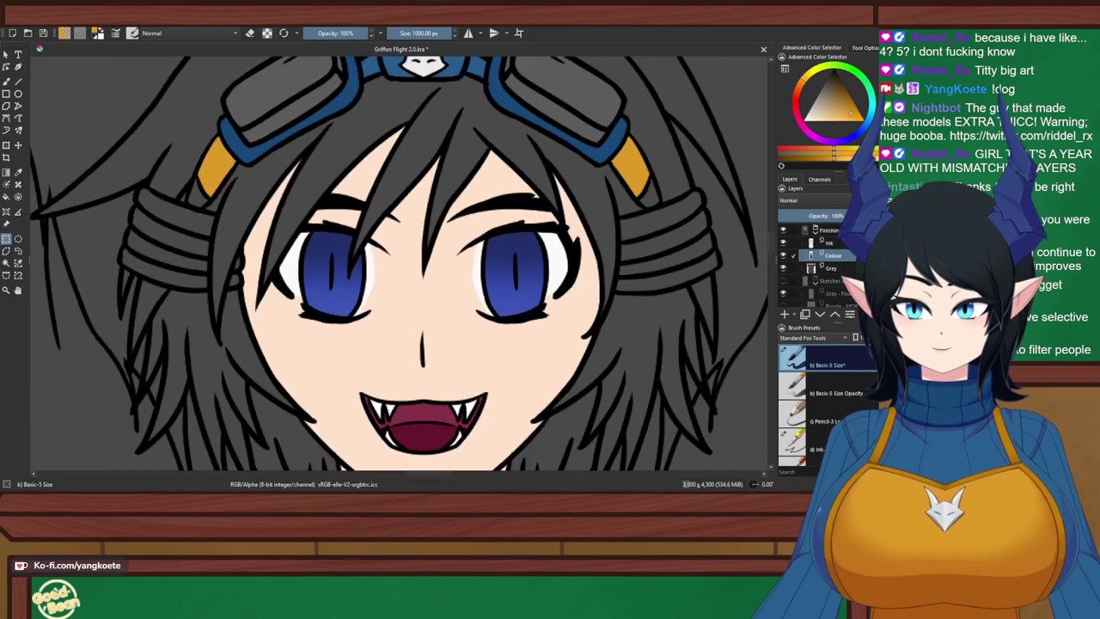
drag(318, 212, 278, 207)
key(ctrl+z)
key(ctrl+z)
Sample the goggle band blue and paint the selected straps blue
key(w)
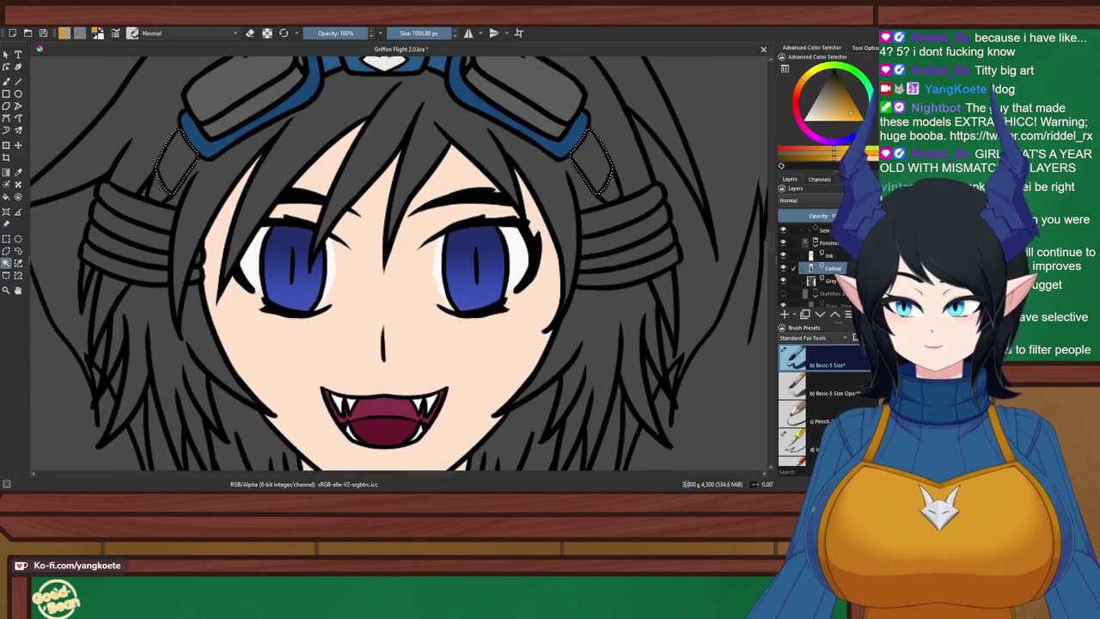
key(p)
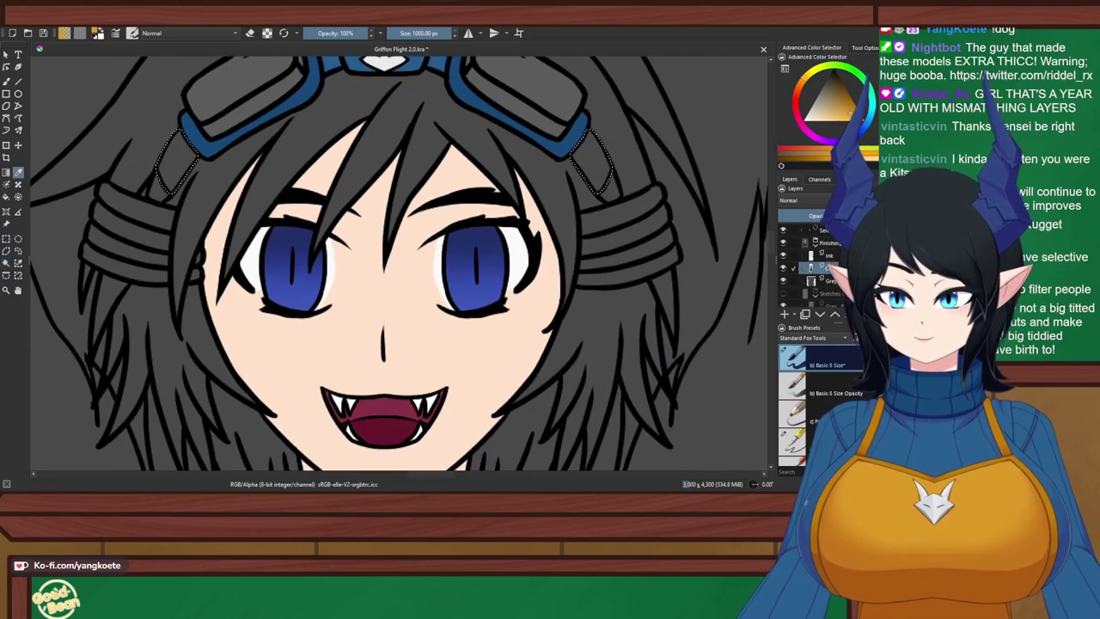
click(203, 142)
key(b)
click(195, 185)
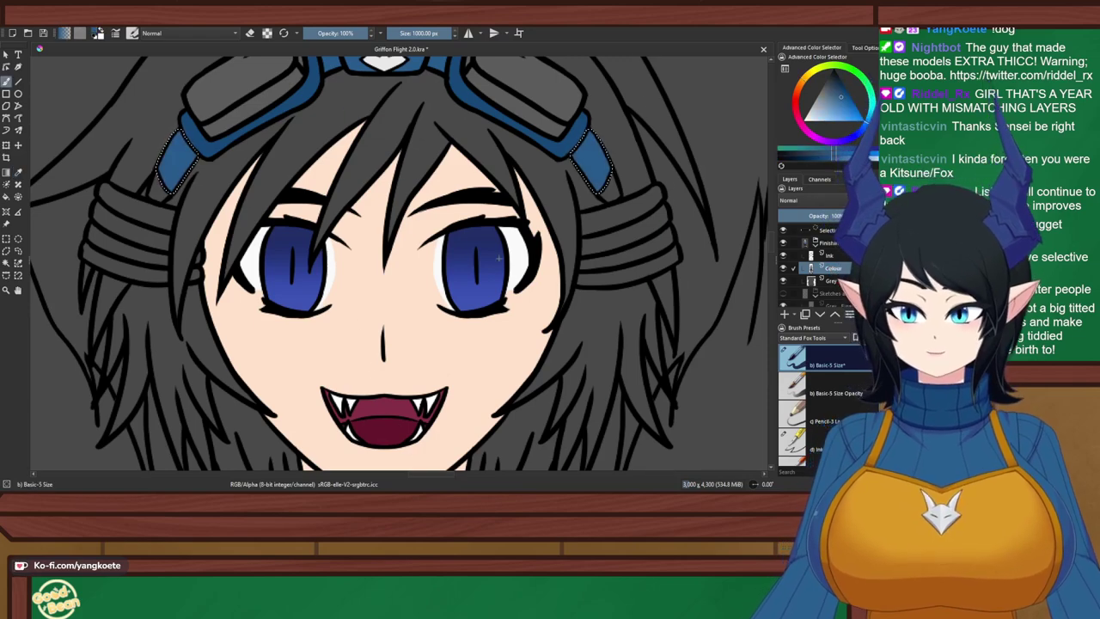
Paint the strap tips orange and clear the selection
key(w)
scroll(169, 174, up, 1)
scroll(150, 177, down, 1)
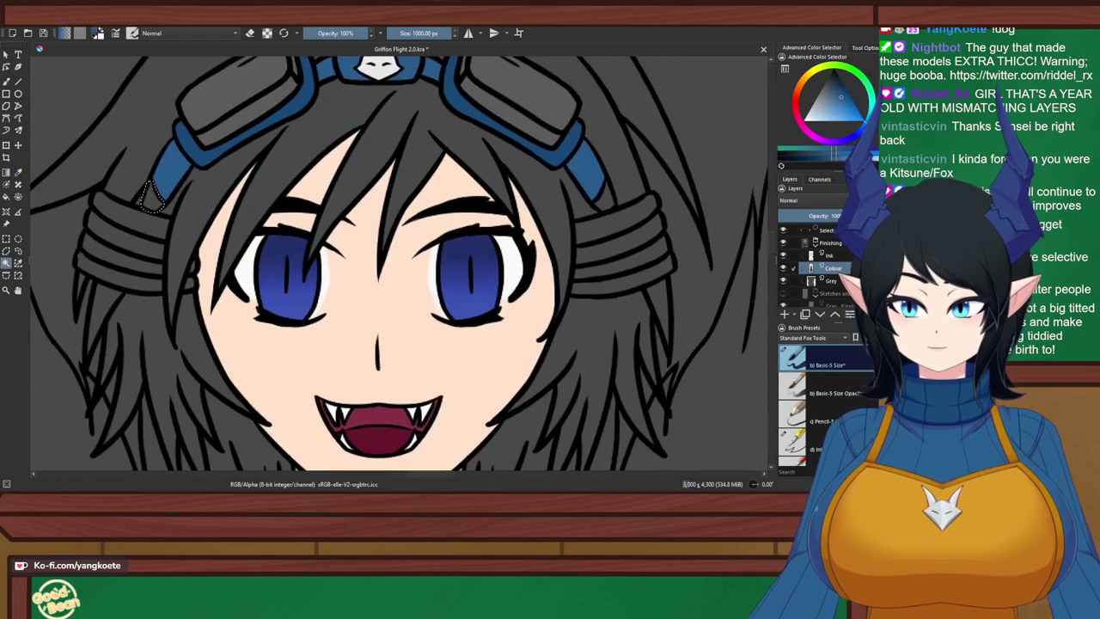
key(b)
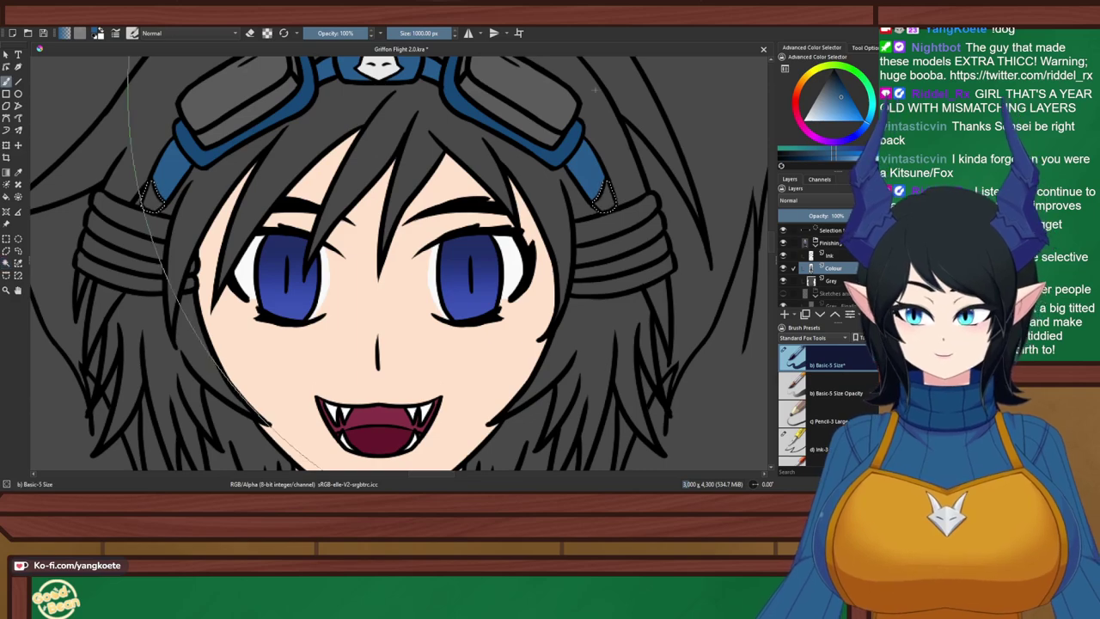
key(x)
drag(577, 199, 101, 201)
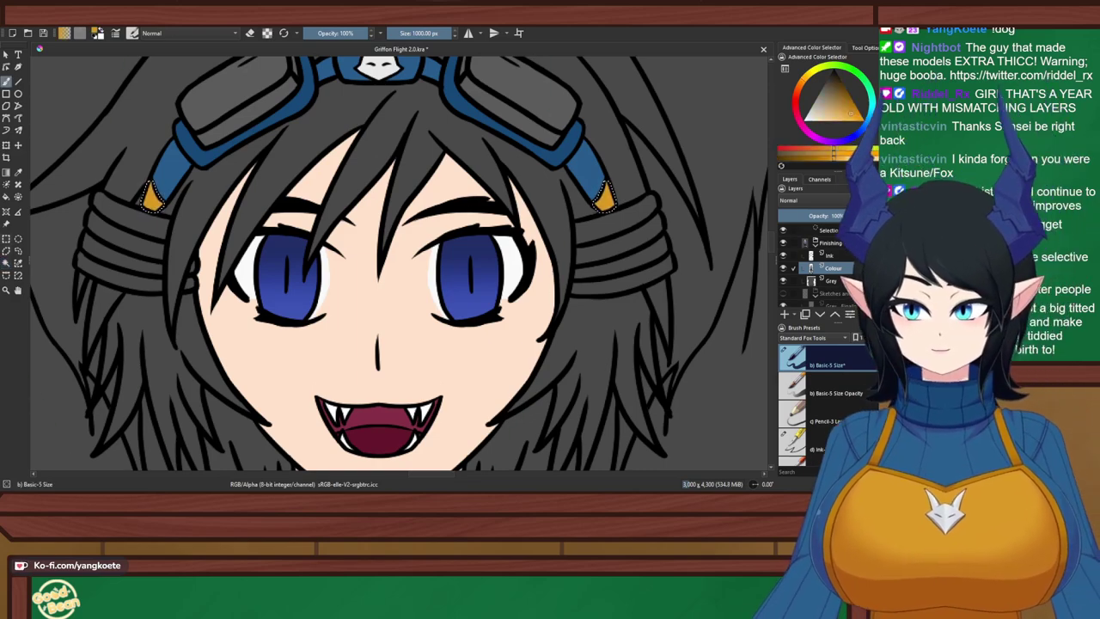
key(ctrl+r)
key(ctrl+shift+a)
drag(400, 288, 405, 238)
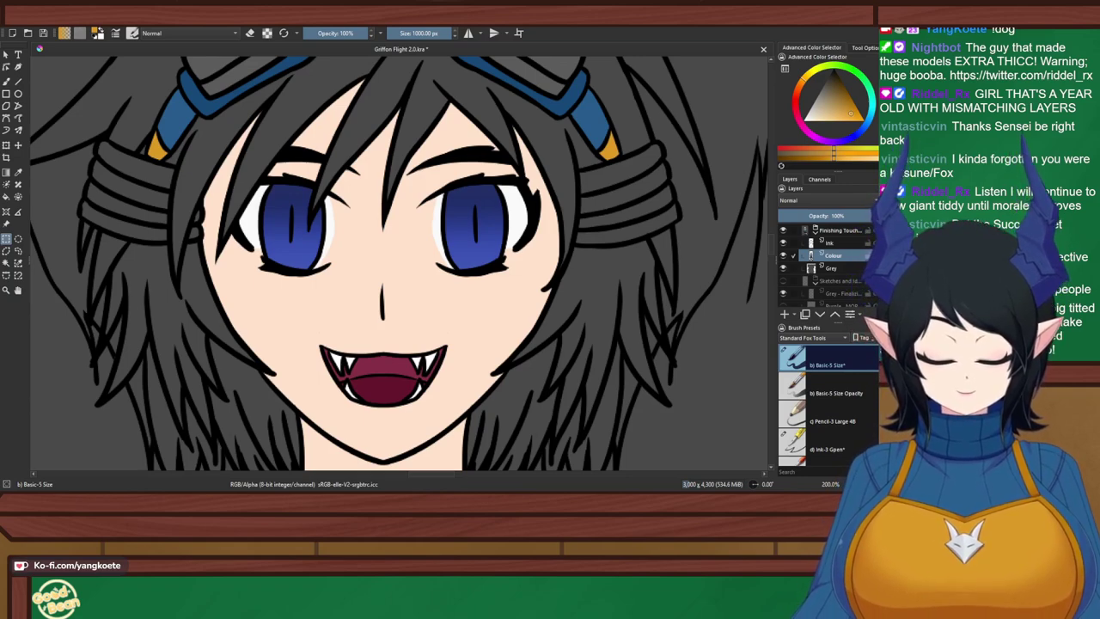
Save, then select all ear-band segments on both sides plus the small hair-tie loops
key(ctrl+s)
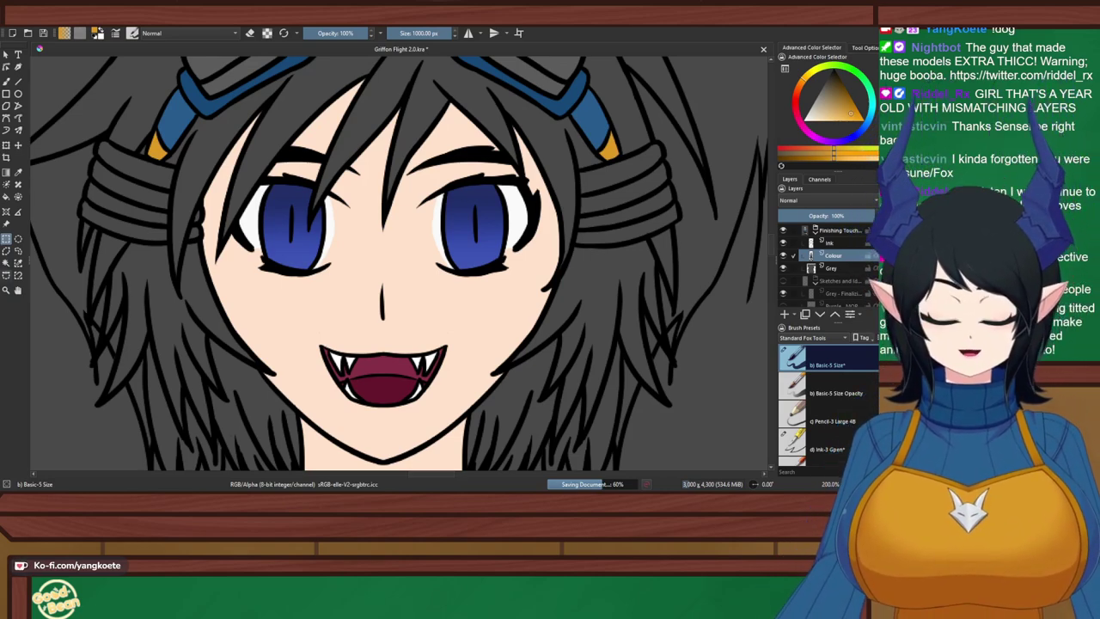
click(7, 264)
click(135, 167)
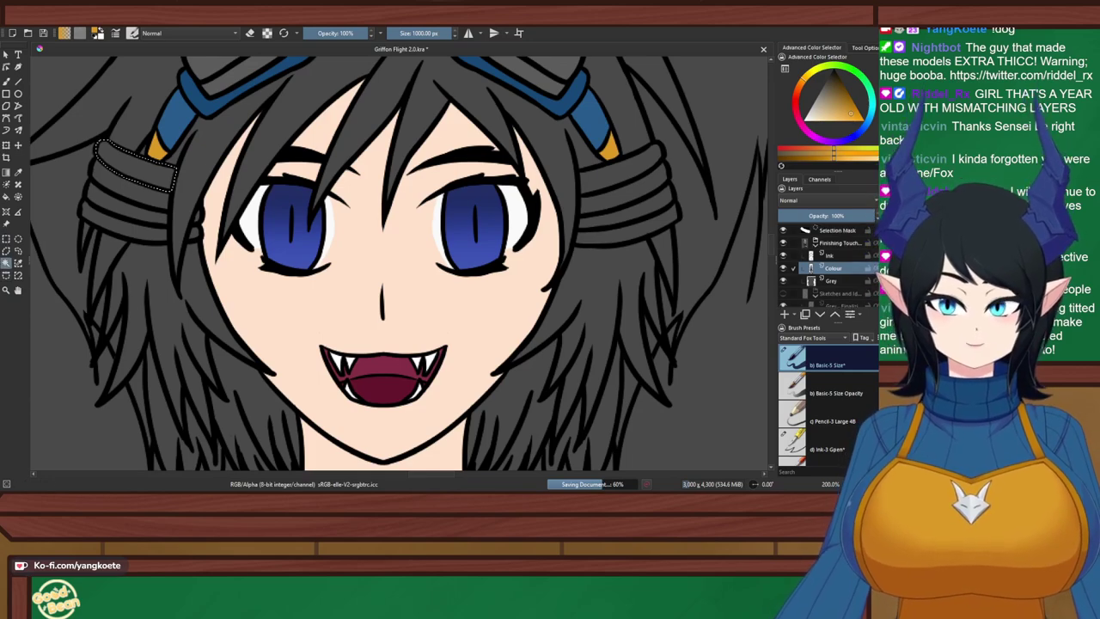
shift+click(628, 193)
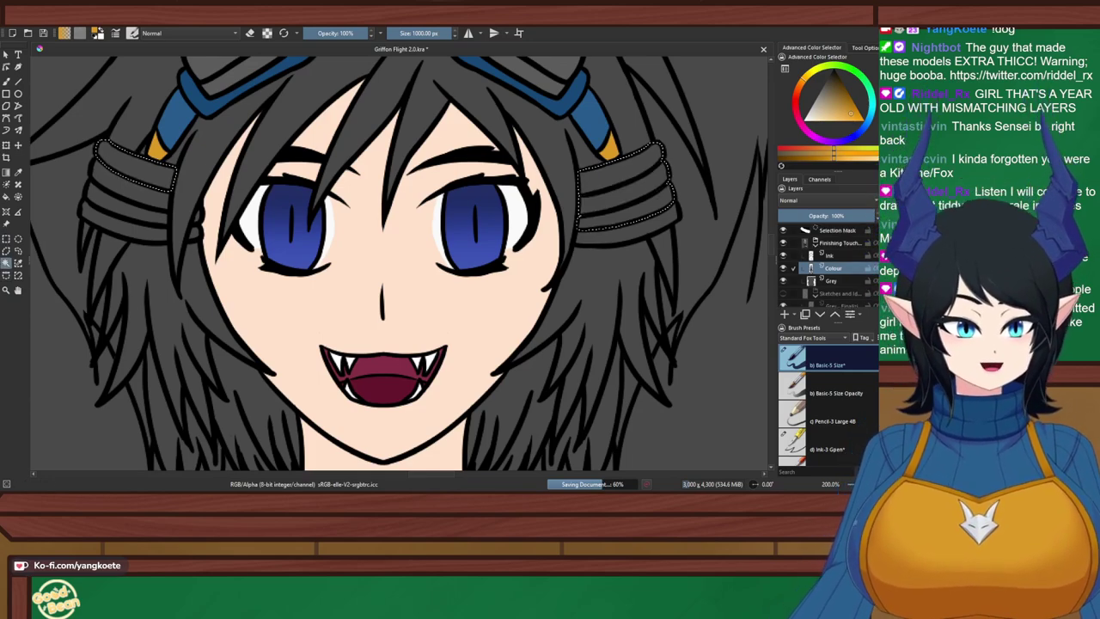
shift+click(133, 188)
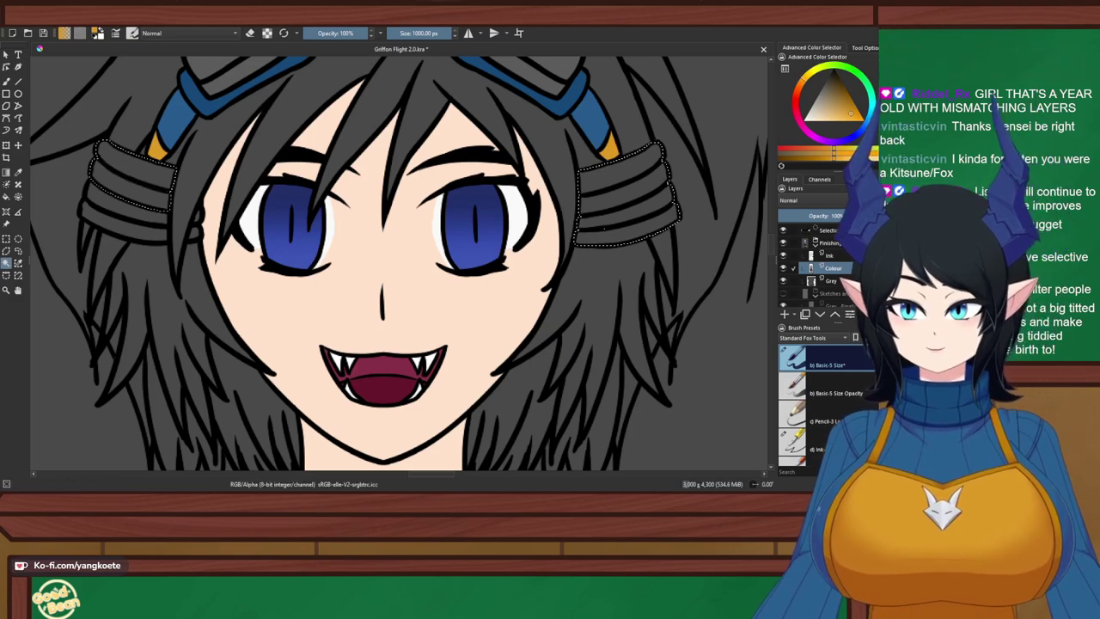
shift+click(131, 207)
shift+click(127, 225)
scroll(209, 223, up, 3)
shift+click(181, 204)
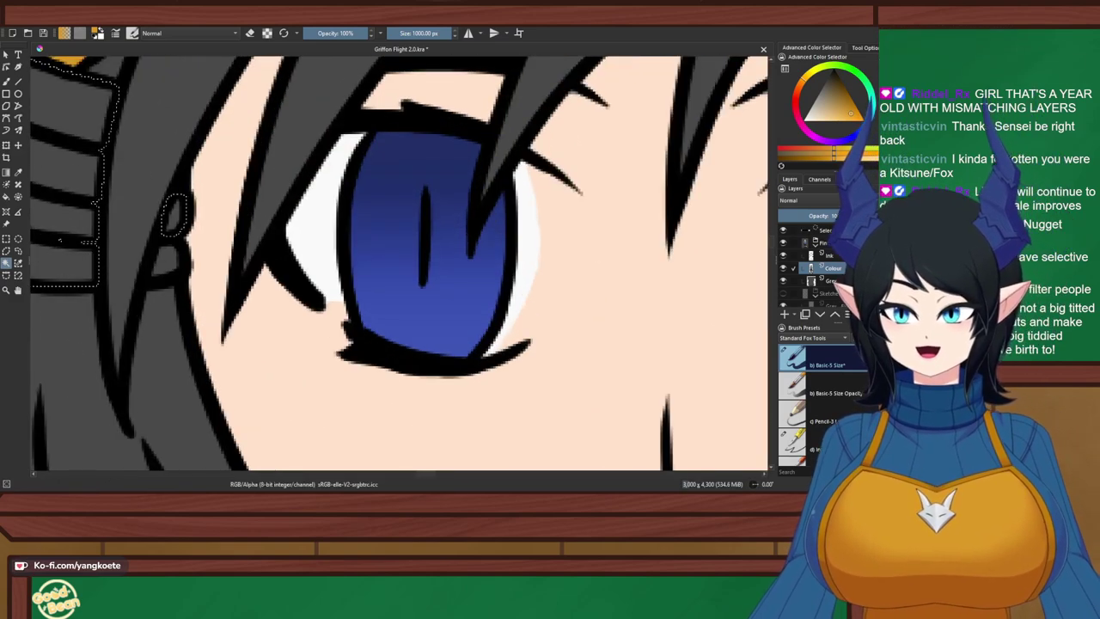
shift+click(178, 231)
shift+click(171, 261)
scroll(171, 263, down, 3)
Paint the selected ear bands solid orange and clear the selection
key(b)
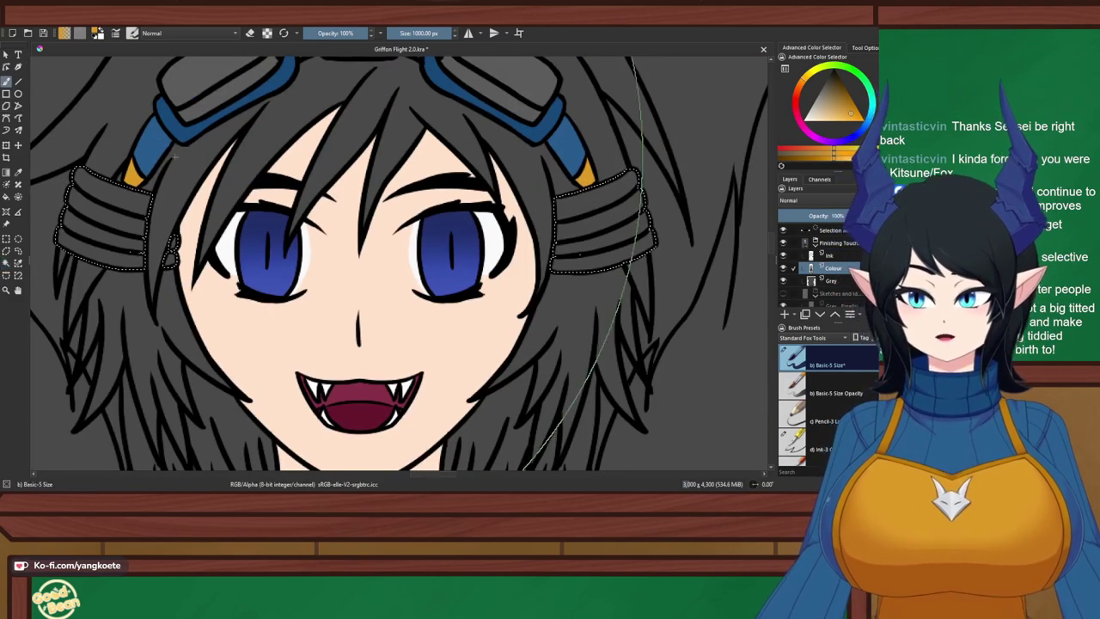
drag(258, 173, 325, 176)
click(404, 227)
scroll(164, 210, down, 2)
drag(164, 211, 205, 198)
key(ctrl+r)
click(205, 198)
scroll(258, 210, up, 2)
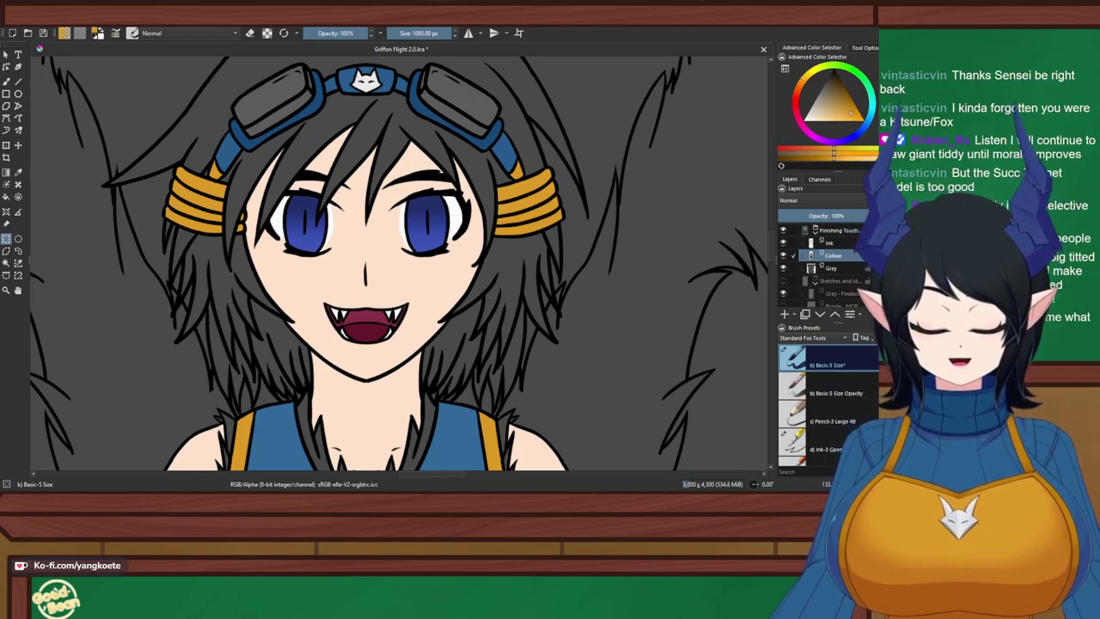
drag(400, 264, 464, 241)
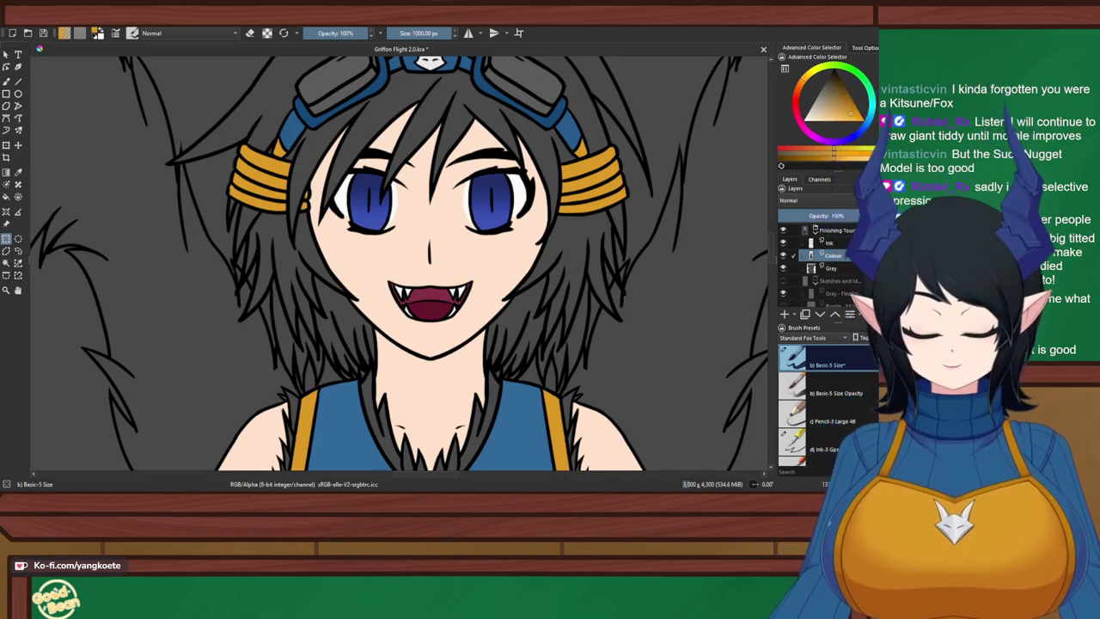
On the Ink layer, cover the gap on the left band's lower edge with a 3 px brush and save
scroll(316, 178, up, 1)
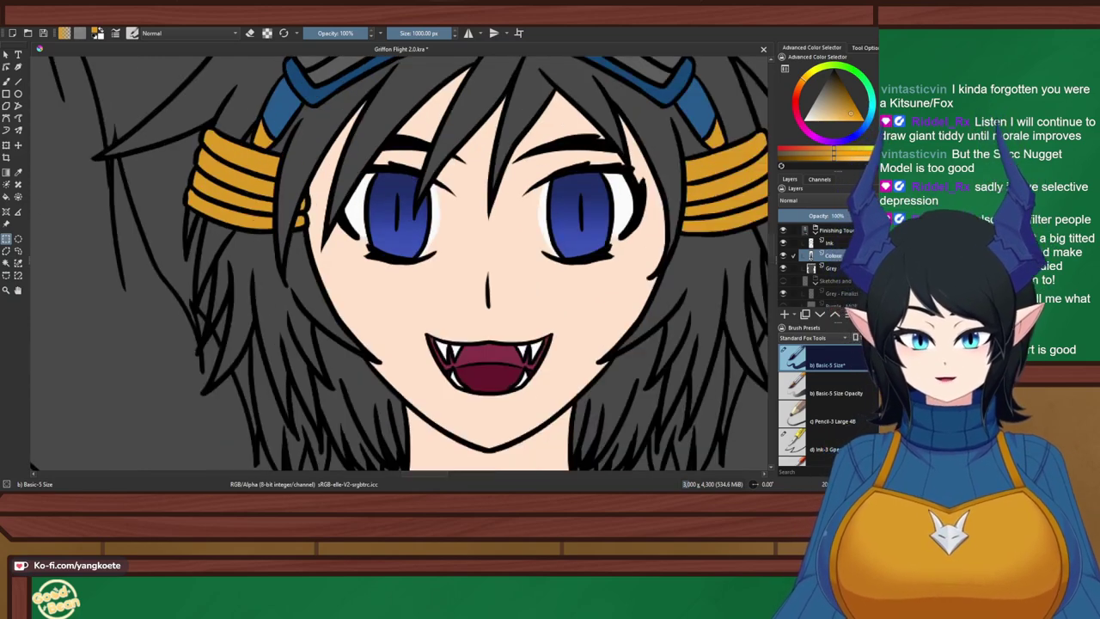
drag(316, 178, 273, 214)
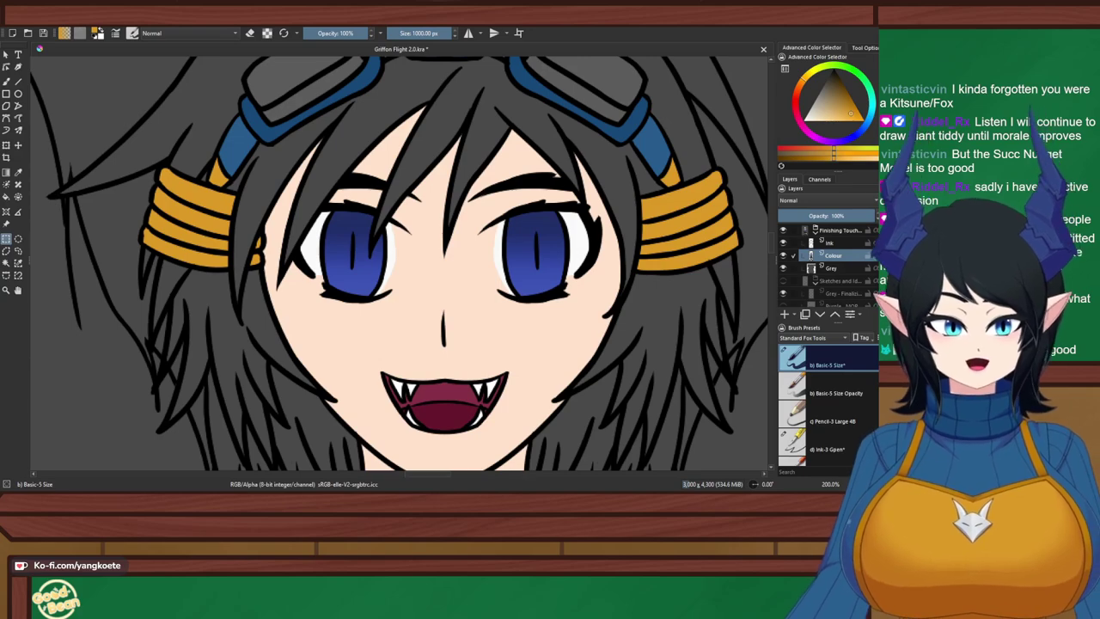
scroll(99, 212, up, 5)
key(Page_Up)
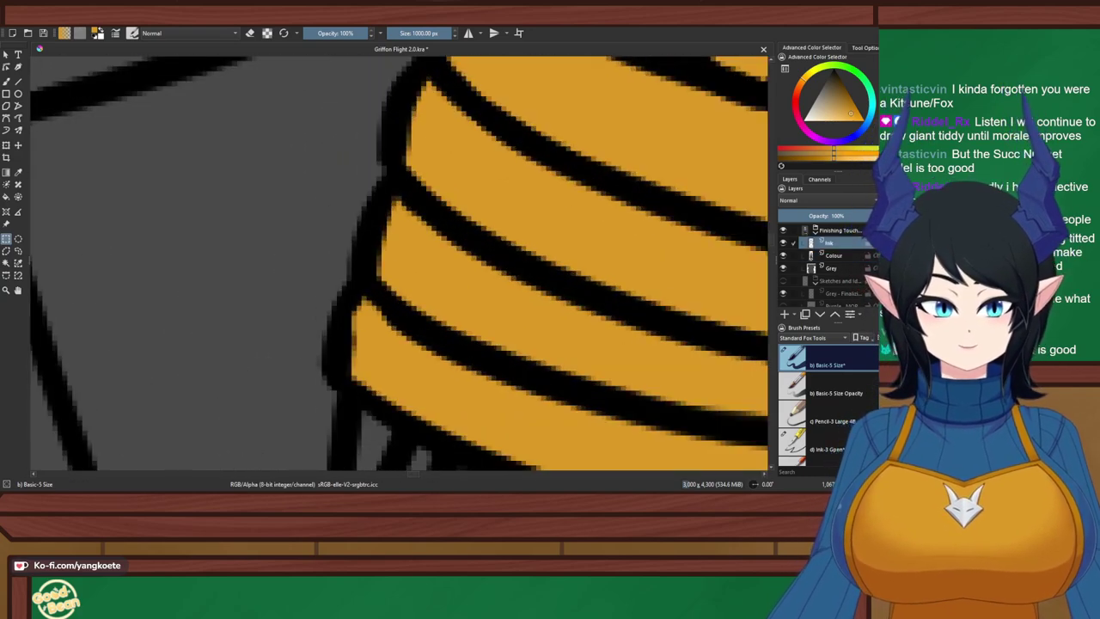
click(387, 34)
scroll(387, 34, up, 2)
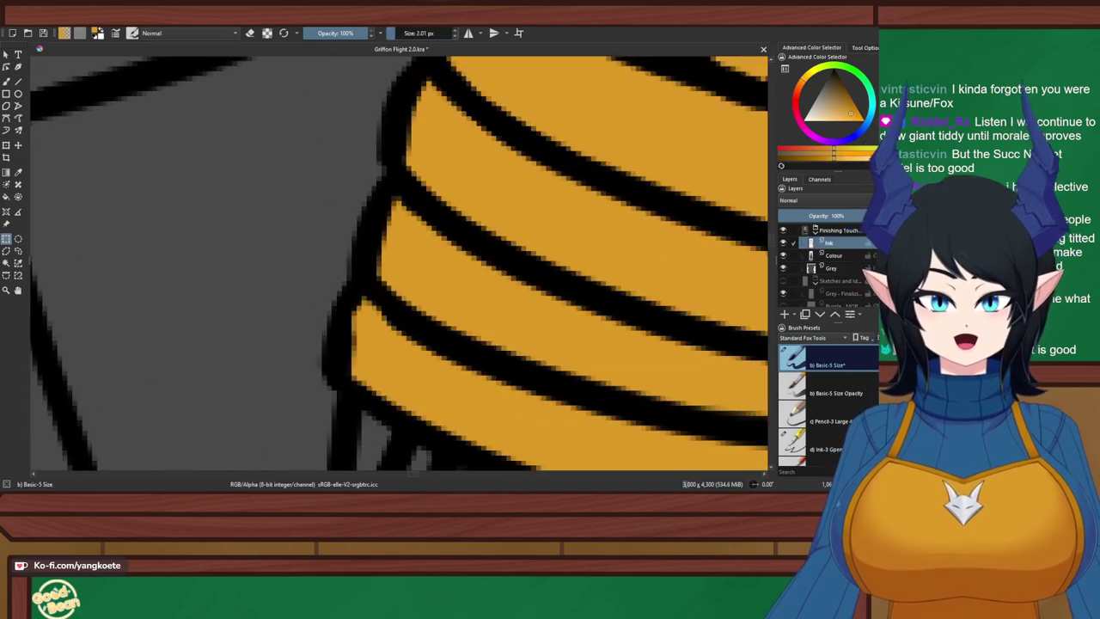
scroll(301, 263, up, 2)
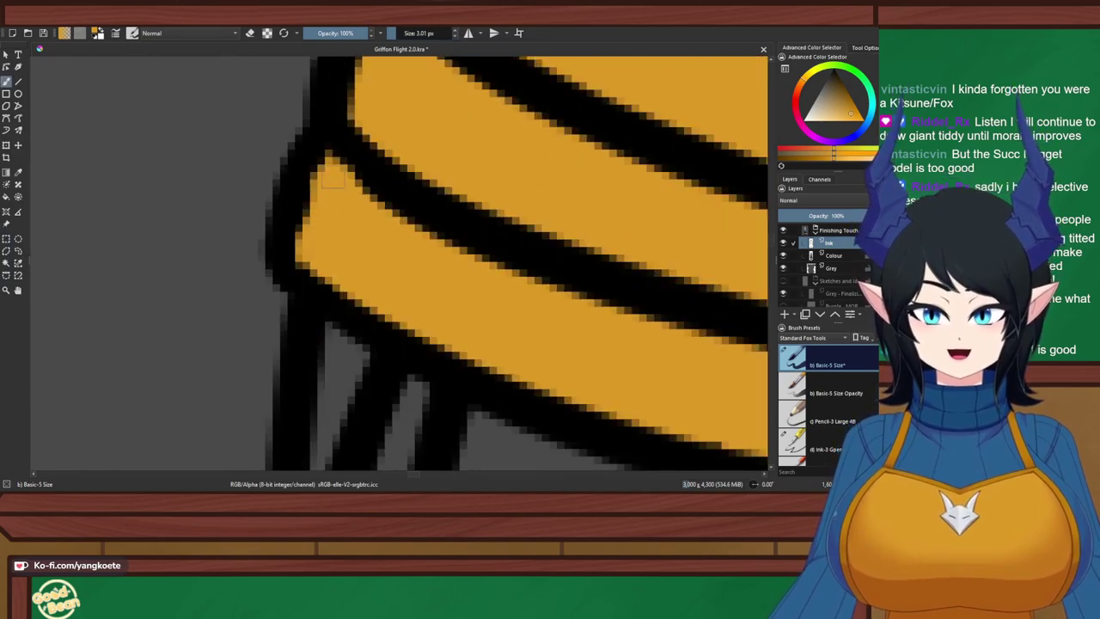
drag(320, 190, 304, 267)
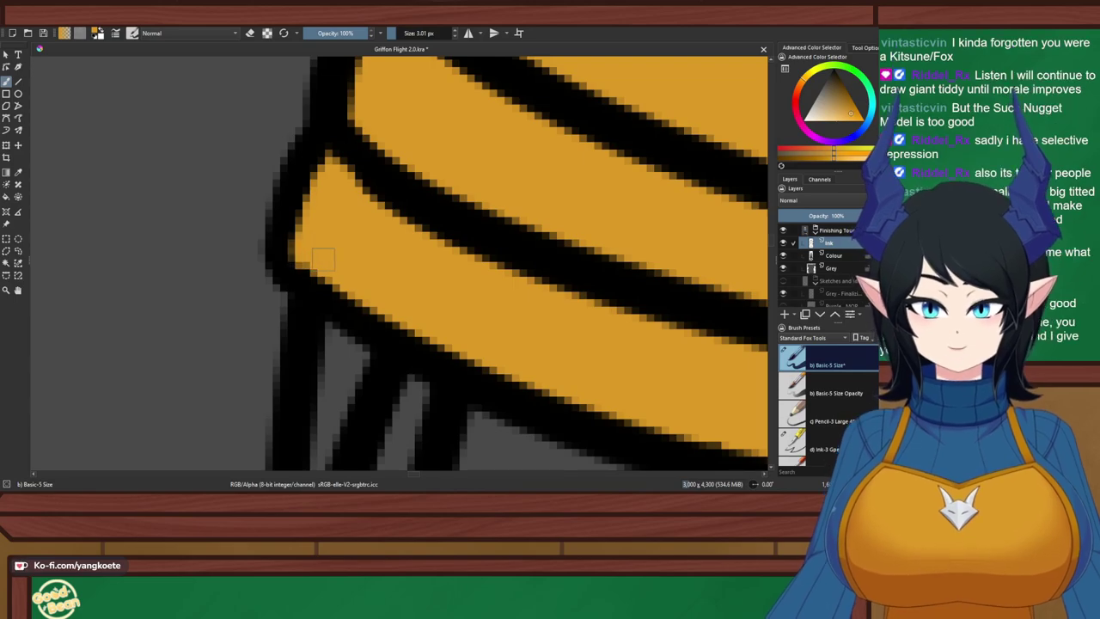
key(ctrl+s)
Zoom back out and select the first orange band on the left wrap
scroll(346, 246, down, 3)
drag(411, 281, 176, 295)
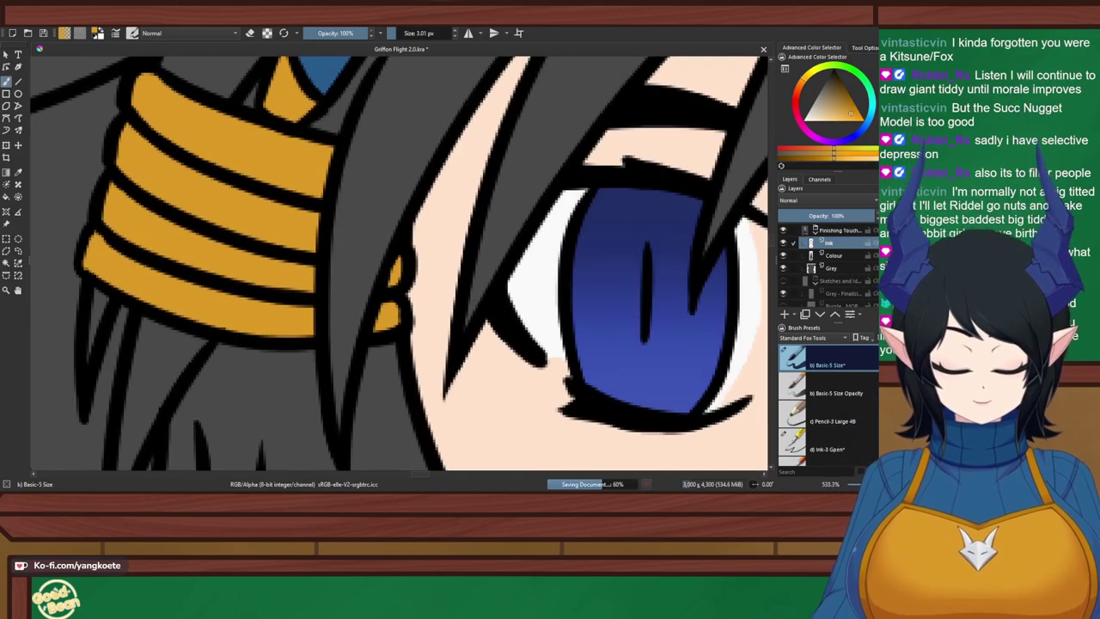
scroll(293, 269, down, 5)
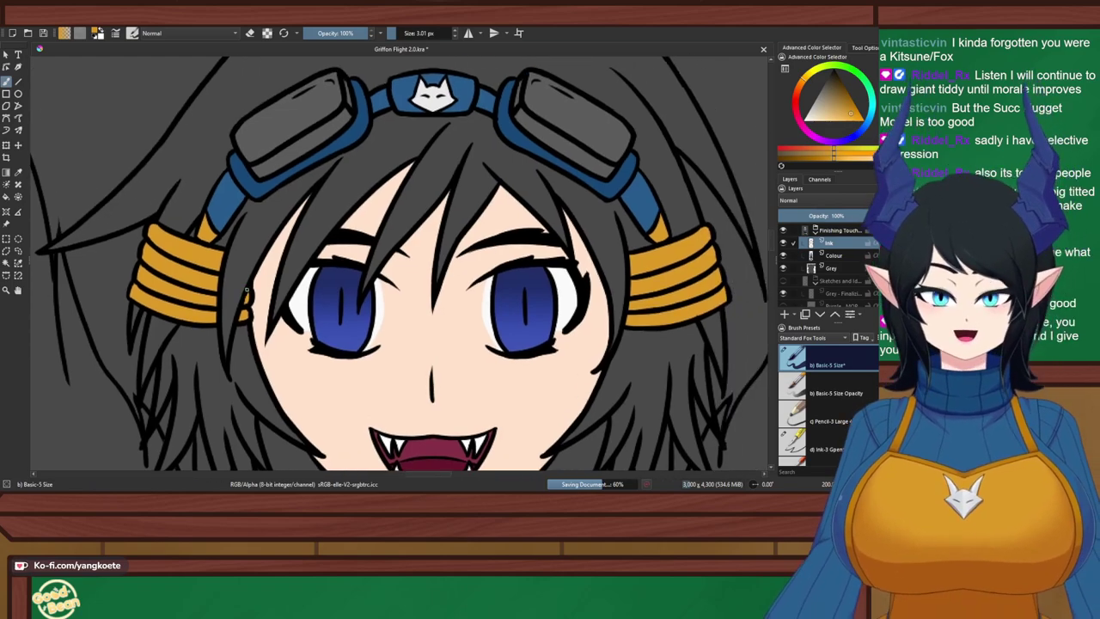
scroll(245, 293, down, 2)
scroll(399, 267, down, 4)
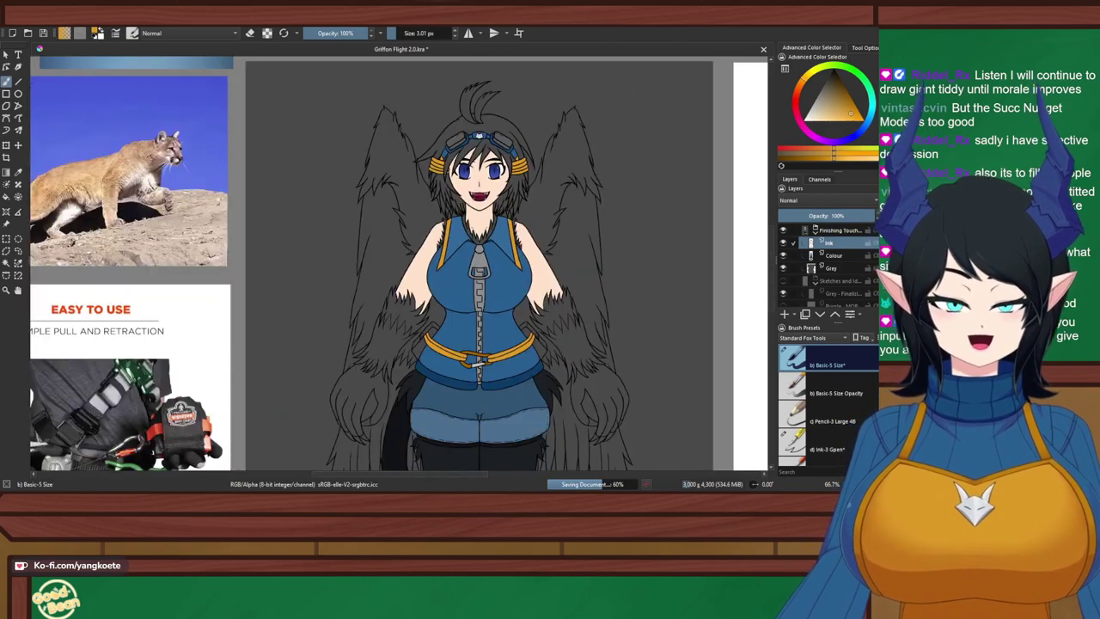
scroll(400, 266, up, 1)
scroll(532, 146, up, 3)
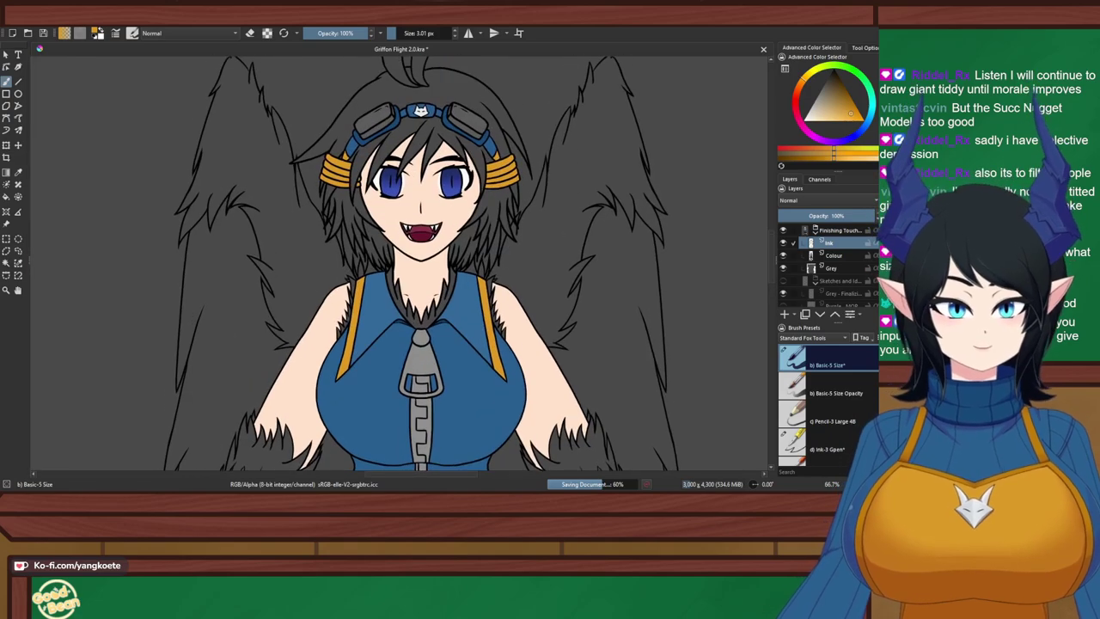
scroll(451, 155, up, 2)
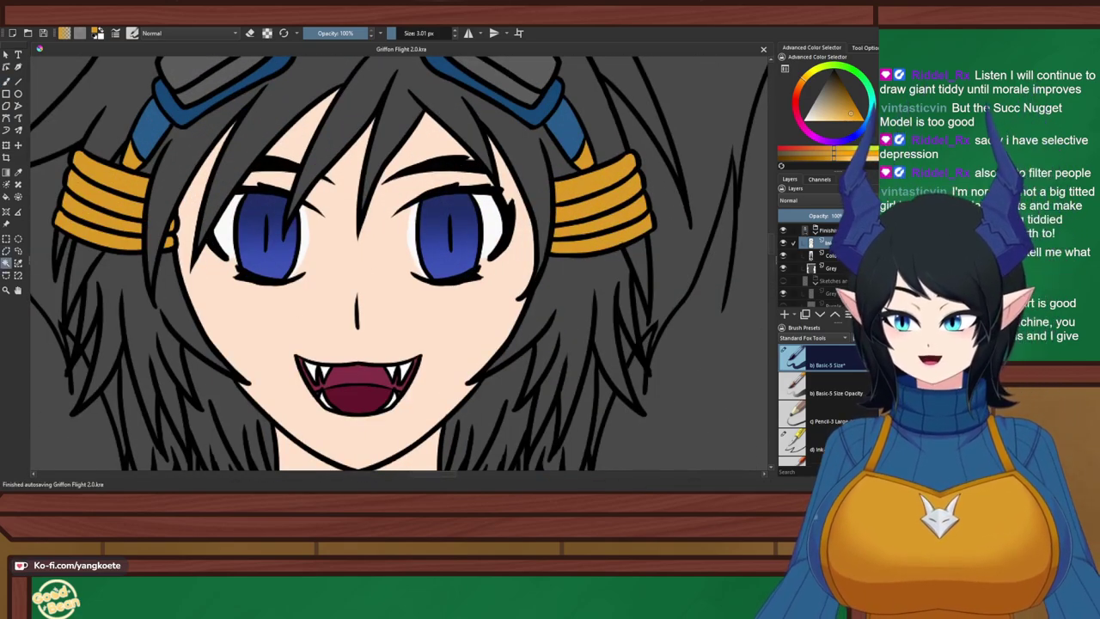
click(103, 198)
Add more orange bands on both ear wraps and the earring's lower piece to the selection
shift+click(99, 234)
shift+click(601, 195)
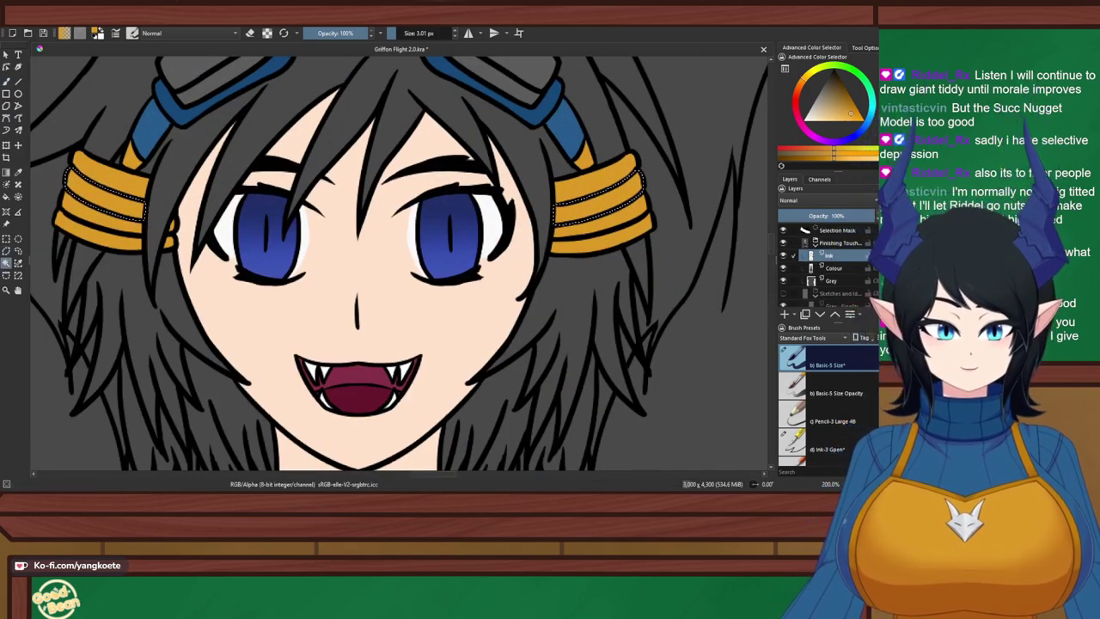
scroll(153, 246, up, 3)
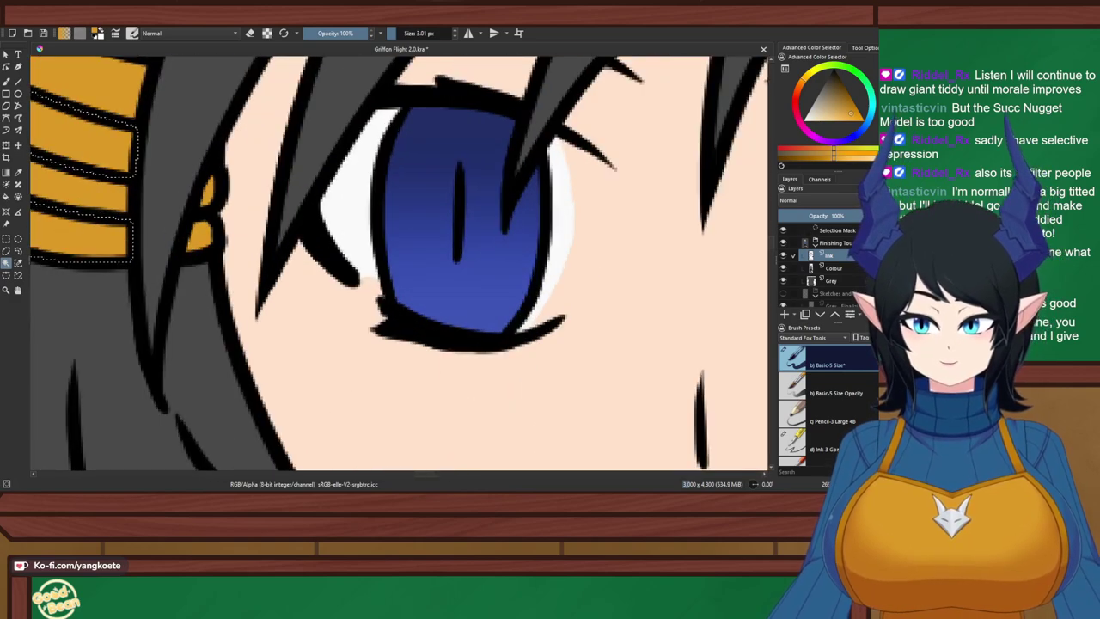
shift+click(198, 240)
scroll(270, 261, down, 3)
scroll(657, 254, up, 1)
scroll(399, 262, down, 2)
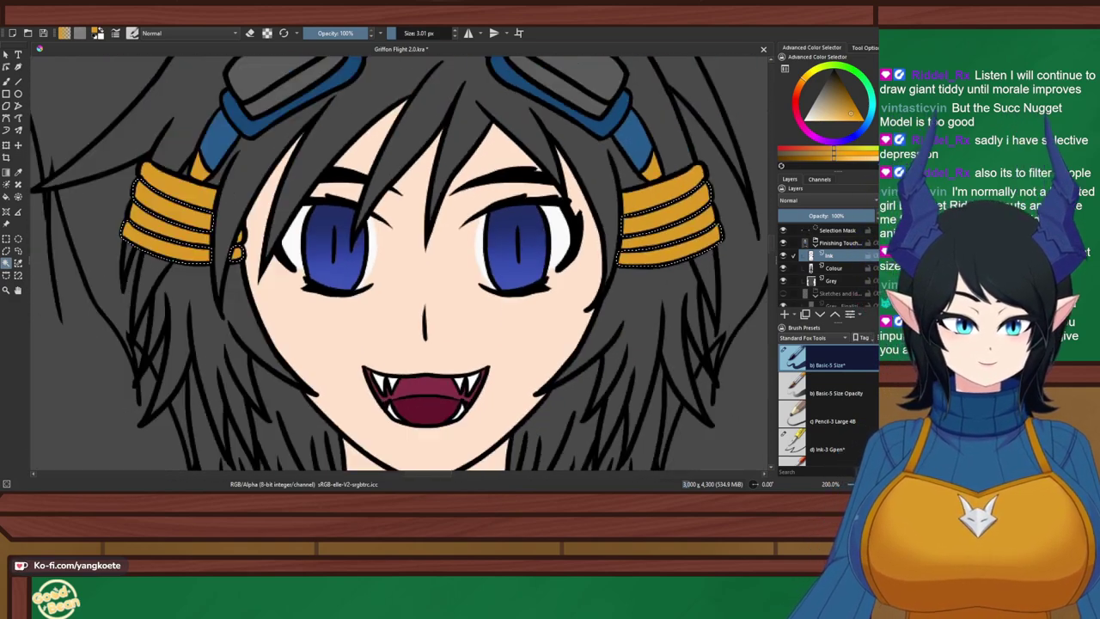
Sample the strap's blue and paint the selected stripes on the Colour layer with a maximum-size brush
click(18, 173)
click(189, 177)
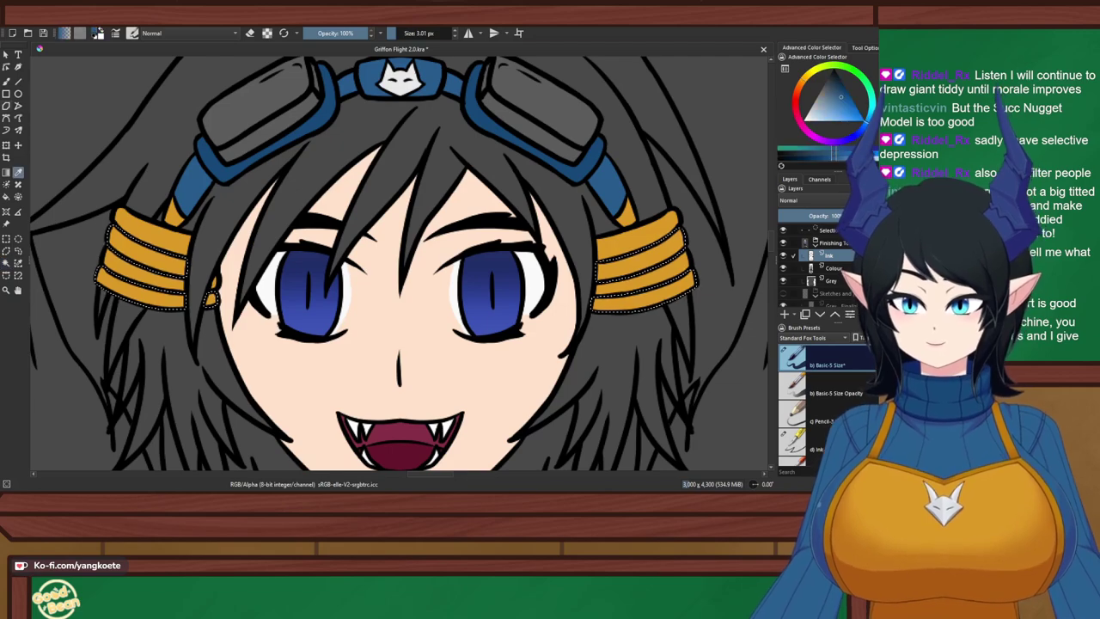
click(6, 82)
drag(426, 33, 456, 34)
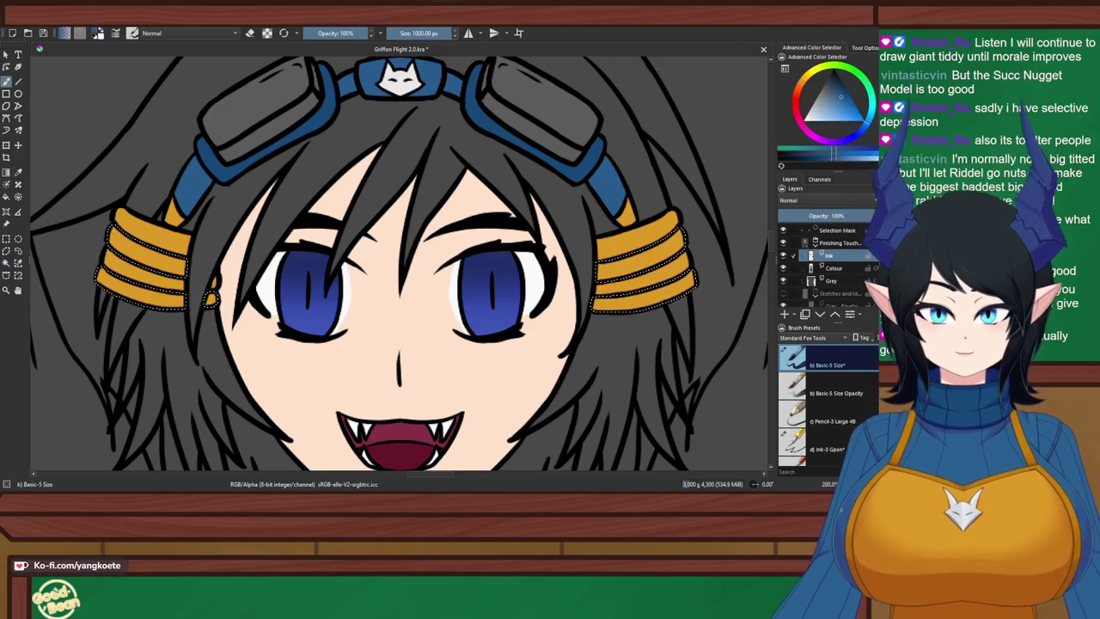
click(831, 281)
click(833, 268)
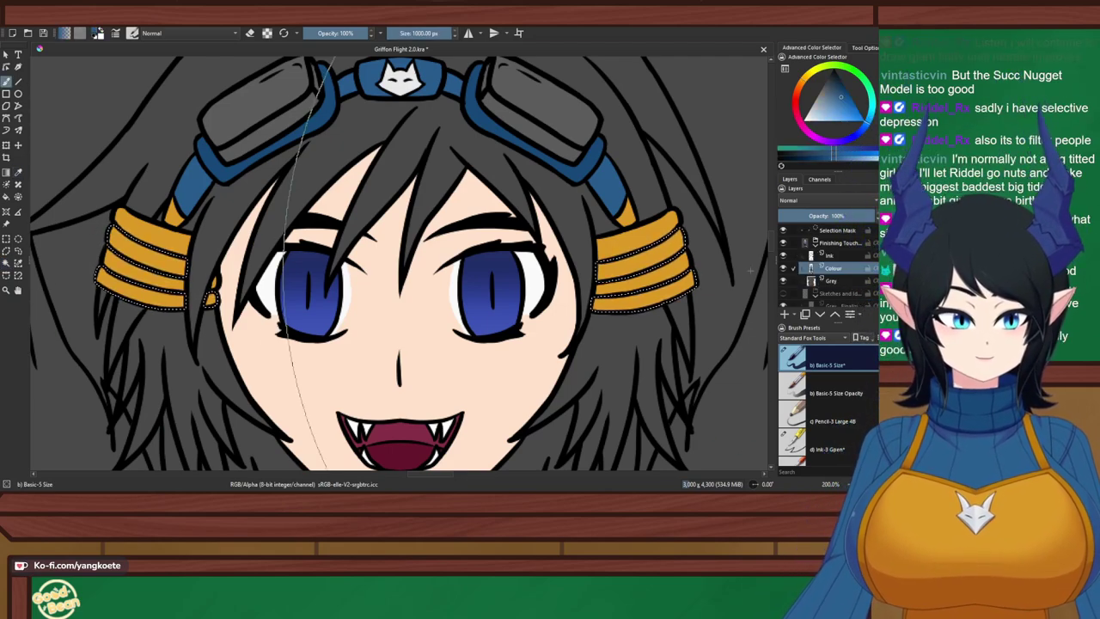
drag(572, 259, 242, 259)
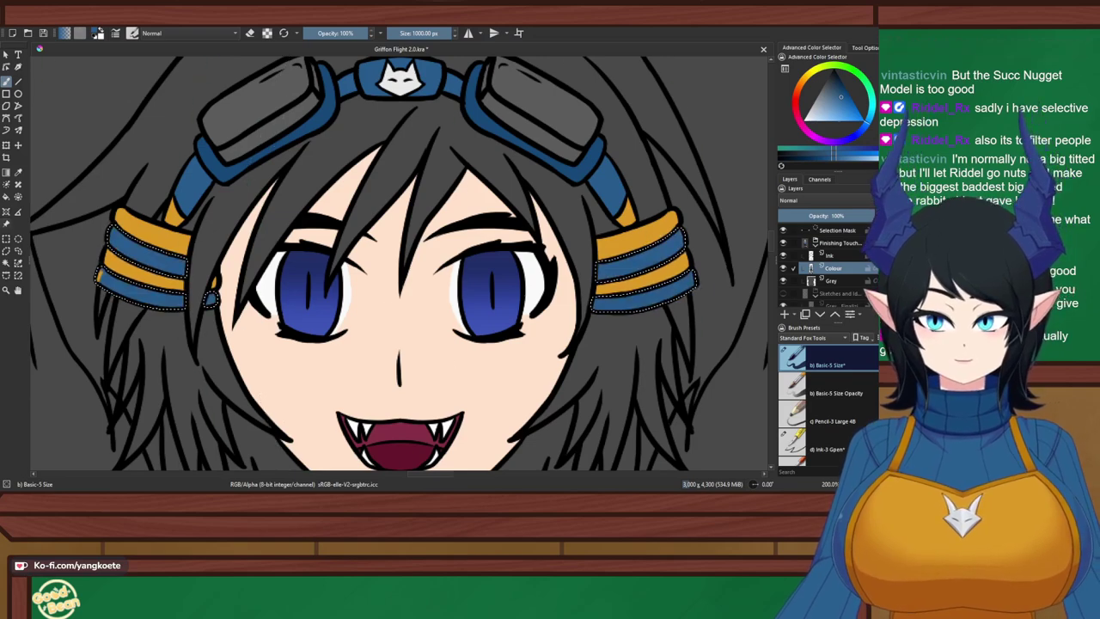
Try selecting a small orange patch on the band, undo it, and return to Contiguous Selection
click(6, 263)
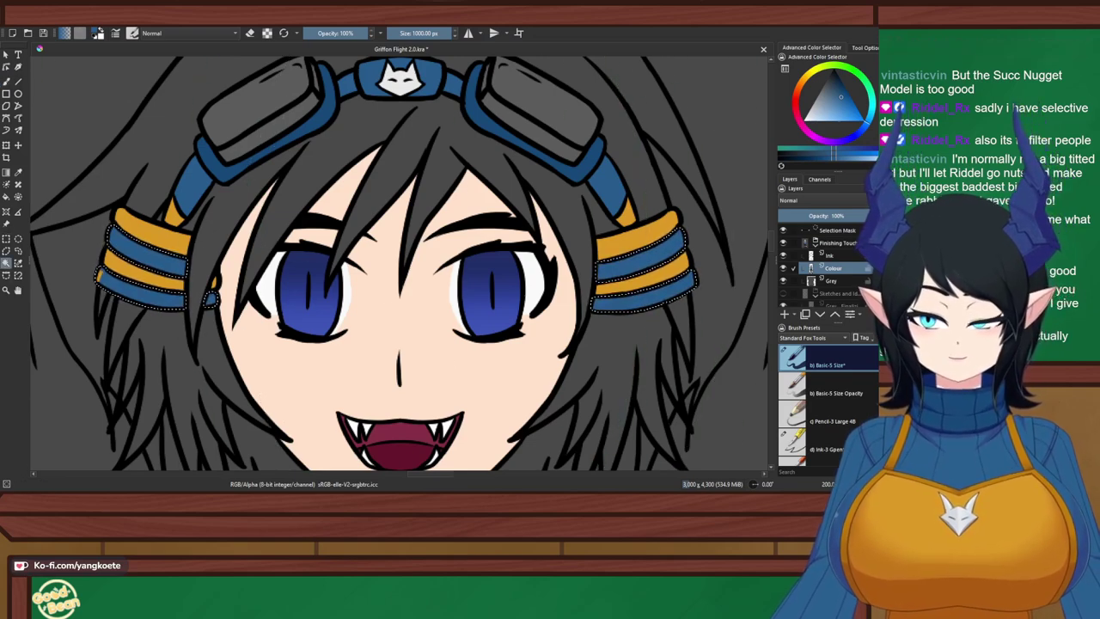
scroll(81, 283, up, 6)
click(226, 223)
key(ctrl+z)
key(ctrl+z)
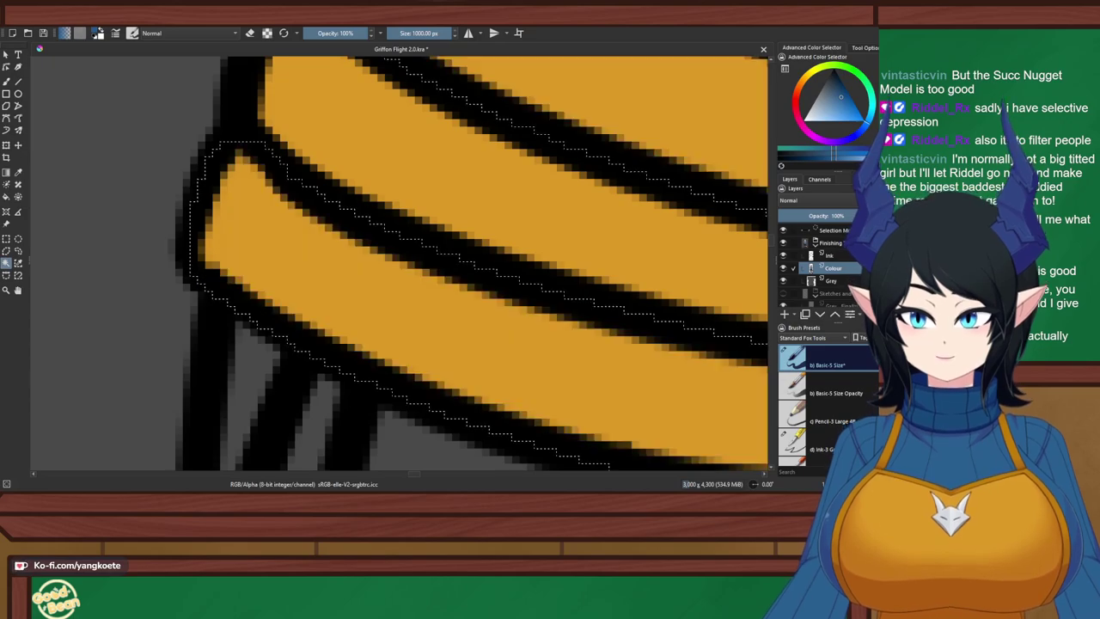
scroll(215, 241, down, 8)
key(b)
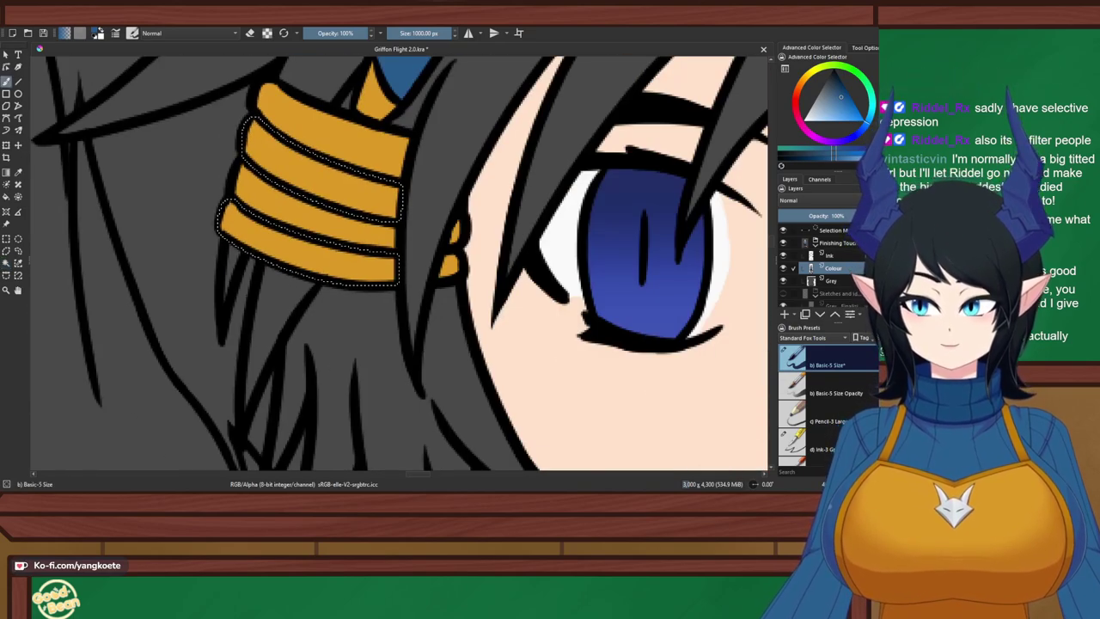
scroll(196, 133, down, 5)
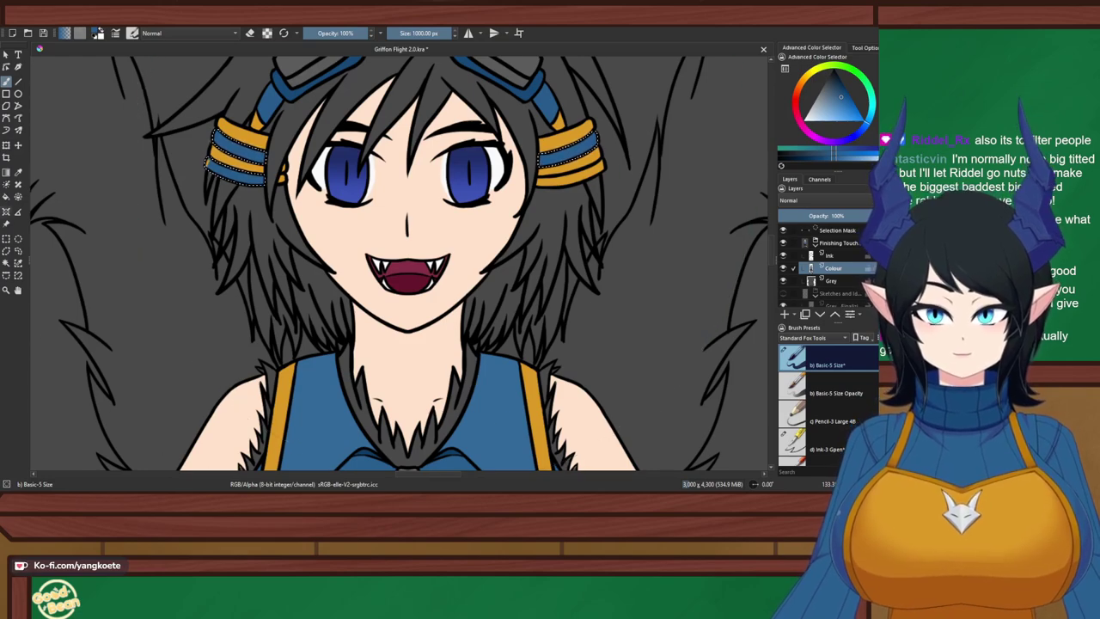
click(6, 263)
scroll(200, 162, up, 5)
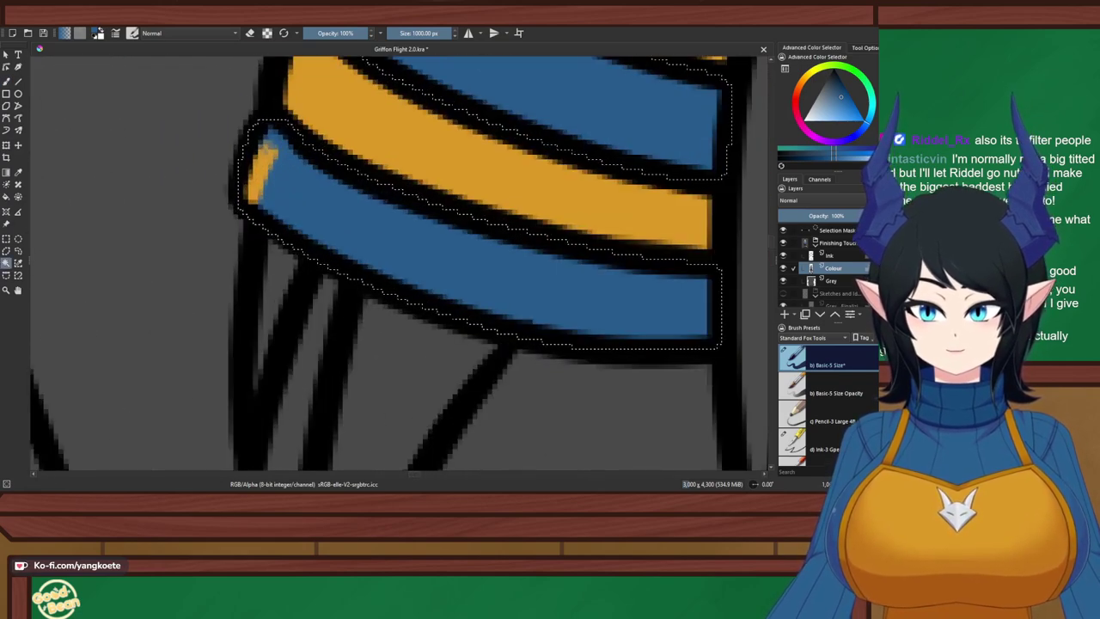
Step through the Grey, Colour and Ink layers and set the freehand brush to eraser mode
scroll(328, 178, down, 1)
key(Page_Down)
key(Page_Up)
key(Page_Up)
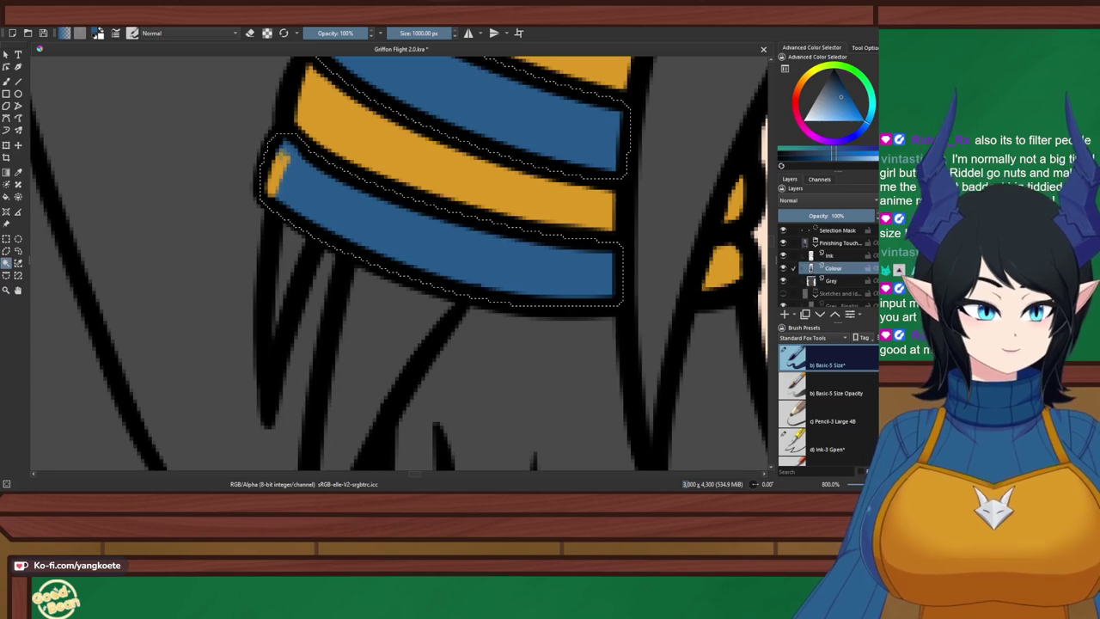
key(e)
key(b)
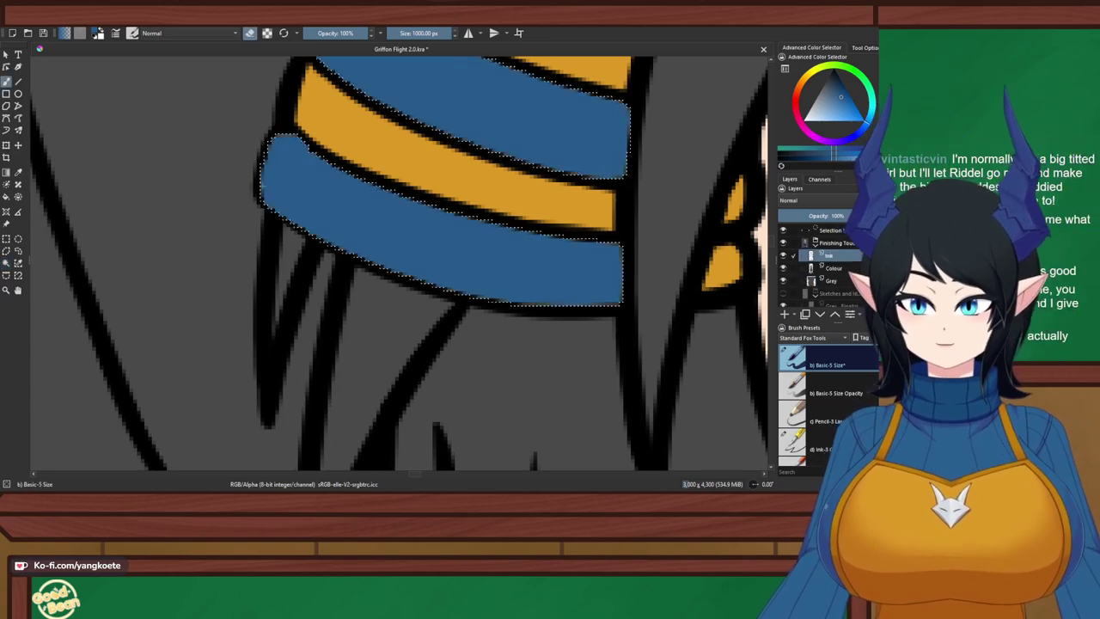
key(e)
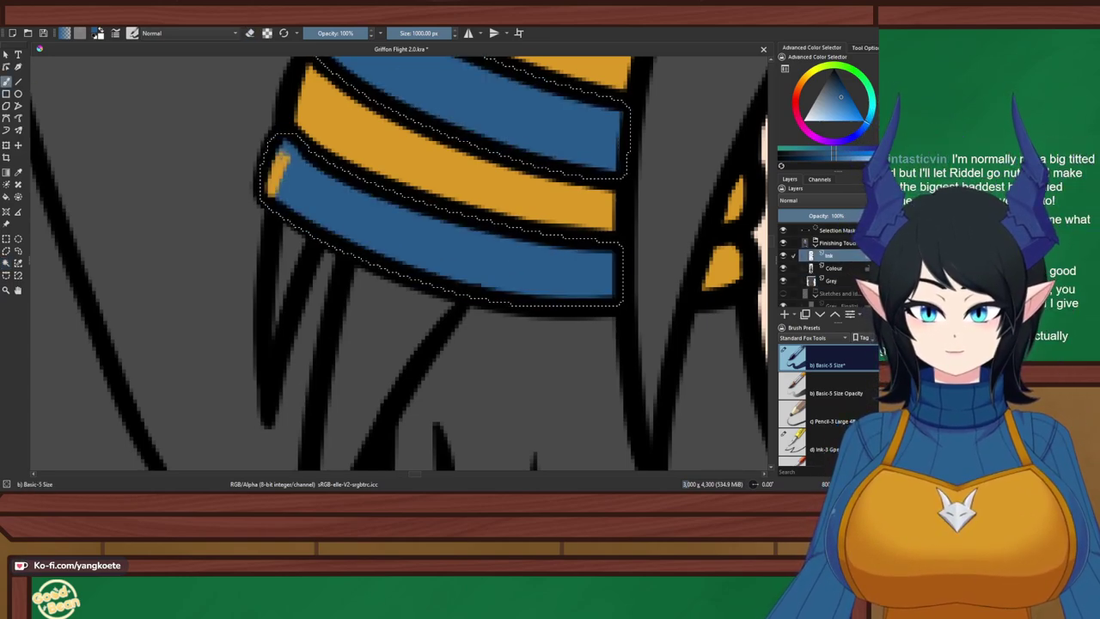
key(e)
Shrink the brush, erase a dab of stray ink inside the selection, then undo it
drag(456, 33, 386, 33)
scroll(288, 154, up, 2)
scroll(261, 157, up, 2)
click(413, 32)
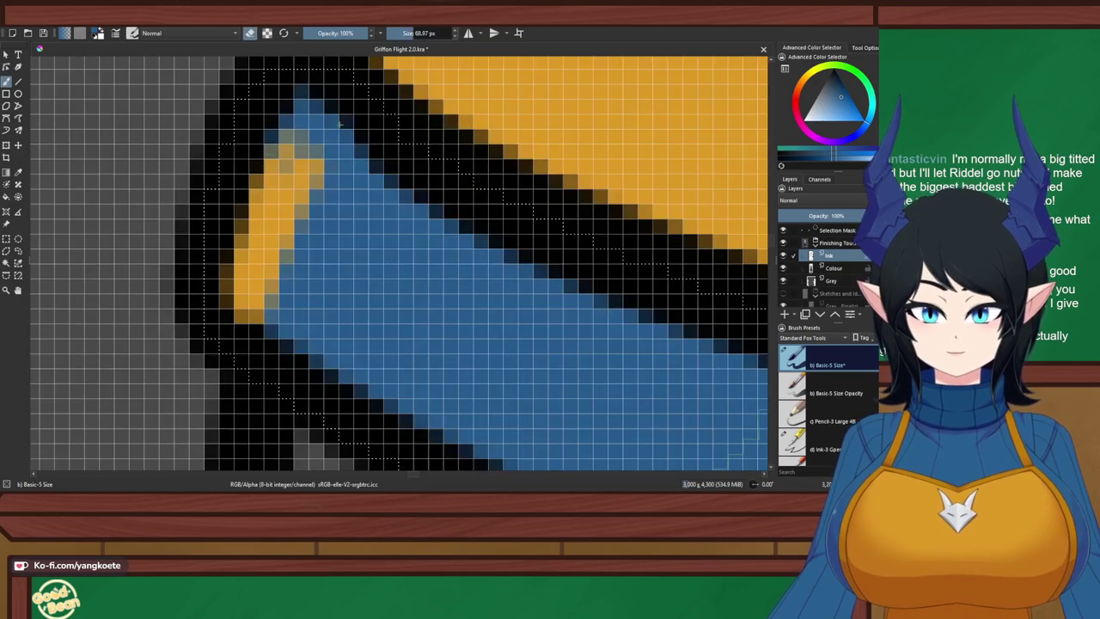
click(241, 225)
key(ctrl+z)
With a ~5 px full-opacity brush, paint blue over the orange patch at the band tip
drag(409, 33, 398, 32)
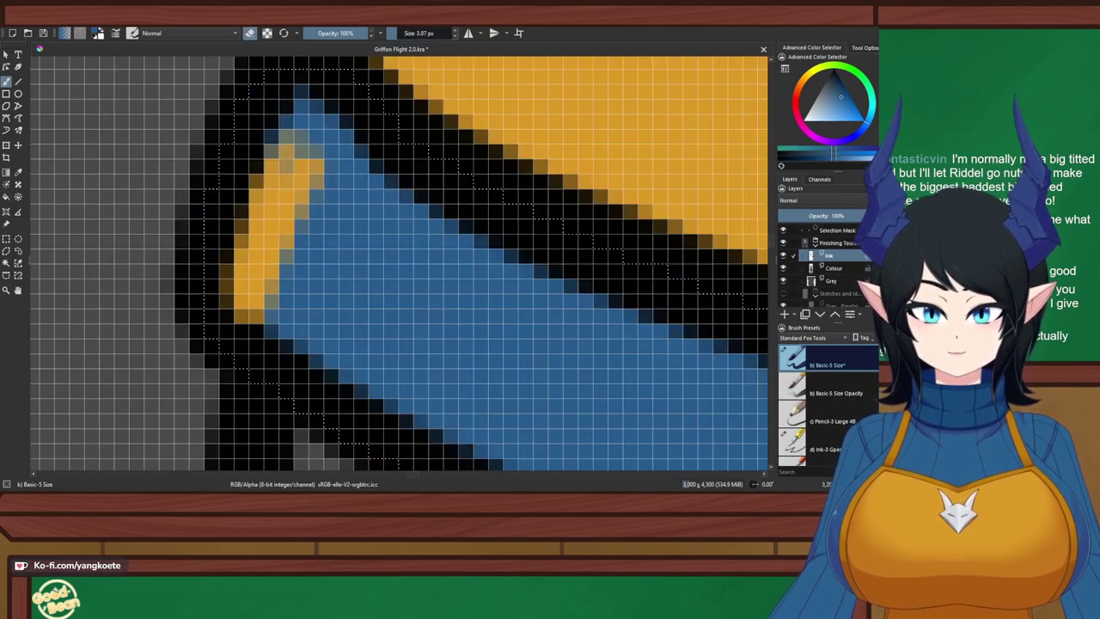
scroll(341, 100, down, 3)
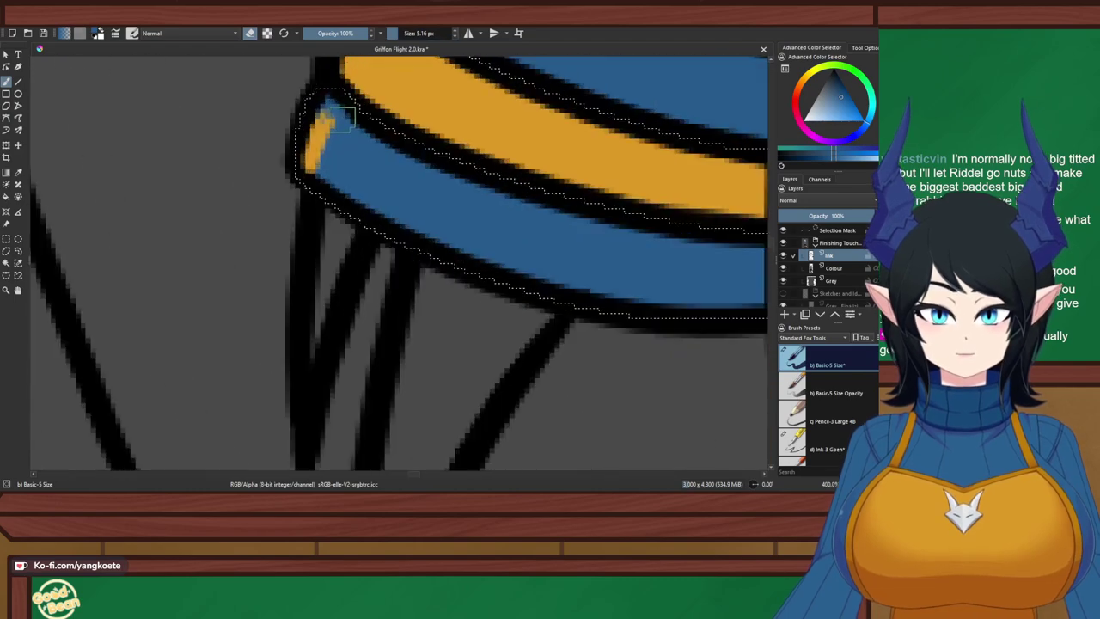
click(319, 33)
drag(319, 33, 370, 32)
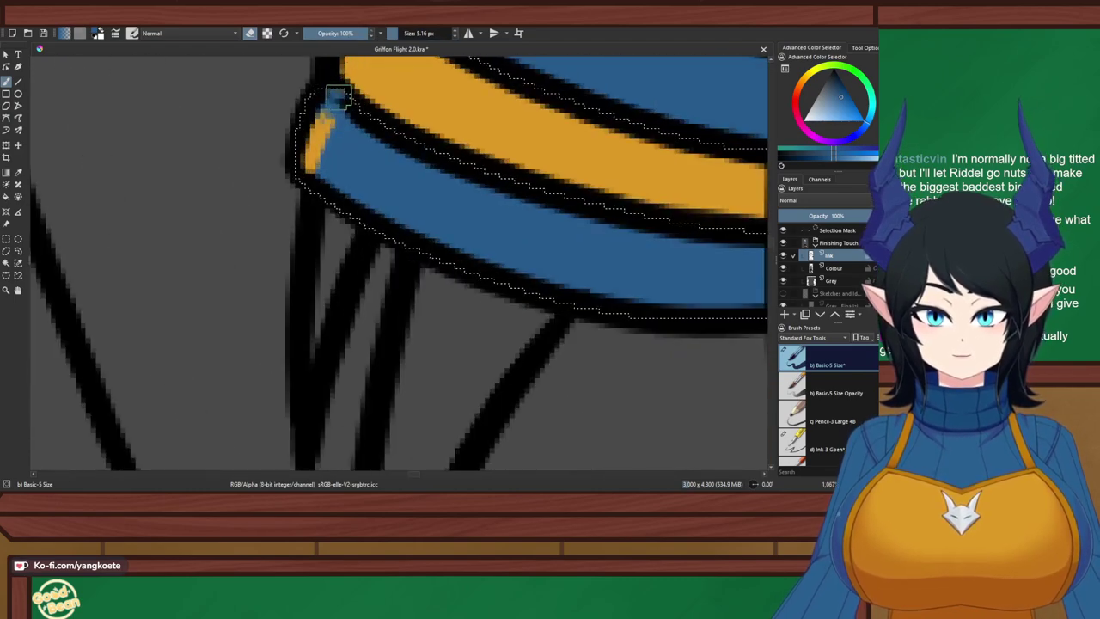
drag(334, 102, 311, 165)
key(ctrl+z)
mouse_move(329, 127)
mouse_down()
mouse_move(315, 169)
mouse_move(319, 134)
mouse_move(335, 126)
mouse_up()
key(ctrl+z)
Zoom and pan to bring the whole face into view
scroll(335, 126, down, 1)
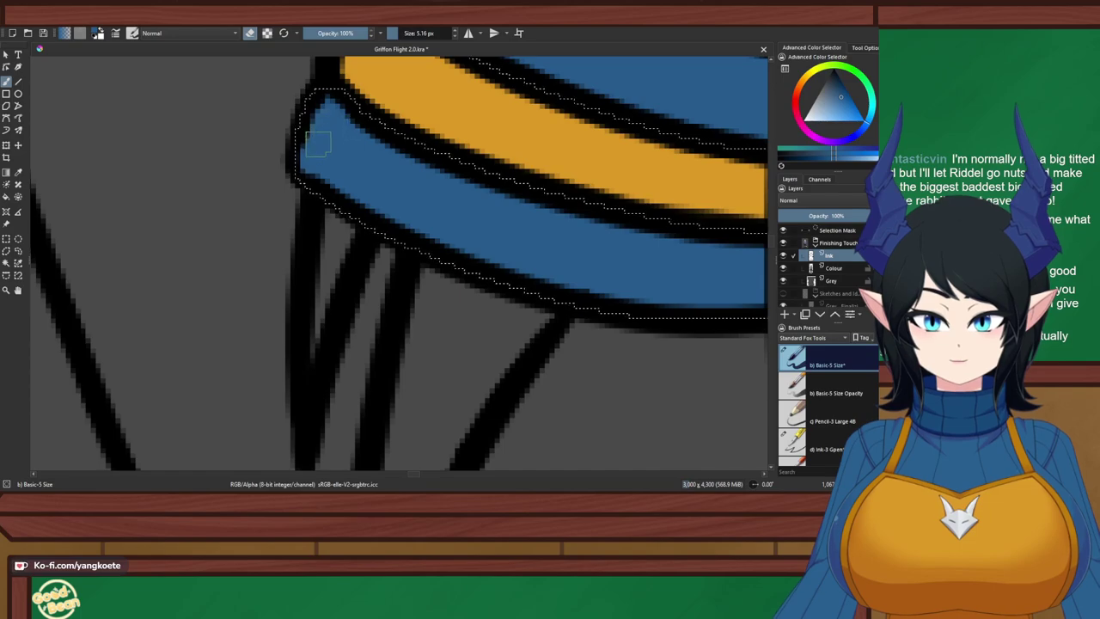
scroll(330, 120, down, 2)
scroll(387, 152, up, 4)
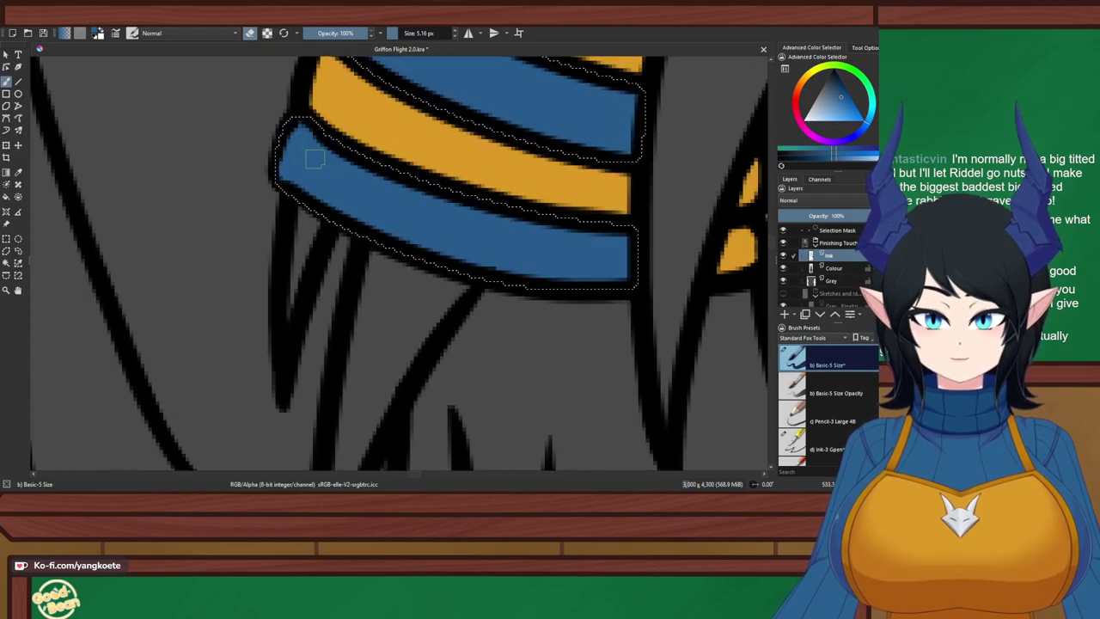
scroll(369, 181, up, 3)
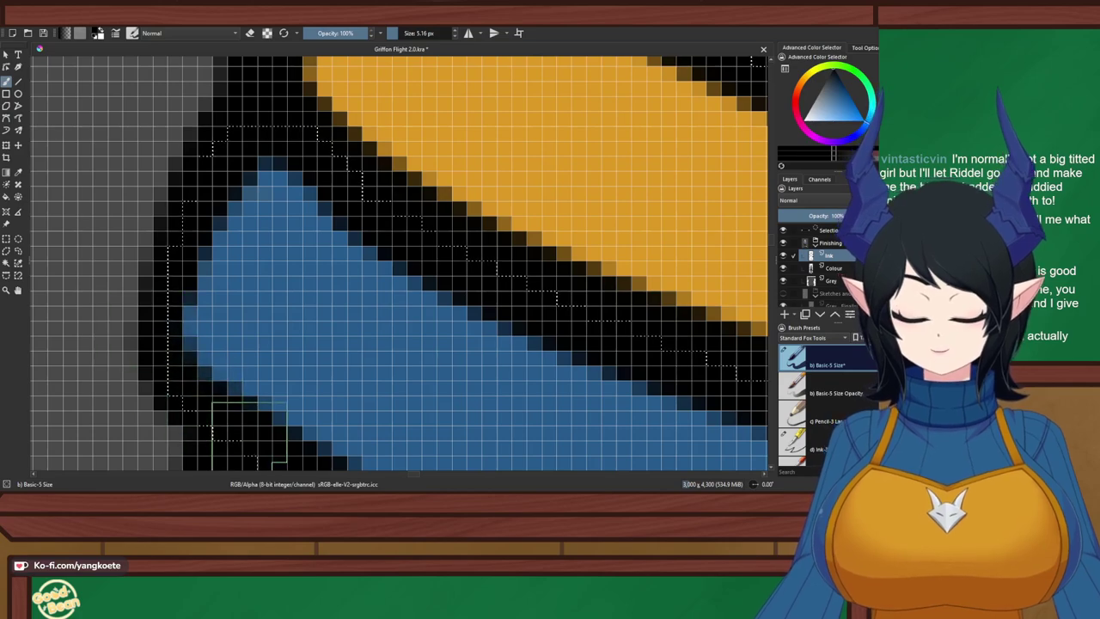
scroll(150, 280, down, 4)
scroll(151, 275, up, 4)
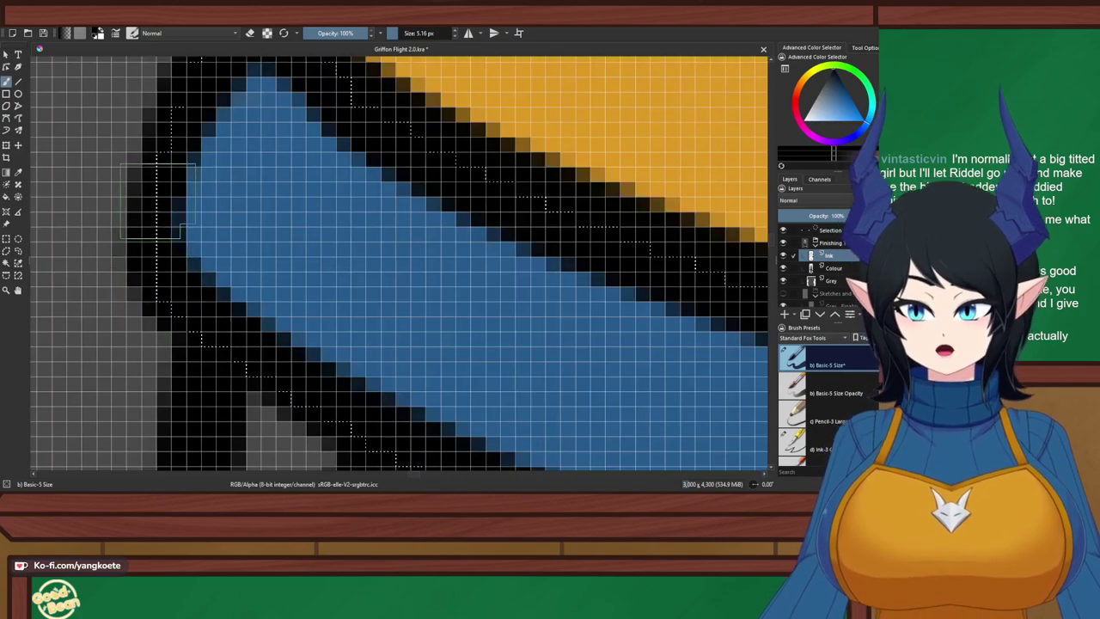
scroll(170, 153, down, 4)
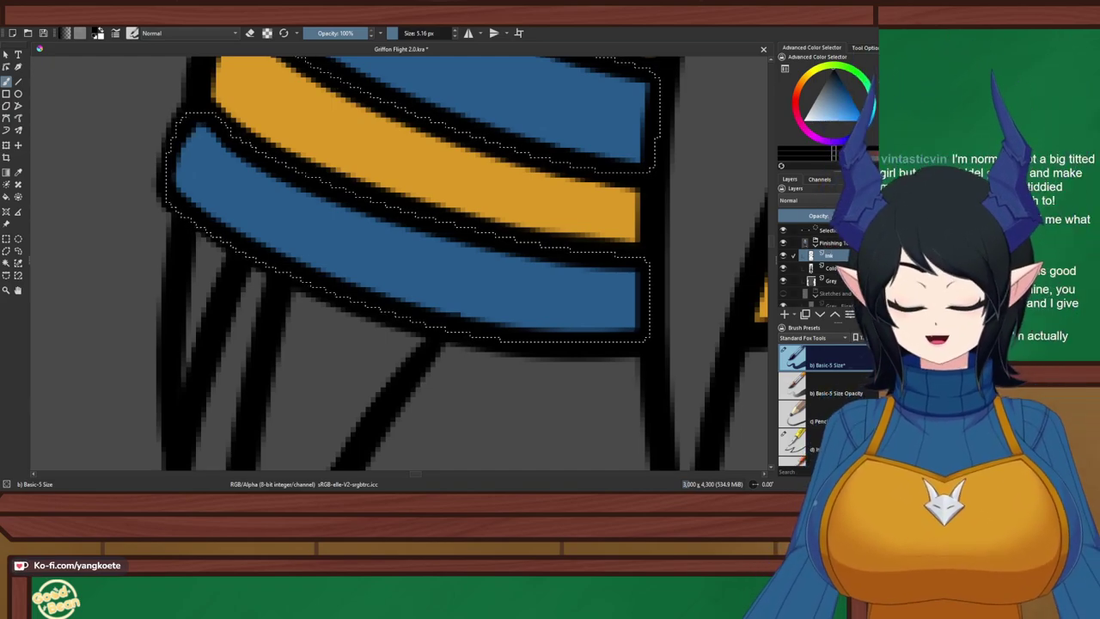
scroll(380, 222, down, 3)
drag(636, 211, 348, 160)
Magic-wand the right band's bottom orange stripe and fill it blue on the Colour layer
scroll(349, 160, down, 2)
drag(429, 215, 314, 276)
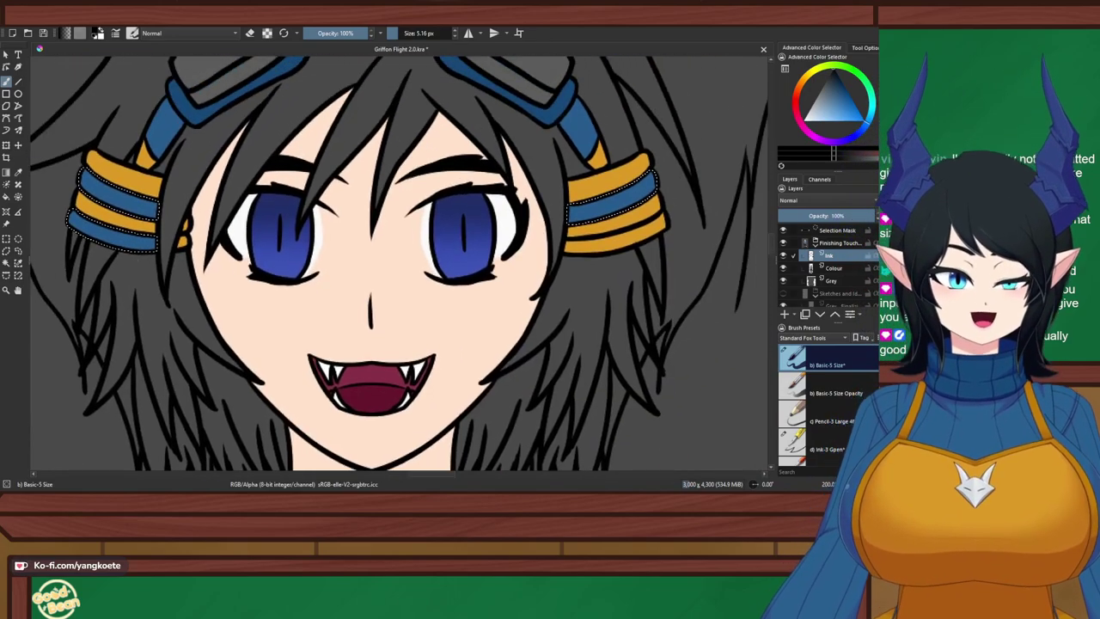
click(6, 264)
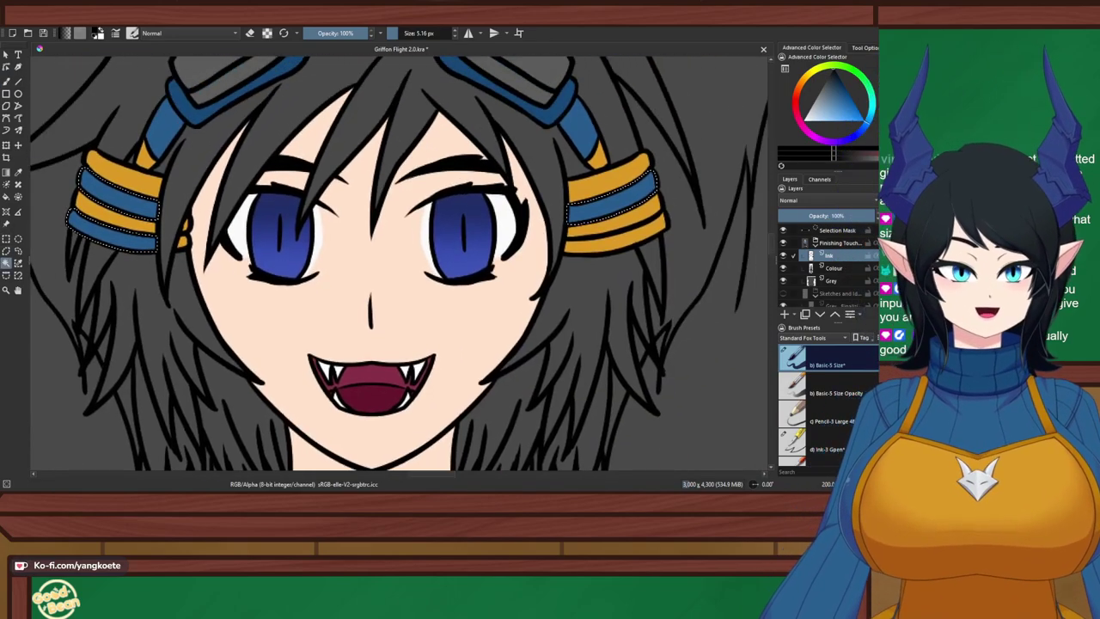
click(615, 240)
key(b)
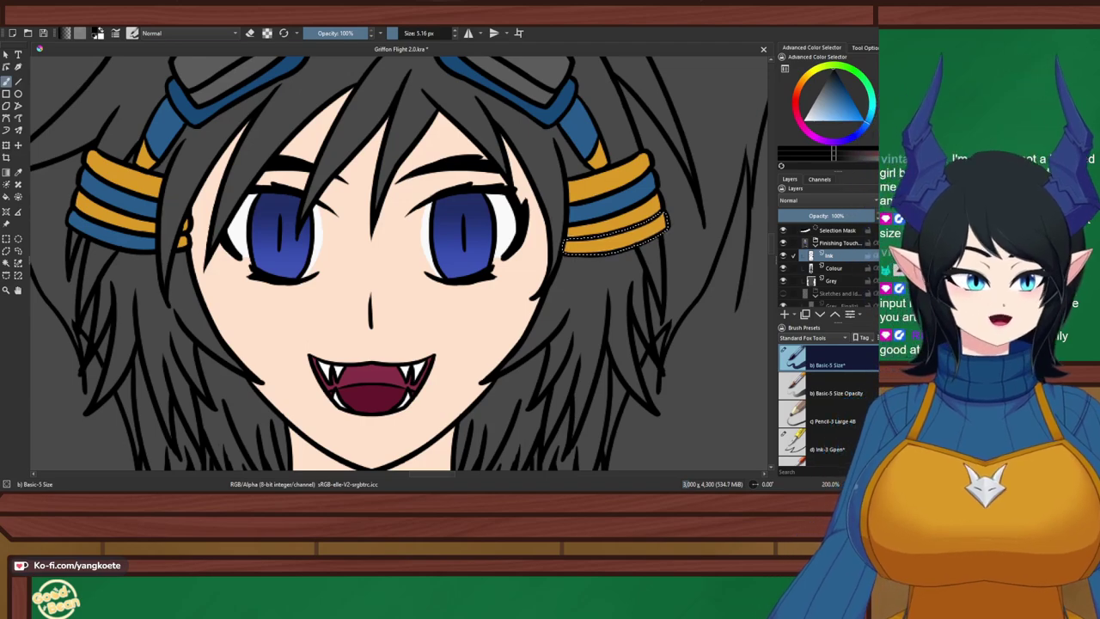
click(449, 34)
click(653, 225)
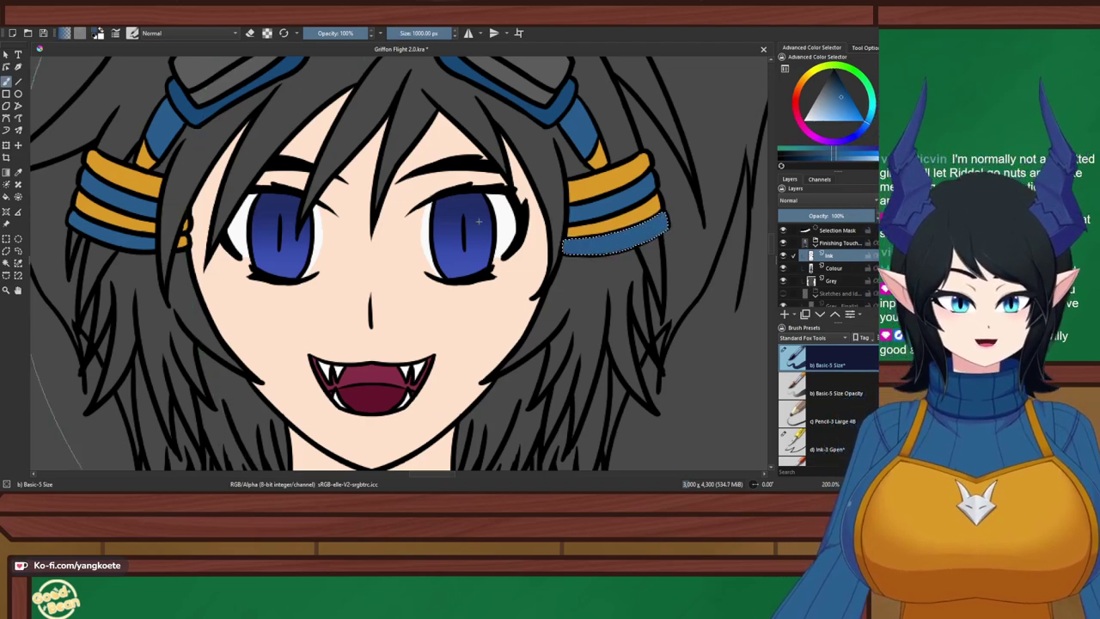
key(ctrl+z)
click(831, 281)
click(832, 268)
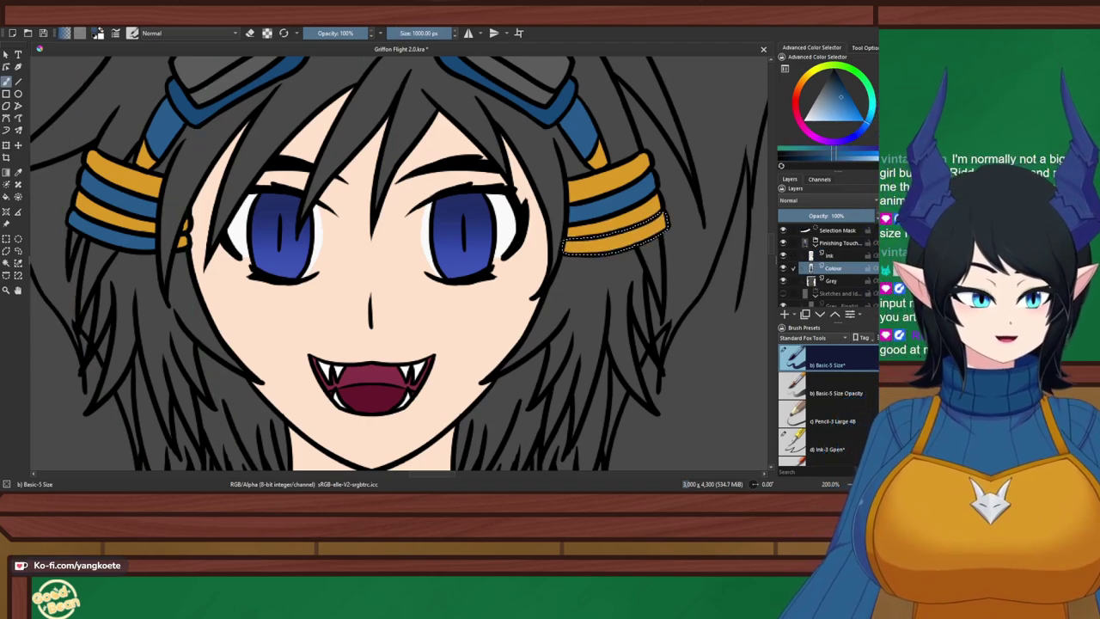
click(553, 235)
Deselect, then paint blue over the small yellow piece beside the left band with a fine brush
key(w)
scroll(322, 203, down, 1)
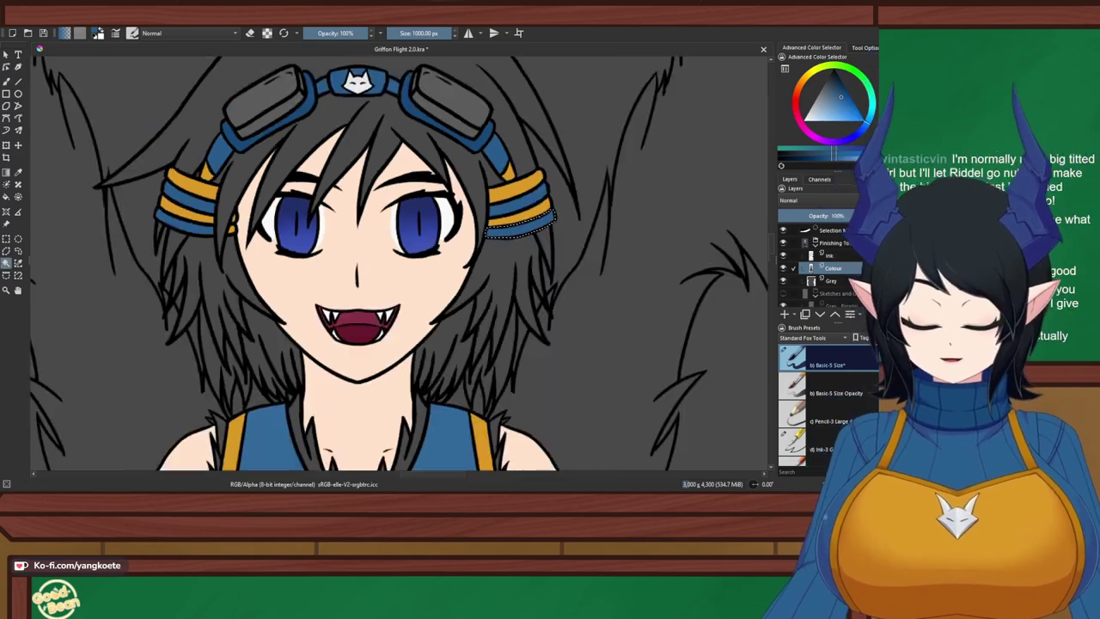
key(ctrl+r)
key(ctrl+shift+a)
drag(399, 284, 443, 265)
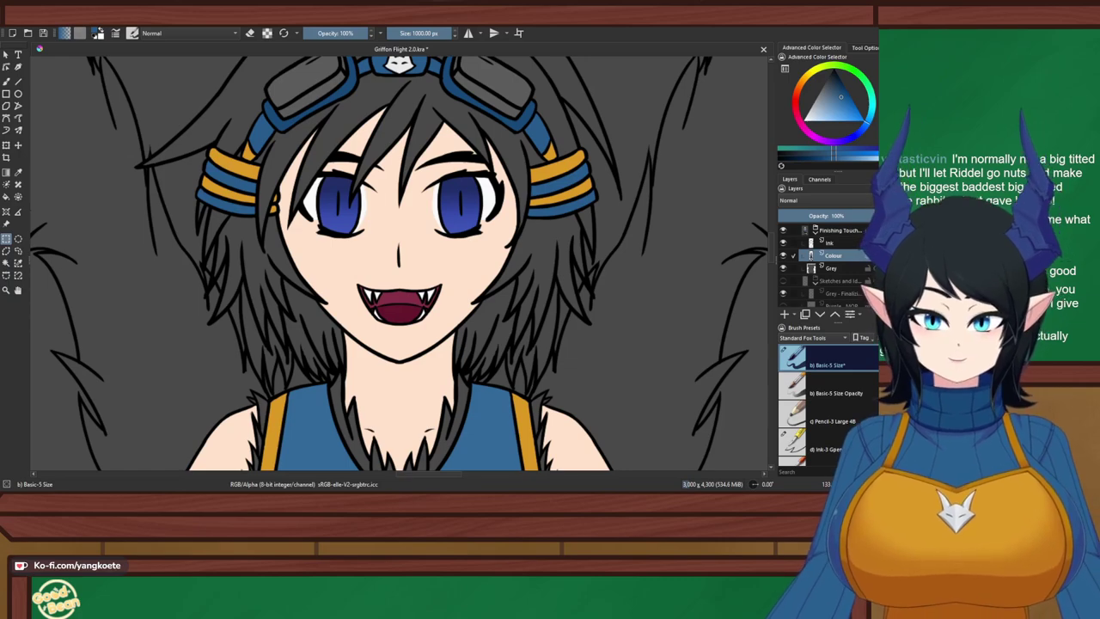
scroll(412, 138, up, 5)
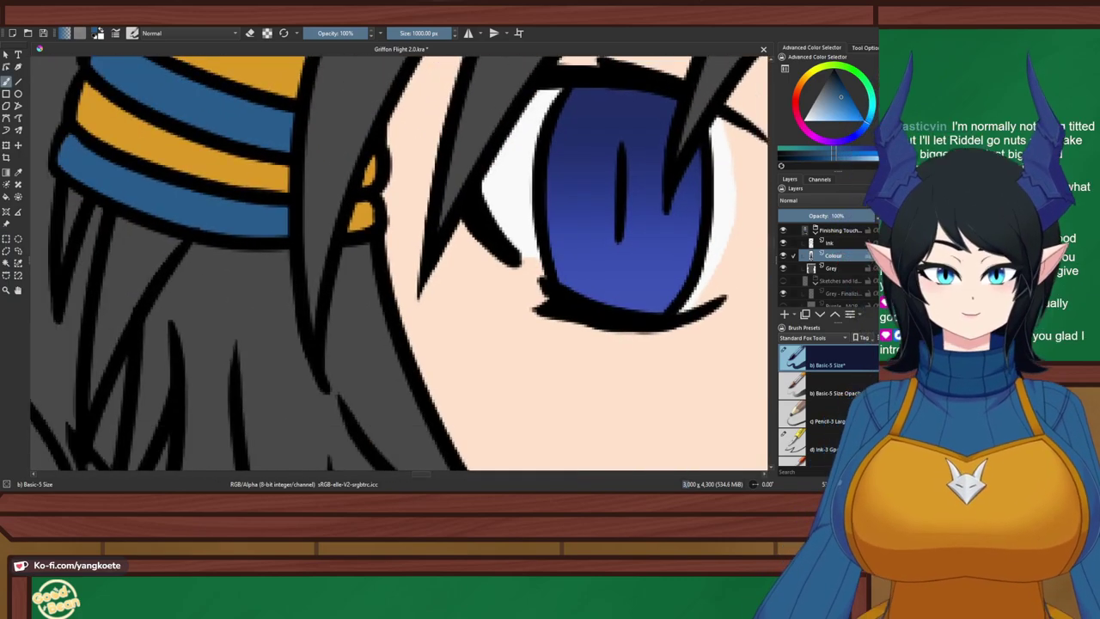
drag(450, 34, 384, 34)
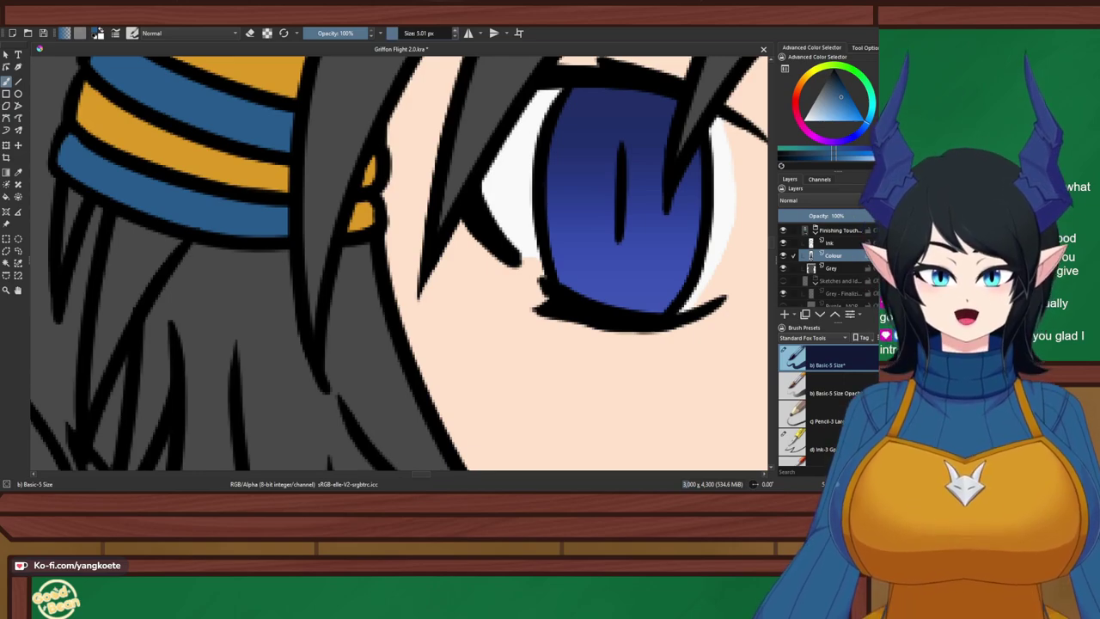
scroll(368, 215, up, 5)
mouse_move(316, 201)
mouse_down()
mouse_move(335, 165)
mouse_move(379, 203)
mouse_move(375, 250)
mouse_move(336, 216)
mouse_up()
Save the drawing with Ctrl+S
scroll(391, 226, down, 6)
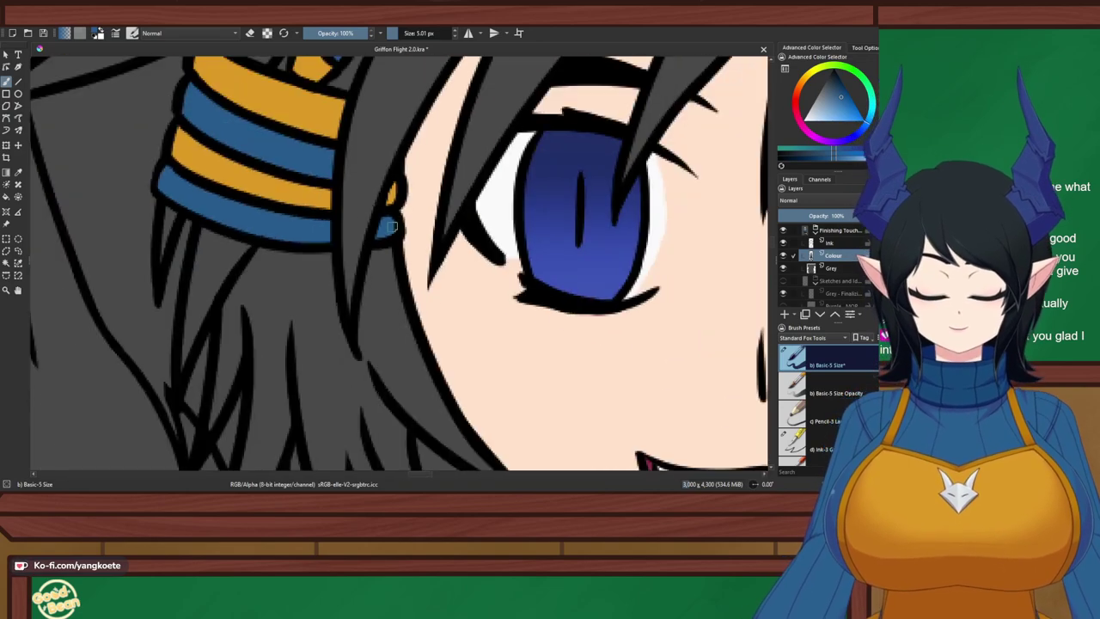
scroll(391, 226, down, 6)
key(ctrl+s)
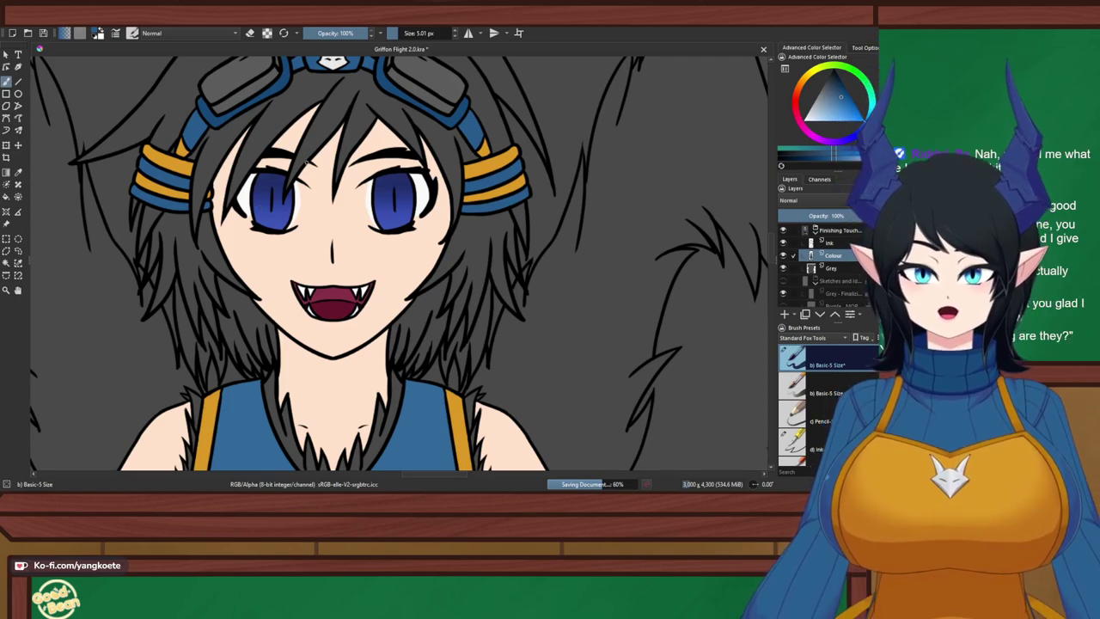
scroll(306, 161, up, 2)
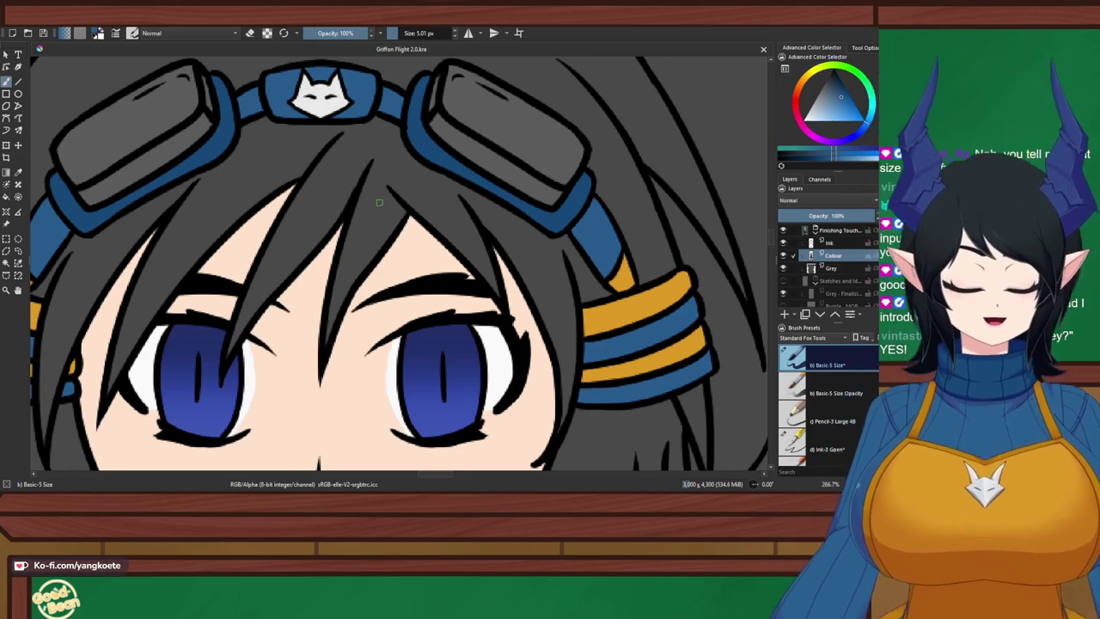
scroll(421, 208, down, 3)
drag(421, 208, 234, 111)
scroll(636, 258, down, 2)
mouse_move(635, 258)
mouse_down()
mouse_move(230, 146)
mouse_move(156, 146)
mouse_up()
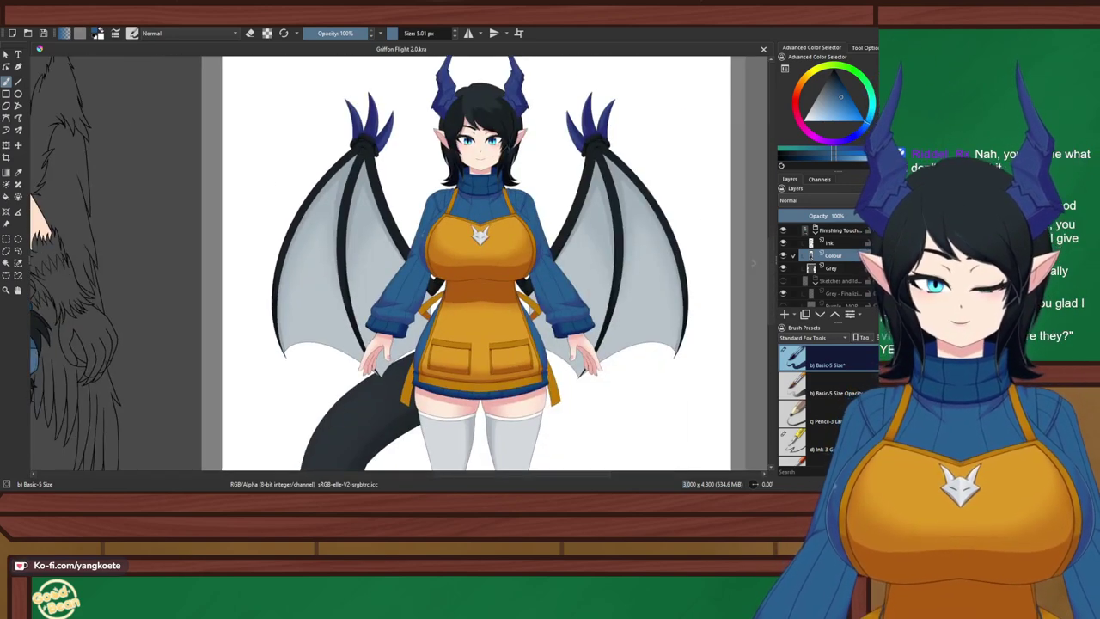
scroll(692, 219, up, 2)
mouse_move(258, 249)
mouse_down()
mouse_move(299, 263)
mouse_move(756, 239)
mouse_up()
mouse_move(49, 236)
mouse_down()
mouse_move(285, 231)
mouse_move(346, 298)
mouse_move(380, 414)
mouse_up()
scroll(324, 196, up, 2)
scroll(326, 113, up, 1)
drag(407, 114, 293, 282)
drag(360, 457, 367, 183)
scroll(346, 218, down, 1)
scroll(413, 75, down, 2)
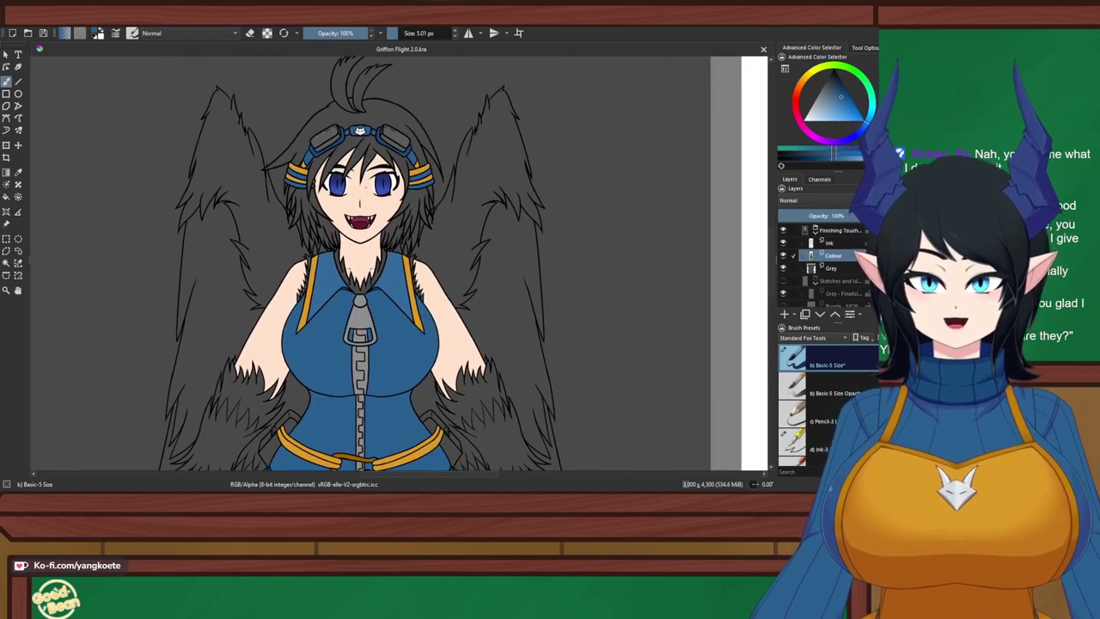
scroll(367, 183, up, 3)
Select the yellow stripes on both ear bands, including the small piece and the lower right stripe
click(6, 263)
scroll(187, 148, up, 2)
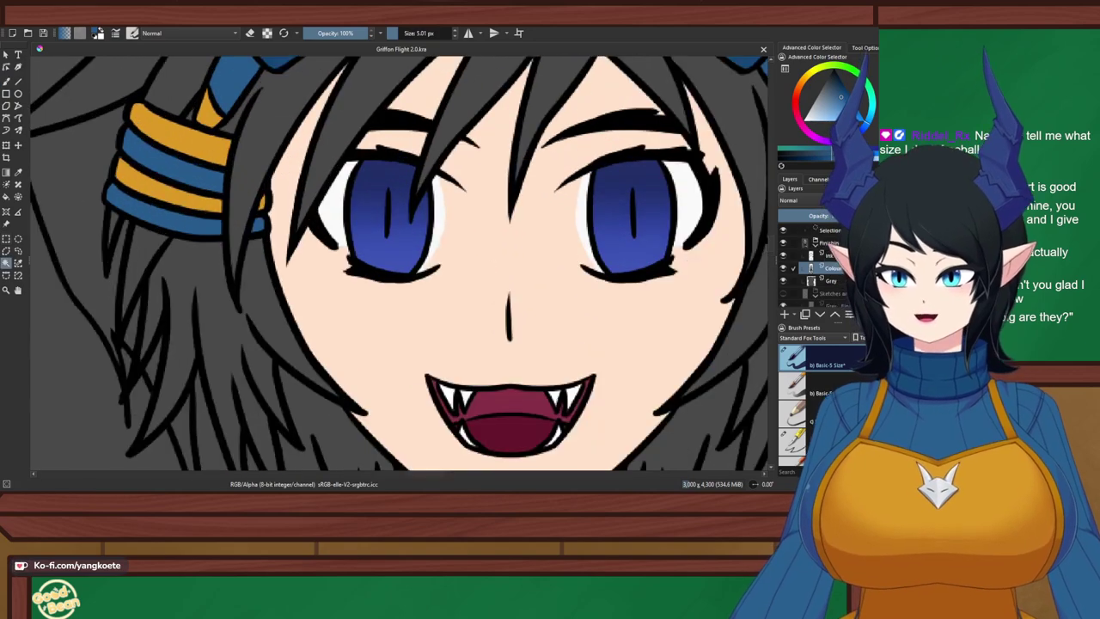
click(184, 141)
shift+click(168, 191)
scroll(264, 205, up, 1)
shift+click(263, 203)
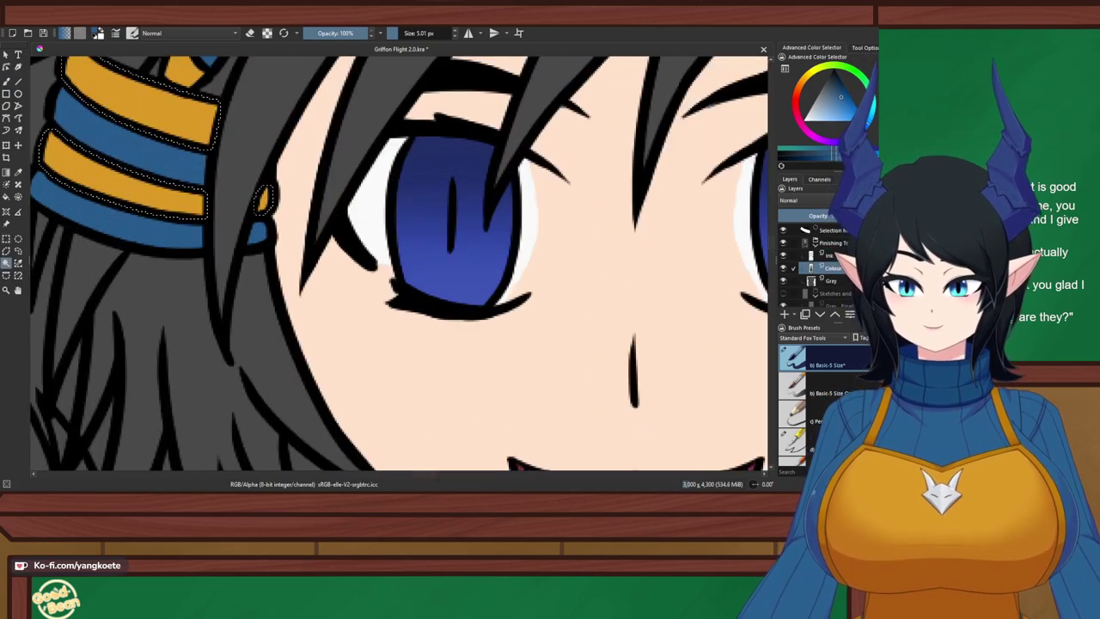
scroll(264, 205, down, 1)
drag(516, 189, 238, 256)
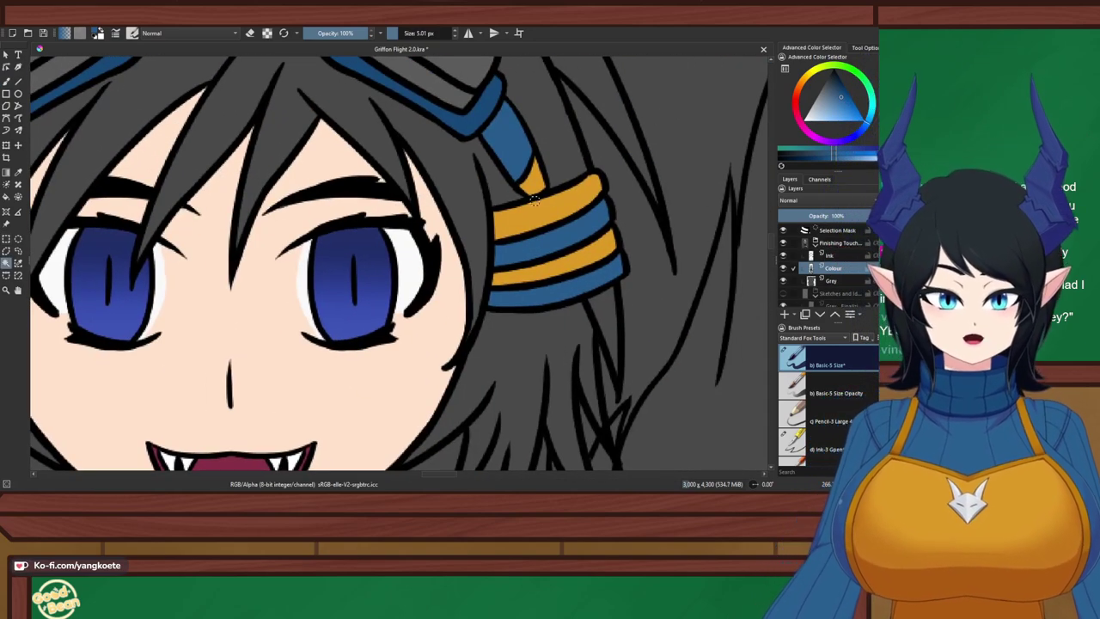
shift+click(547, 267)
scroll(547, 268, down, 2)
drag(548, 267, 542, 245)
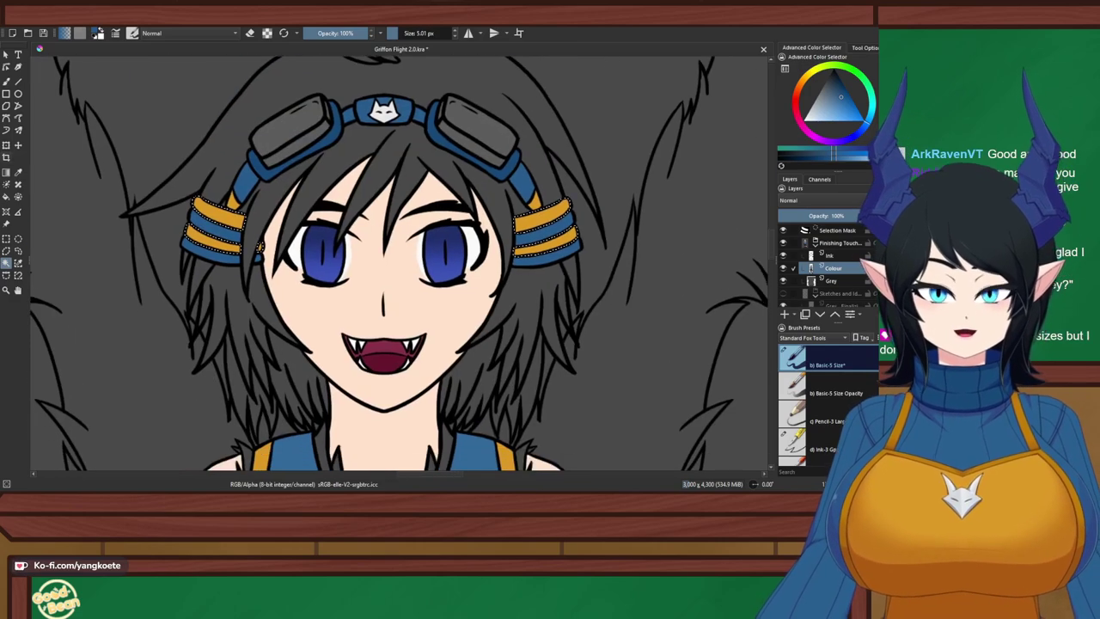
Paint the selected stripes blue, then undo back to the stripe selection
click(450, 34)
drag(559, 163, 225, 210)
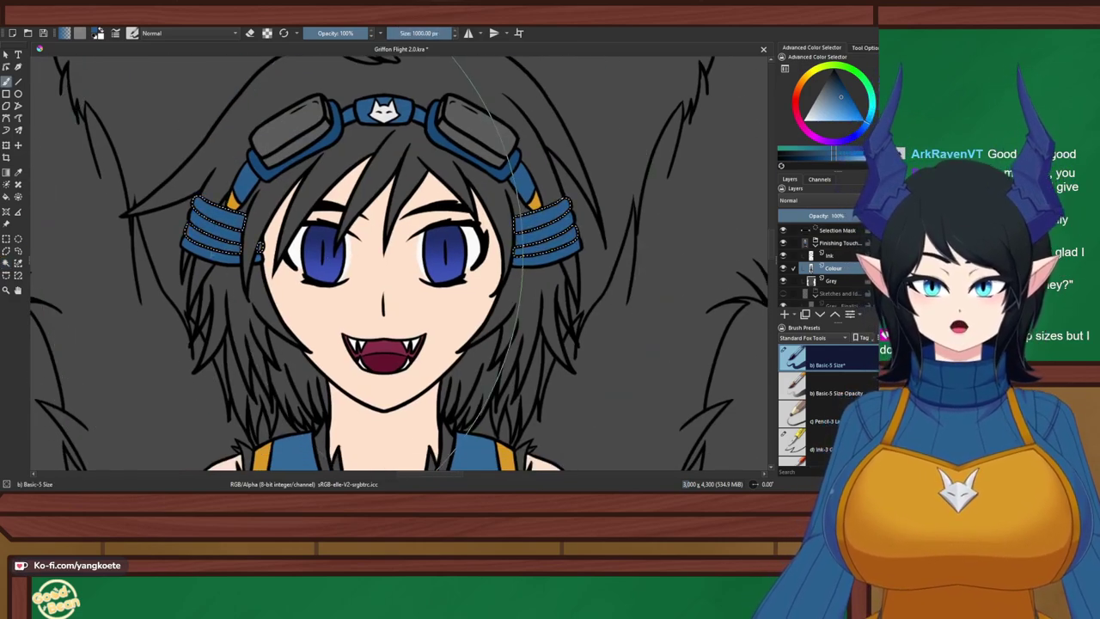
click(6, 239)
click(103, 237)
scroll(440, 206, down, 3)
drag(439, 207, 402, 148)
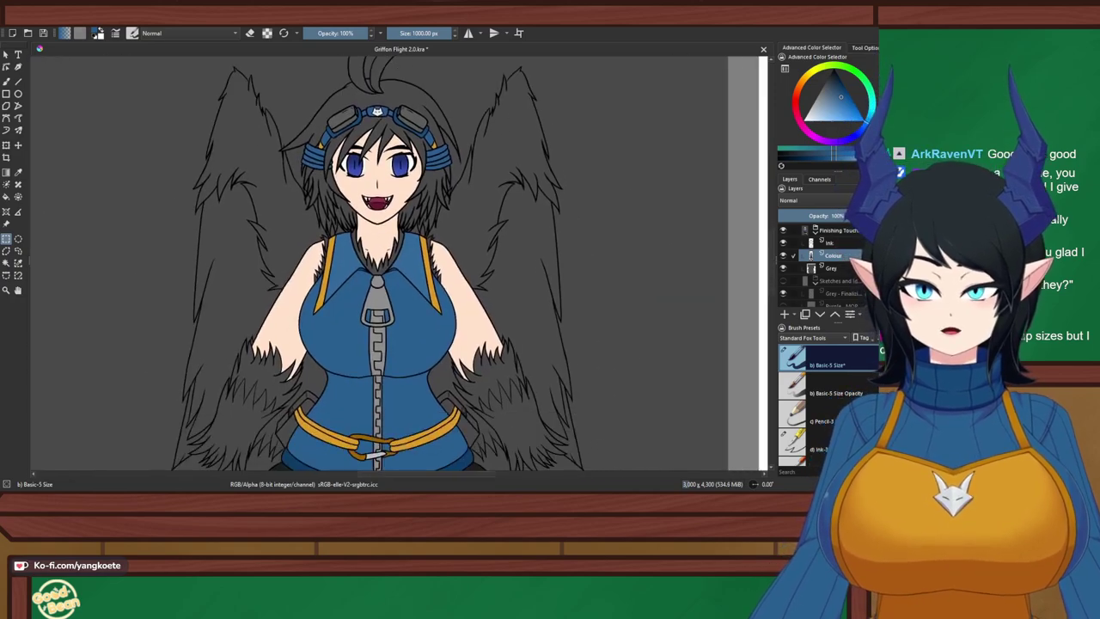
key(ctrl+z)
key(ctrl+z)
key(ctrl+z)
key(ctrl+shift+a)
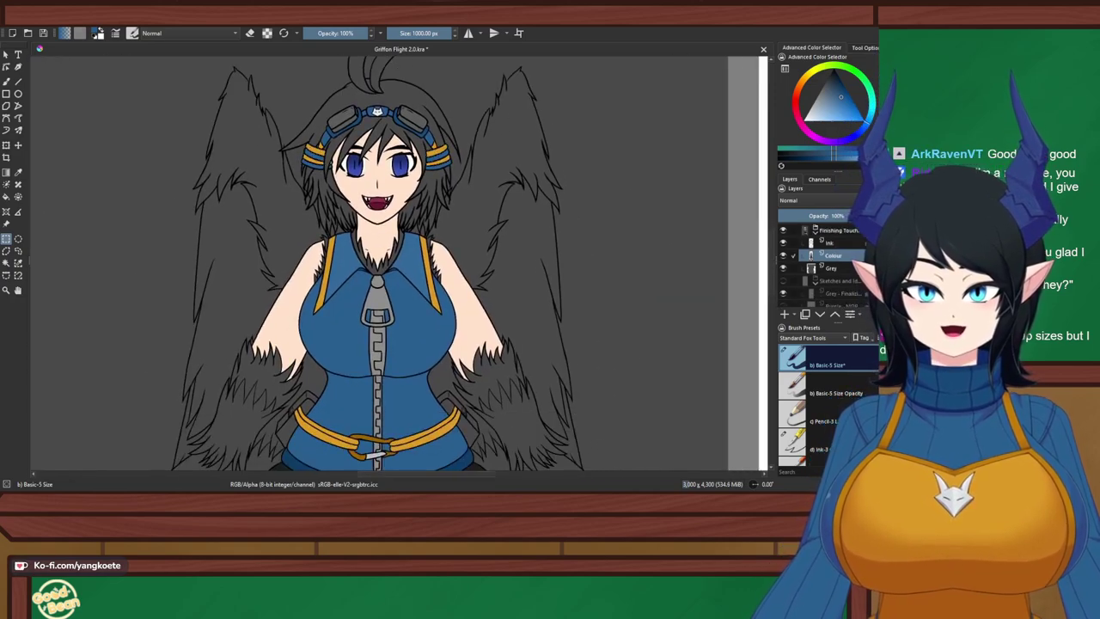
scroll(375, 136, up, 5)
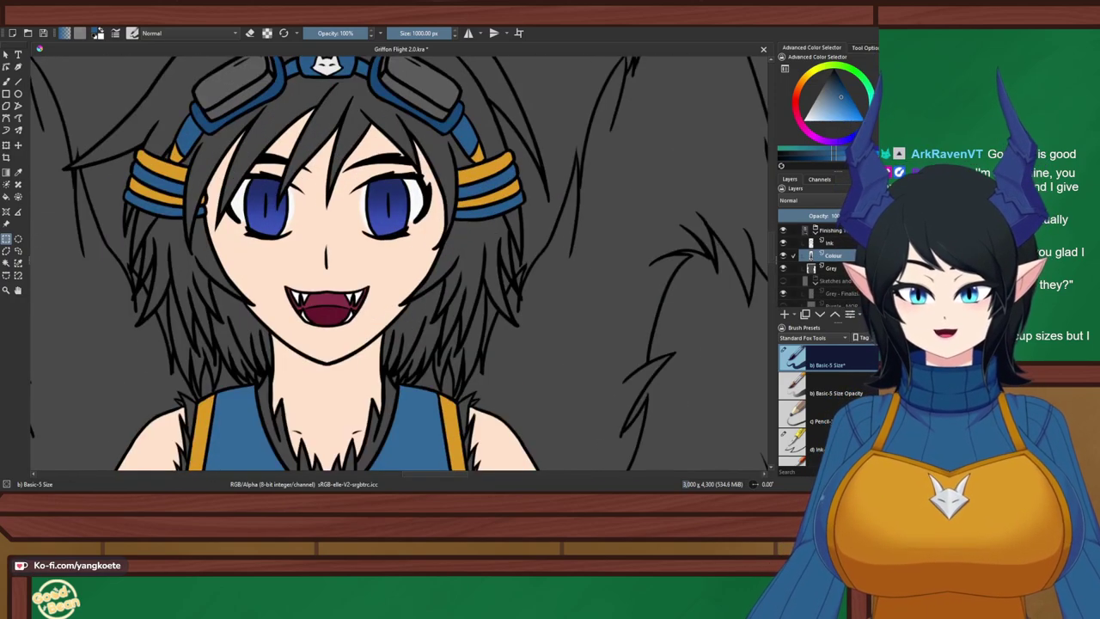
drag(460, 180, 469, 199)
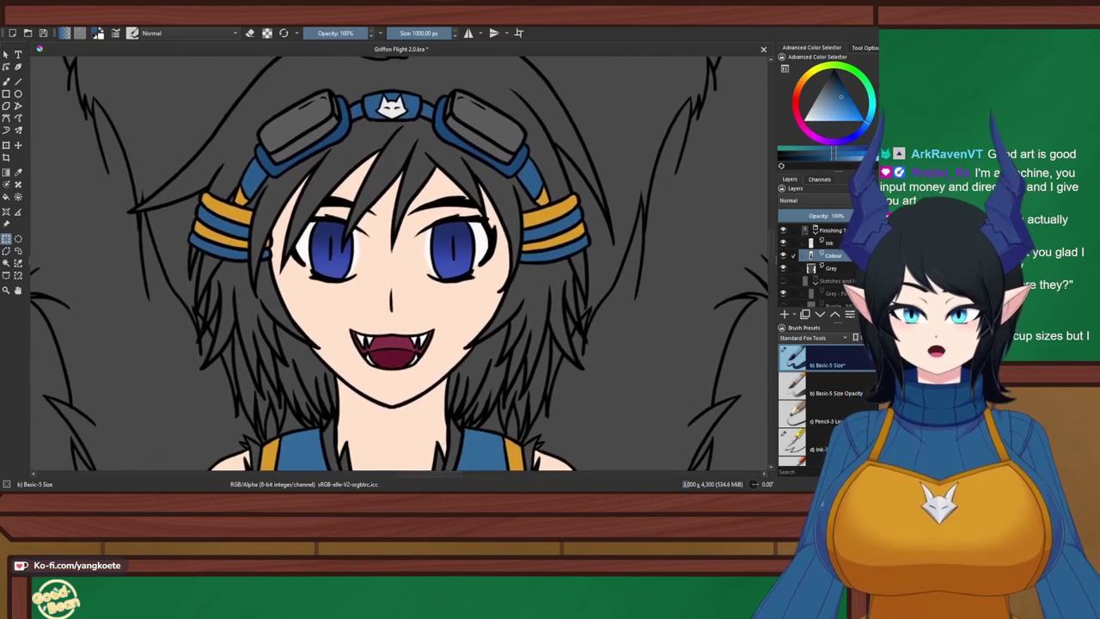
key(ctrl+z)
key(ctrl+z)
key(ctrl+z)
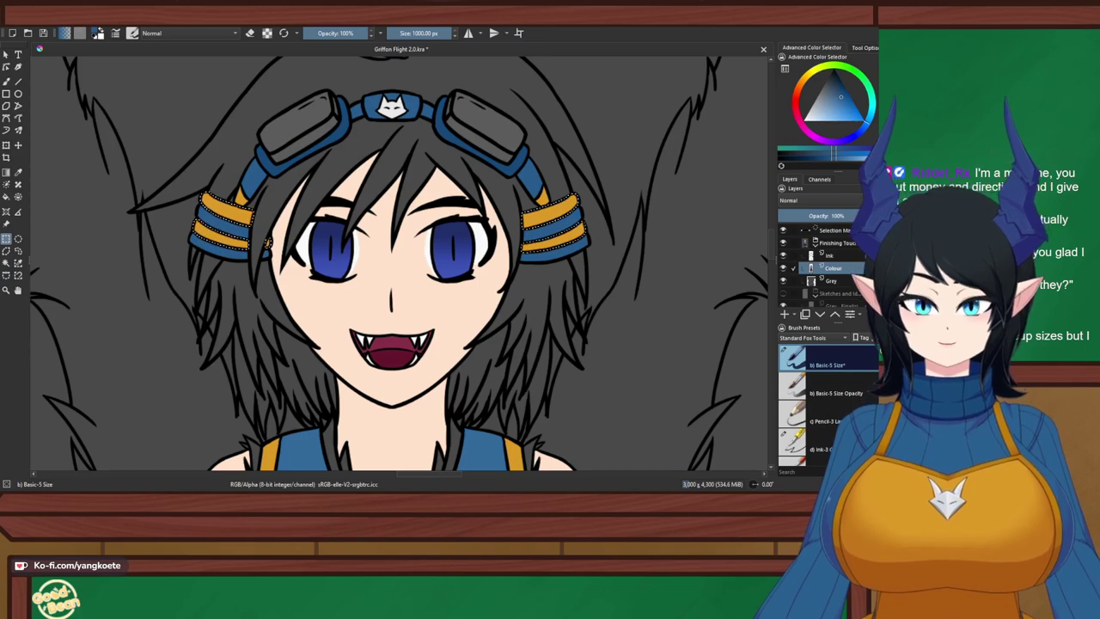
Fill the selected stripes with a darker blue and clear the selection
key(b)
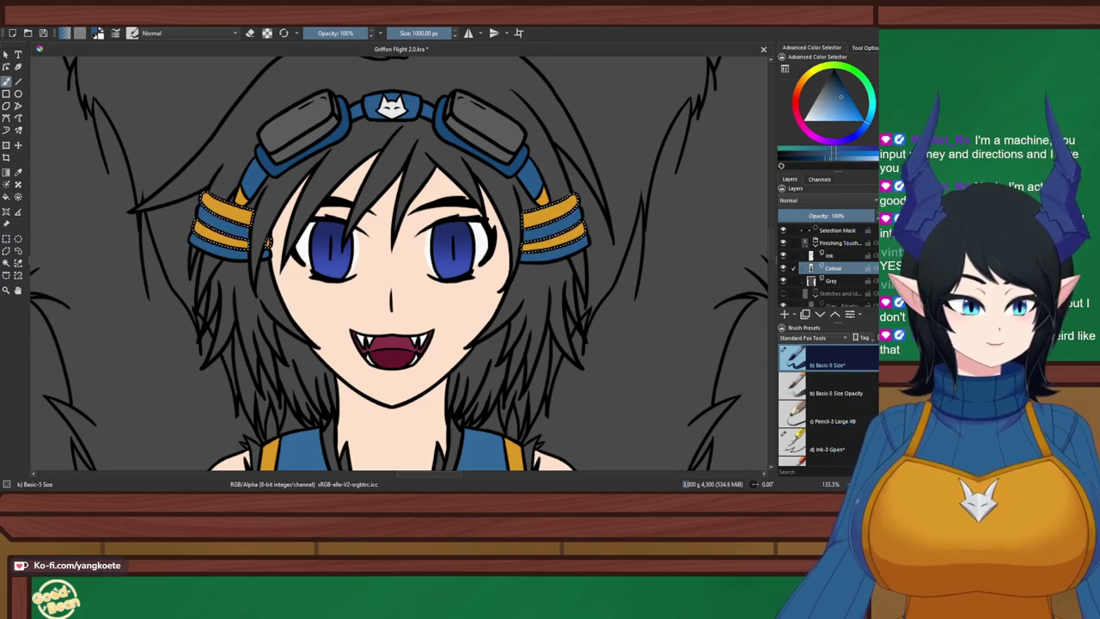
key(k)
drag(249, 277, 670, 248)
key(ctrl+r)
key(ctrl+shift+a)
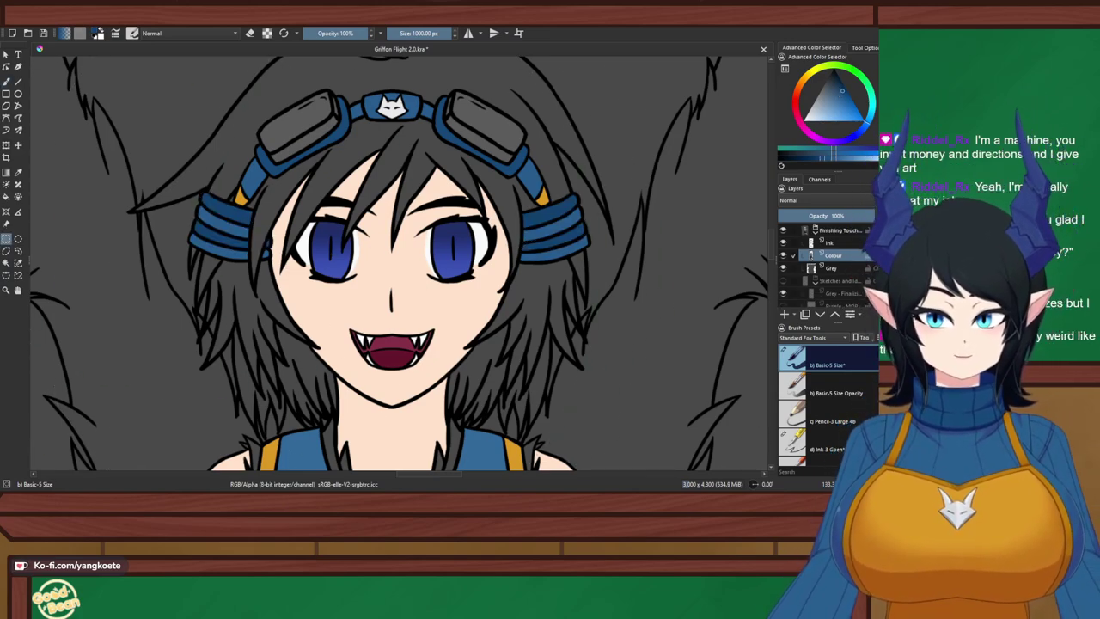
Save the drawing with Ctrl+S
scroll(275, 172, down, 2)
drag(275, 172, 330, 88)
key(ctrl+s)
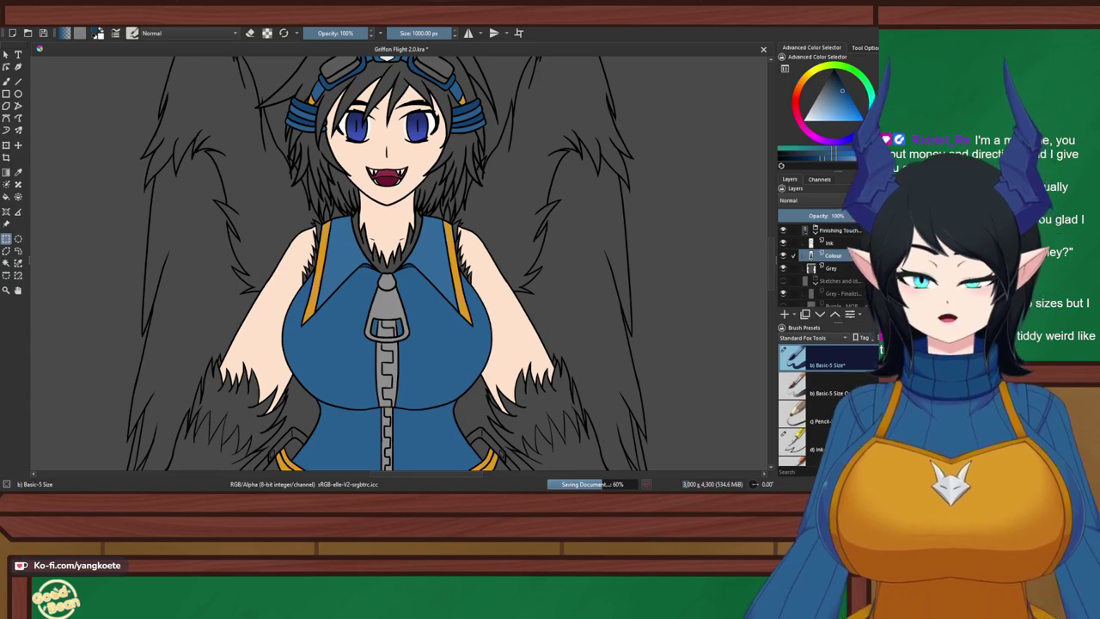
Select the first two claw segments of the wing hand
scroll(416, 235, down, 2)
drag(416, 235, 396, 89)
scroll(378, 172, up, 1)
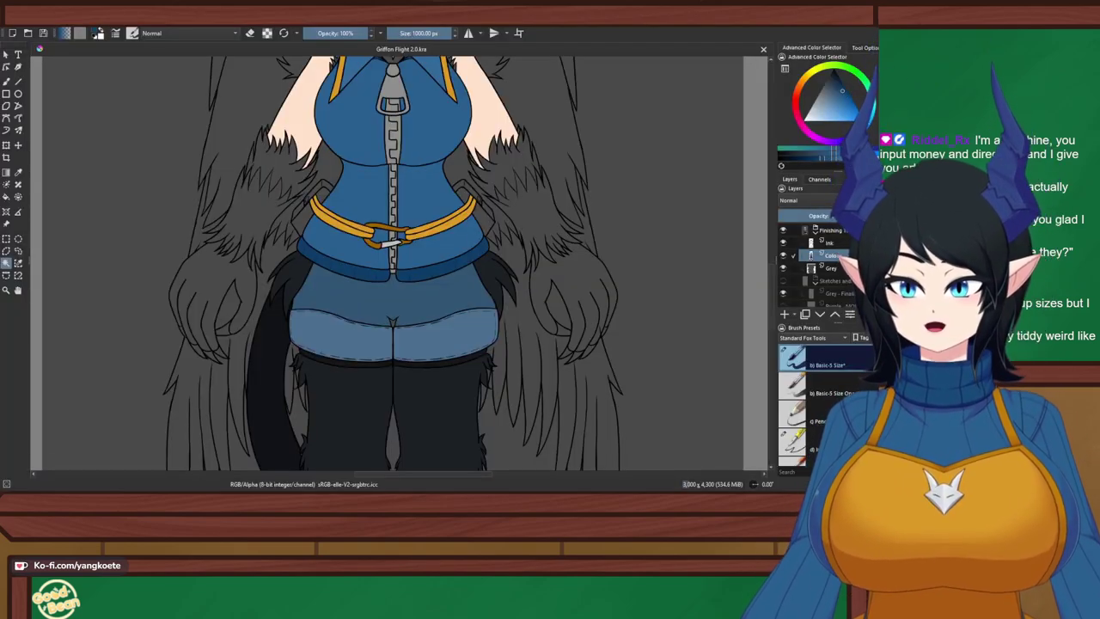
drag(395, 283, 415, 235)
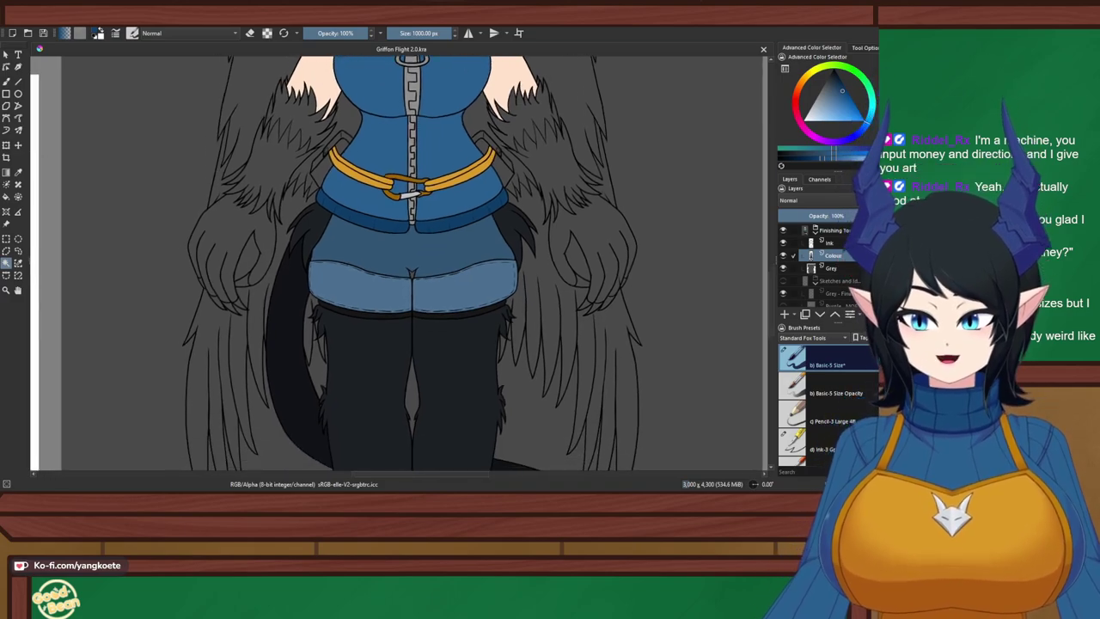
scroll(242, 323, up, 3)
click(241, 195)
scroll(219, 256, up, 3)
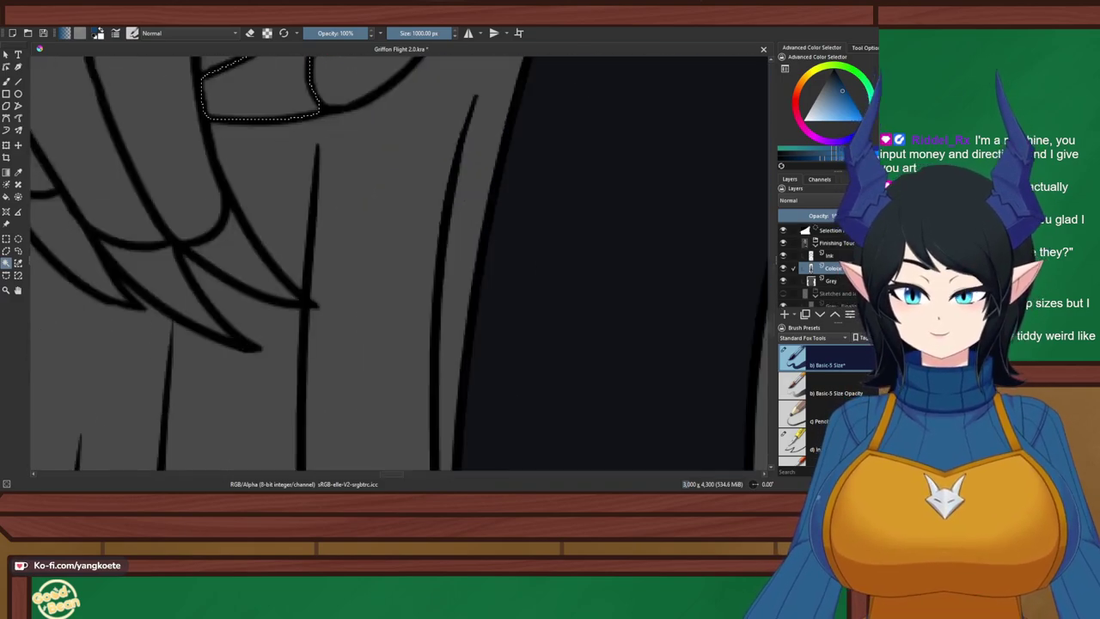
shift+click(238, 260)
Add three more claw regions, including the left claw segment, to the selection
drag(240, 258, 559, 268)
scroll(558, 266, up, 1)
shift+click(469, 288)
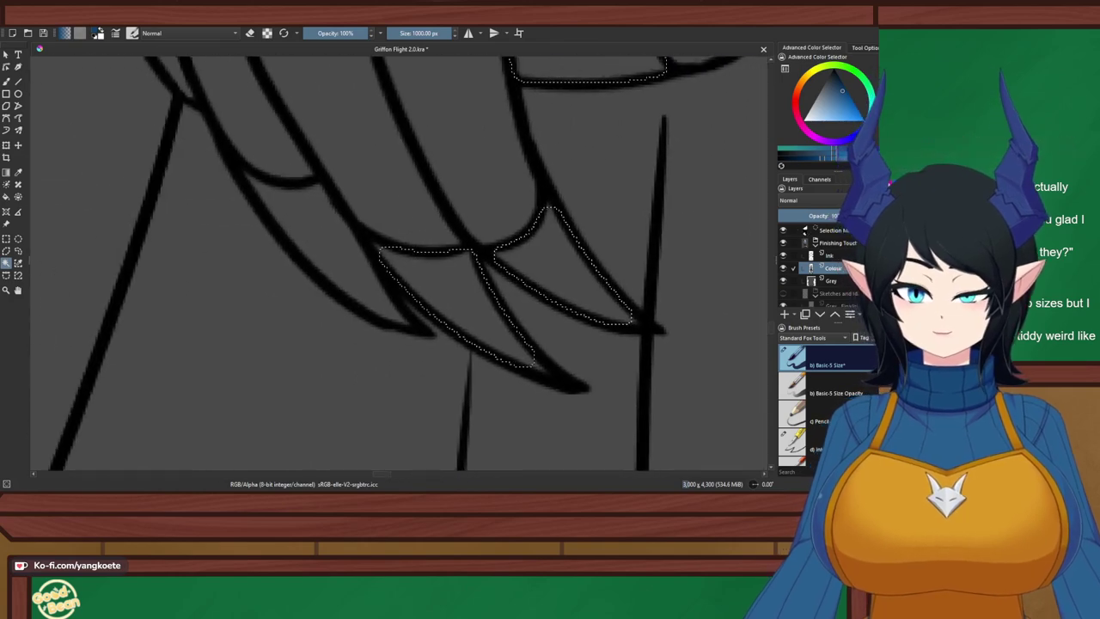
shift+click(307, 262)
scroll(306, 267, down, 1)
drag(306, 267, 517, 389)
shift+click(404, 218)
scroll(447, 245, down, 2)
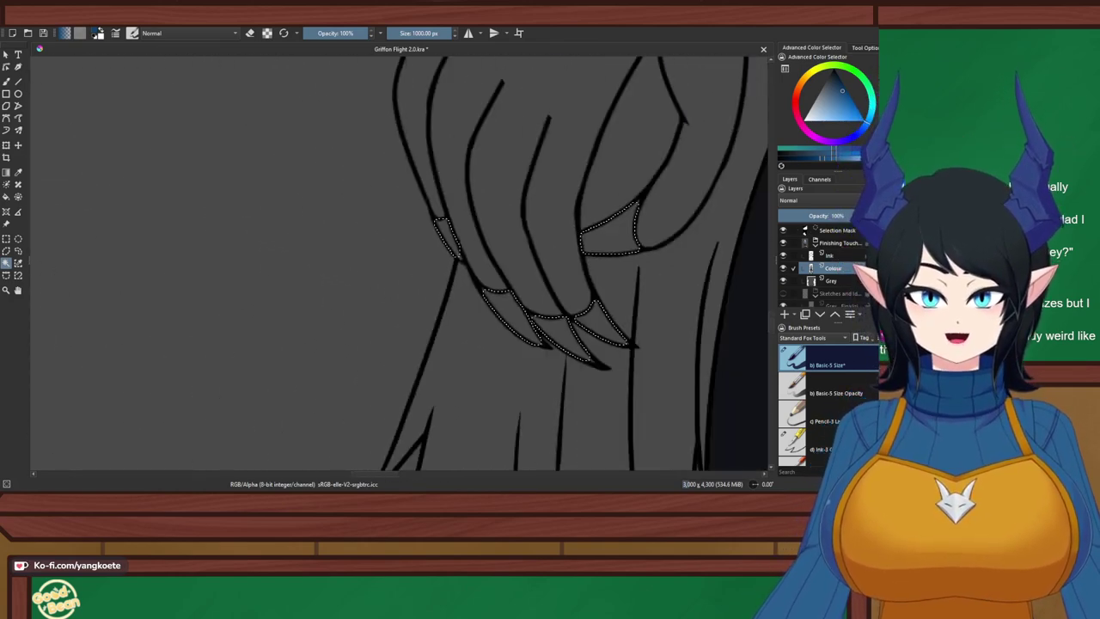
scroll(409, 240, up, 2)
Extend the large claw's selection toward its tip
drag(731, 438, 300, 257)
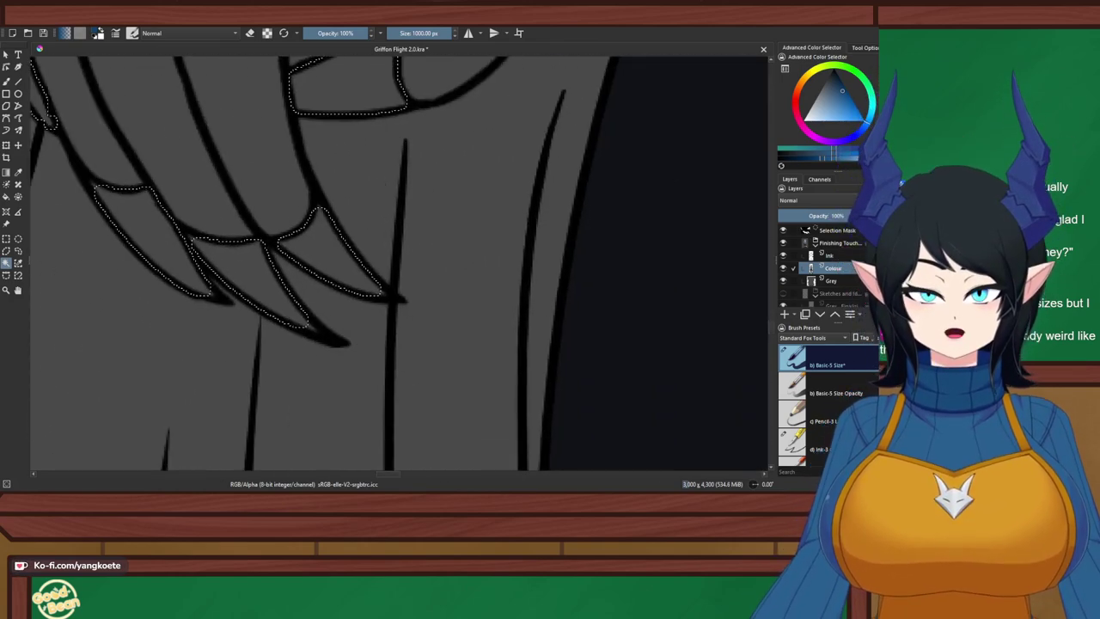
scroll(381, 301, up, 3)
scroll(371, 275, down, 3)
scroll(258, 301, up, 3)
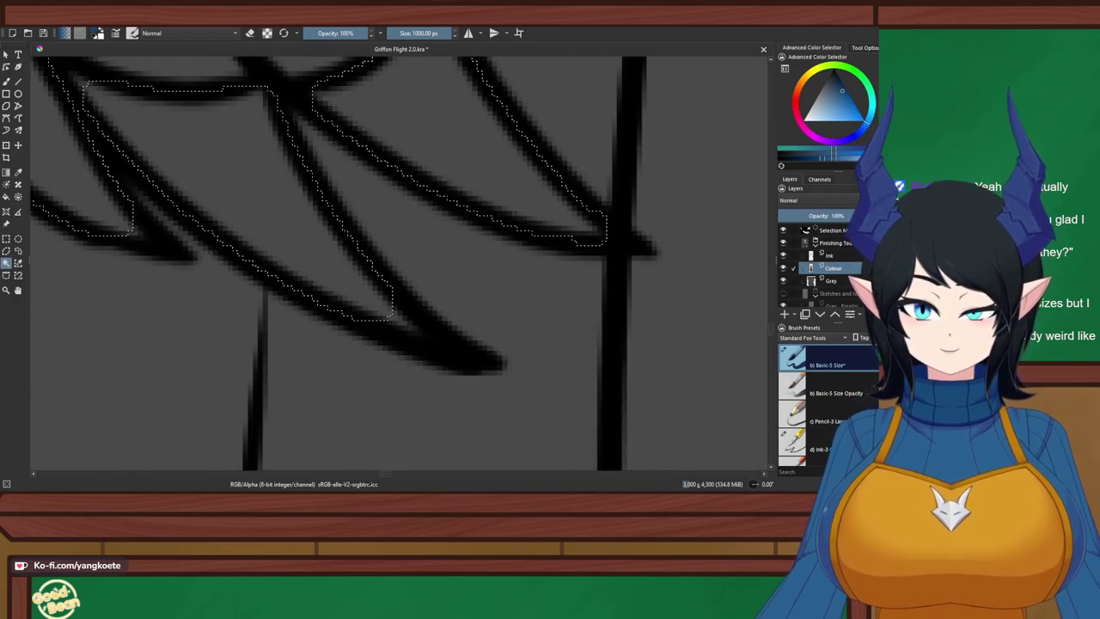
shift+click(400, 319)
Make the Ink layer the working layer
scroll(405, 324, down, 4)
drag(550, 326, 435, 294)
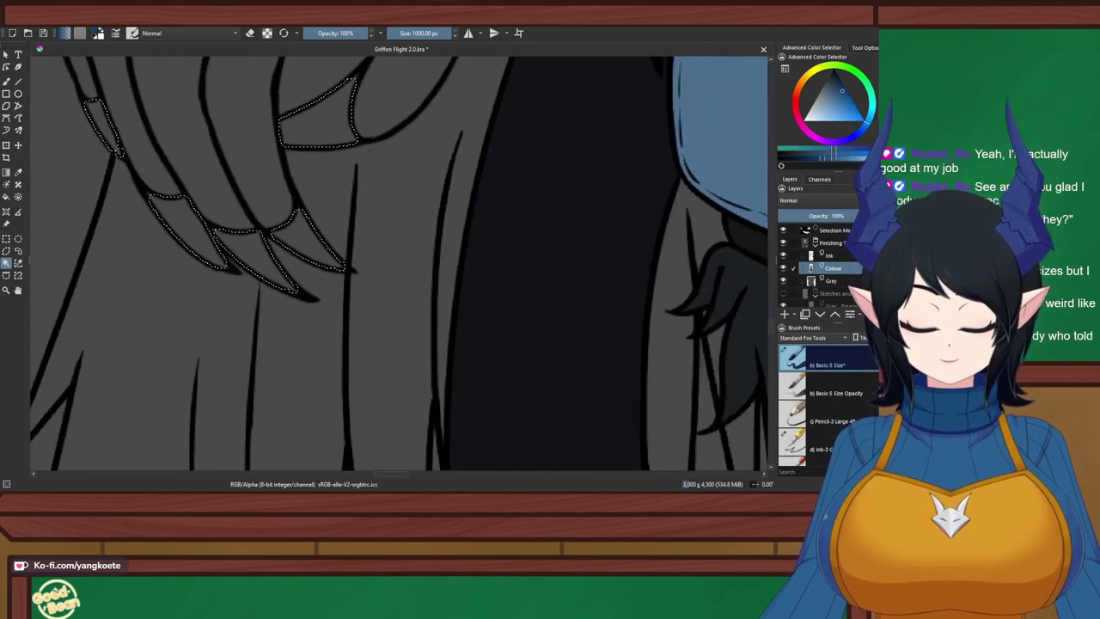
scroll(327, 256, up, 1)
drag(730, 275, 137, 266)
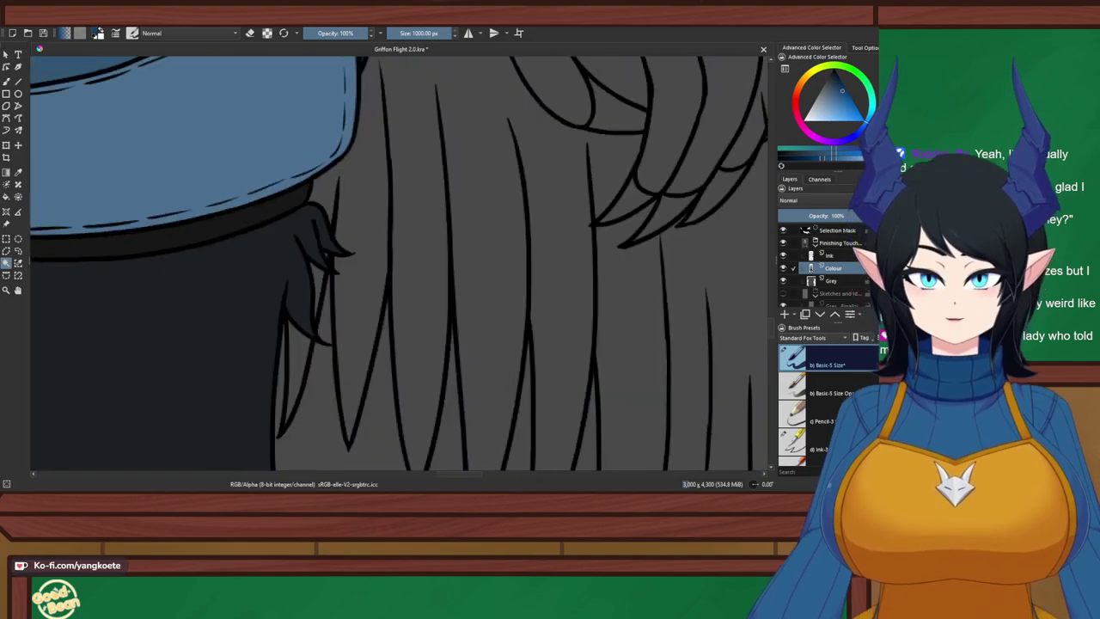
scroll(361, 266, down, 1)
drag(550, 223, 370, 258)
scroll(365, 253, up, 3)
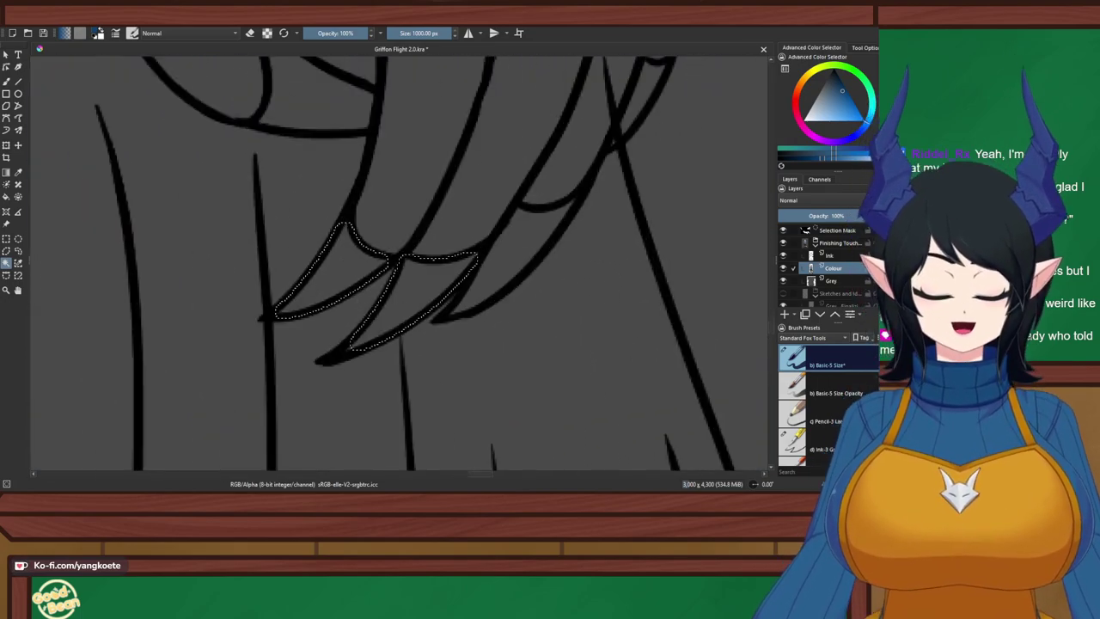
drag(515, 205, 281, 353)
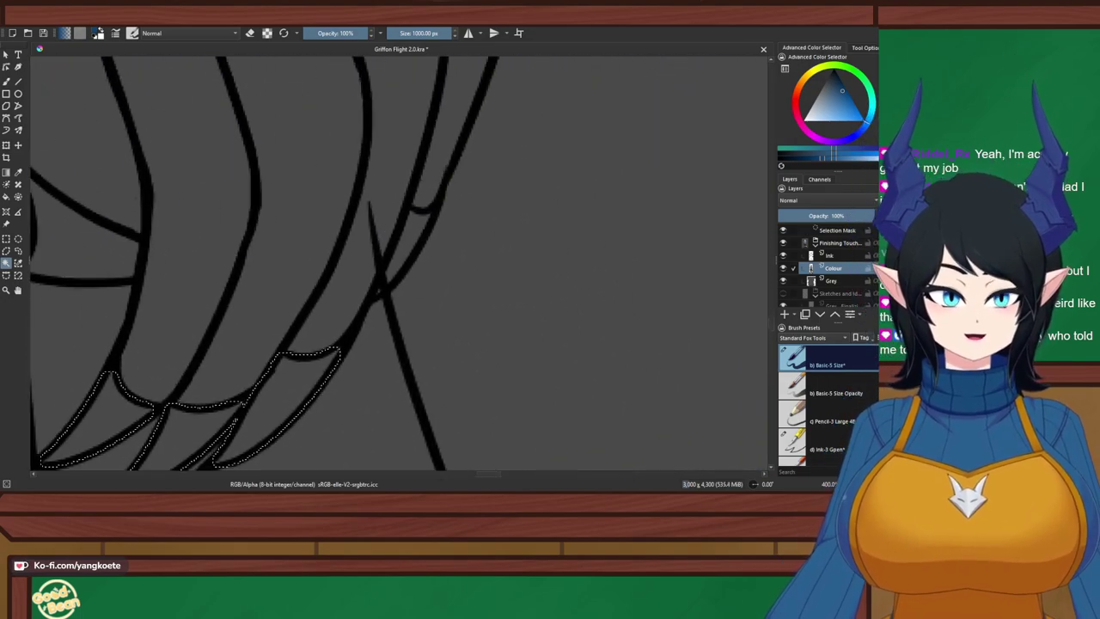
click(829, 255)
Clear the selection and erase the stray ink line between the wing strokes with a tiny brush
key(ctrl+shift+a)
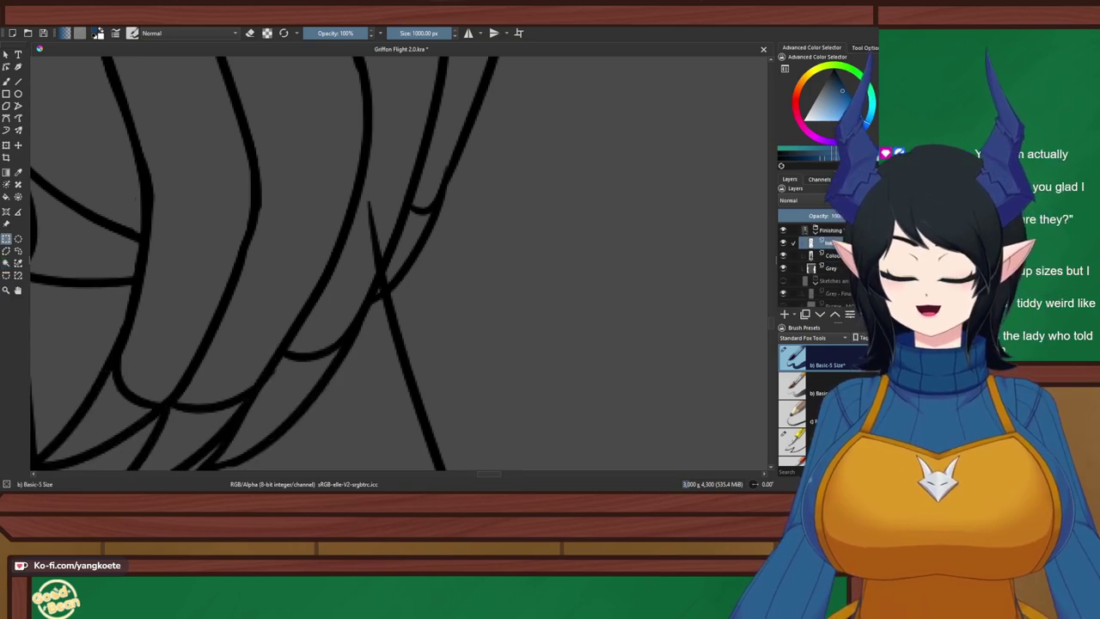
scroll(419, 175, up, 2)
drag(363, 241, 373, 174)
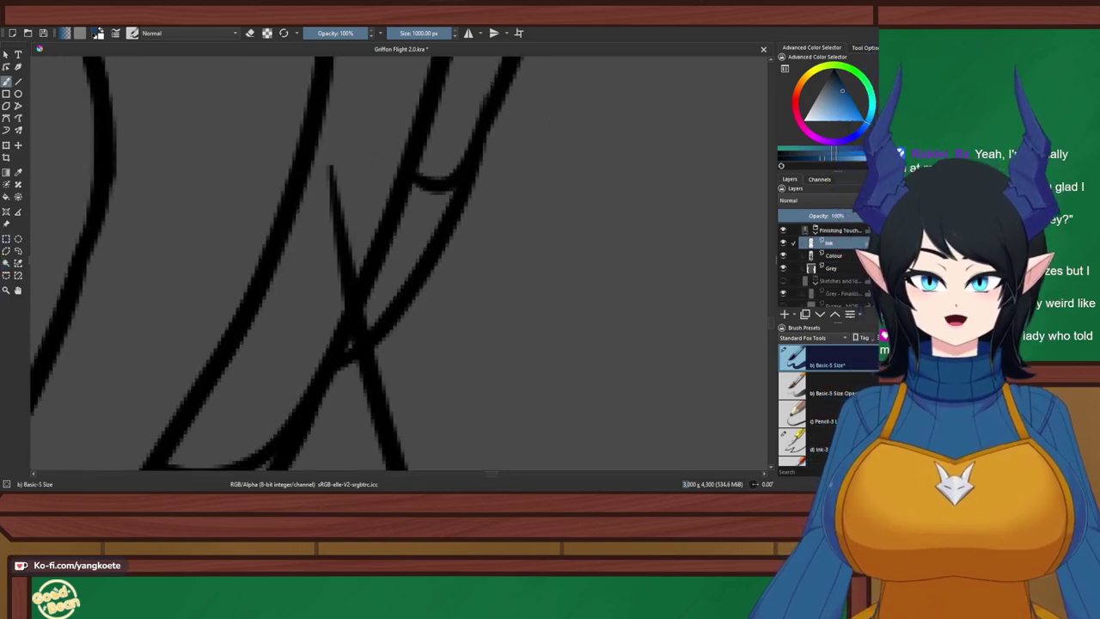
right_click(420, 34)
key(Return)
drag(451, 34, 386, 34)
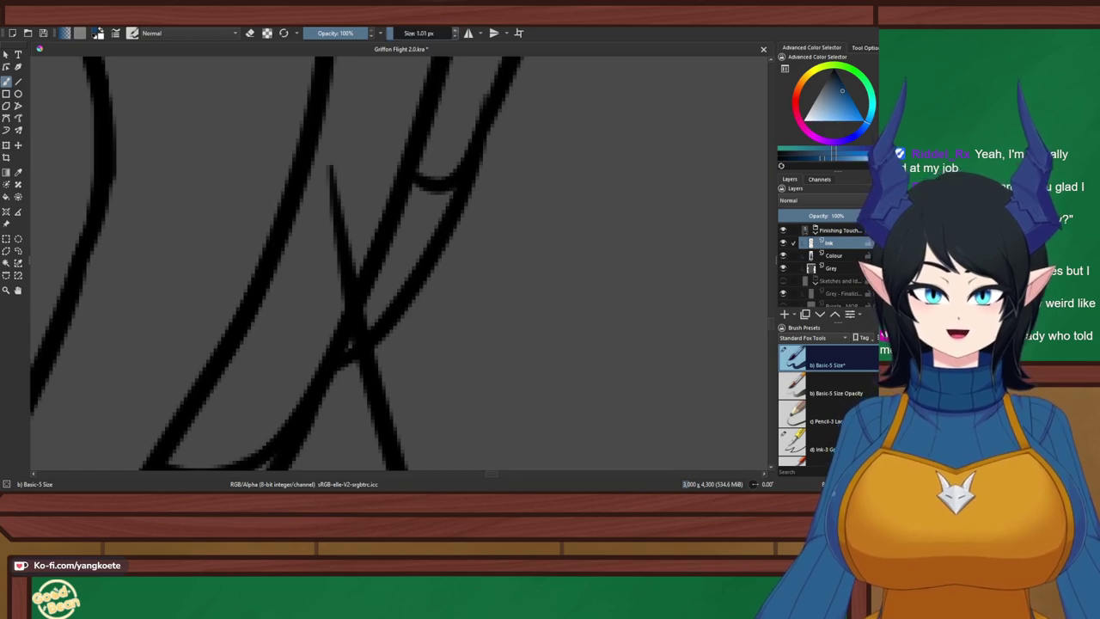
key(e)
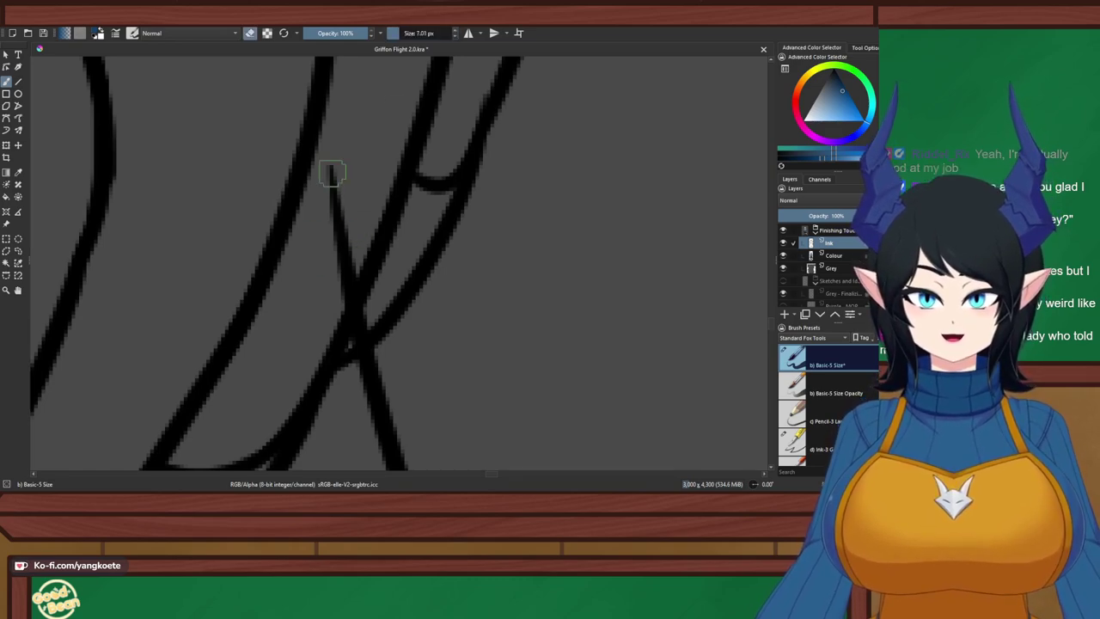
mouse_move(359, 135)
mouse_down()
mouse_move(329, 185)
mouse_move(322, 237)
mouse_move(366, 178)
mouse_move(343, 277)
mouse_up()
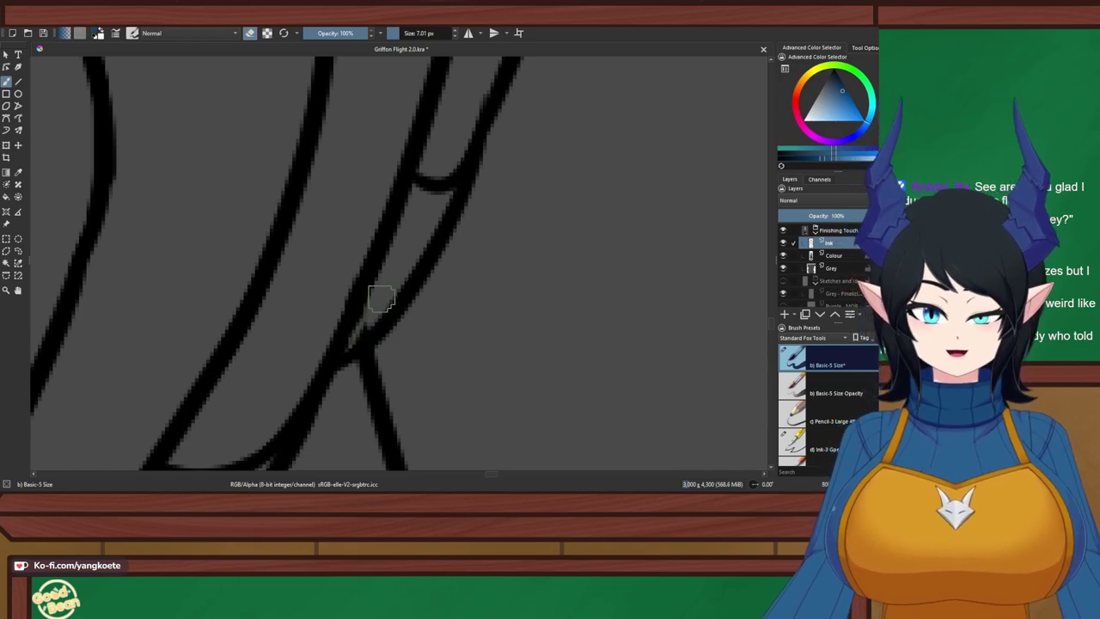
Switch the brush back out of eraser mode
scroll(407, 225, down, 6)
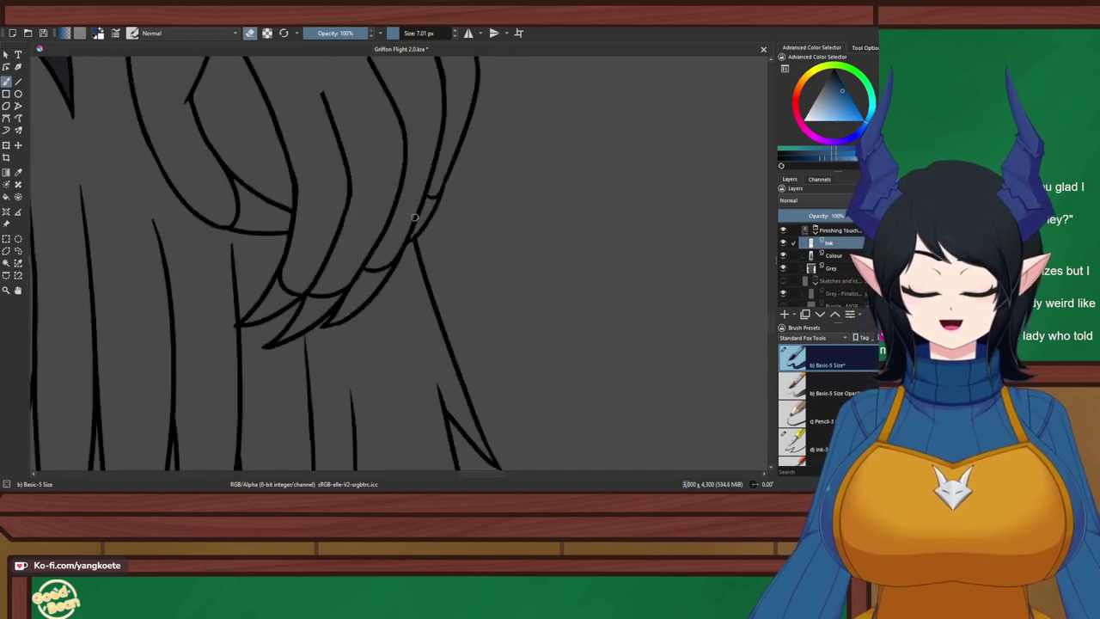
scroll(456, 259, up, 6)
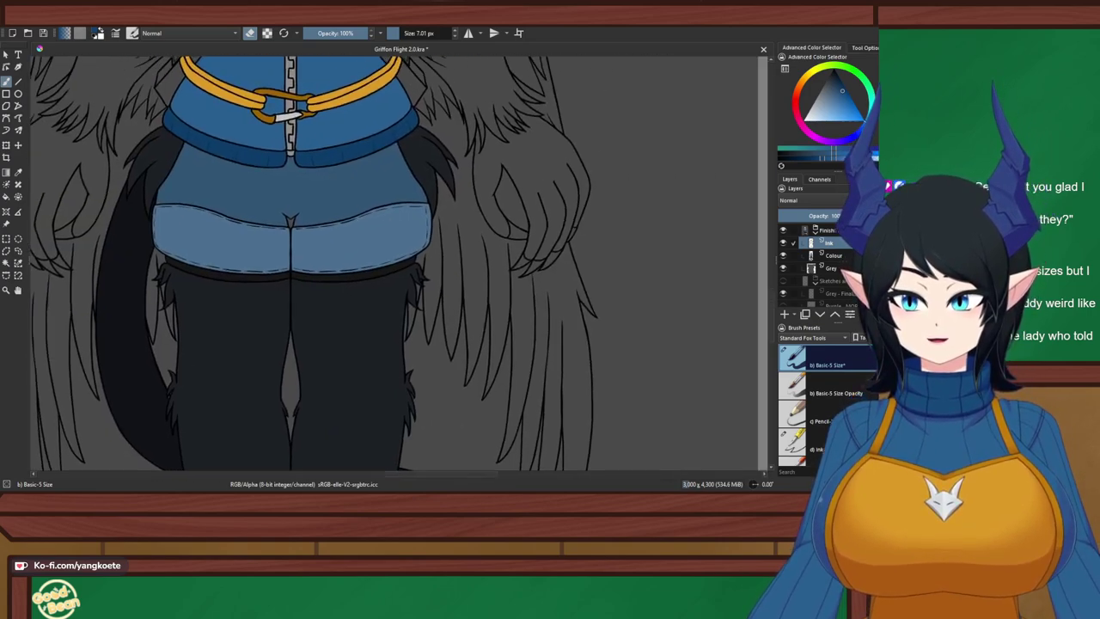
scroll(457, 259, up, 2)
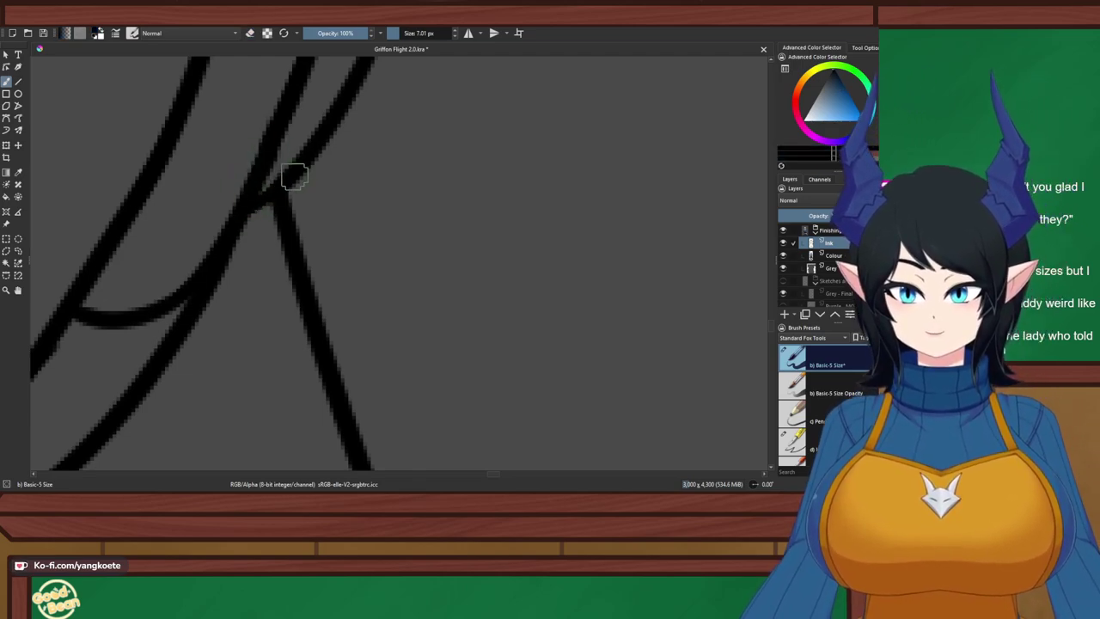
key(e)
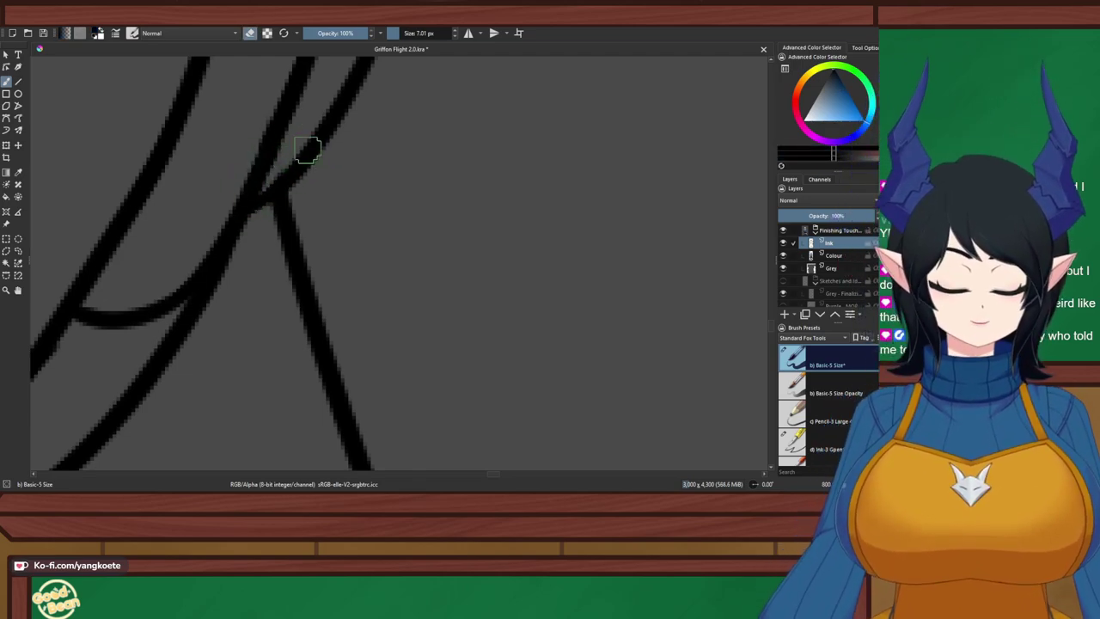
scroll(270, 159, up, 2)
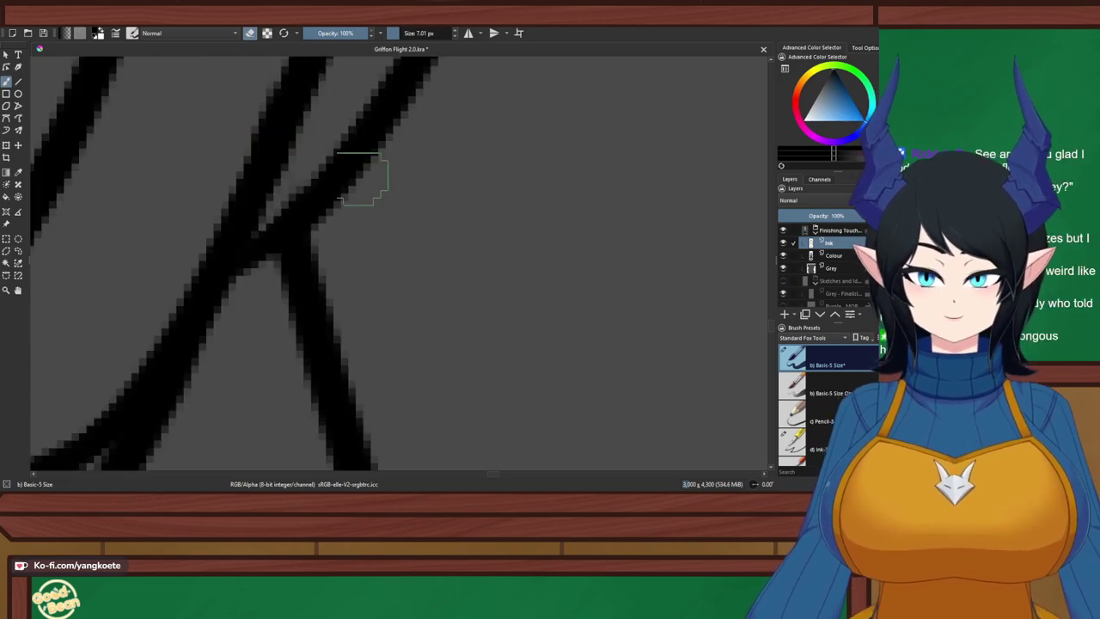
scroll(356, 152, down, 4)
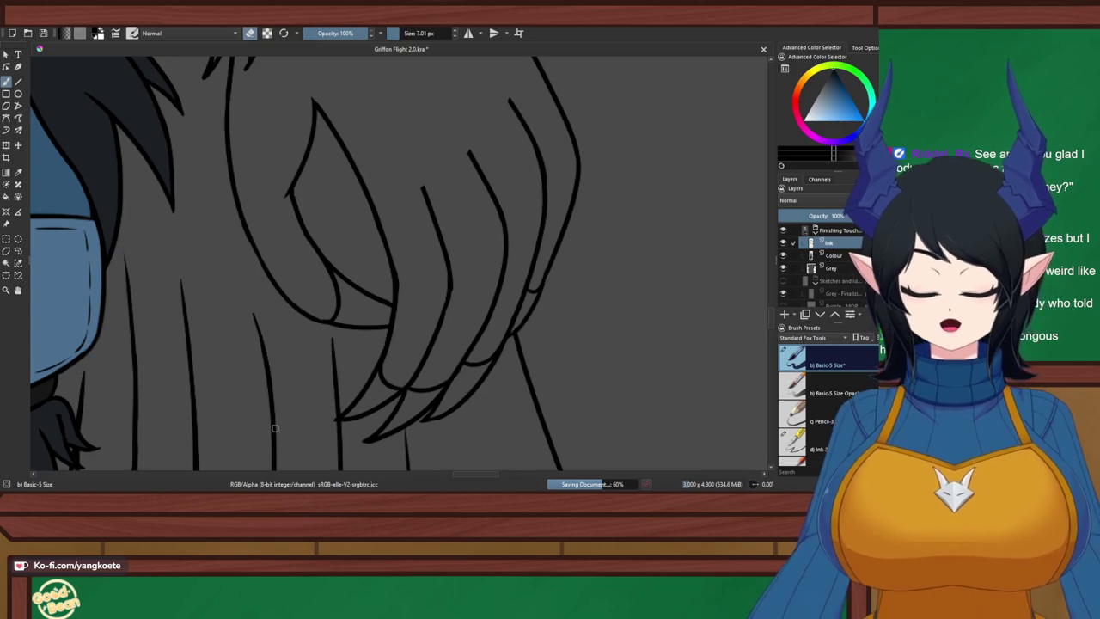
Use Contiguous Selection to select the wing hand's finger and three claw areas
drag(275, 428, 268, 347)
click(6, 263)
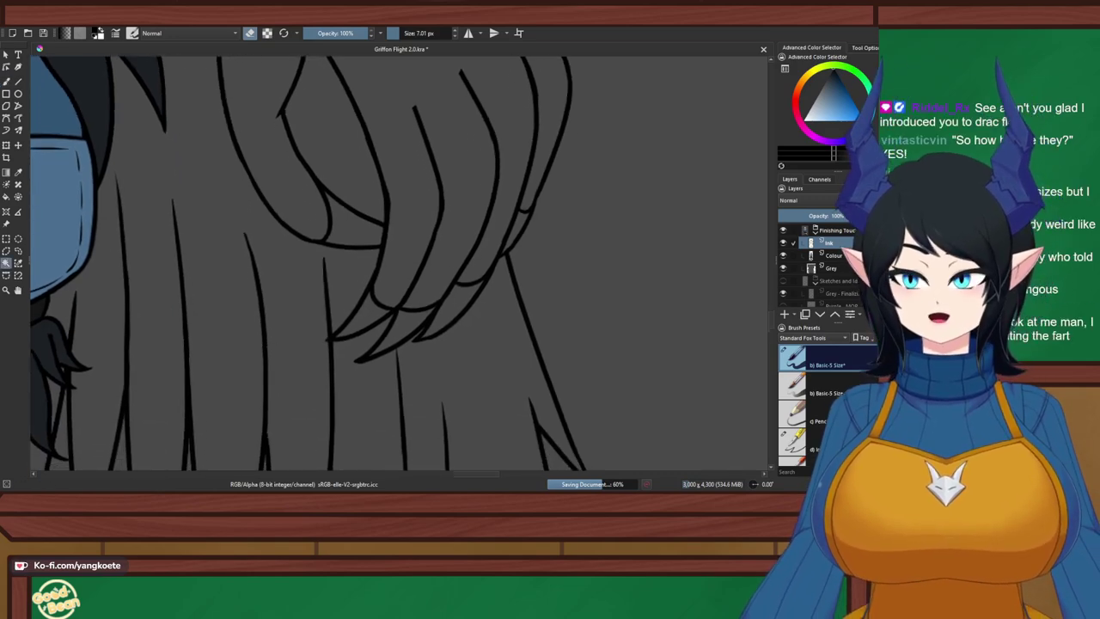
click(359, 227)
scroll(379, 322, up, 2)
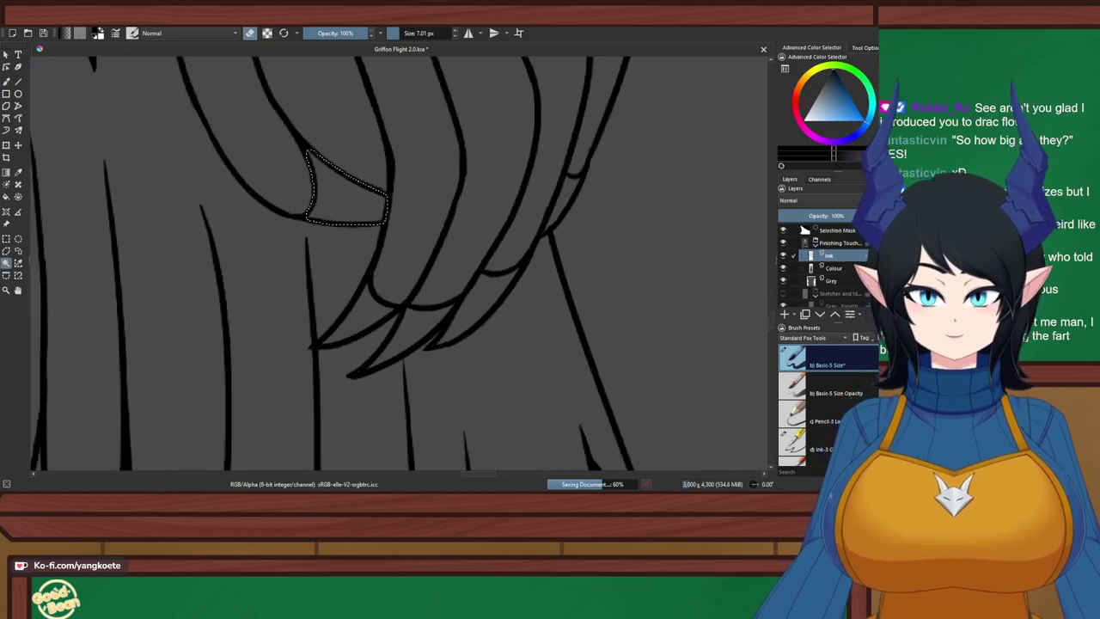
shift+click(349, 318)
shift+click(431, 330)
shift+click(539, 288)
drag(593, 215, 243, 423)
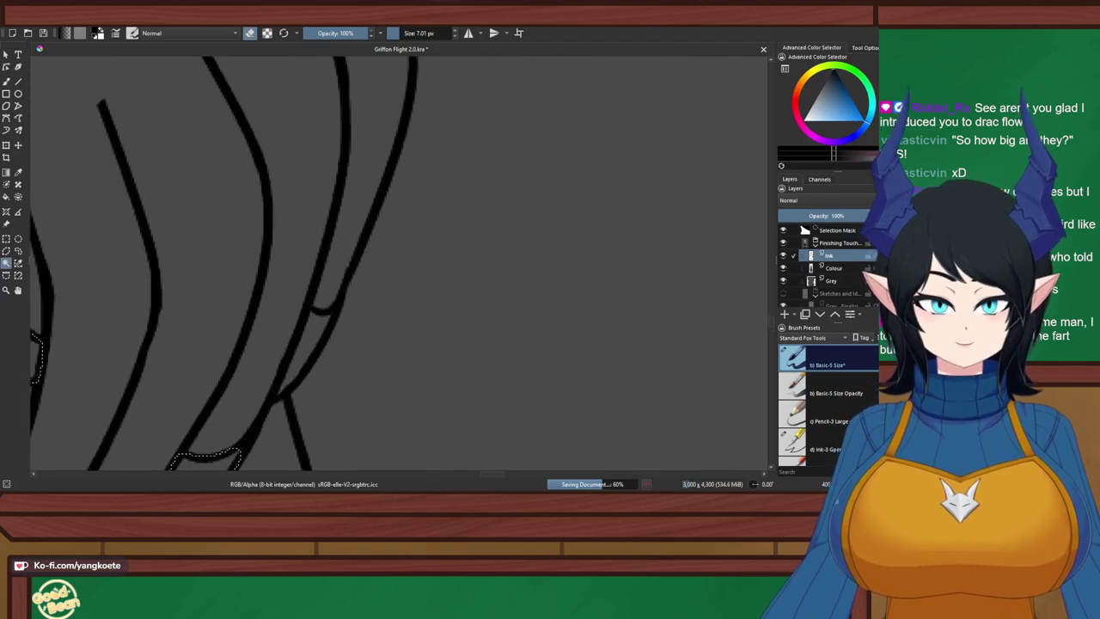
scroll(318, 327, down, 4)
drag(292, 331, 739, 213)
drag(172, 258, 506, 387)
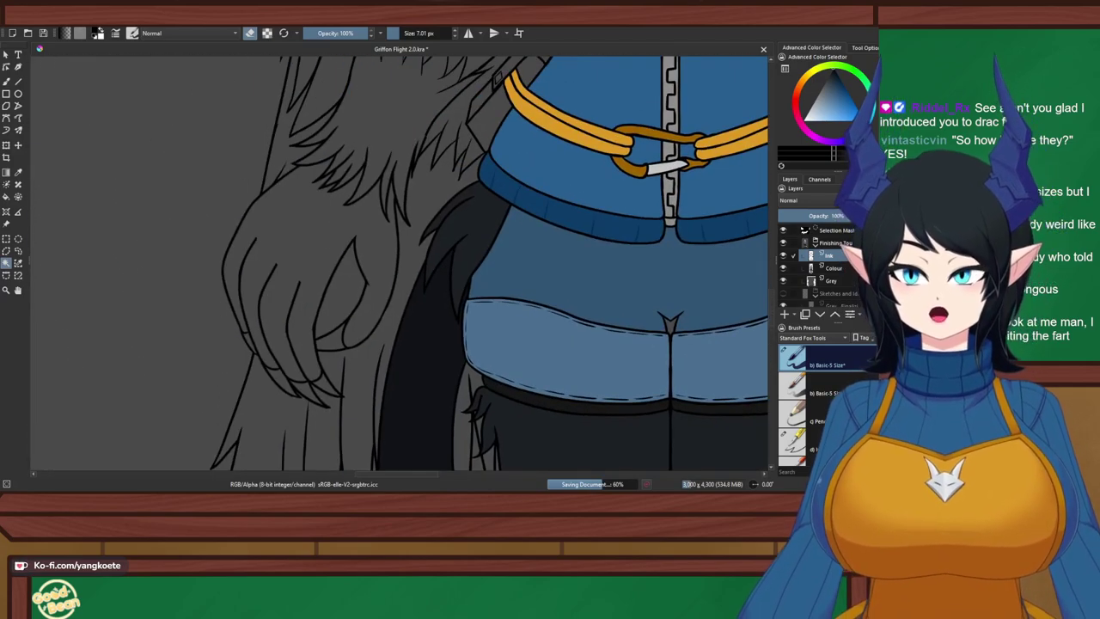